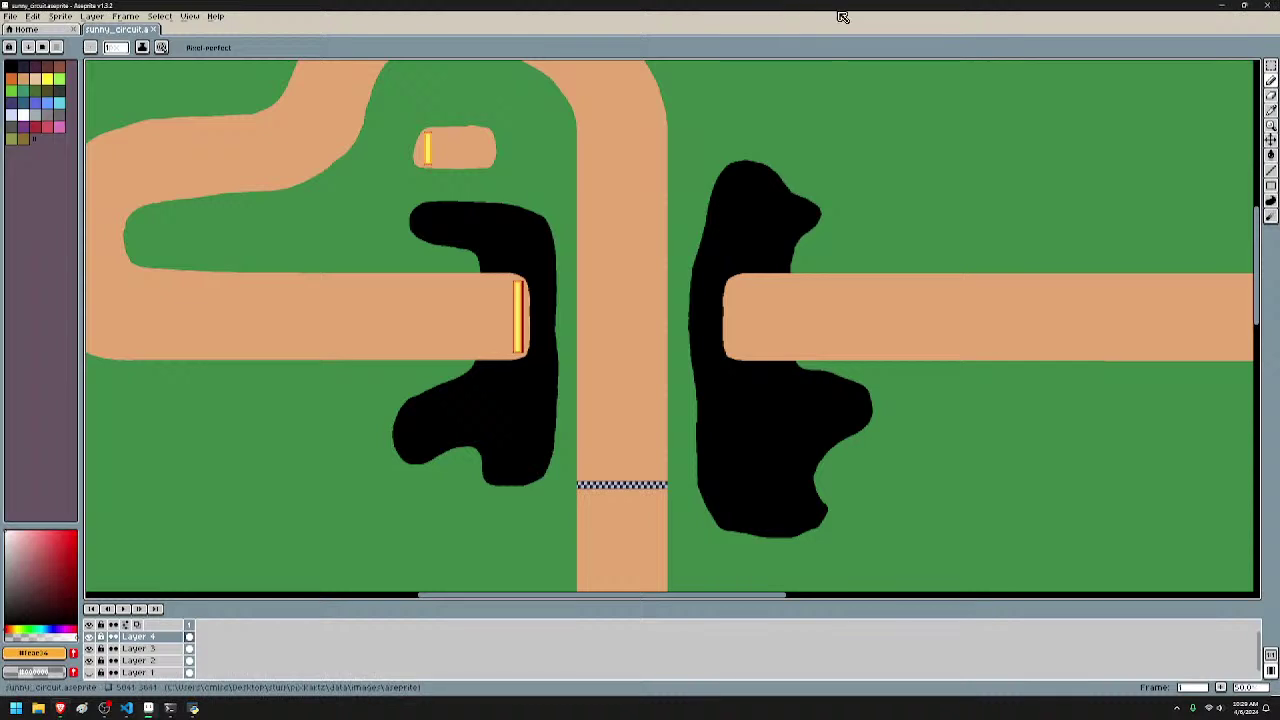
- Examine the sunny_circuit track layout, including the finish line, boost strips, black gaps and floating platforms
scroll(595, 295, "down", 4)
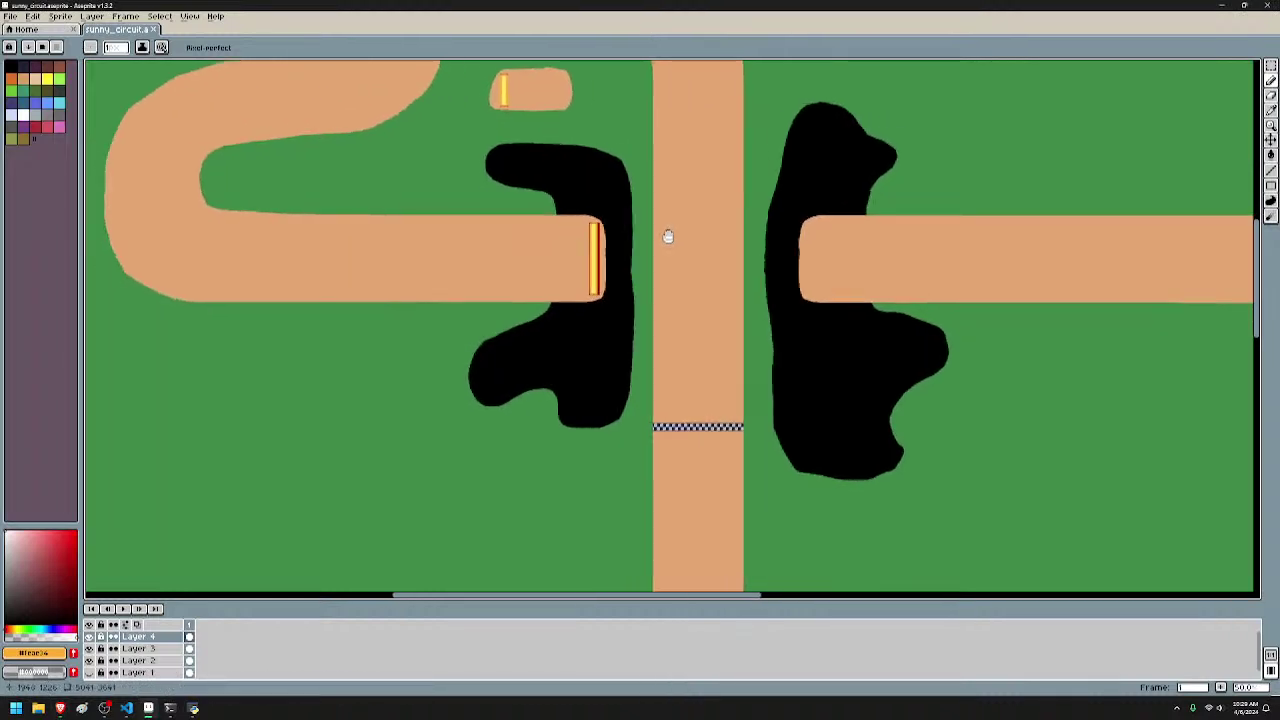
scroll(680, 317, "down", 4)
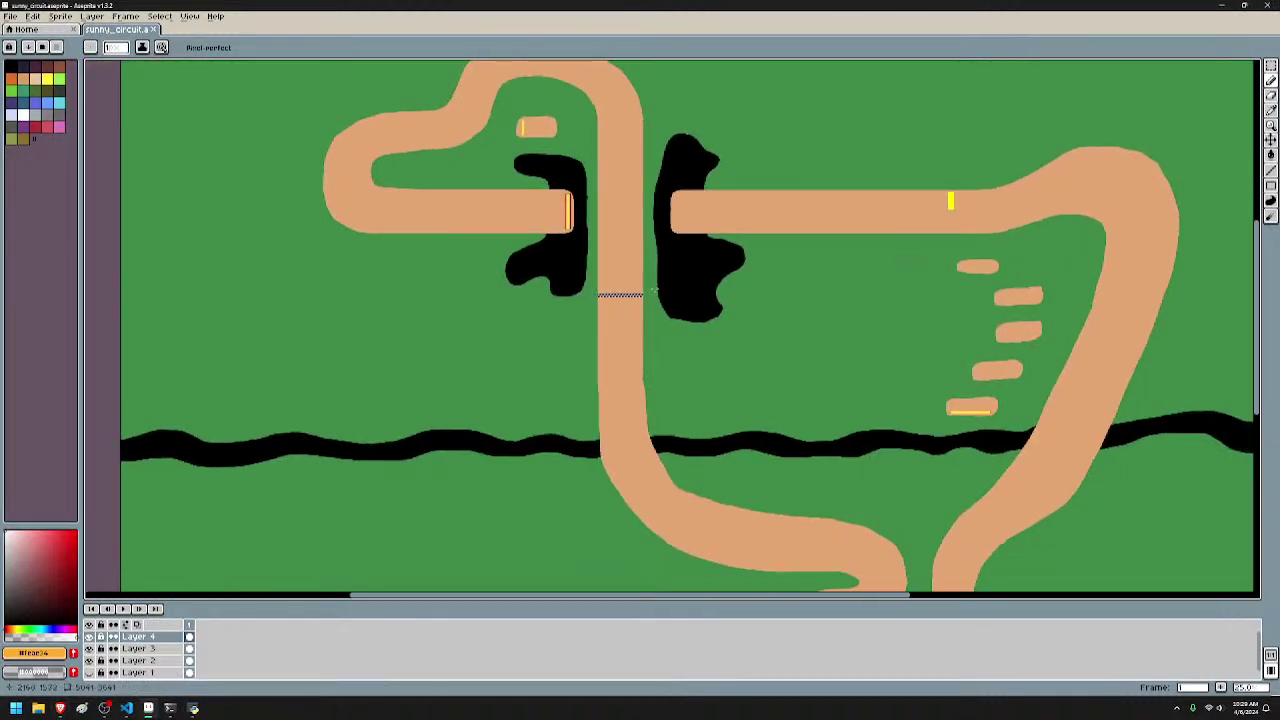
mouse_move(641, 236)
left_mouse_down()
mouse_move(614, 268)
mouse_move(655, 246)
left_mouse_up()
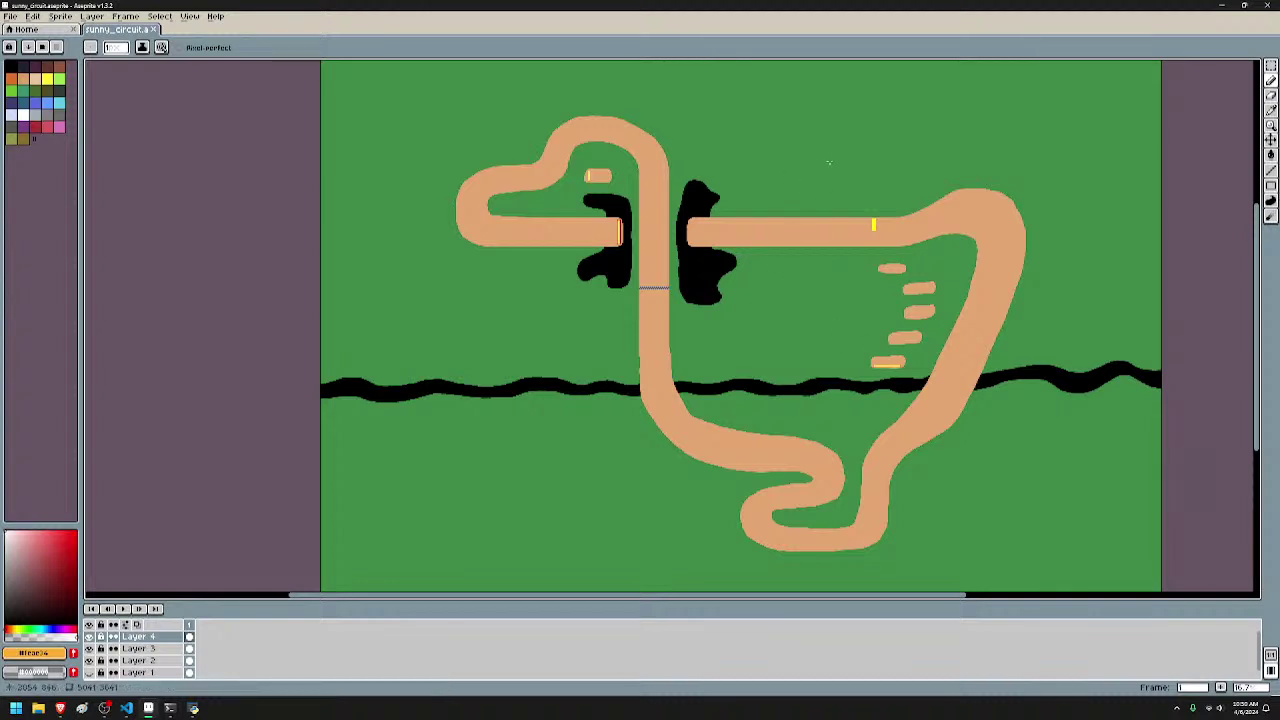
left_click_drag(726, 342, 668, 331)
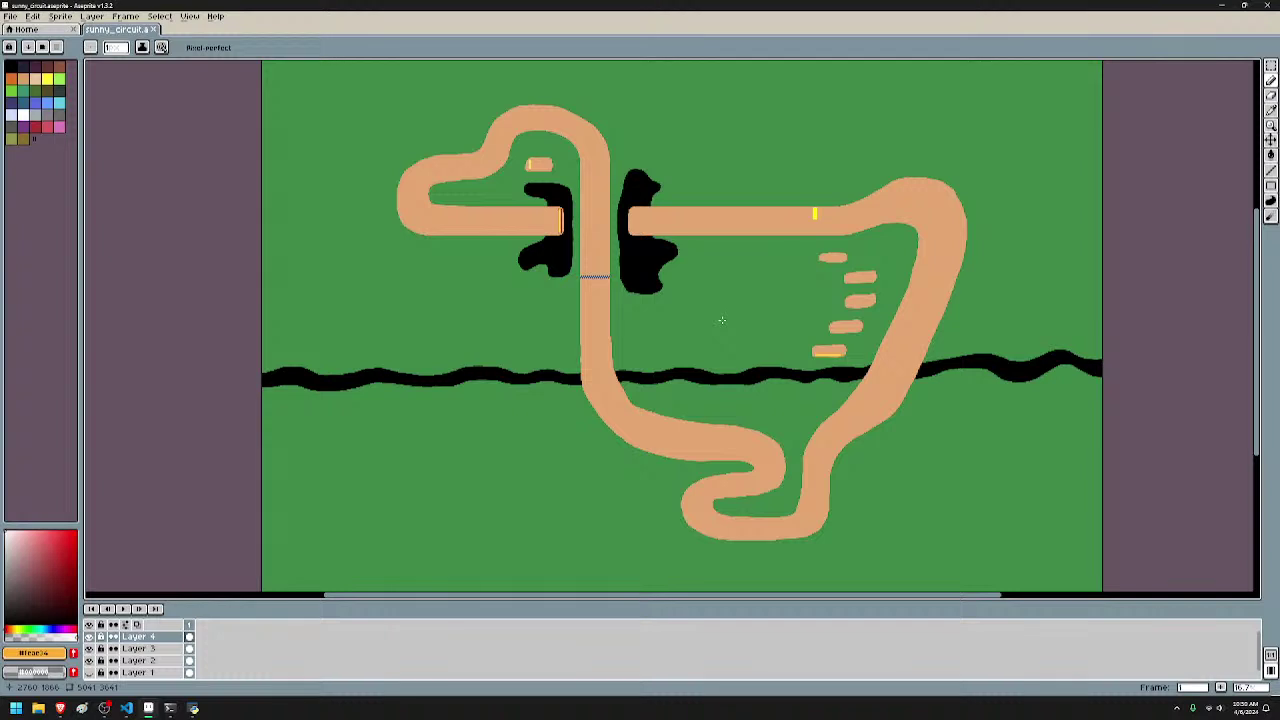
scroll(721, 320, "down", 1)
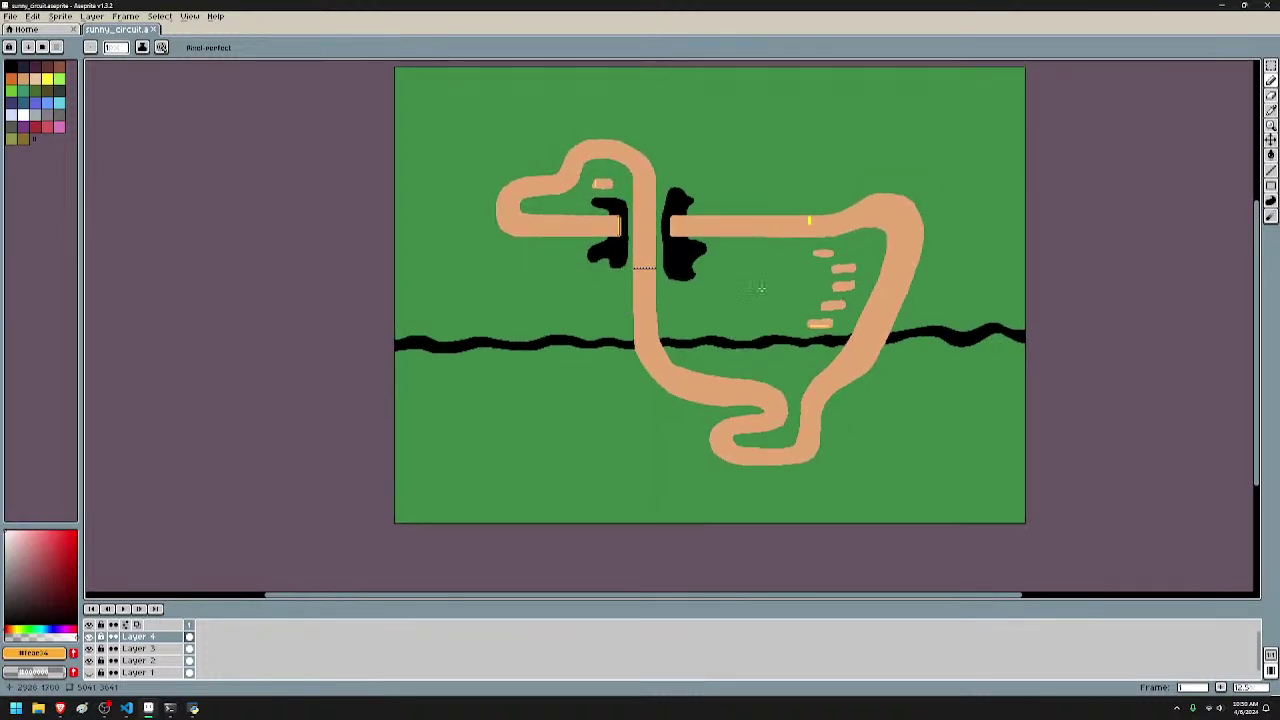
left_click_drag(788, 319, 763, 333)
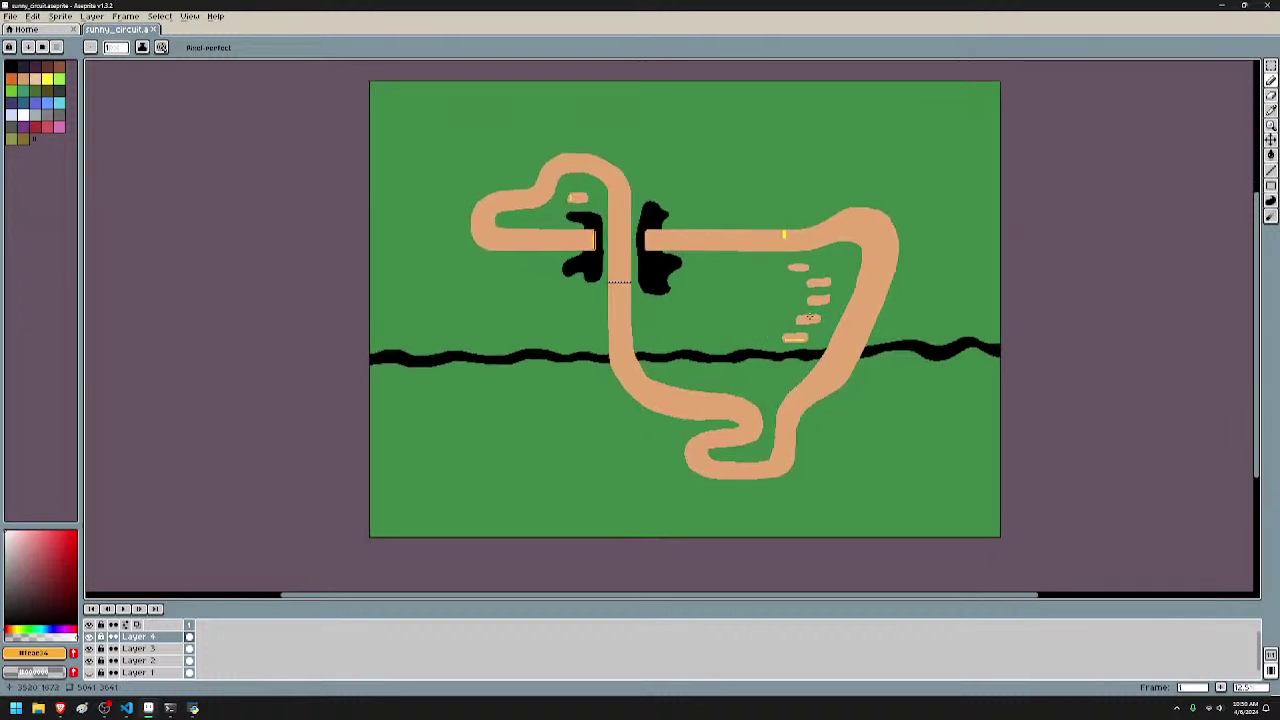
scroll(716, 305, "up", 1)
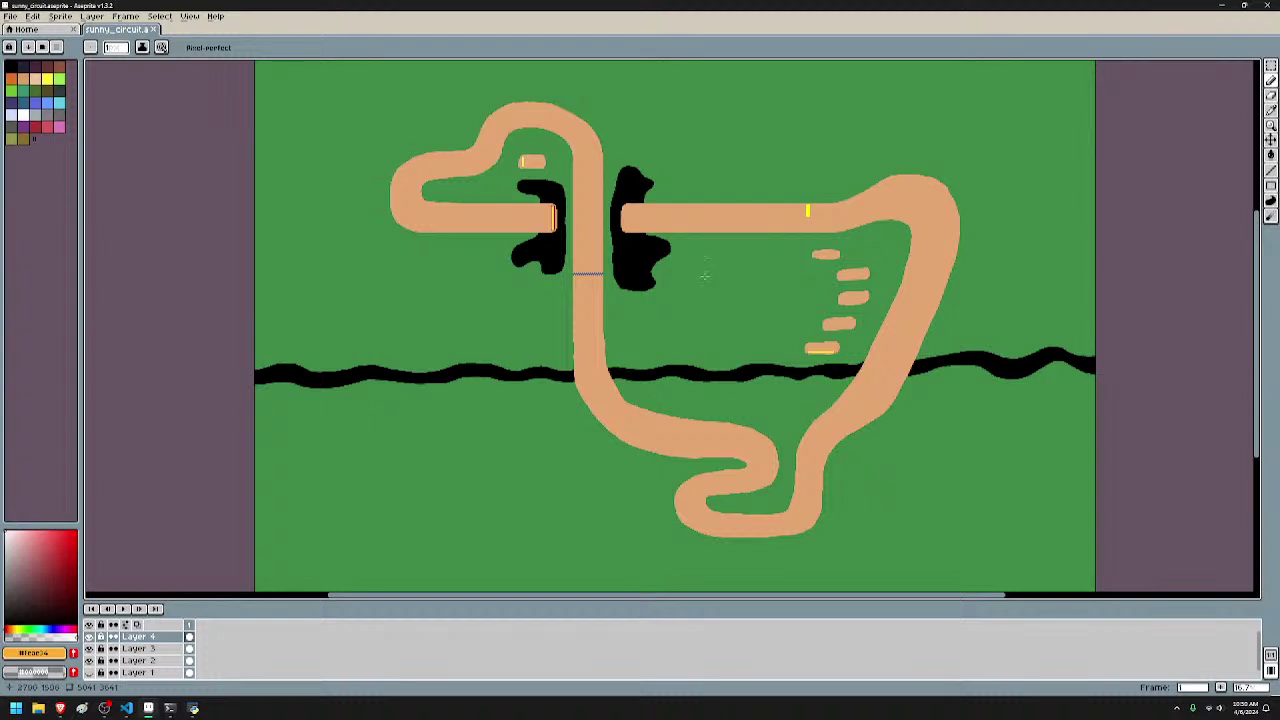
left_click_drag(707, 287, 693, 297)
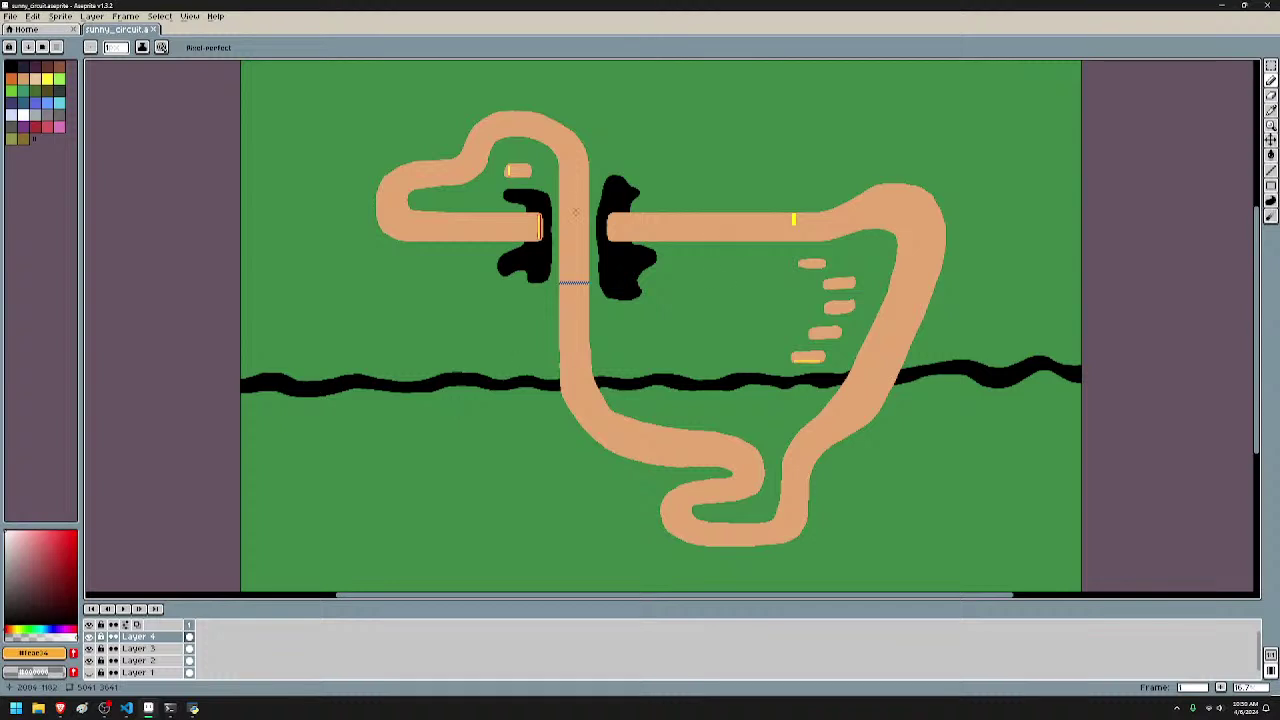
scroll(411, 307, "up", 3)
scroll(411, 307, "left", 2)
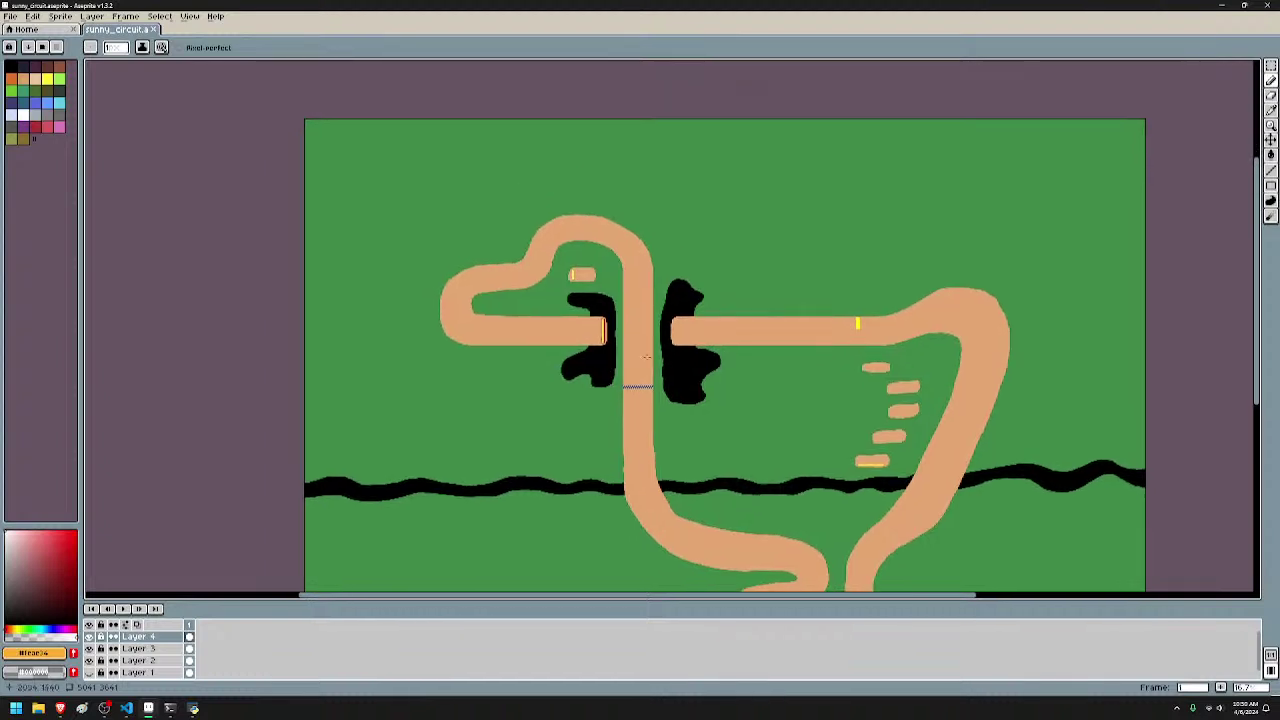
scroll(737, 380, "down", 2)
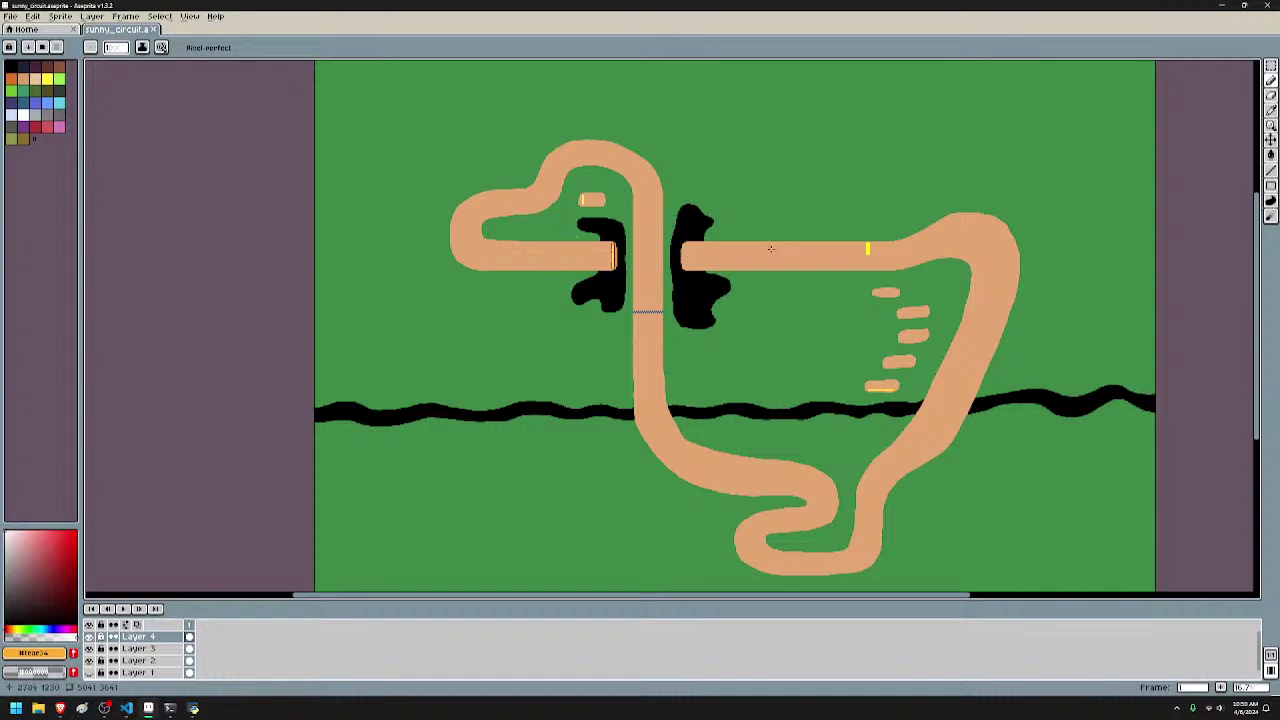
left_click_drag(658, 195, 572, 188)
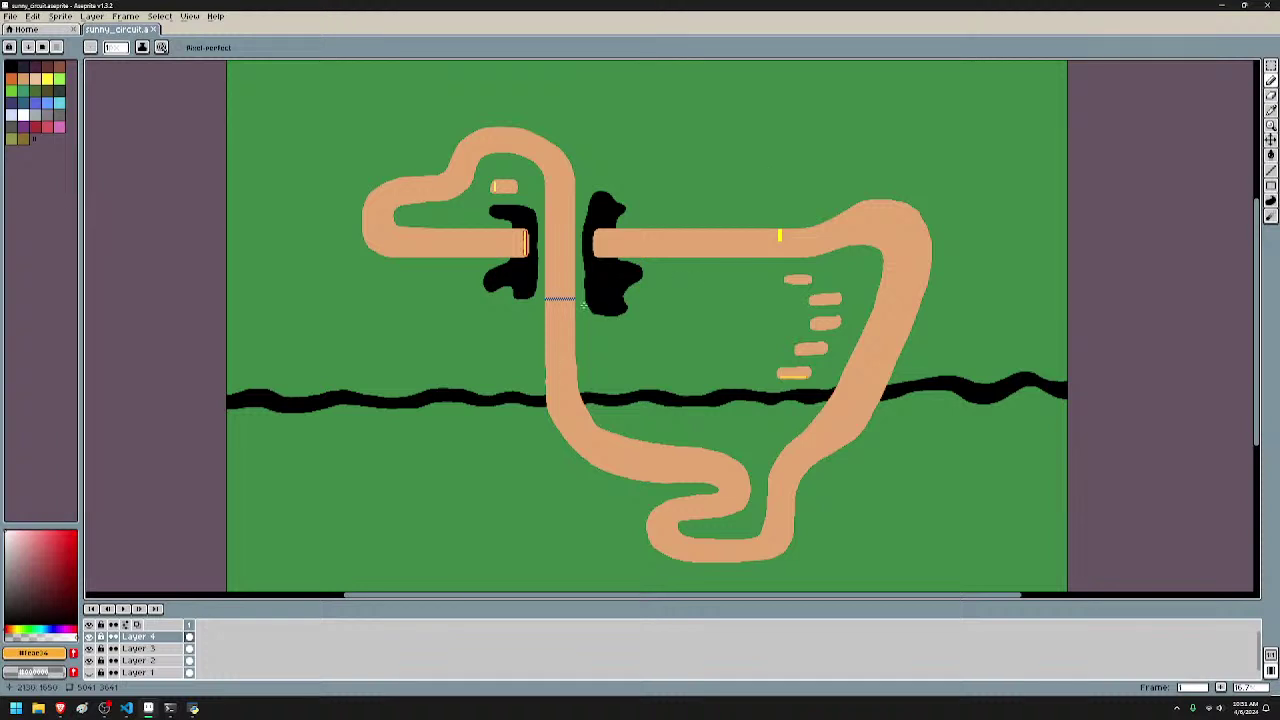
left_click_drag(625, 296, 580, 303)
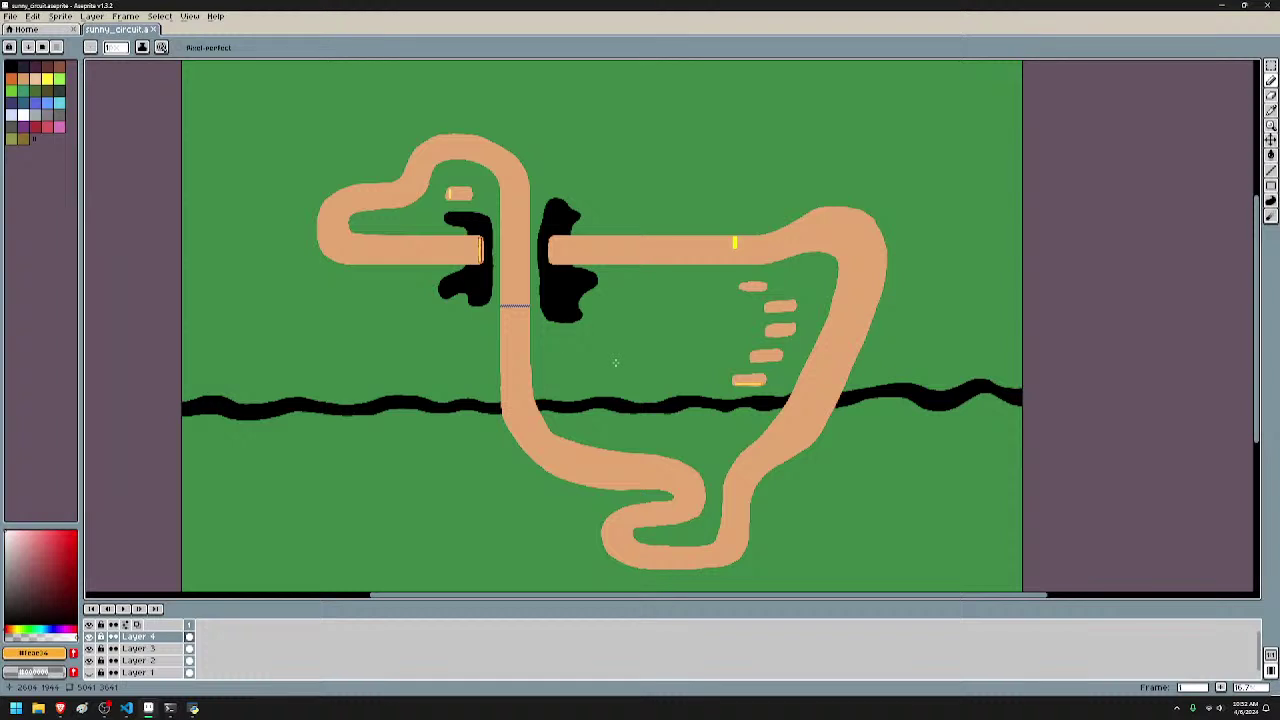
left_click_drag(770, 275, 811, 272)
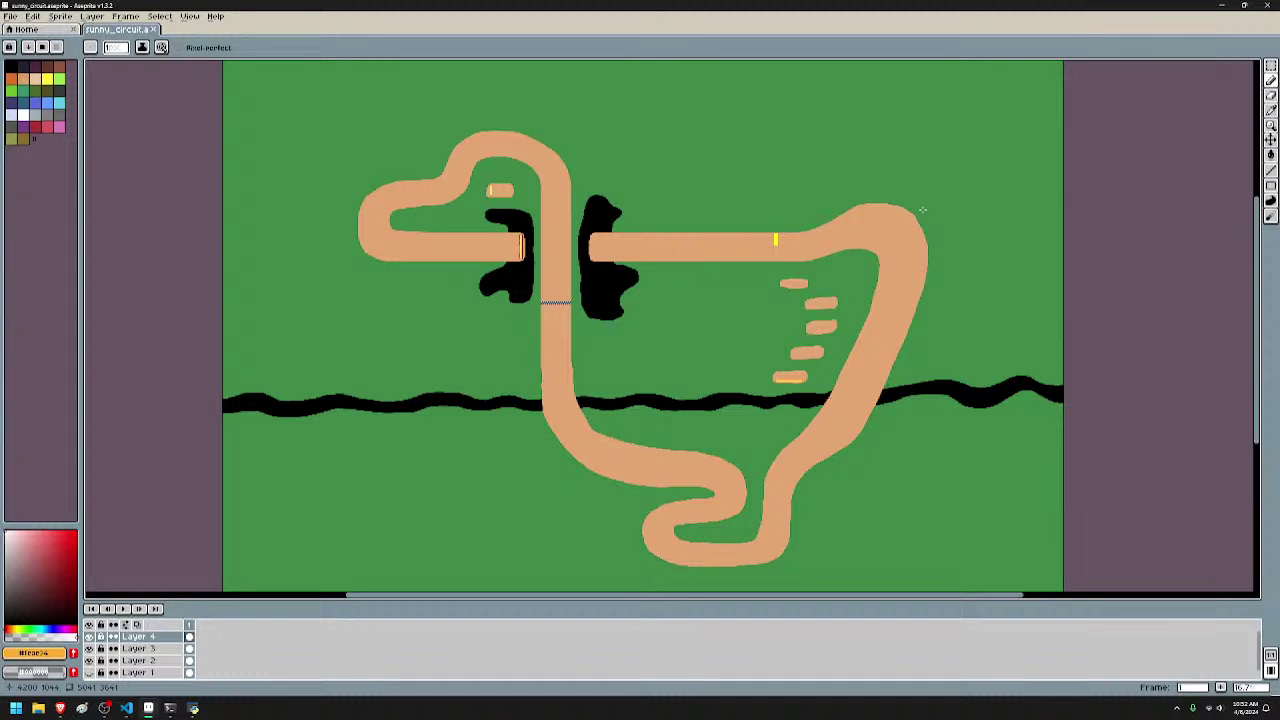
scroll(669, 263, "down", 1)
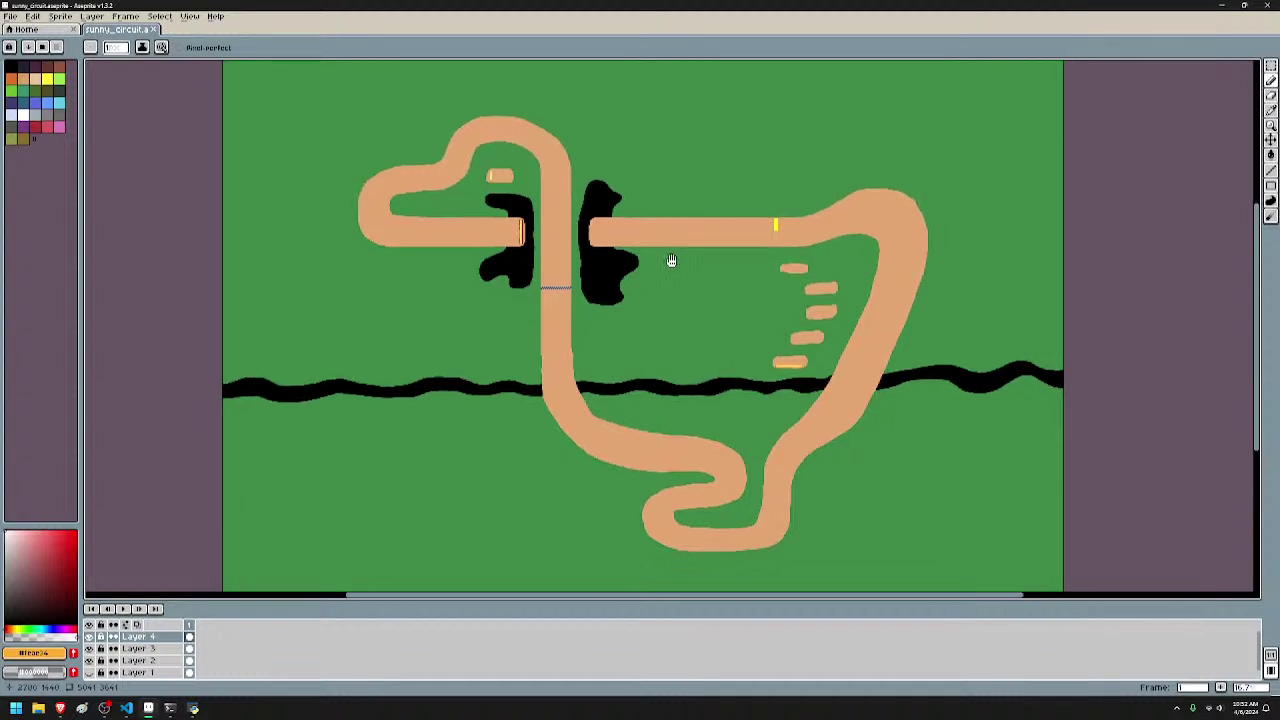
scroll(693, 270, "right", 1)
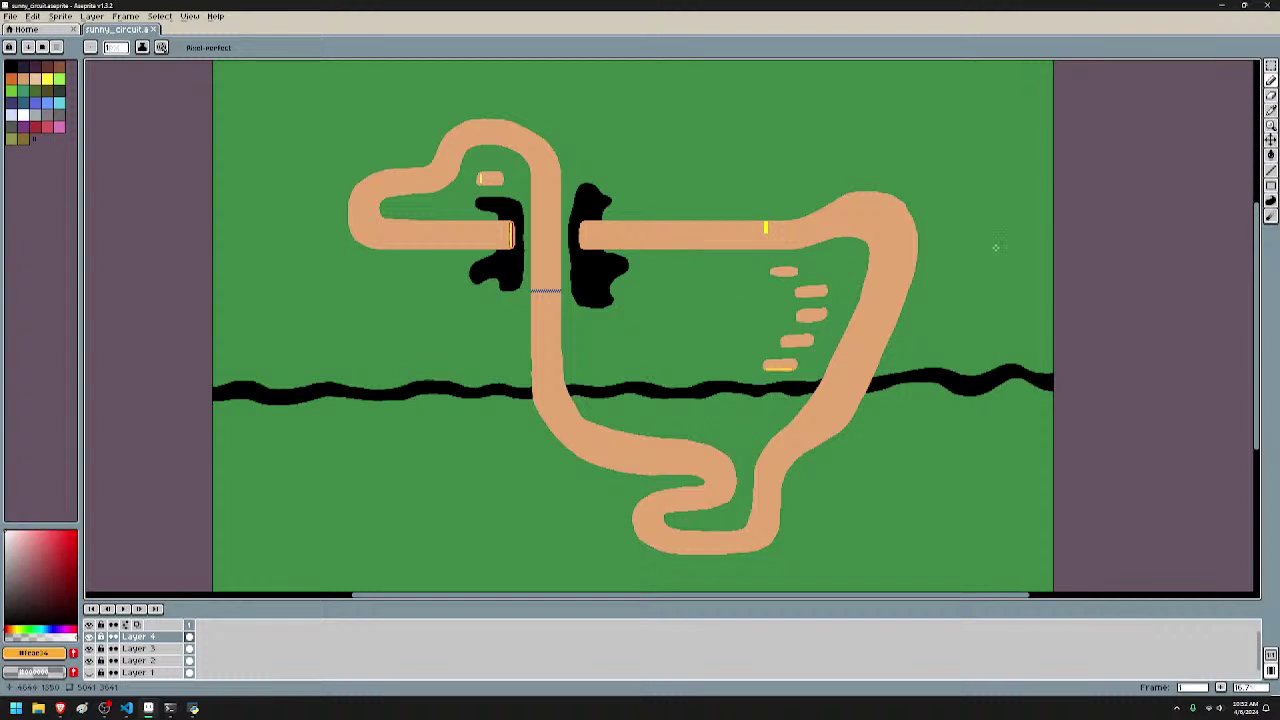
scroll(742, 323, "right", 1)
left_click_drag(742, 323, 706, 320)
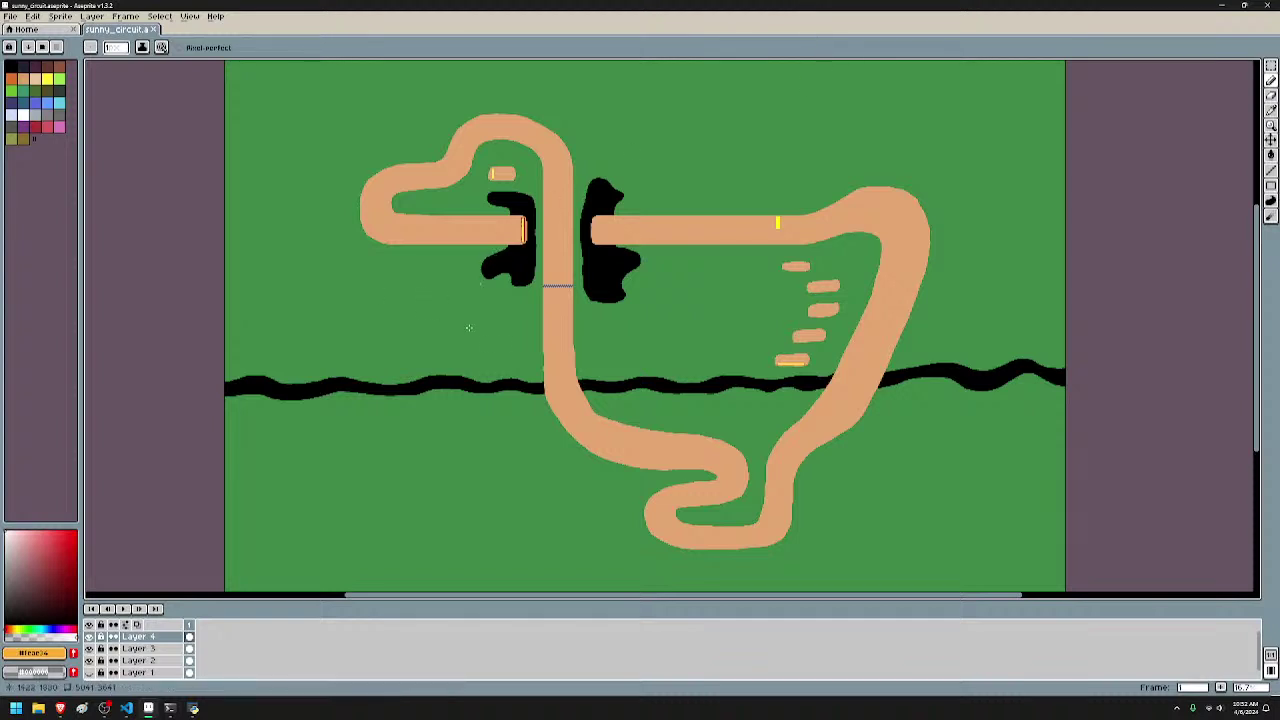
mouse_move(720, 334)
left_mouse_down()
mouse_move(703, 349)
mouse_move(727, 327)
left_mouse_up()
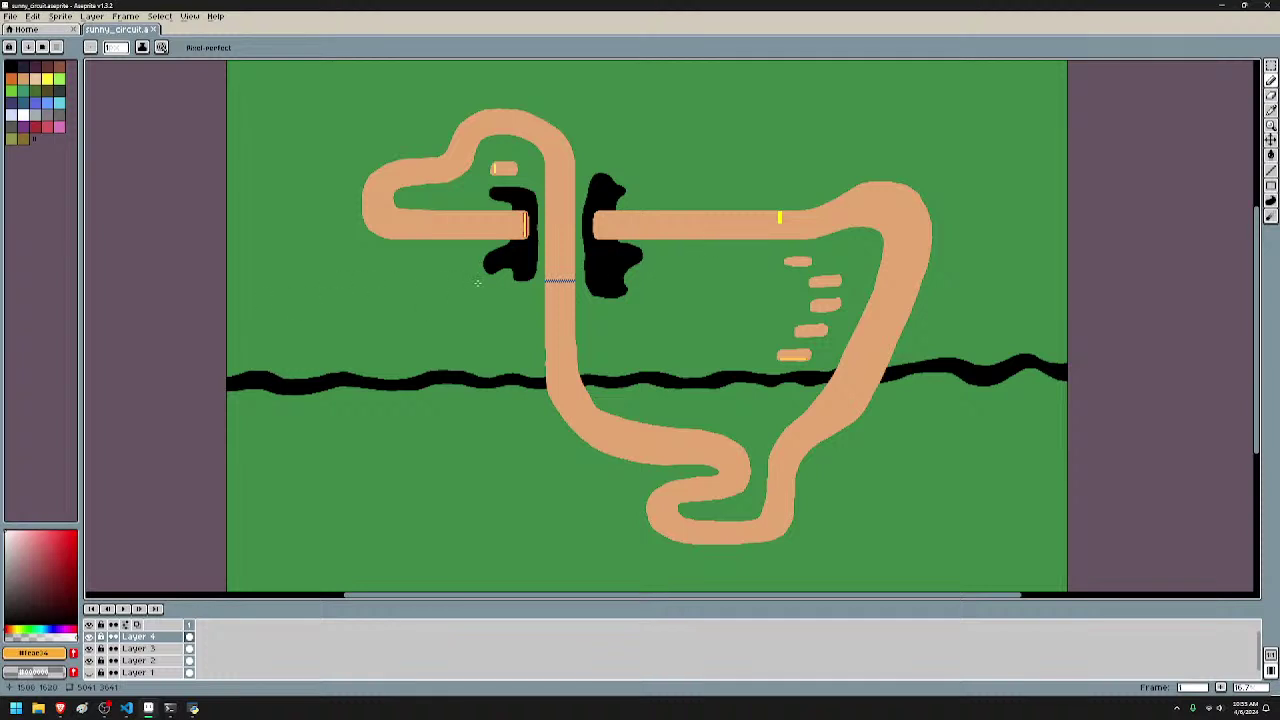
scroll(563, 326, "up", 1)
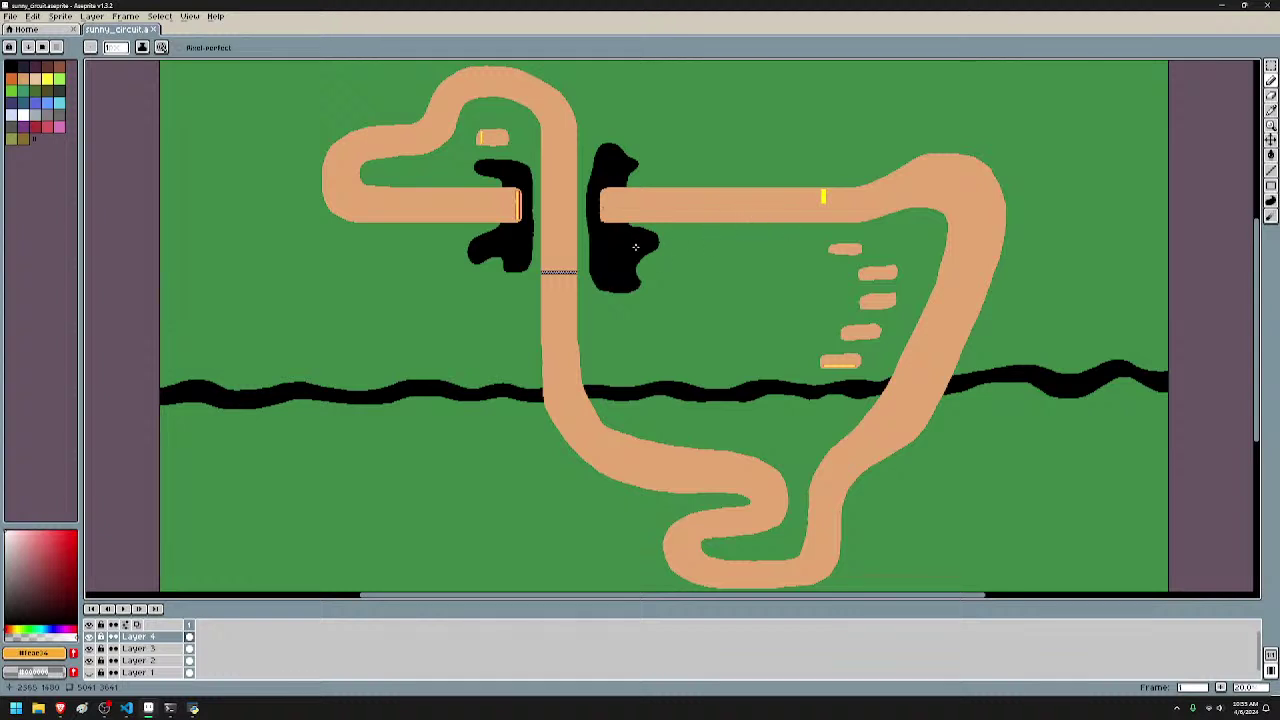
left_click_drag(635, 246, 718, 352)
left_click_drag(476, 422, 514, 364)
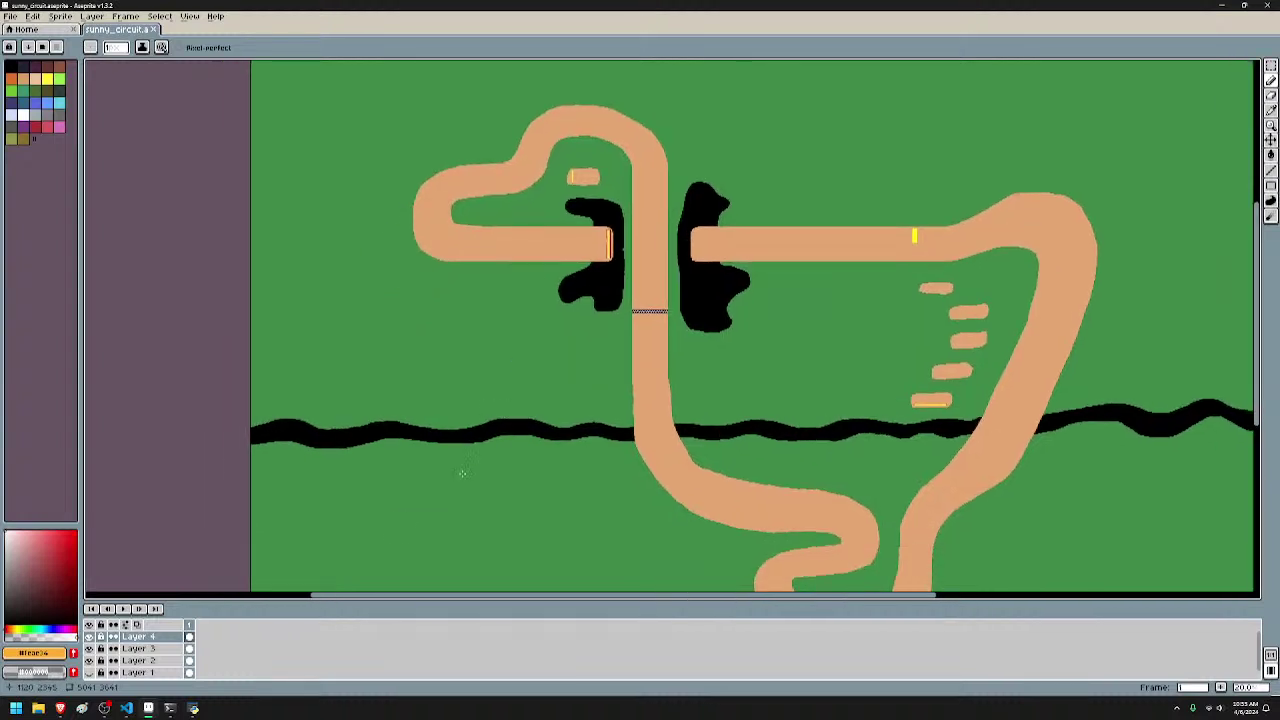
- Duplicate Layer 2 and name the copy floor
left_click(150, 660)
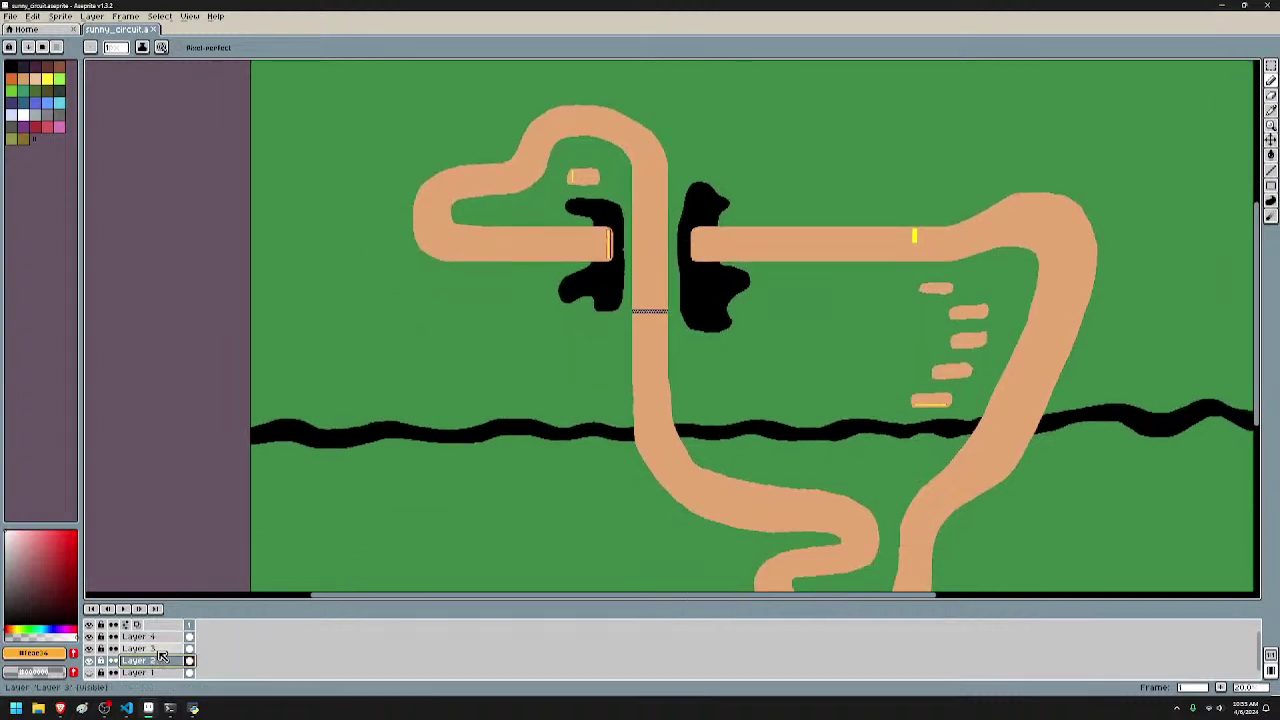
left_click(92, 650)
left_click(92, 650)
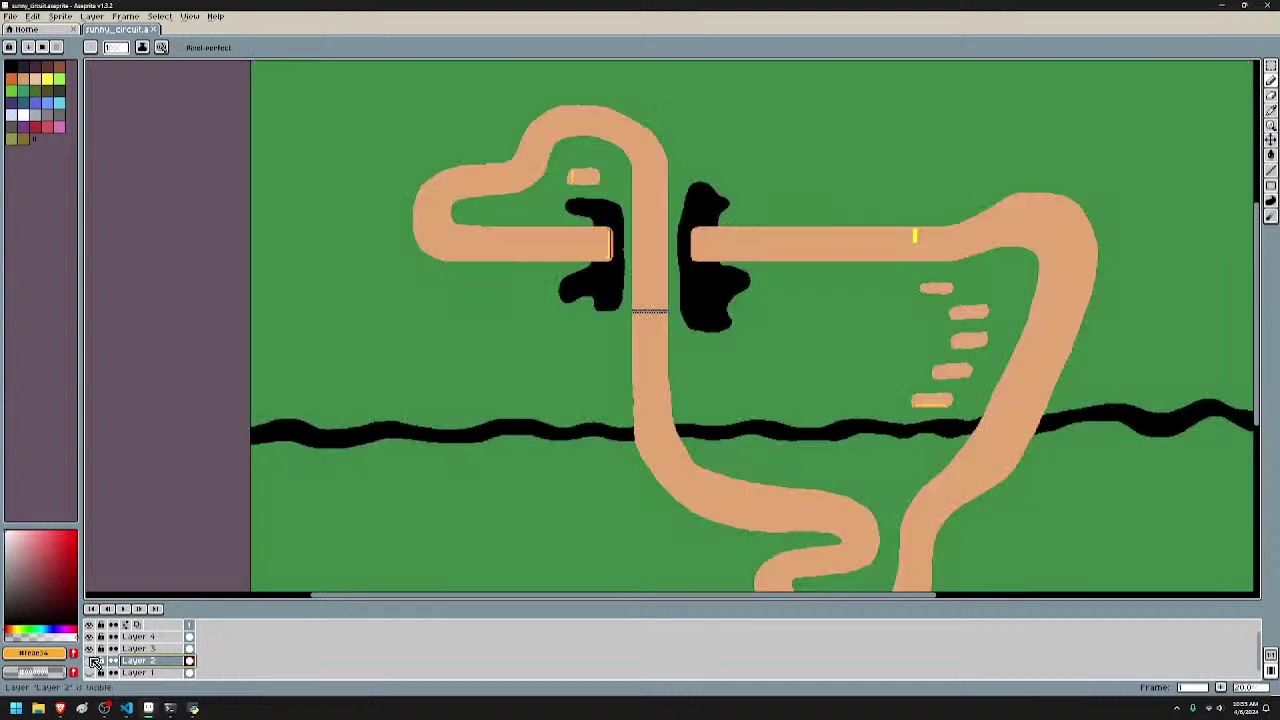
right_click(145, 662)
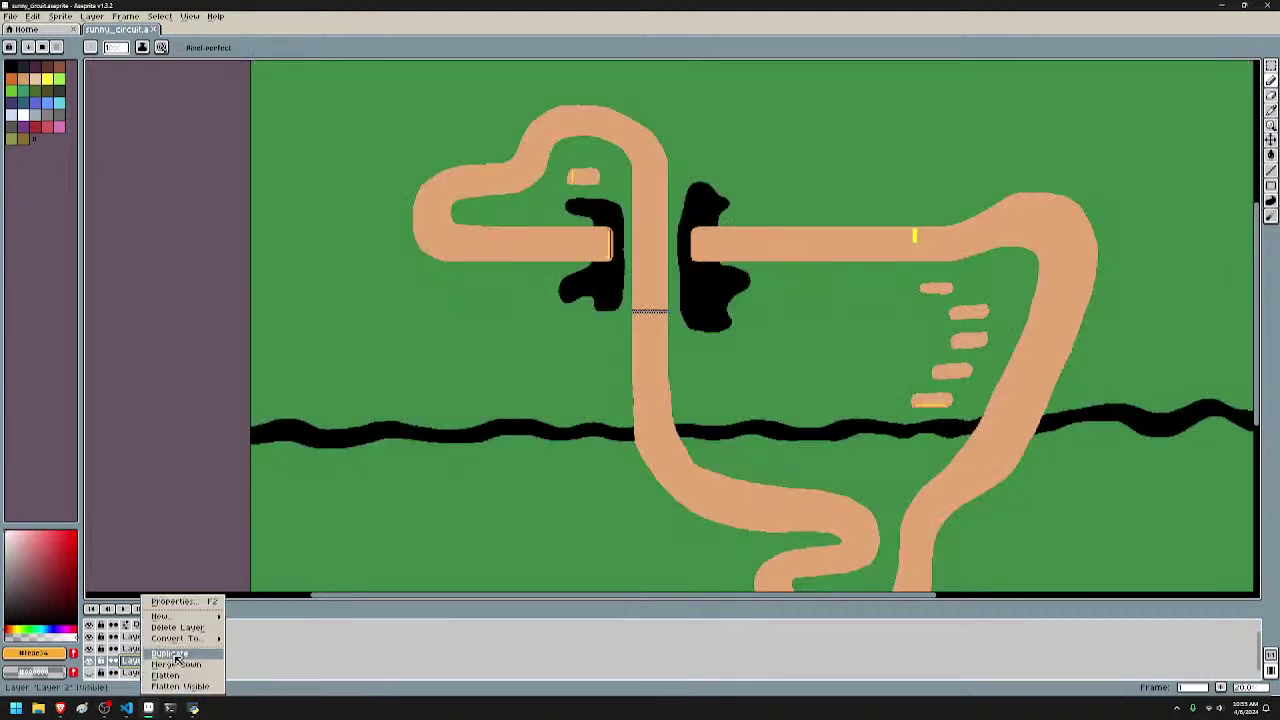
left_click(170, 654)
double_click(152, 661)
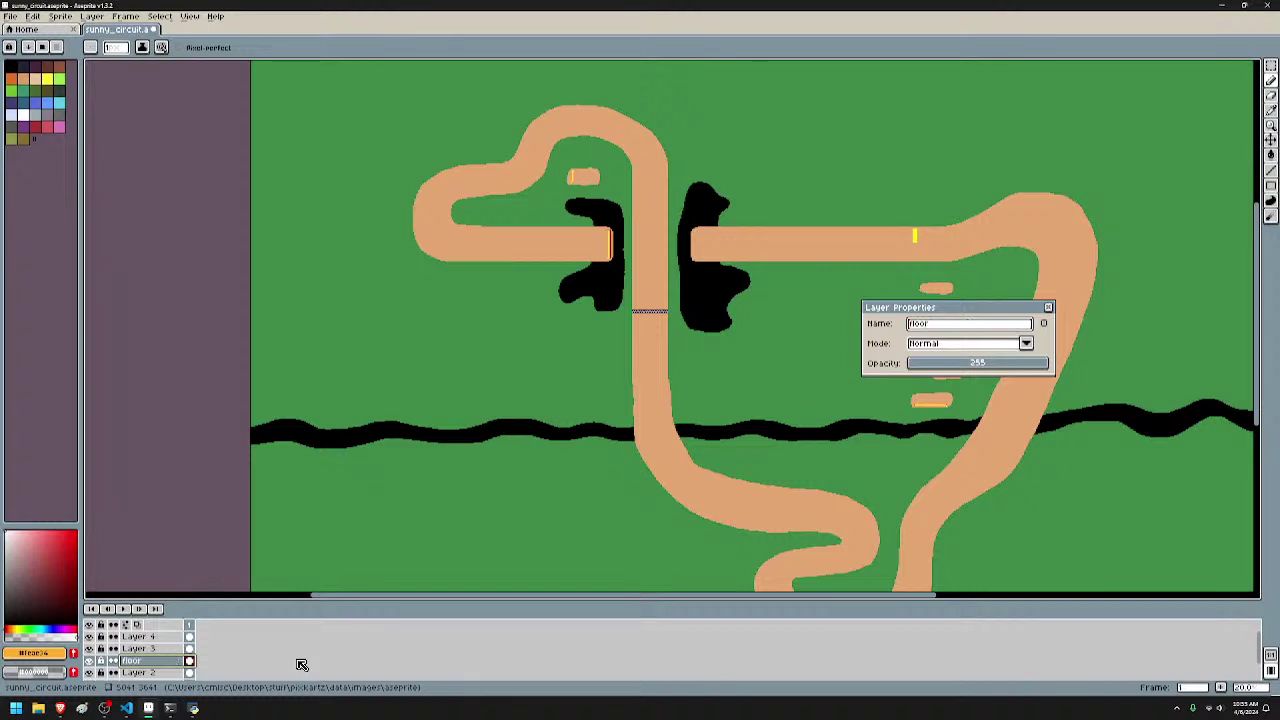
key("Return")
- Select the tan track on the floor layer with the Magic Wand, inspect its outline and clear the selection
left_click_drag(541, 455, 537, 375)
left_click_drag(523, 476, 440, 569)
scroll(554, 417, "up", 1)
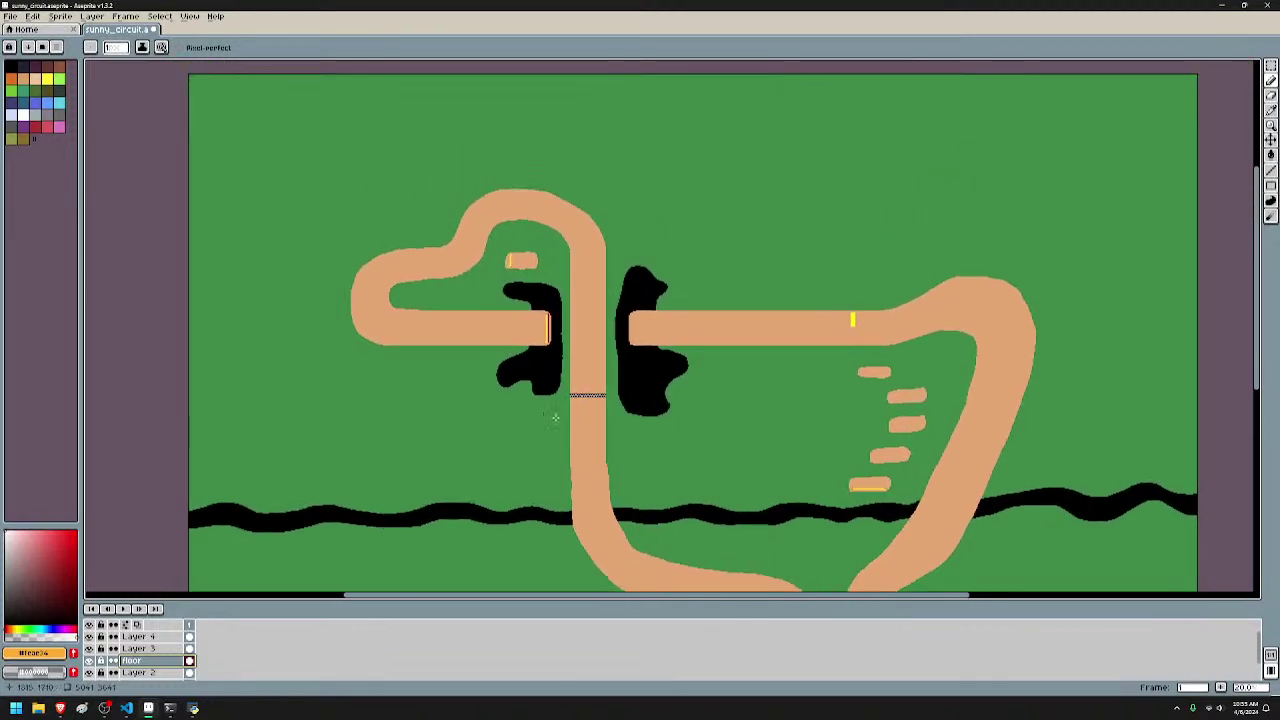
scroll(587, 489, "up", 1)
scroll(654, 426, "up", 1)
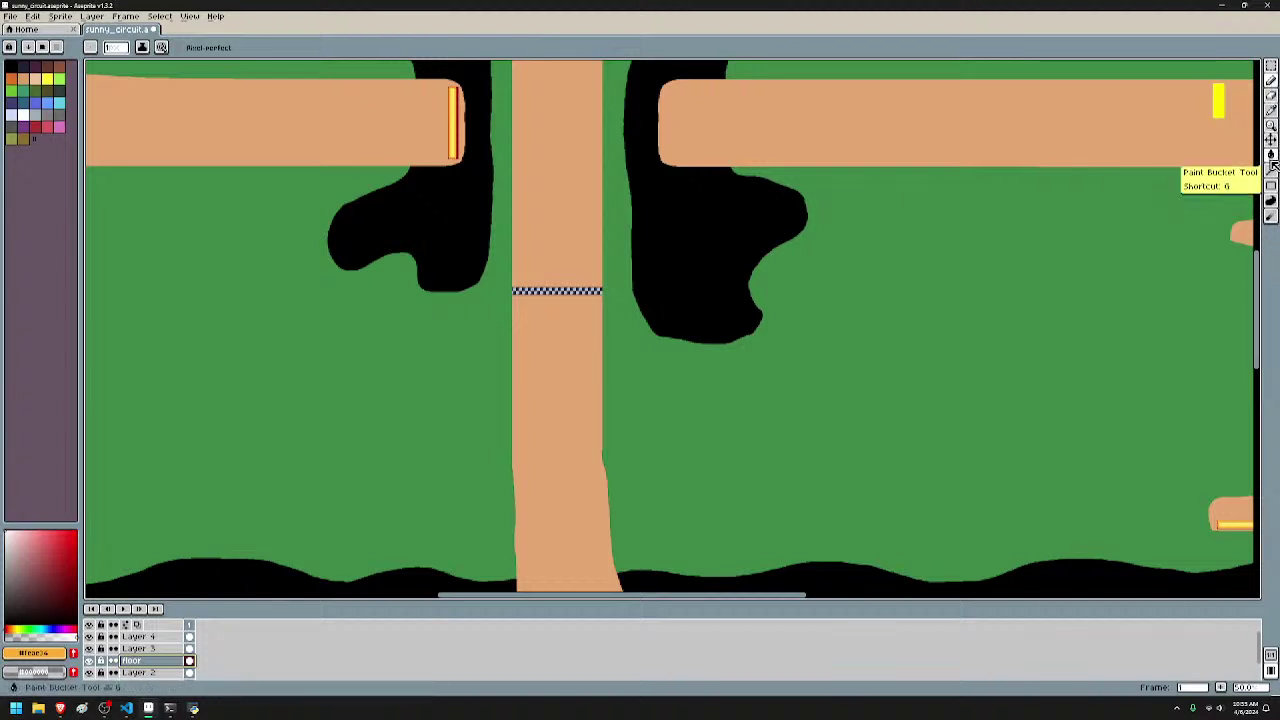
left_click(1272, 67)
left_click(1256, 65)
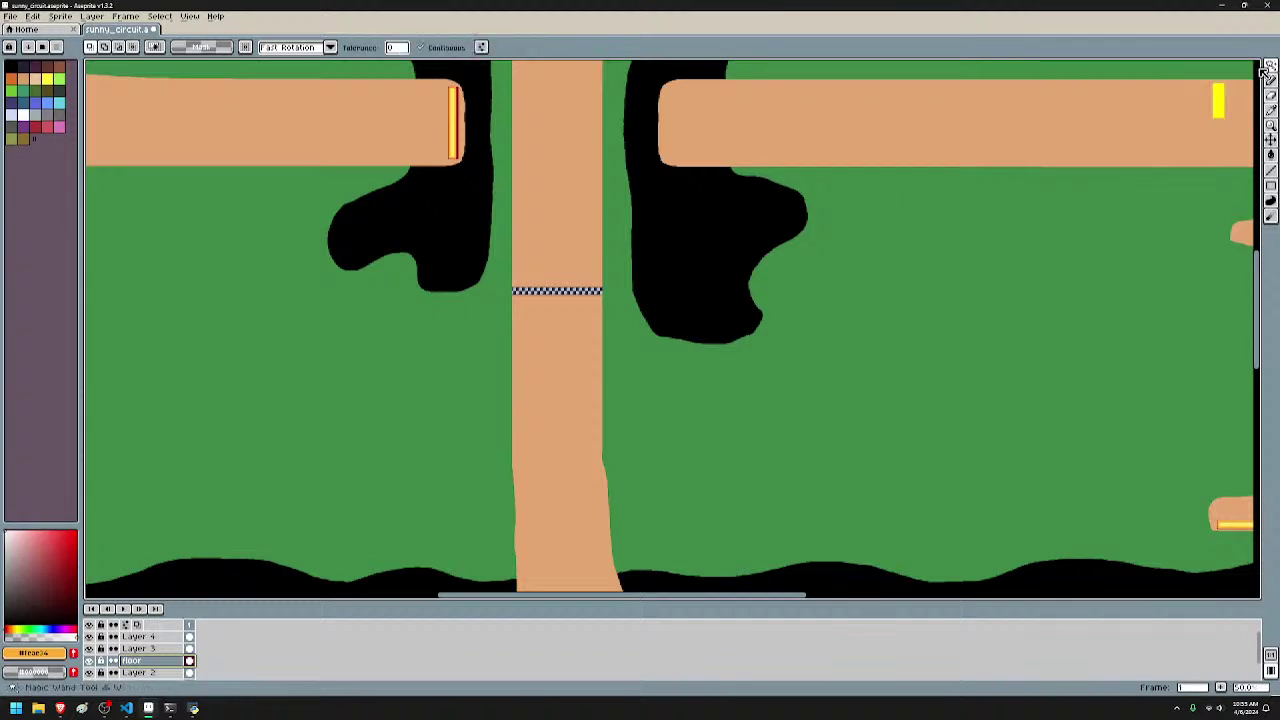
left_click(565, 440)
scroll(620, 345, "down", 1)
left_click_drag(691, 357, 634, 443)
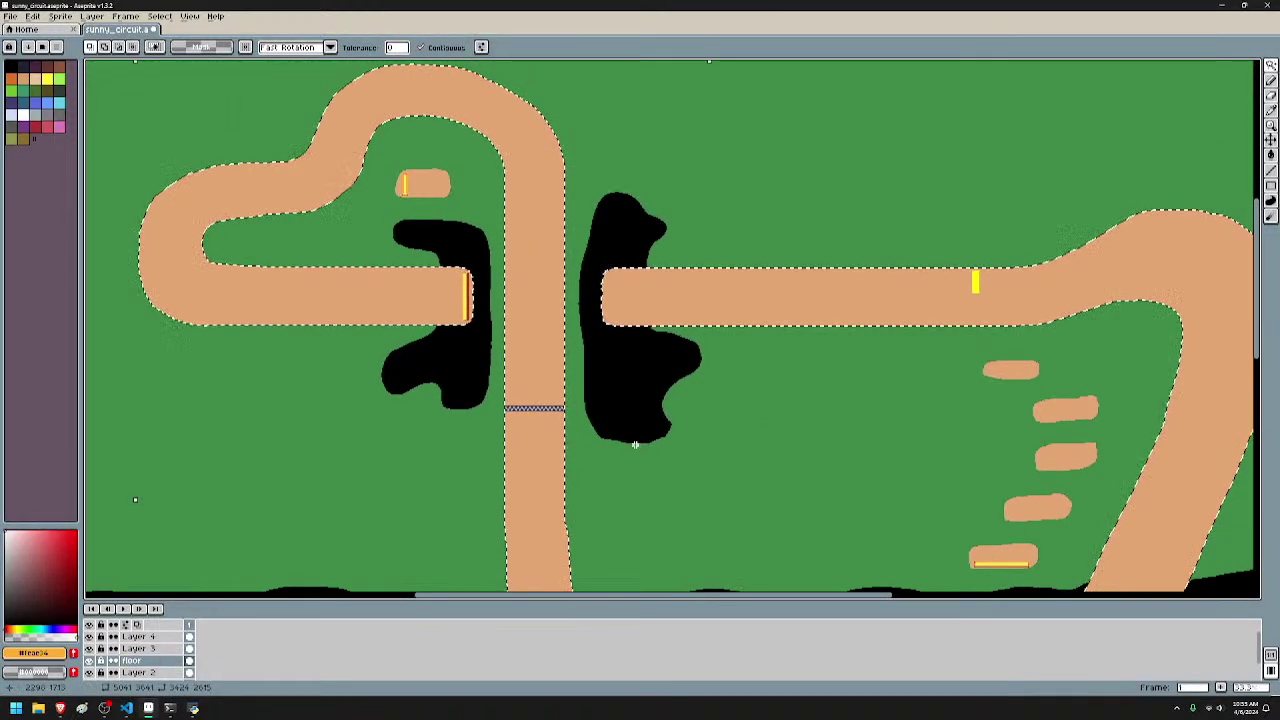
left_click_drag(712, 412, 662, 203)
scroll(677, 366, "down", 2)
scroll(677, 366, "up", 1)
key("ctrl+d")
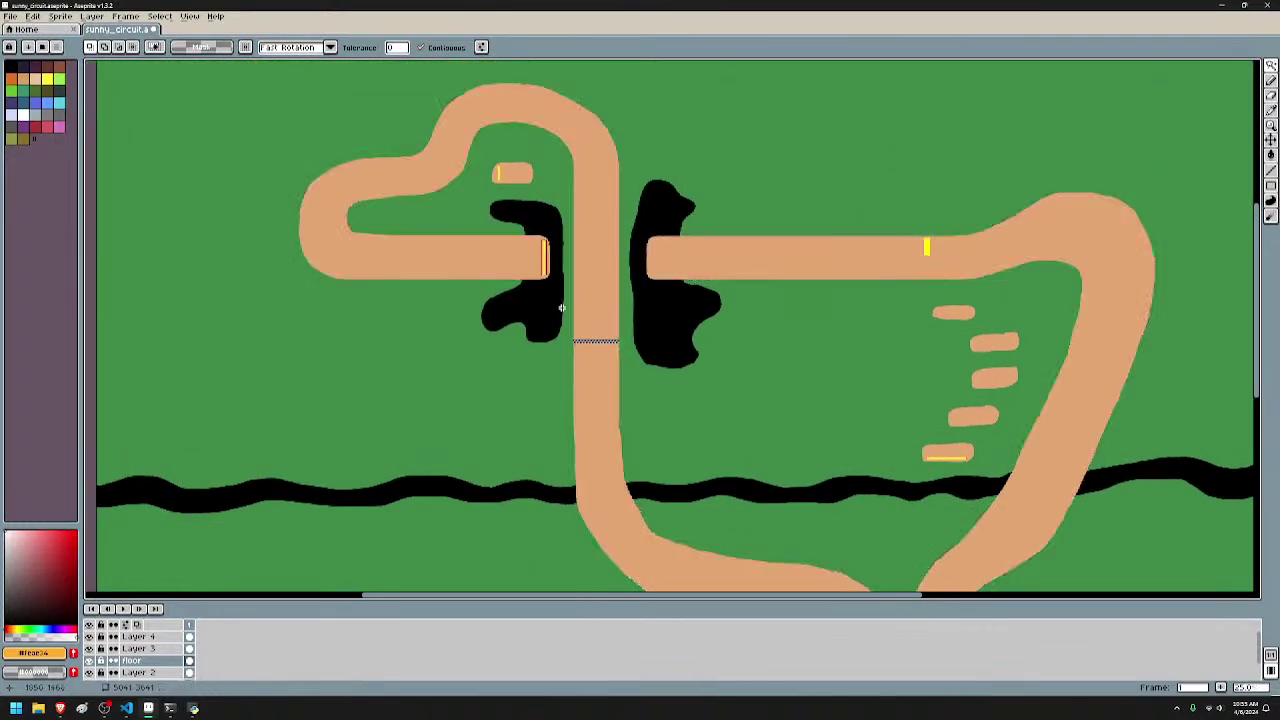
- Switch to the floor image in Paint and select the pale blue mottled texture tile
scroll(755, 341, "up", 2)
left_click_drag(755, 341, 795, 421)
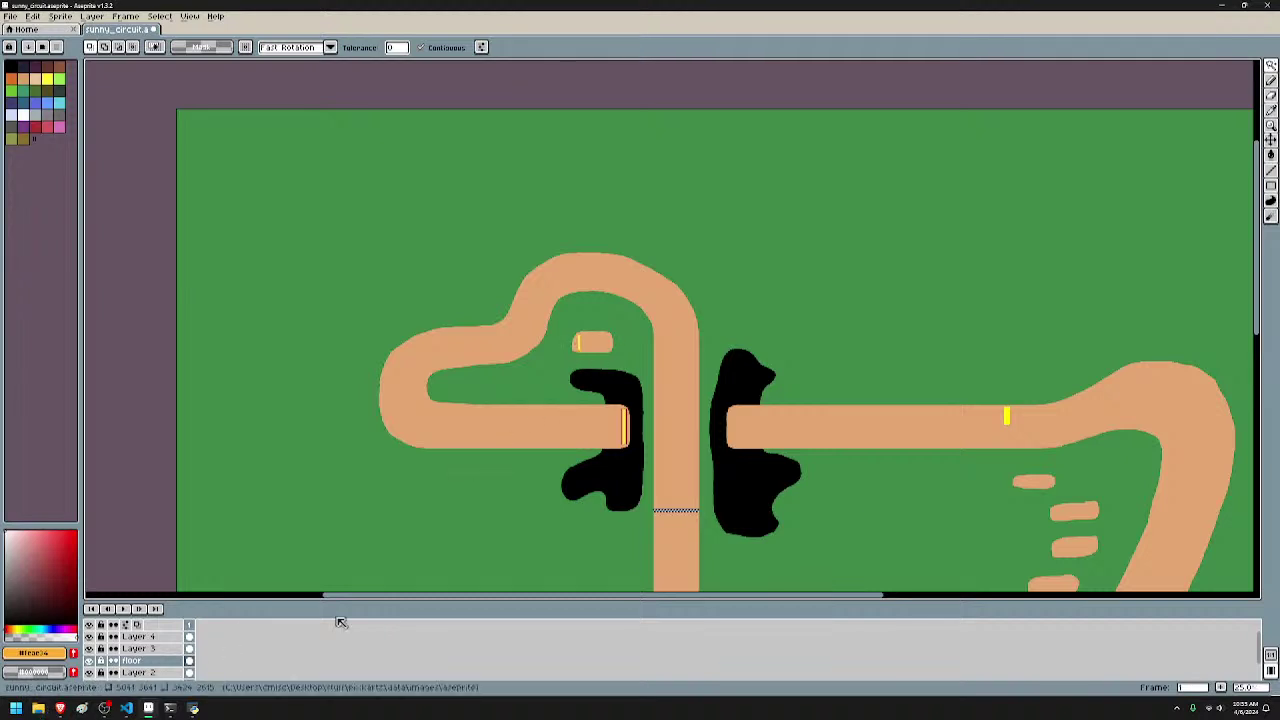
left_click(40, 713)
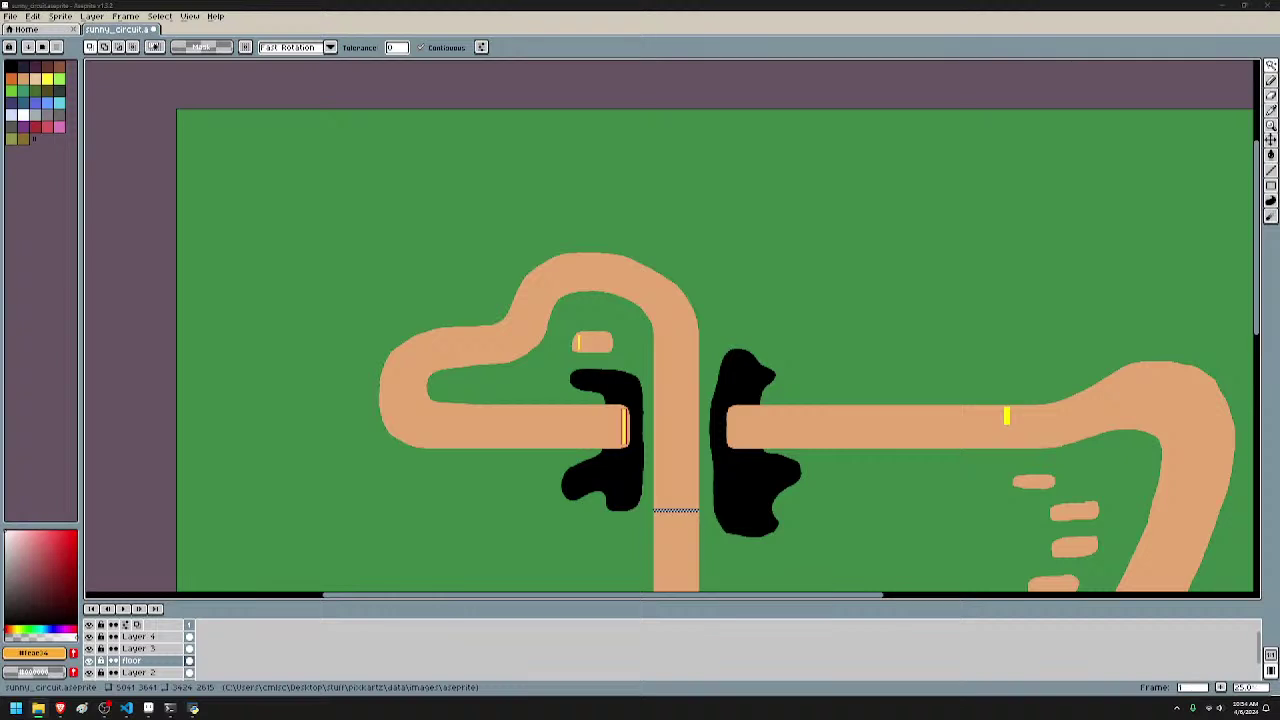
key("alt+Tab")
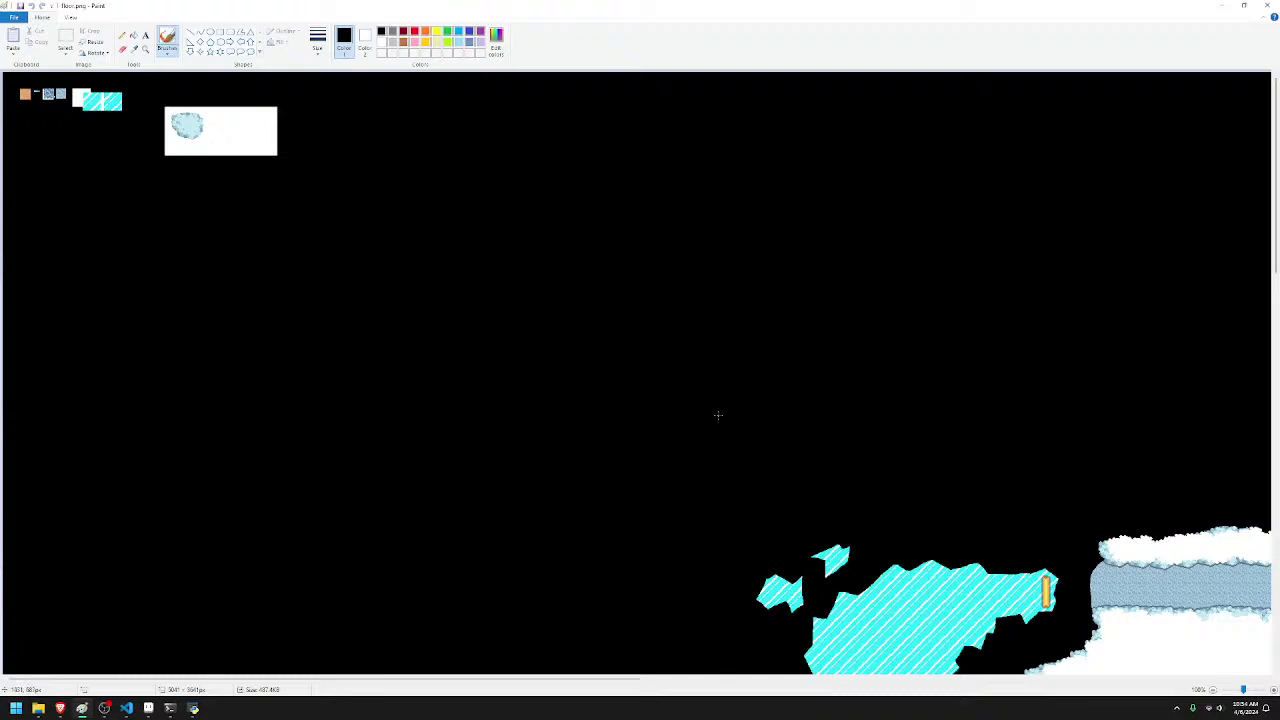
scroll(718, 415, "up", 5, "ctrl")
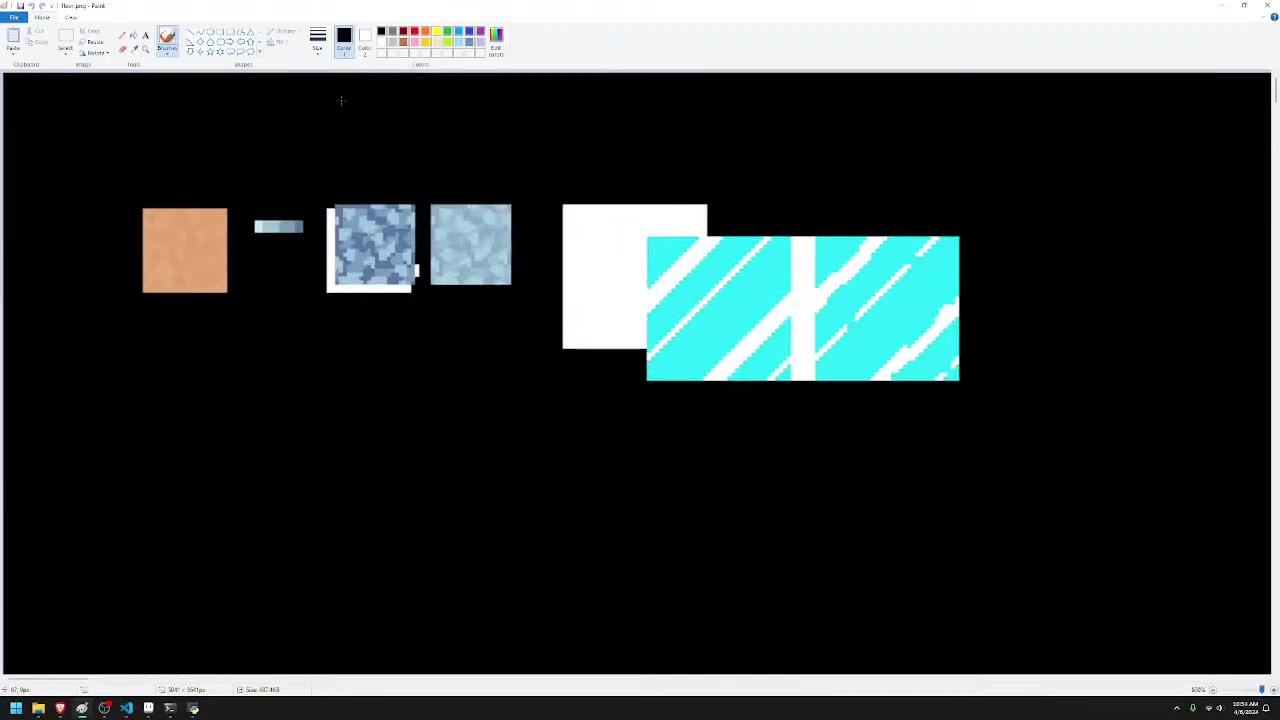
left_click(65, 38)
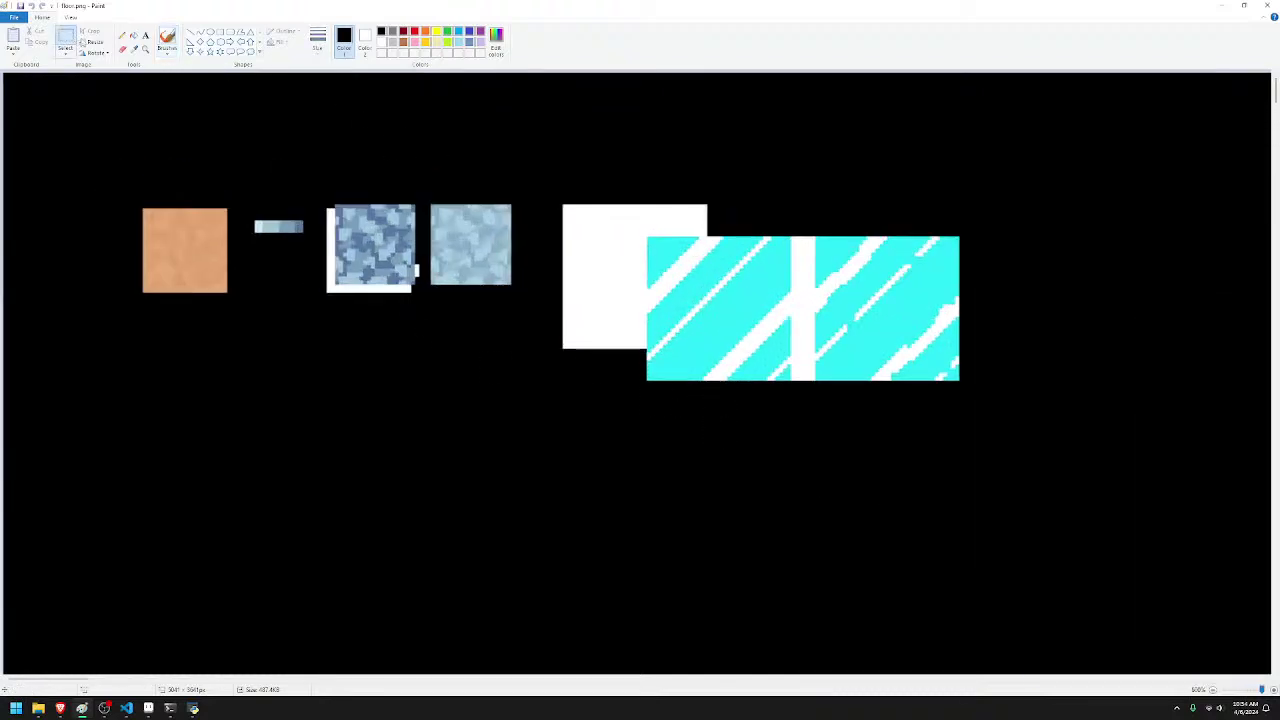
left_click_drag(430, 205, 511, 286)
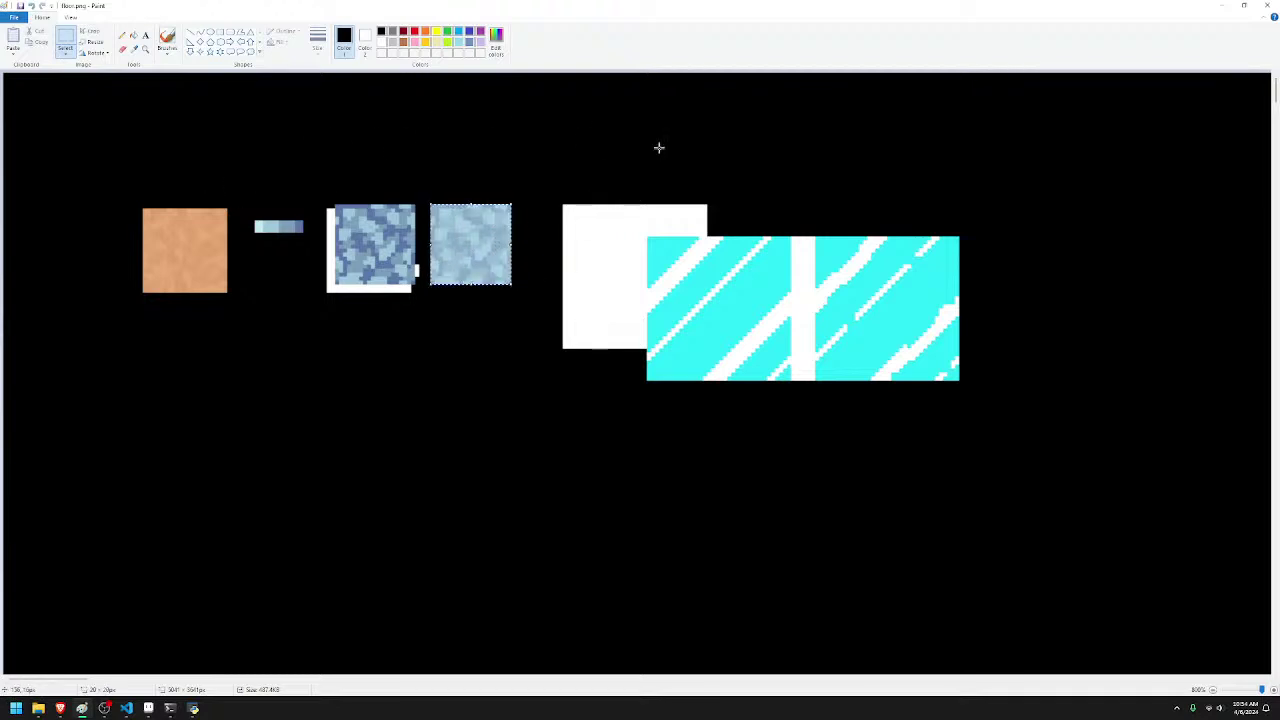
left_click(645, 120)
- Switch to Aseprite and load the palette from sketch.png in the images folder
key("alt+Tab")
left_click(18, 24)
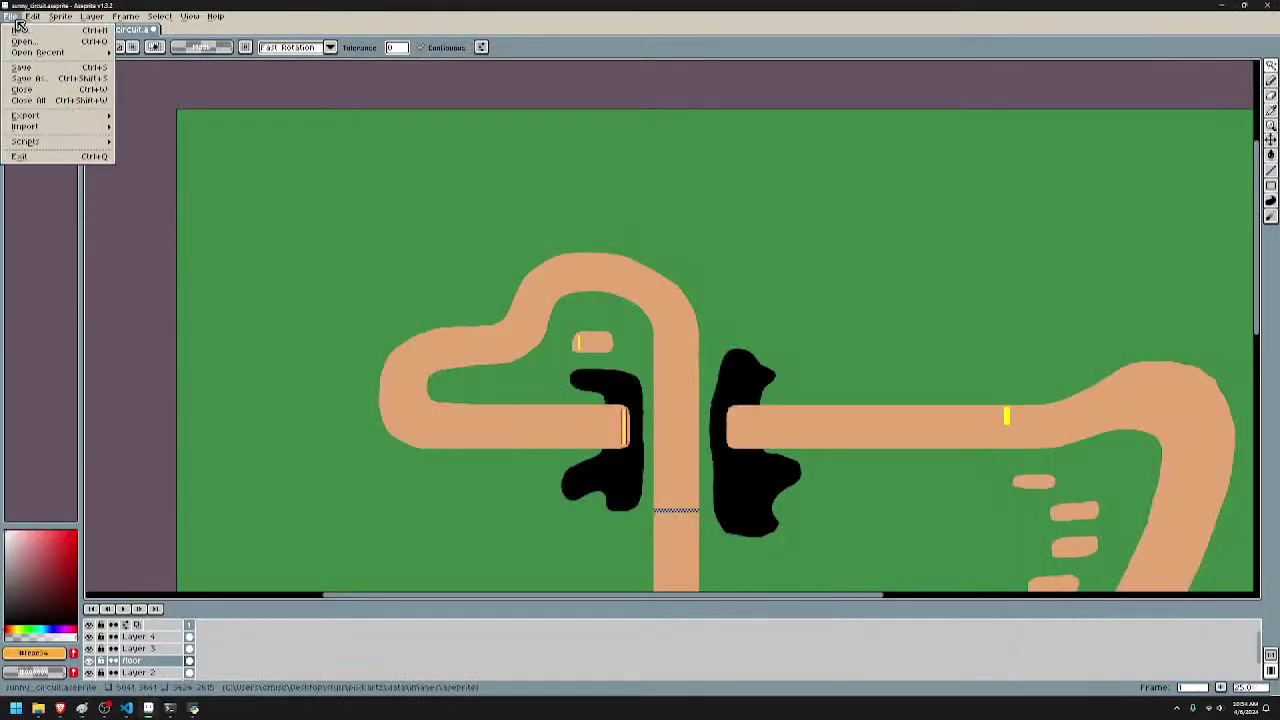
left_click(16, 19)
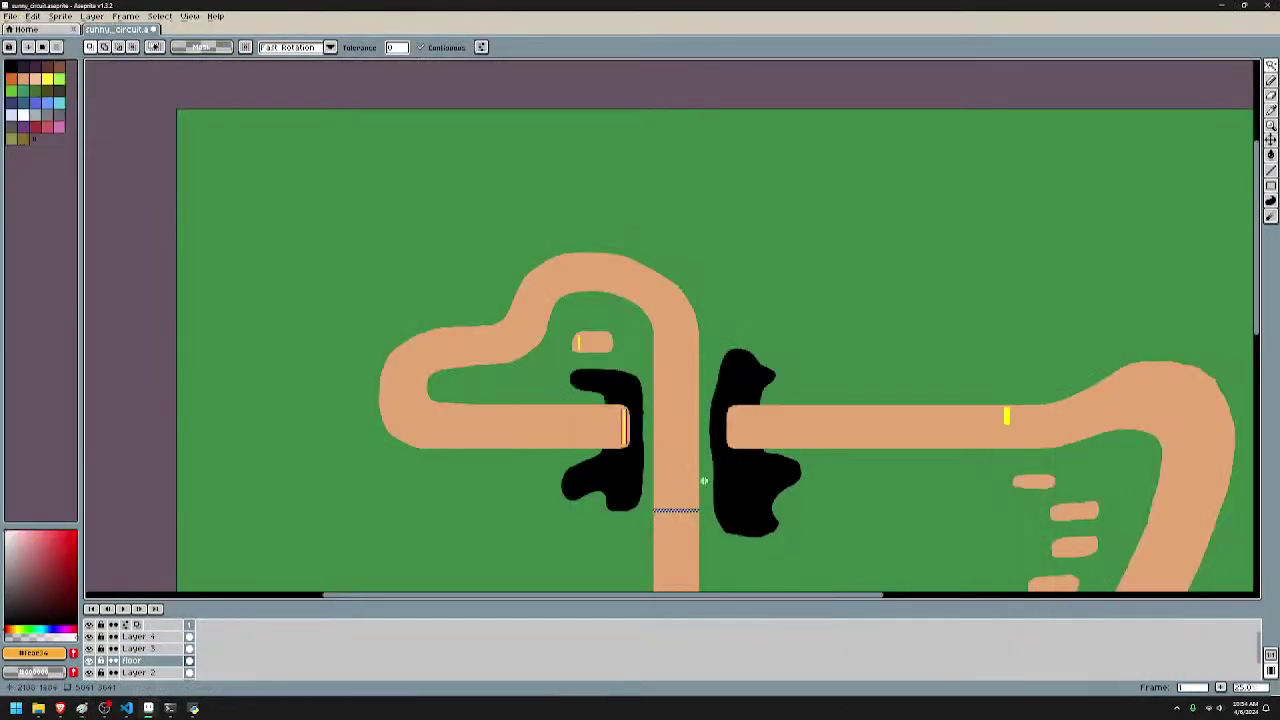
scroll(704, 481, "down", 2)
left_click(18, 22)
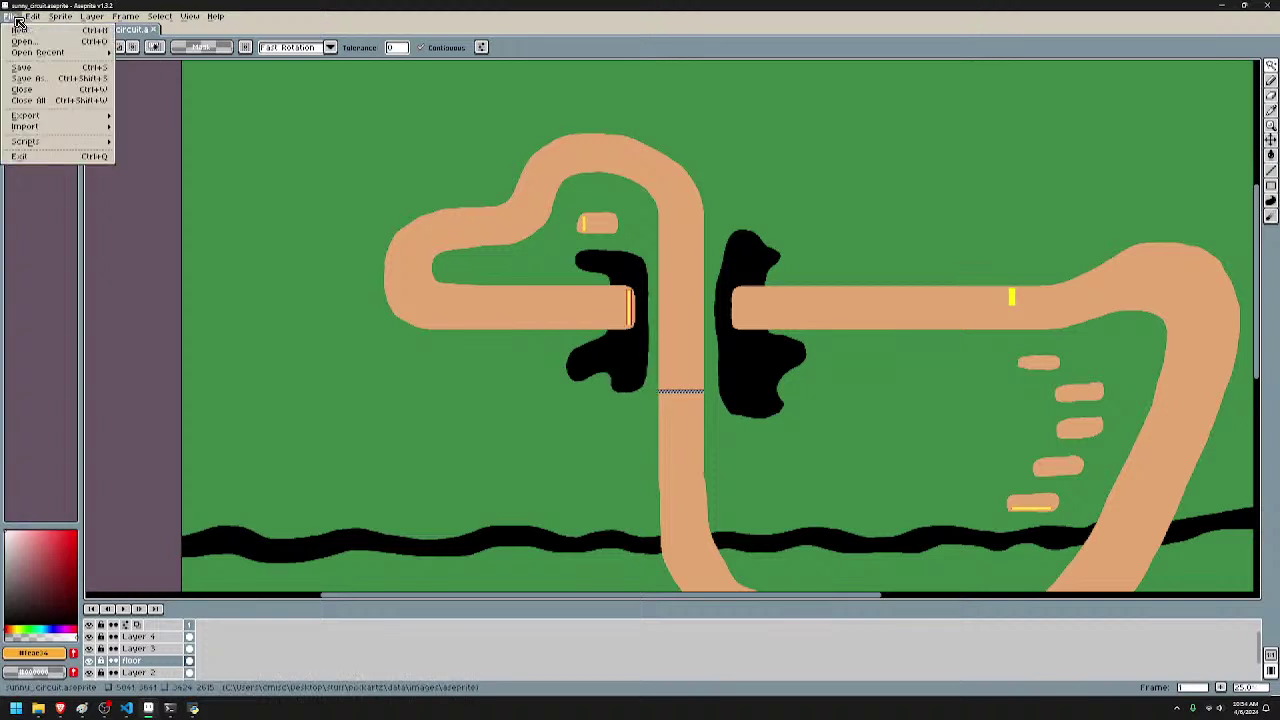
left_click(14, 19)
left_click(57, 48)
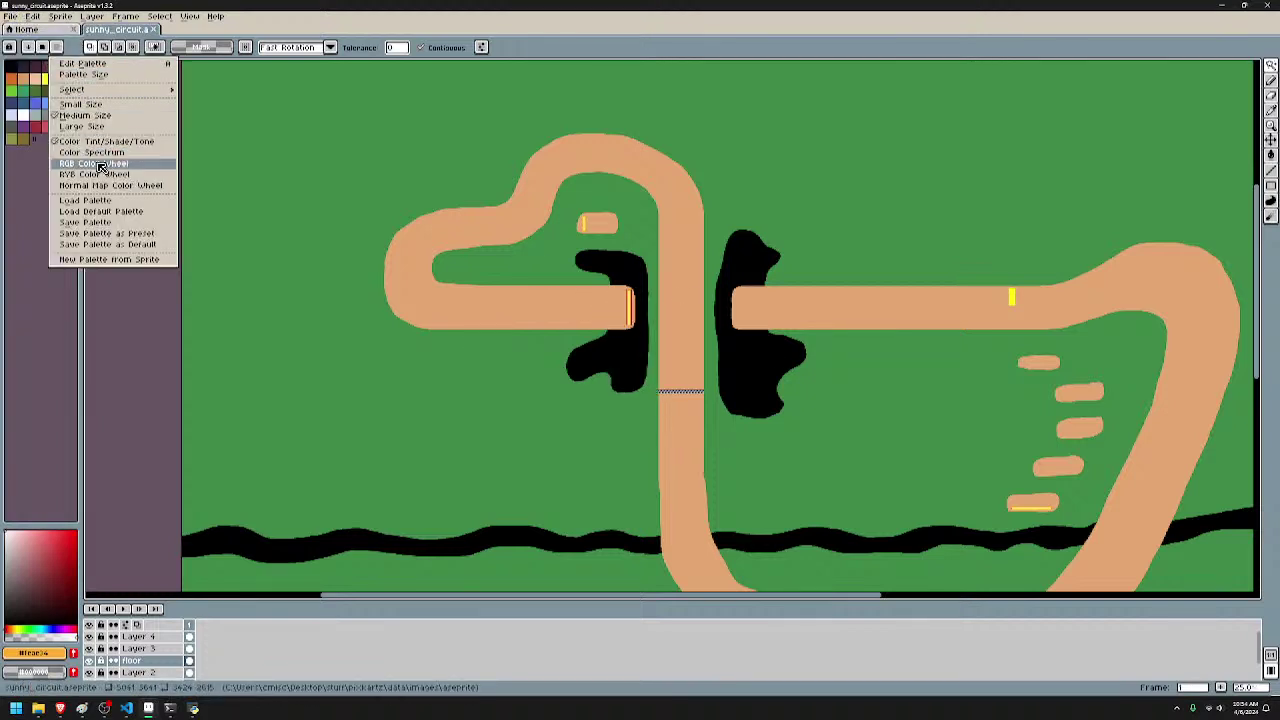
left_click(115, 201)
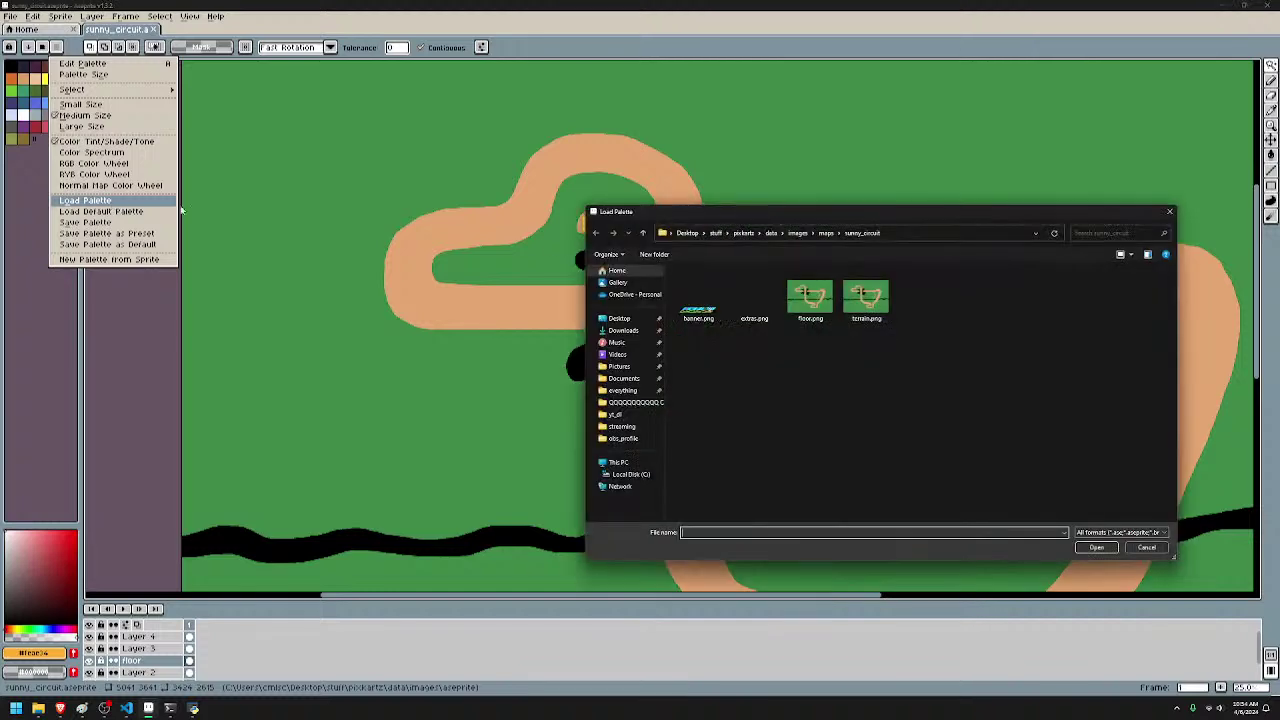
left_click(797, 233)
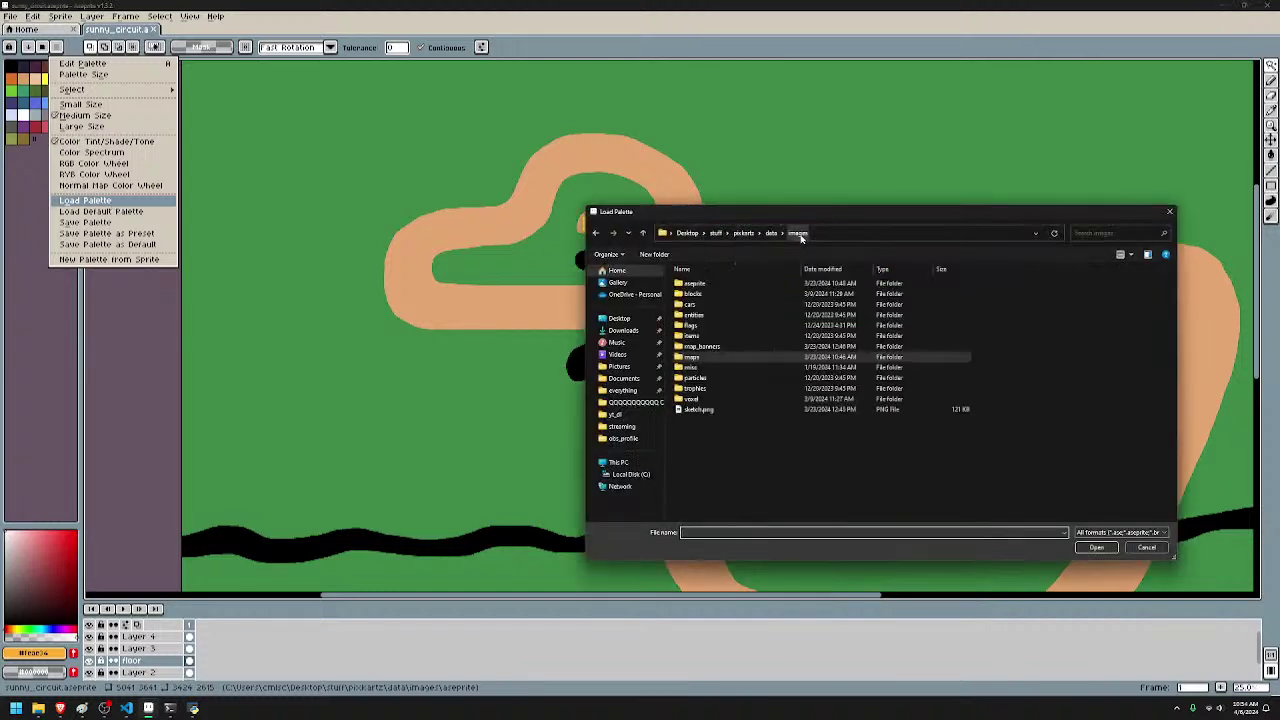
double_click(700, 410)
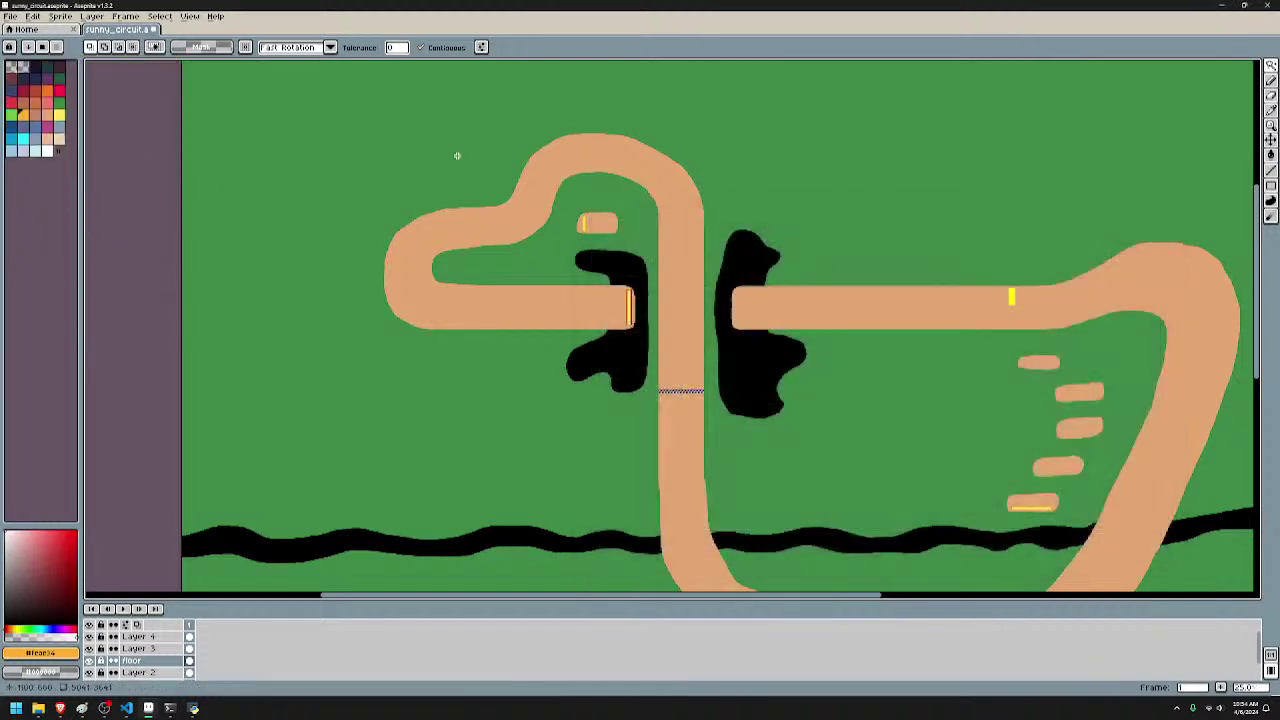
- Draw a 16 × 16 pixel dark navy square outline near the canvas's upper-left corner on the floor layer
left_click_drag(471, 122, 581, 246)
scroll(434, 236, "up", 2)
left_click_drag(517, 301, 593, 289)
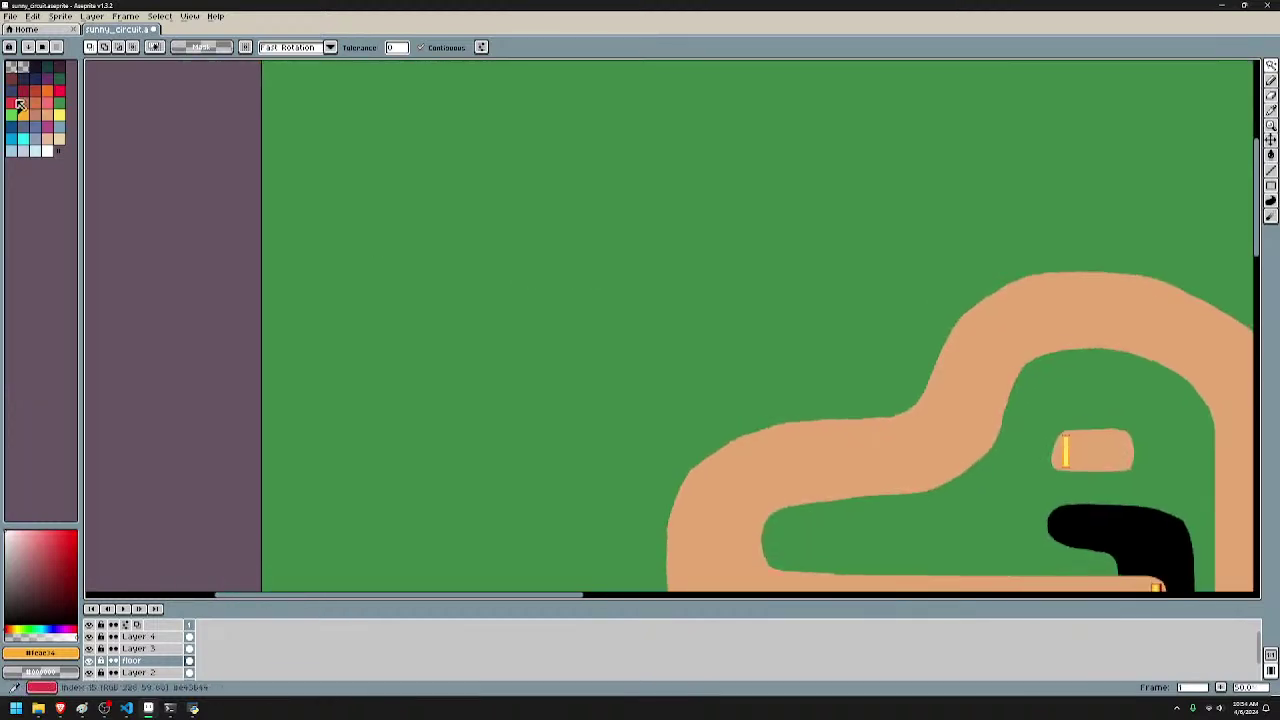
left_click(24, 80)
left_click_drag(498, 251, 597, 327)
scroll(599, 327, "up", 1)
key("b")
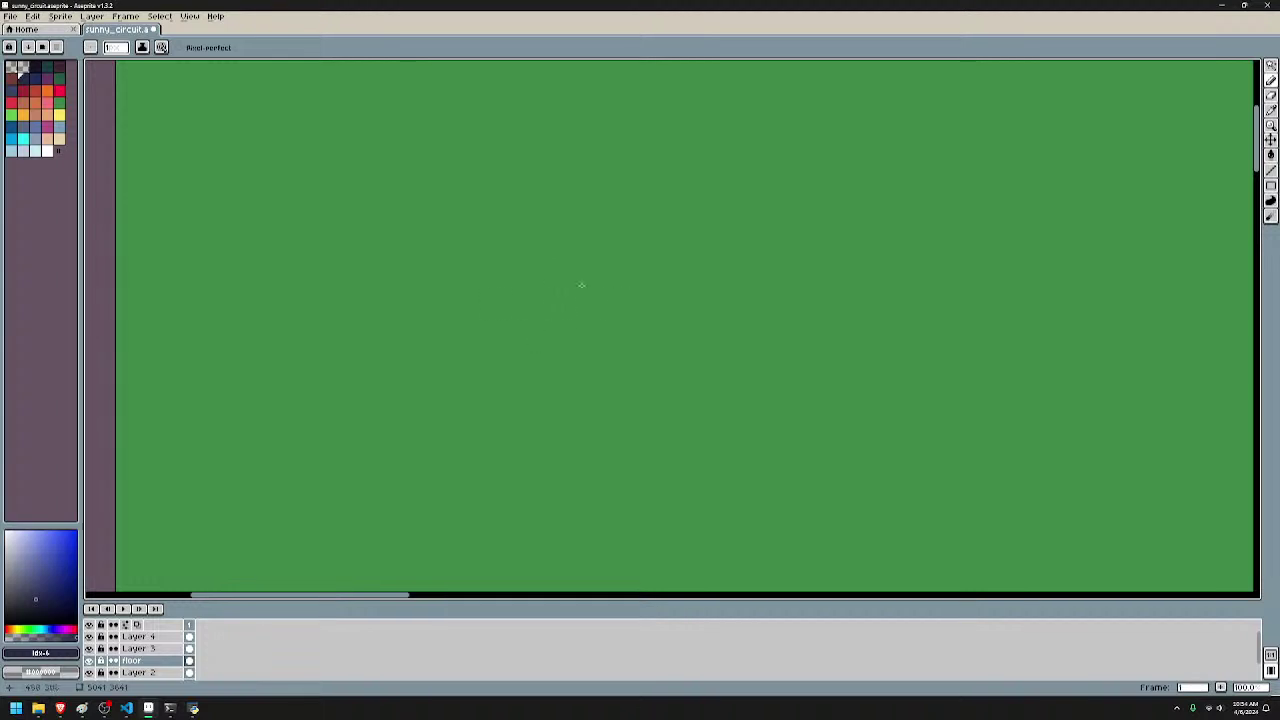
left_click_drag(655, 263, 752, 481)
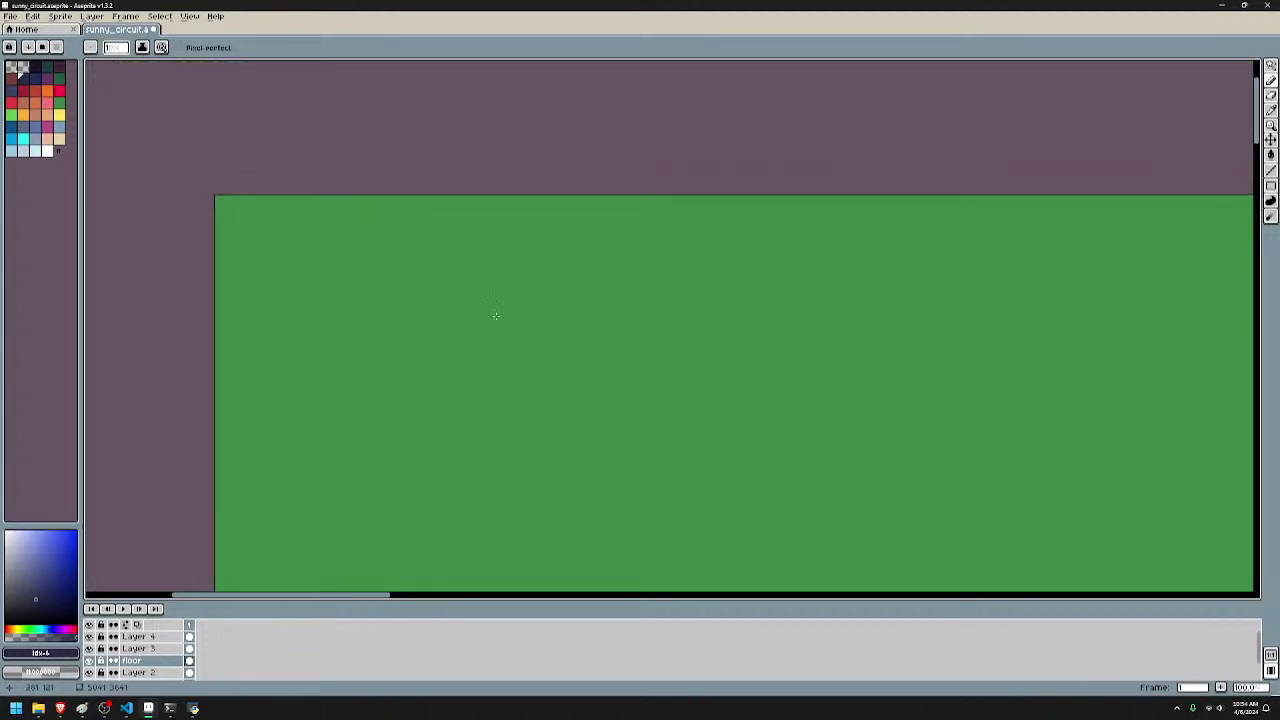
scroll(435, 313, "up", 2)
left_click_drag(423, 283, 841, 505)
left_click_drag(463, 346, 646, 454)
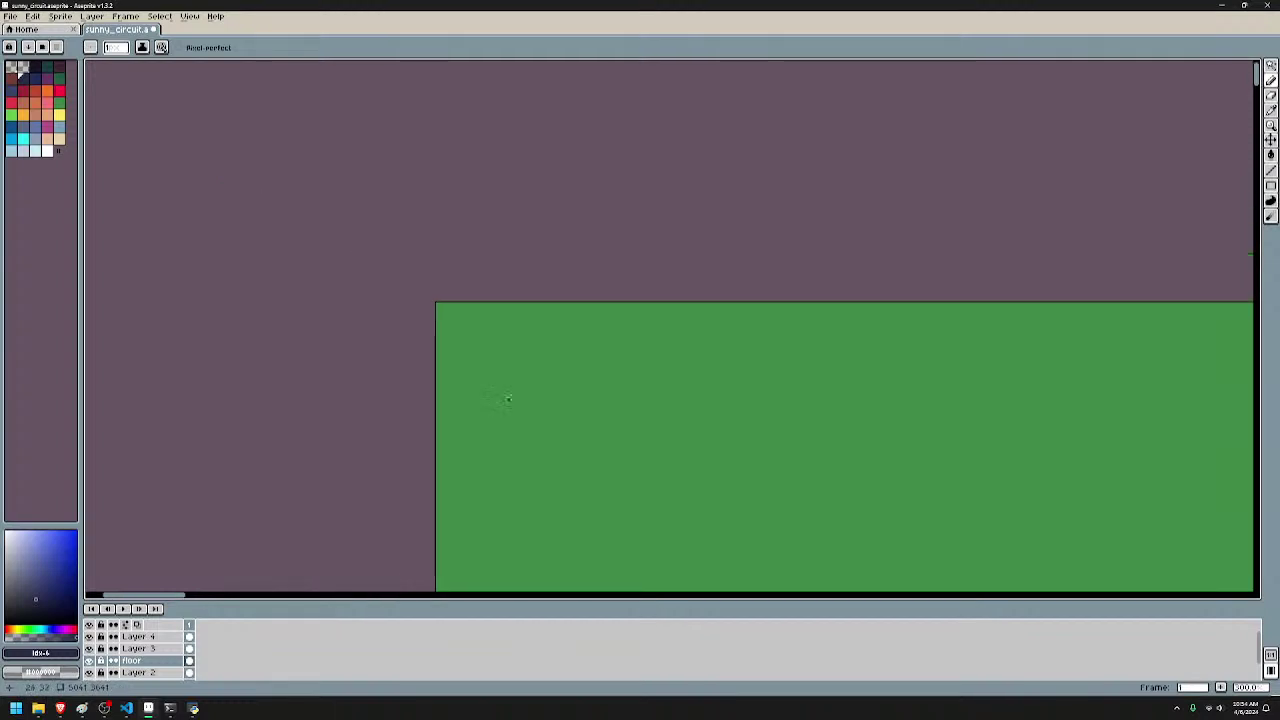
scroll(549, 362, "up", 3)
left_click_drag(486, 343, 616, 458)
key("u")
scroll(629, 337, "down", 2)
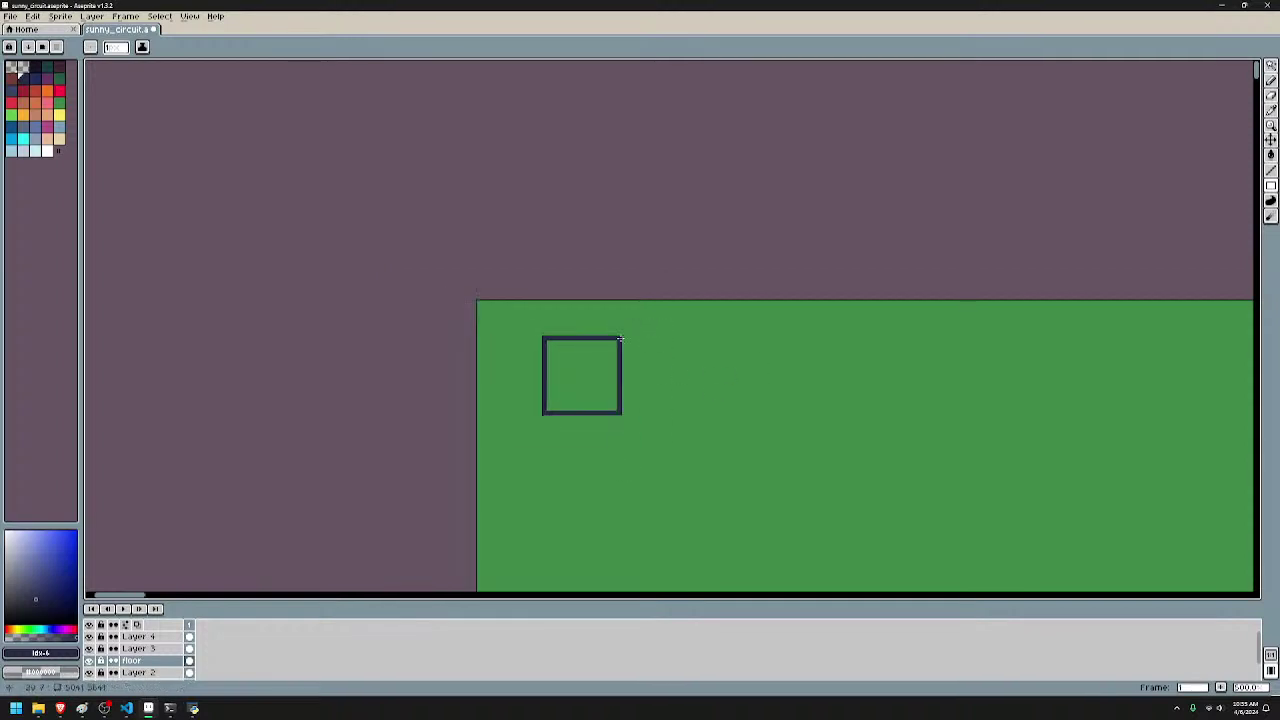
- Fill the inside of the square outline with the same dark navy using the Paint Bucket
key("g")
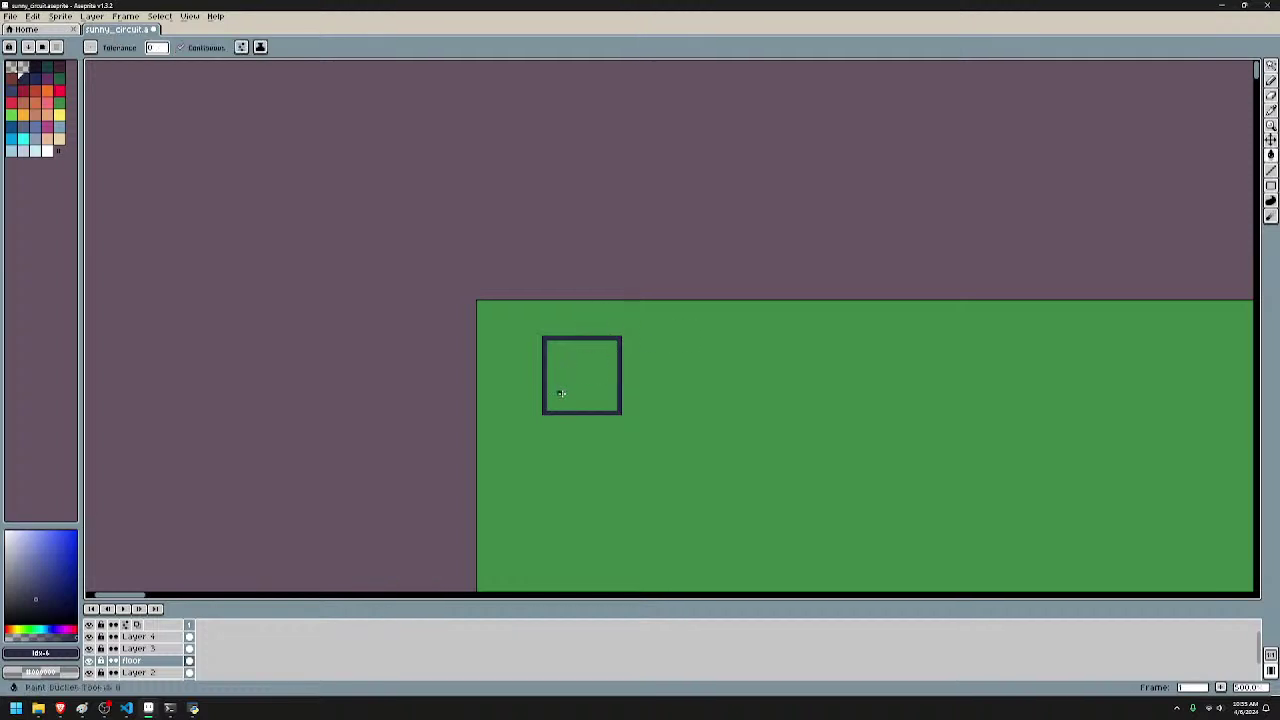
left_click(565, 394)
scroll(566, 394, "up", 4)
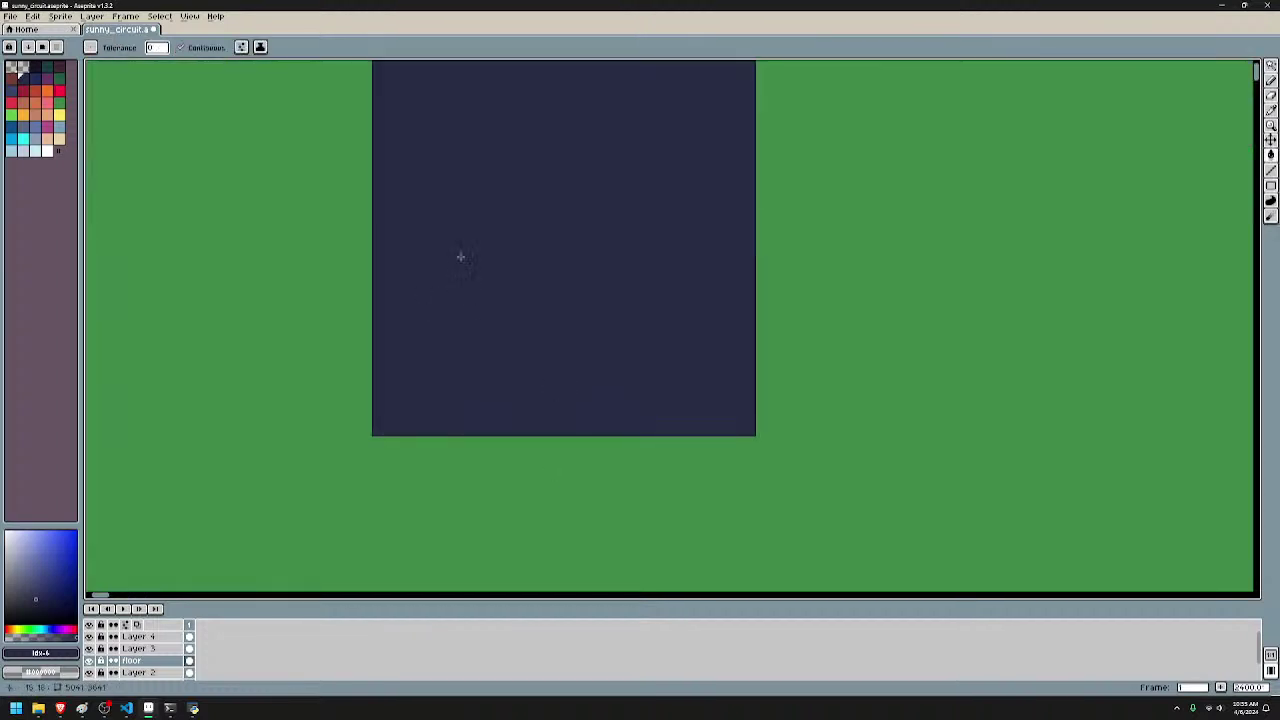
mouse_move(460, 257)
left_mouse_down()
mouse_move(357, 346)
mouse_move(550, 330)
left_mouse_up()
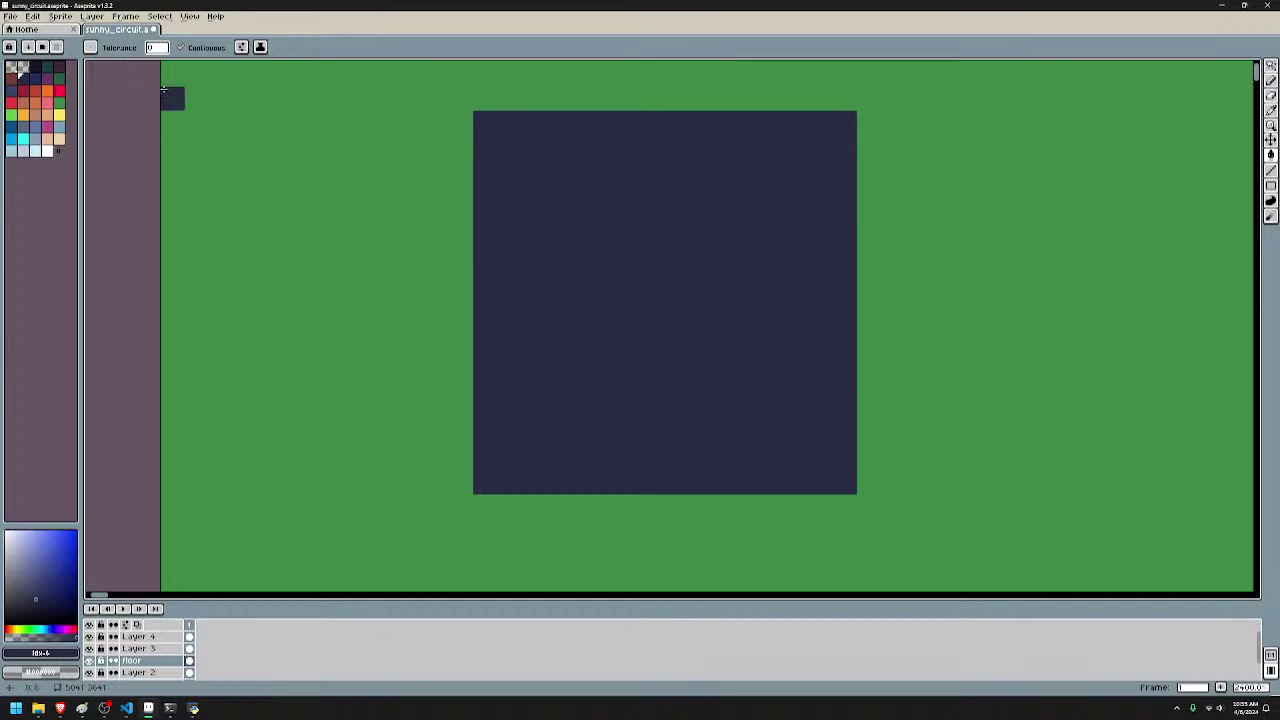
- Choose the near-black palette colour for drawing with the Pencil
left_click(35, 67)
key("b")
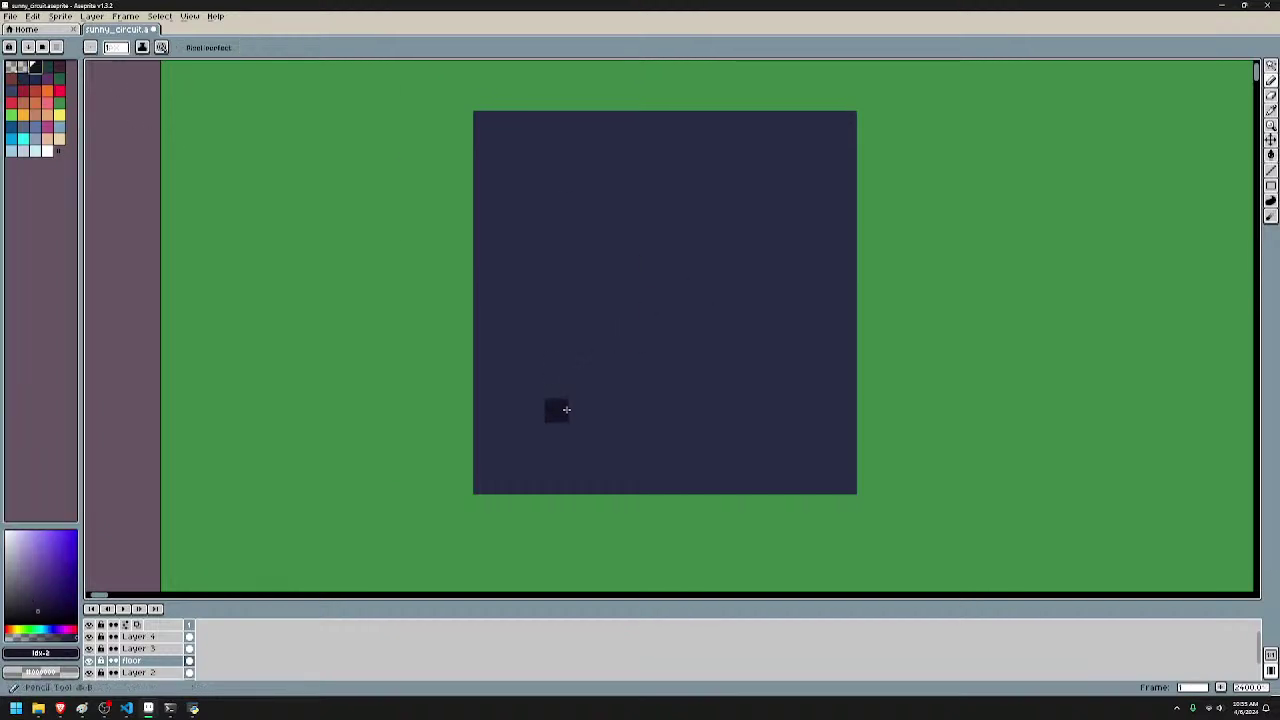
- Try scattering single near-black pixels over the navy square with the Pencil
left_click(549, 405)
left_click(577, 383)
left_click(769, 454)
left_click(817, 406)
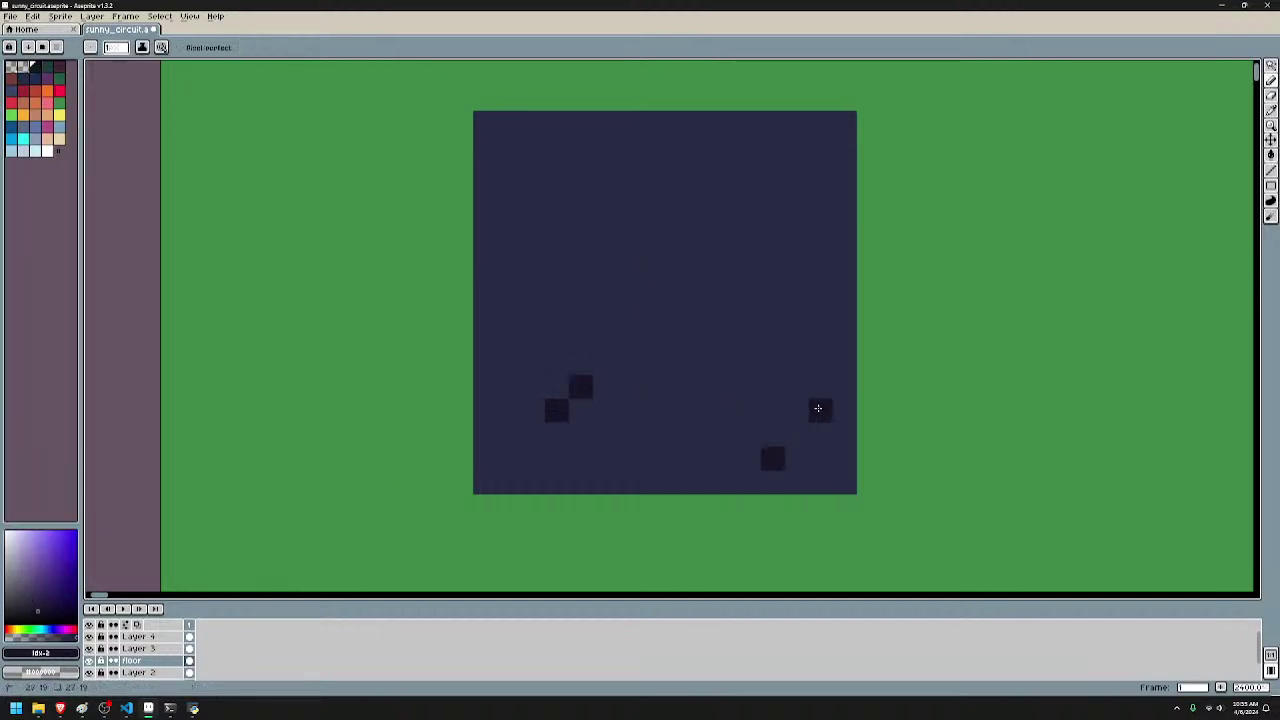
left_click(721, 356)
left_click(769, 310)
left_click(793, 214)
left_click(673, 166)
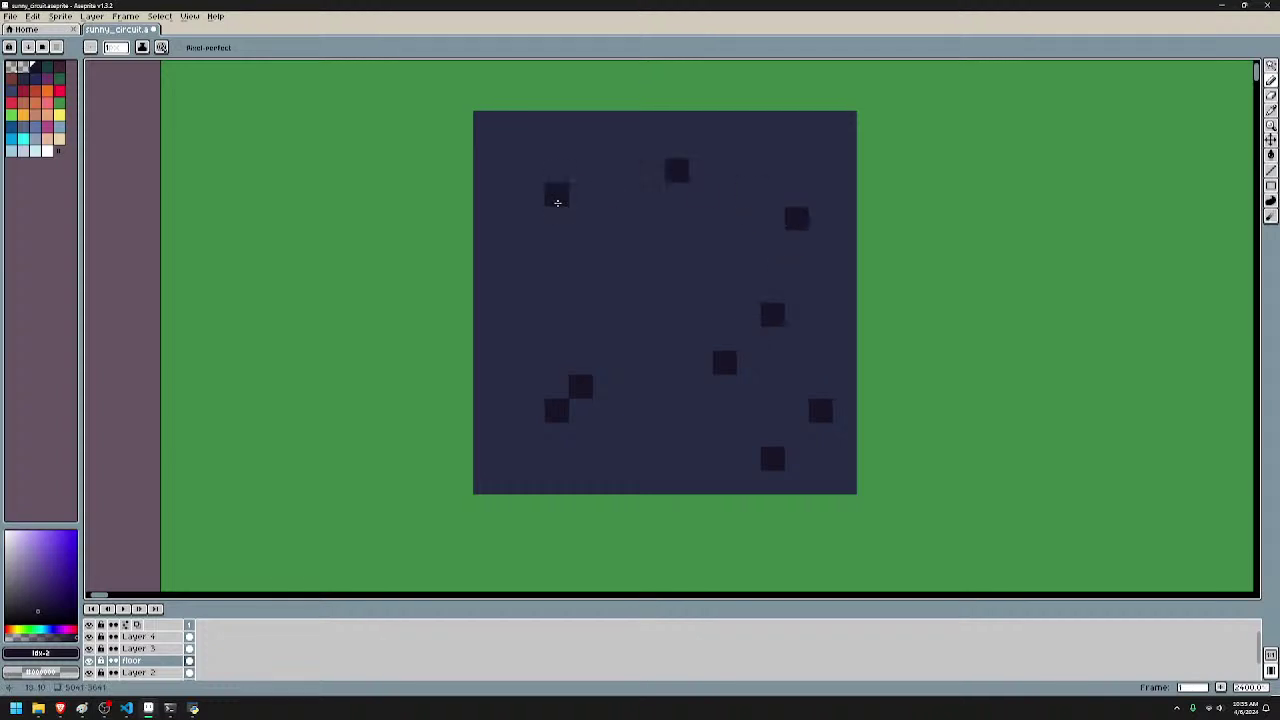
- Undo all of the scattered near-black Pencil pixels
key("v")
key("ctrl+z")
key("ctrl+z")
key("ctrl+z")
key("ctrl+z")
key("ctrl+z")
key("ctrl+z")
key("ctrl+z")
key("ctrl+z")
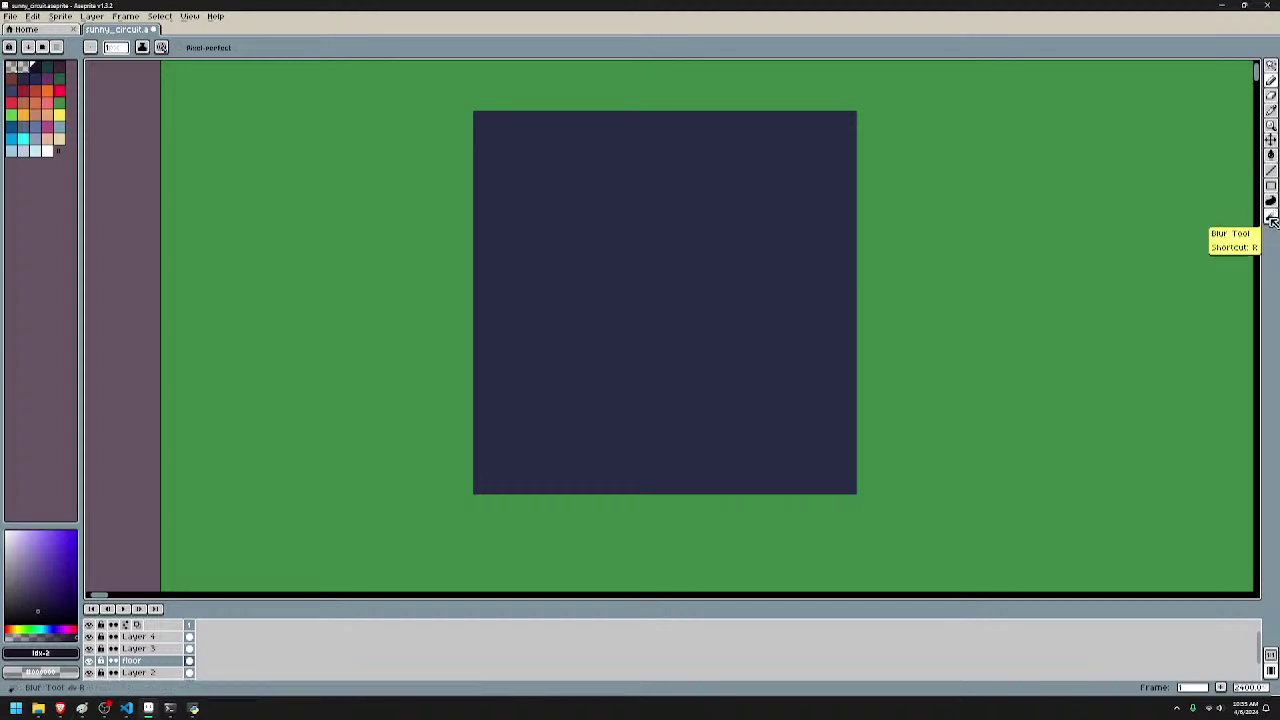
- Switch to the Spray tool, try a near-black stroke on the navy square and undo it
left_click(1272, 219)
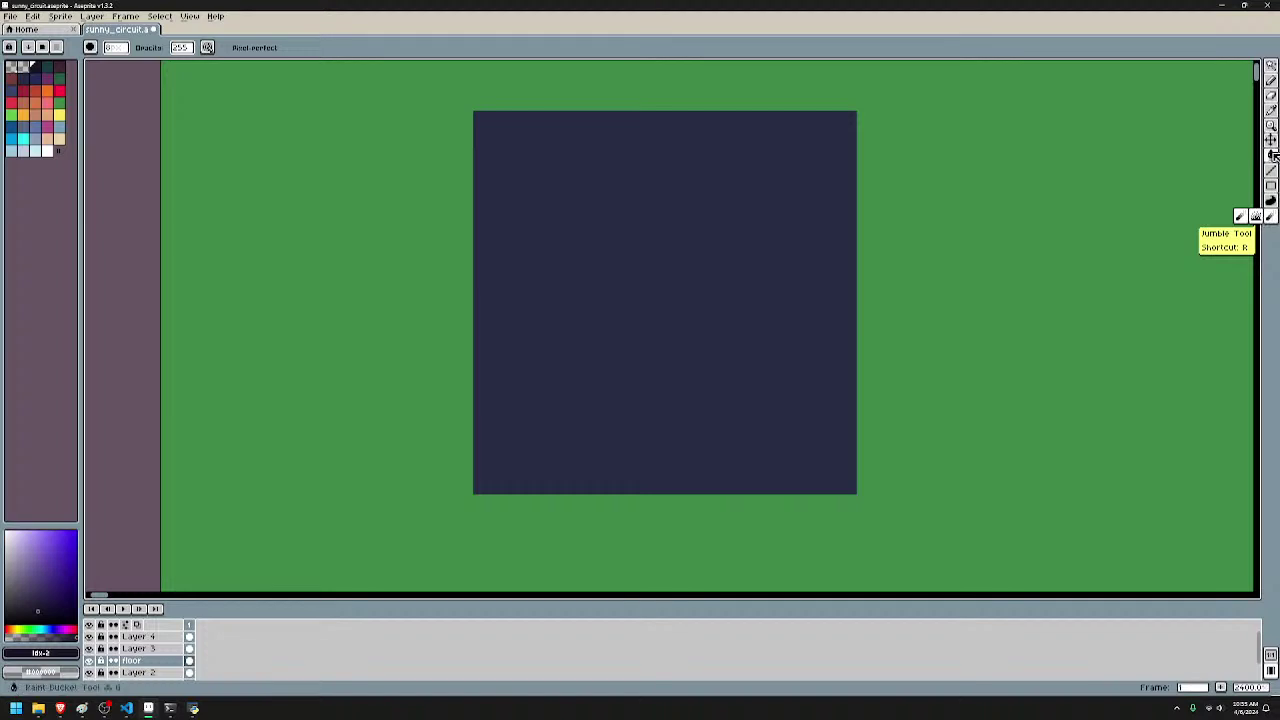
left_click(1273, 82)
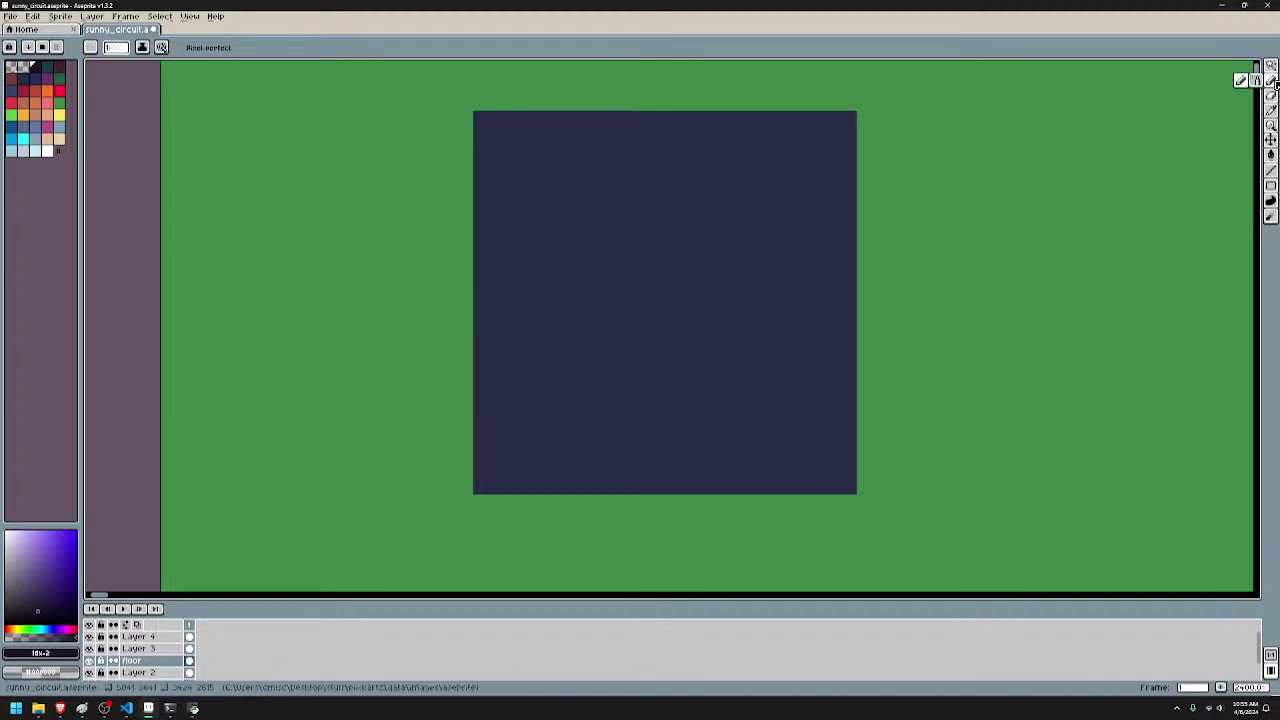
left_click(1256, 81)
left_click_drag(653, 290, 616, 254)
key("ctrl+z")
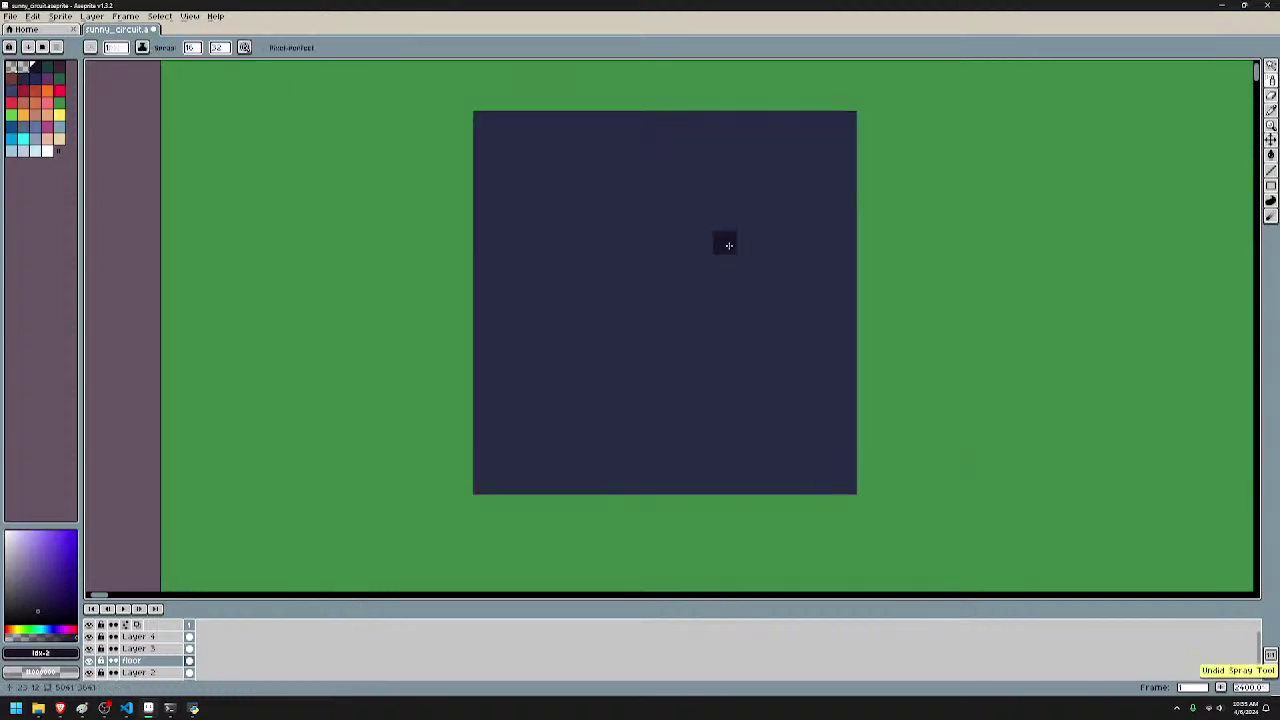
key("ctrl+y")
key("ctrl+z")
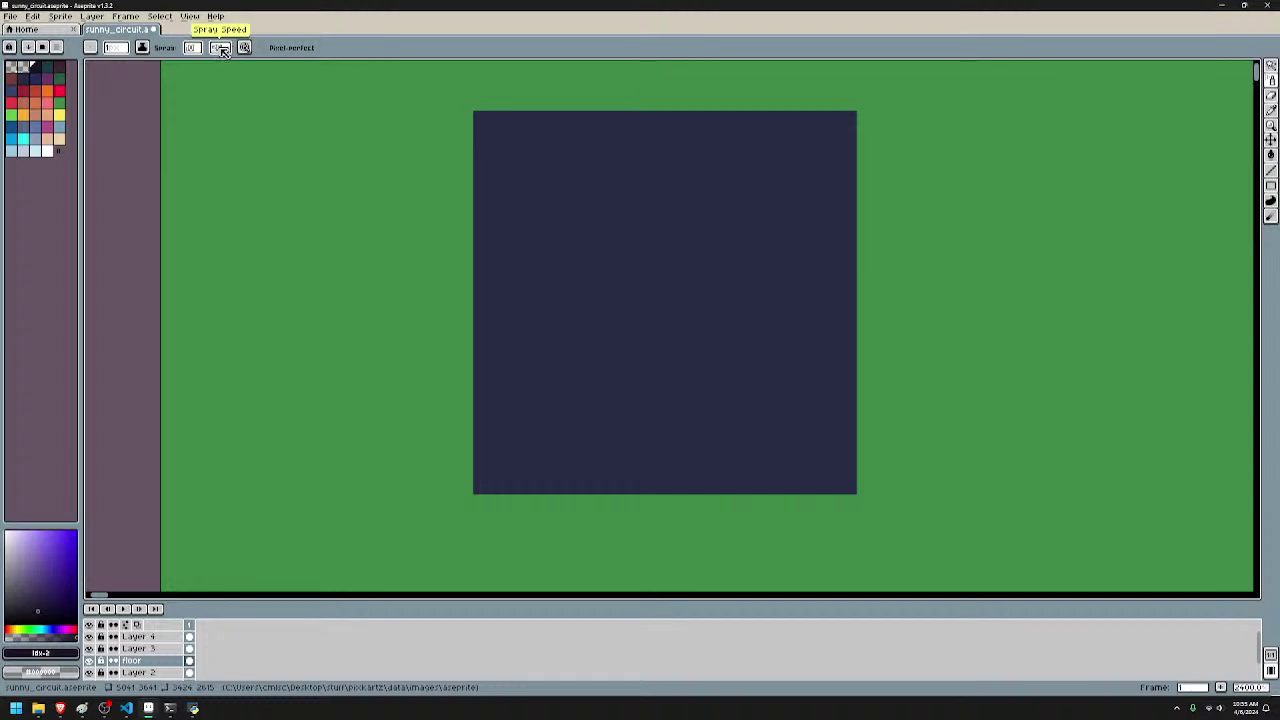
- Try spraying near-black specks across the navy square with the adjusted spray settings
mouse_move(626, 266)
left_mouse_down()
mouse_move(600, 220)
mouse_move(736, 322)
mouse_move(686, 301)
mouse_move(612, 352)
left_mouse_up()
key("ctrl+z")
key("ctrl+z")
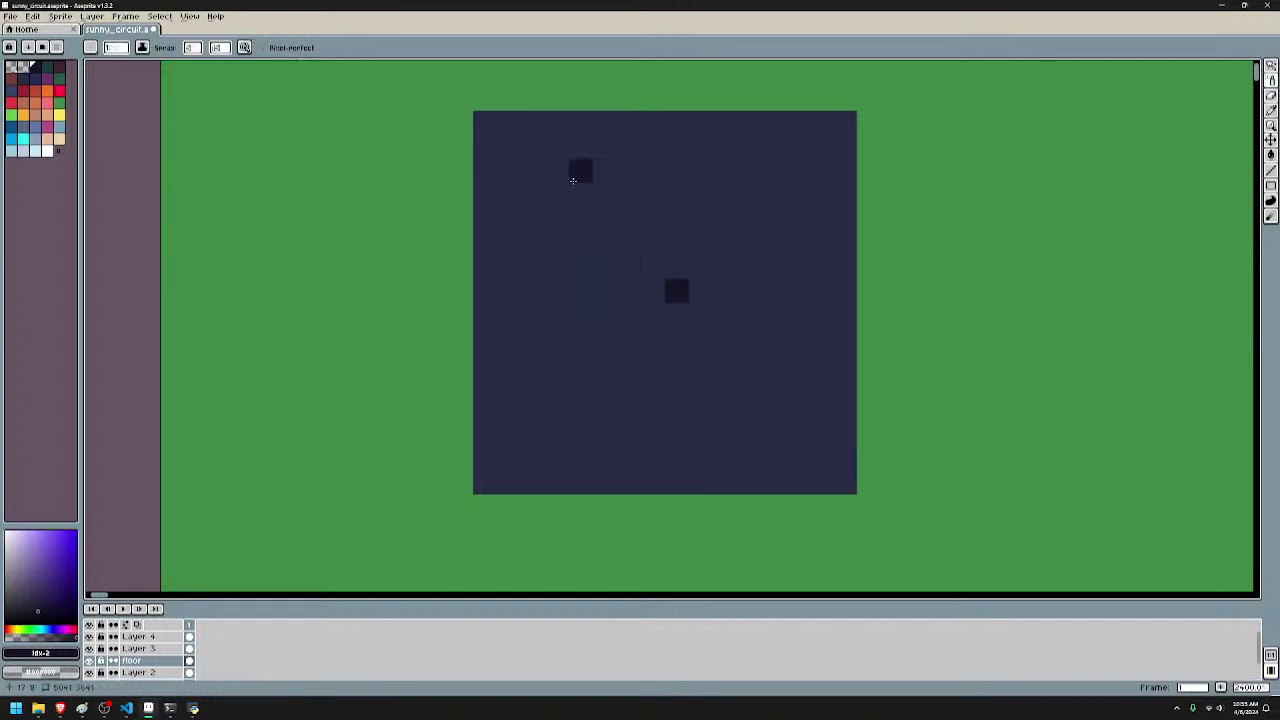
left_click(573, 181)
left_click(573, 181)
mouse_move(572, 180)
left_mouse_down()
mouse_move(631, 339)
mouse_move(691, 414)
mouse_move(790, 304)
mouse_move(789, 269)
mouse_move(745, 186)
mouse_move(630, 209)
mouse_move(808, 195)
left_mouse_up()
scroll(808, 195, "down", 9)
scroll(483, 241, "up", 8)
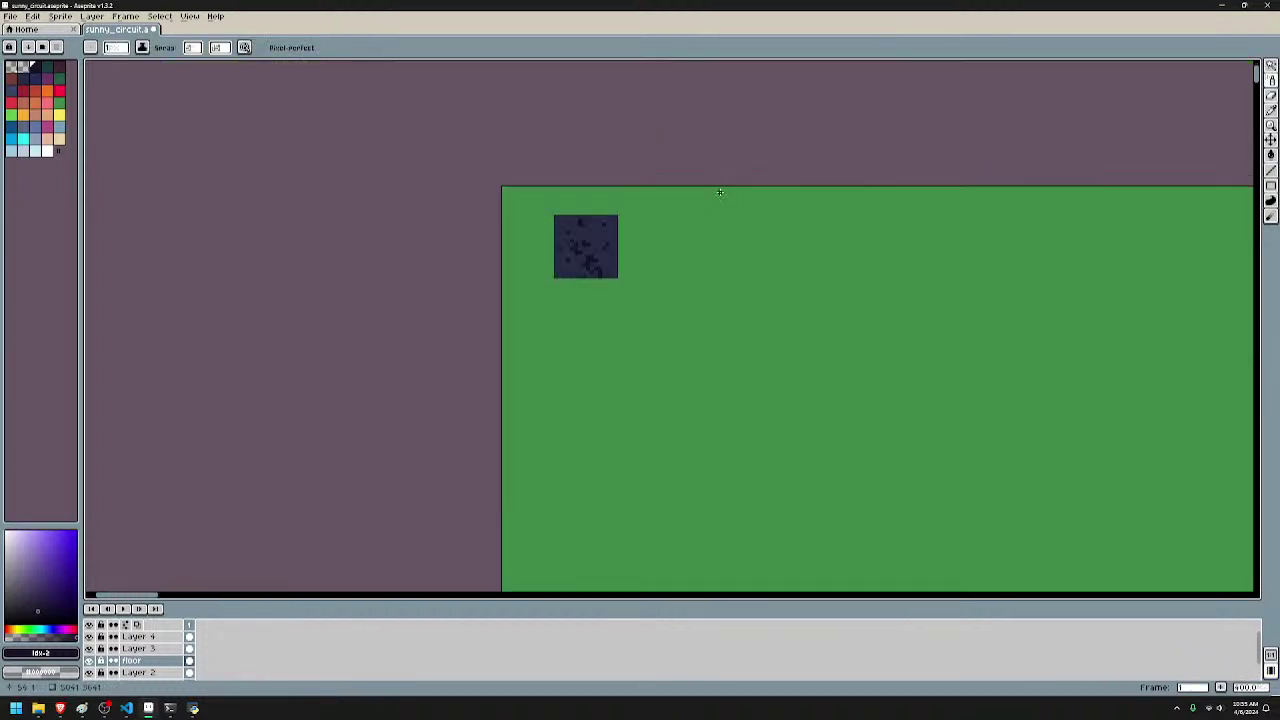
- Undo the sprayed specks on the navy square
key("ctrl+z")
key("ctrl+z")
key("ctrl+z")
key("ctrl+z")
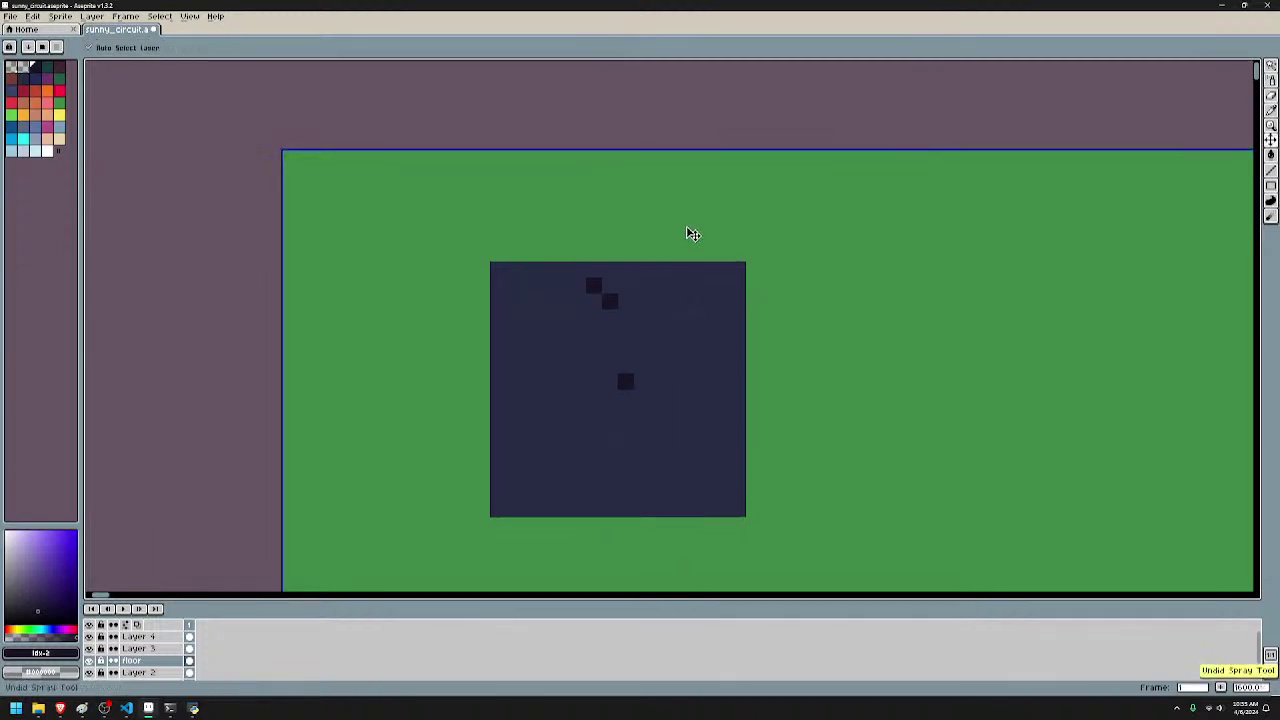
key("ctrl+z")
- Select the whole 16 × 16 navy square with the Rectangular Marquee and reactivate the Spray tool
key("m")
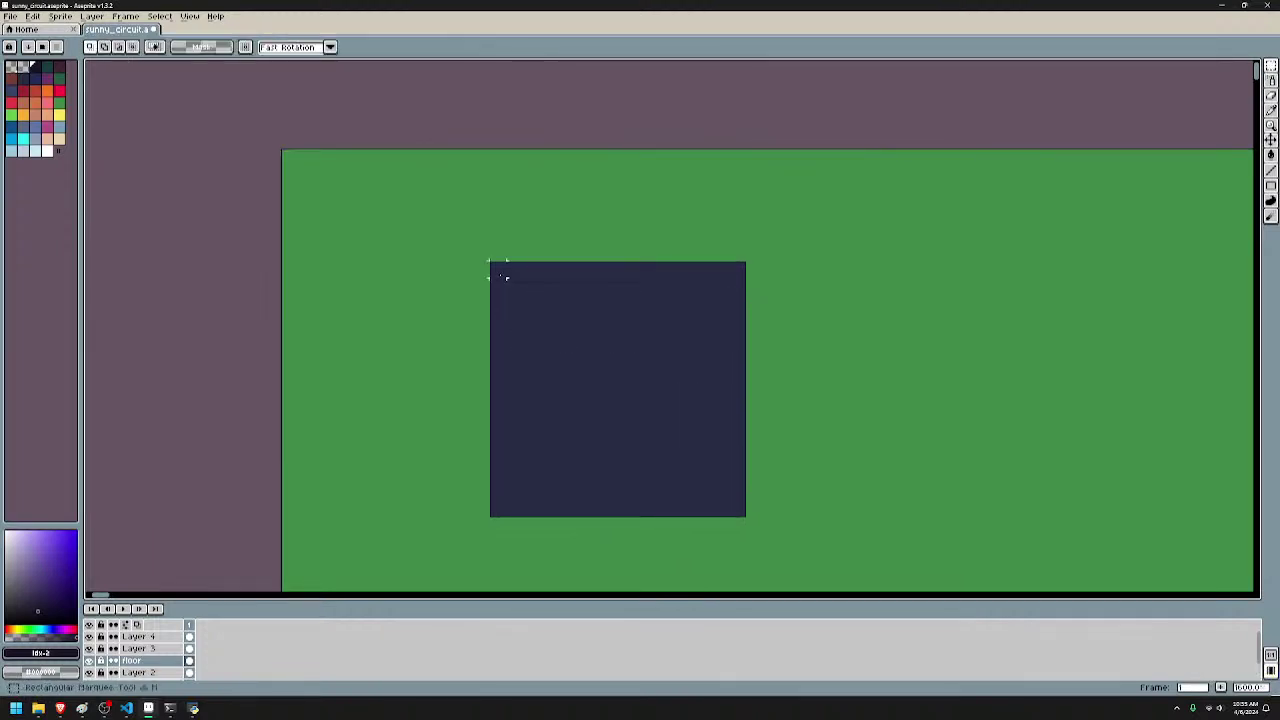
left_click_drag(490, 262, 745, 515)
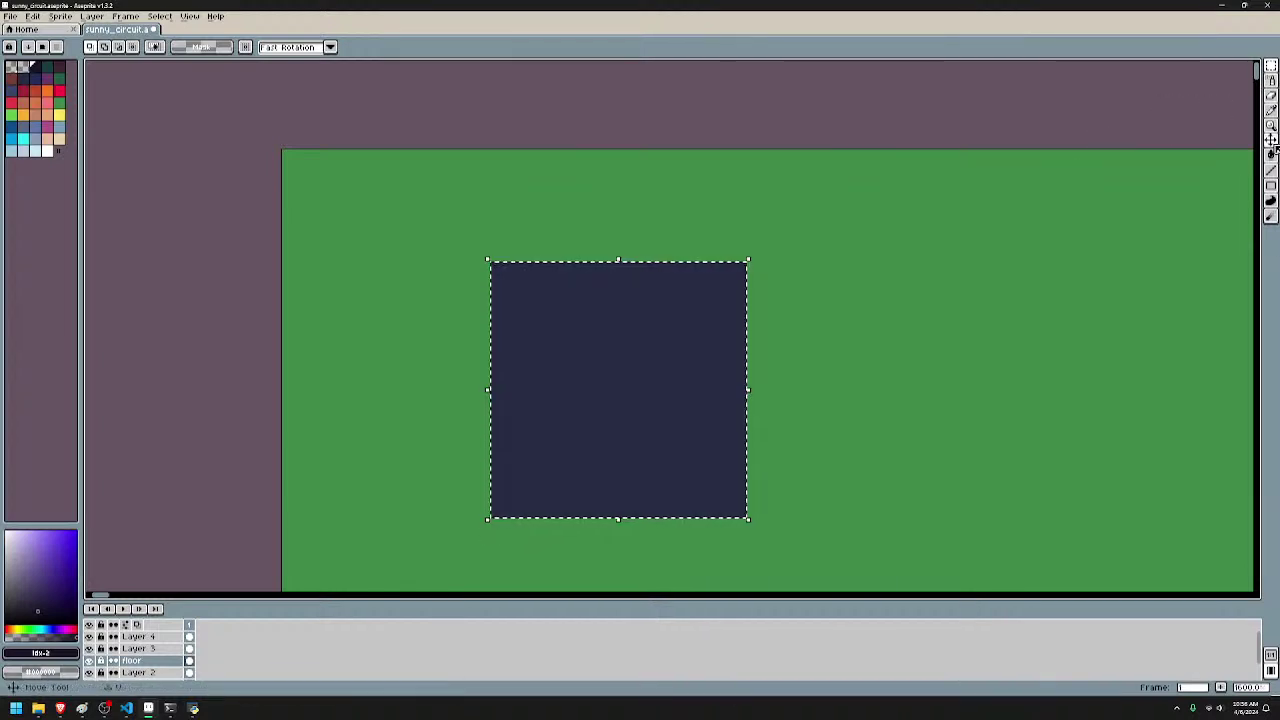
key("b")
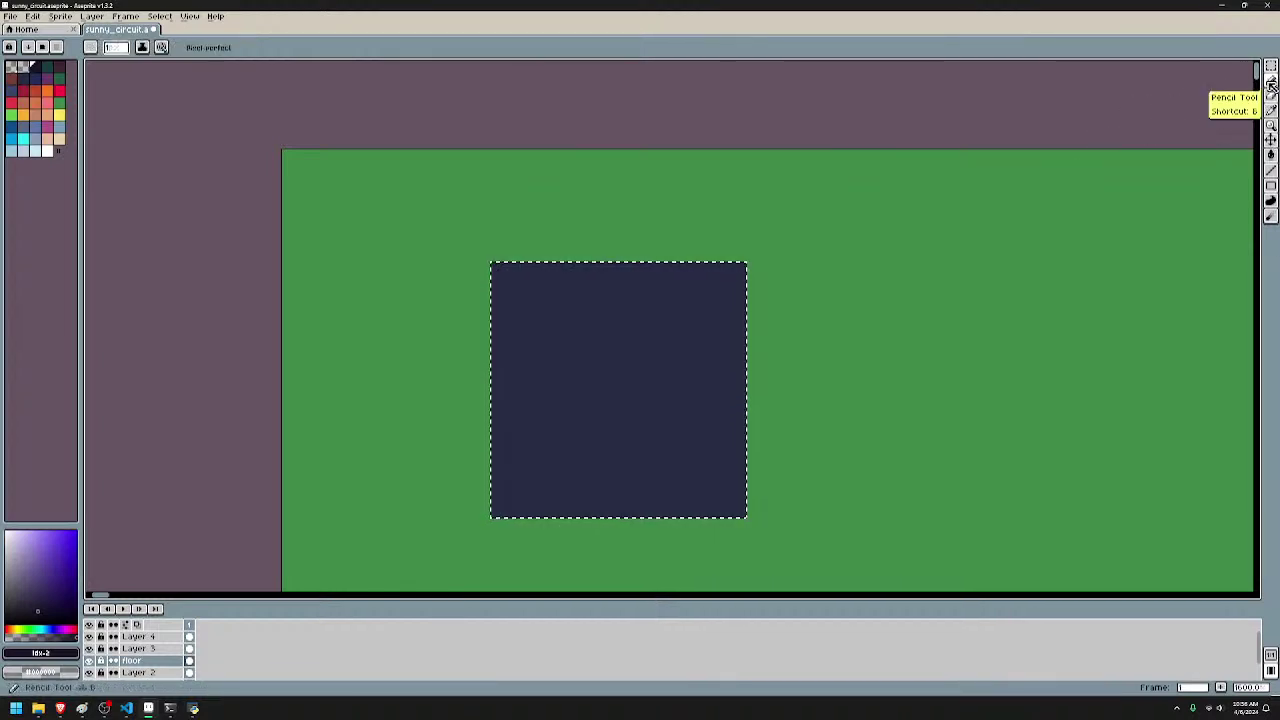
left_click(1271, 85)
left_click(1240, 88)
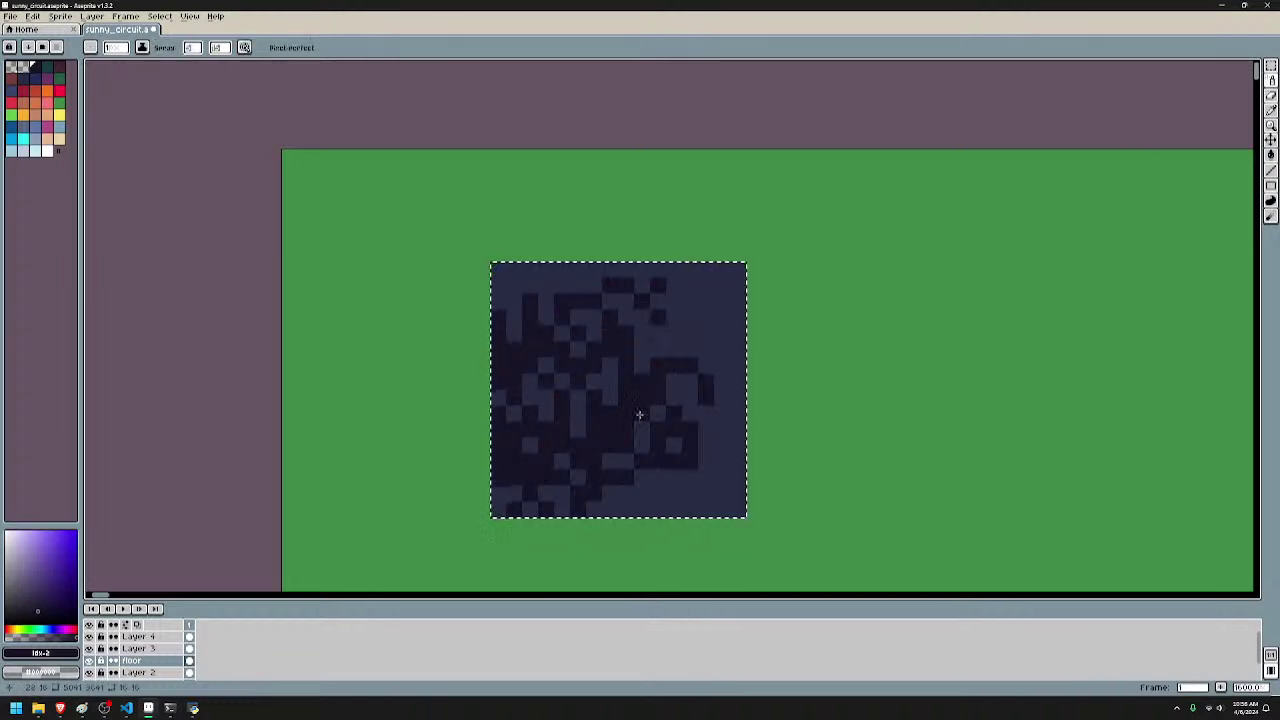
- Try several near-black spray strokes inside the selected square, undoing each one
key("ctrl+z")
key("ctrl+z")
left_click_drag(642, 302, 528, 321)
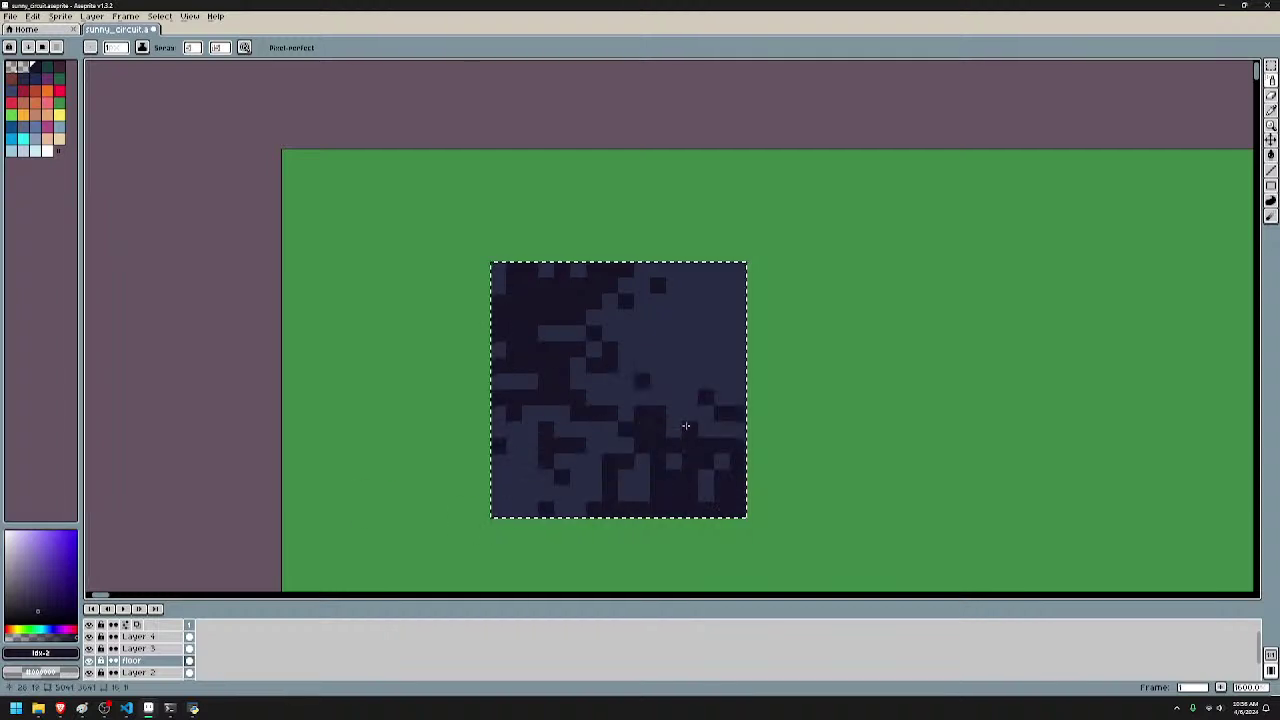
key("ctrl+z")
mouse_move(550, 475)
left_mouse_down()
mouse_move(680, 382)
mouse_move(520, 300)
left_mouse_up()
key("ctrl+z")
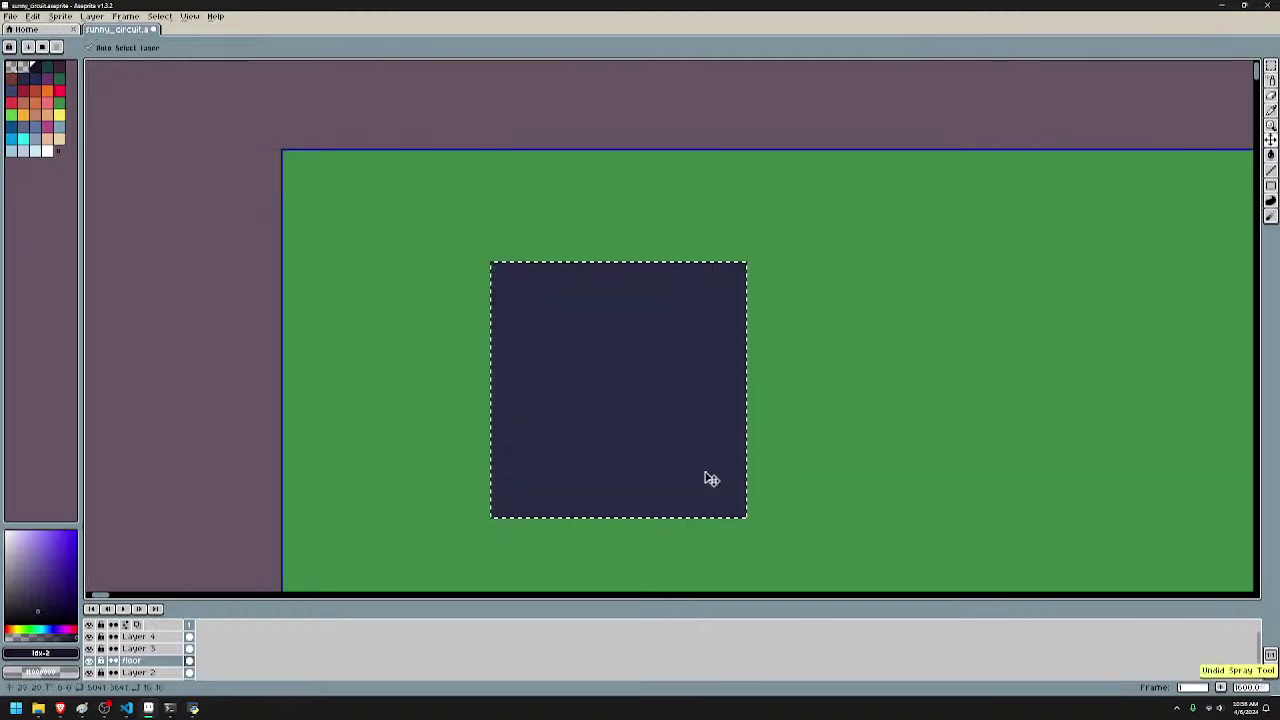
- Spray a near-black mottled pattern across the selected navy square, then activate the Pencil for touch-ups
left_click_drag(700, 478, 715, 320)
scroll(700, 370, "down", 6)
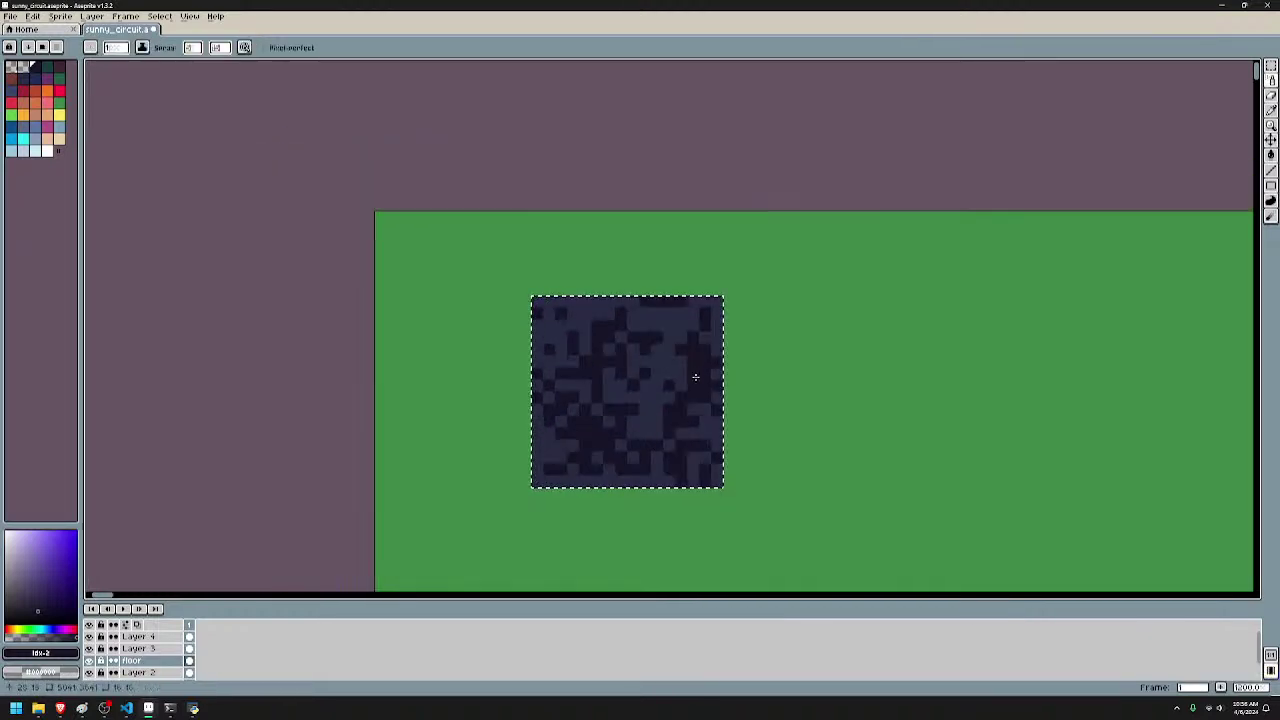
scroll(738, 368, "up", 6)
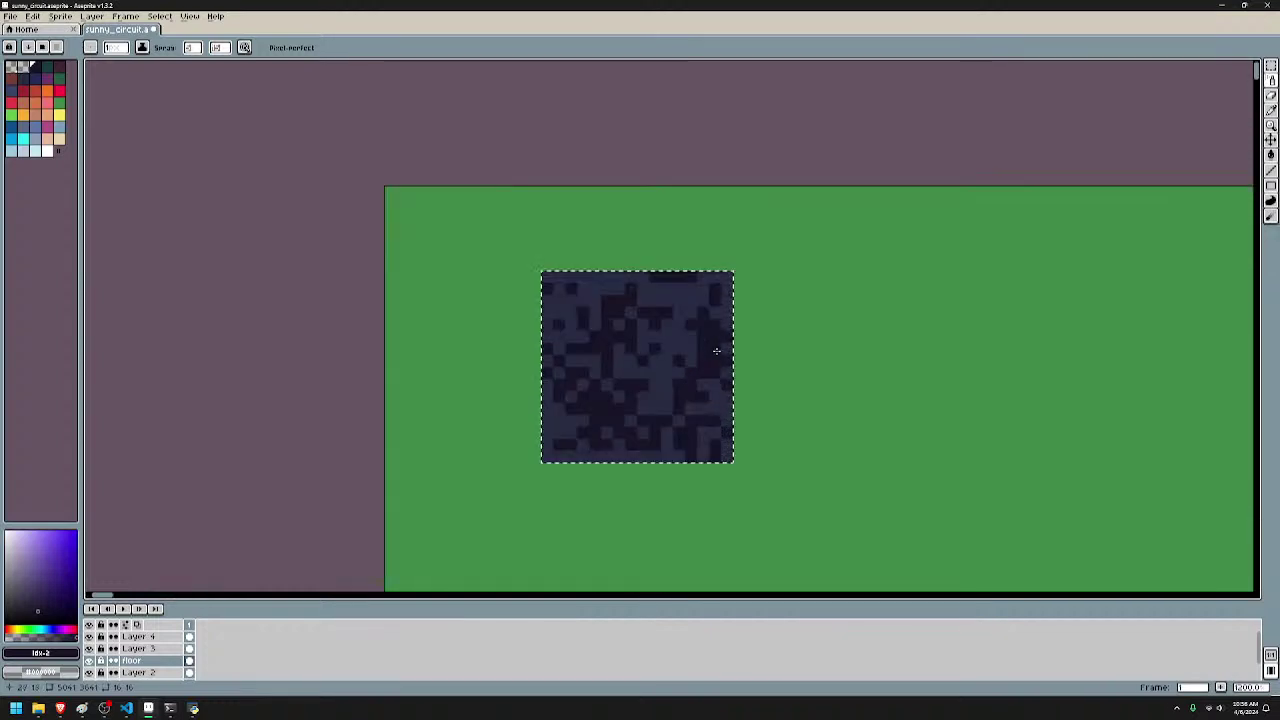
key("b")
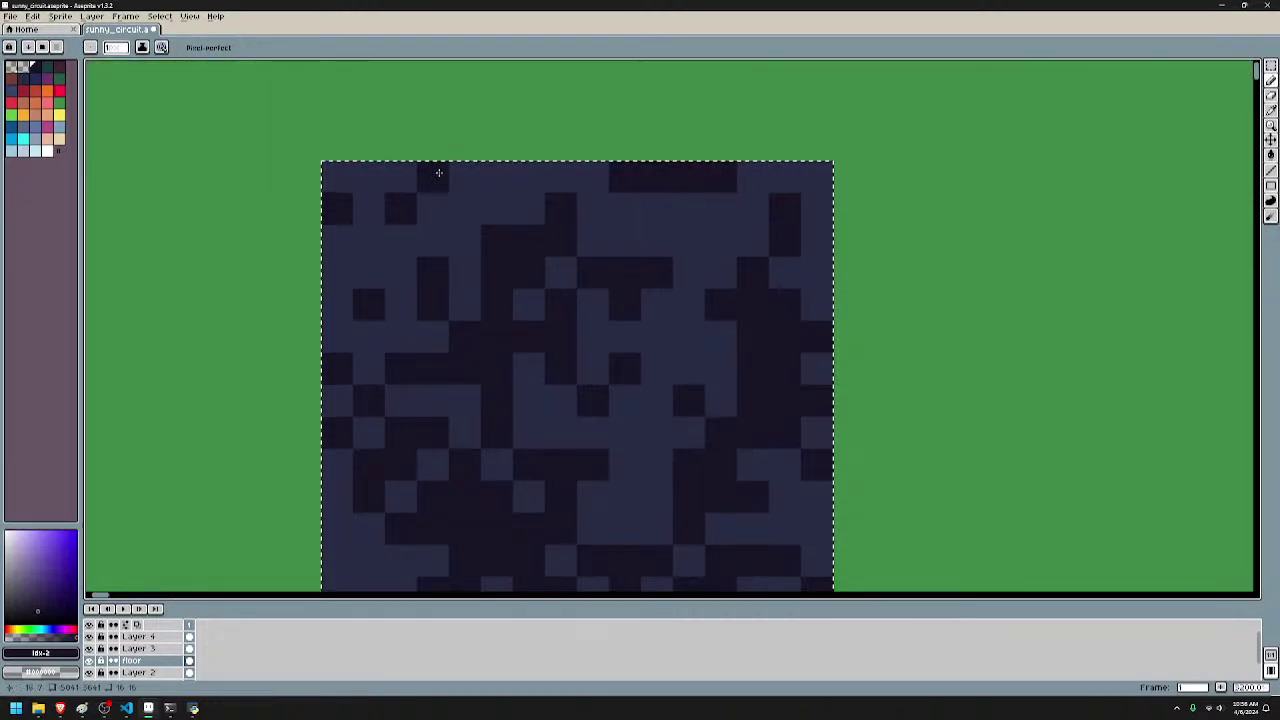
- Dot single near-black Pencil pixels along the edges of the mottled 16 × 16 tile
left_click(463, 176)
left_click_drag(763, 280, 829, 91)
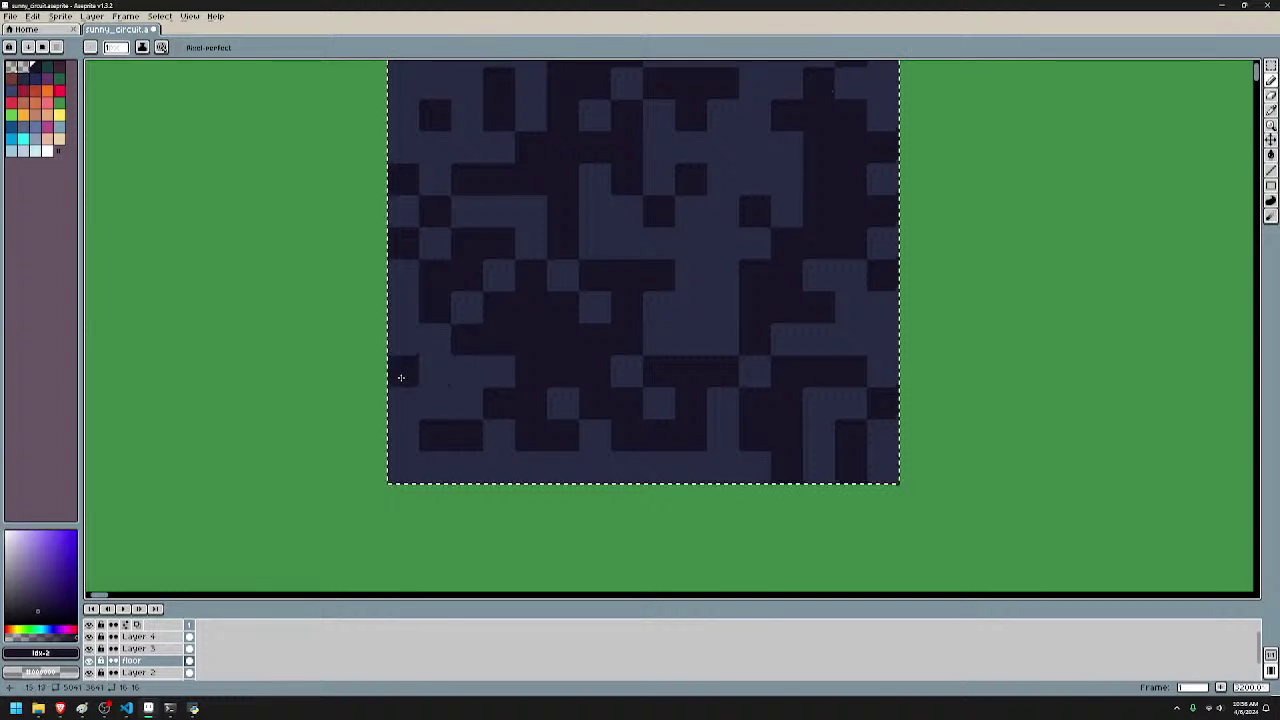
scroll(711, 371, "down", 4)
scroll(760, 330, "down", 5)
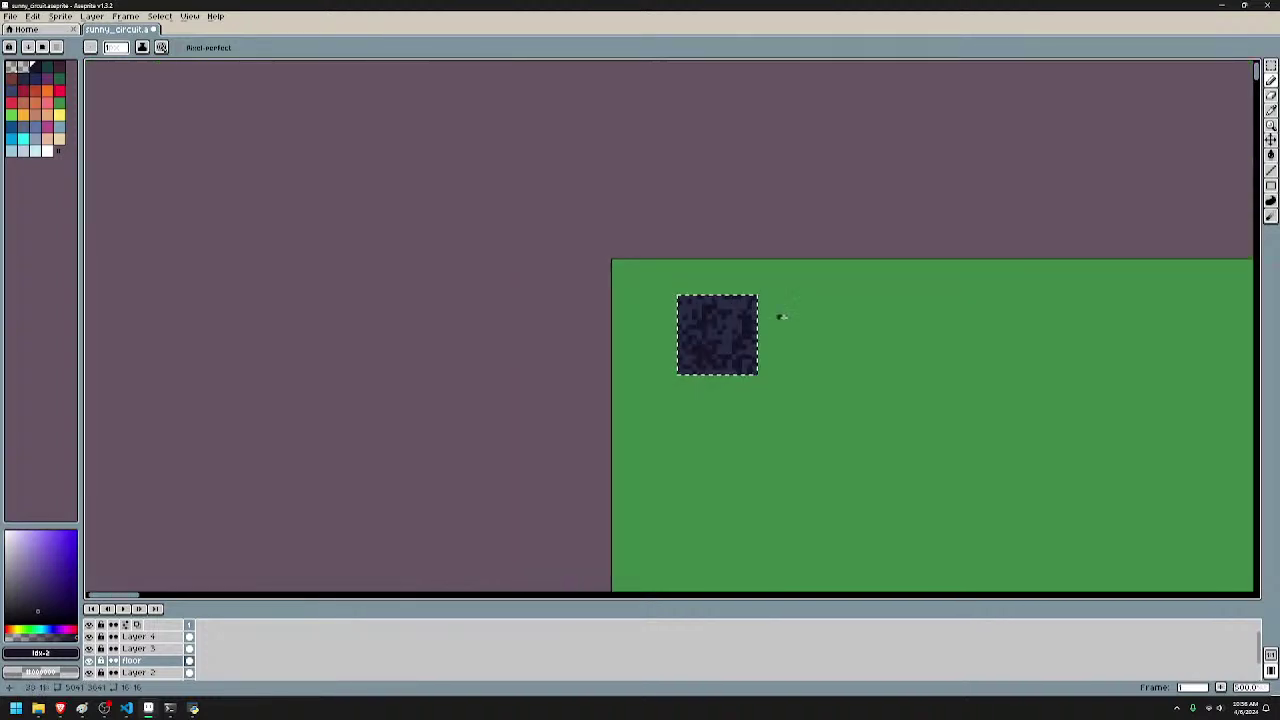
scroll(693, 328, "up", 8)
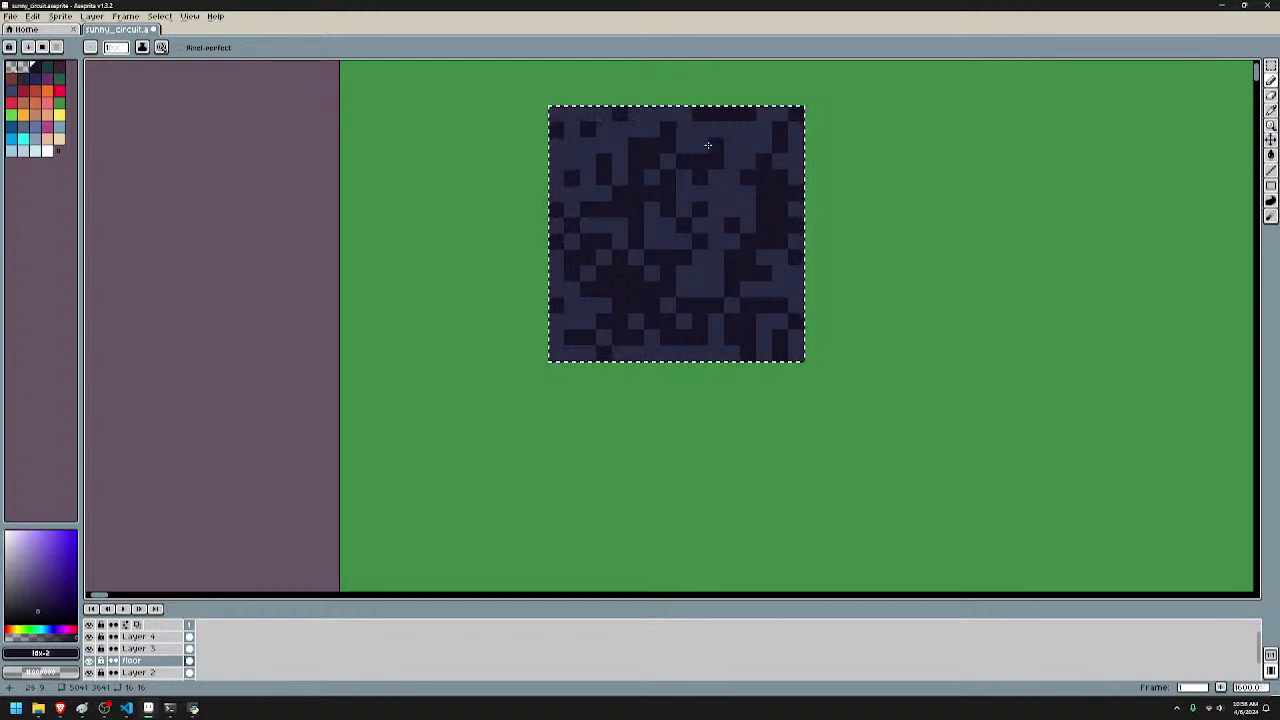
- Touch up the interior of the mottled tile with a few near-black Pencil pixels, mainly around its upper middle
scroll(738, 150, "down", 6)
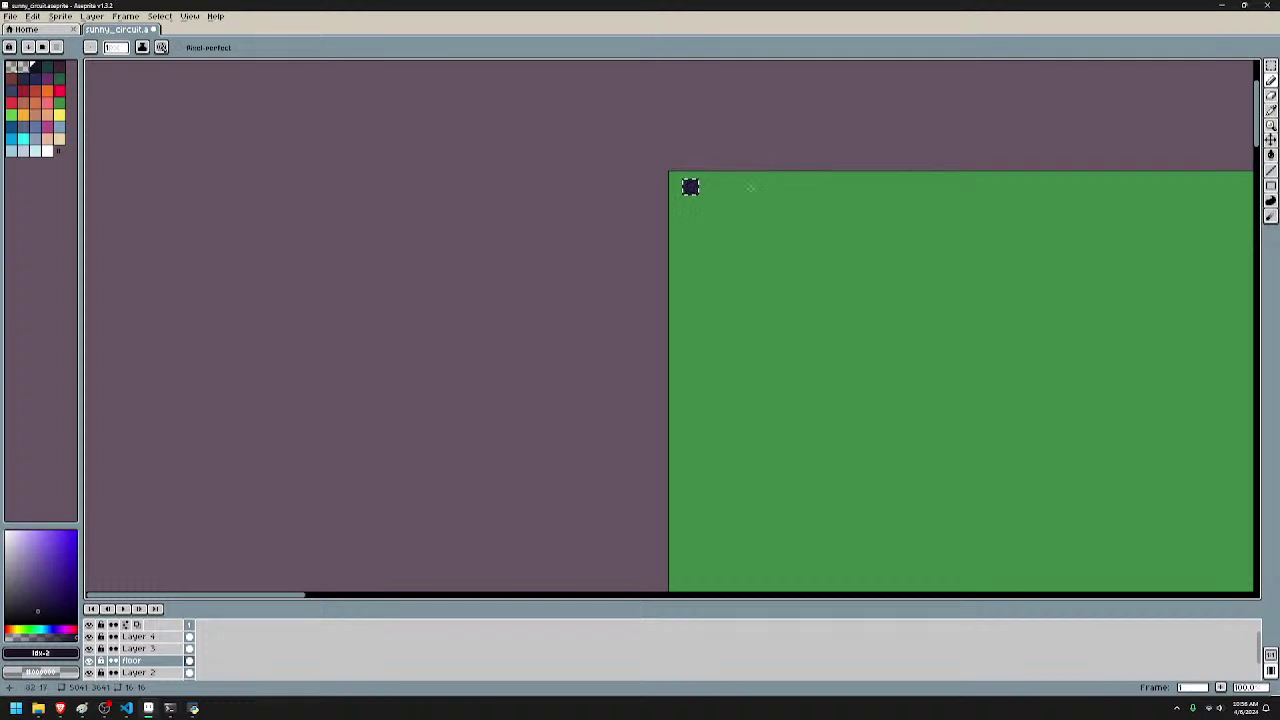
scroll(750, 187, "up", 10)
scroll(786, 210, "down", 6)
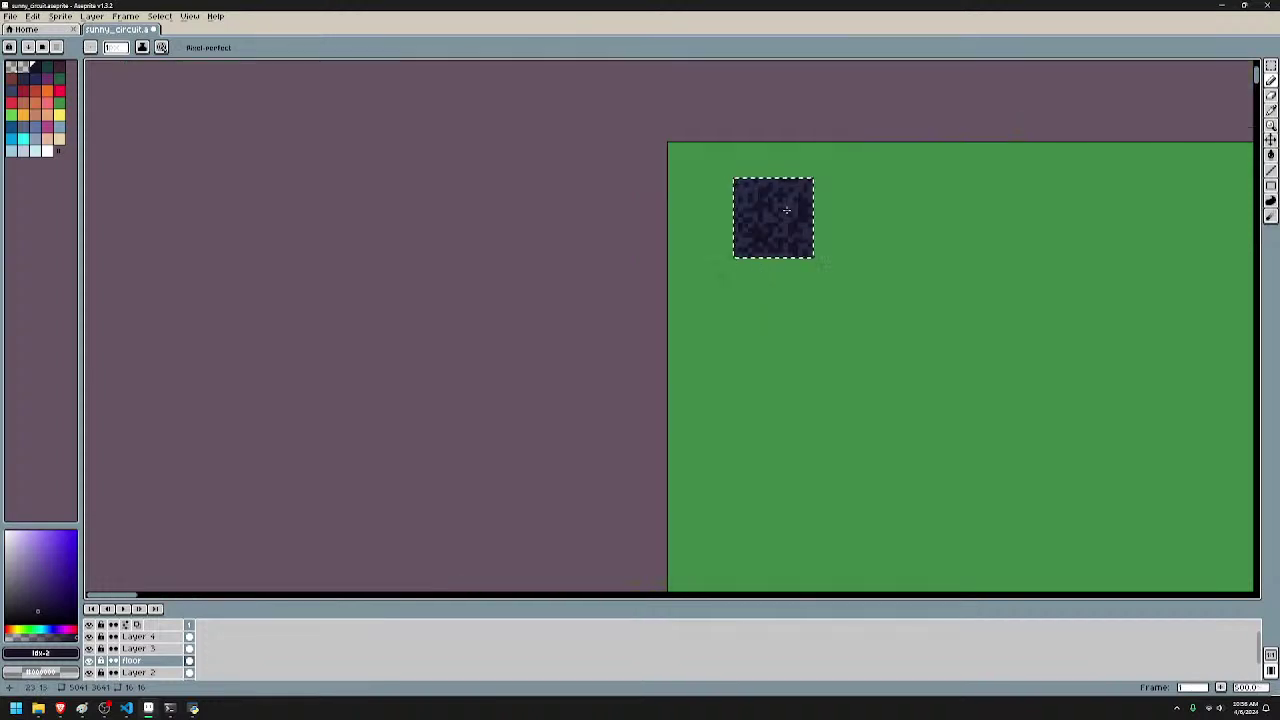
scroll(786, 210, "down", 6)
scroll(690, 210, "up", 4)
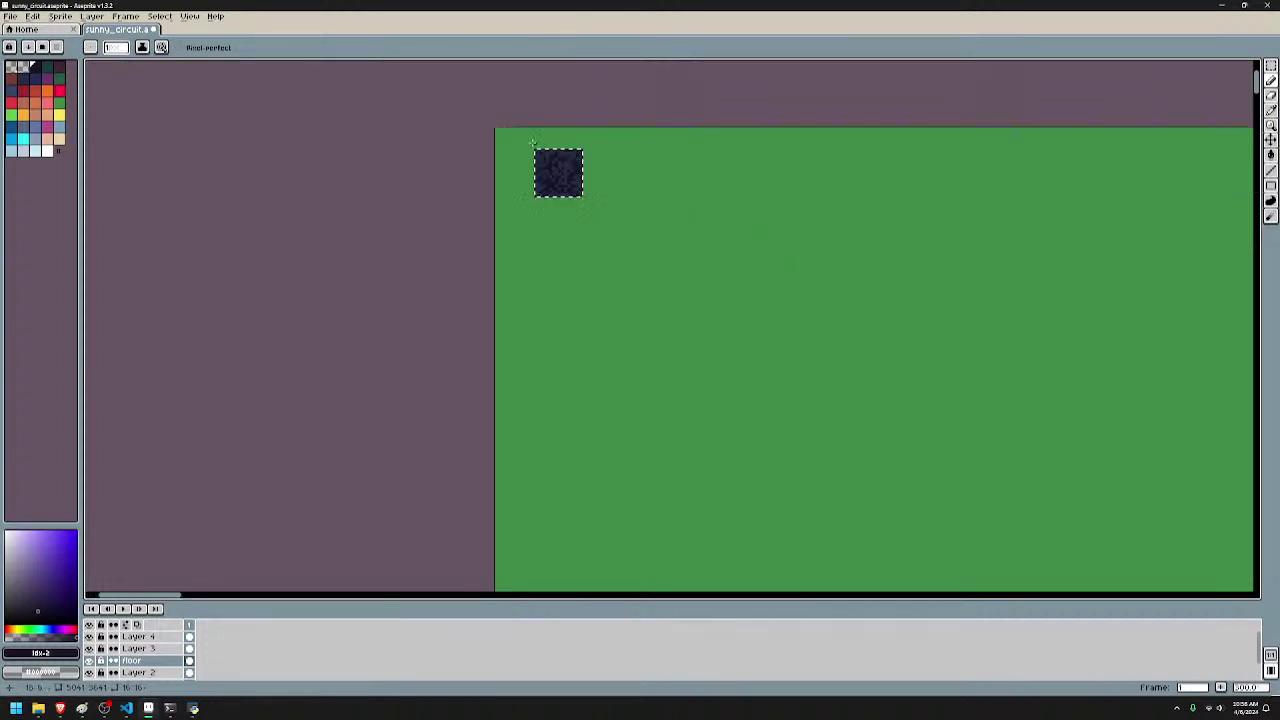
scroll(545, 152, "up", 4)
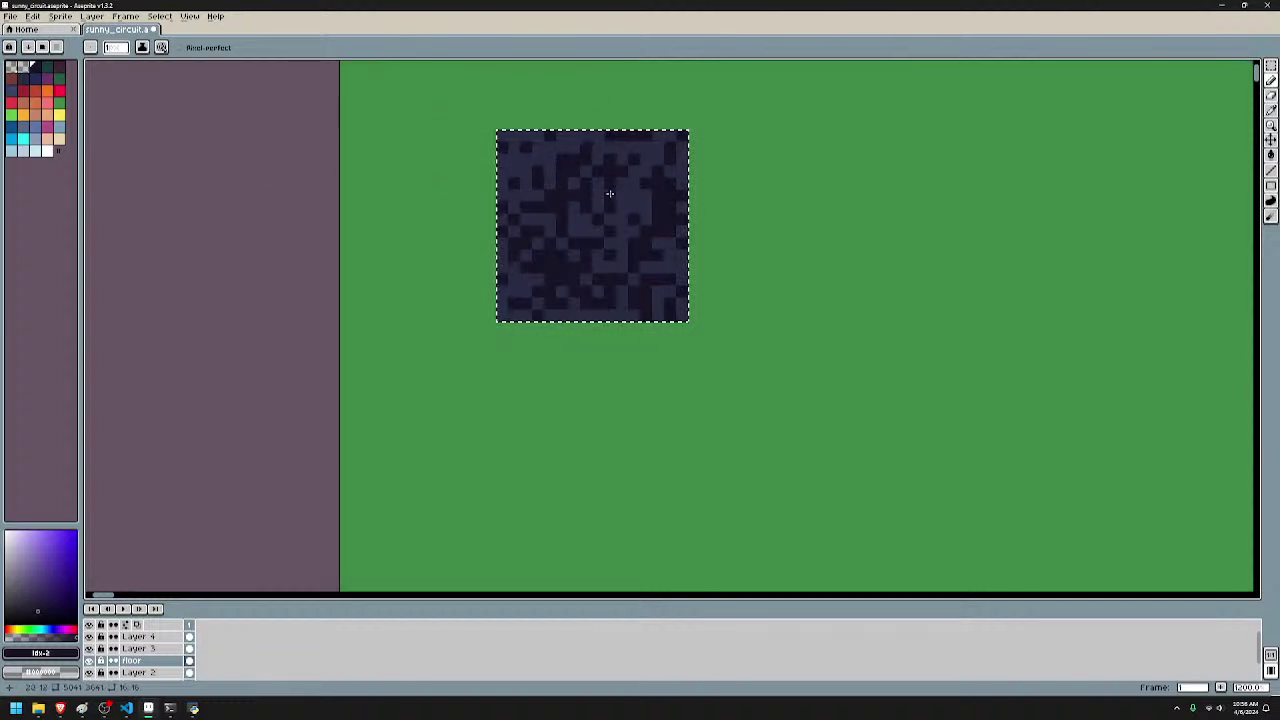
left_click_drag(758, 184, 868, 217)
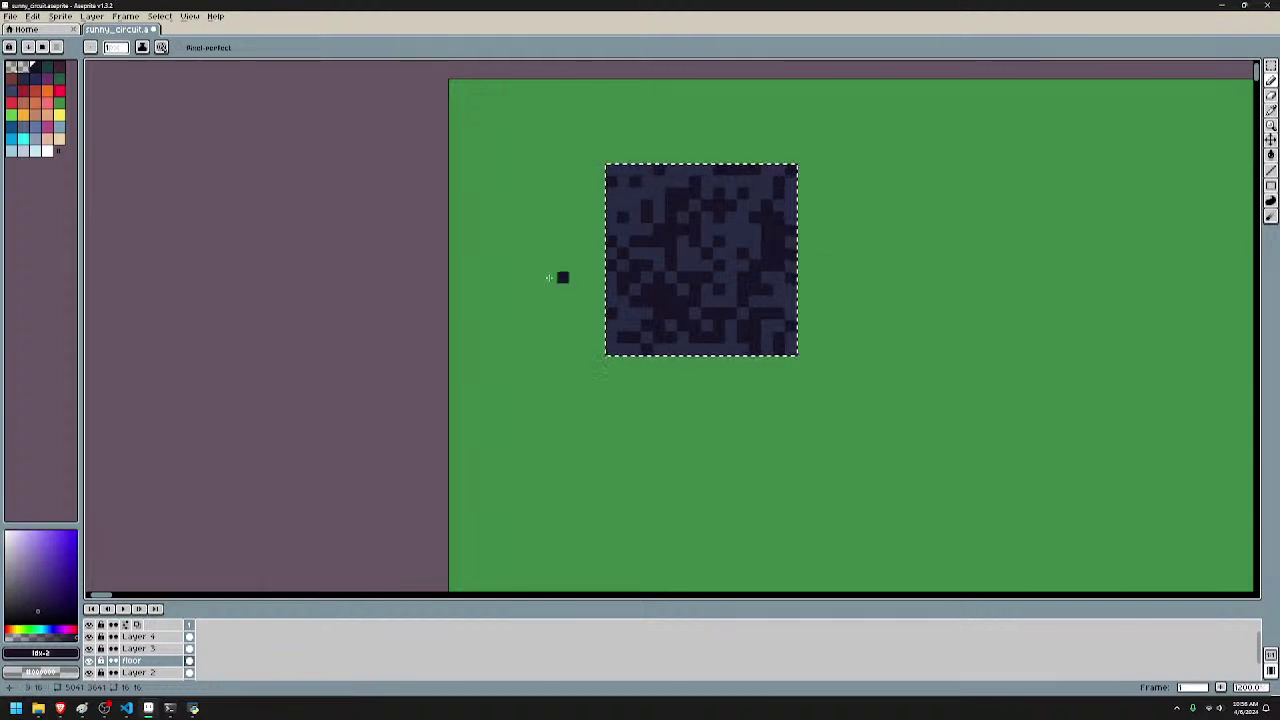
left_click_drag(880, 201, 871, 157)
scroll(617, 303, "up", 2)
scroll(866, 190, "down", 1)
left_click_drag(914, 215, 828, 240)
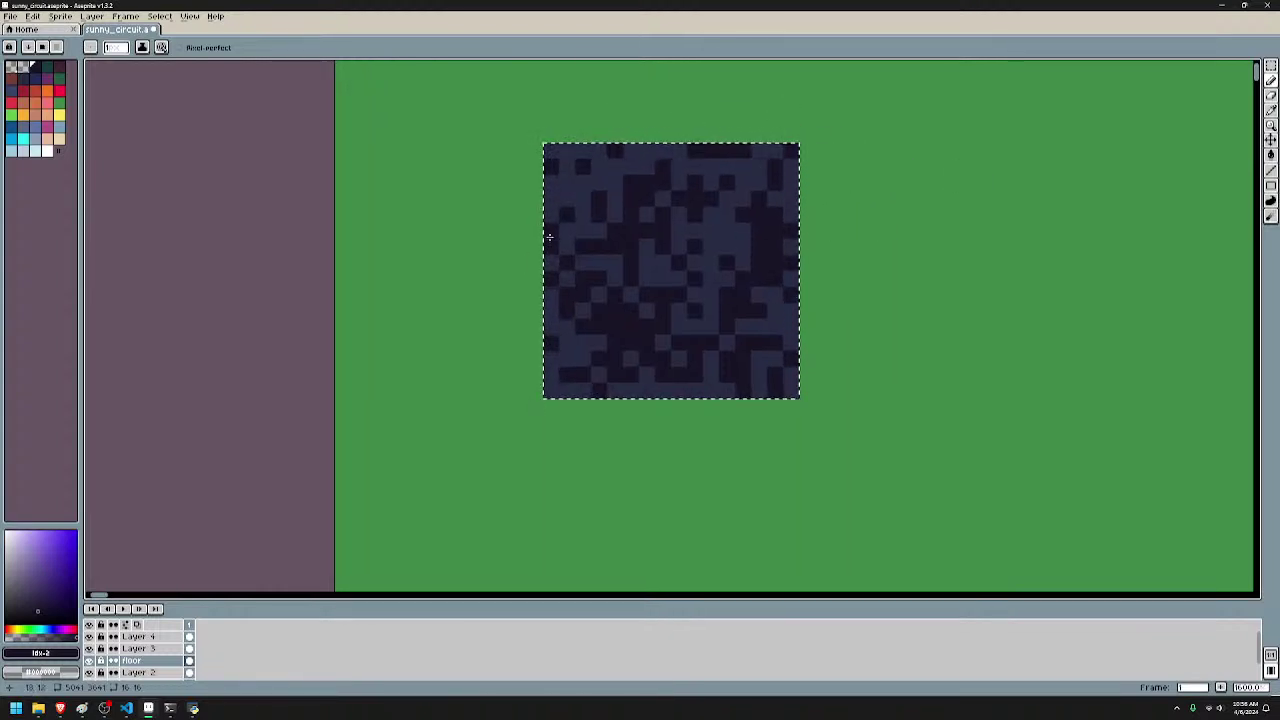
left_click(24, 79)
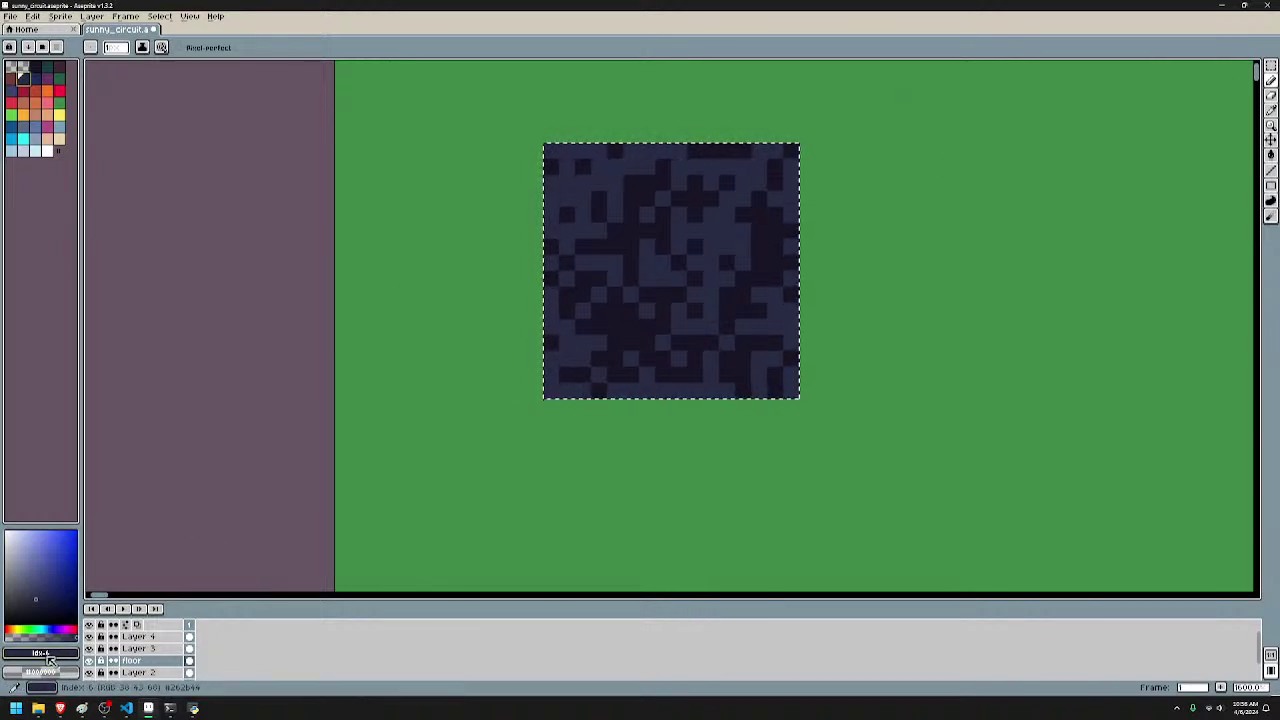
left_click(40, 652)
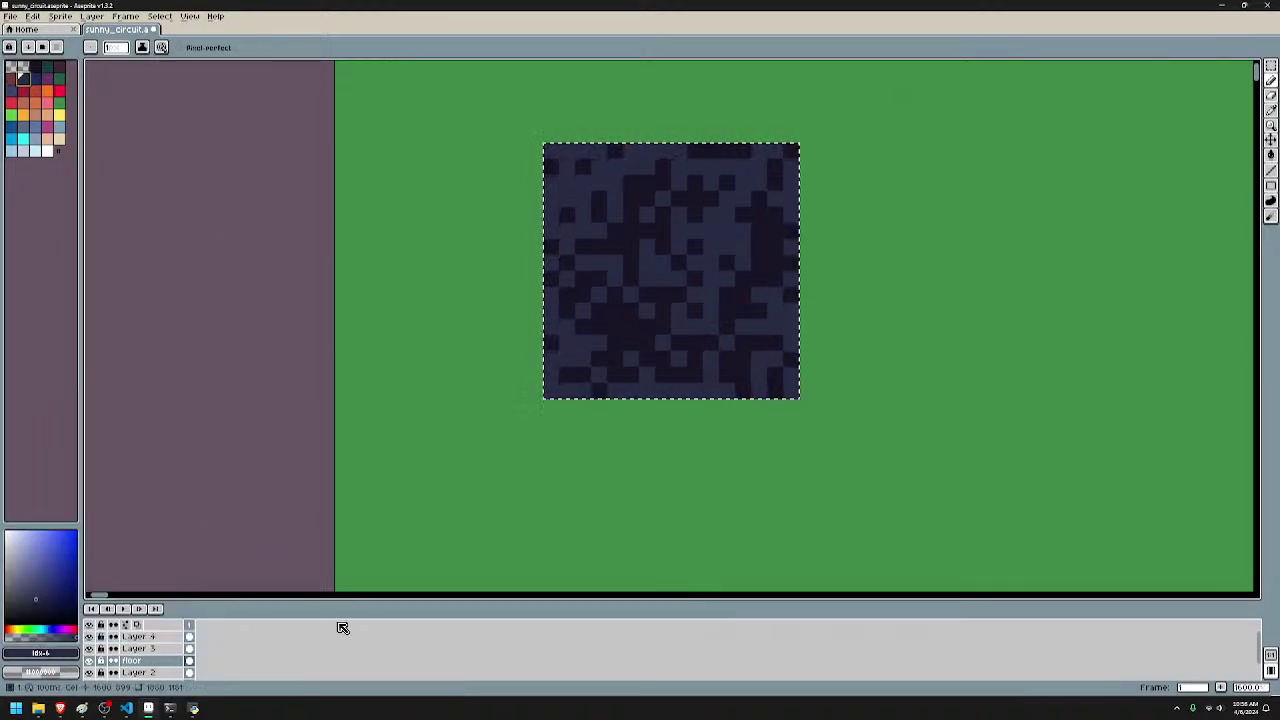
key("1")
key("0")
key("0")
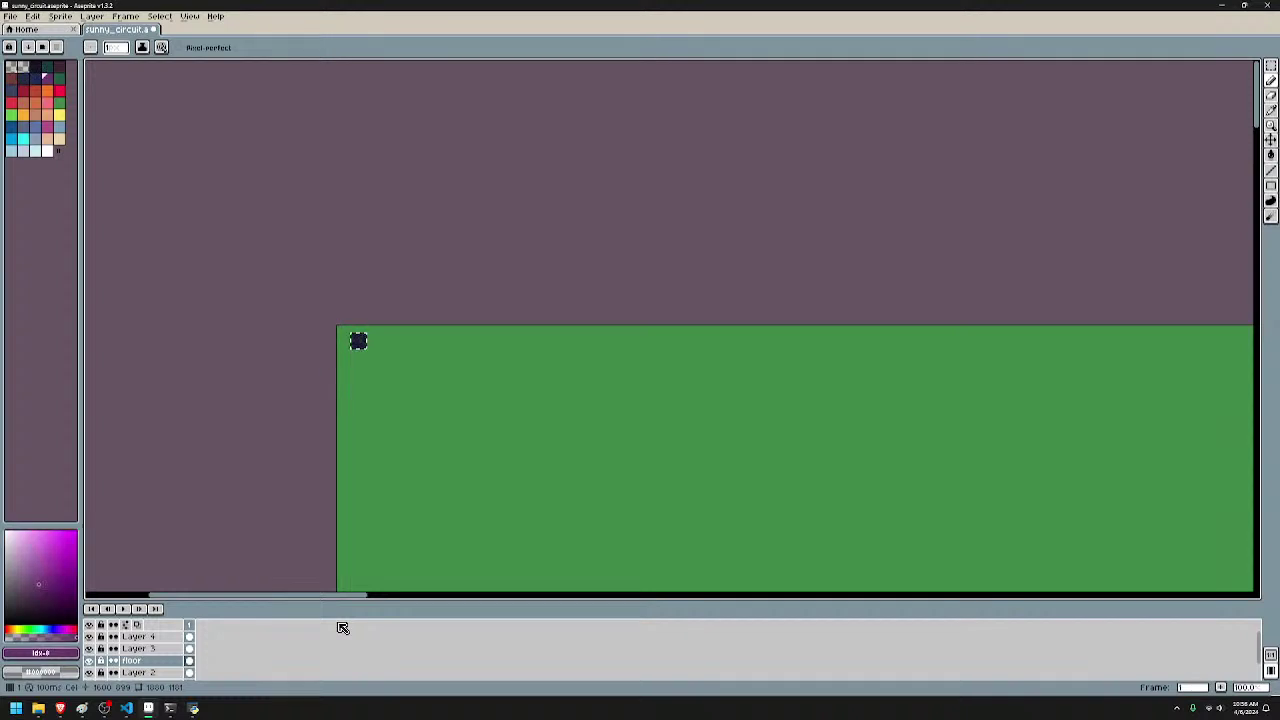
scroll(368, 345, "up", 9)
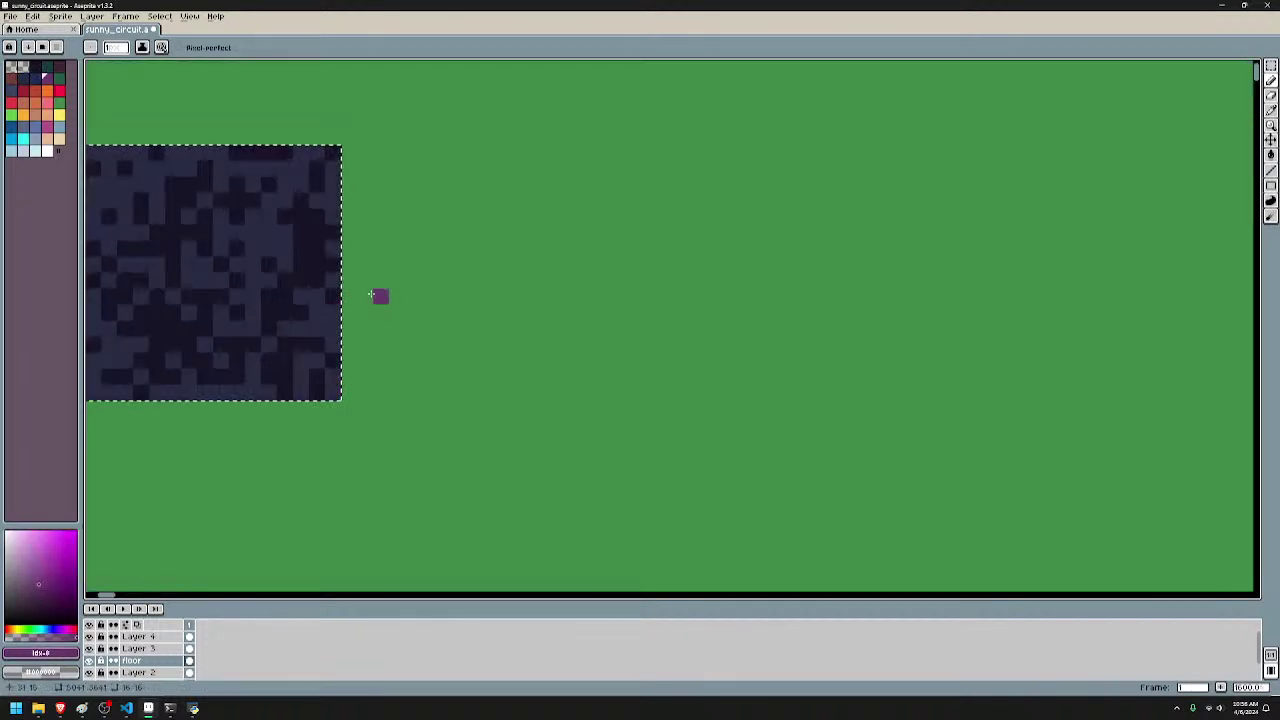
left_click_drag(380, 294, 783, 307)
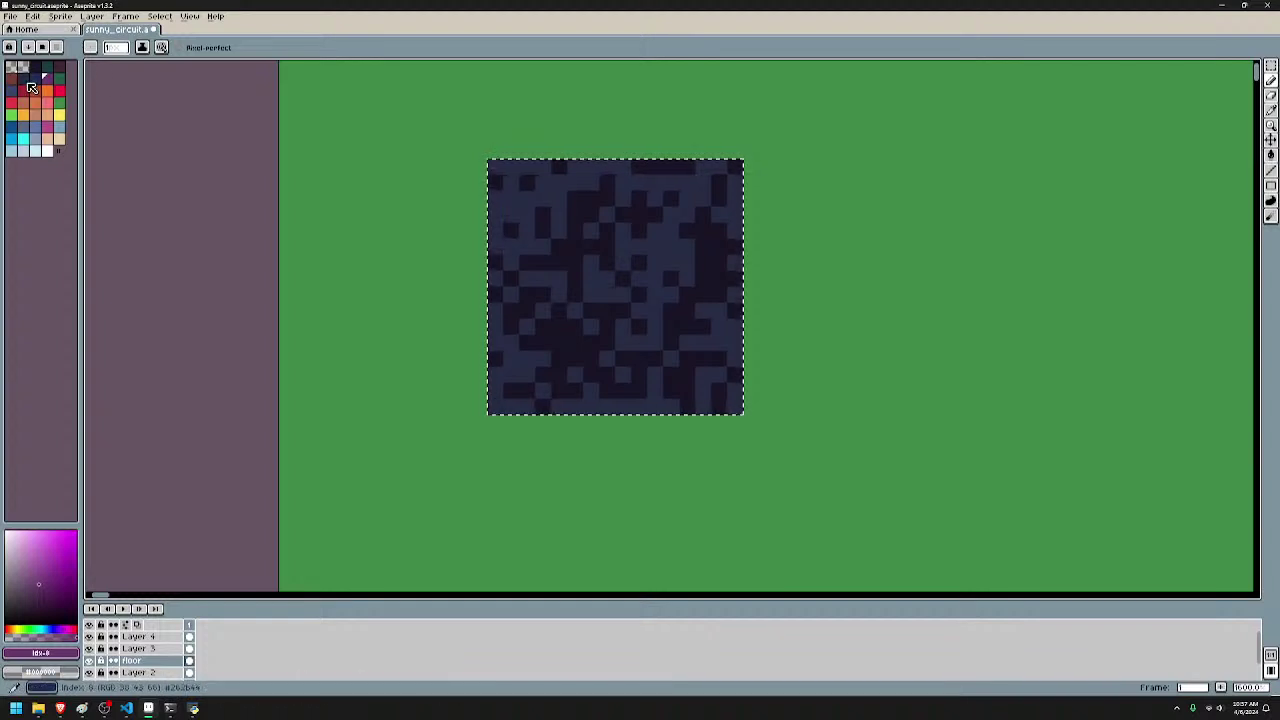
- Set the drawing colour to navy 262b44 with alpha 100 and brush it over the tile with an enlarged Pencil
left_click(31, 88)
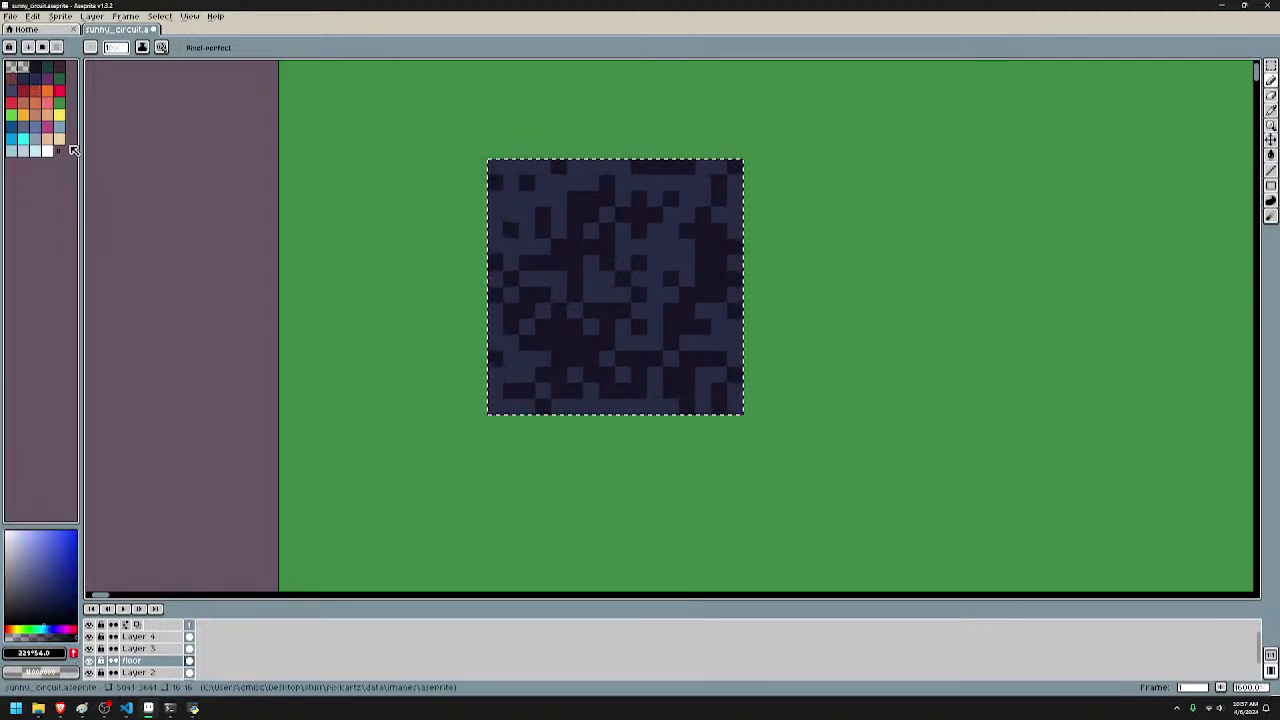
left_click(35, 652)
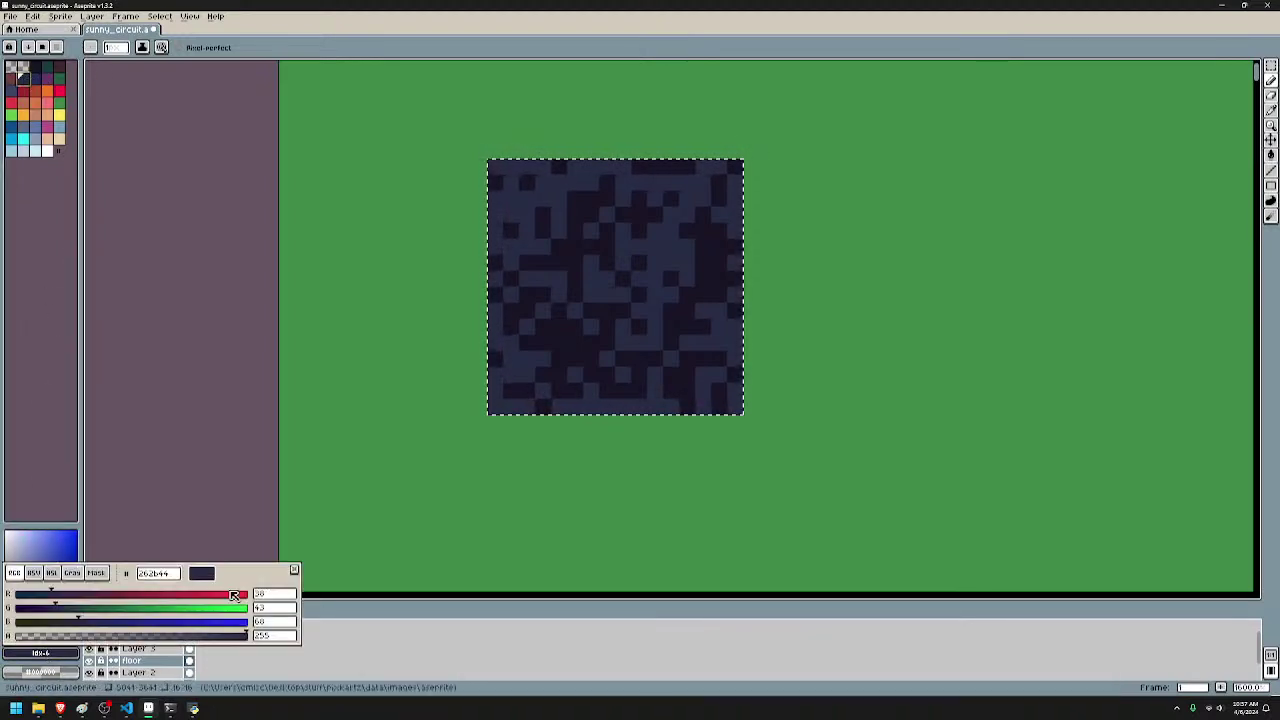
type("100")
key("Return")
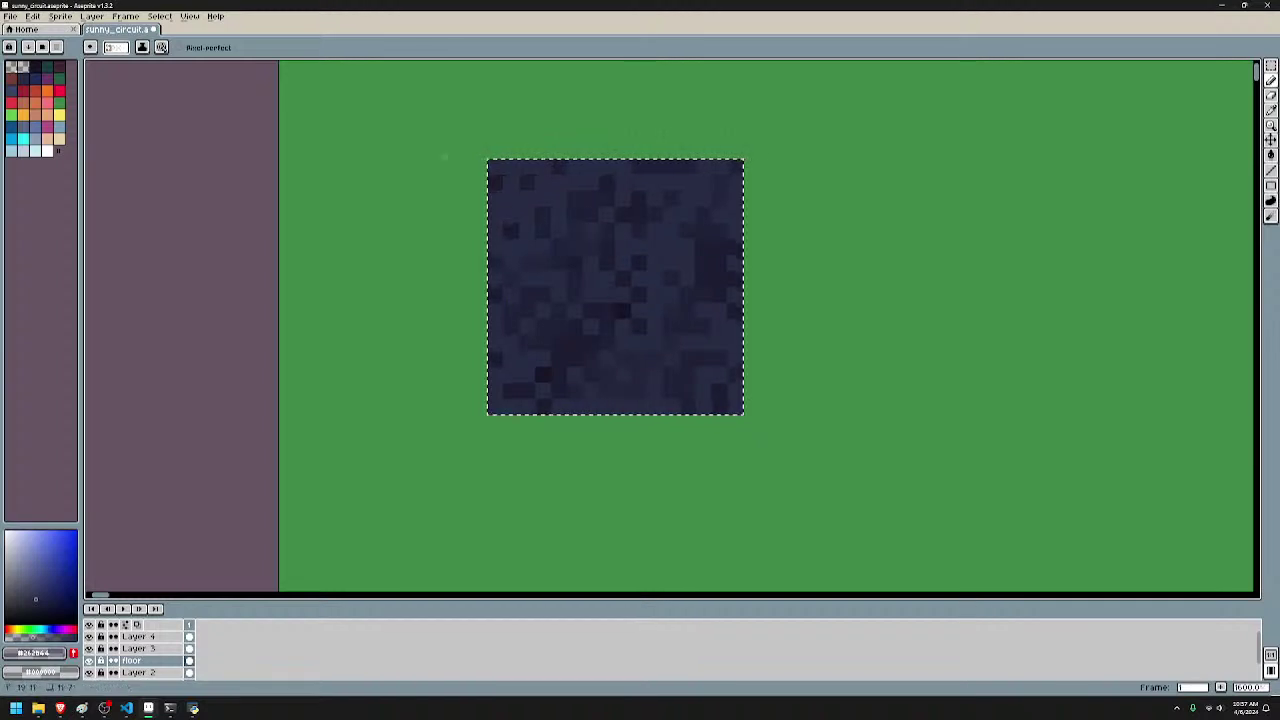
- Brush more translucent navy over the remaining near-black specks to even out the tile, checking it at several magnifications
scroll(747, 342, "down", 6)
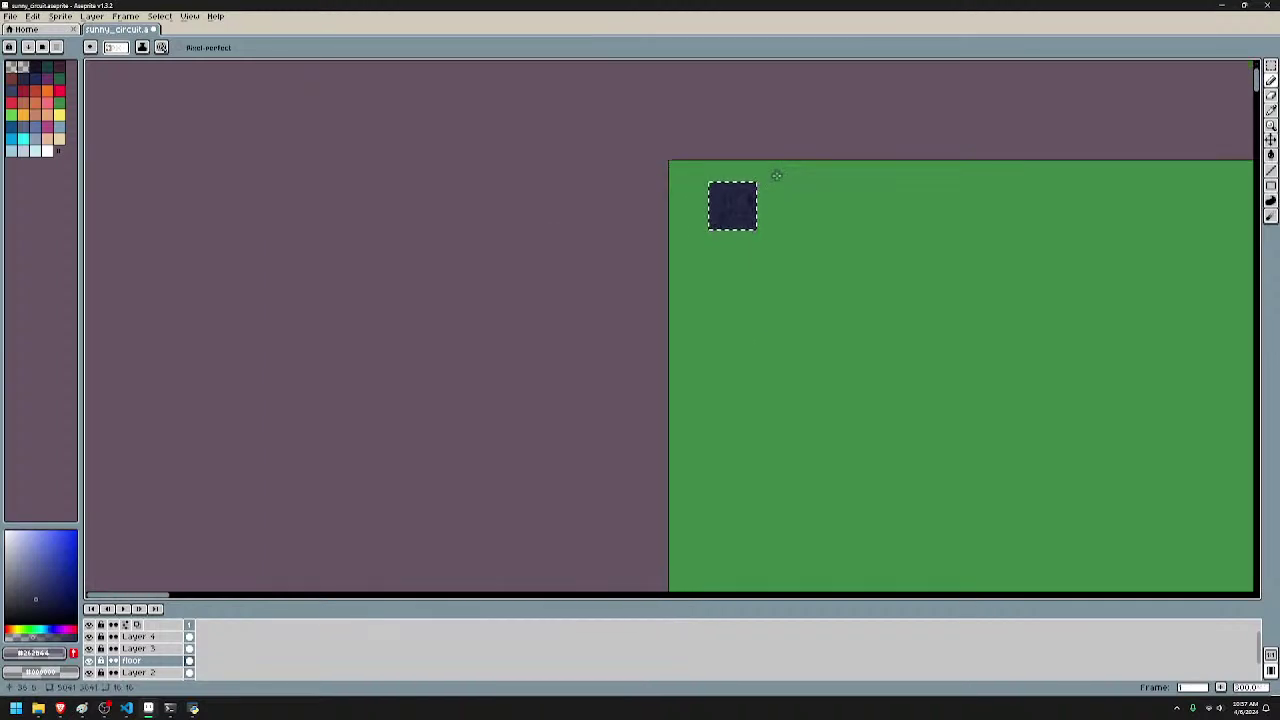
scroll(784, 180, "down", 1)
scroll(693, 172, "up", 8)
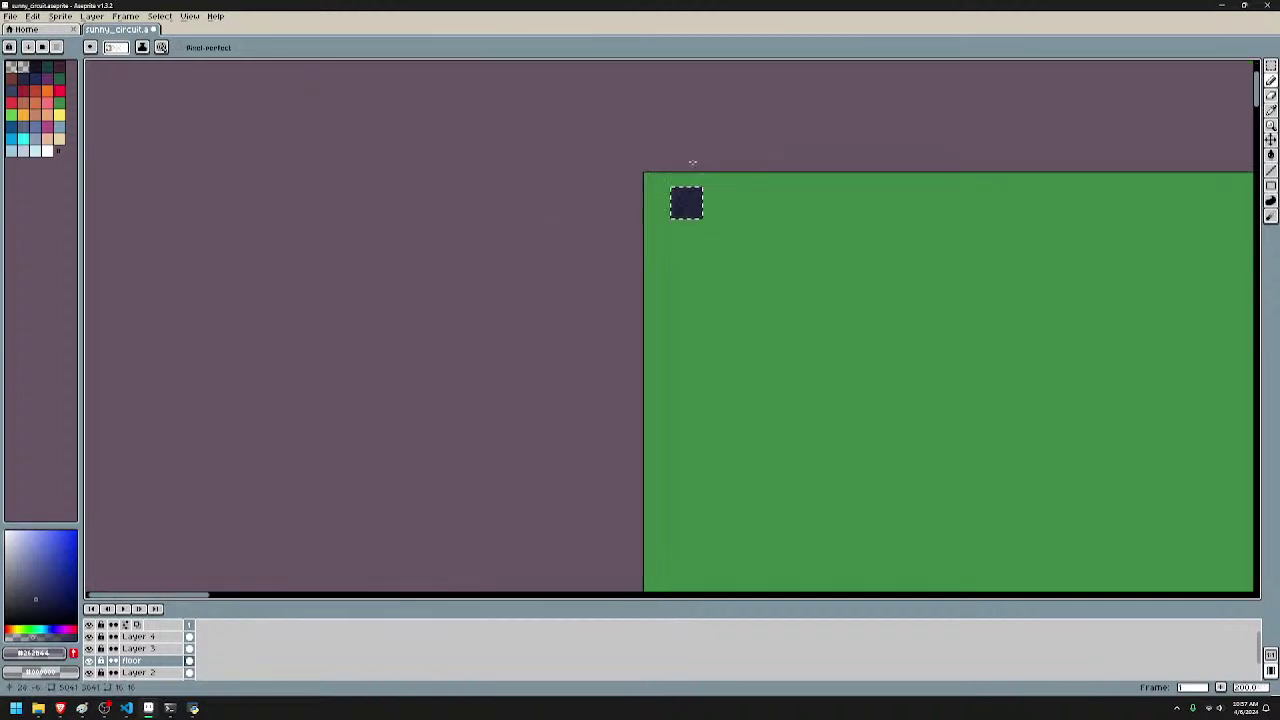
scroll(742, 317, "down", 5)
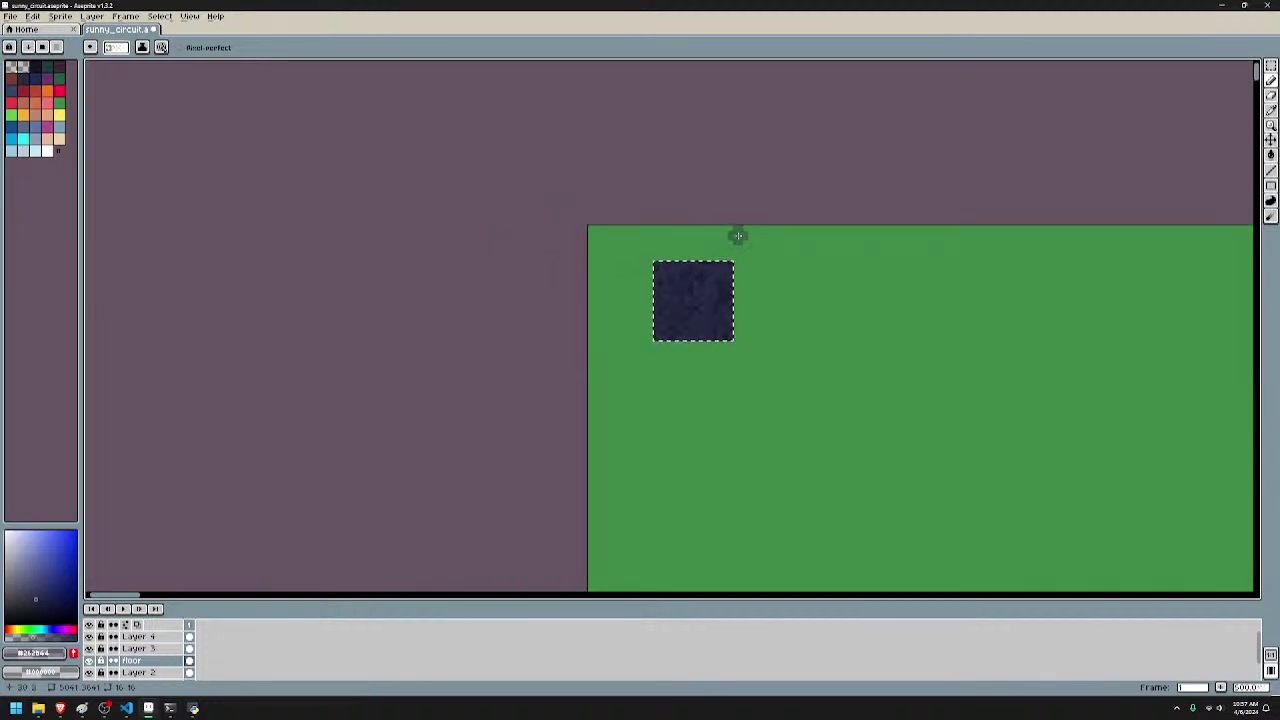
scroll(728, 252, "up", 2)
scroll(728, 252, "up", 2)
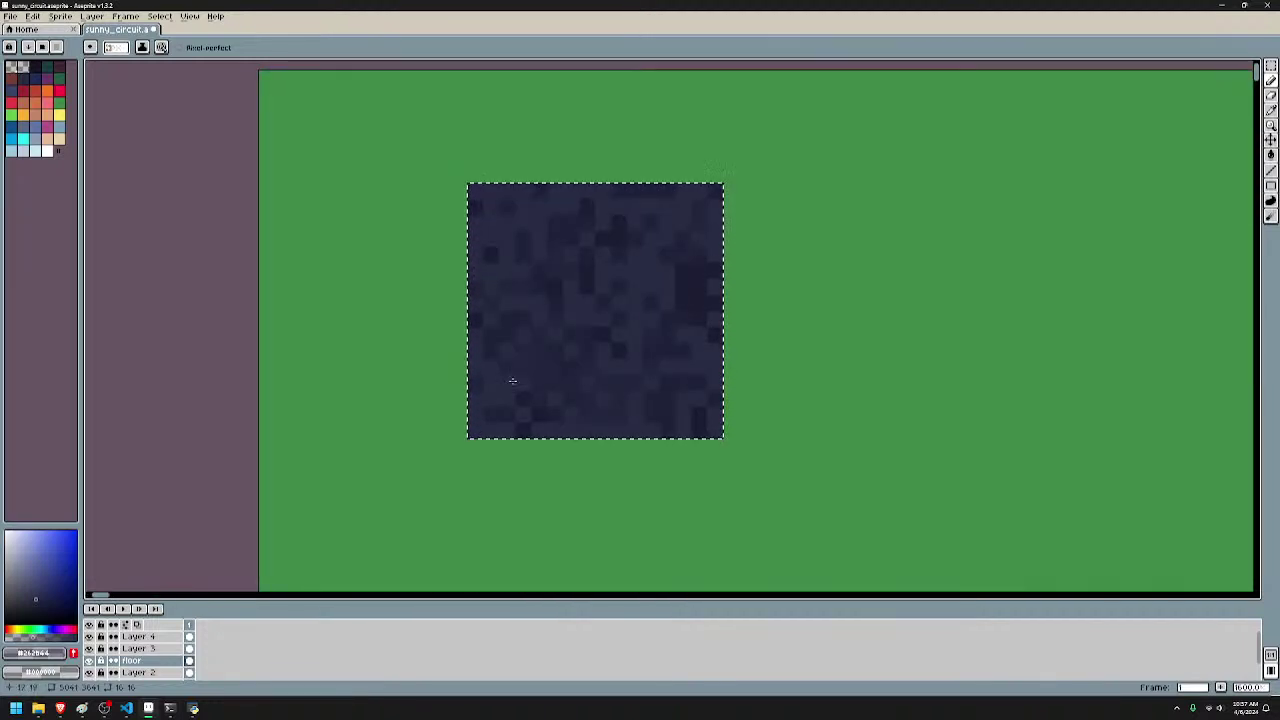
- Choose the near-black palette colour 181425, try an opaque Pencil stroke in the tile's upper-left corner, and undo it
left_click(53, 78)
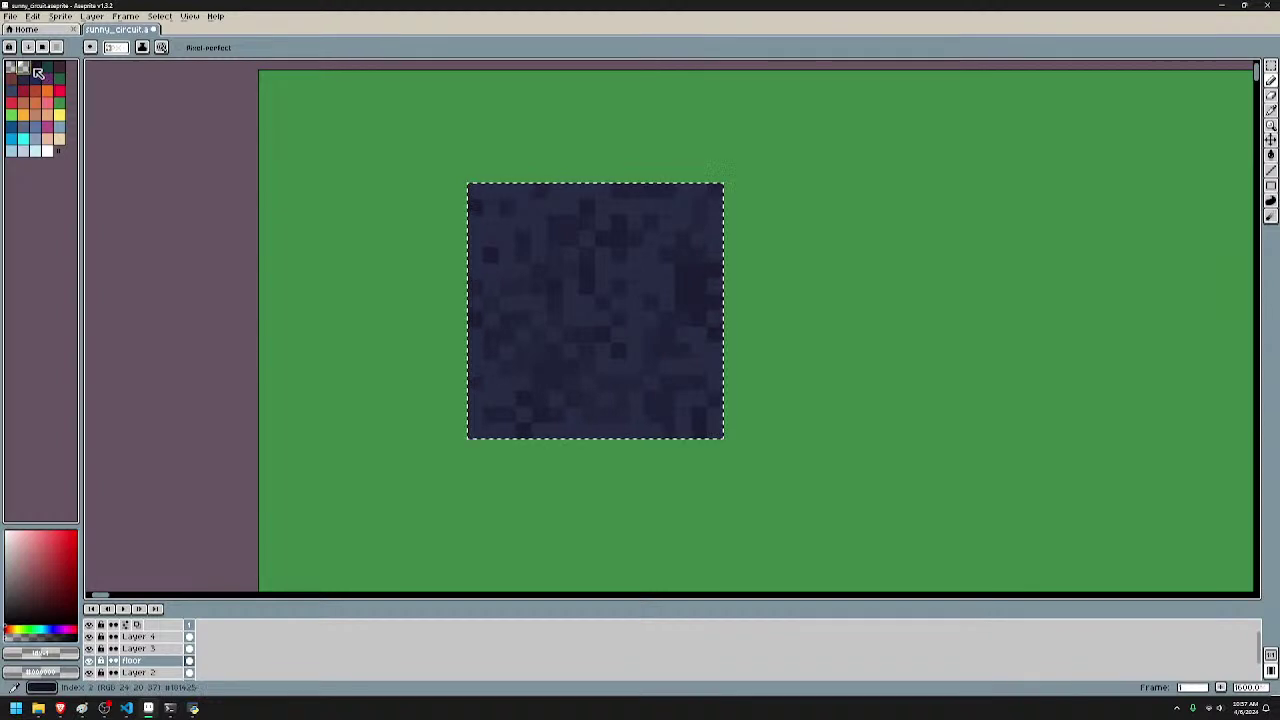
left_click(36, 70)
scroll(123, 50, "down", 1)
mouse_move(478, 238)
left_mouse_down()
mouse_move(504, 215)
mouse_move(556, 207)
left_mouse_up()
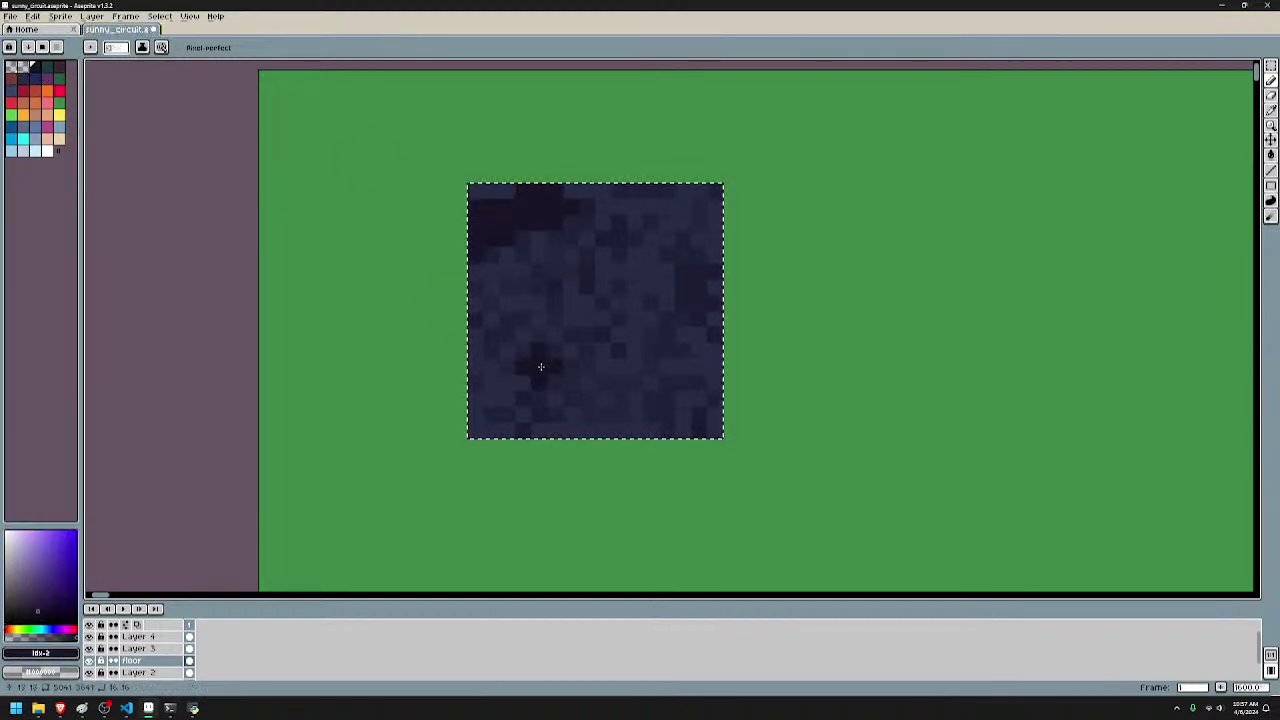
key("ctrl+z")
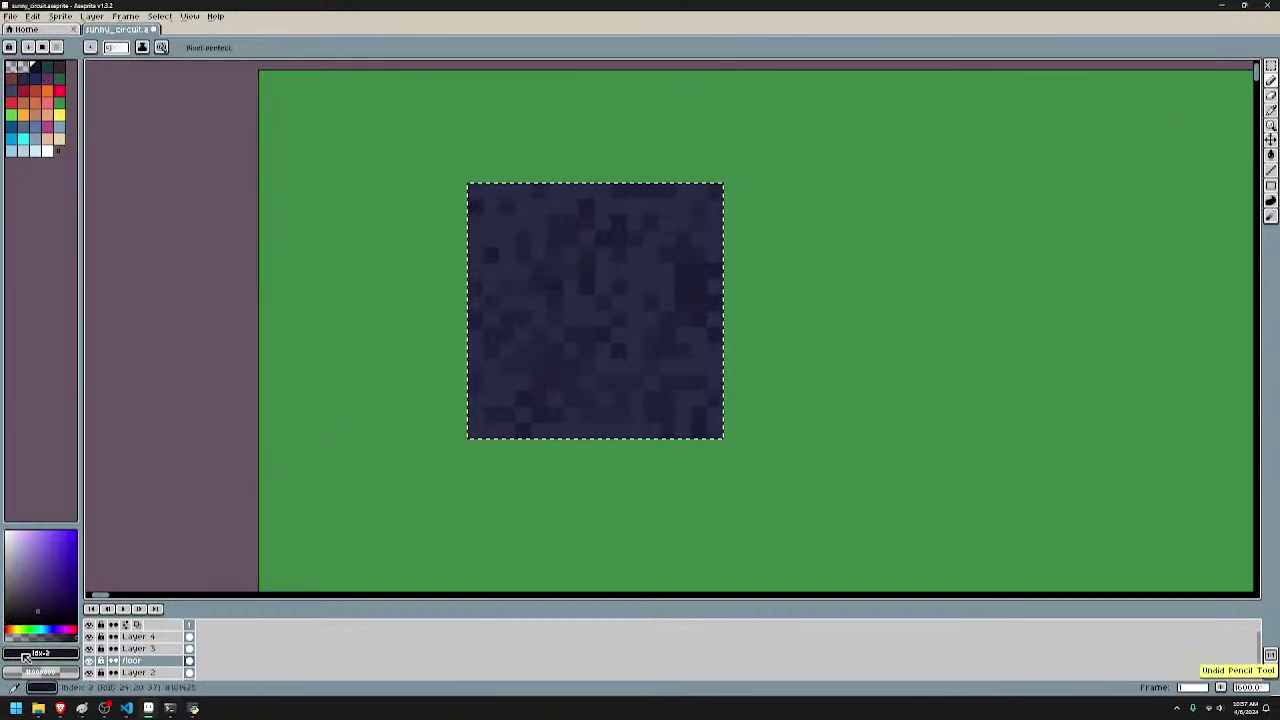
- Set the near-black colour's alpha to 100 and brush translucent shading over the tile
left_click(34, 654)
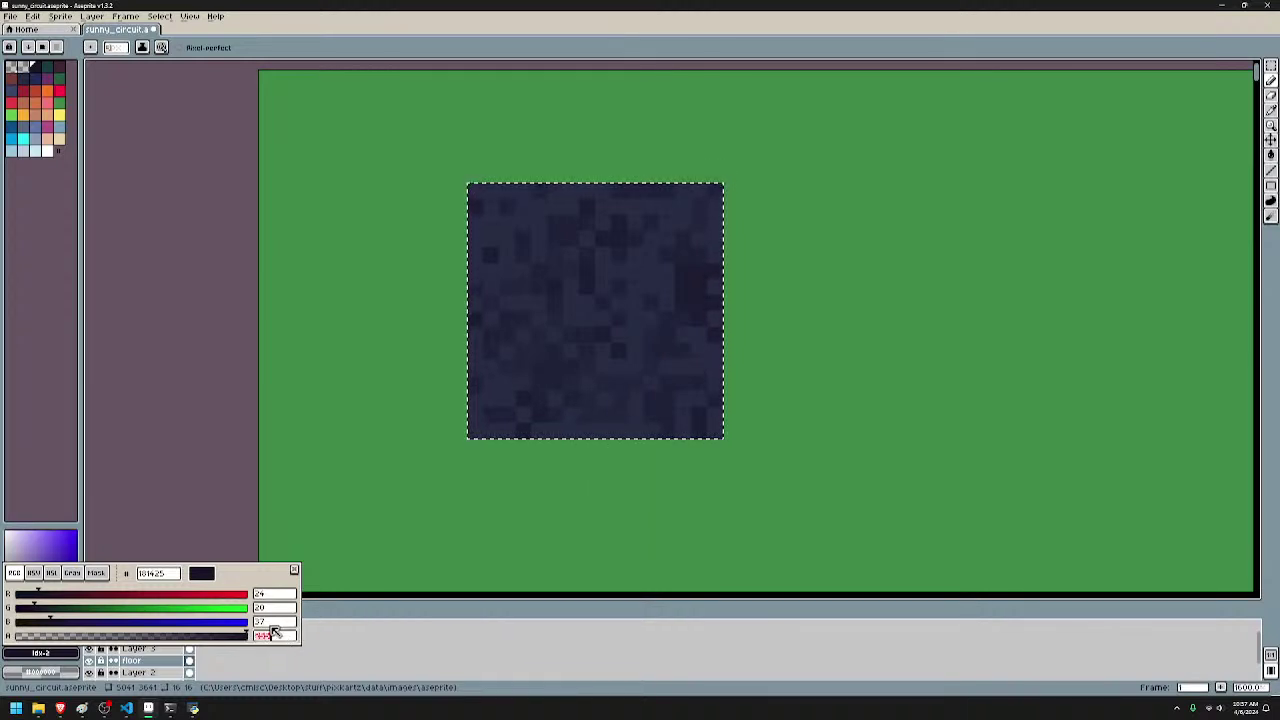
type("100")
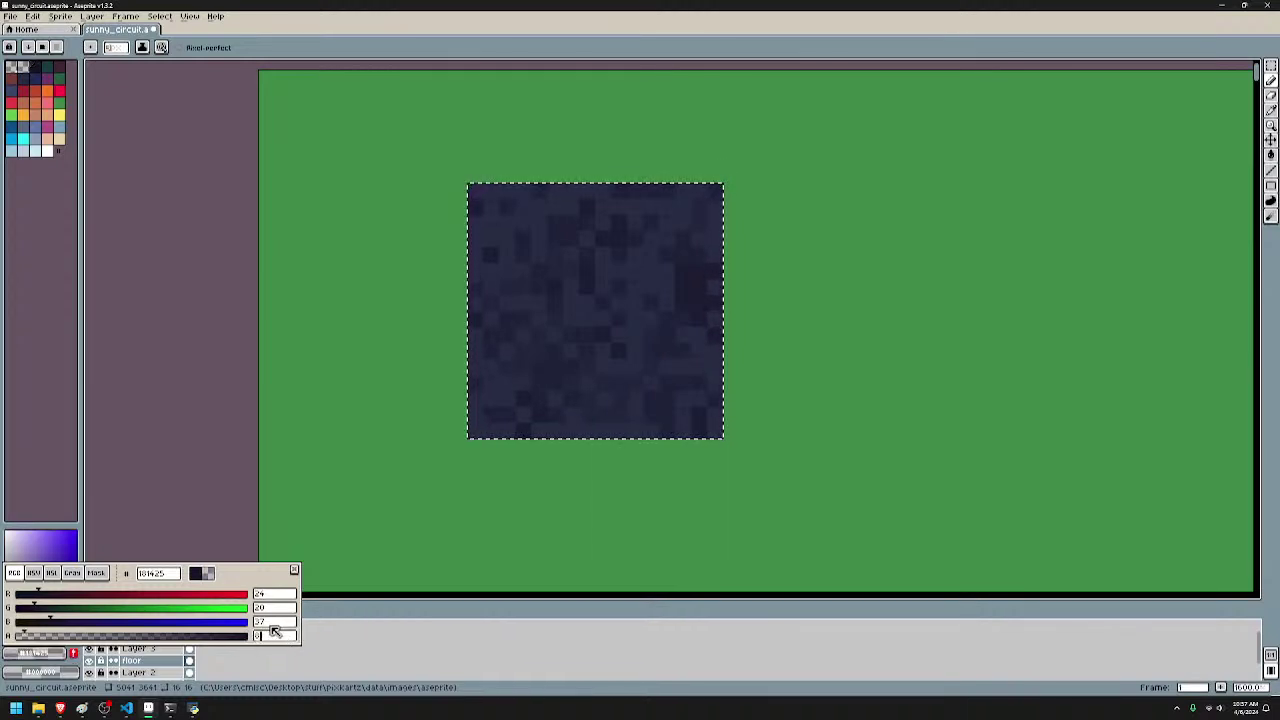
key("Return")
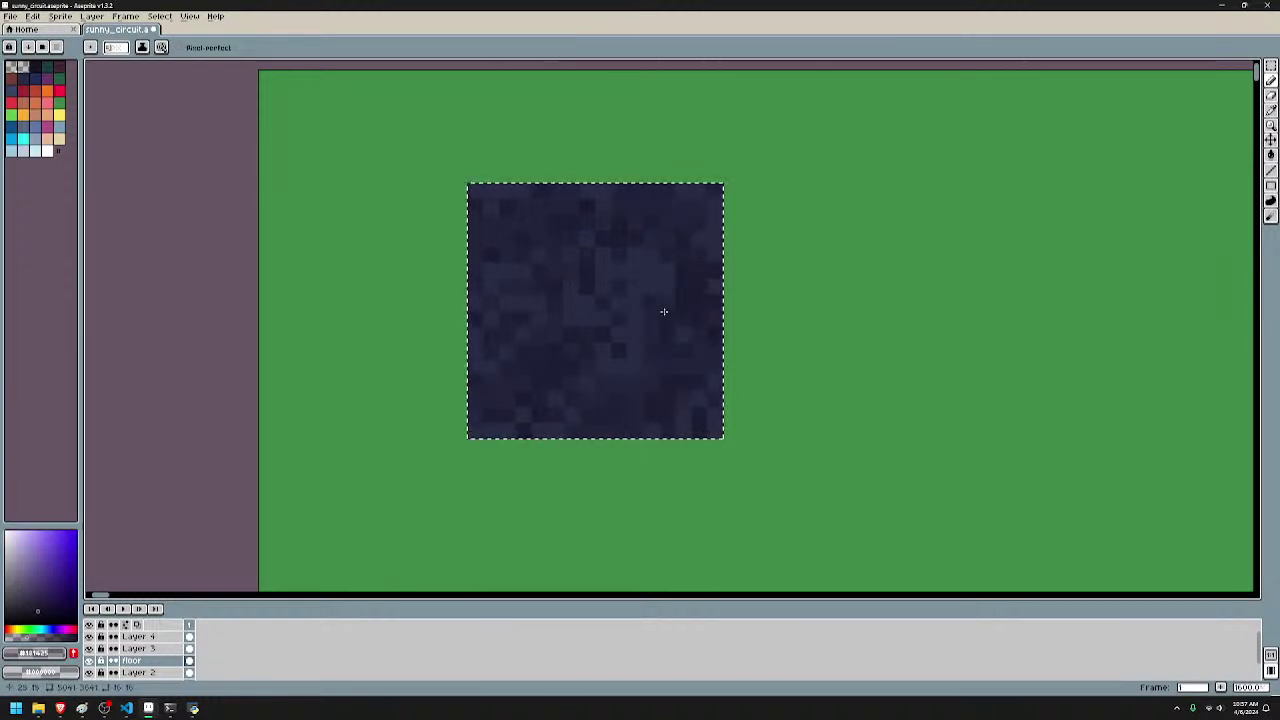
scroll(829, 237, "down", 5)
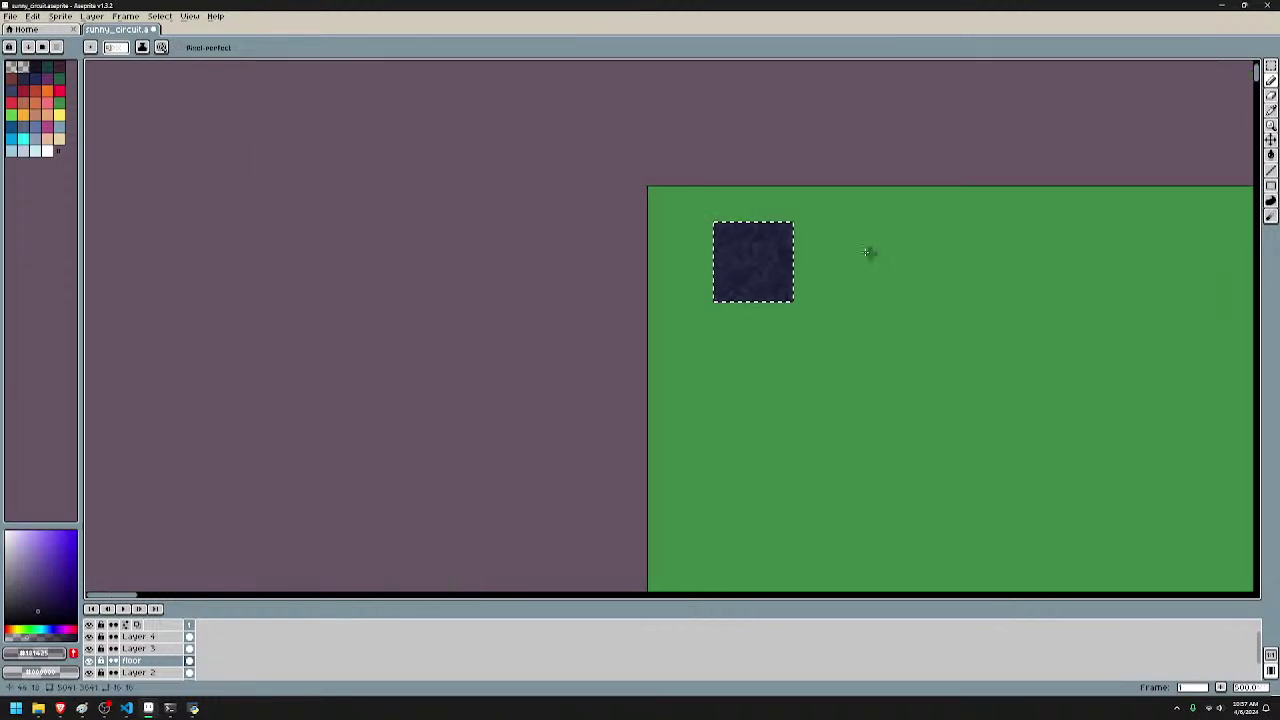
scroll(760, 244, "down", 2)
scroll(619, 206, "up", 6)
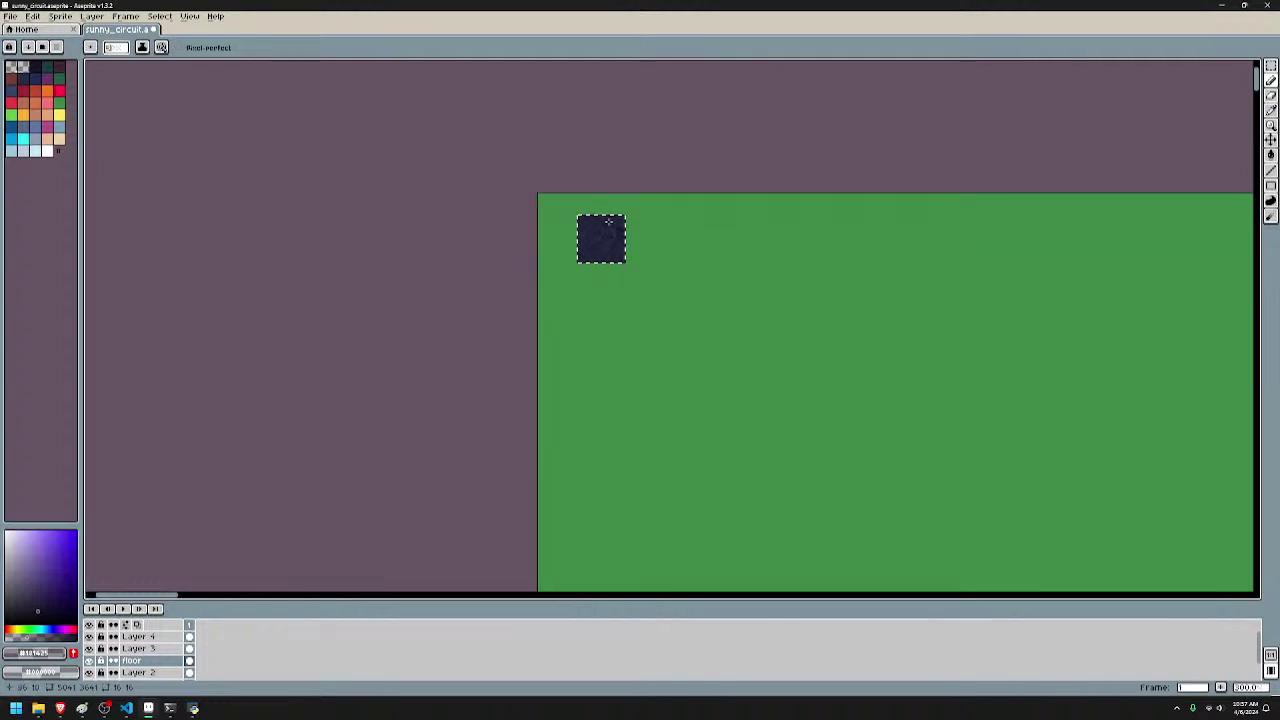
- Reselect the 16 × 16 tile with the Rectangular Marquee and paste a copy flush against its right edge
key("ctrl+d")
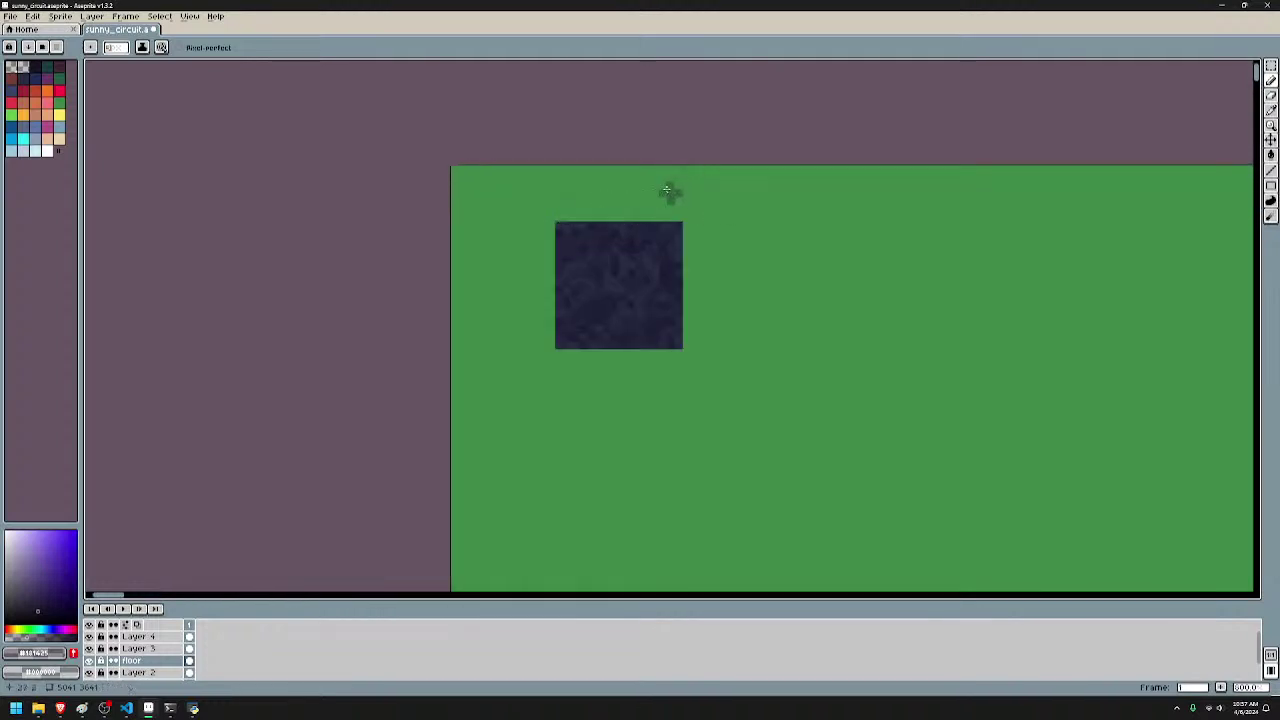
scroll(659, 190, "up", 1)
key("m")
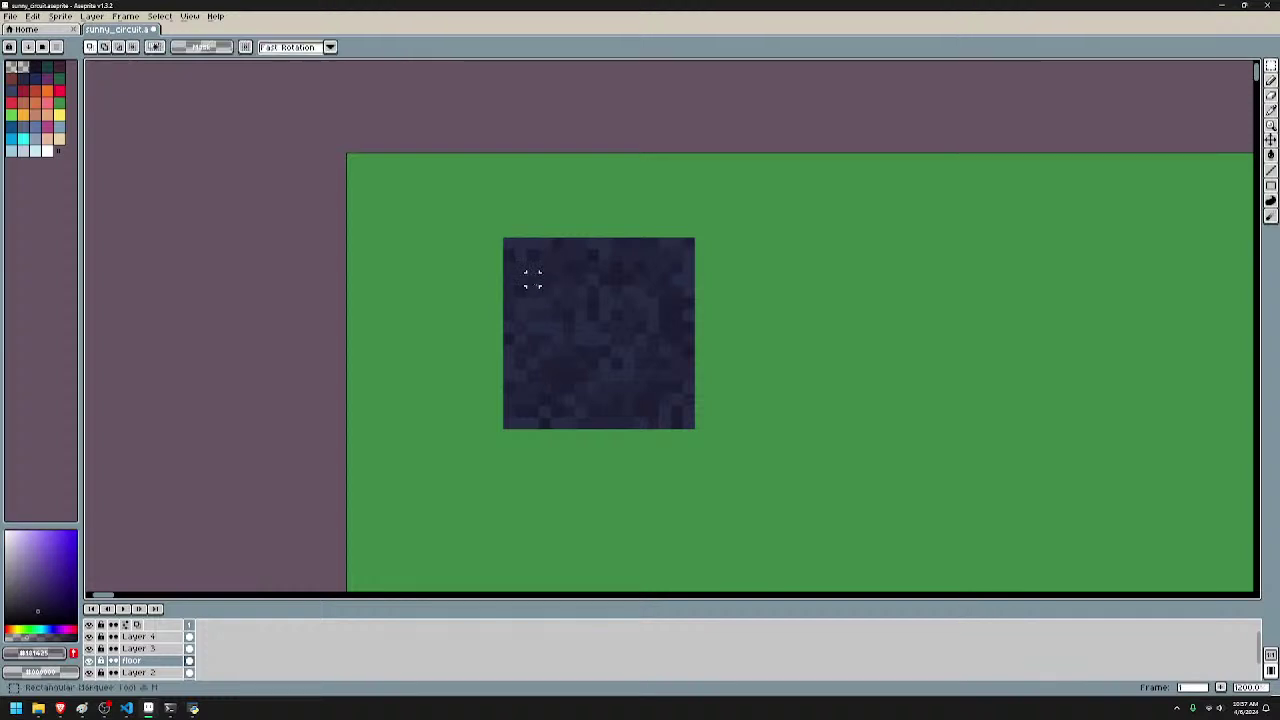
left_click_drag(506, 242, 694, 428)
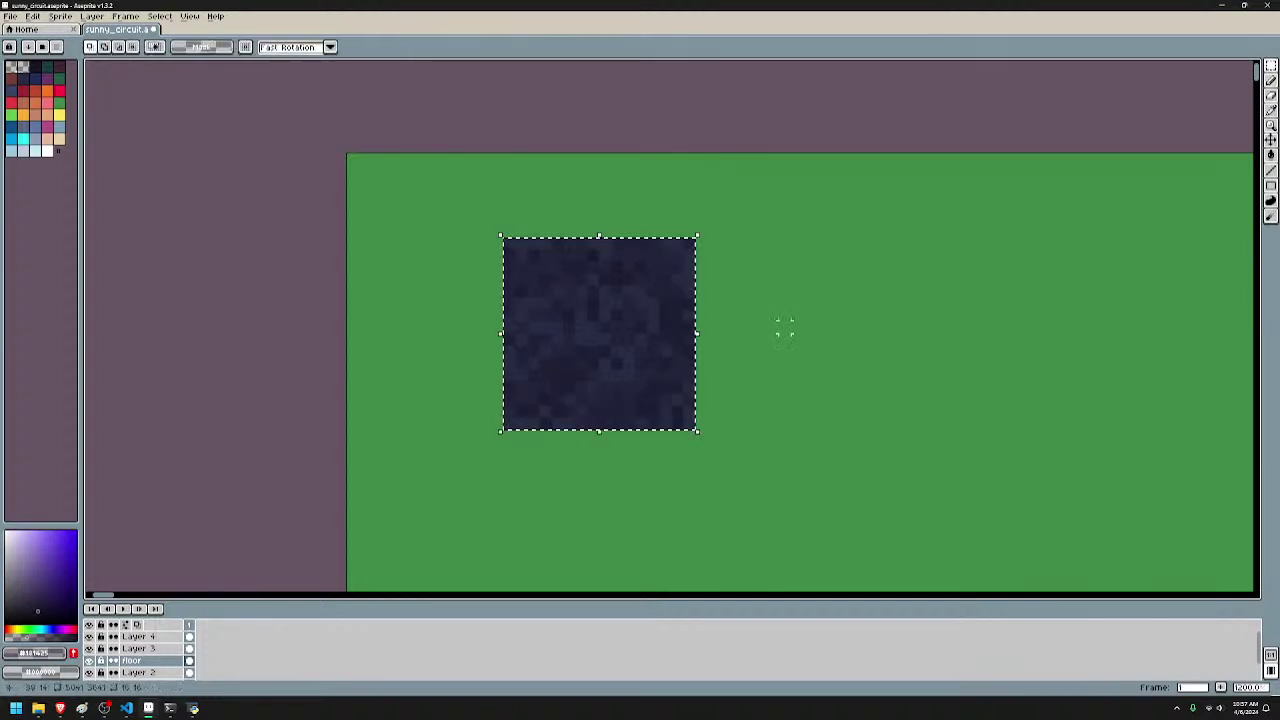
key("ctrl+c")
key("ctrl+v")
left_click_drag(840, 343, 817, 331)
left_click(1000, 257)
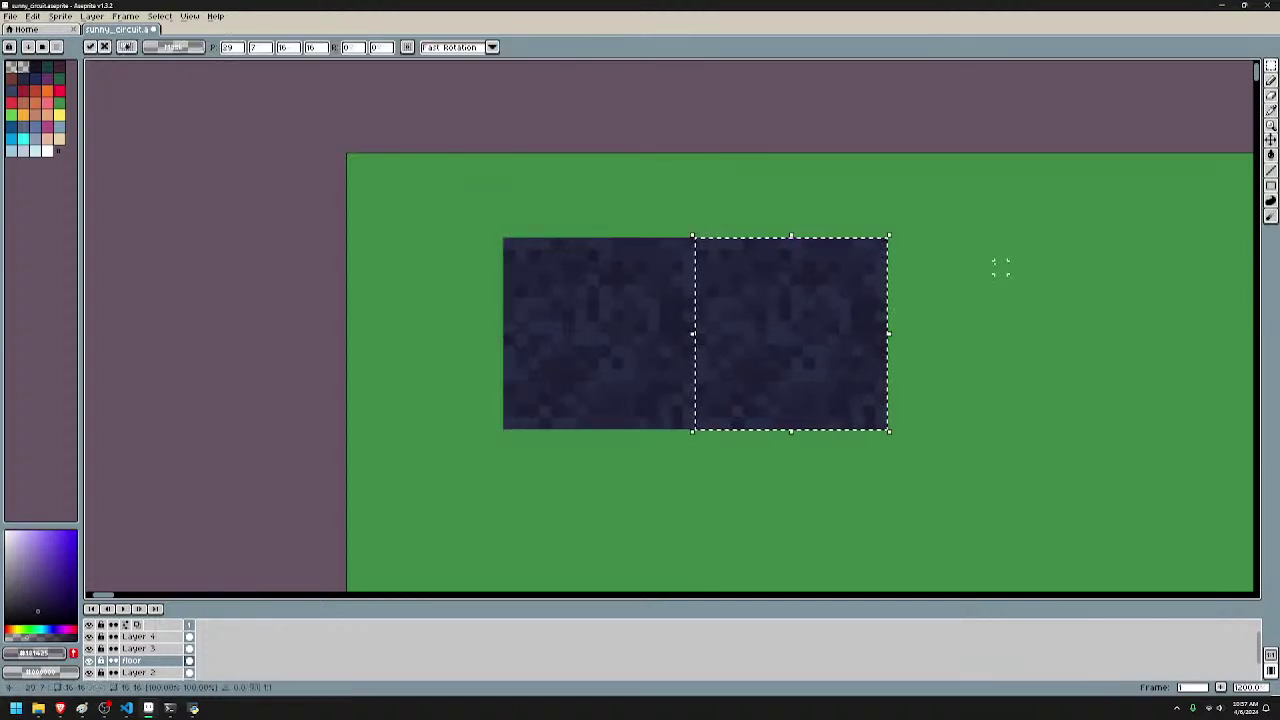
- Paste two more copies of the tile directly below the first pair to complete a 2 × 2 block, then deselect
key("ctrl+v")
left_click_drag(645, 335, 652, 518)
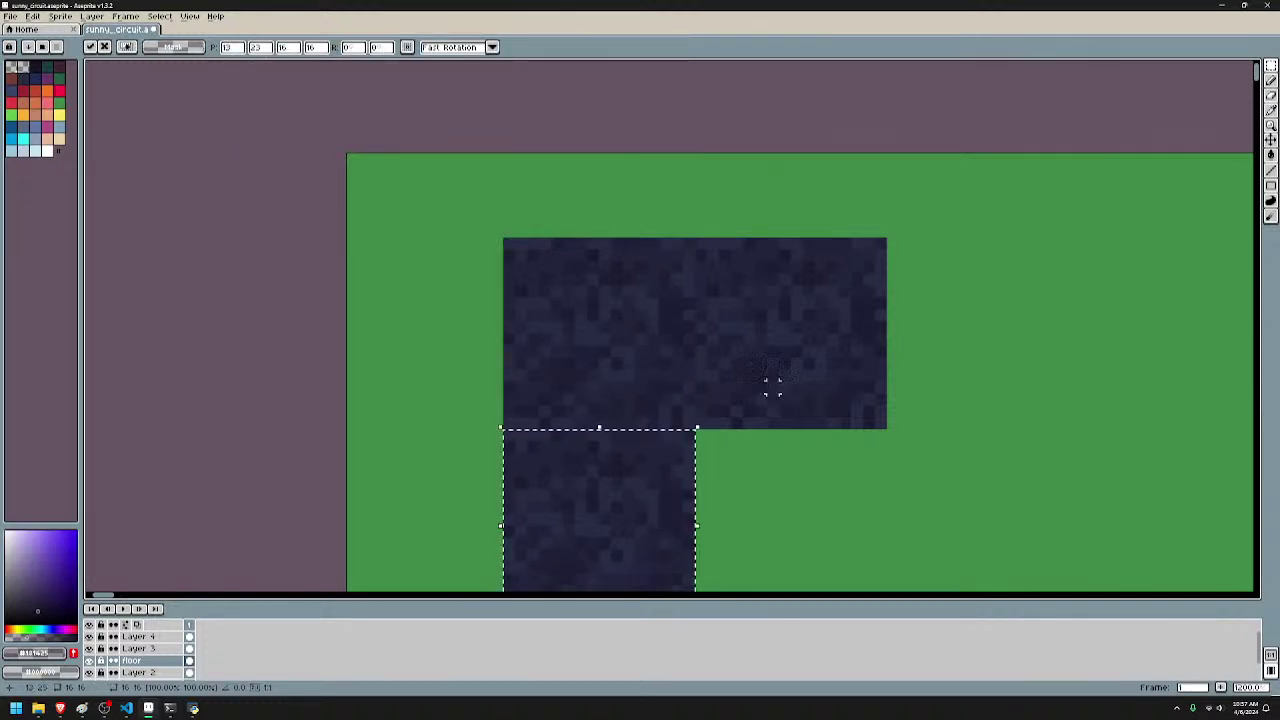
key("ctrl+v")
left_click_drag(611, 321, 794, 503)
scroll(873, 371, "down", 2)
left_click(937, 354)
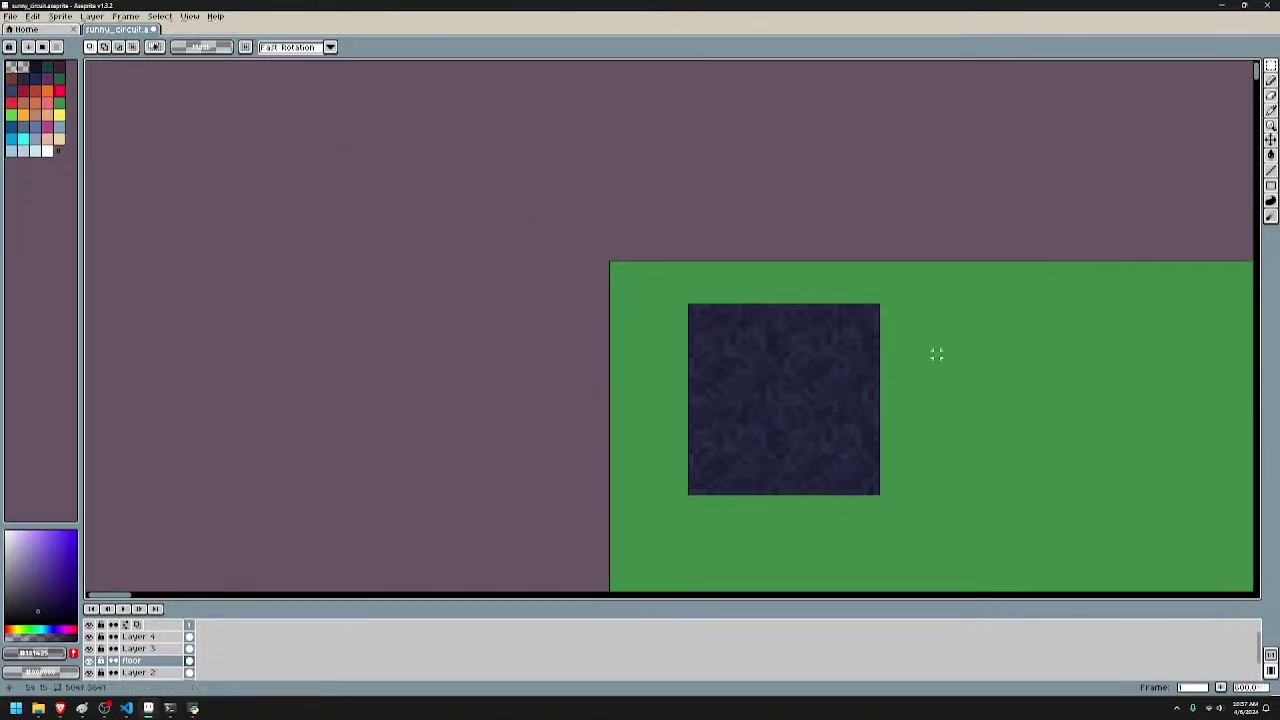
- Undo the pasted tile copies so that only the original 16 × 16 tile remains, and deselect it
scroll(937, 347, "down", 3)
scroll(937, 345, "down", 3)
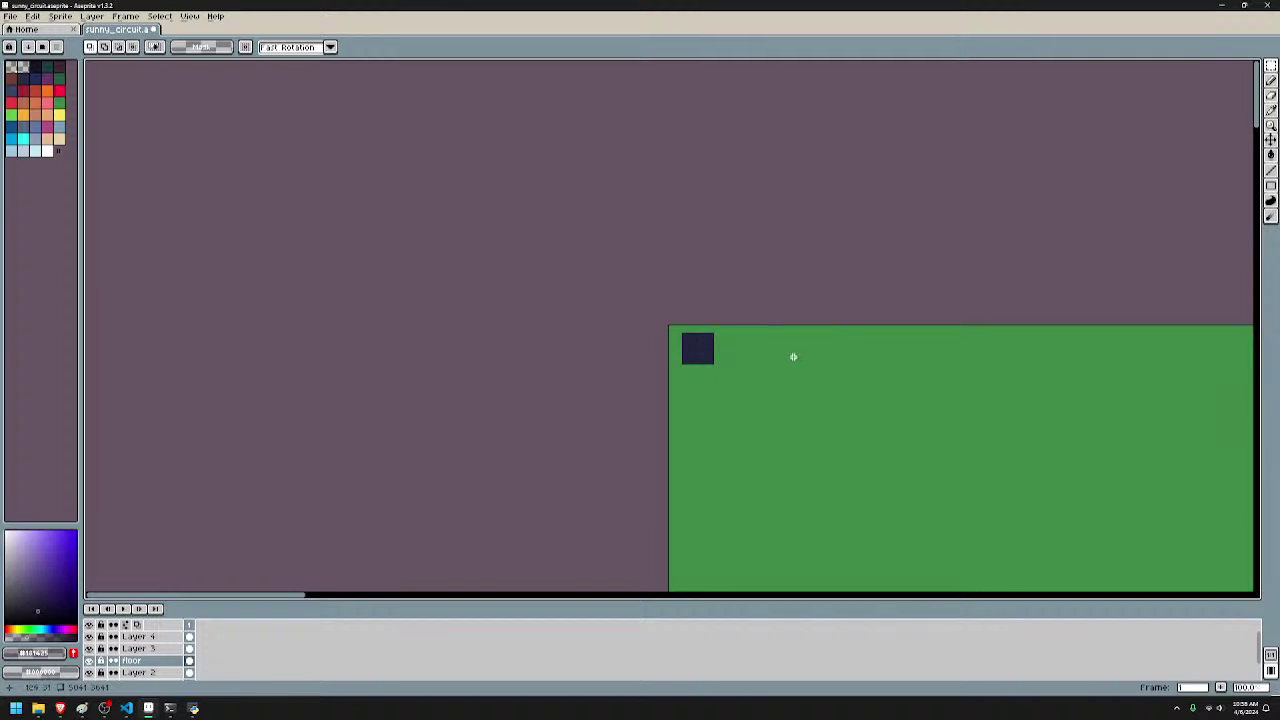
scroll(793, 357, "up", 4)
key("ctrl+z")
key("ctrl+z")
key("ctrl+z")
key("ctrl+z")
key("ctrl+z")
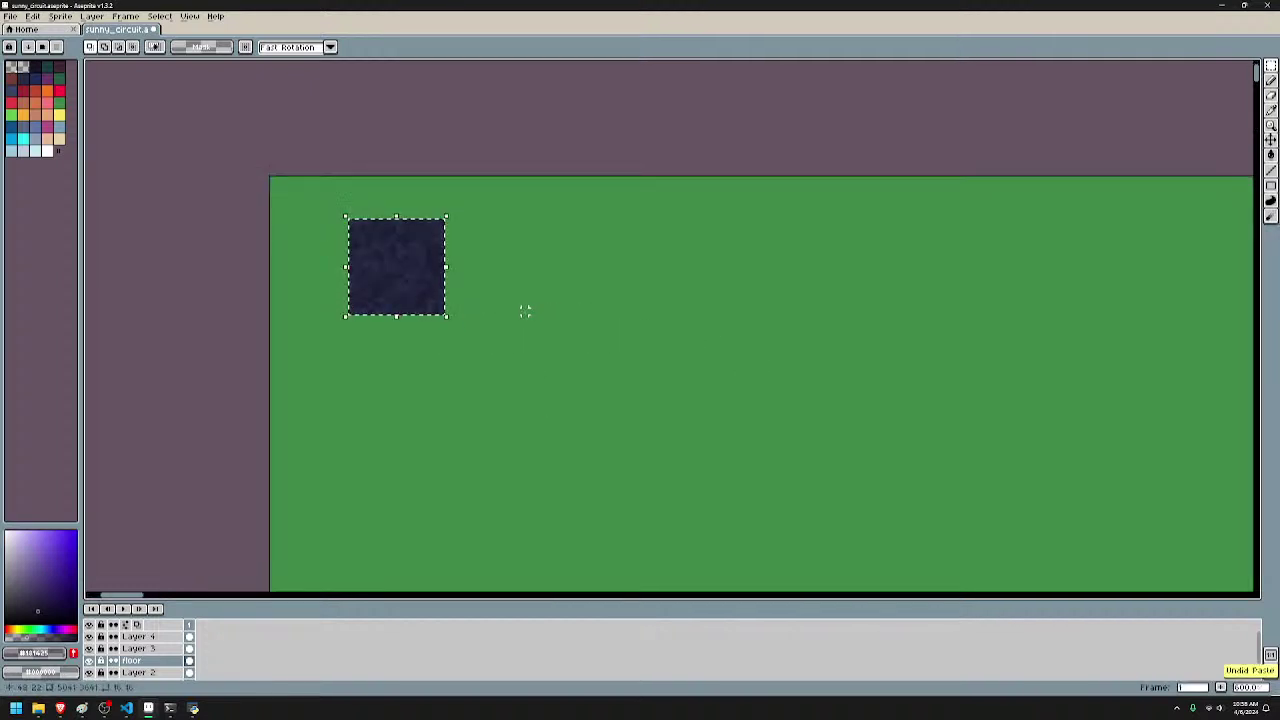
key("ctrl+d")
- Select the 16 × 16 navy tile with the Rectangular Marquee, turn it into a custom brush, and deselect
left_click_drag(854, 343, 537, 201)
scroll(797, 317, "down", 3)
left_click_drag(894, 390, 726, 300)
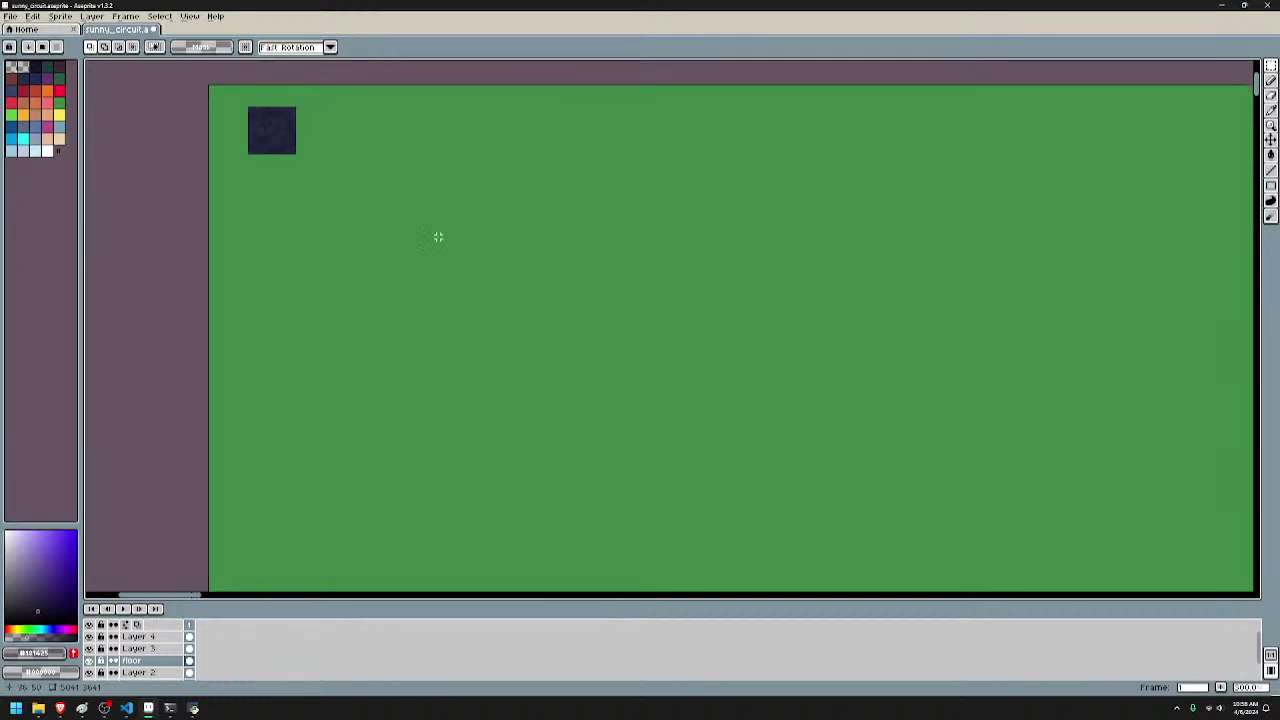
scroll(224, 149, "up", 4)
left_click_drag(317, 71, 443, 286)
left_click(688, 257)
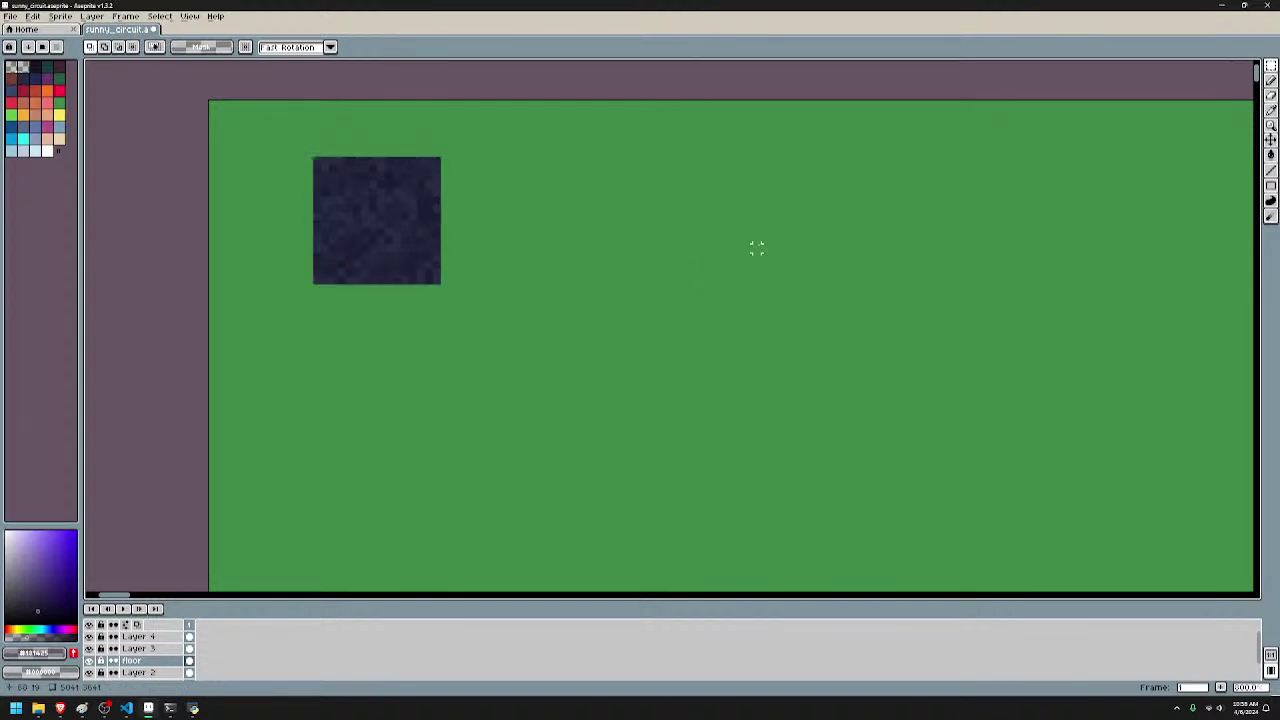
left_click_drag(316, 158, 443, 286)
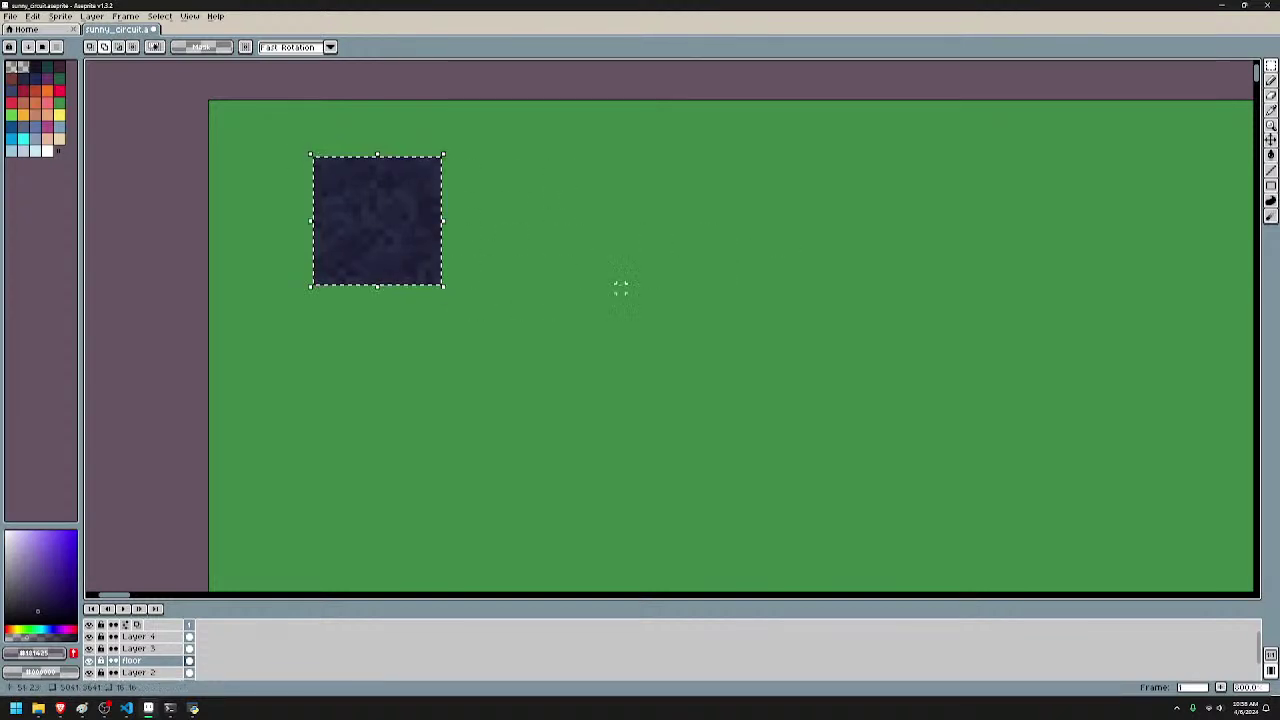
key("b")
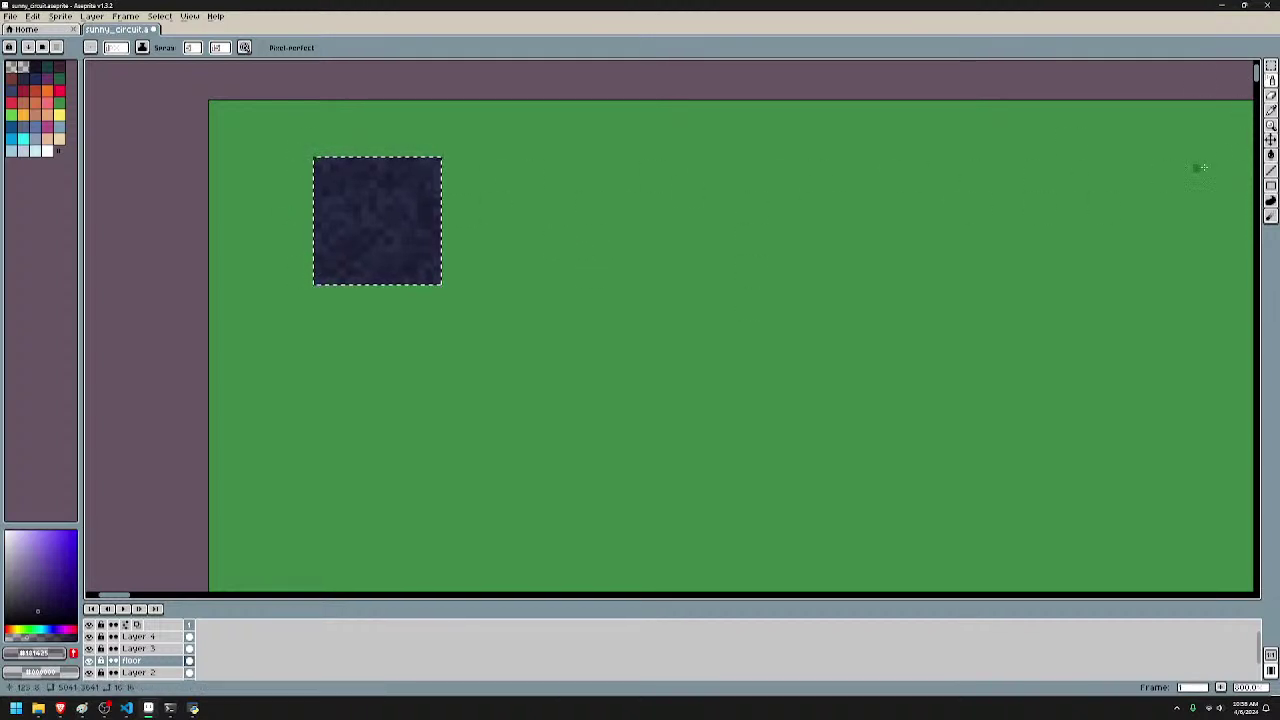
key("ctrl+d")
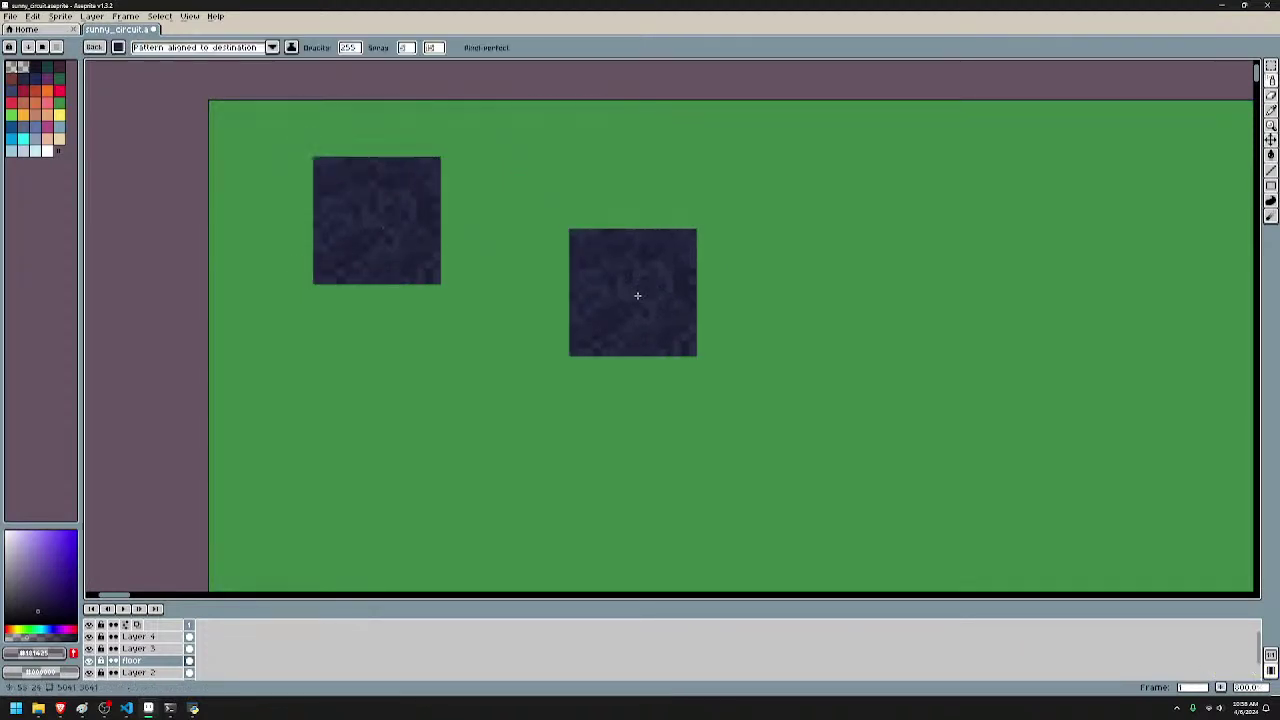
- Set the custom tile brush's pattern mode to Pattern aligned to source
scroll(637, 295, "down", 7)
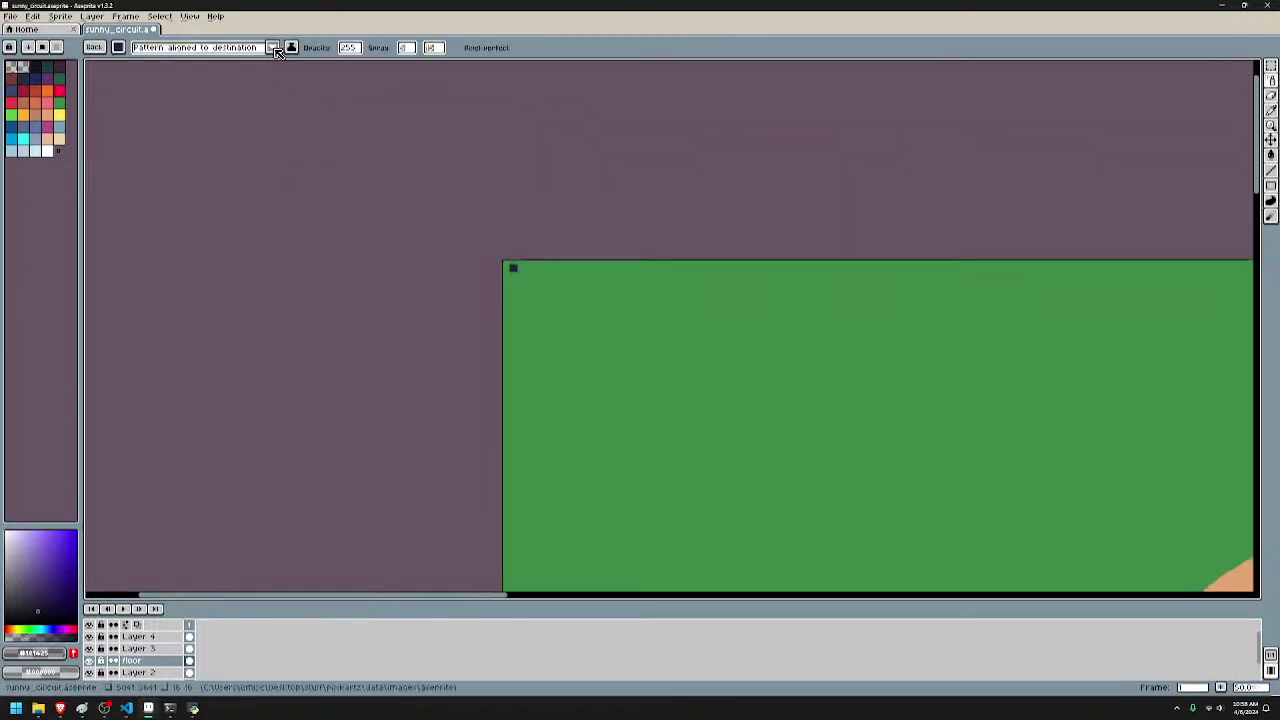
left_click(273, 48)
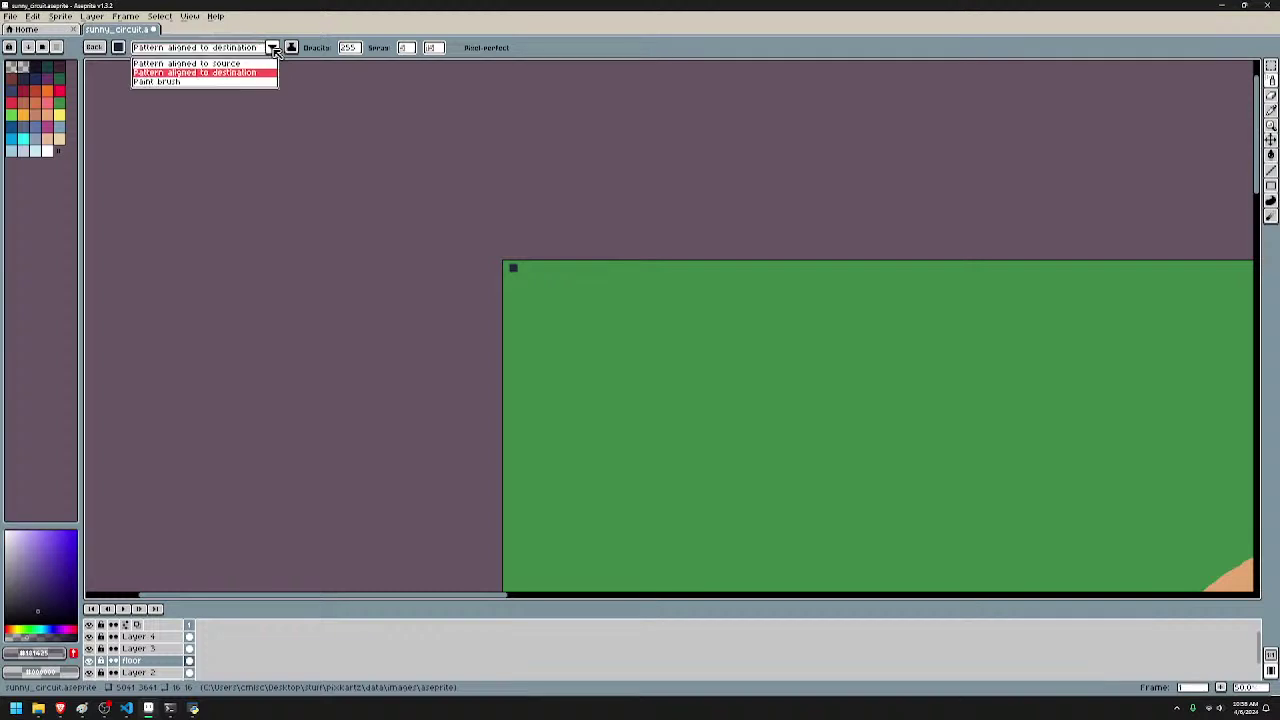
left_click(230, 64)
- Select the tan main track with the Magic Wand and fill it with the tile pattern using the Paint Bucket
scroll(877, 369, "up", 5)
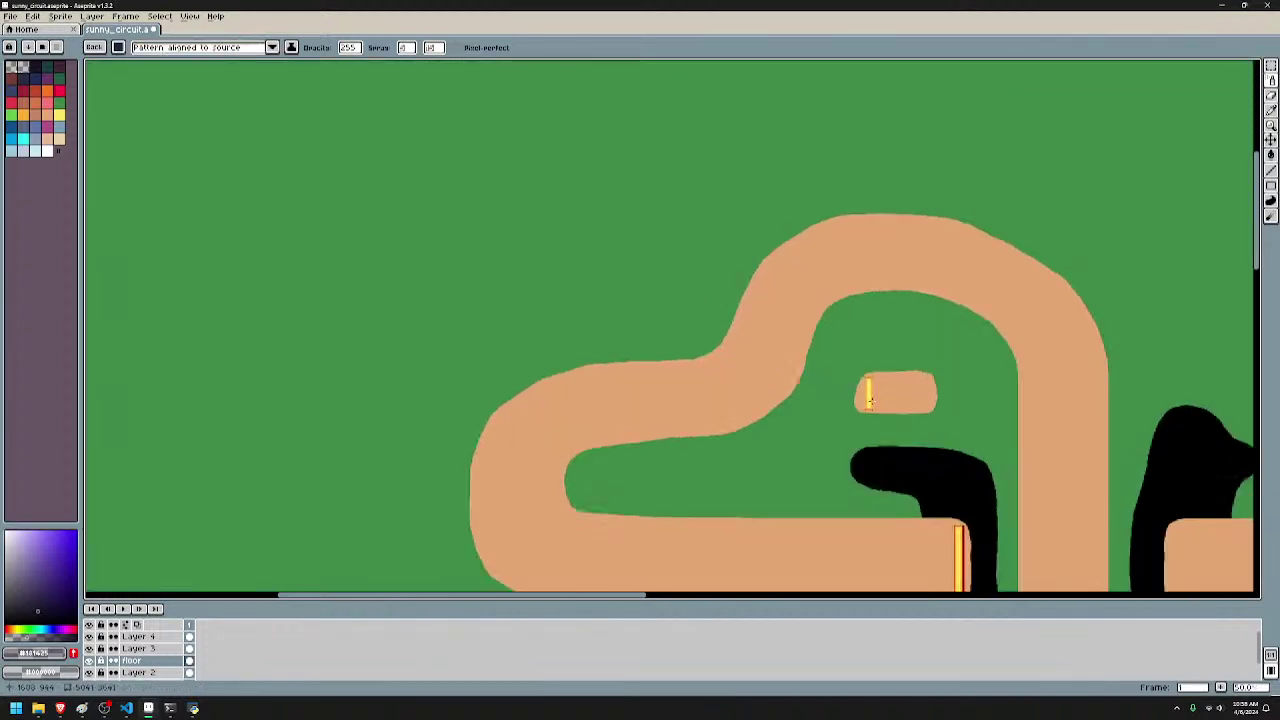
scroll(869, 401, "up", 1)
left_click_drag(804, 276, 508, 176)
scroll(751, 243, "down", 1)
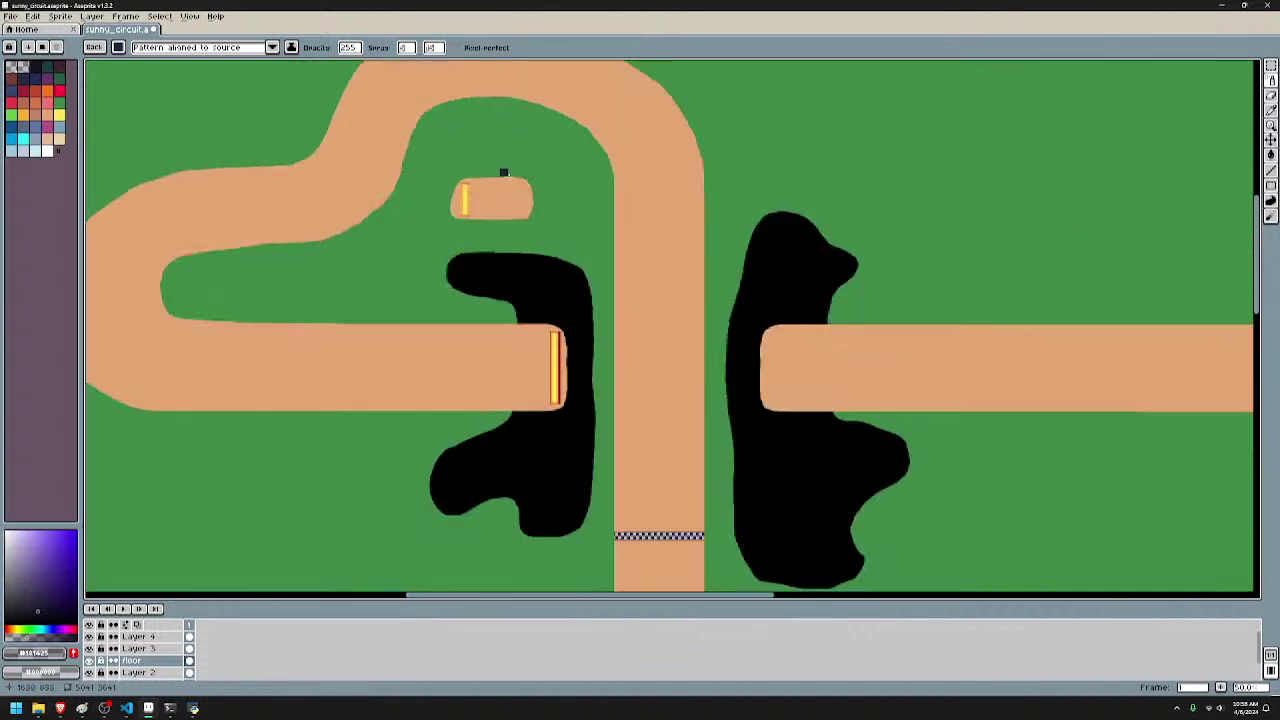
key("w")
left_click(642, 330)
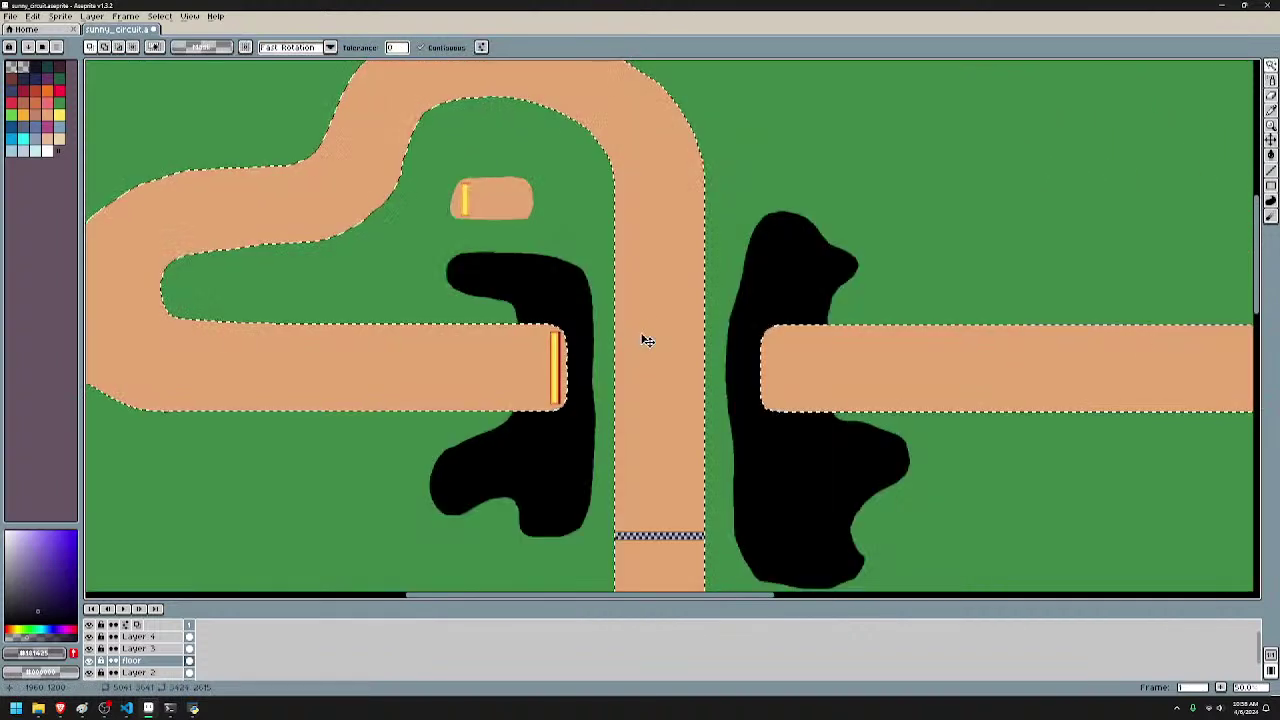
left_click_drag(643, 340, 865, 317)
key("g")
left_click(694, 334)
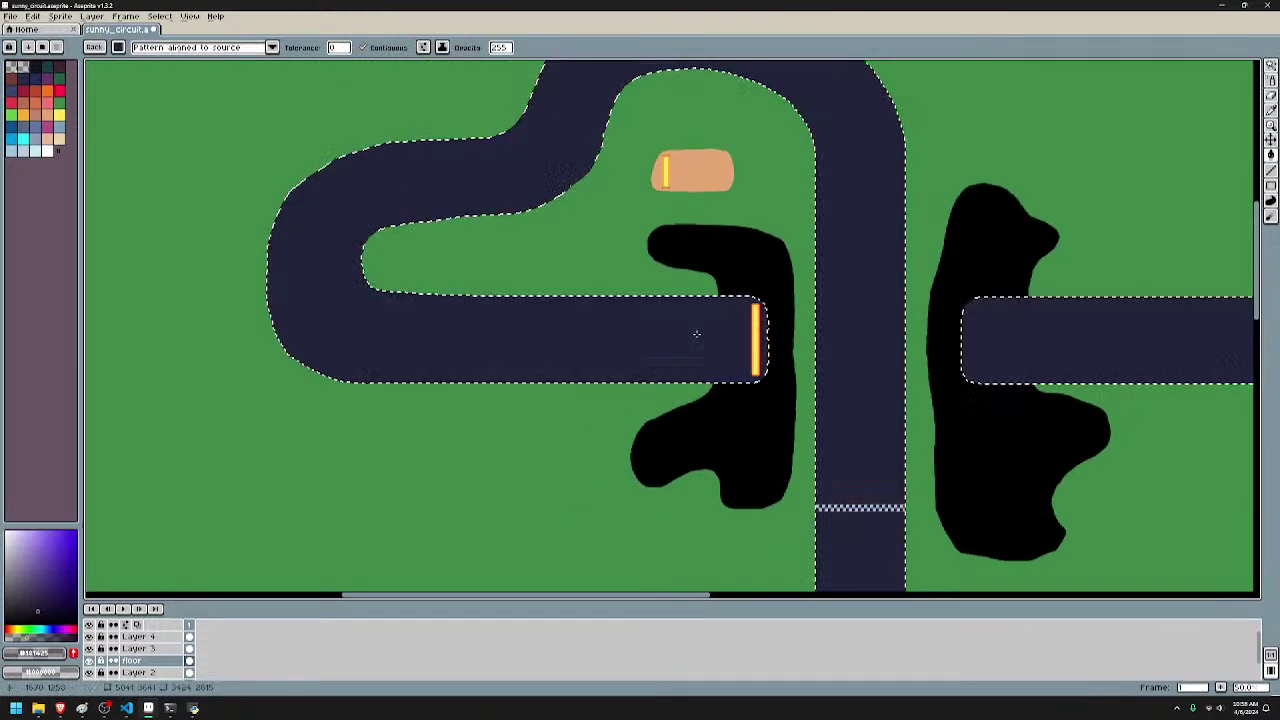
- Examine the repeating pattern fill along the track's straights and bends, up close and from a distance
left_click_drag(967, 398, 937, 205)
left_click_drag(929, 443, 877, 203)
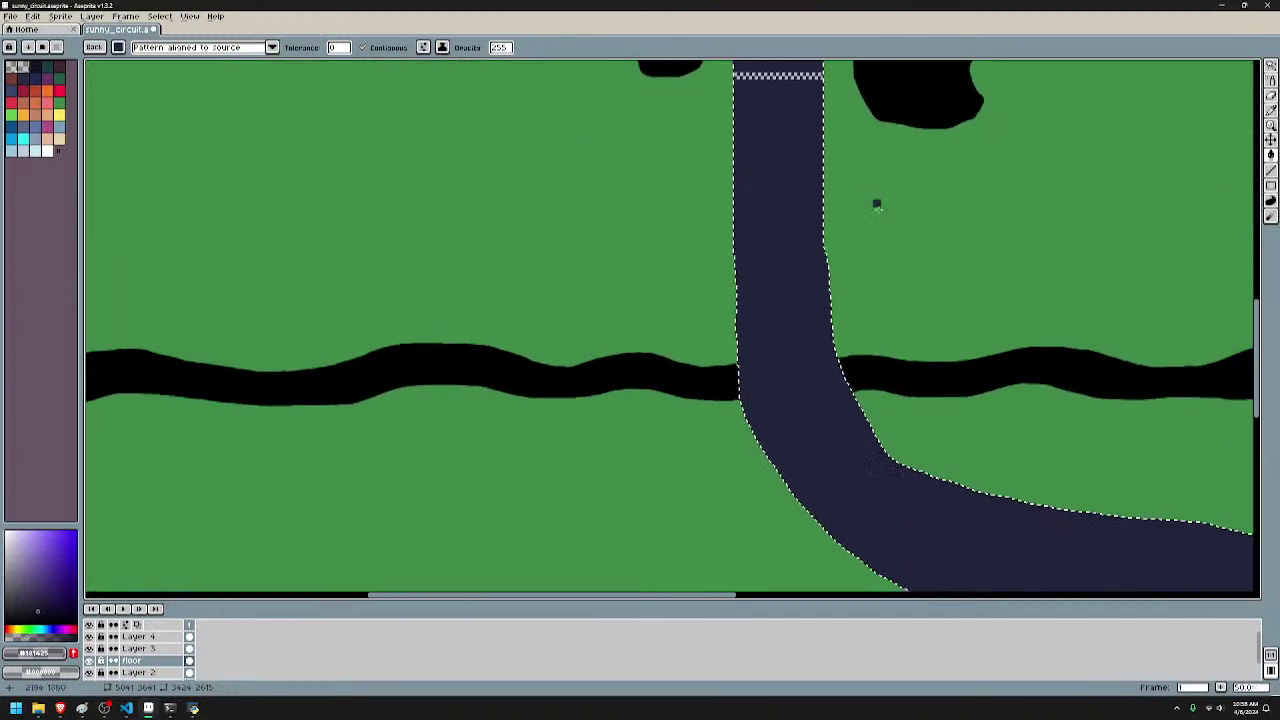
left_click_drag(1021, 404, 796, 188)
scroll(832, 366, "up", 5)
scroll(770, 335, "down", 4)
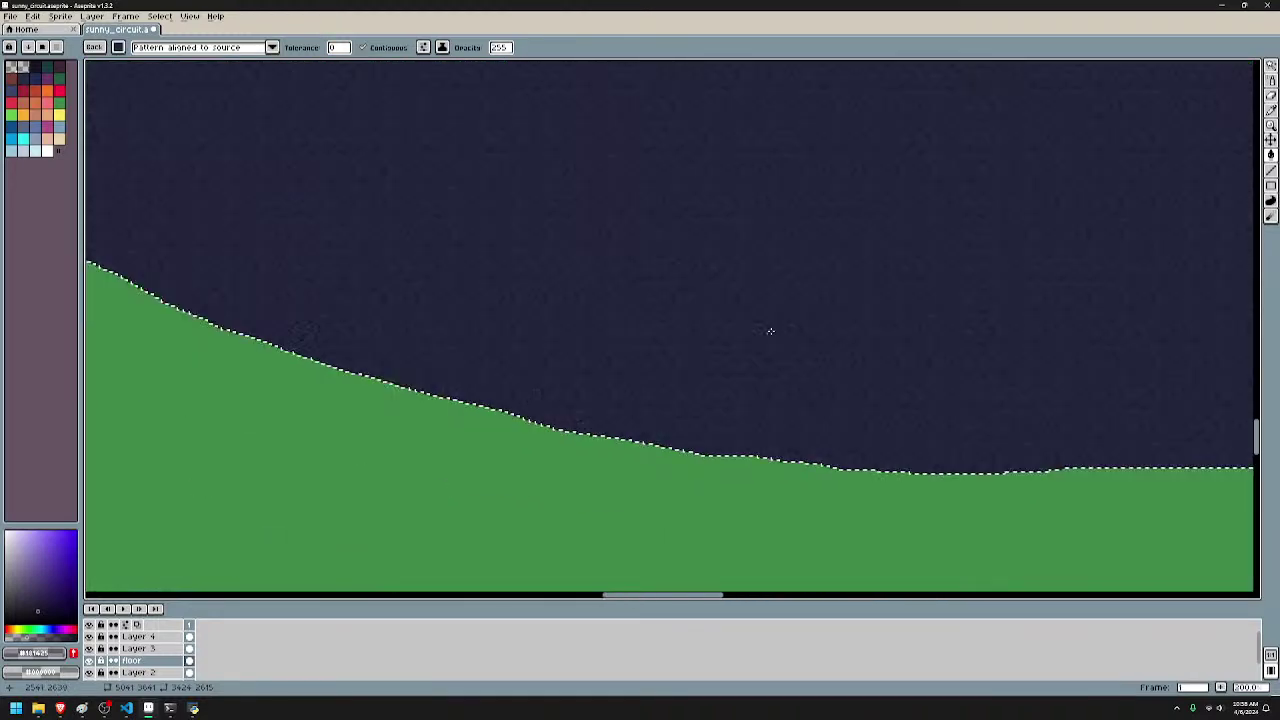
scroll(872, 310, "down", 2)
scroll(806, 206, "up", 2)
scroll(1006, 309, "down", 2)
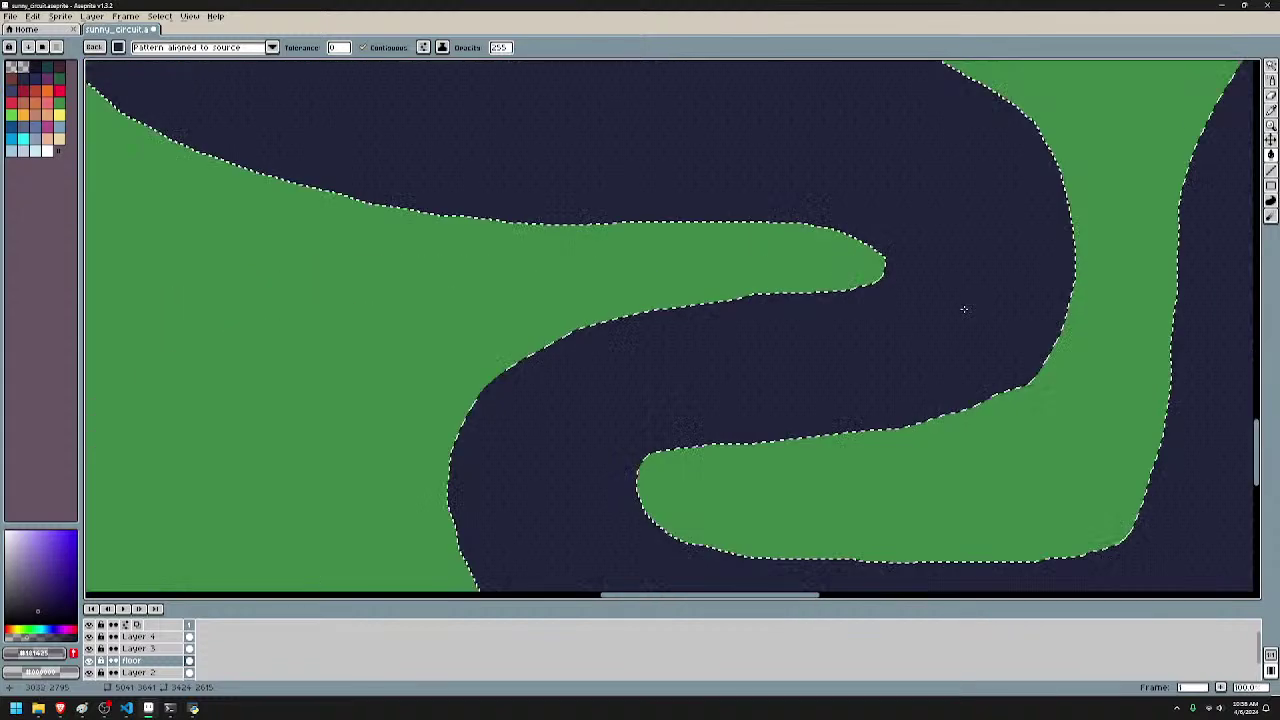
scroll(958, 315, "up", 3)
scroll(960, 314, "down", 4)
scroll(797, 294, "up", 2)
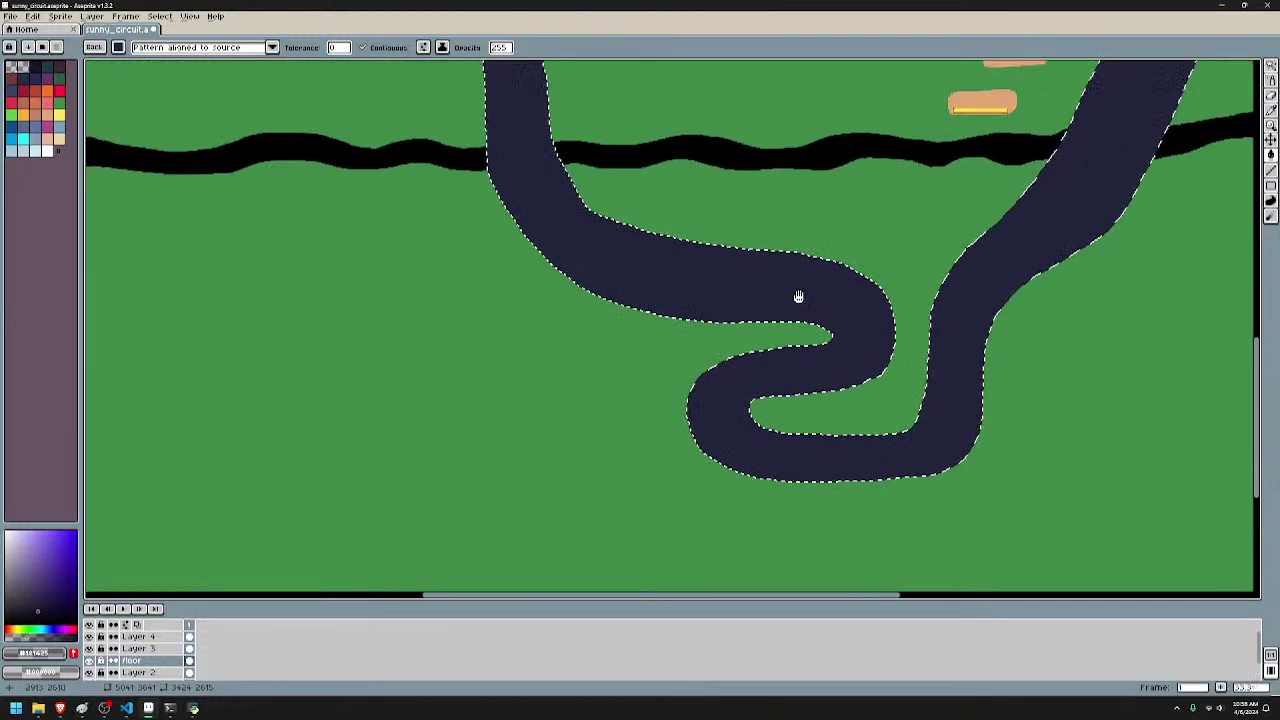
left_click_drag(818, 181, 787, 447)
left_click_drag(640, 311, 1094, 431)
scroll(563, 259, "up", 2)
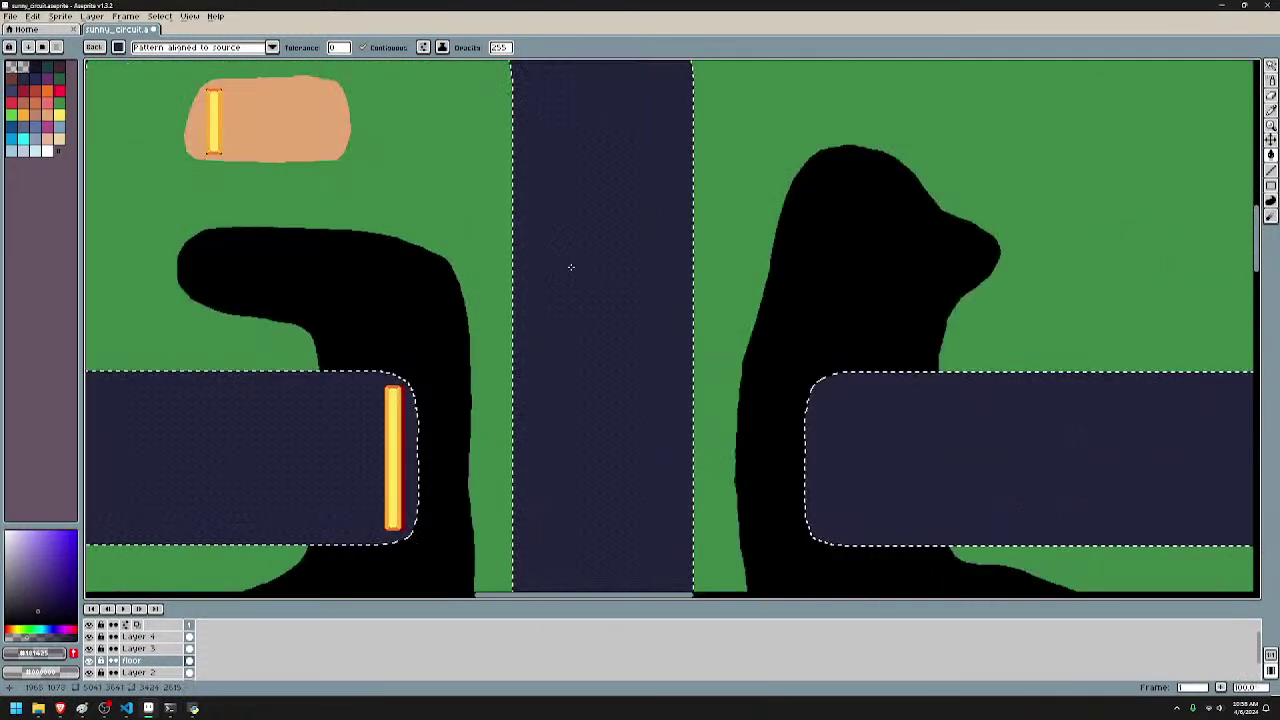
- Clear the track selection and the custom brush, and review the filled track without the selection outline
key("Escape")
scroll(566, 311, "down", 2)
scroll(566, 311, "up", 3)
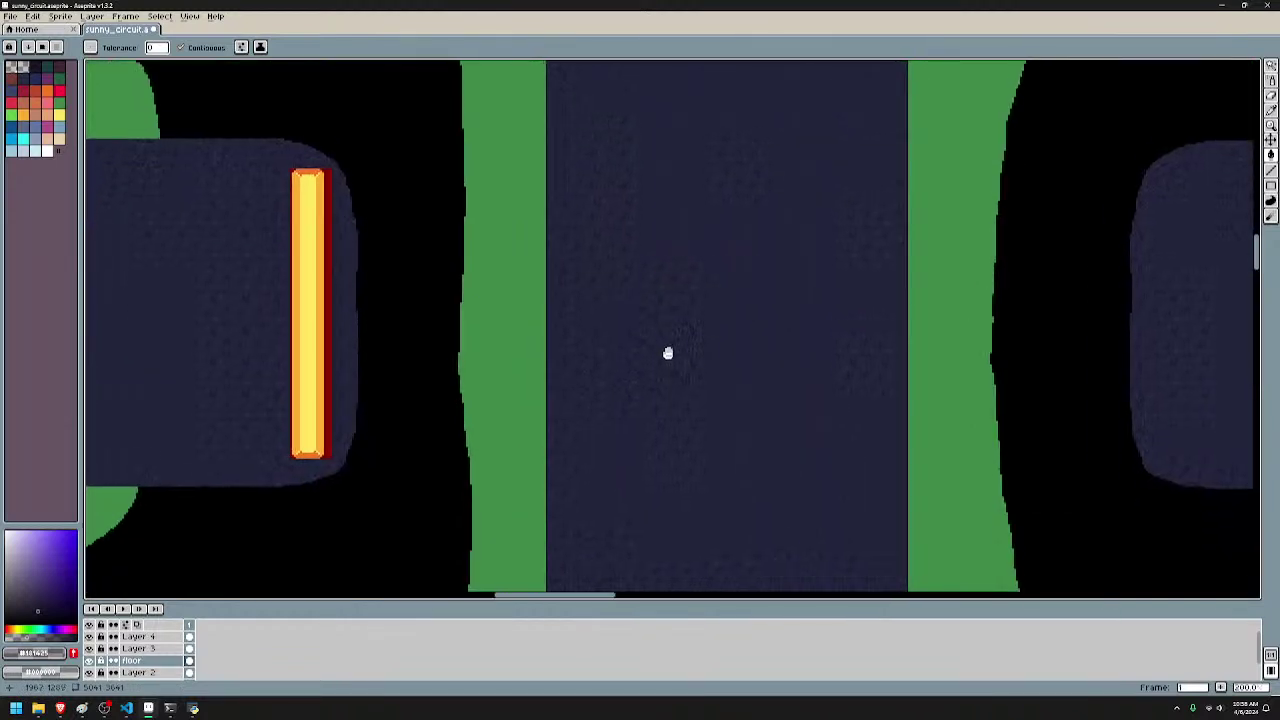
left_click_drag(666, 354, 665, 260)
scroll(672, 262, "down", 2)
scroll(700, 320, "up", 1)
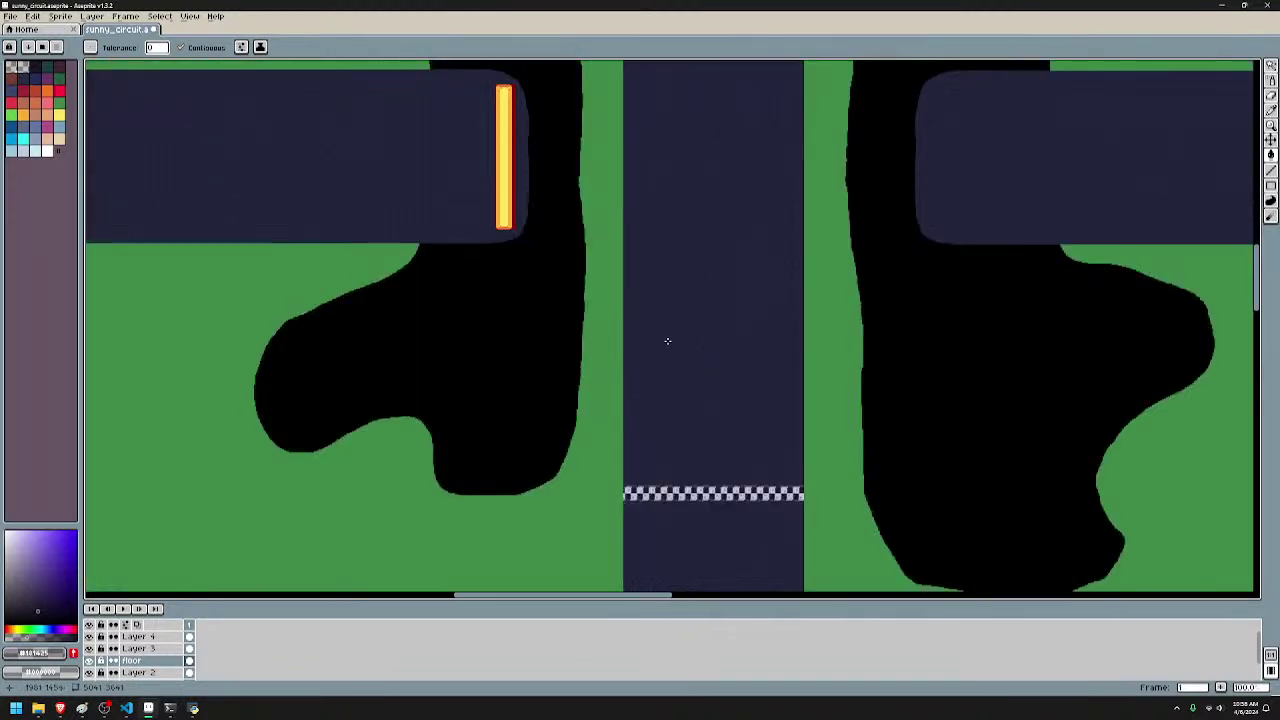
left_click_drag(667, 341, 918, 436)
left_click_drag(617, 209, 650, 480)
left_click_drag(399, 305, 680, 500)
left_click_drag(472, 294, 782, 506)
left_click_drag(658, 295, 760, 485)
scroll(660, 346, "down", 3)
scroll(506, 346, "up", 2)
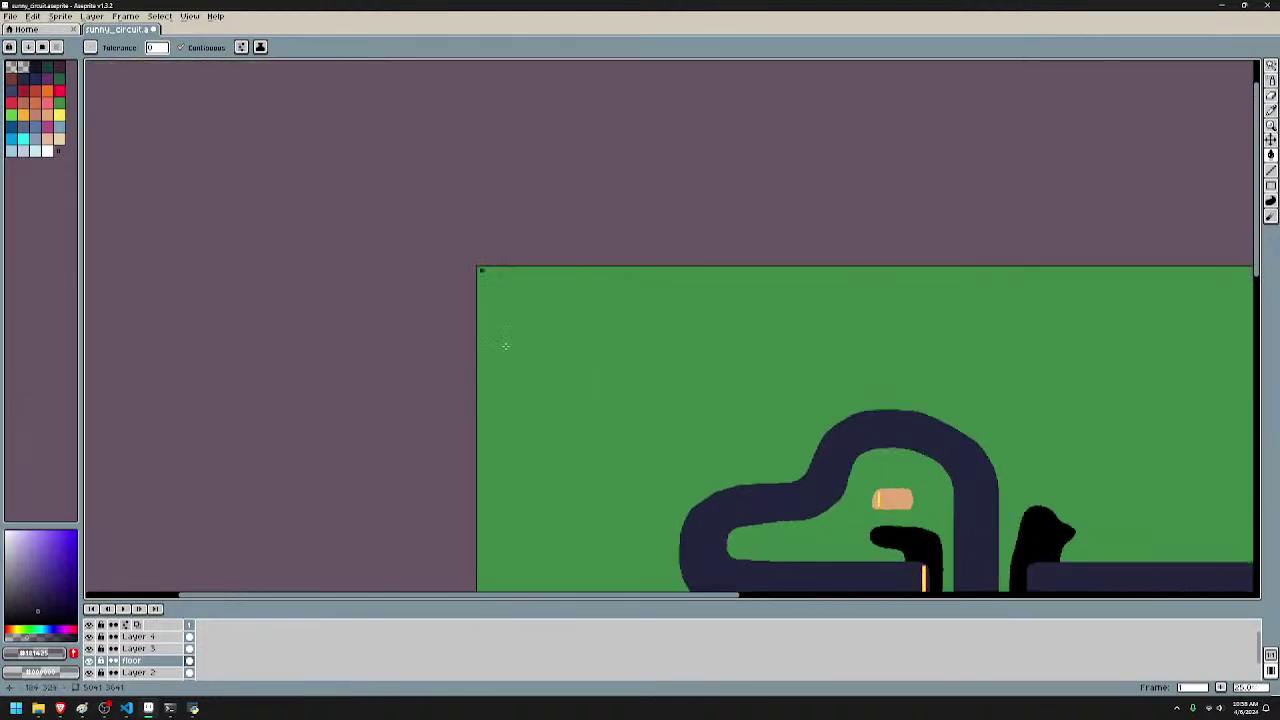
- Choose white, try a freehand Pencil stroke up the middle of the track above the checkered line, and undo it
left_click(47, 151)
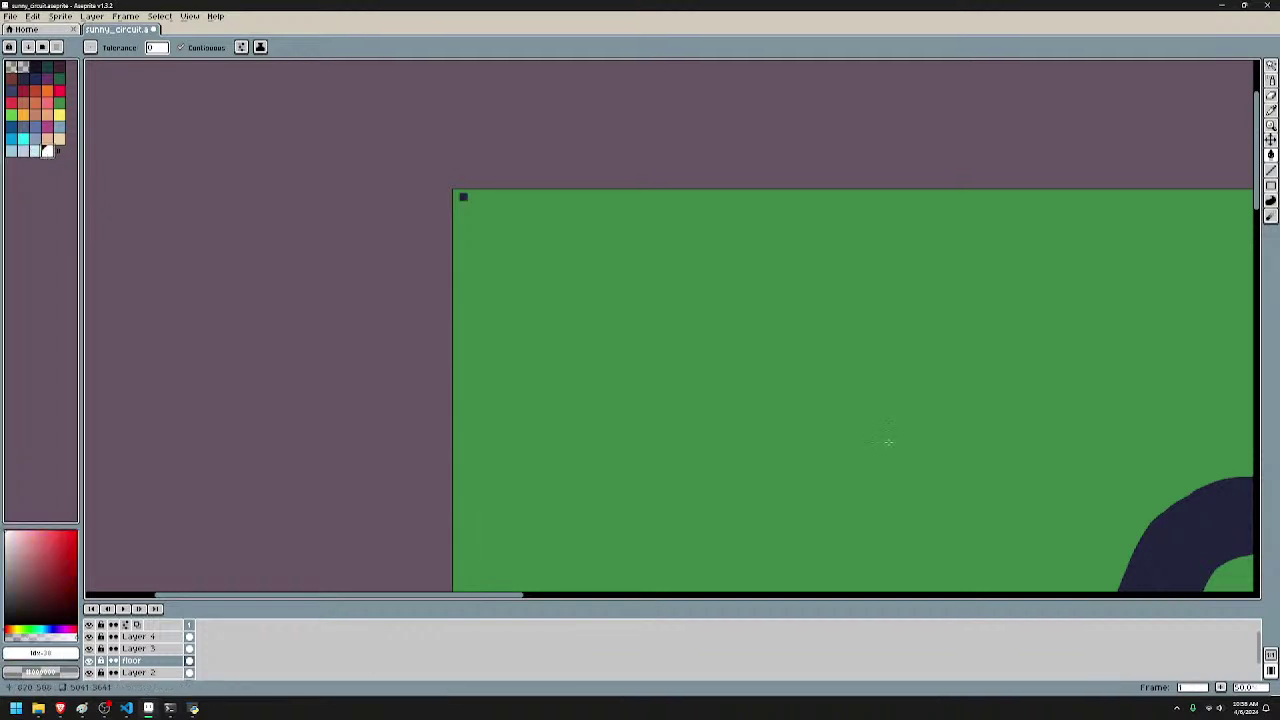
left_click_drag(886, 443, 573, 182)
left_click_drag(877, 417, 627, 188)
mouse_move(877, 417)
left_mouse_down()
mouse_move(764, 273)
mouse_move(664, 206)
left_mouse_up()
key("b")
scroll(668, 247, "up", 3)
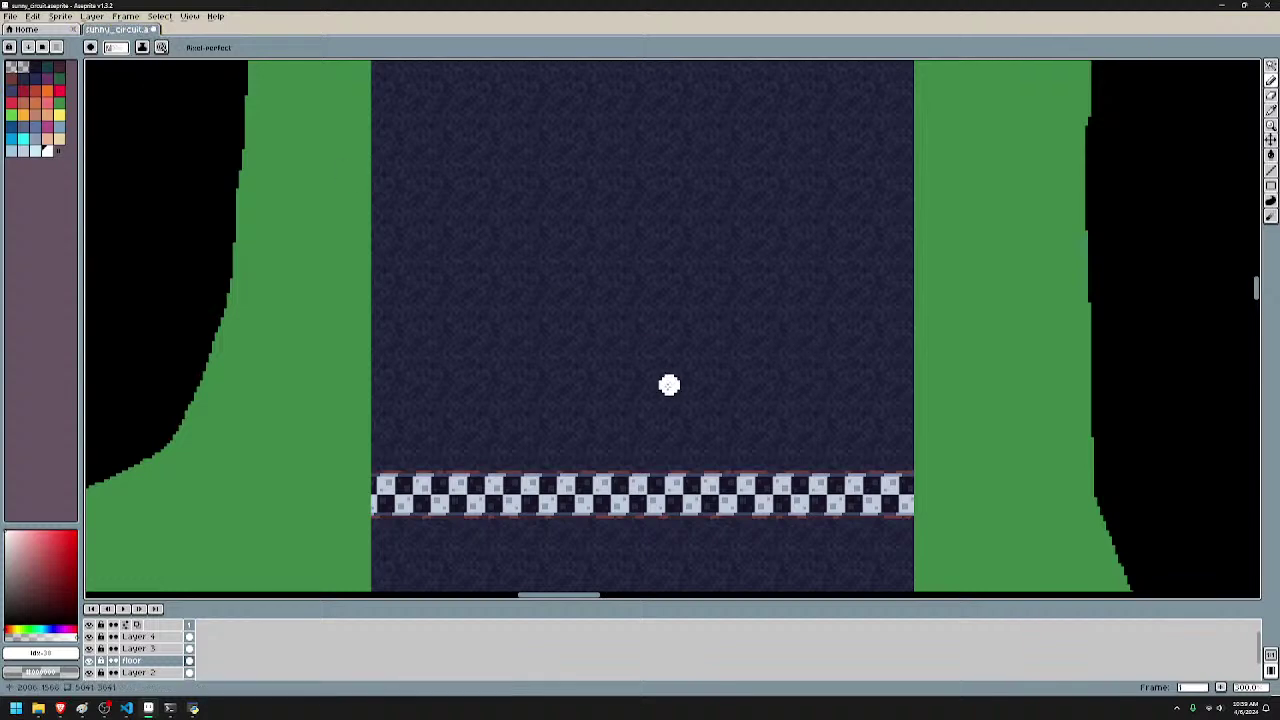
left_click_drag(634, 455, 631, 330)
scroll(650, 250, "down", 2)
scroll(659, 266, "up", 2)
left_click_drag(677, 214, 654, 197)
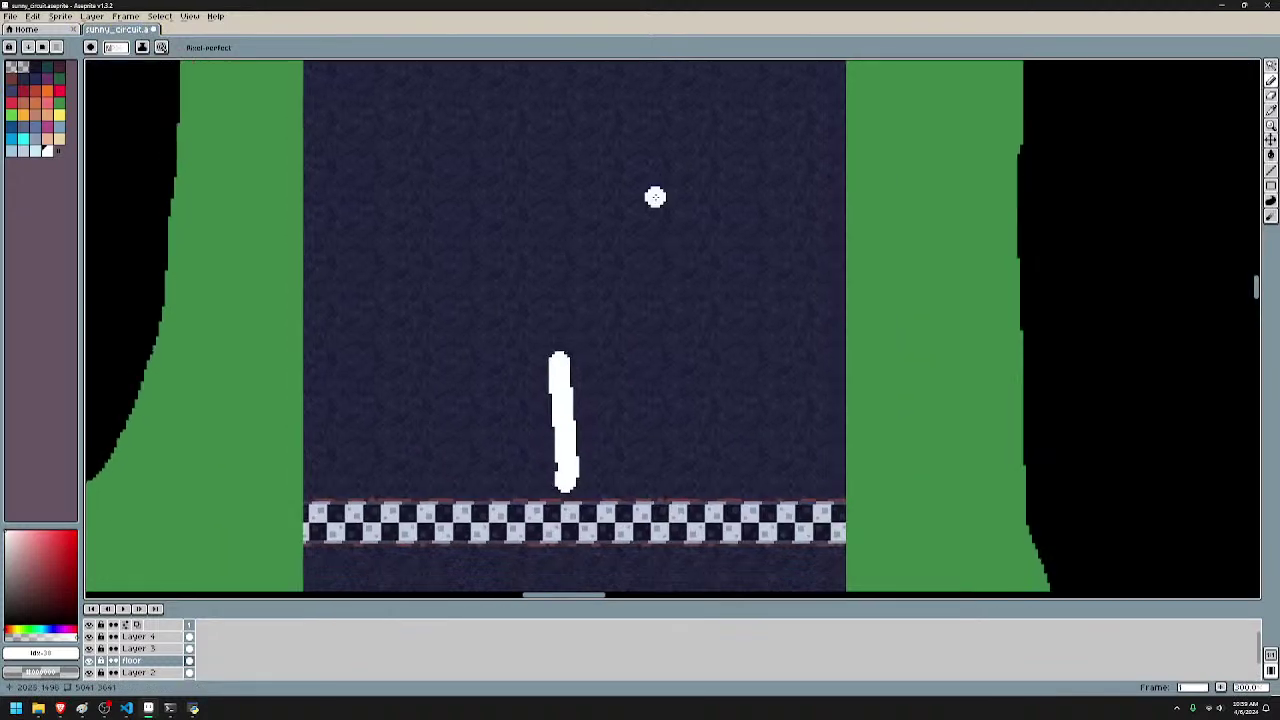
key("ctrl+z")
- Try a straight vertical white line about 47 px long above the checkered line, and undo it
left_click_drag(577, 469, 577, 327)
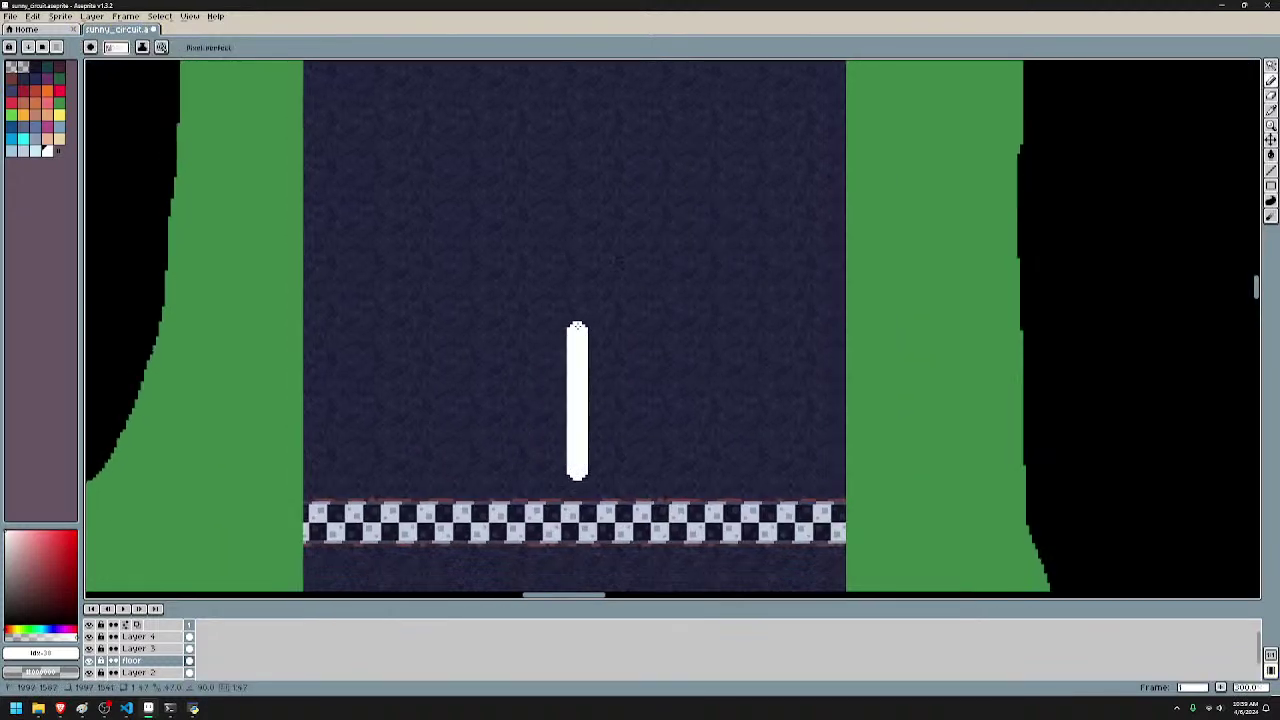
scroll(594, 234, "down", 3)
scroll(591, 228, "up", 3)
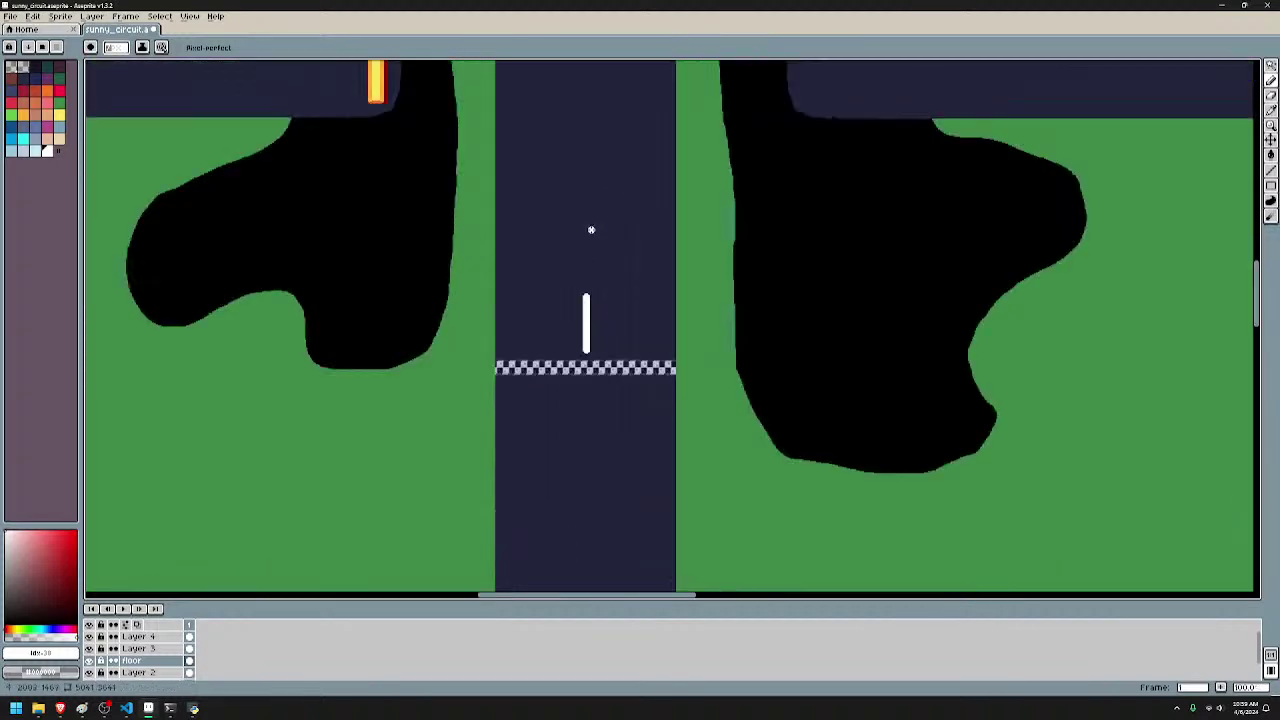
key("ctrl+z")
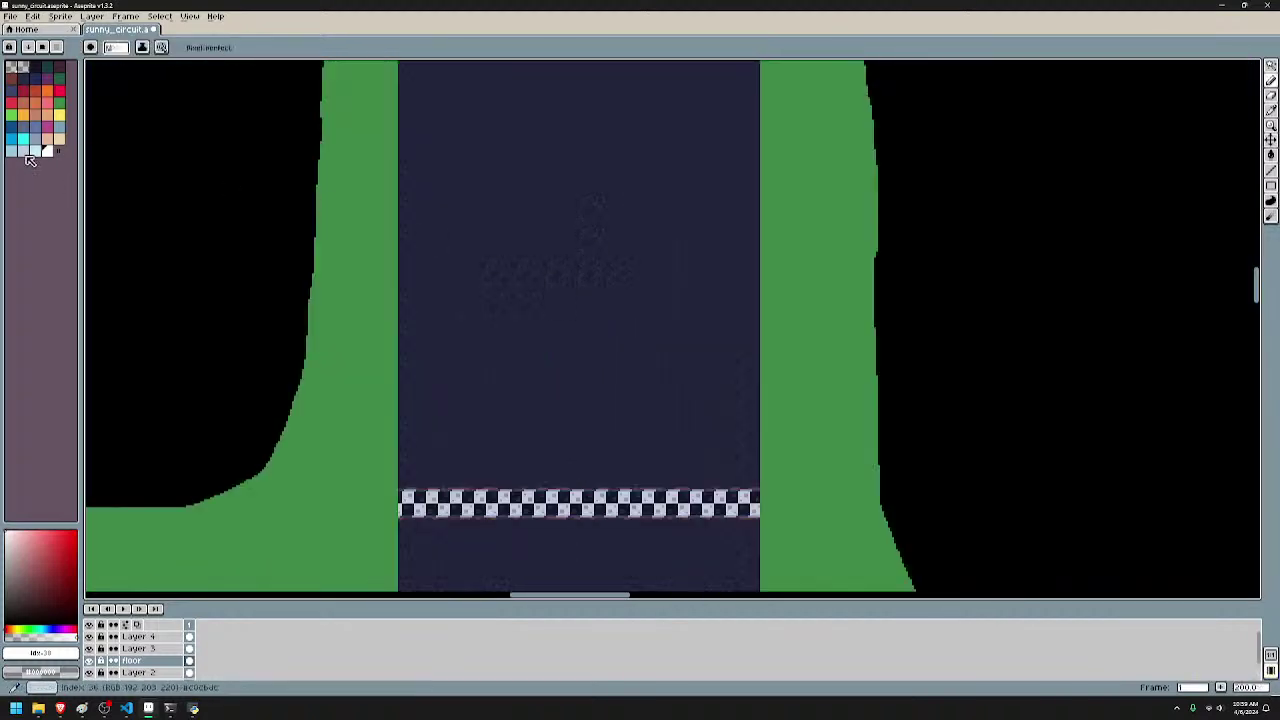
- Check Layer 3 and Layer 4 for the checkered line, sample its light blue-grey with the Eyedropper, and return to the Pencil
scroll(600, 523, "up", 2)
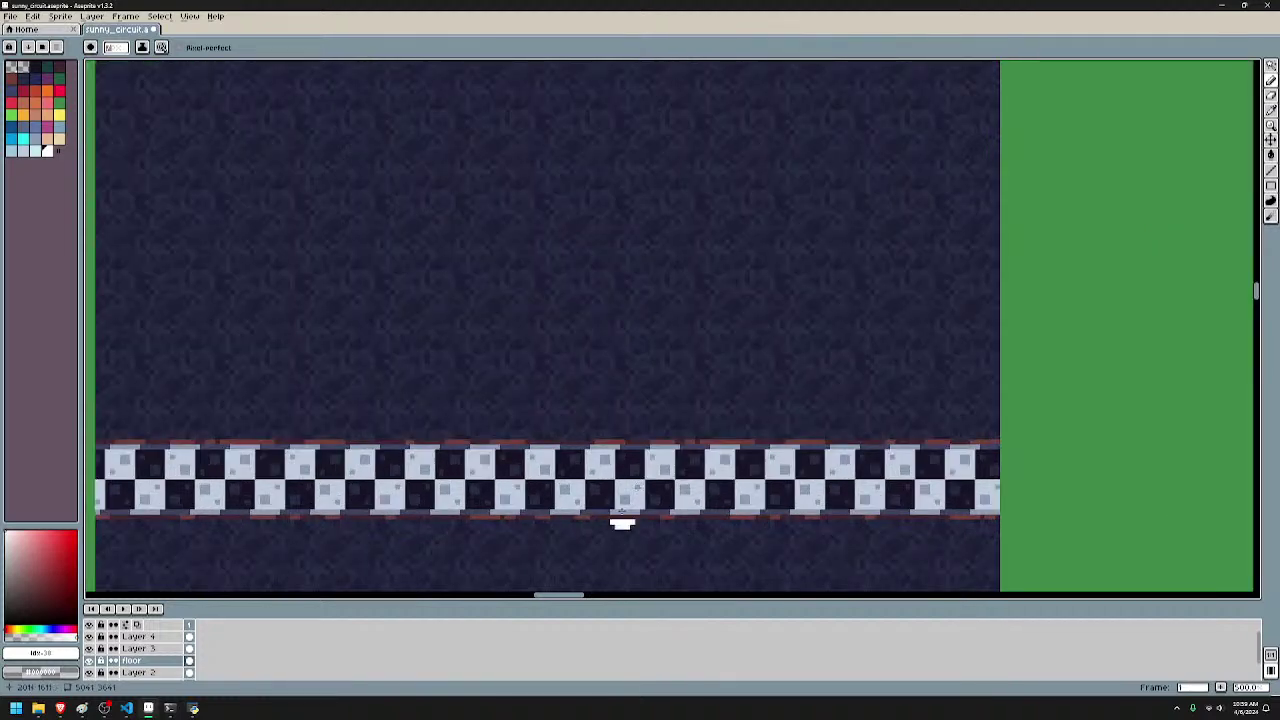
left_click(144, 650)
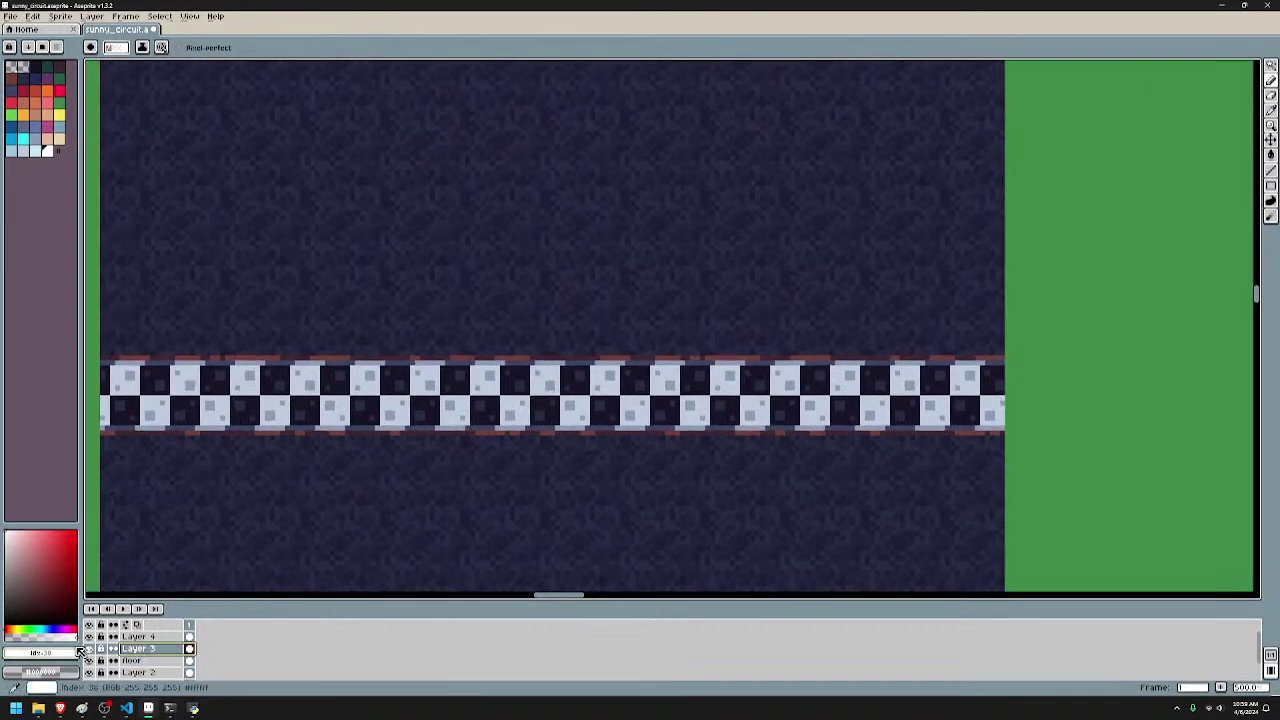
left_click(89, 650)
left_click(130, 637)
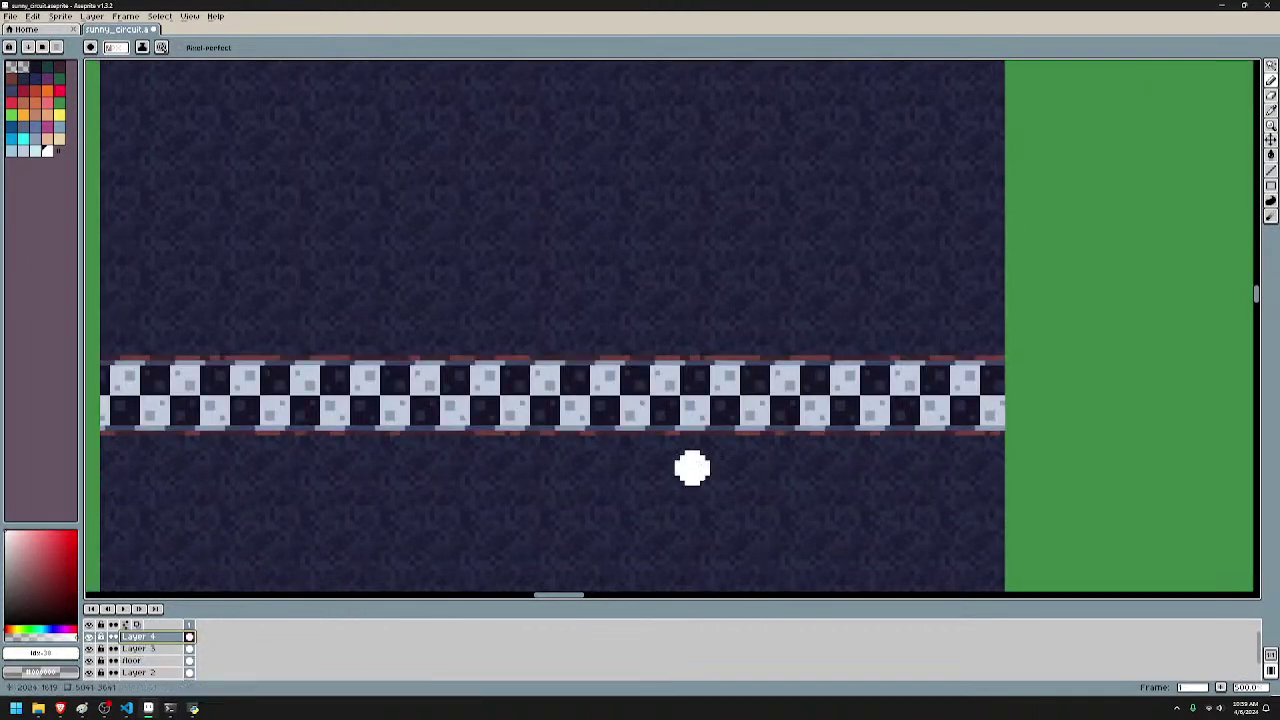
key("i")
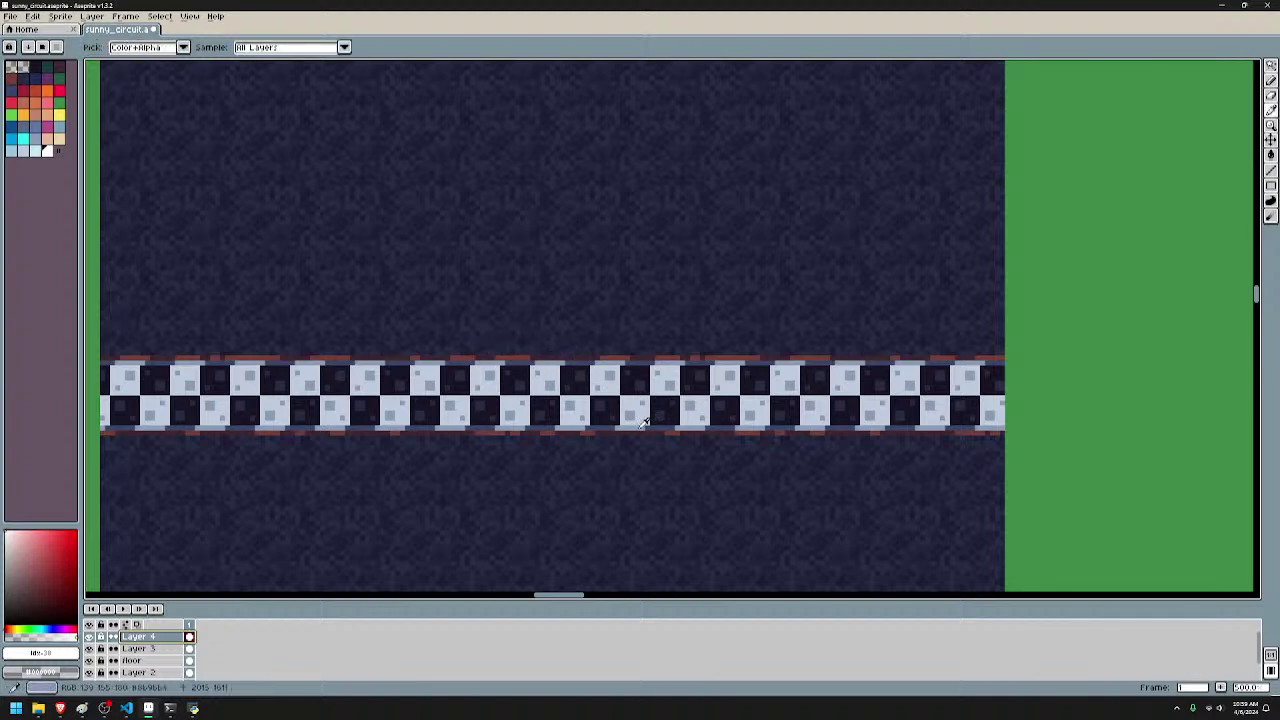
left_click(634, 421)
key("b")
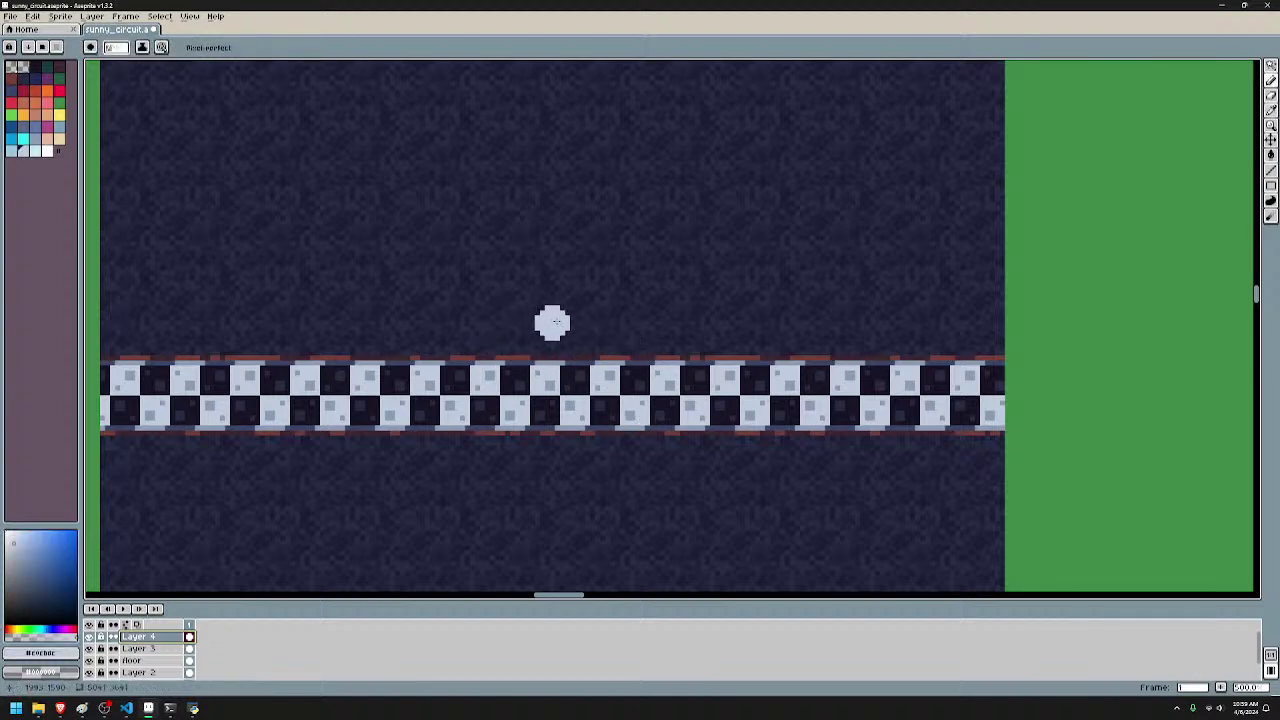
- On Layer 3, draw a straight vertical light blue-grey line up the middle of the track above the checkered line
left_click(189, 649)
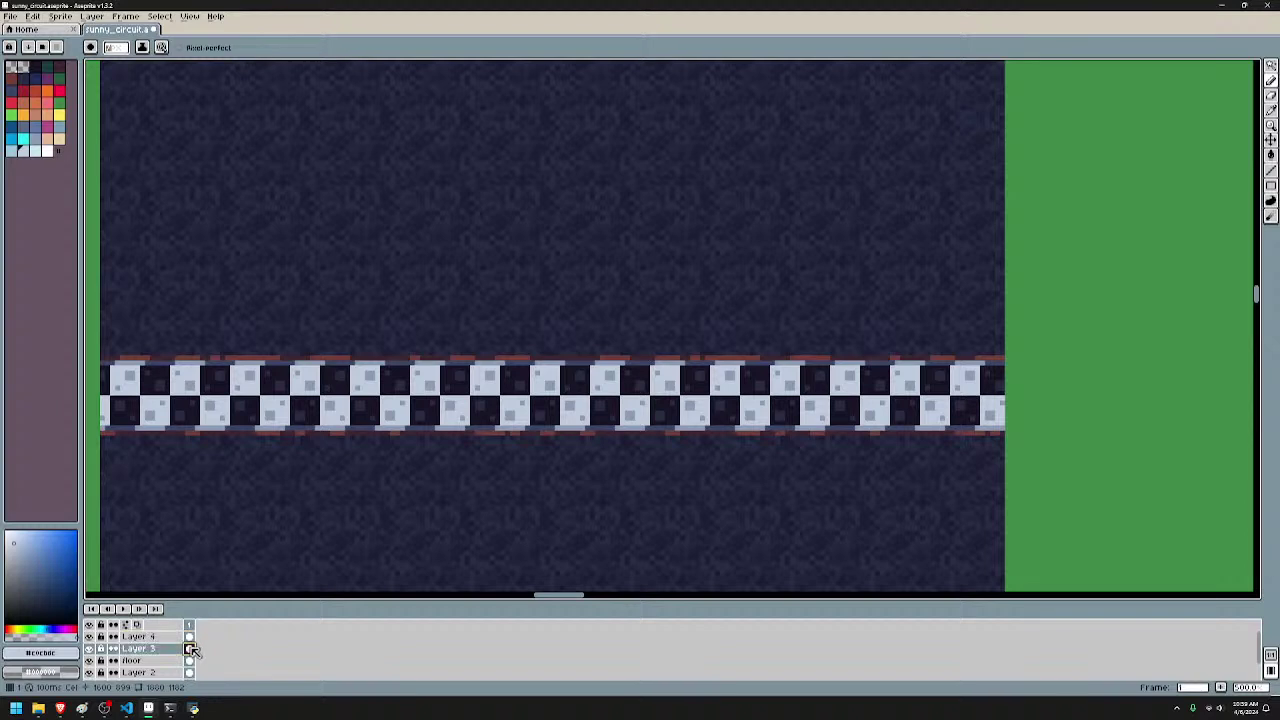
left_click(571, 289)
scroll(567, 289, "down", 3)
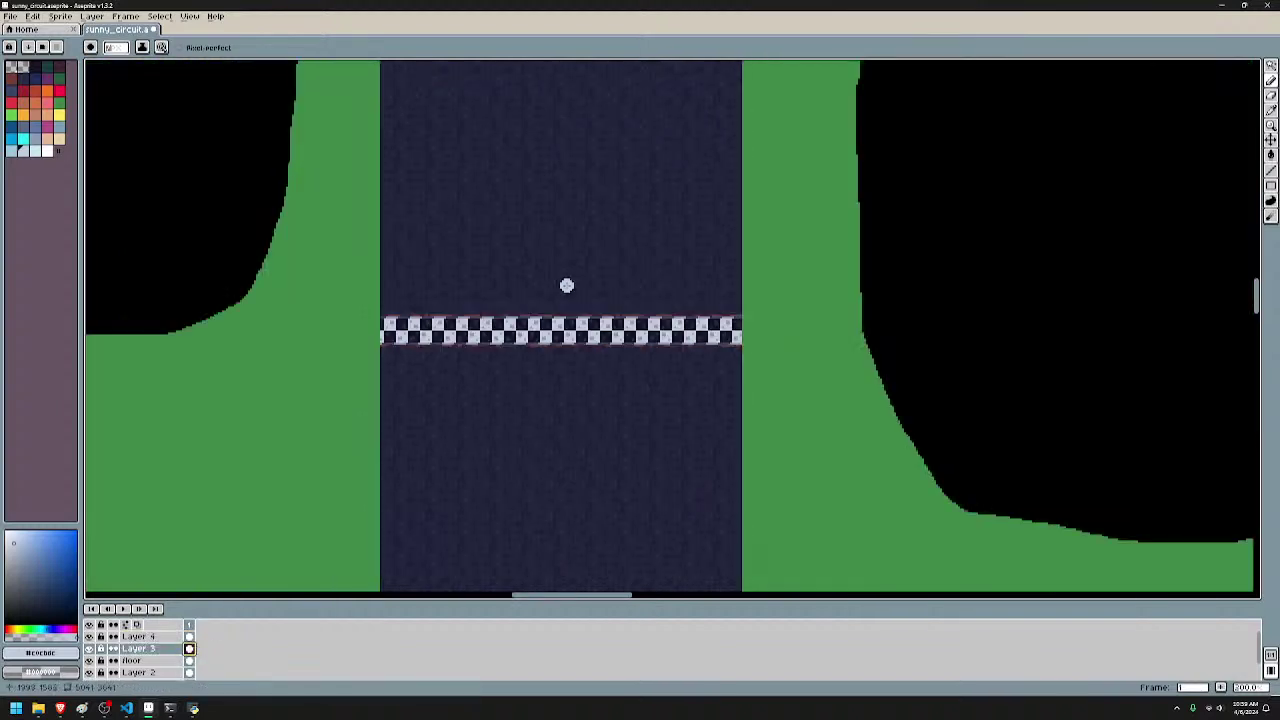
left_click_drag(566, 287, 573, 475)
left_click(573, 468)
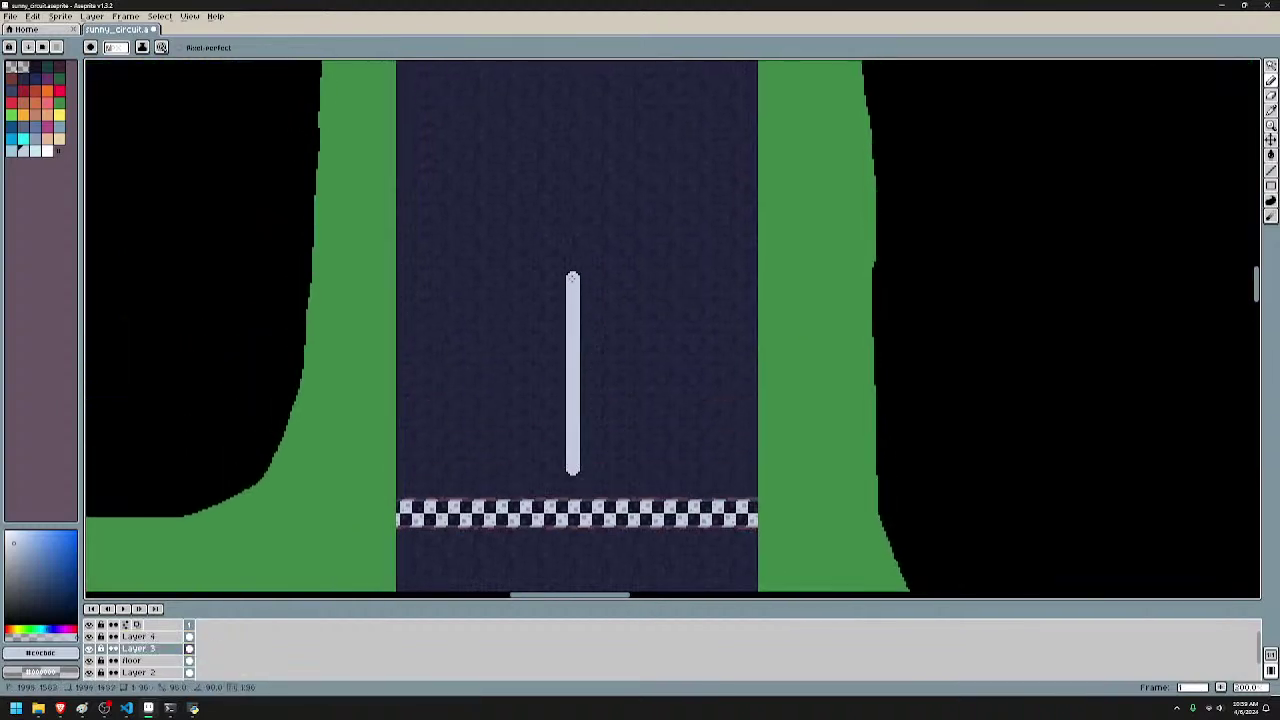
- Try a shorter vertical light blue-grey line above the checkered line, compare it with the whole track, and undo it
scroll(594, 282, "down", 4)
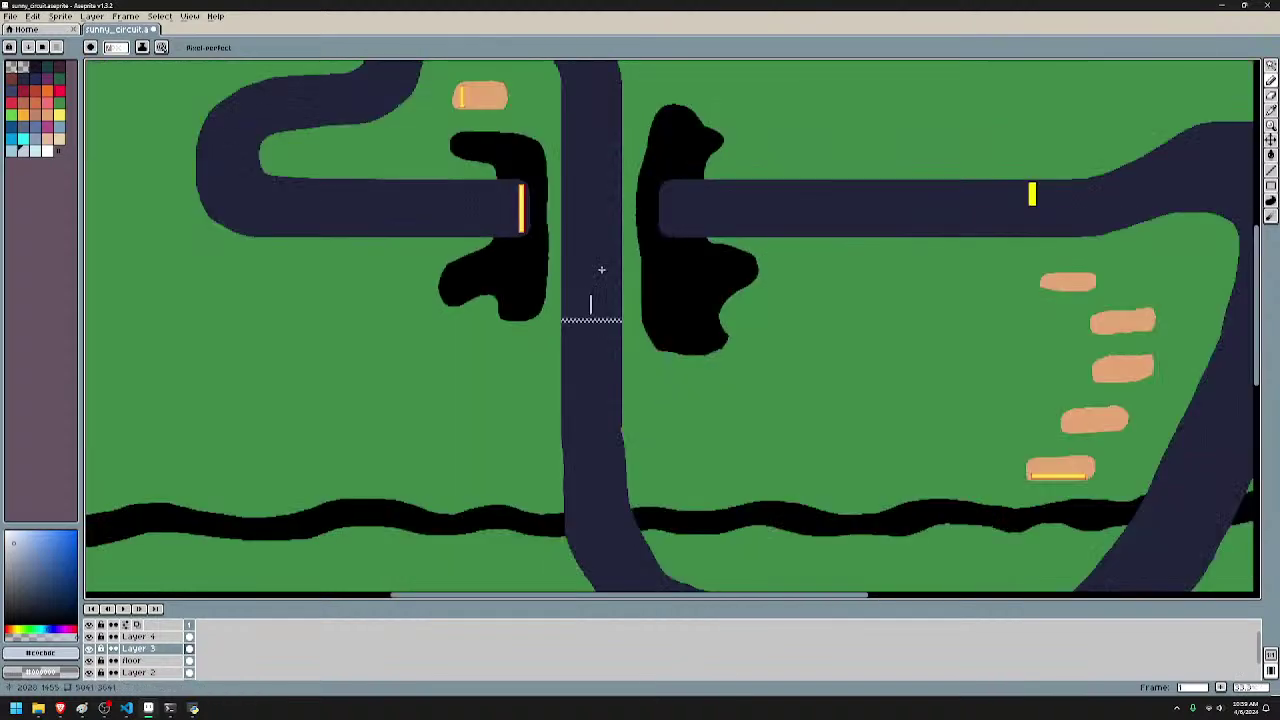
scroll(600, 271, "up", 4)
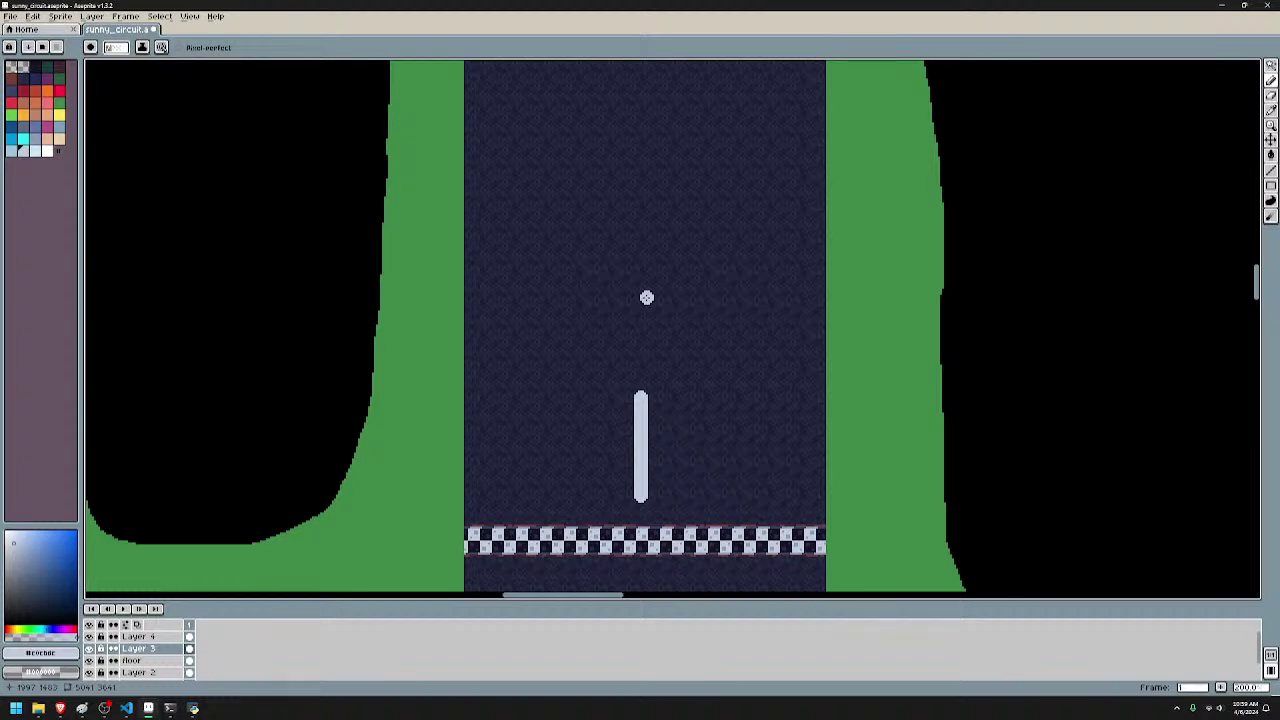
scroll(639, 321, "down", 4)
scroll(643, 322, "up", 4)
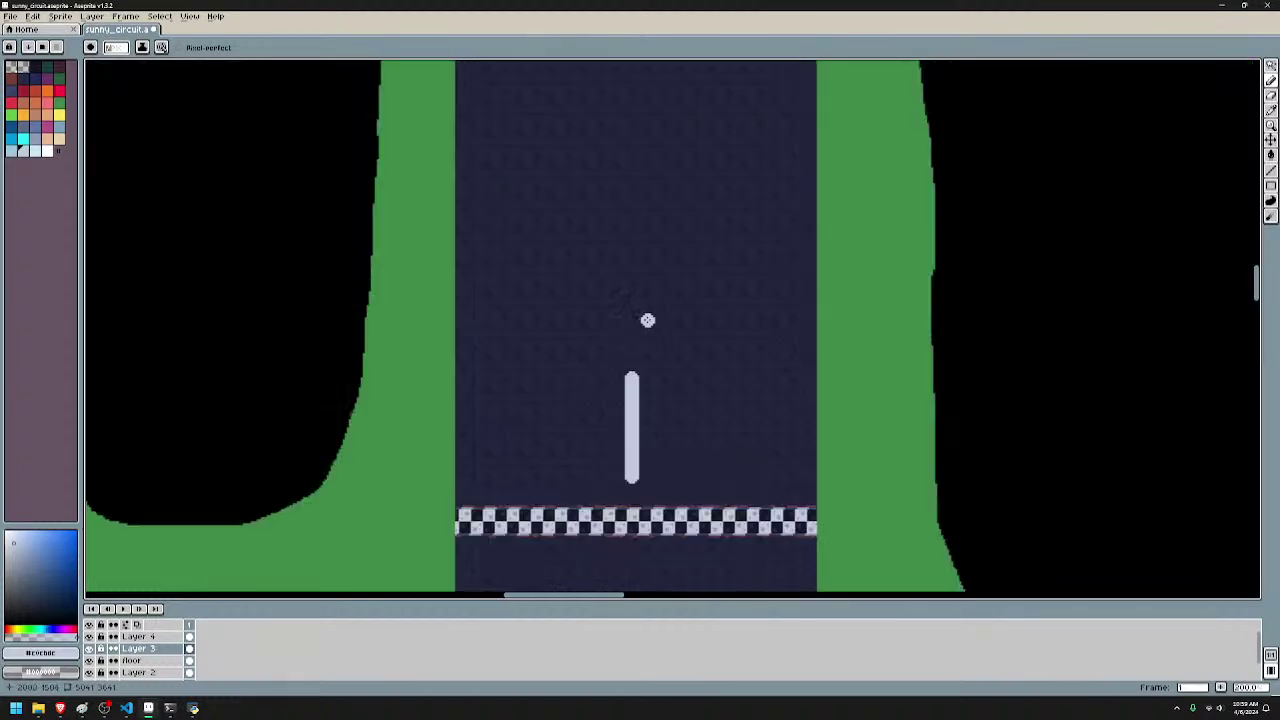
scroll(621, 384, "down", 5)
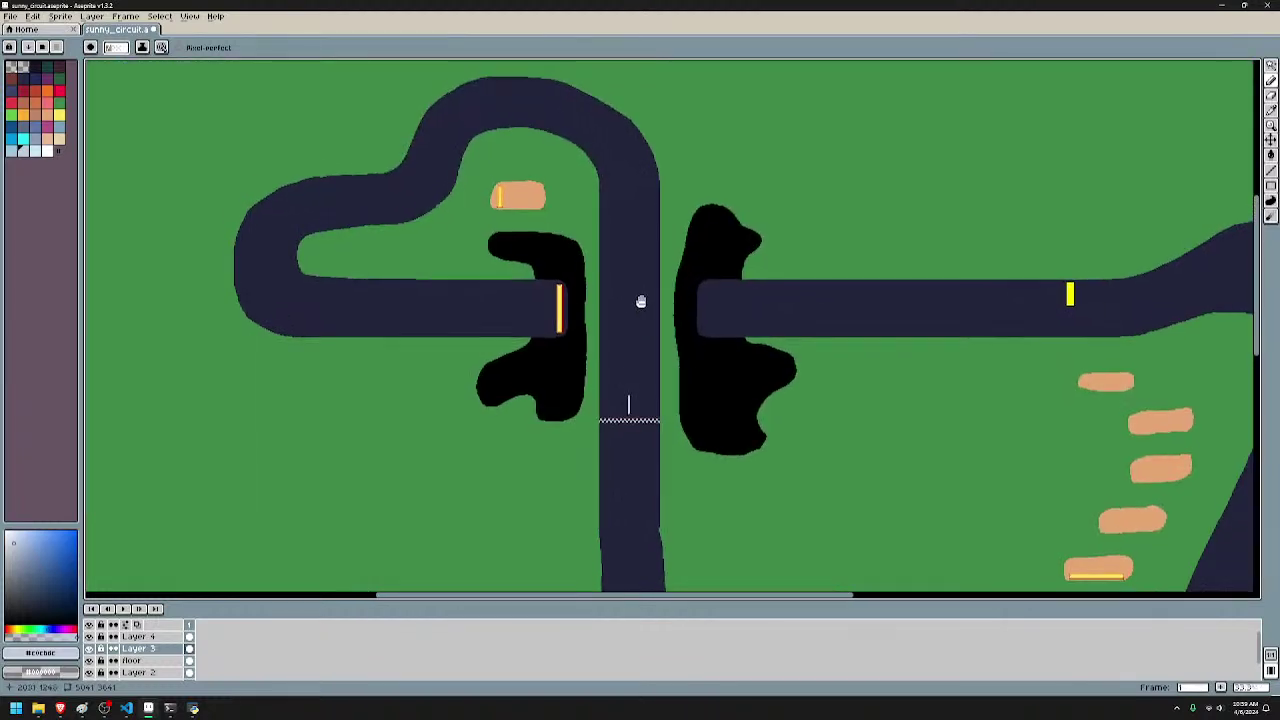
scroll(647, 334, "down", 1)
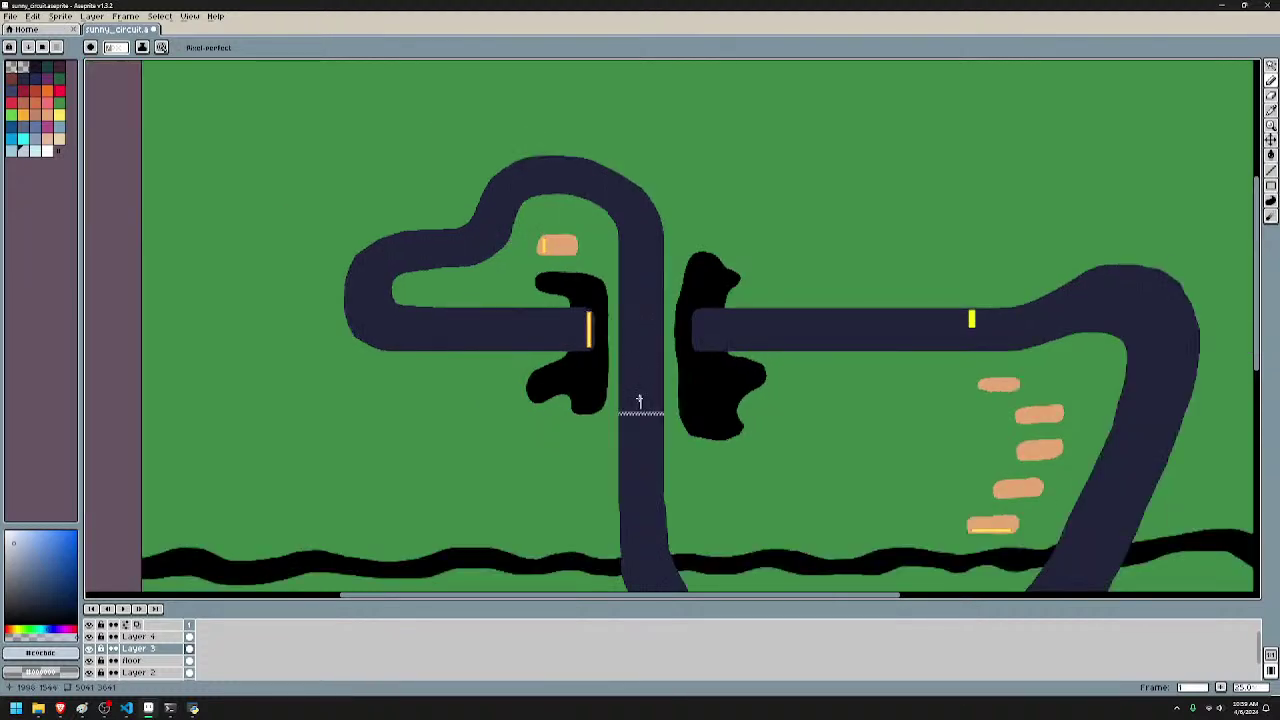
scroll(639, 401, "up", 6)
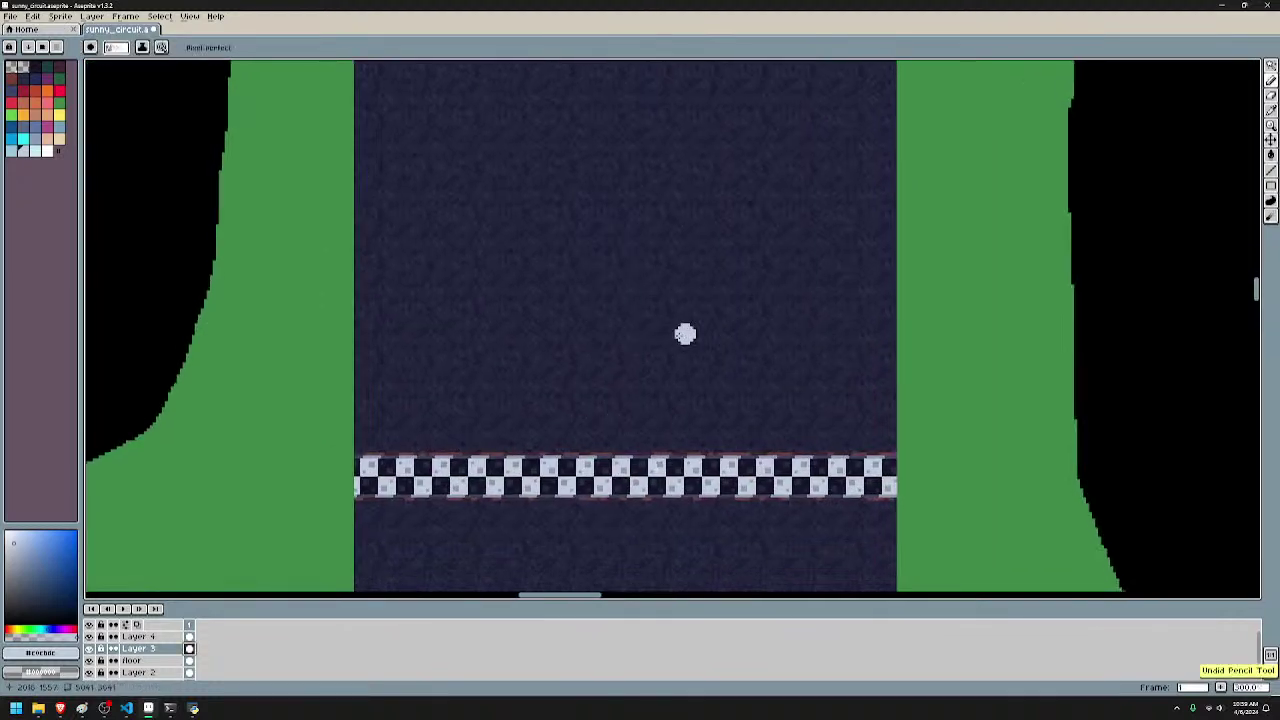
- Draw a vertical light blue-grey line about 21 px long above the checkered line and place a single dot above it
scroll(650, 345, "down", 5)
scroll(634, 360, "up", 5)
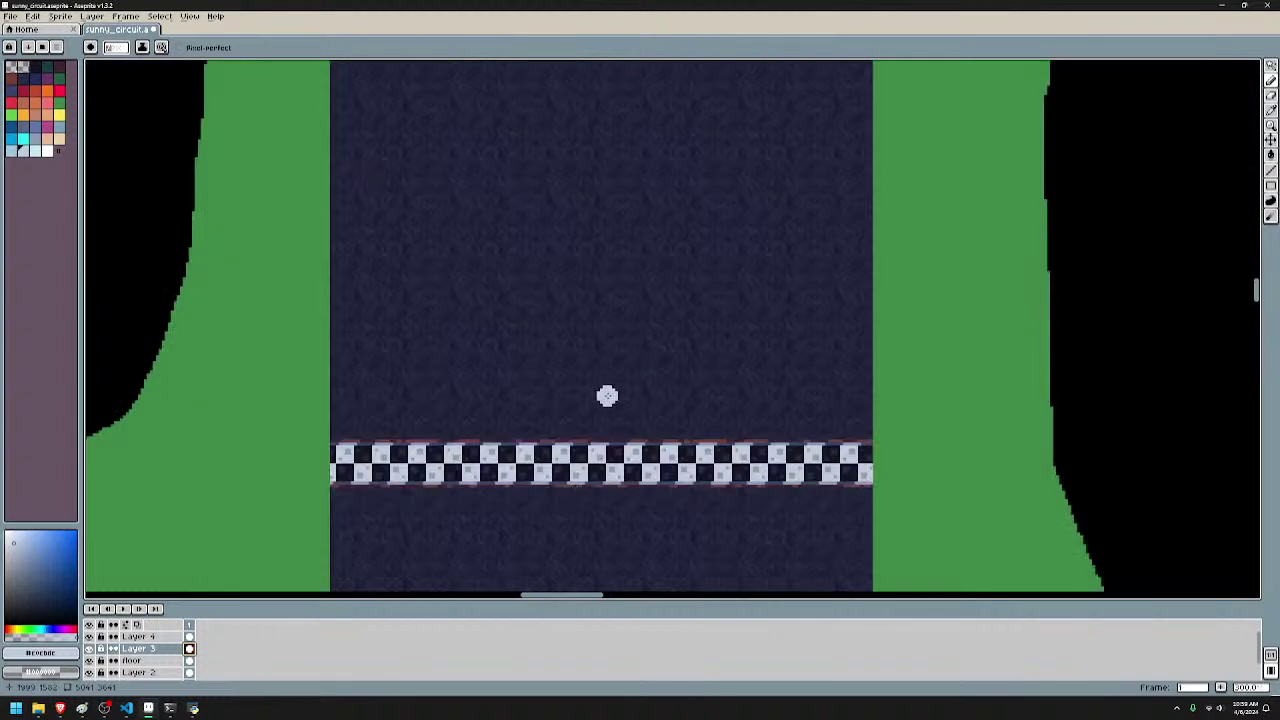
mouse_move(607, 396)
left_mouse_down()
mouse_move(606, 200)
mouse_move(607, 335)
left_mouse_up()
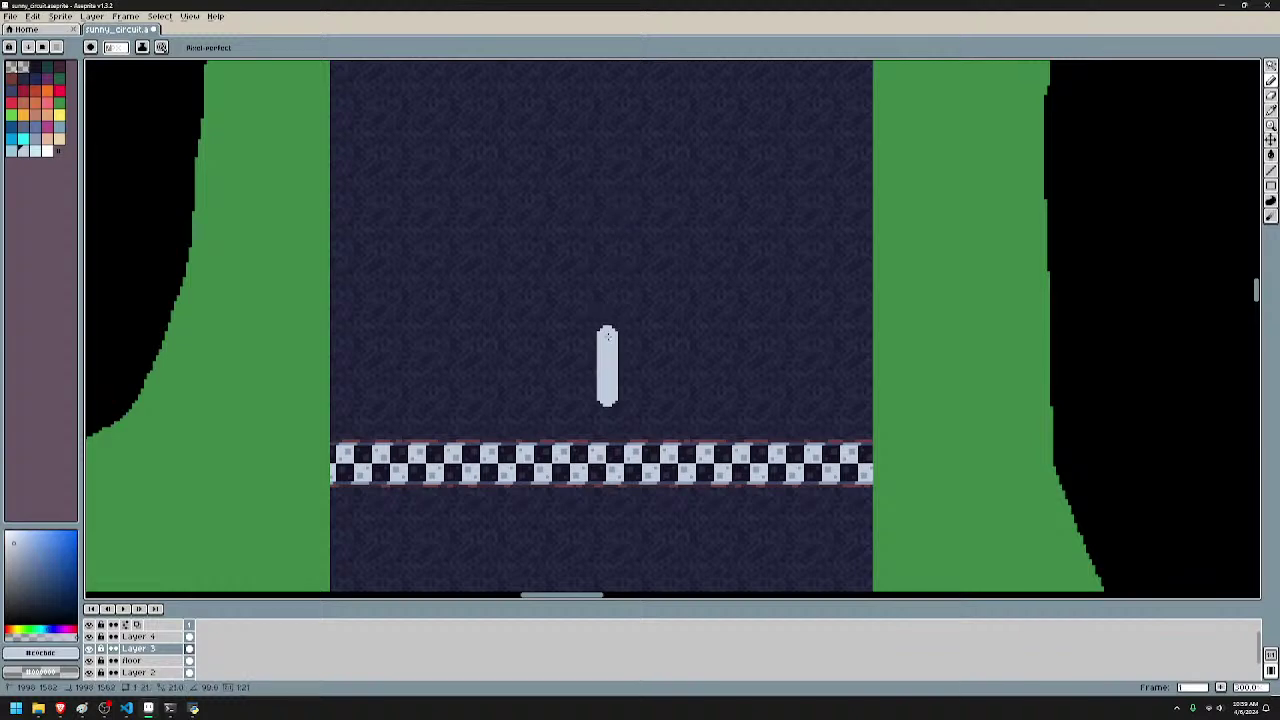
scroll(613, 315, "down", 4)
scroll(613, 273, "up", 4)
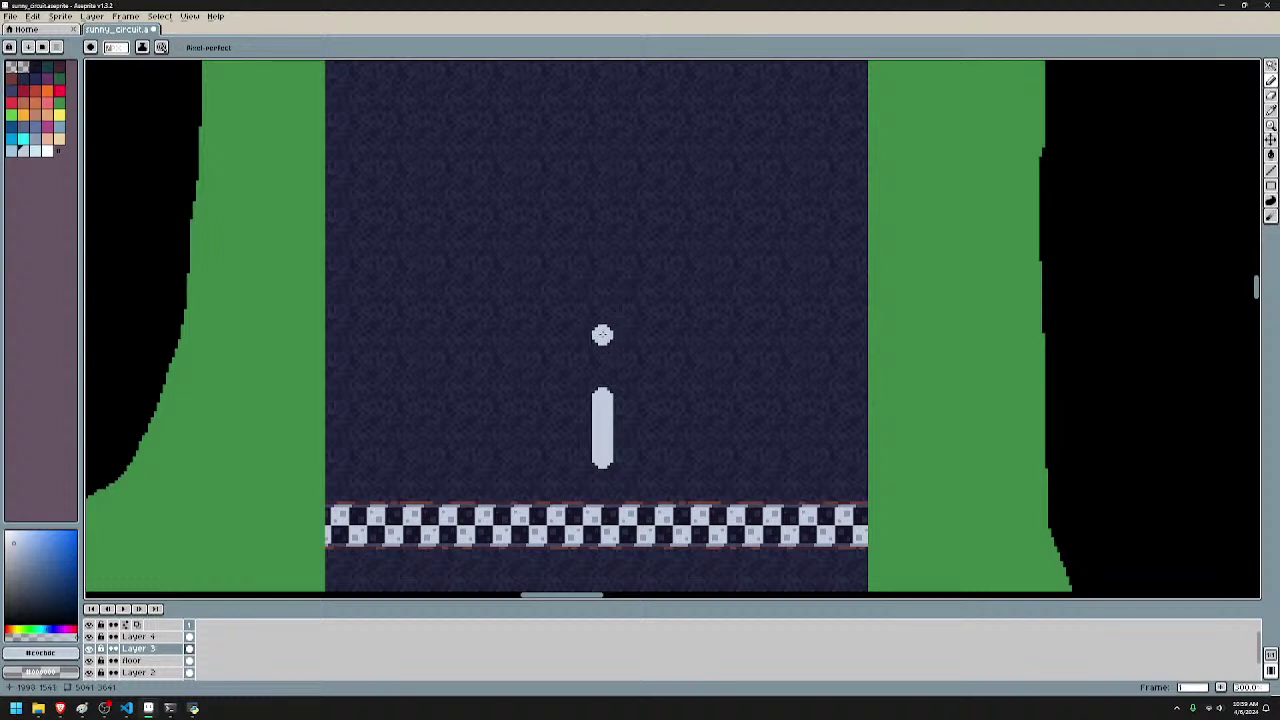
left_click_drag(626, 233, 635, 259)
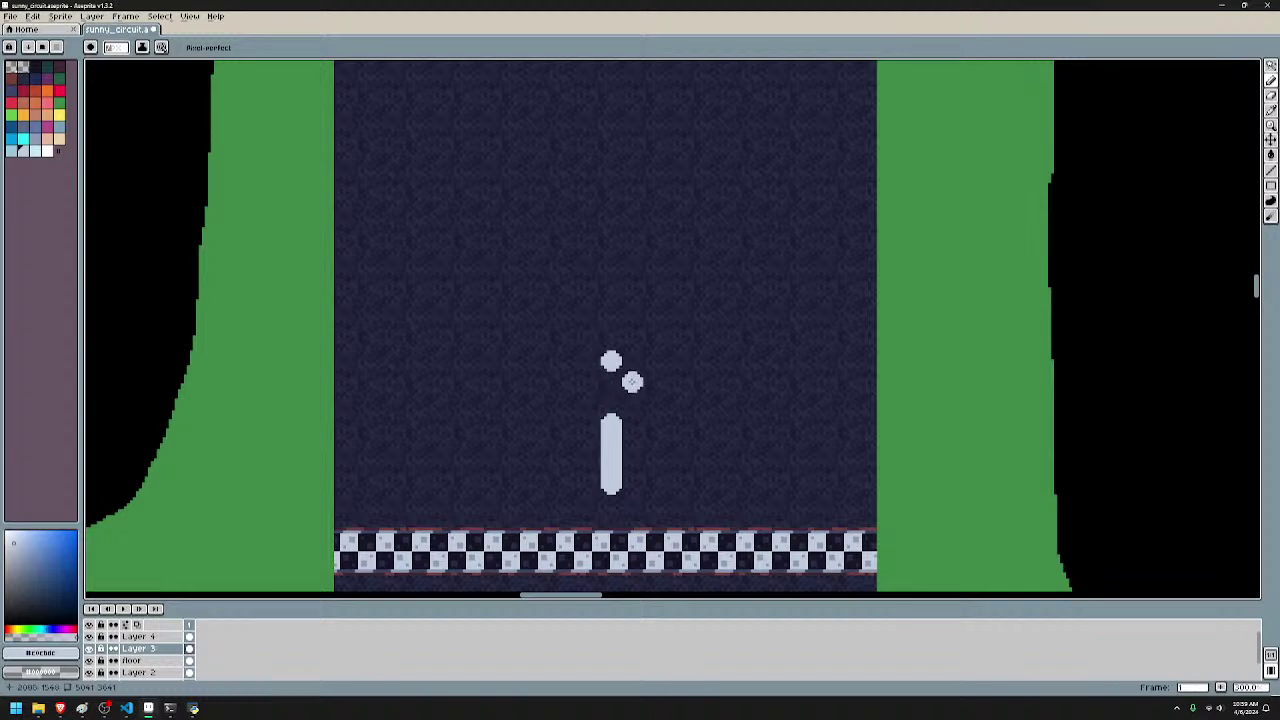
- Try extra Pencil dabs around the dot and short line above the checkered line, and undo all of these marks
scroll(660, 390, "up", 4)
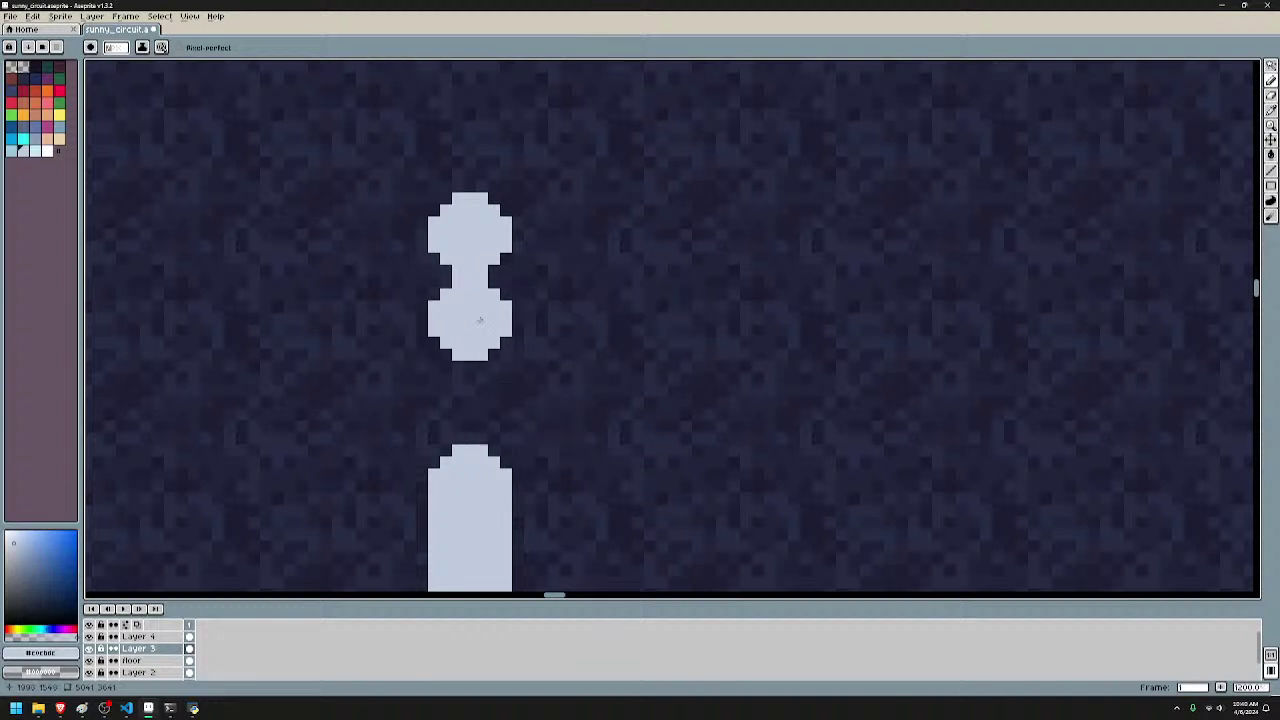
scroll(705, 262, "down", 3)
left_click_drag(653, 181, 639, 190)
scroll(563, 268, "down", 3)
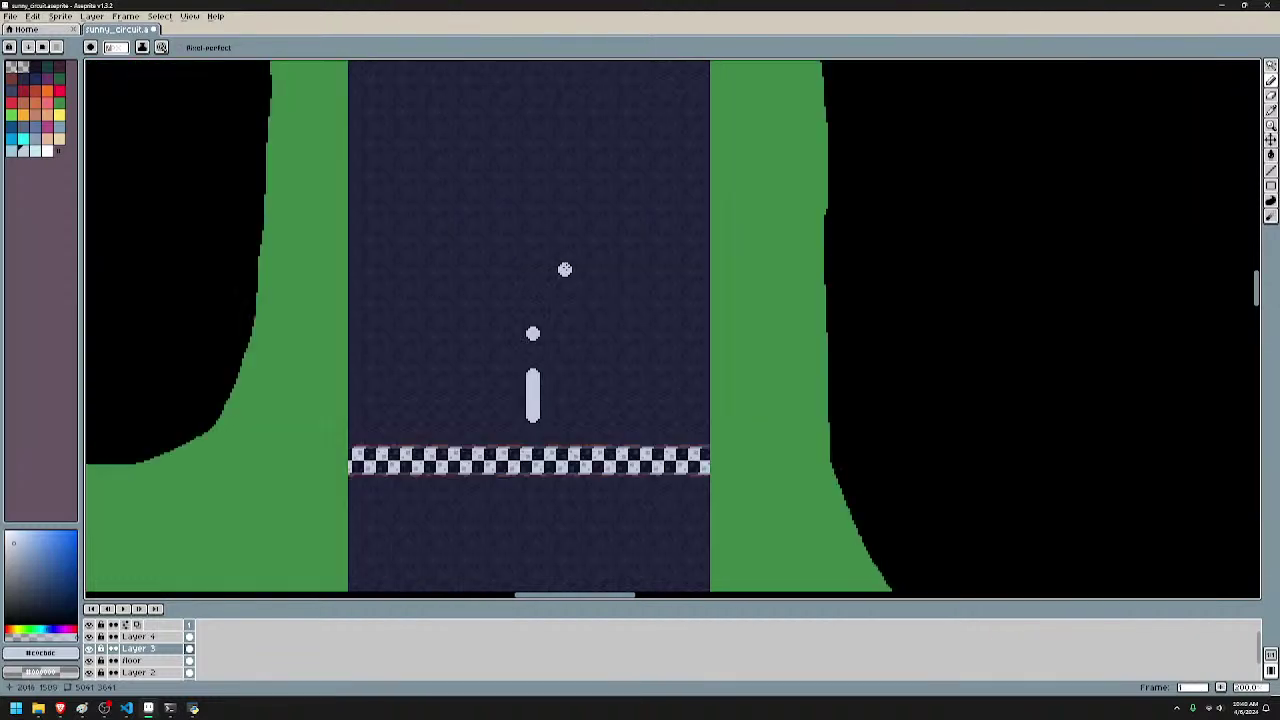
scroll(549, 323, "up", 4)
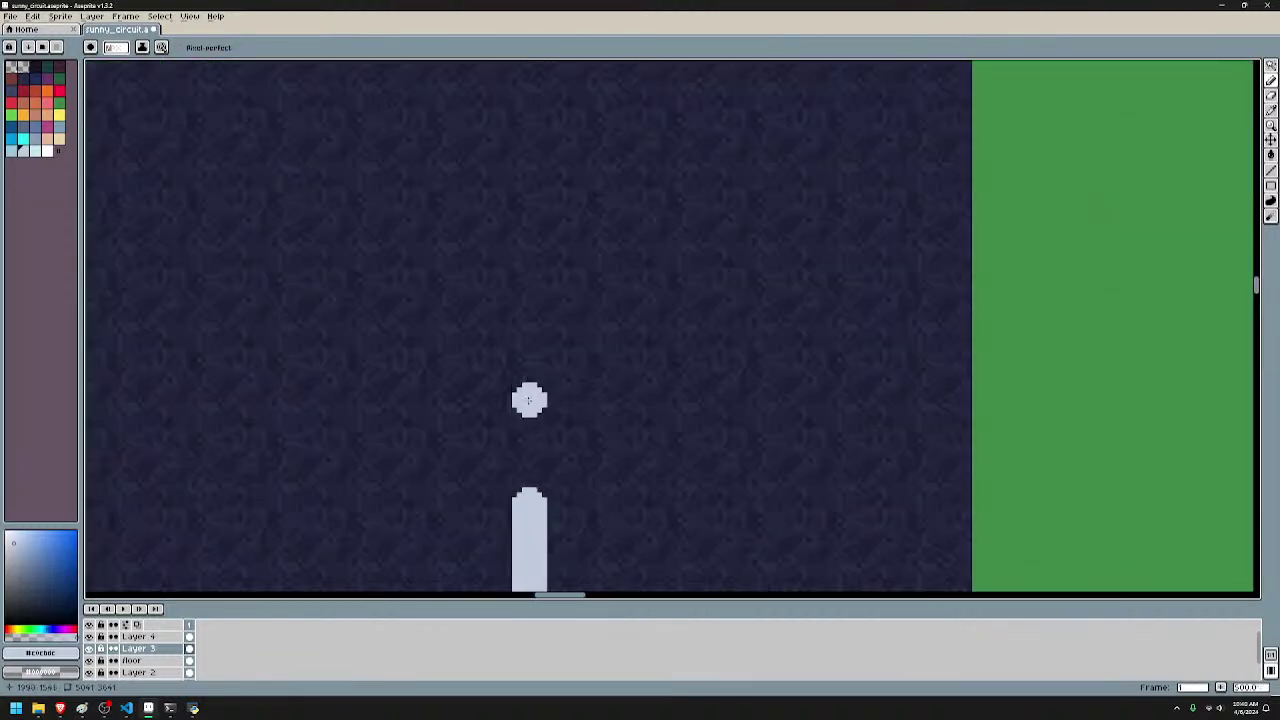
left_click(529, 400)
scroll(540, 320, "down", 3)
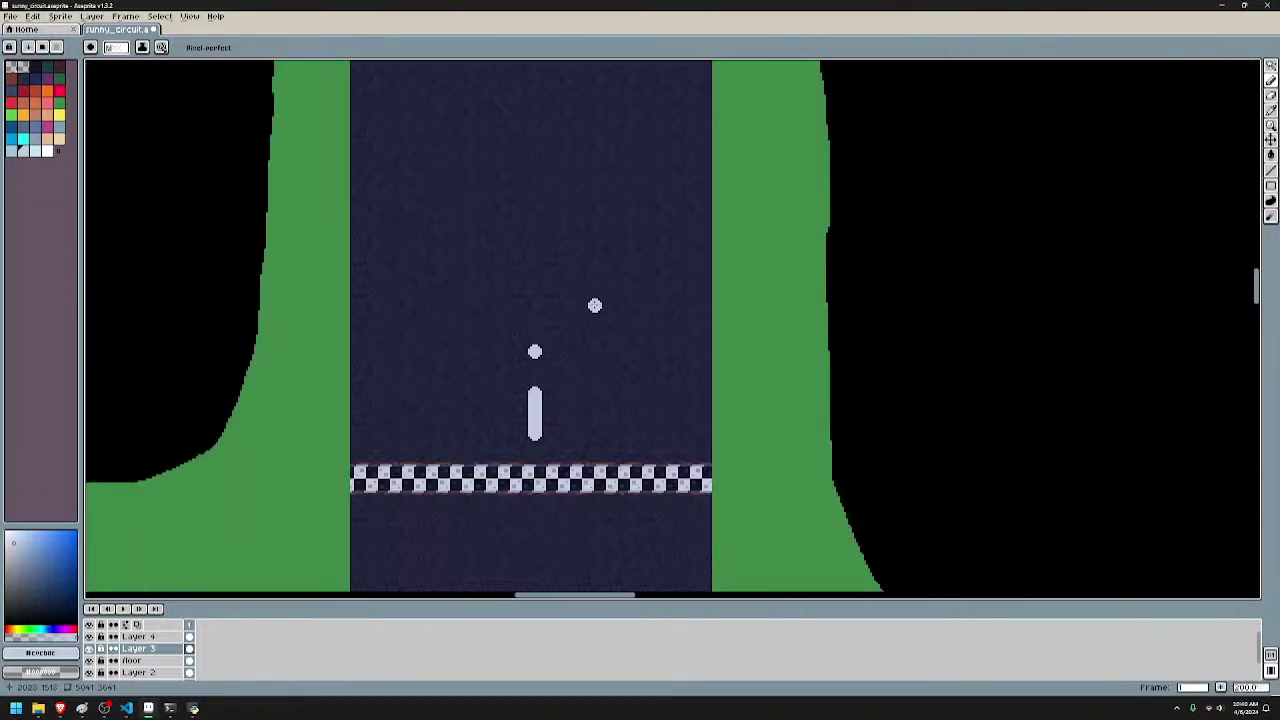
scroll(525, 307, "down", 1)
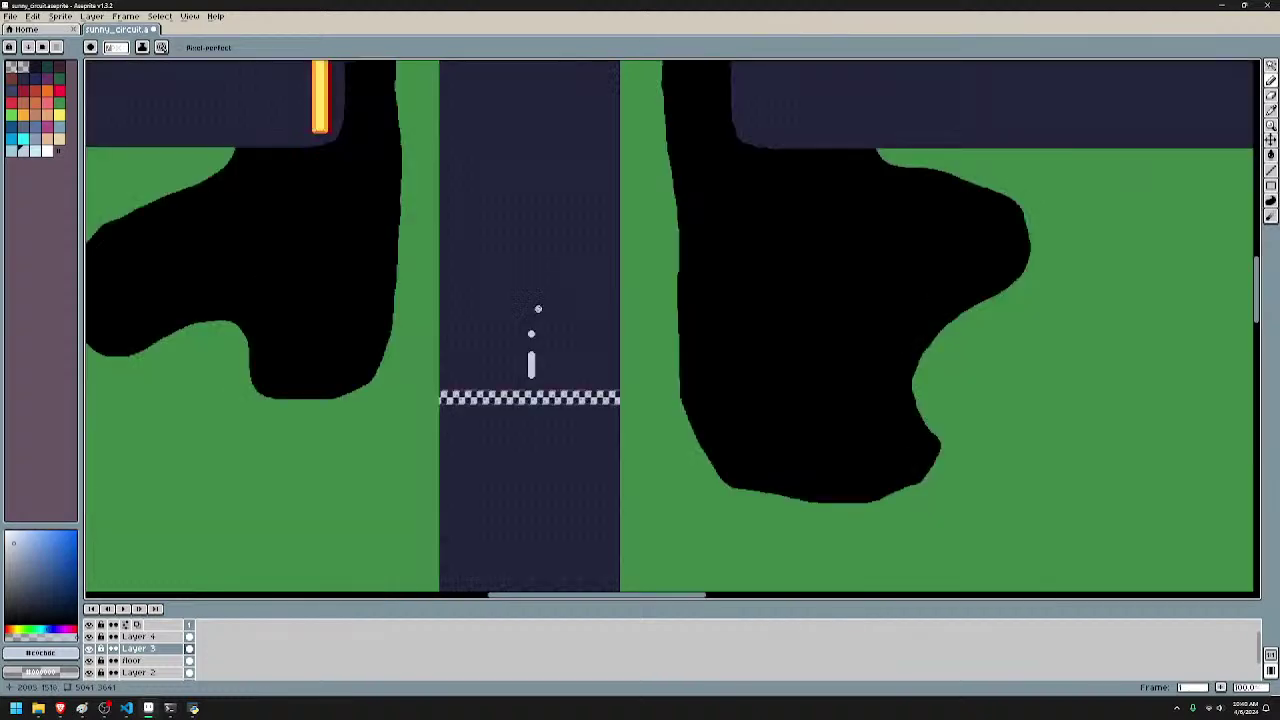
scroll(525, 336, "up", 5)
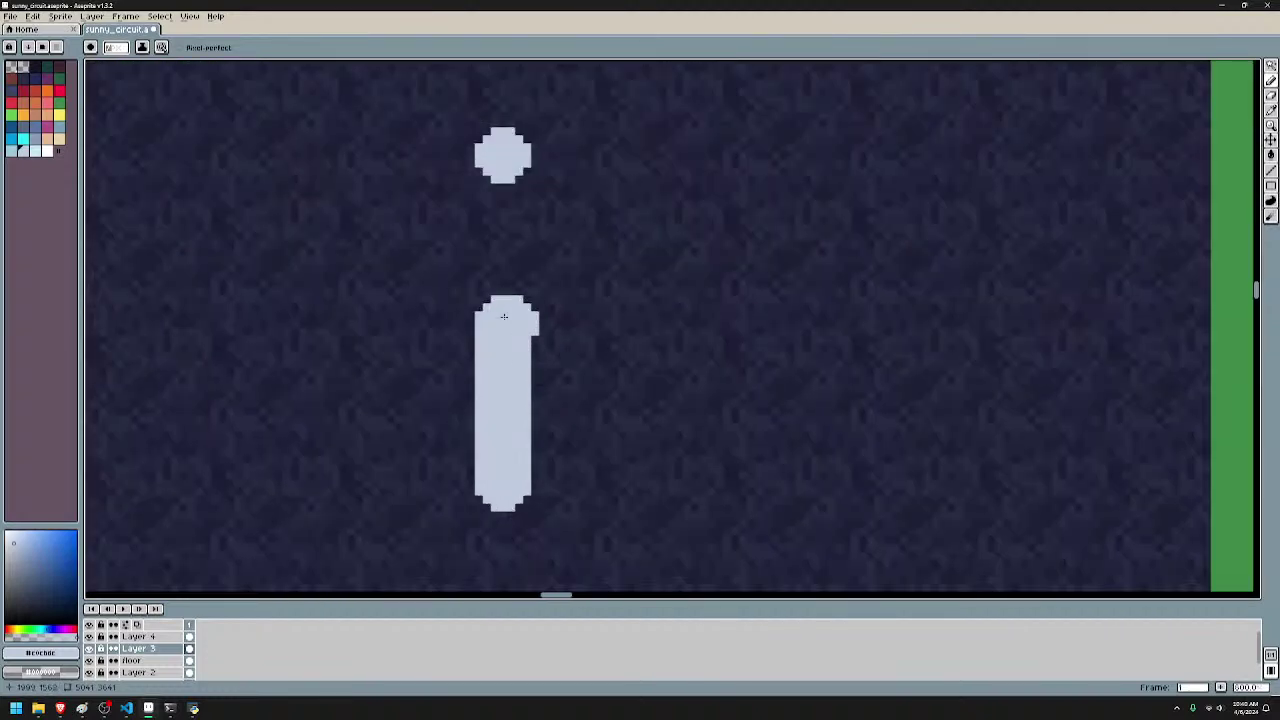
scroll(540, 231, "down", 4)
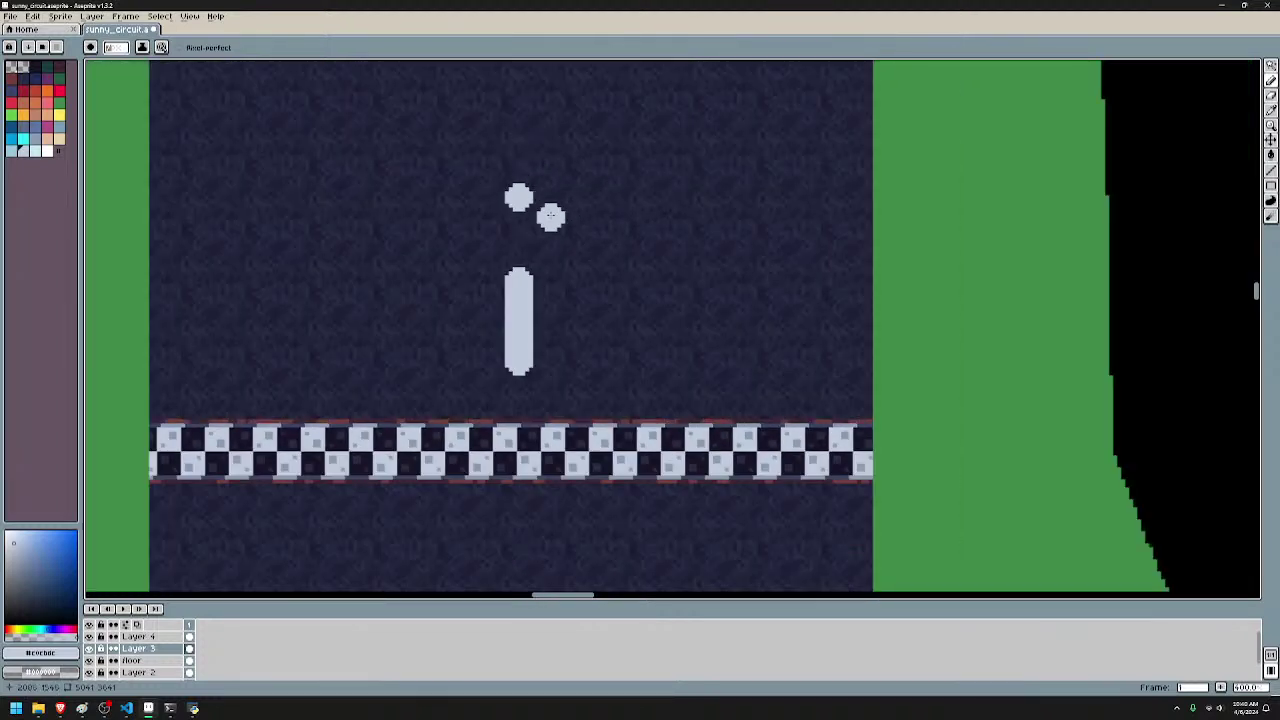
key("ctrl+z")
scroll(578, 231, "down", 6)
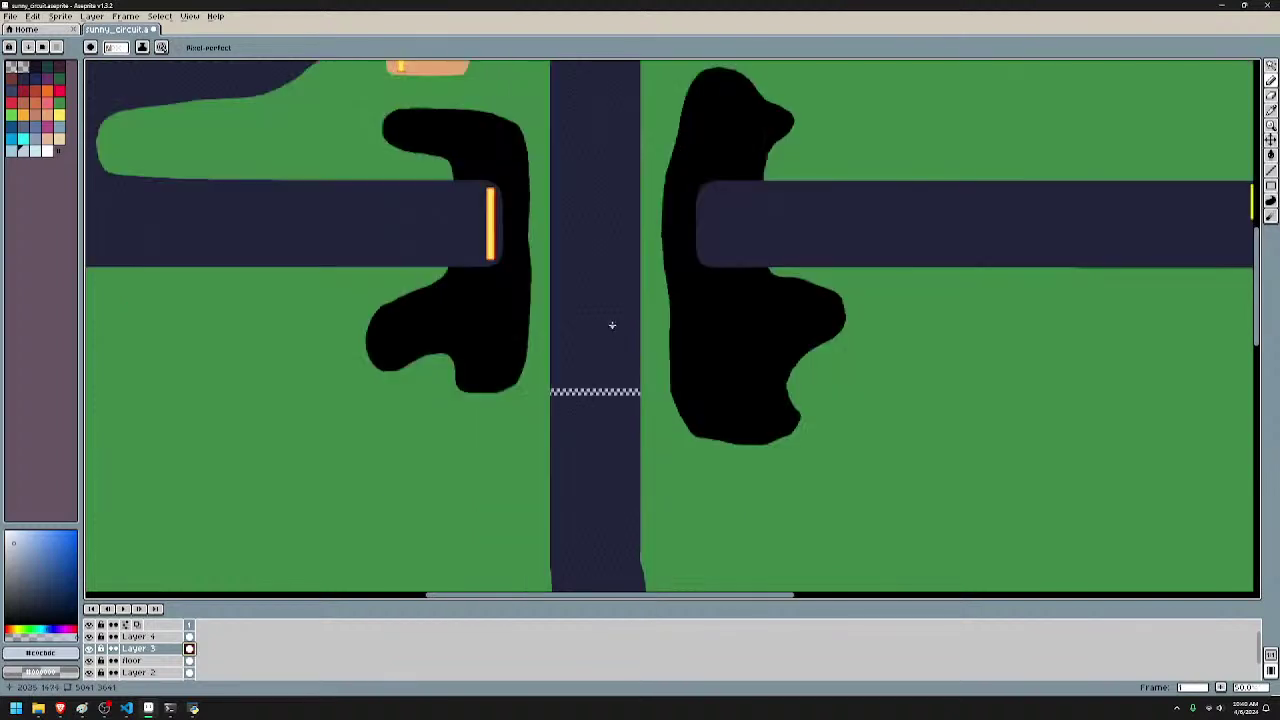
- Examine the bare track around the checkered line and along the upper bend
left_click_drag(630, 309, 726, 424)
left_click_drag(706, 323, 671, 407)
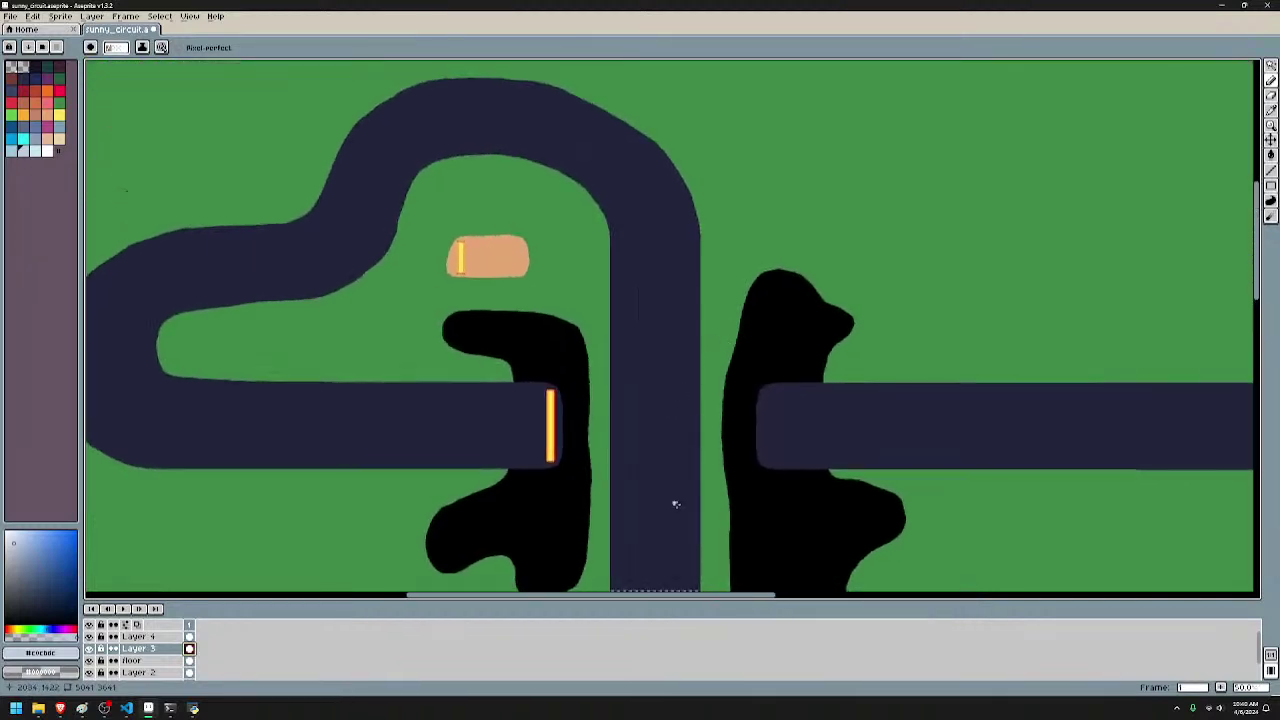
scroll(675, 504, "up", 5)
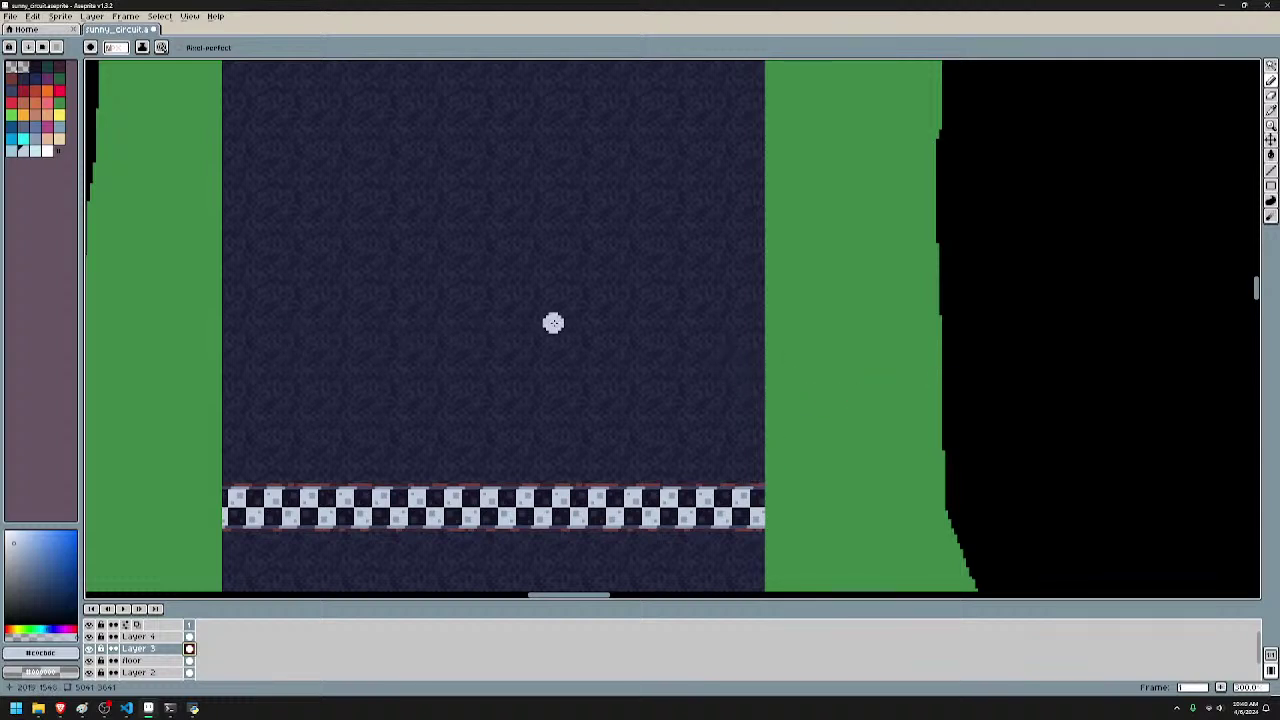
scroll(560, 323, "down", 5)
scroll(538, 279, "up", 5)
mouse_move(646, 413)
left_mouse_down()
mouse_move(663, 453)
mouse_move(603, 489)
left_mouse_up()
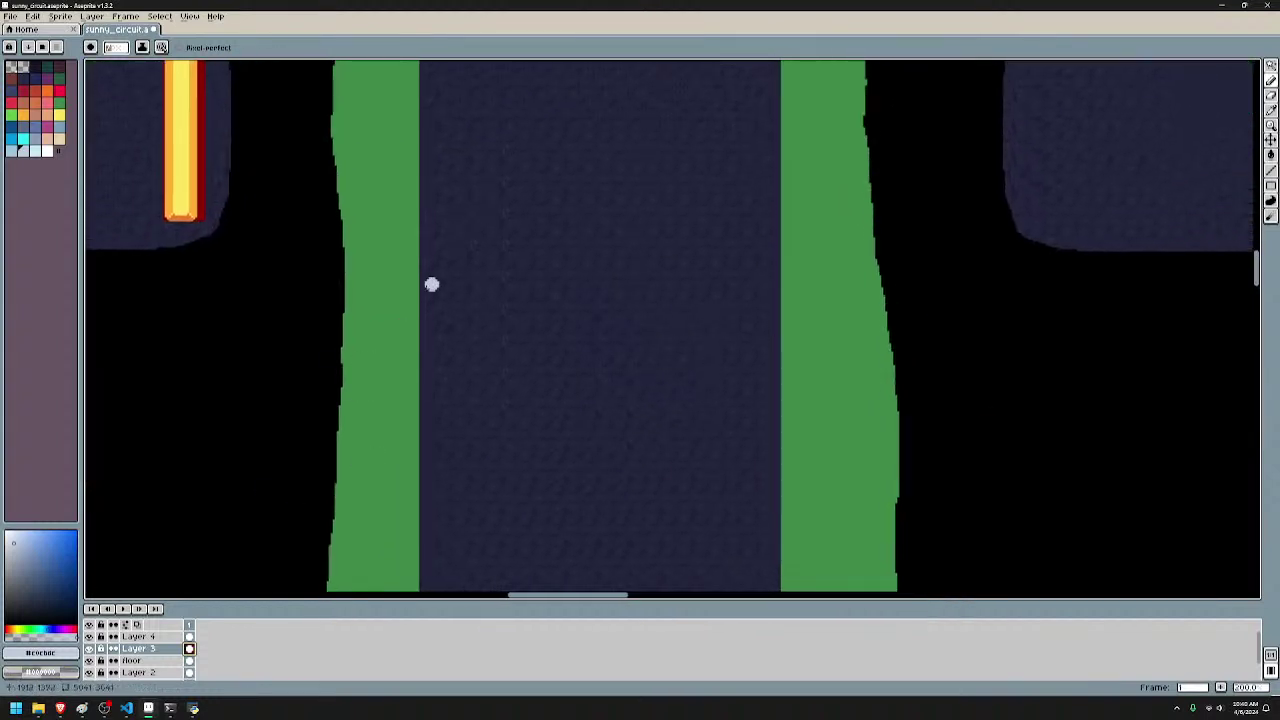
left_click_drag(768, 190, 696, 390)
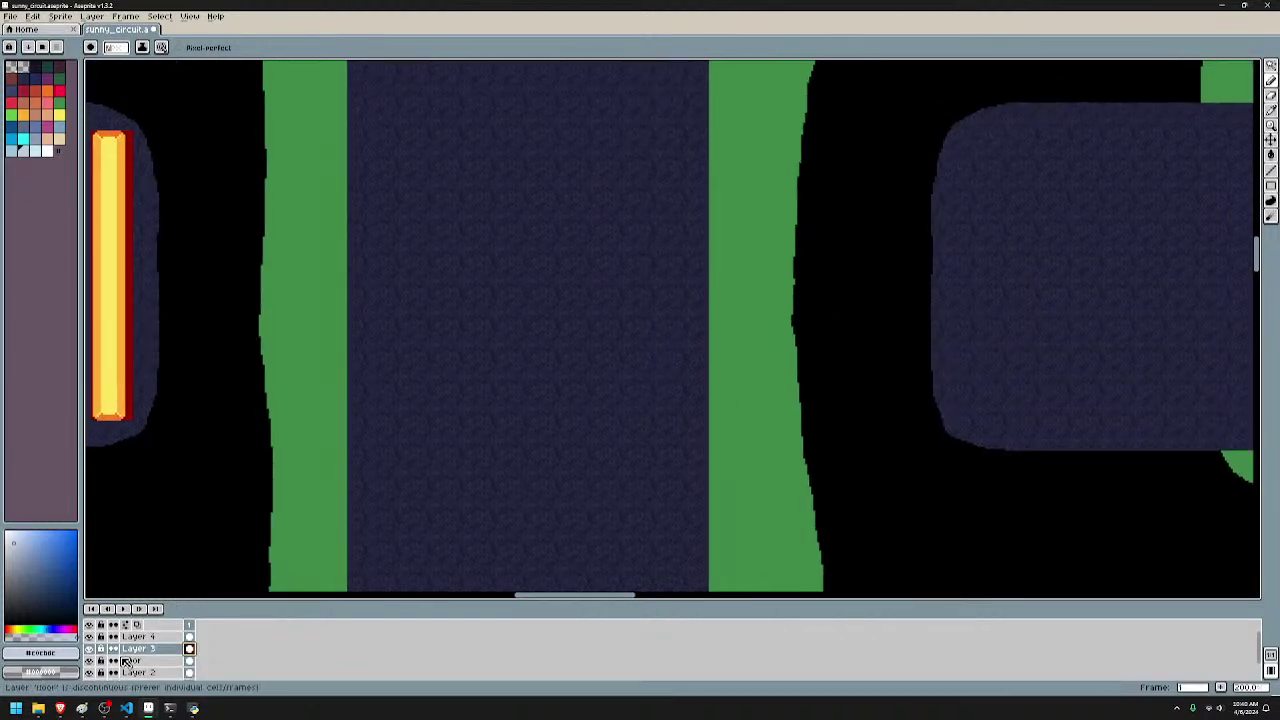
- Hide the floor layer, select the whole track area on Layer 2 with the Magic Wand, and show the floor layer again
left_click(190, 672)
left_click_drag(472, 470, 462, 260)
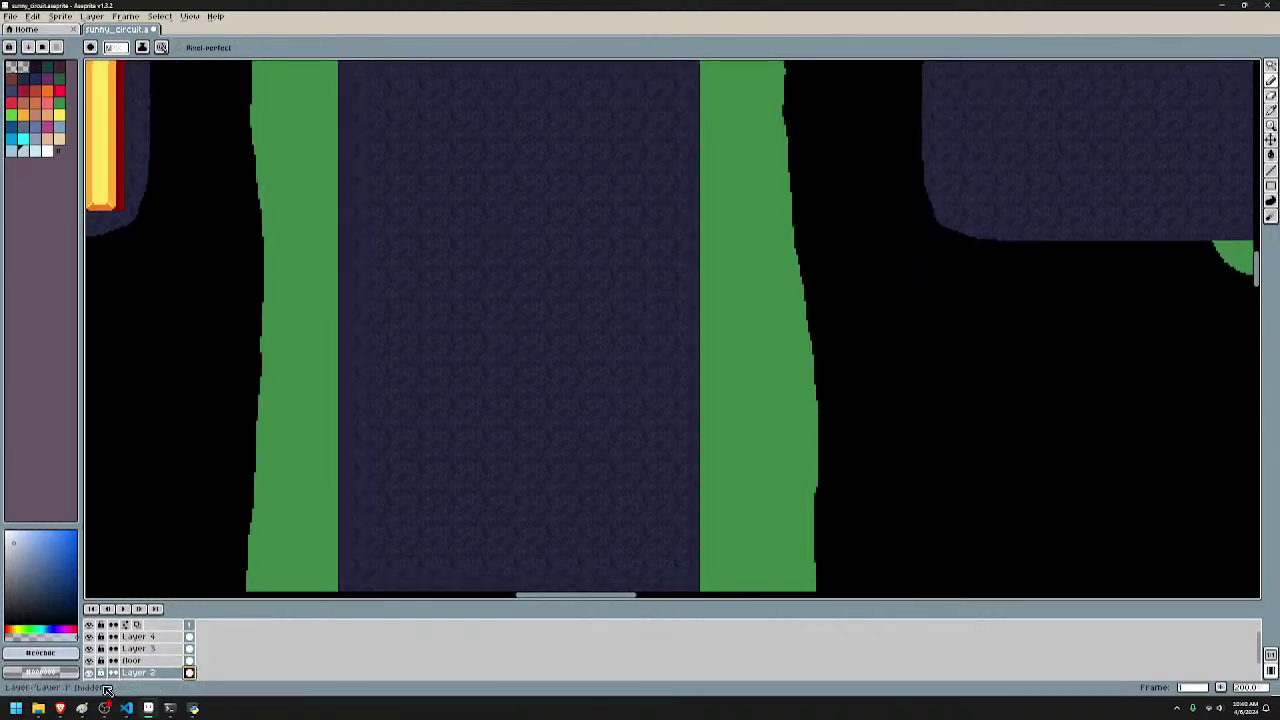
left_click(89, 661)
left_click_drag(487, 489, 511, 365)
key("w")
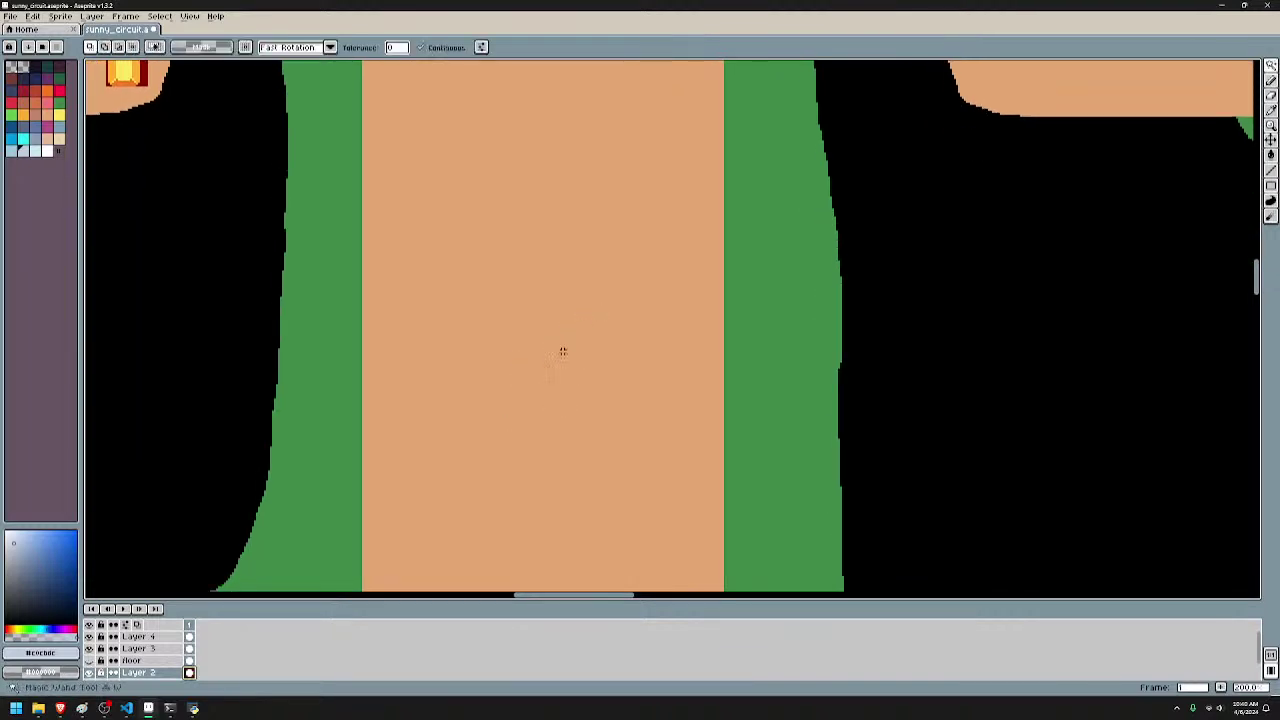
left_click(700, 266)
scroll(720, 417, "up", 2)
scroll(720, 417, "left", 1)
left_click(88, 660)
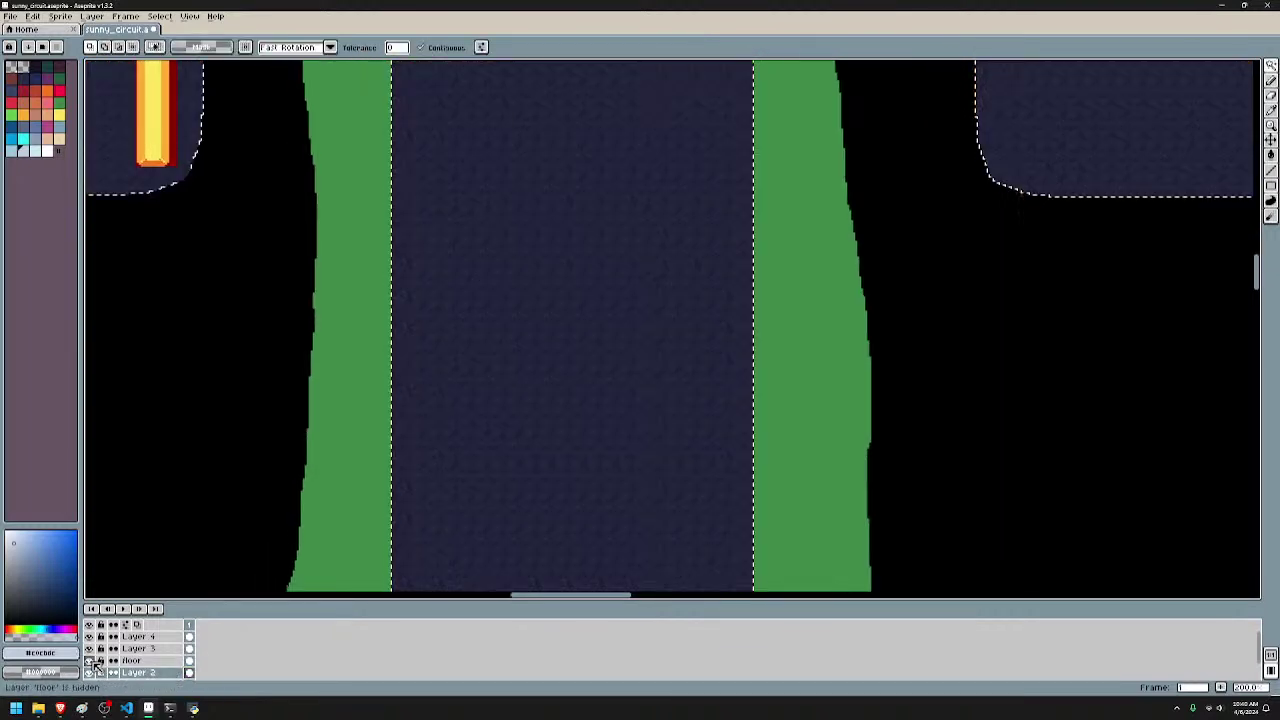
- Add a new layer directly above the floor layer, keeping the track selection active
left_click(176, 662)
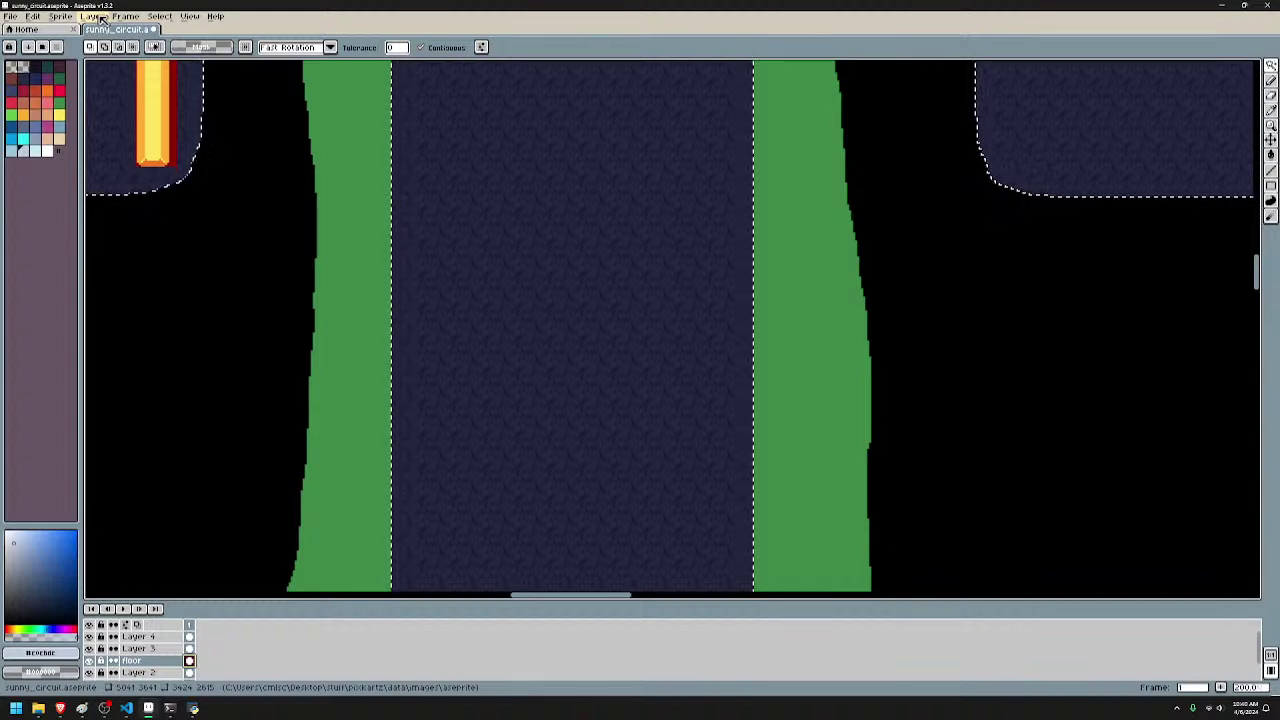
scroll(600, 255, "down", 4)
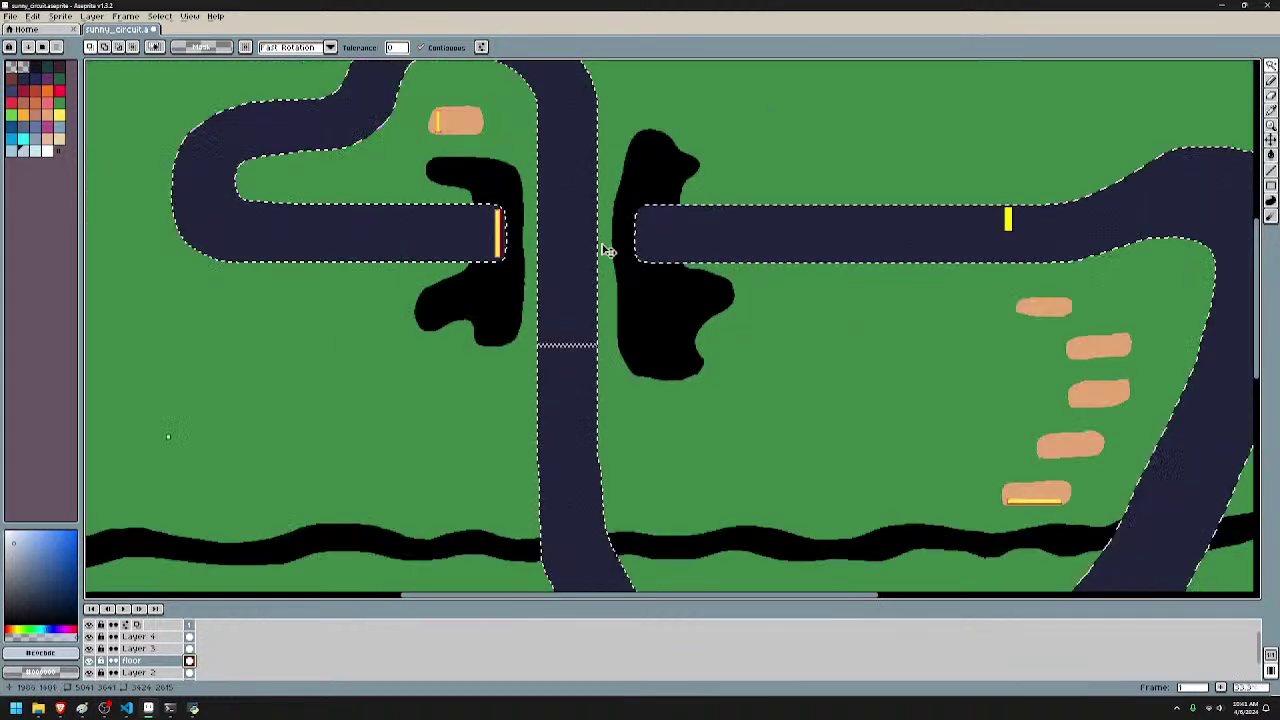
scroll(583, 320, "up", 4)
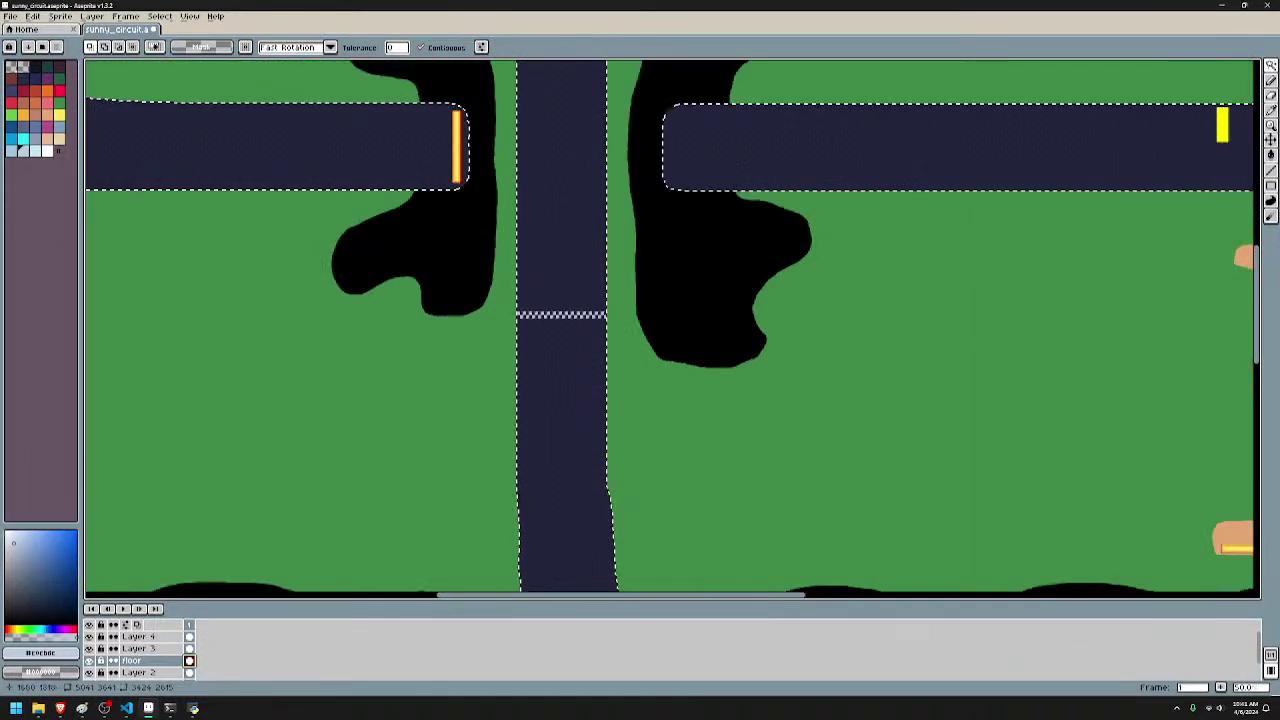
left_click(91, 17)
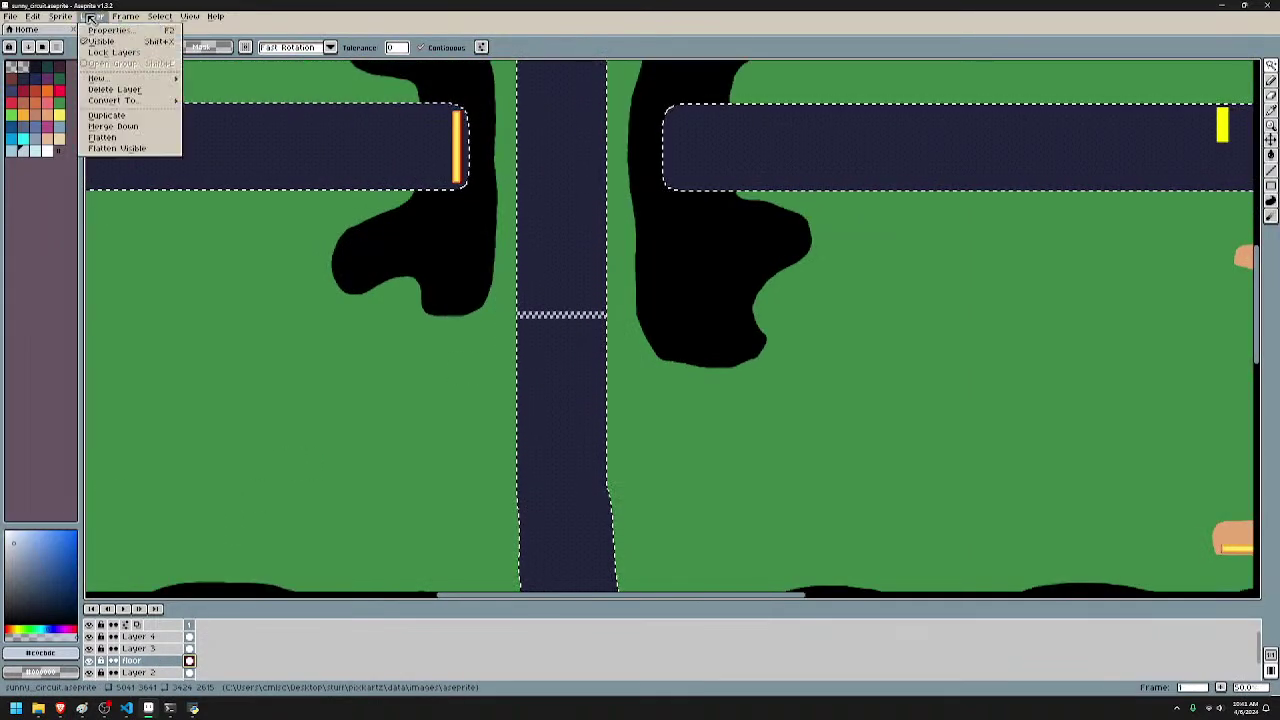
left_click(213, 78)
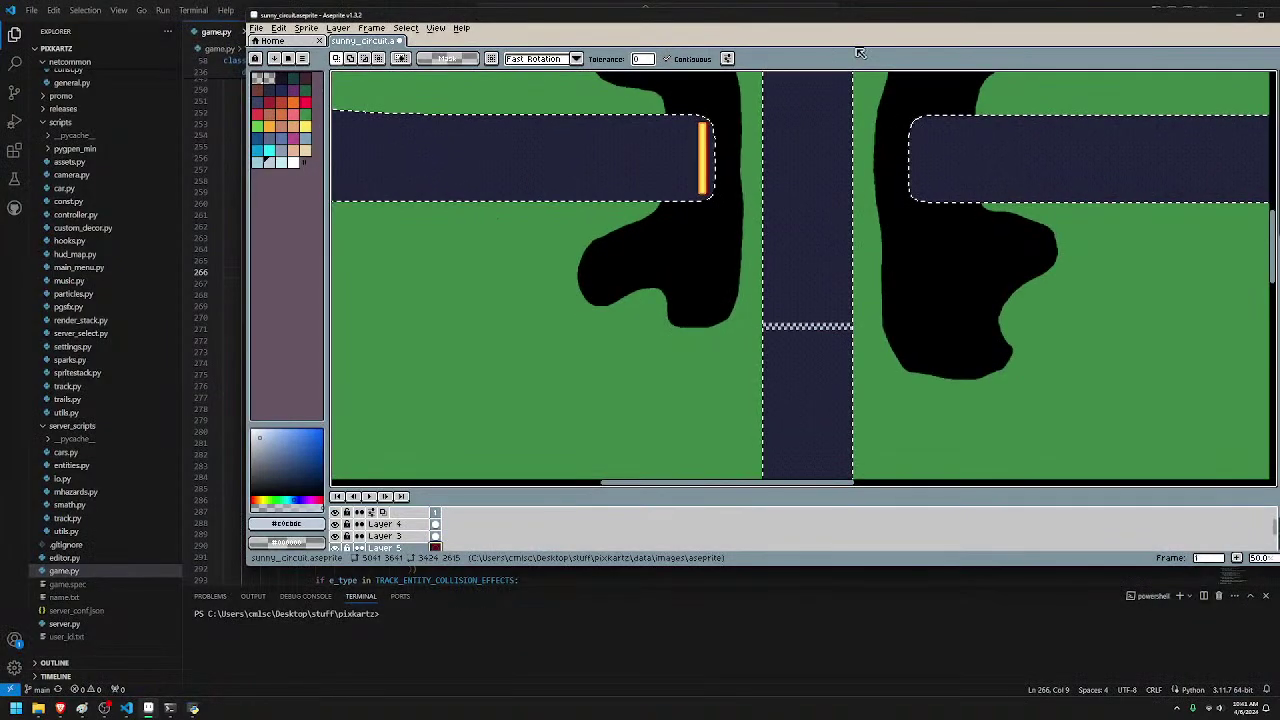
double_click(845, 5)
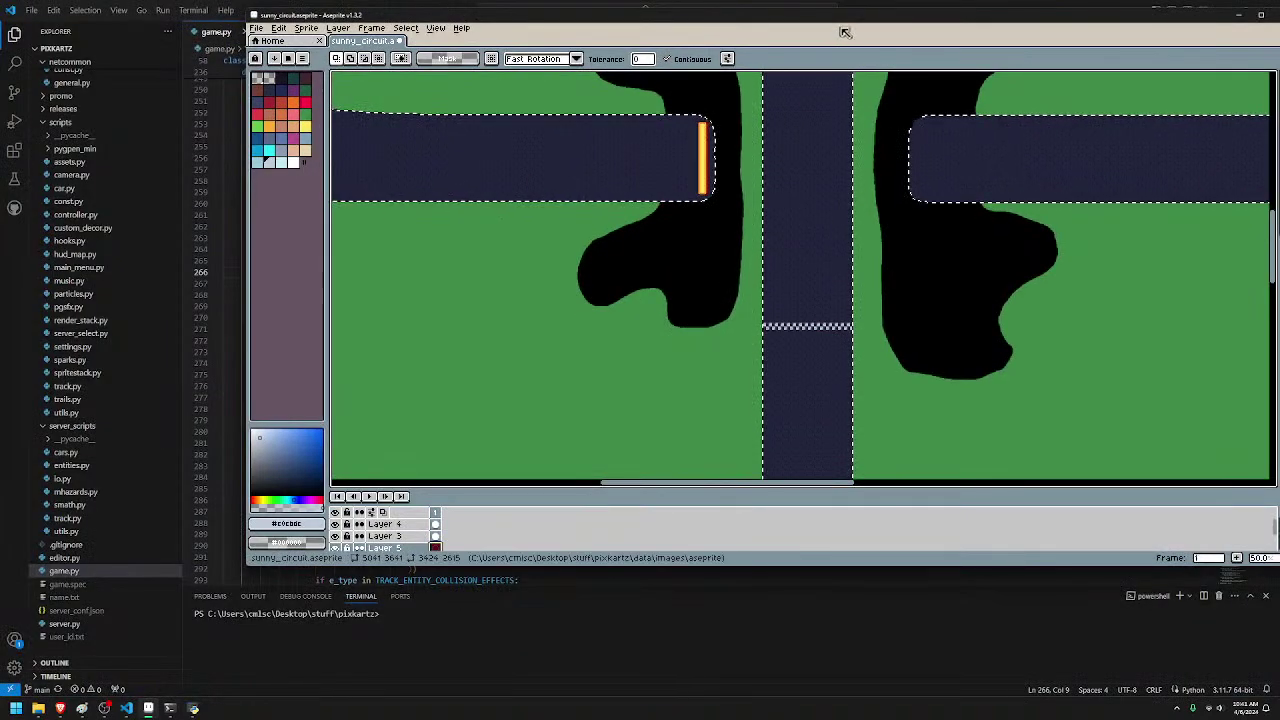
double_click(840, 14)
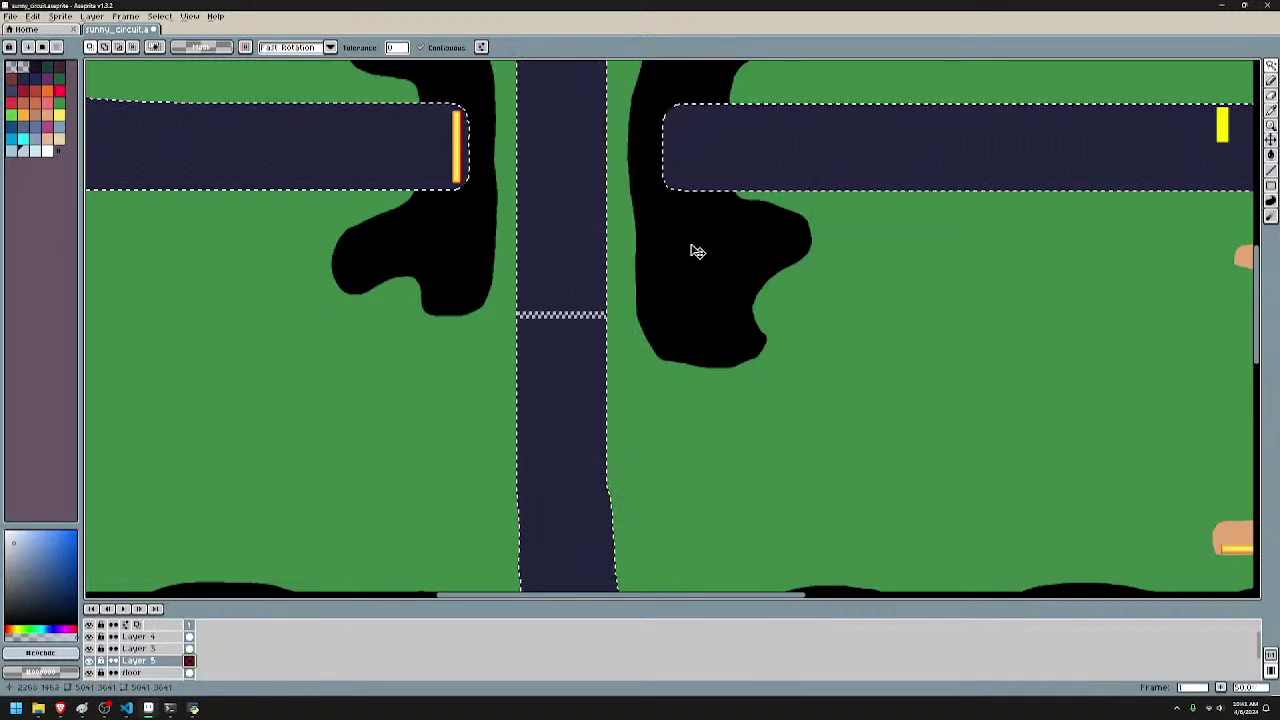
- Invert the current selection on Layer 5
key("ctrl+i")
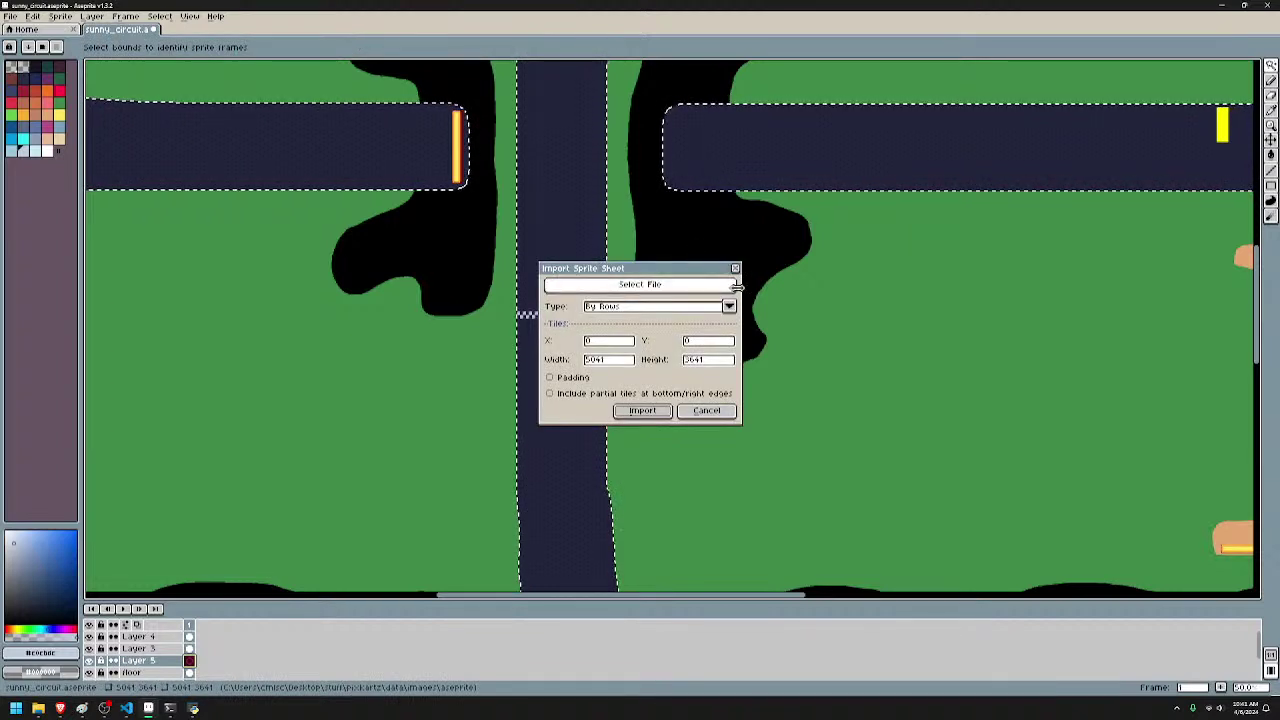
left_click(735, 268)
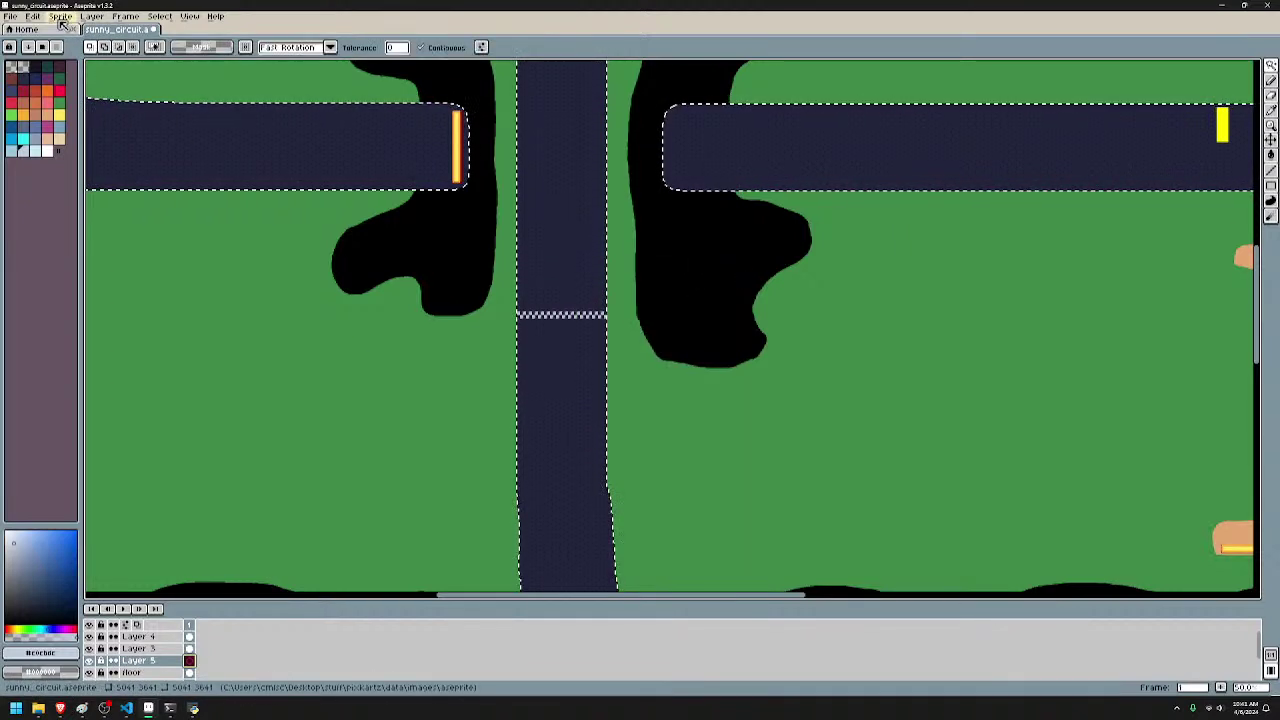
left_click(161, 17)
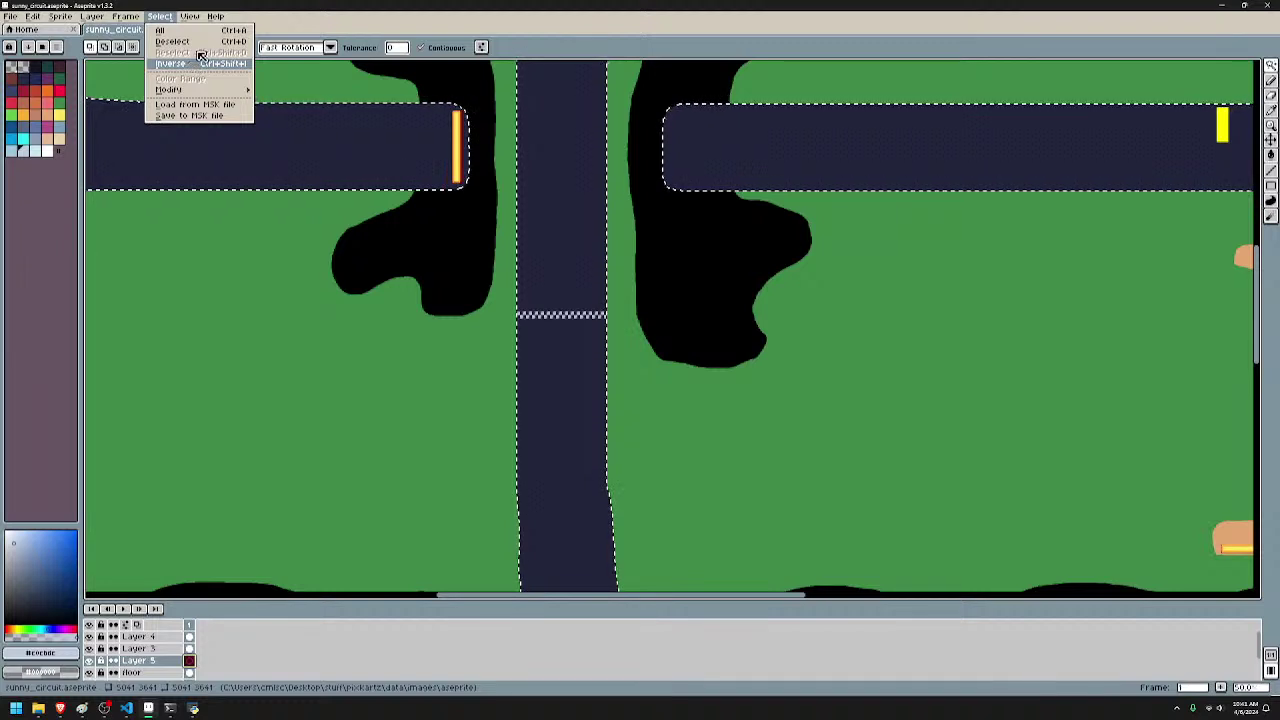
left_click(436, 17)
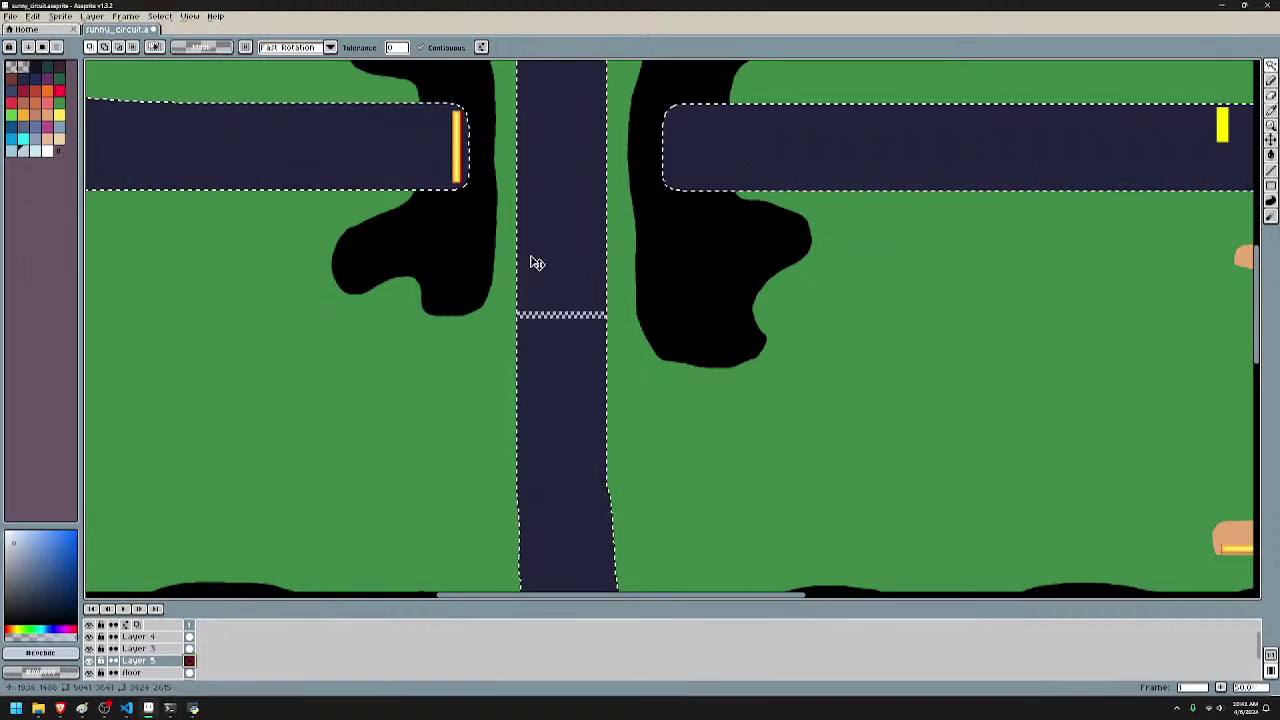
- Test the selection with light Pencil strokes across the straight track's edge, then undo the strokes and the selection inversion
left_click_drag(550, 260, 582, 366)
scroll(576, 357, "up", 3)
scroll(405, 345, "up", 2)
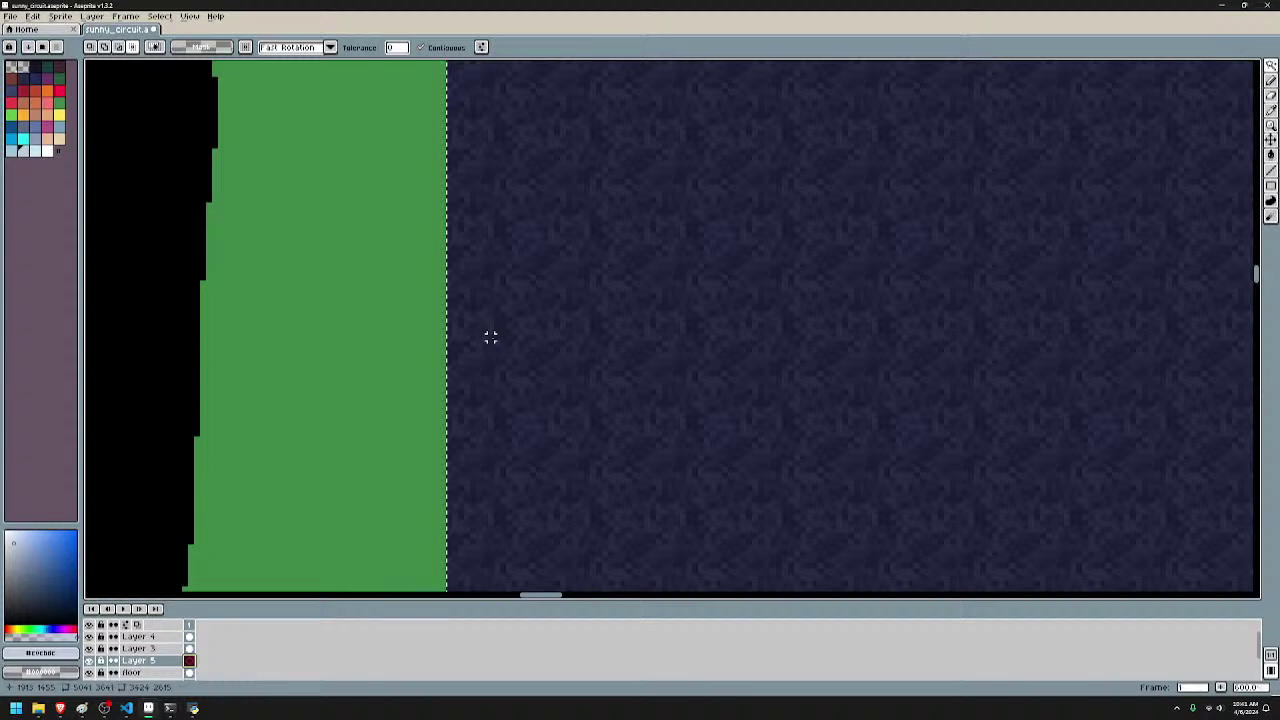
scroll(494, 346, "down", 3)
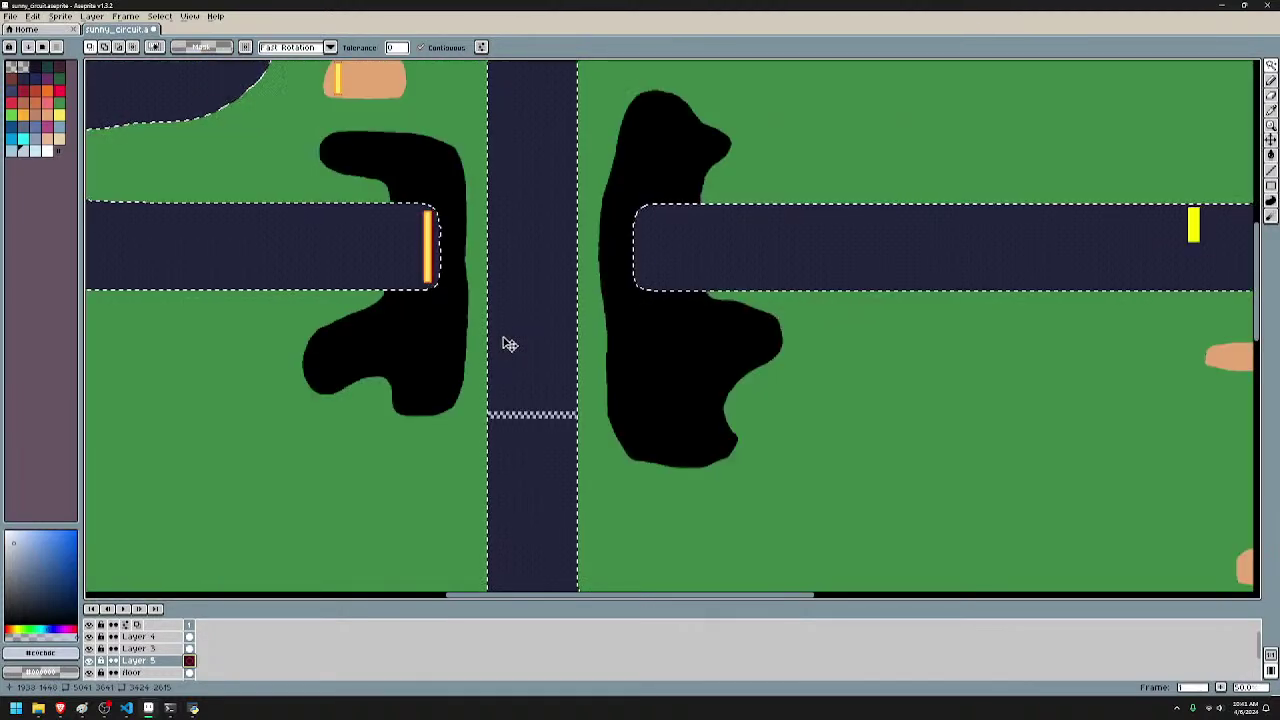
scroll(495, 345, "up", 5)
key("b")
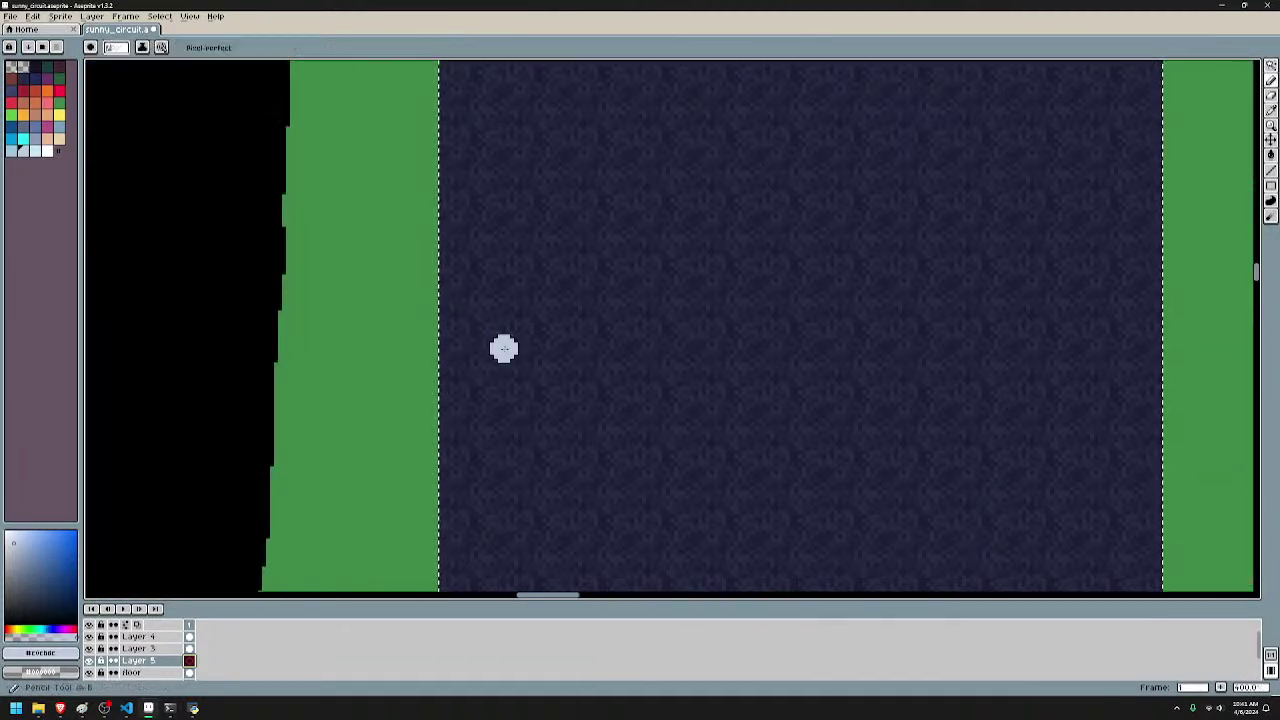
left_click_drag(506, 362, 643, 350)
key("ctrl+z")
left_click_drag(503, 364, 432, 362)
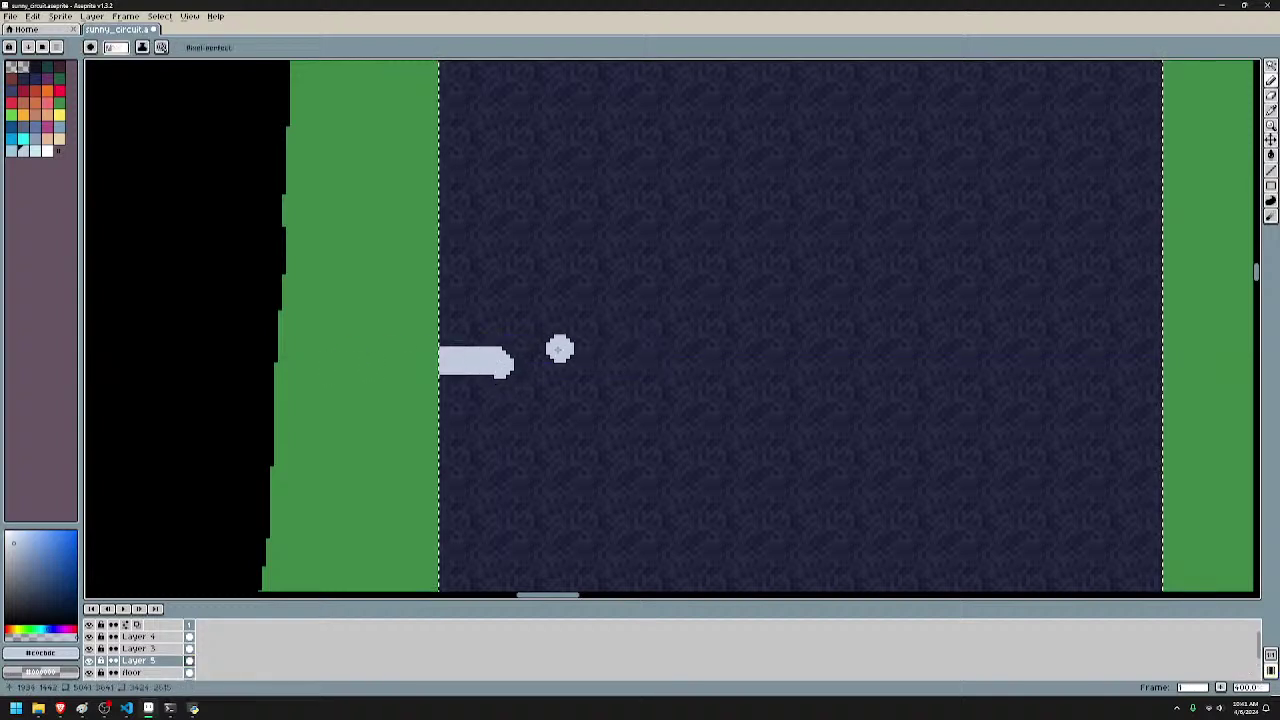
key("ctrl+z")
left_click_drag(395, 430, 576, 379)
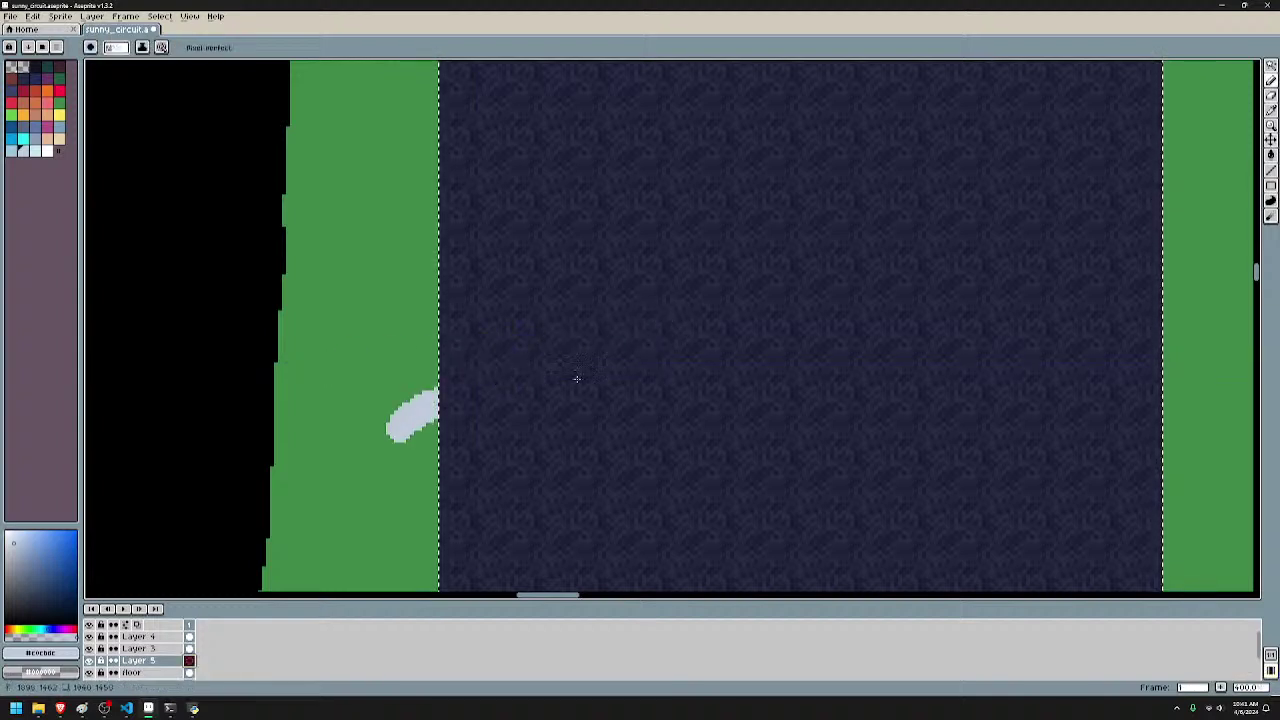
- Fill the selected area surrounding the track on Layer 5 with the near-black palette colour Idx-2 using Paint Bucket, and clear the selection
scroll(590, 400, "down", 6)
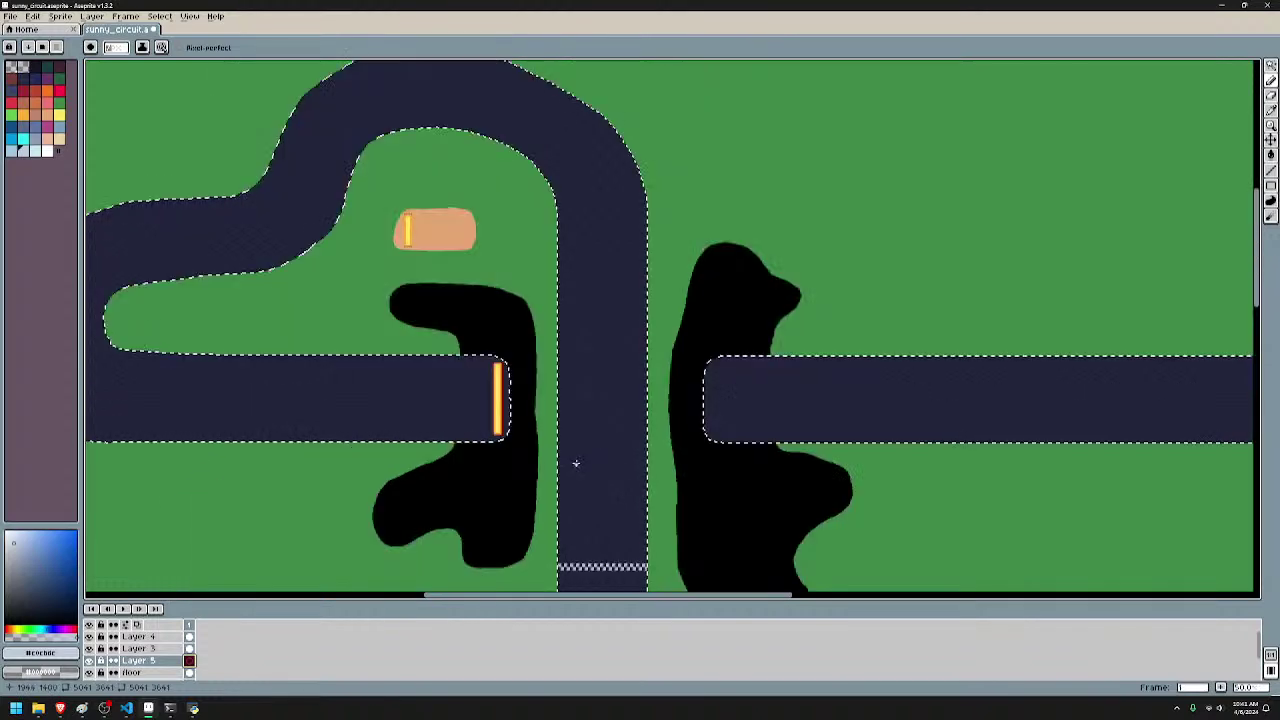
left_click_drag(606, 392, 634, 334)
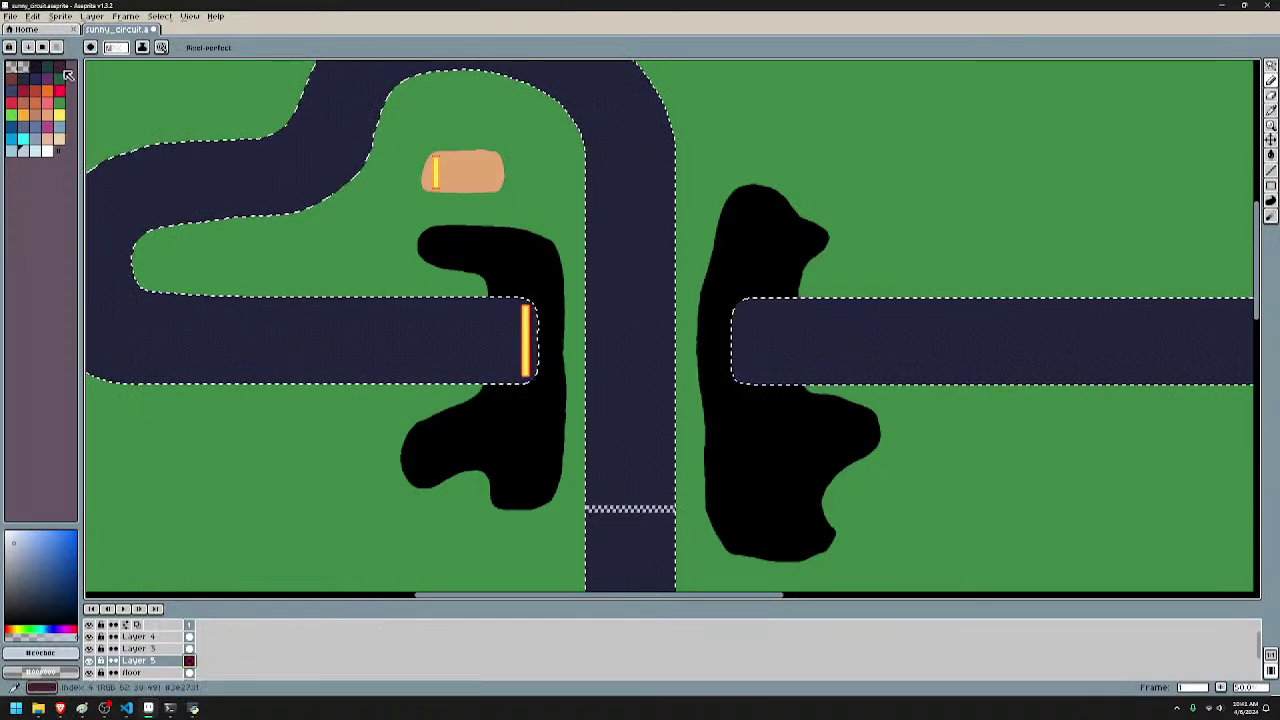
left_click(34, 66)
key("g")
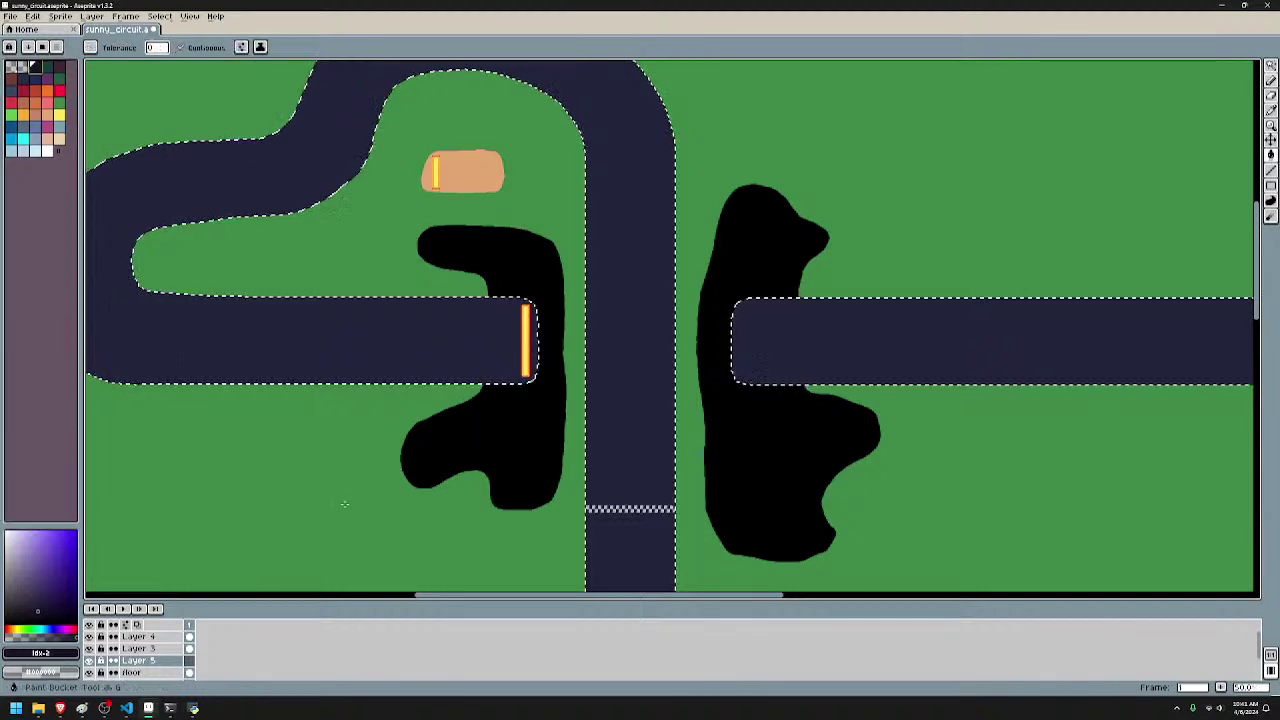
left_click(344, 504)
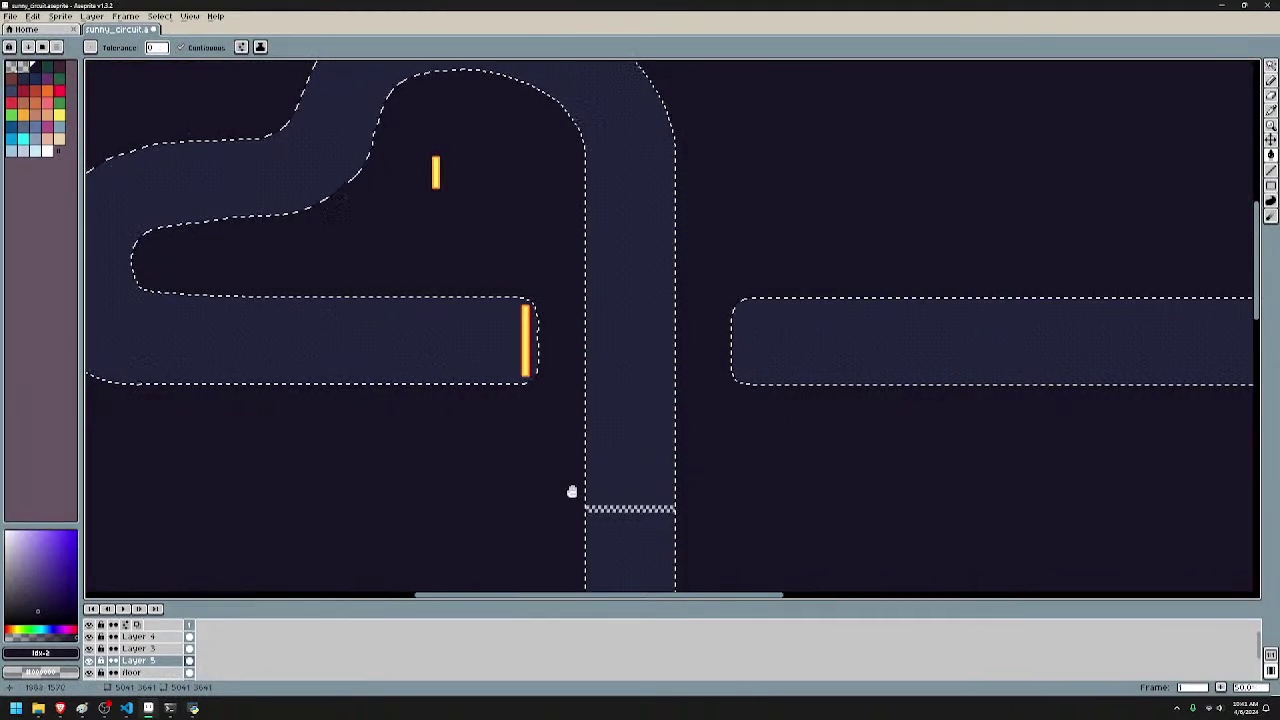
left_click_drag(572, 491, 616, 362)
scroll(564, 234, "down", 2)
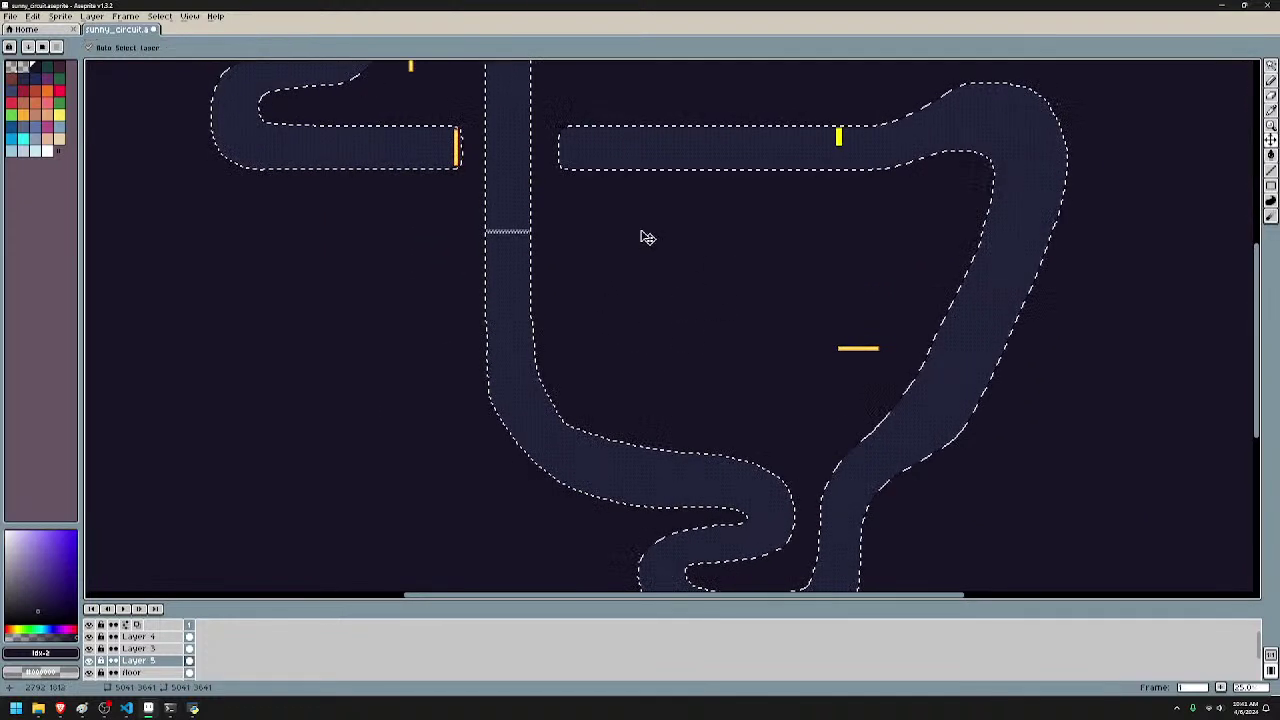
key("ctrl+d")
key("g")
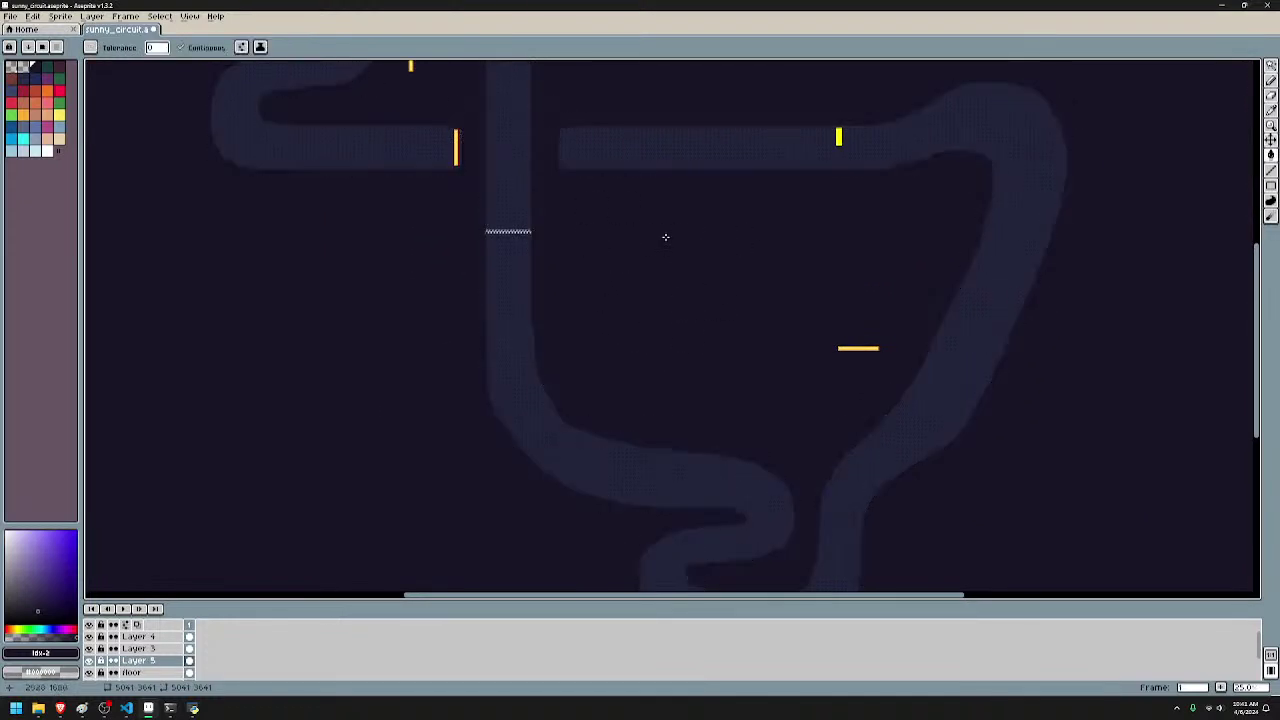
- With Layer 4 active, sample the light grey #c0cbdc from the checkered line and return to the Pencil tool
scroll(507, 188, "up", 1)
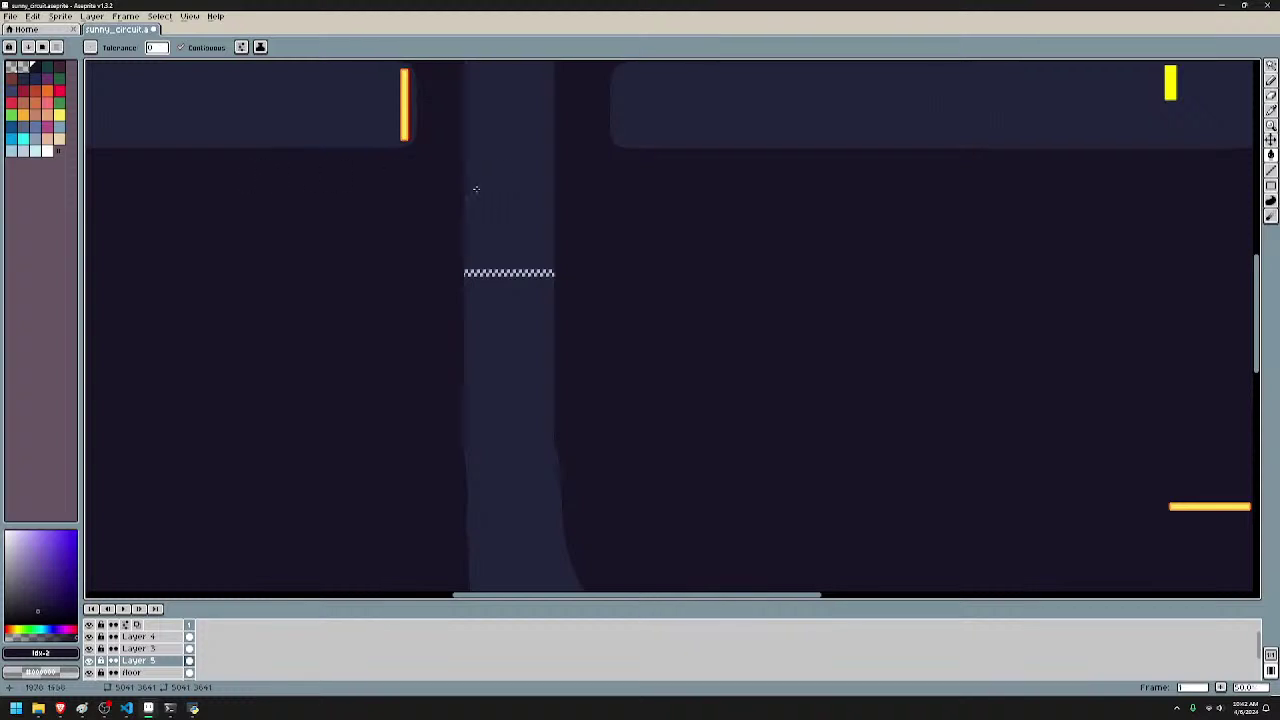
scroll(486, 257, "up", 2)
scroll(549, 434, "up", 1)
left_click_drag(549, 434, 652, 241)
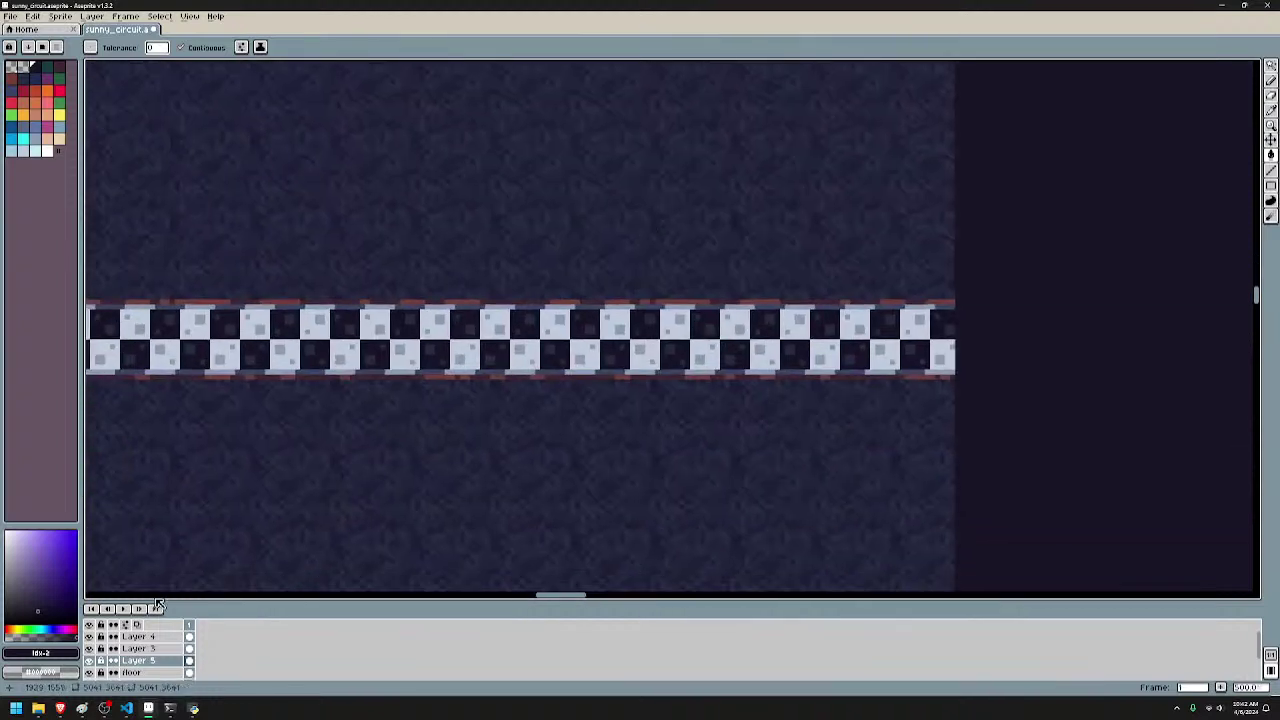
left_click(189, 648)
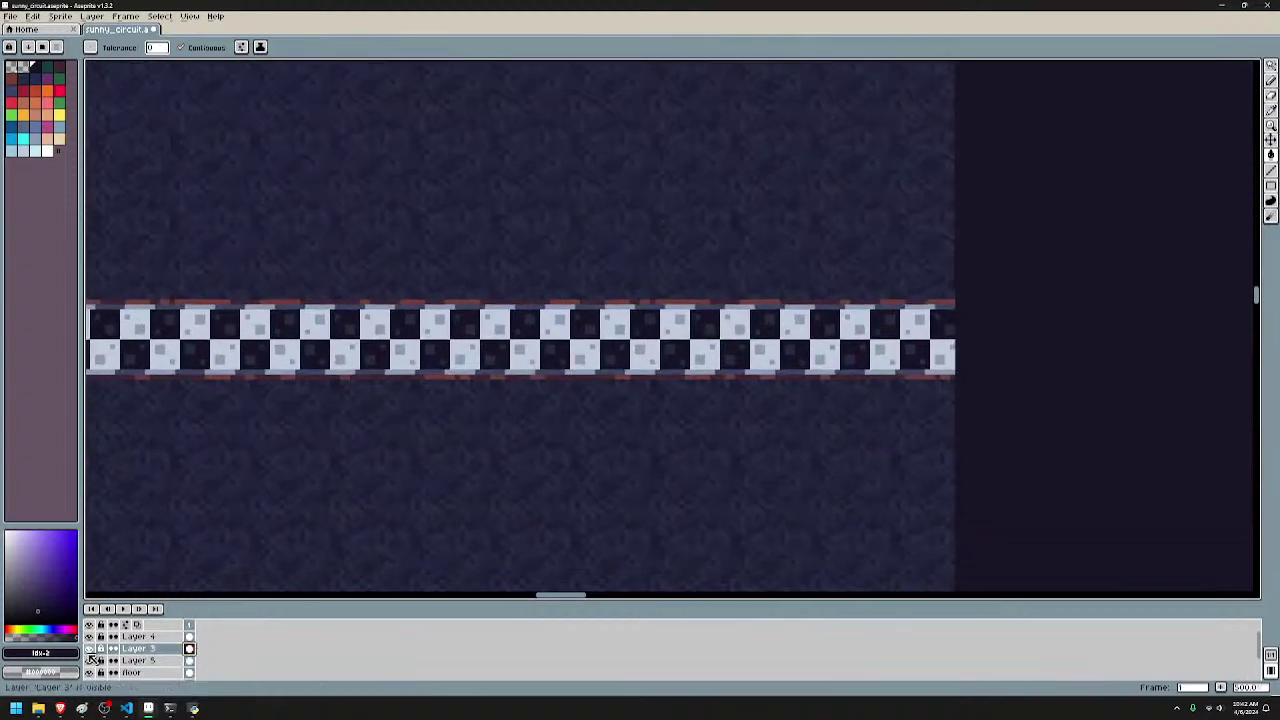
left_click(189, 636)
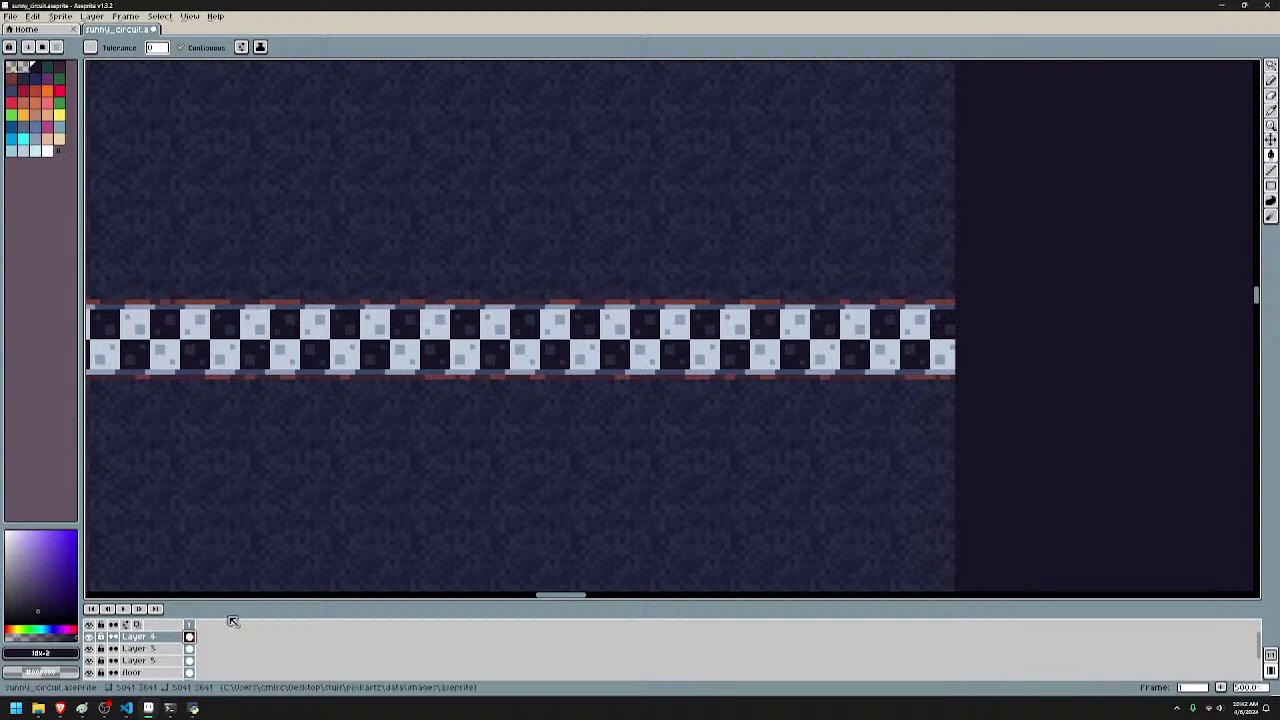
left_click(592, 360, "alt")
key("b")
key("i")
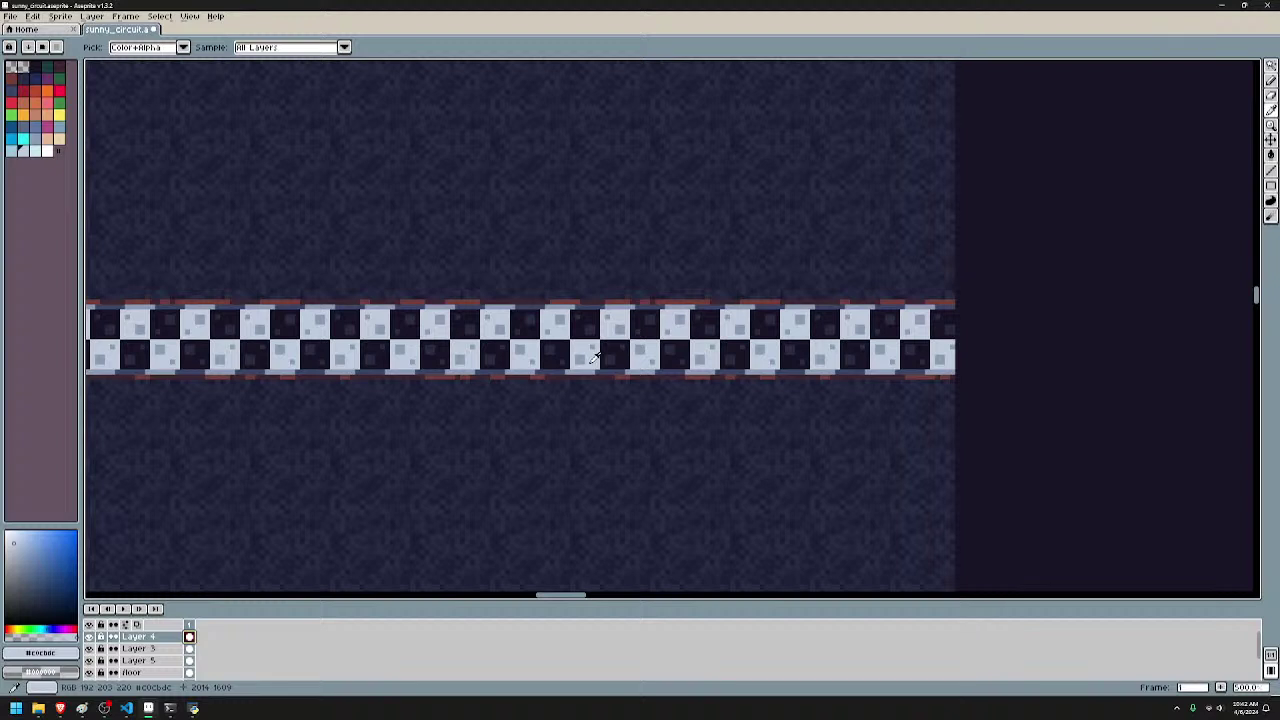
key("b")
- Try an outside Outline in #c0cbdc on Layer 5's dark fill, running along the track edges
scroll(600, 350, "down", 5)
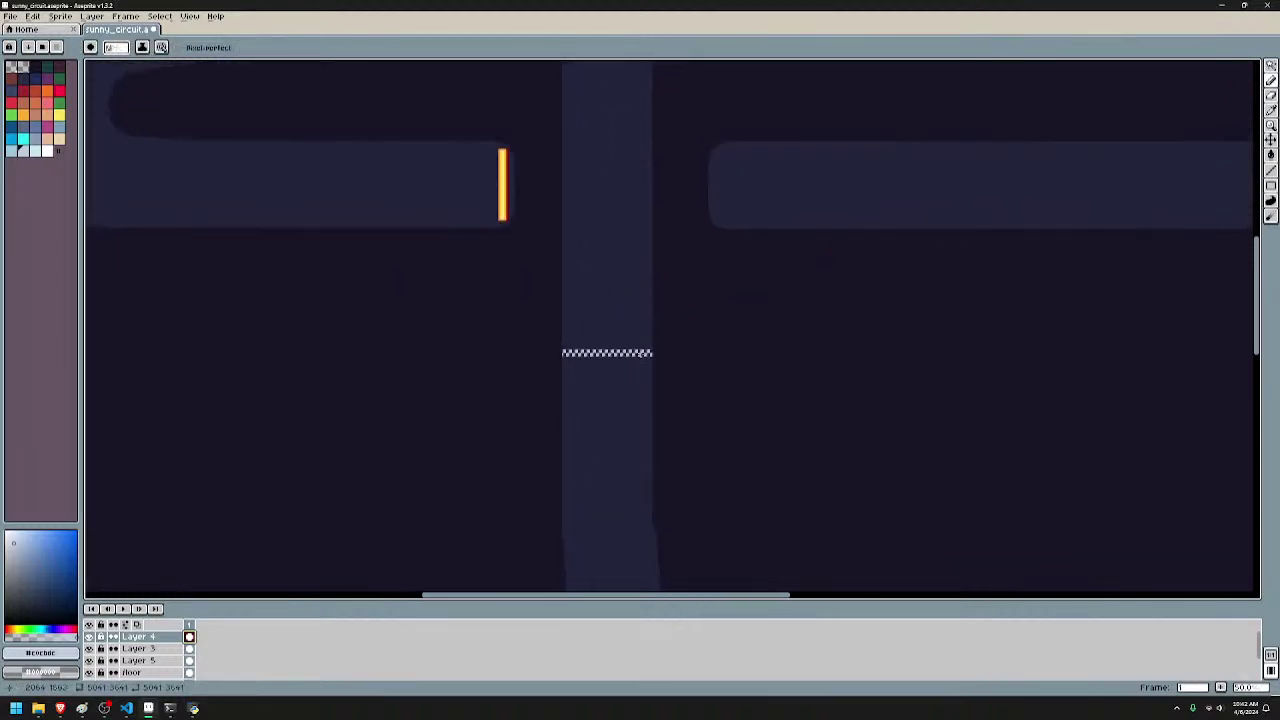
left_click(189, 662)
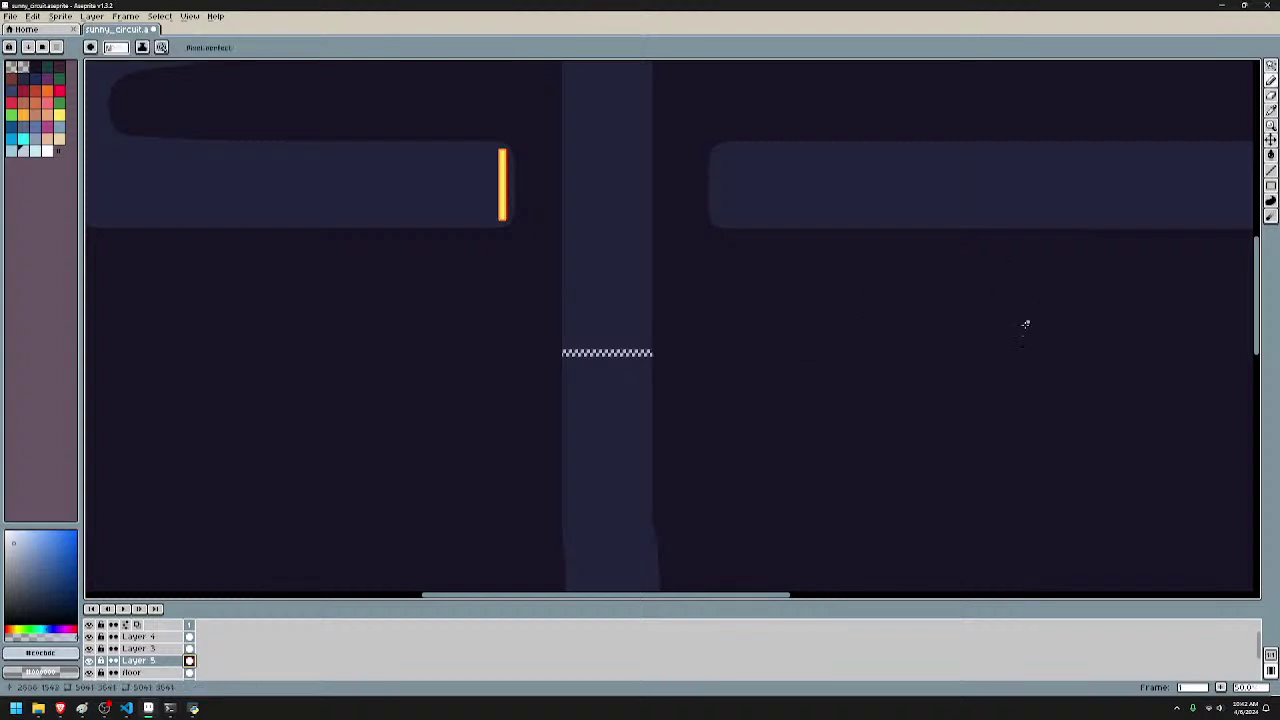
key("shift+o")
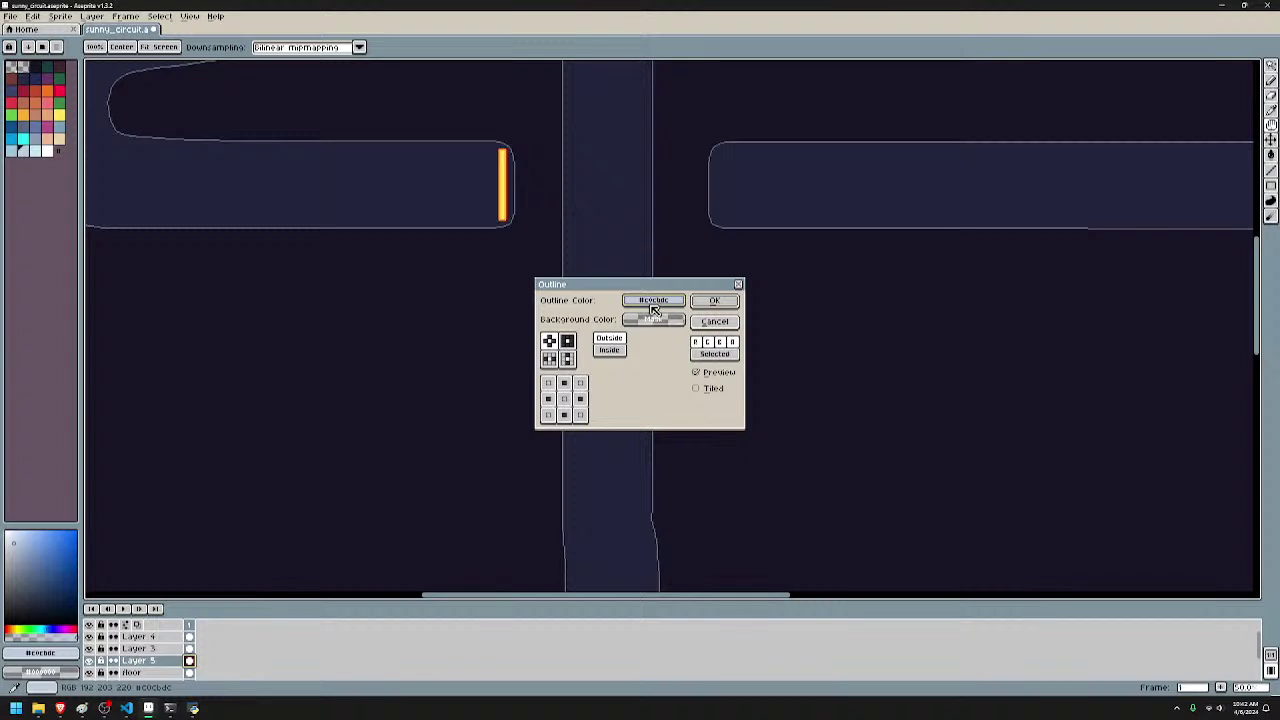
left_click_drag(690, 285, 964, 291)
scroll(612, 358, "up", 3)
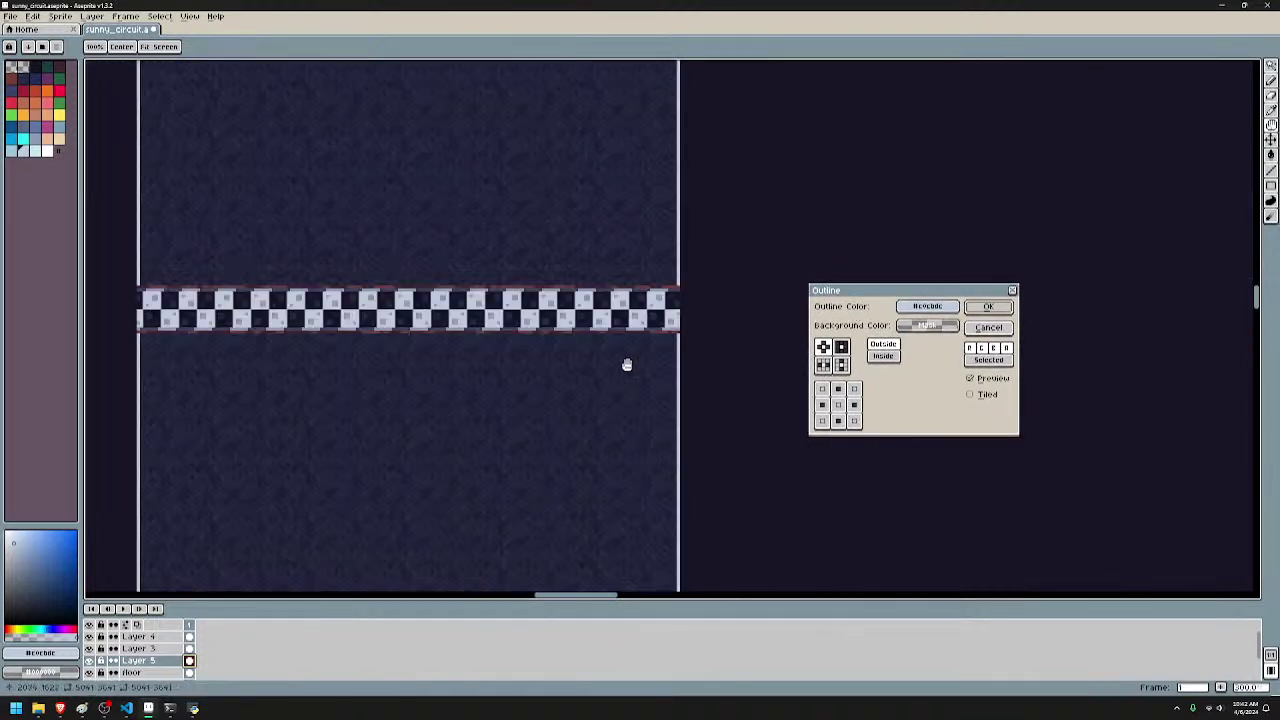
scroll(327, 374, "up", 1)
left_click_drag(374, 372, 628, 354)
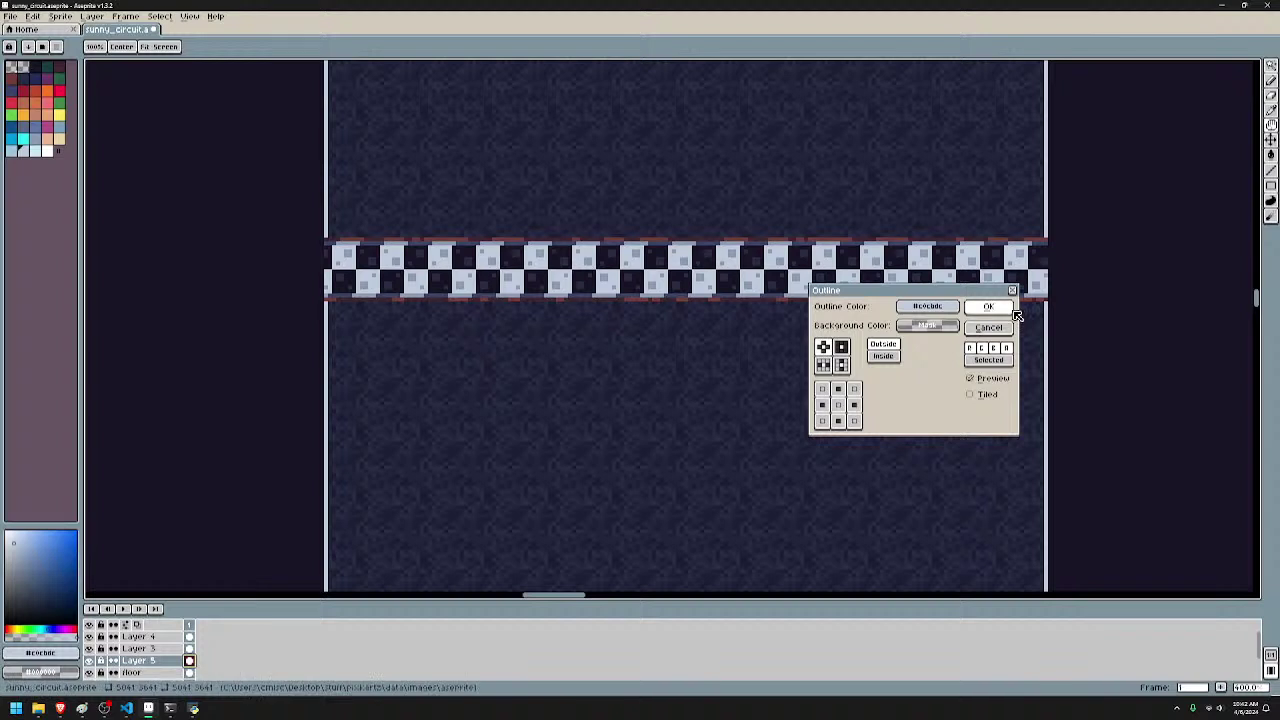
left_click(1007, 305)
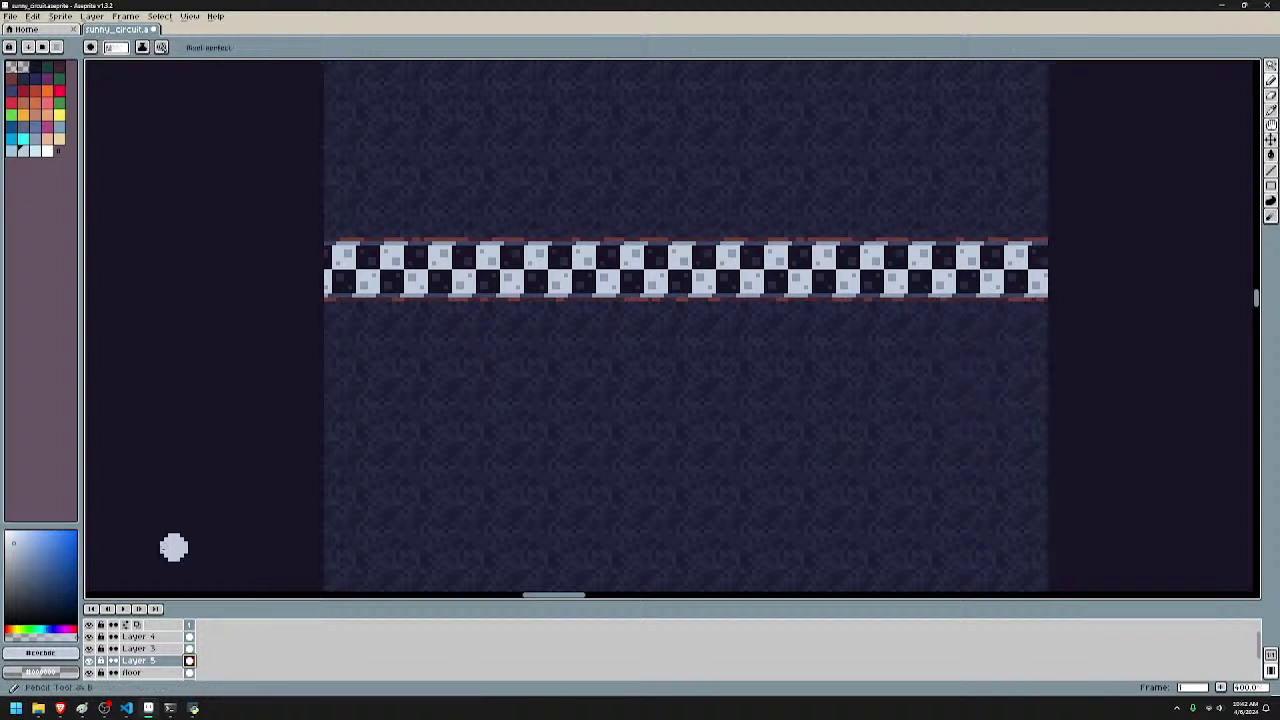
- Lower the foreground colour's alpha and apply the outside Outline repeatedly to Layer 5 to thicken the line along the track edges
left_click(60, 653)
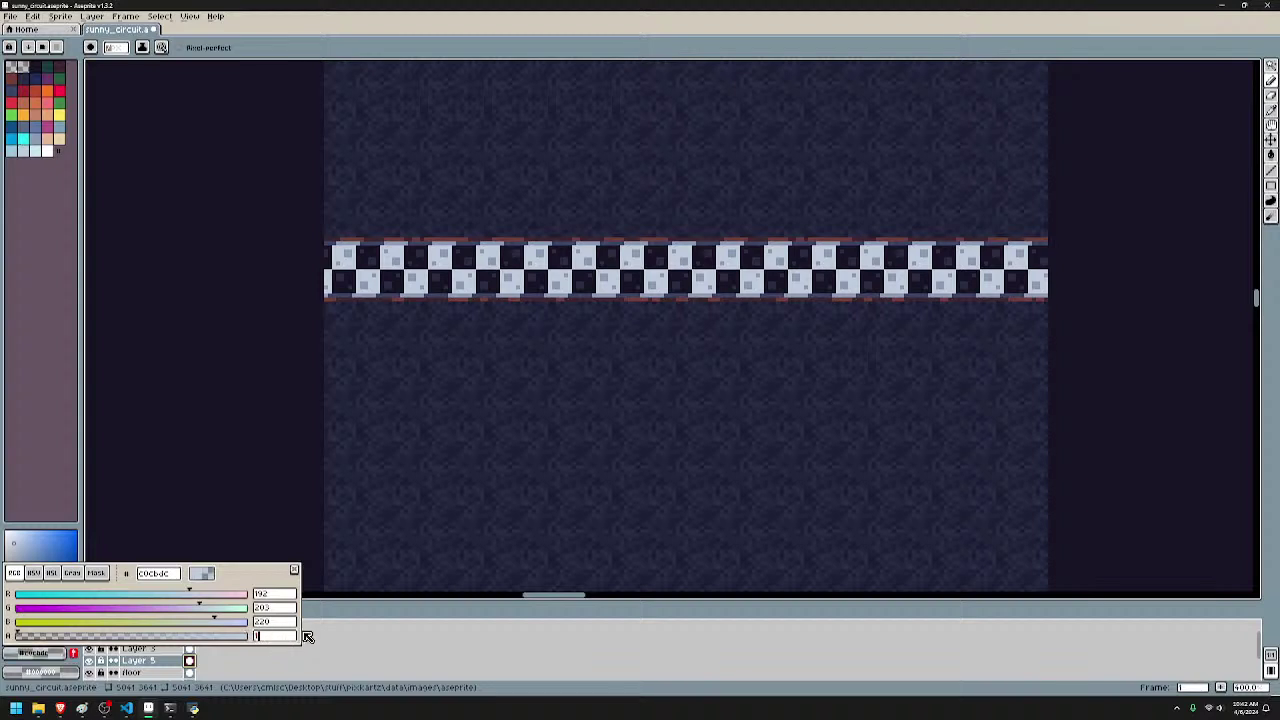
left_click(307, 637)
key("shift+o")
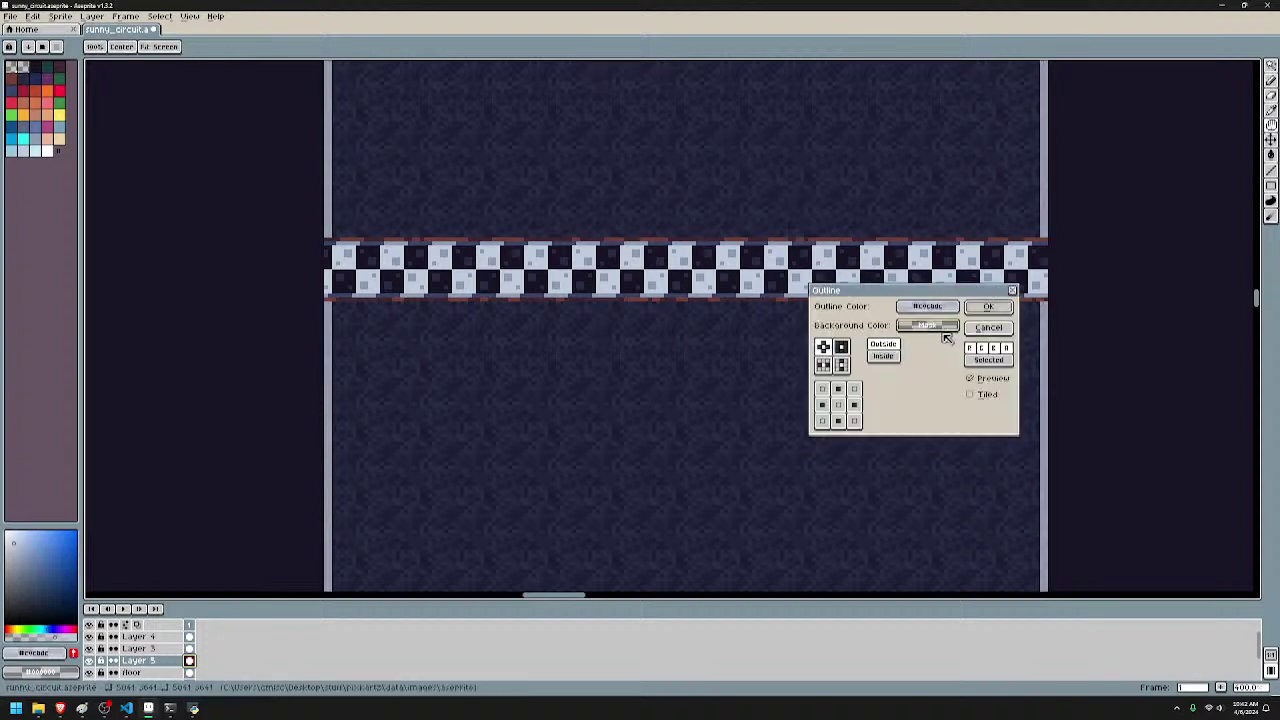
key("Return")
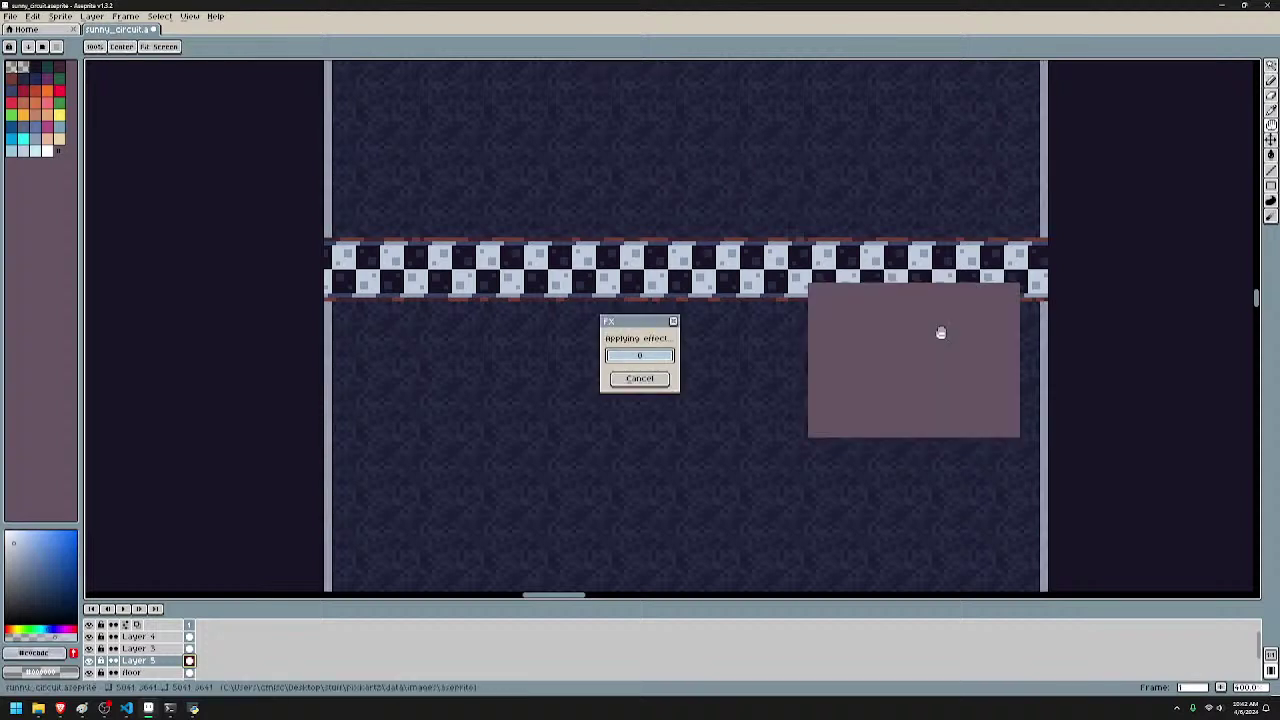
key("shift+o")
key("Return")
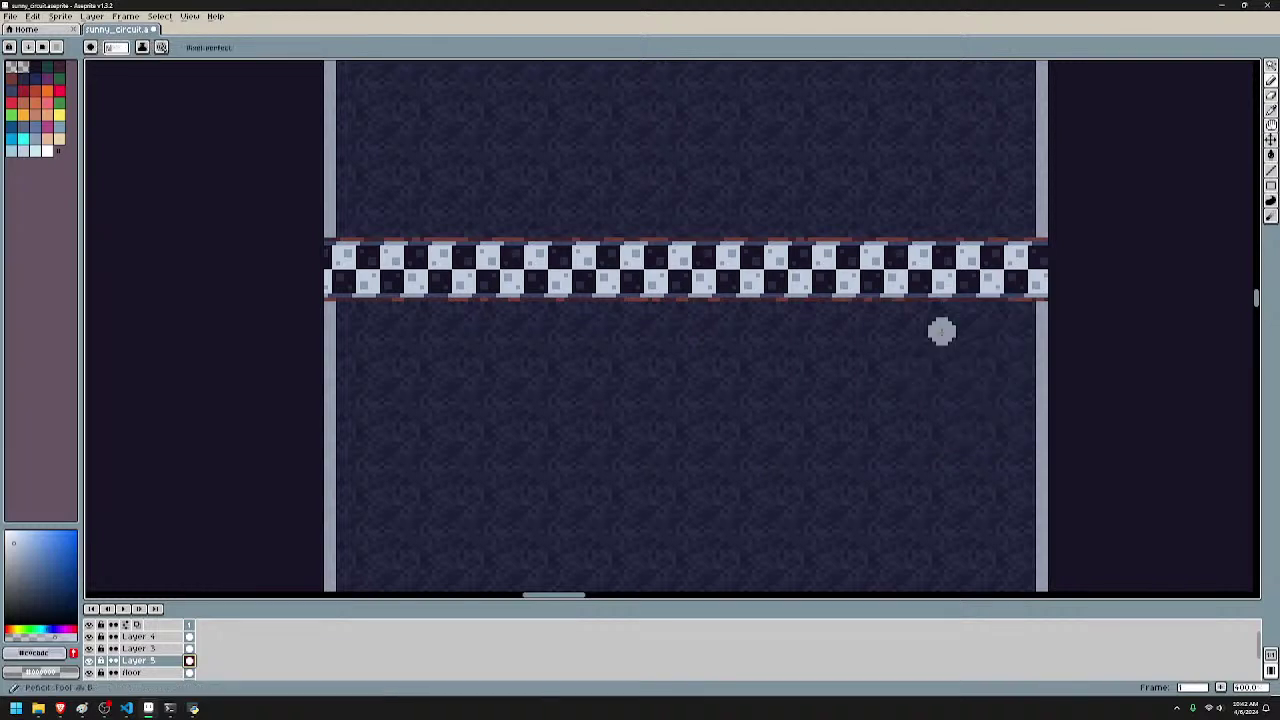
- Sample the blue-grey #8b9bb4 from the checkered line for the Pencil, and make Layer 5 active
scroll(530, 311, "up", 3)
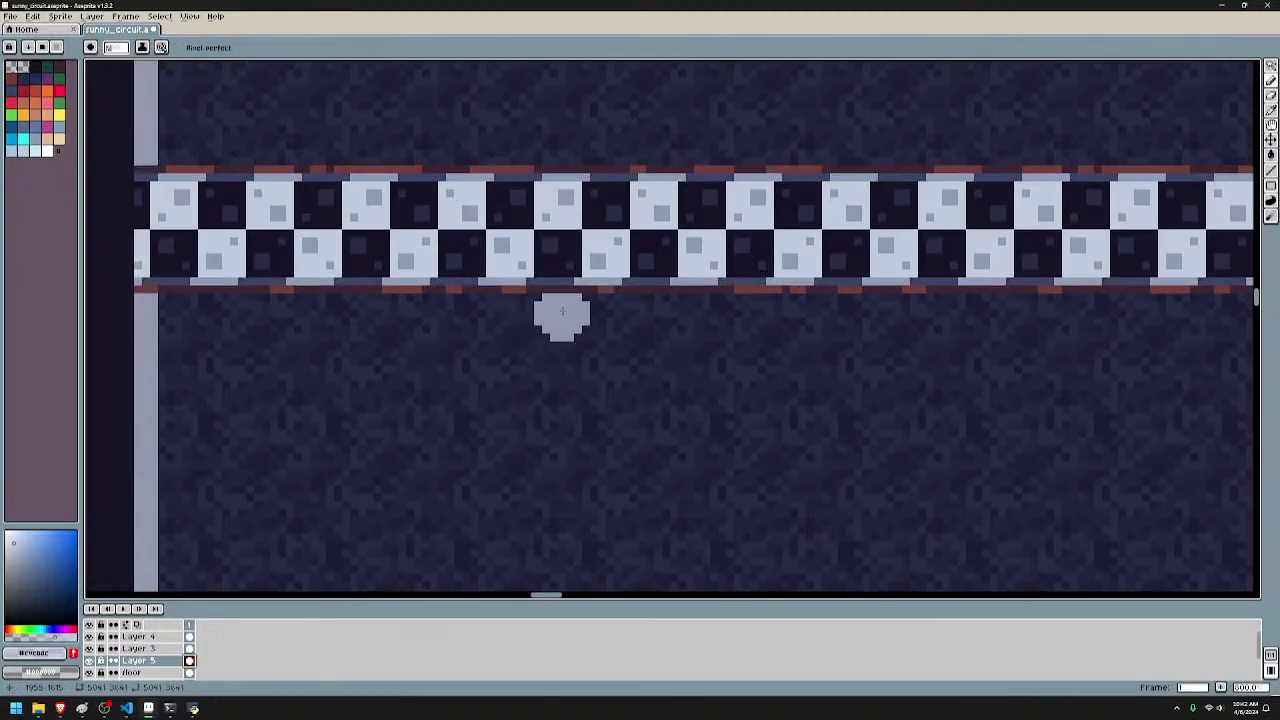
left_click(188, 637)
key("i")
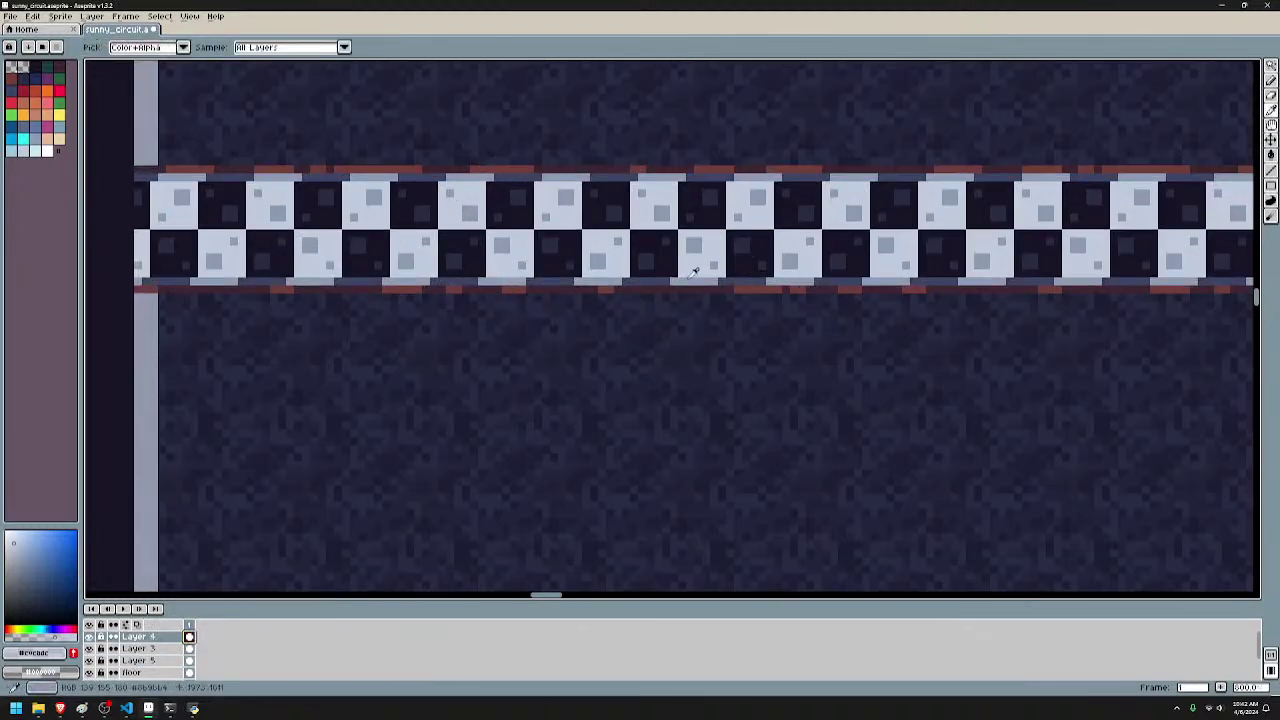
left_click(685, 275)
key("b")
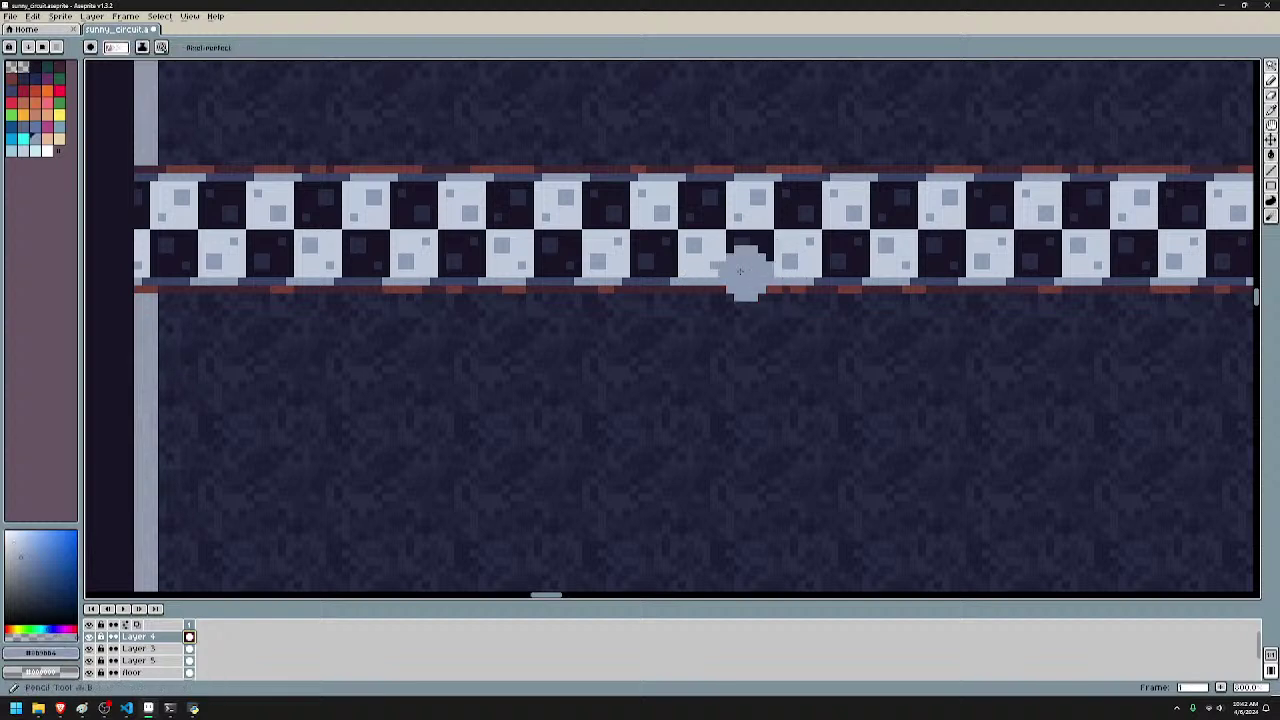
scroll(618, 330, "down", 1)
left_click(189, 649)
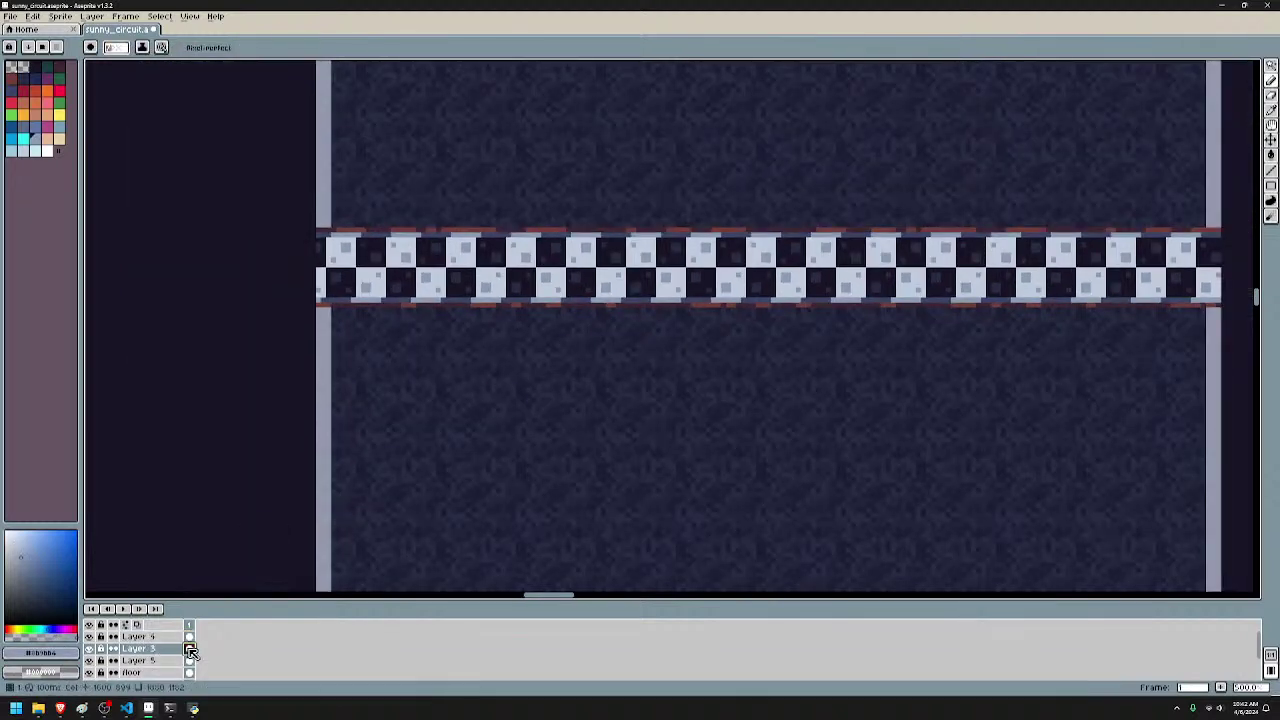
left_click(190, 662)
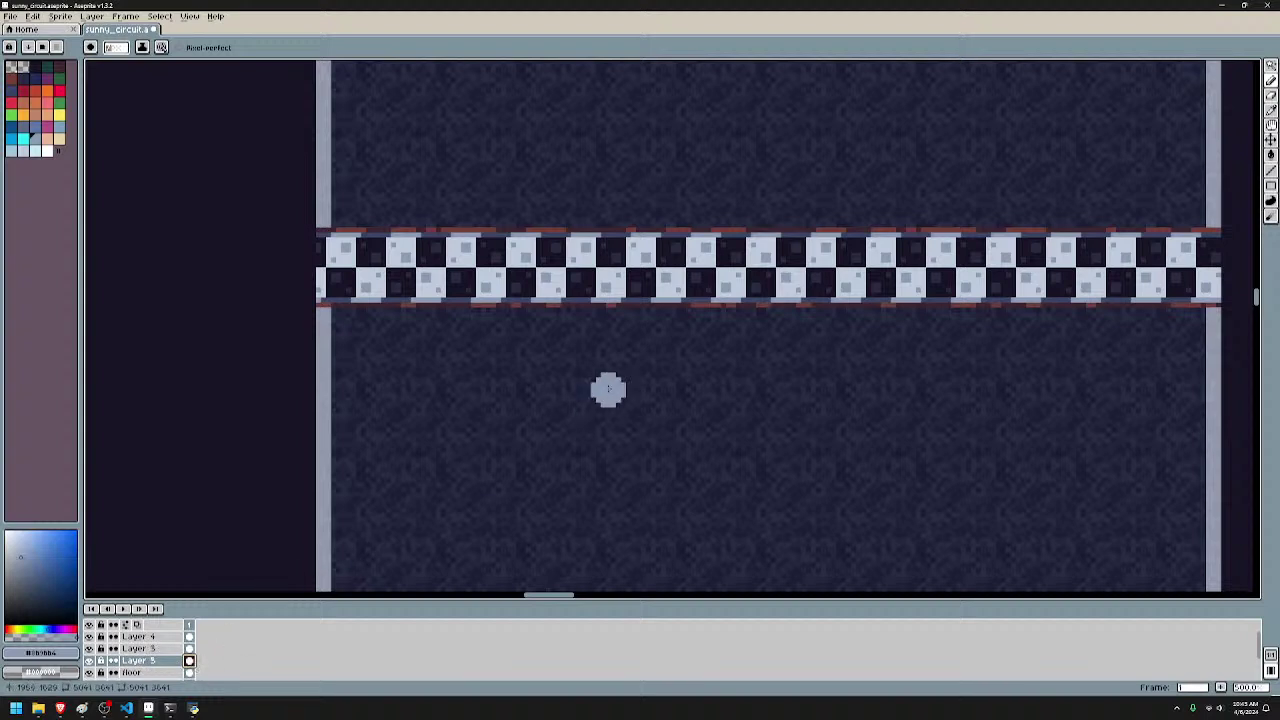
- Set the foreground colour's alpha to 180 and apply an outside Outline in #8b9bb4 to Layer 5
key("shift+o")
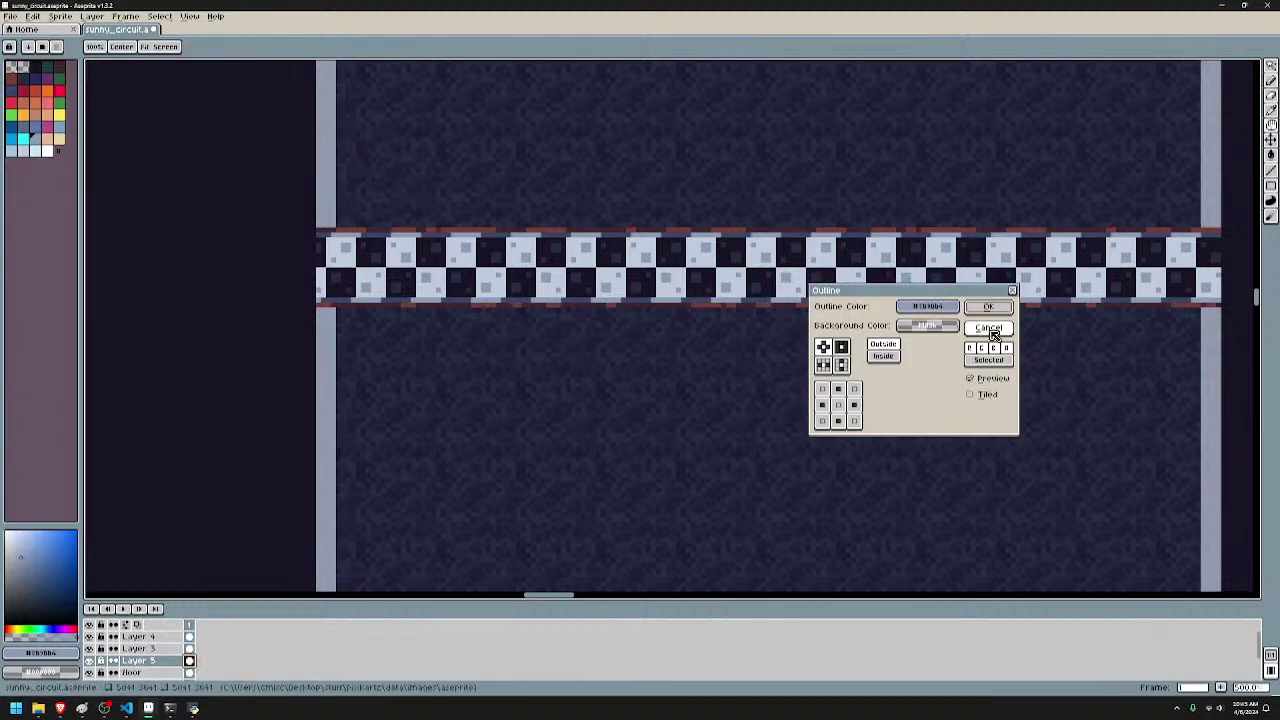
left_click(1012, 291)
left_click(52, 653)
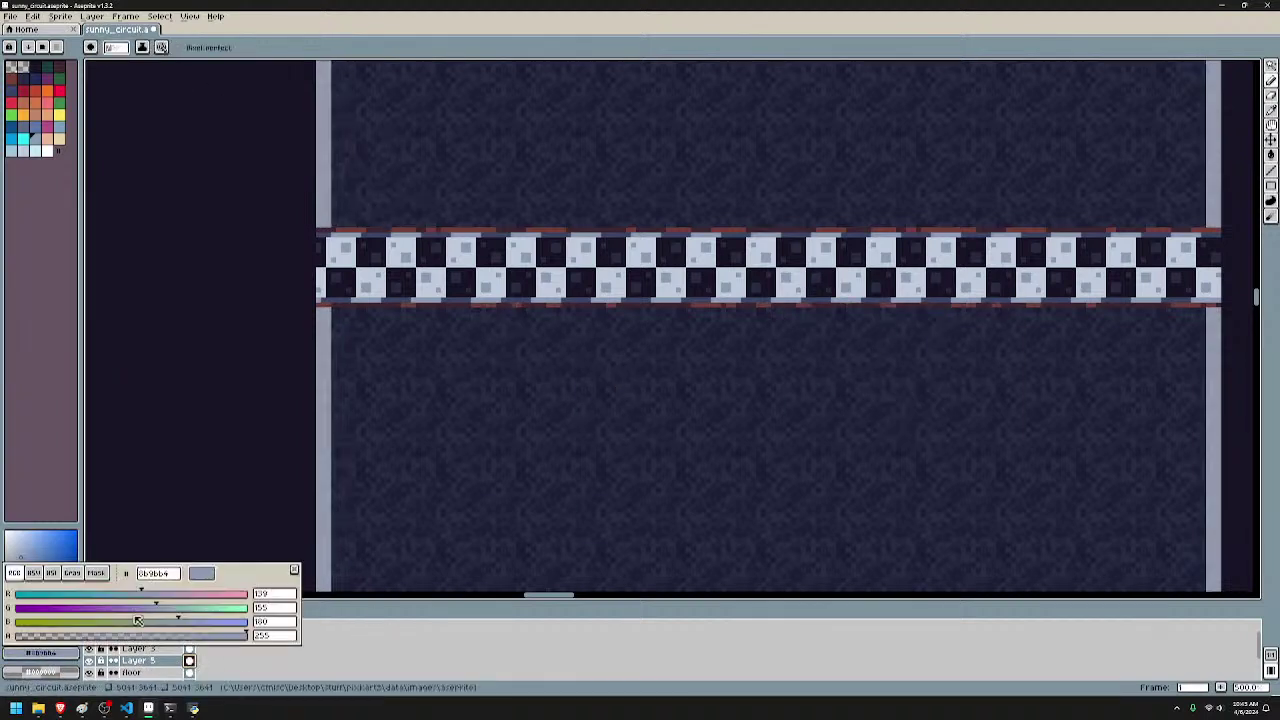
left_click(46, 654)
left_click(274, 637)
type("180")
key("Return")
key("shift+o")
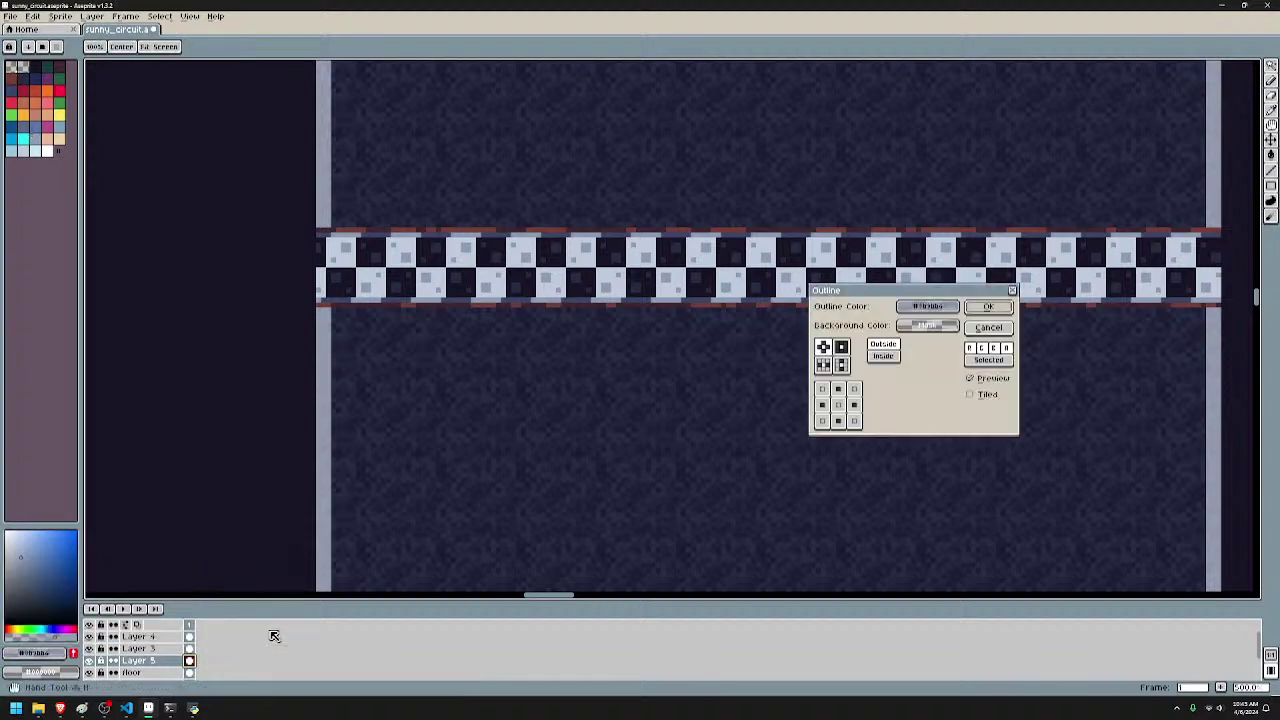
left_click(1003, 307)
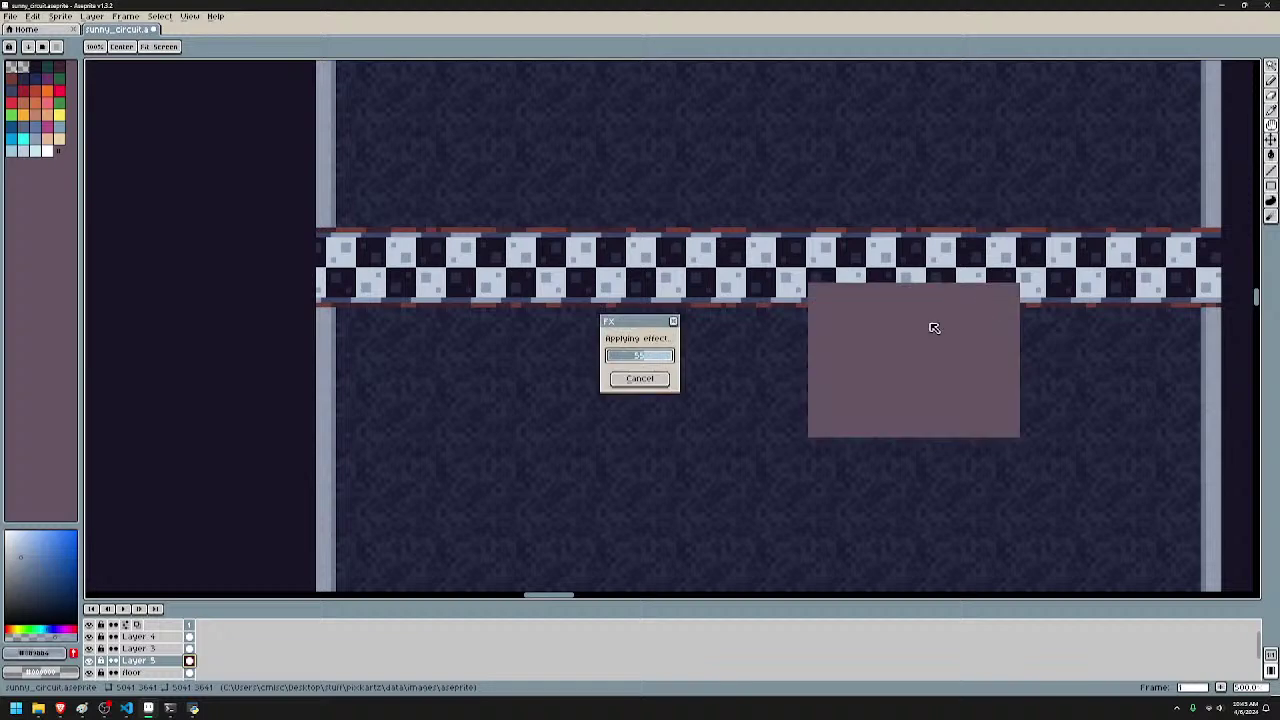
- Examine the thickened edge lines along the straight and where they meet the checkered line
key("b")
scroll(474, 346, "down", 5)
left_click_drag(505, 306, 580, 497)
scroll(571, 412, "up", 4)
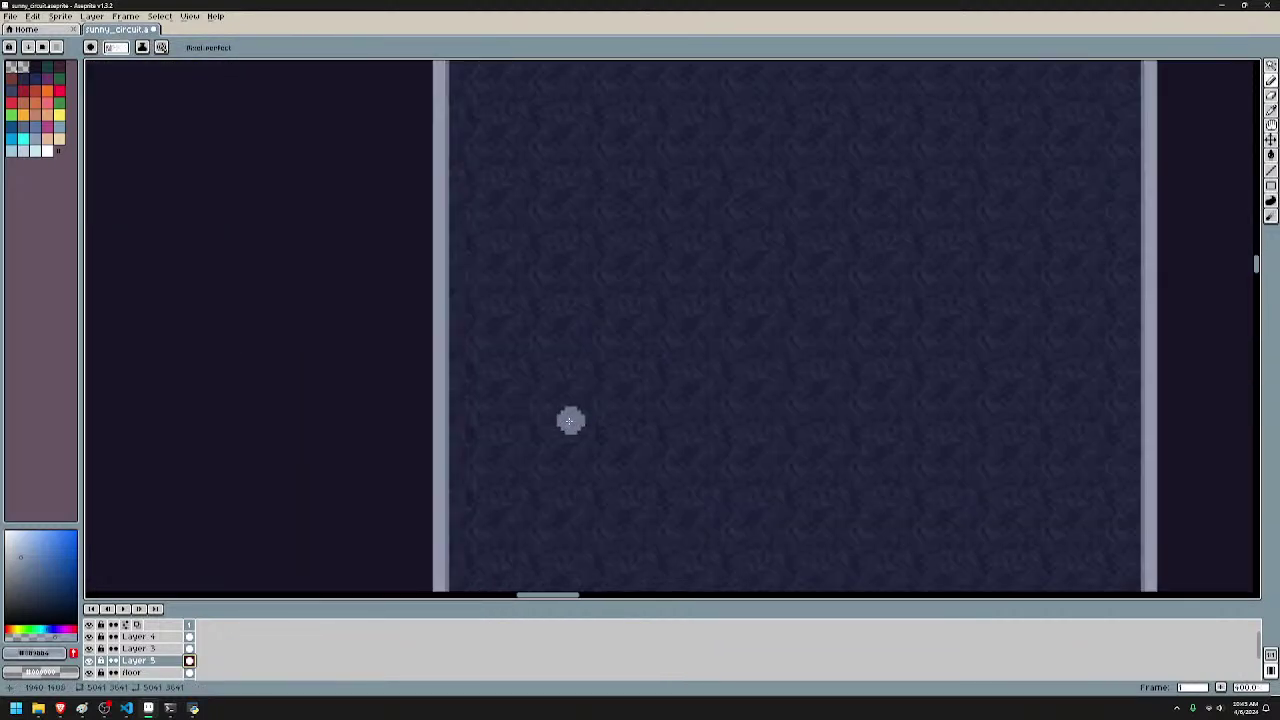
left_click_drag(531, 499, 560, 185)
left_click_drag(738, 505, 662, 233)
left_click_drag(597, 421, 598, 219)
scroll(595, 293, "down", 2)
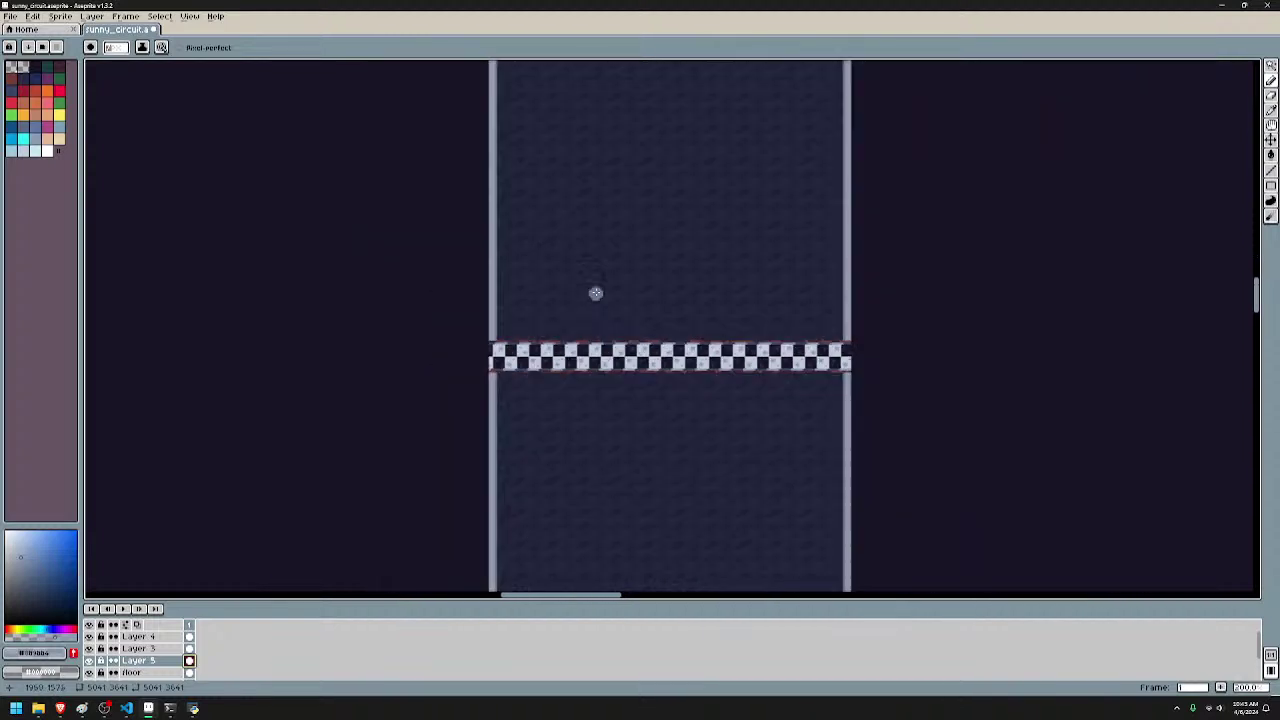
scroll(595, 325, "down", 4)
scroll(591, 331, "up", 4)
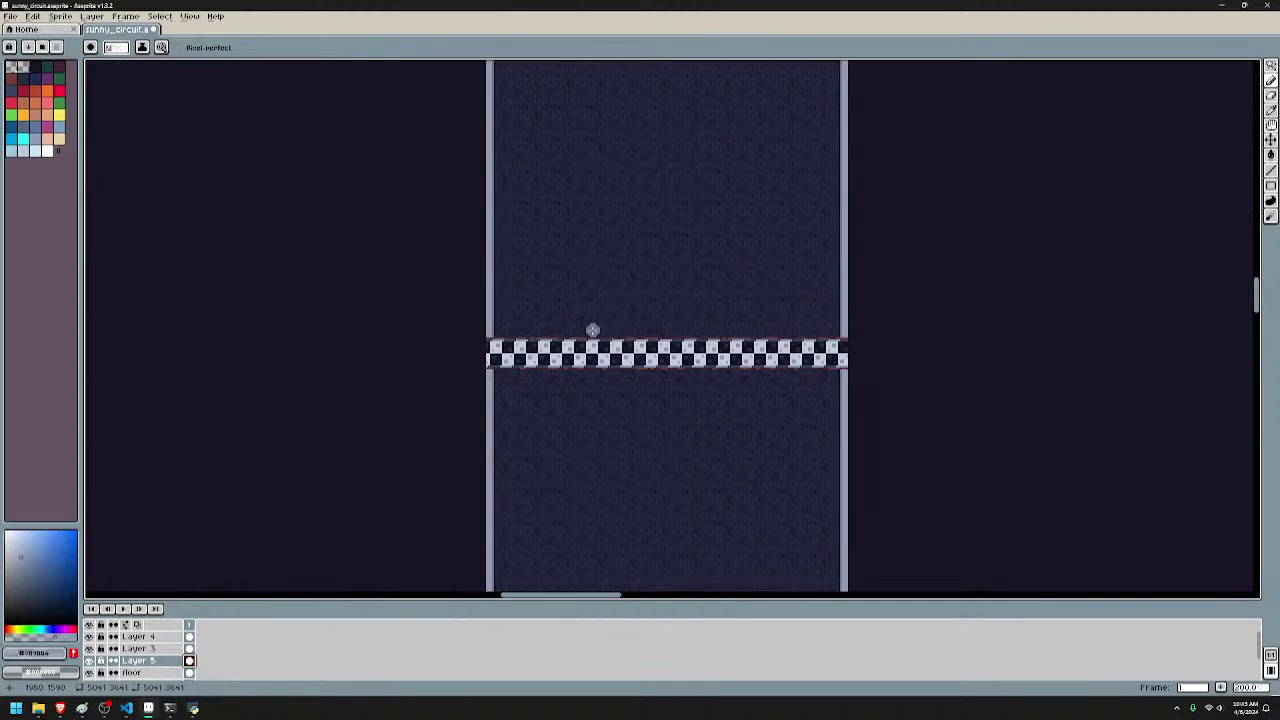
scroll(591, 331, "up", 2)
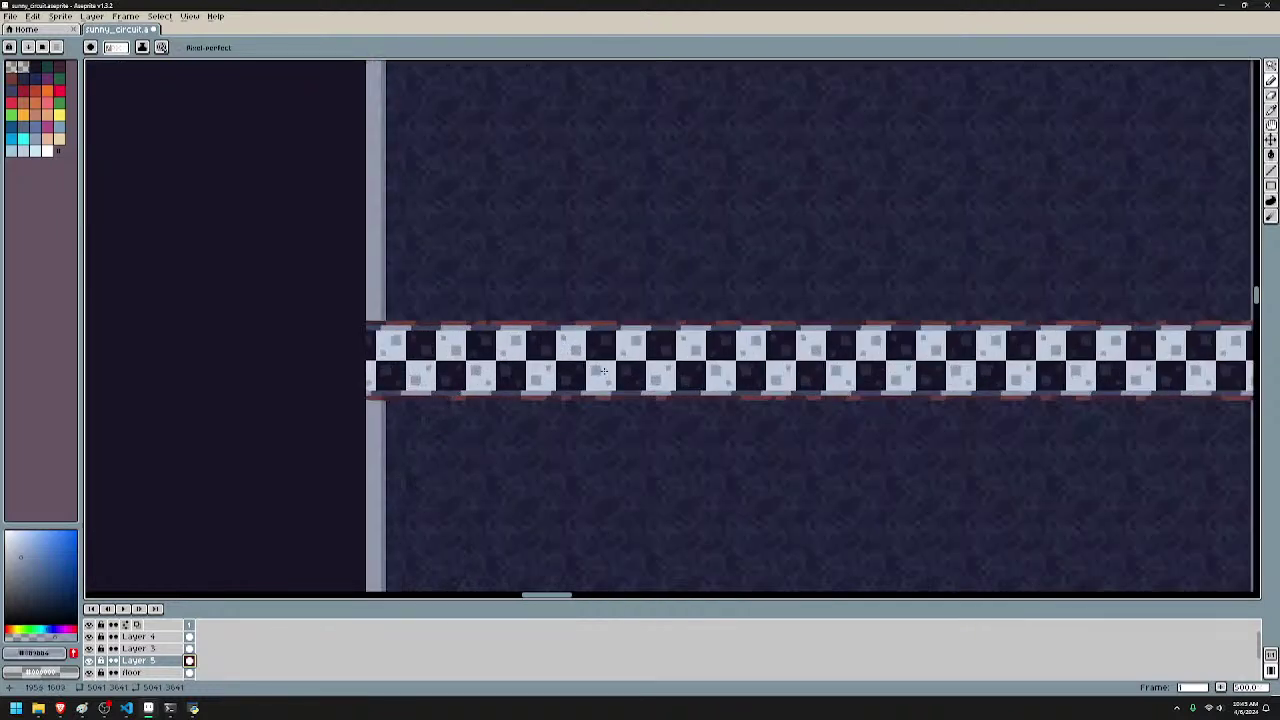
scroll(466, 291, "down", 2)
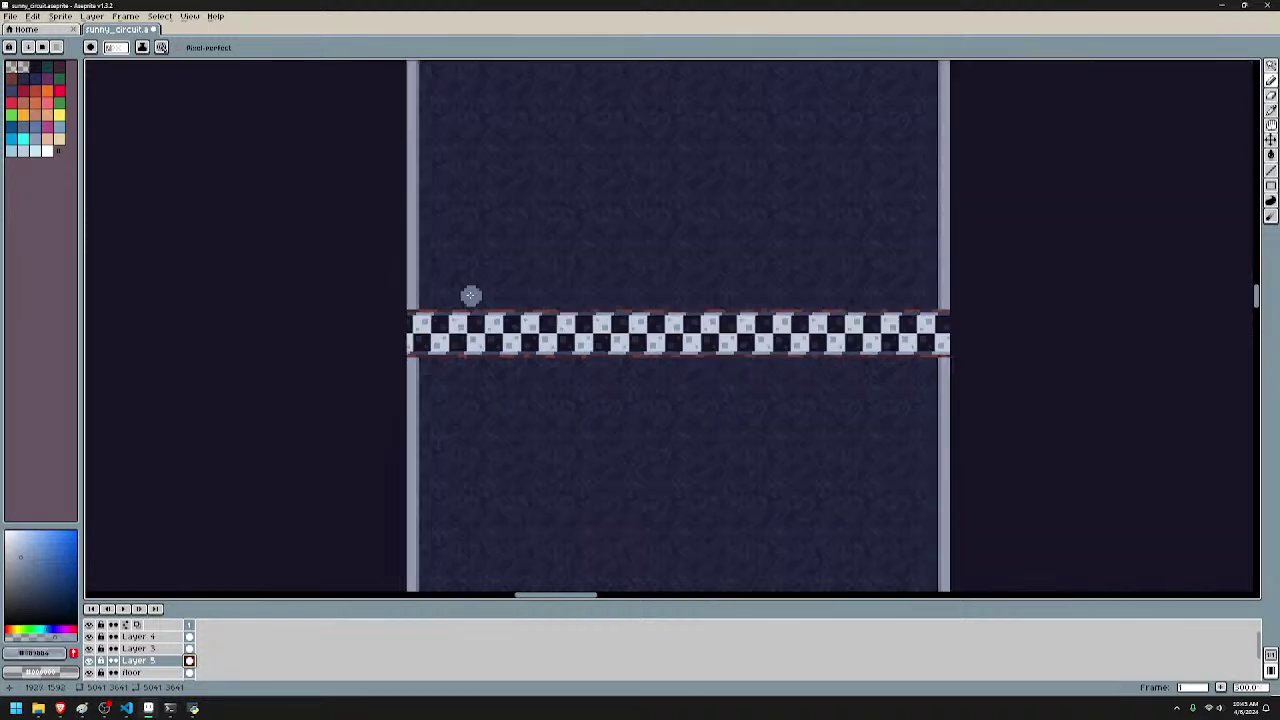
scroll(471, 294, "up", 1)
scroll(468, 303, "up", 1)
left_click_drag(637, 318, 525, 308)
- Set the foreground colour's alpha to 80 and apply another outside Outline to Layer 5 for a fainter inner line
key("i")
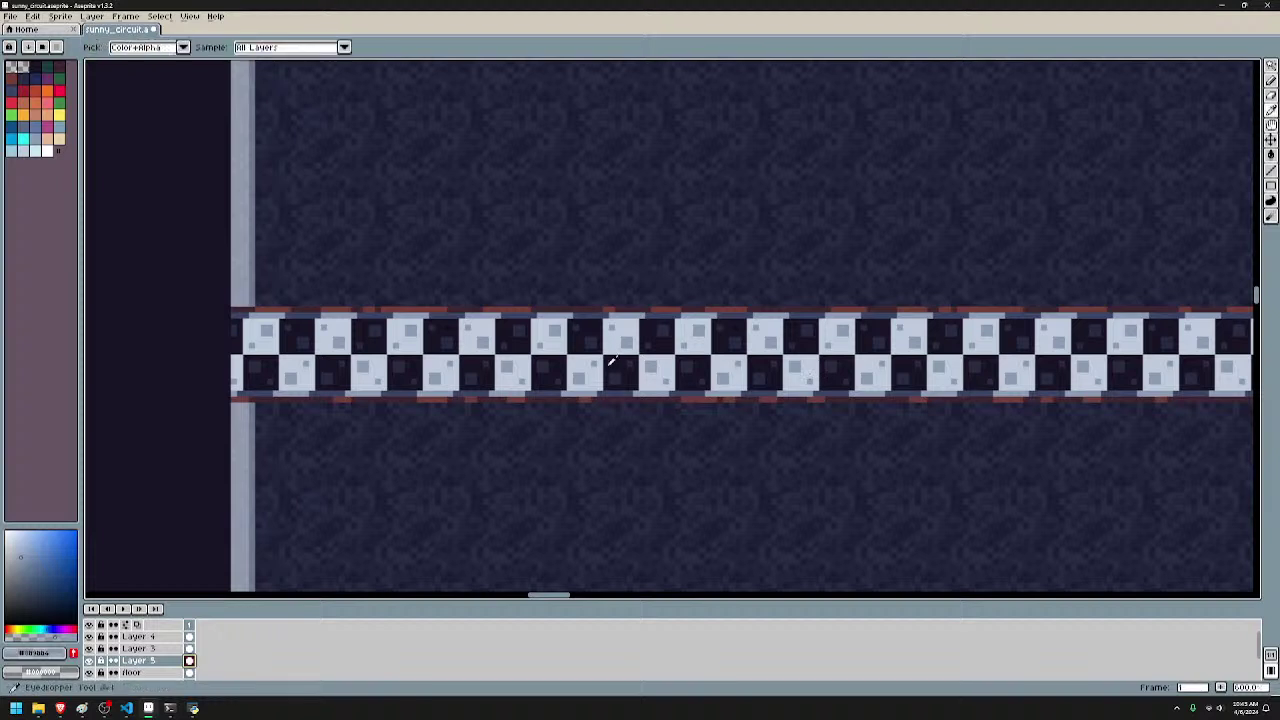
key("b")
left_click(36, 653)
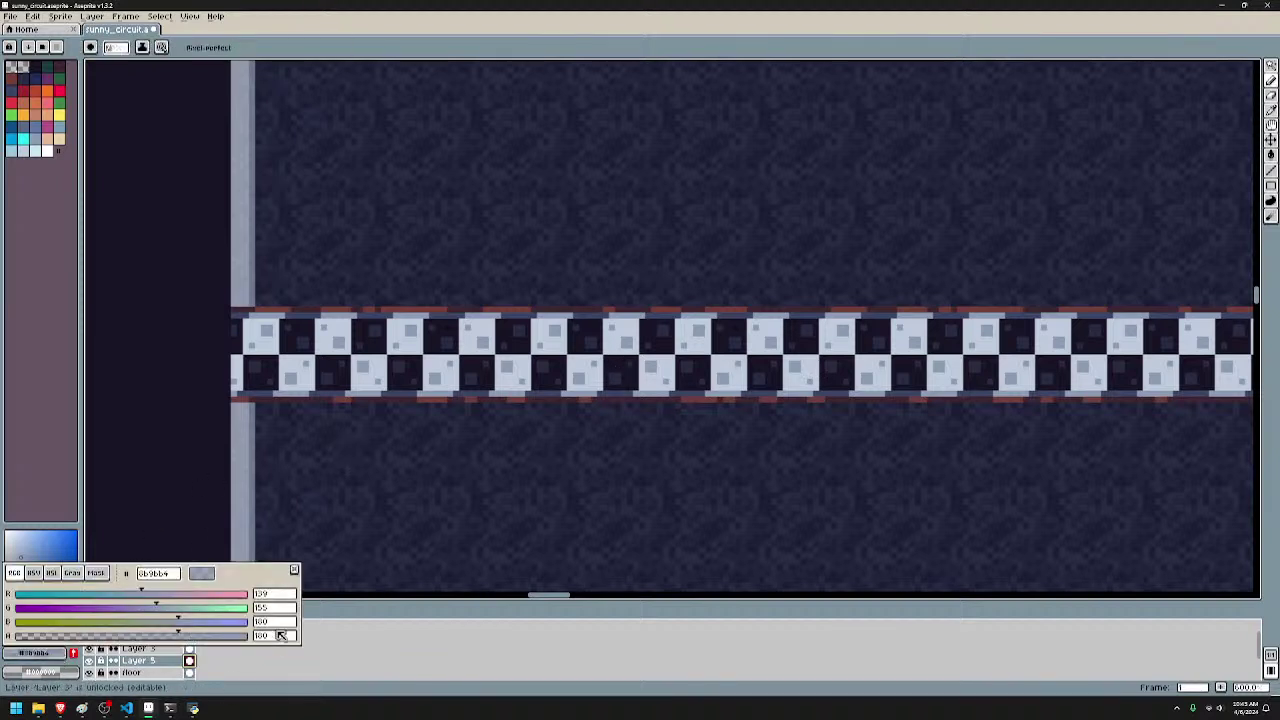
type("80")
key("Return")
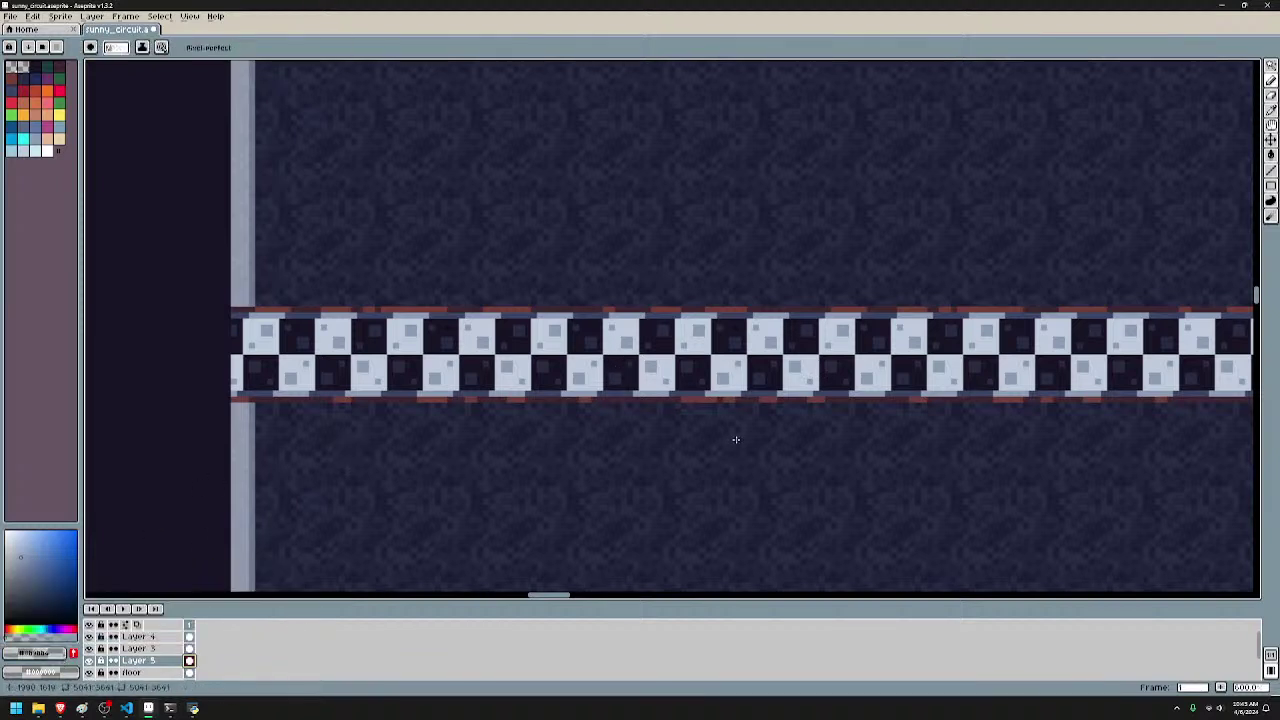
key("shift+o")
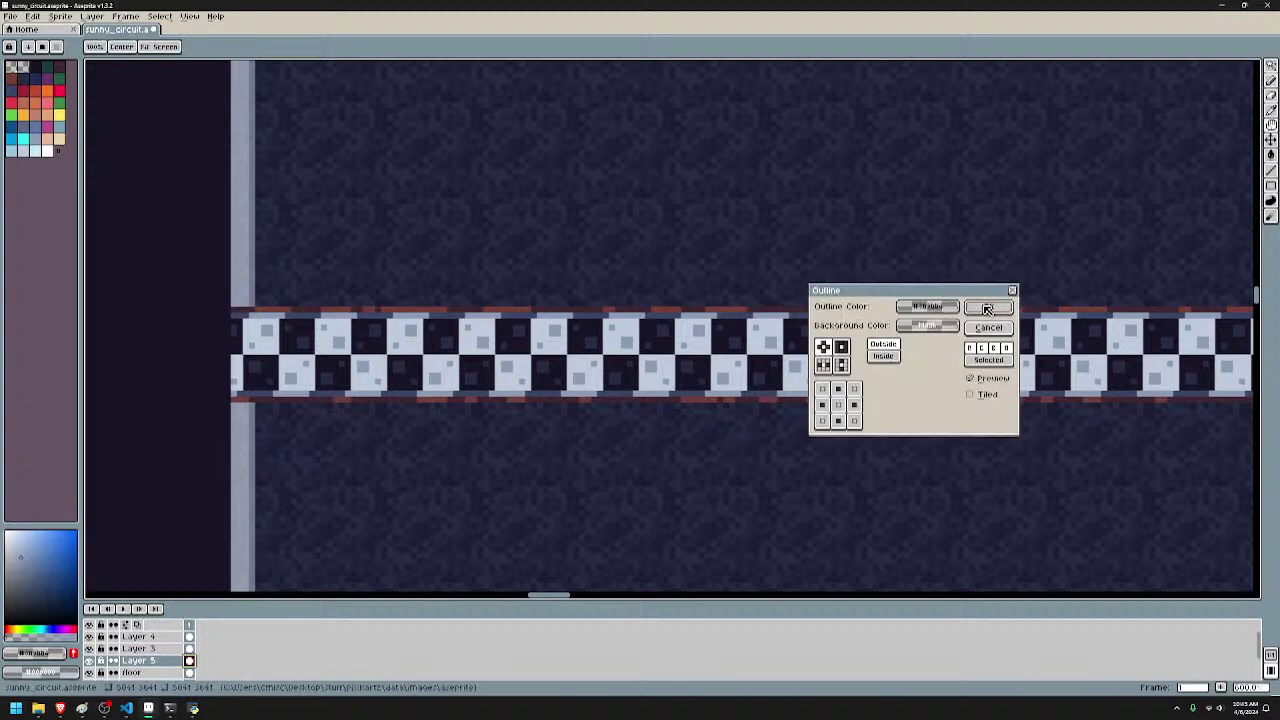
left_click(981, 304)
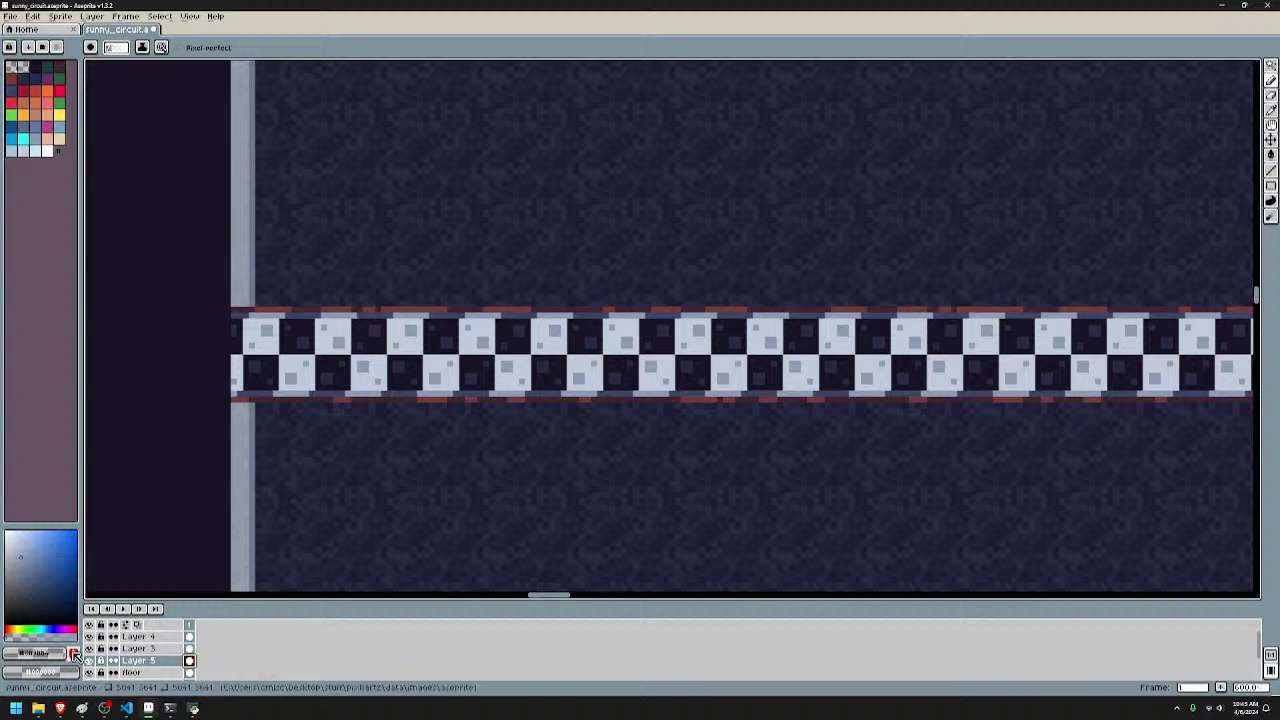
- Raise the foreground colour's alpha and apply one more outside Outline to Layer 5 as a lighter inner stripe
left_click(40, 652)
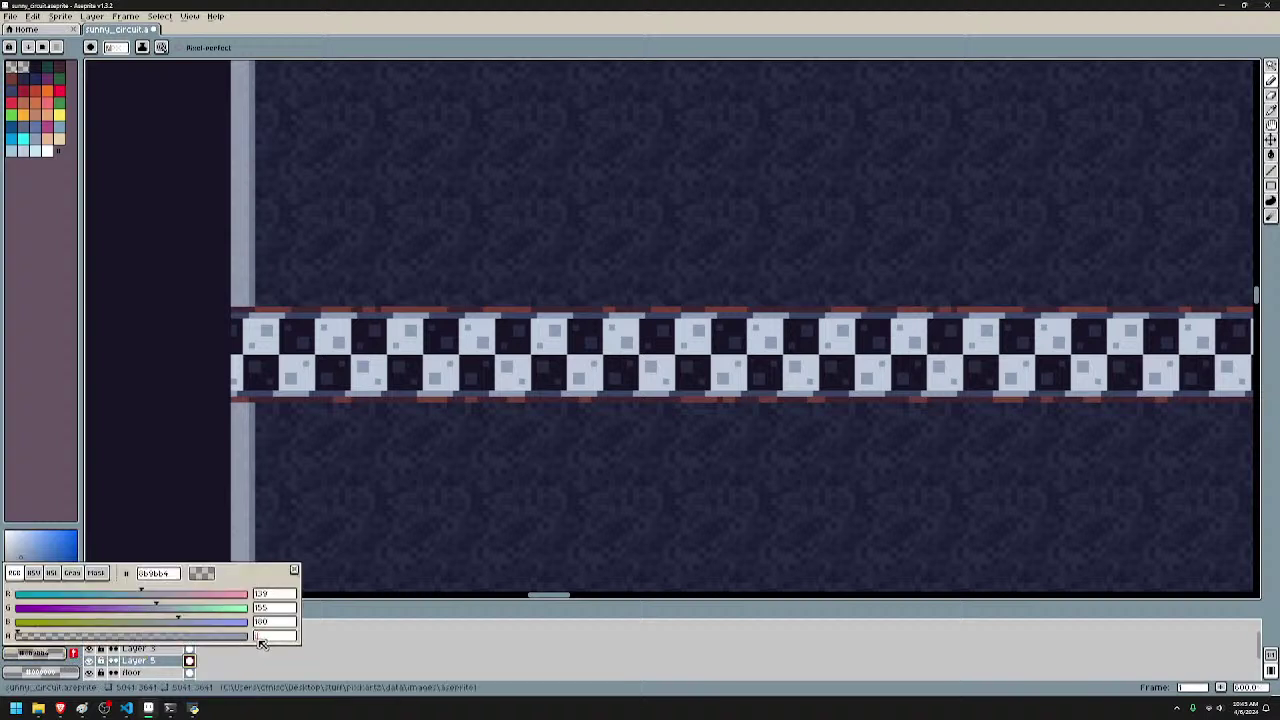
key("Escape")
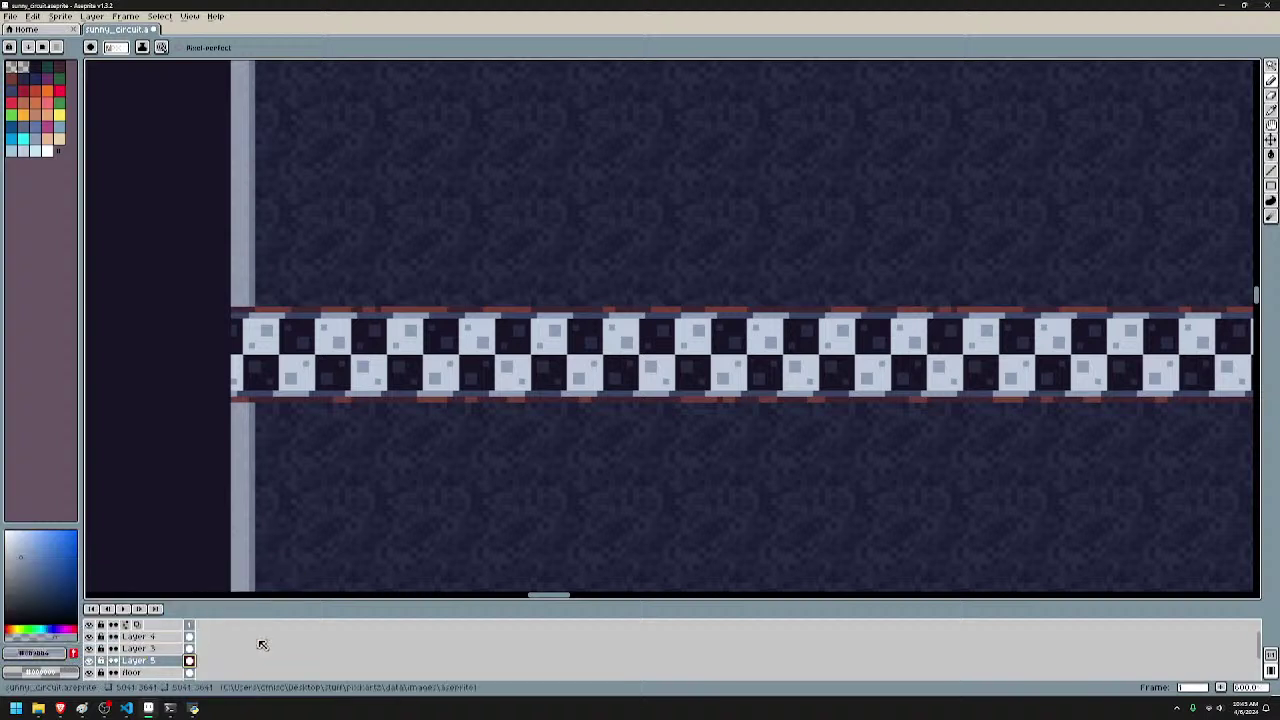
key("shift+o")
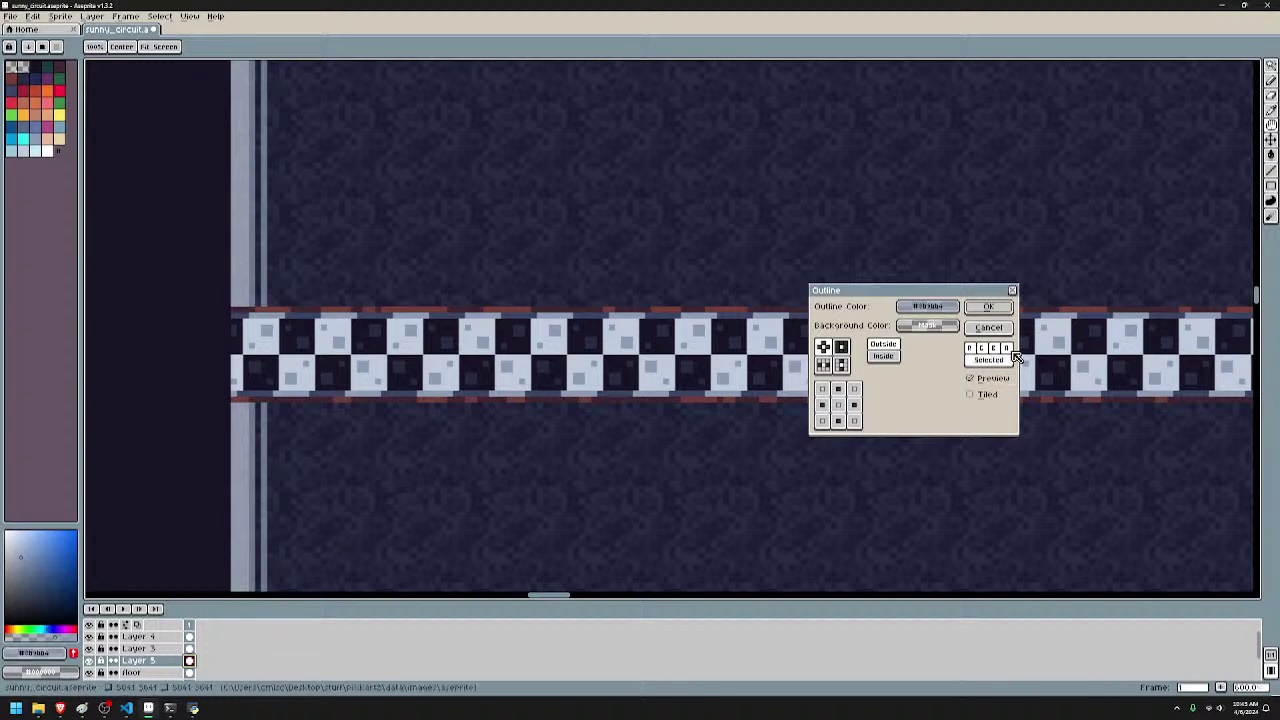
left_click(982, 315)
- Inspect the double edge line around the track, checking Layer 4's visibility and the rounded end by the yellow bar
scroll(508, 303, "down", 5)
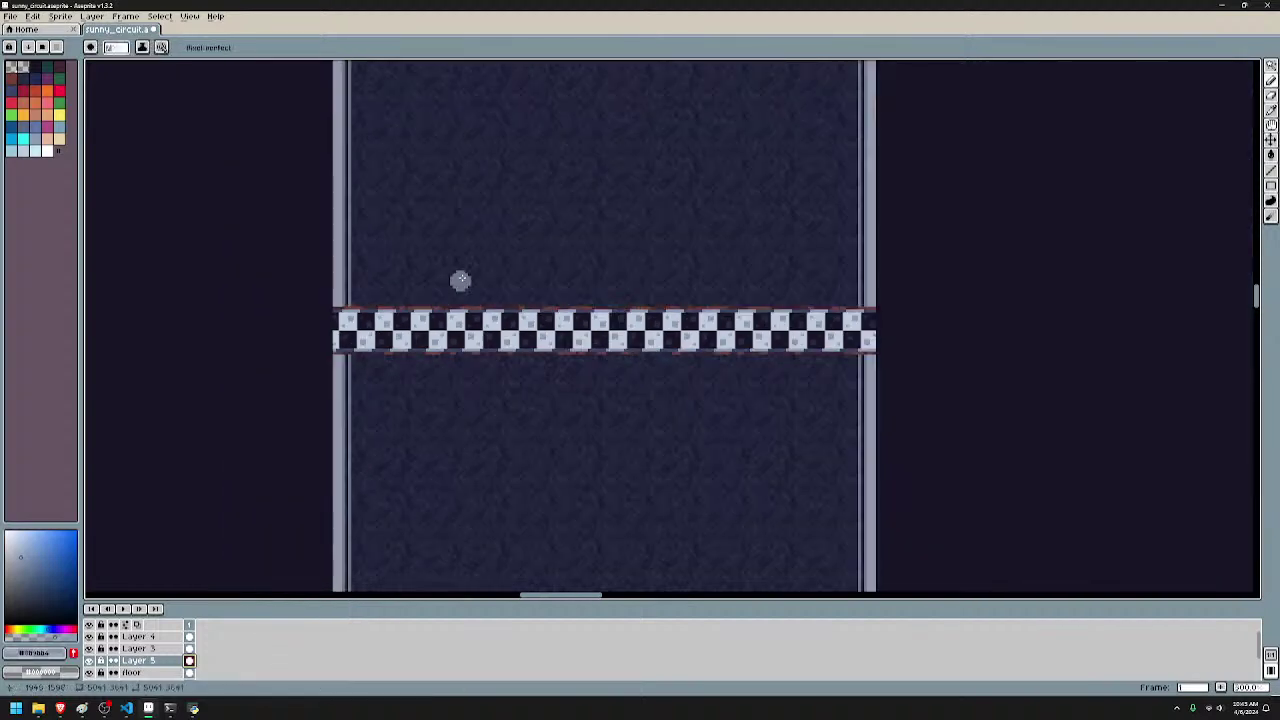
scroll(545, 270, "up", 1)
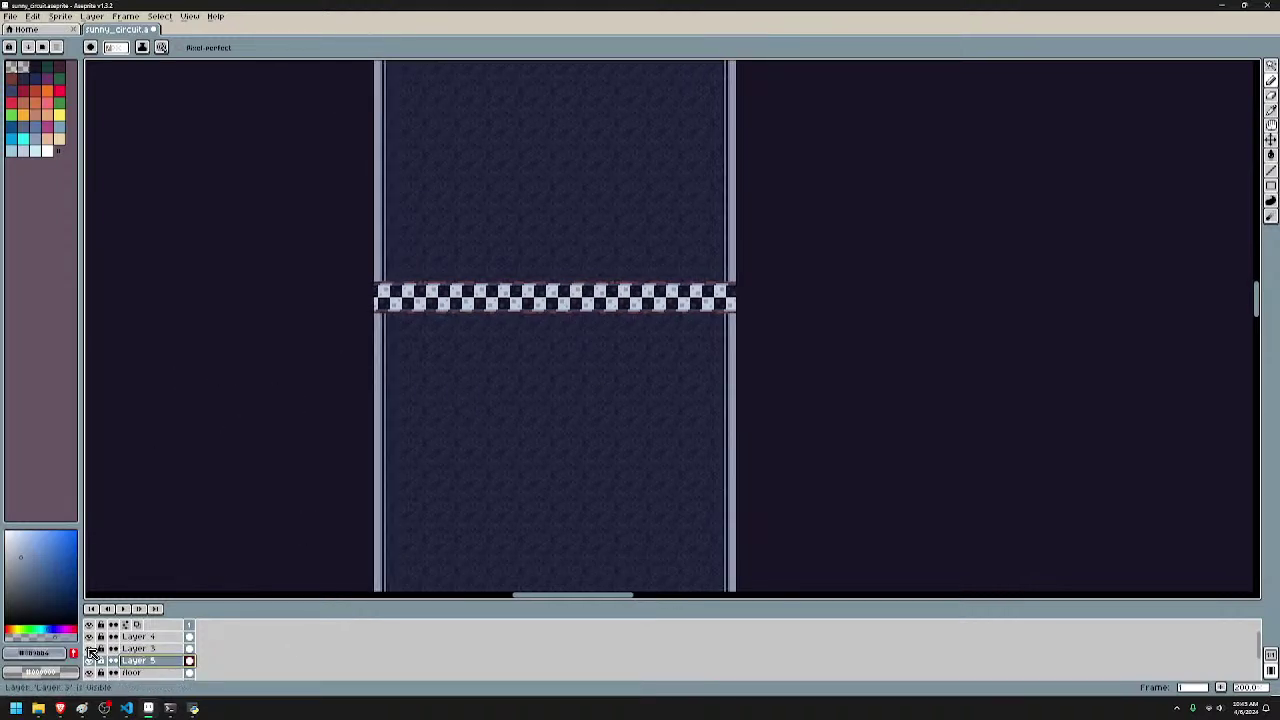
scroll(423, 503, "down", 2)
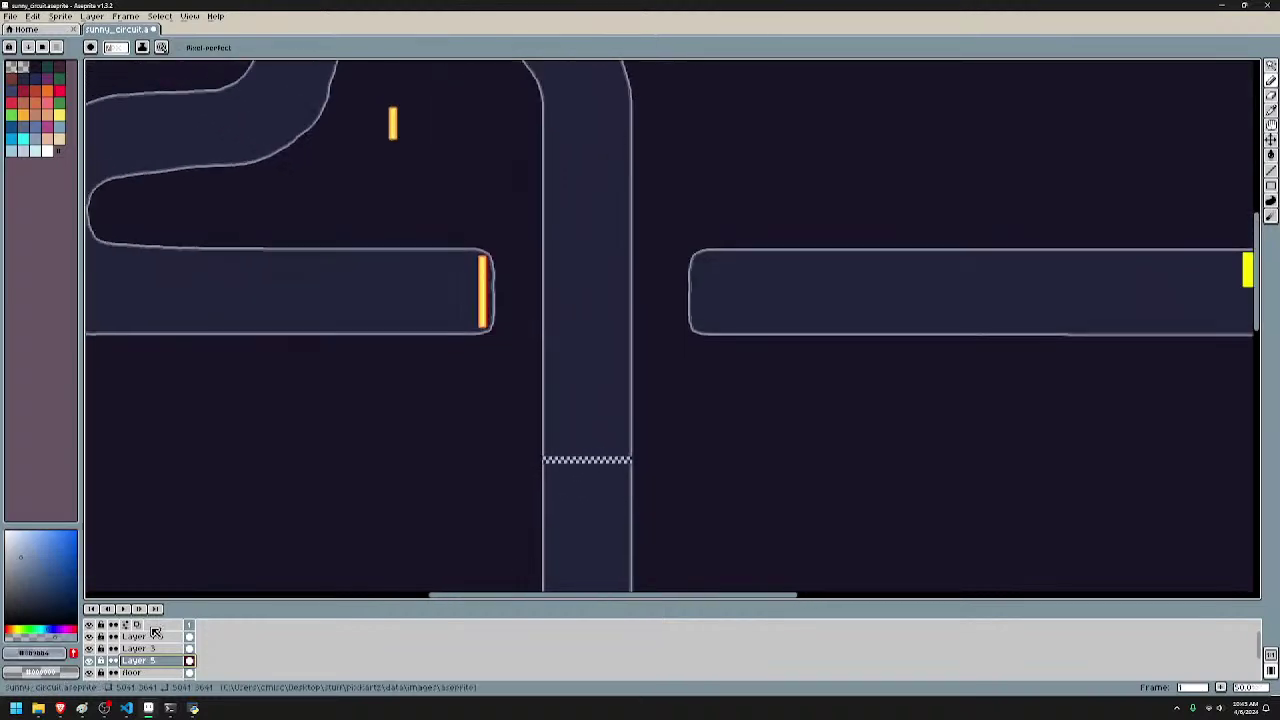
left_click(91, 637)
left_click(91, 637)
left_click(91, 637)
left_click(91, 637)
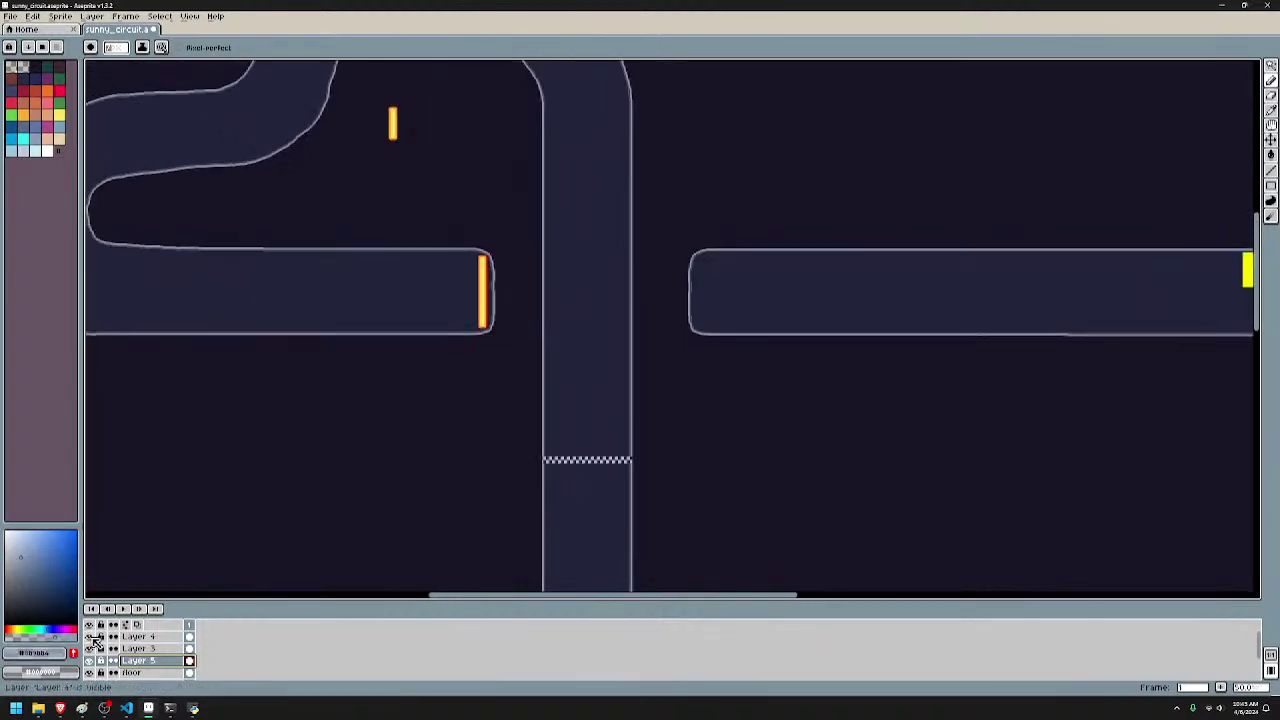
scroll(377, 295, "up", 5)
left_click_drag(700, 217, 268, 437)
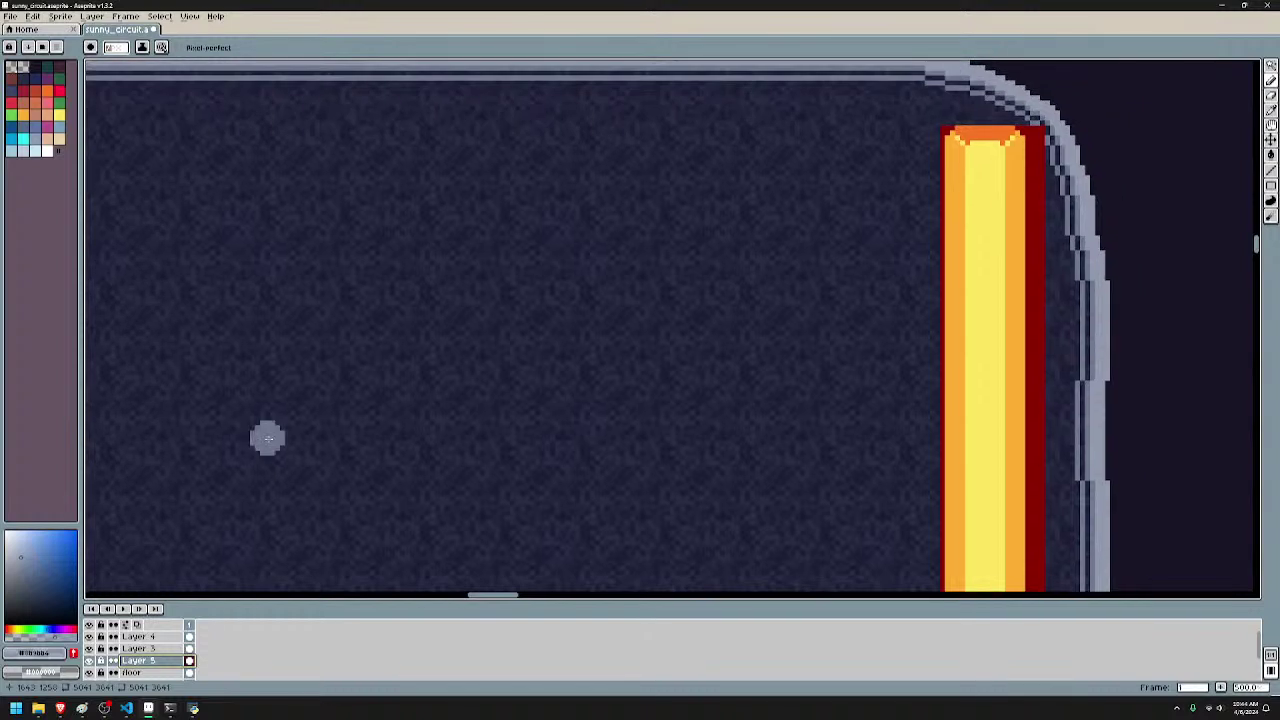
scroll(272, 437, "down", 1)
scroll(290, 438, "down", 1)
left_click_drag(775, 548, 612, 206)
scroll(614, 208, "down", 1)
left_click_drag(853, 453, 608, 106)
left_click_drag(790, 360, 753, 287)
scroll(753, 287, "down", 3)
scroll(753, 287, "right", 1)
- Try Layer 5 above Layer 4 so the edge lines cross the checkered line, and return it beneath Layer 3
left_click(138, 636)
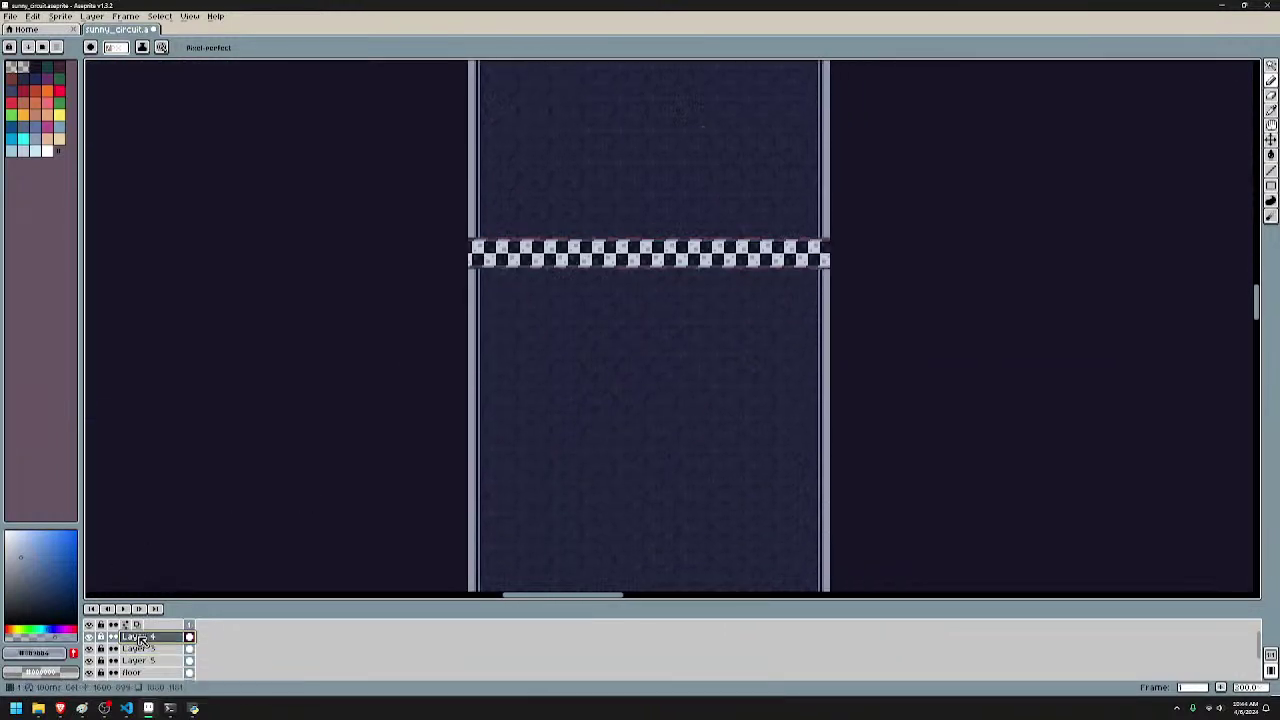
left_click(136, 660)
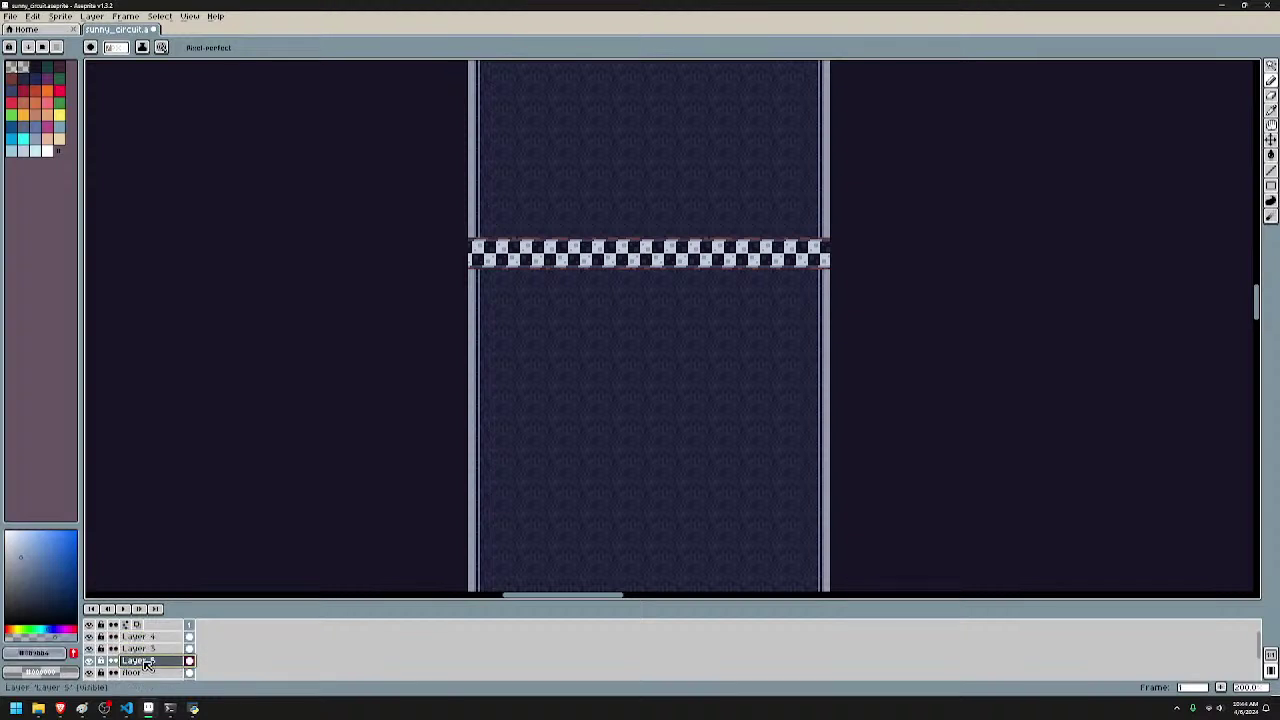
left_click_drag(143, 667, 156, 638)
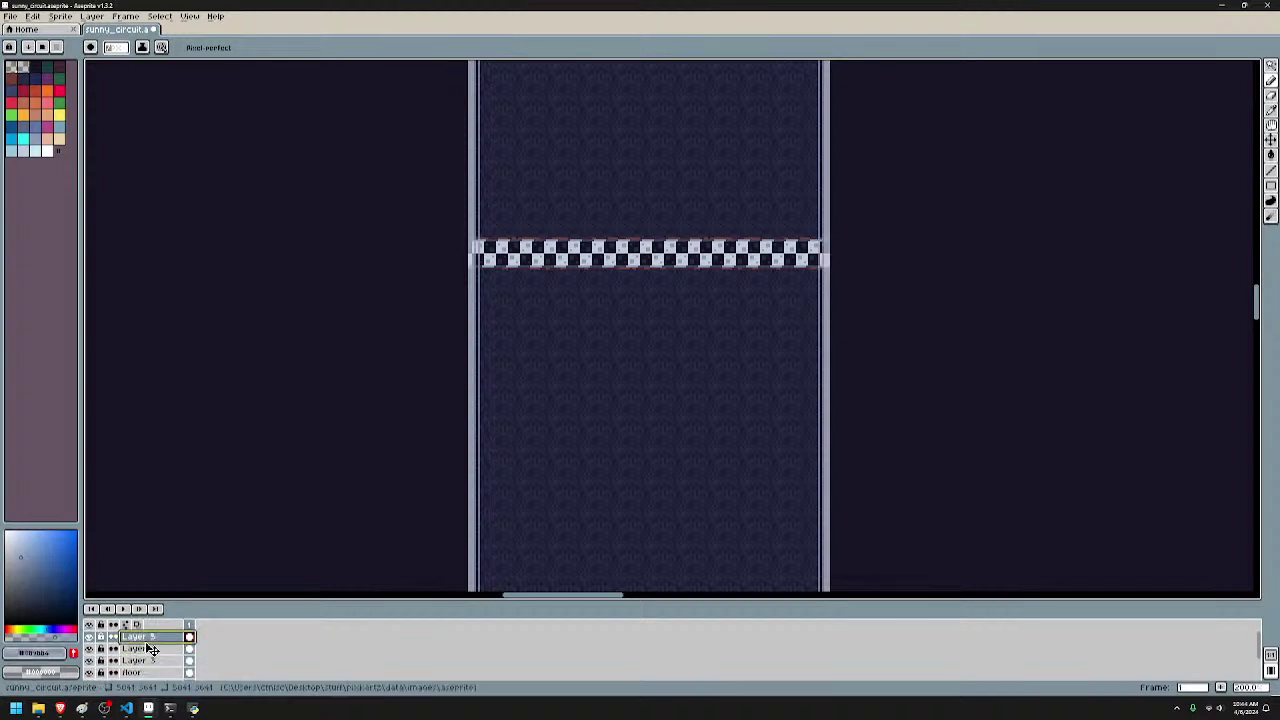
scroll(666, 366, "up", 2)
scroll(669, 418, "down", 2)
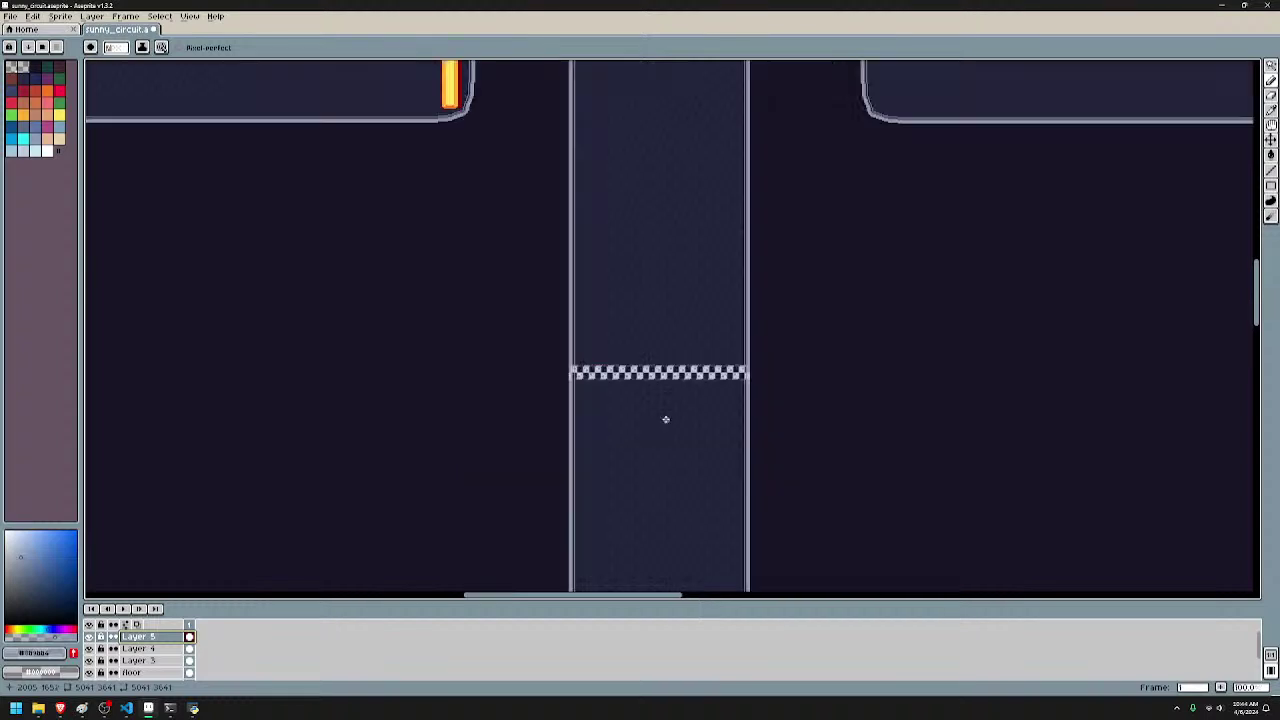
scroll(663, 419, "down", 1)
scroll(657, 419, "up", 2)
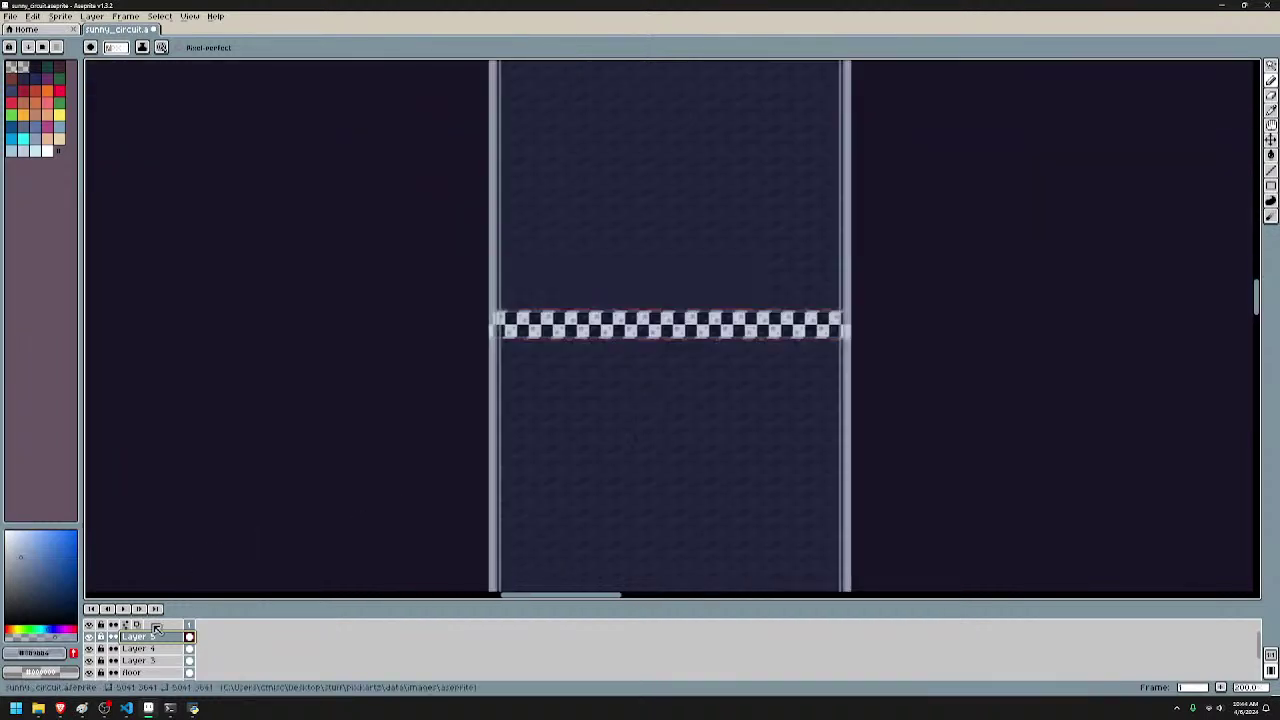
left_click_drag(140, 637, 146, 667)
left_click_drag(688, 254, 643, 443)
scroll(705, 420, "down", 1)
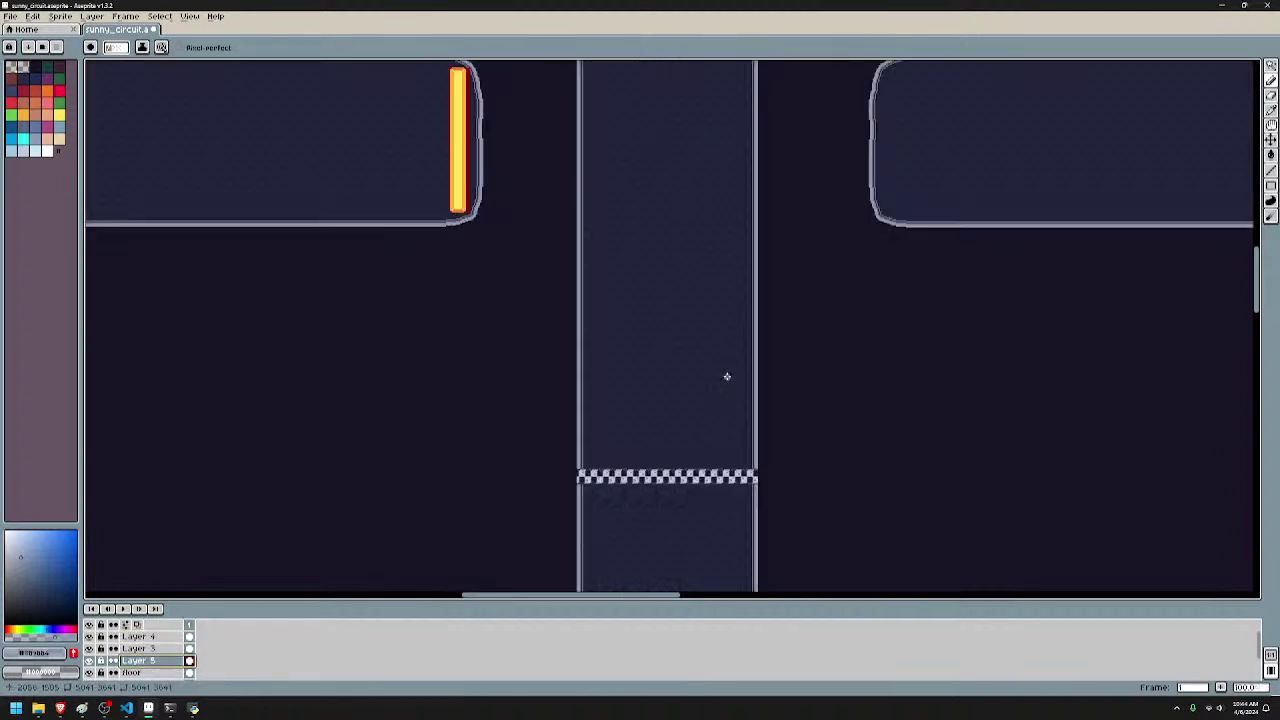
left_click_drag(726, 374, 694, 504)
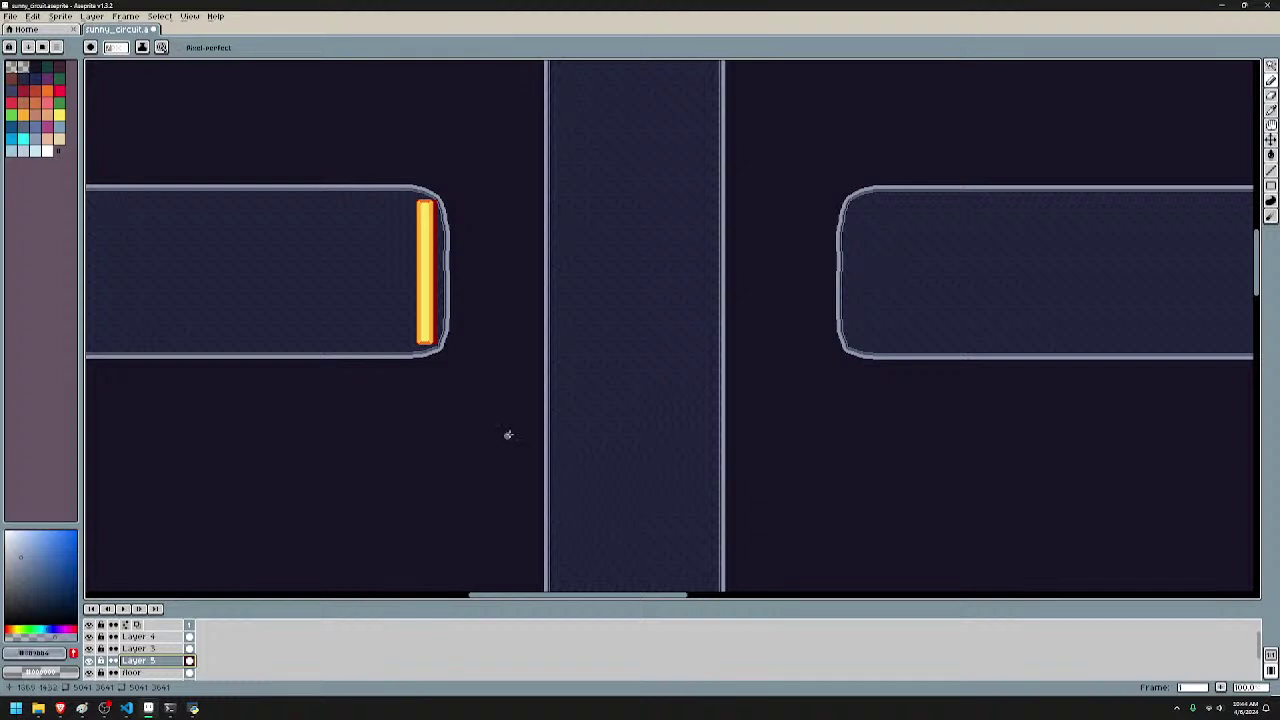
key("w")
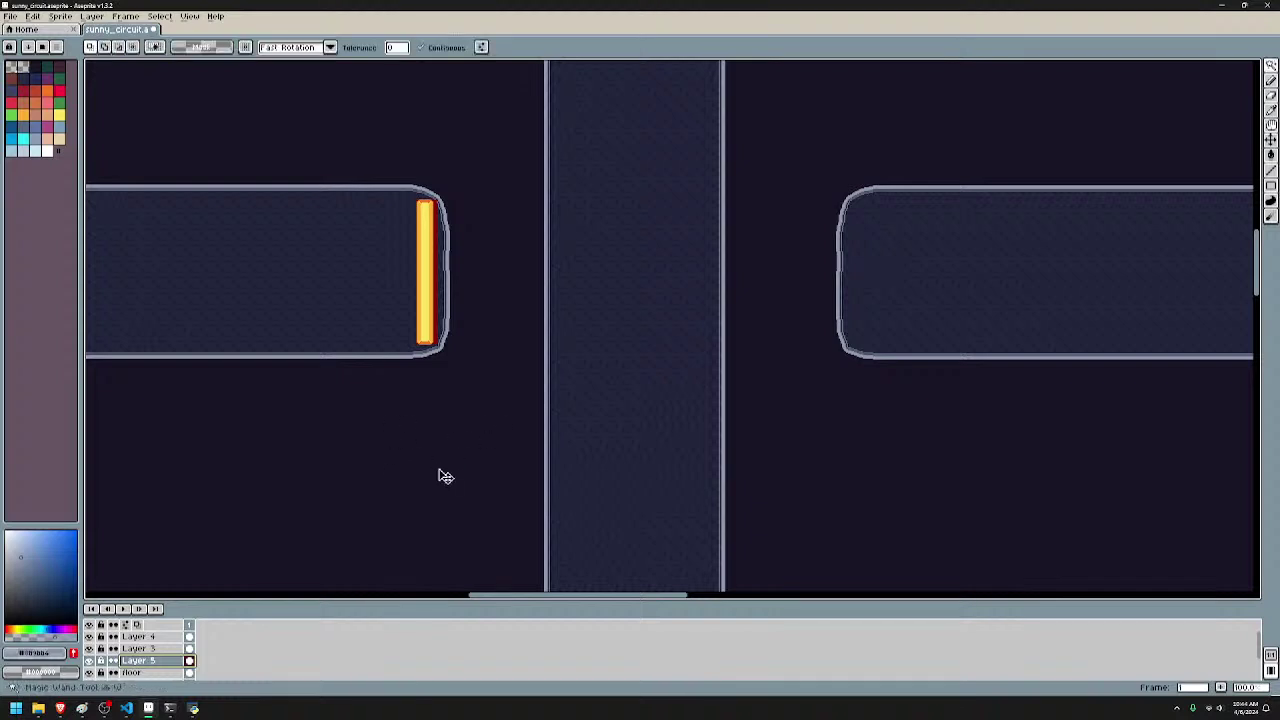
key("ctrl+t")
scroll(621, 392, "down", 3)
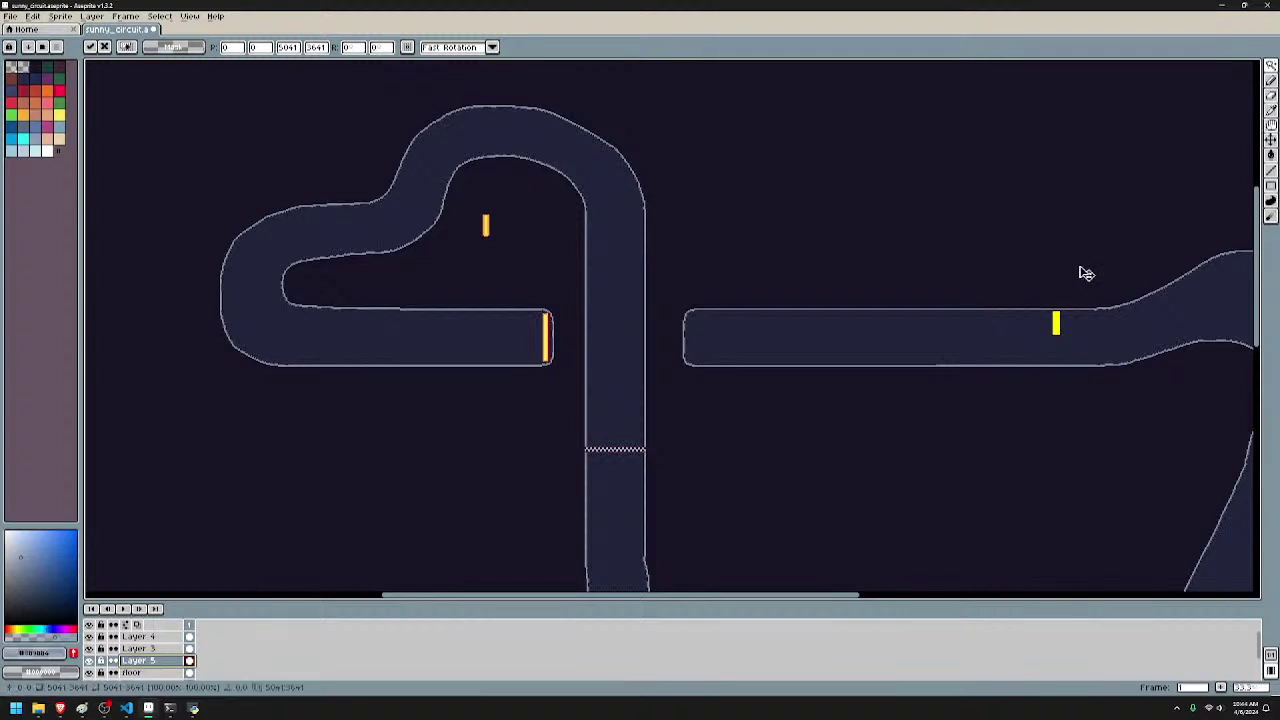
- Clear the dark fill around the track on Layer 5 by bucket-filling it with the transparent background colour
key("g")
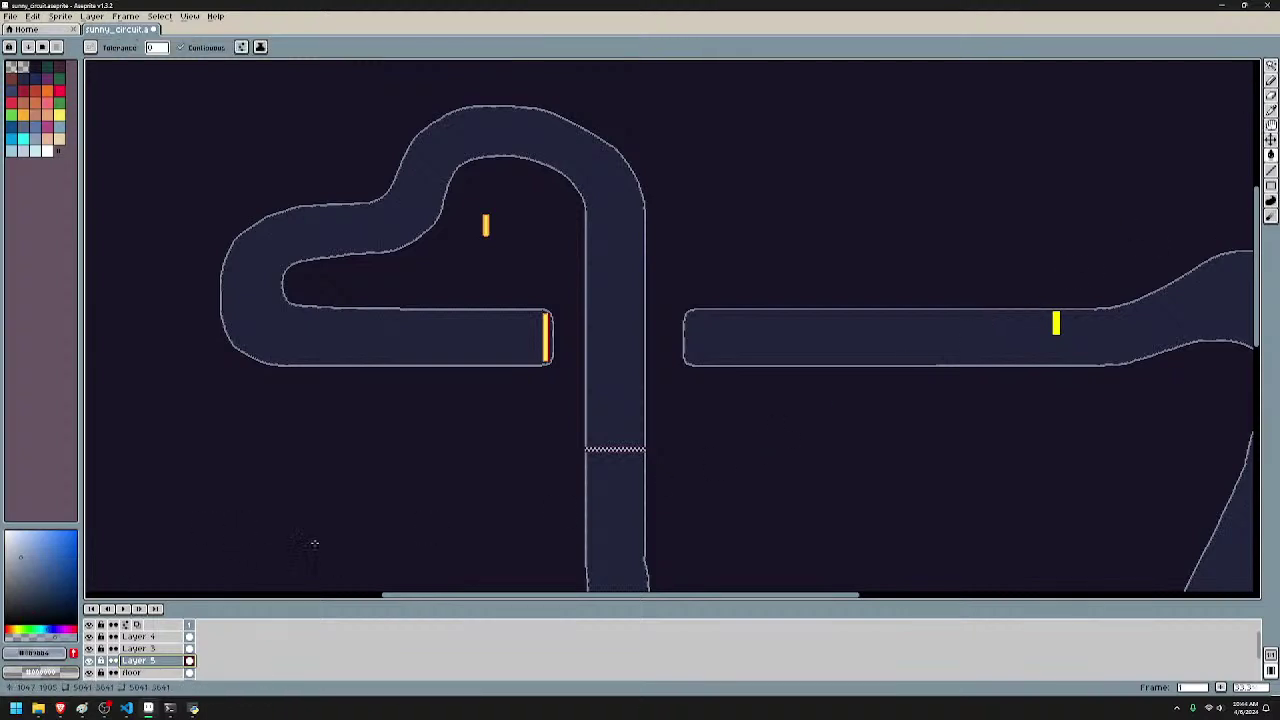
right_click(369, 515)
left_click_drag(700, 541, 633, 348)
scroll(677, 480, "down", 1)
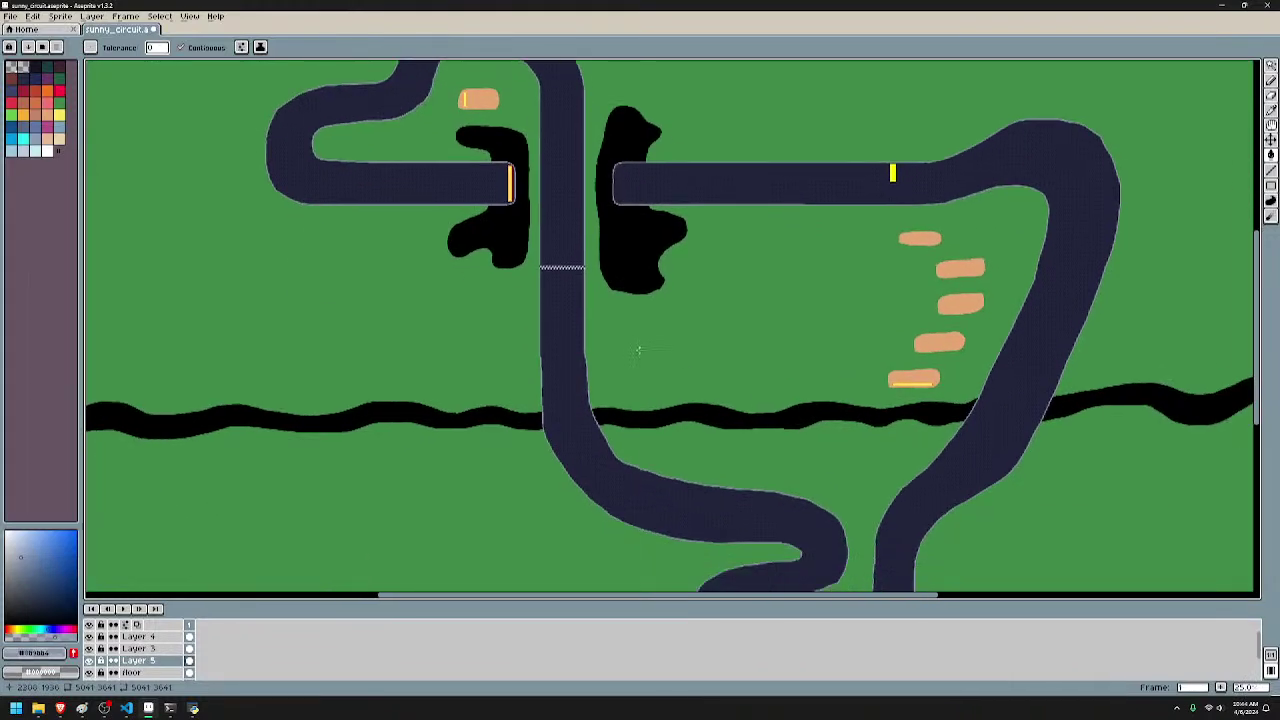
- Examine the outlined track against the green ground, including the black areas and the tan patch with the yellow bar
left_click_drag(907, 388, 1030, 508)
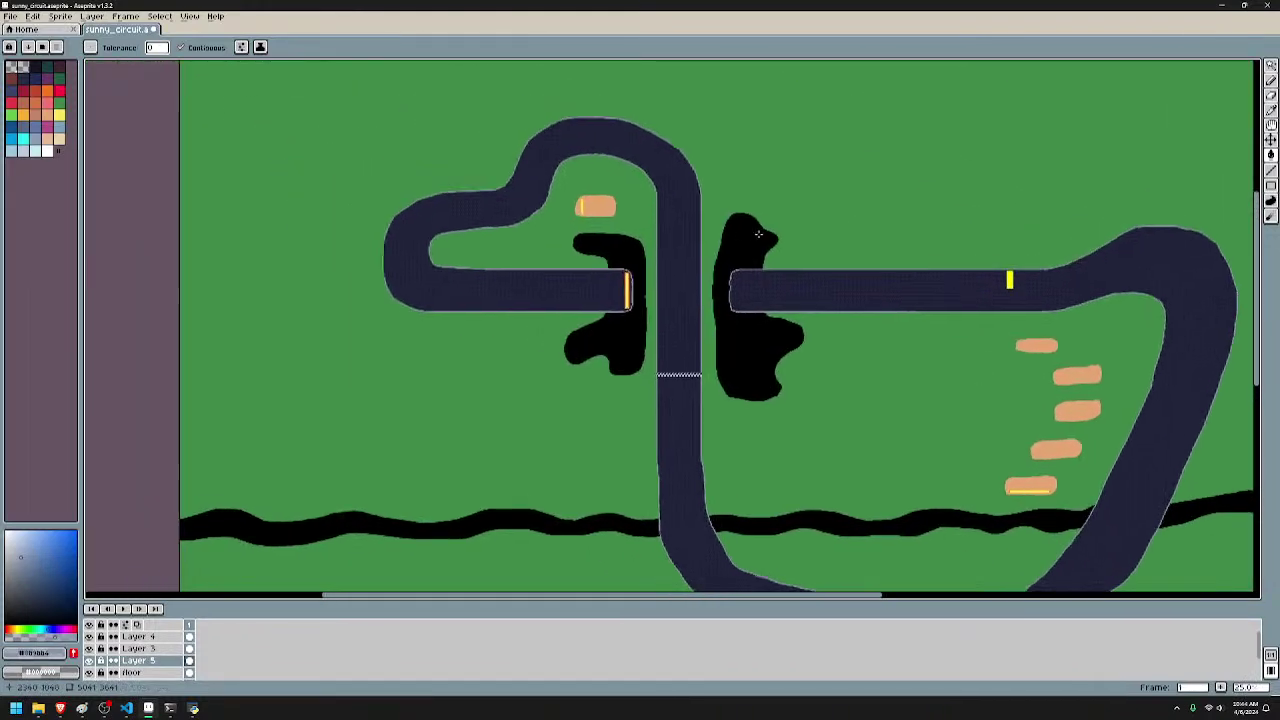
left_click_drag(745, 240, 788, 335)
scroll(647, 266, "up", 5)
left_click_drag(576, 275, 612, 315)
scroll(615, 252, "down", 1)
scroll(615, 252, "down", 2)
left_click_drag(617, 454, 264, 467)
scroll(455, 382, "up", 4)
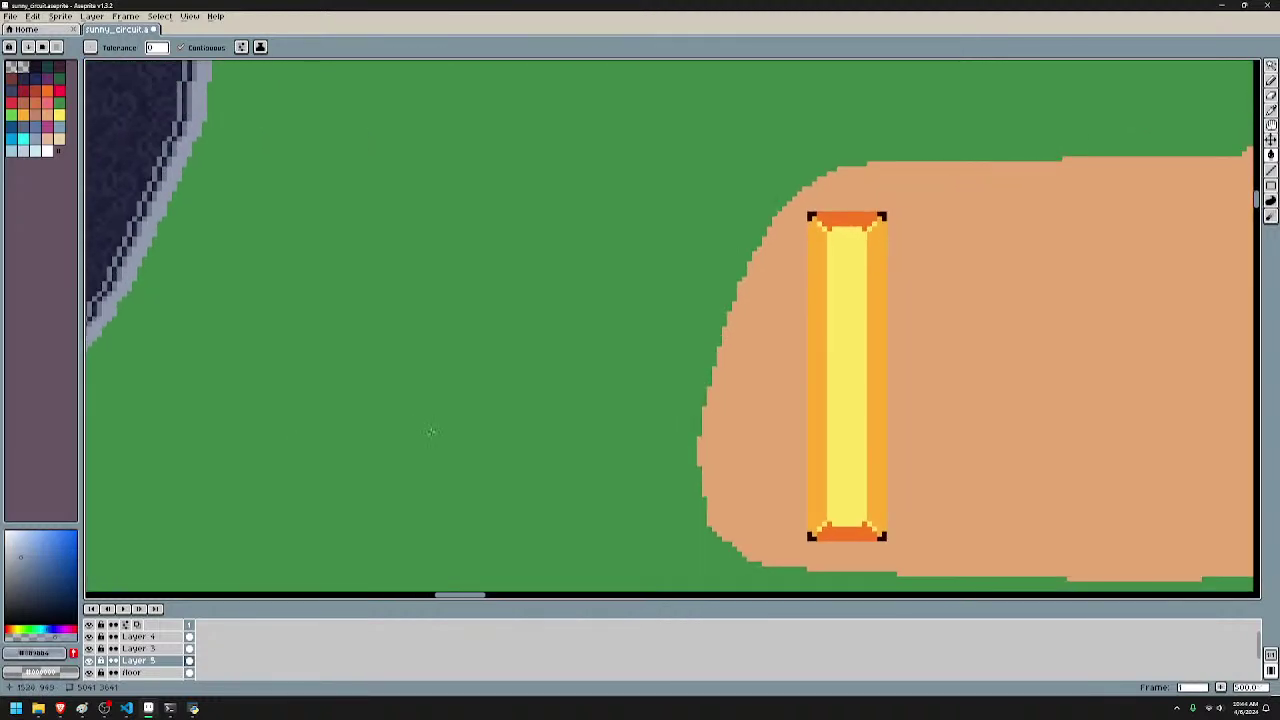
- Examine the outlined track around the tan patch, the black areas and the checkered line
scroll(431, 432, "down", 4)
left_click_drag(622, 443, 617, 323)
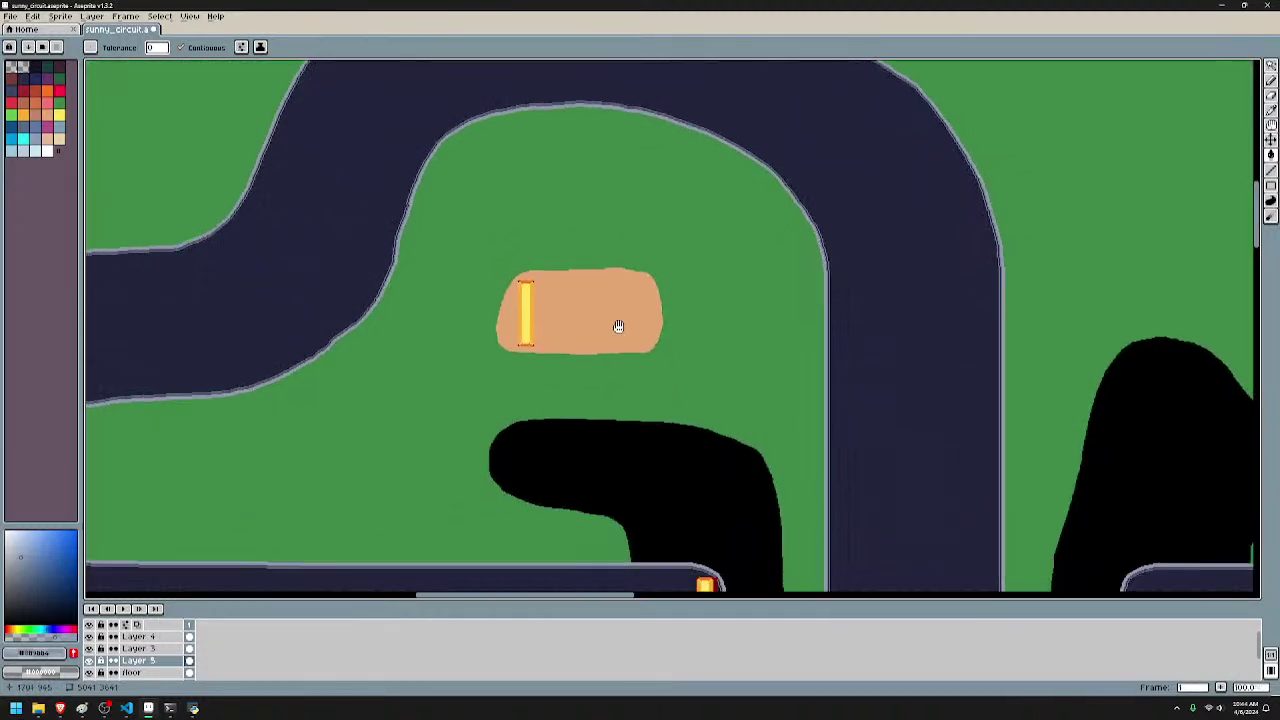
scroll(529, 340, "down", 1)
left_click_drag(605, 410, 439, 159)
left_click_drag(1003, 517, 866, 437)
left_click_drag(642, 384, 916, 546)
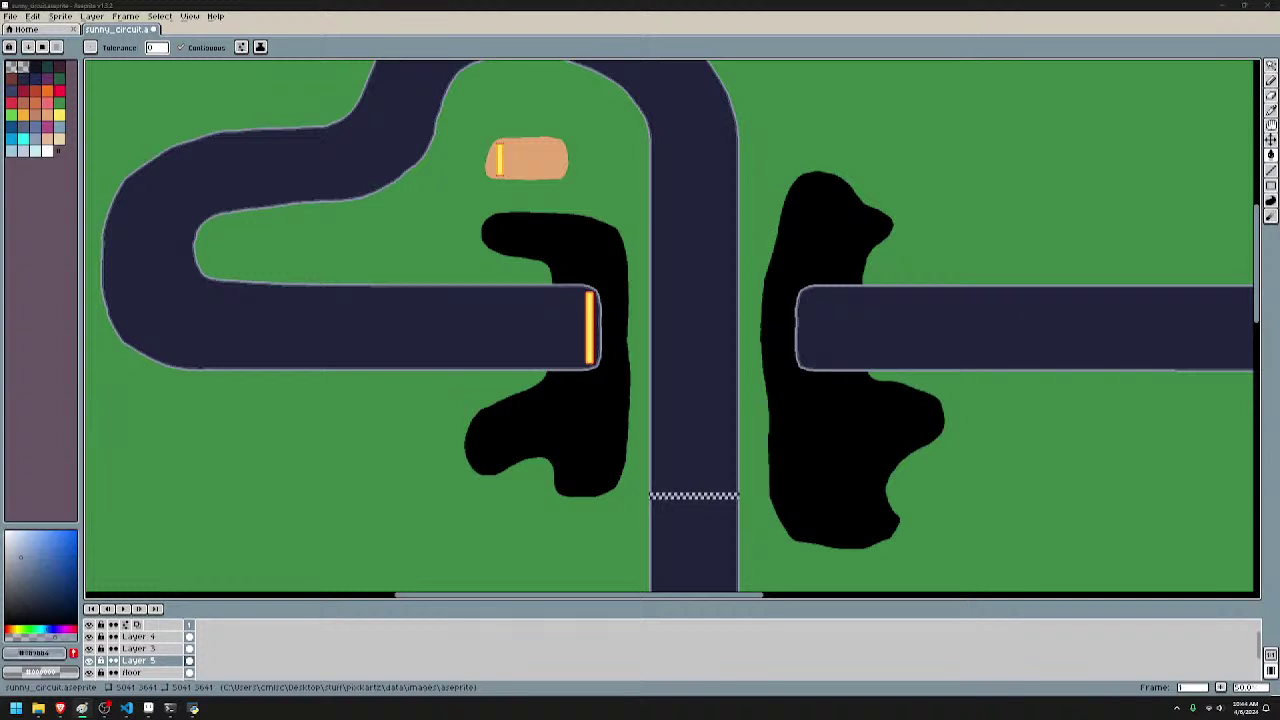
scroll(766, 309, "up", 4)
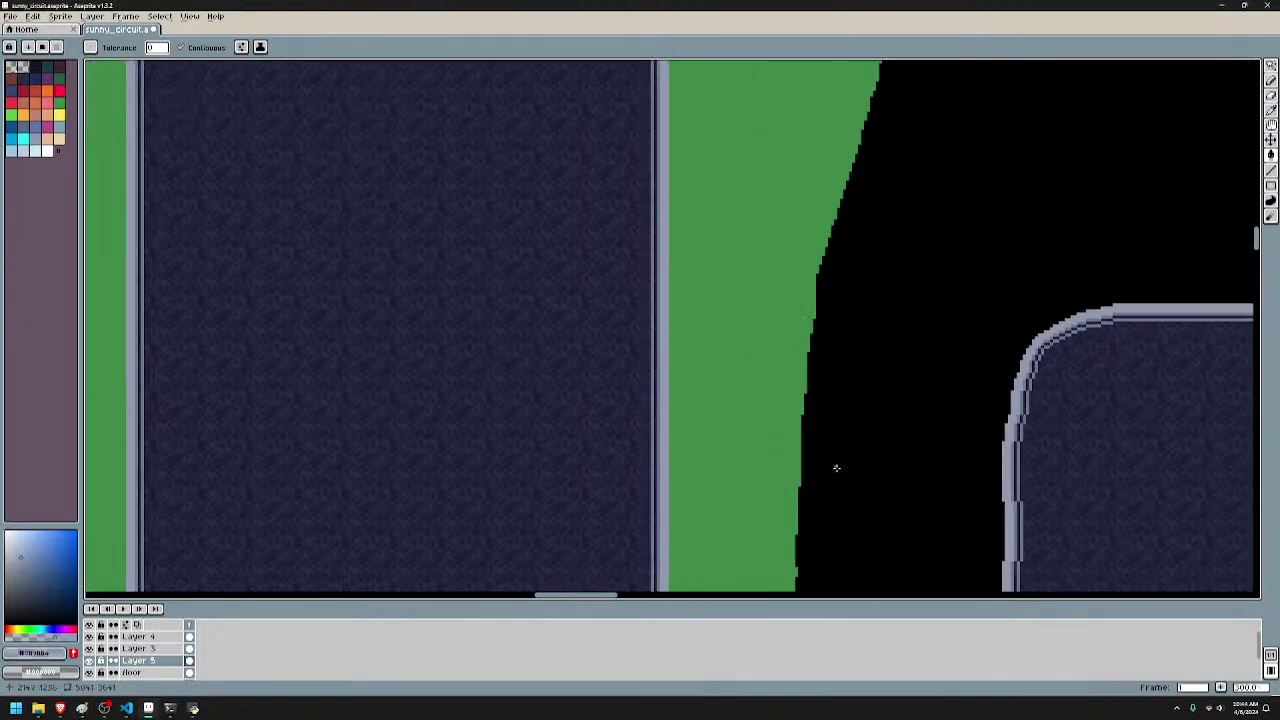
scroll(836, 462, "down", 2)
- Paste the sandy texture tile onto the open green area above the track on Layer 5 and make it a pattern brush
left_click_drag(830, 250, 930, 520)
left_click_drag(775, 289, 1131, 570)
left_click_drag(446, 113, 807, 377)
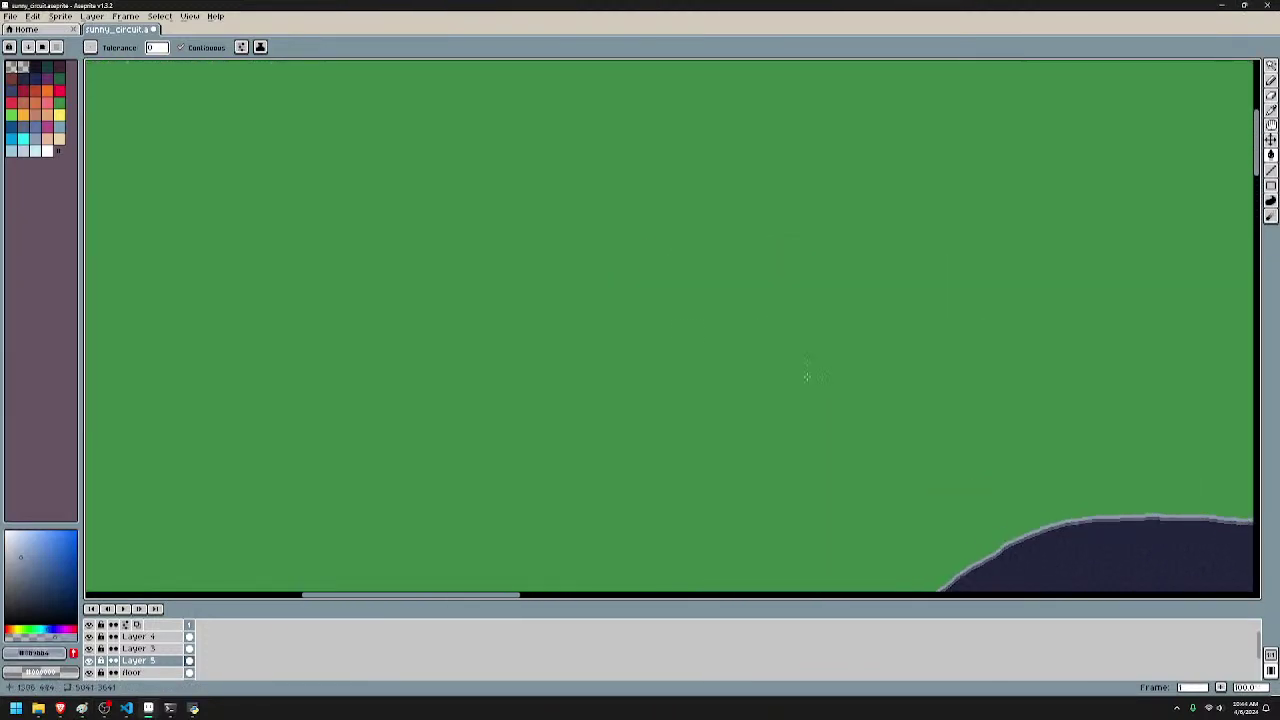
key("ctrl+v")
scroll(673, 328, "up", 2)
key("ctrl+b")
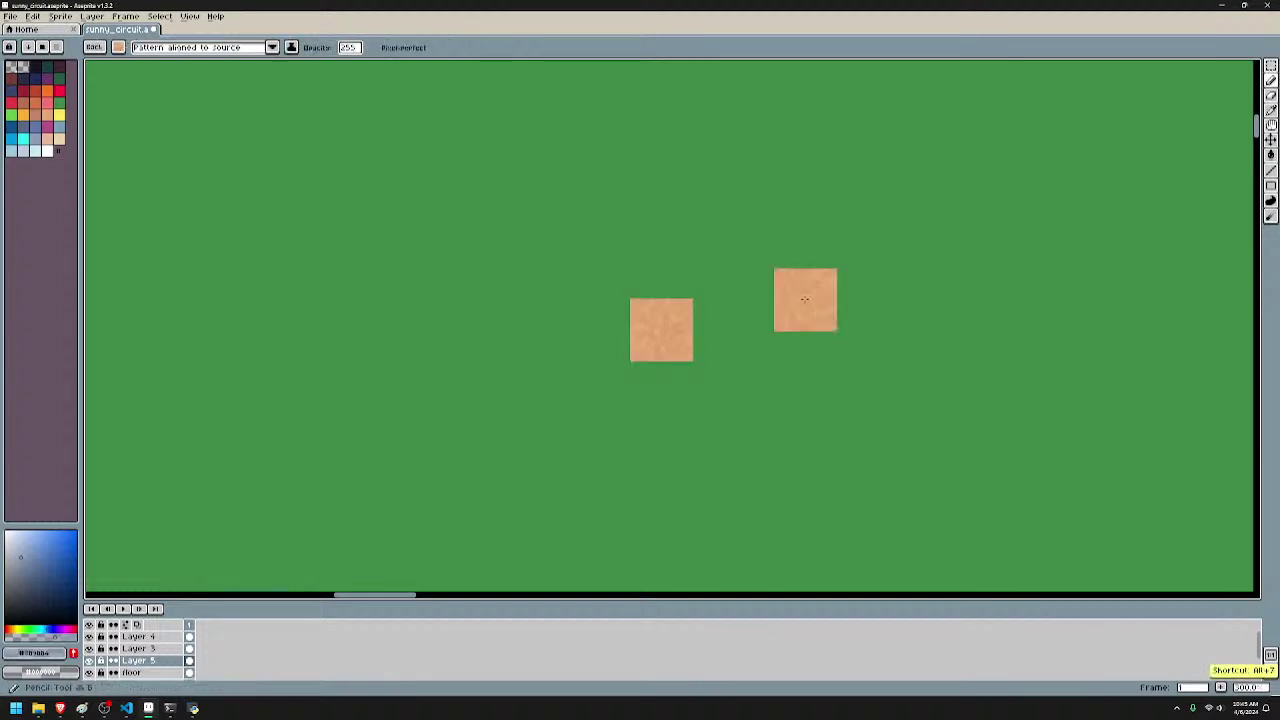
- On the floor layer, bucket-fill the tan patch inside the track's loop with the sandy pattern aligned to source
scroll(680, 367, "down", 3)
left_click_drag(1036, 387, 626, 126)
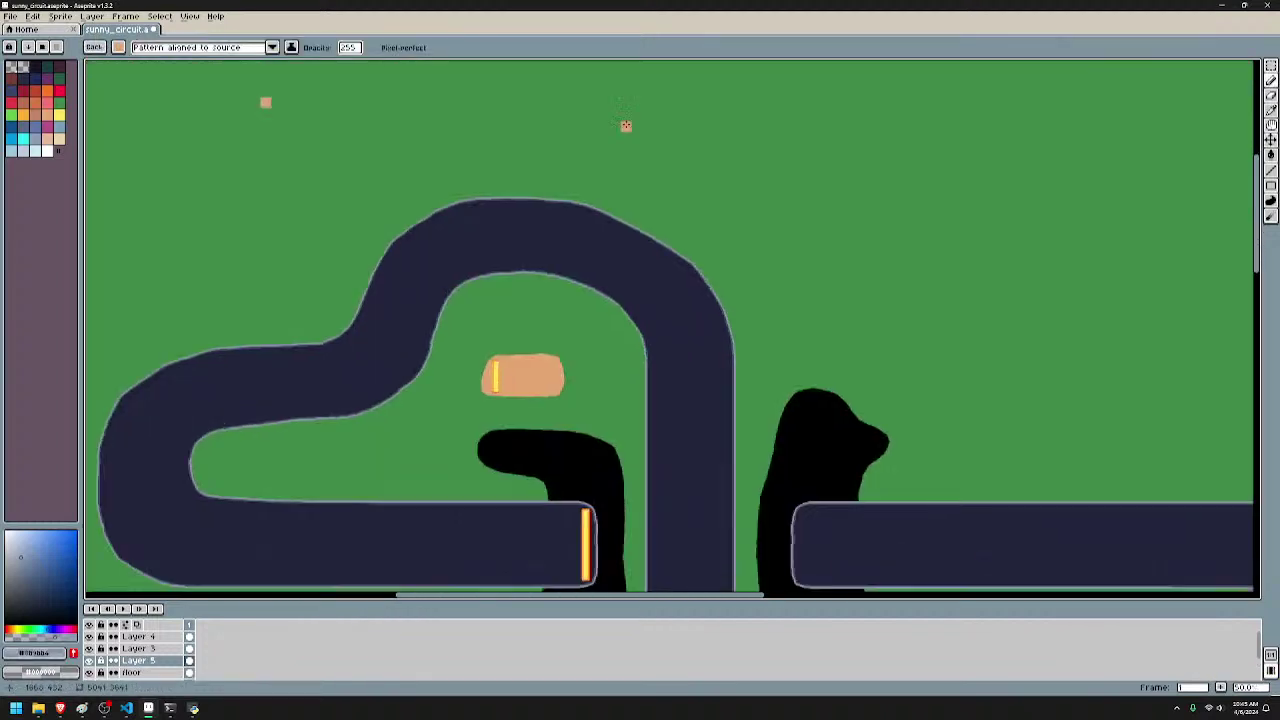
left_click_drag(937, 530, 796, 267)
left_click_drag(557, 203, 833, 413)
scroll(375, 478, "up", 1)
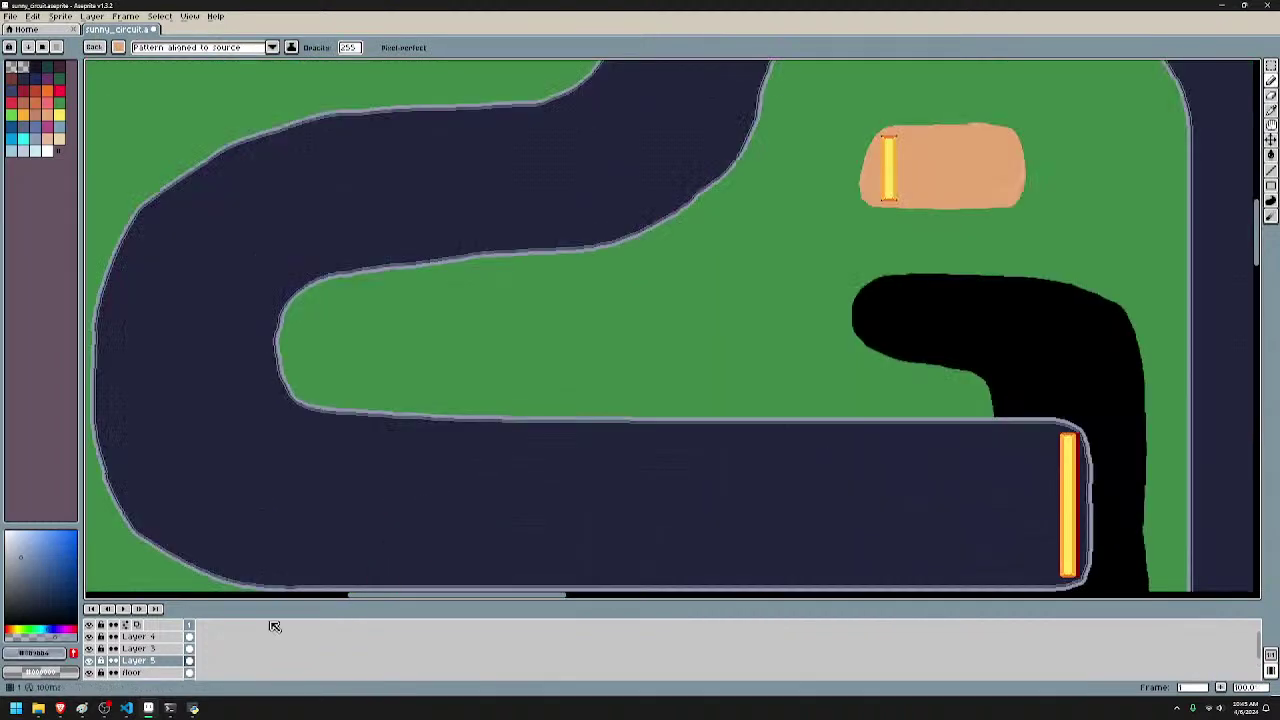
left_click(191, 672)
scroll(949, 162, "up", 1)
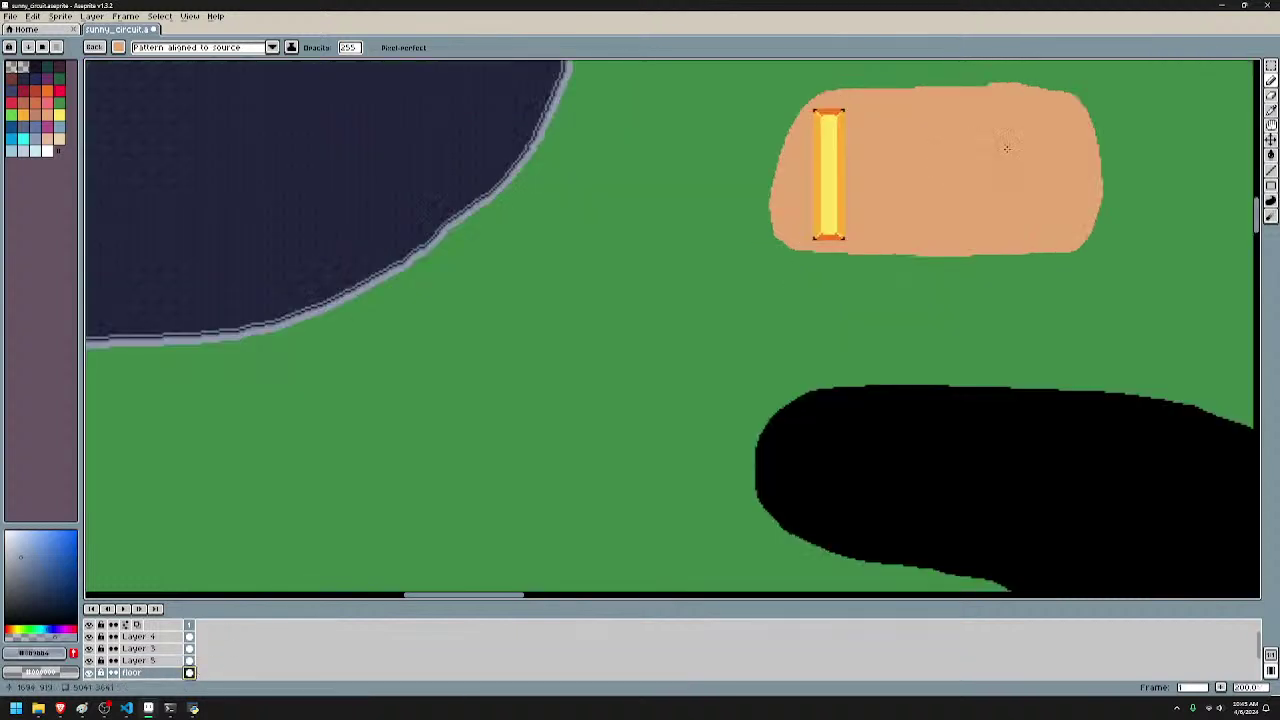
left_click_drag(985, 173, 737, 306)
key("g")
left_click_drag(943, 382, 567, 265)
scroll(611, 303, "down", 3)
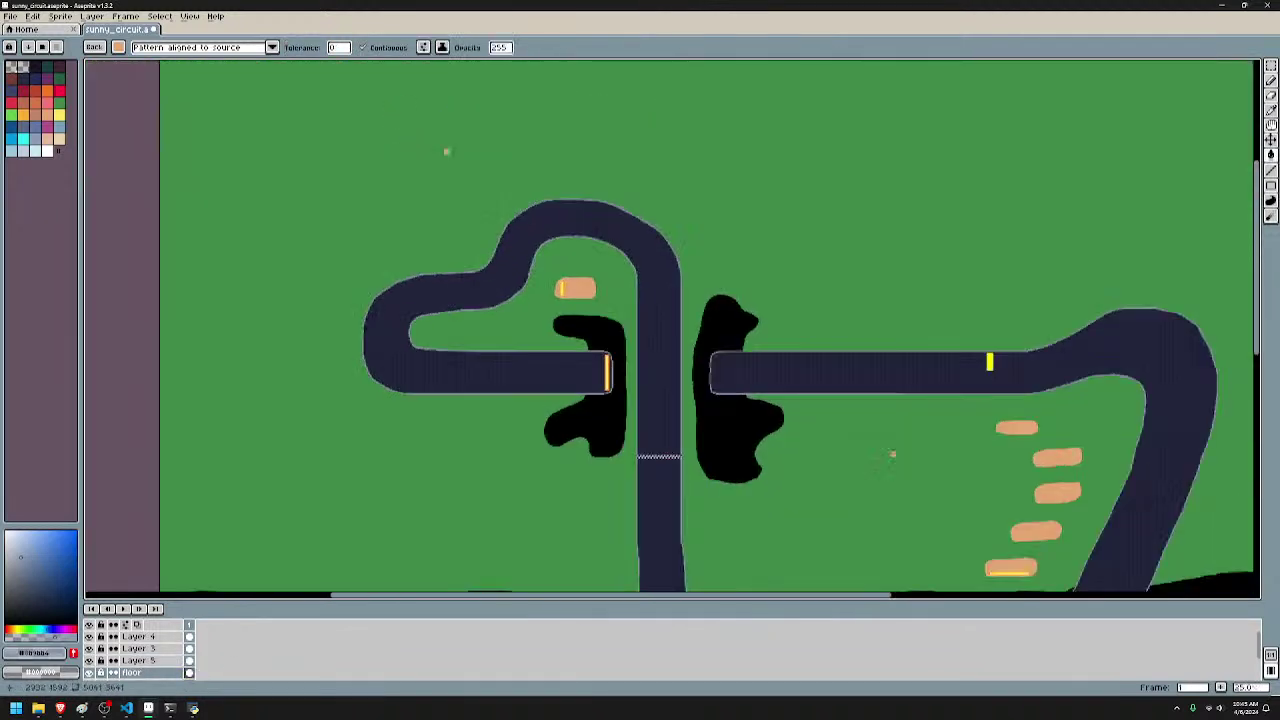
- Bucket-fill the column of tan patches beside the slanted track section with the same sandy pattern
scroll(935, 444, "up", 2)
left_click_drag(1170, 379, 720, 290)
scroll(884, 420, "down", 5)
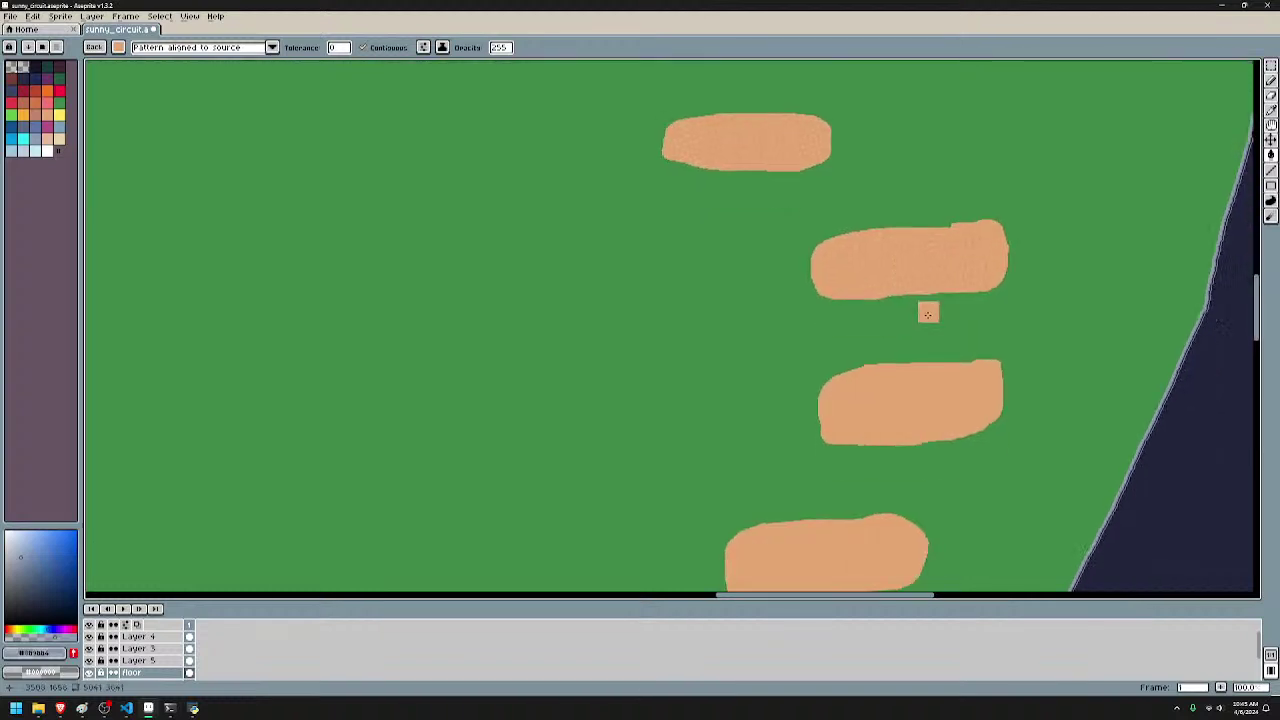
scroll(775, 300, "down", 4)
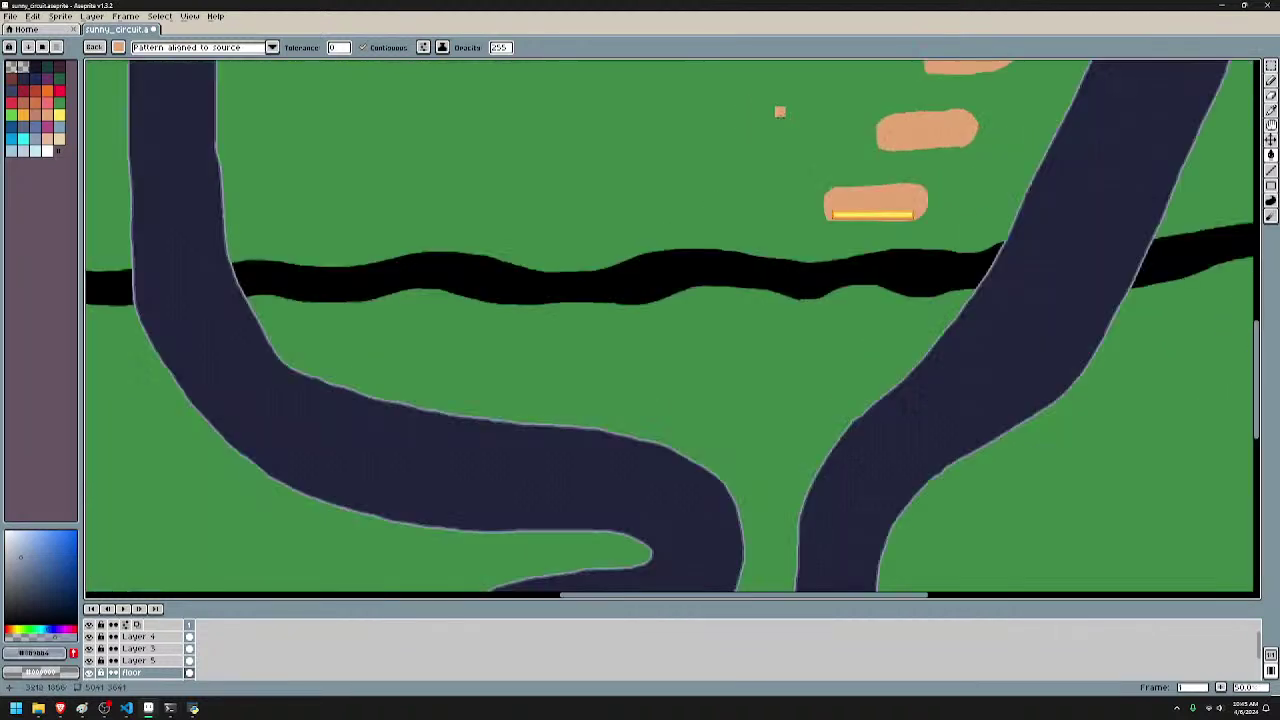
scroll(647, 284, "up", 1)
- Try to select the leftover sandy texture tile above the track while the floor layer is active
scroll(647, 280, "up", 3)
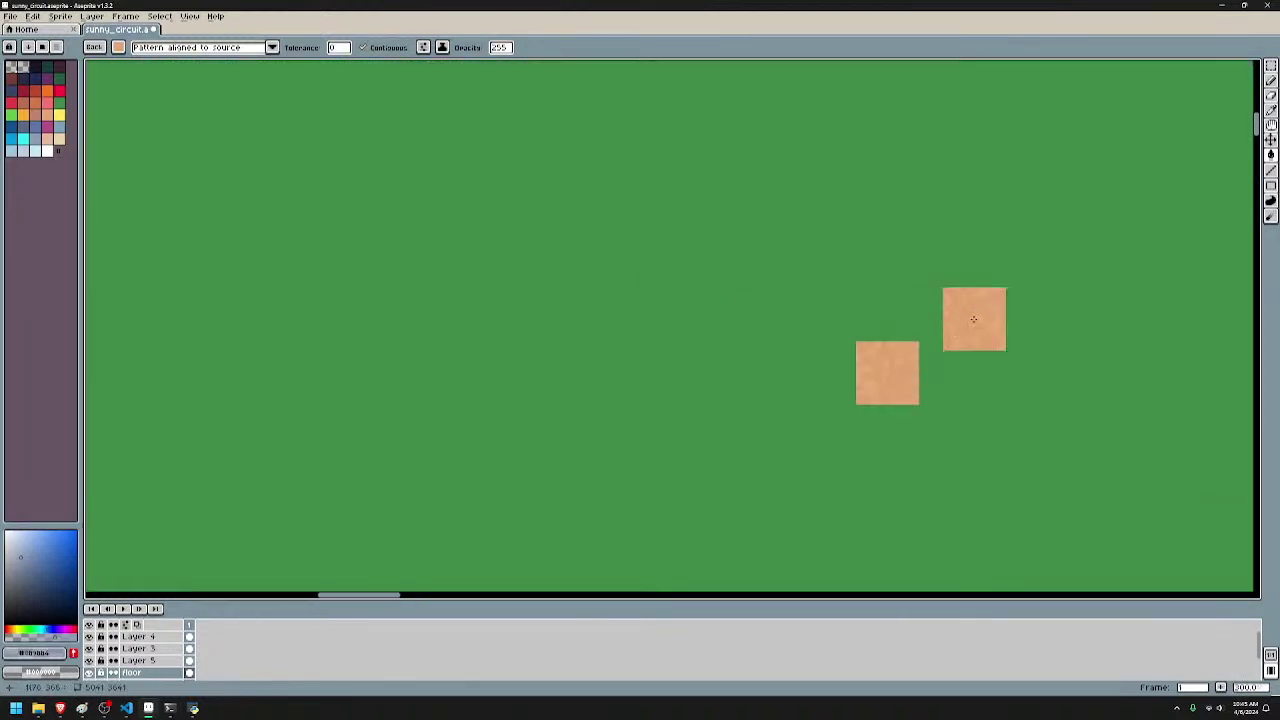
mouse_move(856, 350)
left_mouse_down()
mouse_move(529, 343)
mouse_move(558, 301)
mouse_move(625, 358)
left_mouse_up()
key("ctrl+z")
key("m")
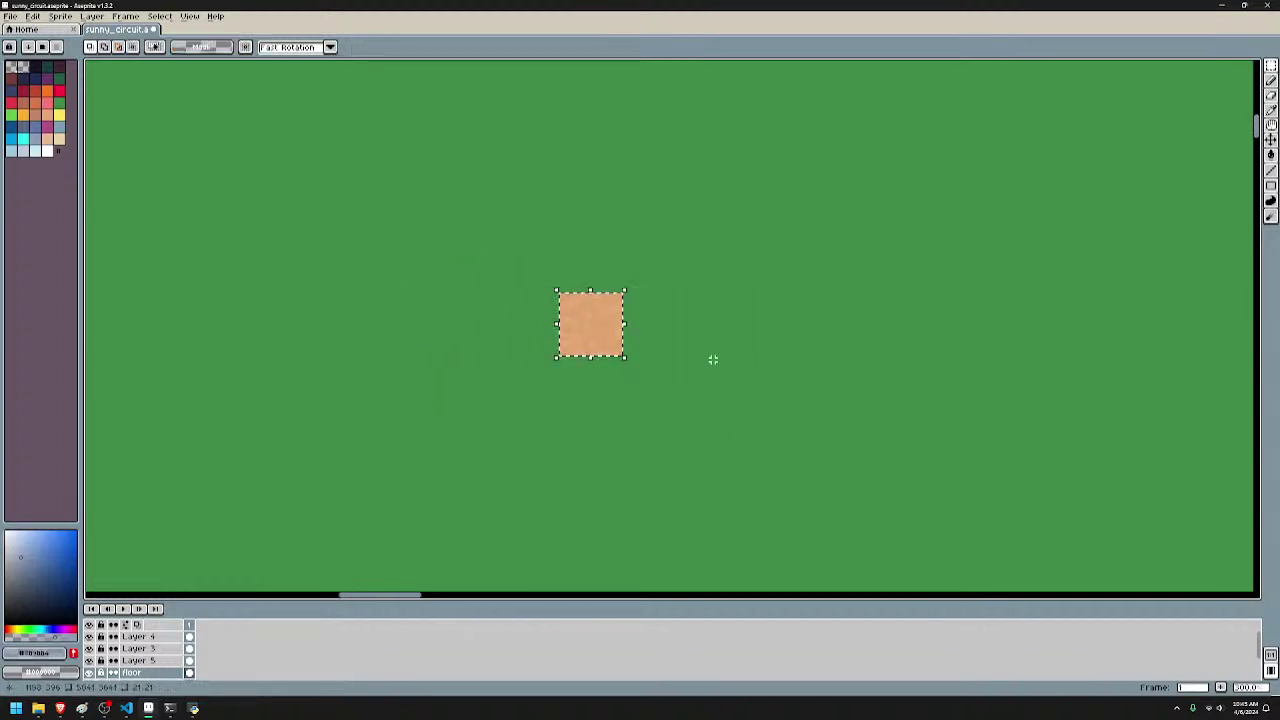
left_click(701, 359)
left_click_drag(560, 295, 628, 361)
left_click(704, 351)
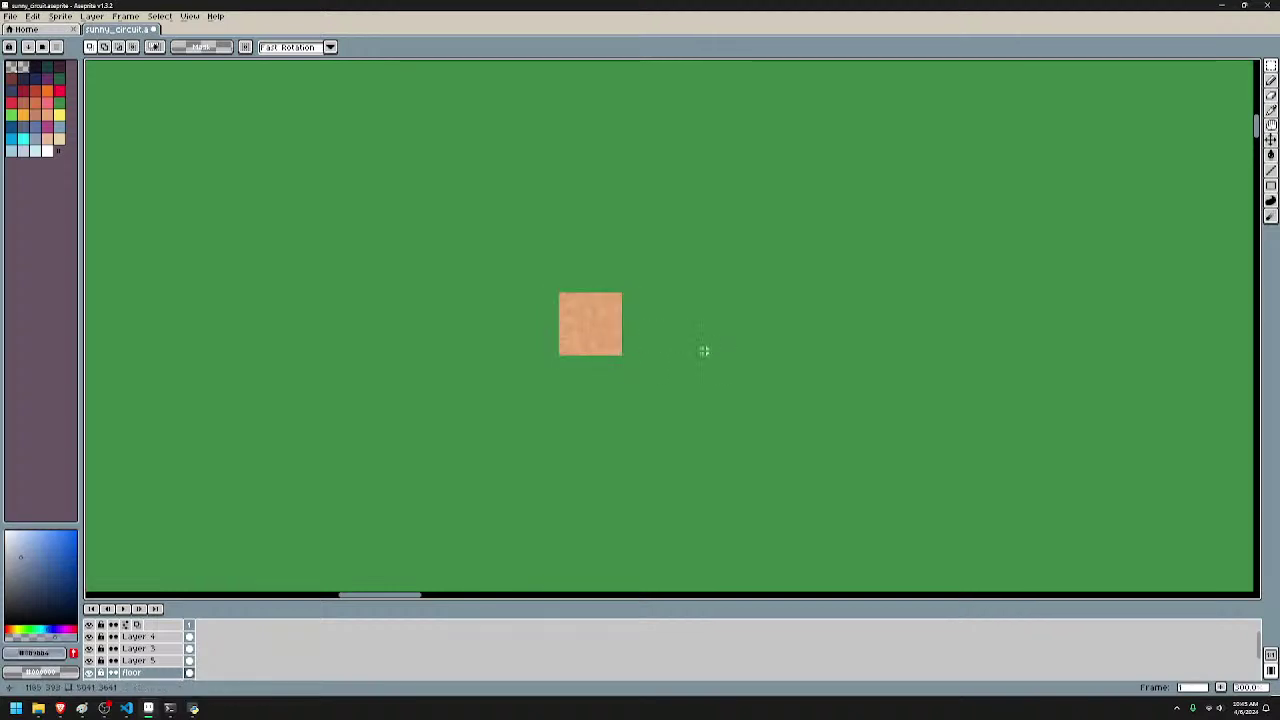
- Toggle the visibility of the floor layer and Layer 5 to check which one holds the sandy tile
left_click(92, 673)
left_click_drag(599, 327, 603, 414)
scroll(609, 410, "down", 2)
scroll(615, 419, "up", 2)
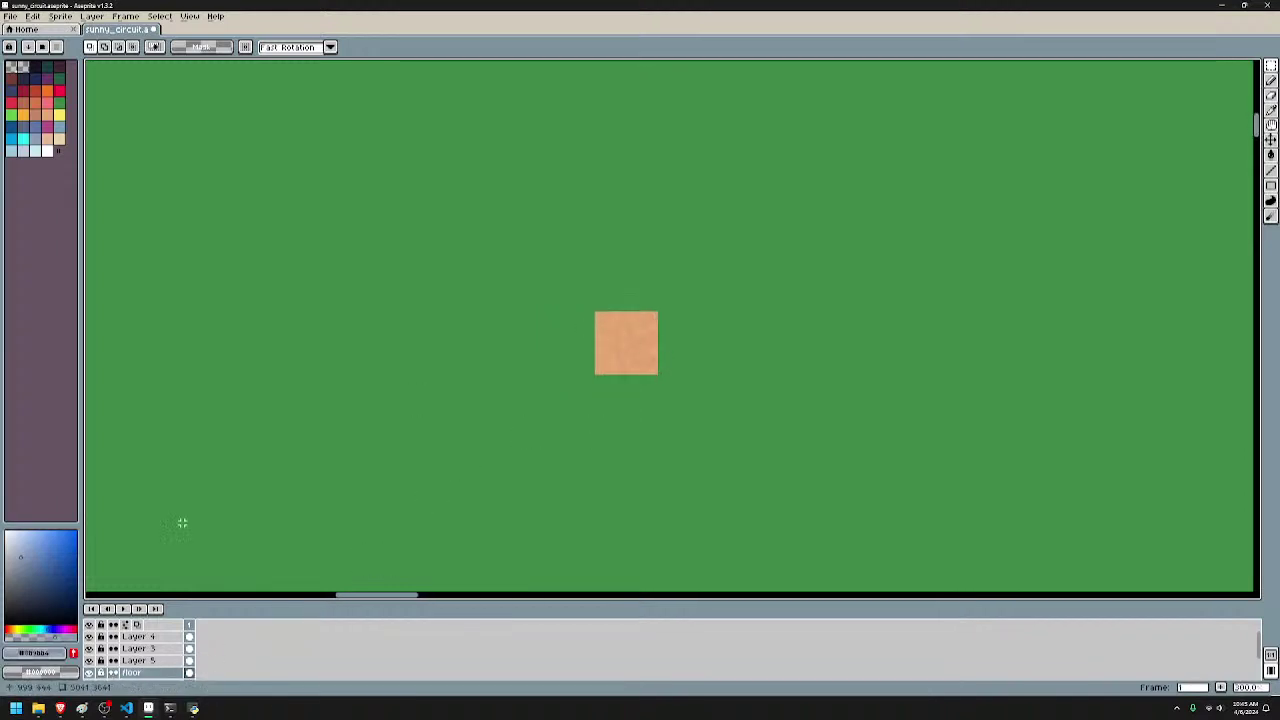
left_click(91, 673)
left_click(91, 673)
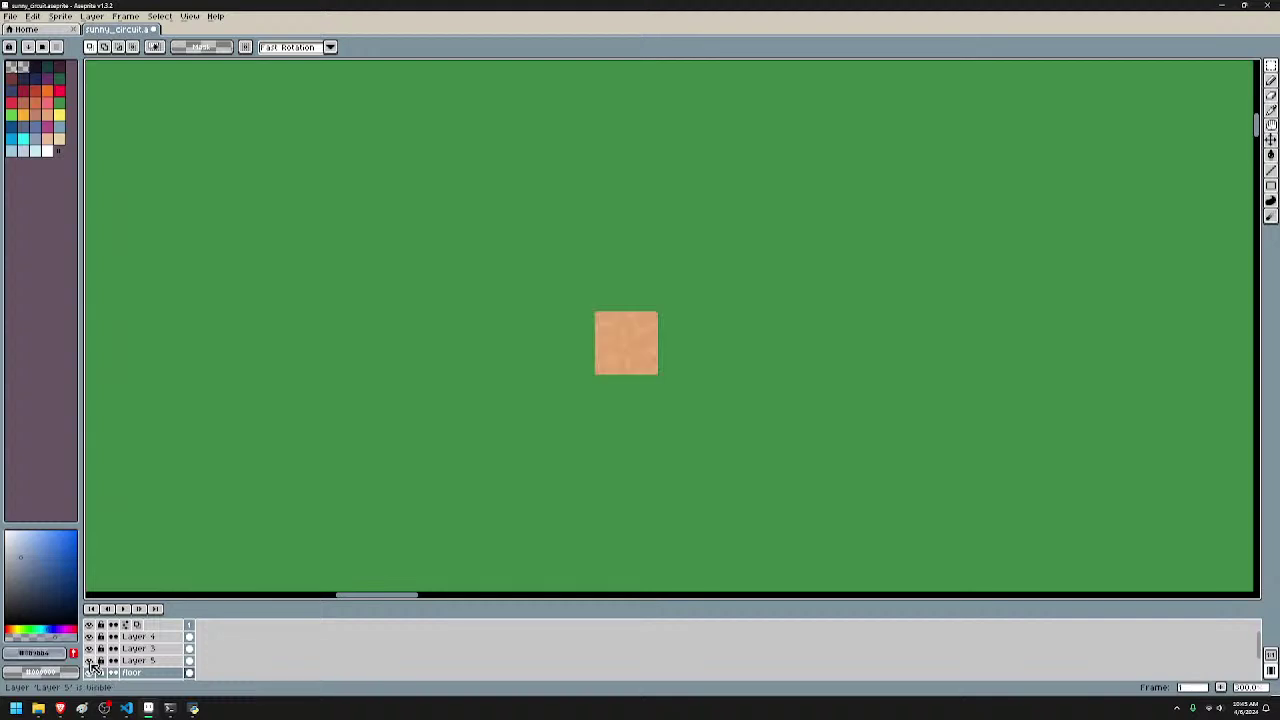
left_click_drag(651, 395, 436, 187)
scroll(462, 245, "down", 2)
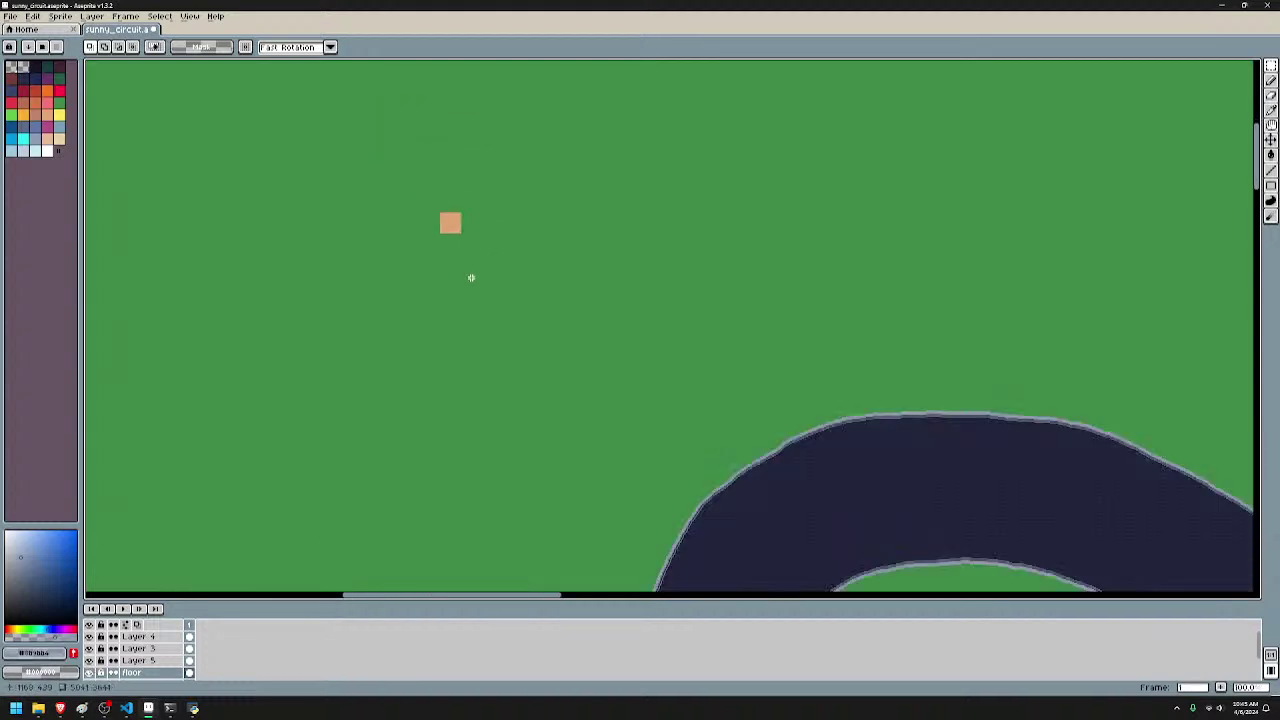
left_click_drag(615, 510, 400, 323)
left_click_drag(383, 462, 726, 712)
left_click(90, 660)
left_click(90, 660)
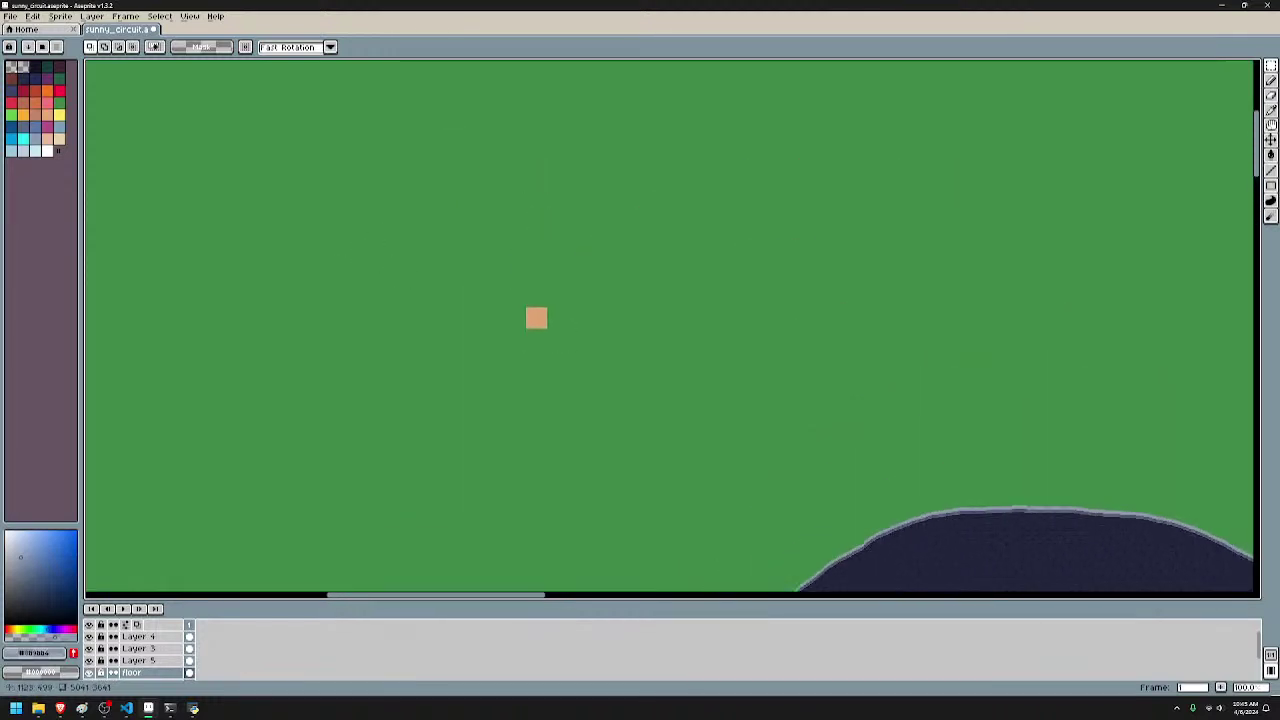
- Select the 21 by 21 pixel sandy tile on Layer 5 and cut it from the canvas
left_click(189, 661)
scroll(556, 258, "up", 2)
left_click_drag(455, 472, 502, 372)
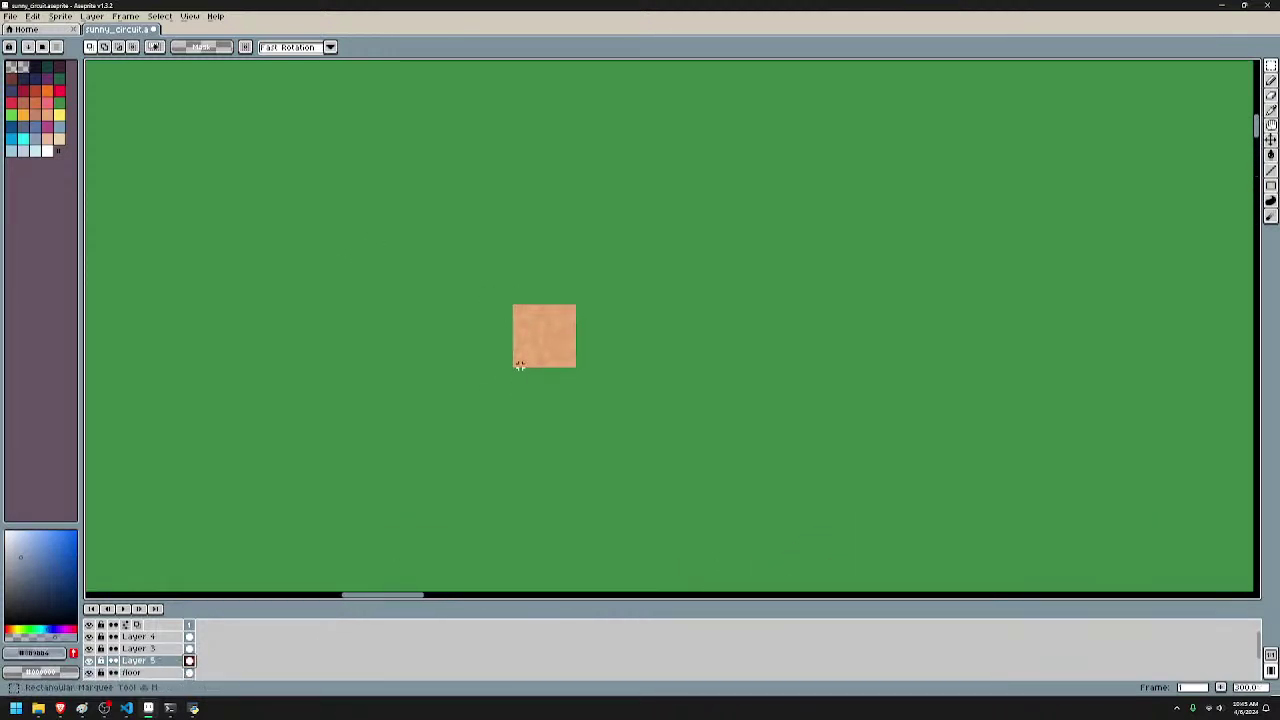
left_click_drag(513, 305, 574, 366)
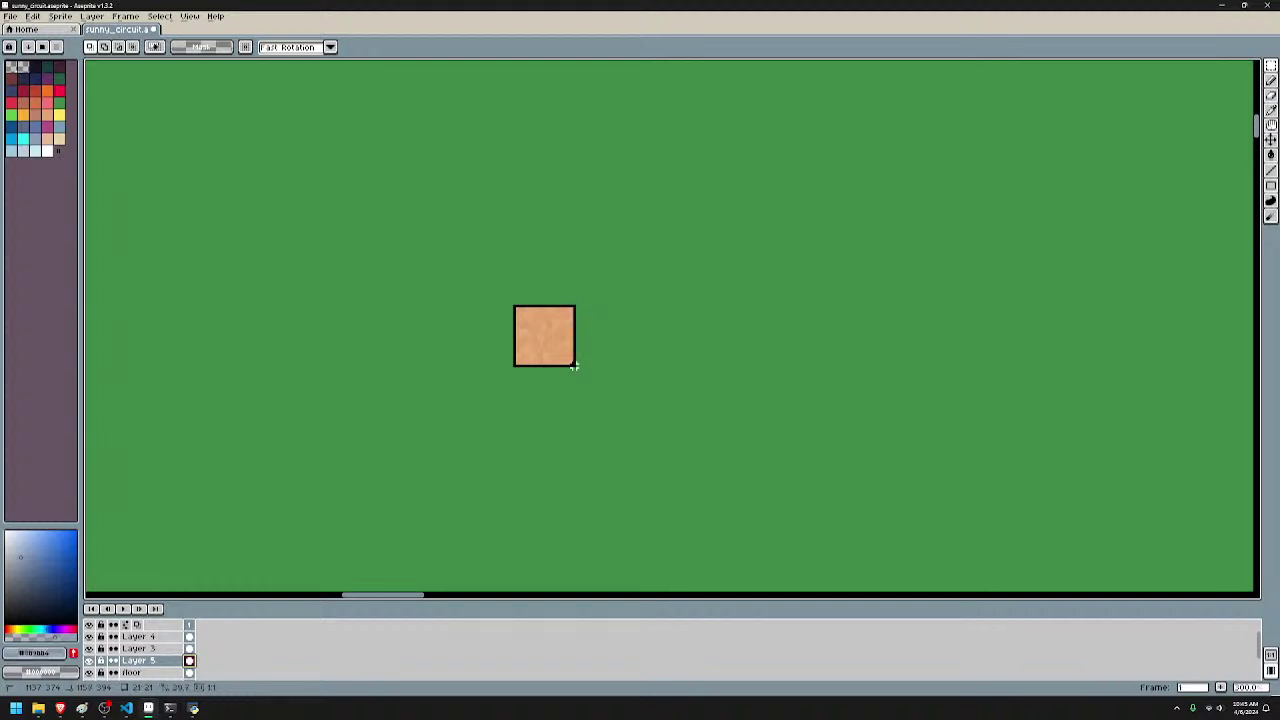
key("ctrl+x")
- Look over the whole circuit and save the sunny_circuit file
scroll(714, 323, "down", 5)
left_click_drag(700, 323, 565, 67)
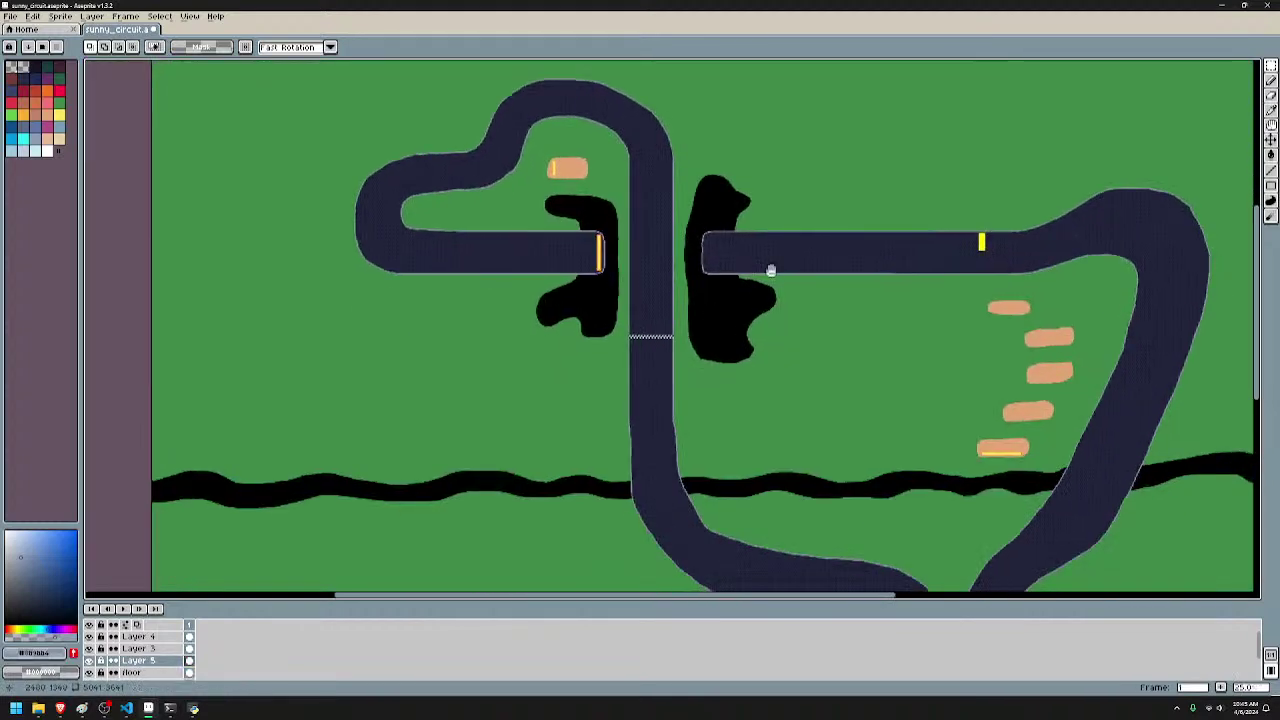
scroll(771, 270, "down", 1)
scroll(737, 266, "up", 1)
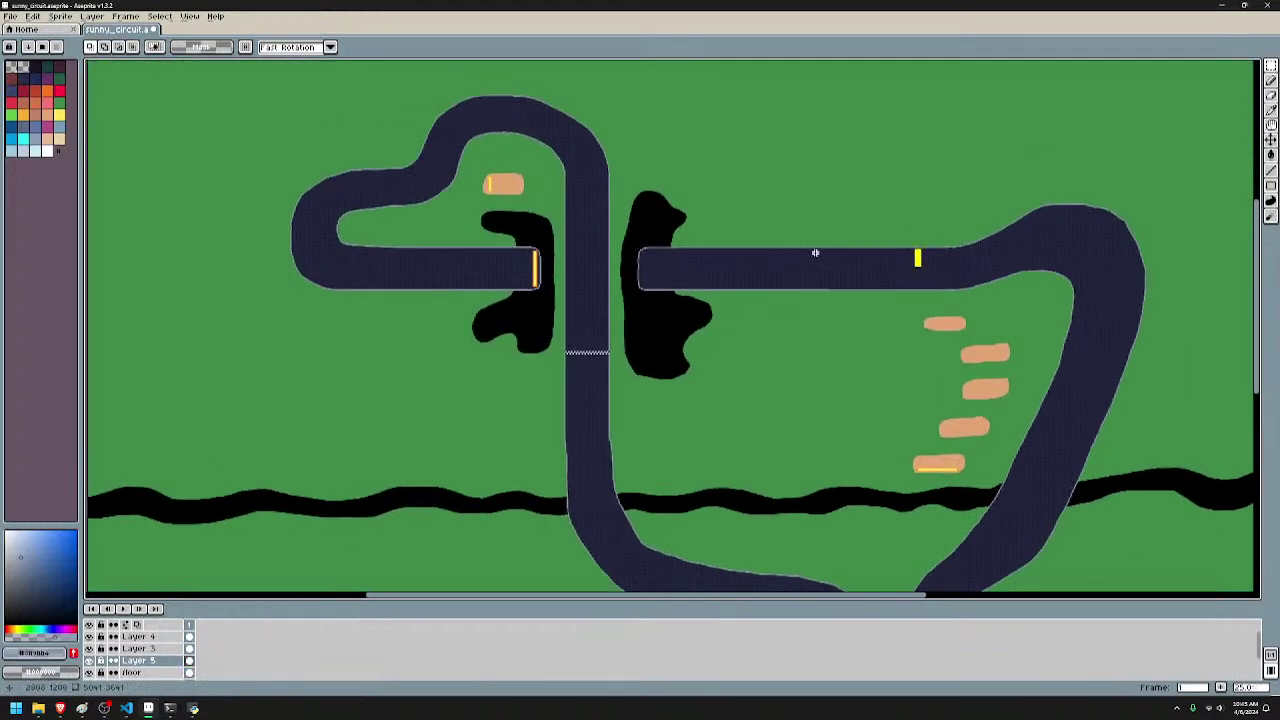
key("ctrl+s")
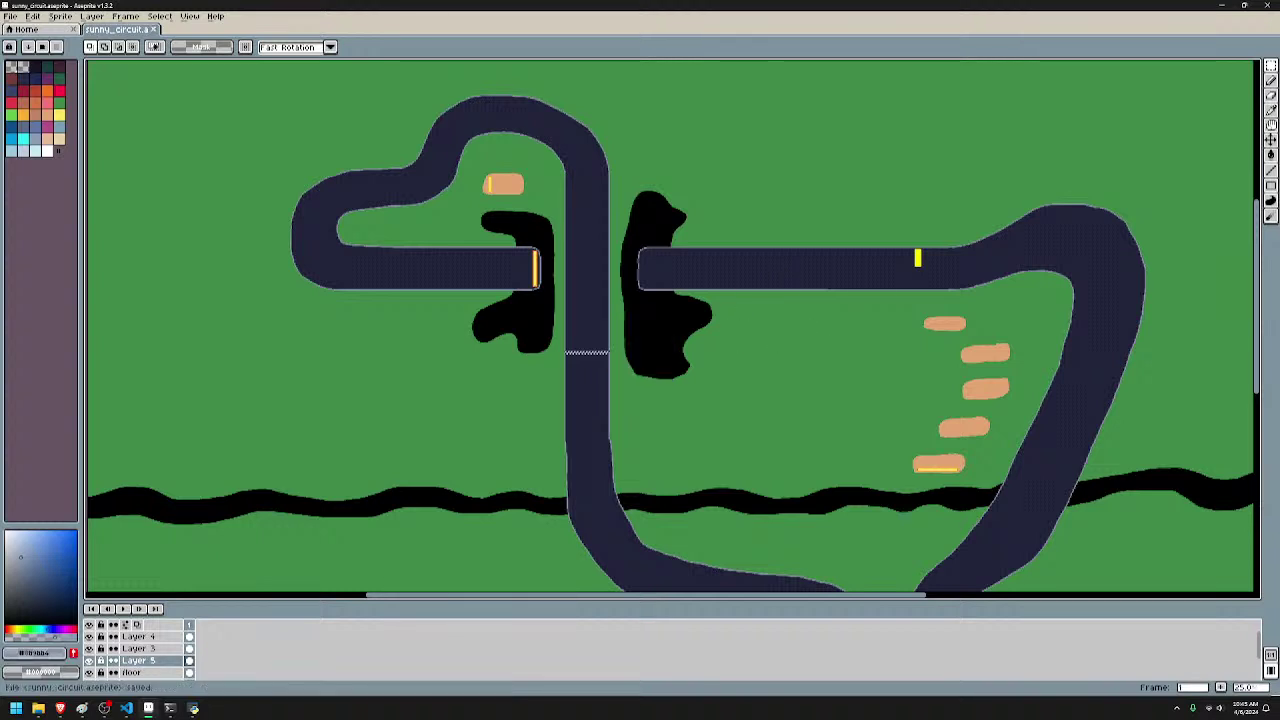
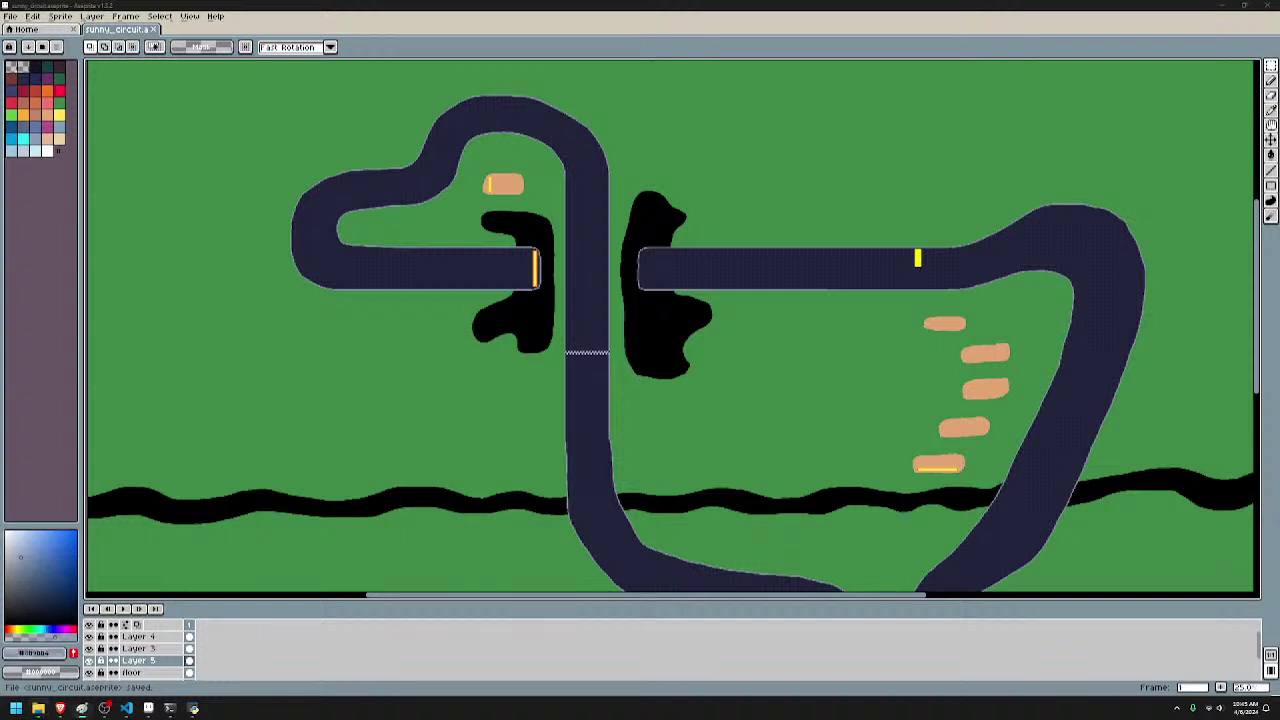
- Open the finished floor.png map in Paint and examine its bush-lined dirt track and sample bushes
left_click_drag(1279, 215, 904, 157)
double_click(904, 157)
scroll(832, 225, "down", 6)
scroll(832, 225, "down", 1)
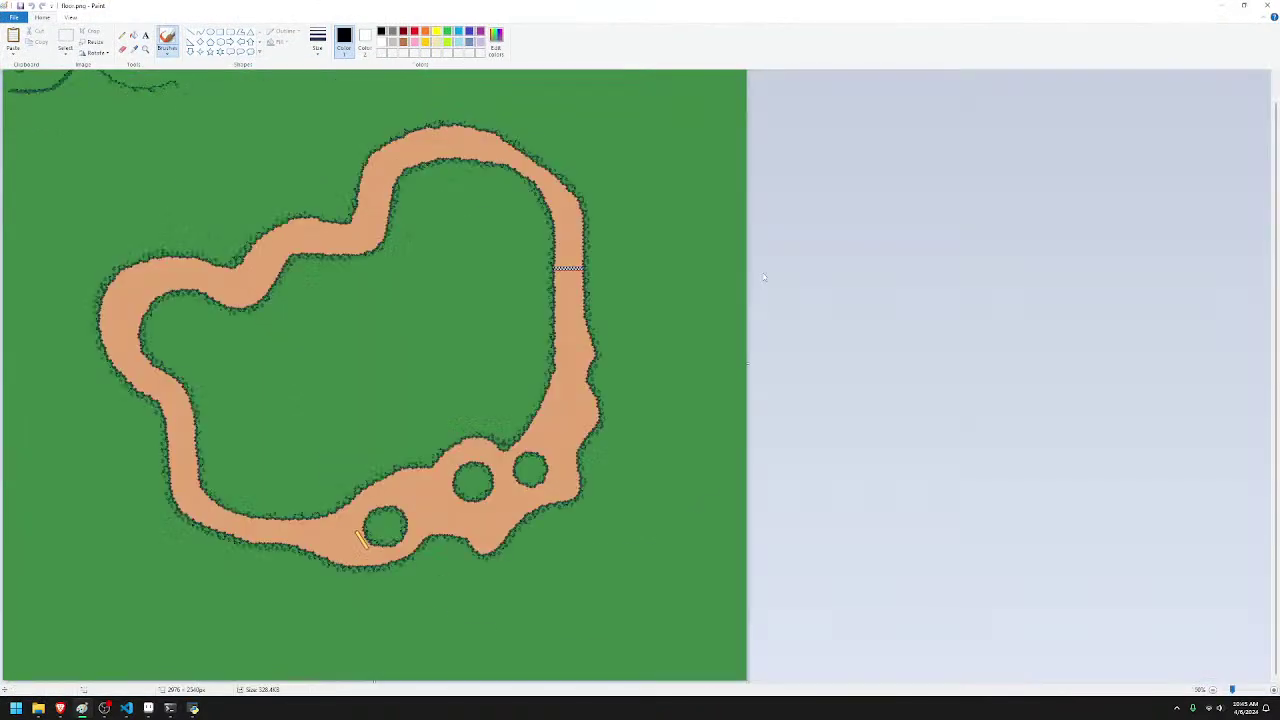
scroll(765, 264, "up", 1)
scroll(228, 272, "up", 1)
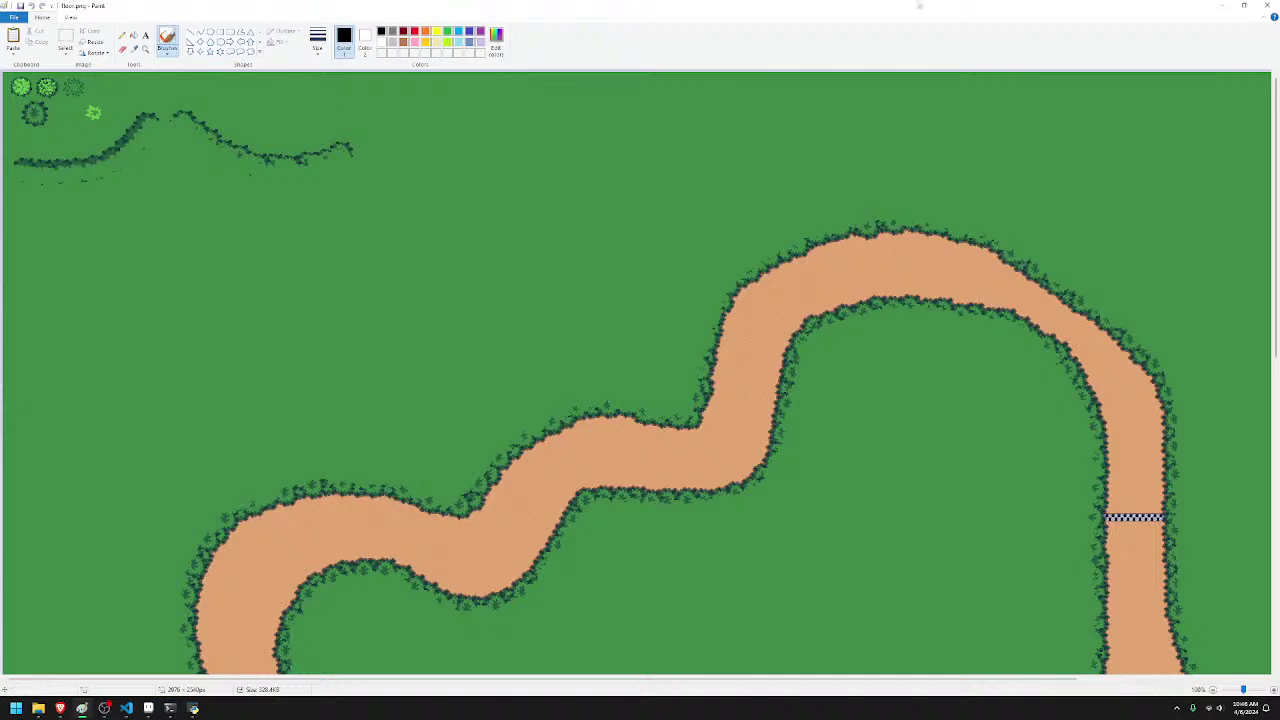
- Switch to Aseprite with moo_moo.ase open and bring its bush and grass samples into view
key("alt+Tab")
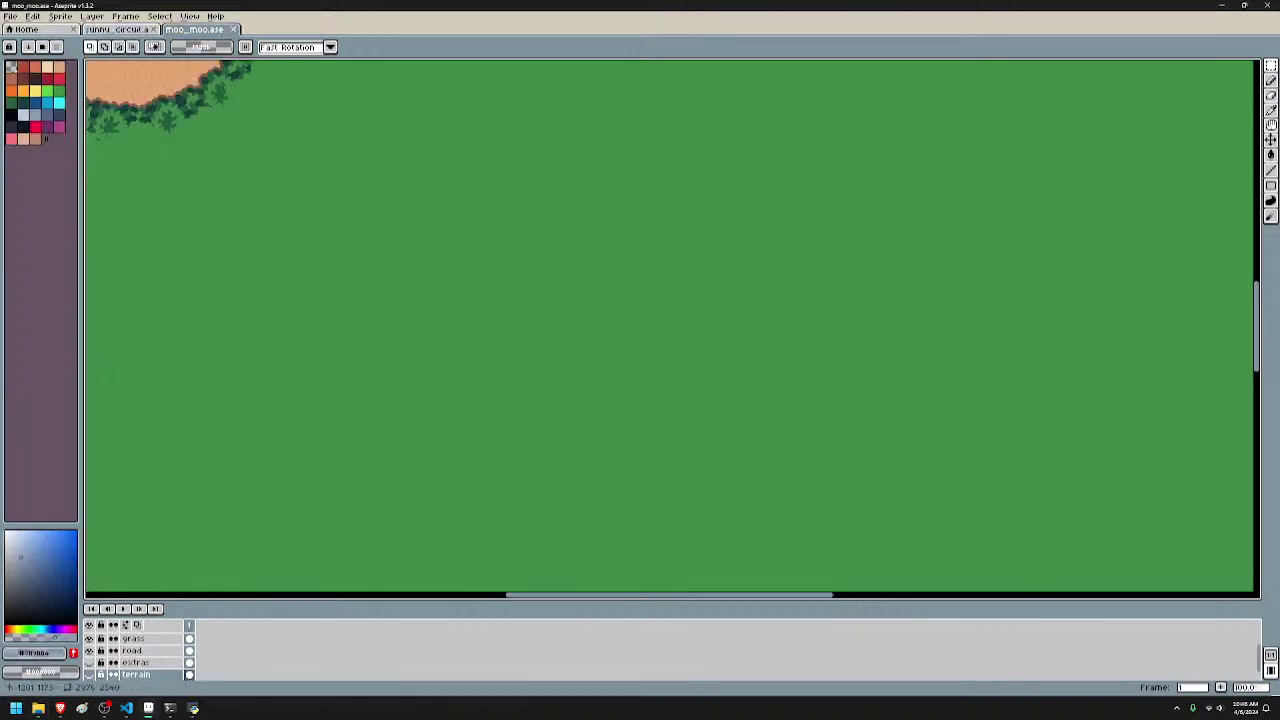
scroll(483, 266, "down", 3)
scroll(665, 479, "up", 1)
scroll(474, 251, "up", 4)
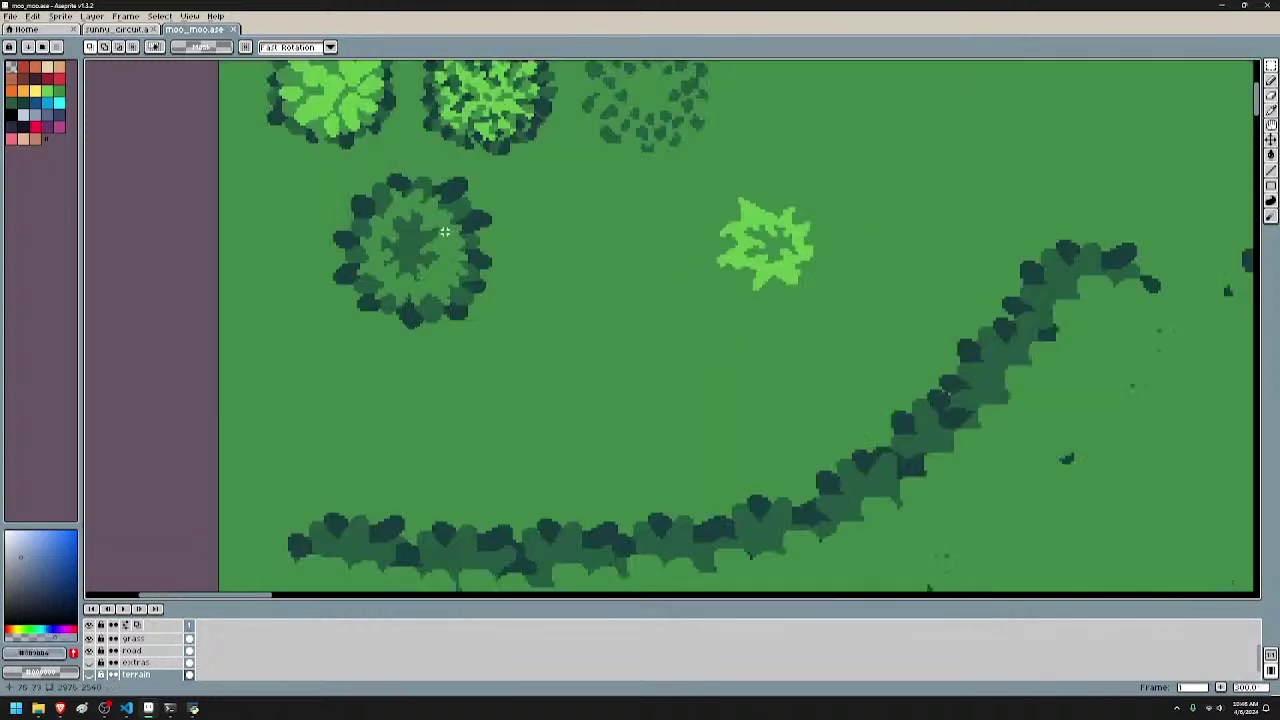
left_click_drag(440, 259, 499, 353)
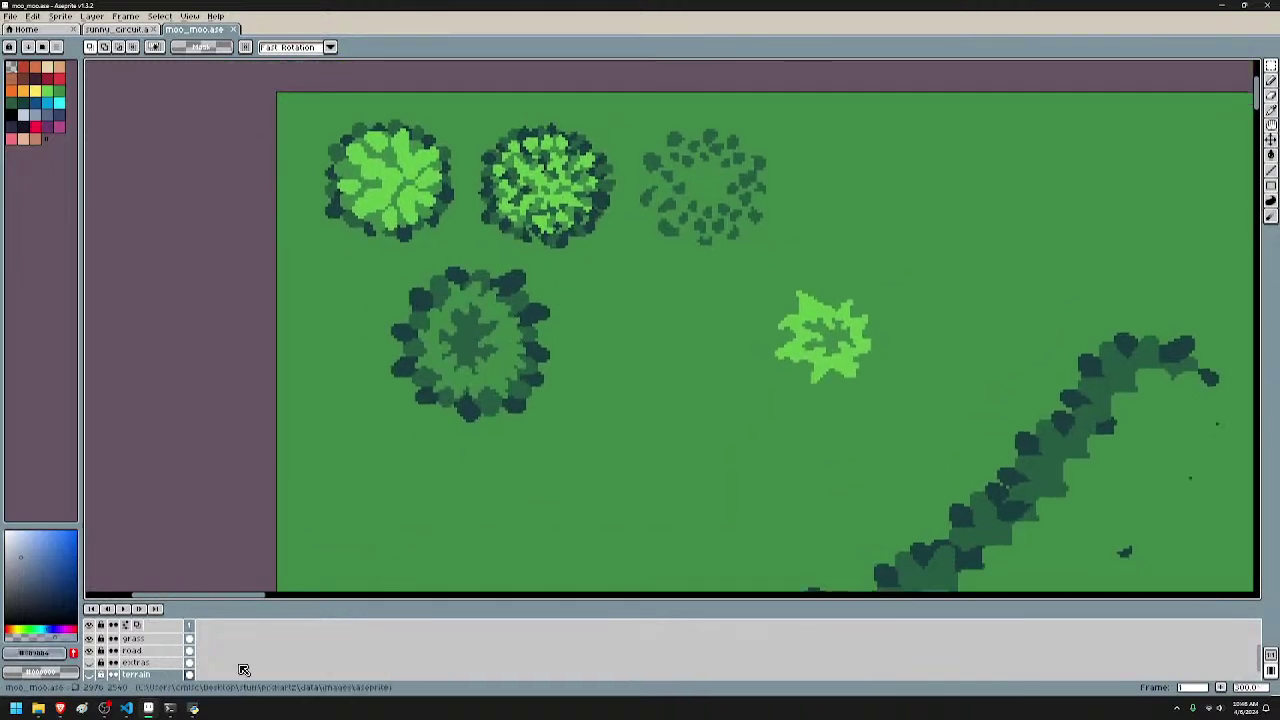
- Activate the stamps layer and marquee-select the region containing the round bushes and the light grass tuft
scroll(110, 660, "down", 1)
left_click(90, 650)
scroll(97, 661, "up", 3)
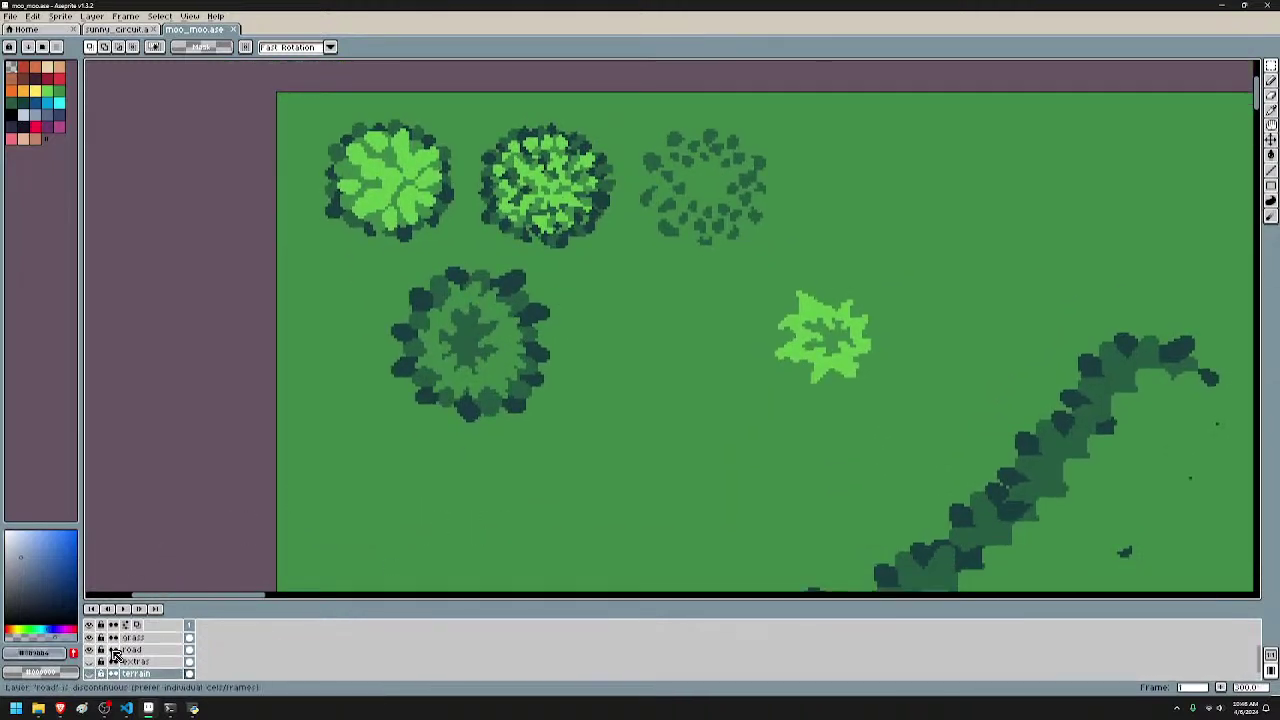
left_click(102, 661)
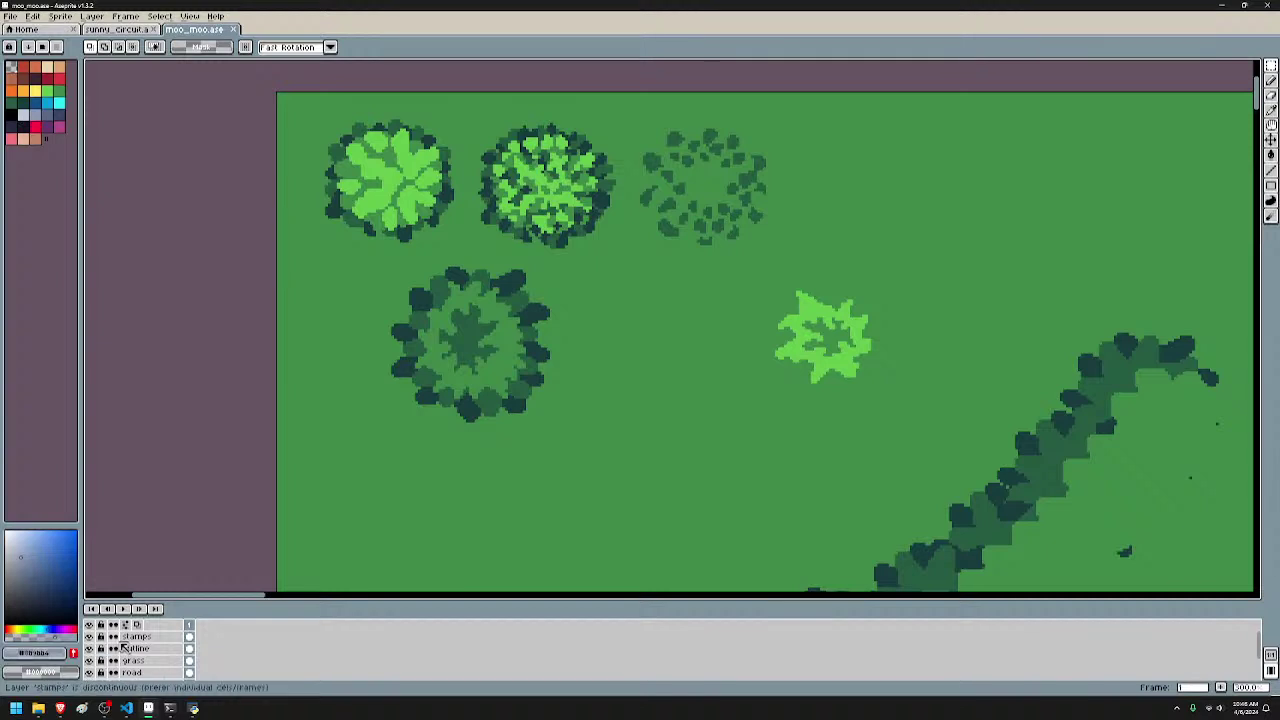
left_click(136, 636)
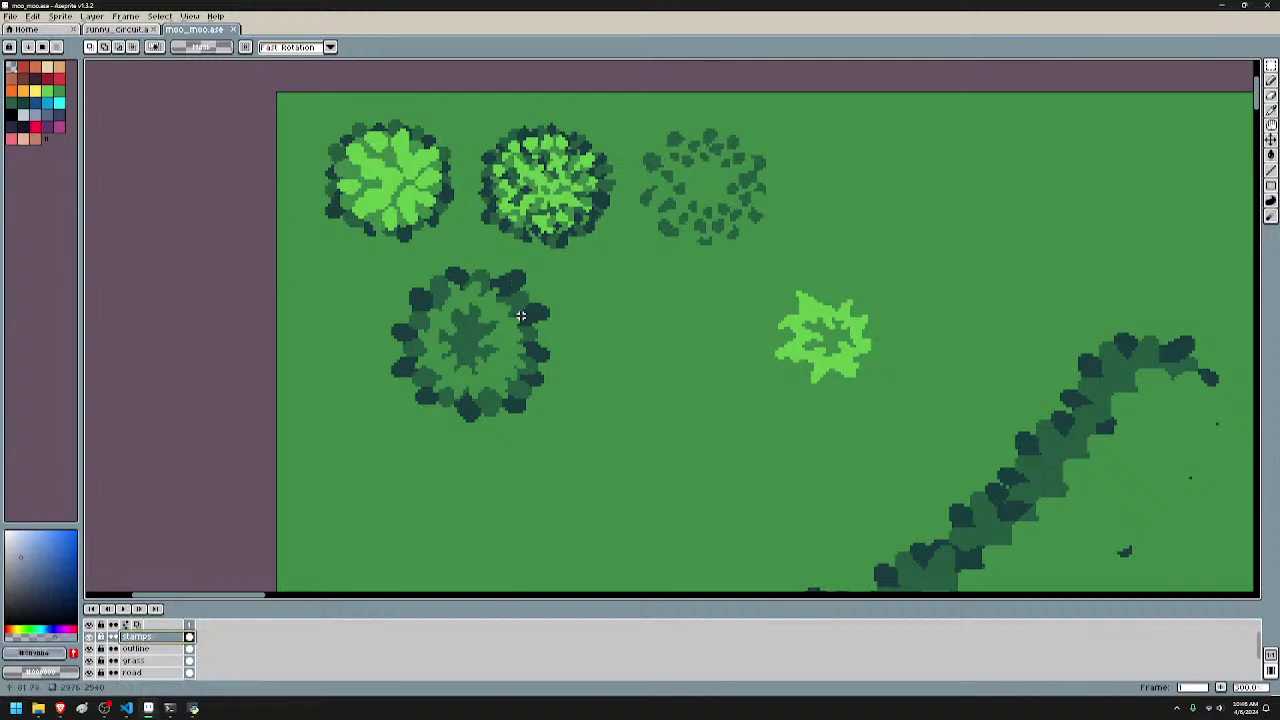
left_click_drag(305, 111, 912, 454)
- Switch to the sunny_circuit sprite and bring the canvas corner with the dark road swatch into view
left_click(112, 30)
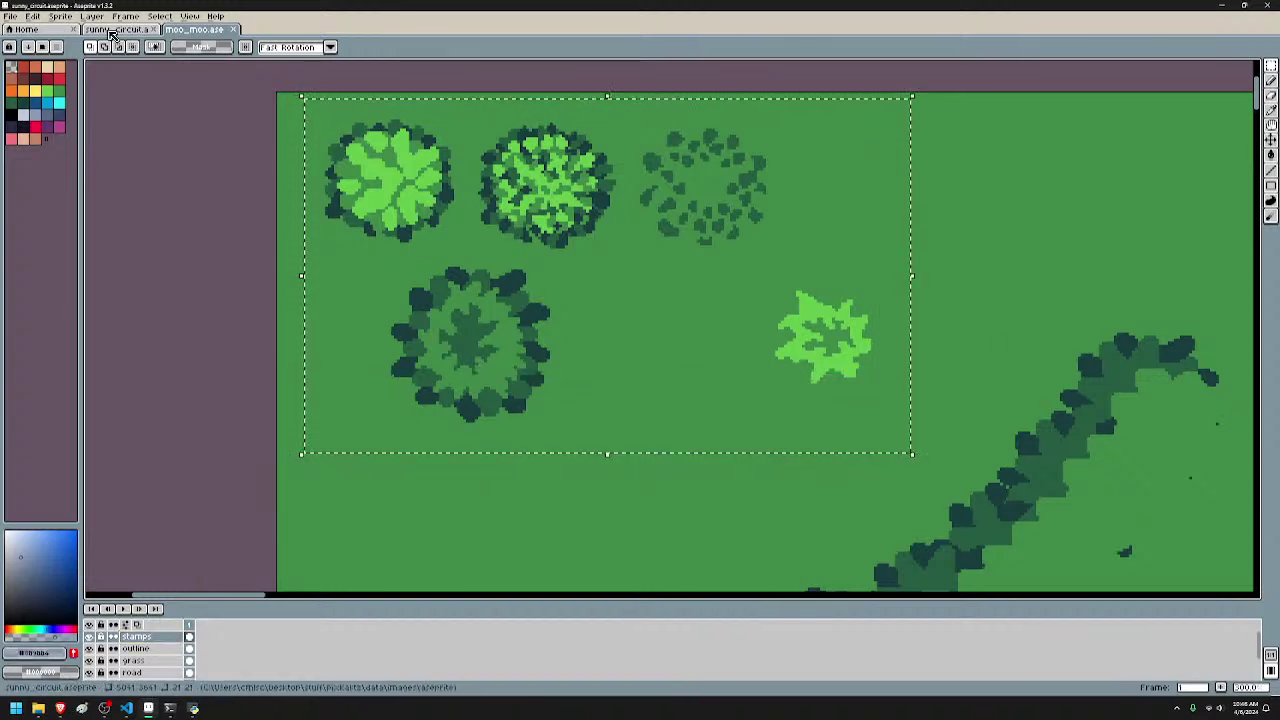
left_click_drag(460, 199, 879, 530)
scroll(622, 314, "up", 6)
left_click_drag(367, 278, 680, 555)
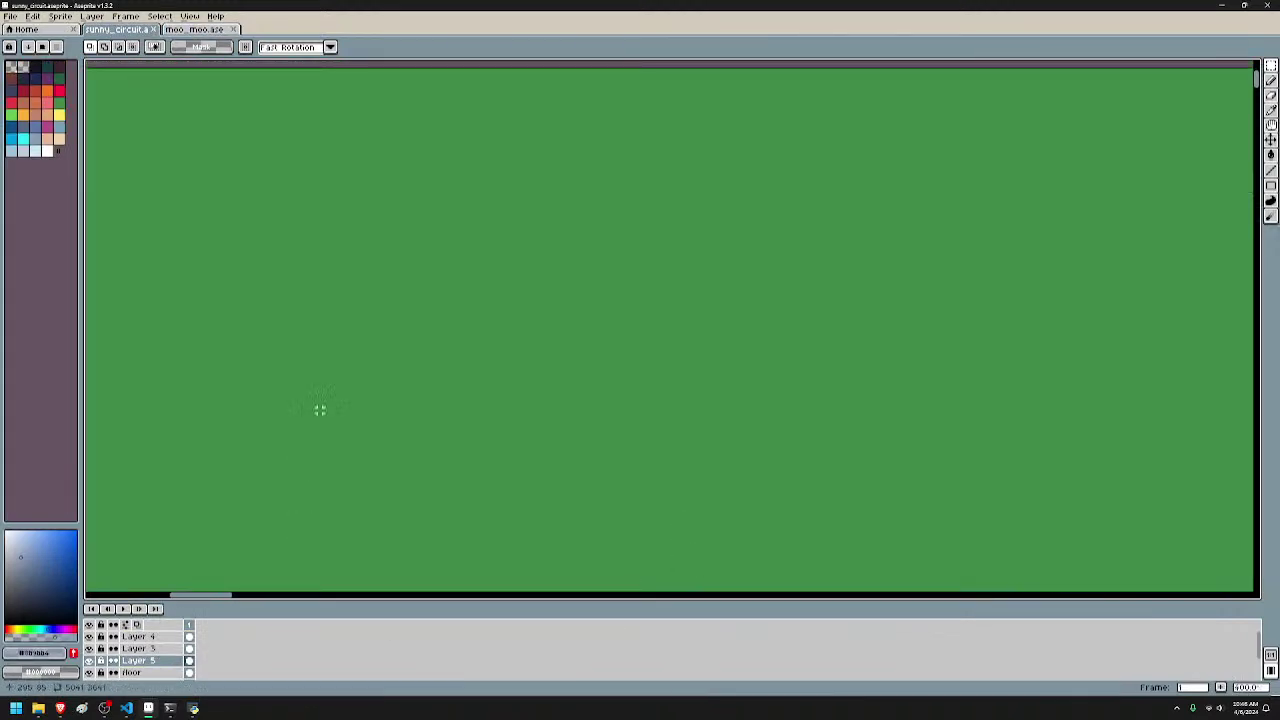
left_click_drag(320, 408, 655, 580)
left_click_drag(223, 522, 932, 442)
- Paste the copied bush and grass stamps onto the floor layer, beside the dark road swatch
left_click(131, 672)
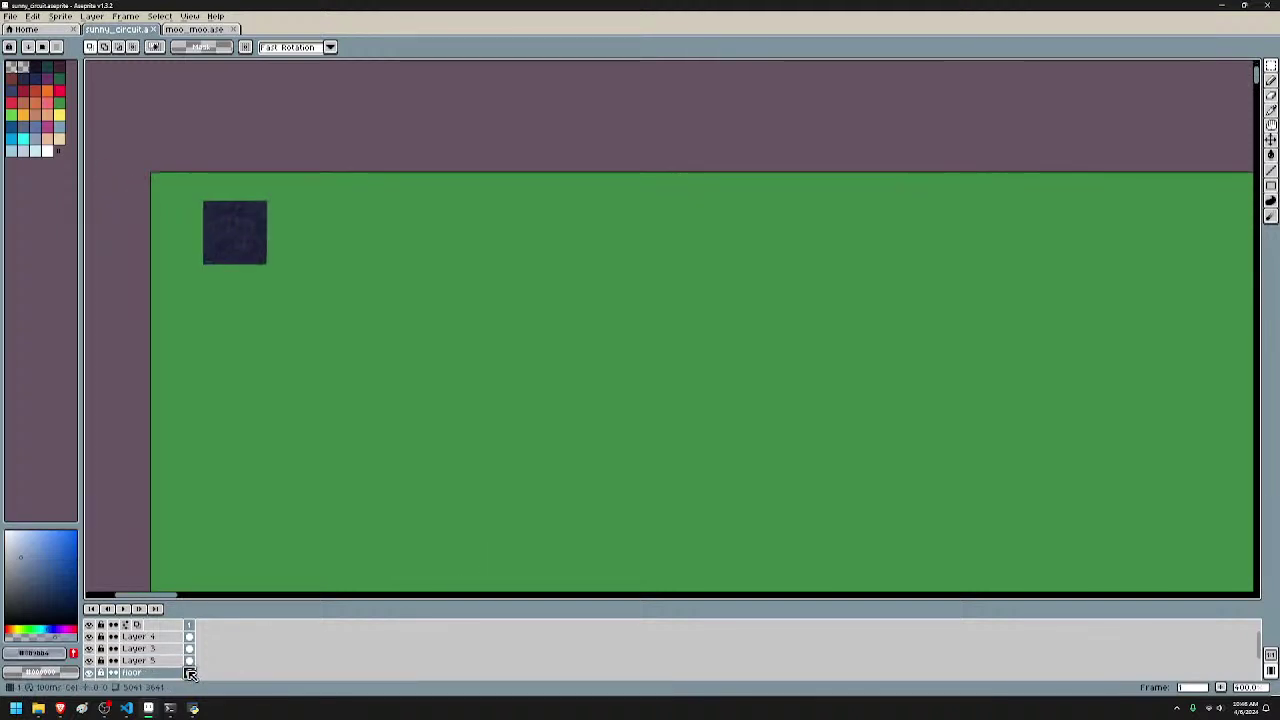
key("ctrl+v")
left_click_drag(500, 325, 457, 323)
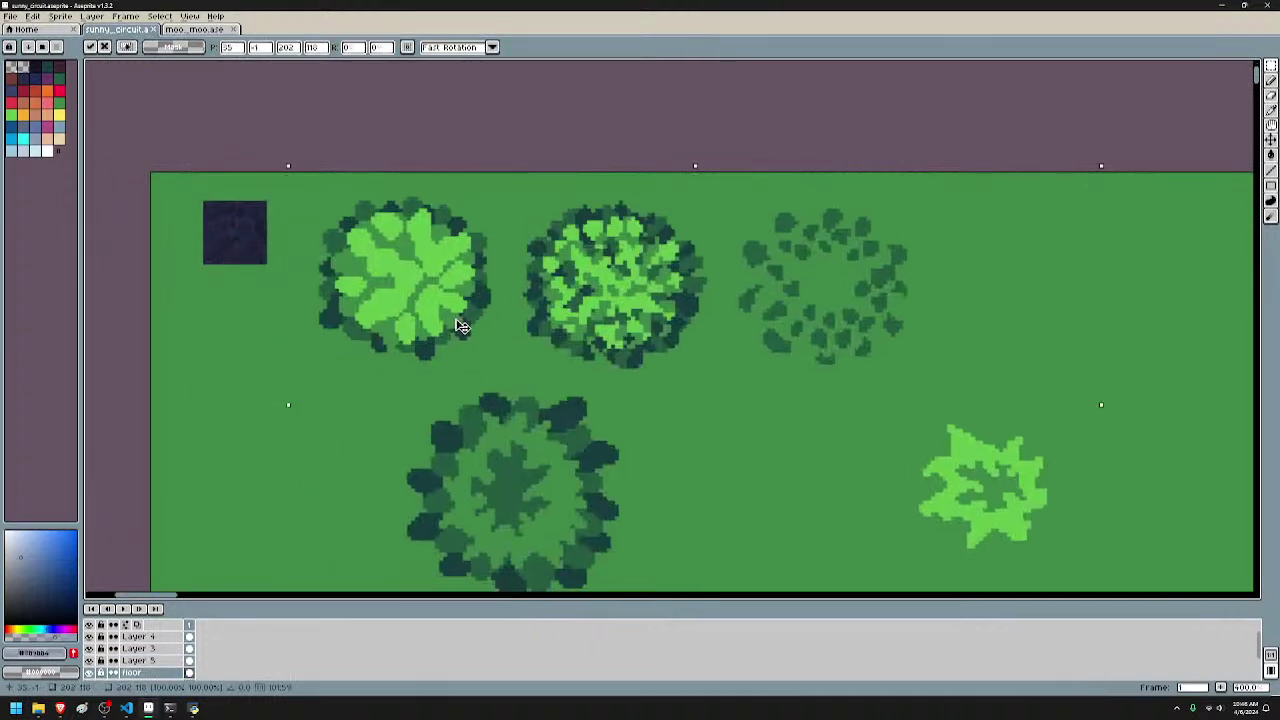
key("Return")
scroll(549, 295, "down", 2)
left_click_drag(585, 321, 557, 285)
scroll(501, 291, "up", 1)
scroll(422, 265, "up", 1)
scroll(552, 218, "up", 1)
scroll(557, 285, "down", 1)
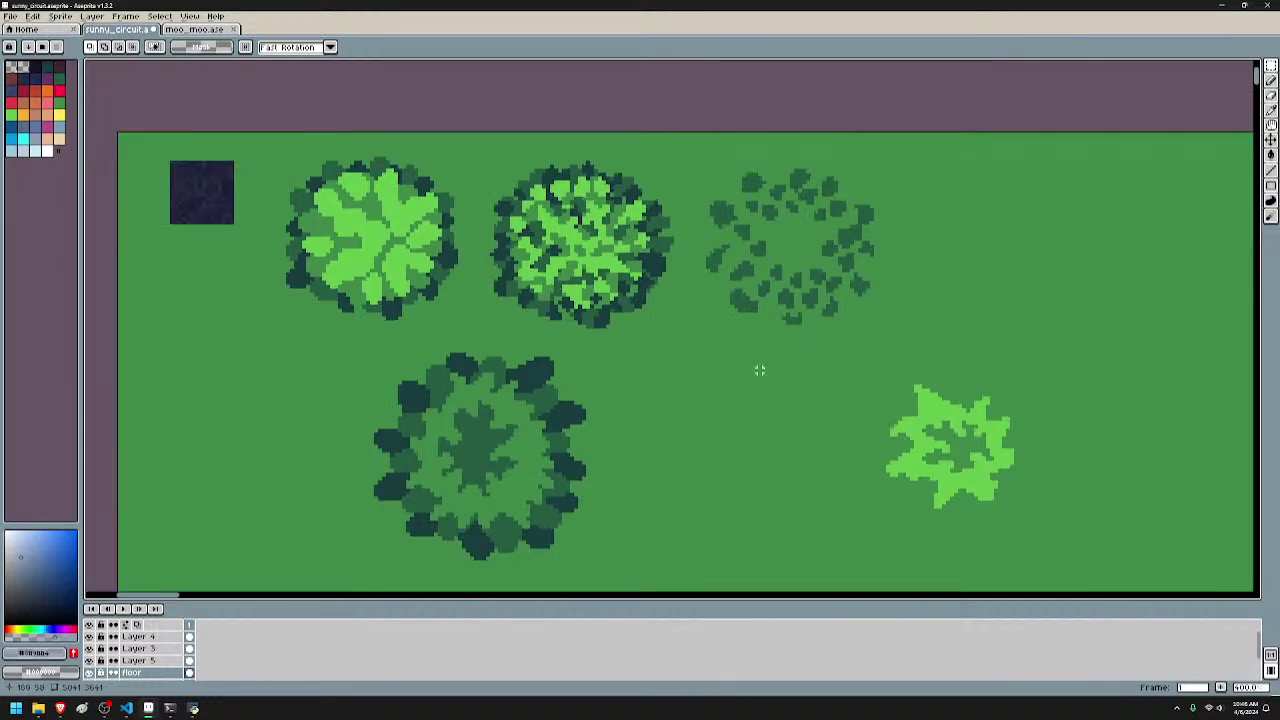
scroll(543, 298, "down", 3)
scroll(760, 385, "up", 3)
left_click_drag(403, 343, 655, 318)
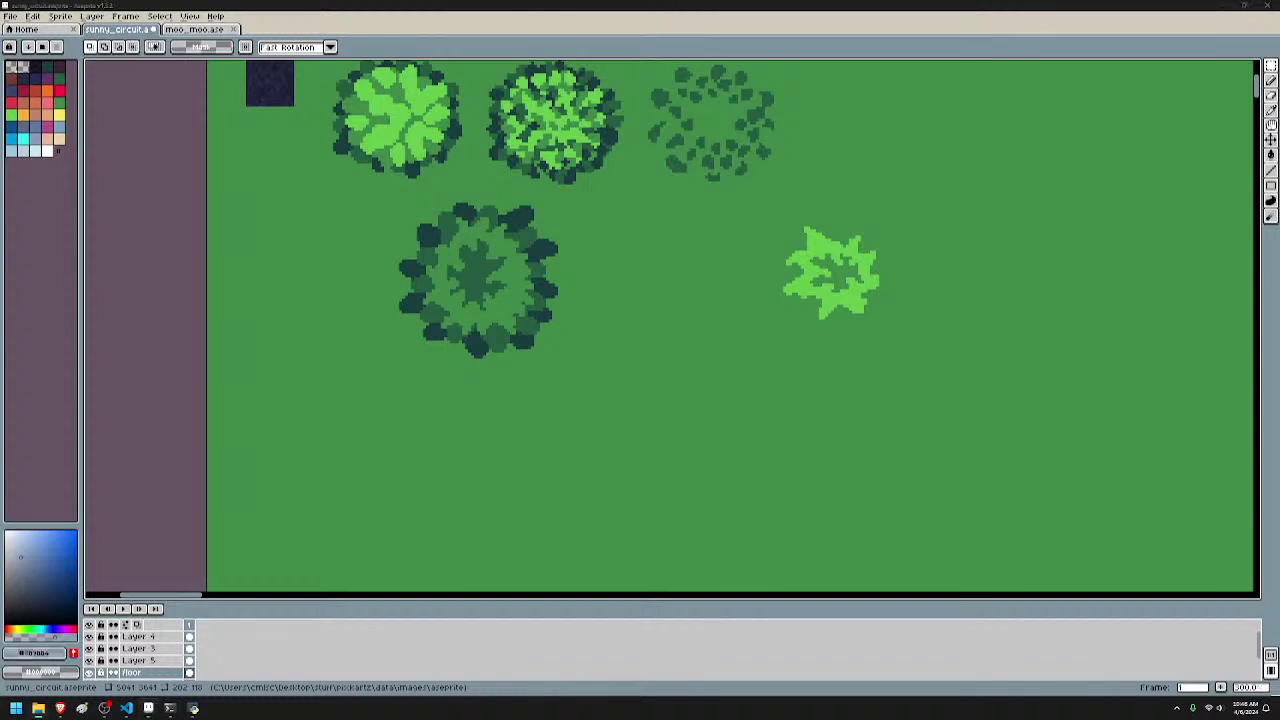
- Switch to floor.png in Paint and examine how bushes line the edges of the dirt track
key("alt+Tab")
scroll(737, 347, "down", 1)
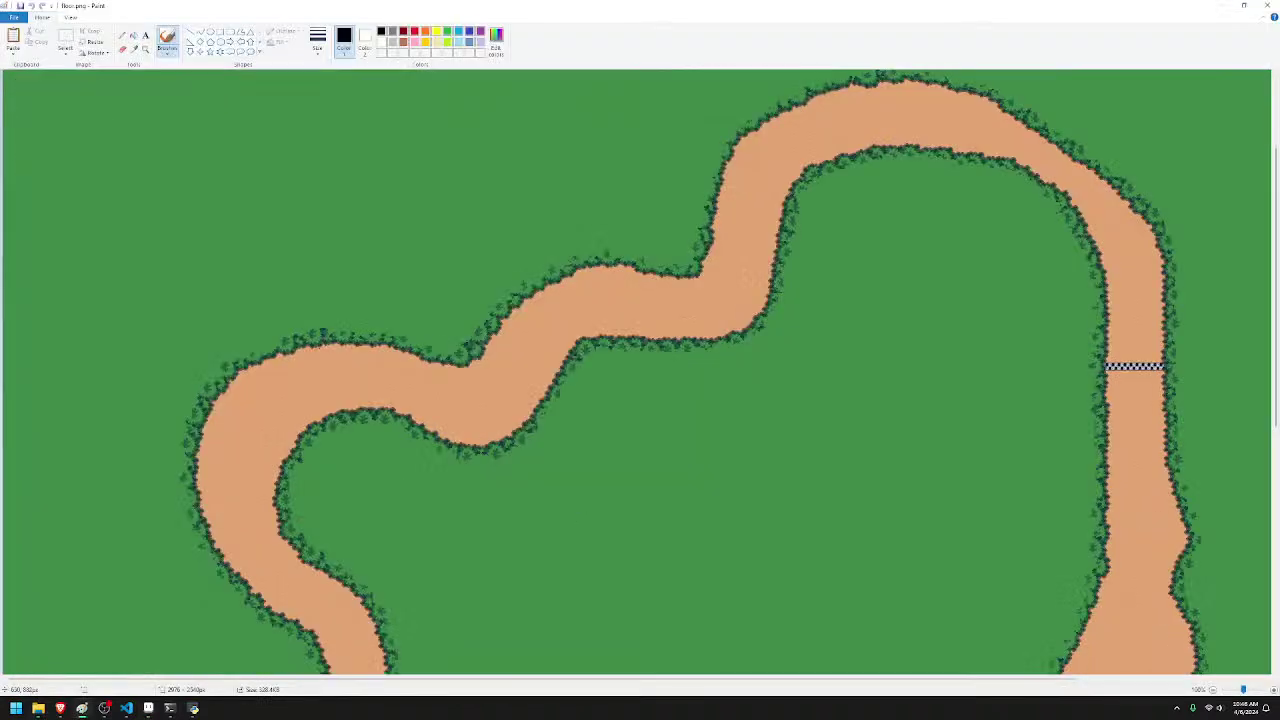
scroll(737, 347, "up", 1)
scroll(600, 400, "up", 1)
scroll(474, 431, "down", 5)
scroll(488, 432, "up", 2)
scroll(490, 432, "down", 2)
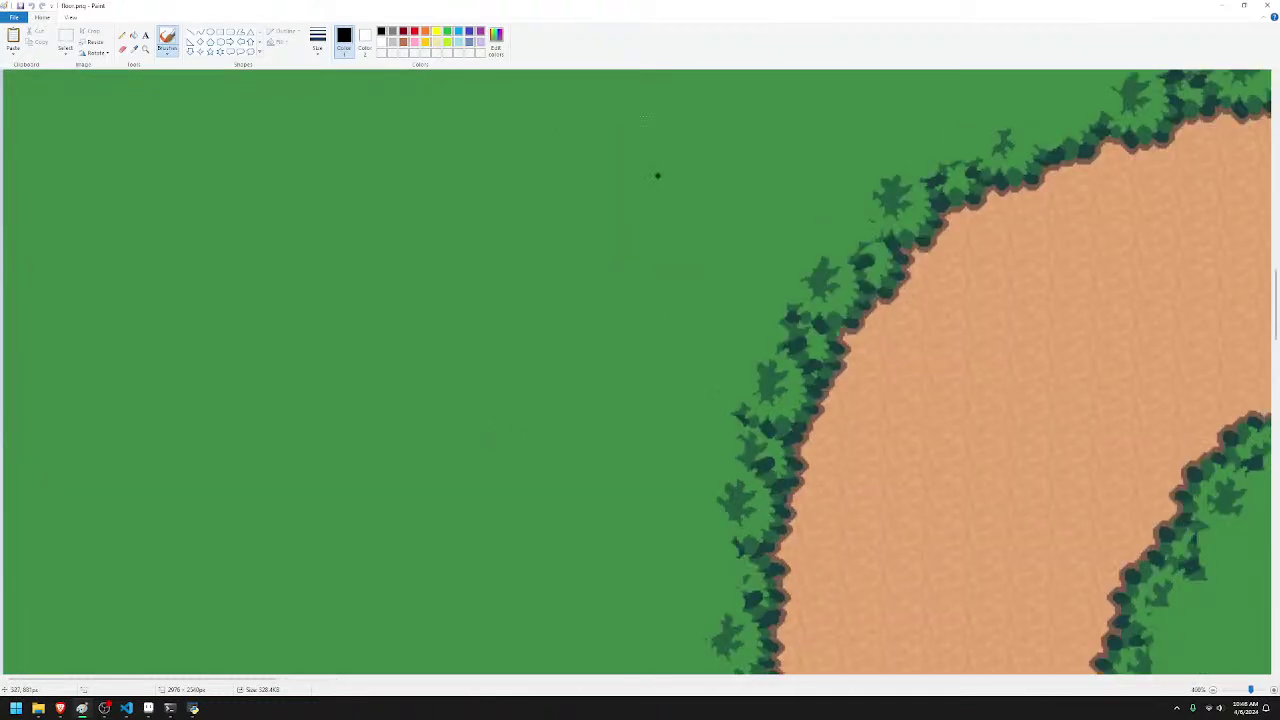
- Close floor.png in Paint without saving its changes and return to Aseprite
mouse_move(662, 6)
left_mouse_down()
mouse_move(890, 141)
mouse_move(908, 128)
mouse_move(1092, 135)
mouse_move(1011, 358)
mouse_move(991, 354)
mouse_move(808, 132)
left_mouse_up()
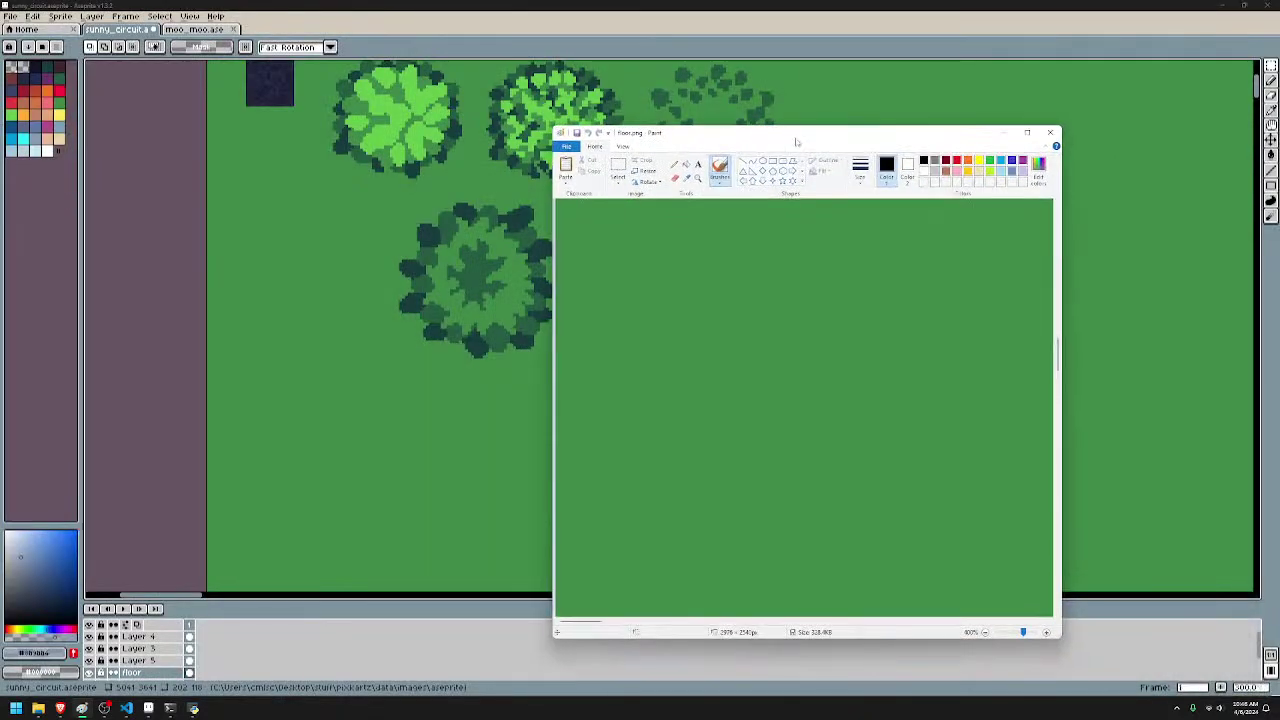
double_click(796, 141)
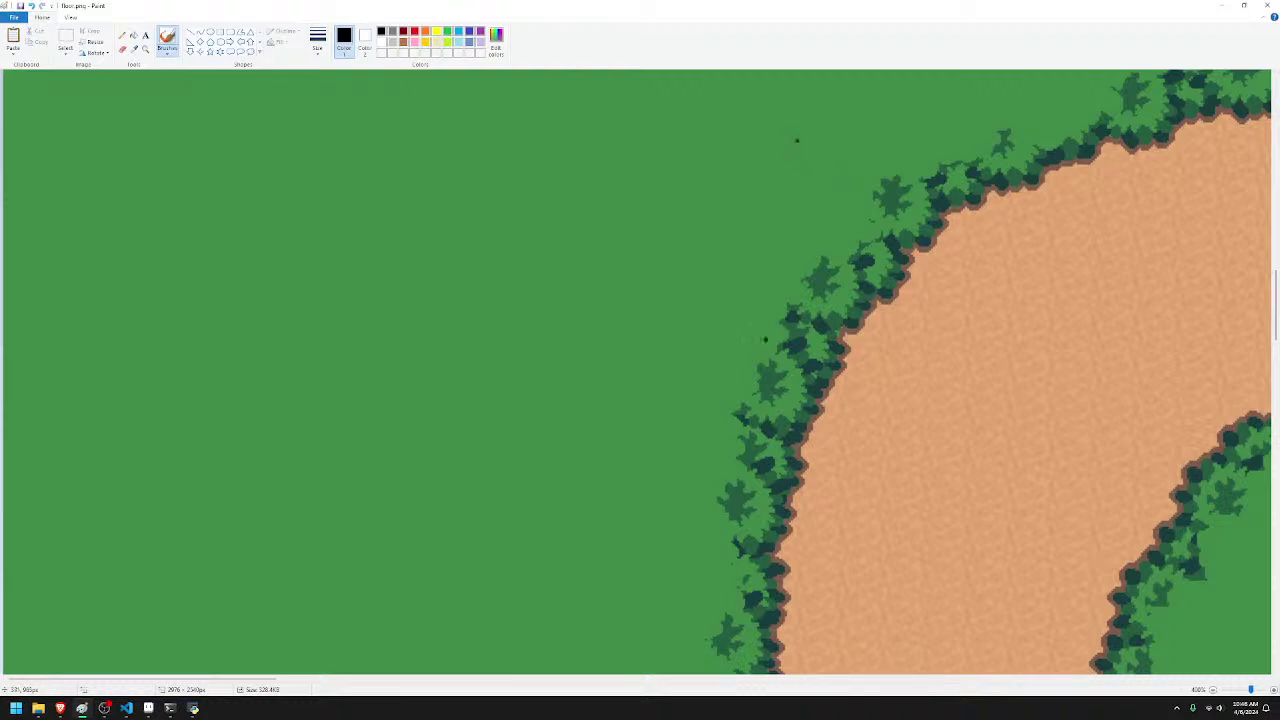
mouse_move(660, 6)
left_mouse_down()
mouse_move(940, 336)
mouse_move(960, 440)
mouse_move(911, 223)
mouse_move(829, 195)
left_mouse_up()
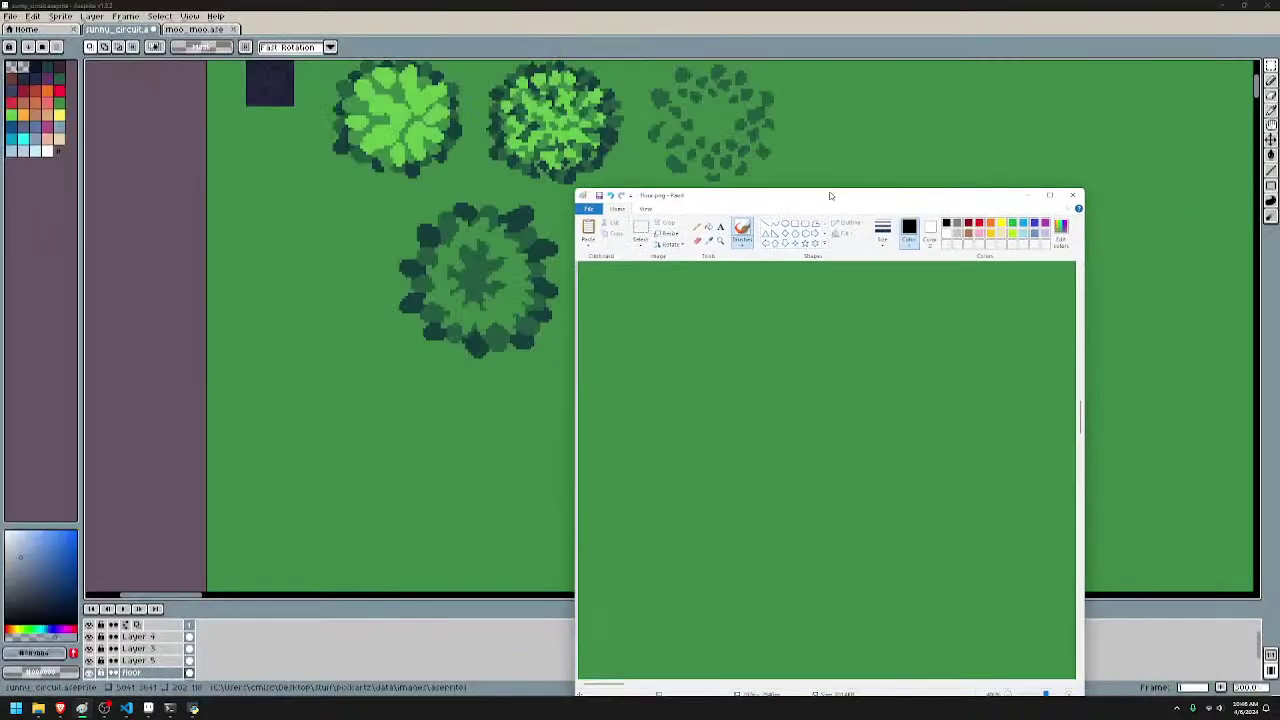
left_click(1072, 194)
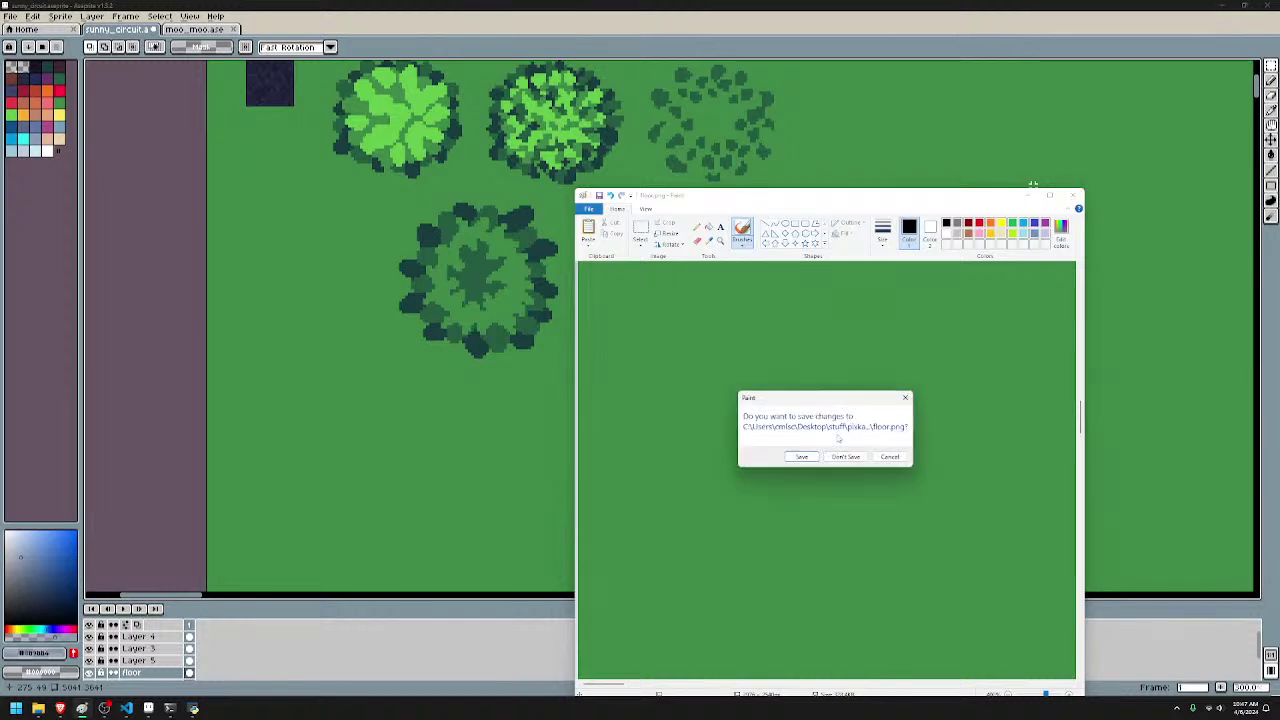
left_click(846, 457)
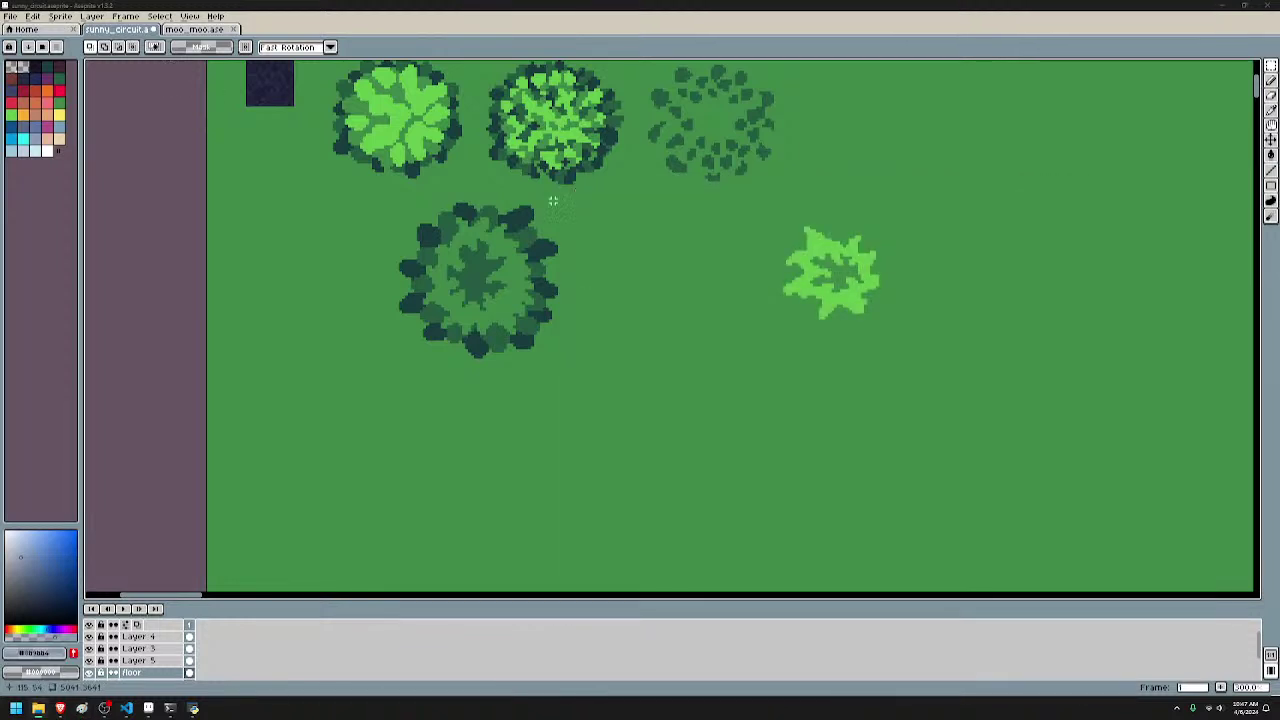
- Check what the floor layer contains by toggling its visibility, and undo the stamp paste on it
scroll(553, 201, "down", 2)
left_click(90, 673)
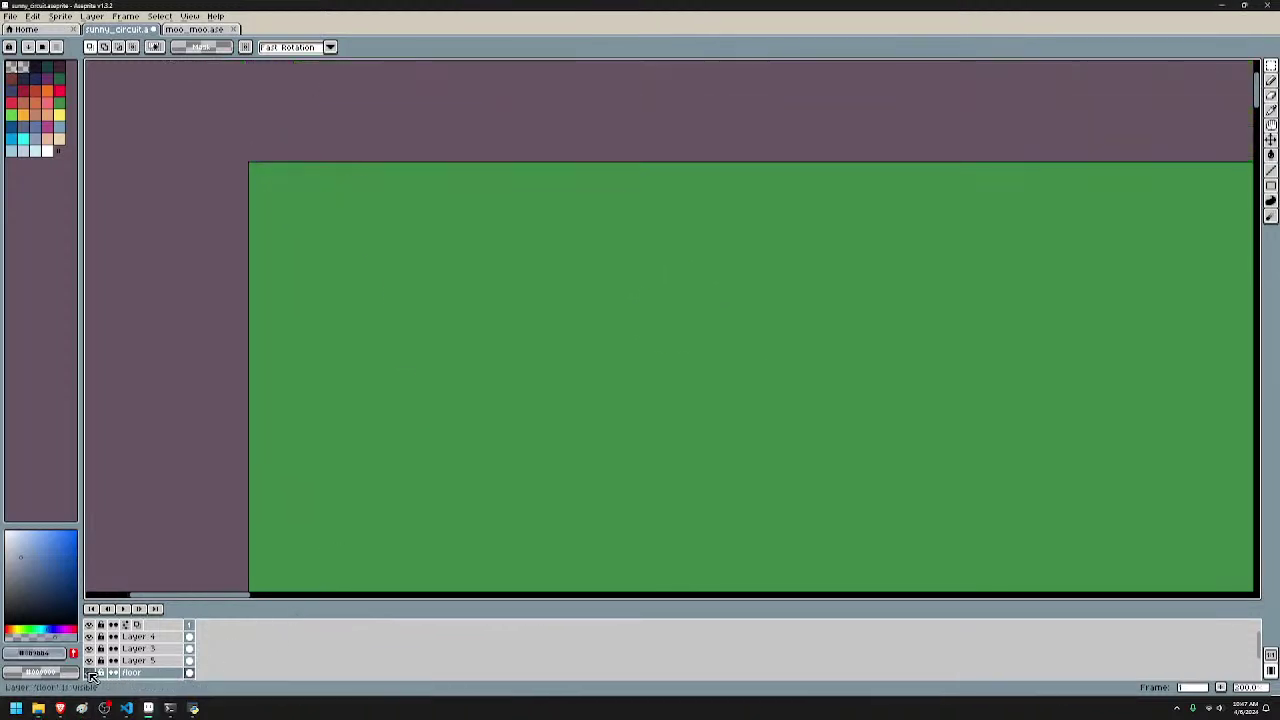
left_click(90, 673)
key("ctrl+z")
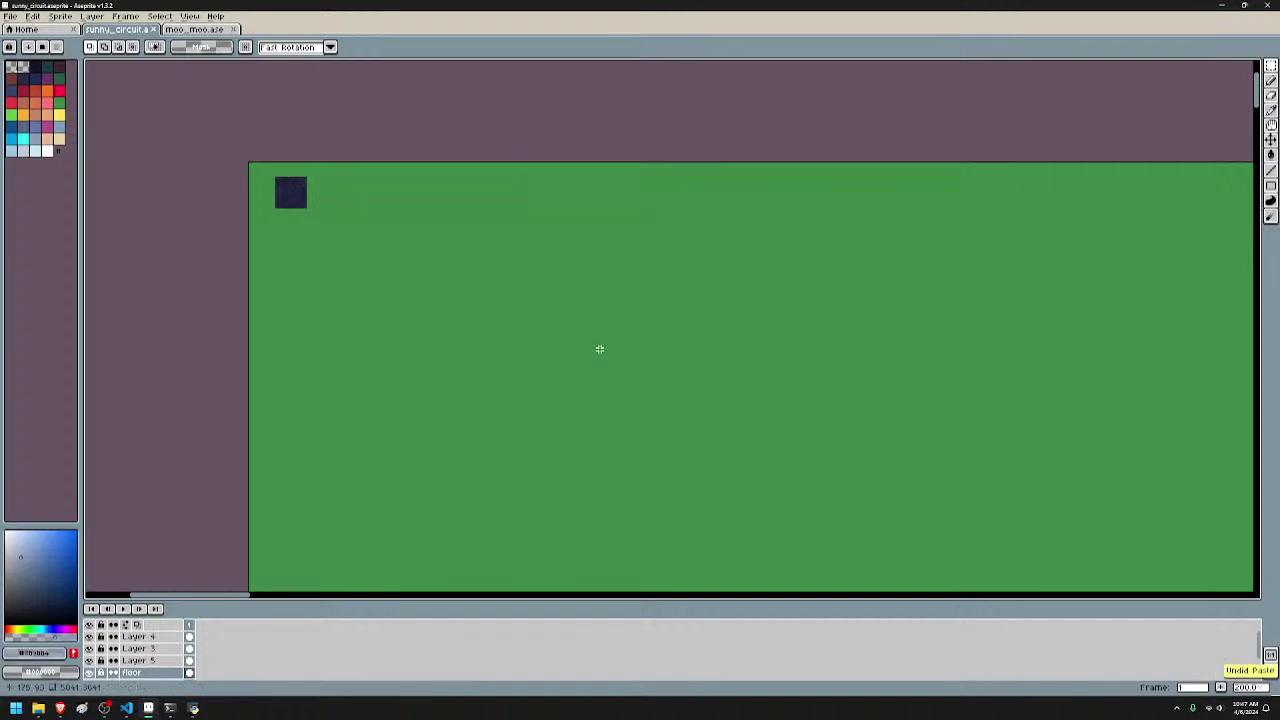
- Paste the bush and grass stamps onto Layer 5, placing them beside the dark road swatch
left_click(189, 660)
key("ctrl+v")
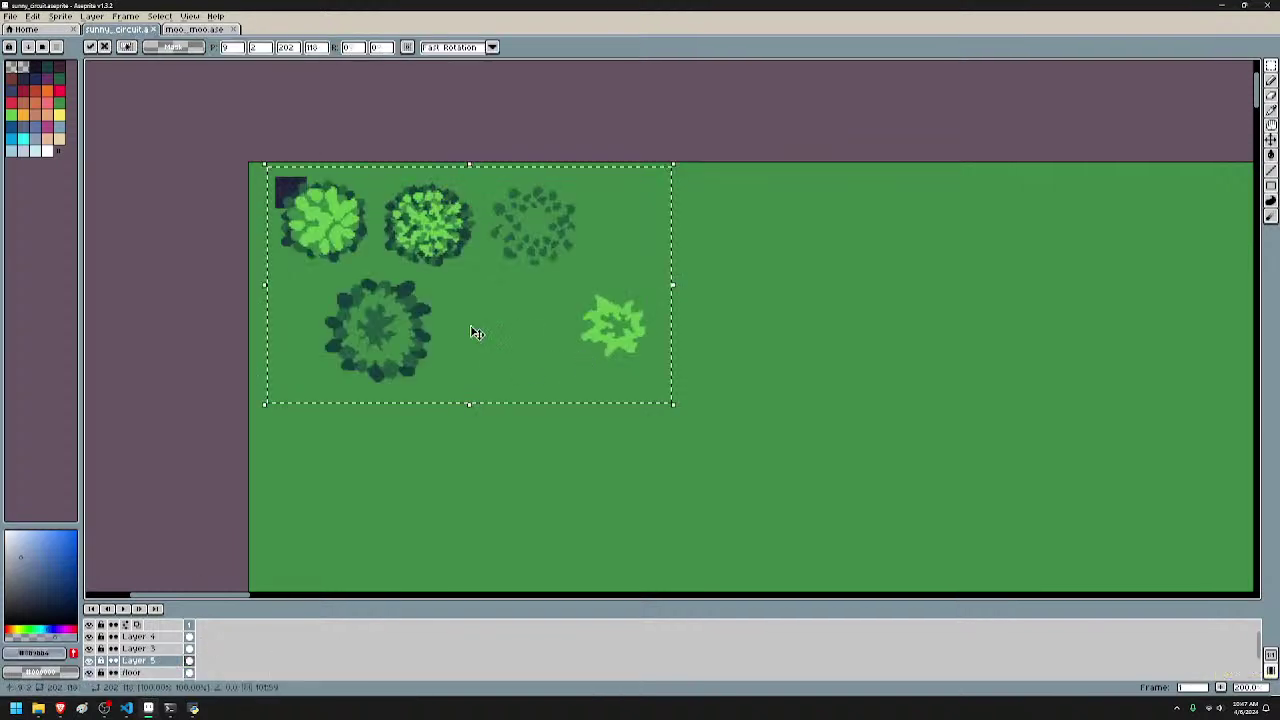
left_click_drag(515, 272, 596, 332)
left_click(299, 508)
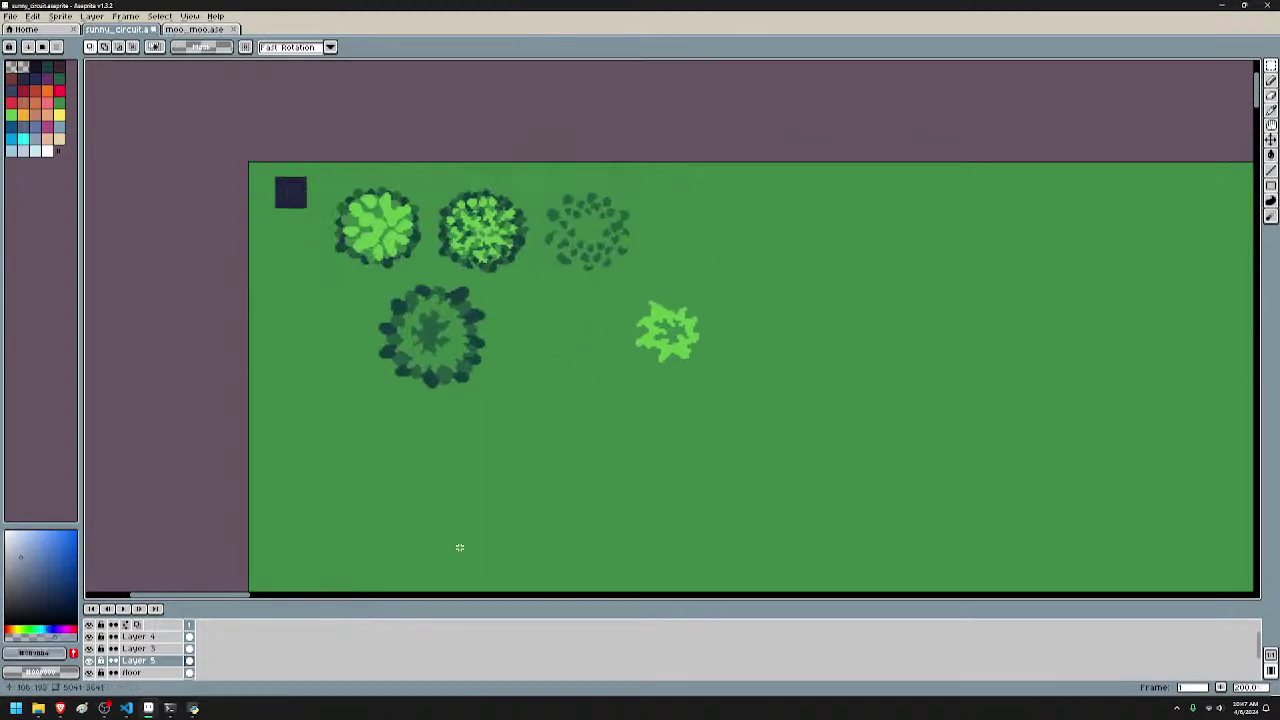
- Hide the floor and Layer 2 layers to isolate the pasted stamps on Layer 5
left_click(89, 672)
scroll(92, 670, "down", 2)
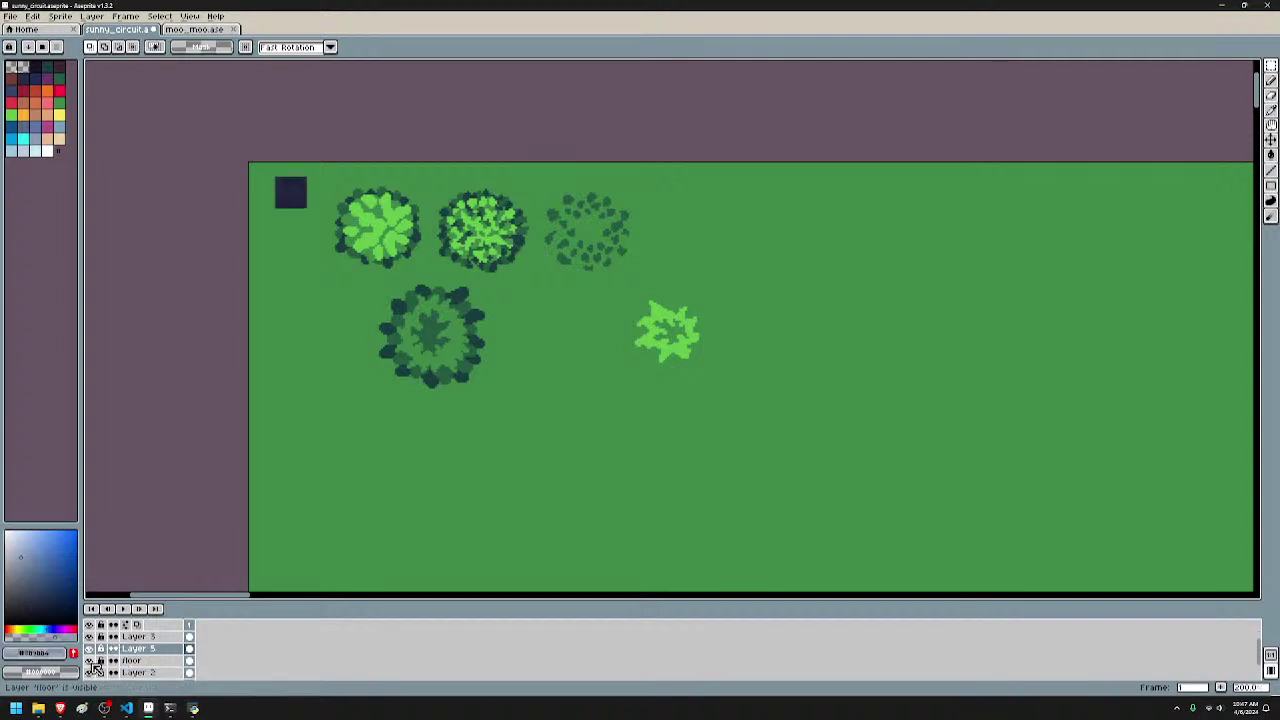
left_click(89, 649)
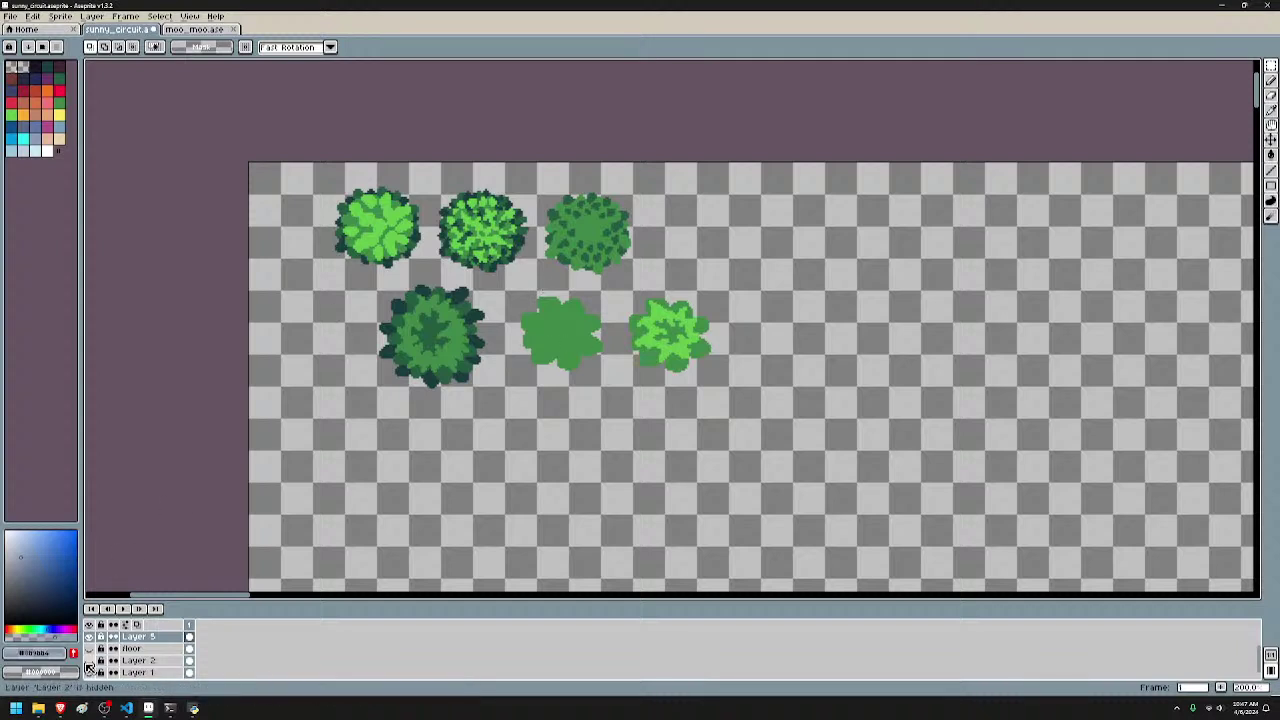
left_click(88, 662)
left_click(89, 649)
left_click(89, 649)
scroll(393, 346, "up", 1)
left_click_drag(443, 353, 546, 395)
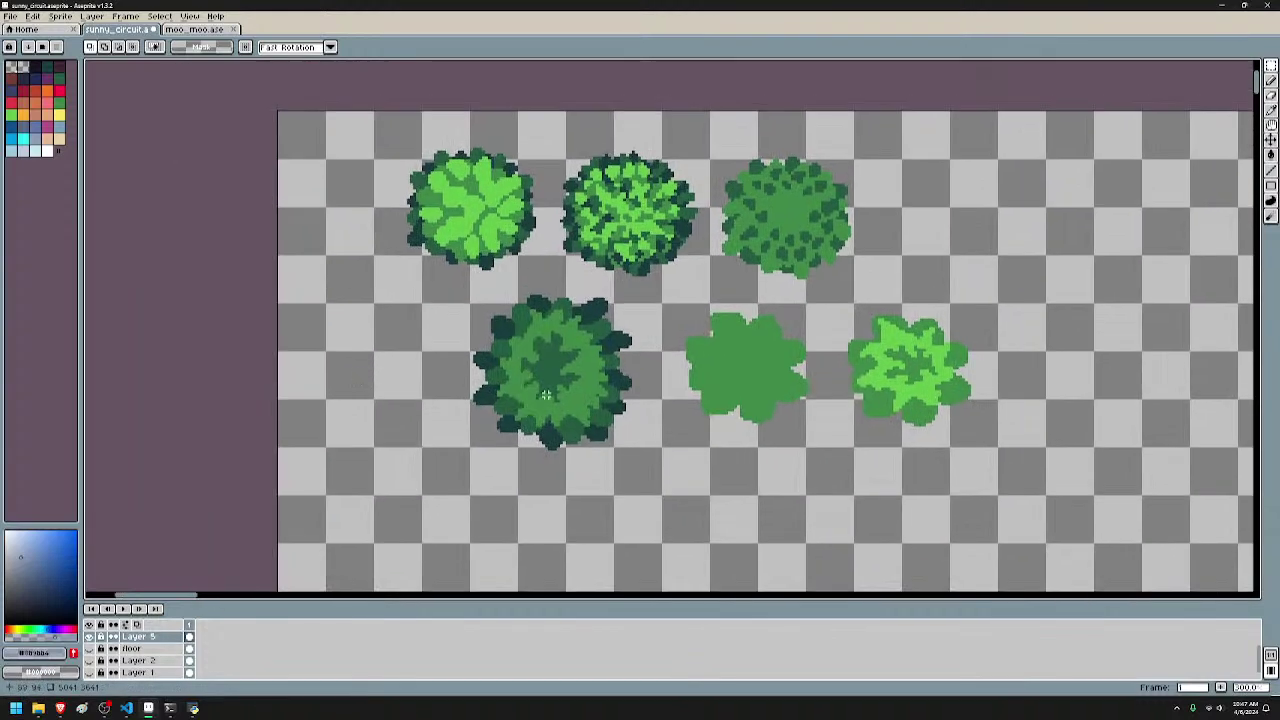
- Make a custom brush from the large dark-edged bush and set it to Pattern aligned to destination
left_click_drag(464, 289, 642, 457)
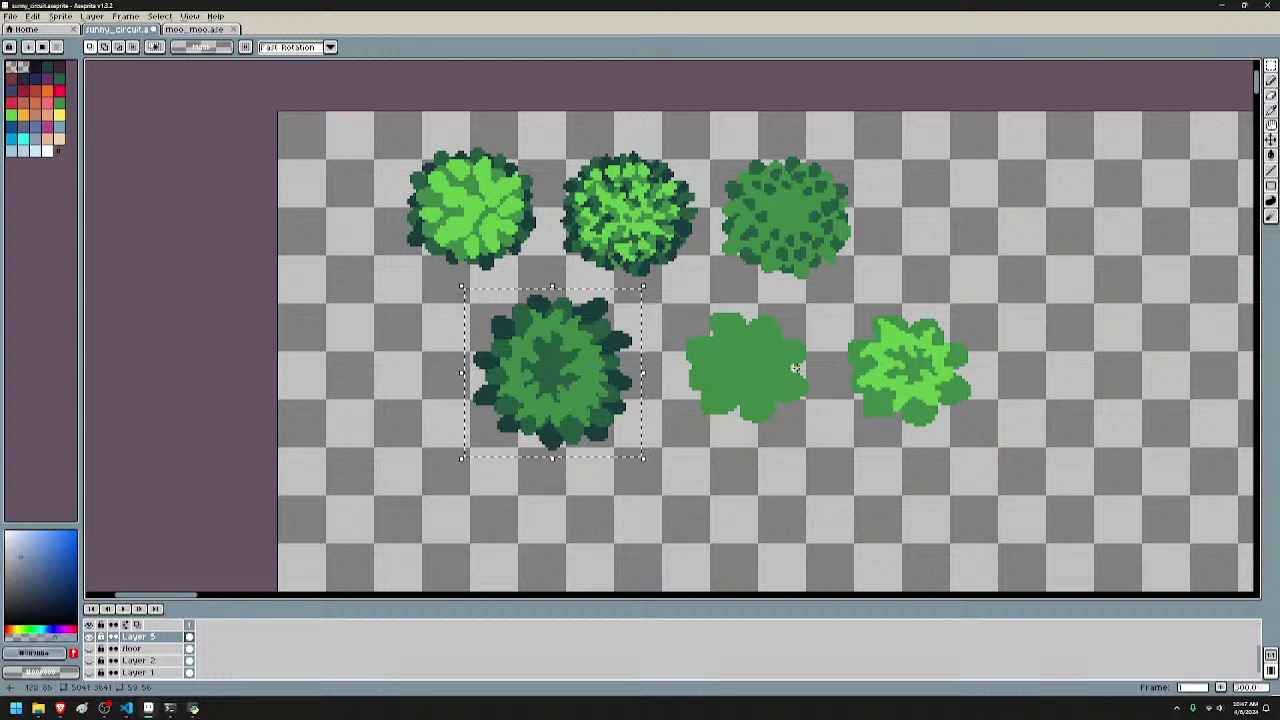
key("ctrl+b")
left_click(273, 47)
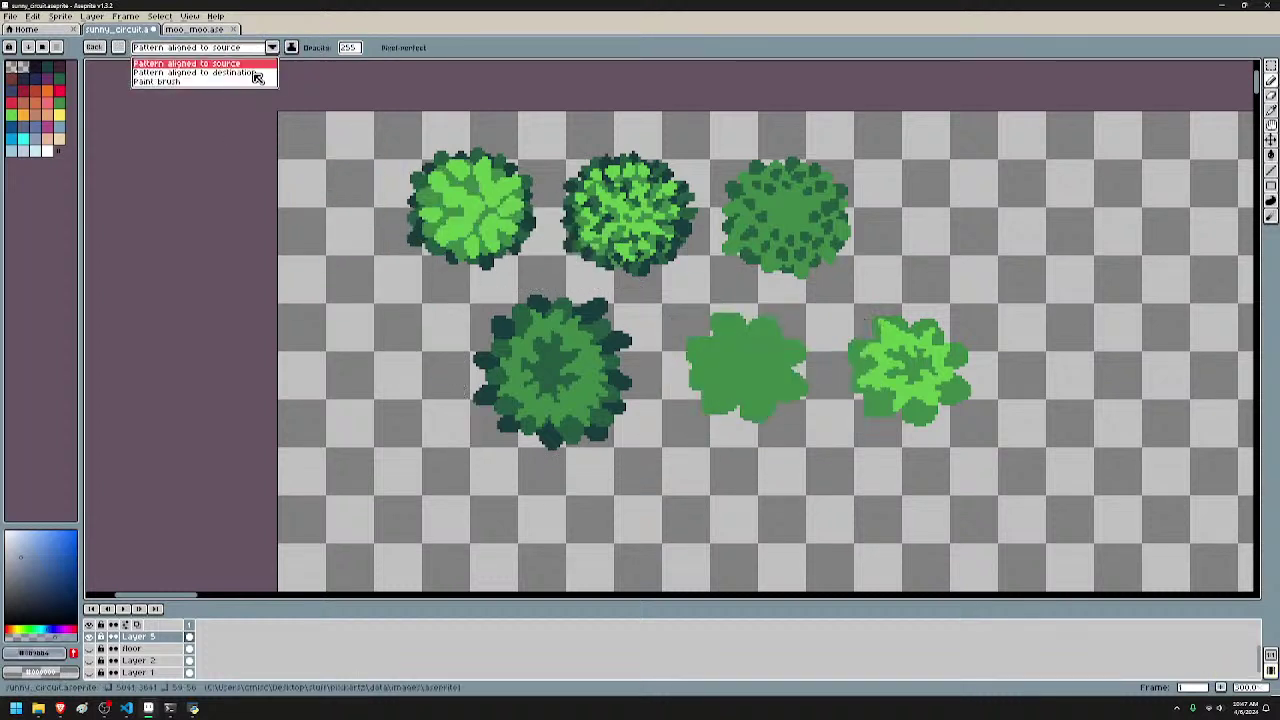
left_click(257, 77)
scroll(523, 404, "down", 1)
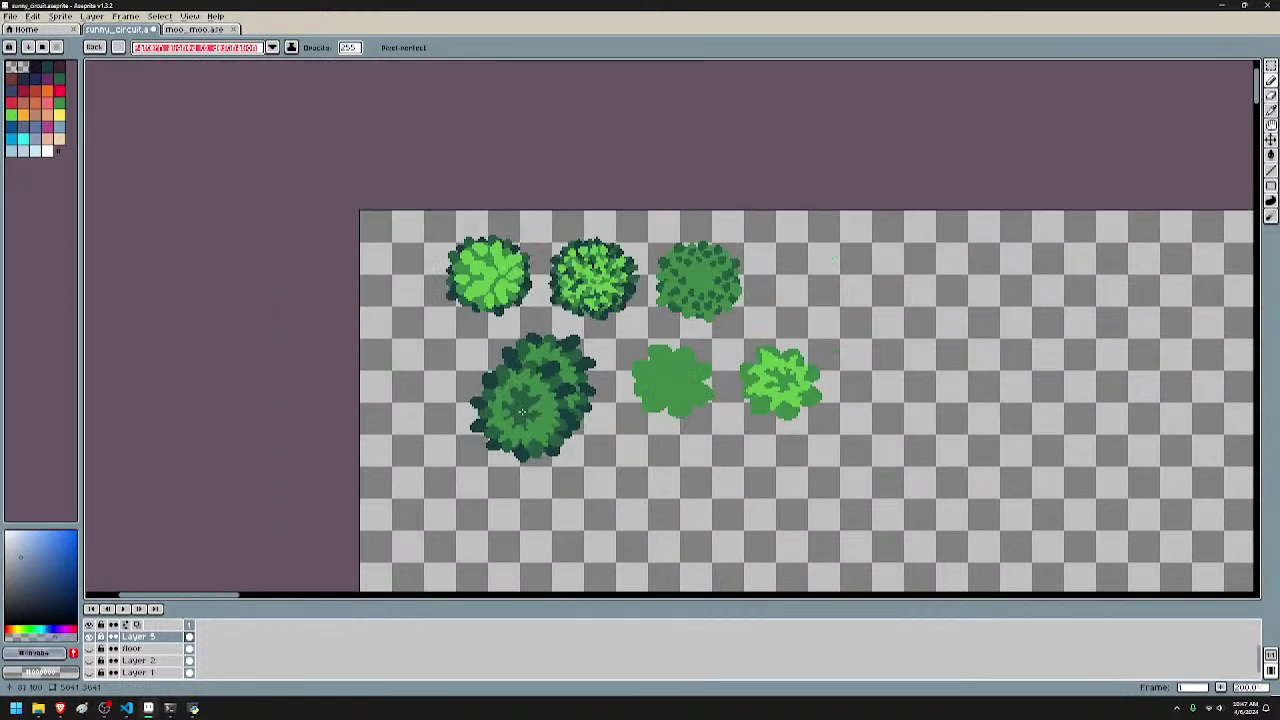
- Show the floor and Layer 2 layers again and make Layer 5 active over the circuit
left_click(90, 662)
left_click(90, 650)
left_click_drag(686, 545, 554, 441)
scroll(530, 405, "down", 2)
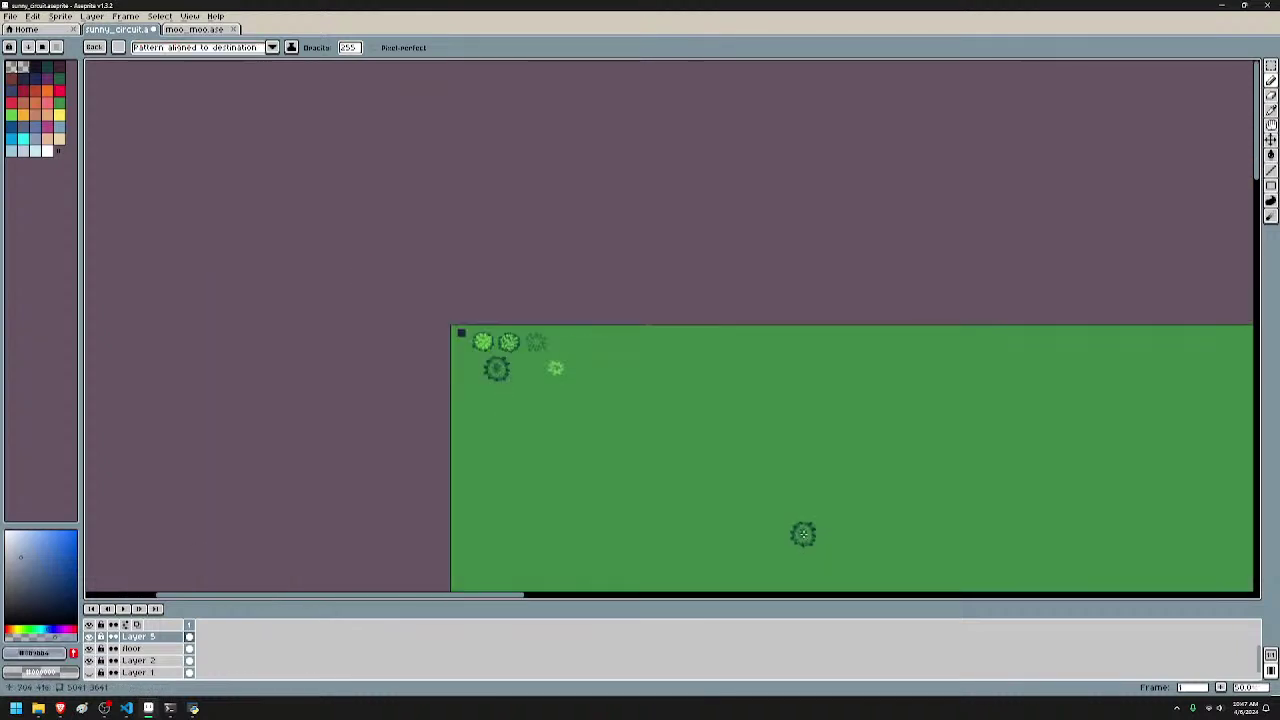
left_click_drag(803, 534, 617, 310)
left_click_drag(689, 500, 599, 346)
left_click(133, 651)
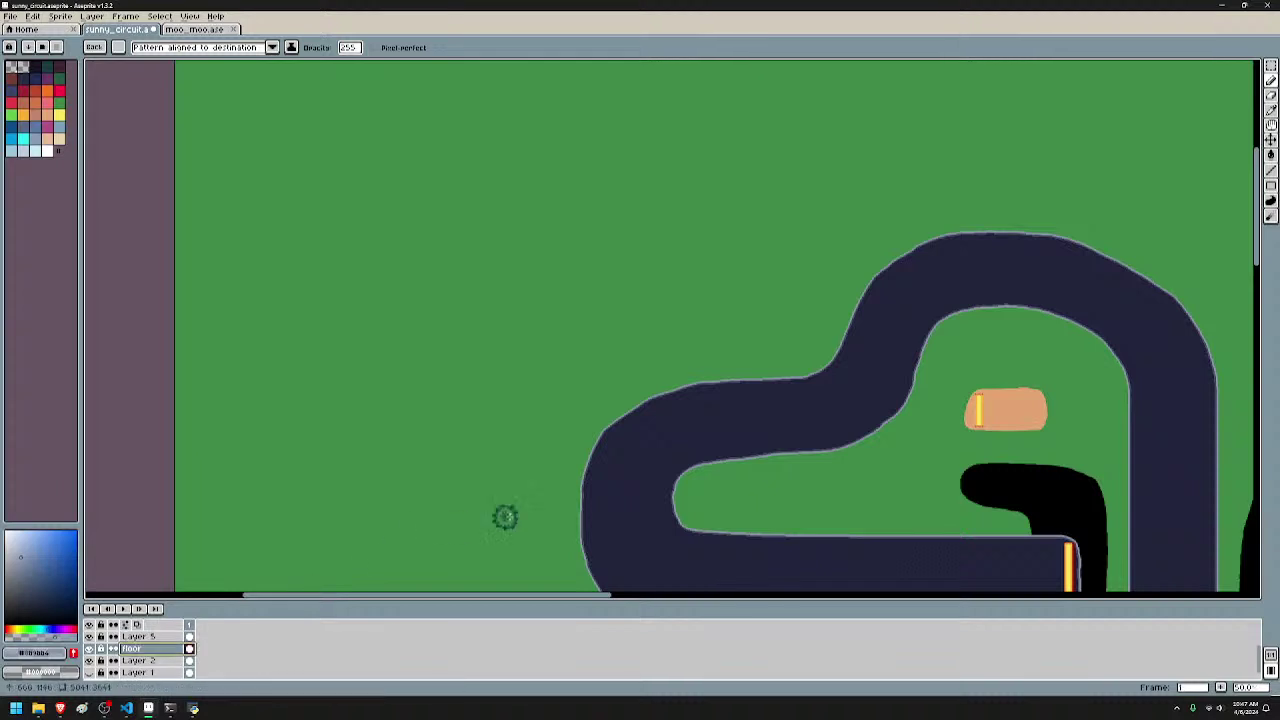
left_click_drag(505, 517, 520, 309)
left_click_drag(749, 443, 320, 457)
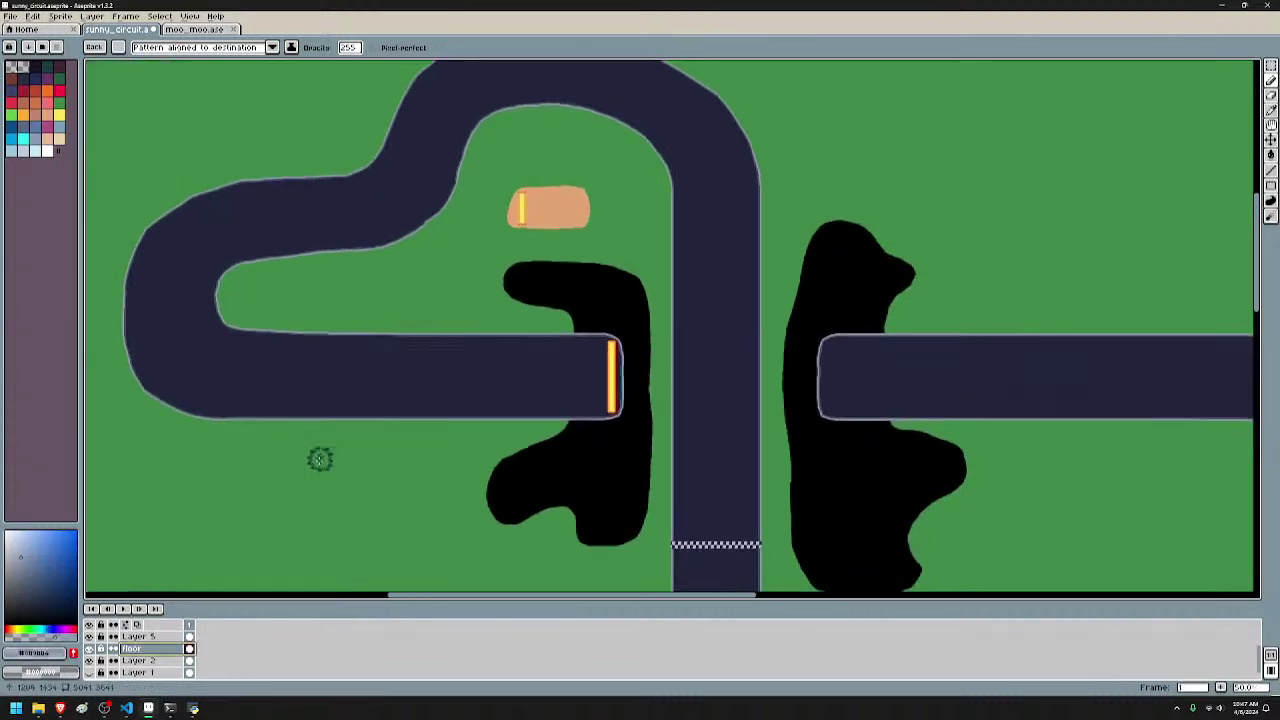
left_click(158, 637)
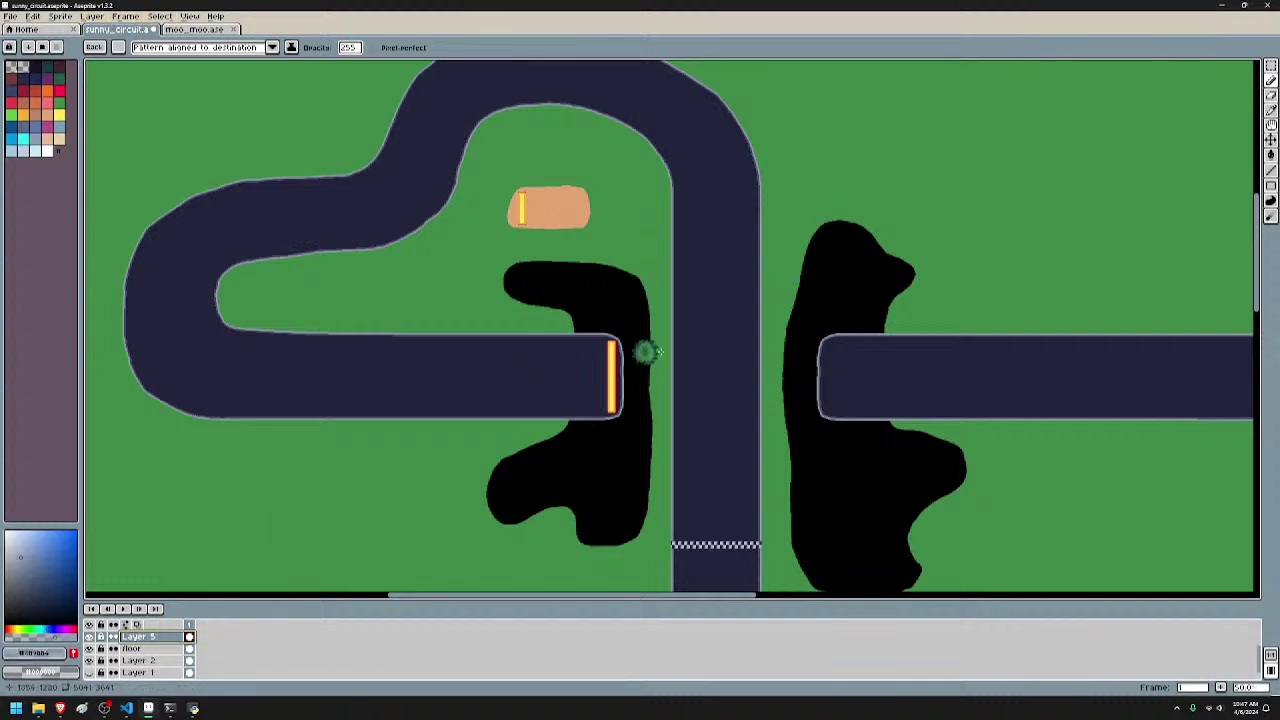
- Examine the black pits, the yellow ramp and the road edges around the crossing with the bush brush ready
scroll(148, 652, "up", 1)
scroll(148, 654, "up", 1)
scroll(701, 418, "up", 3)
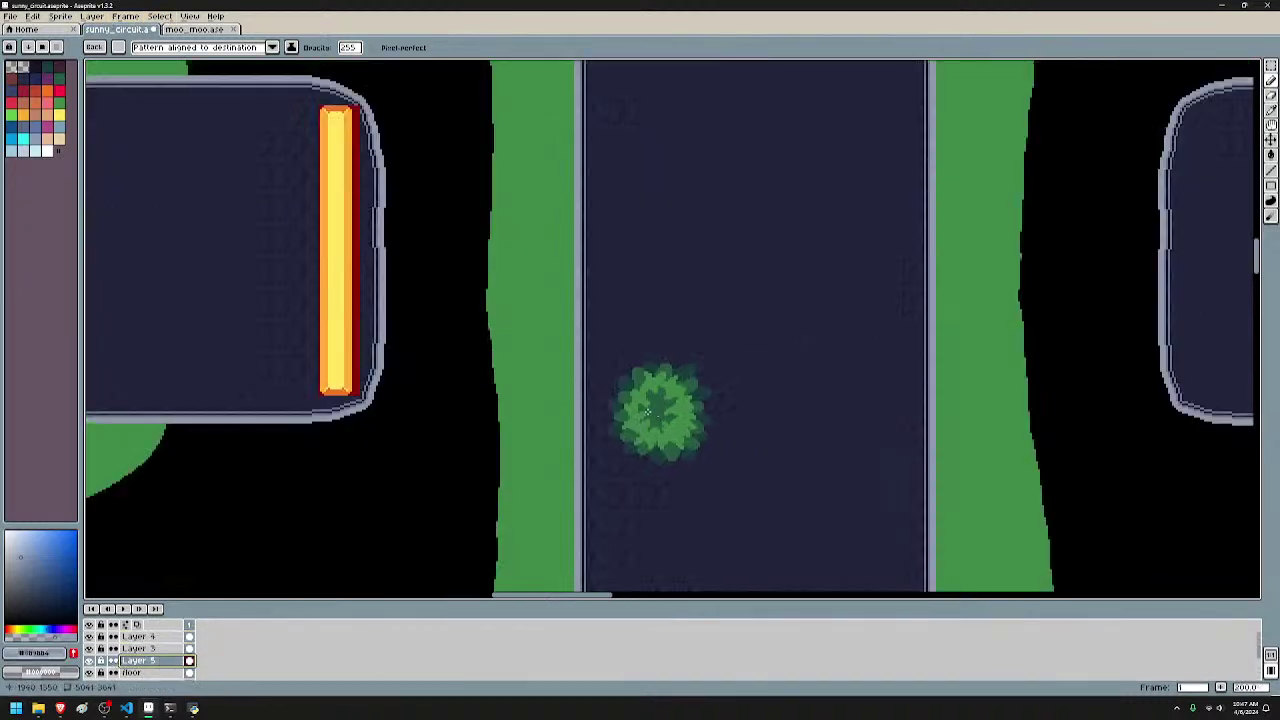
mouse_move(548, 378)
left_mouse_down()
mouse_move(826, 498)
mouse_move(906, 420)
mouse_move(591, 57)
mouse_move(941, 469)
left_mouse_up()
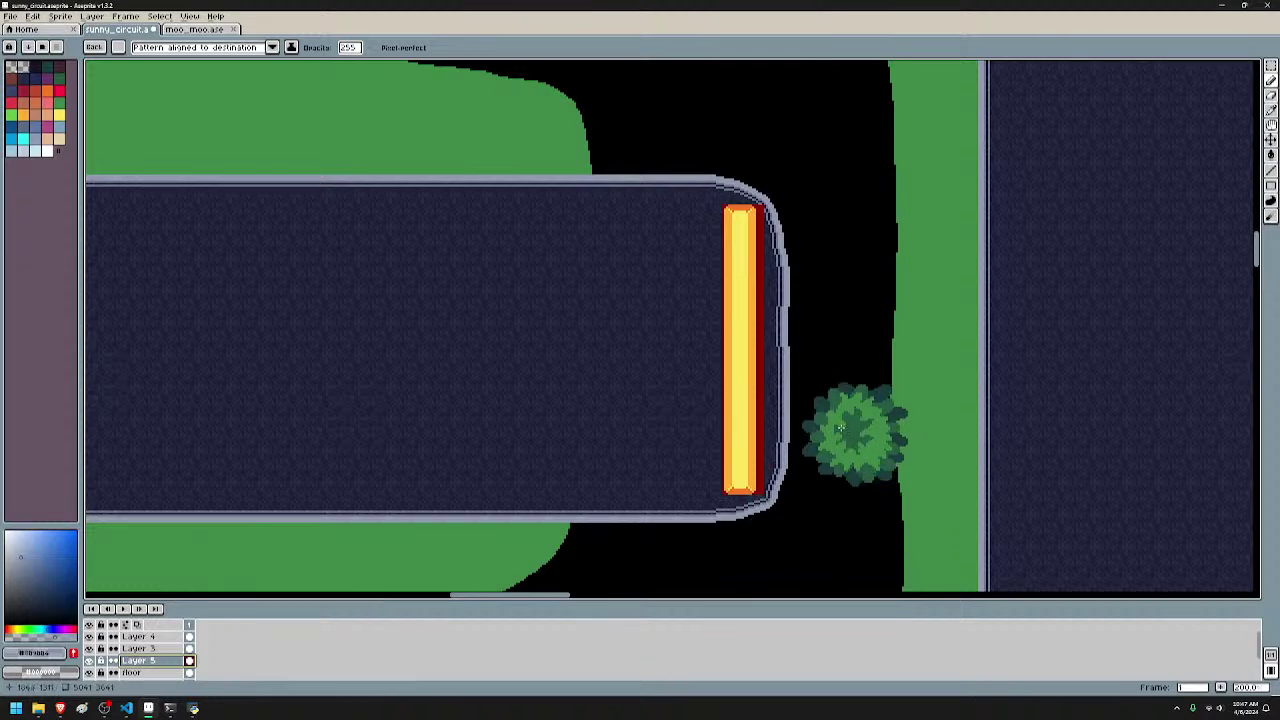
scroll(611, 301, "down", 2)
scroll(611, 301, "down", 3)
scroll(605, 305, "up", 5)
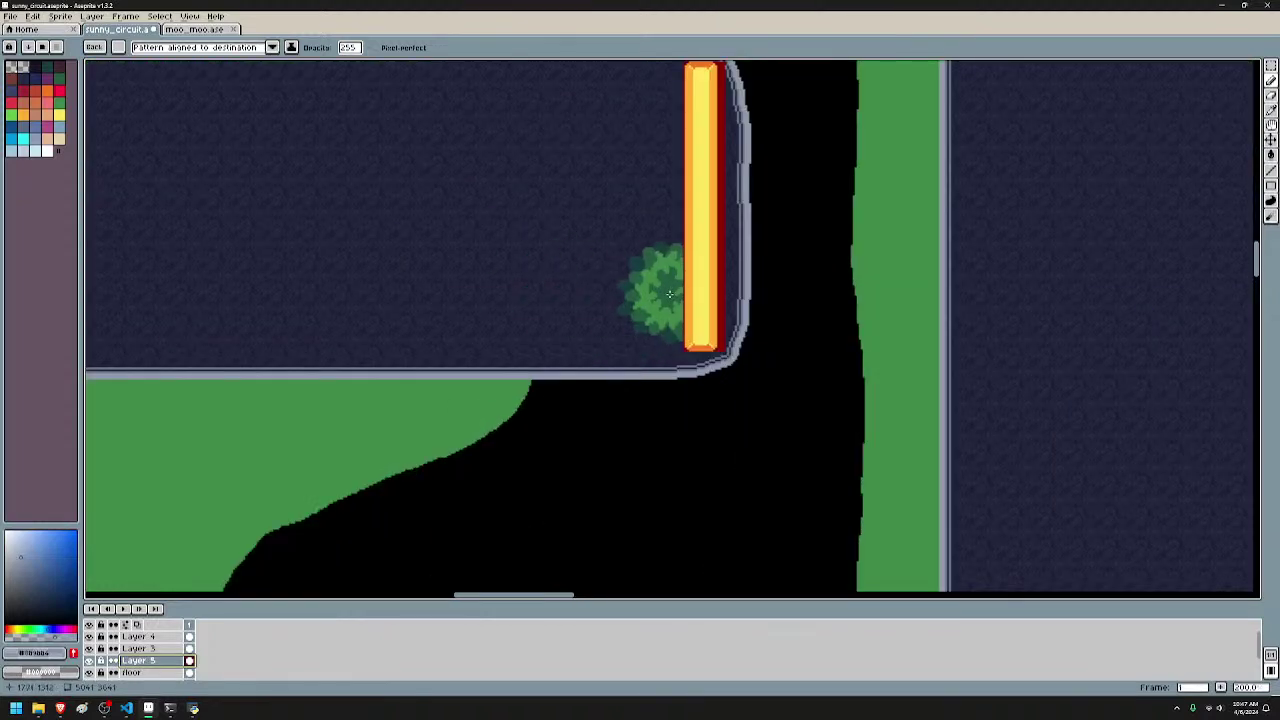
left_click_drag(663, 286, 698, 431)
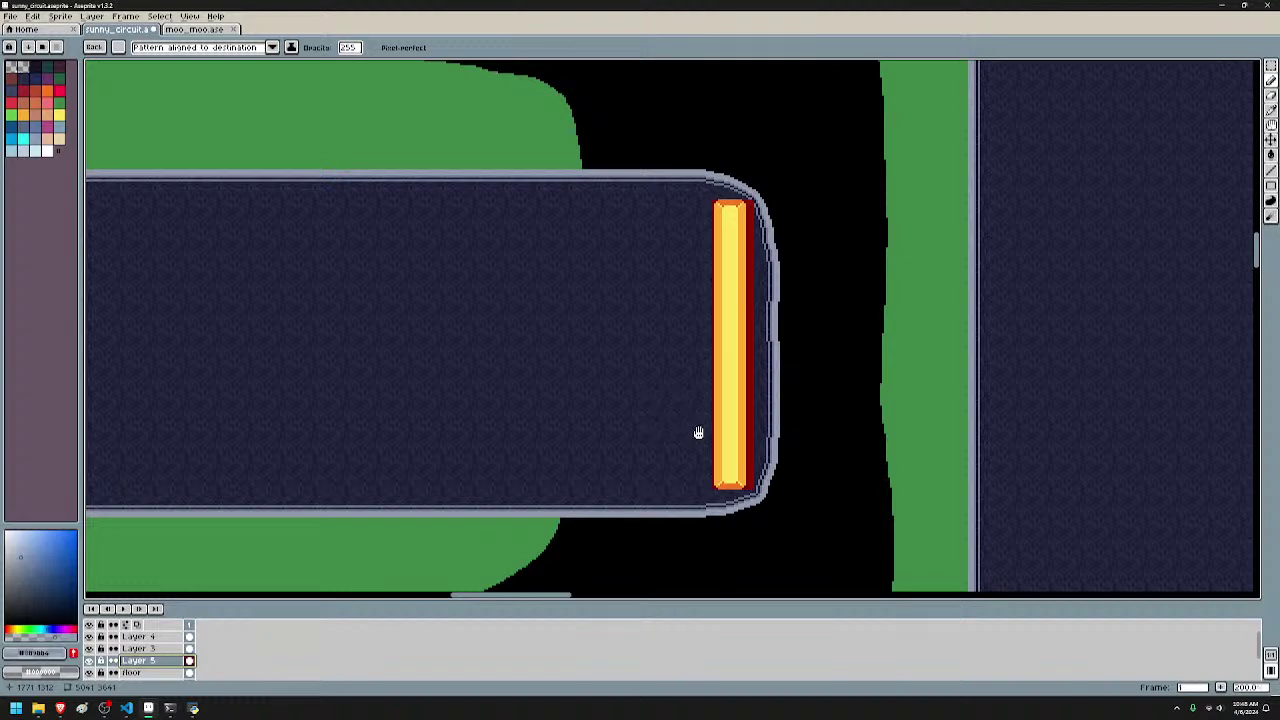
scroll(669, 377, "down", 1)
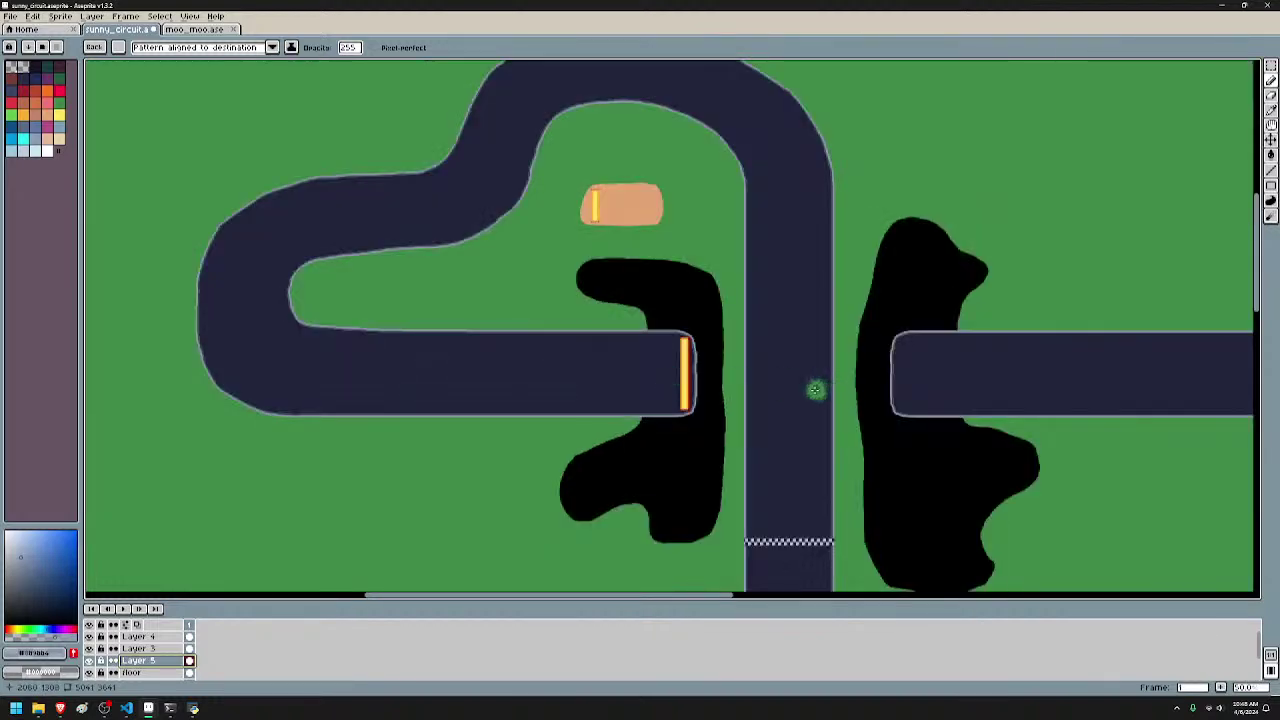
scroll(591, 360, "up", 4)
left_click_drag(811, 417, 563, 338)
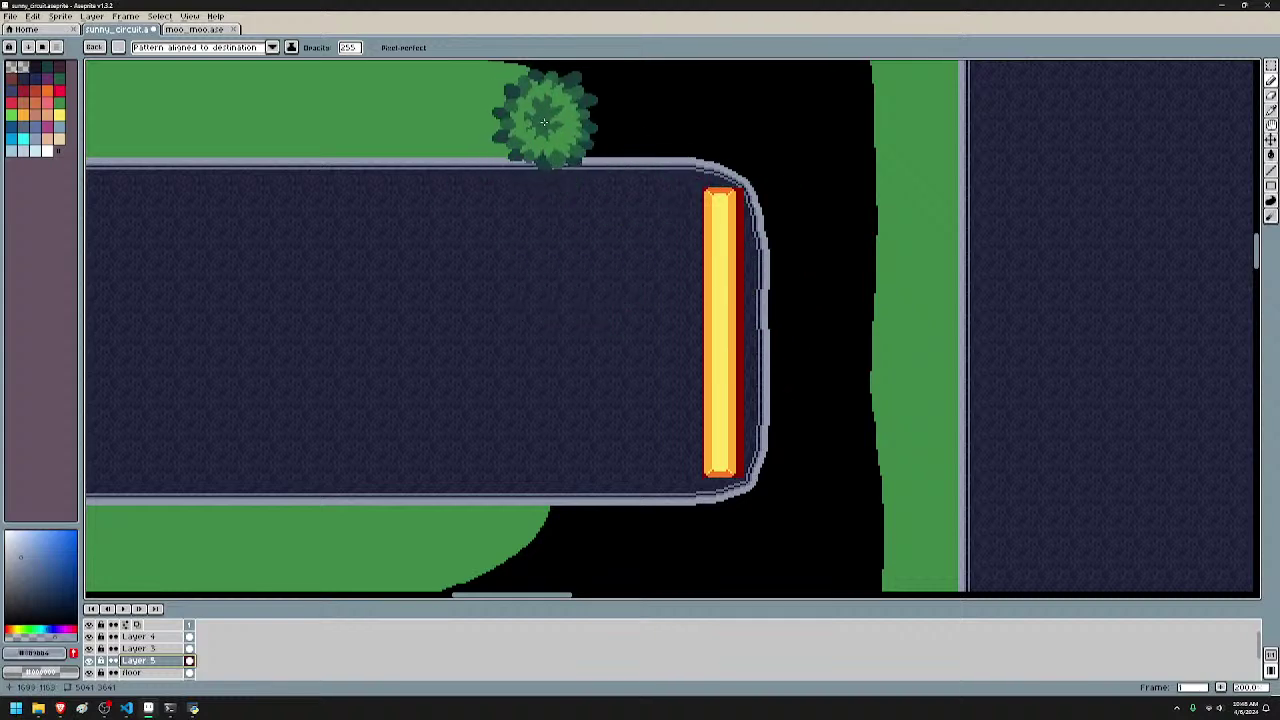
left_click_drag(755, 477, 803, 232)
scroll(788, 242, "down", 1)
left_click_drag(855, 275, 709, 409)
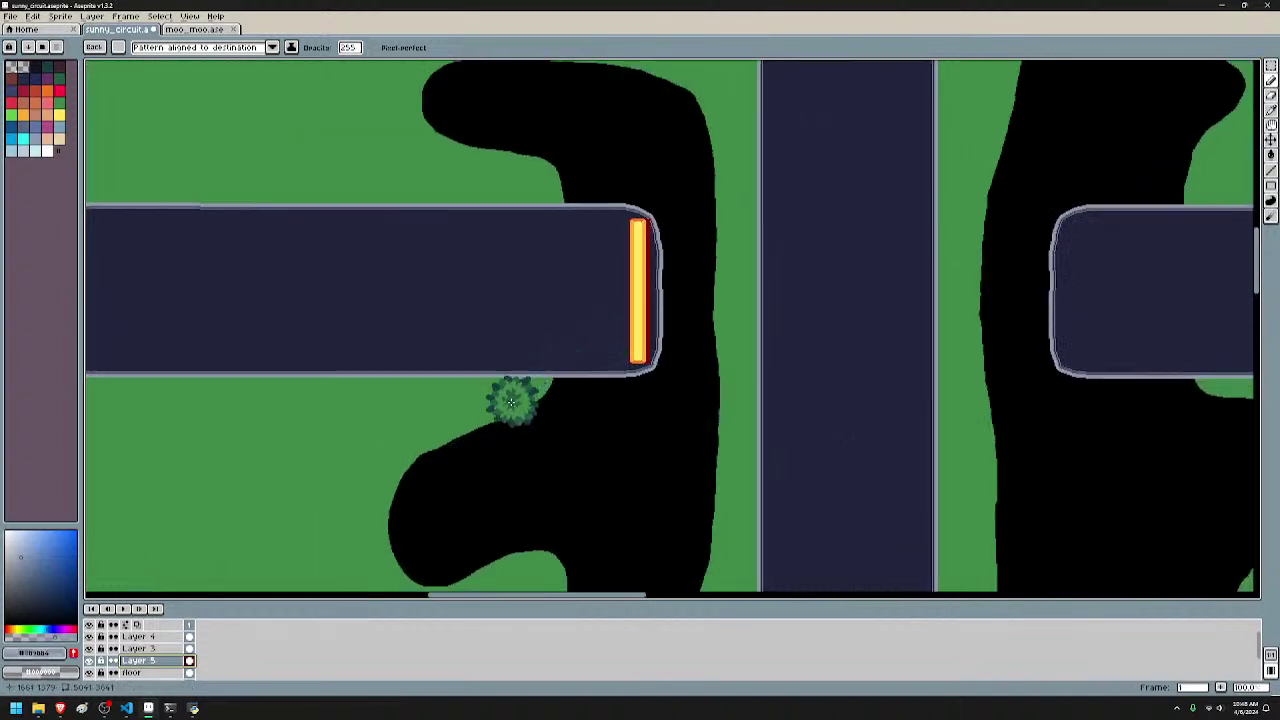
scroll(410, 463, "down", 3)
scroll(577, 311, "right", 2)
scroll(749, 477, "up", 4)
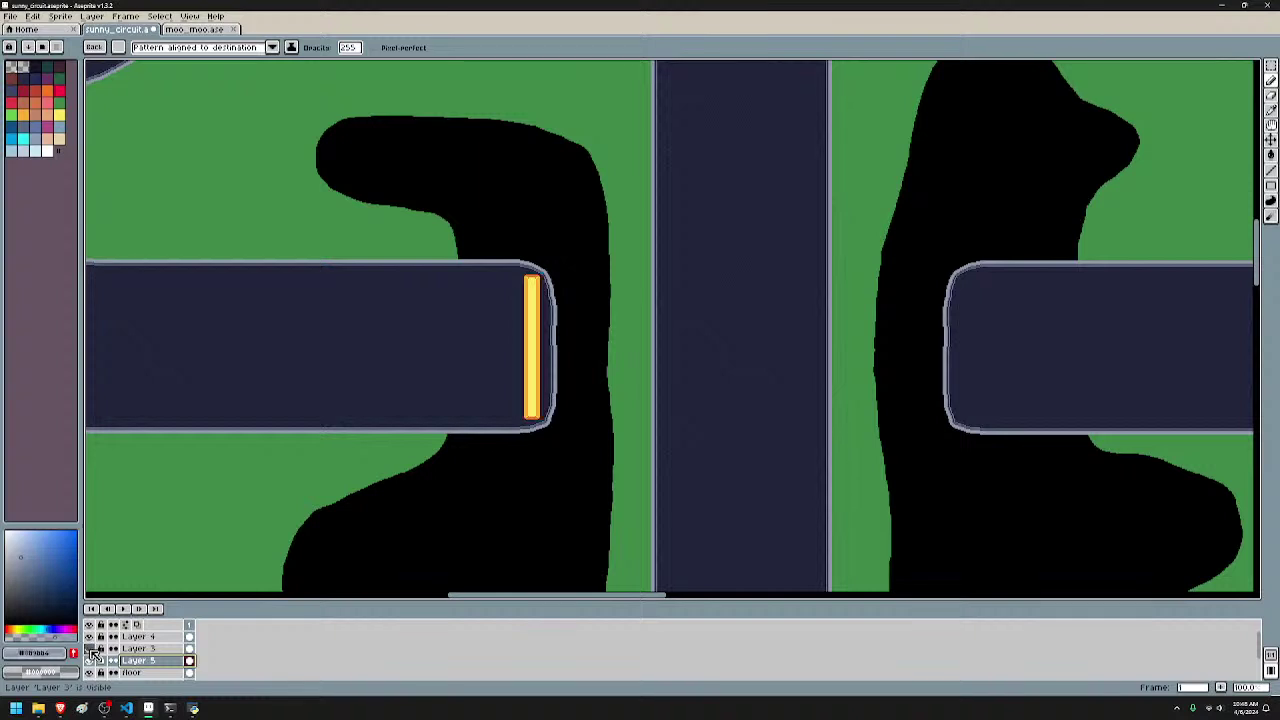
- Toggle the visibility of Layer 3 and Layer 4 to check which track elements each one holds, leaving both shown
left_click(88, 648)
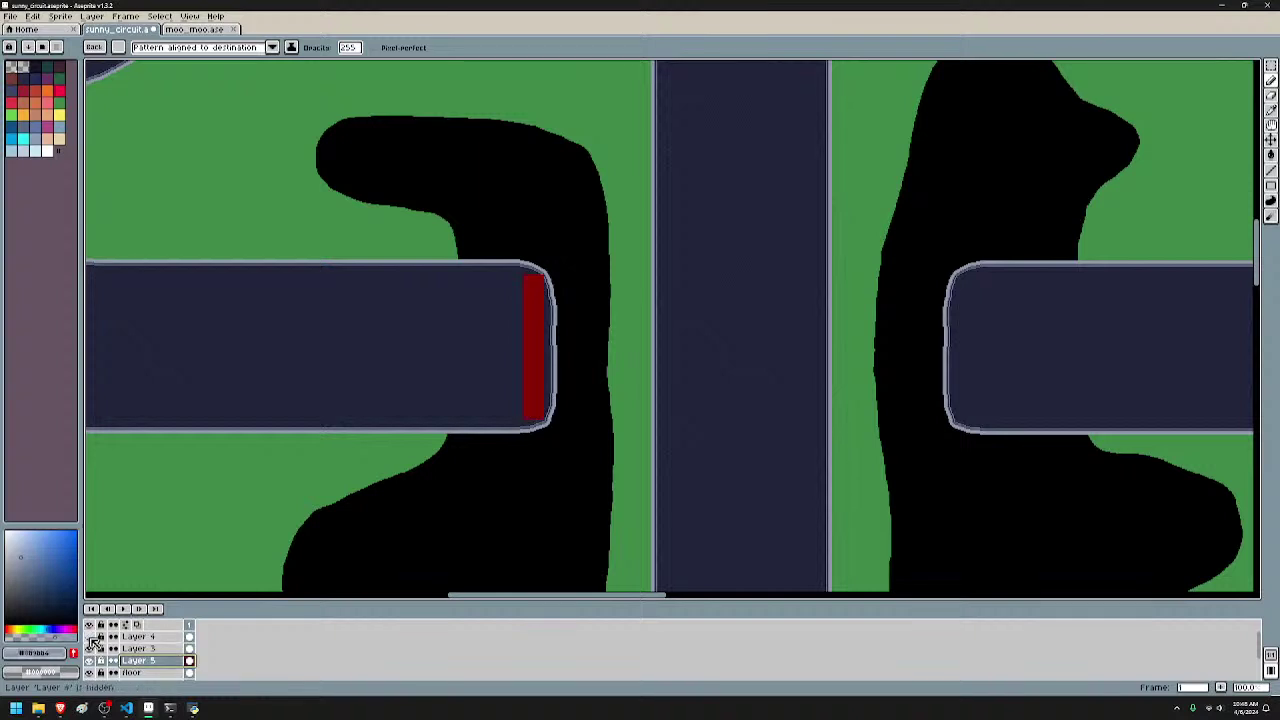
left_click(88, 648)
scroll(491, 407, "down", 1)
left_click_drag(522, 454, 542, 404)
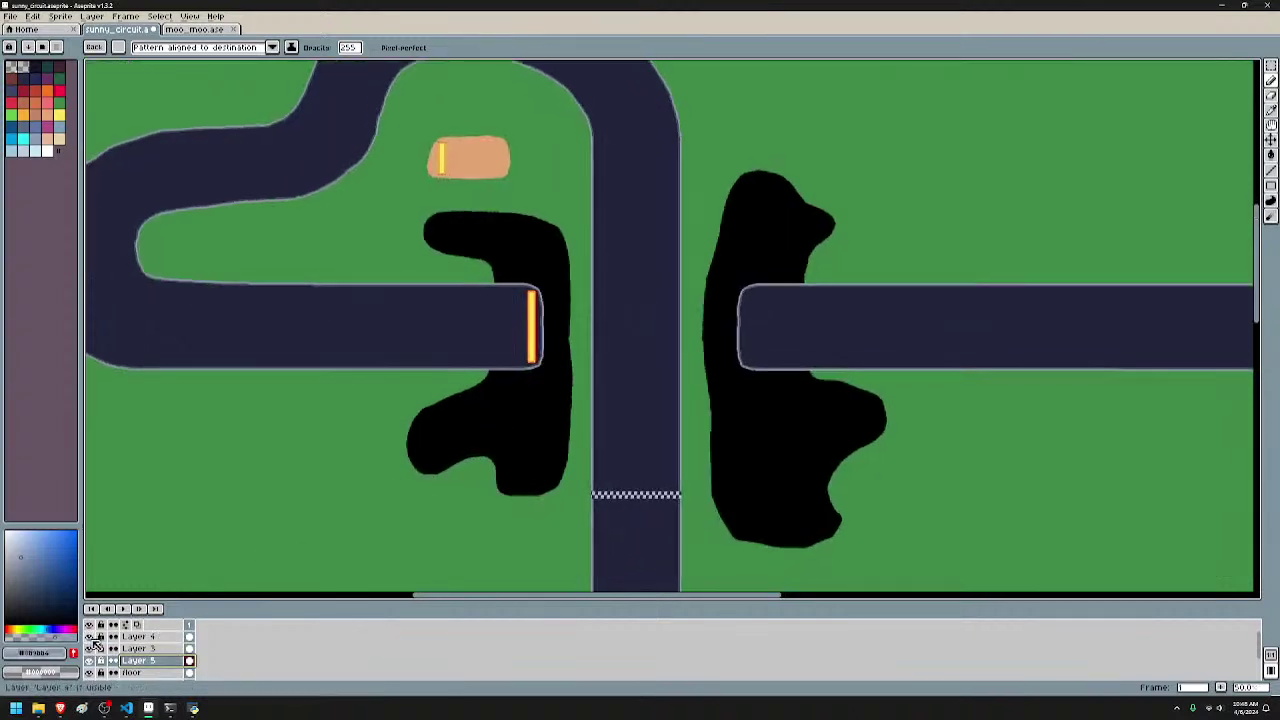
left_click(92, 639)
left_click(92, 639)
left_click(92, 639)
left_click(89, 637)
left_click(89, 637)
left_click(89, 637)
- Add a new empty layer directly above Layer 4
left_click(157, 637)
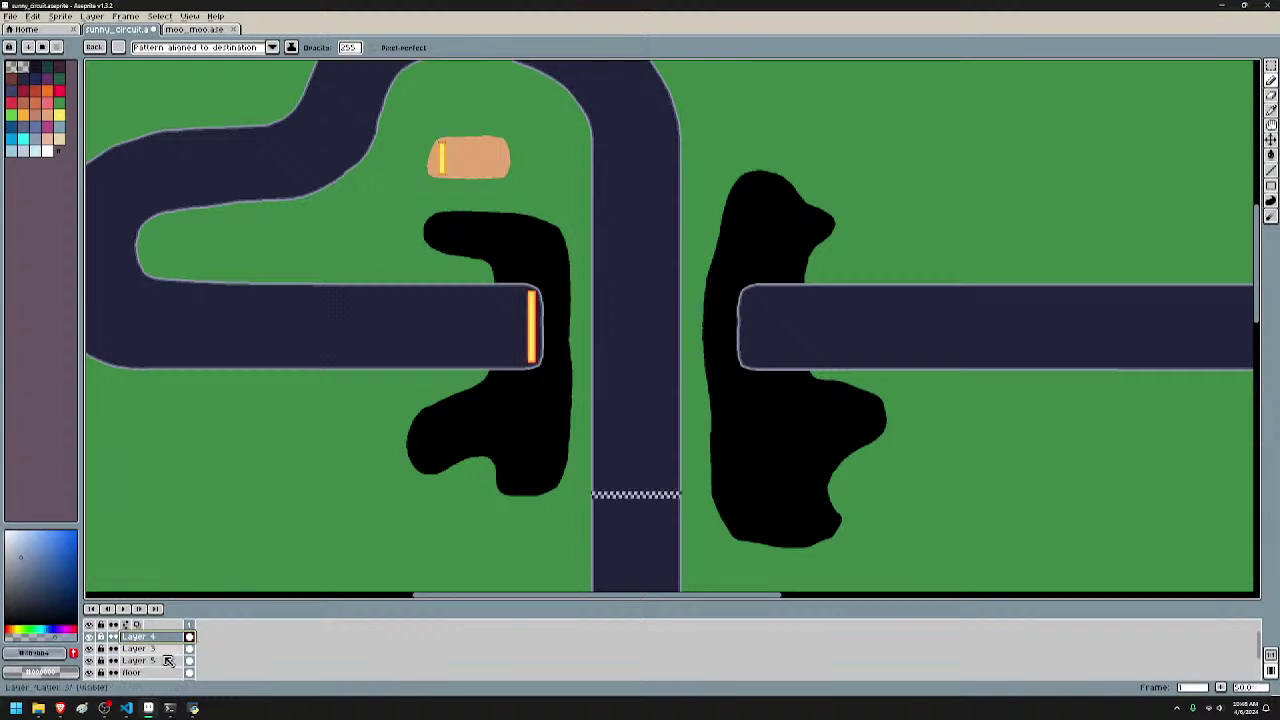
left_click(91, 16)
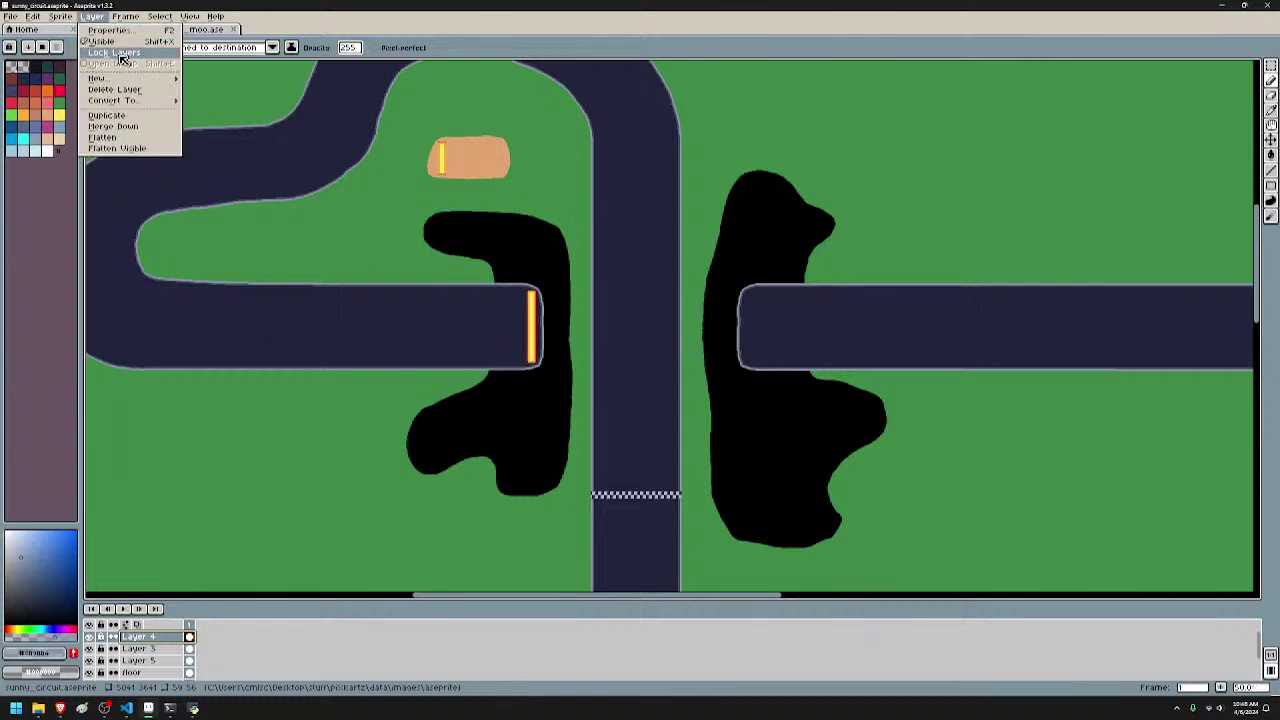
mouse_move(112, 79)
left_click(204, 77)
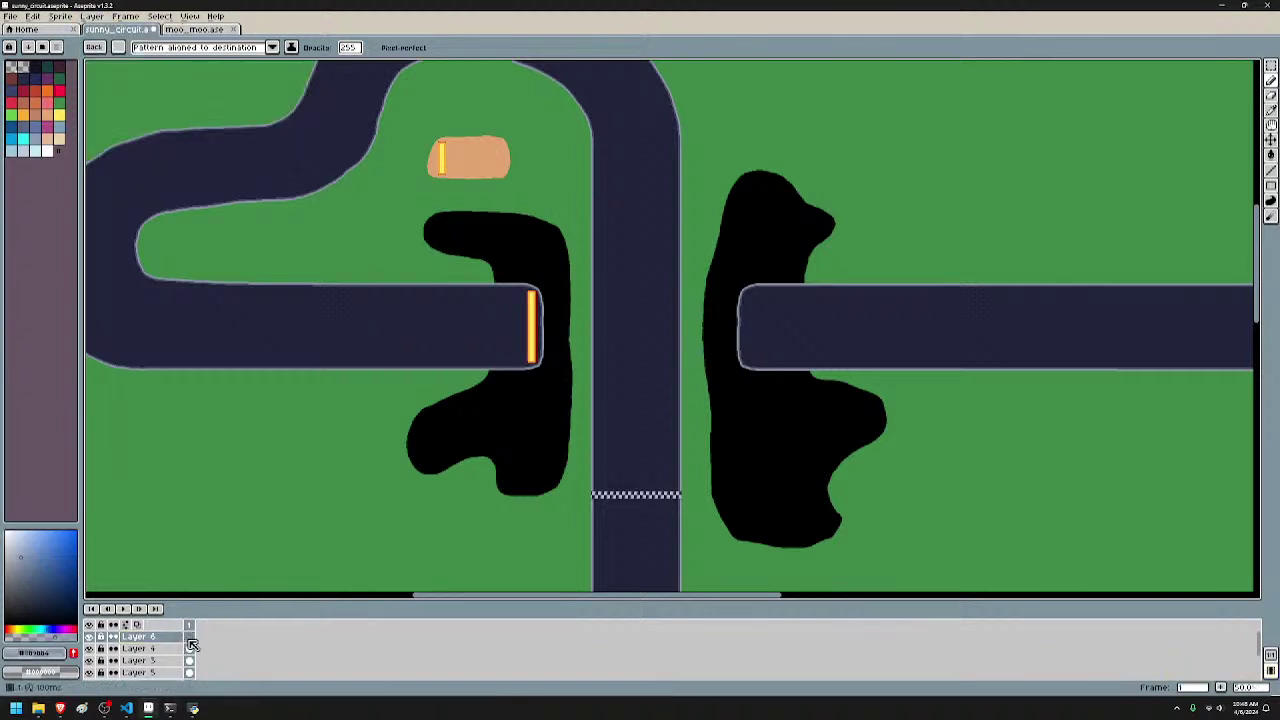
- Preview the dark-edged bush brush on the grass and road edge beside the checkered finish line, comparing its size with the road
scroll(646, 453, "up", 5)
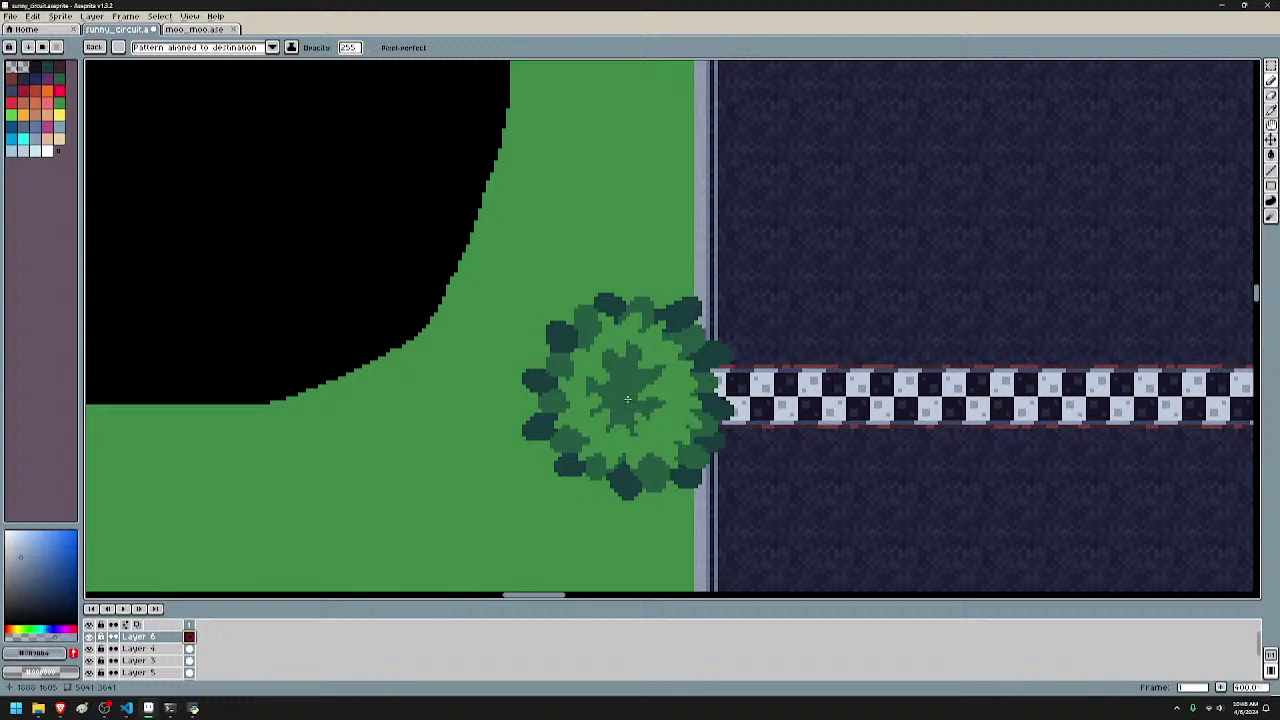
scroll(607, 460, "down", 2)
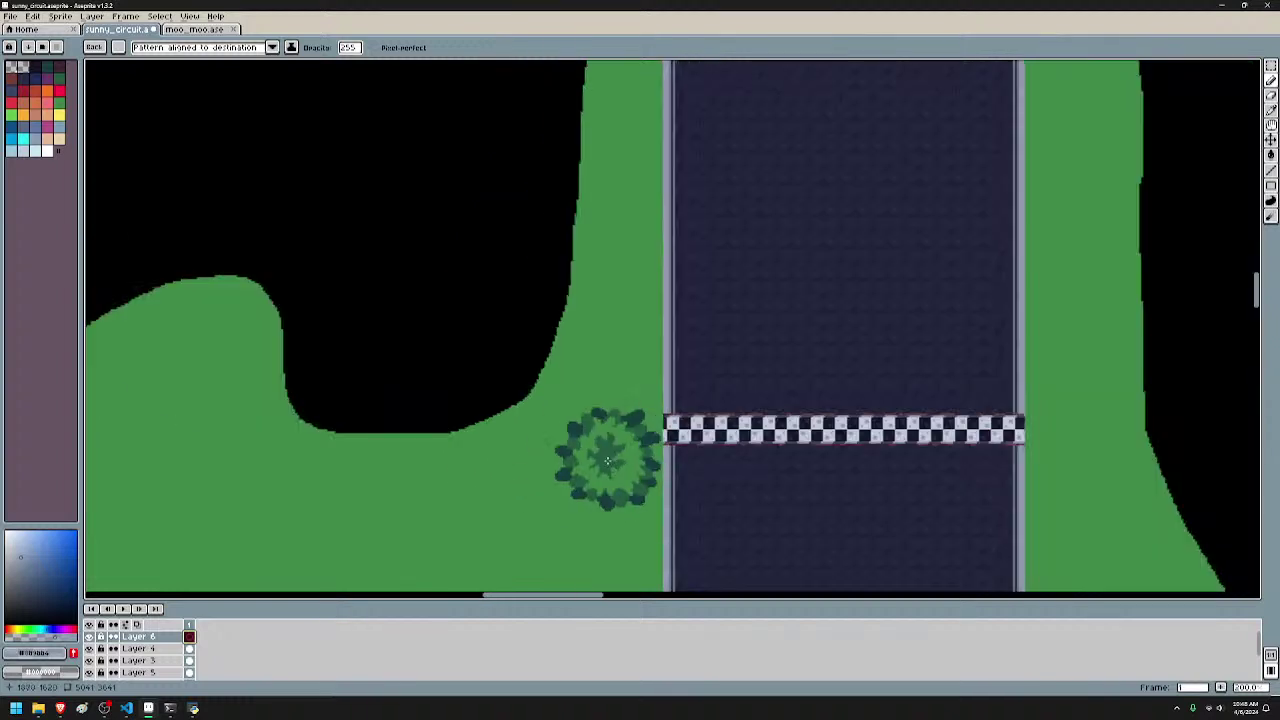
left_click_drag(607, 460, 480, 534)
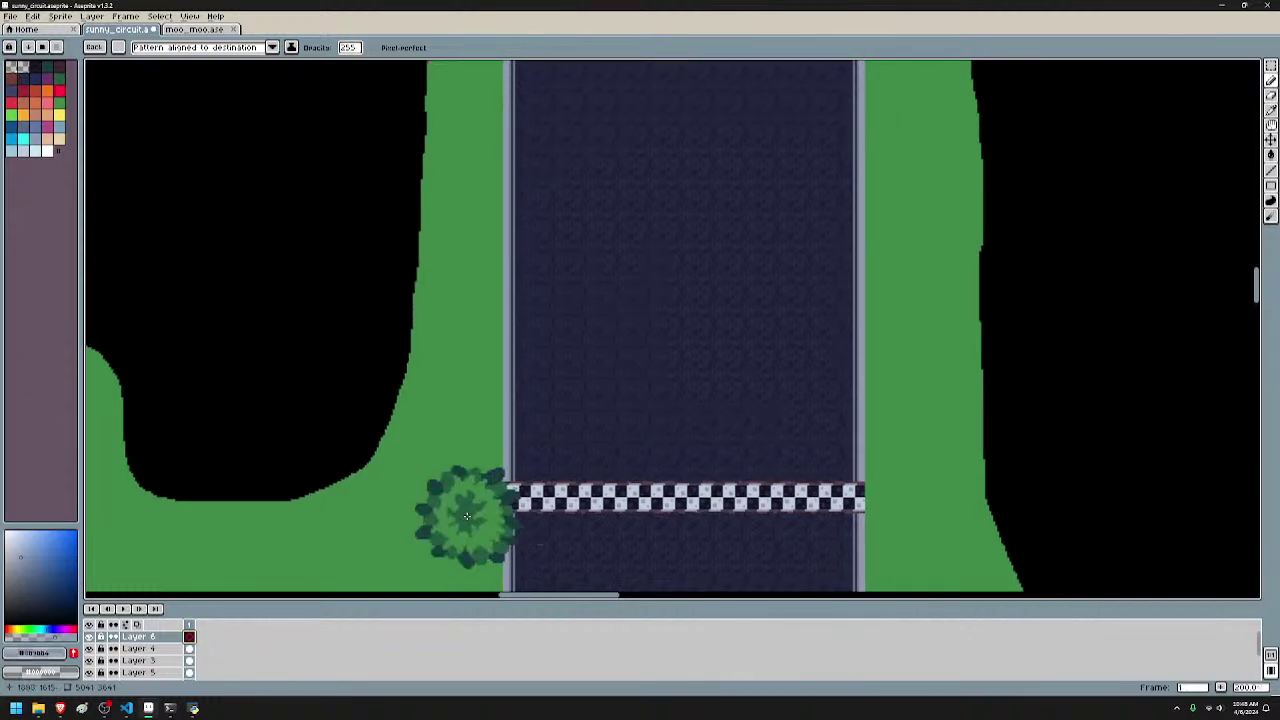
scroll(466, 515, "up", 4)
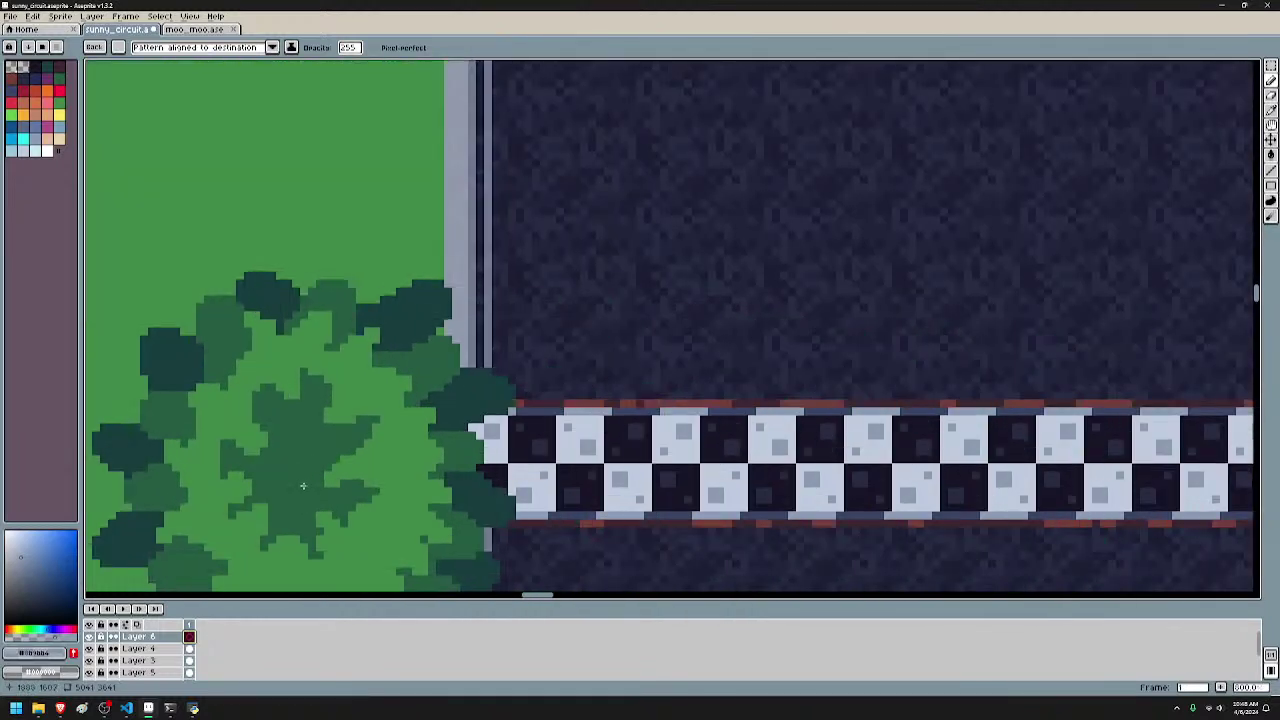
scroll(305, 480, "down", 1)
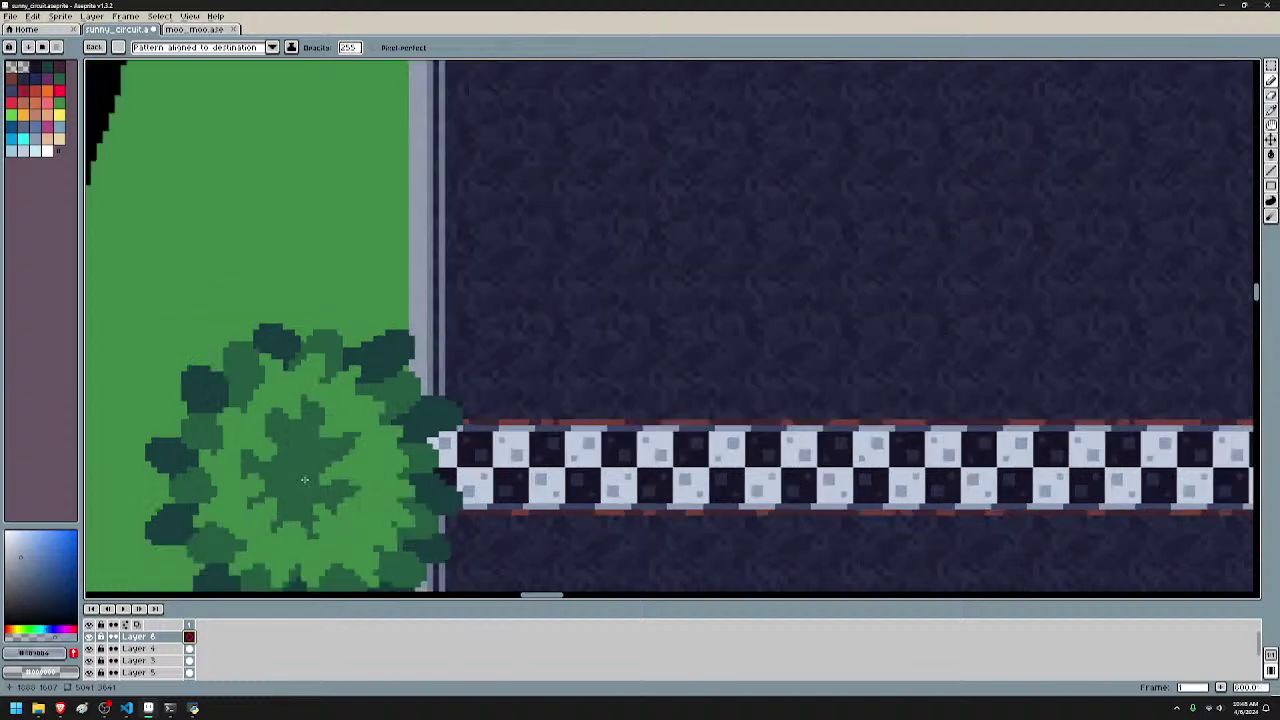
scroll(305, 480, "down", 2)
scroll(315, 465, "up", 1)
scroll(315, 465, "down", 4)
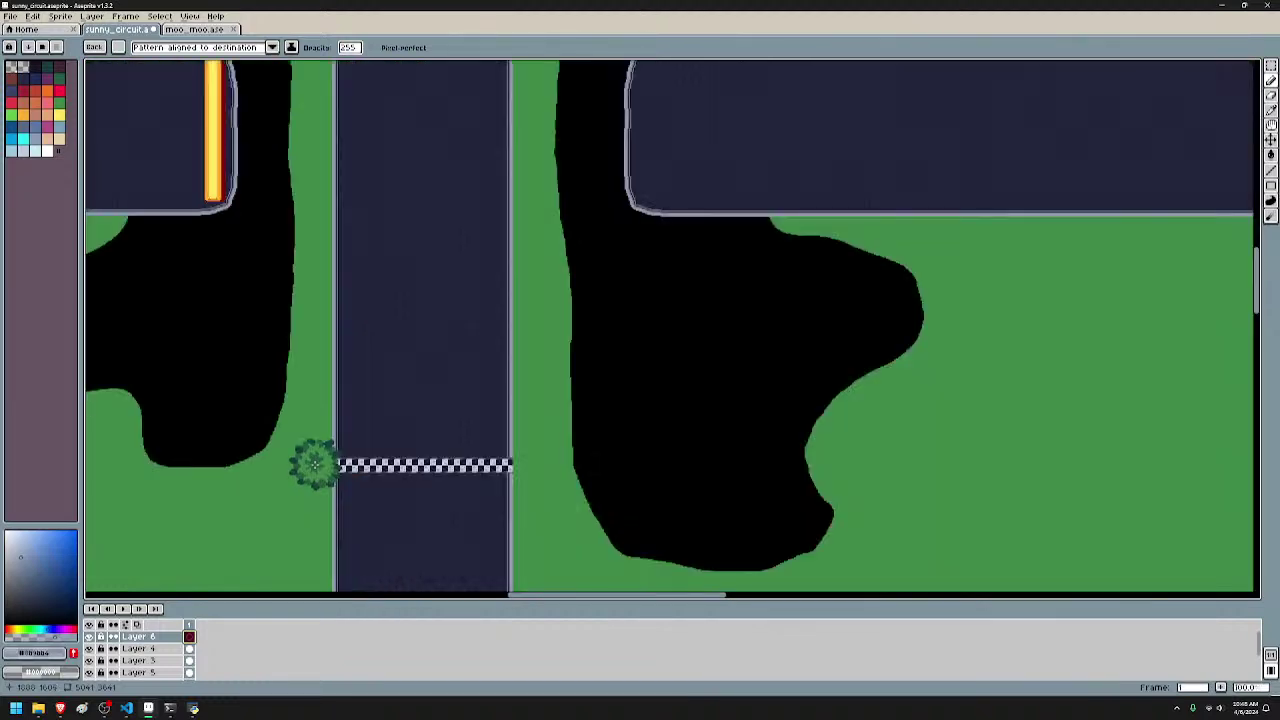
scroll(313, 465, "up", 4)
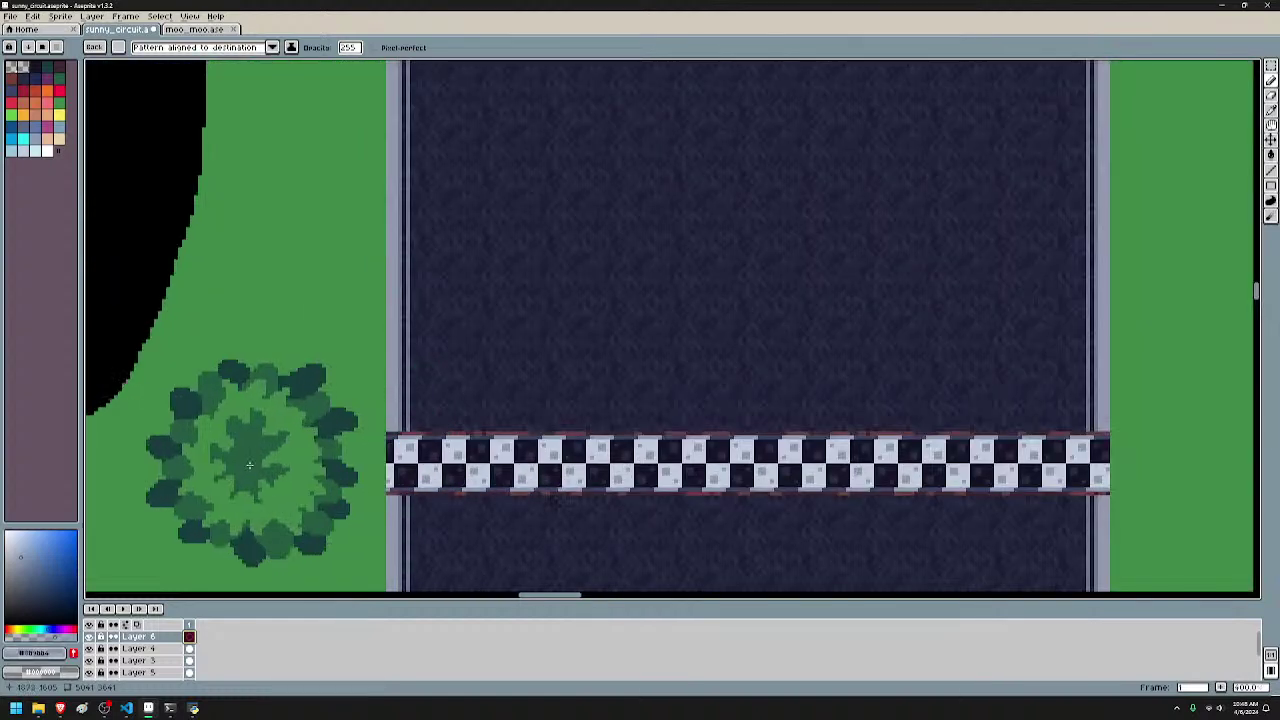
scroll(300, 460, "down", 5)
- Preview the bush brush over the road around the finish line and discard the custom brush for the plain round one
left_click_drag(375, 449, 622, 449)
scroll(515, 468, "up", 3)
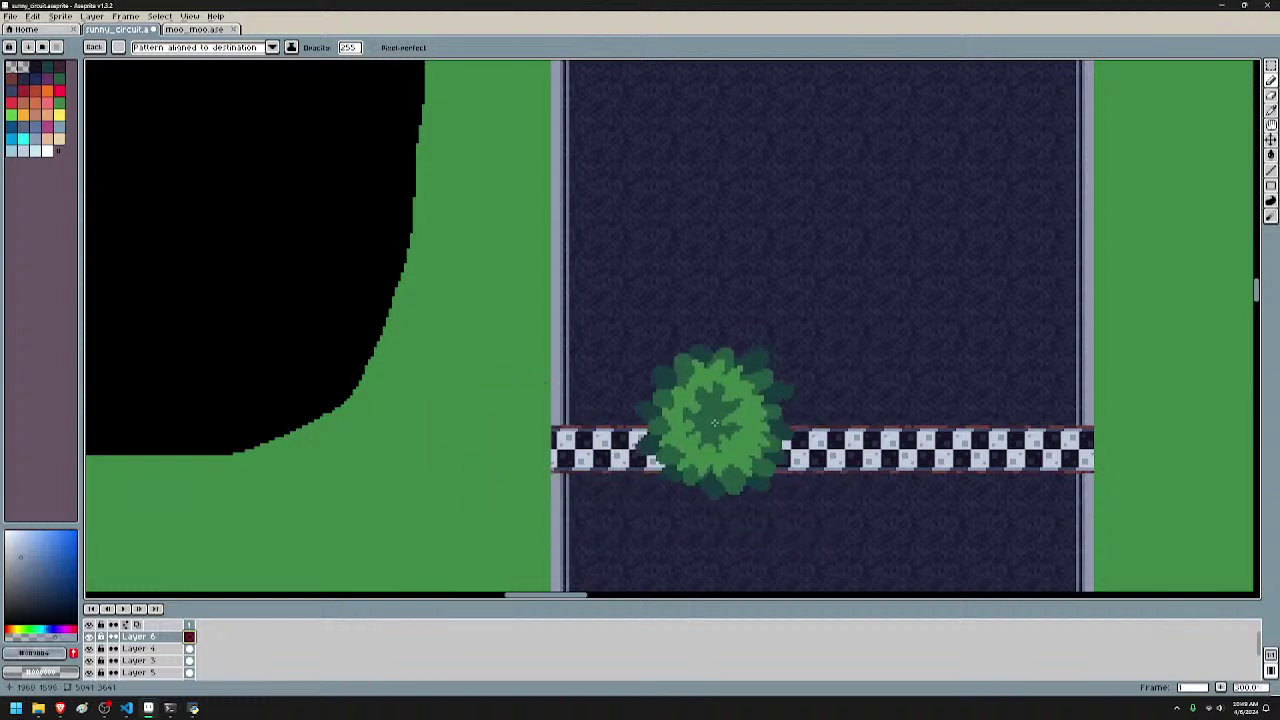
scroll(648, 346, "down", 1)
left_click_drag(766, 314, 738, 465)
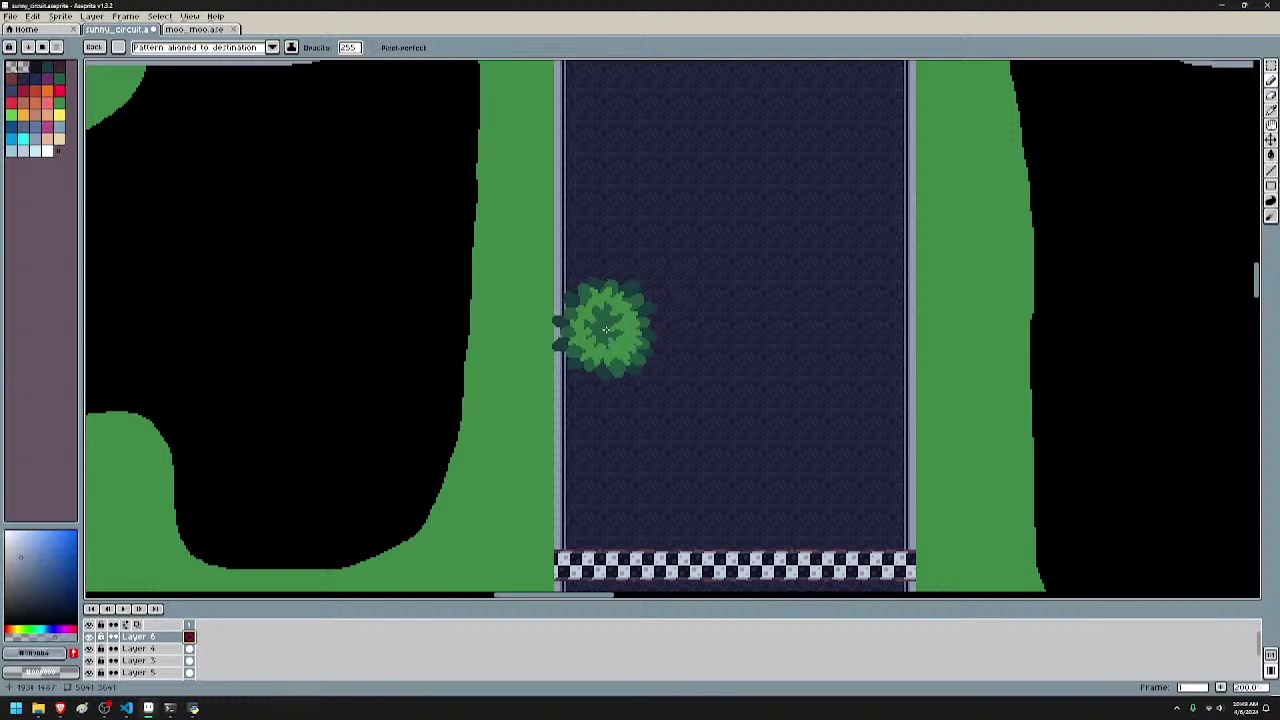
left_click_drag(623, 300, 687, 484)
scroll(687, 484, "down", 4)
mouse_move(680, 212)
left_mouse_down()
mouse_move(686, 417)
mouse_move(717, 377)
mouse_move(985, 325)
mouse_move(654, 177)
mouse_move(671, 145)
left_mouse_up()
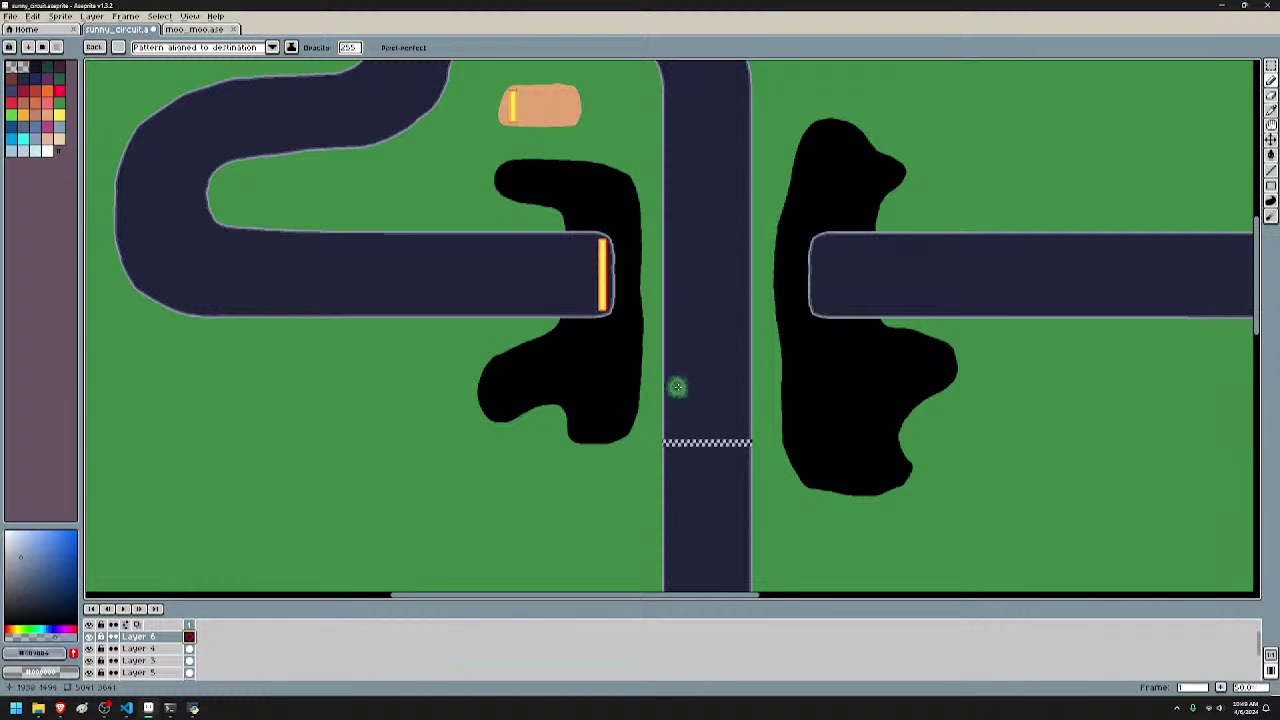
key("Escape")
- Examine the finish line, the central crossing and the bend around the sand patch, and check the lowest layers in the list
left_click_drag(692, 271, 703, 193)
scroll(674, 370, "up", 5)
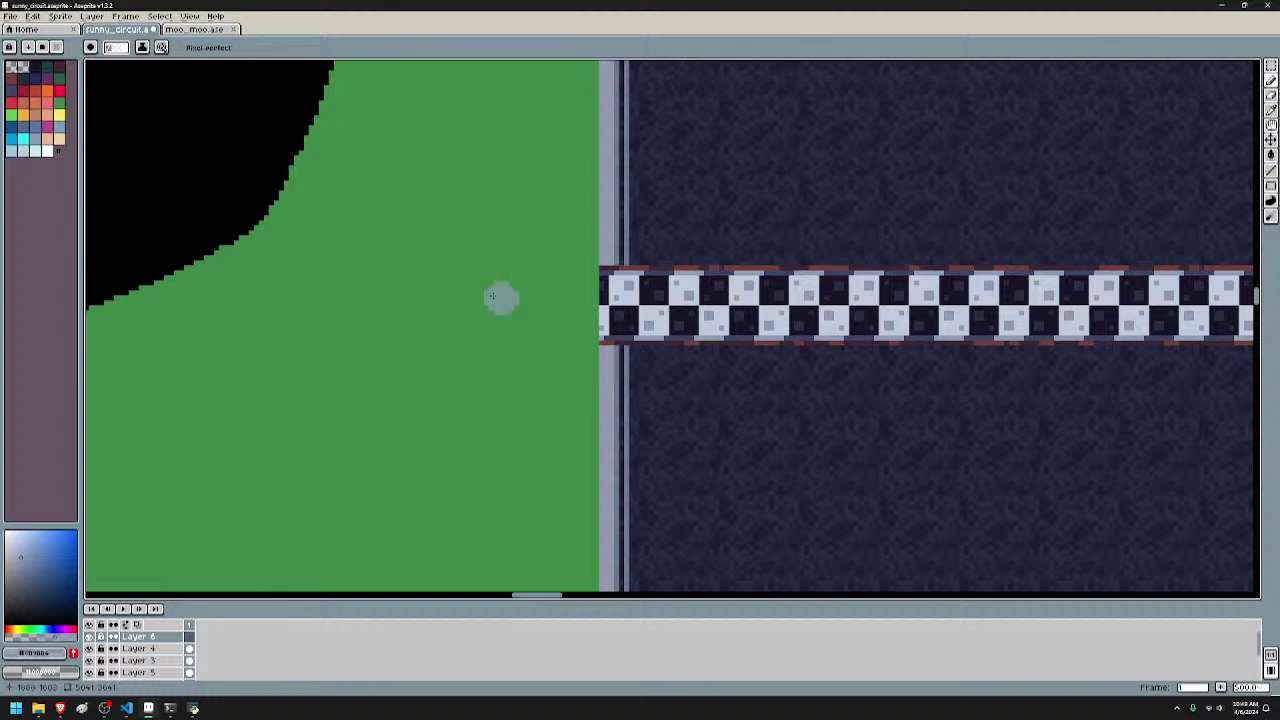
scroll(662, 316, "down", 4)
left_click_drag(714, 310, 684, 499)
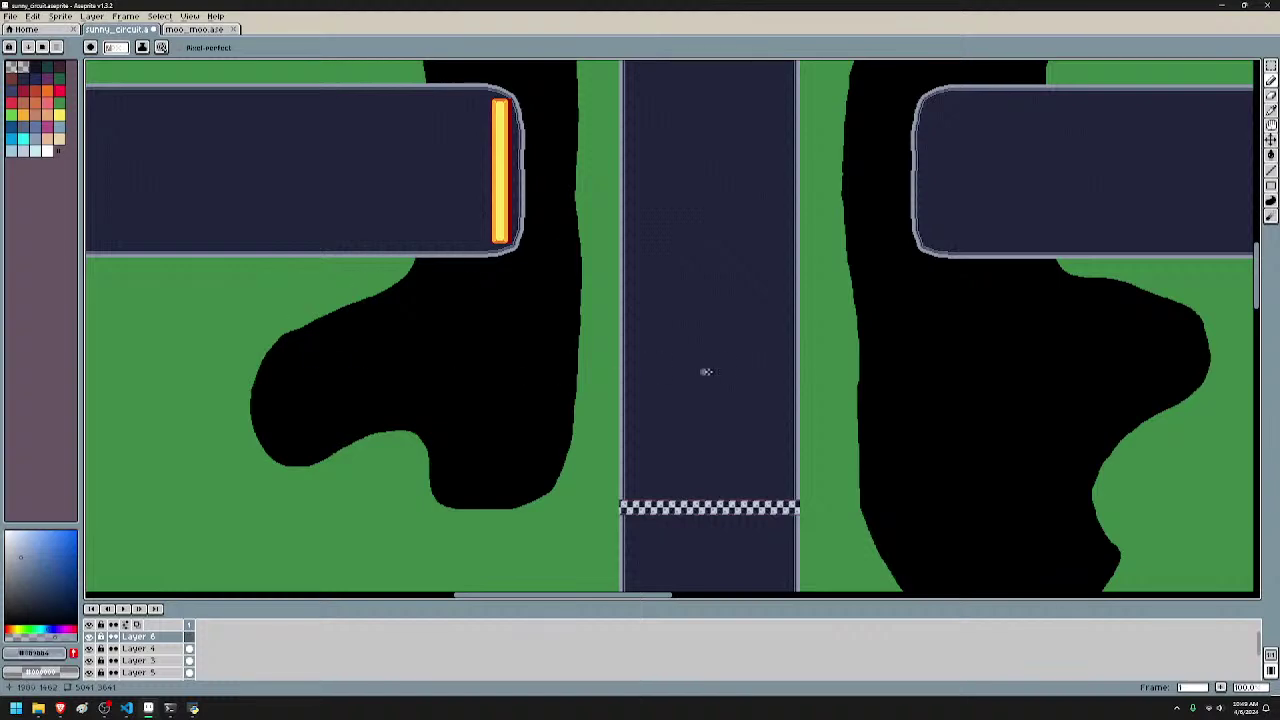
scroll(706, 372, "up", 3)
scroll(706, 372, "left", 5)
left_click_drag(671, 307, 688, 604)
left_click_drag(878, 350, 697, 552)
left_click_drag(740, 640, 910, 519)
scroll(910, 518, "down", 12)
scroll(910, 518, "right", 4)
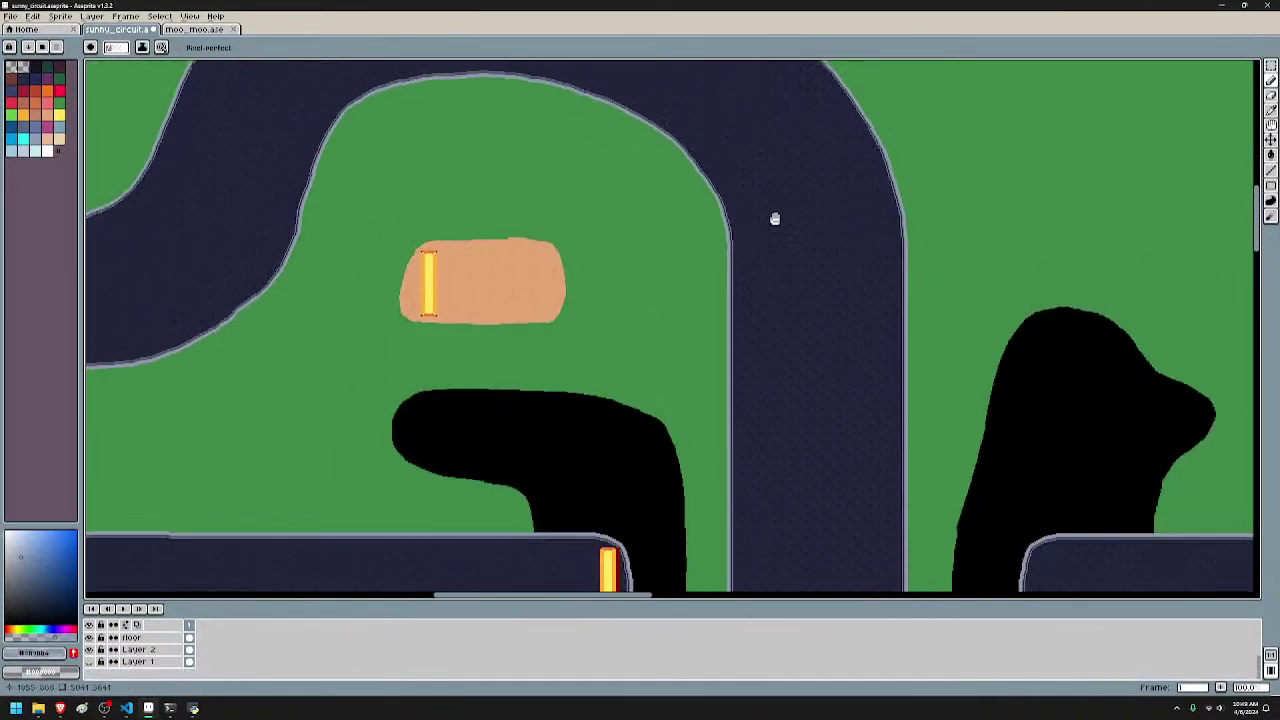
- Examine the black pits, the upper road bends, the sand patch and the straight through the checkered finish line
scroll(828, 412, "up", 1)
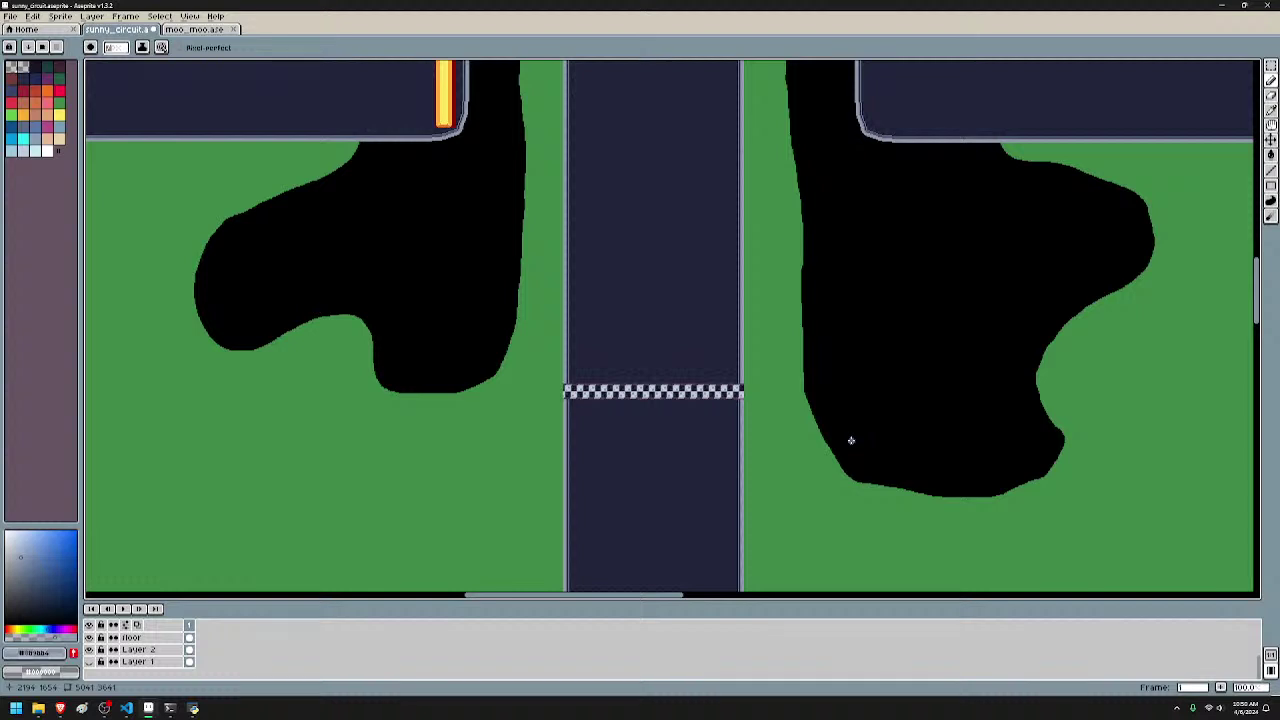
scroll(651, 506, "down", 3)
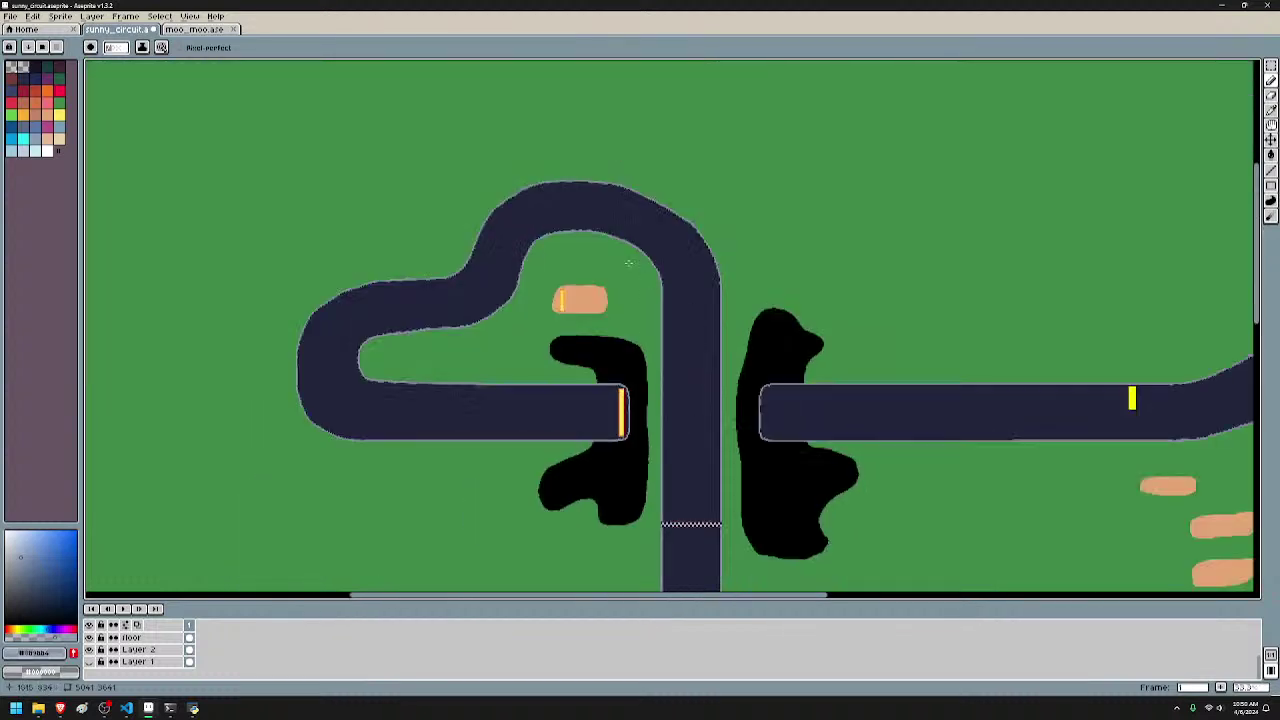
scroll(629, 262, "up", 4)
scroll(1000, 349, "down", 3)
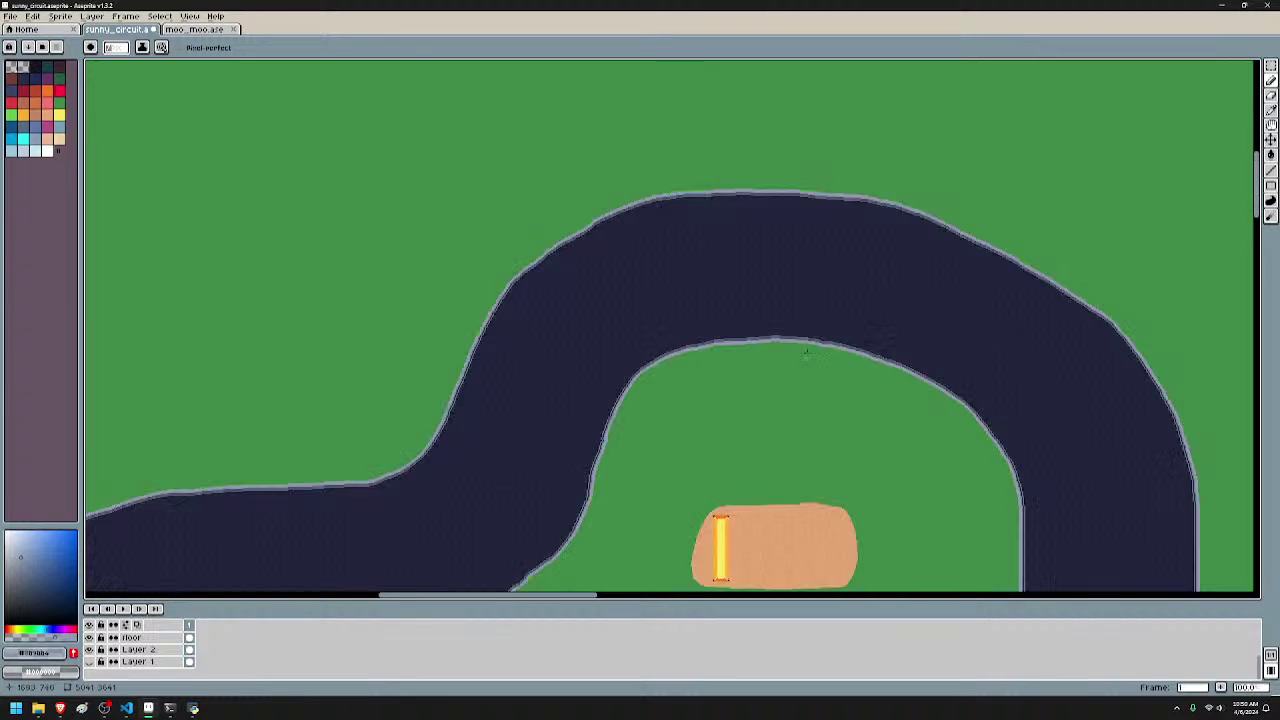
scroll(995, 122, "up", 2)
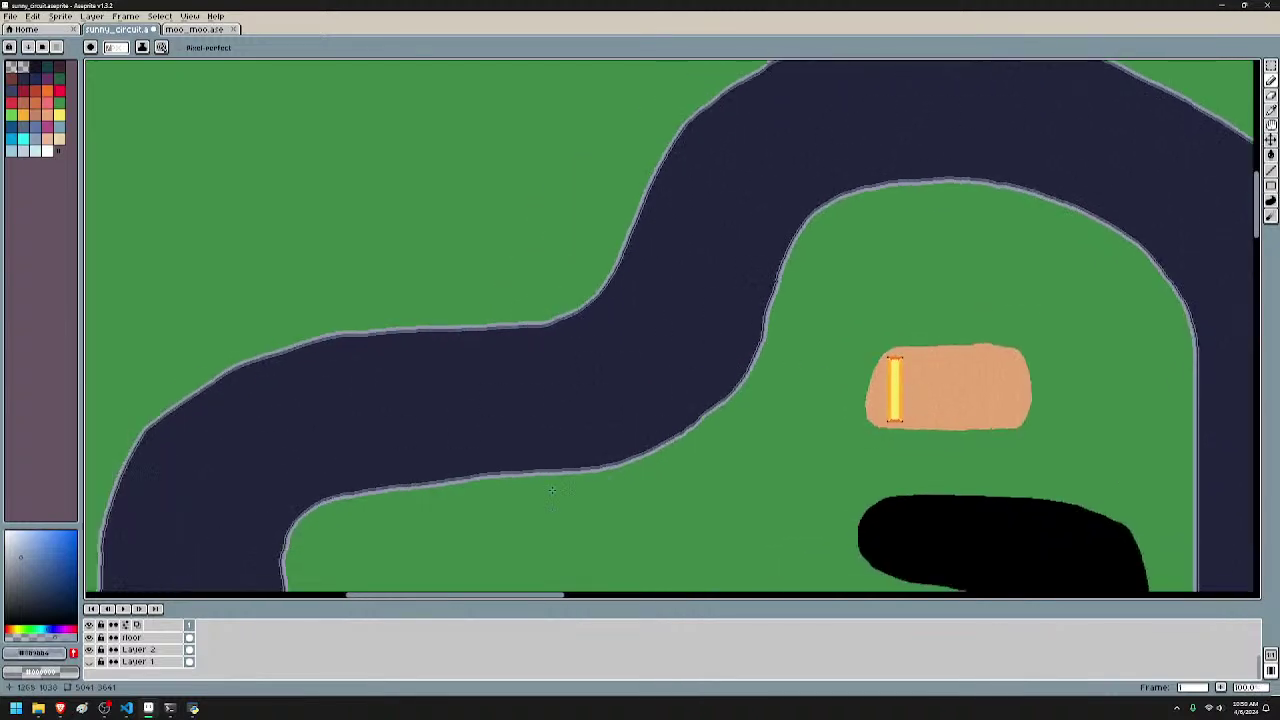
left_click_drag(1004, 402, 770, 80)
left_click_drag(1044, 520, 866, 117)
scroll(1027, 364, "up", 1)
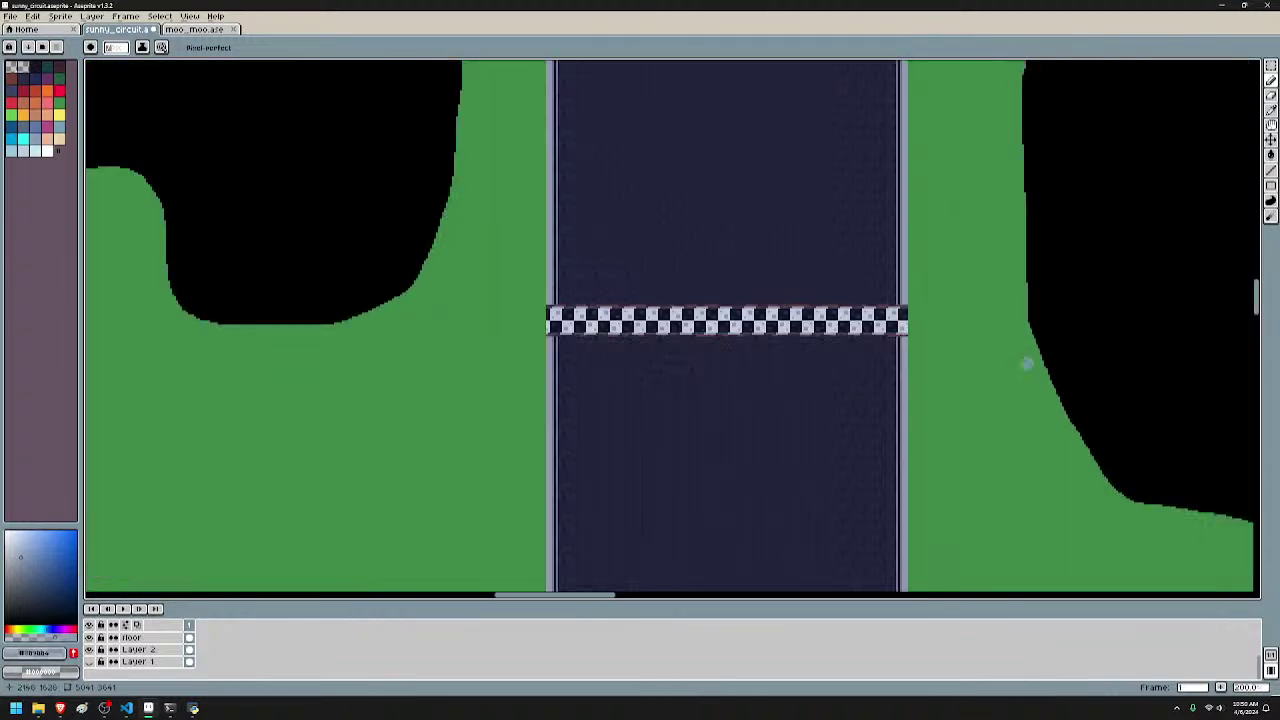
scroll(781, 328, "up", 1)
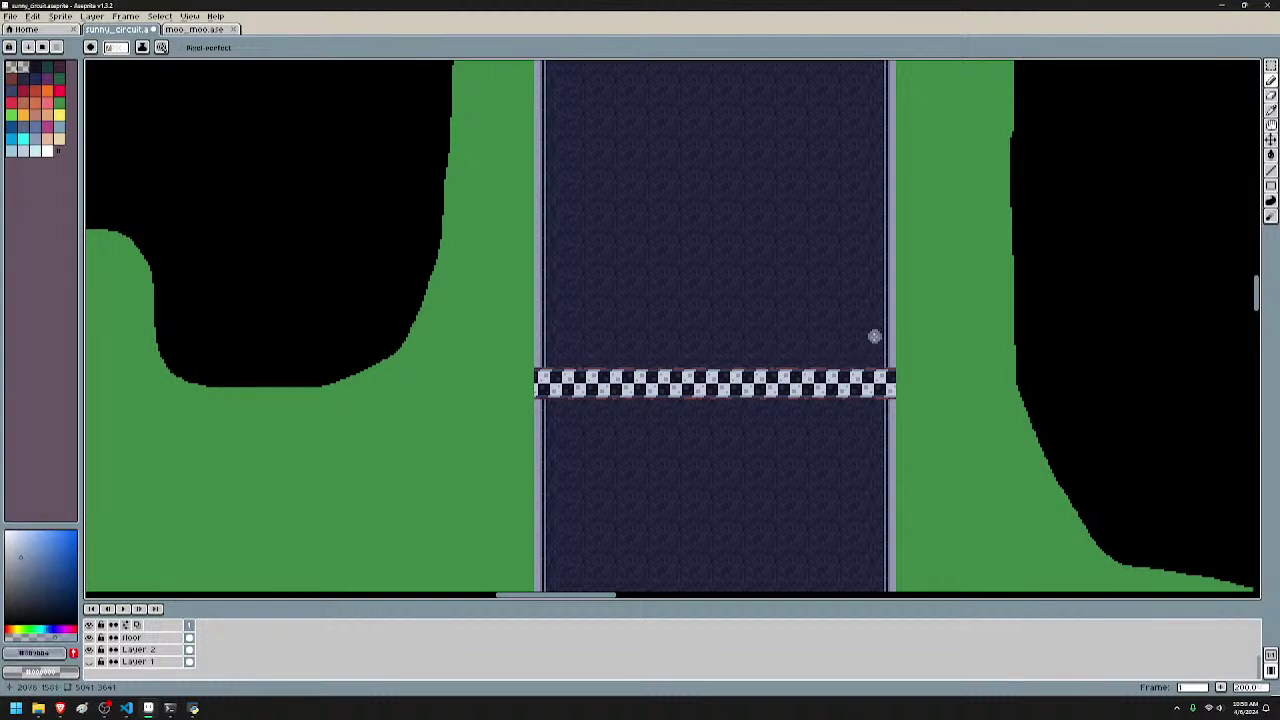
left_click_drag(686, 238, 631, 426)
scroll(631, 426, "down", 2)
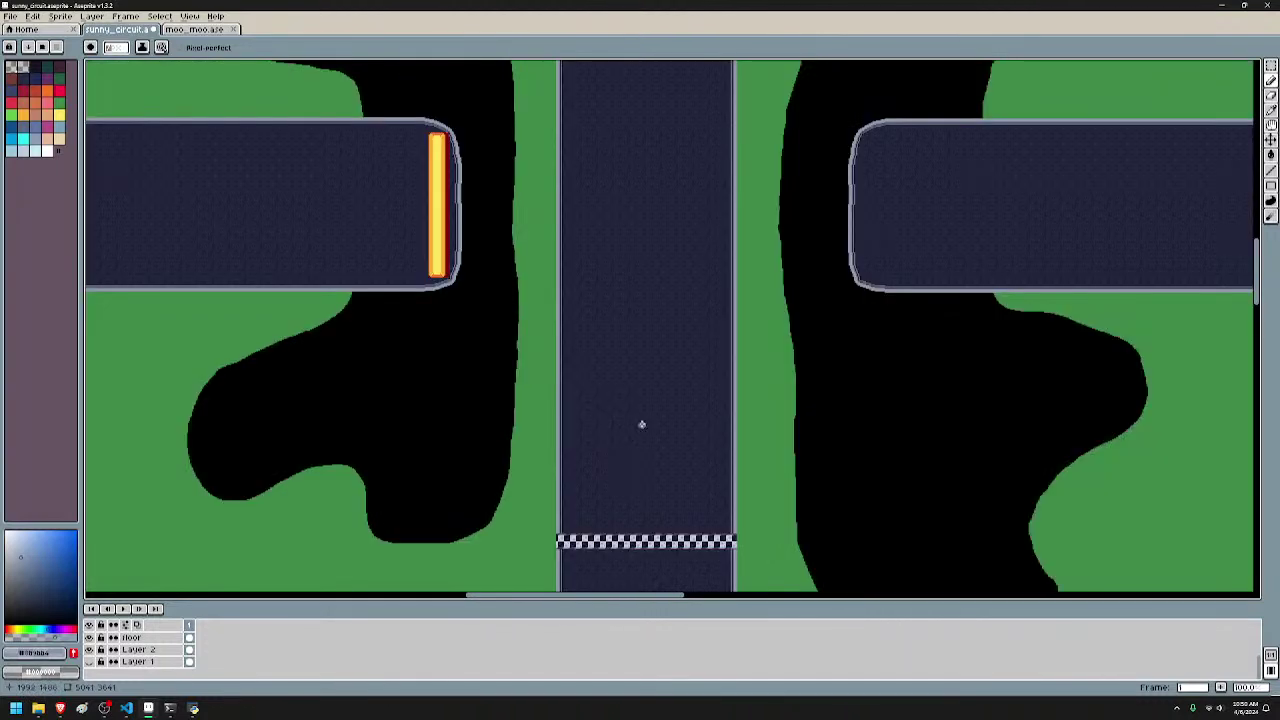
left_click_drag(612, 264, 621, 361)
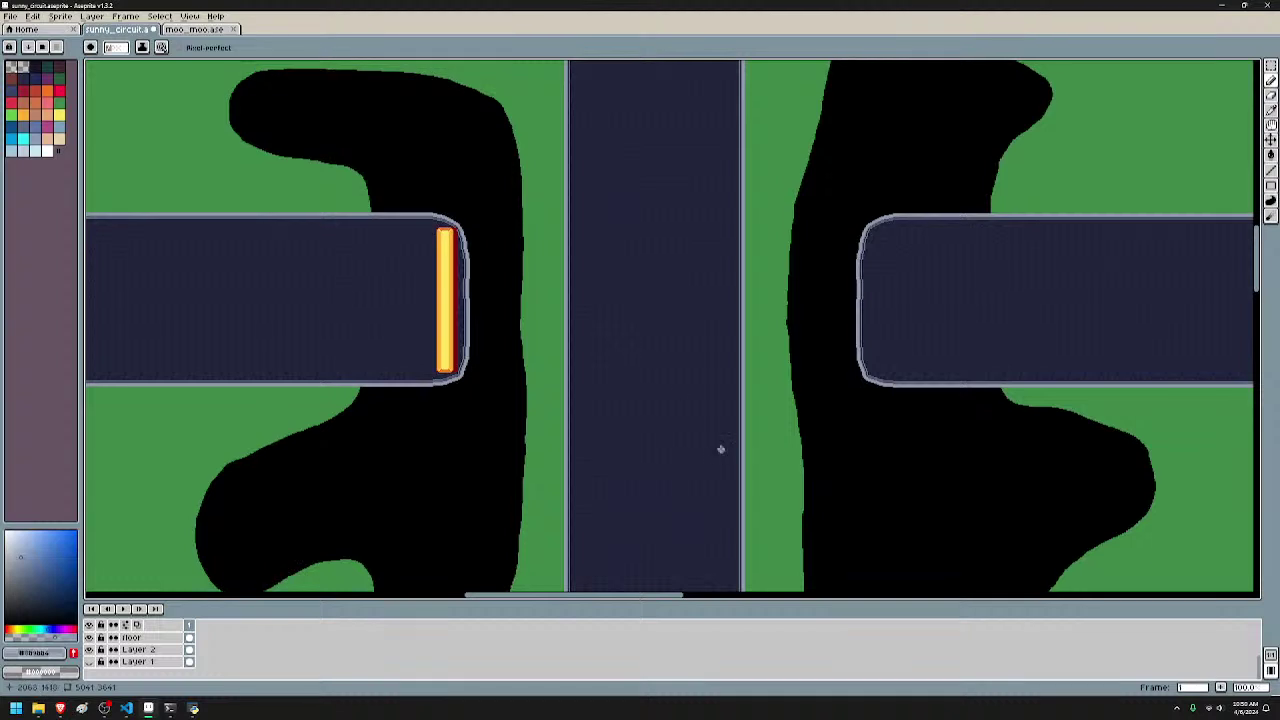
left_click_drag(724, 430, 732, 241)
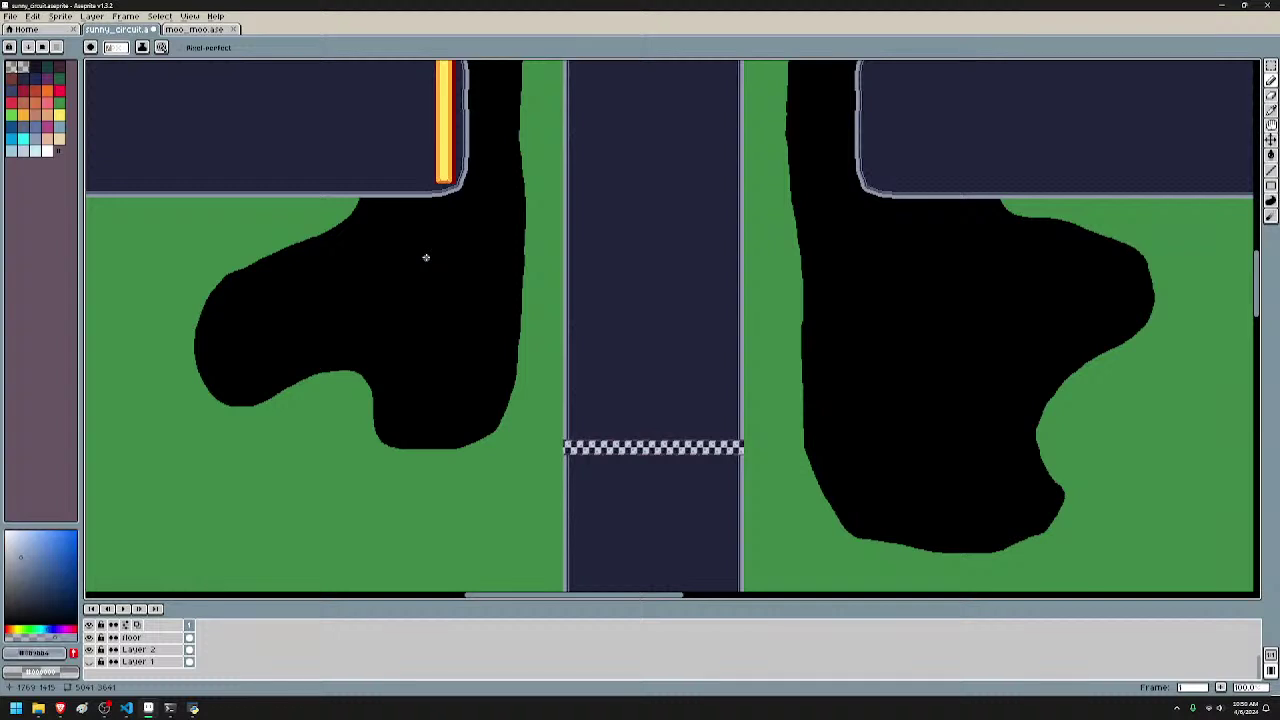
left_click(172, 708)
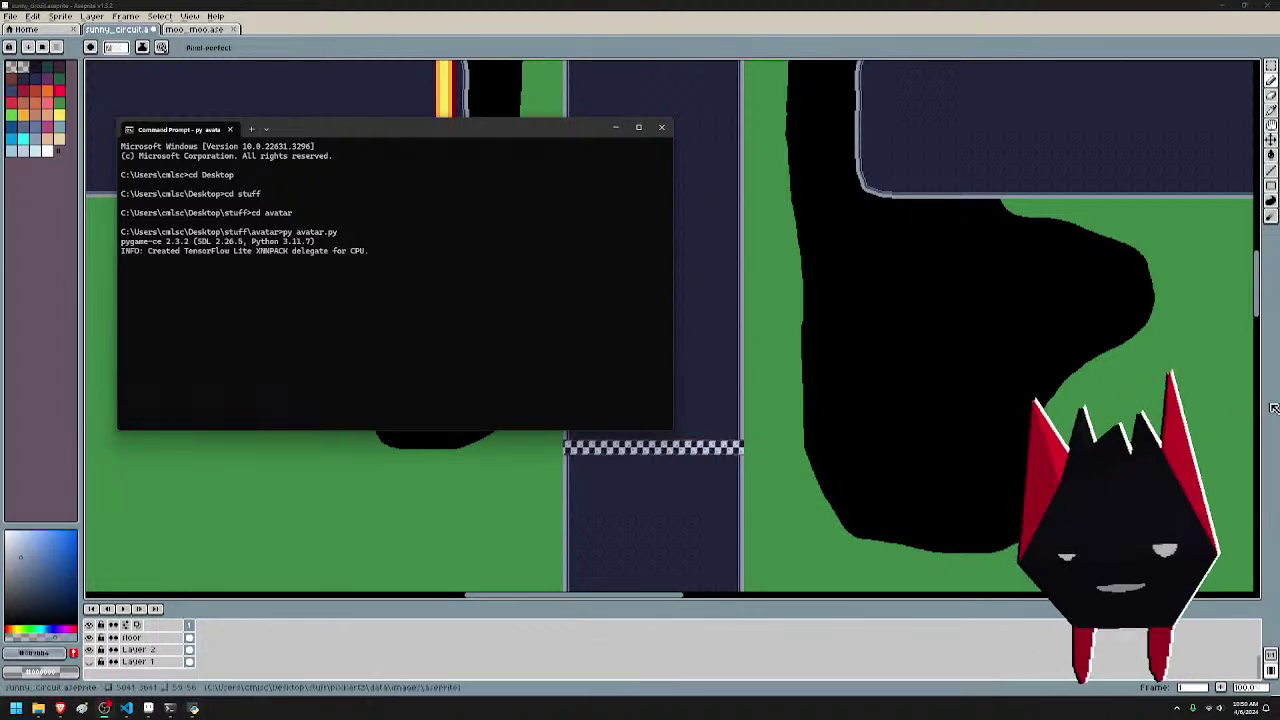
left_click(491, 4)
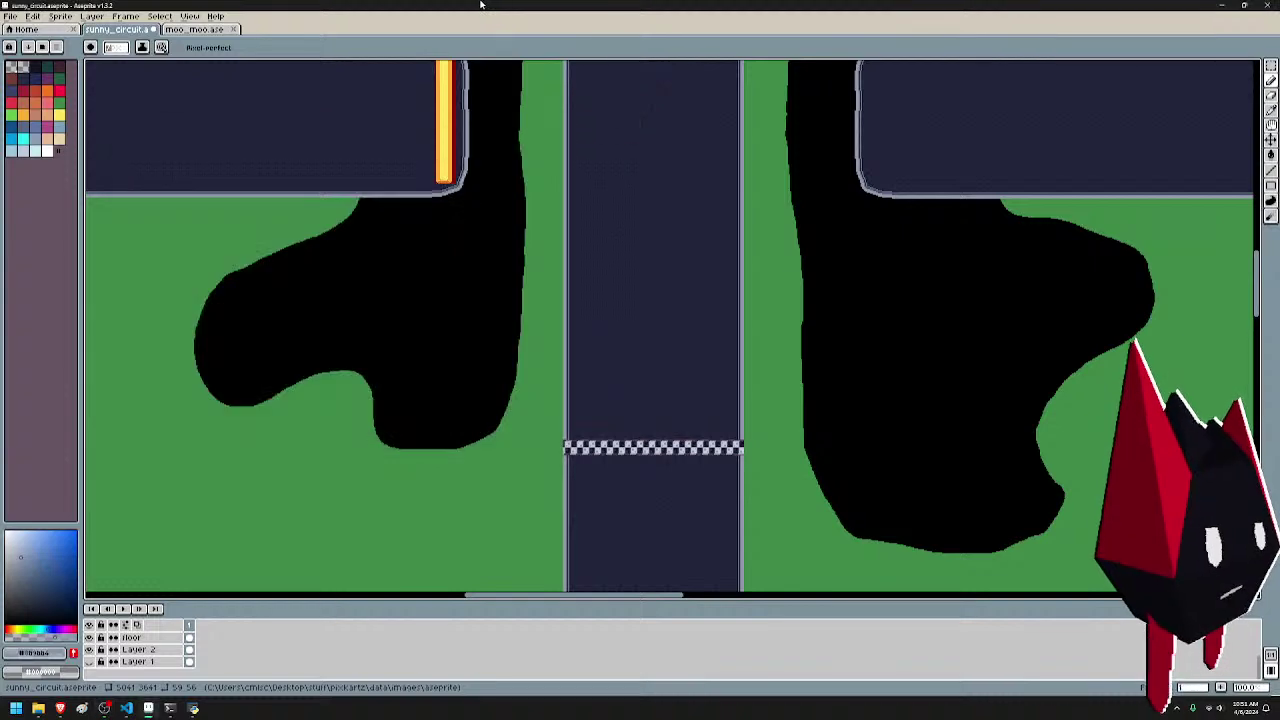
- Examine the track from the central crossing to the map's upper-left corner, and inspect the bush and grass stamps there up close
left_click_drag(566, 313, 491, 451)
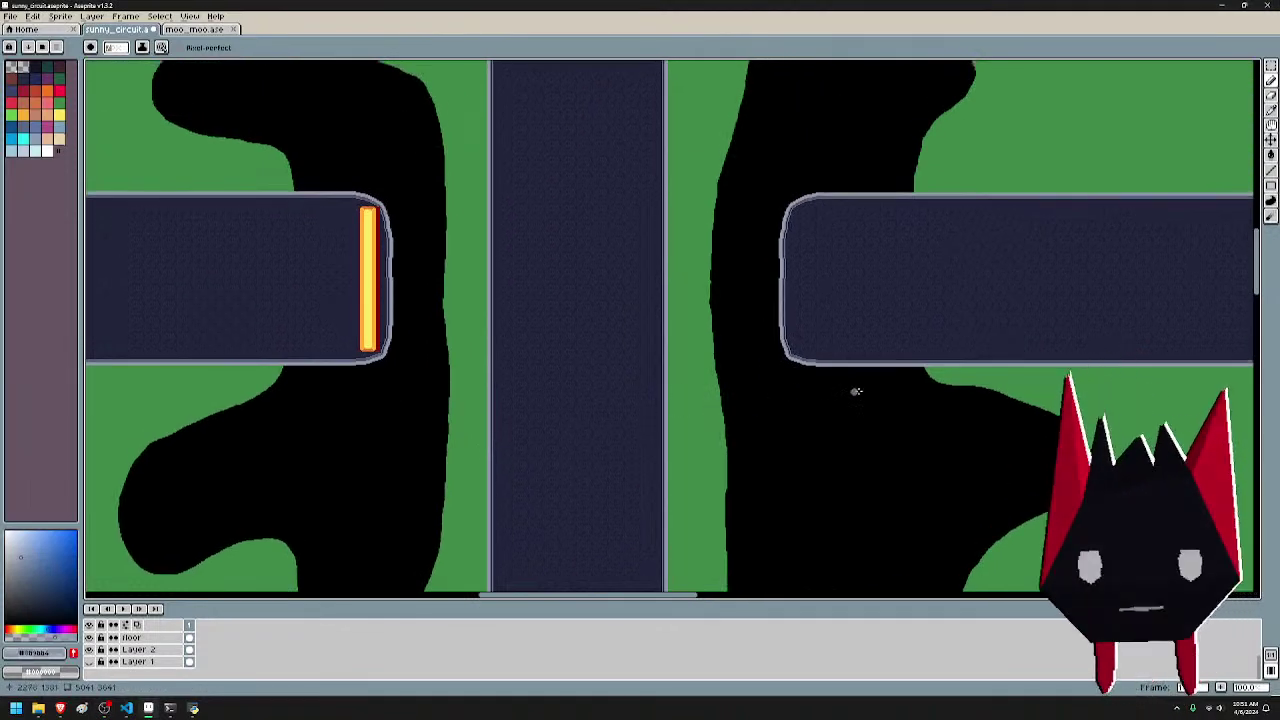
scroll(691, 342, "down", 1)
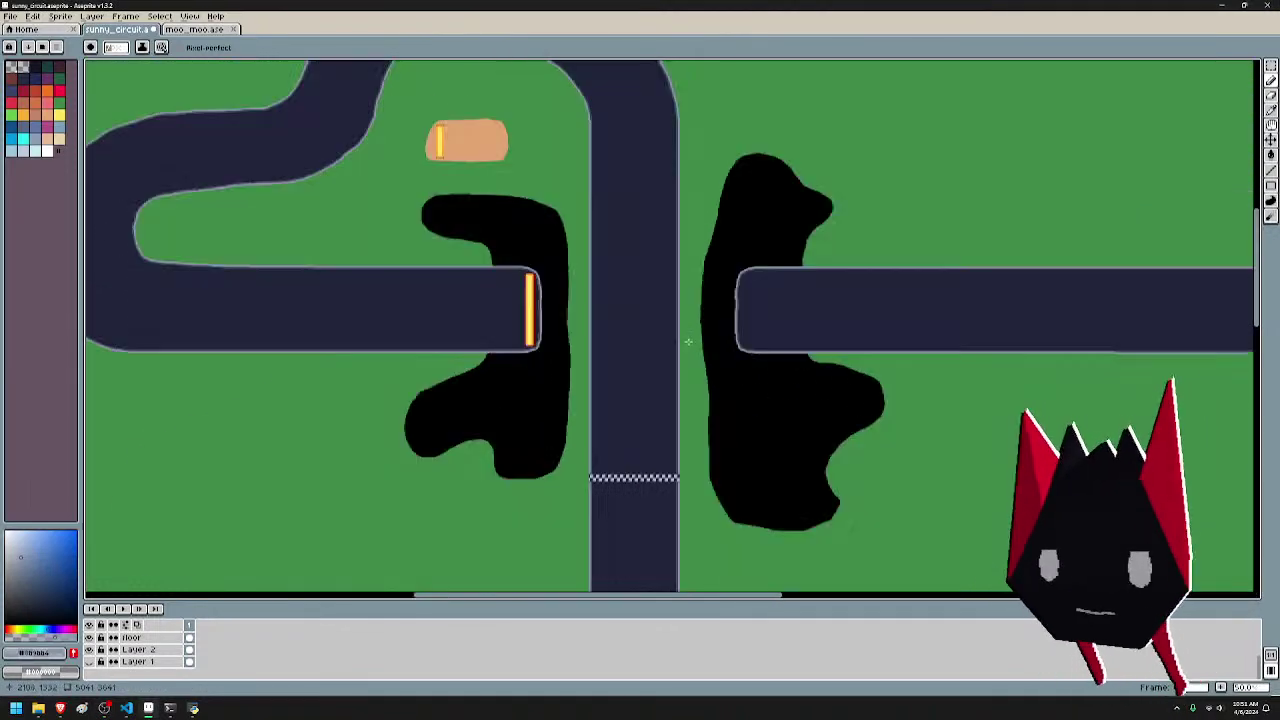
left_click_drag(738, 308, 820, 237)
left_click_drag(795, 320, 818, 505)
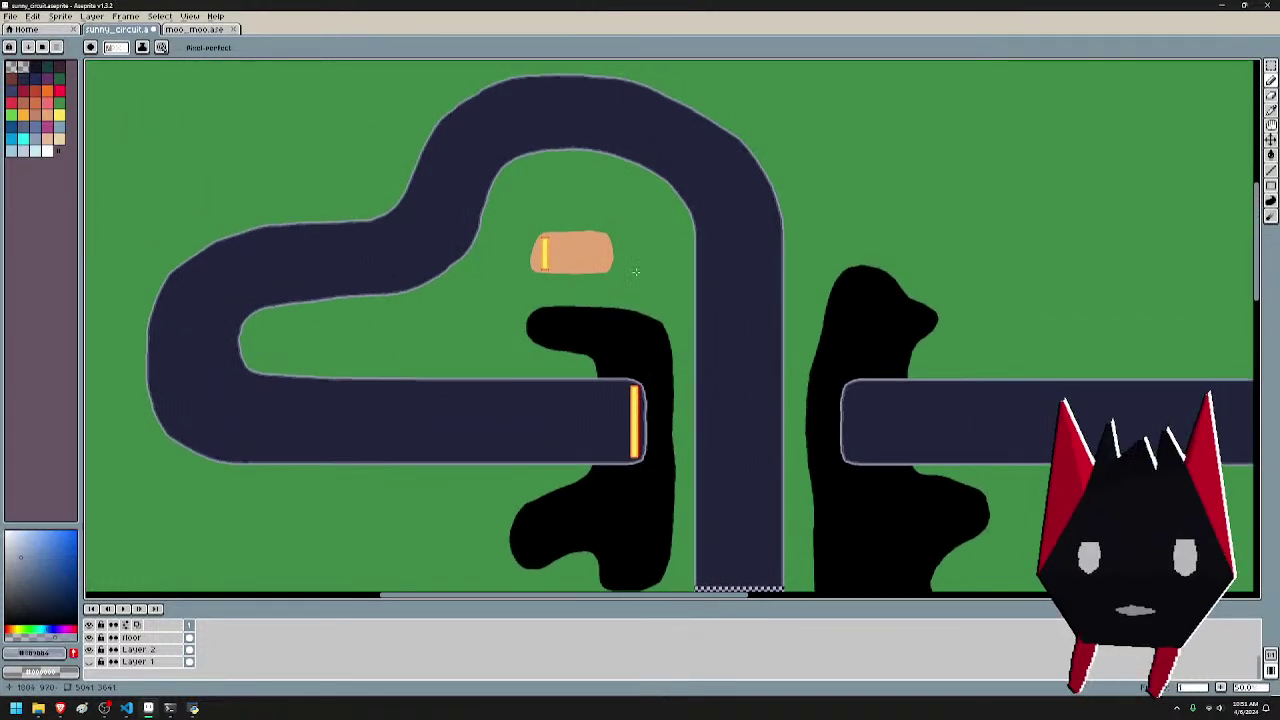
left_click_drag(523, 201, 921, 522)
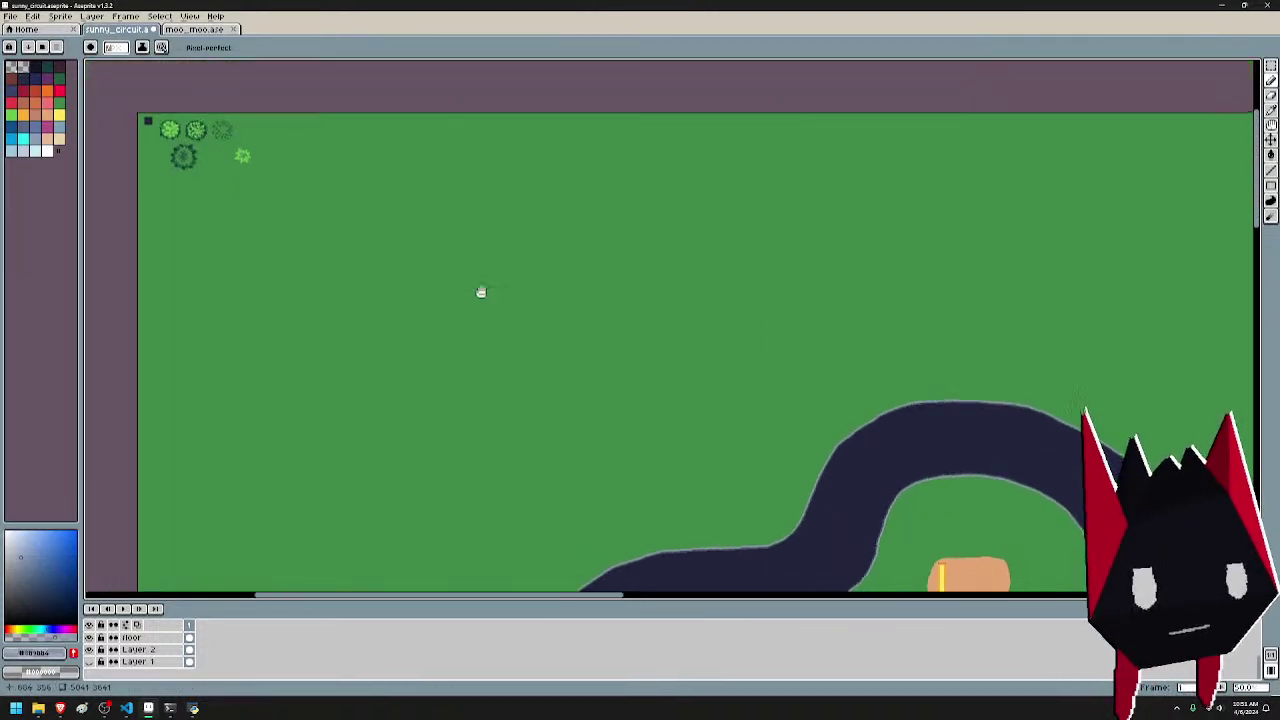
left_click_drag(480, 291, 864, 520)
scroll(500, 385, "up", 1)
scroll(600, 360, "up", 3)
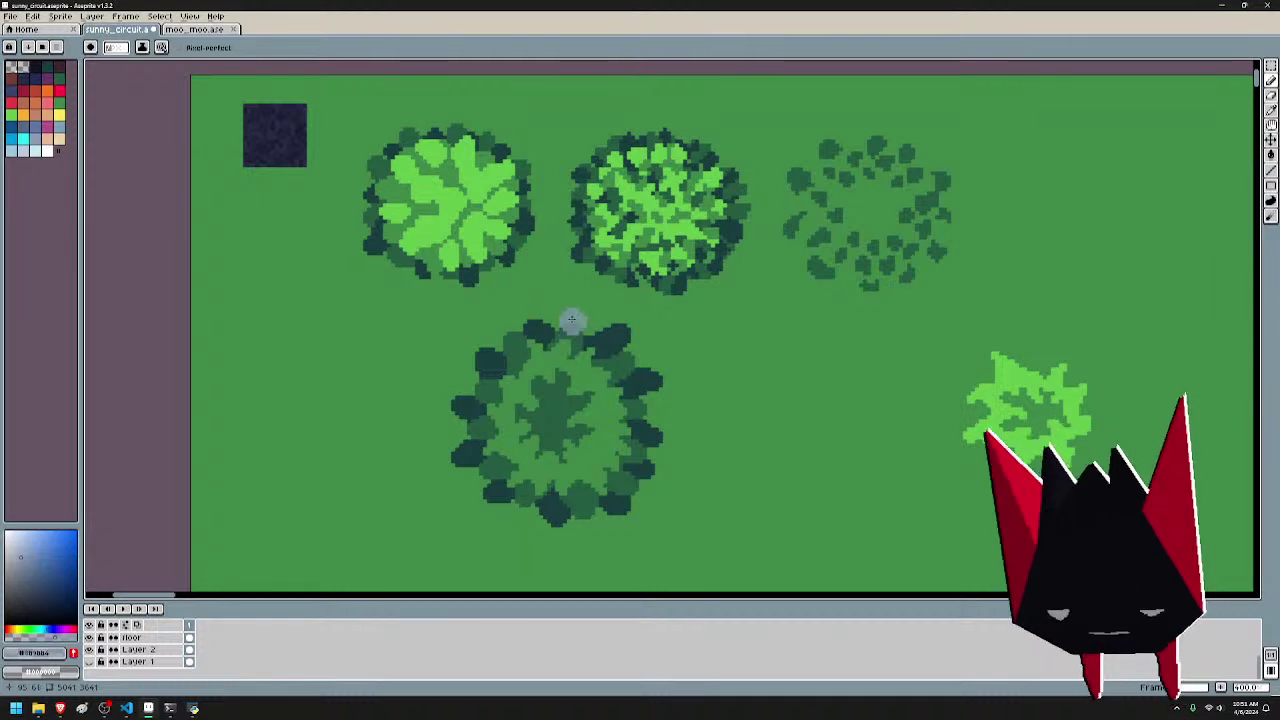
- Look over the track from the bush sketches to the checkered line and the black shapes beside the road
key("m")
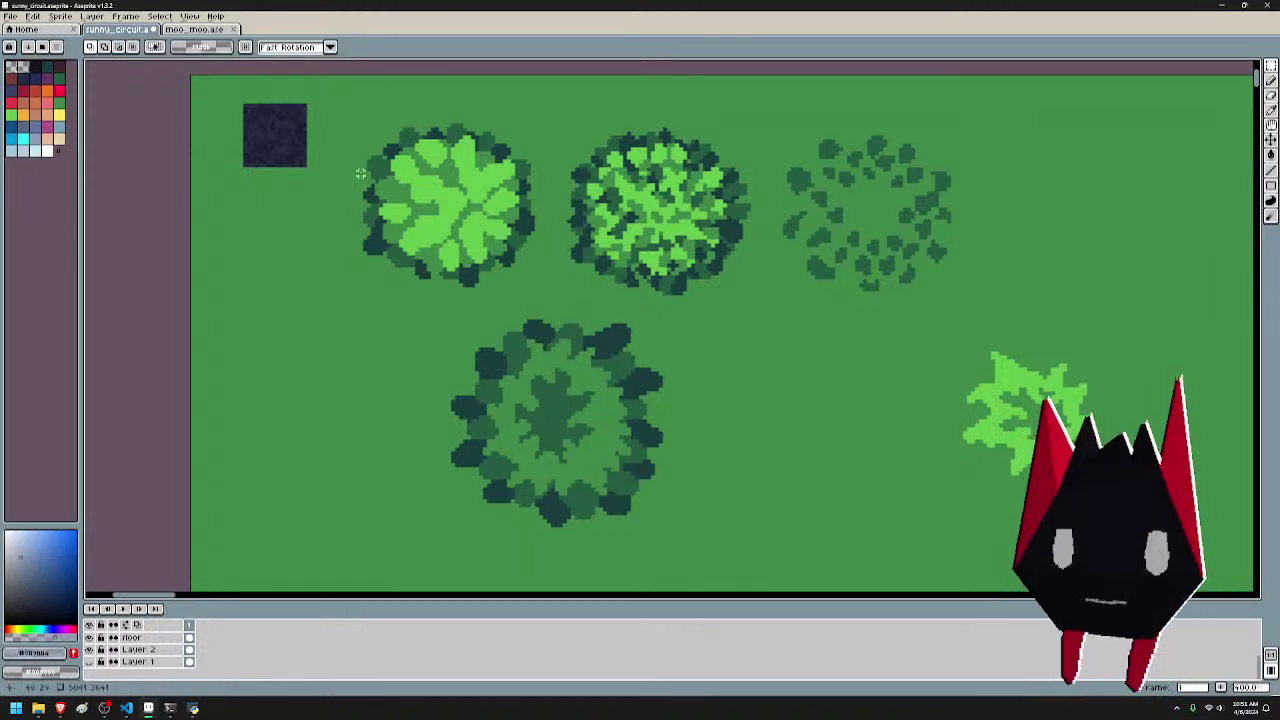
left_click_drag(843, 499, 523, 290)
scroll(523, 290, "down", 3)
left_click_drag(871, 422, 560, 95)
left_click_drag(924, 554, 608, 200)
scroll(608, 200, "down", 2)
left_click_drag(998, 537, 803, 357)
scroll(803, 357, "up", 2)
left_click_drag(860, 417, 674, 194)
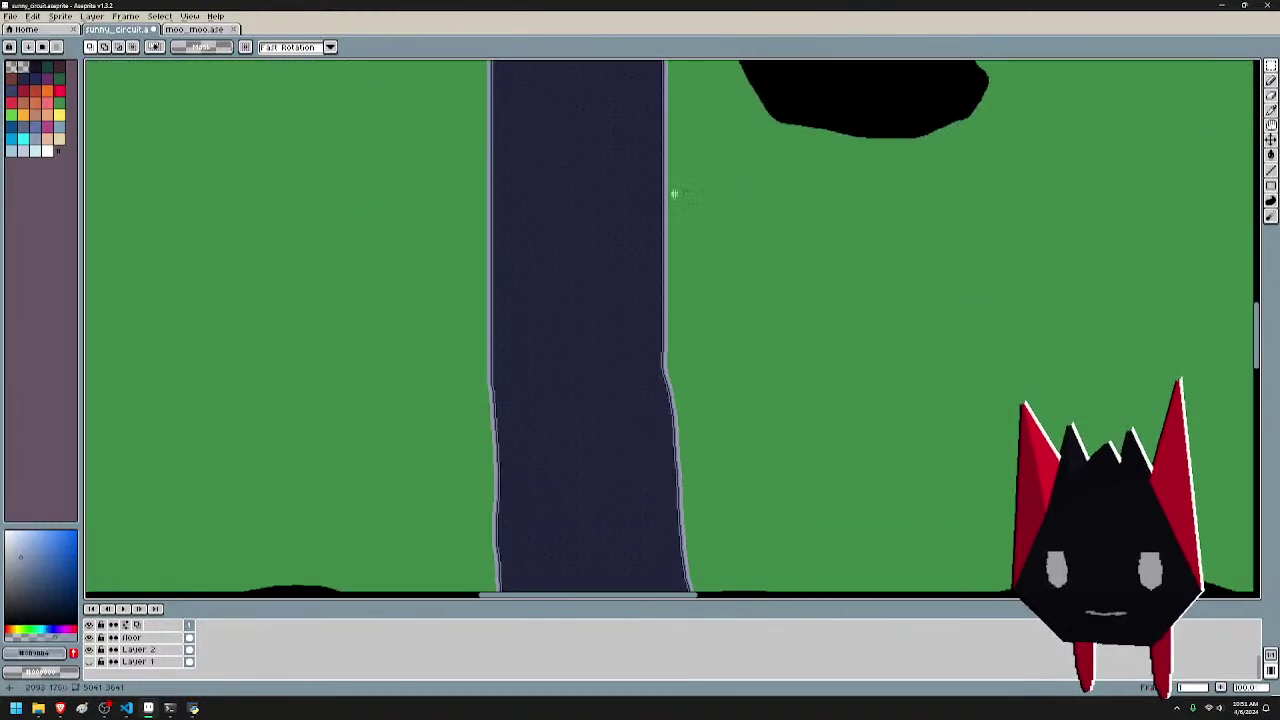
left_click_drag(815, 423, 769, 166)
scroll(769, 166, "down", 2)
left_click_drag(775, 222, 800, 467)
scroll(797, 371, "up", 1)
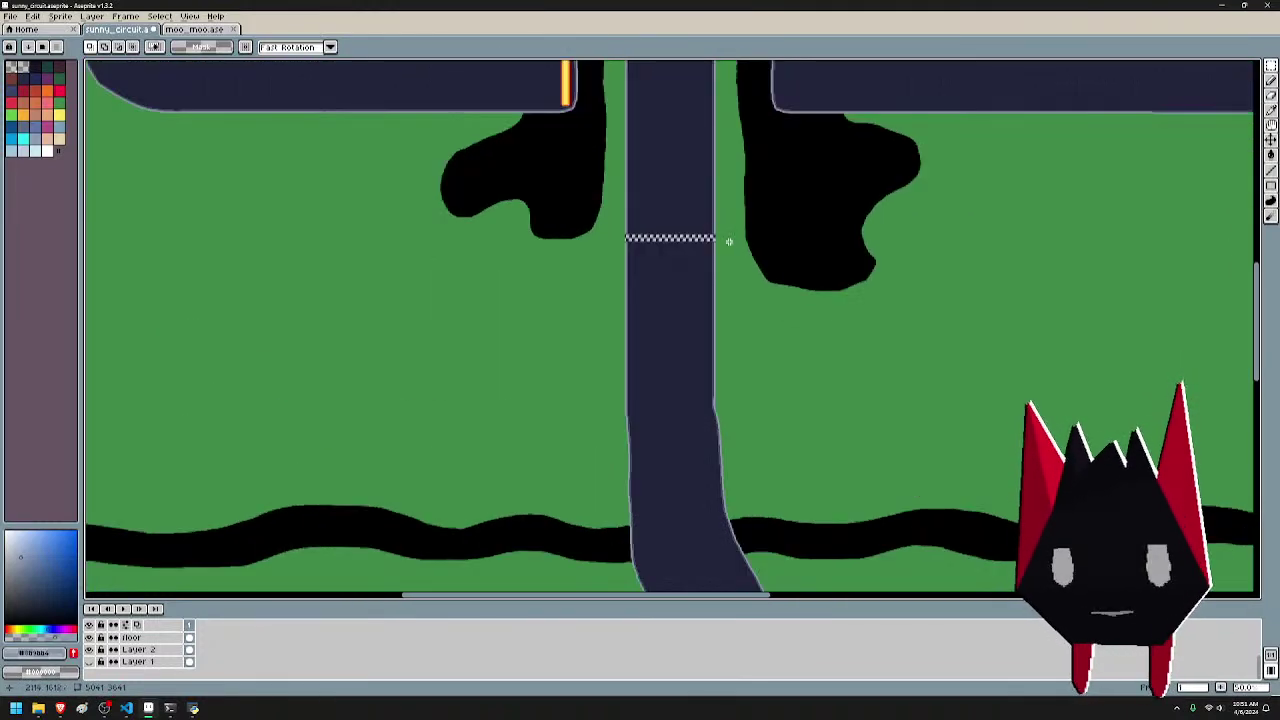
left_click_drag(729, 241, 791, 389)
scroll(667, 297, "up", 1)
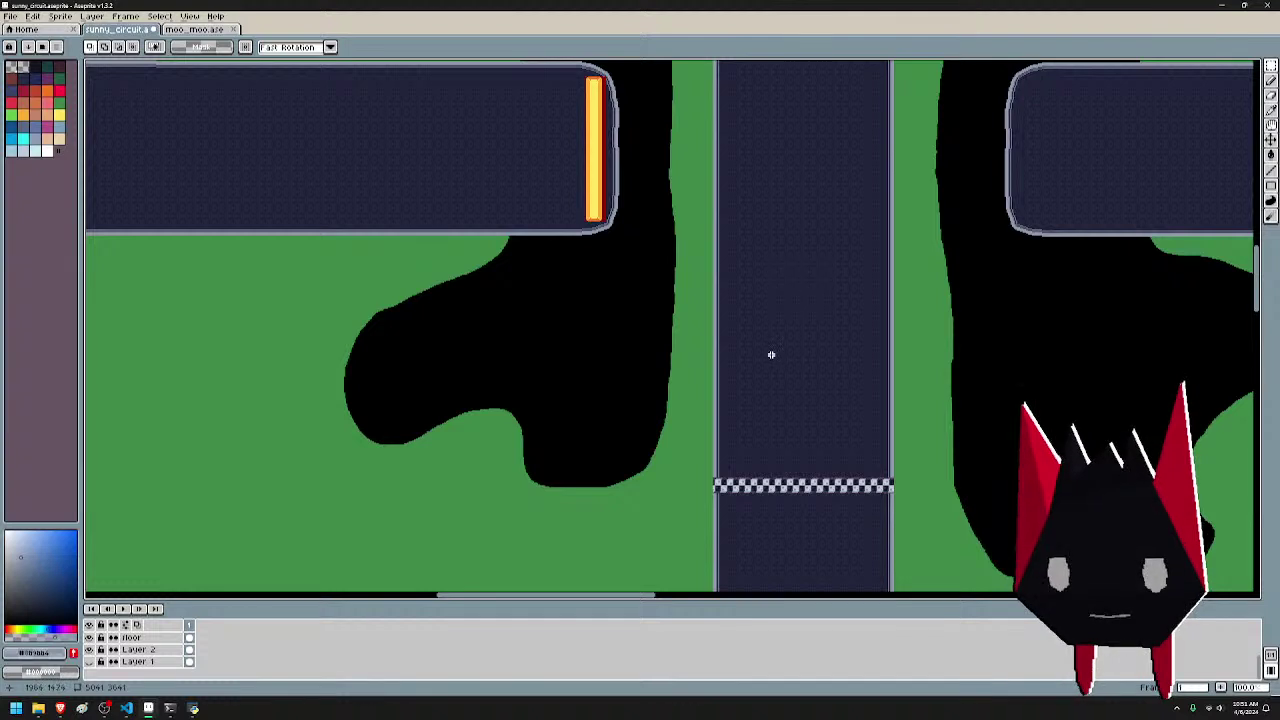
scroll(142, 639, "up", 1)
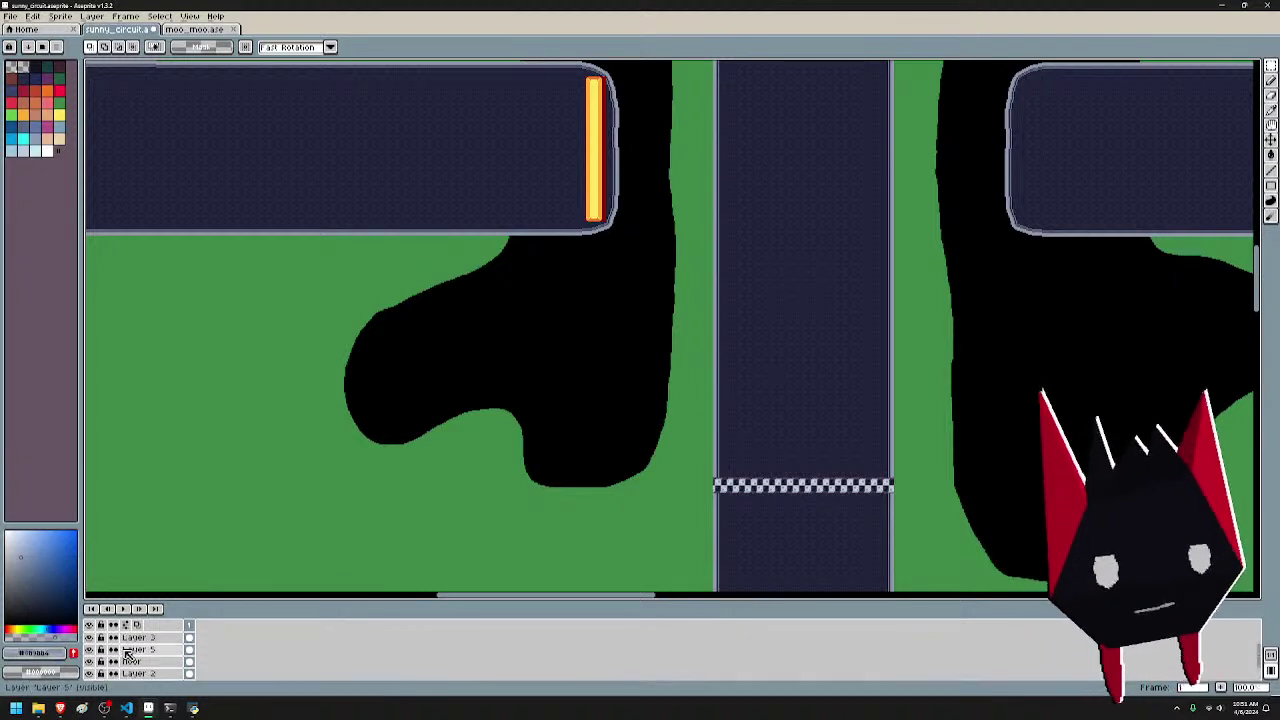
- Hide the floor layer and select the connected road area on Layer 2 with the Magic Wand
left_click(131, 661)
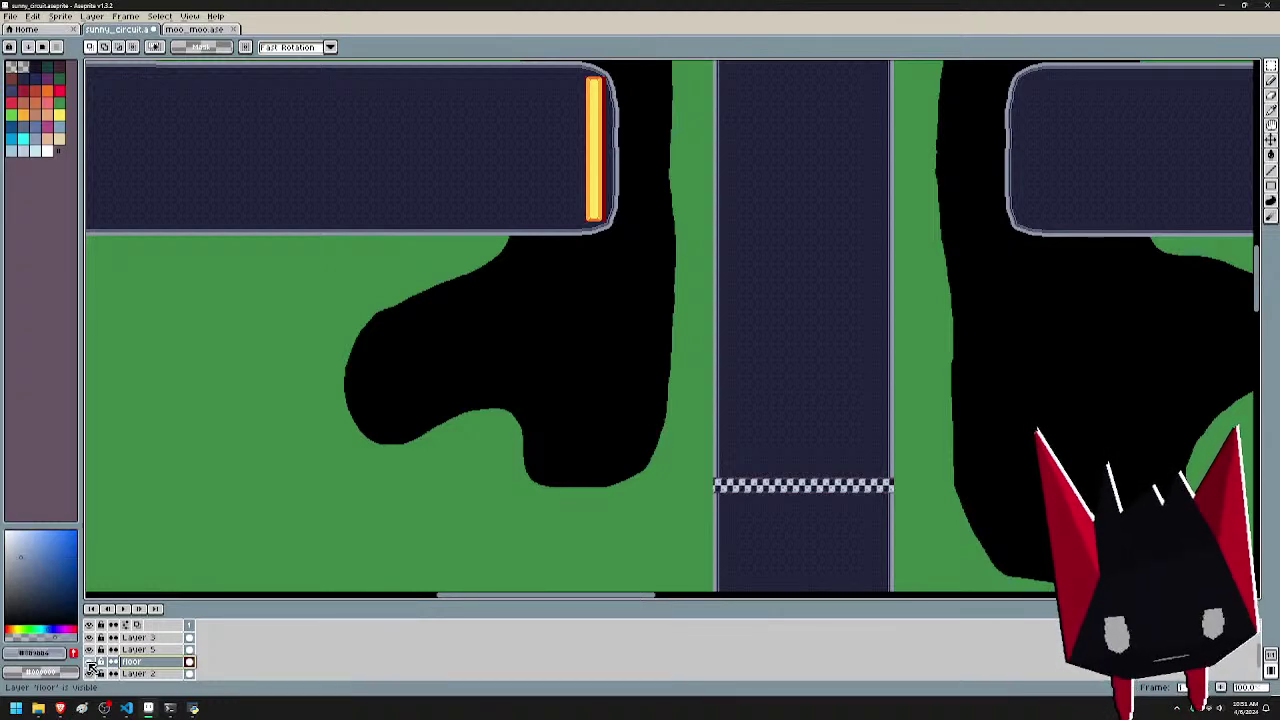
scroll(757, 363, "up", 4)
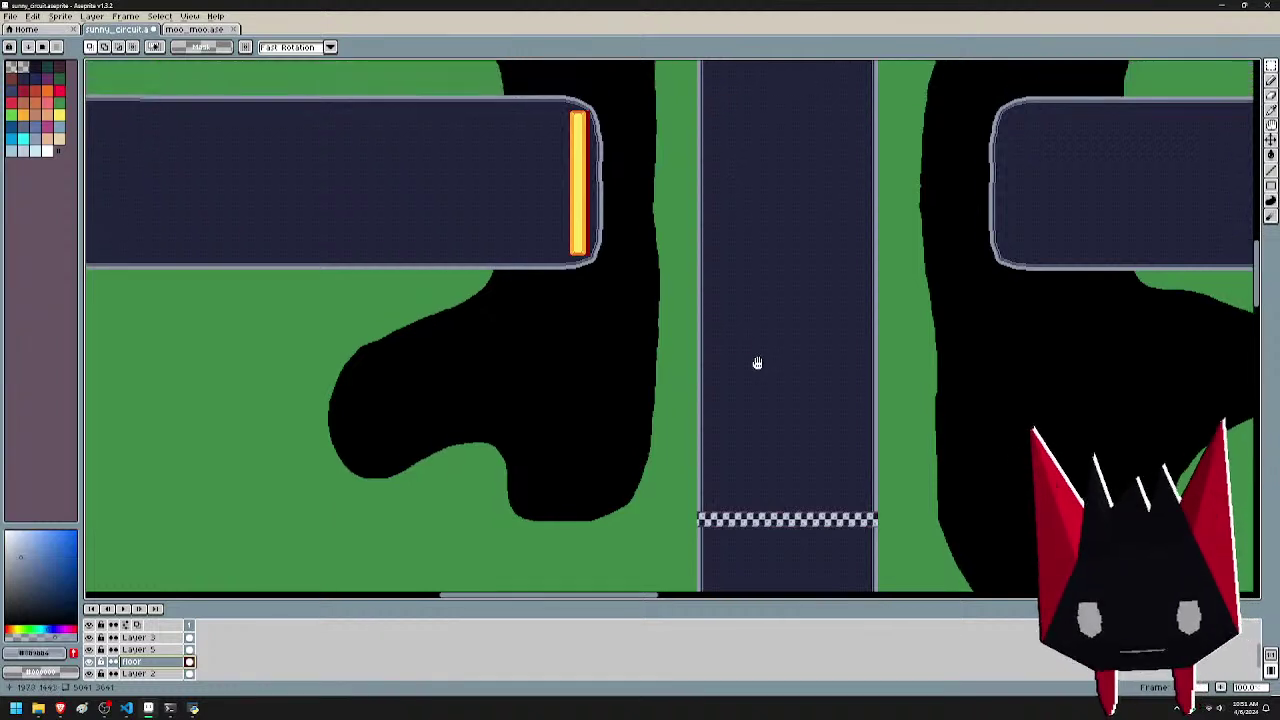
left_click(150, 673)
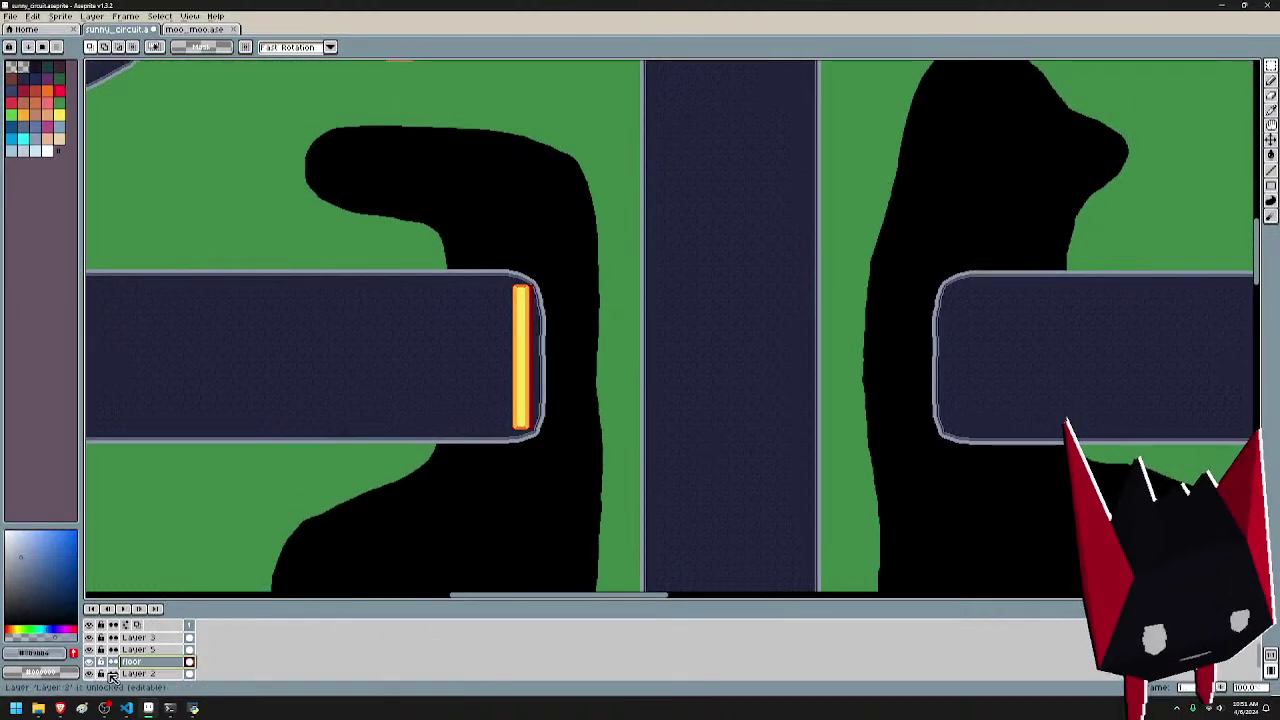
left_click(89, 661)
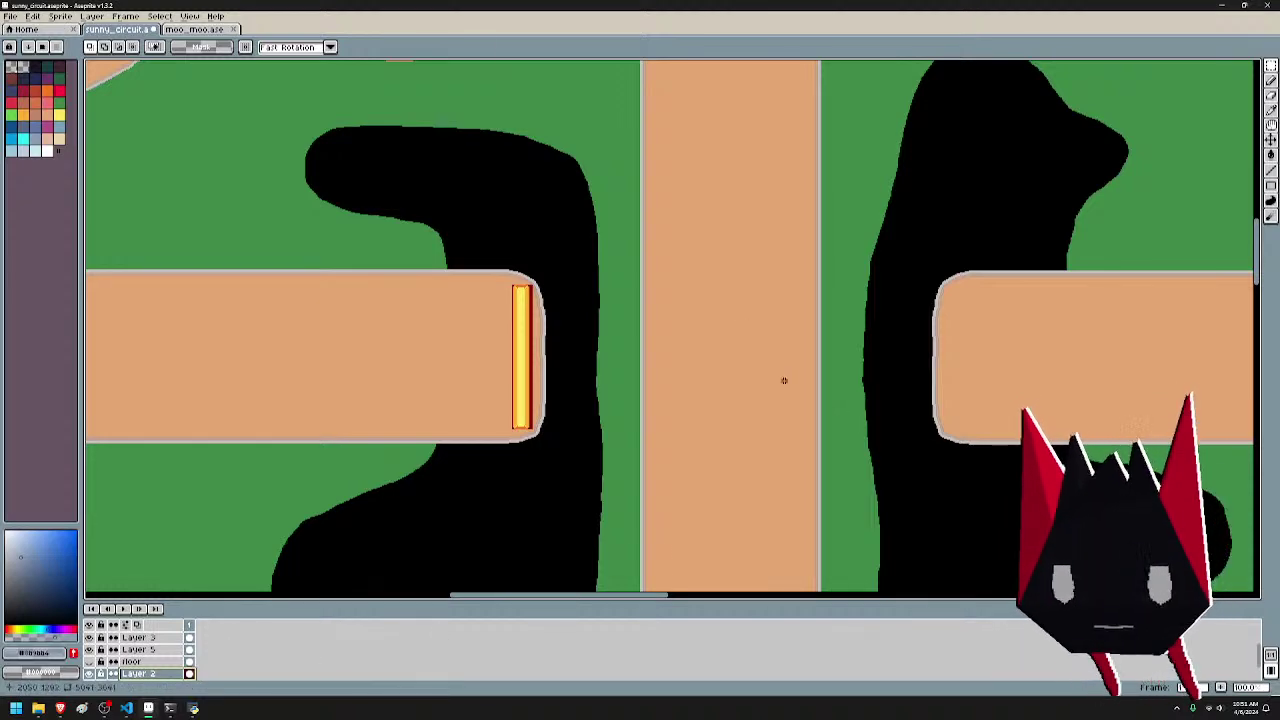
left_click(652, 349)
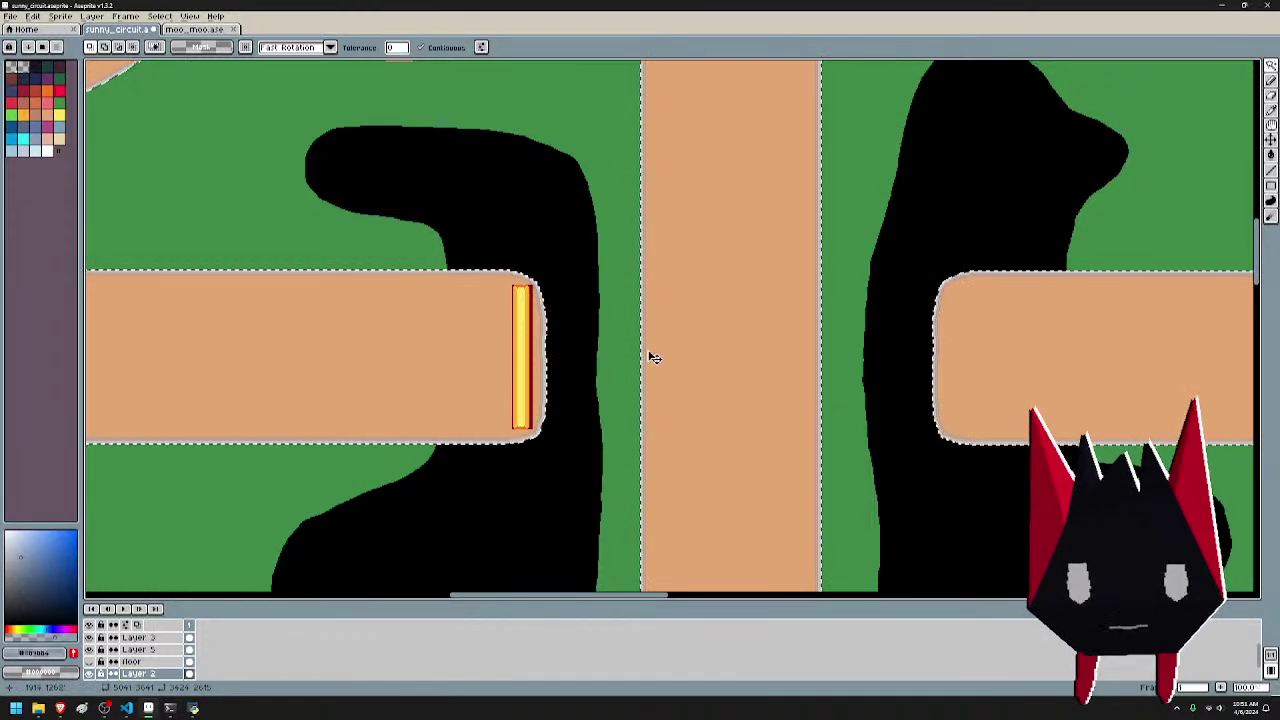
- Show the floor layer again and create a new layer directly above it
scroll(652, 349, "down", 1)
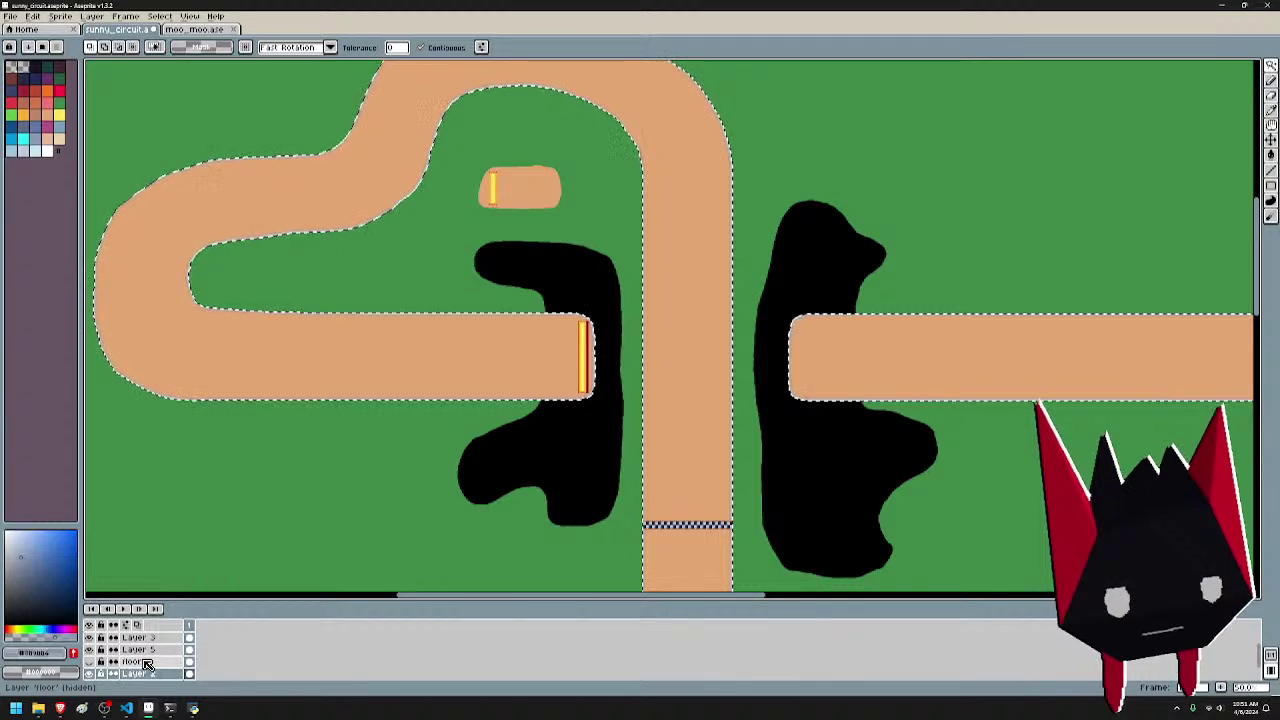
left_click(112, 663)
left_click(90, 664)
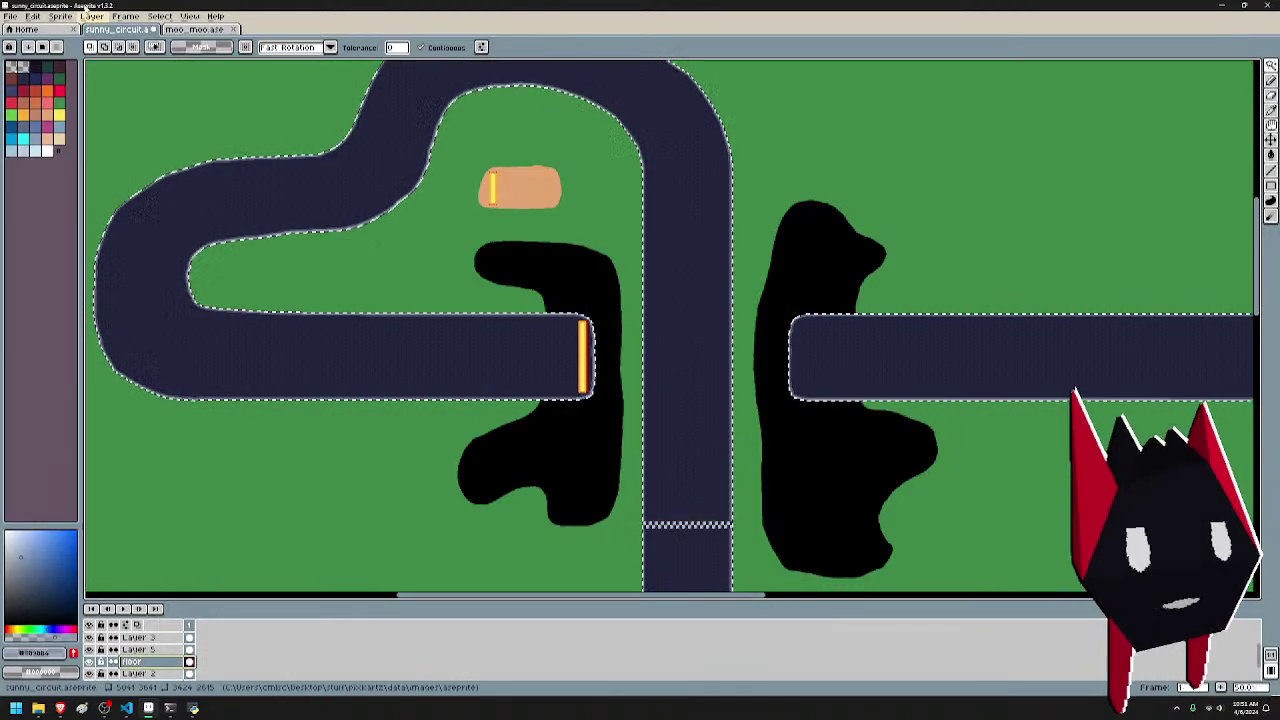
left_click(91, 17)
mouse_move(100, 78)
left_click(212, 80)
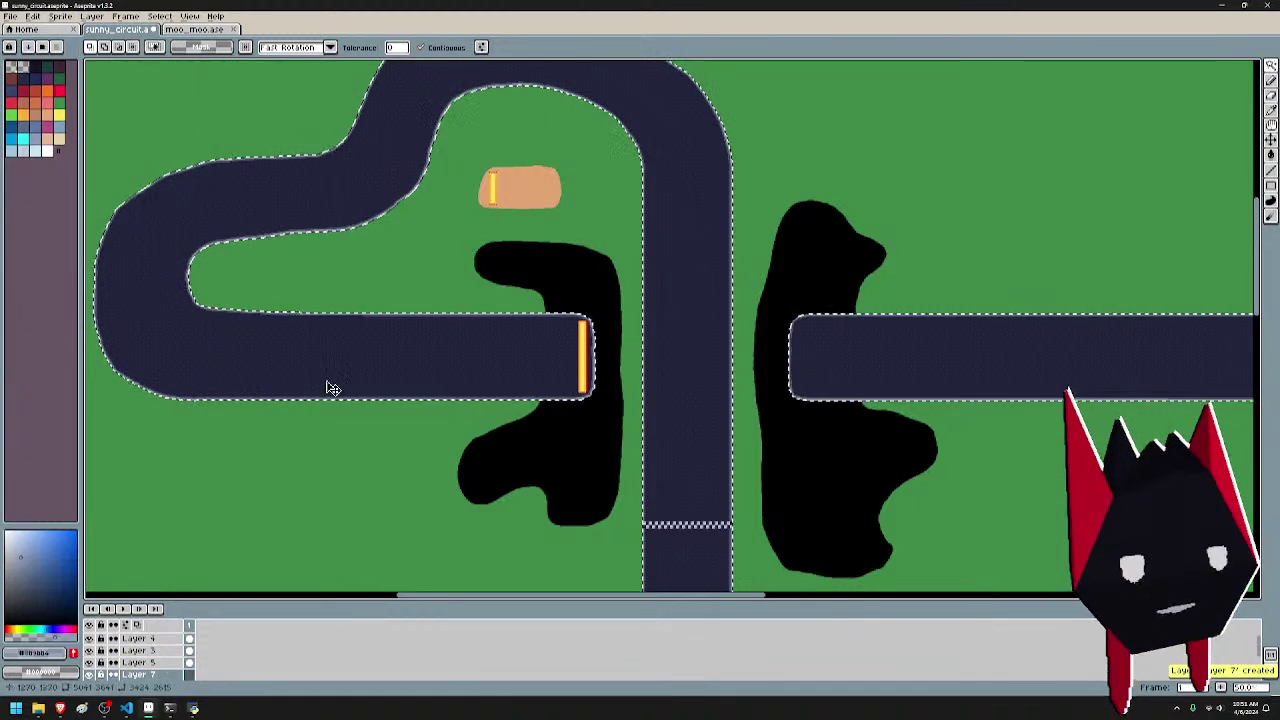
- Fill the selected road on the new layer with the near-black palette colour Idx-2 using the Paint Bucket
scroll(220, 621, "down", 1)
left_click_drag(694, 511, 680, 416)
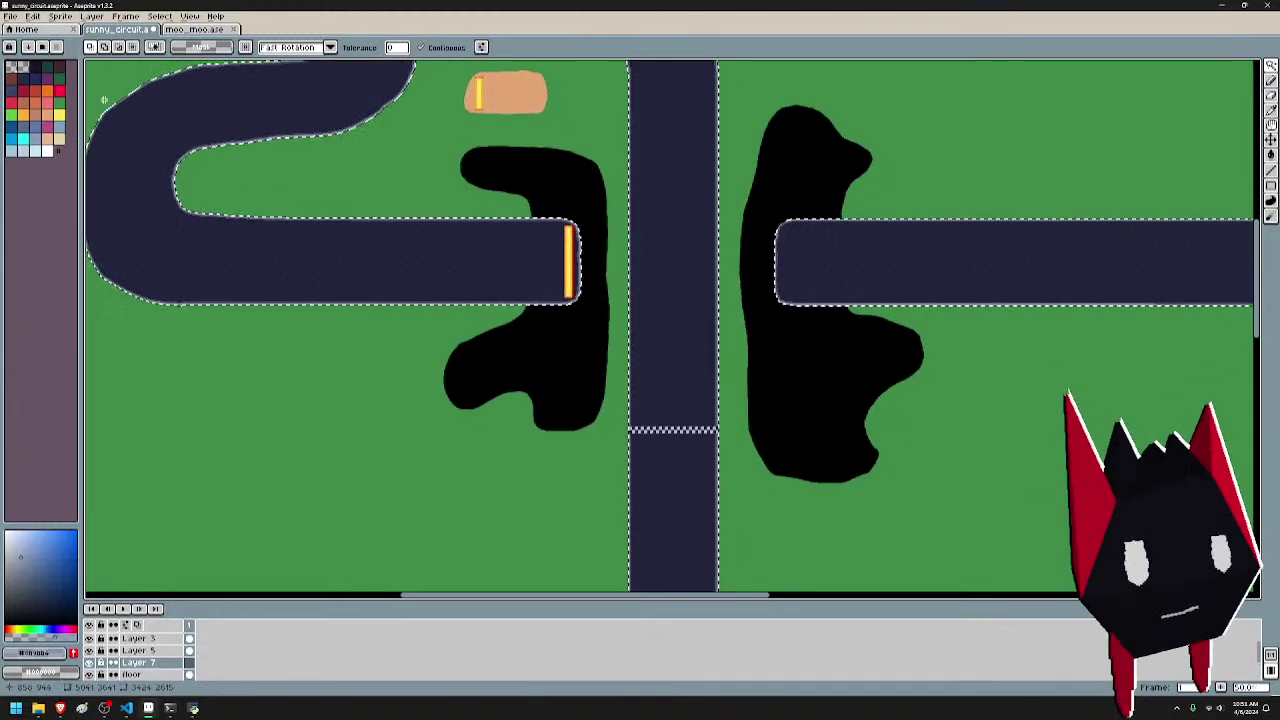
left_click(37, 67)
key("g")
left_click(662, 352)
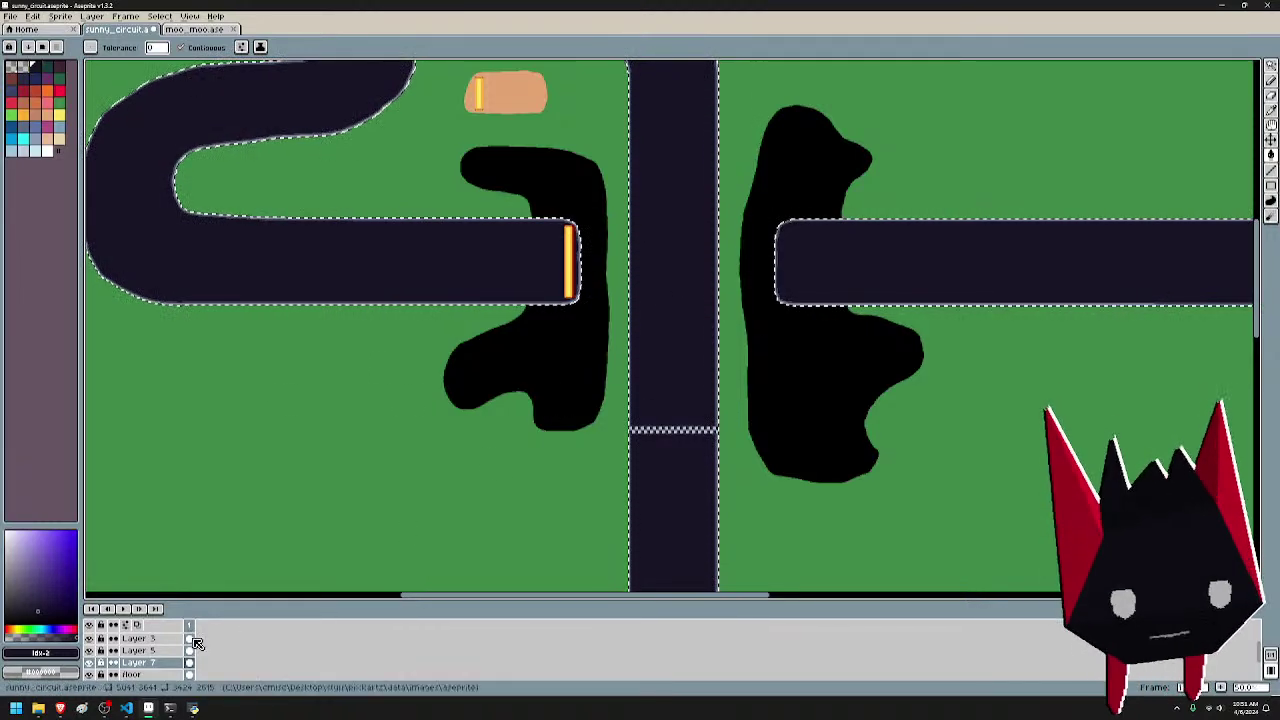
- Select the connected green grass area around the road on Layer 2 with the Magic Wand
scroll(150, 673, "down", 1)
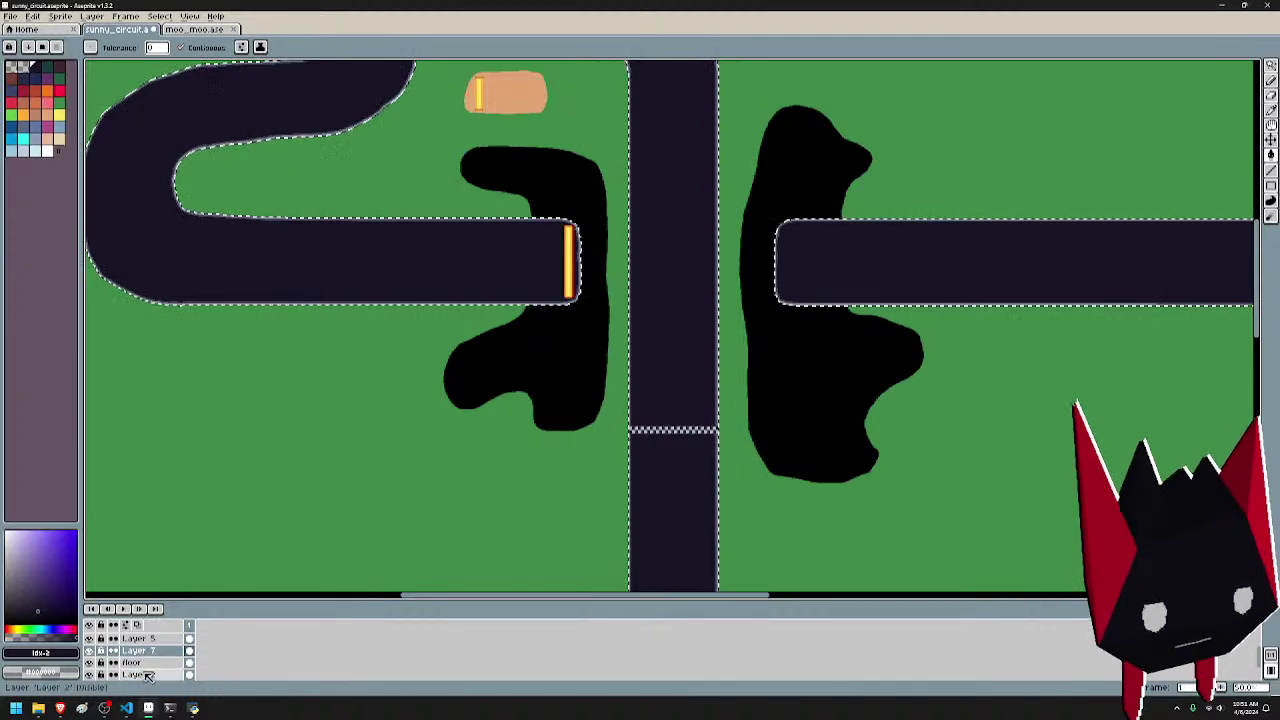
left_click(150, 673)
key("w")
left_click(565, 485)
key("Delete")
key("ctrl+z")
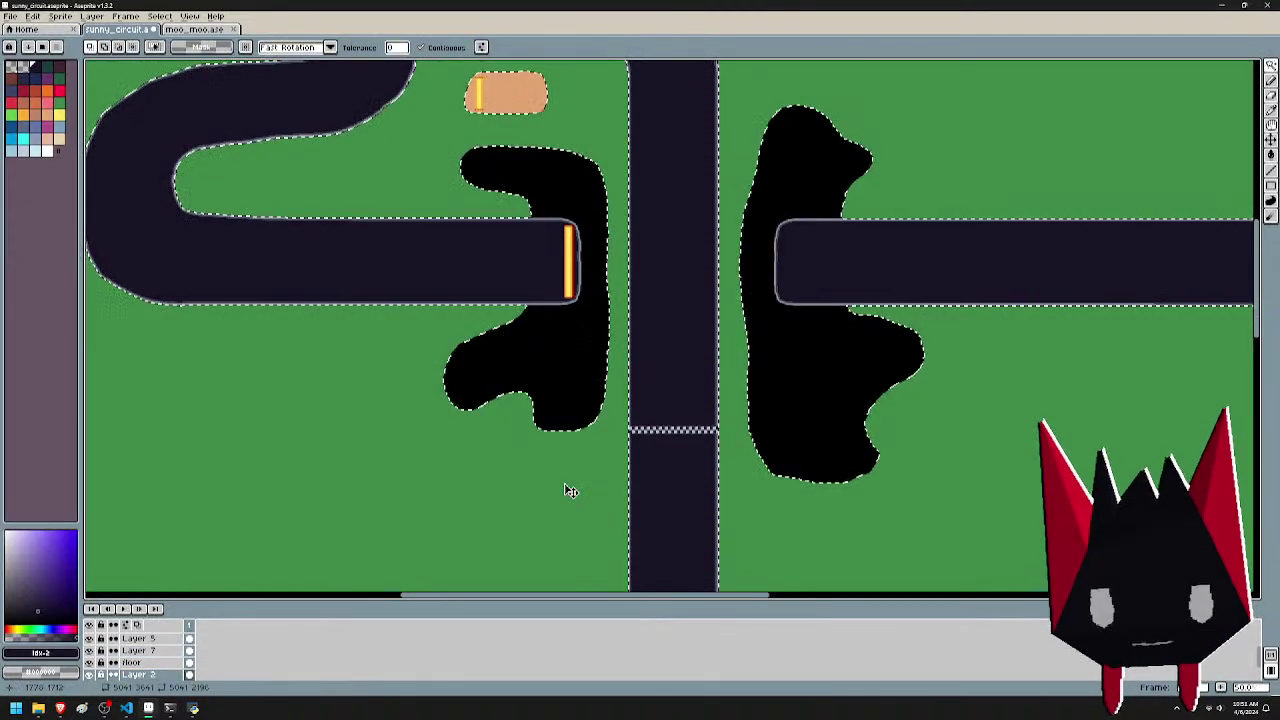
left_click_drag(600, 229, 606, 269)
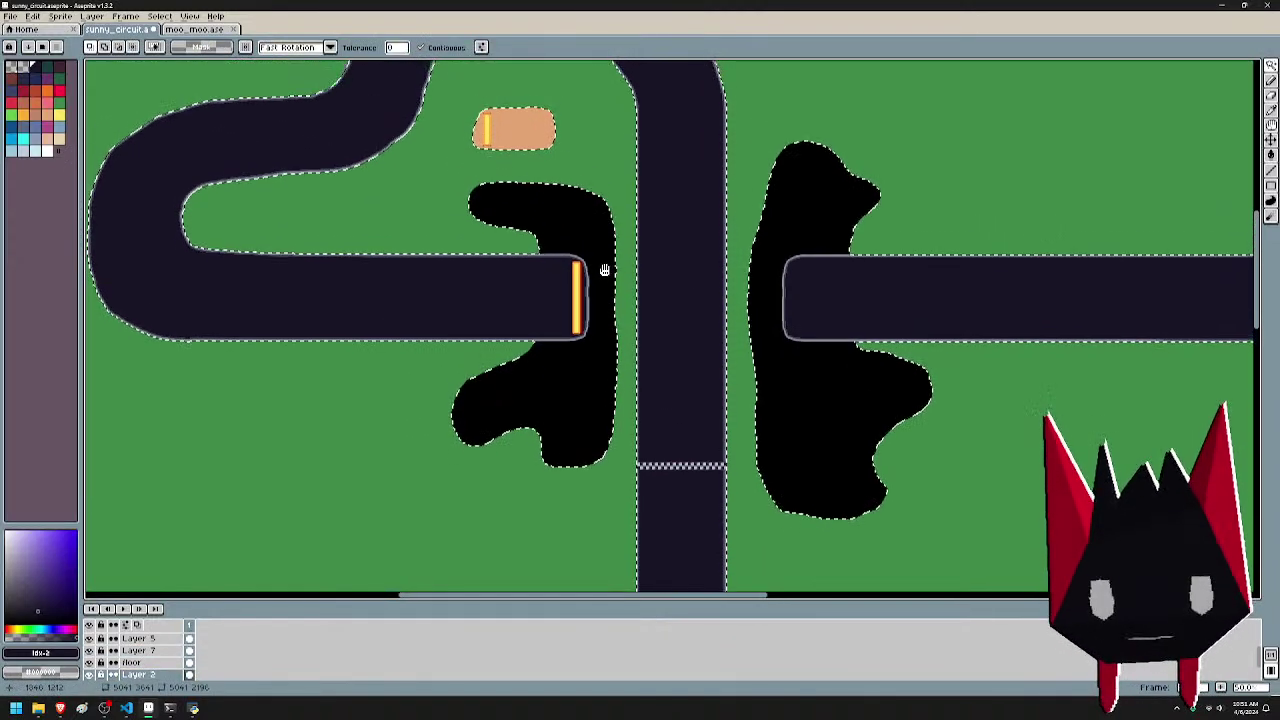
- Add an outside outline in cyan Idx-31 to the dark road on Layer 7, limited to the grass selection
left_click(150, 650)
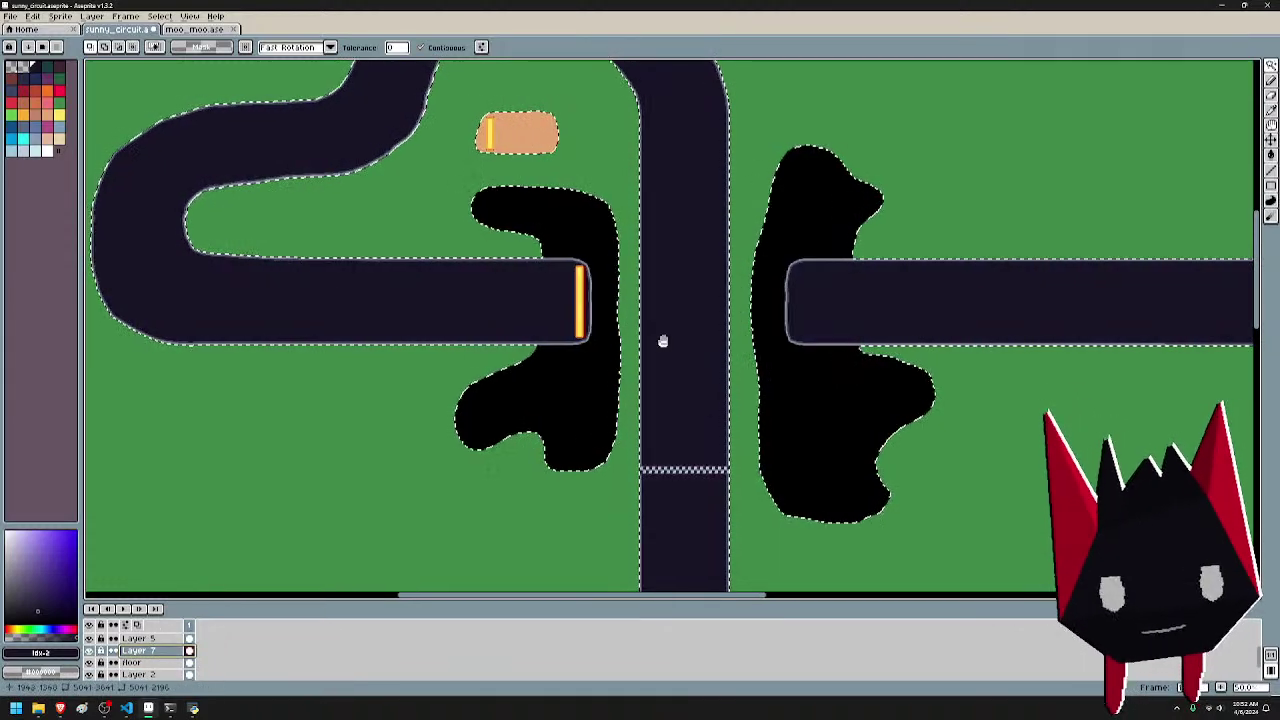
left_click_drag(660, 343, 762, 393)
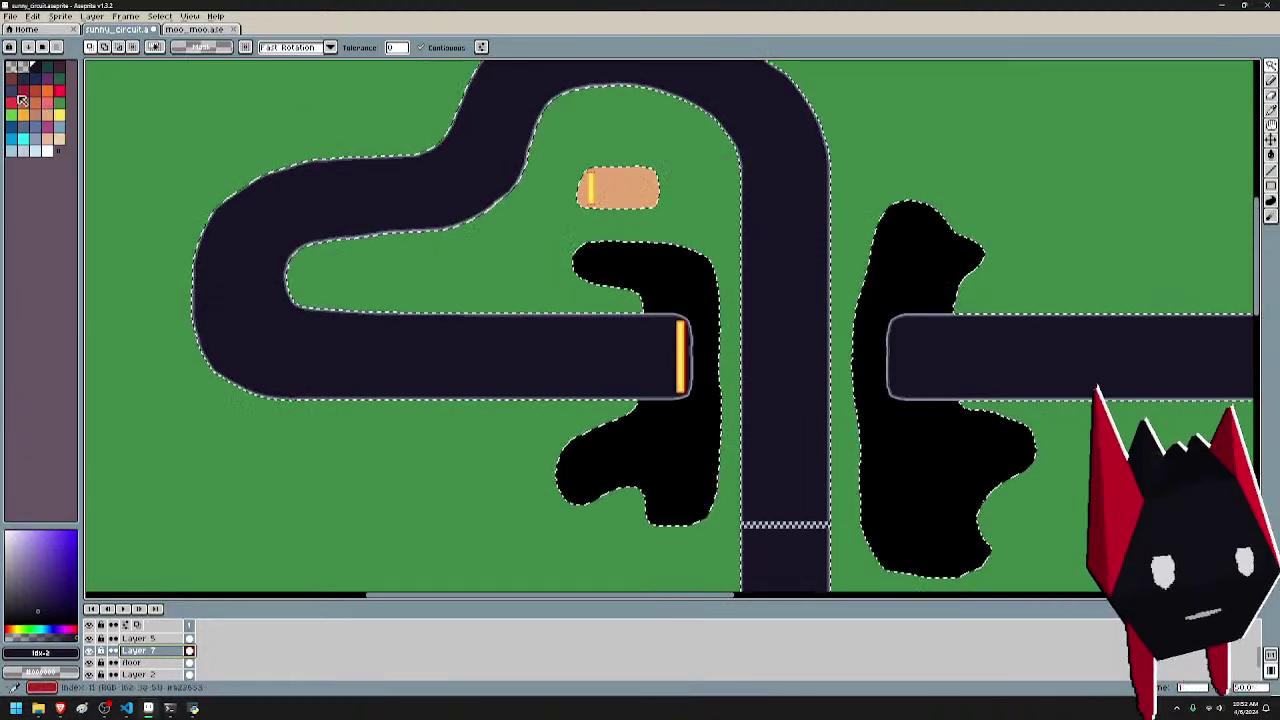
left_click_drag(400, 131, 309, 191)
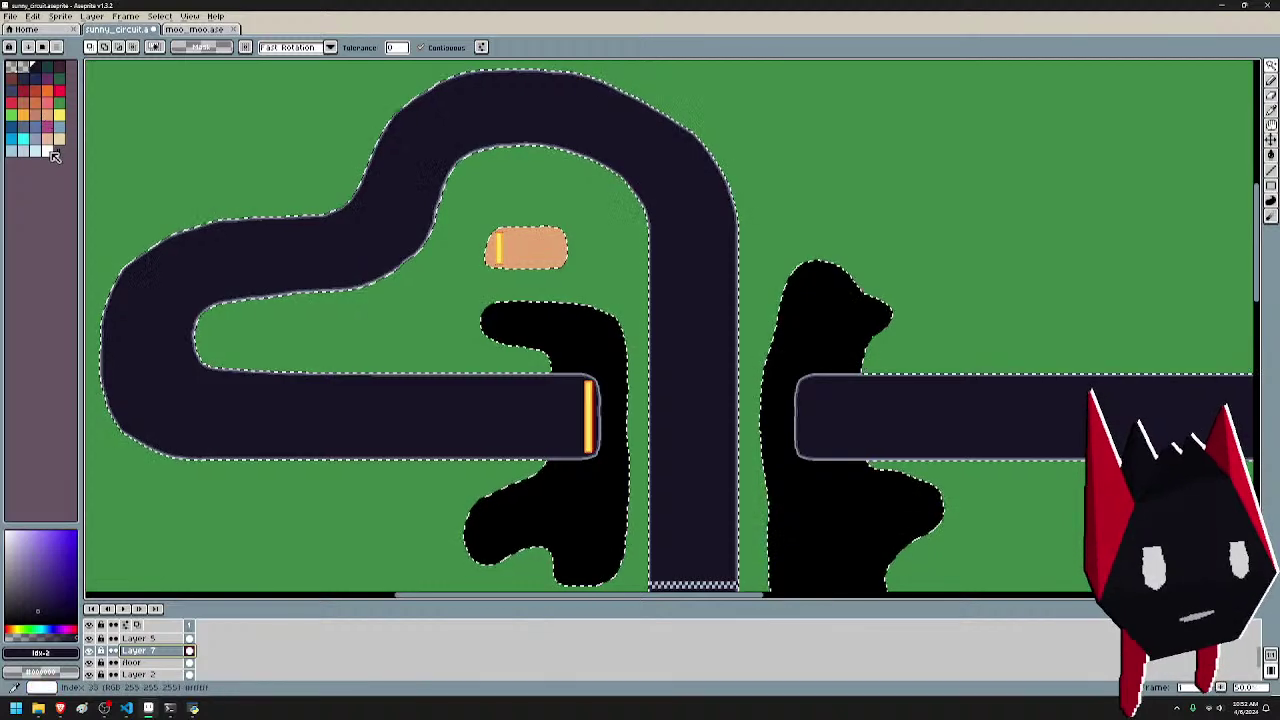
left_click(22, 138)
scroll(410, 330, "down", 4)
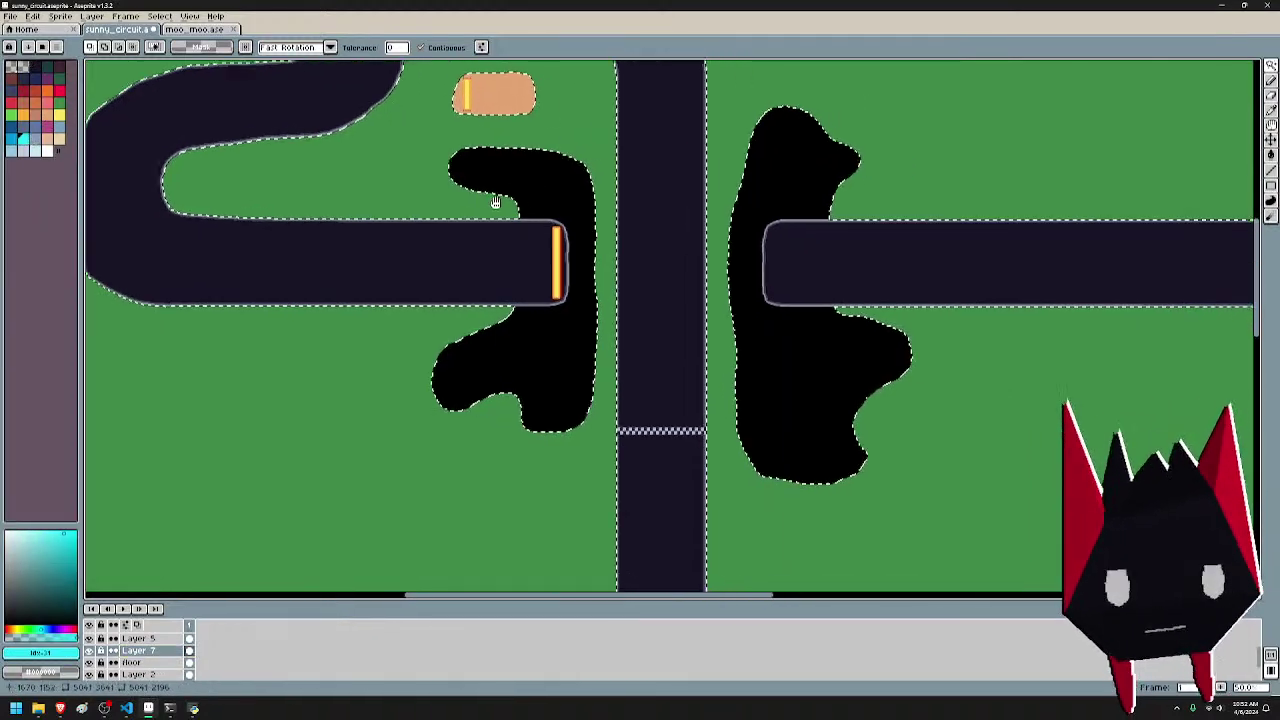
key("shift+o")
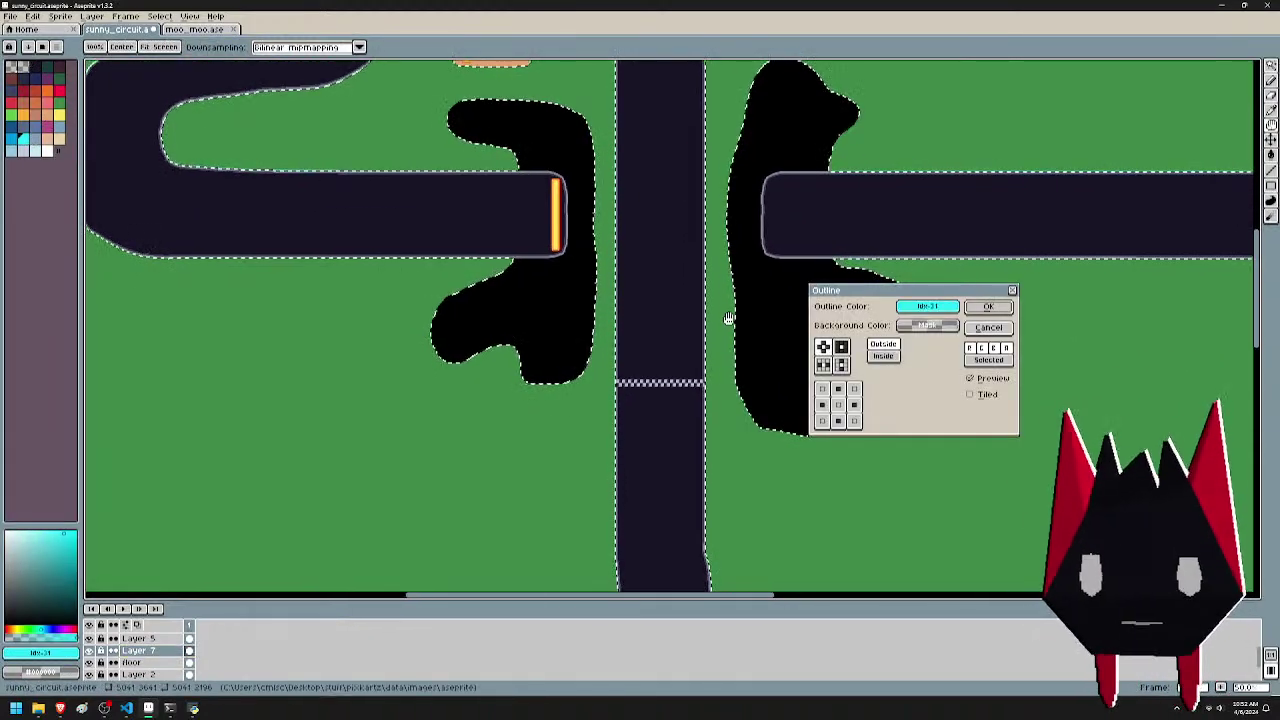
scroll(835, 246, "up", 4)
left_click_drag(827, 250, 468, 141)
scroll(443, 182, "up", 2)
scroll(546, 192, "up", 1)
scroll(623, 249, "up", 1)
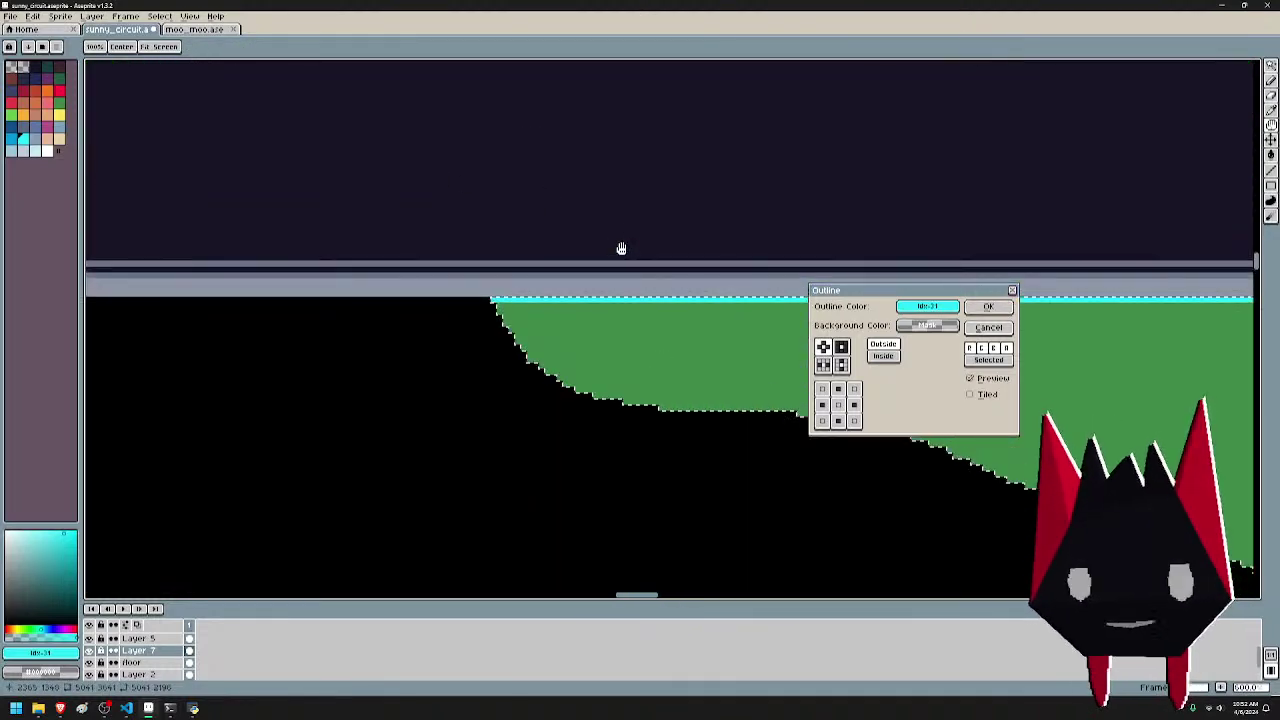
left_click(999, 312)
- Thicken the cyan road outline by applying the same outside outline six more times
key("shift+o")
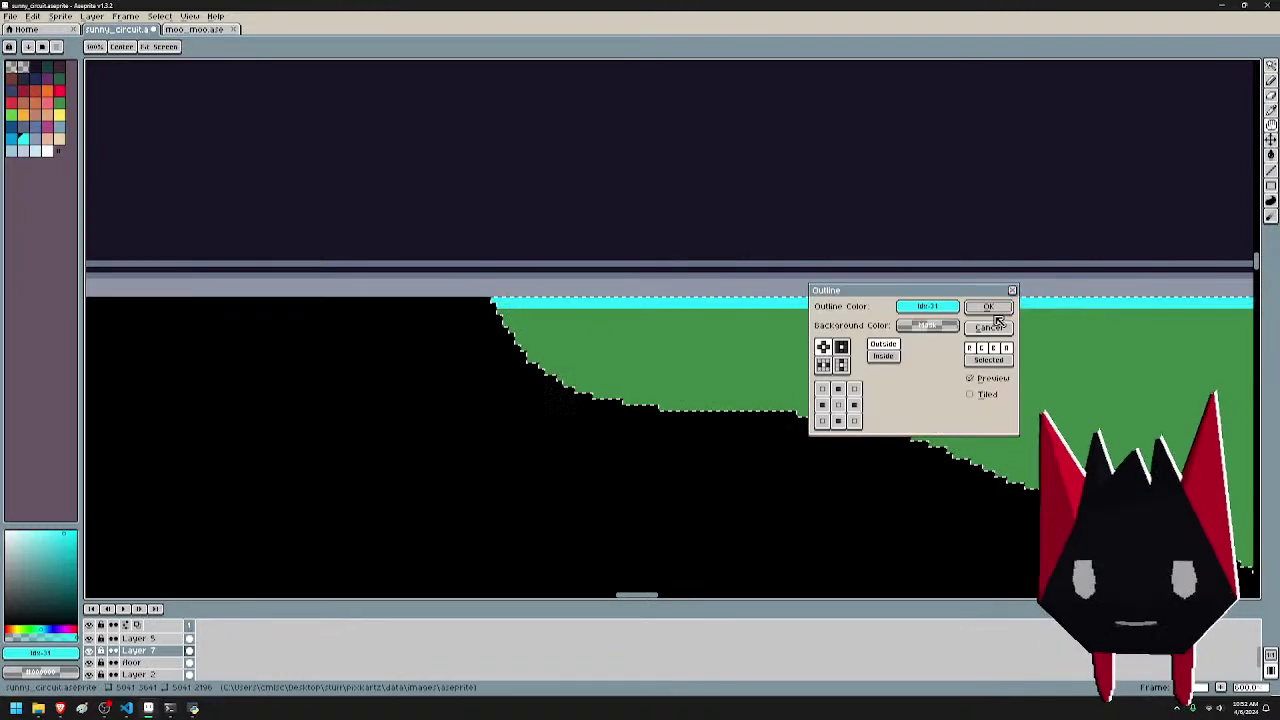
left_click(992, 312)
key("shift+o")
left_click(992, 314)
key("shift+o")
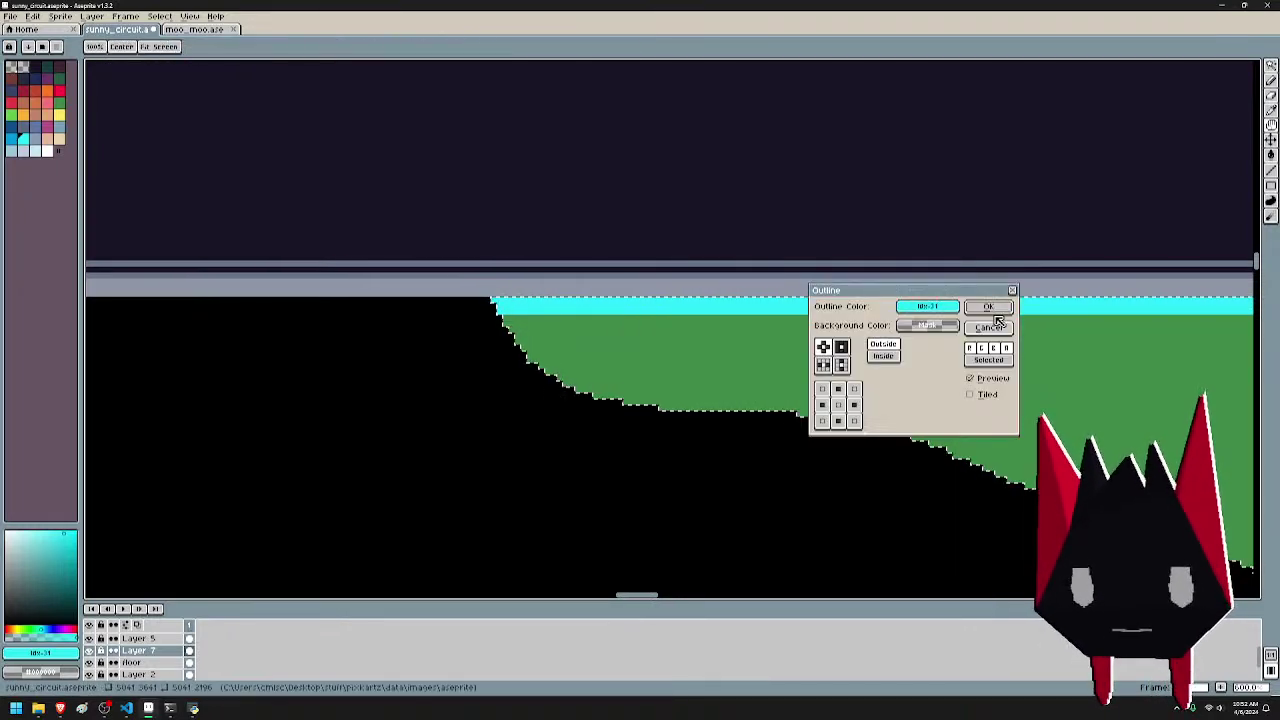
left_click(992, 314)
key("shift+o")
left_click(992, 314)
key("shift+o")
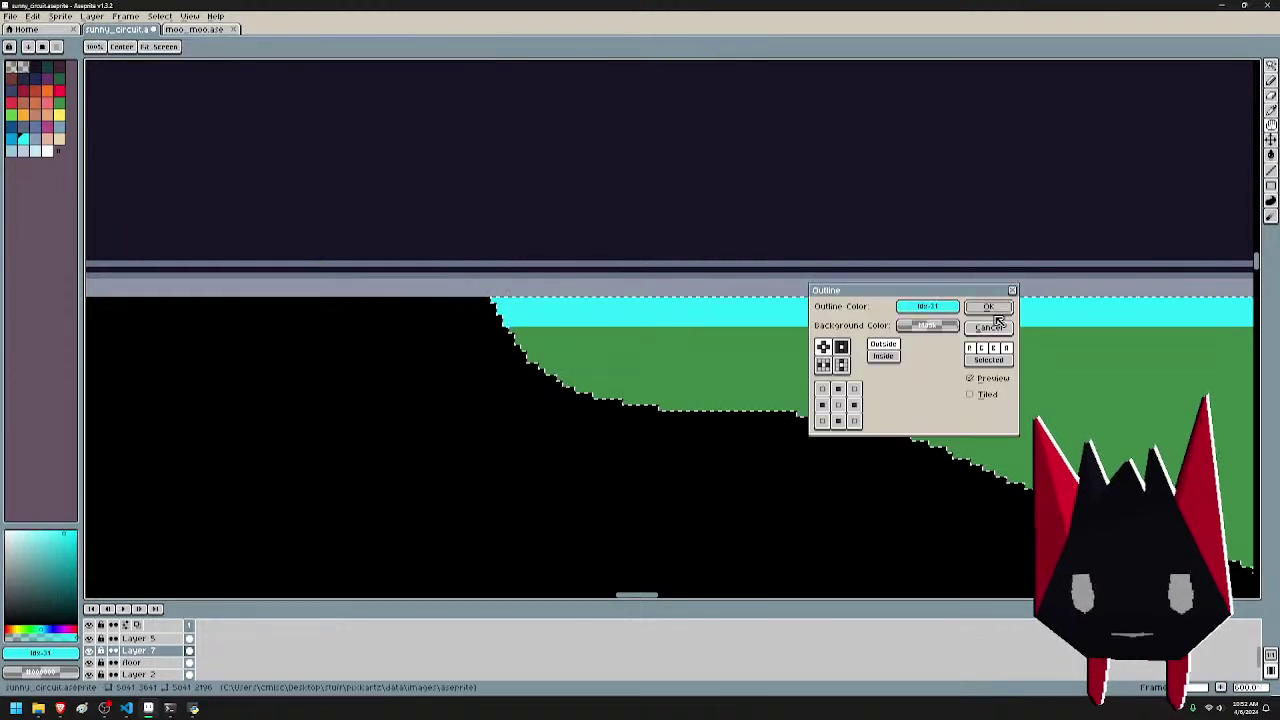
left_click(992, 314)
key("shift+o")
left_click(992, 314)
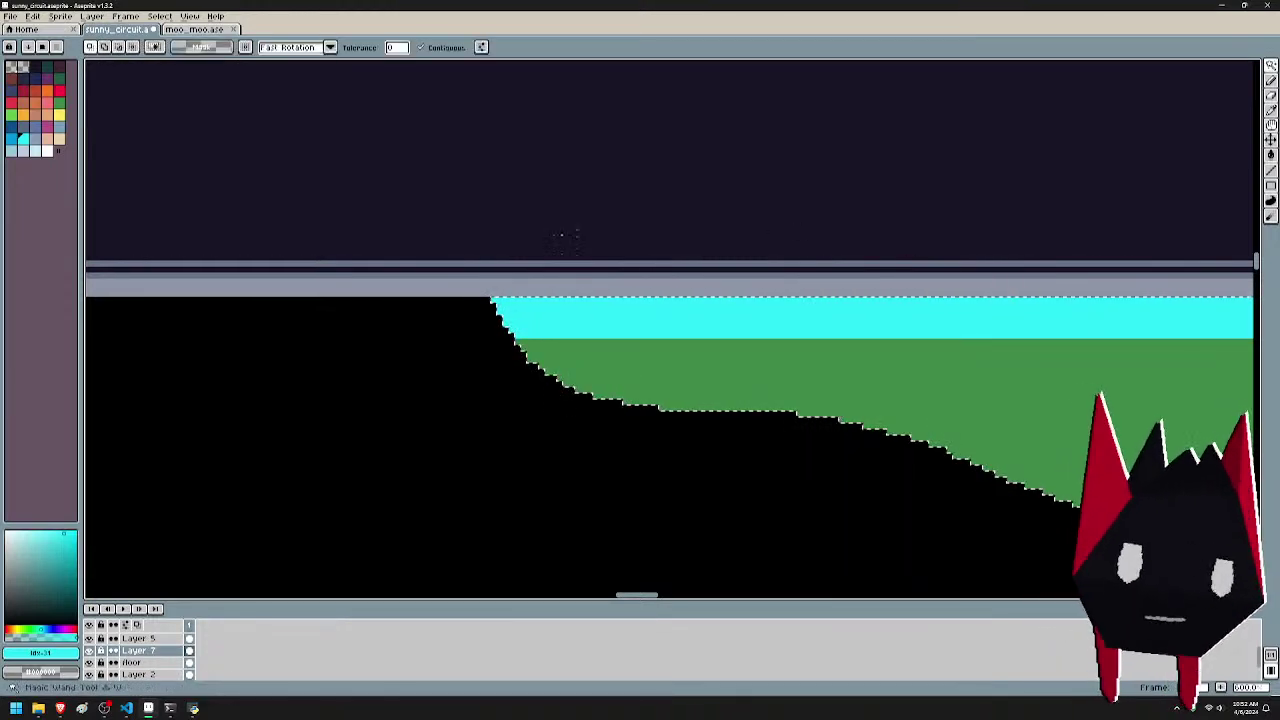
- Examine the cyan outline along the road edges and around the black shapes
scroll(690, 191, "down", 1)
scroll(697, 188, "down", 1)
left_click_drag(758, 204, 843, 379)
scroll(663, 247, "down", 3)
scroll(611, 345, "up", 3)
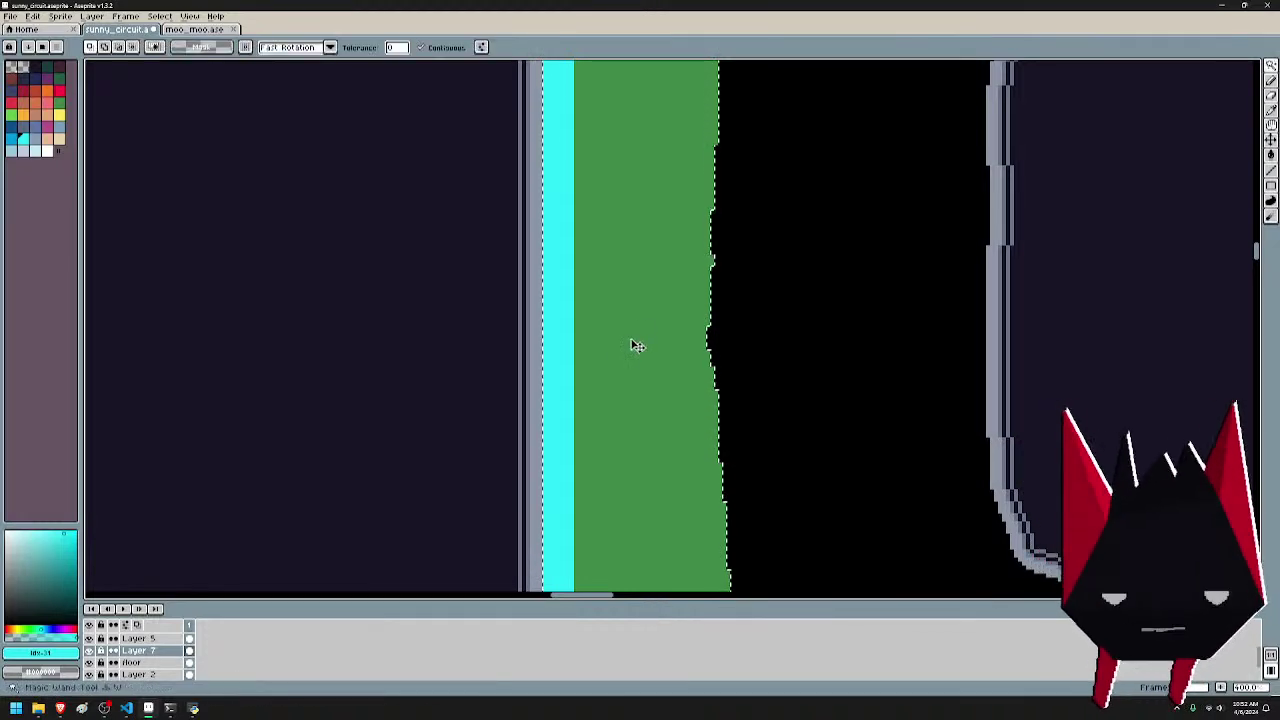
scroll(634, 346, "down", 2)
left_click_drag(634, 327, 832, 434)
scroll(832, 432, "down", 1)
left_click_drag(653, 361, 653, 232)
left_click_drag(878, 497, 832, 380)
left_click_drag(606, 311, 770, 454)
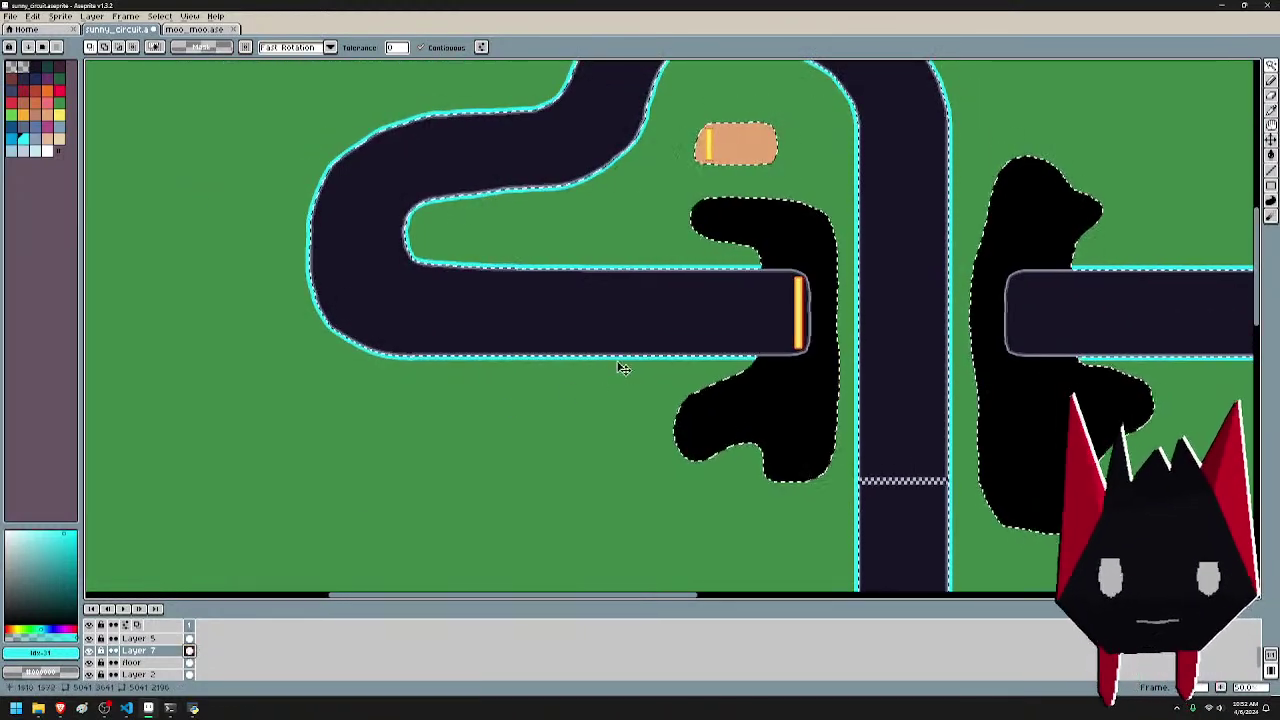
- Replace the grass selection with a Magic Wand selection of the cyan outlines along both sides of the road sections
key("ctrl+d")
scroll(533, 353, "up", 4)
scroll(686, 457, "down", 5)
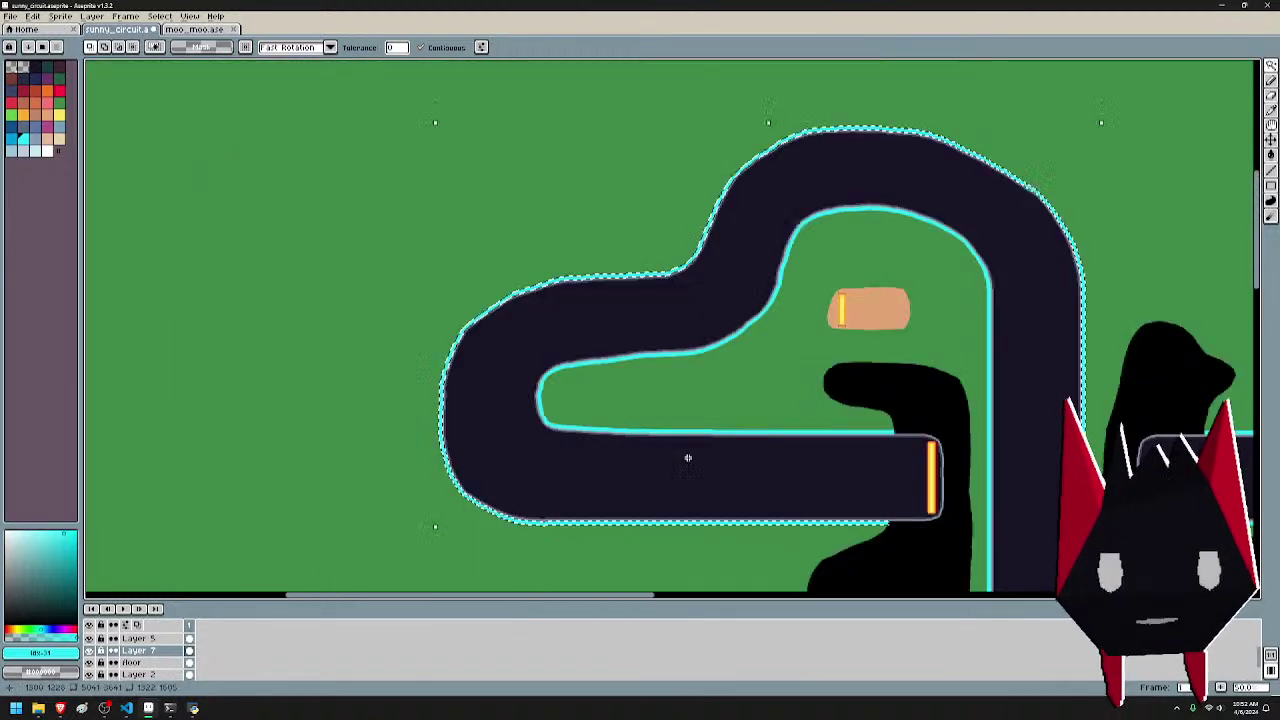
scroll(621, 421, "up", 3)
scroll(459, 426, "down", 4)
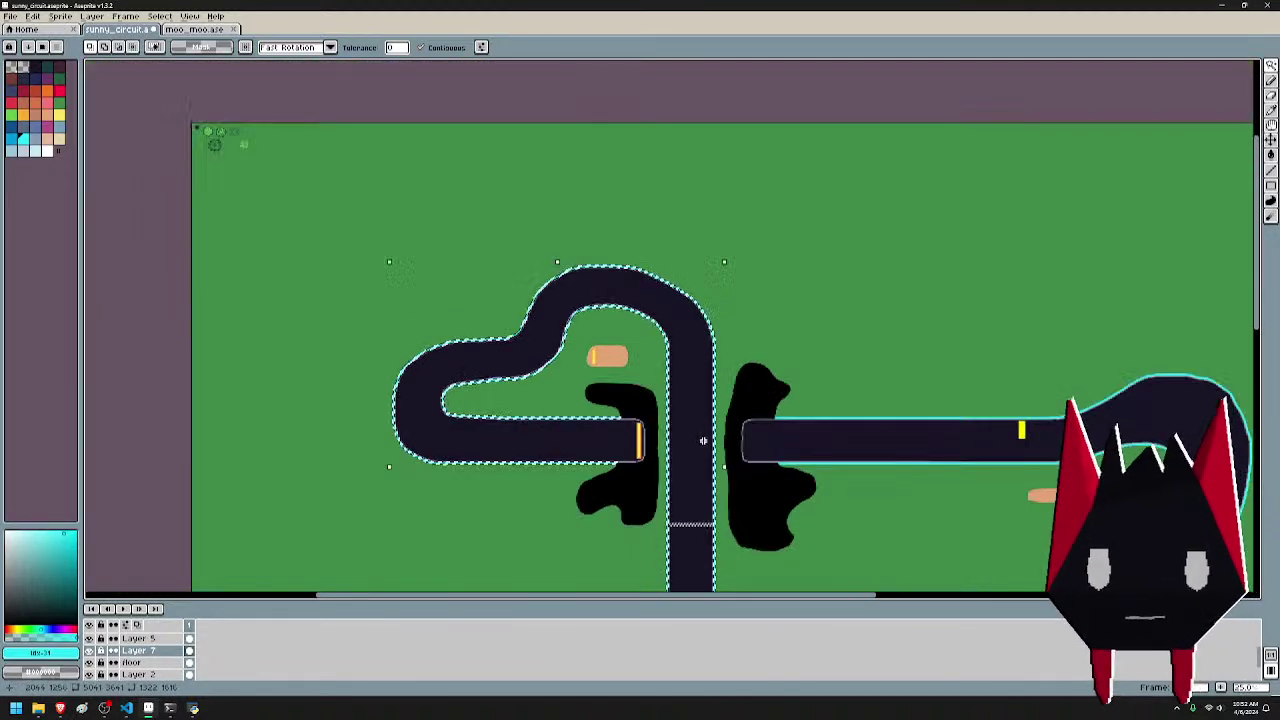
scroll(706, 443, "up", 4)
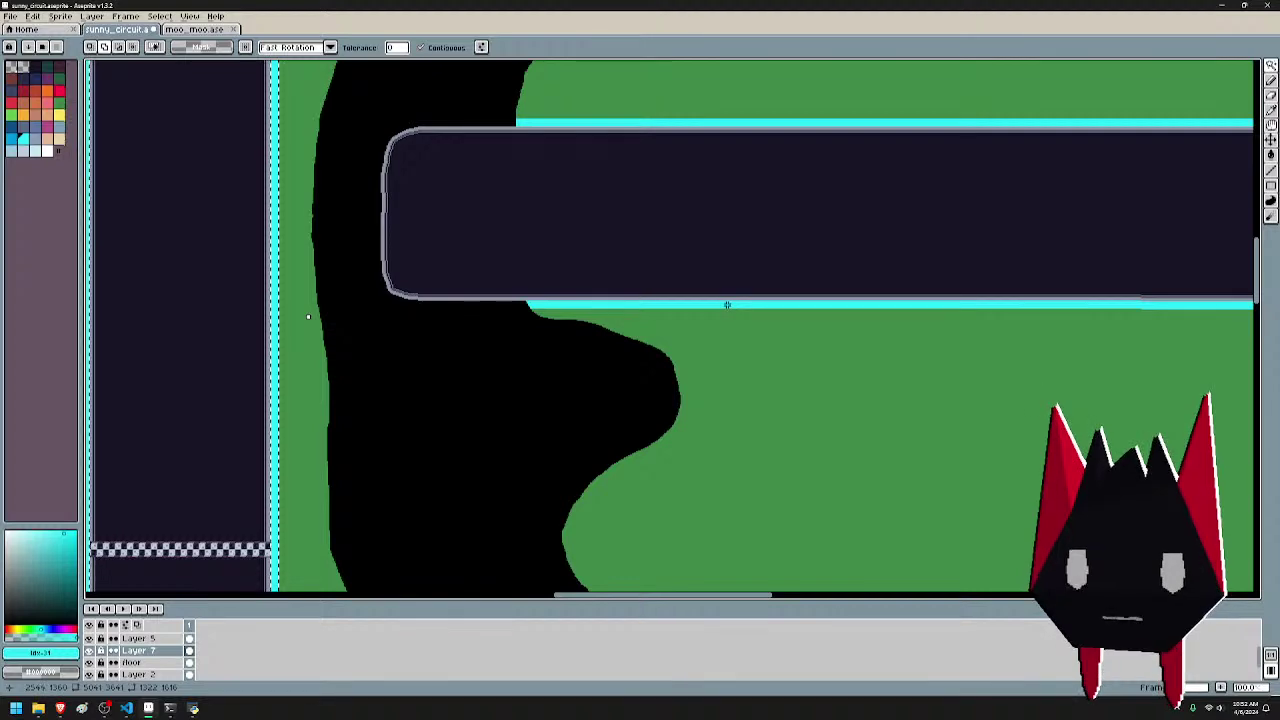
left_click(726, 303, "shift")
left_click(715, 122, "shift")
scroll(814, 386, "down", 4)
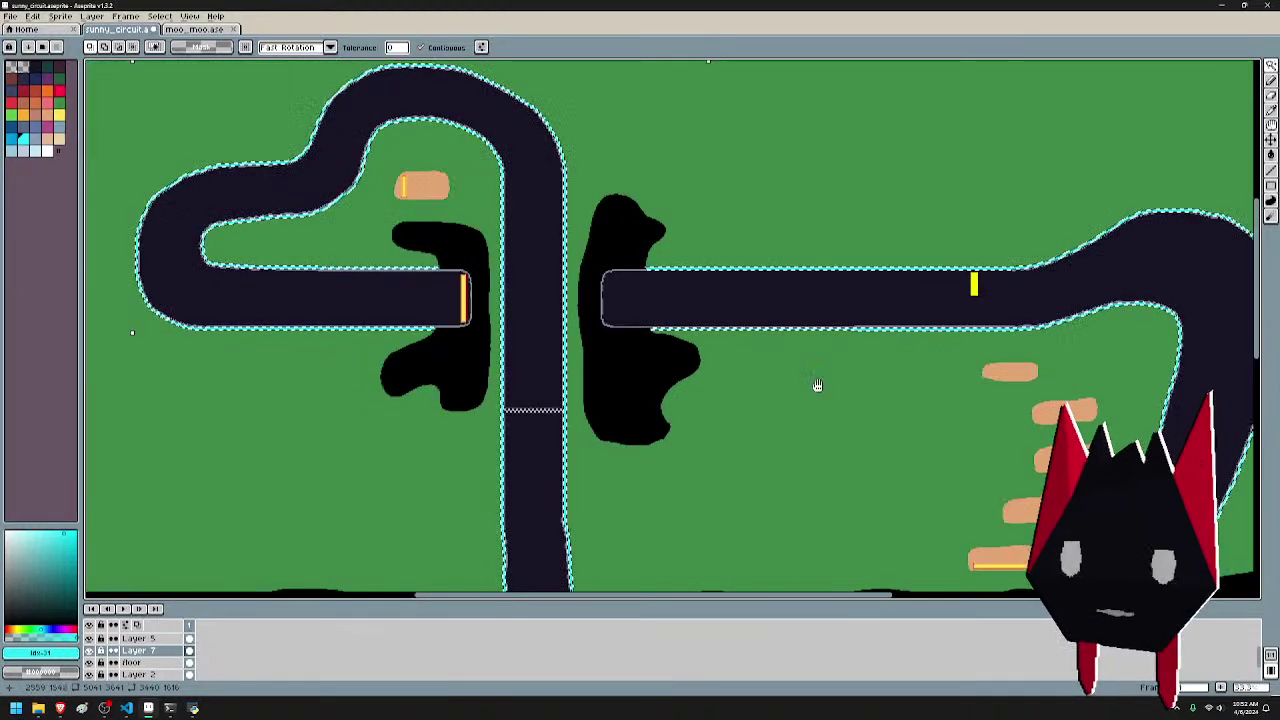
- Undo the recent Magic Wand selections of the cyan road outlines
scroll(737, 134, "up", 4)
mouse_move(935, 389)
left_mouse_down()
mouse_move(929, 234)
mouse_move(951, 303)
mouse_move(960, 428)
left_mouse_up()
left_click_drag(774, 311, 805, 392)
key("ctrl+z")
key("ctrl+z")
key("ctrl+z")
key("ctrl+z")
key("ctrl+z")
key("ctrl+z")
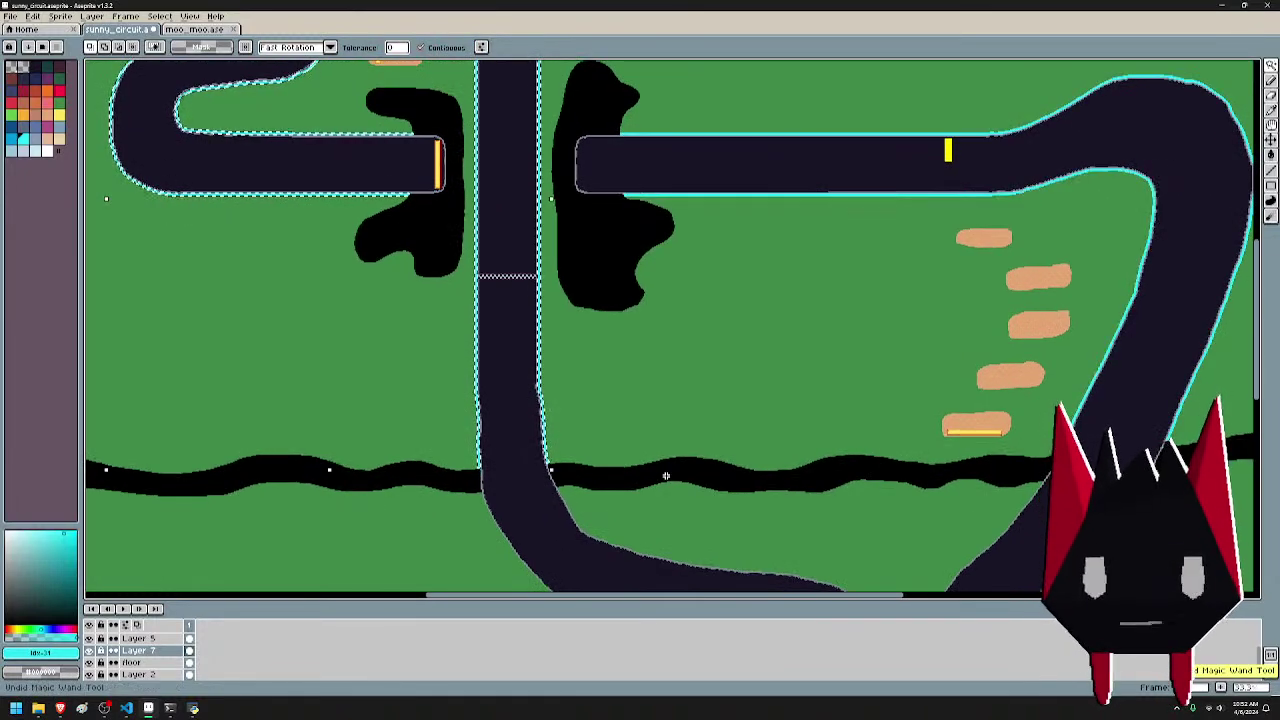
- Undo the latest selection changes around the road and grass
left_click(629, 457, "shift")
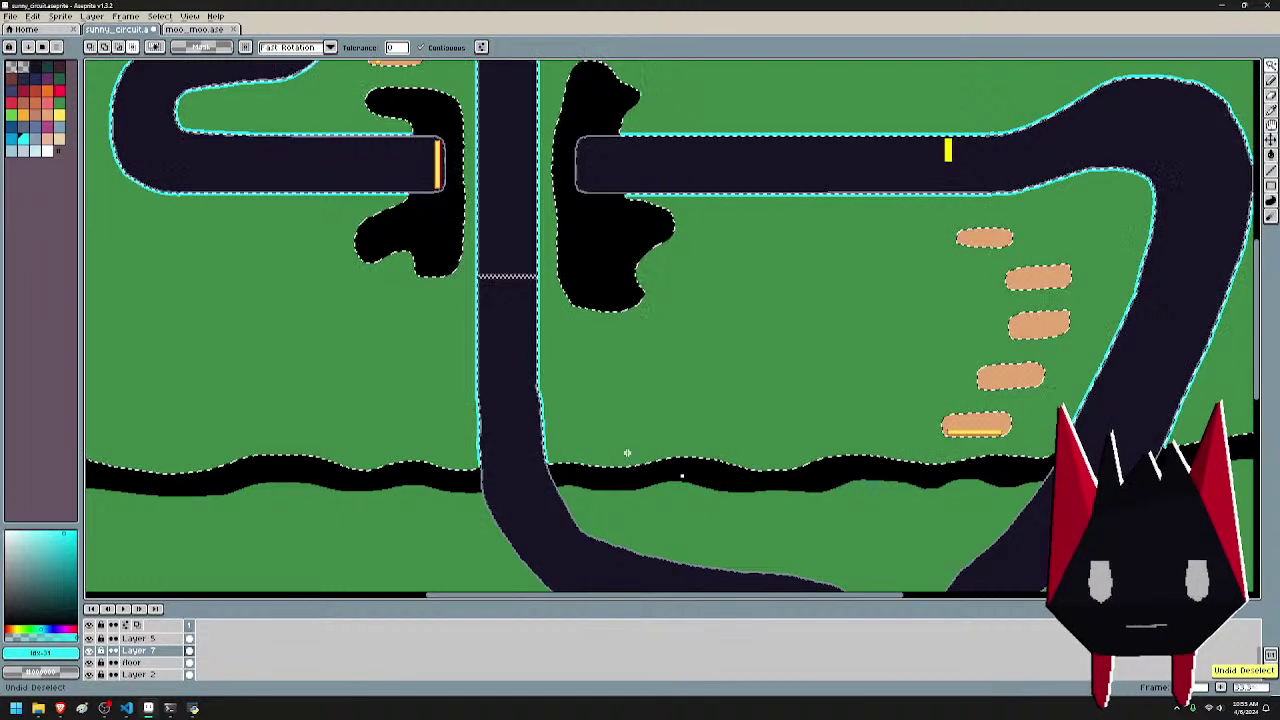
scroll(769, 308, "down", 5)
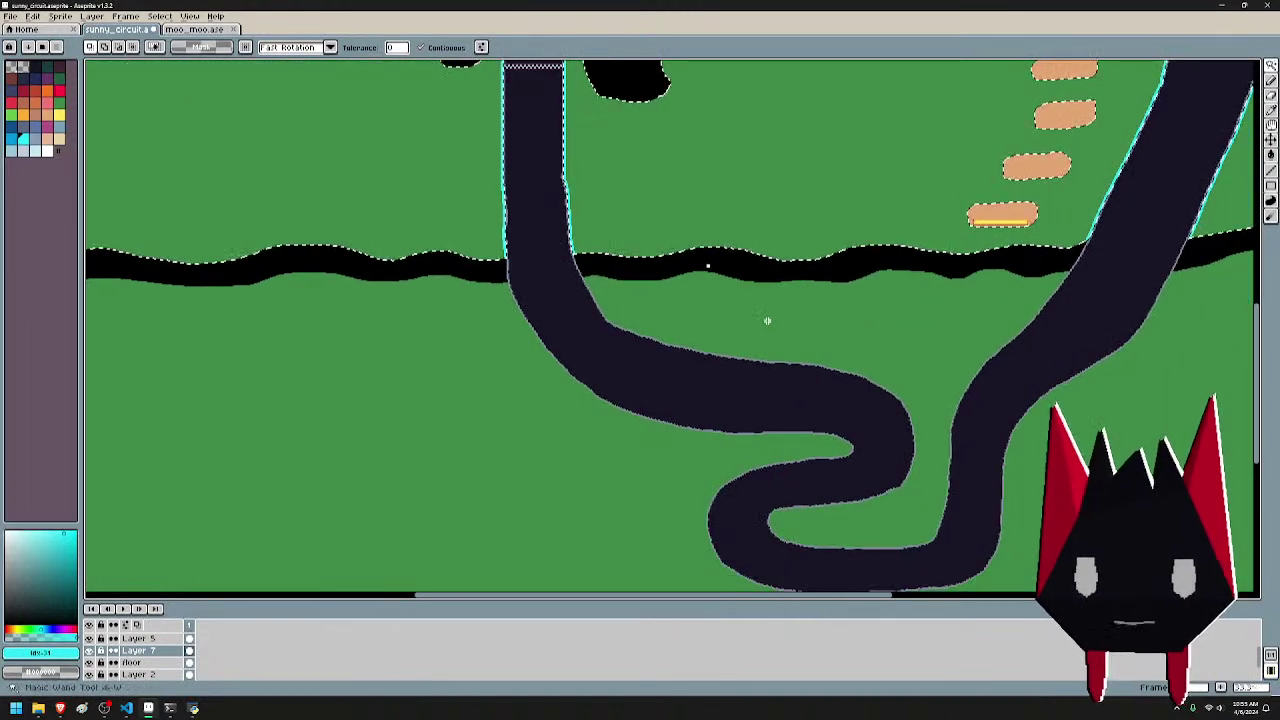
key("ctrl+z")
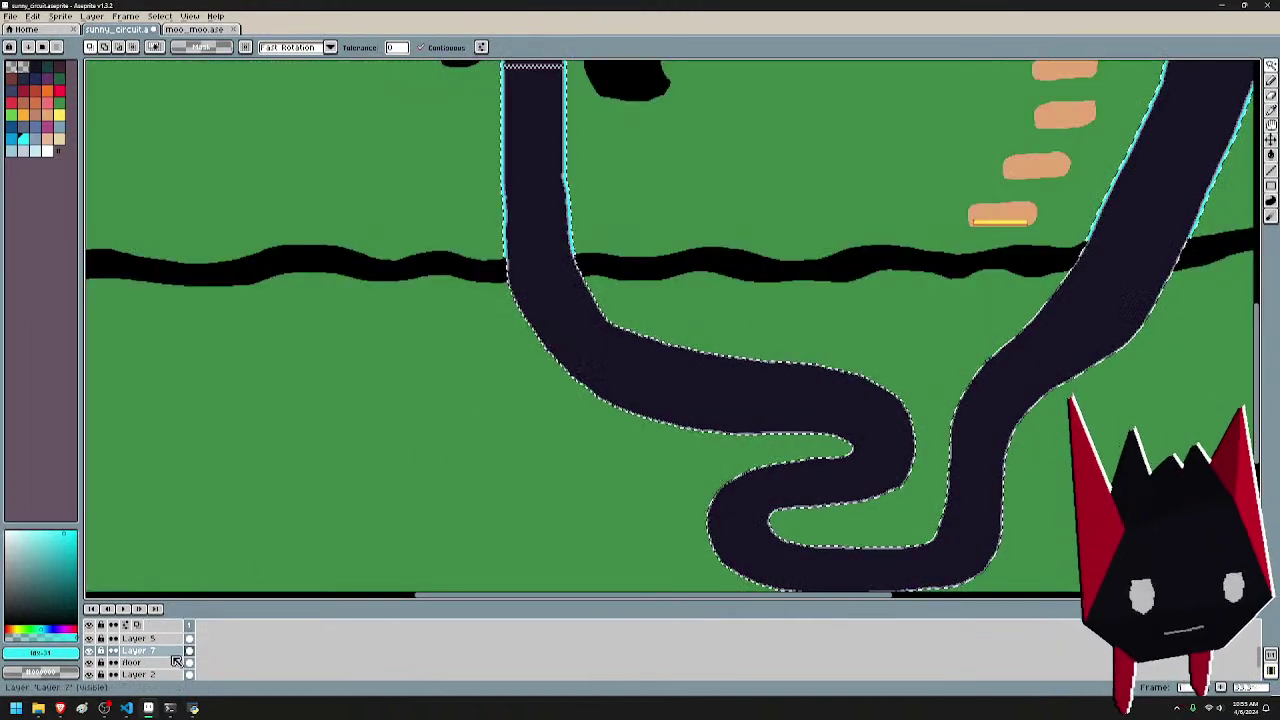
- Make Layer 2 the active layer and clear the current selection around the road
left_click(175, 662)
left_click(810, 323)
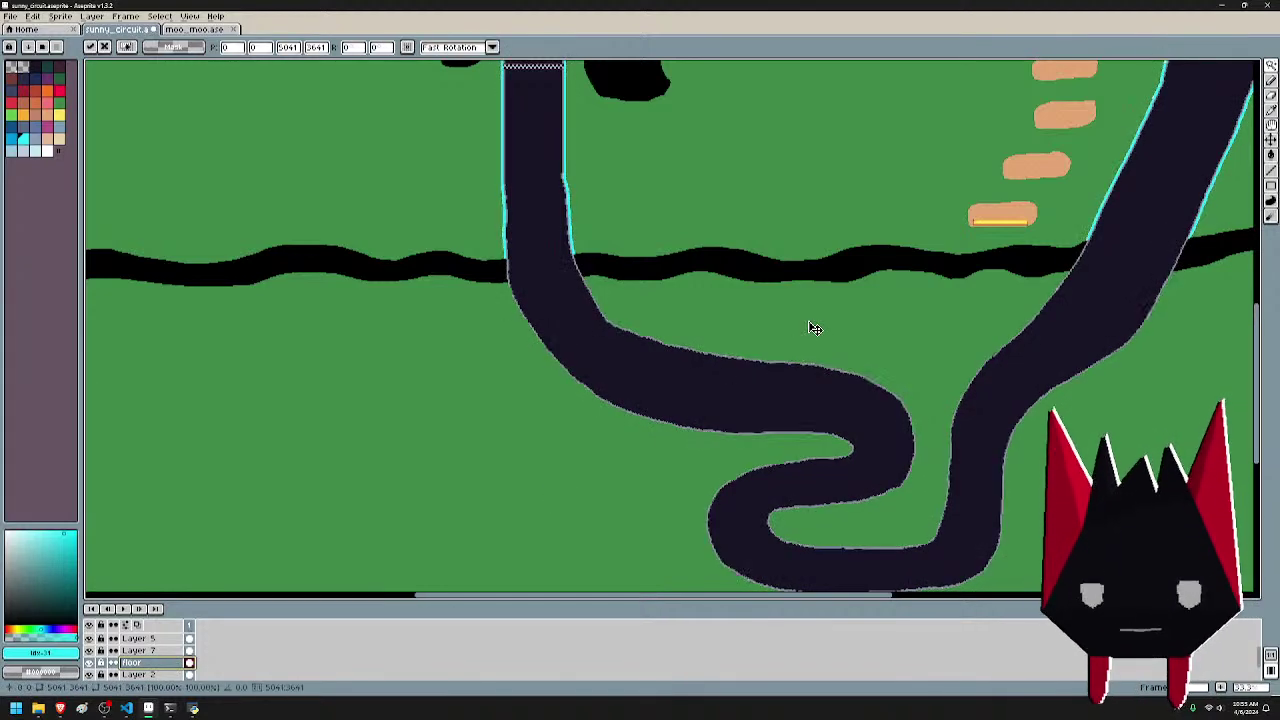
scroll(685, 385, "up", 1)
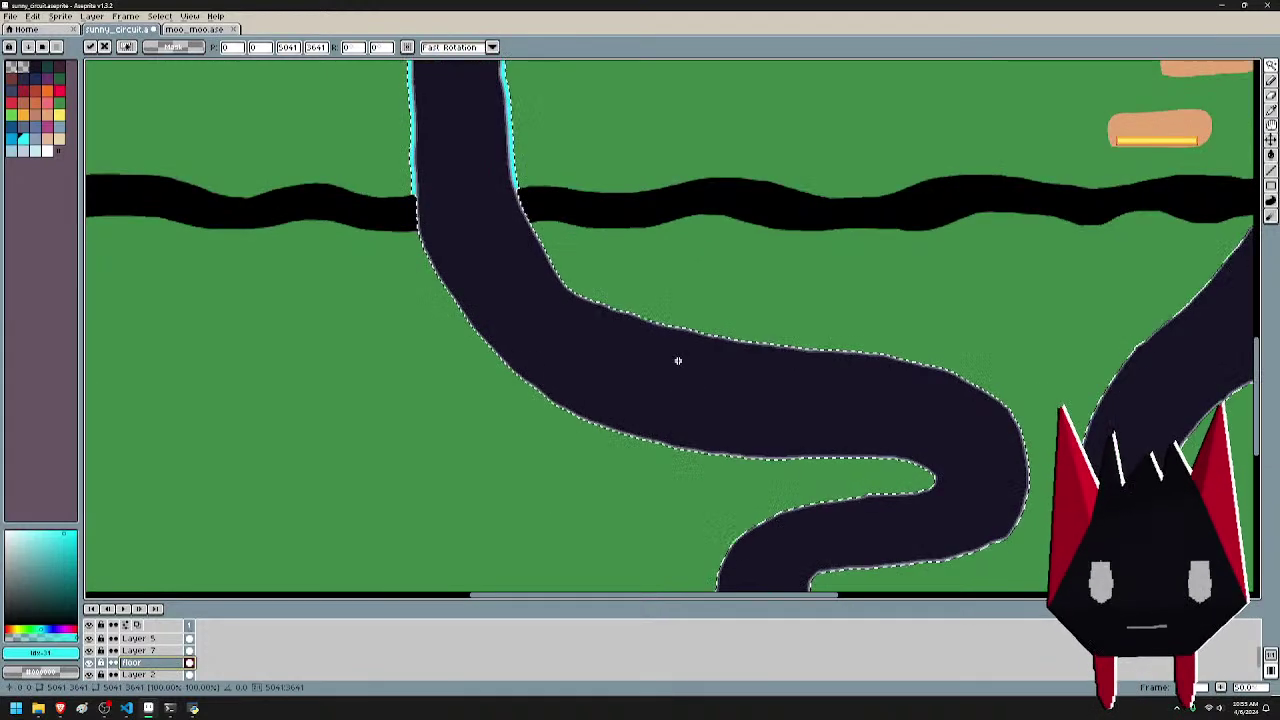
key("Return")
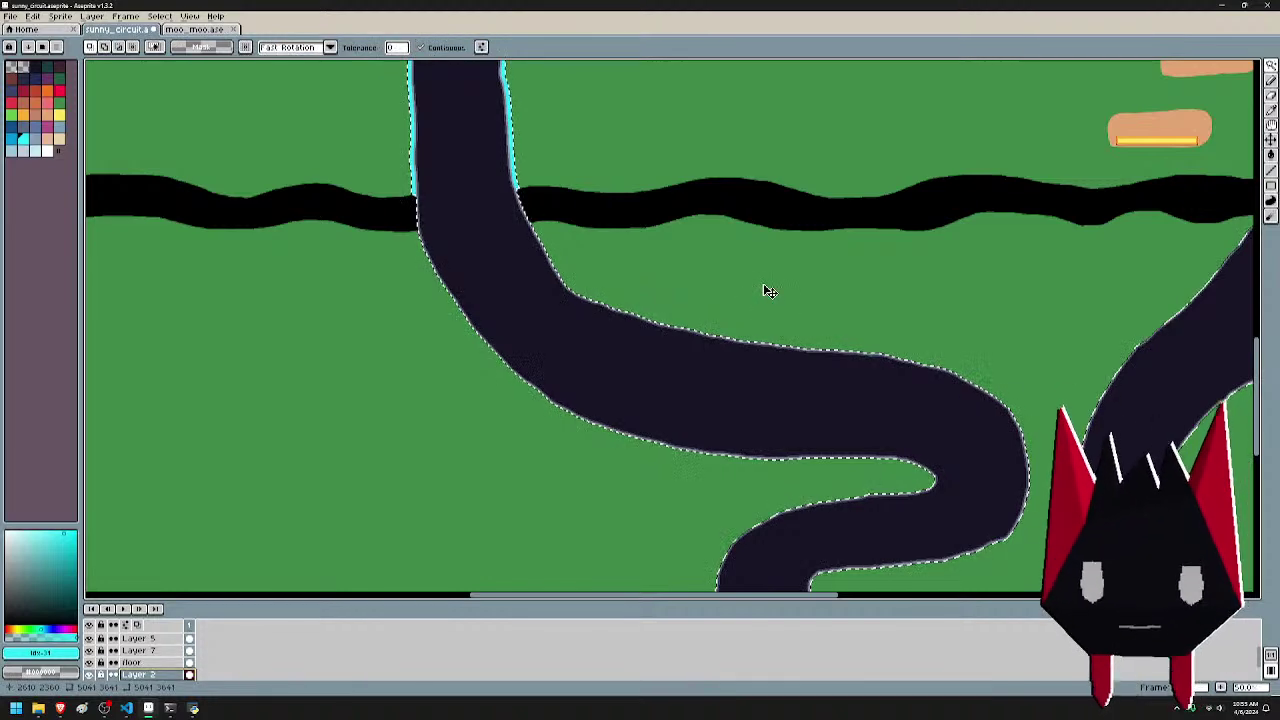
key("ctrl+v")
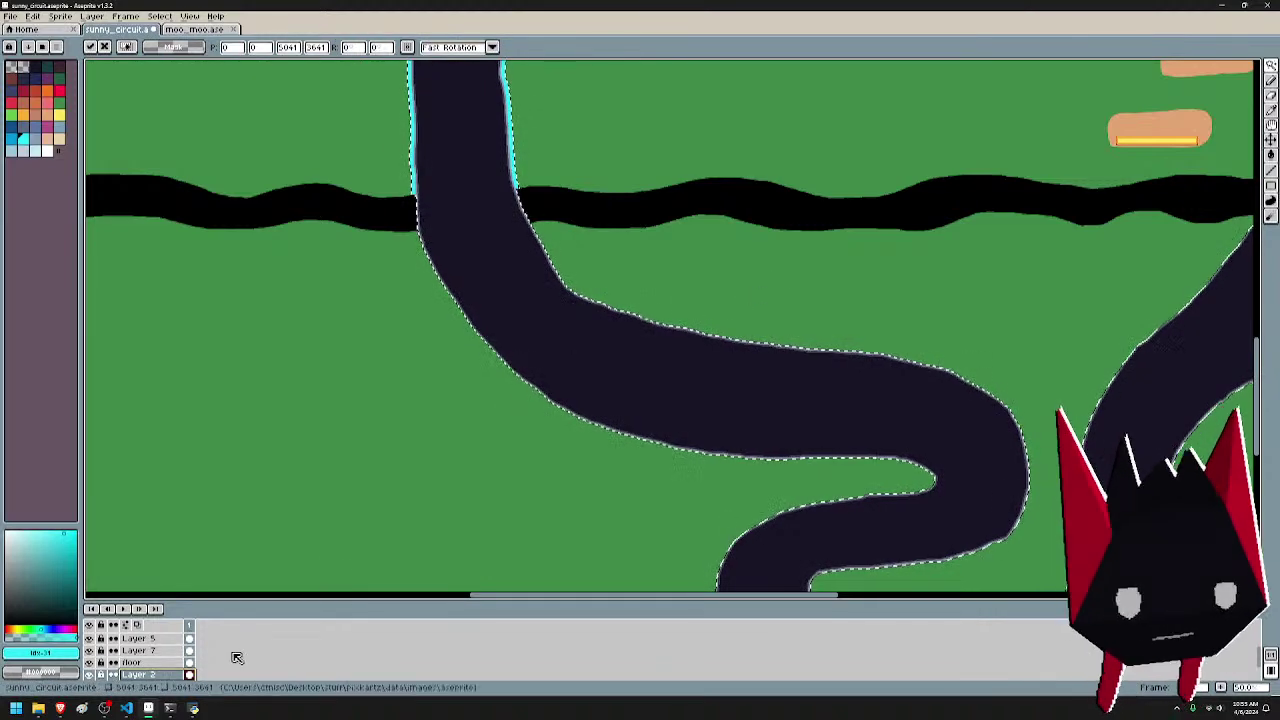
key("Return")
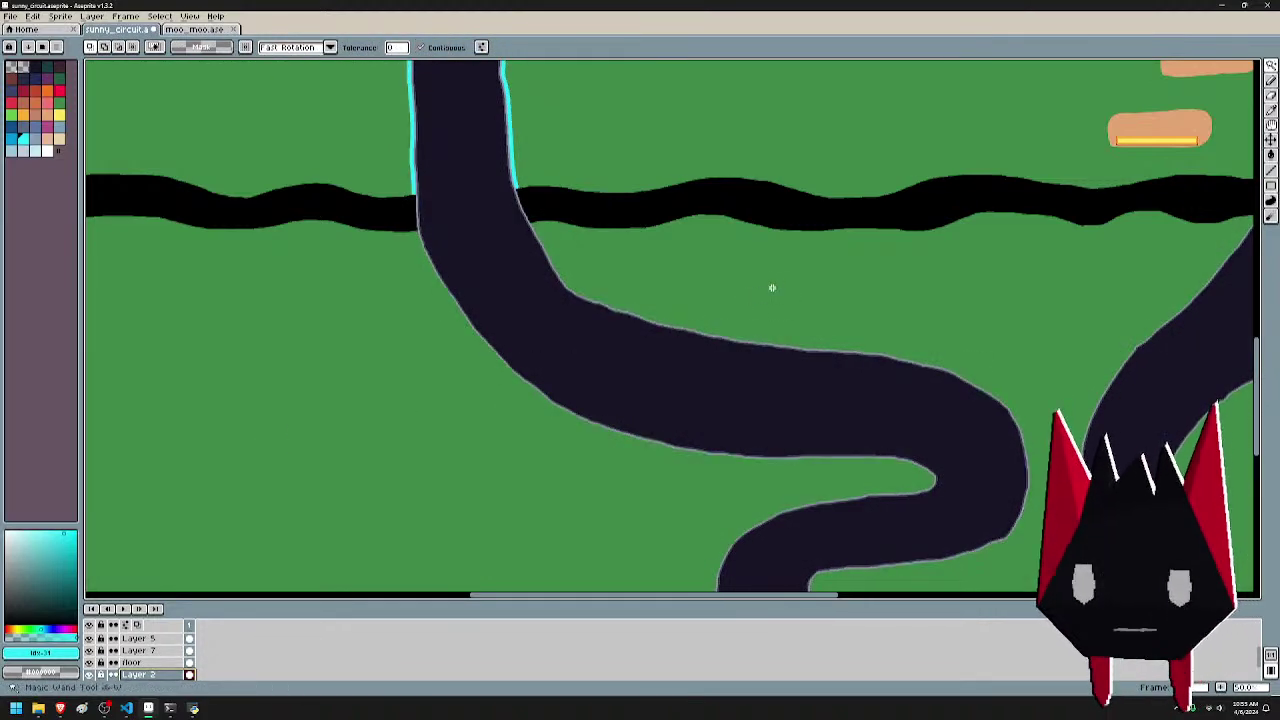
- Select the grass below the wavy black band with the Magic Wand, including the area between the two road sections
scroll(425, 440, "down", 2)
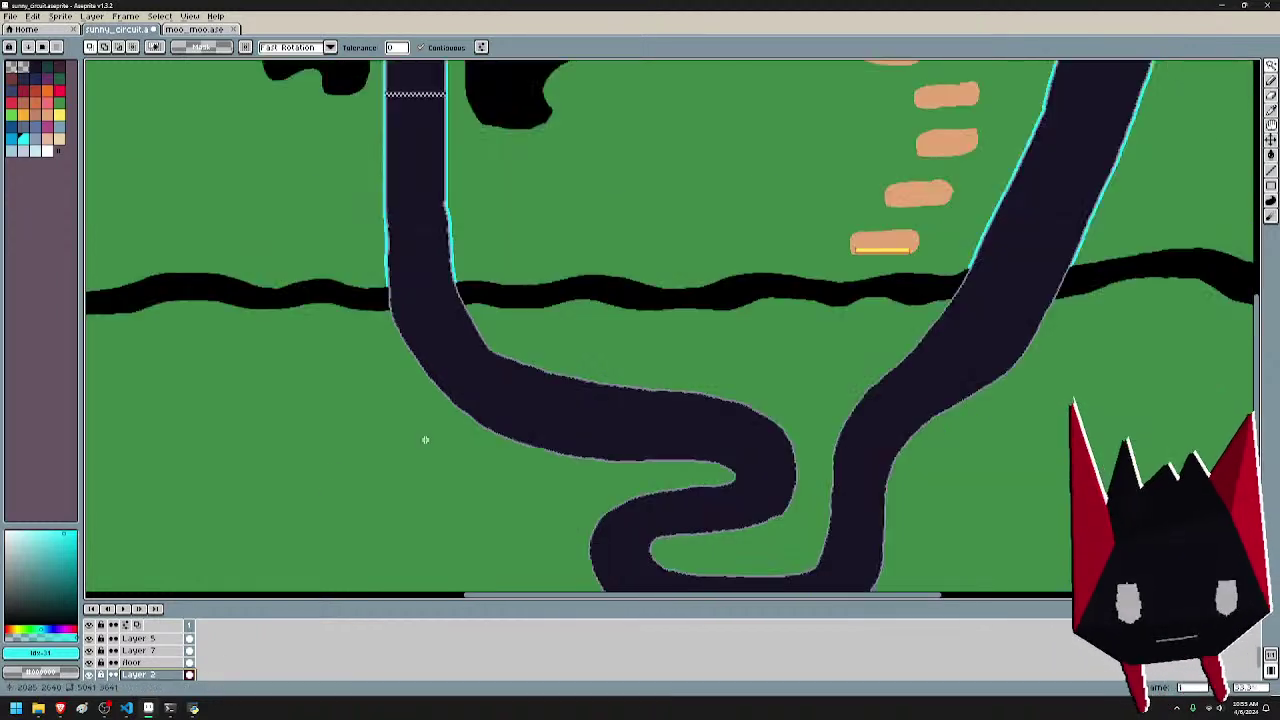
scroll(475, 481, "up", 1)
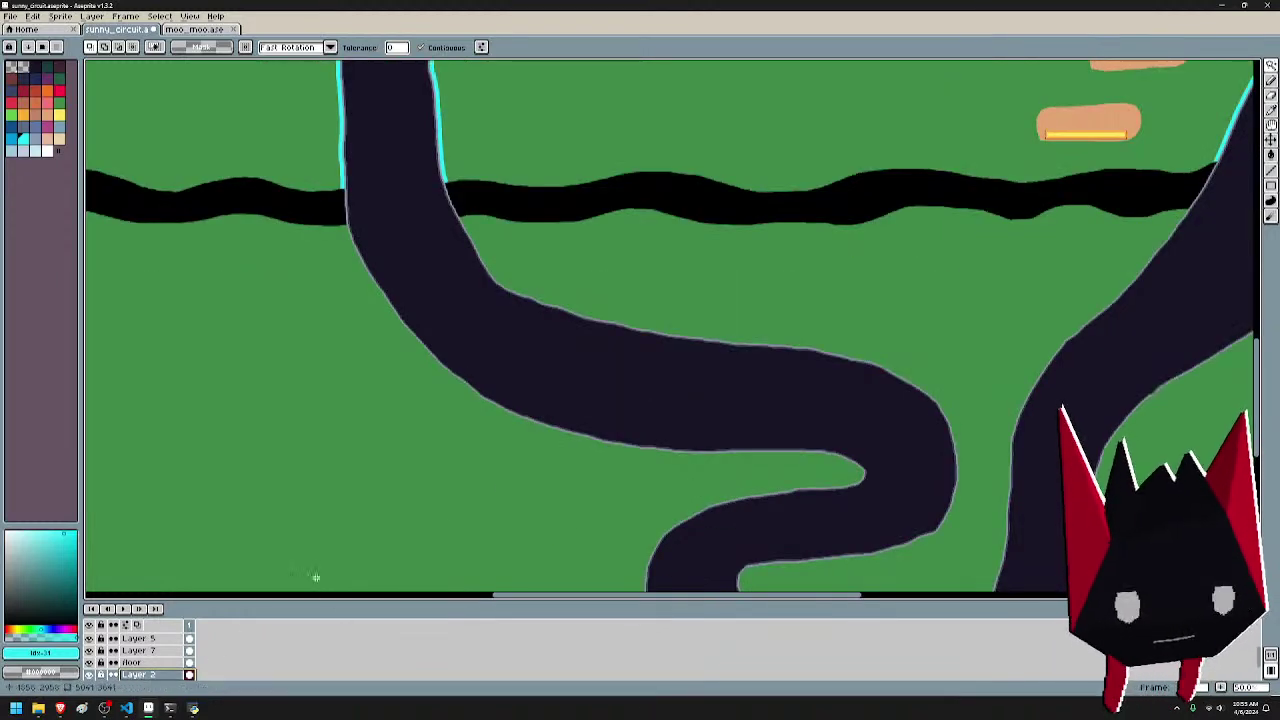
left_click(491, 491)
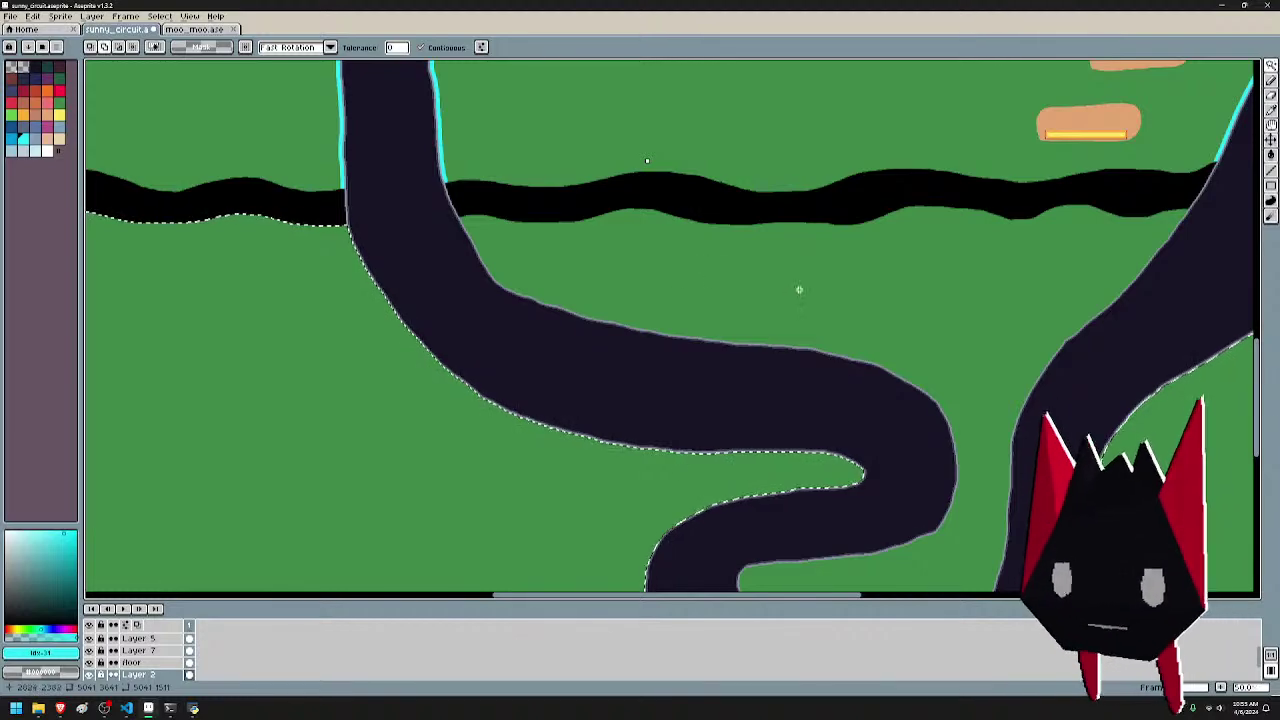
left_click(799, 290, "shift")
left_click_drag(870, 285, 570, 285)
scroll(560, 240, "down", 1)
left_click_drag(596, 231, 1051, 474)
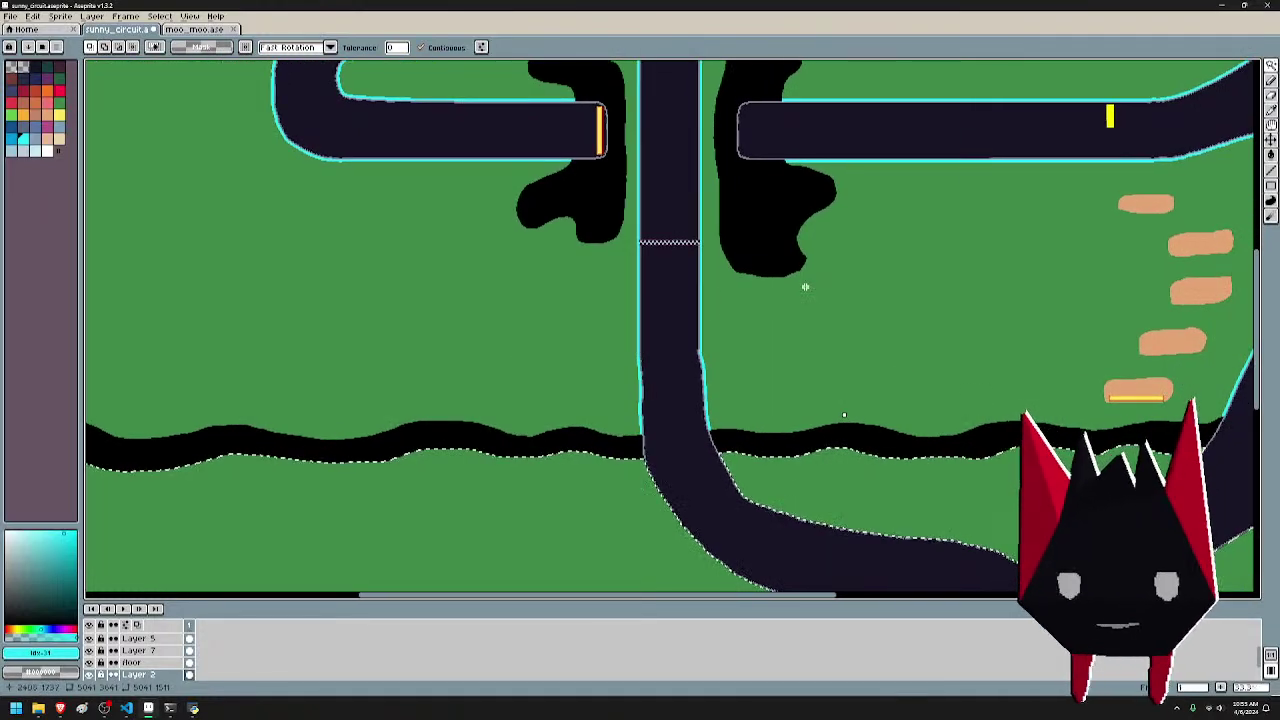
scroll(700, 440, "up", 5)
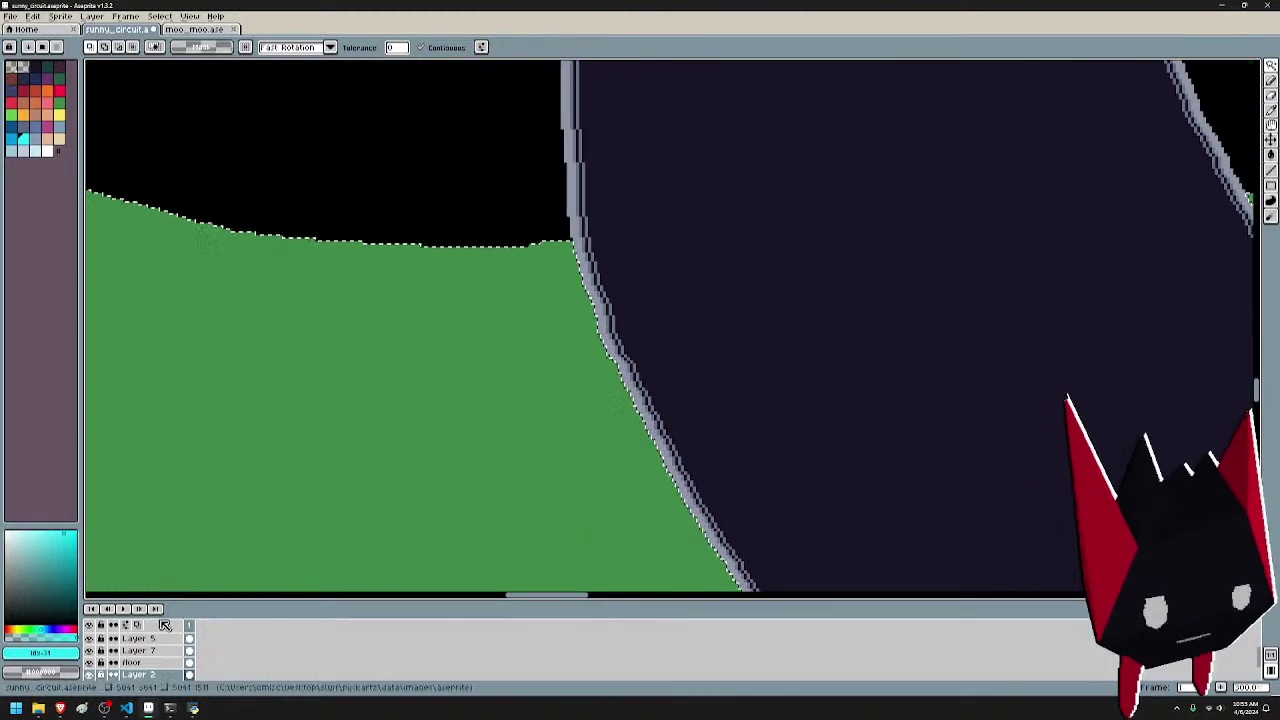
- On Layer 7, apply the cyan outside outline repeatedly to thicken the border along the lower road edges within the grass selection
left_click(140, 650)
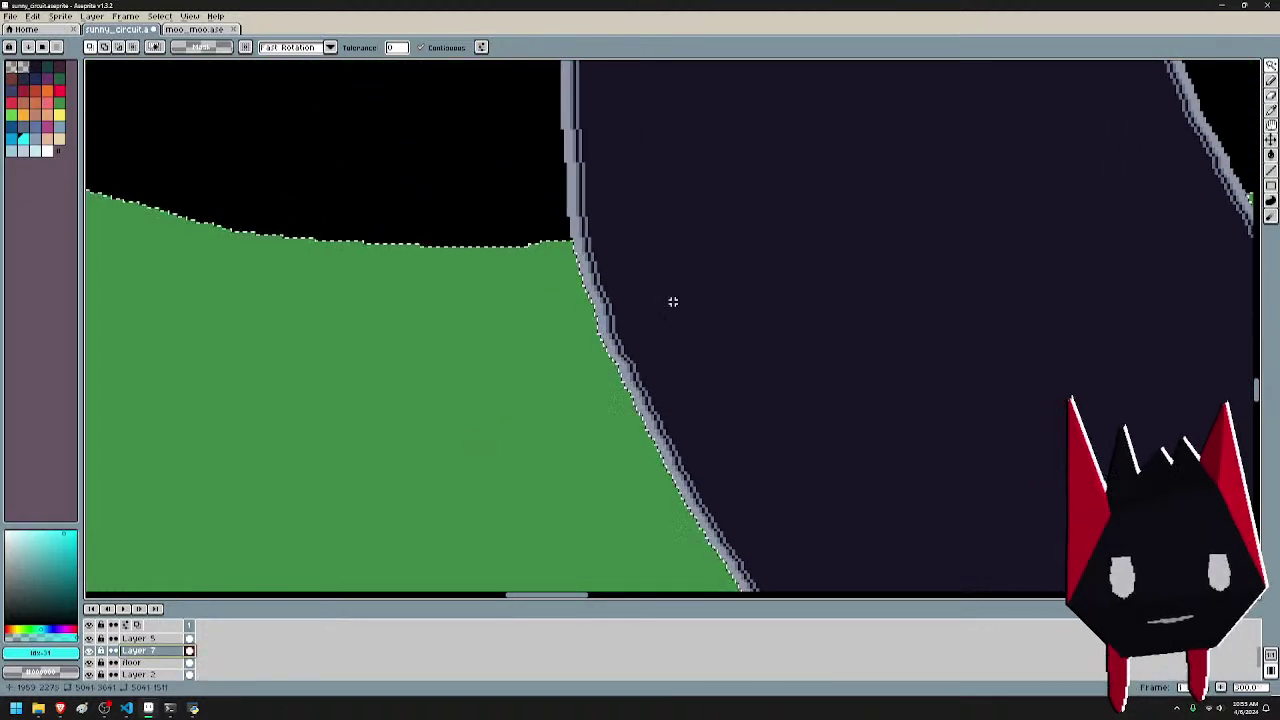
scroll(703, 409, "up", 3)
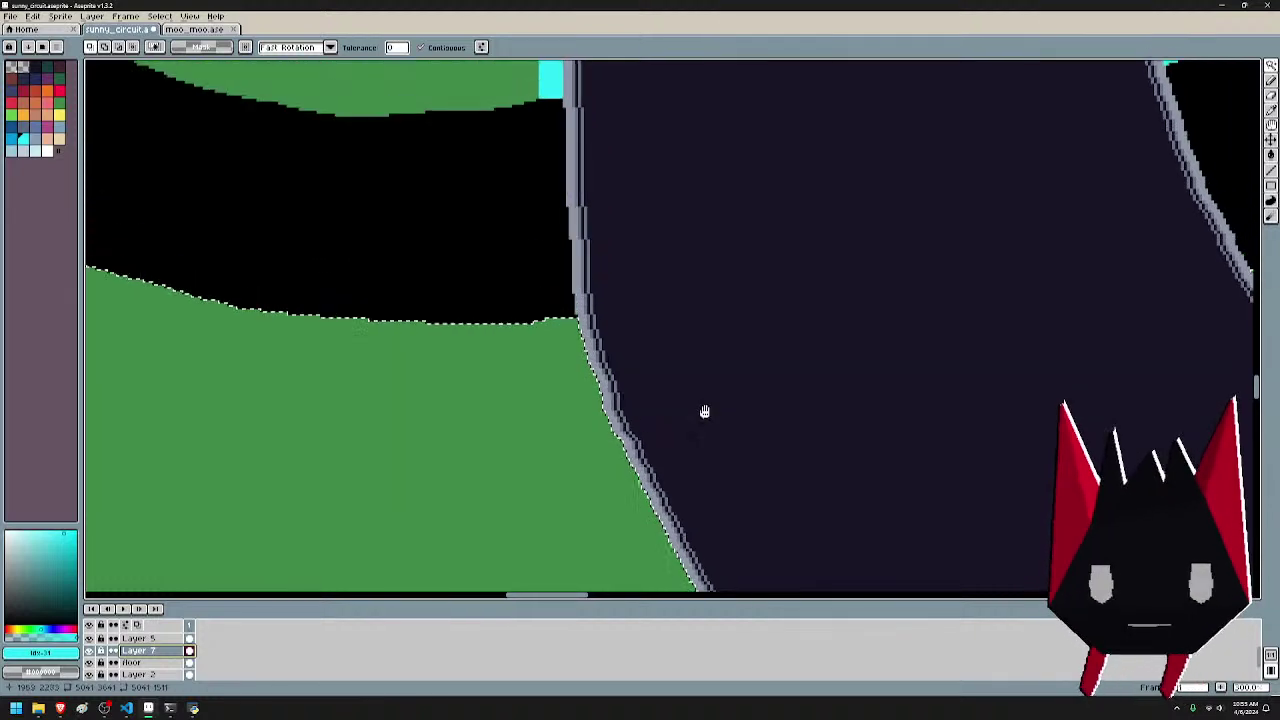
key("shift+o")
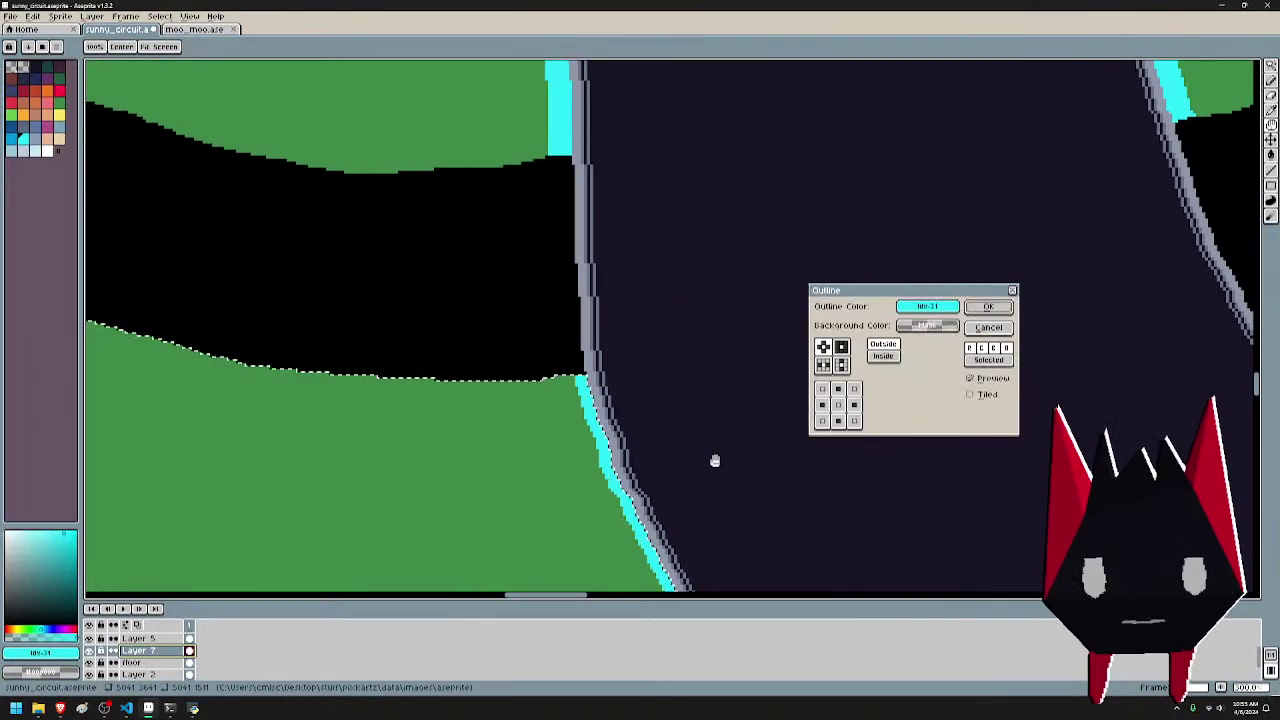
key("Return")
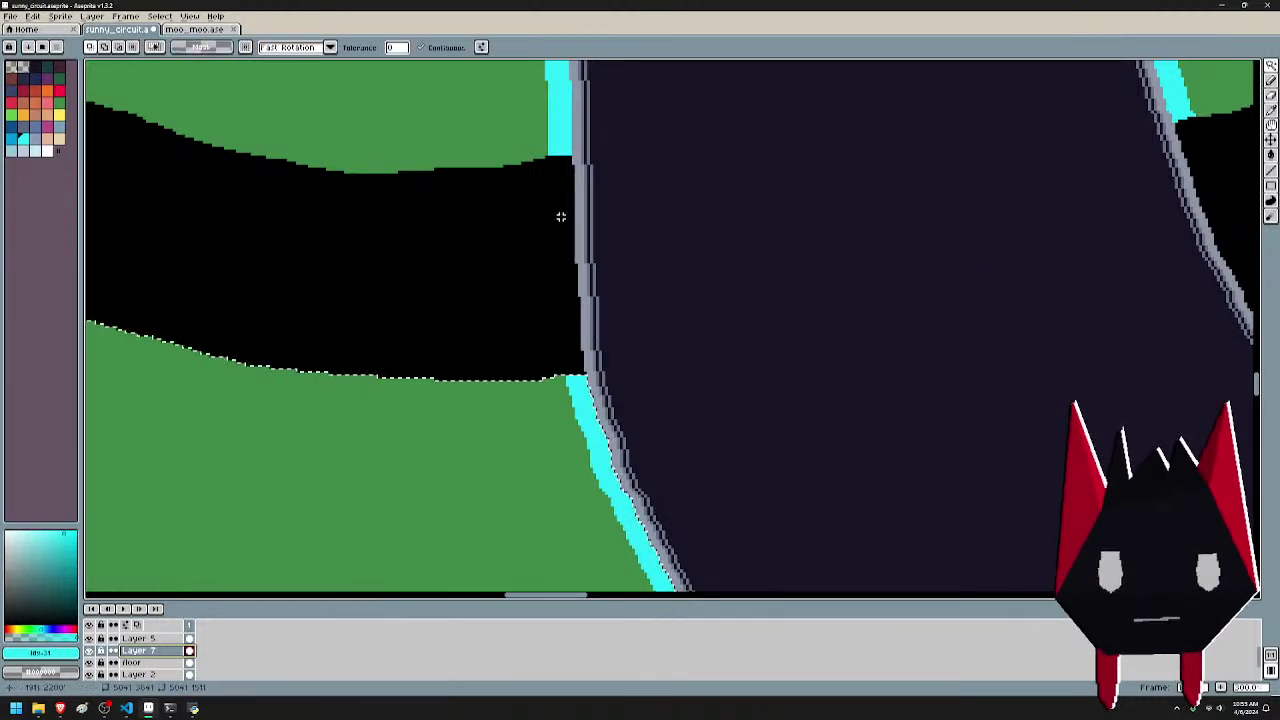
scroll(566, 194, "up", 2)
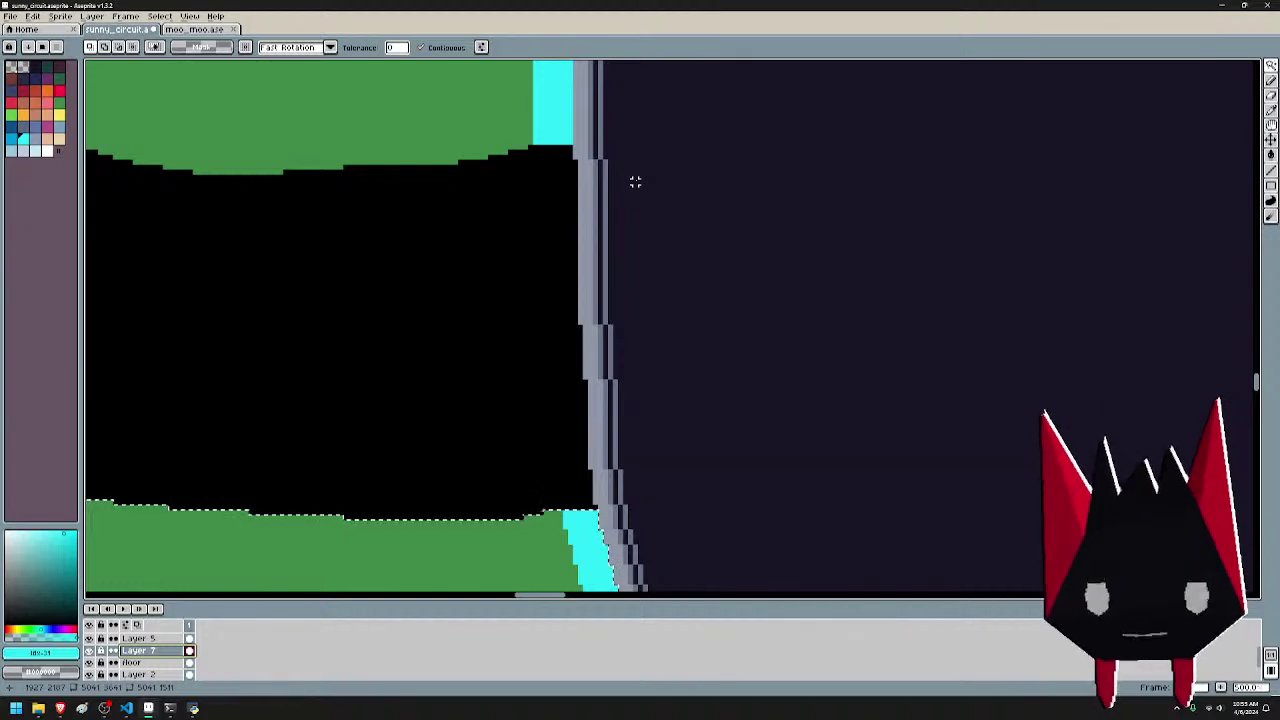
key("shift+o")
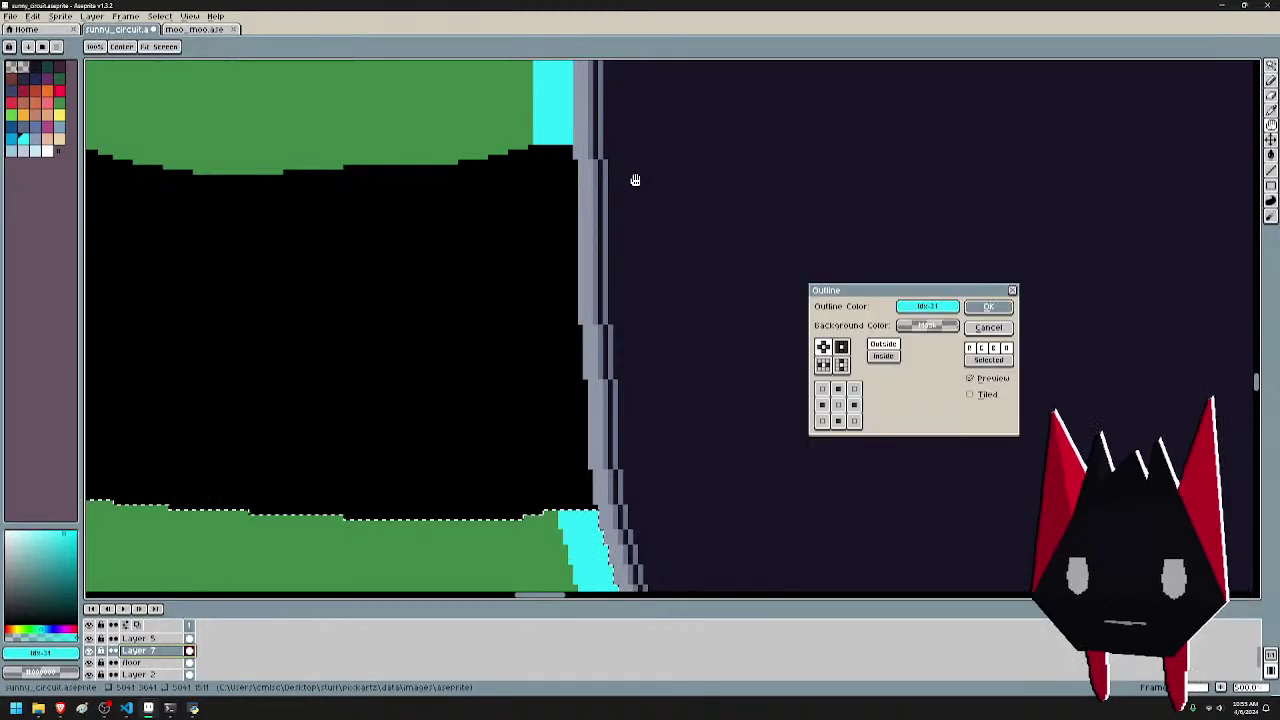
key("Return")
- Check the new cyan border along the lower road and clear the grass selection
scroll(635, 182, "down", 3)
left_click_drag(950, 255, 487, 261)
scroll(525, 266, "down", 2)
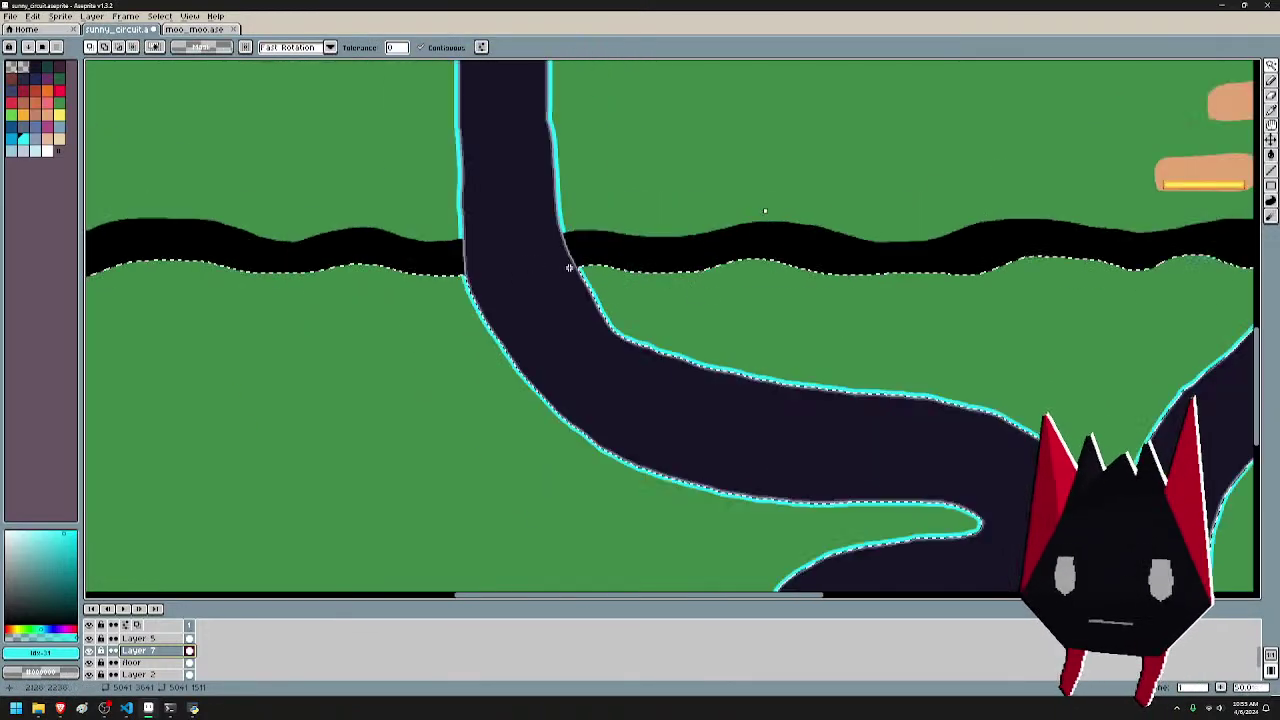
left_click_drag(849, 316, 428, 246)
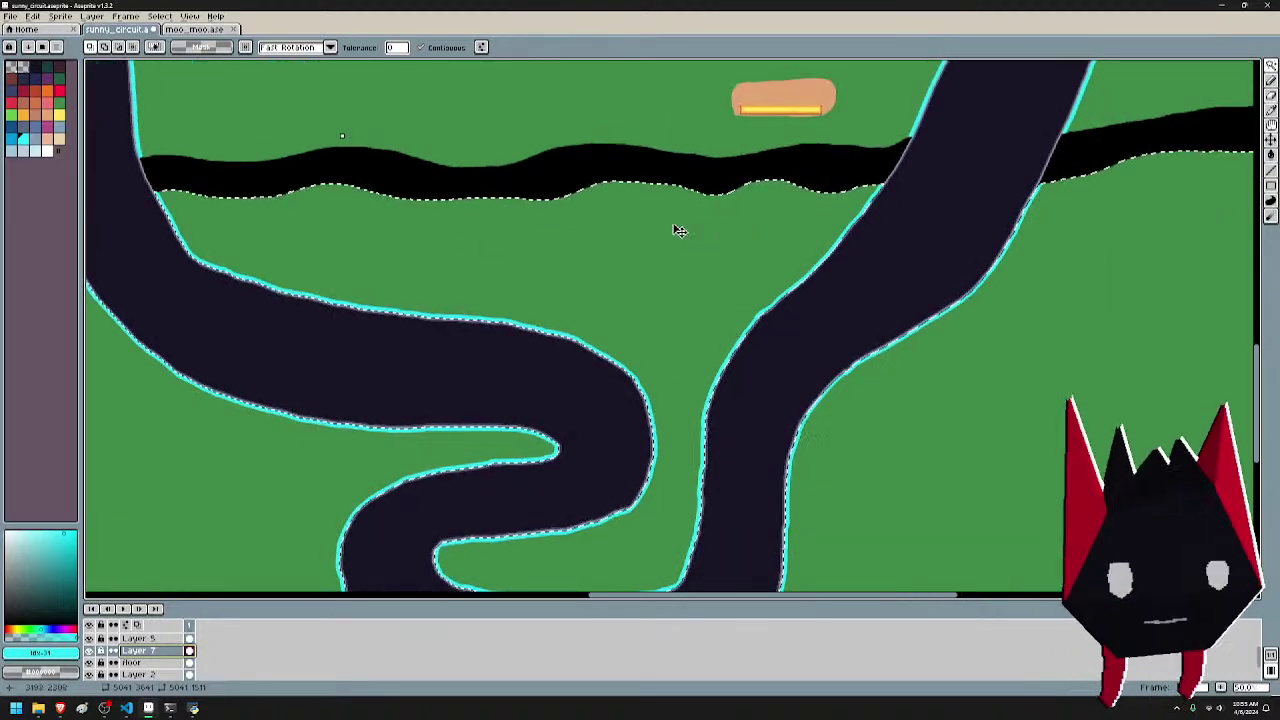
left_click_drag(550, 229, 868, 461)
scroll(724, 266, "down", 1)
key("Escape")
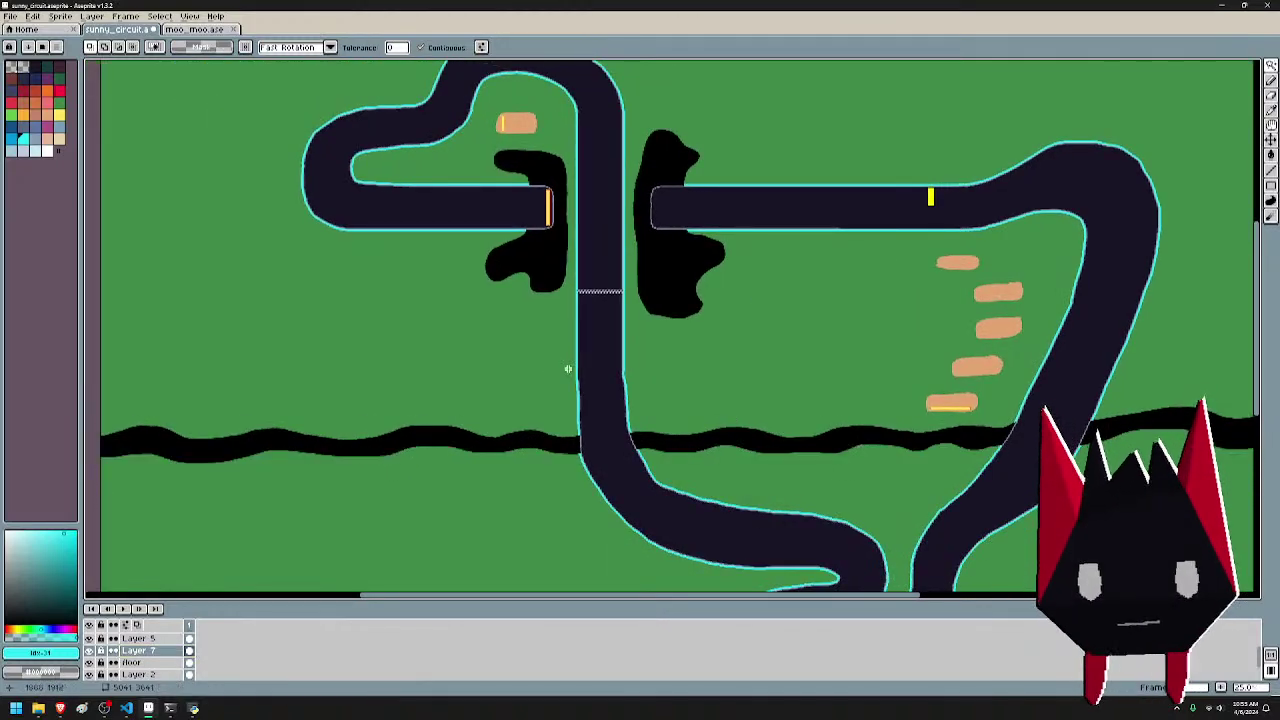
- Select the cyan outlines on both sides of the vertical road, above and below the black band, with the Magic Wand
scroll(580, 448, "up", 1)
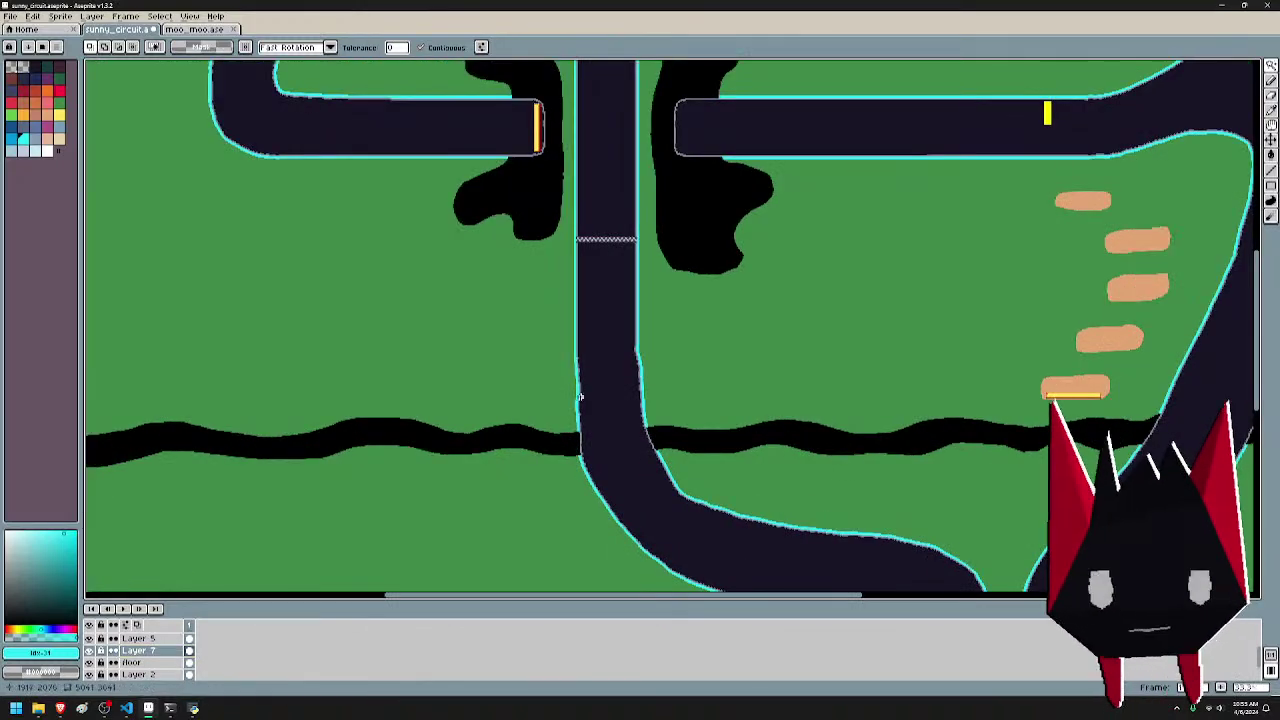
scroll(579, 397, "up", 2)
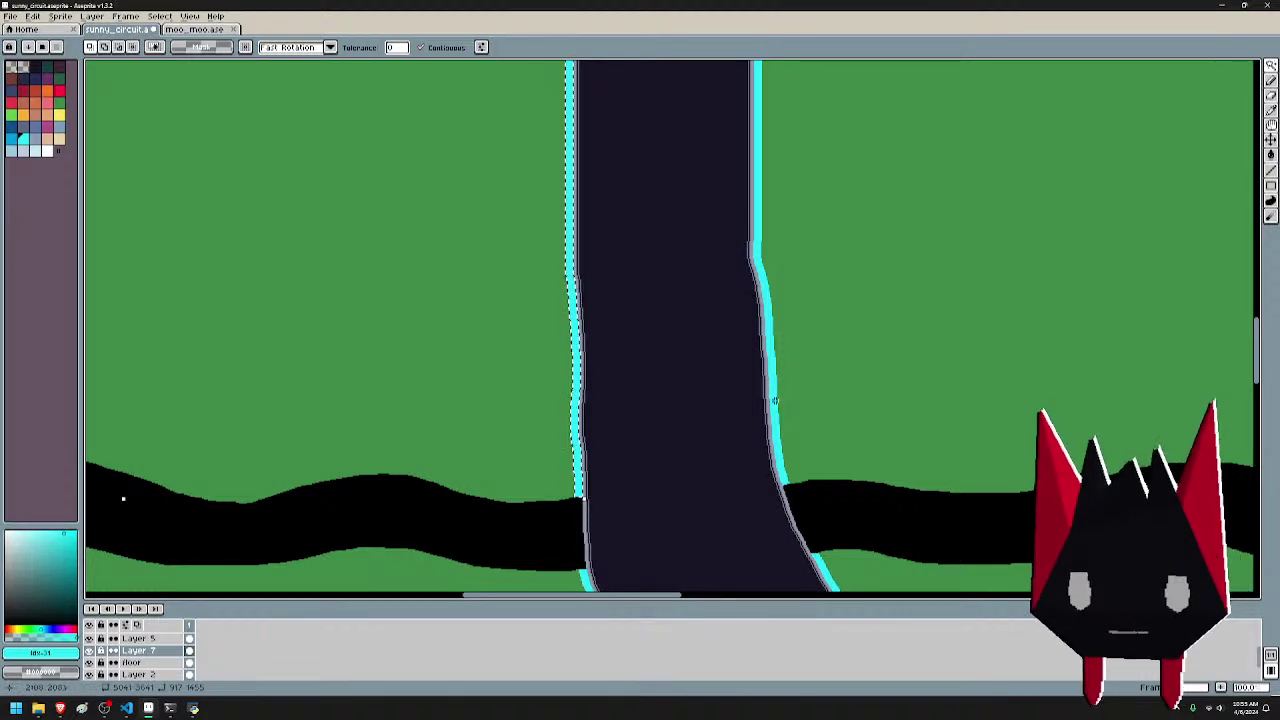
scroll(773, 400, "down", 5)
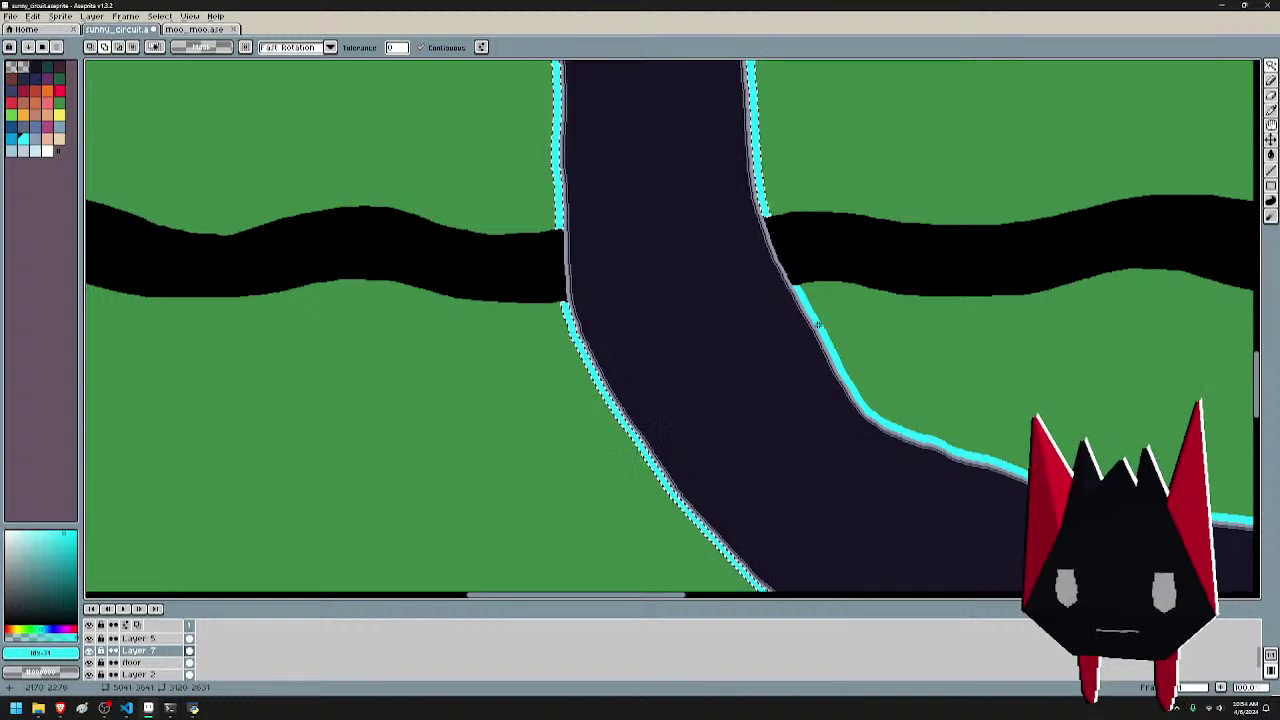
left_click(820, 327, "shift")
- Add the cyan outlines on both sides of the diagonal road above the black band to the Magic Wand selection
left_click_drag(1031, 263, 503, 234)
scroll(508, 238, "down", 2)
scroll(960, 168, "up", 3)
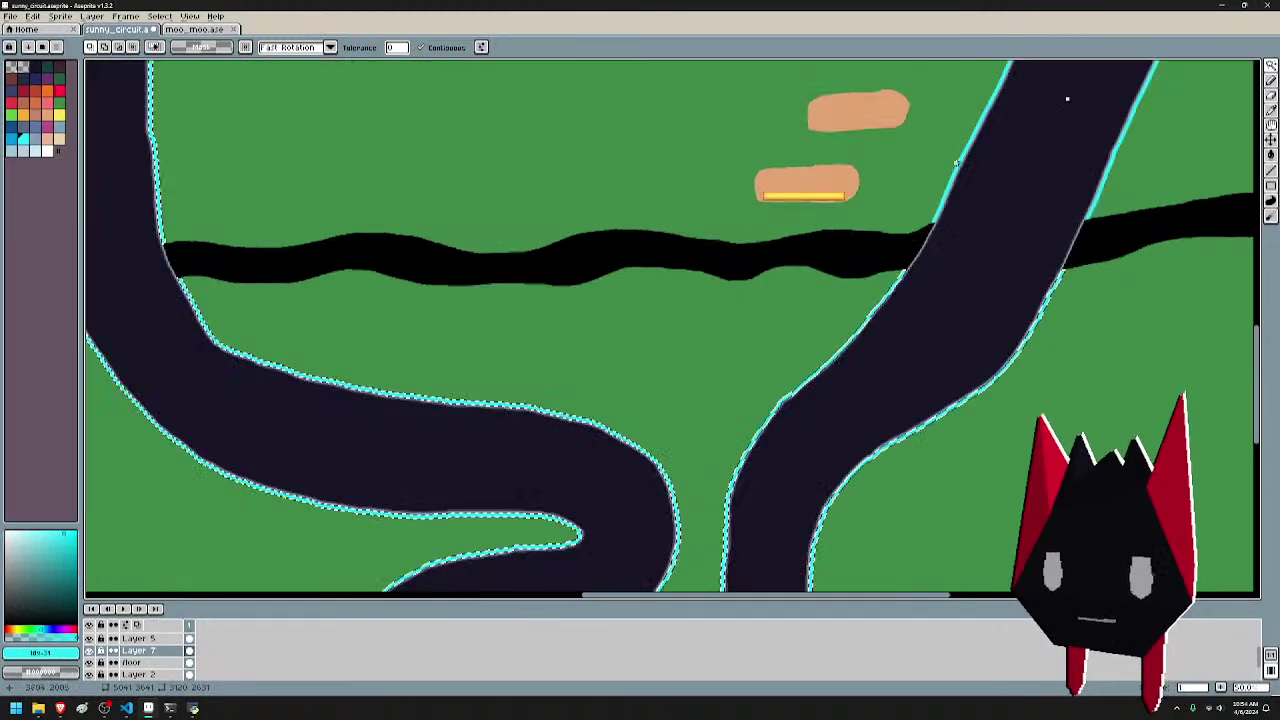
scroll(845, 290, "right", 5)
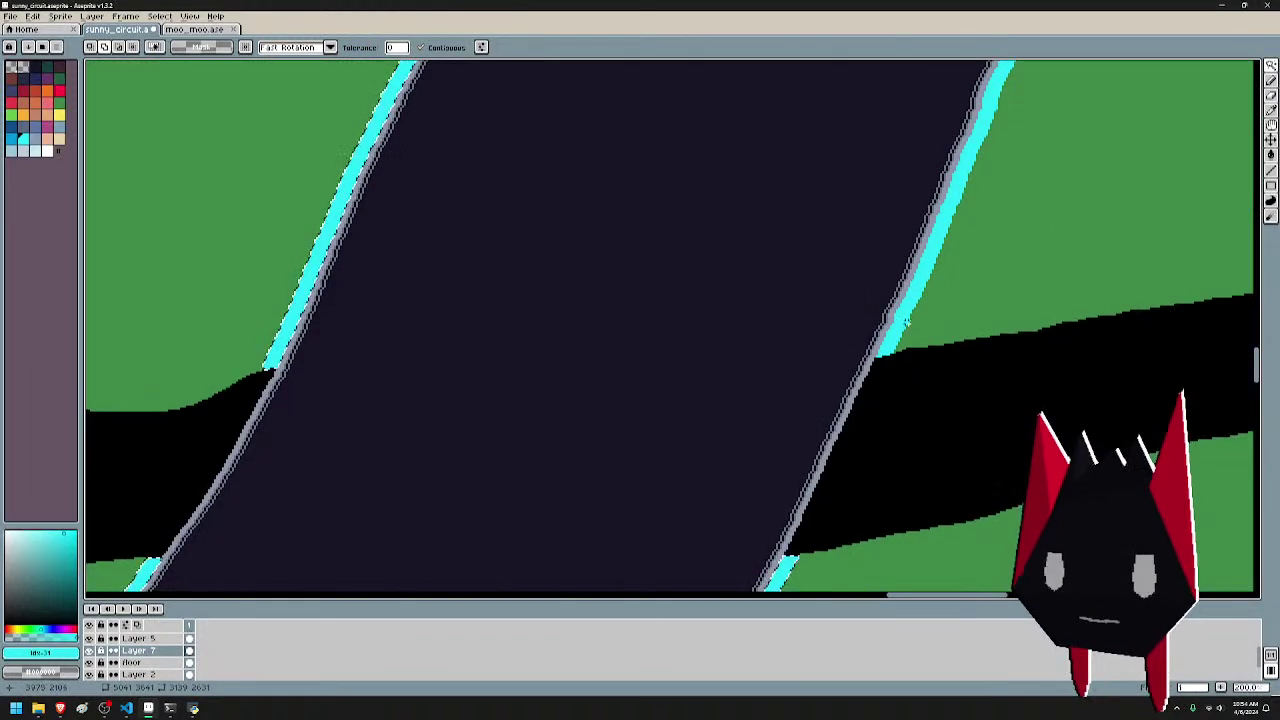
scroll(871, 309, "down", 5)
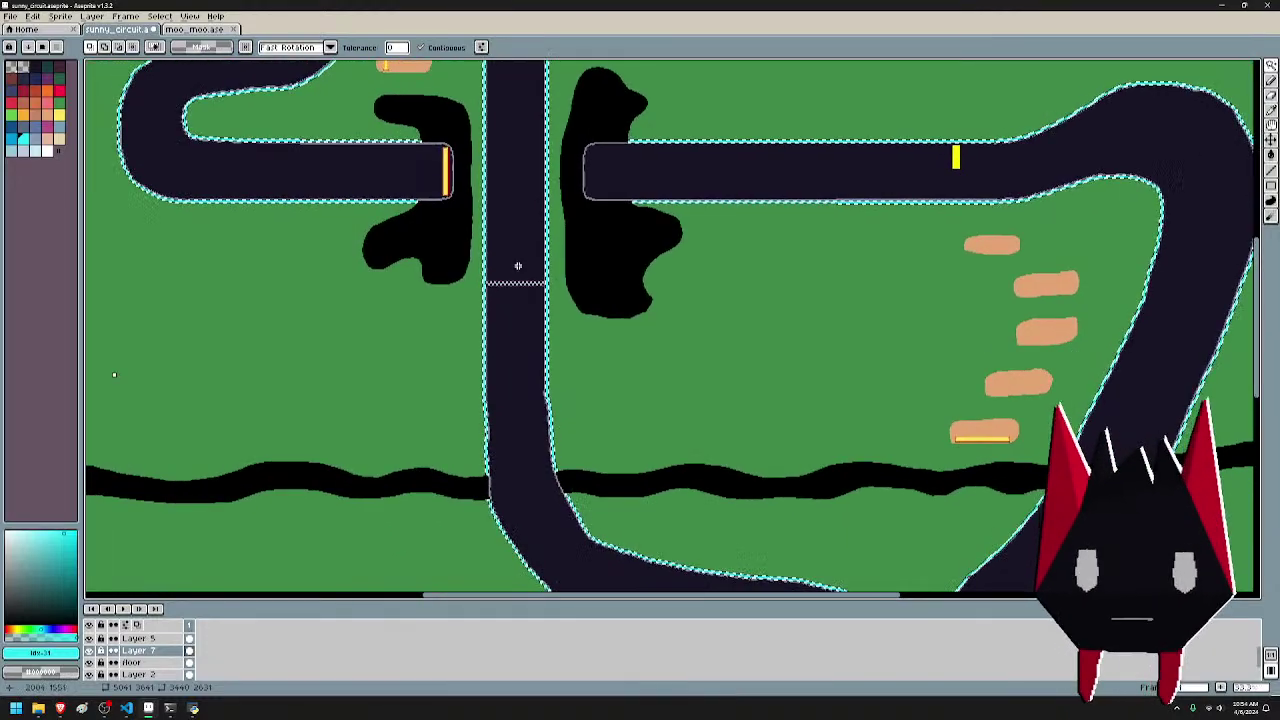
- Examine the selected cyan outlines across the track and the tree samples in the map's upper-left corner
left_click_drag(518, 265, 729, 443)
left_click_drag(829, 406, 692, 252)
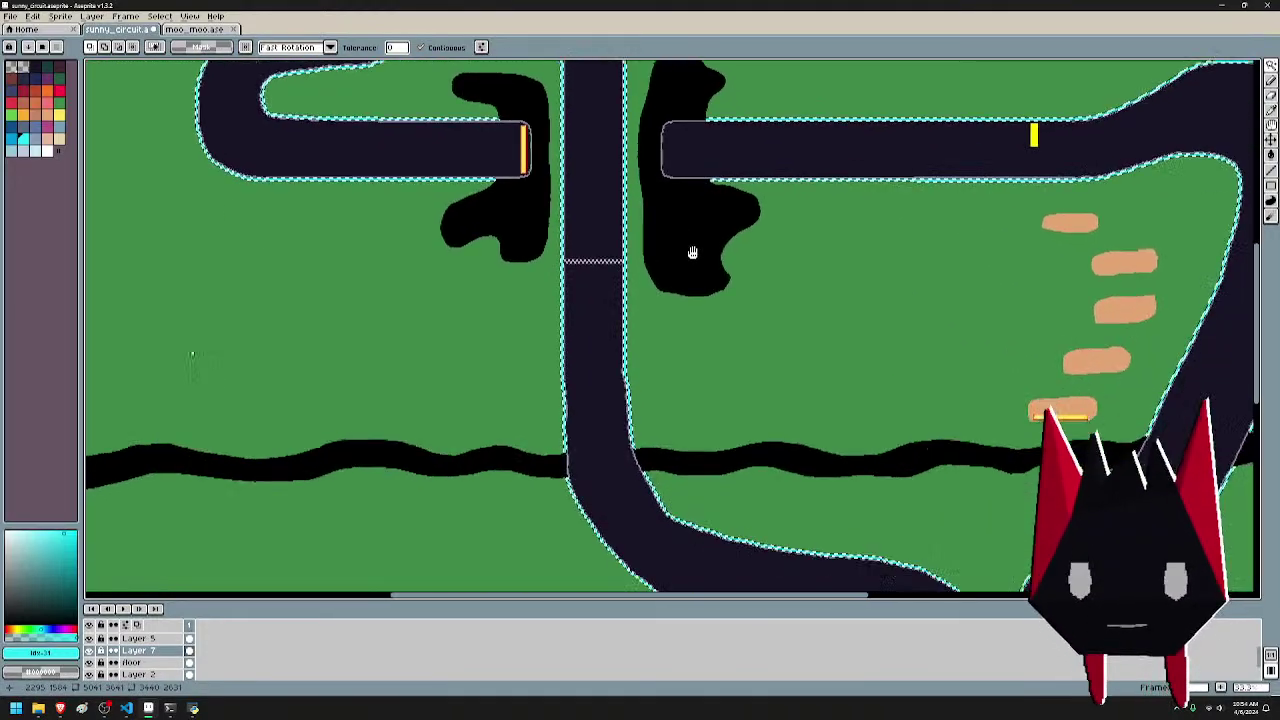
scroll(680, 220, "down", 2)
scroll(740, 360, "up", 1)
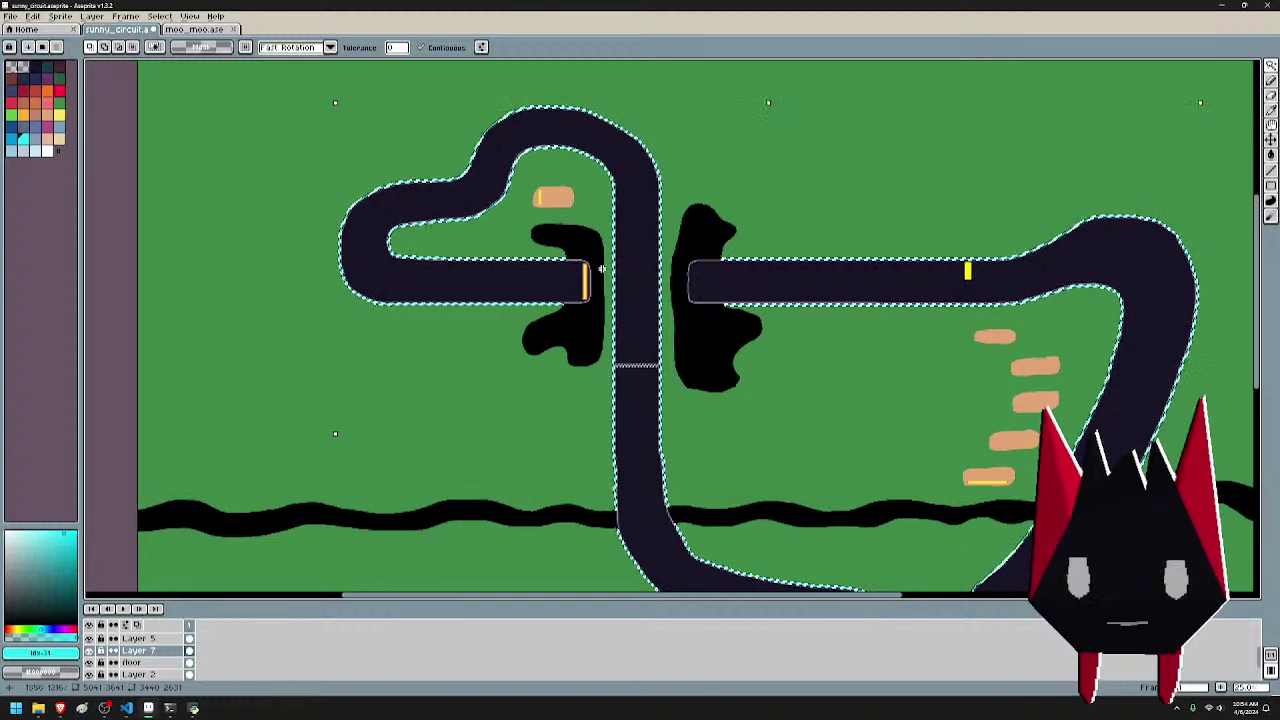
left_click_drag(460, 232, 660, 430)
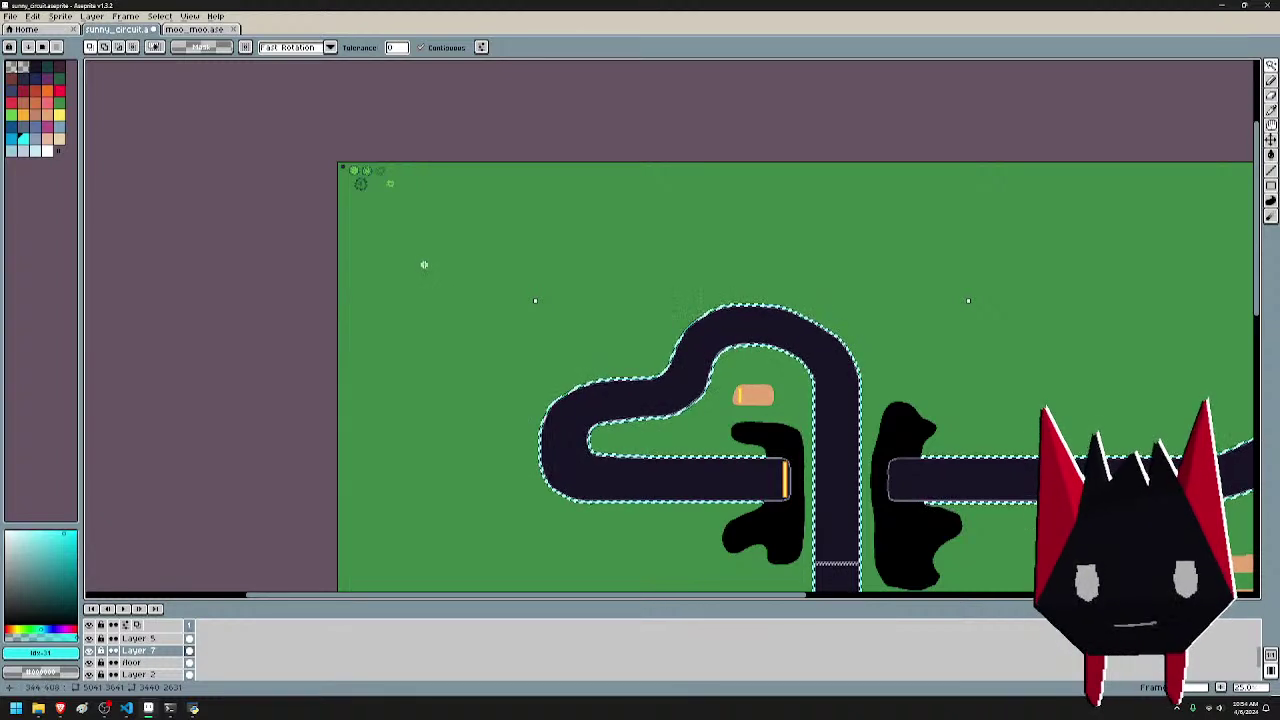
scroll(424, 264, "down", 2)
scroll(549, 288, "up", 5)
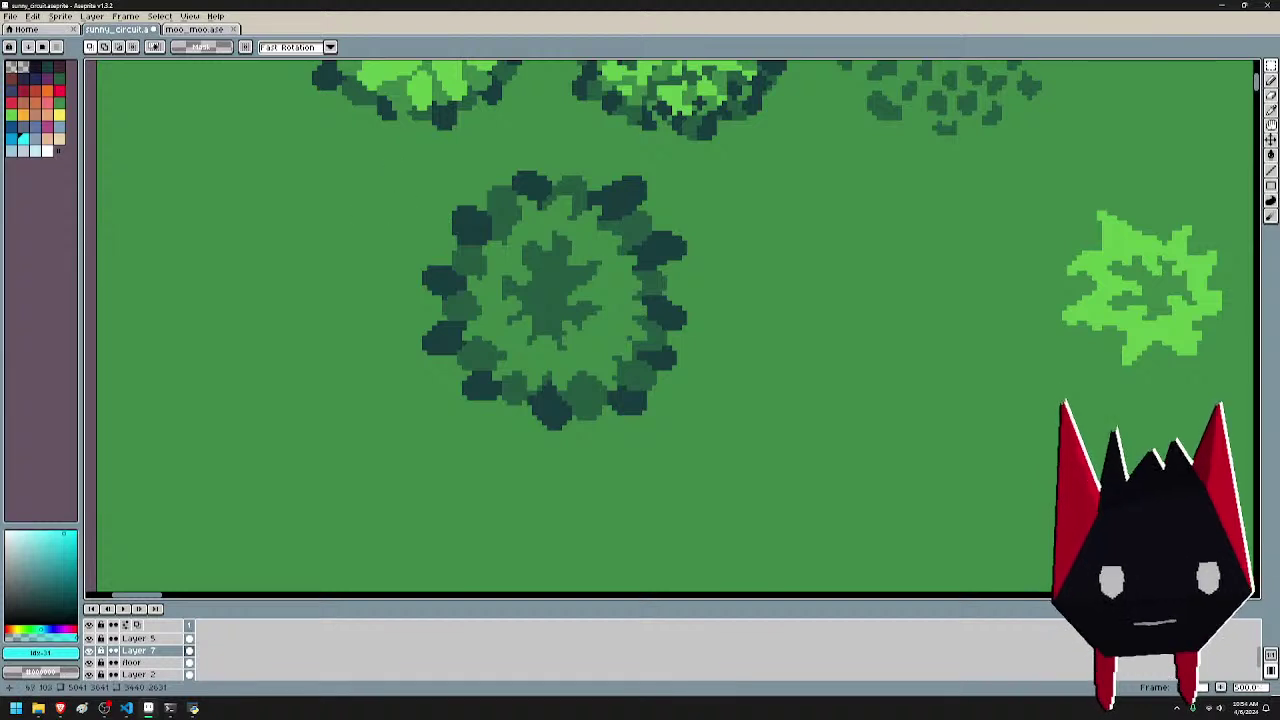
- Toggle the visibility of Layer 5 and examine the dark texture tile beside the tree samples to find its layer
scroll(150, 651, "up", 1)
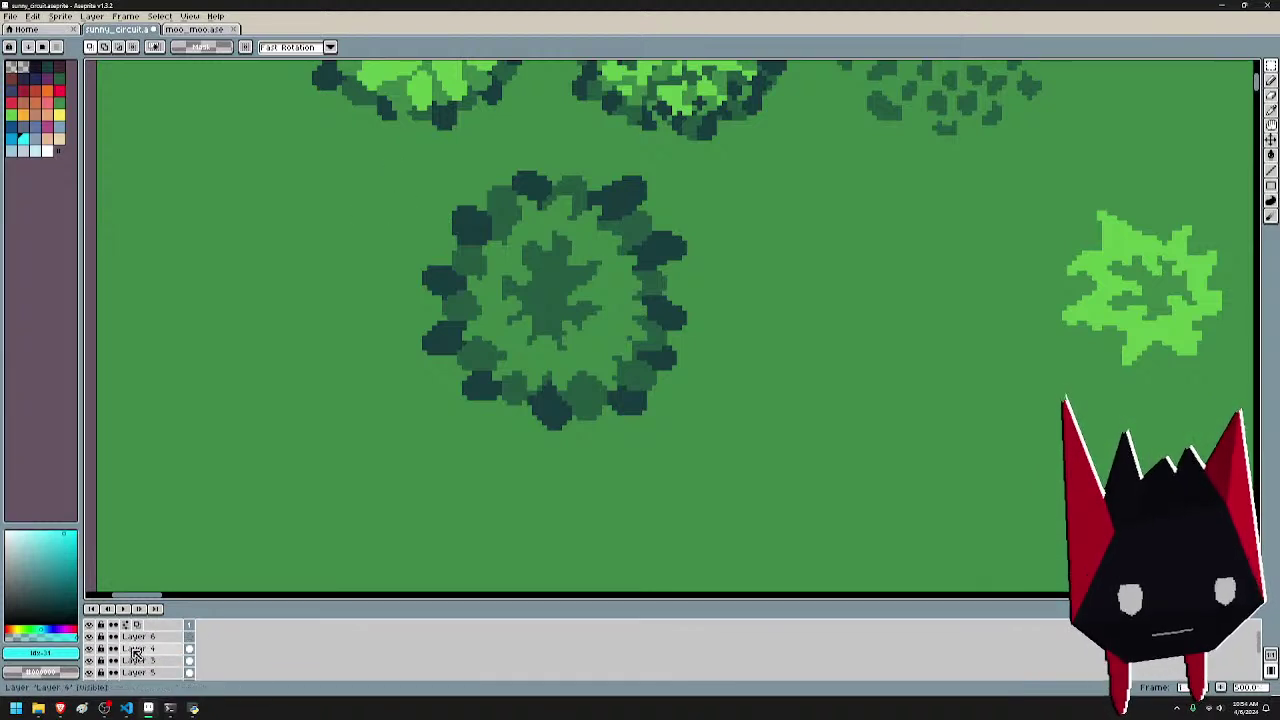
left_click(90, 660)
left_click(90, 660)
left_click(90, 660)
left_click(90, 660)
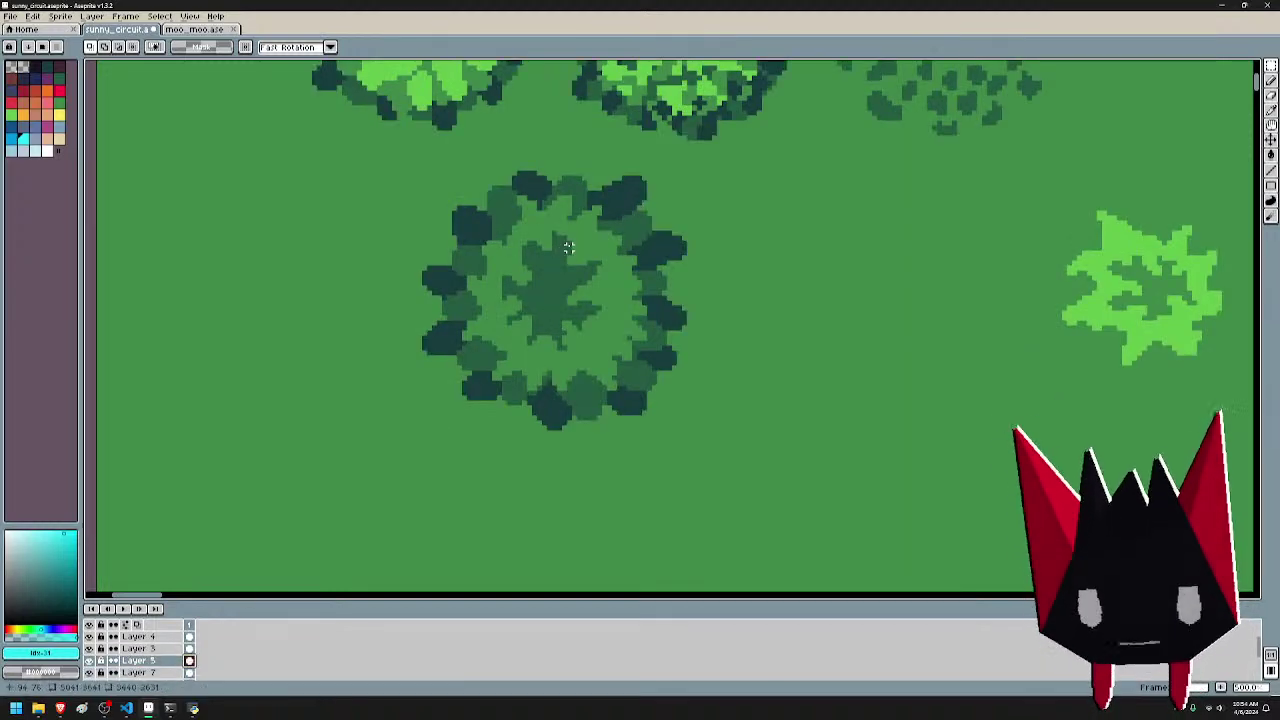
left_click_drag(810, 302, 1116, 672)
left_click_drag(411, 435, 611, 378)
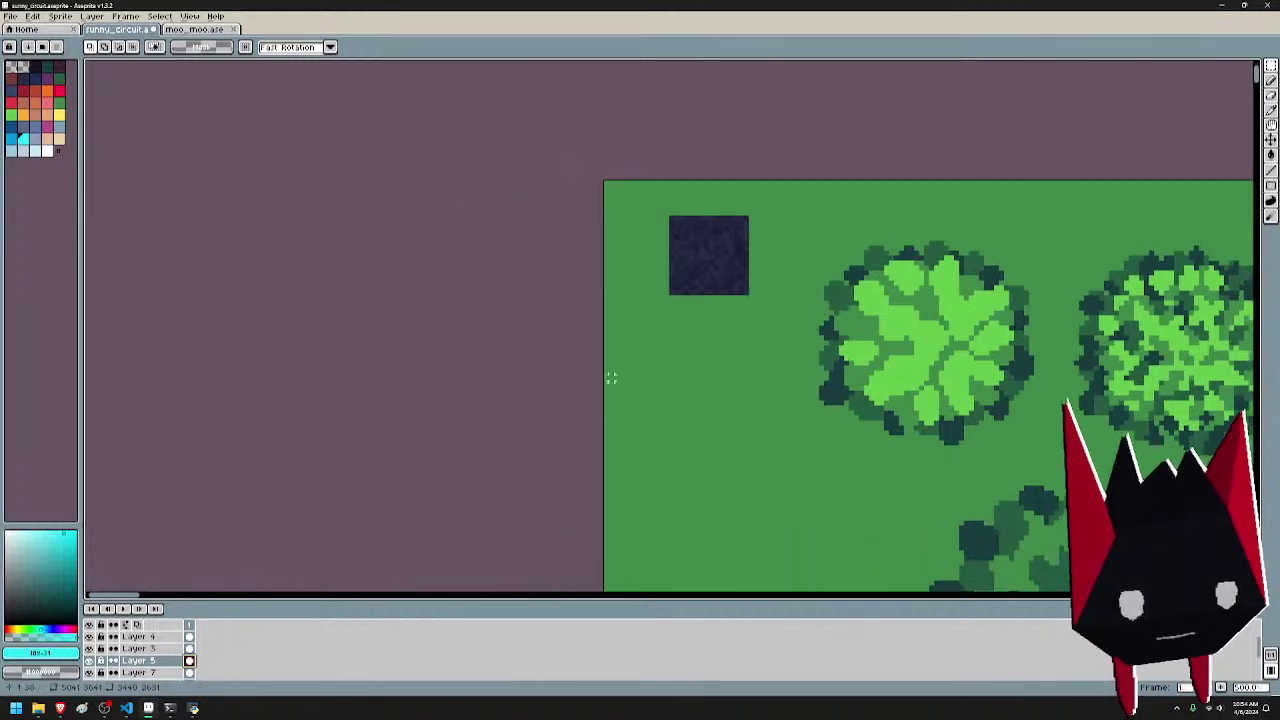
left_click_drag(764, 404, 741, 335)
scroll(140, 651, "down", 2)
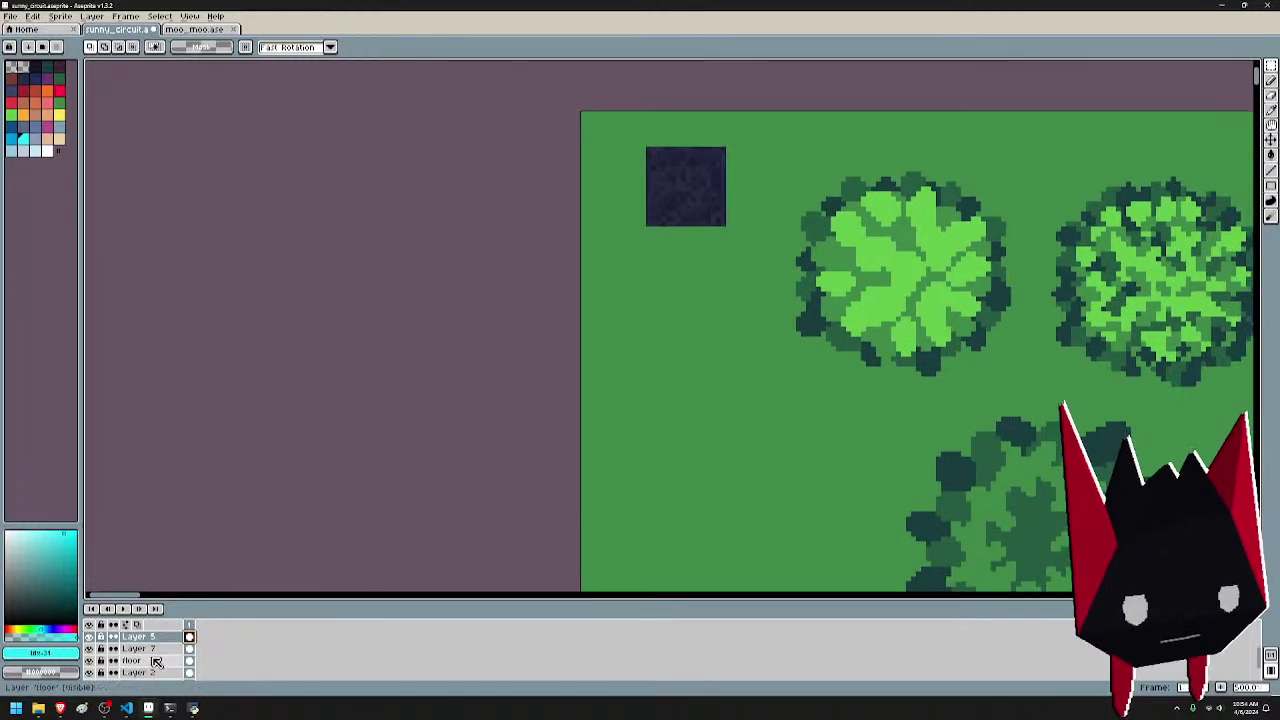
- Turn the 16 by 16 px dark texture tile on the floor layer into a custom brush using Pattern aligned to source
left_click(186, 662)
left_click(93, 662)
left_click(93, 662)
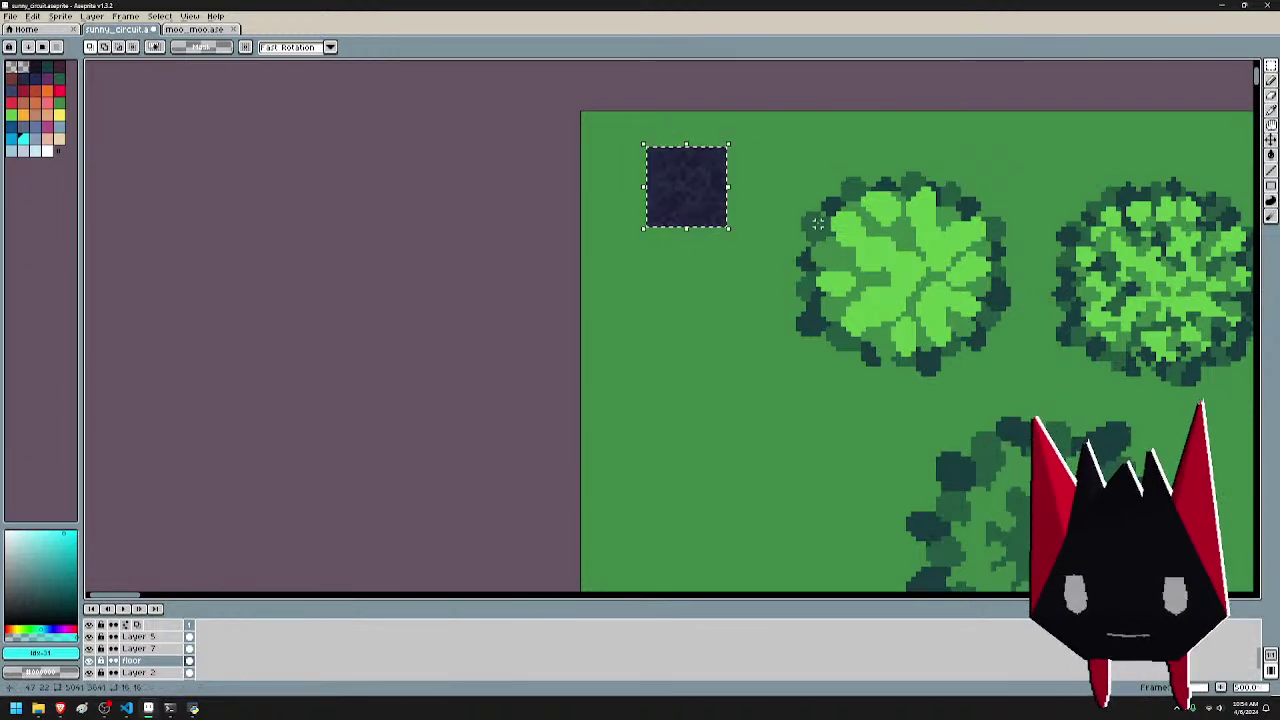
key("ctrl+b")
left_click(270, 49)
left_click(249, 64)
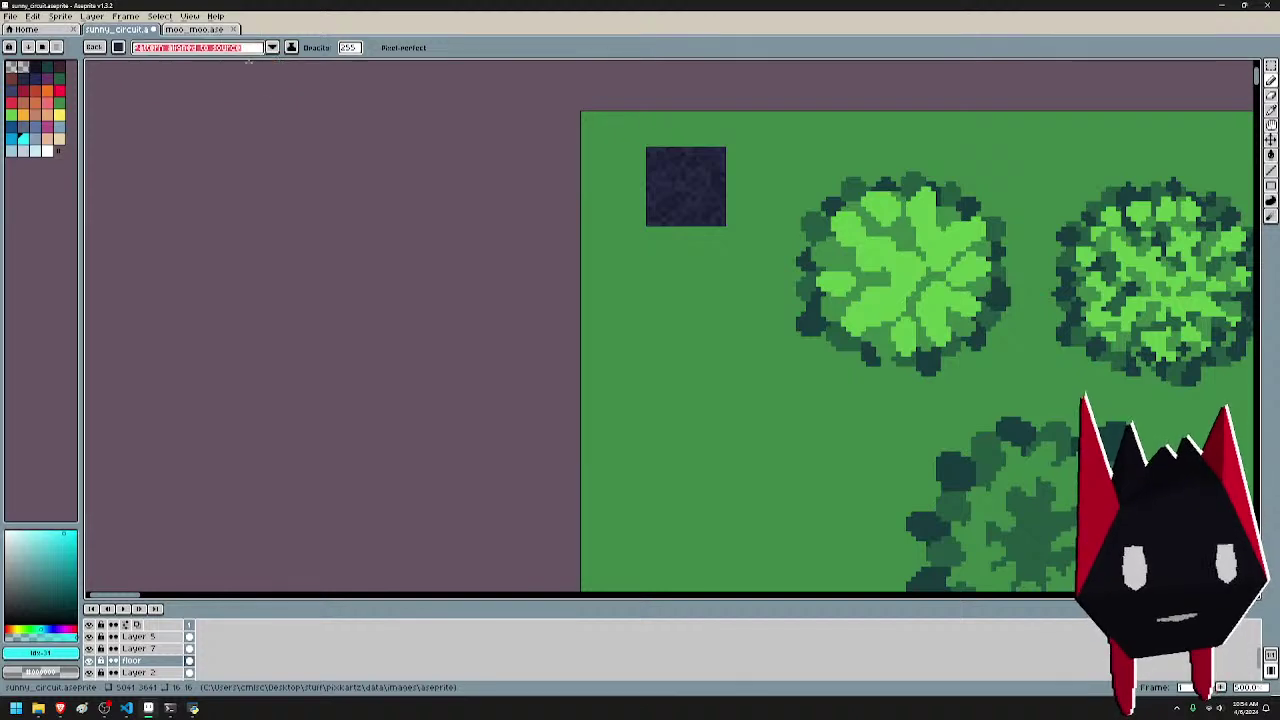
- Activate Layer 7 and select the outer cyan outline of the western road loop with the Magic Wand
scroll(1000, 376, "down", 2)
left_click_drag(1037, 381, 540, 225)
left_click_drag(1030, 475, 567, 203)
scroll(569, 203, "down", 2)
scroll(886, 400, "down", 3)
left_click_drag(950, 424, 675, 196)
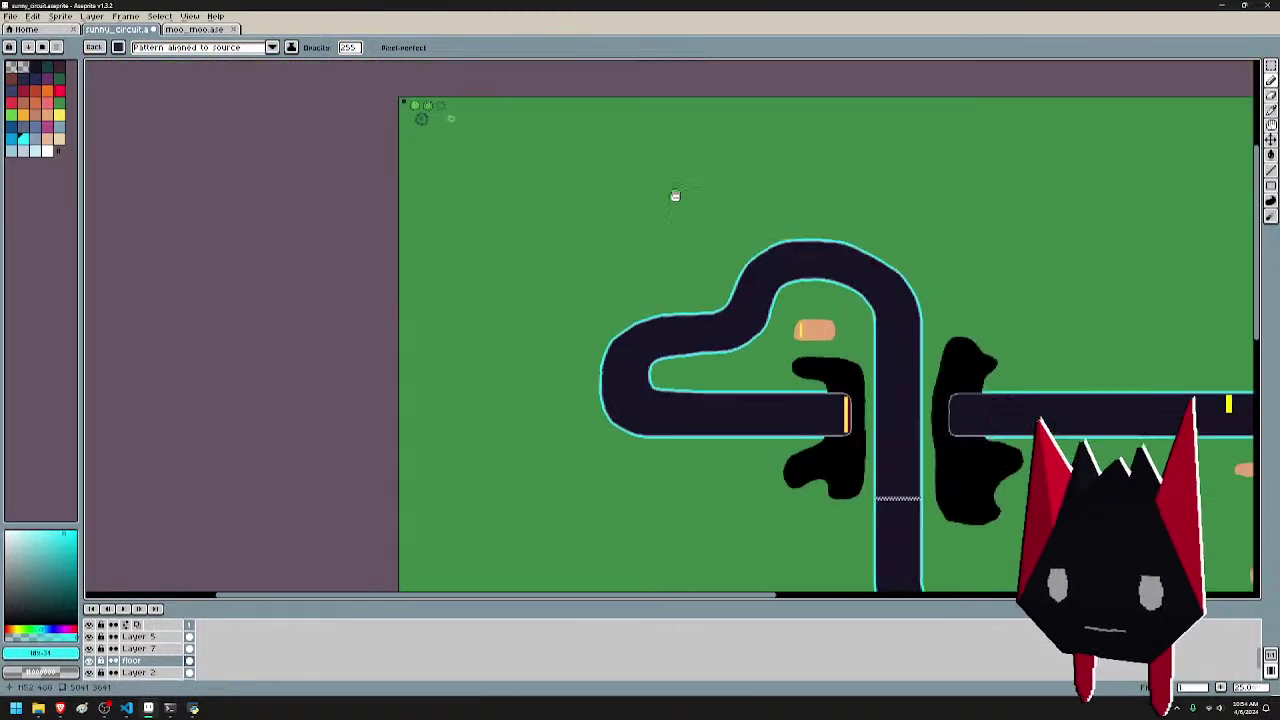
scroll(803, 406, "up", 3)
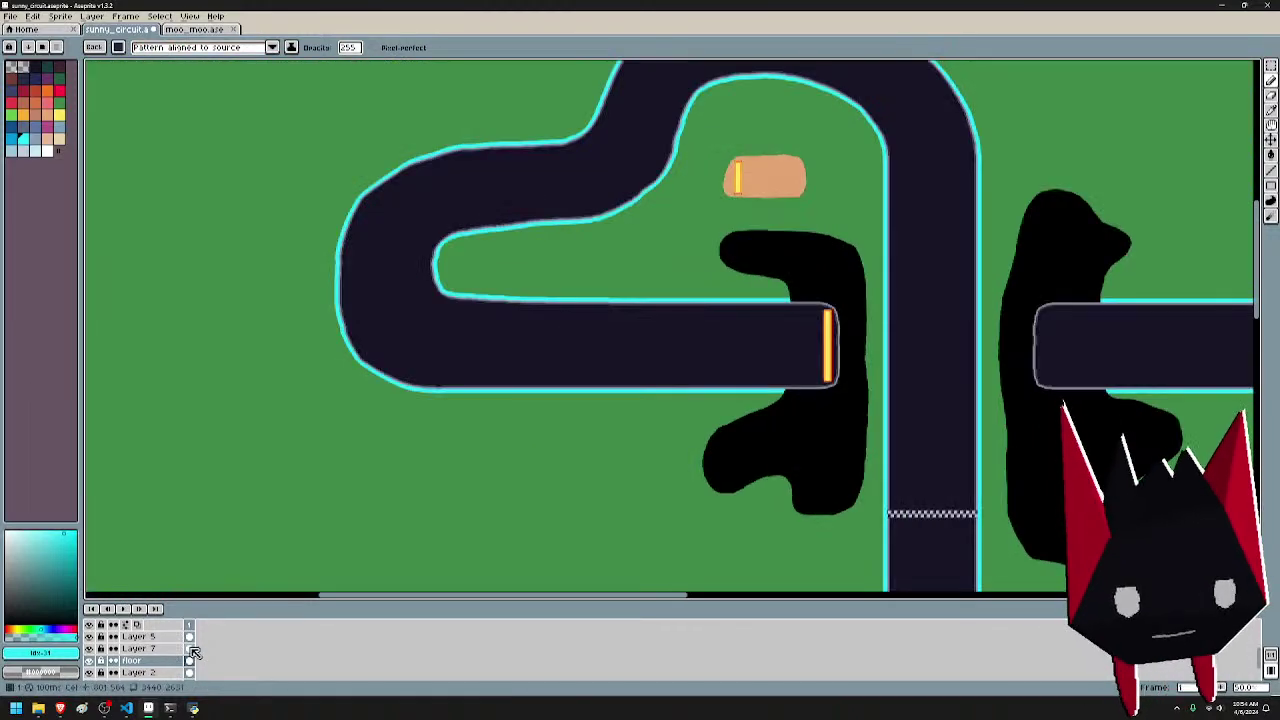
left_click(192, 649)
key("w")
left_click(429, 390)
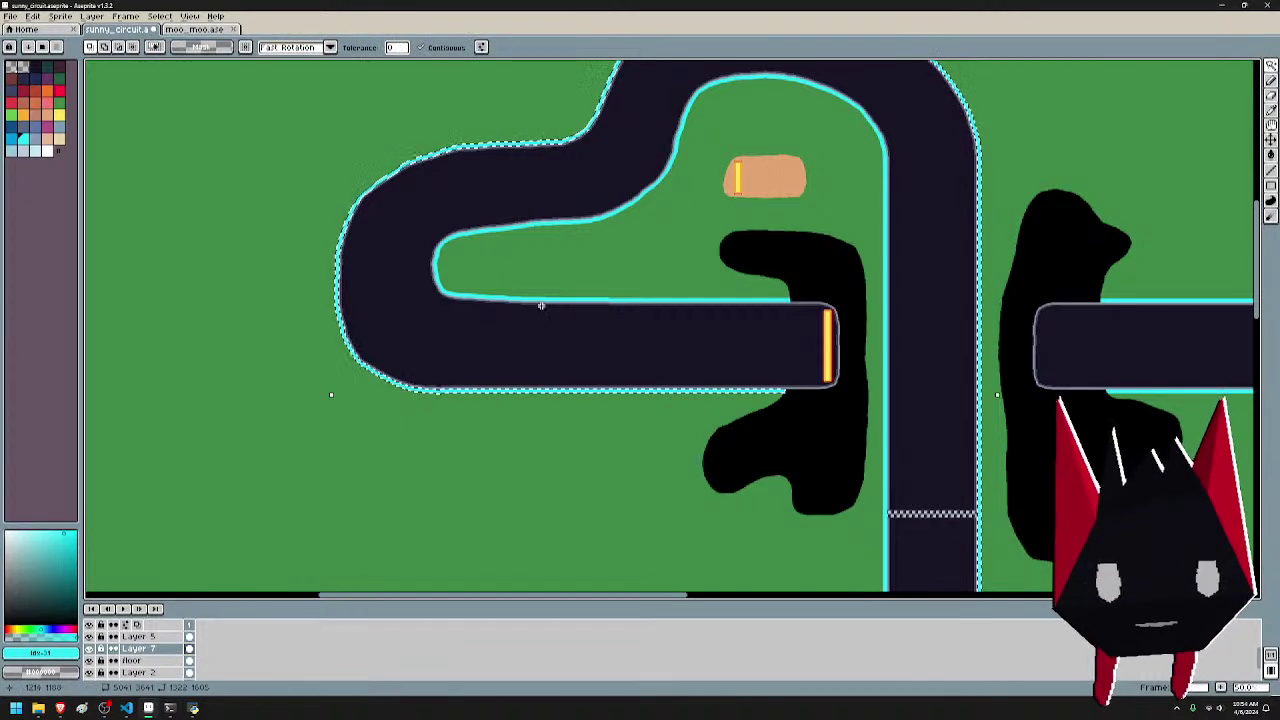
- Add the loop's inner cyan outline and both outlines of the eastern horizontal road to the Magic Wand selection
scroll(474, 314, "up", 3)
scroll(484, 302, "down", 6)
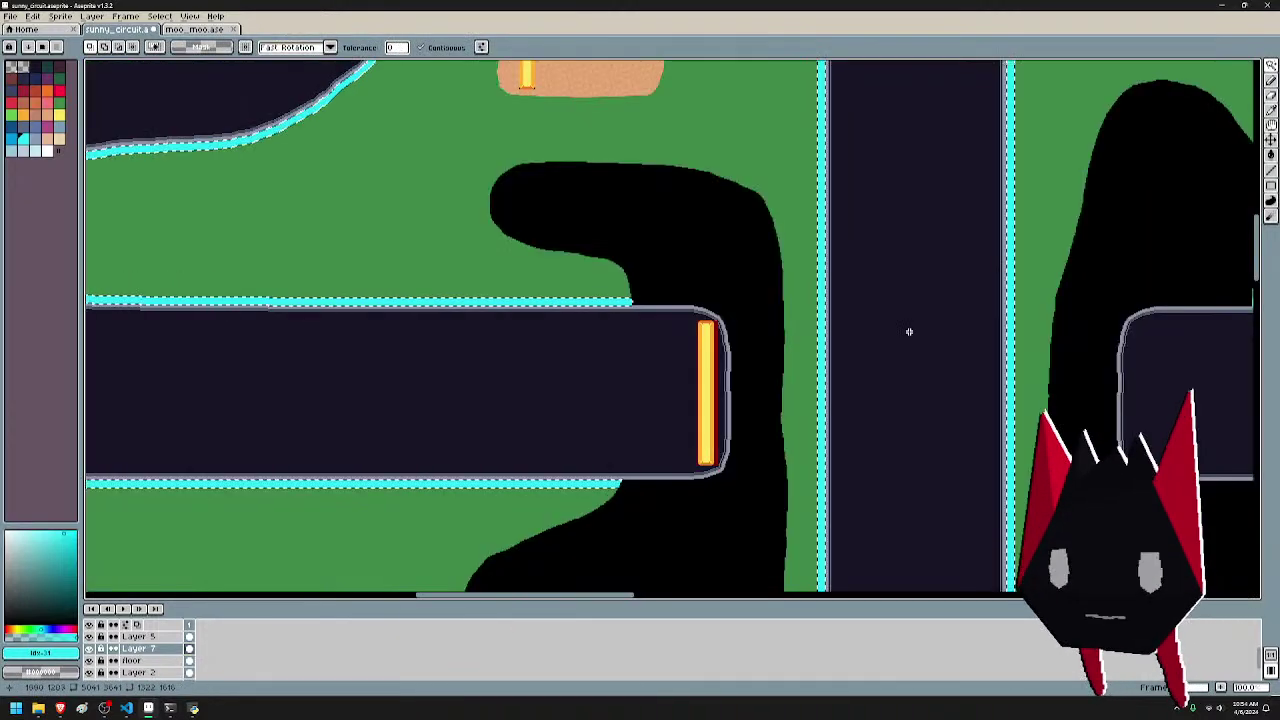
scroll(929, 435, "up", 3)
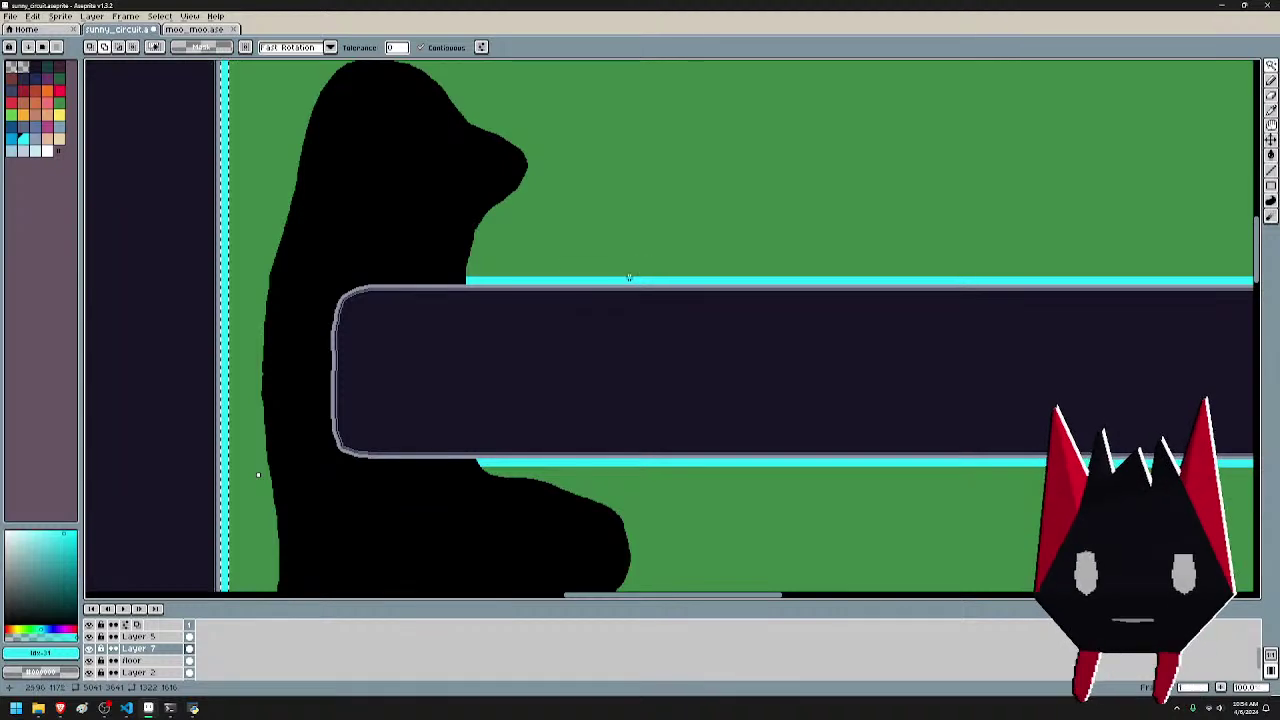
scroll(640, 327, "down", 2)
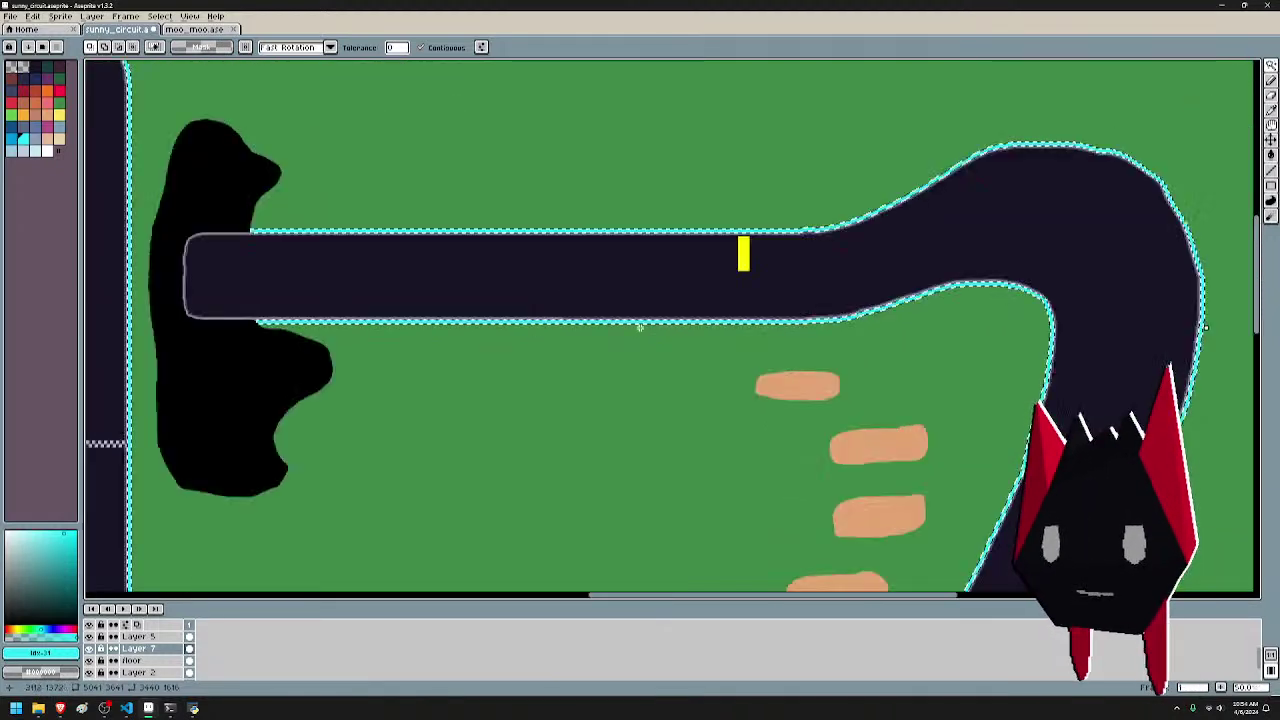
scroll(640, 327, "down", 1)
- Add the inner and outer cyan outlines of the southern hairpin road to the Magic Wand selection
left_click_drag(808, 421, 845, 170)
left_click_drag(862, 382, 920, 129)
scroll(618, 360, "up", 2)
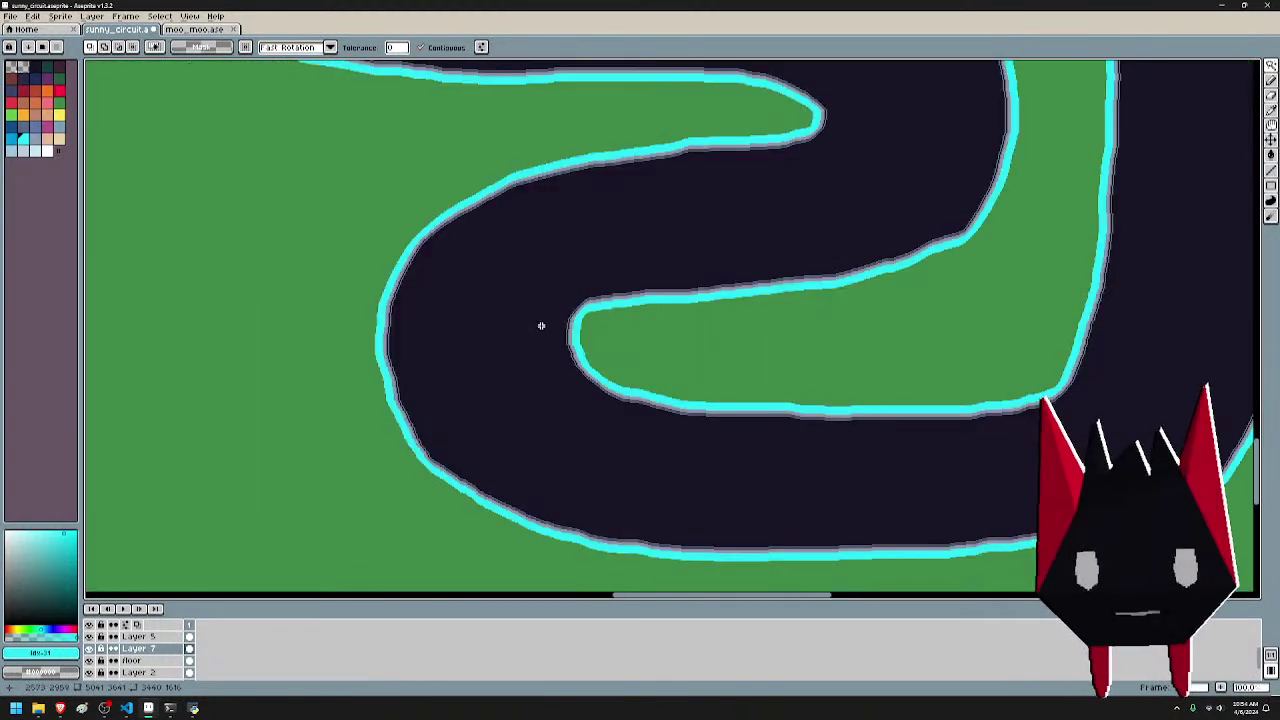
left_click(581, 355)
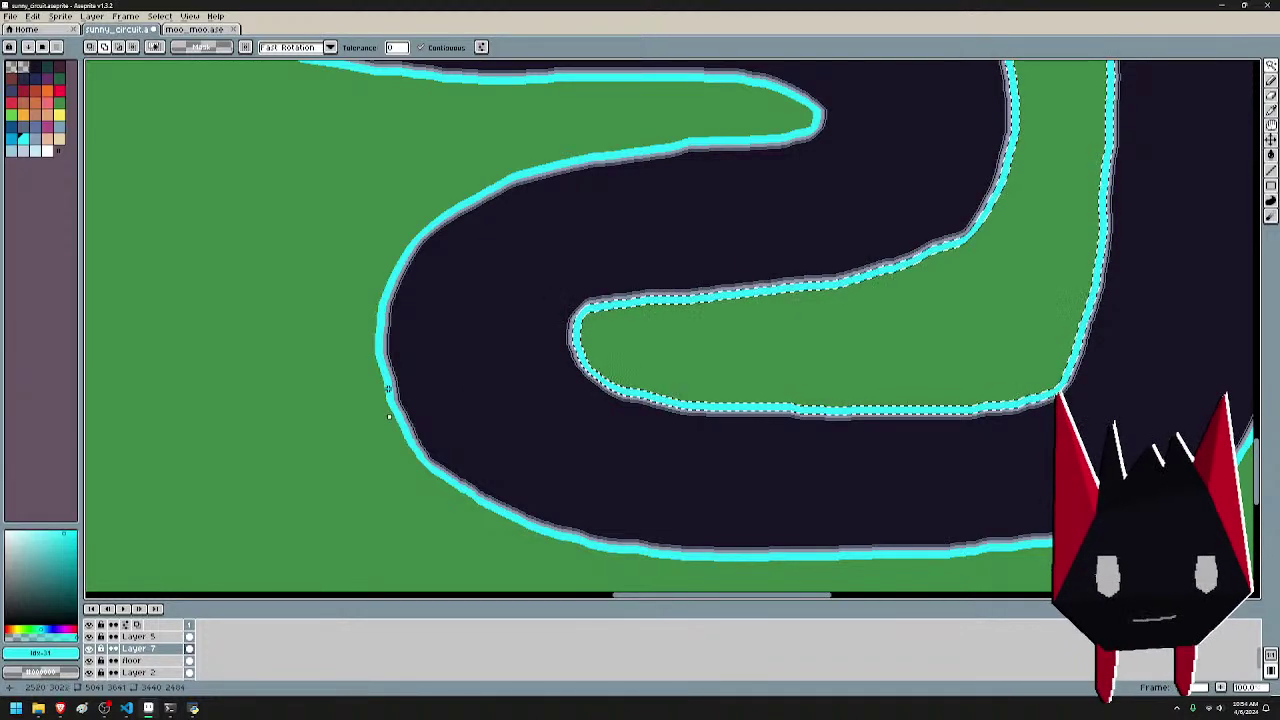
scroll(580, 386, "down", 3)
scroll(650, 340, "up", 3)
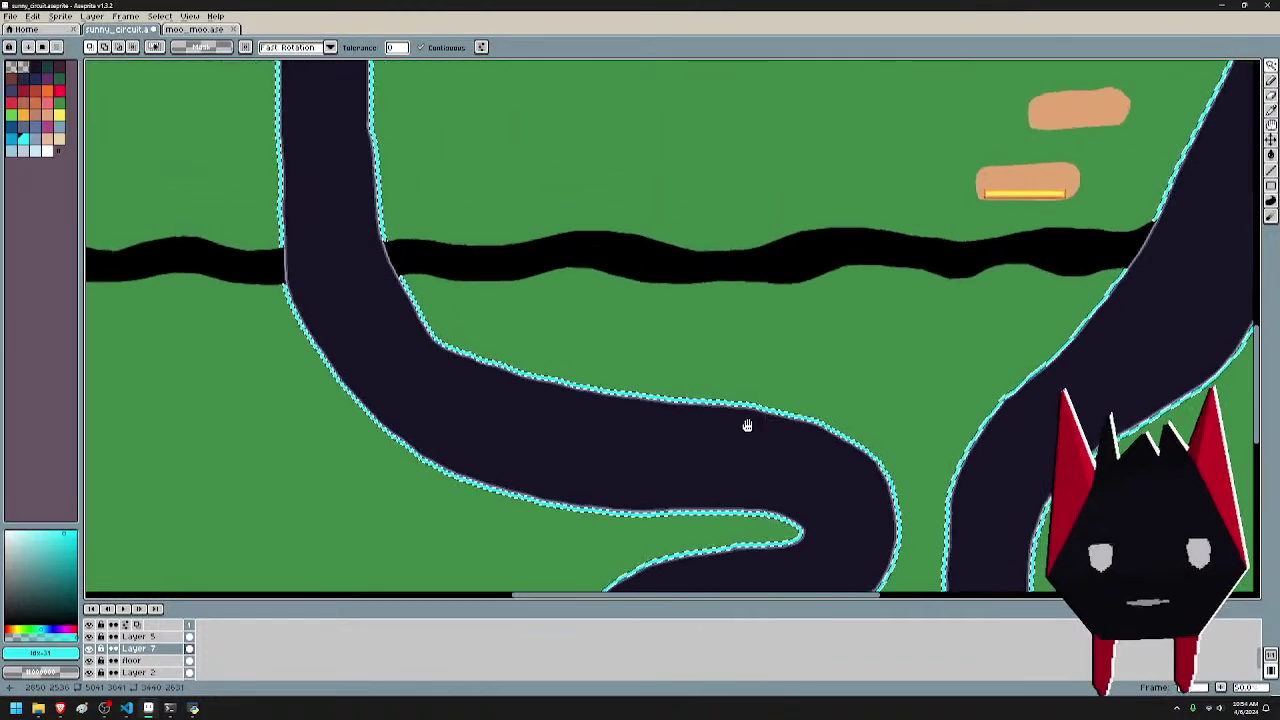
scroll(619, 334, "down", 1)
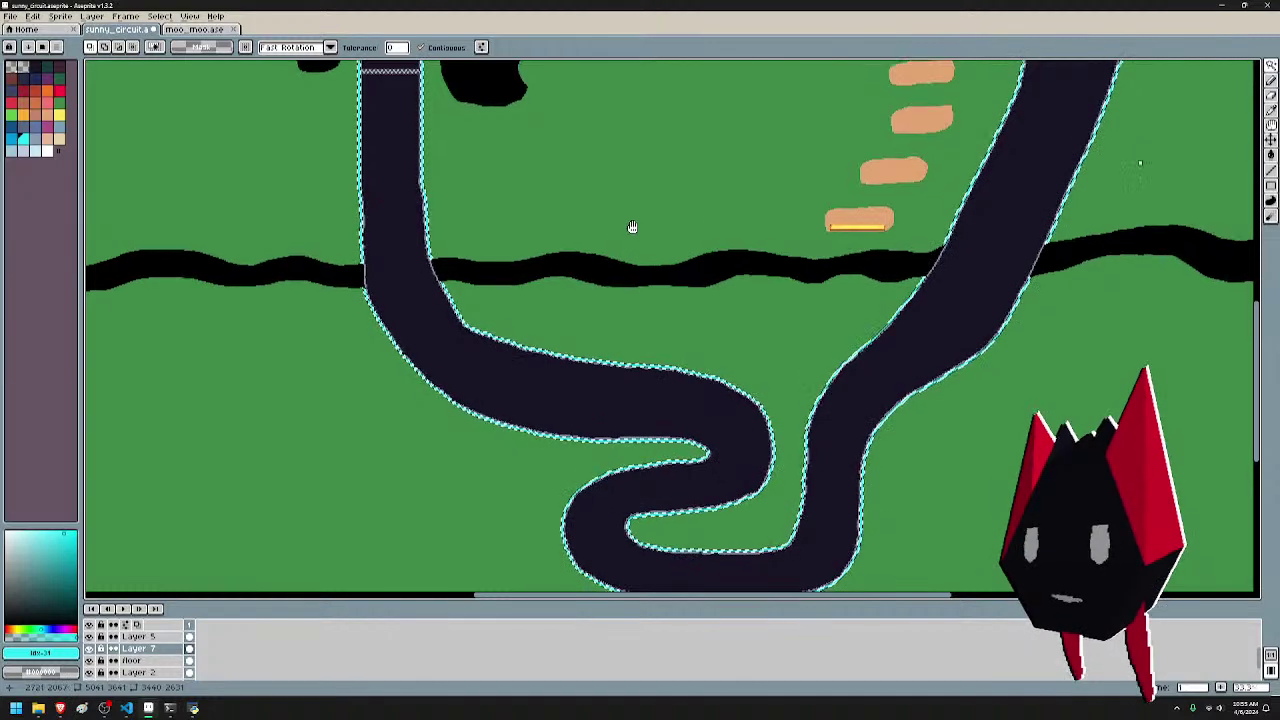
- Fill the selected cyan outlines on both sides of the checkered line with the dark texture pattern using the Paint Bucket
left_click_drag(631, 226, 878, 437)
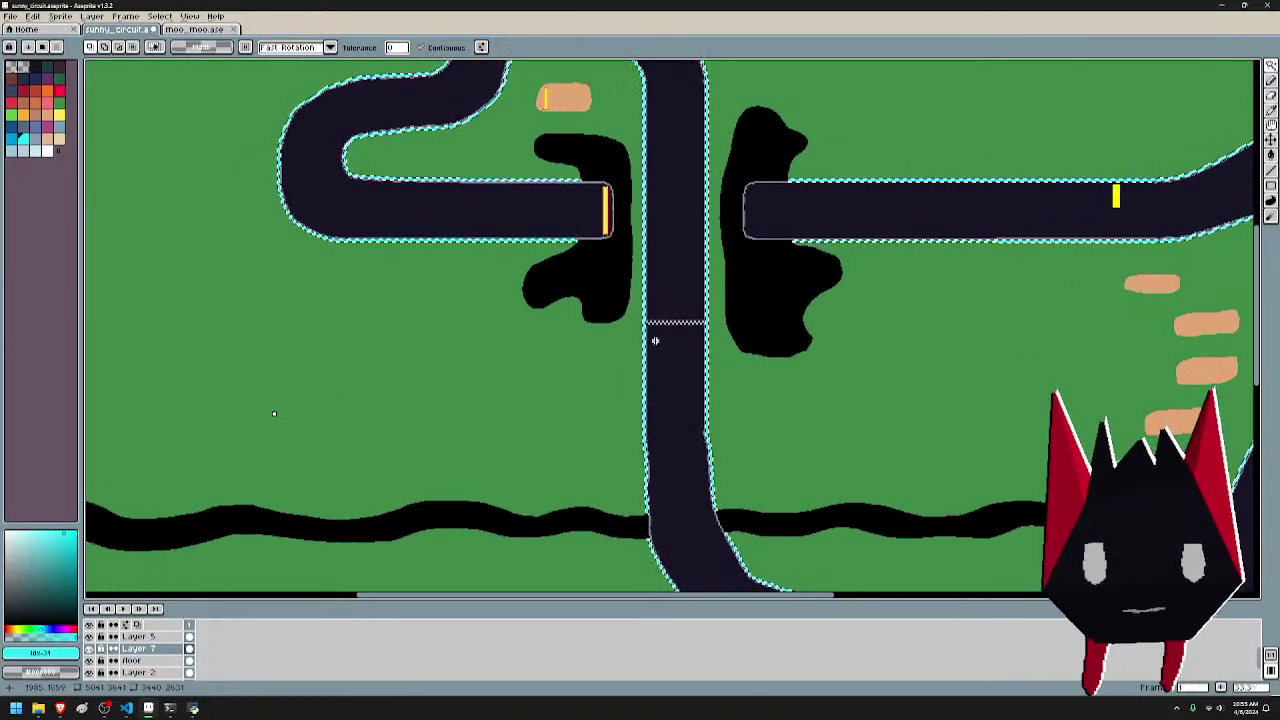
scroll(656, 333, "up", 2)
scroll(656, 333, "up", 1)
key("b")
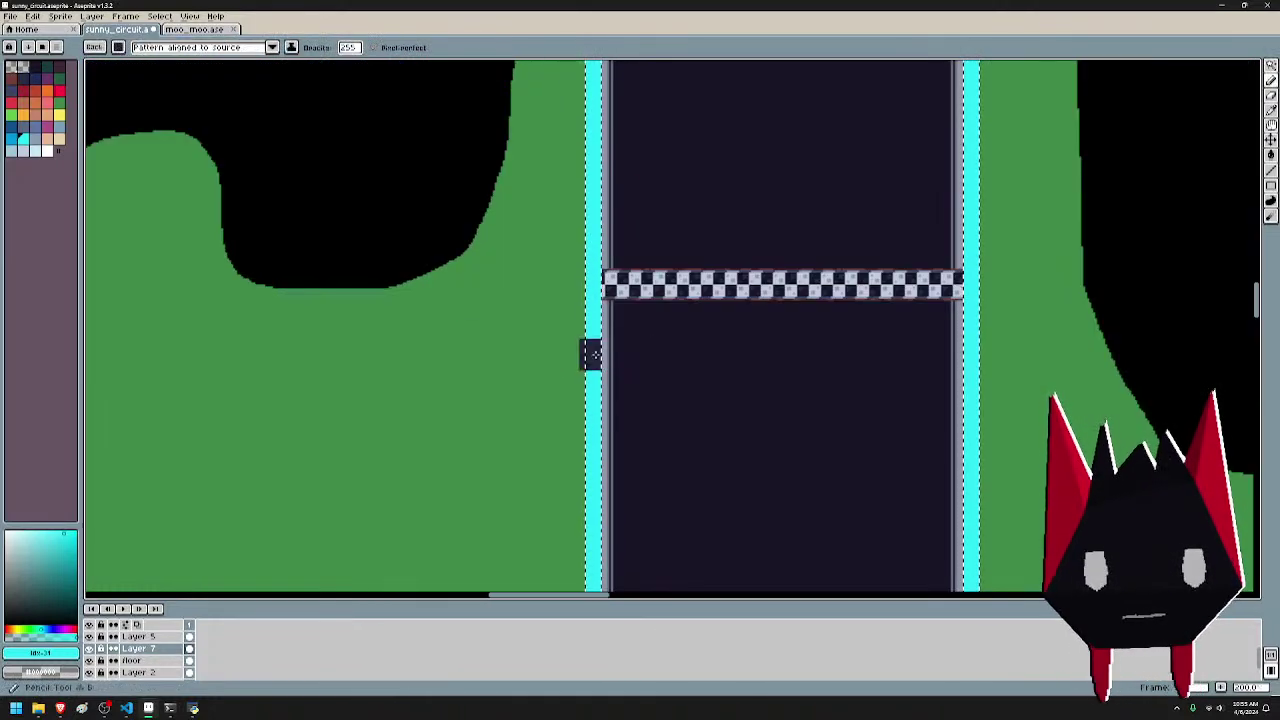
key("g")
left_click(592, 350)
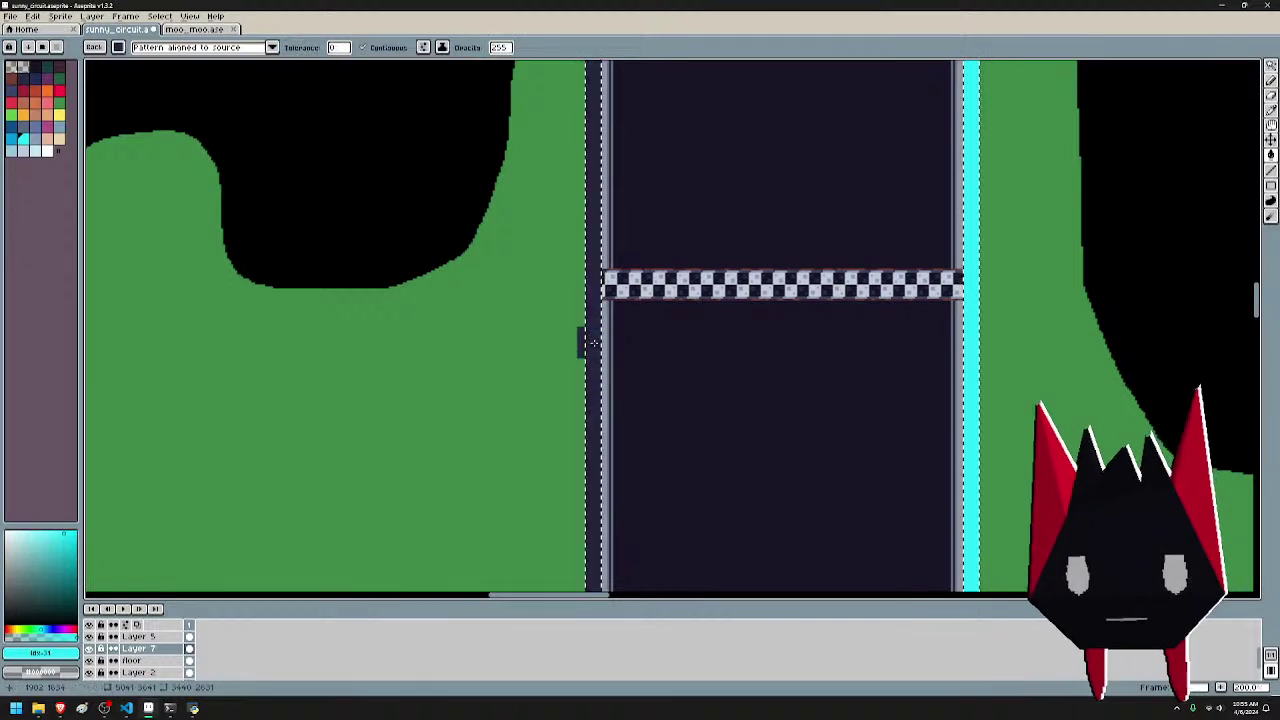
left_click(972, 372)
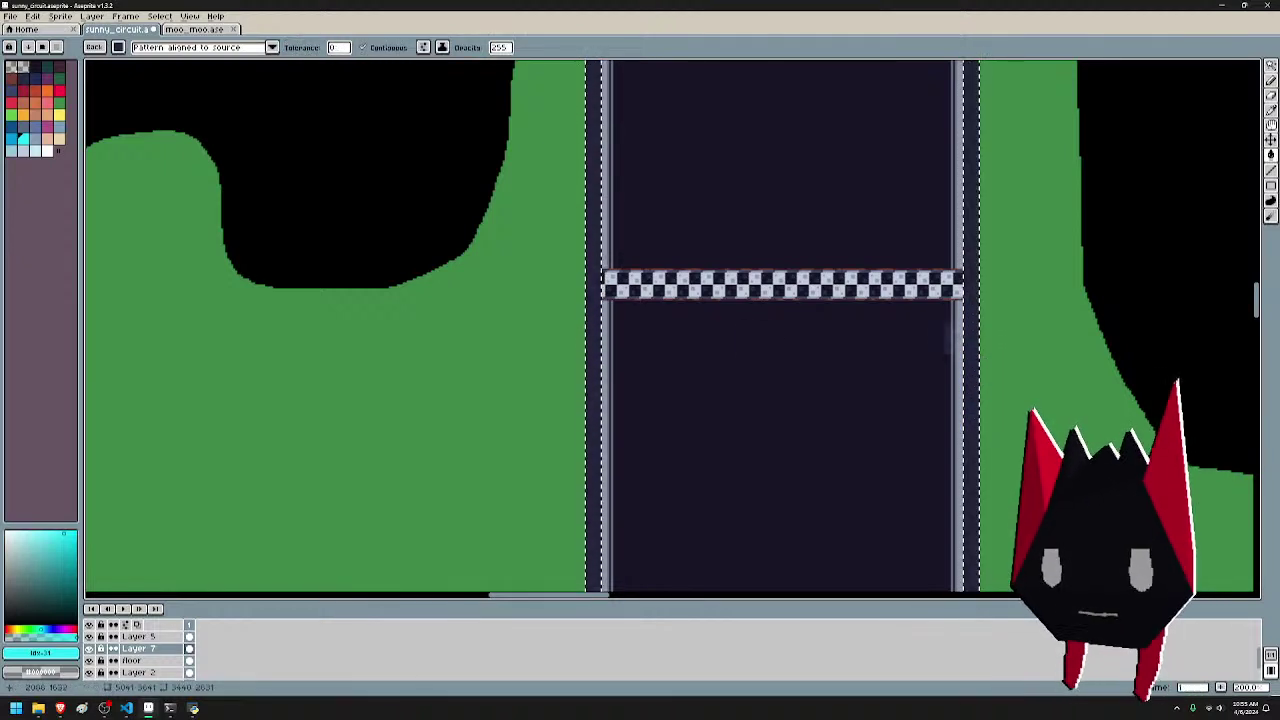
- Fill both cyan outlines of the eastern horizontal road with the dark texture pattern
scroll(920, 325, "down", 2)
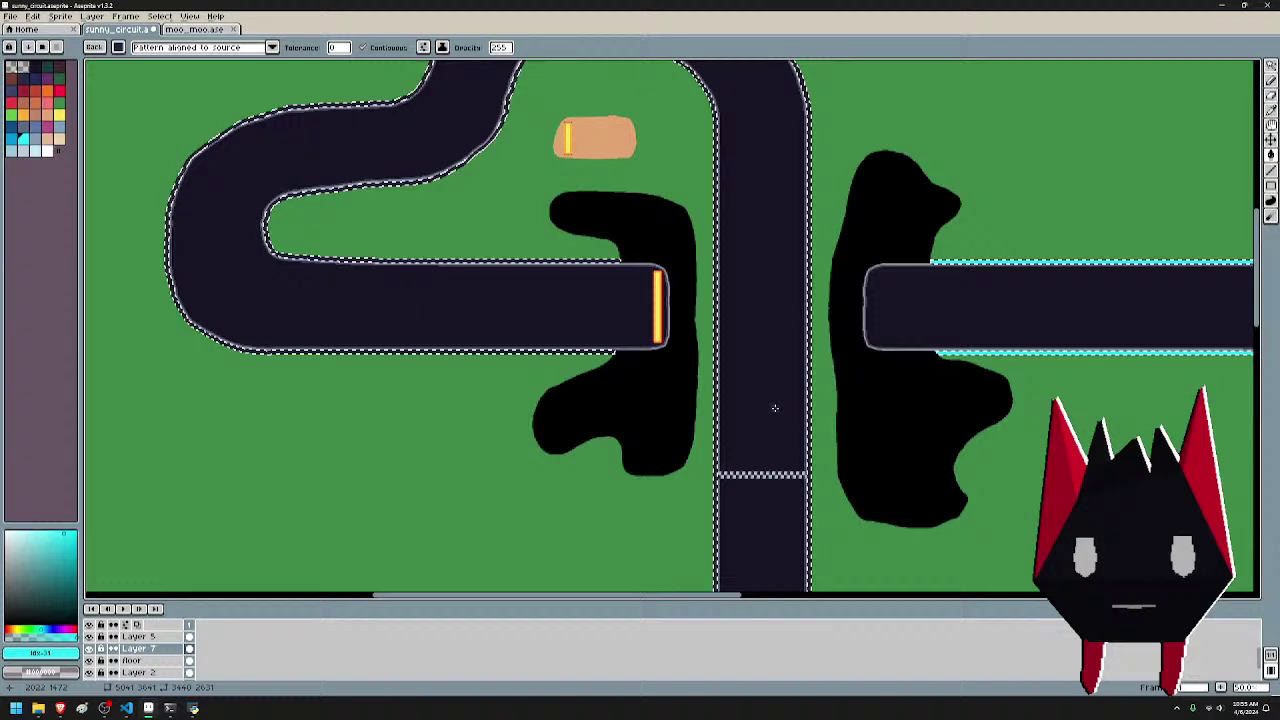
left_click_drag(880, 417, 906, 292)
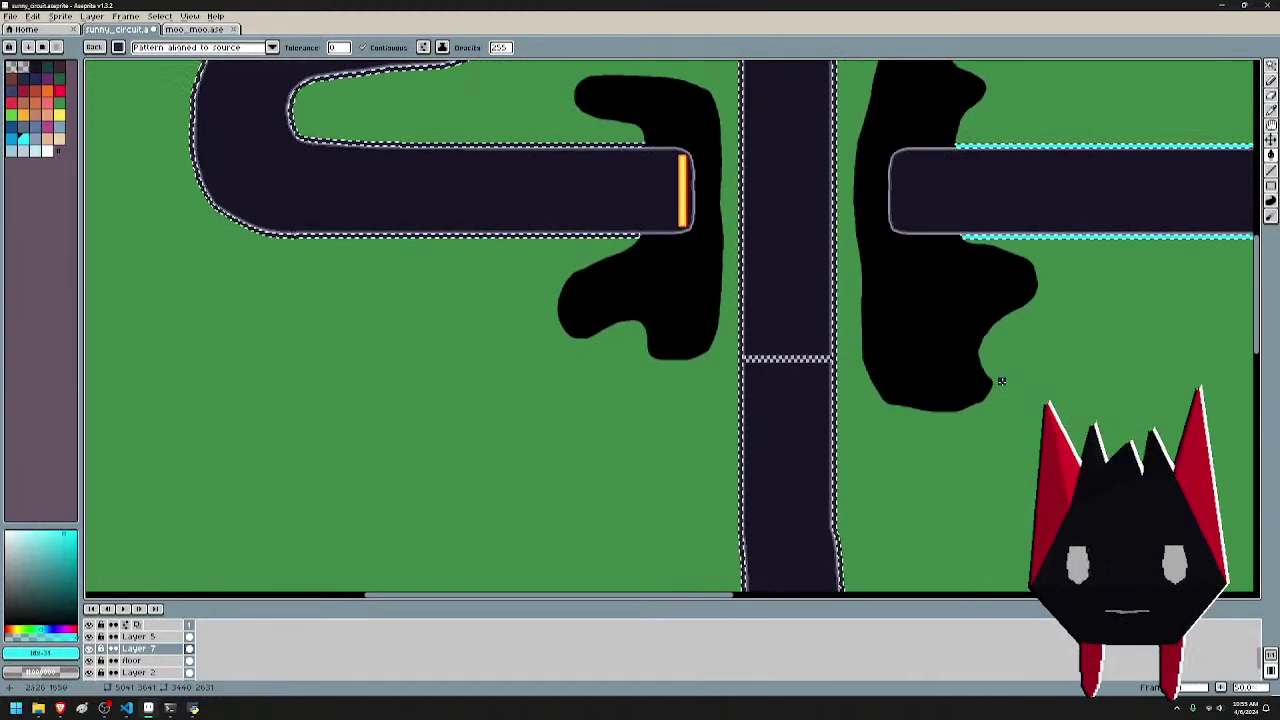
left_click_drag(985, 376, 480, 372)
scroll(646, 207, "up", 2)
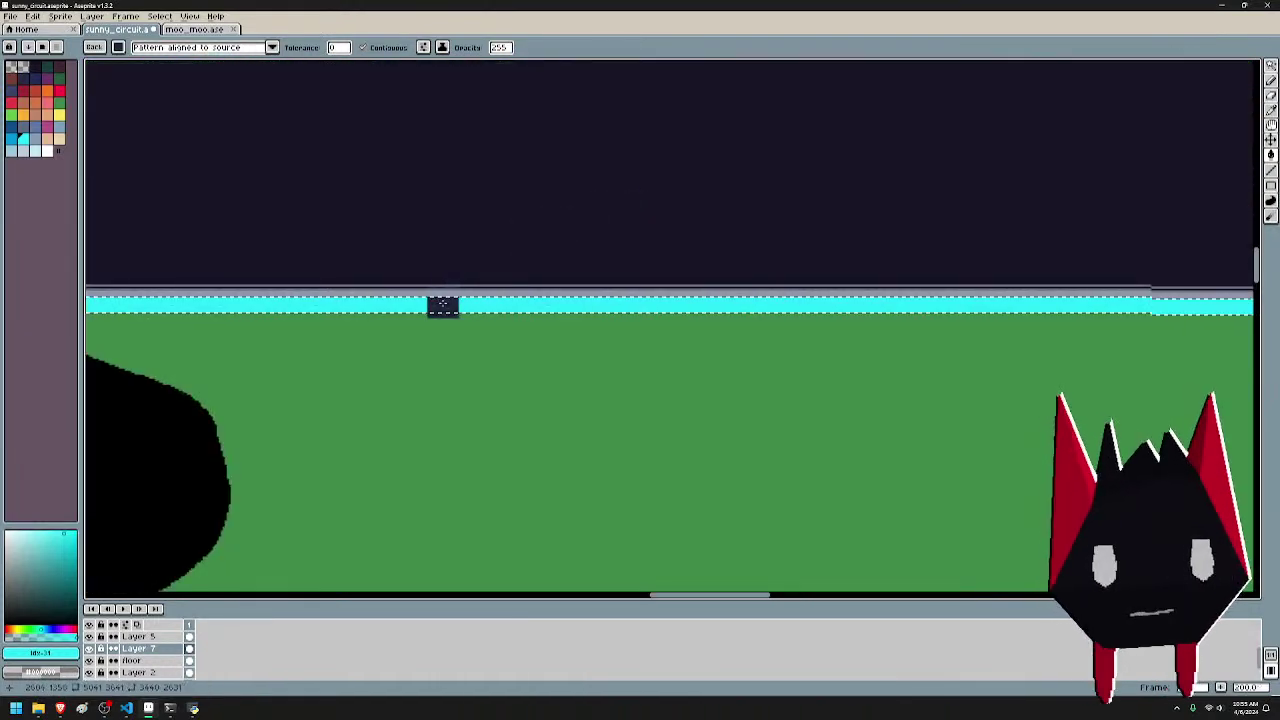
left_click(442, 304)
left_click_drag(564, 263, 894, 457)
left_click(434, 133)
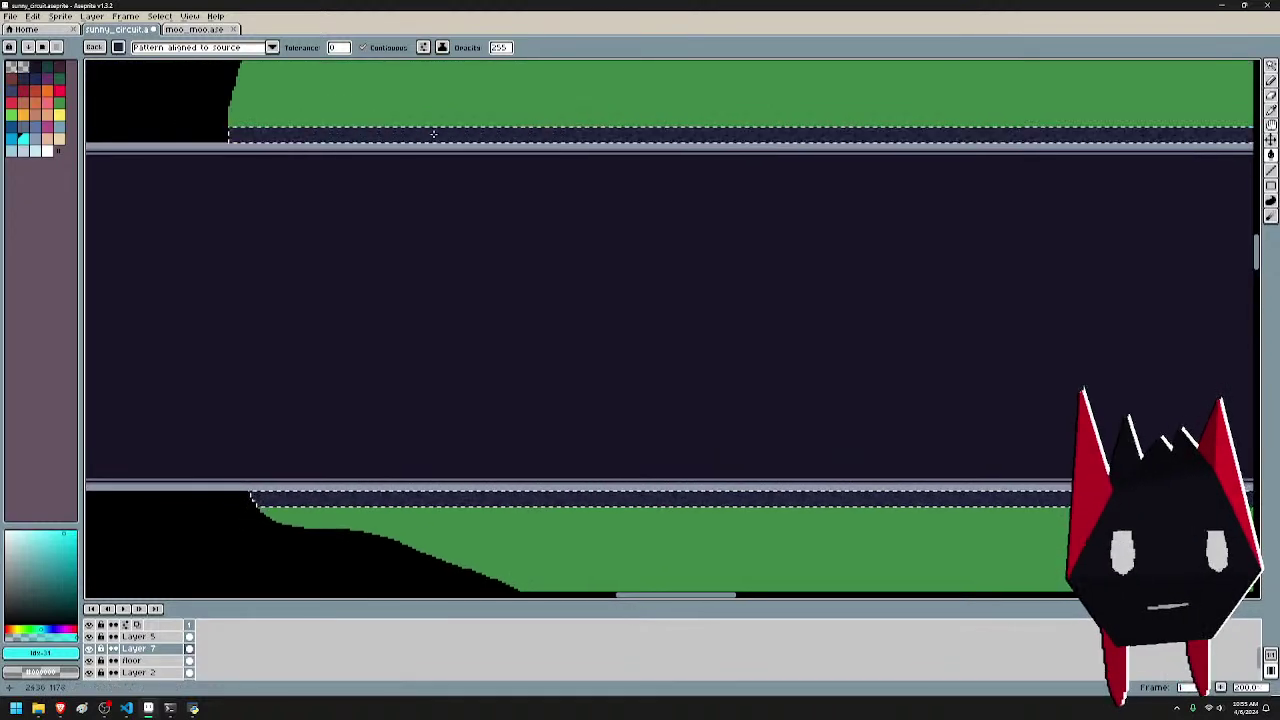
- Fill the cyan outlines on both sides of the southern hairpin road with the dark texture pattern
scroll(914, 311, "down", 2)
left_click_drag(938, 335, 680, 153)
left_click_drag(657, 420, 878, 179)
scroll(614, 403, "up", 3)
left_click(621, 365)
left_click_drag(590, 383, 729, 271)
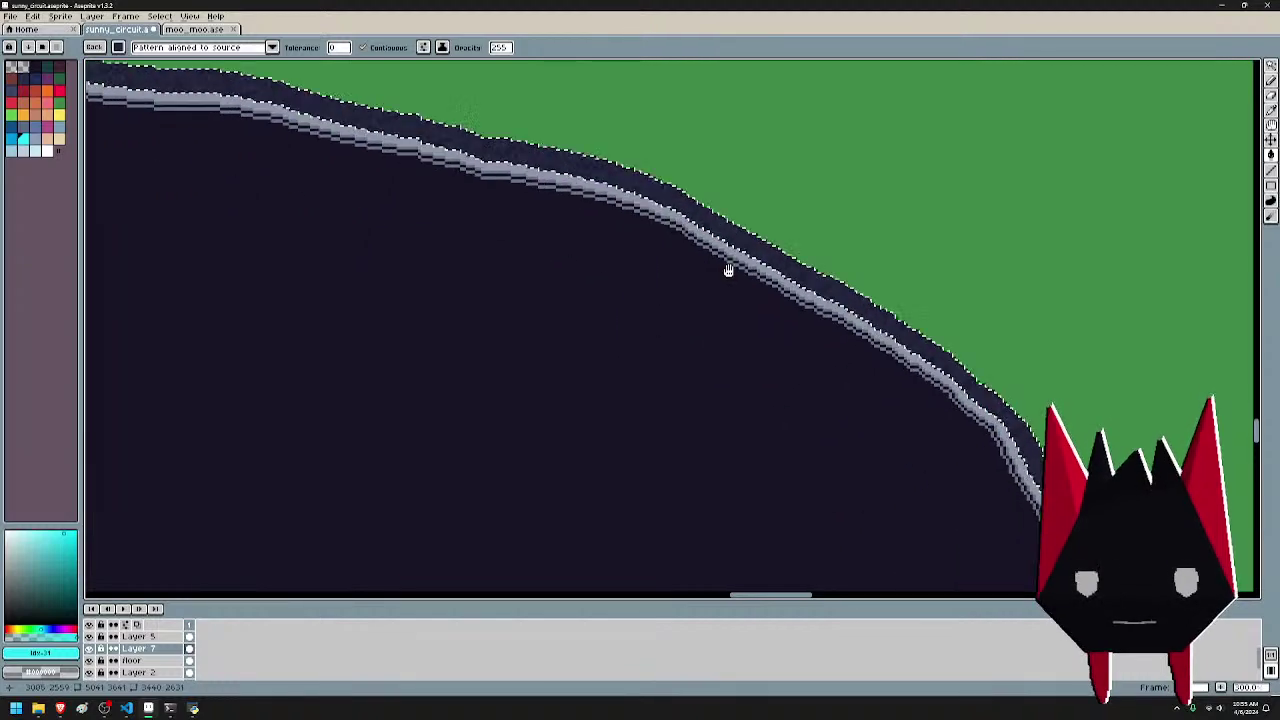
scroll(551, 380, "down", 2)
left_click(557, 434)
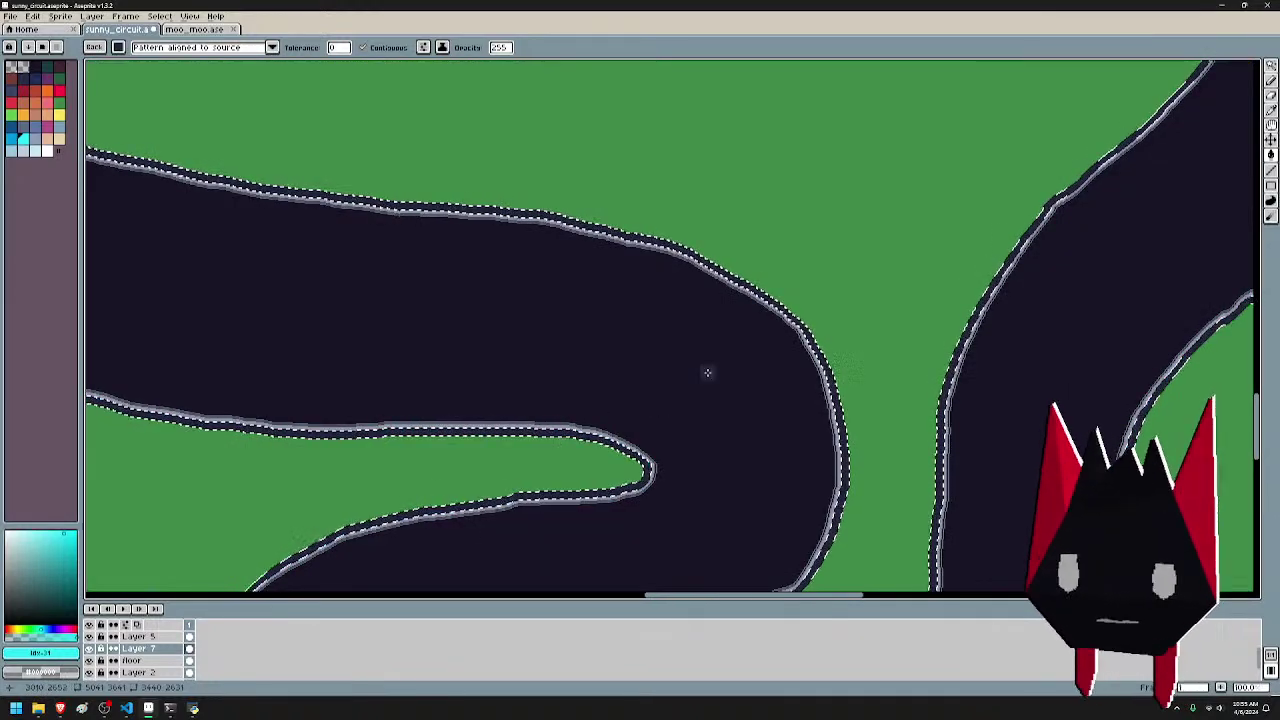
- Check the pattern-filled borders from the hairpin up to the vertical road and clear the selection
scroll(706, 368, "down", 1)
left_click_drag(692, 324, 931, 490)
scroll(622, 215, "down", 1)
left_click_drag(632, 184, 834, 451)
scroll(714, 219, "up", 2)
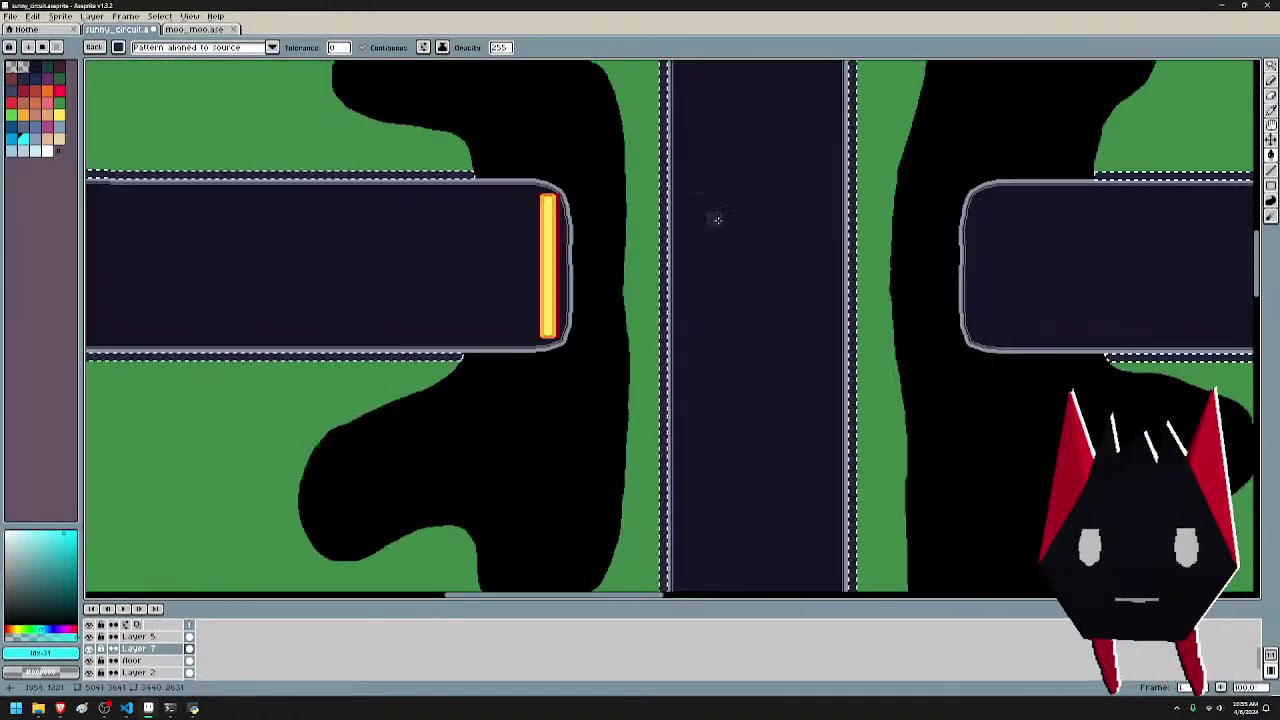
scroll(733, 237, "up", 2)
left_click_drag(643, 289, 784, 308)
key("ctrl+d")
- Fill the plain dark road surface with the dark texture pattern and inspect it around the crossing and checkered line
key("w")
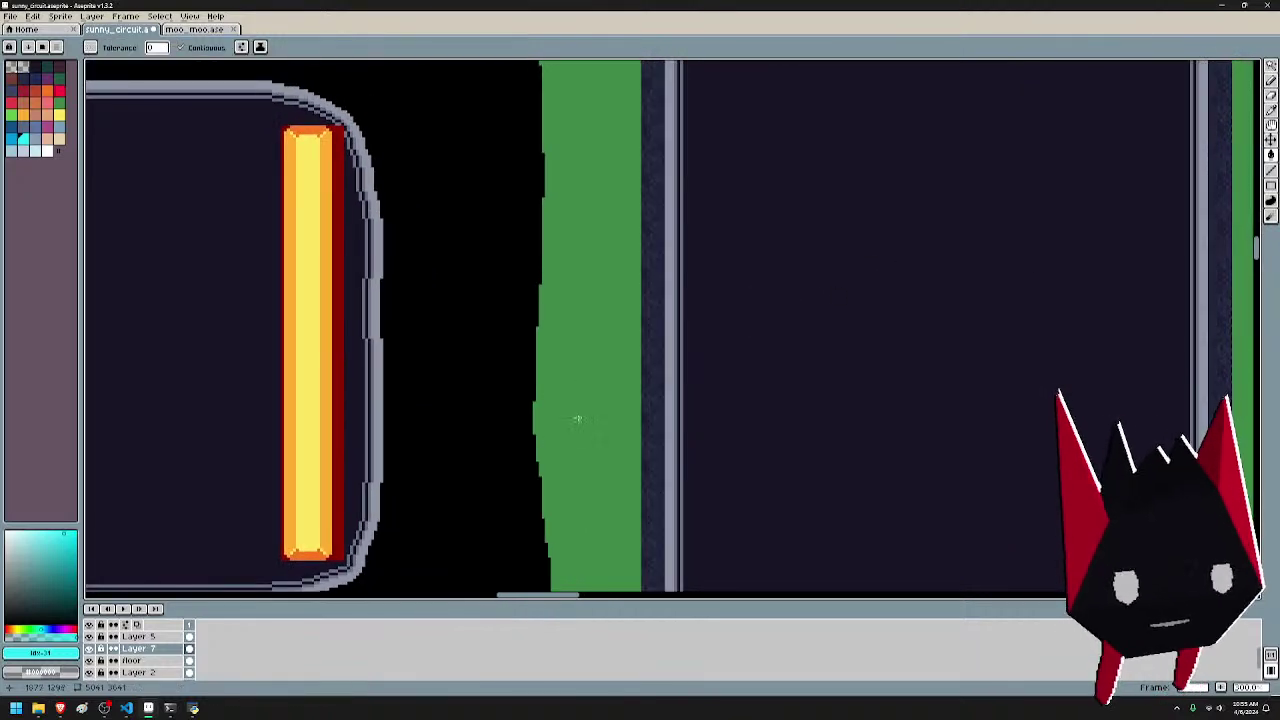
scroll(757, 424, "down", 1)
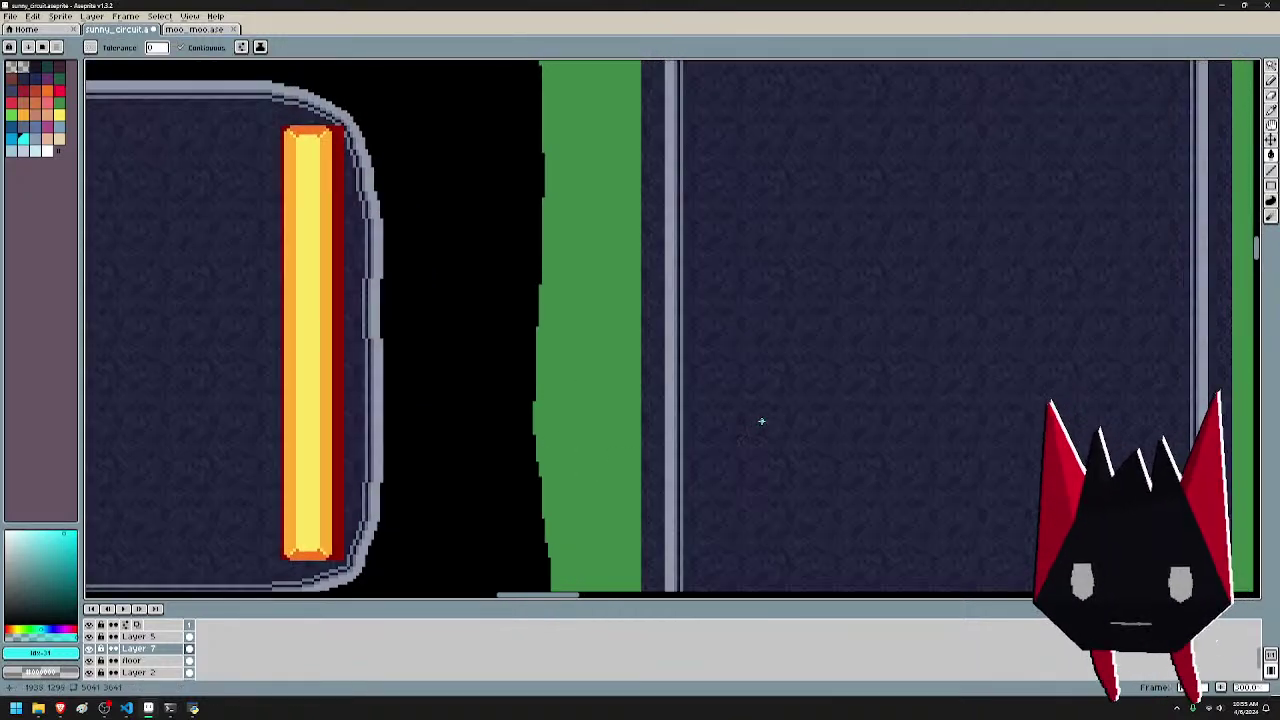
scroll(760, 420, "down", 2)
left_click_drag(760, 420, 880, 457)
scroll(745, 500, "down", 1)
scroll(885, 480, "up", 1)
scroll(894, 491, "up", 1)
left_click_drag(743, 500, 835, 210)
scroll(820, 260, "down", 1)
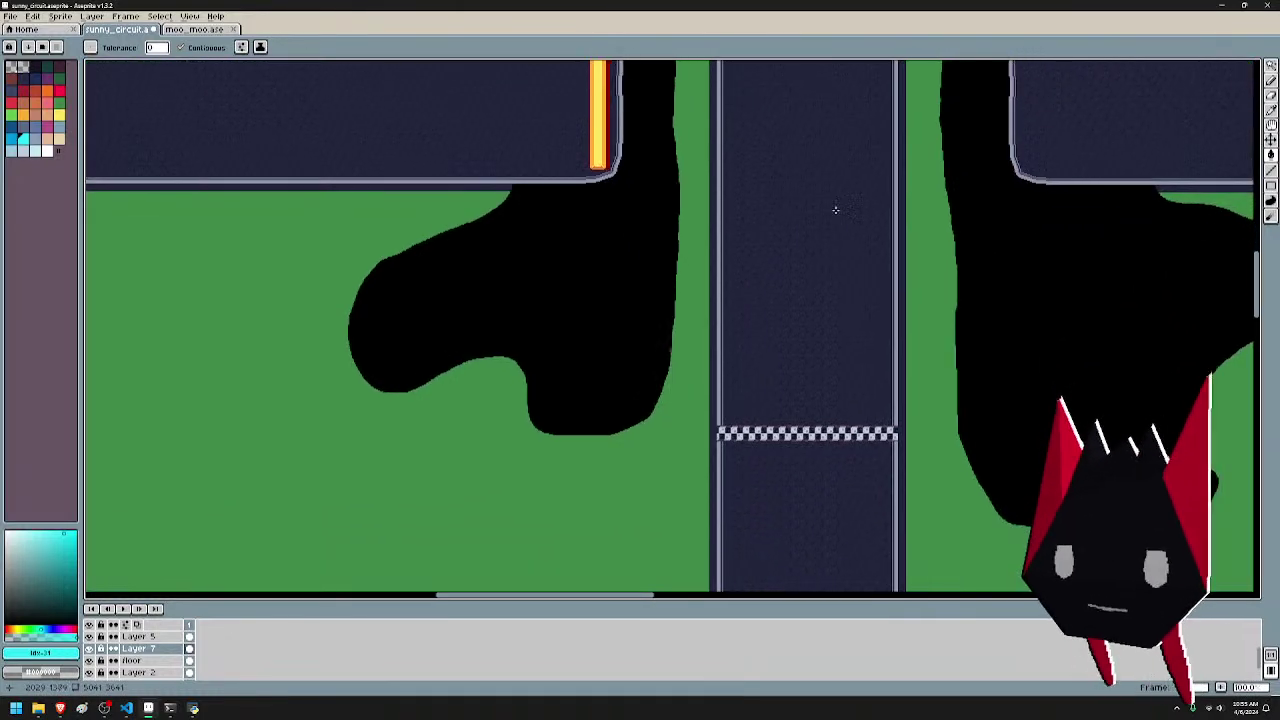
- Activate Layer 4 and marquee-select a section of the checkered line about 31 by 16 px
scroll(869, 490, "up", 5)
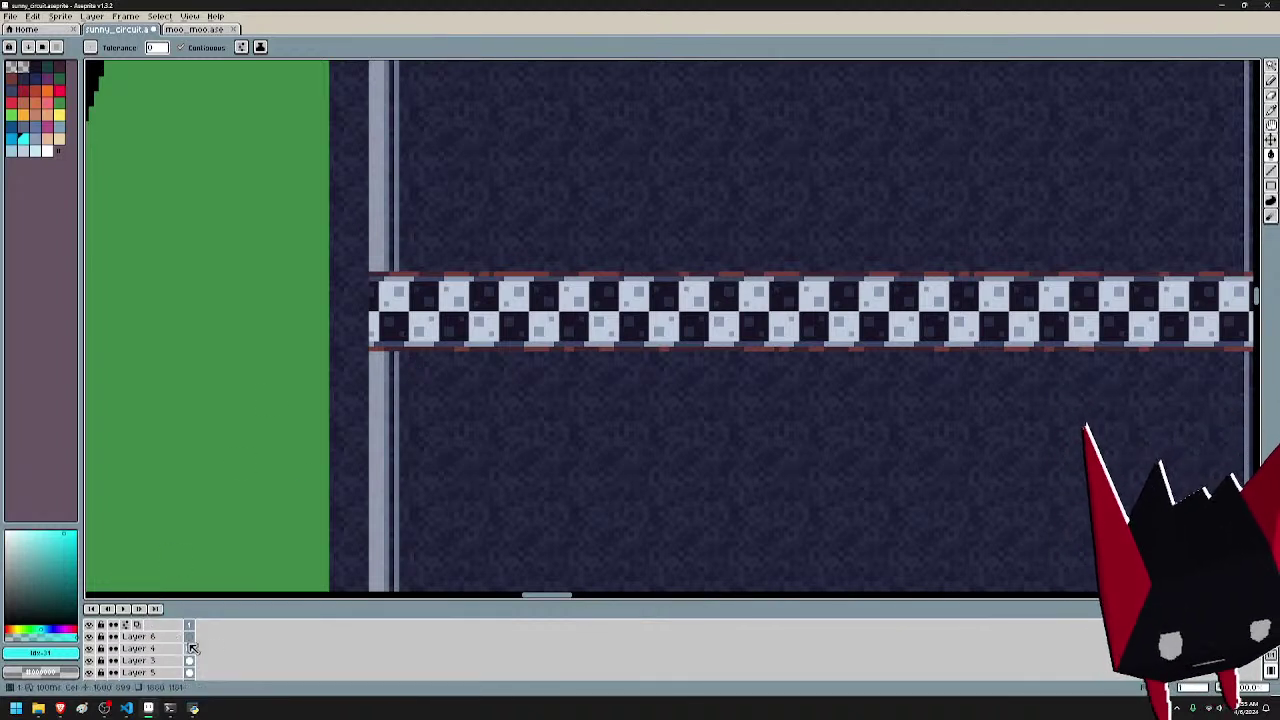
left_click(92, 652)
left_click(92, 652)
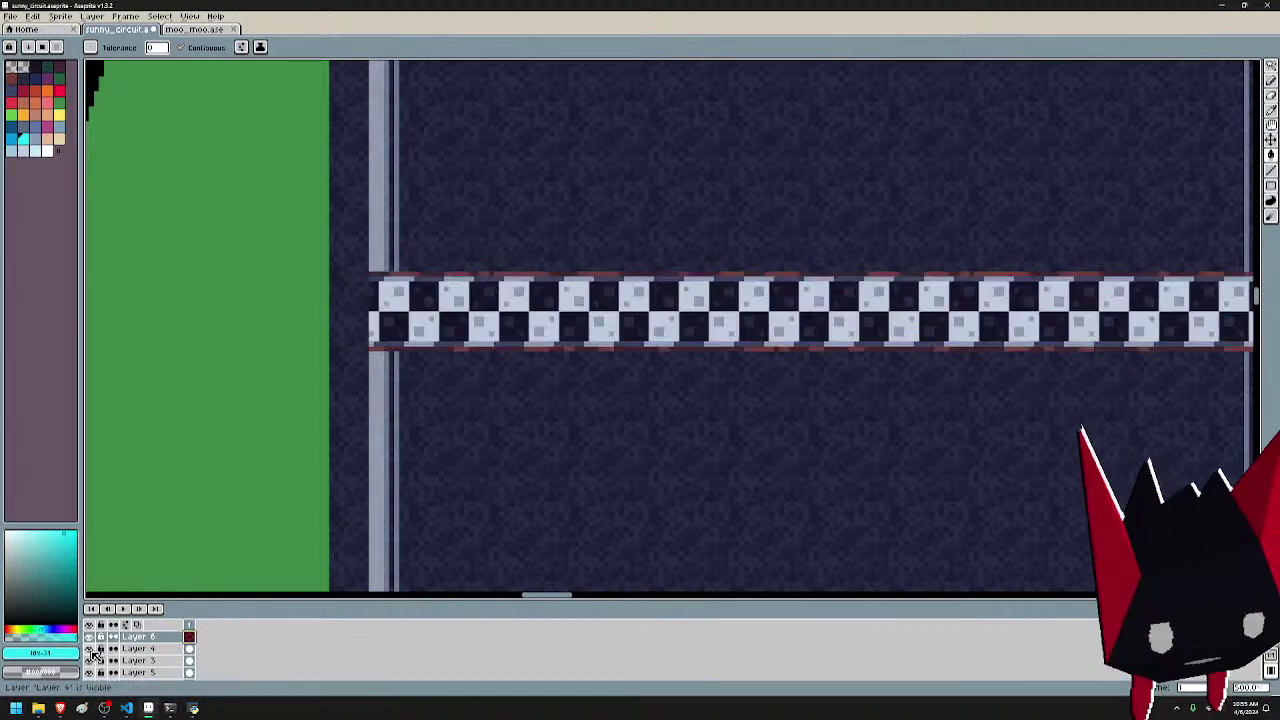
left_click(190, 649)
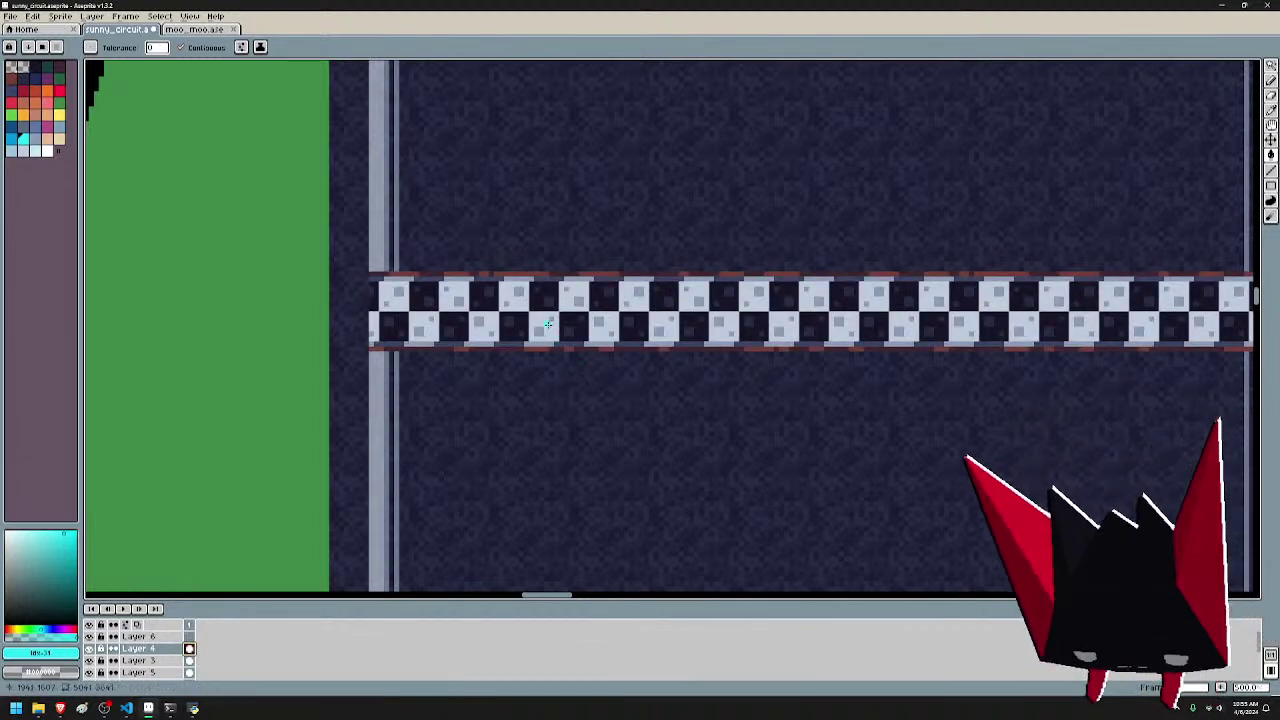
key("m")
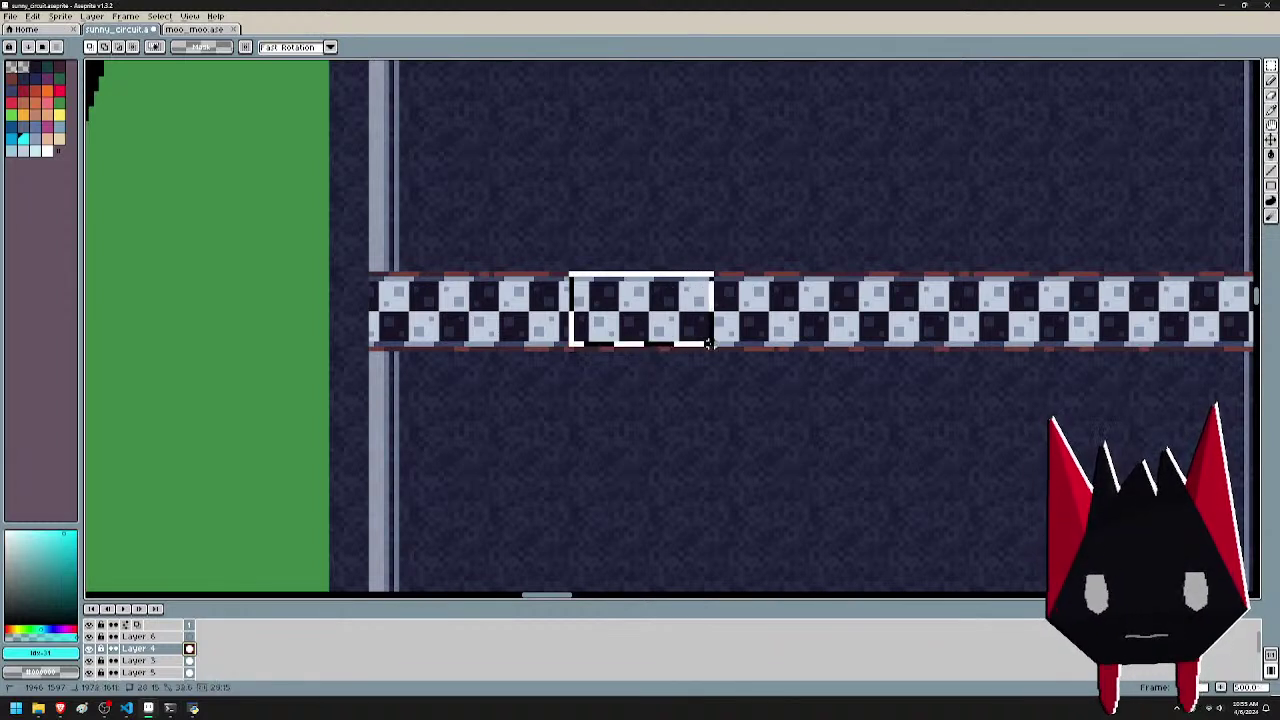
left_click_drag(720, 349, 726, 352)
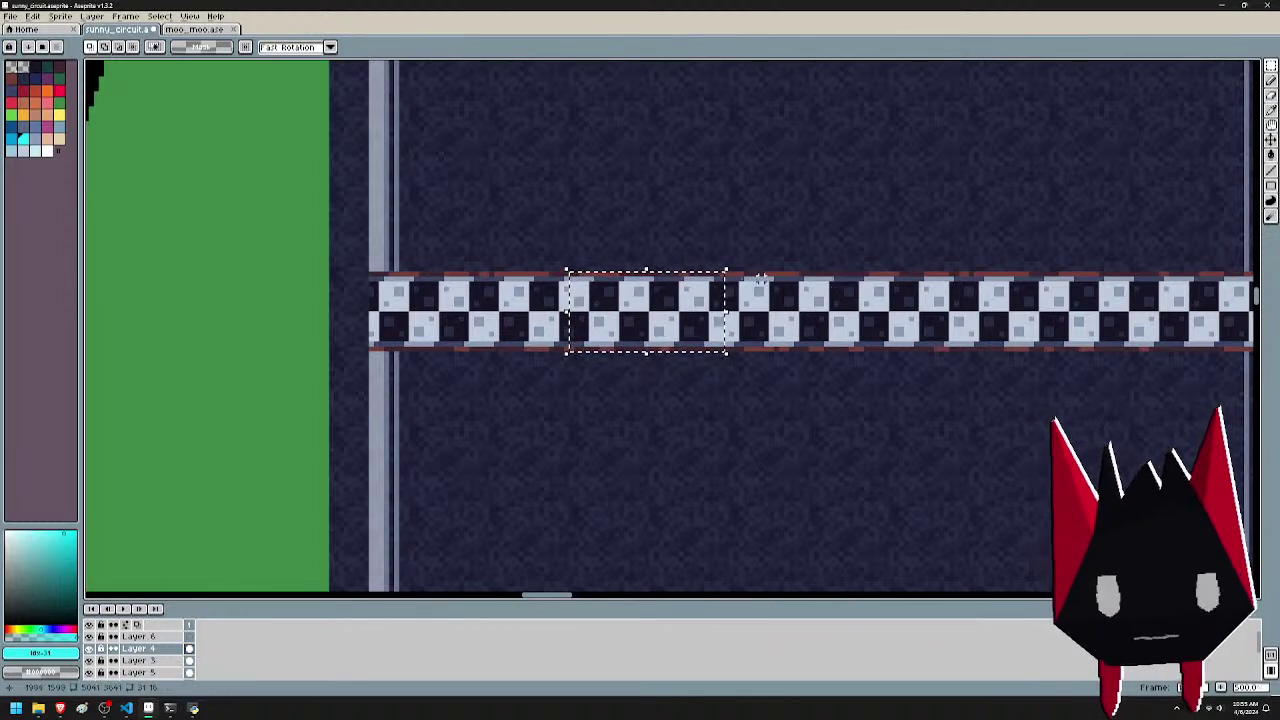
- Extend the checkered line over the road's west border with a copied section and delete the excess on the grass
left_click_drag(677, 310, 322, 310)
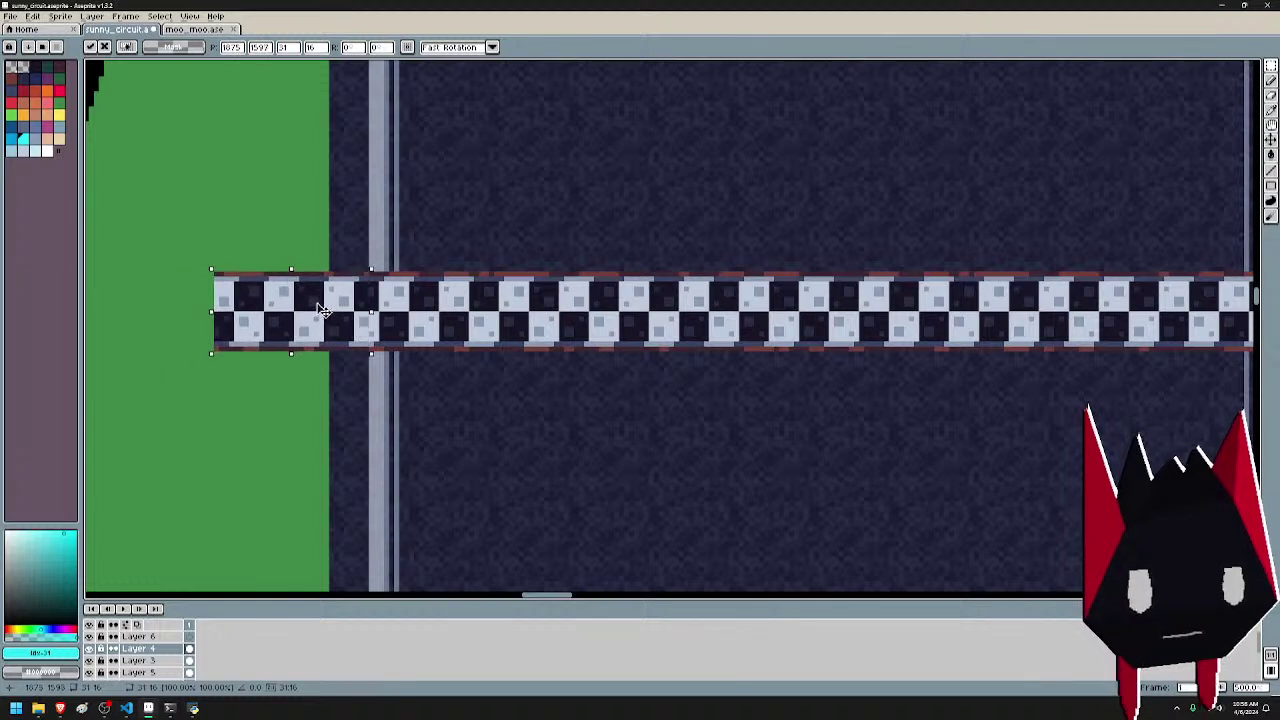
key("ctrl+z")
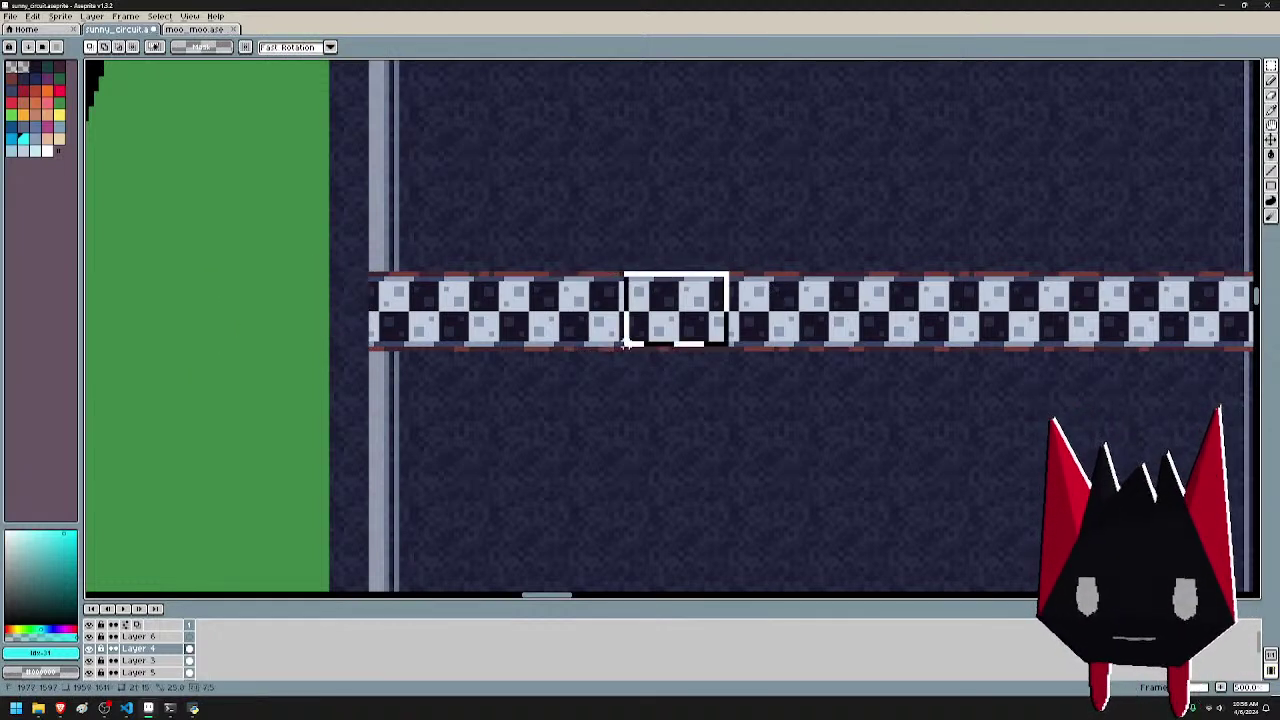
left_click_drag(627, 344, 628, 348)
key("ctrl+c")
key("ctrl+v")
left_click_drag(684, 312, 319, 309)
key("ctrl+d")
left_click_drag(246, 264, 327, 381)
key("Delete")
- Extend the checkered line over the road's east border with a copy of its end section
left_click_drag(933, 366, 260, 373)
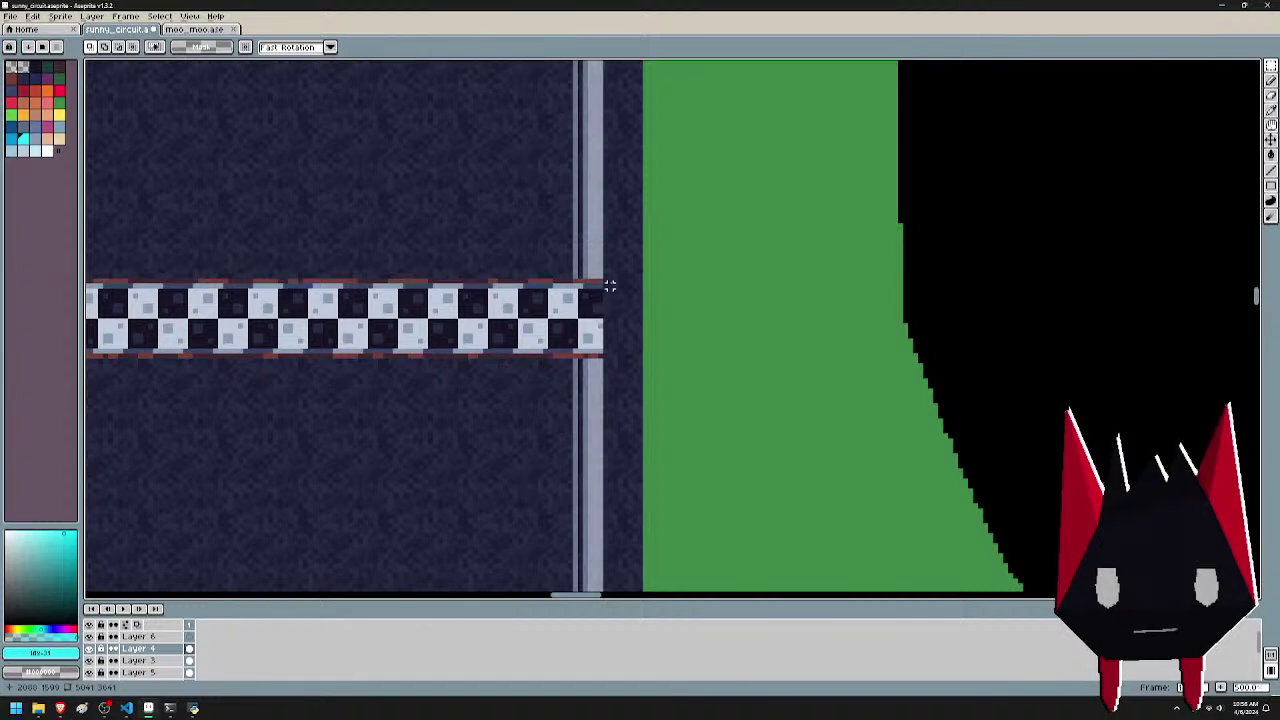
left_click_drag(590, 296, 623, 294)
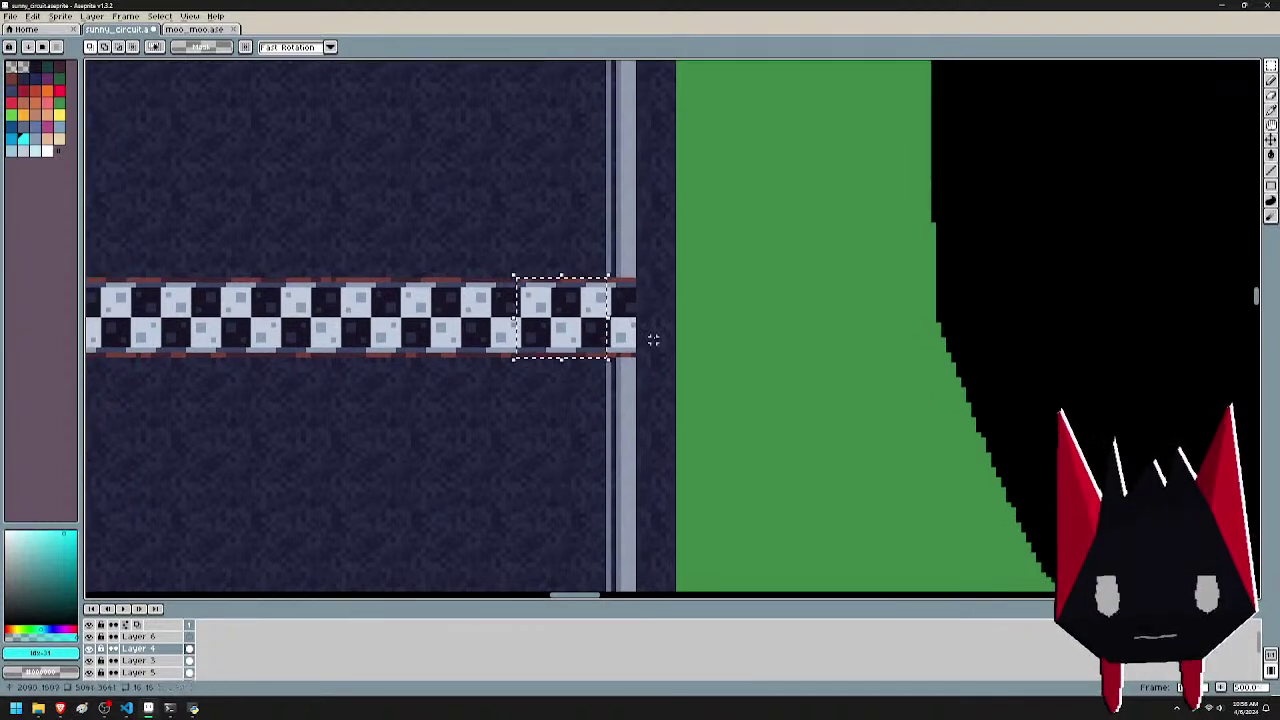
left_click_drag(570, 318, 688, 314)
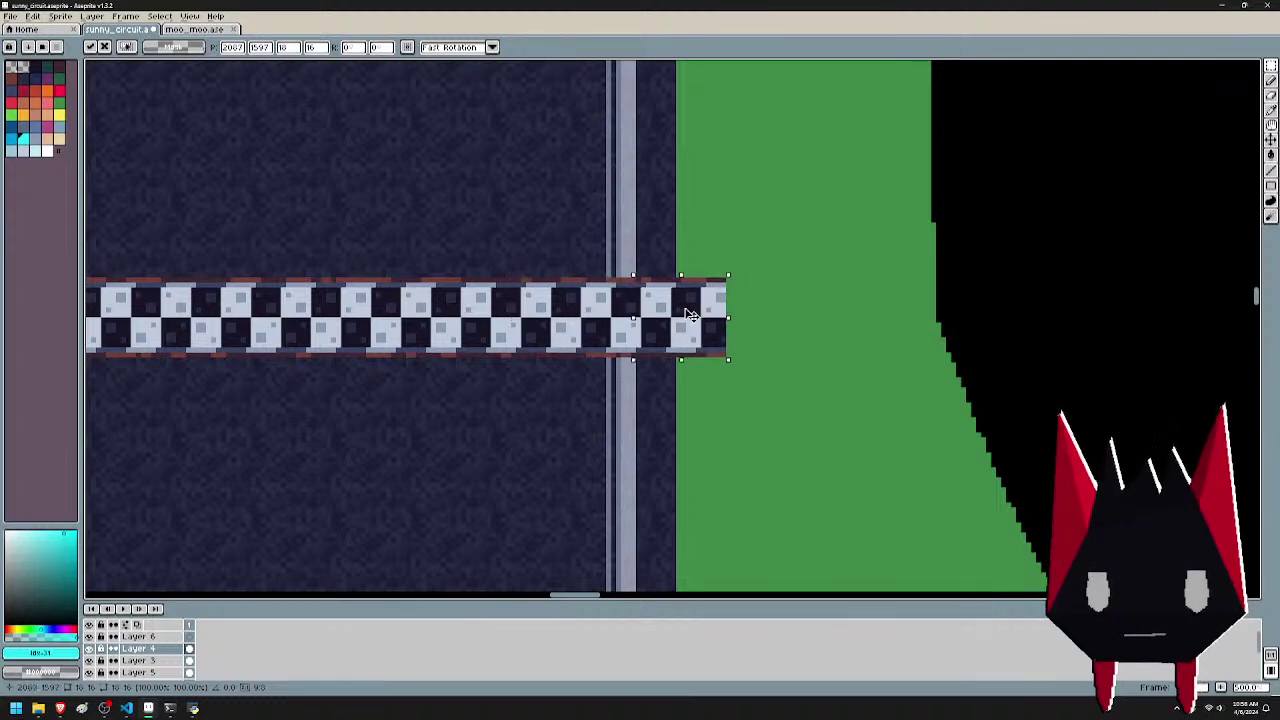
left_click(768, 205)
- Review the extended checkered line and surrounding track, and save the sunny_circuit file
scroll(680, 392, "down", 6)
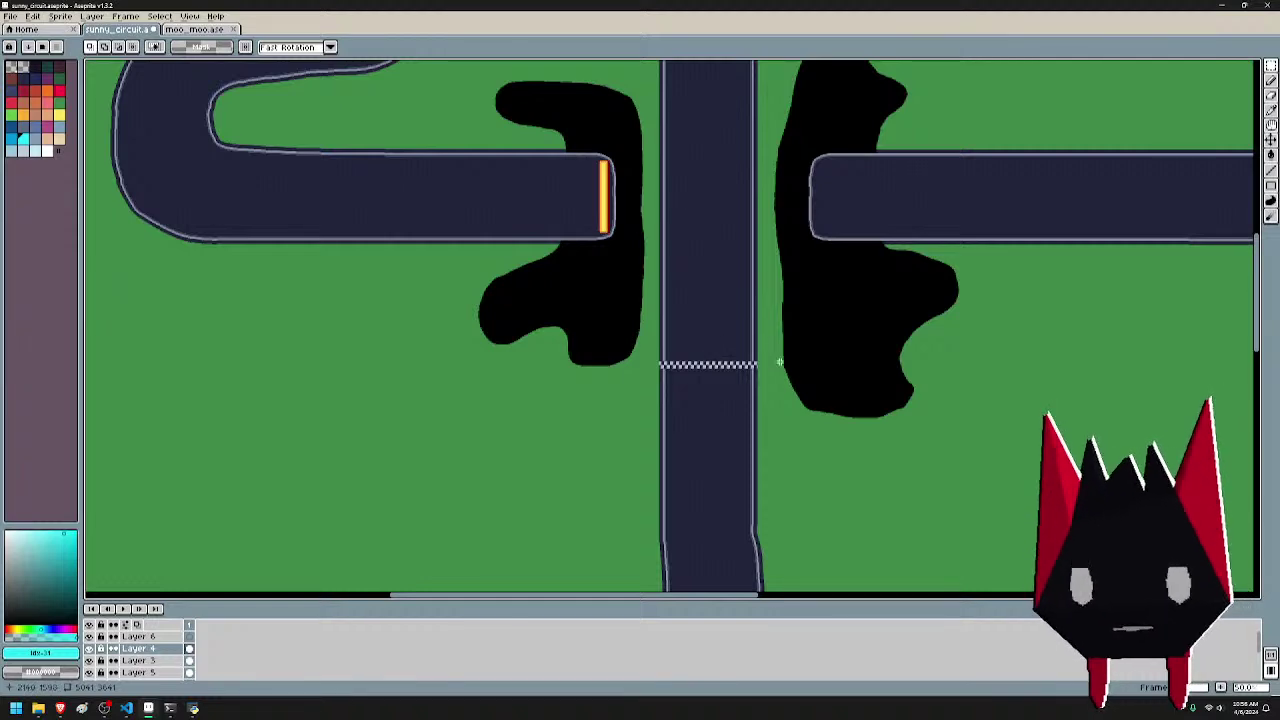
scroll(768, 277, "down", 4)
scroll(737, 386, "up", 2)
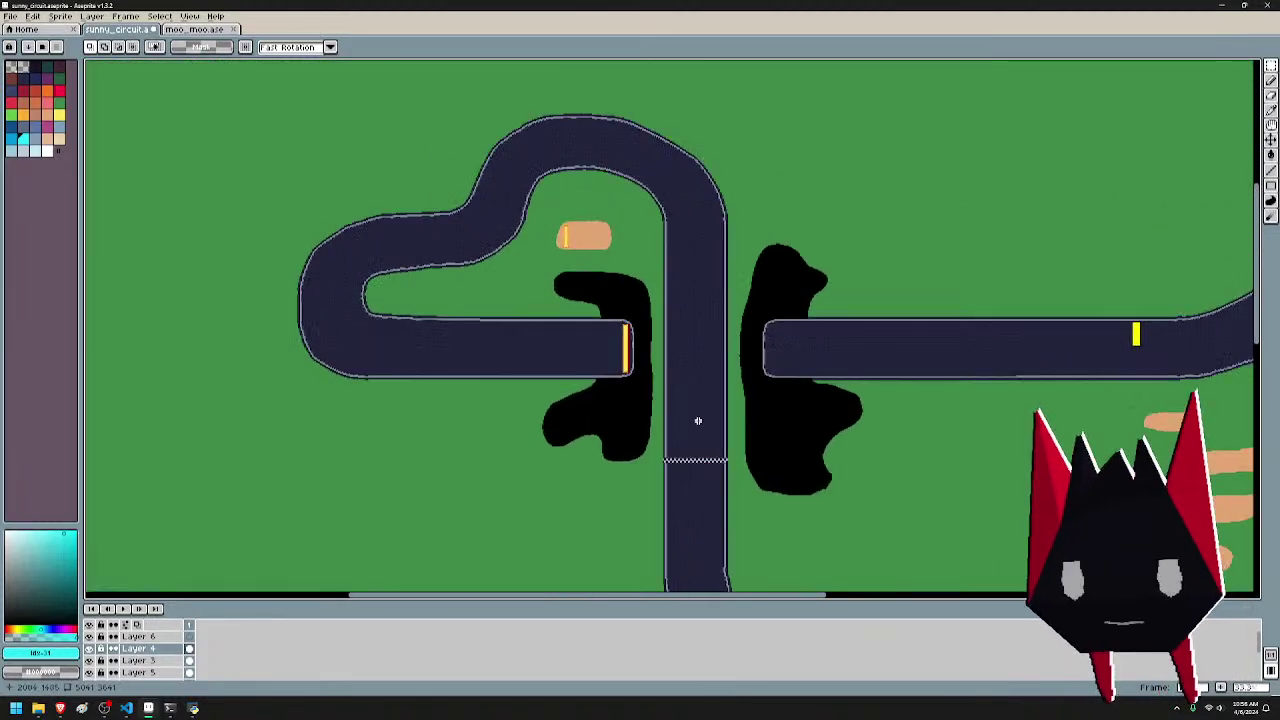
left_click_drag(824, 356, 804, 216)
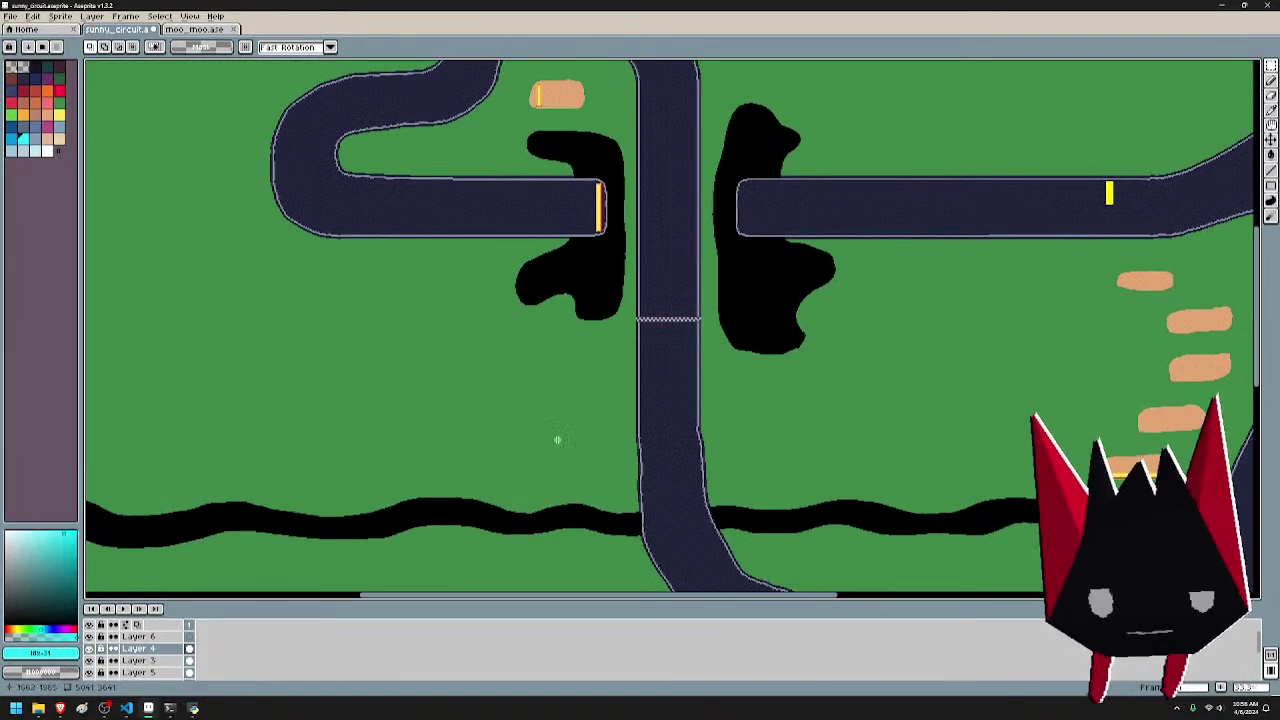
left_click_drag(457, 284, 808, 525)
scroll(520, 343, "up", 2)
scroll(520, 343, "left", 1)
key("ctrl+s")
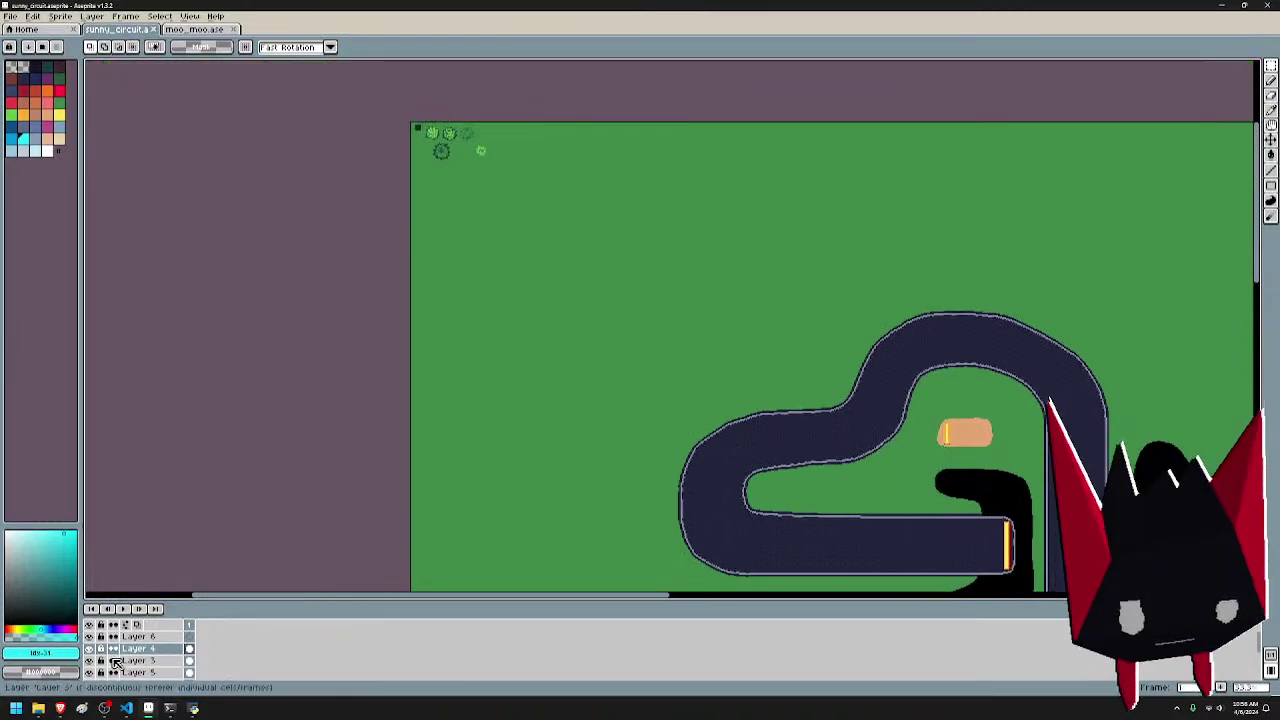
- Activate Layer 5 and toggle its visibility to check which artwork it holds
scroll(190, 662, "down", 2)
left_click(193, 649)
left_click(91, 649)
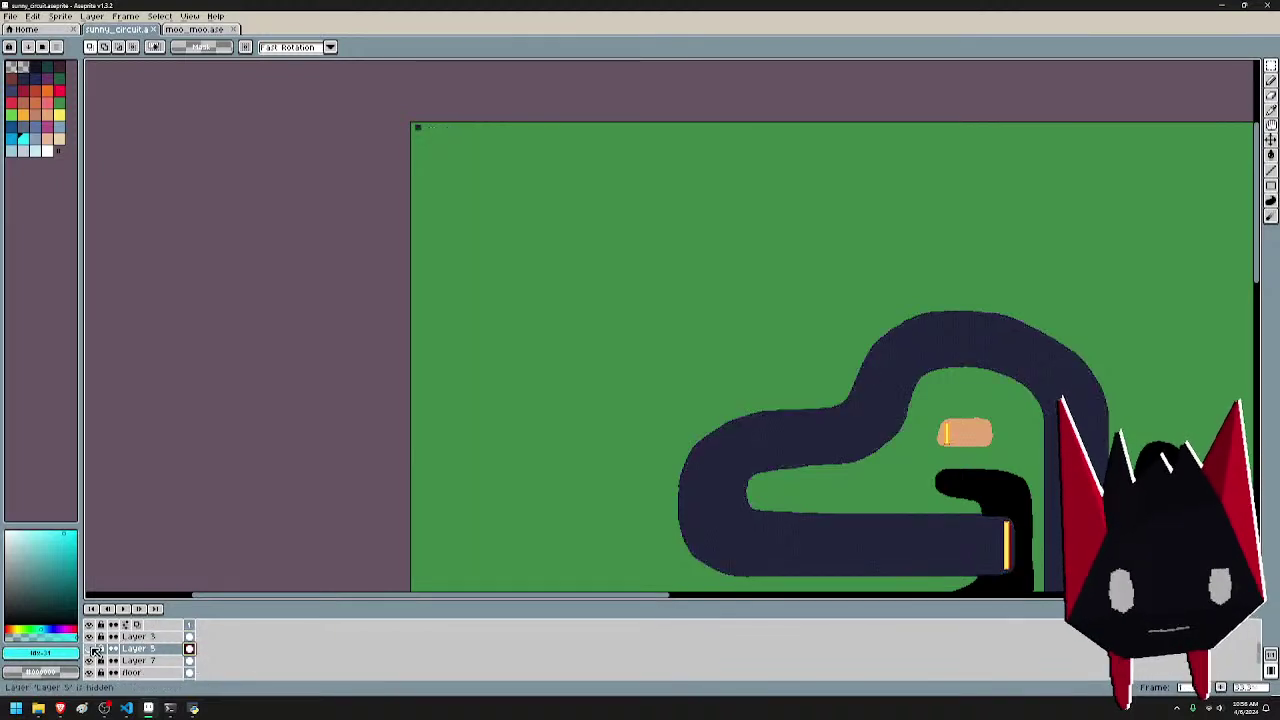
left_click(91, 649)
left_click_drag(524, 331, 553, 382)
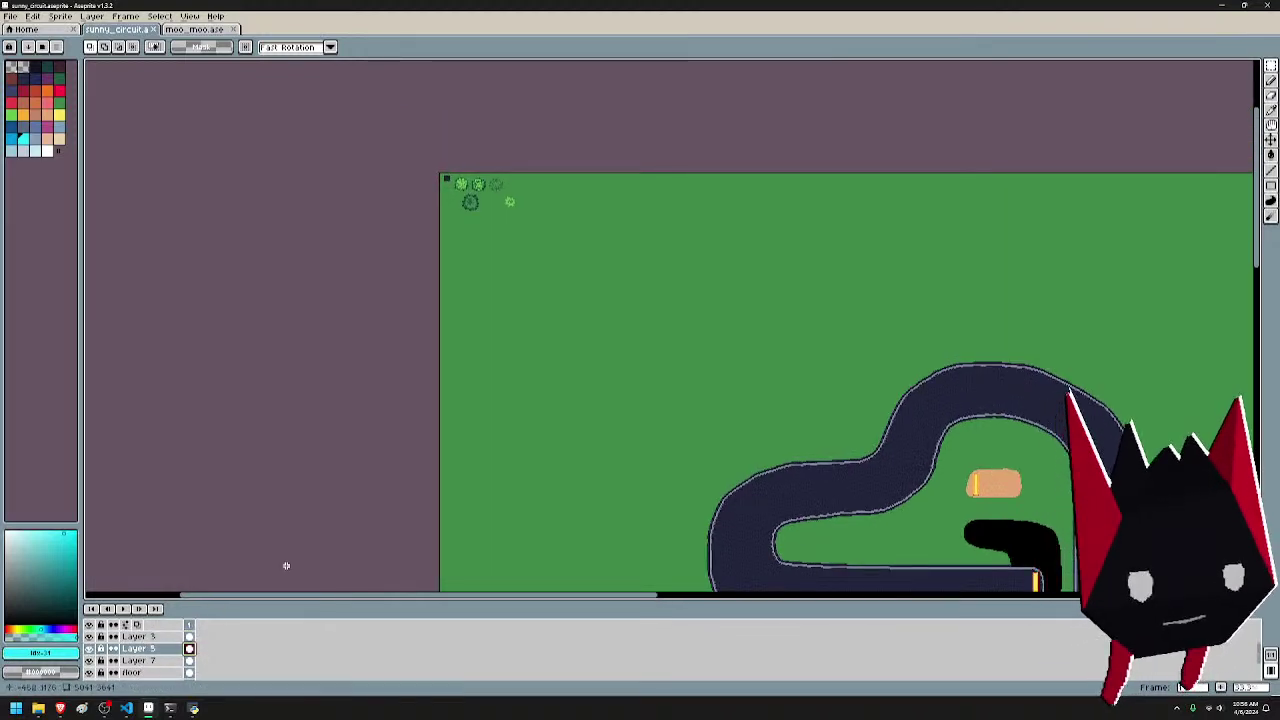
left_click_drag(821, 422, 553, 191)
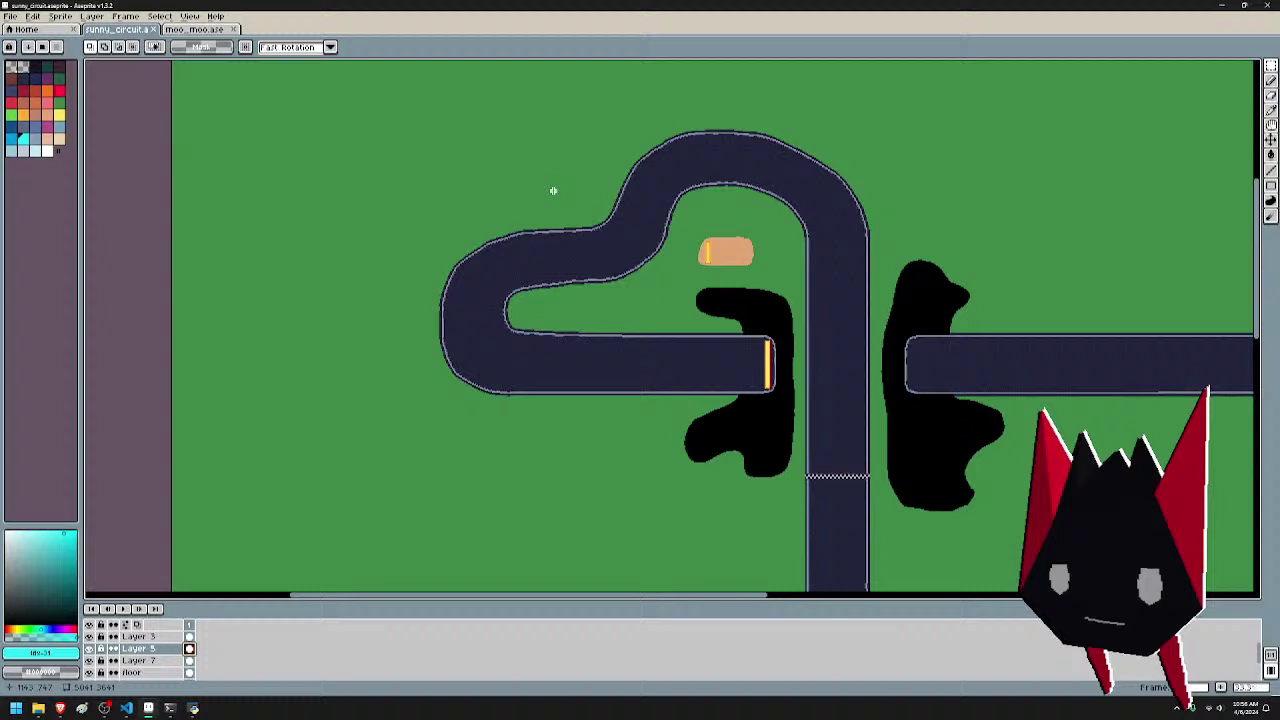
left_click(91, 649)
left_click(91, 649)
left_click(91, 649)
left_click(91, 649)
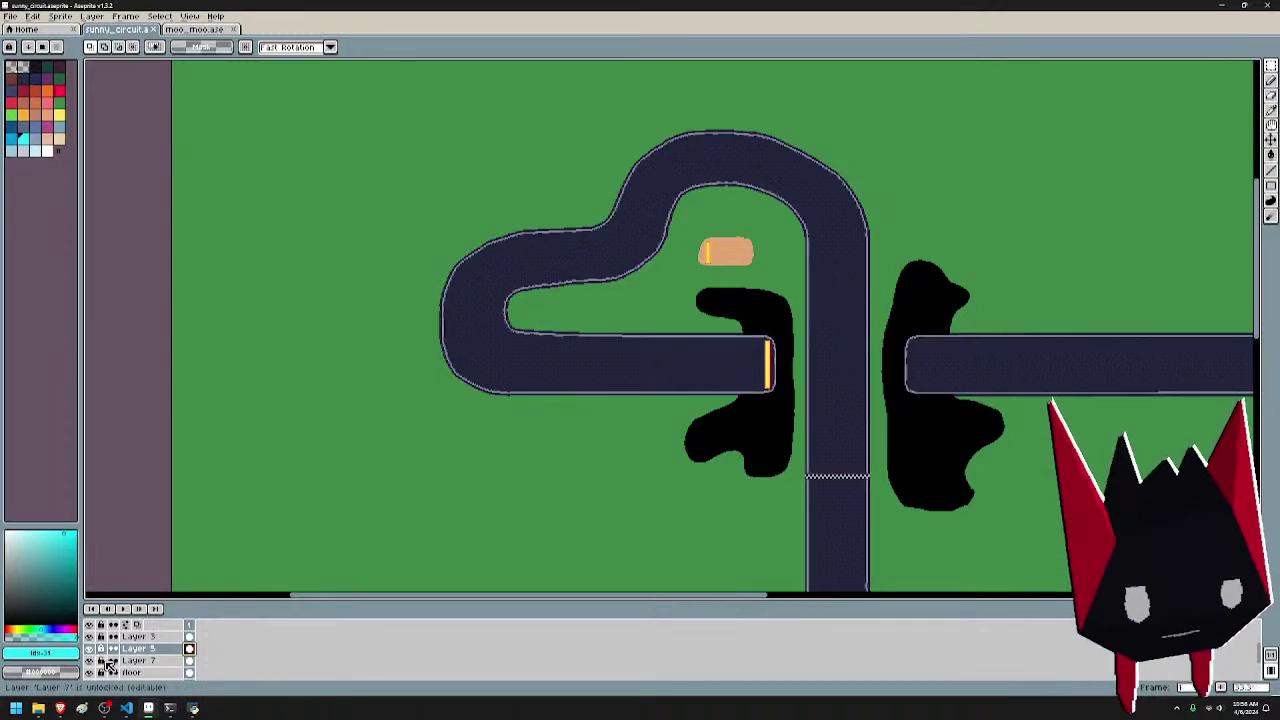
- Check Layer 7's content by toggling its visibility, and merge it down into the floor layer
left_click(91, 661)
left_click(91, 661)
left_click(91, 661)
left_click(91, 661)
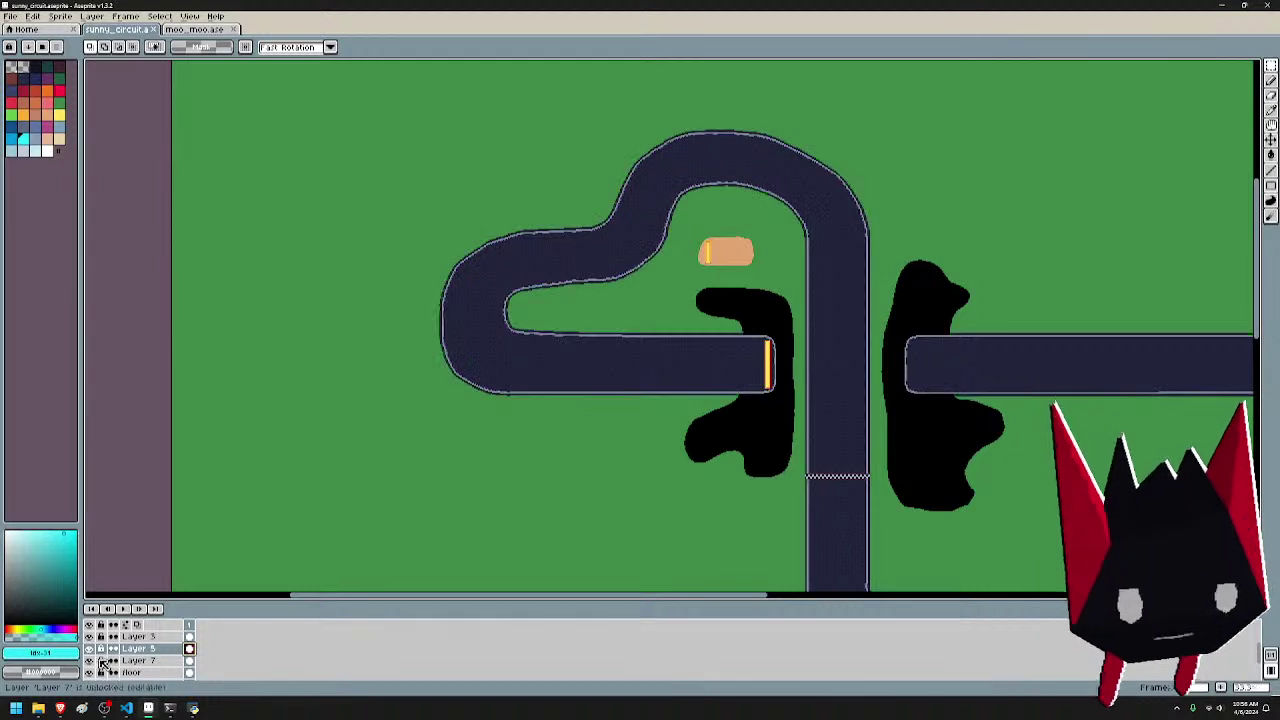
right_click(170, 665)
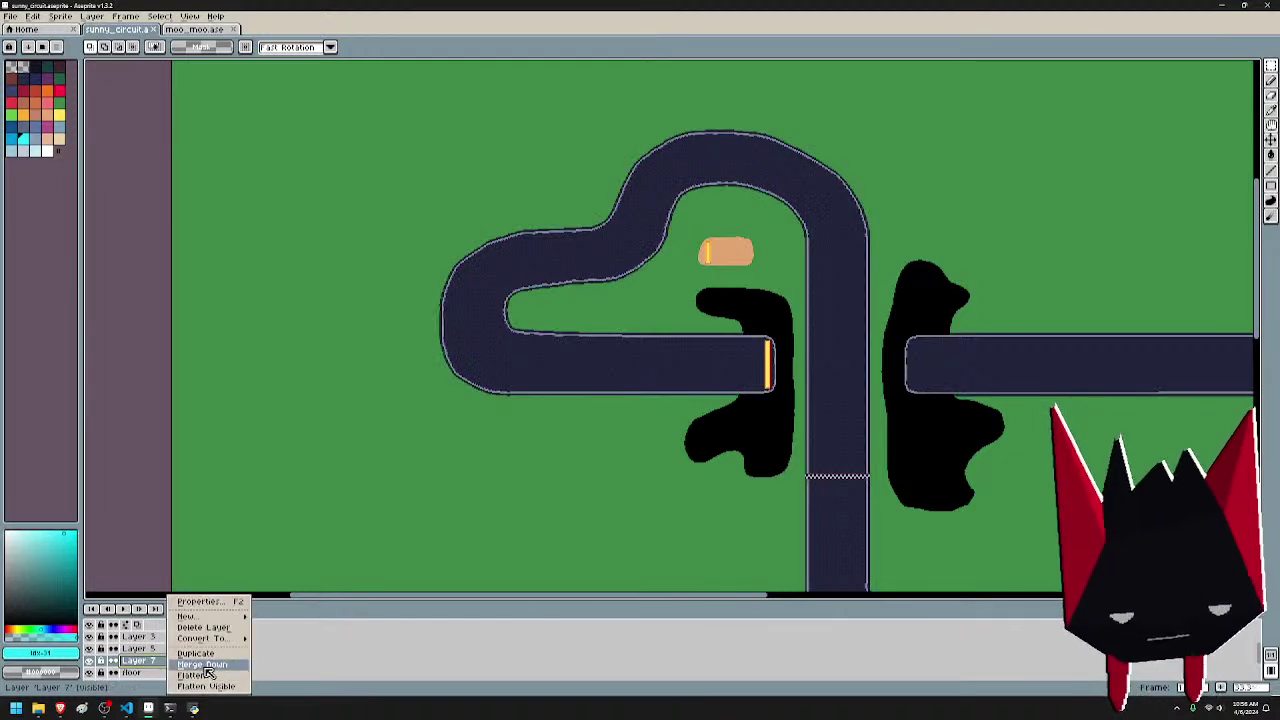
left_click(205, 665)
left_click_drag(580, 266, 654, 412)
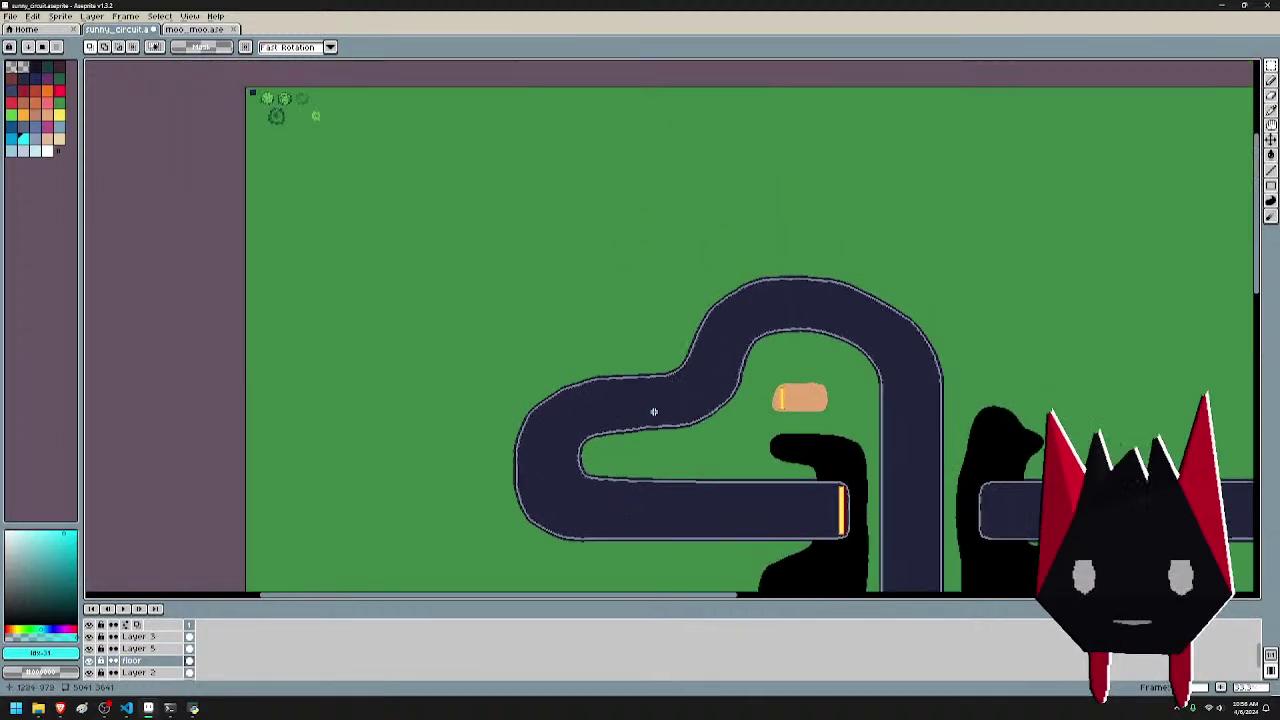
left_click(90, 663)
left_click(90, 663)
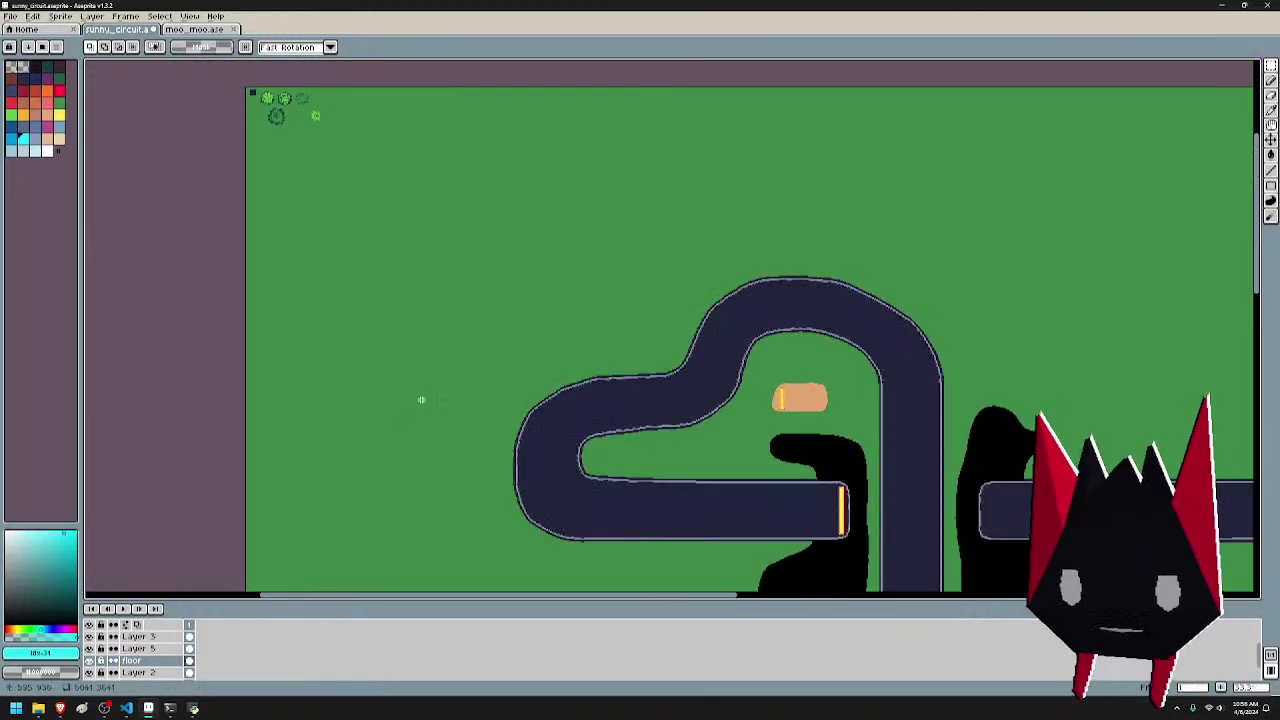
- Activate Layer 5 and marquee-select the dark-rimmed bush in the lower row of sample plants, about 60 by 55 px
scroll(581, 505, "down", 1)
scroll(455, 285, "up", 3)
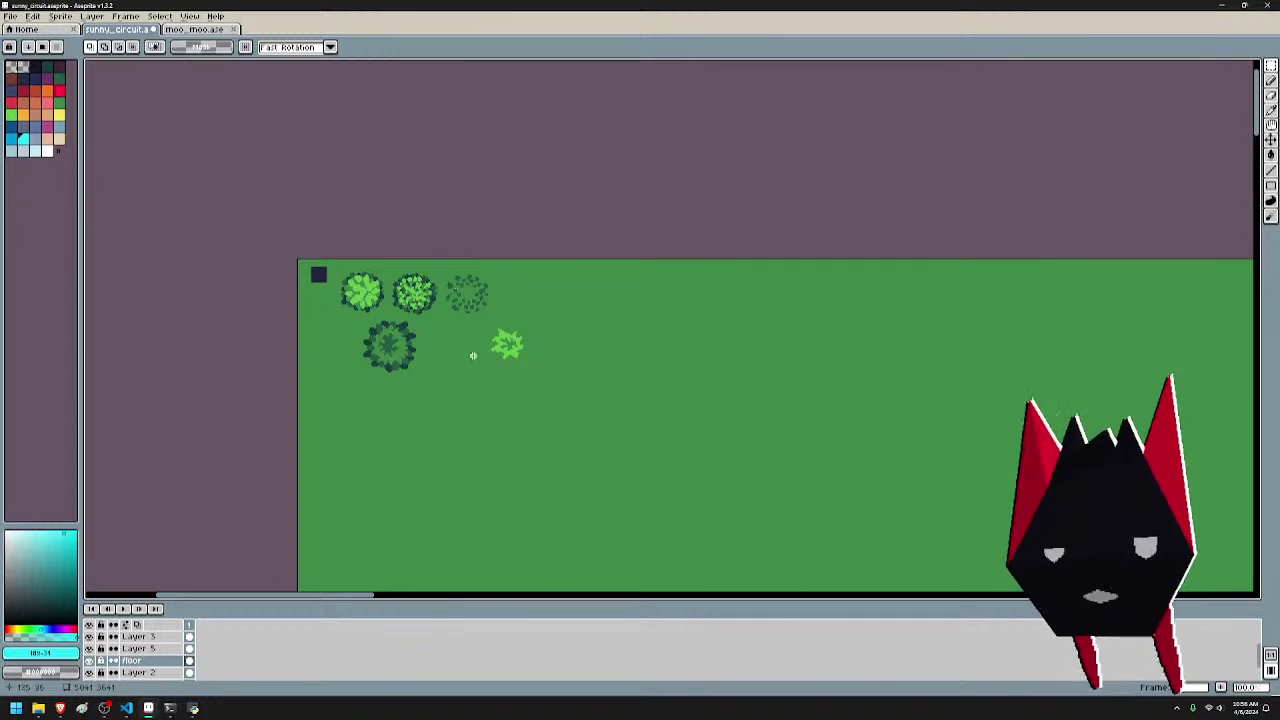
scroll(470, 265, "up", 4)
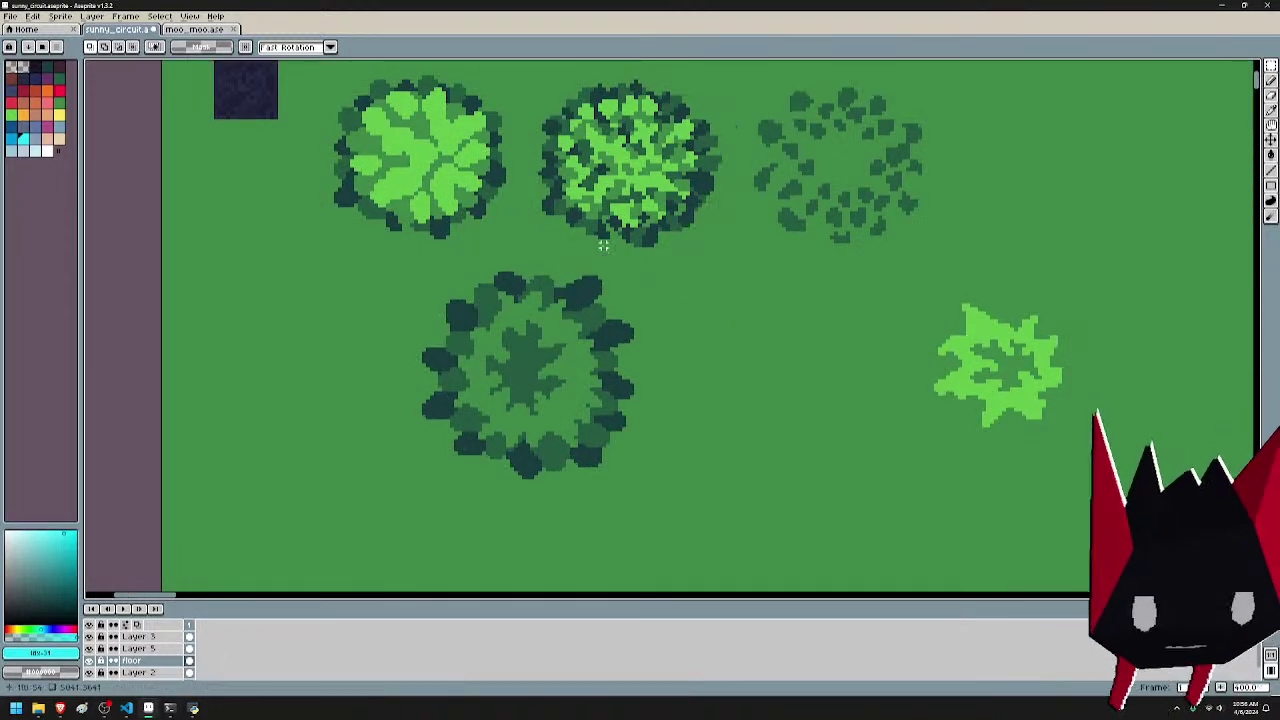
left_click(89, 649)
left_click(89, 649)
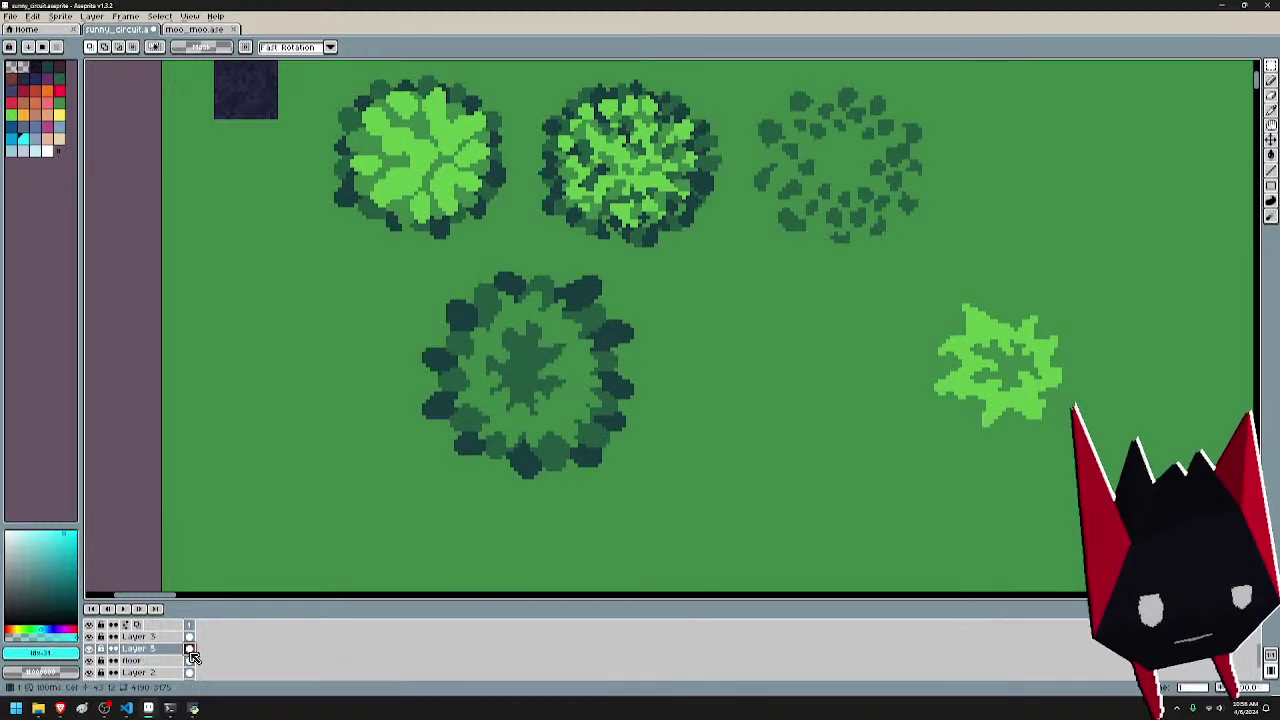
left_click_drag(409, 255, 652, 497)
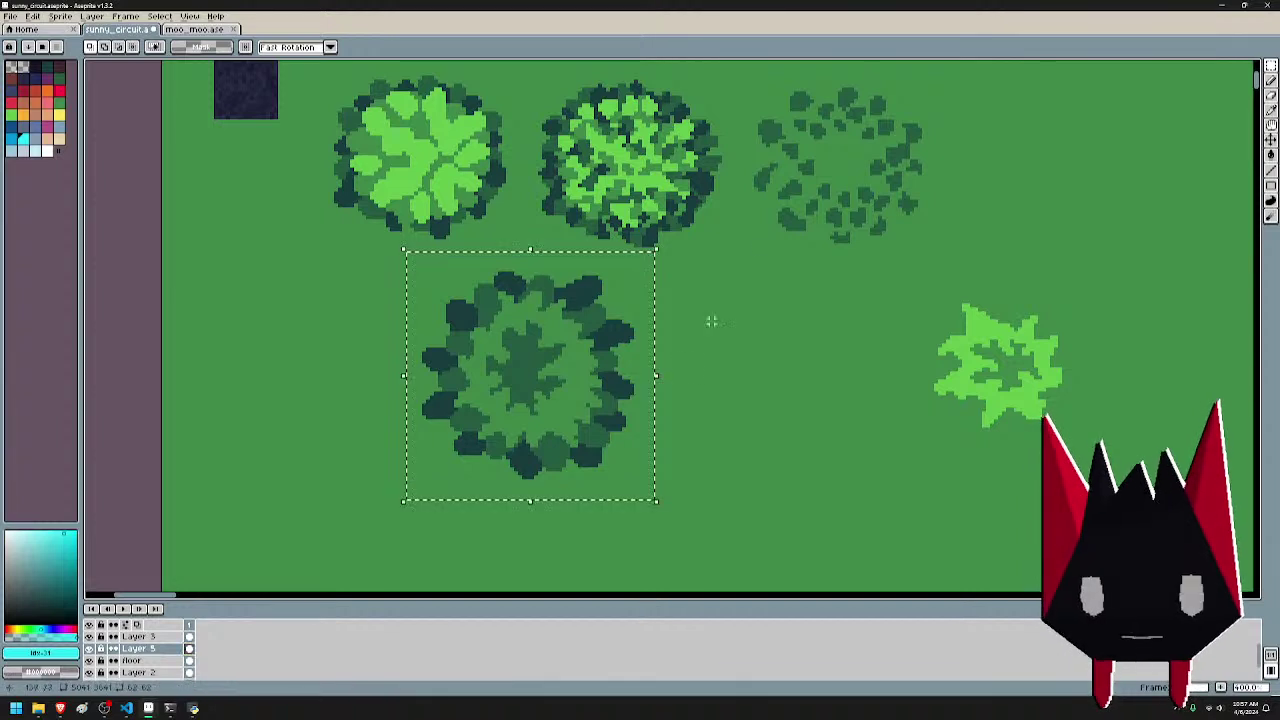
left_click(727, 261)
left_click_drag(647, 269, 408, 490)
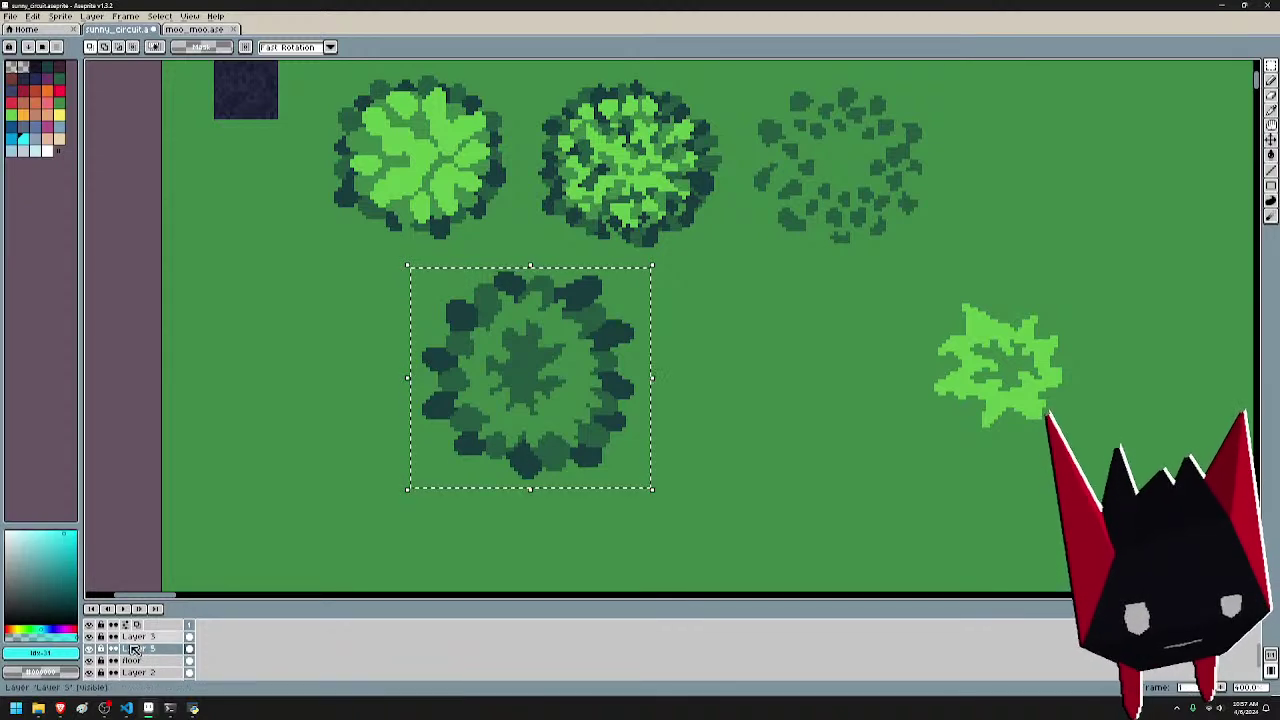
left_click(89, 650)
left_click(89, 650)
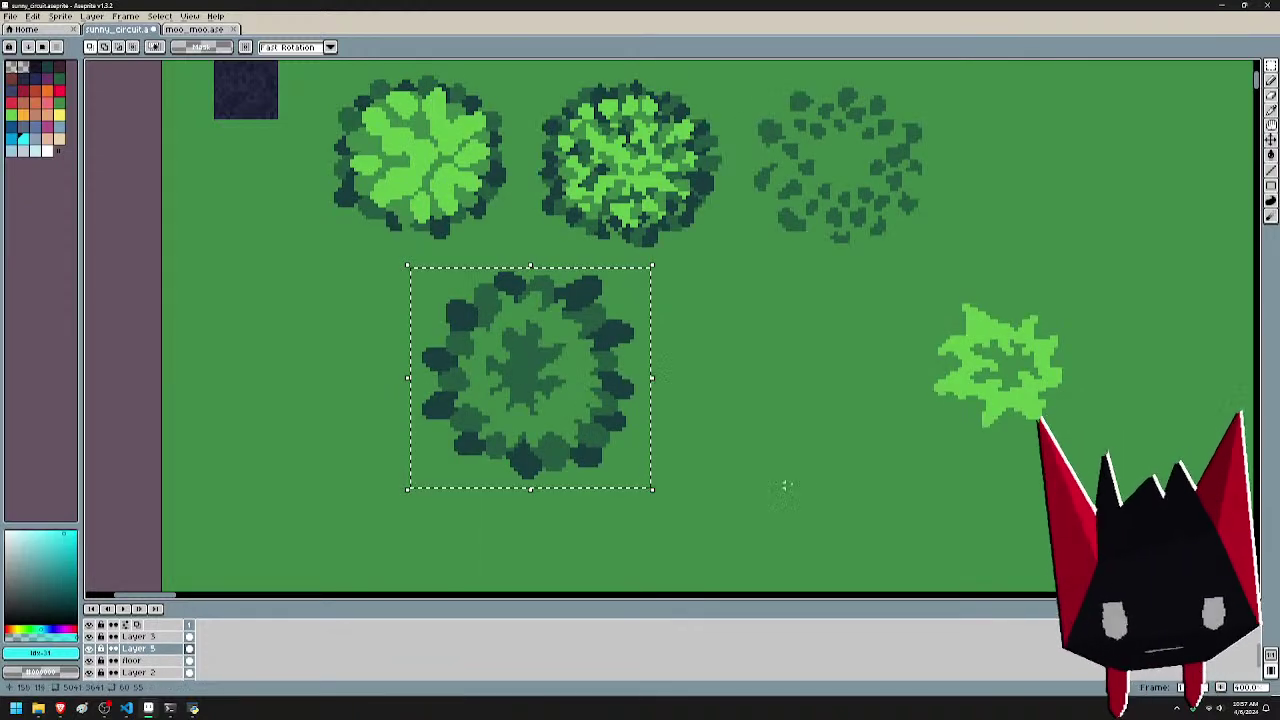
- Use the selected bush as the pencil's custom brush with the pattern aligned to destination
key("ctrl+d")
key("b")
left_click(255, 49)
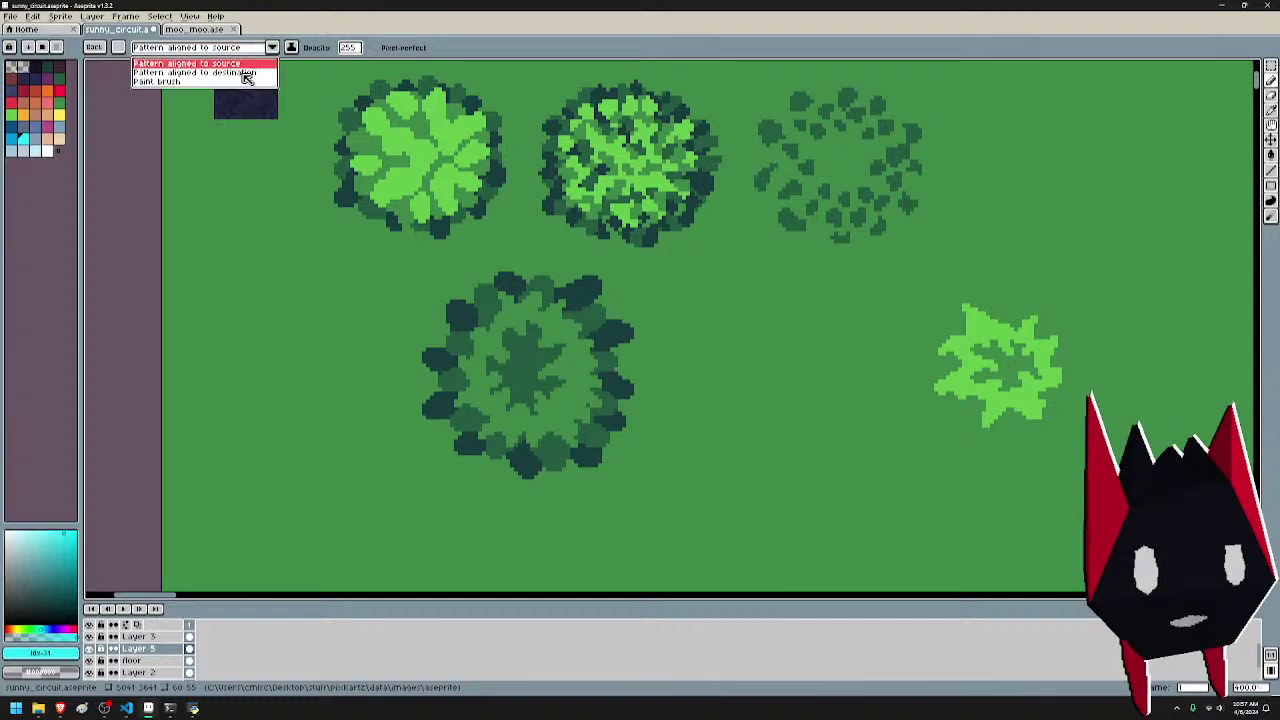
left_click(220, 65)
- Bring the bush brush to the checkered line on the vertical road and activate Layer 6
scroll(614, 263, "down", 4)
left_click_drag(878, 394, 734, 160)
scroll(1014, 386, "up", 1)
scroll(927, 371, "up", 1)
left_click_drag(927, 371, 543, 273)
scroll(502, 426, "down", 2)
scroll(501, 426, "up", 2)
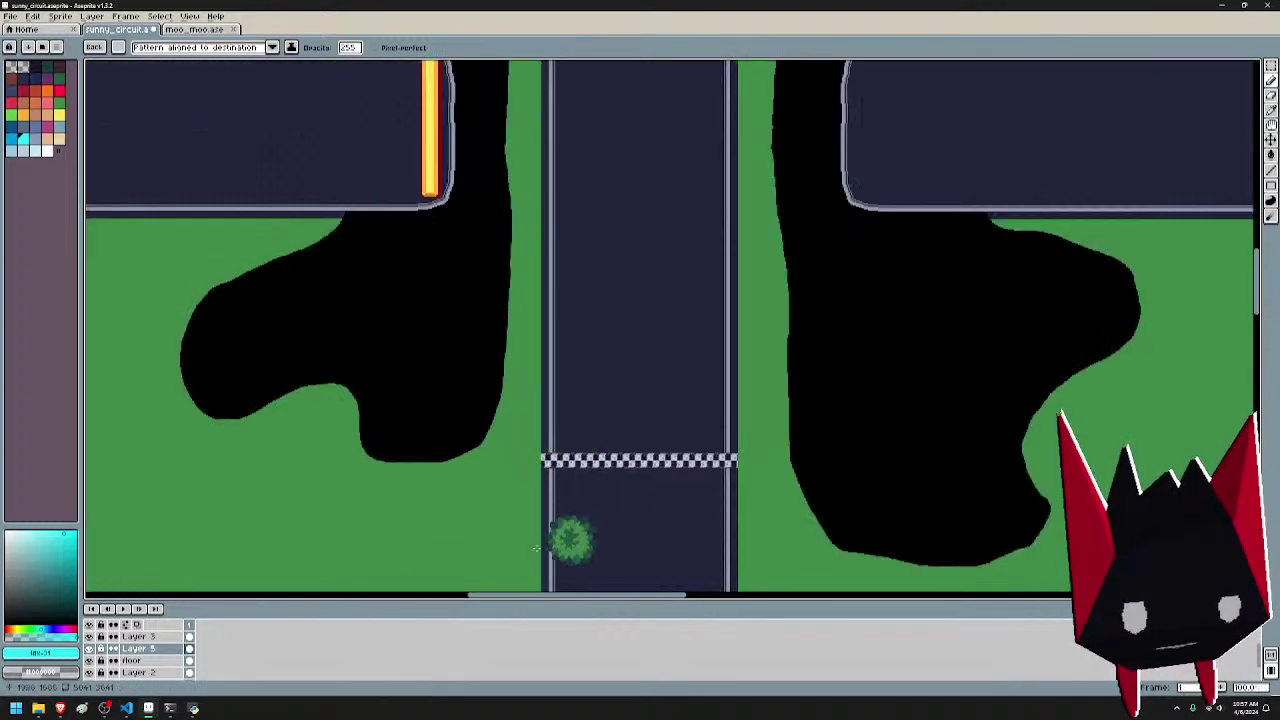
scroll(155, 660, "up", 2)
left_click(189, 637)
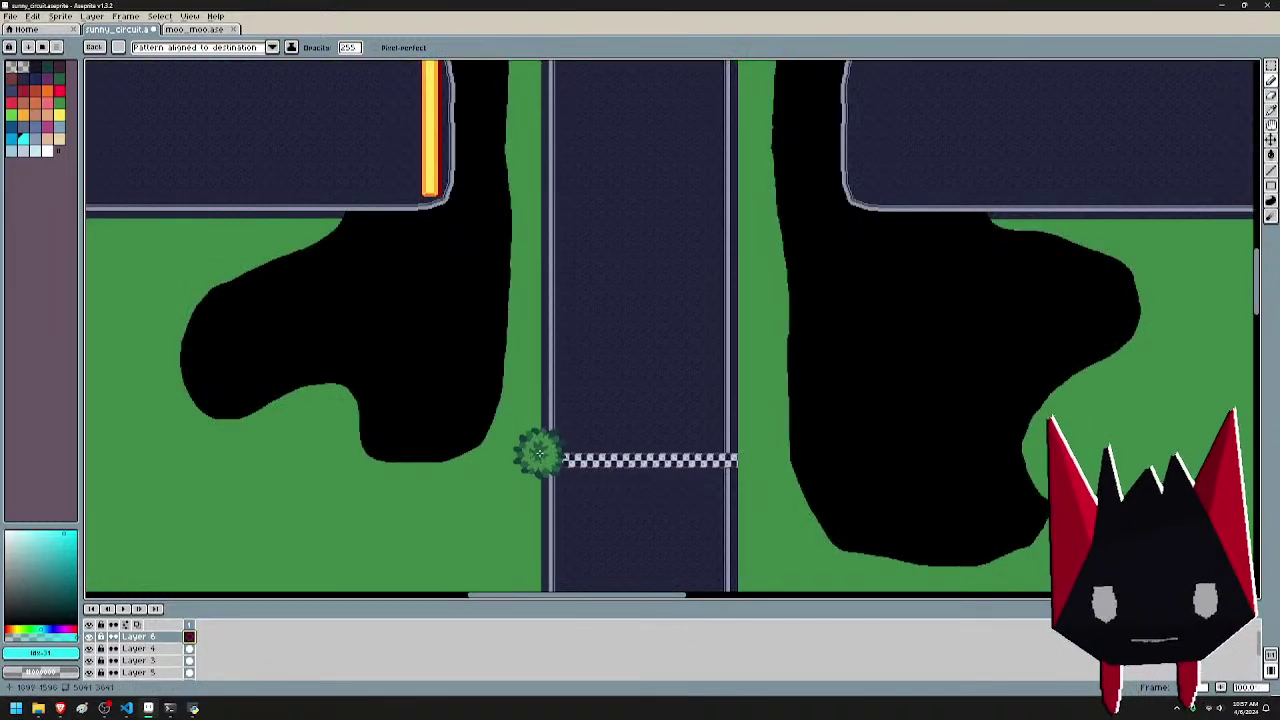
- Stamp the first bush on the road's west edge just below the checkered line
scroll(552, 460, "up", 2)
scroll(525, 491, "up", 2)
scroll(528, 489, "down", 1)
scroll(545, 490, "up", 1)
left_click_drag(576, 492, 517, 256)
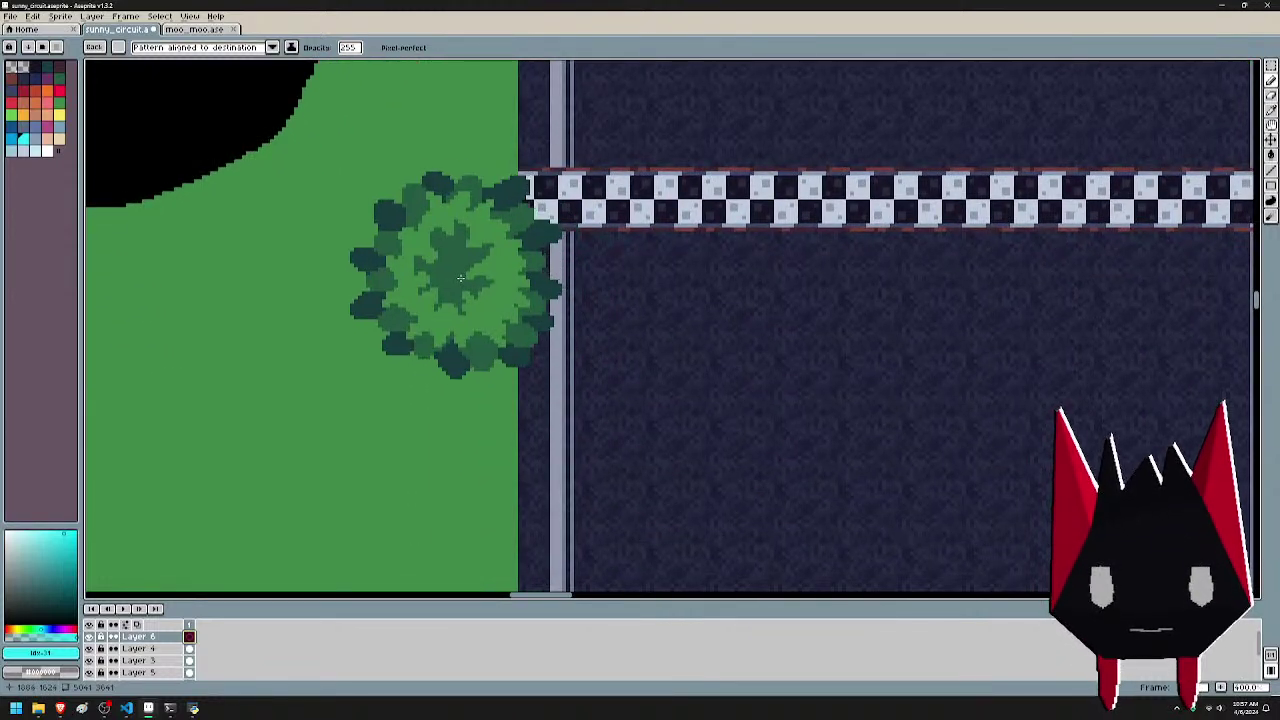
scroll(459, 283, "down", 2)
left_click_drag(460, 287, 499, 427)
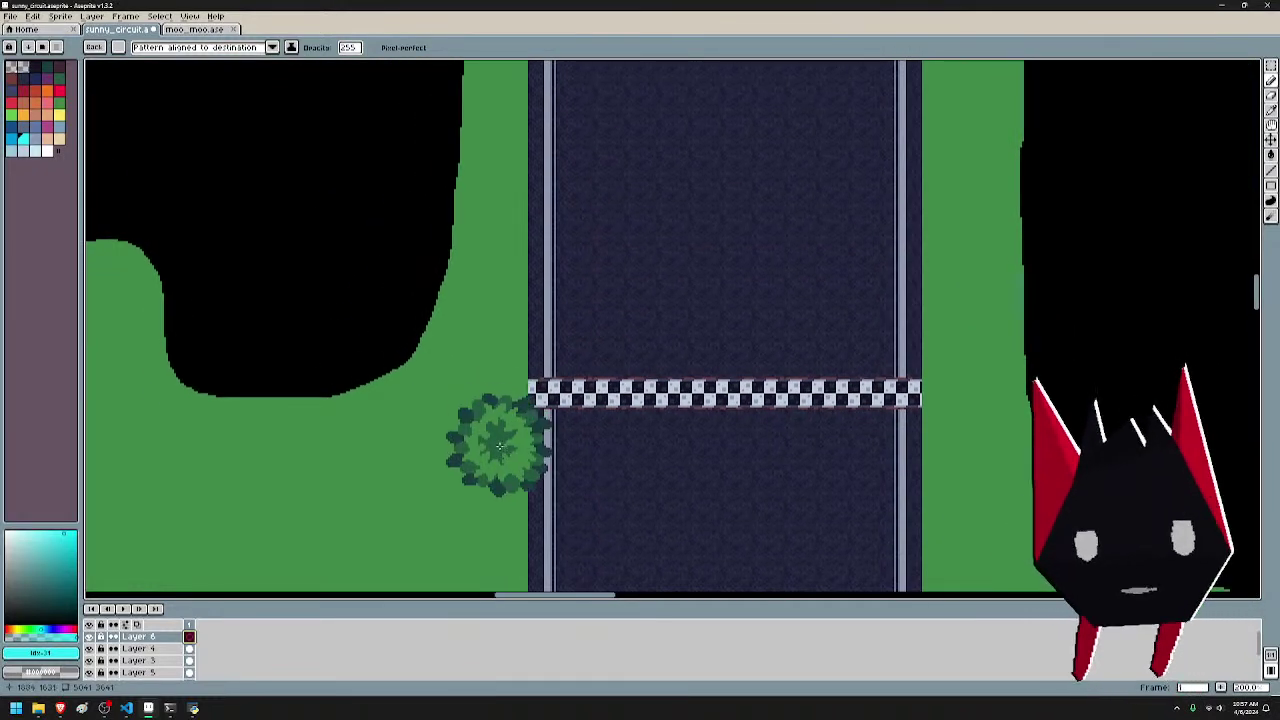
left_click(497, 447)
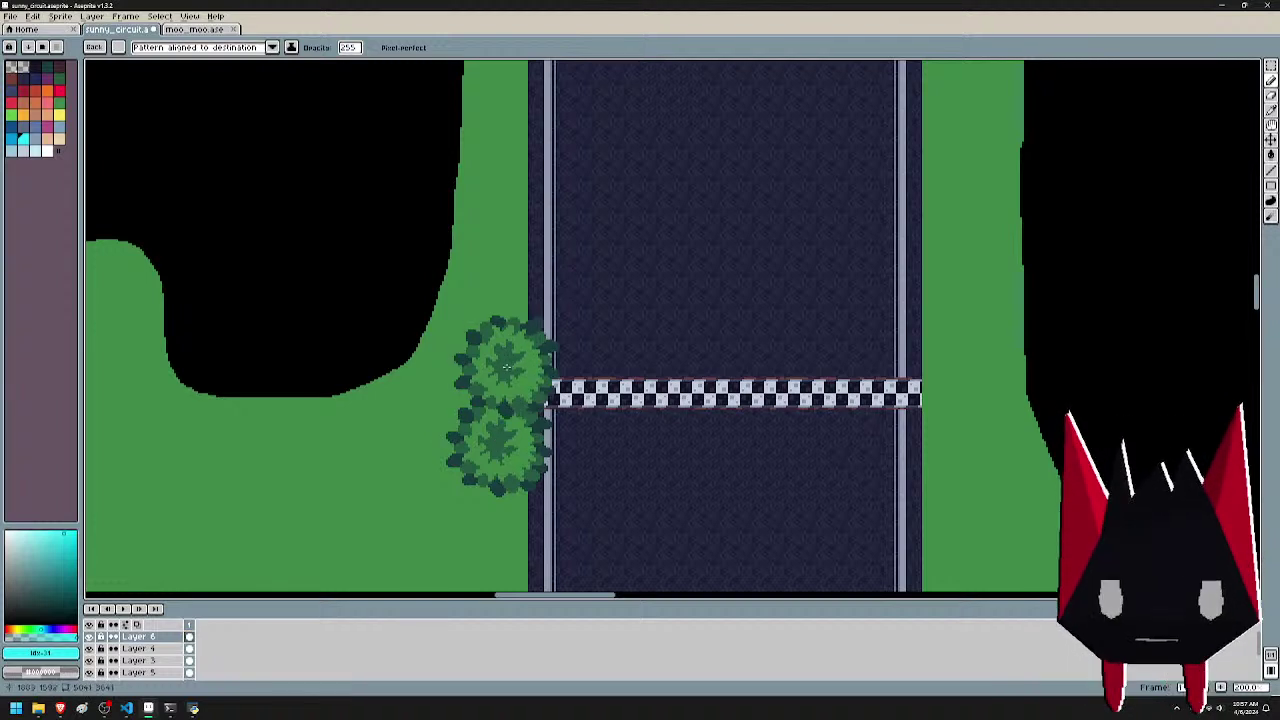
- Try closely spaced bush stamps directly above the first bush along the road's west edge, and undo them
left_click(490, 372)
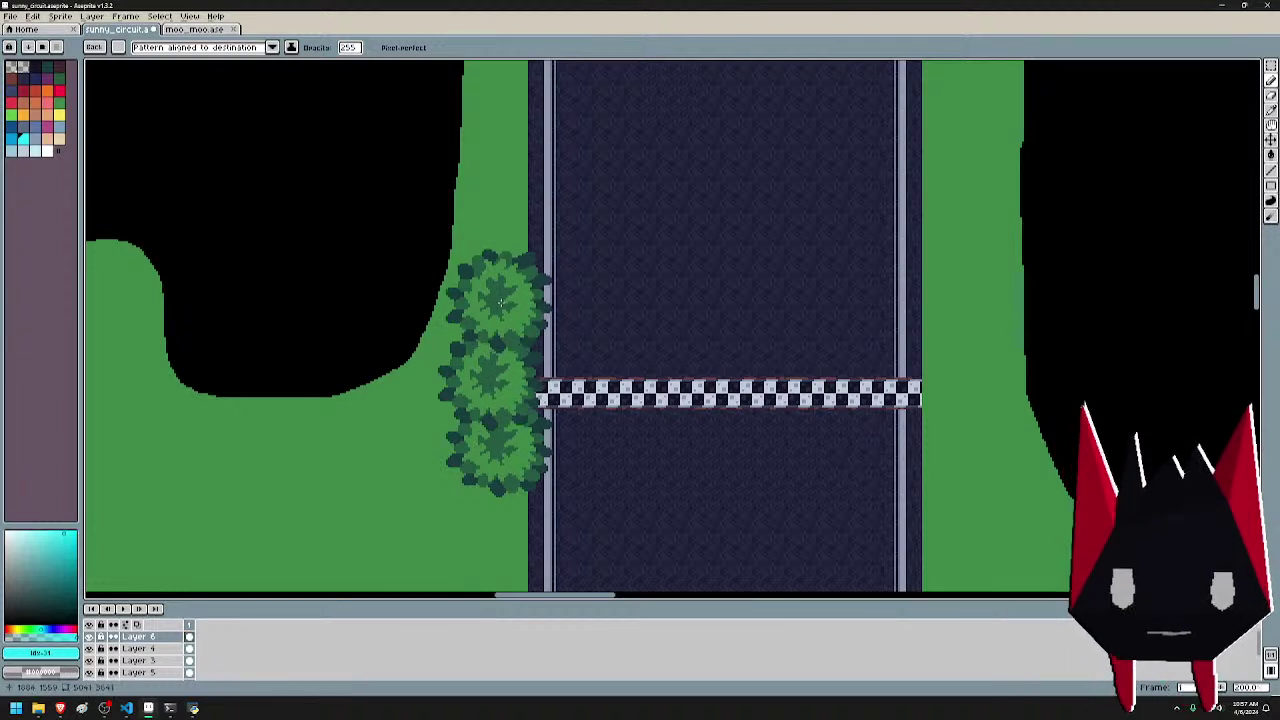
key("ctrl+z")
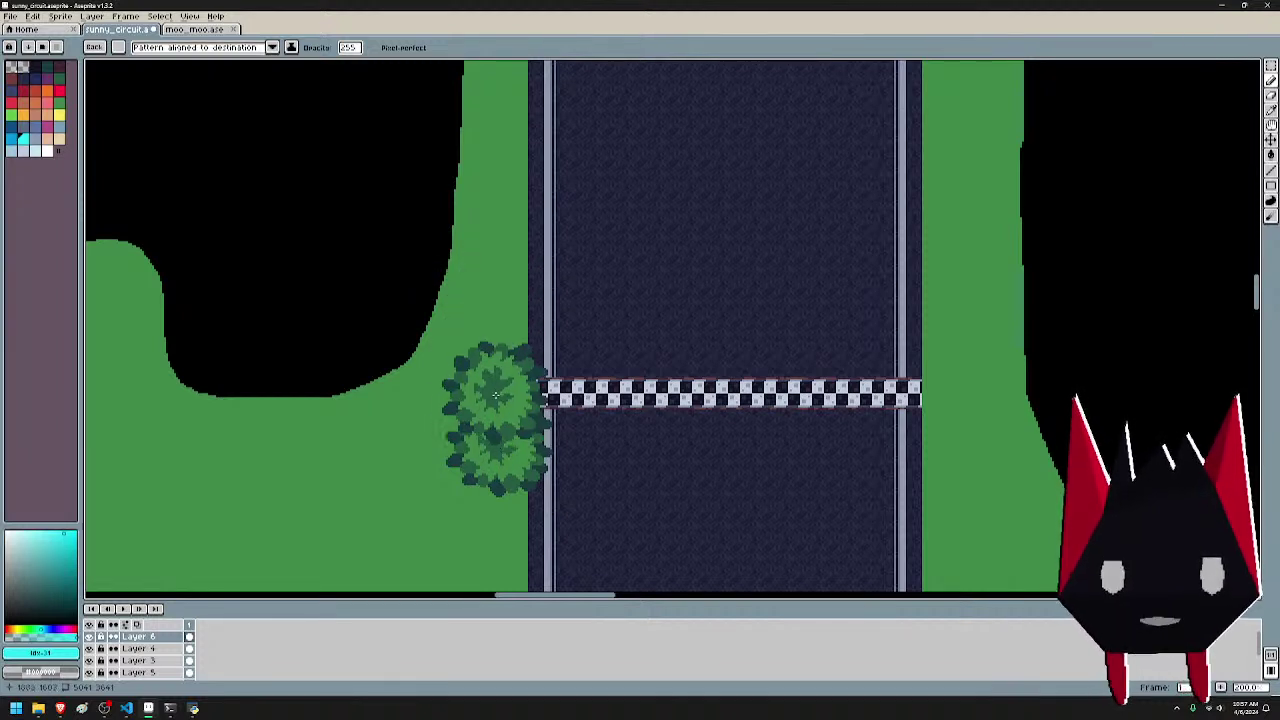
left_click(494, 285)
left_click(494, 367)
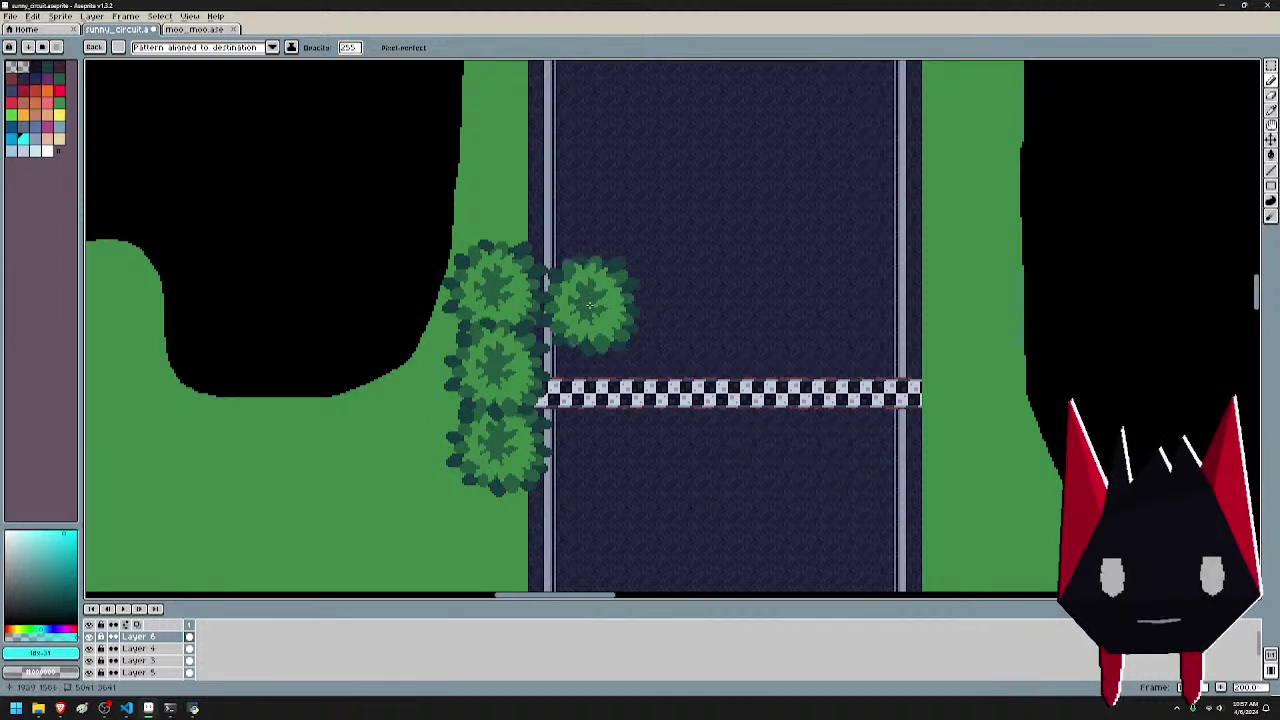
key("ctrl+z")
key("ctrl+z")
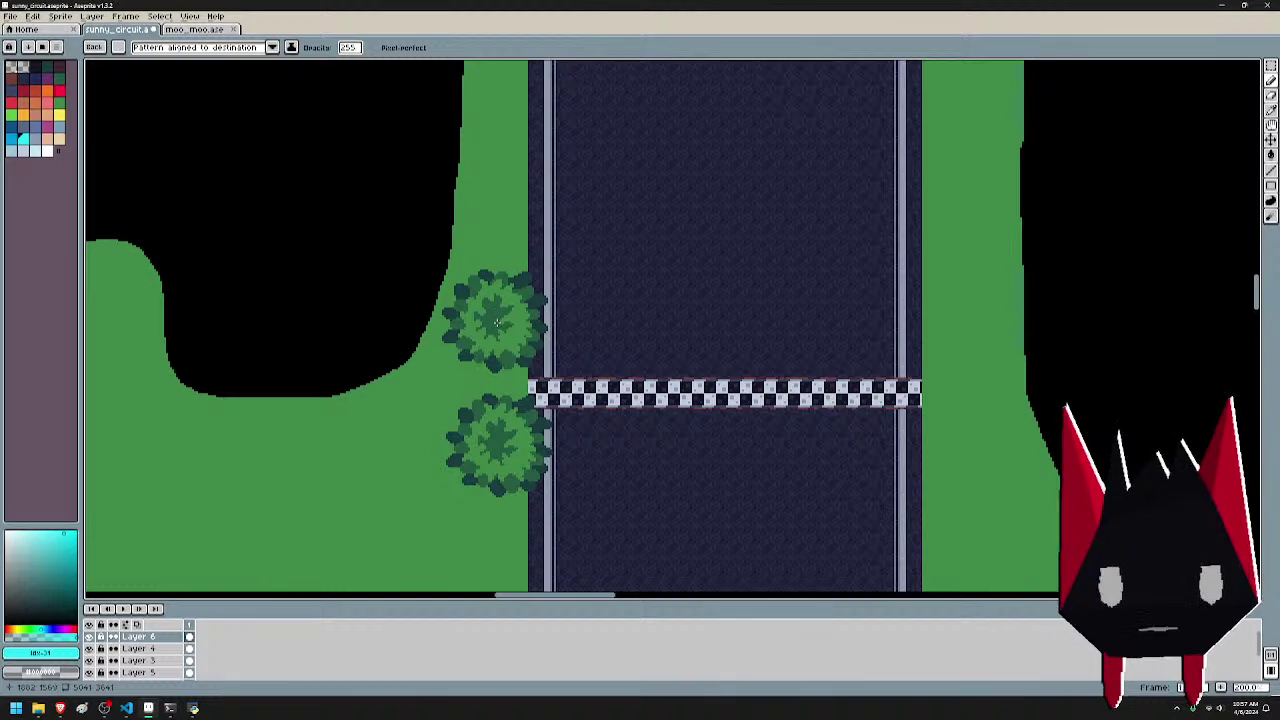
- Stamp evenly spaced bushes along the vertical road's west edge, from just above the checkered line north to the yellow bar's lower end
left_click(497, 322)
left_click_drag(515, 206, 580, 429)
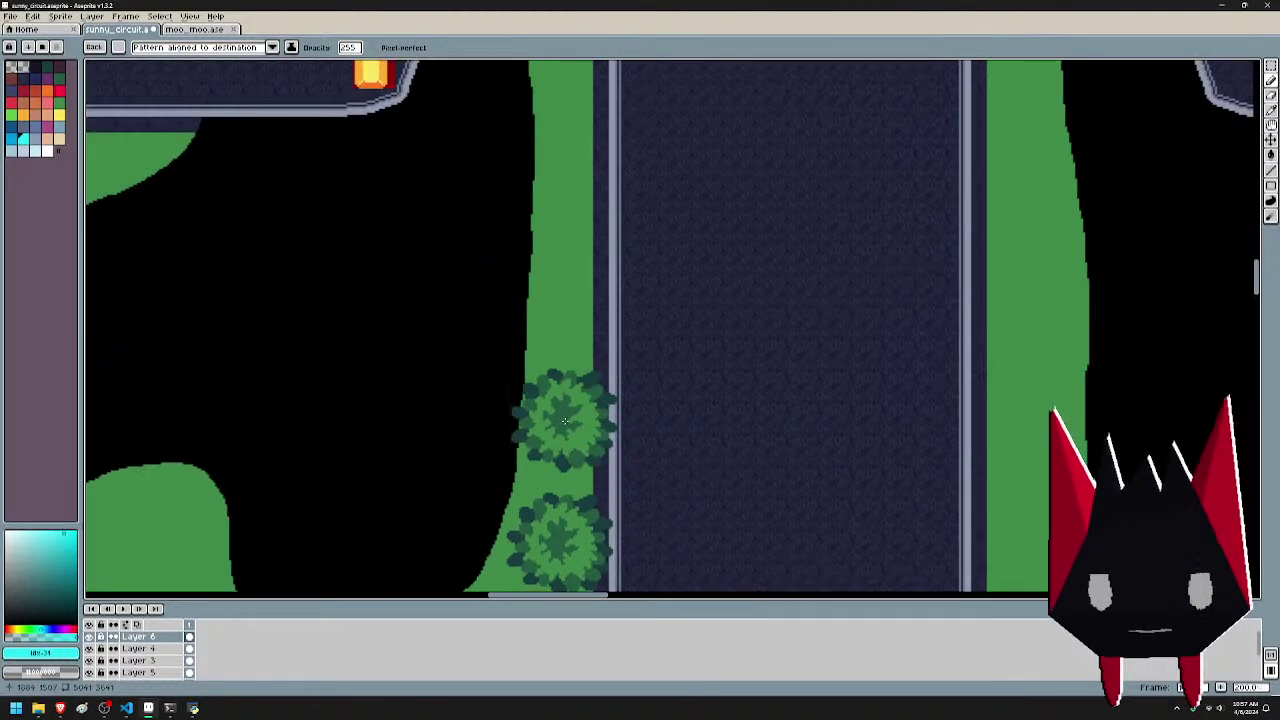
left_click(562, 421)
left_click(564, 295)
left_click_drag(568, 188, 572, 402)
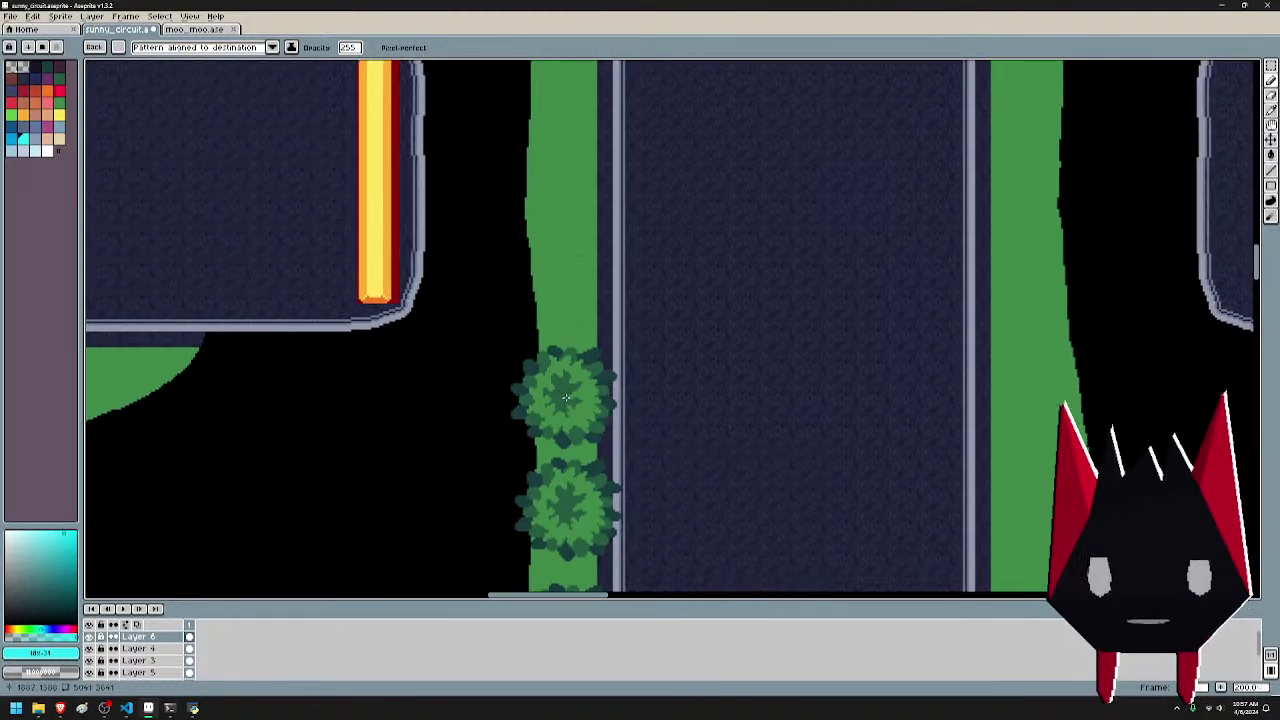
left_click(573, 400)
left_click(568, 291)
- Continue the bush row north along the vertical road's west edge, past the yellow bar and the eastern end of the black area
left_click_drag(569, 228, 577, 383)
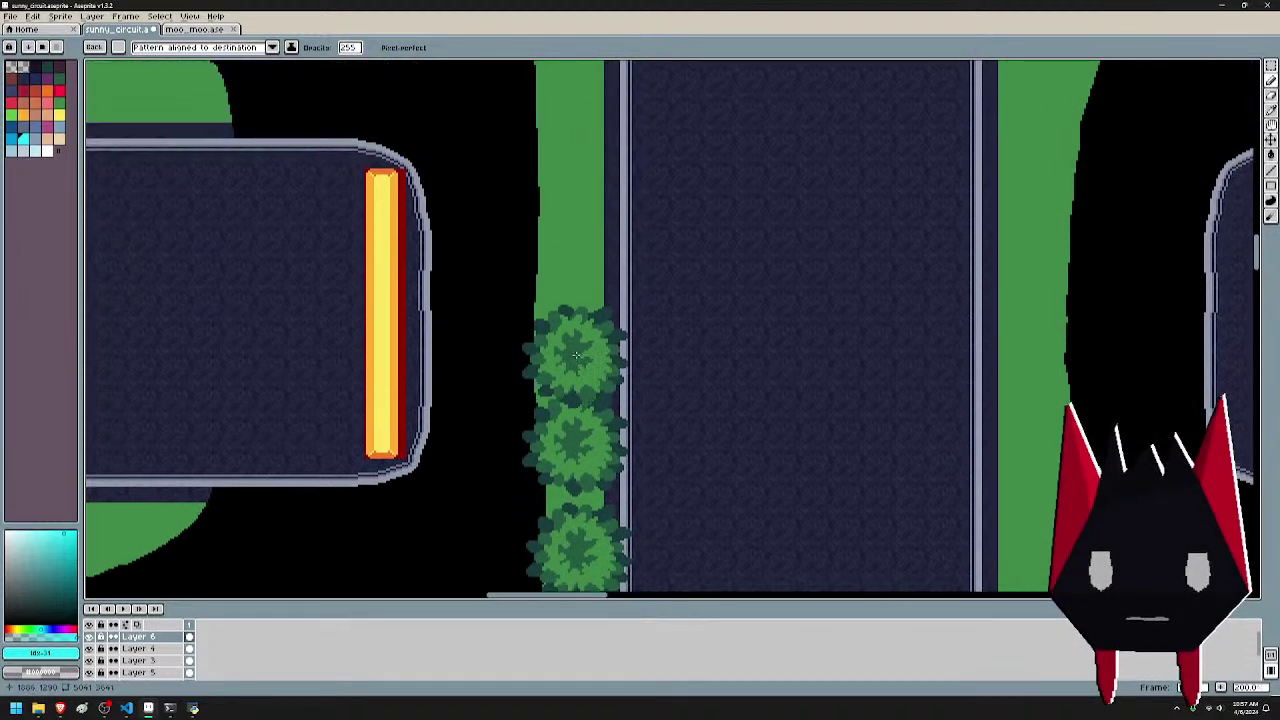
left_click(573, 330)
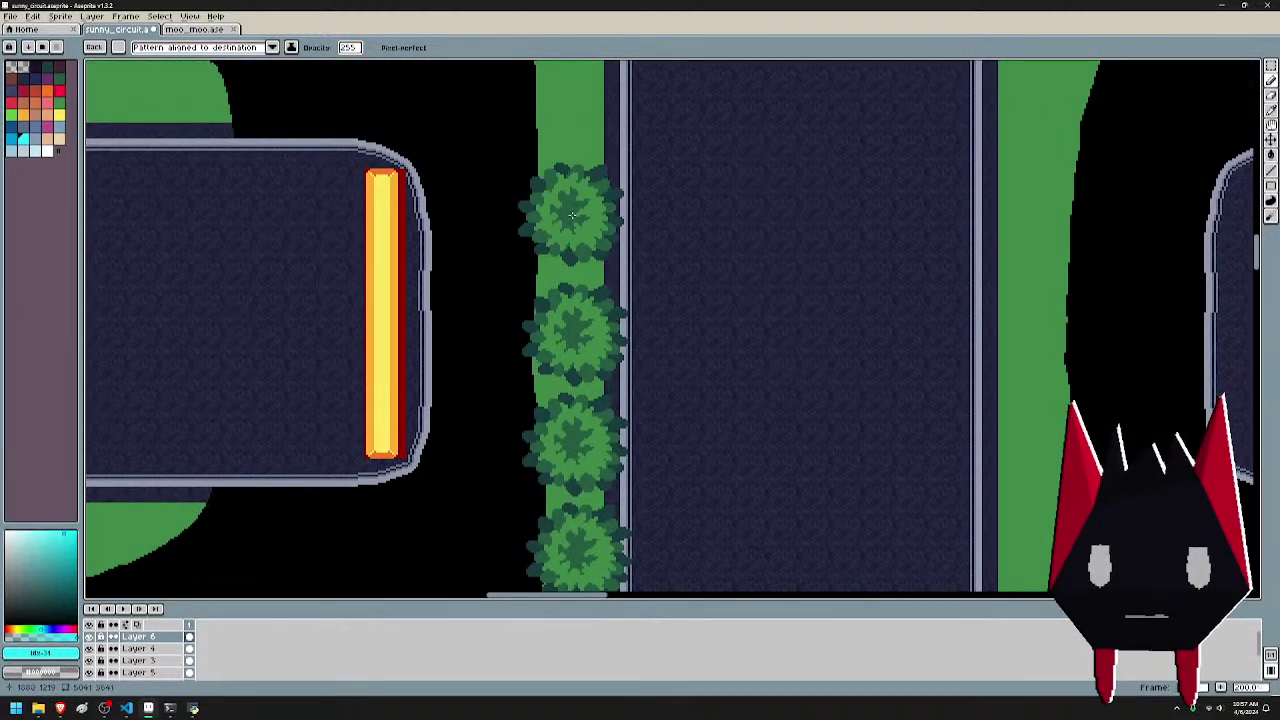
left_click(575, 215)
left_click_drag(580, 140, 575, 455)
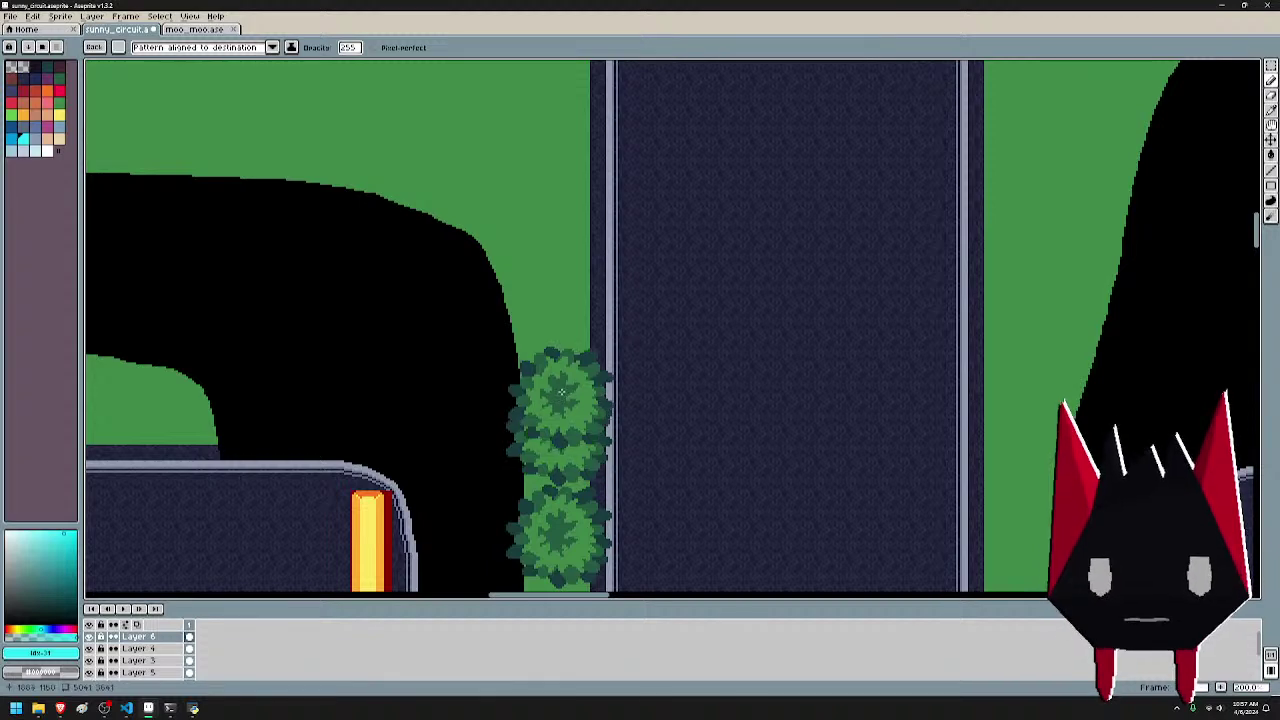
key("v")
key("b")
left_click(560, 405)
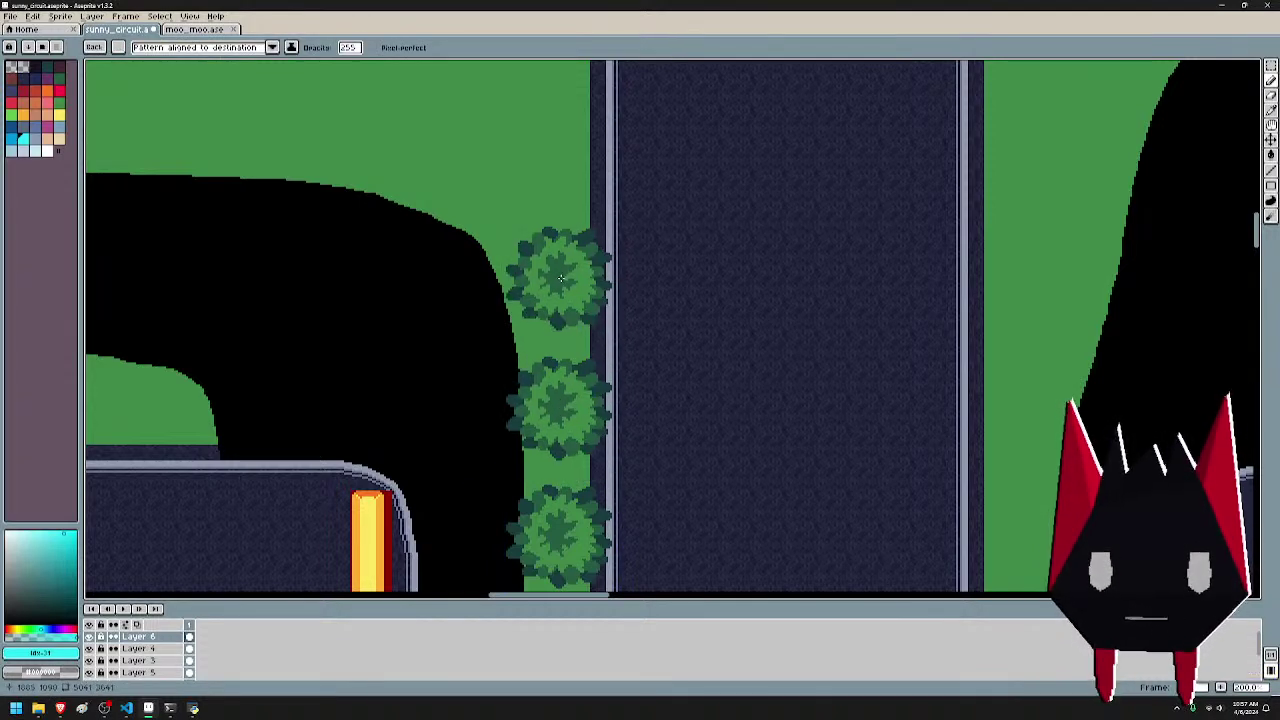
left_click(558, 283)
- Extend the bush row up the straight and around the northeast part of the inner bend above the sand patch
left_click_drag(567, 205, 598, 466)
scroll(588, 391, "down", 1)
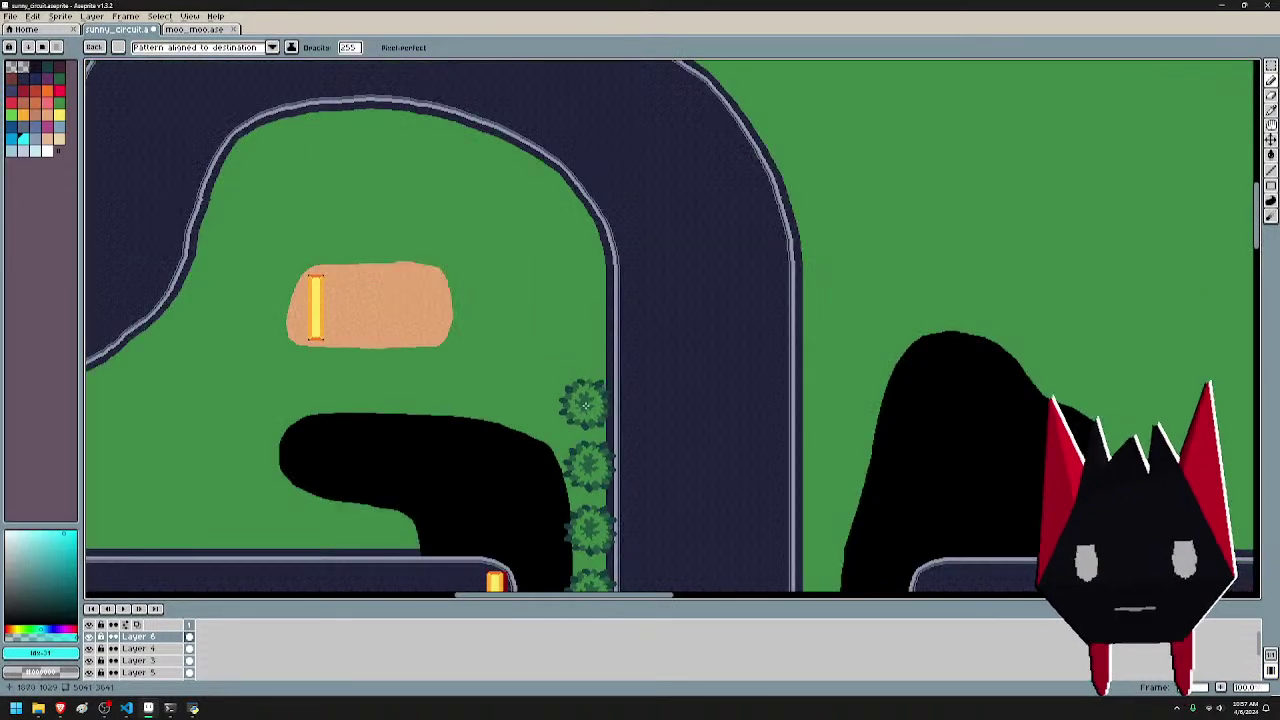
left_click_drag(585, 409, 613, 420)
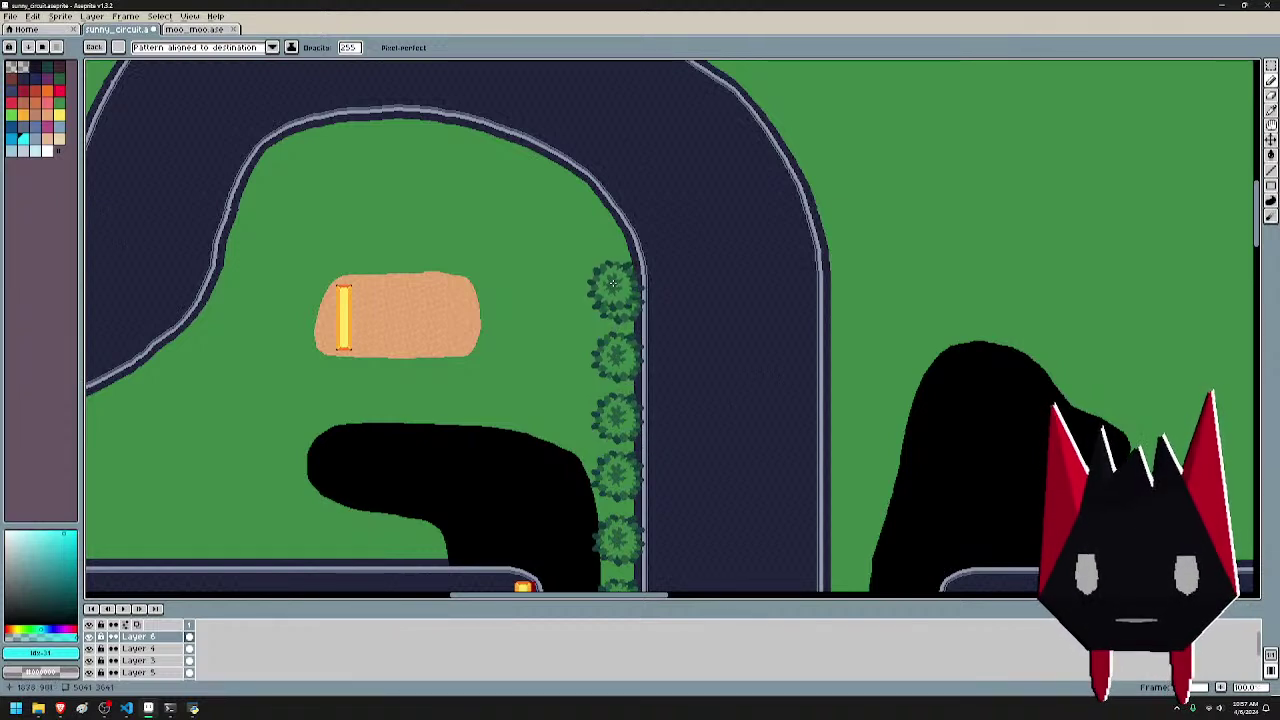
left_click(614, 297)
left_click(598, 232)
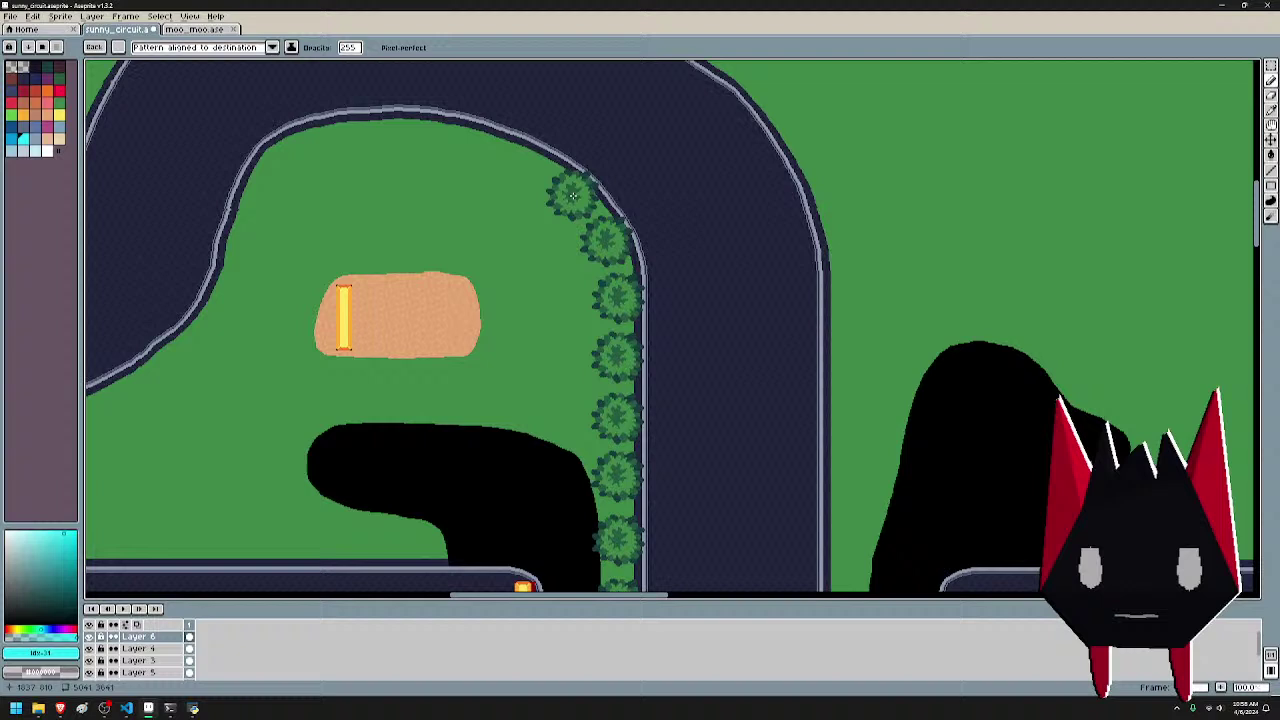
left_click(523, 162)
left_click_drag(601, 188, 879, 230)
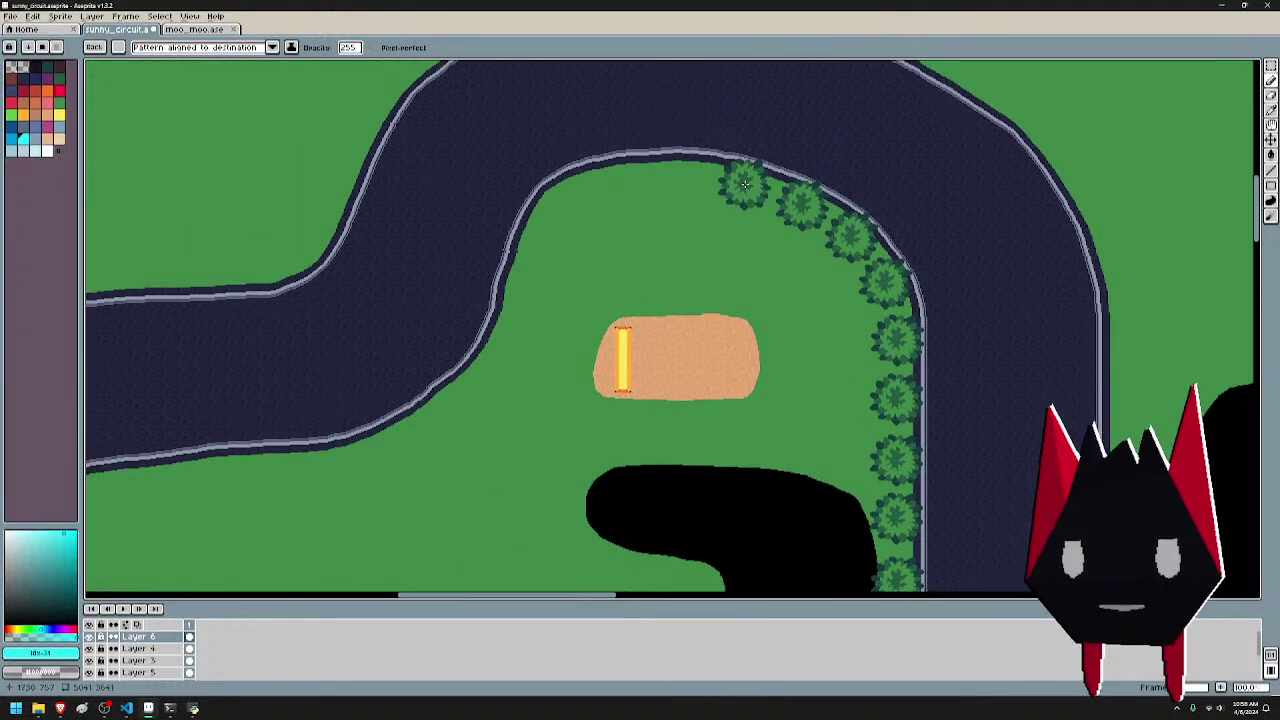
- Line the rest of the inner bend with bushes, over its top, down its west side and westward along the curving road edge
left_click(685, 177)
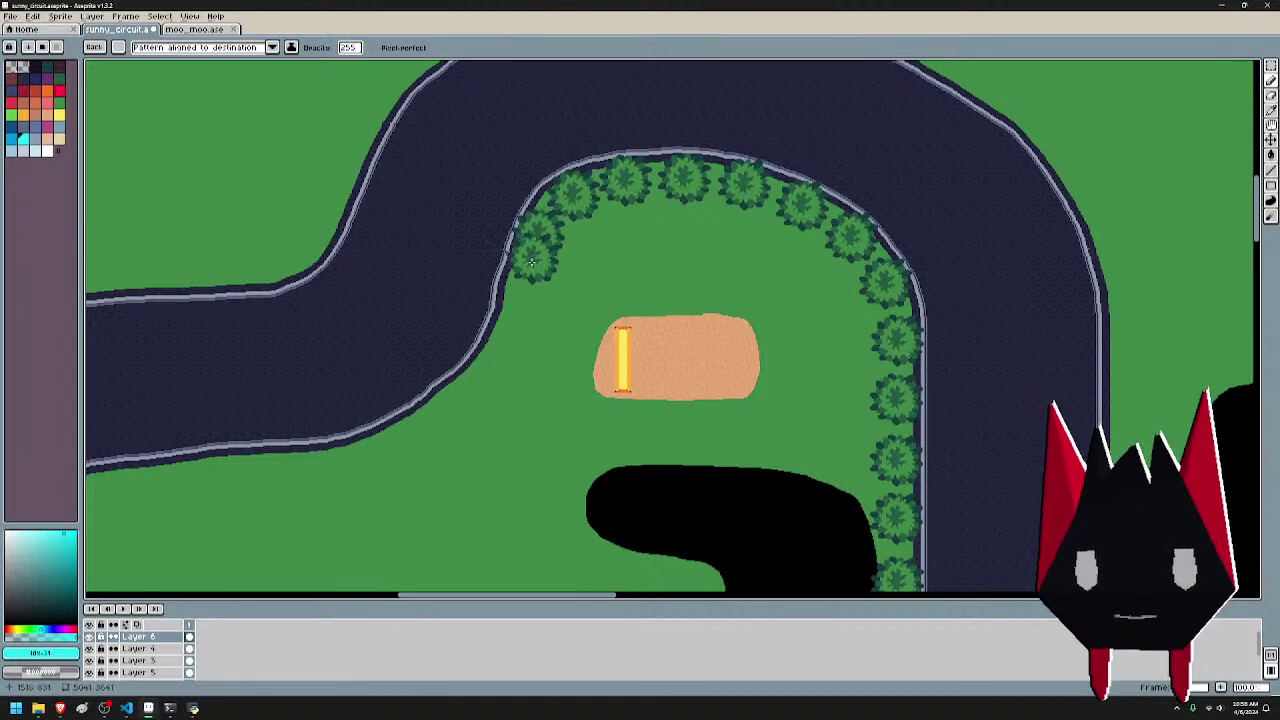
left_click_drag(523, 290, 659, 205)
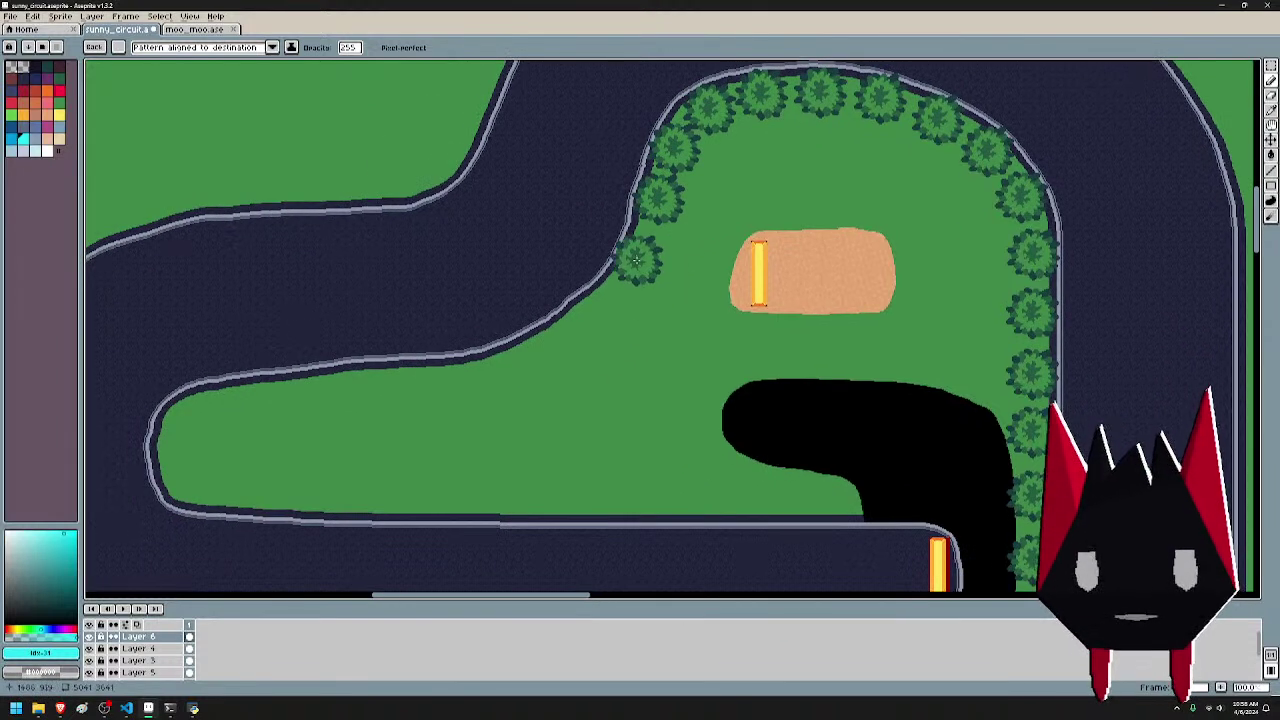
left_click(638, 254)
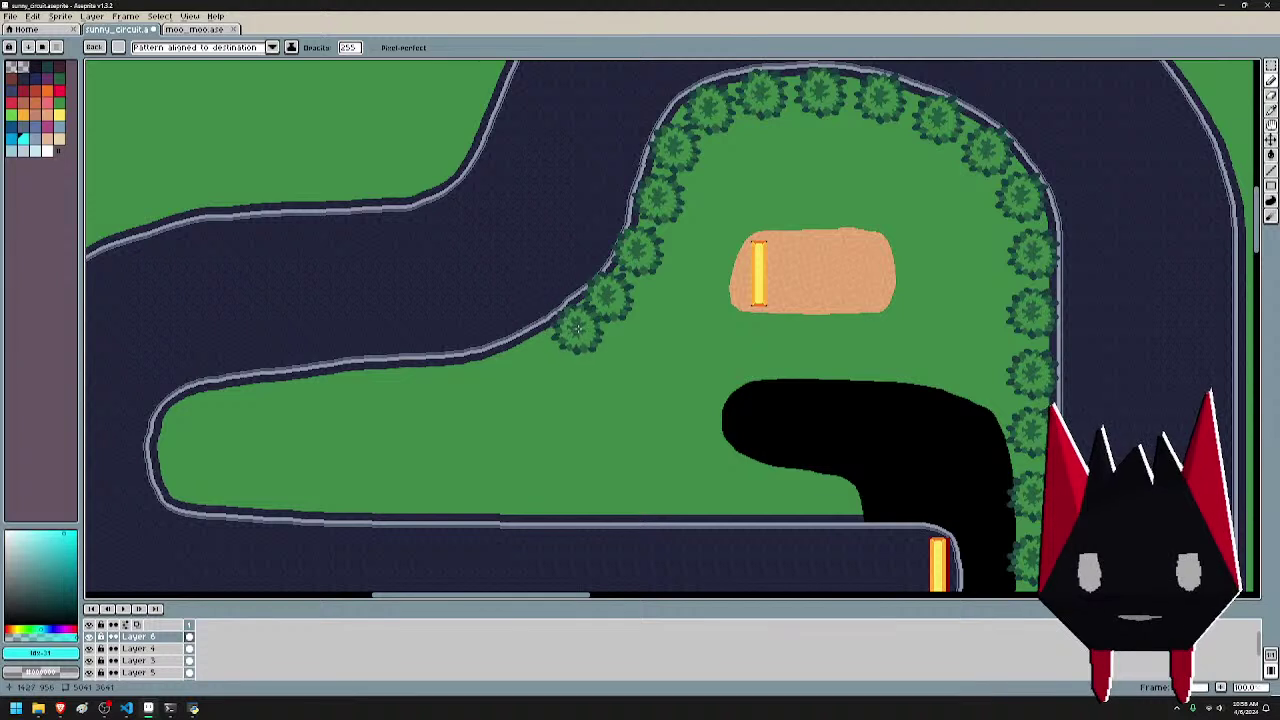
left_click(516, 363)
left_click_drag(538, 393, 733, 327)
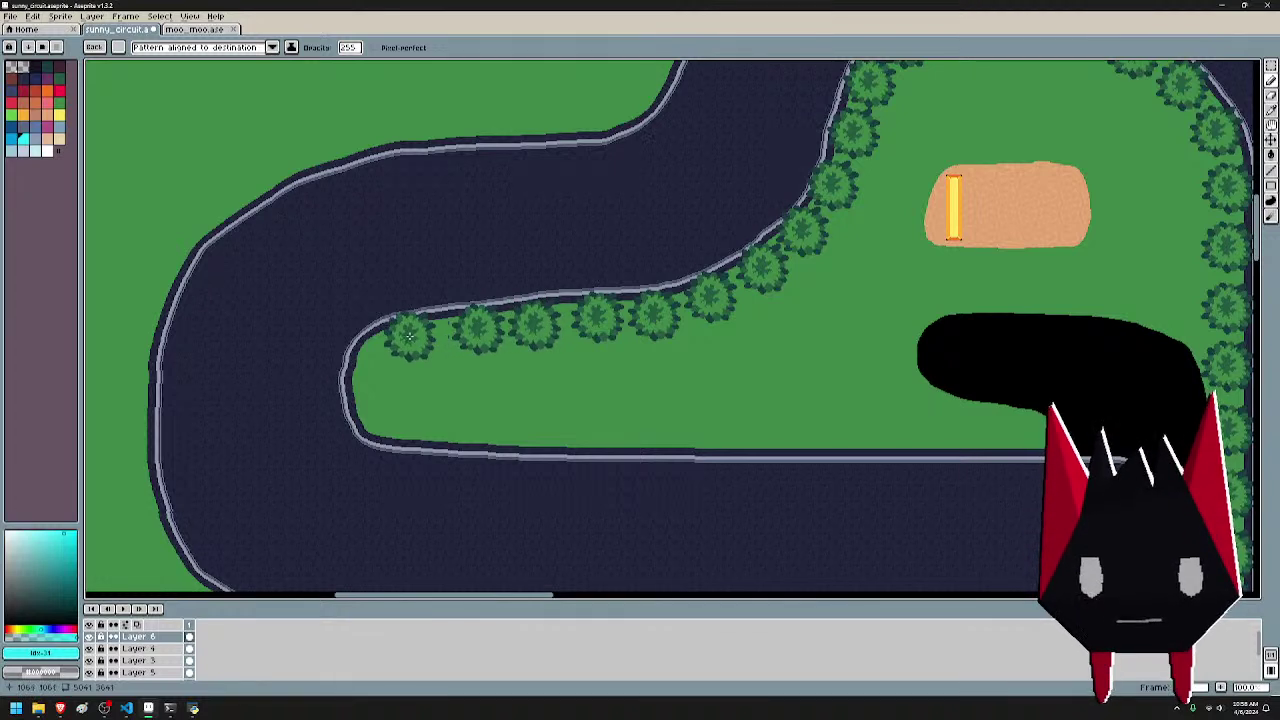
- Stamp bushes around the grass area's rounded west tip and along the horizontal road's north edge up to the black area
left_click(417, 337)
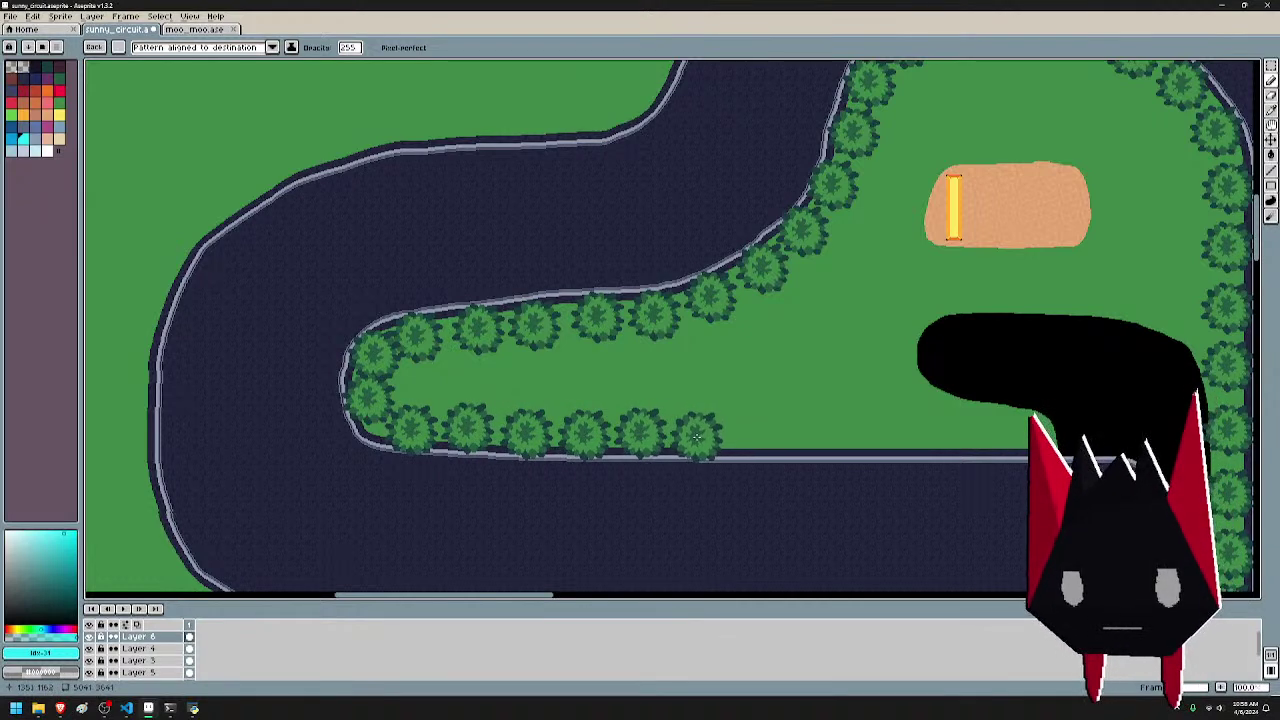
left_click(761, 436)
left_click_drag(959, 427, 709, 394)
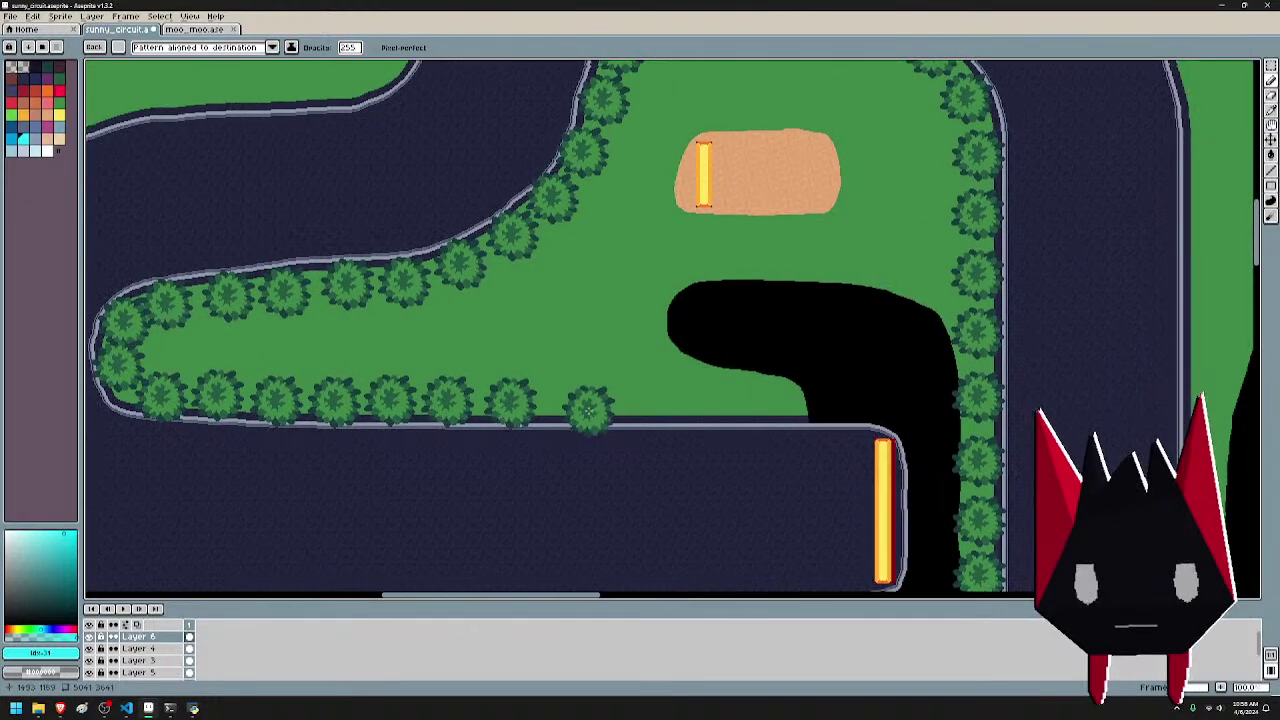
left_click(631, 403)
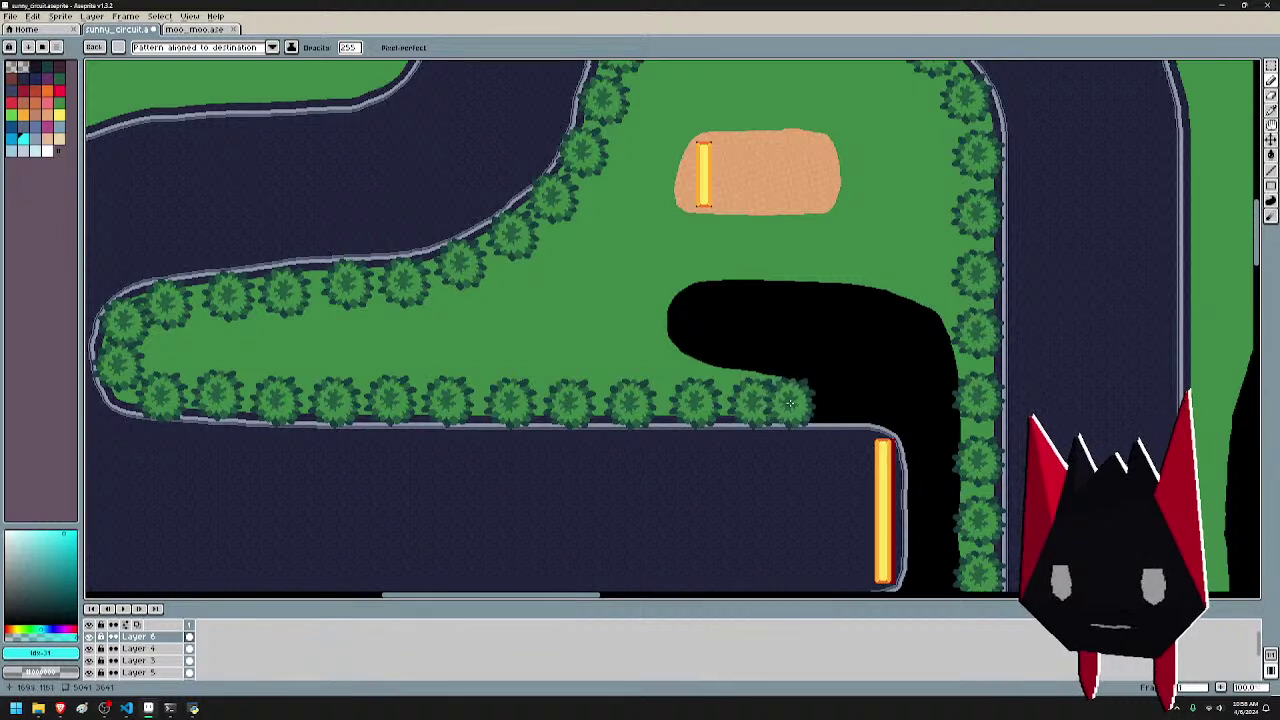
- Stamp bushes around the western end and along the northern rim of the black area, joining them to the vertical road's bush row
left_click(765, 385)
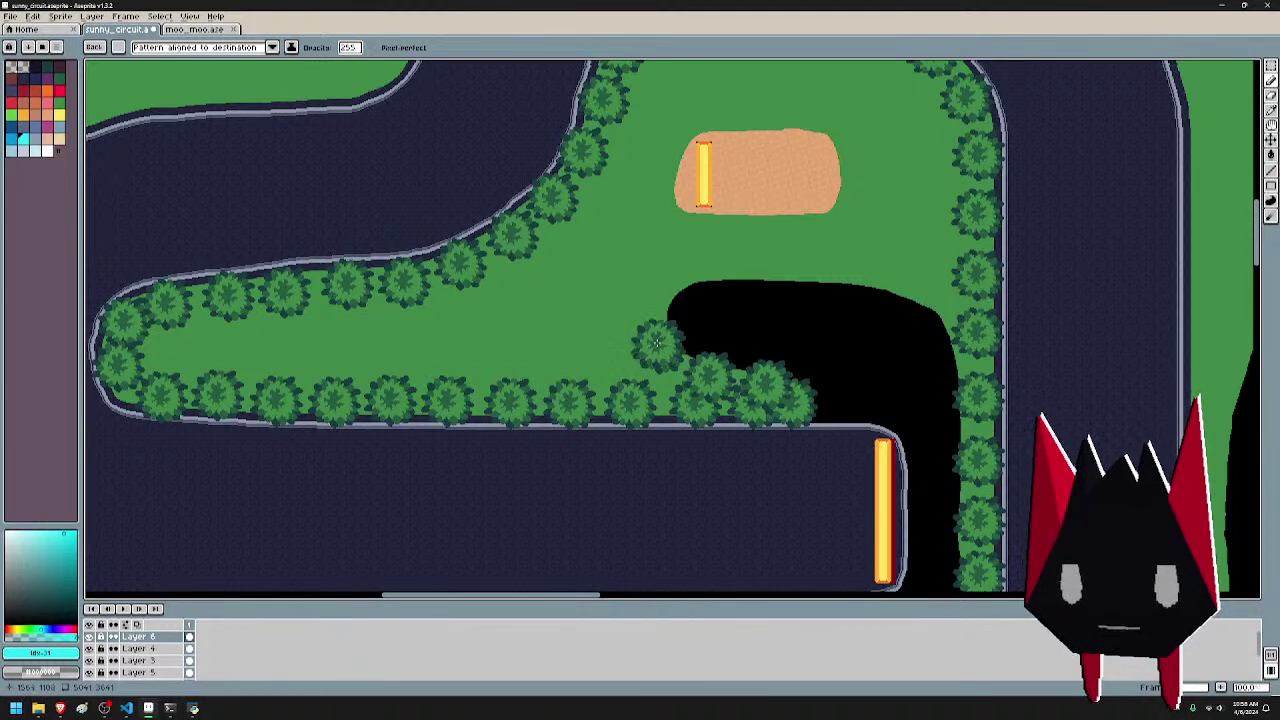
left_click(659, 287)
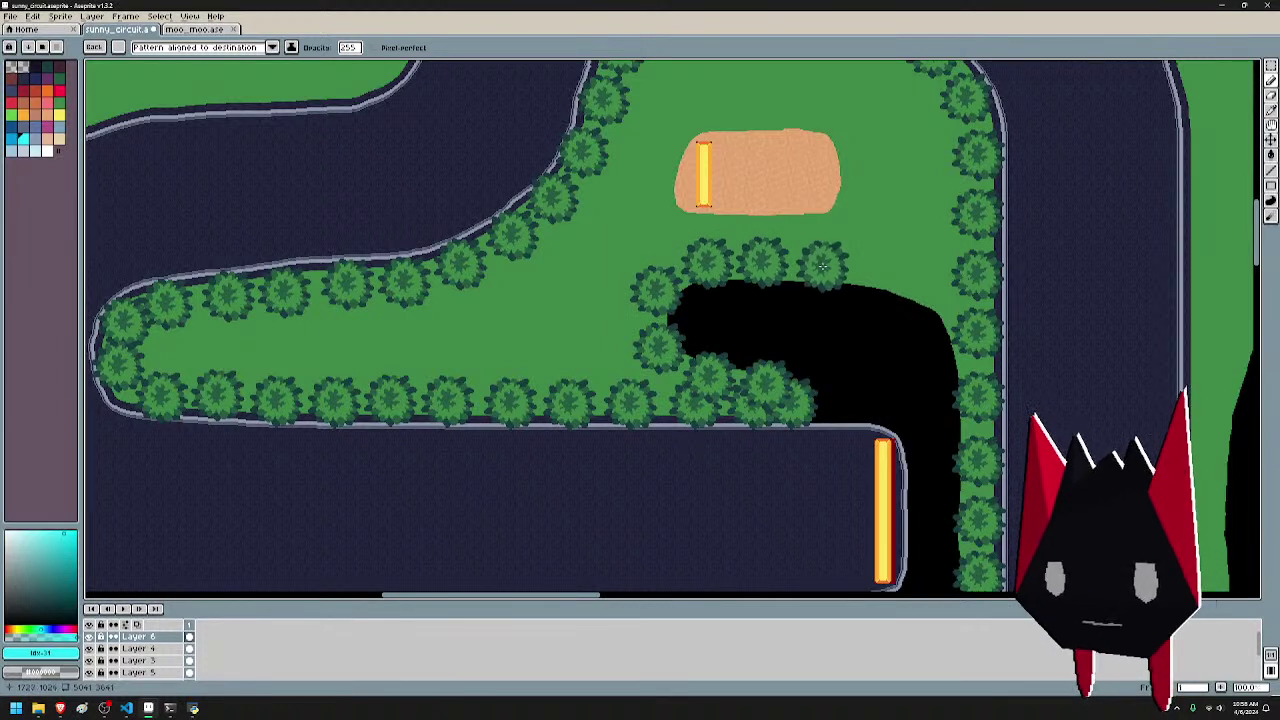
key("ctrl+z")
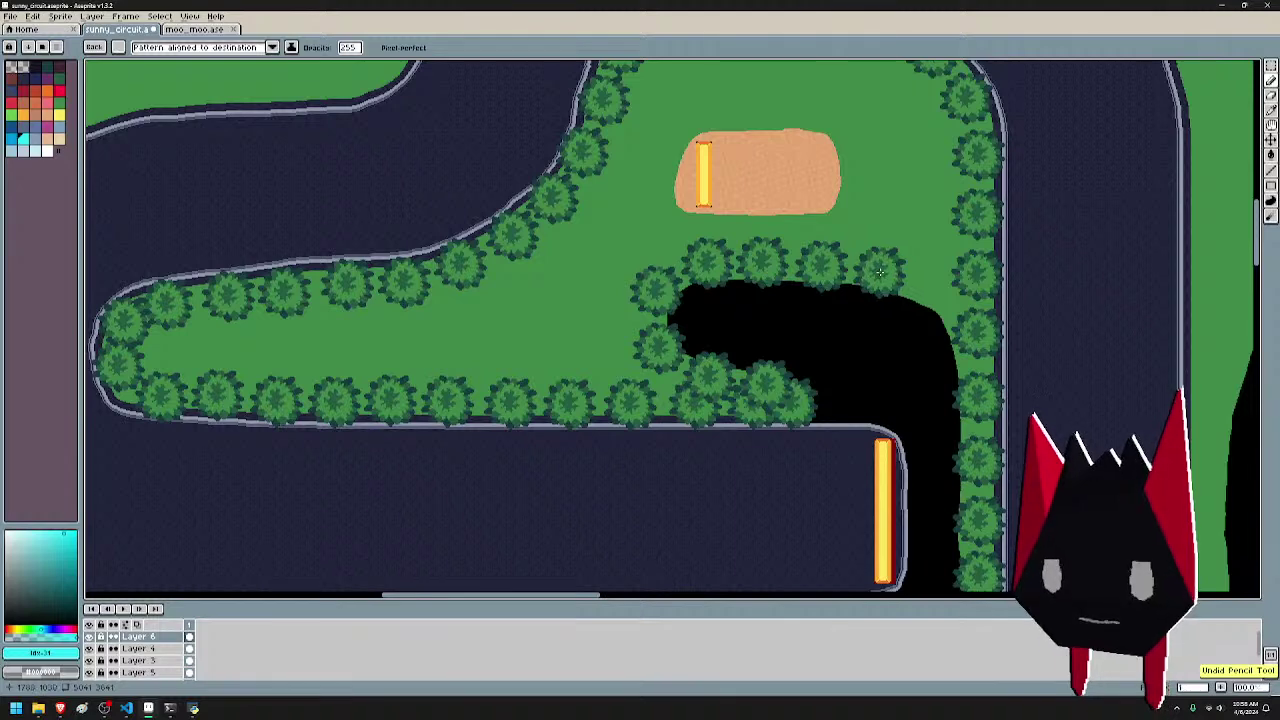
left_click(880, 272)
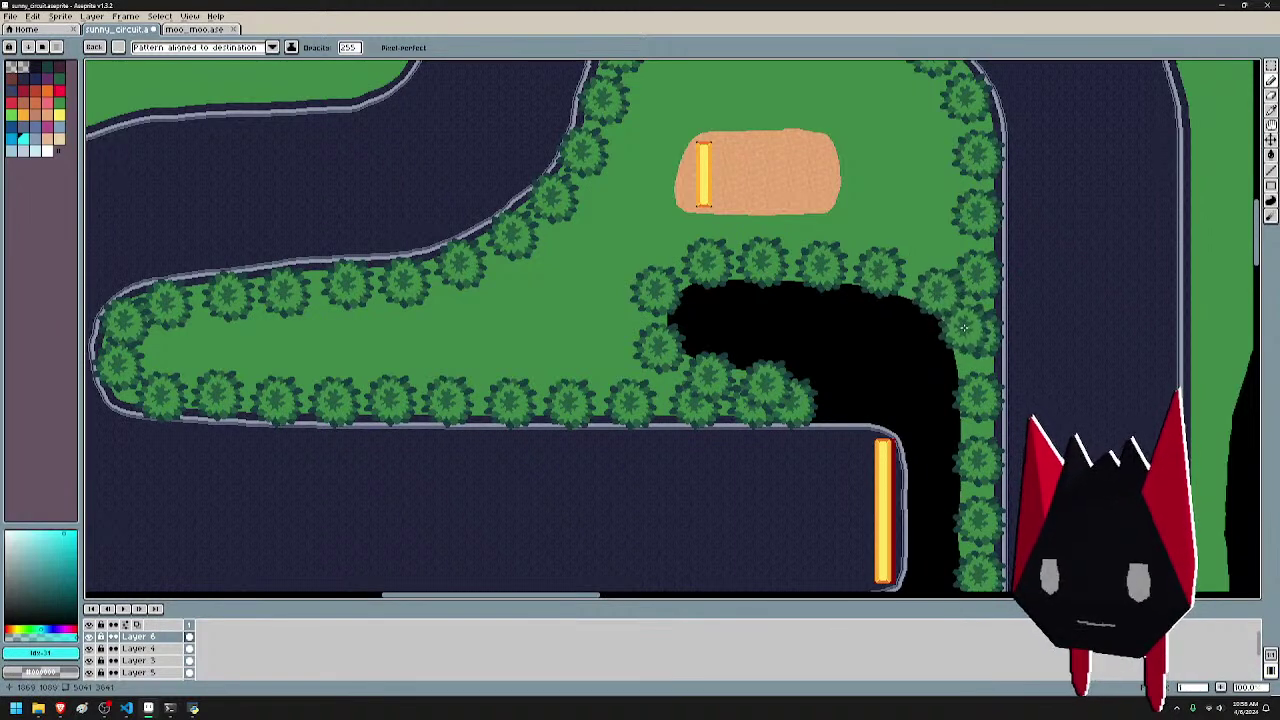
- Stamp bushes around the sand patch's southeast corner, east side and north side
scroll(1042, 362, "down", 2)
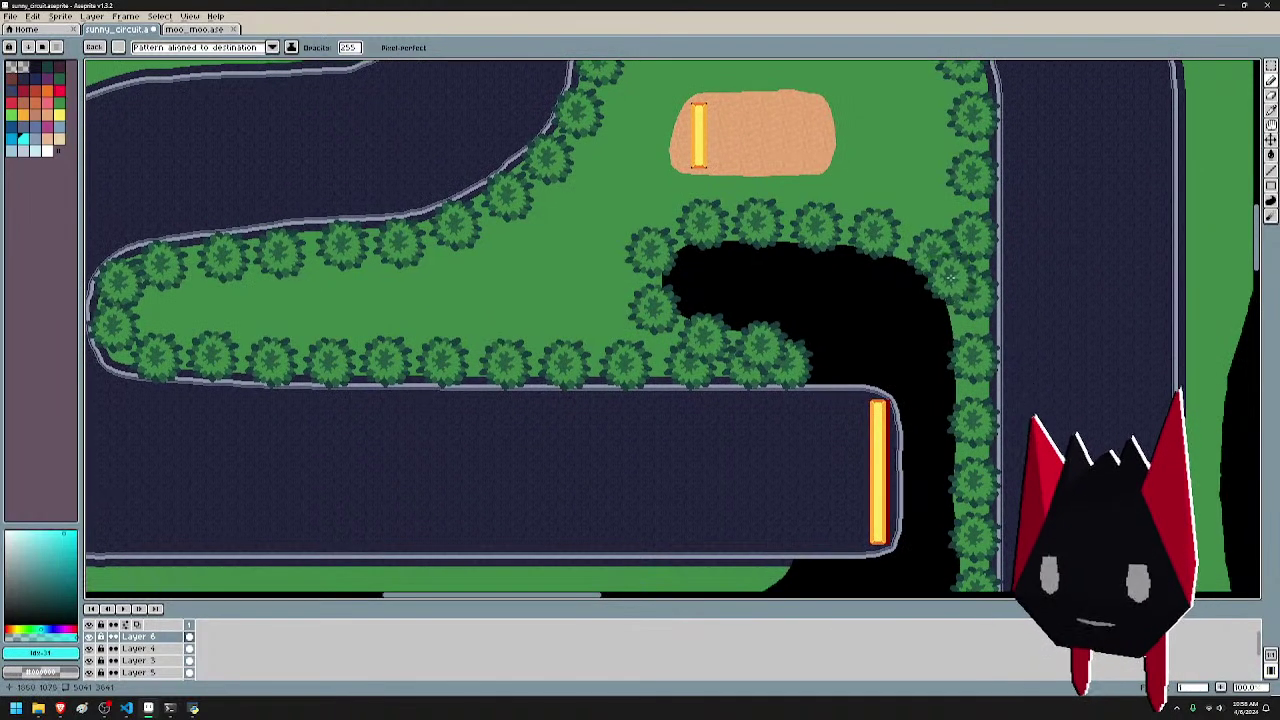
left_click_drag(993, 407, 1006, 264)
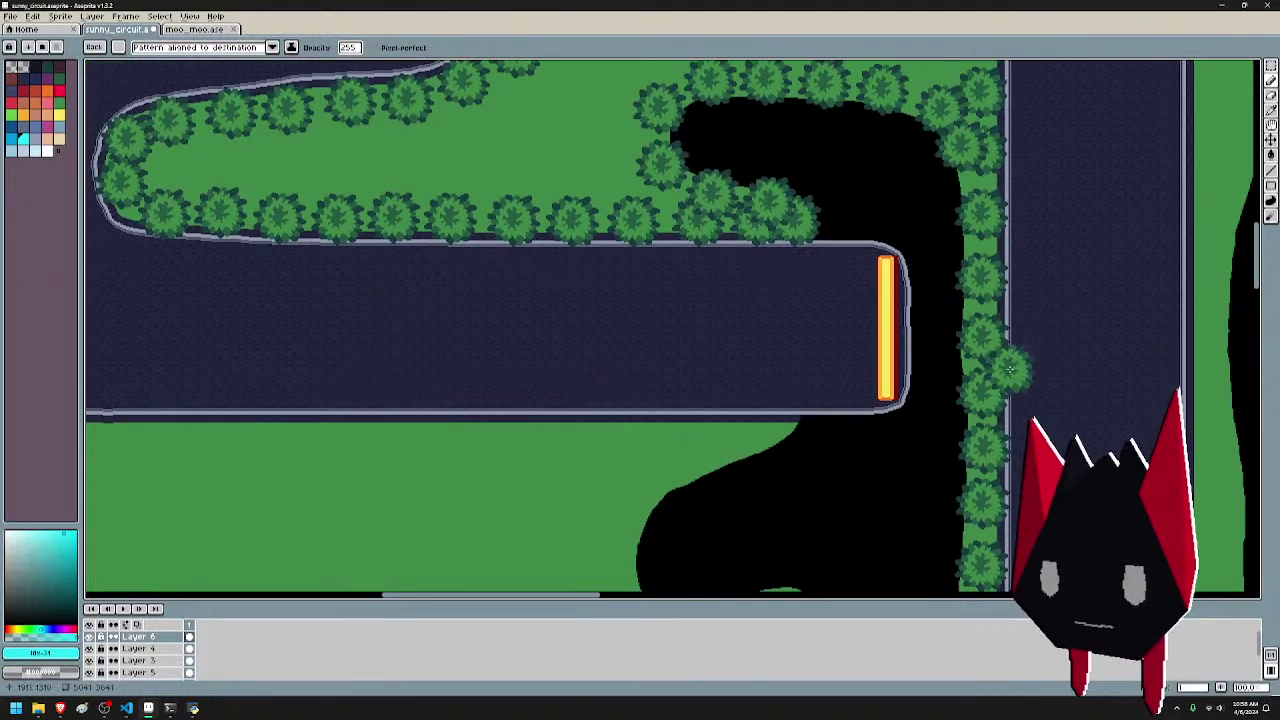
scroll(1008, 366, "down", 1)
left_click_drag(993, 430, 993, 319)
left_click_drag(957, 202, 960, 217)
scroll(958, 217, "down", 1)
scroll(914, 283, "up", 4)
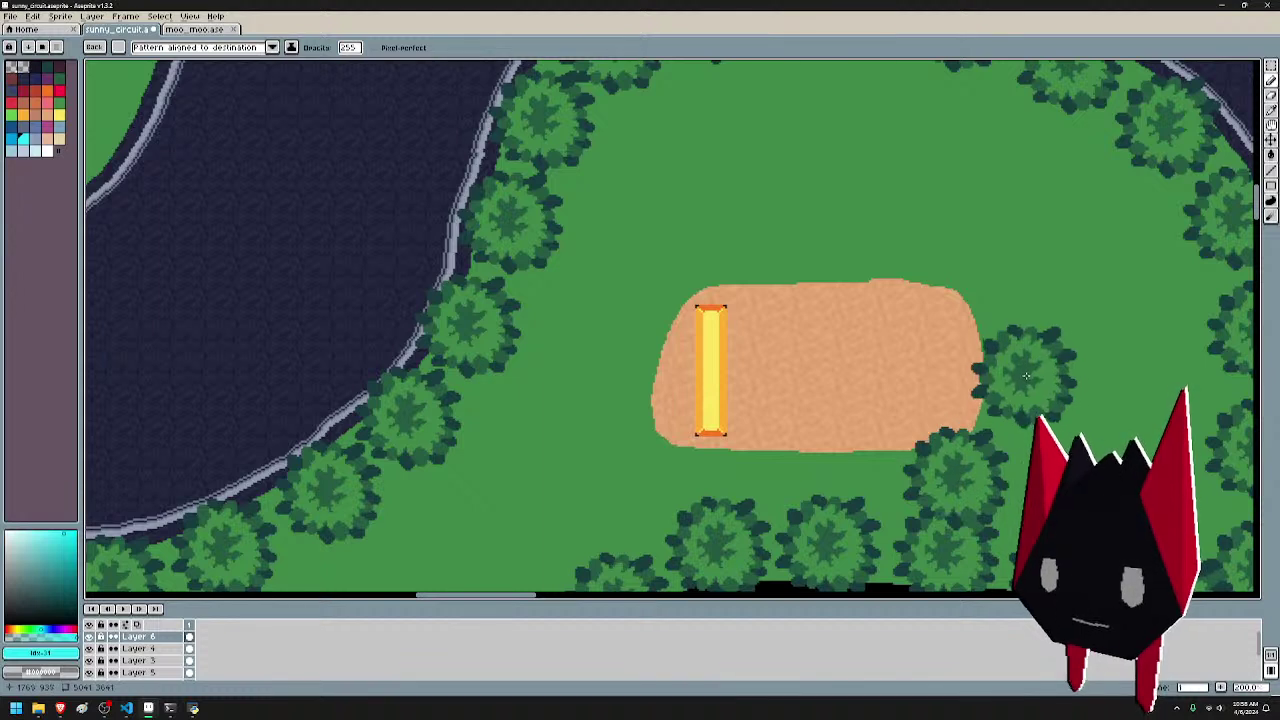
left_click(1020, 365)
left_click(968, 259)
left_click(858, 238)
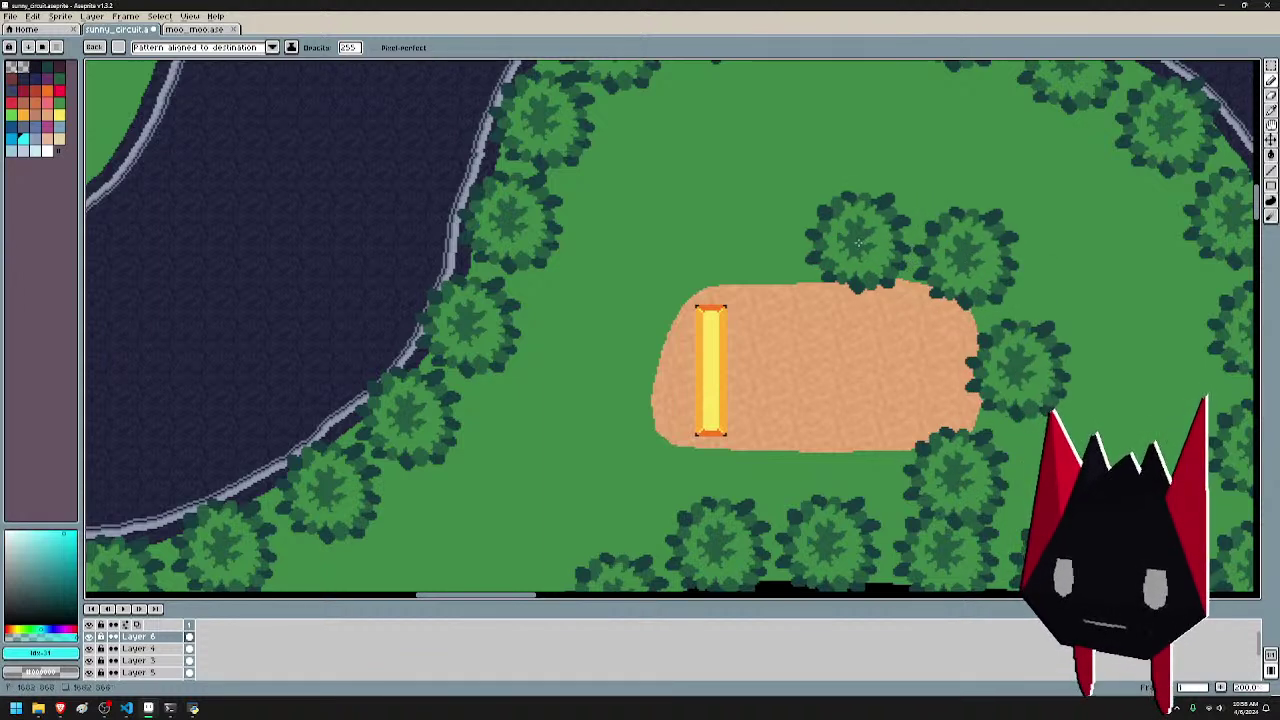
left_click(744, 244)
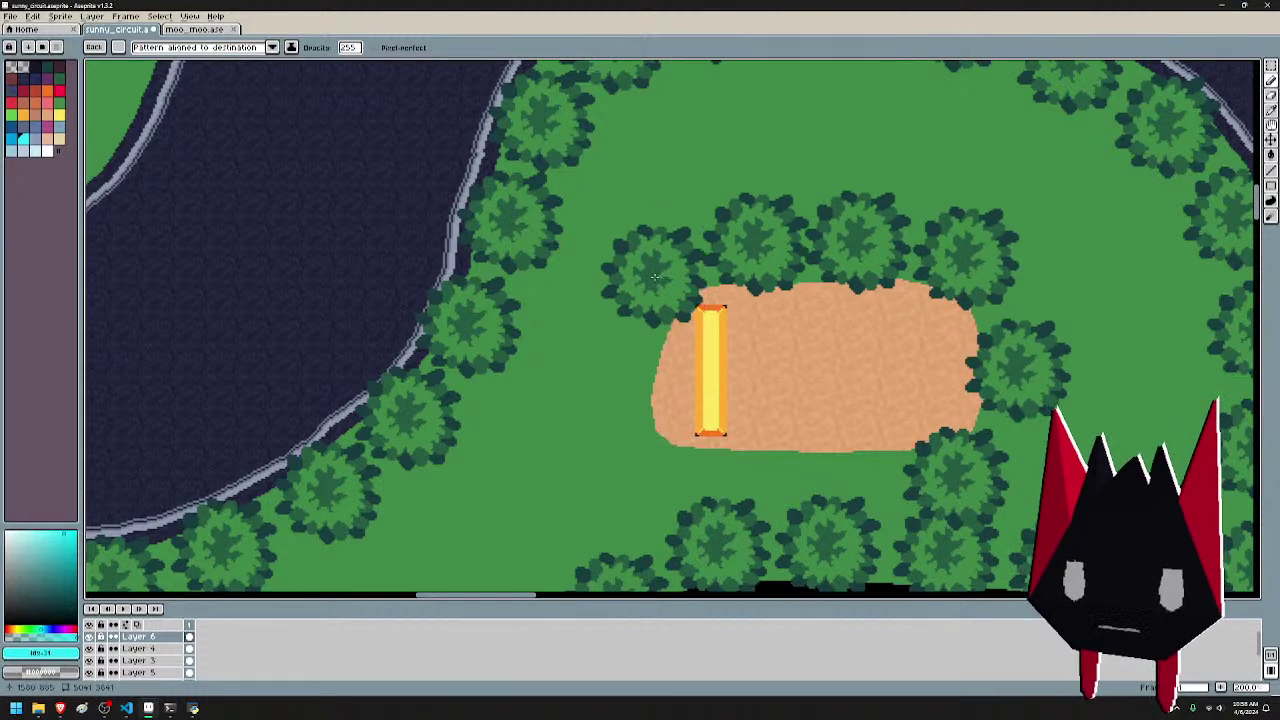
- Complete the ring around the sand patch with bushes from its northwest corner down the west side and along the south side
left_click(655, 275)
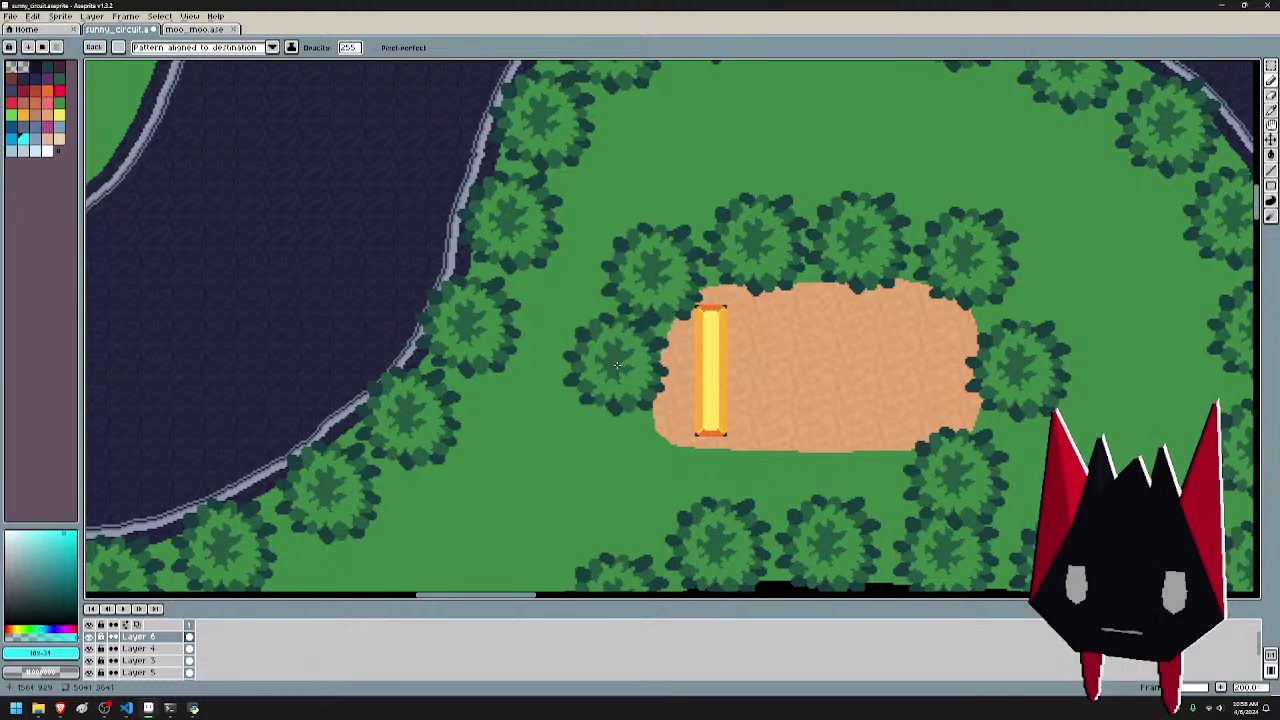
left_click(620, 366)
left_click(646, 474)
left_click(764, 488)
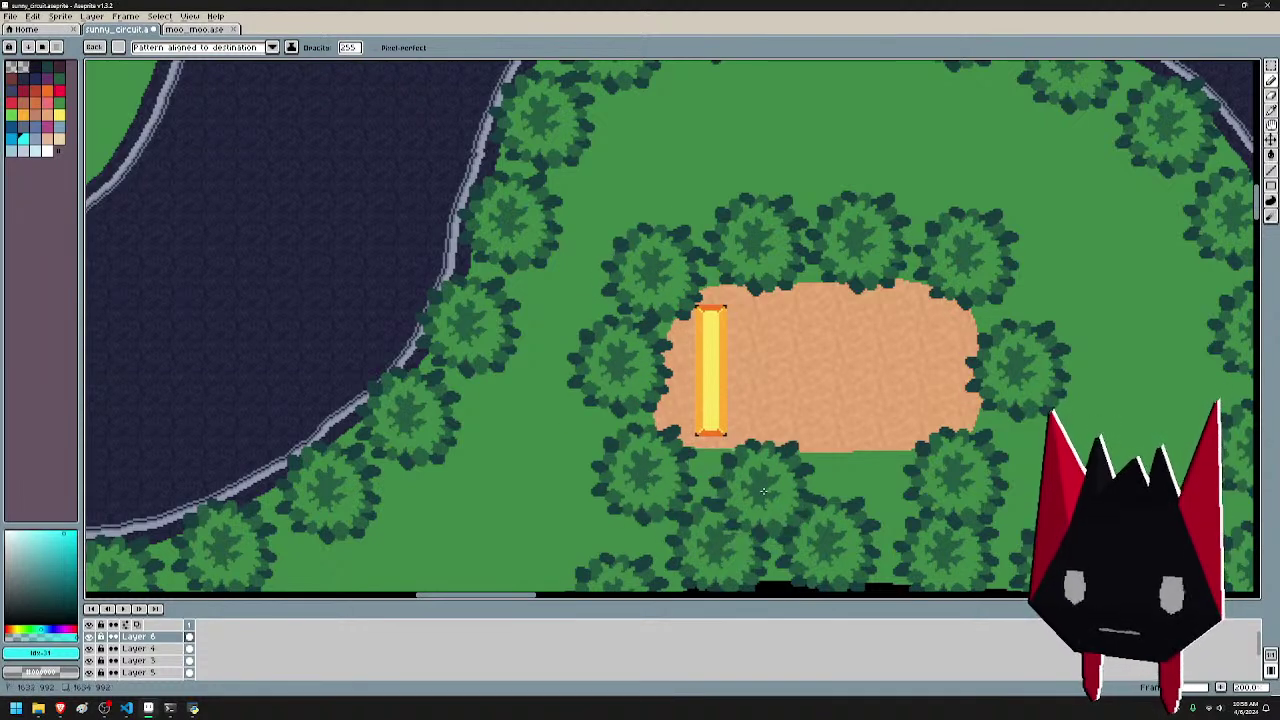
left_click(868, 485)
- Stamp evenly spaced bushes southward along the straight road's west edge, starting below the first bush under the checkered line
scroll(930, 325, "down", 2)
left_click_drag(992, 417, 1043, 313)
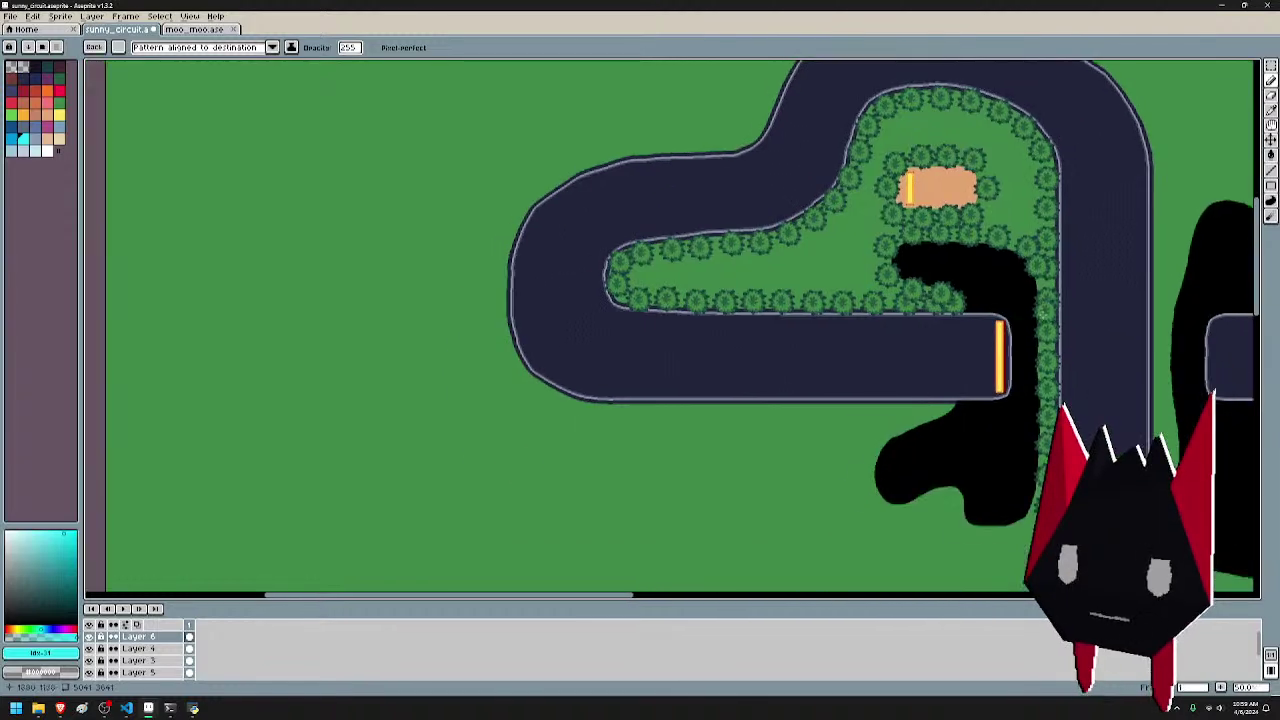
scroll(880, 354, "up", 2)
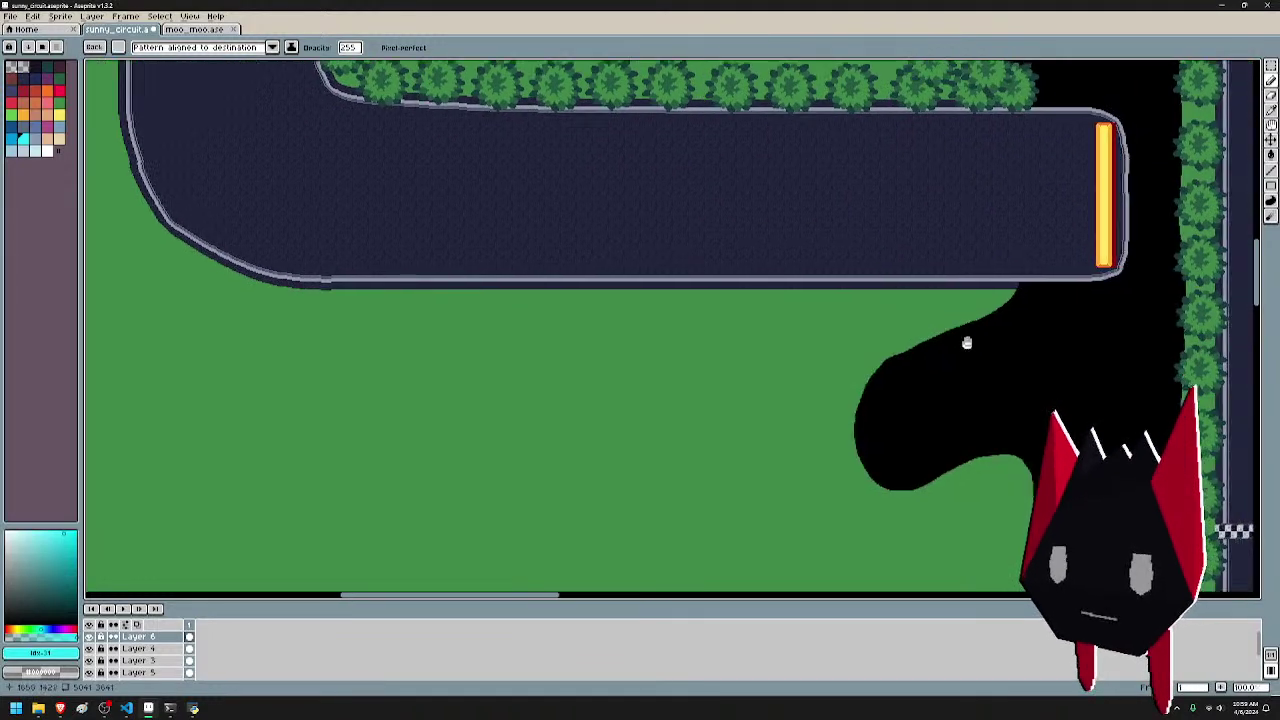
scroll(966, 343, "down", 4)
scroll(937, 421, "up", 3)
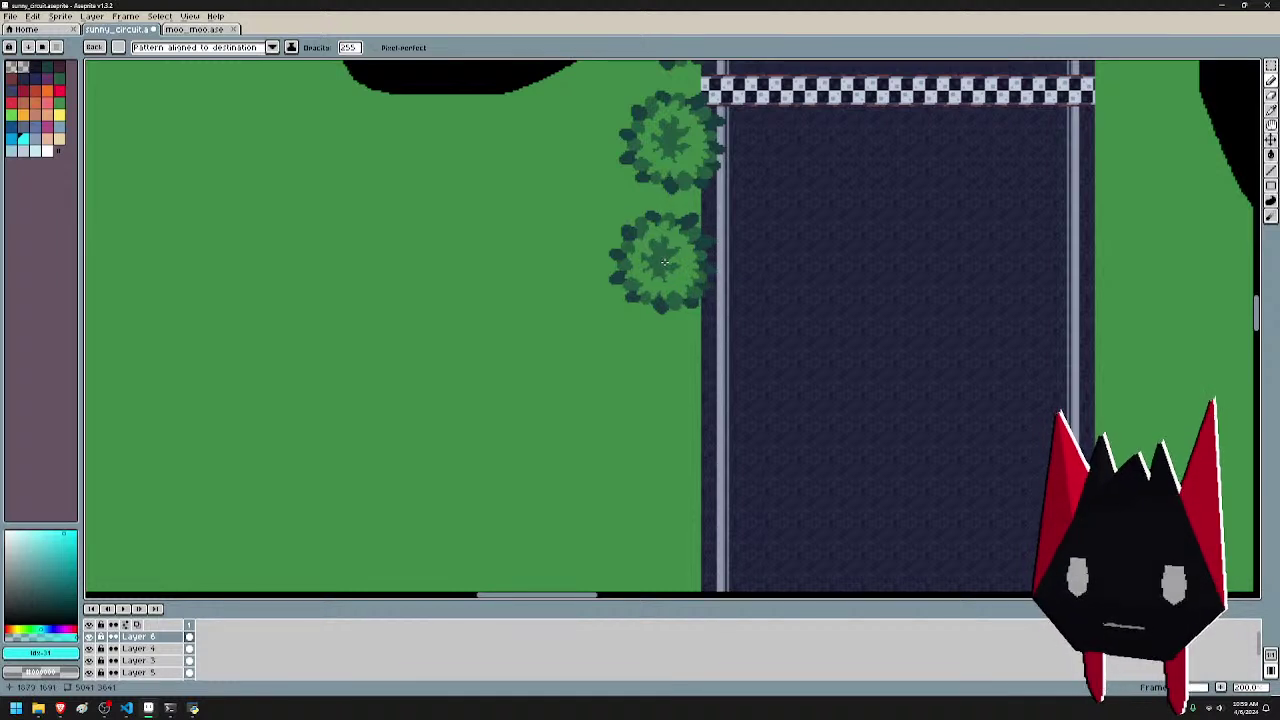
left_click(665, 262)
scroll(674, 400, "down", 3)
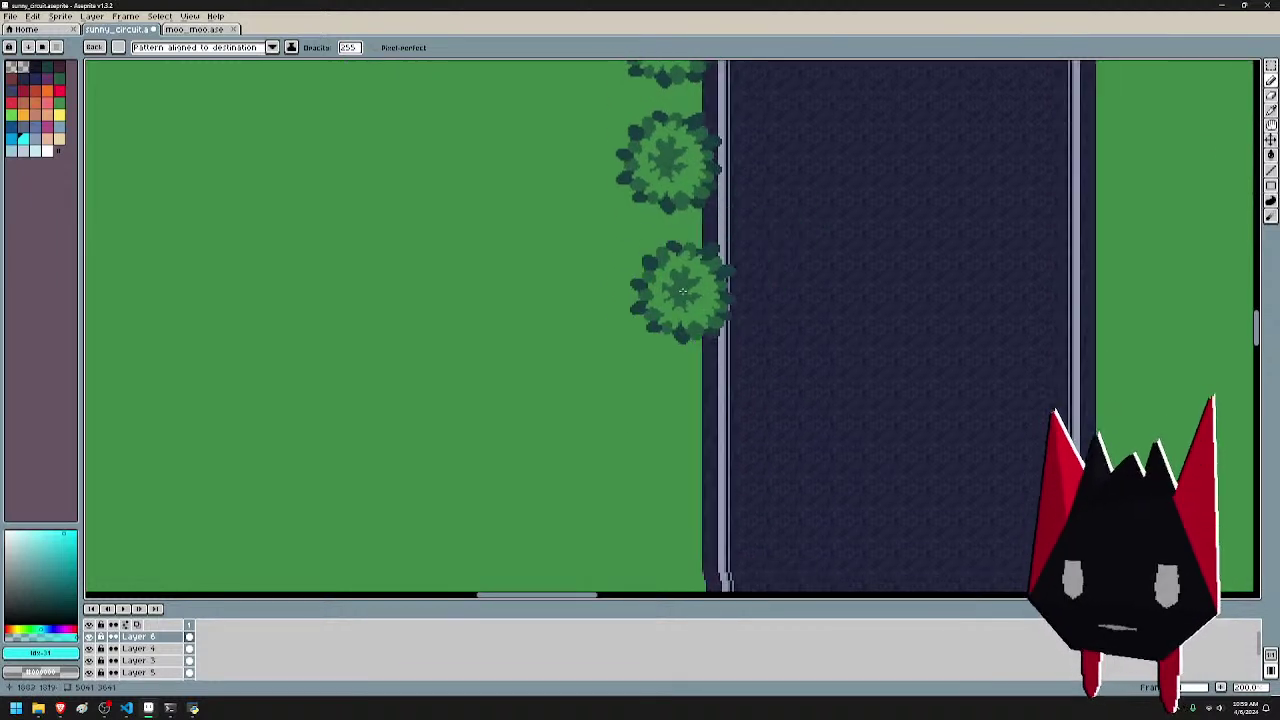
left_click(669, 287)
left_click(666, 402)
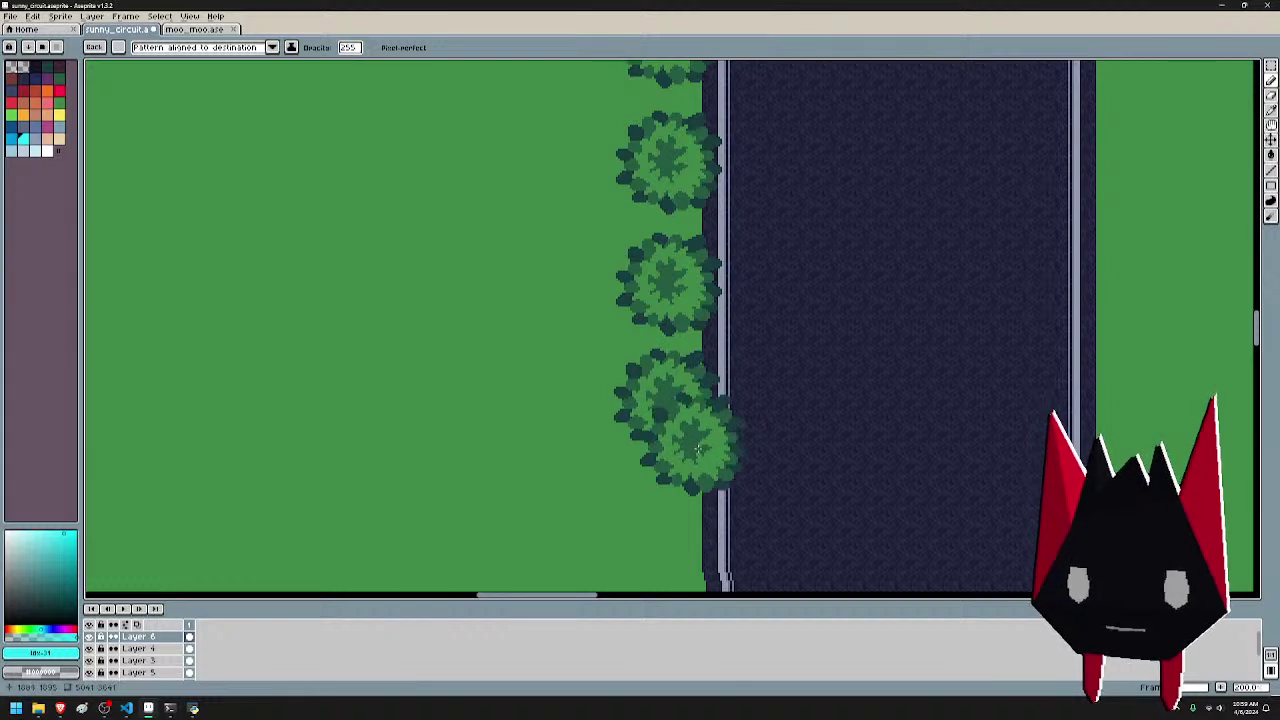
- Continue the bush row southward along the road's west edge, following its slight bend down to the wavy black band
left_click_drag(692, 490, 733, 262)
left_click(704, 296)
left_click(724, 398)
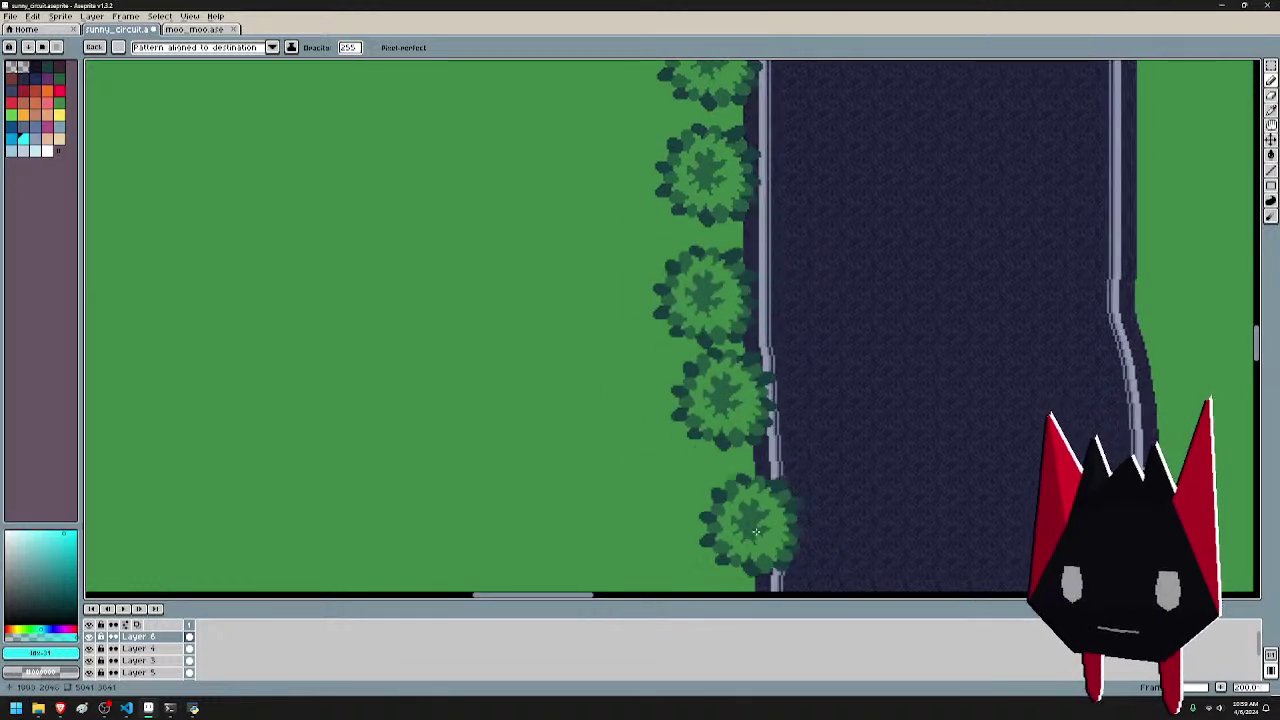
left_click_drag(753, 522, 768, 230)
left_click(738, 213)
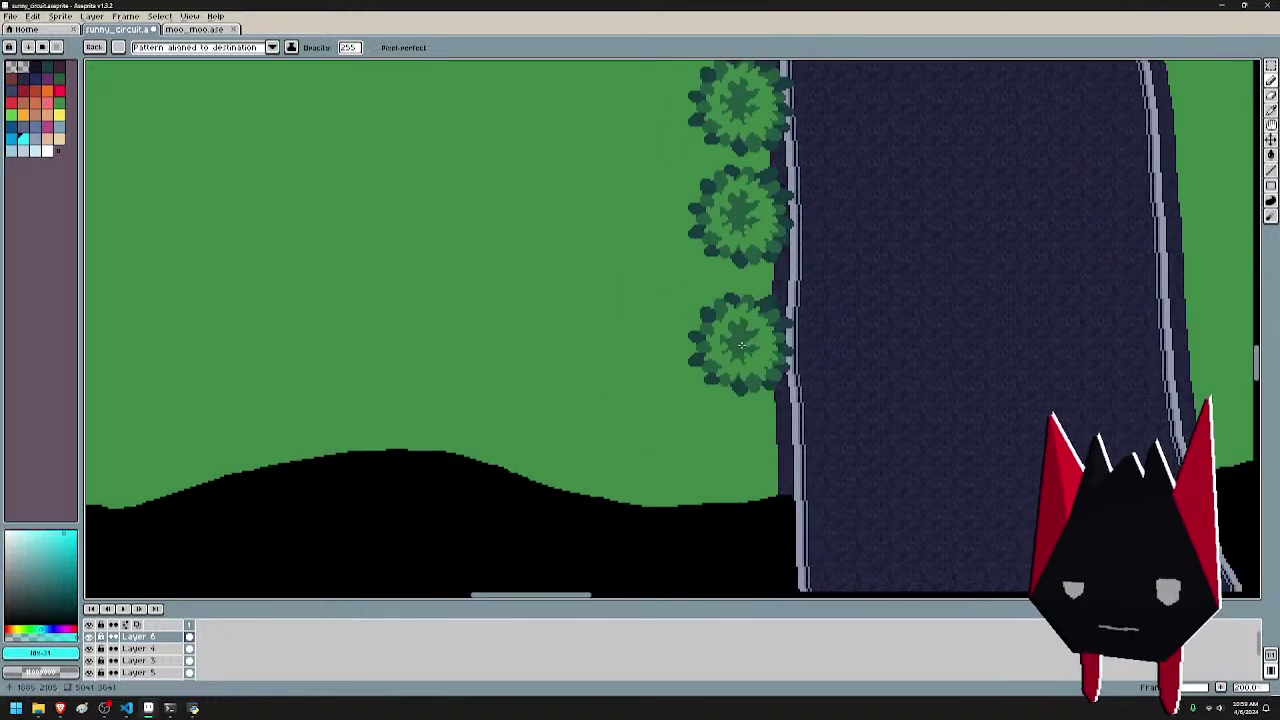
left_click(740, 338)
left_click(746, 453)
- Stamp bushes westward along the black band's northern edge, from the road's bush row over the first crest
left_click_drag(883, 468, 822, 294)
scroll(822, 294, "down", 1)
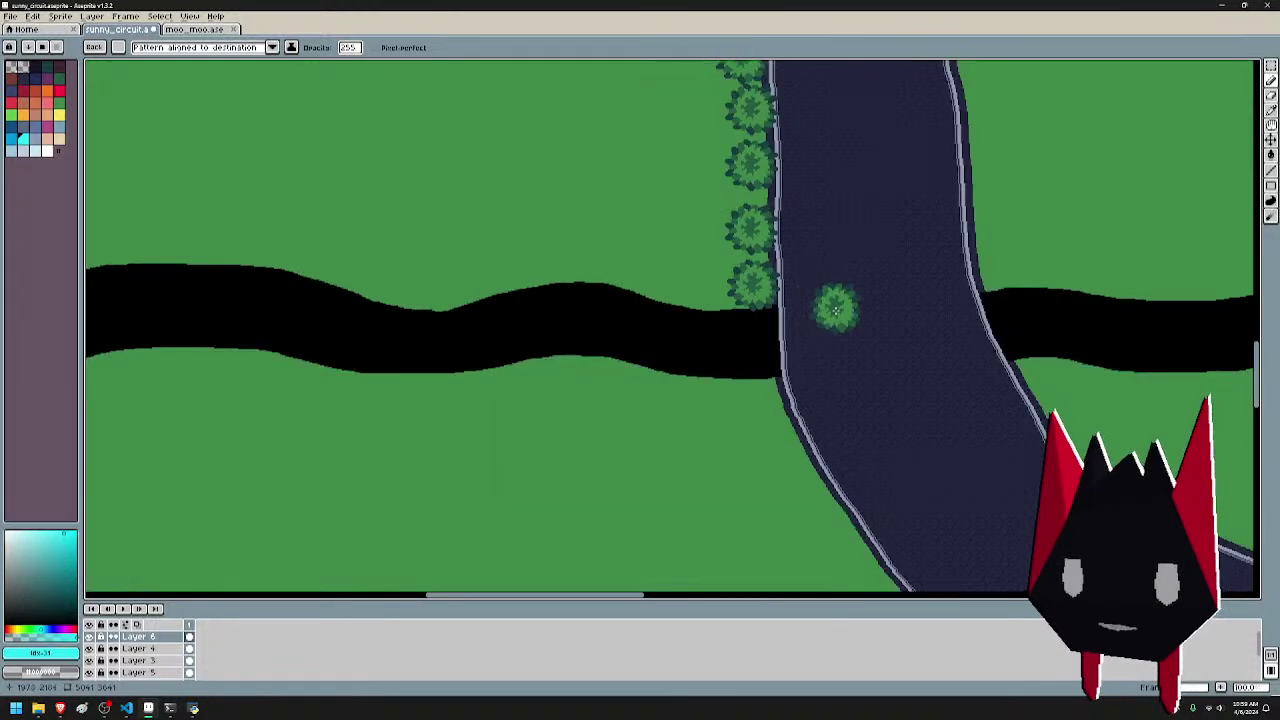
left_click_drag(718, 380, 823, 390)
scroll(826, 390, "down", 2)
scroll(750, 372, "up", 3)
left_click_drag(751, 371, 557, 345)
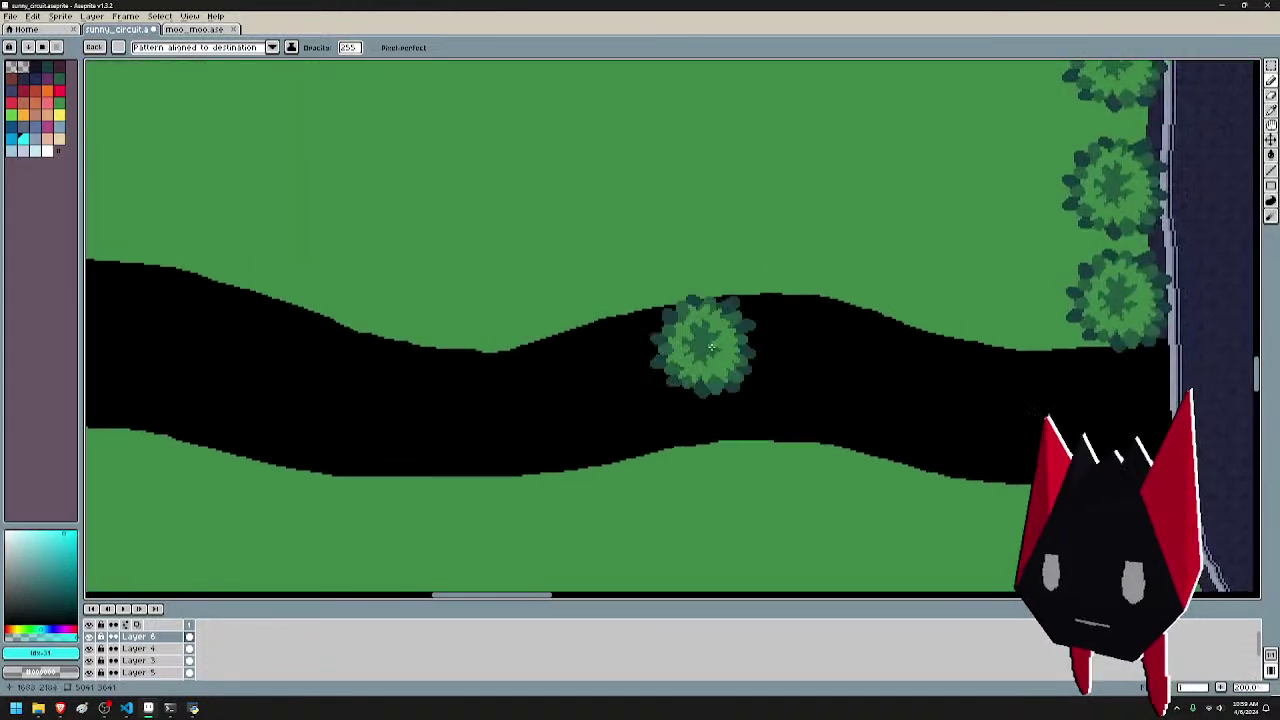
left_click(1015, 300)
left_click(912, 292)
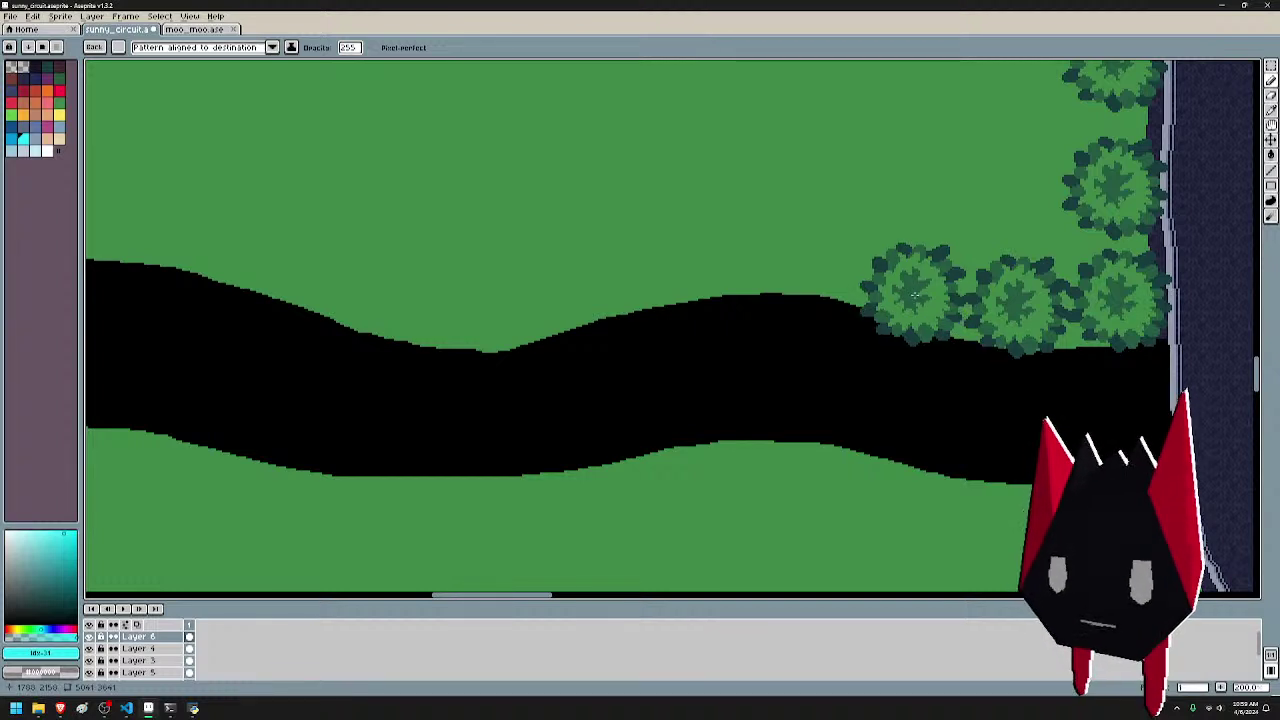
left_click(787, 265)
left_click(668, 267)
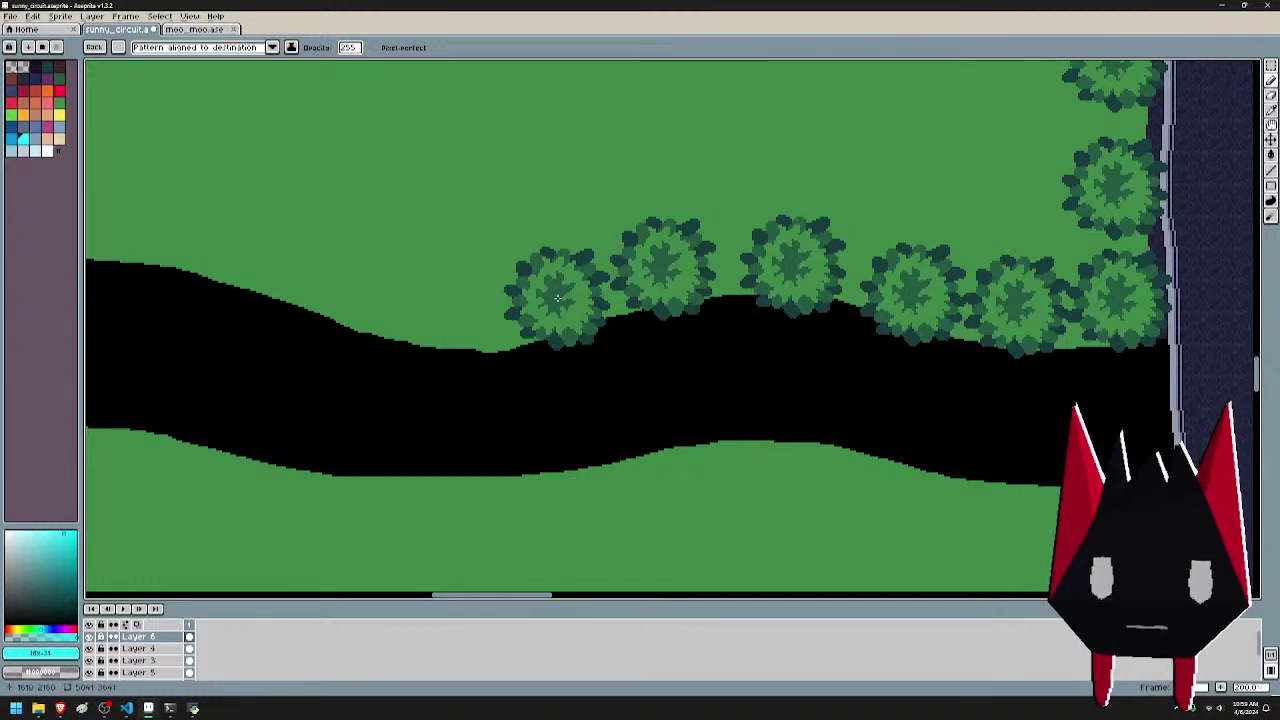
left_click(556, 298)
- Extend the northern bush row westward through the next dip and along the band's broad second crest
left_click_drag(694, 280, 1117, 261)
left_click(880, 295)
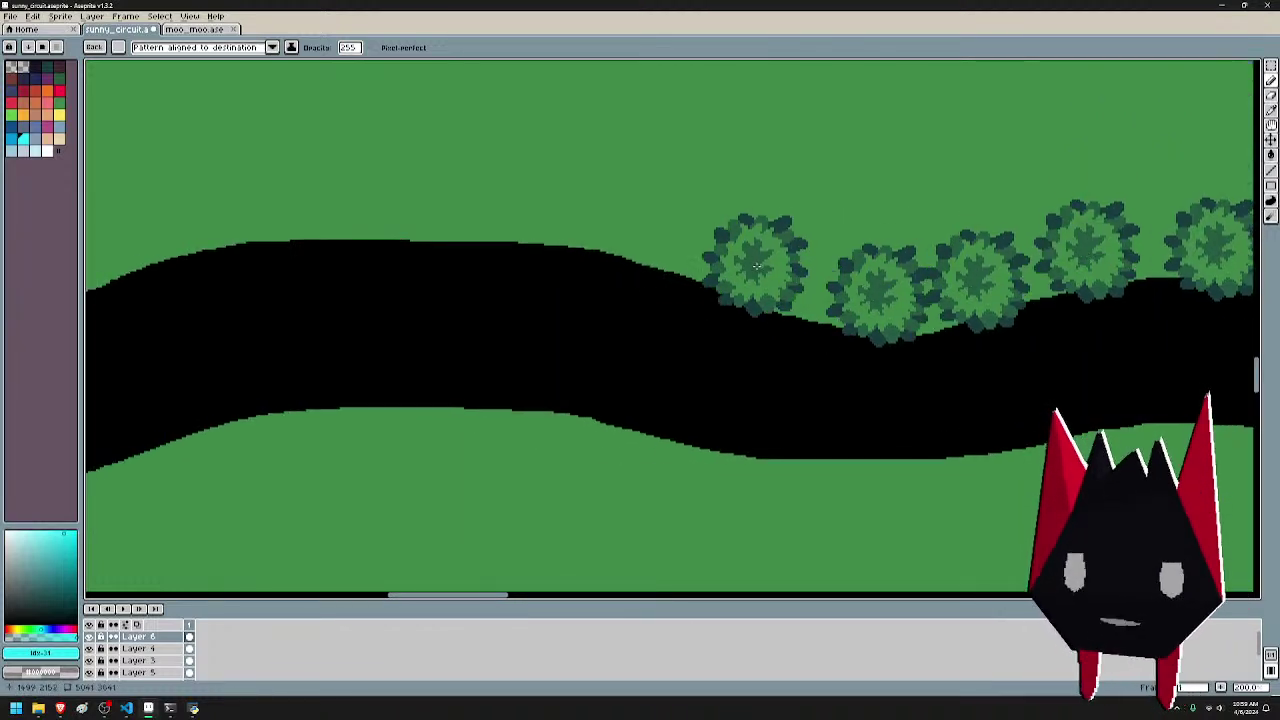
left_click(760, 269)
left_click(650, 232)
left_click_drag(580, 221, 1000, 271)
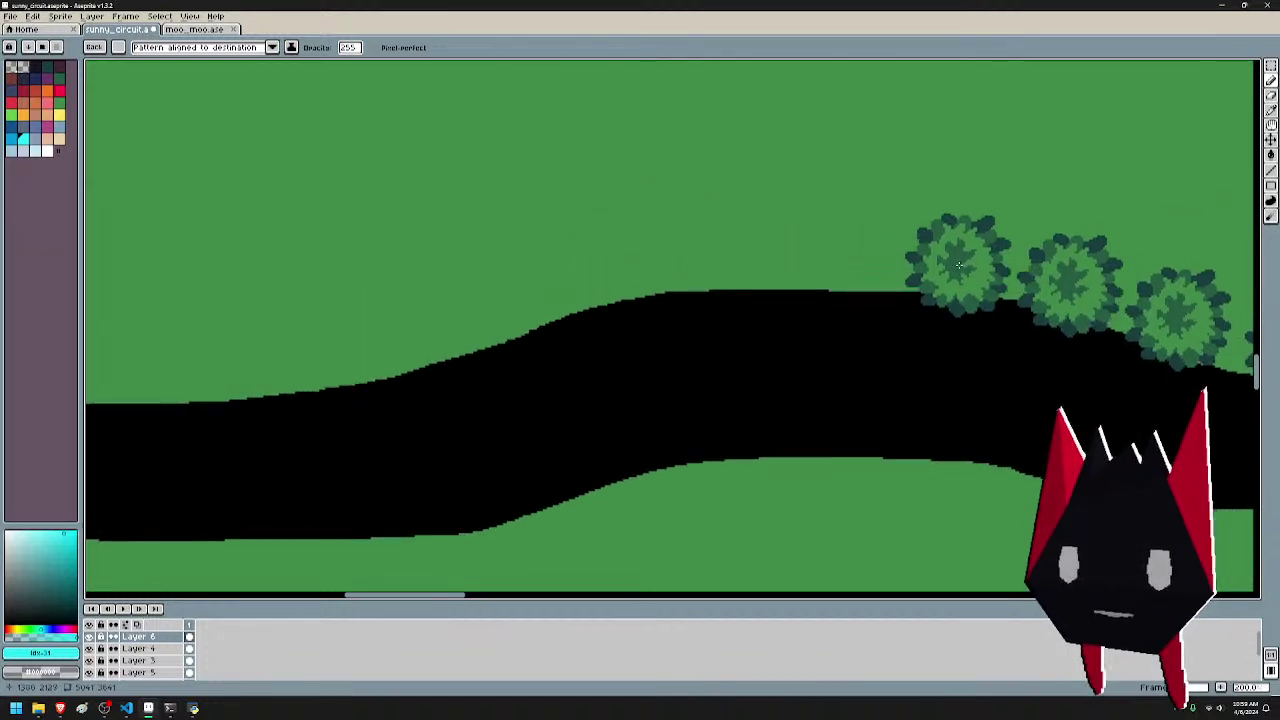
left_click(958, 260)
left_click(845, 252)
left_click(728, 252)
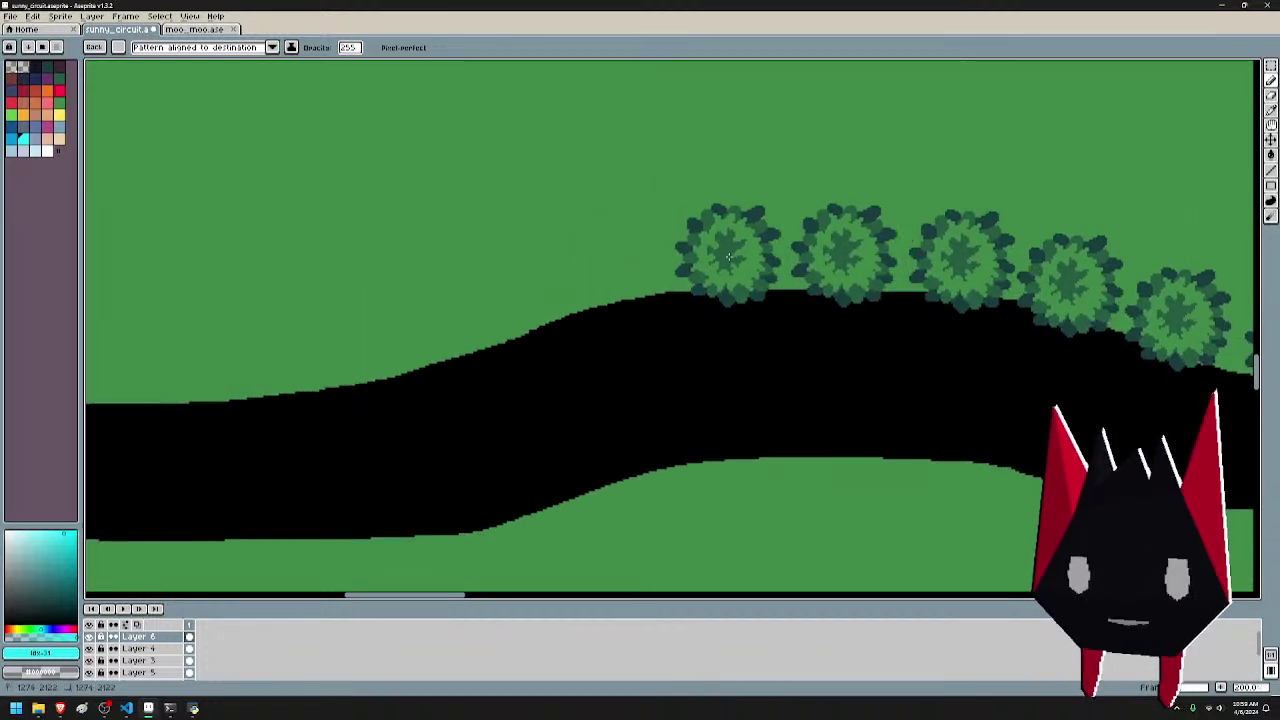
left_click(618, 267)
- Extend the northern bush row down through the band's wide dip and up toward its third crest
left_click_drag(649, 239, 1080, 229)
left_click(950, 291)
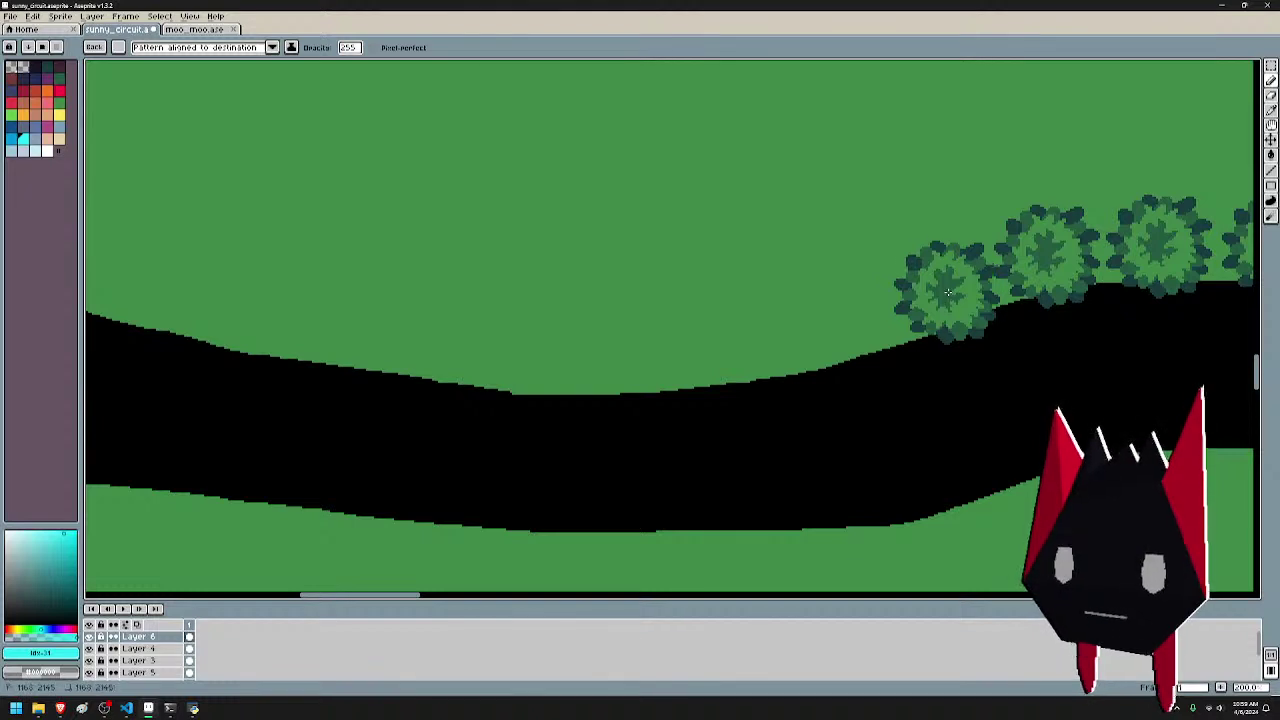
left_click(850, 318)
left_click(757, 340)
left_click(652, 345)
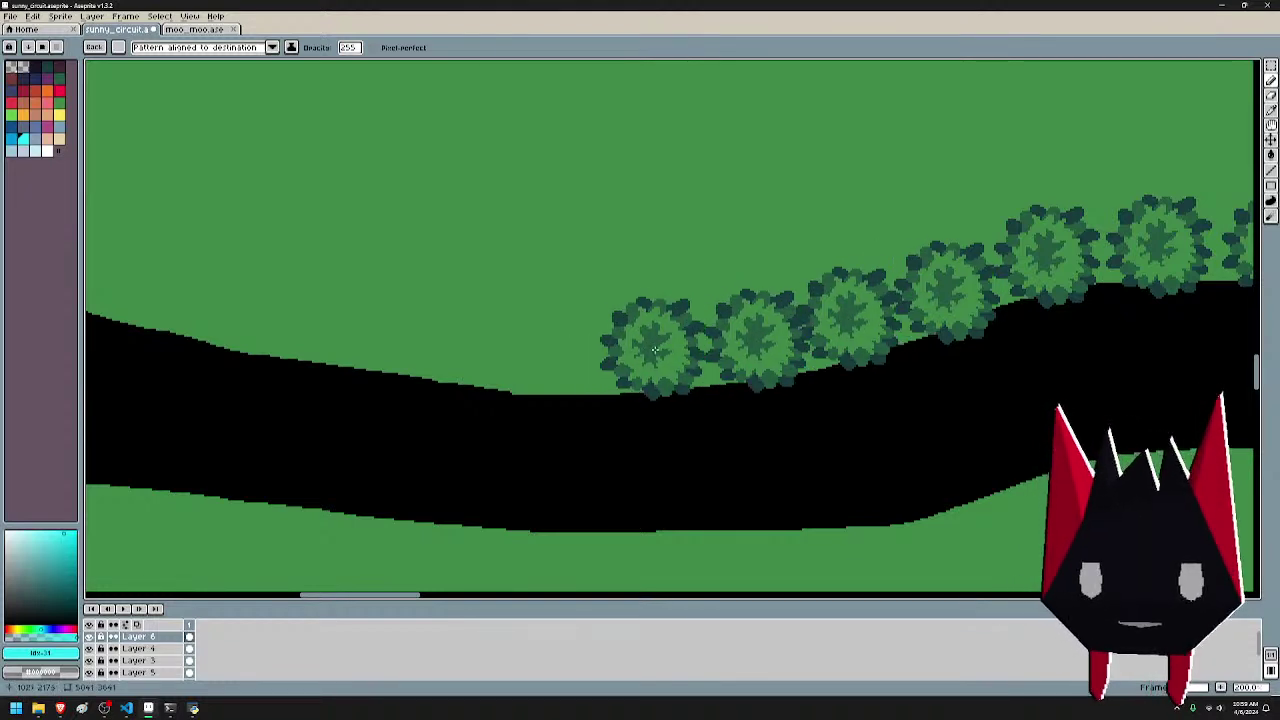
left_click(552, 362)
left_click_drag(552, 362, 895, 342)
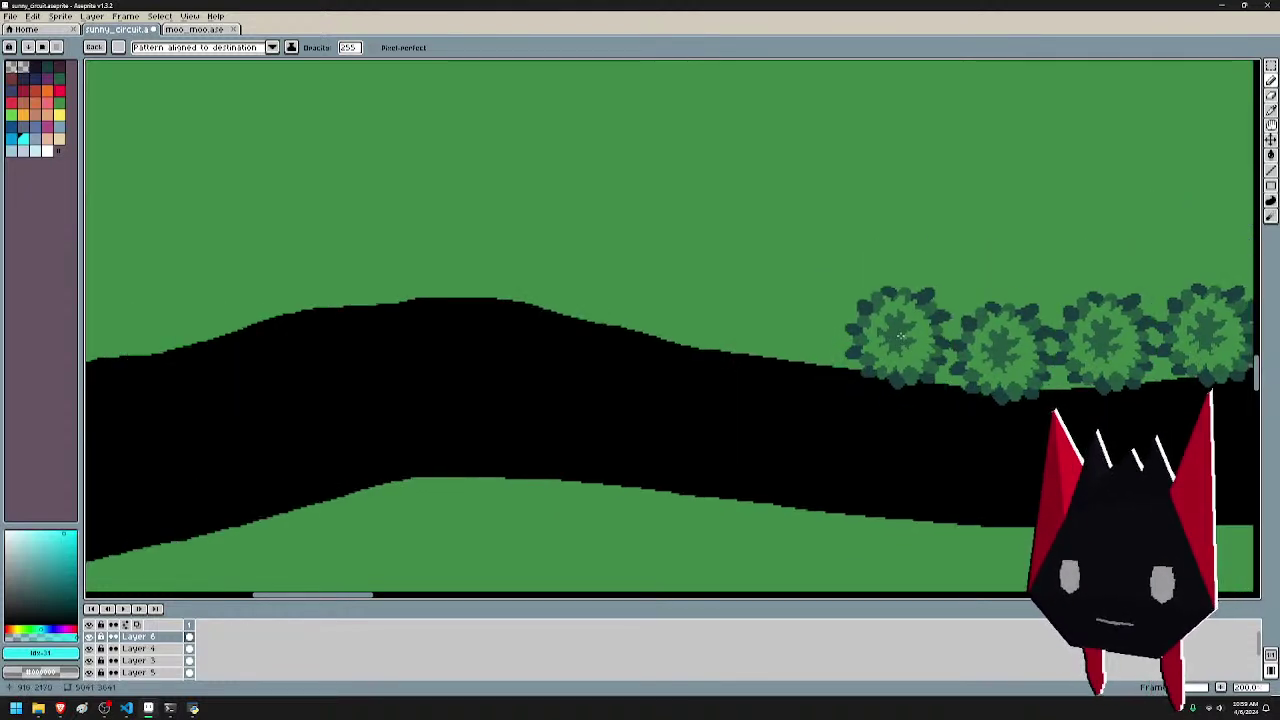
left_click(784, 327)
left_click(676, 308)
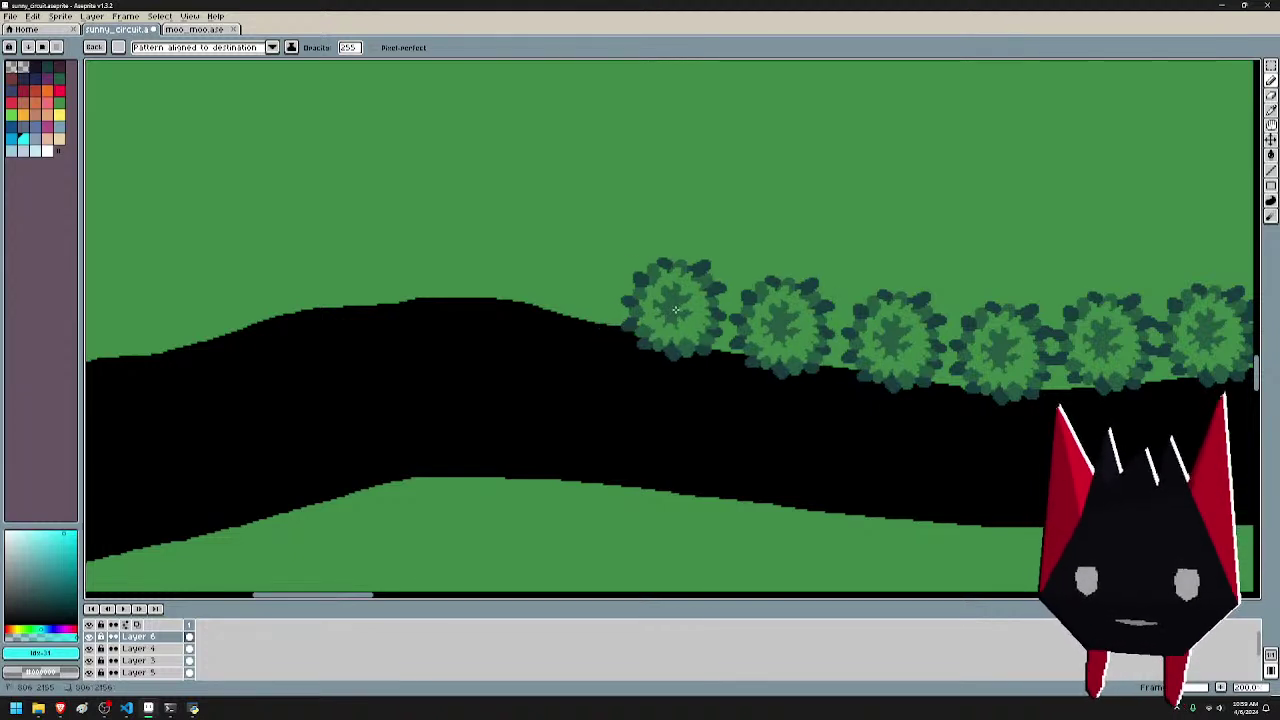
- Complete the northern bush row over the third crest, the following dip and the last crest to the map's west border
left_click_drag(641, 278, 951, 288)
left_click(879, 290)
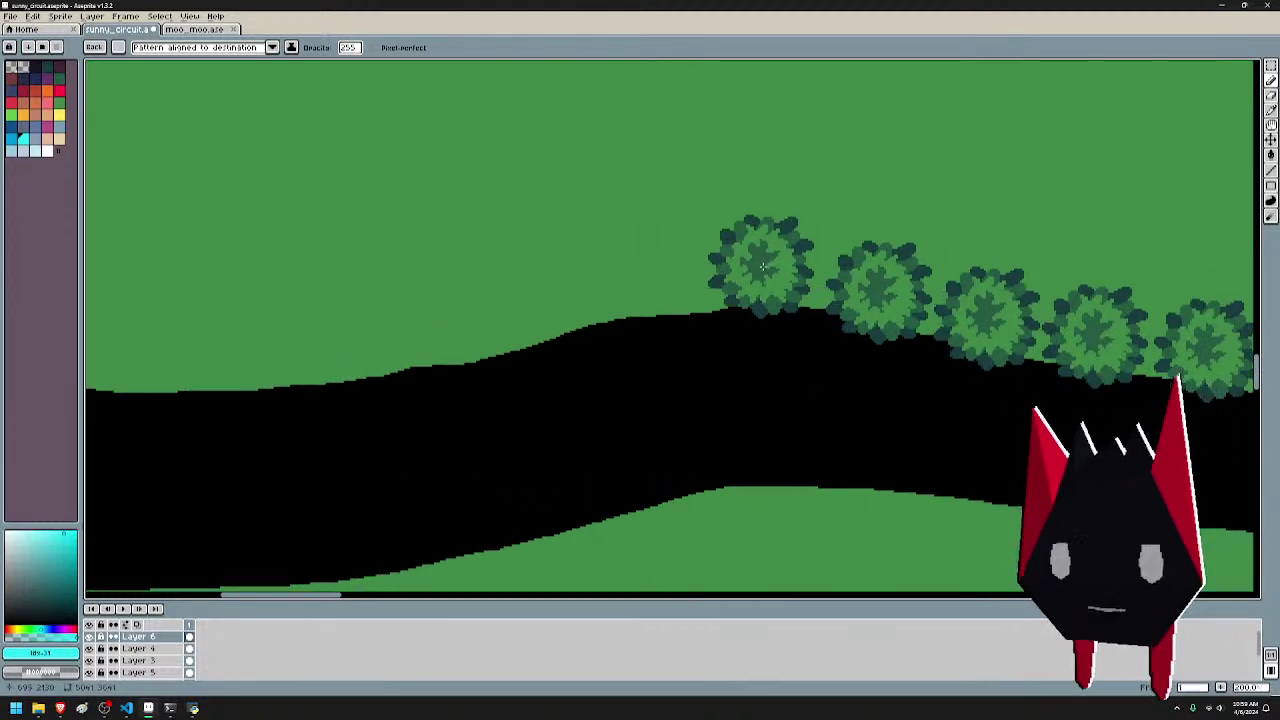
left_click(767, 272)
left_click(646, 281)
scroll(605, 289, "down", 1)
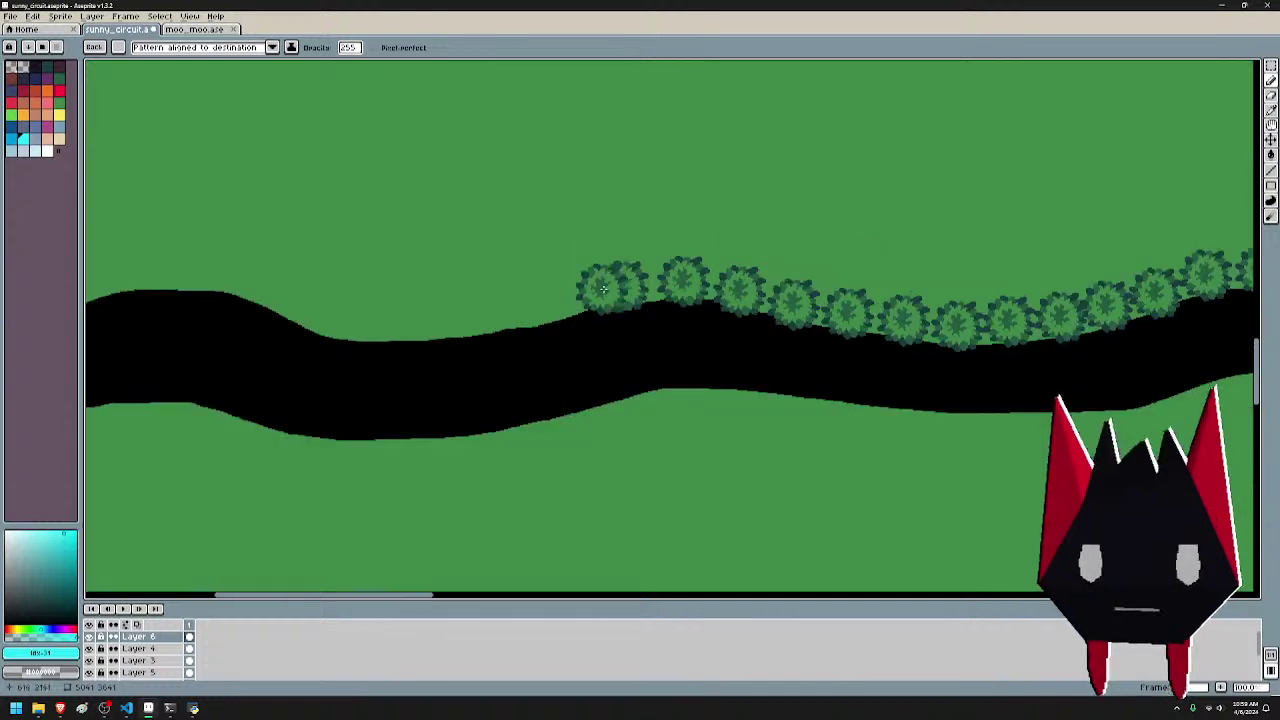
left_click_drag(689, 284, 1037, 287)
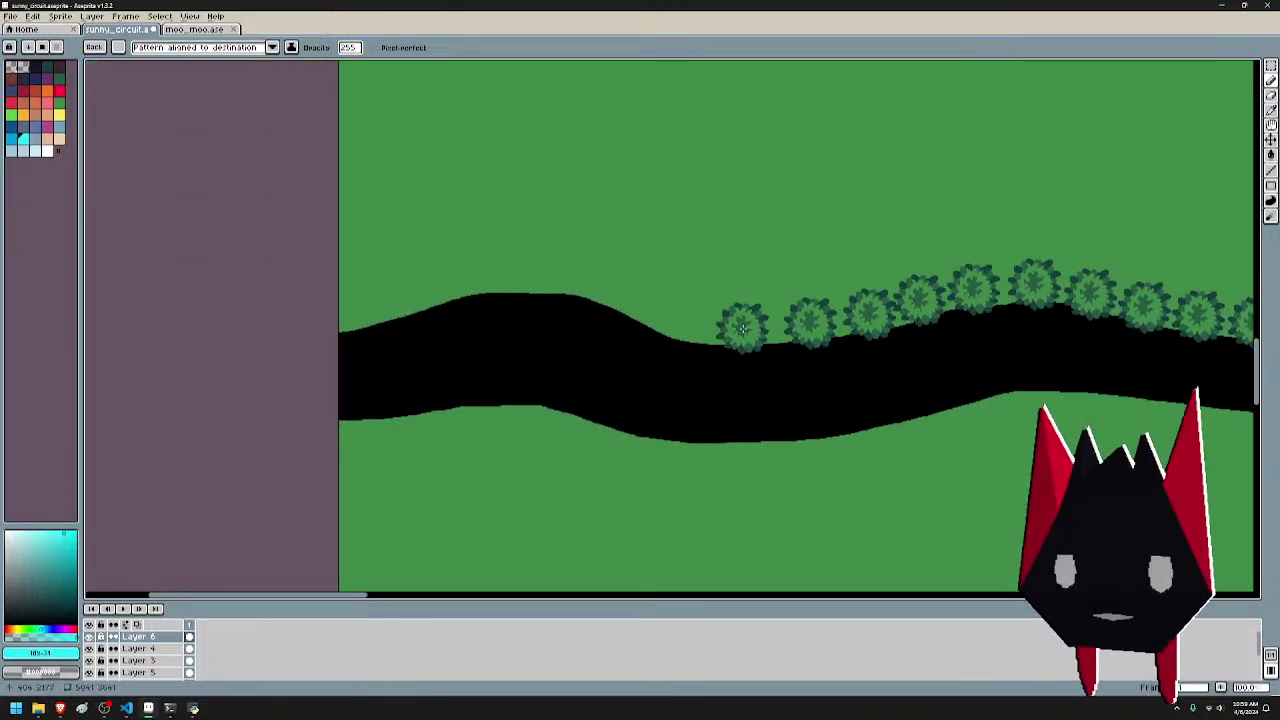
left_click(685, 323)
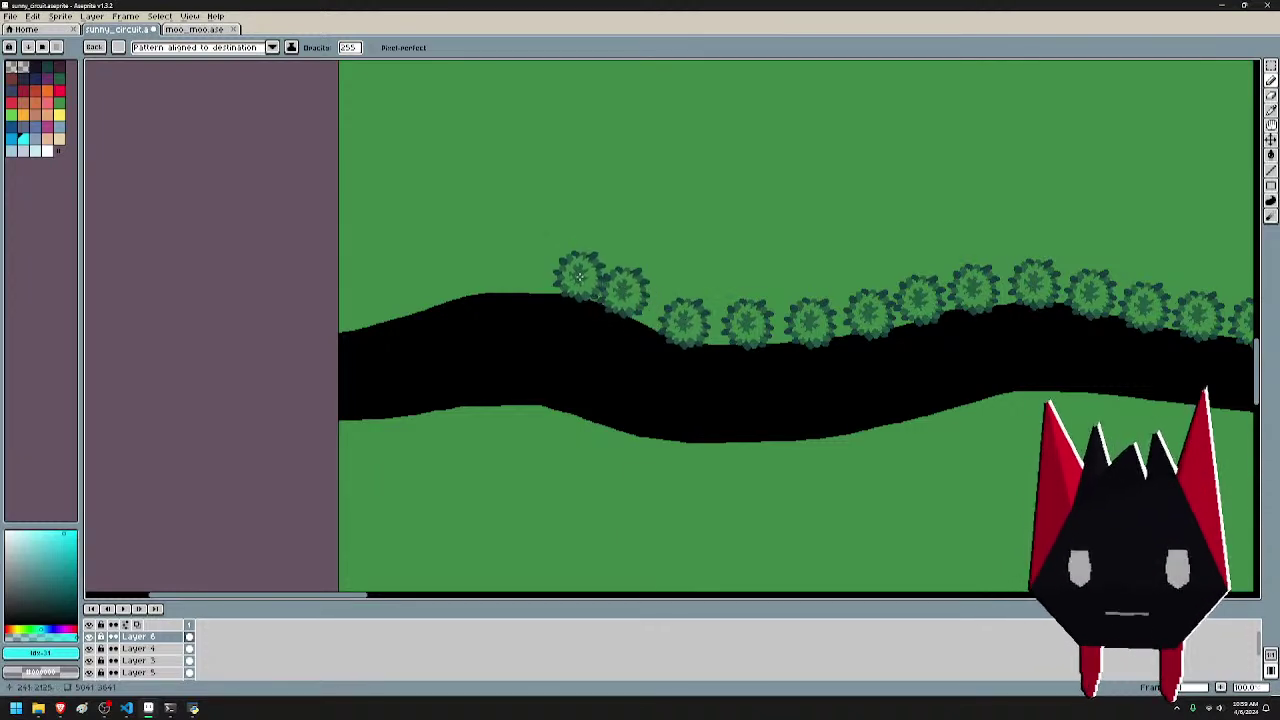
left_click(572, 283)
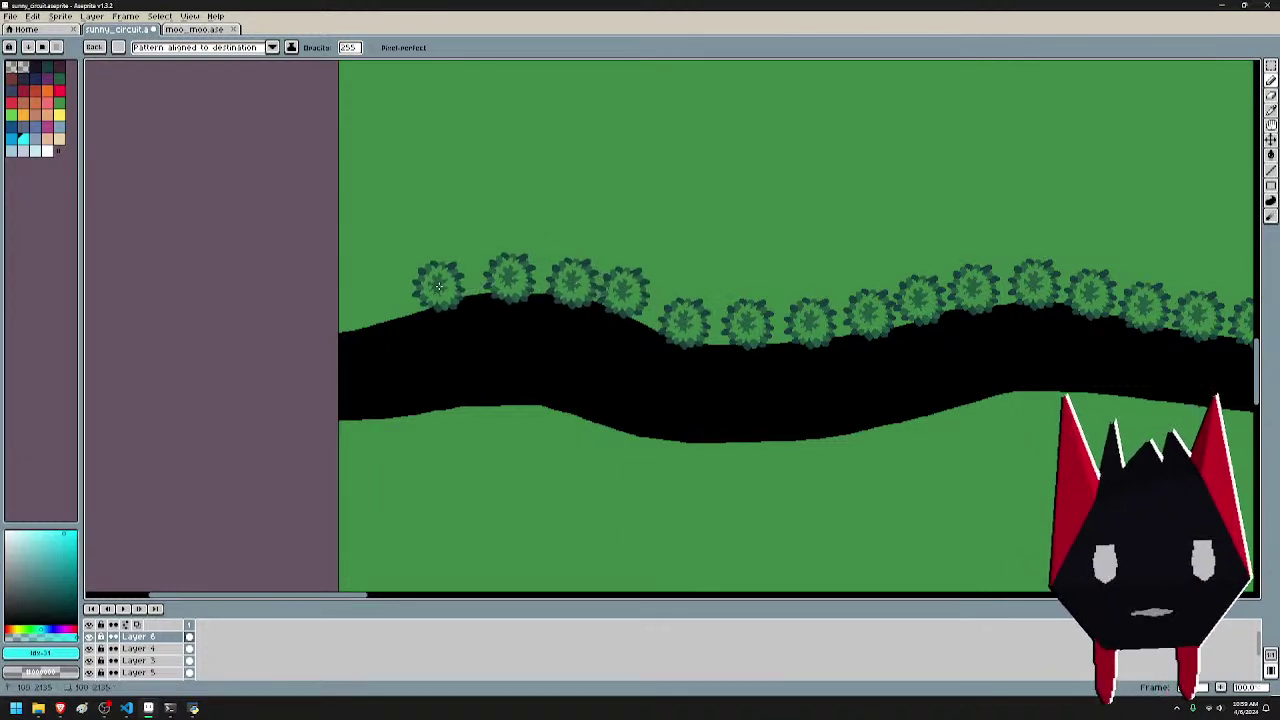
left_click(438, 286)
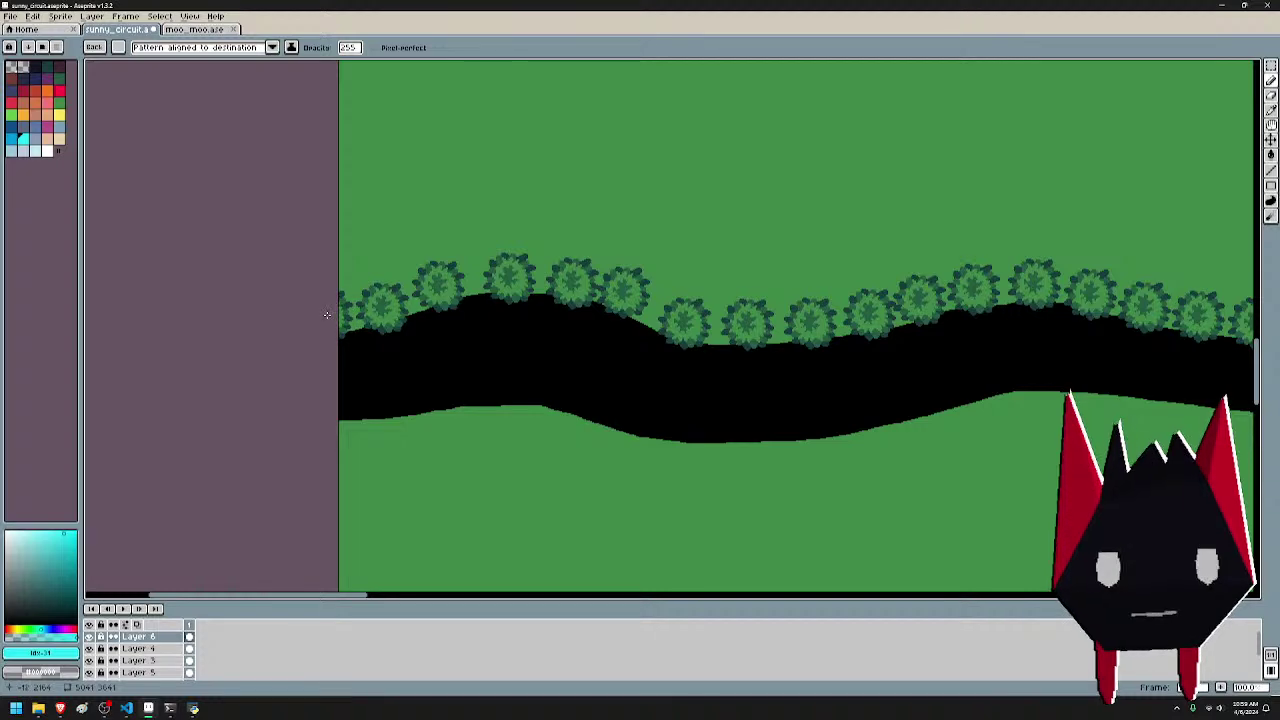
- Look over the map for road edges and black areas that still need bushes
scroll(936, 320, "down", 1)
left_click_drag(982, 352, 489, 340)
scroll(708, 412, "down", 1)
left_click_drag(1050, 400, 673, 426)
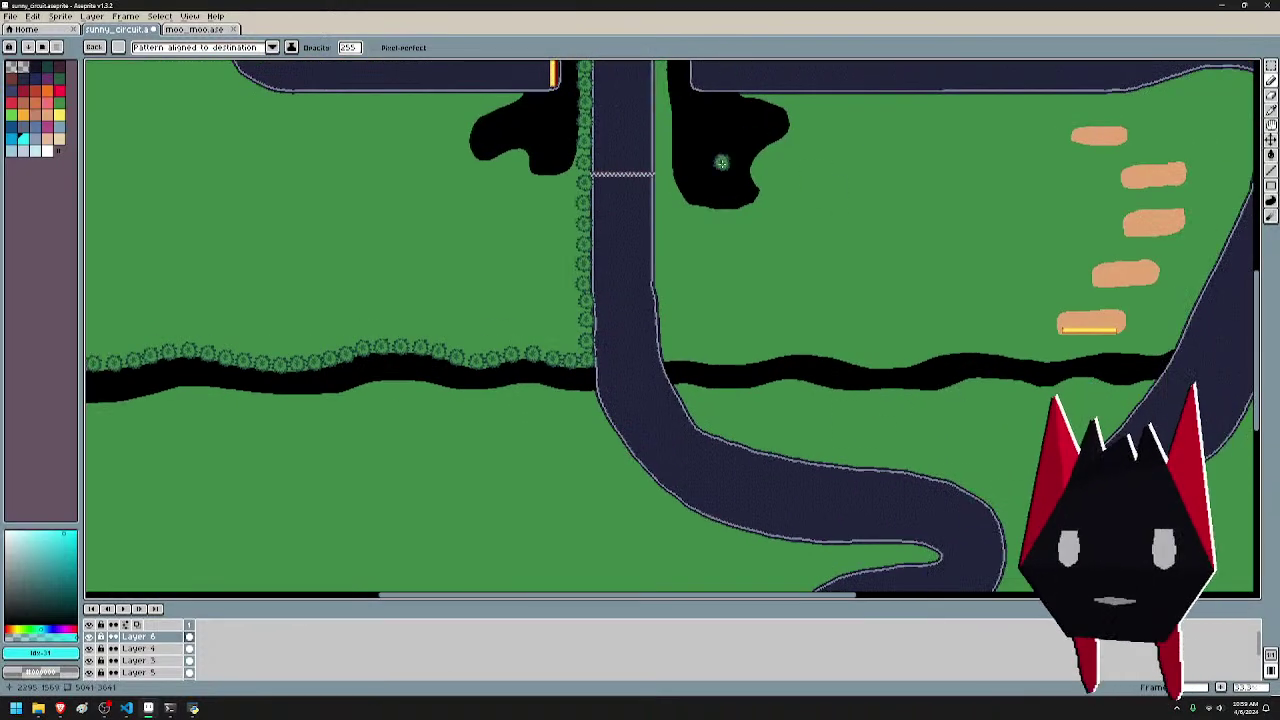
left_click_drag(721, 162, 958, 289)
left_click_drag(808, 234, 838, 389)
left_click_drag(1025, 473, 872, 167)
scroll(873, 438, "up", 3)
scroll(873, 438, "left", 2)
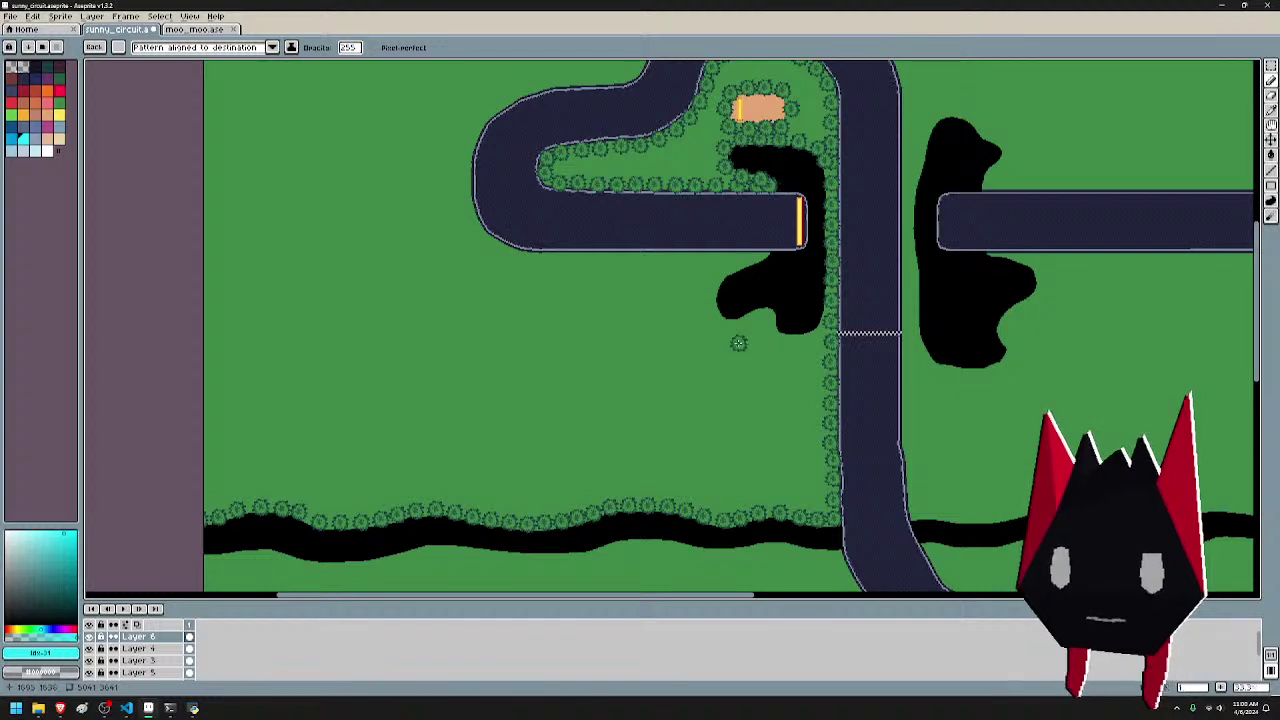
mouse_move(1010, 336)
left_mouse_down()
mouse_move(671, 160)
mouse_move(694, 75)
left_mouse_up()
mouse_move(554, 329)
left_mouse_down()
mouse_move(626, 317)
mouse_move(251, 314)
mouse_move(343, 494)
mouse_move(491, 437)
mouse_move(798, 659)
left_mouse_up()
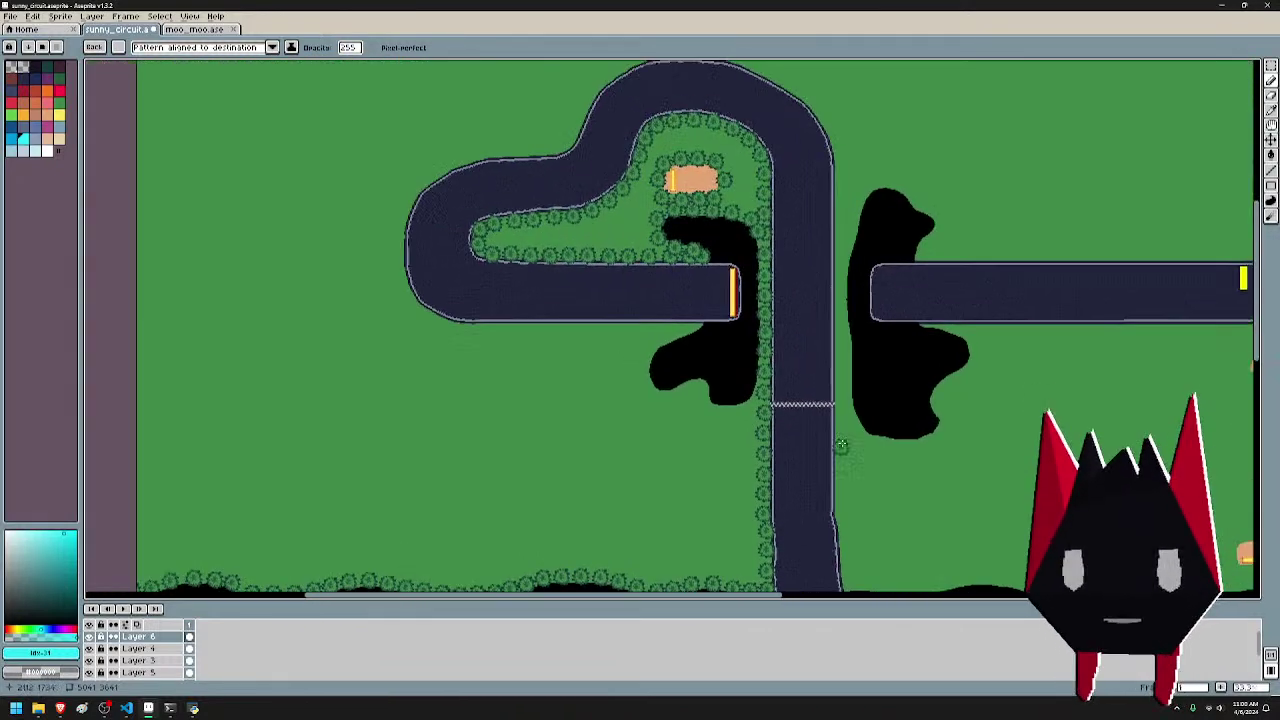
- Stamp bushes eastward along the black band's southern edge, from the map's west border over the first crest and through the first dip
left_click_drag(685, 356, 926, 74)
scroll(368, 378, "up", 2)
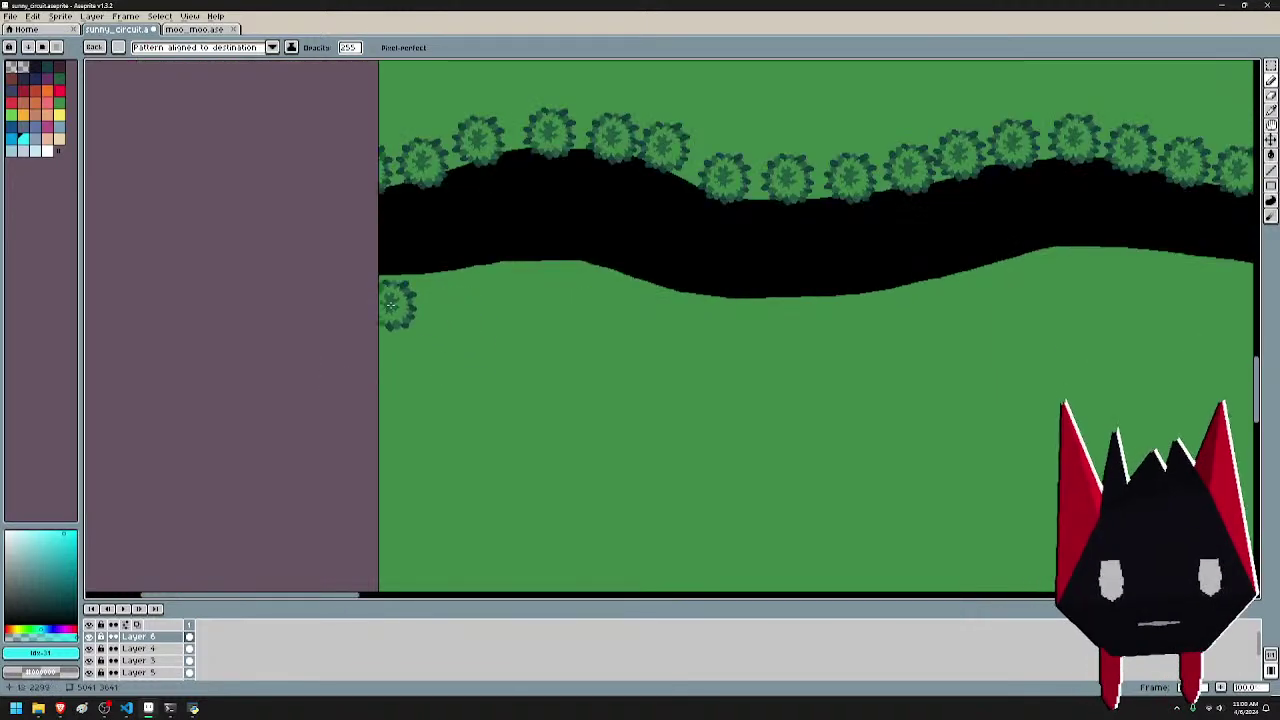
left_click(393, 287)
left_click(443, 287)
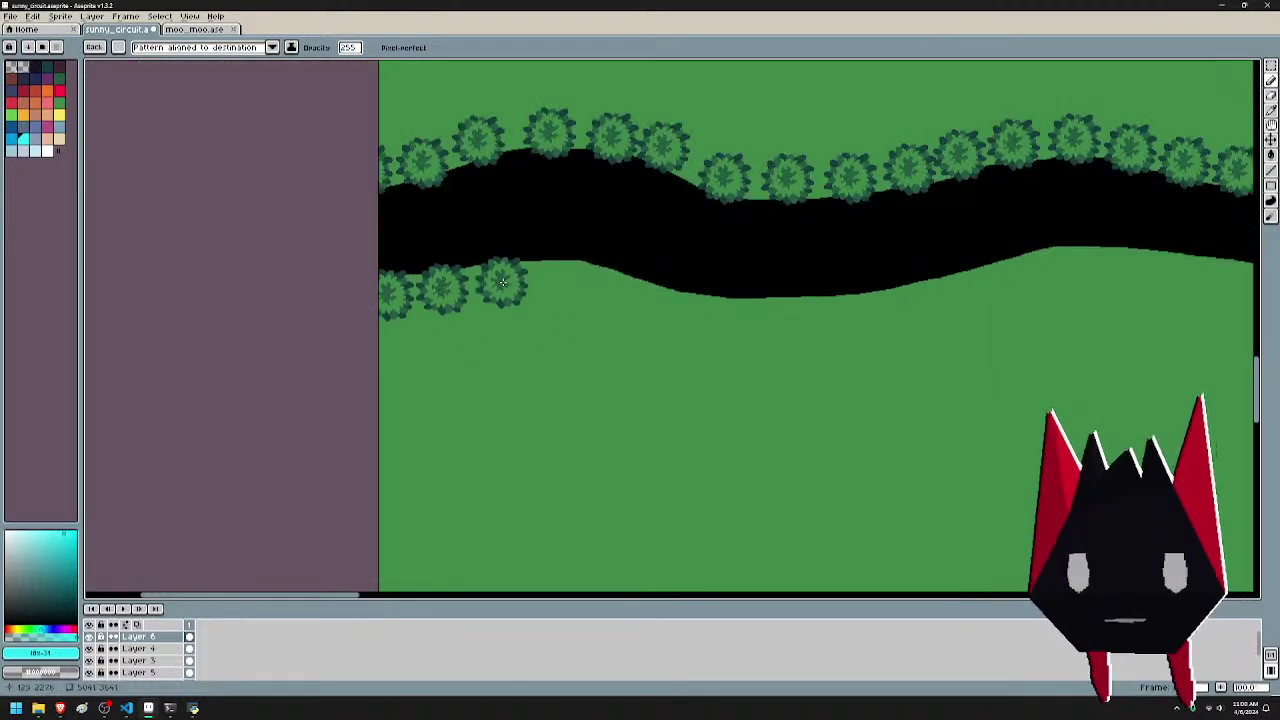
left_click(500, 279)
left_click(566, 275)
left_click(626, 289)
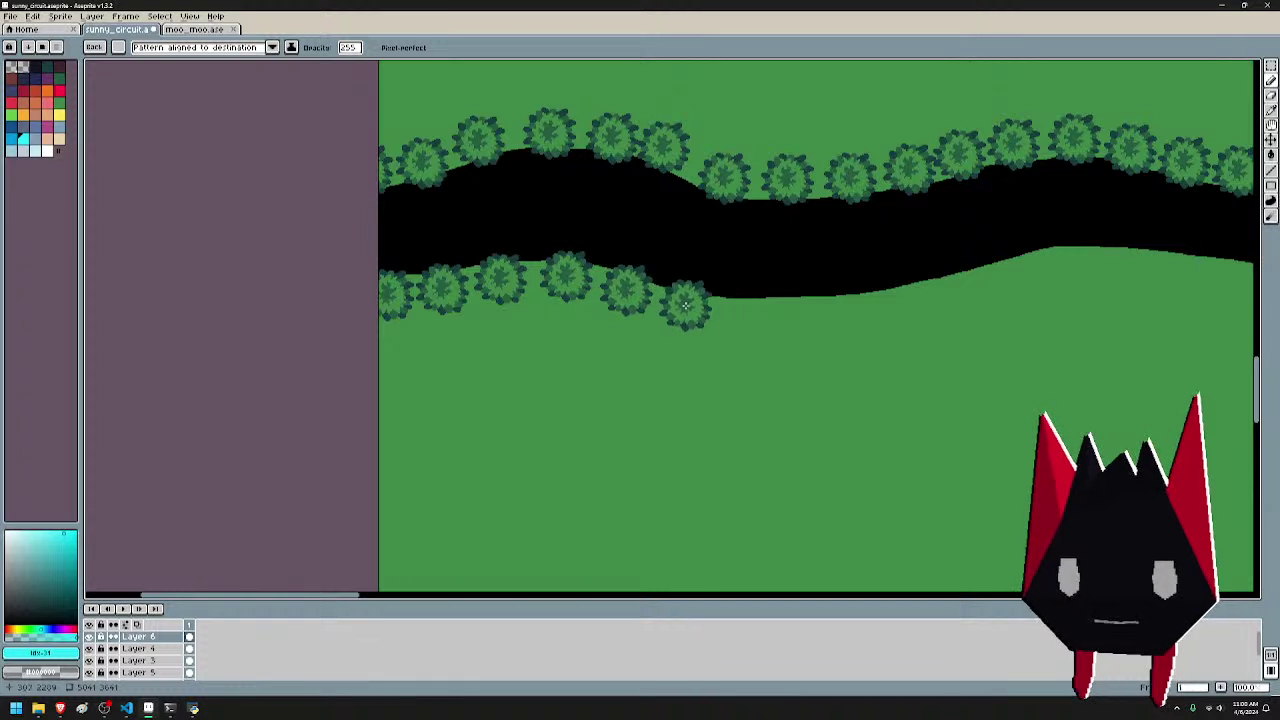
left_click(683, 306)
left_click(745, 313)
left_click(810, 314)
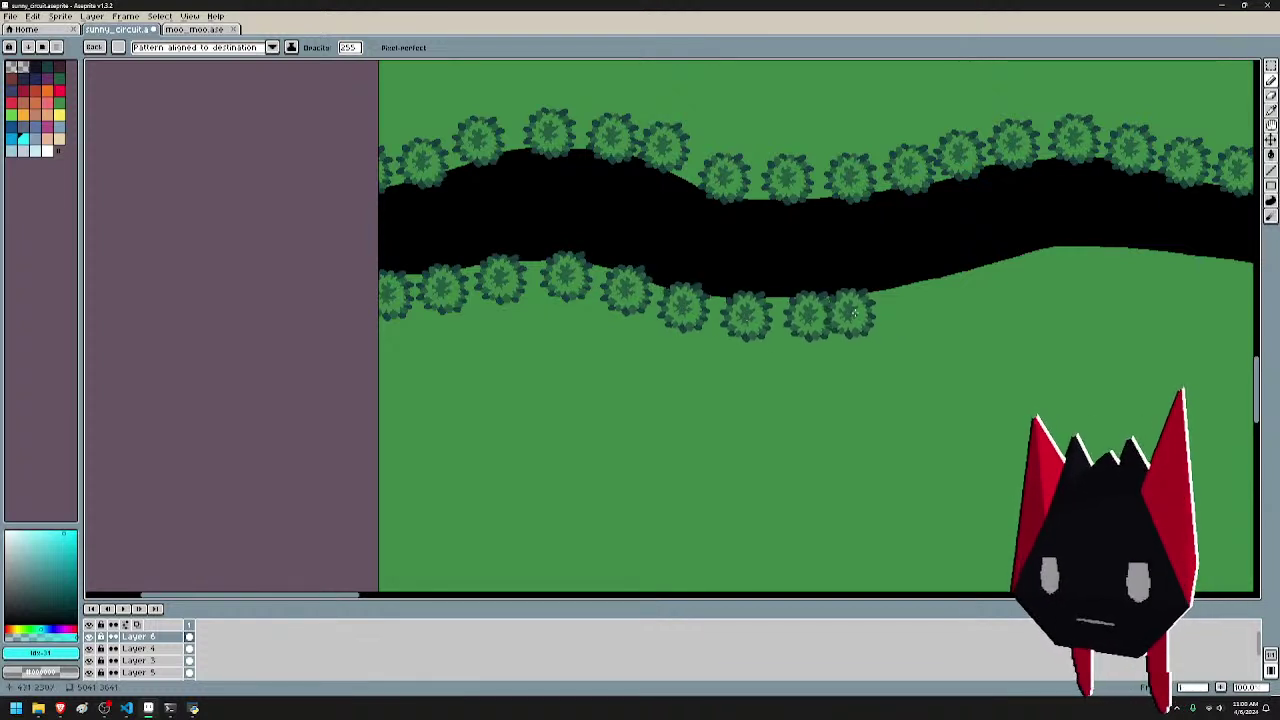
left_click(878, 307)
- Extend the southern bush row eastward over the band's second crest and into the shallow dip beyond it
left_click_drag(884, 307, 659, 312)
left_click(716, 299)
left_click(772, 284)
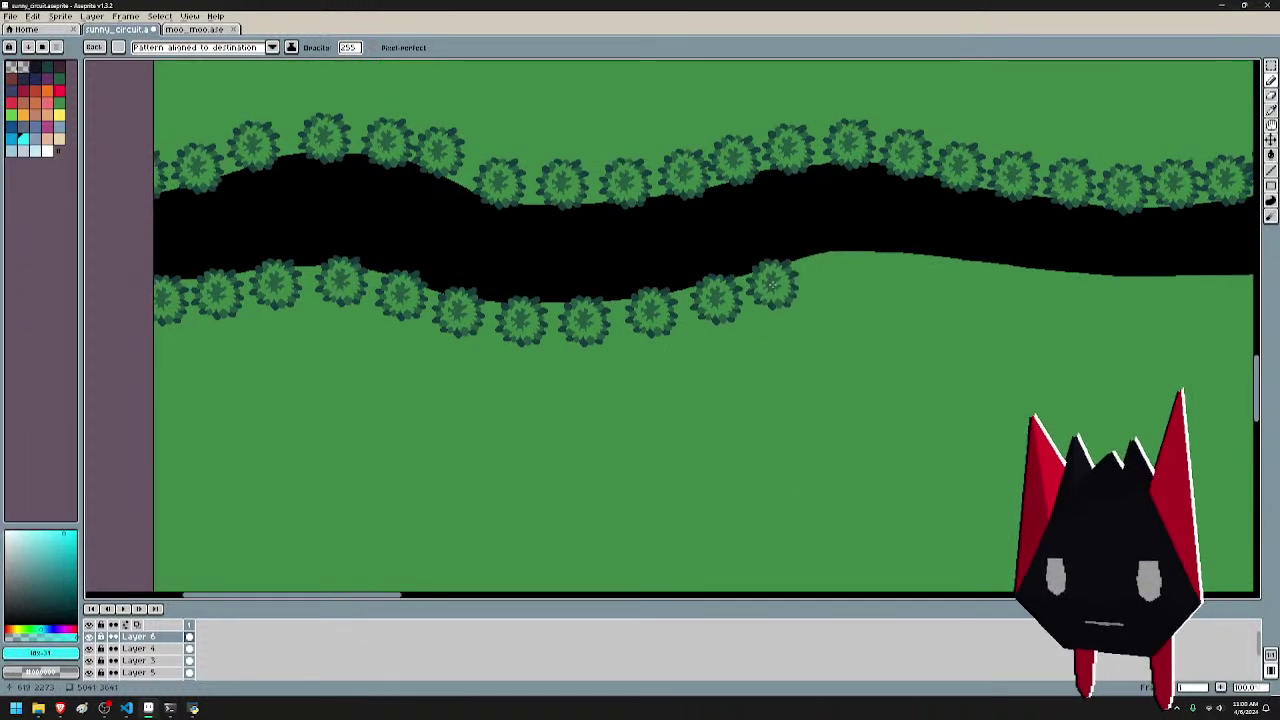
left_click(826, 271)
scroll(826, 271, "right", 6)
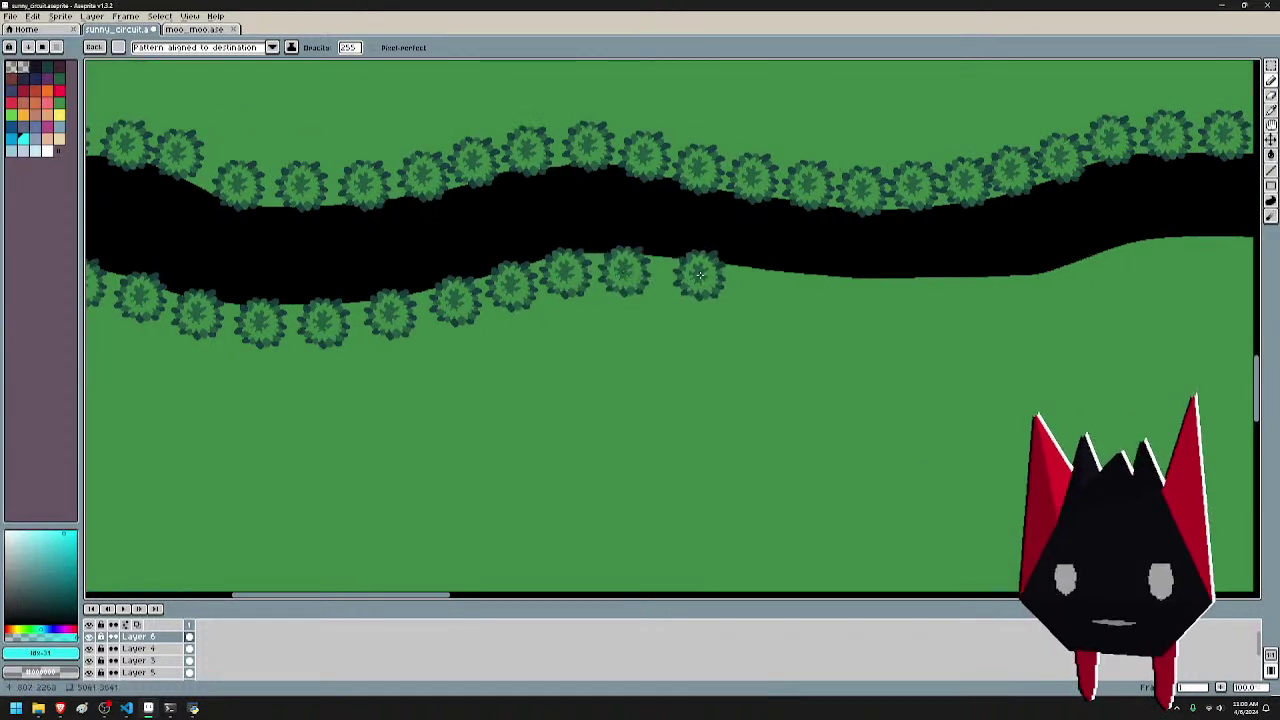
left_click(686, 281)
left_click(745, 287)
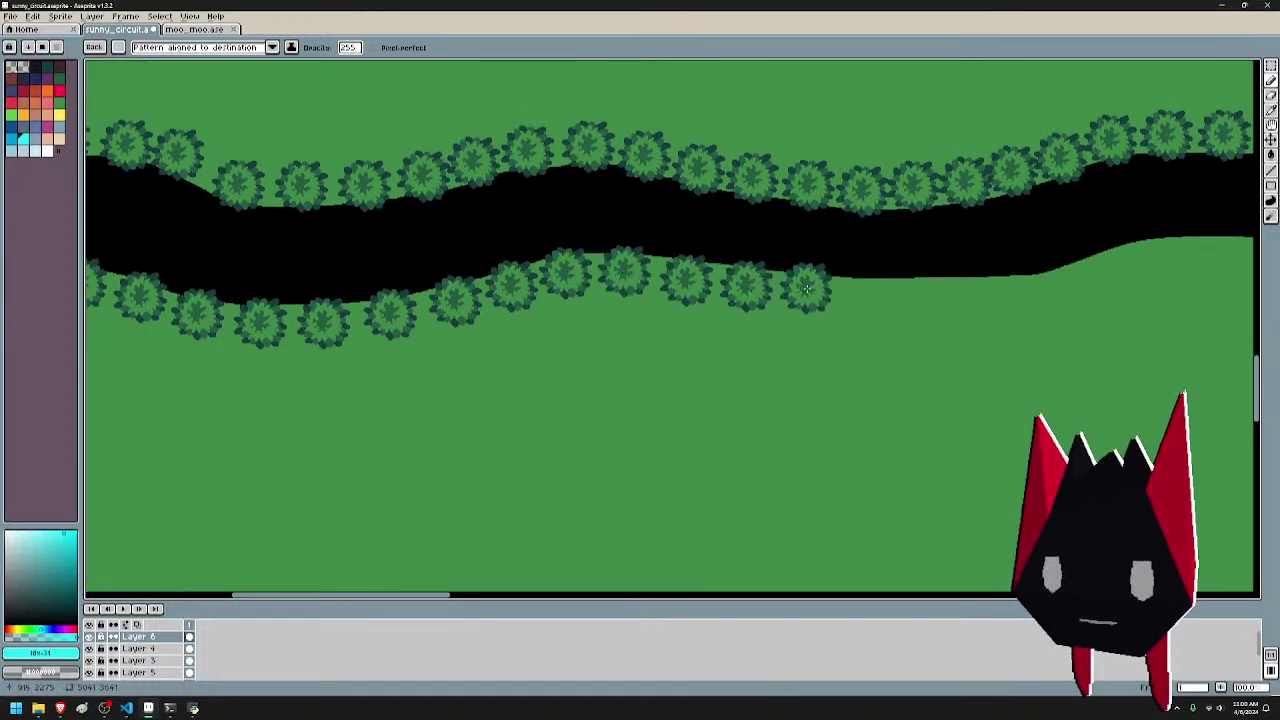
left_click(808, 288)
left_click(865, 290)
- Extend the southern bush row out of the shallow dip and across the band's broad third crest
scroll(917, 309, "right", 7)
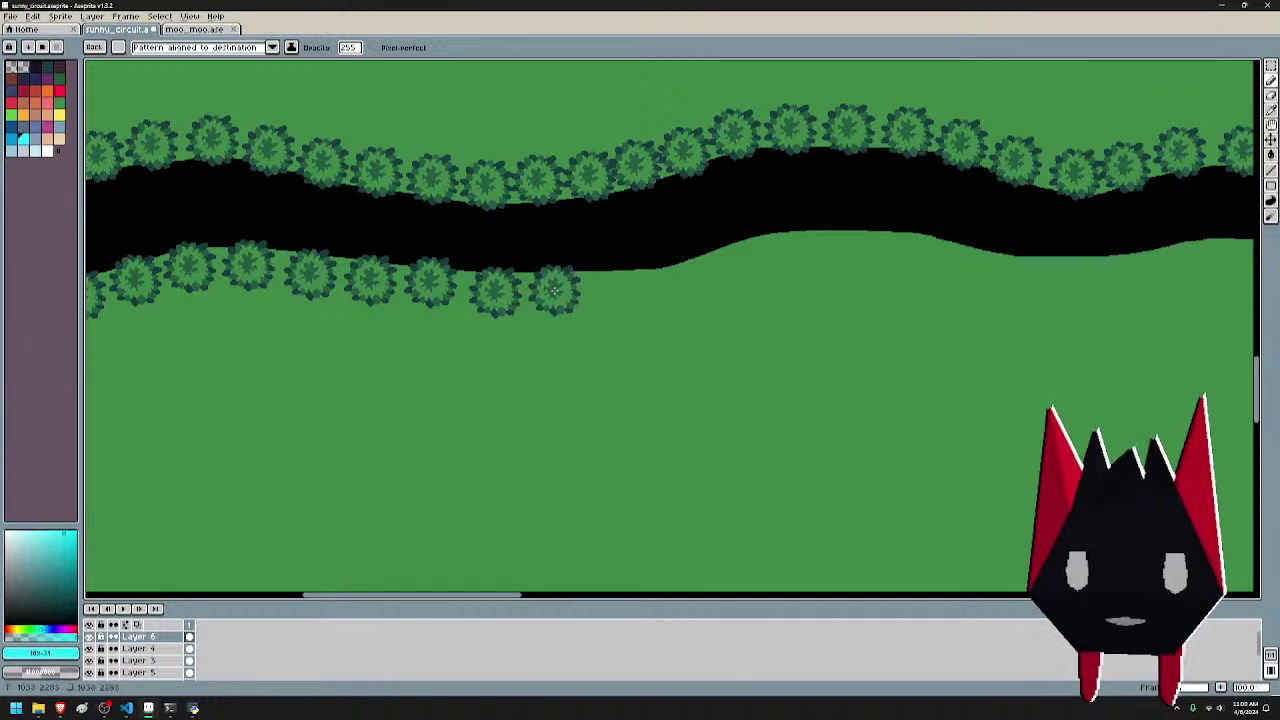
left_click(614, 289)
left_click(674, 282)
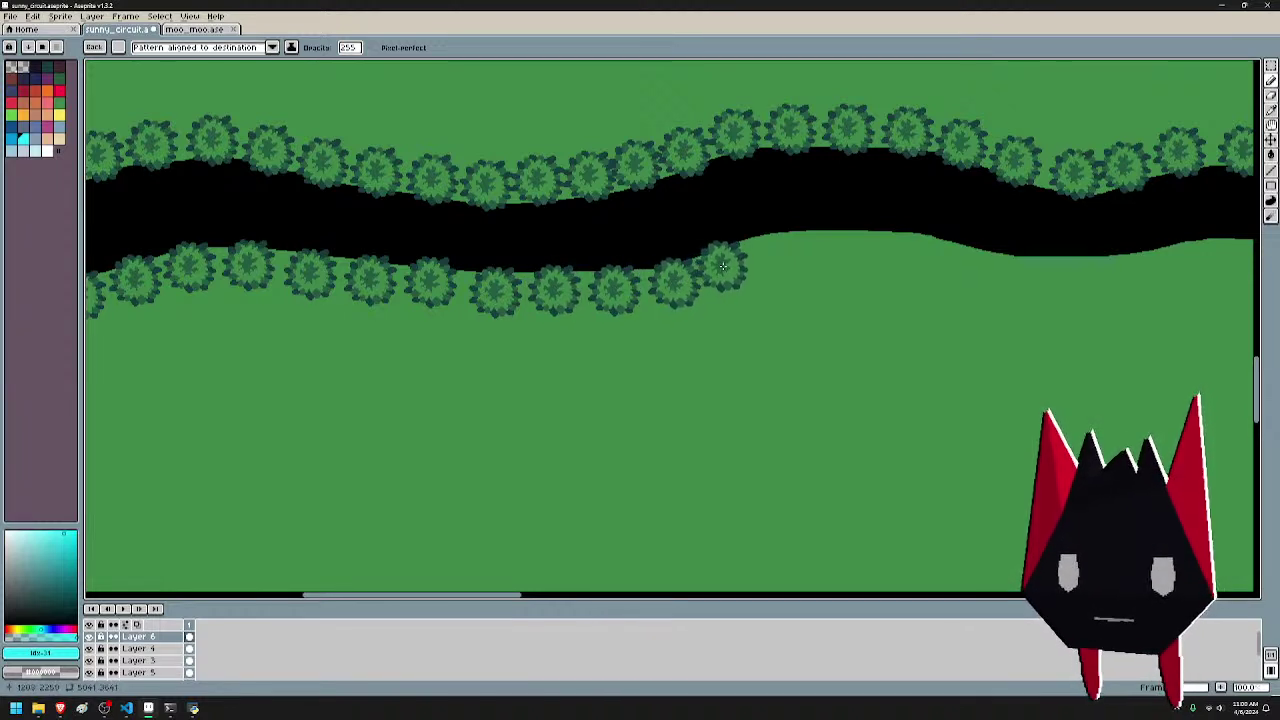
left_click(730, 260)
left_click(791, 250)
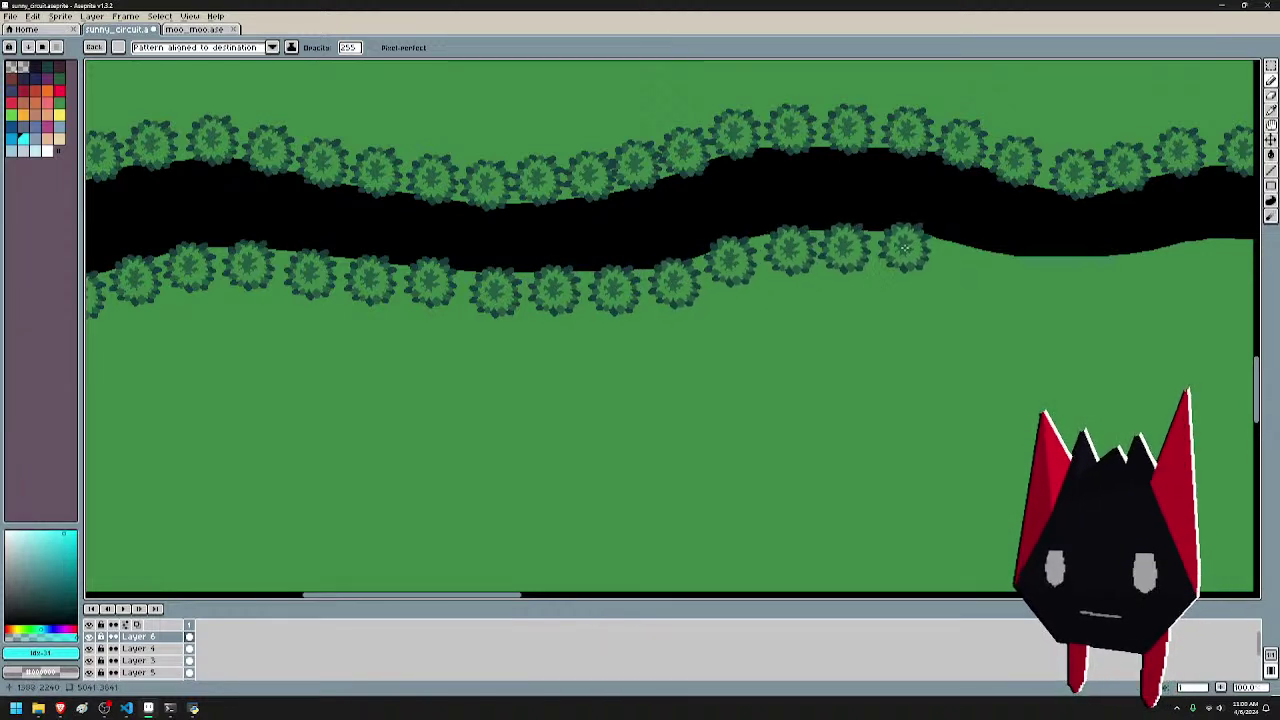
left_click(904, 248)
left_click(962, 262)
- Extend the bush row along the black band's southern edge from the third crest over the last dip and crest, up to the road
left_click_drag(1041, 268, 711, 270)
left_click(688, 272)
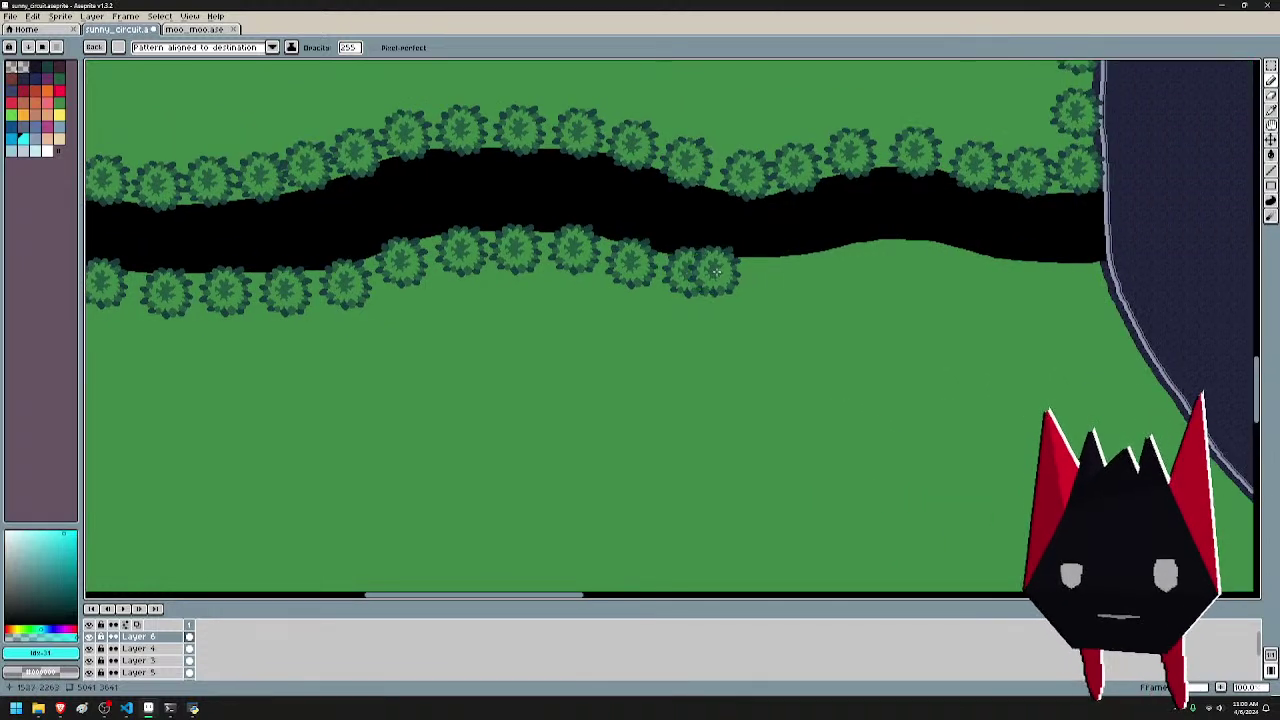
left_click(748, 274)
left_click(816, 268)
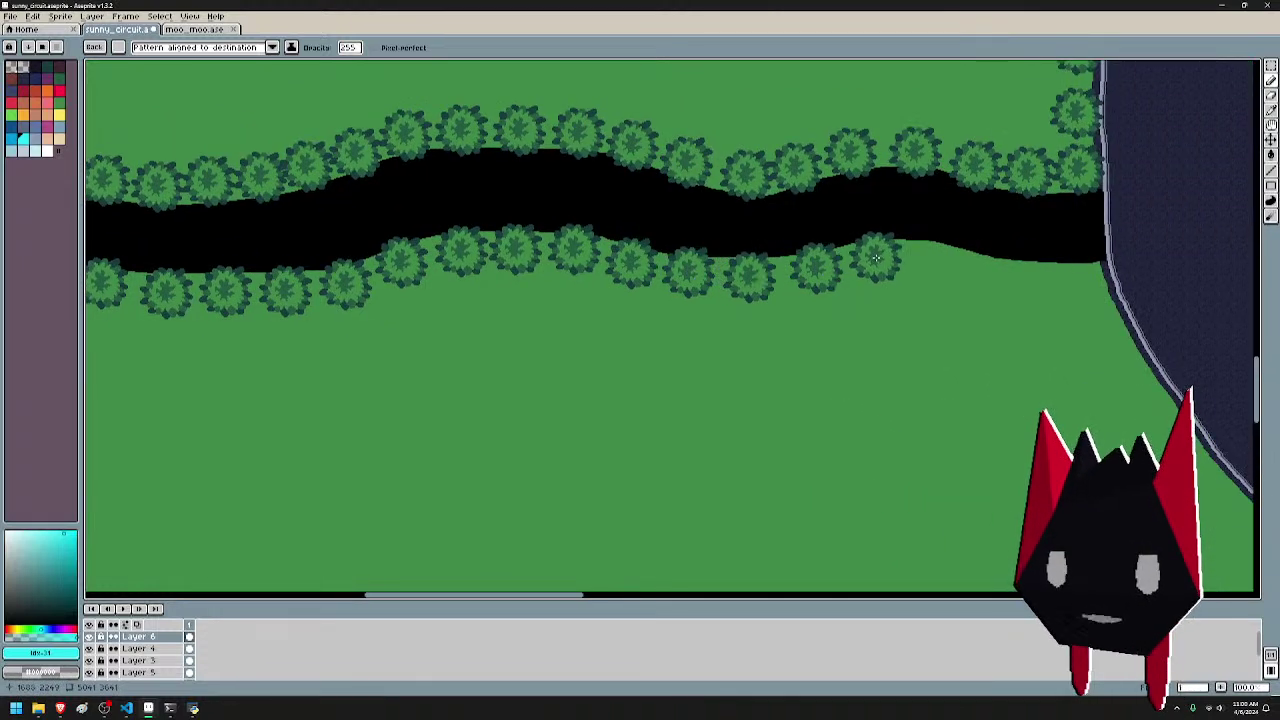
left_click(875, 258)
left_click(937, 262)
left_click(995, 272)
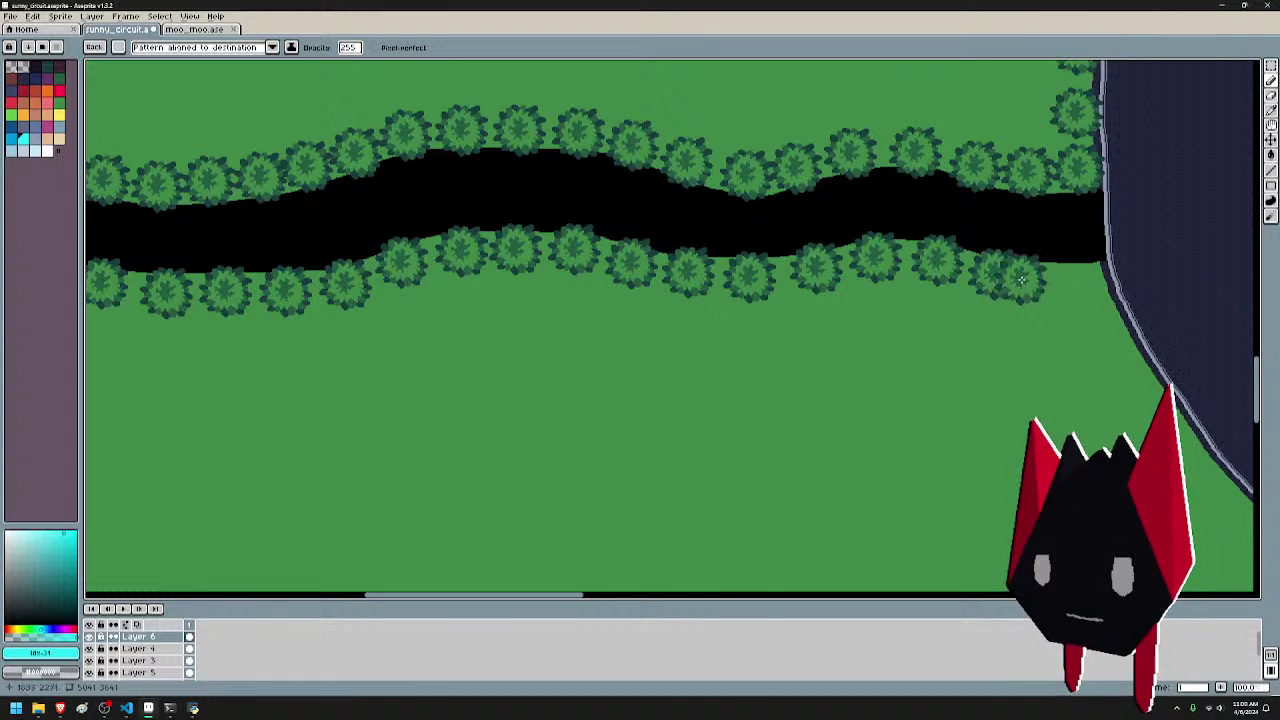
left_click(1050, 278)
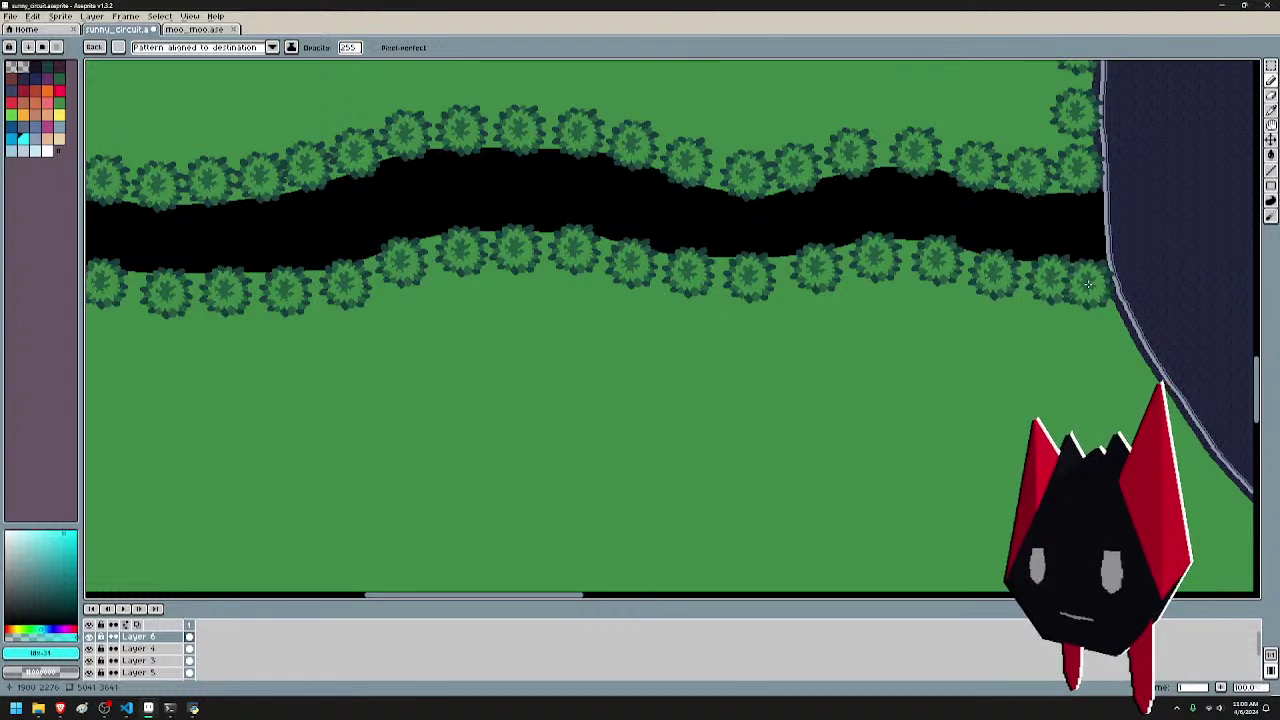
- Fill the corner where the black band's southern edge meets the road and stamp bushes southeast along the curve's outer edge
left_click_drag(1060, 326, 878, 252)
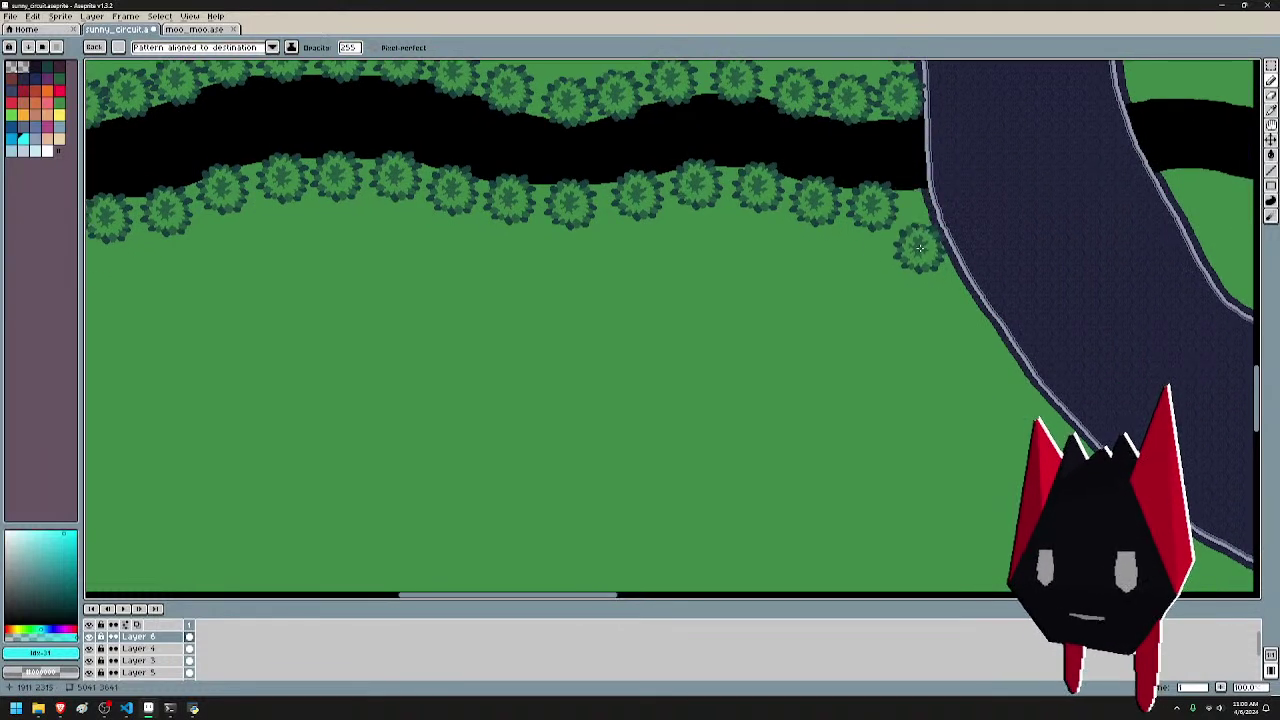
left_click(919, 247)
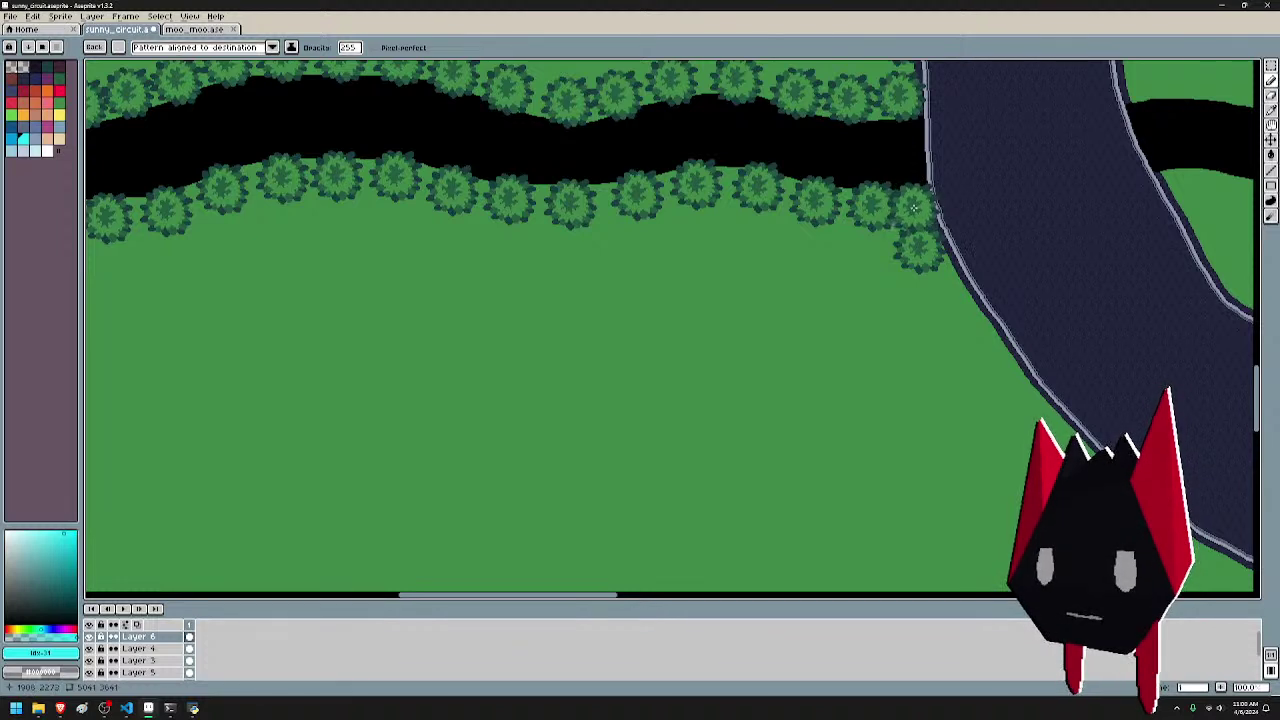
mouse_move(996, 327)
left_mouse_down()
mouse_move(950, 300)
mouse_move(686, 220)
left_mouse_up()
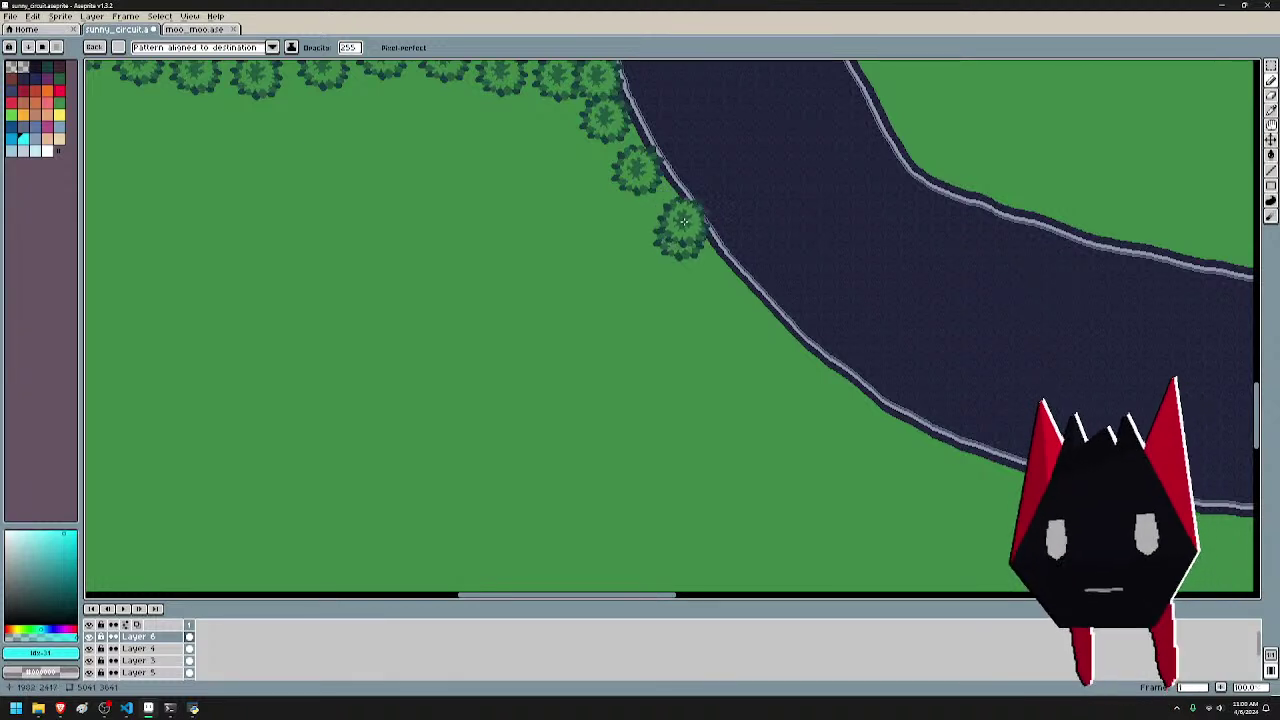
left_click(684, 222)
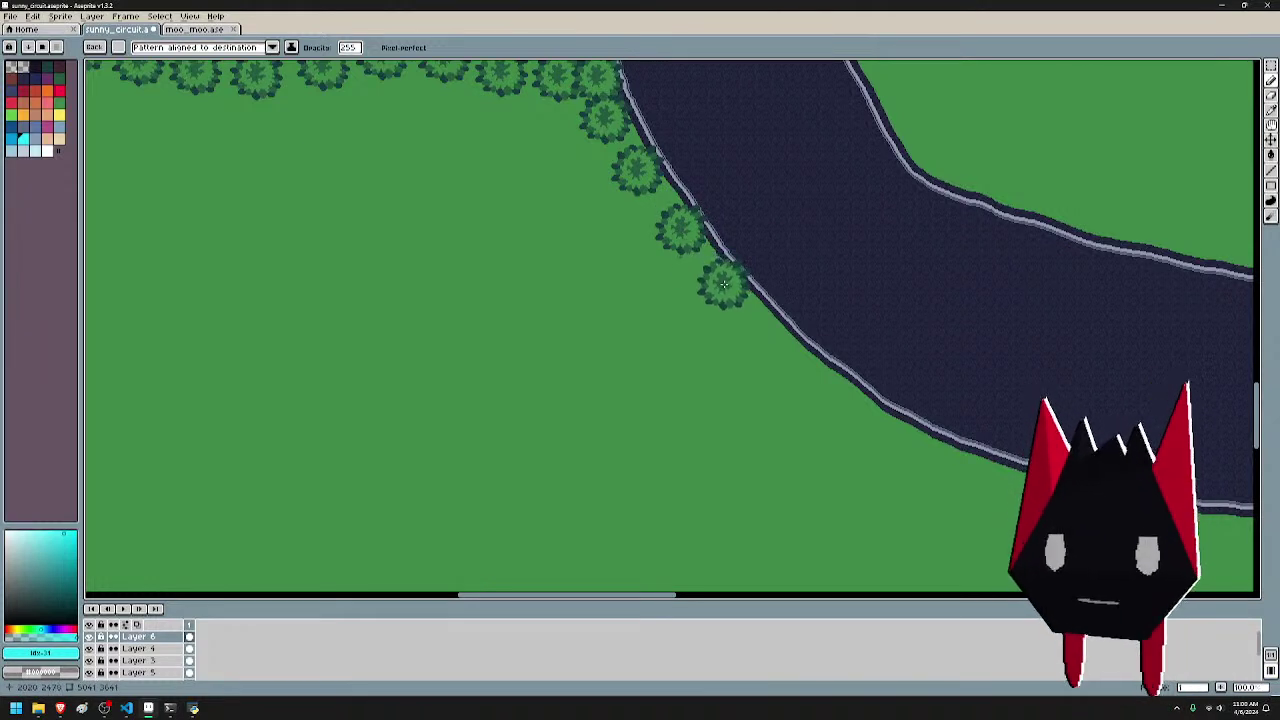
left_click(724, 288)
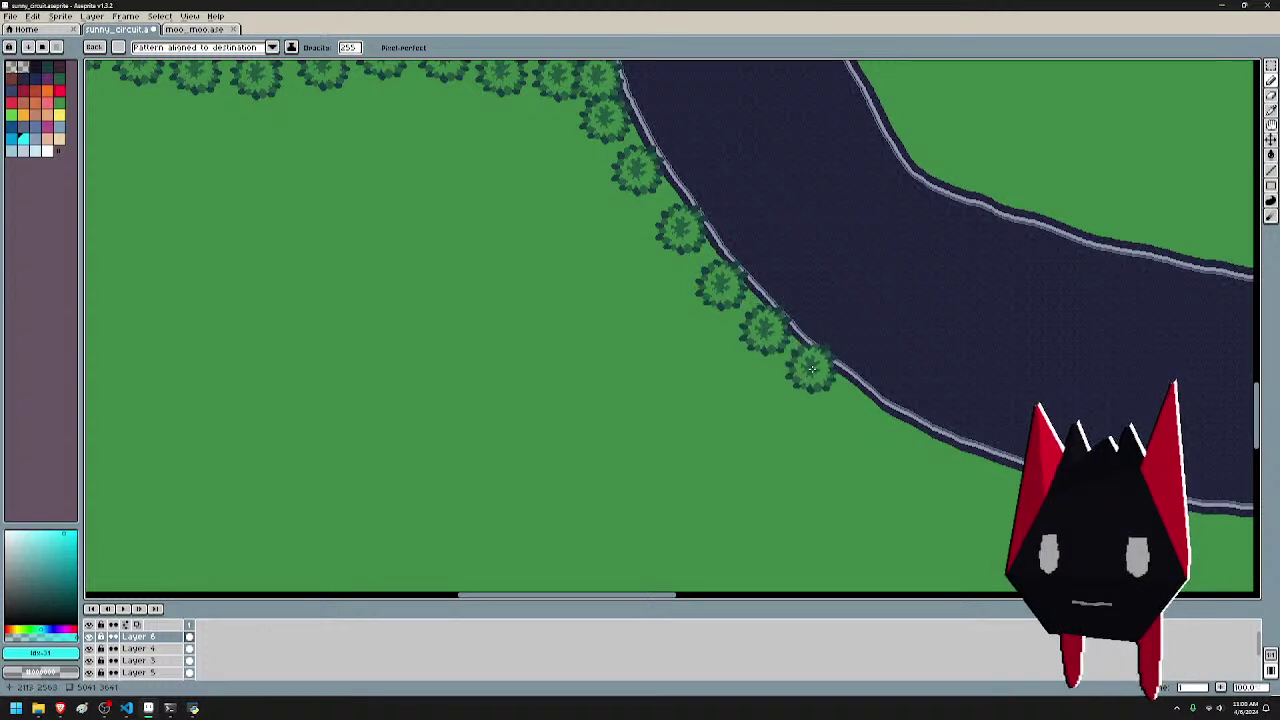
key("ctrl+z")
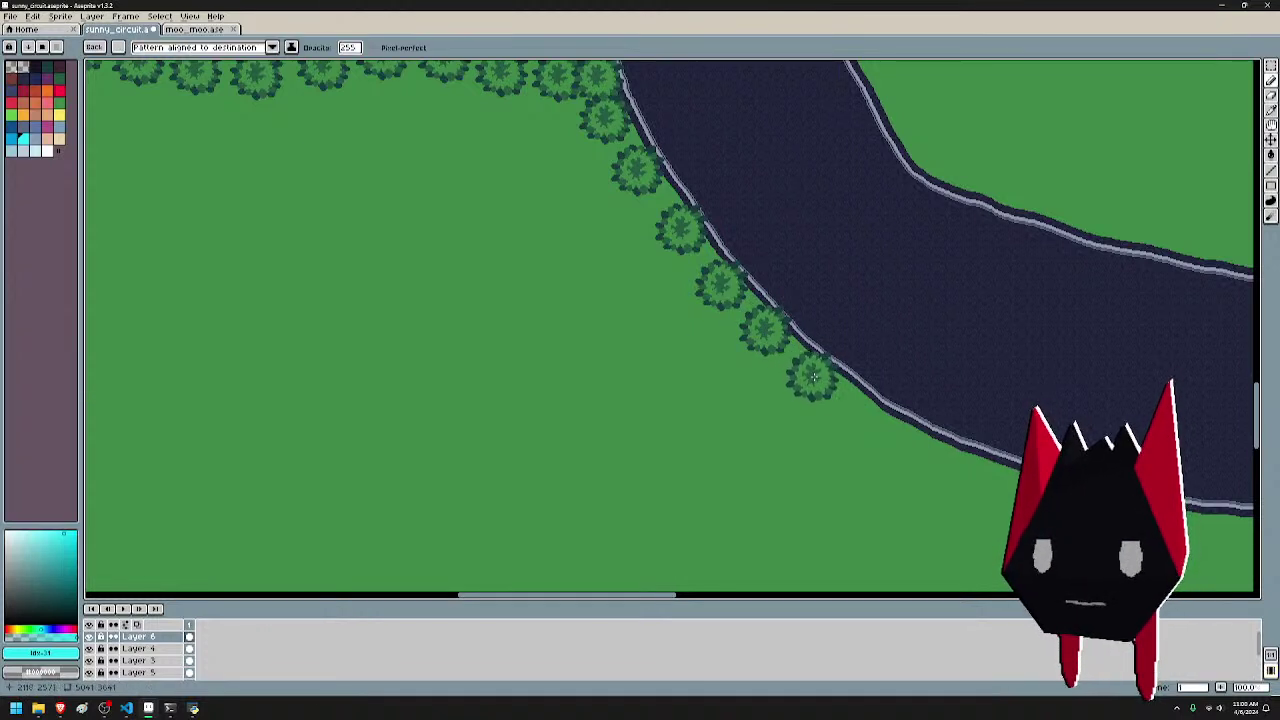
left_click(910, 445)
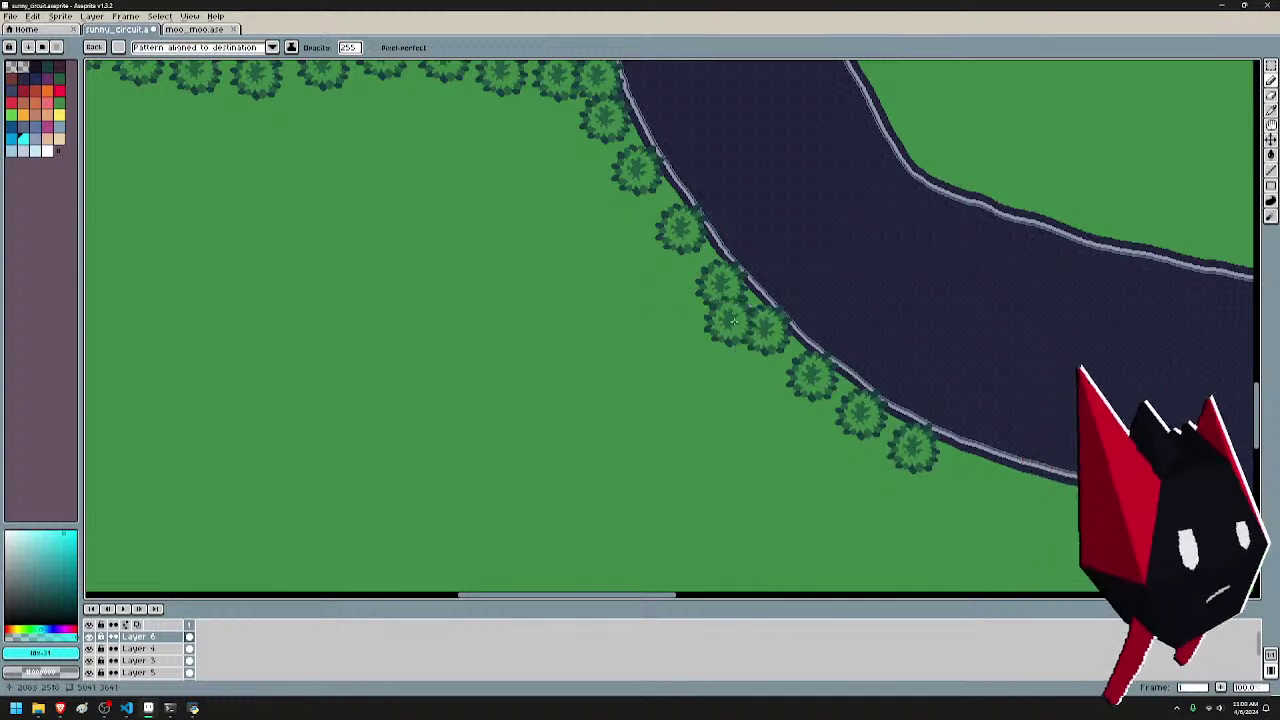
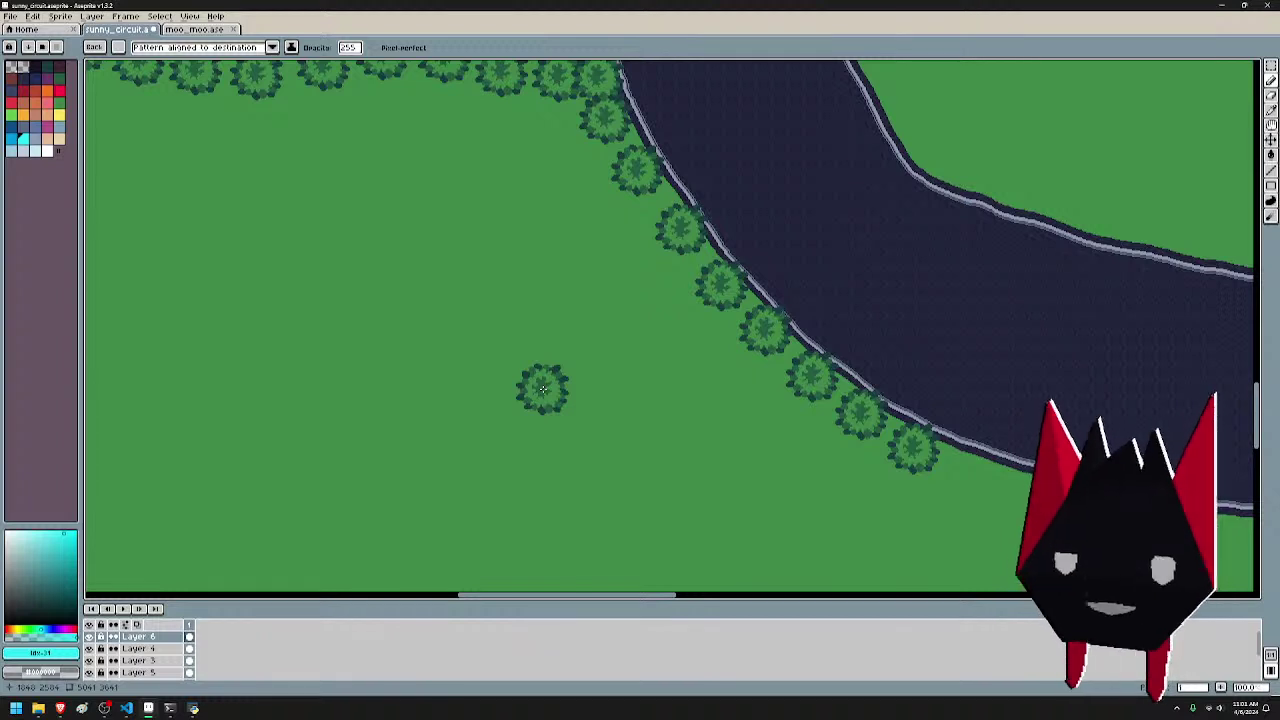
- Continue the bush row eastward along the road's southern edge where the curve flattens out
scroll(700, 400, "right", 3)
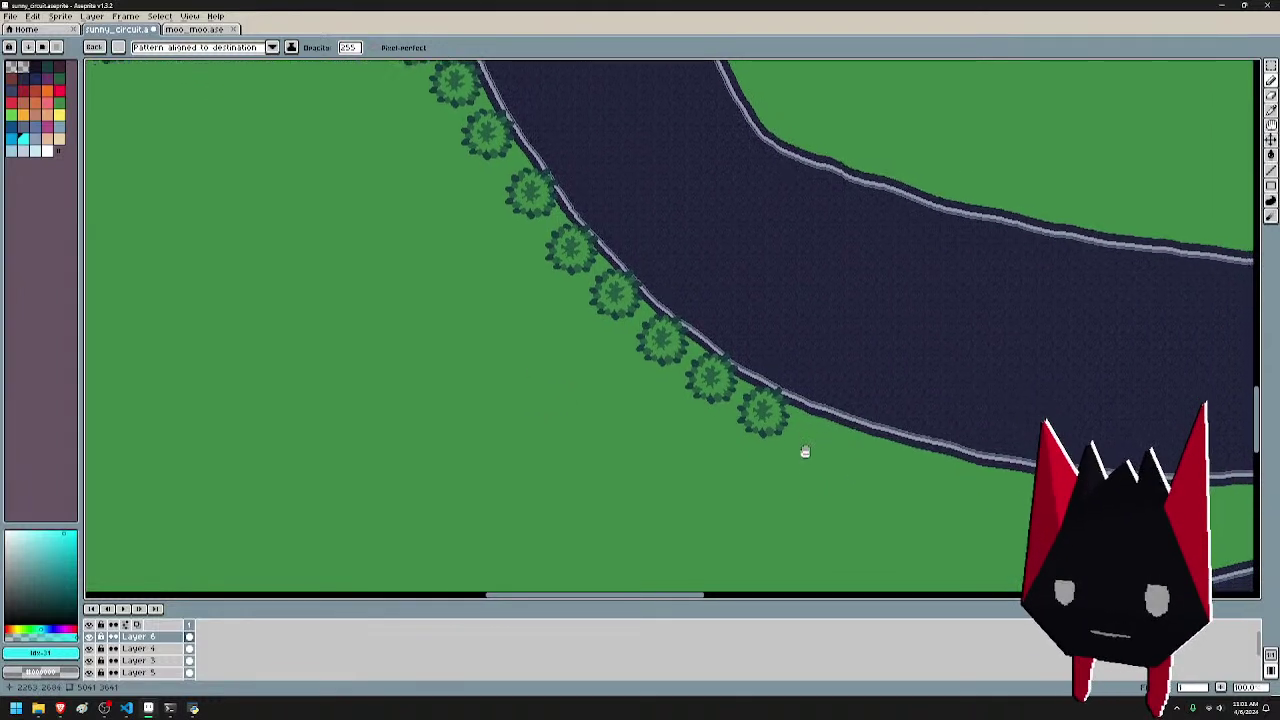
scroll(660, 437, "right", 3)
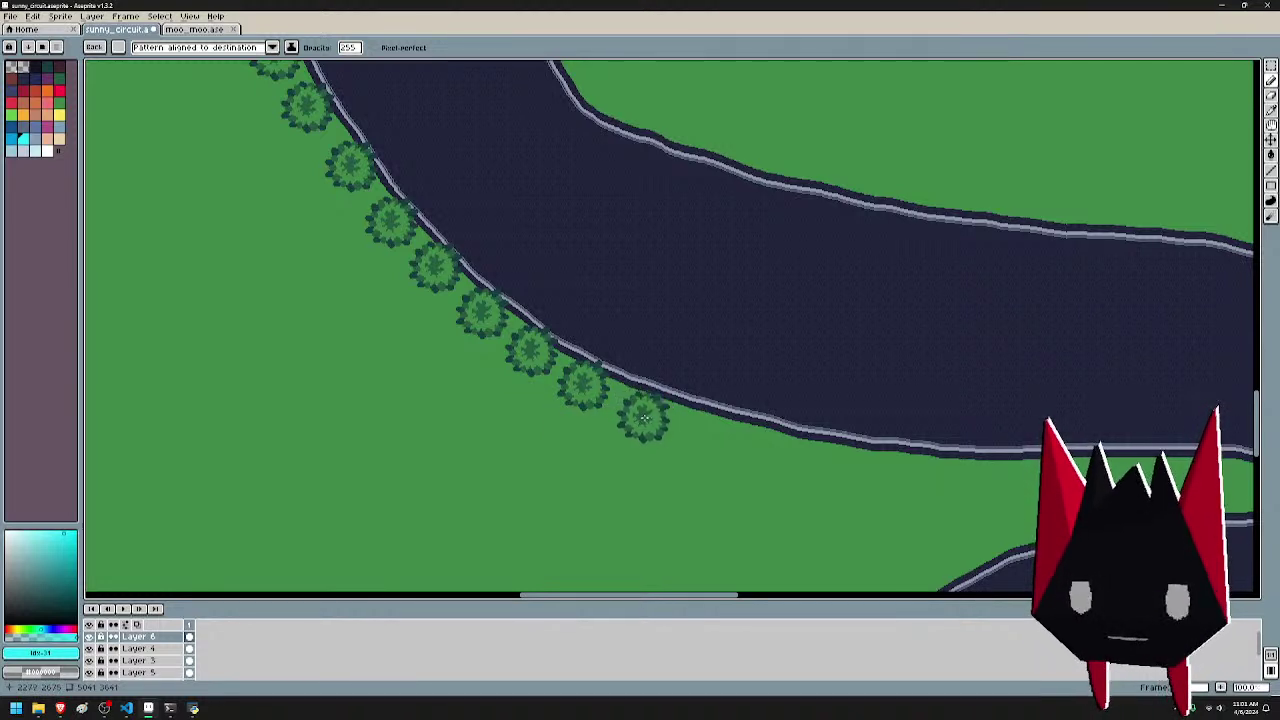
left_click(641, 408)
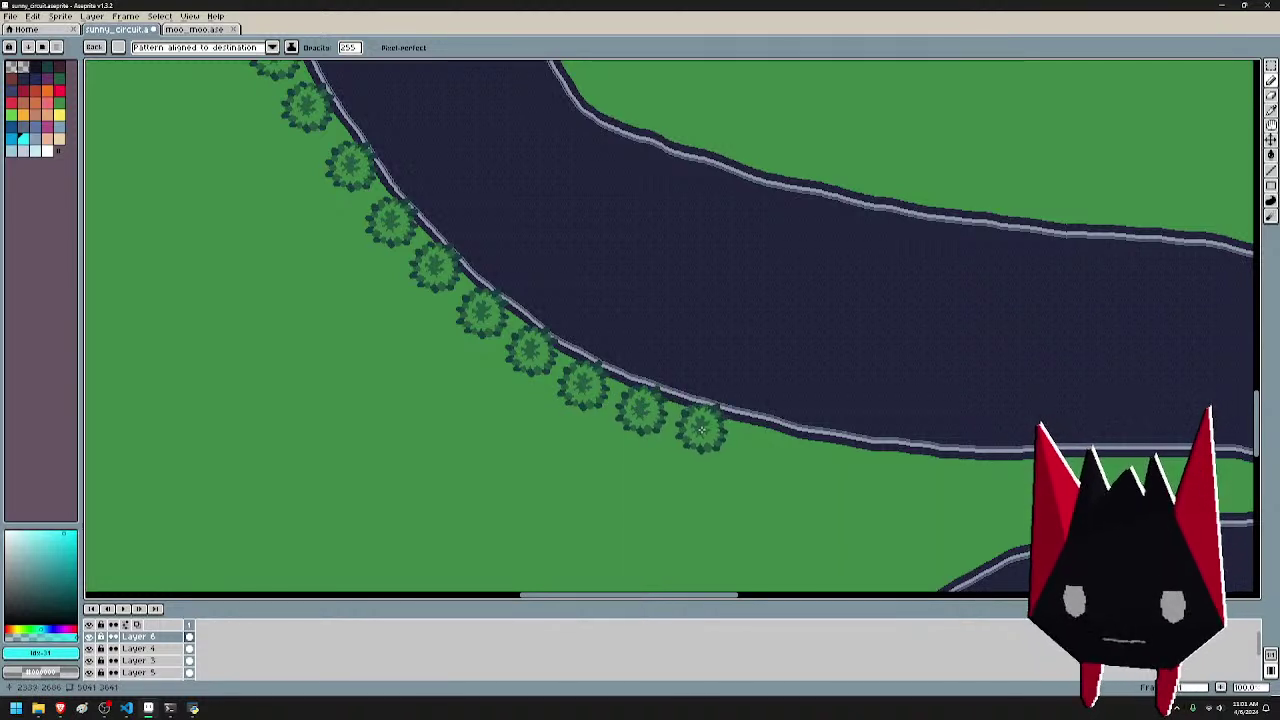
left_click(764, 449)
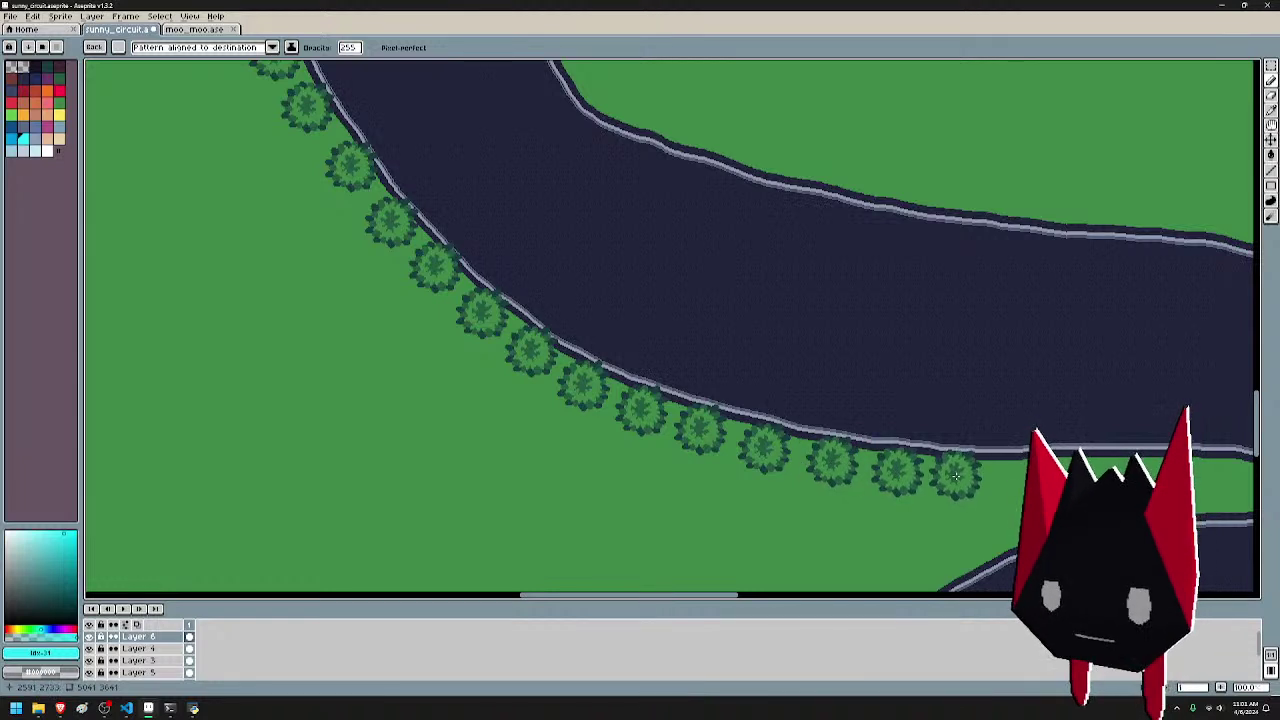
- Undo the last three bushes and restamp them closer to the road, extending the row east into the narrow grass strip
left_click_drag(1002, 477, 808, 447)
left_click(824, 448)
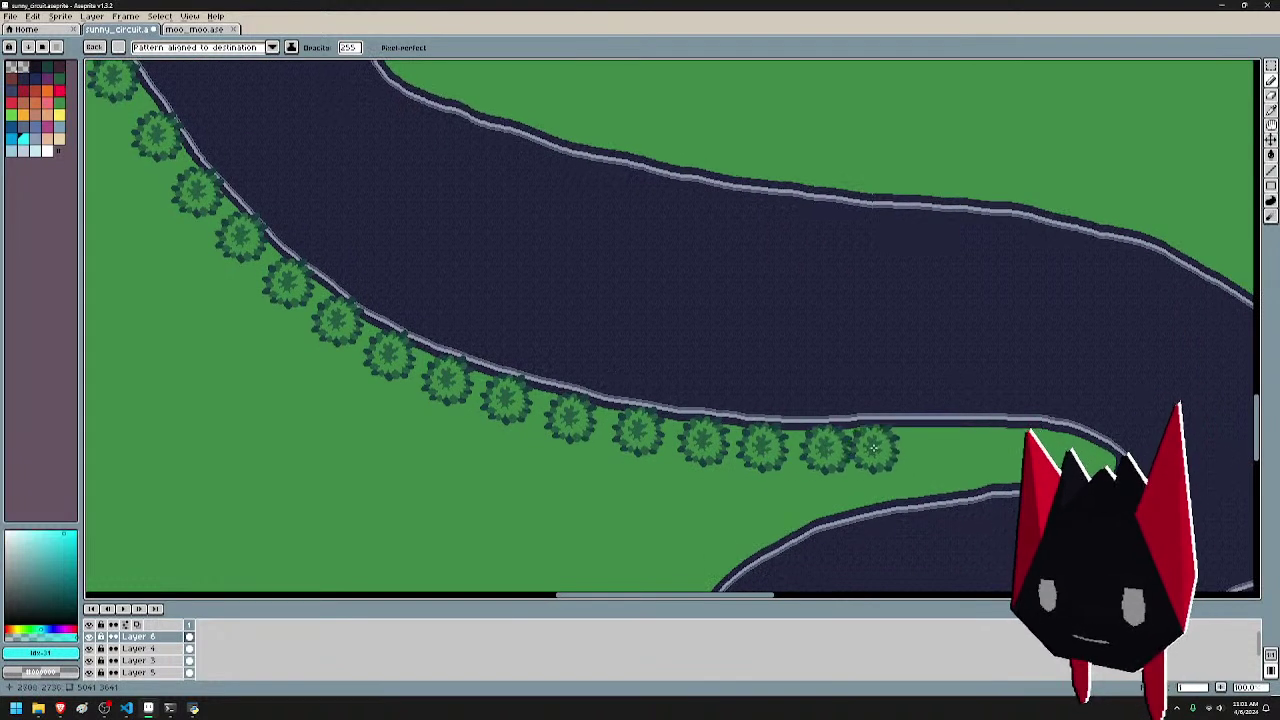
key("ctrl+z")
key("ctrl+z")
key("ctrl+z")
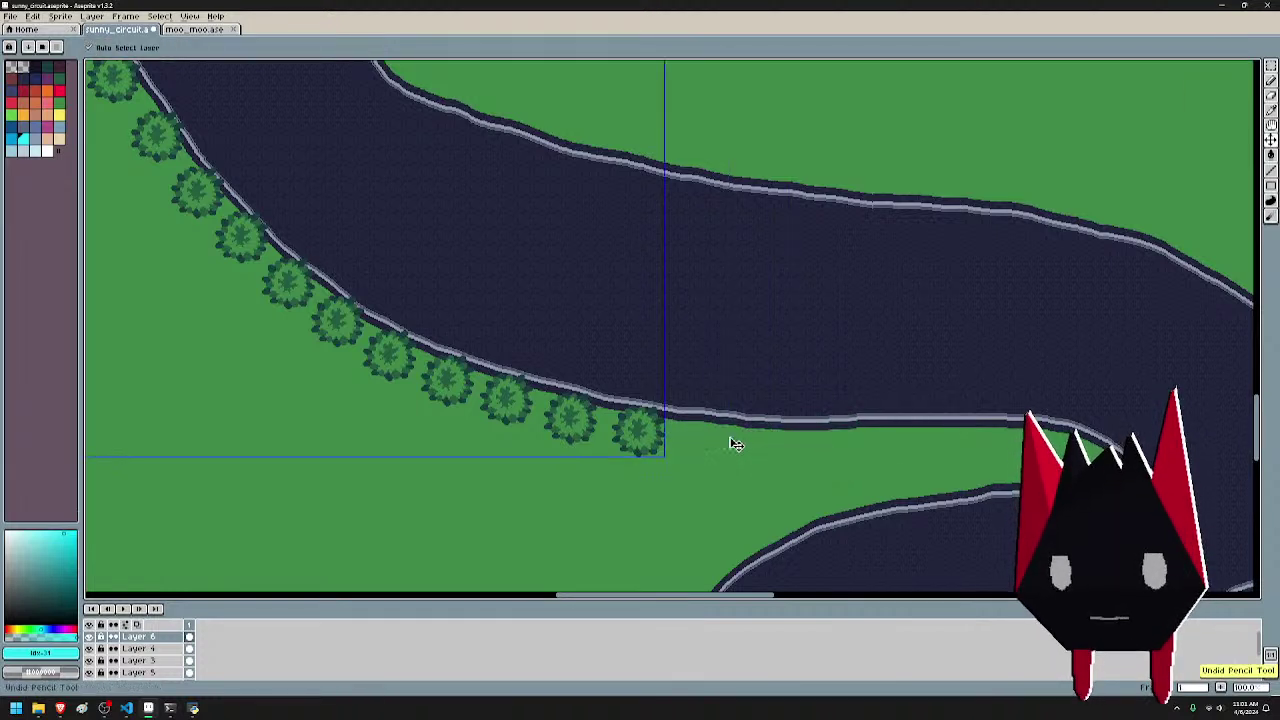
left_click(709, 434)
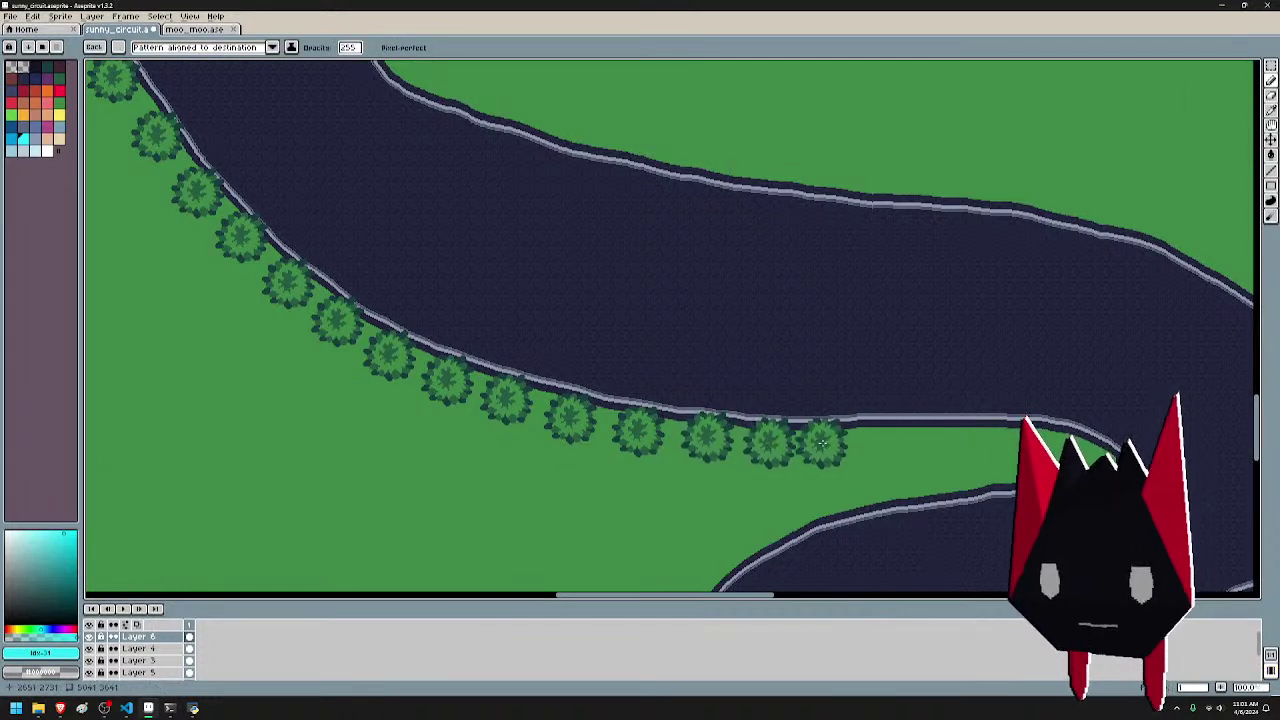
left_click(834, 441)
left_click(888, 441)
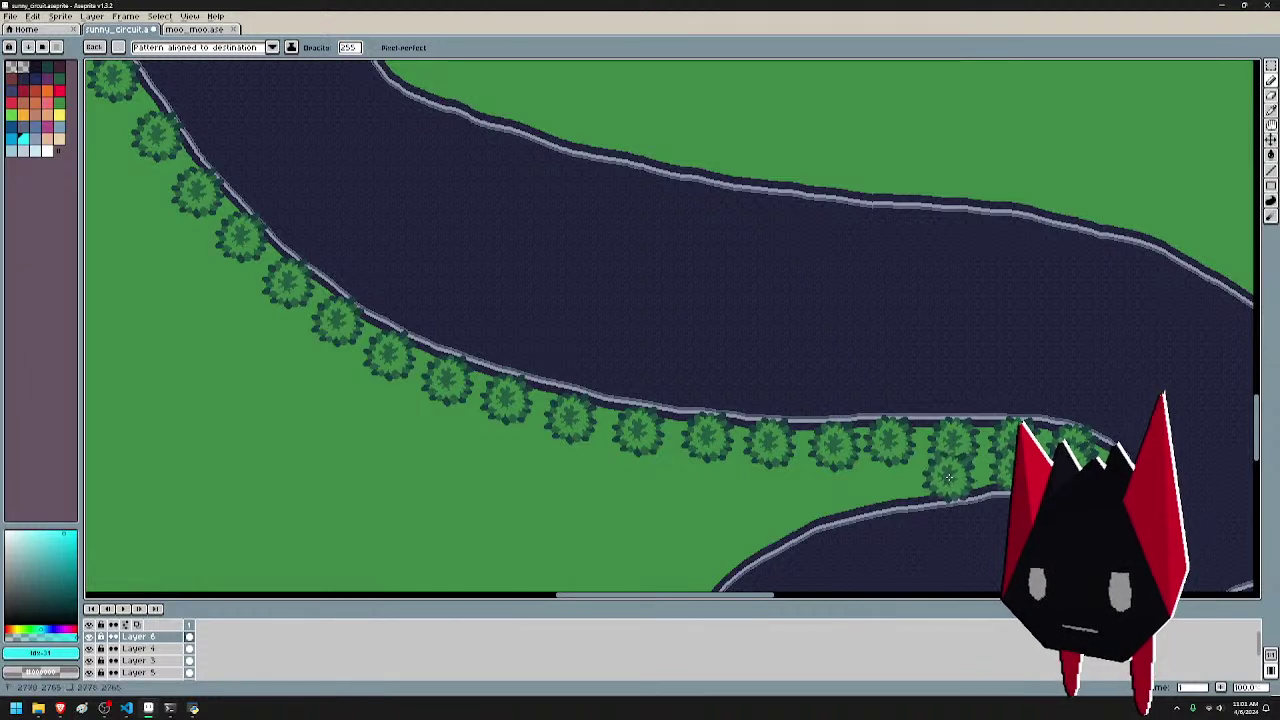
- Stamp a second bush row westward along the grass strip's southern edge, toward the start of the hairpin
left_click(882, 484)
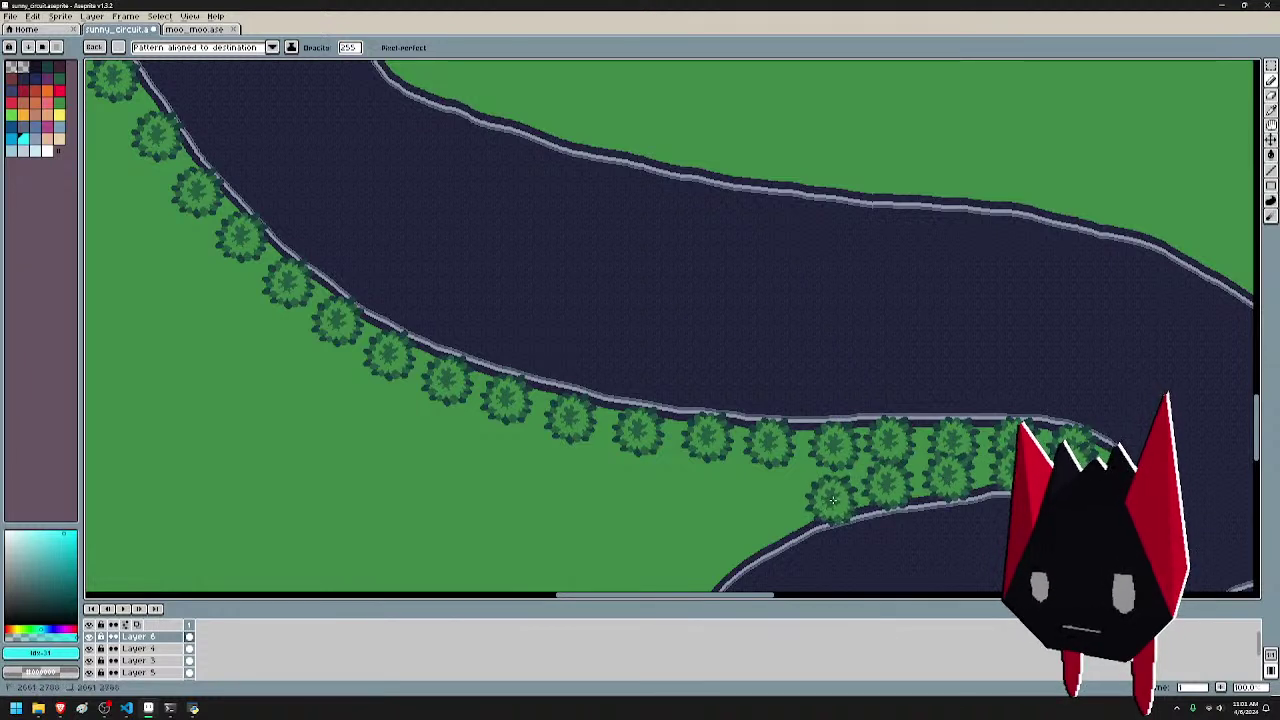
left_click(832, 498)
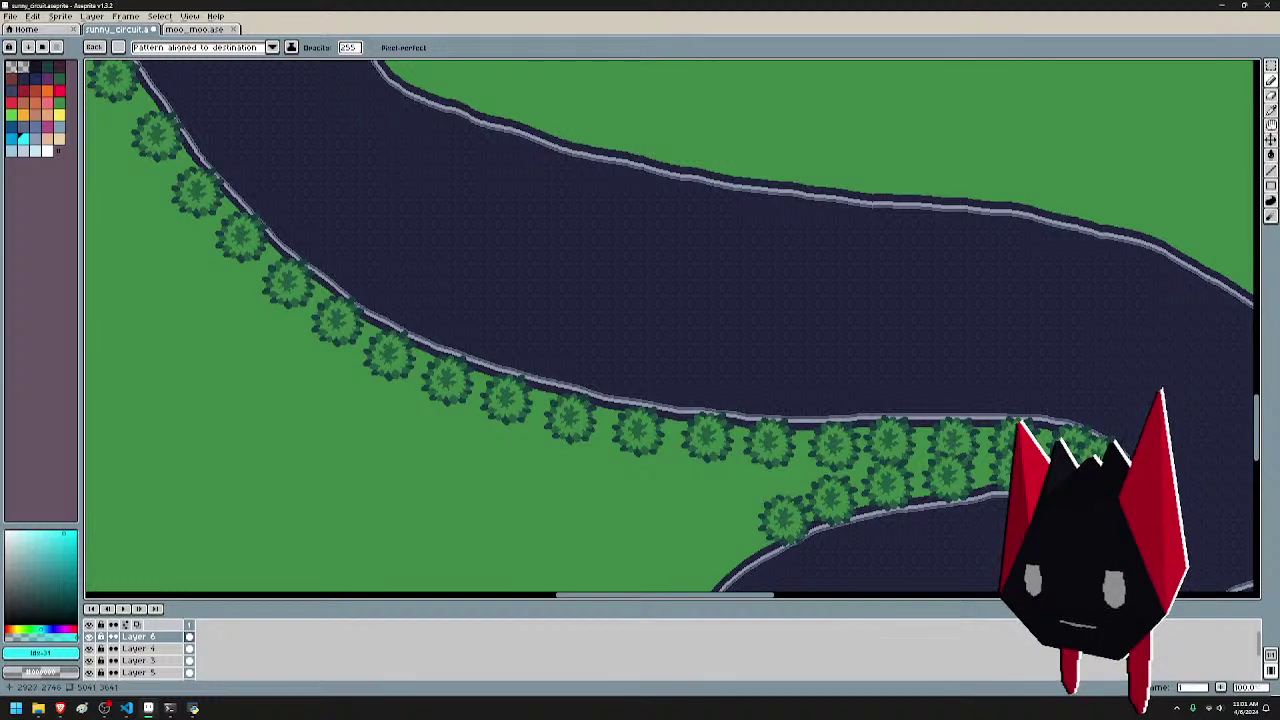
scroll(785, 518, "down", 2)
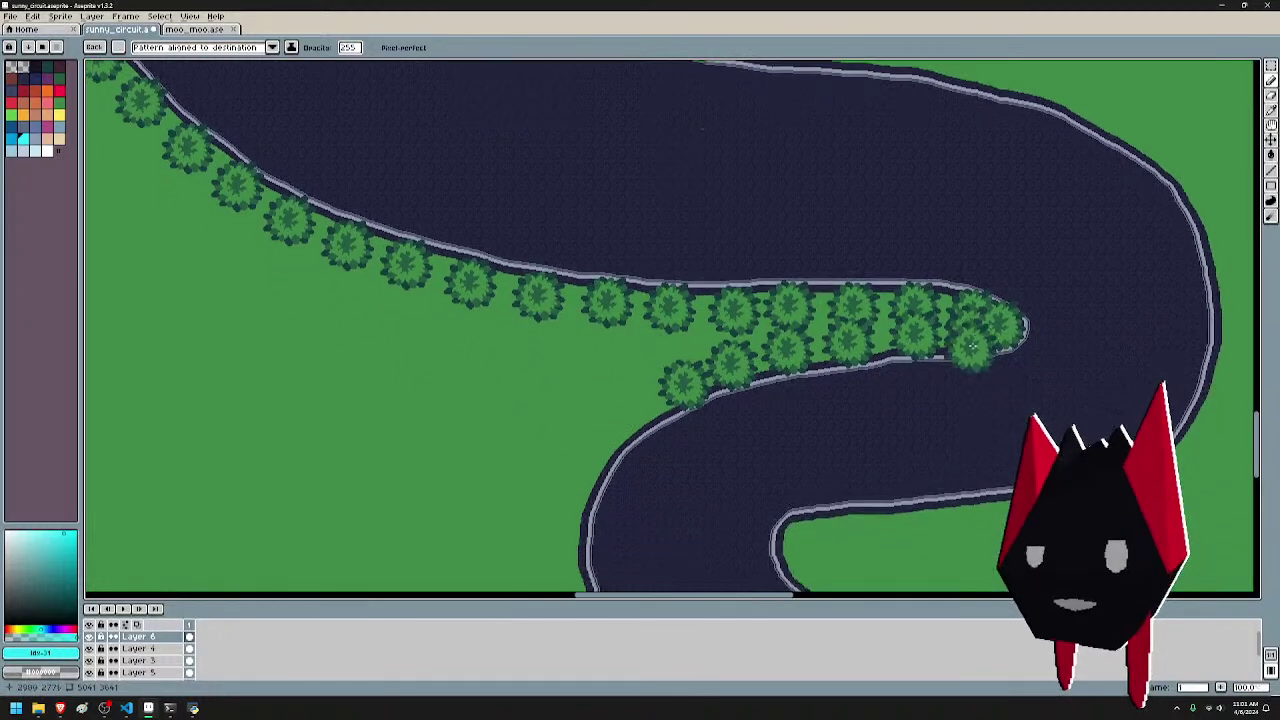
- Stamp bushes southward around the hairpin's outer western side, following the road edge
scroll(797, 324, "up", 4)
left_click_drag(634, 330, 798, 228)
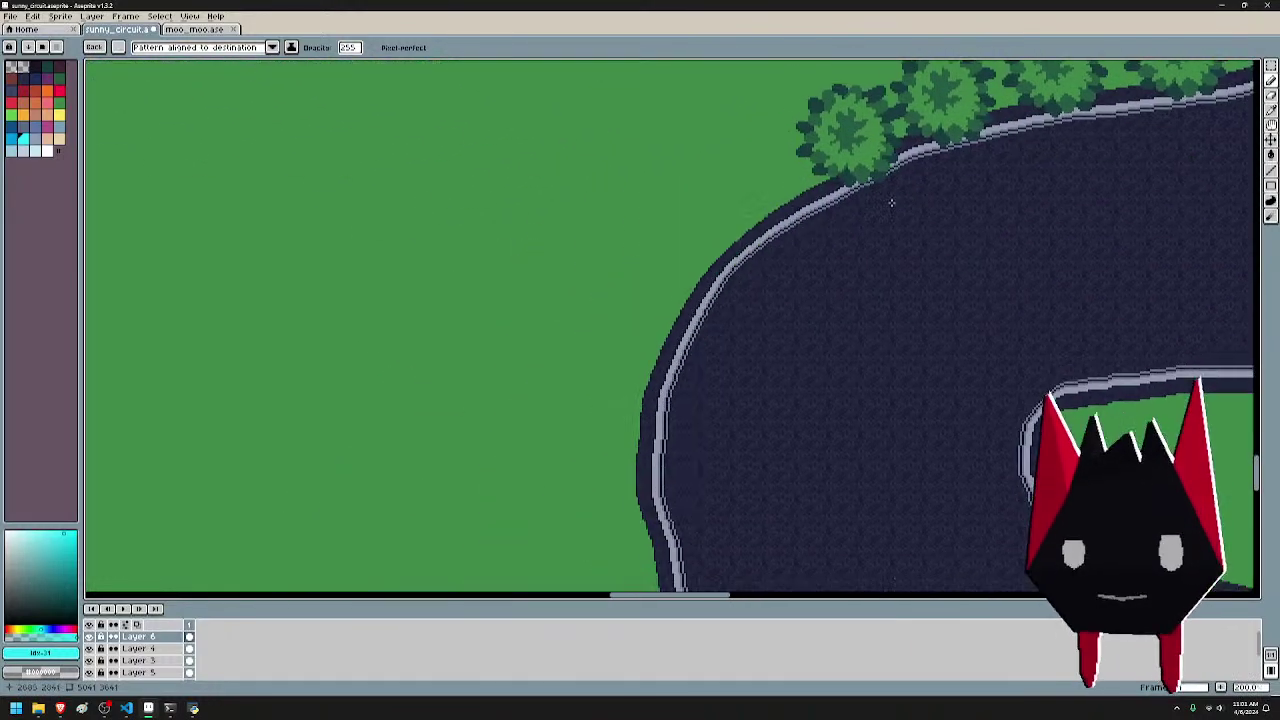
scroll(736, 214, "down", 1)
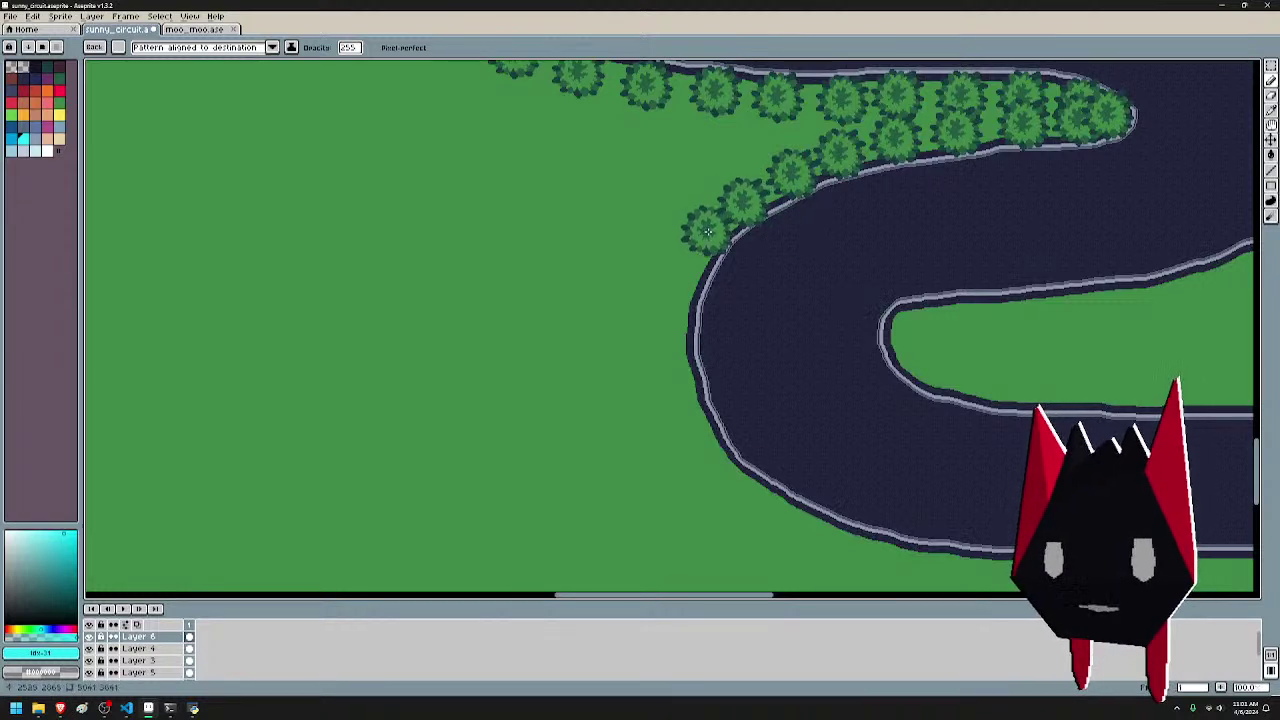
left_click(695, 243)
left_click(675, 305)
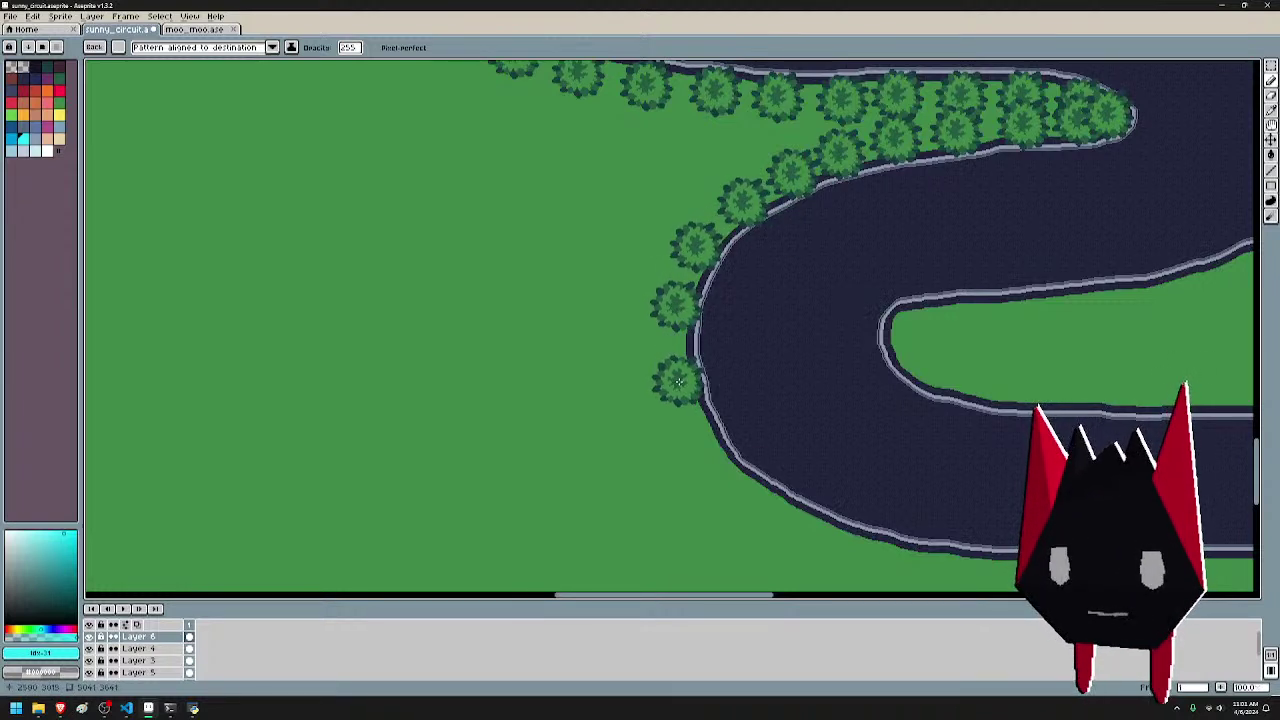
left_click(703, 450)
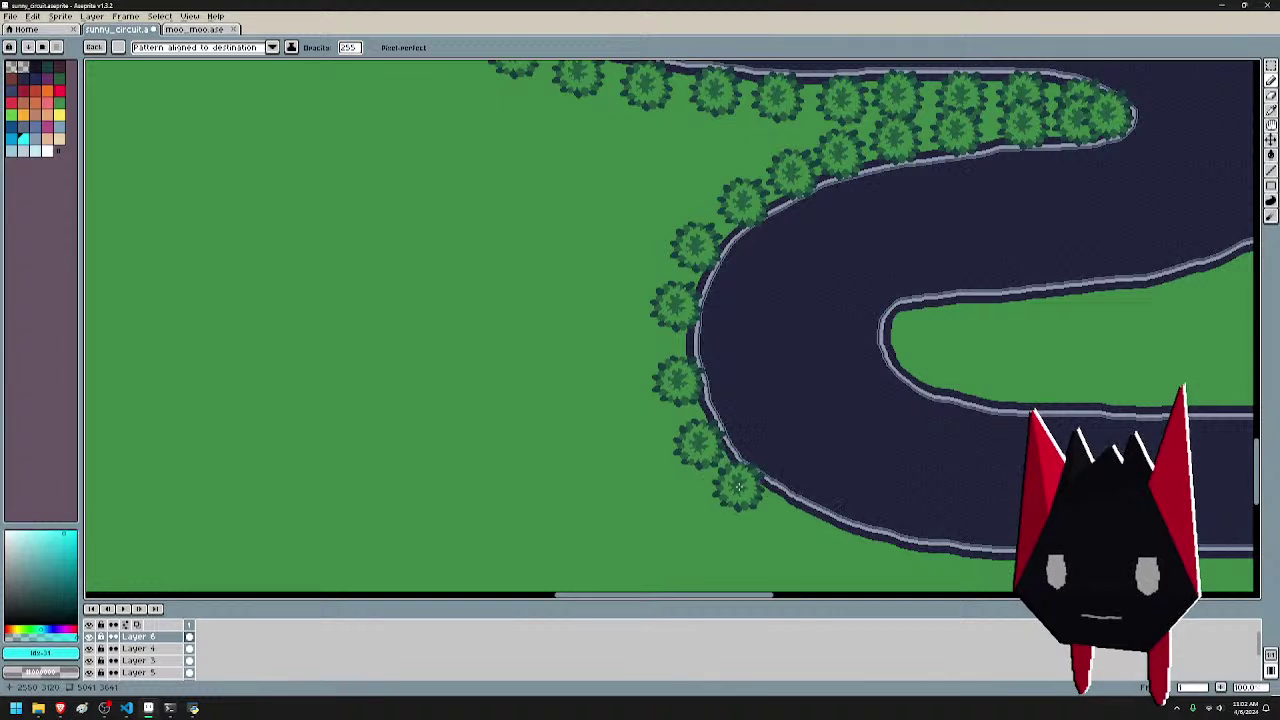
- Carry the bush row around the hairpin's lower bend and eastward along the bottom straight's southern edge
left_click_drag(965, 505, 821, 314)
left_click(653, 336)
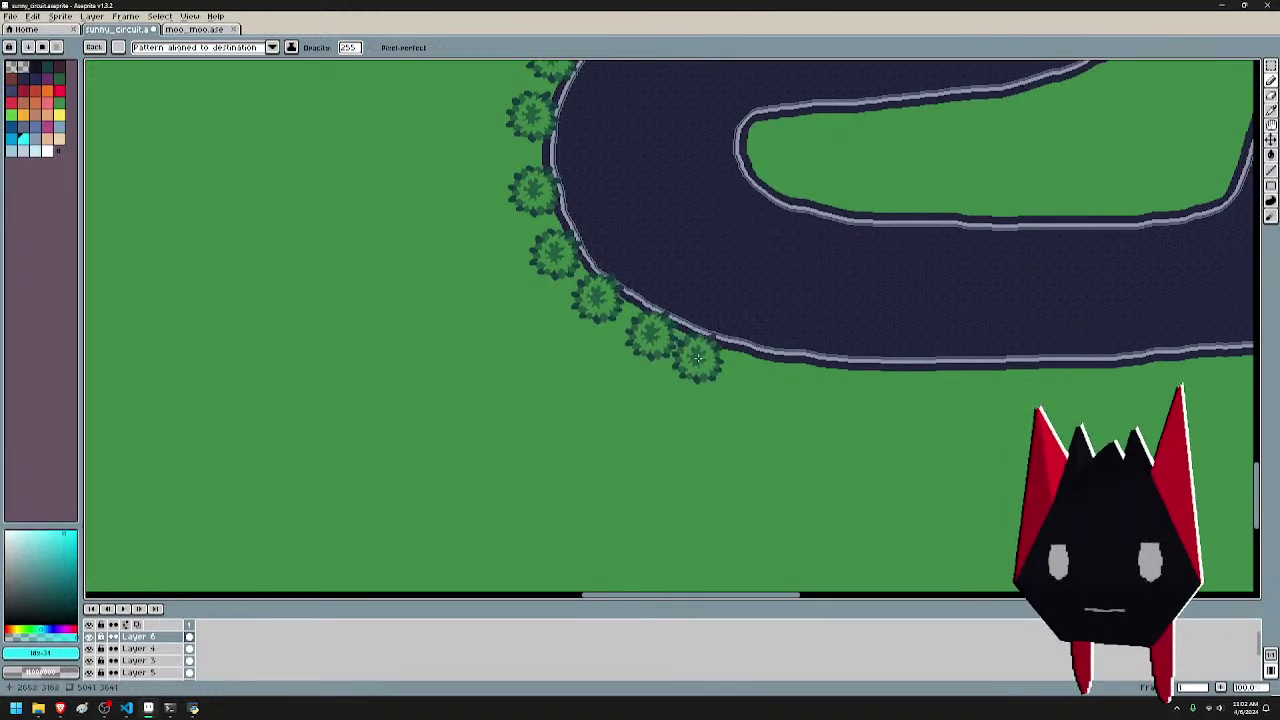
left_click(709, 359)
left_click(708, 358)
left_click(767, 371)
left_click(827, 379)
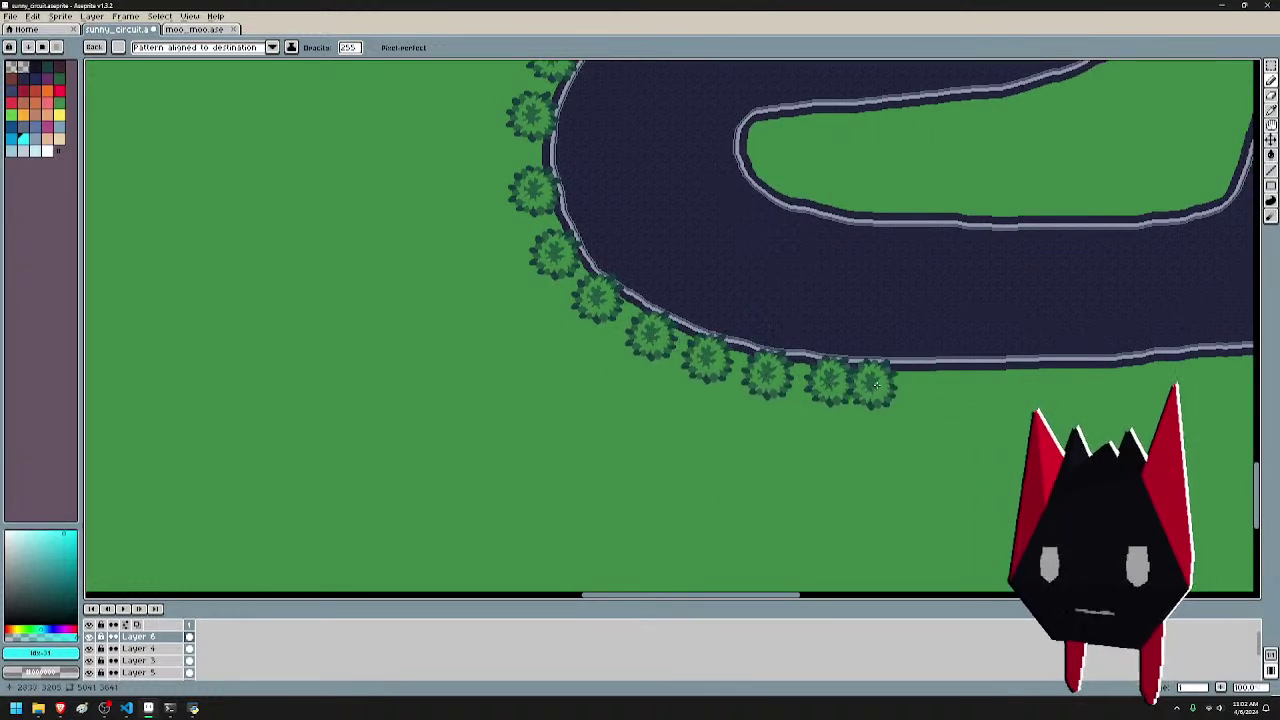
left_click(897, 385)
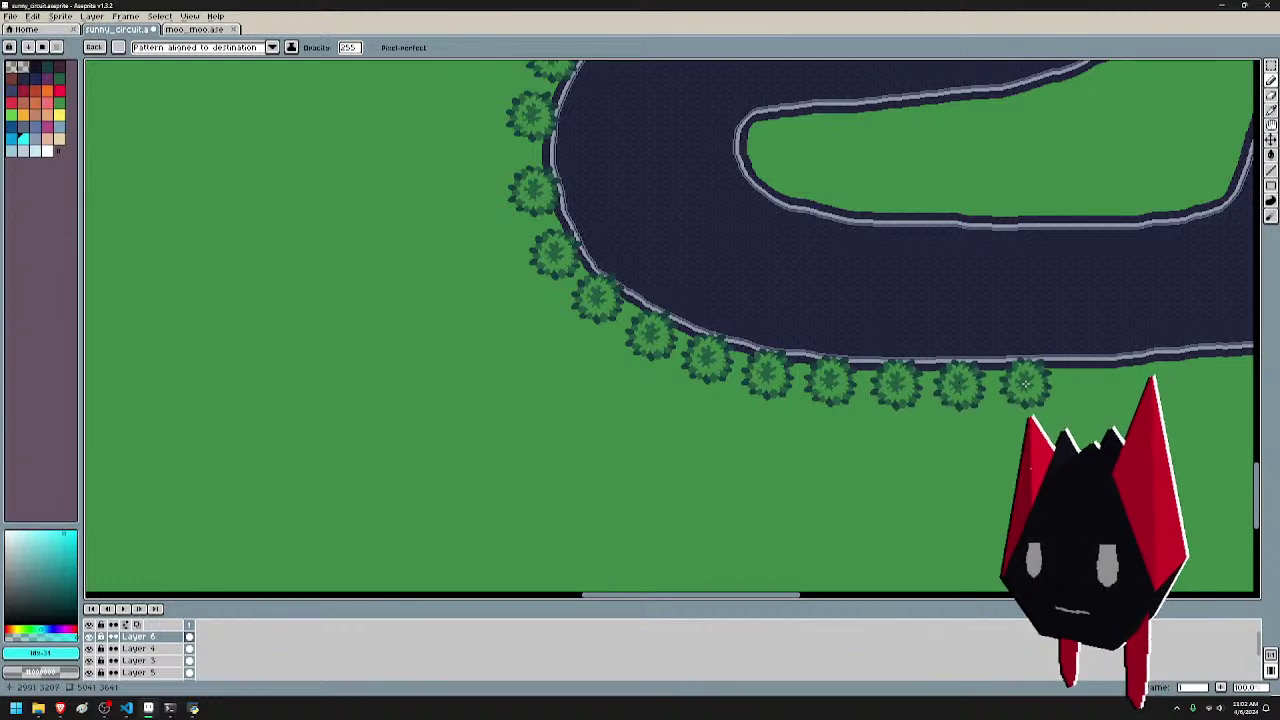
left_click(1078, 382)
- Finish the bush row along the bottom straight and curve it up around the outside of the road's southeast bend
scroll(1080, 383, "right", 5)
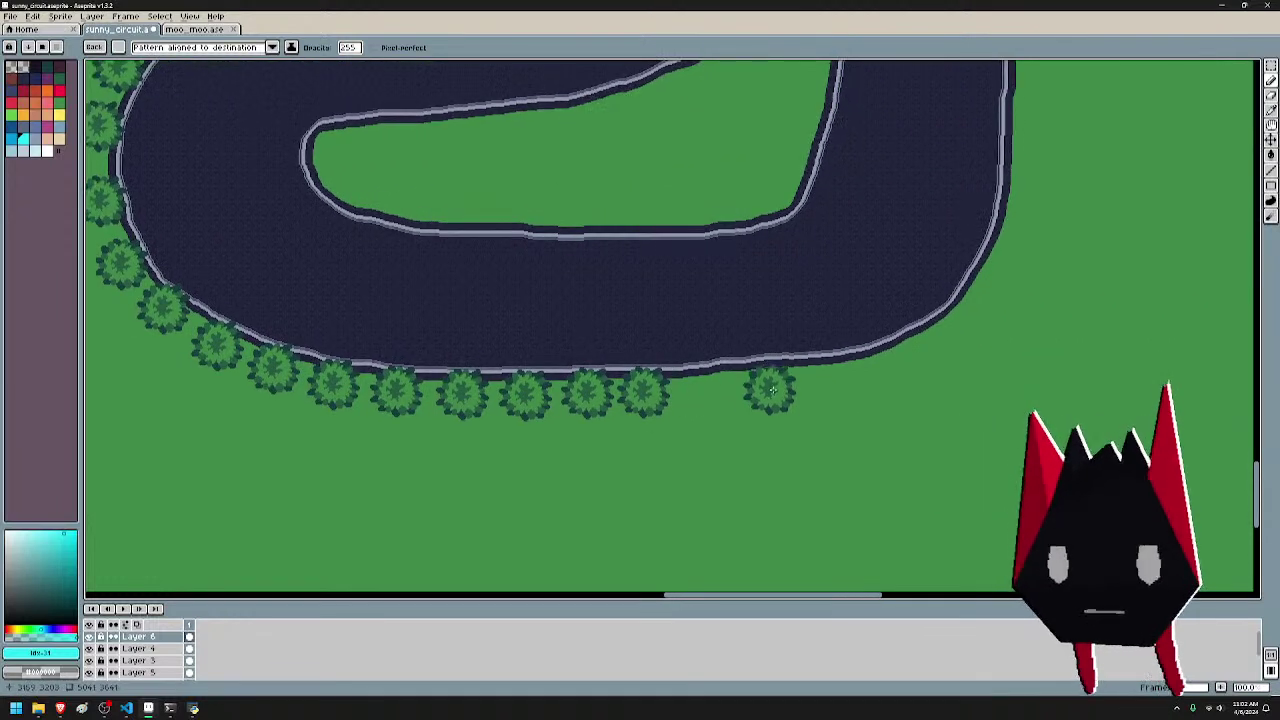
left_click(763, 380)
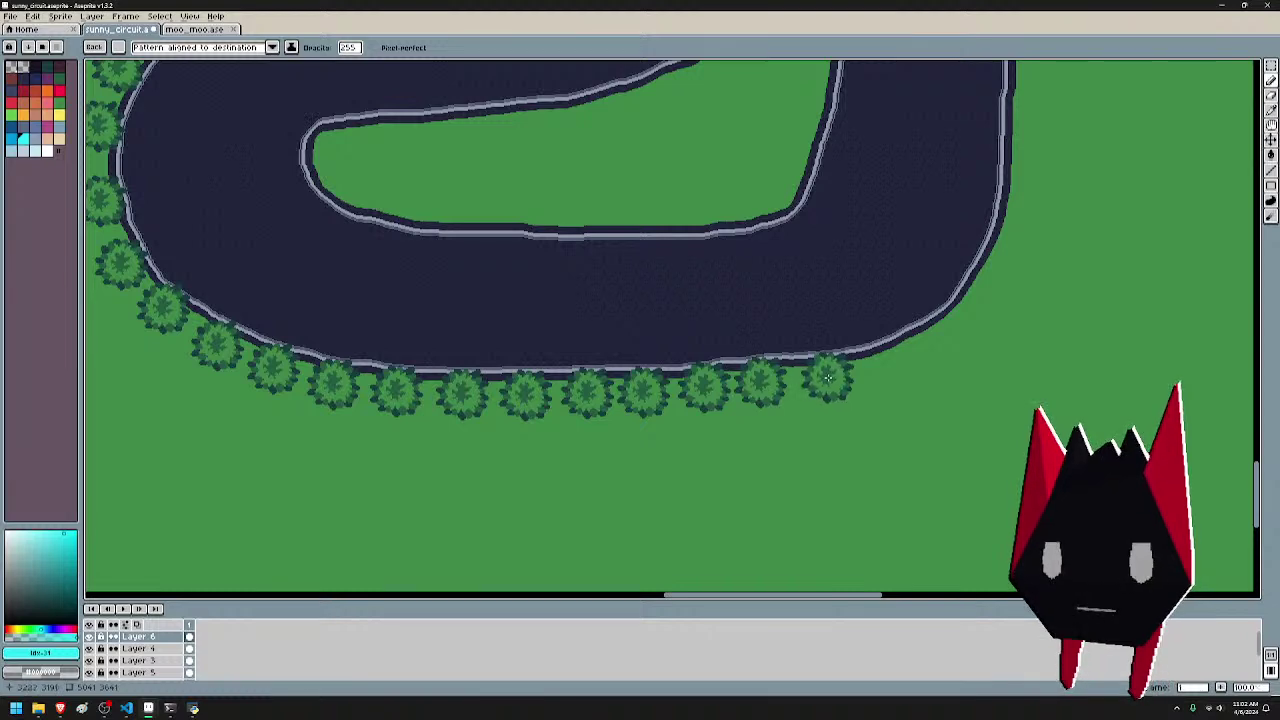
left_click(823, 378)
left_click(883, 365)
left_click(937, 335)
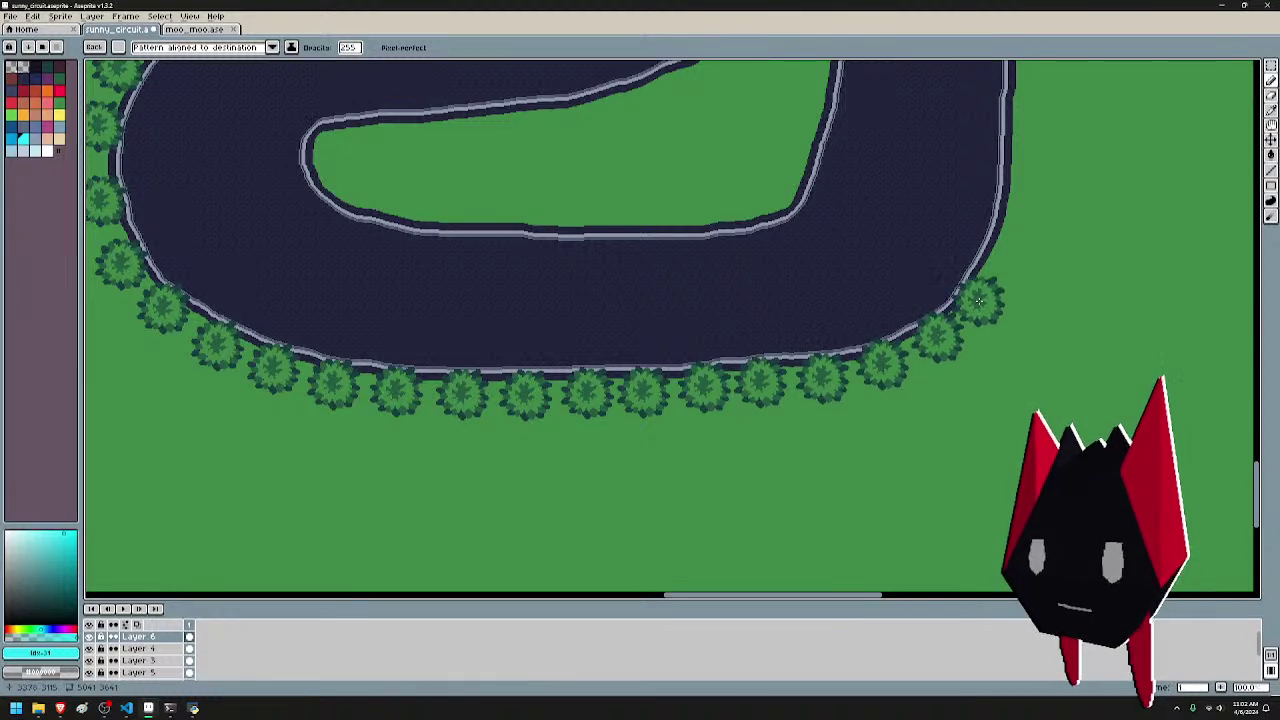
left_click(1021, 197)
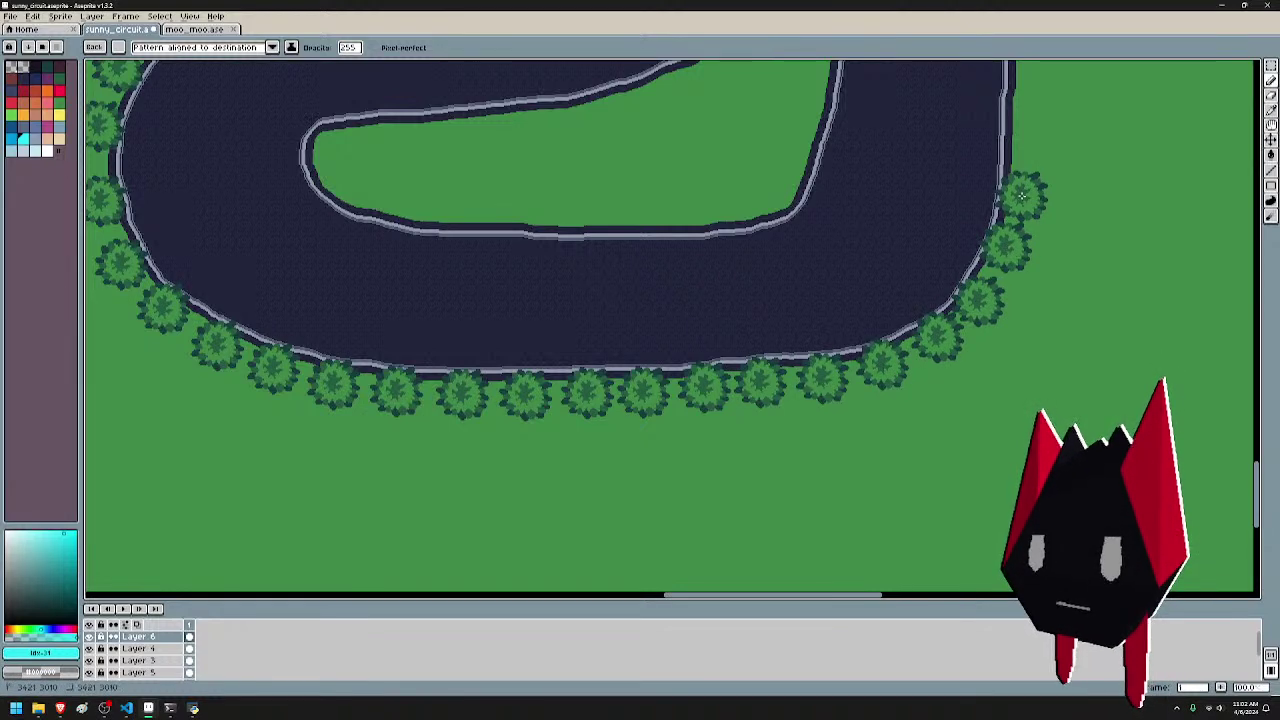
- Try to extend the bush row northward from the southeast bend with two more stamps along the road's eastern edge
left_click_drag(1059, 123, 912, 449)
left_click(878, 453)
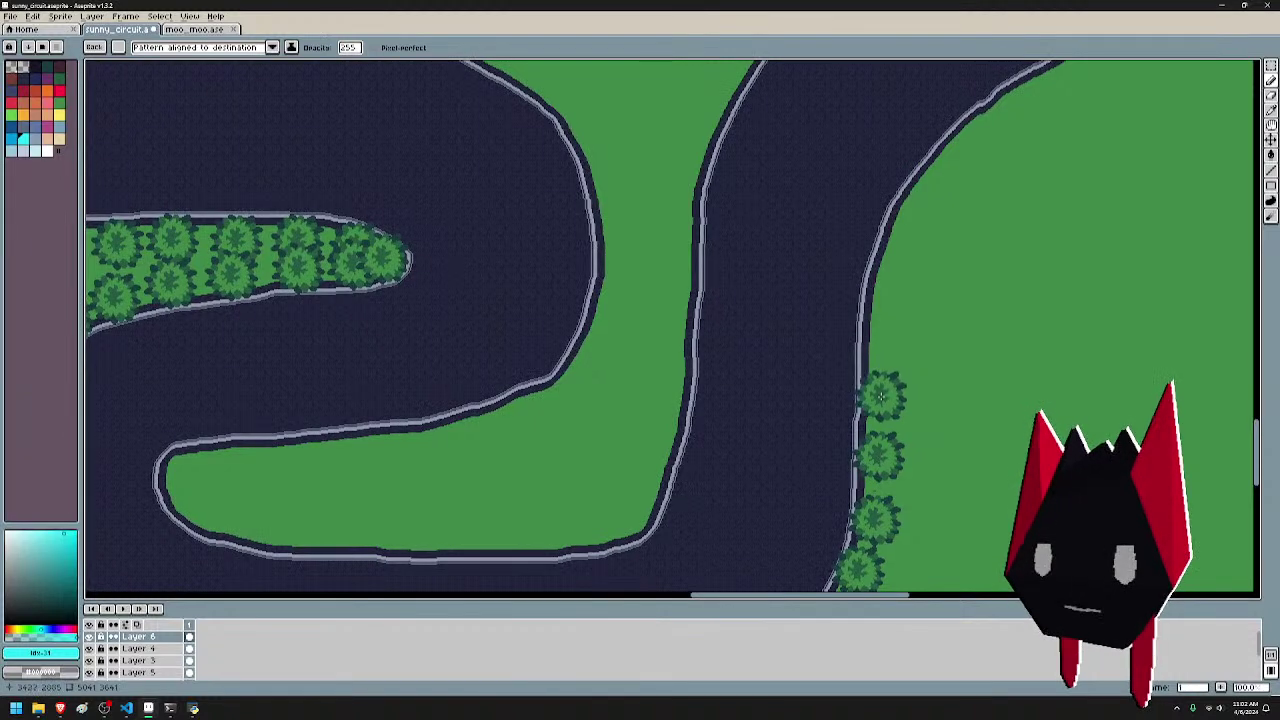
left_click(880, 395)
scroll(950, 510, "up", 3)
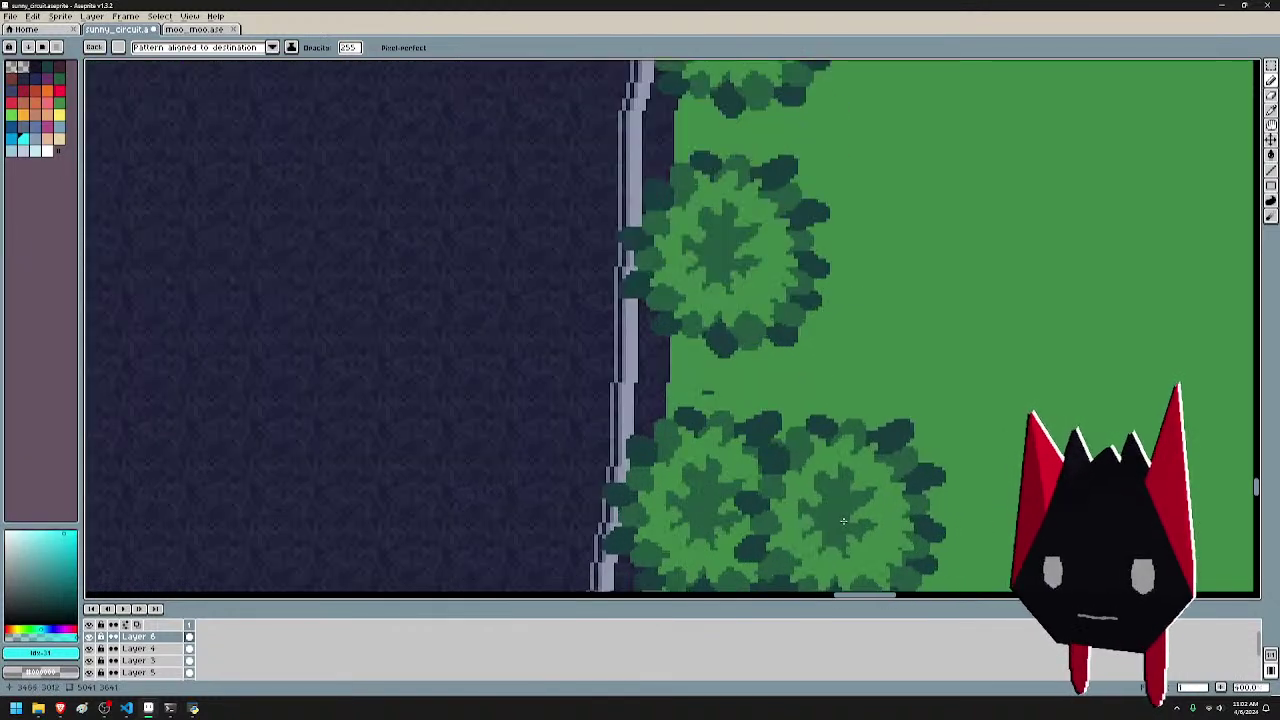
- Undo the newest bush stamps above the southeast bend, stepping back and forth through the latest changes
key("ctrl+z")
key("ctrl+z")
key("ctrl+z")
key("ctrl+z")
key("ctrl+y")
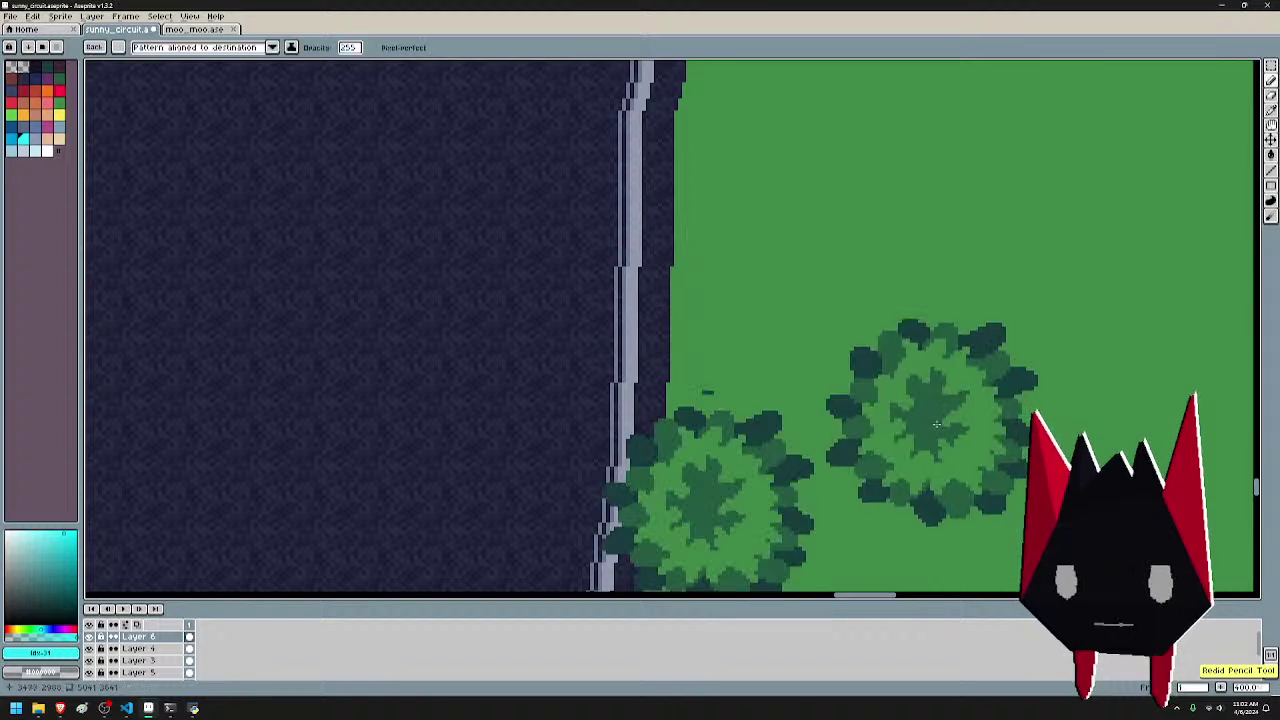
key("ctrl+y")
key("ctrl+z")
key("ctrl+y")
key("ctrl+y")
key("ctrl+z")
key("ctrl+z")
key("ctrl+z")
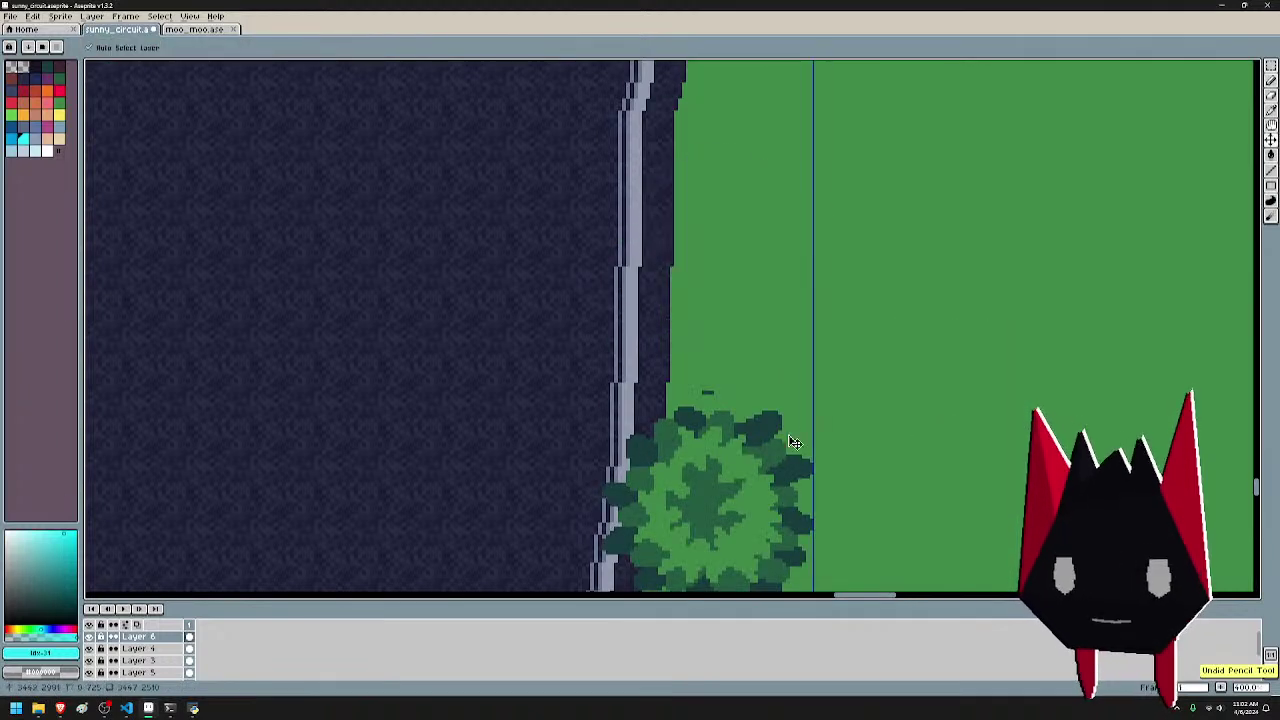
- Examine the small stray mark above the row's northernmost bush, toggling the latest stamp for comparison
key("b")
left_click(700, 500)
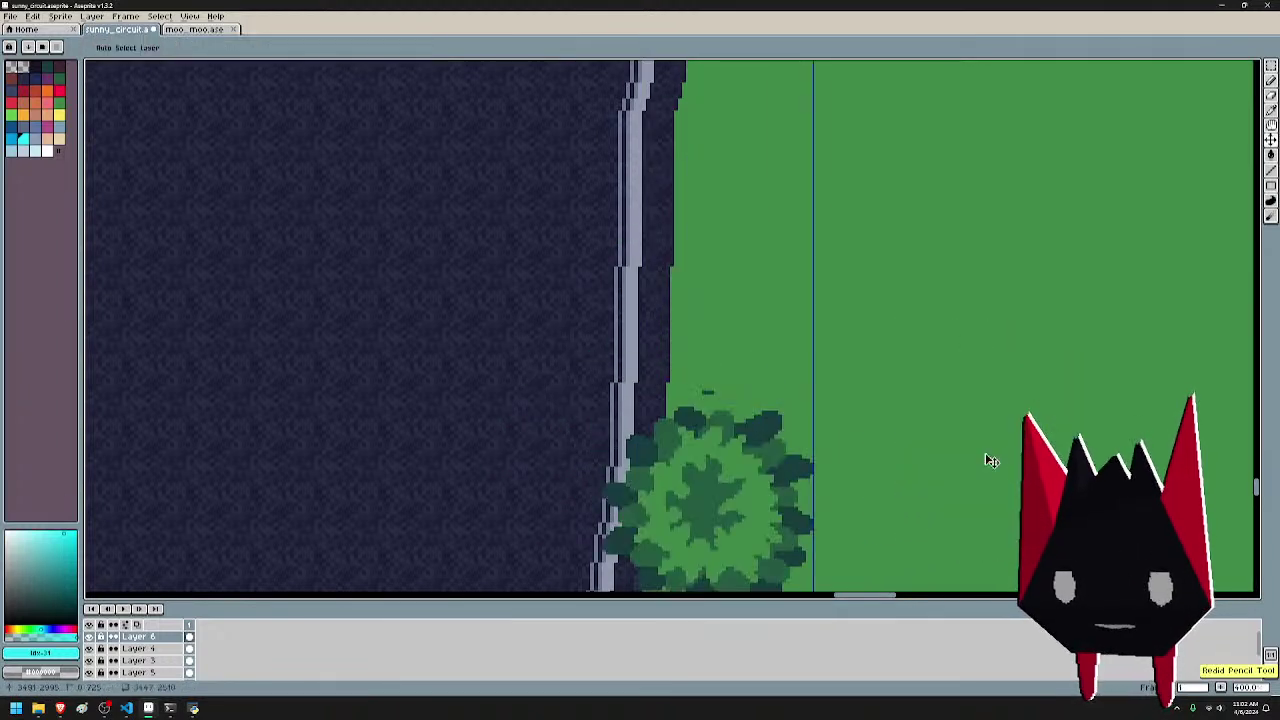
scroll(914, 486, "up", 2)
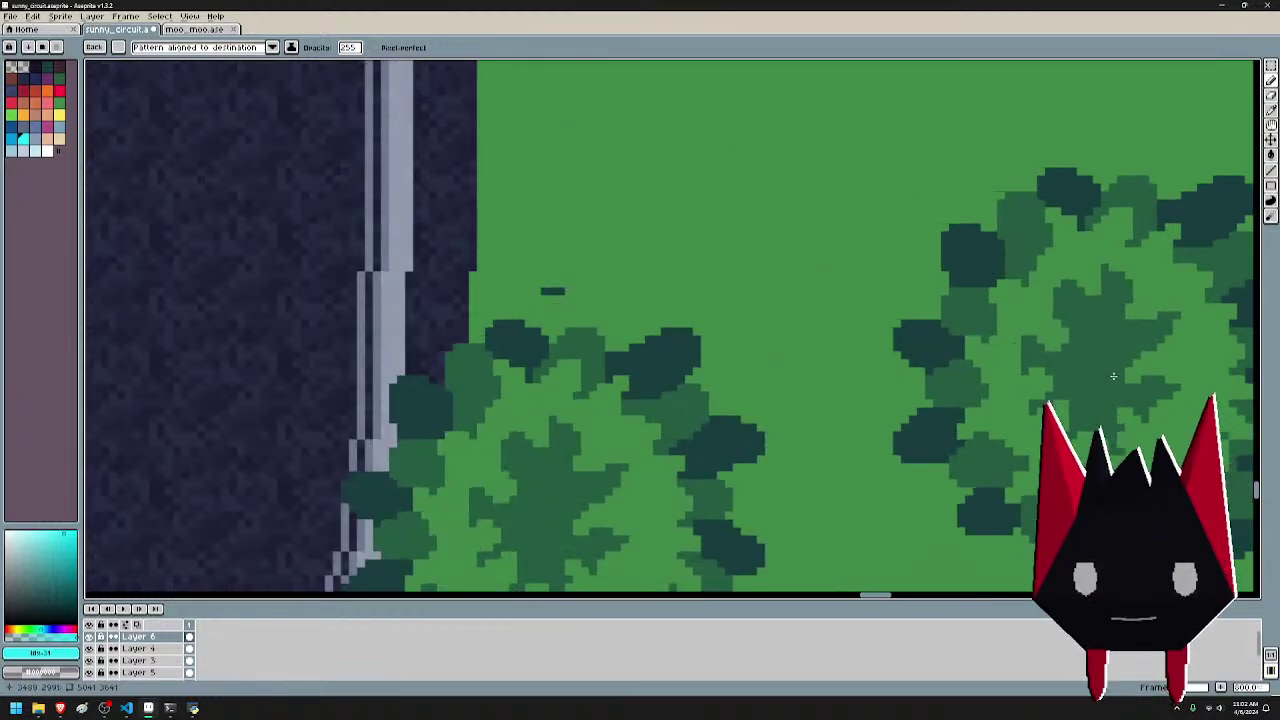
scroll(843, 280, "down", 2)
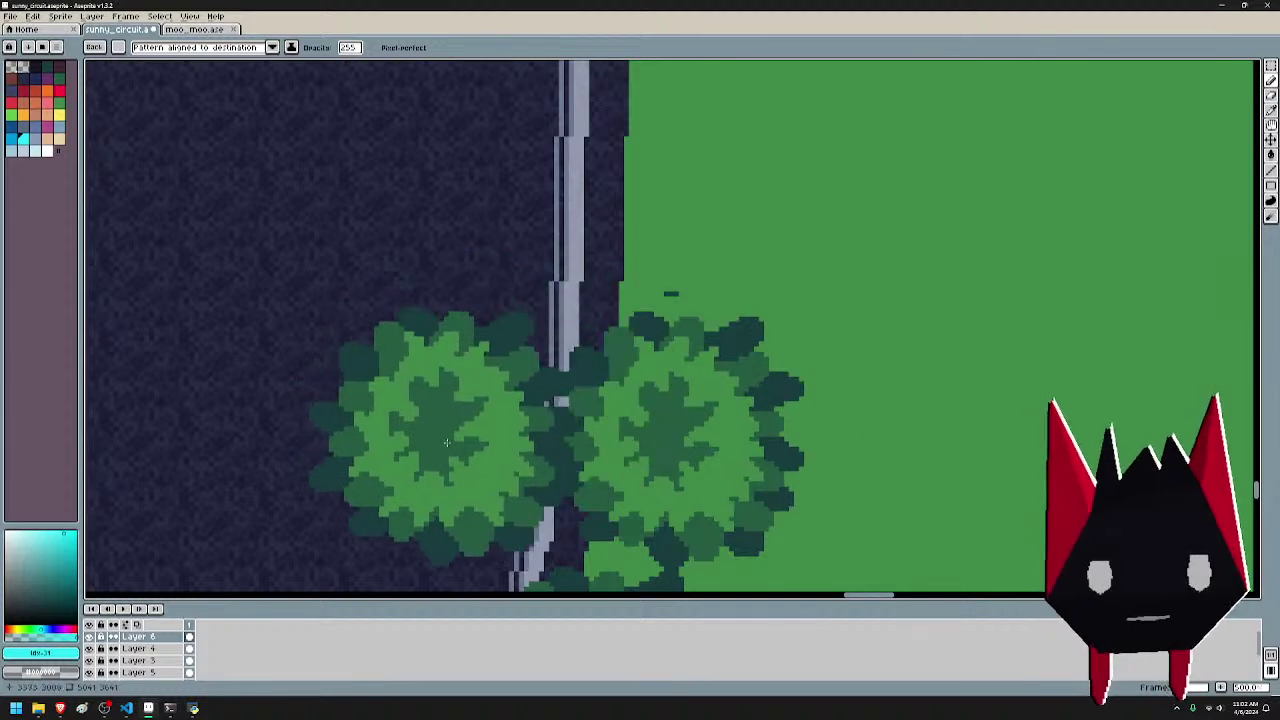
scroll(925, 350, "down", 2)
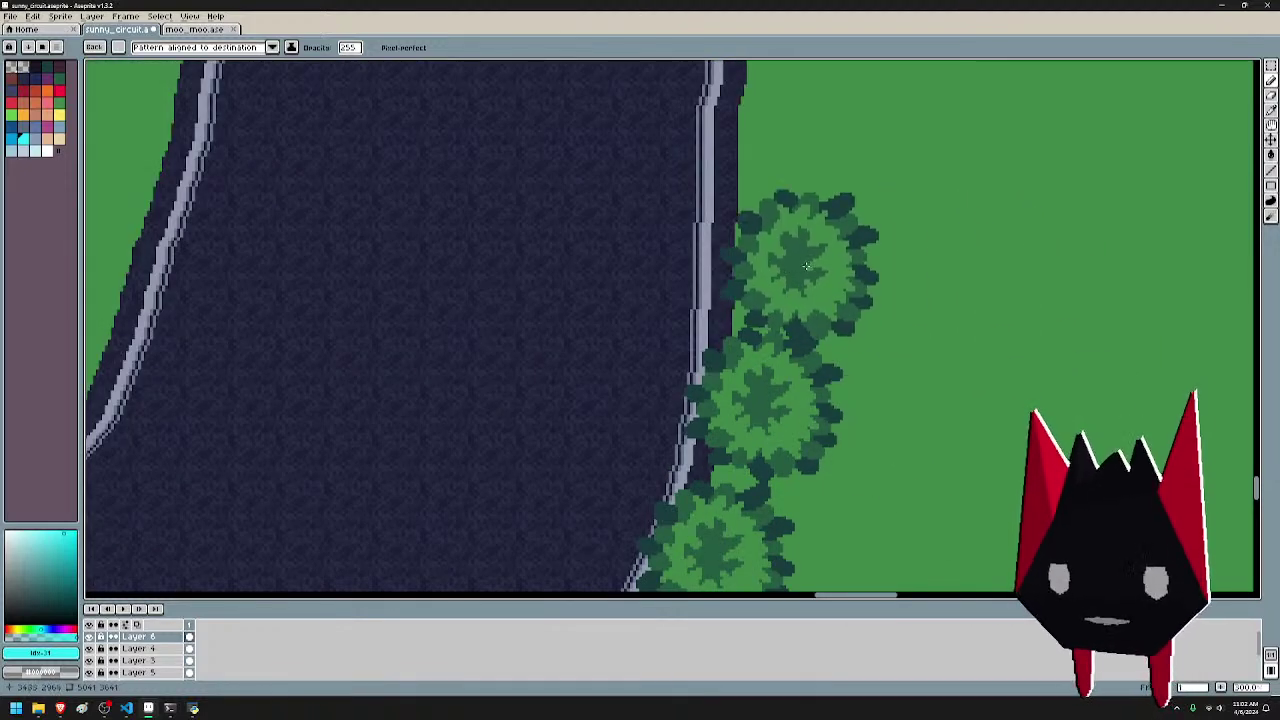
key("ctrl+z")
key("ctrl+y")
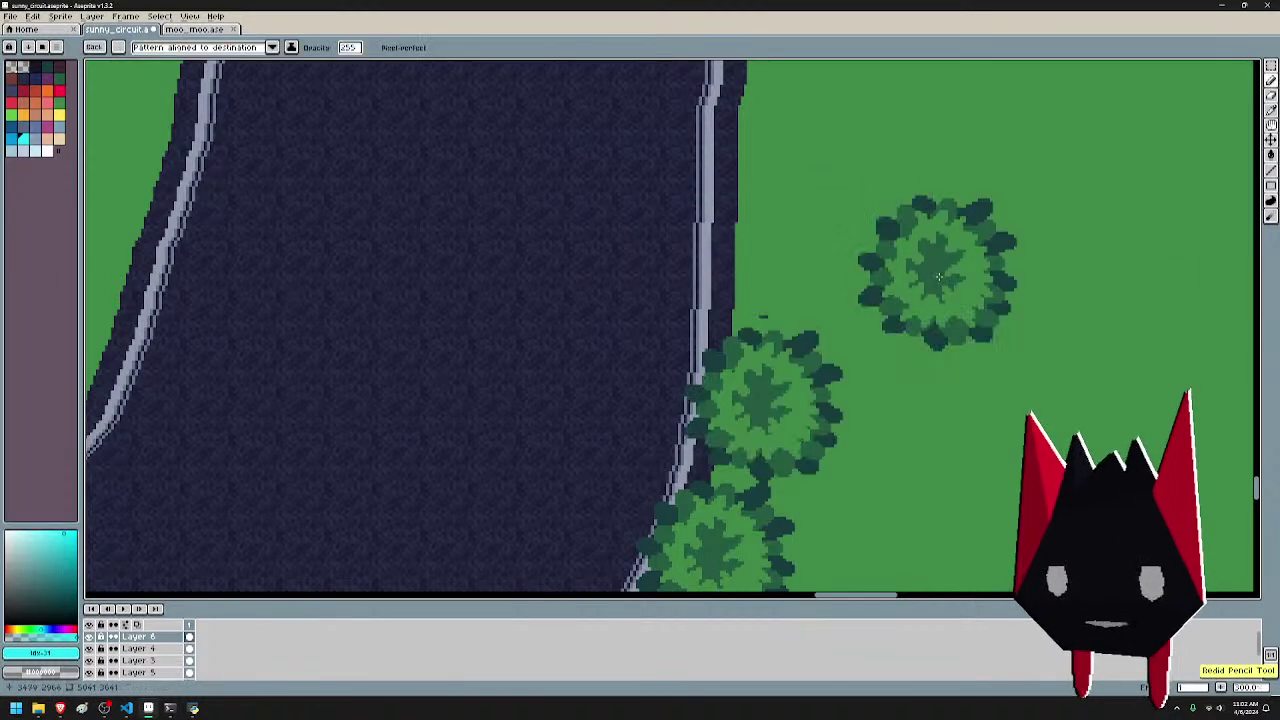
key("ctrl+z")
key("ctrl+y")
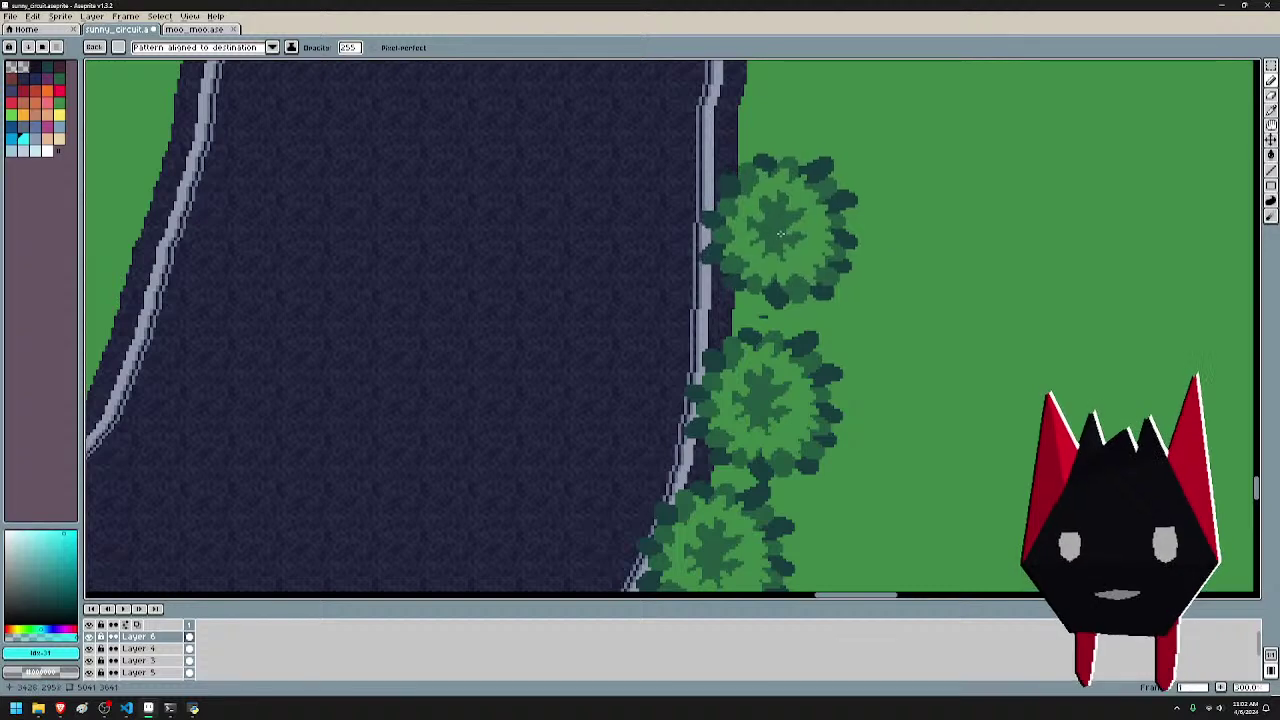
- Stamp bushes northward from the southeast bend along the road's eastern edge to the start of the next curve
scroll(780, 233, "down", 2)
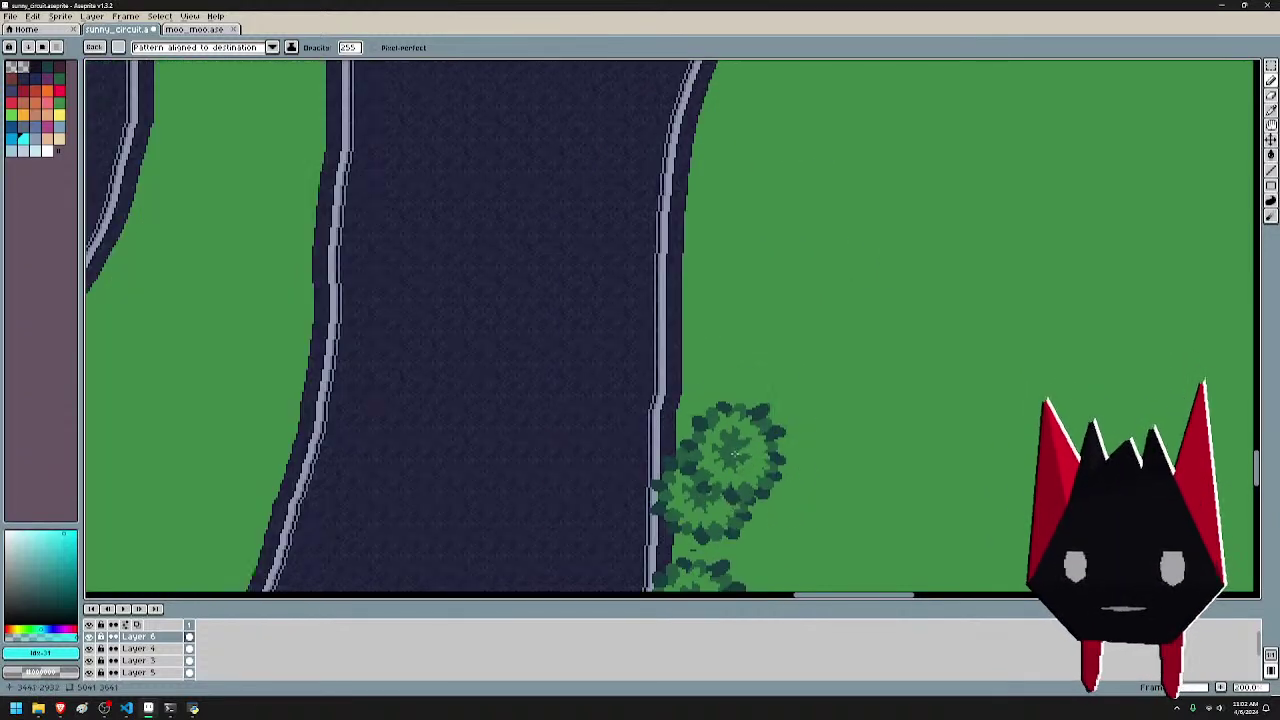
scroll(709, 342, "down", 1)
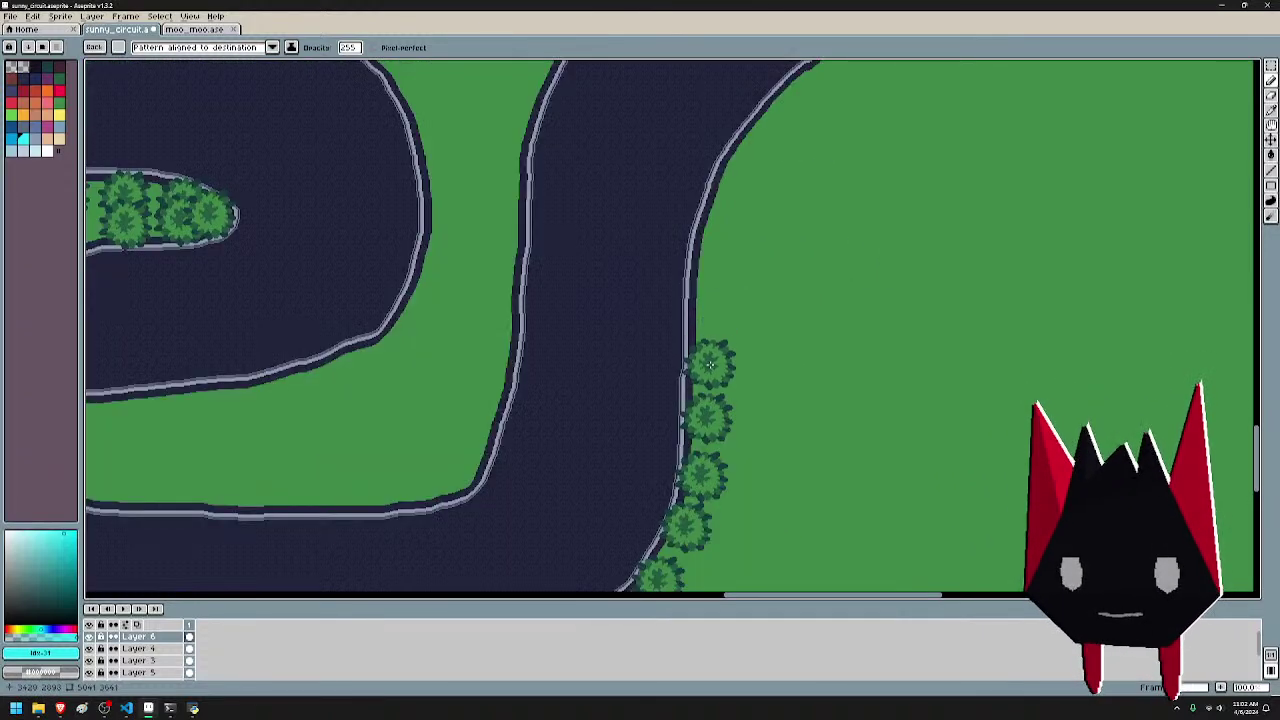
left_click(710, 363)
left_click(709, 308)
left_click_drag(731, 268, 692, 453)
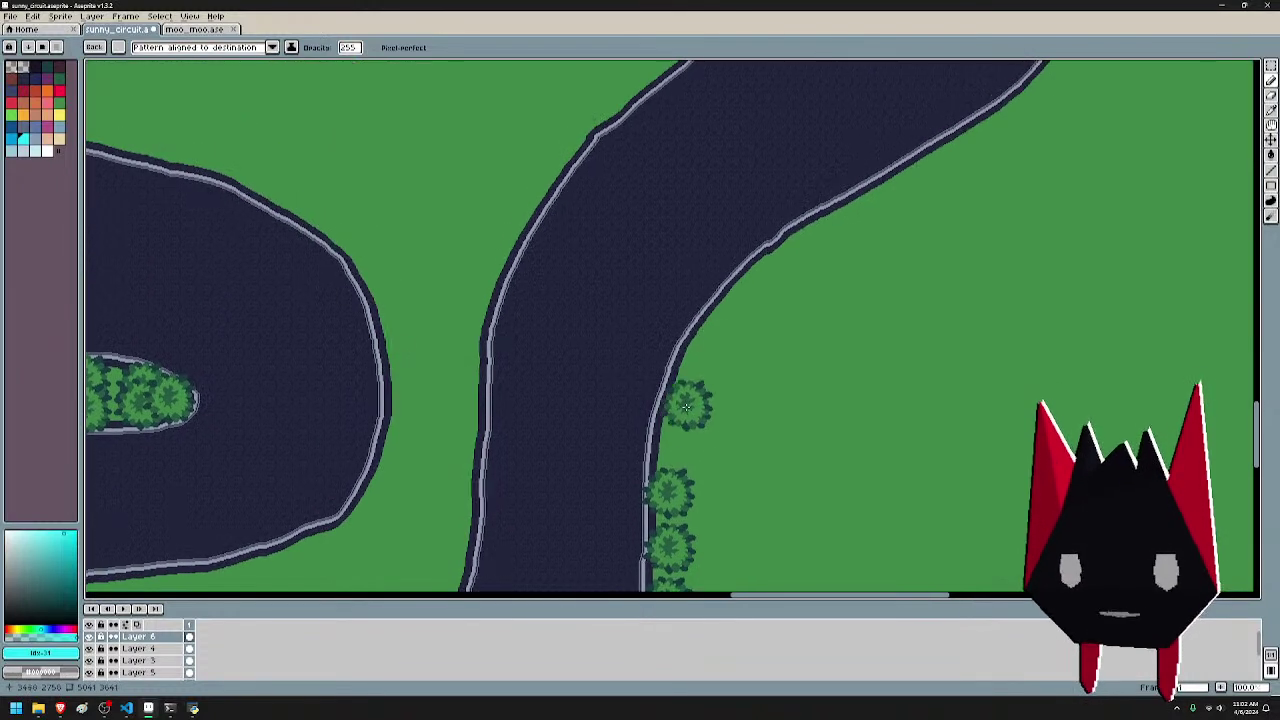
left_click(687, 376)
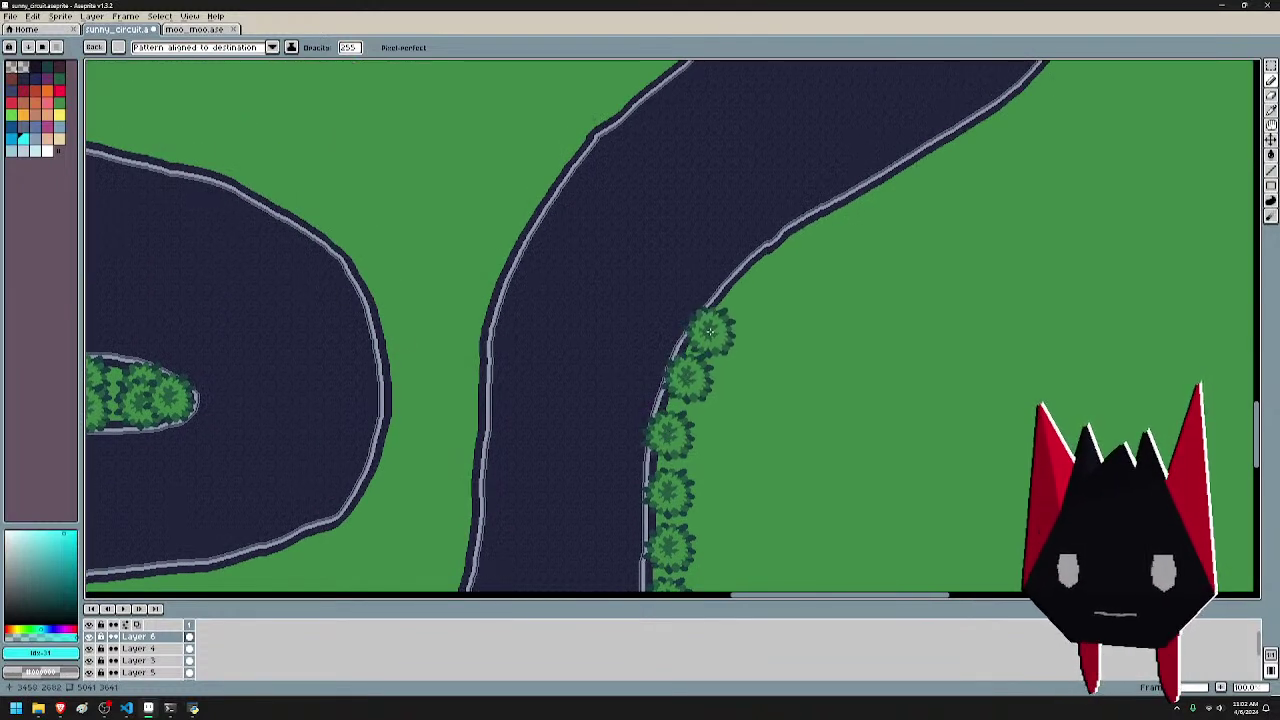
- Carry the bush row around the curve toward the northeast, respacing one misplaced bush
left_click(726, 310)
key("ctrl+z")
left_click(717, 324)
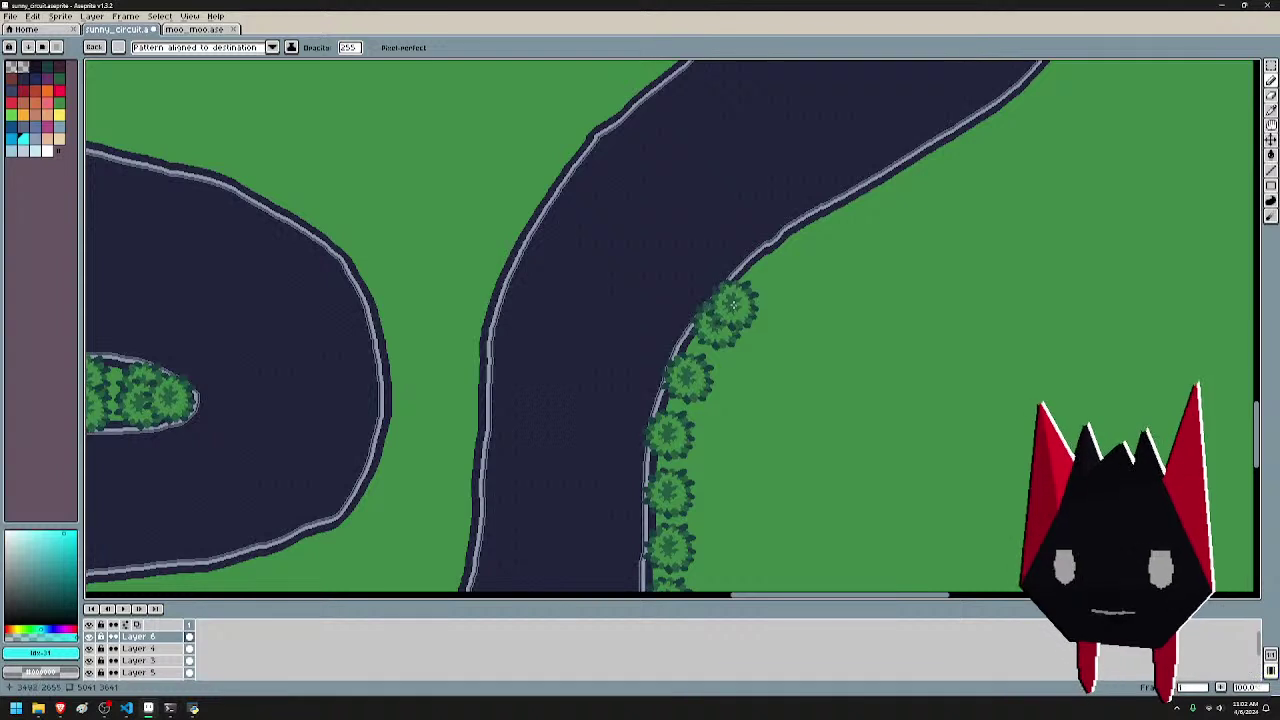
left_click(758, 279)
left_click(757, 280)
left_click(803, 240)
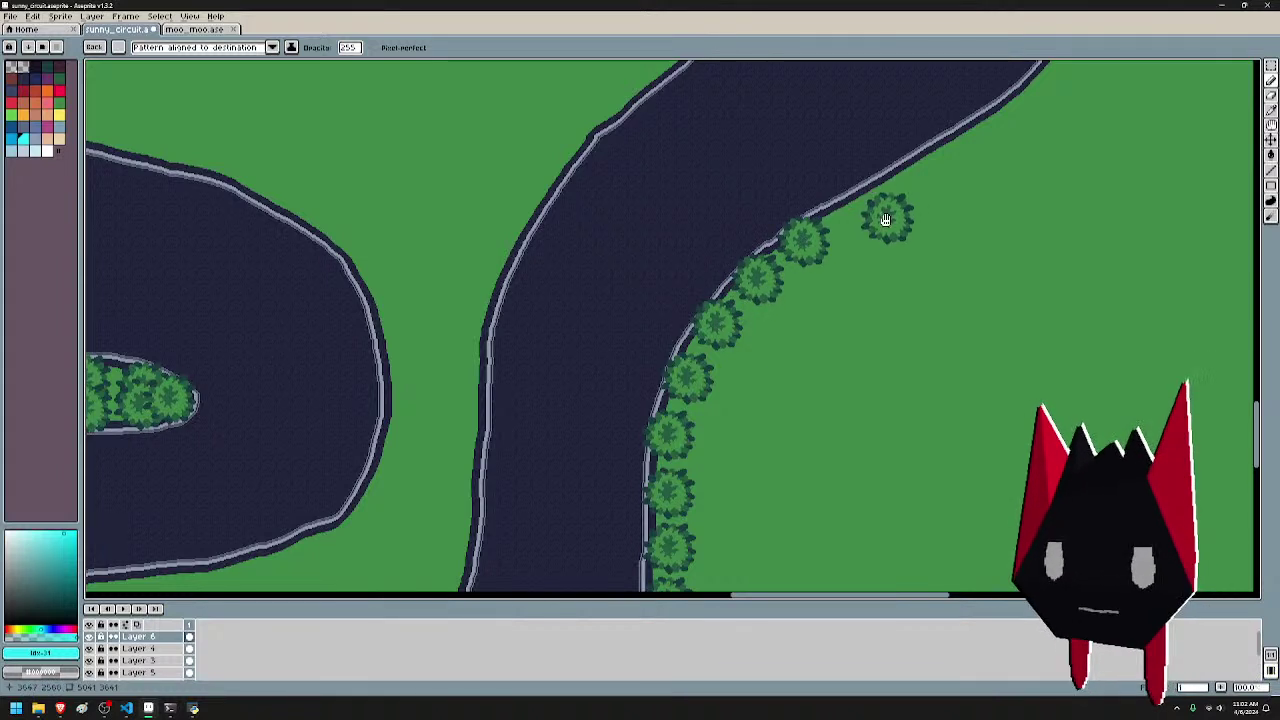
- Continue the bush row northeastward along the southern edge of the diagonal road section
left_click_drag(886, 214, 543, 391)
left_click(562, 397)
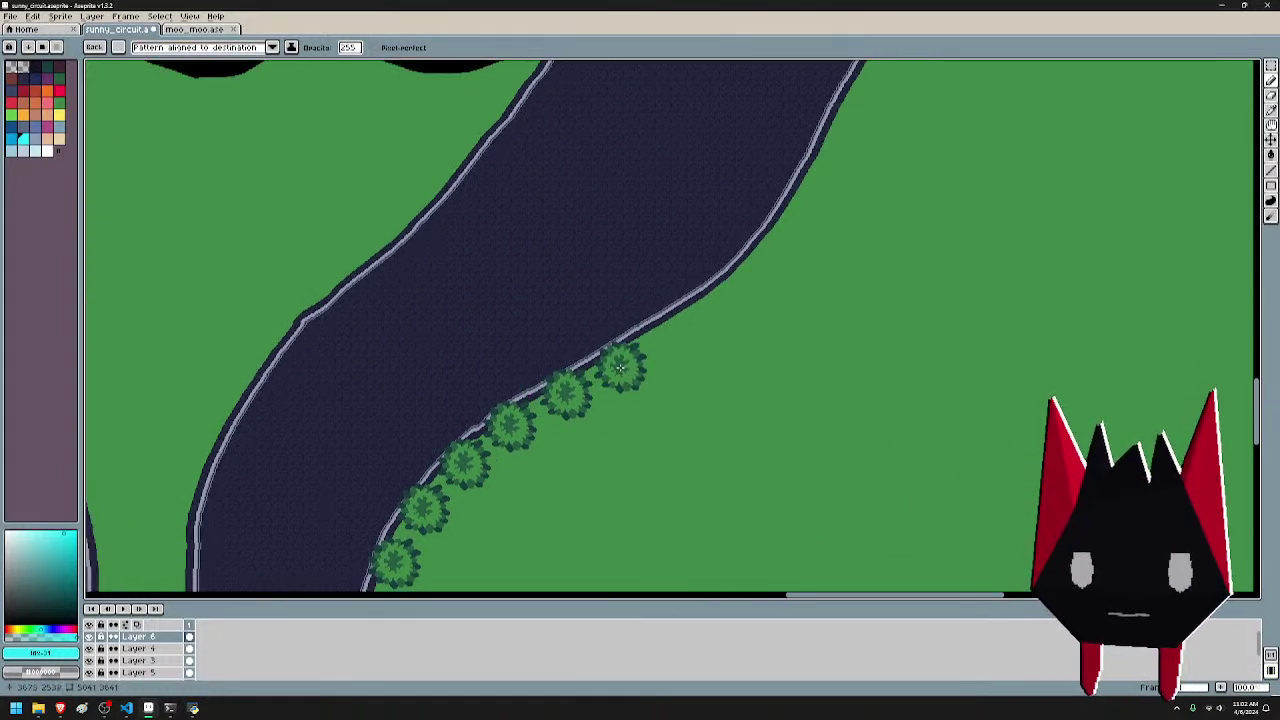
left_click(620, 365)
left_click(672, 332)
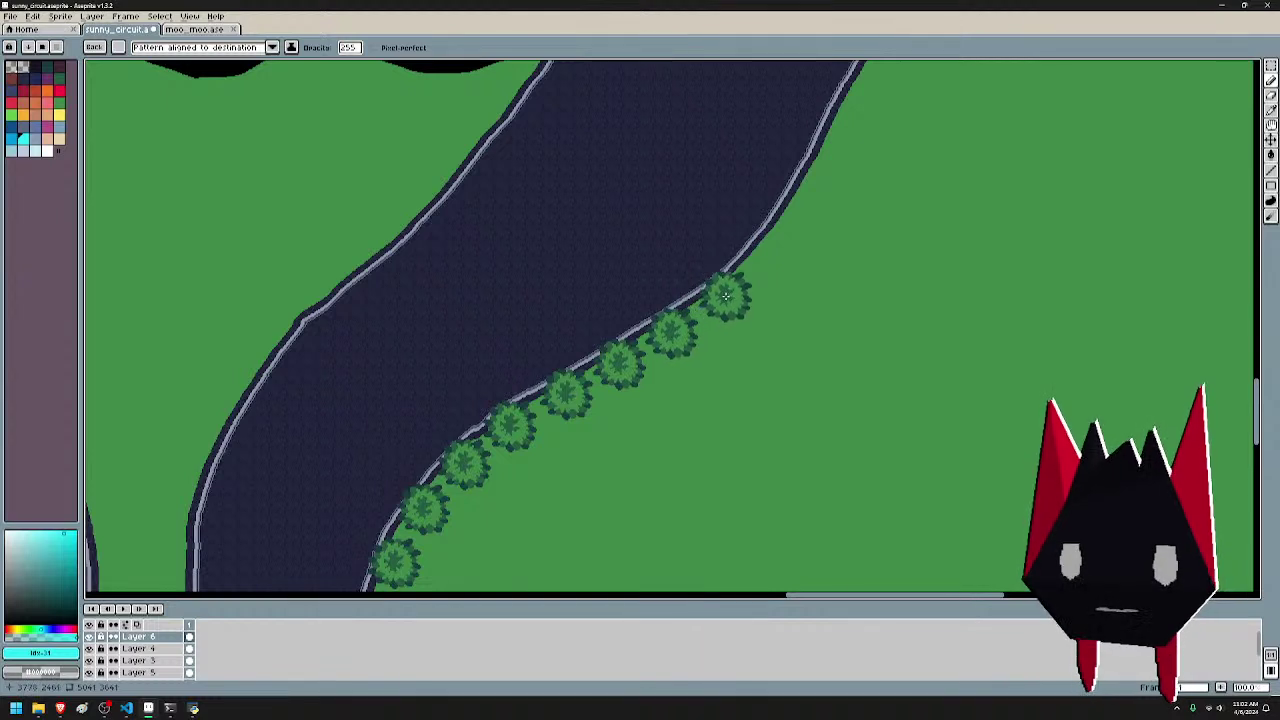
left_click(730, 292)
- Extend the bush row up the road's eastern edge to just below the wavy black band
left_click_drag(835, 213, 691, 383)
left_click(630, 410)
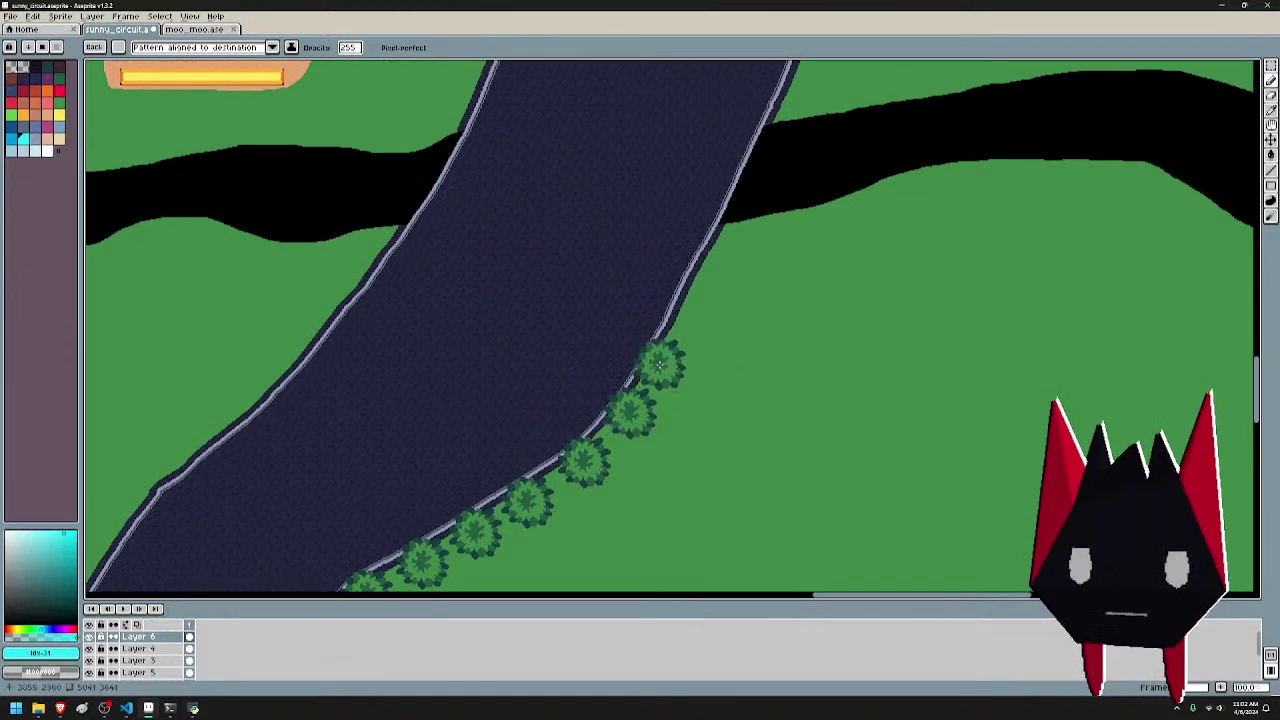
left_click(665, 357)
left_click(698, 307)
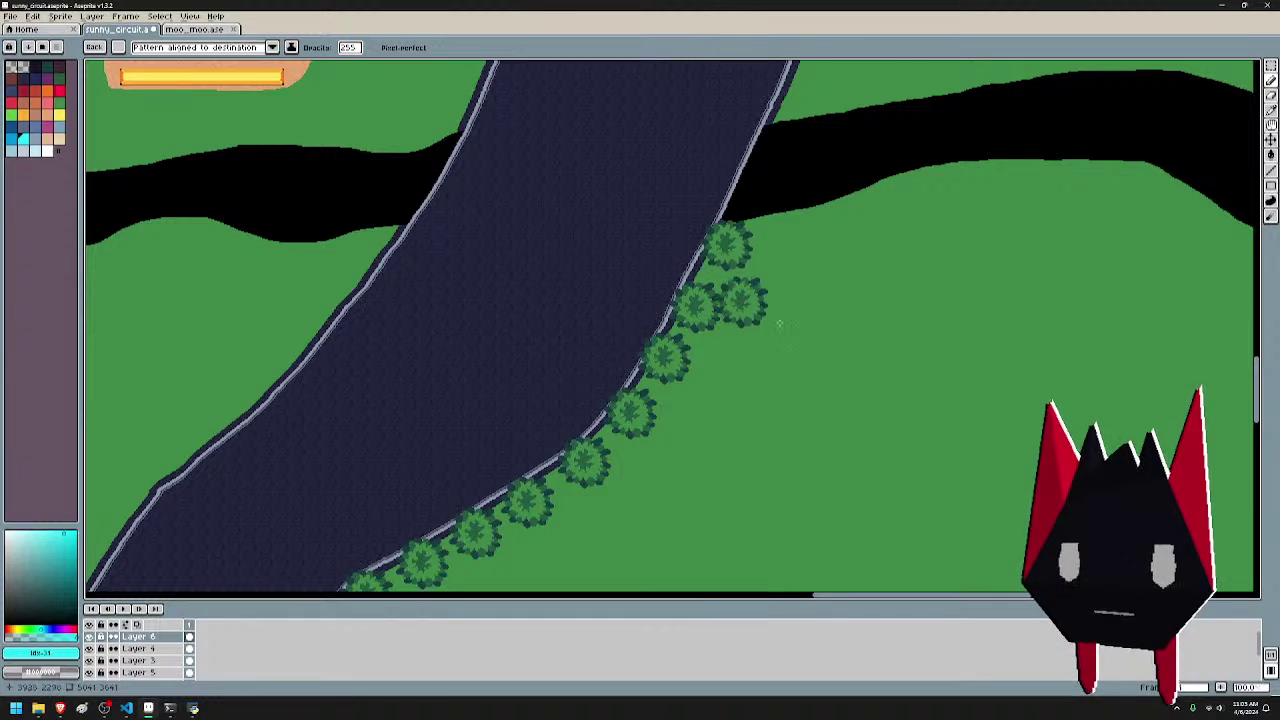
- Restart the bush row on the northern side of the black band with two bushes on the road's eastern edge
scroll(779, 323, "up", 5)
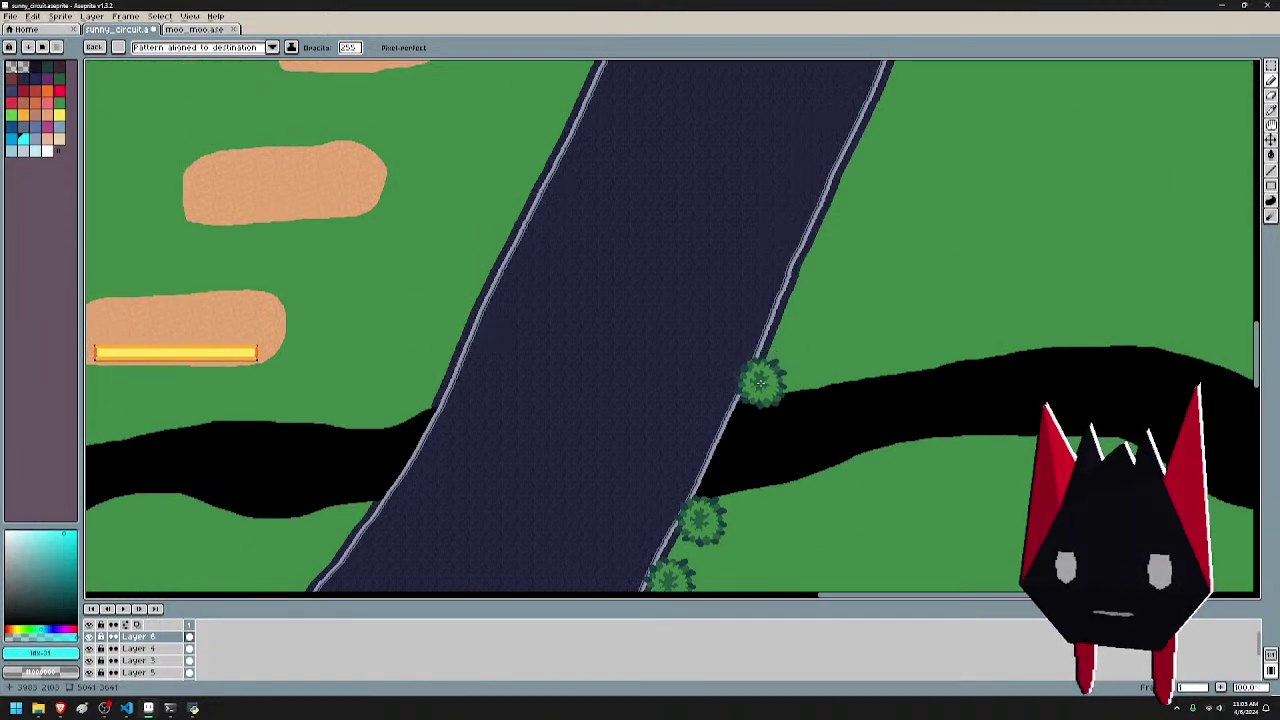
scroll(775, 375, "up", 2)
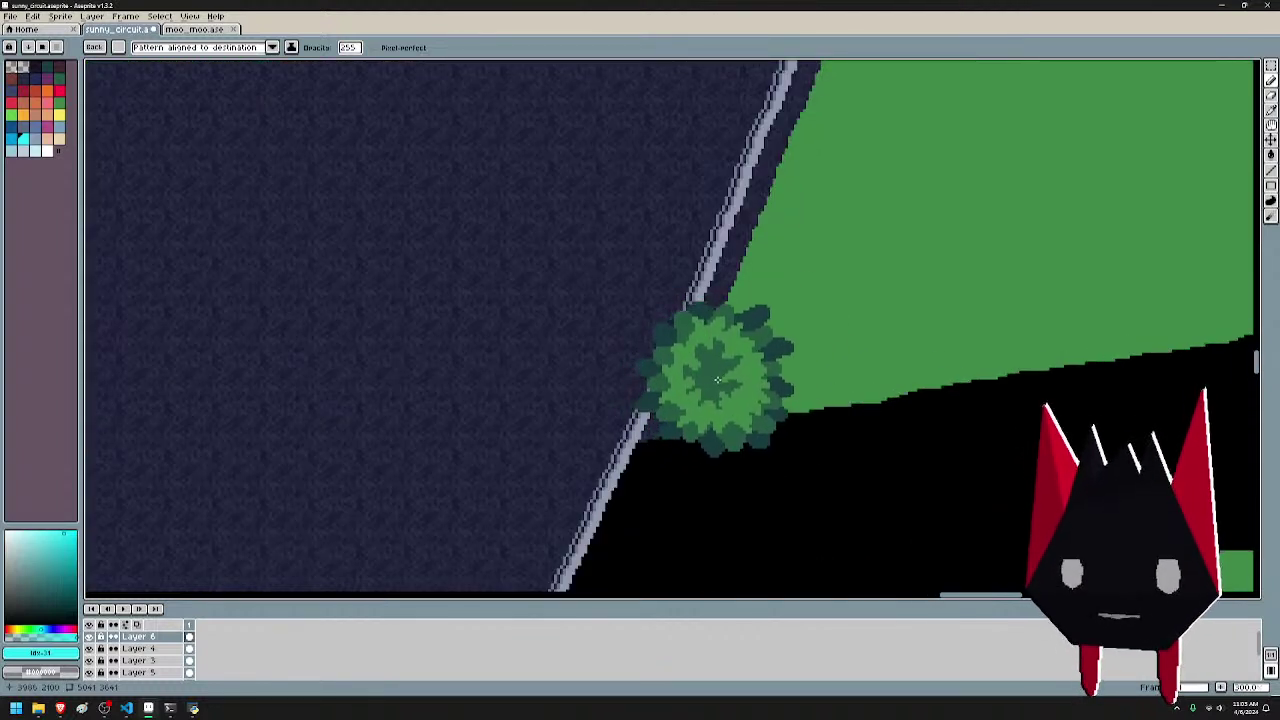
left_click(716, 374)
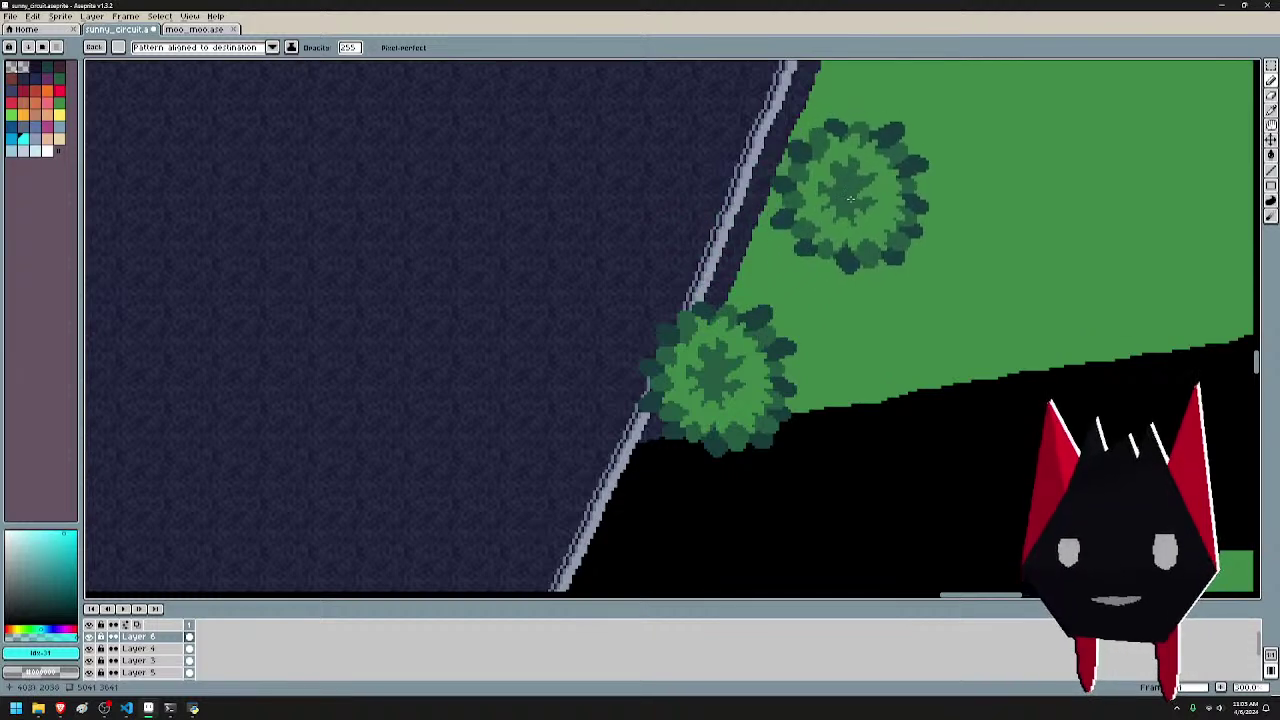
left_click_drag(851, 194, 702, 386)
left_click(664, 400)
- Stamp evenly spaced bushes northward along the road's eastern edge, opposite the sand patches
scroll(733, 323, "down", 3)
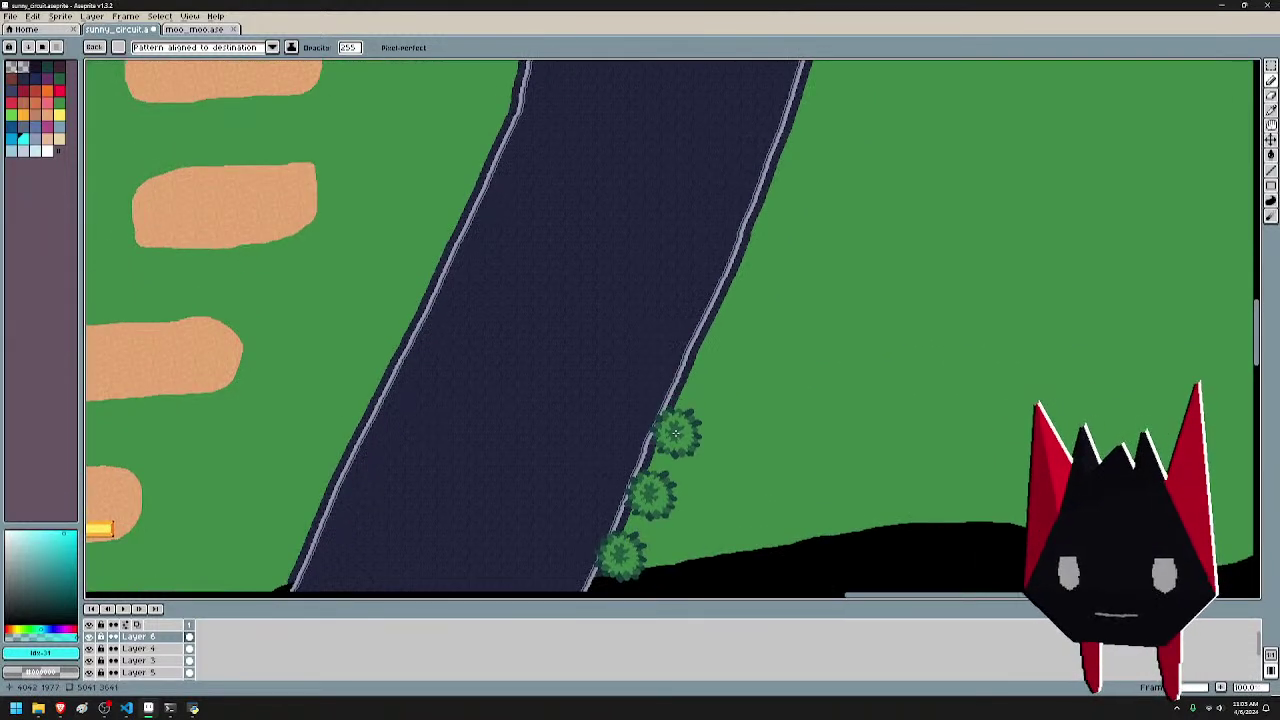
left_click(675, 432)
left_click(712, 368)
key("ctrl+z")
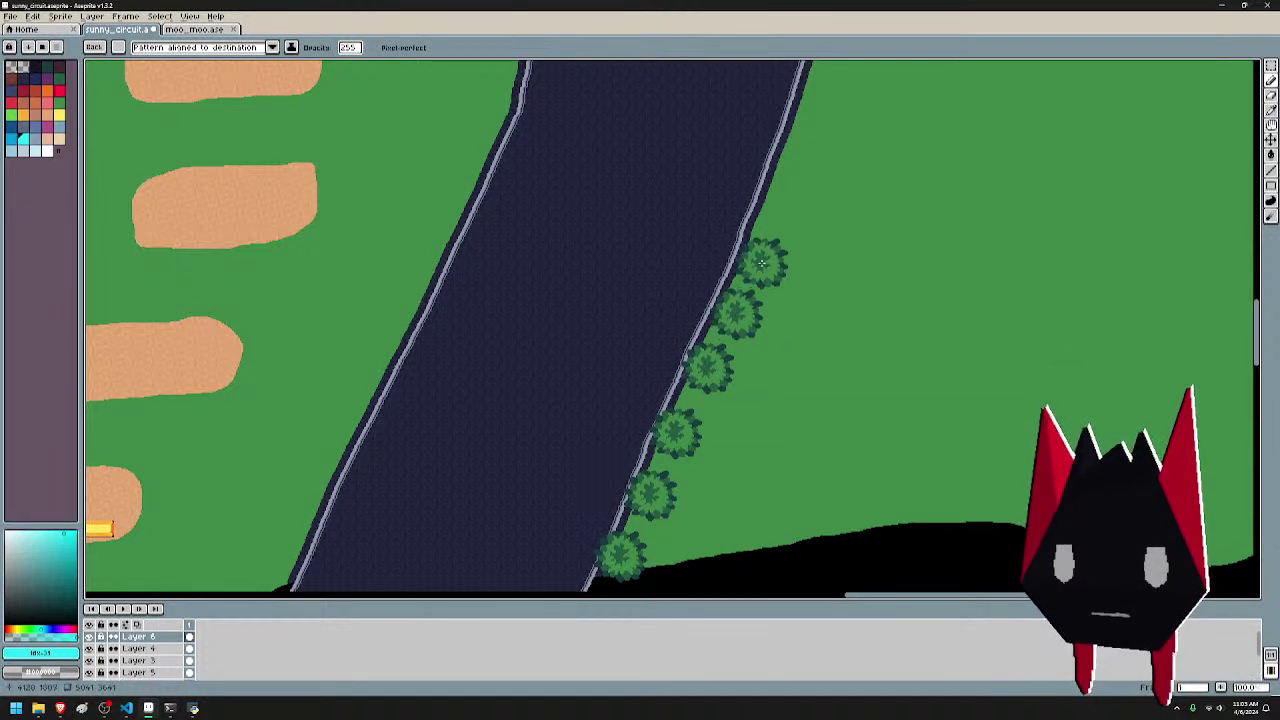
left_click_drag(768, 252, 700, 377)
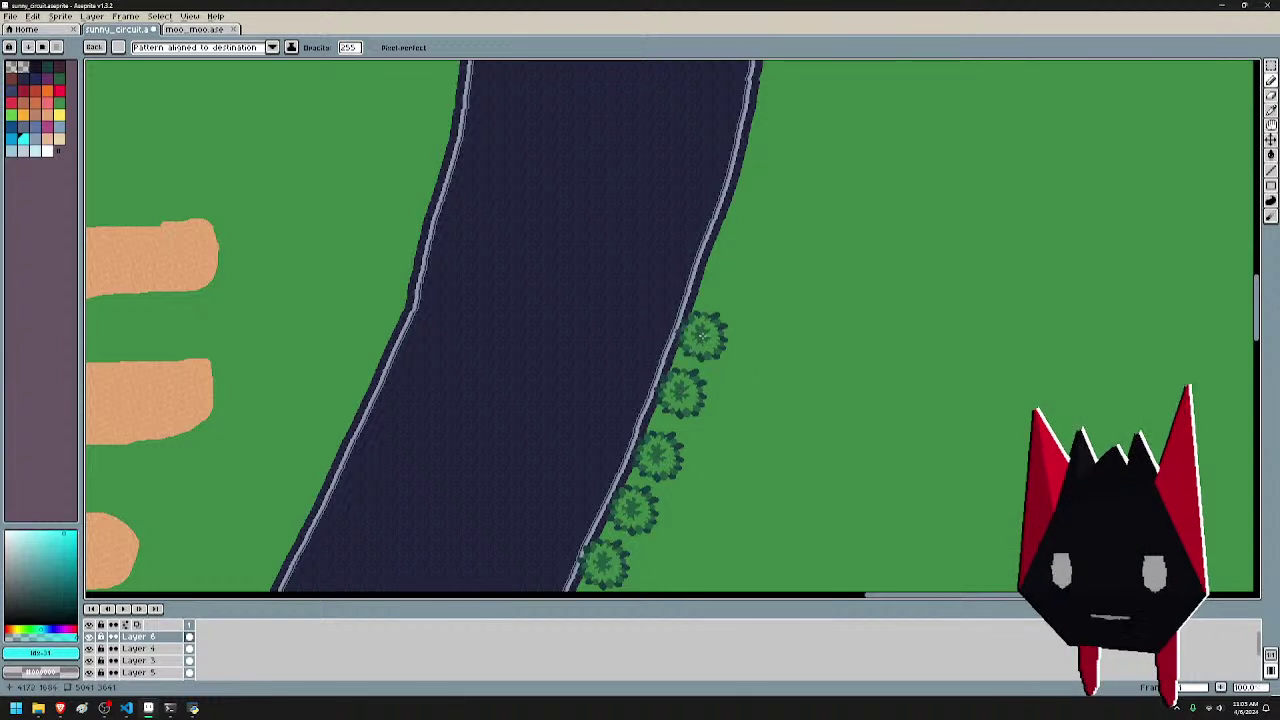
mouse_move(731, 251)
left_mouse_down()
mouse_move(732, 314)
mouse_move(708, 387)
left_mouse_up()
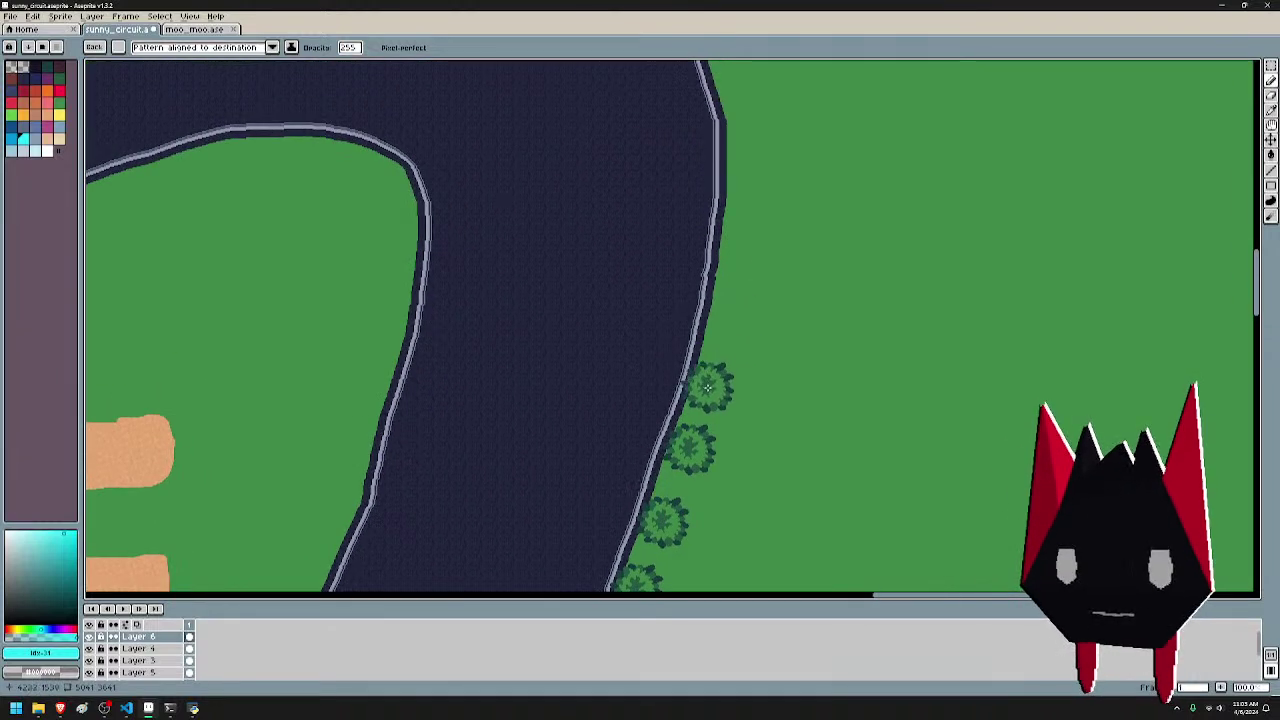
- Continue the bush row up the outer edge into the start of the northeast bend
left_click(736, 264)
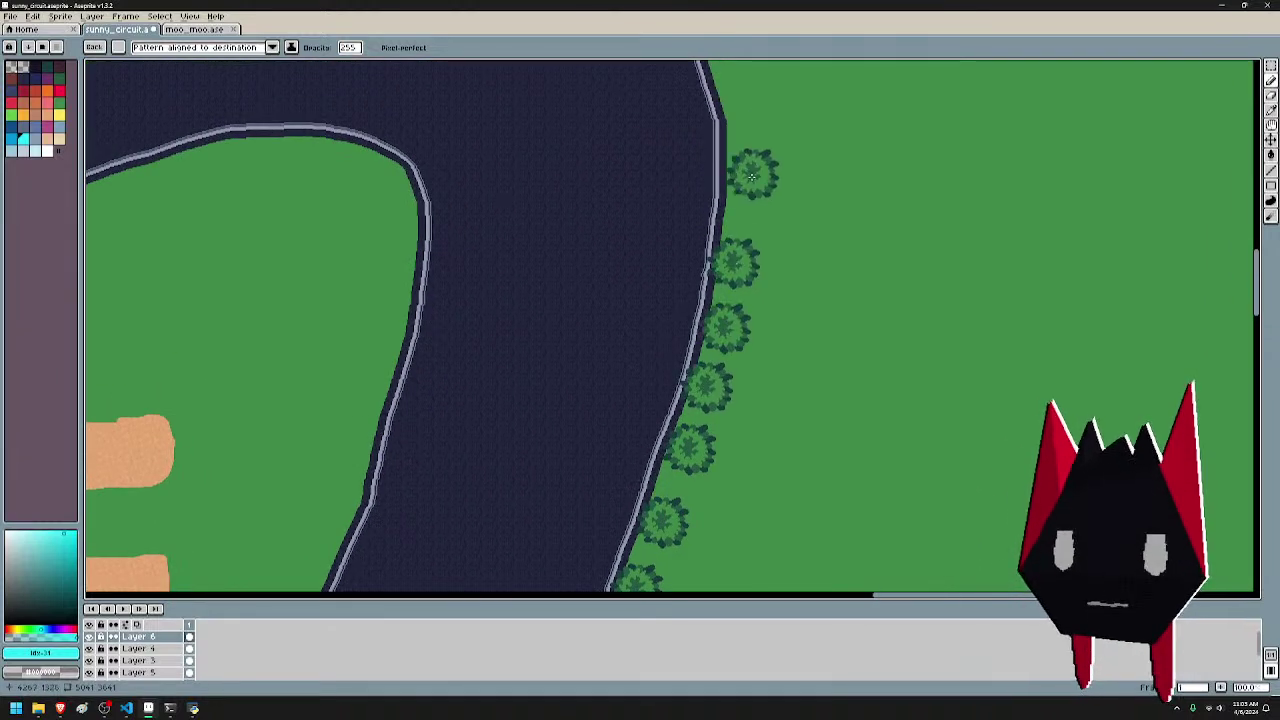
left_click(742, 202)
left_click_drag(744, 124, 729, 311)
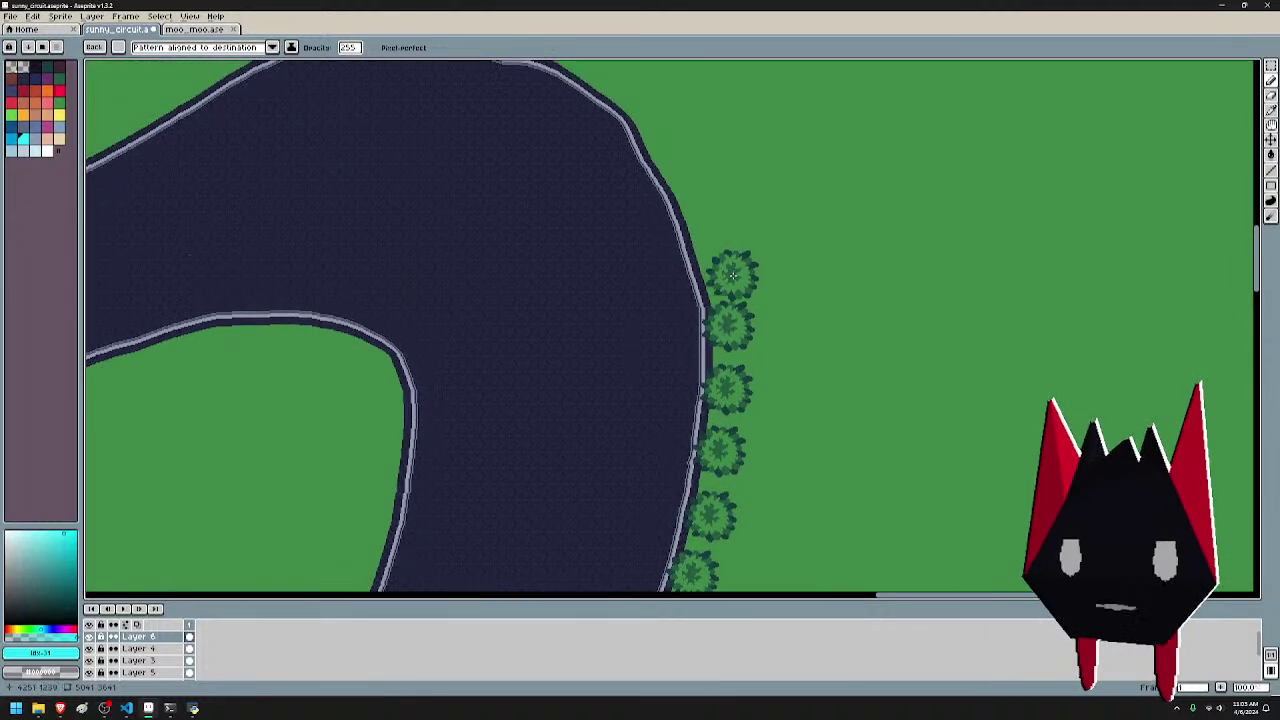
left_click_drag(708, 242, 843, 391)
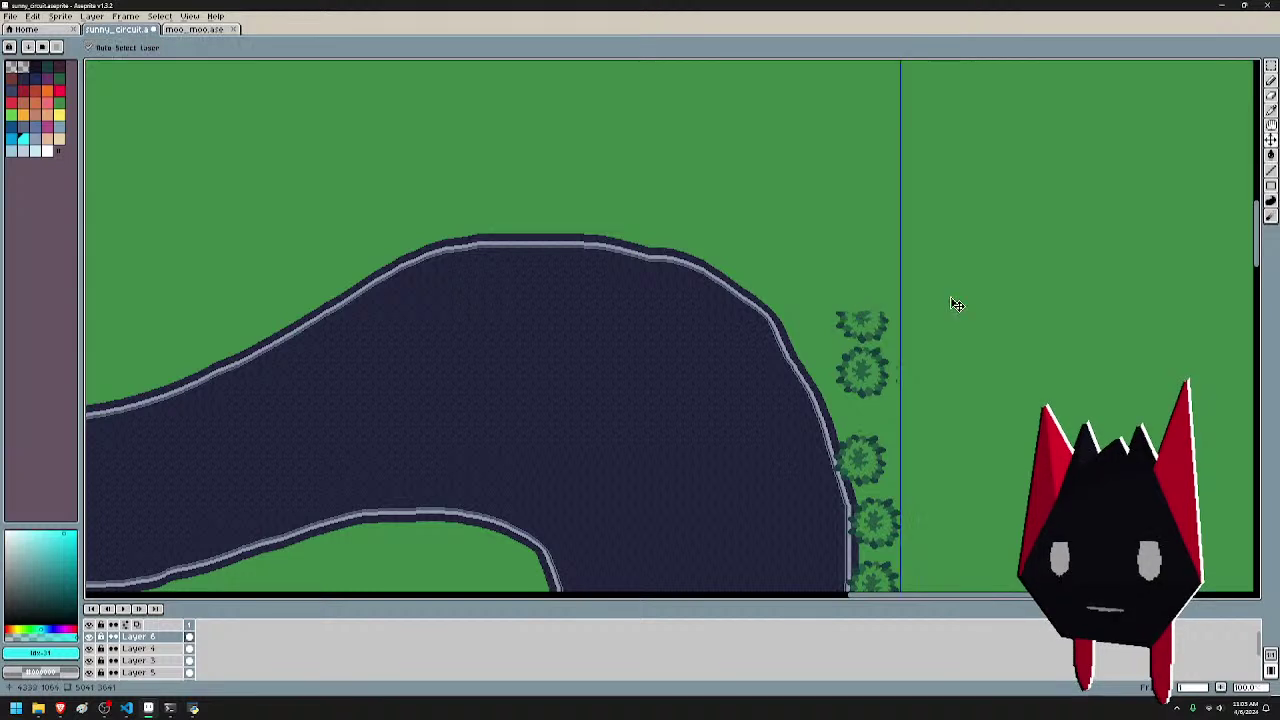
- Undo the latest misplaced change and stamp bushes around the outside of the northeast bend, close to the road edge
key("ctrl+z")
scroll(870, 455, "up", 2)
left_click(848, 465)
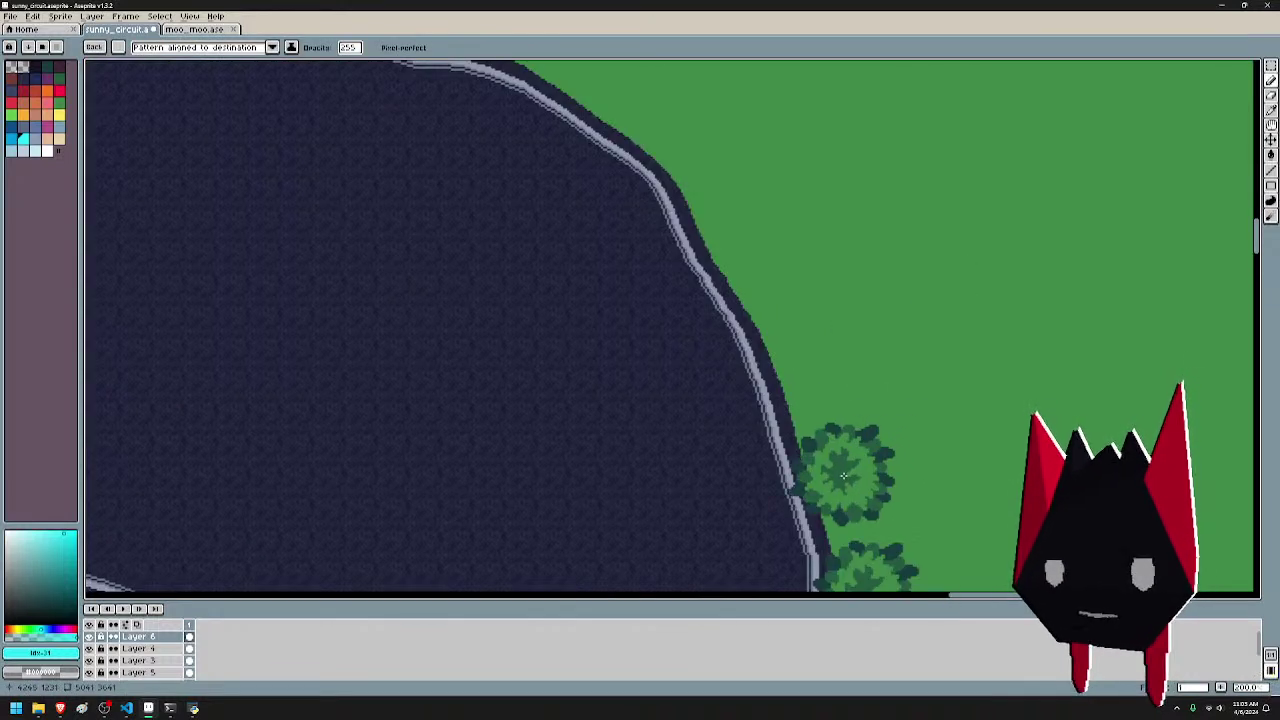
left_click(797, 347)
left_click_drag(777, 235, 917, 379)
left_click(875, 373)
left_click(805, 268)
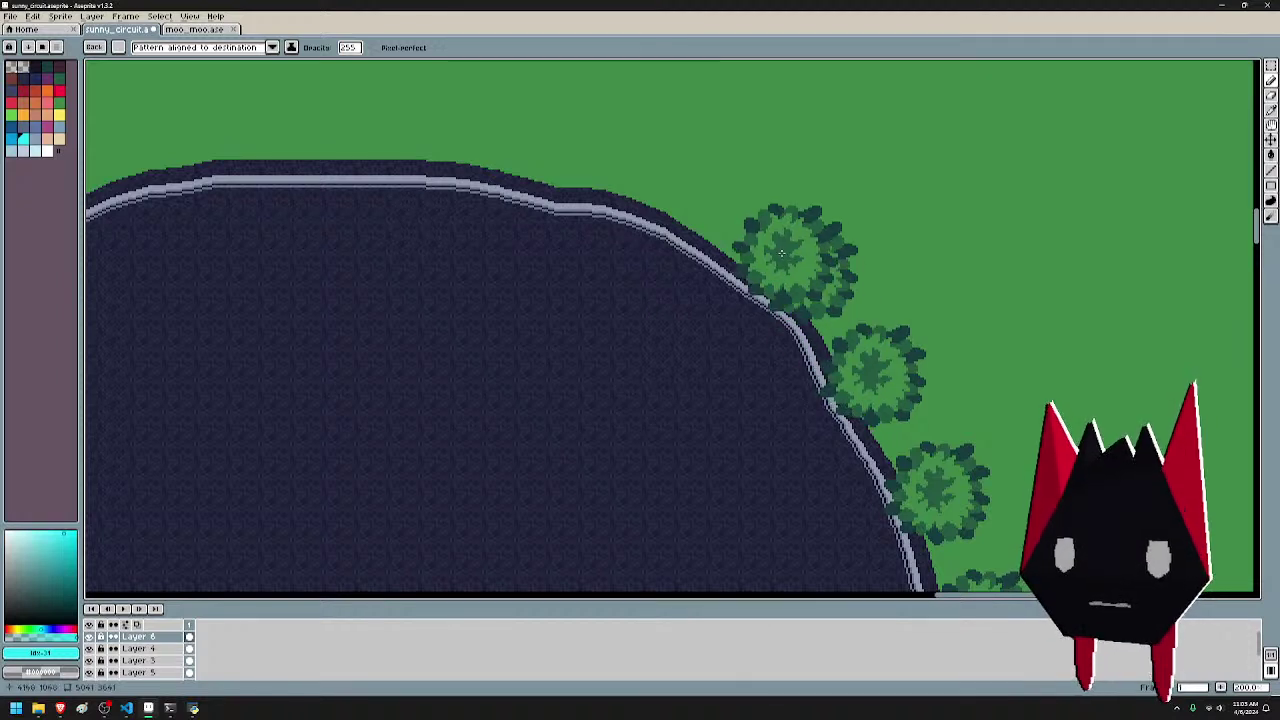
left_click(694, 196)
- Stamp three more bushes westward along the northern edge of the road at the crest of the northeast bend
left_click_drag(697, 198, 1101, 289)
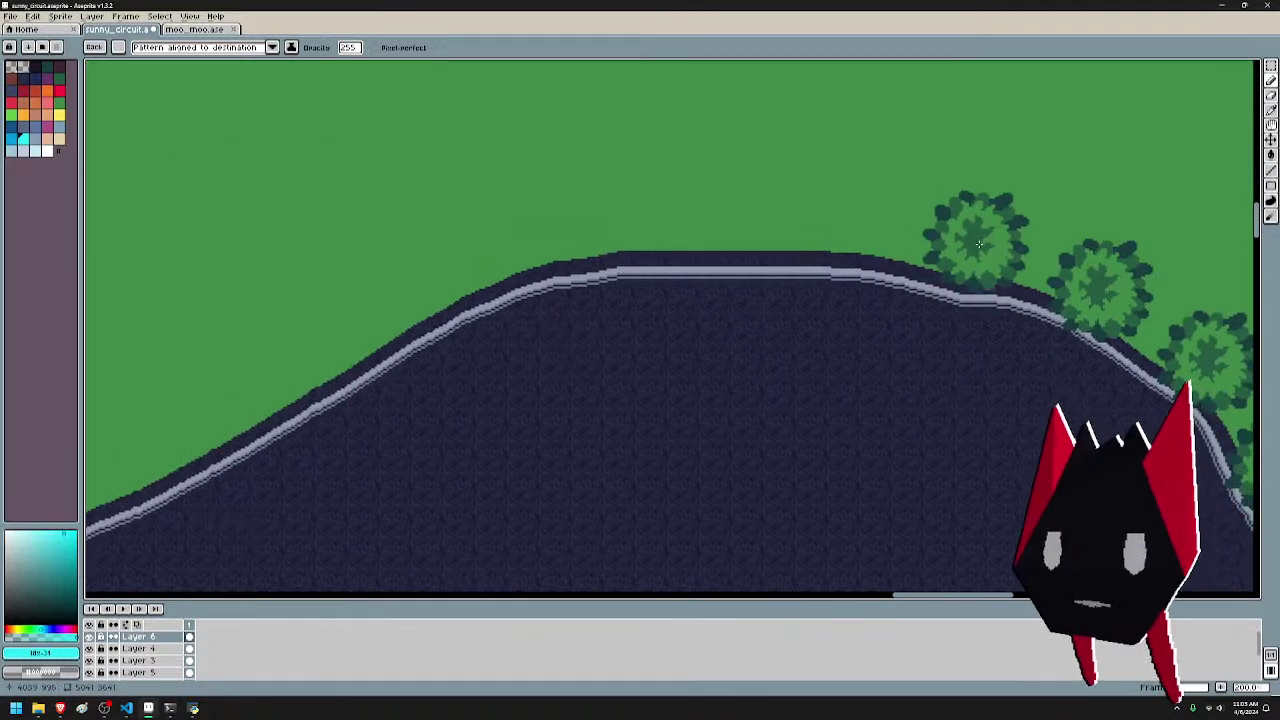
left_click(980, 257)
left_click(868, 231)
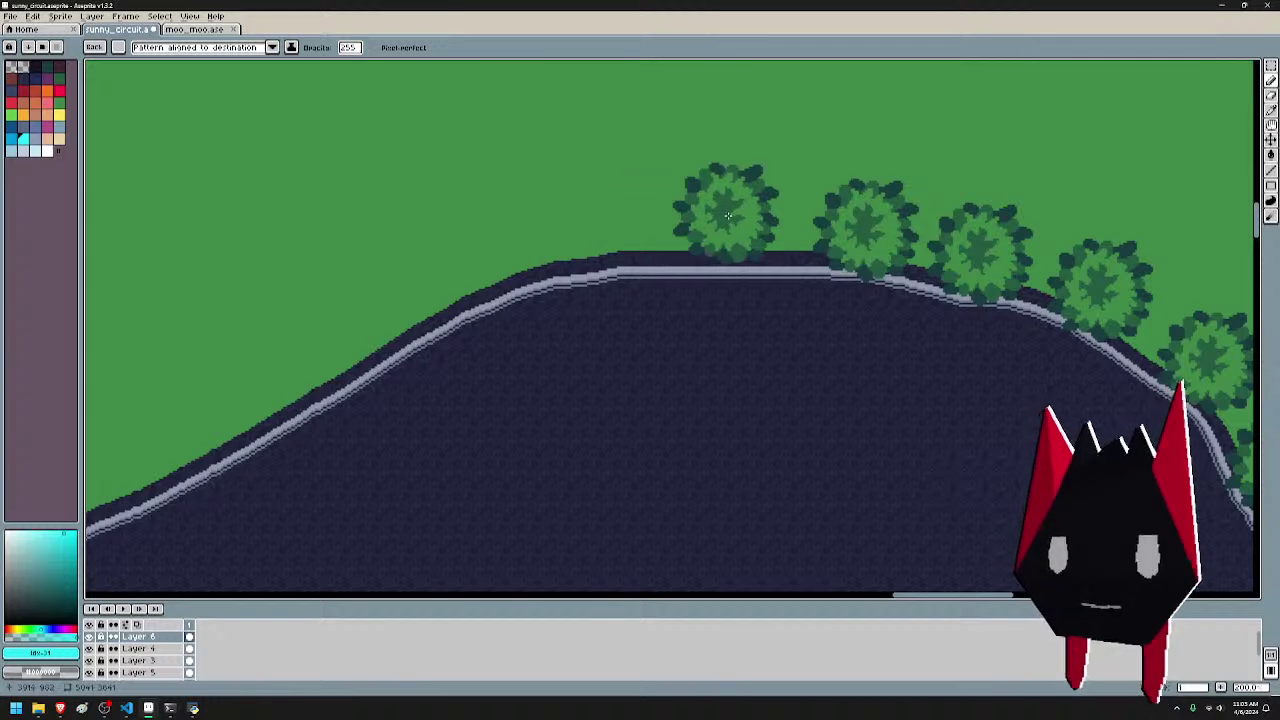
left_click(750, 225)
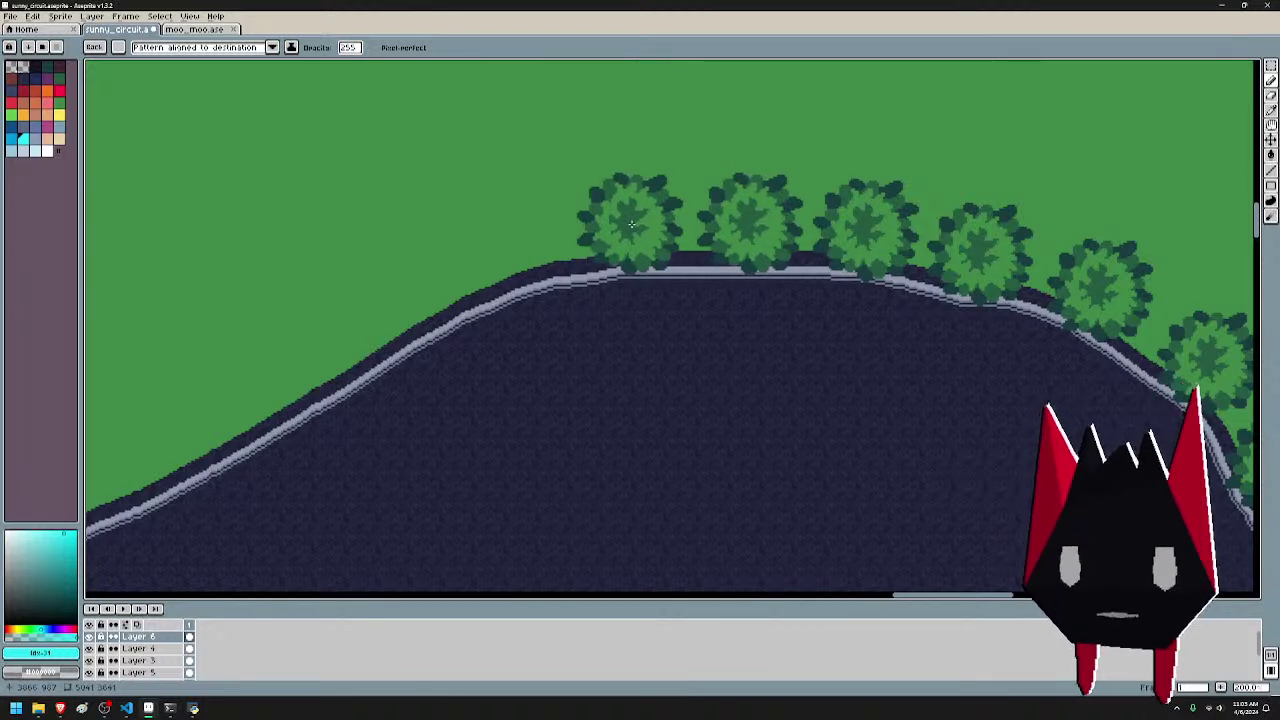
- Stamp bushes westward from the northeast bend's crest, down the road's northern edge to just past the yellow marker
left_click(633, 225)
mouse_move(634, 225)
left_mouse_down()
mouse_move(829, 197)
mouse_move(936, 215)
left_mouse_up()
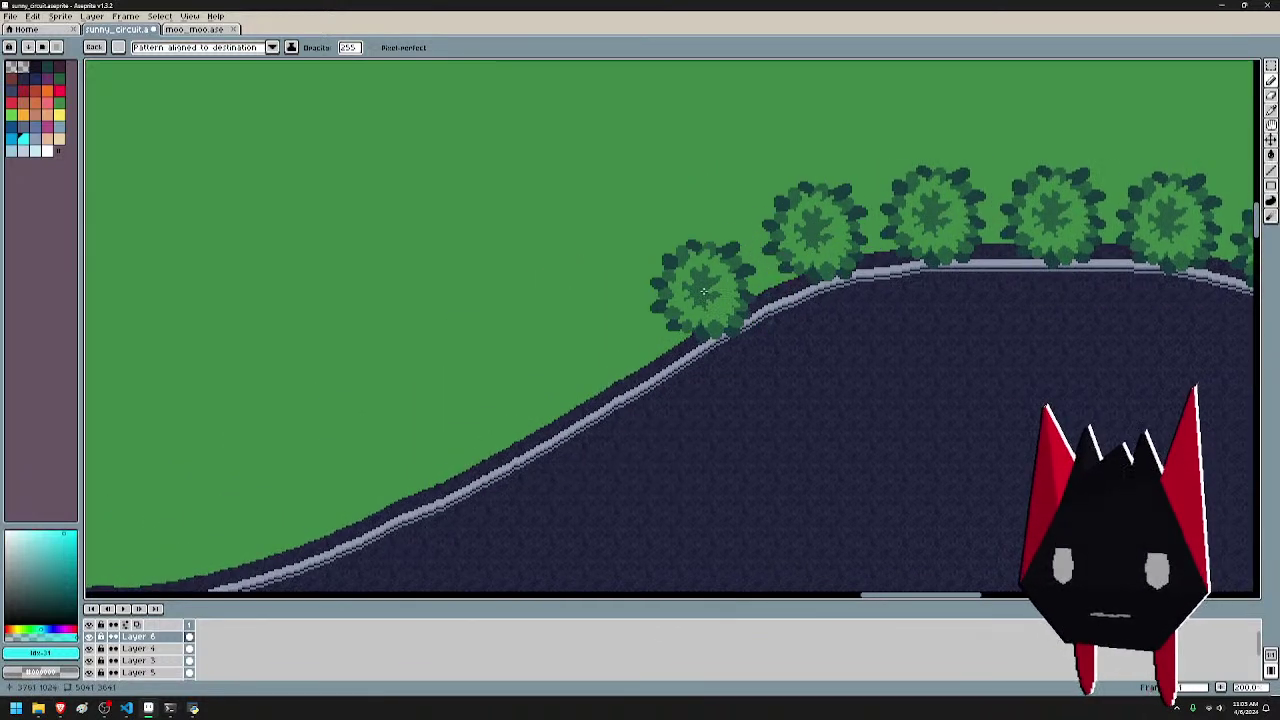
left_click(706, 286)
scroll(632, 322, "down", 1)
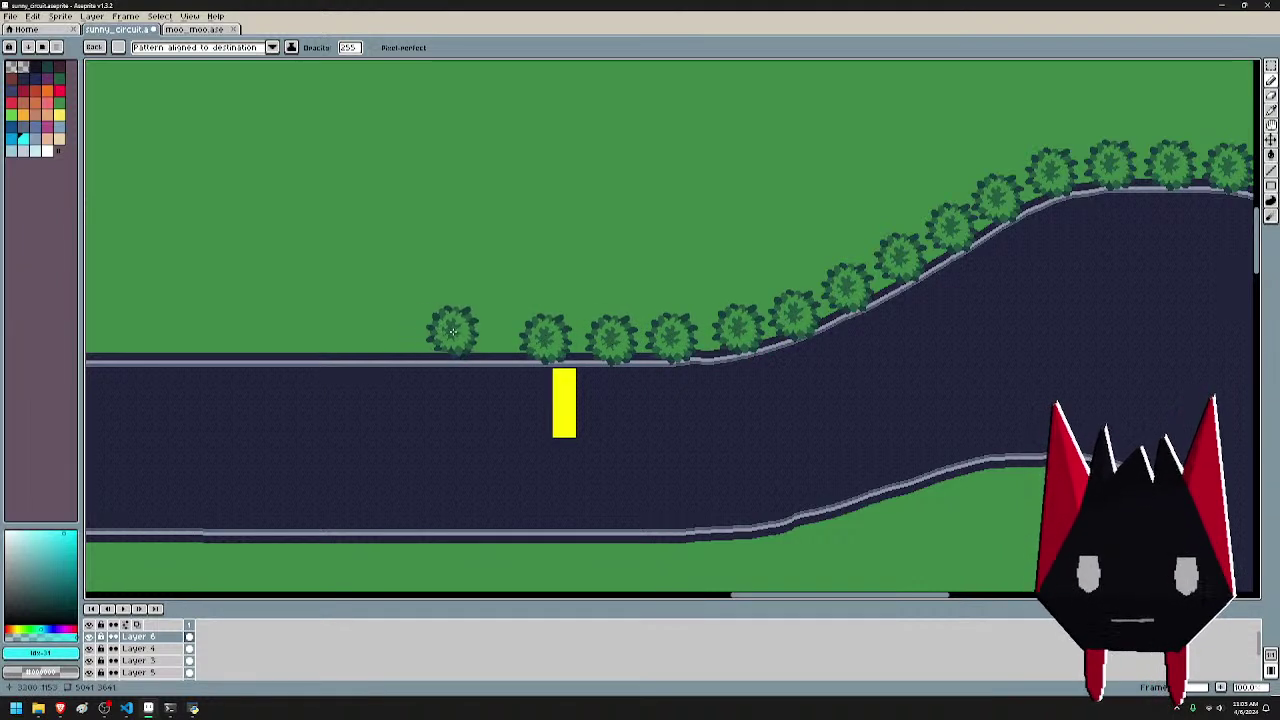
- Set the custom brush mode to Paint brush, test it with a scribble on the grass, and undo the scribble
left_click(271, 47)
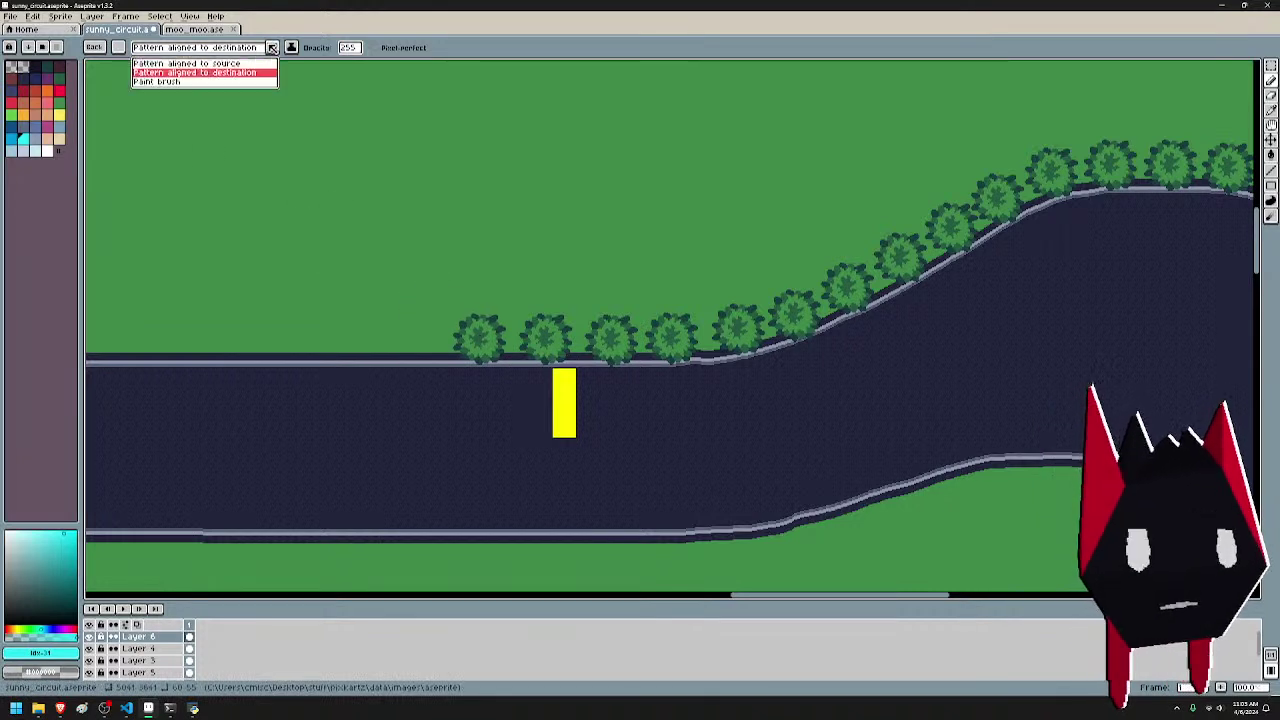
left_click(262, 83)
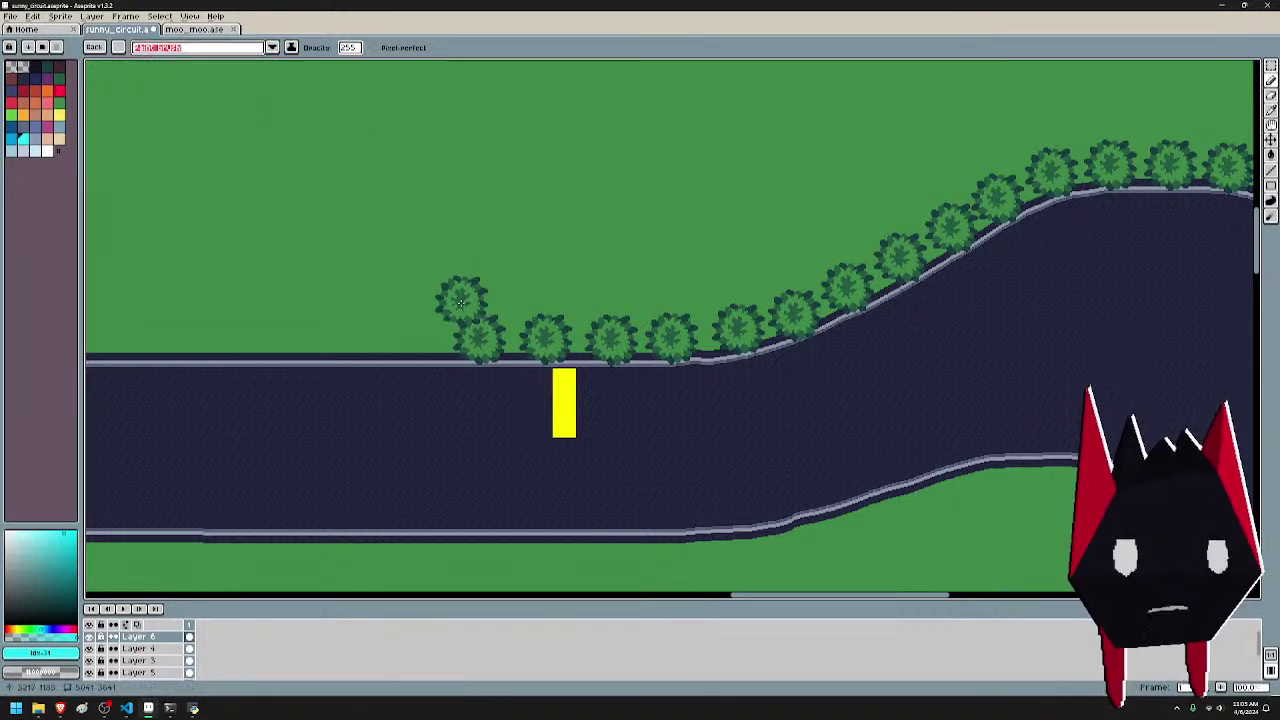
mouse_move(405, 330)
left_mouse_down()
mouse_move(423, 306)
mouse_move(600, 214)
mouse_move(570, 128)
left_mouse_up()
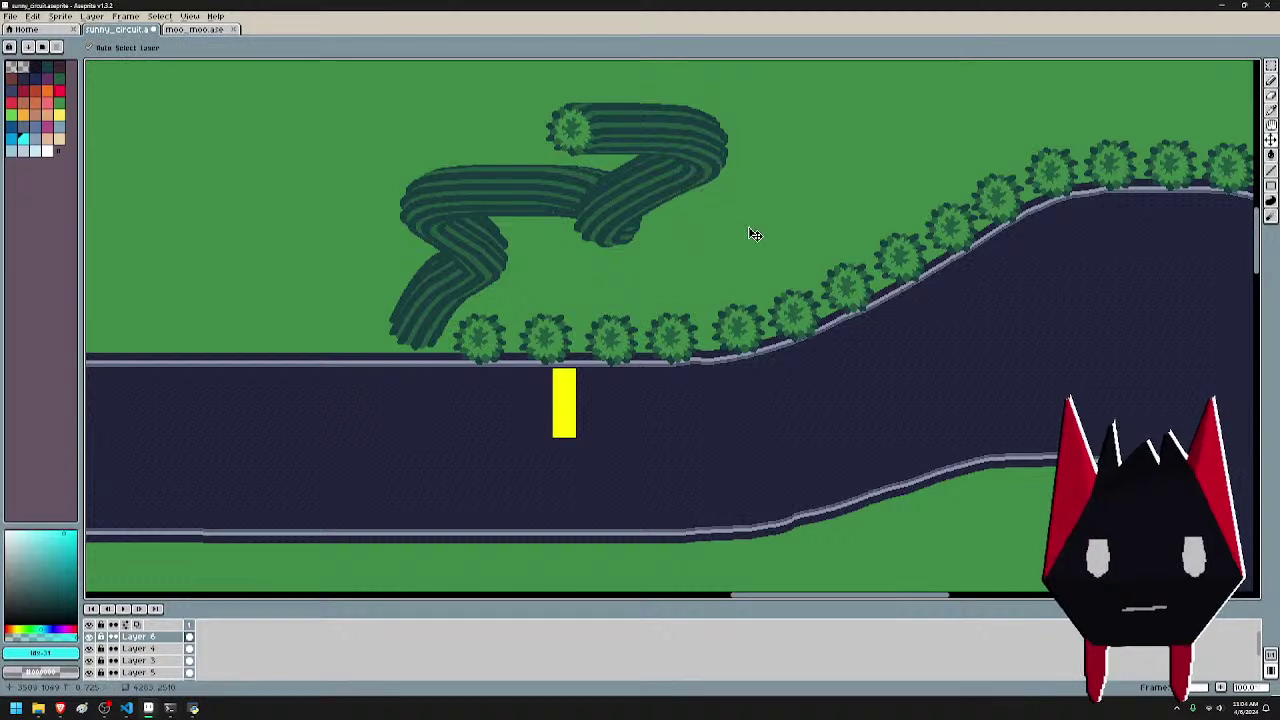
key("ctrl+z")
- Stamp another bush at the western end of the row above the straight, undoing misplaced tries until the spacing fits
scroll(660, 245, "up", 3)
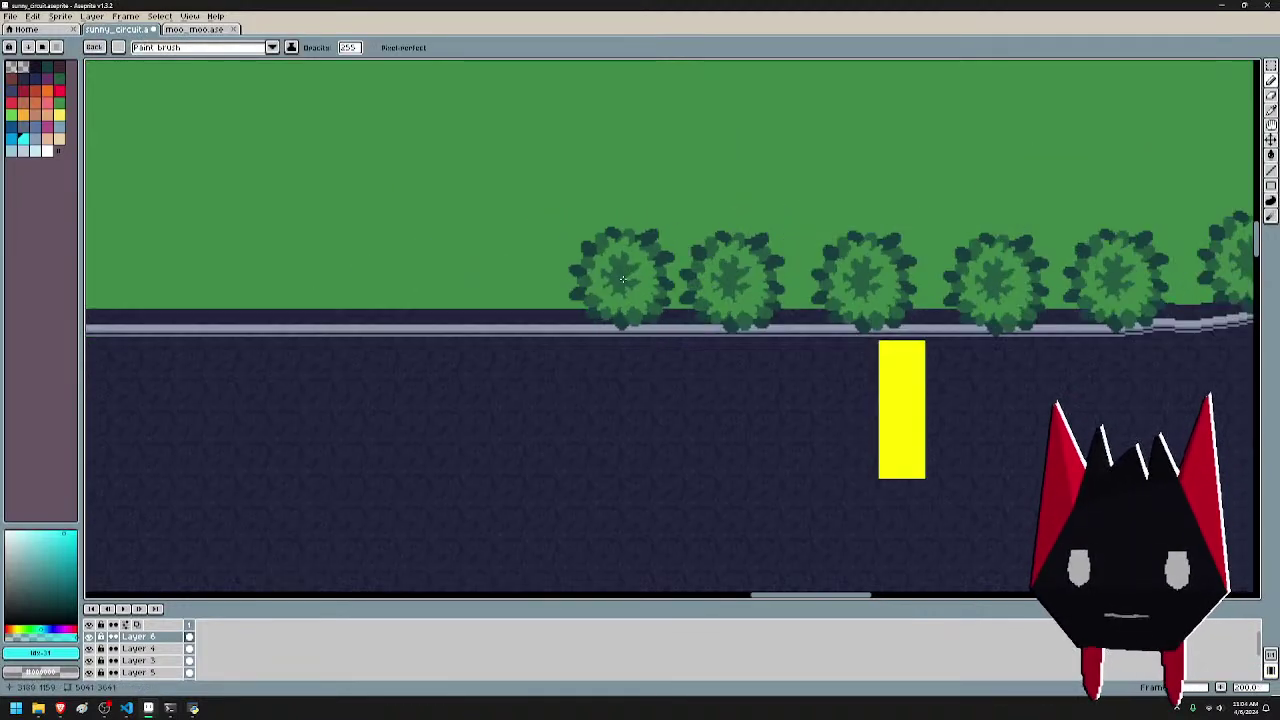
left_click(613, 281)
key("ctrl+z")
mouse_move(614, 281)
left_mouse_down()
mouse_move(590, 276)
mouse_move(866, 243)
mouse_move(1041, 243)
left_mouse_up()
key("ctrl+z")
left_click(622, 285)
key("ctrl+z")
left_click(616, 280)
- Stamp evenly spaced bushes westward along the northern edge of the eastern straight
scroll(1041, 243, "down", 1)
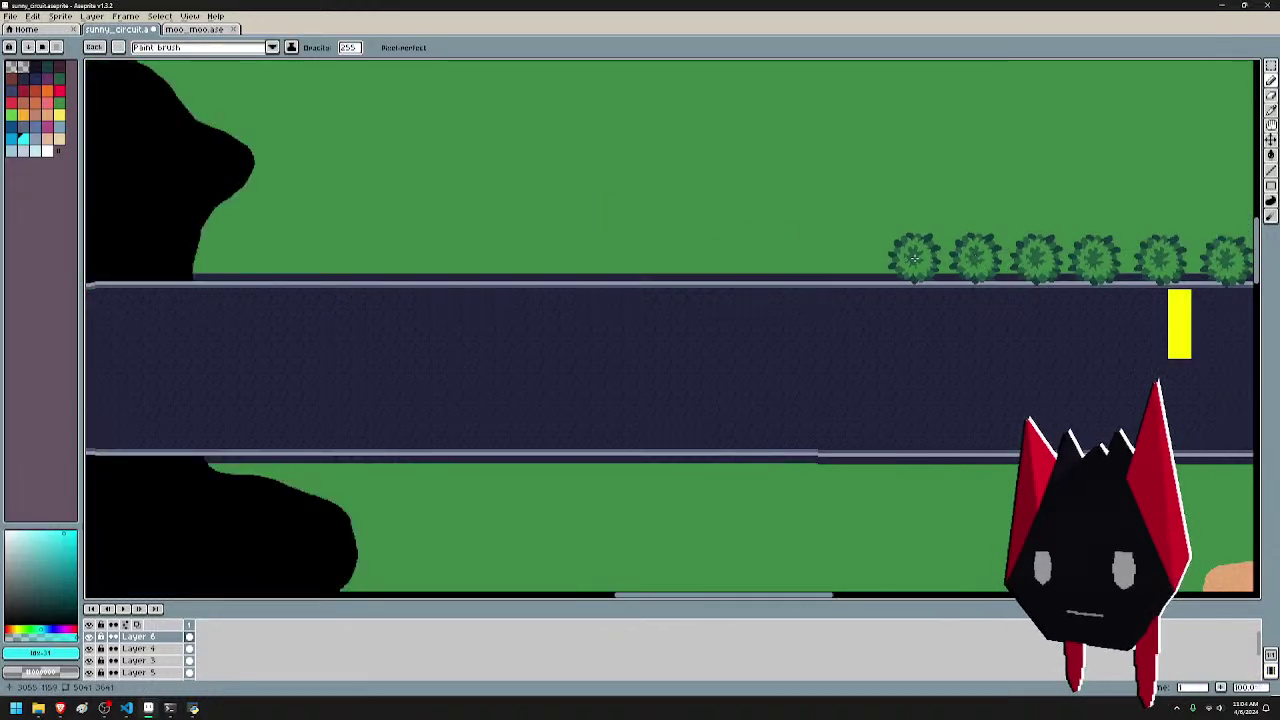
left_click(848, 256)
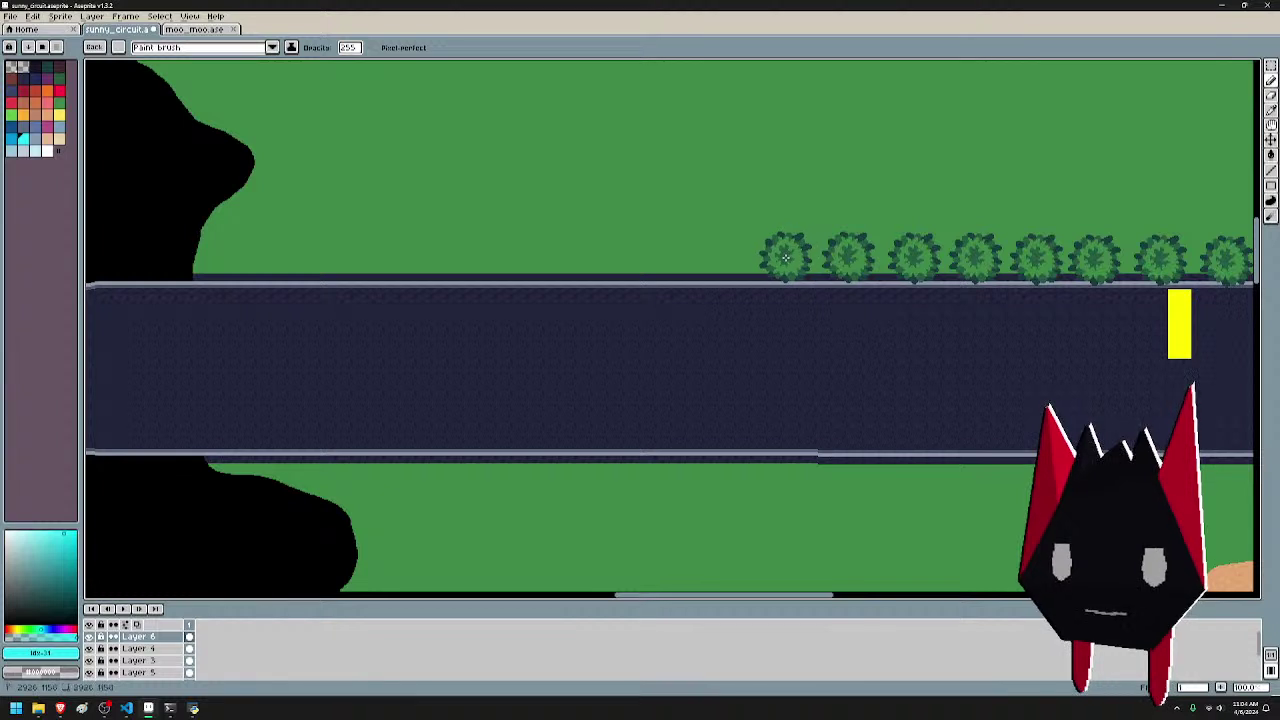
left_click(785, 258)
left_click(722, 258)
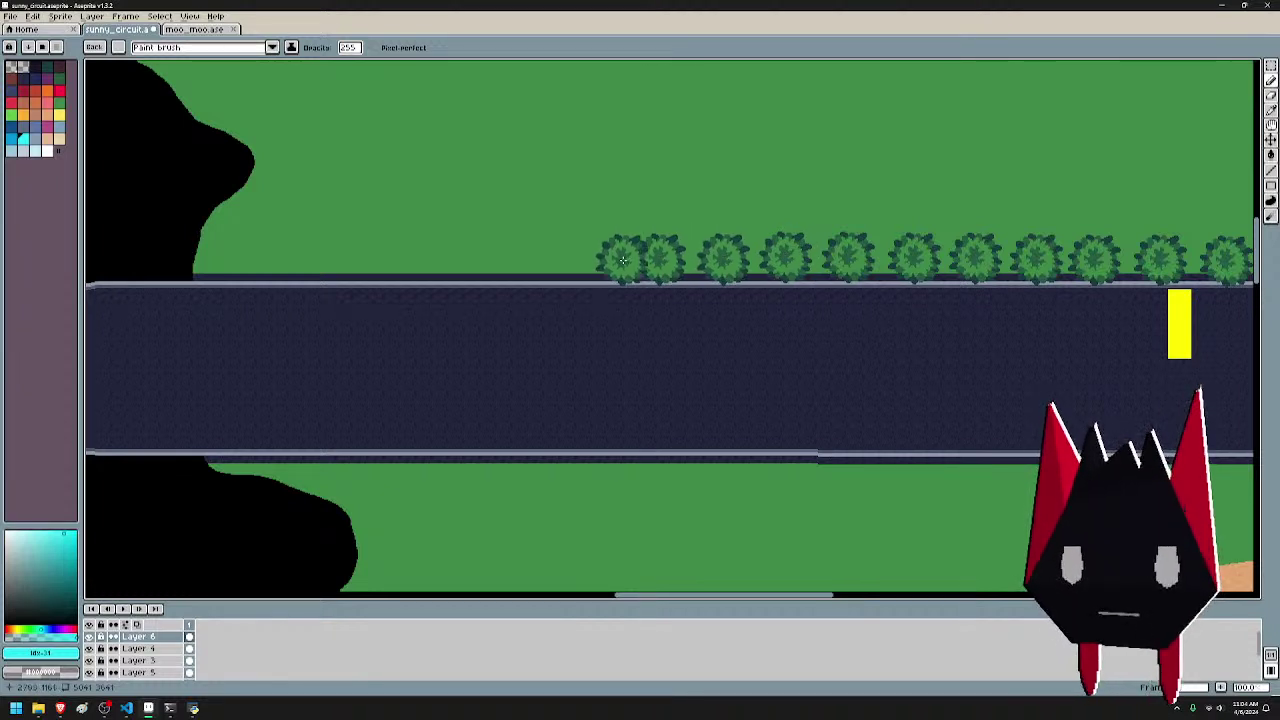
left_click(597, 258)
- Finish the bush row on the straight's northern edge up to the black area at its western end
scroll(848, 256, "left", 3)
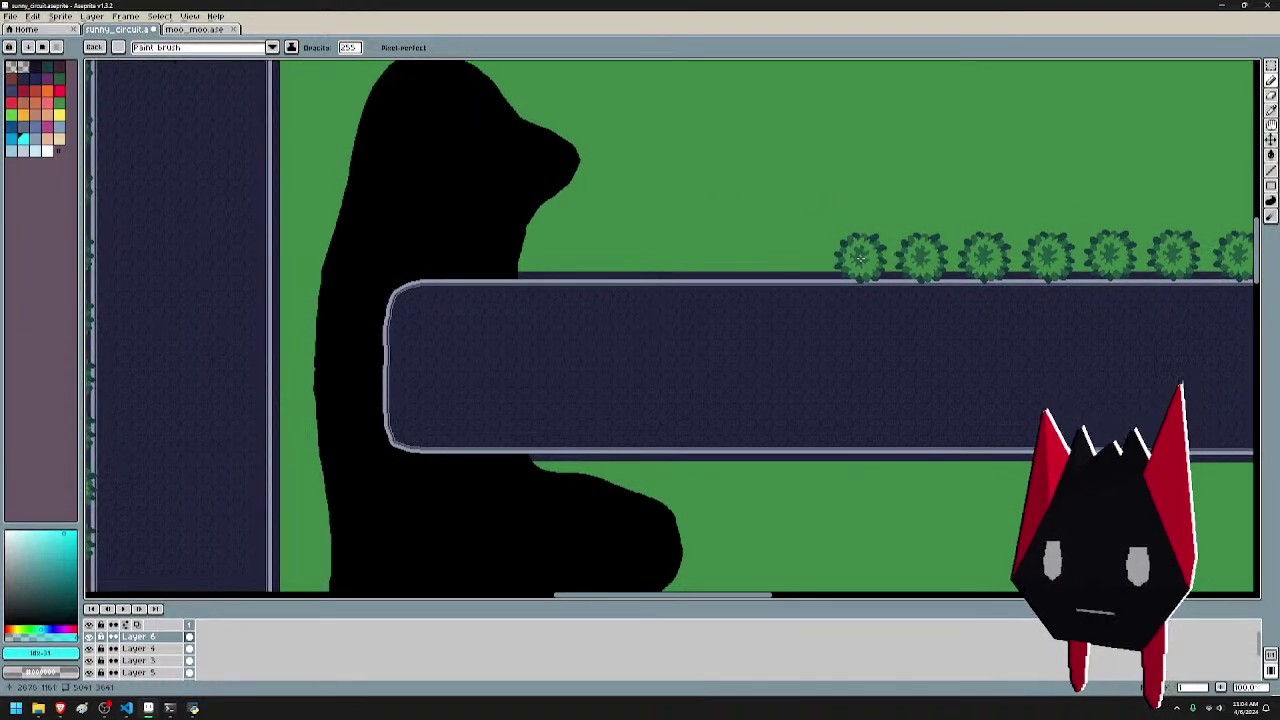
left_click(860, 258)
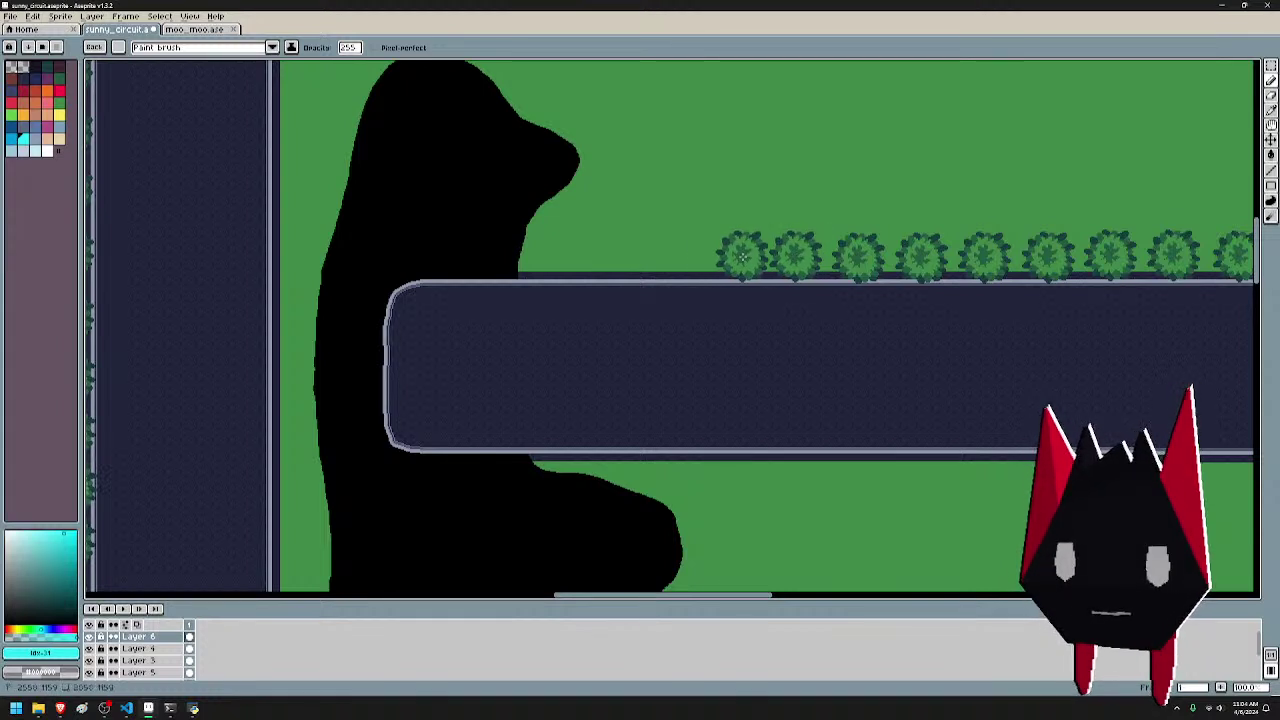
left_click(675, 258)
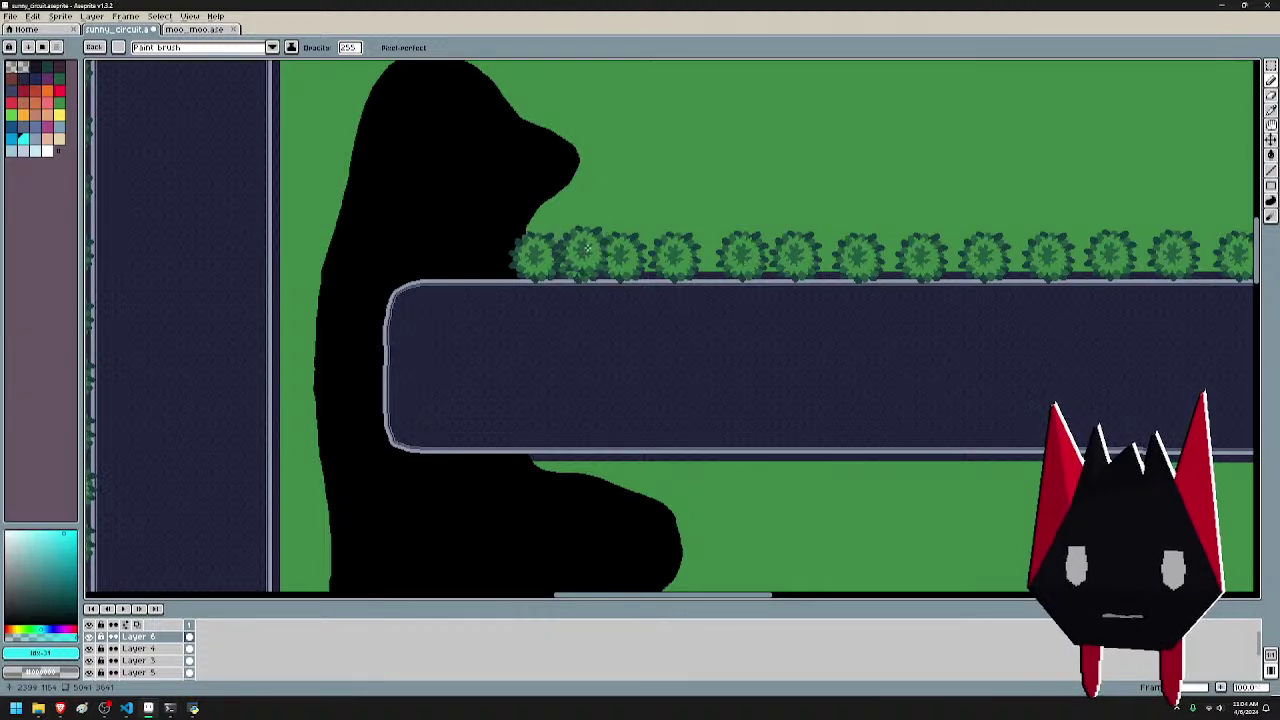
- Save the sunny_circuit map file
scroll(629, 189, "down", 1)
scroll(600, 203, "up", 1)
mouse_move(598, 204)
left_mouse_down()
mouse_move(686, 191)
mouse_move(972, 212)
left_mouse_up()
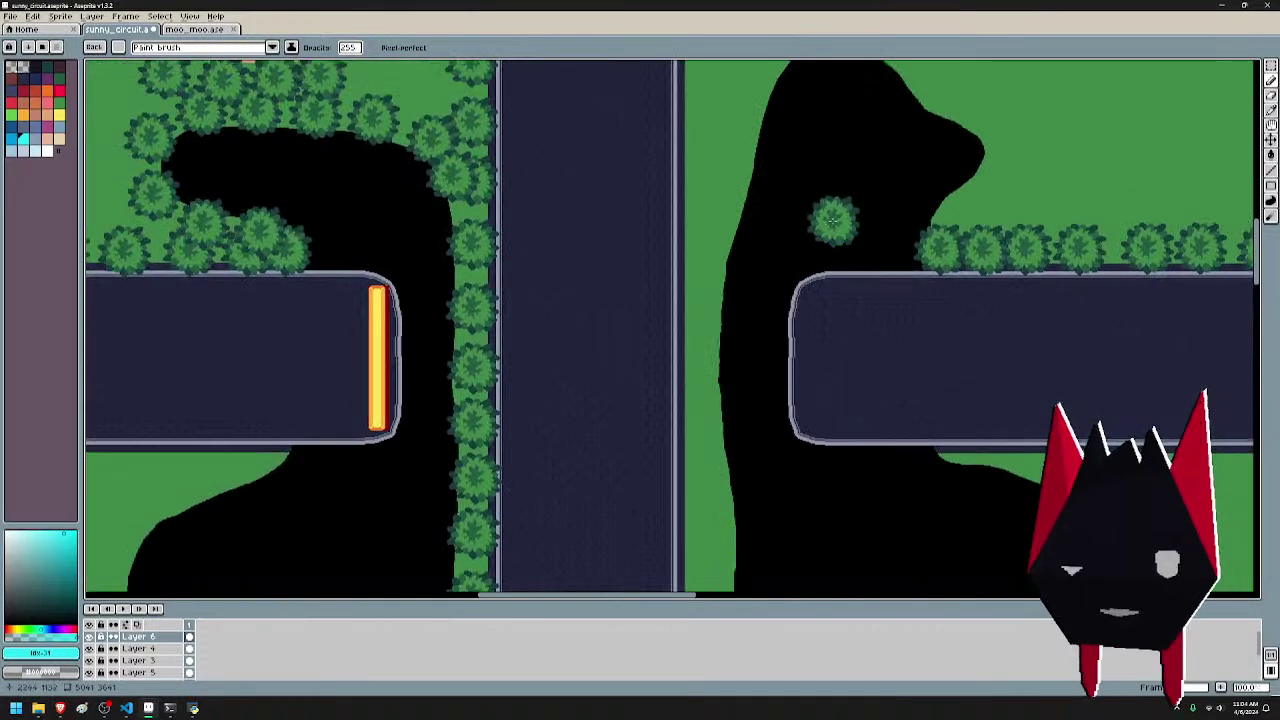
scroll(832, 220, "down", 4)
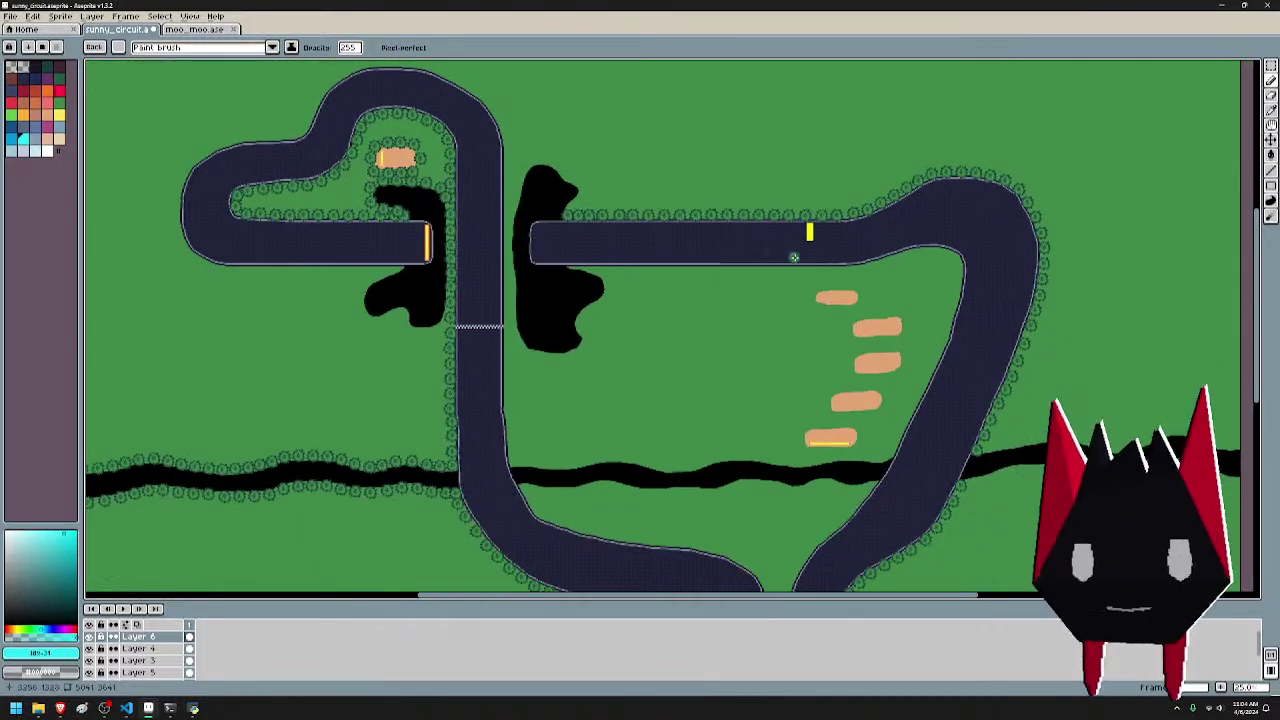
left_click_drag(794, 257, 785, 112)
key("ctrl+s")
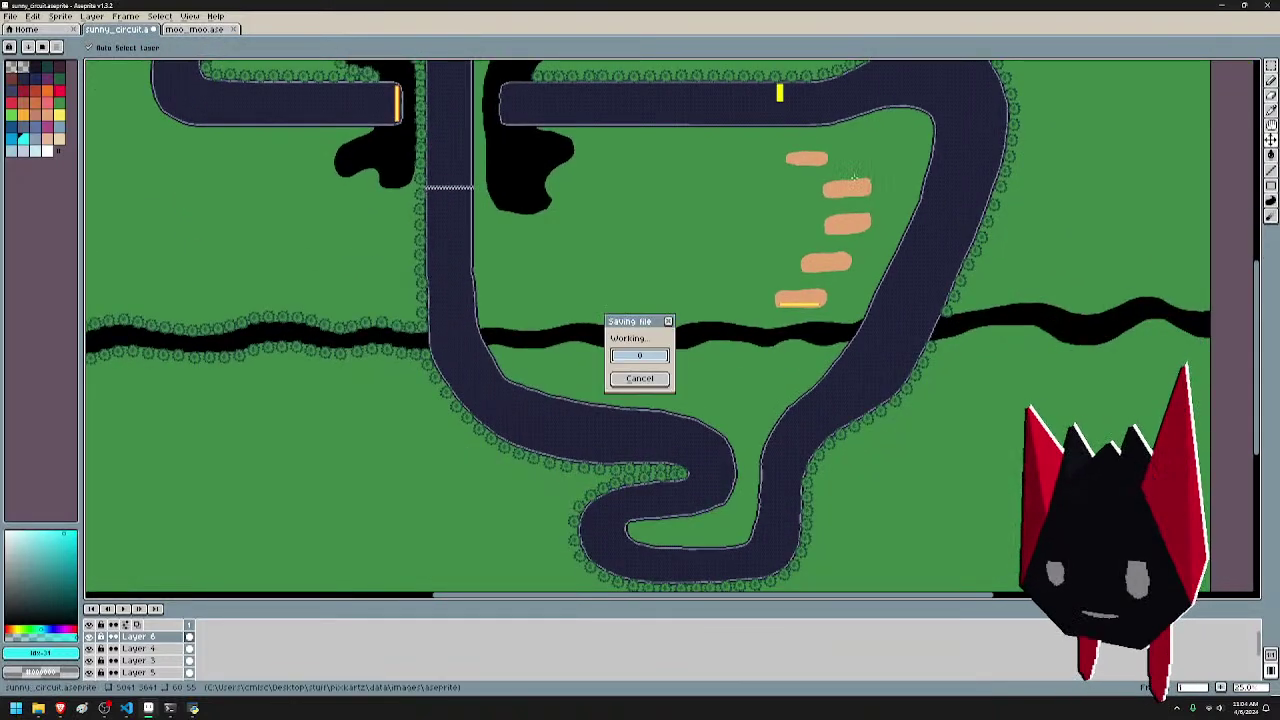
- Stamp bushes eastward from the road along the southern edge of the wavy black band, down into its dip
scroll(854, 177, "up", 3)
scroll(880, 205, "down", 1)
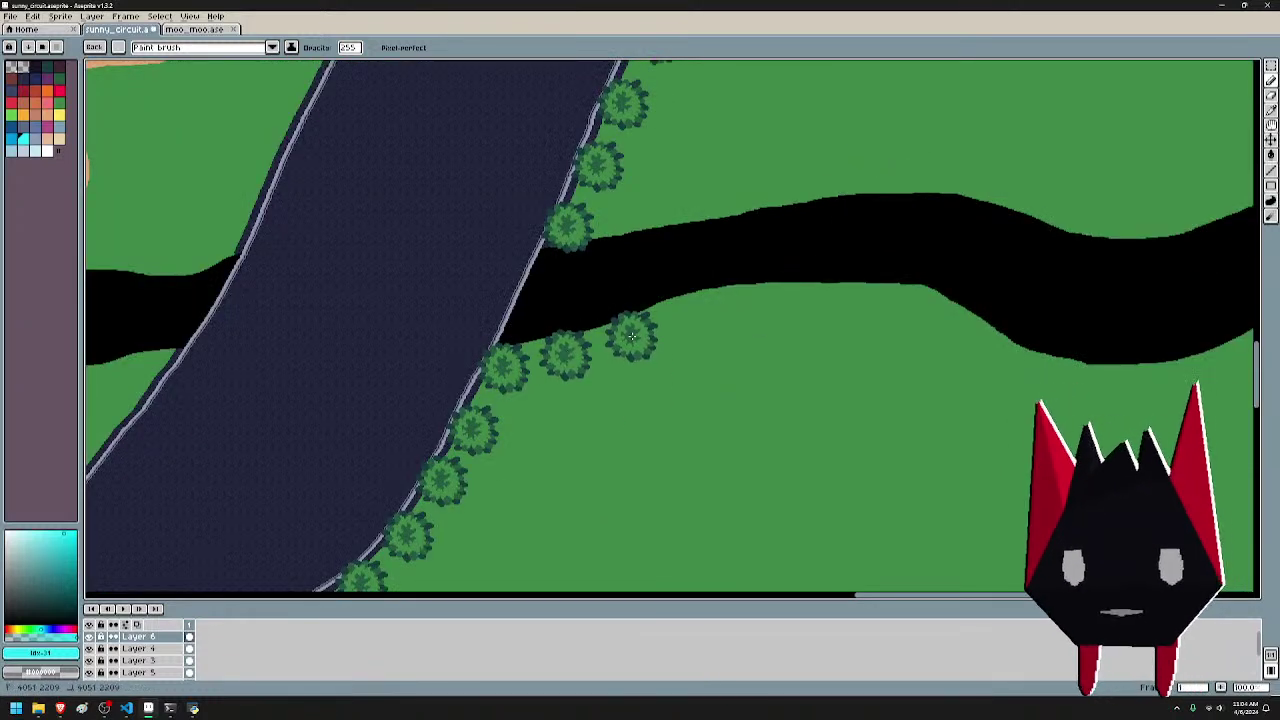
left_click(632, 333)
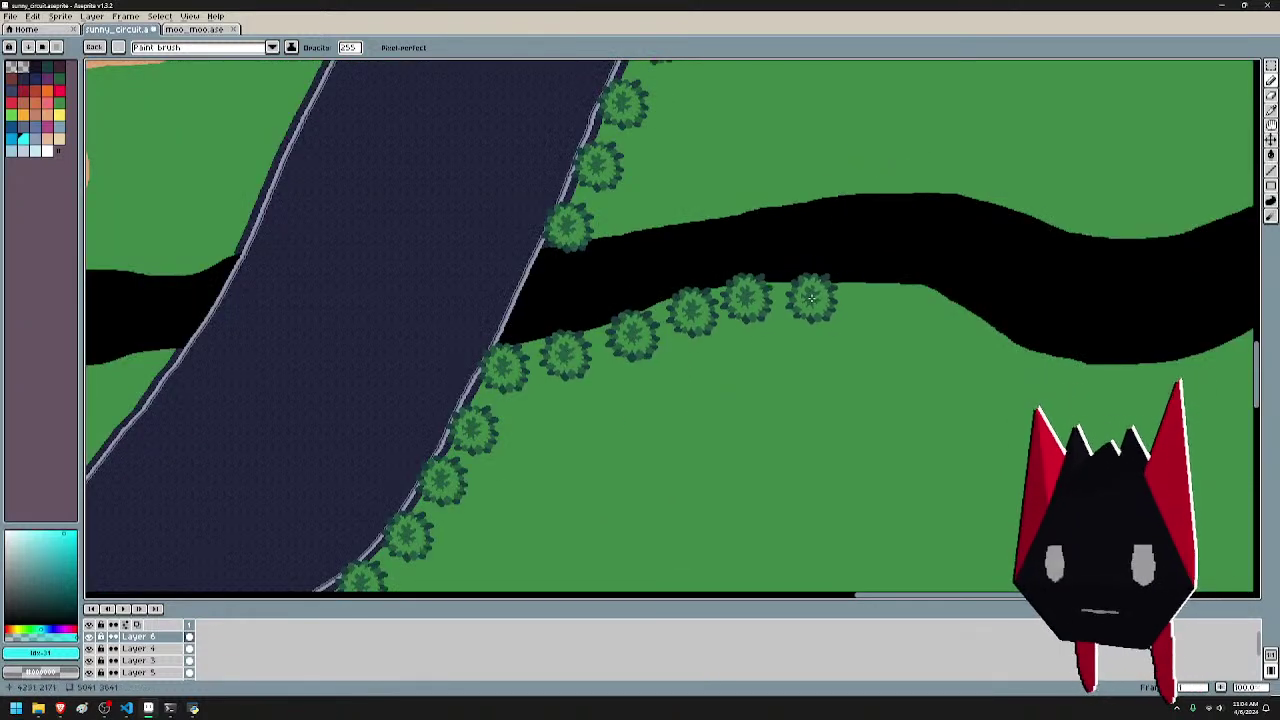
left_click(871, 299)
left_click_drag(1048, 317, 687, 277)
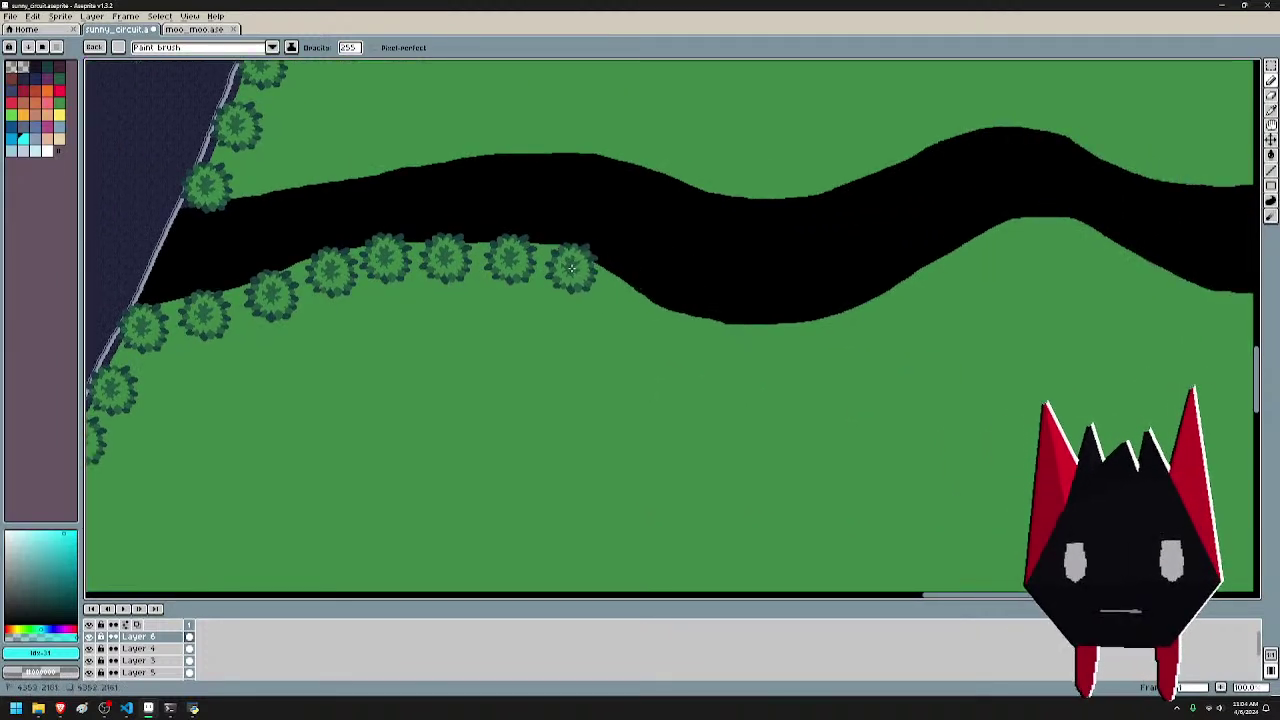
left_click(572, 268)
left_click(620, 297)
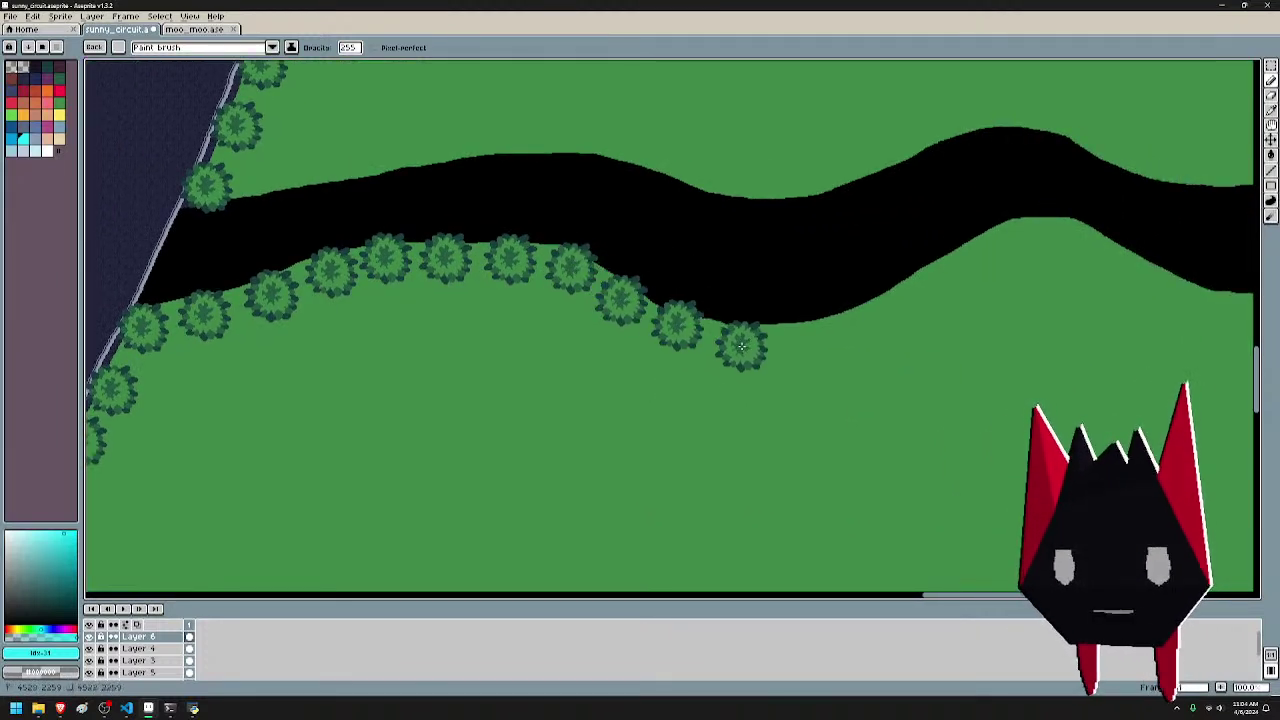
- Continue the bushes along the band's southern edge, over the next crest and out to the map's eastern border
left_click(857, 320)
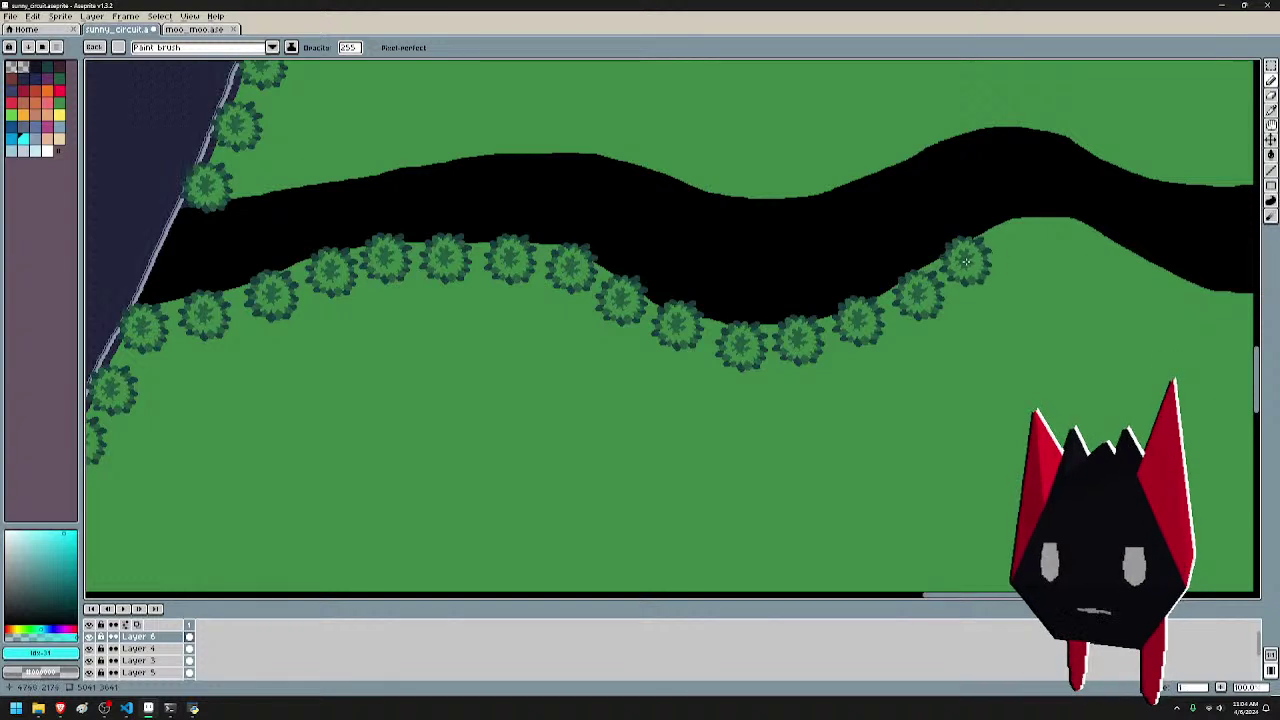
left_click(1014, 234)
left_click_drag(1114, 249, 662, 232)
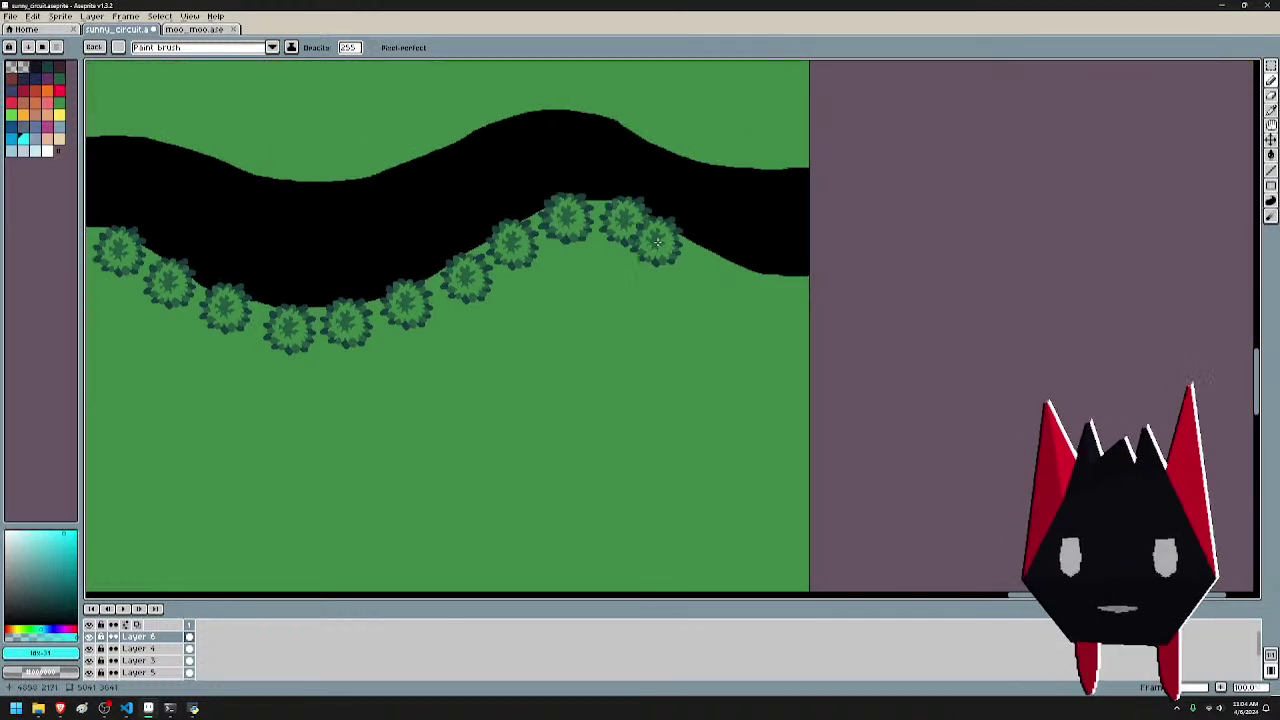
left_click(672, 248)
left_click(727, 278)
left_click(790, 290)
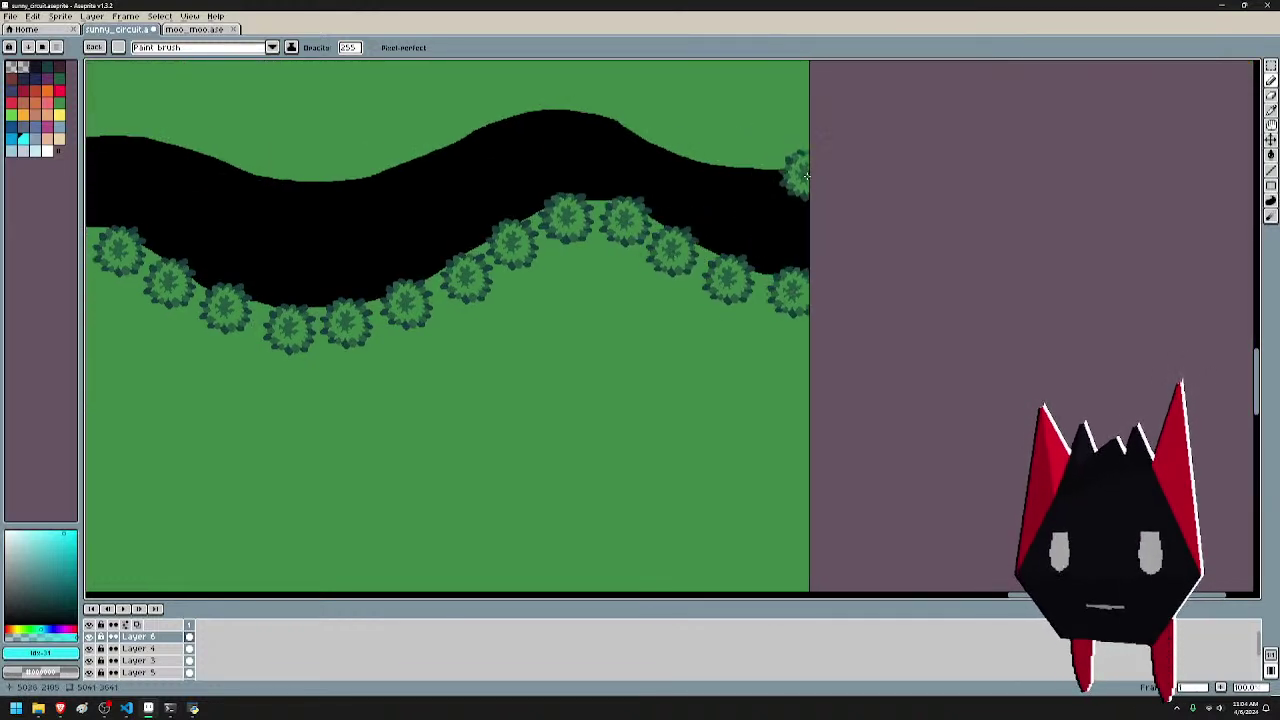
- Stamp bushes westward from the map's eastern border along the black band's northern edge, over the eastern crest
left_click_drag(806, 176, 879, 224)
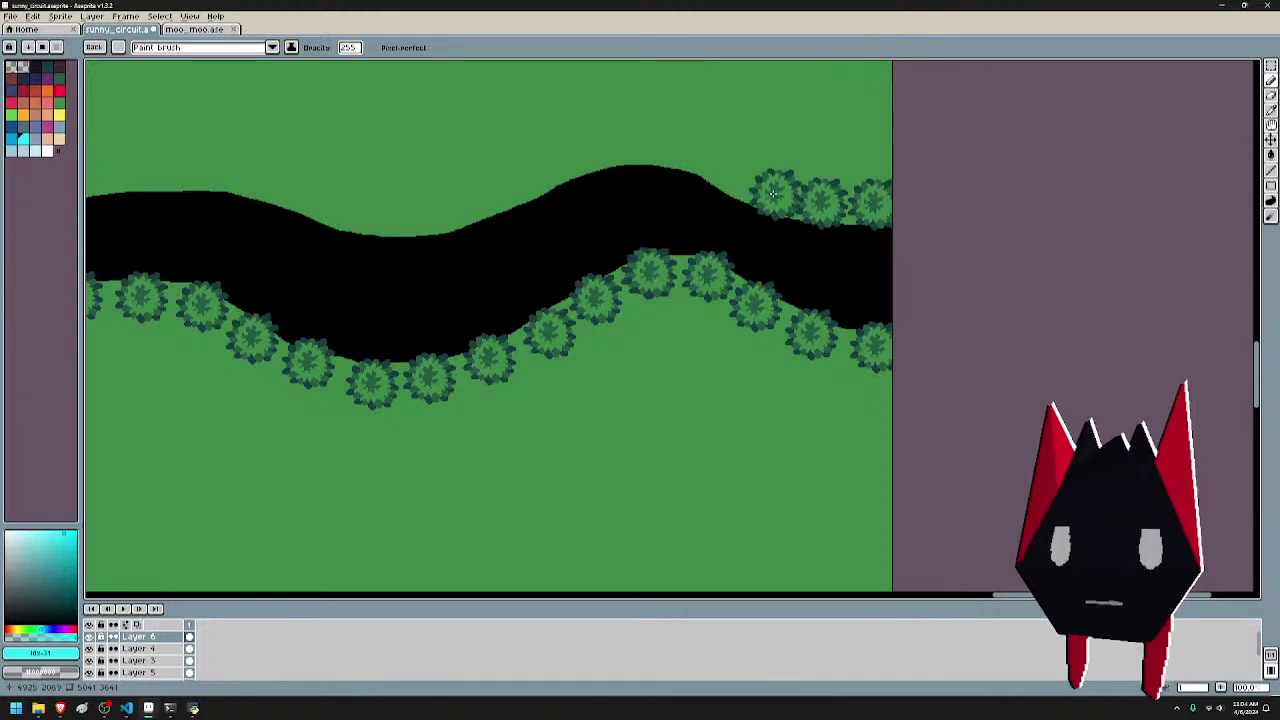
left_click(763, 190)
left_click_drag(630, 150, 953, 162)
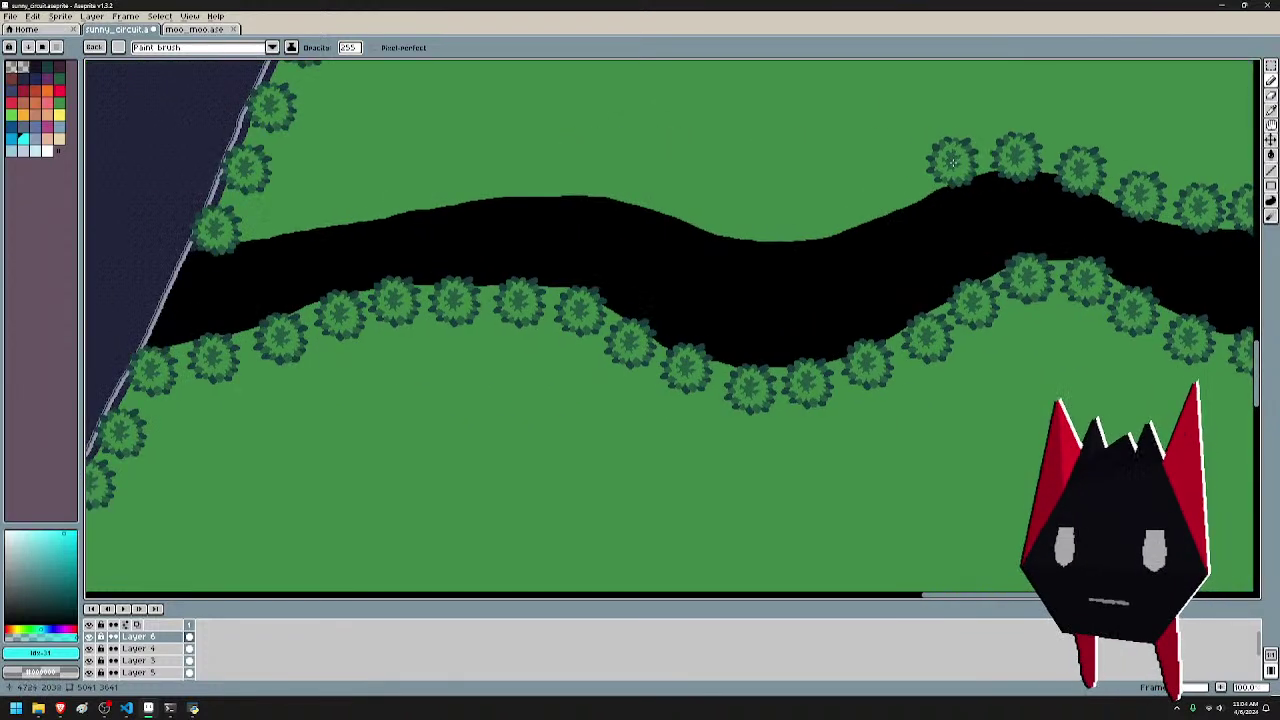
left_click(895, 185)
left_click(850, 205)
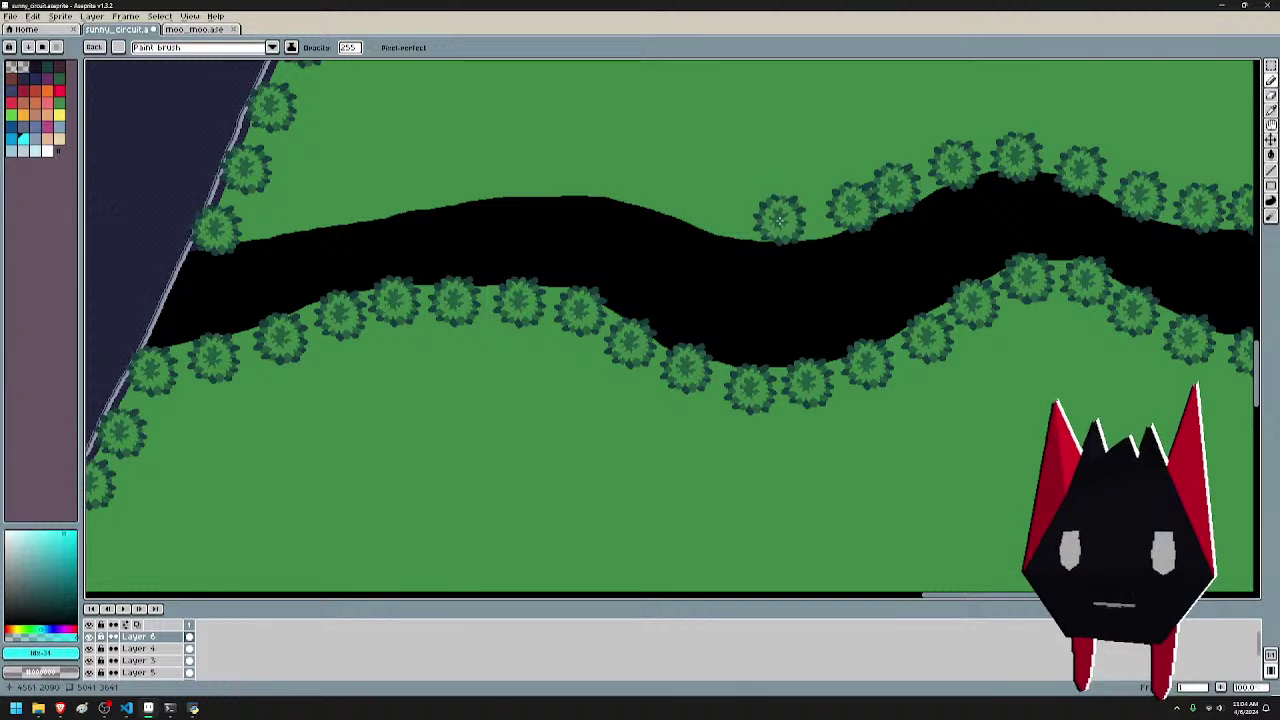
- Continue the bushes along the band's northern edge through the dip and back to the road's eastern side
left_click(720, 218)
left_click(655, 190)
left_click(600, 175)
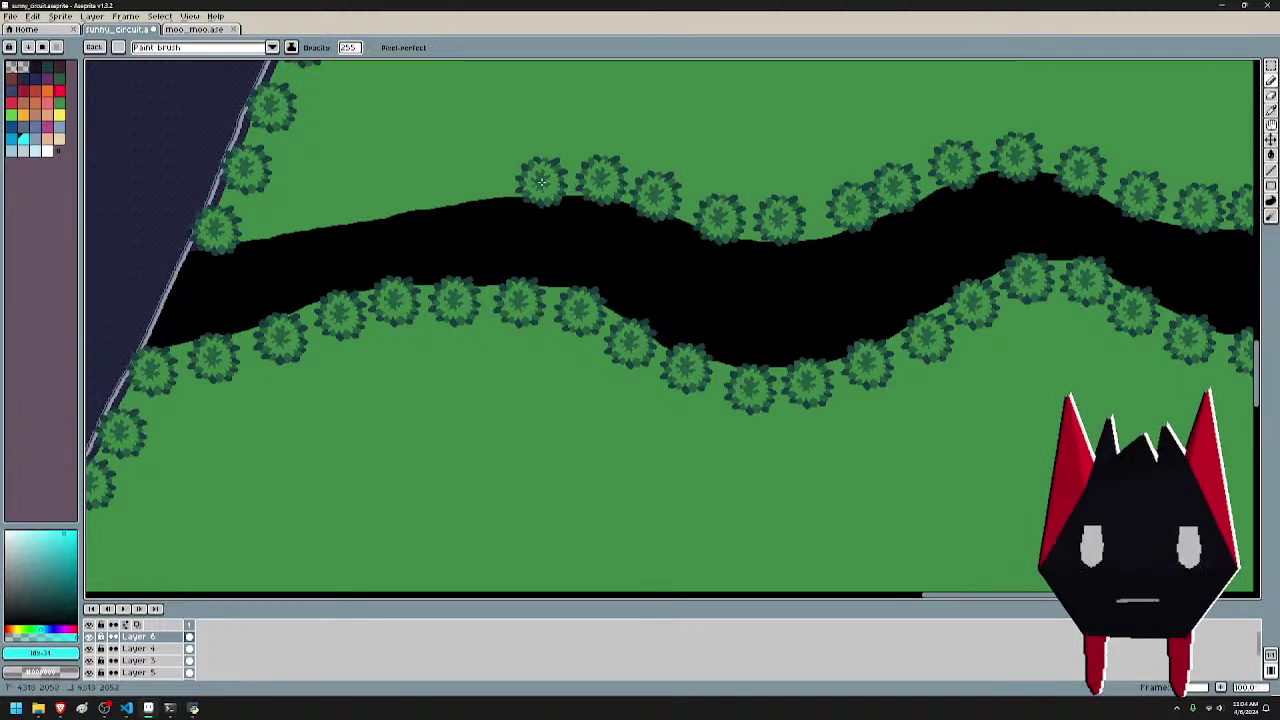
left_click(490, 185)
left_click(411, 193)
left_click(350, 205)
left_click(283, 217)
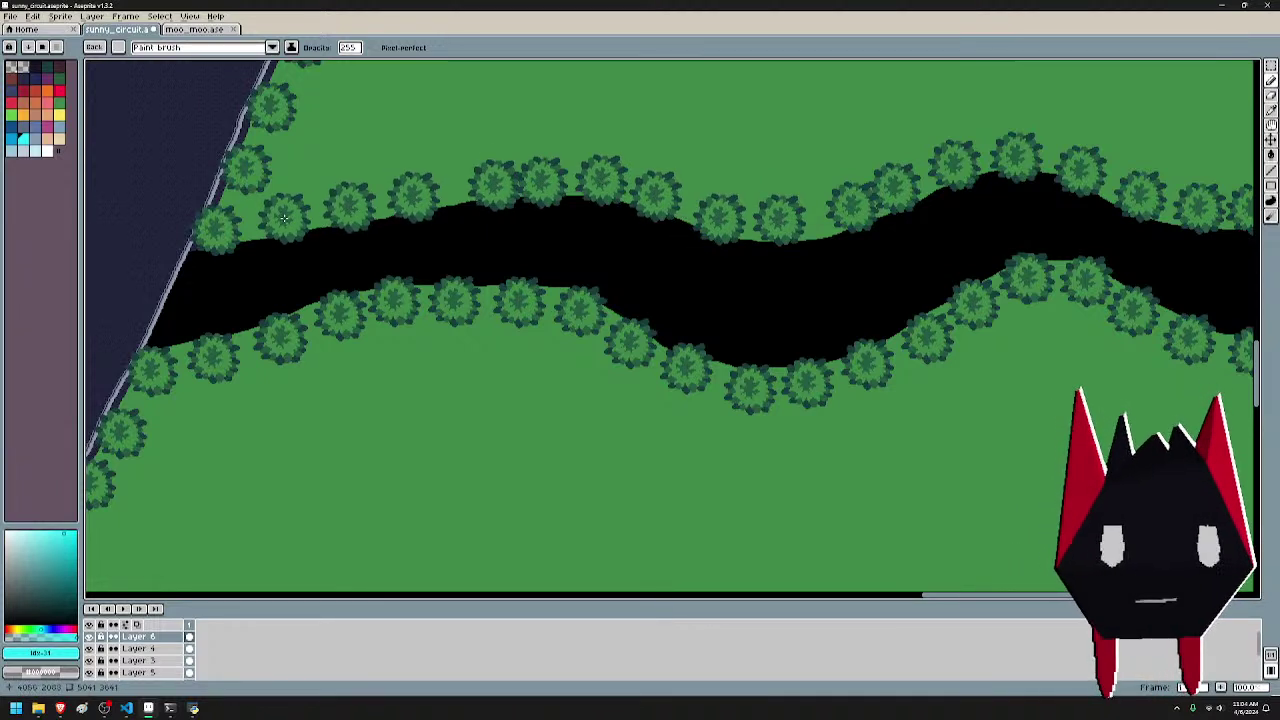
- Stamp two bushes on the southern edge of the western straight, starting where it meets the black area
left_click_drag(458, 118, 505, 143)
scroll(505, 143, "down", 3)
scroll(926, 298, "up", 2)
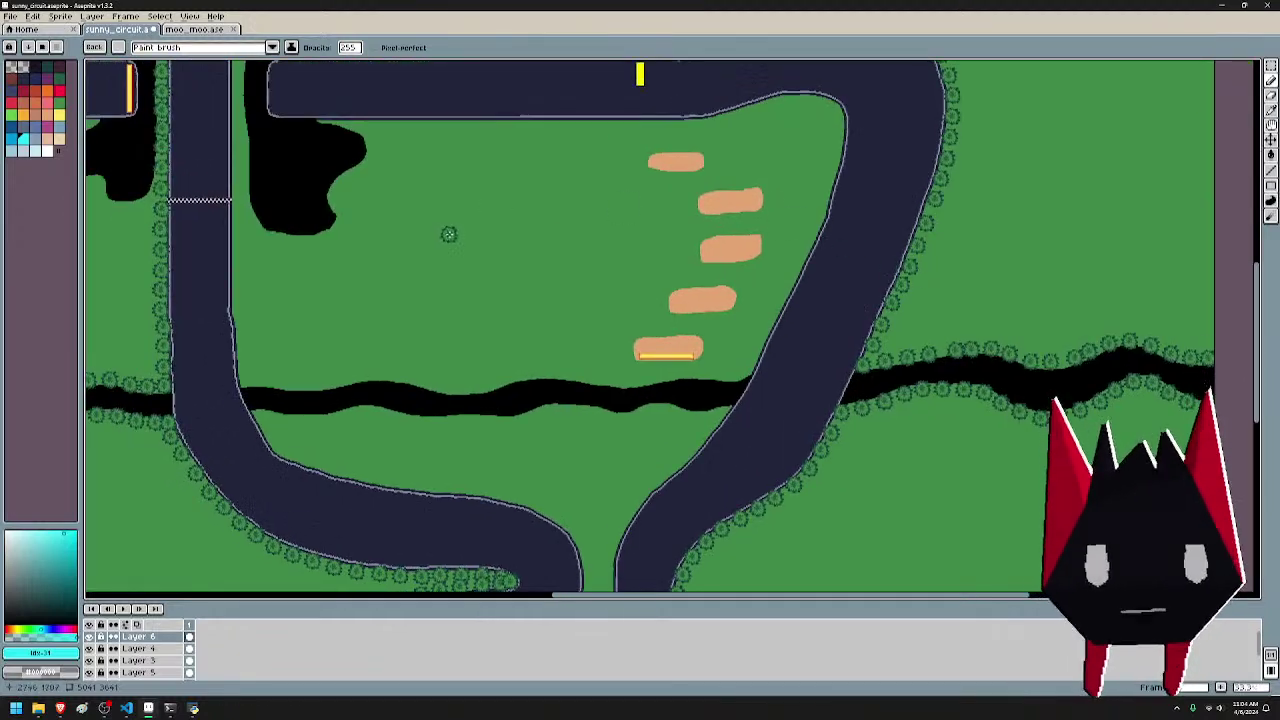
left_click_drag(449, 234, 817, 391)
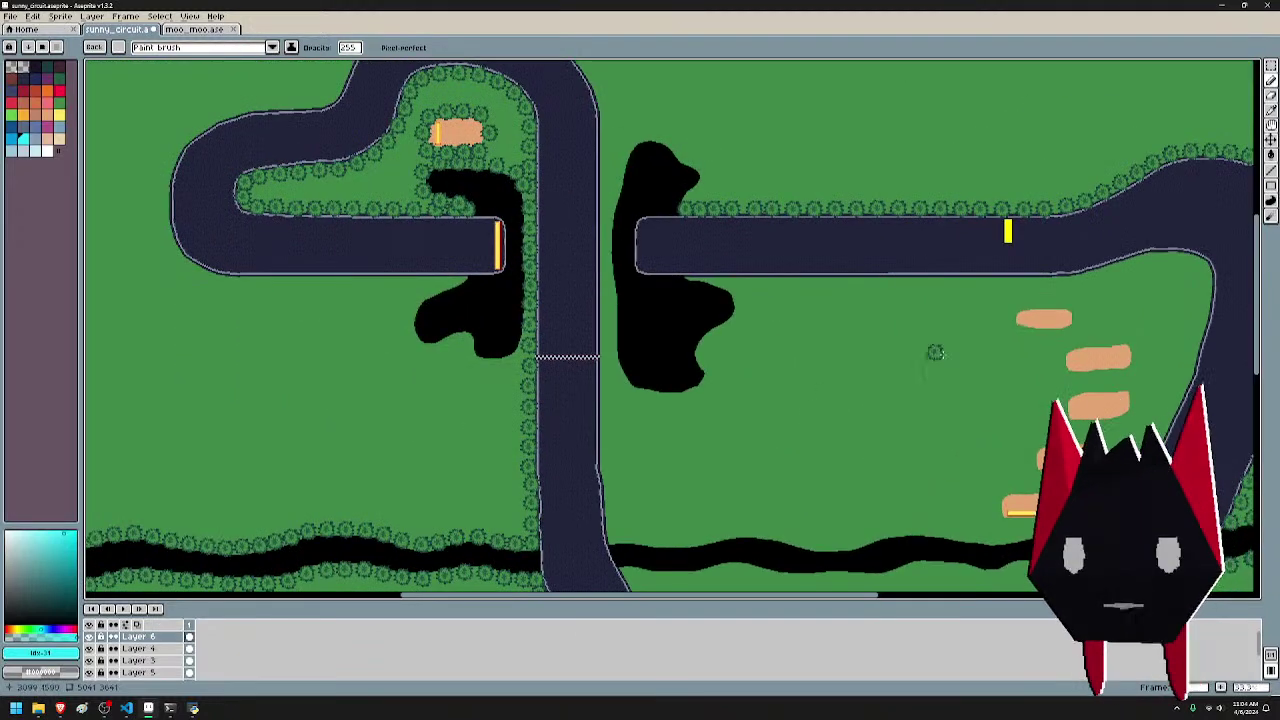
left_click_drag(1004, 352, 1026, 443)
scroll(666, 257, "up", 1)
left_click_drag(700, 350, 797, 186)
scroll(887, 363, "down", 1)
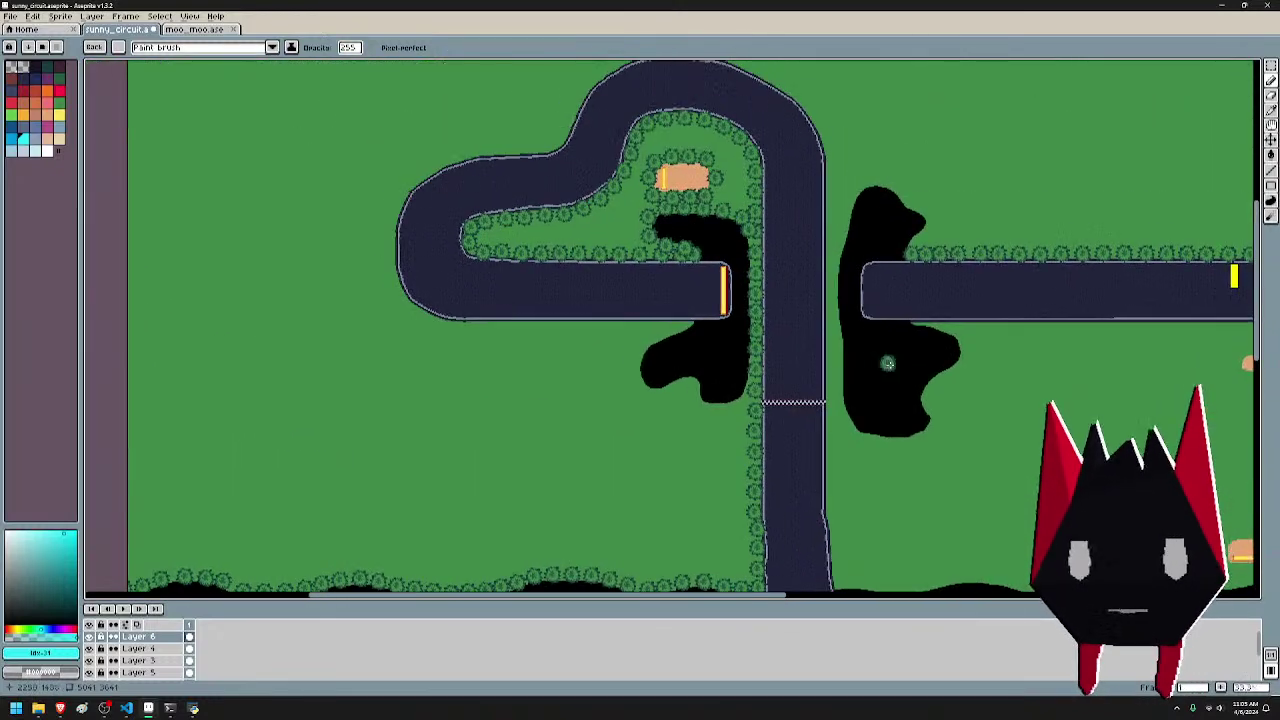
scroll(688, 328, "up", 4)
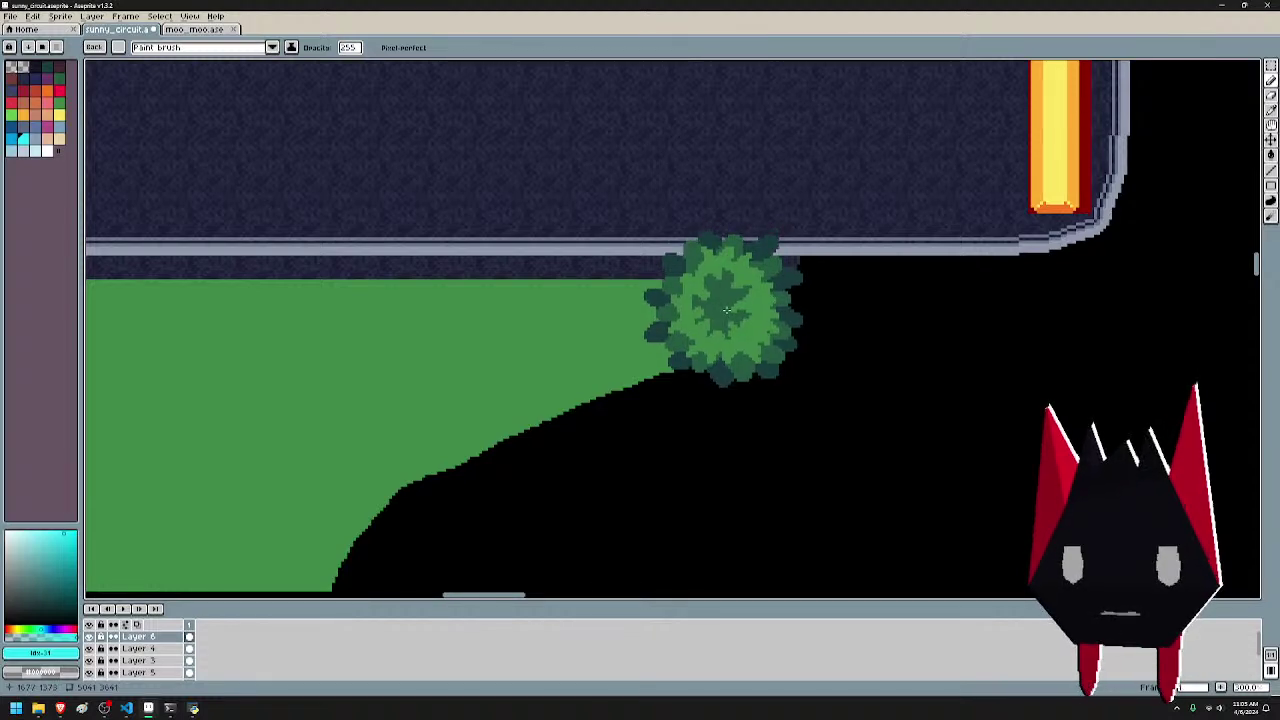
left_click(727, 311)
left_click(535, 312)
- Continue the bushes westward along the southern edge of the western straight to the start of the hairpin's outer bend
scroll(540, 312, "down", 3)
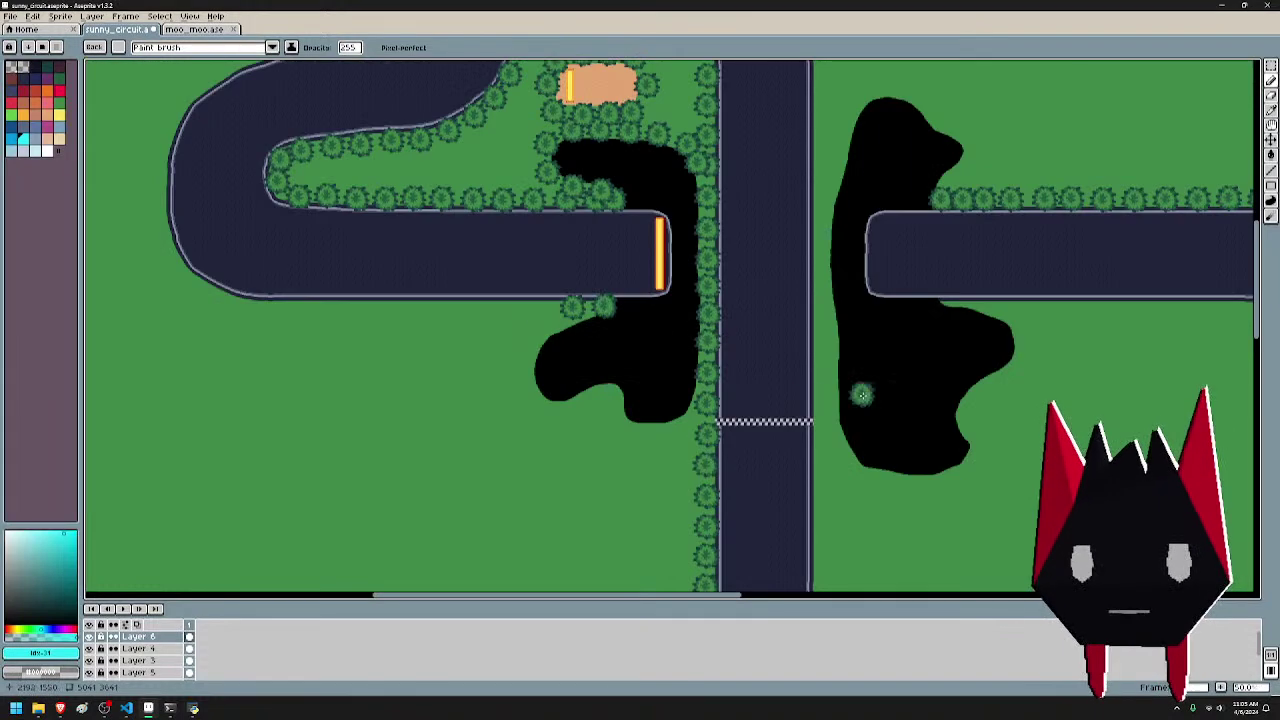
scroll(666, 390, "down", 1)
left_click_drag(865, 424, 760, 163)
scroll(770, 200, "down", 2)
left_click_drag(729, 231, 751, 328)
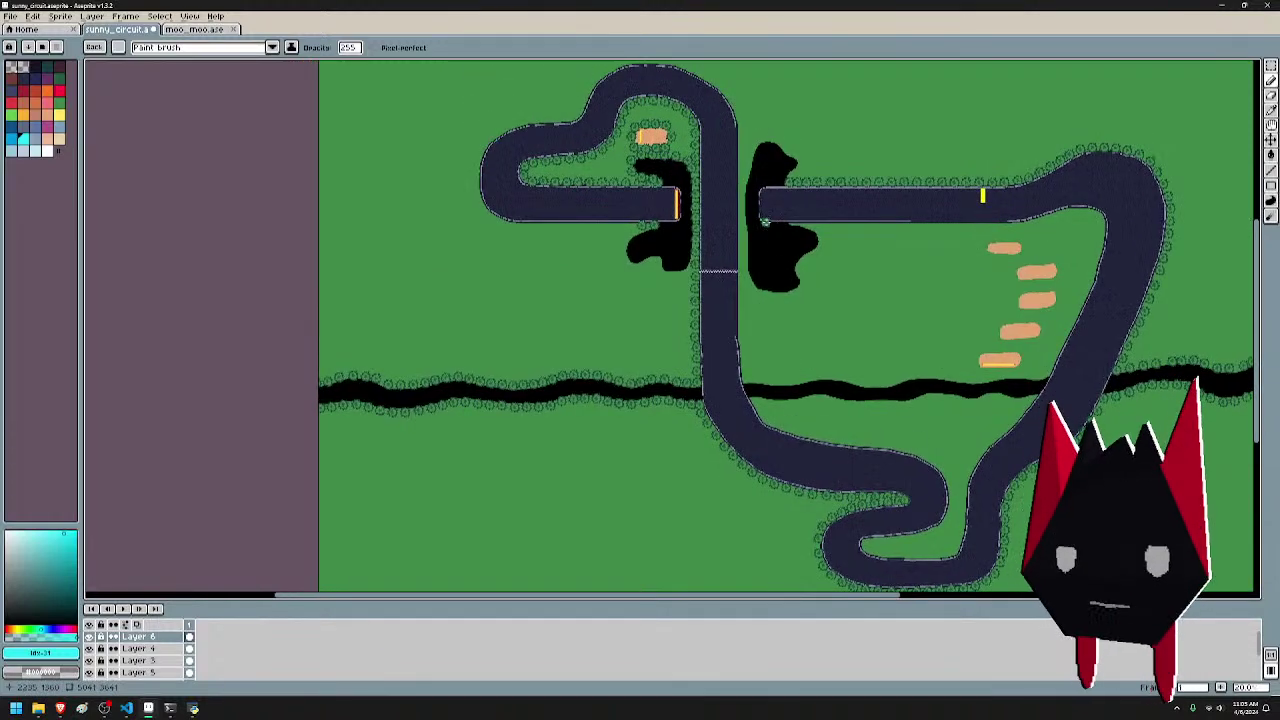
left_click_drag(464, 152, 726, 332)
scroll(742, 370, "up", 4)
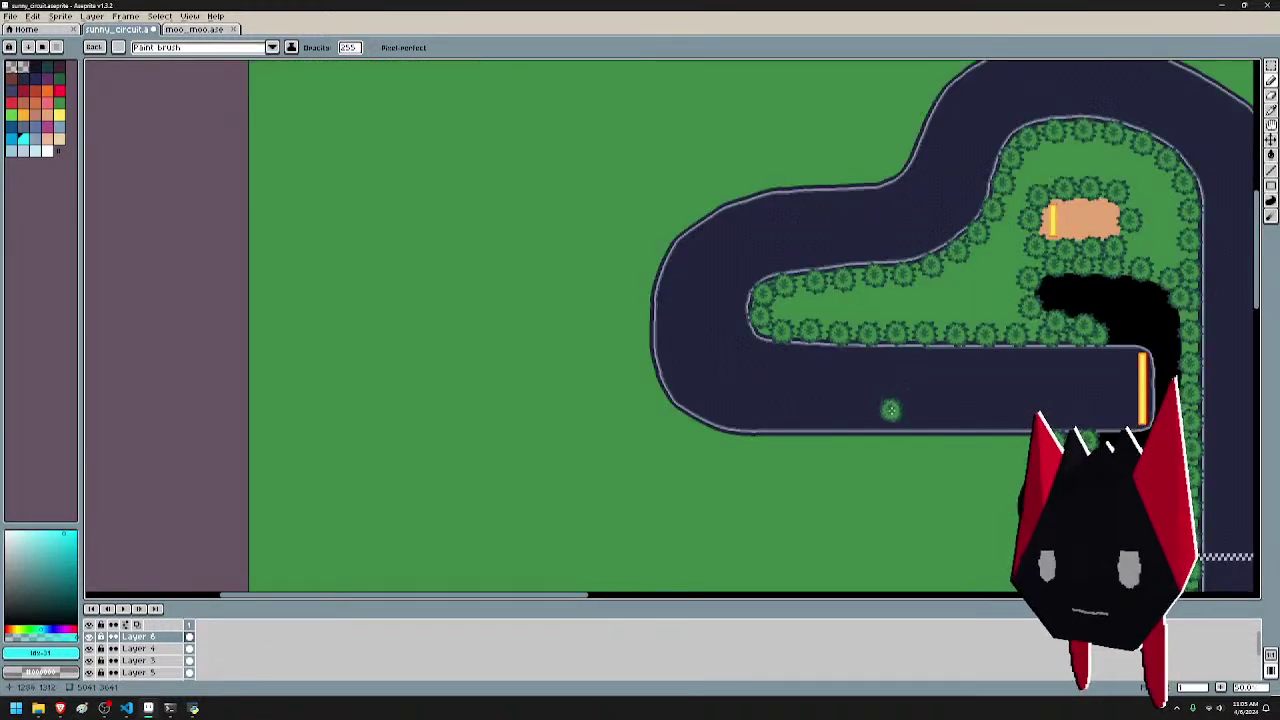
left_click_drag(921, 416, 752, 236)
left_click(951, 293)
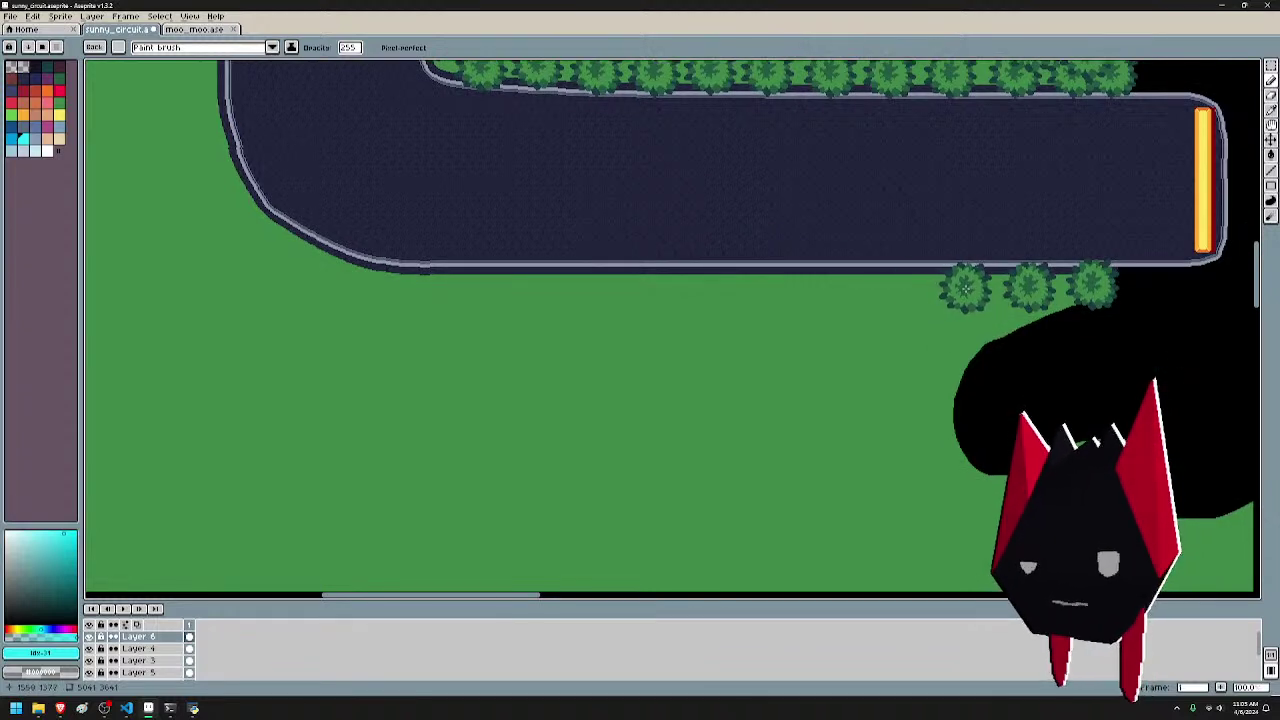
left_click(906, 287)
left_click(835, 291)
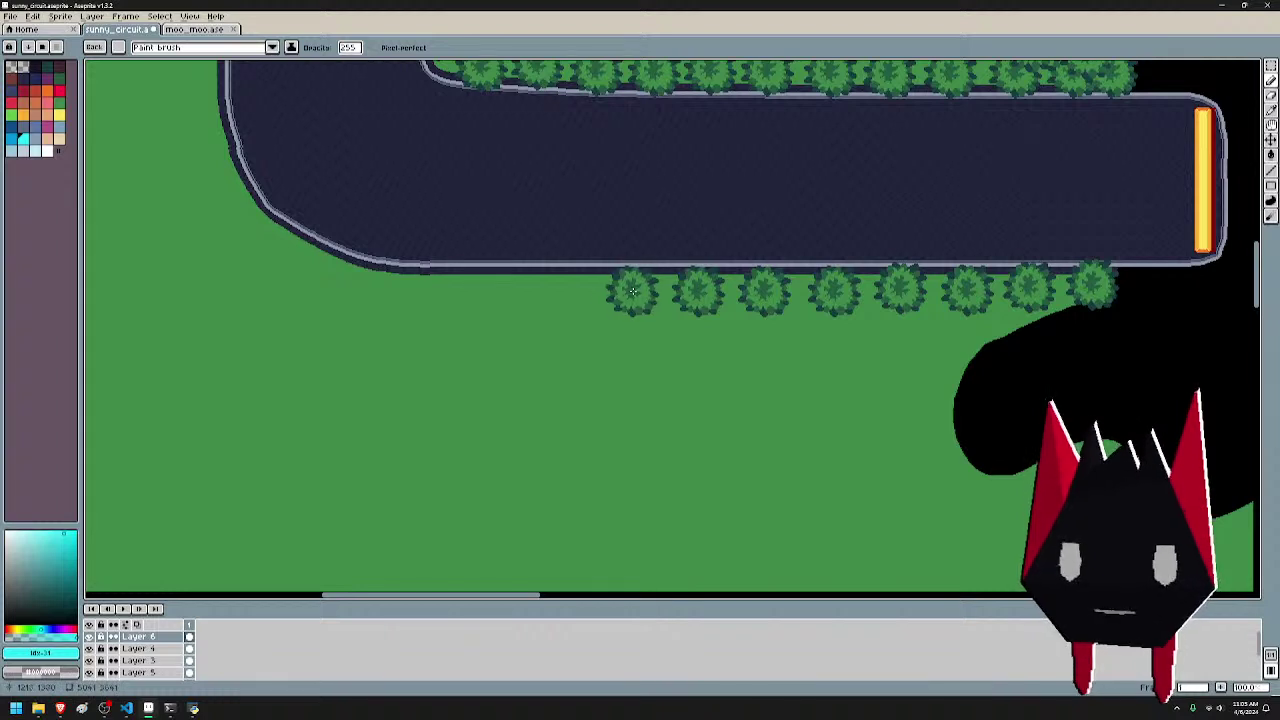
left_click(494, 289)
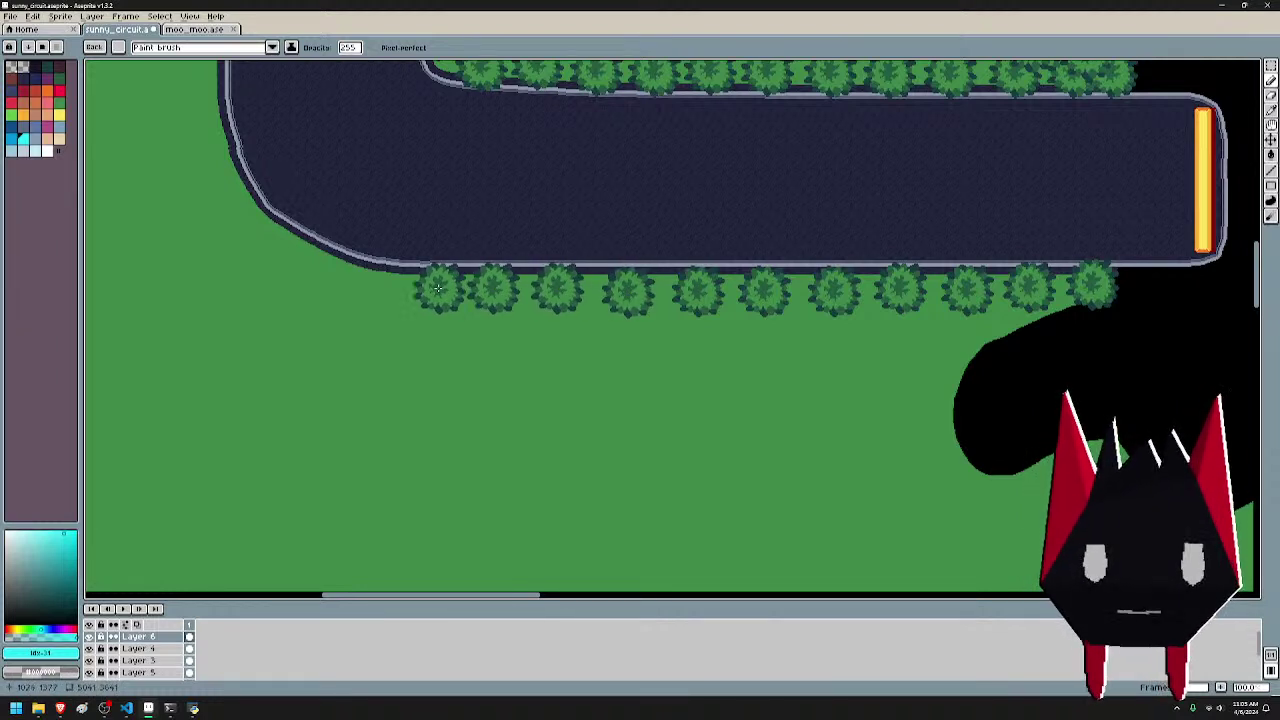
left_click(423, 288)
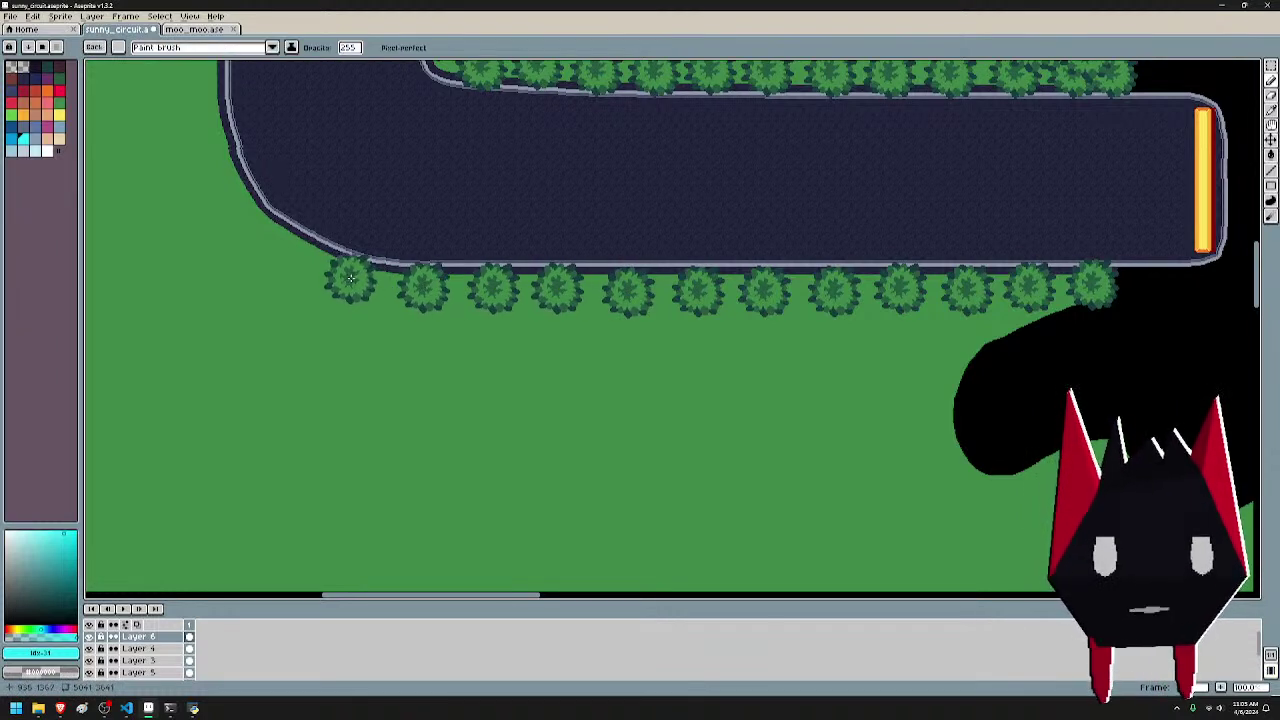
- Stamp bushes around the western hairpin's outer southwest corner and up its western side
left_click(286, 249)
left_click_drag(306, 217, 751, 413)
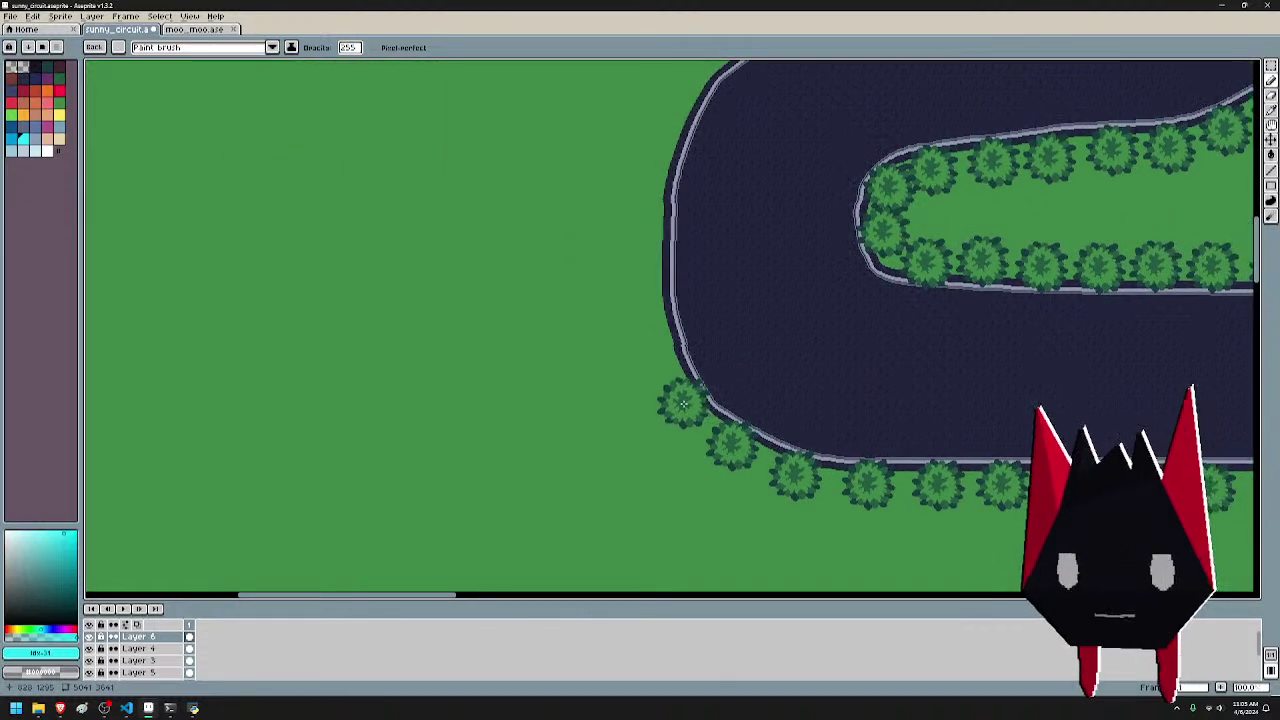
left_click(680, 397)
left_click(655, 345)
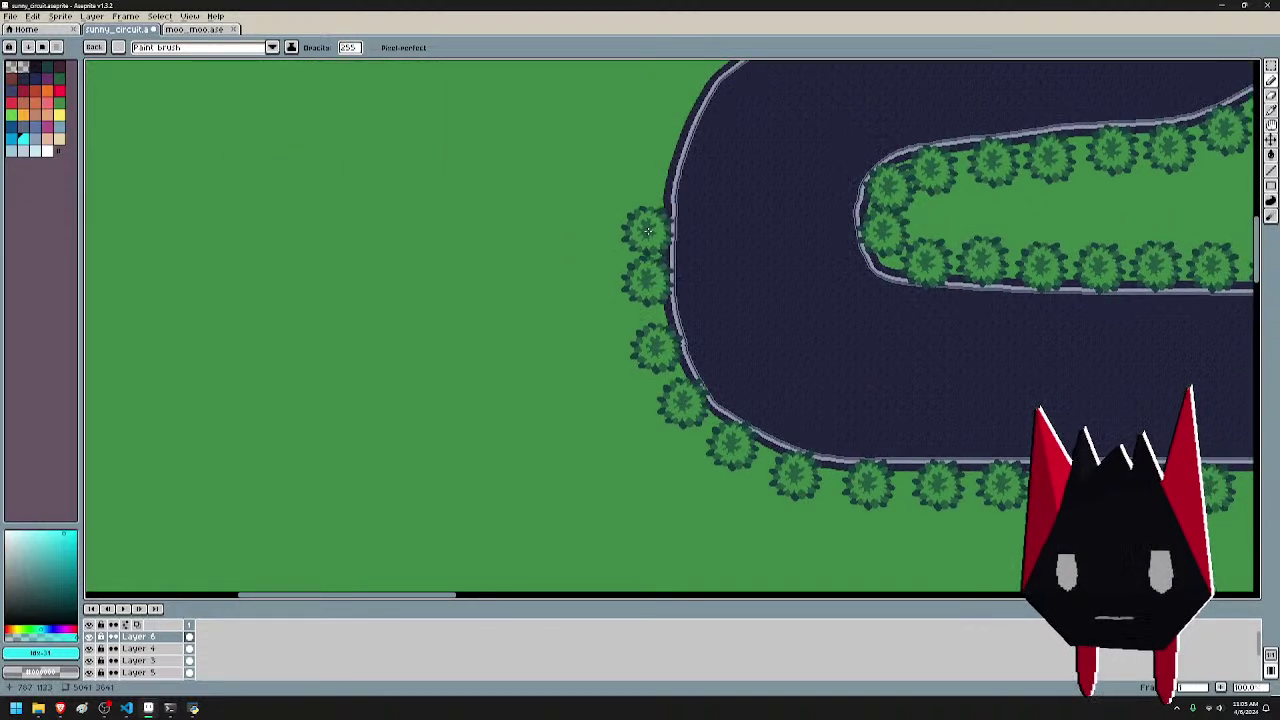
left_click(648, 212)
left_click_drag(686, 119, 624, 328)
- Continue the bushes around the western hairpin's outer northwest corner
left_click(600, 354)
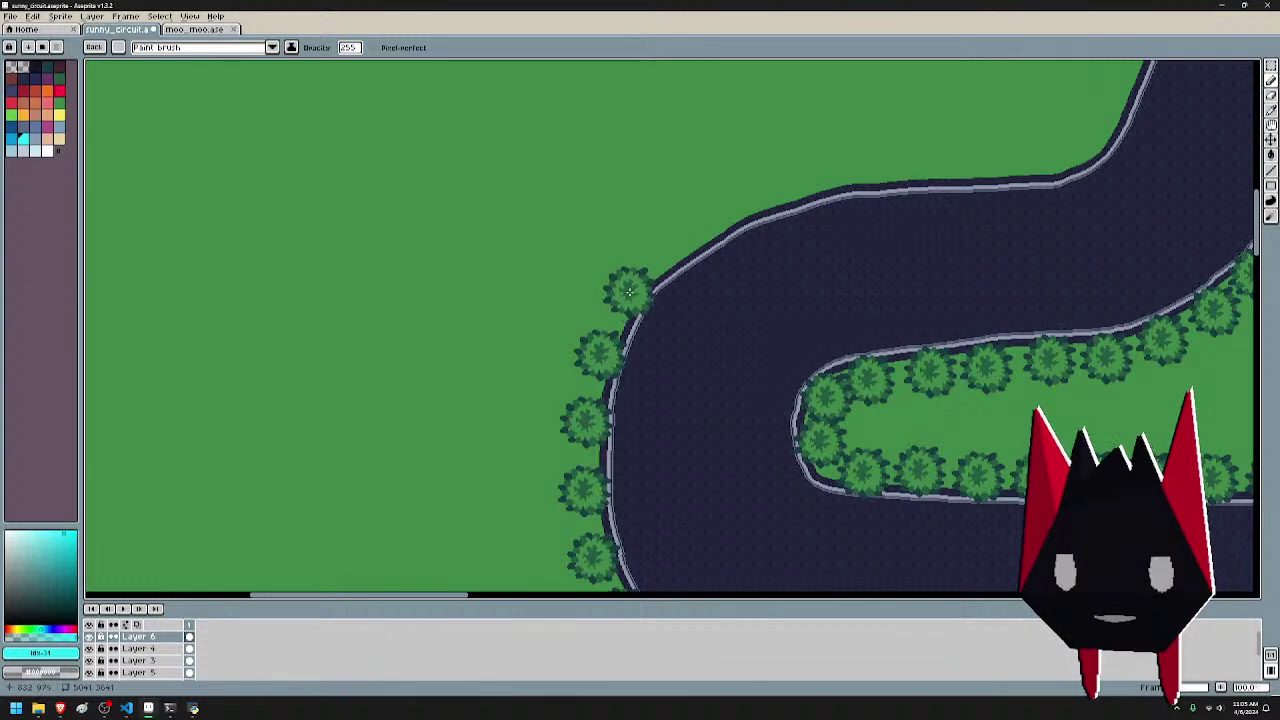
left_click(624, 294)
left_click(667, 249)
left_click(719, 213)
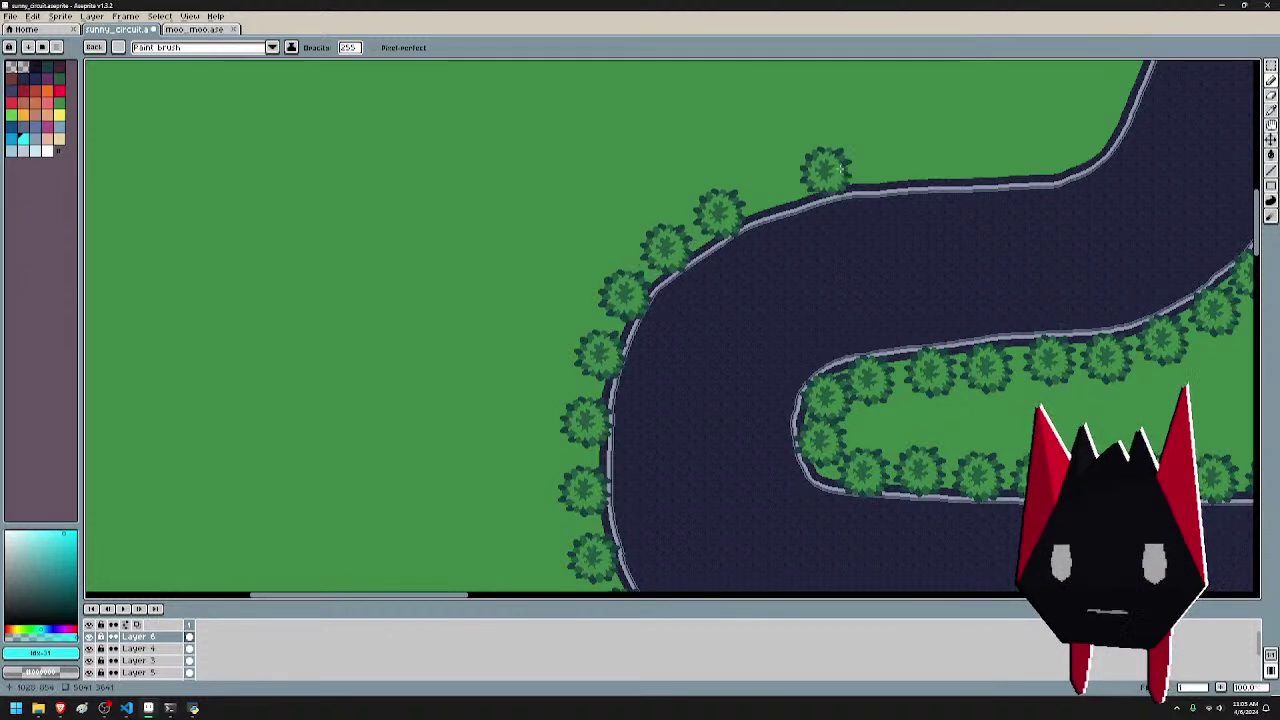
- Stamp bushes eastward along the northern road edge above the hairpin, toward the bend into the northern loop
left_click_drag(826, 172, 641, 264)
left_click(603, 273)
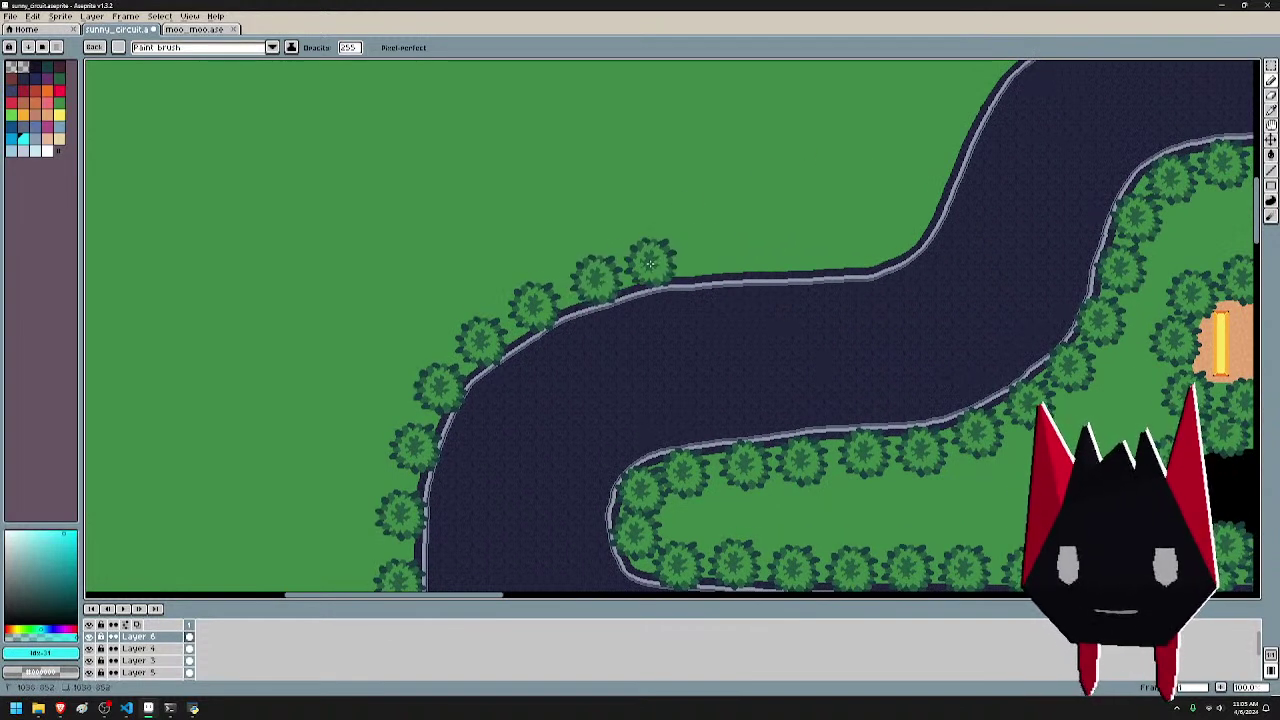
left_click(658, 264)
left_click(724, 259)
left_click(779, 258)
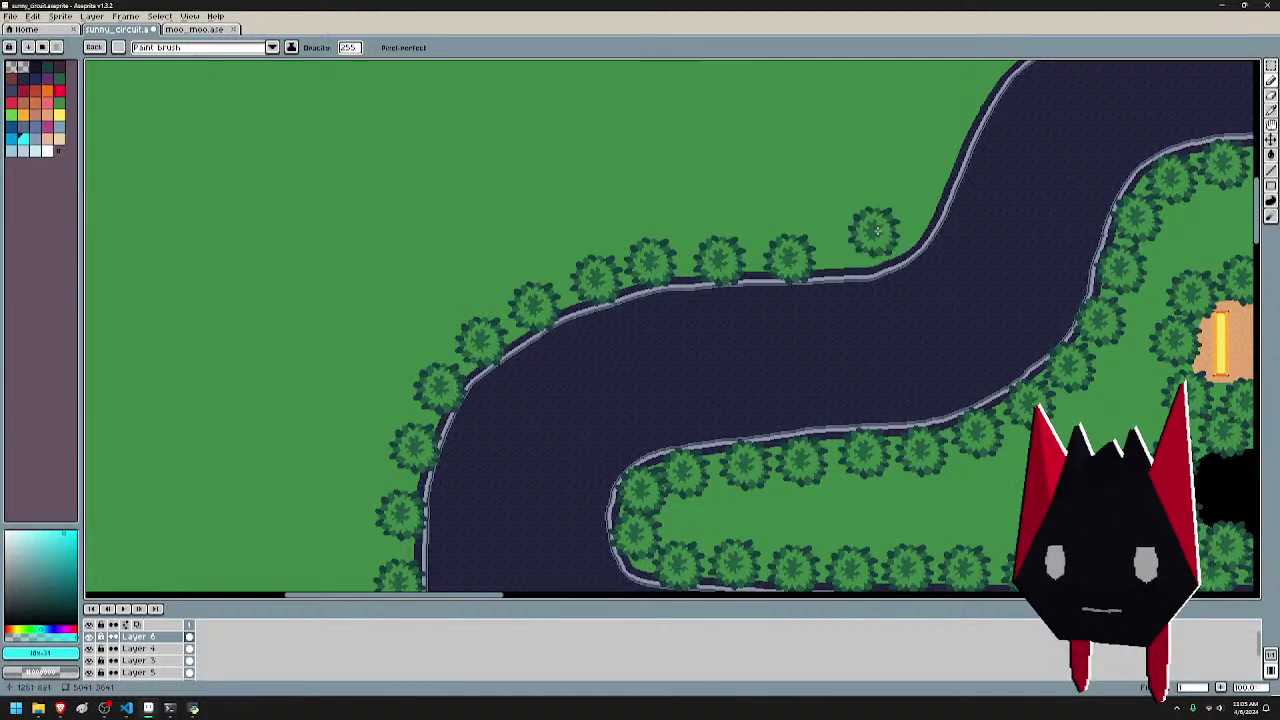
- Stamp bushes through the bend and up the outer western side of the northern loop
left_click_drag(850, 255, 645, 315)
left_click(646, 321)
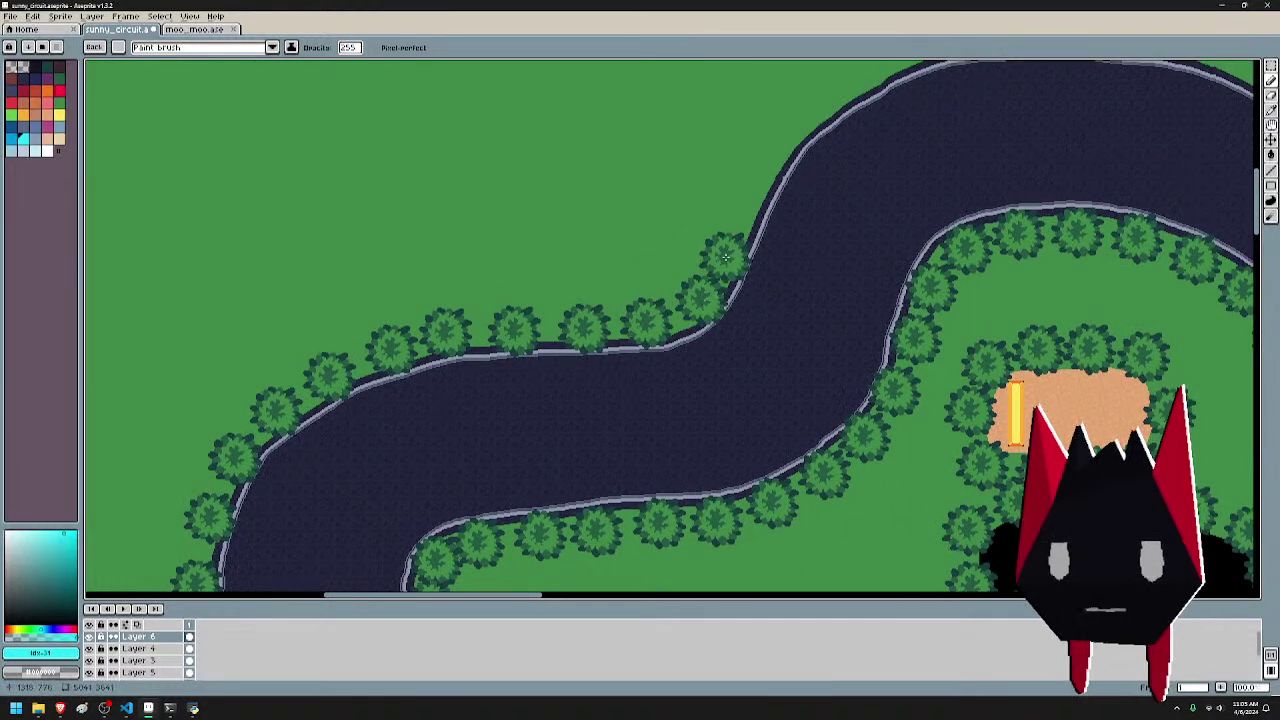
left_click_drag(734, 242, 487, 345)
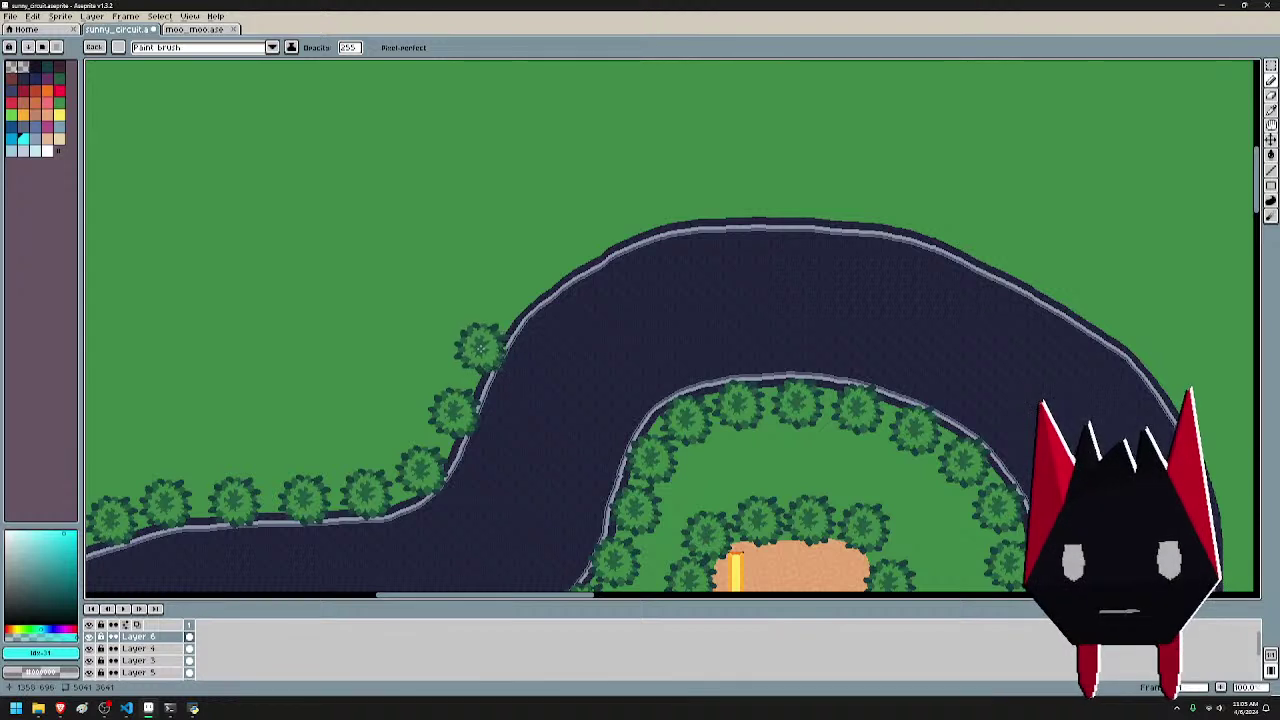
left_click(479, 345)
left_click(565, 256)
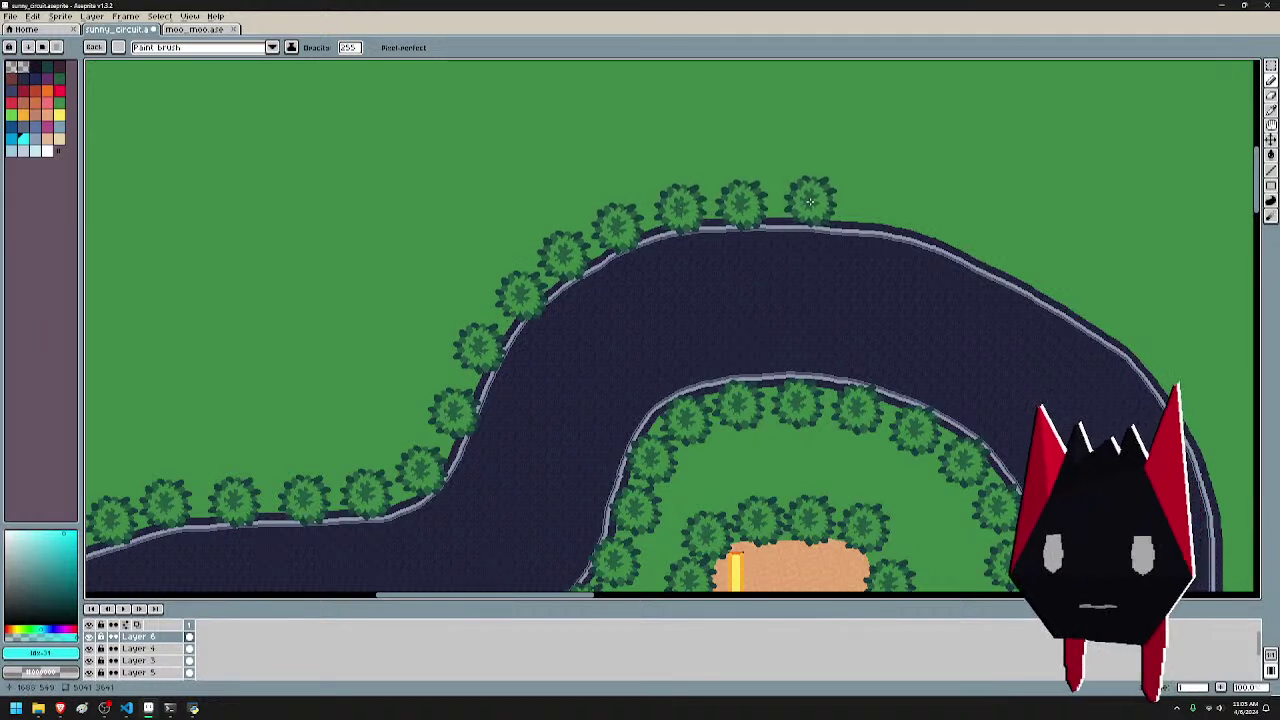
- Continue the bushes over the northern loop's crest and down its outer northeastern curve
left_click(810, 203)
left_click(868, 205)
left_click_drag(940, 240, 570, 190)
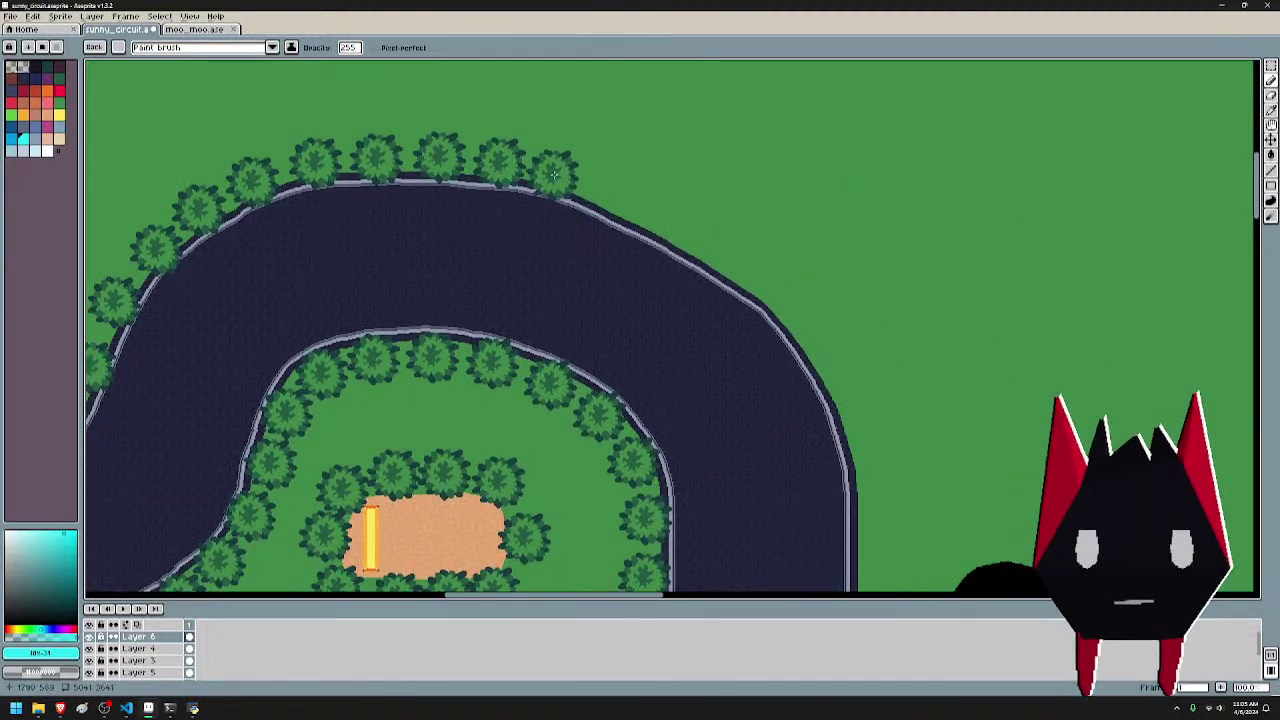
left_click(750, 198)
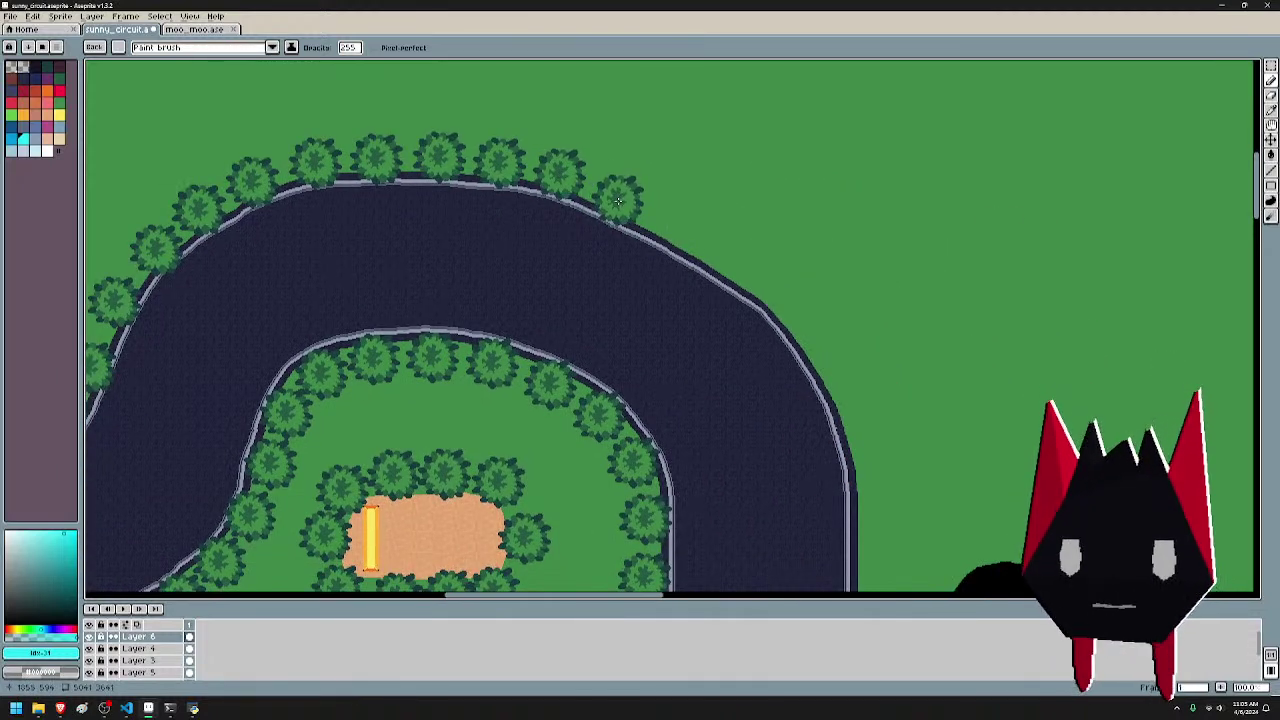
left_click(744, 268)
left_click(790, 306)
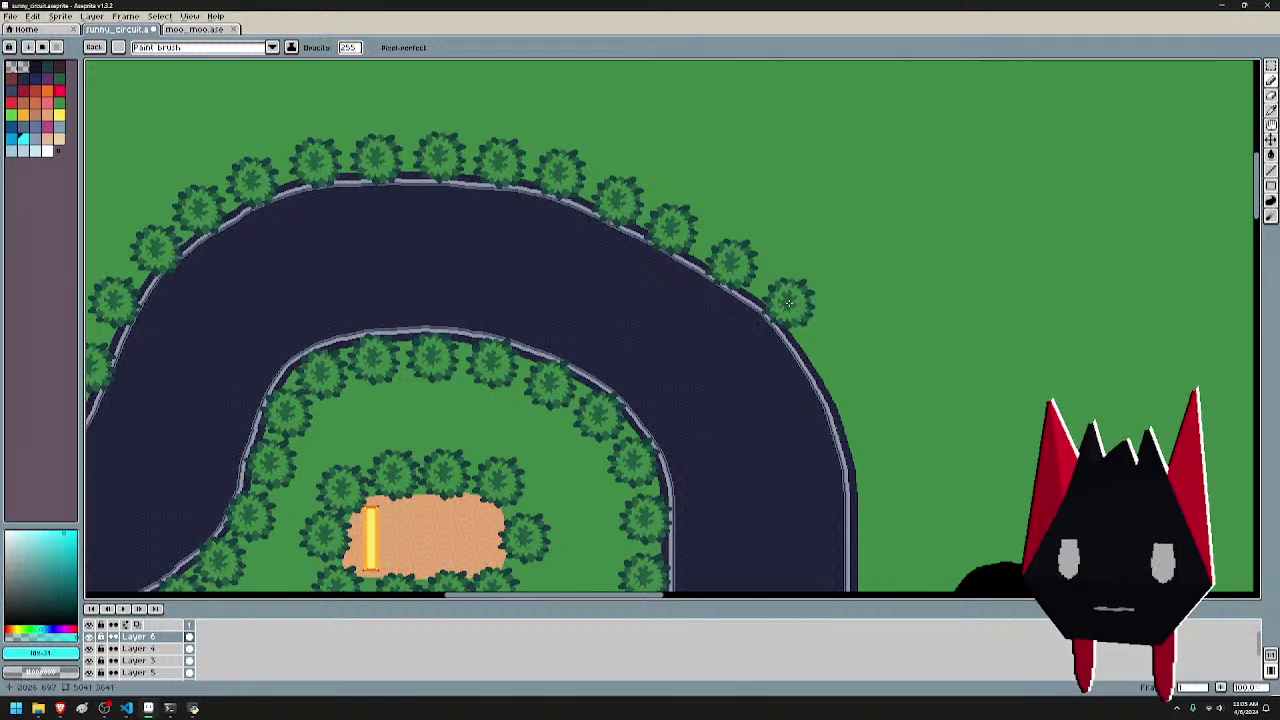
left_click(830, 357)
- Stamp bushes southward along the eastern edge of the vertical road, past the top of the eastern black area
left_click_drag(911, 379, 826, 204)
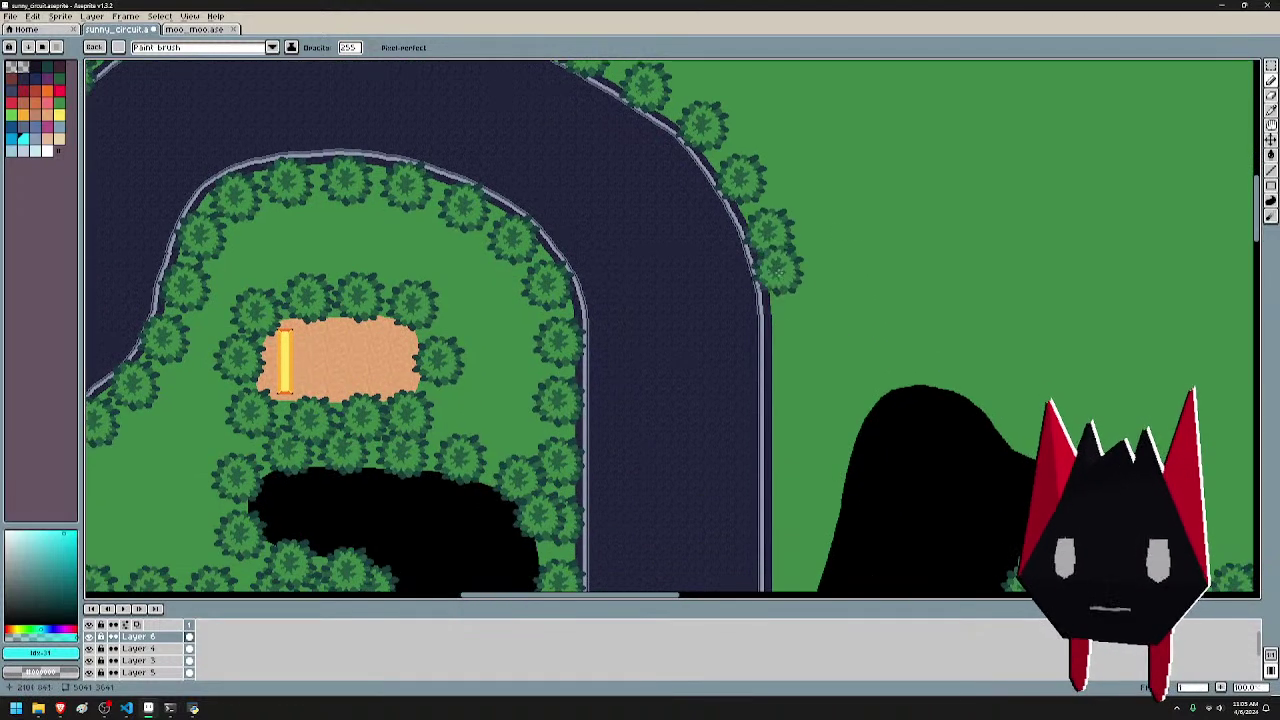
left_click(784, 295)
left_click_drag(842, 357, 822, 251)
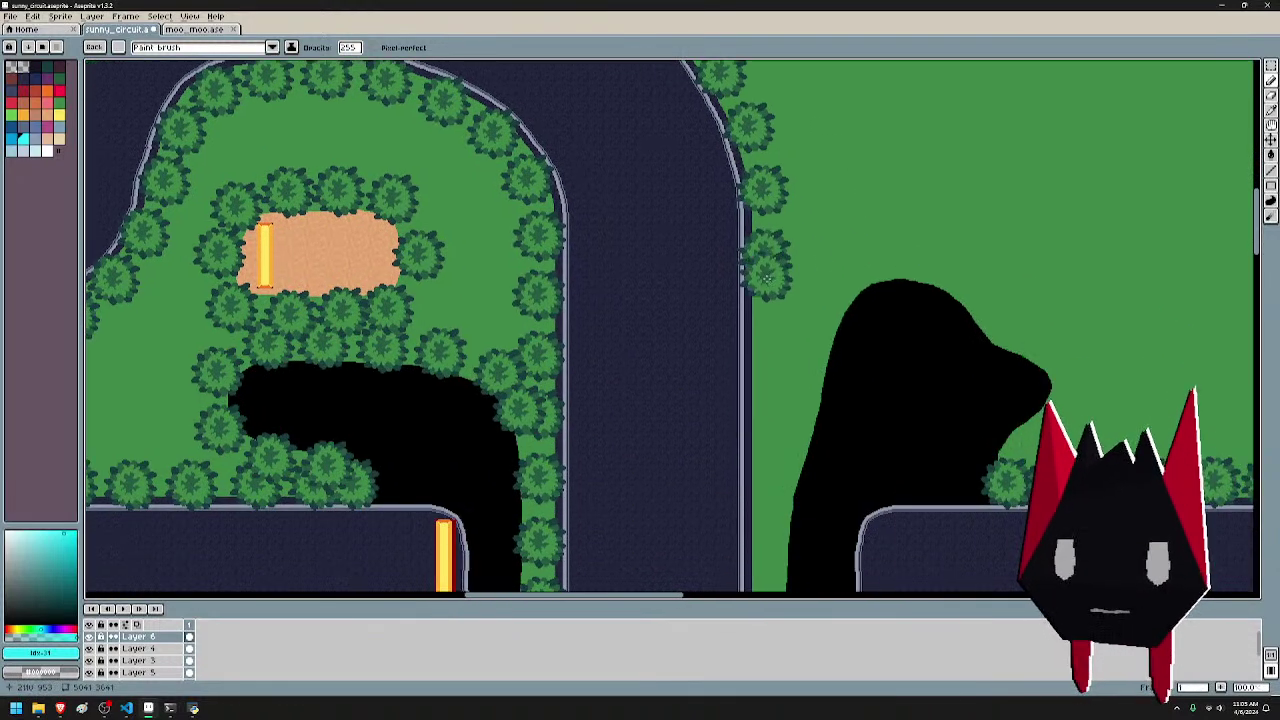
left_click(767, 312)
left_click_drag(798, 376, 804, 217)
left_click(776, 217)
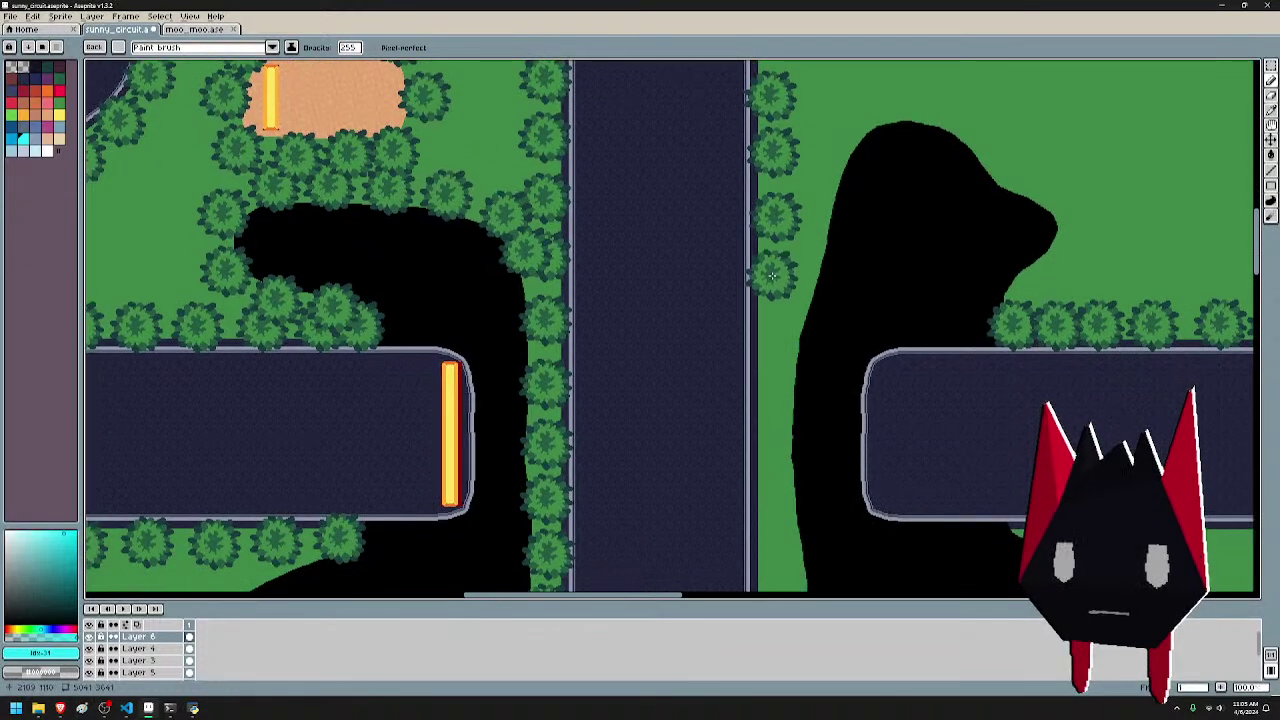
left_click(774, 333)
- Continue the bushes down the vertical road's eastern edge, beside the black area, to the checkered line
left_click_drag(785, 407, 781, 287)
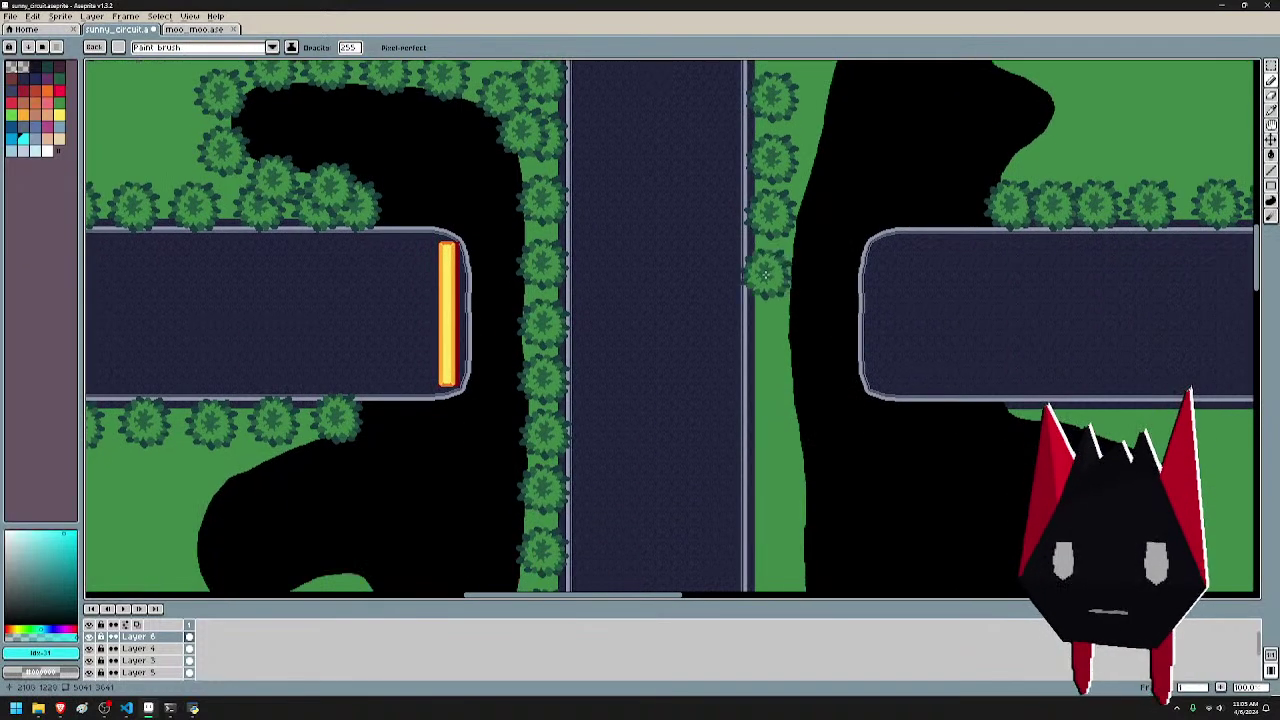
left_click_drag(772, 381, 786, 200)
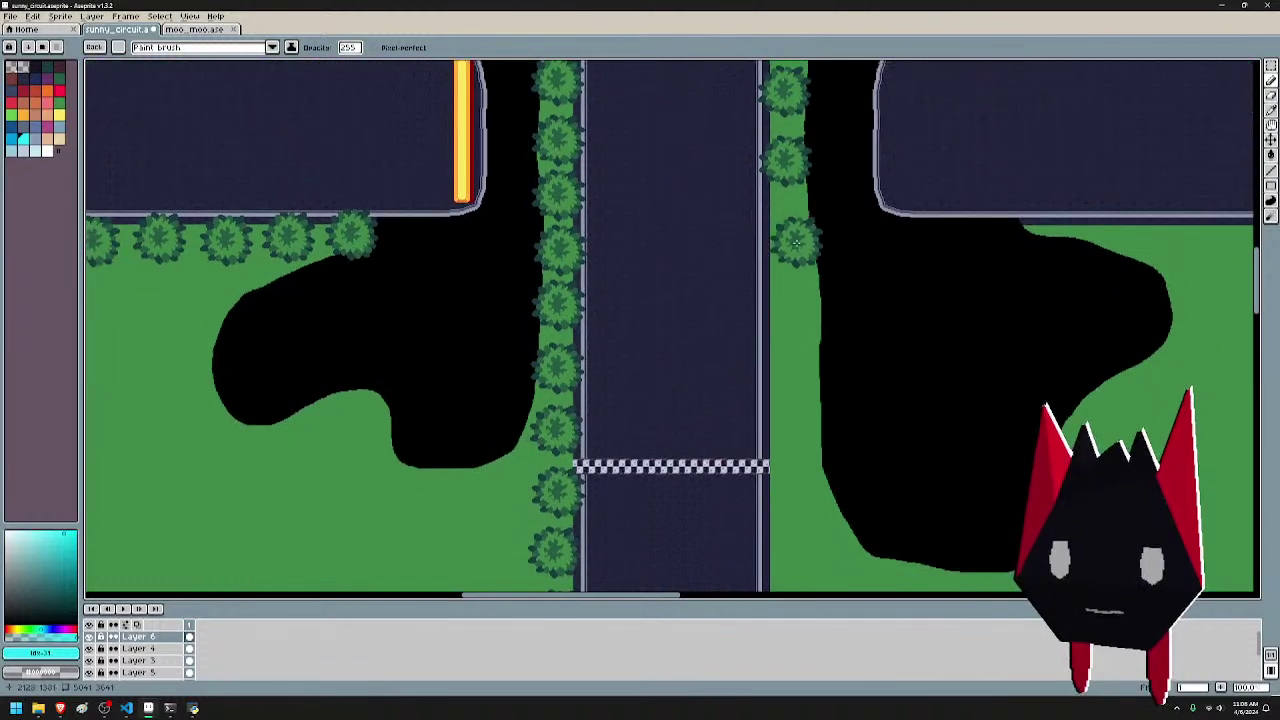
left_click(786, 220)
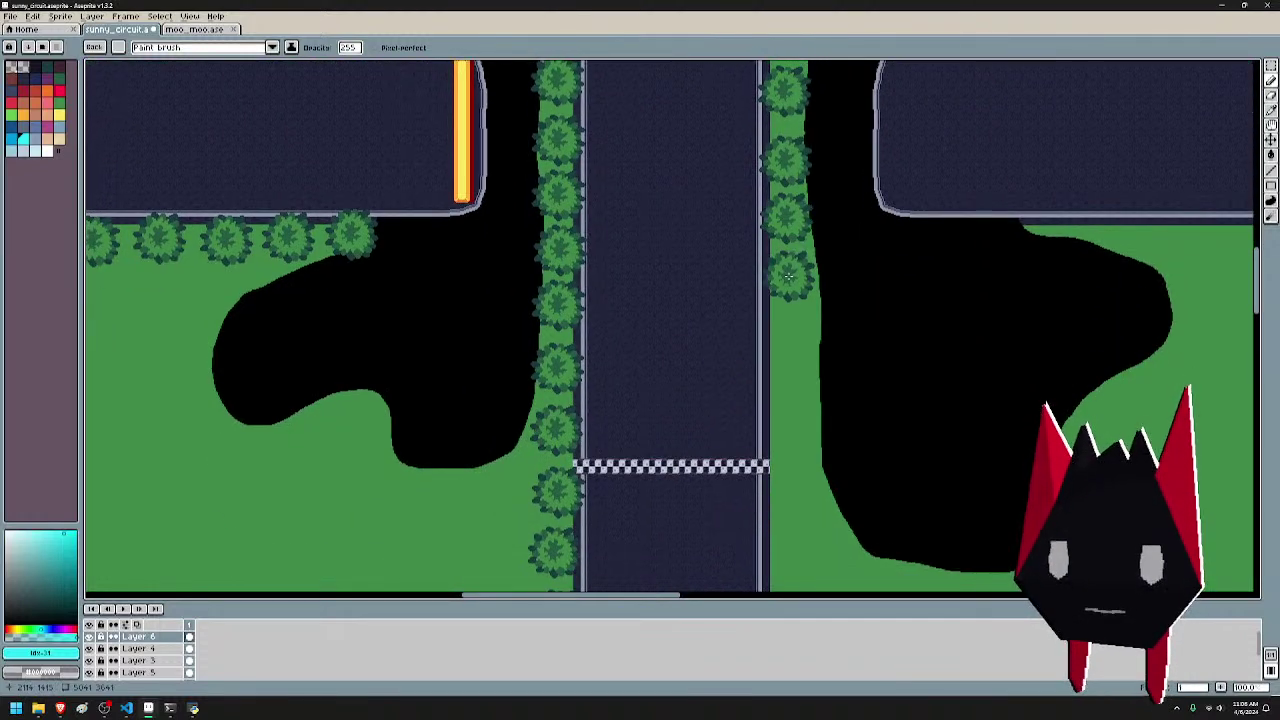
left_click(786, 388)
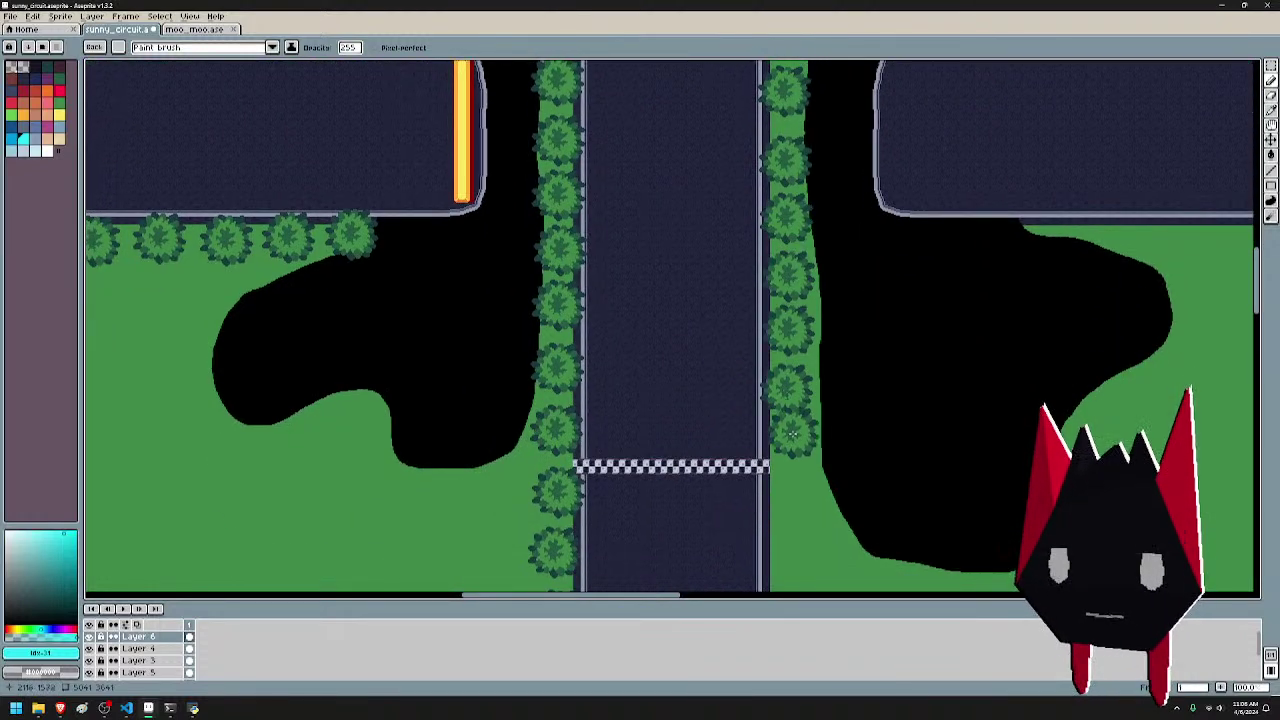
left_click(787, 452)
- Stamp bushes around the eastward bulge of the eastern black area, above the eastern straight
mouse_move(852, 214)
left_mouse_down()
mouse_move(831, 498)
mouse_move(806, 382)
left_mouse_up()
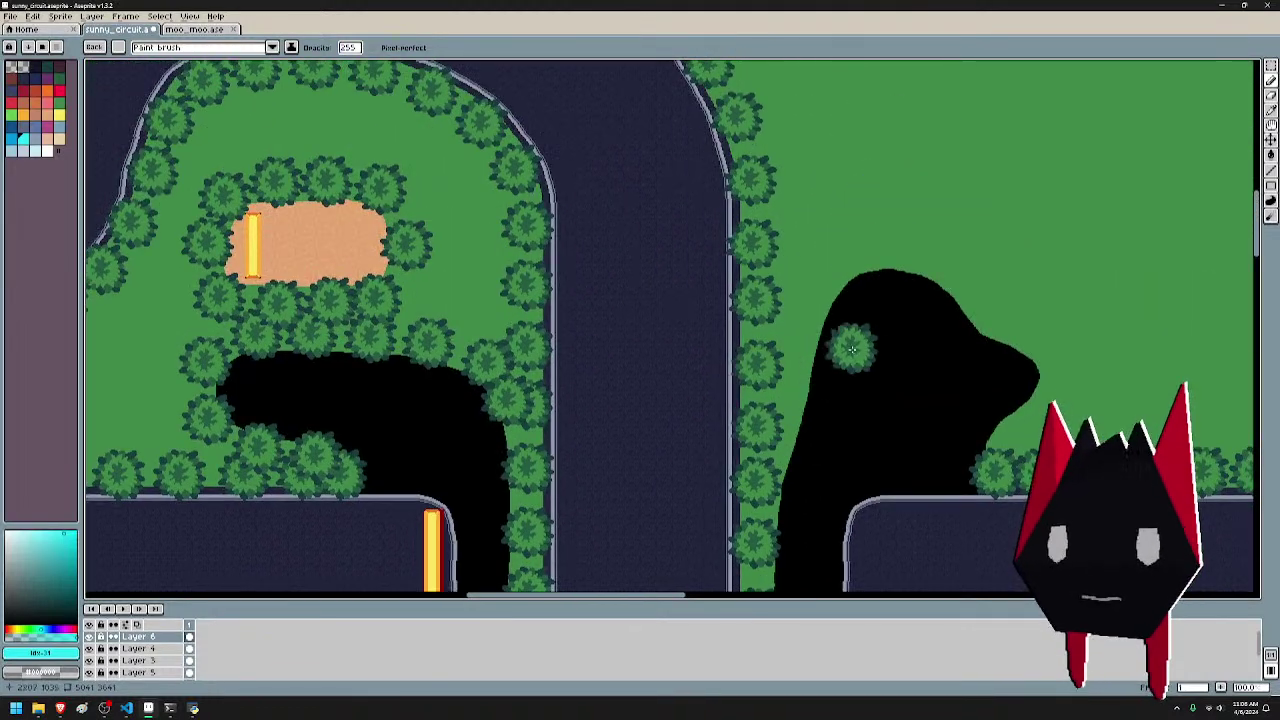
mouse_move(899, 372)
left_mouse_down()
mouse_move(813, 306)
mouse_move(795, 250)
left_mouse_up()
scroll(880, 249, "up", 2)
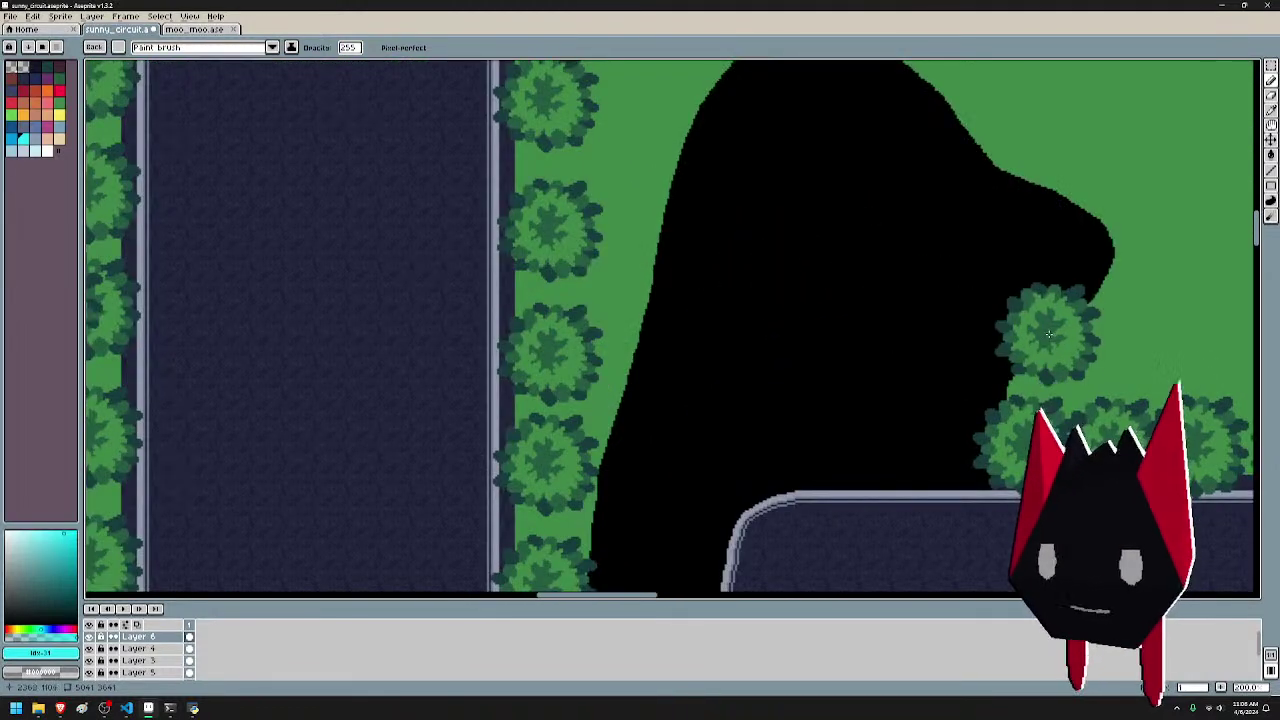
left_click(1064, 352)
left_click(1145, 245)
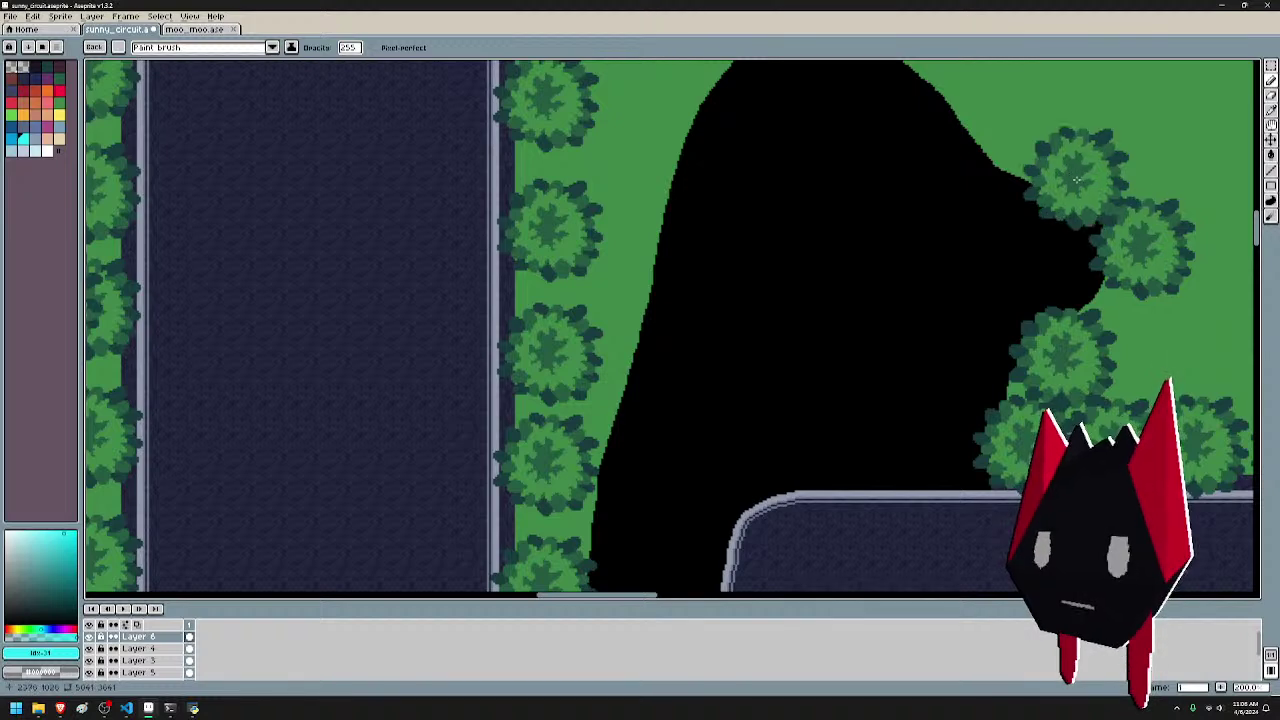
left_click(1058, 148)
- Continue the bushes over the rounded northern top of the eastern black area and onto its western side
left_click_drag(1058, 148, 1107, 335)
left_click(1007, 253)
left_click(877, 193)
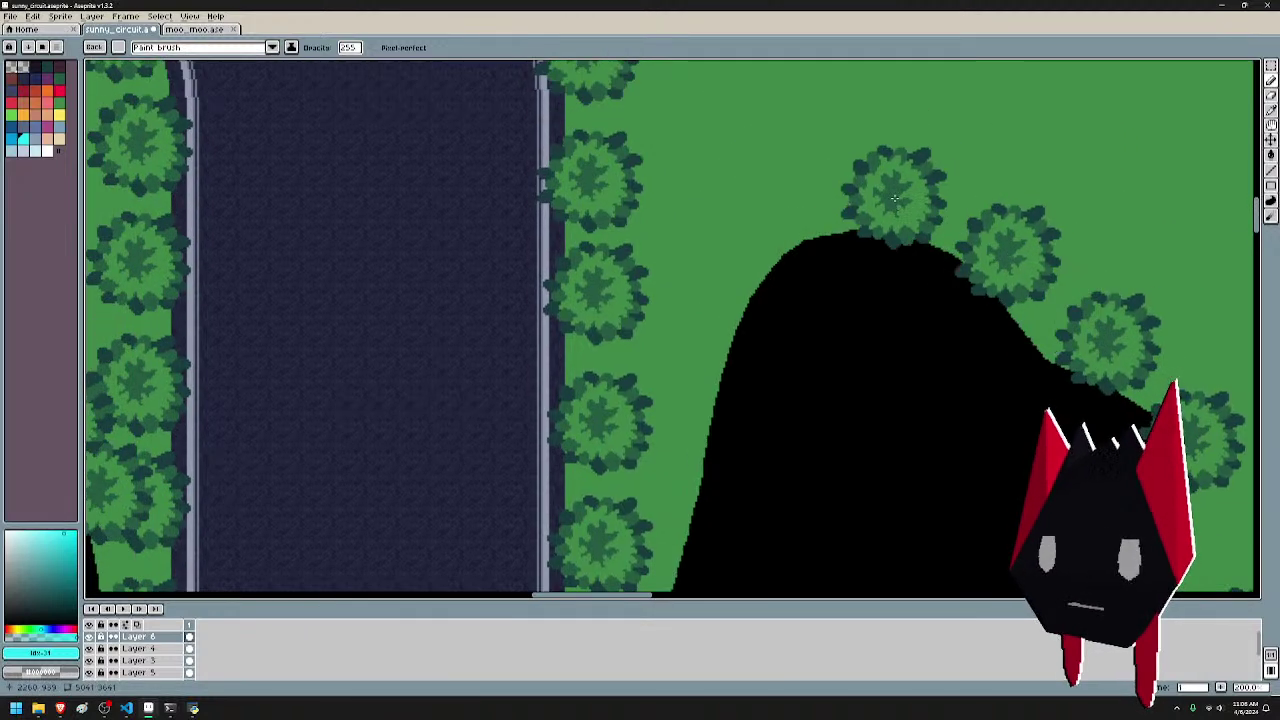
left_click(759, 225)
left_click(683, 340)
- Stamp a second row of bushes down the eastern black area's western edge to just above the checkered line
left_click_drag(739, 351, 811, 151)
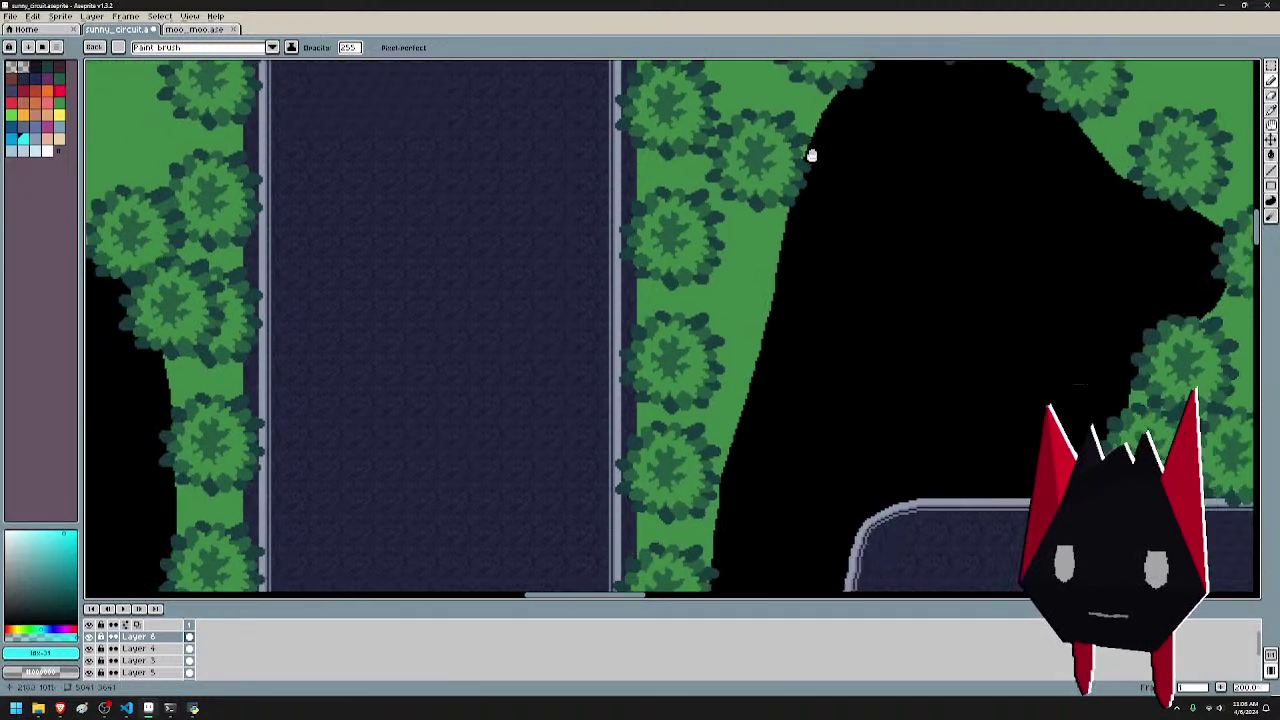
left_click(732, 304)
left_click_drag(822, 291, 831, 168)
left_click(725, 302)
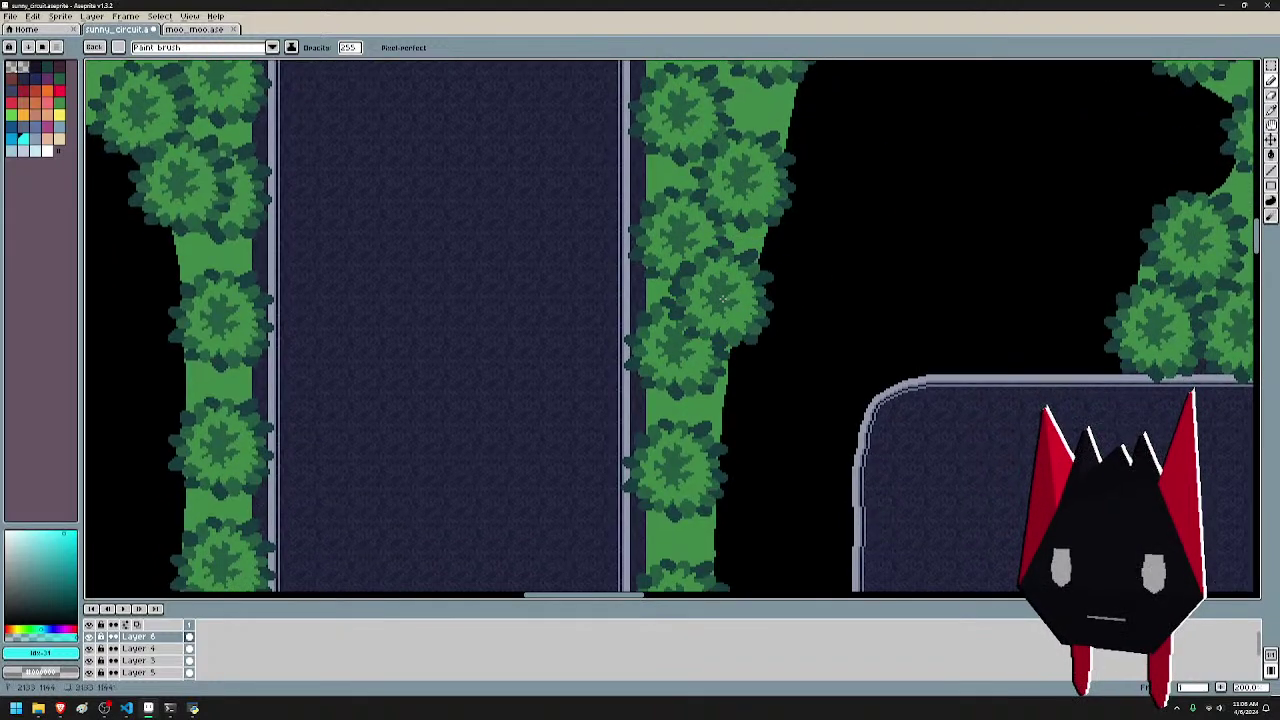
scroll(877, 291, "down", 2)
scroll(890, 292, "down", 3)
scroll(880, 288, "up", 2)
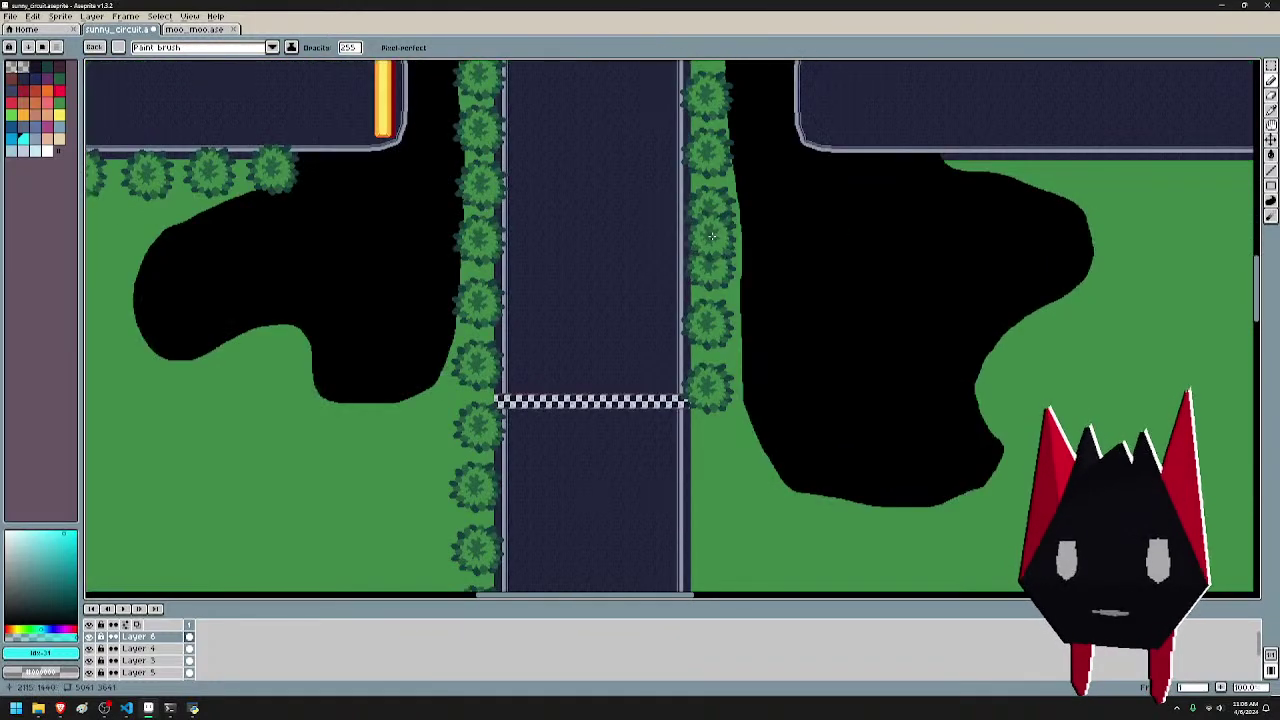
left_click(733, 360)
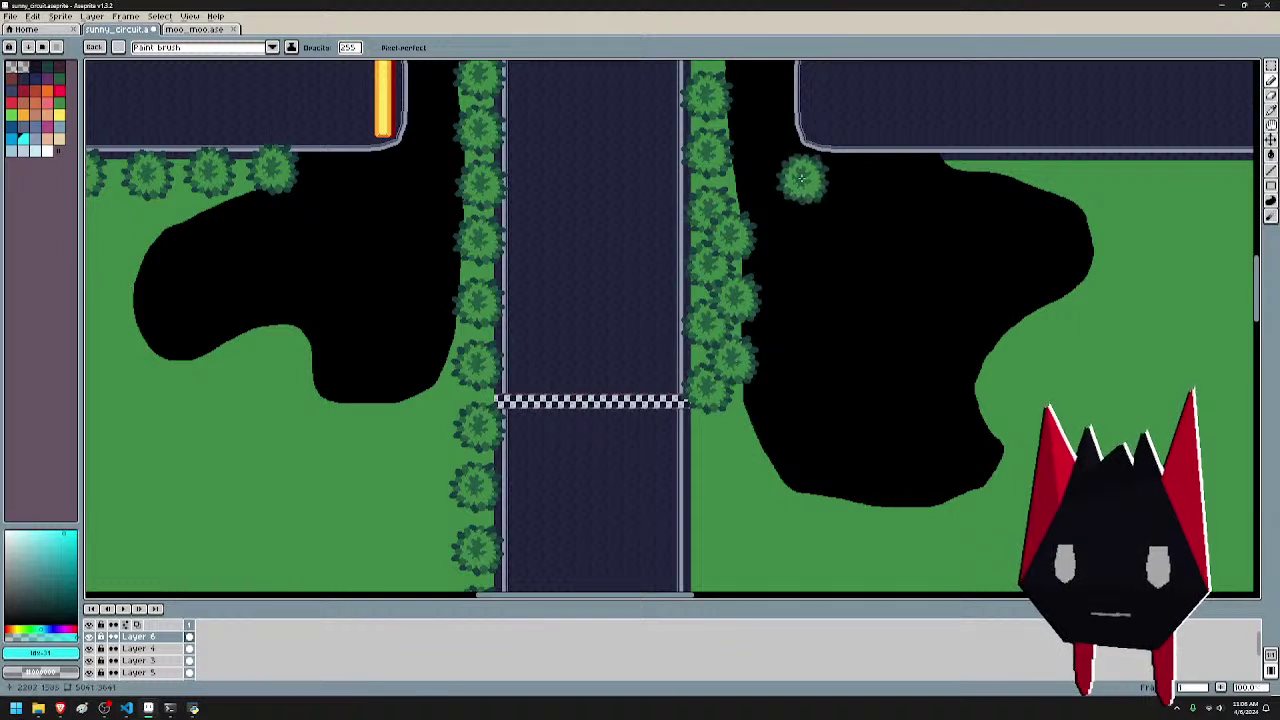
scroll(823, 286, "down", 3)
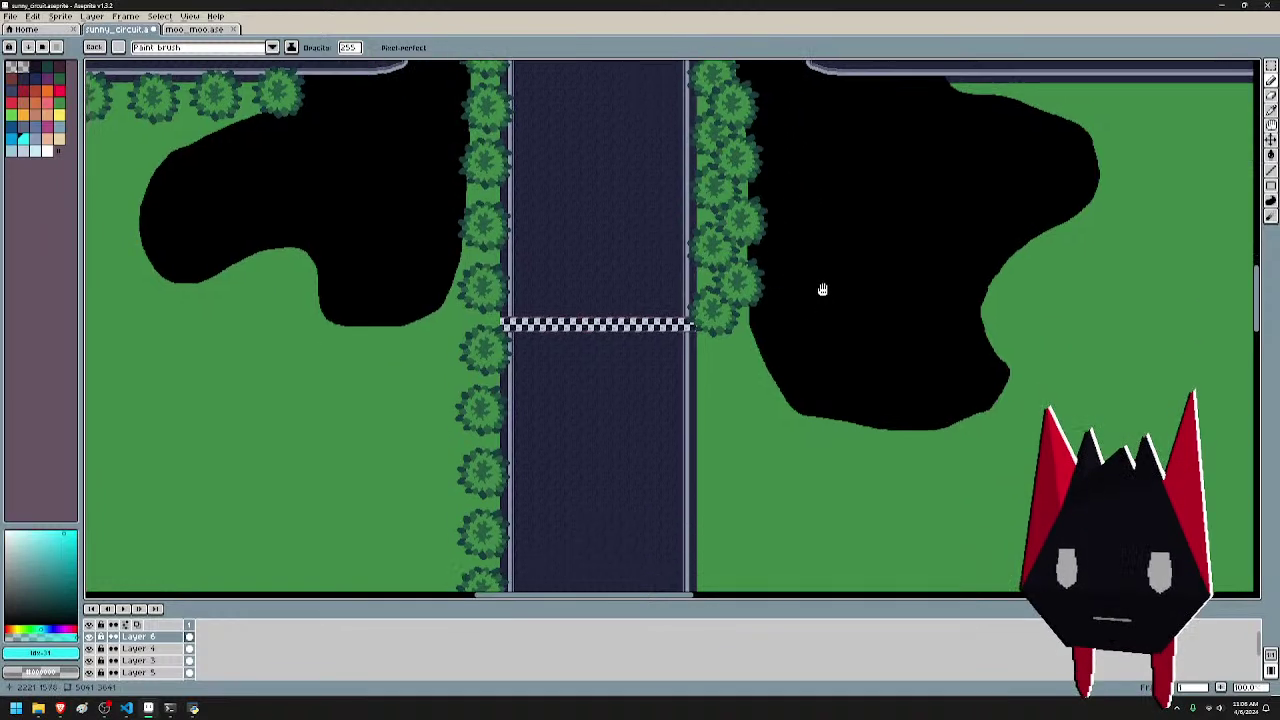
- Stamp bushes from the checkered line around the rounded southern end of the eastern black area to its southeastern corner
left_click(747, 297)
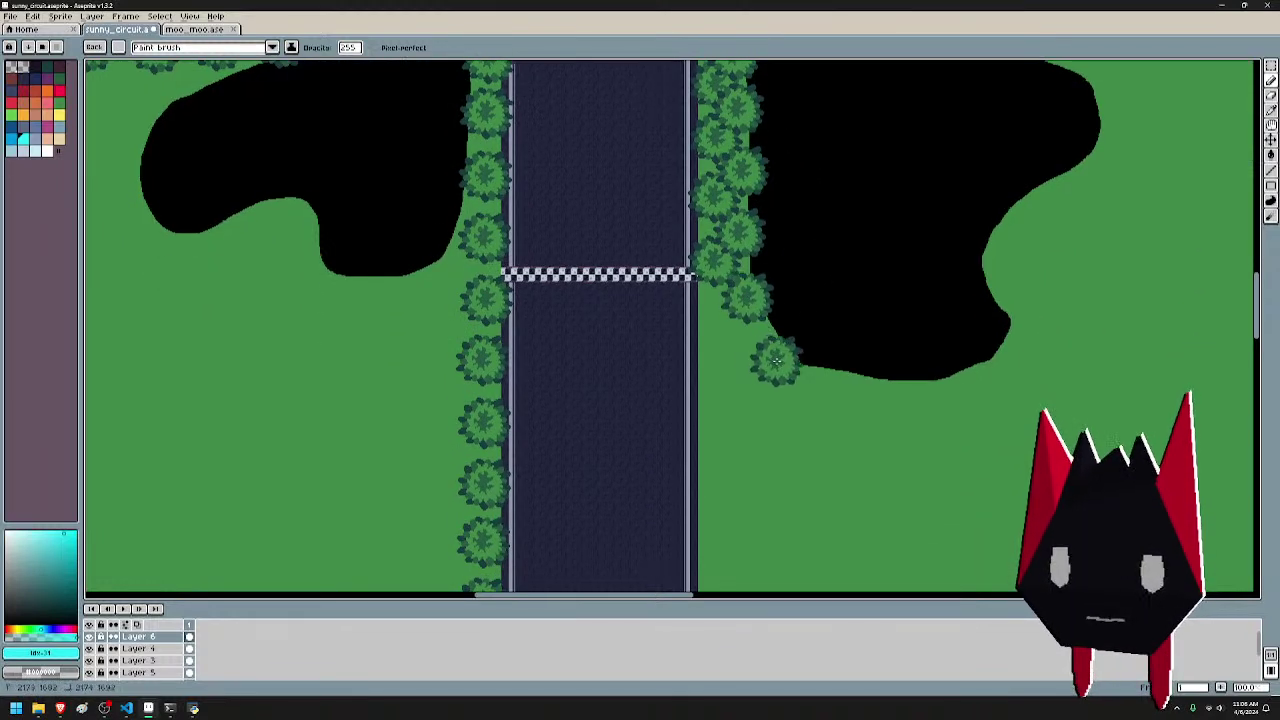
left_click(775, 360)
left_click(846, 390)
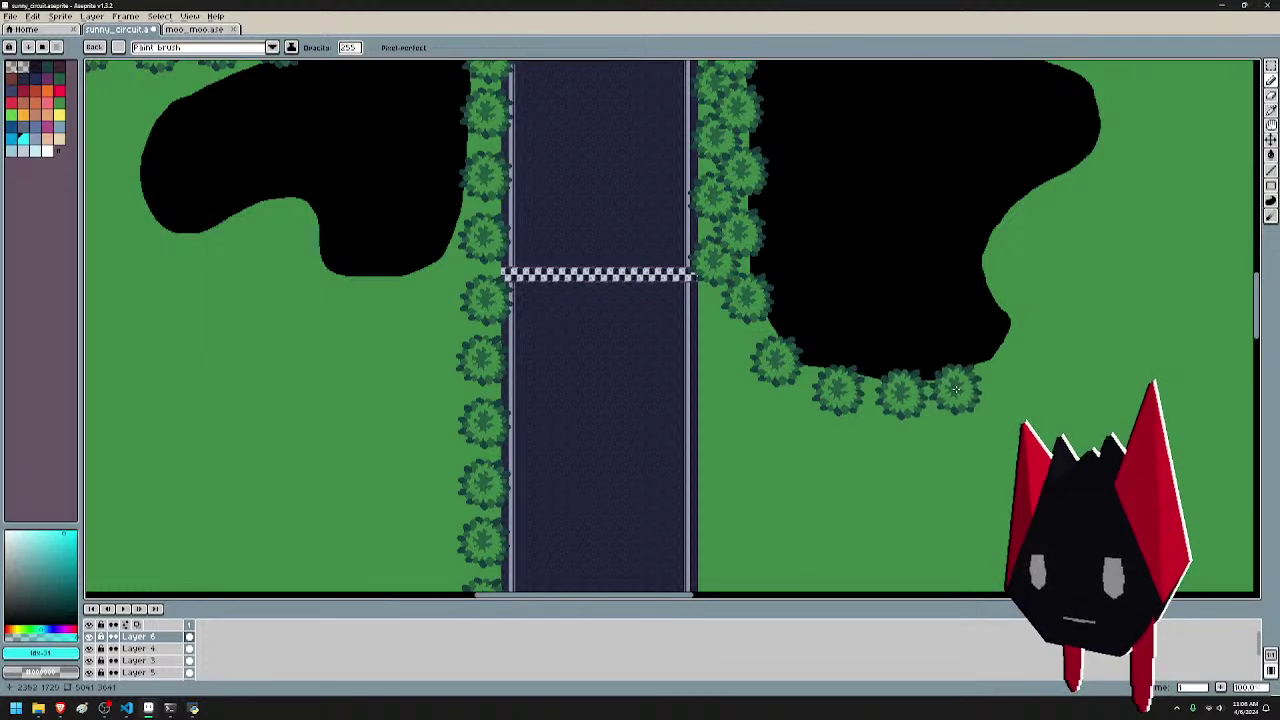
left_click(962, 390)
left_click(1024, 307)
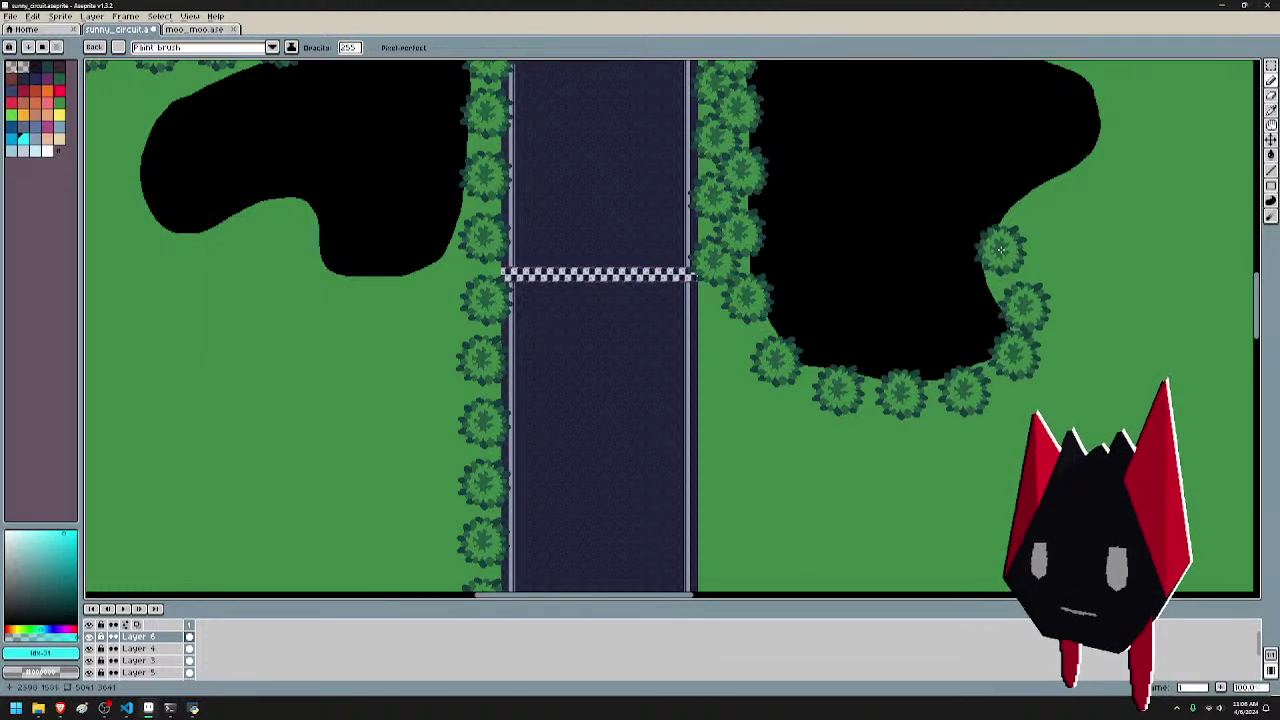
- Continue the bushes up the eastern black area's east side, around its bulge and back along the eastern straight's lower edge
left_click(1045, 196)
left_click(918, 332)
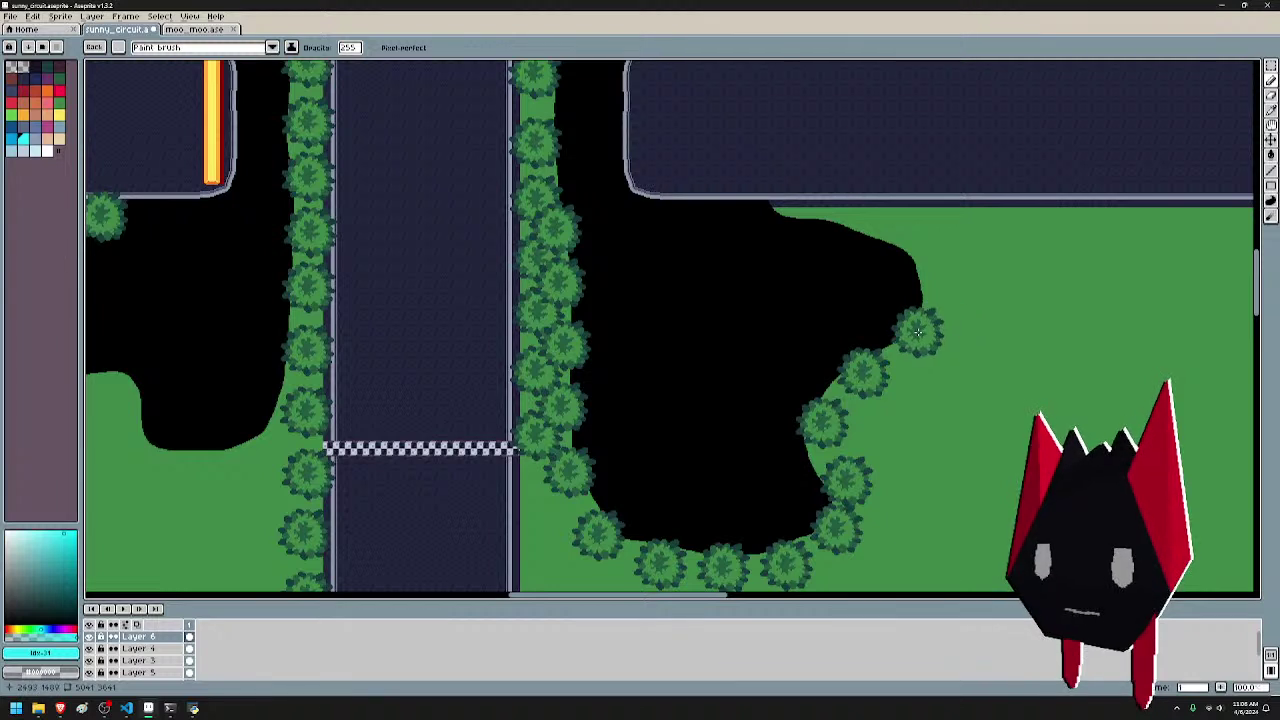
left_click(934, 262)
left_click(896, 222)
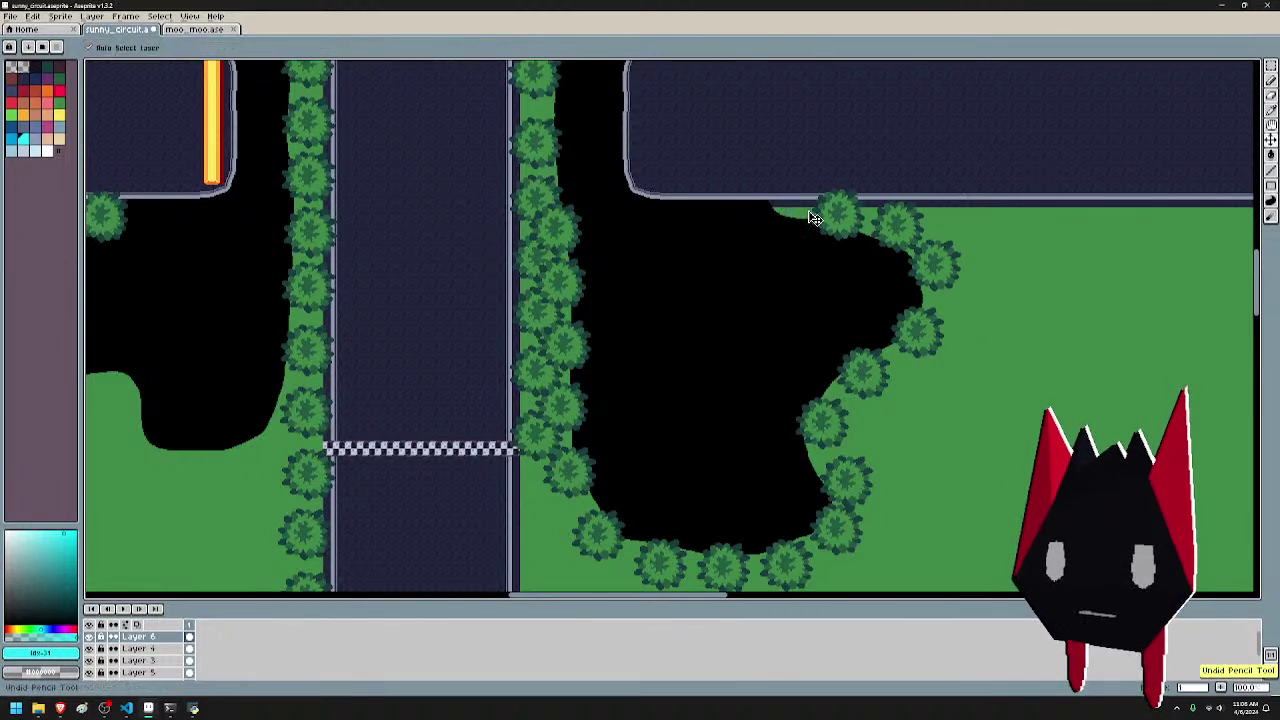
left_click(797, 215)
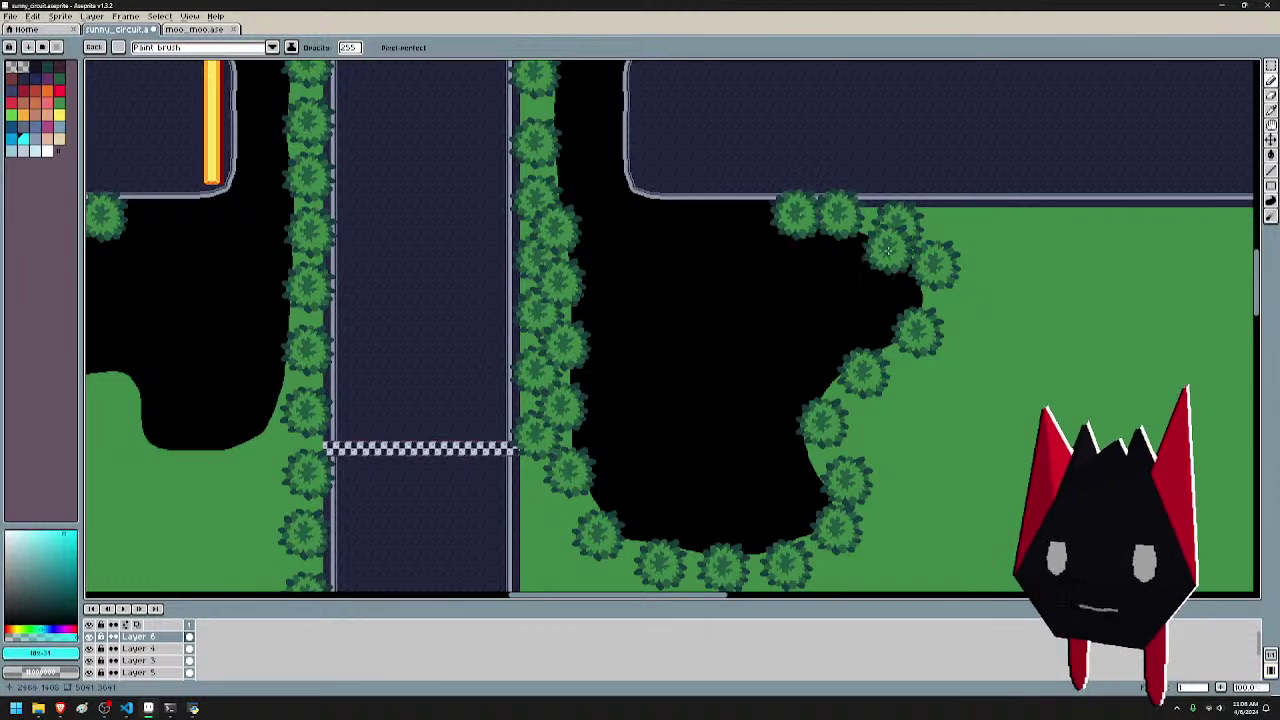
- Stamp bushes around the rounded western end of the black area west of the vertical road, below the western straight
scroll(958, 312, "left", 10)
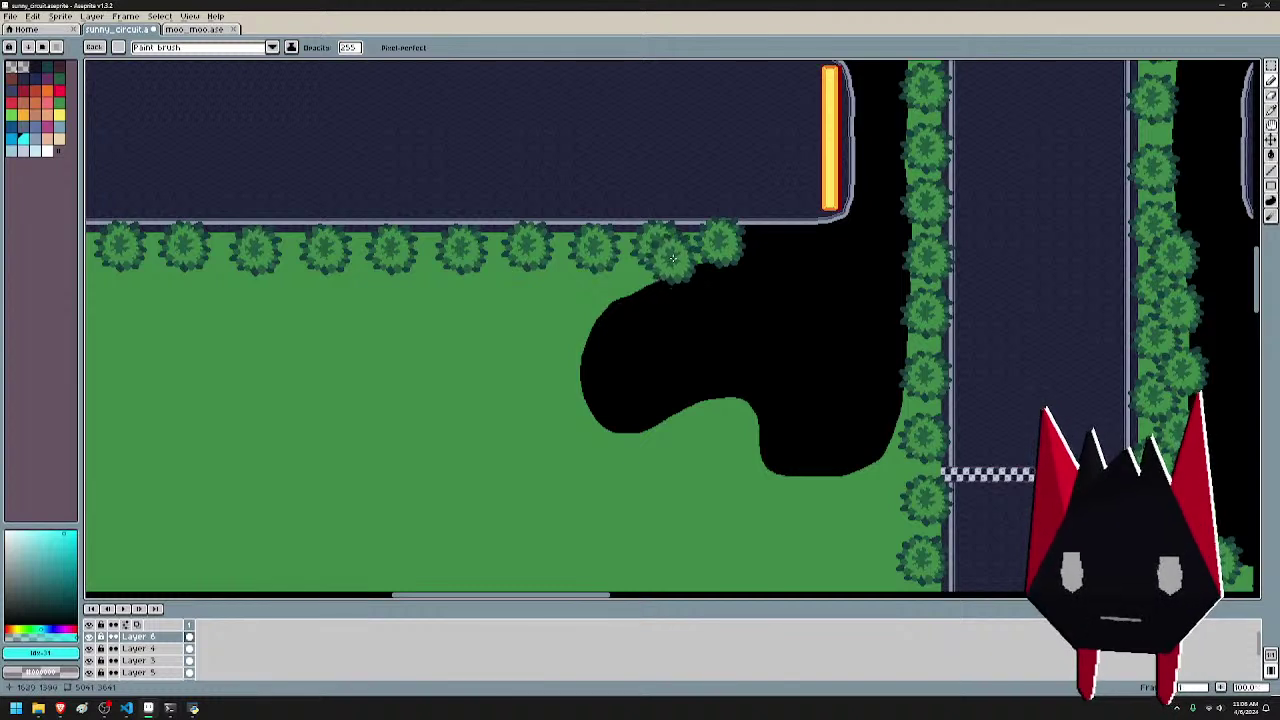
left_click(604, 287)
left_click(622, 443)
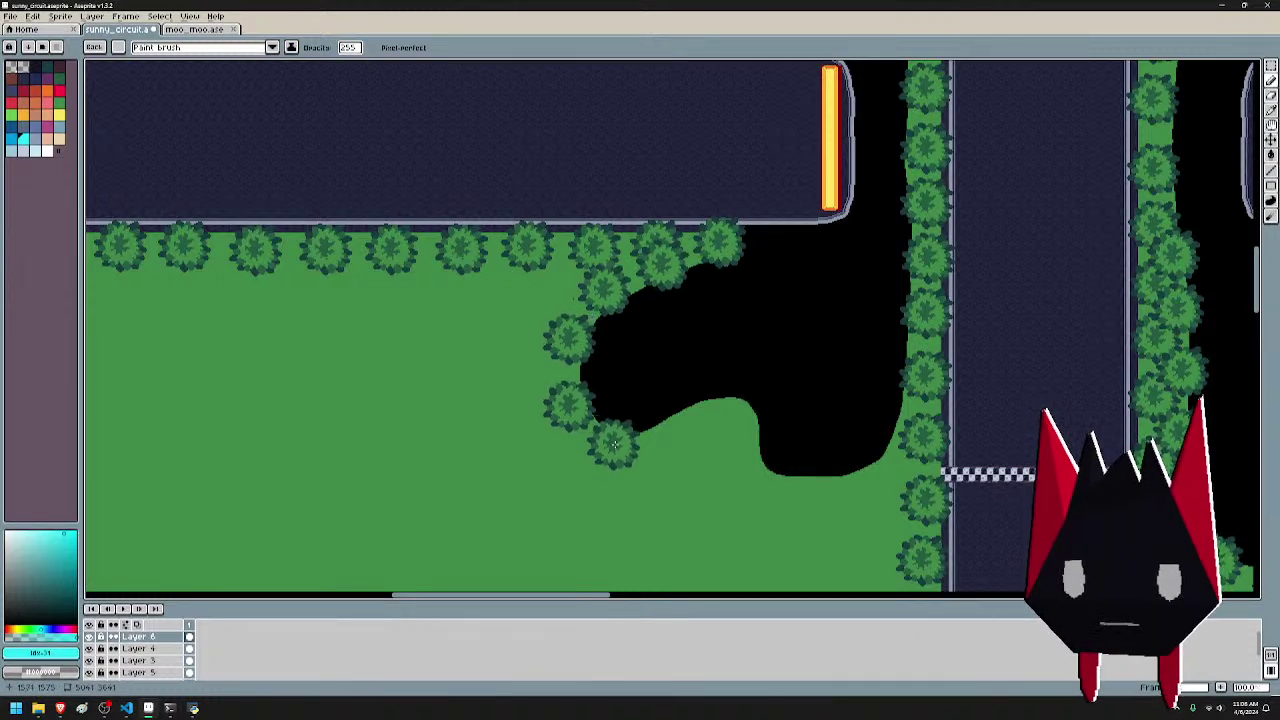
- Stamp bushes along the lower edge of the black pit on the left side of the vertical road
left_click(680, 432)
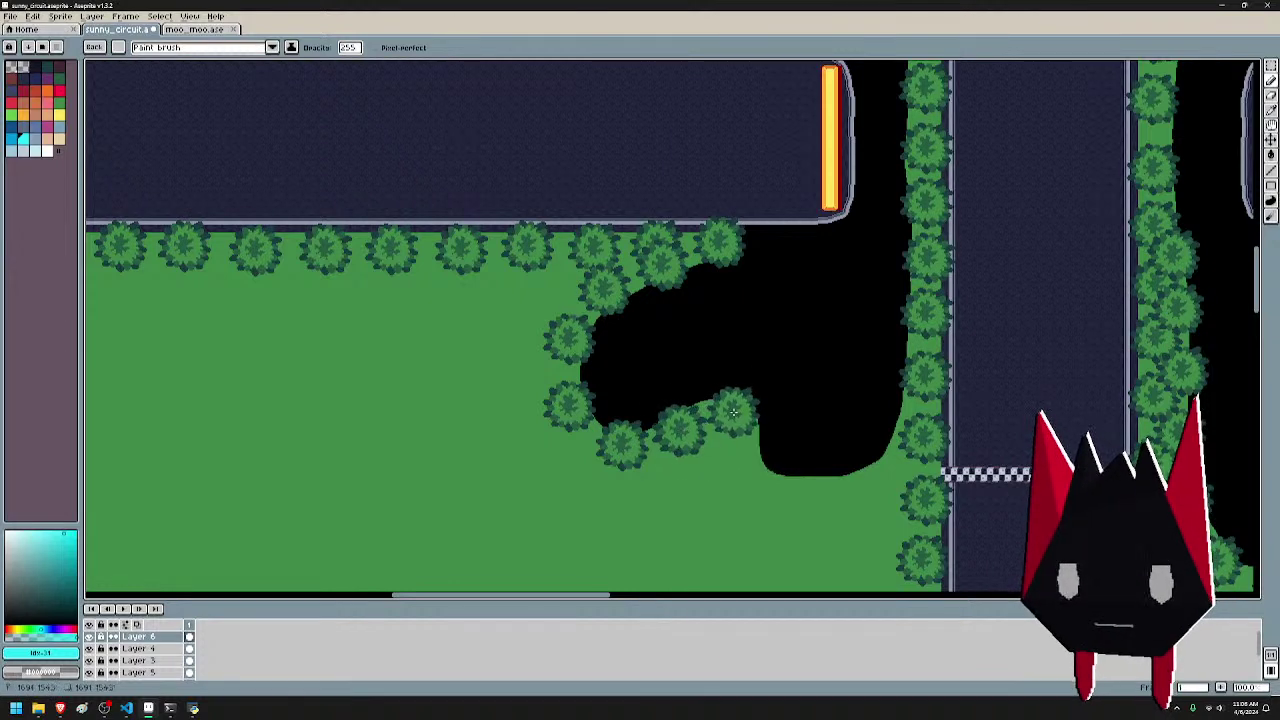
left_click(754, 467)
left_click(810, 491)
left_click(869, 485)
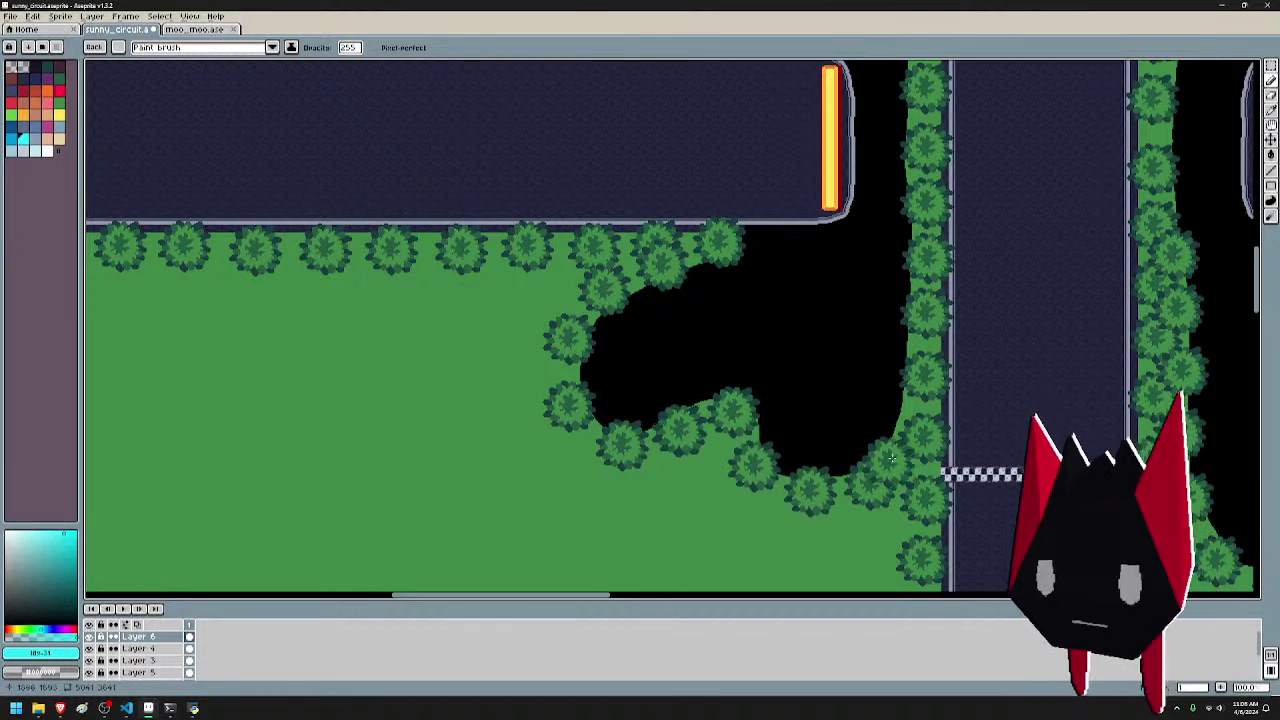
- Stamp an evenly spaced row of bushes down the right edge of the vertical road, from the checkered line towards the black channel
scroll(838, 340, "down", 1)
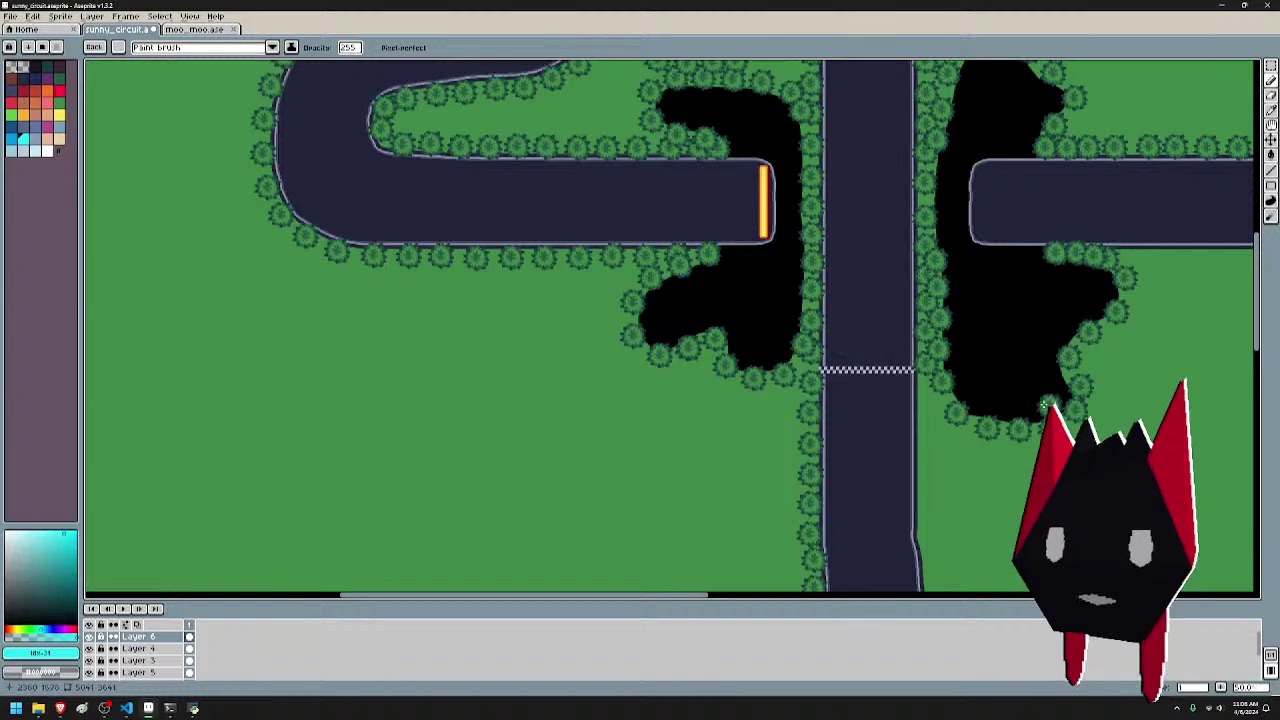
left_click_drag(1045, 405, 986, 292)
scroll(903, 300, "up", 2)
left_click(740, 204)
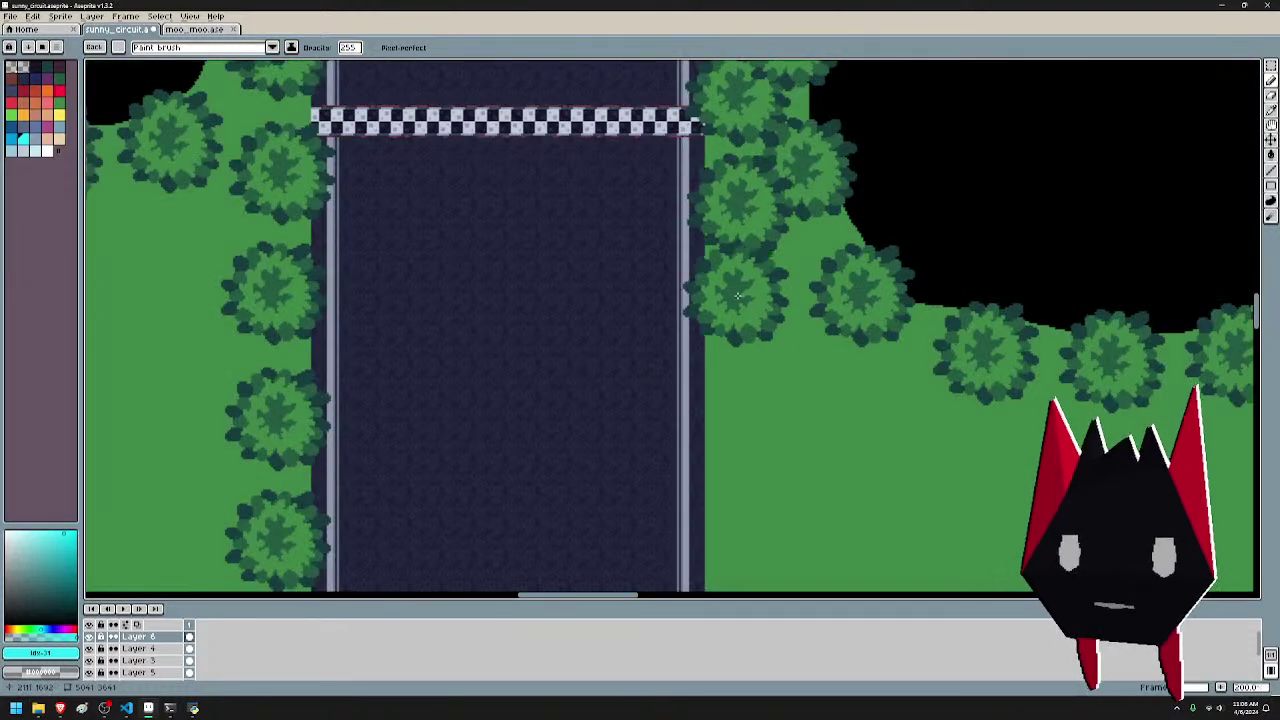
scroll(803, 305, "down", 2)
scroll(803, 297, "up", 1)
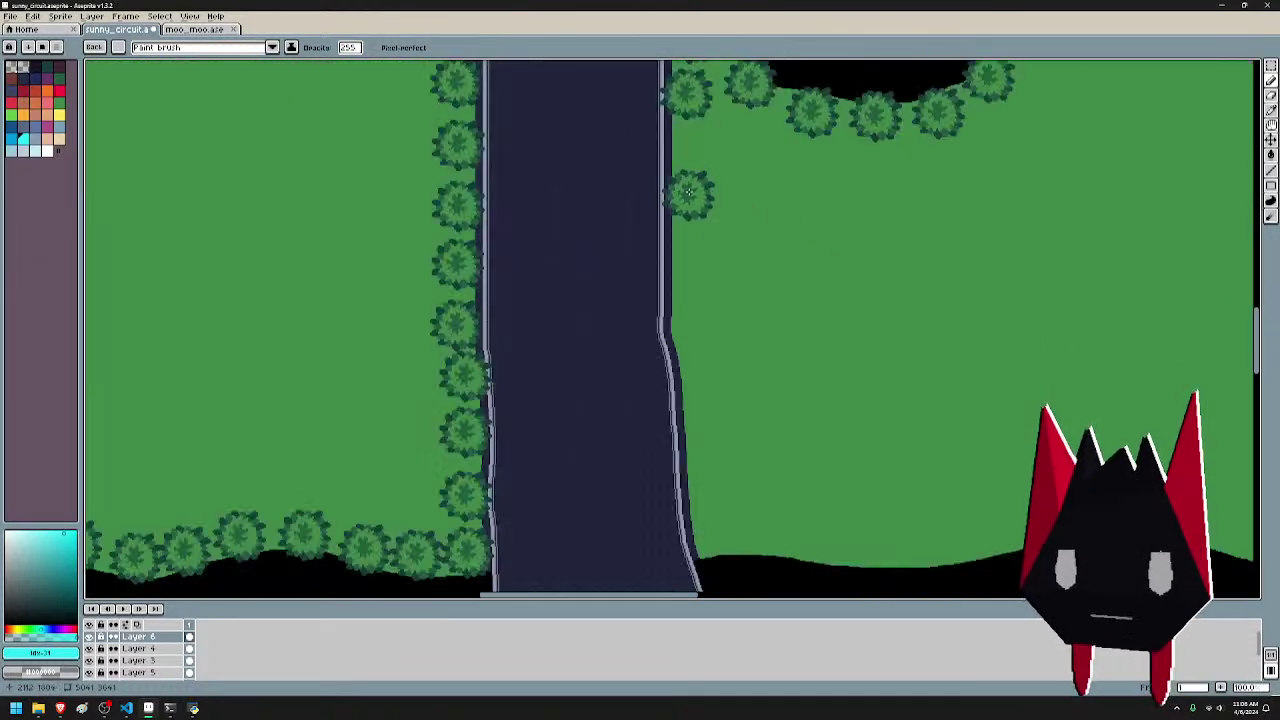
key("ctrl+z")
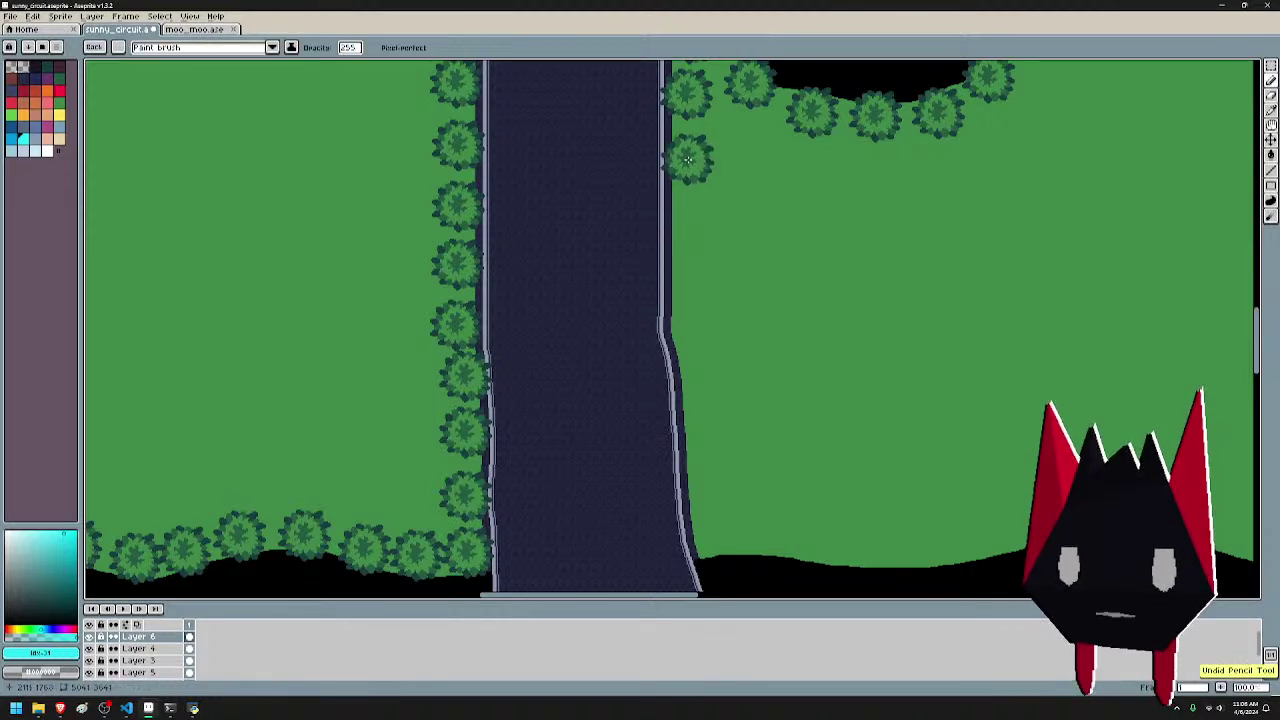
left_click(688, 222)
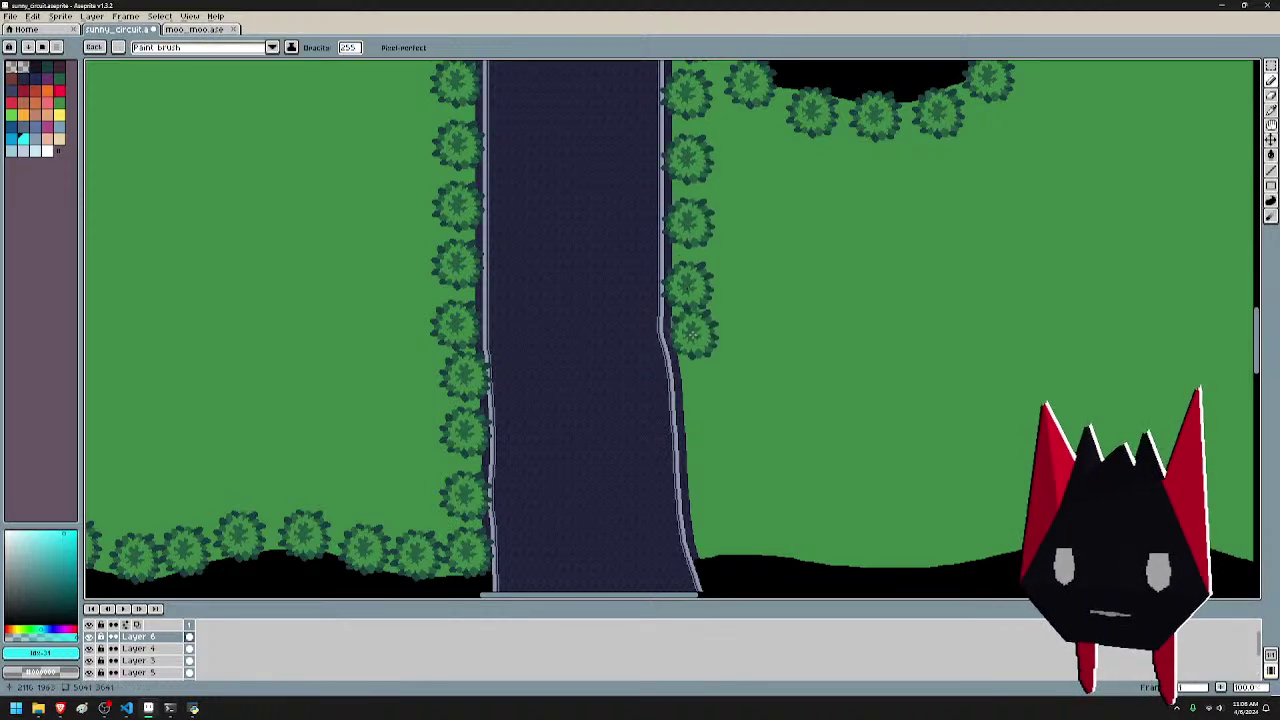
scroll(702, 420, "down", 4)
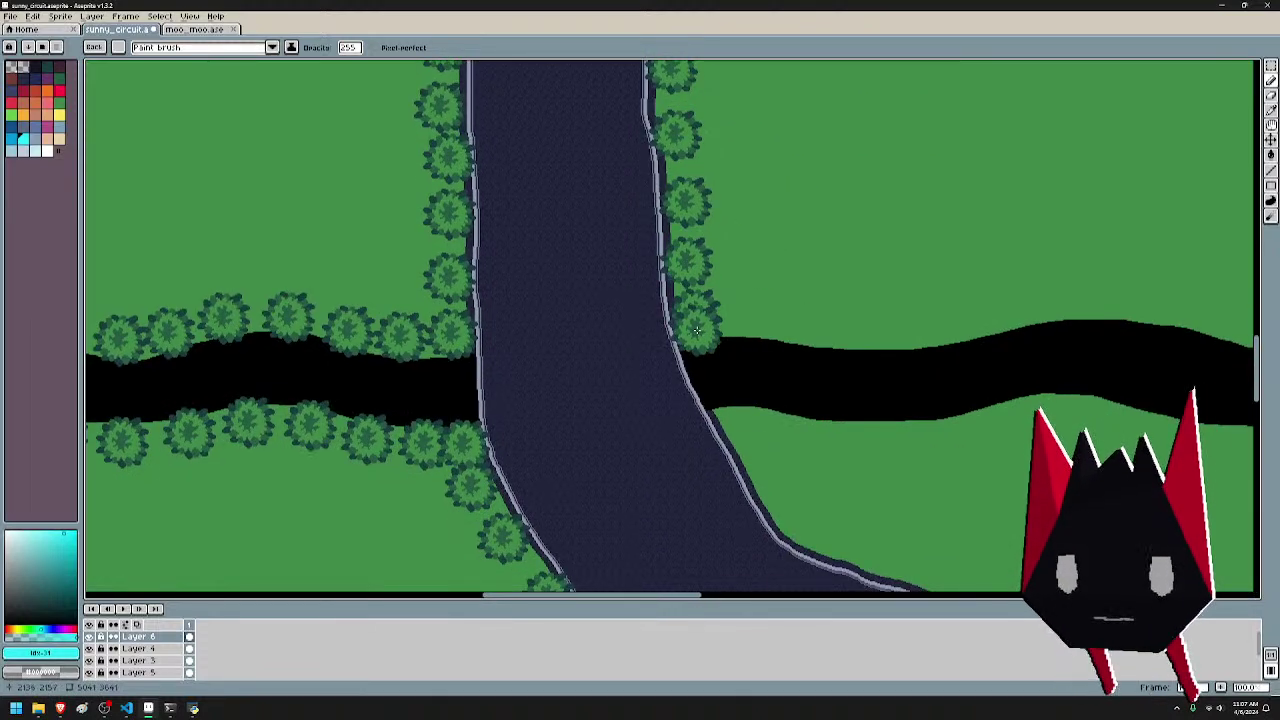
- Undo the last roadside bush and stamp it again in the corner between the road's right edge and the channel's upper bank
scroll(776, 289, "down", 1)
left_click_drag(798, 251, 688, 407)
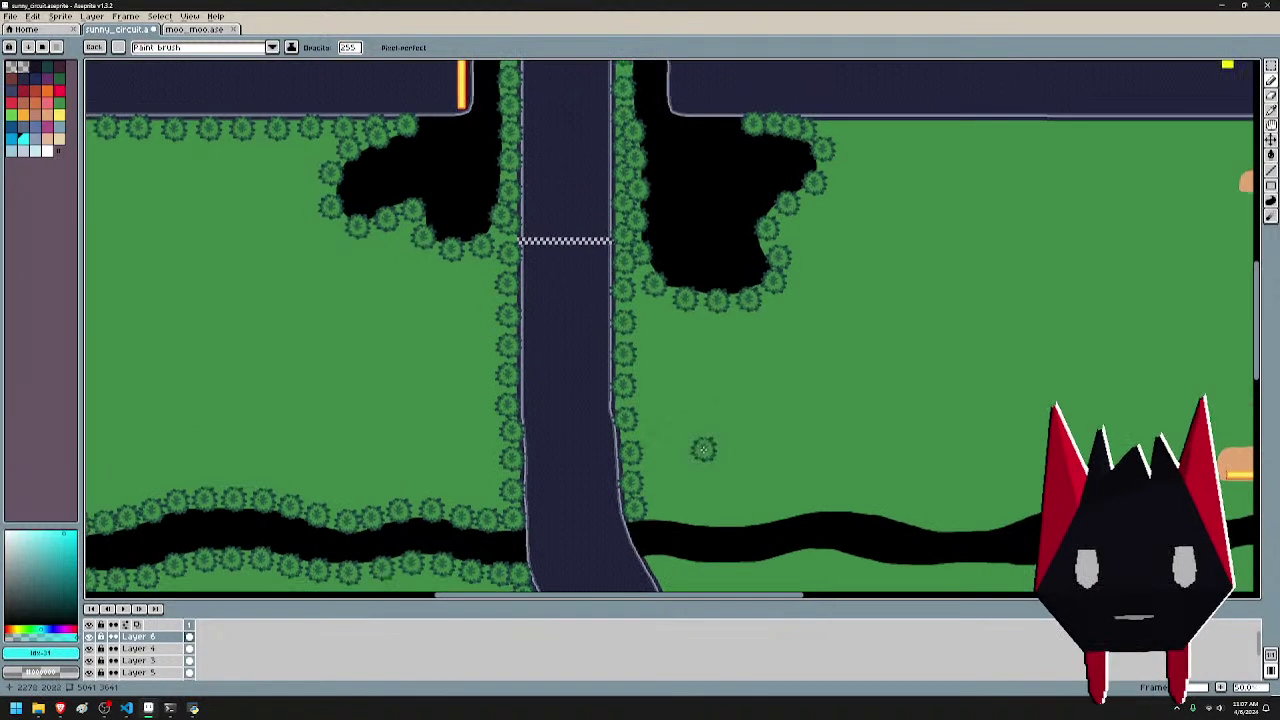
scroll(706, 449, "down", 1)
scroll(708, 447, "up", 2)
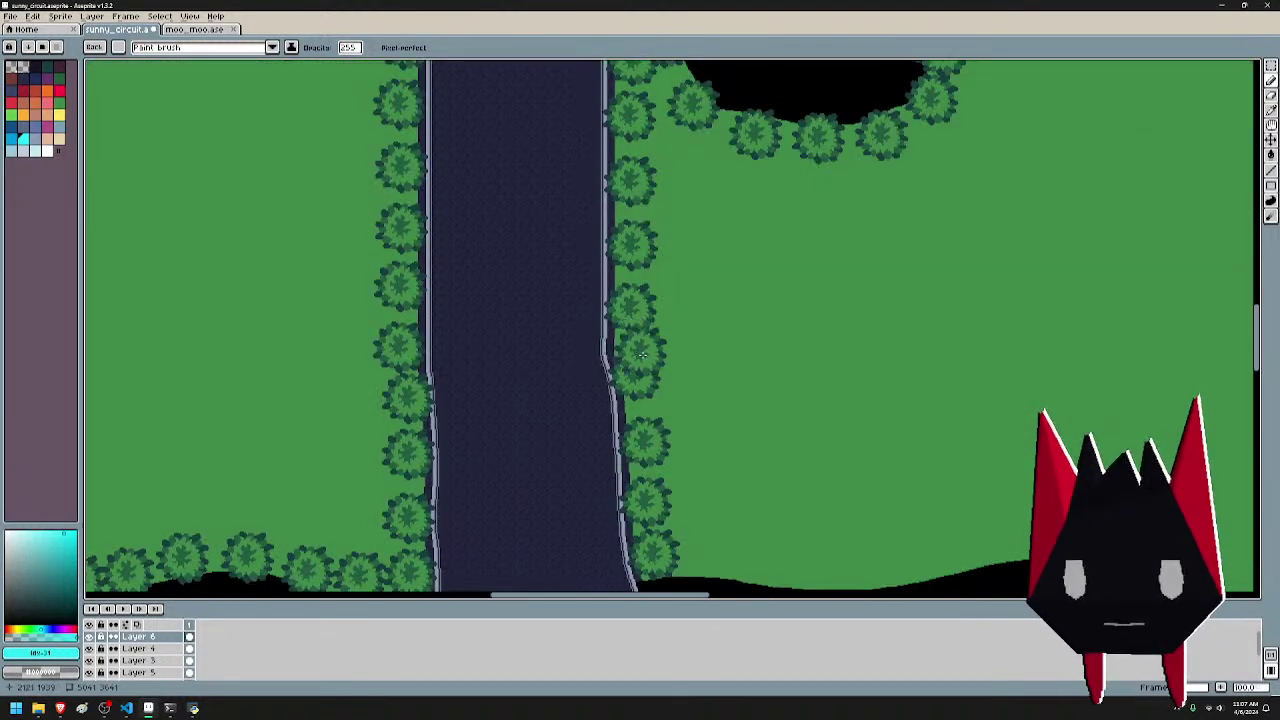
left_click_drag(812, 588, 756, 343)
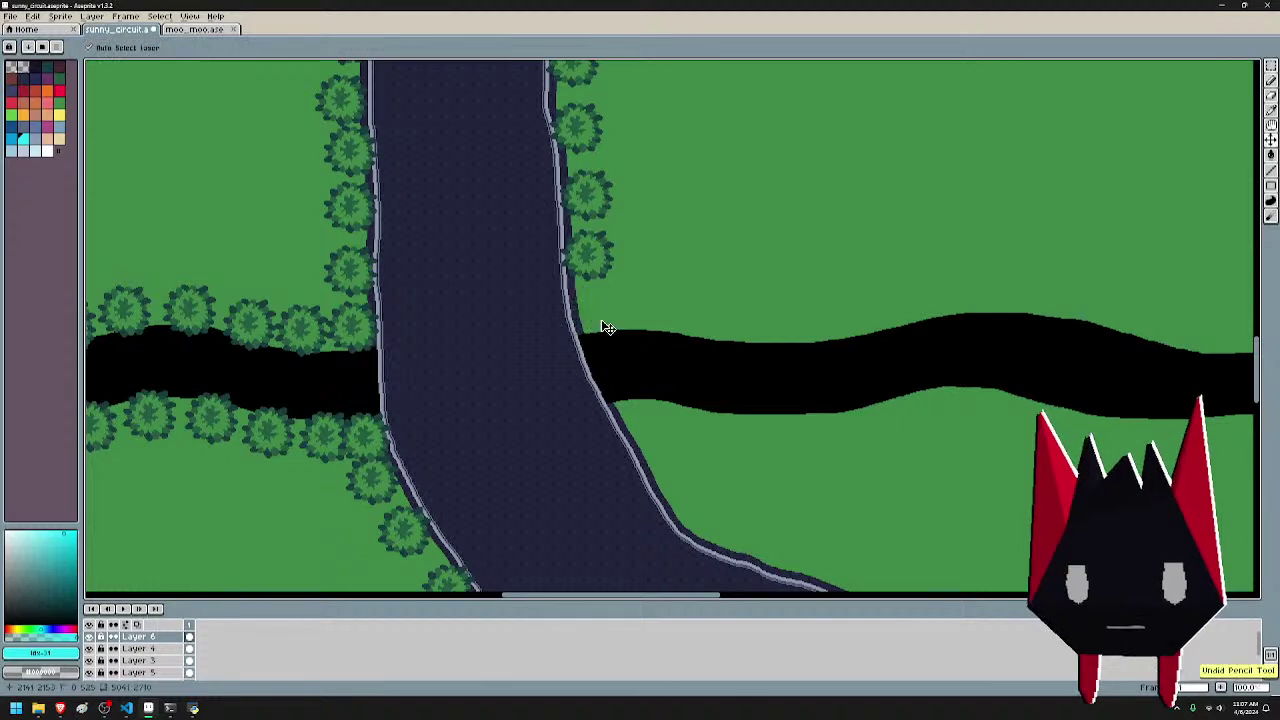
key("ctrl+z")
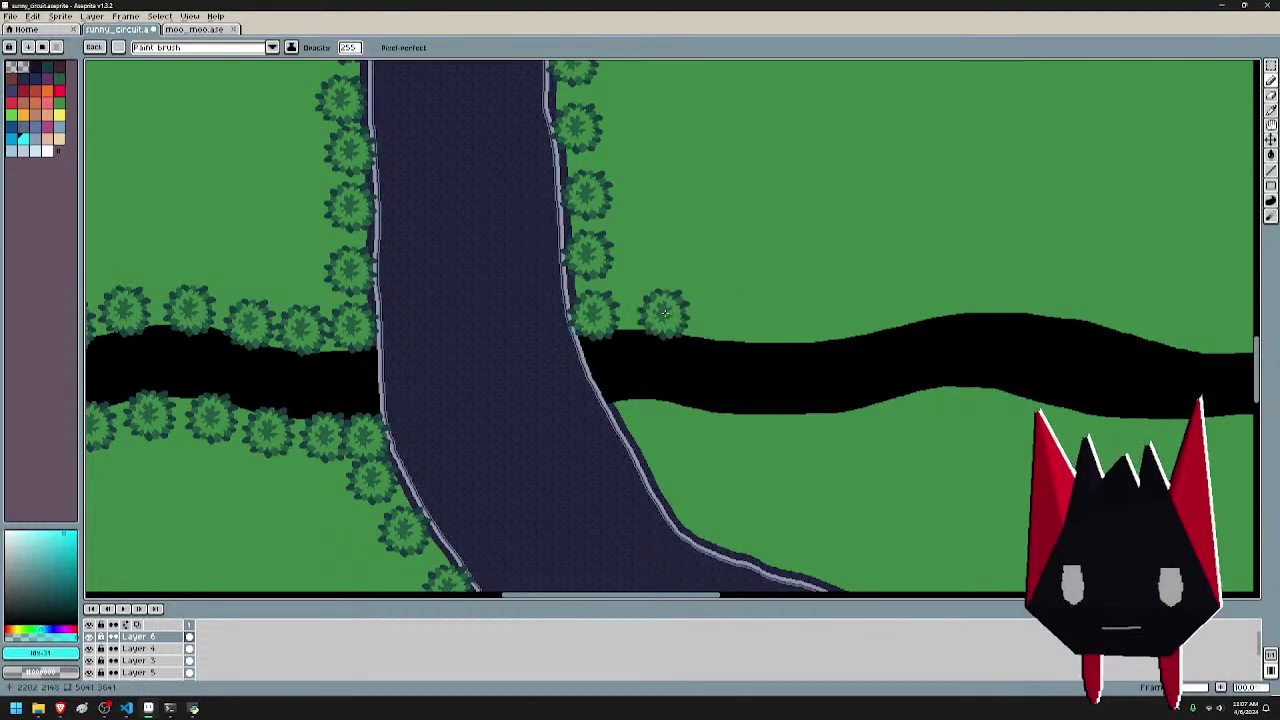
- Save the sunny_circuit sprite
scroll(877, 327, "down", 2)
left_click_drag(940, 354, 636, 427)
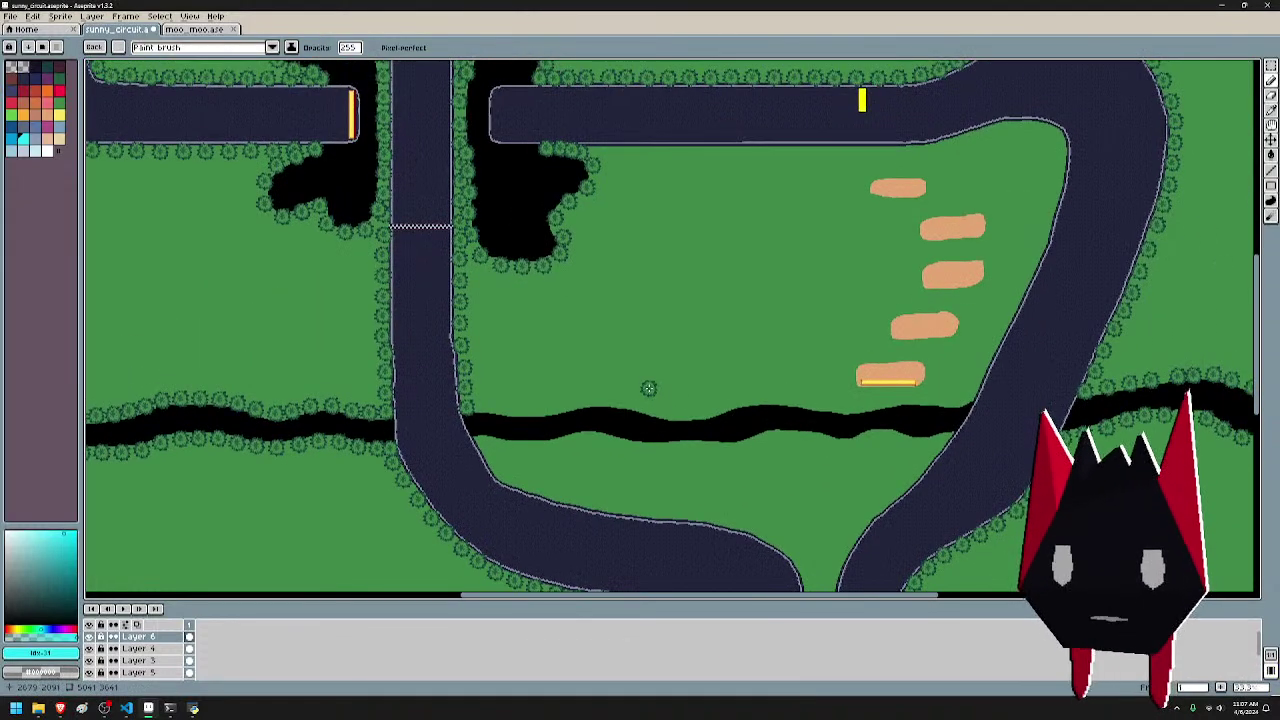
left_click_drag(780, 406, 630, 345)
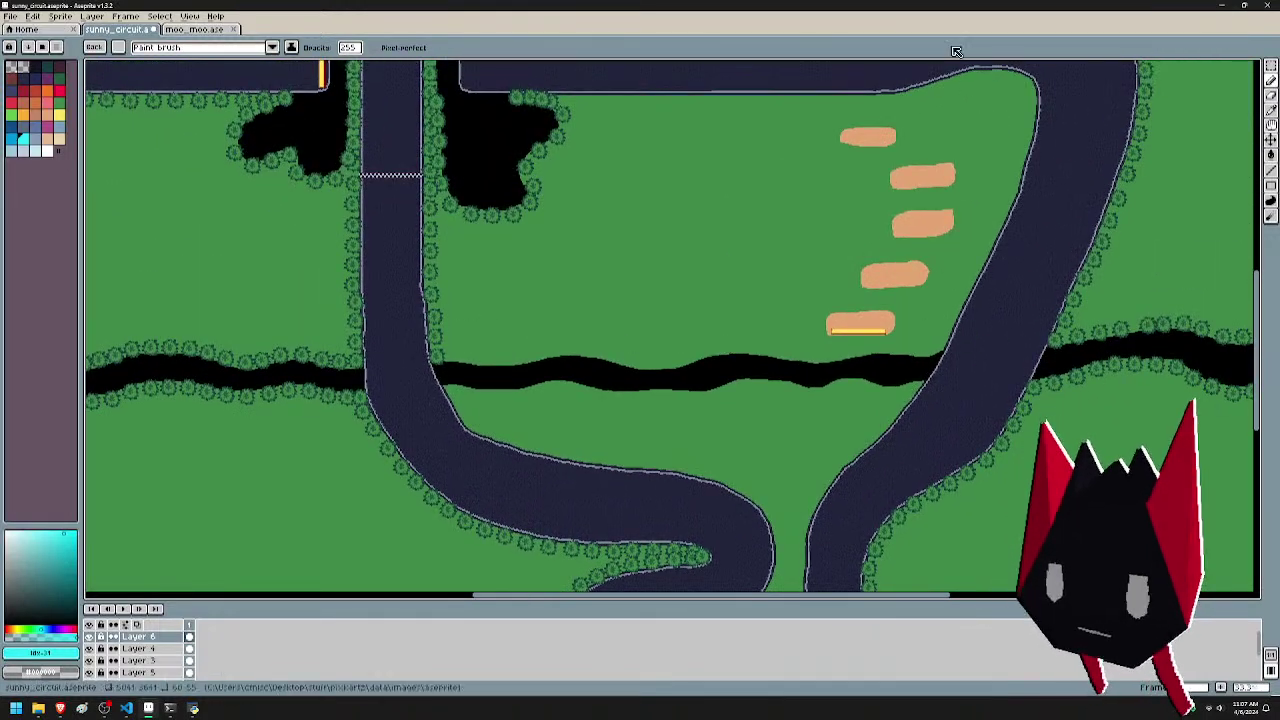
mouse_move(777, 266)
left_mouse_down()
mouse_move(749, 423)
mouse_move(778, 362)
left_mouse_up()
key("ctrl+s")
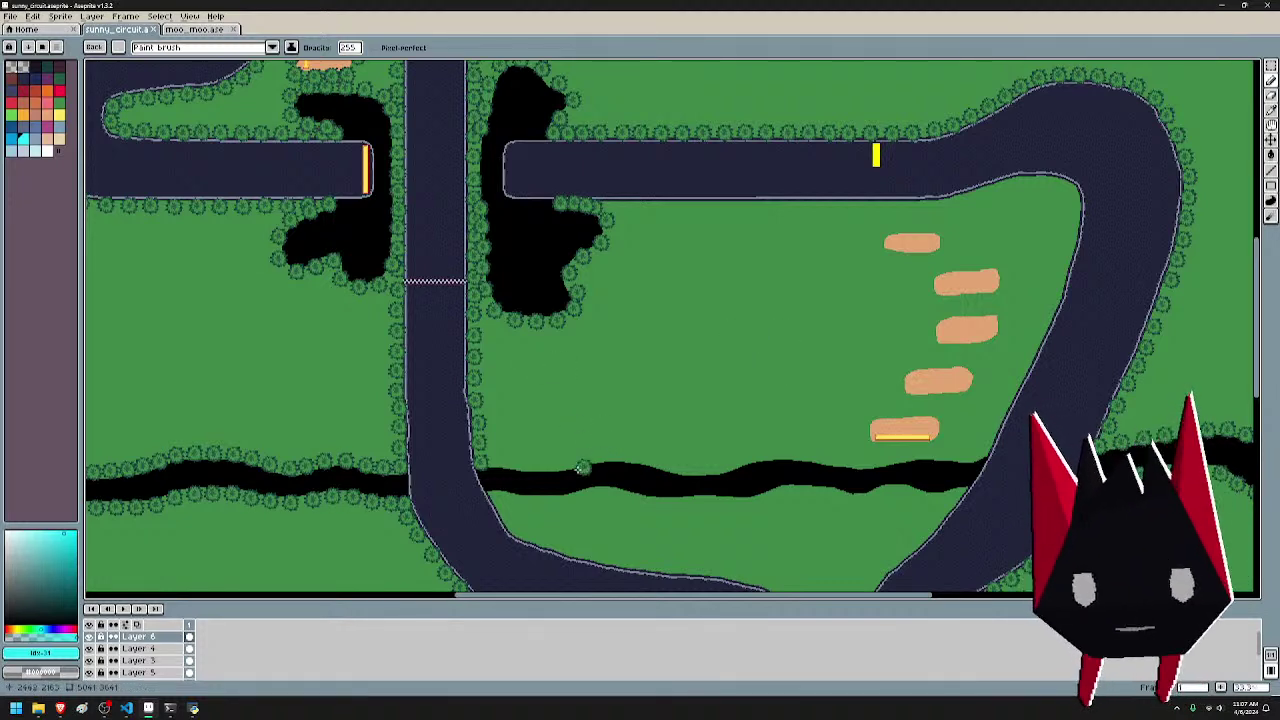
- Stamp three bushes along the upper bank of the black channel, starting just right of the vertical road
scroll(694, 347, "up", 5)
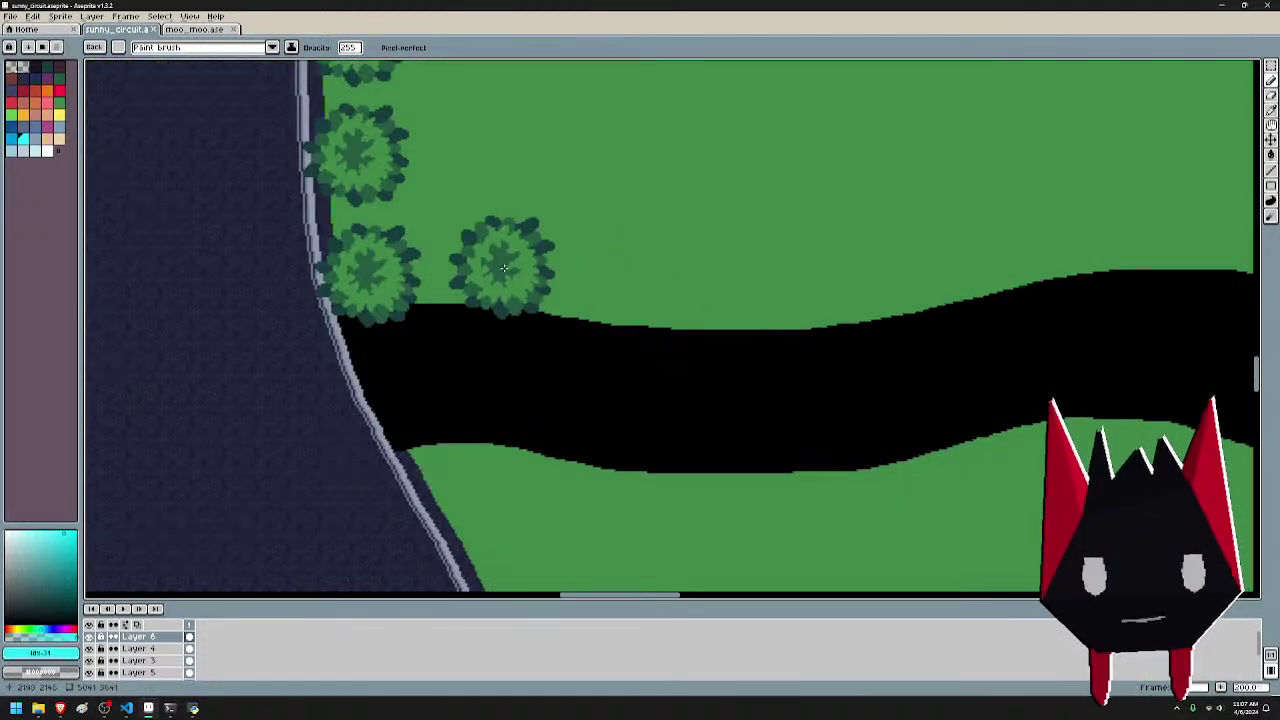
left_click(496, 267)
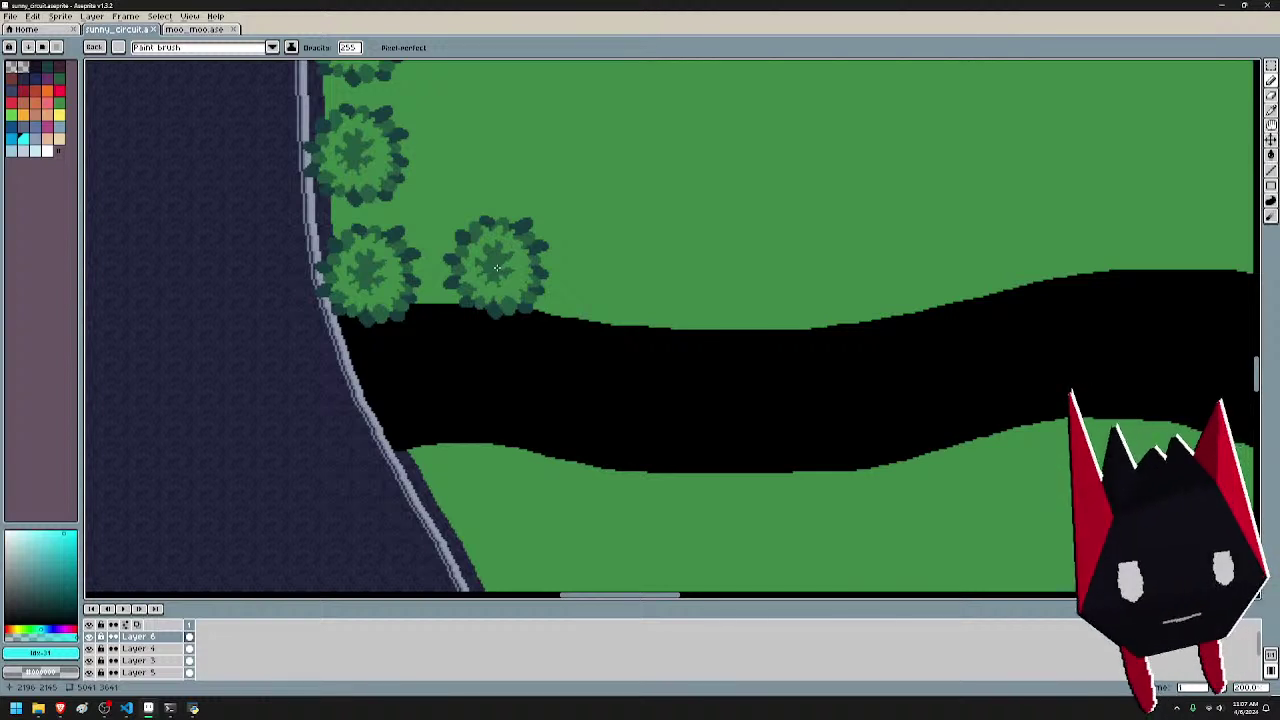
left_click(620, 284)
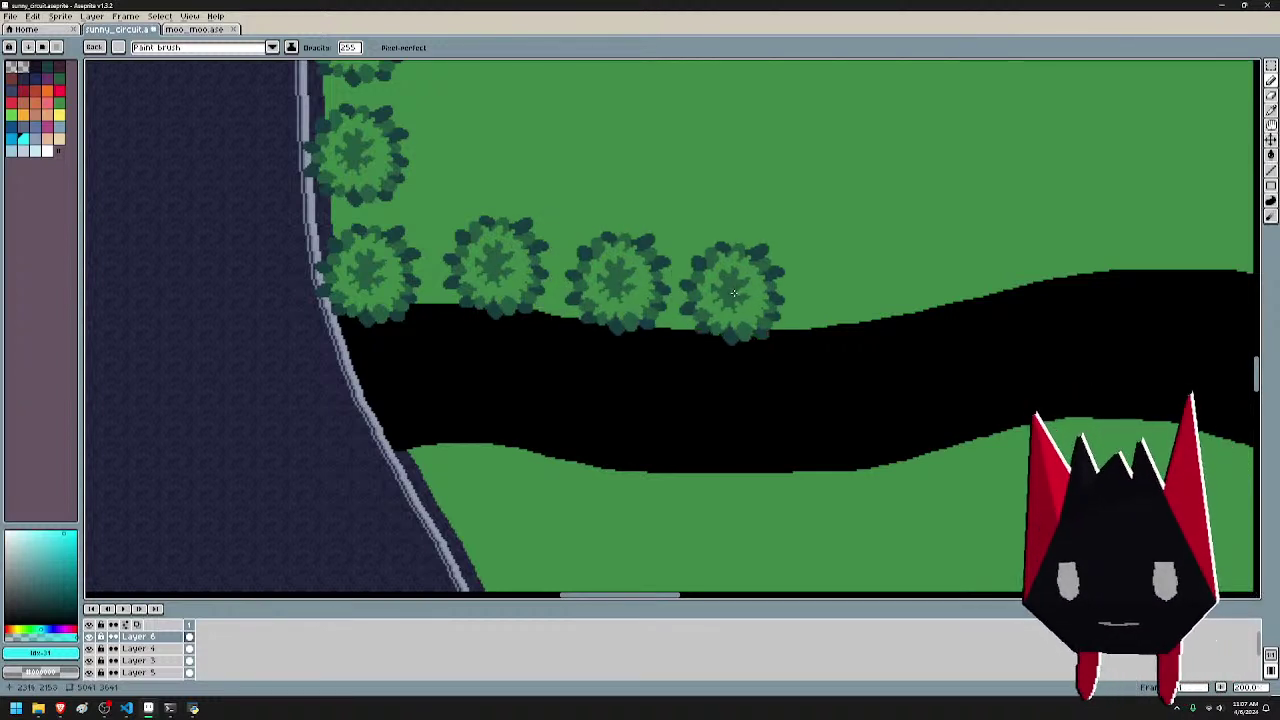
left_click(736, 293)
- Extend the upper-bank row with seven bushes over the channel's first hump and down its far slope
left_click_drag(893, 286, 548, 331)
scroll(548, 331, "down", 1)
left_click(530, 327)
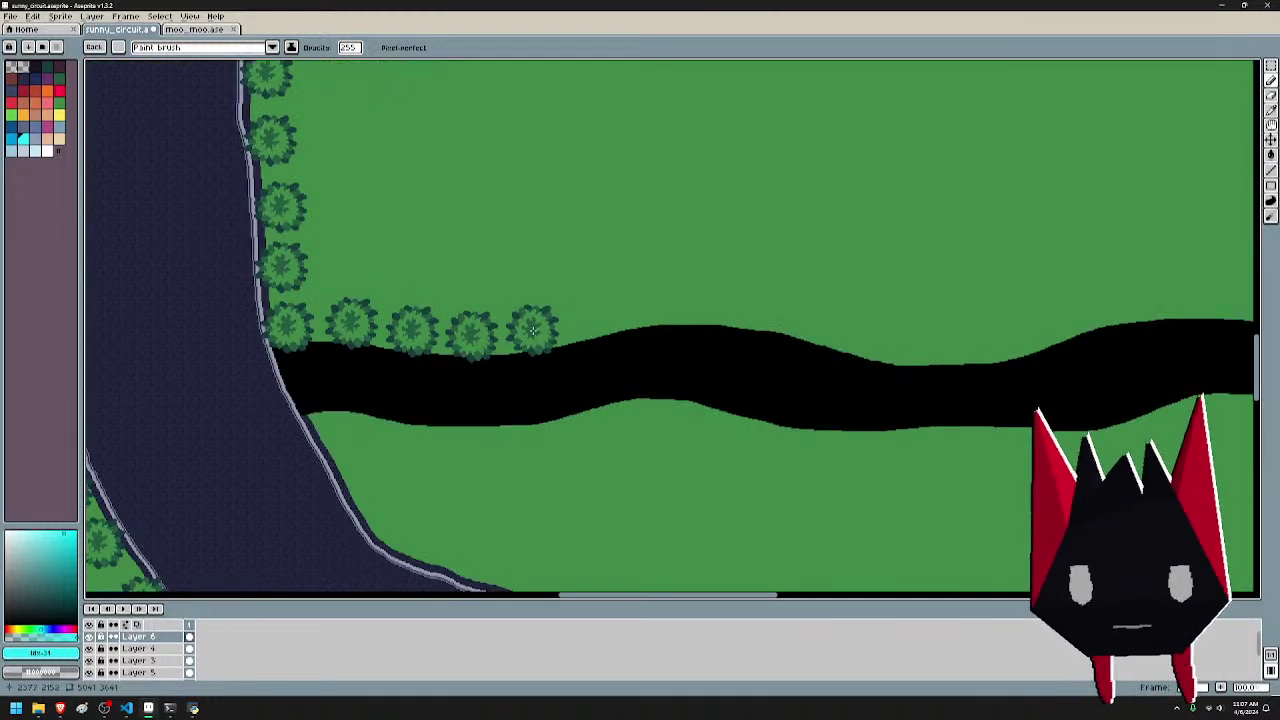
left_click(594, 316)
left_click(655, 307)
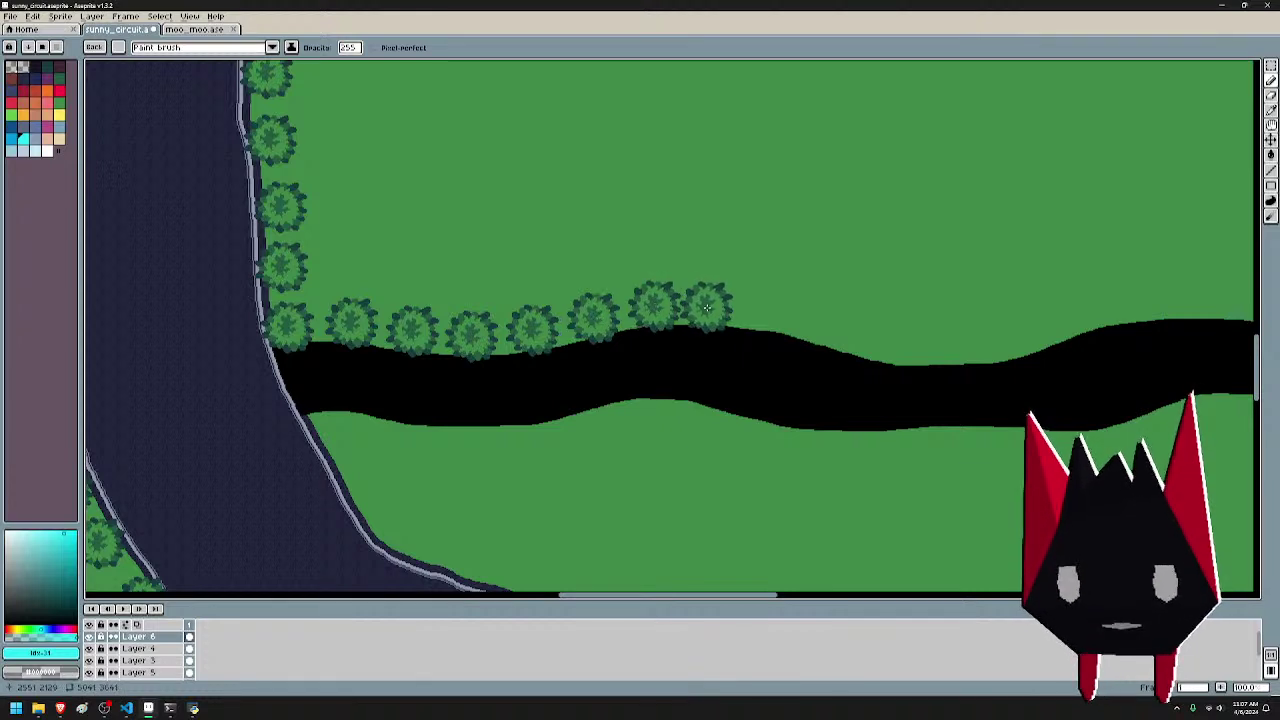
left_click(712, 305)
left_click(770, 311)
left_click(836, 327)
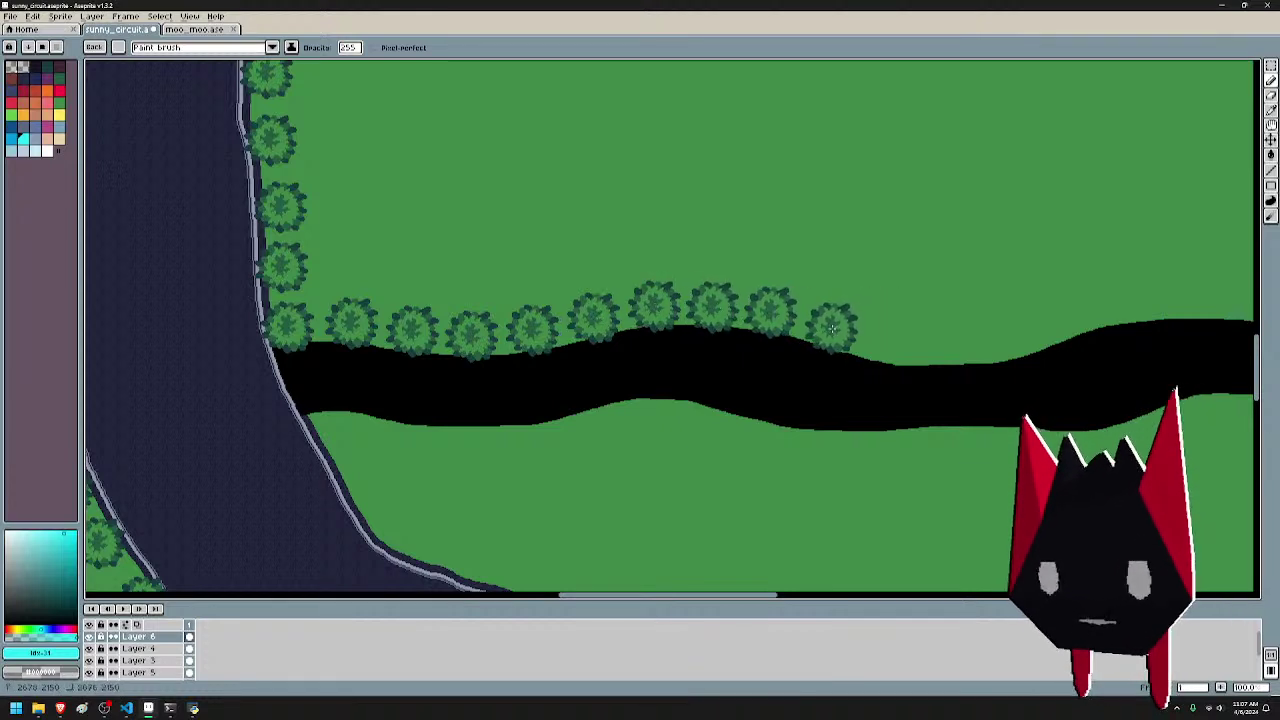
left_click(886, 335)
- Continue the upper-bank row with six bushes through the channel's next dip and onto the following rise
left_click_drag(974, 329, 675, 325)
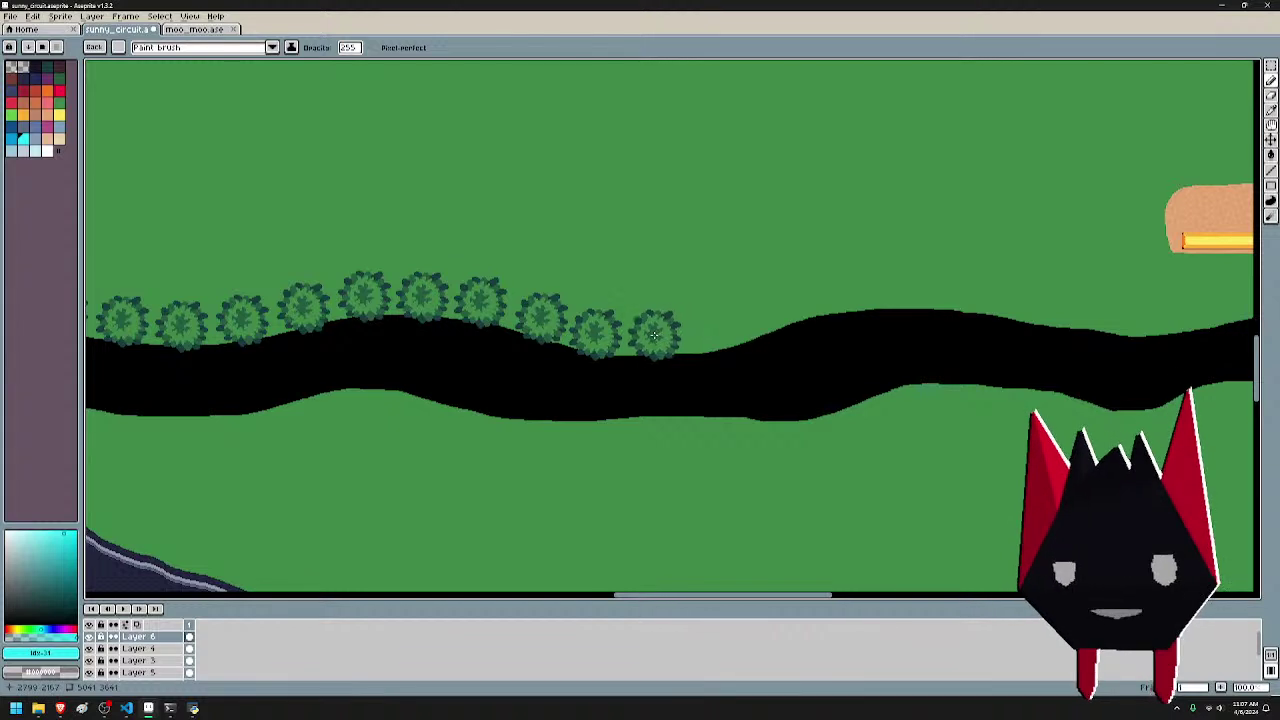
left_click(655, 328)
left_click(712, 326)
left_click(770, 318)
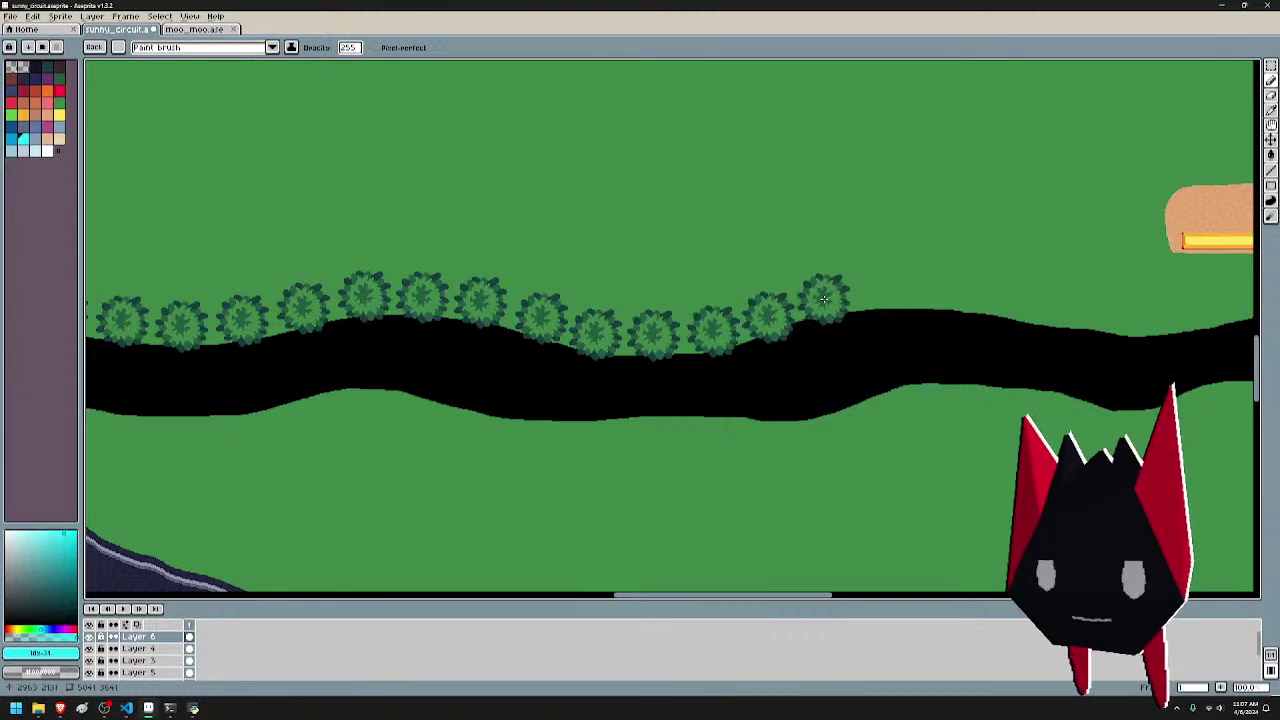
left_click(824, 297)
left_click(888, 292)
left_click(944, 292)
- Complete the upper-bank row with nine bushes passing below the lowest sand patch and ending at the diagonal road
left_click_drag(997, 293, 632, 298)
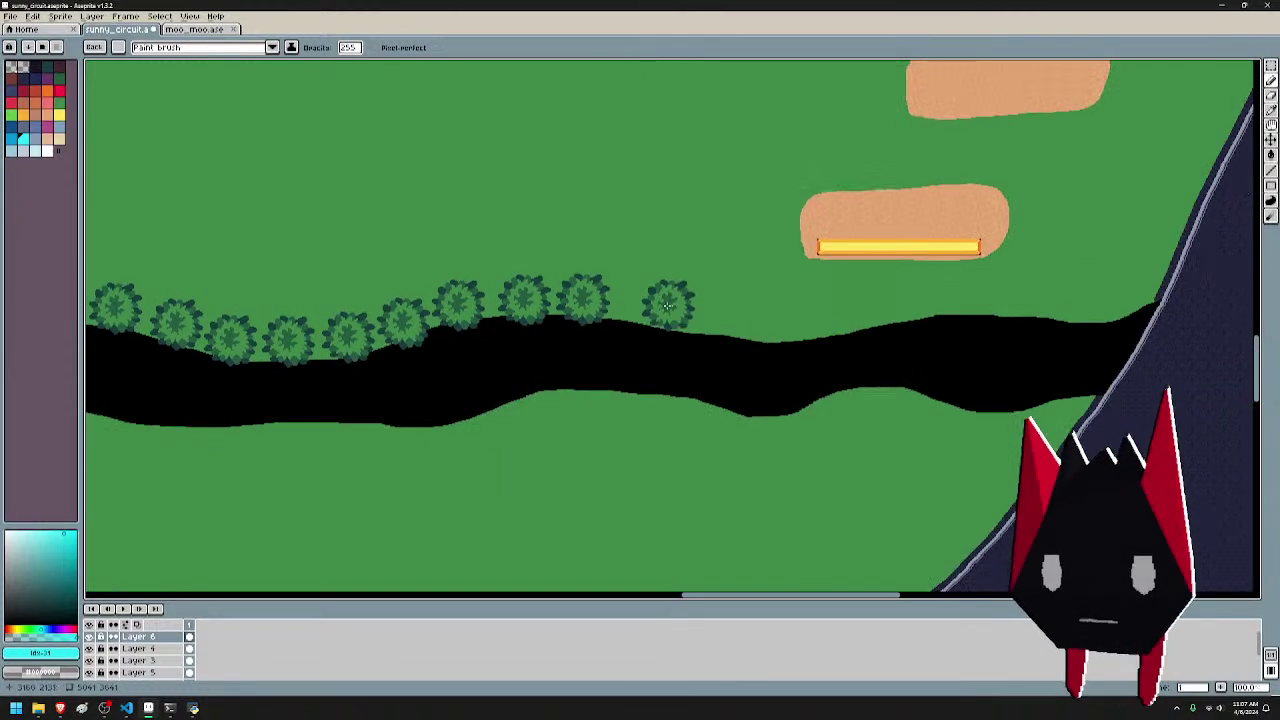
left_click(643, 305)
left_click(703, 314)
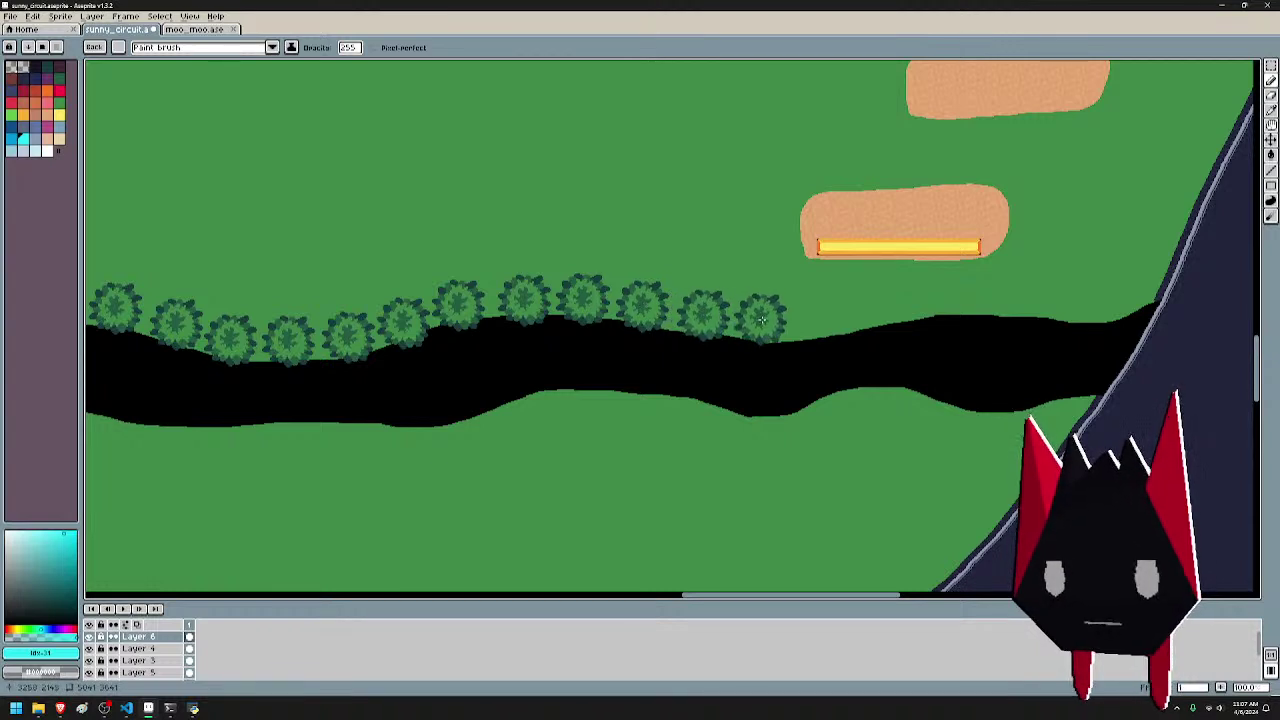
left_click(770, 318)
left_click(840, 316)
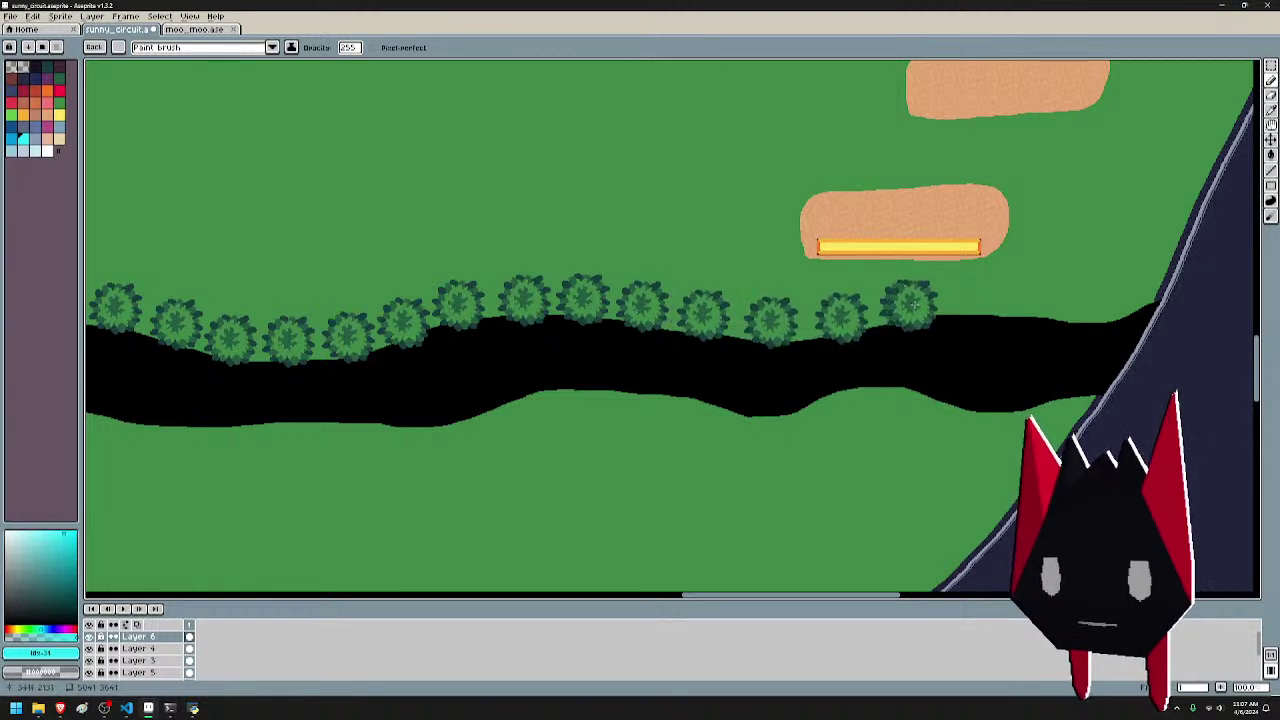
left_click(907, 300)
left_click(976, 298)
left_click(1035, 301)
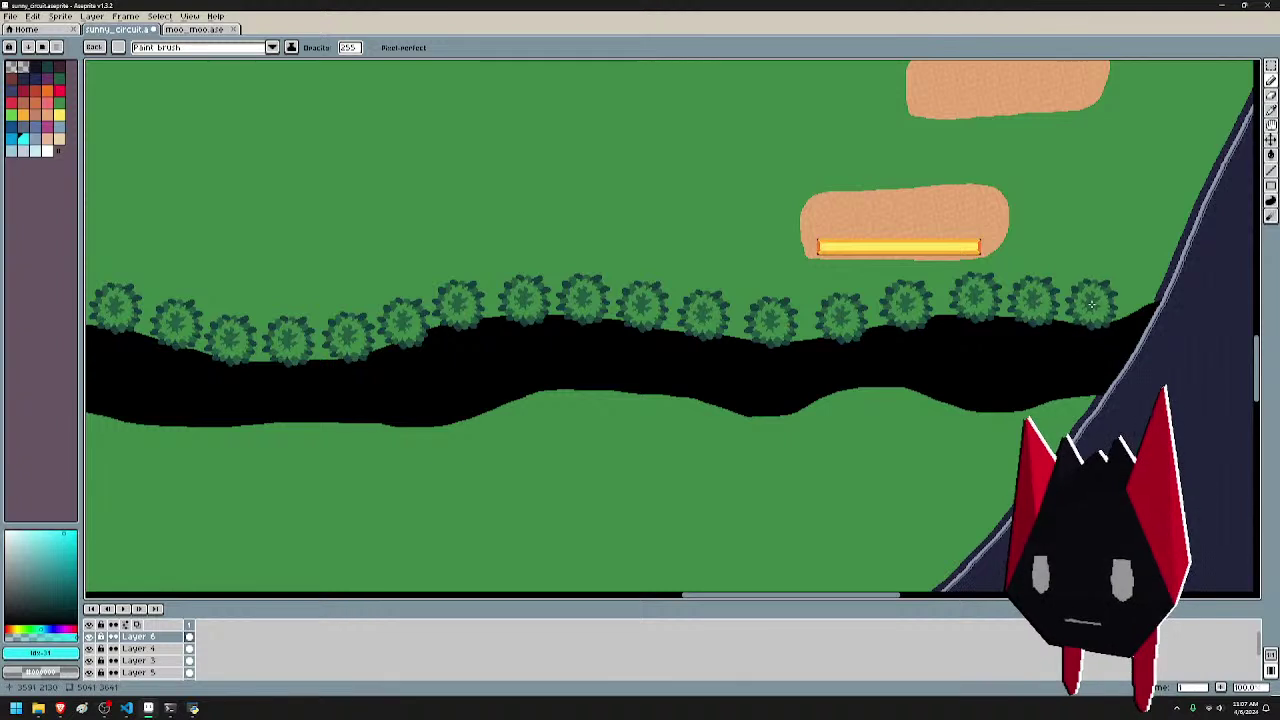
left_click(1090, 299)
left_click(1139, 293)
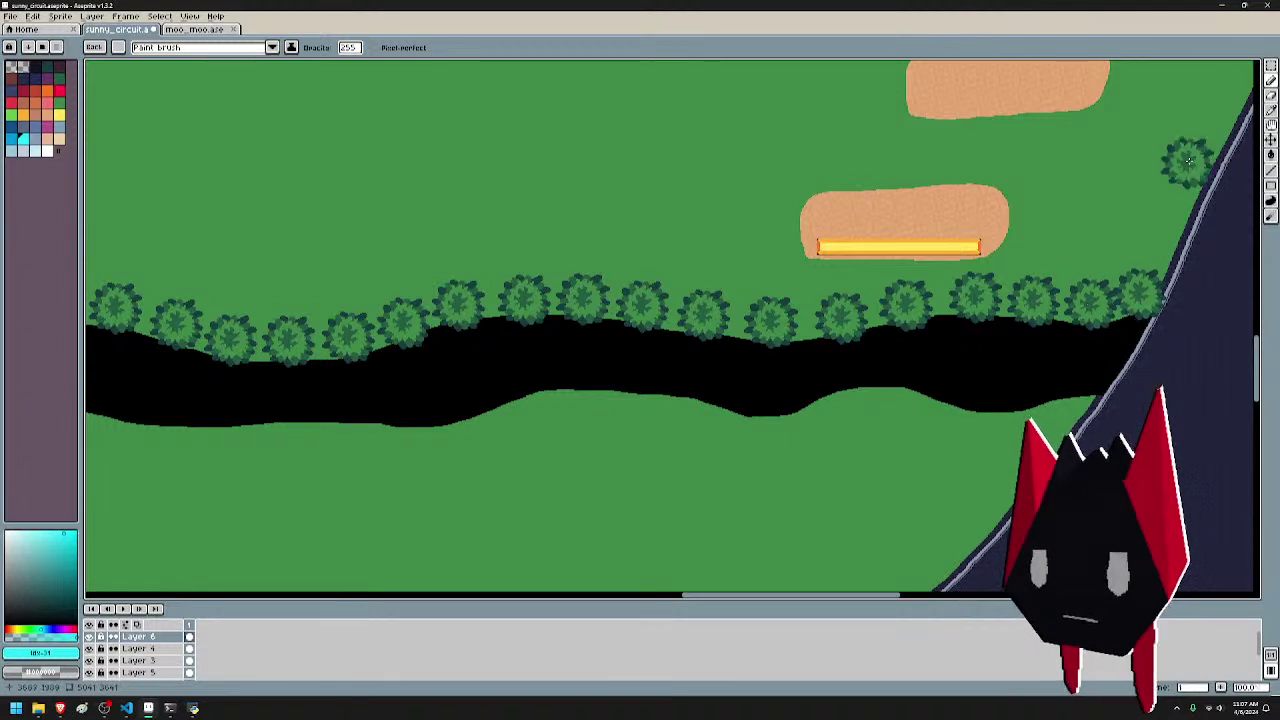
- Ring the lowest sand patch, the one with the yellow bar, with bushes on all sides
left_click_drag(1187, 163, 1039, 375)
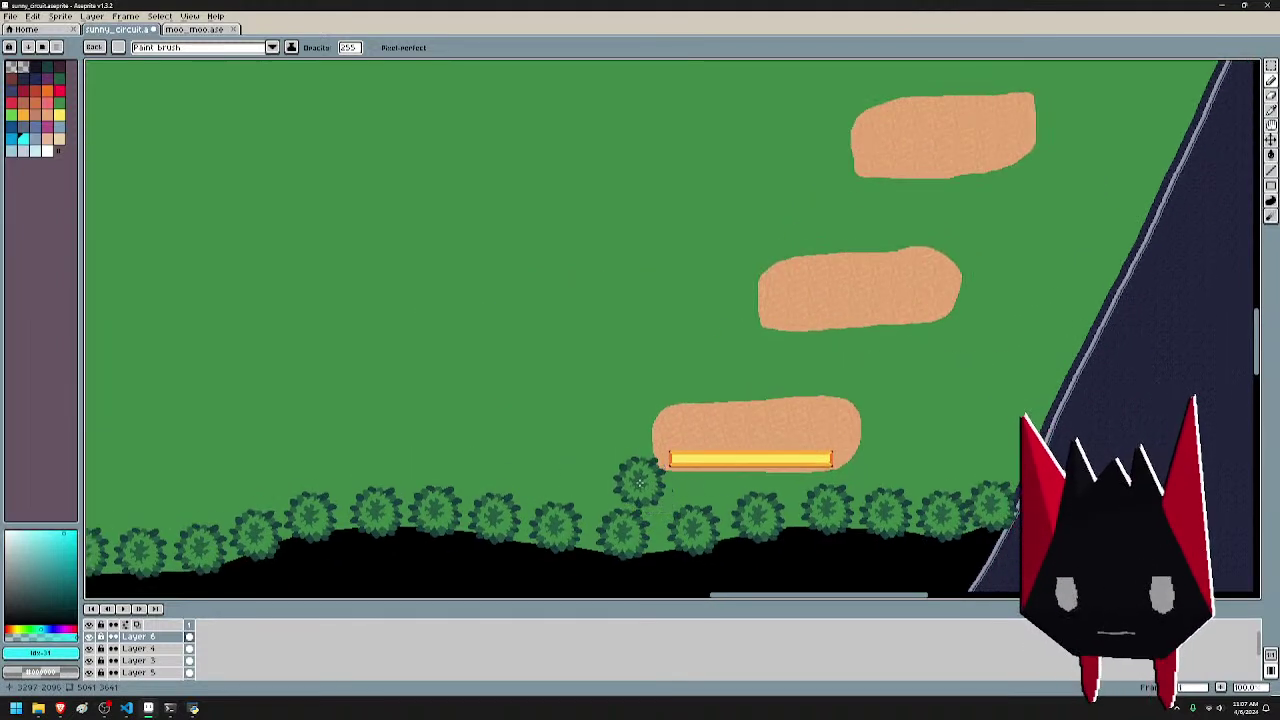
left_click(643, 478)
left_click(640, 418)
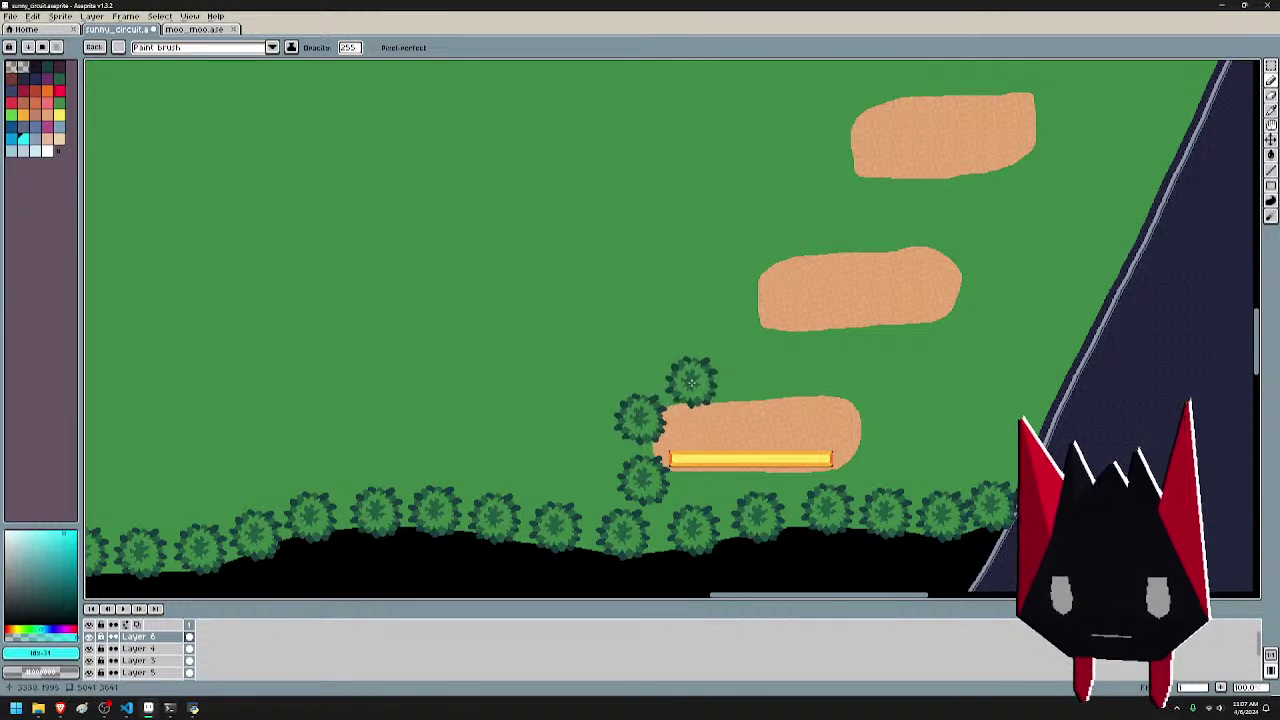
left_click(754, 380)
left_click(822, 378)
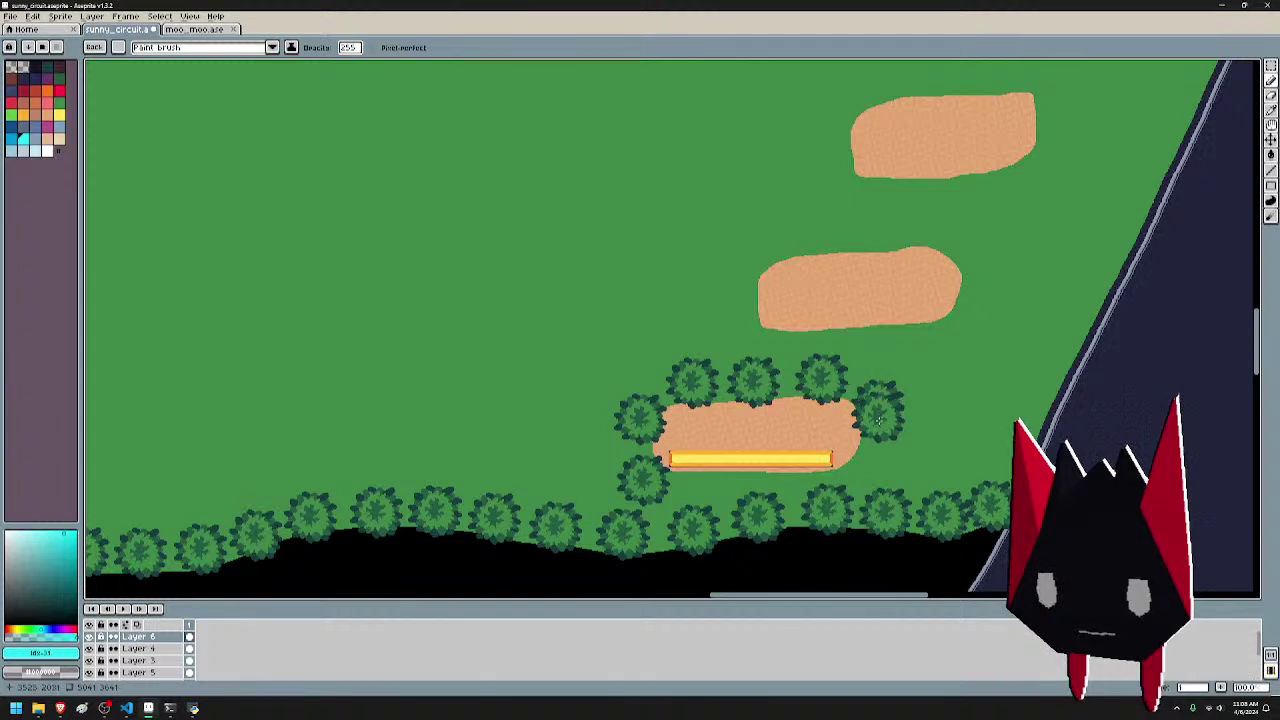
left_click(878, 404)
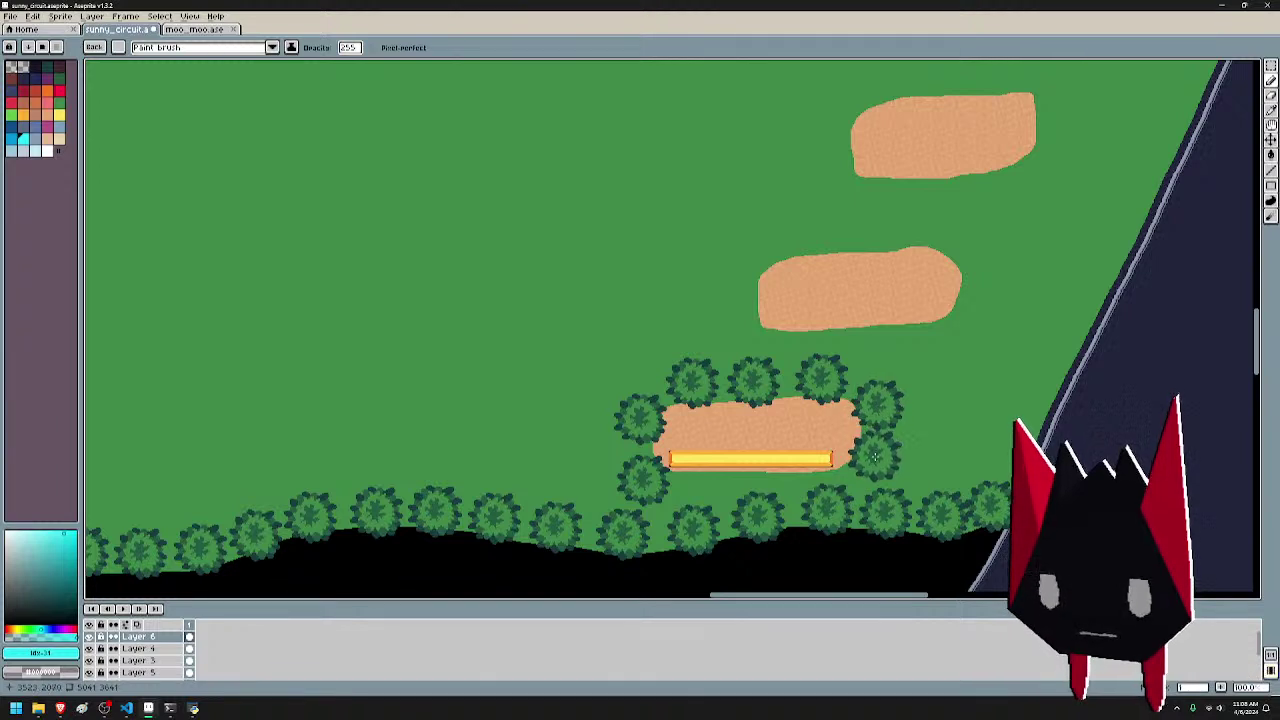
left_click(814, 490)
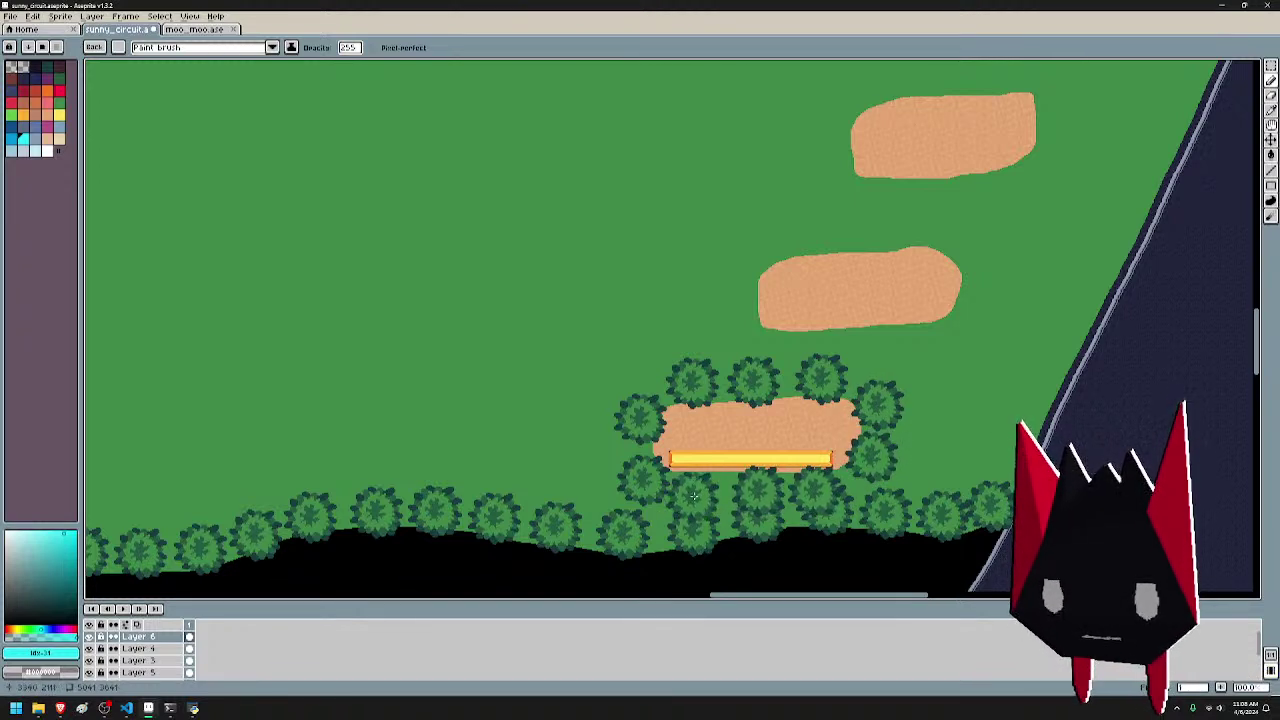
- Ring the second-lowest sand patch with bushes along its lower edge, both ends and upper edge
left_click_drag(938, 348, 754, 345)
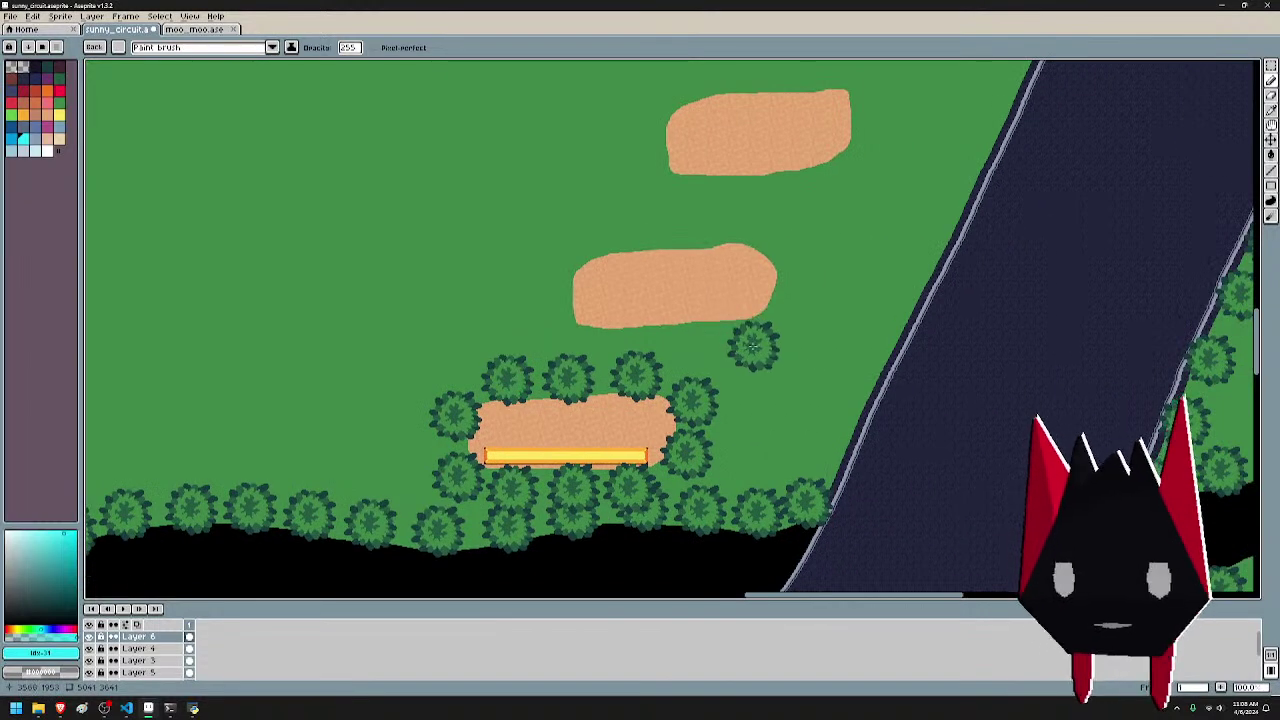
left_click_drag(590, 318, 548, 416)
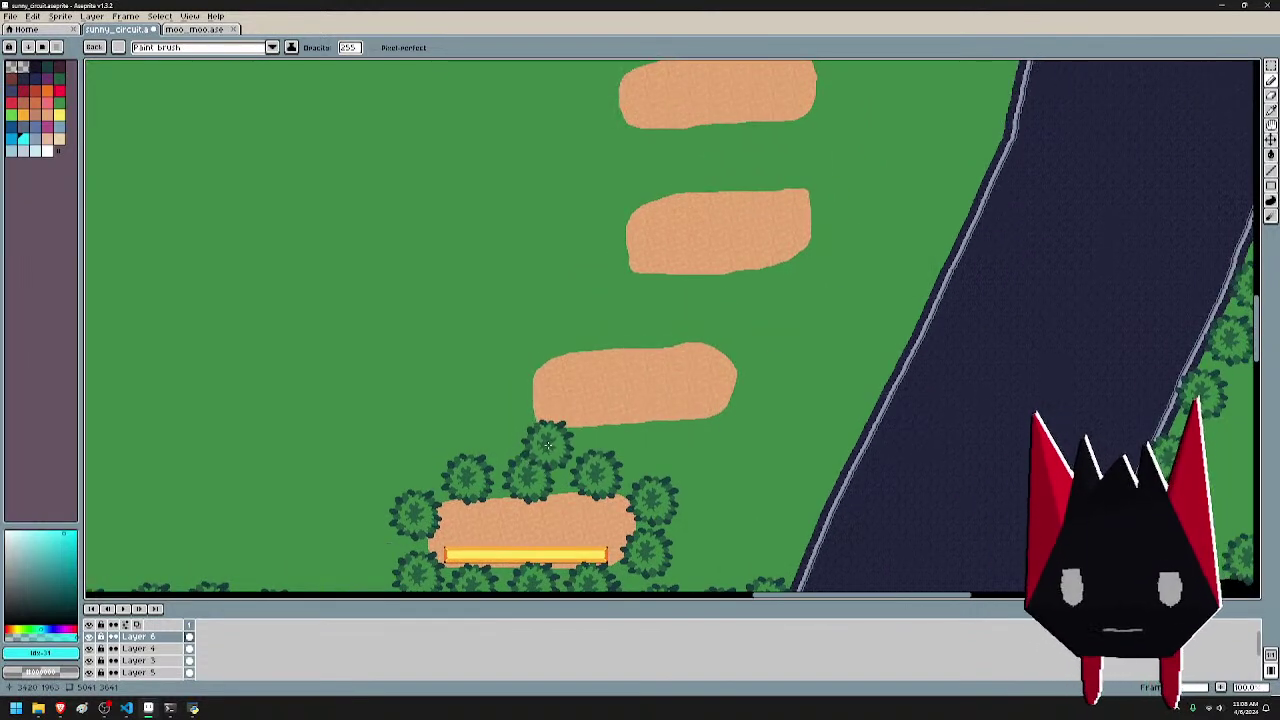
left_click(548, 445)
left_click(619, 443)
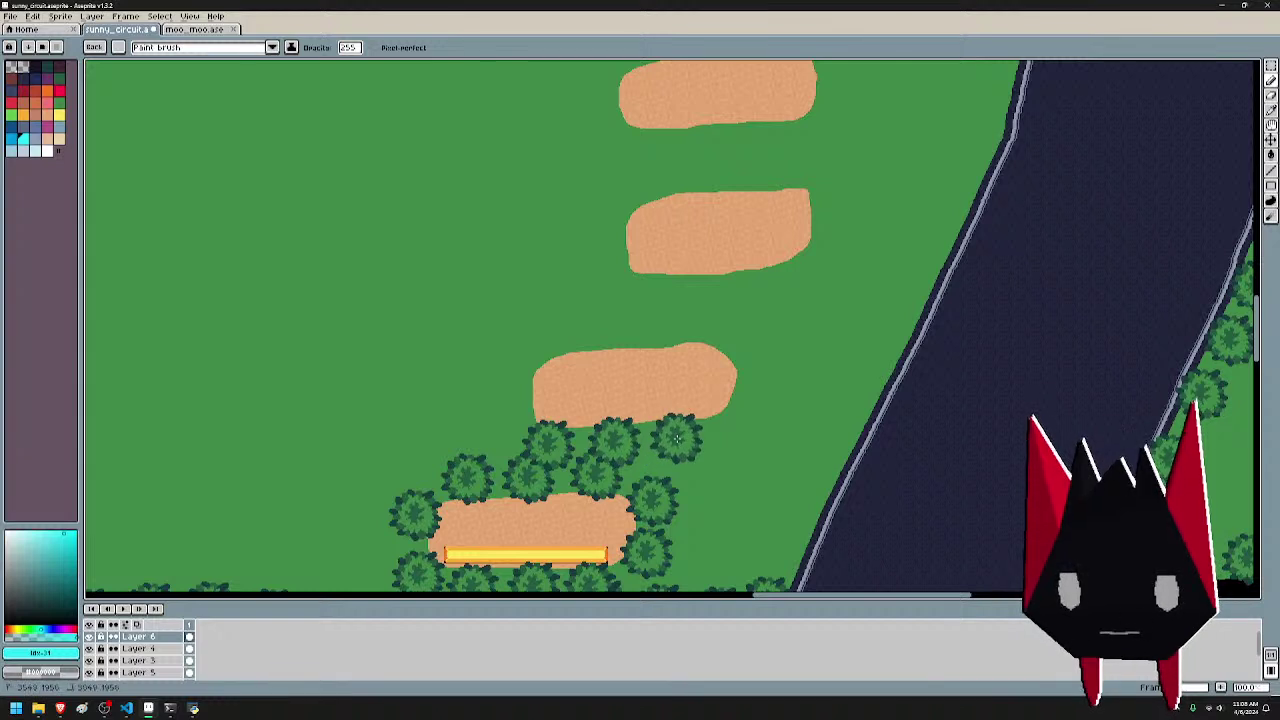
left_click(736, 424)
left_click(700, 331)
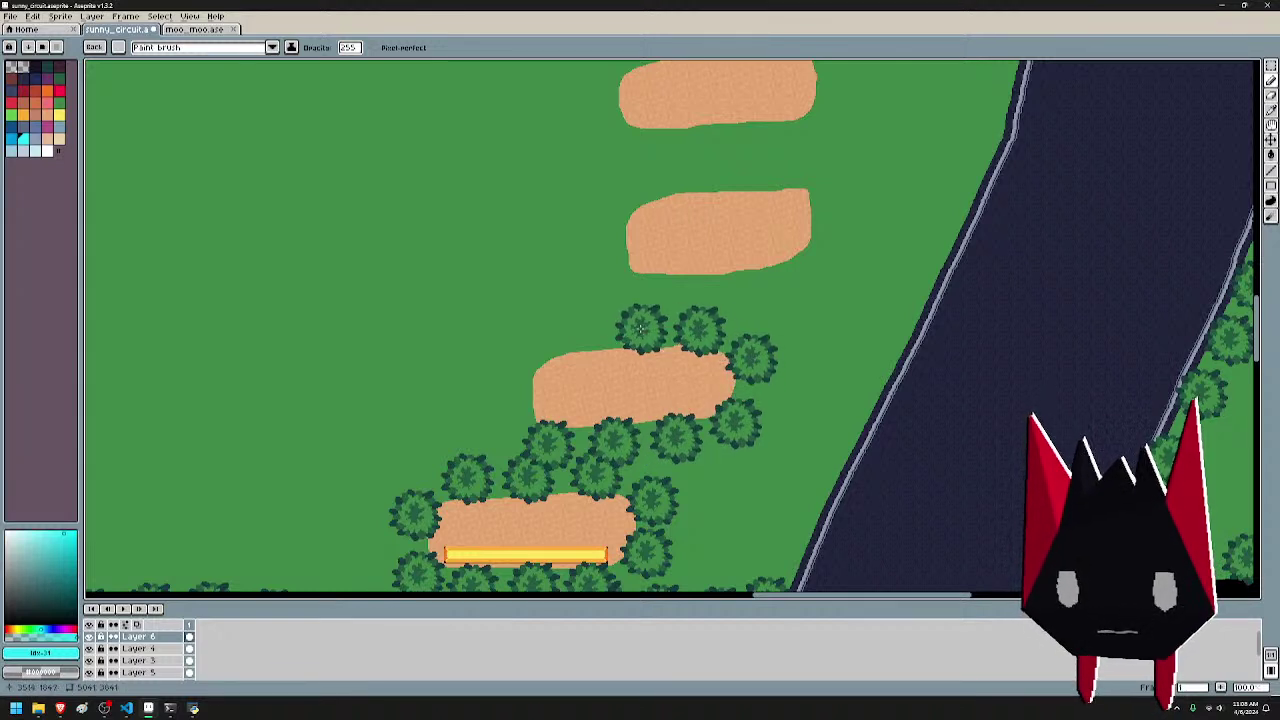
left_click(633, 330)
left_click(577, 331)
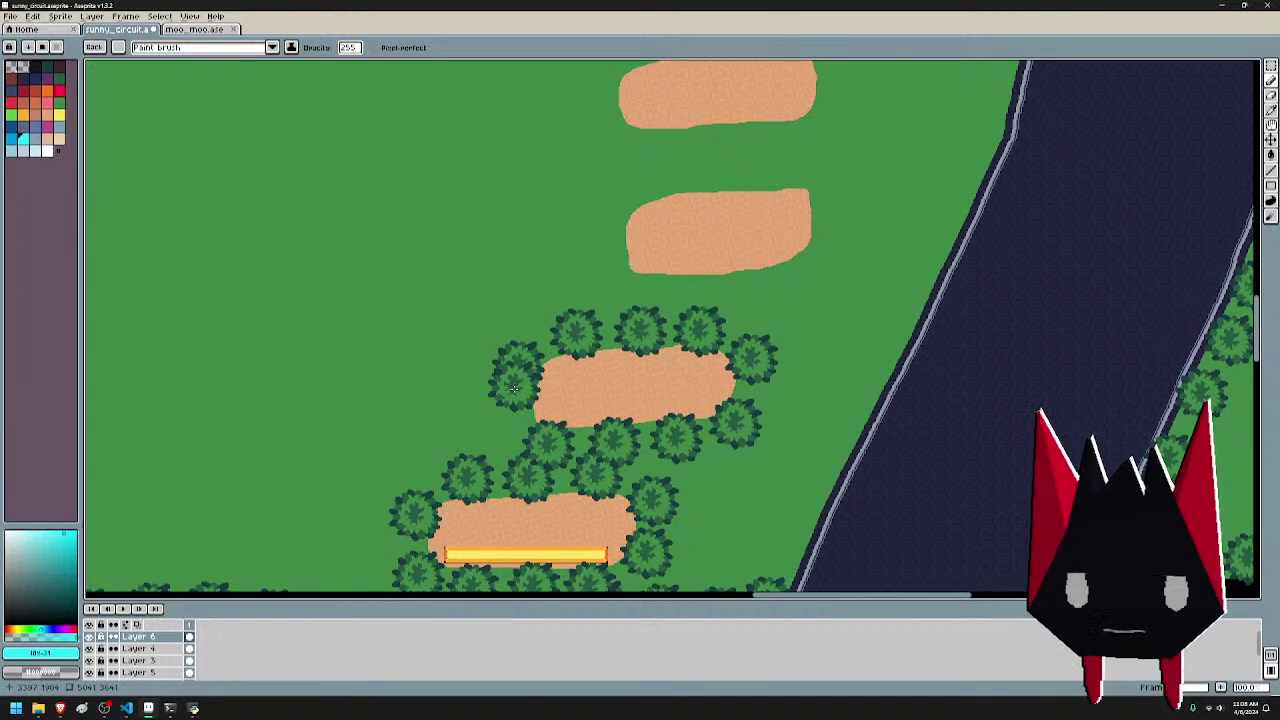
left_click(514, 406)
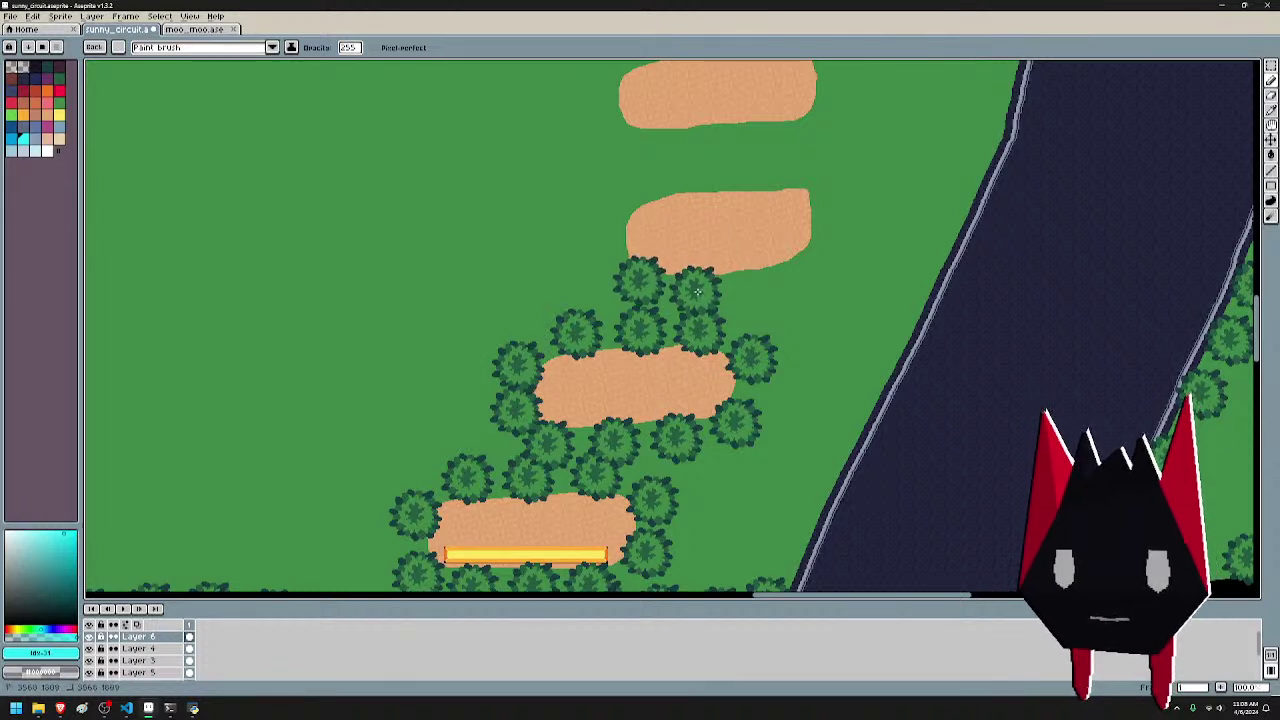
- Ring the middle sand patch with stamped bushes on all sides
left_click(698, 291)
left_click(814, 257)
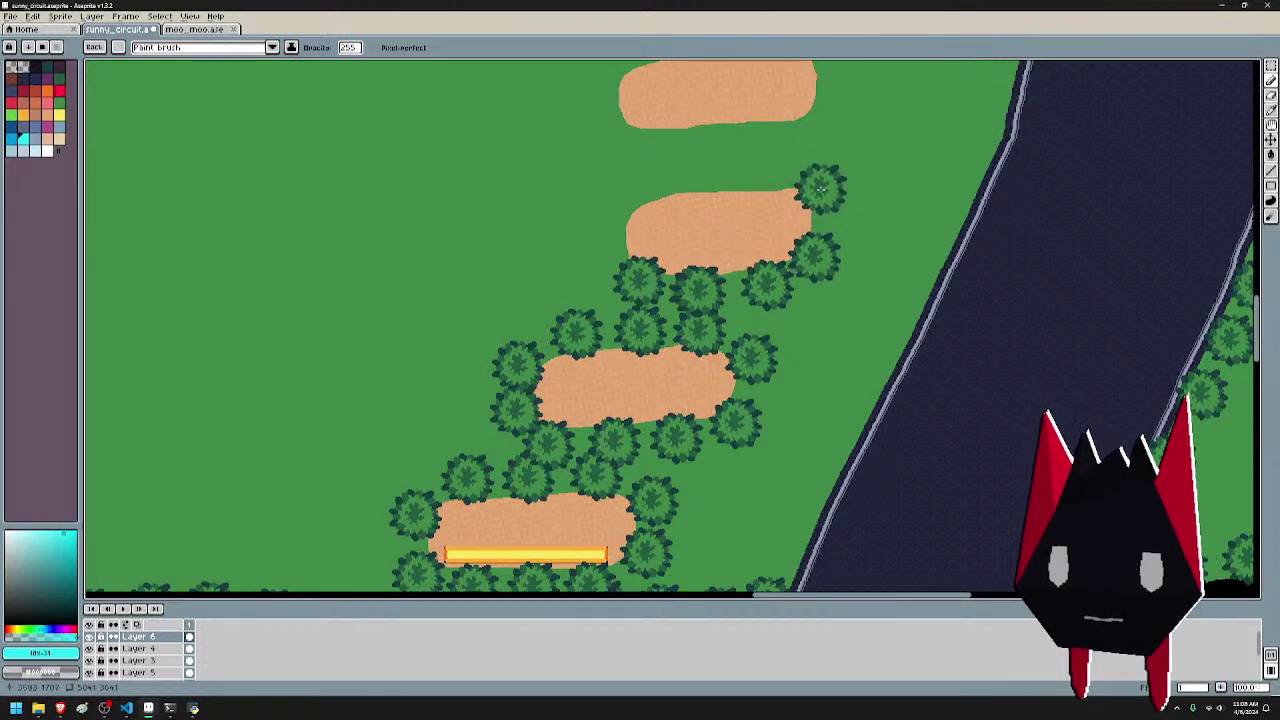
left_click(822, 187)
left_click(765, 172)
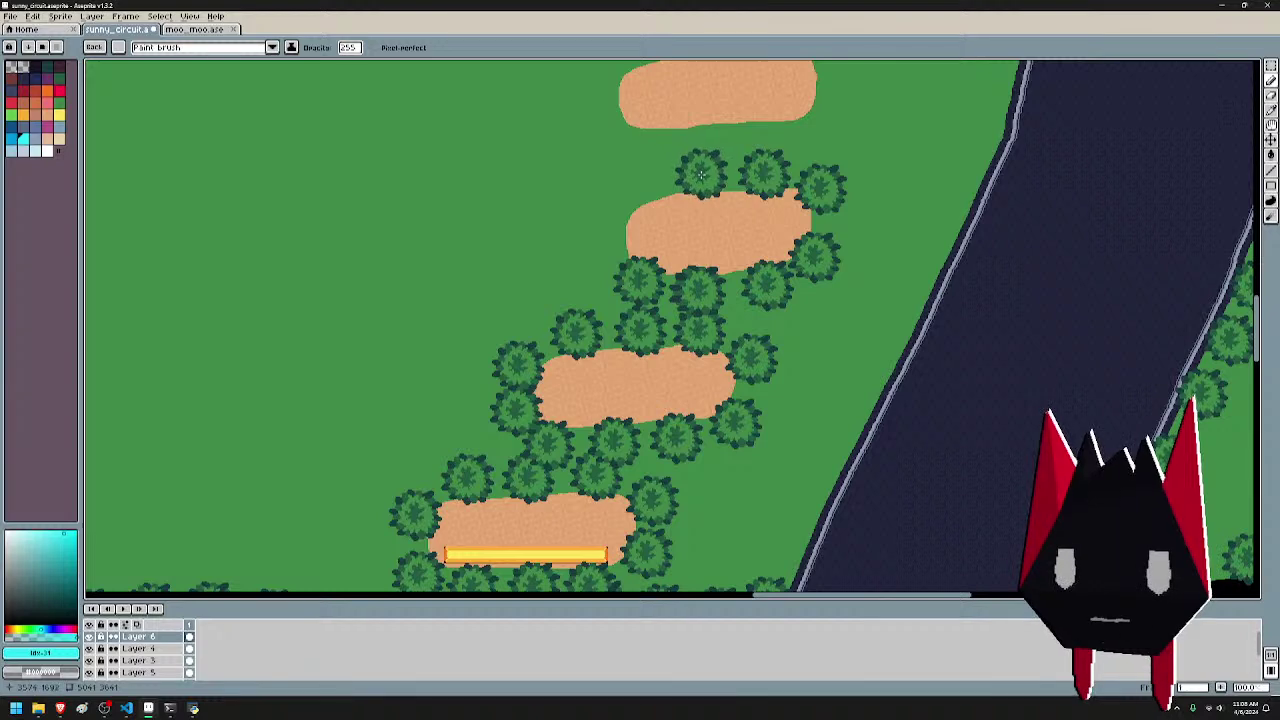
left_click(640, 187)
- Surround the second-highest sand patch with bushes on every side
scroll(693, 133, "up", 5)
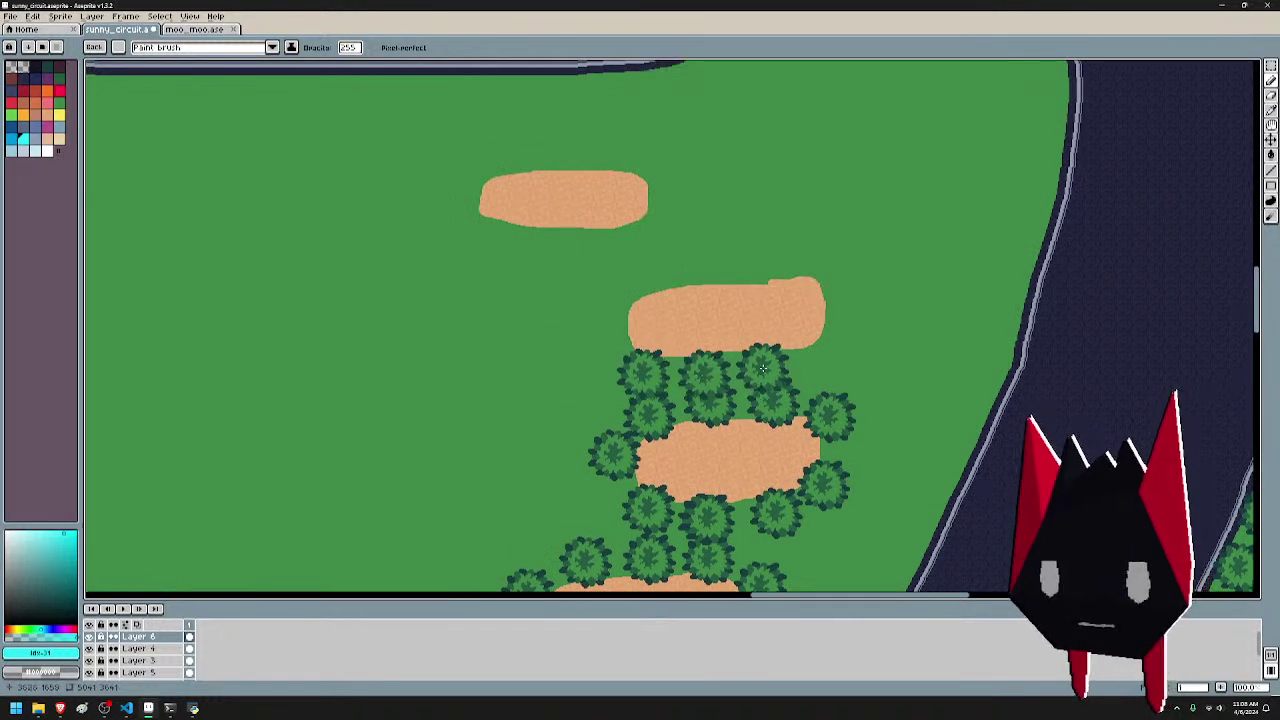
left_click(762, 368)
left_click(820, 357)
left_click(843, 295)
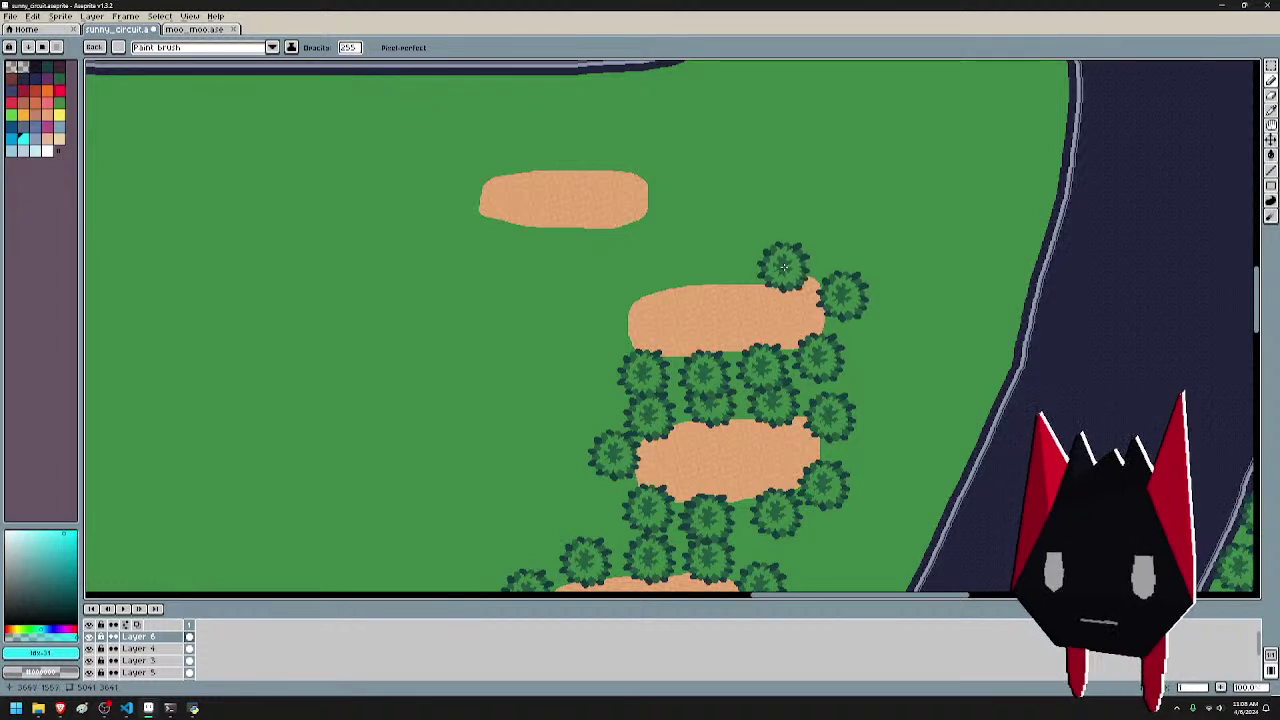
left_click(784, 266)
left_click(720, 265)
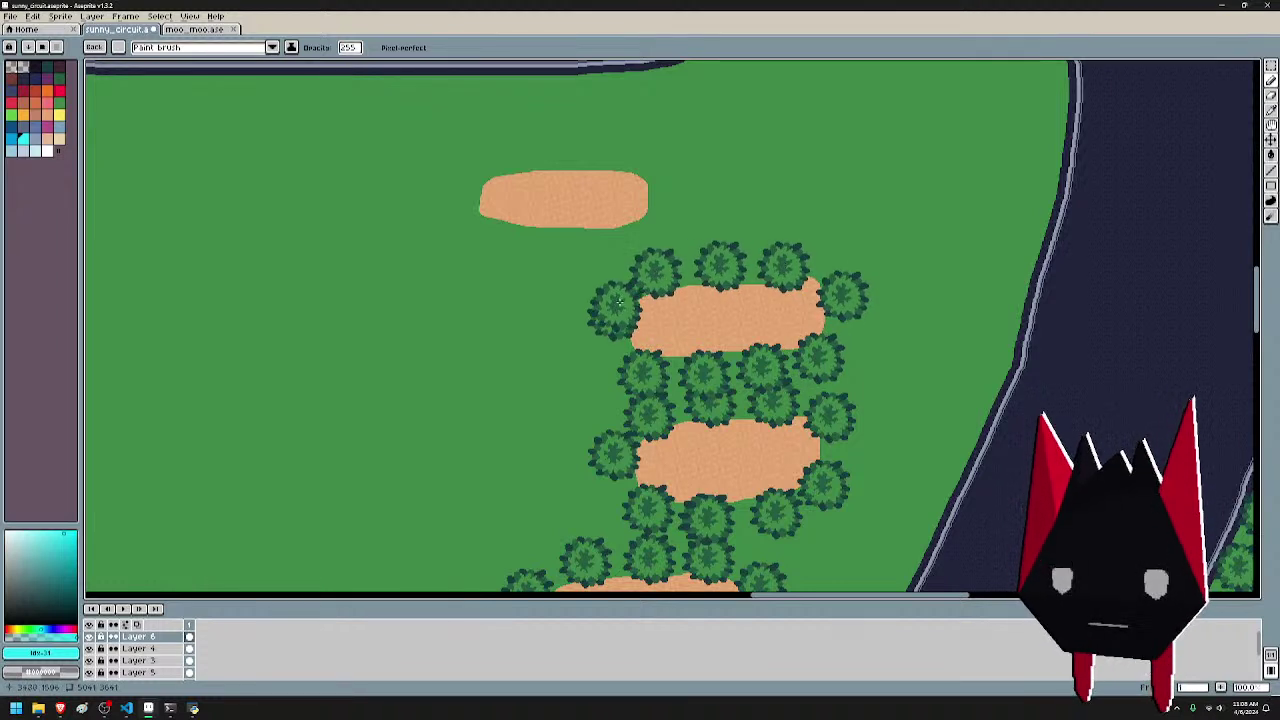
- Enclose the uppermost, smallest sand patch with bushes along both long edges and at both ends
left_click_drag(620, 302, 842, 407)
left_click(760, 347)
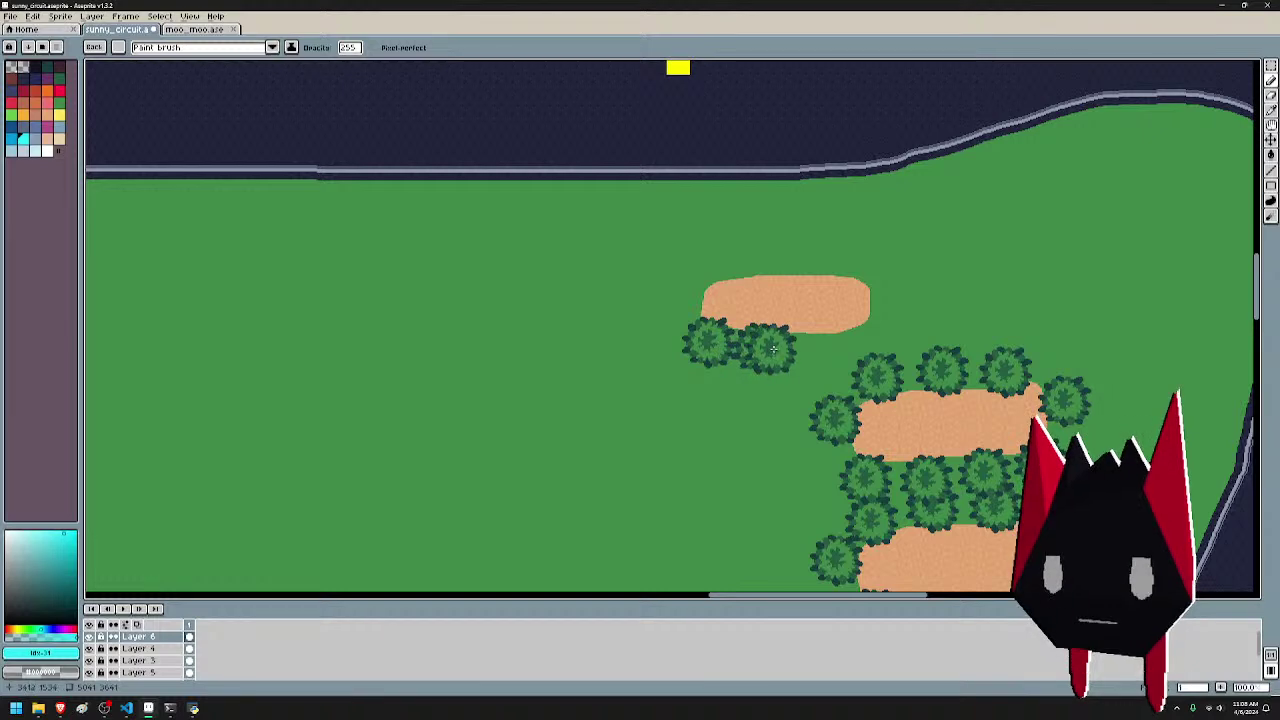
left_click(817, 347)
left_click(870, 333)
left_click(886, 273)
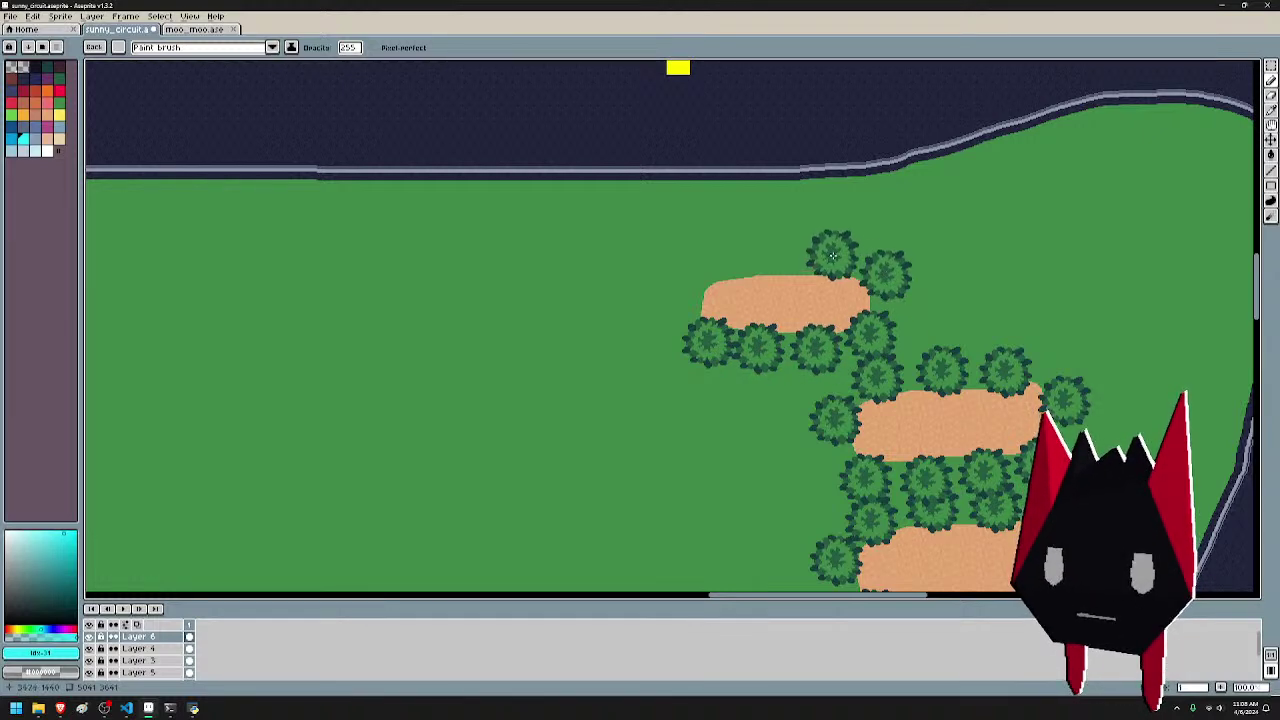
- Line the diagonal road's inner edge with bushes, from the channel-bank row upward past the two lowest sand patches
scroll(838, 260, "down", 1)
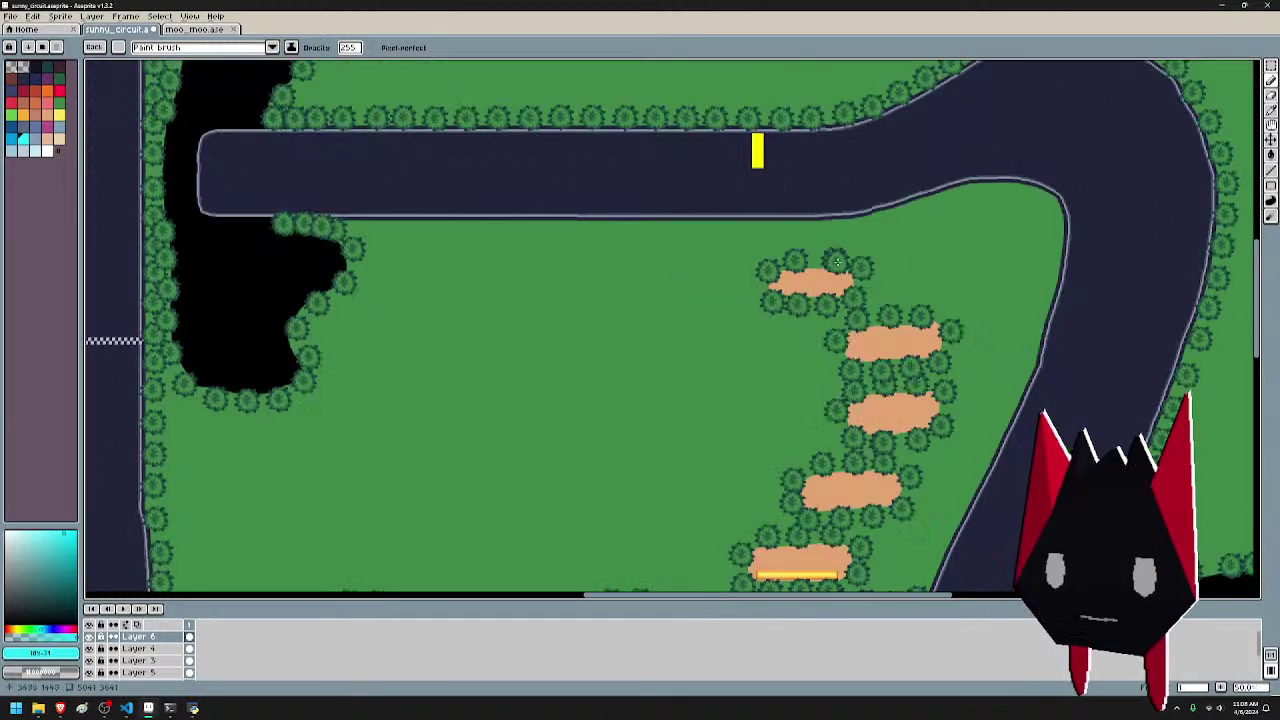
left_click_drag(938, 385, 802, 149)
scroll(830, 317, "up", 2)
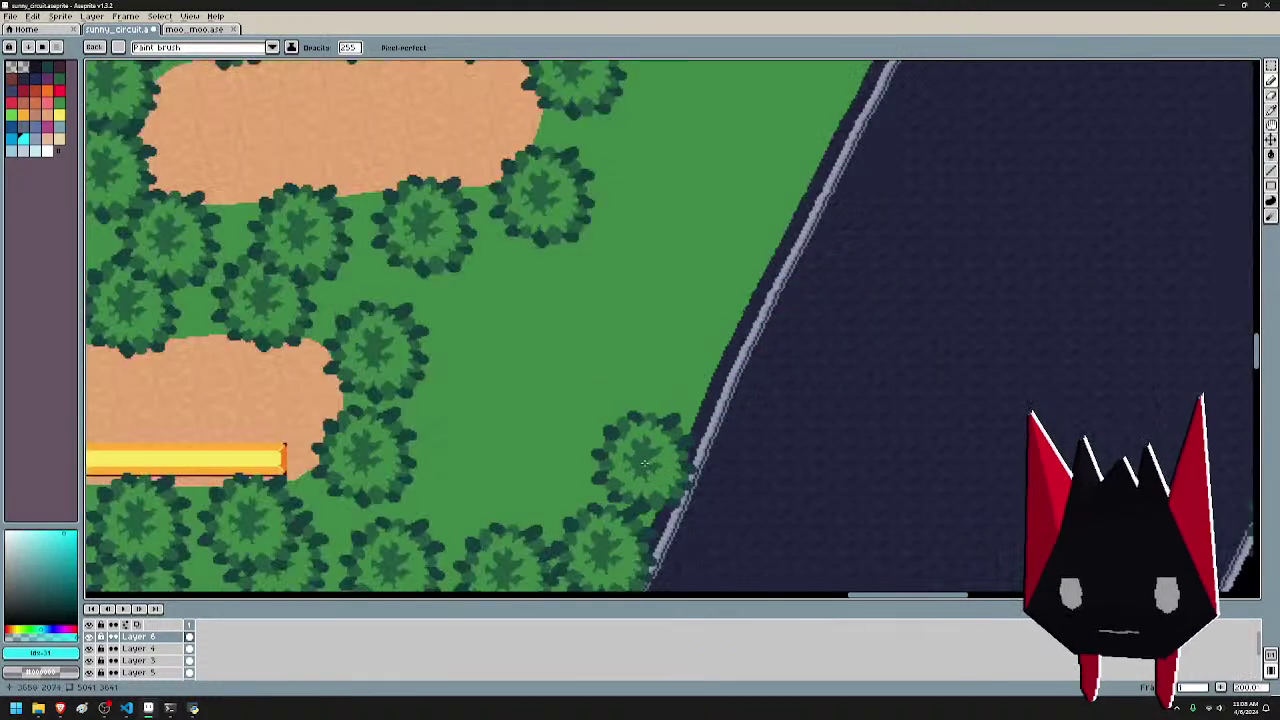
scroll(760, 287, "down", 1)
left_click_drag(760, 287, 641, 453)
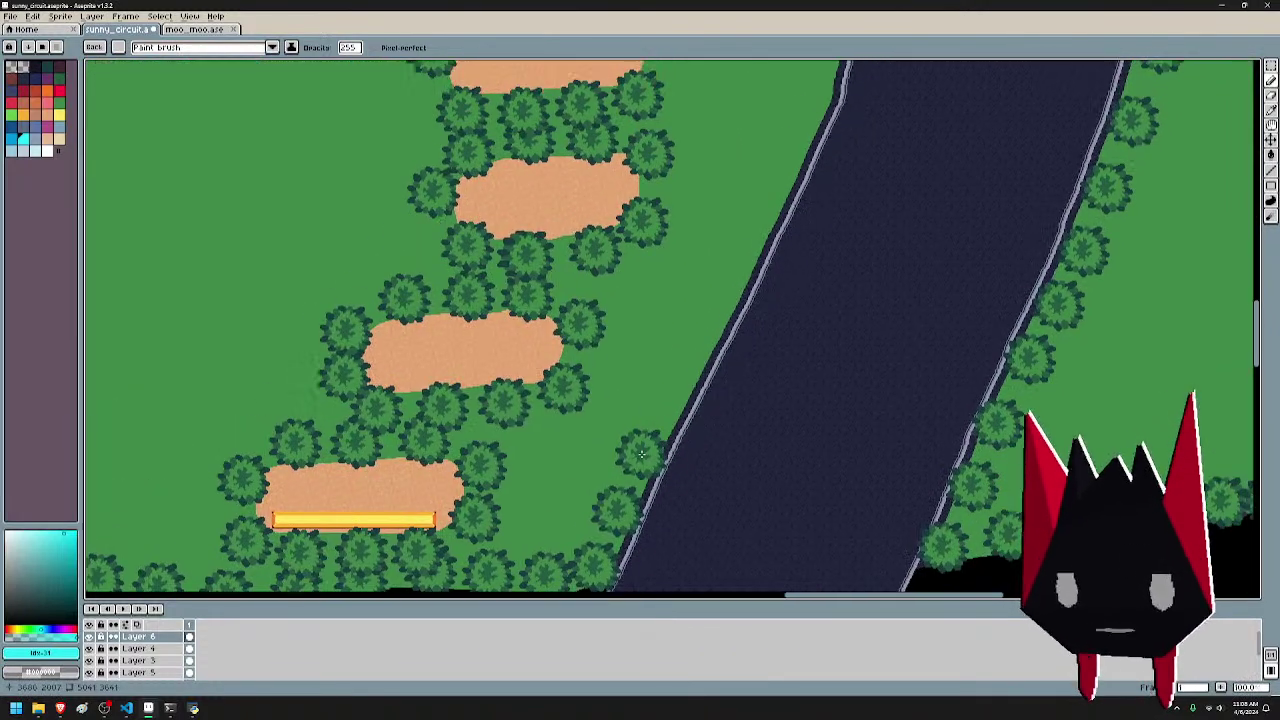
left_click(670, 400)
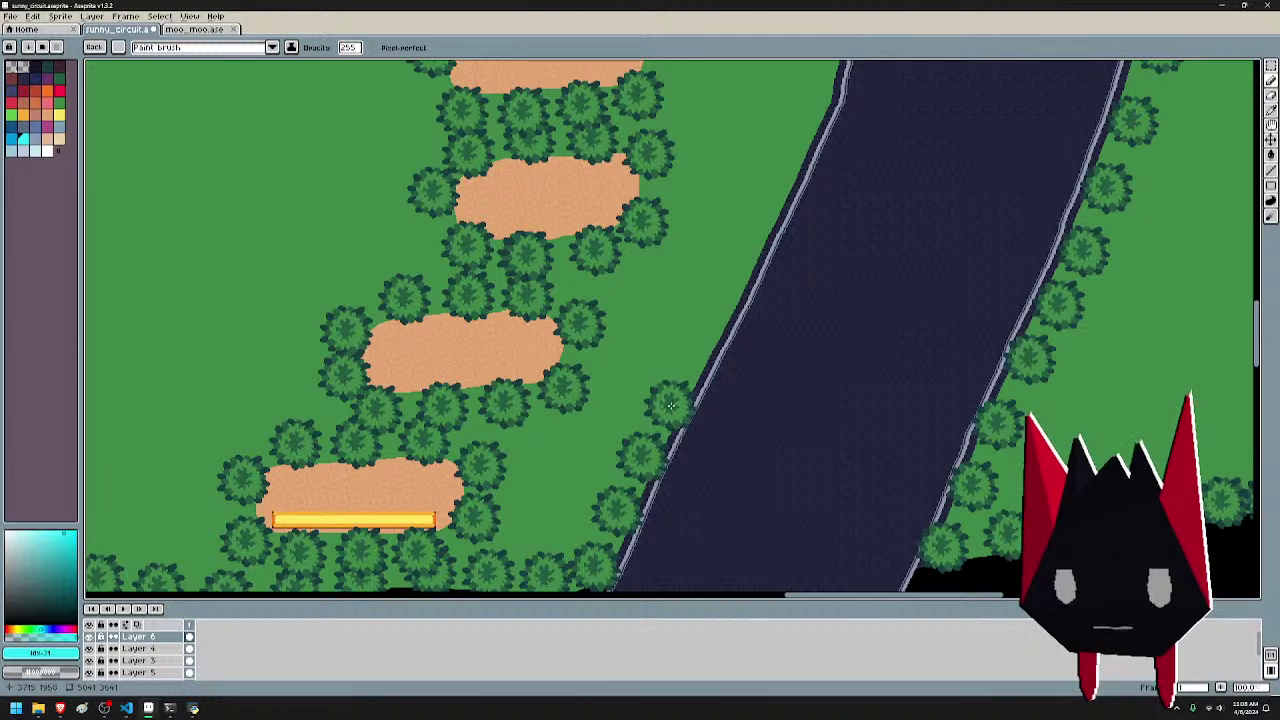
left_click(692, 359)
left_click(721, 299)
- Extend the diagonal road's inner row toward the road's kink, undoing a crowded bush and stamping it again with even spacing
left_click_drag(782, 189, 706, 387)
left_click(670, 447)
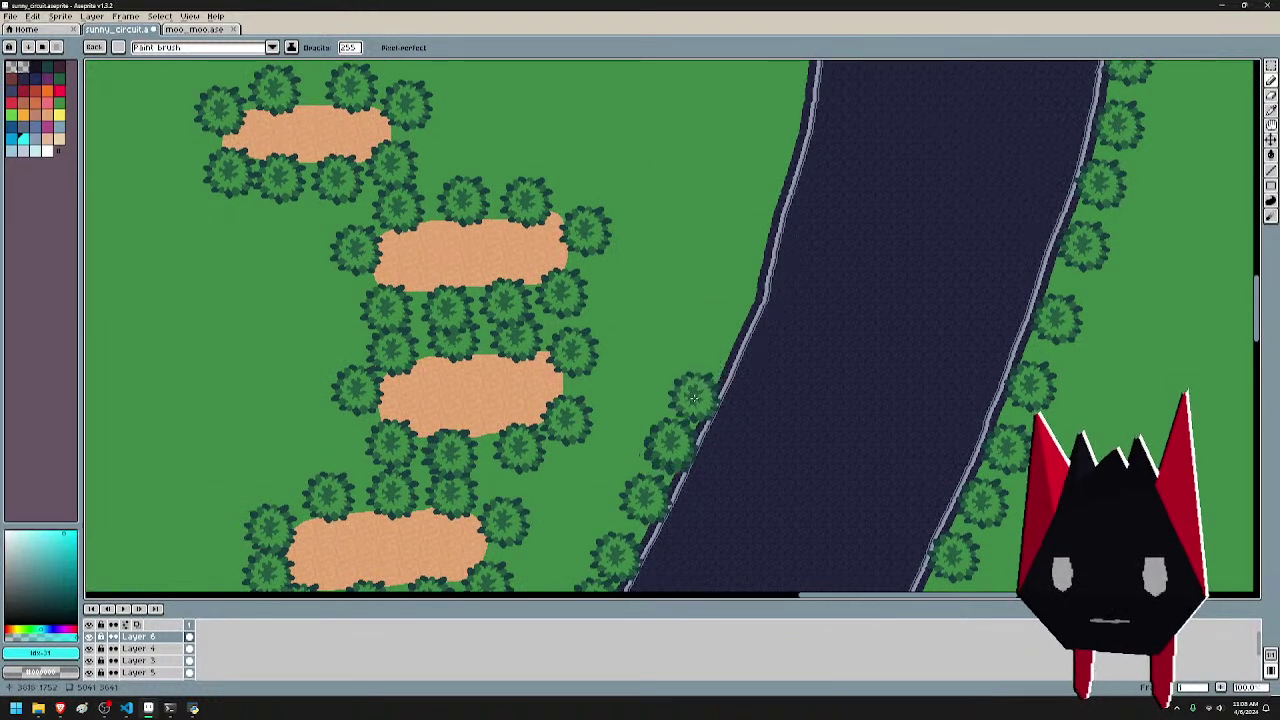
key("ctrl+z")
left_click(675, 438)
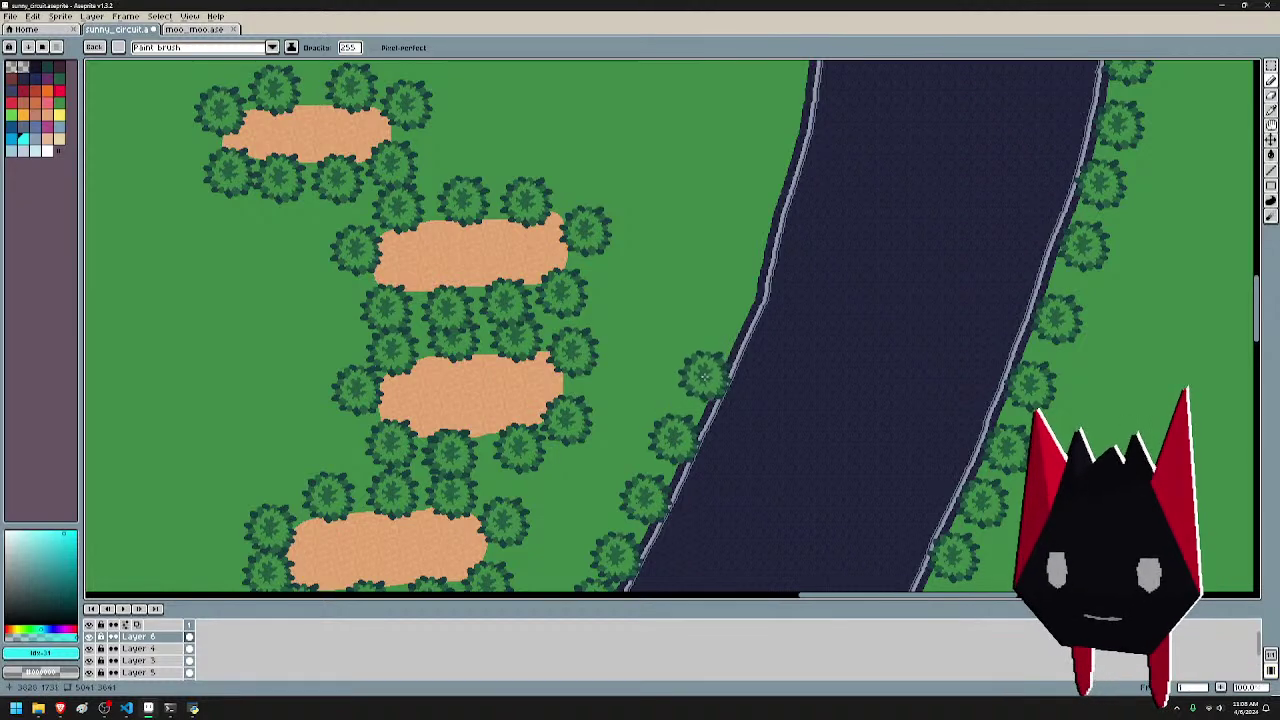
- Continue the inner row from the road's kink up and around the tight bend, redoing the bush at the corner
left_click_drag(757, 251, 714, 443)
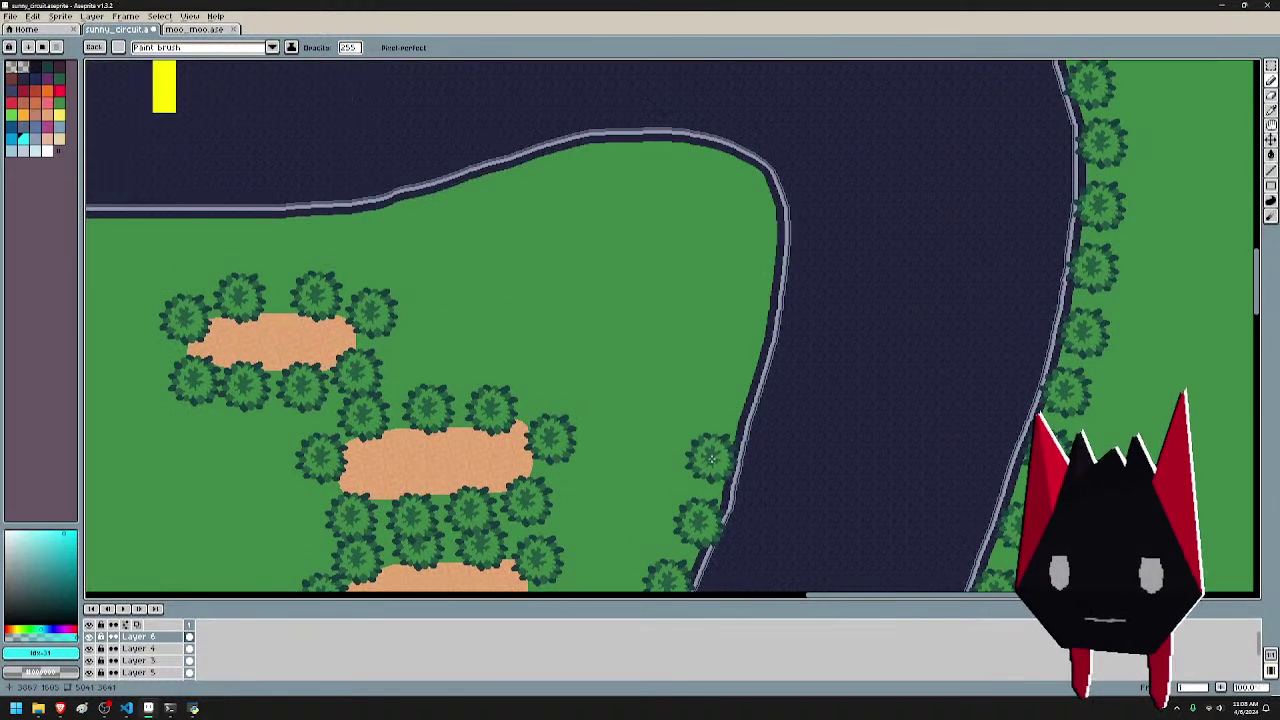
left_click(714, 461)
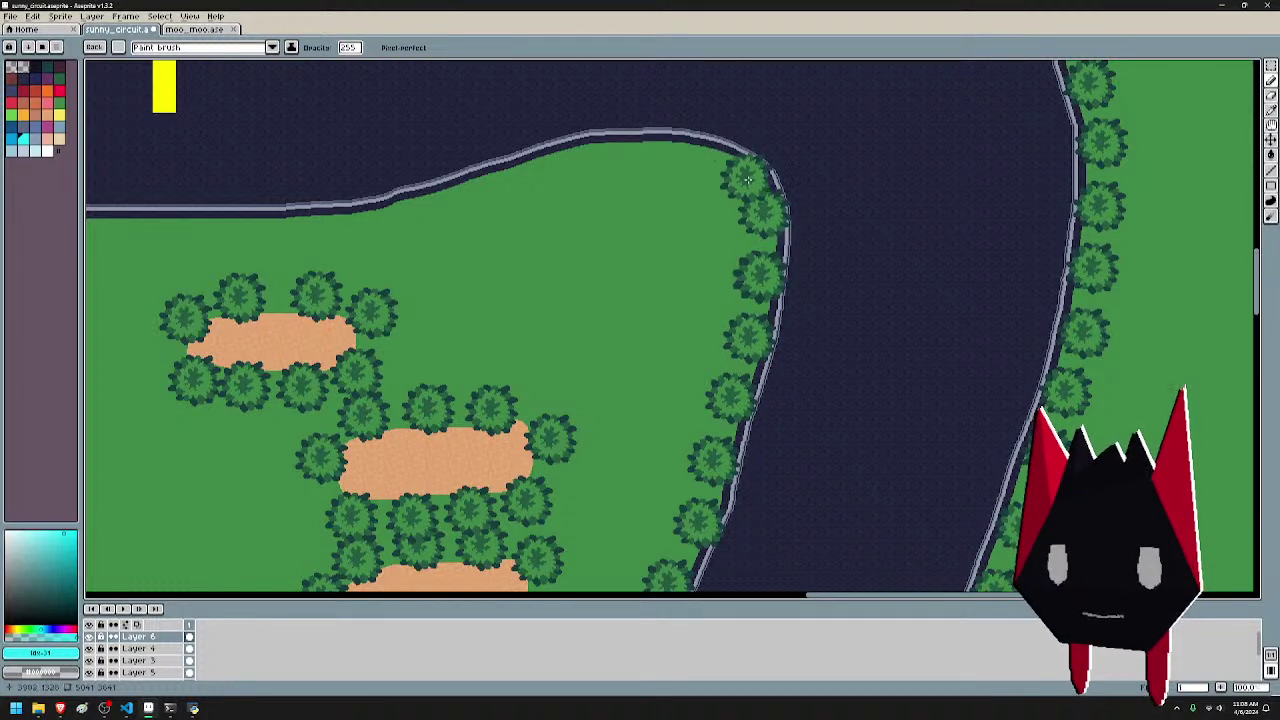
key("ctrl+z")
key("b")
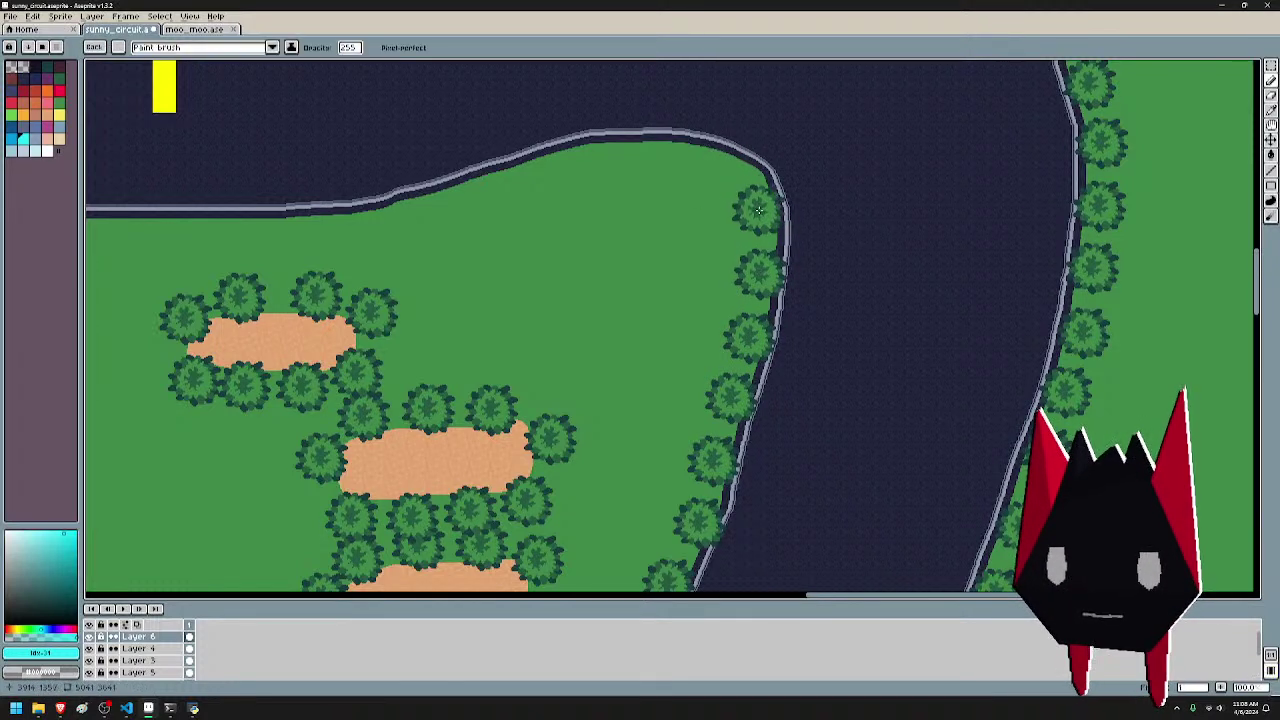
left_click(721, 167)
left_click(666, 155)
- Carry the bush row from the top of the bend down the sloping road edge to the horizontal straight
left_click_drag(830, 222, 1098, 233)
left_click(871, 167)
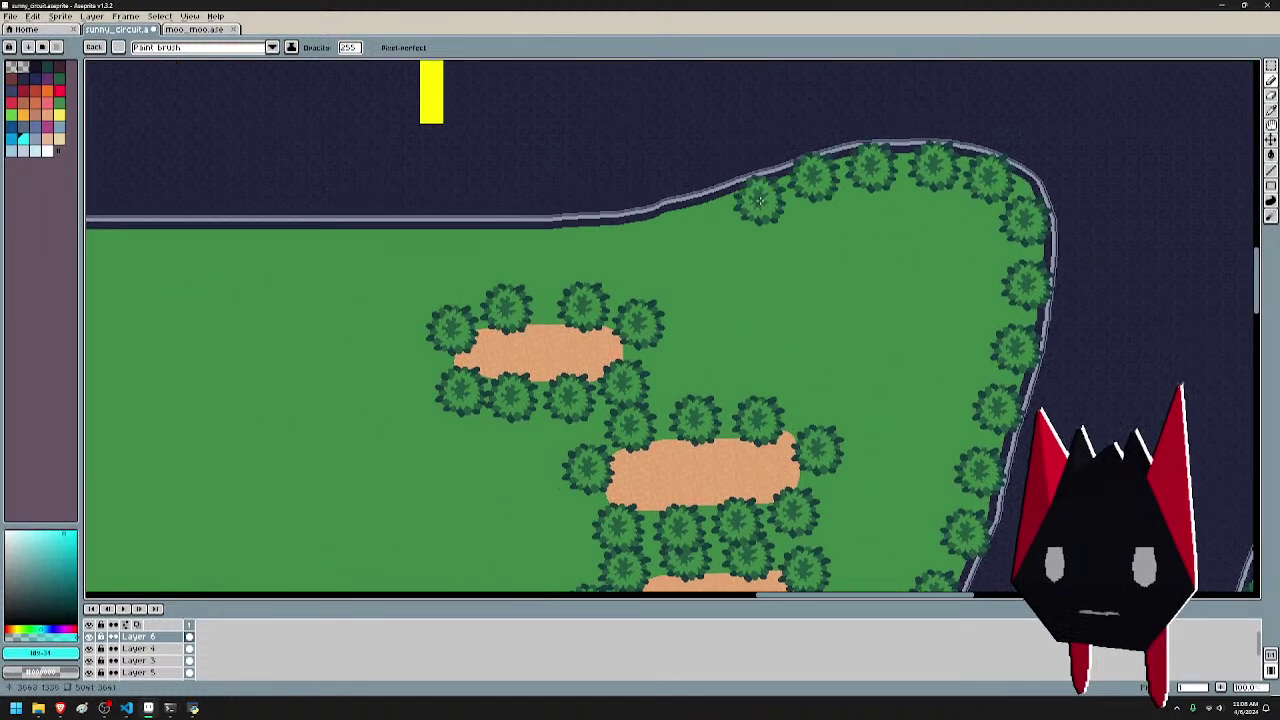
left_click(760, 200)
left_click(708, 215)
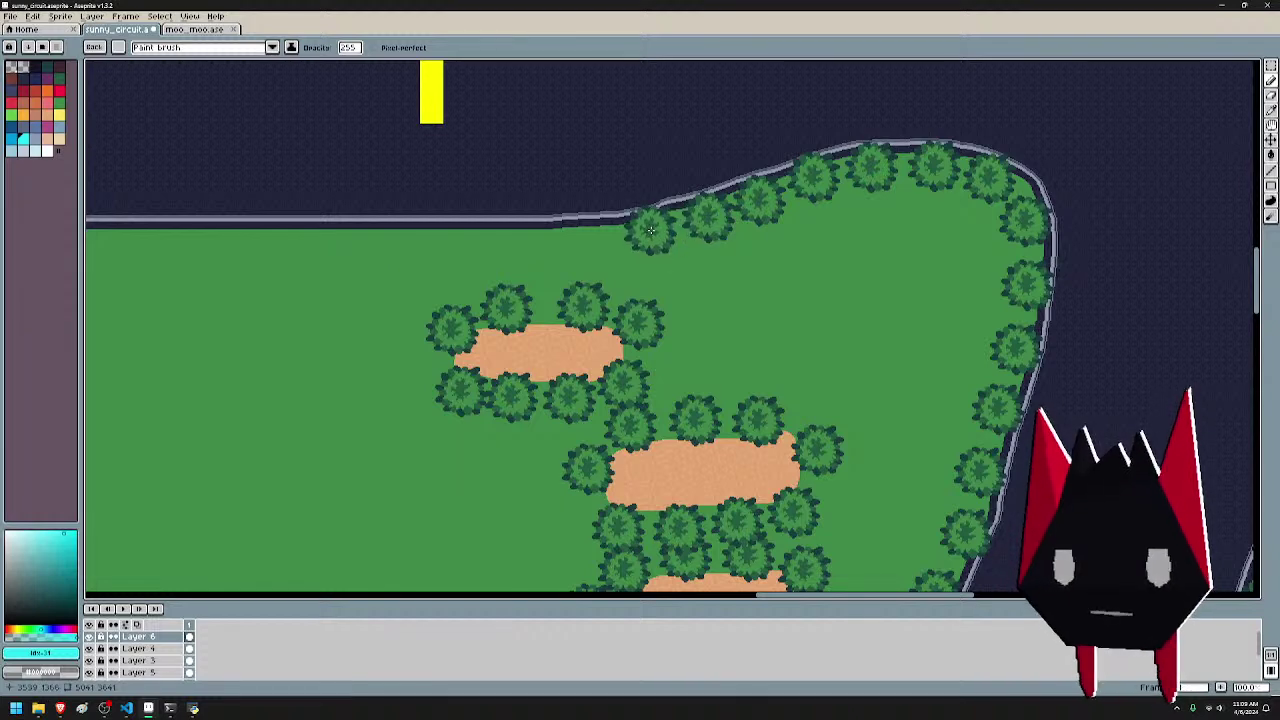
left_click(584, 240)
- Extend the row along the straight's lower edge past the yellow marker, replacing one unevenly spaced bush
left_click_drag(668, 242, 974, 249)
left_click(836, 248)
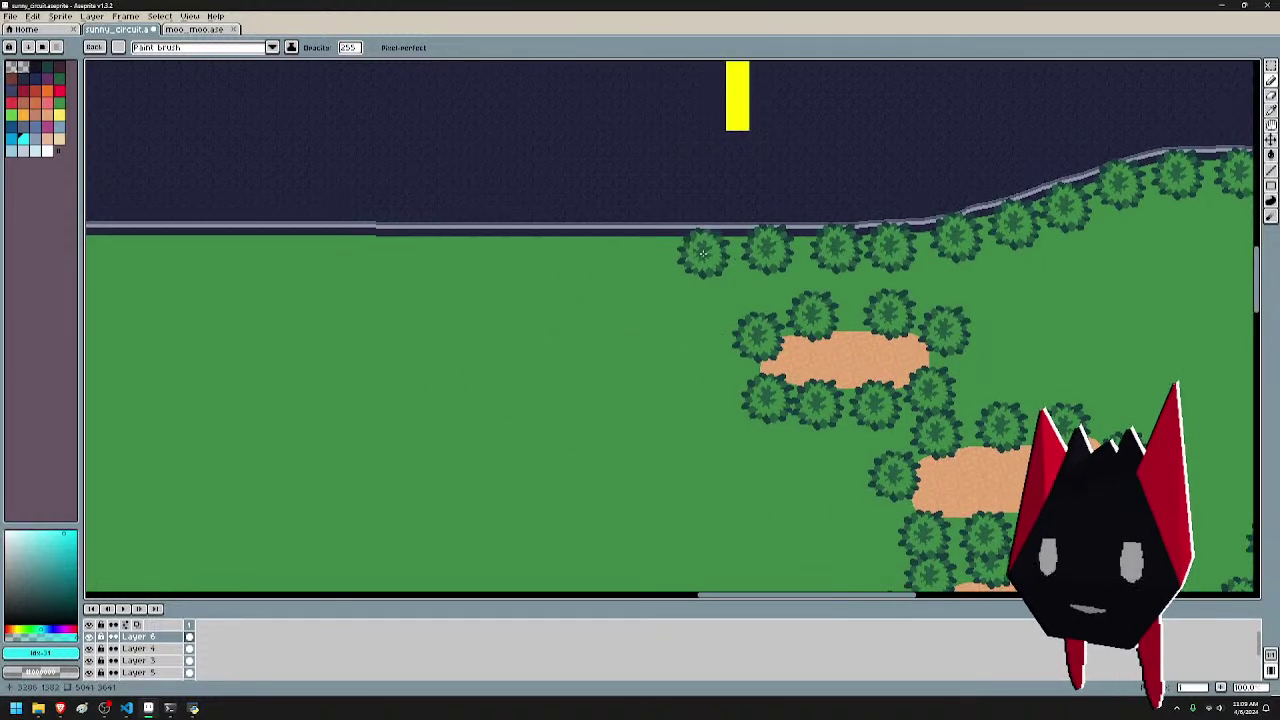
left_click(694, 251)
left_click_drag(759, 248, 1015, 257)
key("ctrl+z")
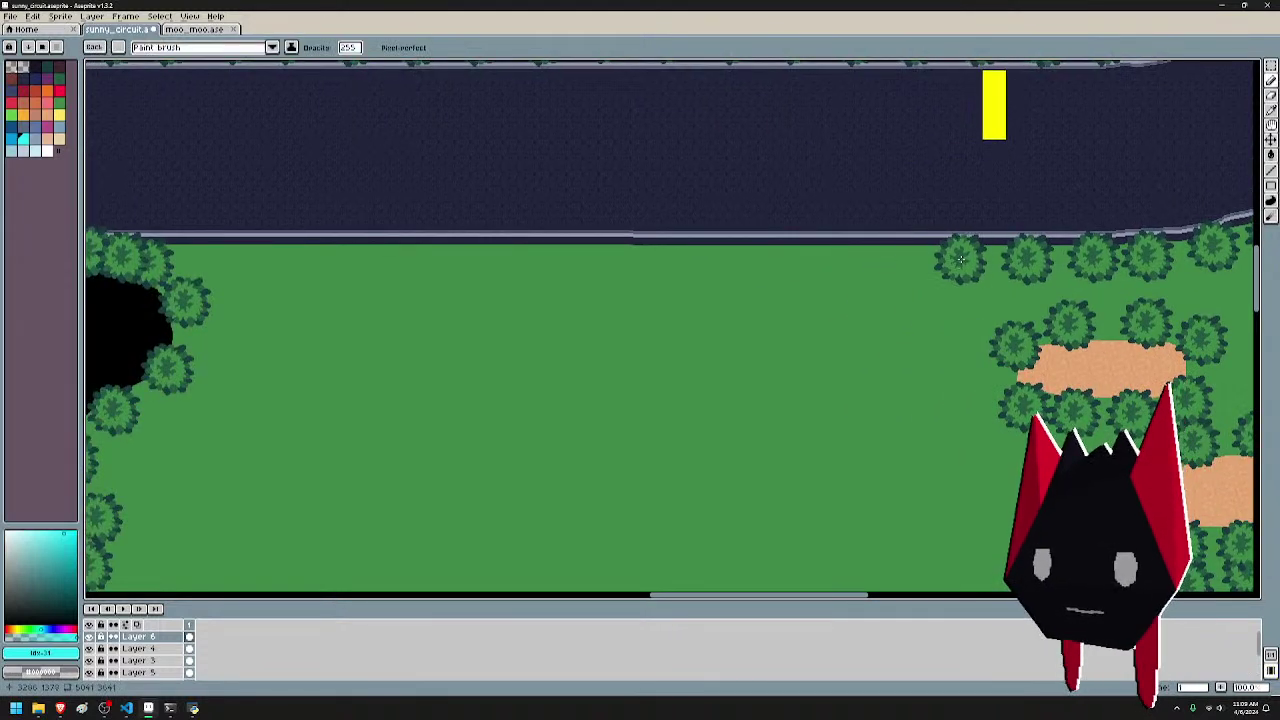
left_click(835, 260)
- Add more evenly spaced bushes along the lower edge of the straight, heading toward the black pit
left_click_drag(765, 261, 951, 267)
left_click(958, 265)
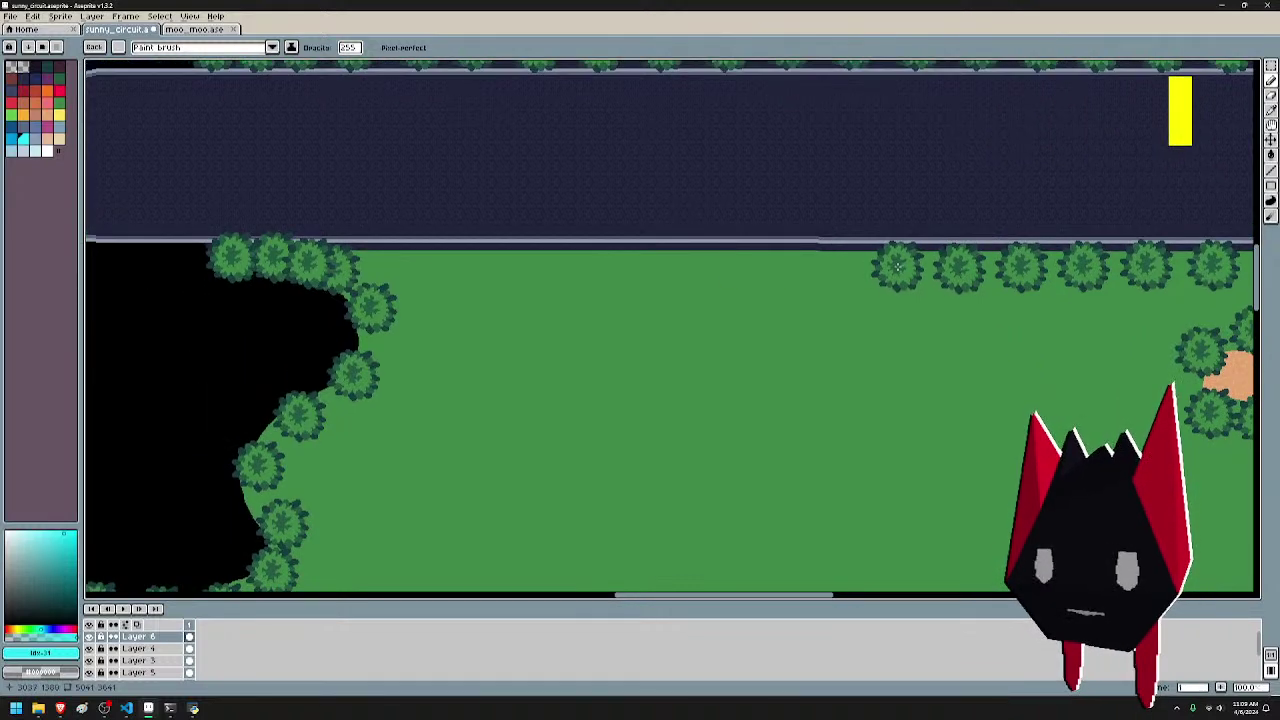
left_click(832, 265)
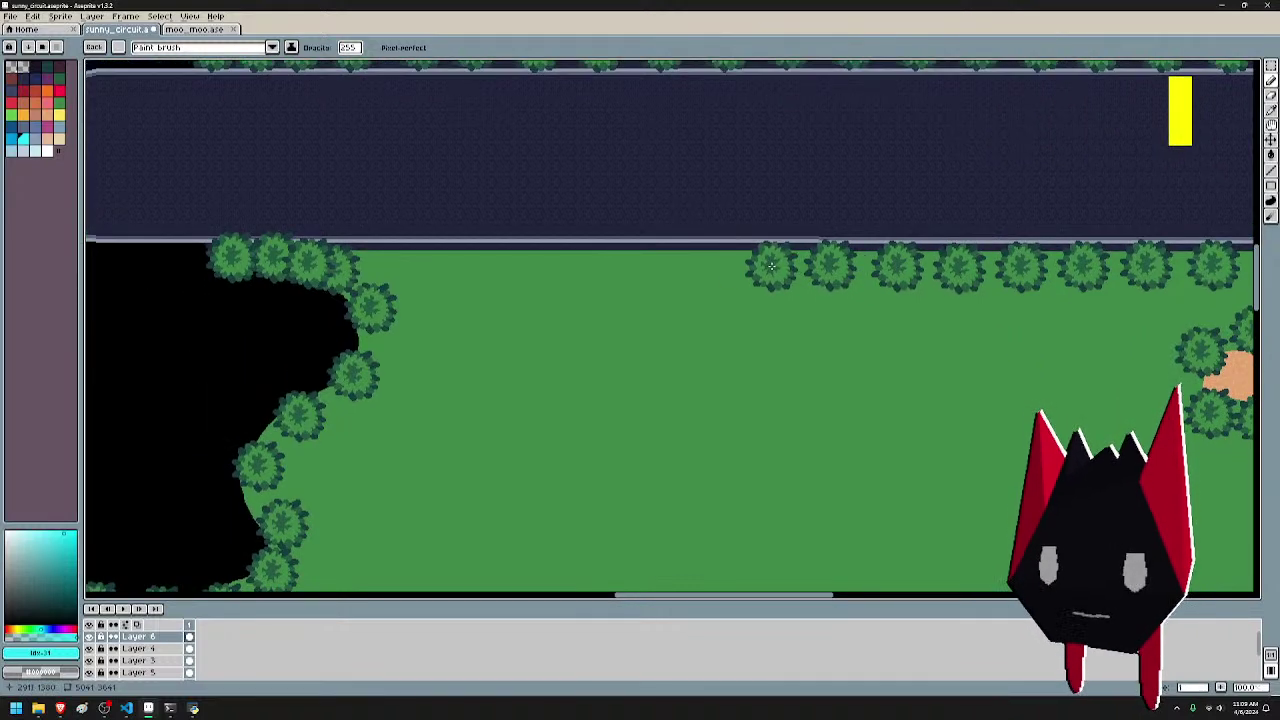
left_click(771, 265)
- Complete the straight's lower row with bushes that join the cluster at the black pit's upper rim
left_click_drag(771, 265, 886, 277)
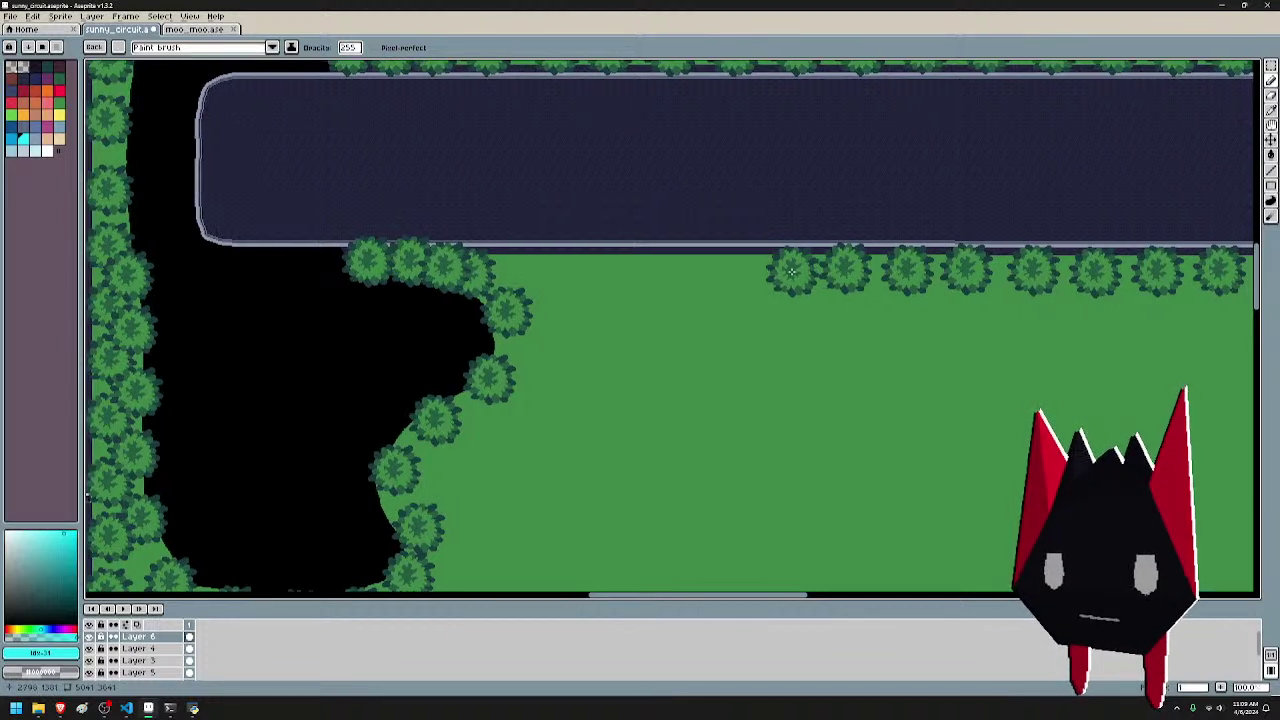
left_click(782, 266)
left_click(720, 266)
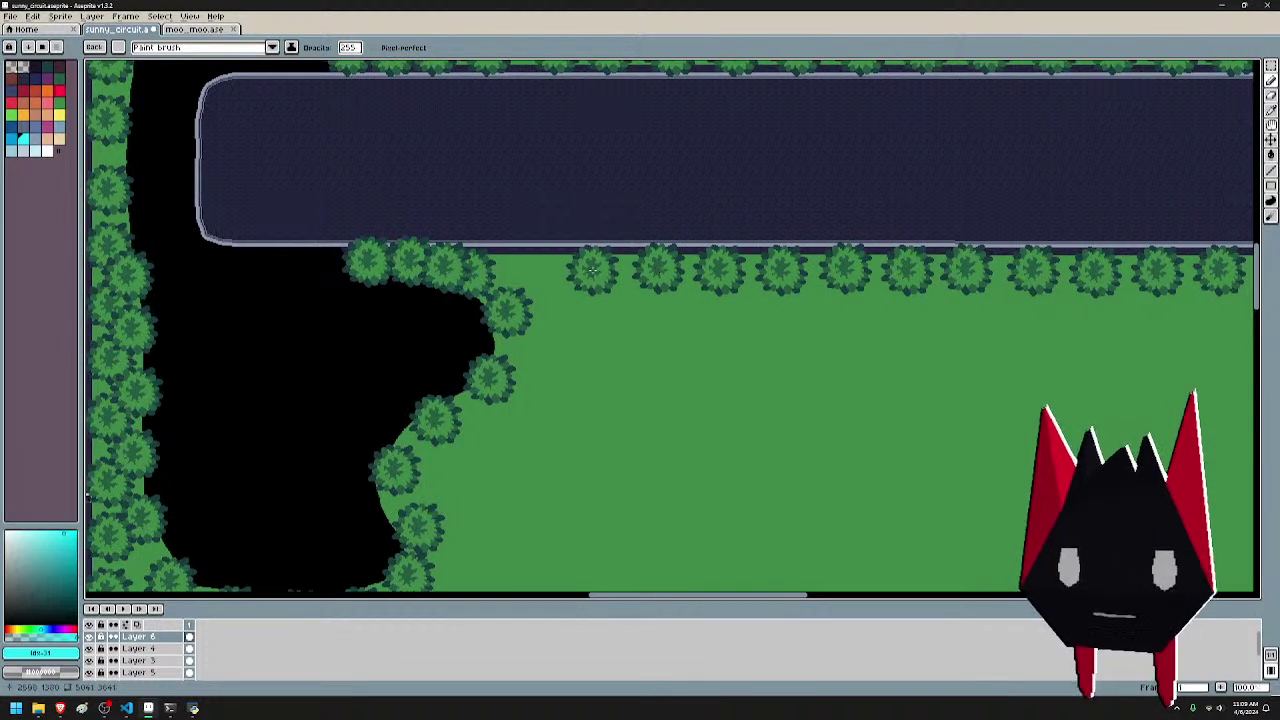
left_click(594, 267)
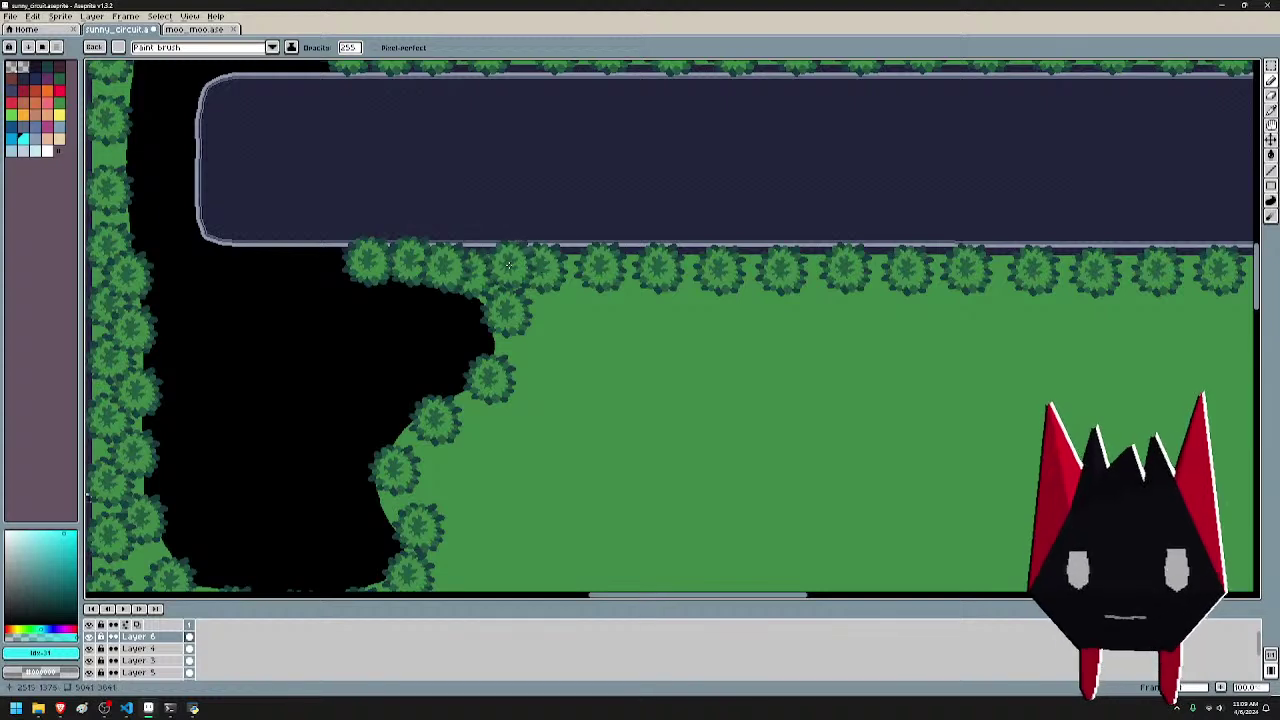
- Review the bush rows inside the road loop and inspect the grass area below the channel beside the road's curve
scroll(818, 258, "down", 1)
left_click_drag(996, 267, 692, 214)
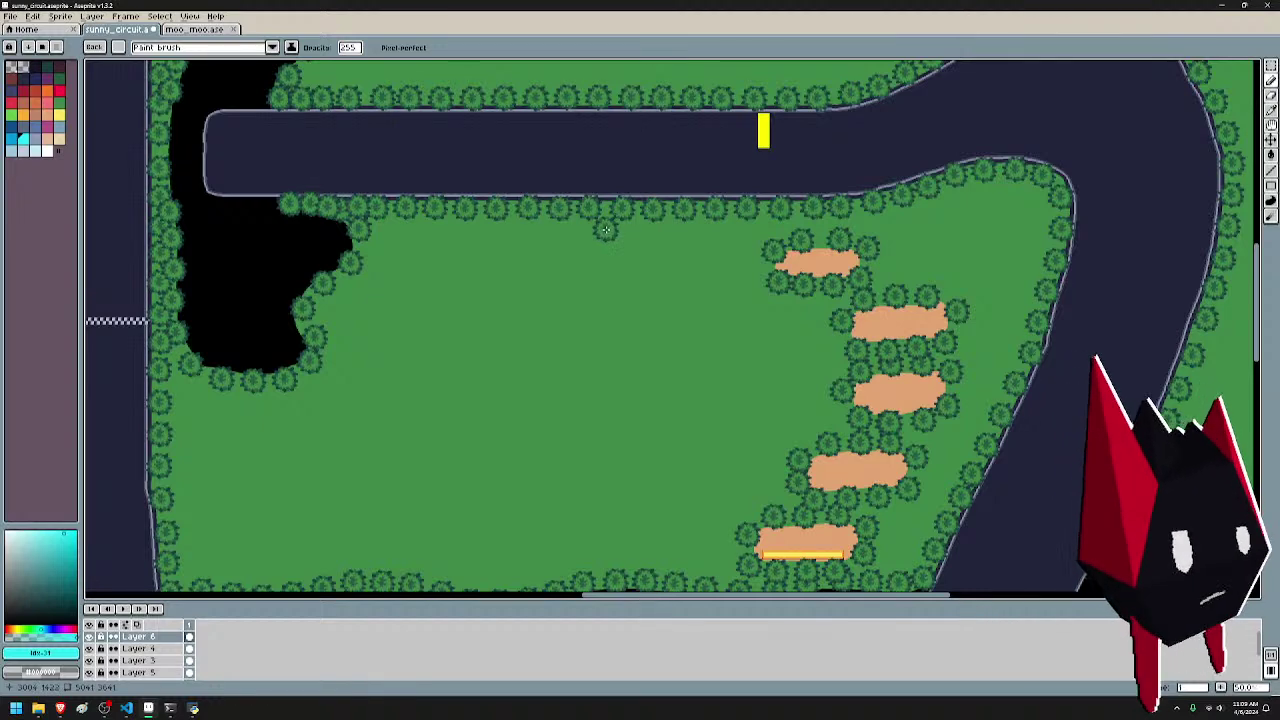
mouse_move(490, 341)
left_mouse_down()
mouse_move(520, 331)
mouse_move(619, 352)
left_mouse_up()
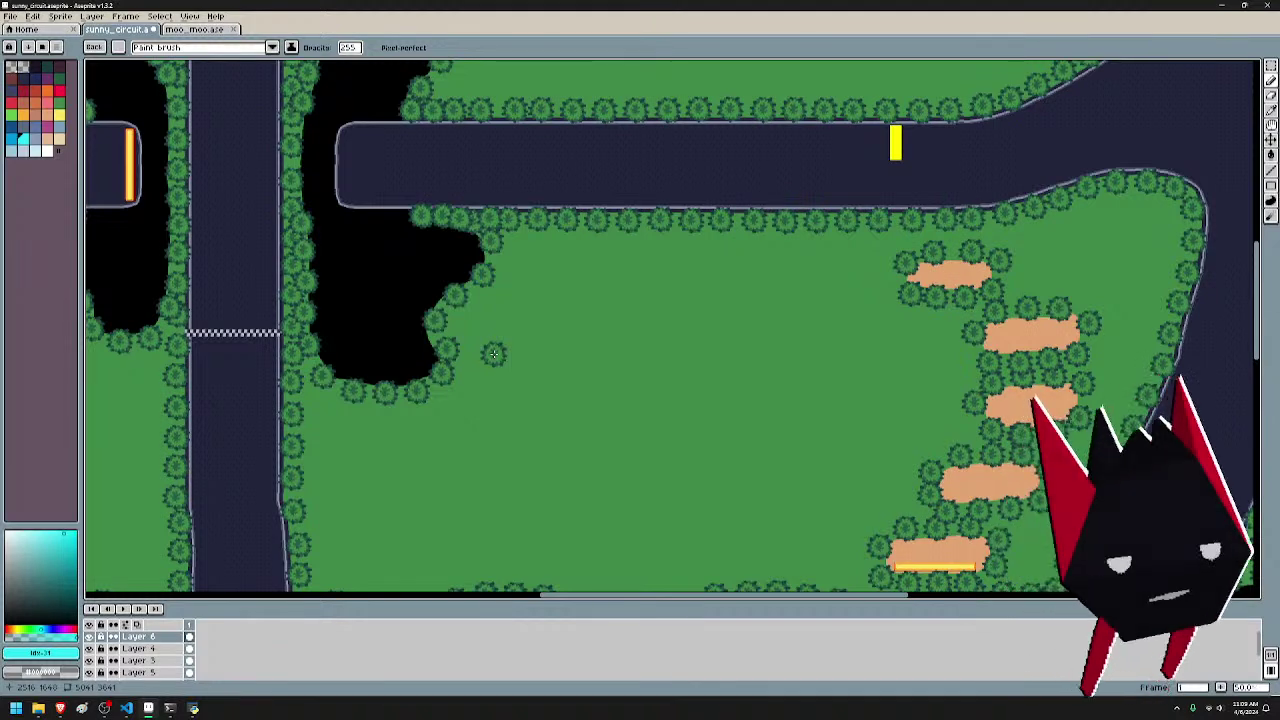
left_click_drag(438, 296, 571, 243)
scroll(626, 271, "down", 1)
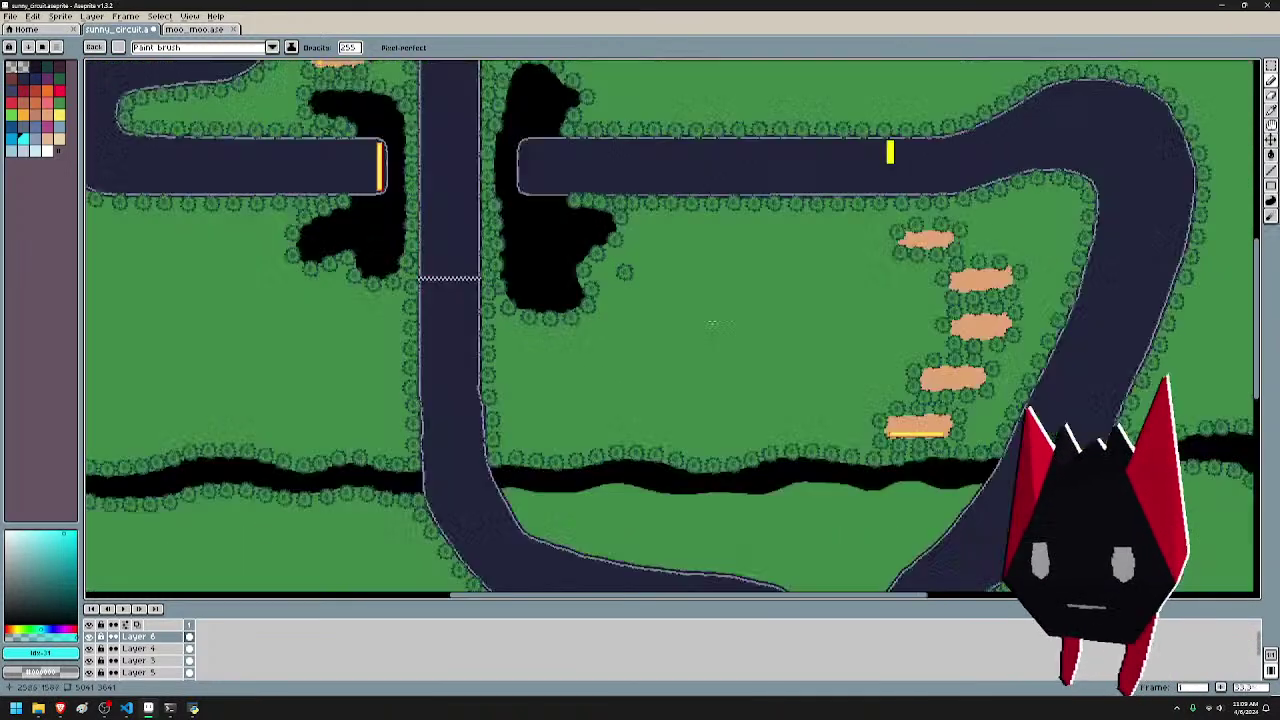
scroll(665, 292, "down", 1)
left_click_drag(812, 448, 932, 305)
scroll(728, 332, "up", 1)
scroll(727, 332, "up", 2)
scroll(583, 289, "up", 1)
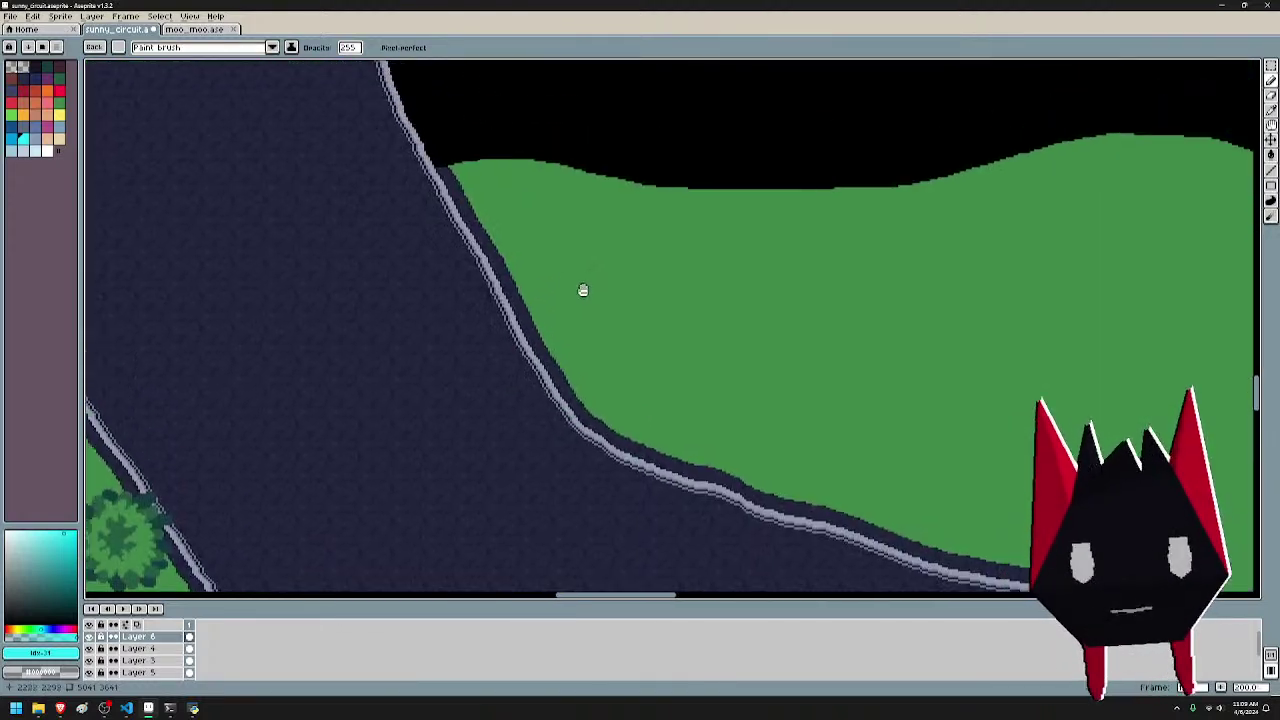
- Start a row of bushes along the channel's lower bank, beginning at the road's curb
scroll(434, 266, "up", 1)
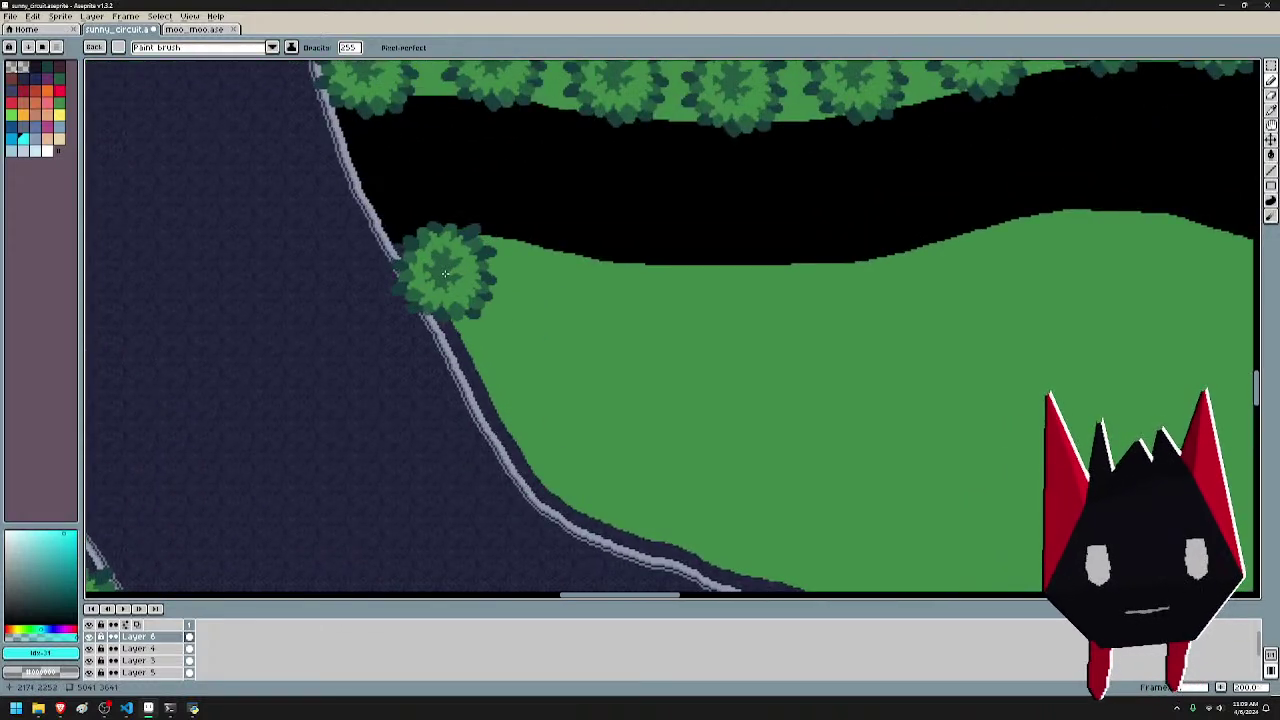
left_click(444, 266)
left_click(557, 289)
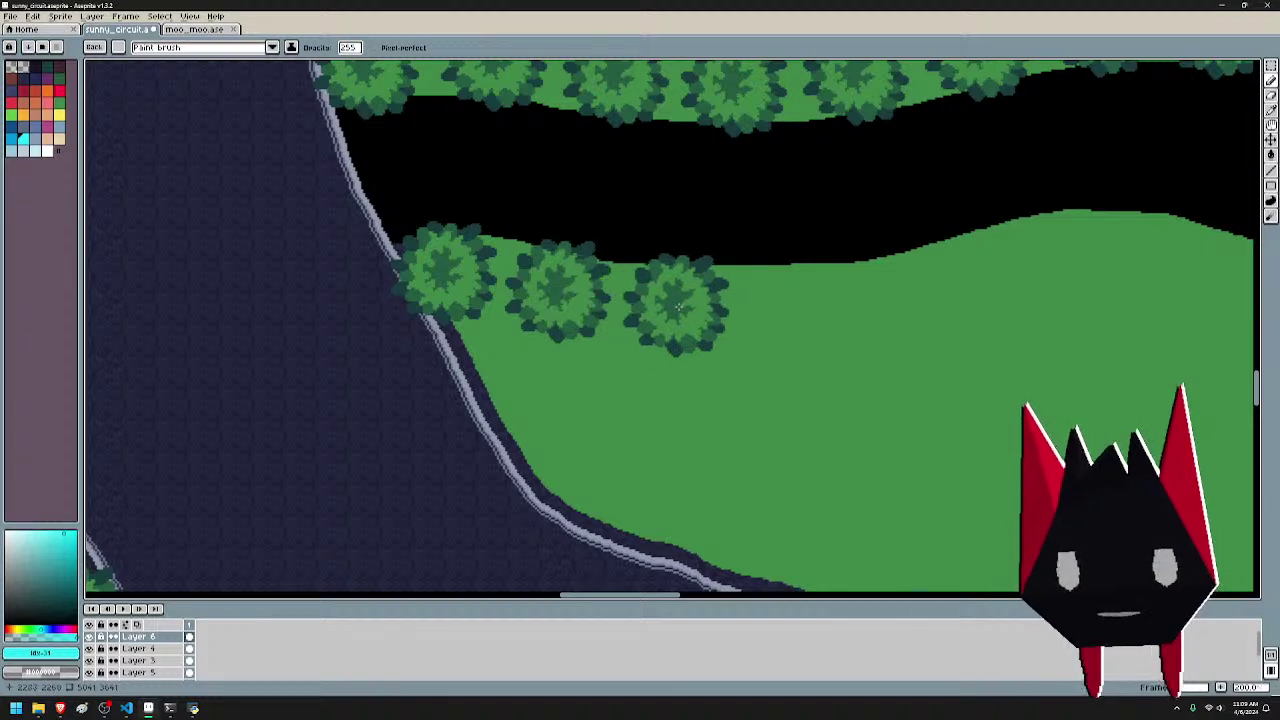
left_click(682, 304)
scroll(874, 311, "down", 1)
left_click_drag(874, 311, 526, 328)
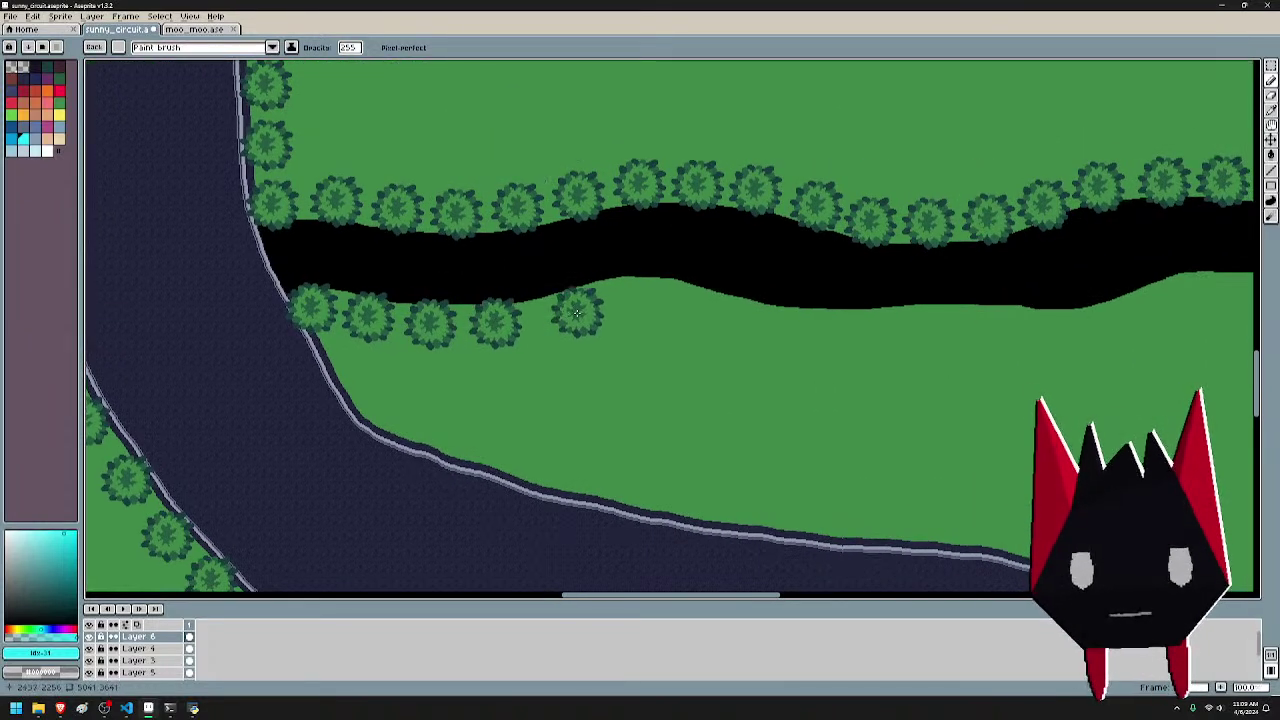
- Continue the lower-bank row over the channel's first crest, replacing one unevenly spaced bush
left_click(554, 313)
key("ctrl+z")
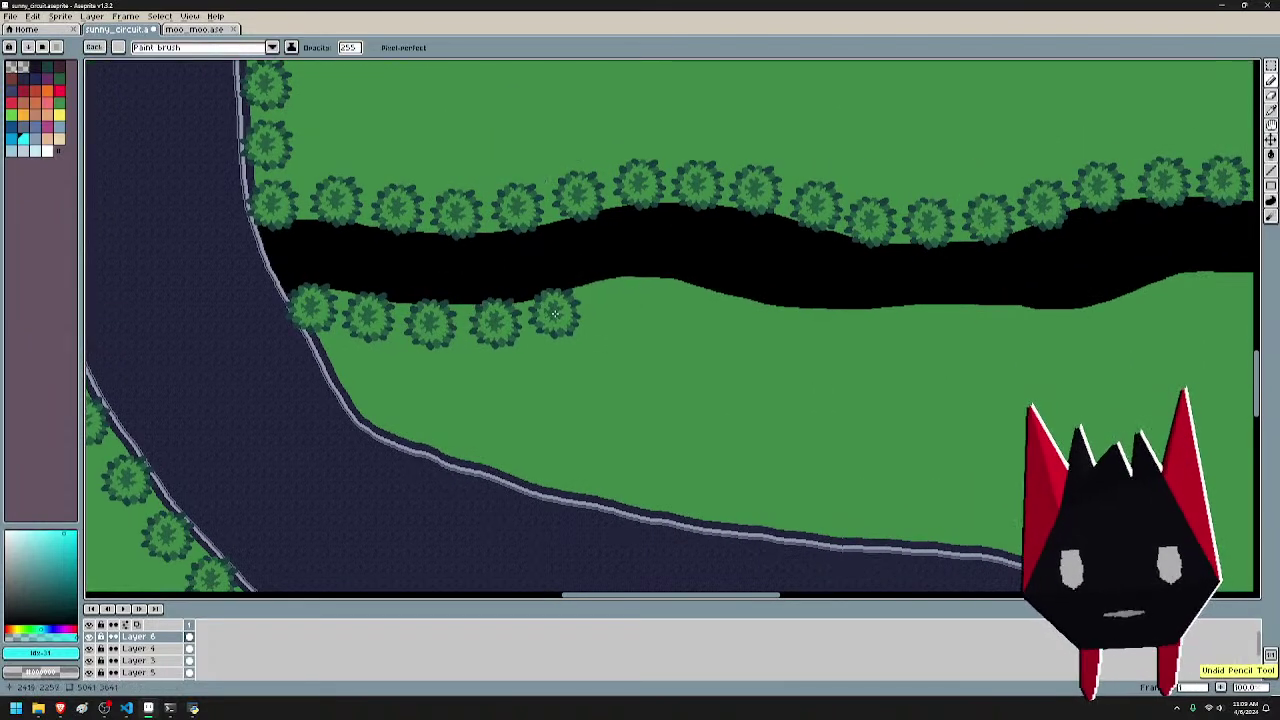
left_click(554, 313)
left_click(612, 296)
left_click(672, 297)
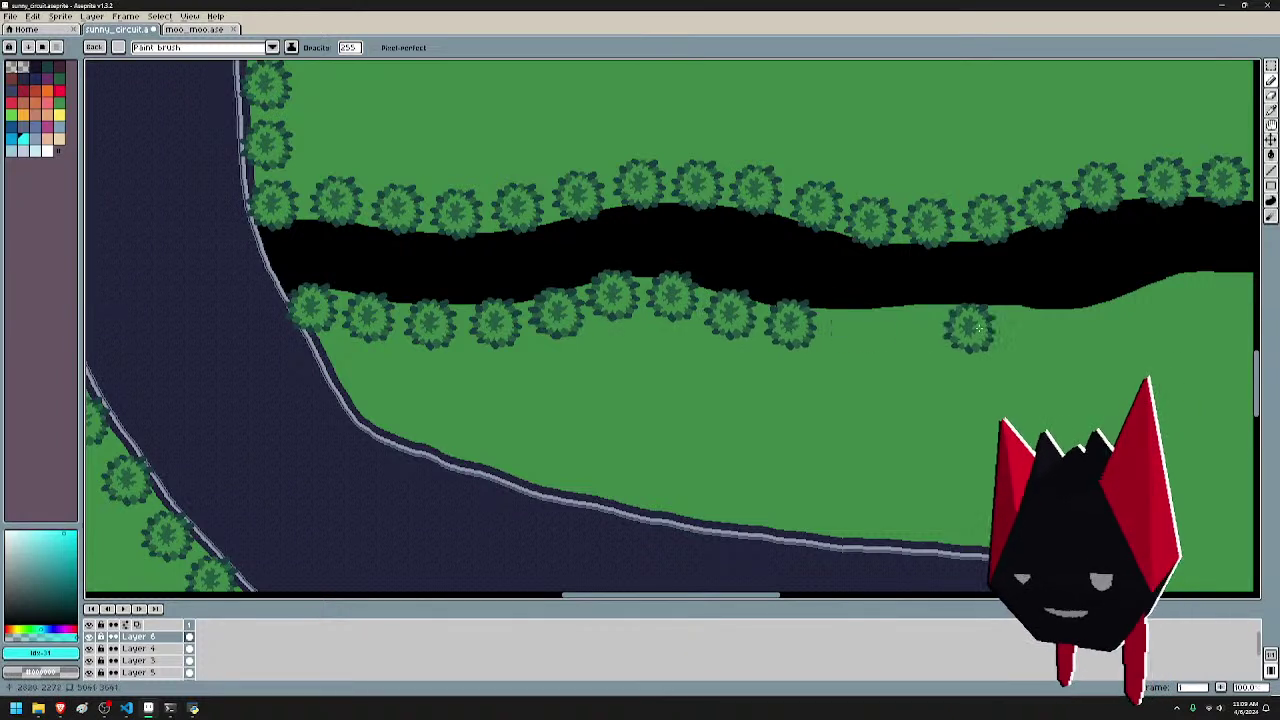
left_click_drag(979, 328, 695, 313)
left_click(692, 307)
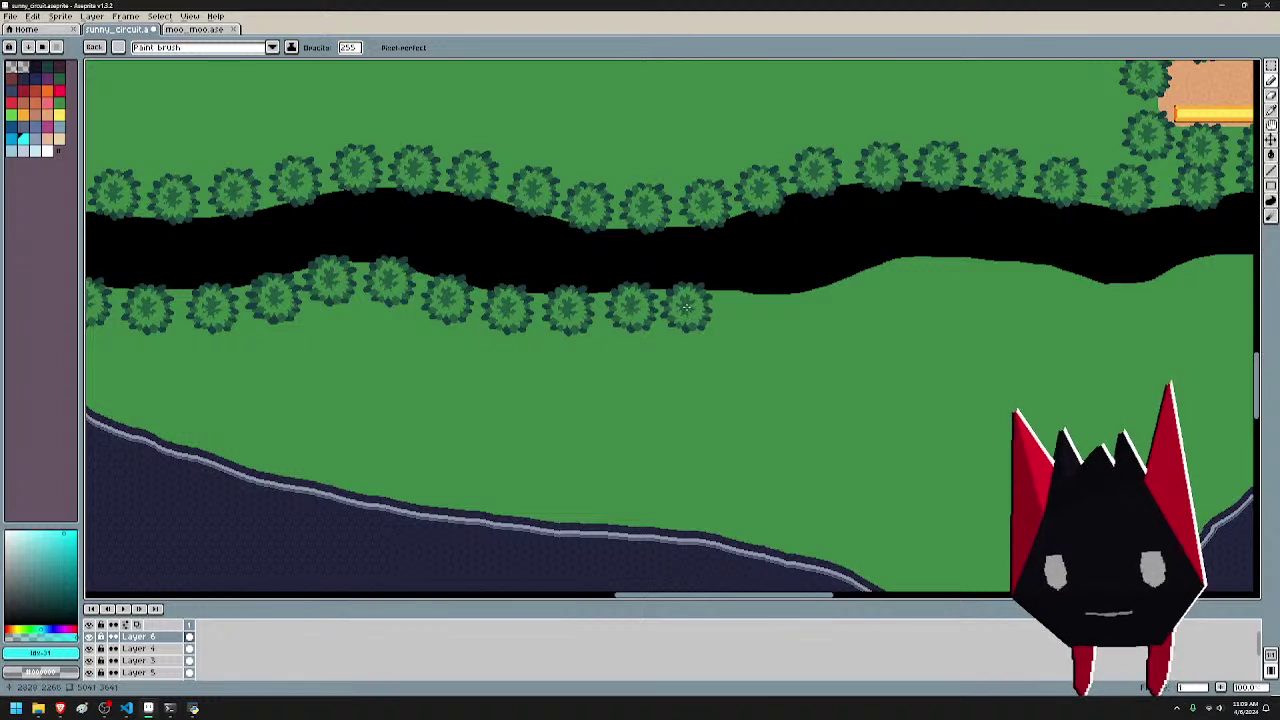
- Extend the lower-bank row through the channel's flat stretch and over its next crest
left_click(752, 308)
left_click(813, 308)
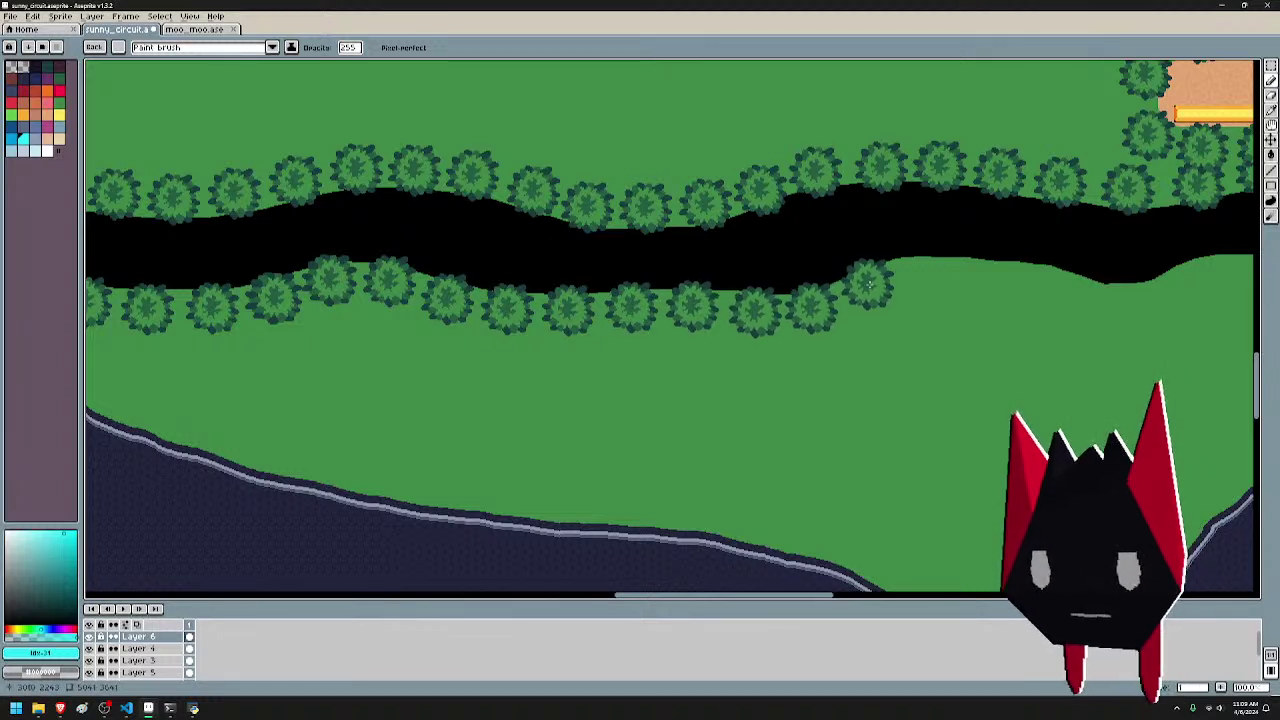
left_click(873, 284)
left_click_drag(973, 284, 667, 284)
left_click(625, 278)
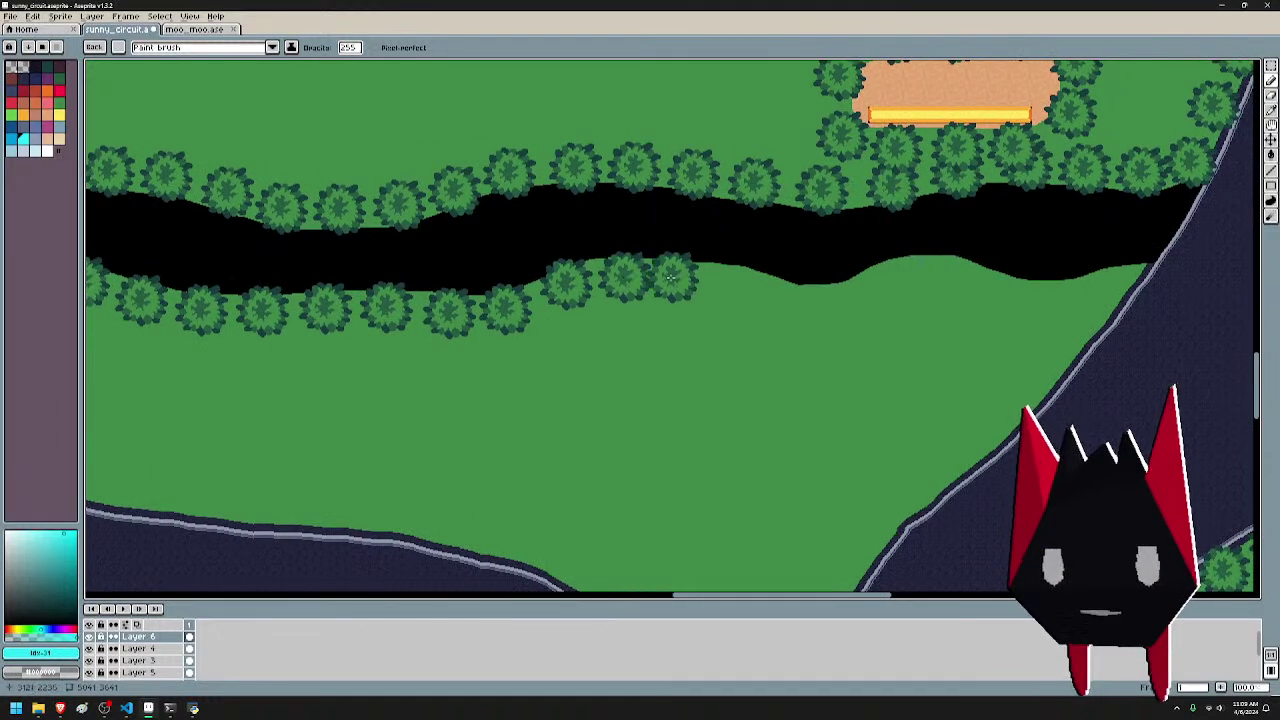
left_click(685, 279)
left_click(746, 286)
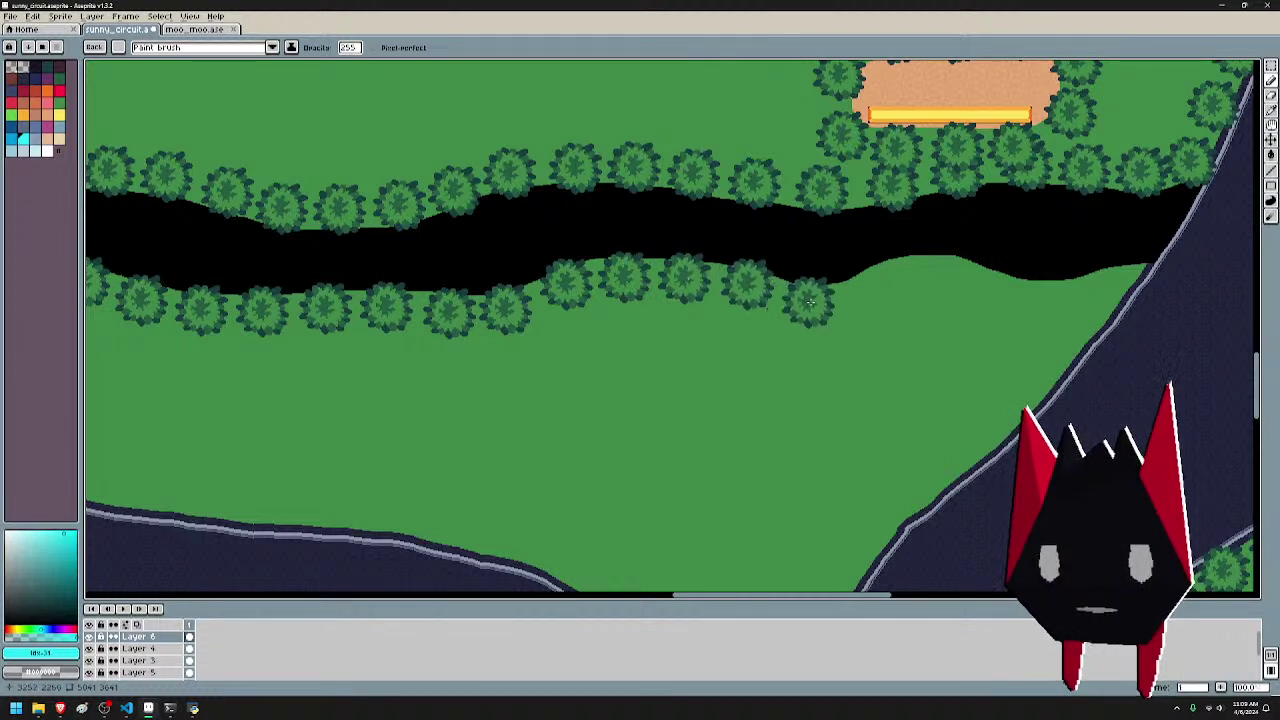
- Finish the lower-bank row up to the opposite road's curb, redoing one misplaced bush near the end
left_click(866, 287)
left_click(925, 271)
left_click(983, 281)
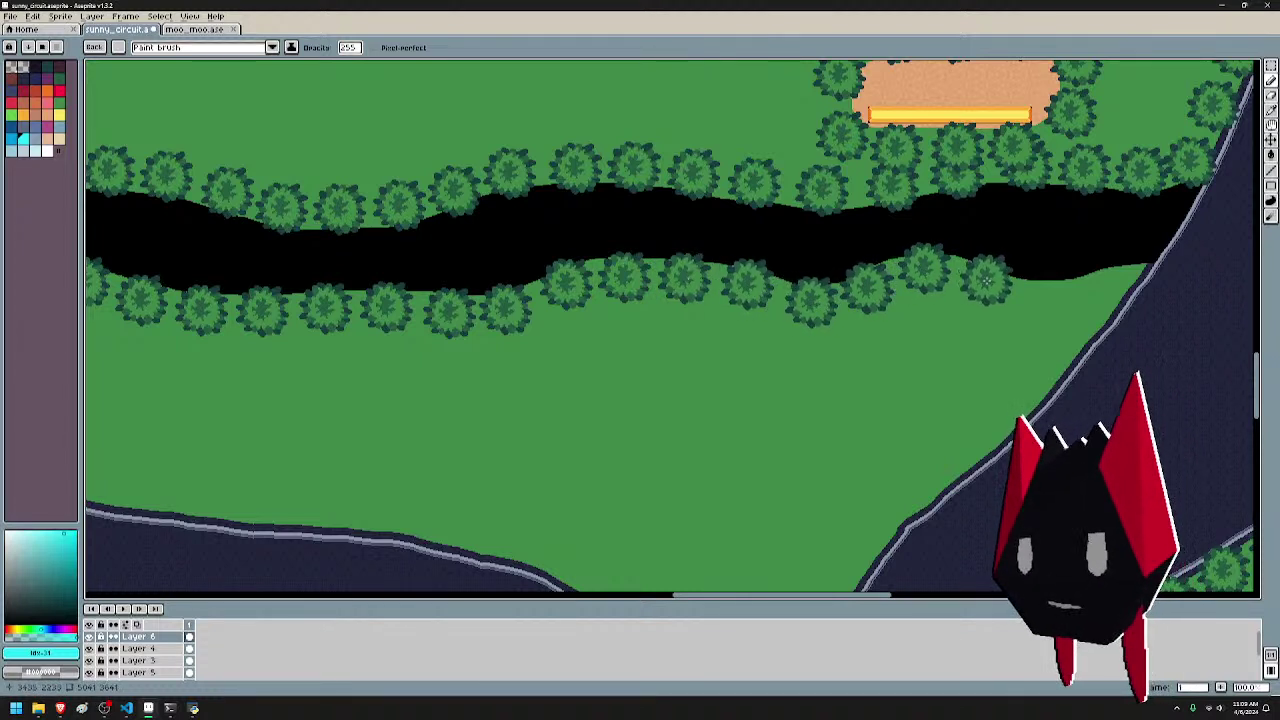
left_click(1033, 293)
left_click(1090, 291)
key("ctrl+z")
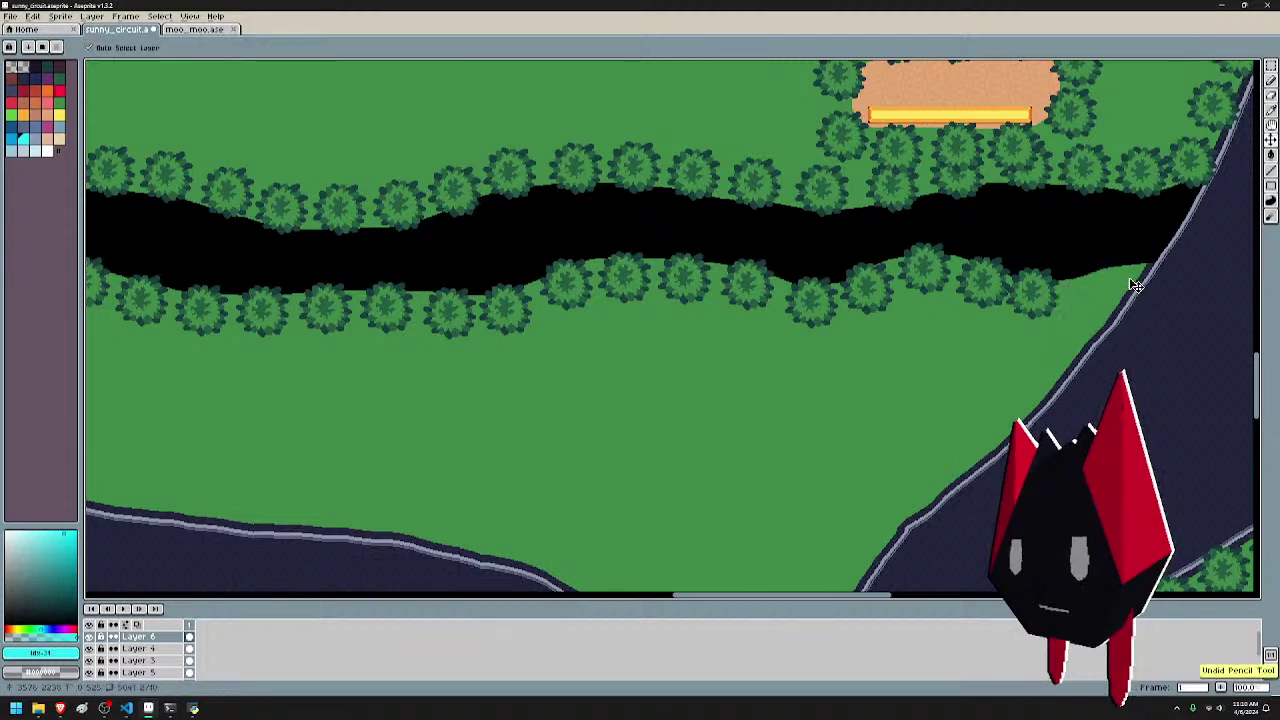
left_click(1126, 275)
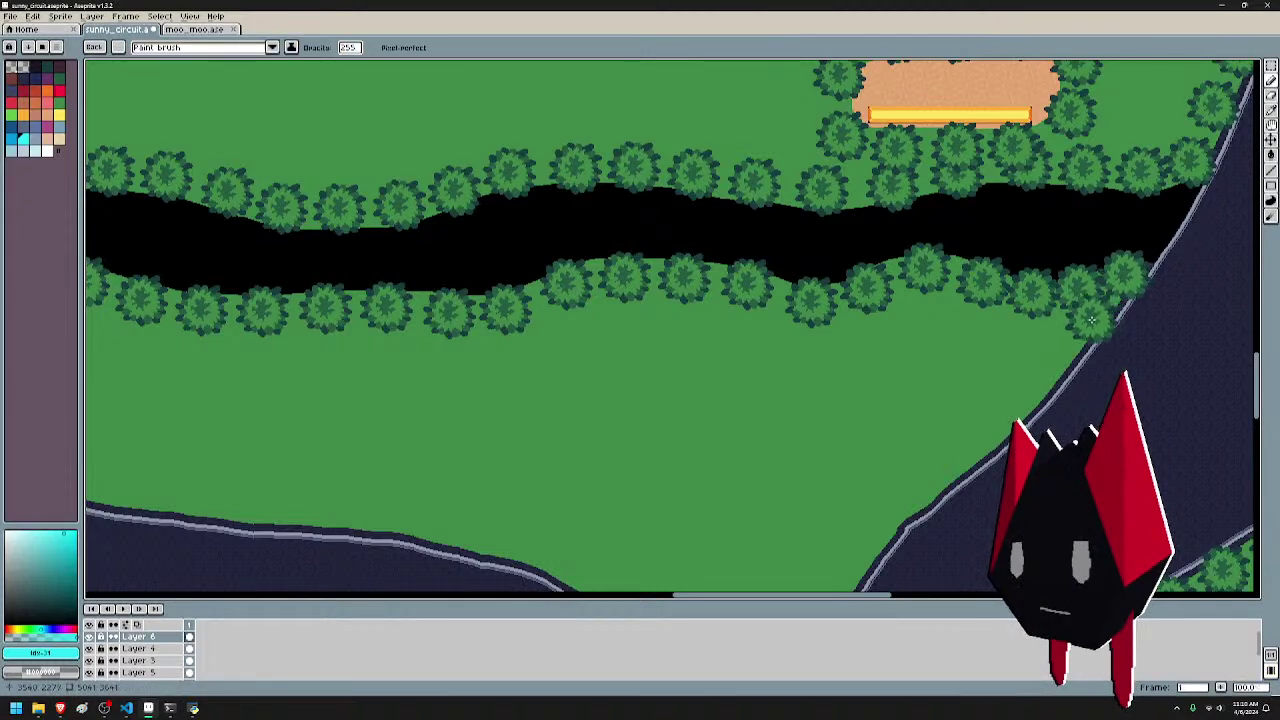
- Line the diagonal road's inner edge with bushes from the channel down to where the road bends downward
left_click_drag(1053, 352, 1135, 205)
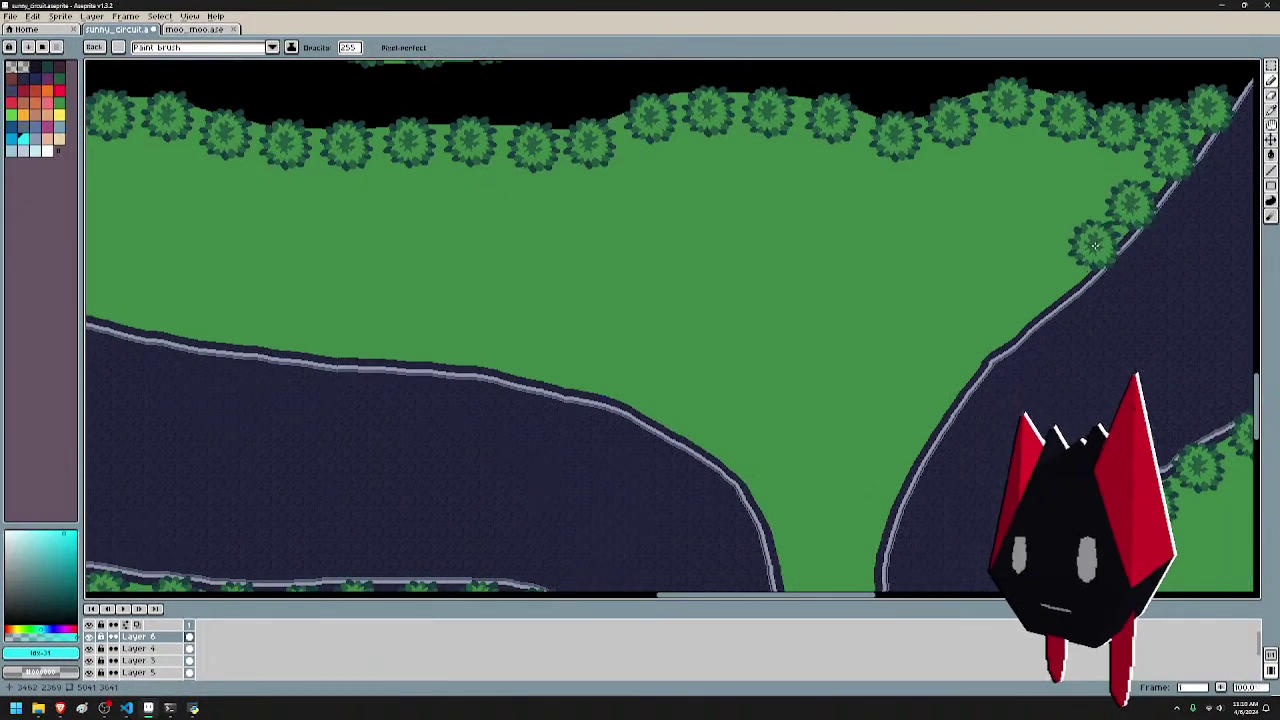
left_click_drag(1050, 289, 1117, 155)
left_click(1100, 152)
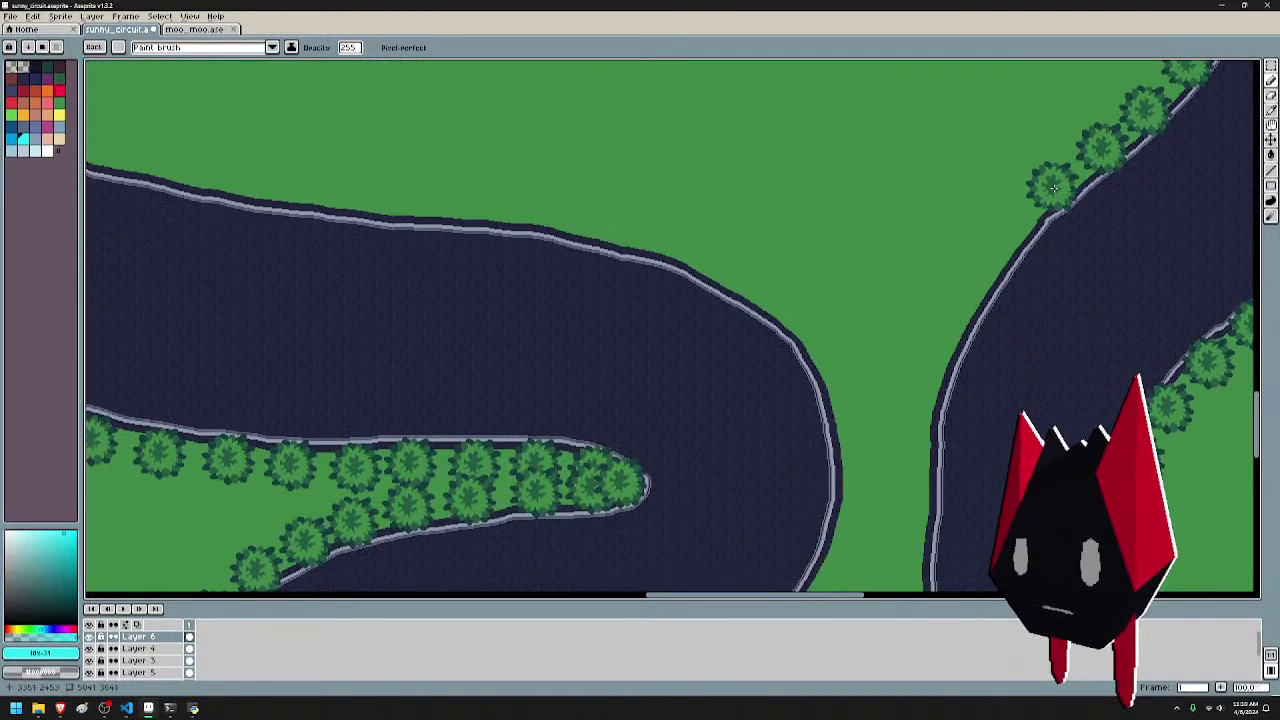
left_click(1019, 224)
left_click(983, 269)
left_click_drag(945, 331, 973, 144)
- Continue the bushes down the vertical road's inner edge to the lower corner of the grass pocket
left_click(982, 135)
left_click(953, 191)
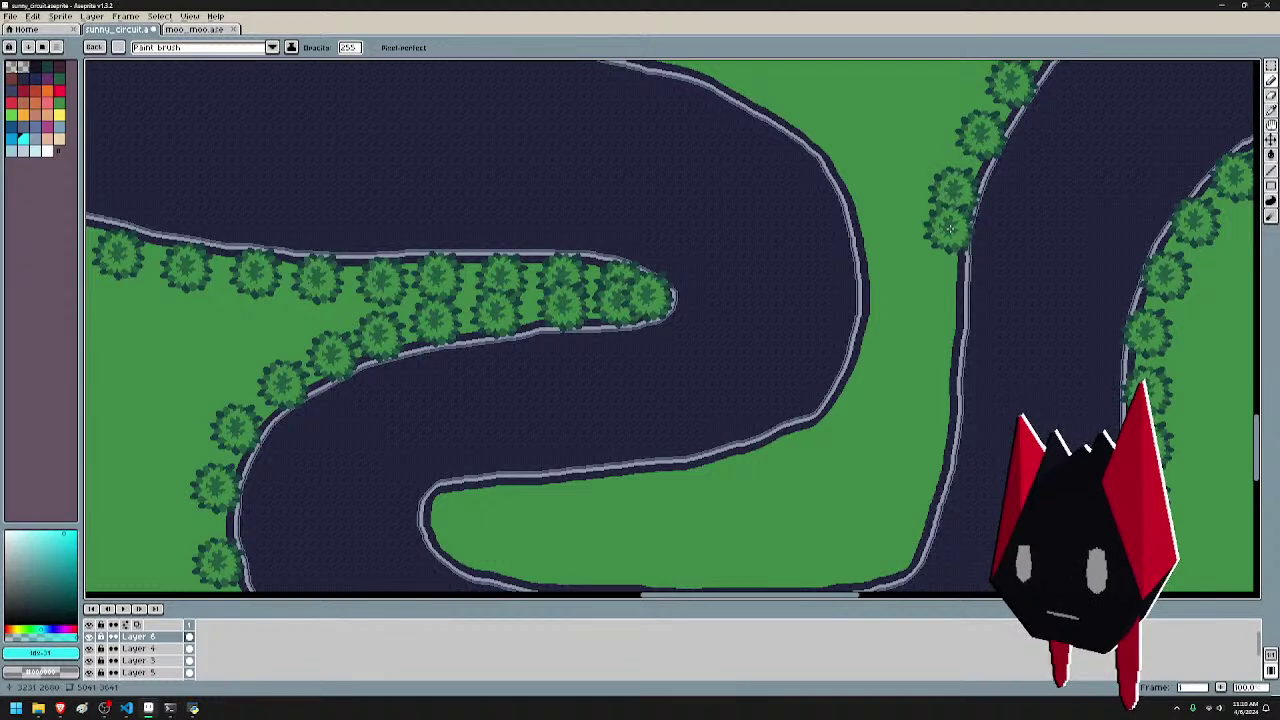
left_click(946, 303)
left_click(942, 364)
left_click_drag(945, 415, 1035, 165)
left_click(1023, 179)
left_click(1011, 238)
left_click(990, 292)
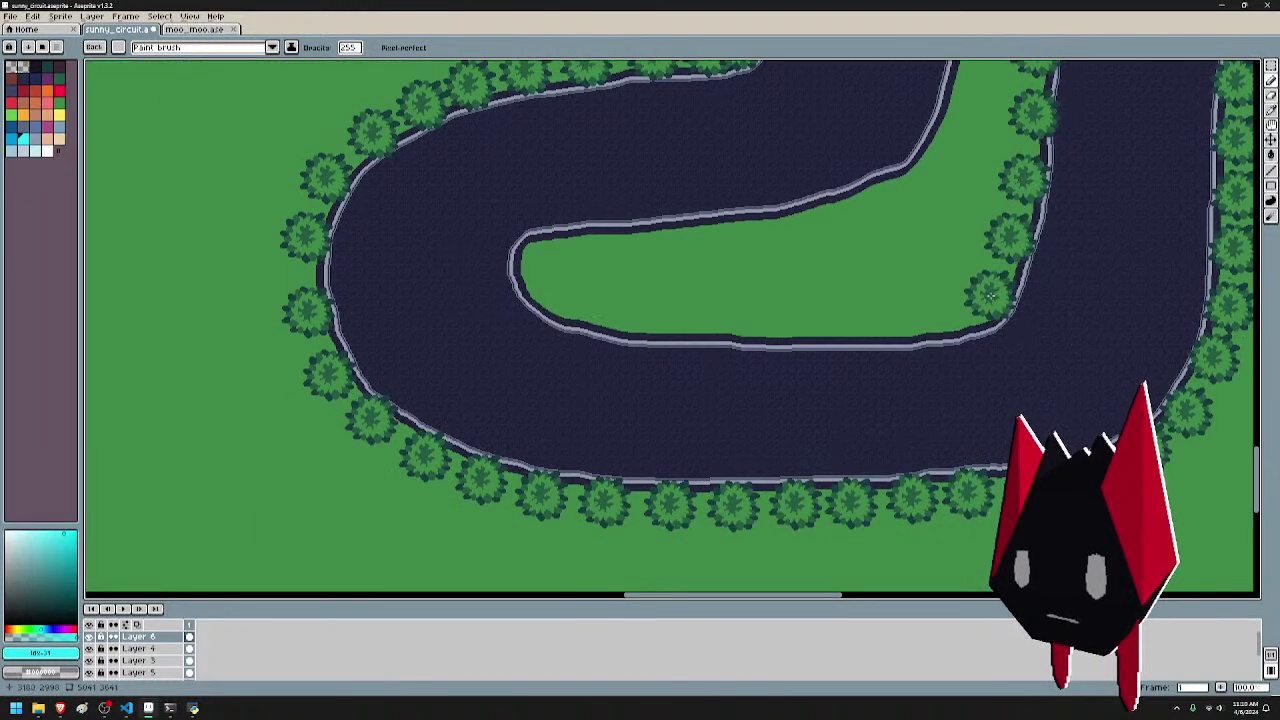
- Stamp a row of bushes along the bottom edge of the grass pocket toward its rounded tip
left_click(949, 320)
left_click(876, 325)
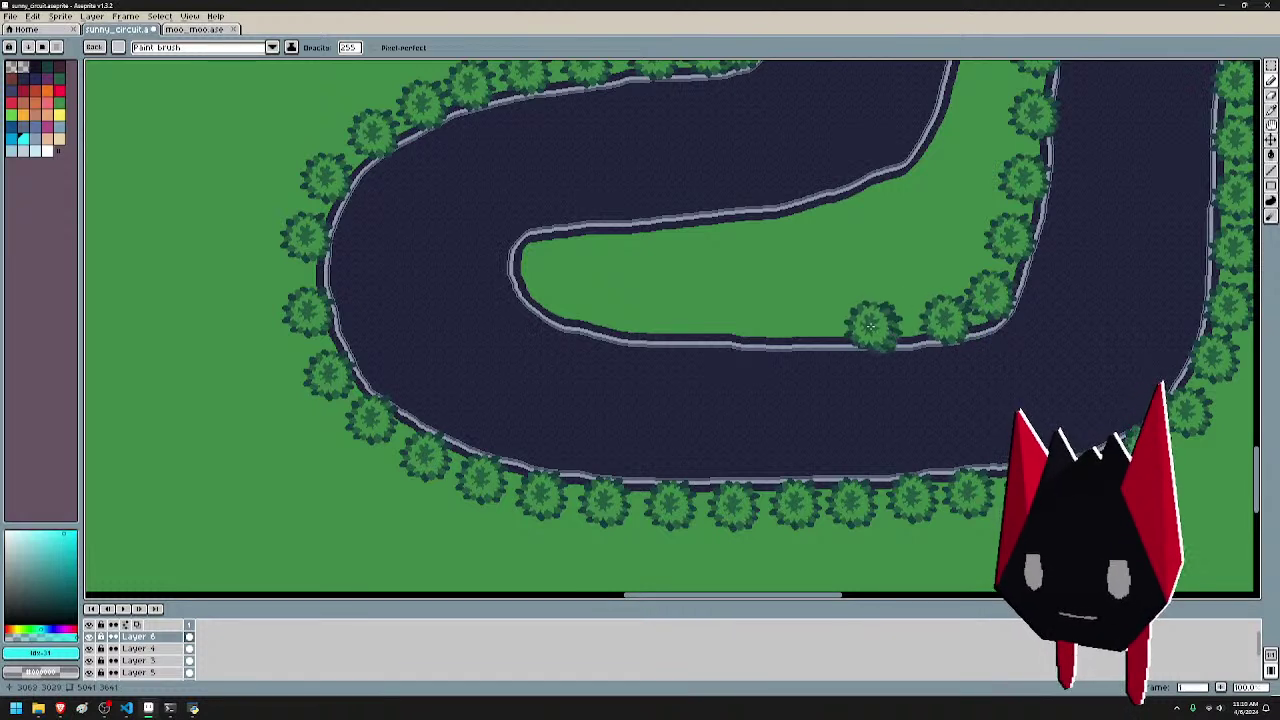
left_click(803, 325)
left_click(679, 321)
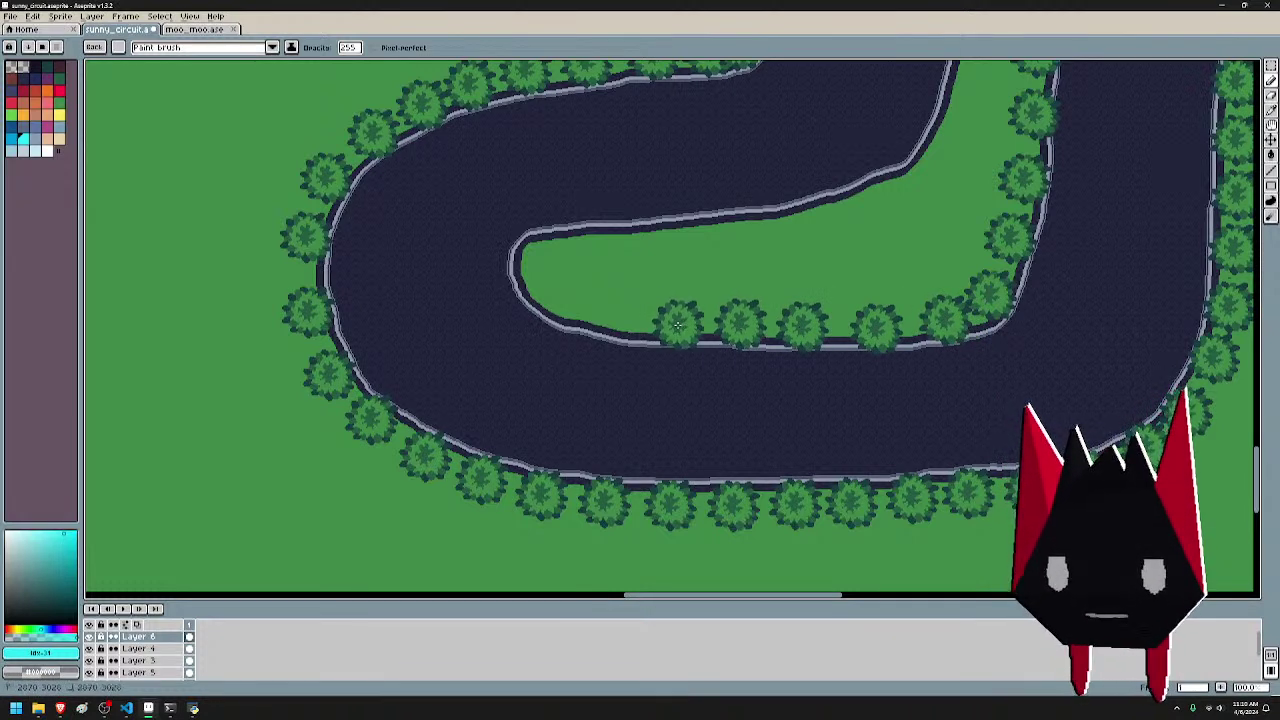
left_click(620, 317)
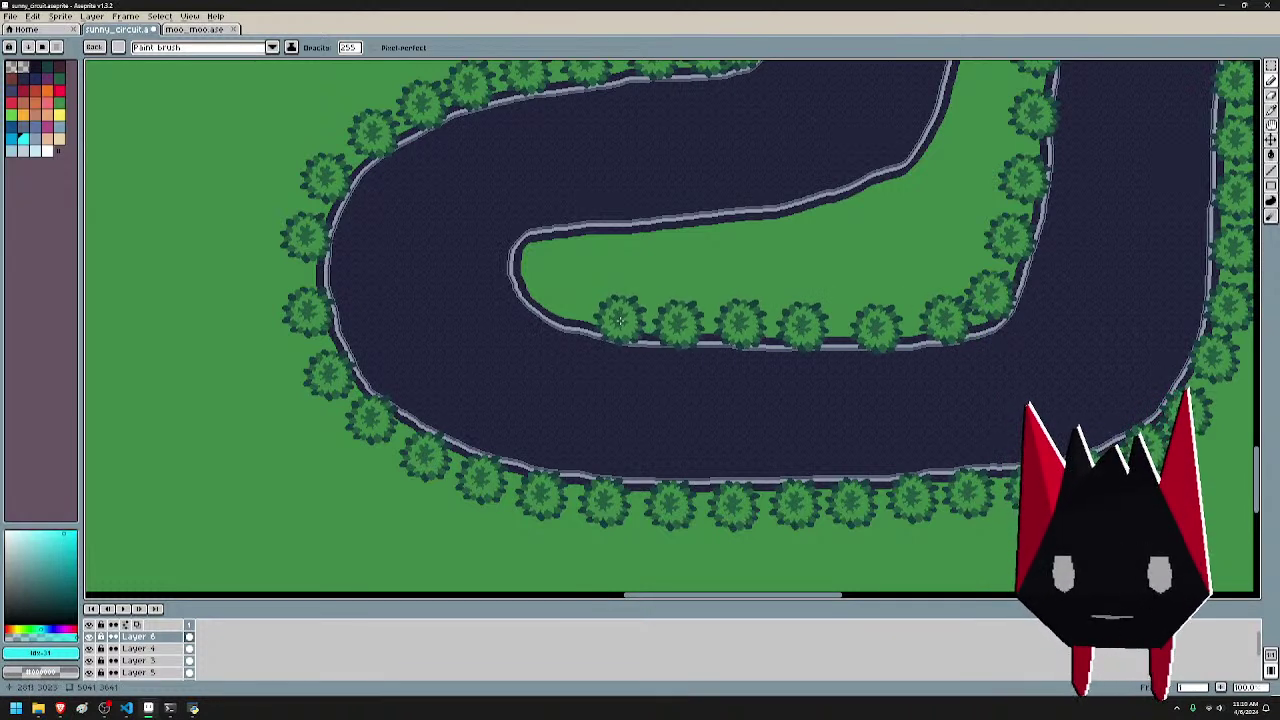
- Wrap the bushes around the grass pocket's rounded tip and start a row along its upper edge
left_click(537, 266)
left_click(580, 248)
left_click(648, 243)
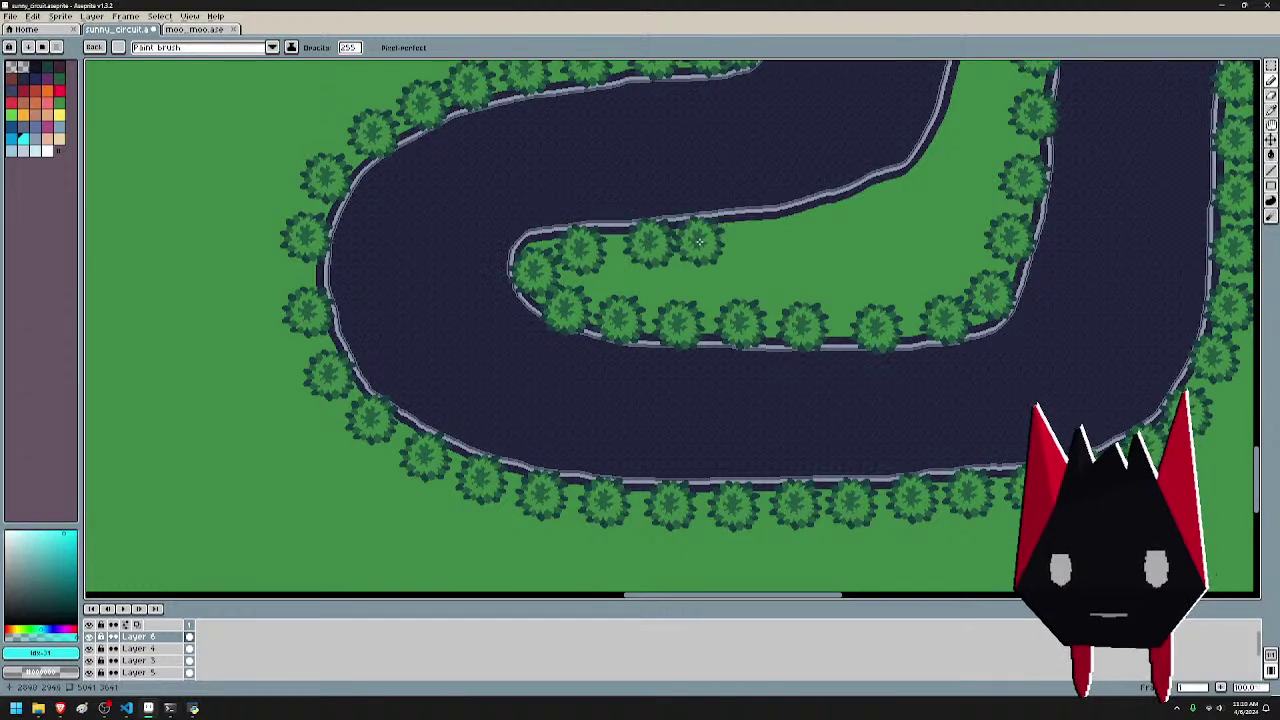
left_click(712, 238)
left_click(768, 231)
left_click_drag(915, 215, 633, 377)
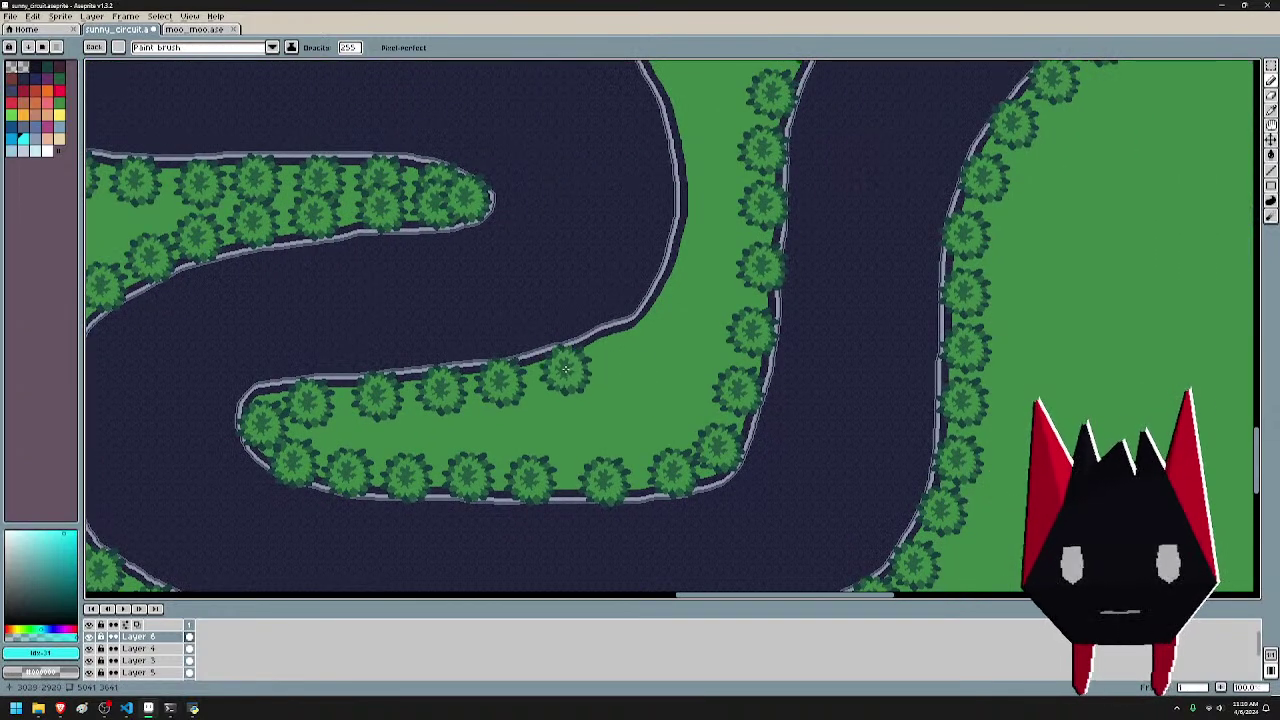
- Continue the bushes from the pocket's upper edge up the outer side of the hairpin bend
left_click(565, 368)
left_click(620, 344)
left_click(668, 305)
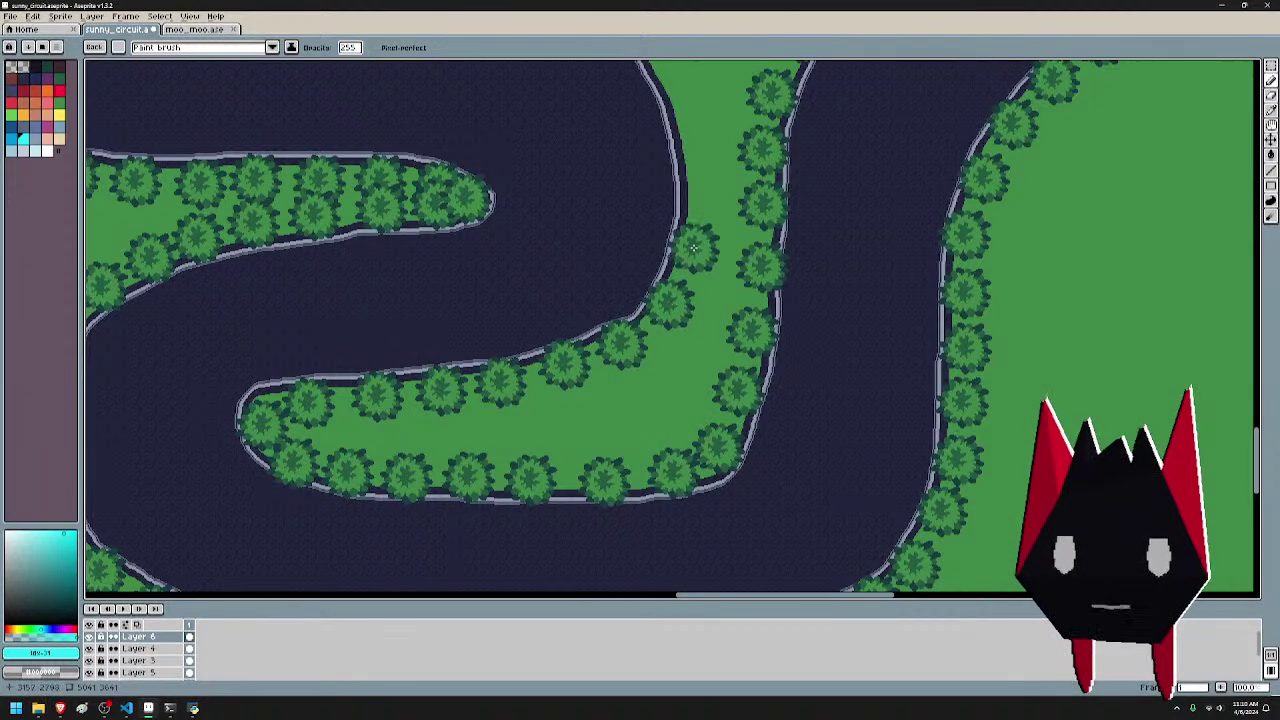
left_click(693, 248)
left_click_drag(719, 164, 726, 312)
left_click(704, 328)
left_click(698, 263)
- Carry the bush row around the top of the hairpin's outer bend, repositioning the last bush
left_click_drag(698, 206, 790, 312)
left_click(740, 266)
left_click(674, 229)
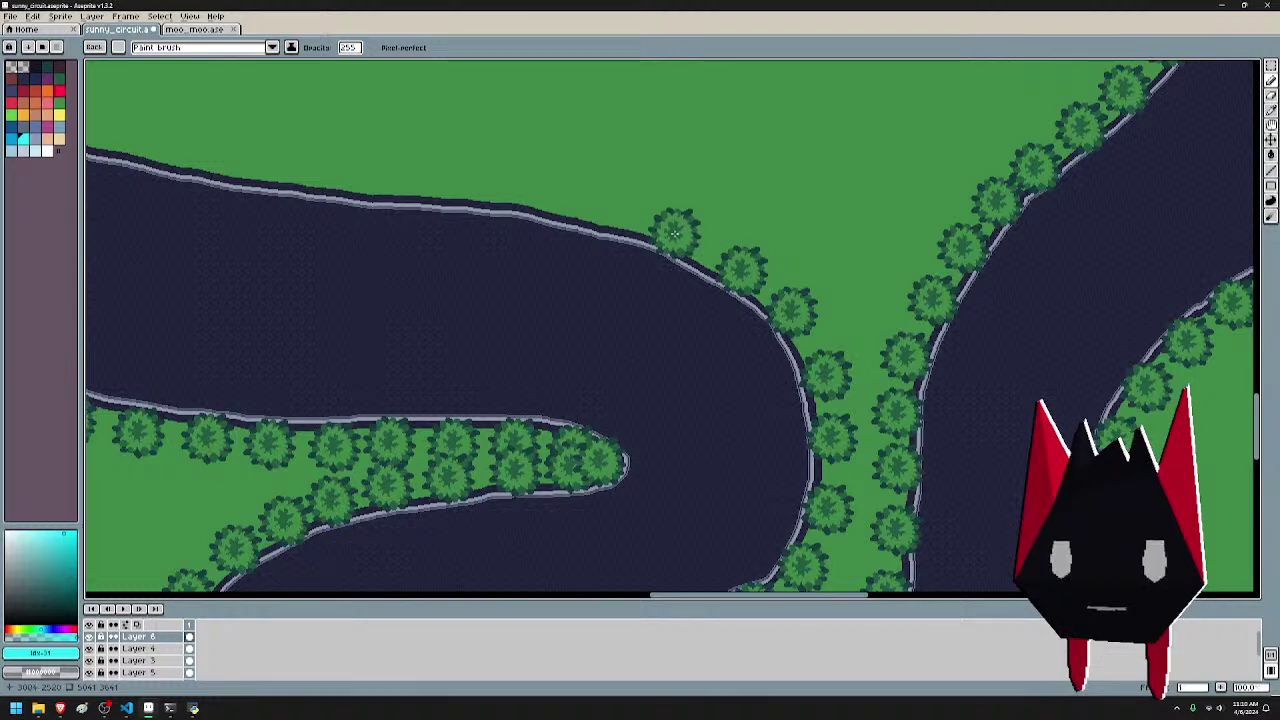
left_click_drag(674, 229, 974, 324)
key("ctrl+z")
left_click(988, 333)
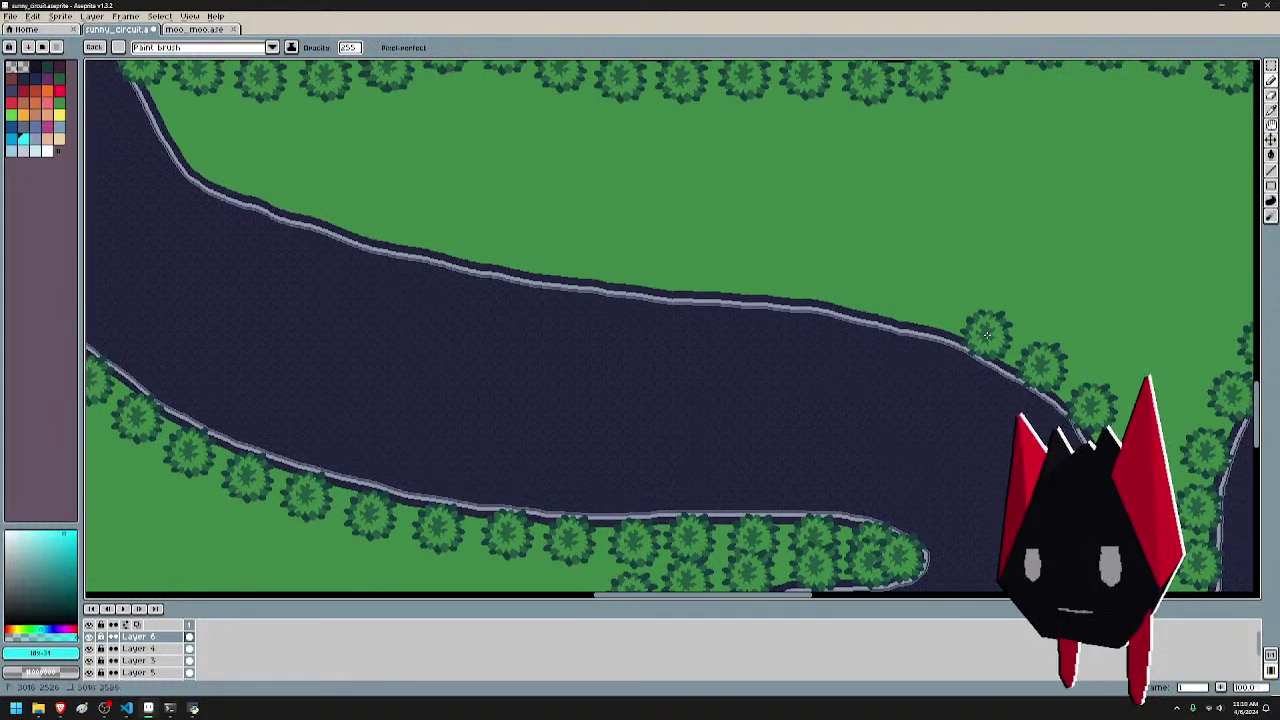
- Extend the row along the upper edge of the gently sloping road beyond the hairpin
left_click(928, 311)
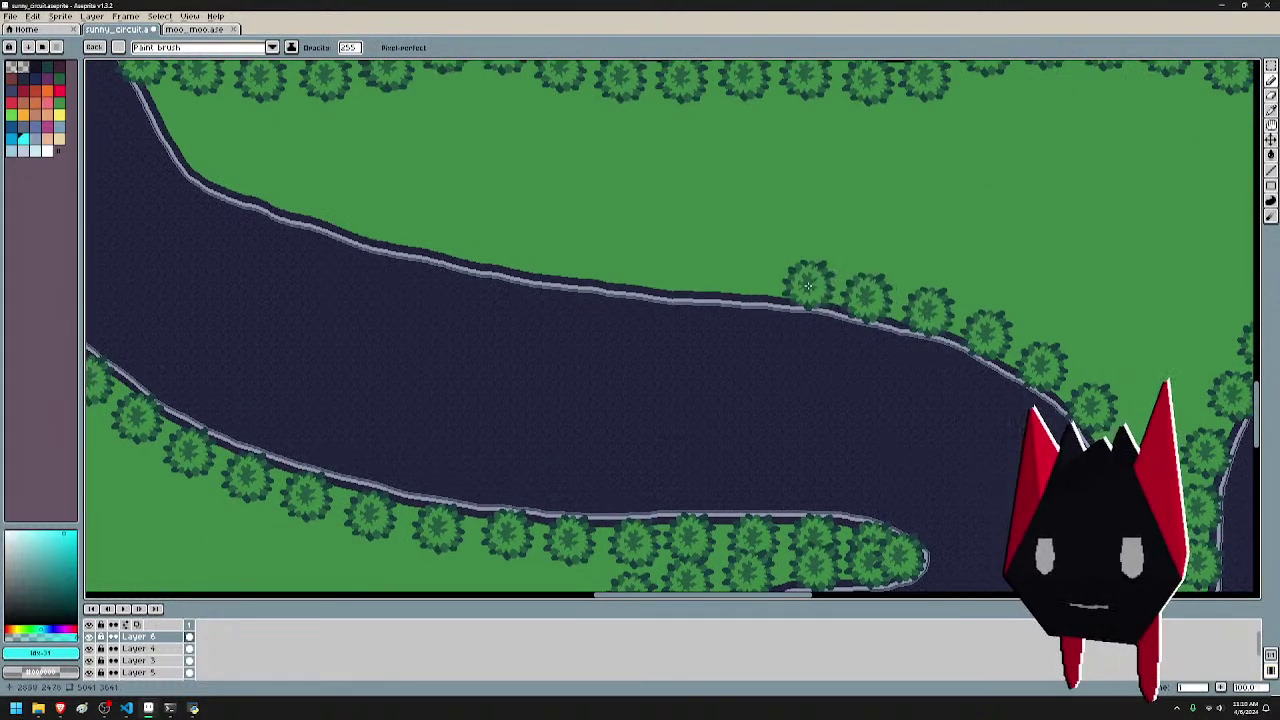
left_click(808, 284)
left_click(704, 276)
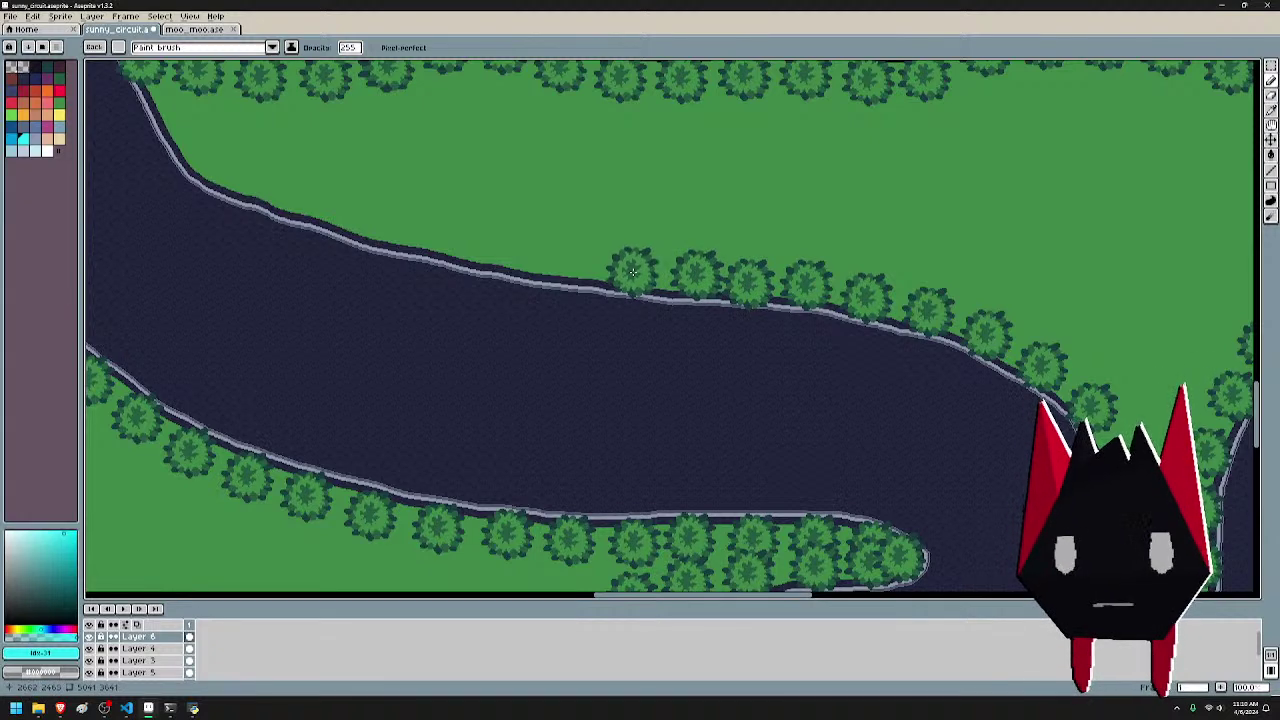
left_click_drag(635, 271, 929, 300)
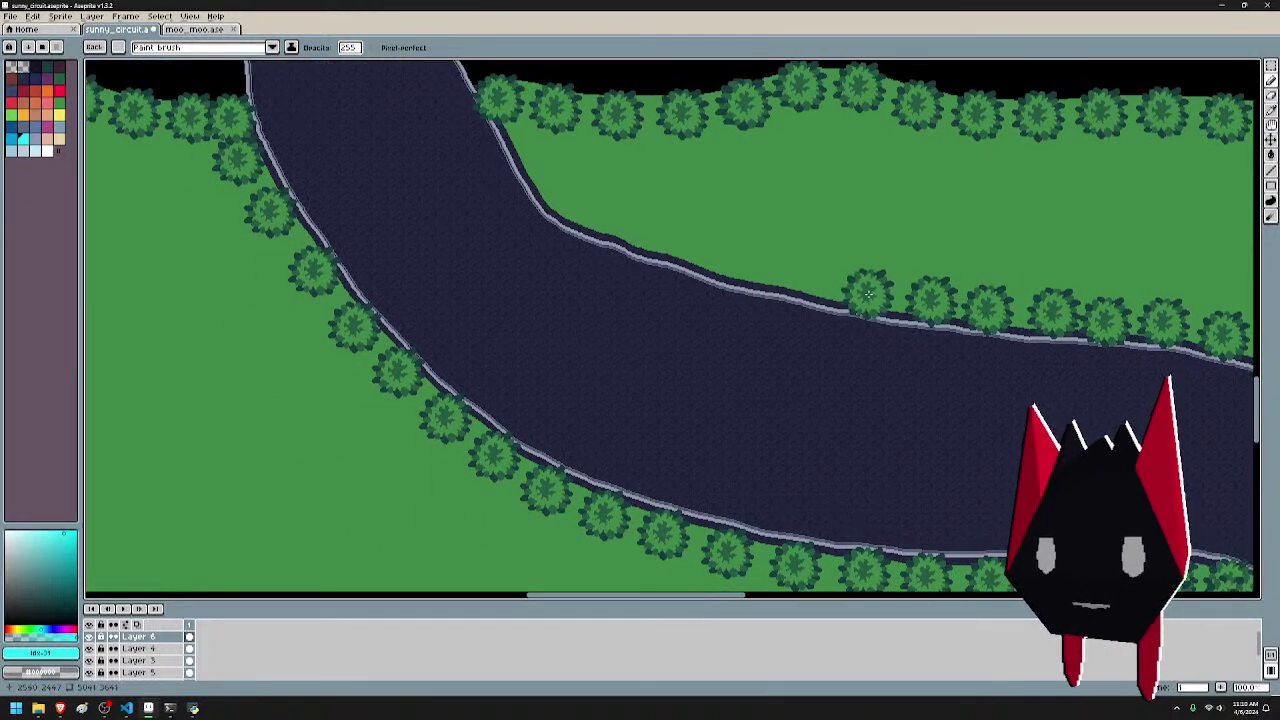
- Complete the sloping road's upper row around the curve so it joins the channel's lower-bank bushes
left_click(872, 292)
left_click(748, 259)
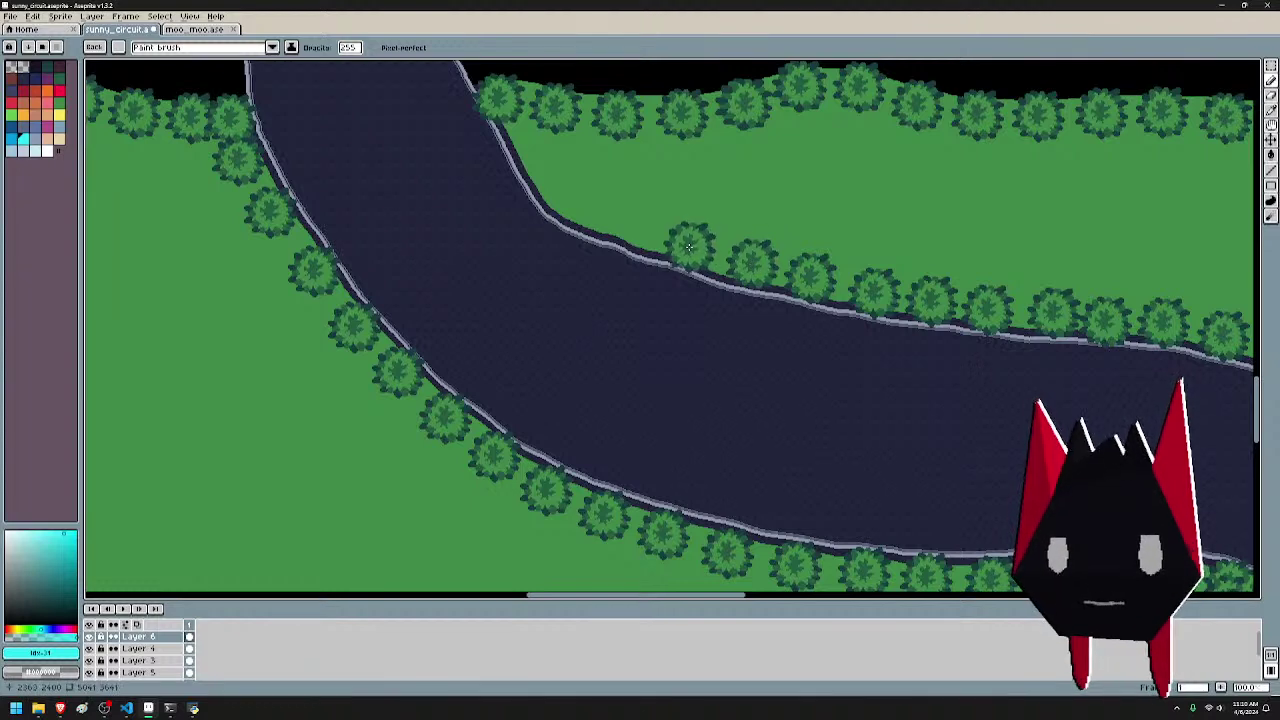
left_click(695, 244)
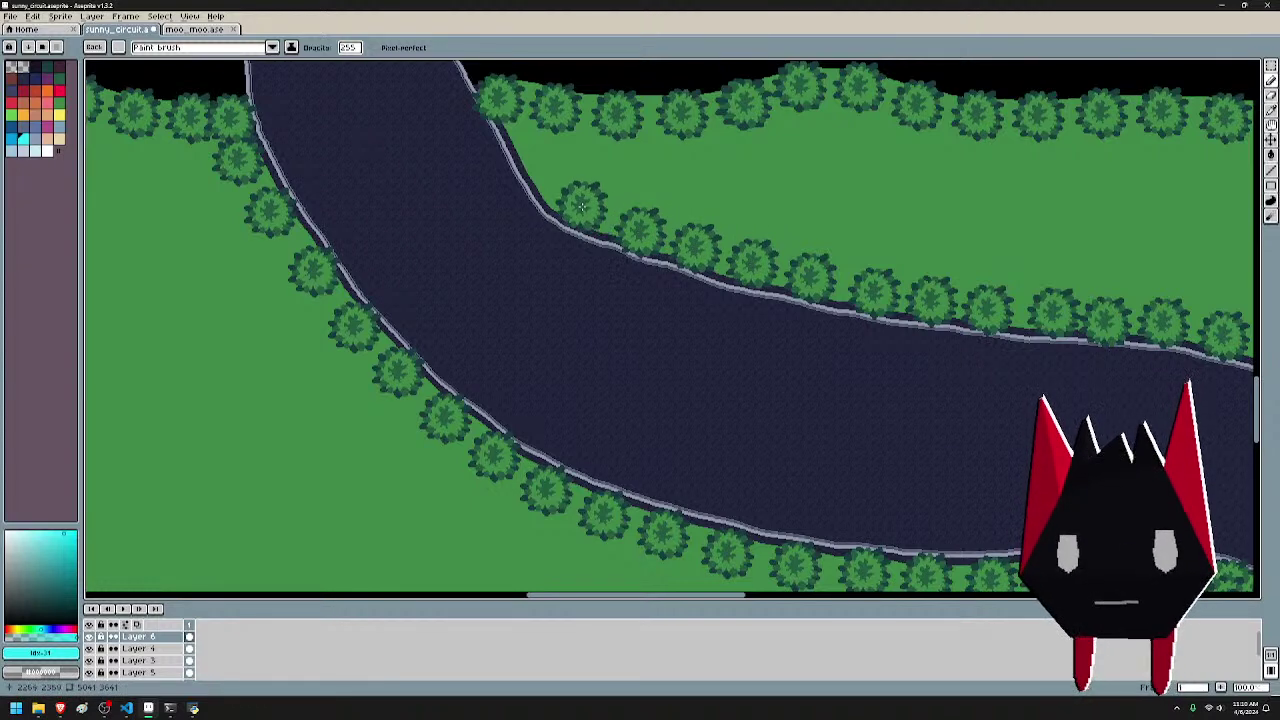
left_click(536, 156)
left_click(525, 137)
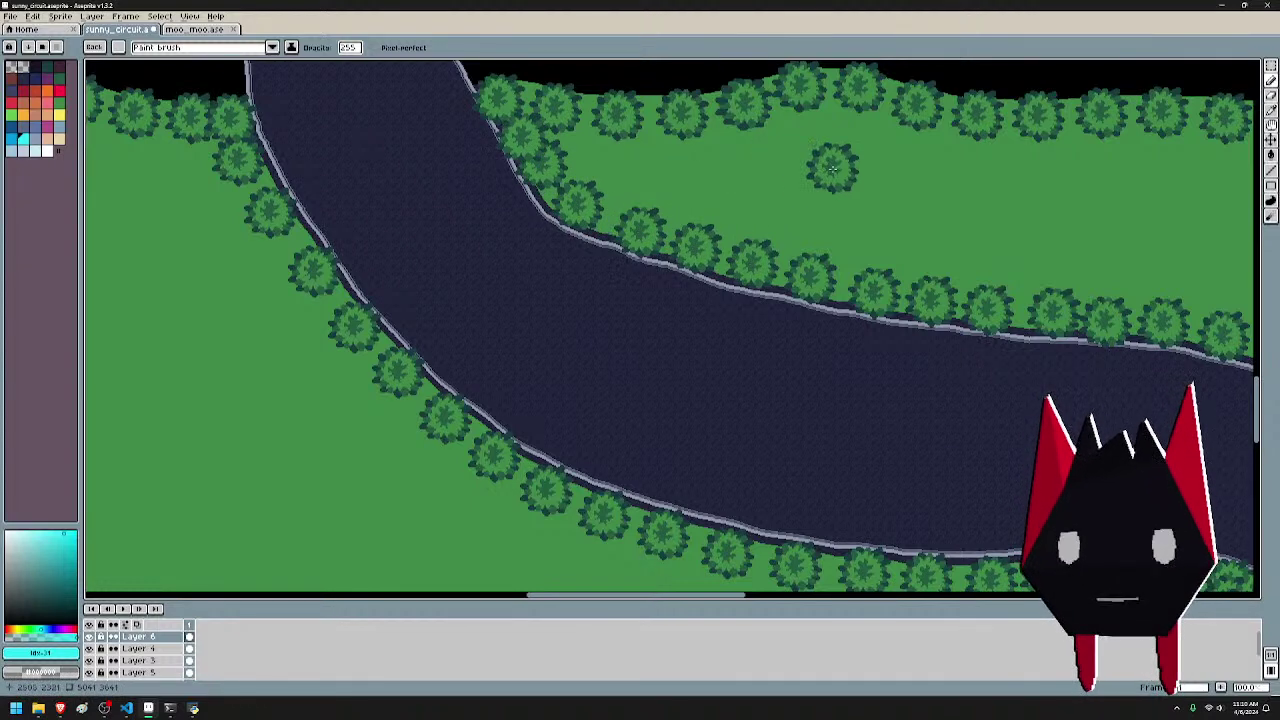
- Zoom out over the bush-lined track and save the sunny_circuit file
scroll(836, 168, "down", 1)
mouse_move(896, 154)
left_mouse_down()
mouse_move(735, 265)
mouse_move(594, 330)
left_mouse_up()
scroll(600, 323, "down", 1)
scroll(614, 288, "down", 1)
left_click_drag(679, 234, 863, 337)
key("ctrl+s")
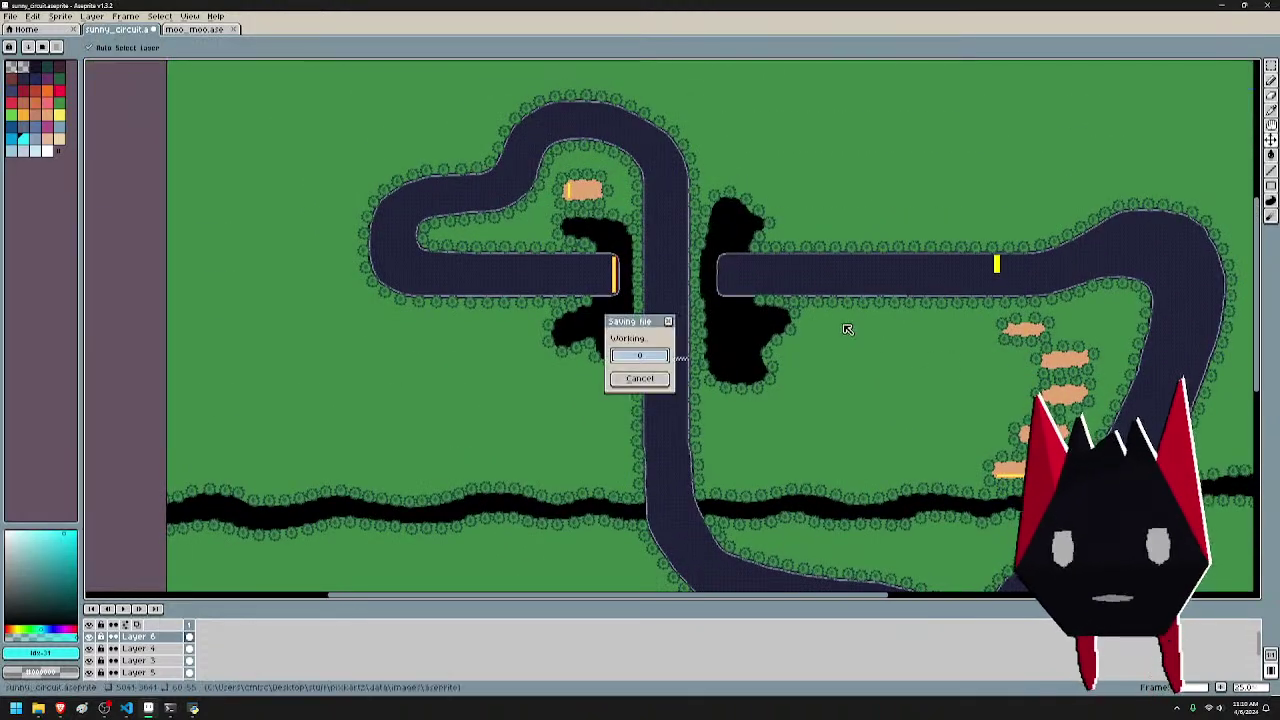
- Toggle Layer 6 off and on to compare the map with and without it, leaving it visible
left_click(90, 637)
left_click(90, 637)
left_click(90, 637)
left_click(90, 637)
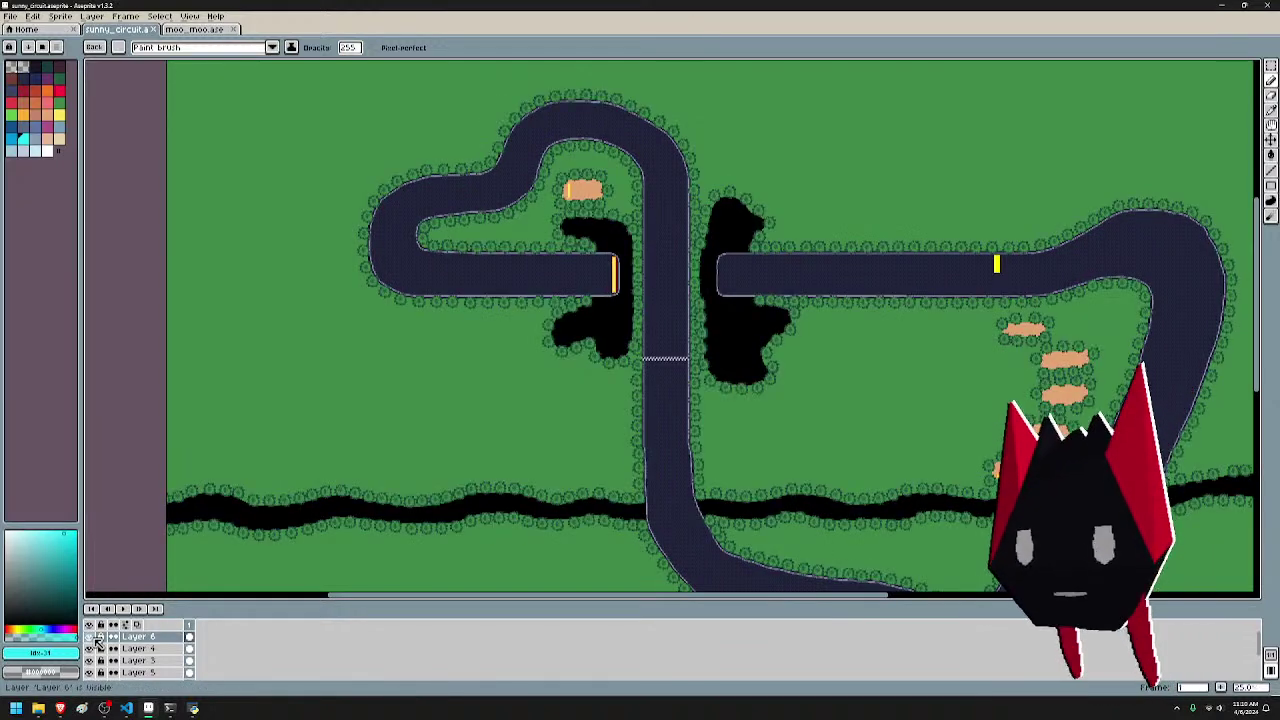
- Examine the sample bush designs in the map's corner and the bush spacing around the hairpin and the dead-end road
left_click_drag(668, 293, 815, 290)
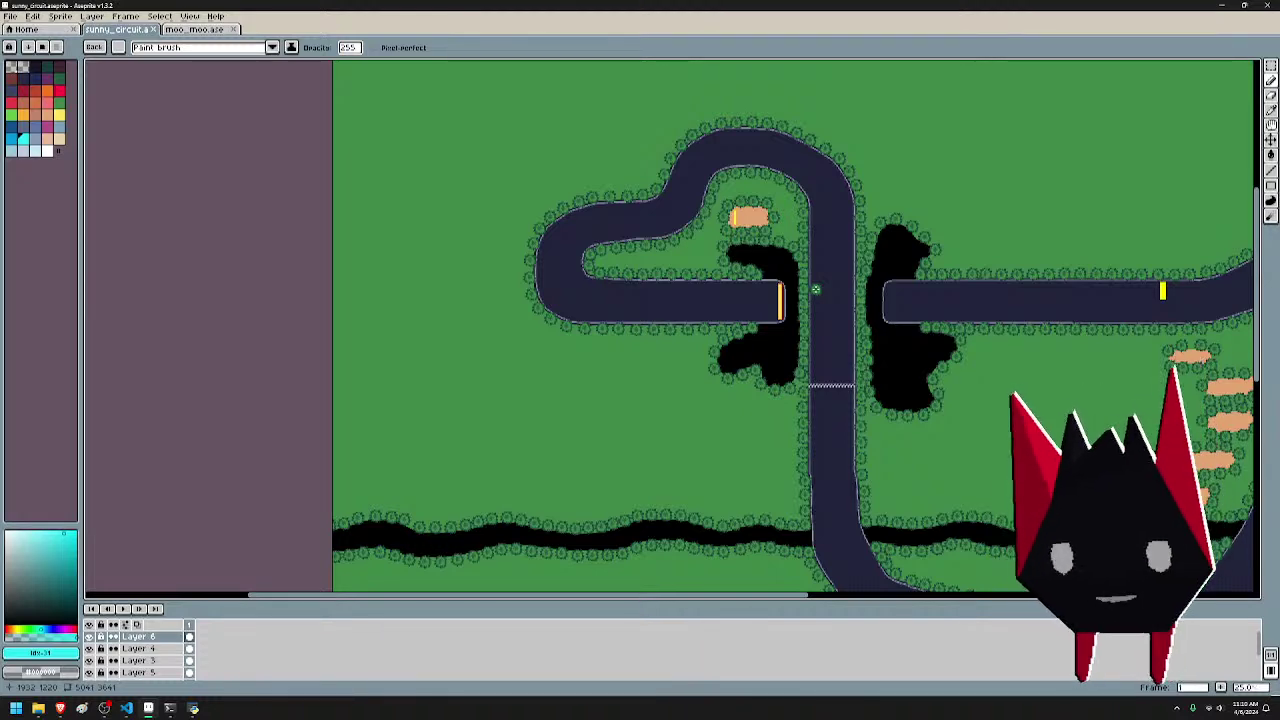
left_click_drag(737, 226, 869, 475)
scroll(481, 251, "up", 3)
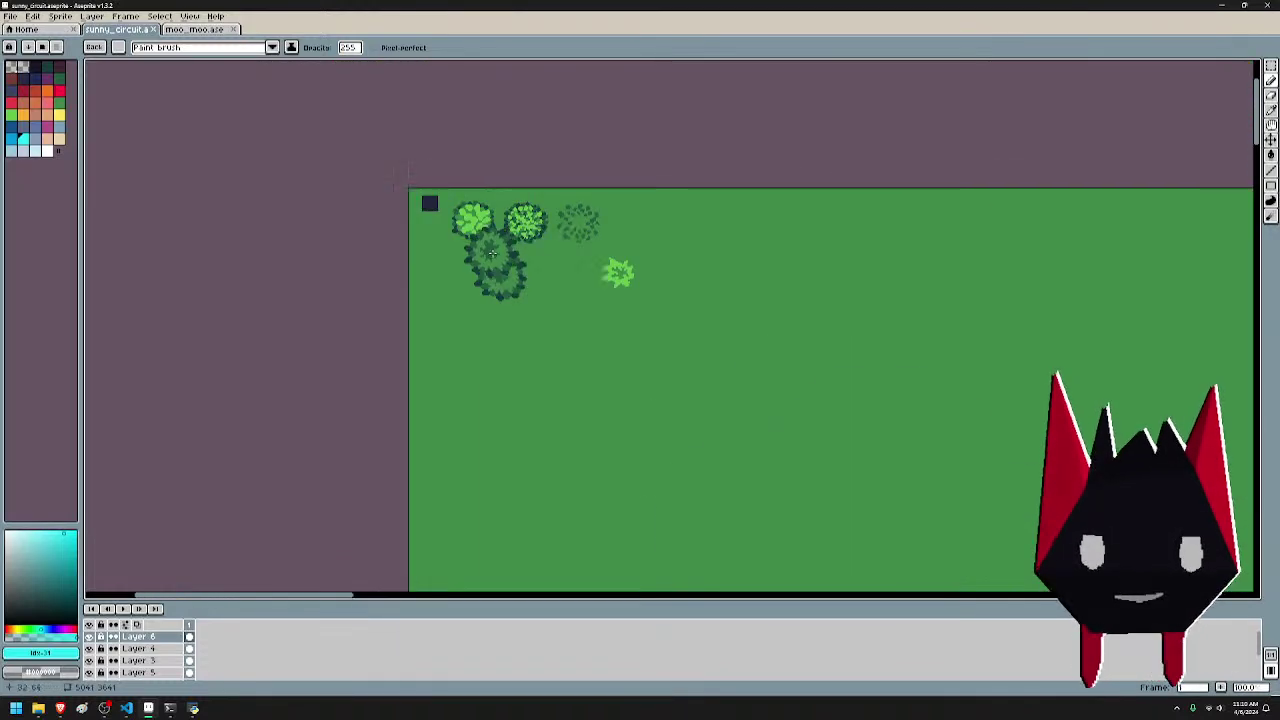
scroll(520, 281, "up", 2)
left_click_drag(711, 364, 683, 487)
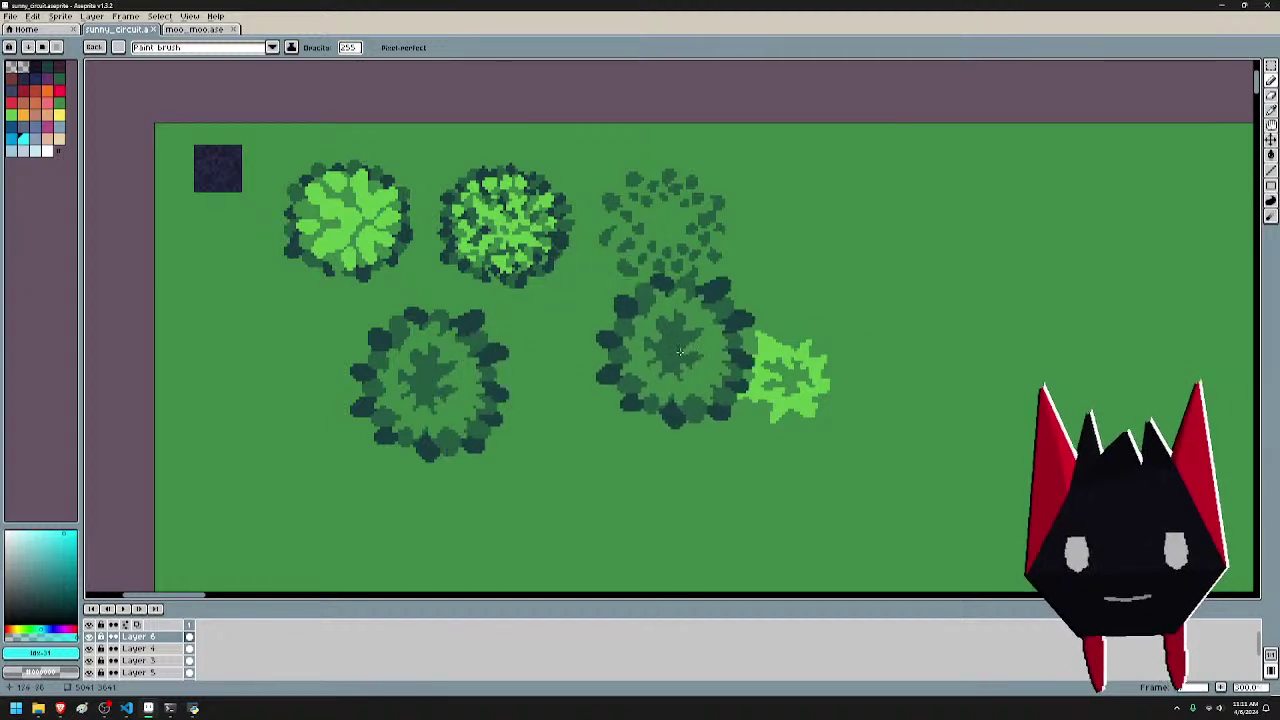
scroll(888, 188, "down", 3)
left_click_drag(1120, 332, 812, 144)
left_click_drag(947, 216, 680, 83)
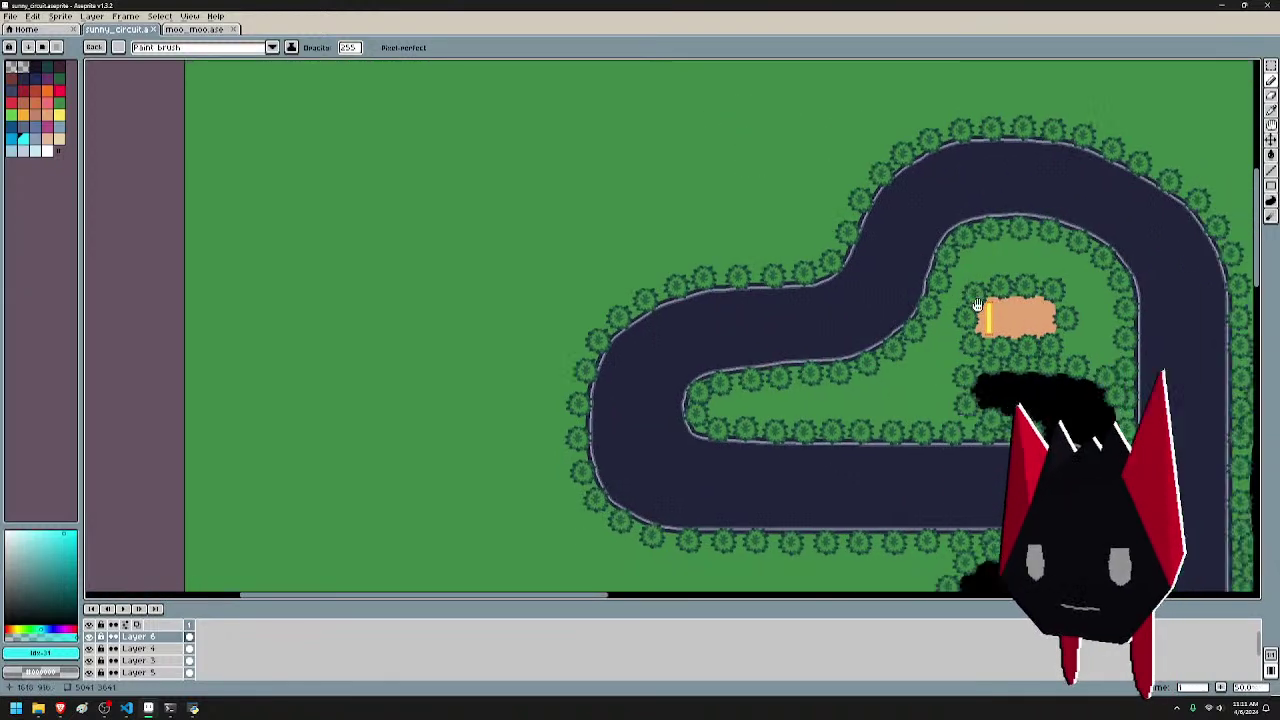
left_click_drag(1035, 348, 744, 240)
scroll(863, 231, "up", 1)
scroll(872, 390, "down", 3)
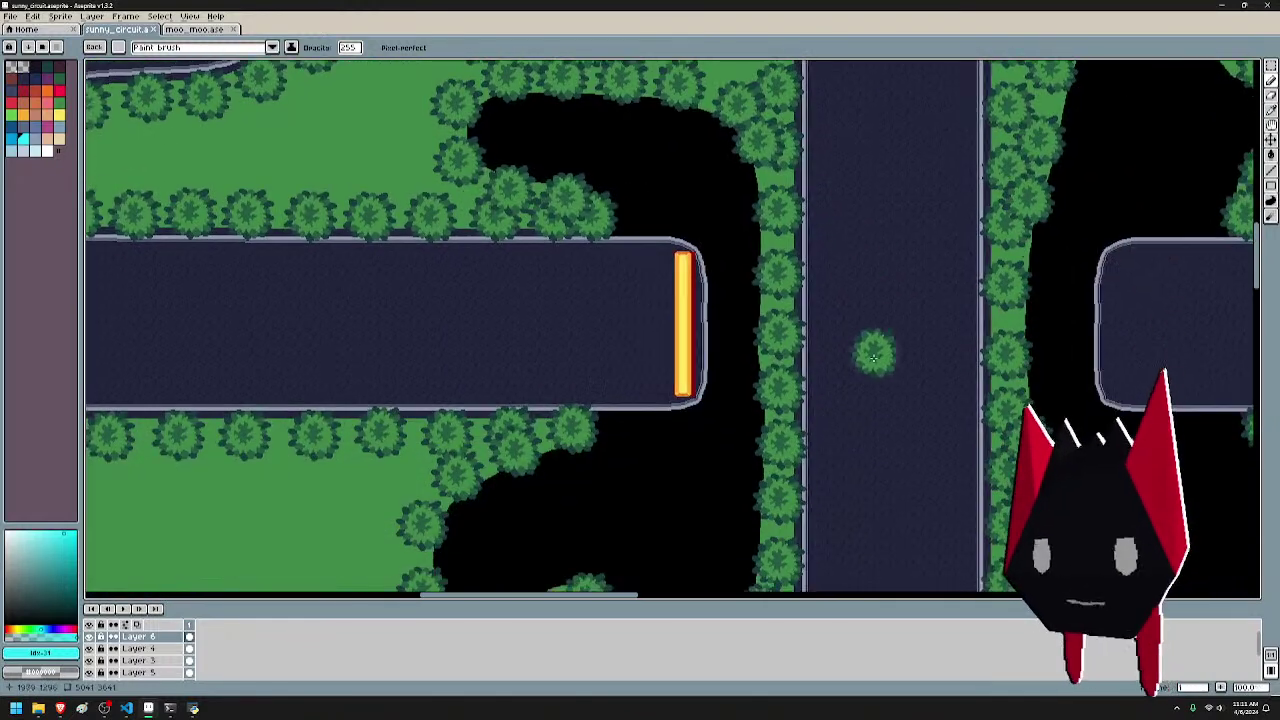
scroll(858, 410, "up", 3)
scroll(808, 415, "down", 1)
scroll(830, 350, "down", 2)
scroll(860, 300, "left", 3)
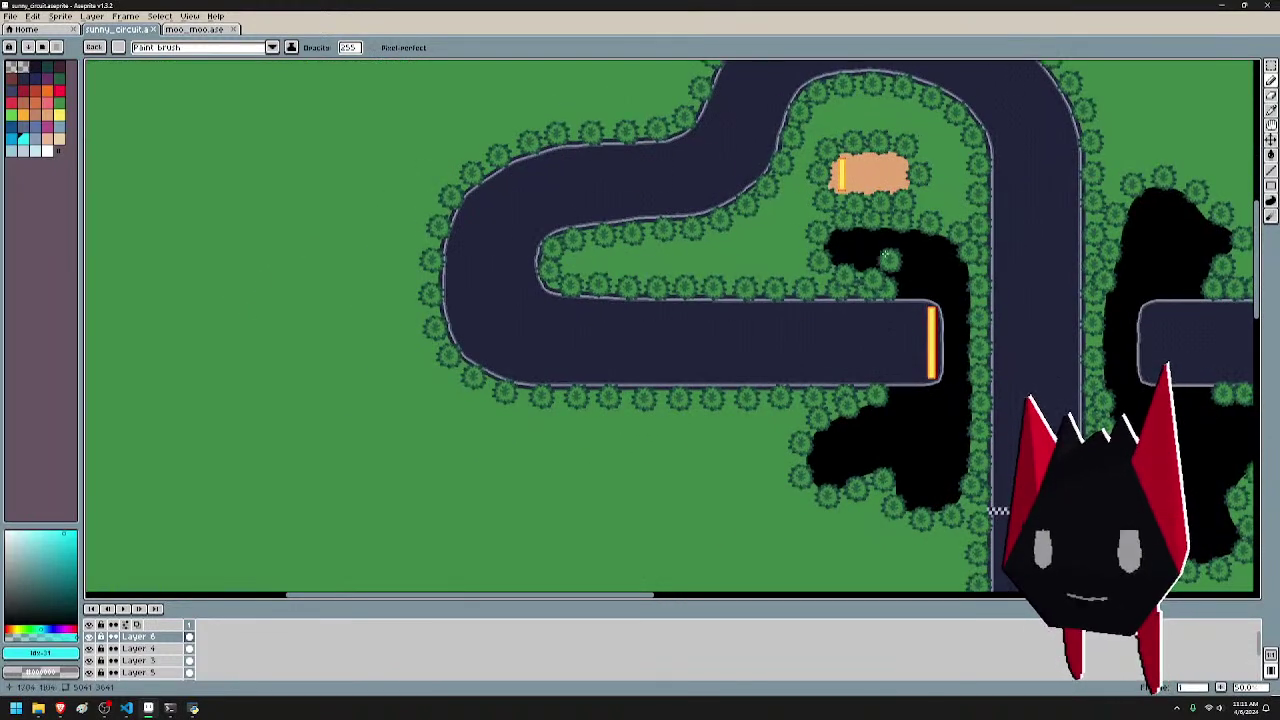
- Fill the gaps in the ring around the sand patch inside the hairpin with extra overlapping bushes
scroll(885, 255, "up", 2)
scroll(700, 380, "right", 5)
scroll(660, 410, "up", 3)
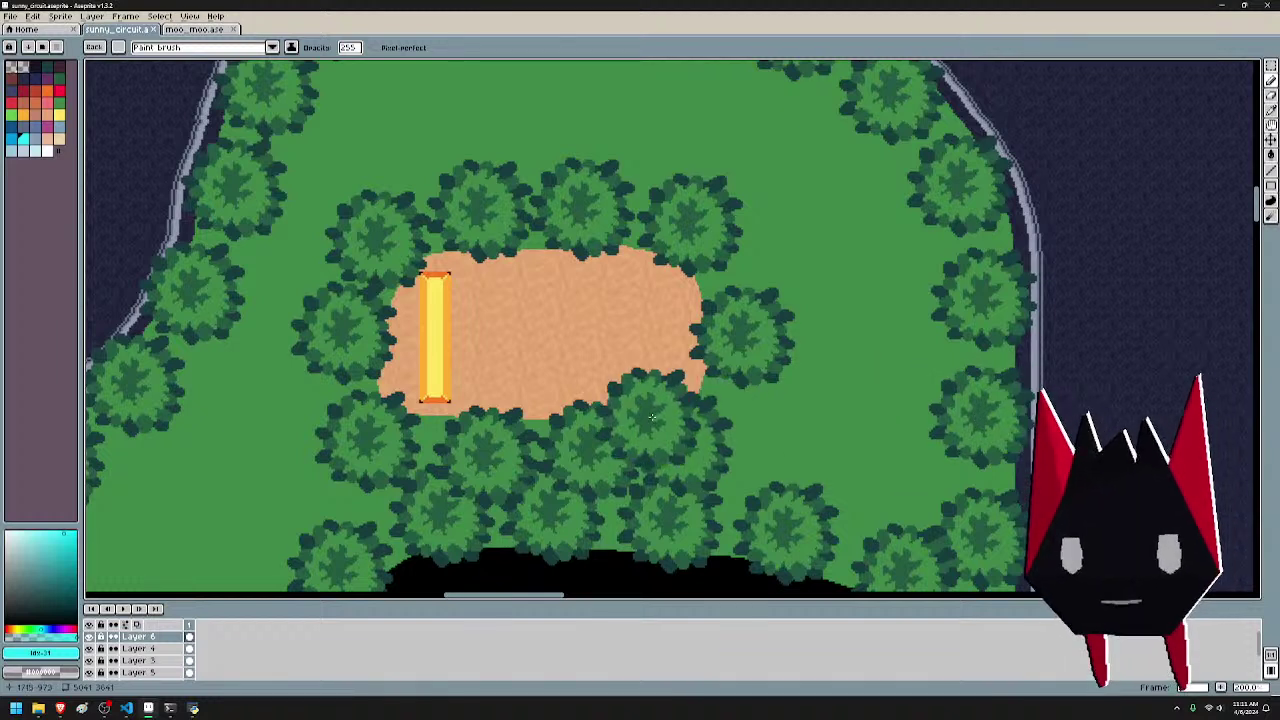
mouse_move(651, 417)
left_mouse_down()
mouse_move(730, 400)
mouse_move(716, 275)
mouse_move(629, 191)
mouse_move(630, 205)
mouse_move(418, 210)
mouse_move(340, 280)
mouse_move(352, 394)
mouse_move(440, 448)
mouse_move(575, 462)
mouse_move(683, 70)
left_mouse_up()
left_click(547, 458)
left_click(636, 456)
scroll(1054, 469, "down", 1)
scroll(1050, 460, "up", 1)
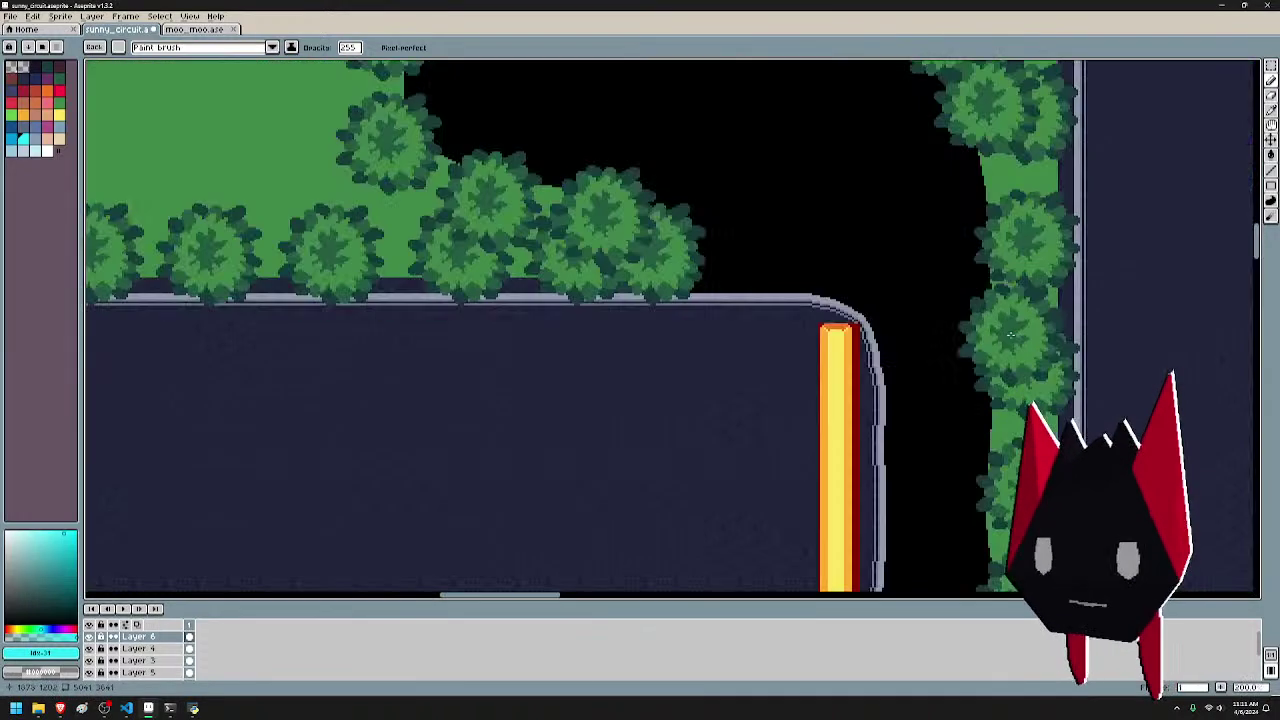
- Fill the gaps around the pit's upper arm and down the strip between the pit and the vertical road
mouse_move(1000, 333)
left_mouse_down()
mouse_move(991, 283)
mouse_move(1125, 430)
left_mouse_up()
mouse_move(694, 331)
left_mouse_down()
mouse_move(752, 424)
mouse_move(615, 365)
mouse_move(582, 245)
mouse_move(612, 185)
mouse_move(715, 160)
mouse_move(840, 158)
mouse_move(985, 165)
mouse_move(1071, 190)
left_mouse_up()
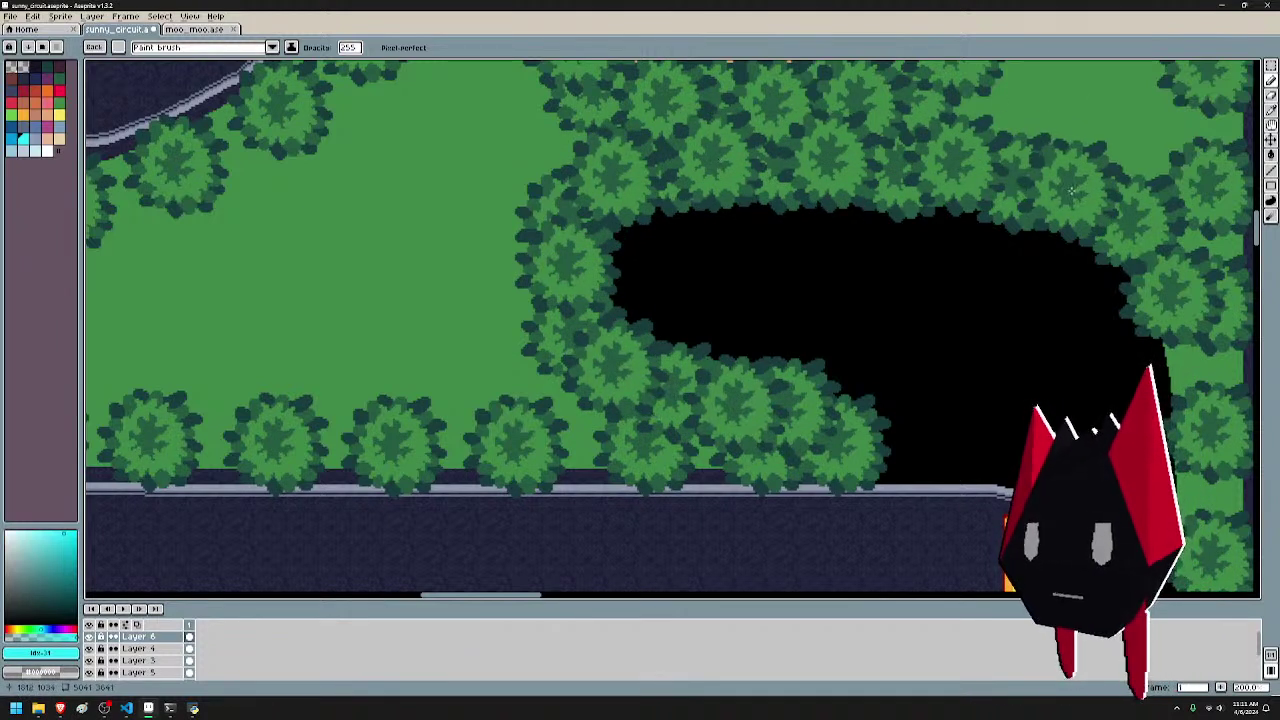
left_click_drag(1184, 328, 989, 201)
left_click(1014, 243)
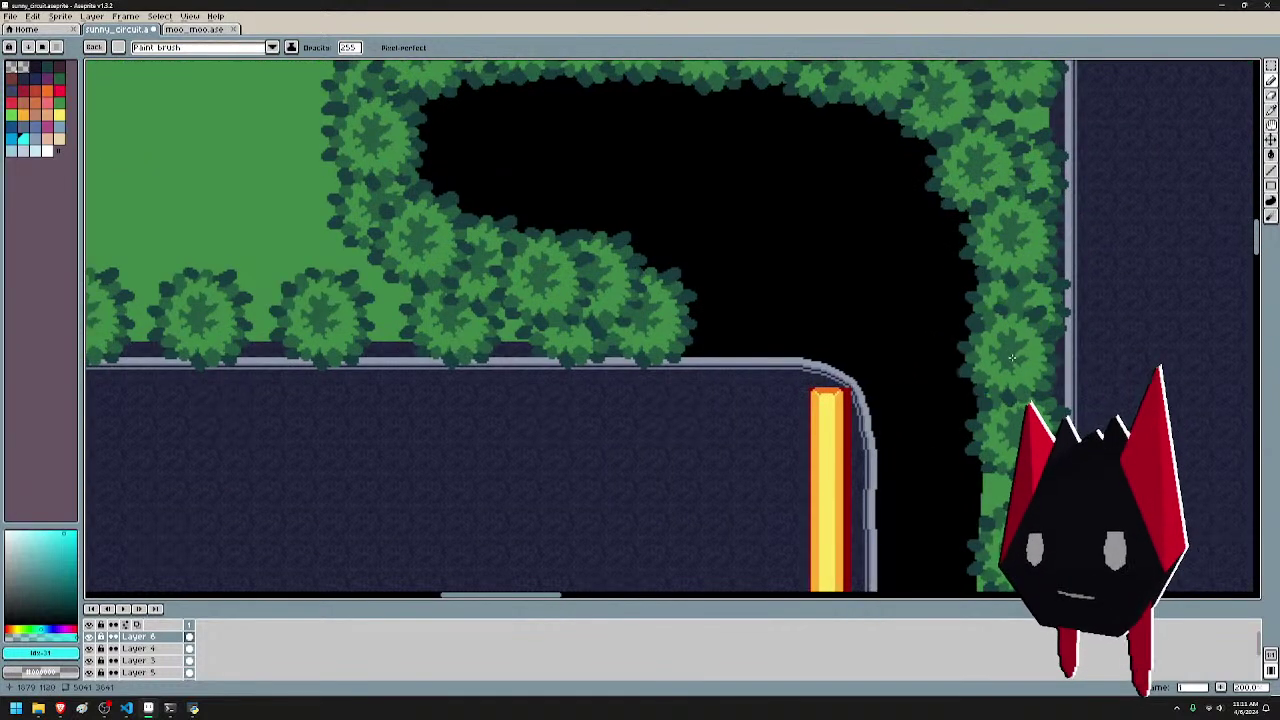
left_click(1013, 357)
mouse_move(1030, 440)
left_mouse_down()
mouse_move(1038, 256)
mouse_move(1026, 142)
left_mouse_up()
left_click(1024, 312)
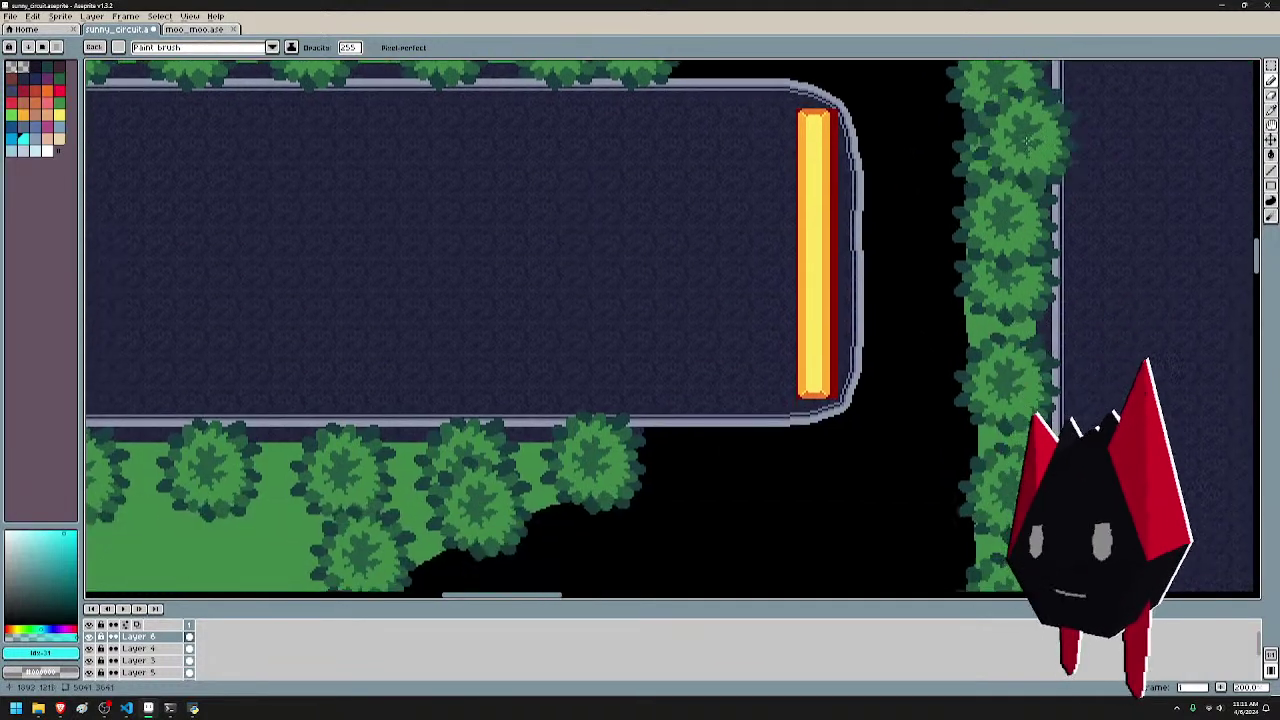
scroll(1027, 143, "down", 2)
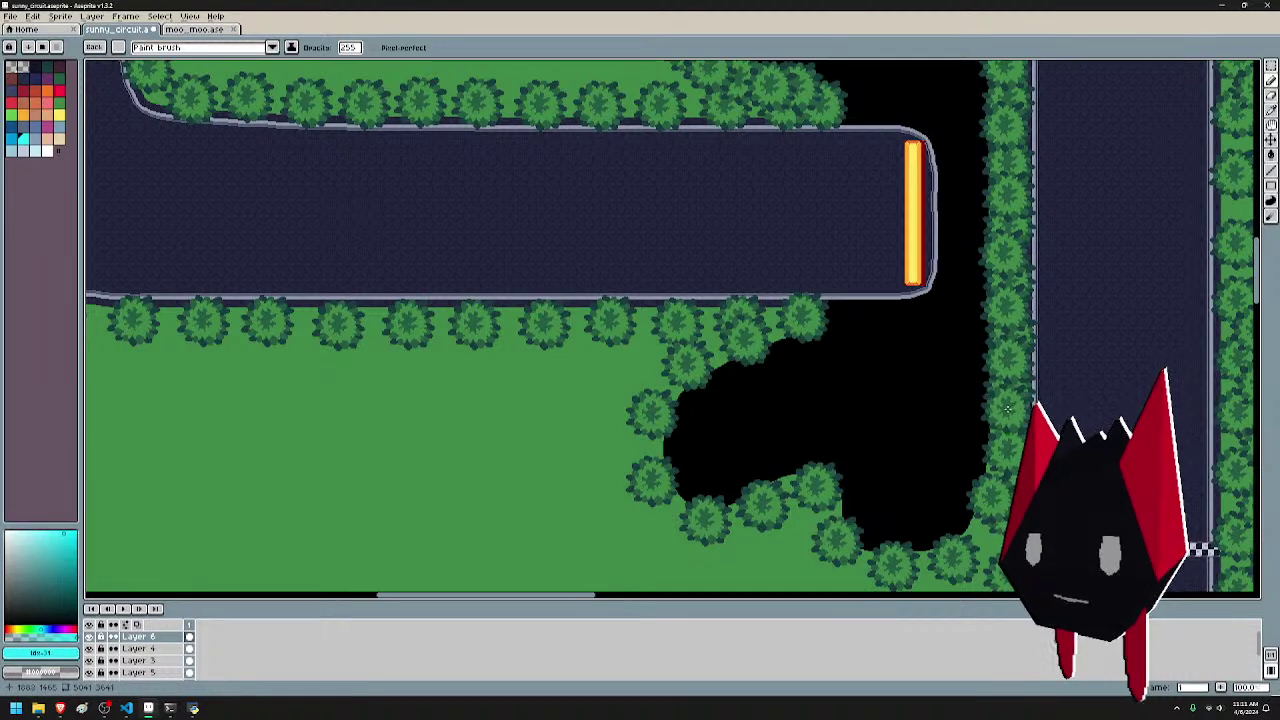
- Close the gaps around the pit's lower lobe and in the adjoining bushes beneath the dead-end road
left_click_drag(951, 548, 1002, 465)
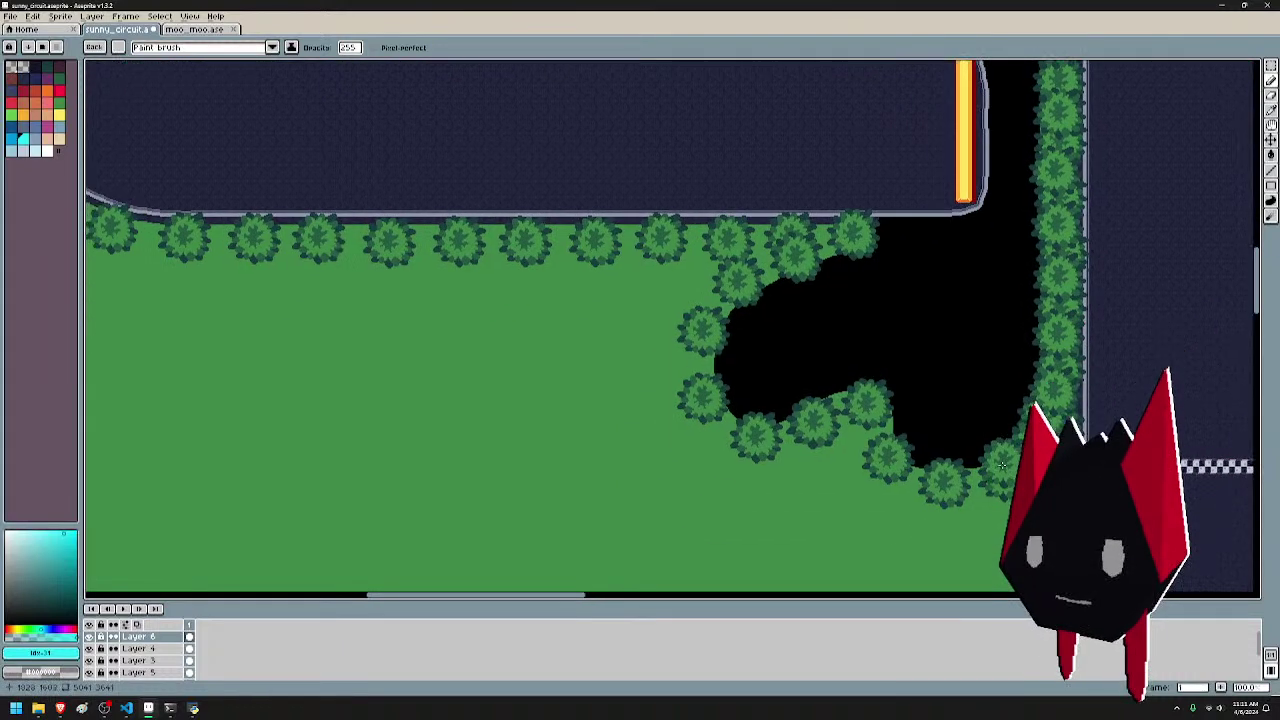
mouse_move(918, 474)
left_mouse_down()
mouse_move(844, 404)
mouse_move(787, 438)
mouse_move(703, 422)
mouse_move(722, 424)
mouse_move(705, 370)
mouse_move(718, 284)
mouse_move(713, 297)
mouse_move(820, 237)
left_mouse_up()
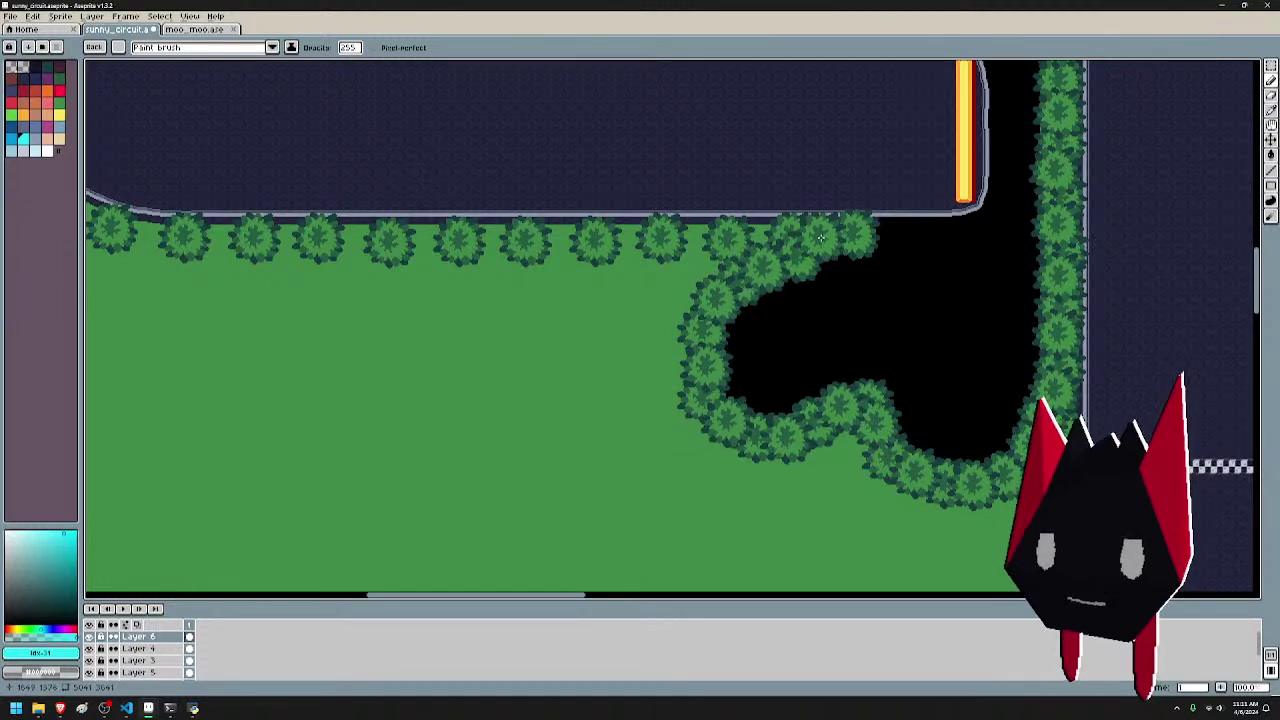
mouse_move(706, 245)
left_mouse_down()
mouse_move(756, 238)
mouse_move(700, 251)
mouse_move(634, 243)
mouse_move(1008, 296)
left_mouse_up()
left_click(694, 247)
left_click(633, 243)
- Thicken the hairpin's inner row, from the dead-end road's upper edge around the bend and over the inner curve
scroll(957, 297, "down", 2)
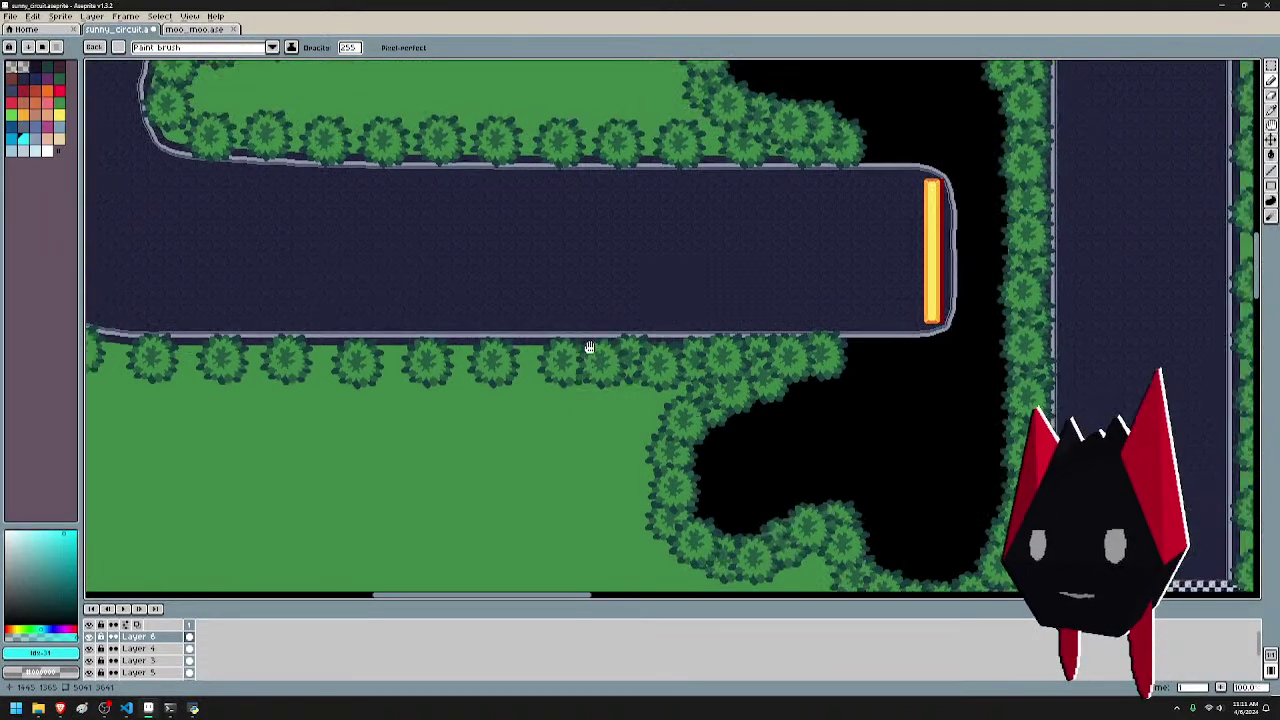
scroll(610, 335, "up", 2)
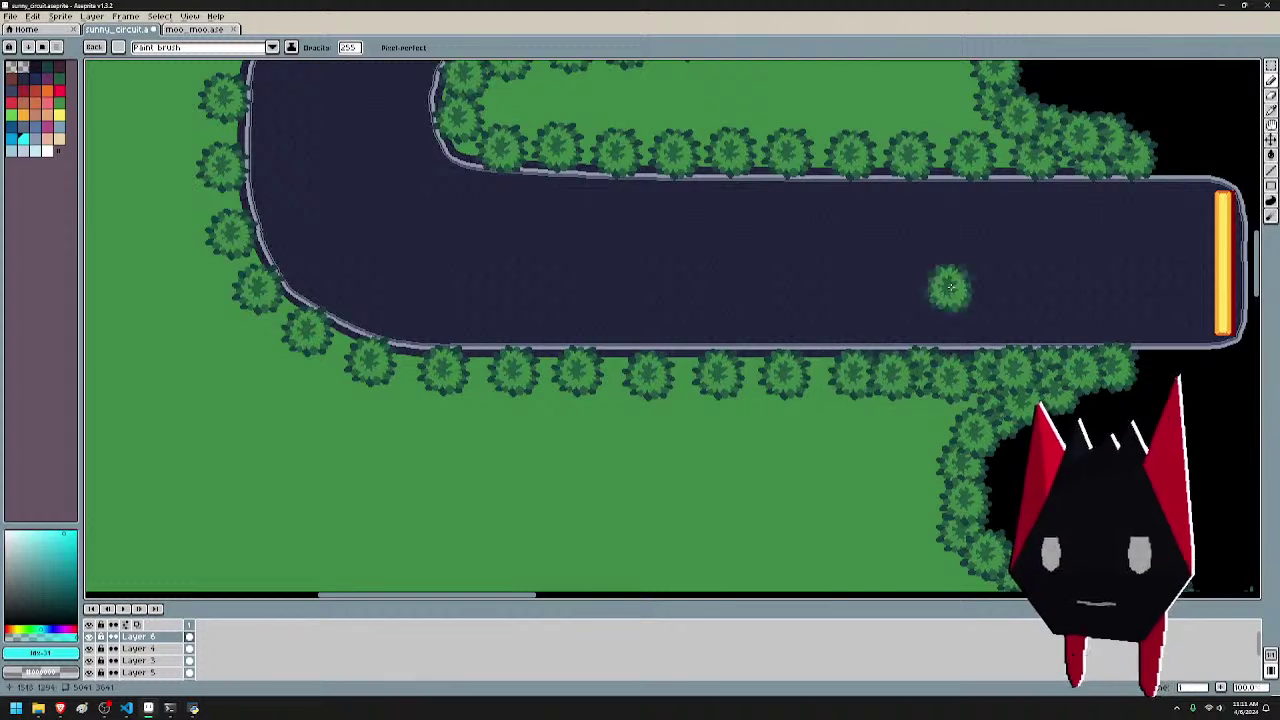
left_click_drag(999, 130, 945, 335)
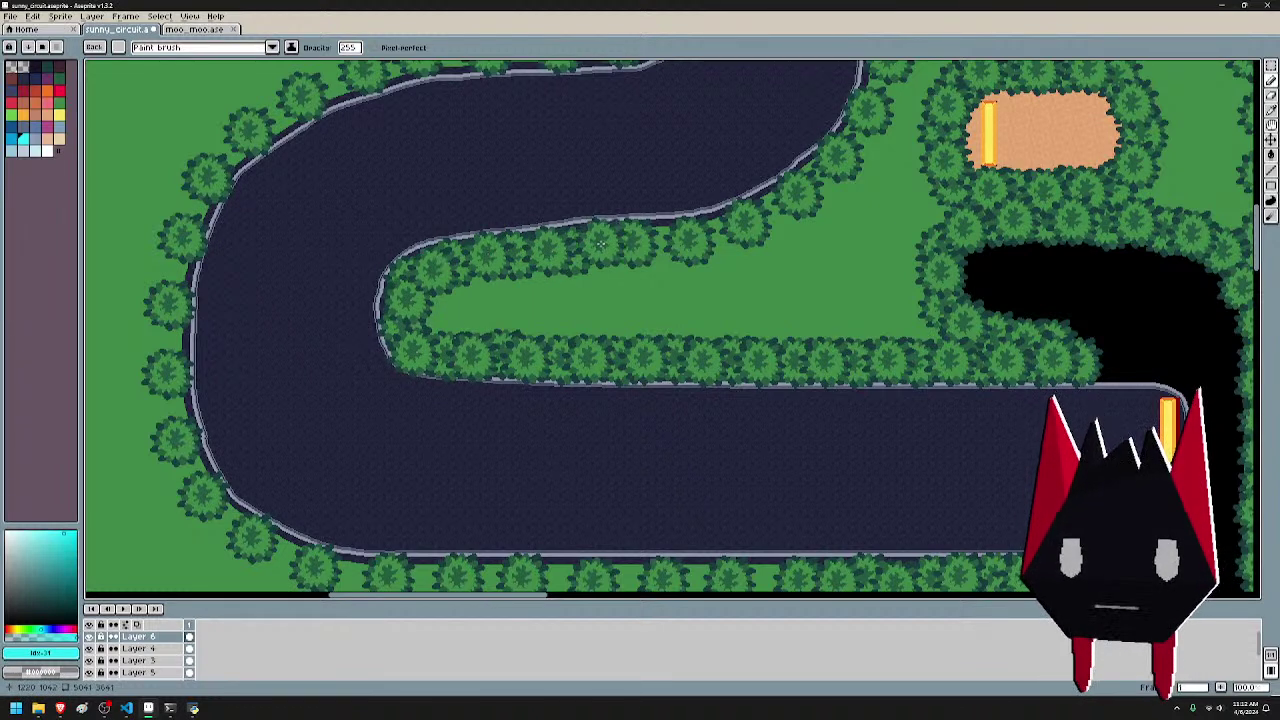
left_click(721, 231)
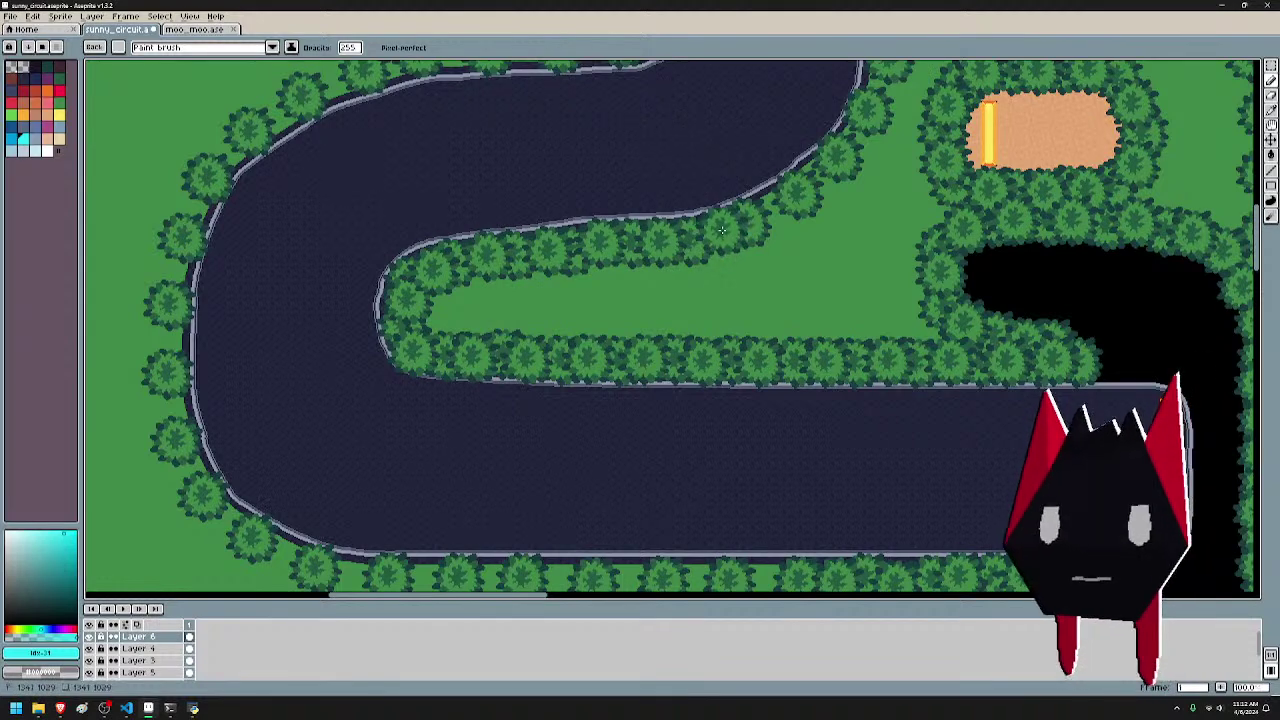
left_click(776, 210)
left_click_drag(933, 143, 609, 303)
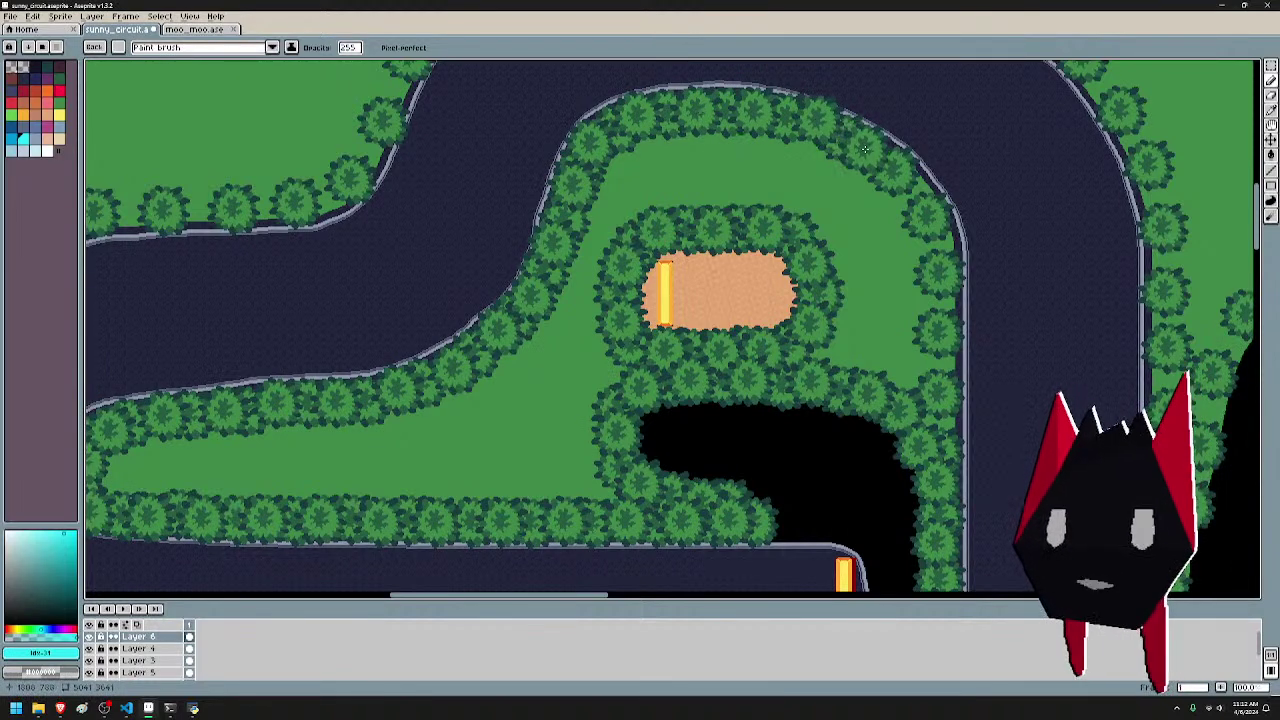
- Continue filling the gaps down the vertical road's inner side, from the curve past the pit to the checkered line
scroll(936, 280, "down", 3)
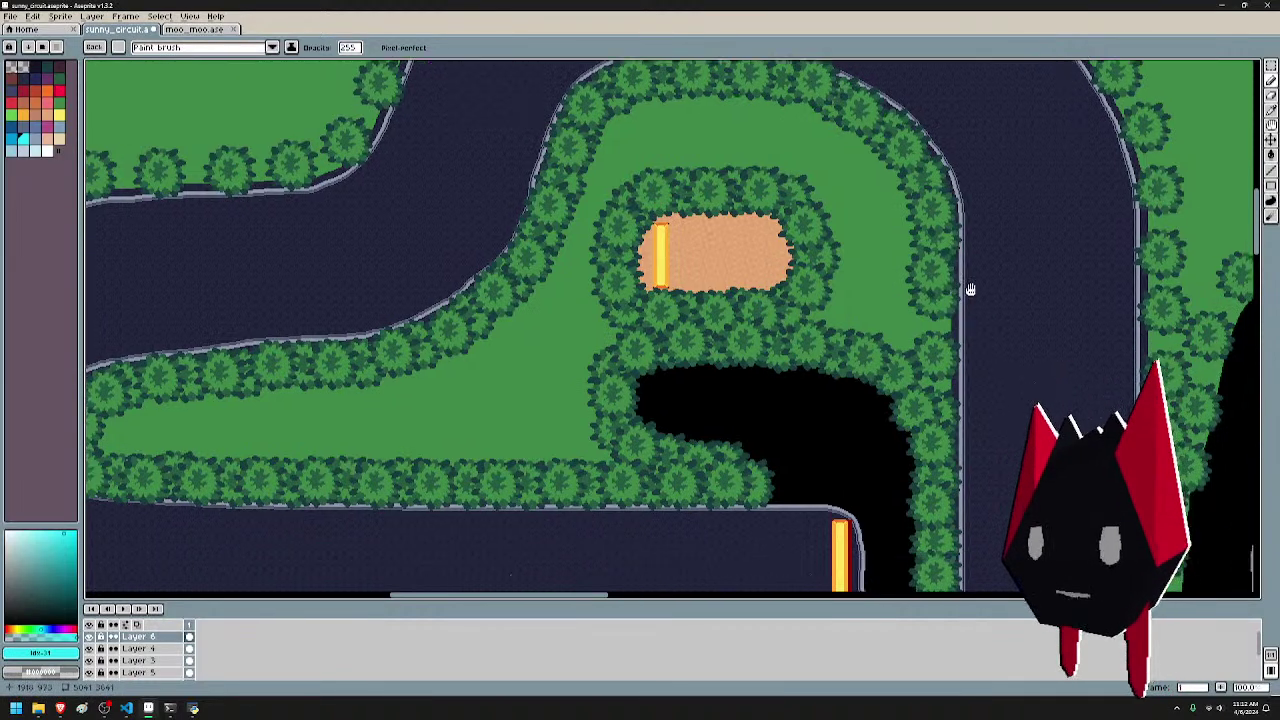
scroll(1059, 347, "down", 10)
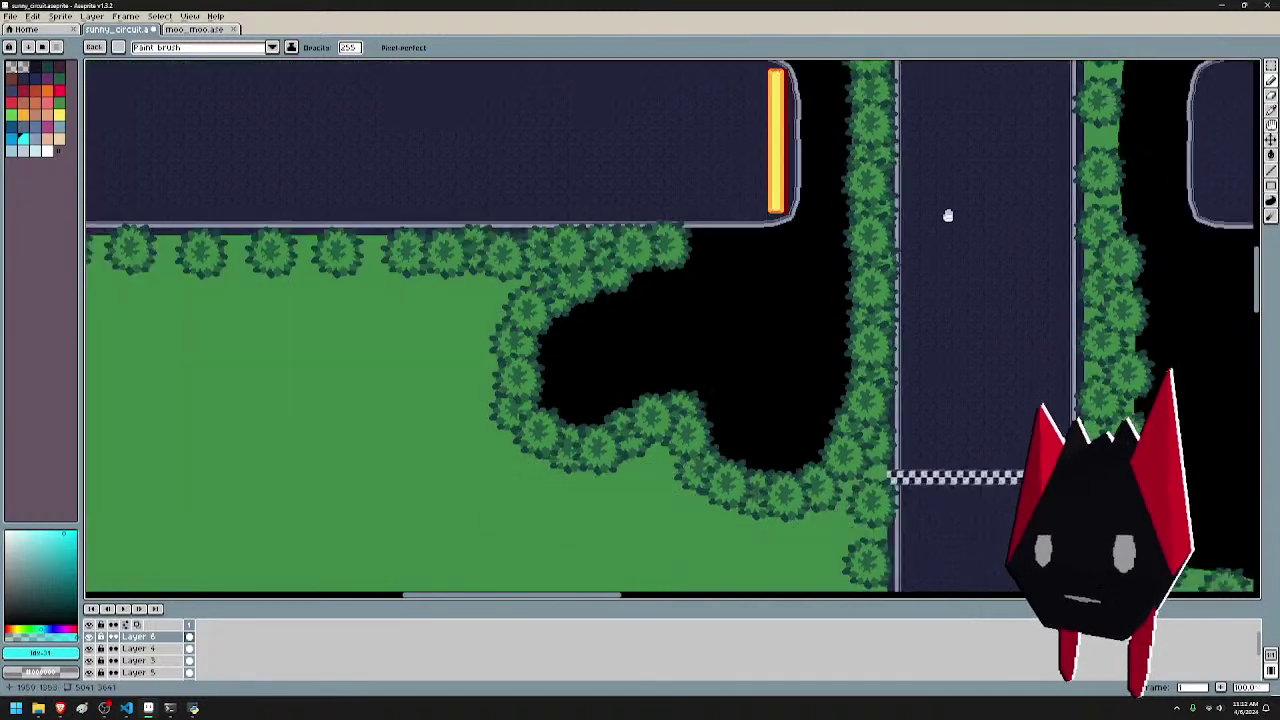
scroll(960, 360, "down", 3)
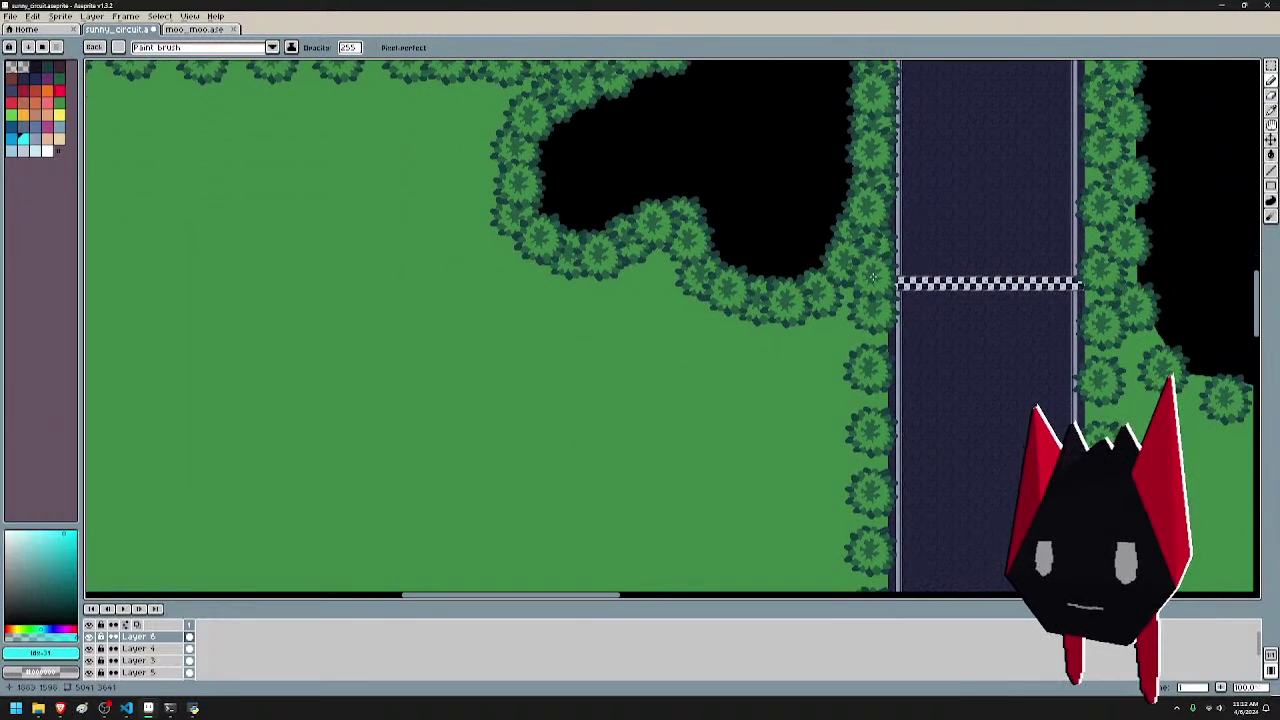
scroll(878, 217, "down", 3)
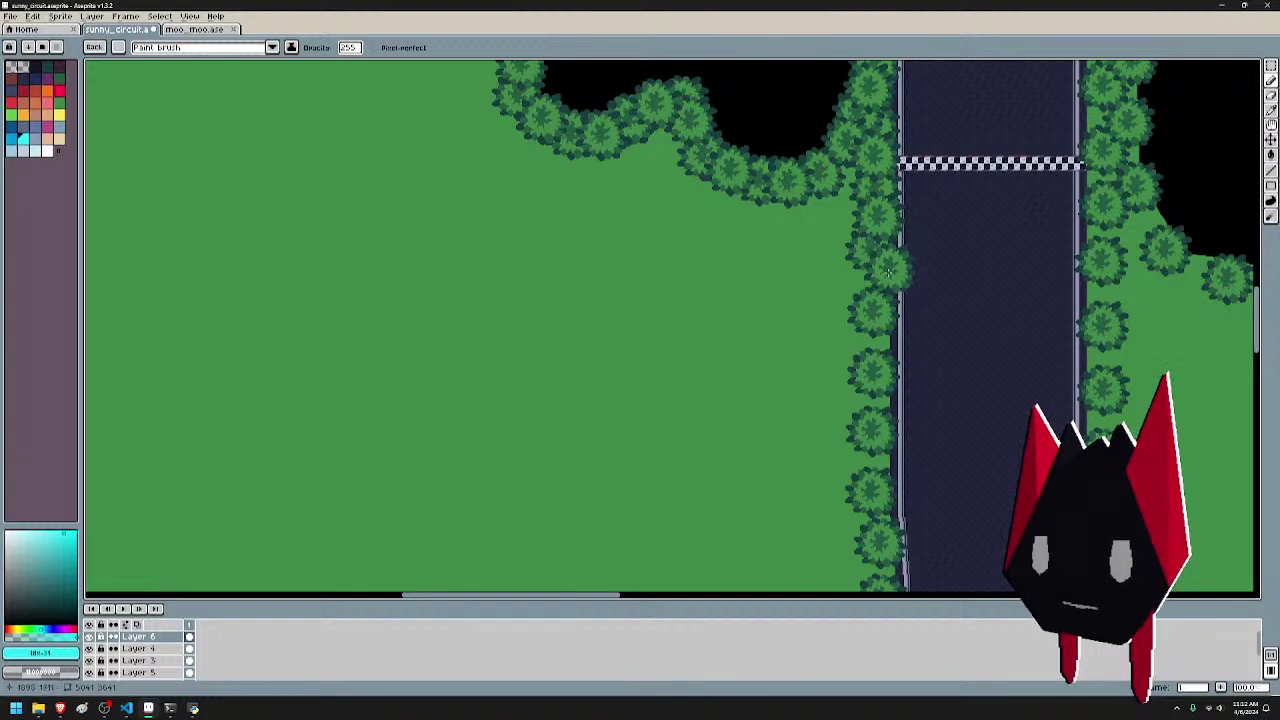
- Fill the row from the checkered line down to the channel and along its upper bank to the map's edge
scroll(862, 268, "down", 1)
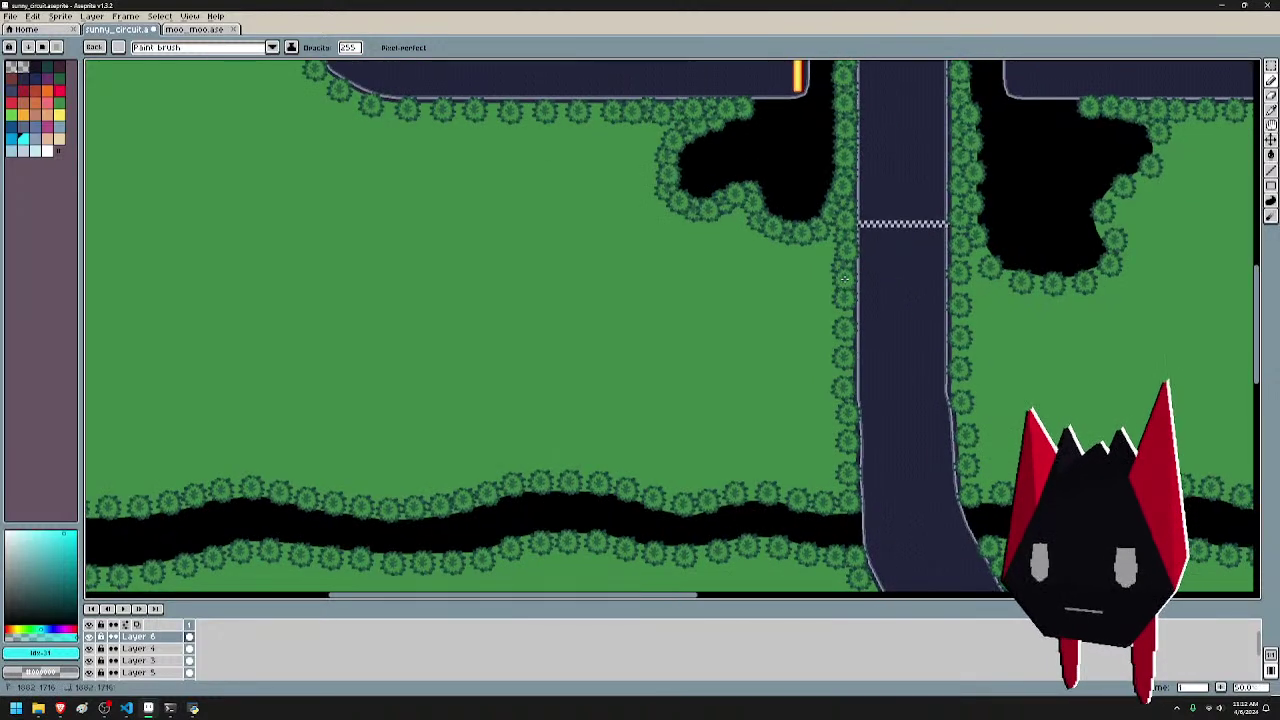
left_click_drag(909, 348, 825, 254)
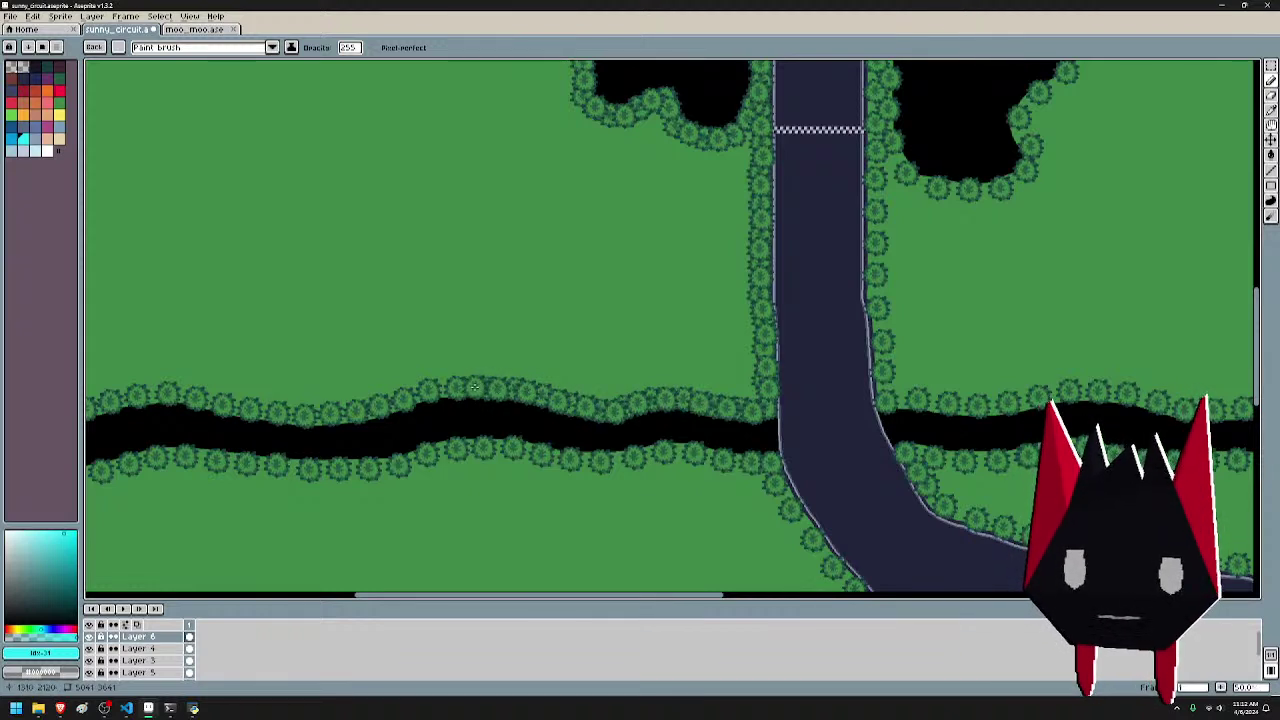
left_click_drag(475, 387, 1049, 271)
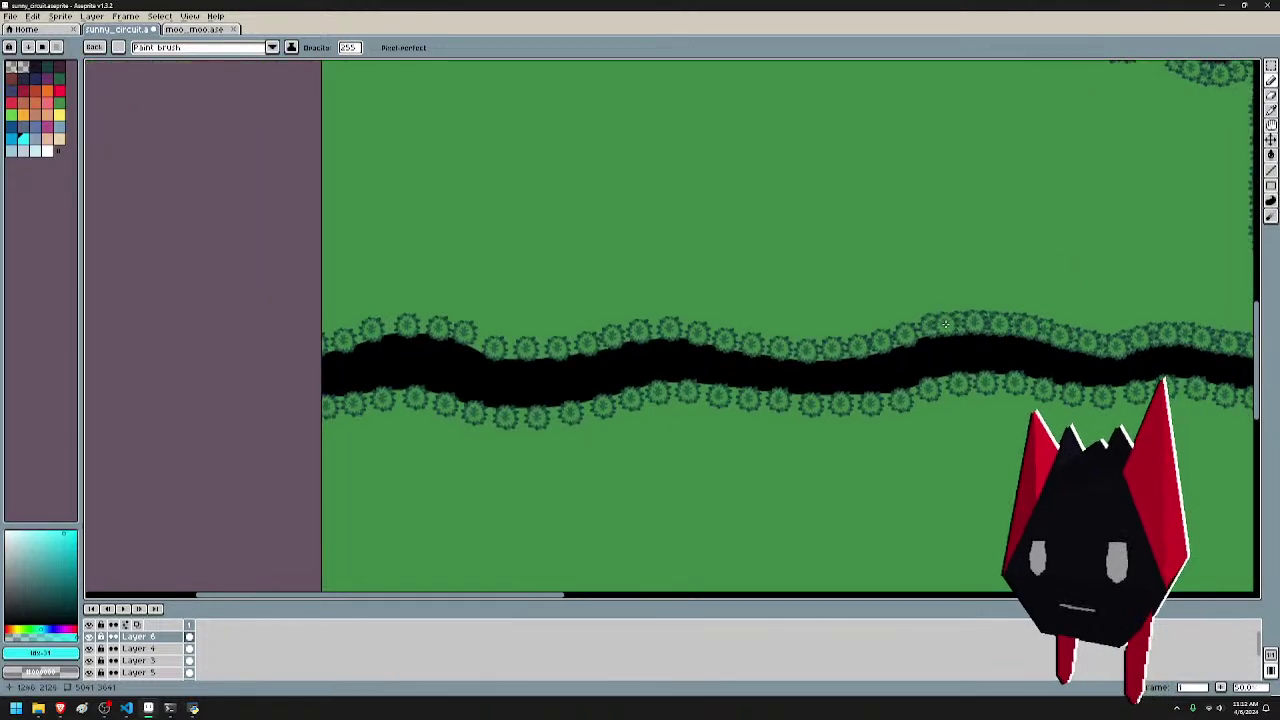
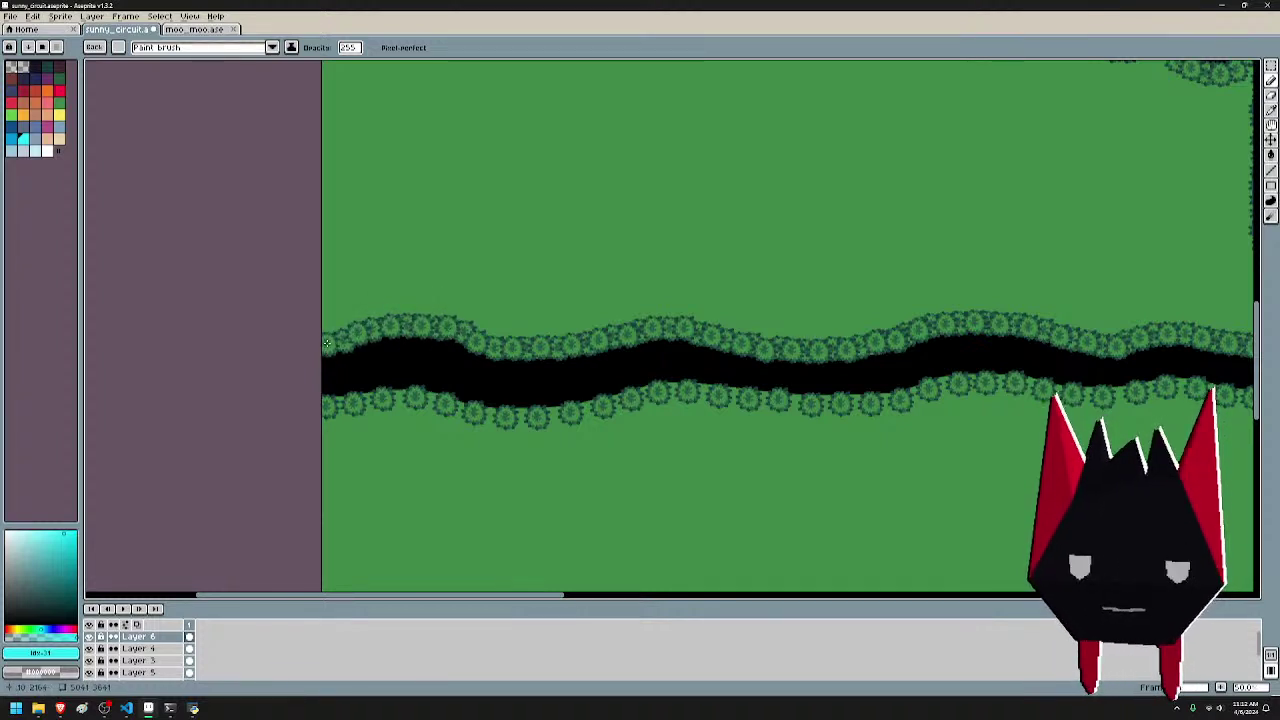
- Fill the gaps in the channel's lower-bank row, working inward from the map's edge
left_click_drag(948, 297, 769, 252)
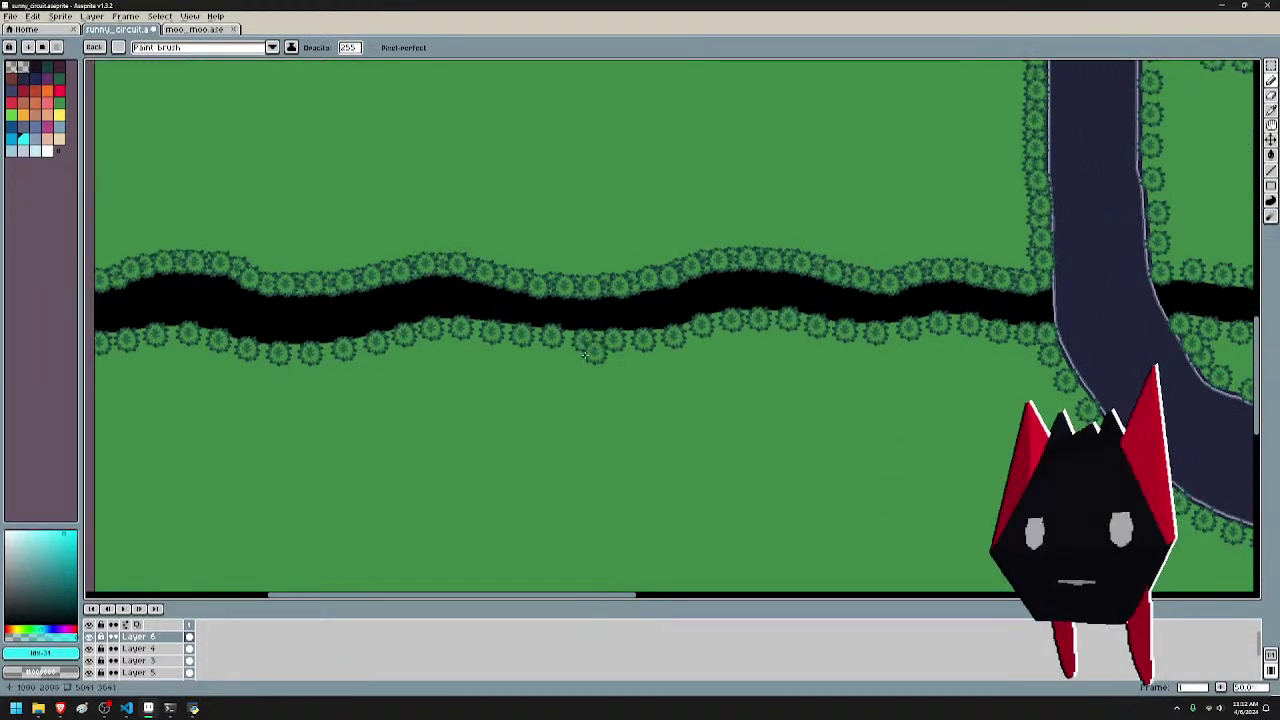
left_click_drag(321, 378, 620, 365)
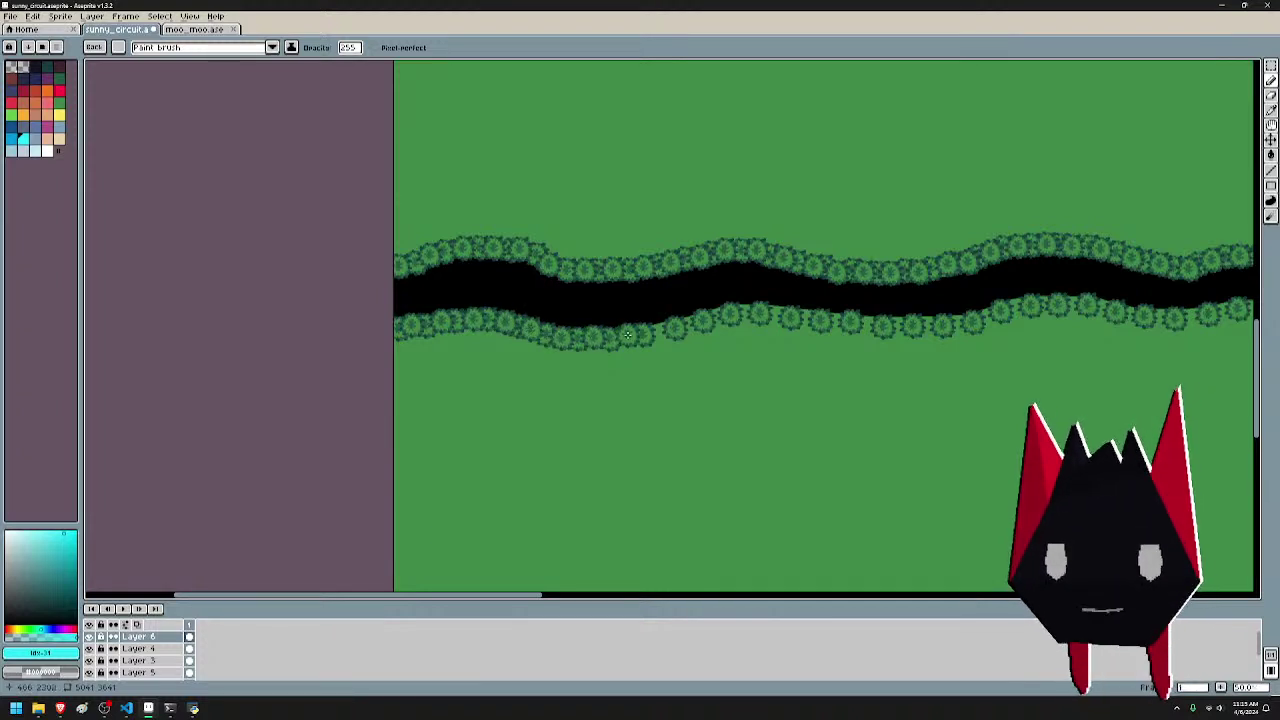
scroll(700, 335, "up", 1)
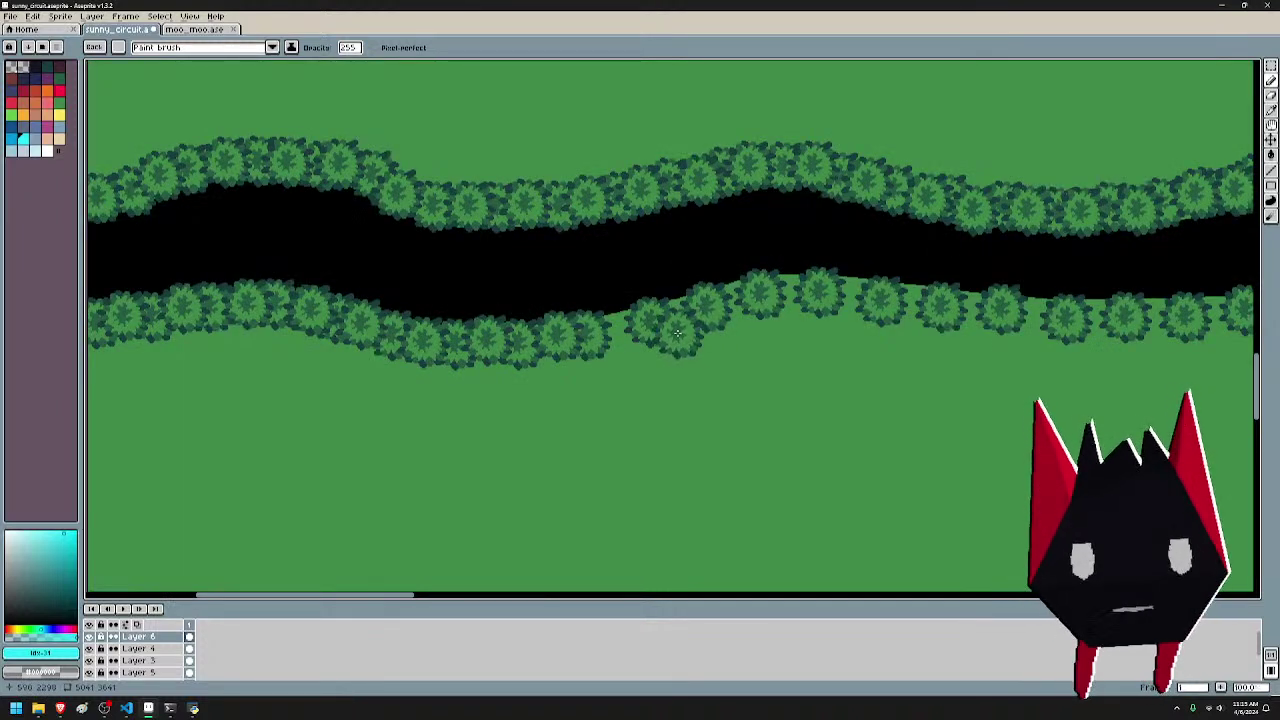
mouse_move(620, 328)
left_mouse_down()
mouse_move(785, 290)
mouse_move(997, 309)
left_mouse_up()
left_click(1028, 314)
left_click_drag(1091, 317, 844, 322)
- Complete the dense lower-bank row of the channel up to where it meets the vertical road
left_click(910, 318)
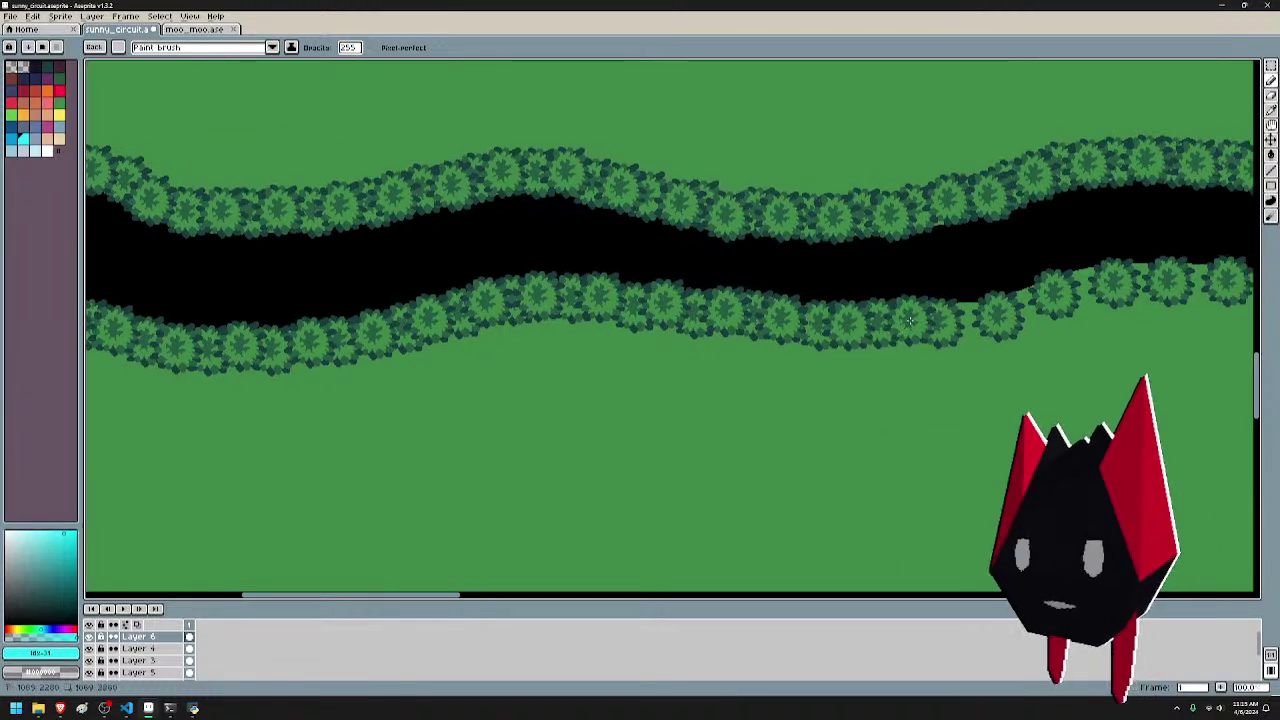
left_click(969, 318)
mouse_move(1051, 319)
left_mouse_down()
mouse_move(688, 330)
mouse_move(686, 316)
mouse_move(751, 290)
mouse_move(904, 290)
left_mouse_up()
left_click(916, 291)
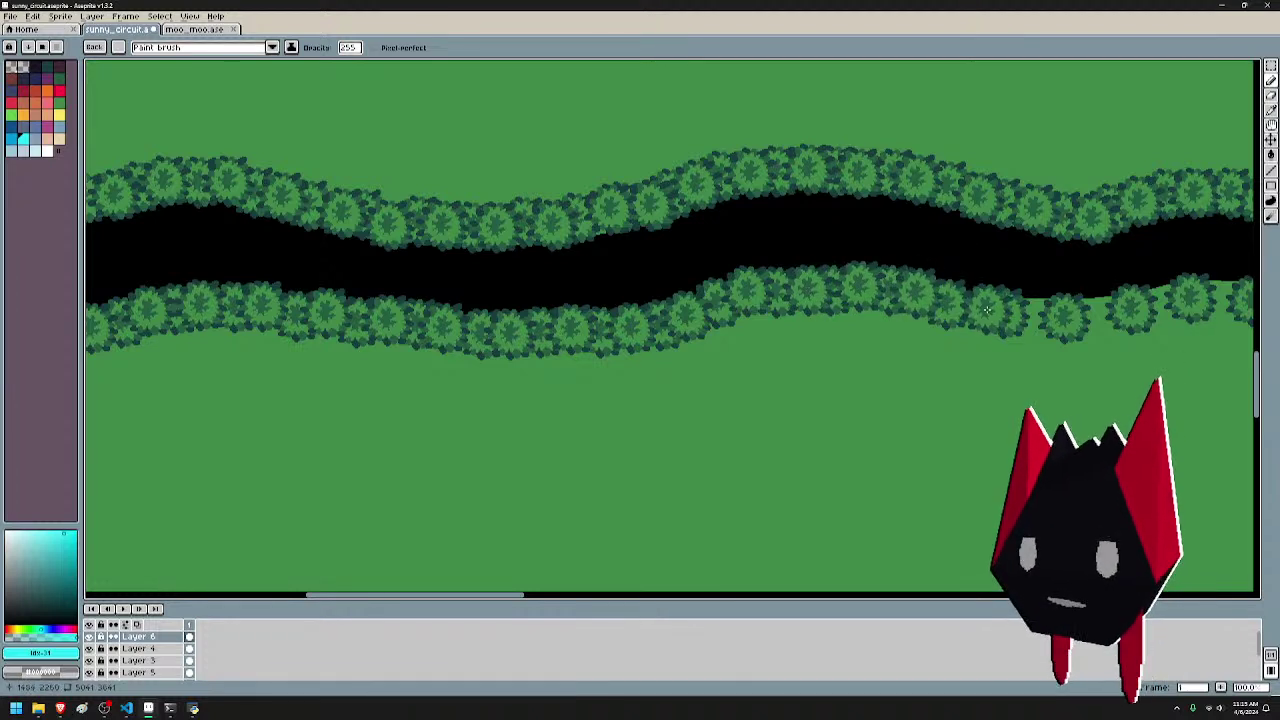
left_click(976, 309)
mouse_move(1028, 315)
left_mouse_down()
mouse_move(772, 313)
mouse_move(980, 292)
mouse_move(1082, 312)
left_mouse_up()
- Complete the channel's lower-bank bush row up to the road and fill the gaps along the road's outer curve below it
left_click_drag(1195, 375, 1004, 277)
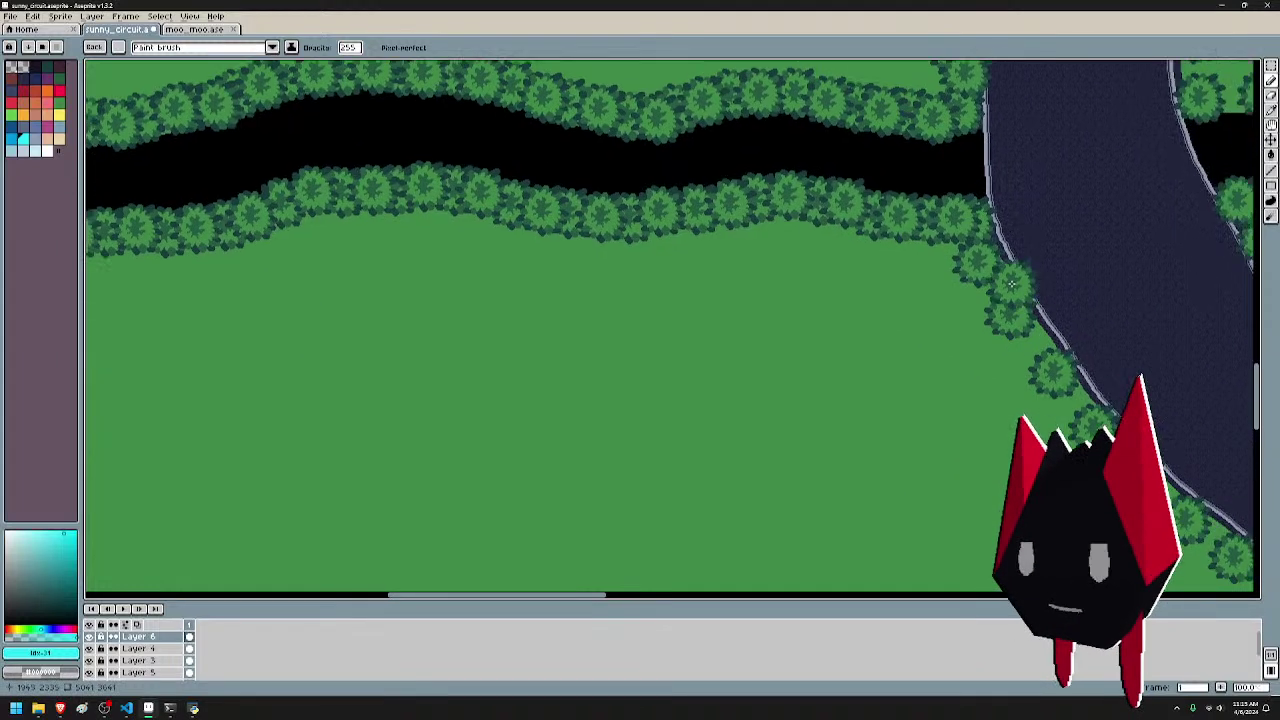
left_click(975, 244)
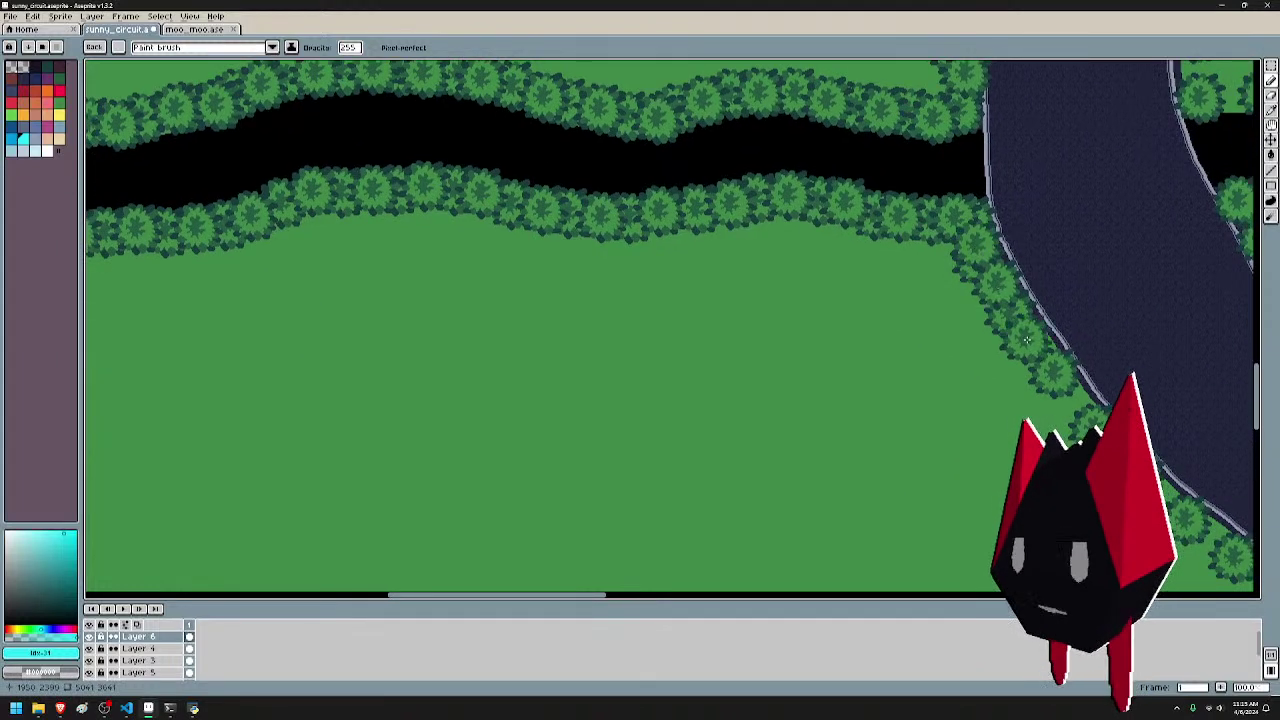
mouse_move(1071, 371)
left_mouse_down()
mouse_move(896, 297)
mouse_move(932, 364)
left_mouse_up()
left_click_drag(978, 418, 938, 393)
left_click_drag(1078, 428, 960, 412)
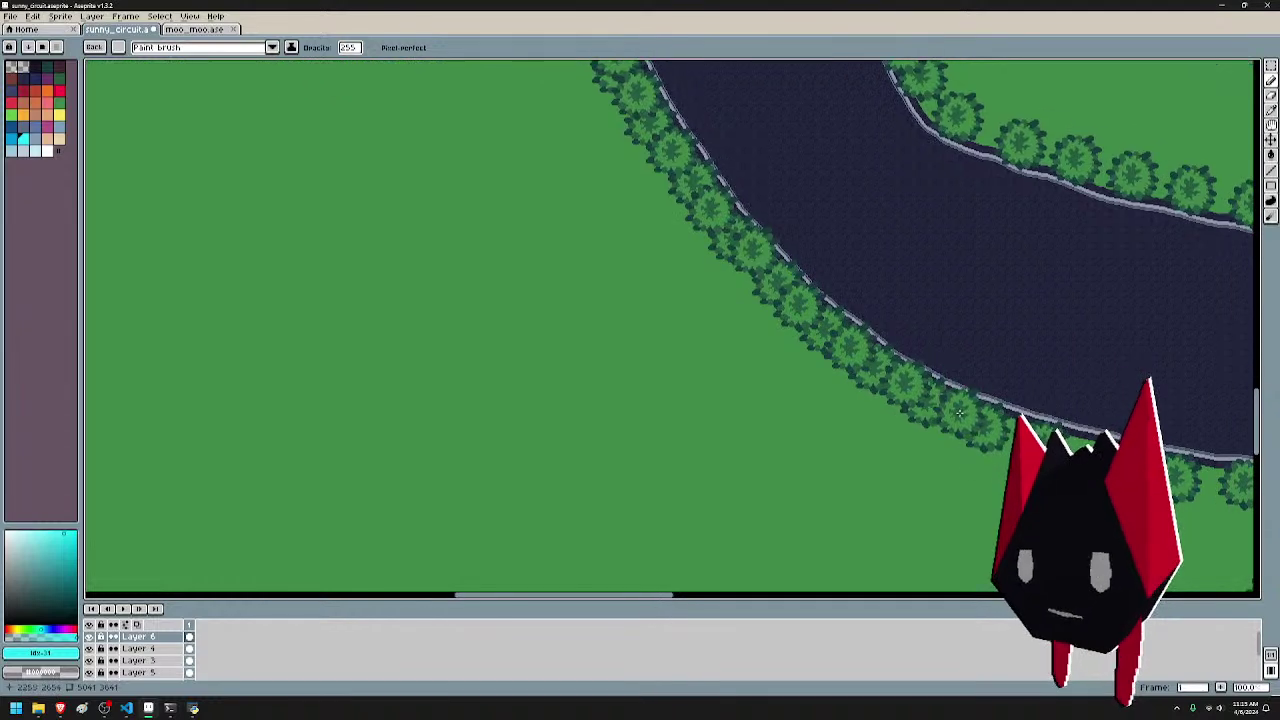
left_click_drag(1080, 422, 895, 374)
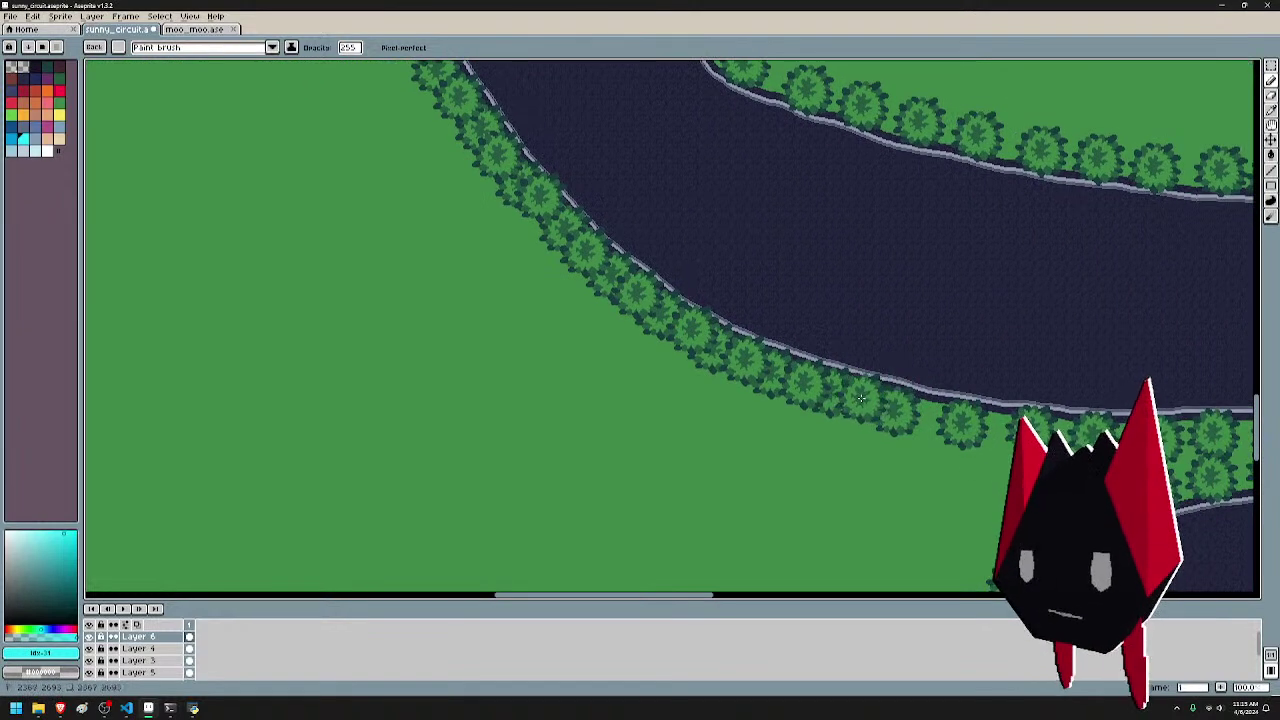
- Fill the gaps along the road's lower edge into the pointed grass wedge between the two road sections, undoing a misplaced bush
left_click(928, 416)
left_click_drag(1074, 394, 994, 360)
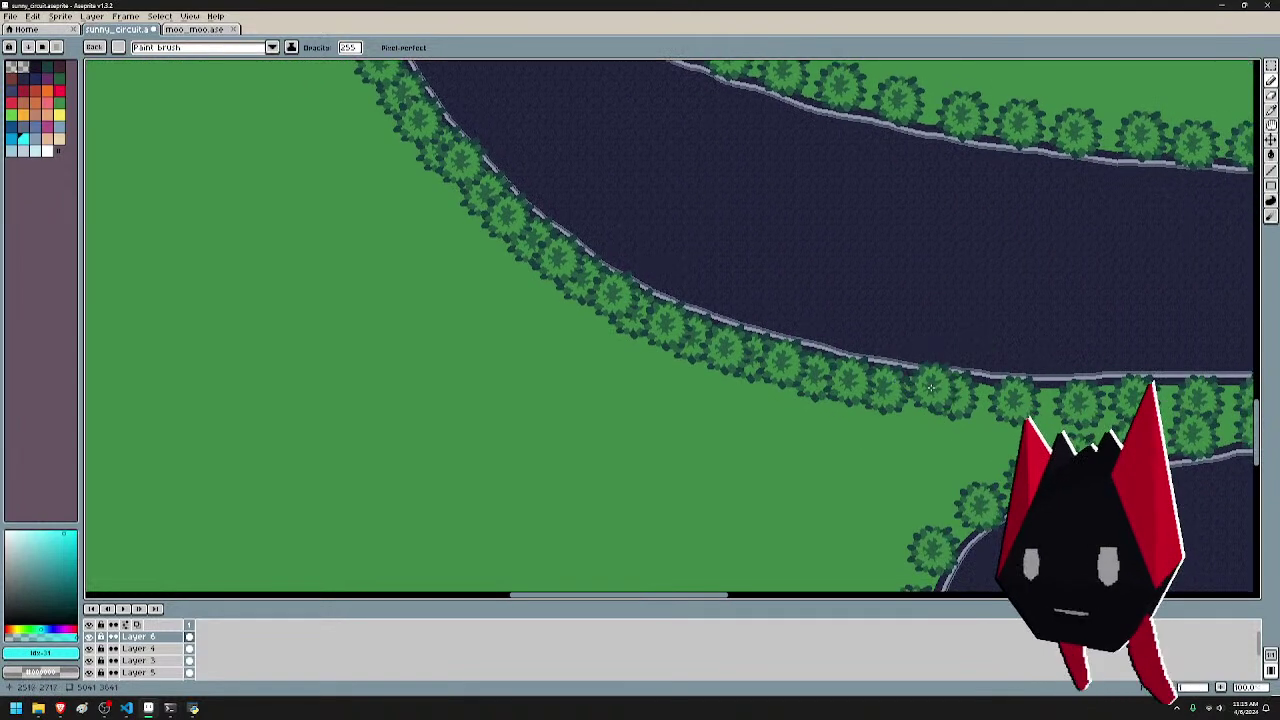
left_click(915, 392)
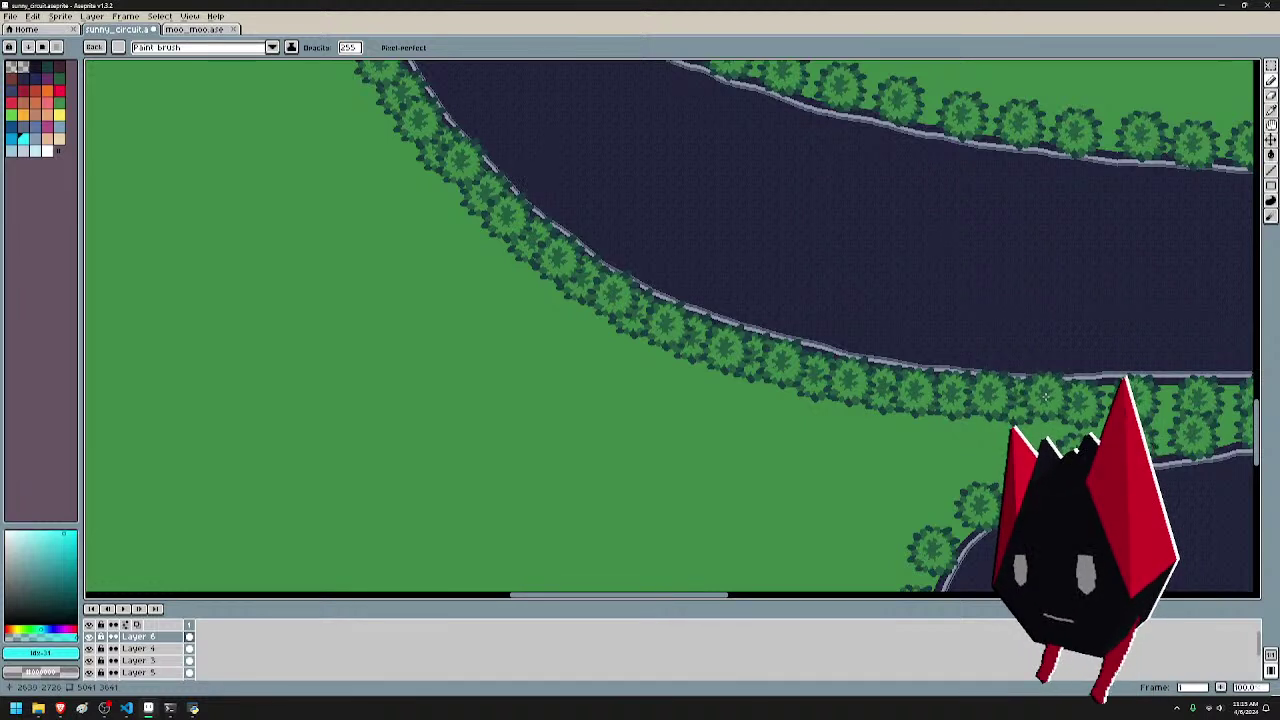
left_click_drag(1045, 397, 855, 392)
key("ctrl+z")
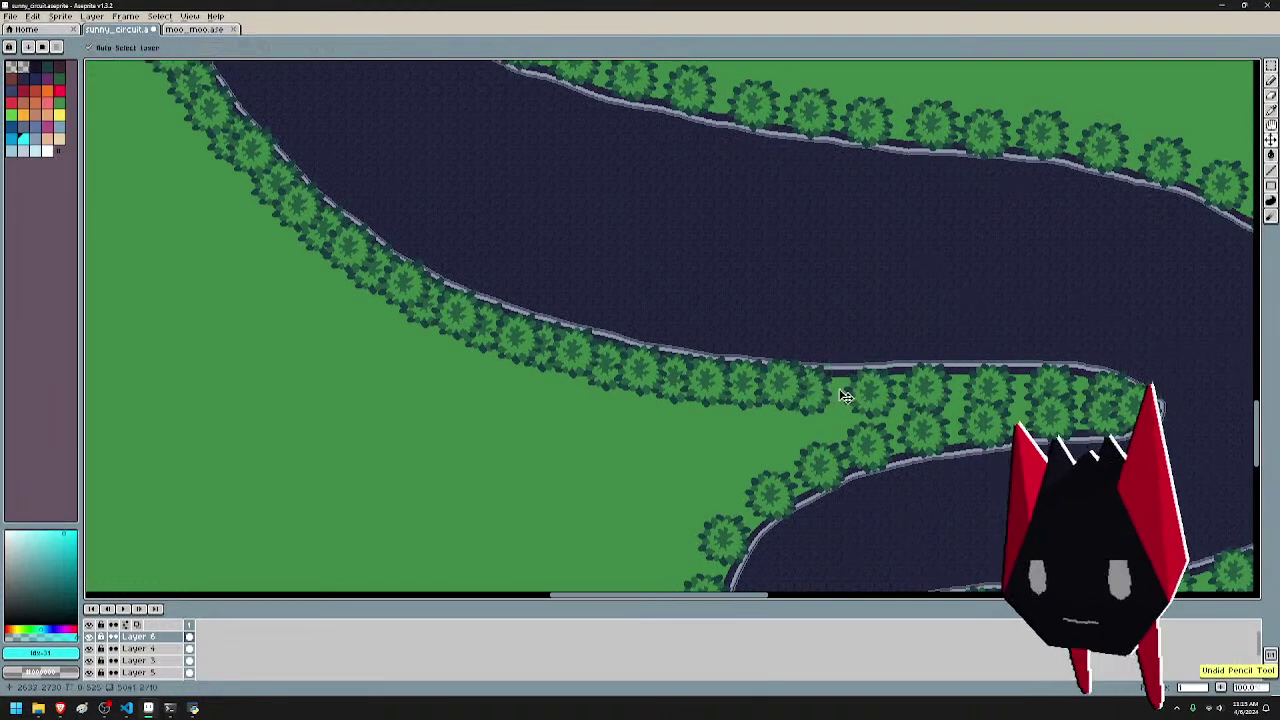
key("b")
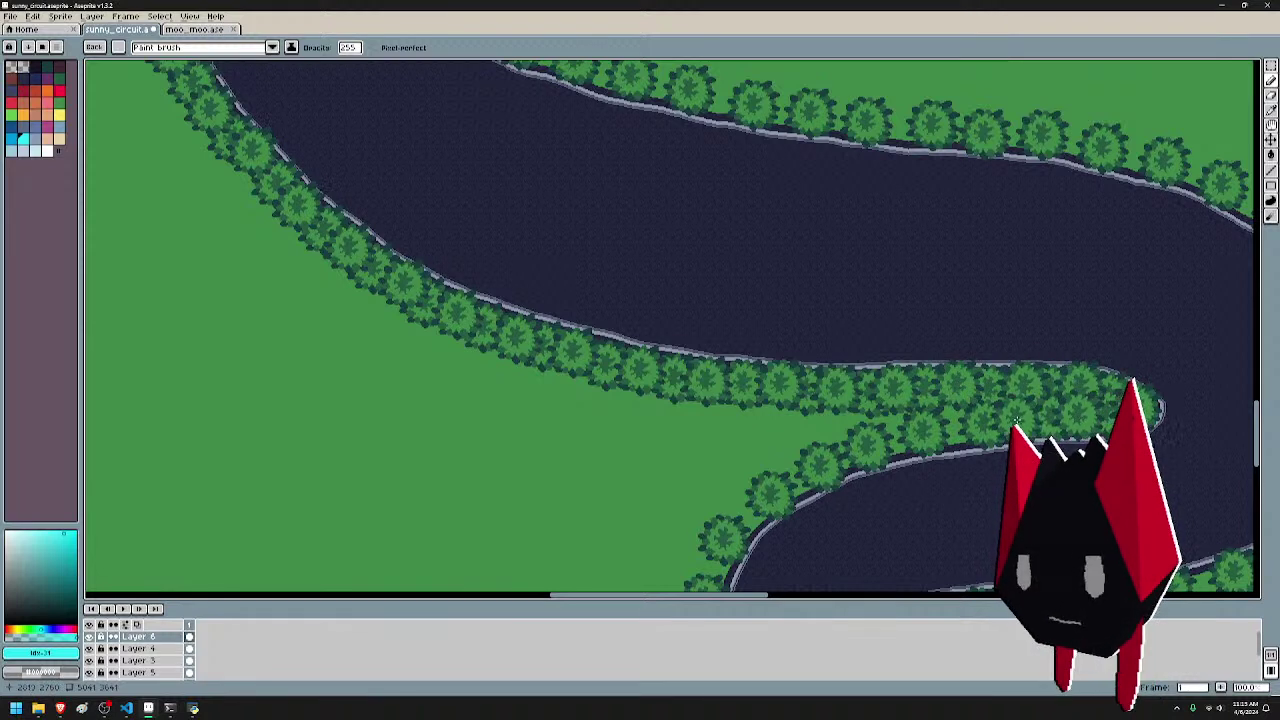
- Fill the bush row along the wedge's lower side and down the outer side of the hairpin bend
mouse_move(962, 425)
left_mouse_down()
mouse_move(1106, 291)
mouse_move(937, 363)
mouse_move(853, 415)
left_mouse_up()
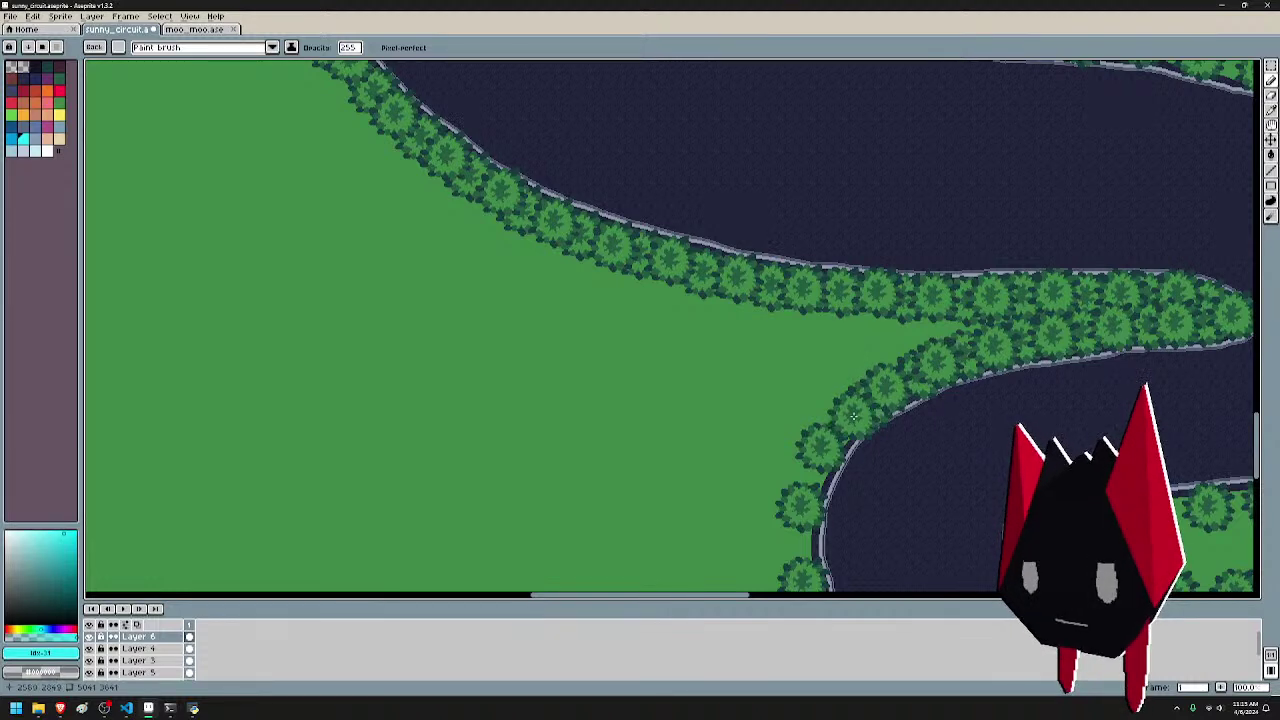
left_click(842, 420)
left_click_drag(917, 358, 1009, 213)
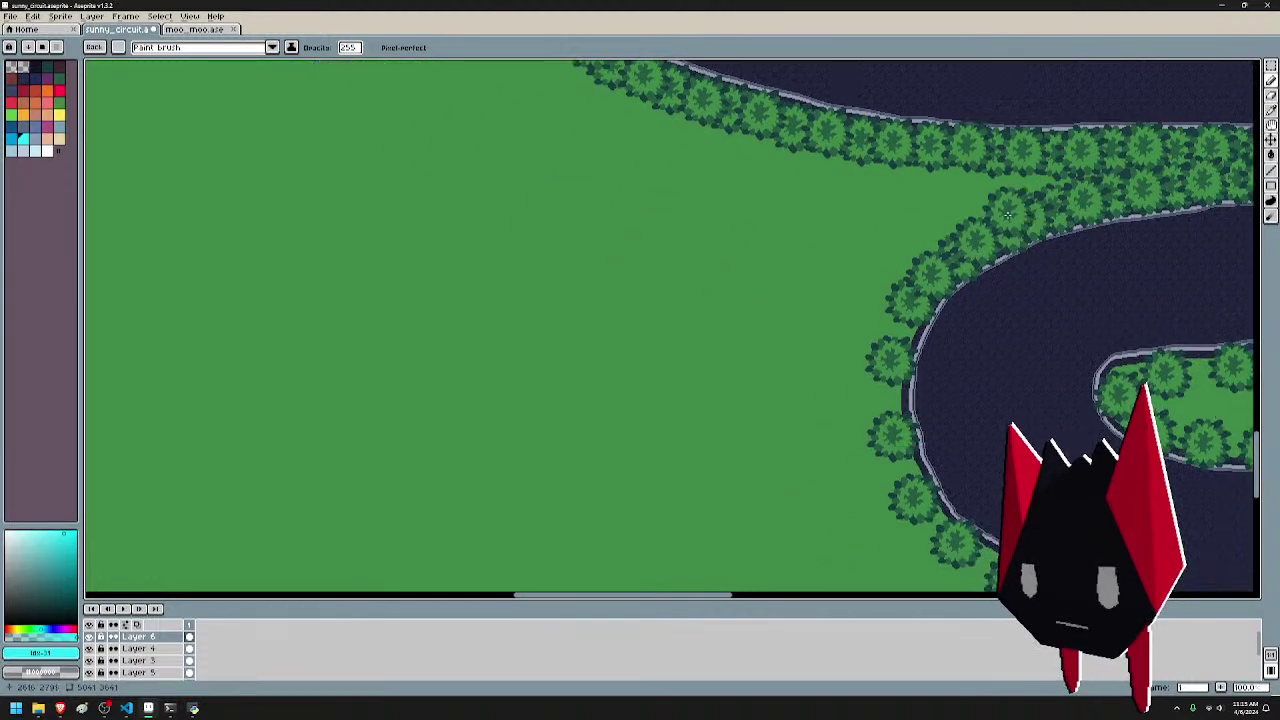
left_click(902, 327)
left_click(885, 397)
left_click_drag(1009, 394, 974, 319)
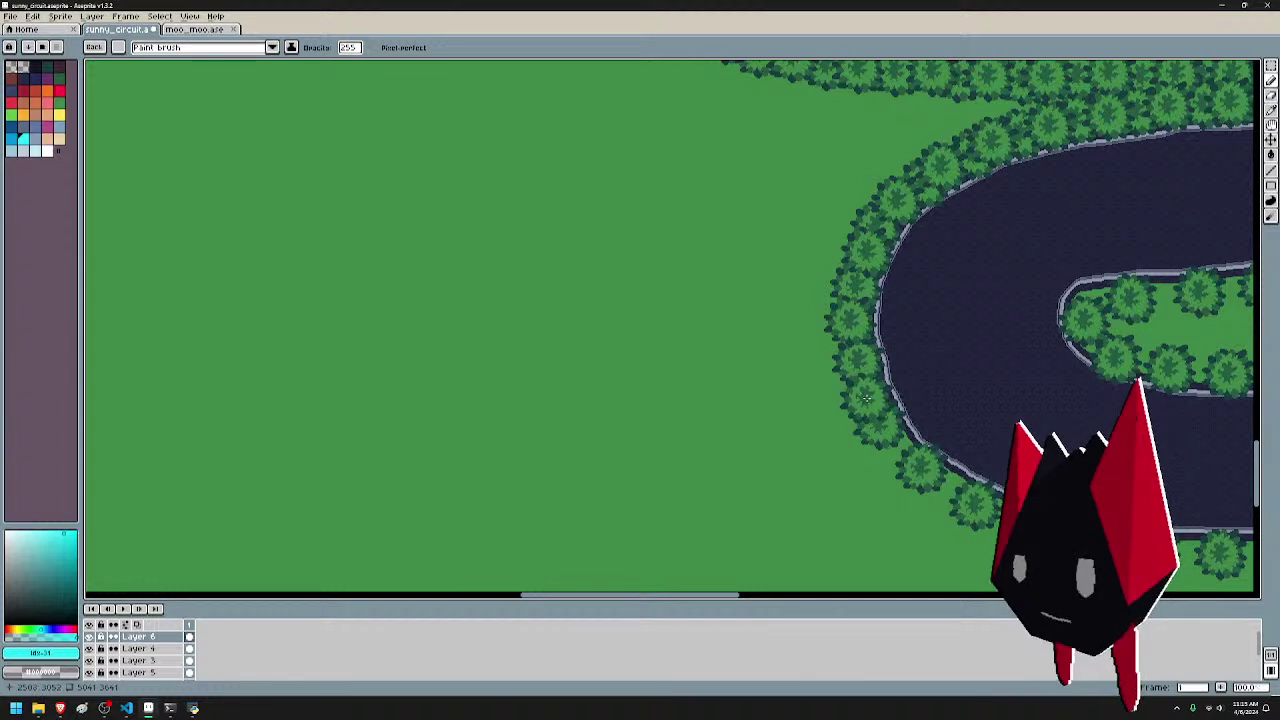
- Continue the dense bush row beneath the hairpin and around its far outer corner
left_click_drag(946, 479, 676, 384)
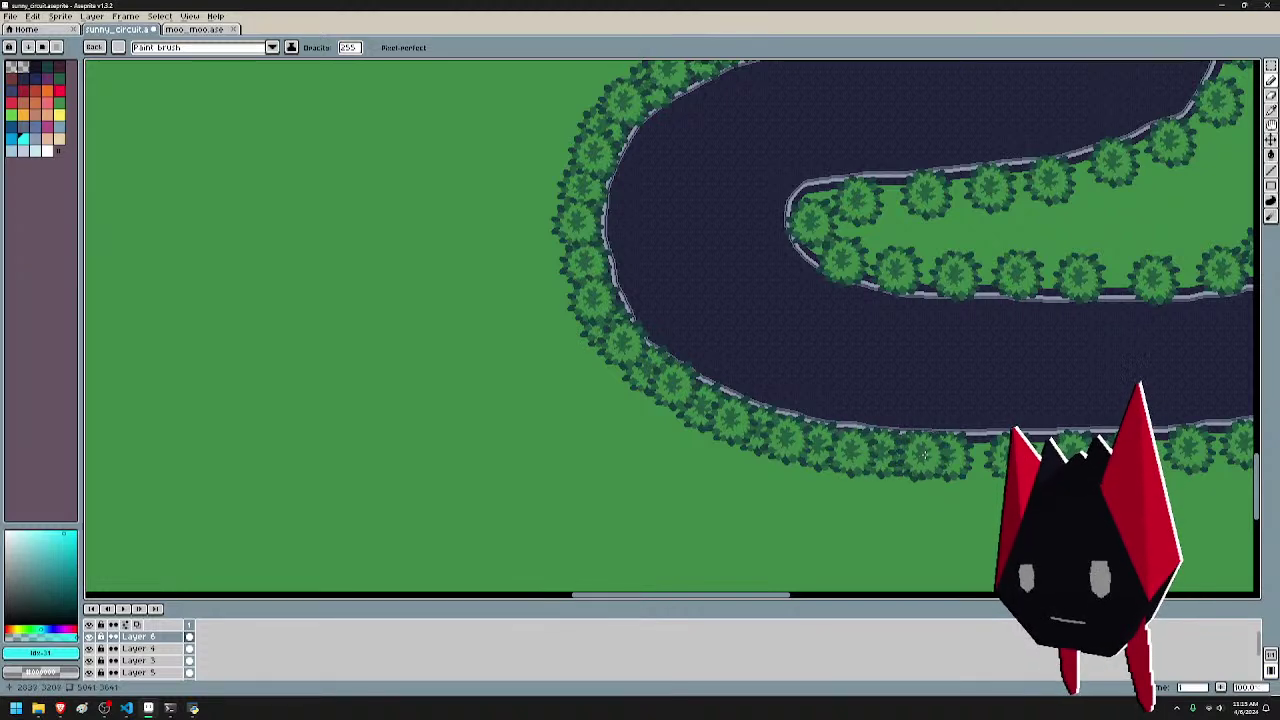
left_click_drag(1100, 447, 796, 423)
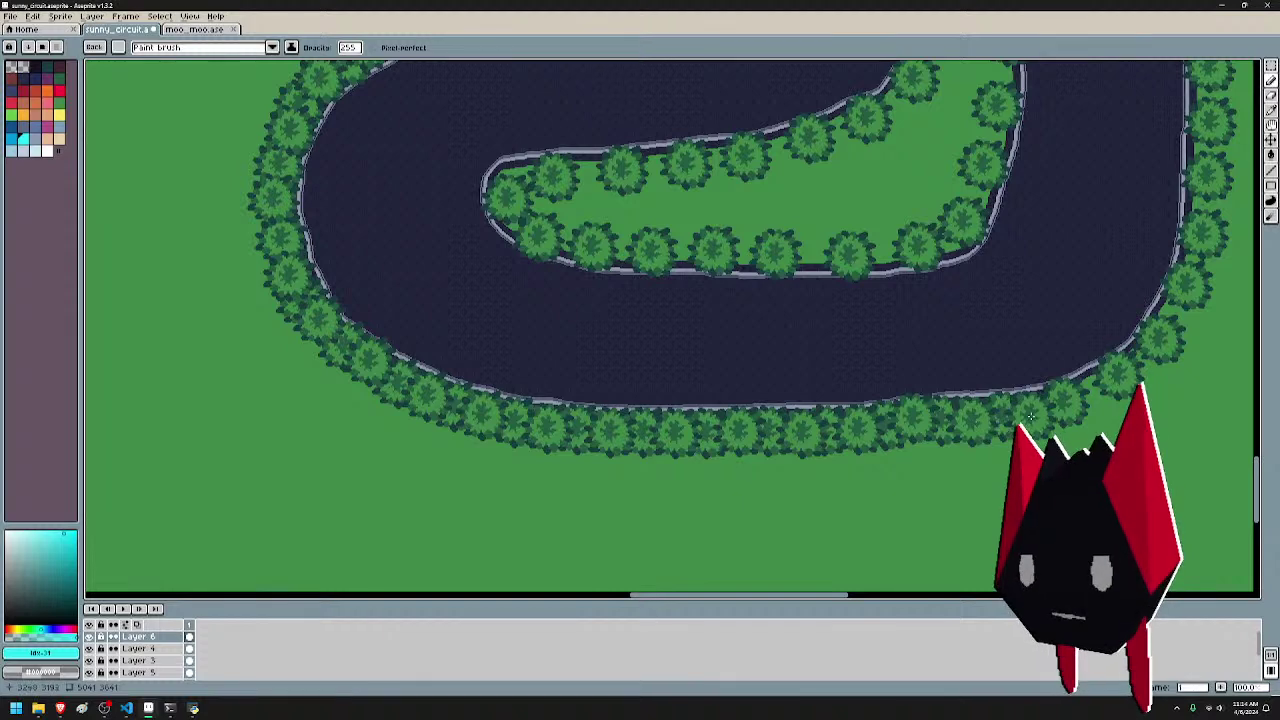
left_click_drag(1172, 346, 1062, 416)
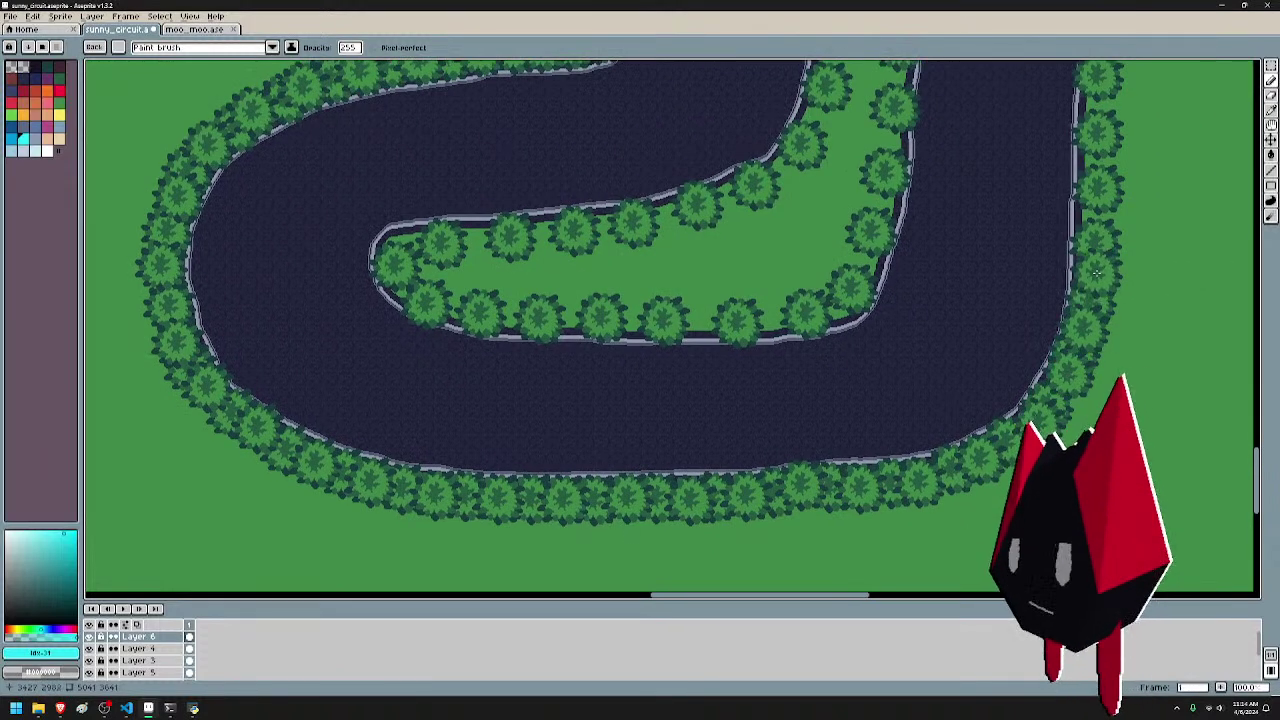
- Fill the gaps up the road's outer side from the hairpin corner to the black channel crossing
scroll(1080, 314, "up", 3)
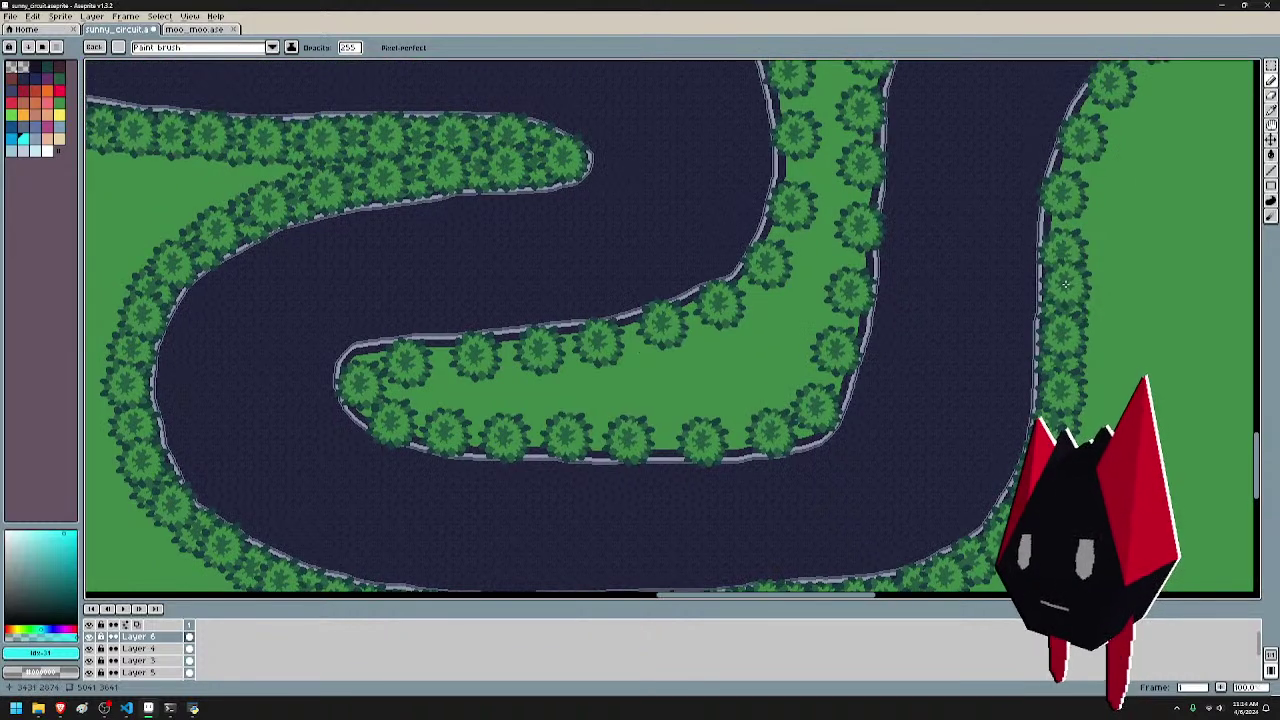
scroll(1050, 300, "up", 3)
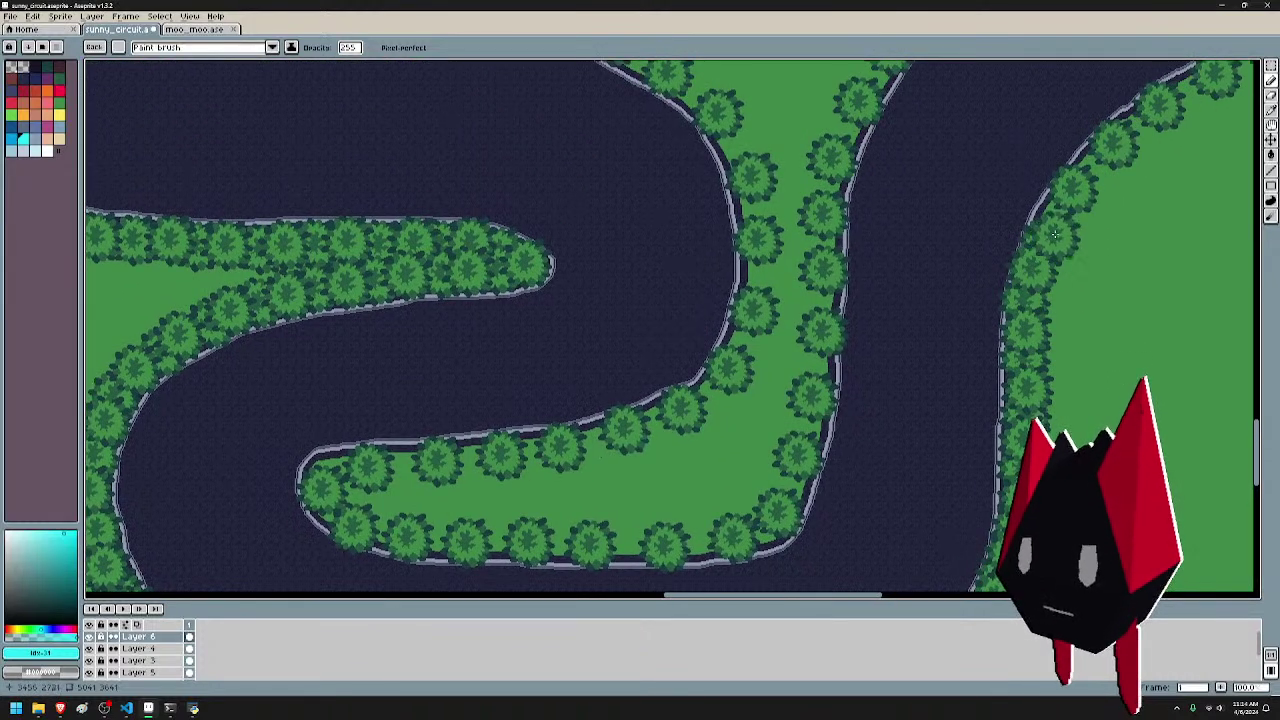
scroll(1000, 265, "up", 4)
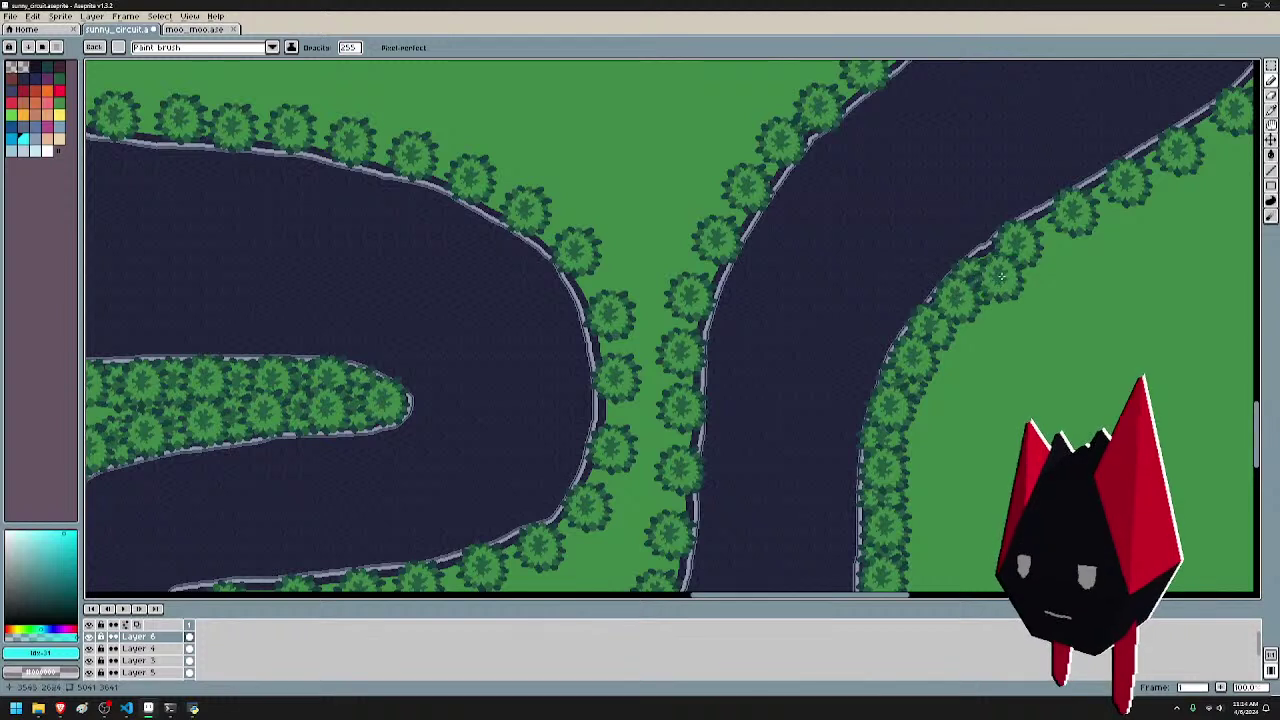
scroll(1081, 273, "up", 1)
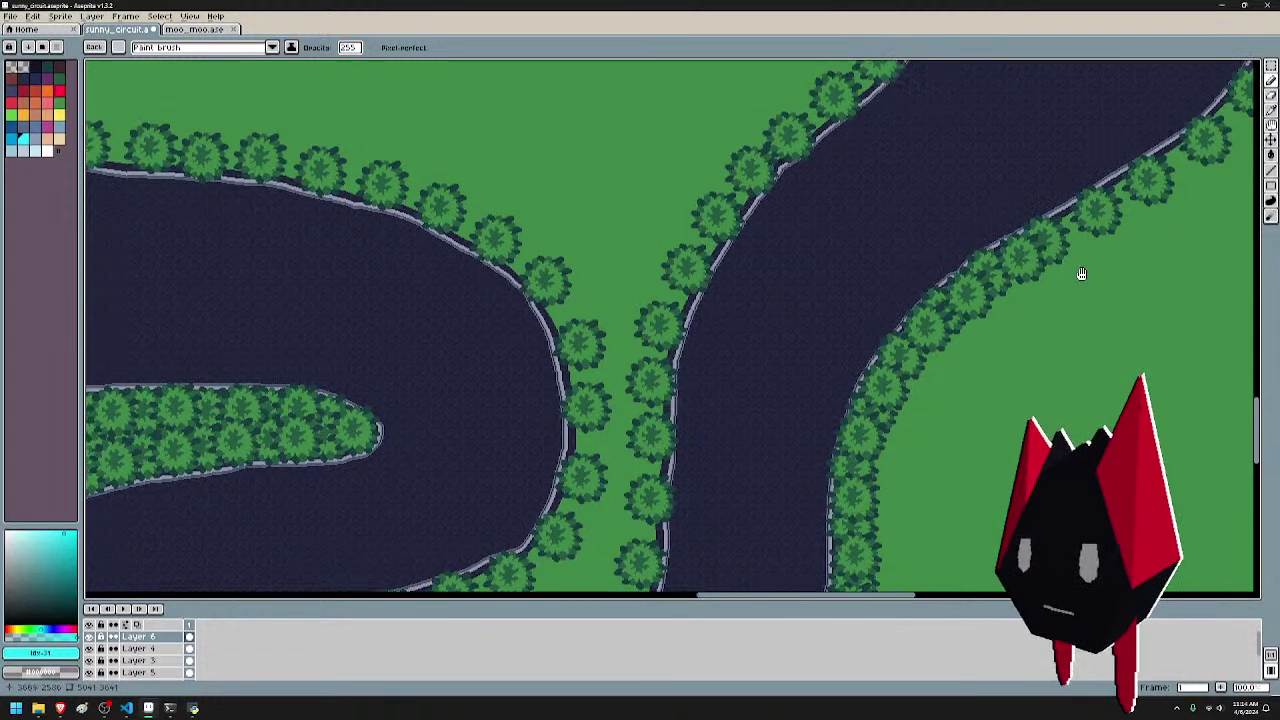
scroll(1081, 273, "up", 2)
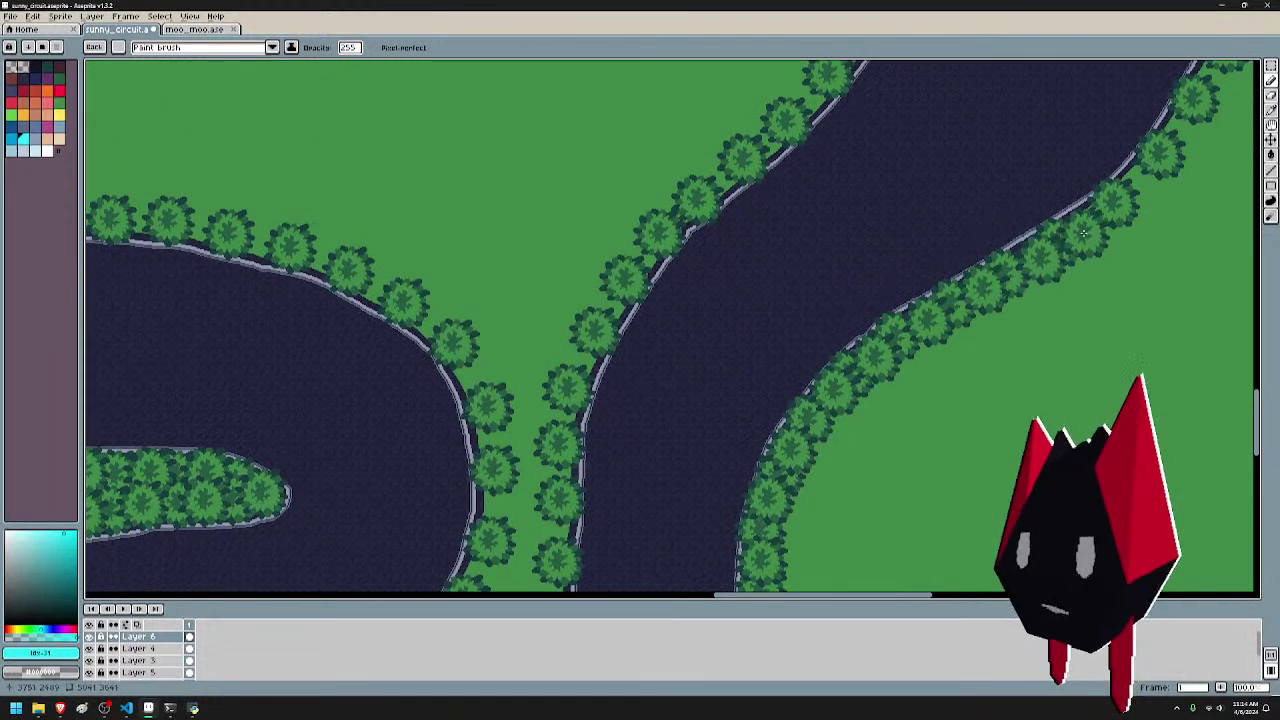
left_click_drag(1196, 147, 956, 370)
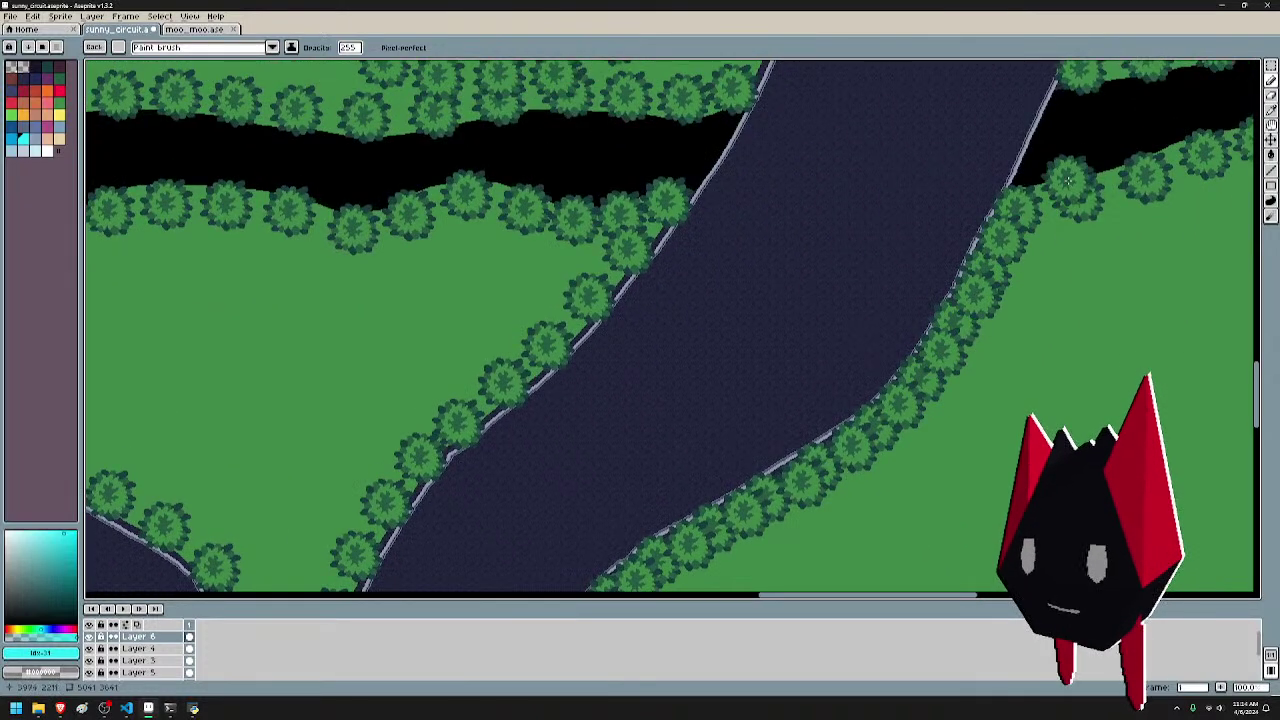
- Fill the gaps along the channel's lower bank from the road to the map's right edge
left_click_drag(1067, 181, 969, 376)
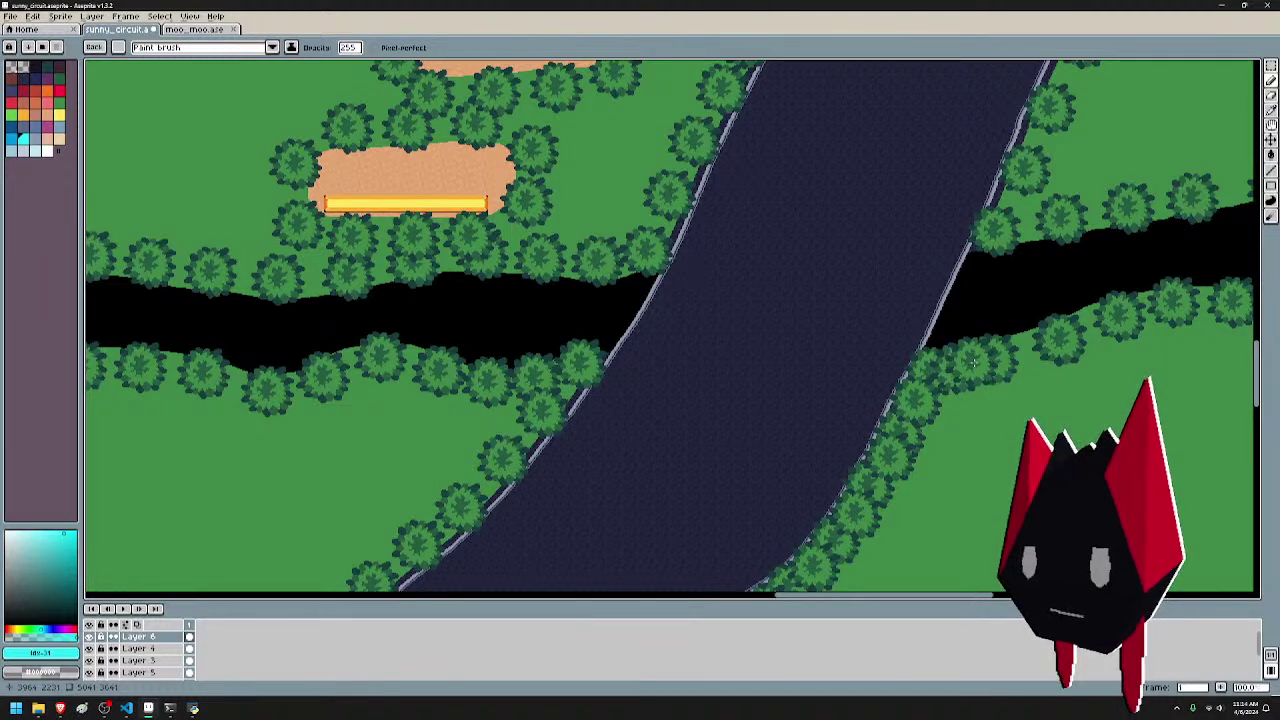
left_click_drag(1149, 325, 851, 337)
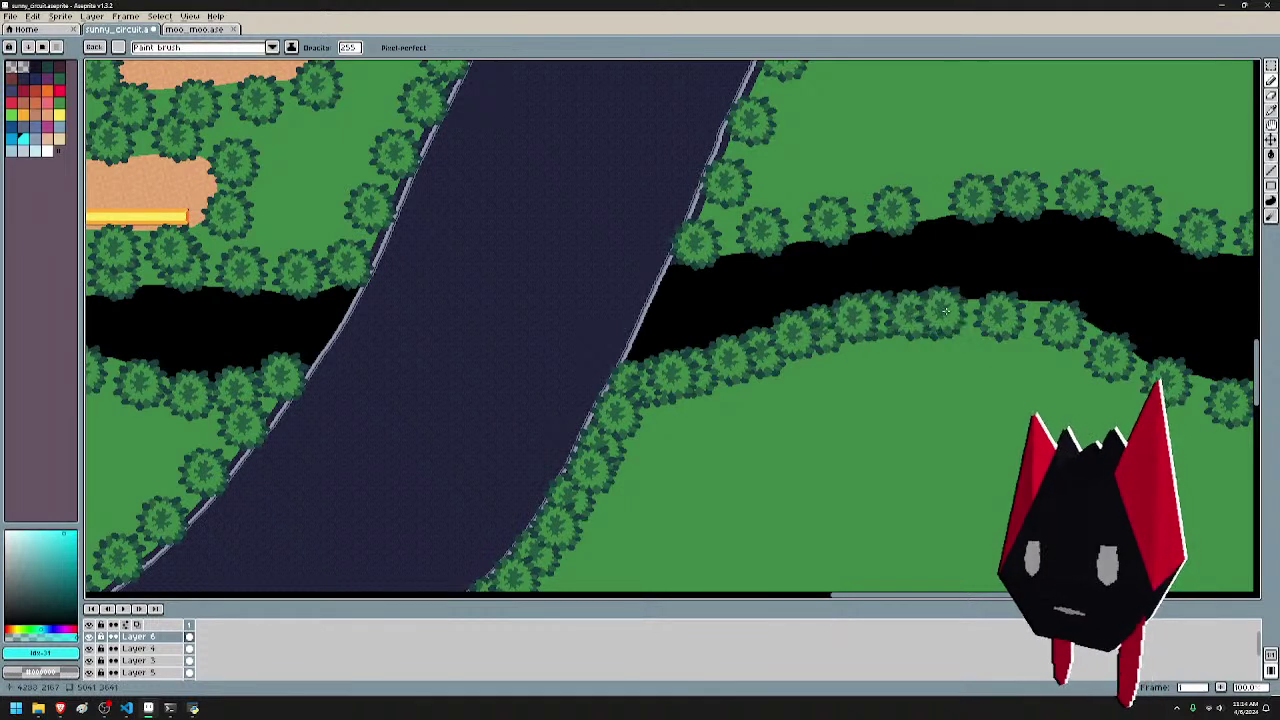
mouse_move(1070, 318)
left_mouse_down()
mouse_move(795, 304)
mouse_move(877, 325)
mouse_move(864, 326)
mouse_move(905, 357)
mouse_move(970, 380)
mouse_move(1013, 367)
mouse_move(805, 338)
mouse_move(805, 384)
mouse_move(783, 382)
mouse_move(895, 346)
mouse_move(1000, 286)
mouse_move(990, 306)
mouse_move(755, 300)
mouse_move(748, 273)
mouse_move(843, 324)
left_mouse_up()
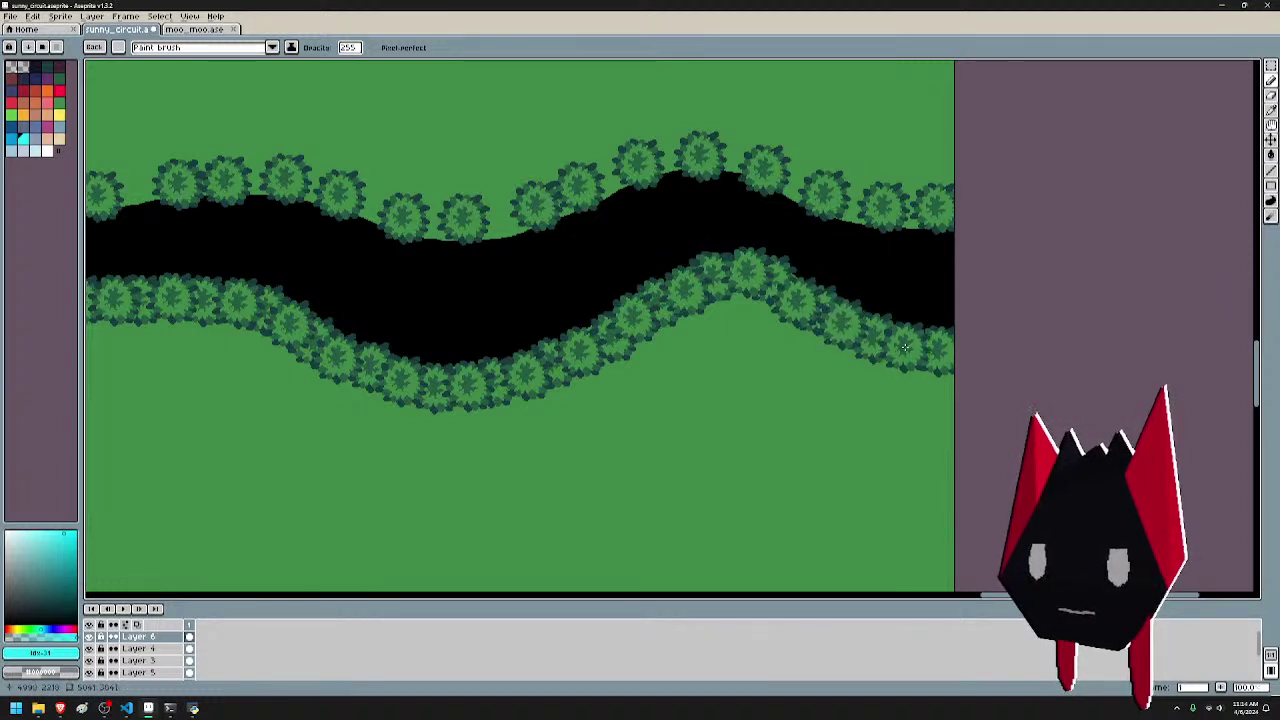
- Fill the gaps along the channel's upper bank from the map's right edge back to the road
mouse_move(920, 225)
left_mouse_down()
mouse_move(661, 158)
mouse_move(672, 156)
mouse_move(585, 188)
mouse_move(1031, 186)
left_mouse_up()
left_click(671, 157)
left_click(602, 174)
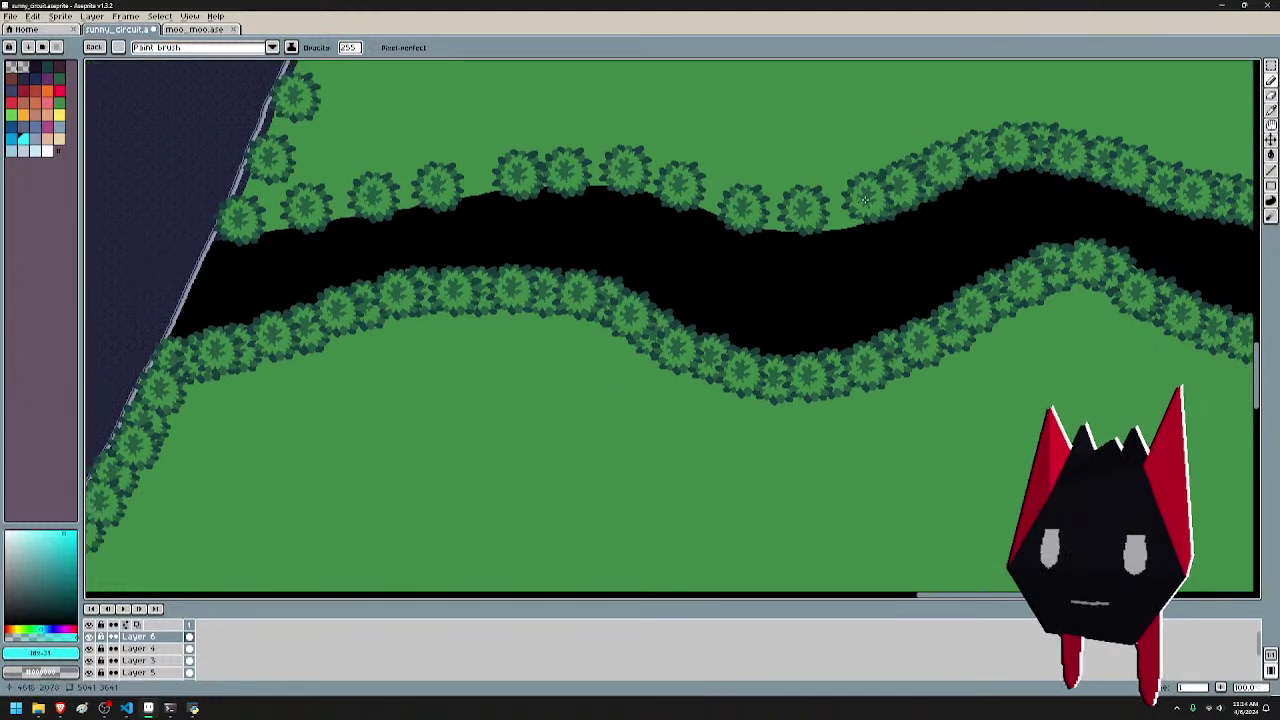
mouse_move(866, 200)
left_mouse_down()
mouse_move(826, 214)
mouse_move(700, 207)
mouse_move(630, 170)
mouse_move(585, 170)
mouse_move(1060, 265)
mouse_move(983, 263)
mouse_move(1017, 264)
mouse_move(753, 302)
left_mouse_up()
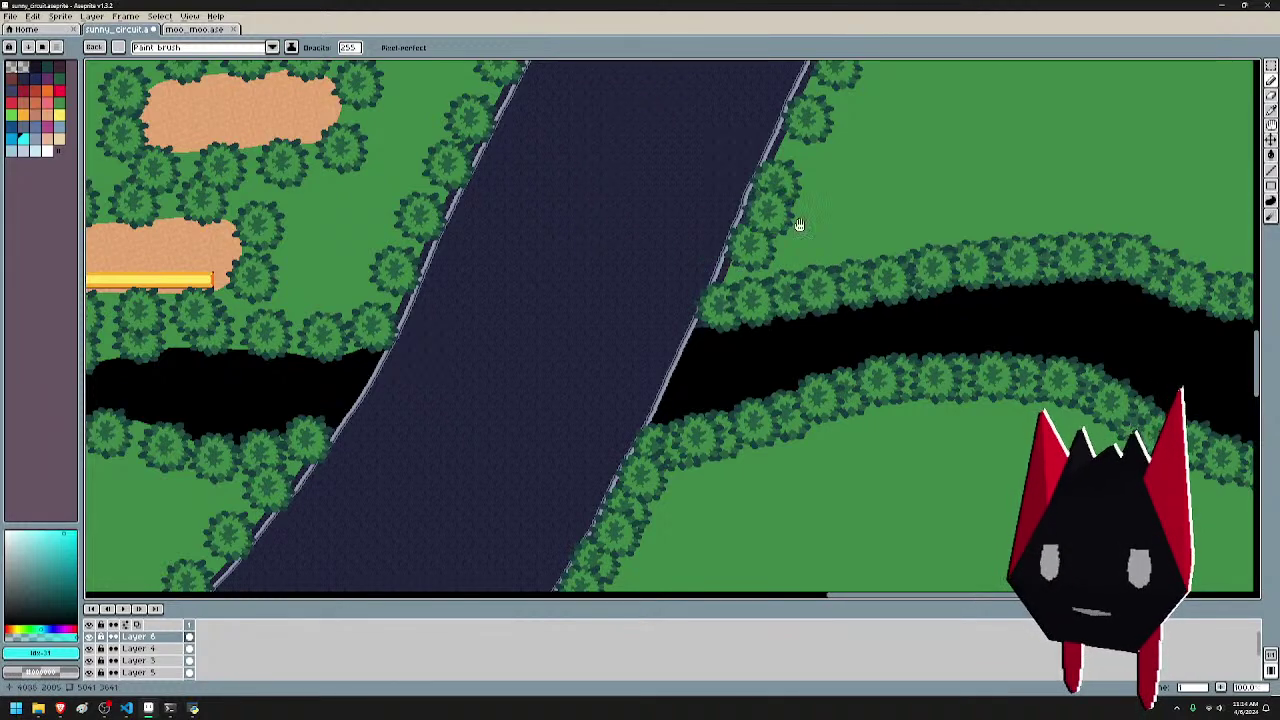
- Fill the gaps in the bush row up the road's outer side, starting above the channel crossing
left_click_drag(799, 224, 841, 309)
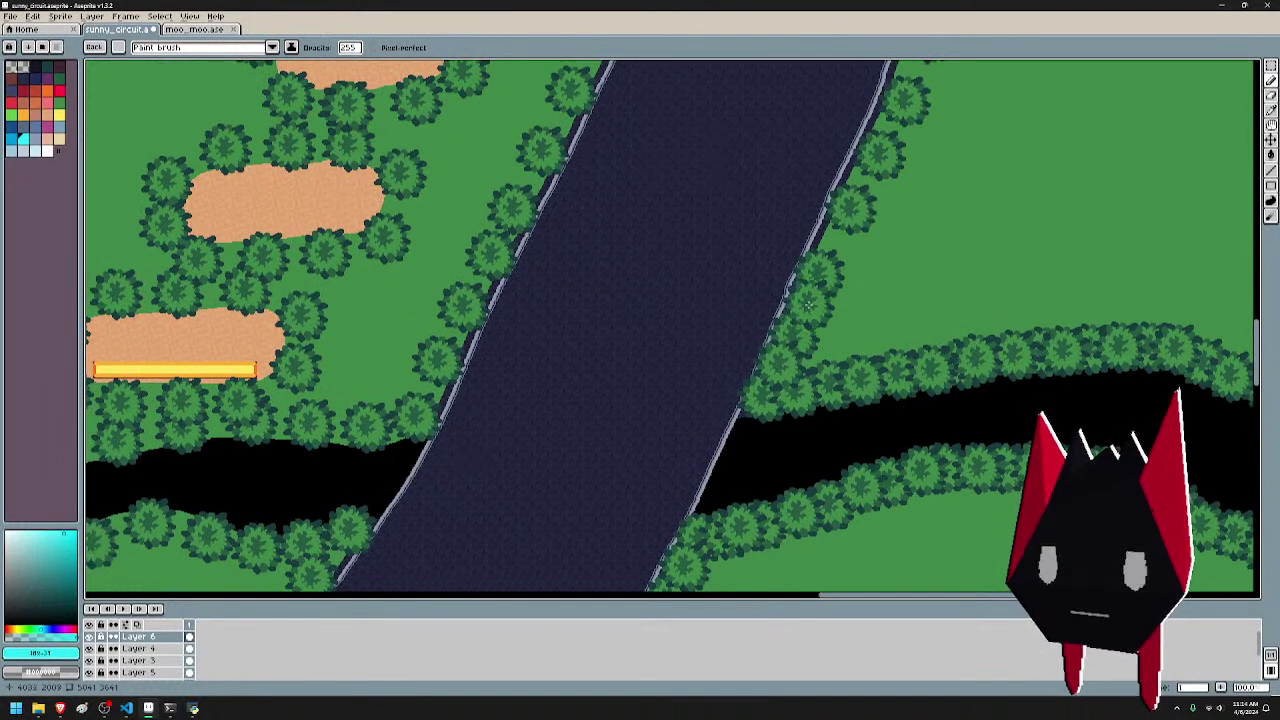
left_click(808, 302)
left_click(837, 241)
left_click_drag(902, 229, 875, 375)
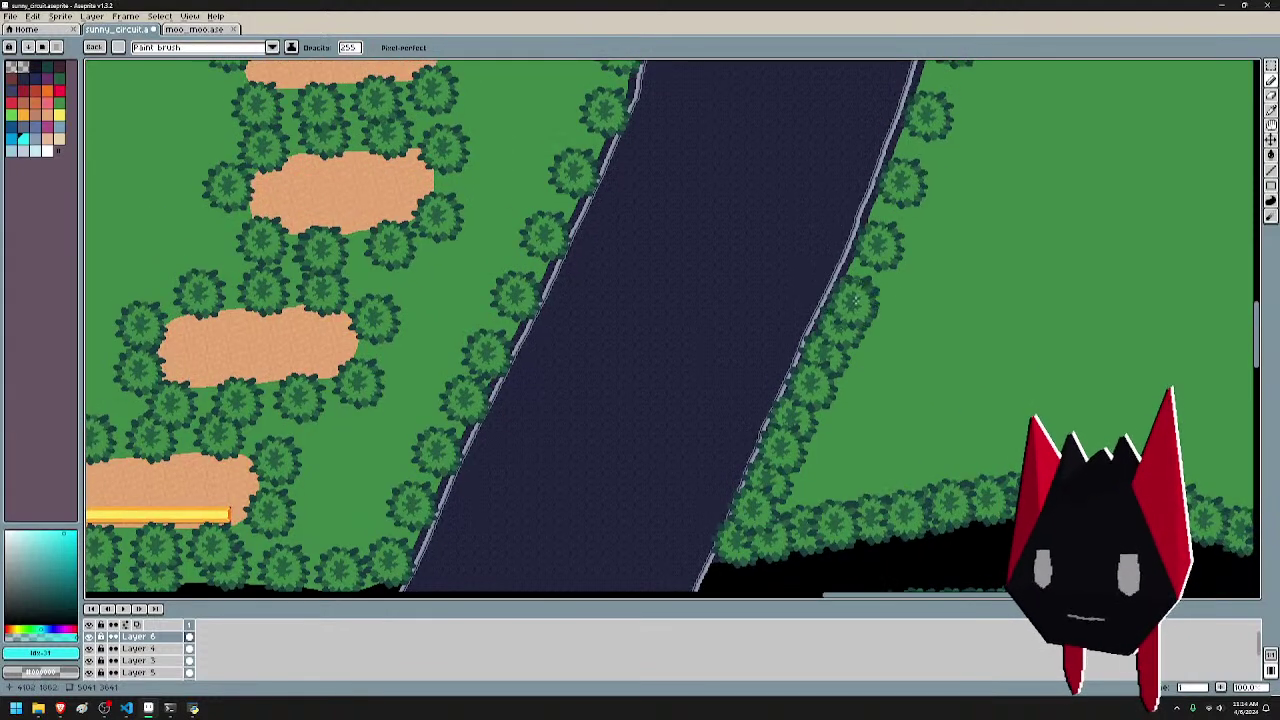
left_click_drag(970, 162, 885, 392)
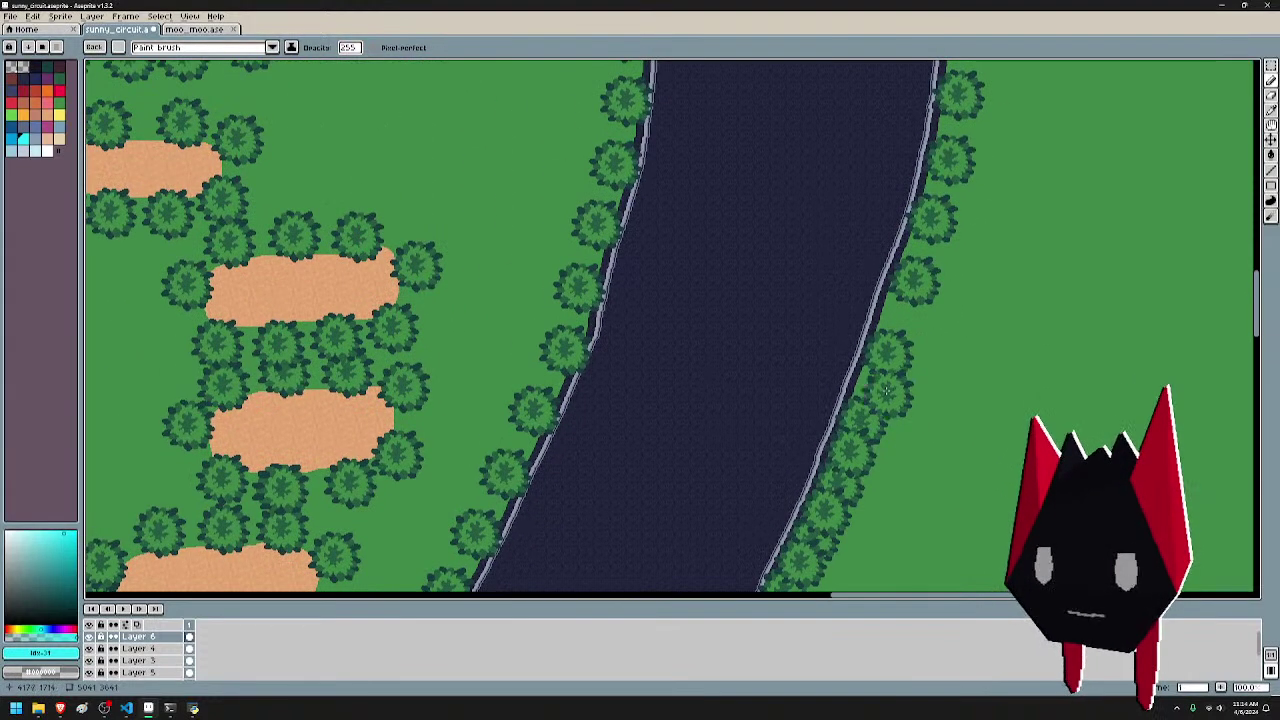
- Continue the dense bush row up the road's outer side to the start of the upper bend
scroll(925, 242, "down", 1)
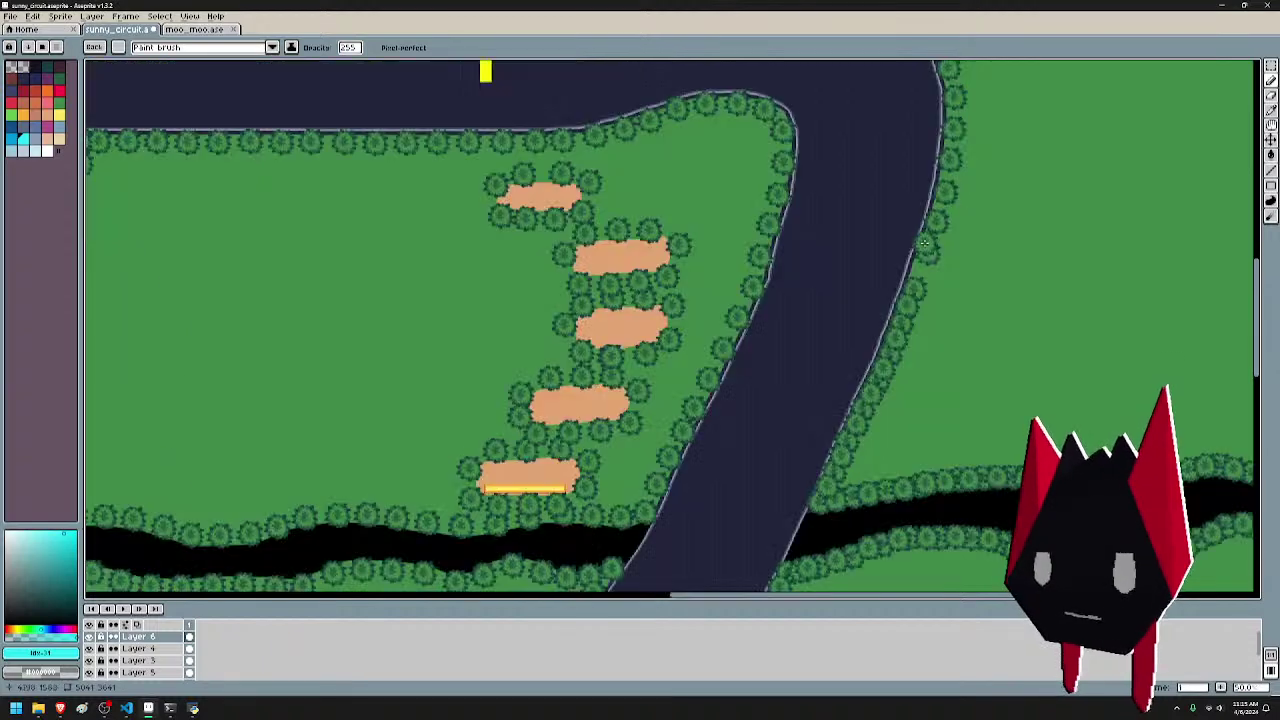
left_click_drag(925, 242, 871, 333)
scroll(871, 333, "up", 1)
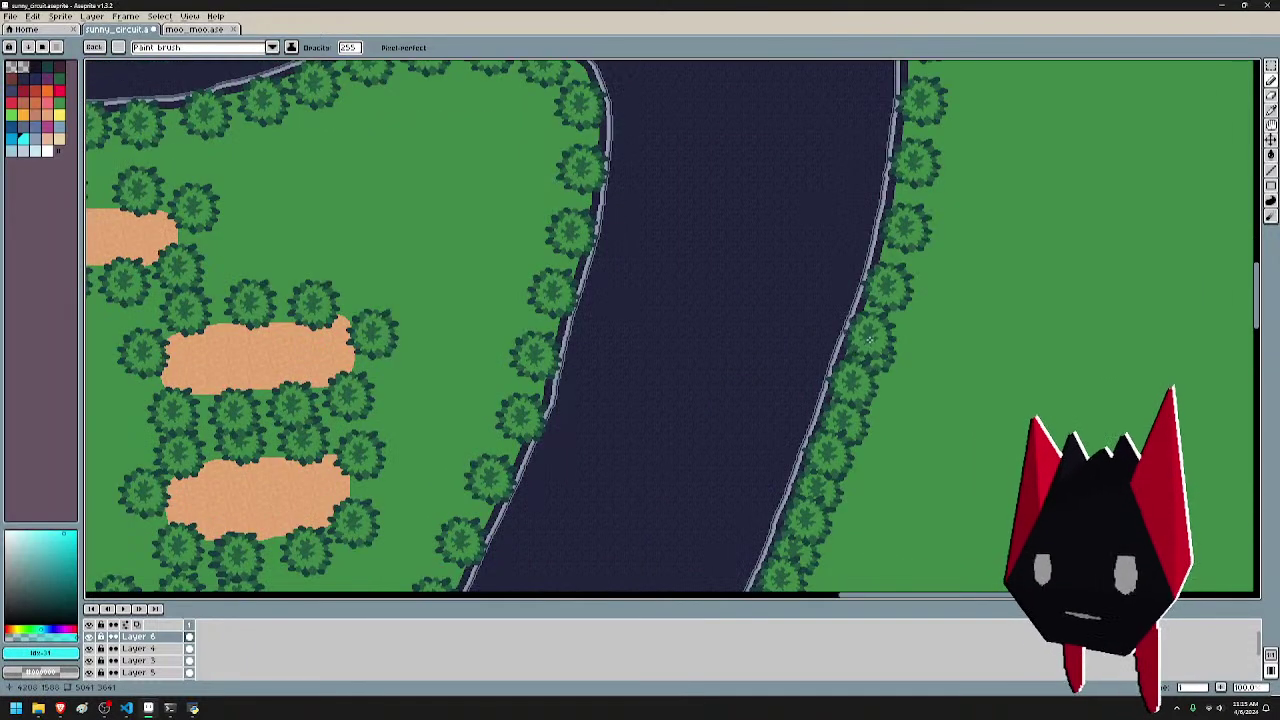
left_click(880, 313)
left_click(899, 255)
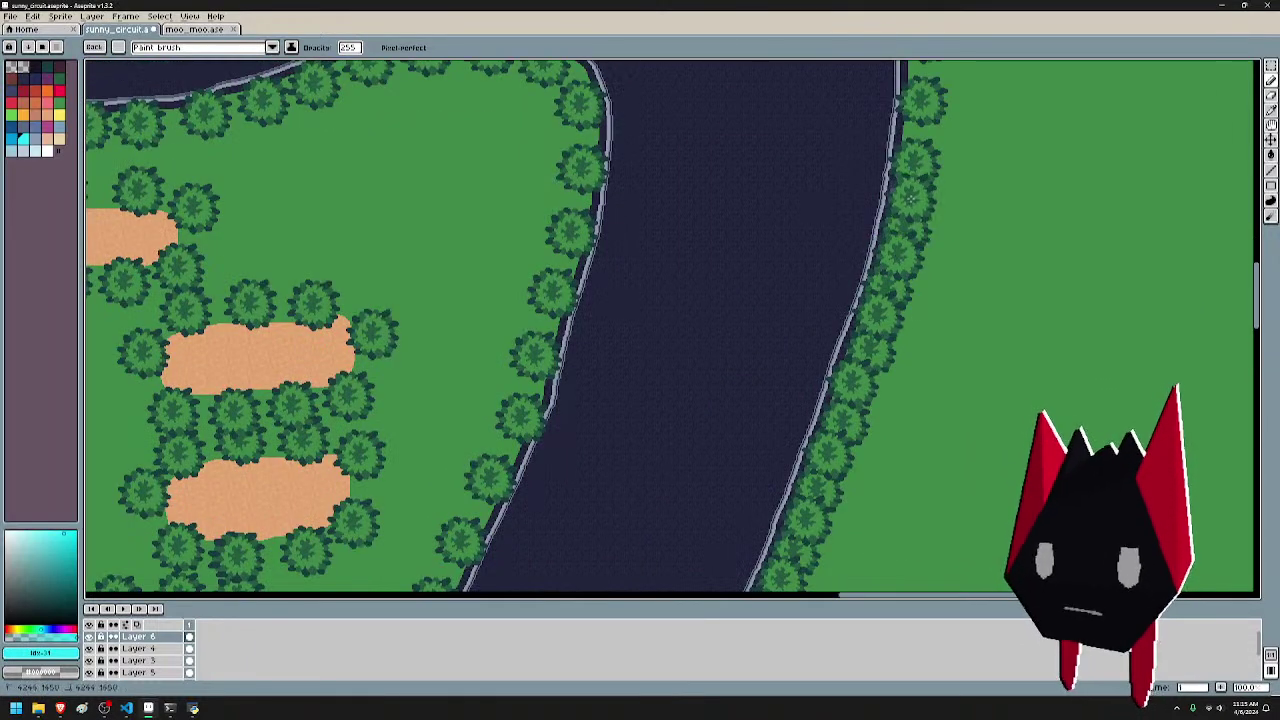
mouse_move(910, 197)
left_mouse_down()
mouse_move(854, 381)
mouse_move(856, 280)
left_mouse_up()
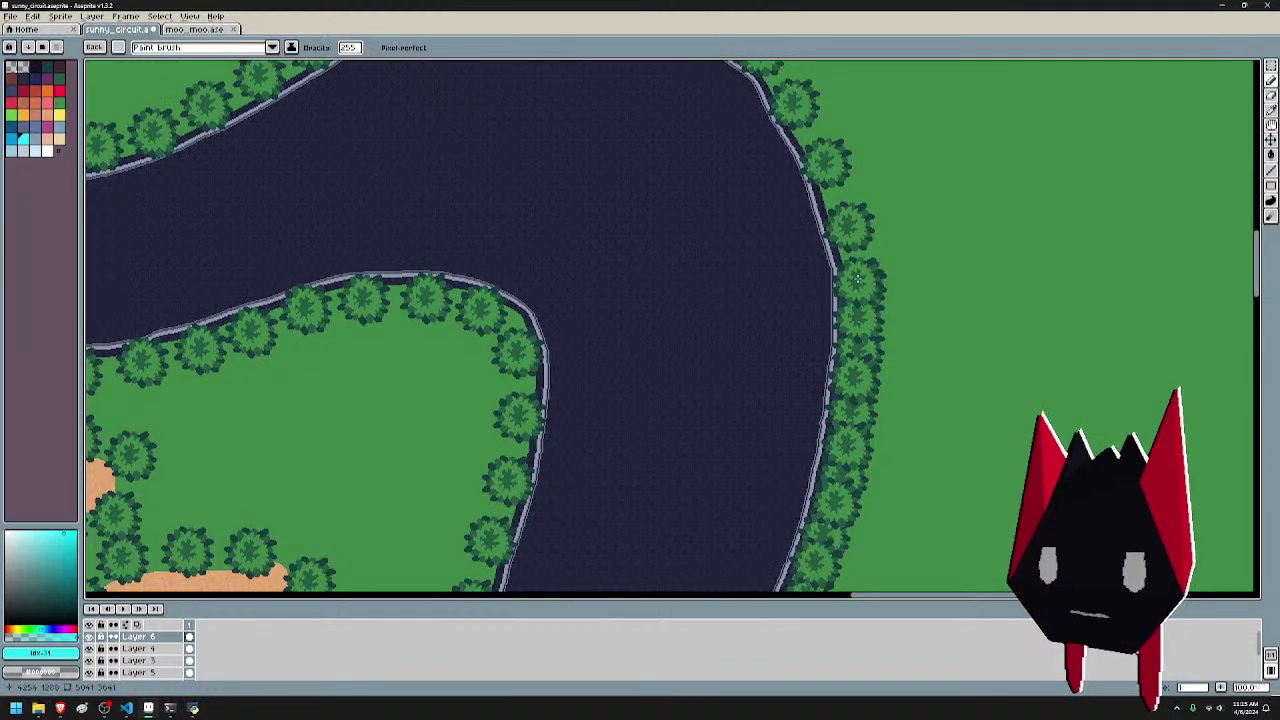
- Fill the bush row around the outside of the upper bend and down the slope toward the horizontal straight
left_click(854, 247)
left_click(844, 196)
mouse_move(839, 170)
left_mouse_down()
mouse_move(992, 397)
mouse_move(885, 255)
mouse_move(786, 214)
mouse_move(656, 205)
mouse_move(494, 250)
mouse_move(435, 286)
left_mouse_up()
left_click_drag(529, 229, 1047, 163)
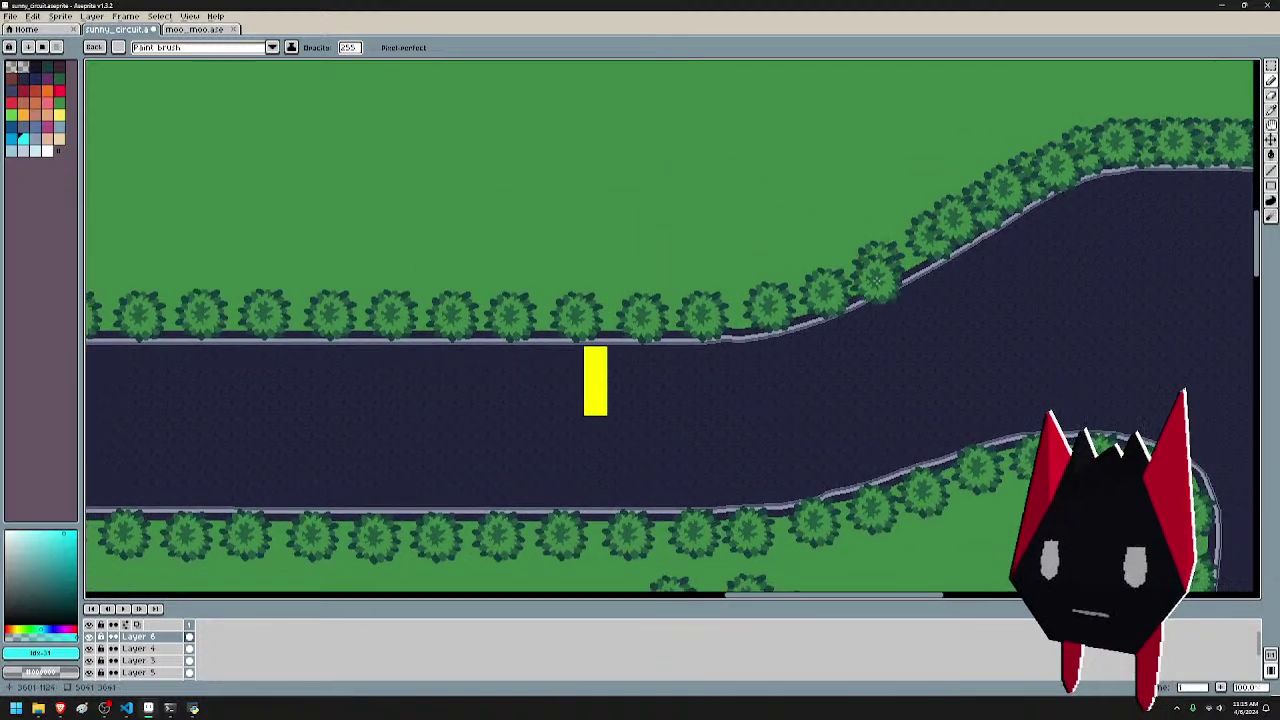
- Fill the gaps along the upper edge of the horizontal straight, past the yellow marker toward the black pit
left_click_drag(903, 255, 737, 311)
left_click_drag(647, 317, 484, 318)
scroll(484, 302, "left", 10)
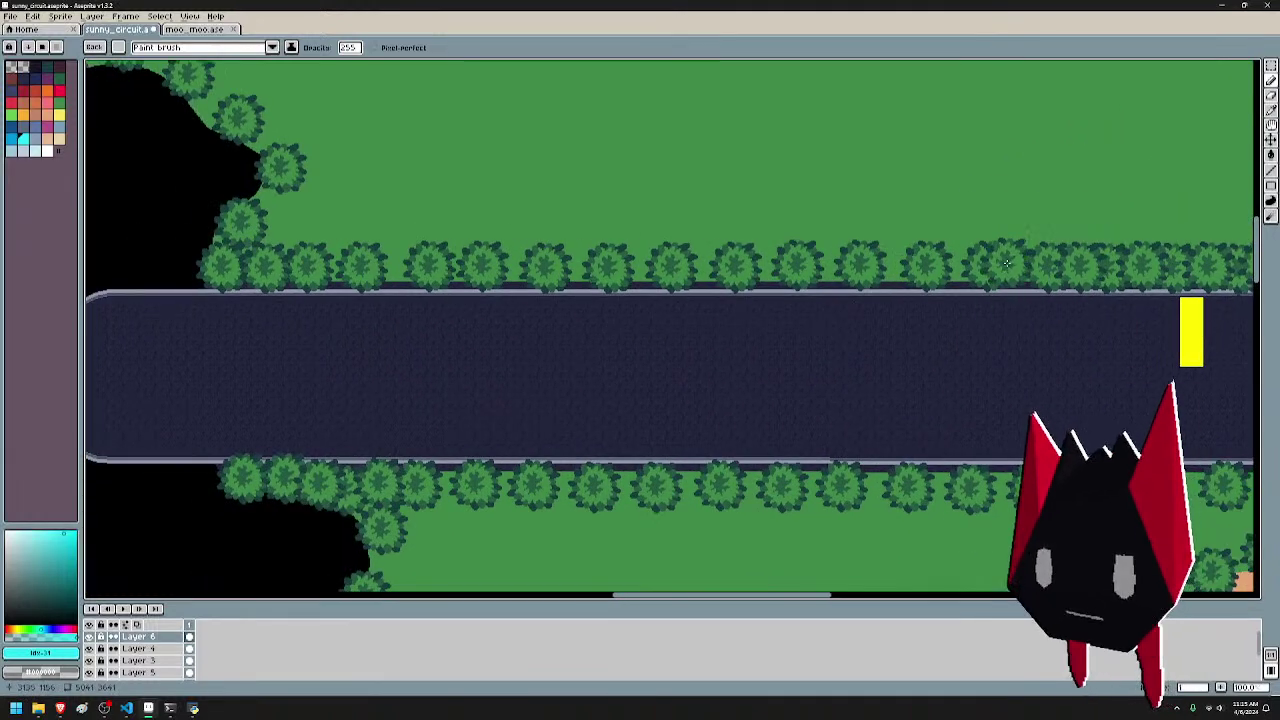
mouse_move(902, 268)
left_mouse_down()
mouse_move(462, 265)
mouse_move(736, 268)
left_mouse_up()
- Complete the straight's upper-edge row at the pit and line the pit's upper rim with bushes around to the vertical road
left_click(394, 265)
left_click(336, 266)
mouse_move(620, 296)
left_mouse_down()
mouse_move(572, 300)
mouse_move(553, 266)
mouse_move(602, 224)
mouse_move(598, 161)
mouse_move(741, 261)
mouse_move(694, 202)
mouse_move(620, 195)
mouse_move(565, 234)
mouse_move(546, 297)
left_mouse_up()
left_click_drag(648, 234, 752, 130)
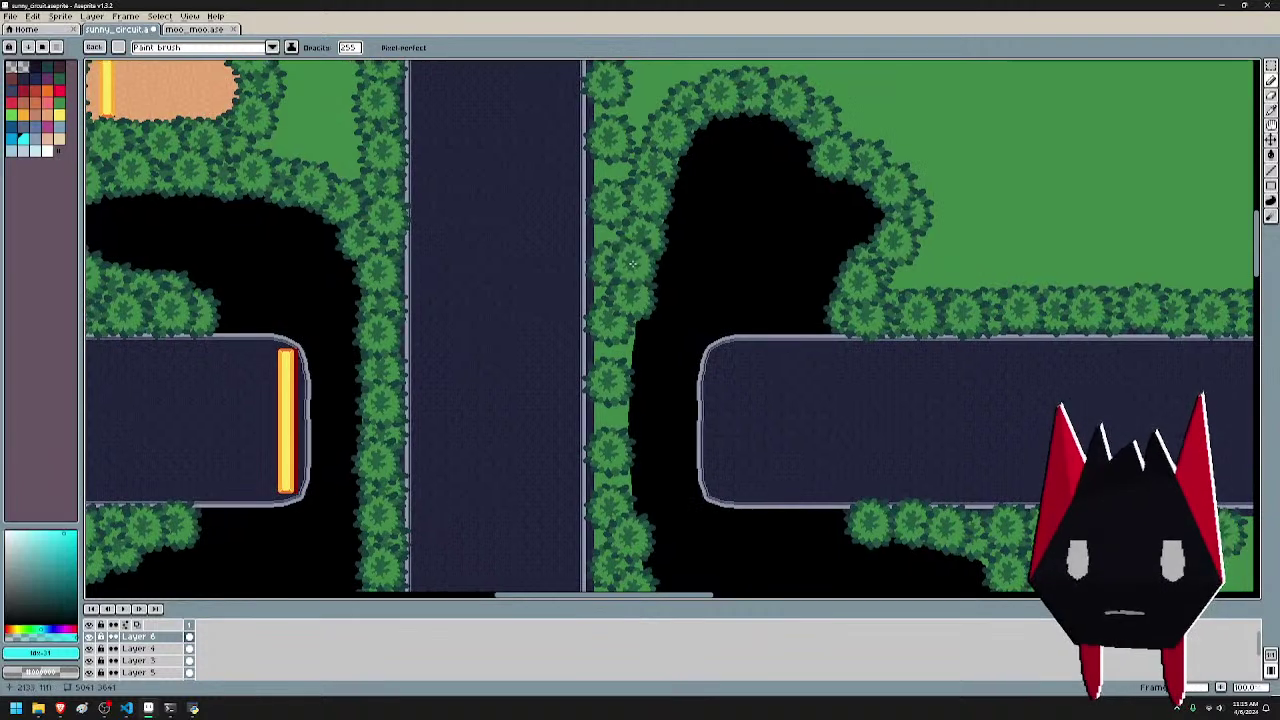
- Fill the bush strip between the vertical road and the eastern black pit, down to the checkered line
left_click(627, 339)
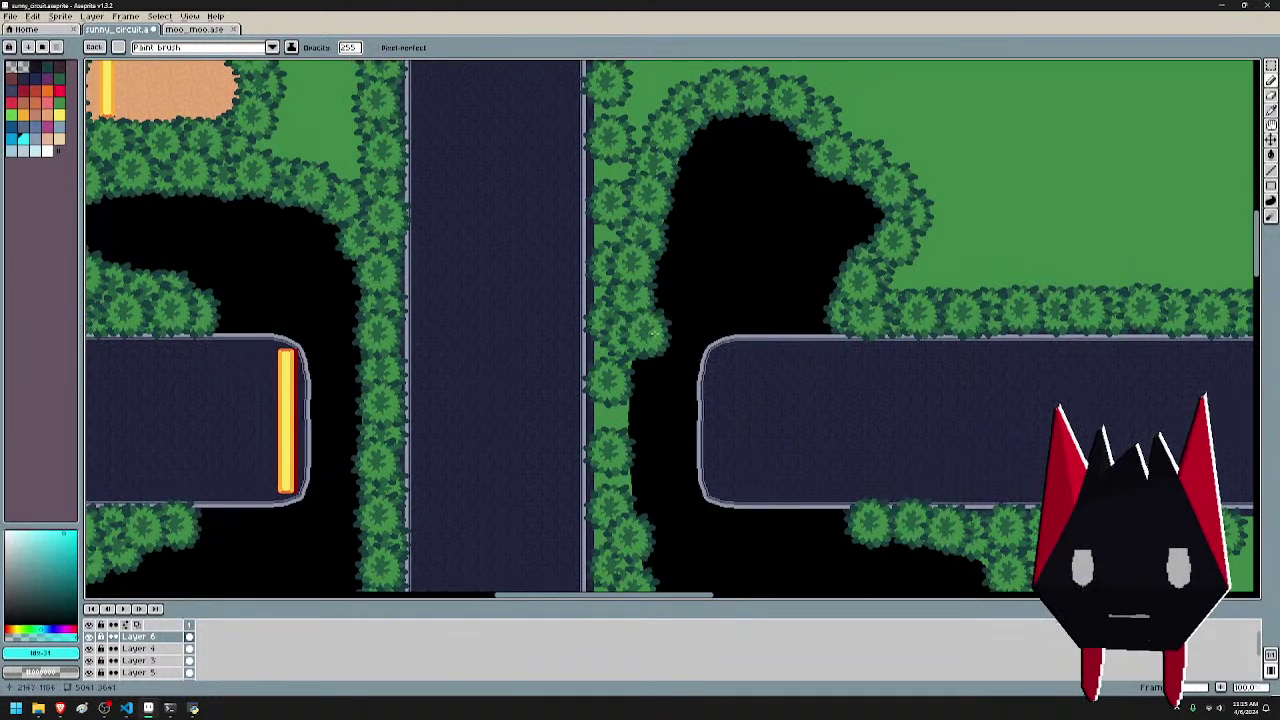
left_click_drag(643, 362, 656, 232)
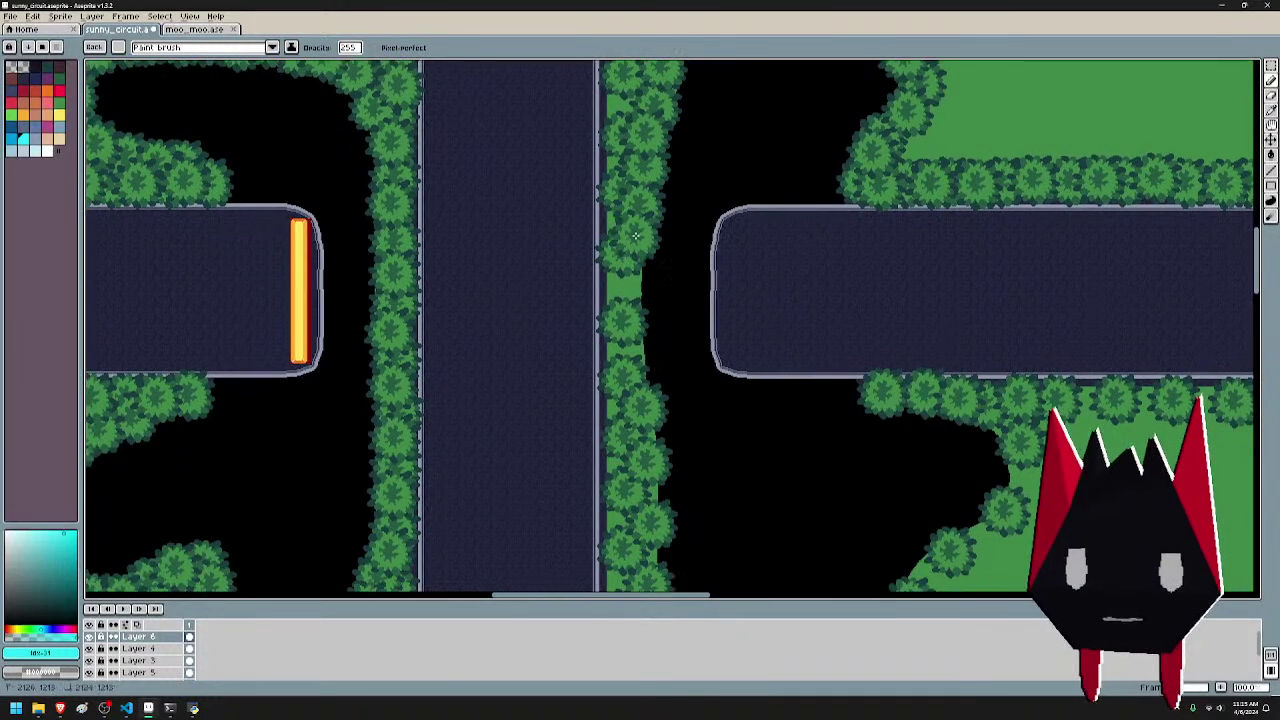
mouse_move(633, 307)
left_mouse_down()
mouse_move(655, 395)
mouse_move(645, 435)
left_mouse_up()
scroll(637, 390, "down", 6)
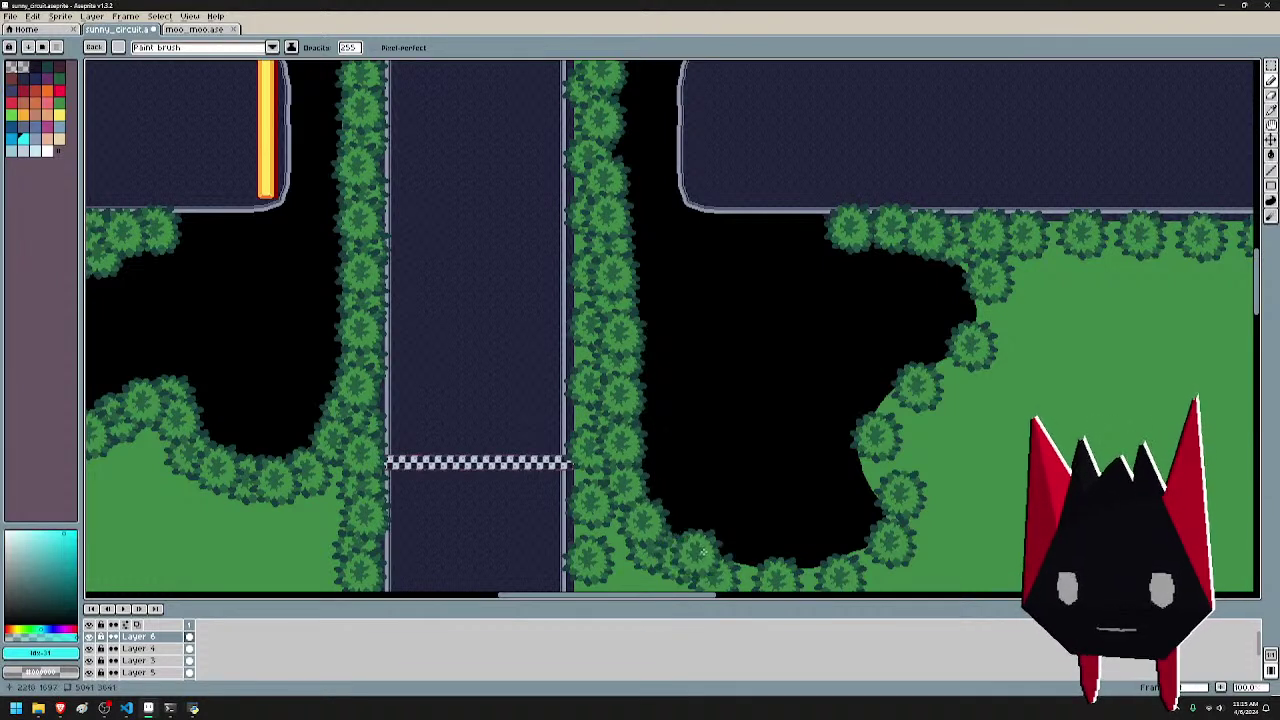
- Fill the gaps in the bush row around the eastern pit's lower rim and up its far side to the horizontal straight
scroll(676, 548, "down", 3)
mouse_move(832, 477)
left_mouse_down()
mouse_move(882, 444)
mouse_move(857, 388)
left_mouse_up()
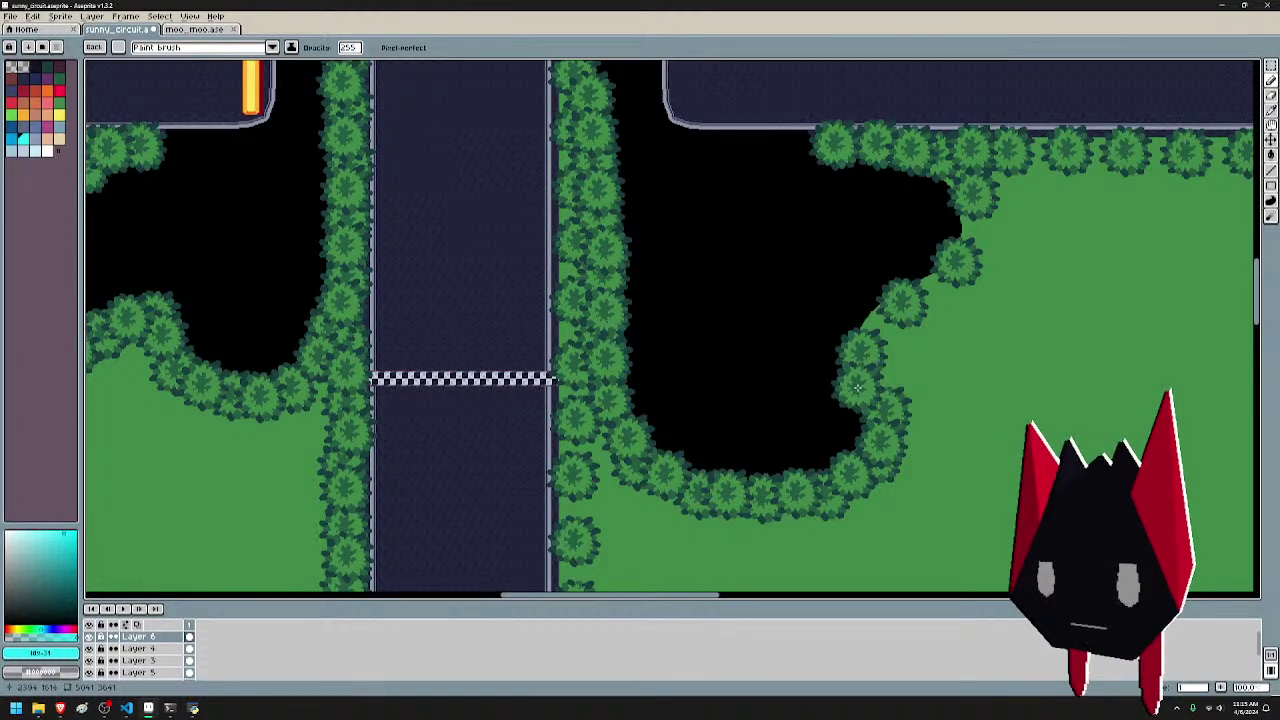
mouse_move(876, 319)
left_mouse_down()
mouse_move(972, 232)
mouse_move(962, 181)
mouse_move(834, 303)
mouse_move(673, 397)
left_mouse_up()
left_click(958, 171)
- Save the sunny_circuit file
scroll(976, 188, "down", 1)
scroll(735, 335, "down", 1)
scroll(649, 258, "left", 3)
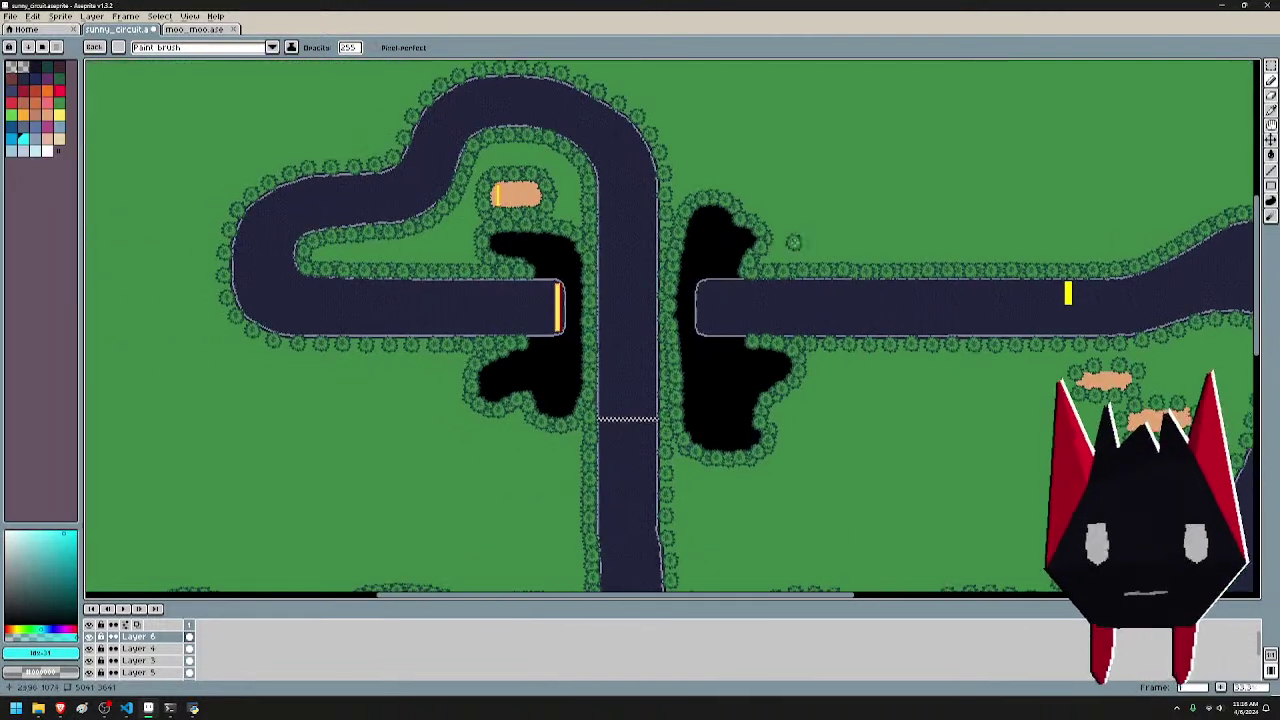
key("ctrl+s")
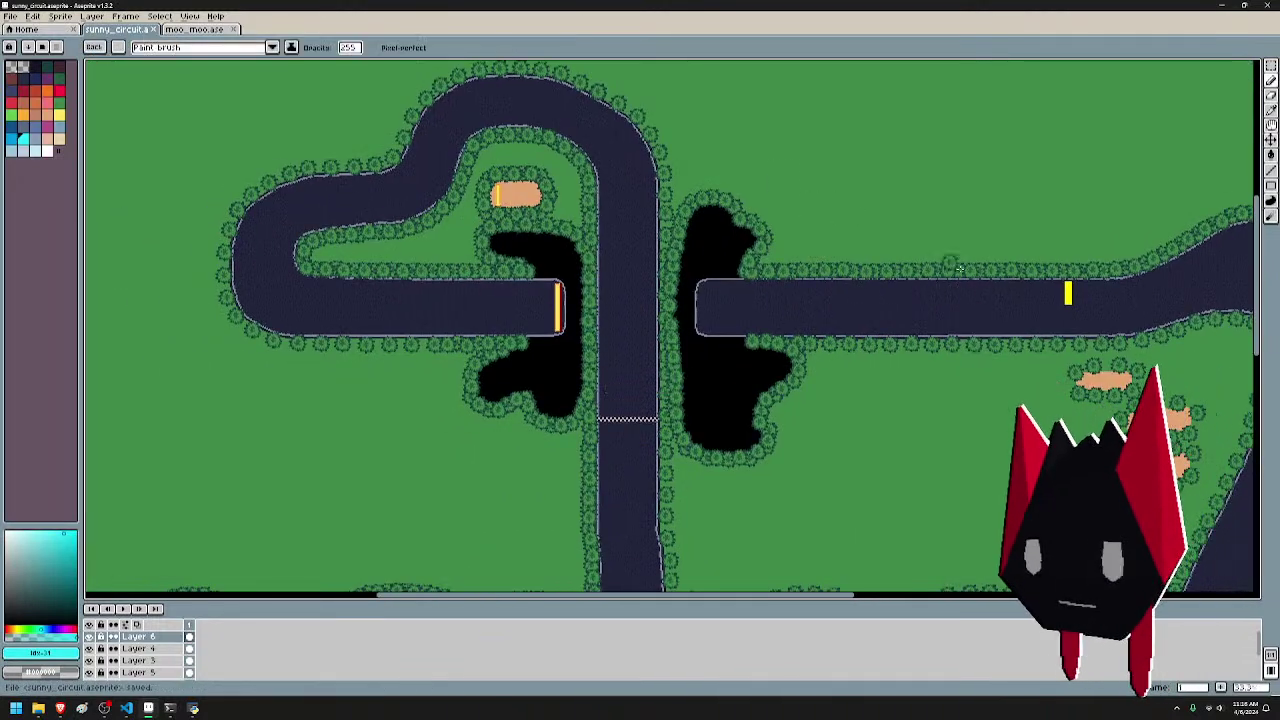
- Survey the whole track map for road edges and channel banks whose bush rows still have gaps
scroll(795, 179, "down", 3)
scroll(795, 179, "right", 5)
left_click_drag(666, 301, 763, 394)
left_click_drag(587, 274, 881, 287)
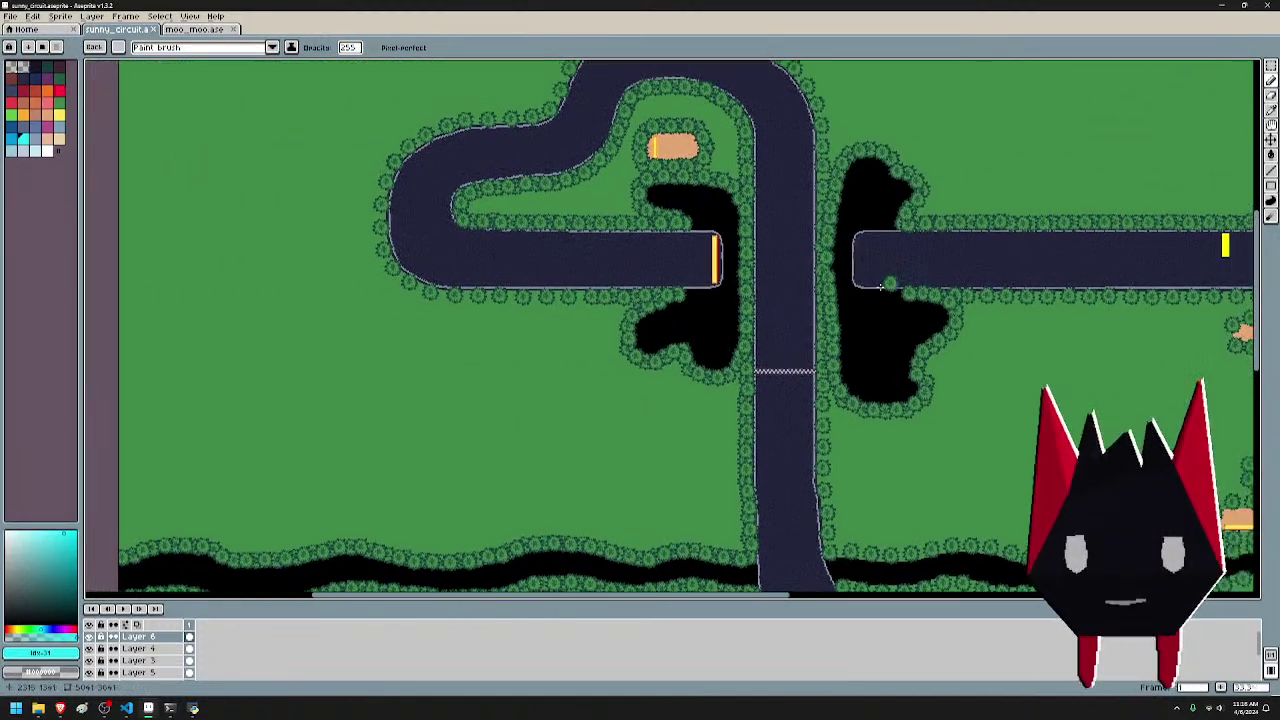
left_click_drag(988, 428, 688, 105)
left_click_drag(769, 209, 789, 497)
left_click_drag(866, 401, 580, 322)
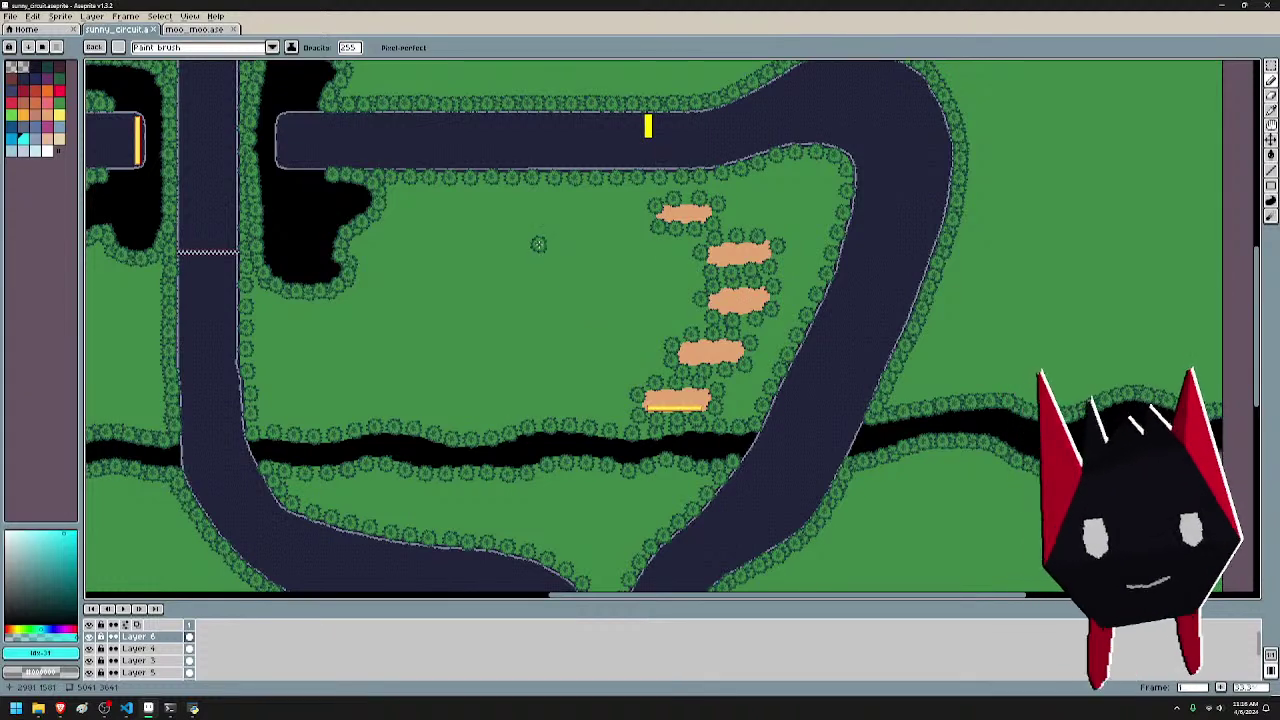
left_click_drag(562, 248, 883, 440)
left_click_drag(605, 339, 980, 408)
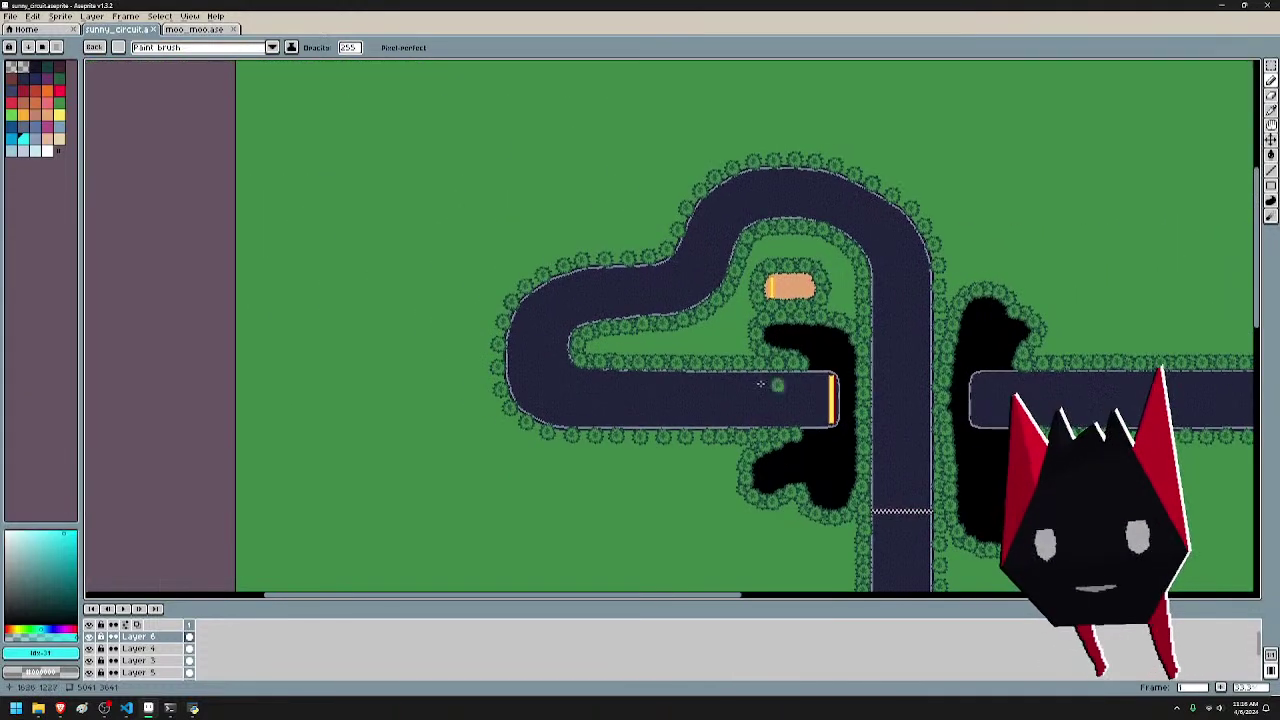
- Fill the gaps along the lower edge of the western horizontal straight, working from the black pit toward the western bend
scroll(538, 430, "up", 1)
left_click_drag(740, 353, 1022, 339)
scroll(916, 443, "up", 1)
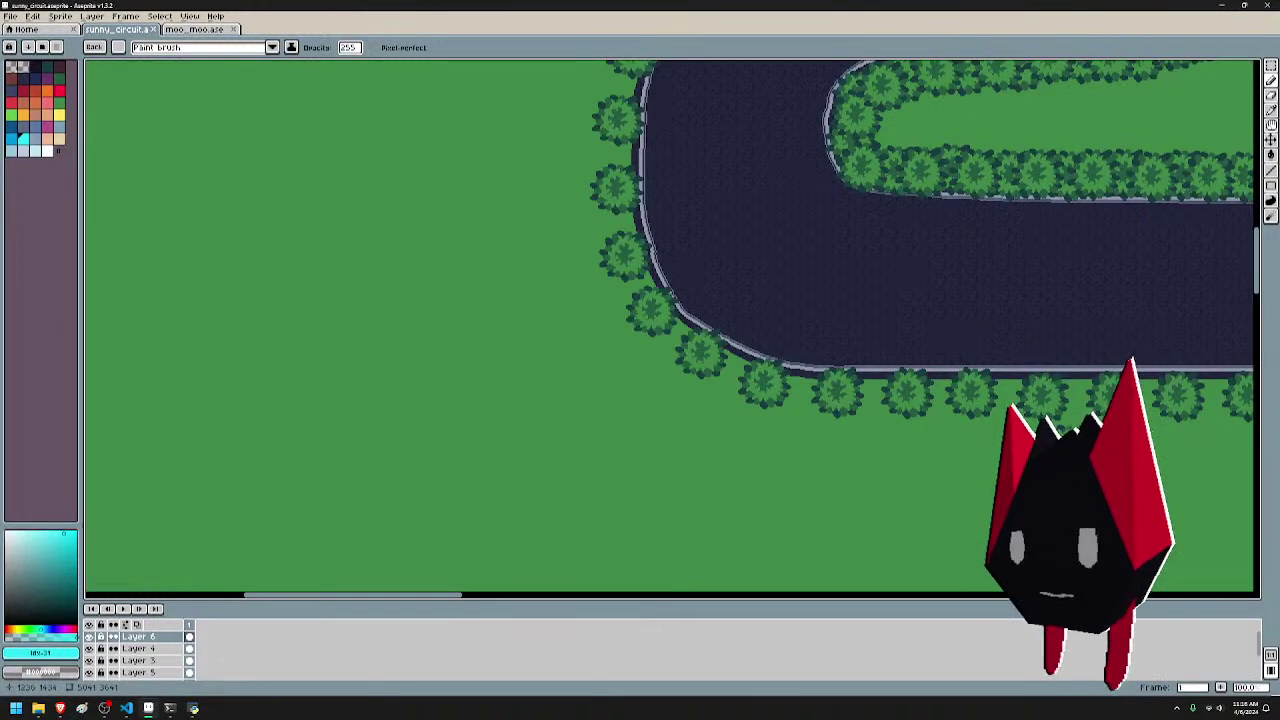
left_click_drag(950, 450, 406, 423)
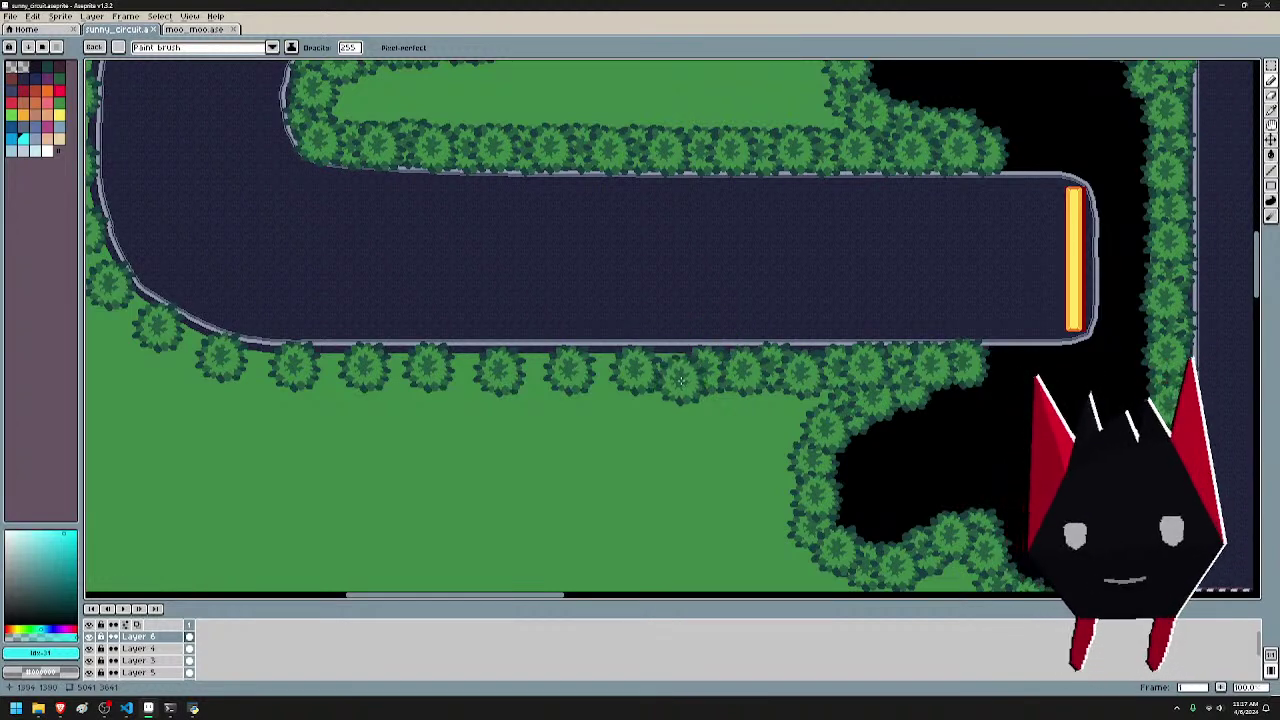
scroll(543, 386, "up", 1)
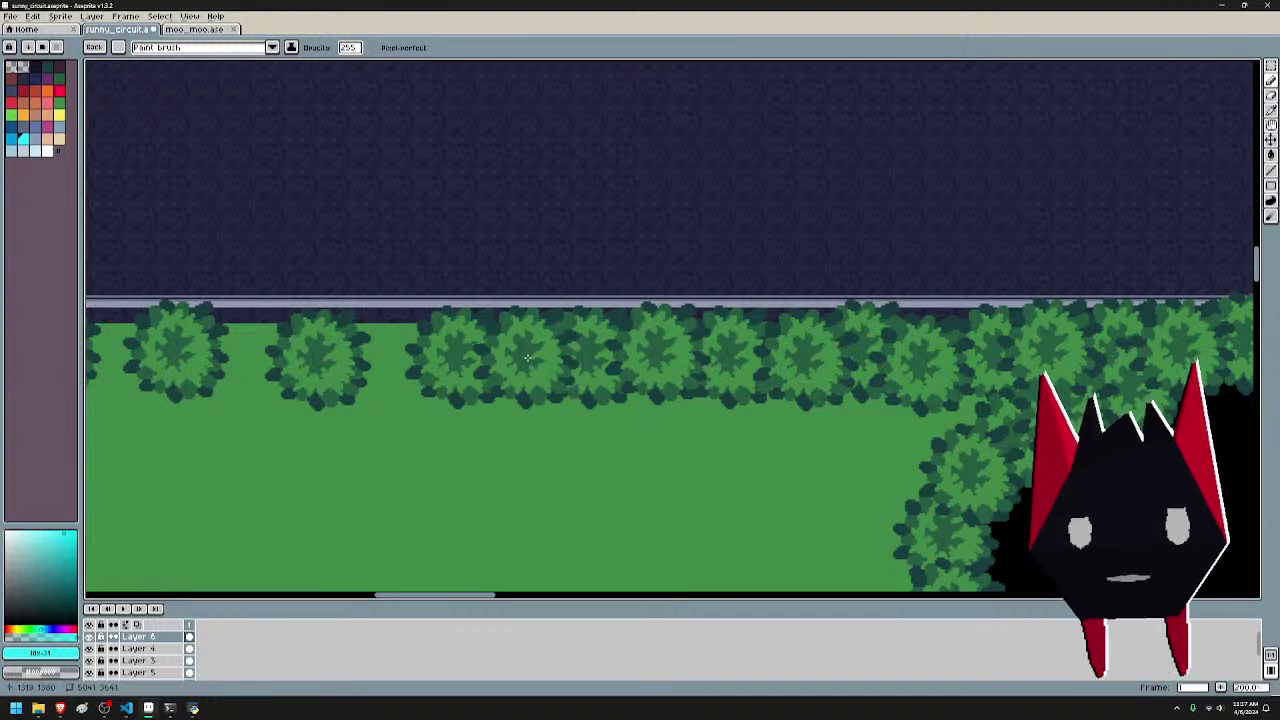
left_click(527, 358)
left_click(386, 353)
left_click_drag(416, 343, 963, 352)
scroll(963, 352, "down", 1)
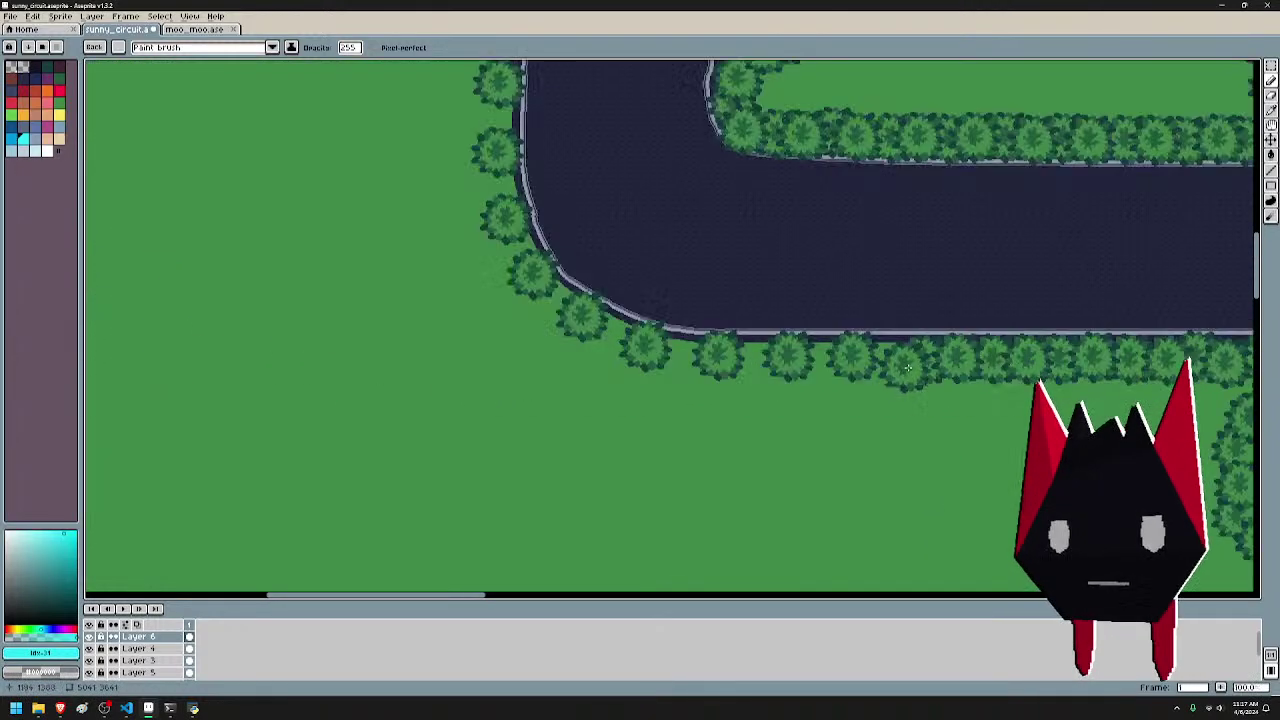
- Complete the bush row under the western straight and continue it around the bend's lower outer corner
left_click(888, 357)
left_click(820, 355)
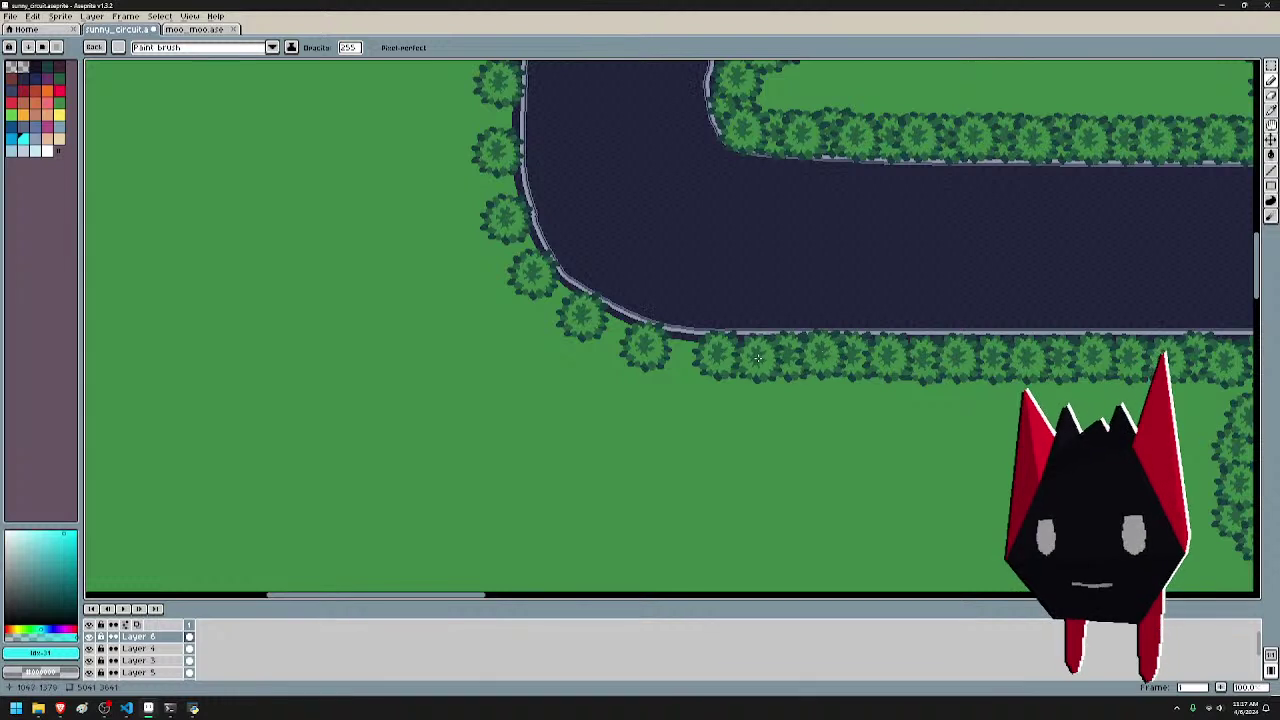
left_click(755, 357)
left_click(673, 353)
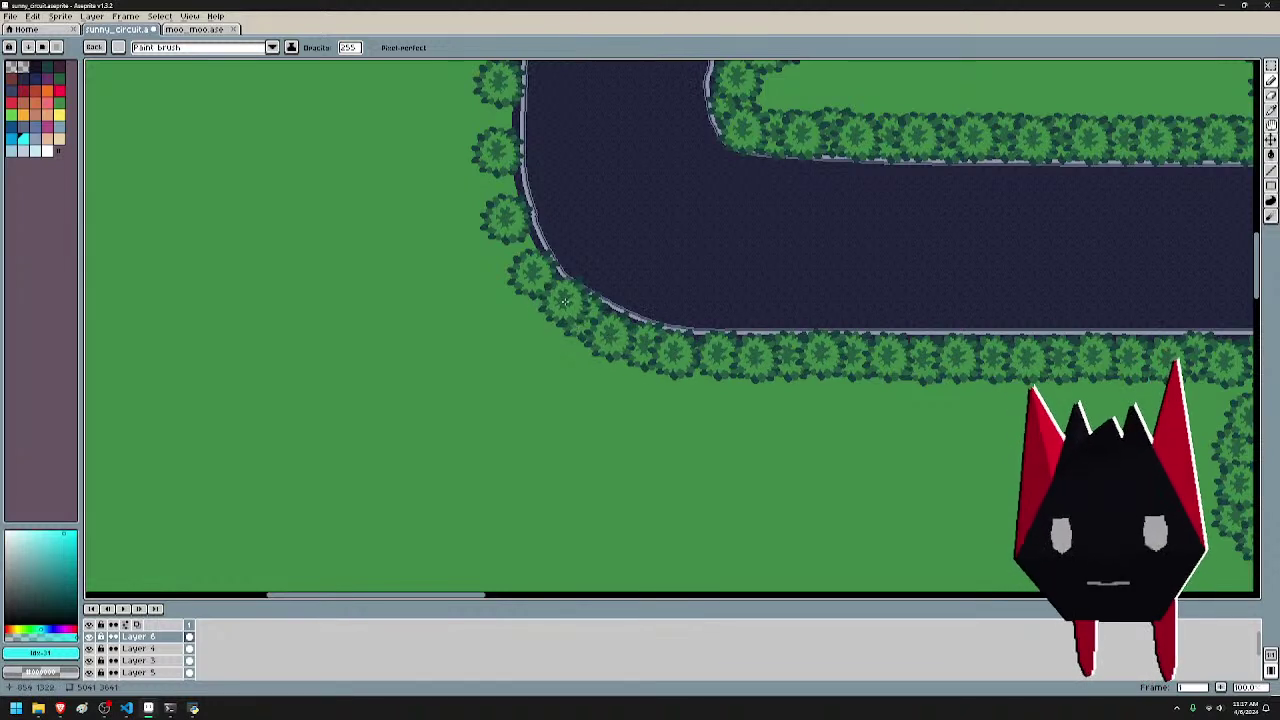
left_click_drag(556, 296, 646, 366)
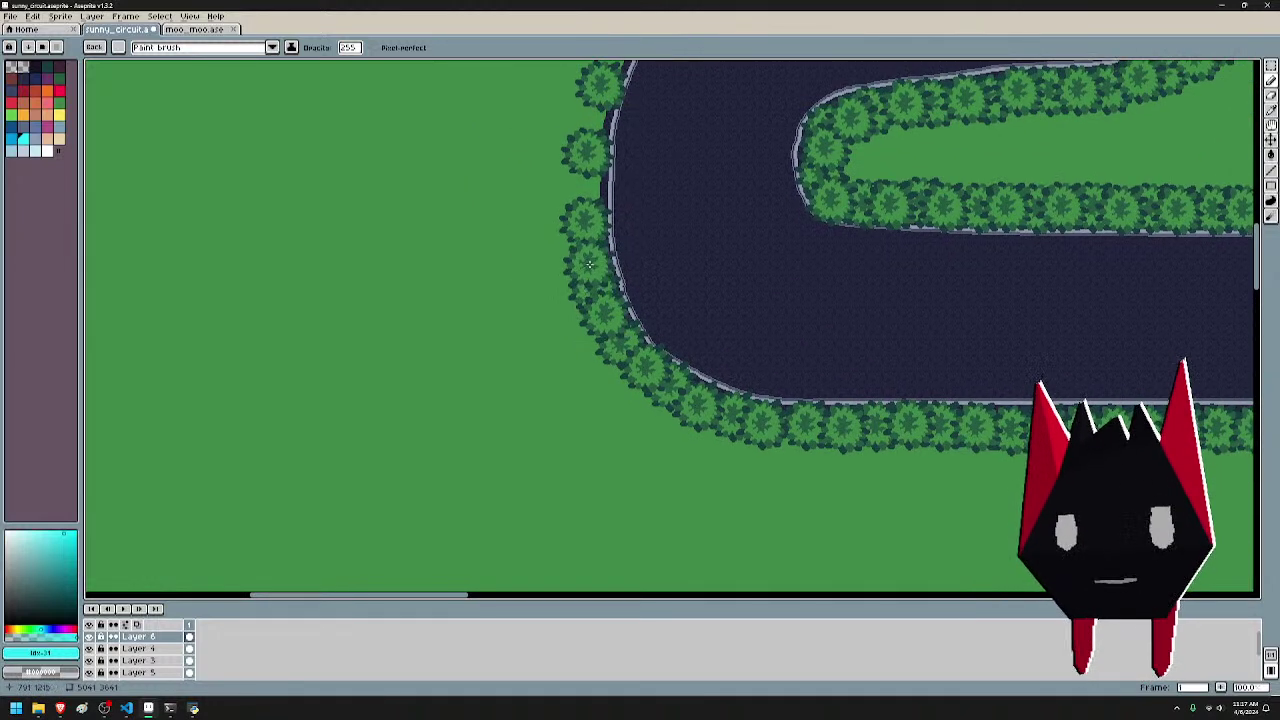
- Fill the bush row up the western bend's outer side and along the S-curve to the top of the loop
scroll(615, 260, "up", 4)
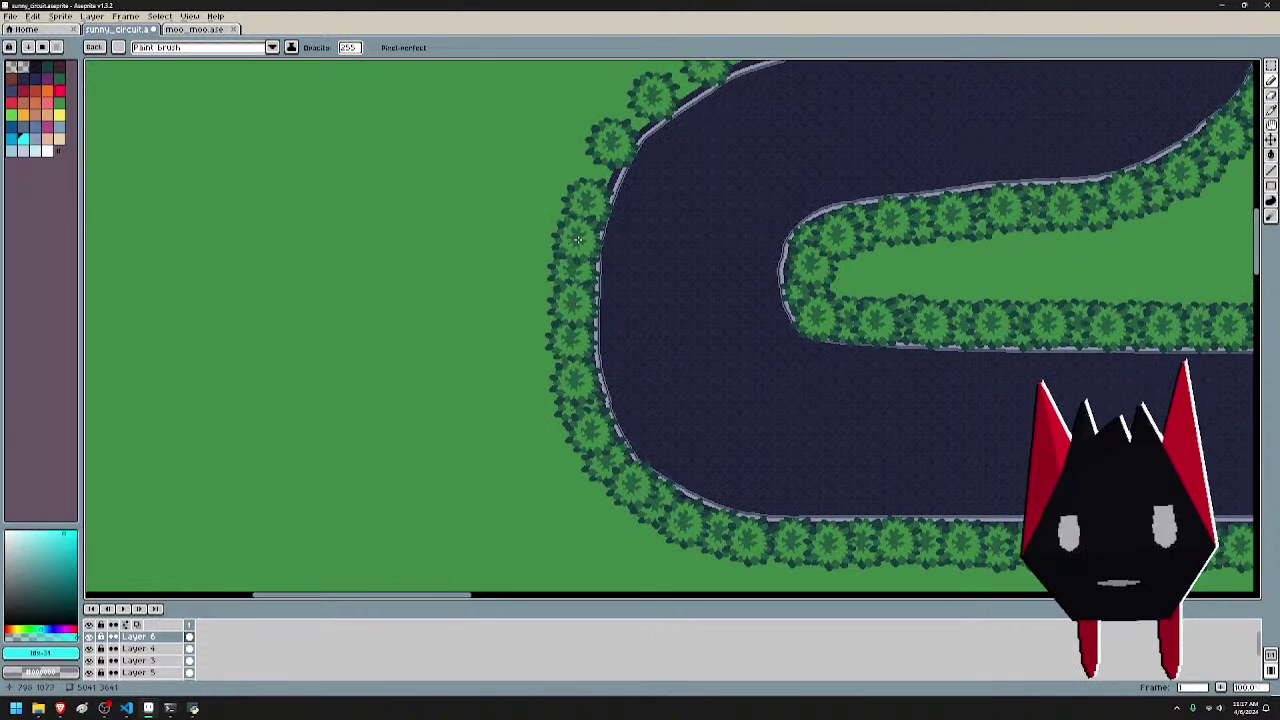
mouse_move(620, 122)
left_mouse_down()
mouse_move(588, 265)
mouse_move(548, 272)
mouse_move(724, 163)
mouse_move(856, 157)
mouse_move(578, 328)
mouse_move(582, 312)
mouse_move(648, 301)
mouse_move(689, 263)
mouse_move(712, 232)
mouse_move(715, 190)
left_mouse_up()
left_click(715, 190)
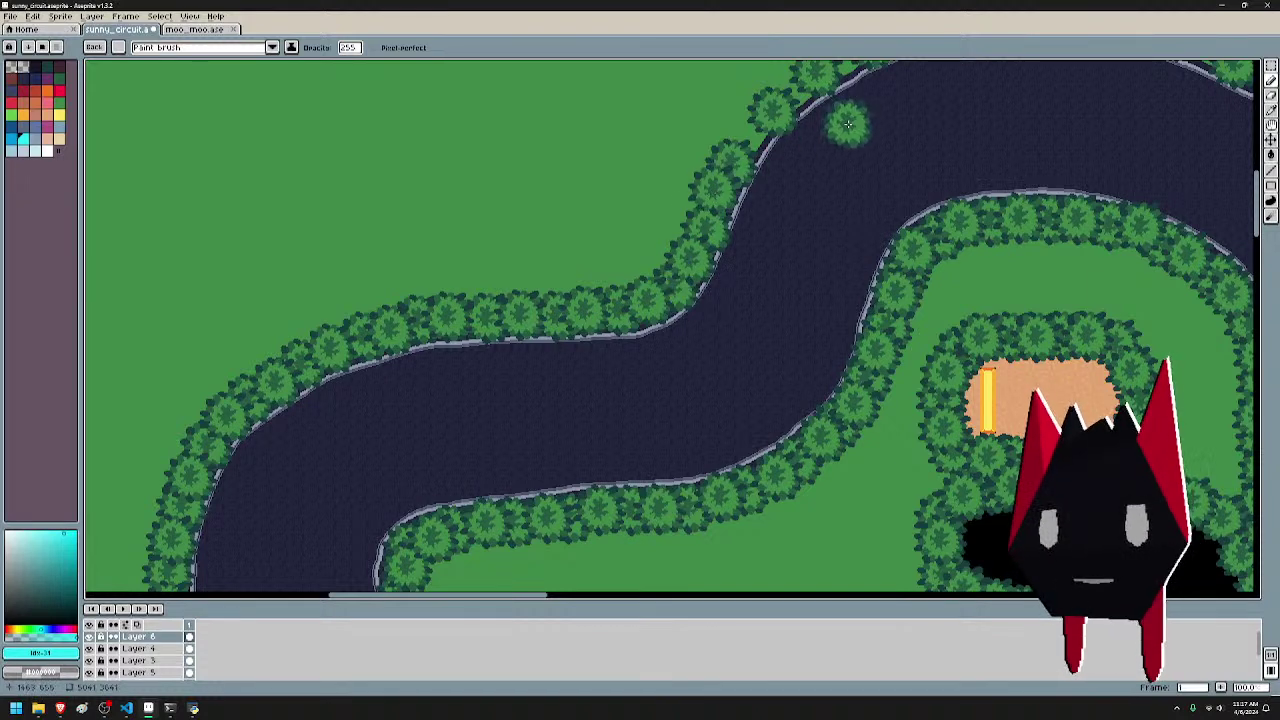
left_click_drag(846, 124, 747, 233)
left_click(652, 237)
mouse_move(697, 190)
left_mouse_down()
mouse_move(799, 131)
mouse_move(990, 131)
left_mouse_up()
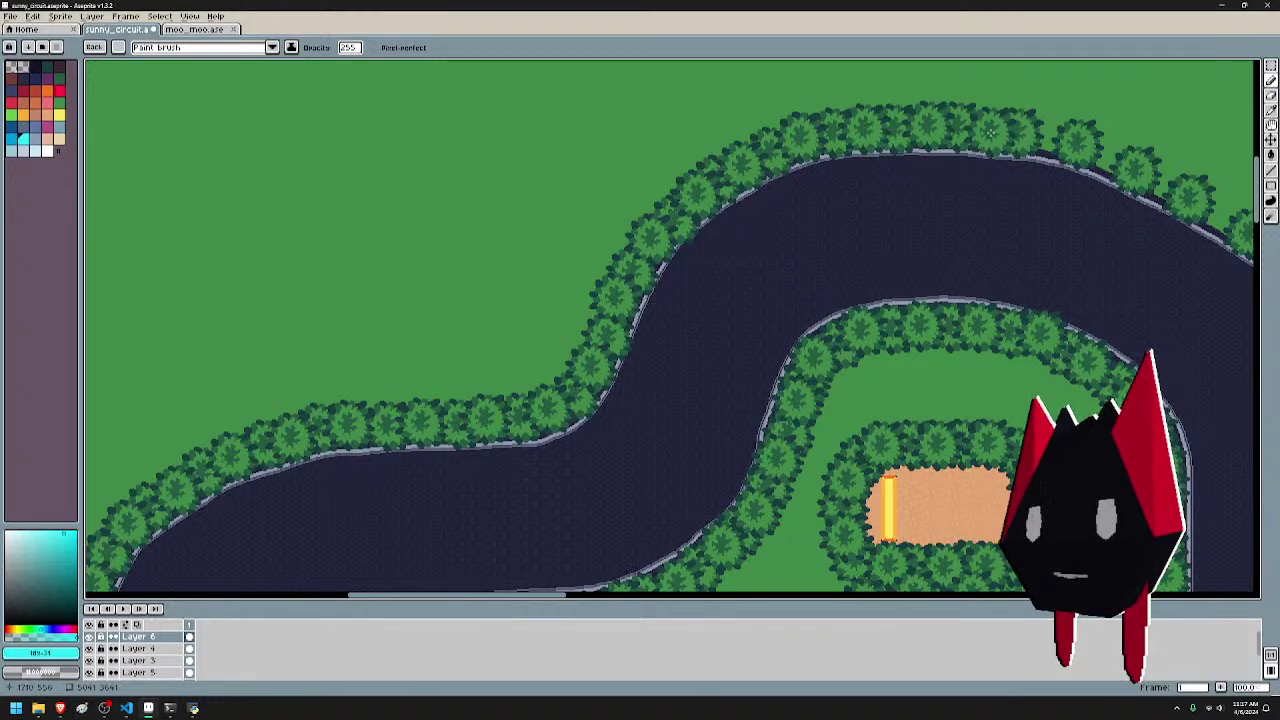
- Fill the bush row around the outside of the loop's top bend down to the vertical road
left_click(1050, 136)
mouse_move(1078, 137)
left_mouse_down()
mouse_move(675, 162)
mouse_move(773, 198)
mouse_move(918, 308)
left_mouse_up()
left_click(697, 167)
left_click(944, 367)
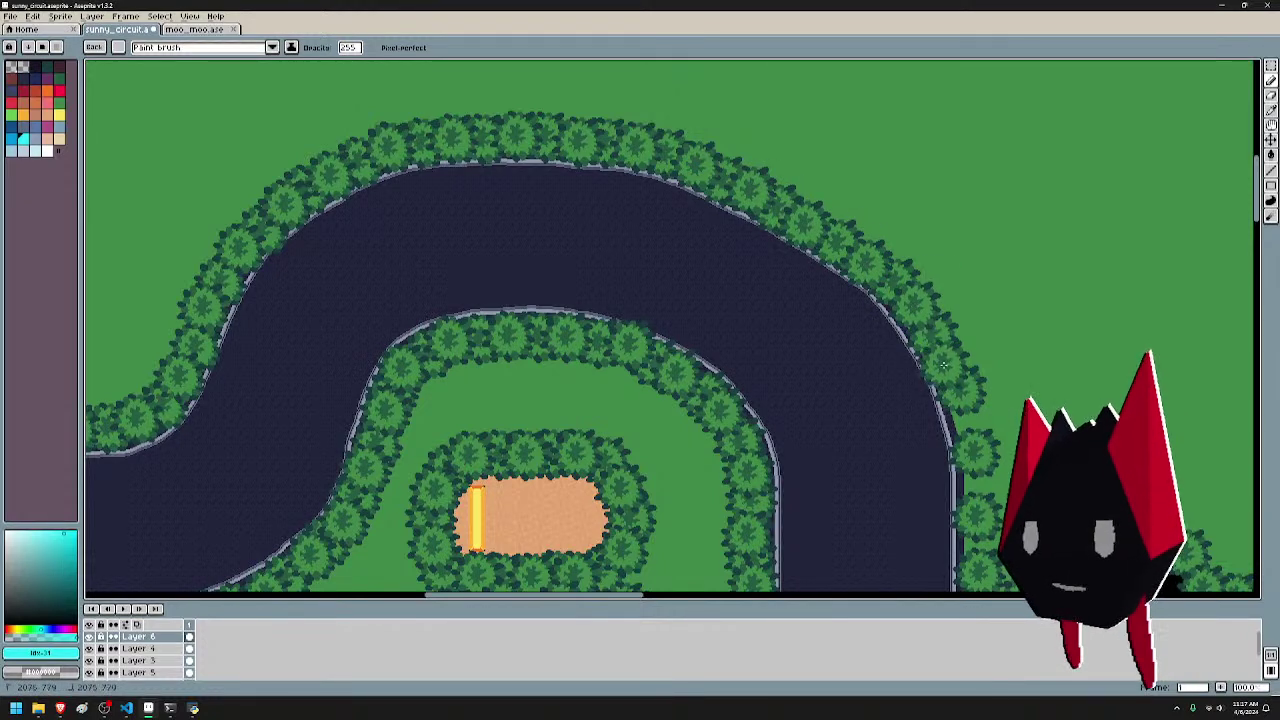
left_click_drag(1033, 391, 994, 257)
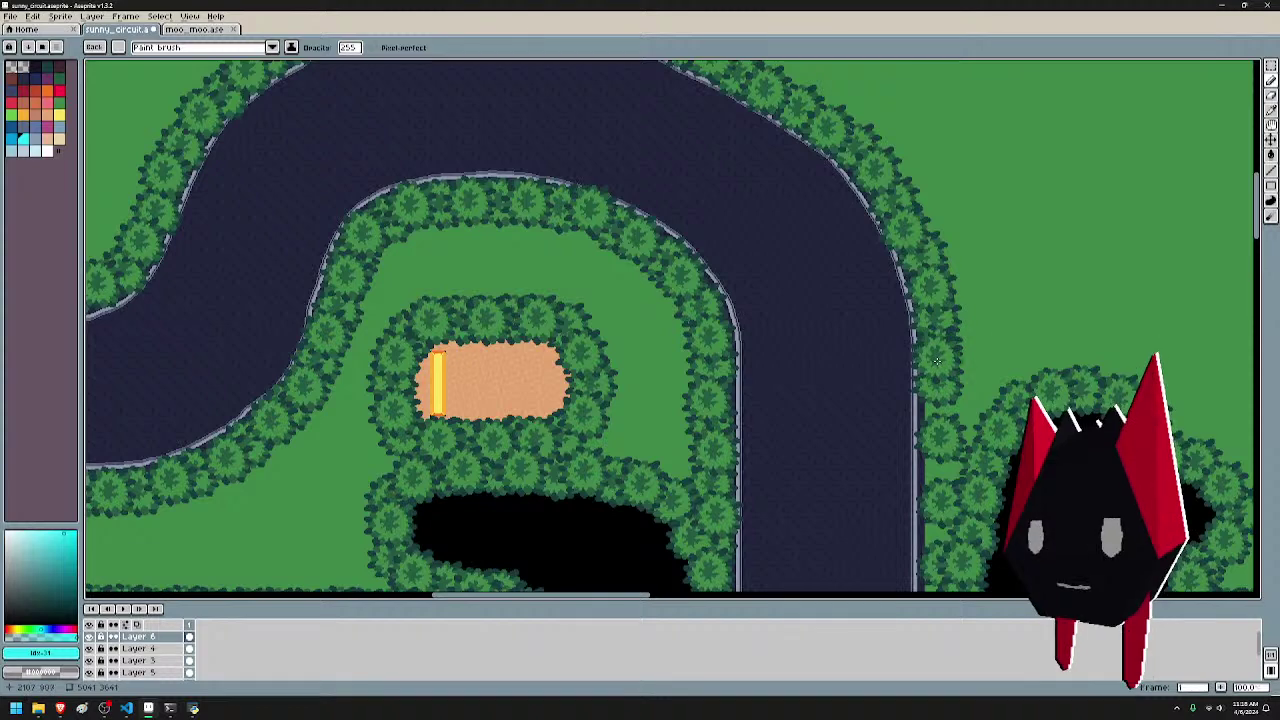
- Fill the gaps along the vertical road's eastern edge beside the black pit, down to the checkered line
scroll(938, 400, "down", 2)
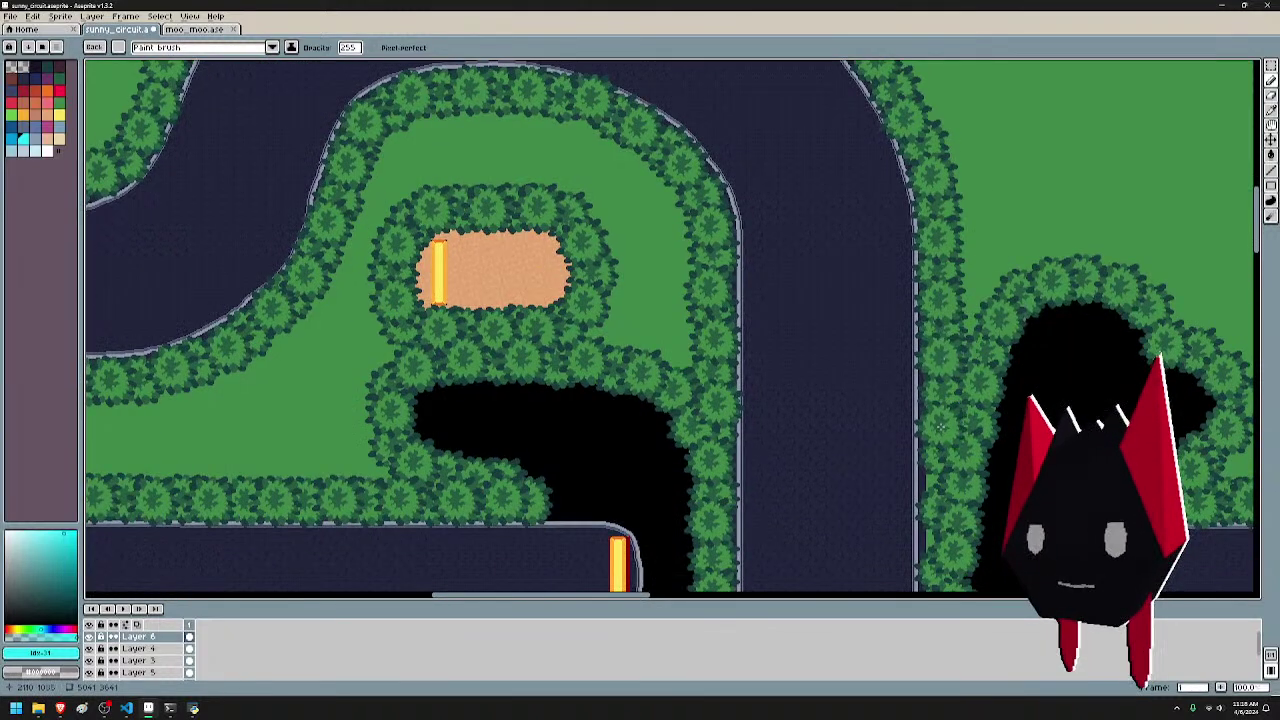
scroll(950, 390, "down", 2)
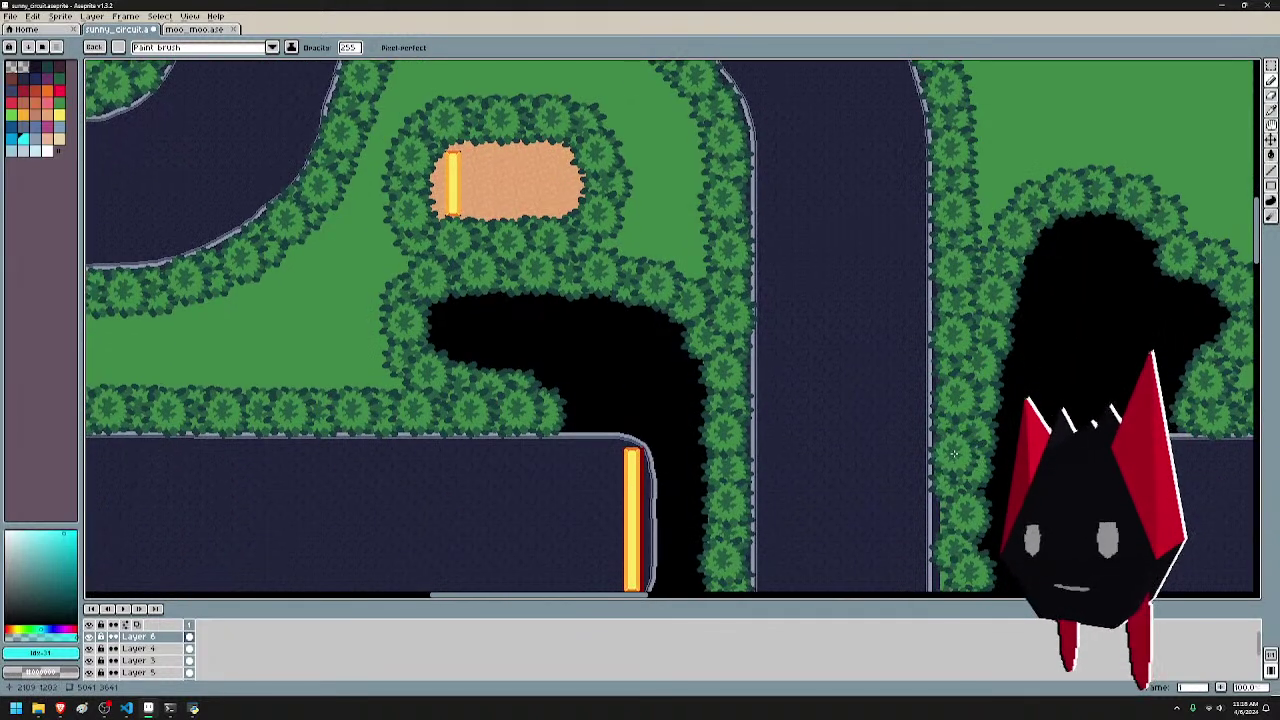
scroll(978, 303, "down", 2)
scroll(970, 390, "down", 2)
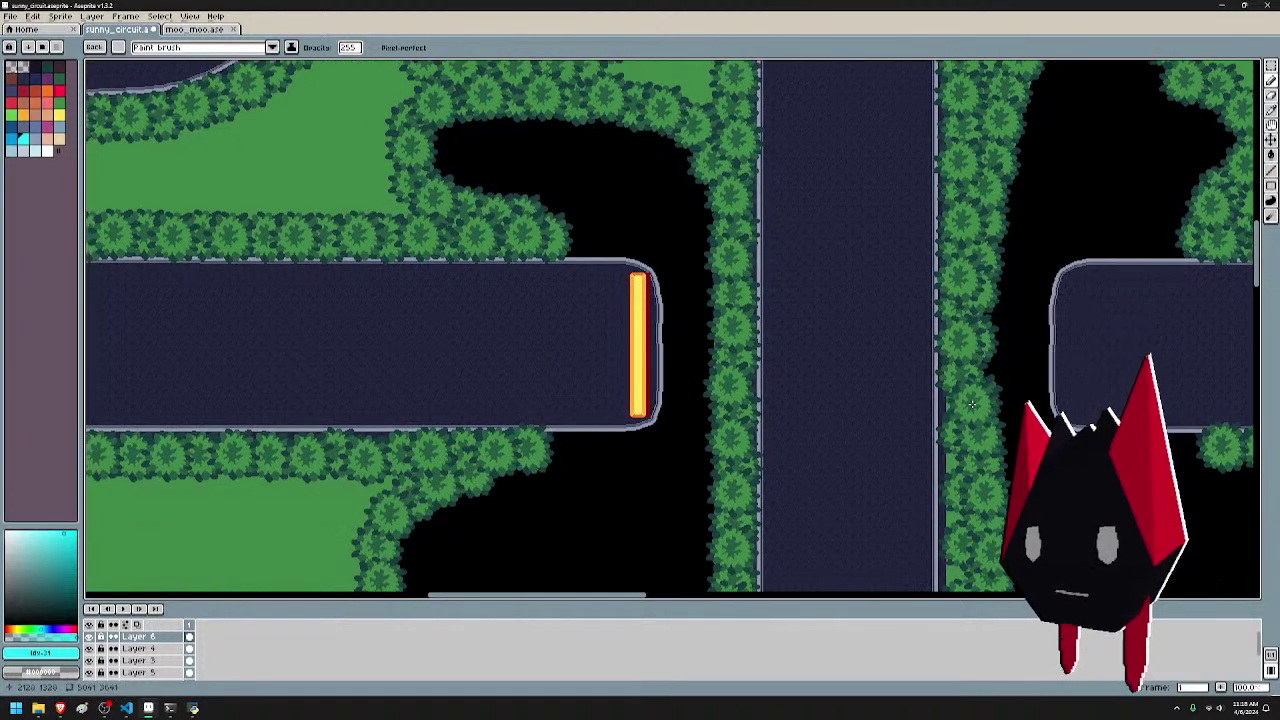
scroll(956, 468, "down", 4)
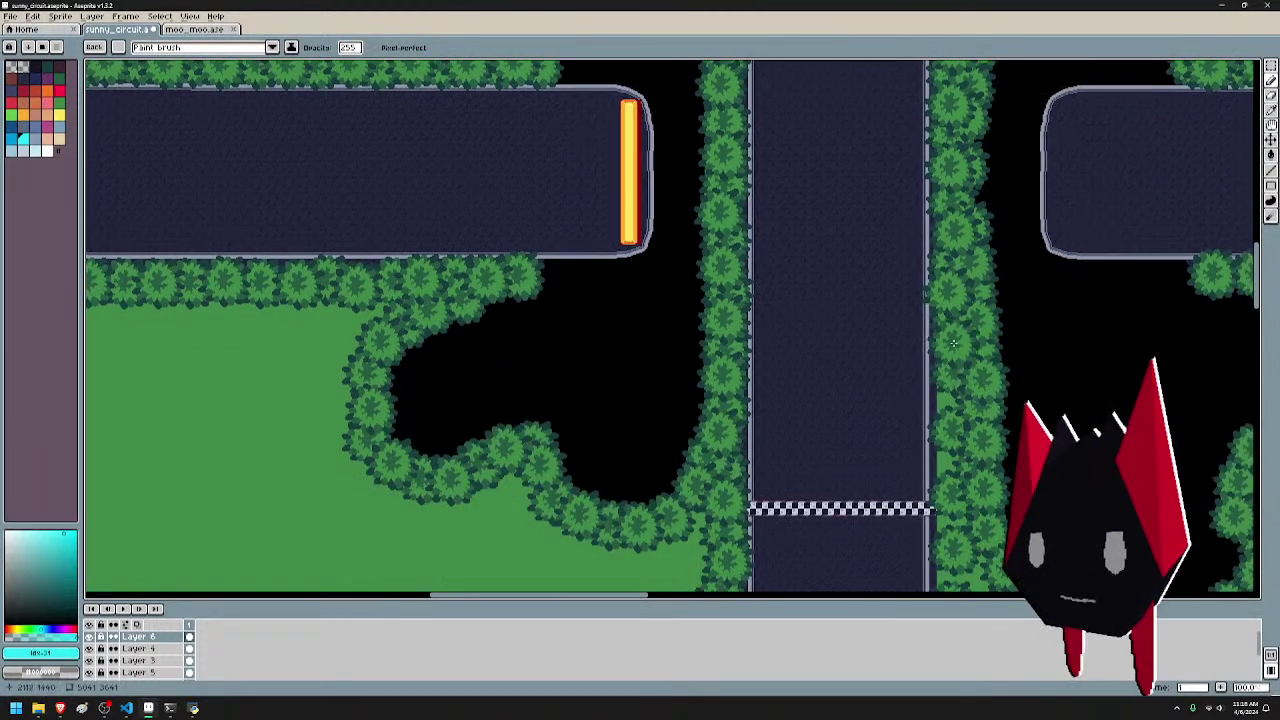
scroll(975, 465, "down", 3)
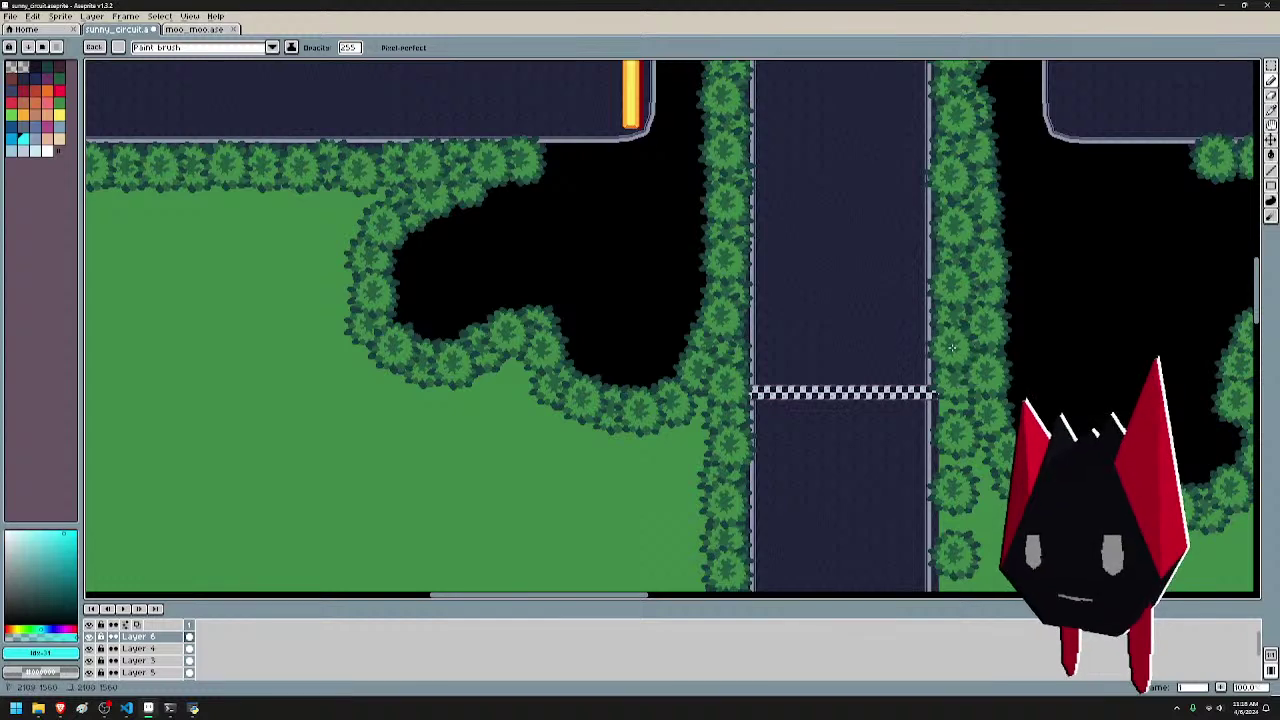
- Continue the dense bush row along the vertical road's eastern edge from the checkered line to the black channel
scroll(952, 410, "down", 2)
scroll(955, 383, "down", 3)
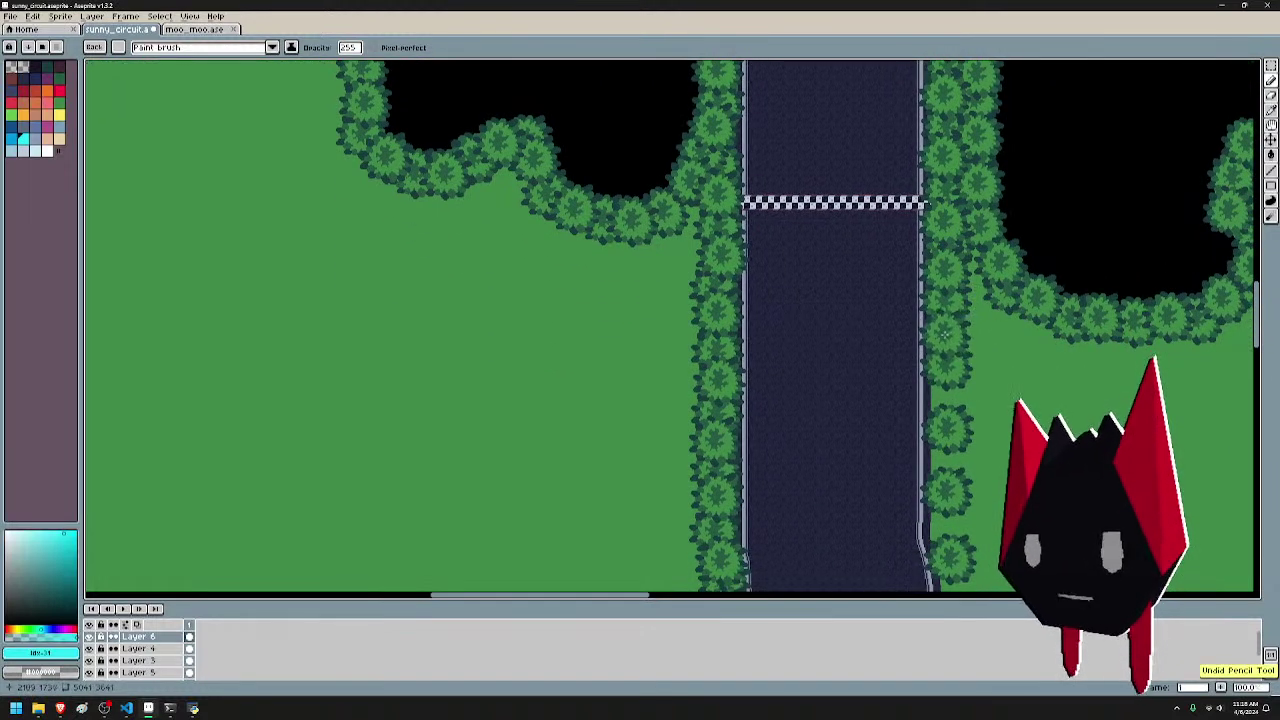
scroll(944, 360, "down", 3)
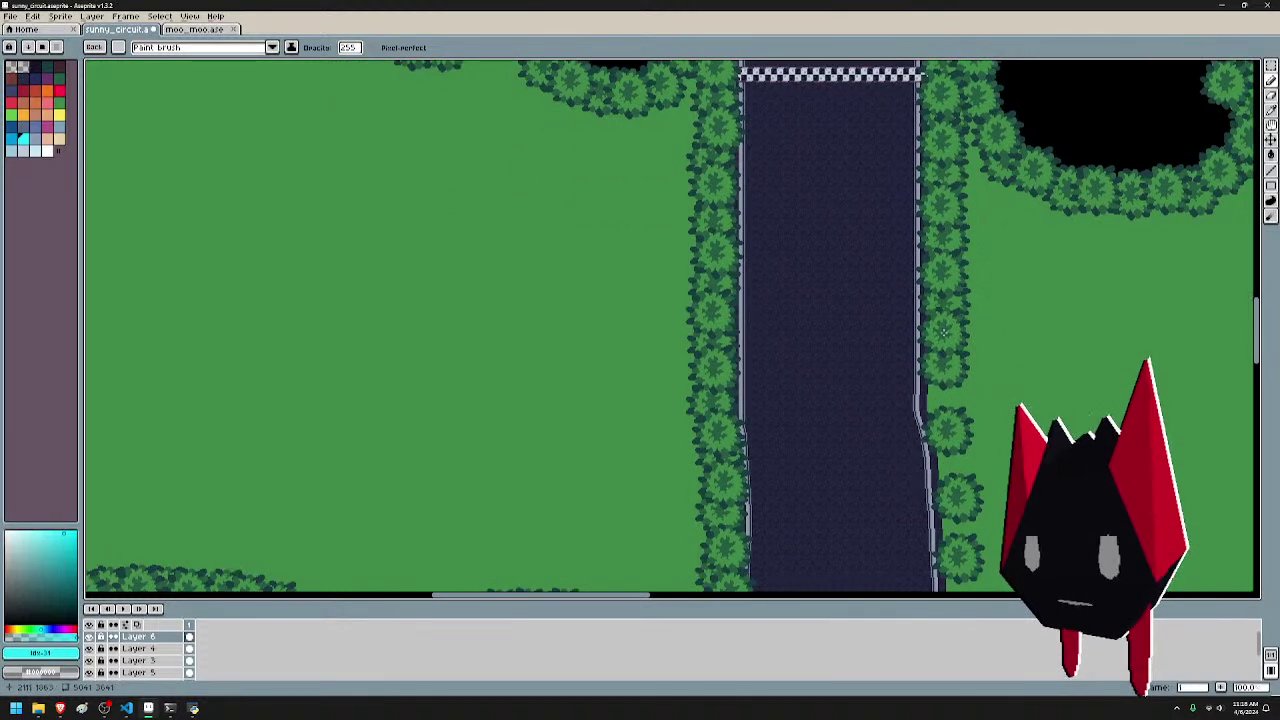
scroll(945, 400, "down", 2)
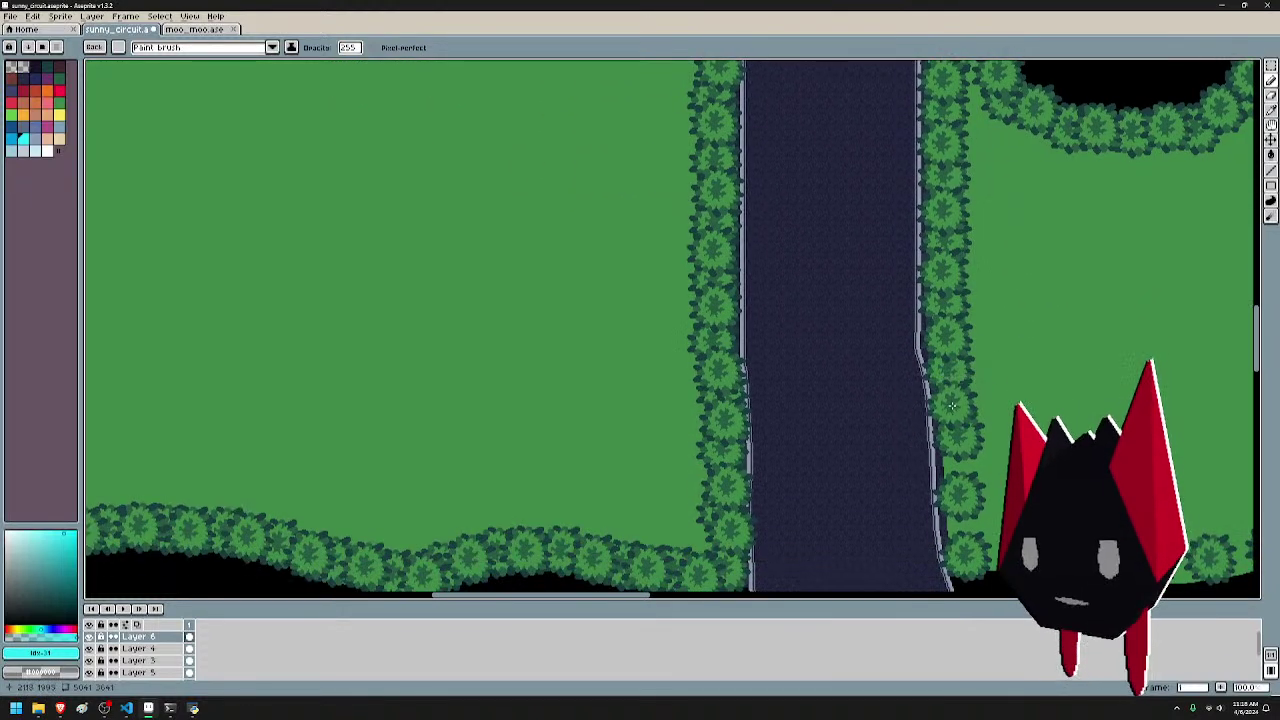
scroll(960, 437, "down", 1)
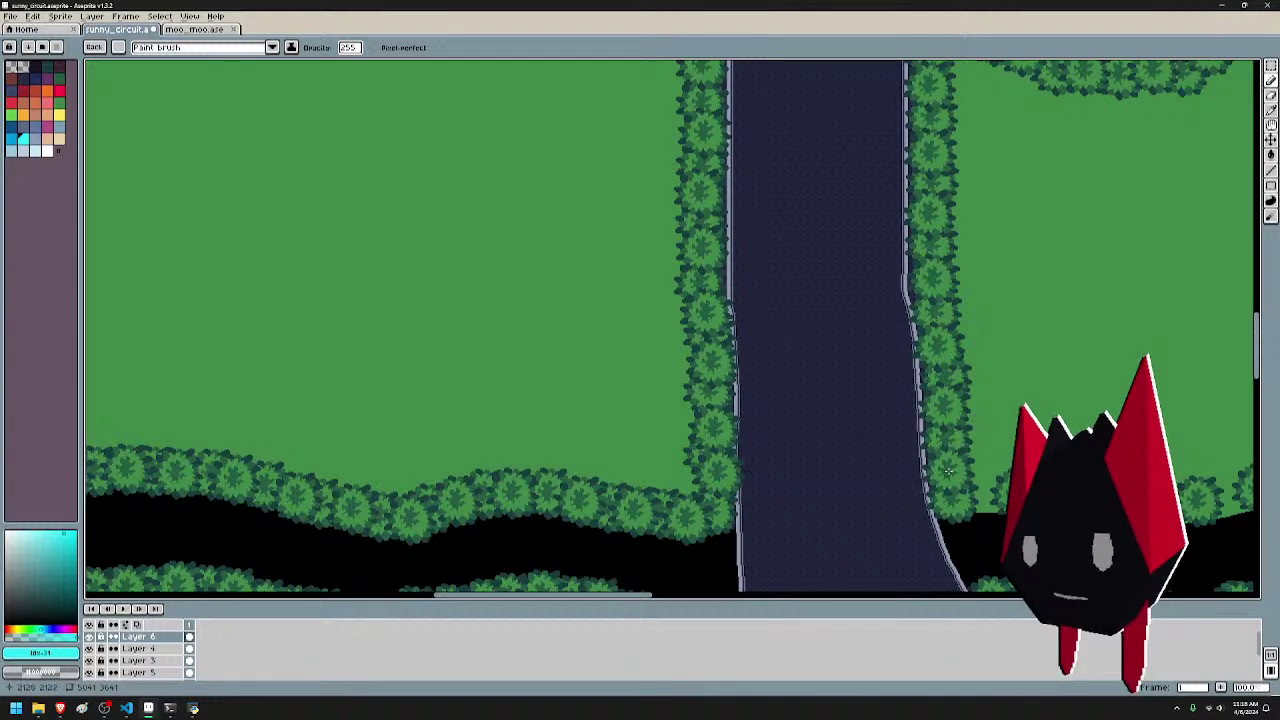
- Fill the channel's upper bank with bushes eastward from the vertical road, redoing a misplaced stamp near the road
left_click_drag(1056, 430, 879, 403)
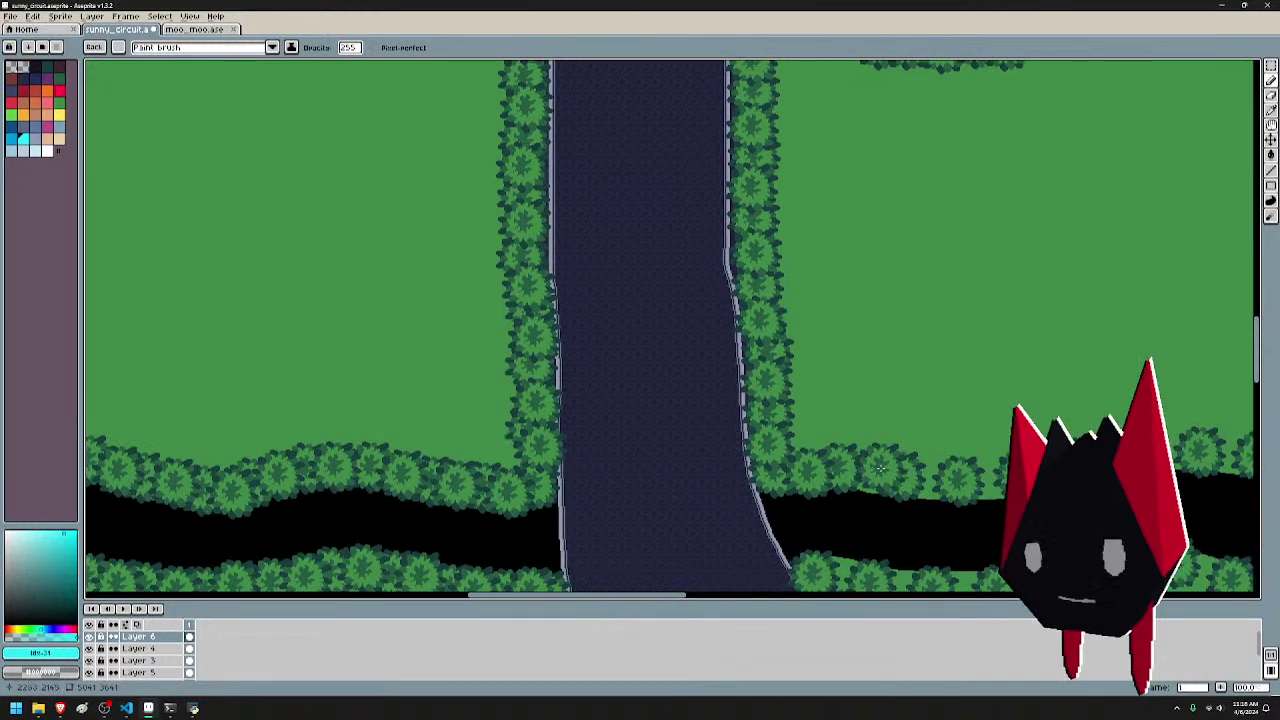
key("ctrl+z")
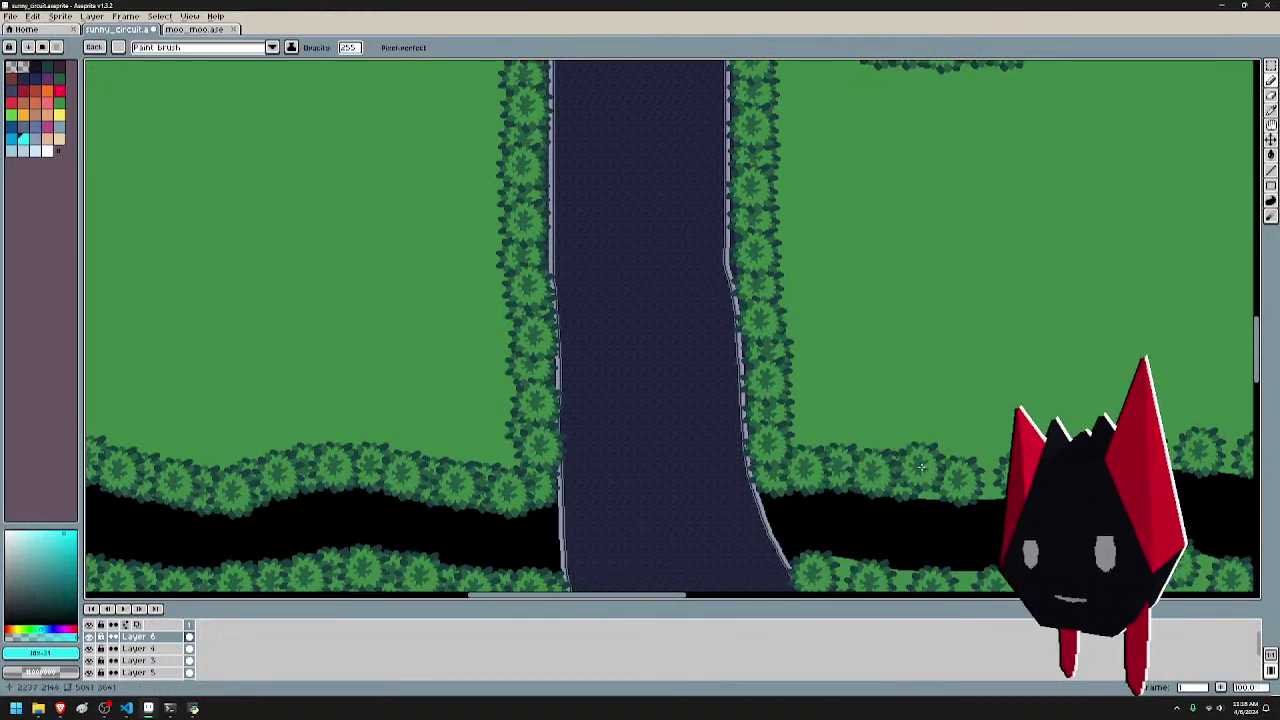
mouse_move(990, 483)
left_mouse_down()
mouse_move(703, 370)
mouse_move(682, 420)
mouse_move(728, 392)
mouse_move(836, 391)
mouse_move(826, 398)
mouse_move(880, 399)
mouse_move(923, 411)
mouse_move(924, 424)
mouse_move(878, 417)
mouse_move(940, 425)
left_mouse_up()
left_click(827, 397)
left_click(881, 406)
- Continue the dense bush row along the black channel's upper bank eastward to the diagonal road, redoing misplaced stamps
key("ctrl+z")
key("ctrl+z")
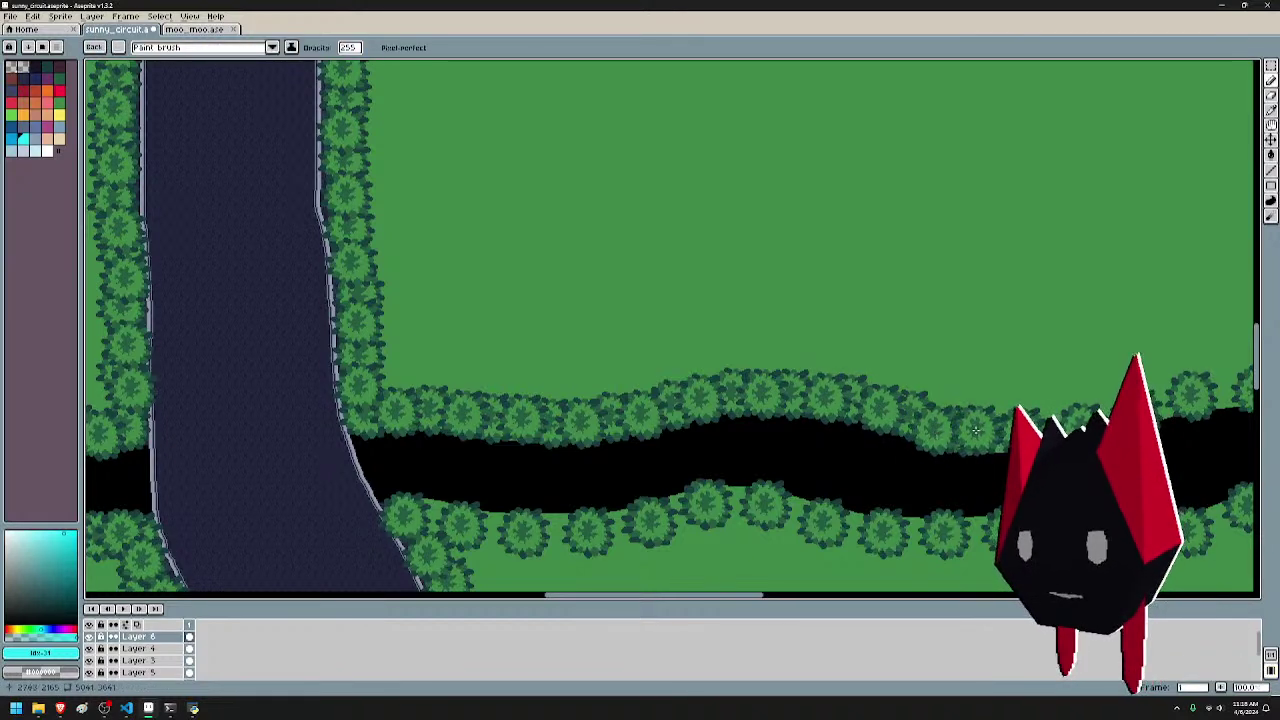
key("ctrl+z")
left_click(955, 429)
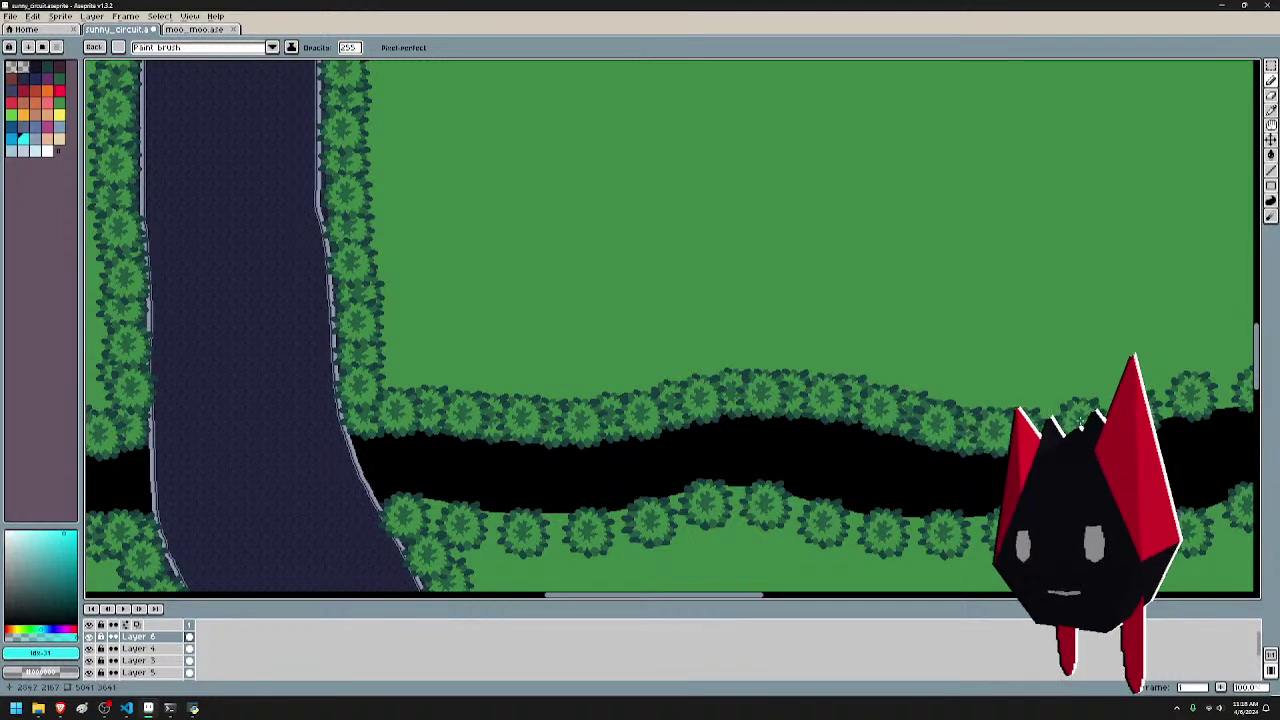
left_click_drag(1081, 423, 859, 403)
left_click(836, 412)
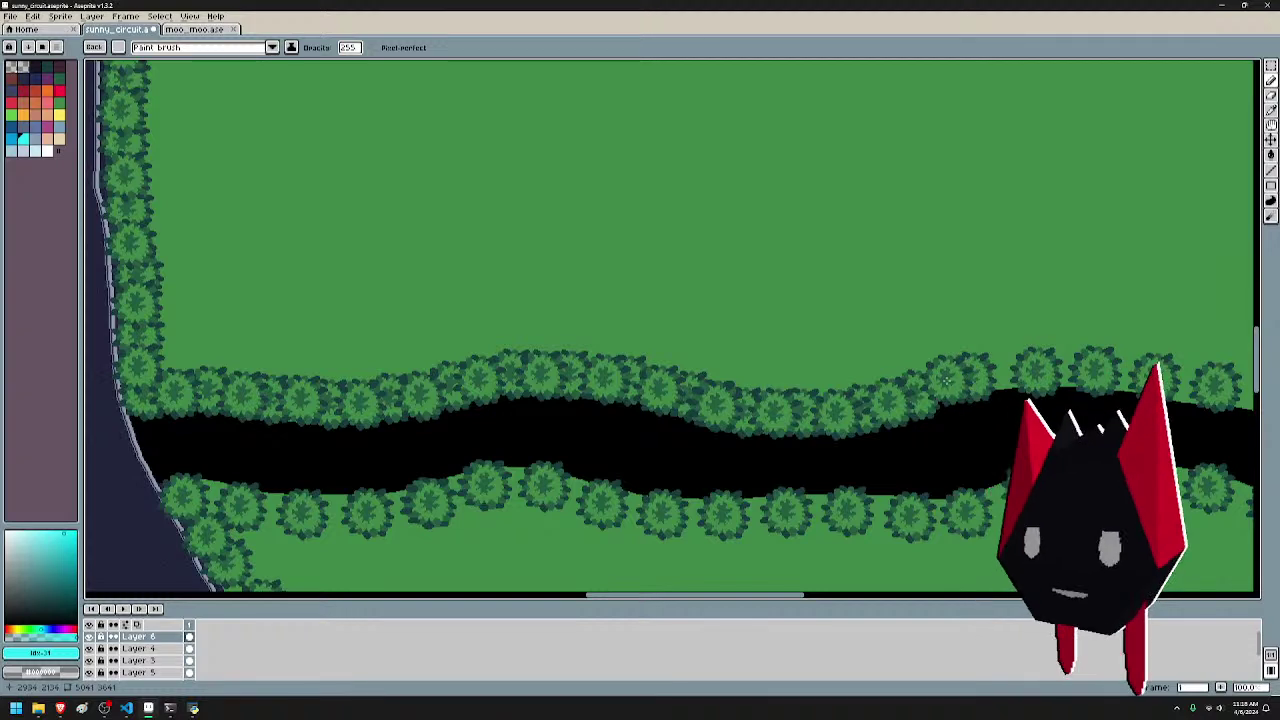
left_click_drag(1025, 363, 690, 348)
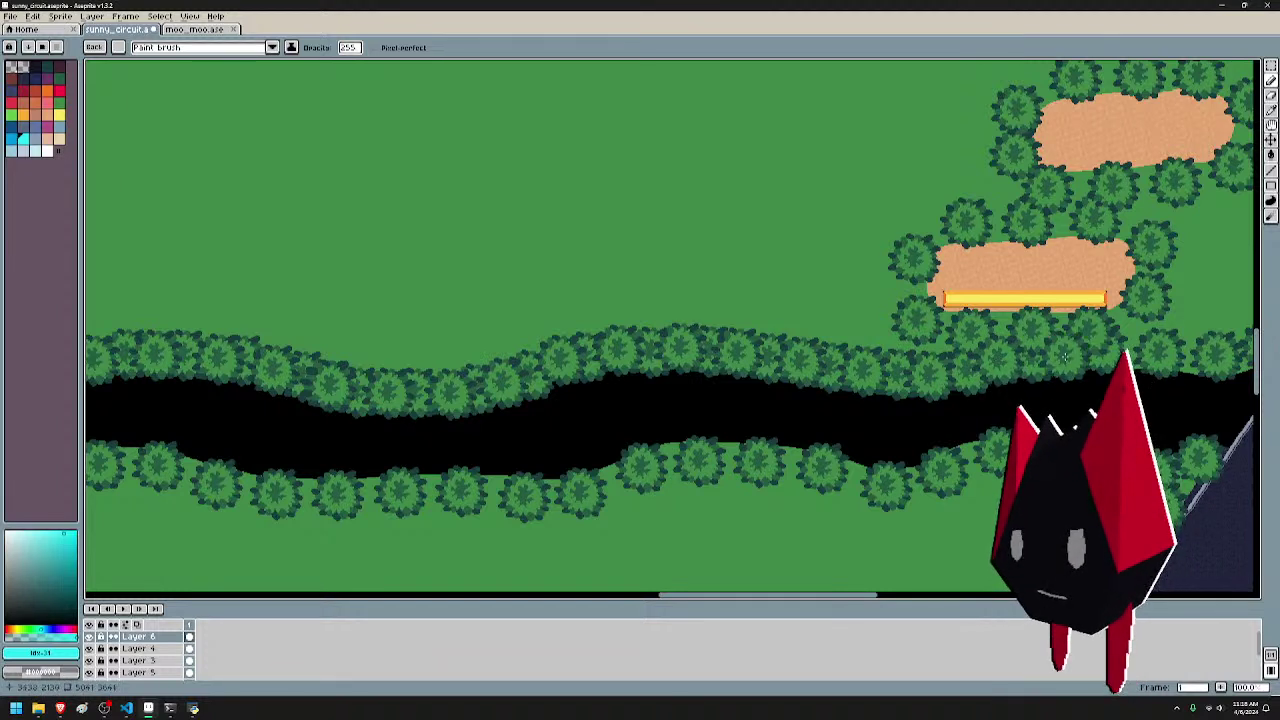
left_click_drag(1068, 352, 823, 352)
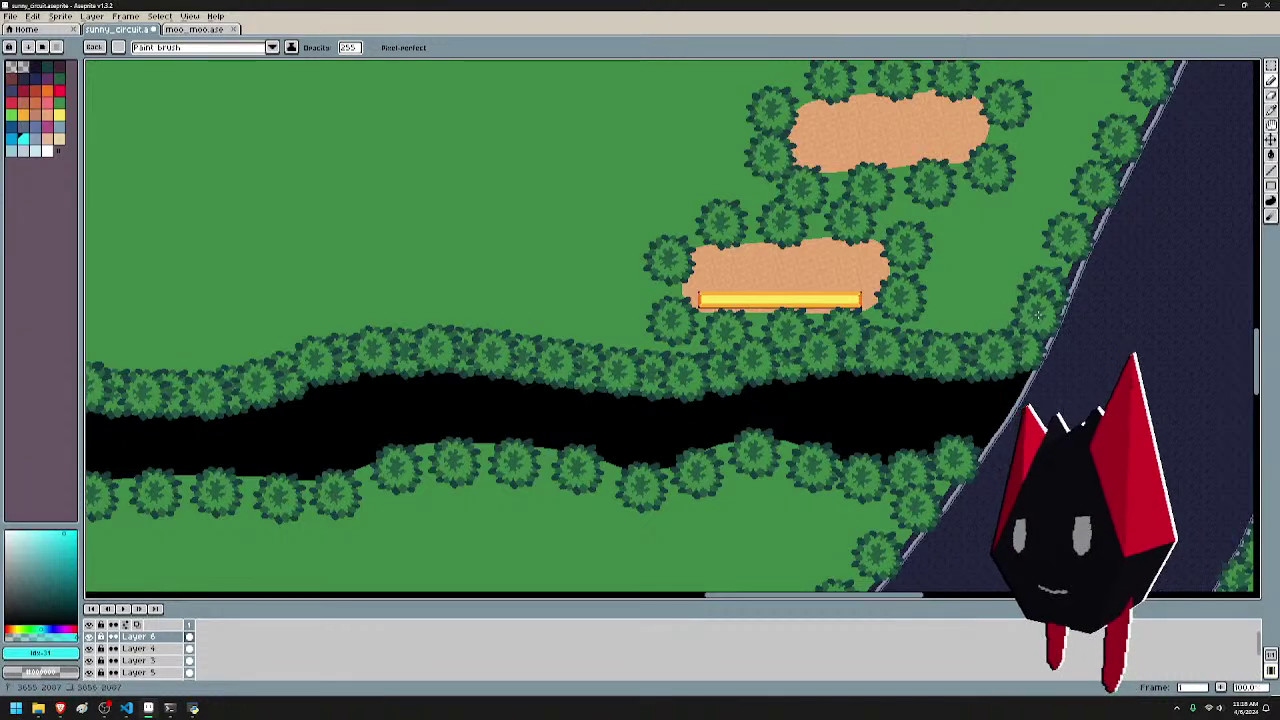
- Fill the gaps at the diagonal road's corner and close the bush ring around the lowest sand patch with the yellow bar
left_click_drag(1038, 316, 890, 400)
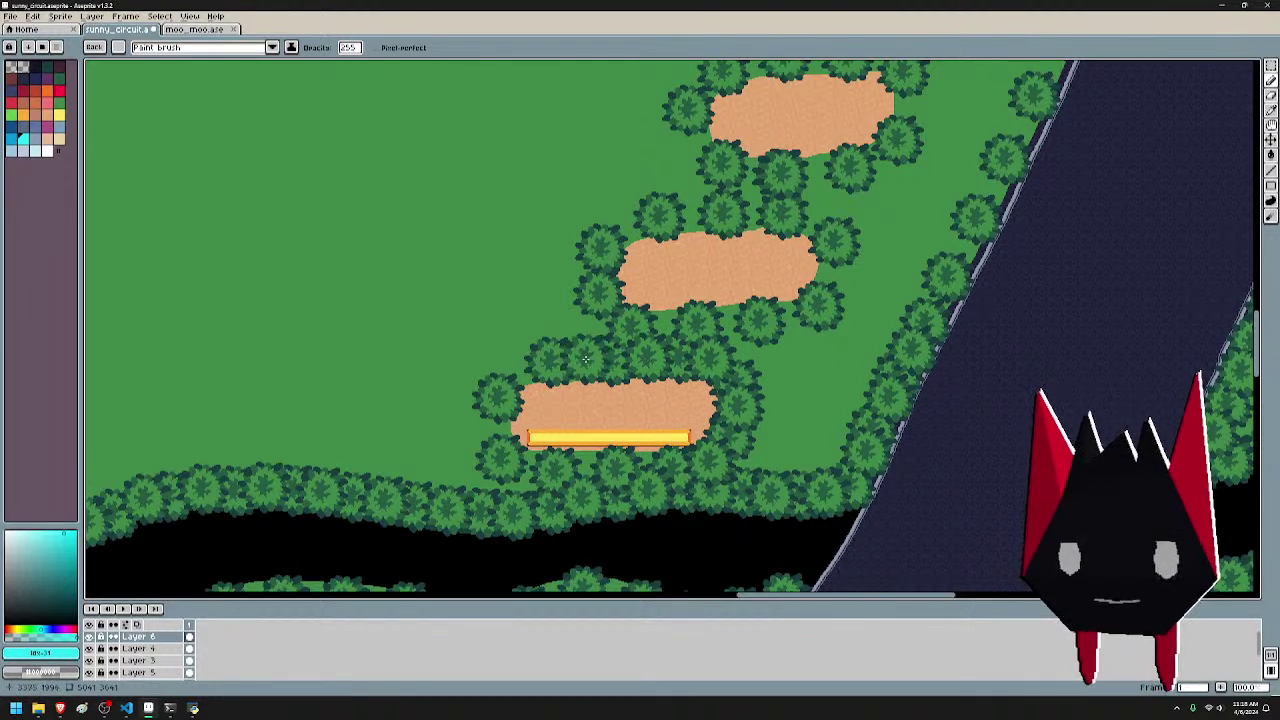
left_click(525, 367)
left_click(492, 430)
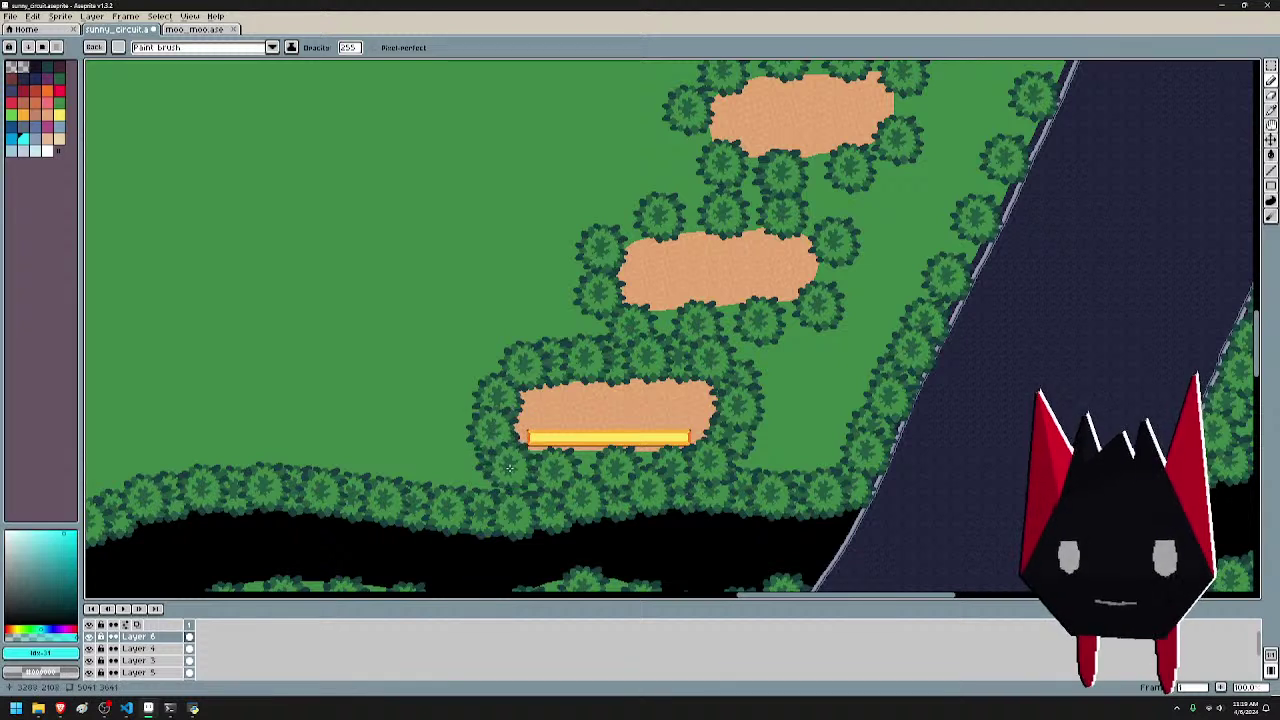
left_click(521, 469)
left_click(591, 470)
left_click(648, 472)
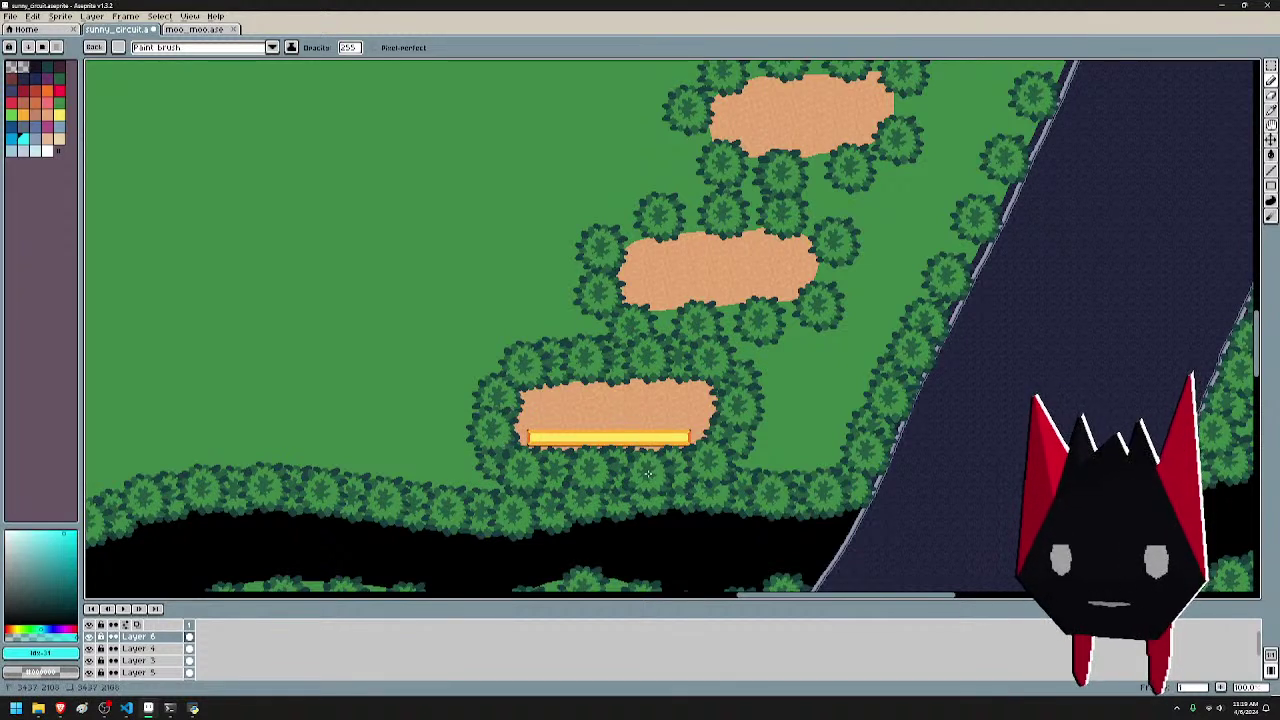
- Fill the gaps in the bush rings around the three middle sand patches, working northward
mouse_move(727, 320)
left_mouse_down()
mouse_move(795, 322)
mouse_move(829, 294)
mouse_move(813, 221)
mouse_move(753, 211)
mouse_move(625, 231)
mouse_move(592, 265)
mouse_move(615, 316)
mouse_move(662, 330)
left_mouse_up()
scroll(662, 330, "up", 4)
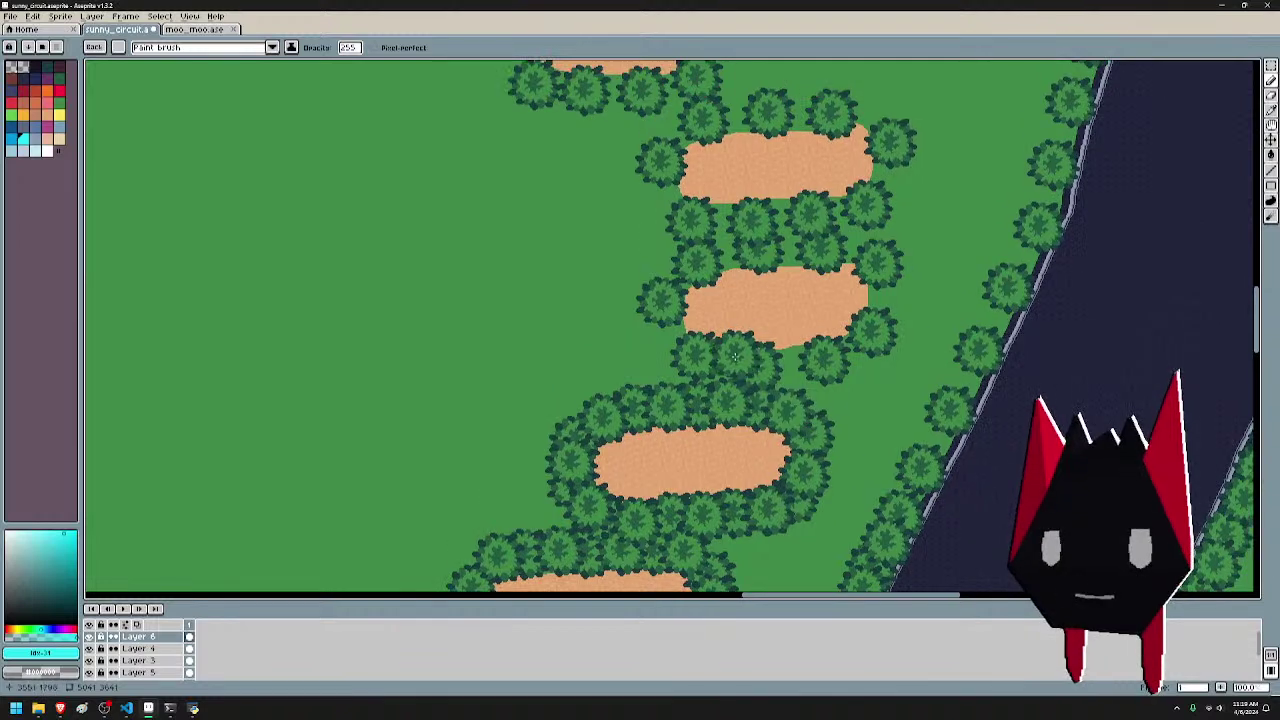
mouse_move(792, 366)
left_mouse_down()
mouse_move(855, 349)
mouse_move(885, 305)
mouse_move(859, 256)
mouse_move(725, 251)
mouse_move(680, 279)
mouse_move(654, 320)
mouse_move(667, 330)
mouse_move(675, 221)
mouse_move(883, 201)
mouse_move(877, 116)
mouse_move(743, 113)
mouse_move(675, 128)
mouse_move(659, 188)
mouse_move(678, 170)
mouse_move(880, 390)
left_mouse_up()
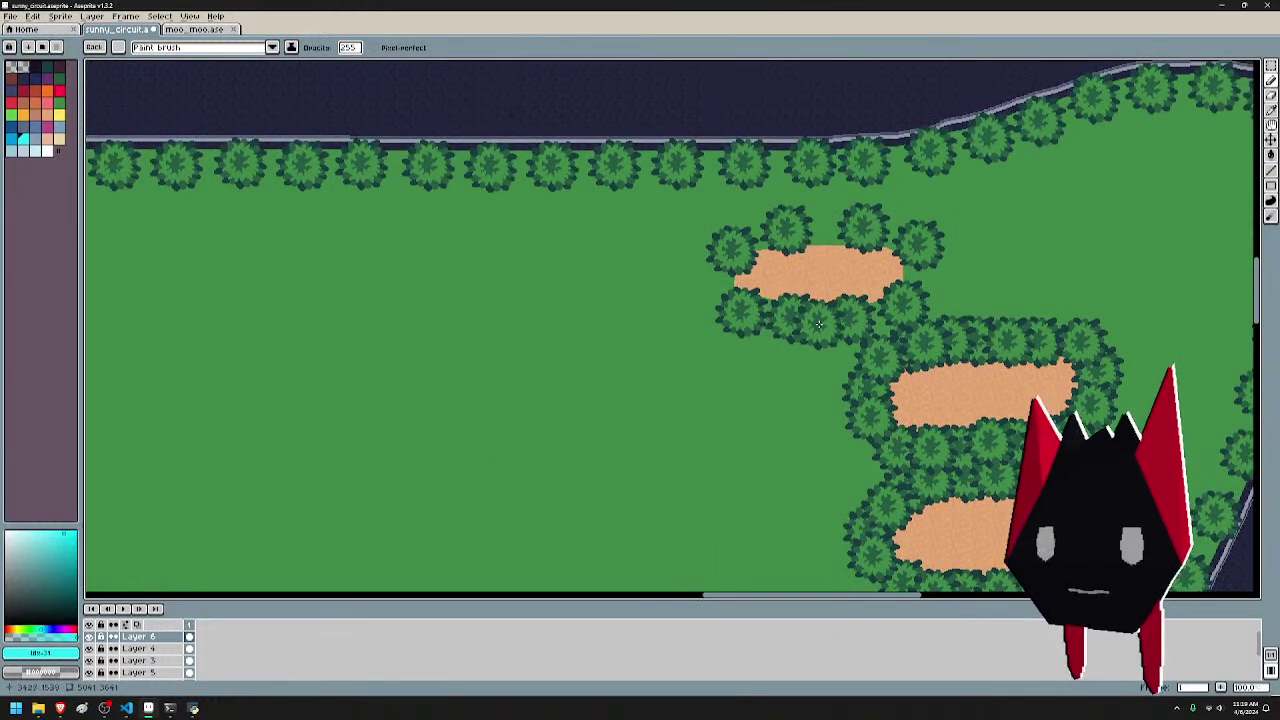
- Close the bush ring around the northernmost sand patch, undoing a misplaced stamp, and save the file
left_click(820, 323)
left_click(880, 316)
mouse_move(919, 270)
left_mouse_down()
mouse_move(902, 237)
mouse_move(846, 218)
mouse_move(736, 237)
mouse_move(752, 235)
mouse_move(721, 283)
mouse_move(764, 316)
left_mouse_up()
key("ctrl+z")
left_click(826, 229)
left_click_drag(1042, 243, 611, 293)
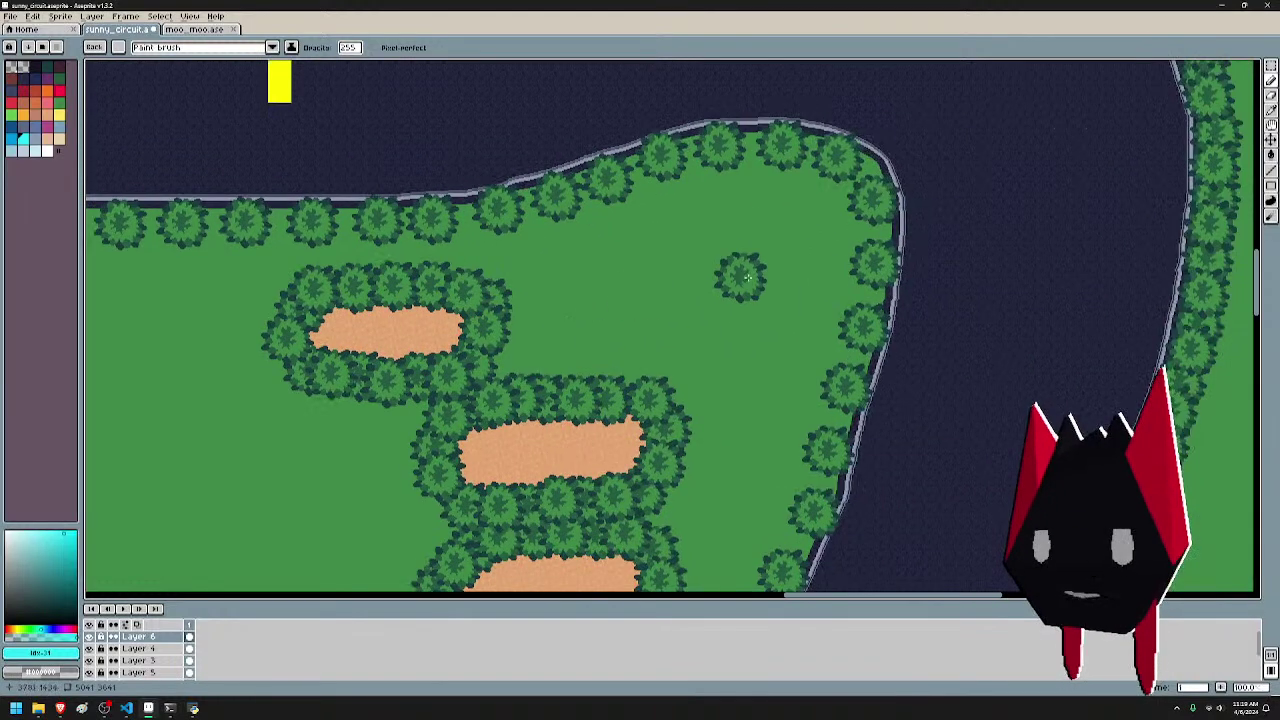
scroll(899, 233, "down", 2)
key("ctrl+s")
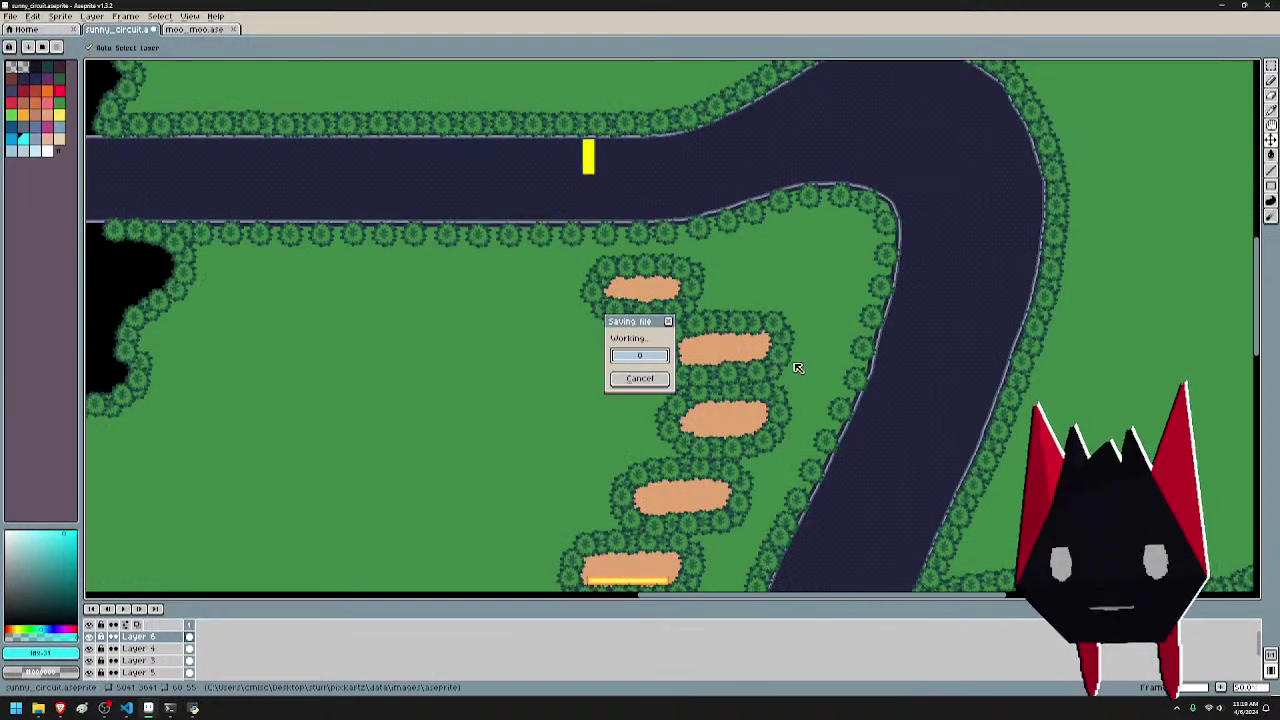
- Fill the bush gaps along the diagonal road's western edge beside the sand patches, working northward, and save the file
left_click_drag(762, 379, 772, 157)
scroll(794, 320, "up", 2)
left_click_drag(800, 313, 753, 536)
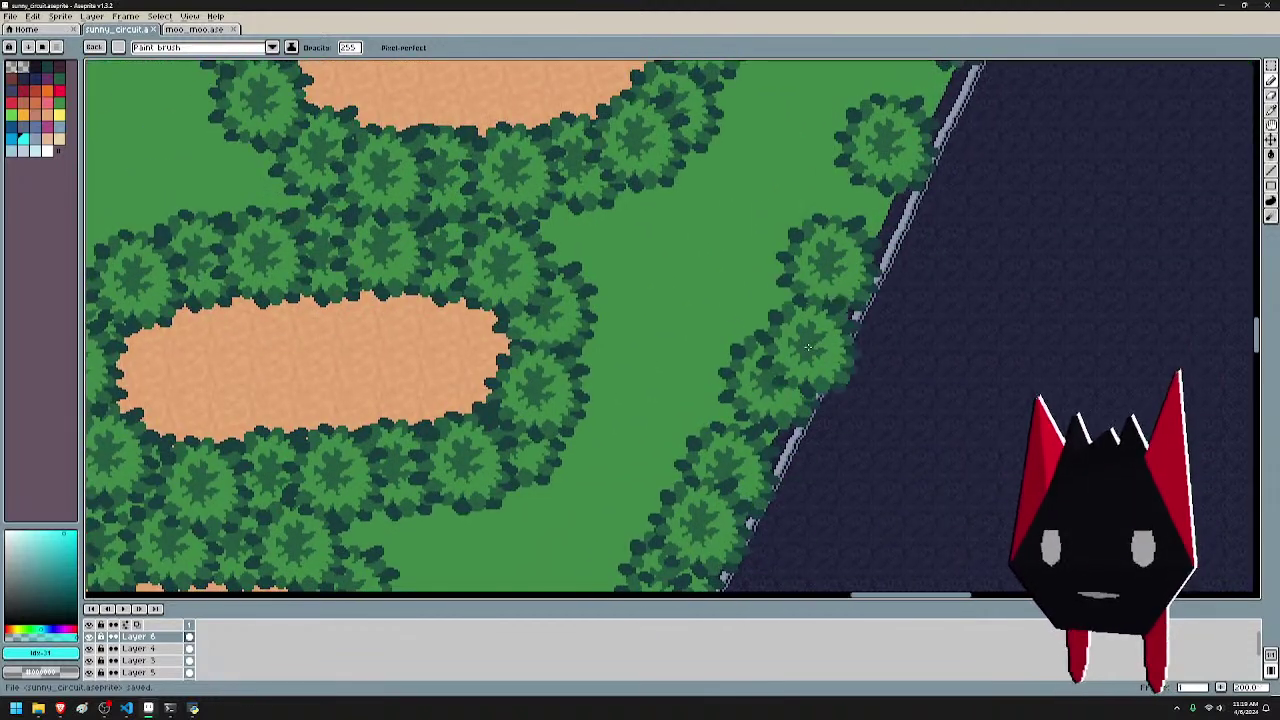
left_click(791, 319)
left_click(748, 421)
left_click_drag(886, 247, 801, 369)
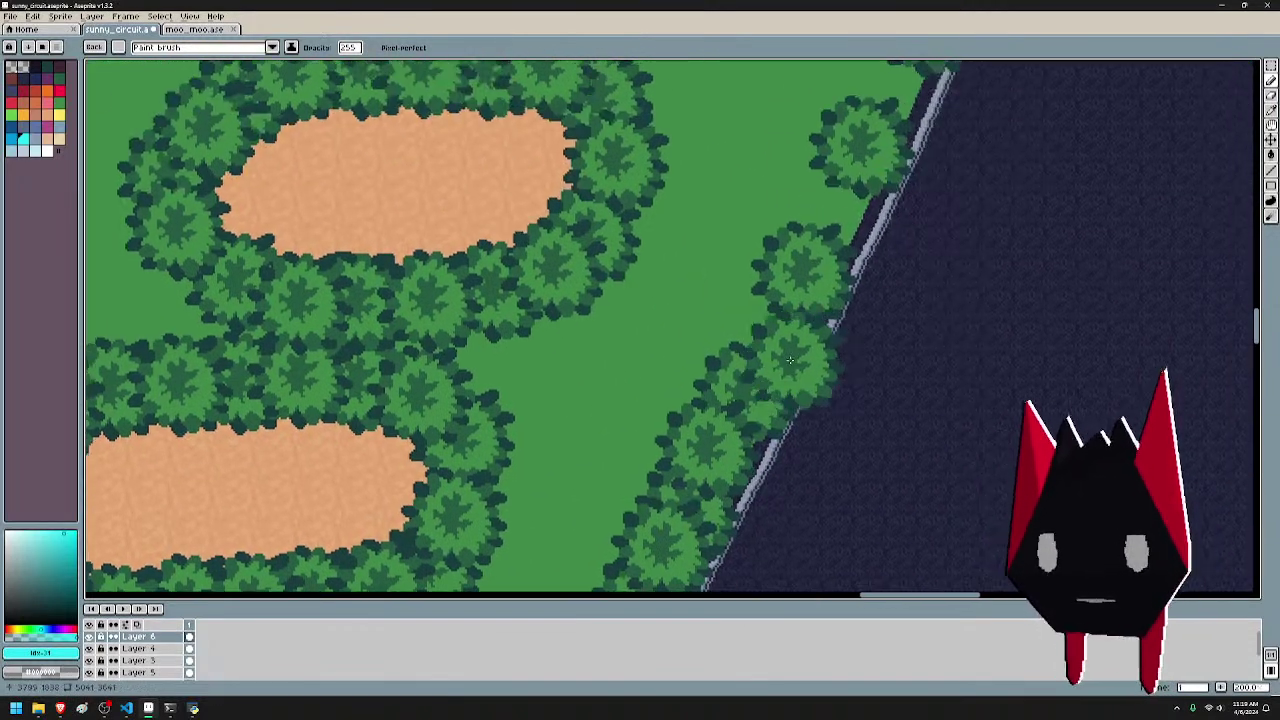
left_click(768, 325)
left_click(830, 202)
mouse_move(888, 149)
left_mouse_down()
mouse_move(741, 431)
mouse_move(762, 231)
left_mouse_up()
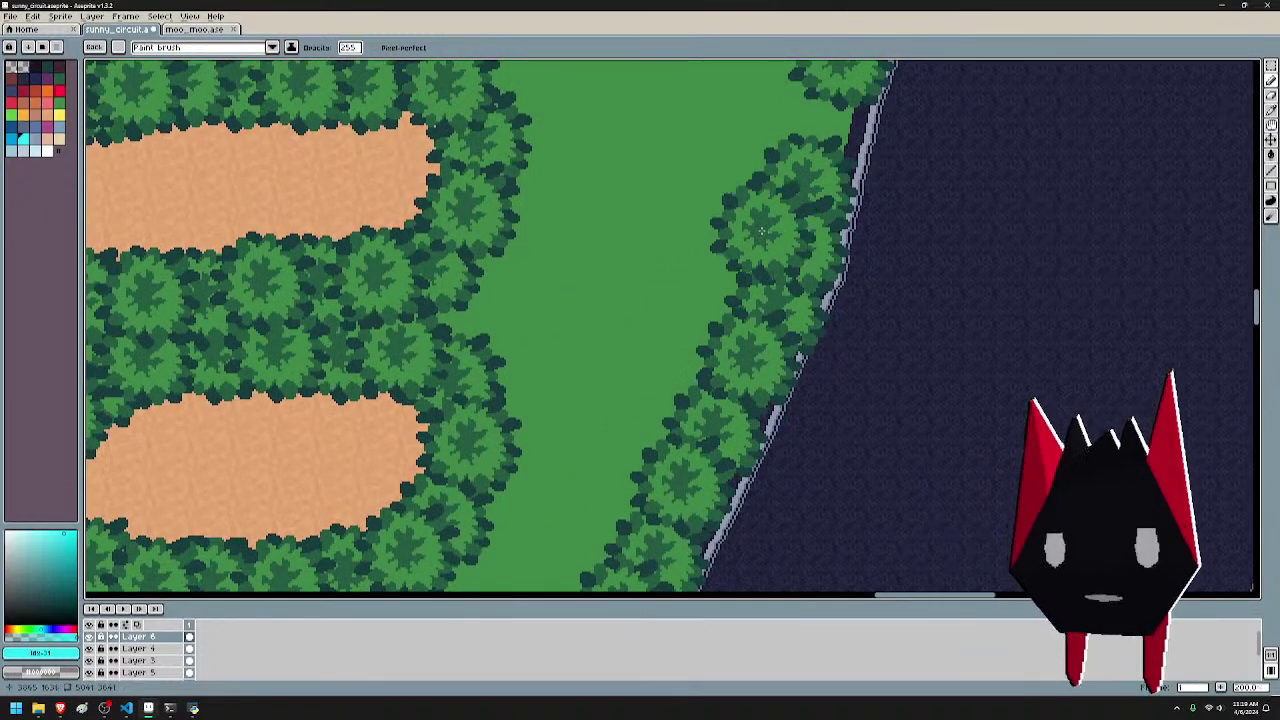
key("ctrl+s")
- Continue the dense bush row up the road's western edge and around the inside of the top bend
left_click_drag(892, 221, 825, 459)
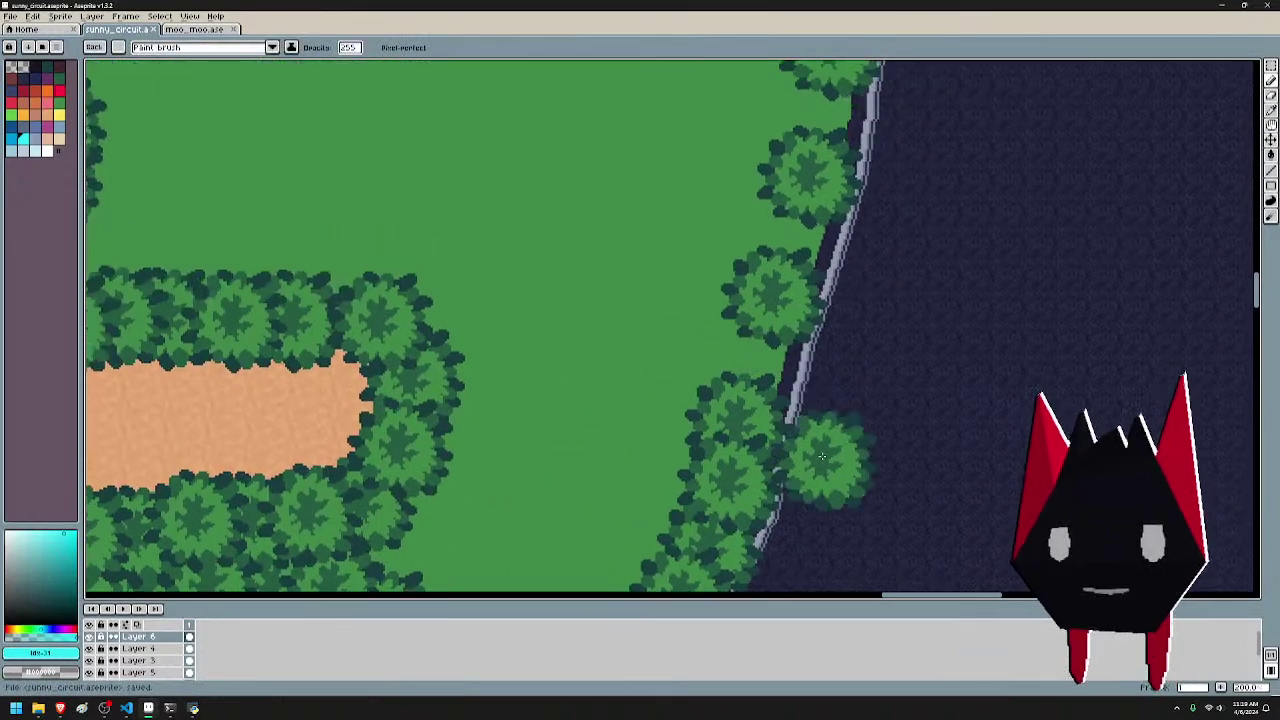
scroll(790, 365, "up", 5)
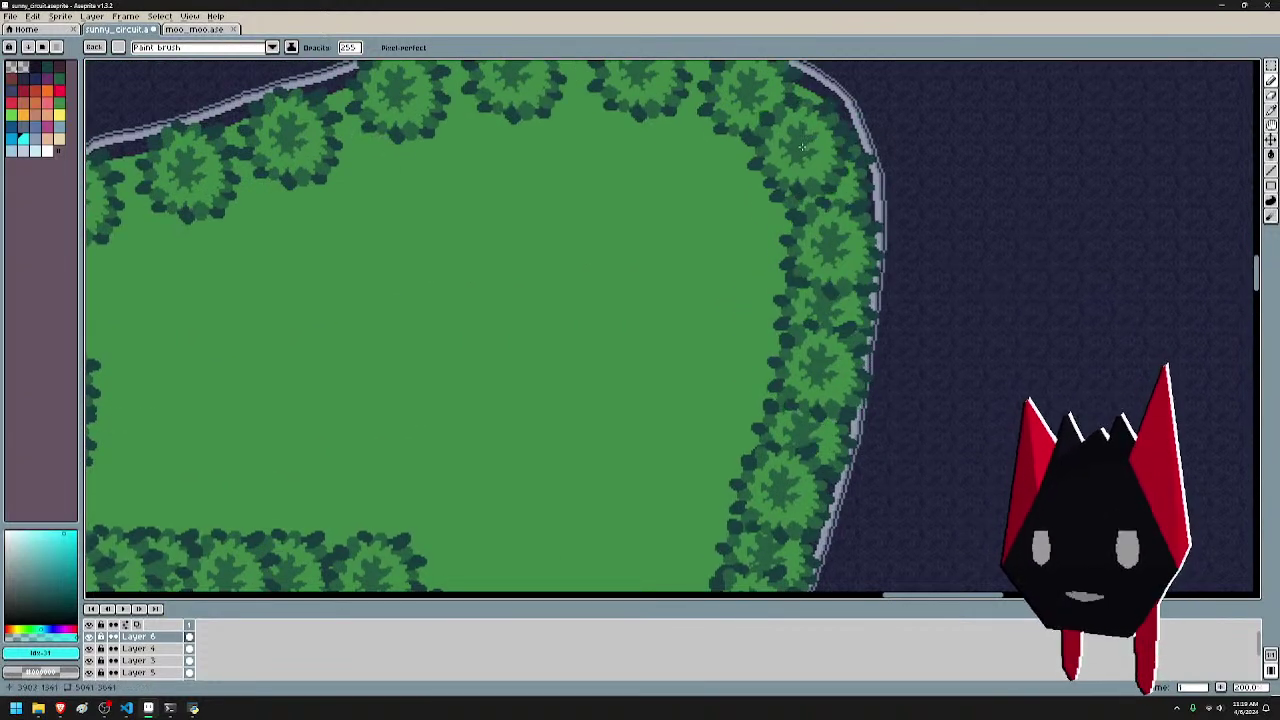
left_click_drag(700, 116, 835, 236)
mouse_move(757, 225)
left_mouse_down()
mouse_move(594, 226)
mouse_move(398, 287)
left_mouse_up()
left_click(376, 284)
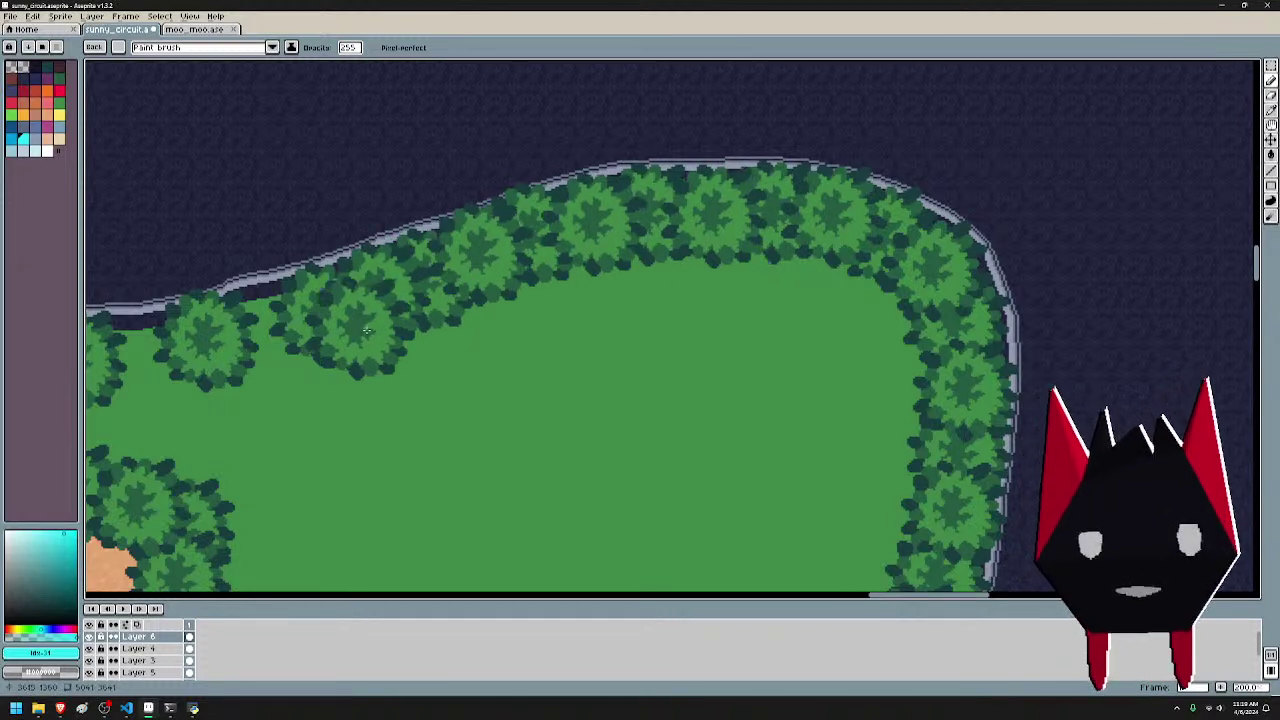
- Fill the bush row along the horizontal road's southern edge westward to the black pit, and save the file
left_click_drag(263, 379, 891, 368)
left_click(890, 311)
mouse_move(786, 348)
left_mouse_down()
mouse_move(419, 360)
mouse_move(453, 348)
mouse_move(904, 345)
mouse_move(564, 343)
mouse_move(1089, 324)
left_mouse_up()
left_click(433, 341)
mouse_move(834, 330)
left_mouse_down()
mouse_move(461, 330)
mouse_move(983, 315)
left_mouse_up()
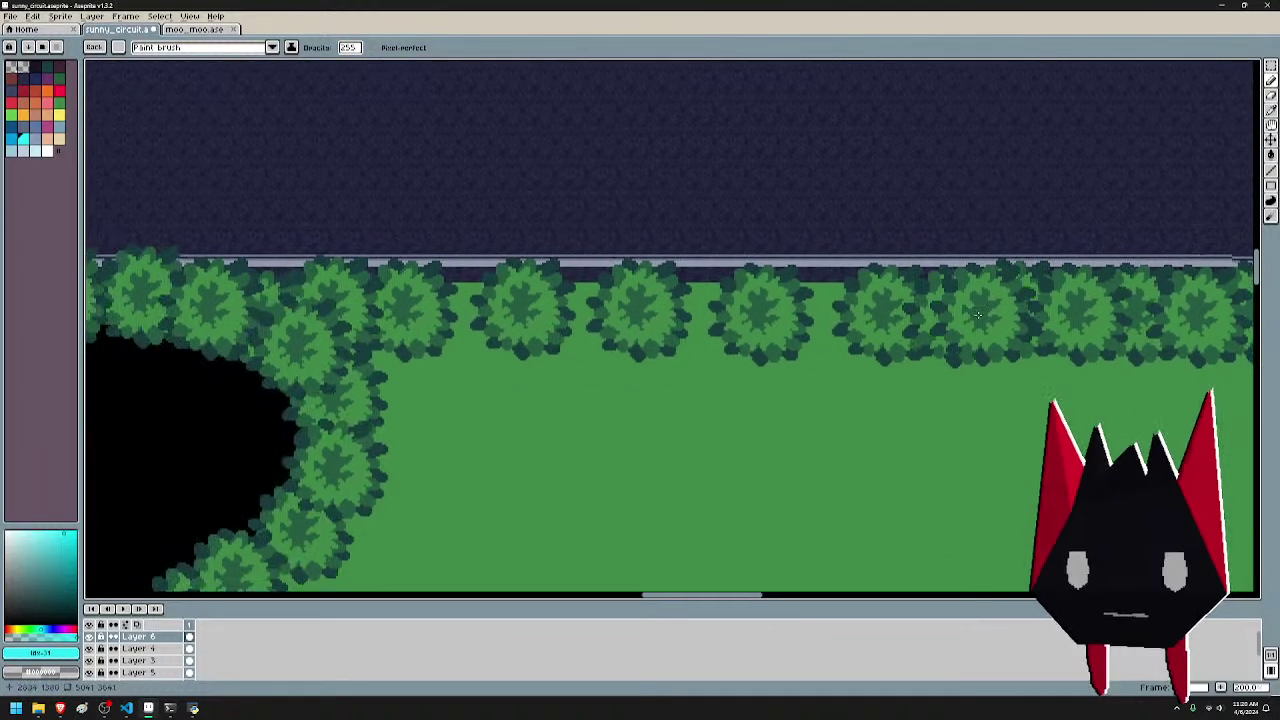
left_click(839, 320)
left_click(708, 317)
left_click(579, 311)
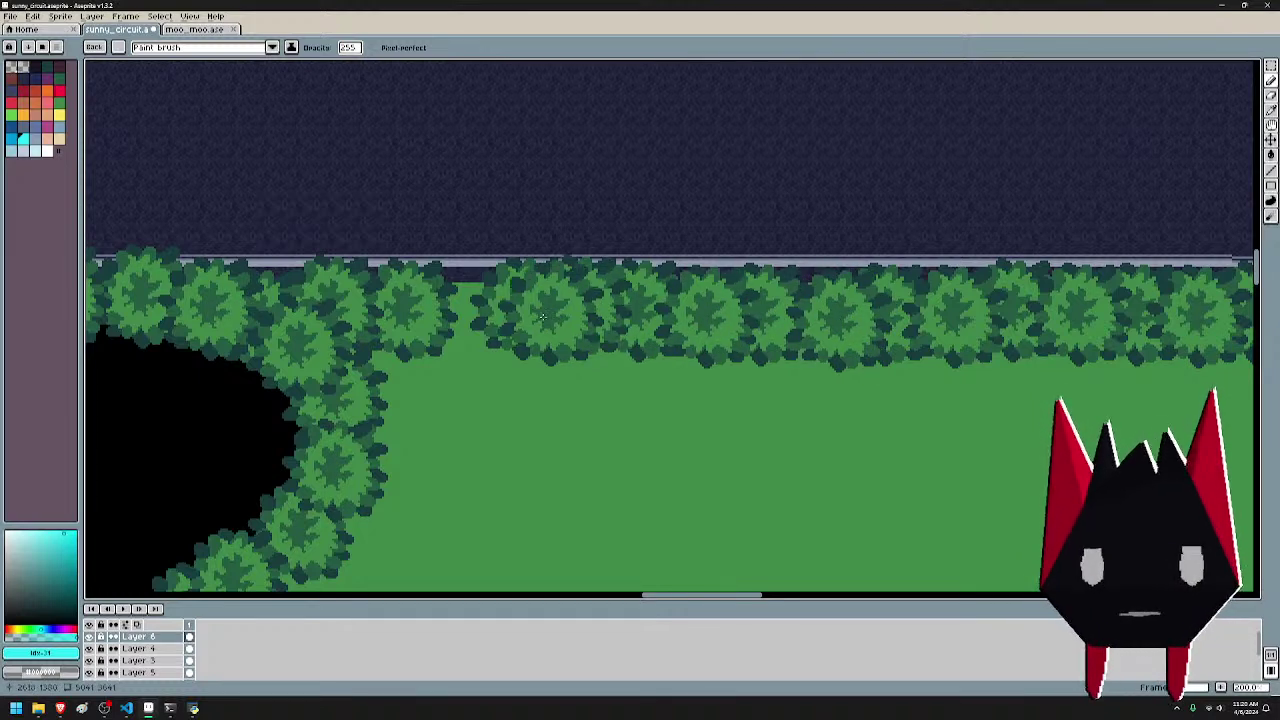
left_click(460, 312)
scroll(704, 299, "down", 2)
key("ctrl+s")
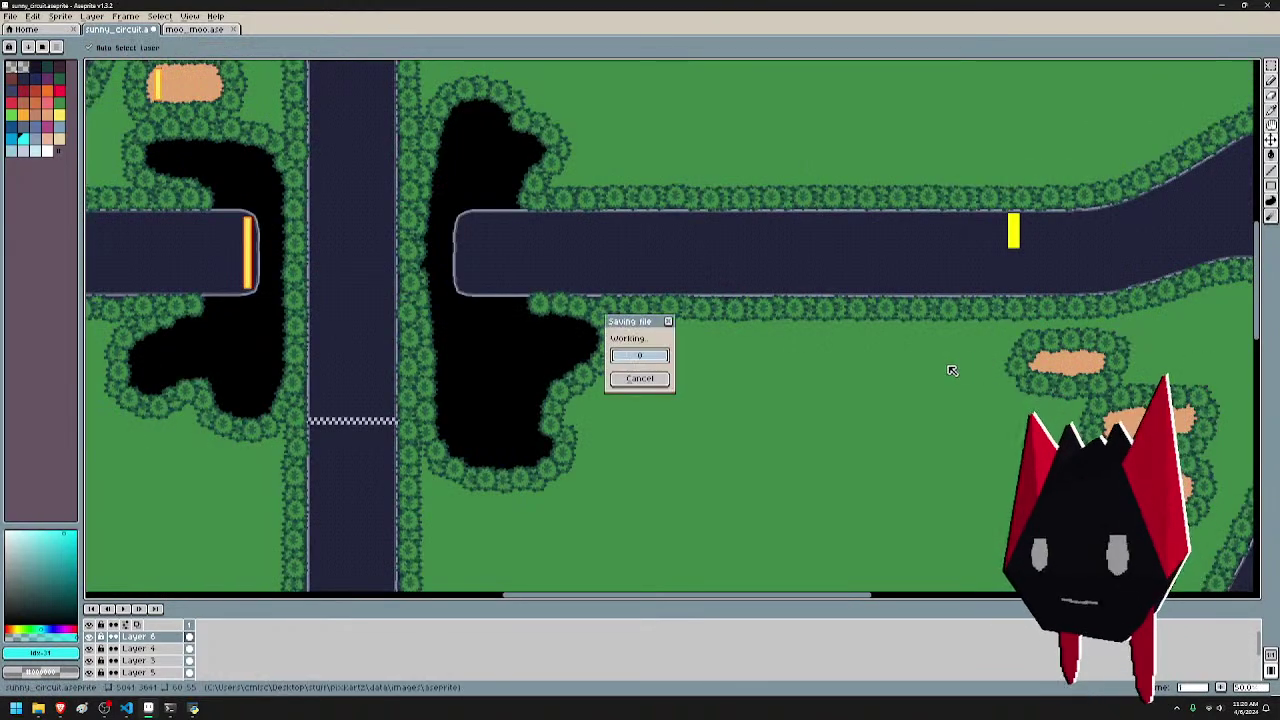
- Fill the bush gaps along the black channel's lower bank, working eastward from the vertical road
left_click_drag(1066, 426, 621, 329)
scroll(774, 357, "down", 1)
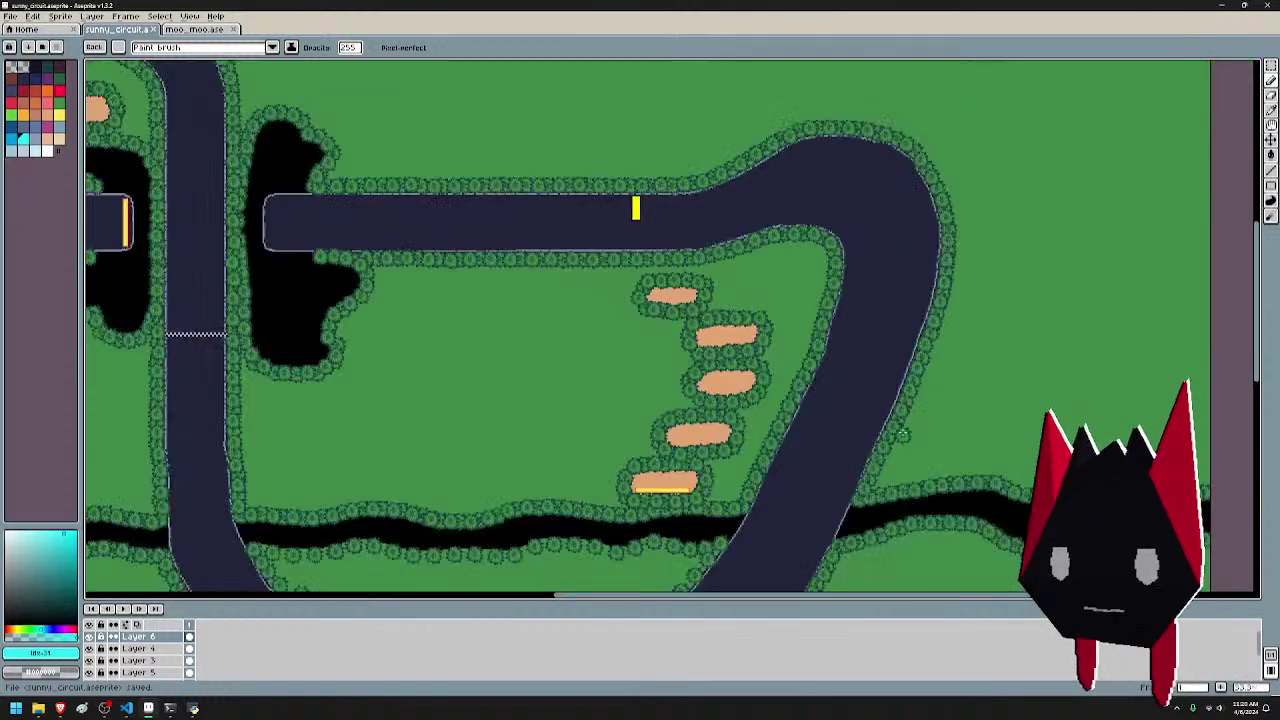
left_click_drag(904, 443, 1021, 236)
scroll(338, 432, "up", 2)
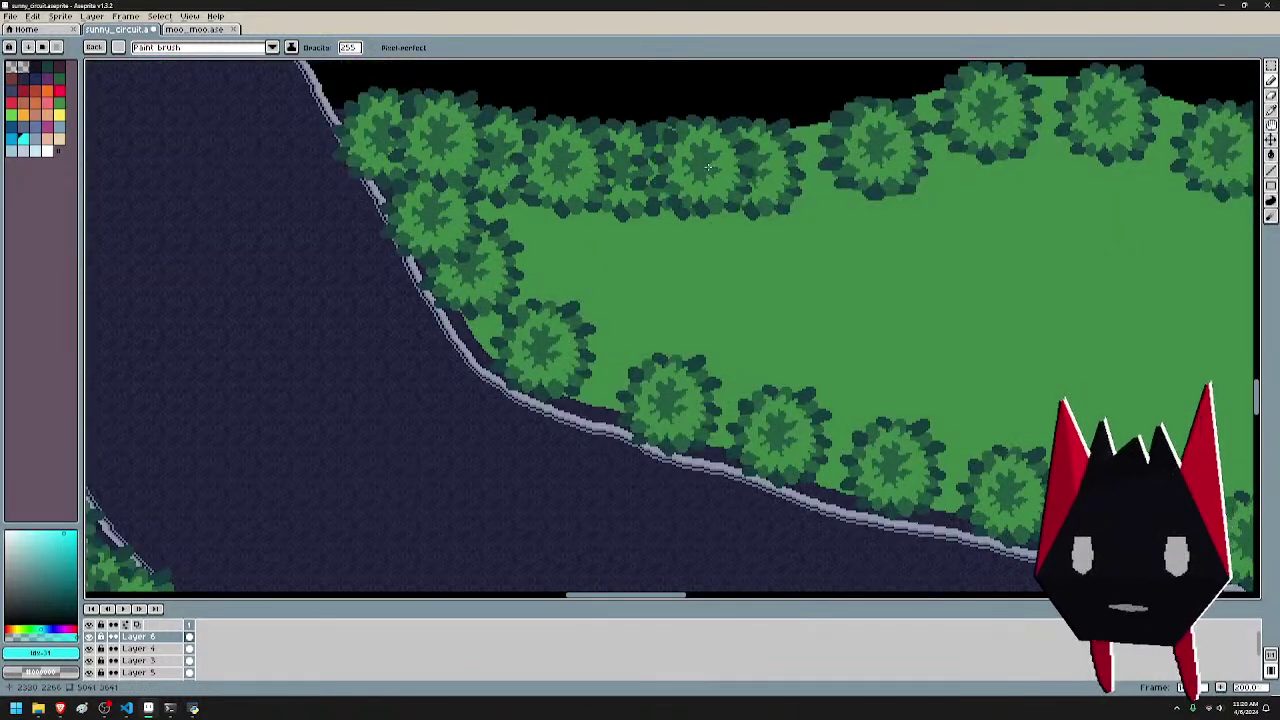
mouse_move(830, 158)
left_mouse_down()
mouse_move(851, 238)
mouse_move(607, 291)
mouse_move(580, 276)
mouse_move(695, 245)
mouse_move(818, 263)
mouse_move(822, 276)
mouse_move(932, 311)
left_mouse_up()
left_click(932, 311)
left_click(1049, 321)
left_click_drag(1055, 328, 688, 317)
left_click(820, 305)
left_click(930, 299)
left_click(1067, 299)
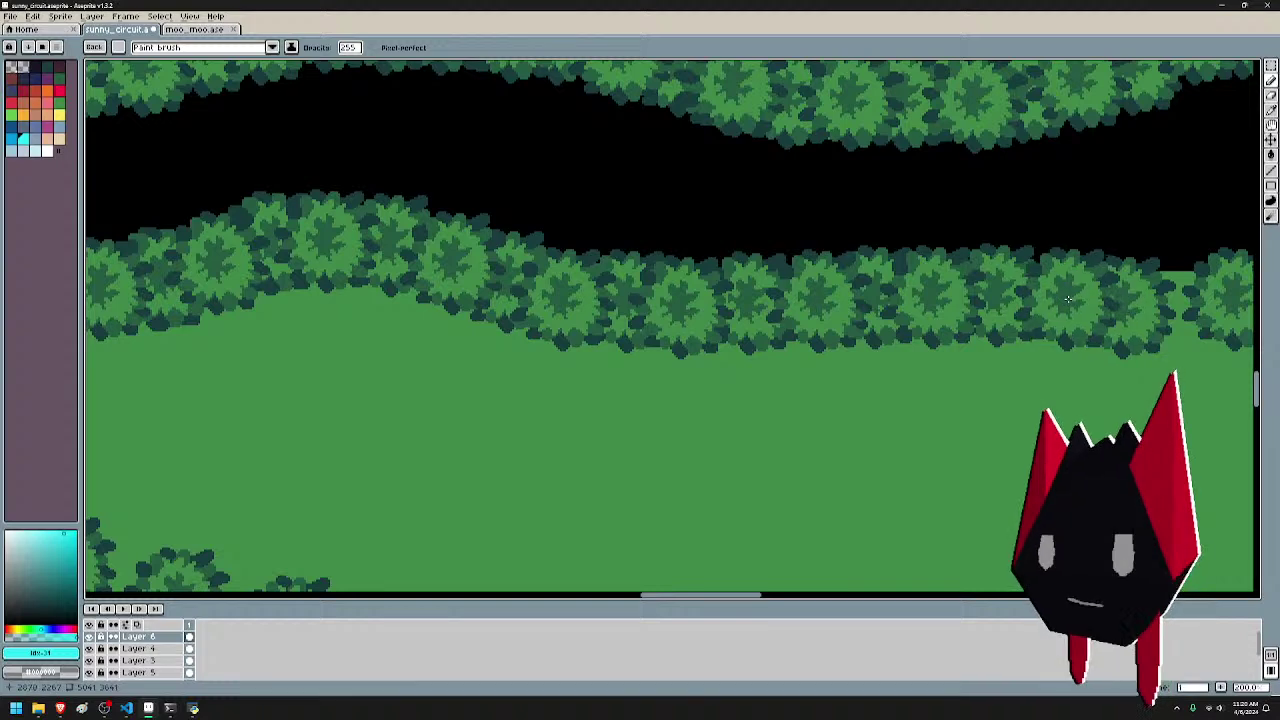
- Complete the channel's lower bank bush row eastward to its corner with the diagonal road
mouse_move(1181, 332)
left_mouse_down()
mouse_move(787, 328)
mouse_move(789, 296)
mouse_move(1019, 230)
left_mouse_up()
left_click_drag(1115, 265, 711, 275)
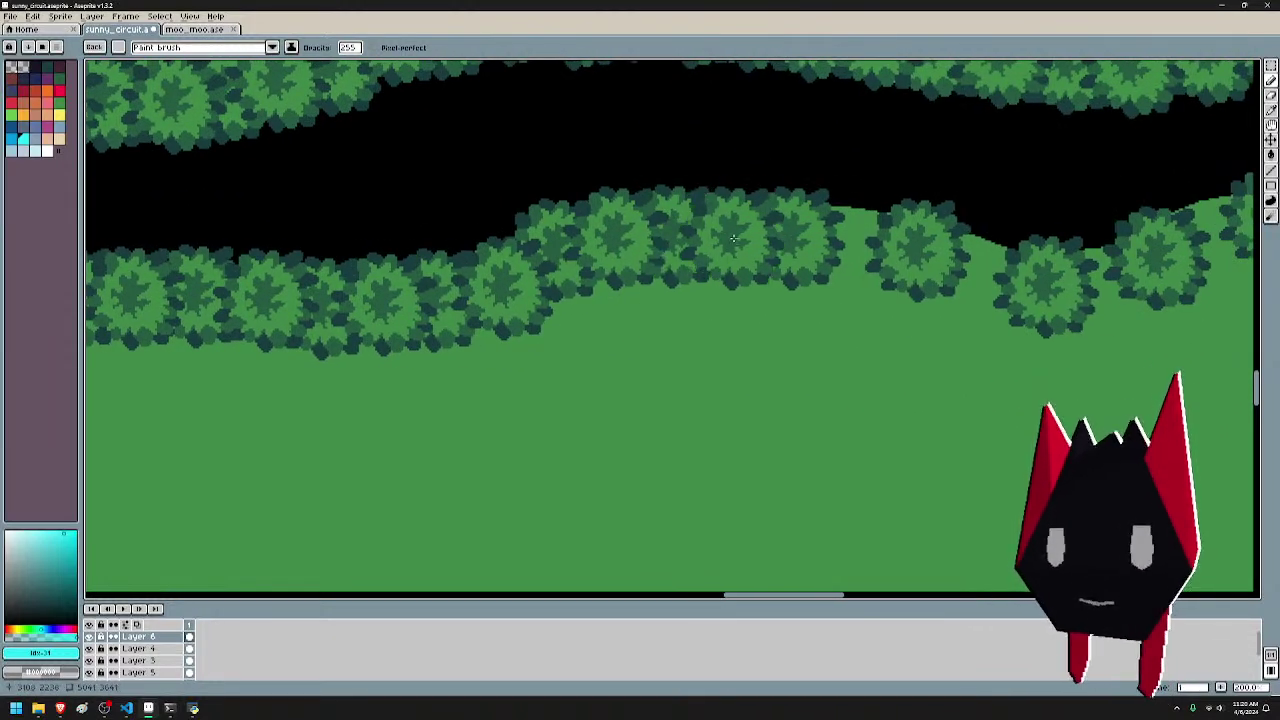
left_click(734, 234)
left_click(858, 241)
left_click(980, 265)
left_click(1104, 281)
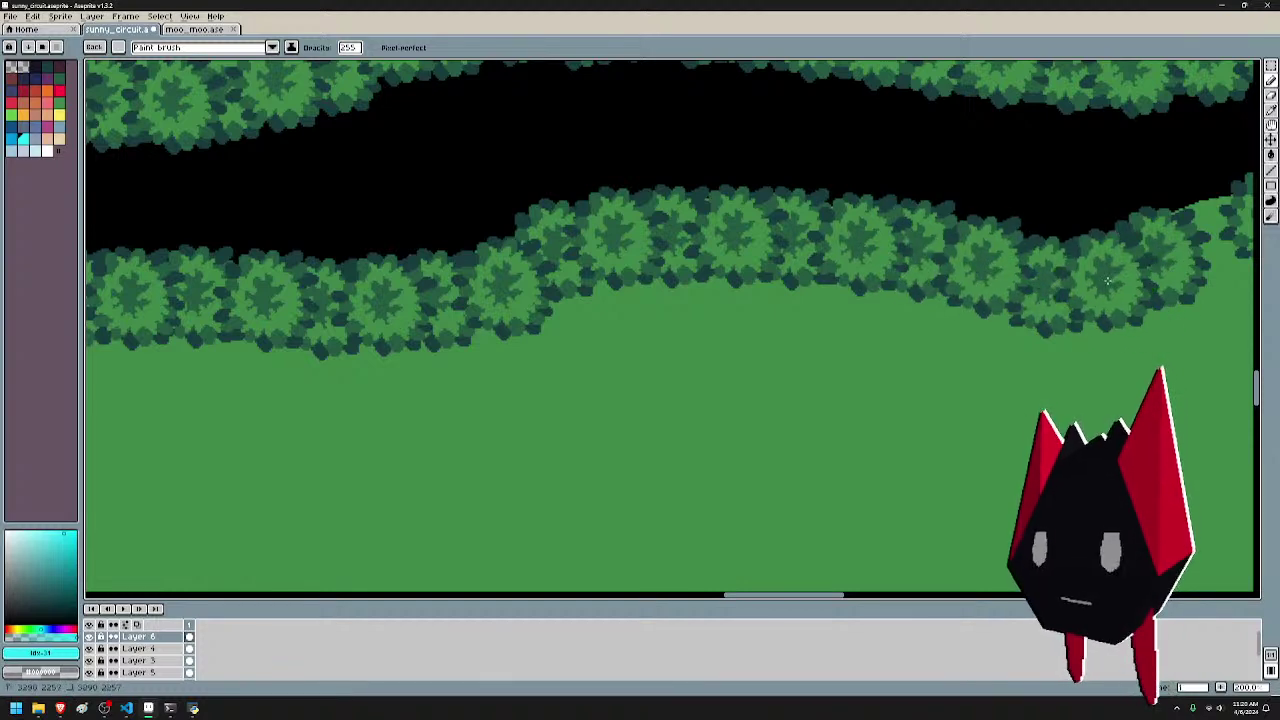
mouse_move(1194, 275)
left_mouse_down()
mouse_move(688, 285)
mouse_move(825, 245)
mouse_move(935, 270)
mouse_move(1125, 262)
left_mouse_up()
left_click(1128, 294)
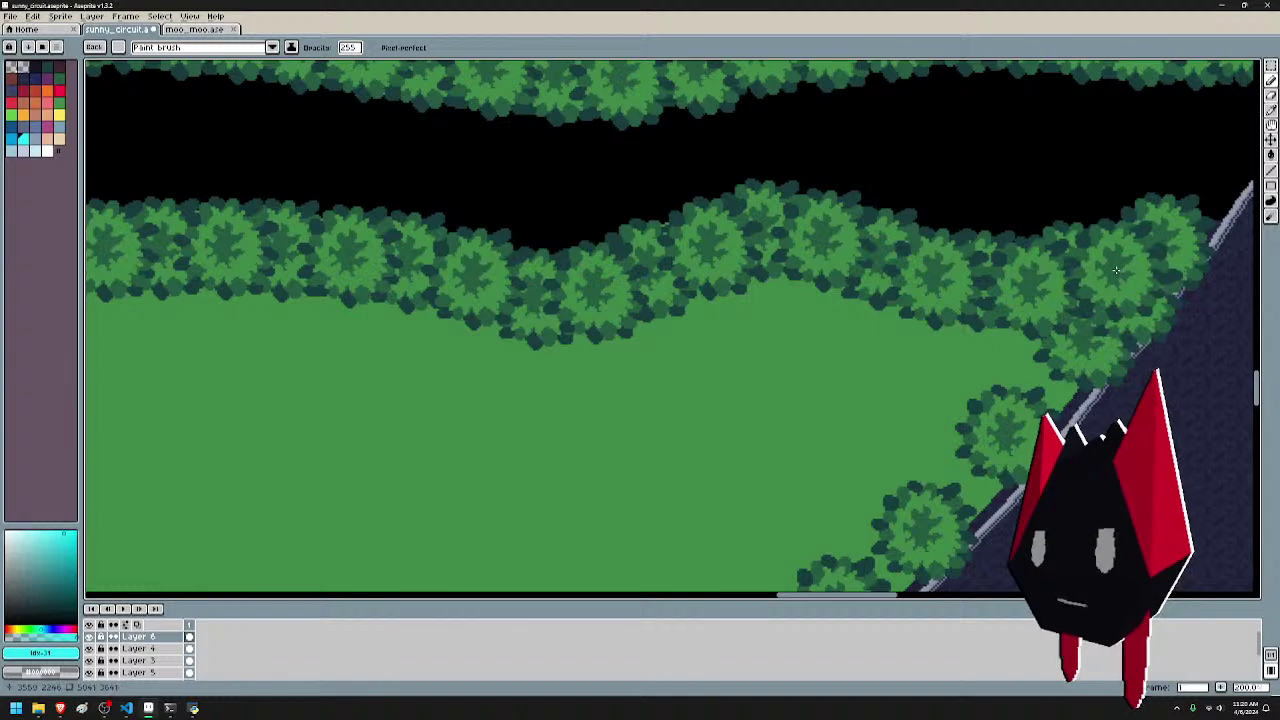
left_click(1113, 268)
- Fill the bush gaps along the diagonal road's western edge, southward from the channel to the narrow grass strip
left_click(1055, 377)
left_click_drag(1055, 377, 1165, 178)
left_click_drag(1130, 288, 1015, 245)
left_click(962, 240)
left_click(872, 328)
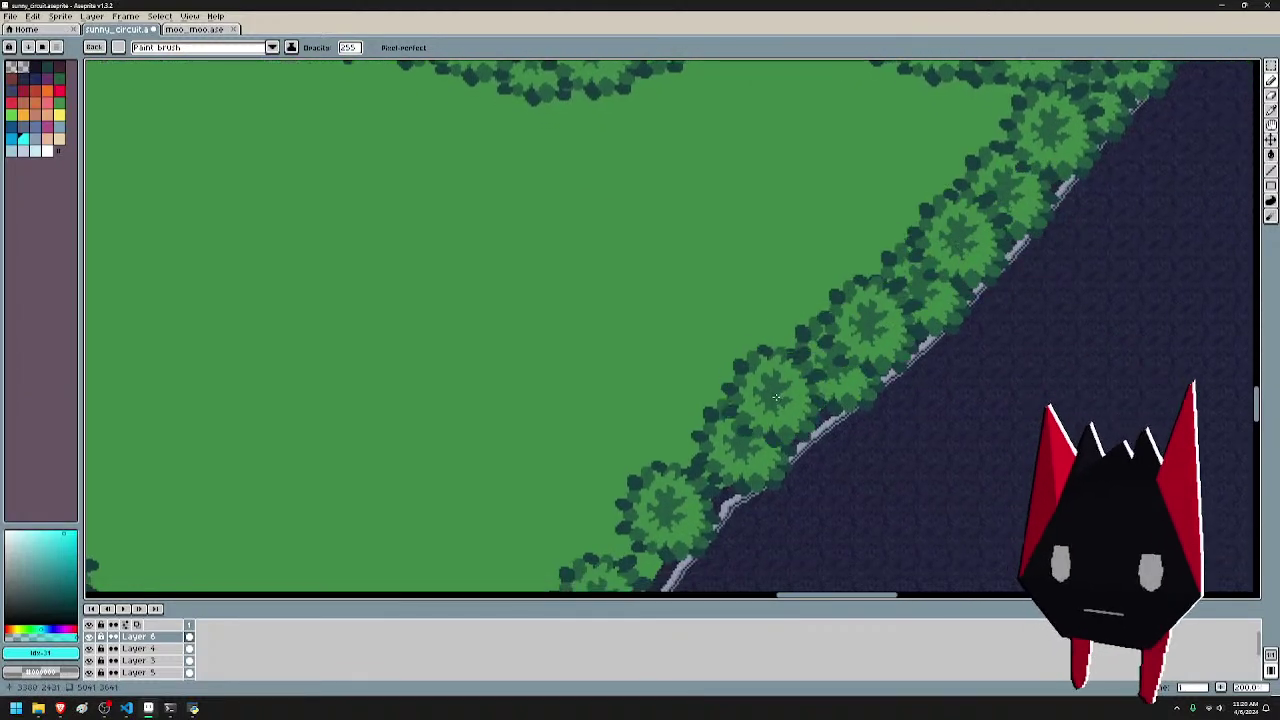
left_click(774, 397)
mouse_move(832, 328)
left_mouse_down()
mouse_move(1027, 98)
mouse_move(1021, 110)
left_mouse_up()
left_click(883, 268)
left_click(822, 334)
left_click_drag(874, 307, 984, 86)
left_click(862, 208)
scroll(805, 320, "down", 1)
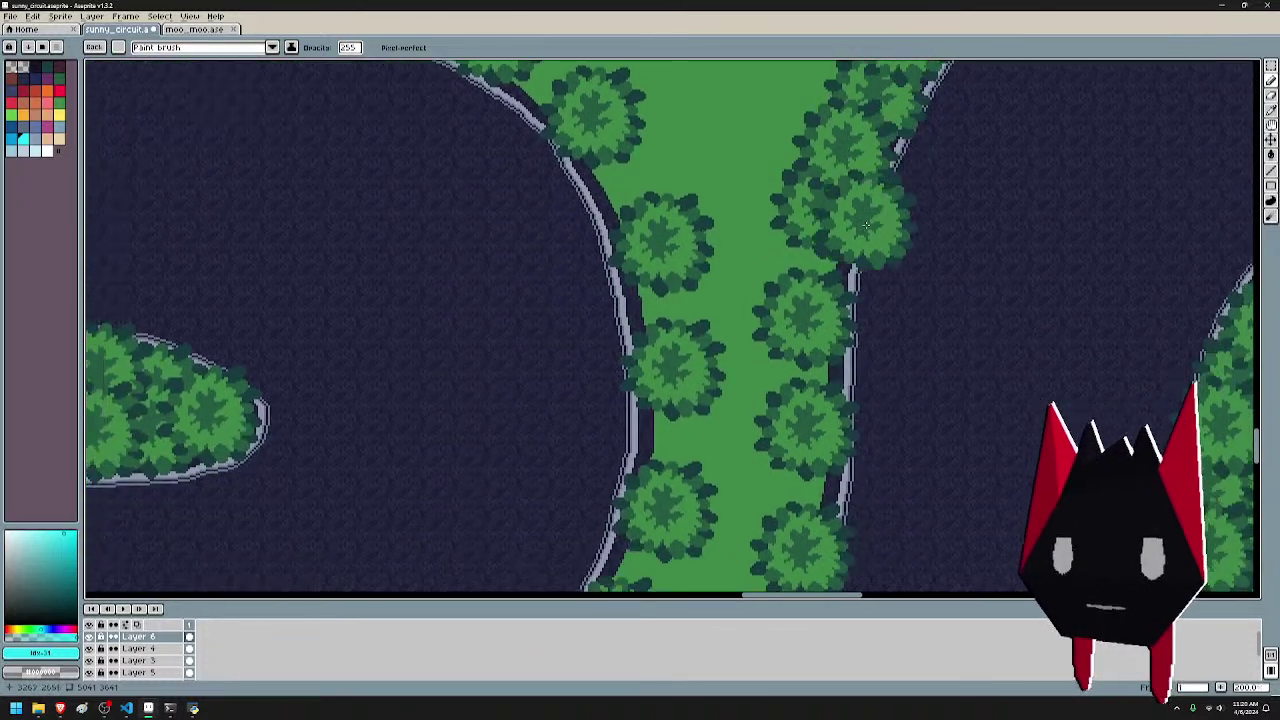
- Continue the dense bush row down the eastern side of the narrow grass strip between the roads
scroll(890, 275, "down", 1)
left_click_drag(910, 283, 877, 149)
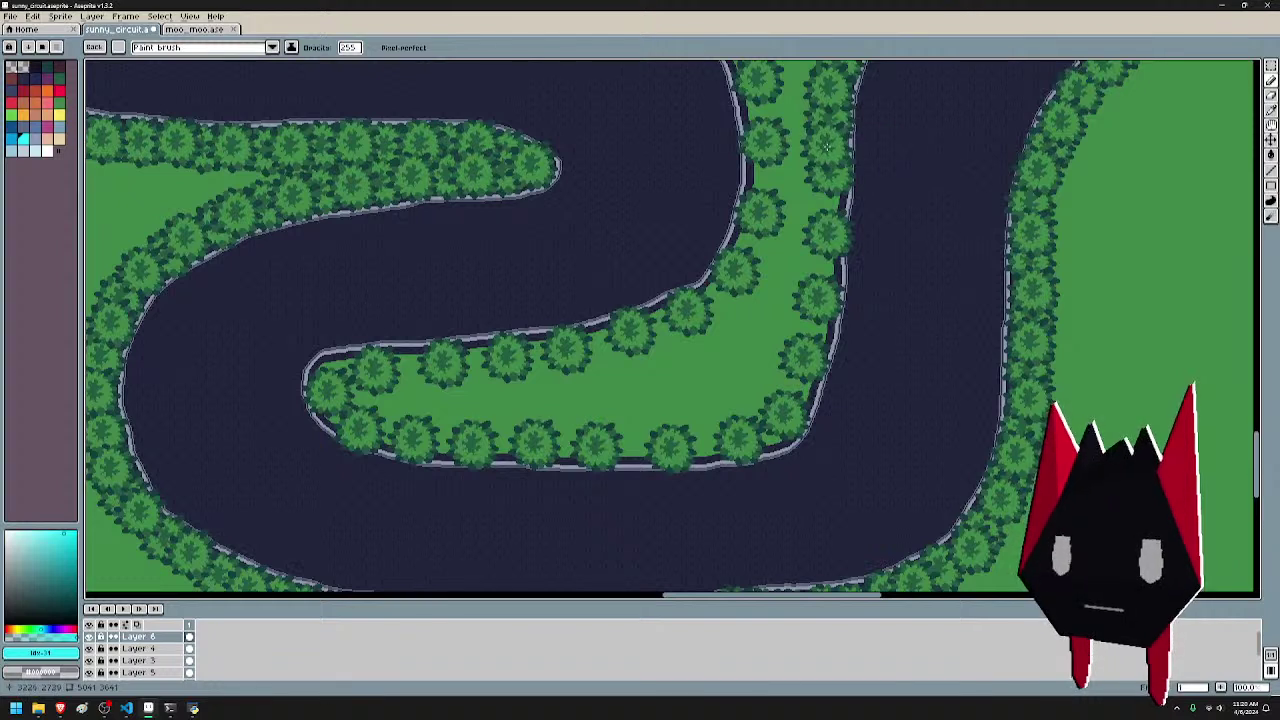
left_click(825, 210)
left_click(823, 265)
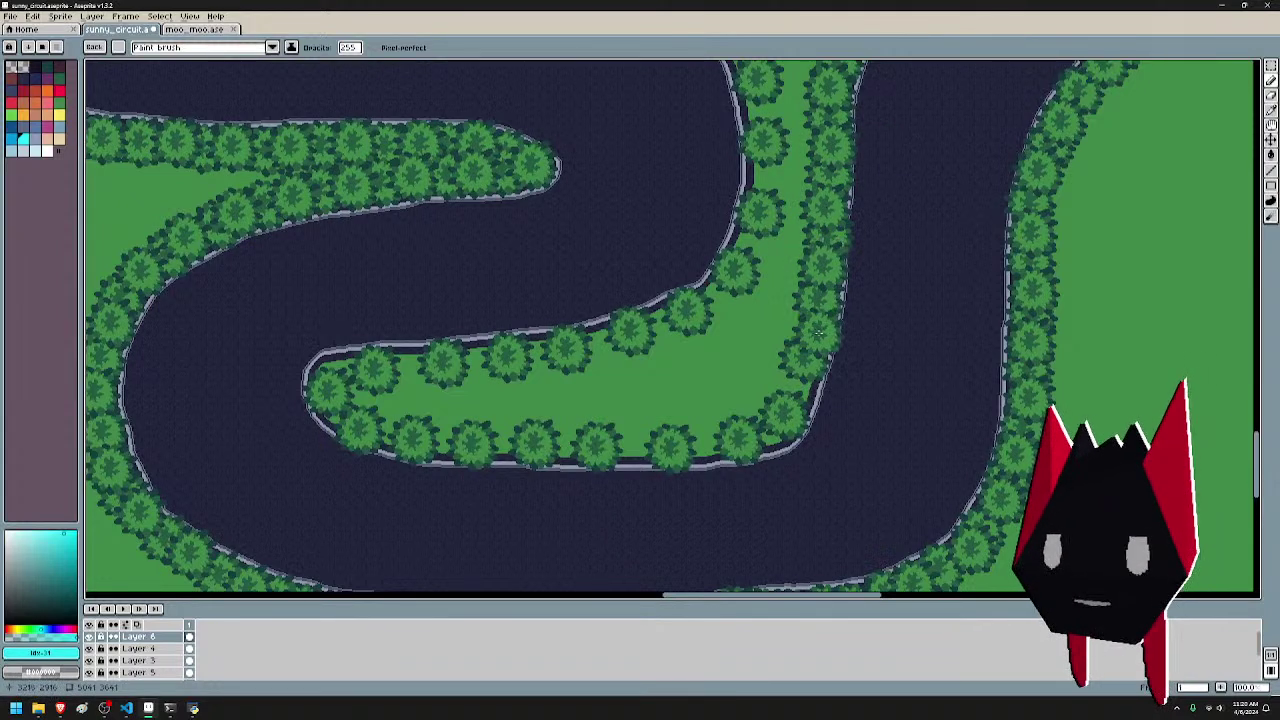
left_click(816, 328)
- Fill the bush row around the grass tongue's tip and back up the strip's western side around the hairpin bend
mouse_move(789, 400)
left_mouse_down()
mouse_move(770, 430)
mouse_move(705, 444)
mouse_move(447, 441)
mouse_move(341, 410)
mouse_move(334, 373)
mouse_move(543, 363)
mouse_move(540, 353)
mouse_move(655, 331)
mouse_move(712, 300)
left_mouse_up()
left_click(715, 296)
left_click(751, 247)
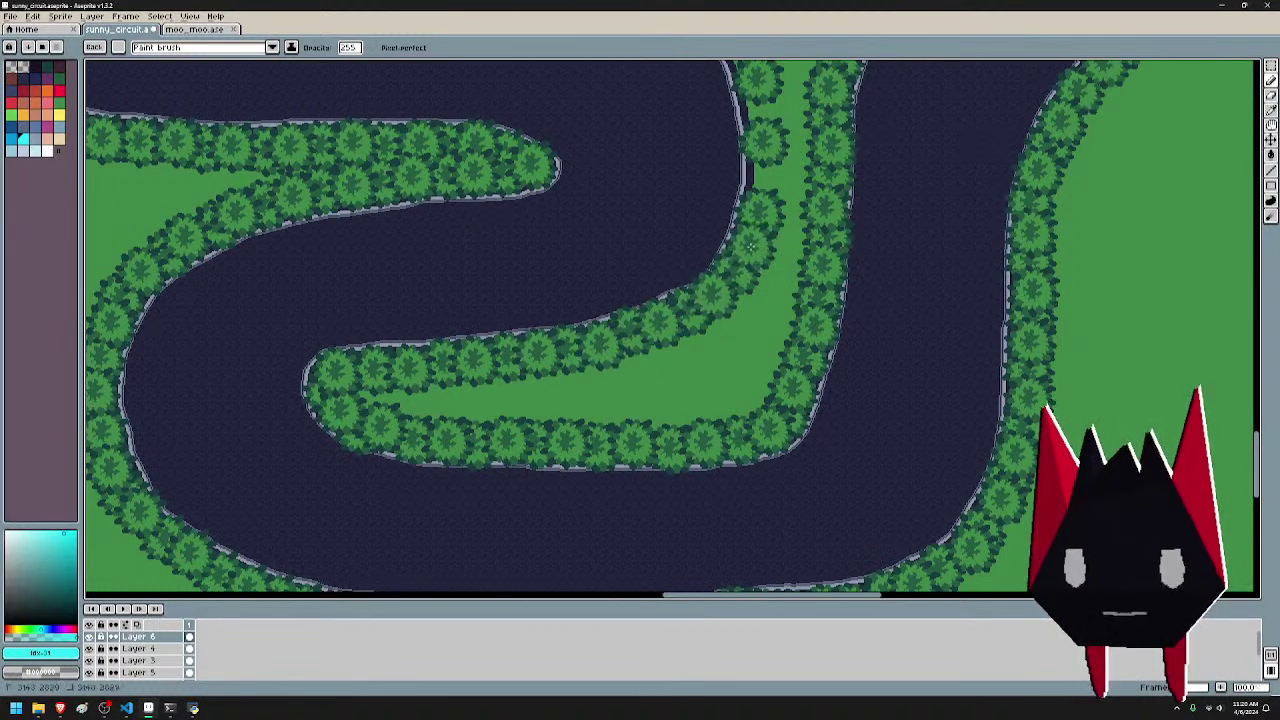
mouse_move(802, 182)
left_mouse_down()
mouse_move(775, 302)
mouse_move(747, 298)
mouse_move(761, 279)
mouse_move(735, 173)
left_mouse_up()
left_click_drag(748, 120, 845, 297)
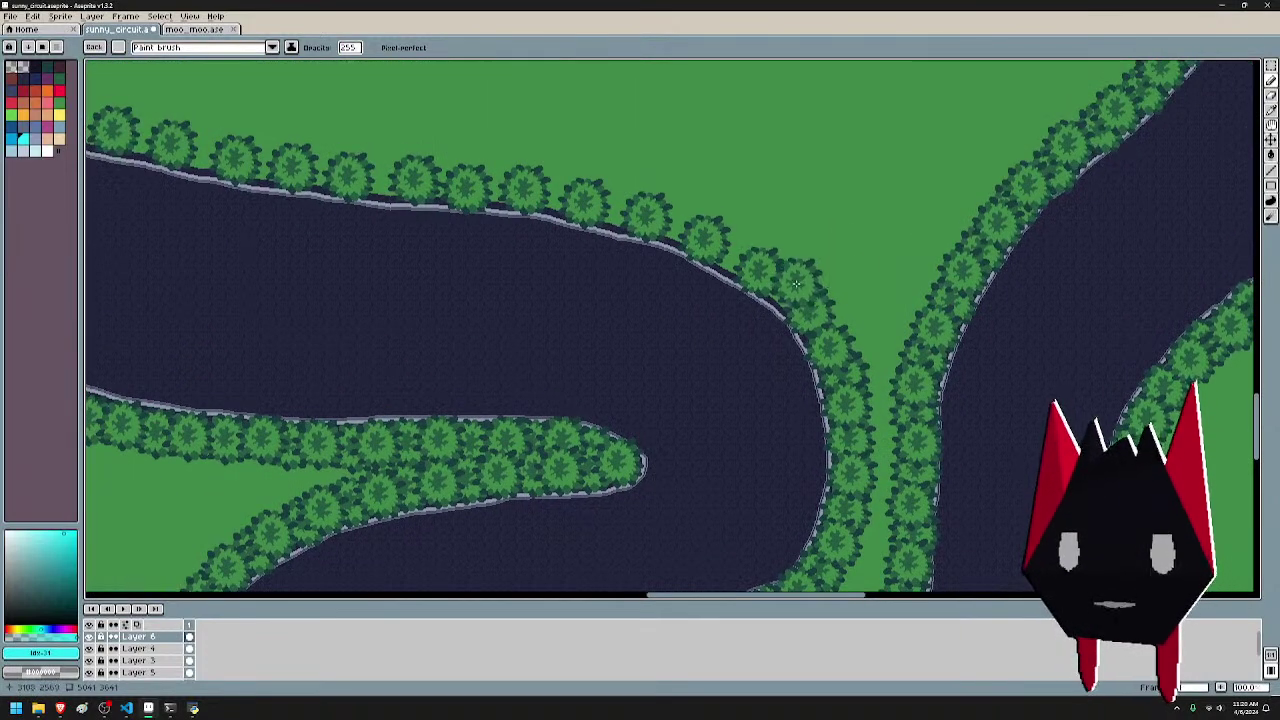
- Fill the bush gaps along the road's northern edge, from the hairpin's outer bend westward
left_click(795, 284)
left_click(730, 252)
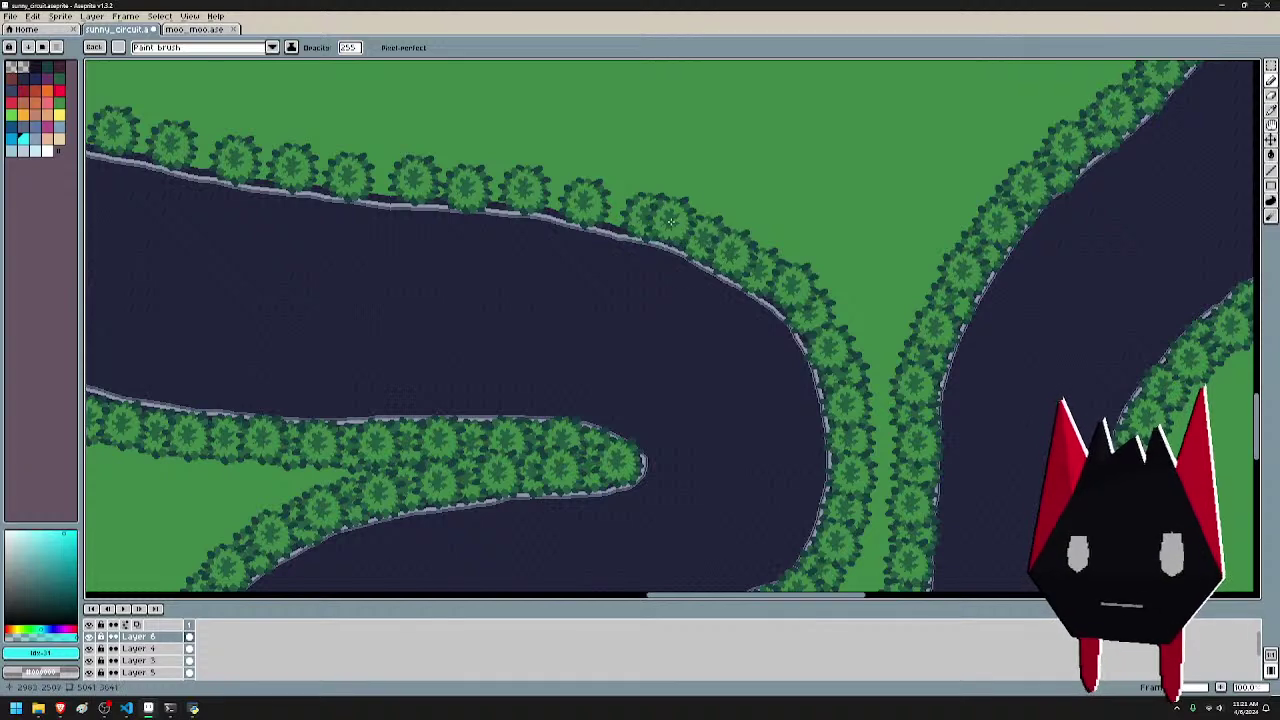
left_click(671, 220)
left_click_drag(614, 206, 940, 284)
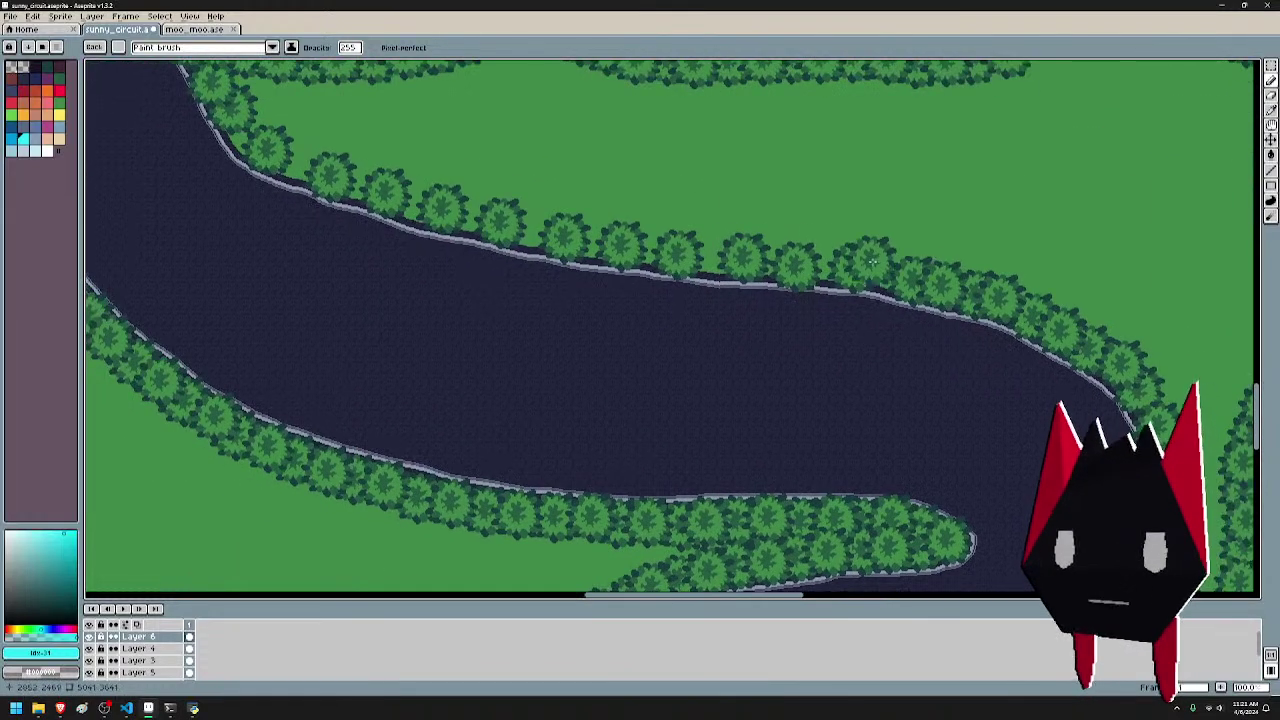
left_click(828, 263)
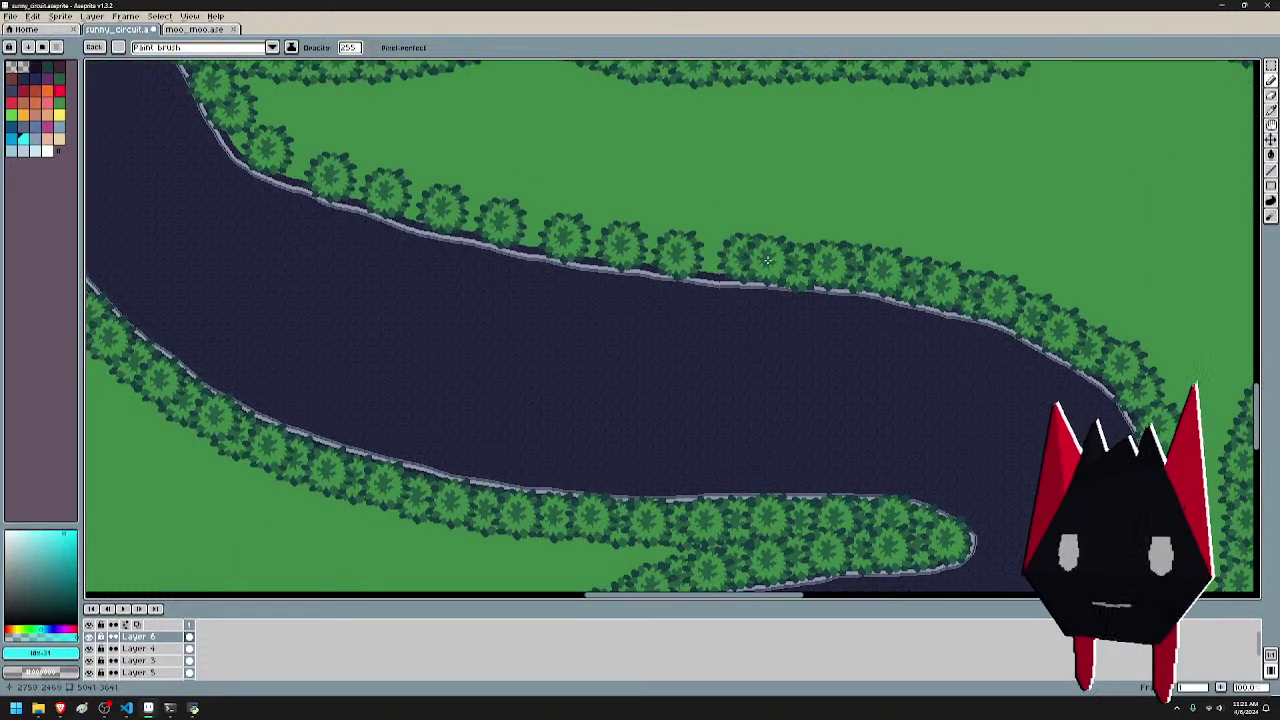
left_click(772, 260)
mouse_move(714, 257)
left_mouse_down()
mouse_move(592, 226)
mouse_move(591, 241)
mouse_move(536, 234)
mouse_move(466, 217)
left_mouse_up()
left_click(417, 205)
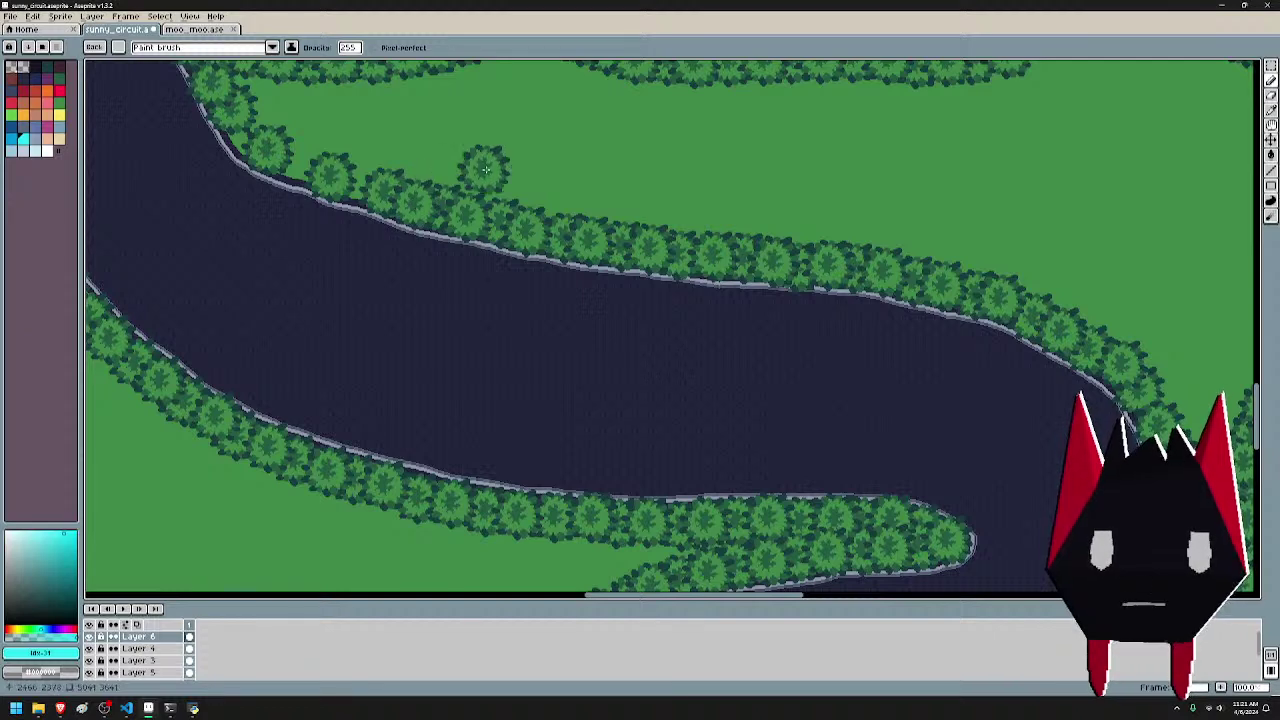
- Complete the bush row up to the road's northwestern bend and save the map file
left_click_drag(484, 170, 876, 301)
mouse_move(745, 314)
left_mouse_down()
mouse_move(690, 301)
mouse_move(639, 264)
mouse_move(652, 205)
left_mouse_up()
left_click_drag(825, 163, 811, 280)
scroll(764, 180, "down", 1)
key("ctrl+s")
- Look over the bush rows along the channel, the black pits, the start line road and the northwestern loop
scroll(590, 200, "up", 4)
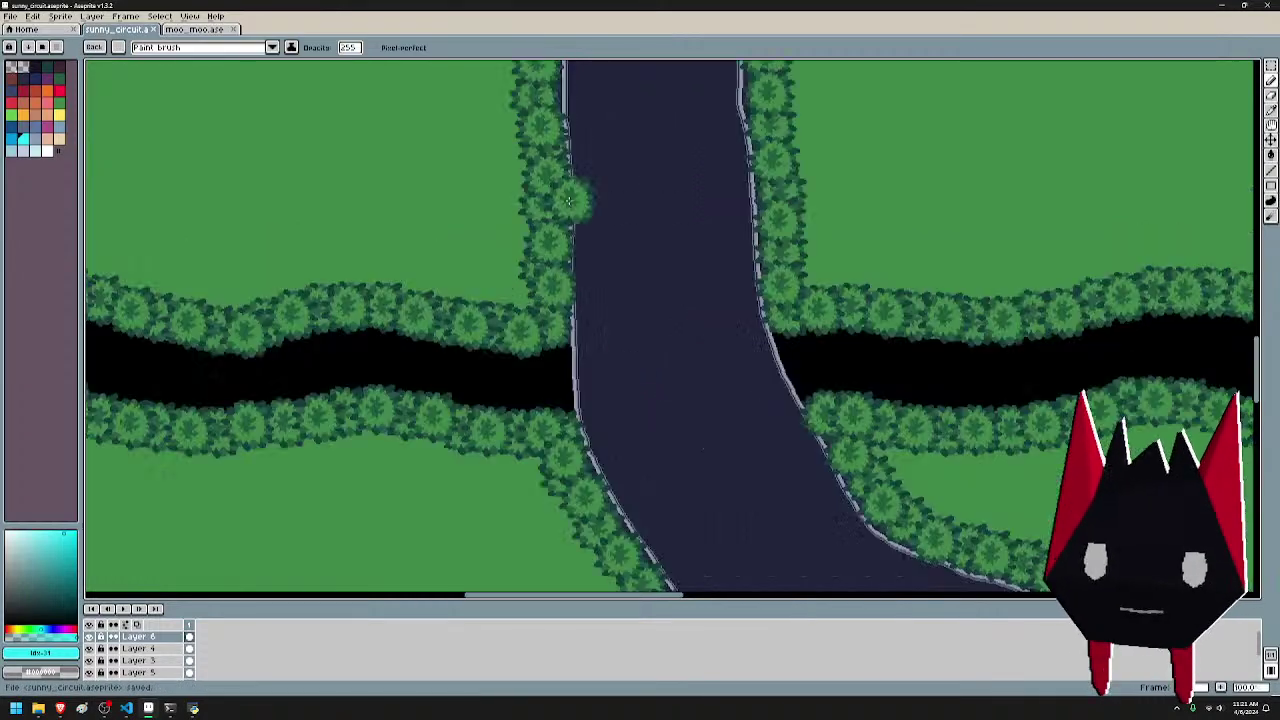
scroll(740, 266, "down", 1)
left_click_drag(776, 205, 824, 474)
scroll(757, 217, "down", 1)
left_click_drag(757, 217, 707, 416)
scroll(711, 326, "down", 2)
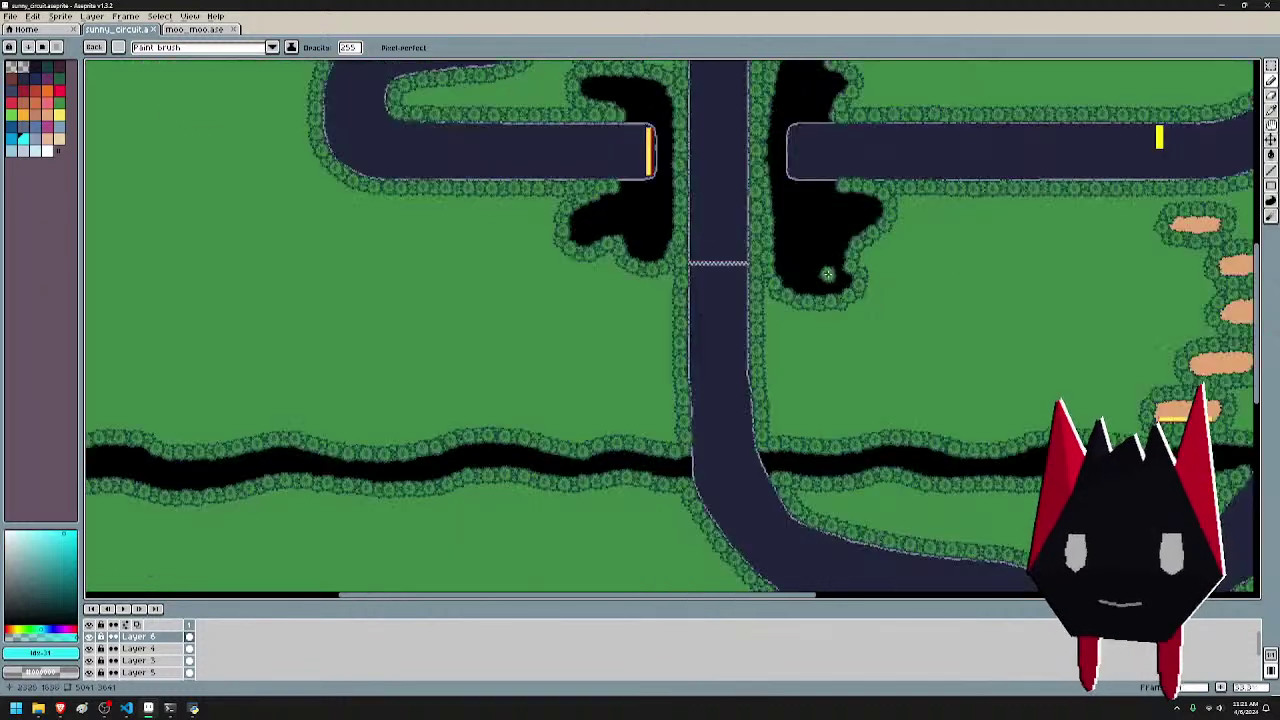
scroll(742, 264, "up", 1)
mouse_move(539, 113)
left_mouse_down()
mouse_move(690, 227)
mouse_move(750, 293)
mouse_move(788, 433)
left_mouse_up()
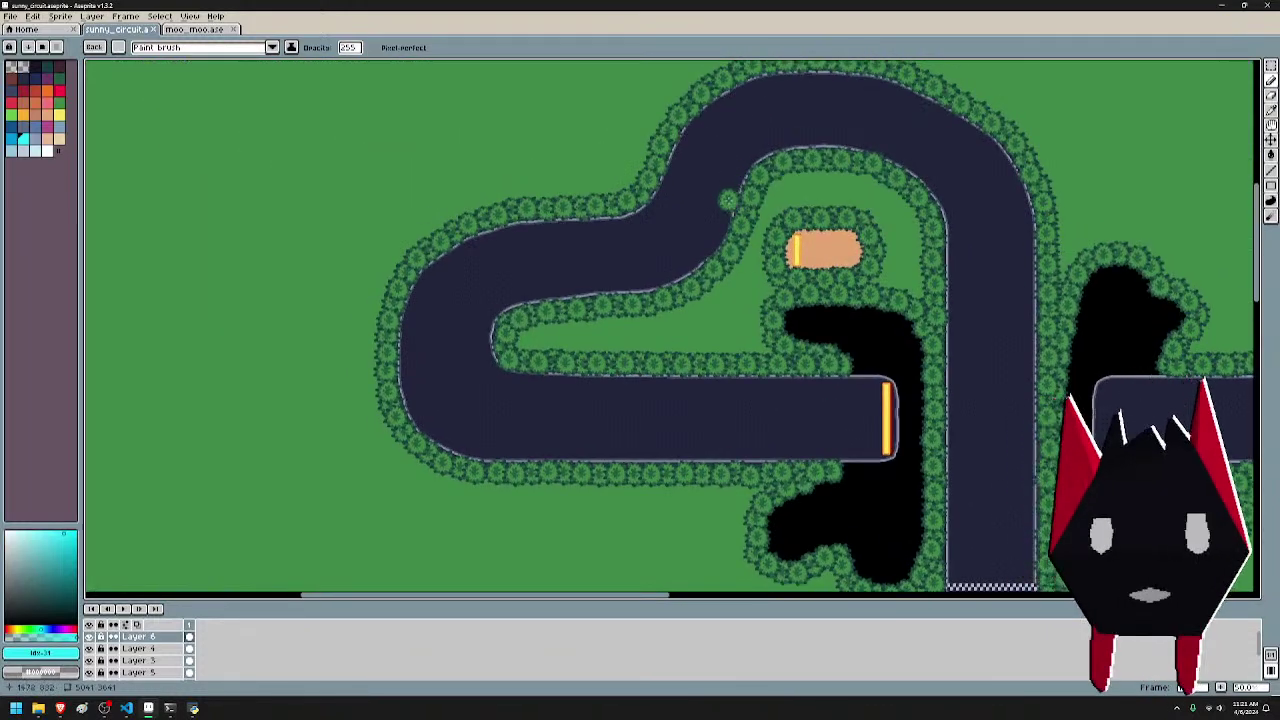
left_click_drag(728, 200, 877, 519)
left_click_drag(575, 303, 921, 454)
- Make Layer 5 active and hide the floor layer and Layer 2 to isolate the bush samples in the map's corner
scroll(508, 276, "up", 2)
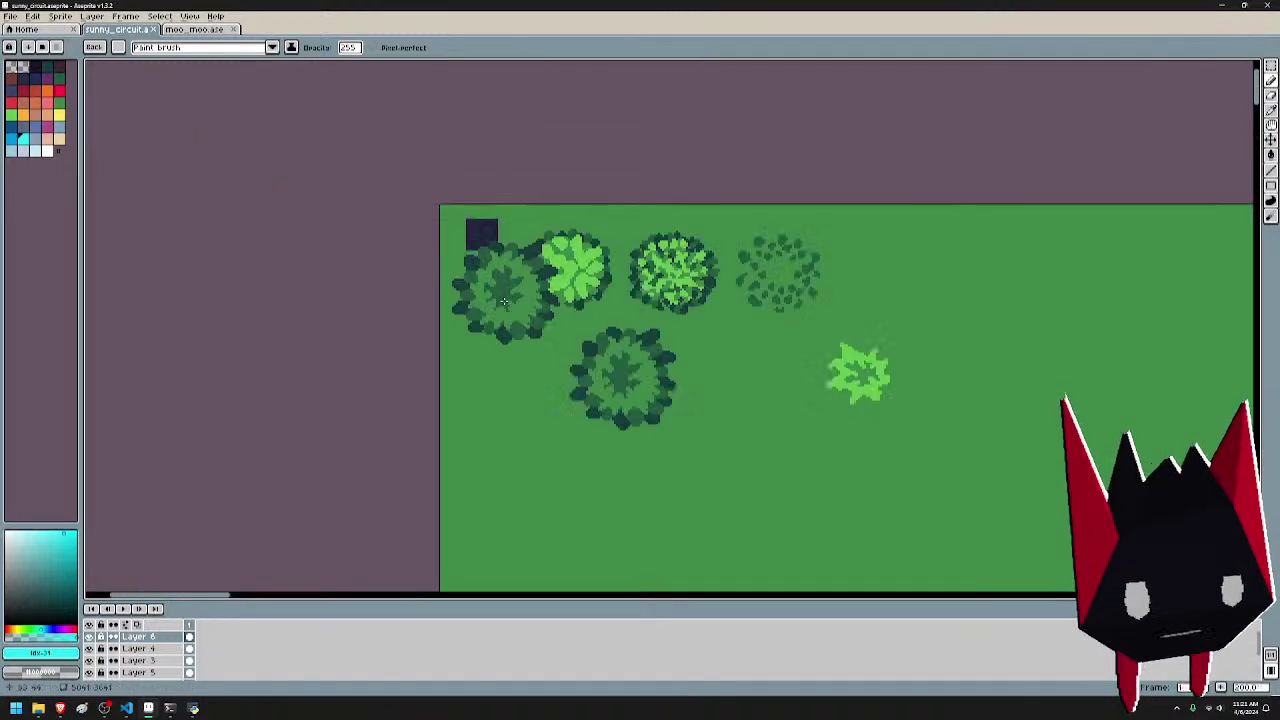
left_click(112, 673)
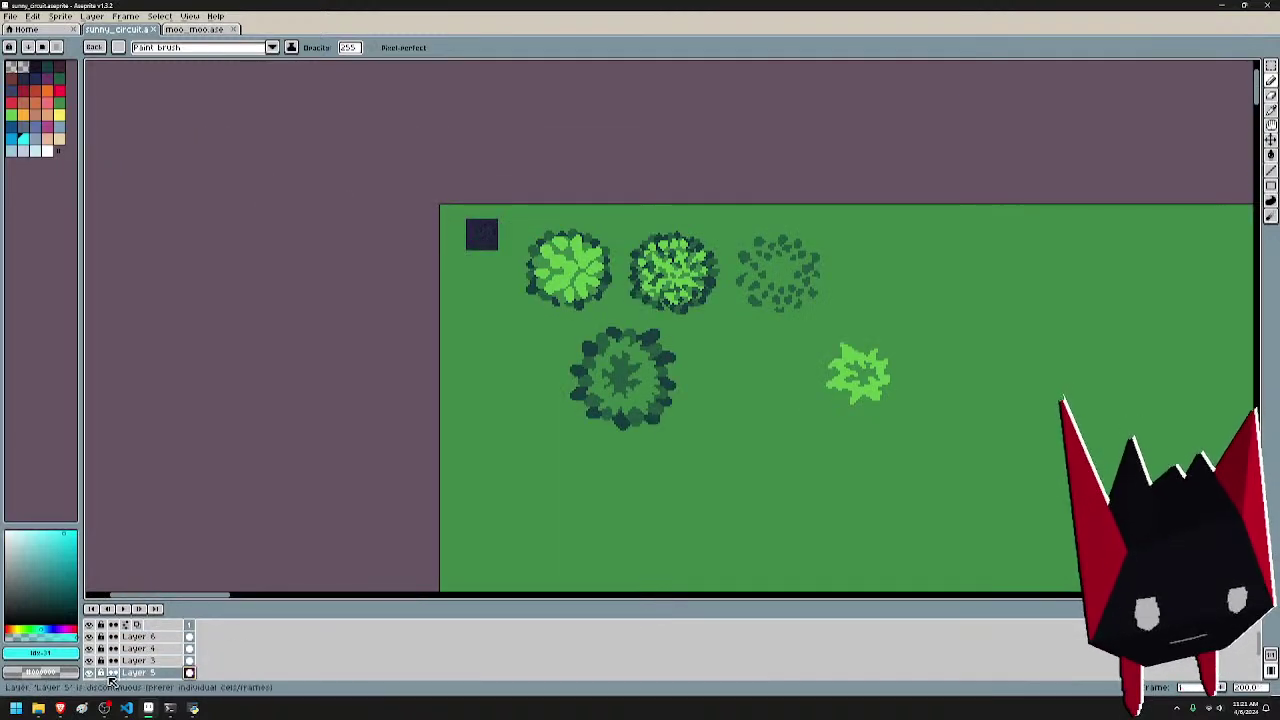
left_click(90, 673)
left_click(90, 673)
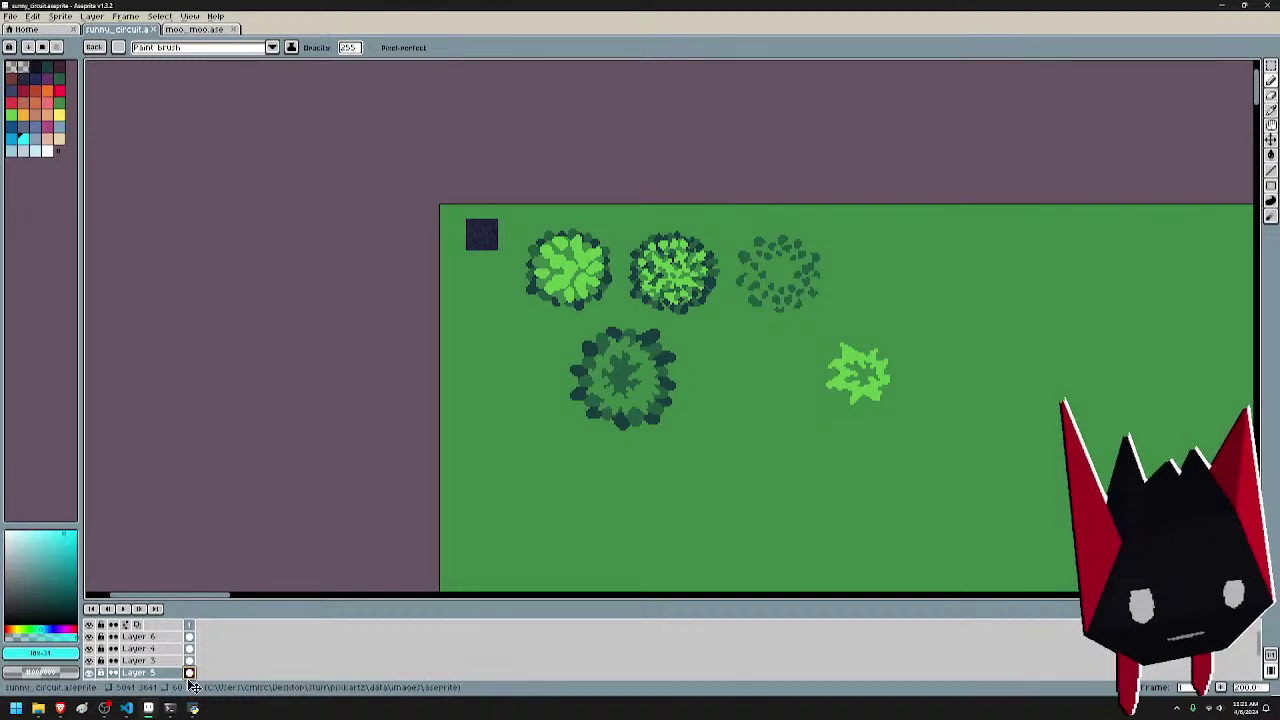
scroll(135, 664, "down", 3)
left_click(90, 650)
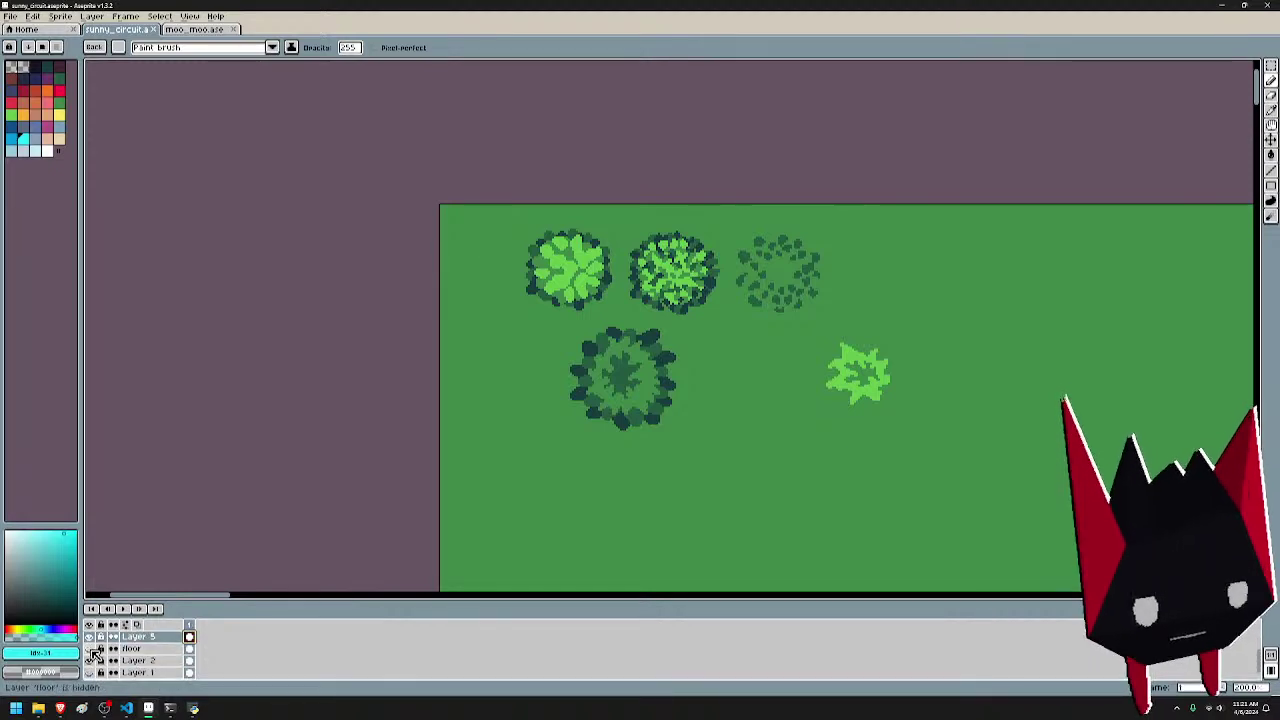
left_click(90, 661)
scroll(780, 340, "up", 1)
key("ctrl+z")
key("ctrl+z")
key("ctrl+z")
- Capture the plain green bush silhouette among the samples as a custom brush
key("m")
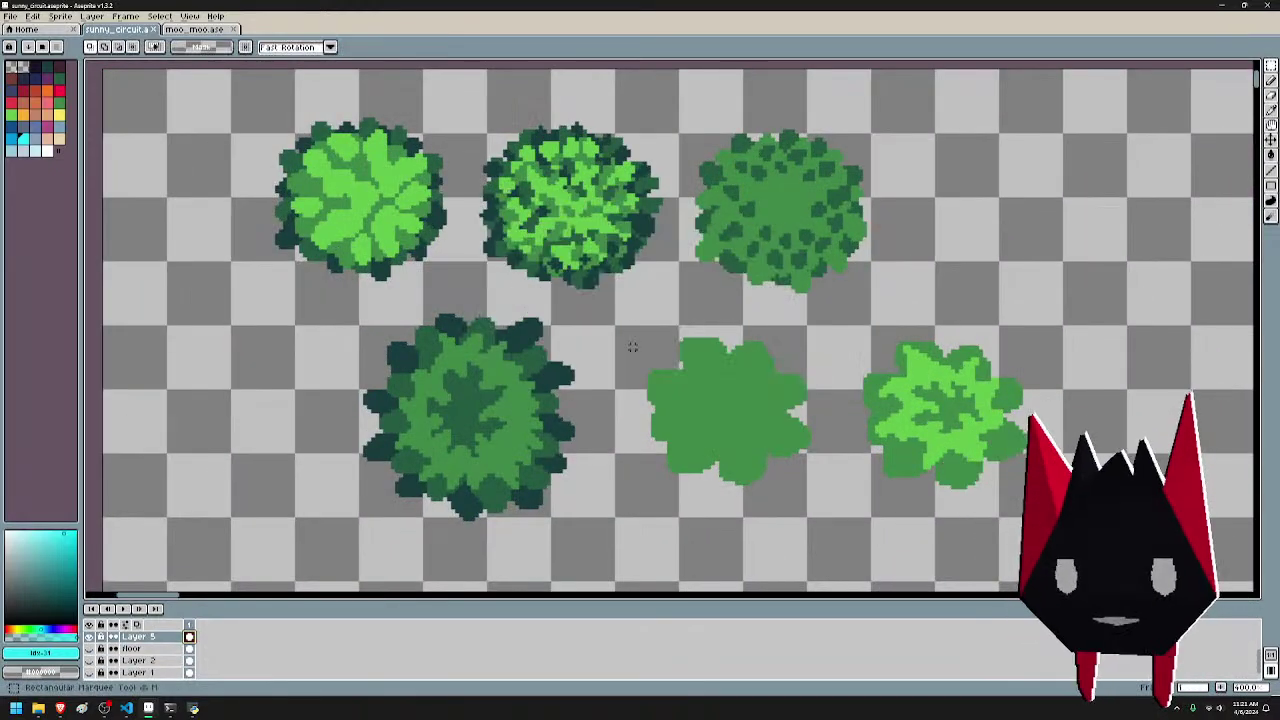
mouse_move(636, 316)
left_mouse_down()
mouse_move(770, 476)
mouse_move(826, 510)
left_mouse_up()
key("ctrl+b")
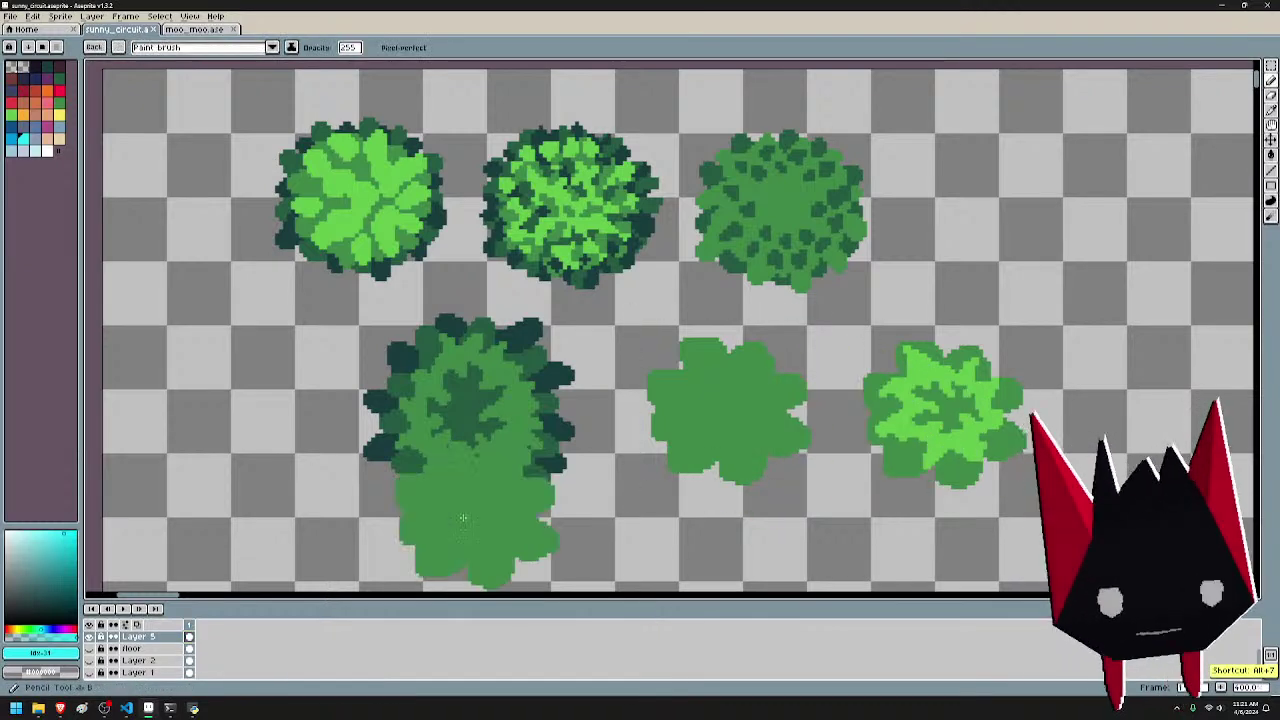
- Show the floor layer and Layer 2 again and make Layer 6 the active layer
left_click(90, 650)
left_click(90, 661)
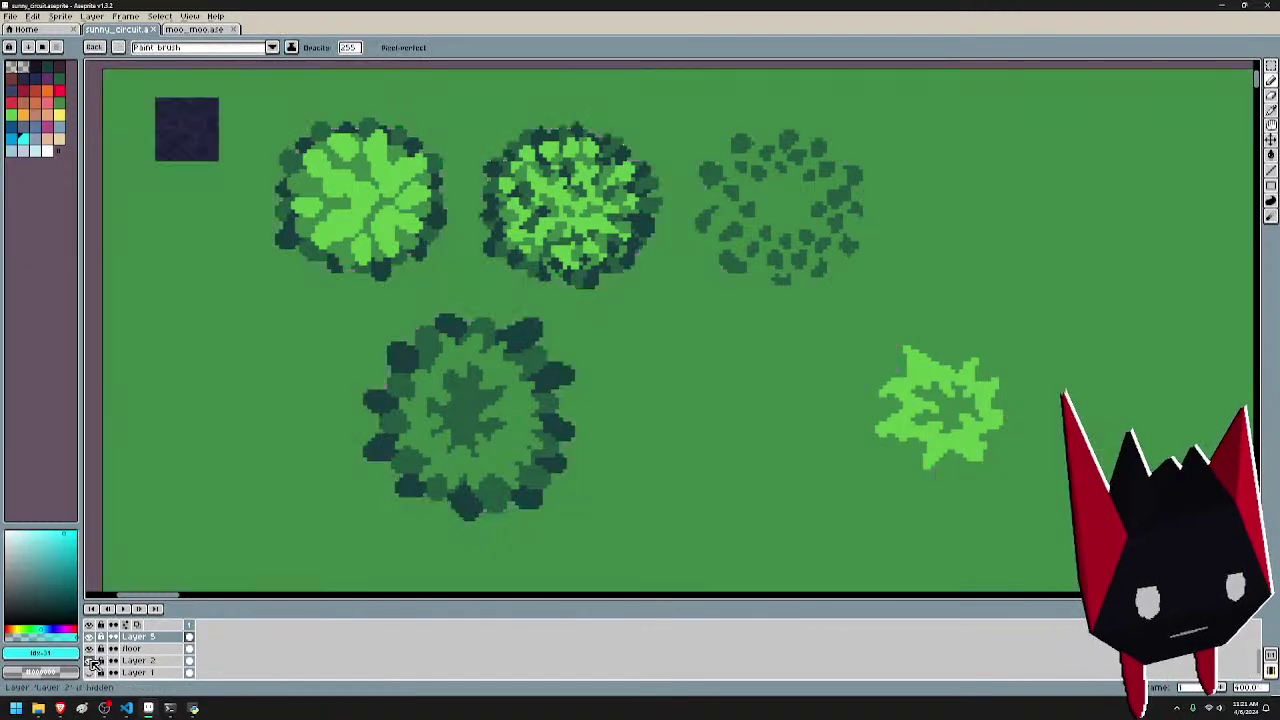
scroll(166, 648, "up", 3)
left_click(140, 637)
- Try painting the plain green brush over the grass side of the bush row inside the northwestern loop
scroll(810, 378, "down", 5)
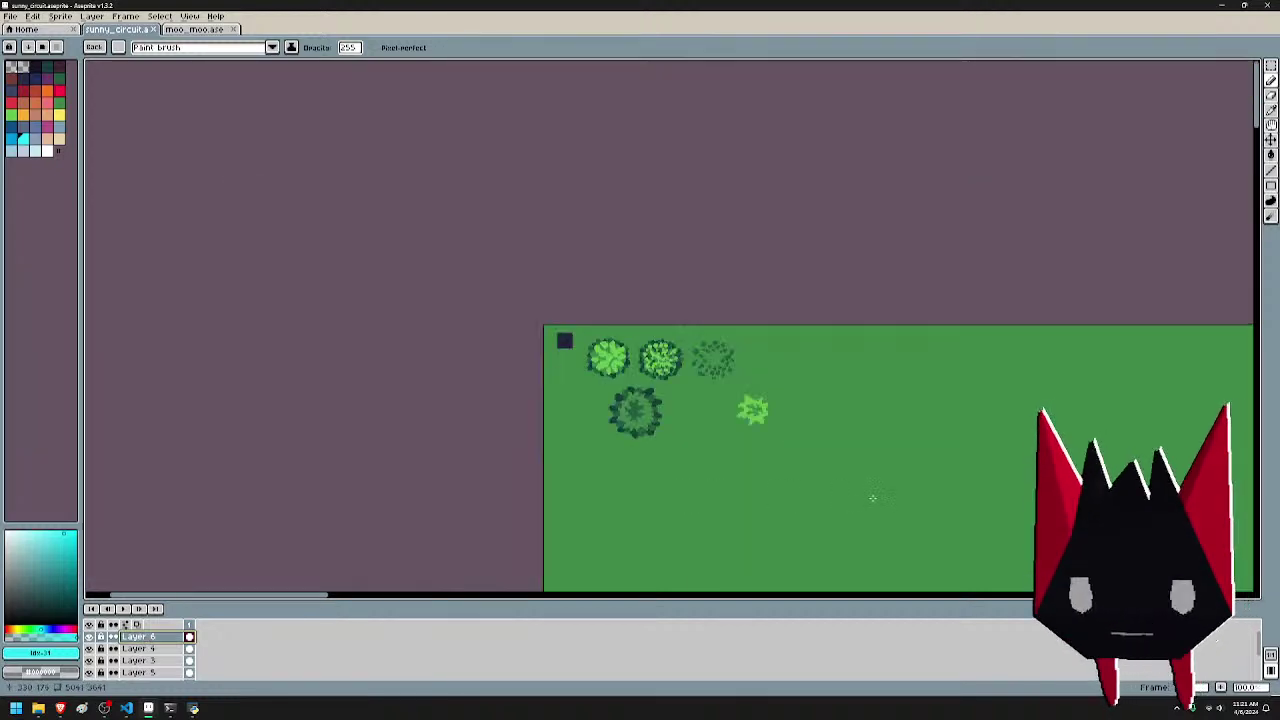
scroll(810, 378, "up", 5)
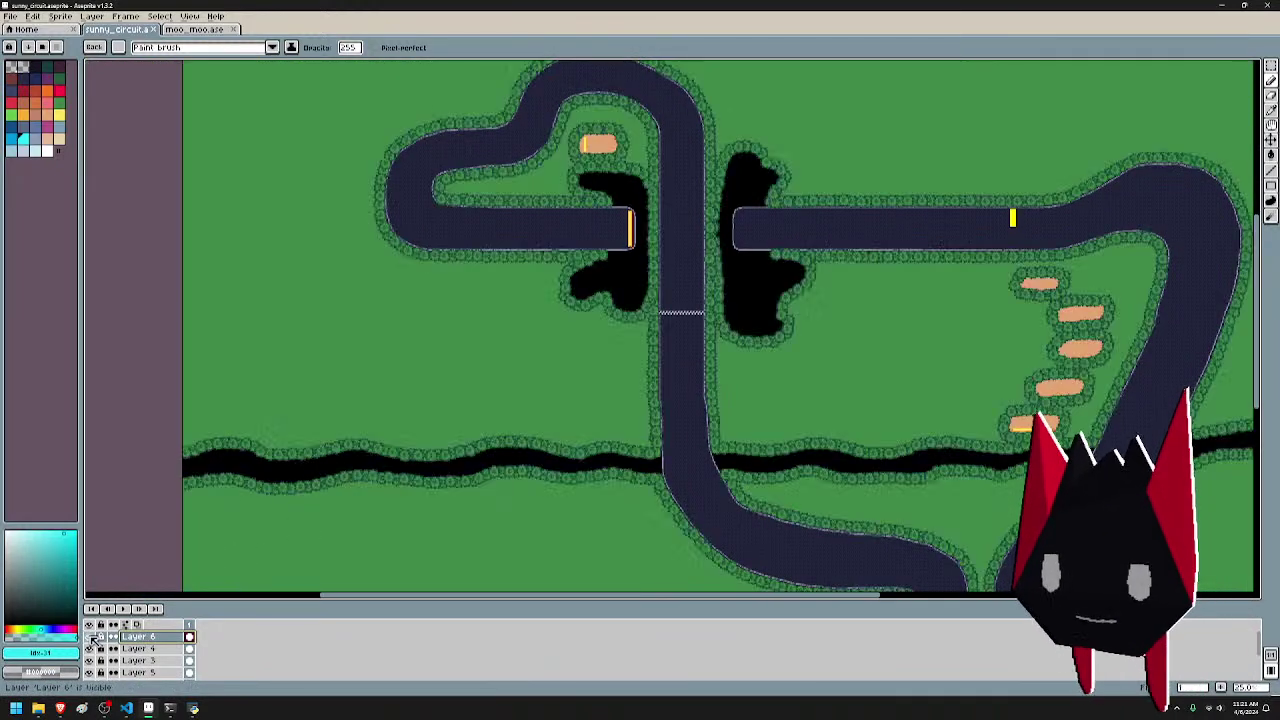
scroll(654, 340, "up", 4)
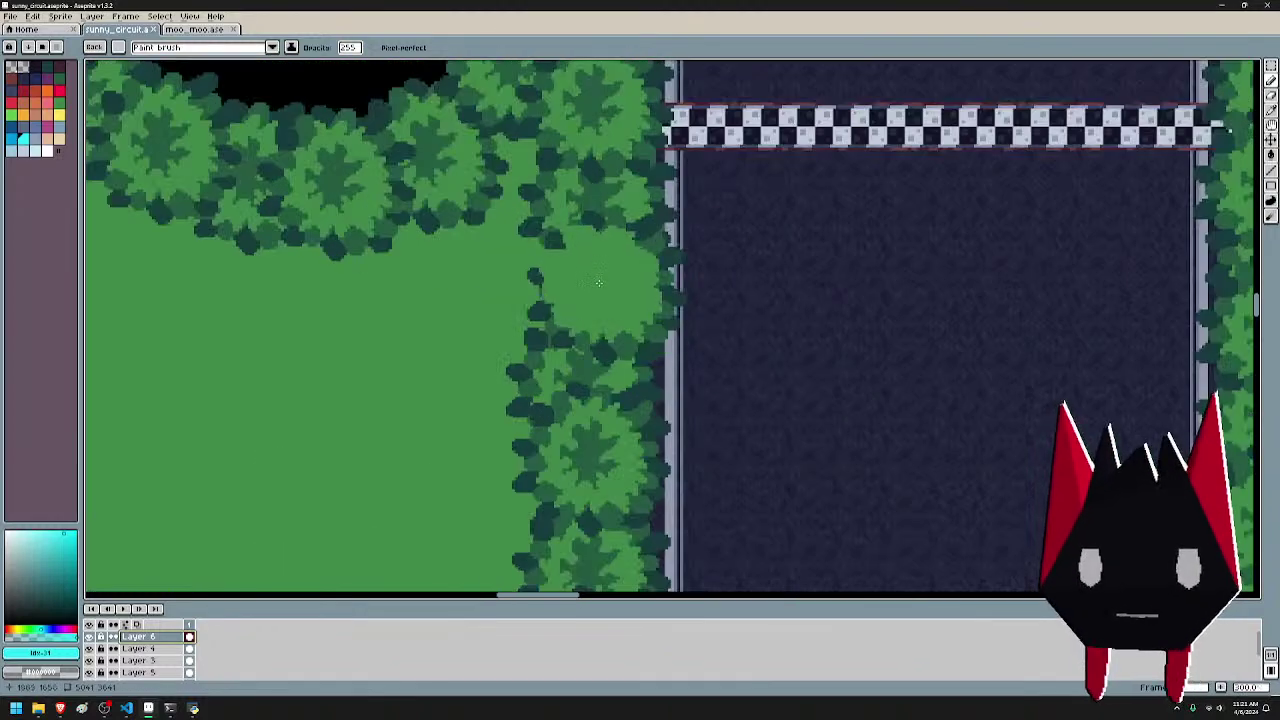
scroll(592, 237, "down", 2)
left_click_drag(592, 237, 605, 562)
left_click_drag(560, 349, 748, 477)
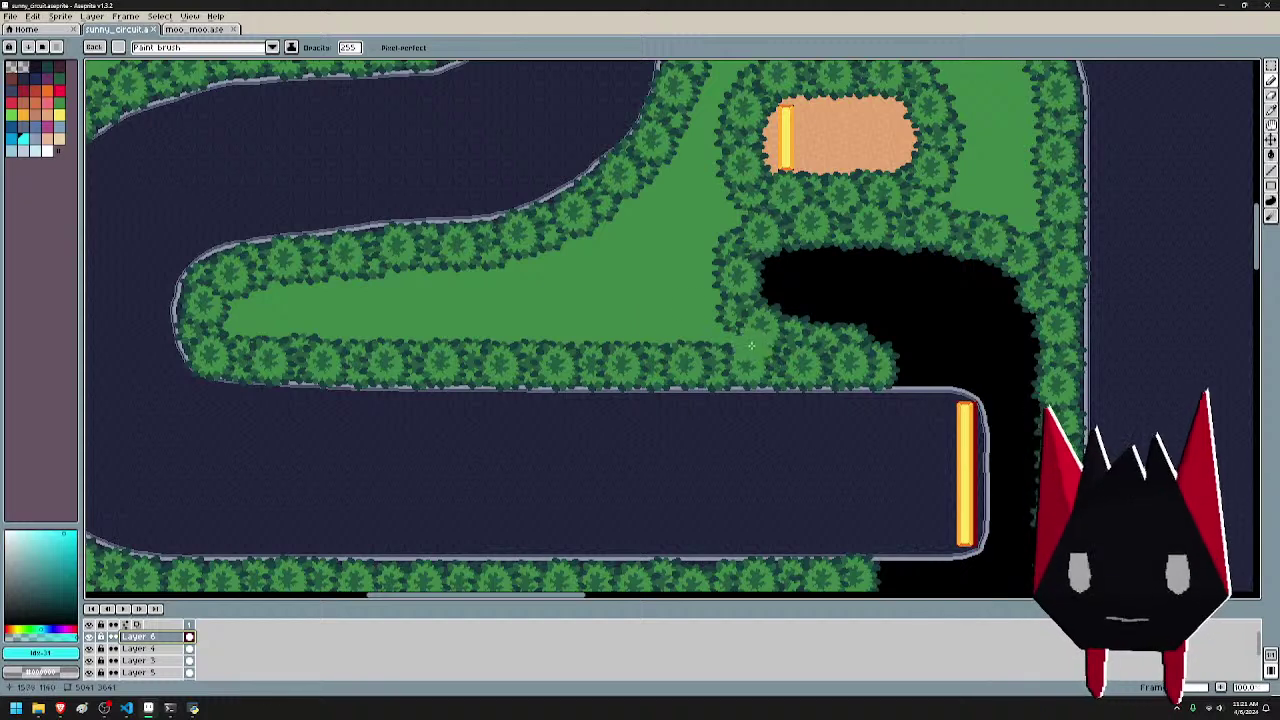
scroll(720, 276, "down", 1)
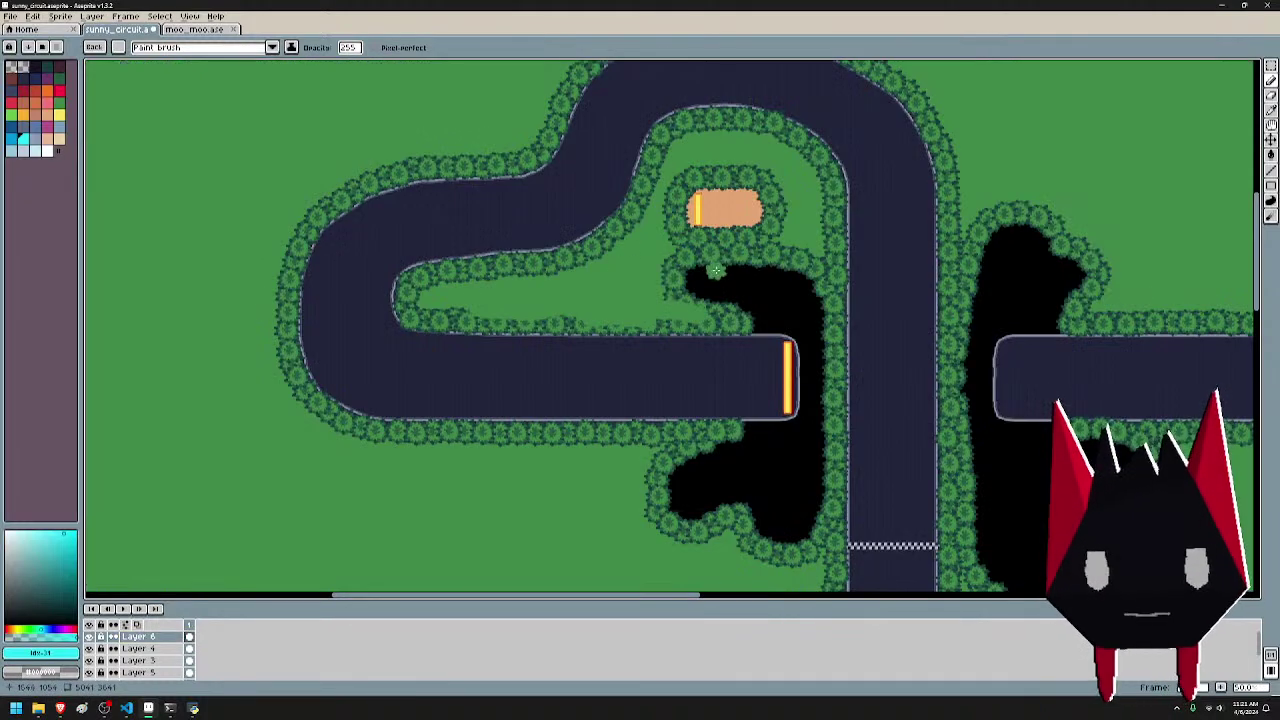
- Paint flat green over the bush centres between the black pit and the dead-end road, keeping the dark outer leaves
scroll(716, 270, "up", 2)
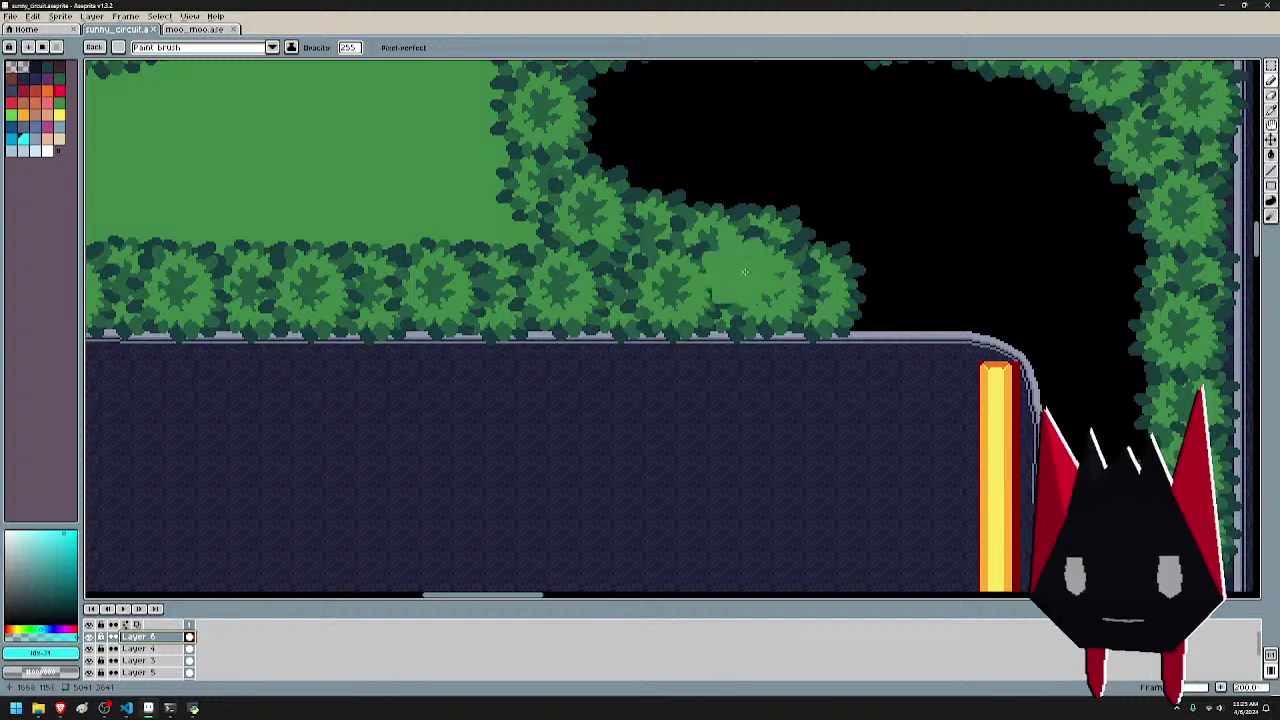
left_click_drag(711, 277, 777, 302)
left_click(843, 298)
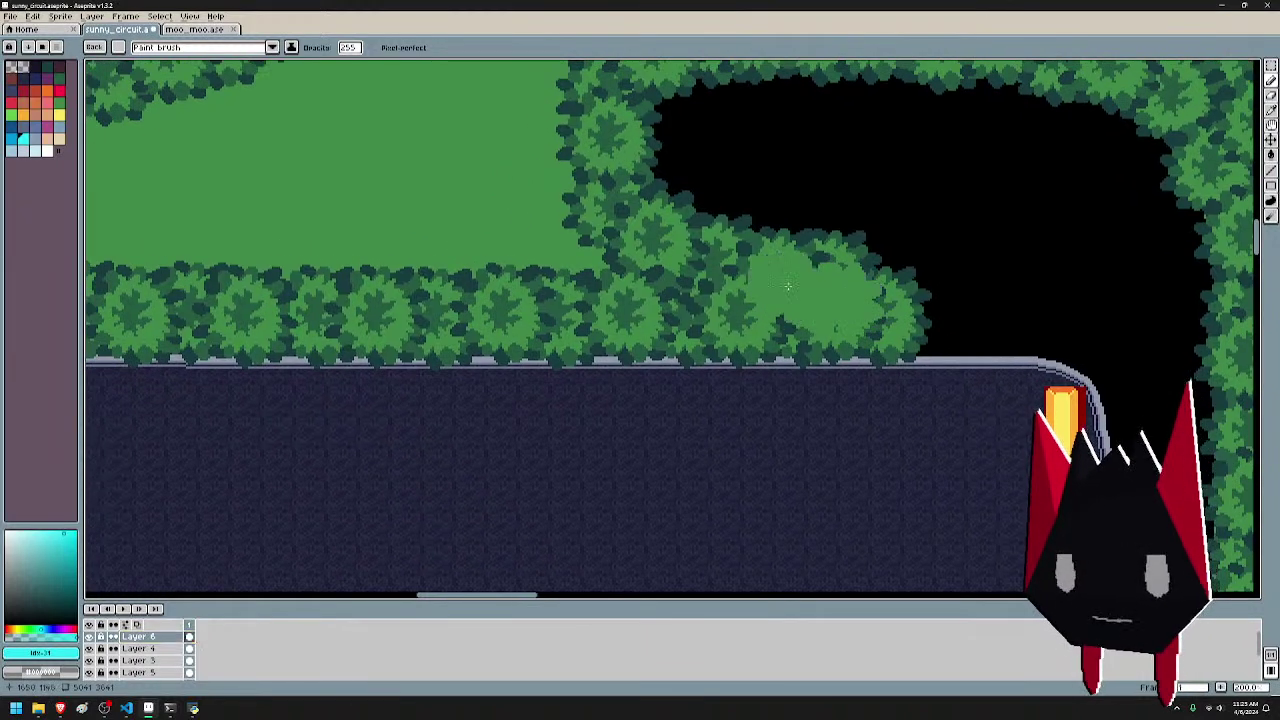
scroll(771, 299, "up", 1)
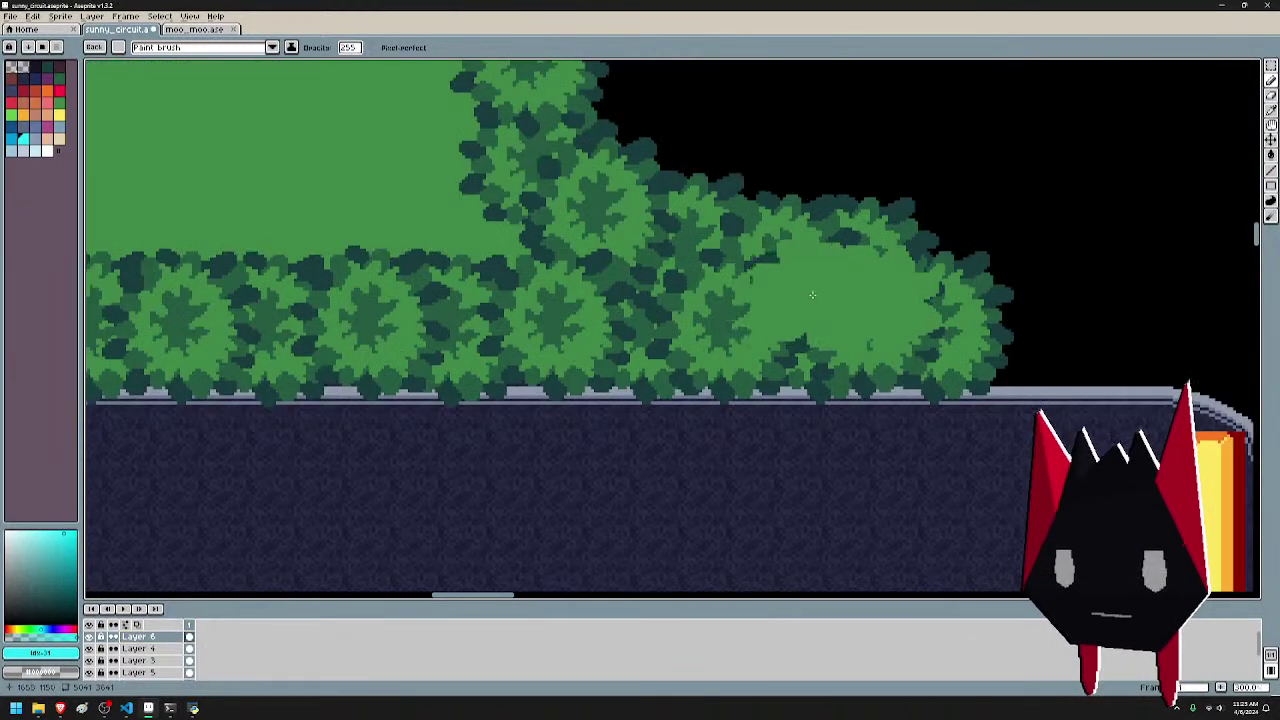
left_click(812, 291)
mouse_move(747, 279)
left_mouse_down()
mouse_move(600, 285)
mouse_move(530, 235)
mouse_move(470, 230)
mouse_move(481, 202)
left_mouse_up()
left_click_drag(835, 324, 985, 331)
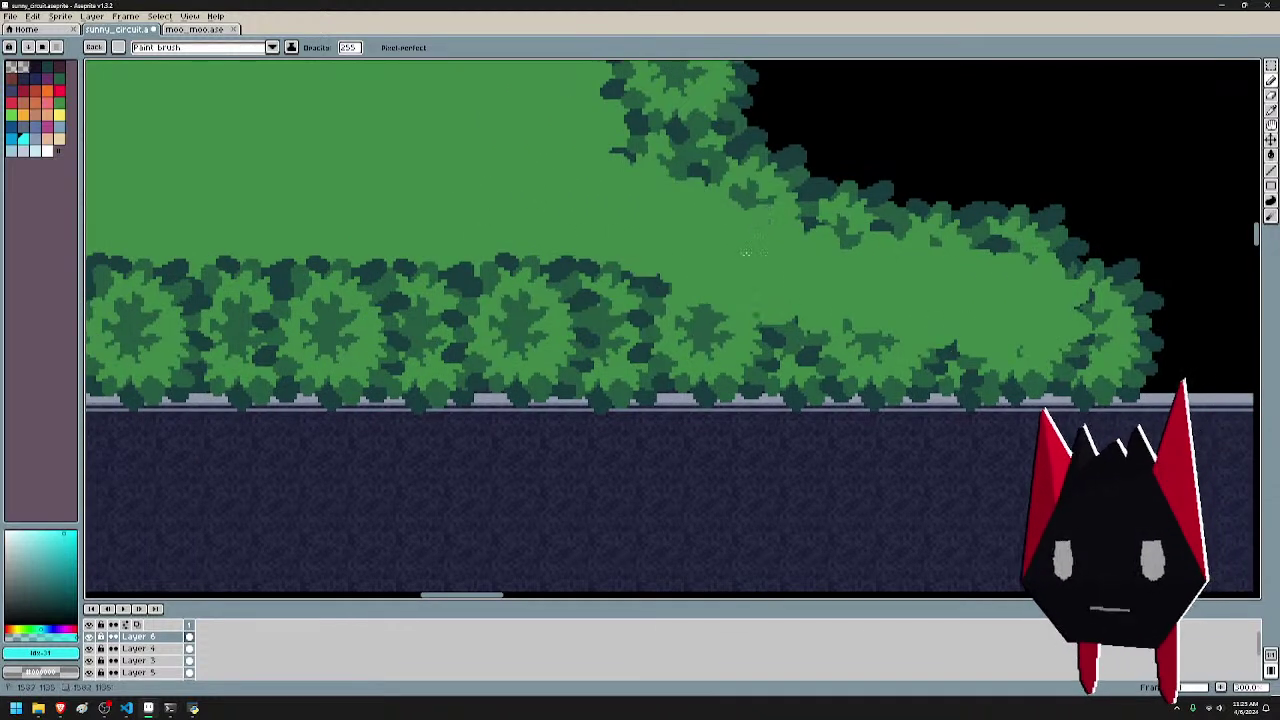
left_click_drag(745, 252, 854, 262)
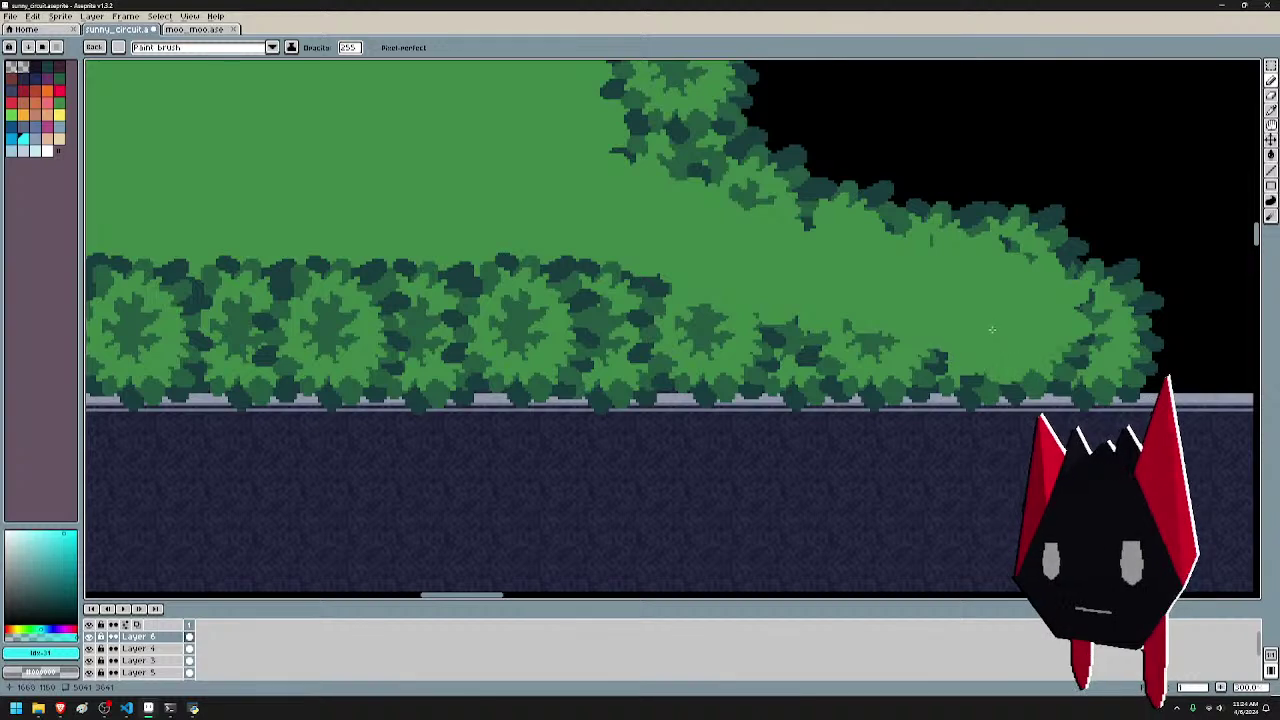
left_click_drag(992, 330, 979, 337)
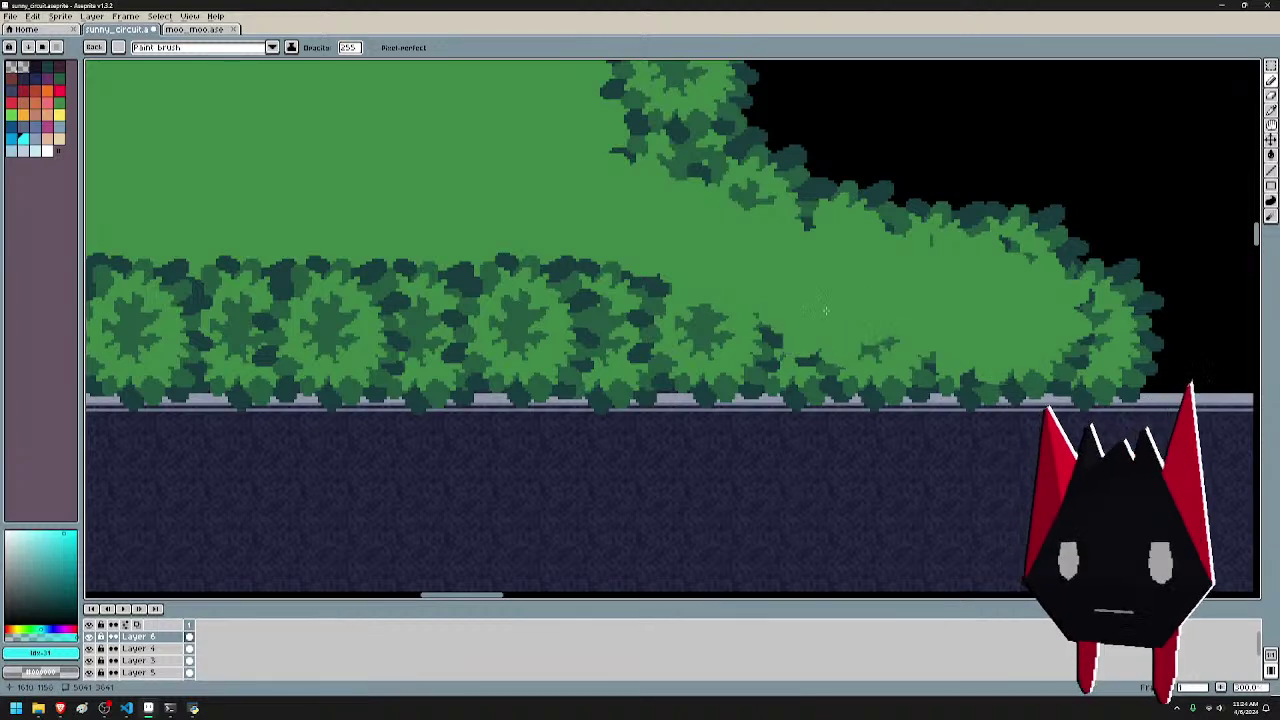
mouse_move(825, 311)
left_mouse_down()
mouse_move(627, 287)
mouse_move(507, 288)
mouse_move(508, 268)
mouse_move(887, 297)
mouse_move(863, 300)
mouse_move(851, 321)
mouse_move(834, 311)
mouse_move(795, 325)
mouse_move(751, 312)
mouse_move(691, 325)
mouse_move(651, 313)
mouse_move(632, 326)
mouse_move(684, 302)
mouse_move(629, 310)
mouse_move(620, 326)
mouse_move(582, 293)
mouse_move(625, 298)
mouse_move(560, 302)
mouse_move(540, 340)
left_mouse_up()
- Continue the flat green cover westward along the dead-end road's bush row and undo the last two strokes at the bend
scroll(905, 300, "down", 1)
left_click_drag(612, 291, 862, 326)
mouse_move(760, 365)
left_mouse_down()
mouse_move(728, 343)
mouse_move(446, 327)
left_mouse_up()
left_click_drag(440, 326, 404, 326)
mouse_move(402, 330)
left_mouse_down()
mouse_move(452, 325)
mouse_move(416, 348)
mouse_move(380, 327)
mouse_move(356, 344)
mouse_move(291, 344)
mouse_move(248, 322)
mouse_move(237, 338)
mouse_move(200, 280)
mouse_move(258, 270)
mouse_move(229, 238)
mouse_move(274, 228)
mouse_move(258, 208)
mouse_move(349, 189)
mouse_move(360, 209)
mouse_move(397, 182)
mouse_move(424, 203)
mouse_move(450, 175)
mouse_move(495, 190)
mouse_move(507, 155)
mouse_move(545, 177)
mouse_move(578, 151)
mouse_move(598, 173)
mouse_move(639, 153)
mouse_move(647, 175)
mouse_move(693, 147)
mouse_move(708, 172)
mouse_move(760, 145)
left_mouse_up()
key("ctrl+z")
key("ctrl+z")
- Paint flat green over the inner side of the bushes along the northwestern loop's inner road edge and its top curve
mouse_move(890, 154)
left_mouse_down()
mouse_move(596, 312)
mouse_move(582, 281)
left_mouse_up()
mouse_move(490, 290)
left_mouse_down()
mouse_move(556, 280)
mouse_move(562, 236)
mouse_move(610, 246)
mouse_move(576, 250)
mouse_move(612, 269)
mouse_move(630, 218)
mouse_move(663, 227)
mouse_move(712, 186)
left_mouse_up()
mouse_move(787, 191)
left_mouse_down()
mouse_move(766, 246)
mouse_move(703, 322)
left_mouse_up()
mouse_move(627, 338)
left_mouse_down()
mouse_move(651, 280)
mouse_move(684, 300)
mouse_move(684, 286)
mouse_move(656, 299)
mouse_move(676, 267)
mouse_move(687, 274)
mouse_move(707, 229)
mouse_move(733, 228)
mouse_move(727, 175)
mouse_move(706, 327)
mouse_move(706, 280)
mouse_move(733, 264)
mouse_move(727, 217)
mouse_move(762, 204)
mouse_move(758, 160)
mouse_move(677, 241)
mouse_move(699, 228)
mouse_move(691, 201)
mouse_move(721, 170)
mouse_move(758, 189)
mouse_move(774, 152)
left_mouse_up()
left_click_drag(892, 146, 762, 158)
mouse_move(694, 148)
left_mouse_down()
mouse_move(790, 138)
mouse_move(832, 154)
mouse_move(866, 131)
mouse_move(870, 160)
mouse_move(963, 152)
mouse_move(941, 180)
mouse_move(939, 150)
mouse_move(1008, 197)
left_mouse_up()
left_click_drag(1112, 250, 988, 157)
- Cover the inner side of the bushes down the loop's eastern edge to beside the black pit with flat green
mouse_move(966, 145)
left_mouse_down()
mouse_move(999, 172)
mouse_move(1027, 163)
mouse_move(1008, 201)
mouse_move(1046, 209)
mouse_move(1041, 240)
mouse_move(1084, 255)
mouse_move(1065, 280)
mouse_move(1078, 308)
mouse_move(1135, 339)
mouse_move(991, 258)
mouse_move(936, 284)
mouse_move(975, 353)
left_mouse_up()
left_click_drag(935, 316, 950, 420)
mouse_move(937, 386)
left_mouse_down()
mouse_move(937, 274)
mouse_move(972, 366)
mouse_move(938, 388)
mouse_move(957, 432)
mouse_move(945, 456)
left_mouse_up()
mouse_move(961, 355)
left_mouse_down()
mouse_move(931, 240)
mouse_move(933, 190)
left_mouse_up()
mouse_move(962, 322)
left_mouse_down()
mouse_move(922, 332)
mouse_move(941, 331)
left_mouse_up()
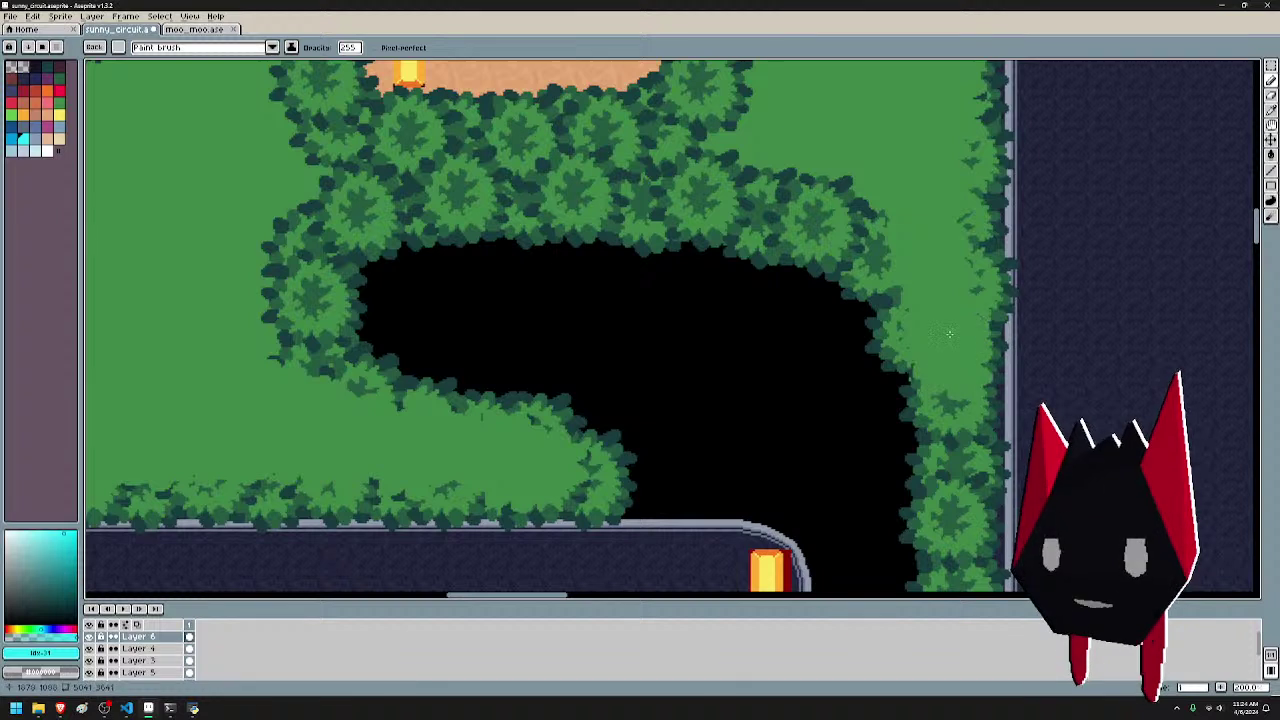
- Paint flat green over the bushes along the black pit's upper rim and around its western tip
scroll(920, 270, "up", 2)
mouse_move(931, 263)
left_mouse_down()
mouse_move(861, 272)
mouse_move(858, 250)
mouse_move(814, 262)
mouse_move(806, 243)
mouse_move(743, 215)
mouse_move(719, 242)
mouse_move(675, 216)
mouse_move(663, 240)
mouse_move(626, 213)
mouse_move(599, 244)
mouse_move(577, 220)
mouse_move(559, 243)
mouse_move(517, 220)
mouse_move(494, 248)
mouse_move(437, 225)
mouse_move(427, 250)
mouse_move(401, 226)
mouse_move(384, 259)
mouse_move(363, 230)
mouse_move(343, 260)
left_mouse_up()
left_click_drag(503, 240, 725, 122)
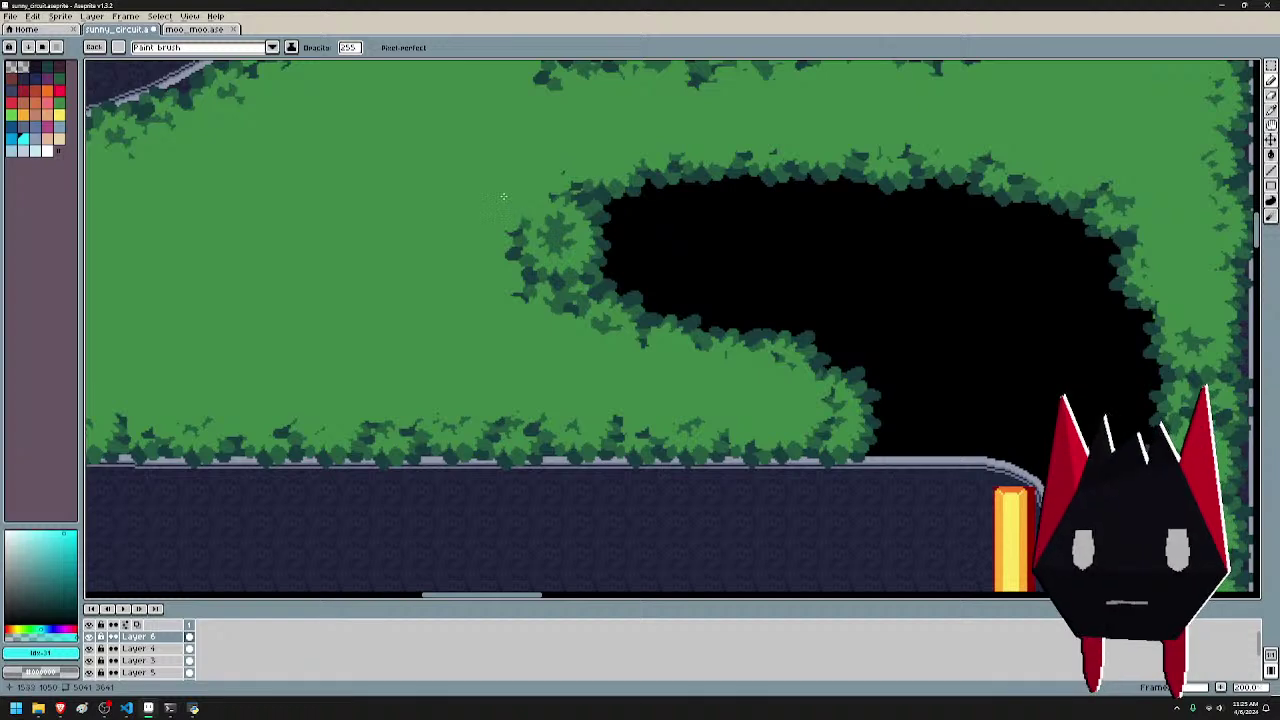
mouse_move(503, 196)
left_mouse_down()
mouse_move(530, 226)
mouse_move(486, 260)
mouse_move(558, 275)
mouse_move(529, 284)
left_mouse_up()
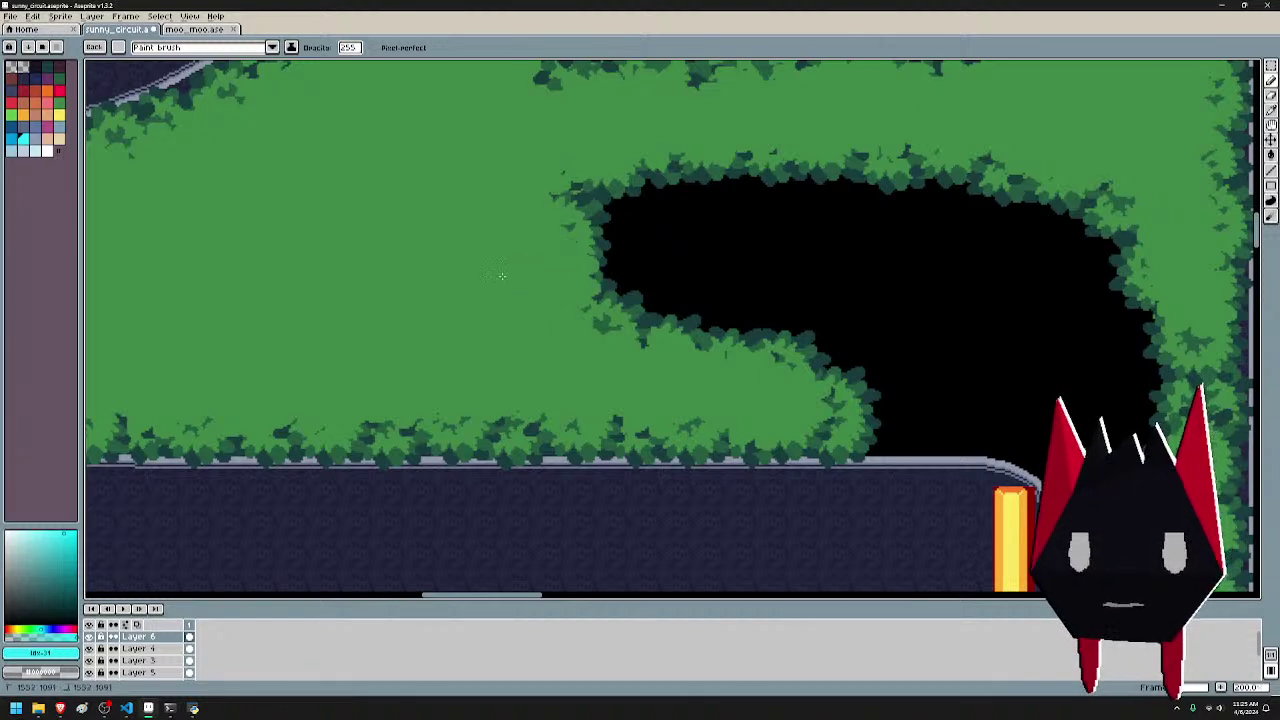
- Paint flat green around the sand patch inside the loop, leaving only a thin fringe of dark leaves
scroll(606, 280, "down", 3)
scroll(641, 273, "up", 3)
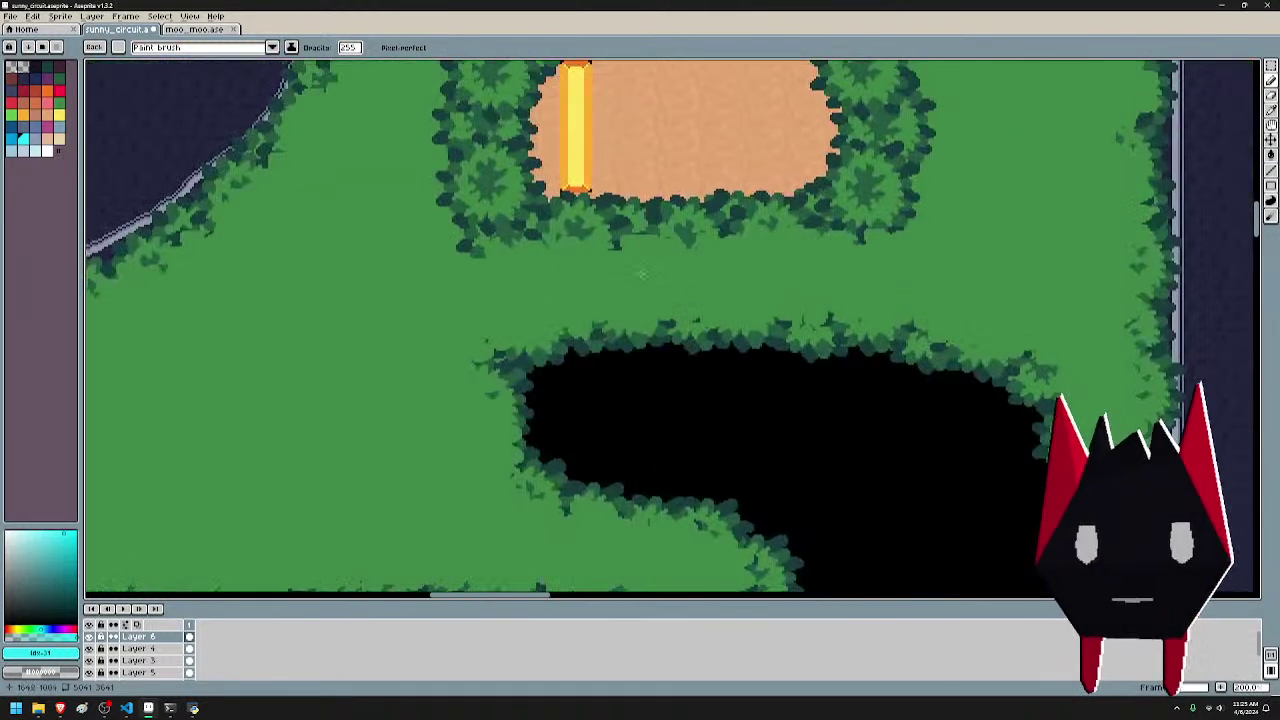
scroll(446, 341, "up", 2)
scroll(446, 341, "right", 2)
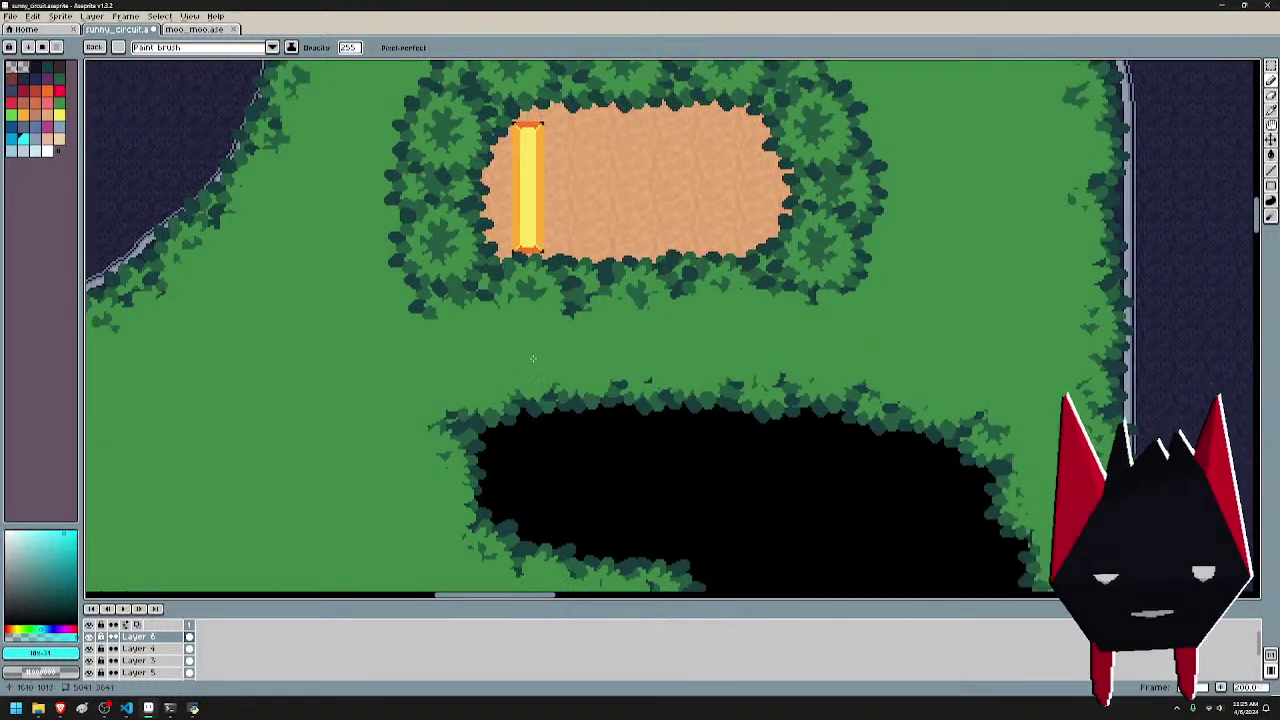
mouse_move(440, 245)
left_mouse_down()
mouse_move(409, 250)
mouse_move(391, 183)
mouse_move(437, 168)
left_mouse_up()
left_click_drag(437, 168, 387, 348)
mouse_move(387, 348)
left_mouse_down()
mouse_move(408, 294)
mouse_move(388, 293)
mouse_move(416, 250)
mouse_move(515, 215)
mouse_move(570, 225)
mouse_move(665, 196)
mouse_move(785, 290)
mouse_move(808, 340)
mouse_move(780, 340)
mouse_move(823, 448)
left_mouse_up()
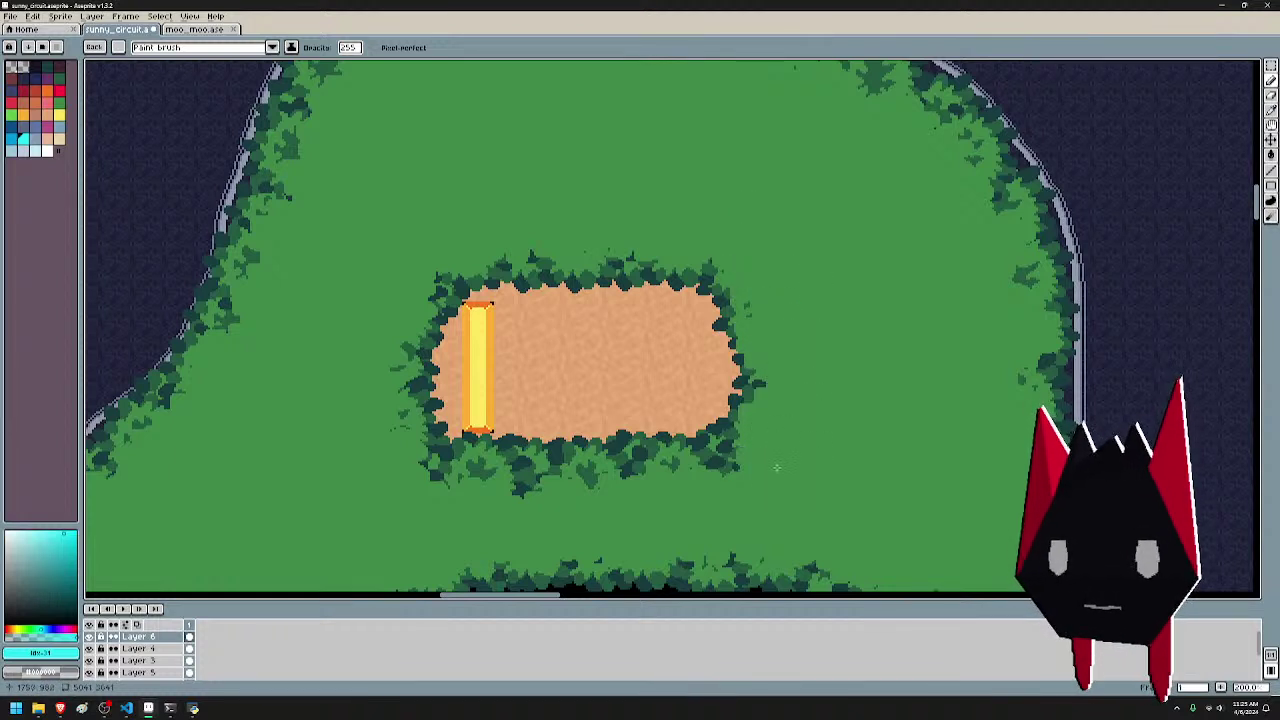
- Refine the leaf fringe along the sand patch's lower edge and clean up the surrounding grass
left_click_drag(597, 505, 440, 482)
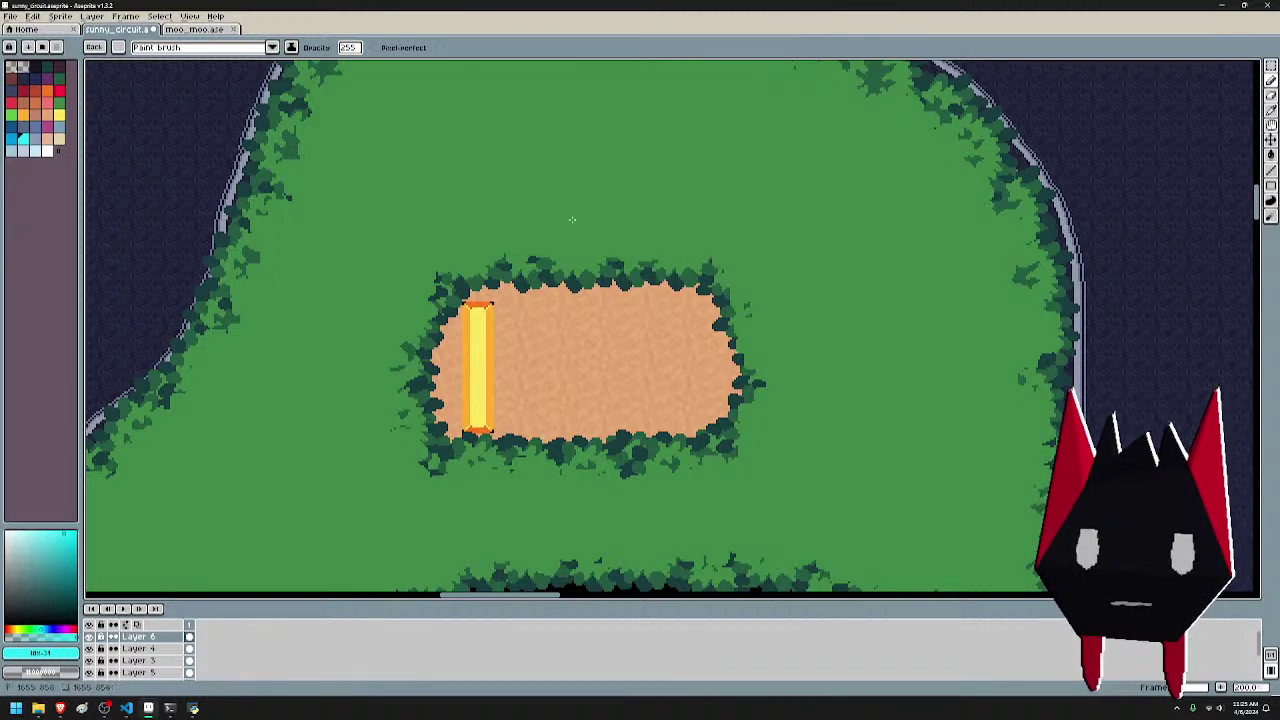
scroll(830, 246, "down", 1)
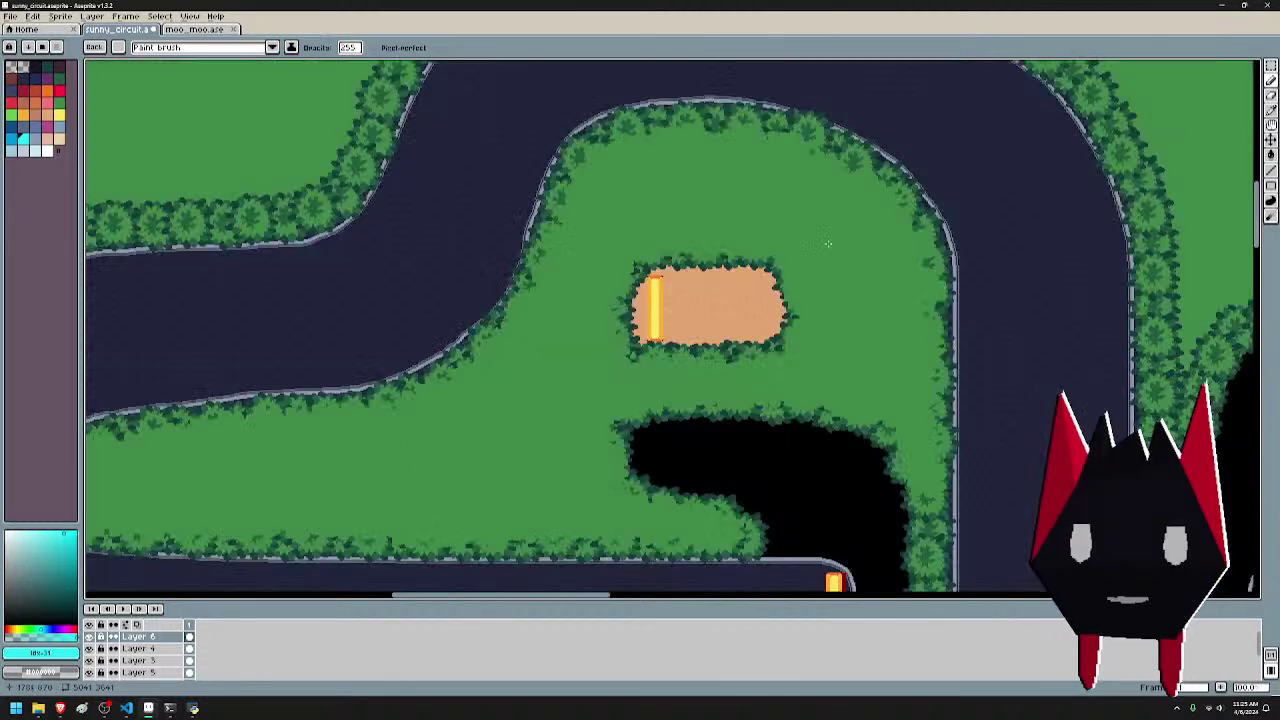
left_click_drag(842, 203, 752, 217)
scroll(501, 358, "up", 2)
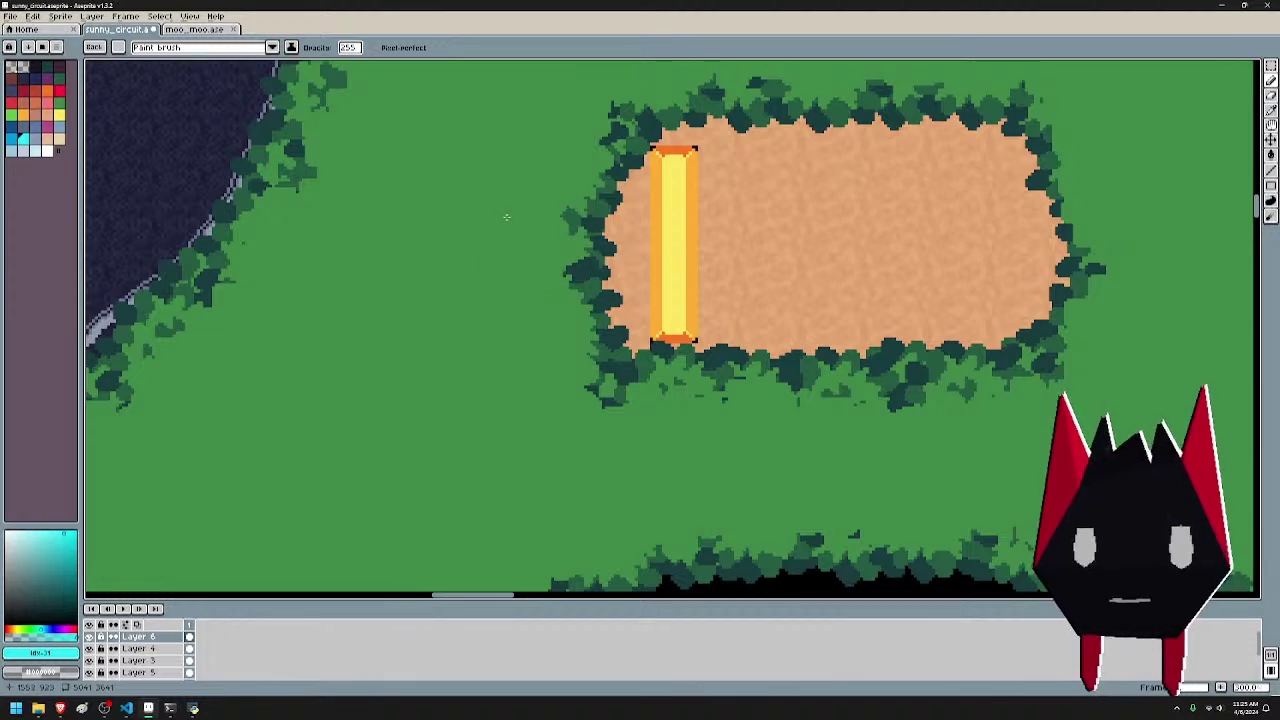
scroll(723, 266, "down", 2)
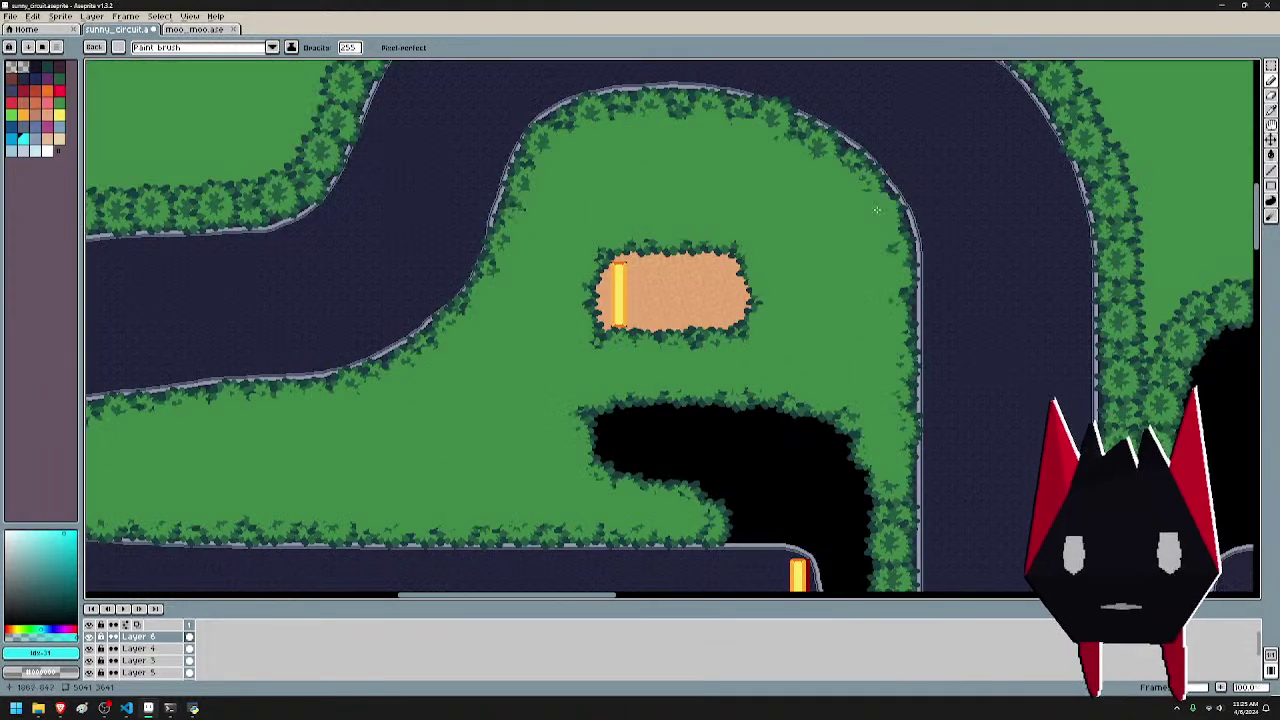
- Examine the leaf fringe inside the loop and the bush rows around the black pits and track edges for areas still unblended
scroll(728, 236, "down", 2)
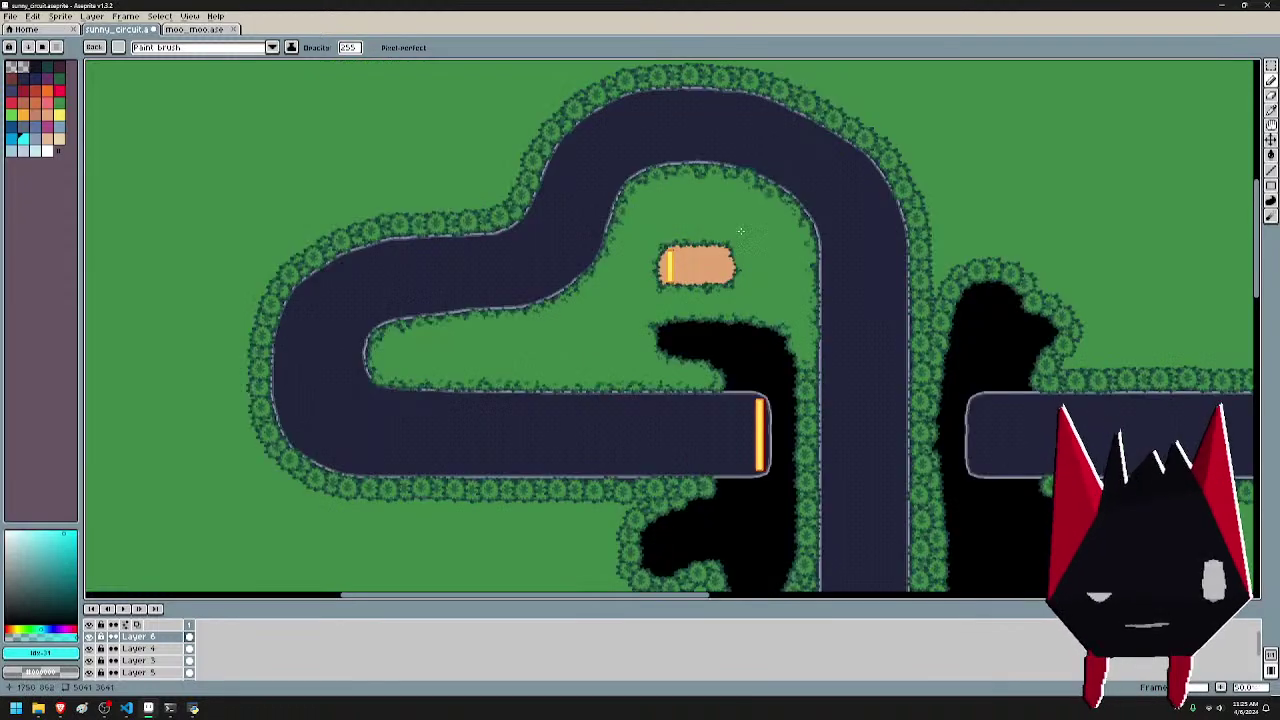
scroll(740, 225, "up", 4)
scroll(624, 217, "up", 2)
scroll(628, 220, "down", 2)
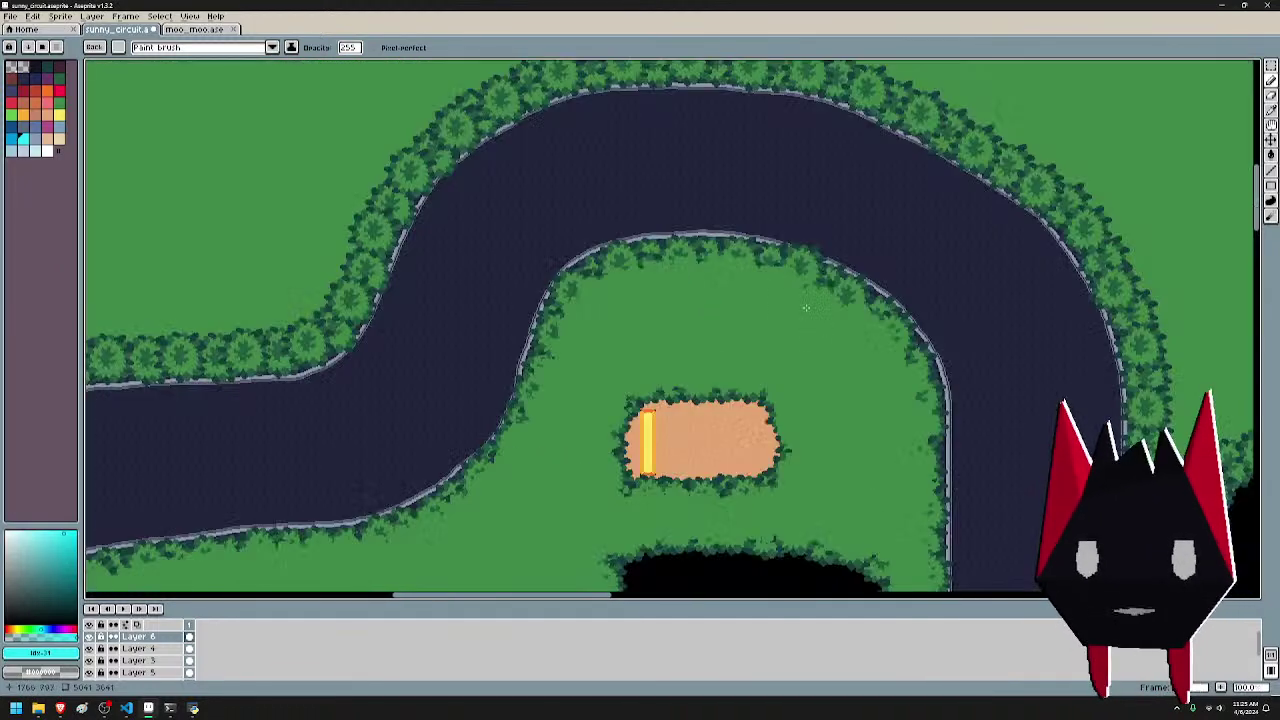
scroll(852, 130, "up", 1)
left_click_drag(891, 120, 1025, 70)
left_click_drag(766, 249, 924, 187)
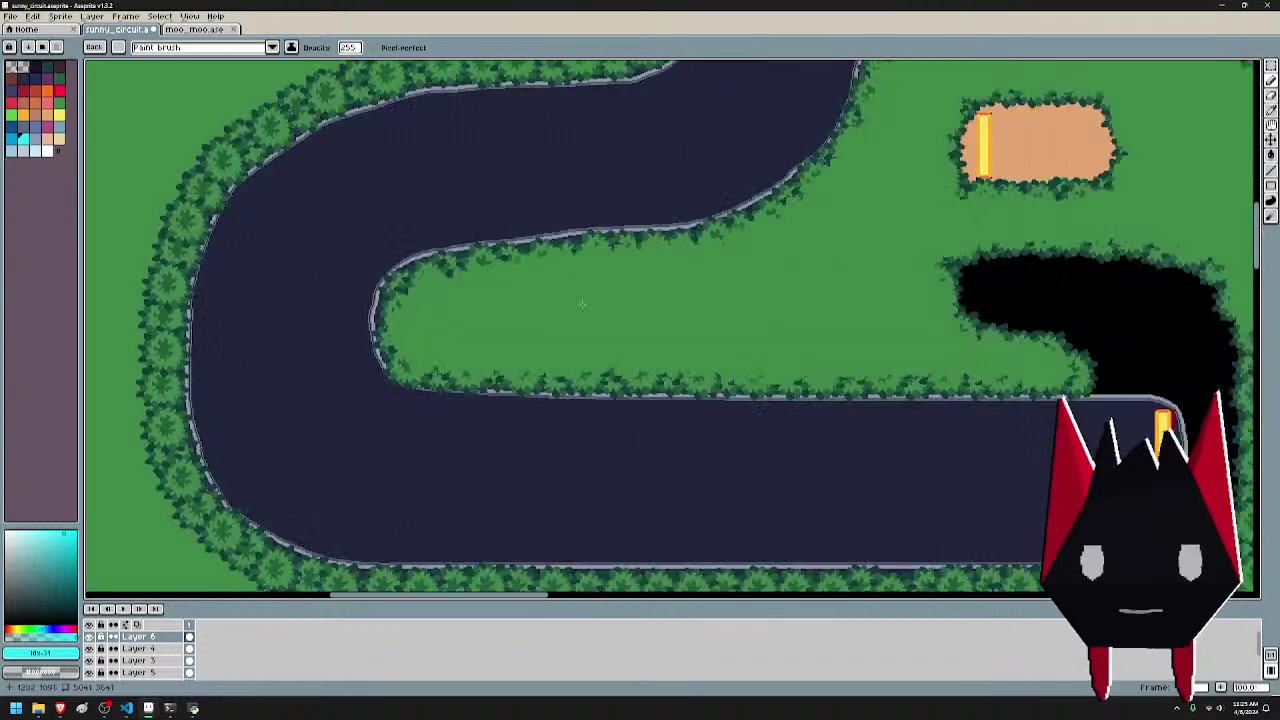
left_click_drag(957, 227, 572, 274)
scroll(929, 427, "up", 1)
left_click_drag(919, 427, 902, 231)
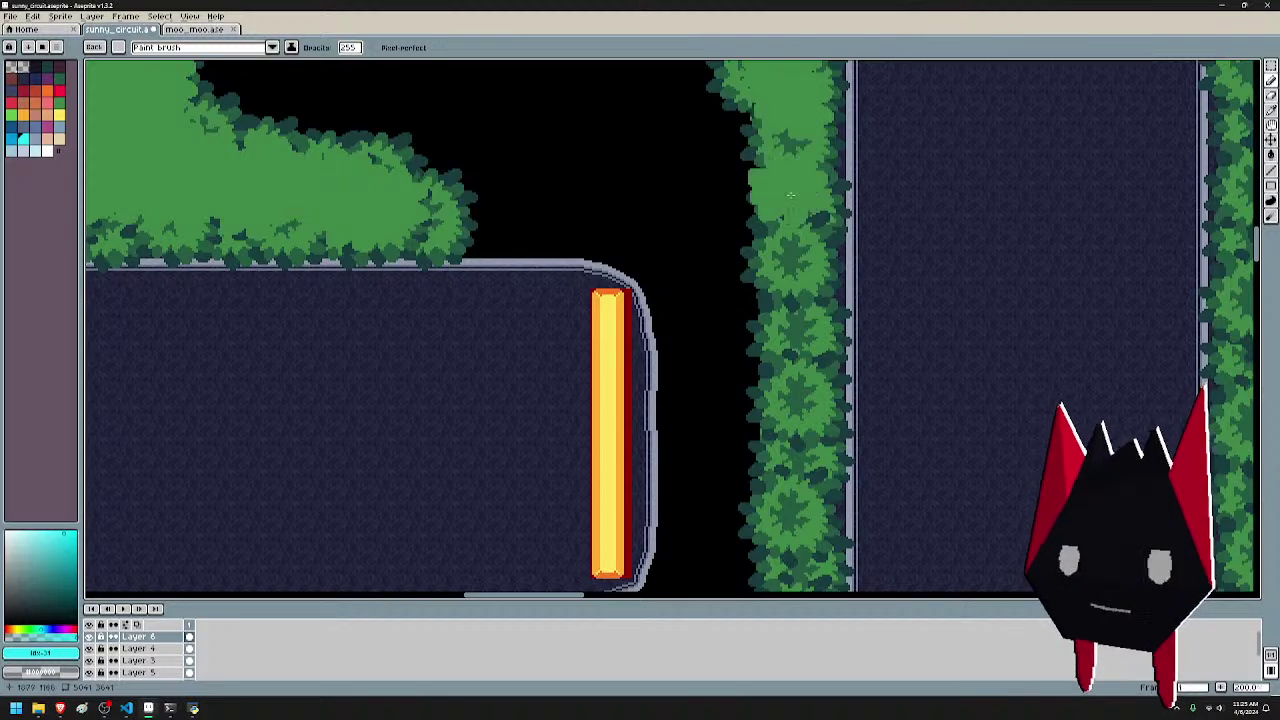
left_click_drag(838, 453, 834, 239)
scroll(836, 229, "down", 1)
scroll(870, 226, "up", 1)
left_click_drag(892, 192, 771, 443)
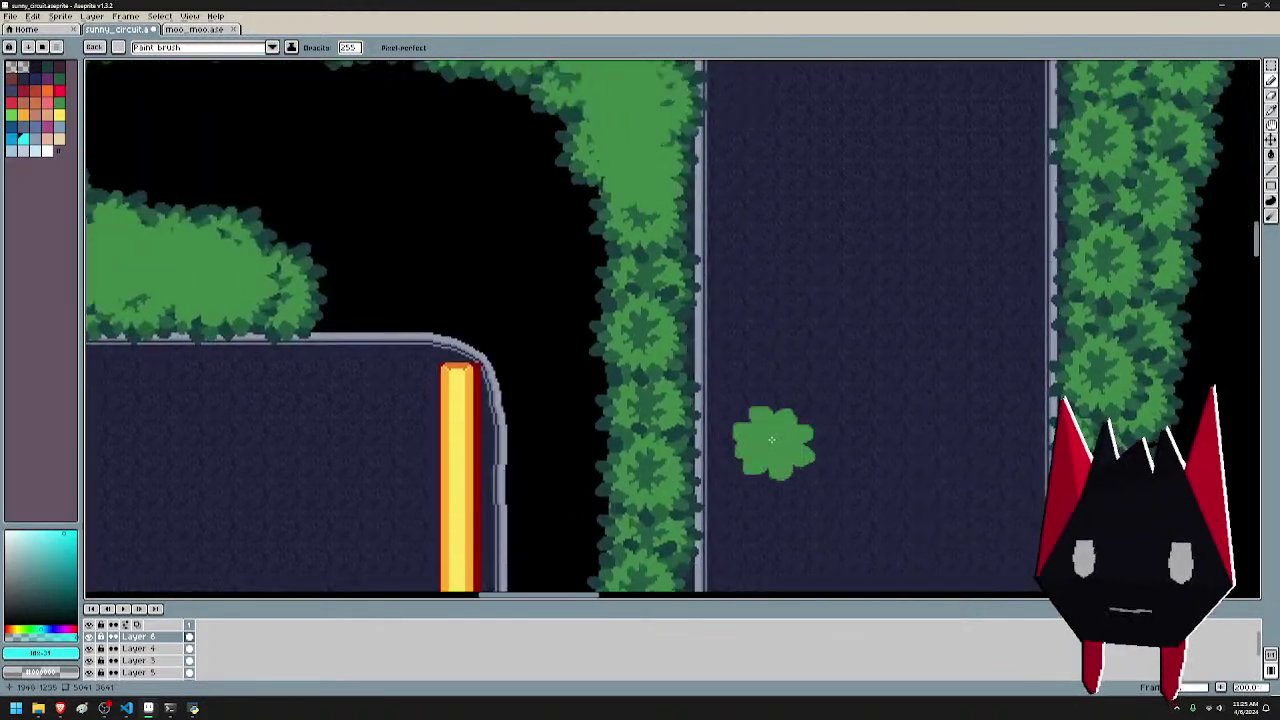
scroll(710, 381, "down", 1)
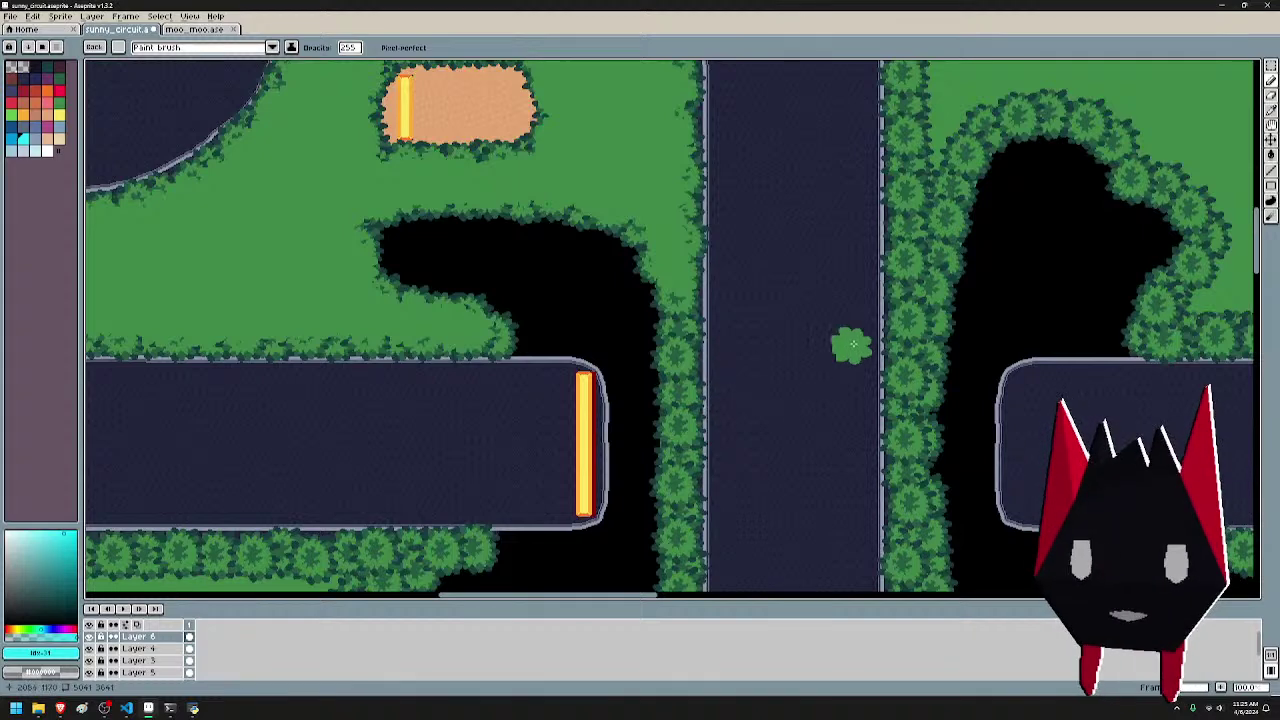
scroll(728, 357, "down", 1)
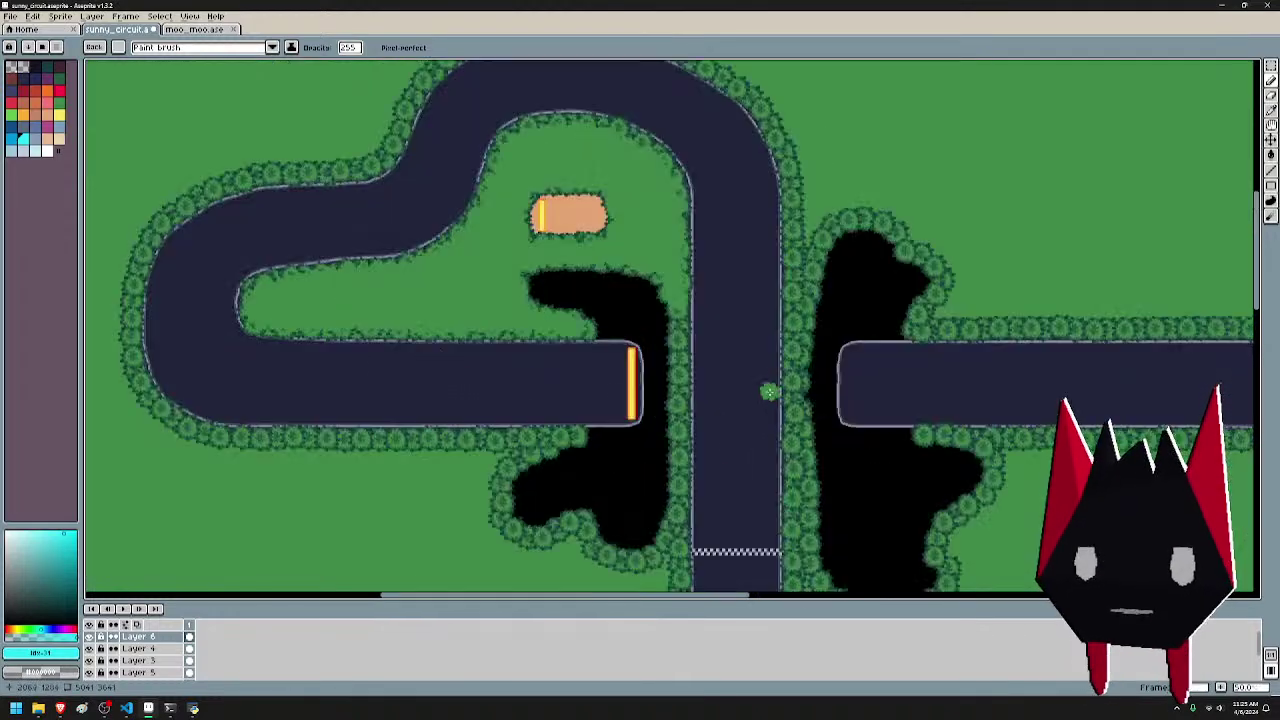
scroll(728, 357, "up", 2)
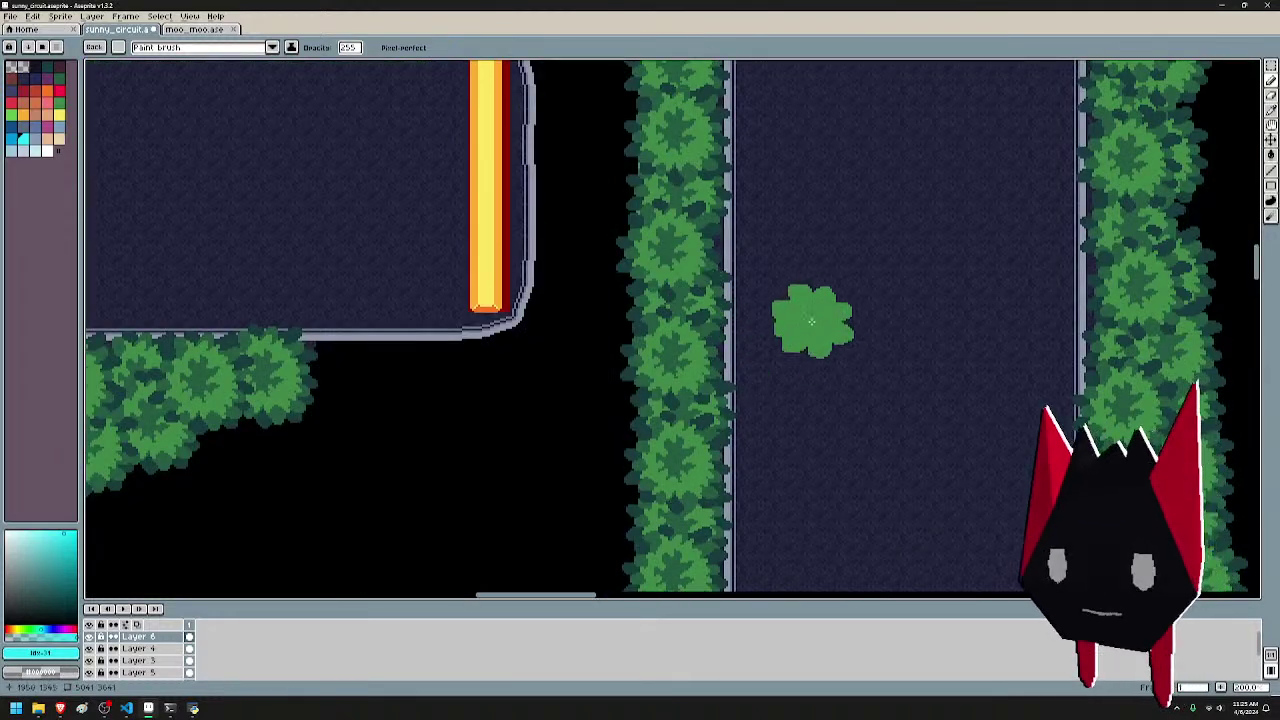
scroll(811, 320, "down", 2)
mouse_move(734, 276)
left_mouse_down()
mouse_move(834, 276)
mouse_move(1016, 379)
left_mouse_up()
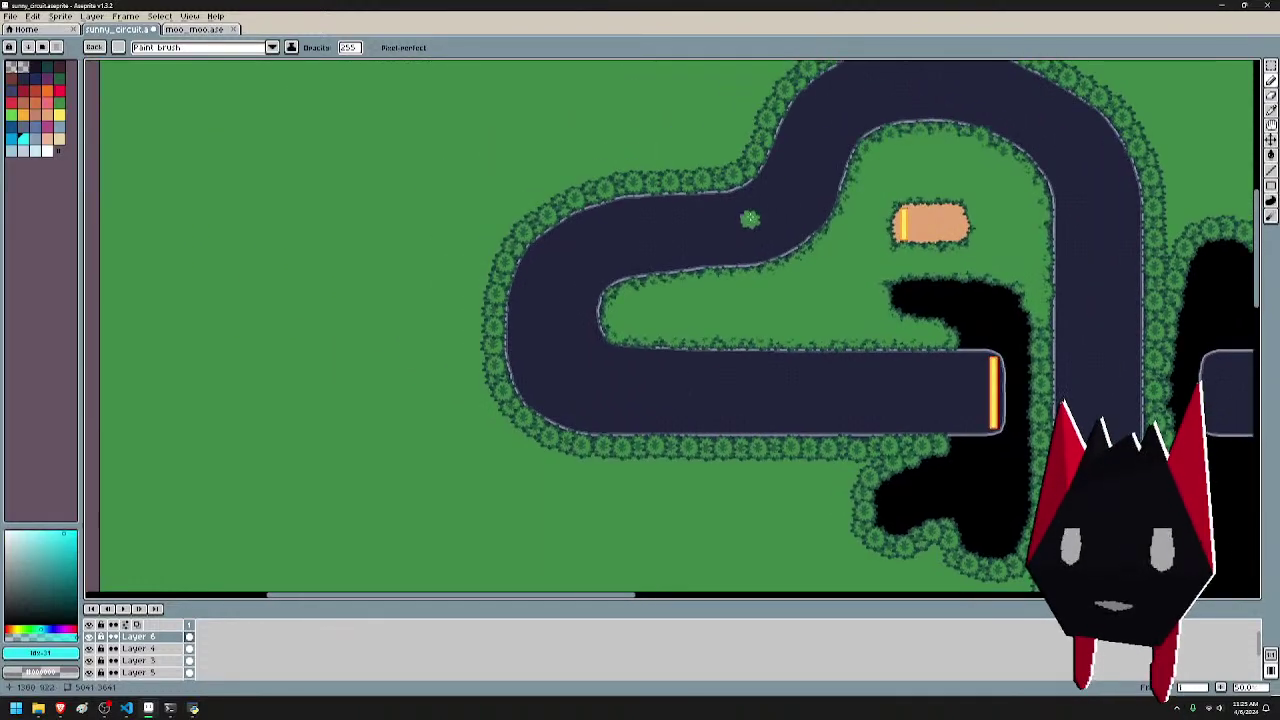
left_click_drag(830, 289, 583, 486)
left_click_drag(936, 379, 796, 260)
scroll(806, 280, "up", 2)
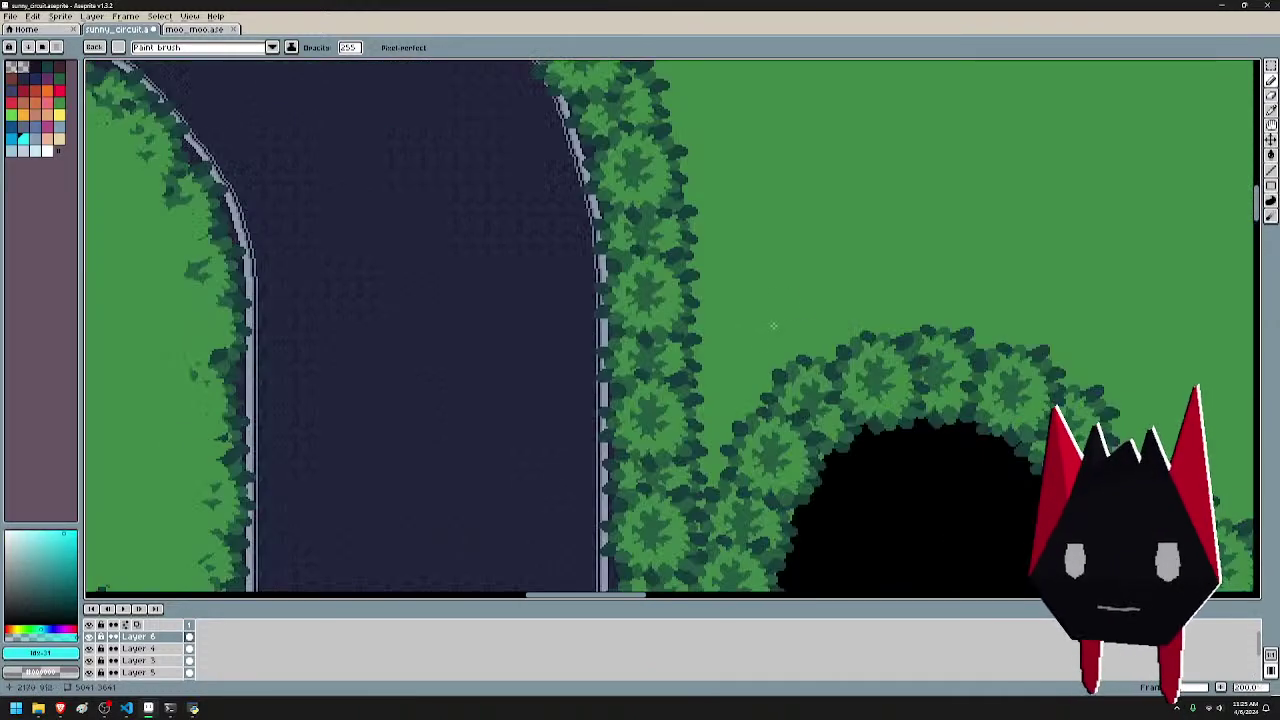
left_click_drag(700, 500, 775, 200)
left_click_drag(725, 430, 850, 120)
left_click_drag(620, 436, 840, 80)
left_click_drag(820, 480, 882, 135)
scroll(866, 348, "down", 1)
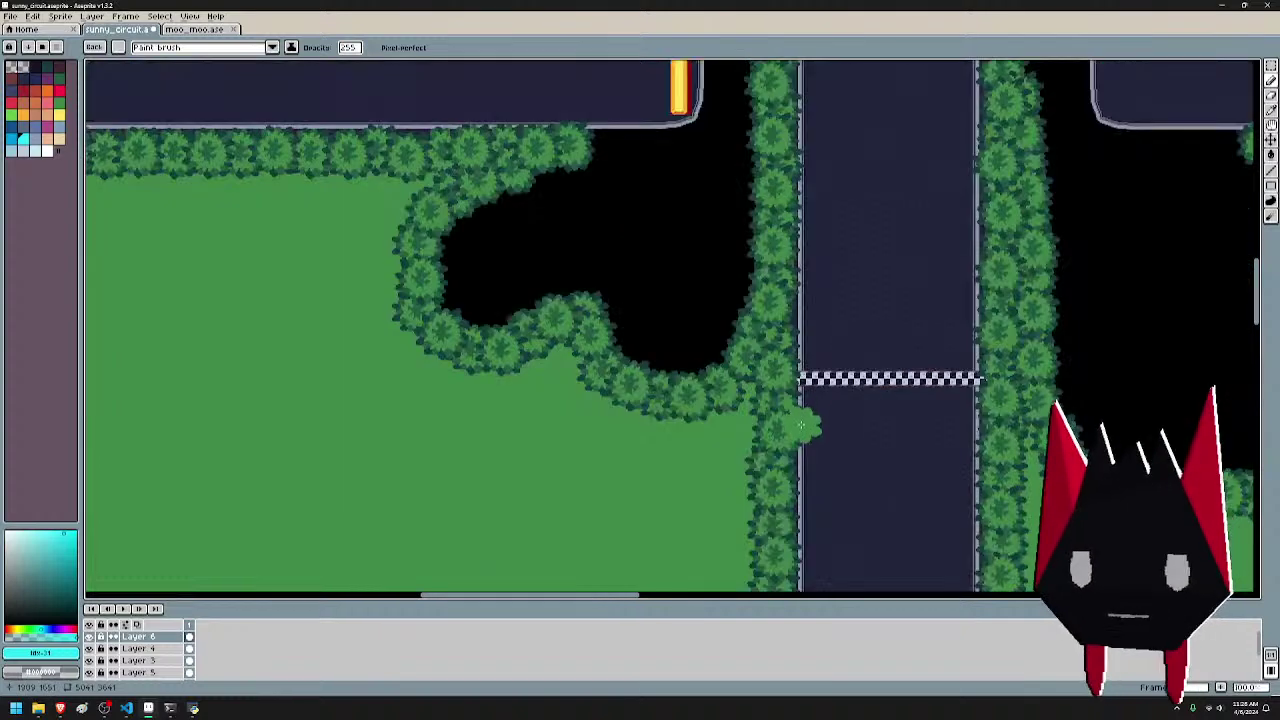
- Try covering the bushes along the track's western edge just below the checkered line with flat green, and undo those strokes
scroll(802, 424, "up", 1)
left_click_drag(795, 417, 877, 220)
mouse_move(810, 122)
left_mouse_down()
mouse_move(790, 175)
mouse_move(845, 160)
mouse_move(800, 255)
mouse_move(800, 343)
left_mouse_up()
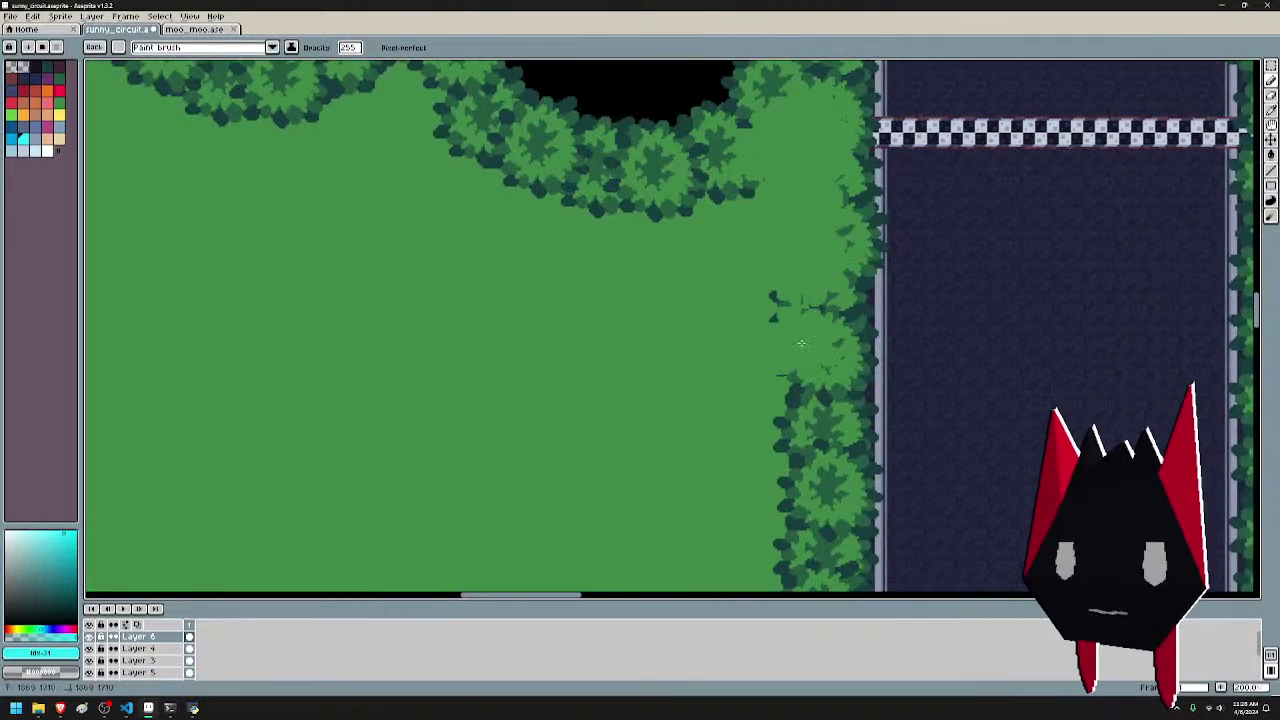
key("ctrl+z")
key("ctrl+z")
key("ctrl+z")
key("ctrl+z")
key("ctrl+z")
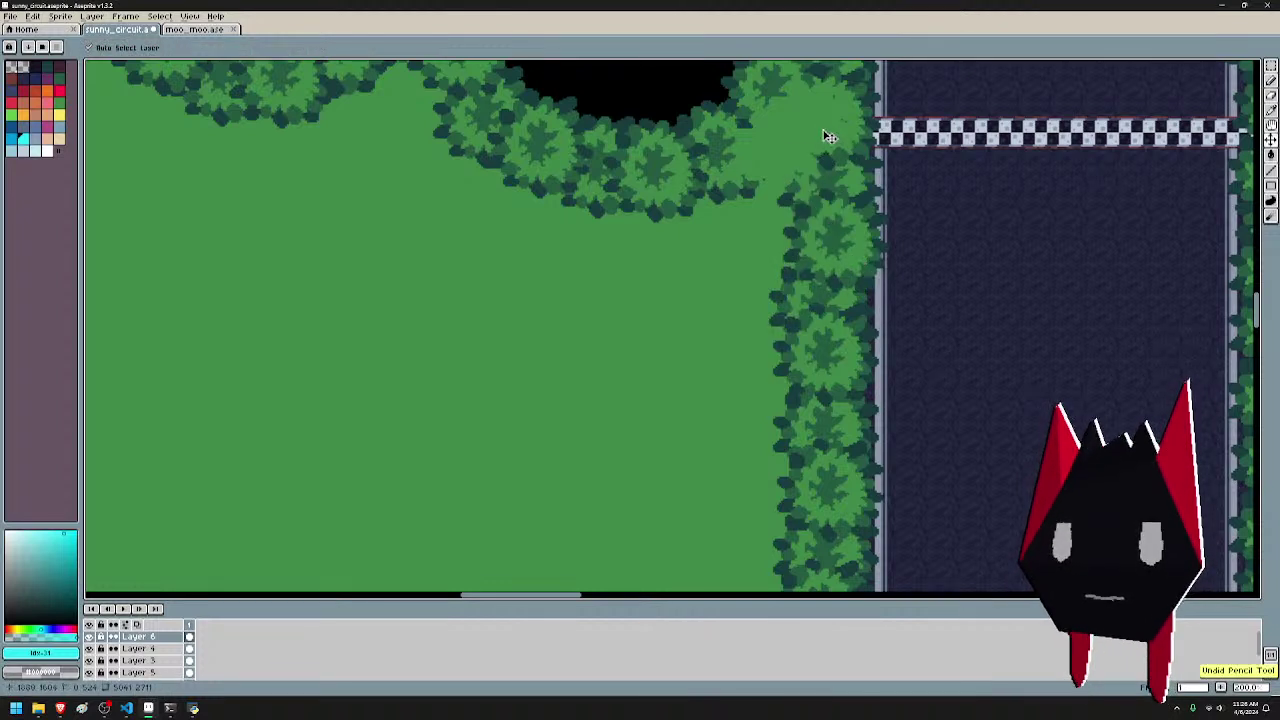
- Paint flat green over the grass side of the bushes west of the track, from the checkered line down to the black chasm
left_click_drag(803, 116, 803, 171)
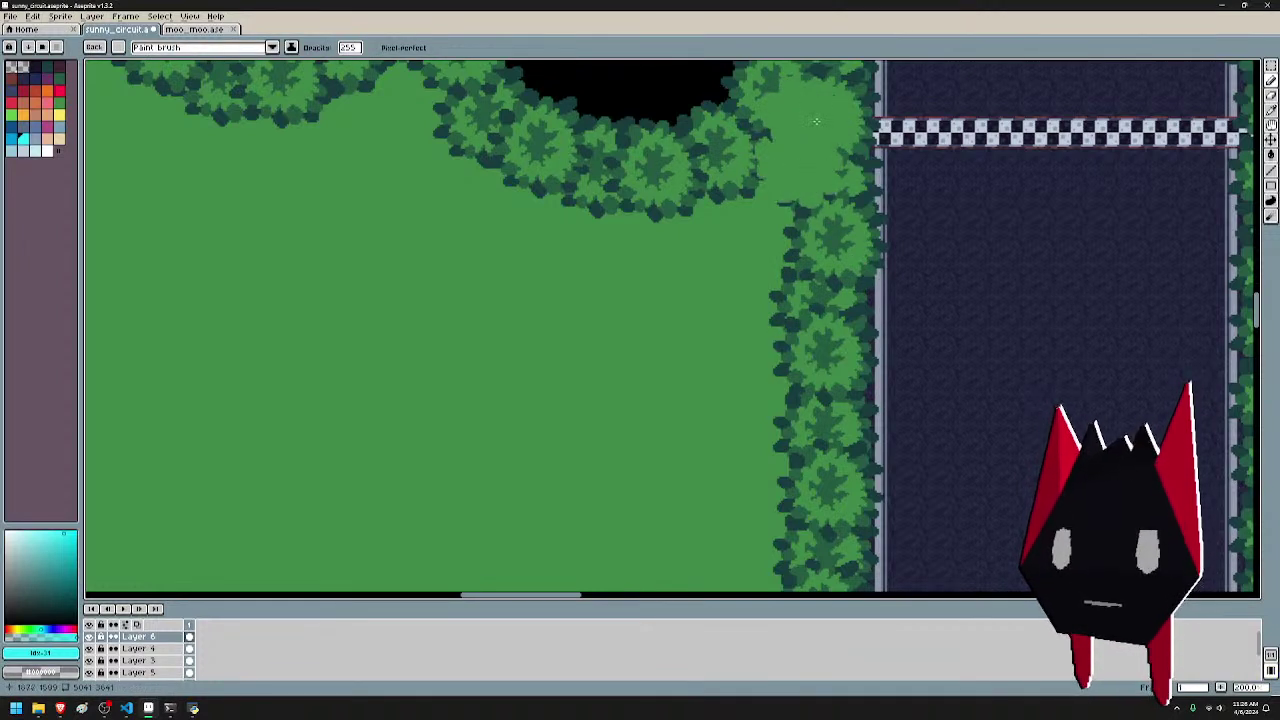
mouse_move(816, 121)
left_mouse_down()
mouse_move(771, 246)
mouse_move(836, 346)
mouse_move(771, 184)
mouse_move(785, 270)
mouse_move(780, 405)
mouse_move(762, 443)
mouse_move(788, 466)
left_mouse_up()
left_click_drag(824, 374, 818, 124)
mouse_move(766, 248)
left_mouse_down()
mouse_move(740, 241)
mouse_move(766, 288)
mouse_move(756, 383)
left_mouse_up()
left_click_drag(815, 422, 805, 223)
mouse_move(765, 252)
left_mouse_down()
mouse_move(750, 360)
mouse_move(761, 395)
mouse_move(762, 257)
left_mouse_up()
mouse_move(768, 318)
left_mouse_down()
mouse_move(774, 292)
mouse_move(800, 390)
mouse_move(757, 414)
mouse_move(672, 399)
mouse_move(595, 410)
mouse_move(565, 395)
left_mouse_up()
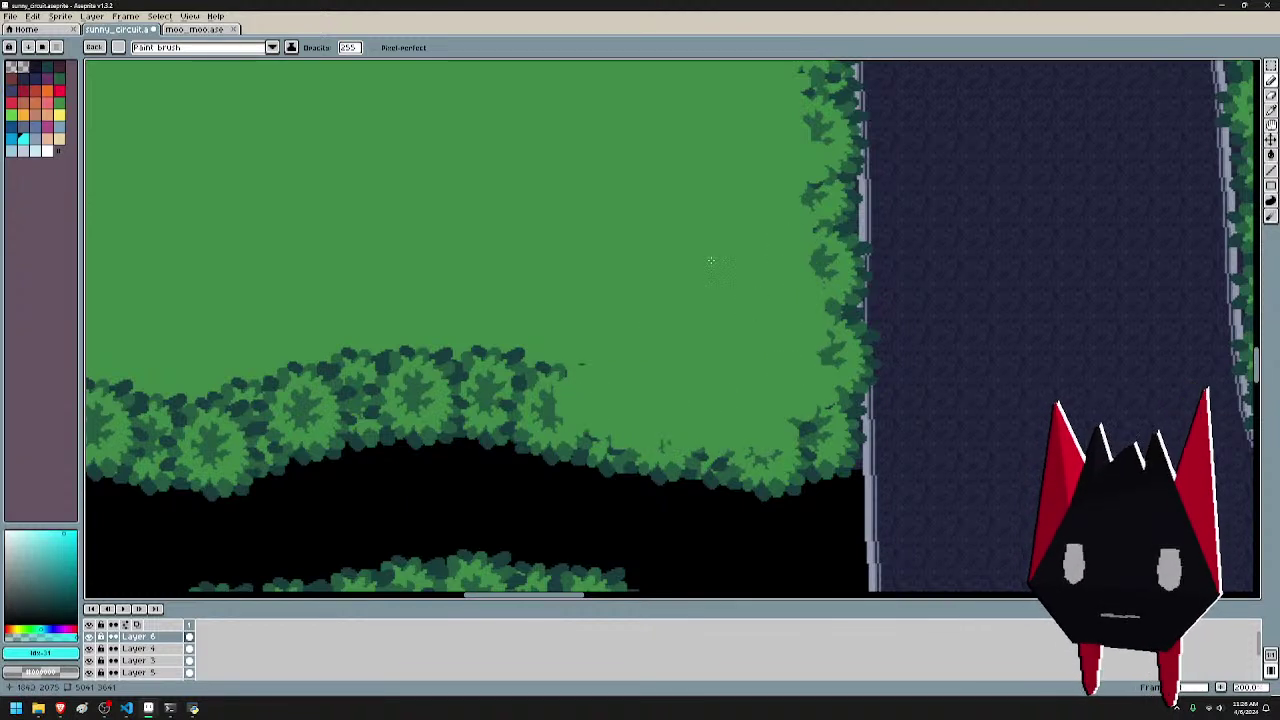
- Paint flat green over the upper side of the bushes on the chasm's northern rim, heading west from the track
mouse_move(497, 340)
left_mouse_down()
mouse_move(834, 340)
mouse_move(891, 363)
mouse_move(820, 372)
mouse_move(712, 358)
mouse_move(588, 376)
left_mouse_up()
left_click_drag(479, 324, 899, 340)
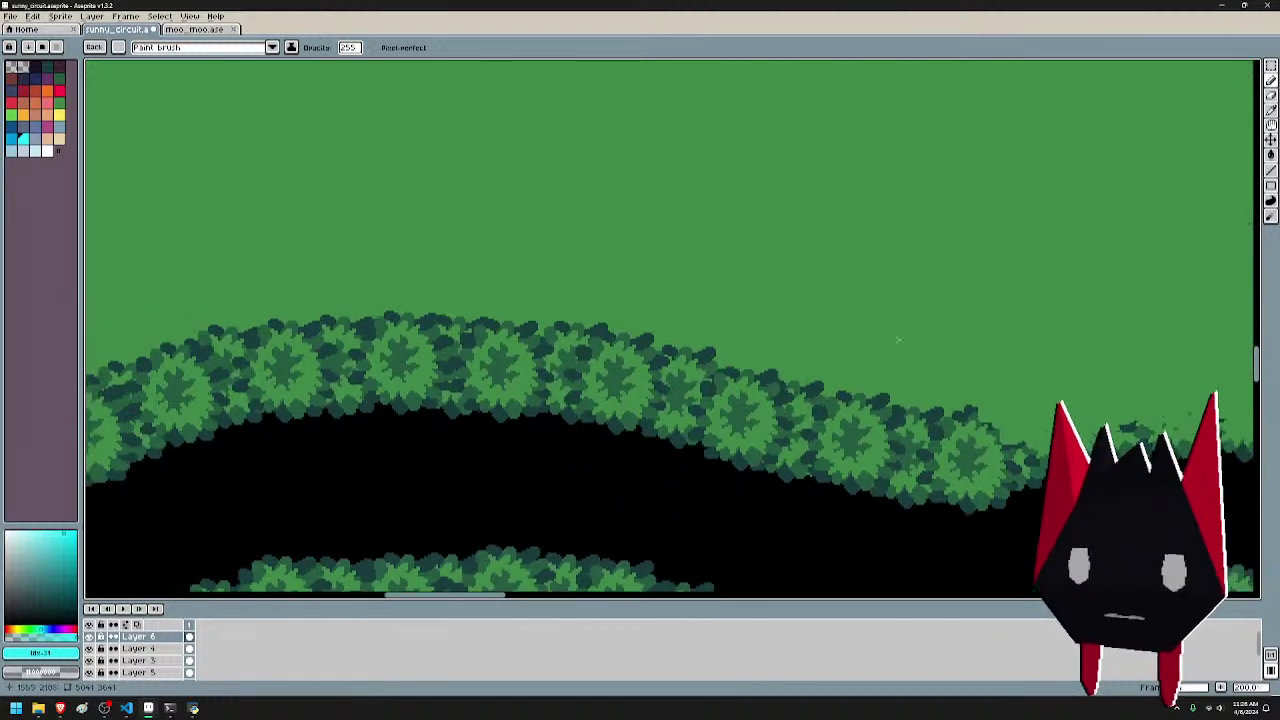
mouse_move(975, 430)
left_mouse_down()
mouse_move(904, 426)
mouse_move(866, 400)
mouse_move(819, 419)
mouse_move(774, 379)
mouse_move(732, 409)
mouse_move(687, 349)
mouse_move(598, 355)
mouse_move(573, 329)
left_mouse_up()
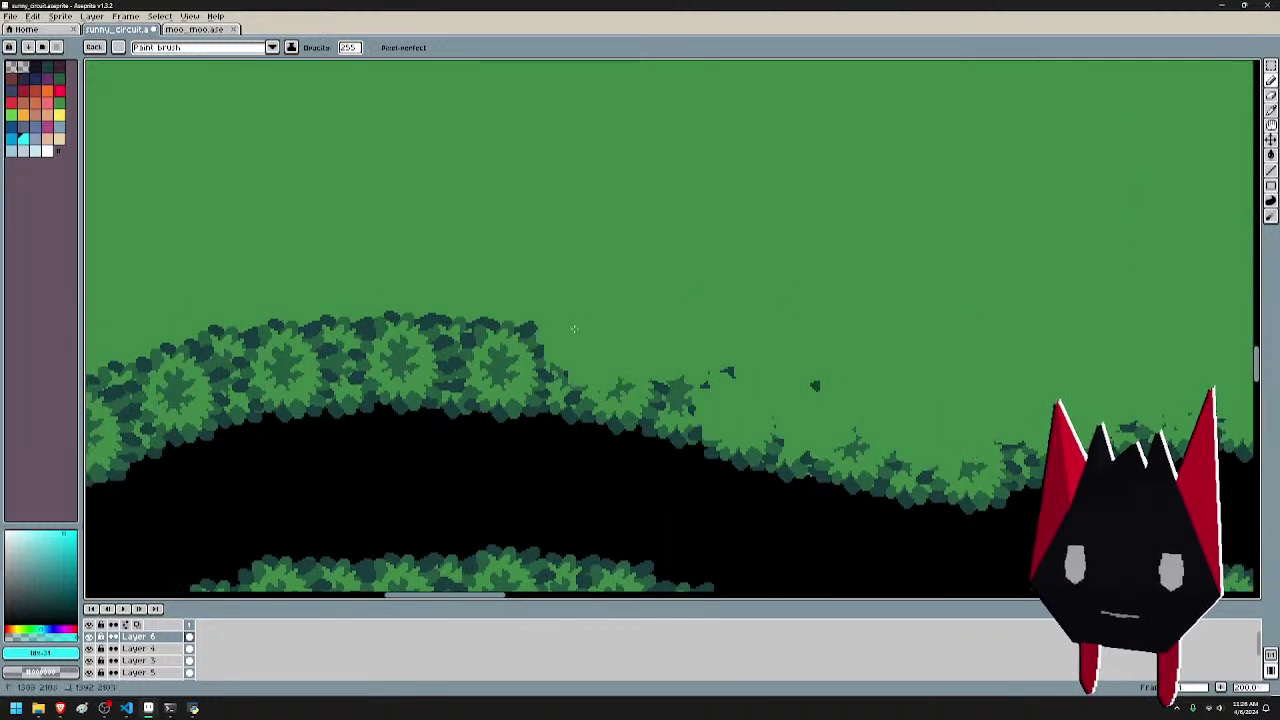
left_click(808, 384)
left_click_drag(668, 317, 1007, 324)
- Continue flat green westward over the northern rim's bushes through the dip in the chasm and clear stray leaf specks
mouse_move(846, 368)
left_mouse_down()
mouse_move(835, 337)
mouse_move(813, 354)
mouse_move(768, 314)
mouse_move(644, 357)
mouse_move(585, 346)
mouse_move(371, 420)
left_mouse_up()
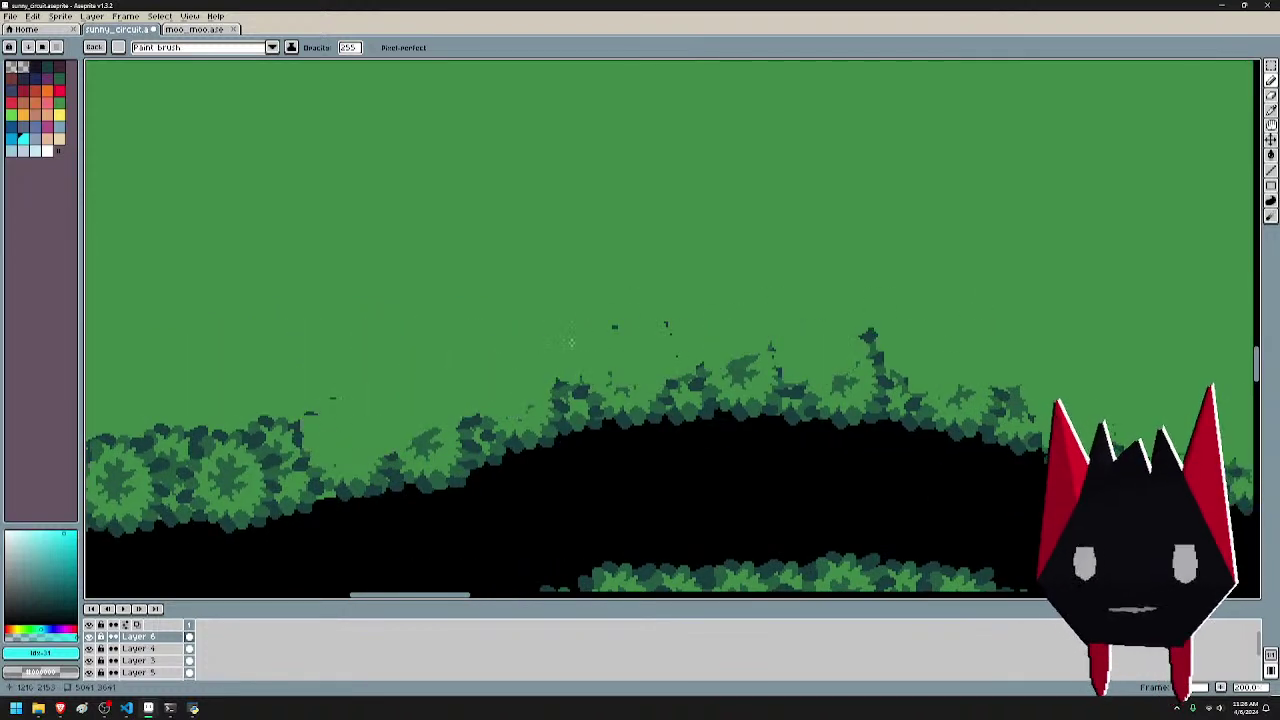
left_click_drag(757, 328, 355, 401)
mouse_move(355, 401)
left_mouse_down()
mouse_move(649, 390)
mouse_move(588, 422)
left_mouse_up()
left_click_drag(532, 345, 844, 263)
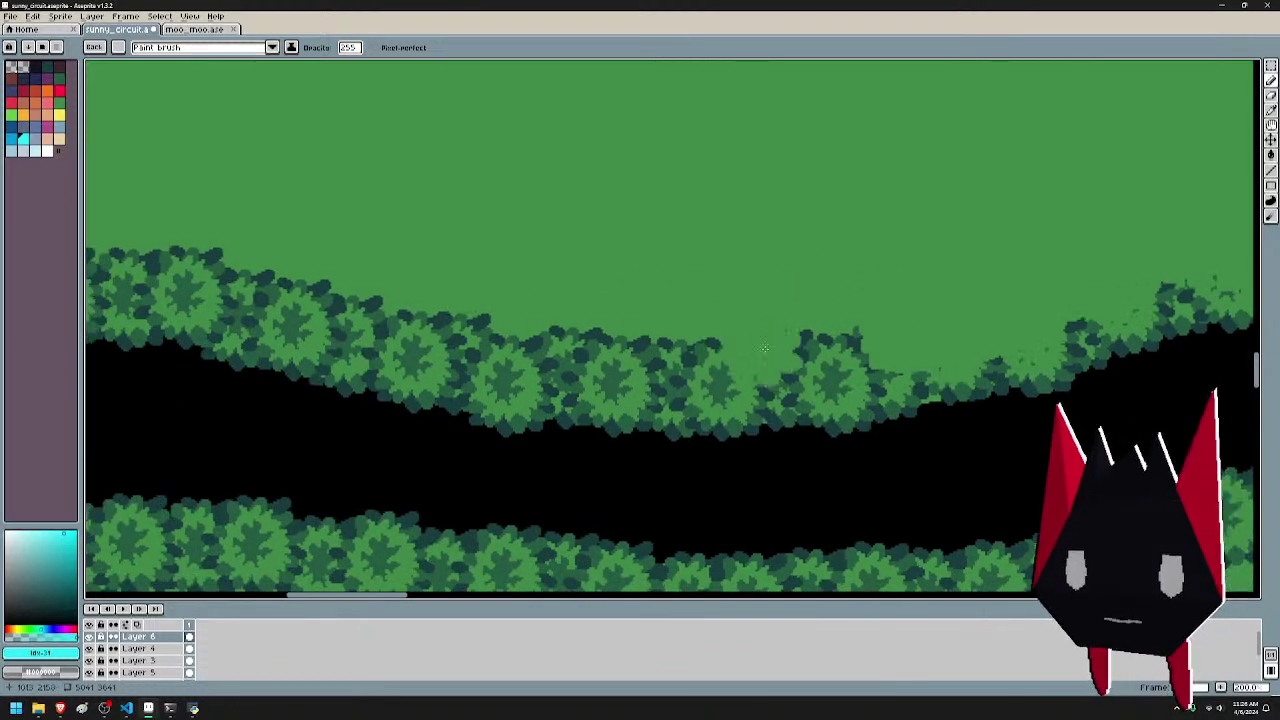
mouse_move(842, 351)
left_mouse_down()
mouse_move(772, 361)
mouse_move(791, 350)
mouse_move(777, 344)
mouse_move(750, 362)
mouse_move(706, 361)
mouse_move(796, 327)
mouse_move(644, 373)
mouse_move(599, 369)
left_mouse_up()
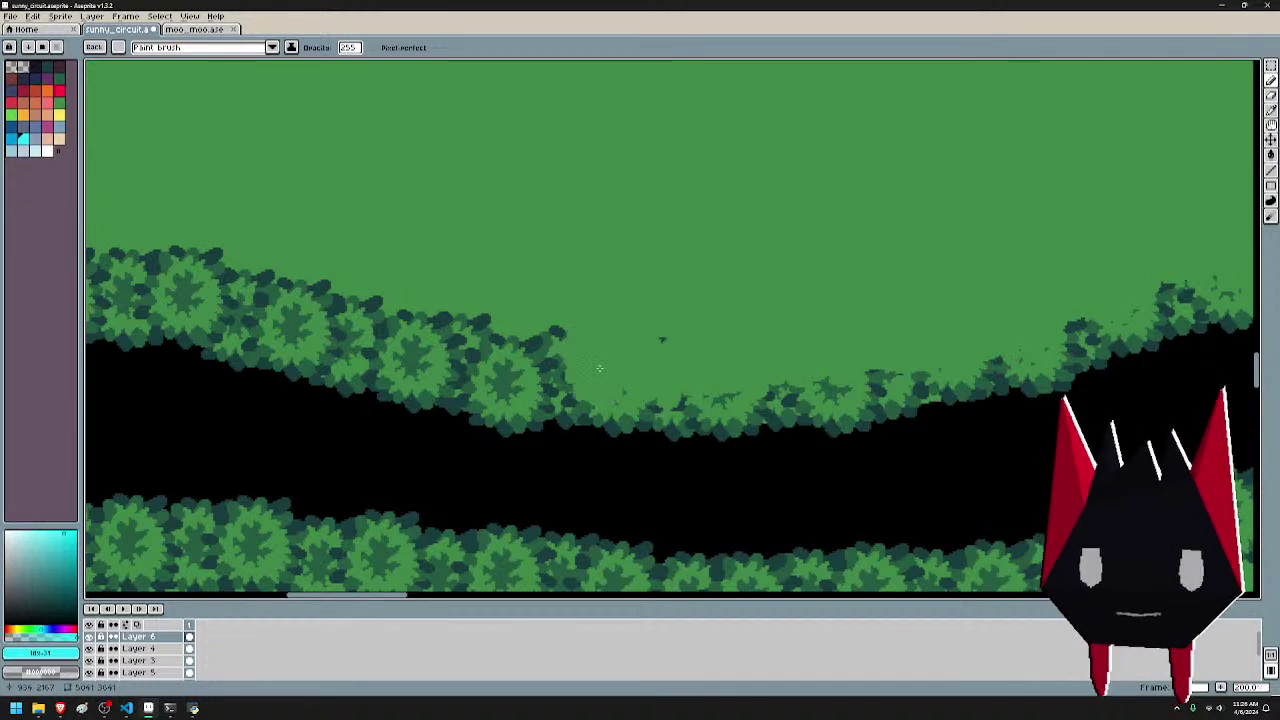
mouse_move(674, 347)
left_mouse_down()
mouse_move(523, 353)
mouse_move(554, 345)
mouse_move(520, 362)
mouse_move(406, 327)
mouse_move(545, 293)
mouse_move(847, 338)
left_mouse_up()
- Finish blending the chasm's northern bush row with flat green up to the map's western border
mouse_move(738, 337)
left_mouse_down()
mouse_move(781, 325)
mouse_move(764, 356)
mouse_move(712, 303)
mouse_move(672, 327)
mouse_move(656, 302)
mouse_move(610, 292)
mouse_move(619, 277)
mouse_move(551, 276)
mouse_move(540, 298)
mouse_move(463, 298)
mouse_move(431, 281)
left_mouse_up()
left_click_drag(592, 228, 917, 169)
mouse_move(752, 243)
left_mouse_down()
mouse_move(646, 246)
mouse_move(535, 293)
mouse_move(852, 244)
mouse_move(800, 263)
mouse_move(531, 262)
mouse_move(557, 251)
left_mouse_up()
left_click_drag(627, 233, 823, 317)
mouse_move(679, 300)
left_mouse_down()
mouse_move(661, 311)
mouse_move(613, 272)
mouse_move(460, 258)
mouse_move(430, 238)
left_mouse_up()
mouse_move(587, 215)
left_mouse_down()
mouse_move(772, 186)
mouse_move(968, 183)
left_mouse_up()
mouse_move(786, 214)
left_mouse_down()
mouse_move(745, 230)
mouse_move(585, 231)
mouse_move(559, 258)
mouse_move(516, 248)
mouse_move(505, 284)
mouse_move(458, 306)
left_mouse_up()
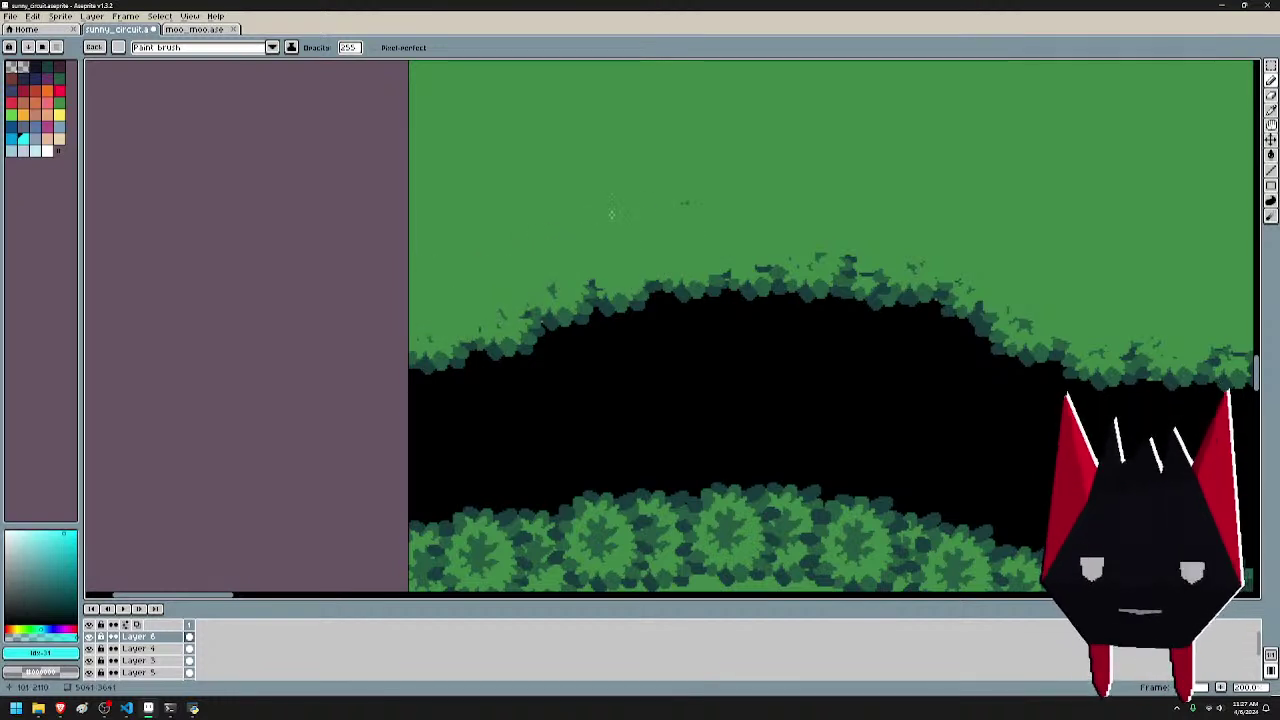
- Paint flat green over the lower side of the bushes on the chasm's southern rim, starting at the map's western border
left_click_drag(940, 218, 585, 236)
scroll(838, 210, "down", 1)
left_click_drag(926, 230, 475, 226)
left_click_drag(922, 215, 504, 205)
scroll(715, 206, "down", 1)
scroll(688, 305, "up", 2)
left_click_drag(460, 294, 850, 275)
left_click_drag(290, 262, 880, 235)
mouse_move(330, 255)
left_mouse_down()
mouse_move(708, 241)
mouse_move(801, 213)
mouse_move(877, 234)
left_mouse_up()
scroll(682, 241, "left", 5)
scroll(803, 237, "right", 5)
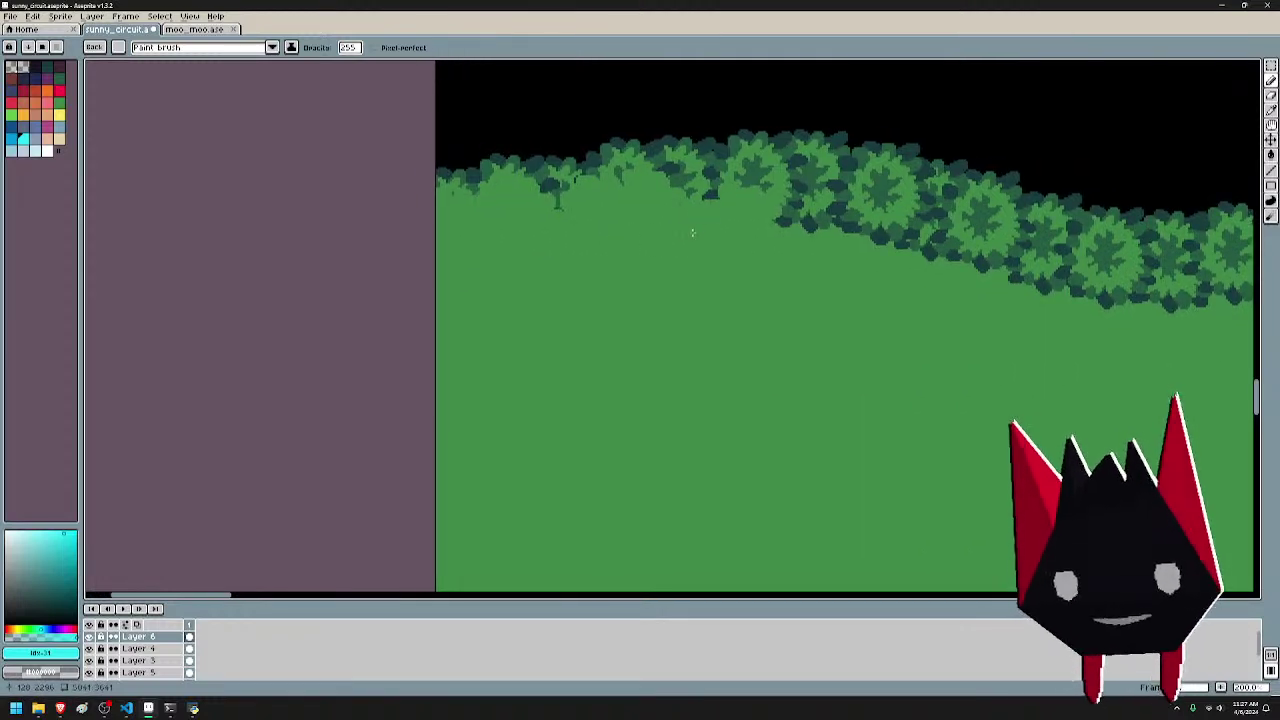
mouse_move(711, 196)
left_mouse_down()
mouse_move(798, 205)
mouse_move(786, 204)
mouse_move(854, 237)
mouse_move(821, 231)
mouse_move(889, 210)
mouse_move(848, 233)
mouse_move(840, 199)
mouse_move(955, 262)
mouse_move(866, 236)
left_mouse_up()
mouse_move(814, 199)
left_mouse_down()
mouse_move(843, 243)
mouse_move(895, 215)
mouse_move(960, 255)
mouse_move(1030, 265)
left_mouse_up()
- Extend flat green eastward beneath the southern rim's bushes, through the first dip and over the following rise
scroll(1030, 265, "right", 5)
mouse_move(840, 250)
left_mouse_down()
mouse_move(760, 245)
mouse_move(822, 230)
mouse_move(808, 260)
mouse_move(900, 226)
left_mouse_up()
mouse_move(967, 254)
left_mouse_down()
mouse_move(742, 256)
mouse_move(774, 239)
mouse_move(776, 260)
mouse_move(821, 219)
mouse_move(857, 221)
left_mouse_up()
left_click_drag(1015, 206, 663, 271)
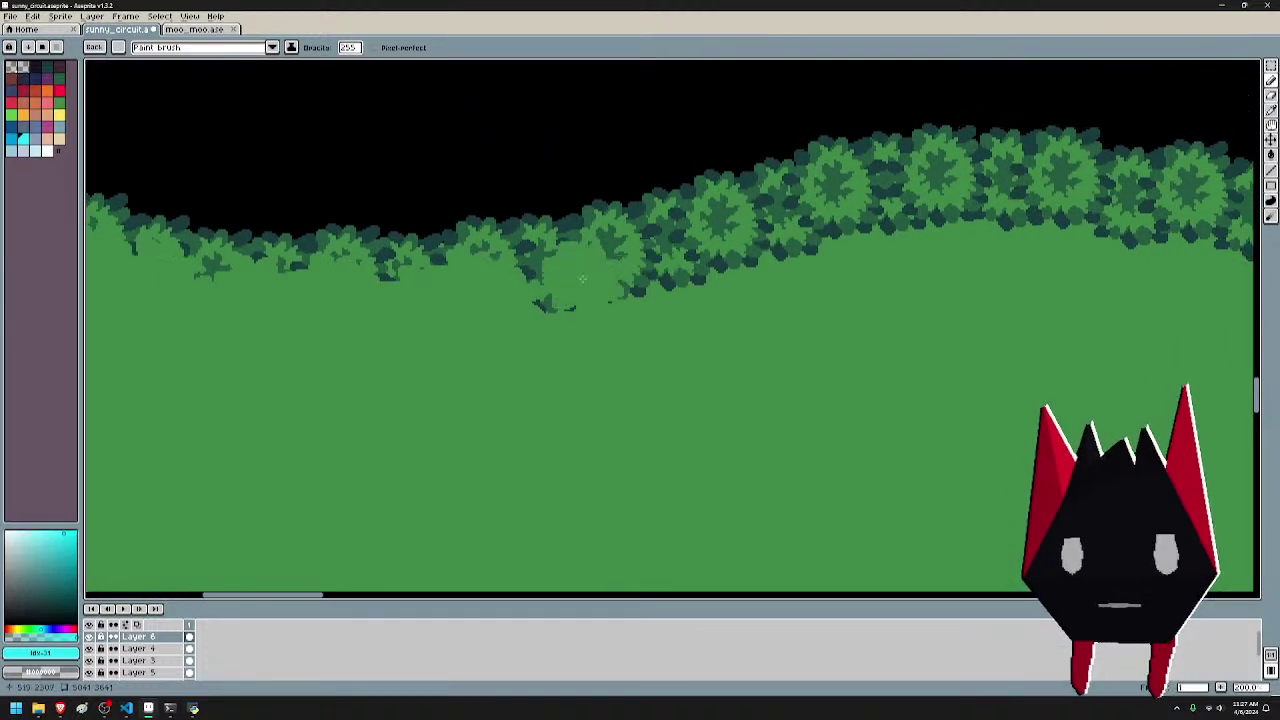
mouse_move(557, 280)
left_mouse_down()
mouse_move(640, 260)
mouse_move(666, 282)
mouse_move(706, 255)
mouse_move(728, 277)
mouse_move(762, 237)
mouse_move(786, 262)
mouse_move(833, 218)
mouse_move(866, 247)
mouse_move(900, 216)
mouse_move(945, 233)
mouse_move(972, 209)
mouse_move(1007, 247)
mouse_move(1031, 205)
mouse_move(1064, 226)
mouse_move(1110, 232)
left_mouse_up()
scroll(1110, 232, "right", 10)
mouse_move(780, 210)
left_mouse_down()
mouse_move(740, 241)
mouse_move(823, 232)
mouse_move(952, 246)
left_mouse_up()
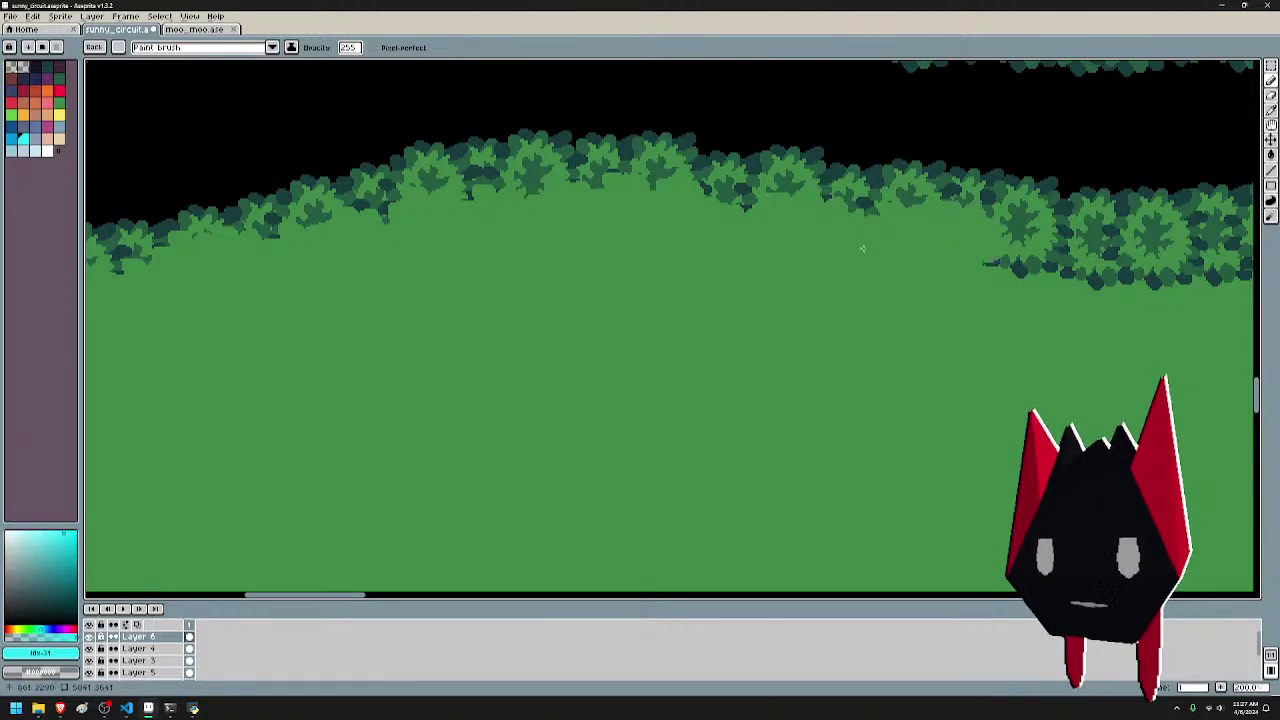
- Blend the southern rim's bushes into the grass through the chasm's middle dip and up the next rise
scroll(862, 248, "right", 4)
mouse_move(795, 243)
left_mouse_down()
mouse_move(670, 240)
mouse_move(756, 224)
mouse_move(802, 232)
mouse_move(705, 230)
left_mouse_up()
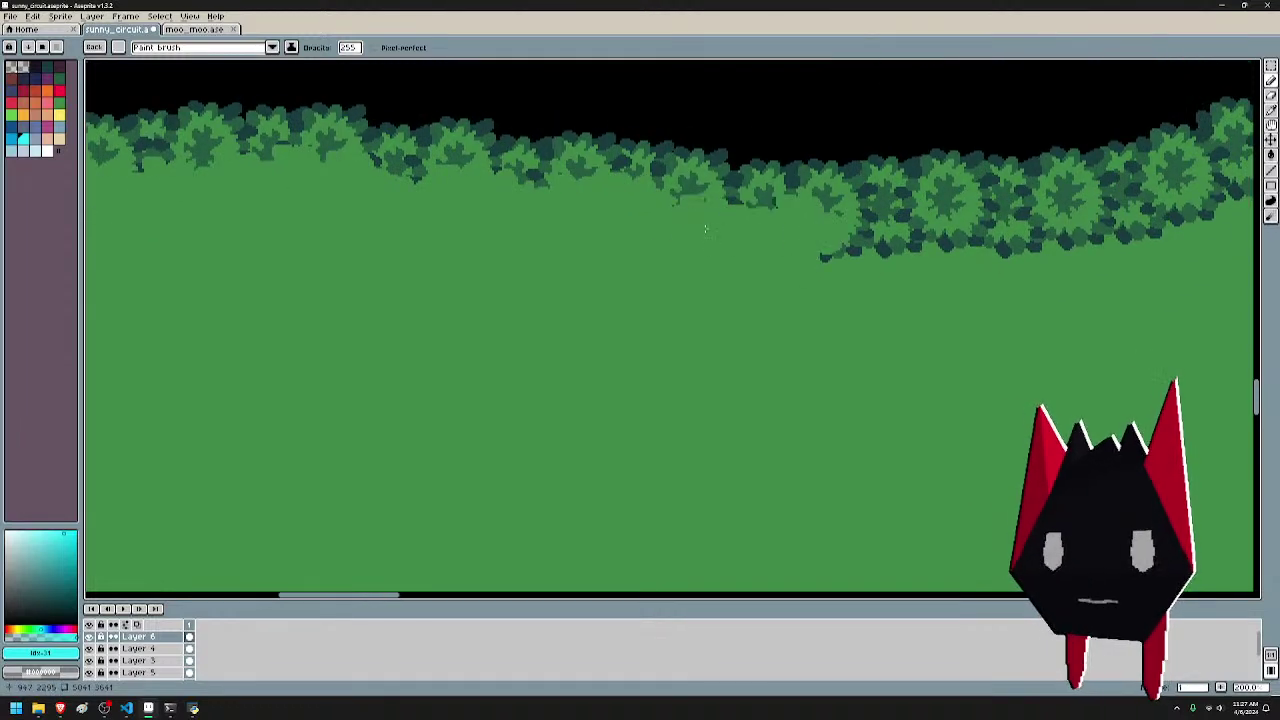
left_click_drag(886, 251, 848, 260)
left_click_drag(1057, 200, 729, 224)
mouse_move(625, 252)
left_mouse_down()
mouse_move(711, 241)
mouse_move(624, 268)
mouse_move(807, 250)
mouse_move(749, 260)
mouse_move(816, 231)
mouse_move(815, 260)
mouse_move(864, 212)
mouse_move(907, 231)
left_mouse_up()
left_click_drag(1040, 177, 650, 217)
left_click_drag(612, 224, 600, 228)
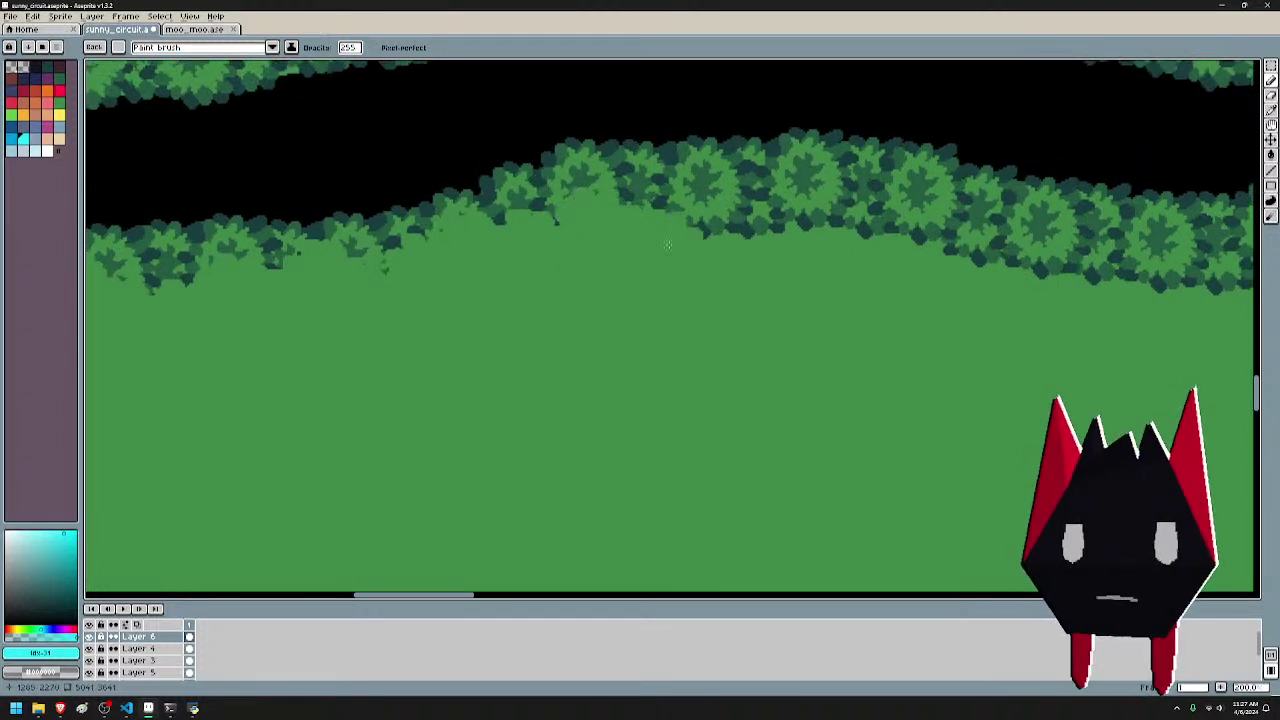
- Dab flat green over the stray leaf specks and remaining bush undersides around the rise on the southern rim
left_click(727, 233)
left_click(380, 278)
left_click(586, 232)
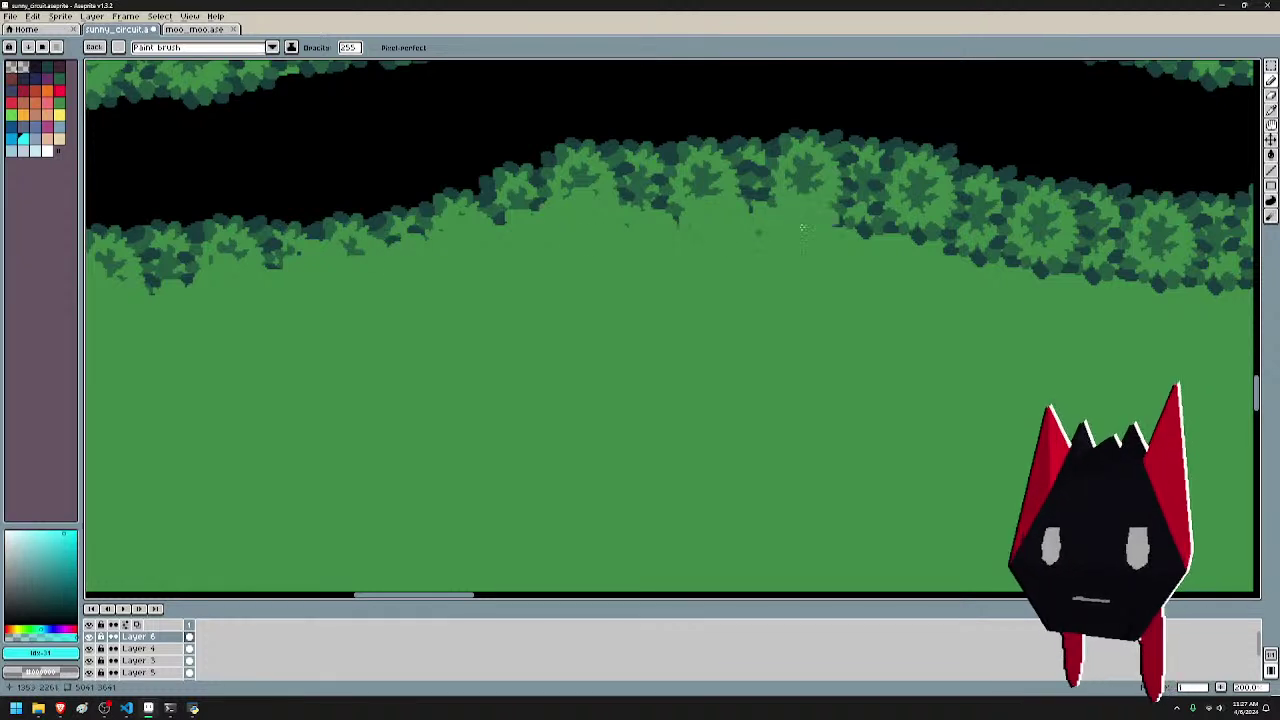
left_click(656, 228)
left_click_drag(989, 142, 708, 142)
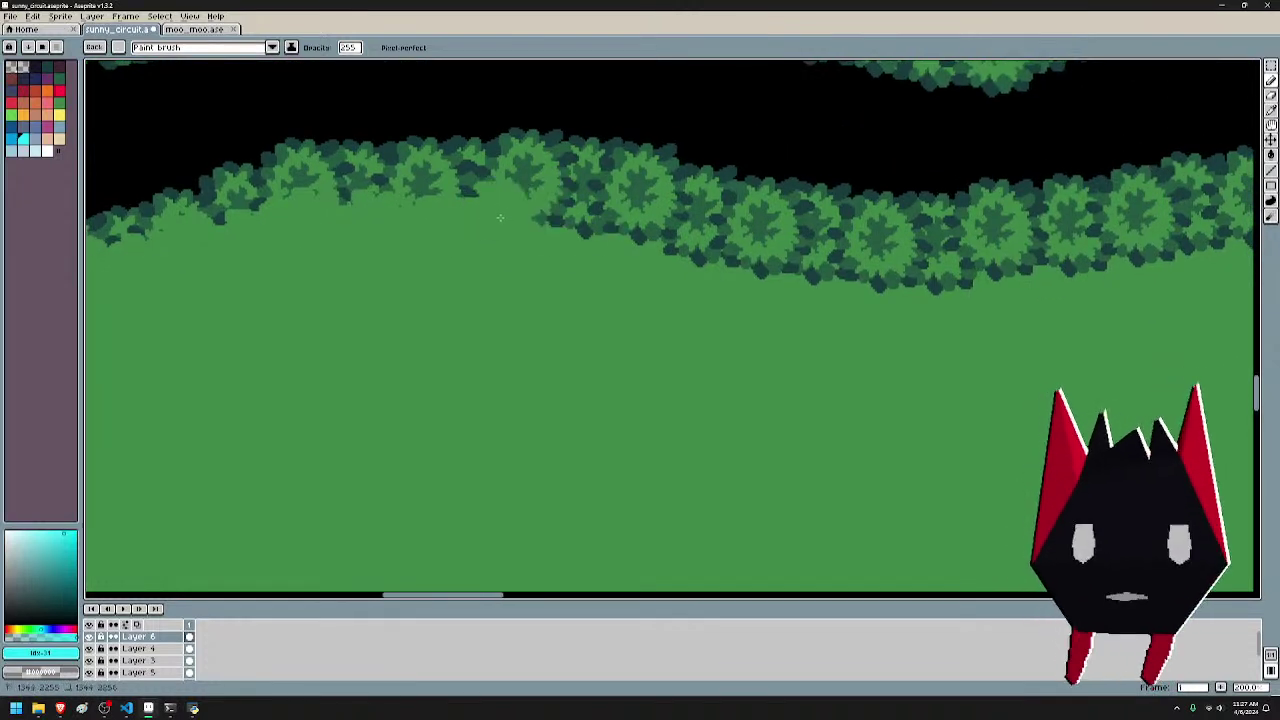
- Paint flat green beneath the last stretch of southern rim bushes up to the corner where the chasm meets the track
mouse_move(500, 218)
left_mouse_down()
mouse_move(680, 222)
mouse_move(663, 248)
mouse_move(639, 232)
mouse_move(808, 257)
mouse_move(771, 272)
mouse_move(894, 262)
mouse_move(846, 284)
mouse_move(987, 257)
mouse_move(679, 302)
mouse_move(787, 283)
mouse_move(768, 300)
mouse_move(814, 268)
mouse_move(861, 253)
mouse_move(849, 283)
mouse_move(902, 266)
left_mouse_up()
left_click_drag(1020, 244, 764, 258)
mouse_move(642, 286)
left_mouse_down()
mouse_move(726, 270)
mouse_move(784, 239)
mouse_move(793, 263)
mouse_move(879, 247)
mouse_move(878, 270)
mouse_move(842, 265)
mouse_move(933, 279)
mouse_move(943, 314)
mouse_move(1003, 287)
mouse_move(1071, 316)
mouse_move(1101, 298)
mouse_move(1182, 302)
left_mouse_up()
mouse_move(1034, 308)
left_mouse_down()
mouse_move(743, 214)
mouse_move(846, 186)
left_mouse_up()
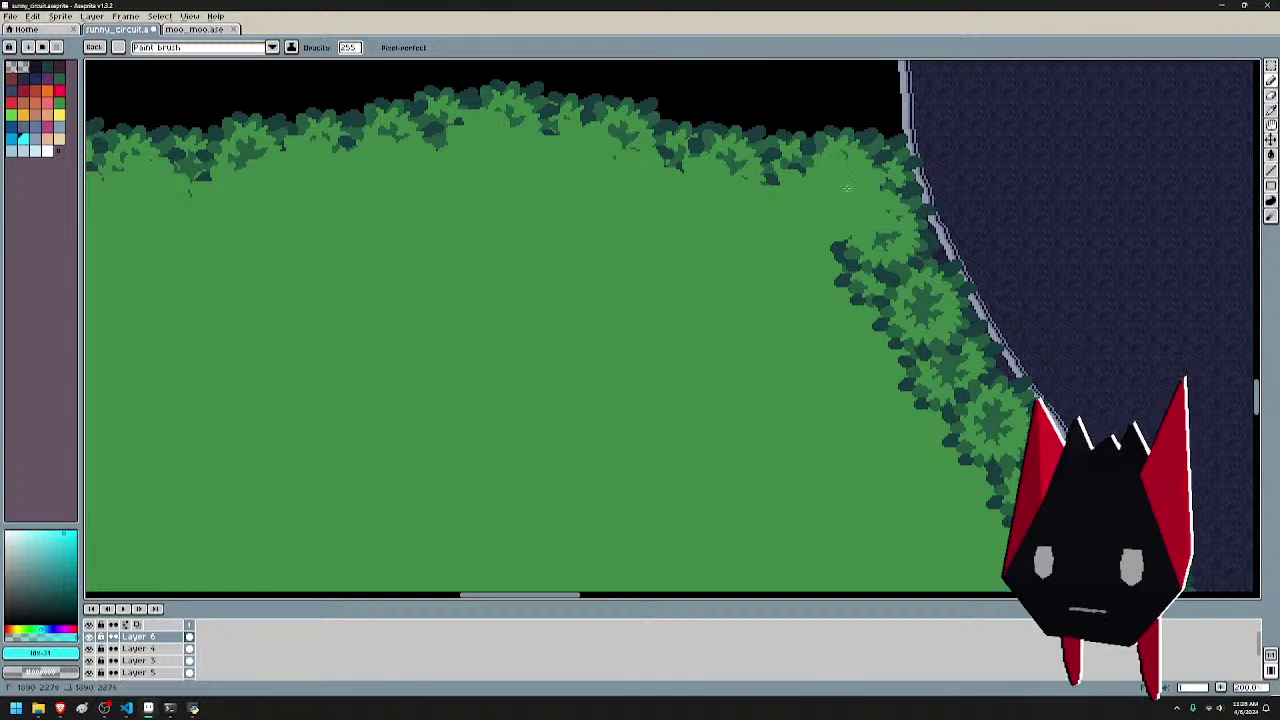
left_click_drag(1030, 195, 856, 132)
- Paint flat green over the grass side of the bushes along the track's western edge, down the diagonal stretch below the chasm
scroll(858, 135, "down", 1)
left_click_drag(786, 171, 730, 335)
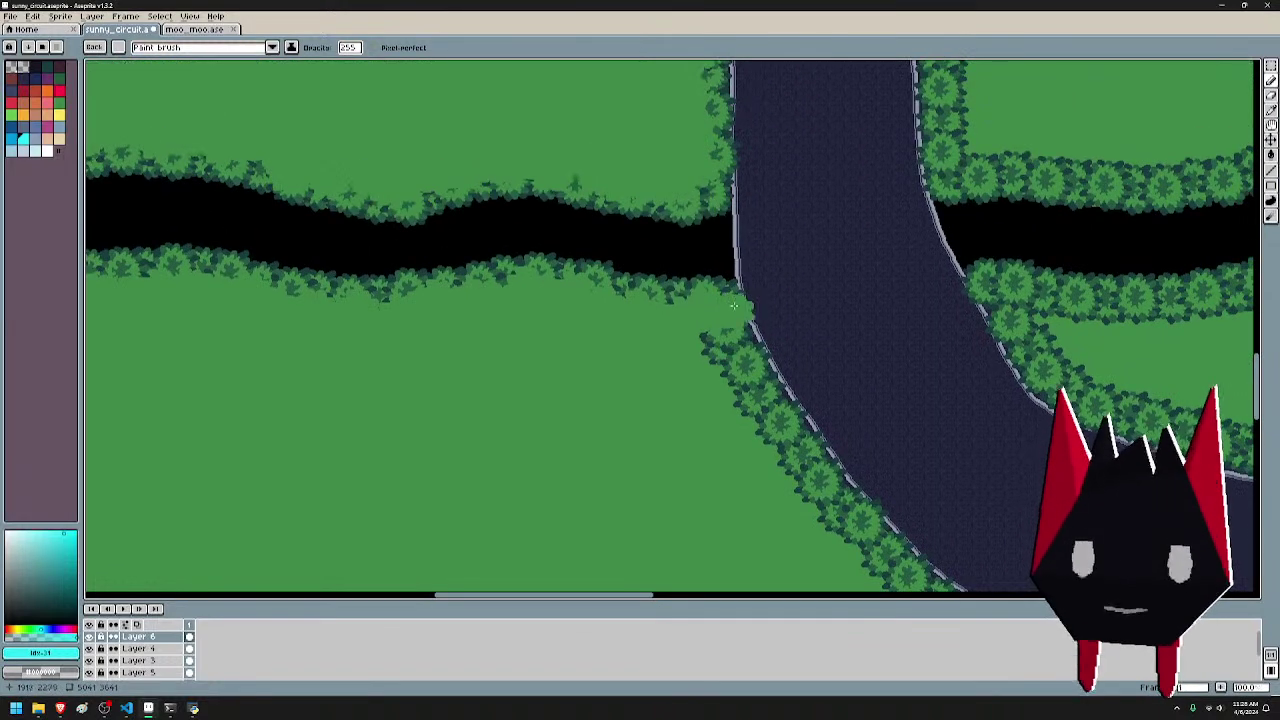
scroll(740, 260, "down", 2)
scroll(728, 313, "up", 3)
scroll(800, 238, "up", 3)
scroll(716, 226, "down", 1)
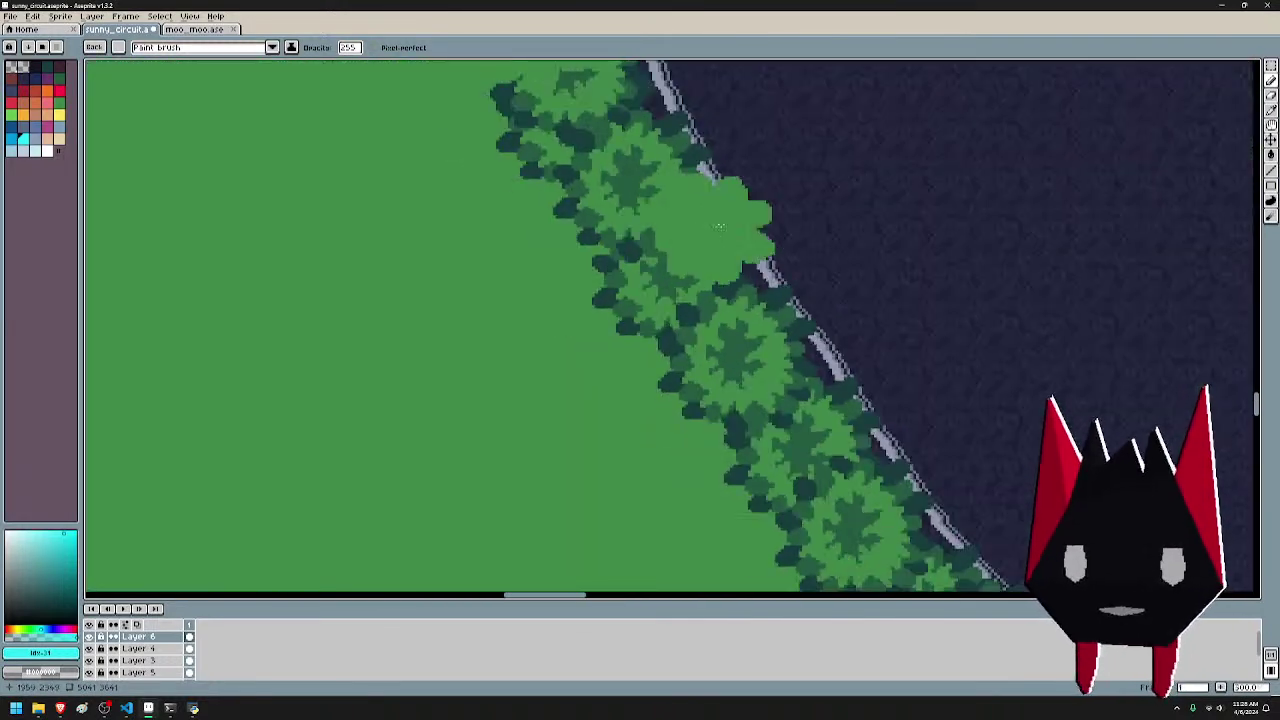
left_click_drag(717, 226, 620, 280)
left_click_drag(455, 184, 476, 144)
scroll(618, 275, "down", 1)
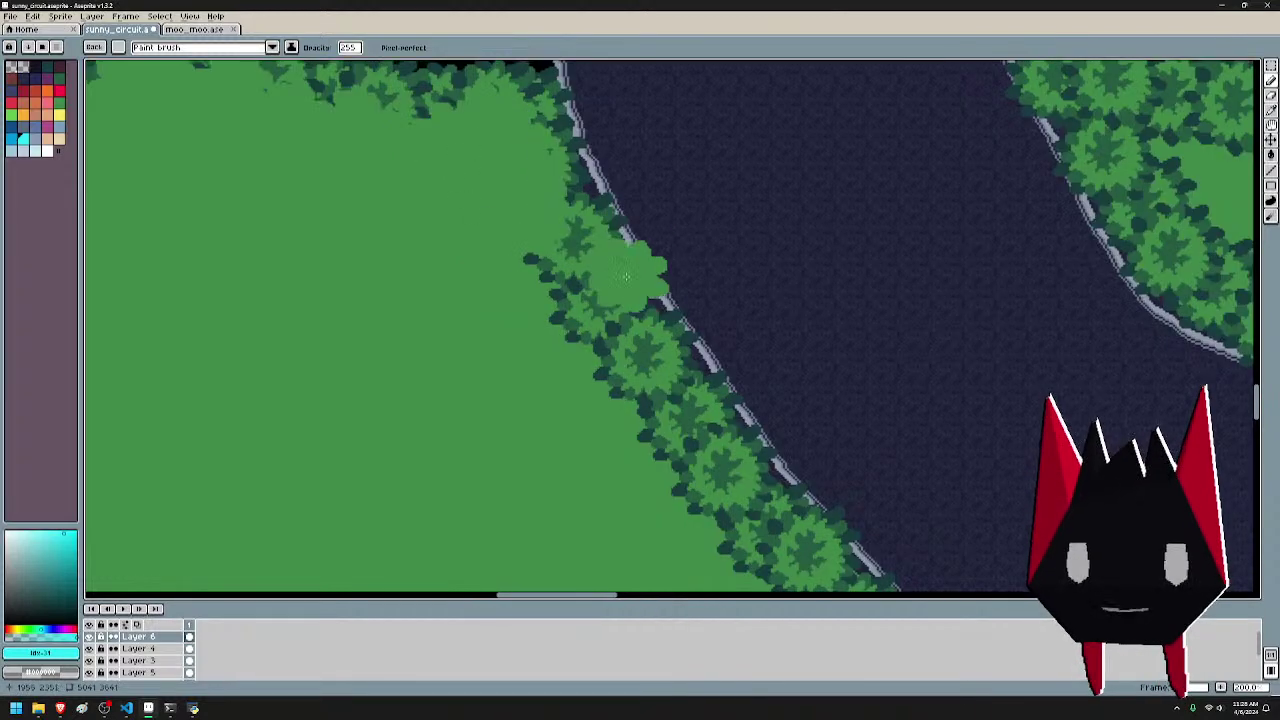
mouse_move(520, 258)
left_mouse_down()
mouse_move(550, 253)
mouse_move(557, 326)
mouse_move(650, 391)
mouse_move(622, 278)
mouse_move(635, 293)
left_mouse_up()
mouse_move(722, 343)
left_mouse_down()
mouse_move(662, 180)
mouse_move(561, 178)
left_mouse_up()
mouse_move(602, 223)
left_mouse_down()
mouse_move(699, 280)
mouse_move(670, 268)
left_mouse_up()
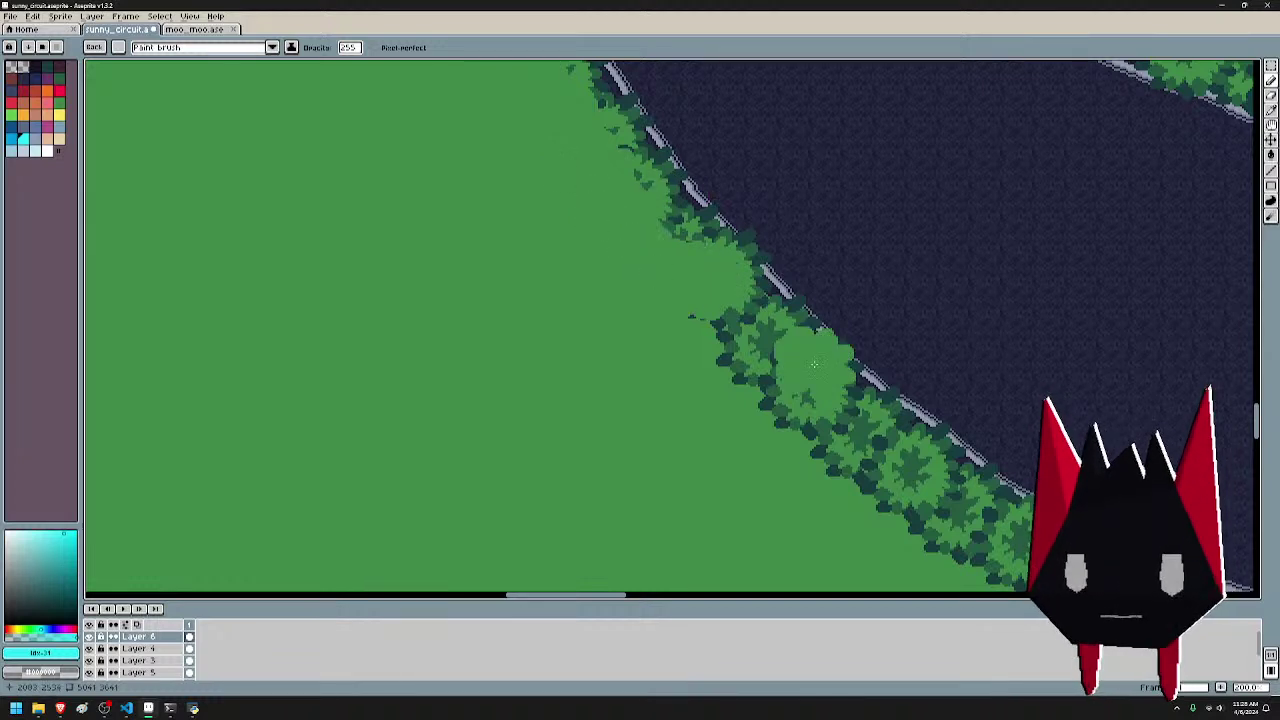
- Continue flat green along the grass side of the bushes where the track's lower edge curves east and levels out
left_click_drag(814, 361, 752, 222)
mouse_move(634, 191)
left_mouse_down()
mouse_move(711, 230)
mouse_move(795, 325)
mouse_move(975, 465)
mouse_move(942, 438)
left_mouse_up()
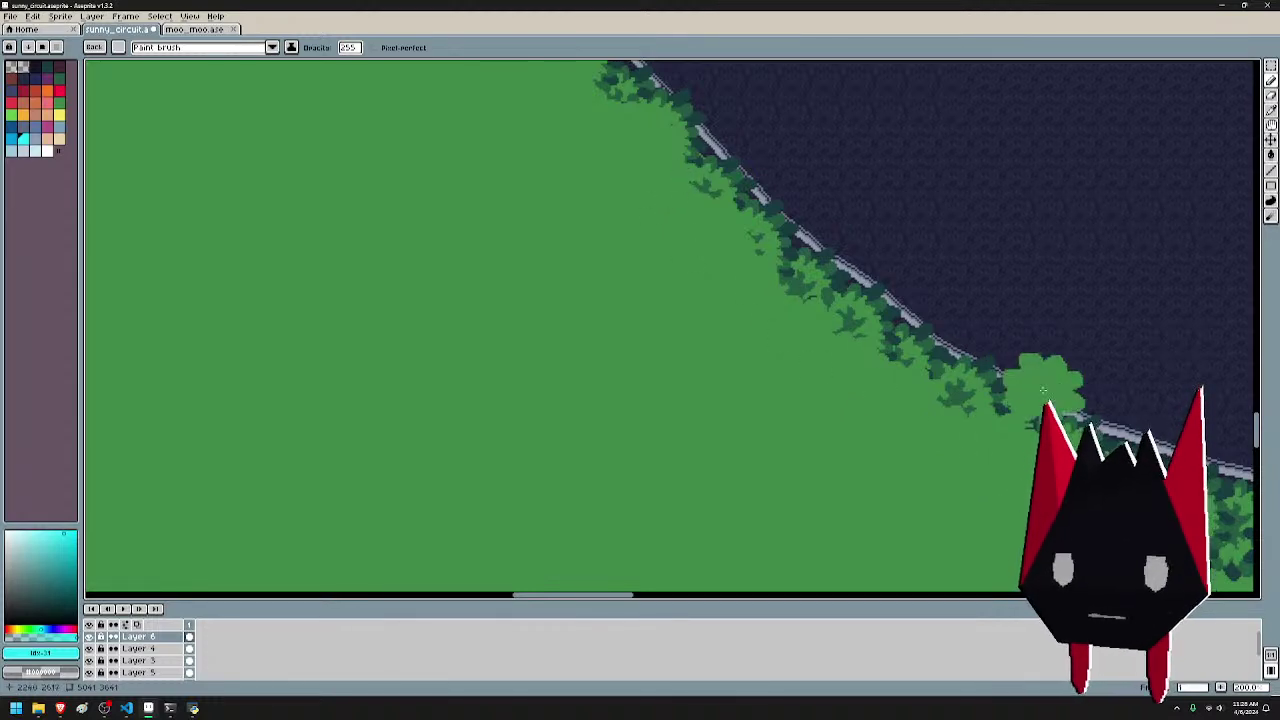
left_click_drag(1043, 390, 638, 174)
left_click_drag(920, 314, 850, 300)
left_click_drag(677, 288, 652, 262)
mouse_move(572, 240)
left_mouse_down()
mouse_move(835, 320)
mouse_move(878, 305)
mouse_move(965, 340)
mouse_move(1040, 335)
mouse_move(1084, 363)
left_mouse_up()
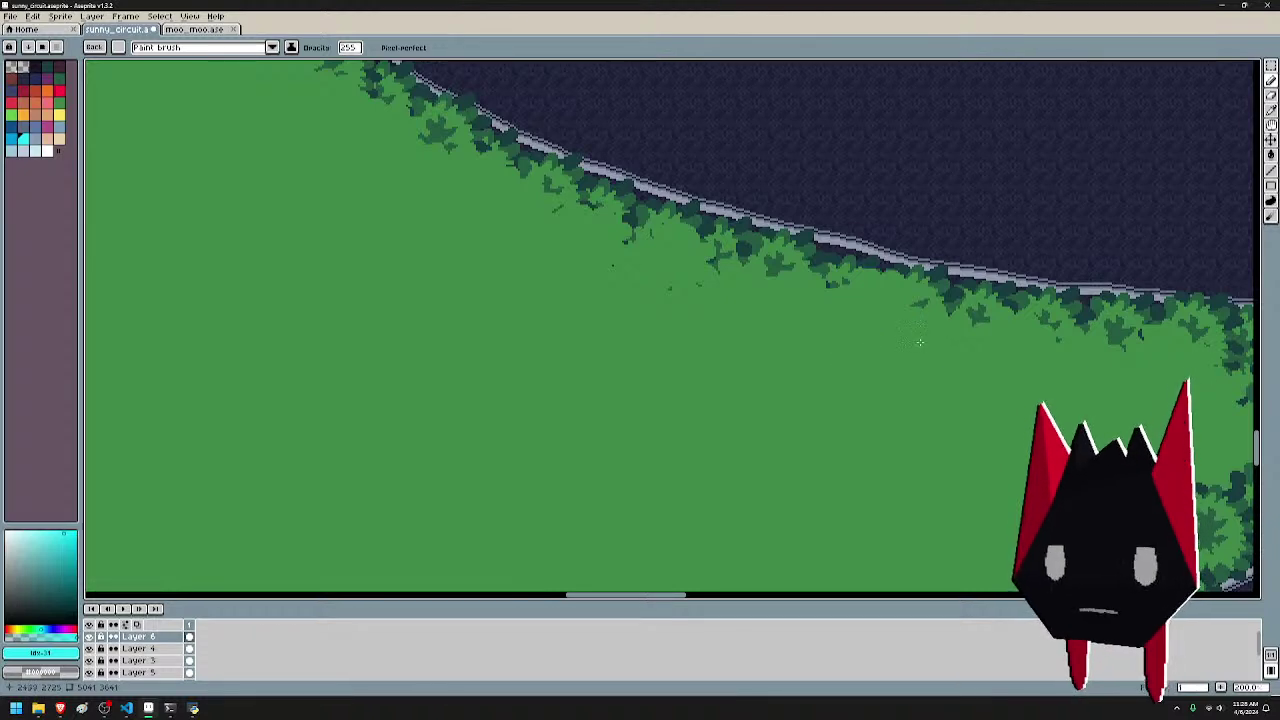
- Paint flat green over the facing sides of the two bush rows in the narrow grass strip, out to its rounded eastern tip
scroll(670, 290, "right", 5)
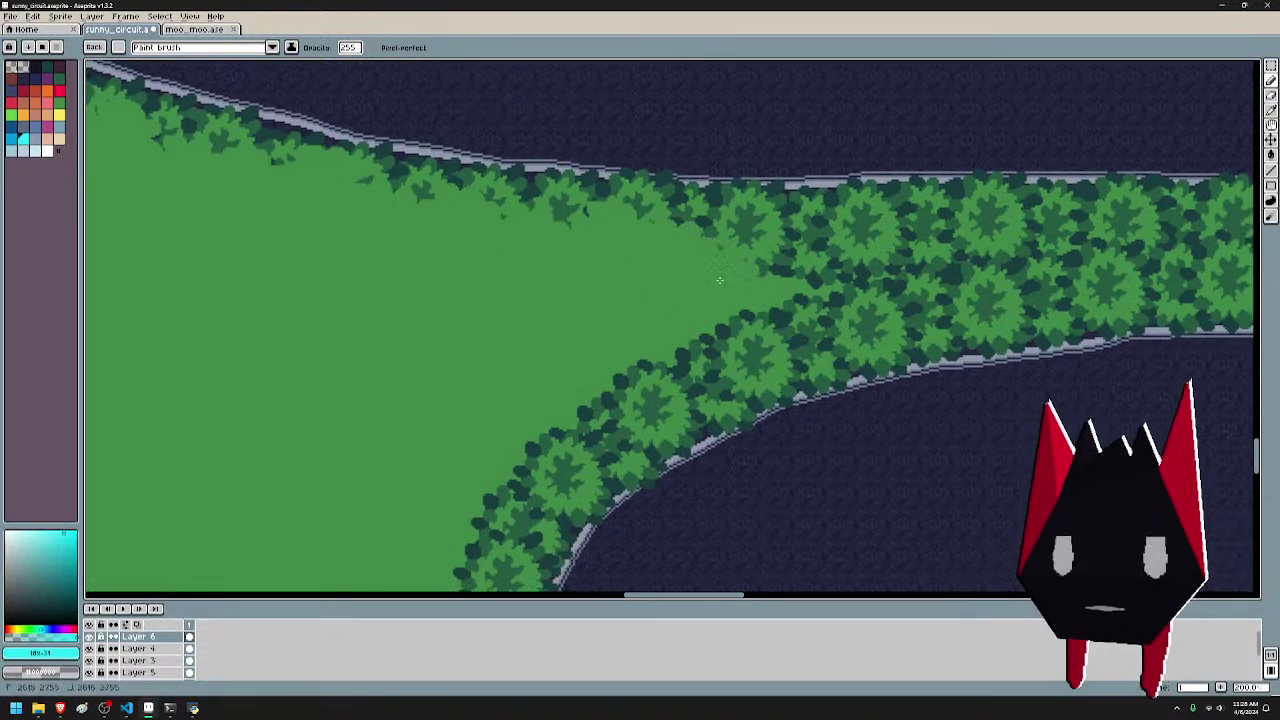
mouse_move(719, 280)
left_mouse_down()
mouse_move(795, 298)
mouse_move(870, 290)
mouse_move(984, 243)
mouse_move(1148, 270)
left_mouse_up()
scroll(651, 260, "right", 5)
mouse_move(651, 260)
left_mouse_down()
mouse_move(885, 288)
mouse_move(980, 240)
mouse_move(945, 268)
left_mouse_up()
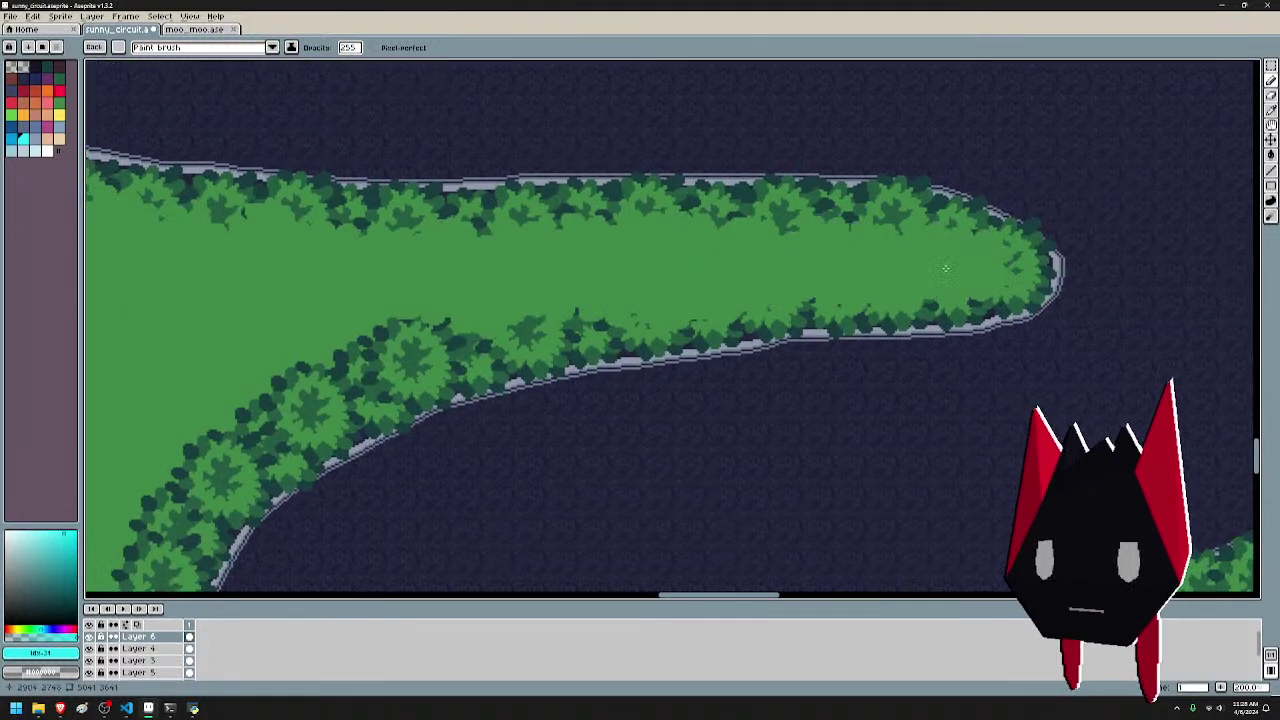
scroll(990, 212, "down", 2)
scroll(750, 234, "up", 2)
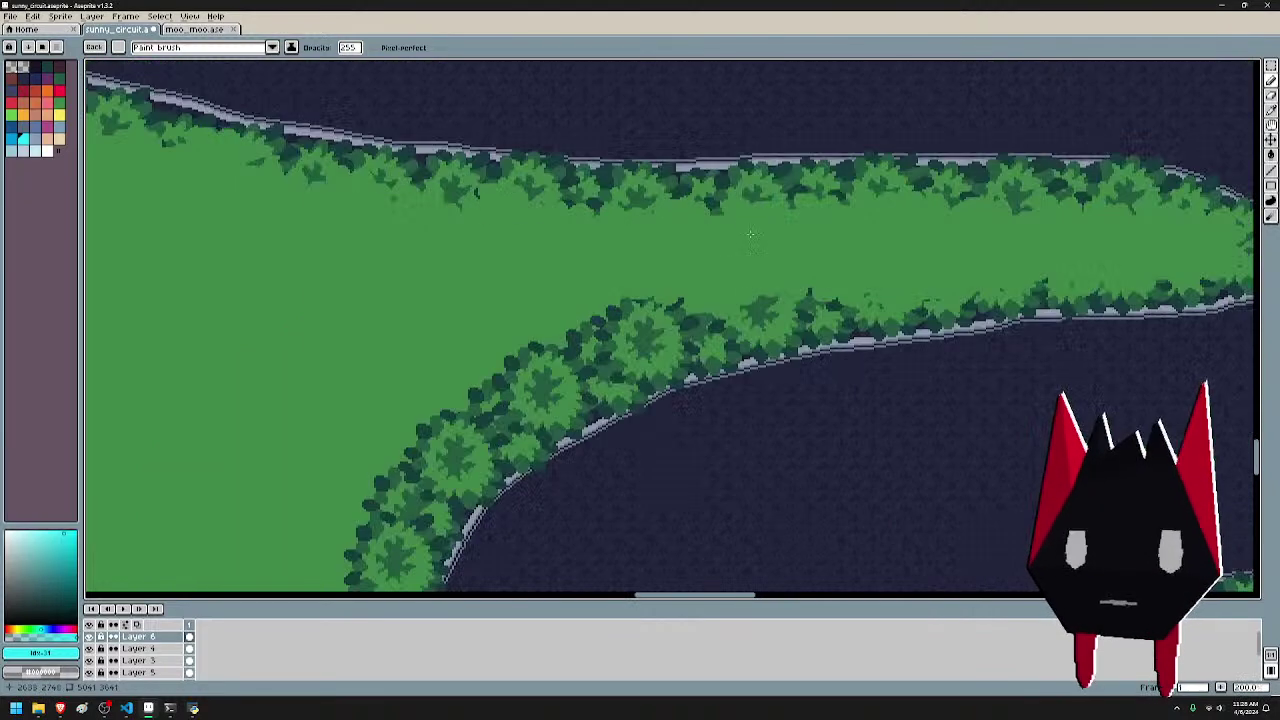
left_click_drag(757, 296, 808, 290)
left_click_drag(789, 272, 903, 208)
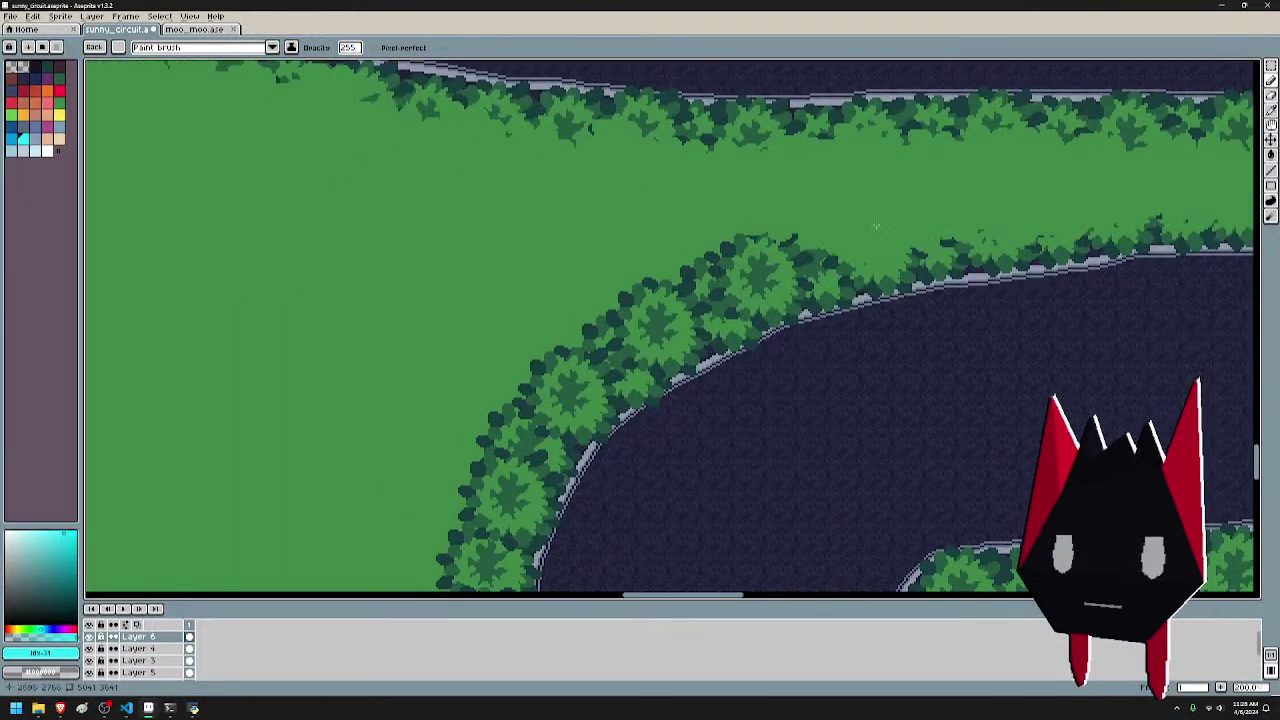
- Continue flat green along the grass side of the bushes where the strip's lower edge curves down and around the track's outer western bend
mouse_move(755, 258)
left_mouse_down()
mouse_move(687, 250)
mouse_move(662, 288)
mouse_move(786, 226)
mouse_move(743, 240)
left_mouse_up()
mouse_move(738, 284)
left_mouse_down()
mouse_move(664, 298)
mouse_move(723, 289)
mouse_move(778, 128)
left_mouse_up()
left_click_drag(756, 168, 718, 166)
mouse_move(700, 218)
left_mouse_down()
mouse_move(686, 210)
mouse_move(651, 248)
mouse_move(652, 286)
left_mouse_up()
left_click_drag(686, 303, 730, 153)
mouse_move(726, 158)
left_mouse_down()
mouse_move(697, 167)
mouse_move(671, 309)
mouse_move(689, 374)
mouse_move(750, 425)
left_mouse_up()
left_click_drag(800, 356, 811, 242)
mouse_move(785, 306)
left_mouse_down()
mouse_move(765, 325)
mouse_move(835, 425)
mouse_move(895, 440)
mouse_move(935, 490)
mouse_move(928, 402)
mouse_move(615, 262)
left_mouse_up()
left_click_drag(597, 346, 551, 346)
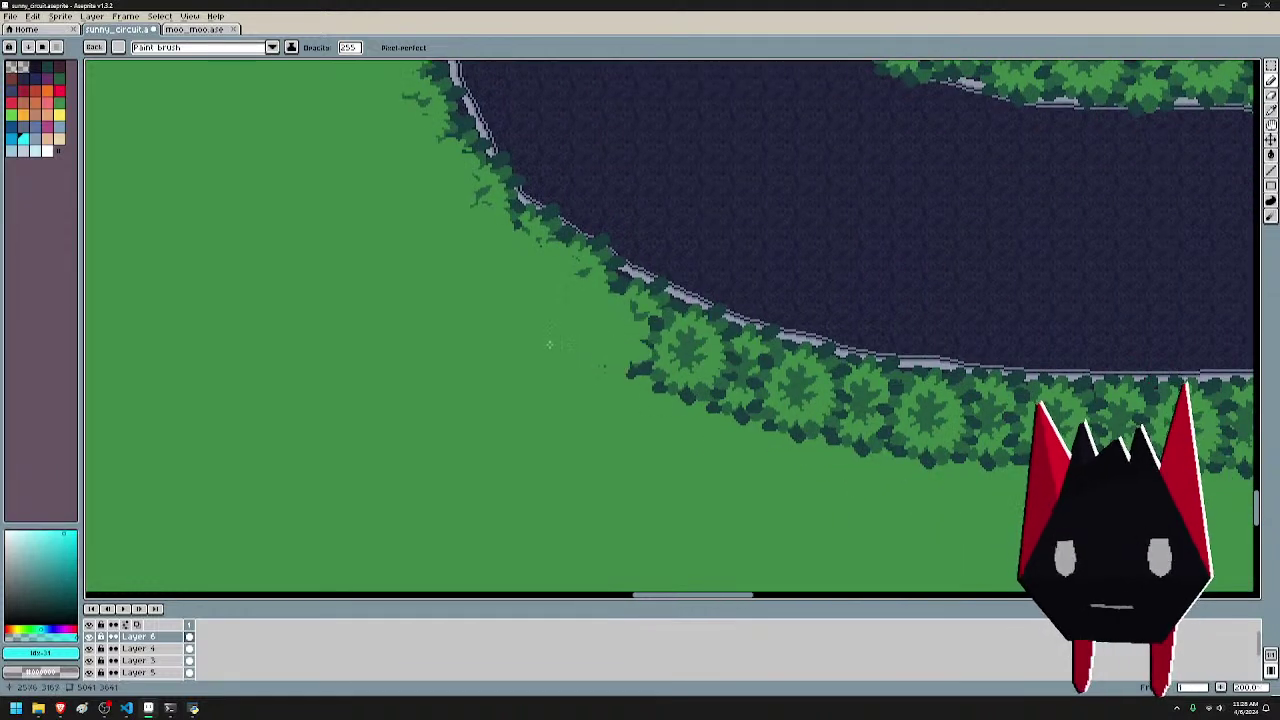
- Paint flat green over the undersides of the bushes beneath the track's long lower stretch, heading east
mouse_move(656, 364)
left_mouse_down()
mouse_move(614, 371)
mouse_move(815, 432)
mouse_move(955, 456)
left_mouse_up()
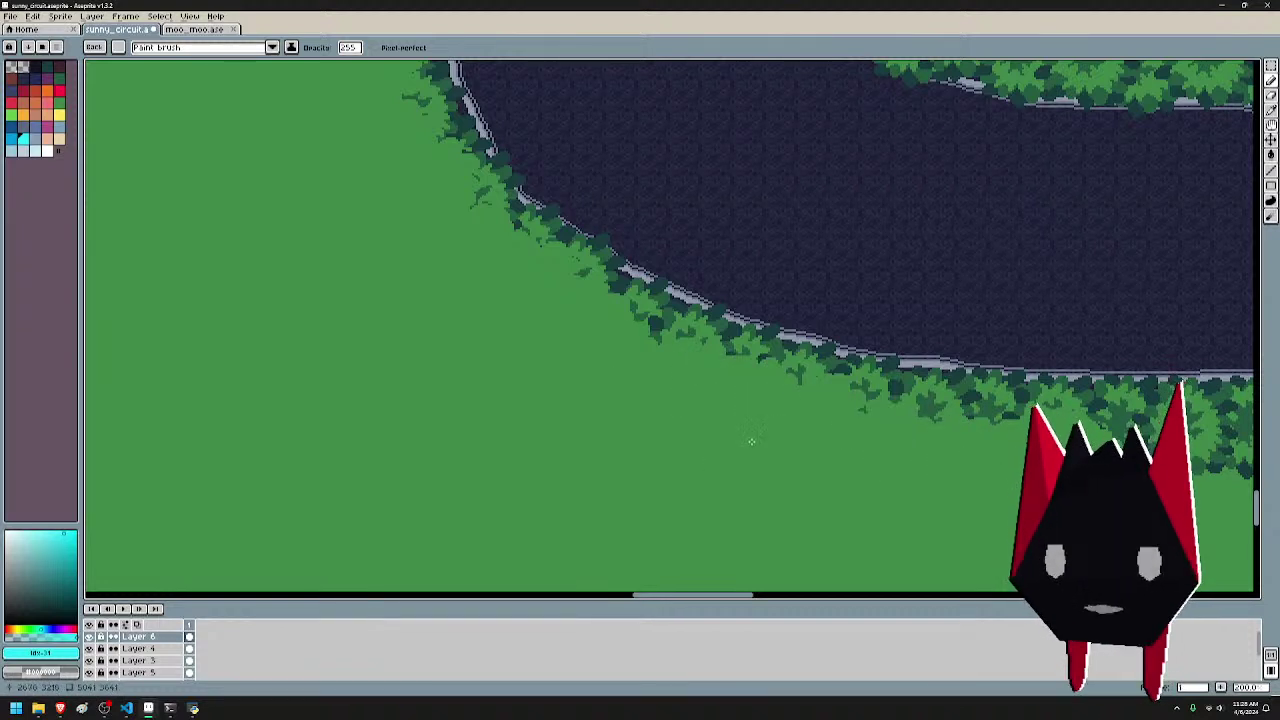
left_click_drag(1123, 411, 683, 388)
mouse_move(684, 400)
left_mouse_down()
mouse_move(688, 443)
mouse_move(994, 427)
left_mouse_up()
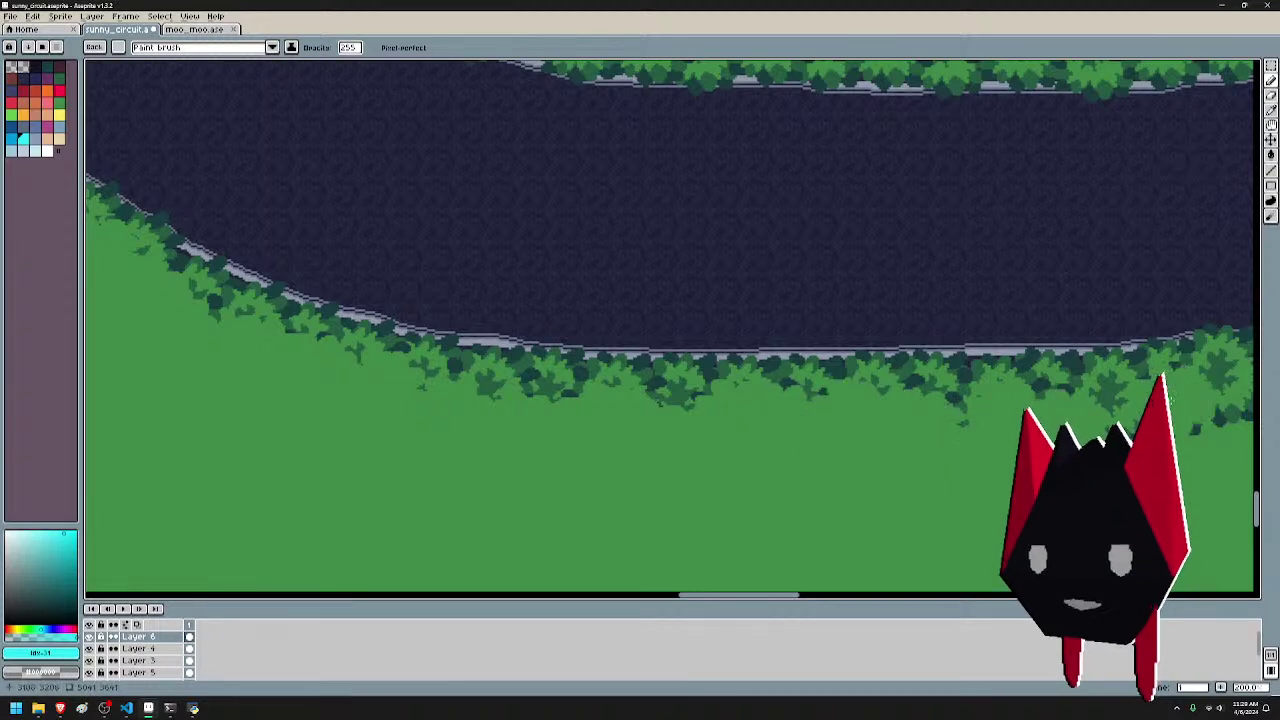
scroll(663, 415, "right", 3)
mouse_move(661, 430)
left_mouse_down()
mouse_move(780, 392)
mouse_move(1025, 399)
left_mouse_up()
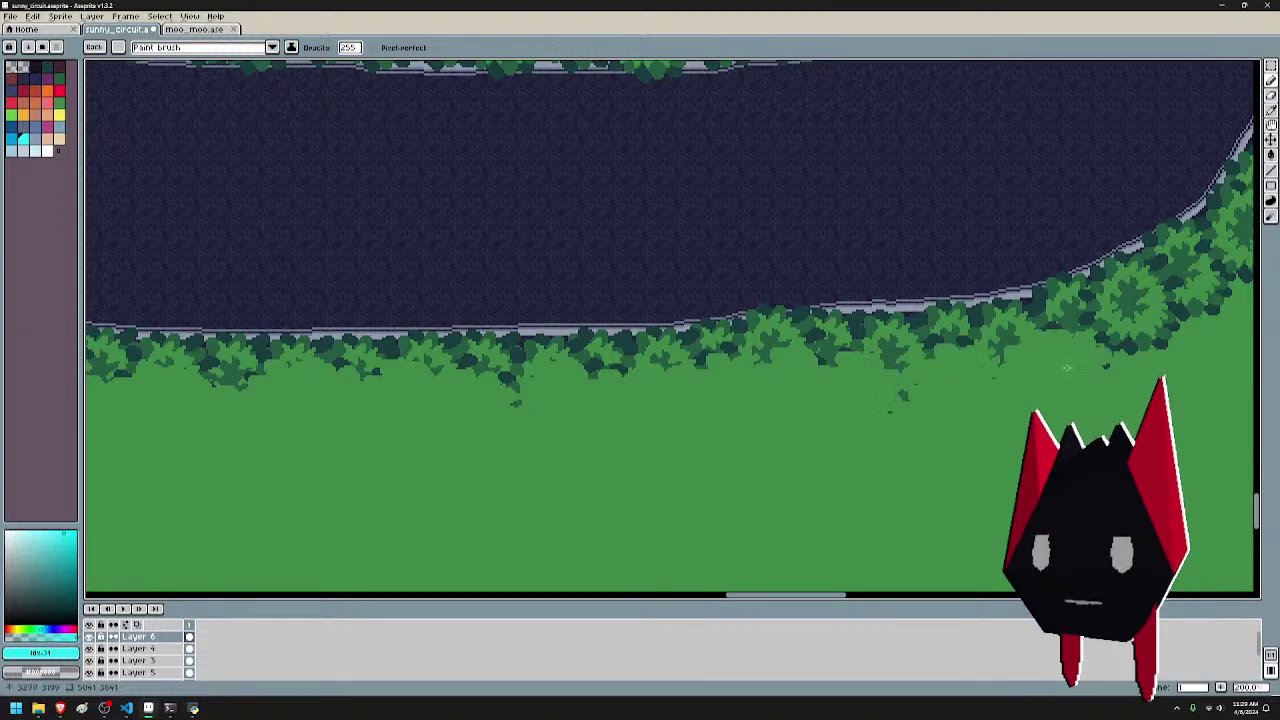
- Paint flat green over the outer side of the bushes around the track's southeastern bend
scroll(804, 353, "right", 3)
left_click_drag(846, 336, 1062, 168)
left_click_drag(1068, 171, 852, 338)
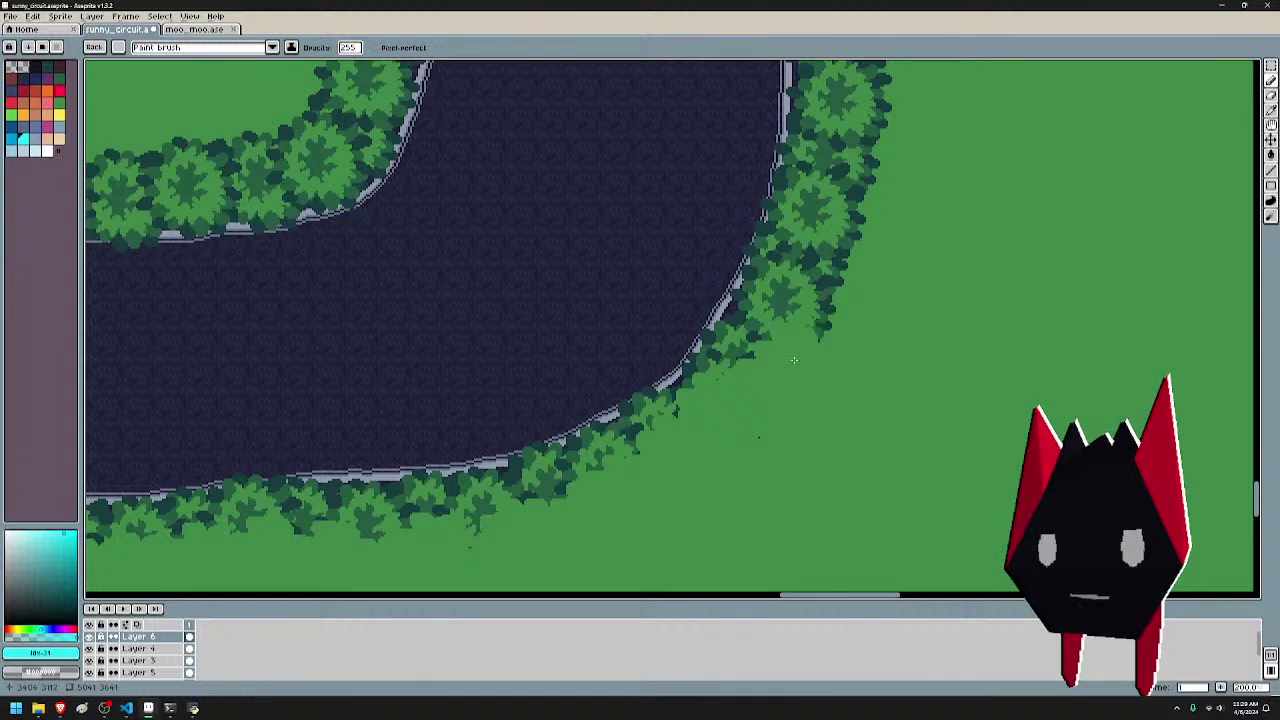
left_click_drag(830, 270, 875, 110)
scroll(806, 365, "up", 3)
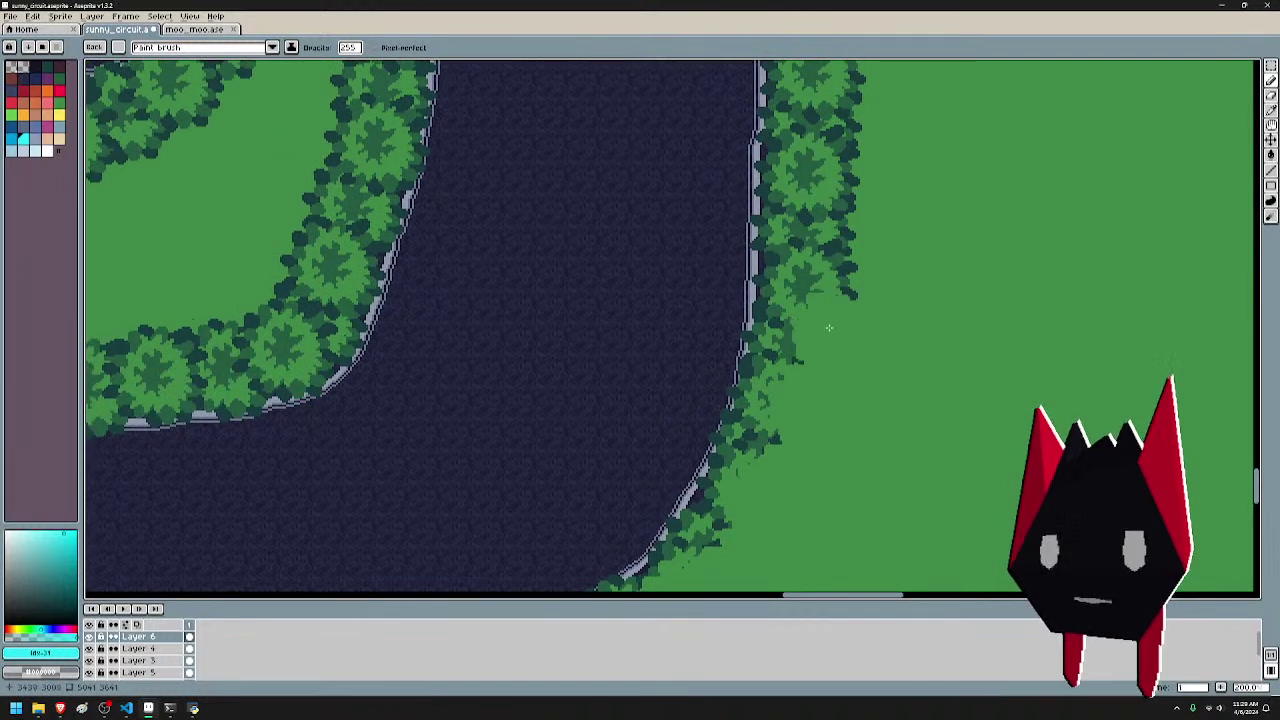
left_click_drag(829, 327, 825, 190)
- Continue flat green up the grass side of the bushes on the track's eastern edge to where it leans northeast
scroll(905, 110, "up", 3)
scroll(905, 110, "right", 2)
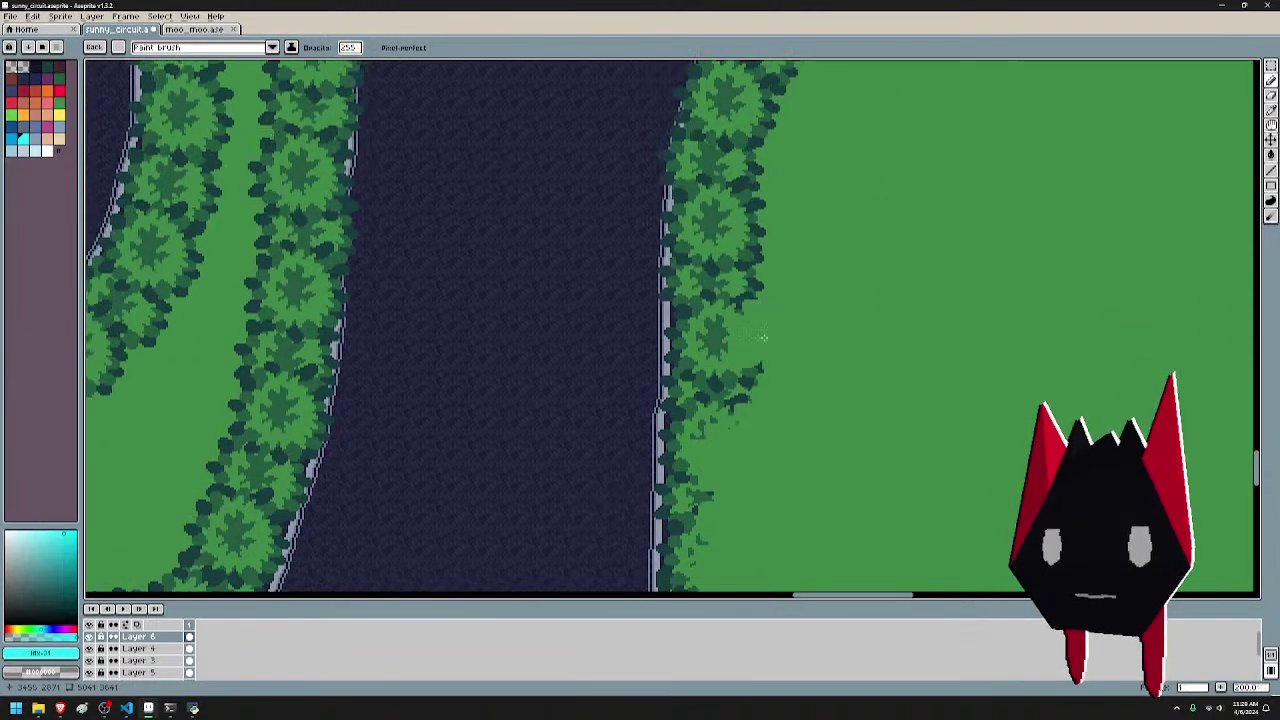
mouse_move(760, 334)
left_mouse_down()
mouse_move(766, 343)
mouse_move(774, 286)
mouse_move(735, 235)
mouse_move(791, 157)
left_mouse_up()
scroll(735, 330, "up", 3)
left_click_drag(758, 288, 810, 148)
scroll(745, 303, "up", 2)
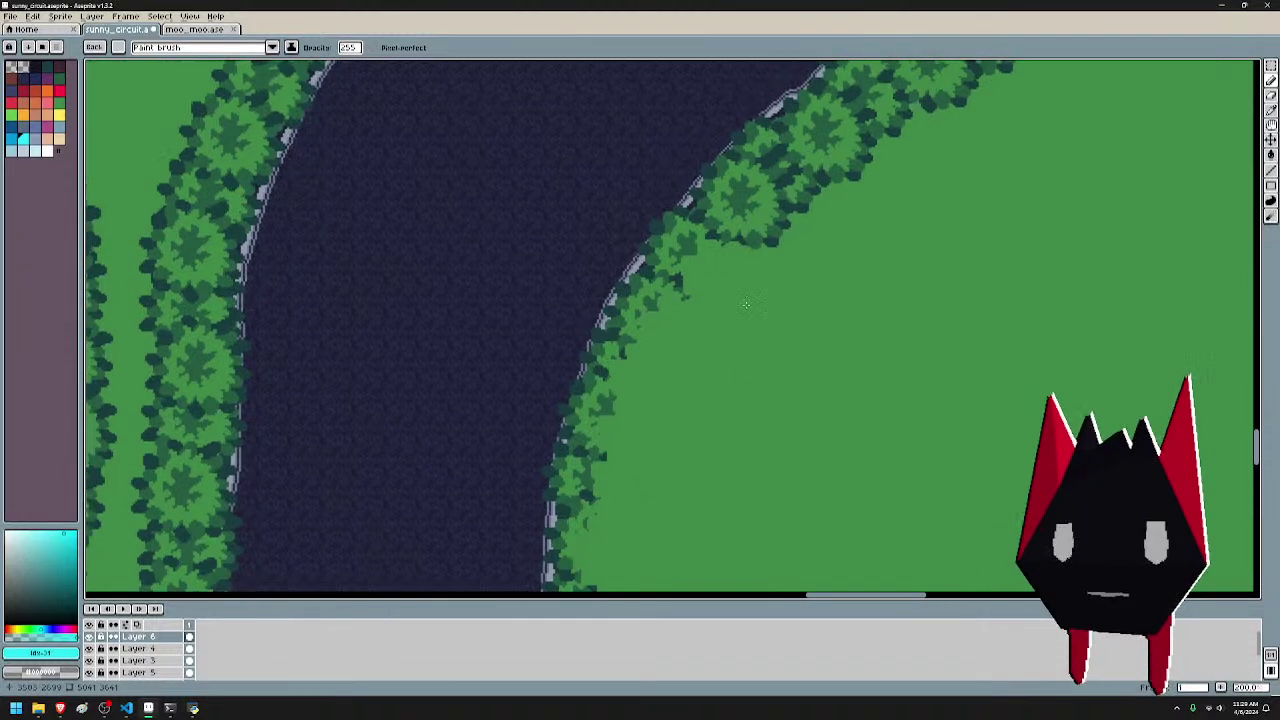
left_click_drag(773, 243, 810, 157)
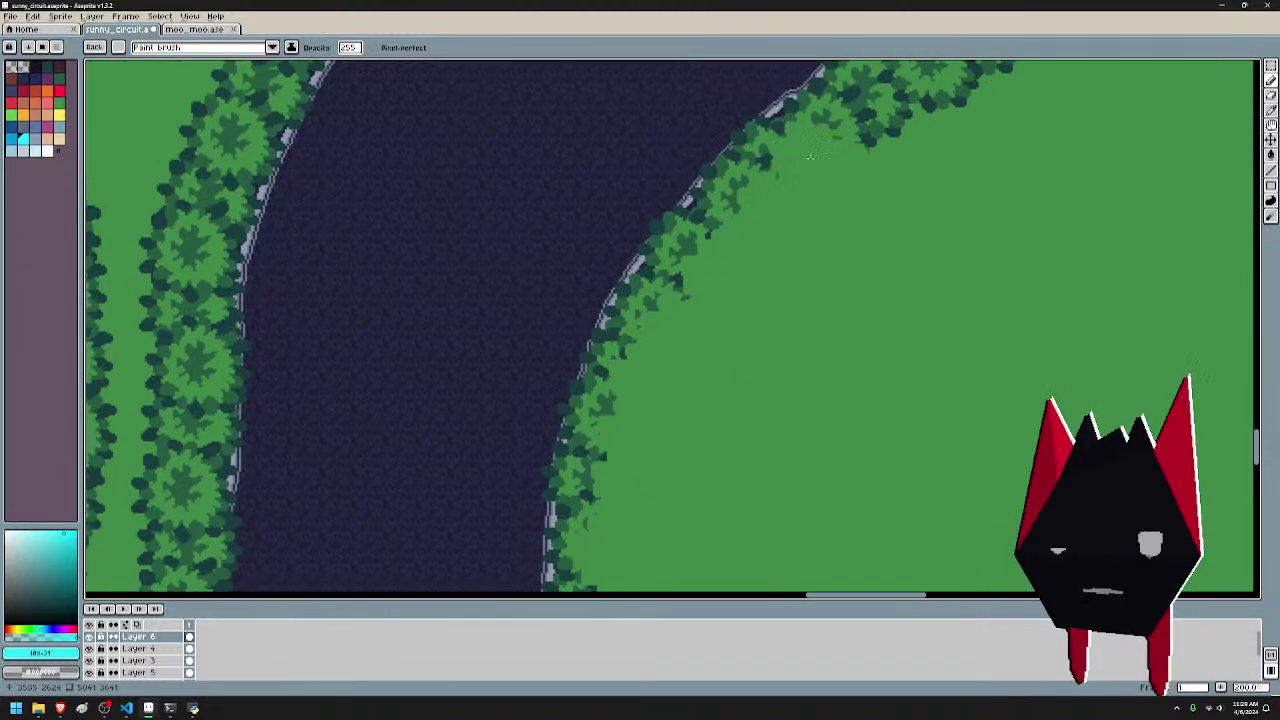
- Paint flat green beneath the bushes along the diagonal stretch climbing northeast beside the track
scroll(845, 143, "up", 1)
left_click_drag(662, 258, 715, 233)
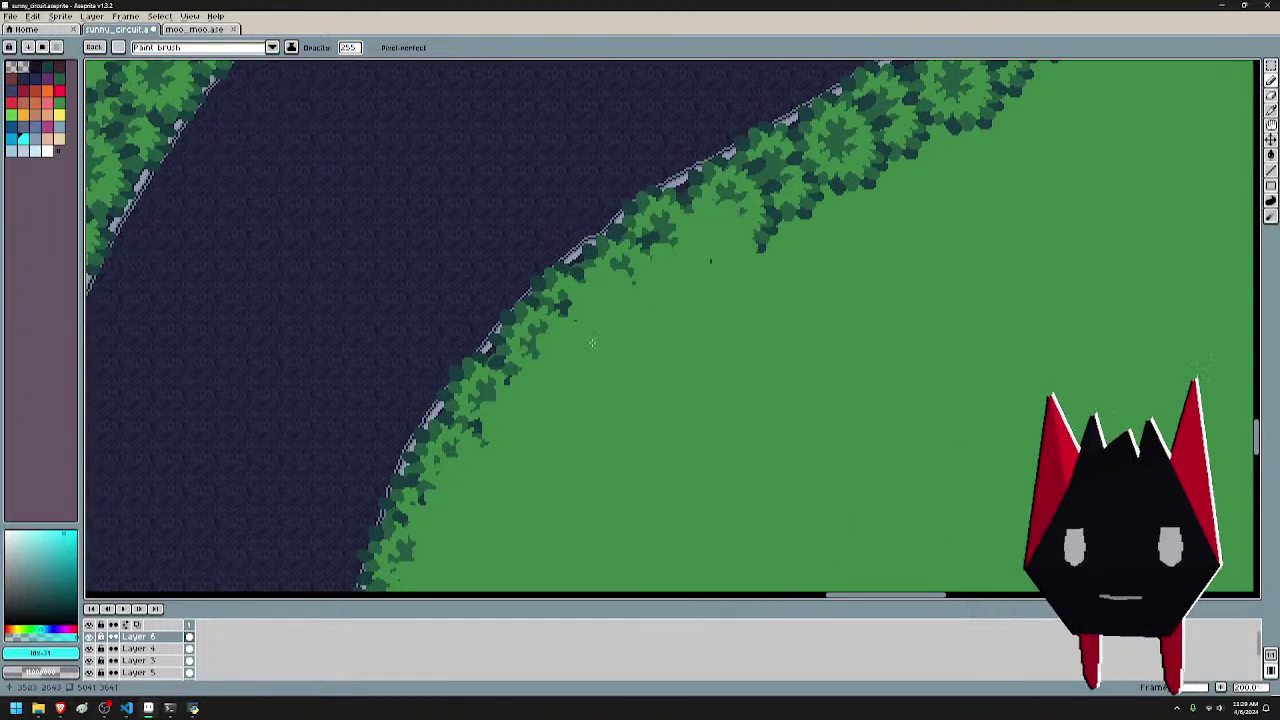
mouse_move(884, 279)
left_mouse_down()
mouse_move(655, 379)
mouse_move(580, 323)
mouse_move(524, 355)
left_mouse_up()
mouse_move(612, 289)
left_mouse_down()
mouse_move(655, 242)
mouse_move(785, 175)
mouse_move(826, 136)
mouse_move(631, 357)
left_mouse_up()
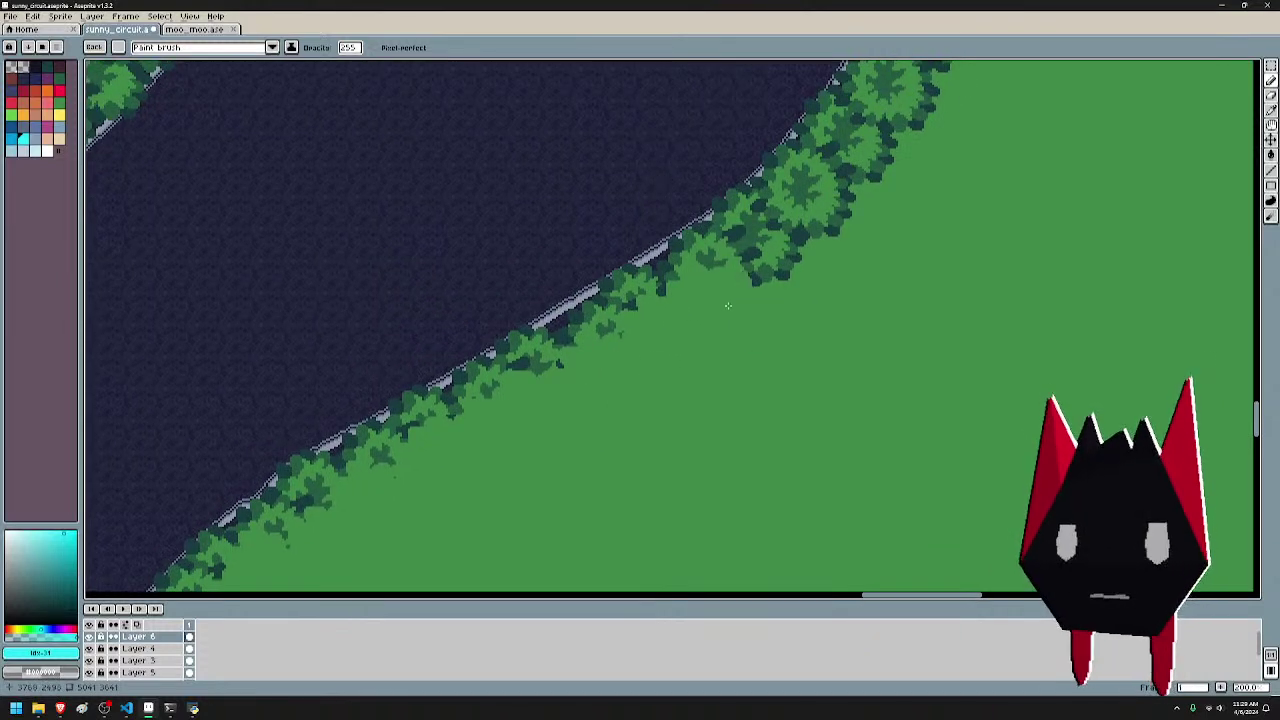
left_click_drag(728, 305, 791, 271)
left_click_drag(848, 241, 899, 148)
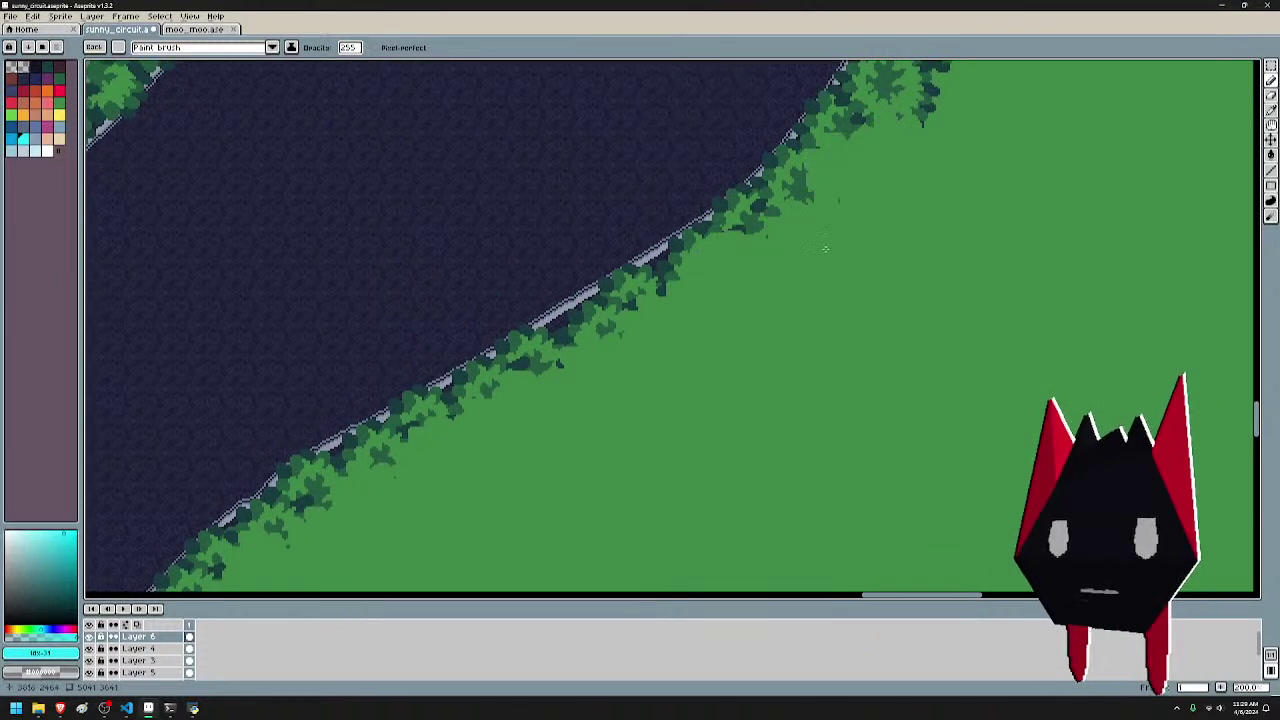
- Blend the bushes with flat green up to the eastern chasm's corner and under the first rise of its southern rim
left_click_drag(826, 249, 793, 313)
mouse_move(762, 247)
left_mouse_down()
mouse_move(788, 275)
mouse_move(722, 292)
left_mouse_up()
left_click_drag(887, 205, 778, 394)
mouse_move(721, 371)
left_mouse_down()
mouse_move(808, 314)
mouse_move(900, 125)
mouse_move(771, 279)
mouse_move(1170, 130)
mouse_move(809, 262)
mouse_move(1048, 176)
left_mouse_up()
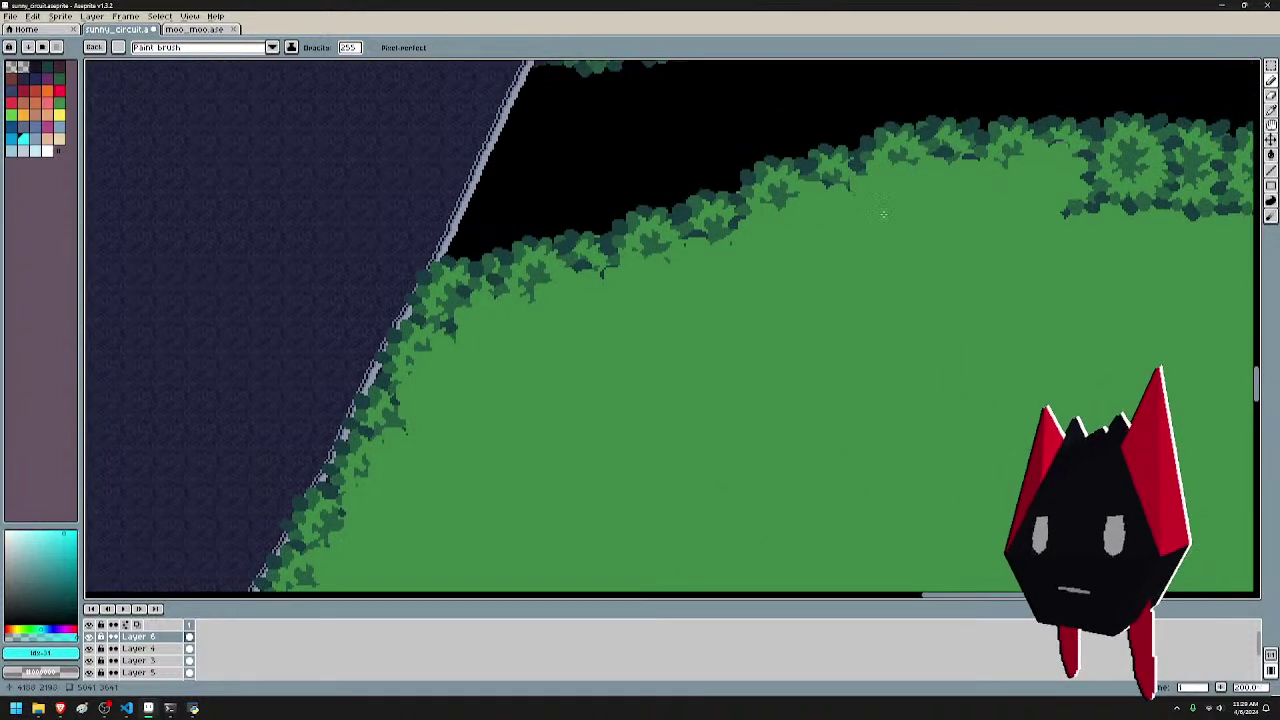
left_click_drag(1048, 221, 812, 232)
mouse_move(812, 232)
left_mouse_down()
mouse_move(969, 215)
mouse_move(1006, 247)
mouse_move(1090, 230)
mouse_move(1130, 245)
mouse_move(1165, 290)
mouse_move(895, 295)
mouse_move(931, 283)
left_mouse_up()
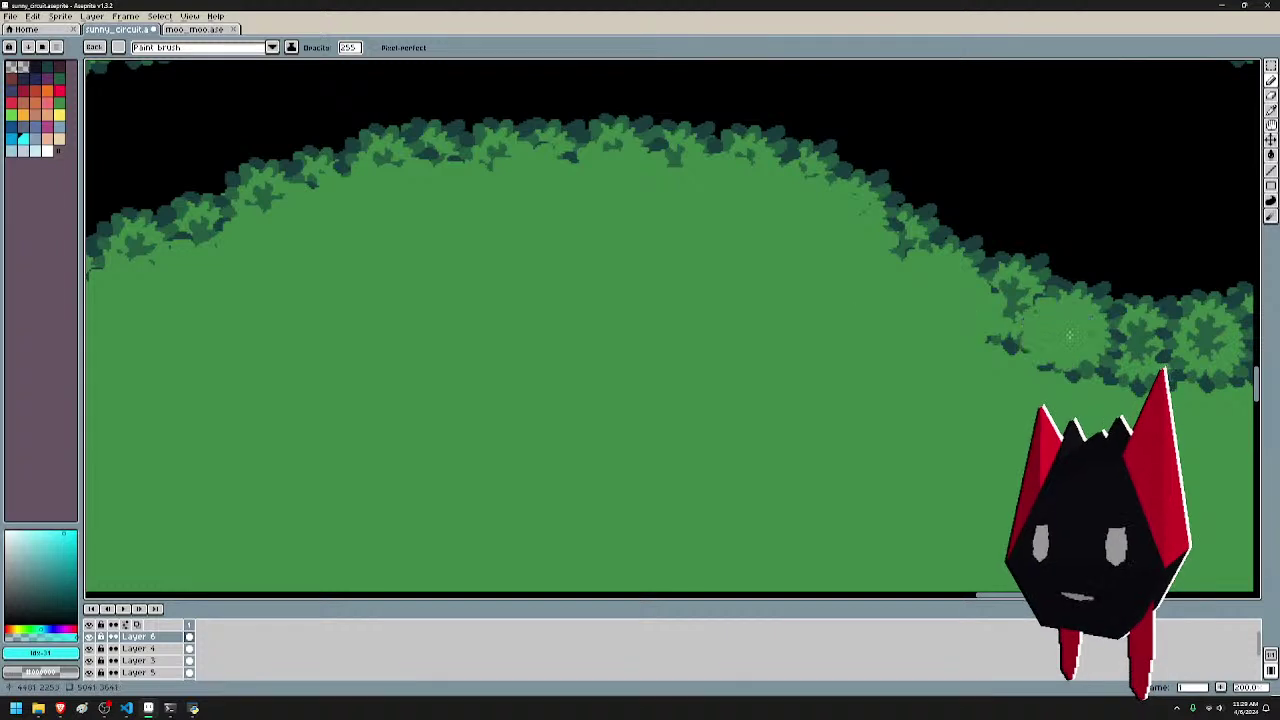
- Paint flat green beneath the rest of the chasm's southern rim bushes, over the second rise to the map's east edge
mouse_move(1071, 337)
left_mouse_down()
mouse_move(698, 272)
mouse_move(678, 295)
mouse_move(661, 281)
mouse_move(883, 311)
mouse_move(921, 292)
mouse_move(944, 314)
mouse_move(973, 271)
mouse_move(1008, 297)
mouse_move(1046, 253)
mouse_move(1070, 272)
mouse_move(1114, 248)
left_mouse_up()
left_click(678, 293)
left_click_drag(789, 289, 713, 301)
mouse_move(1108, 236)
left_mouse_down()
mouse_move(1144, 188)
mouse_move(1228, 158)
mouse_move(974, 192)
mouse_move(1029, 128)
mouse_move(1113, 152)
left_mouse_up()
mouse_move(1113, 152)
left_mouse_down()
mouse_move(603, 262)
mouse_move(589, 244)
mouse_move(680, 229)
mouse_move(696, 208)
mouse_move(821, 277)
mouse_move(824, 293)
mouse_move(889, 307)
mouse_move(889, 330)
mouse_move(952, 328)
left_mouse_up()
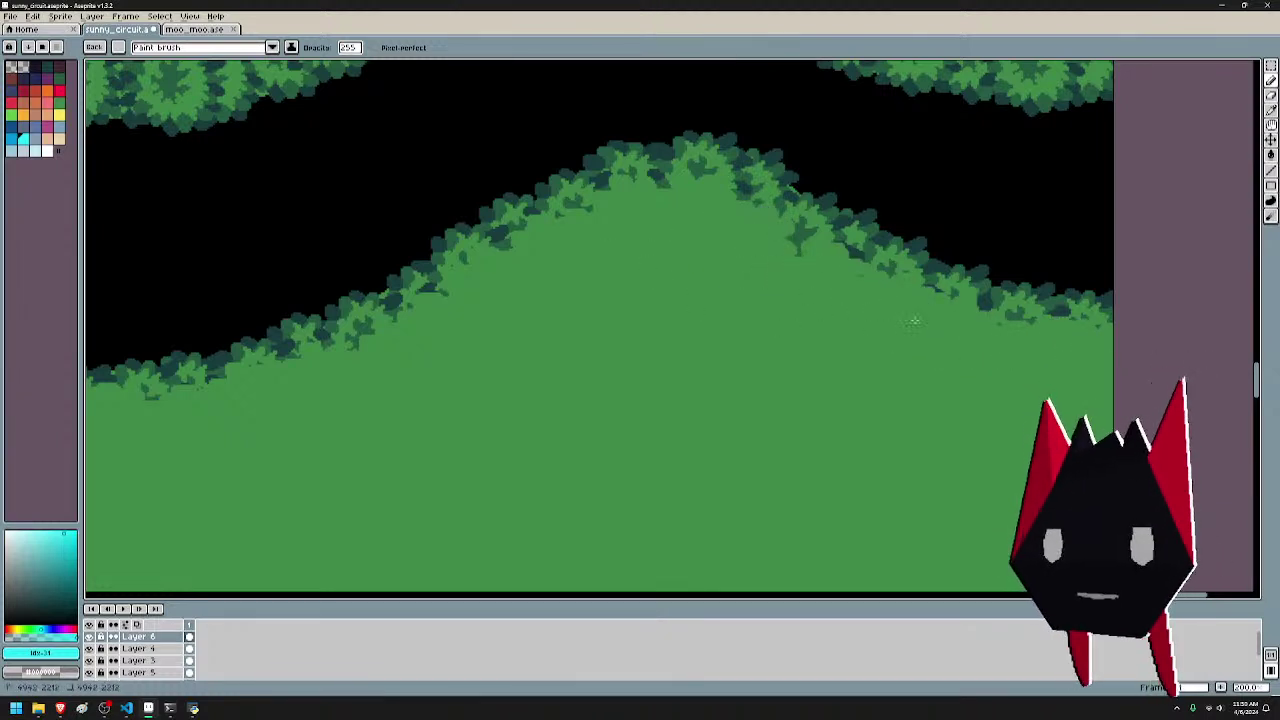
- Paint flat green over the upper side of the chasm's northern rim bushes, working west from the map's east edge
scroll(985, 347, "up", 5)
scroll(985, 300, "right", 2)
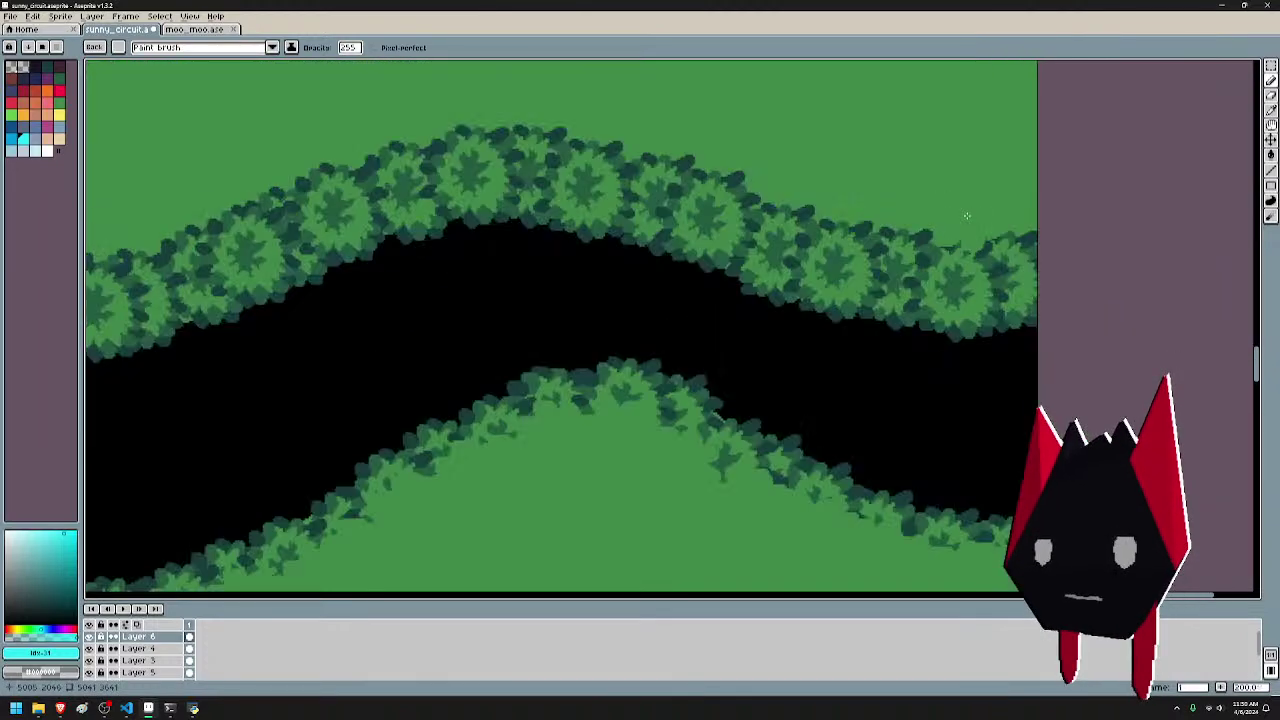
mouse_move(985, 253)
left_mouse_down()
mouse_move(720, 215)
mouse_move(545, 150)
mouse_move(475, 155)
mouse_move(455, 140)
left_mouse_up()
left_click_drag(649, 131, 997, 138)
mouse_move(800, 168)
left_mouse_down()
mouse_move(744, 177)
mouse_move(700, 173)
mouse_move(661, 206)
mouse_move(625, 203)
mouse_move(607, 234)
mouse_move(571, 229)
mouse_move(553, 263)
mouse_move(521, 244)
mouse_move(497, 275)
mouse_move(435, 271)
mouse_move(432, 296)
mouse_move(368, 284)
left_mouse_up()
left_click_drag(581, 191, 1003, 173)
mouse_move(795, 272)
left_mouse_down()
mouse_move(699, 268)
mouse_move(530, 189)
left_mouse_up()
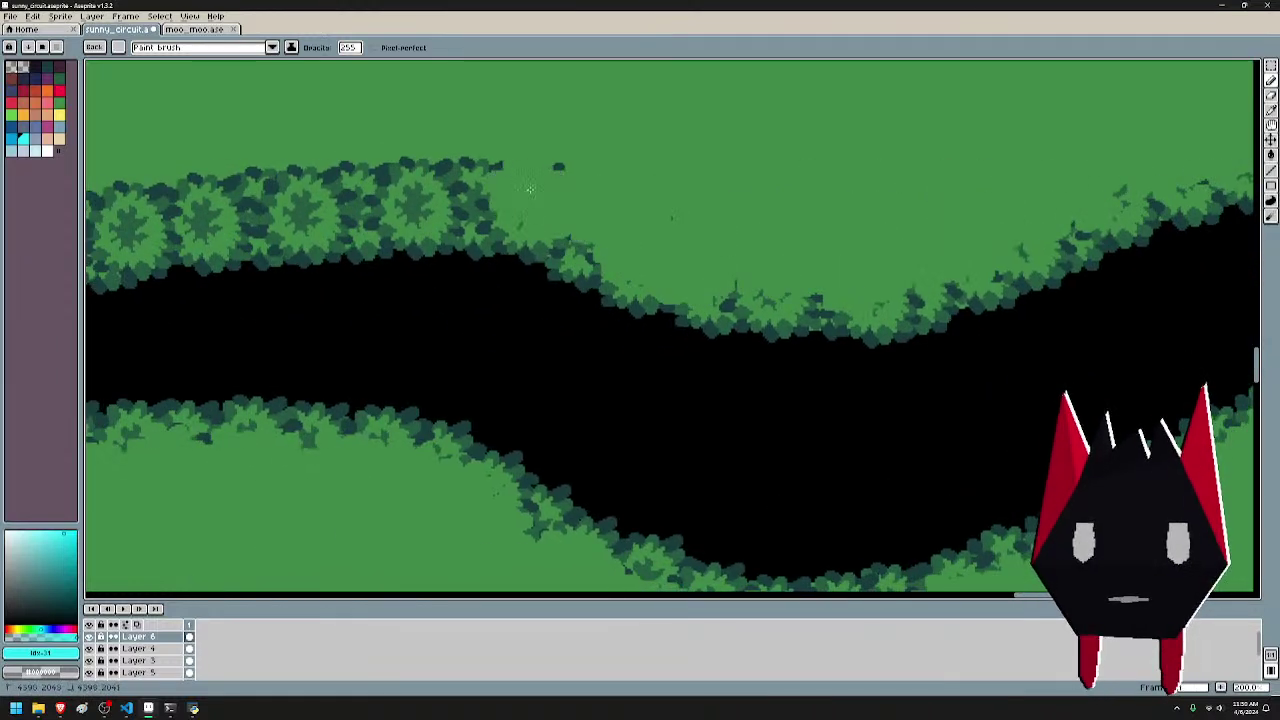
- Finish painting flat green over the northern rim bushes, west to the corner where the chasm meets the track
mouse_move(683, 234)
left_mouse_down()
mouse_move(485, 216)
mouse_move(530, 150)
mouse_move(464, 194)
mouse_move(483, 174)
mouse_move(407, 180)
mouse_move(439, 146)
mouse_move(883, 172)
left_mouse_up()
key("ctrl+z")
mouse_move(823, 240)
left_mouse_down()
mouse_move(783, 218)
mouse_move(662, 218)
mouse_move(777, 230)
left_mouse_up()
mouse_move(637, 213)
left_mouse_down()
mouse_move(571, 241)
mouse_move(559, 209)
mouse_move(540, 255)
mouse_move(498, 238)
mouse_move(455, 281)
mouse_move(436, 245)
mouse_move(403, 267)
left_mouse_up()
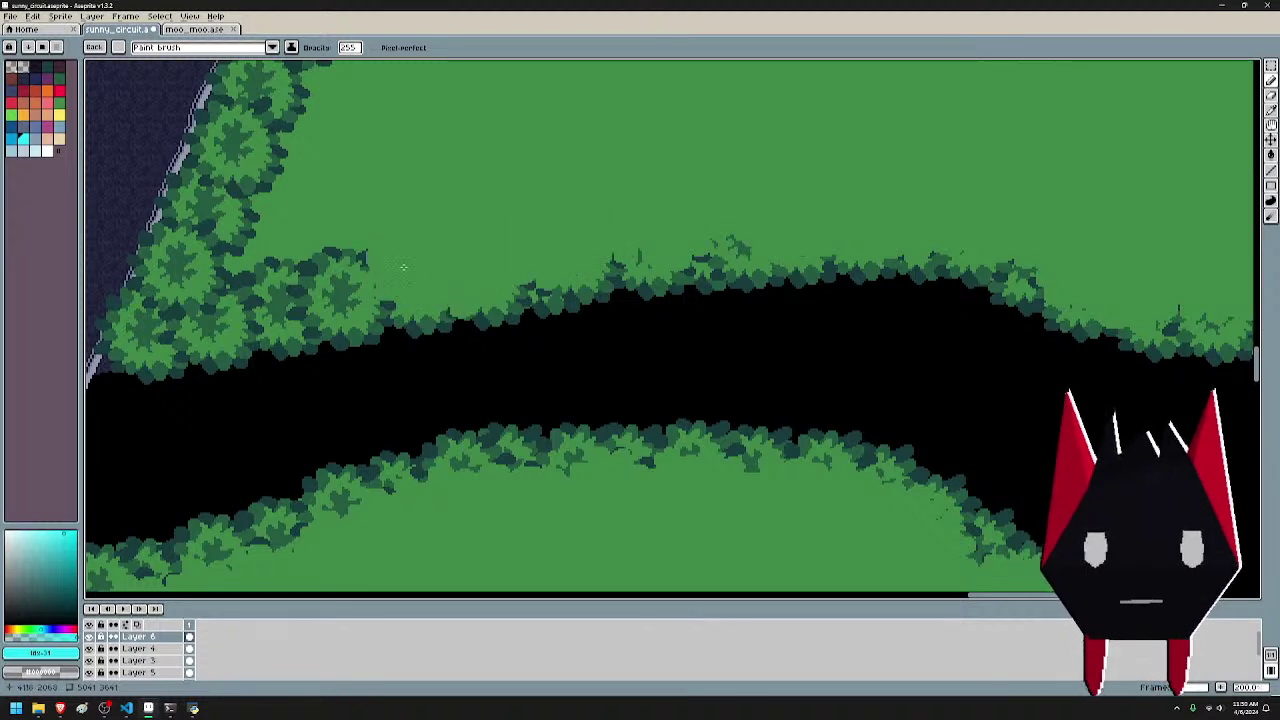
left_click_drag(515, 150, 845, 148)
mouse_move(668, 290)
left_mouse_down()
mouse_move(635, 295)
mouse_move(614, 275)
mouse_move(541, 302)
mouse_move(560, 278)
left_mouse_up()
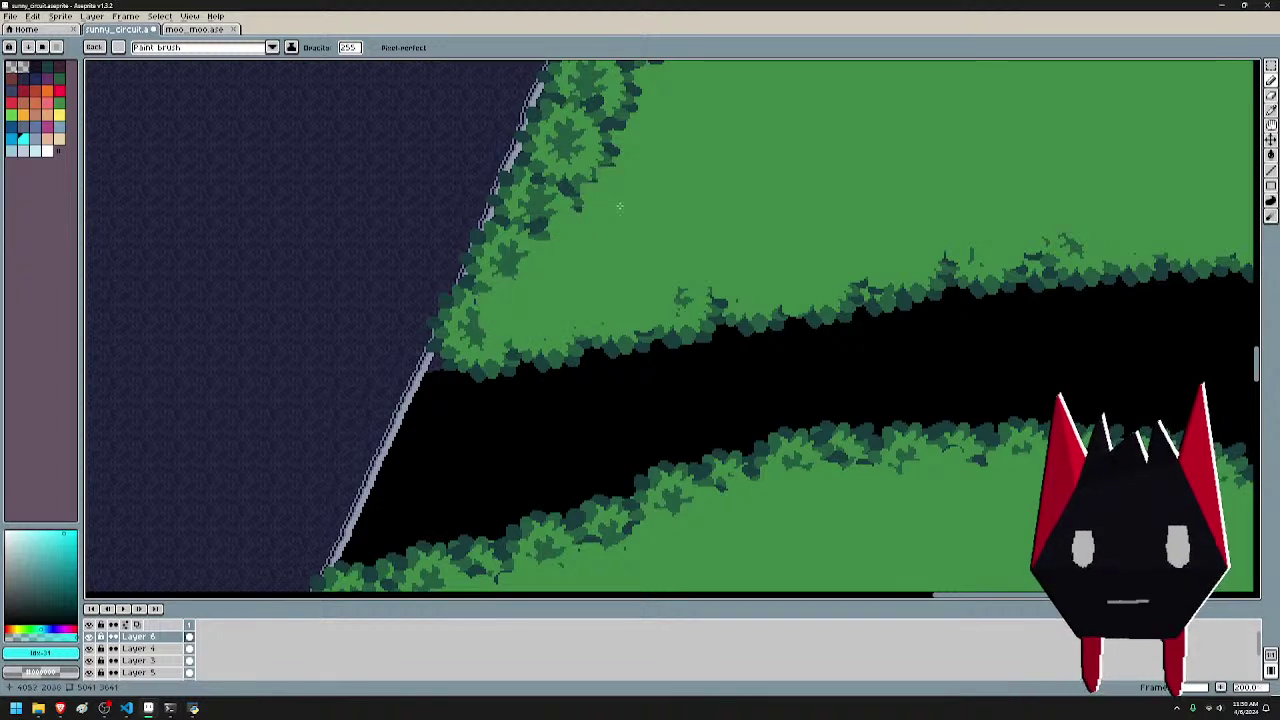
- Paint flat green over the grass side of the bushes on the track's eastern edge, up the diagonal above the chasm
mouse_move(619, 206)
left_mouse_down()
mouse_move(566, 233)
mouse_move(592, 213)
mouse_move(582, 186)
mouse_move(562, 271)
mouse_move(582, 265)
mouse_move(577, 238)
mouse_move(608, 204)
left_mouse_up()
scroll(562, 272, "up", 3)
left_click_drag(748, 83, 736, 299)
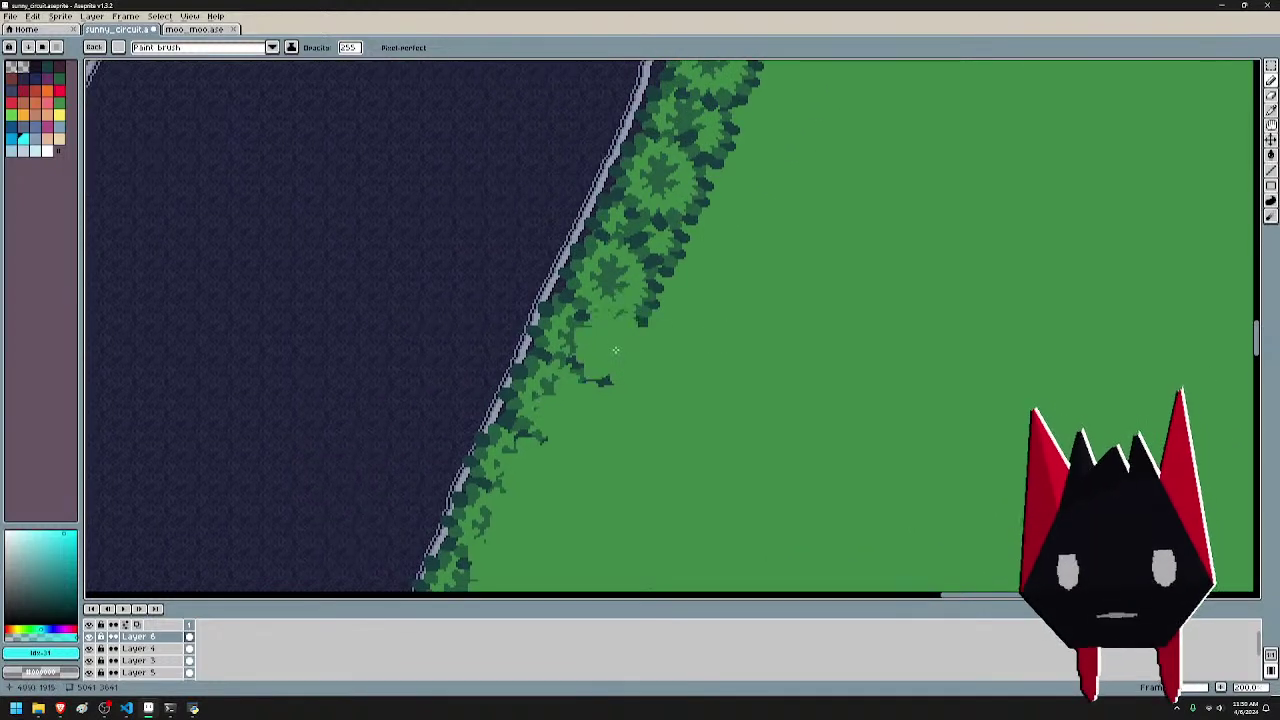
mouse_move(648, 328)
left_mouse_down()
mouse_move(636, 293)
mouse_move(679, 272)
mouse_move(663, 244)
mouse_move(690, 214)
left_mouse_up()
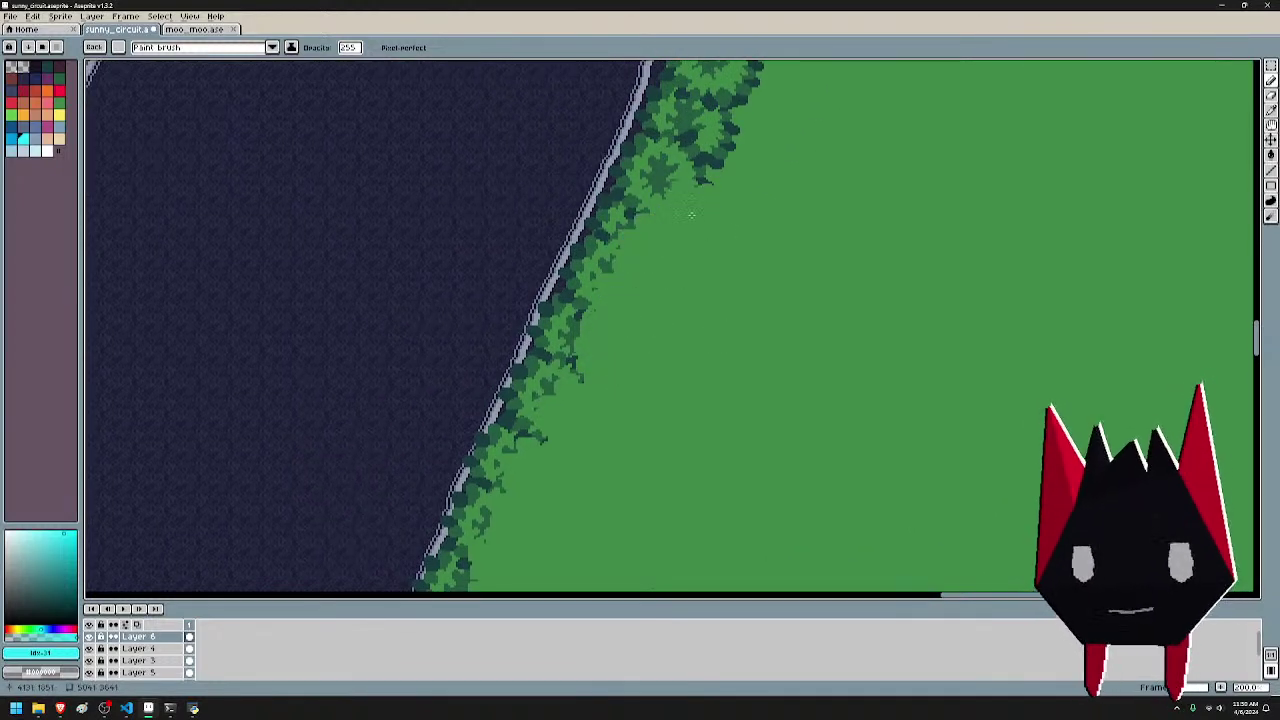
scroll(743, 174, "up", 2)
scroll(784, 230, "up", 3)
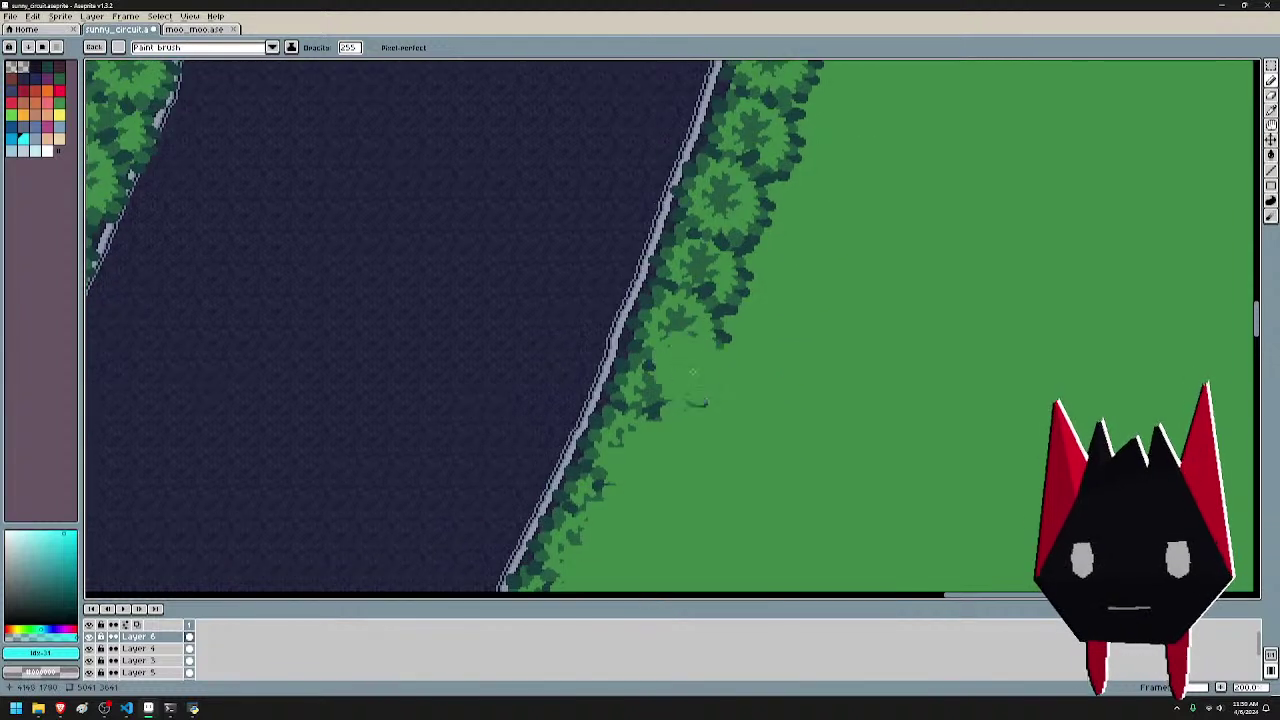
- Continue flat green up the eastern edge bushes as the diagonal steepens, undoing and repainting one stroke
mouse_move(733, 387)
left_mouse_down()
mouse_move(715, 333)
mouse_move(763, 295)
mouse_move(722, 268)
mouse_move(753, 204)
mouse_move(776, 238)
mouse_move(759, 186)
mouse_move(794, 118)
left_mouse_up()
mouse_move(870, 127)
left_mouse_down()
mouse_move(843, 257)
mouse_move(820, 263)
left_mouse_up()
mouse_move(748, 283)
left_mouse_down()
mouse_move(763, 207)
mouse_move(768, 173)
left_mouse_up()
key("ctrl+z")
mouse_move(760, 270)
left_mouse_down()
mouse_move(749, 239)
mouse_move(797, 219)
mouse_move(775, 184)
mouse_move(809, 146)
left_mouse_up()
left_click_drag(874, 251, 794, 436)
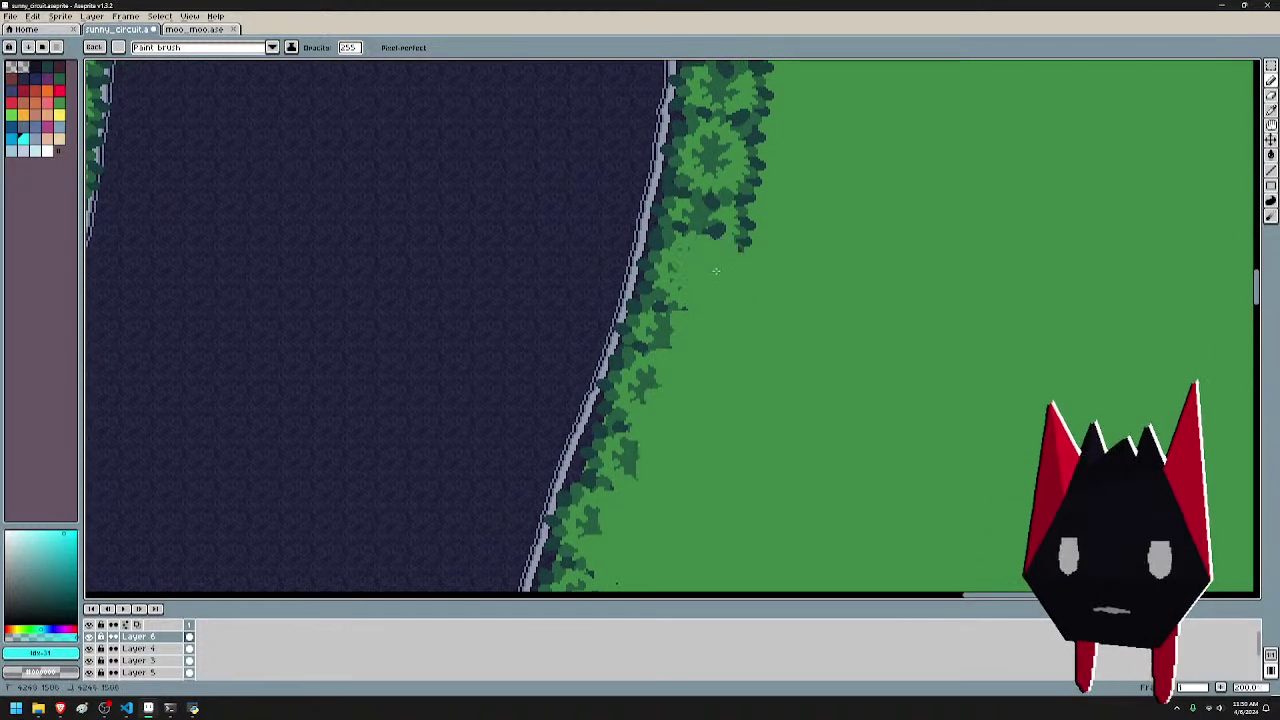
- Paint flat green over the outer side of the bushes along the near-vertical stretch of the track's eastern edge
mouse_move(716, 271)
left_mouse_down()
mouse_move(773, 274)
mouse_move(743, 214)
left_mouse_up()
left_click_drag(798, 164, 785, 297)
mouse_move(742, 294)
left_mouse_down()
mouse_move(763, 271)
mouse_move(755, 233)
mouse_move(809, 236)
mouse_move(756, 187)
mouse_move(793, 163)
mouse_move(775, 271)
left_mouse_up()
mouse_move(768, 275)
left_mouse_down()
mouse_move(772, 242)
mouse_move(752, 206)
left_mouse_up()
left_click_drag(793, 164, 815, 229)
mouse_move(797, 211)
left_mouse_down()
mouse_move(762, 155)
mouse_move(785, 132)
left_mouse_up()
scroll(792, 261, "up", 2)
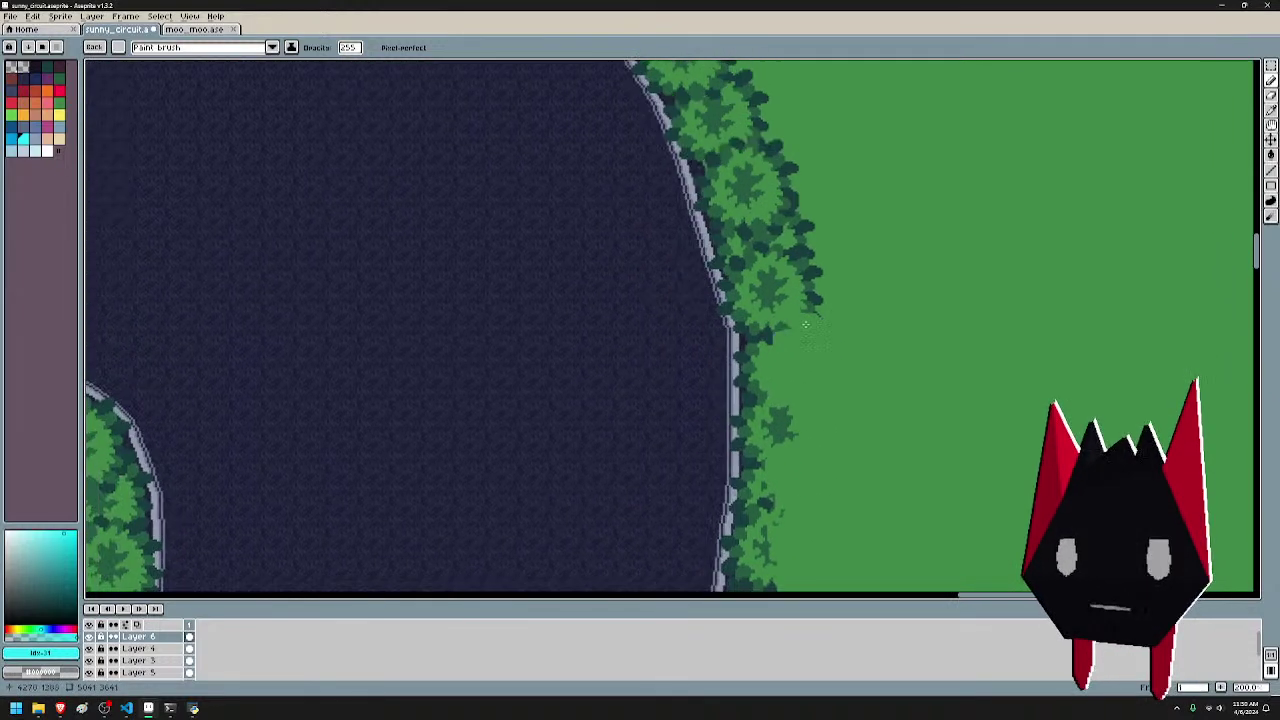
- Paint flat green over the outside of the bushes around the track's northeastern bend toward its crest
mouse_move(805, 305)
left_mouse_down()
mouse_move(838, 275)
mouse_move(783, 235)
mouse_move(784, 200)
mouse_move(741, 156)
mouse_move(785, 134)
left_mouse_up()
scroll(897, 380, "up", 2)
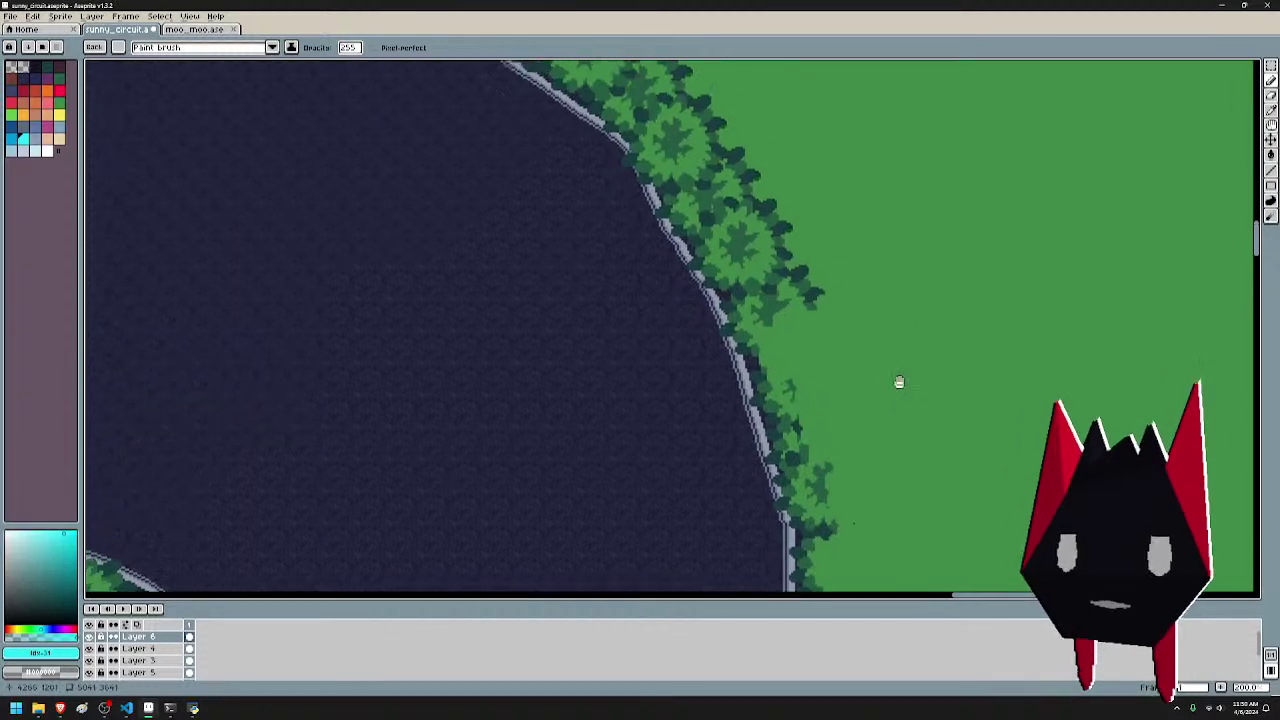
mouse_move(790, 305)
left_mouse_down()
mouse_move(706, 148)
mouse_move(692, 146)
left_mouse_up()
mouse_move(751, 142)
left_mouse_down()
mouse_move(909, 274)
mouse_move(849, 206)
mouse_move(806, 194)
mouse_move(767, 152)
mouse_move(710, 142)
mouse_move(906, 242)
mouse_move(605, 150)
mouse_move(575, 170)
left_mouse_up()
left_click(908, 229)
scroll(575, 170, "up", 2)
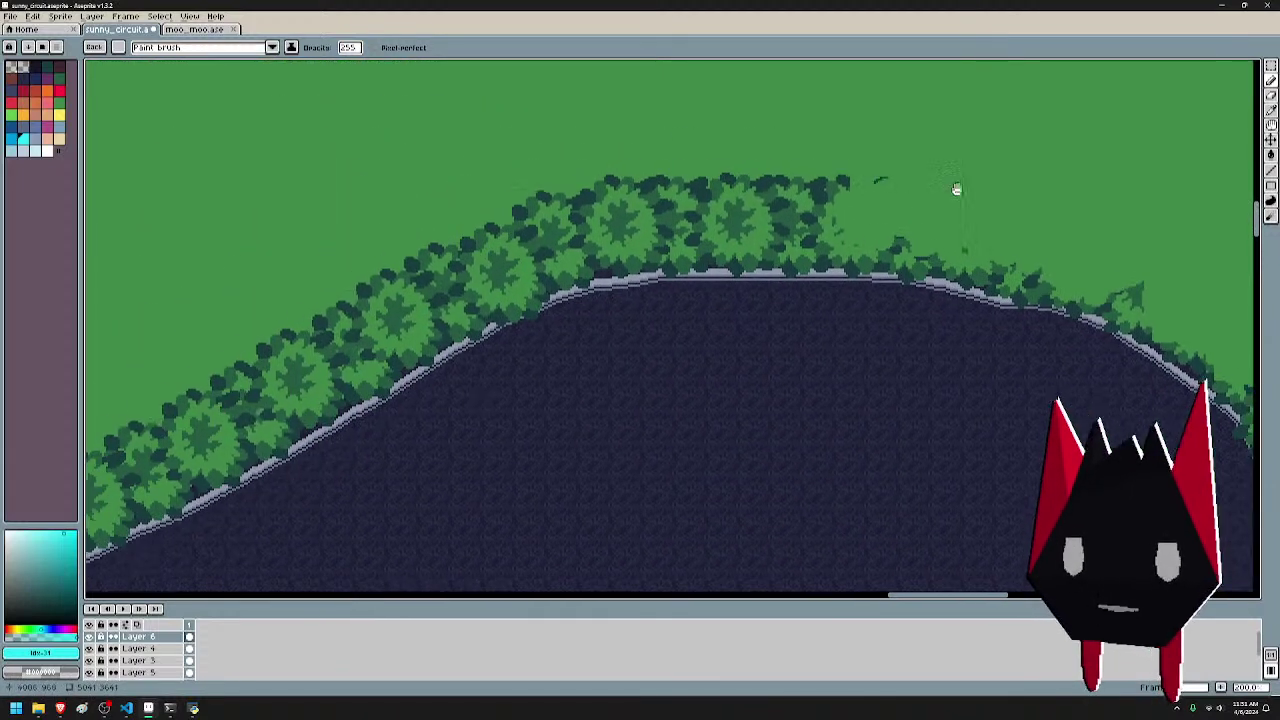
- Blend the bush tops with flat green over the crest of the northern bend and down the slope to the west
mouse_move(860, 187)
left_mouse_down()
mouse_move(802, 200)
mouse_move(800, 217)
mouse_move(765, 182)
mouse_move(724, 200)
mouse_move(622, 207)
mouse_move(594, 187)
mouse_move(839, 187)
mouse_move(771, 201)
mouse_move(1010, 164)
left_mouse_up()
mouse_move(900, 172)
left_mouse_down()
mouse_move(875, 202)
mouse_move(823, 192)
mouse_move(820, 250)
mouse_move(733, 233)
mouse_move(768, 247)
mouse_move(780, 218)
mouse_move(703, 298)
mouse_move(683, 279)
mouse_move(630, 324)
left_mouse_up()
left_click_drag(723, 222, 950, 120)
mouse_move(820, 245)
left_mouse_down()
mouse_move(826, 231)
mouse_move(770, 273)
left_mouse_up()
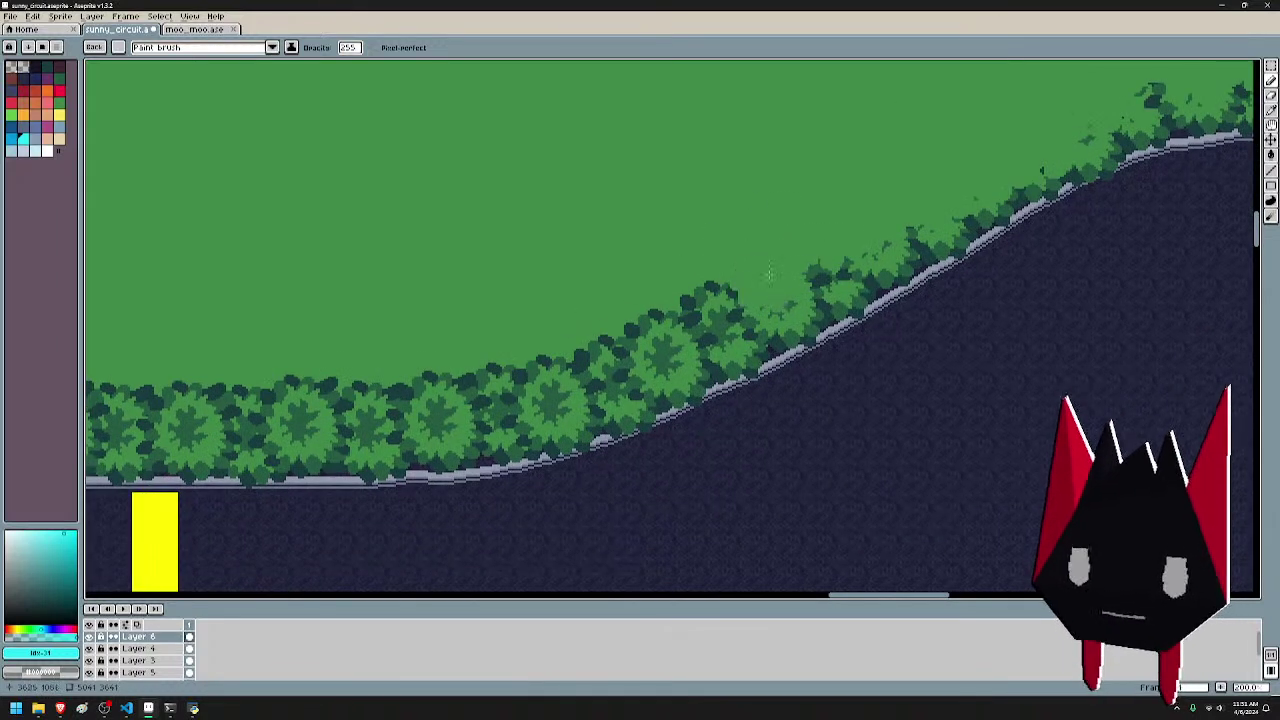
- Paint flat green over the bush tops from the foot of the slope to just past the yellow start block
mouse_move(677, 313)
left_mouse_down()
mouse_move(610, 365)
mouse_move(555, 344)
mouse_move(527, 379)
mouse_move(450, 398)
left_mouse_up()
scroll(850, 262, "down", 2)
scroll(850, 262, "left", 4)
mouse_move(850, 262)
left_mouse_down()
mouse_move(813, 301)
mouse_move(778, 280)
mouse_move(736, 315)
mouse_move(726, 282)
mouse_move(666, 316)
mouse_move(596, 285)
mouse_move(557, 314)
mouse_move(514, 292)
mouse_move(428, 308)
left_mouse_up()
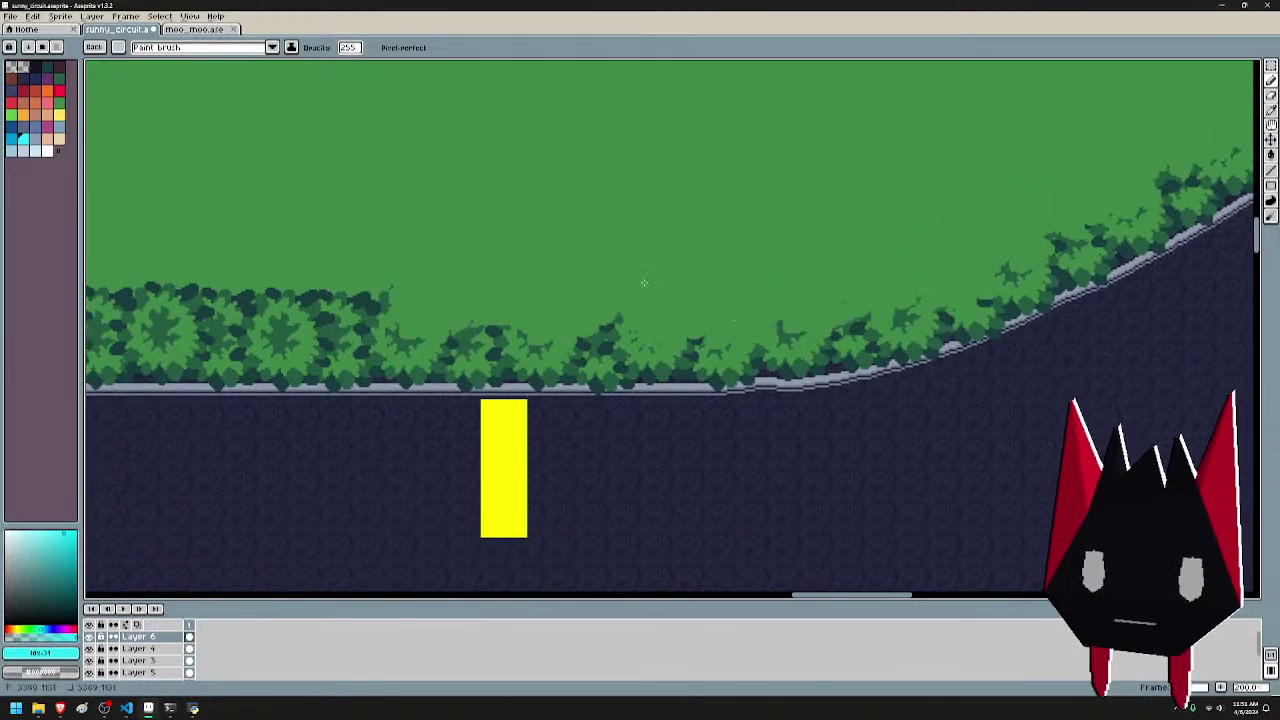
scroll(1006, 271, "left", 4)
scroll(1198, 275, "left", 2)
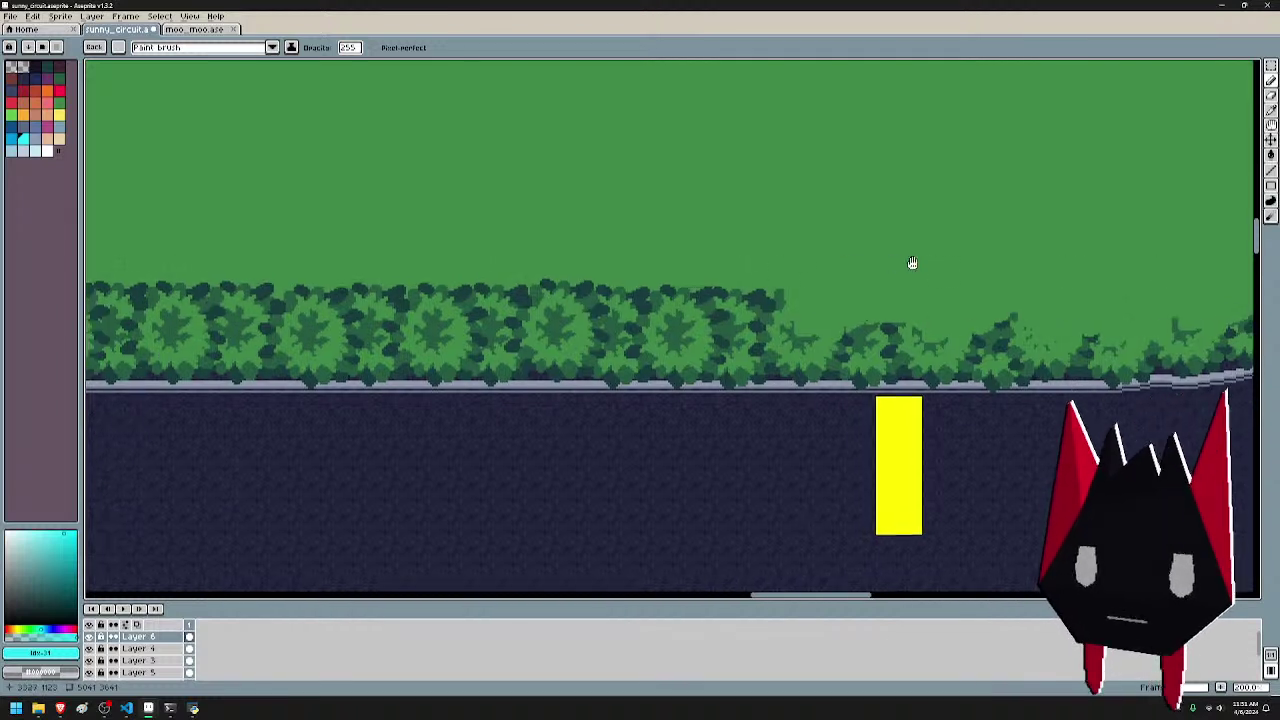
- Paint flat green over the bush tops along the straight west of the yellow start block, up to the corner beside the black area
mouse_move(762, 330)
left_mouse_down()
mouse_move(634, 288)
mouse_move(575, 319)
mouse_move(450, 300)
mouse_move(397, 316)
left_mouse_up()
scroll(777, 277, "left", 9)
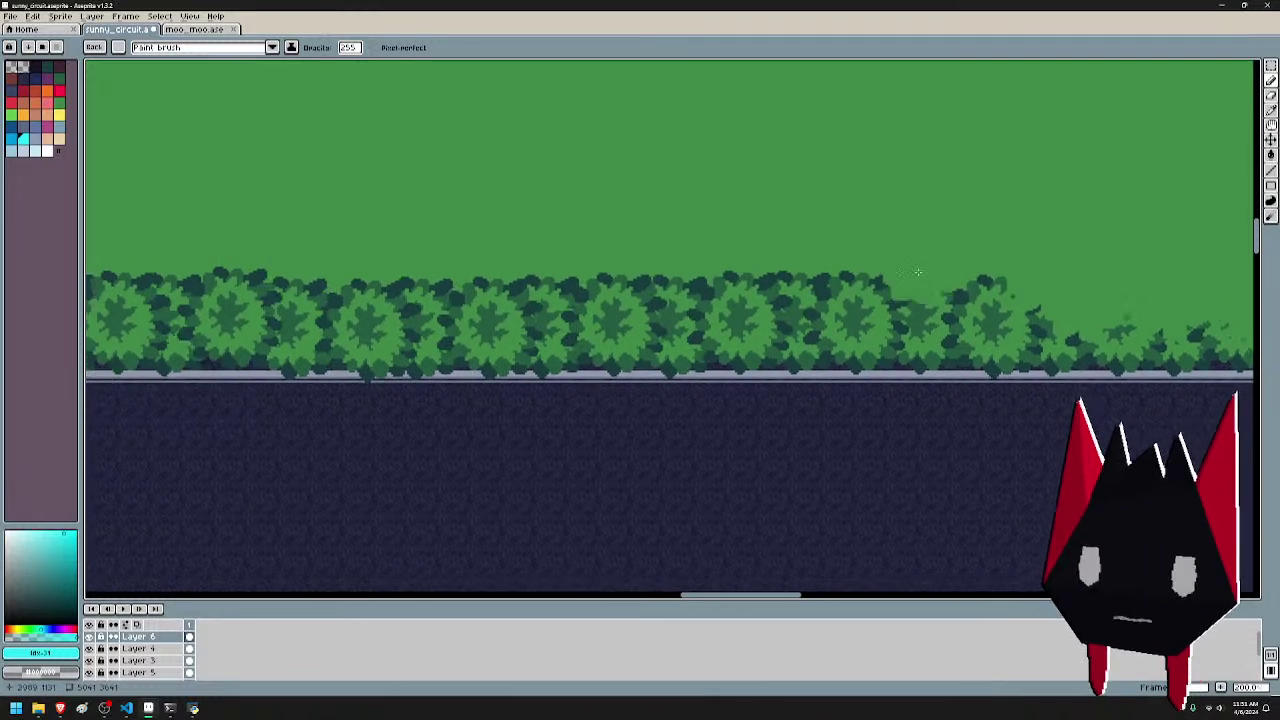
mouse_move(1000, 300)
left_mouse_down()
mouse_move(929, 314)
mouse_move(831, 288)
mouse_move(802, 303)
mouse_move(747, 272)
mouse_move(712, 303)
mouse_move(674, 271)
mouse_move(633, 297)
mouse_move(596, 272)
mouse_move(553, 304)
mouse_move(498, 271)
mouse_move(452, 299)
mouse_move(419, 275)
mouse_move(374, 305)
mouse_move(317, 268)
mouse_move(287, 303)
mouse_move(259, 275)
mouse_move(218, 298)
left_mouse_up()
left_click_drag(352, 203, 857, 241)
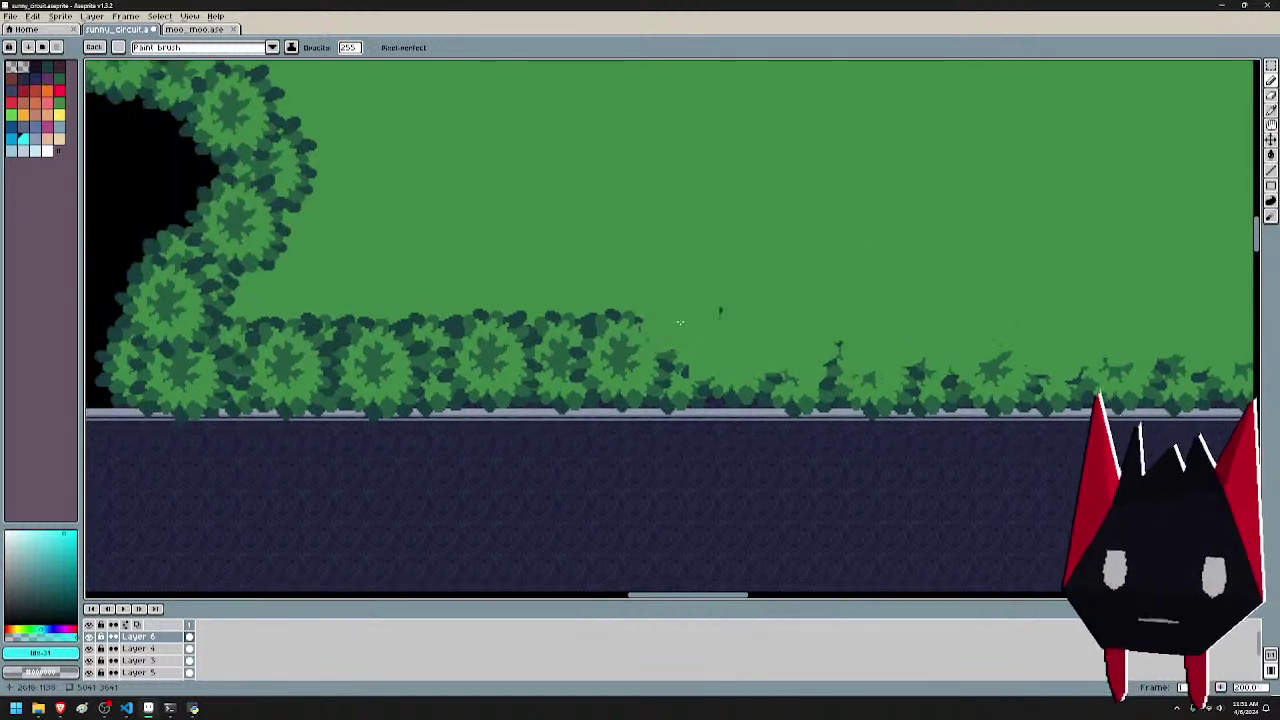
mouse_move(677, 322)
left_mouse_down()
mouse_move(486, 316)
mouse_move(474, 343)
mouse_move(420, 317)
mouse_move(300, 326)
left_mouse_up()
left_click_drag(477, 272, 877, 272)
- Blend the grass-facing side of the bushes with flat green around the pointed eastern edge of the black area
mouse_move(684, 352)
left_mouse_down()
mouse_move(618, 348)
mouse_move(664, 269)
left_mouse_up()
left_click_drag(682, 210, 702, 160)
left_click_drag(726, 131, 774, 261)
left_click_drag(742, 284, 748, 230)
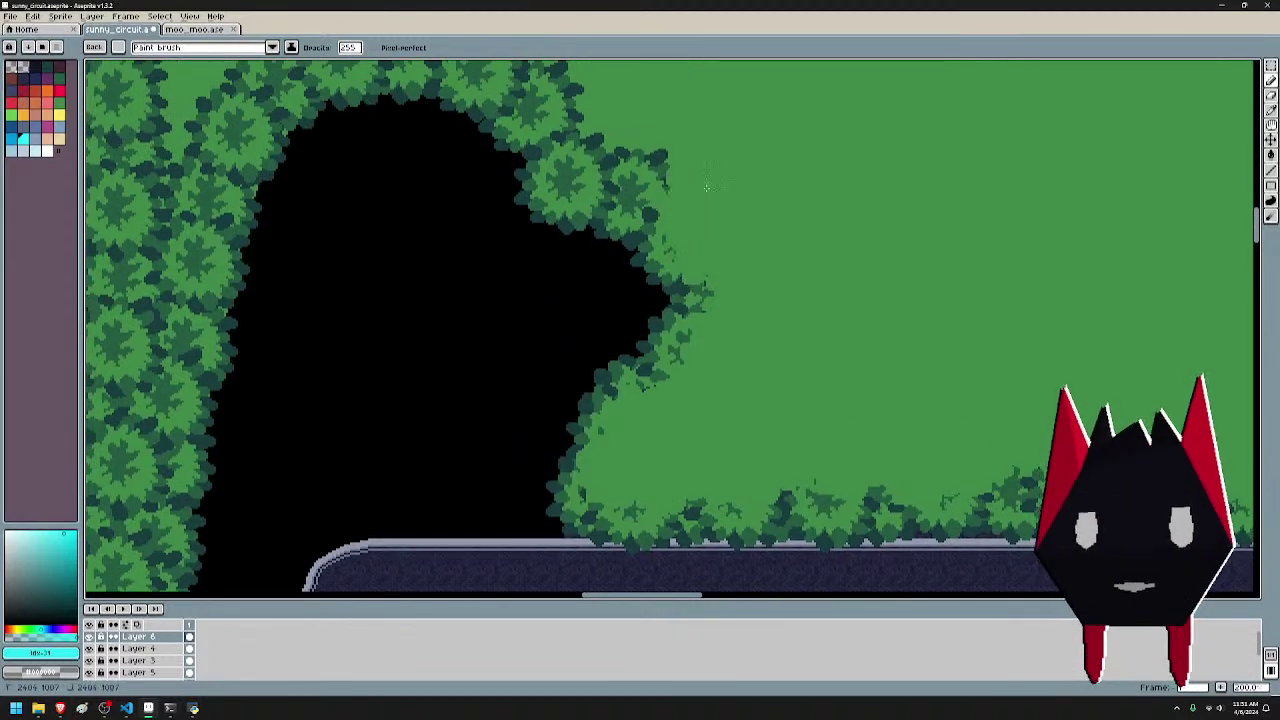
mouse_move(706, 187)
left_mouse_down()
mouse_move(590, 145)
mouse_move(667, 289)
left_mouse_up()
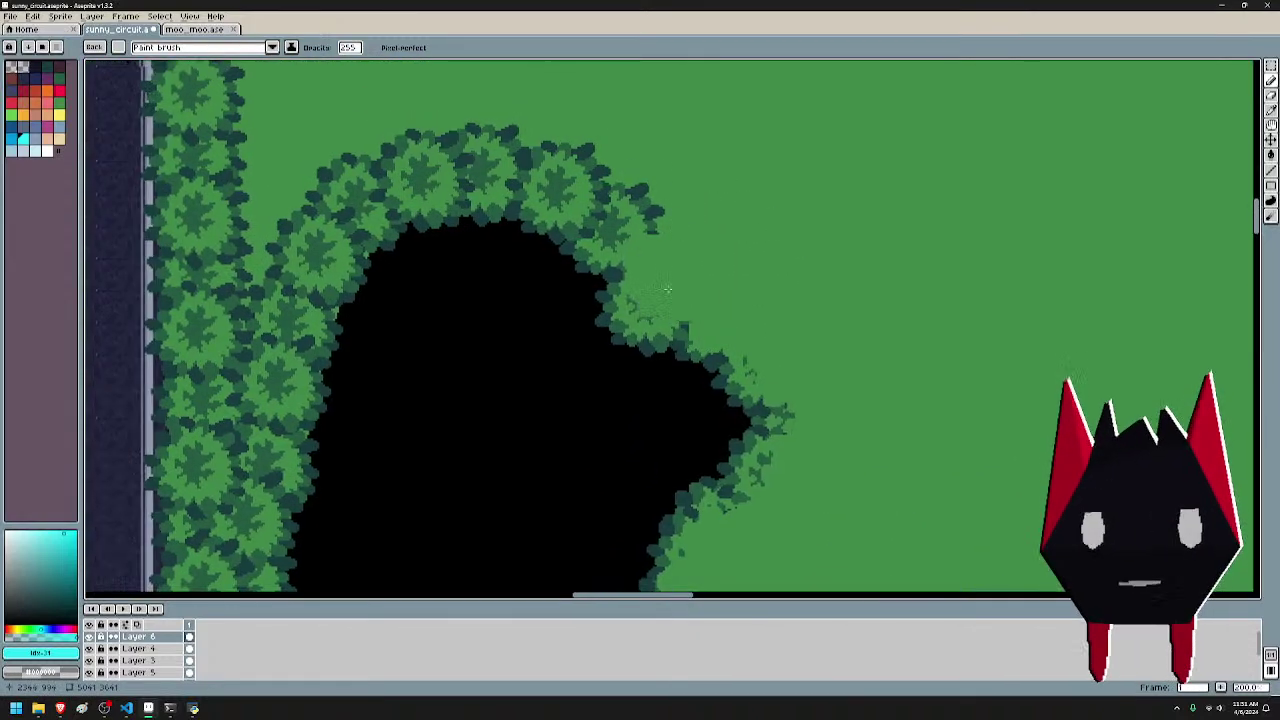
- Paint flat green over the bushes arching across the black area's top and down the strip between it and the vertical track
mouse_move(643, 215)
left_mouse_down()
mouse_move(585, 185)
mouse_move(470, 160)
mouse_move(291, 235)
left_mouse_up()
left_click_drag(380, 184, 595, 69)
mouse_move(500, 188)
left_mouse_down()
mouse_move(457, 164)
mouse_move(425, 335)
mouse_move(450, 385)
mouse_move(427, 400)
mouse_move(458, 474)
left_mouse_up()
left_click_drag(536, 294, 747, 142)
mouse_move(655, 325)
left_mouse_down()
mouse_move(629, 339)
mouse_move(646, 382)
mouse_move(631, 475)
mouse_move(657, 317)
left_mouse_up()
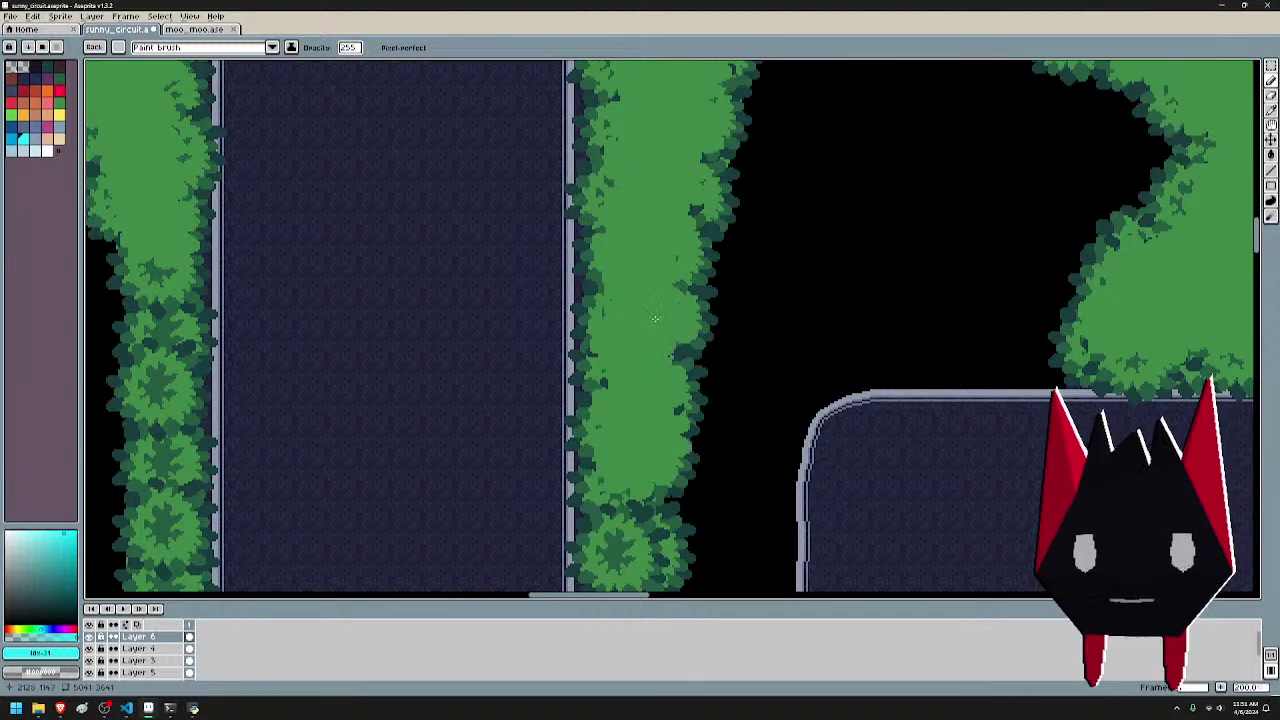
- Paint flat green over the outer side of the bushes up the vertical track's eastern edge and into the bend above
left_click_drag(654, 160, 694, 375)
mouse_move(715, 216)
left_mouse_down()
mouse_move(697, 400)
mouse_move(674, 365)
left_mouse_up()
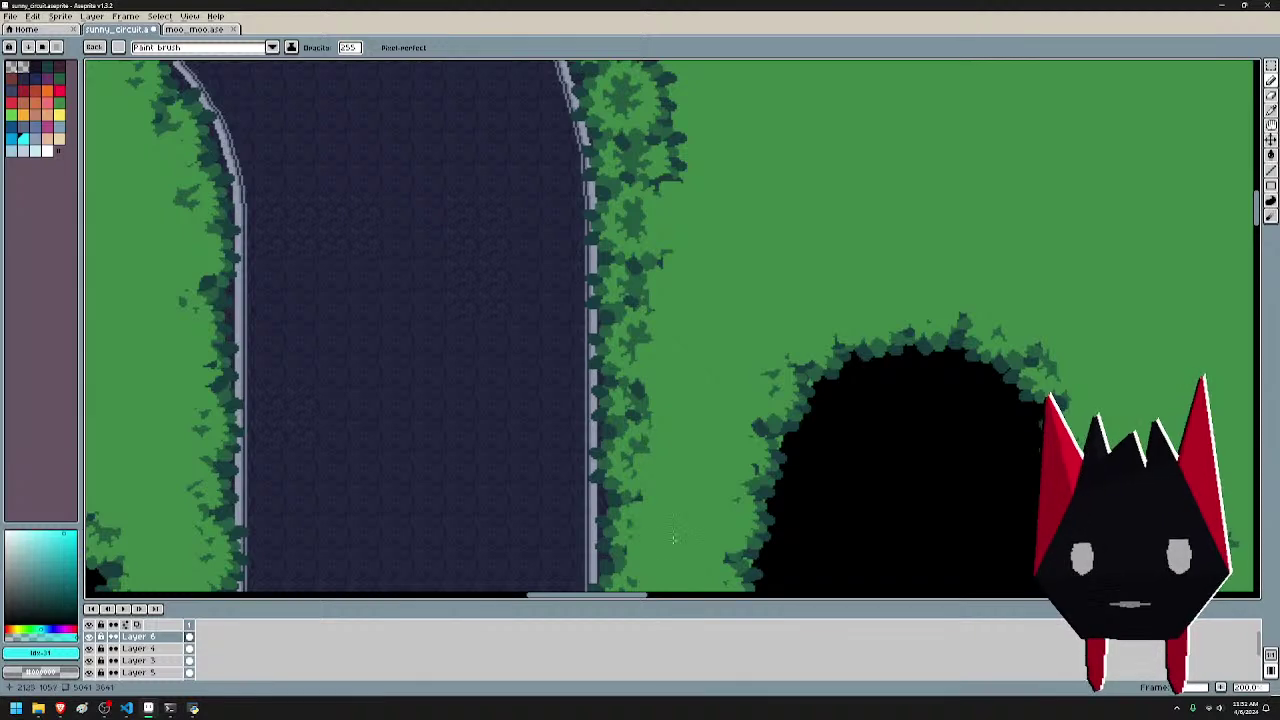
scroll(758, 330, "up", 5)
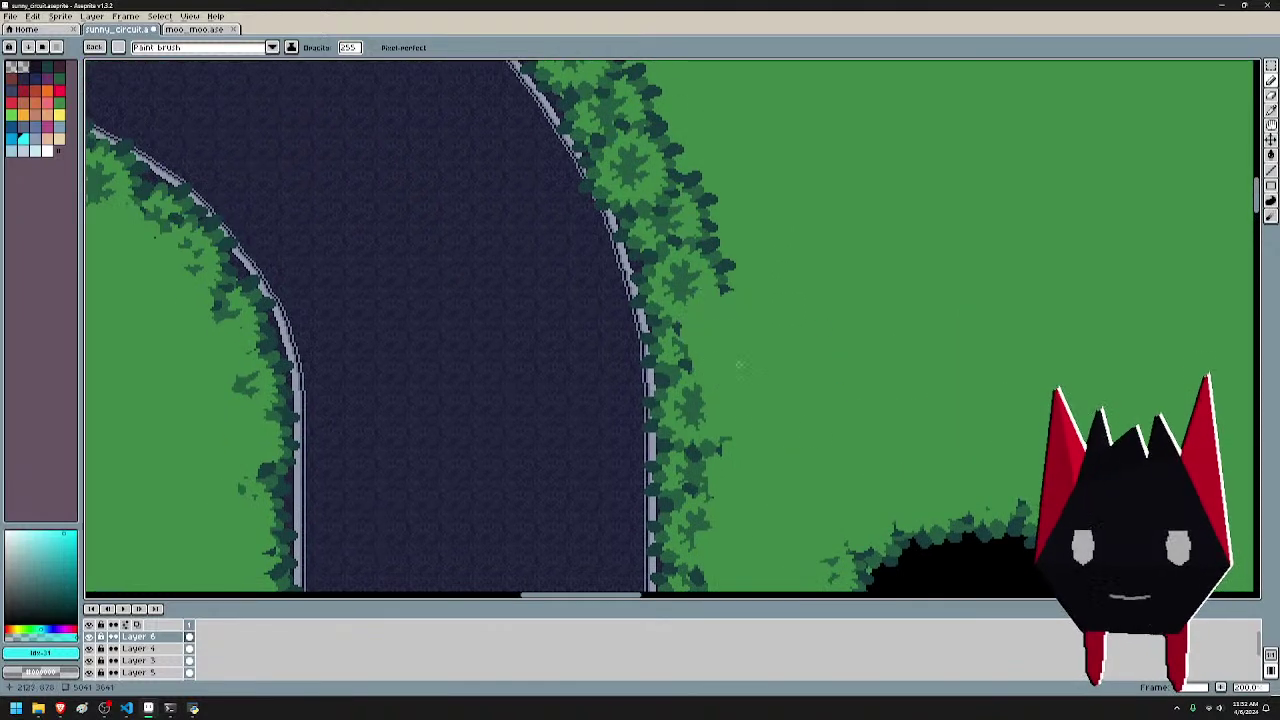
left_click_drag(736, 304, 686, 157)
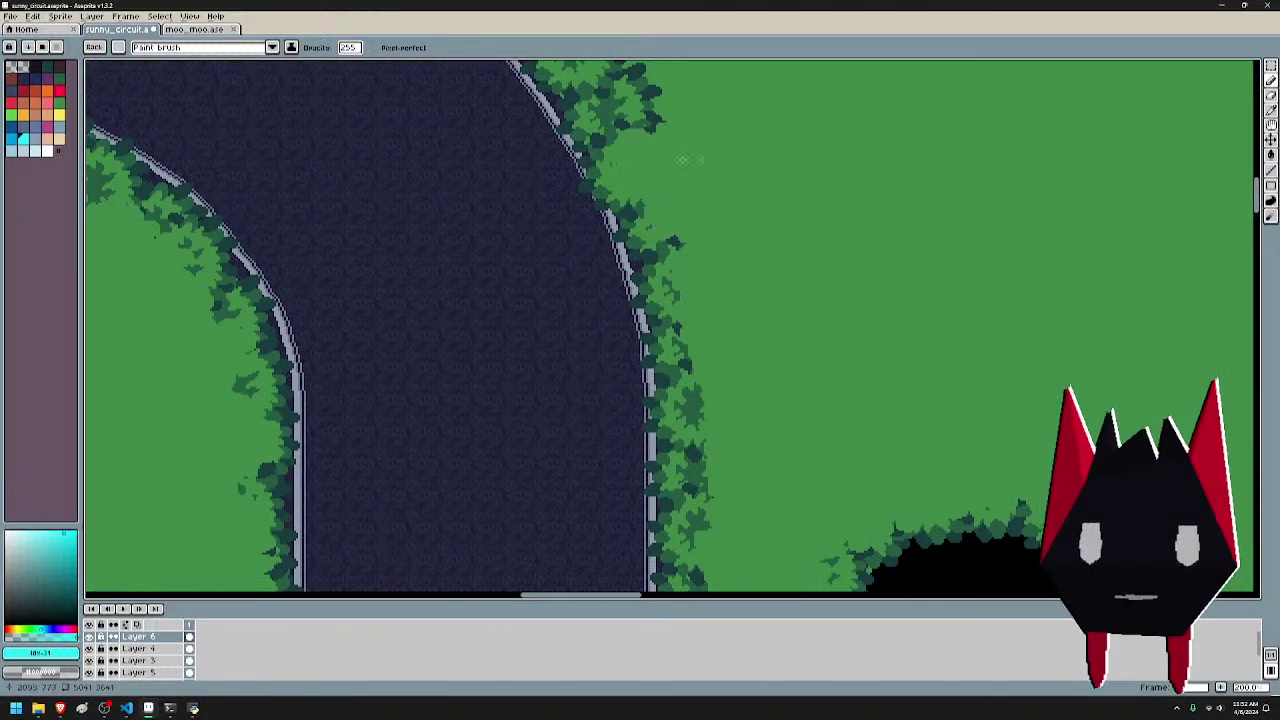
- Paint flat grass green over the outer half of the bushes along the right side and crest of the upper loop's top bend
left_click_drag(709, 230, 839, 410)
left_click_drag(798, 306, 724, 237)
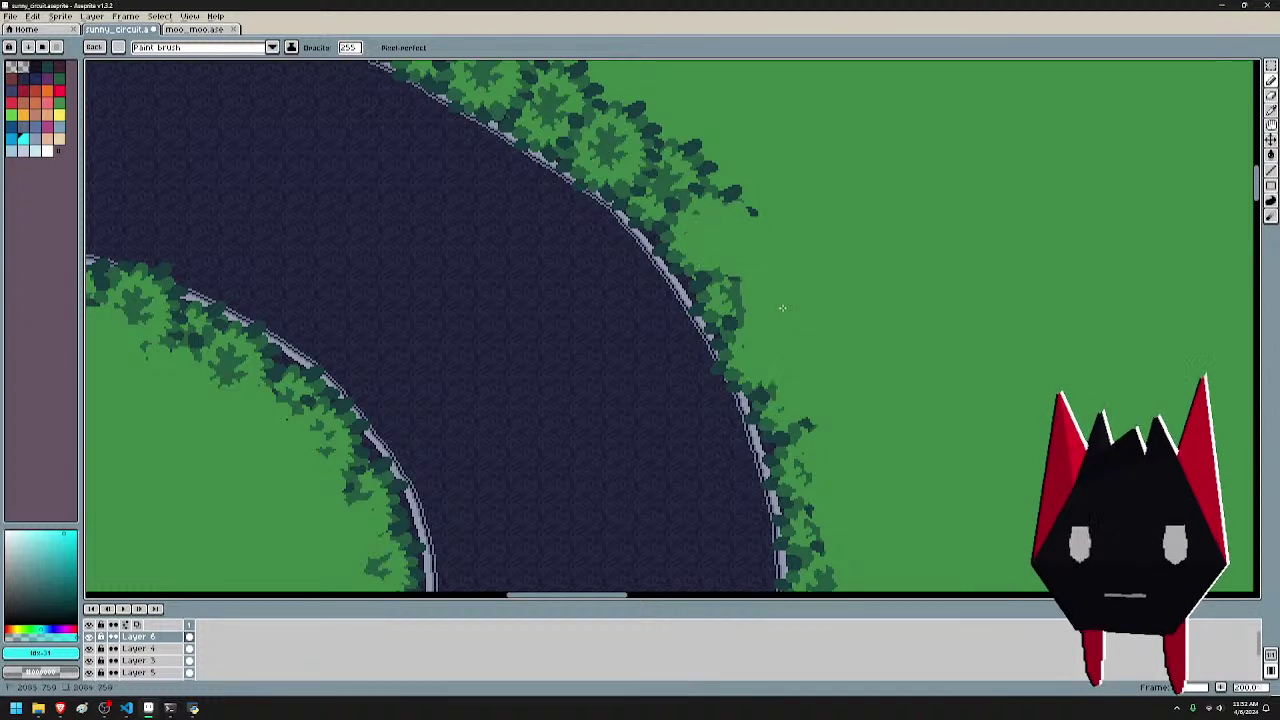
mouse_move(698, 160)
left_mouse_down()
mouse_move(920, 329)
mouse_move(903, 297)
mouse_move(640, 130)
left_mouse_up()
scroll(886, 285, "up", 3)
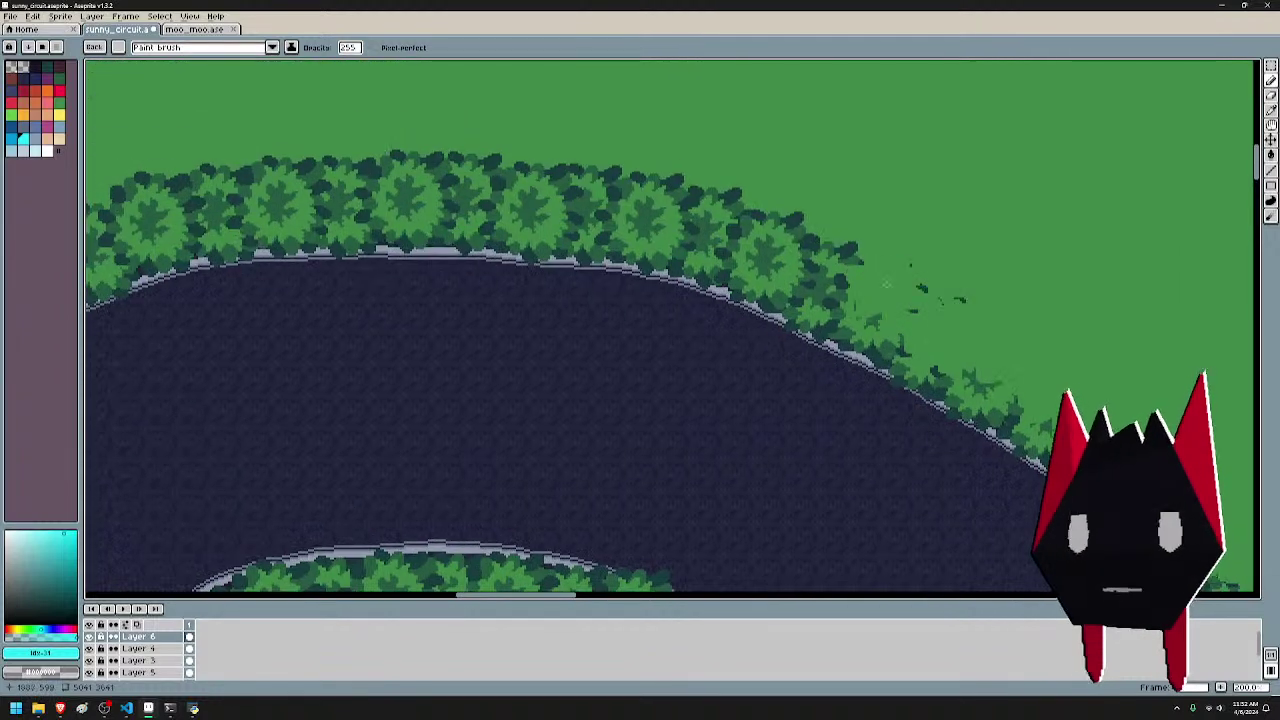
mouse_move(855, 262)
left_mouse_down()
mouse_move(640, 188)
mouse_move(474, 190)
left_mouse_up()
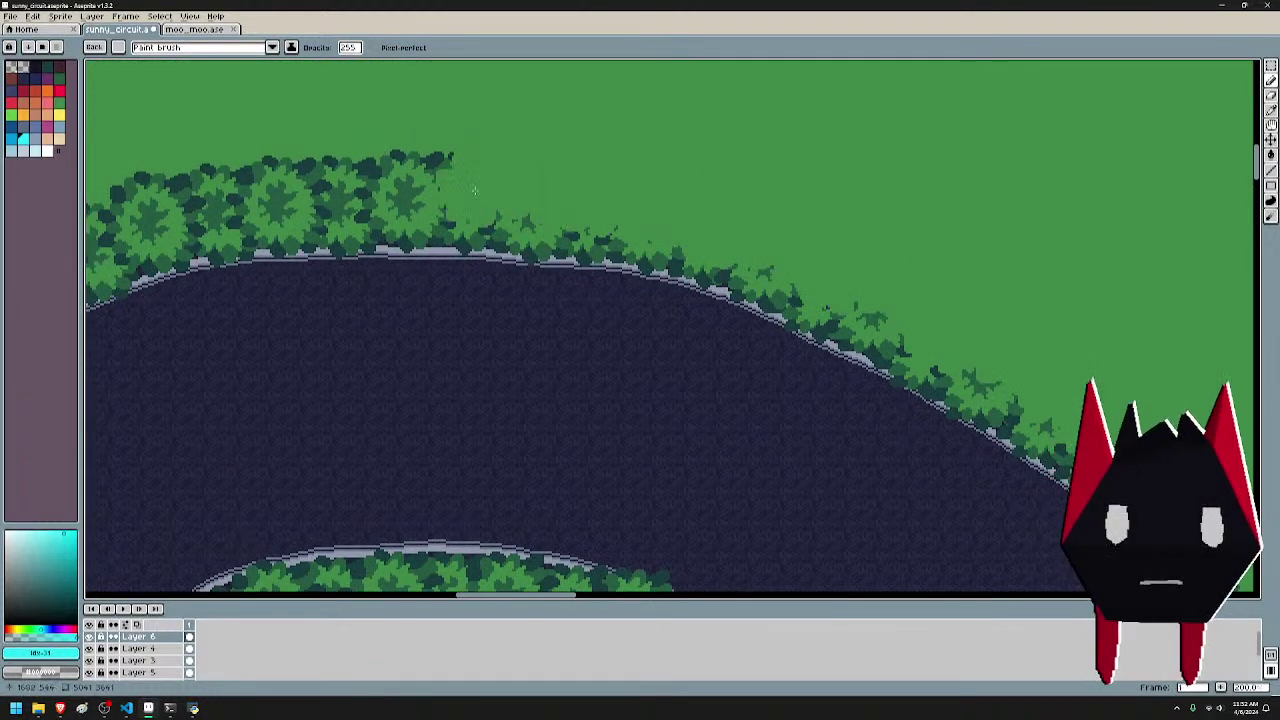
- Trim the outer bushes on the left shoulder of the upper loop's top bend by painting flat grass green over them
mouse_move(374, 136)
left_mouse_down()
mouse_move(314, 166)
mouse_move(806, 197)
mouse_move(731, 231)
mouse_move(577, 251)
mouse_move(571, 297)
mouse_move(735, 156)
left_mouse_up()
left_click_drag(662, 141, 536, 234)
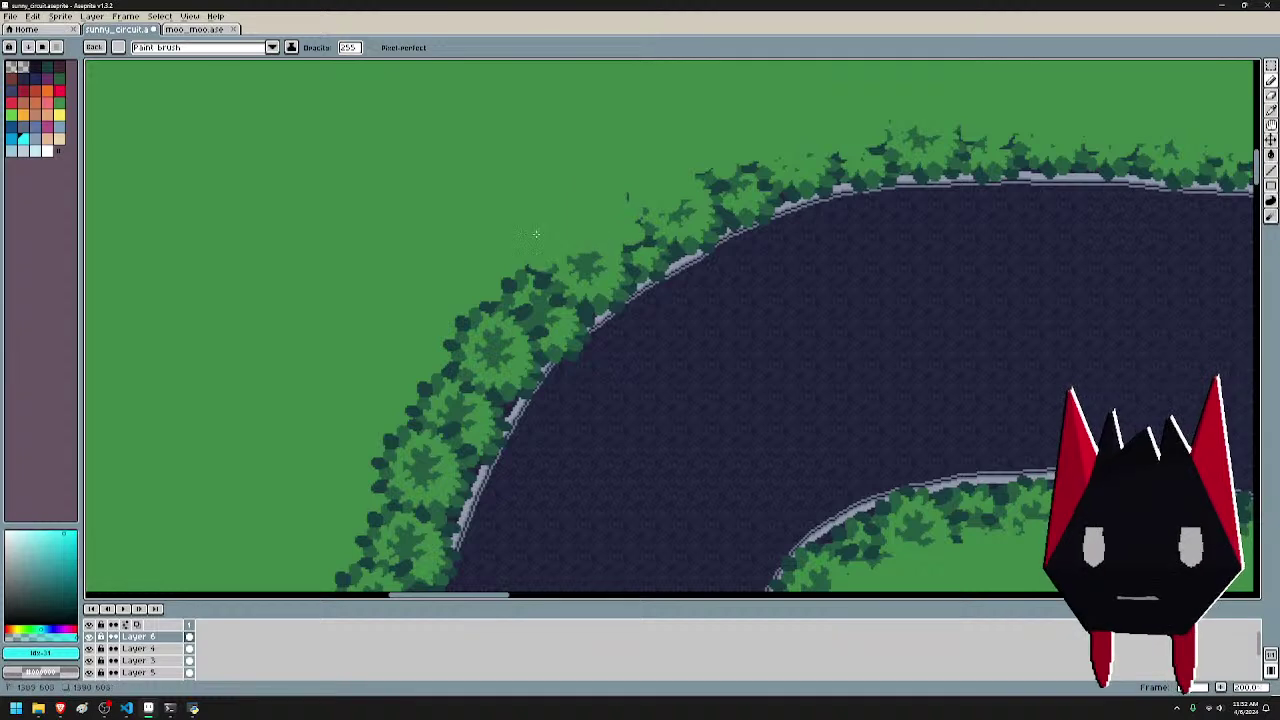
scroll(660, 130, "down", 4)
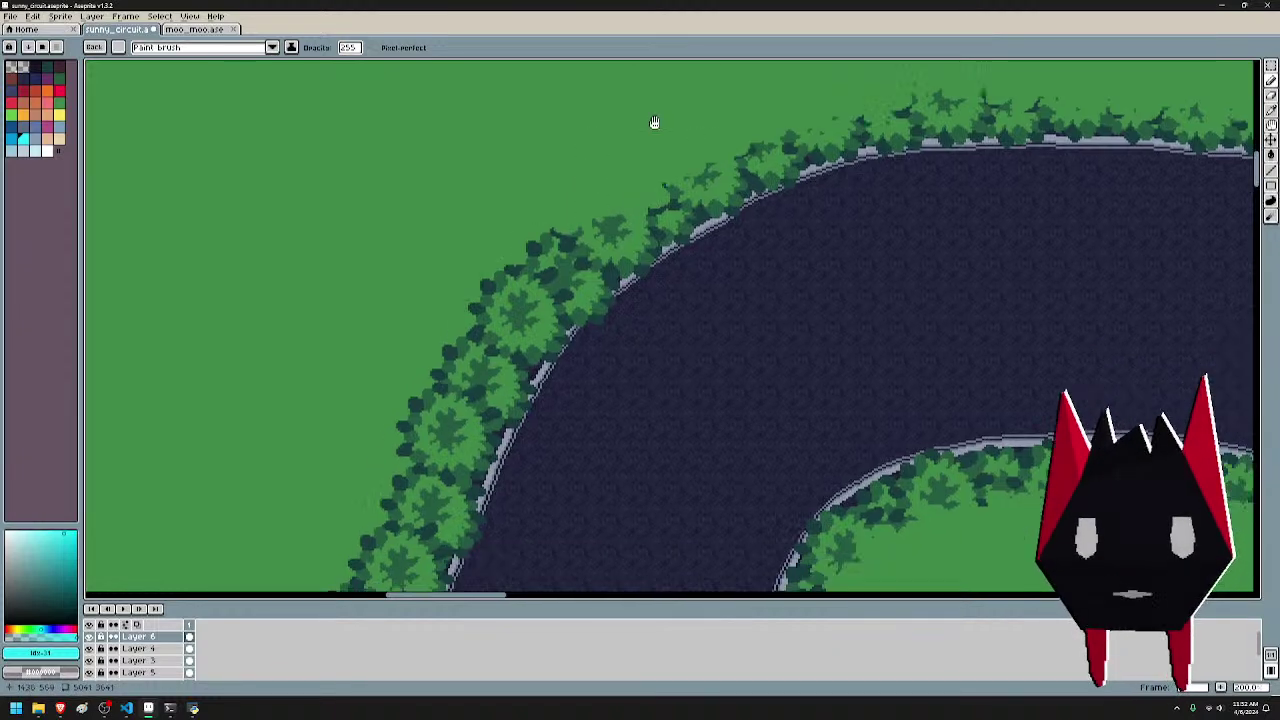
scroll(650, 128, "left", 2)
left_click_drag(647, 130, 607, 168)
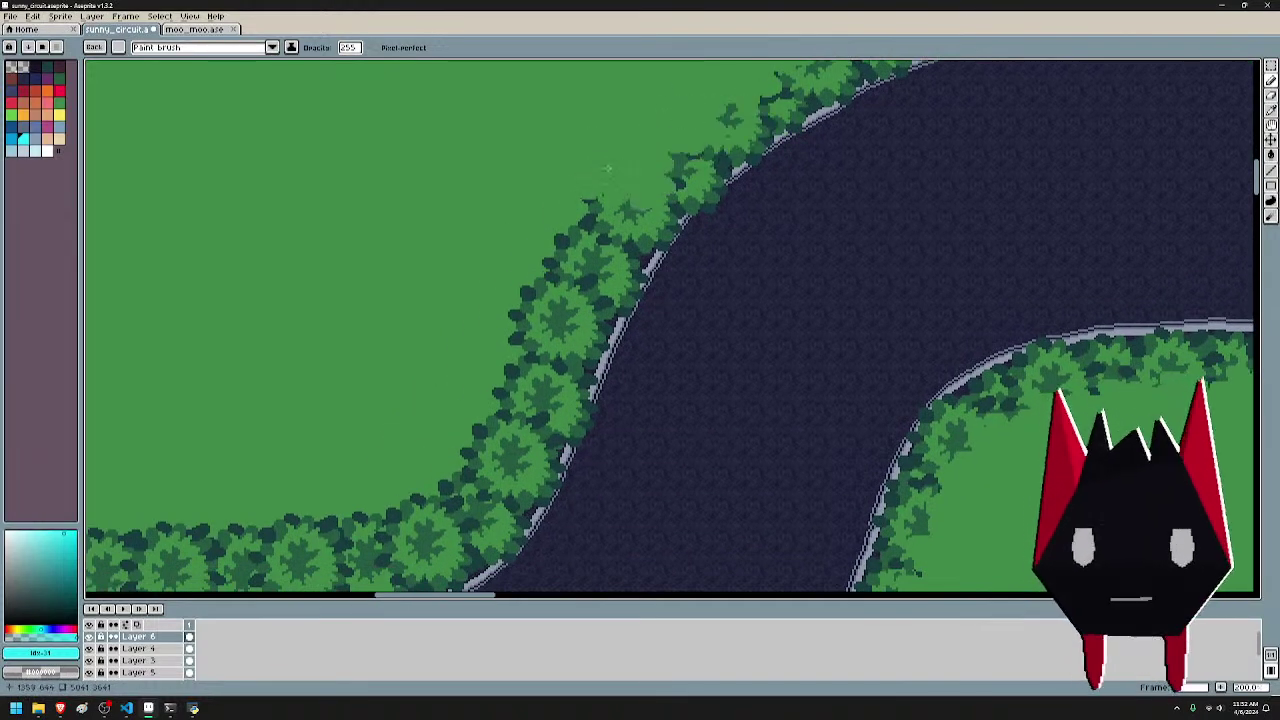
- Cover the outer part of the bushes with flat green down the S-curve and along the road toward the left hairpin
mouse_move(588, 217)
left_mouse_down()
mouse_move(572, 268)
mouse_move(550, 272)
left_mouse_up()
left_click_drag(604, 275, 792, 105)
mouse_move(780, 112)
left_mouse_down()
mouse_move(741, 132)
mouse_move(675, 282)
mouse_move(625, 325)
mouse_move(549, 352)
left_mouse_up()
left_click_drag(640, 330, 797, 230)
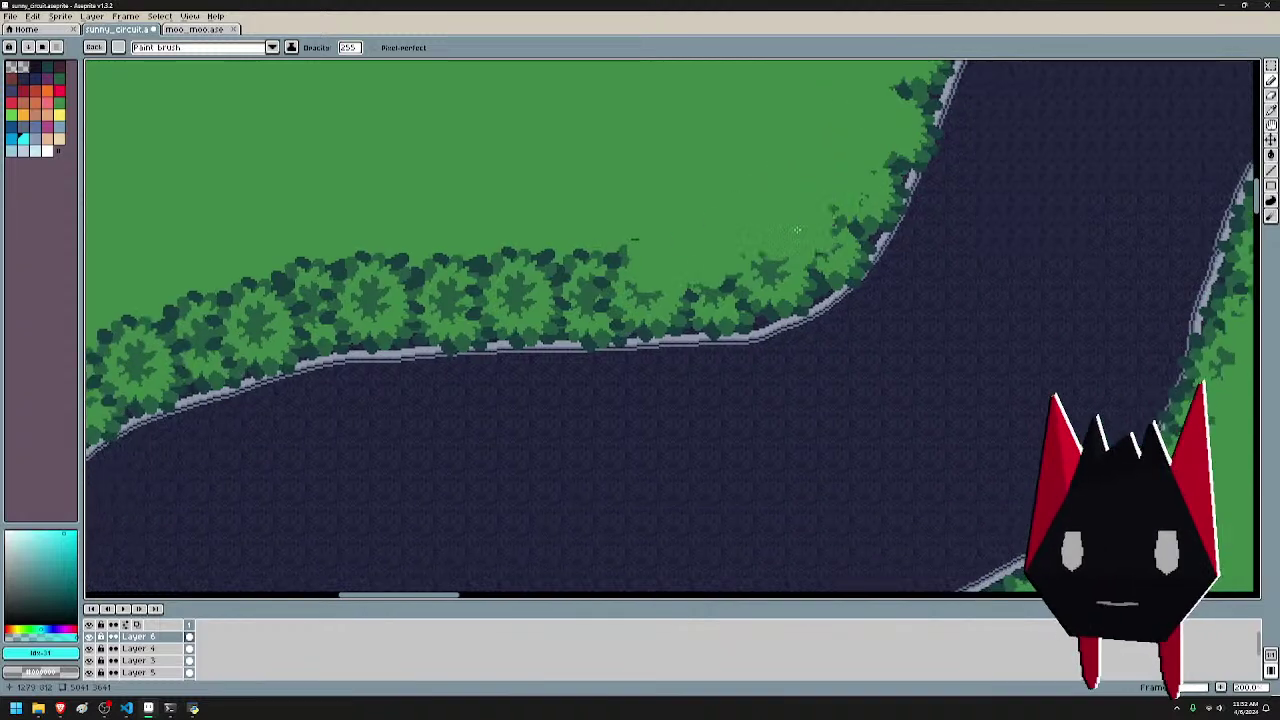
left_click_drag(708, 268, 432, 270)
left_click_drag(523, 220, 808, 134)
- Paint flat green over the outer bushes around the outside of the left hairpin
mouse_move(714, 176)
left_mouse_down()
mouse_move(580, 188)
mouse_move(516, 210)
mouse_move(676, 84)
left_mouse_up()
mouse_move(575, 104)
left_mouse_down()
mouse_move(470, 140)
mouse_move(441, 176)
mouse_move(617, 45)
mouse_move(655, 118)
mouse_move(634, 140)
mouse_move(620, 232)
mouse_move(566, 209)
left_mouse_up()
left_click_drag(579, 274, 666, 115)
mouse_move(606, 119)
left_mouse_down()
mouse_move(633, 114)
mouse_move(560, 265)
mouse_move(590, 285)
left_mouse_up()
mouse_move(606, 274)
left_mouse_down()
mouse_move(648, 164)
mouse_move(606, 238)
mouse_move(610, 282)
mouse_move(635, 165)
mouse_move(625, 290)
mouse_move(640, 380)
mouse_move(677, 320)
mouse_move(620, 258)
mouse_move(670, 385)
mouse_move(699, 419)
mouse_move(786, 454)
left_mouse_up()
- Thin the outer bushes along the hairpin's lower corner and the lower edge of the straight toward the orange bar
mouse_move(927, 458)
left_mouse_down()
mouse_move(906, 400)
mouse_move(823, 287)
left_mouse_up()
mouse_move(664, 306)
left_mouse_down()
mouse_move(703, 346)
mouse_move(830, 375)
mouse_move(880, 370)
mouse_move(930, 395)
mouse_move(961, 389)
left_mouse_up()
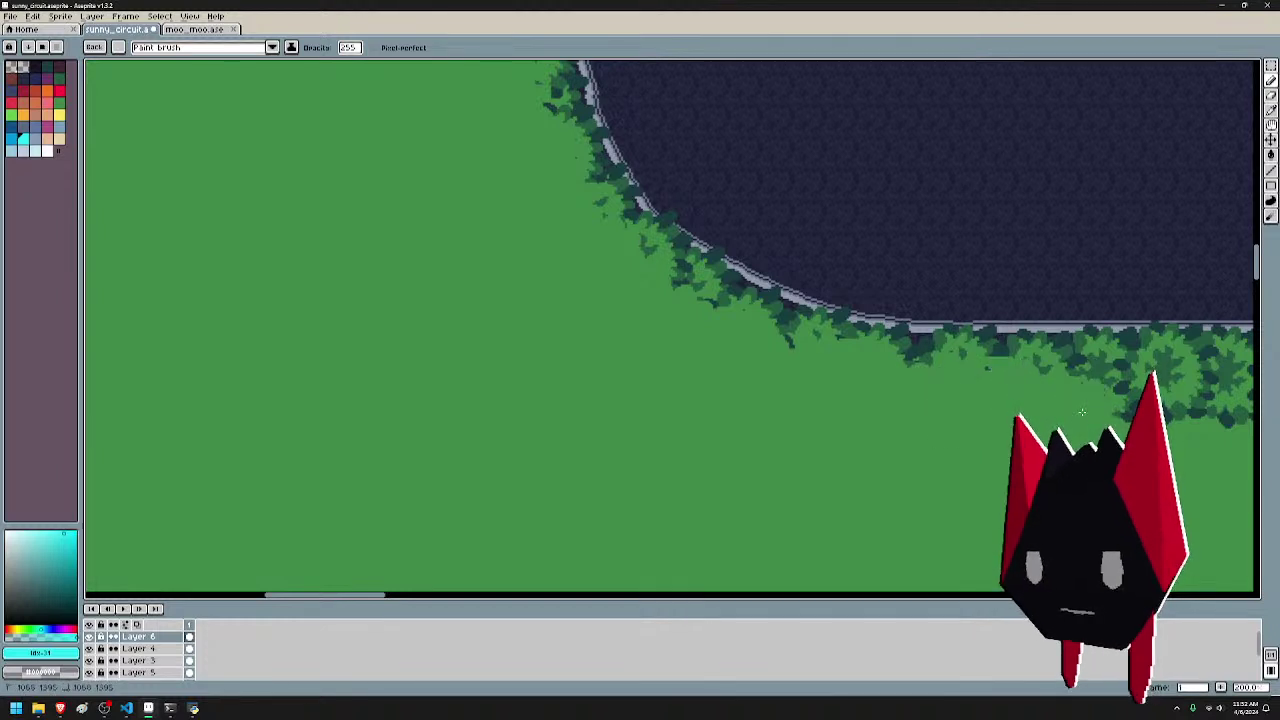
left_click_drag(966, 463, 378, 381)
mouse_move(506, 324)
left_mouse_down()
mouse_move(922, 332)
mouse_move(651, 315)
mouse_move(733, 330)
mouse_move(745, 300)
mouse_move(860, 305)
mouse_move(961, 339)
mouse_move(1146, 315)
mouse_move(907, 306)
mouse_move(998, 268)
mouse_move(1067, 290)
mouse_move(864, 231)
mouse_move(809, 198)
mouse_move(851, 196)
left_mouse_up()
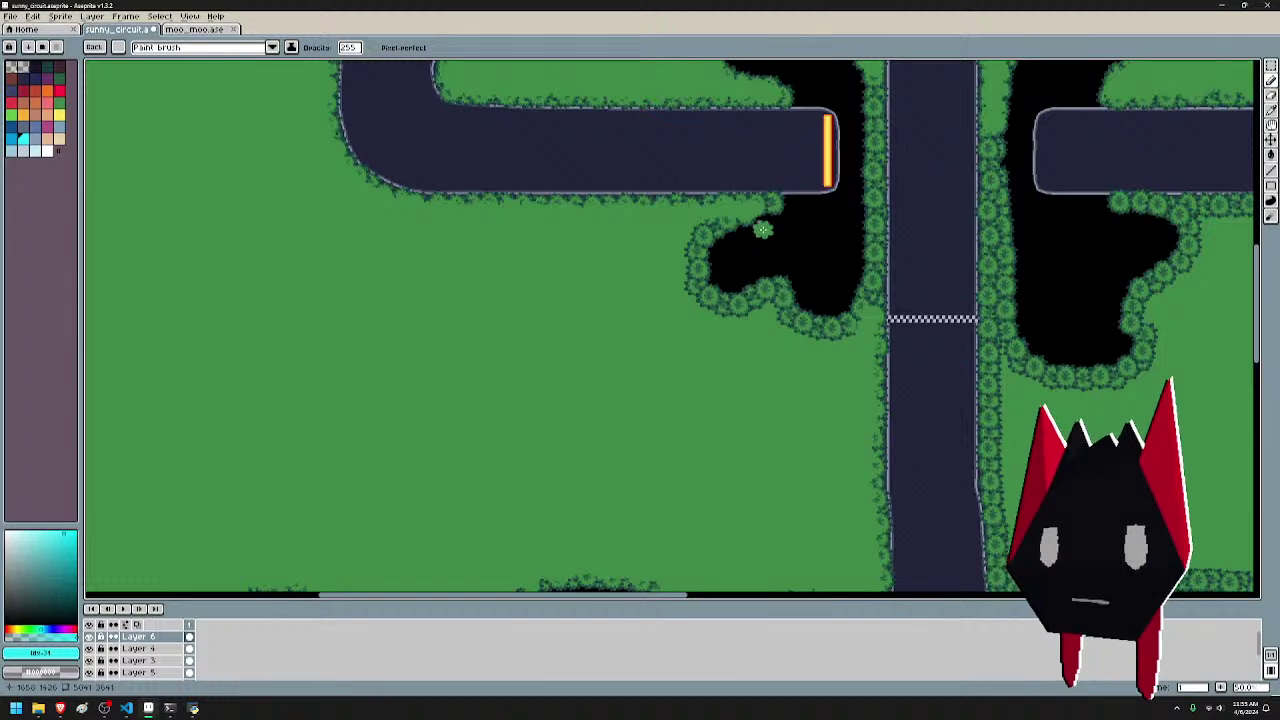
- Paint flat green over the outer half of the bushes surrounding the black pit below the orange bar
scroll(789, 209, "up", 4)
key("ctrl+z")
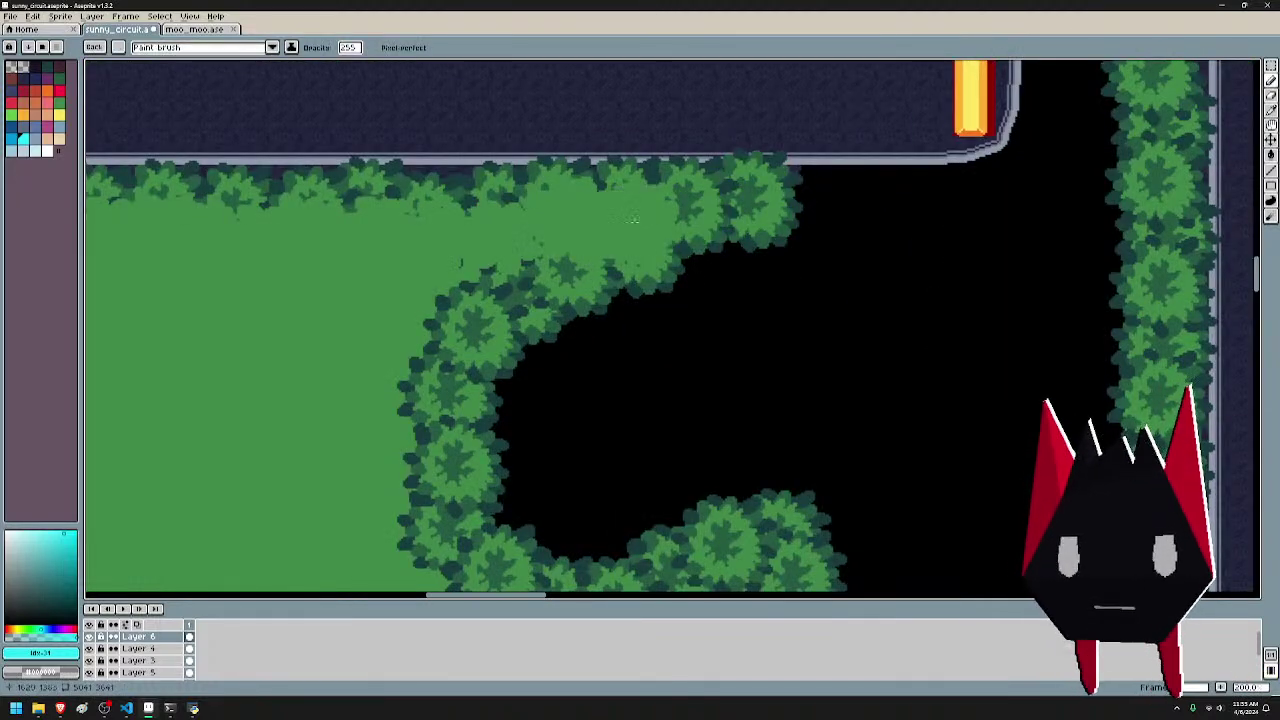
mouse_move(634, 221)
left_mouse_down()
mouse_move(504, 236)
mouse_move(440, 272)
left_mouse_up()
mouse_move(531, 299)
left_mouse_down()
mouse_move(679, 140)
mouse_move(585, 168)
mouse_move(560, 258)
mouse_move(585, 405)
mouse_move(706, 497)
mouse_move(614, 397)
left_mouse_up()
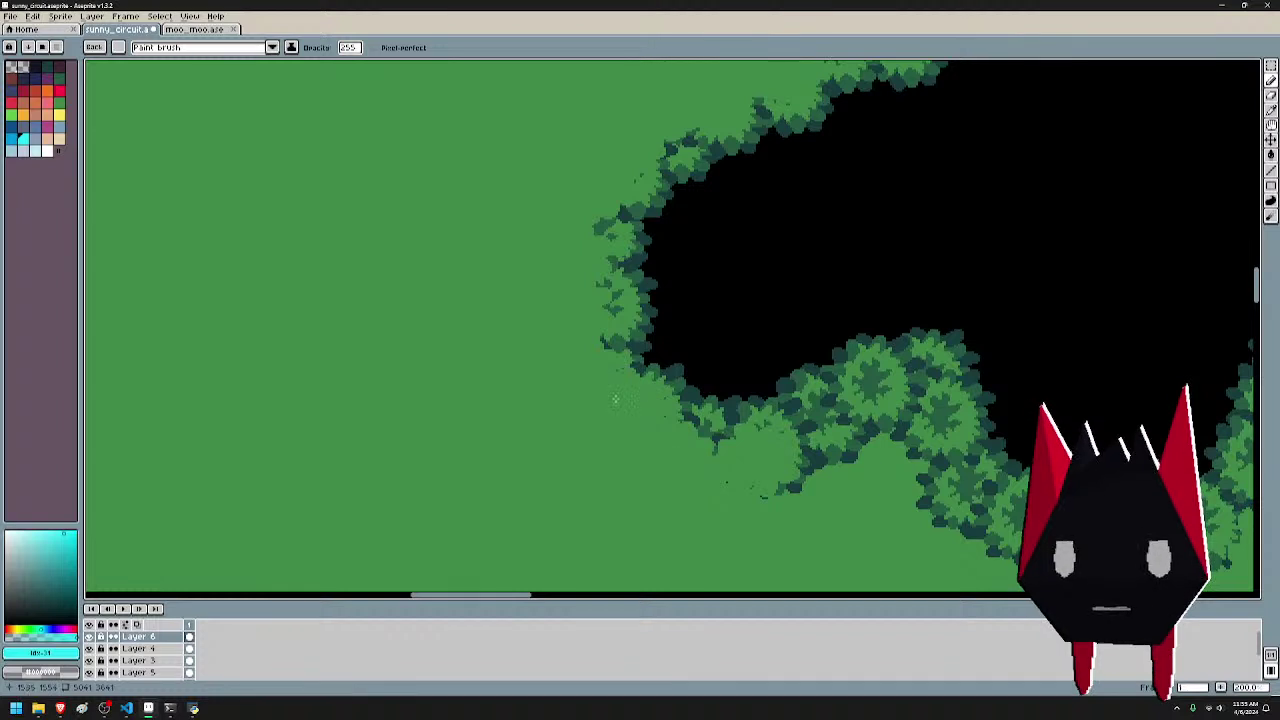
left_click_drag(872, 434, 706, 346)
mouse_move(575, 391)
left_mouse_down()
mouse_move(549, 352)
mouse_move(590, 379)
mouse_move(627, 362)
mouse_move(651, 393)
mouse_move(673, 348)
mouse_move(699, 357)
mouse_move(713, 332)
mouse_move(746, 358)
mouse_move(739, 298)
mouse_move(761, 317)
mouse_move(770, 357)
mouse_move(746, 412)
mouse_move(791, 406)
mouse_move(795, 430)
mouse_move(844, 424)
mouse_move(873, 482)
mouse_move(893, 454)
mouse_move(915, 496)
mouse_move(945, 468)
mouse_move(962, 476)
mouse_move(988, 458)
left_mouse_up()
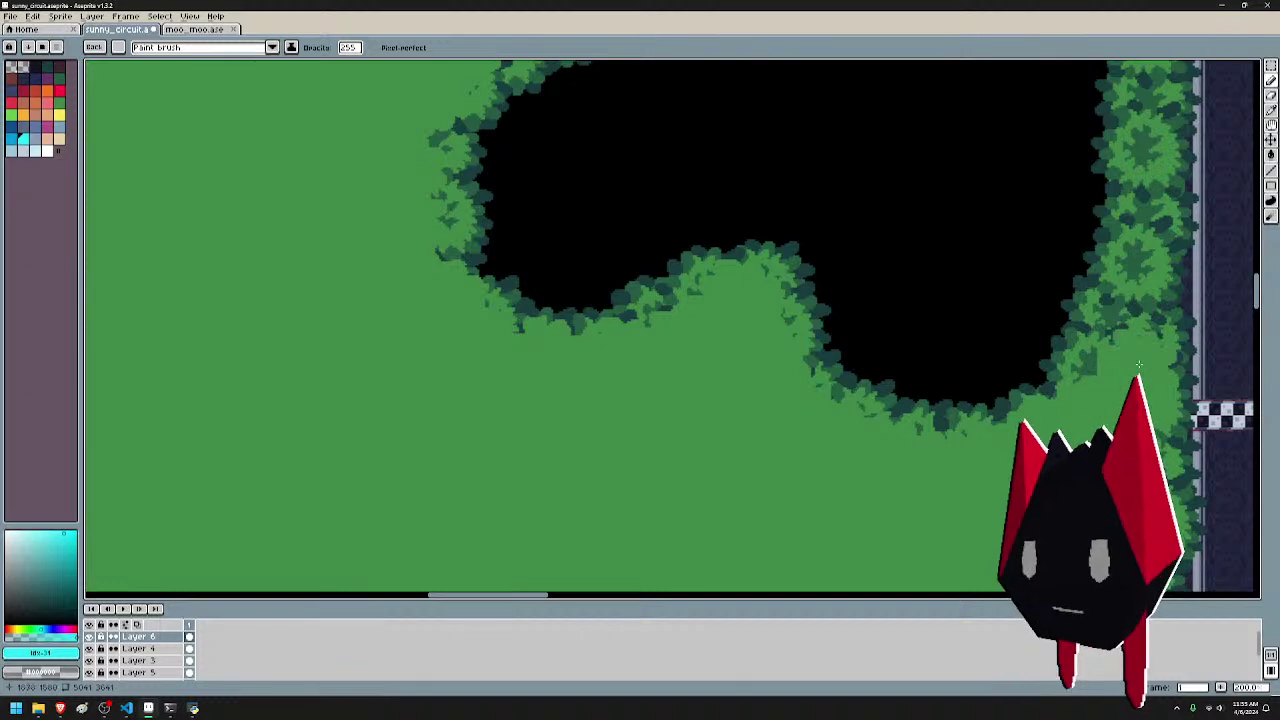
- Check the trimmed bush borders across the circuit and save the sunny_circuit file
scroll(984, 344, "down", 2)
left_click_drag(995, 315, 638, 316)
left_click_drag(846, 357, 573, 379)
scroll(573, 379, "down", 1)
left_click_drag(672, 392, 680, 206)
scroll(679, 206, "down", 3)
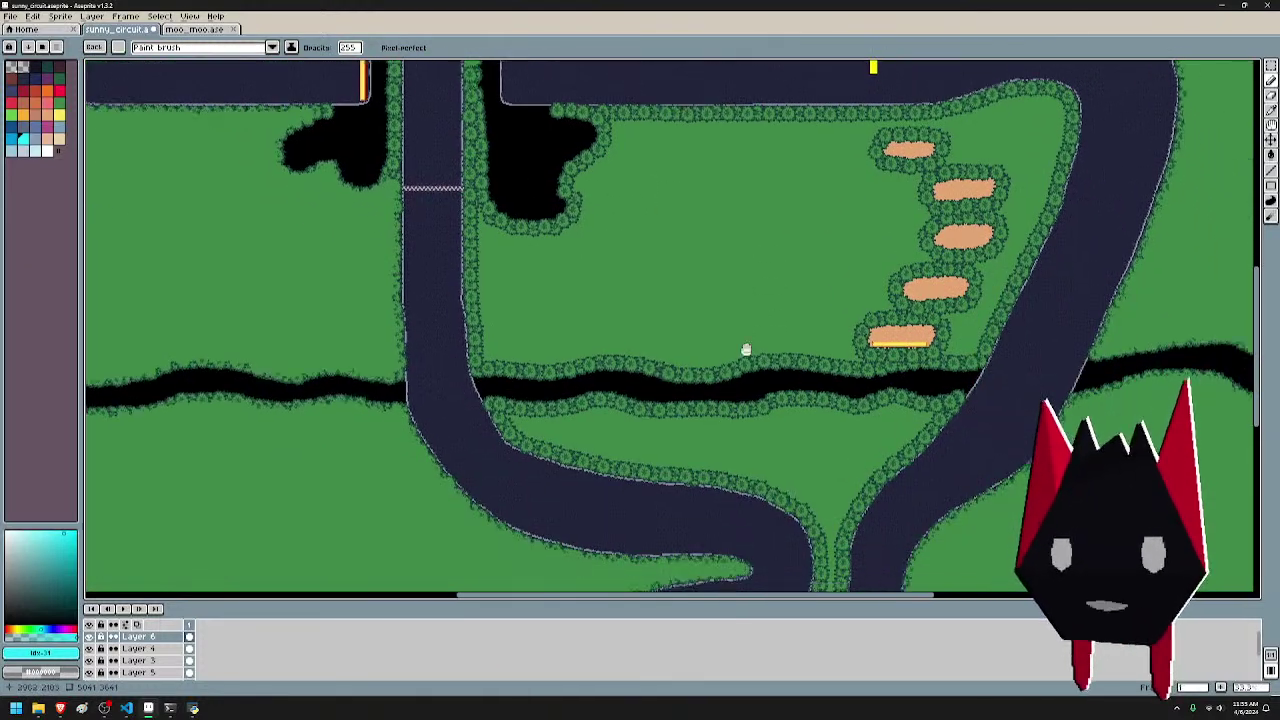
scroll(689, 221, "down", 2)
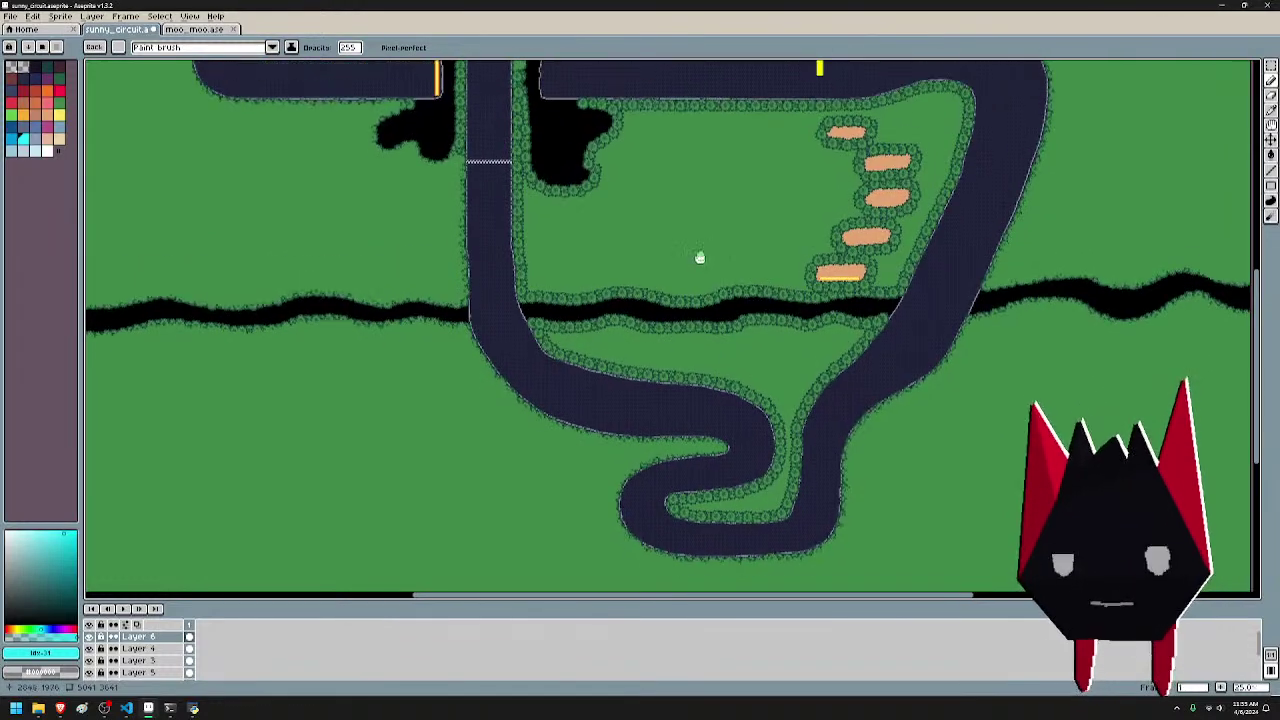
scroll(697, 254, "up", 2)
left_click_drag(718, 222, 707, 198)
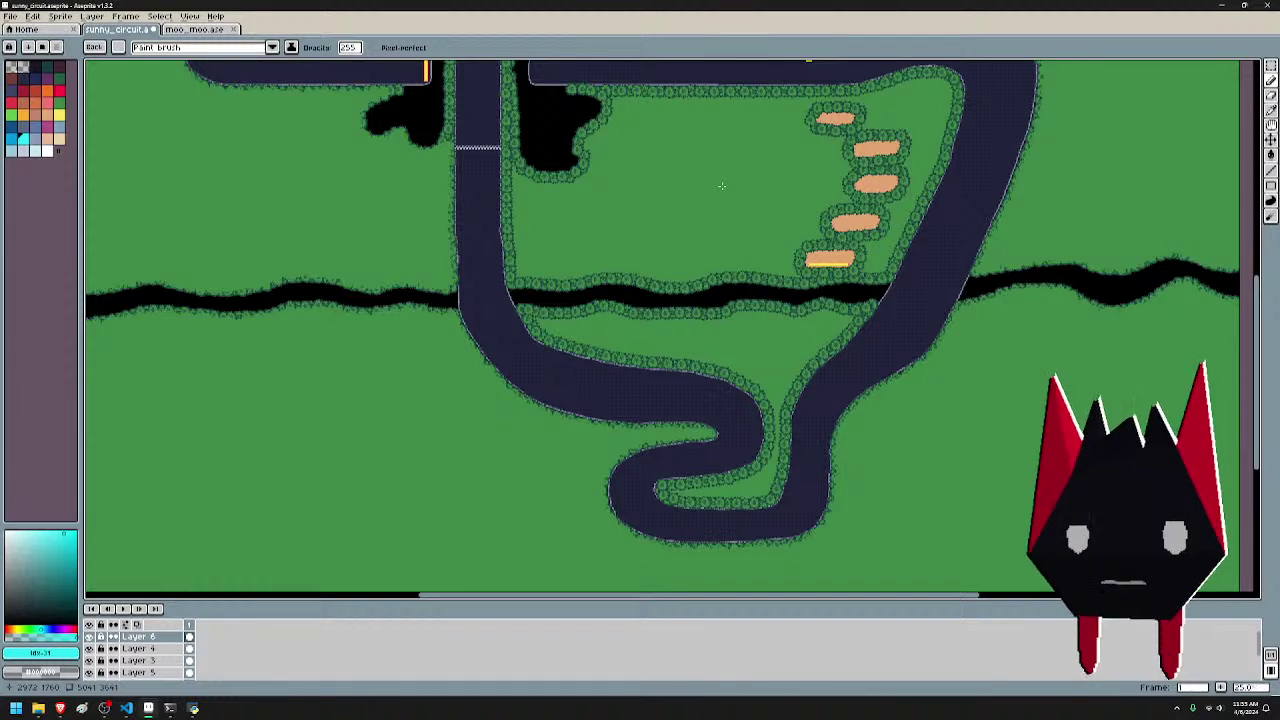
key("ctrl+s")
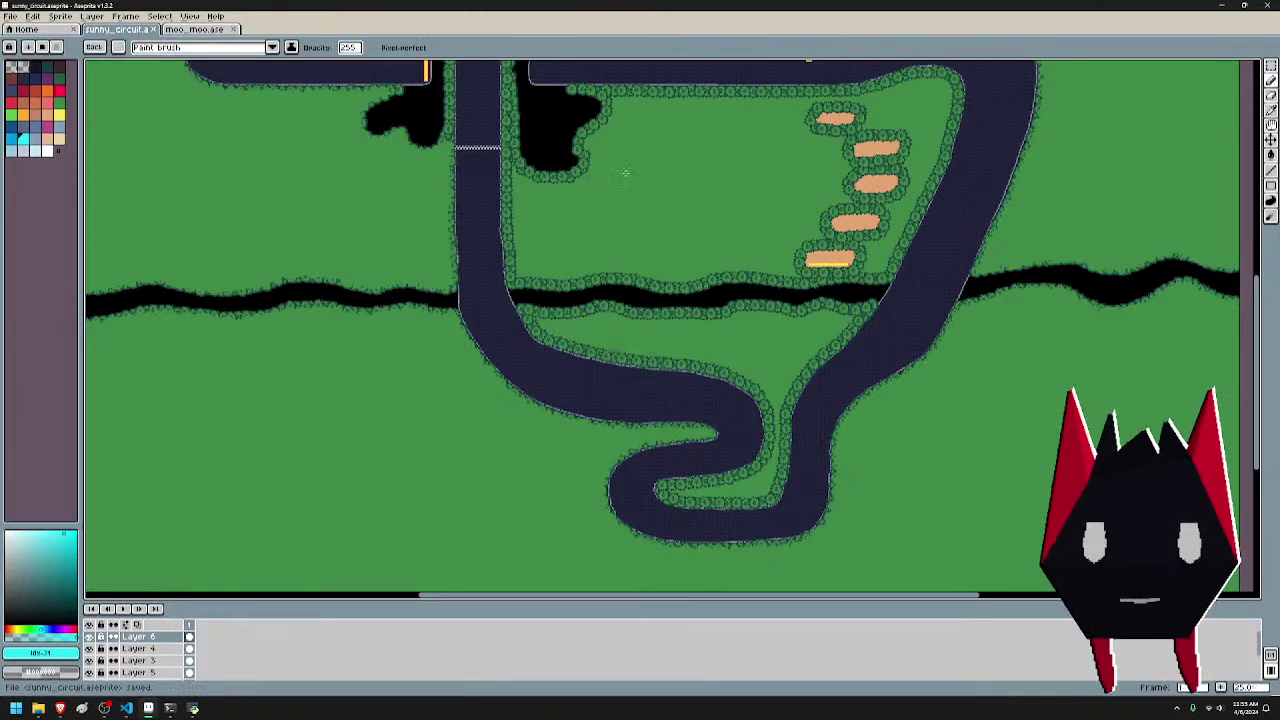
left_click_drag(616, 157, 667, 398)
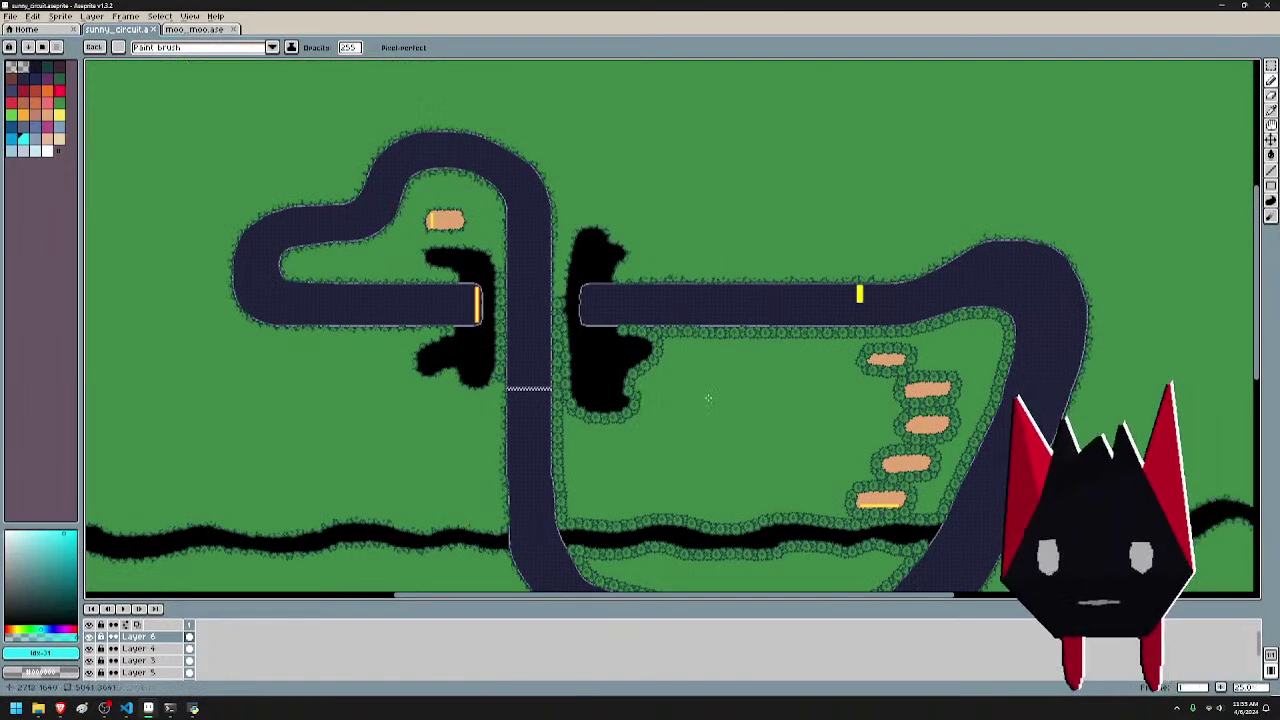
scroll(709, 397, "down", 4)
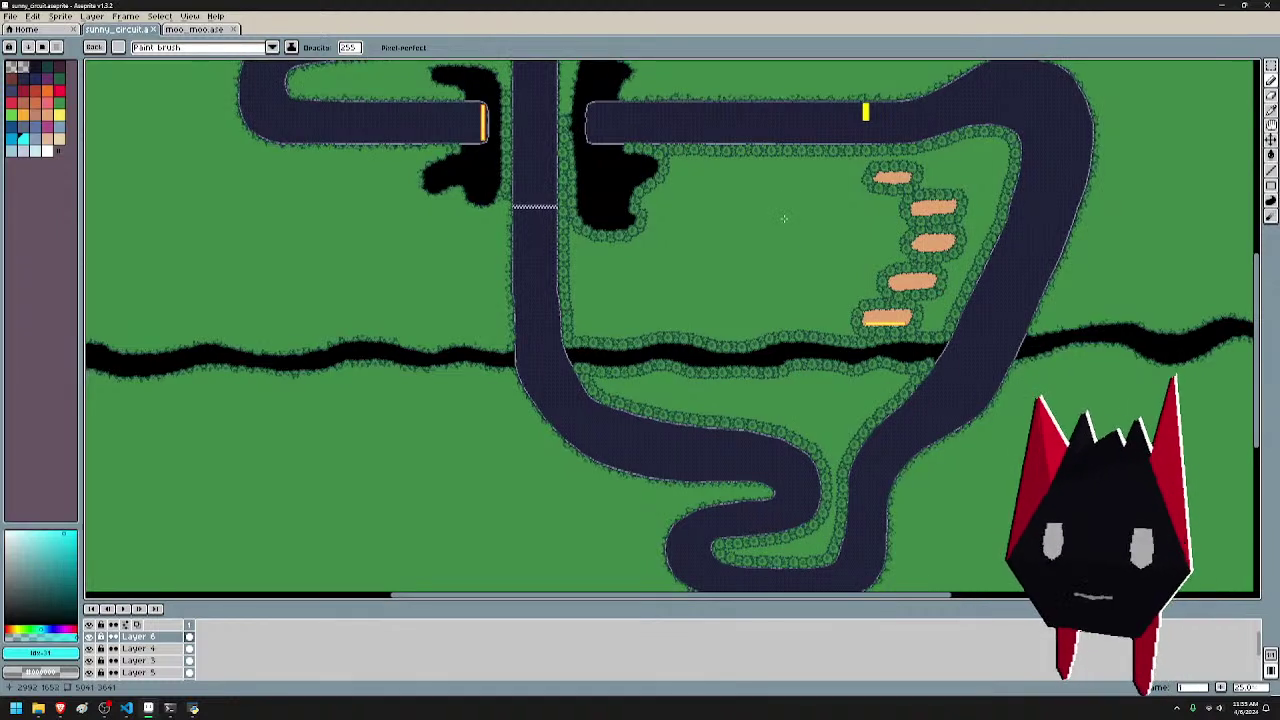
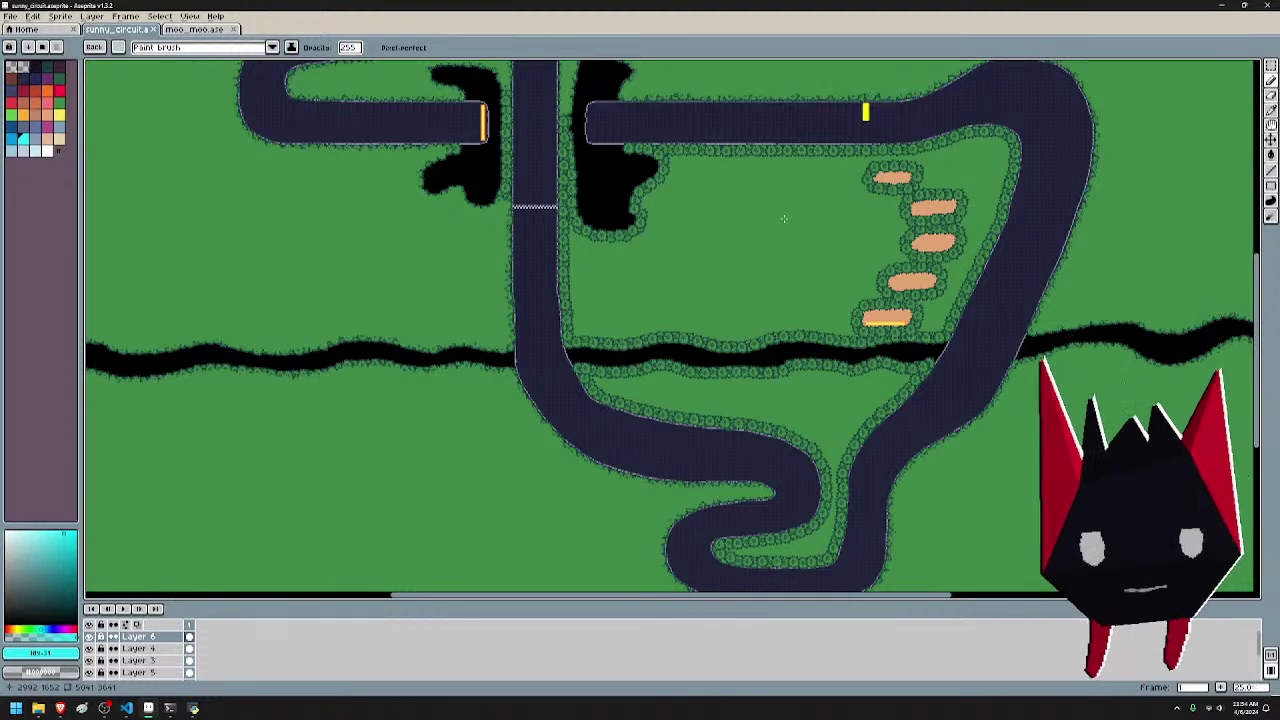
- Try thinning the bushes on the upper bank of the black river, just east of the vertical road
scroll(784, 218, "up", 5)
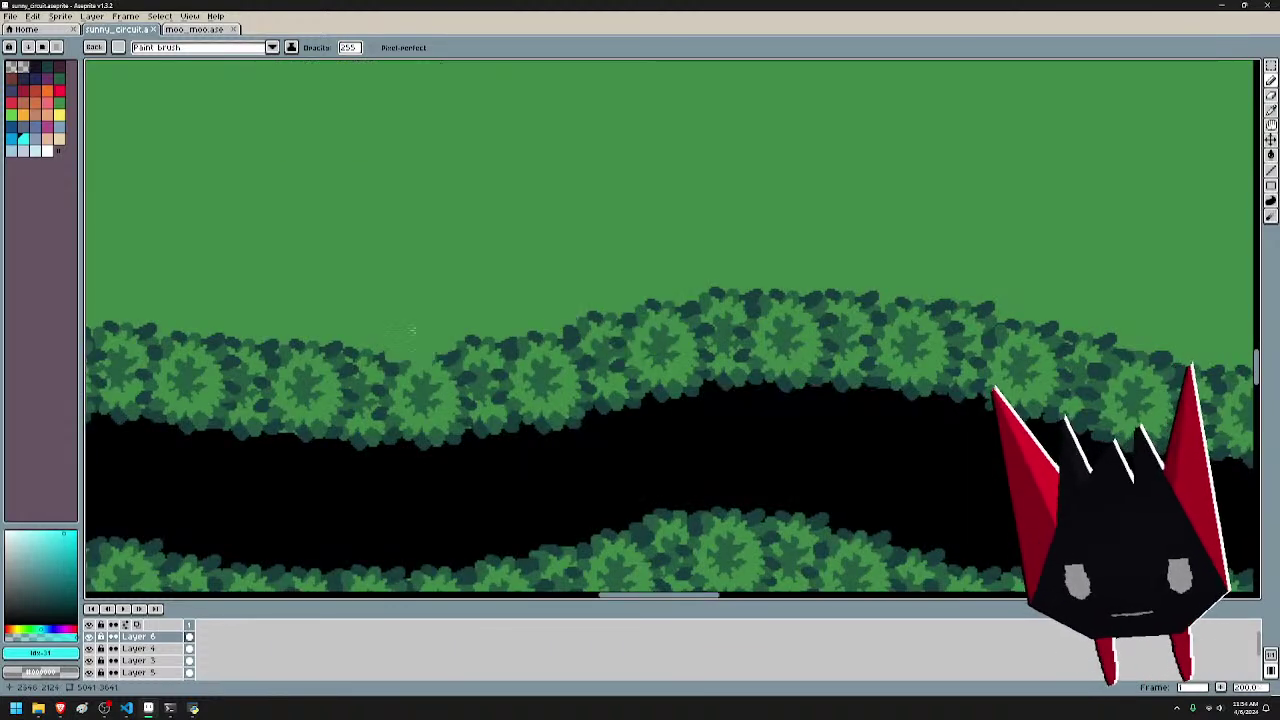
mouse_move(495, 272)
left_mouse_down()
mouse_move(780, 277)
mouse_move(1004, 219)
left_mouse_up()
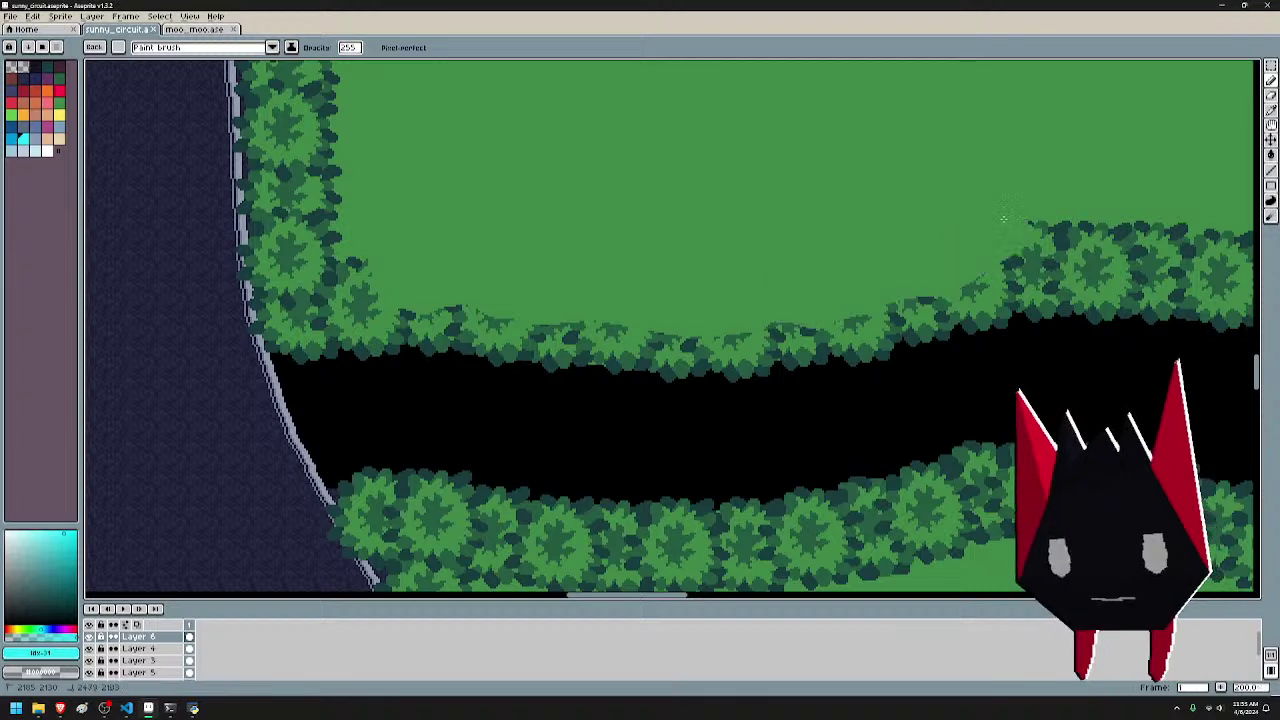
scroll(600, 285, "down", 2)
scroll(555, 255, "up", 2)
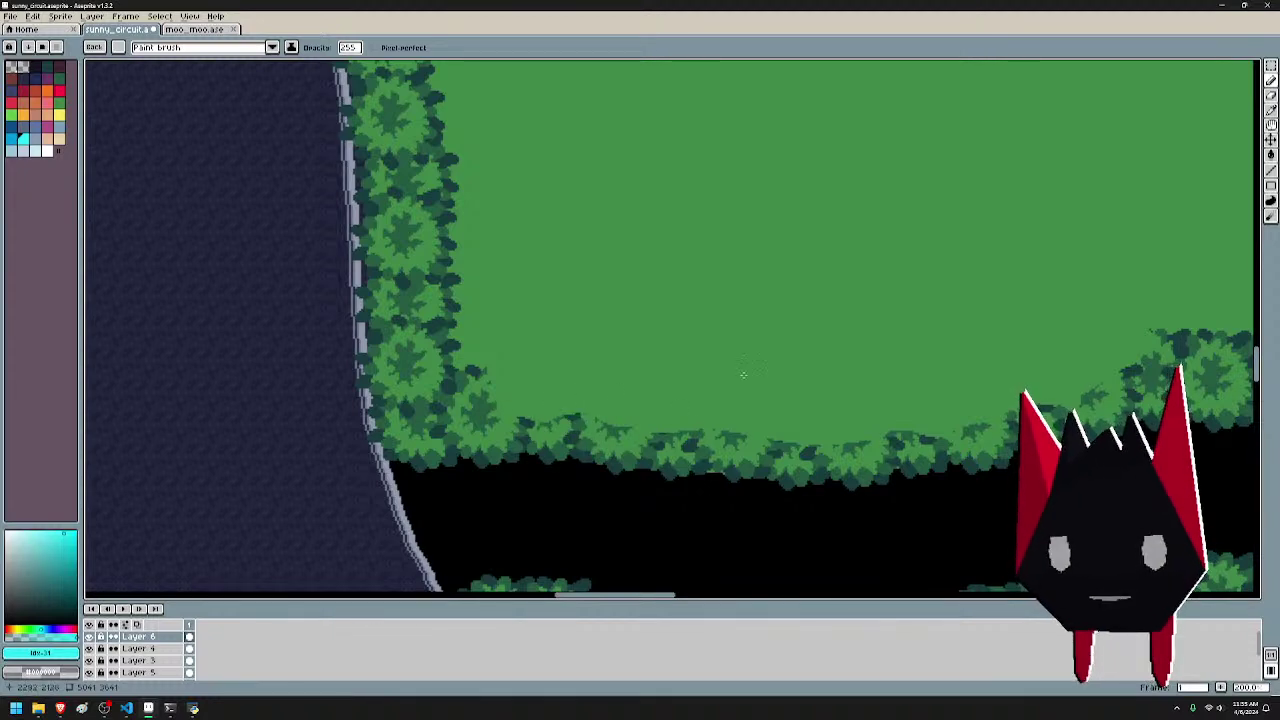
left_click_drag(899, 382, 685, 359)
scroll(690, 360, "down", 1)
left_click_drag(535, 312, 700, 320)
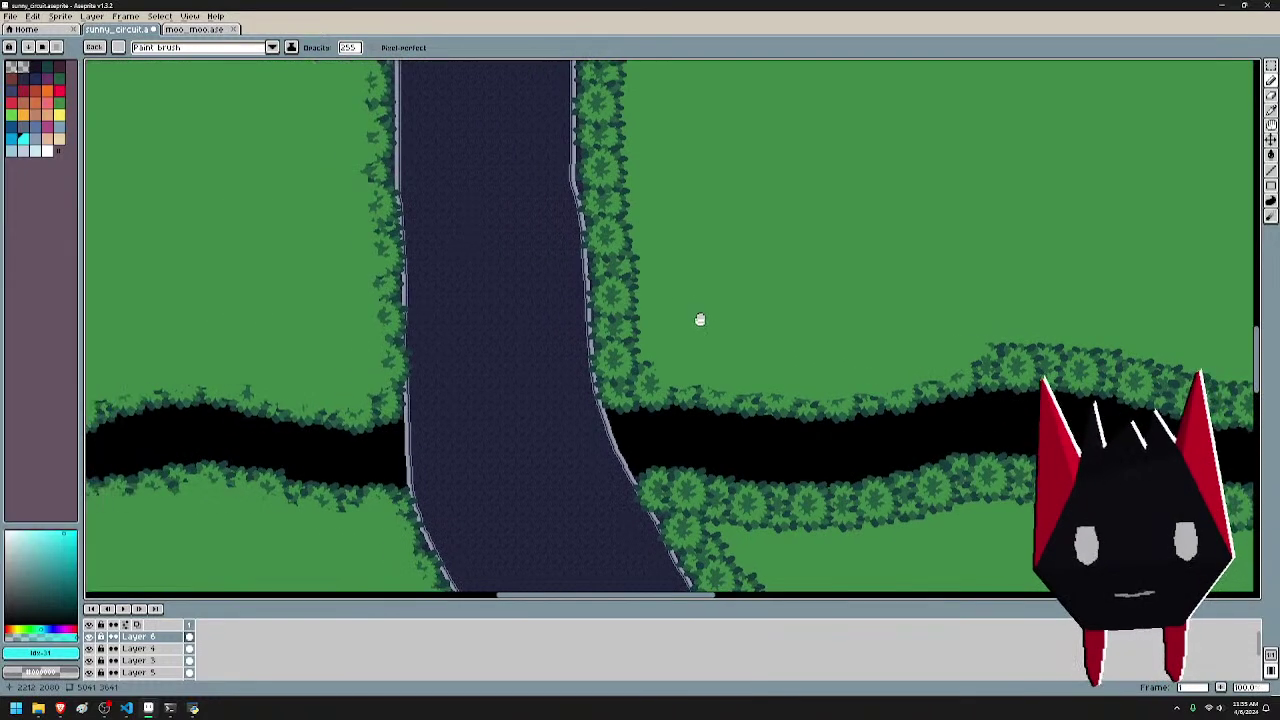
key("ctrl+z")
- Try painting a long vertical patch of flat green down the middle of the road beside the river crossing
scroll(257, 299, "up", 2)
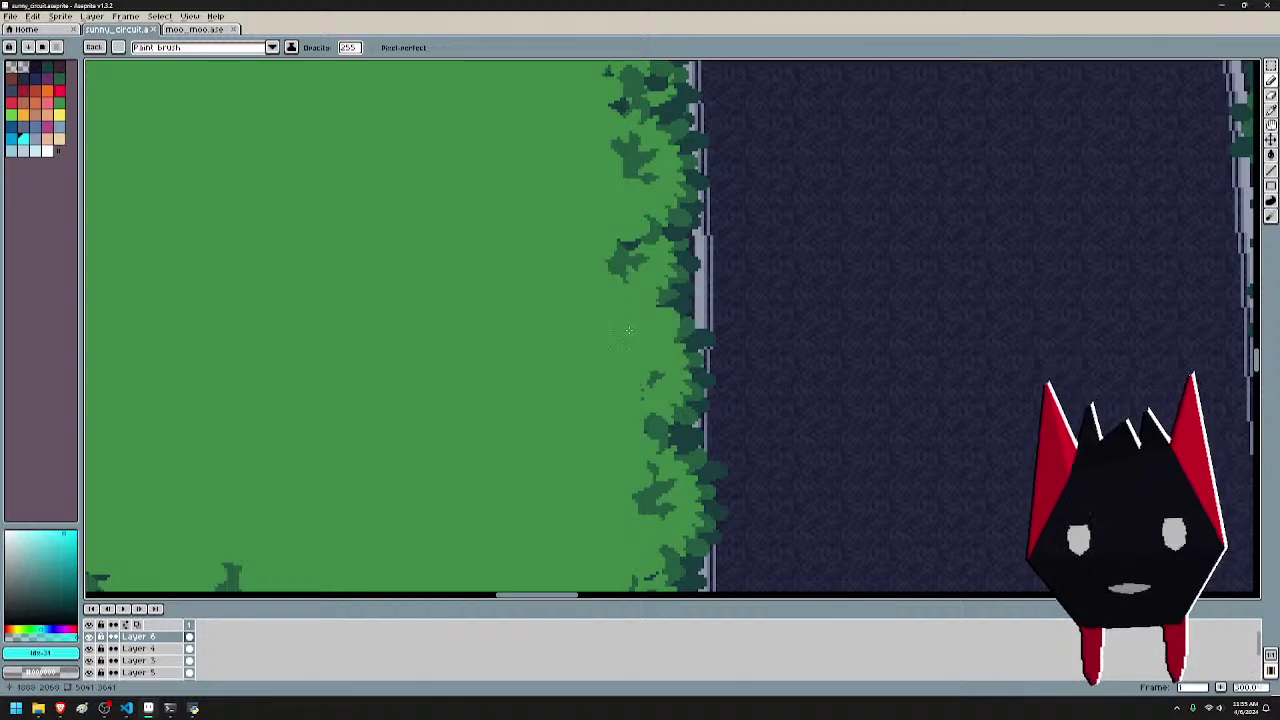
scroll(860, 275, "down", 1)
left_click_drag(1010, 315, 751, 231)
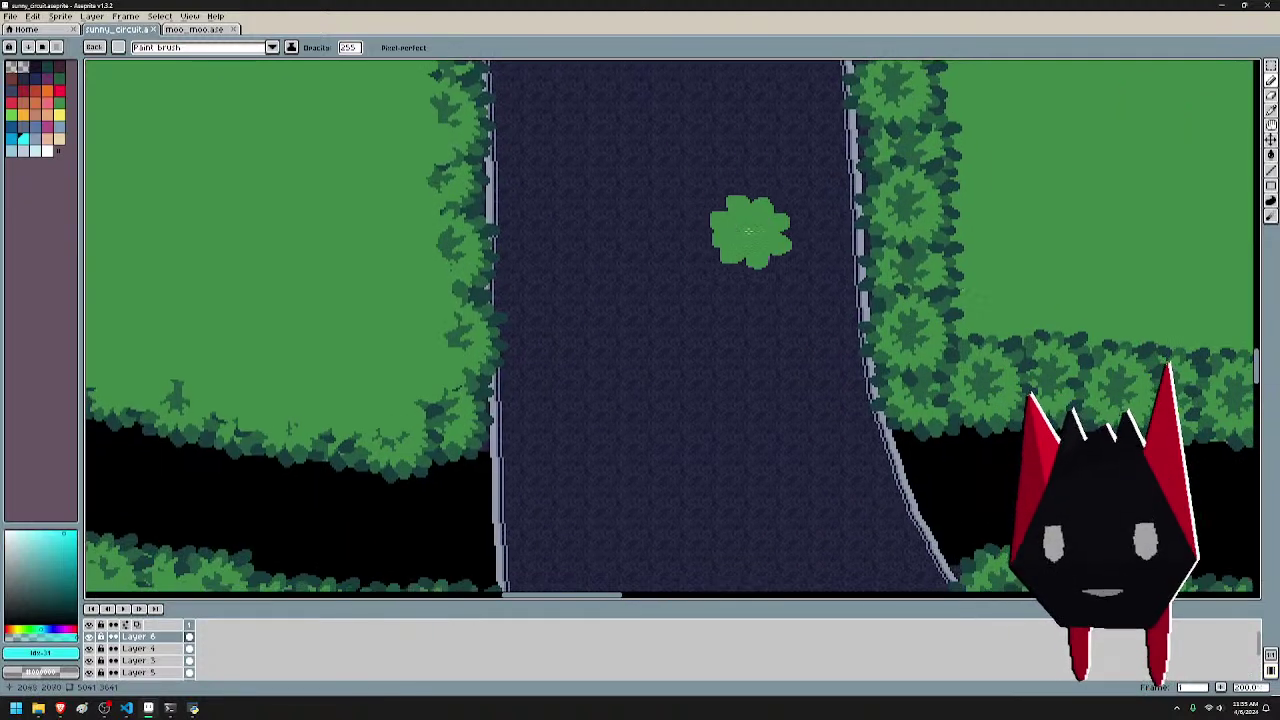
mouse_move(690, 176)
left_mouse_down()
mouse_move(707, 214)
mouse_move(668, 249)
mouse_move(713, 256)
mouse_move(695, 336)
mouse_move(709, 393)
mouse_move(696, 410)
mouse_move(715, 452)
mouse_move(660, 487)
mouse_move(706, 508)
mouse_move(682, 527)
mouse_move(705, 552)
left_mouse_up()
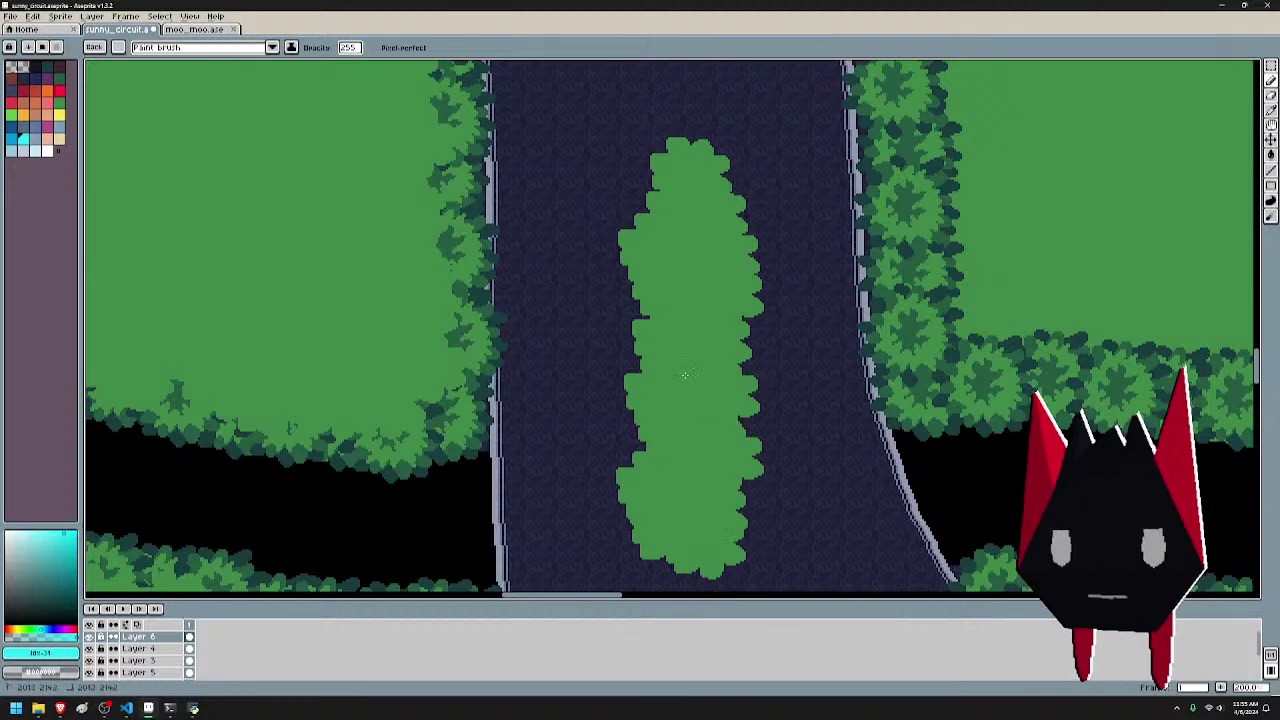
scroll(742, 350, "down", 2)
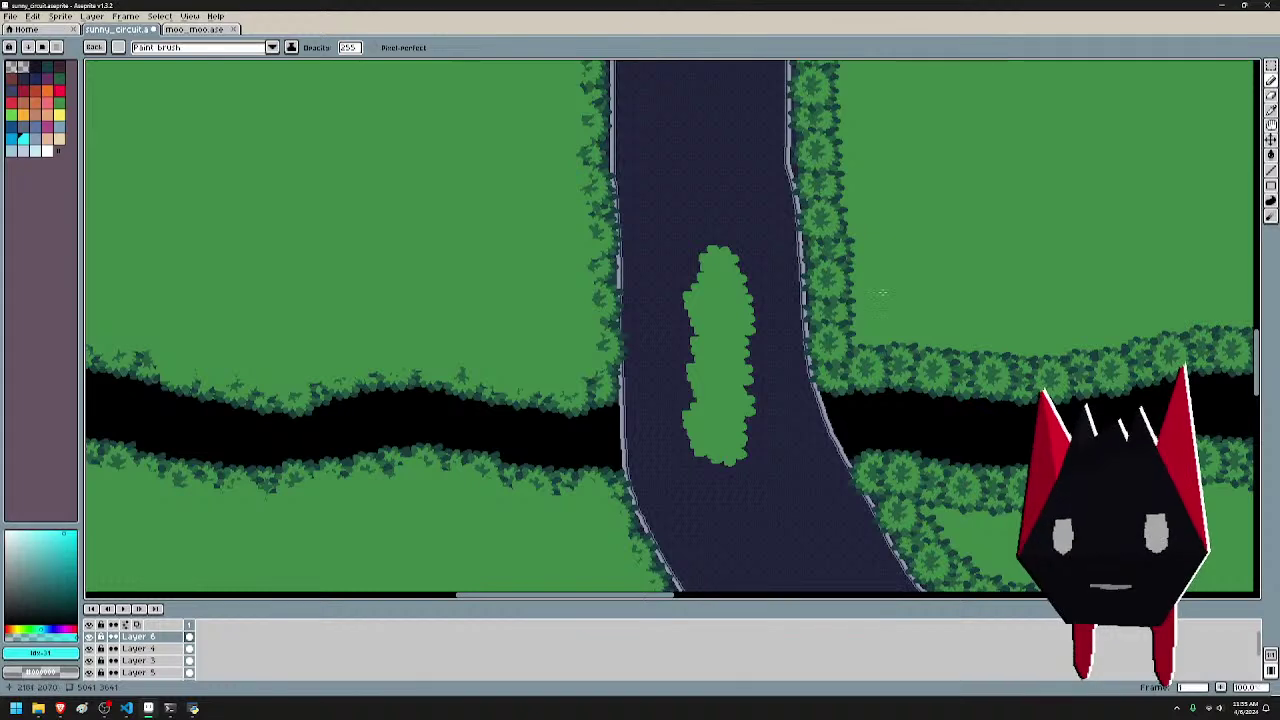
scroll(882, 292, "down", 1)
scroll(836, 339, "up", 1)
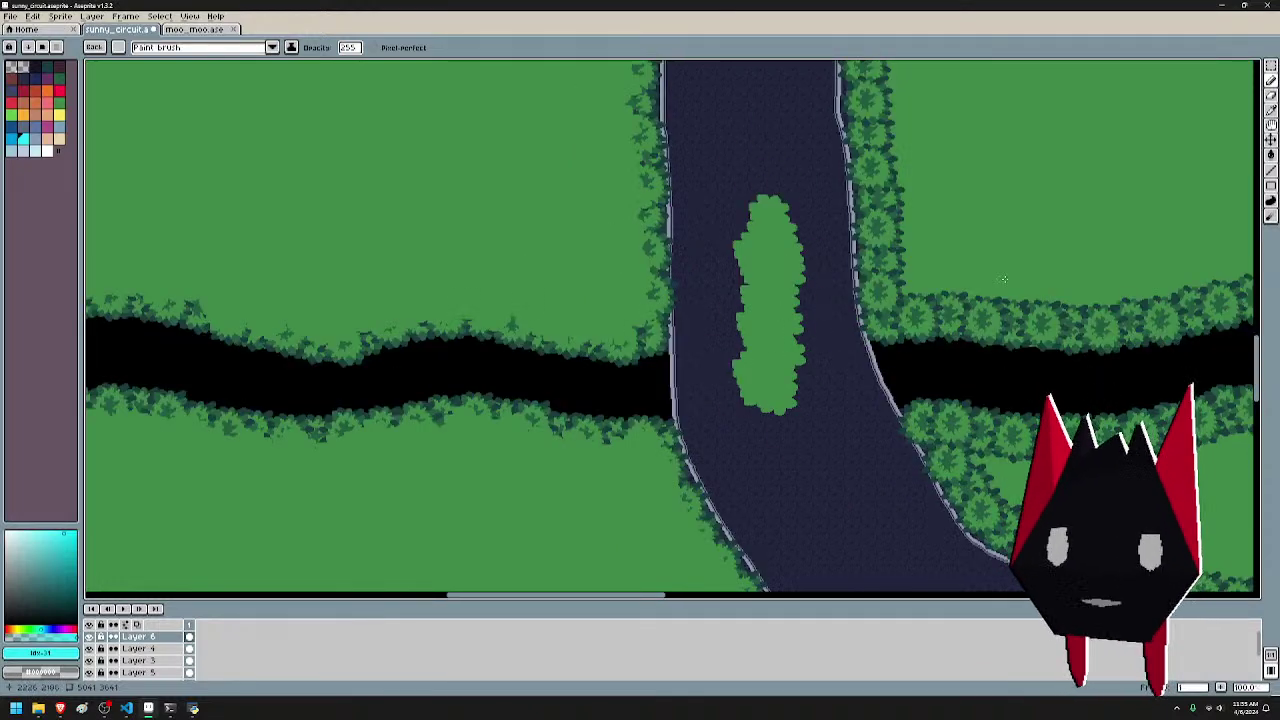
- Undo all the brush strokes of the green patch painted on the road
key("ctrl+z")
key("ctrl+z")
key("ctrl+z")
key("ctrl+z")
key("ctrl+z")
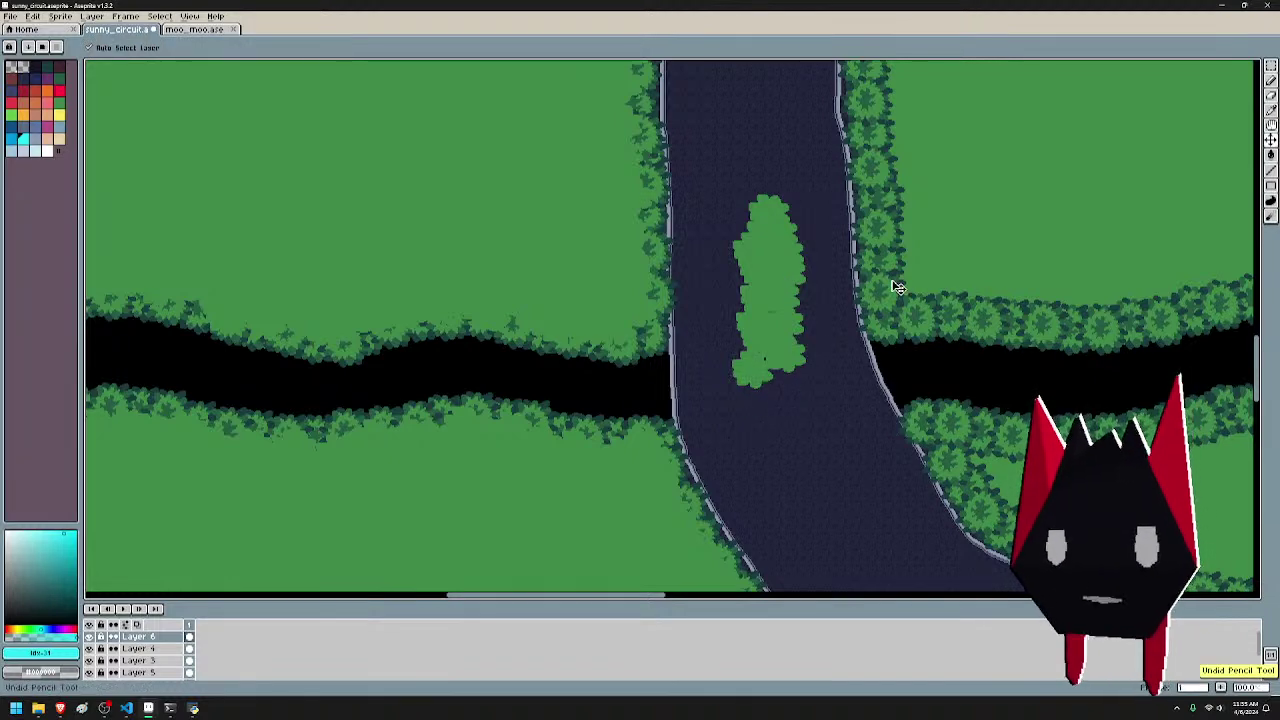
key("ctrl+z")
key("ctrl+z")
key("ctrl+z")
key("ctrl+z")
key("ctrl+z")
key("ctrl+z")
key("ctrl+z")
key("ctrl+z")
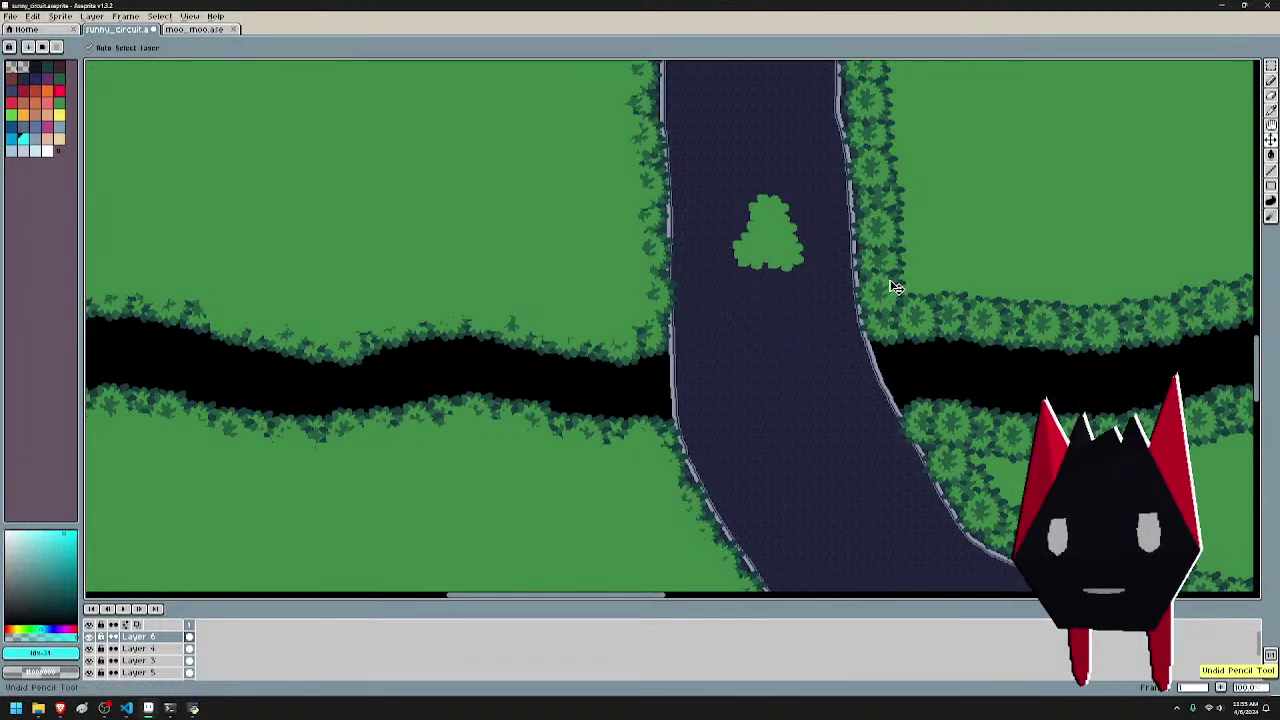
key("ctrl+z")
- Paint flat green over the outer half of the bushes on the river's upper bank, just east of the vertical road
left_click_drag(1070, 295, 658, 306)
scroll(658, 306, "up", 1)
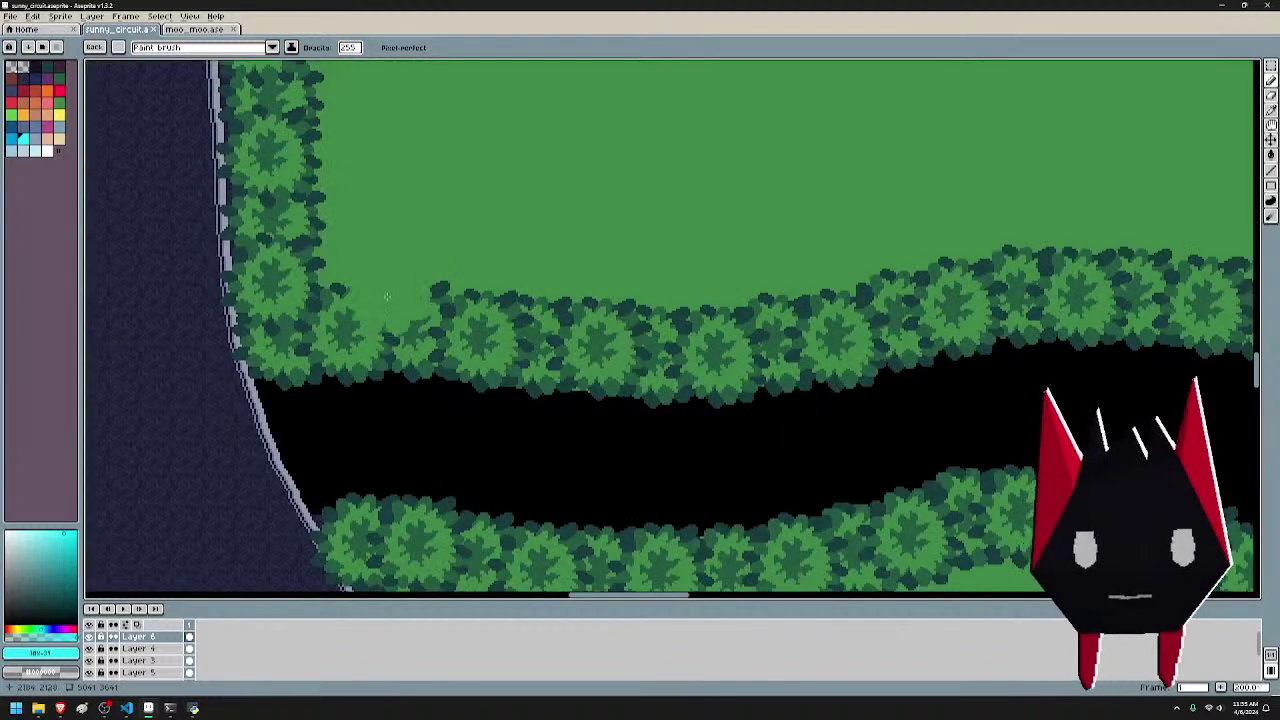
mouse_move(377, 304)
left_mouse_down()
mouse_move(524, 311)
mouse_move(1020, 287)
left_mouse_up()
scroll(547, 348, "down", 1)
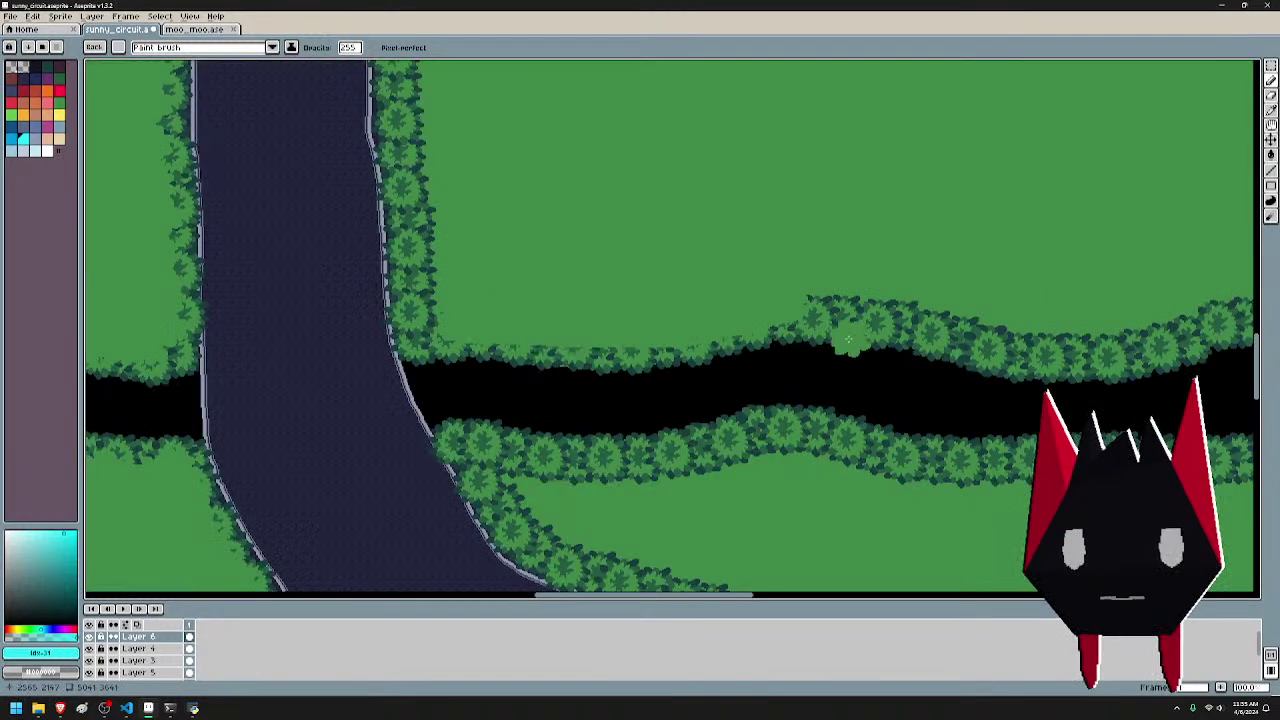
left_click_drag(568, 383, 808, 376)
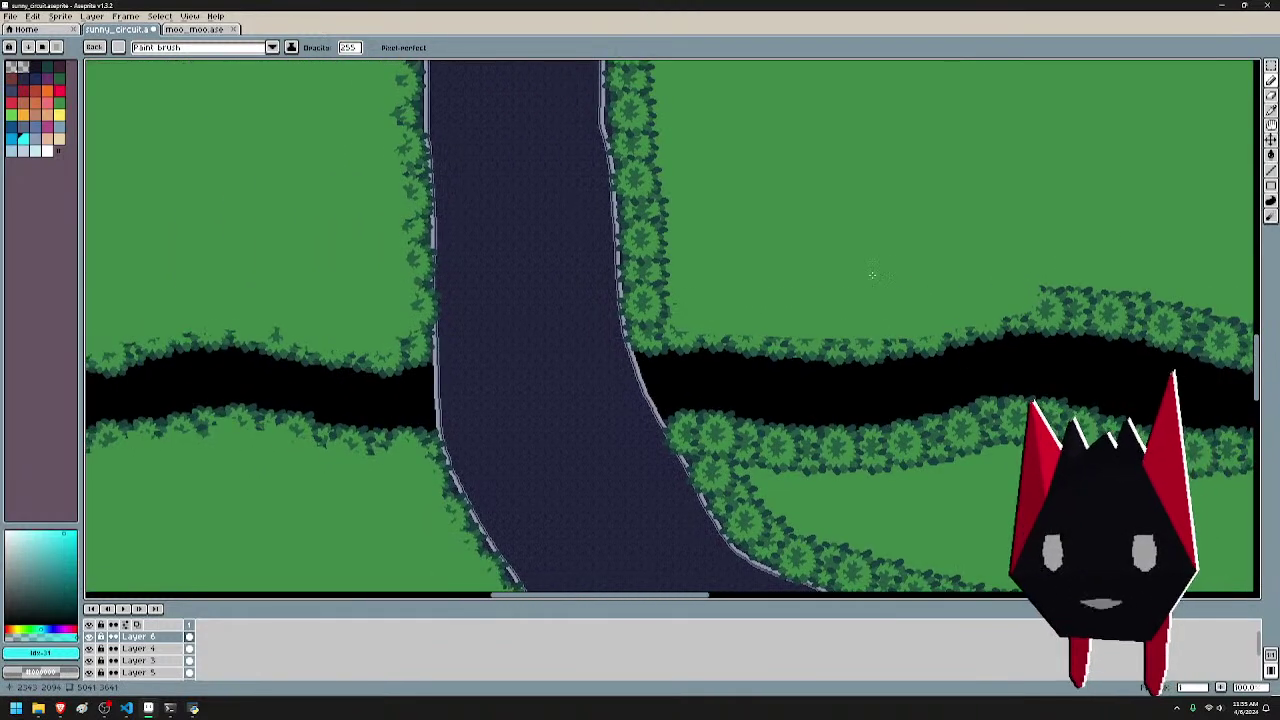
left_click_drag(408, 259, 508, 289)
scroll(508, 289, "up", 1)
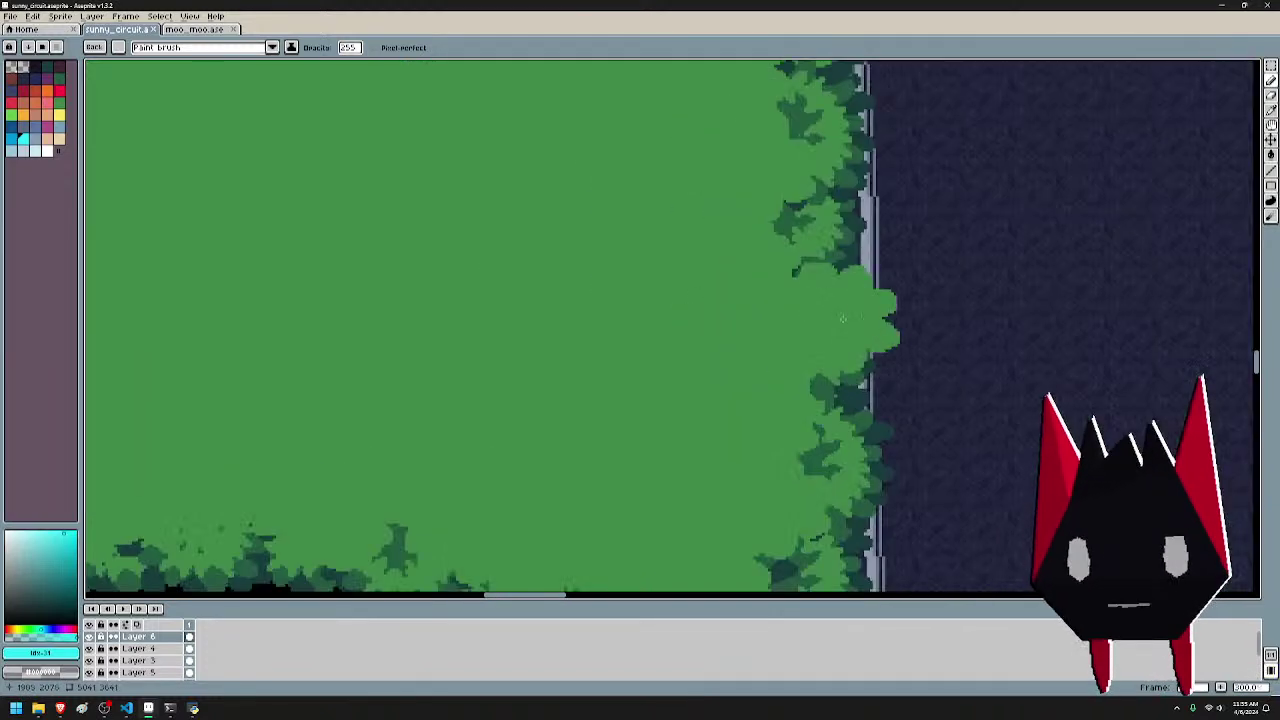
left_click_drag(728, 363, 648, 323)
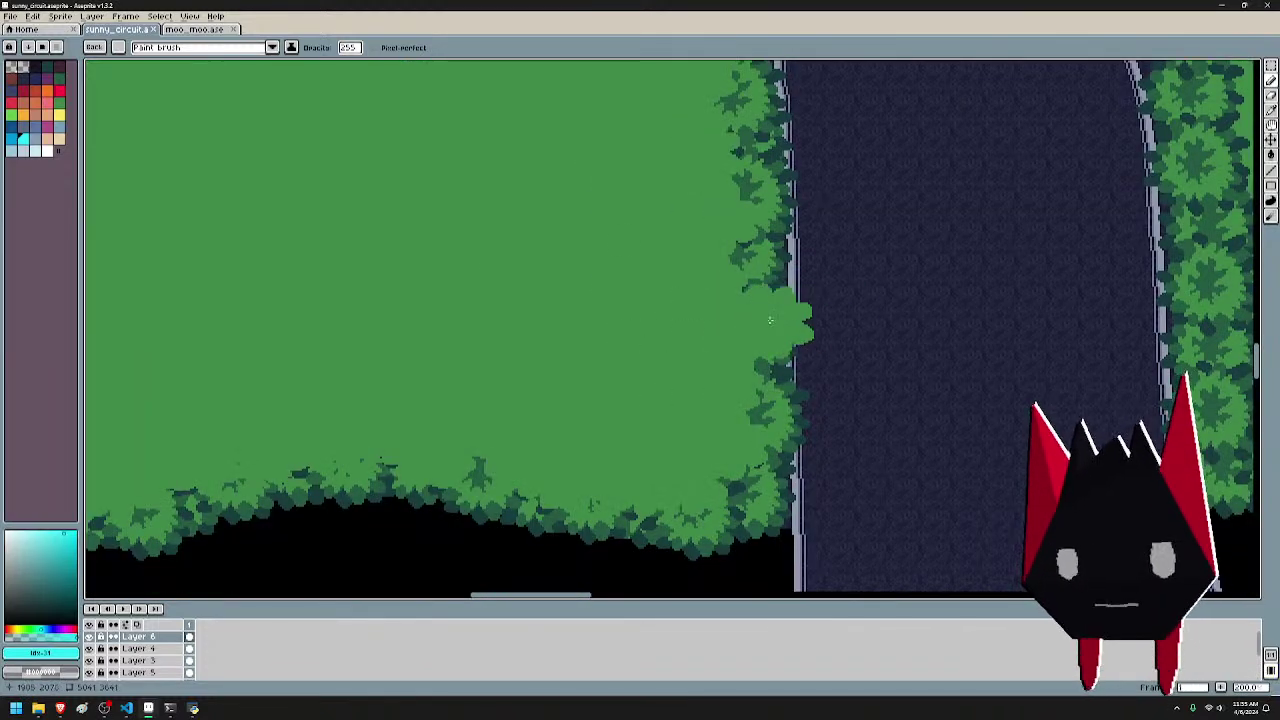
- Examine the bush borders around the checkered line and the black pits beside the vertical road
scroll(790, 330, "down", 1)
left_click_drag(814, 359, 726, 477)
left_click_drag(856, 219, 703, 425)
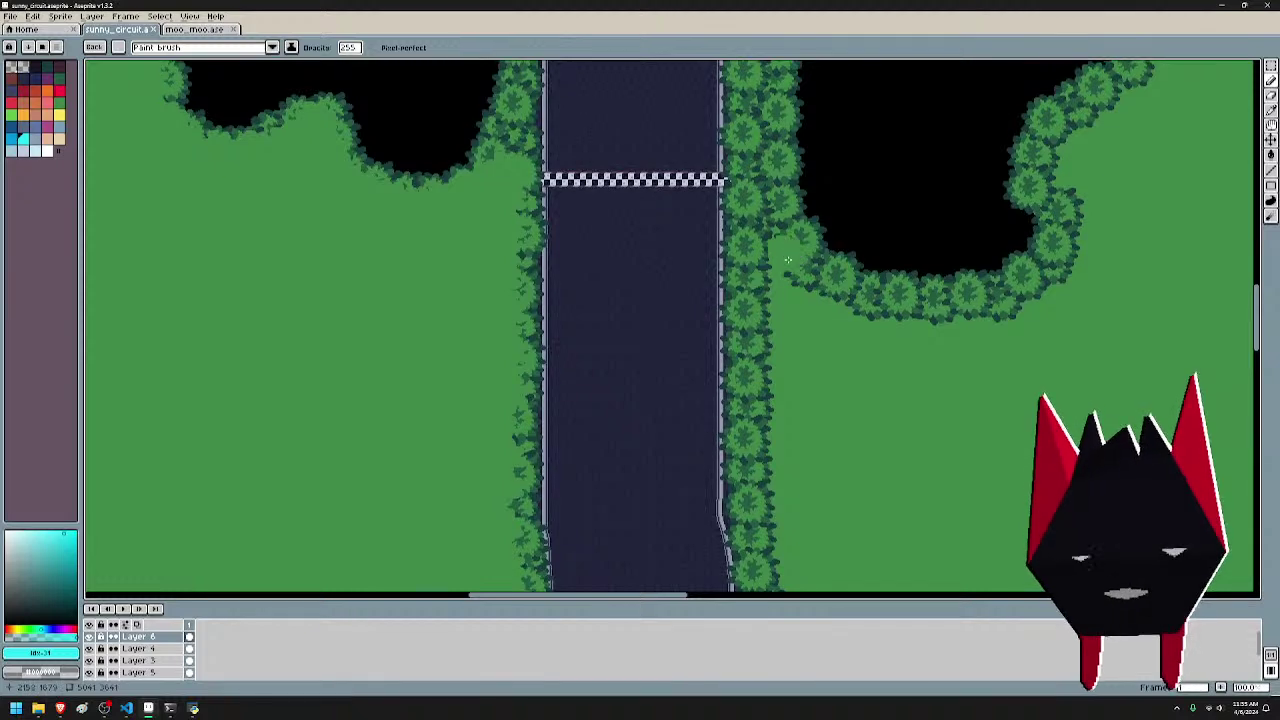
left_click_drag(792, 255, 845, 482)
left_click_drag(765, 315, 765, 480)
scroll(777, 407, "down", 1)
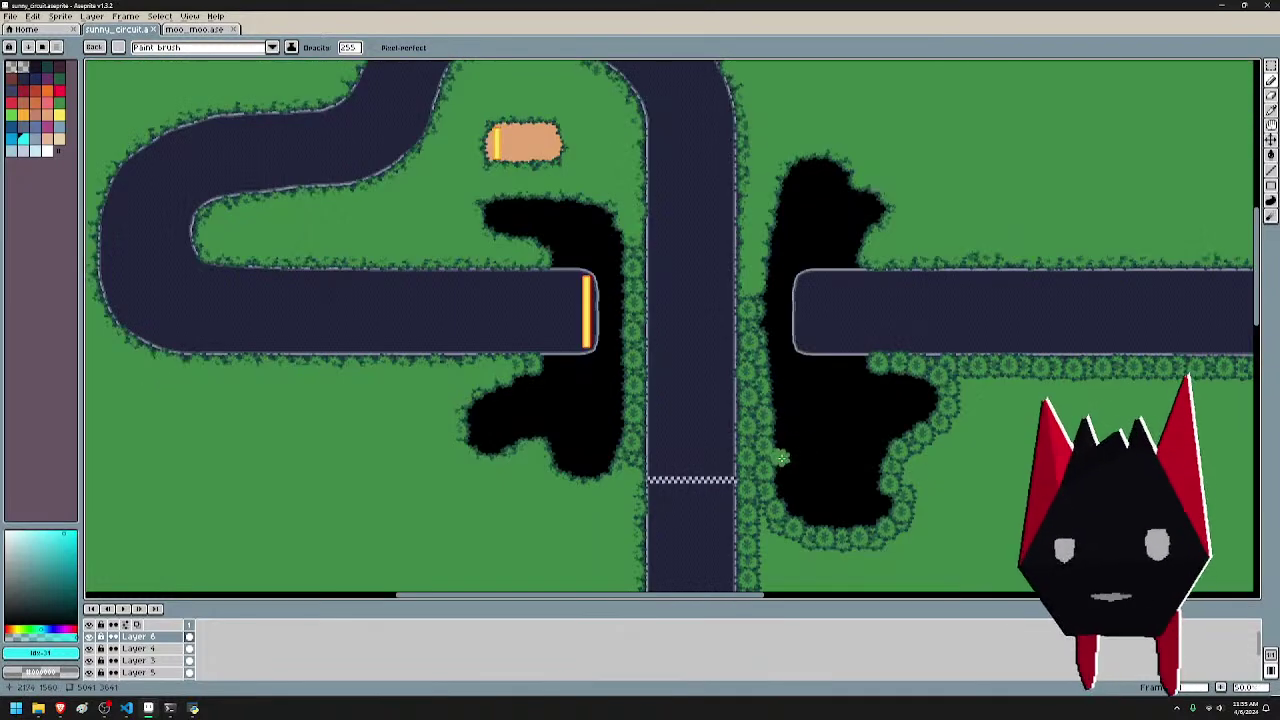
scroll(777, 407, "up", 1)
left_click_drag(765, 540, 765, 343)
left_click_drag(690, 448, 681, 335)
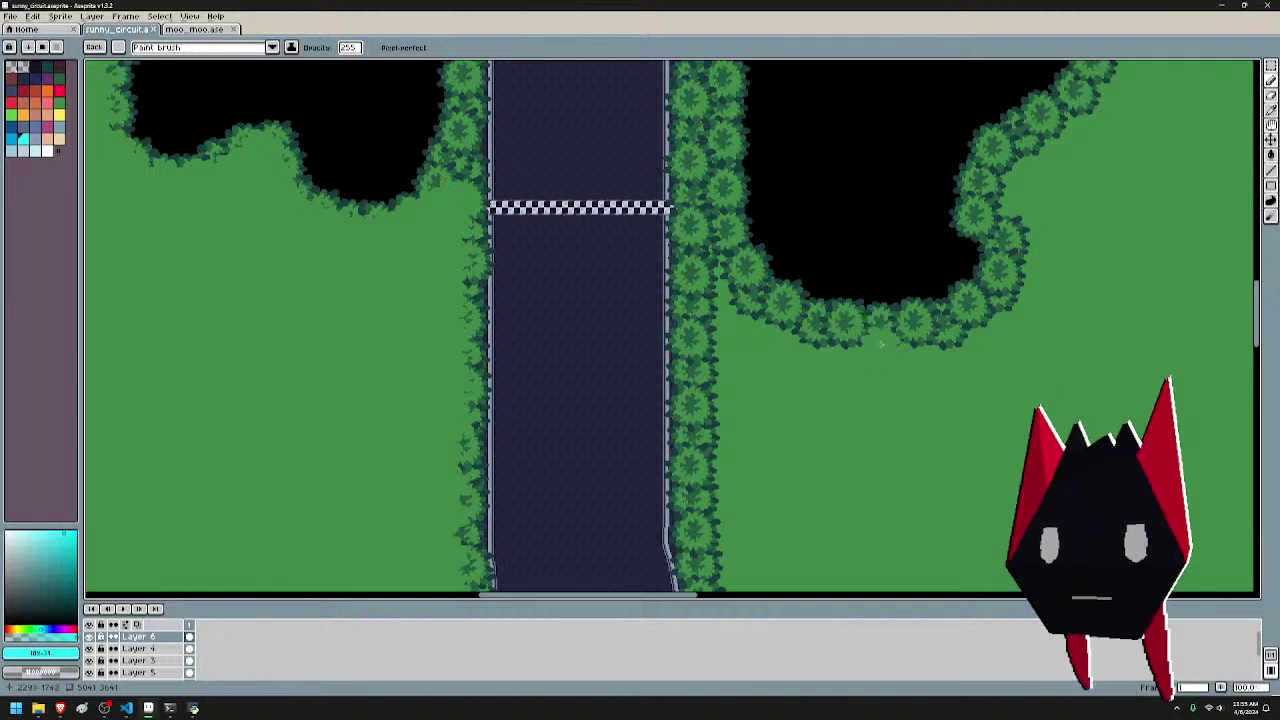
scroll(810, 272, "down", 1)
scroll(886, 366, "up", 2)
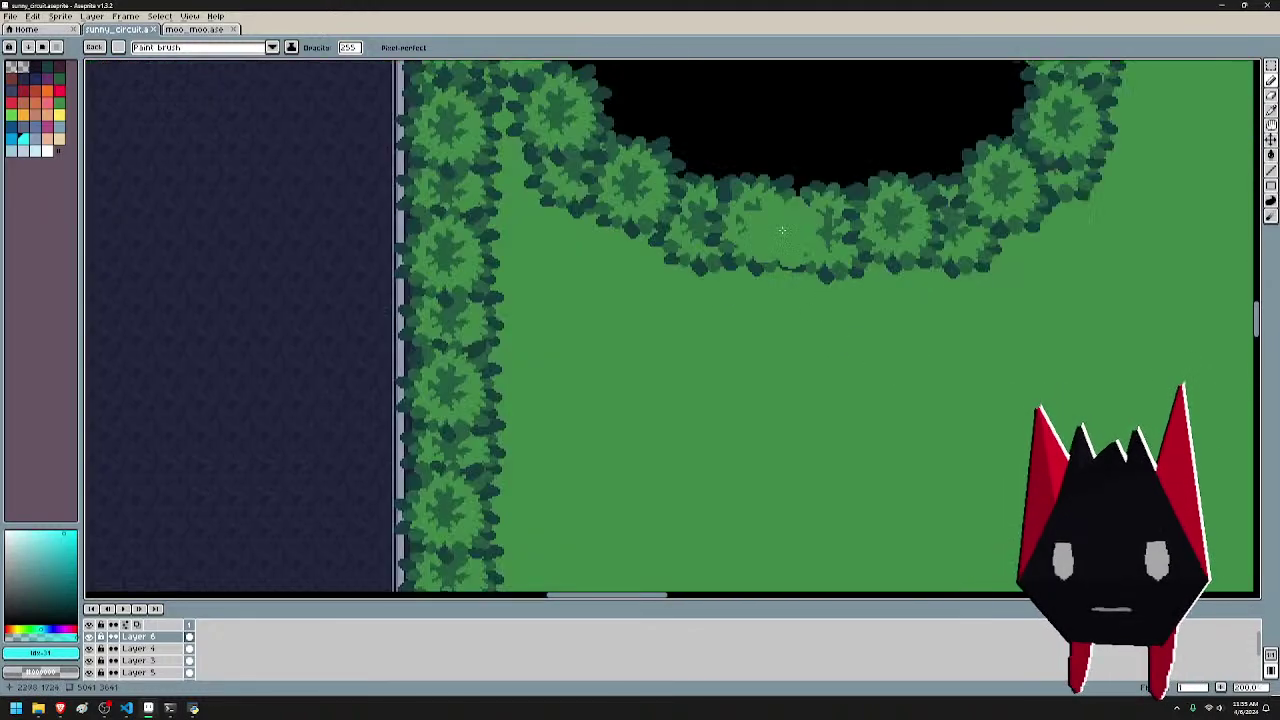
left_click_drag(707, 243, 780, 478)
scroll(708, 396, "down", 2)
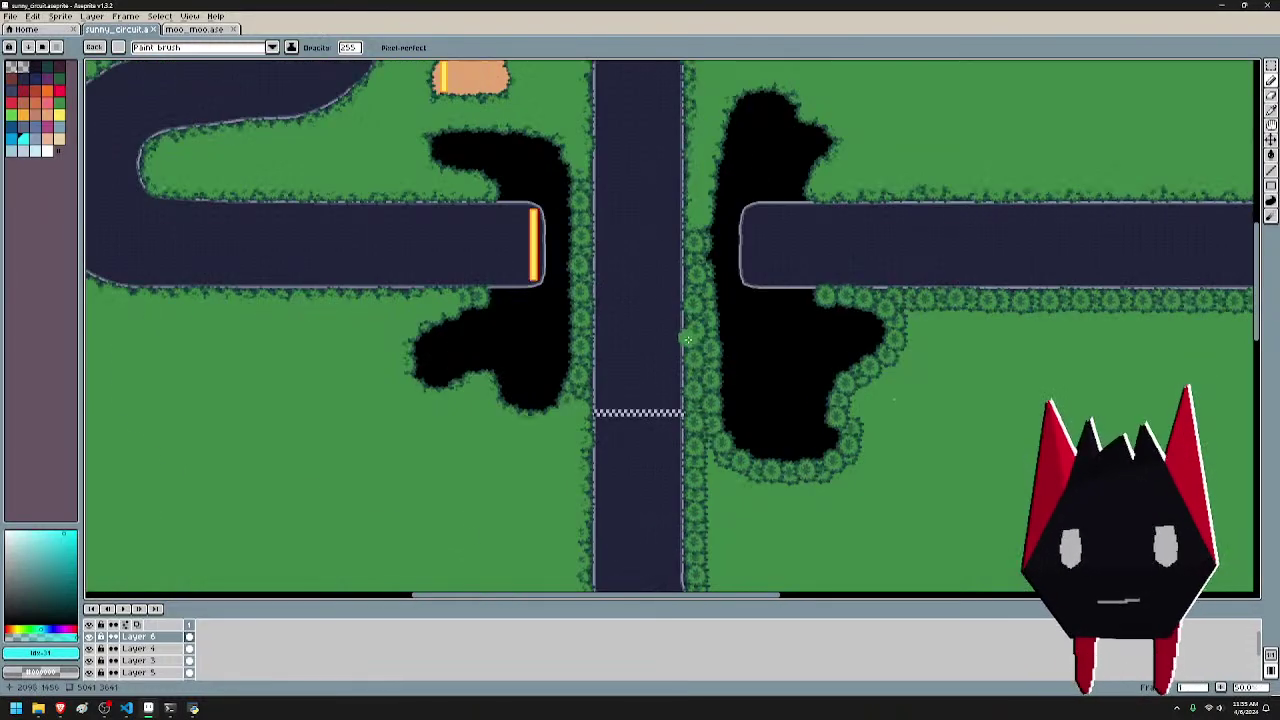
scroll(708, 367, "up", 1)
left_click_drag(705, 372, 709, 255)
scroll(705, 178, "up", 1)
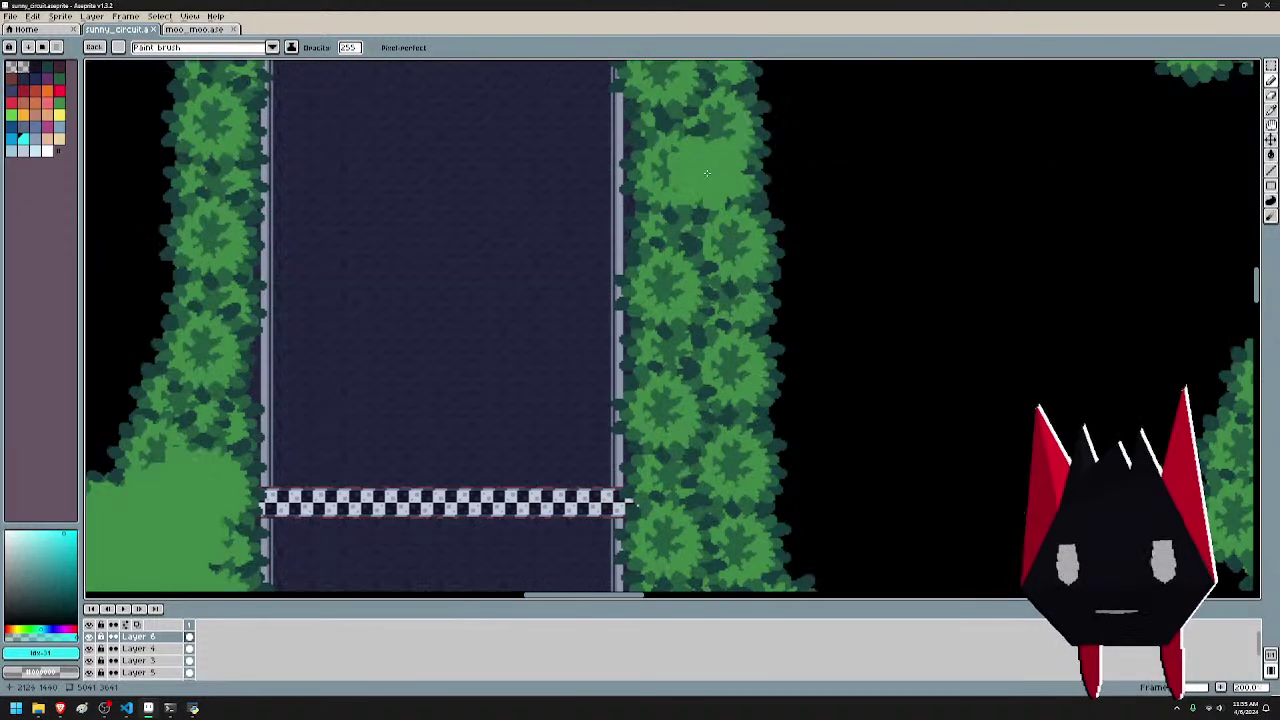
- Paint flat green down the middle of the bush strip between the vertical road and the black pit east of it
left_click_drag(705, 178, 683, 426)
left_click_drag(657, 328, 677, 393)
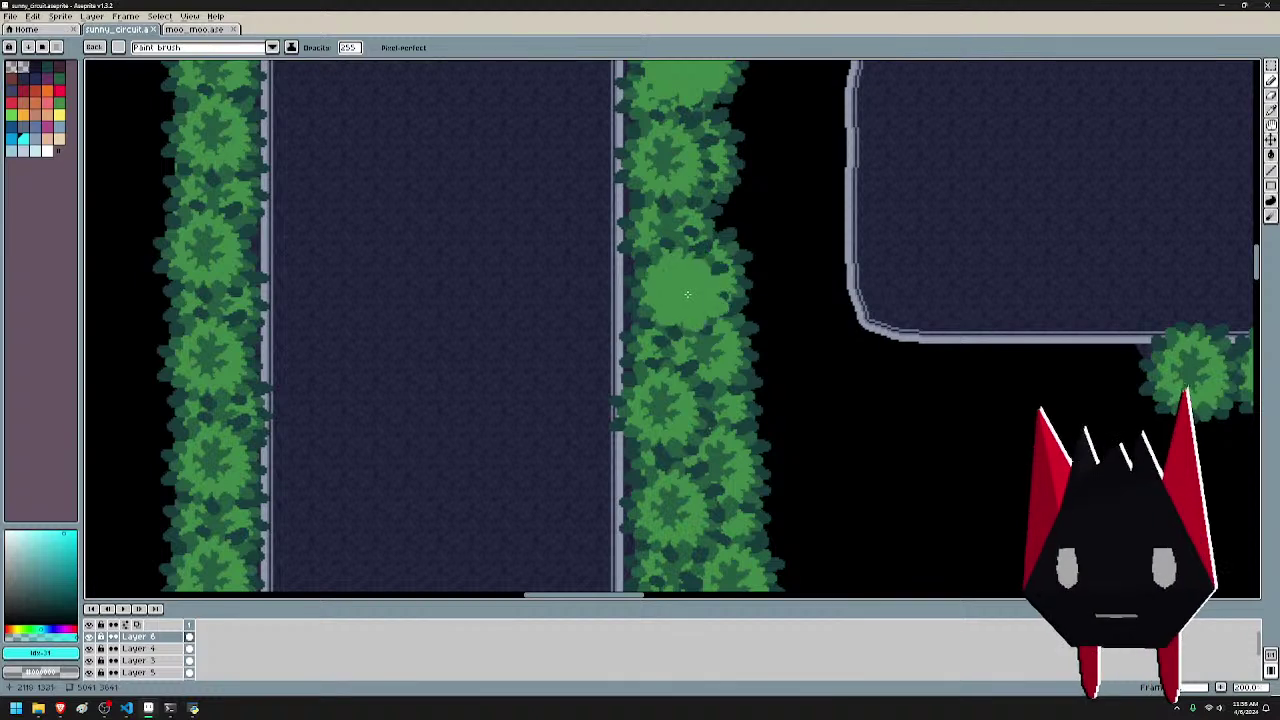
mouse_move(690, 325)
left_mouse_down()
mouse_move(687, 366)
mouse_move(717, 402)
left_mouse_up()
mouse_move(737, 424)
left_mouse_down()
mouse_move(731, 288)
mouse_move(685, 323)
mouse_move(720, 395)
mouse_move(690, 472)
mouse_move(705, 514)
left_mouse_up()
left_click_drag(708, 433, 720, 208)
mouse_move(710, 278)
left_mouse_down()
mouse_move(707, 349)
mouse_move(724, 366)
mouse_move(694, 388)
mouse_move(718, 406)
mouse_move(722, 466)
left_mouse_up()
left_click_drag(732, 411, 775, 214)
mouse_move(773, 264)
left_mouse_down()
mouse_move(753, 289)
mouse_move(774, 316)
mouse_move(772, 342)
mouse_move(748, 361)
mouse_move(782, 400)
mouse_move(748, 413)
mouse_move(815, 422)
left_mouse_up()
mouse_move(772, 374)
left_mouse_down()
mouse_move(825, 395)
mouse_move(752, 452)
mouse_move(731, 296)
mouse_move(749, 340)
mouse_move(748, 277)
mouse_move(803, 371)
mouse_move(758, 466)
left_mouse_up()
key("ctrl+z")
mouse_move(764, 463)
left_mouse_down()
mouse_move(774, 322)
mouse_move(778, 528)
left_mouse_up()
- Paint flat green over the outer half of the bushes along the vertical road's east side, down to the river
scroll(780, 300, "down", 3)
scroll(807, 352, "down", 3)
mouse_move(752, 398)
left_mouse_down()
mouse_move(780, 445)
mouse_move(784, 498)
mouse_move(807, 262)
left_mouse_up()
key("ctrl+z")
mouse_move(753, 312)
left_mouse_down()
mouse_move(743, 248)
mouse_move(729, 257)
mouse_move(769, 310)
mouse_move(747, 330)
mouse_move(782, 420)
mouse_move(757, 442)
left_mouse_up()
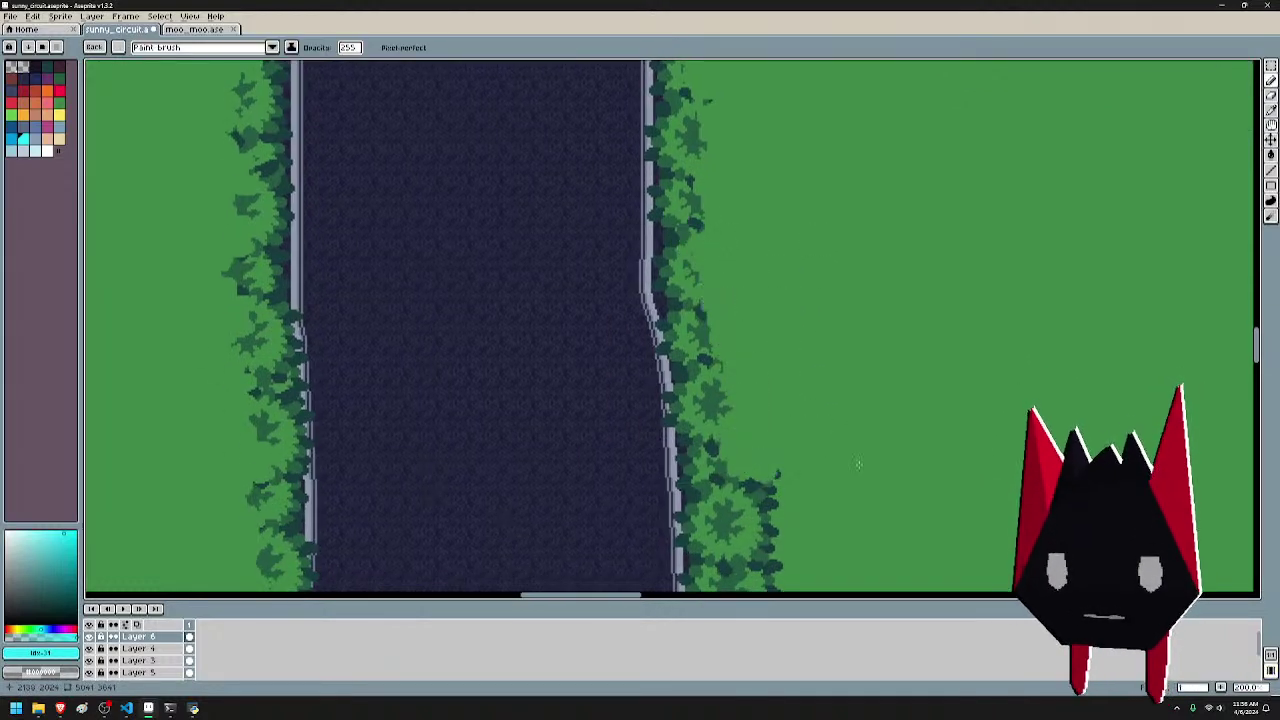
scroll(854, 457, "down", 3)
mouse_move(749, 343)
left_mouse_down()
mouse_move(778, 388)
mouse_move(745, 434)
mouse_move(781, 451)
mouse_move(762, 500)
left_mouse_up()
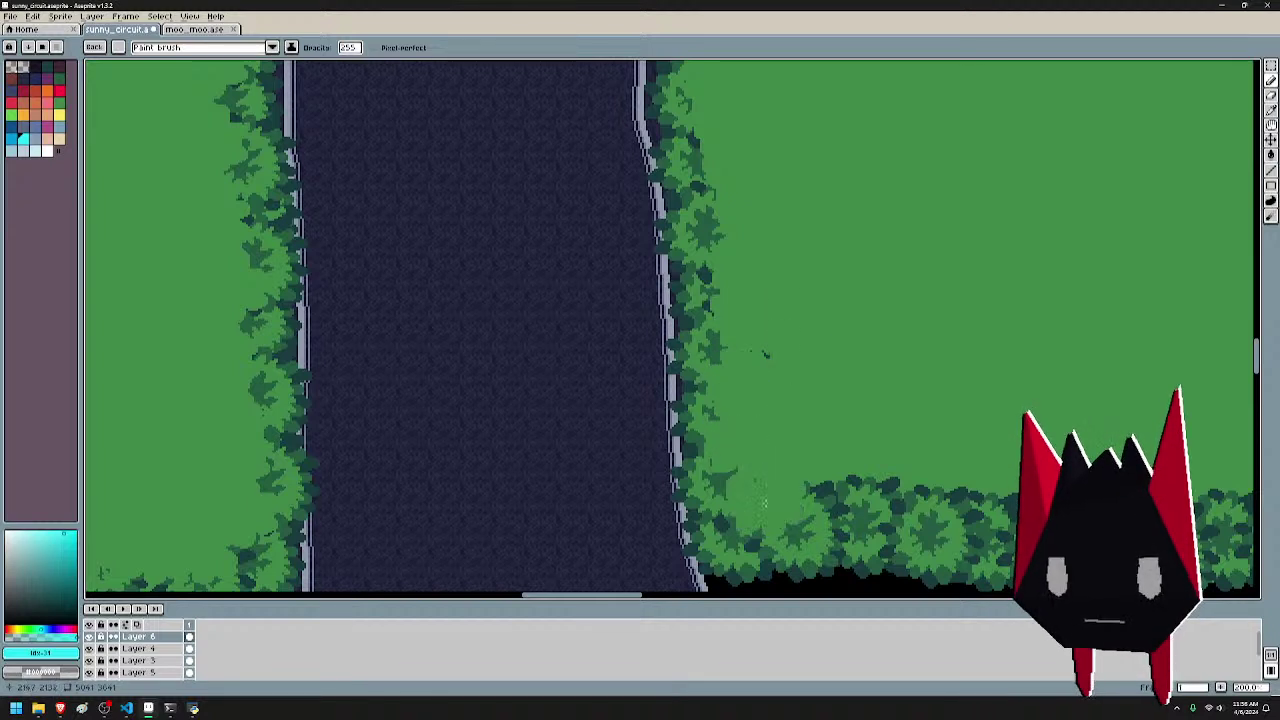
- Paint flat green over the outer half of the river's upper-bank bushes, from the vertical road eastward to the rising bend
left_click_drag(779, 365, 662, 268)
mouse_move(715, 410)
left_mouse_down()
mouse_move(804, 432)
mouse_move(930, 409)
left_mouse_up()
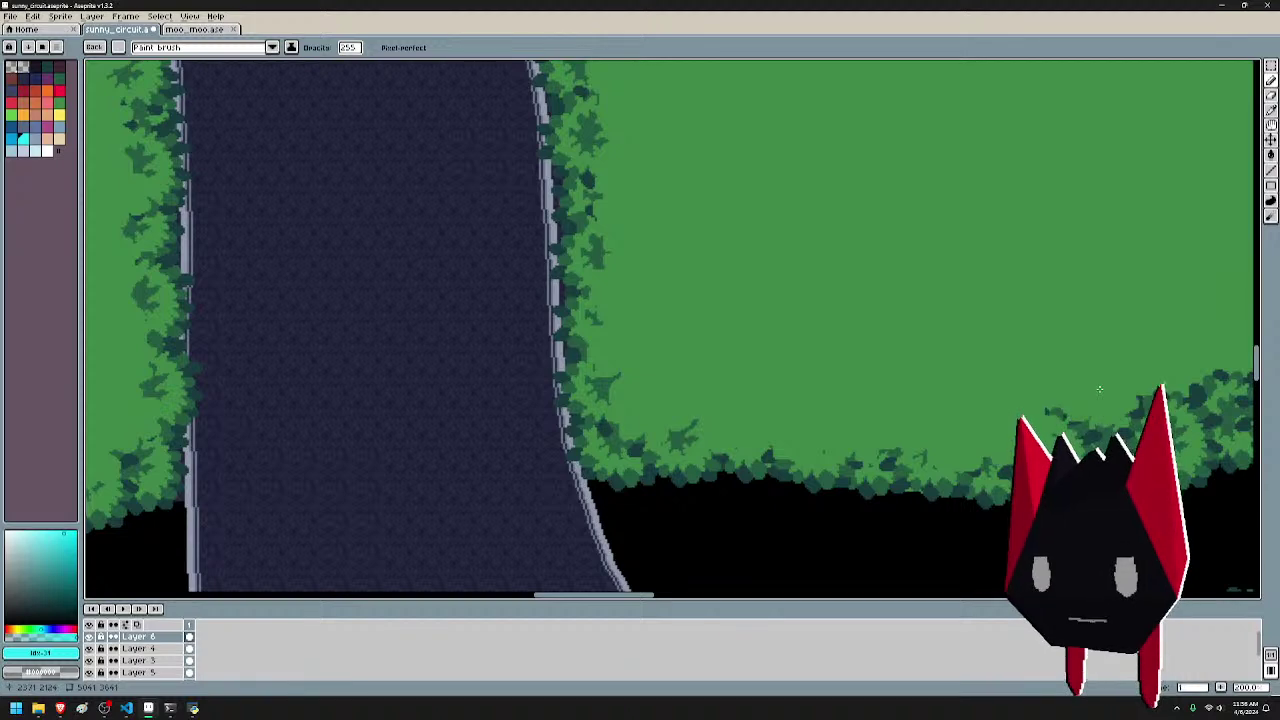
left_click_drag(1099, 389, 625, 366)
left_click(614, 391)
left_click(636, 412)
left_click(665, 399)
left_click(721, 398)
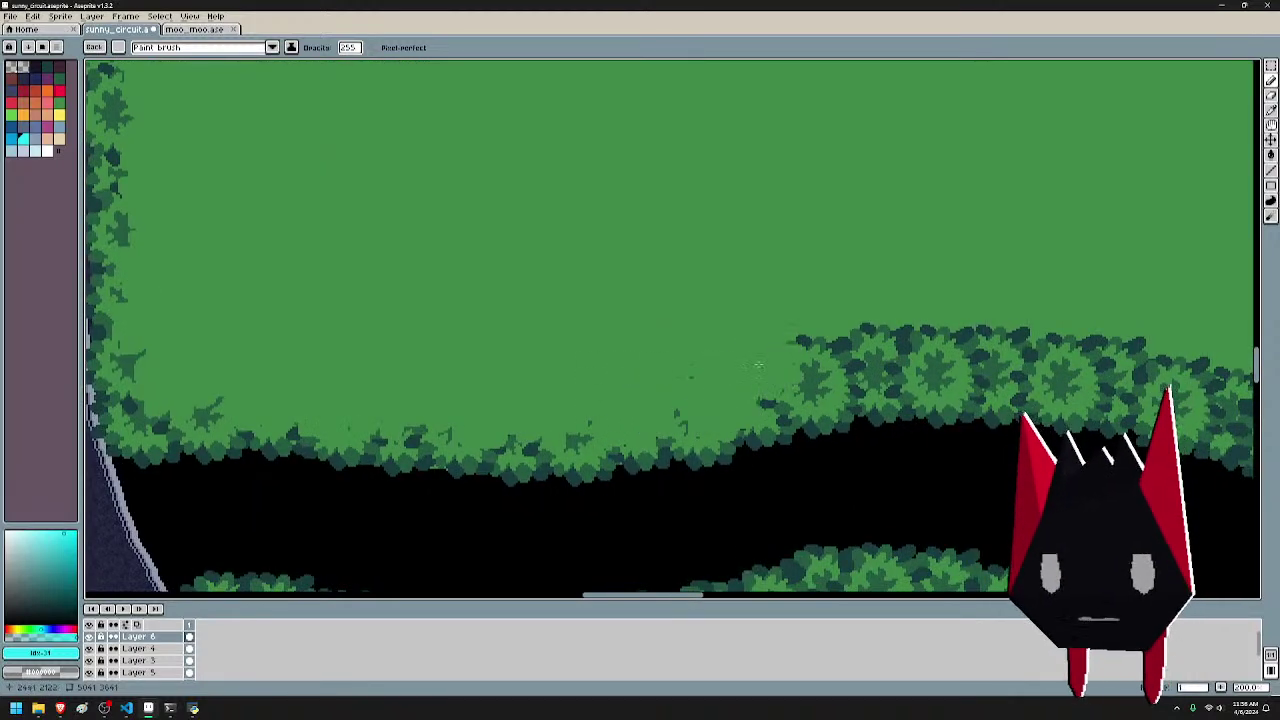
- Extend the flat green along the river's upper bank, passing below the sand patch with the yellow bar, to the diagonal road
mouse_move(775, 332)
left_mouse_down()
mouse_move(820, 345)
mouse_move(1125, 348)
mouse_move(512, 317)
mouse_move(410, 245)
left_mouse_up()
left_click(449, 259)
mouse_move(470, 275)
left_mouse_down()
mouse_move(635, 335)
mouse_move(752, 330)
mouse_move(885, 320)
mouse_move(582, 286)
mouse_move(530, 300)
mouse_move(560, 330)
mouse_move(550, 300)
mouse_move(595, 275)
mouse_move(838, 235)
mouse_move(936, 249)
mouse_move(473, 225)
left_mouse_up()
mouse_move(500, 240)
left_mouse_down()
mouse_move(560, 234)
mouse_move(946, 273)
mouse_move(998, 257)
left_mouse_up()
mouse_move(1112, 241)
left_mouse_down()
mouse_move(660, 266)
mouse_move(834, 271)
left_mouse_up()
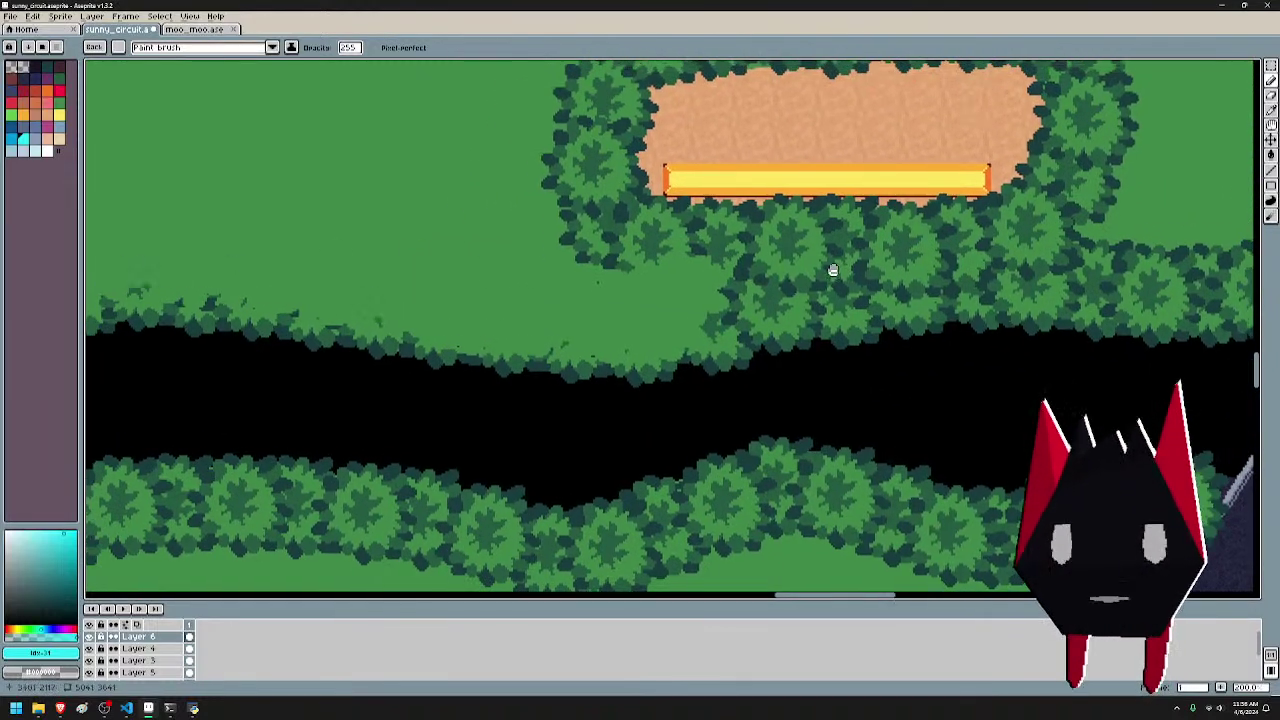
mouse_move(745, 279)
left_mouse_down()
mouse_move(1093, 262)
mouse_move(629, 289)
left_mouse_up()
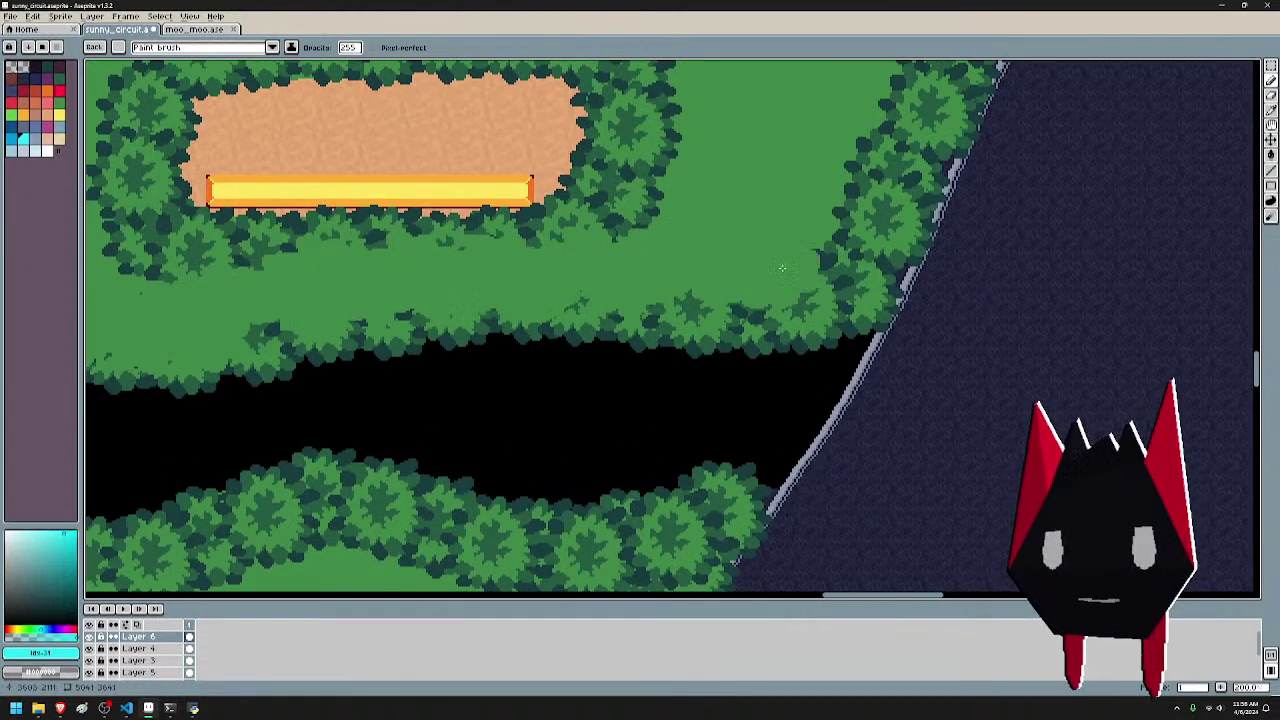
- Paint flat green over the outer half of the bushes on the diagonal road's west side, upward from the river
mouse_move(862, 170)
left_mouse_down()
mouse_move(847, 344)
mouse_move(828, 360)
mouse_move(885, 300)
left_mouse_up()
left_click(847, 345)
key("ctrl+z")
left_click_drag(908, 257, 918, 211)
left_click_drag(920, 205, 779, 384)
mouse_move(804, 388)
left_mouse_down()
mouse_move(866, 245)
mouse_move(794, 345)
mouse_move(822, 280)
mouse_move(838, 281)
mouse_move(846, 250)
left_mouse_up()
scroll(845, 279, "up", 3)
scroll(845, 279, "right", 2)
mouse_move(891, 218)
left_mouse_down()
mouse_move(877, 260)
mouse_move(738, 405)
left_mouse_up()
left_click_drag(718, 400, 743, 336)
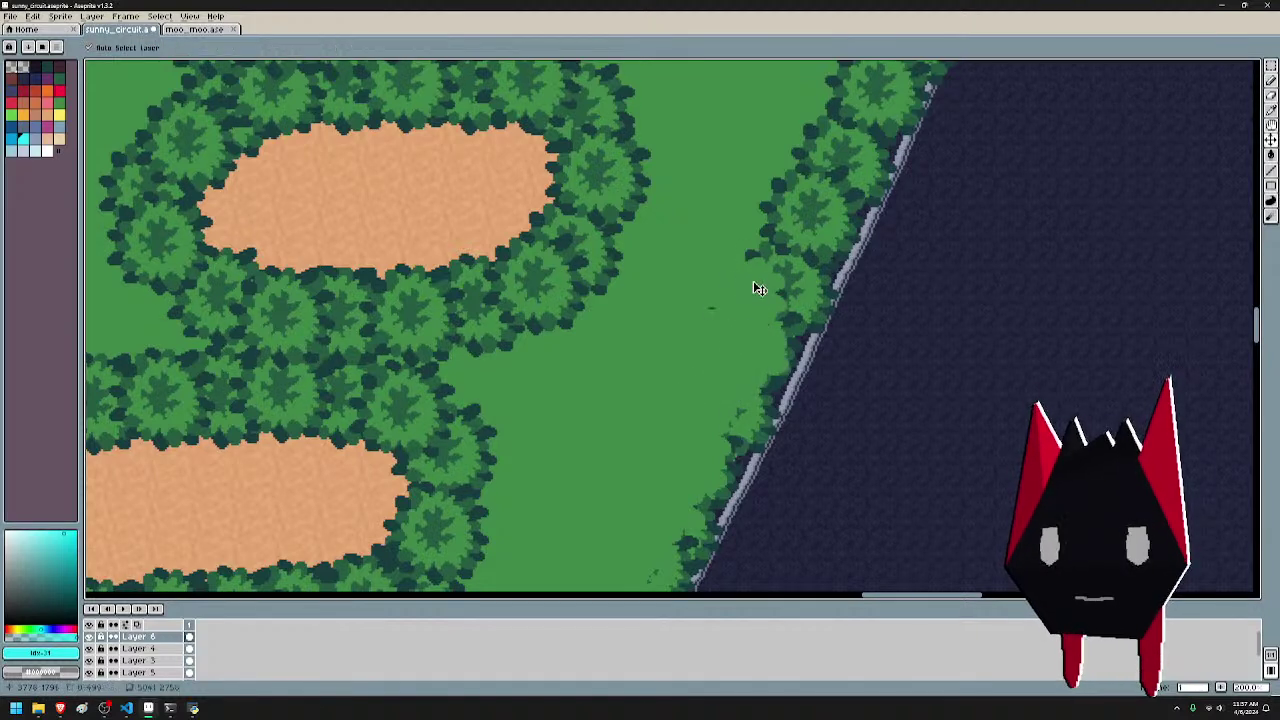
- Undo the latest brush strokes on the bushes west of the diagonal road
key("ctrl+z")
key("ctrl+z")
scroll(690, 345, "down", 3)
scroll(690, 345, "left", 1)
key("ctrl+z")
key("ctrl+z")
key("ctrl+z")
key("ctrl+z")
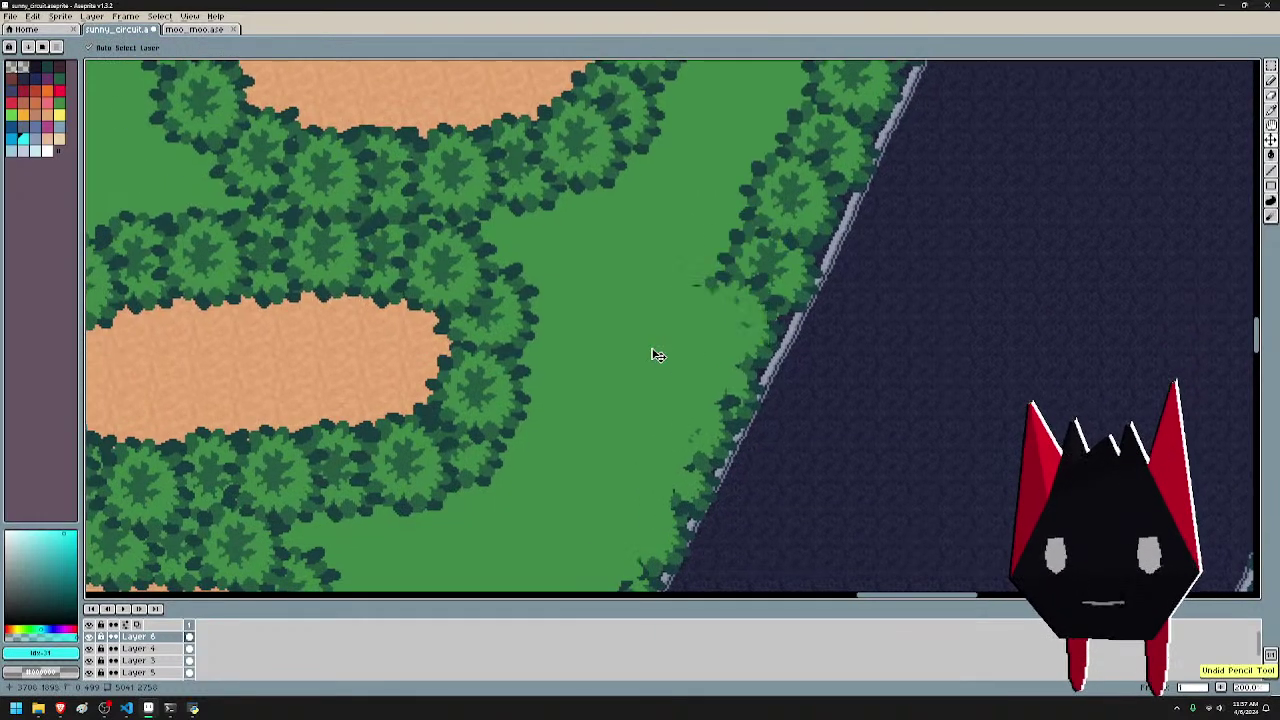
mouse_move(656, 368)
left_mouse_down()
mouse_move(698, 330)
mouse_move(705, 291)
mouse_move(691, 323)
left_mouse_up()
key("ctrl+z")
- Paint flat green over the outer half of the remaining bushes west of the diagonal road, up past the sand patches
mouse_move(718, 280)
left_mouse_down()
mouse_move(746, 254)
mouse_move(752, 200)
left_mouse_up()
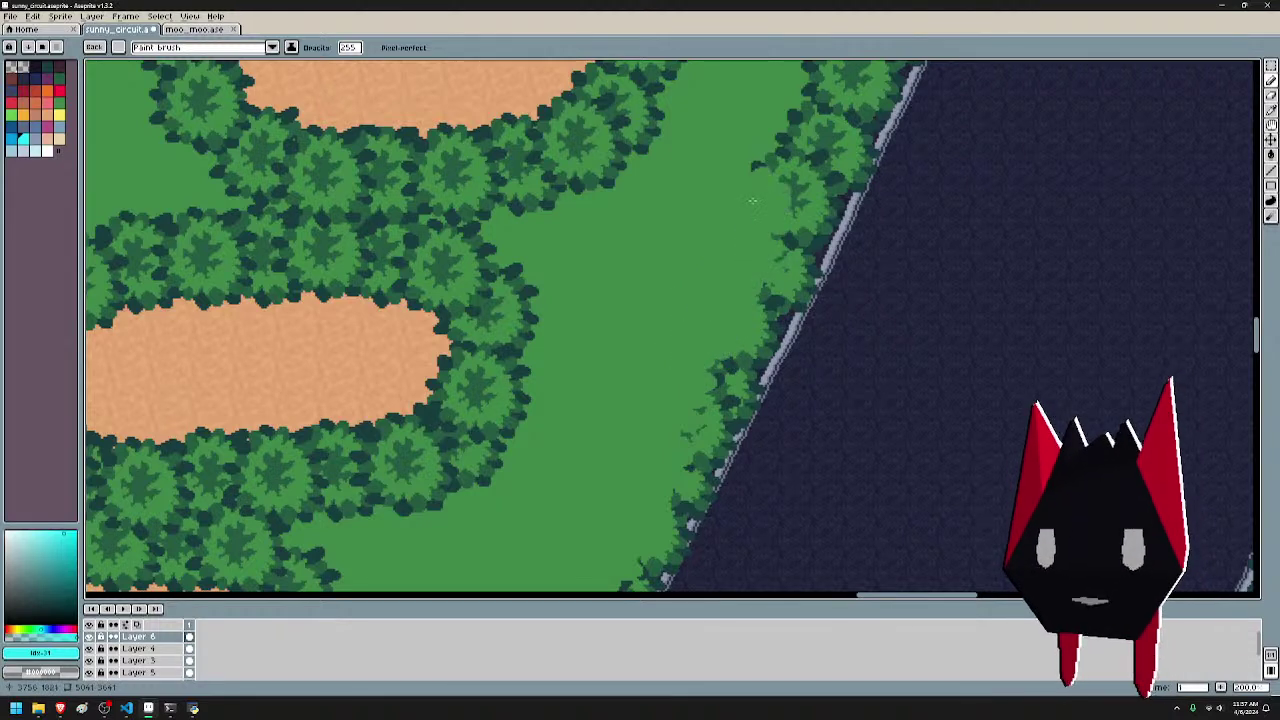
scroll(783, 167, "up", 1)
scroll(740, 230, "down", 4)
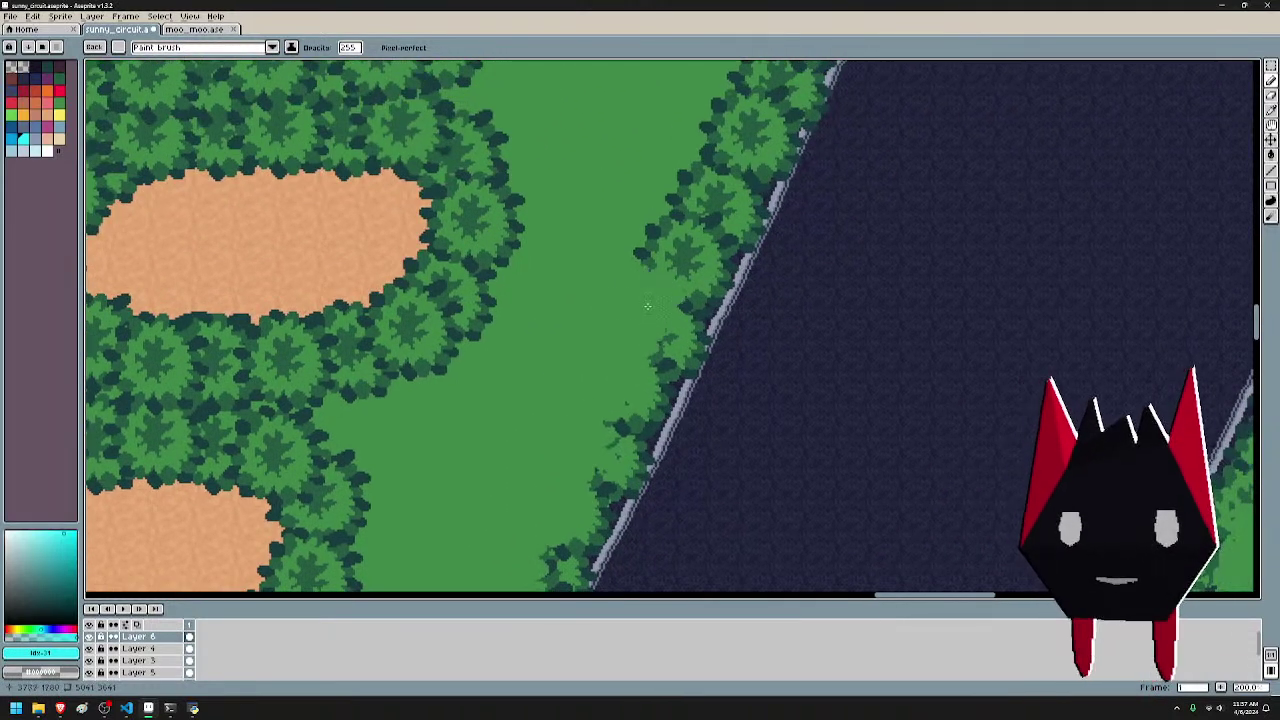
scroll(700, 180, "down", 2)
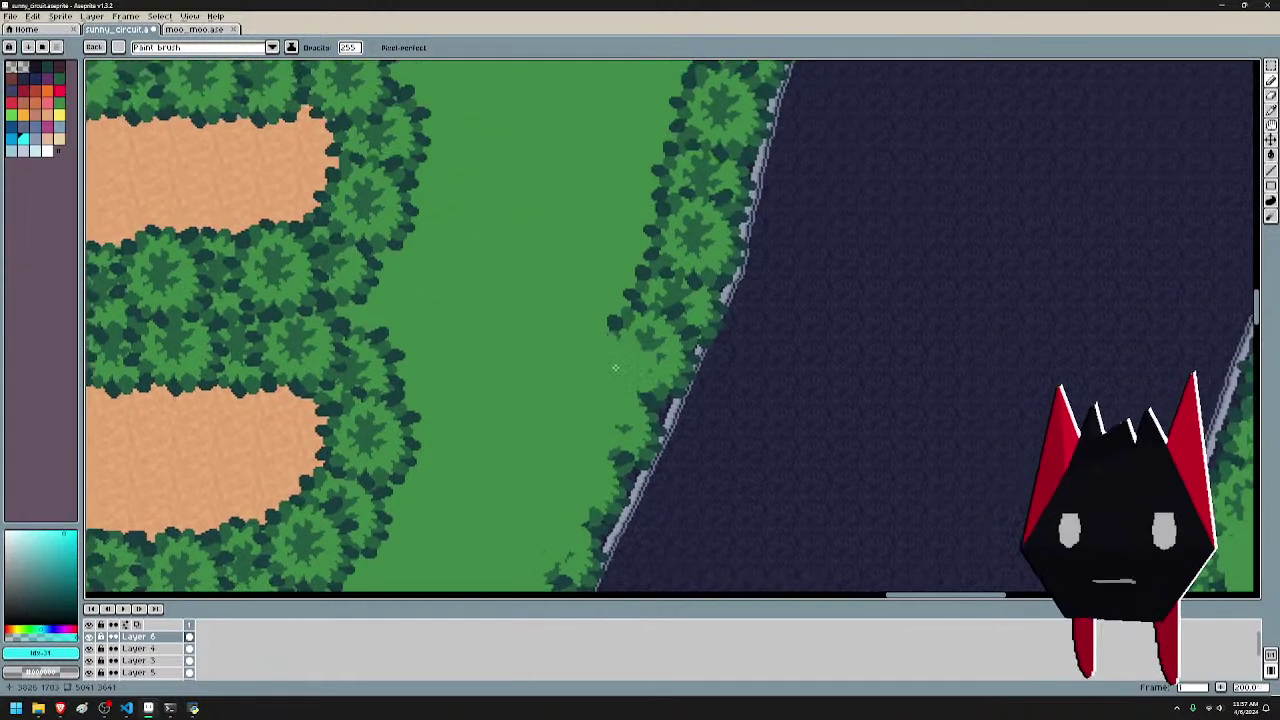
mouse_move(597, 319)
left_mouse_down()
mouse_move(643, 316)
mouse_move(648, 228)
mouse_move(666, 197)
mouse_move(676, 150)
left_mouse_up()
scroll(680, 294, "up", 5)
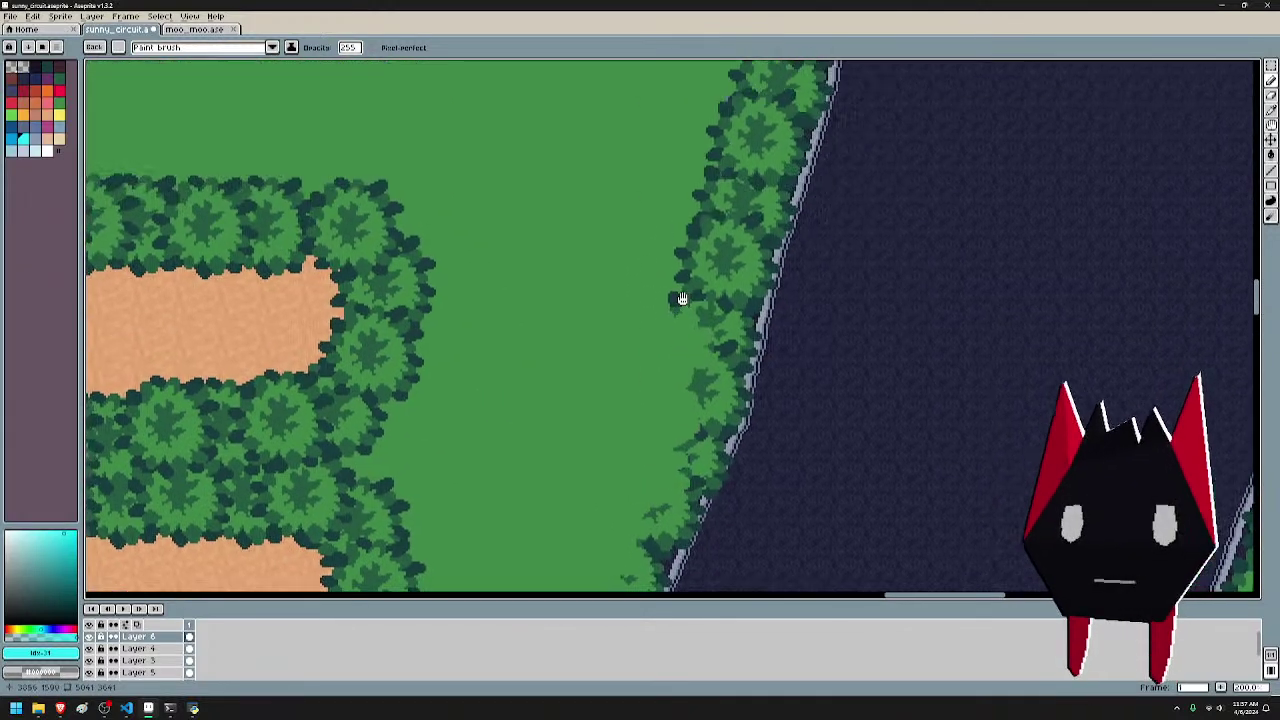
left_click_drag(690, 331, 692, 273)
mouse_move(700, 216)
left_mouse_down()
mouse_move(703, 180)
mouse_move(755, 125)
left_mouse_up()
scroll(740, 130, "up", 5)
mouse_move(720, 345)
left_mouse_down()
mouse_move(695, 316)
mouse_move(720, 272)
mouse_move(710, 240)
mouse_move(733, 212)
mouse_move(718, 158)
left_mouse_up()
scroll(718, 158, "up", 3)
- Paint flat green over the inner edge of the bushes around the road's upper curve, westward toward the horizontal straight
mouse_move(735, 255)
left_mouse_down()
mouse_move(702, 263)
mouse_move(710, 207)
mouse_move(673, 222)
mouse_move(696, 182)
mouse_move(658, 162)
mouse_move(650, 174)
mouse_move(634, 128)
mouse_move(603, 148)
mouse_move(592, 122)
mouse_move(545, 100)
left_mouse_up()
left_click_drag(575, 176, 847, 207)
mouse_move(798, 150)
left_mouse_down()
mouse_move(632, 165)
mouse_move(594, 187)
left_mouse_up()
left_click_drag(552, 225, 788, 215)
mouse_move(788, 215)
left_mouse_down()
mouse_move(681, 220)
mouse_move(591, 252)
left_mouse_up()
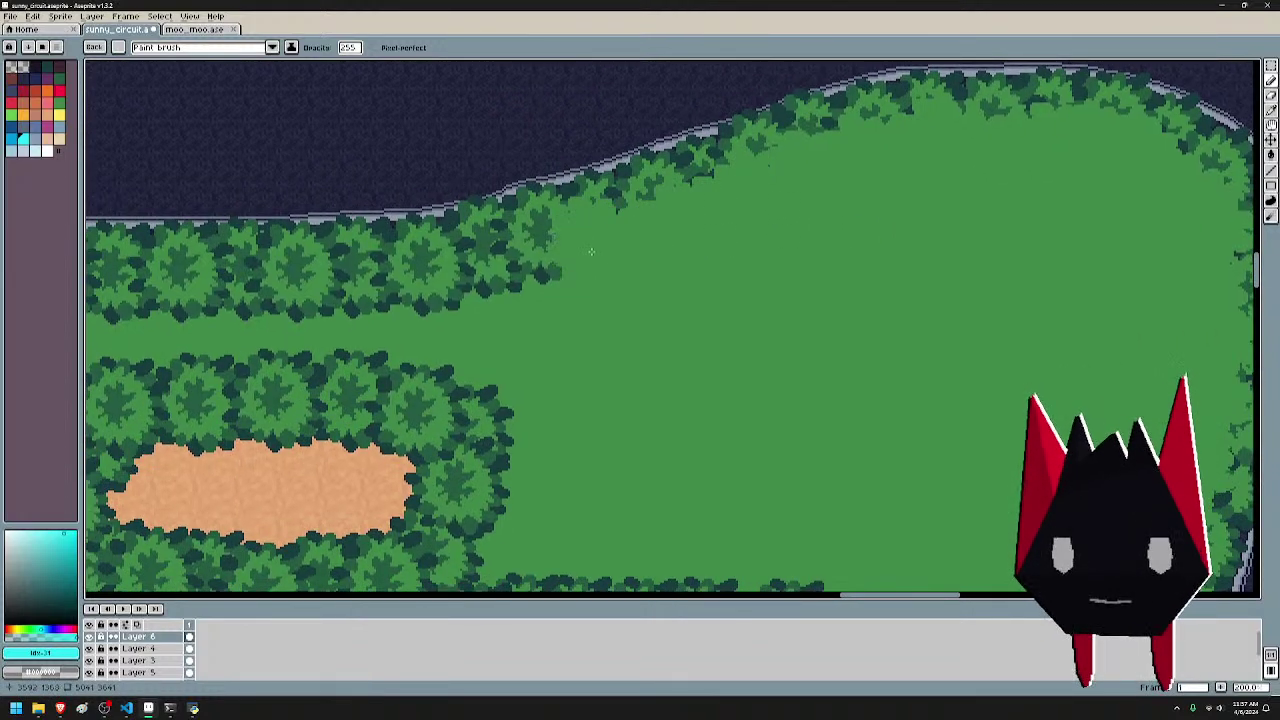
- Paint flat green over the lower half of the bushes below the horizontal road, westward past the oval sand patch
scroll(539, 264, "left", 7)
mouse_move(790, 245)
left_mouse_down()
mouse_move(760, 293)
mouse_move(707, 270)
mouse_move(719, 282)
mouse_move(704, 299)
mouse_move(638, 298)
mouse_move(631, 279)
mouse_move(540, 290)
mouse_move(481, 269)
mouse_move(826, 272)
mouse_move(788, 275)
left_mouse_up()
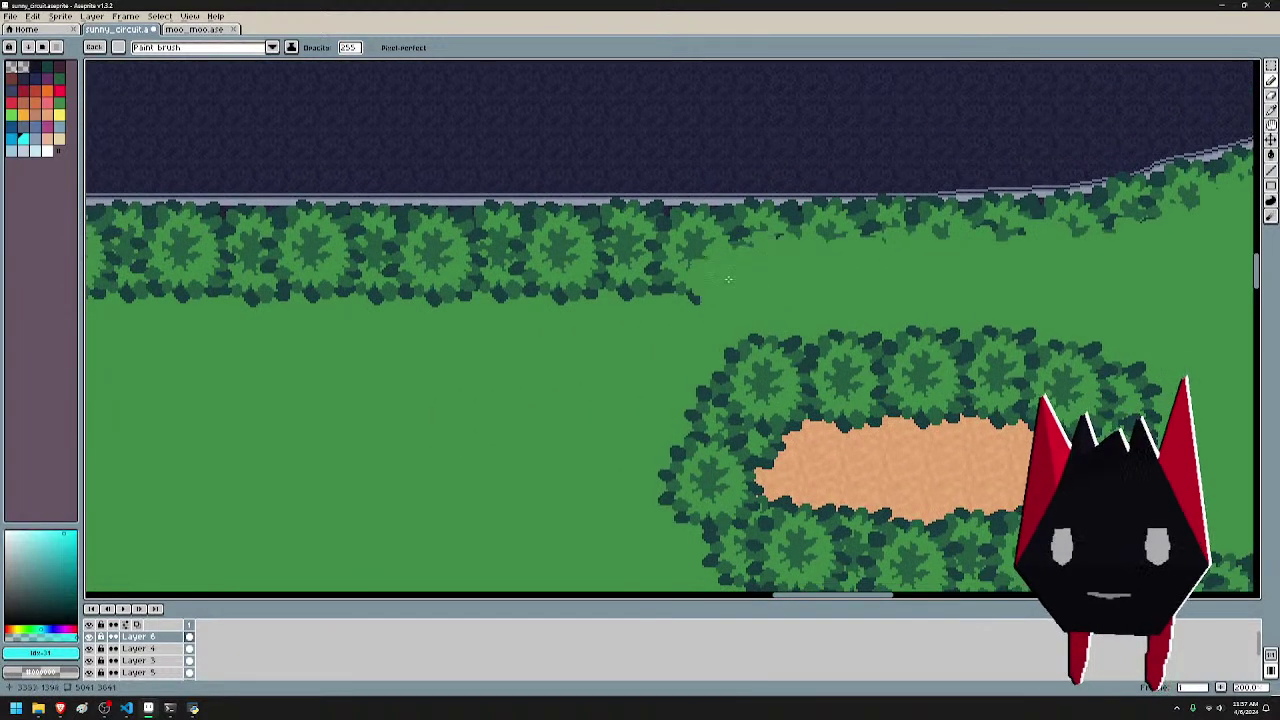
mouse_move(673, 284)
left_mouse_down()
mouse_move(549, 273)
mouse_move(537, 261)
mouse_move(414, 272)
left_mouse_up()
mouse_move(464, 318)
left_mouse_down()
mouse_move(834, 309)
mouse_move(758, 310)
left_mouse_up()
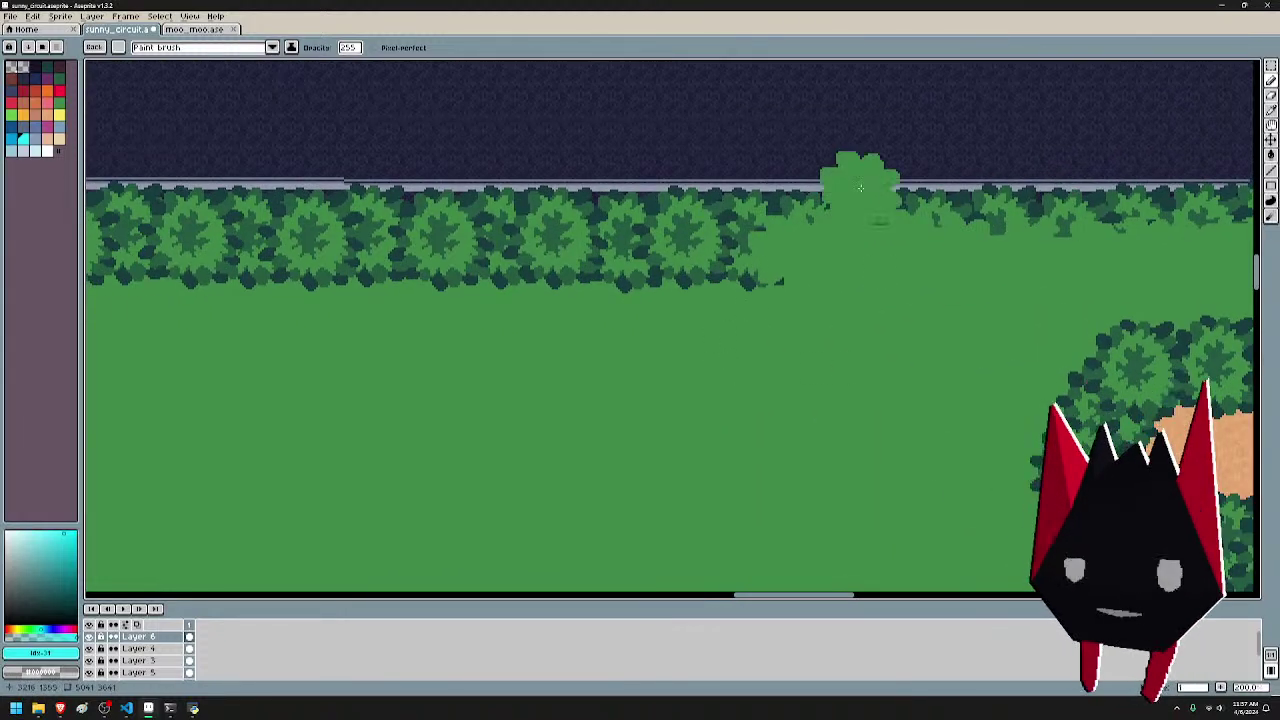
left_click_drag(739, 261, 754, 404)
left_click(642, 227)
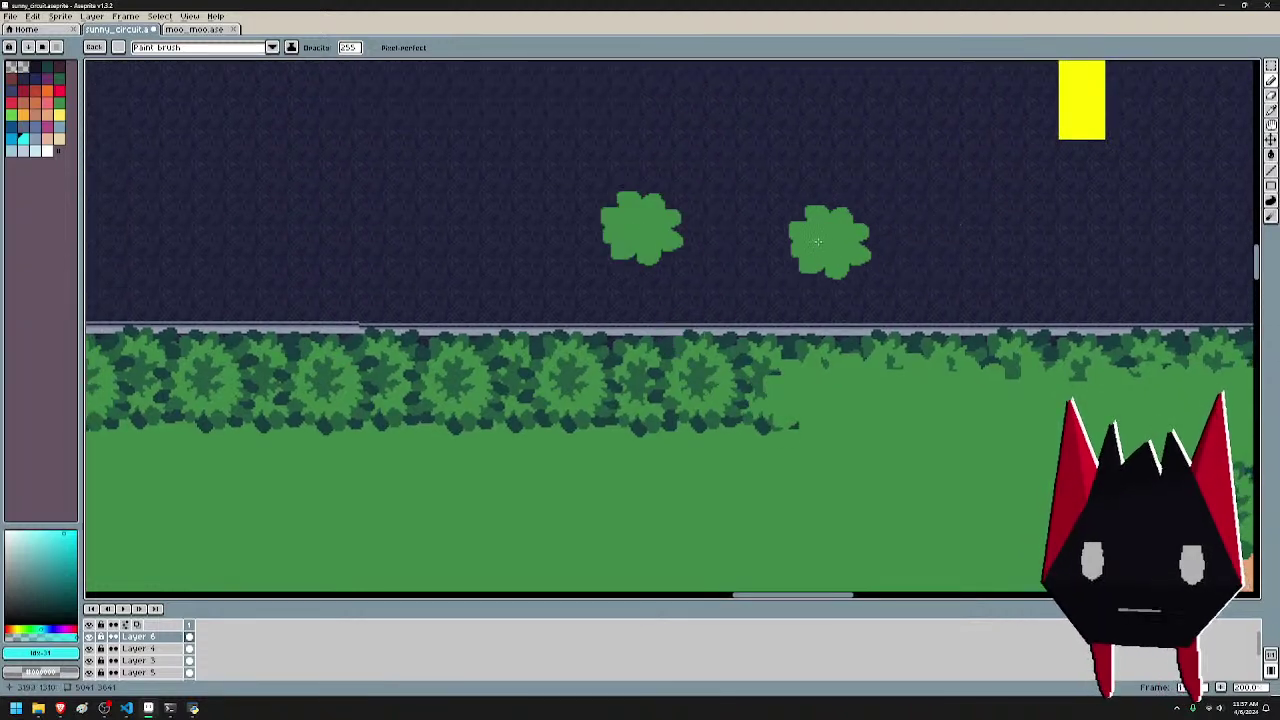
key("ctrl+z")
left_click_drag(668, 235, 690, 304)
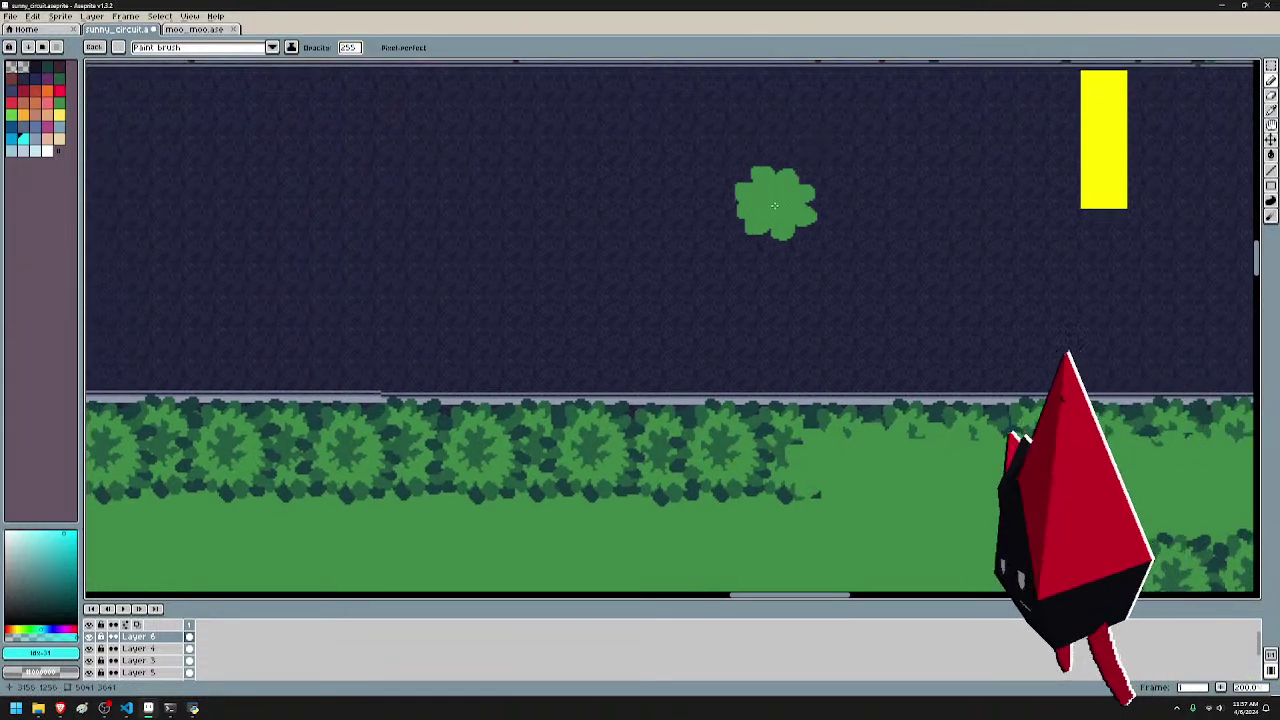
left_click_drag(489, 290, 556, 231)
left_click_drag(670, 218, 783, 214)
left_click_drag(888, 255, 850, 310)
mouse_move(762, 326)
left_mouse_down()
mouse_move(530, 152)
mouse_move(680, 330)
mouse_move(530, 272)
mouse_move(808, 133)
mouse_move(868, 294)
mouse_move(522, 185)
mouse_move(802, 267)
mouse_move(690, 138)
left_mouse_up()
key("ctrl+z")
key("ctrl+z")
key("ctrl+z")
key("ctrl+z")
key("ctrl+z")
key("ctrl+z")
key("ctrl+z")
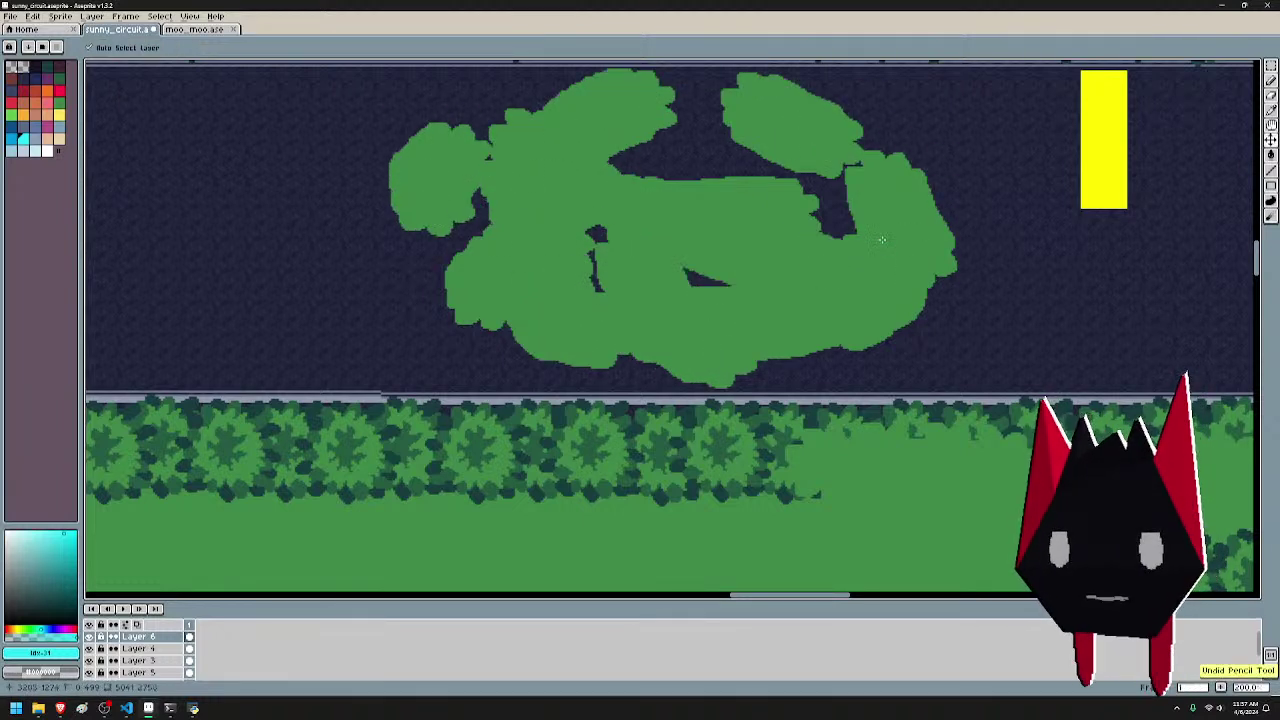
key("ctrl+z")
key("ctrl+z")
key("ctrl+z")
key("ctrl+z")
key("ctrl+z")
key("ctrl+z")
key("ctrl+z")
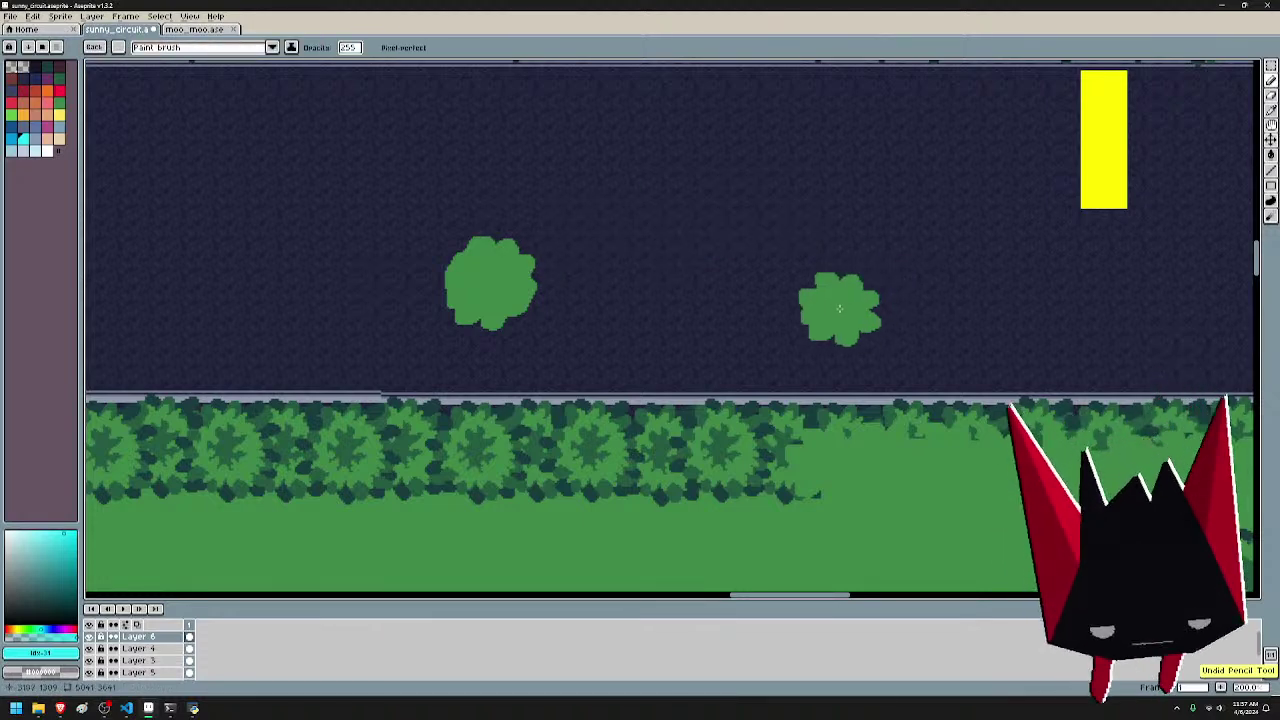
key("ctrl+z")
- Paint flat green over the lower half of the next bushes along the middle of the horizontal road's south side
left_click_drag(891, 378, 1082, 191)
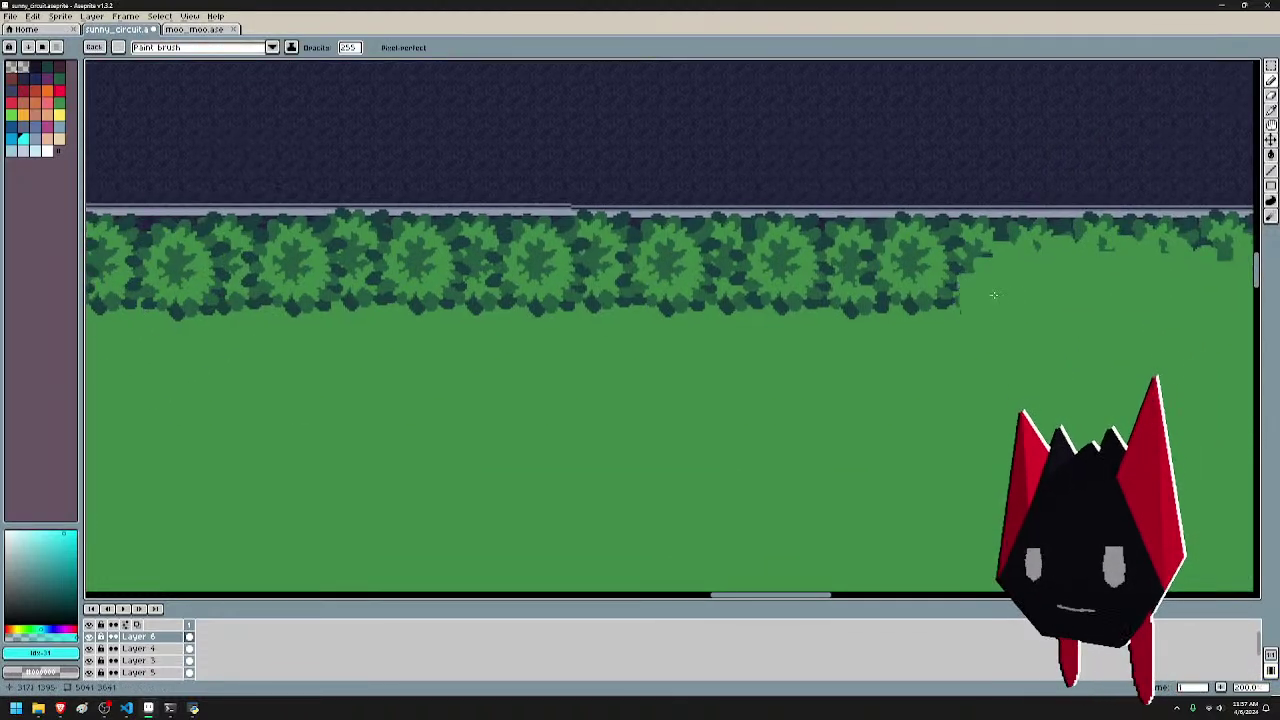
key("ctrl+z")
key("ctrl+z")
key("ctrl+z")
key("ctrl+z")
key("ctrl+z")
key("ctrl+z")
key("ctrl+z")
key("ctrl+z")
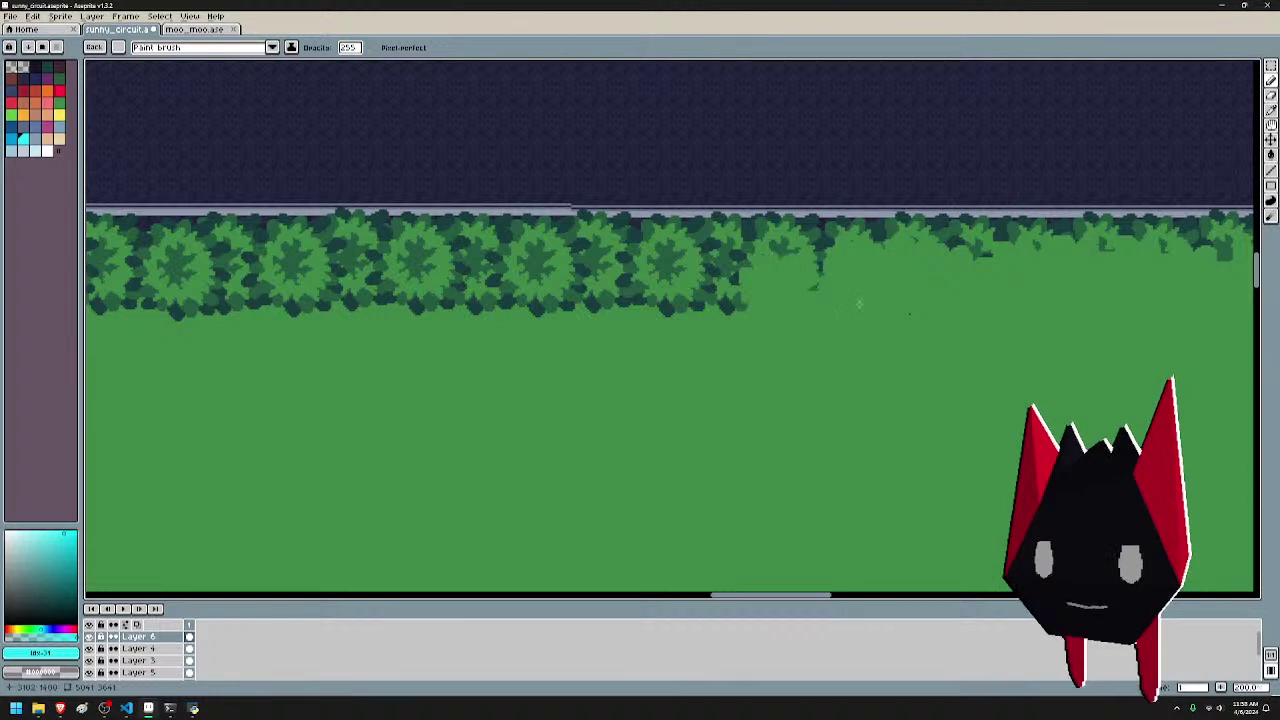
key("ctrl+z")
key("ctrl+z")
key("ctrl+z")
key("ctrl+z")
key("ctrl+z")
key("ctrl+z")
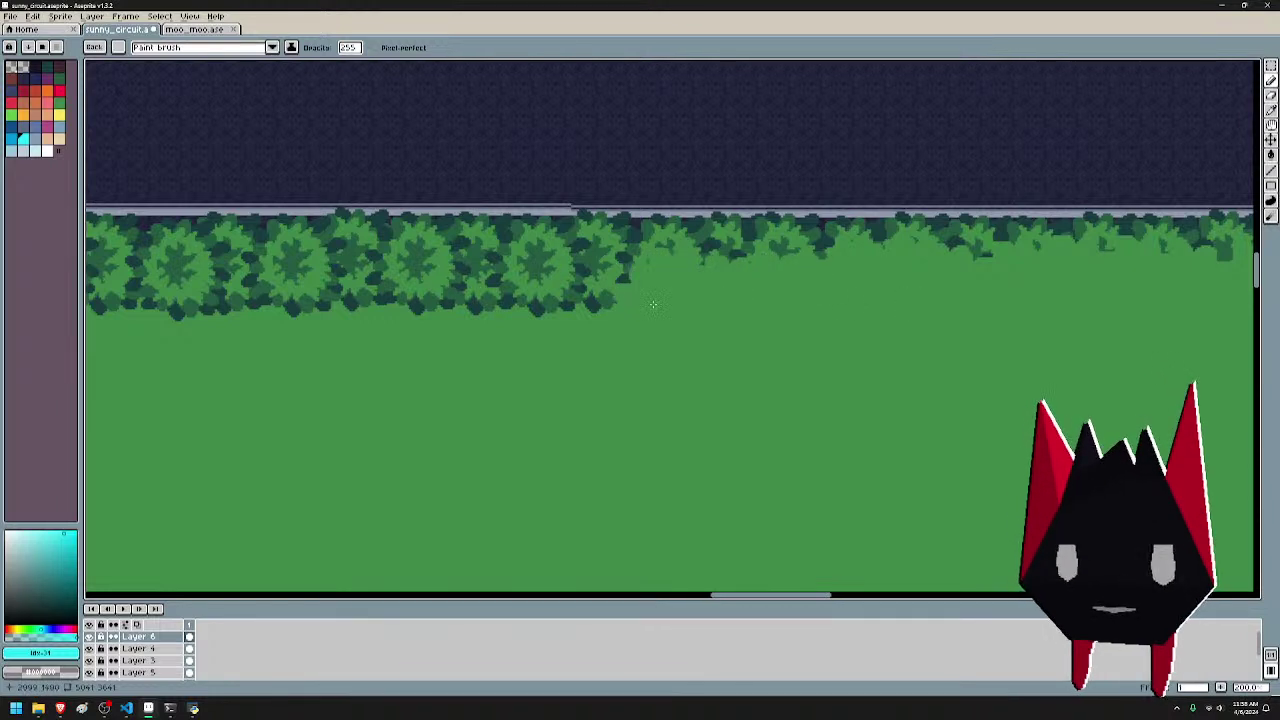
key("ctrl+z")
key("ctrl+z")
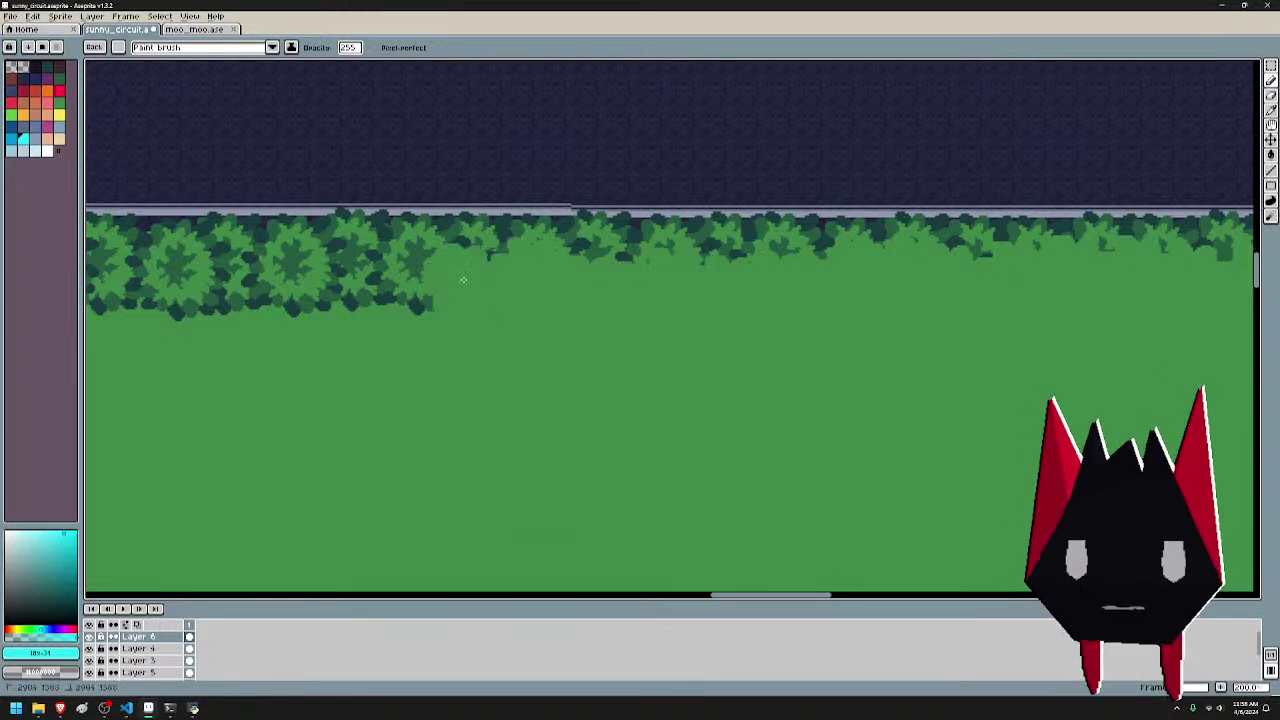
- Continue the flat green westward over the lower half of the bushes below the horizontal road, approaching the black pit
scroll(914, 286, "left", 3)
key("ctrl+z")
key("ctrl+z")
key("ctrl+z")
key("ctrl+z")
key("ctrl+z")
key("ctrl+z")
key("ctrl+z")
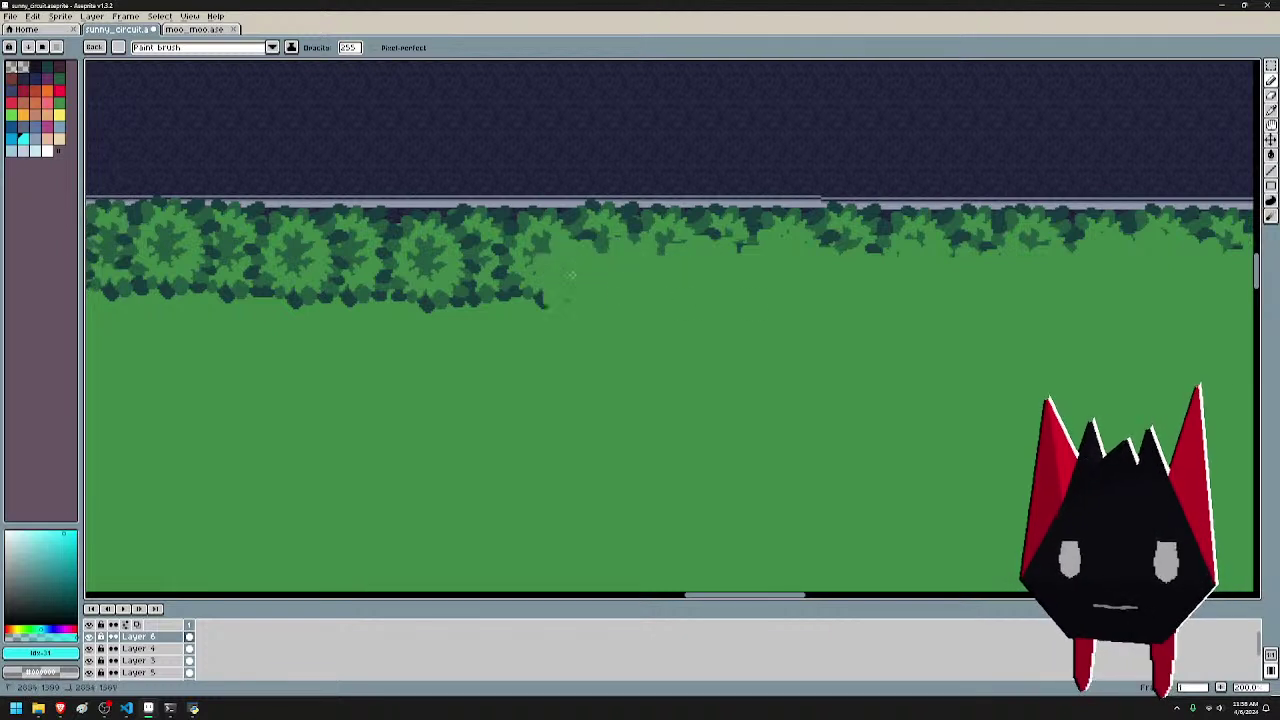
scroll(632, 273, "left", 3)
key("ctrl+z")
key("ctrl+z")
key("ctrl+z")
key("ctrl+z")
key("ctrl+z")
key("ctrl+z")
key("ctrl+z")
key("ctrl+z")
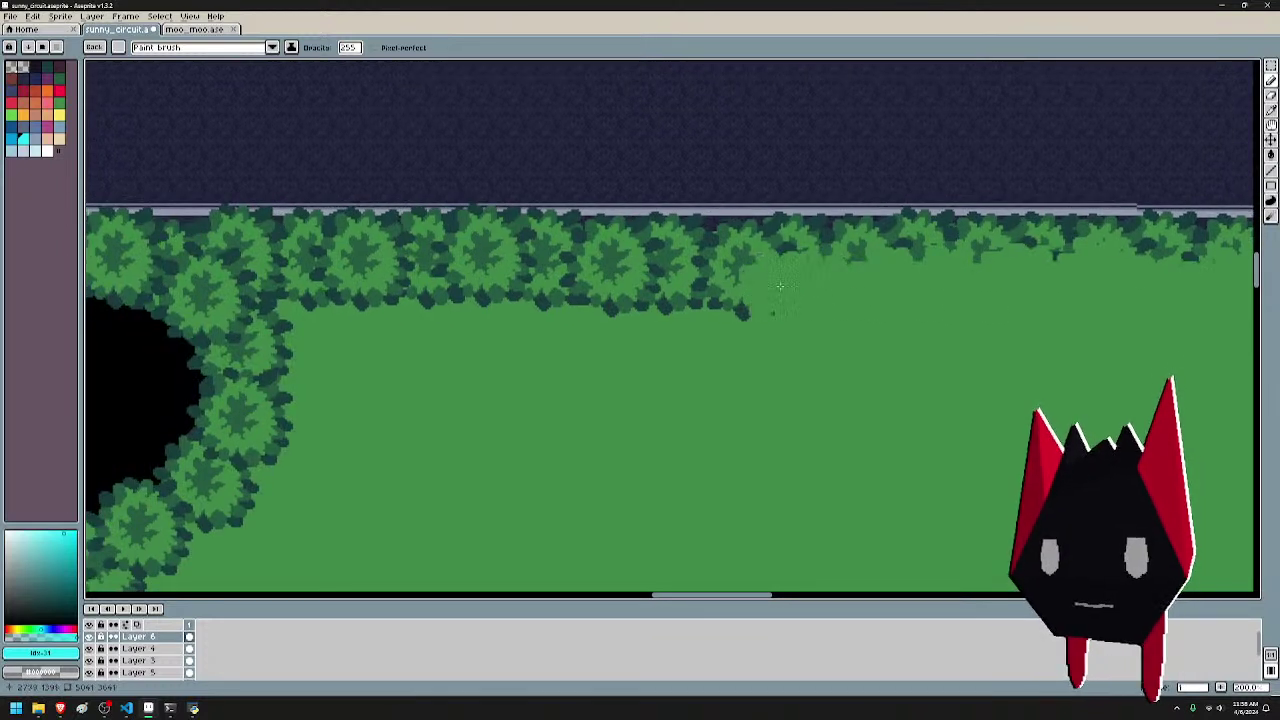
- Paint flat green over the lower half of the last bushes below the horizontal road, up to the black pit's bush border
key("ctrl+z")
key("ctrl+z")
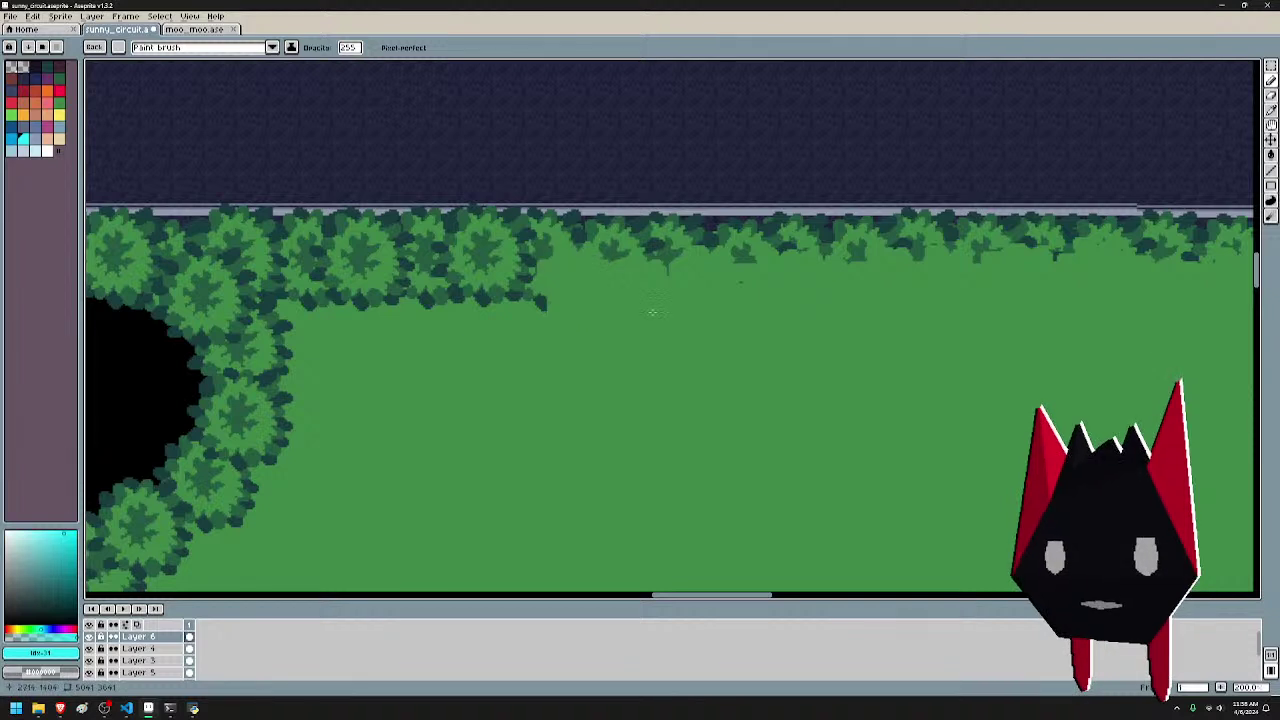
scroll(694, 316, "left", 3)
key("ctrl+z")
key("ctrl+z")
key("ctrl+z")
key("ctrl+z")
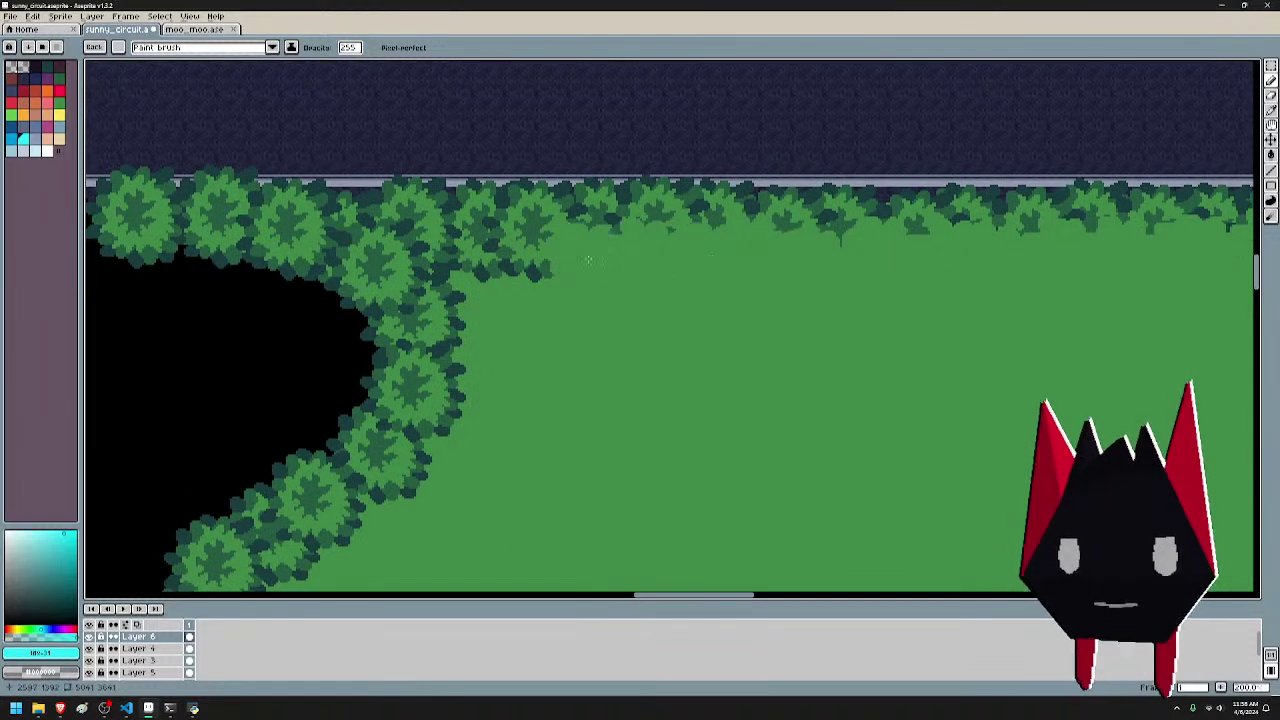
key("ctrl+z")
key("ctrl+z")
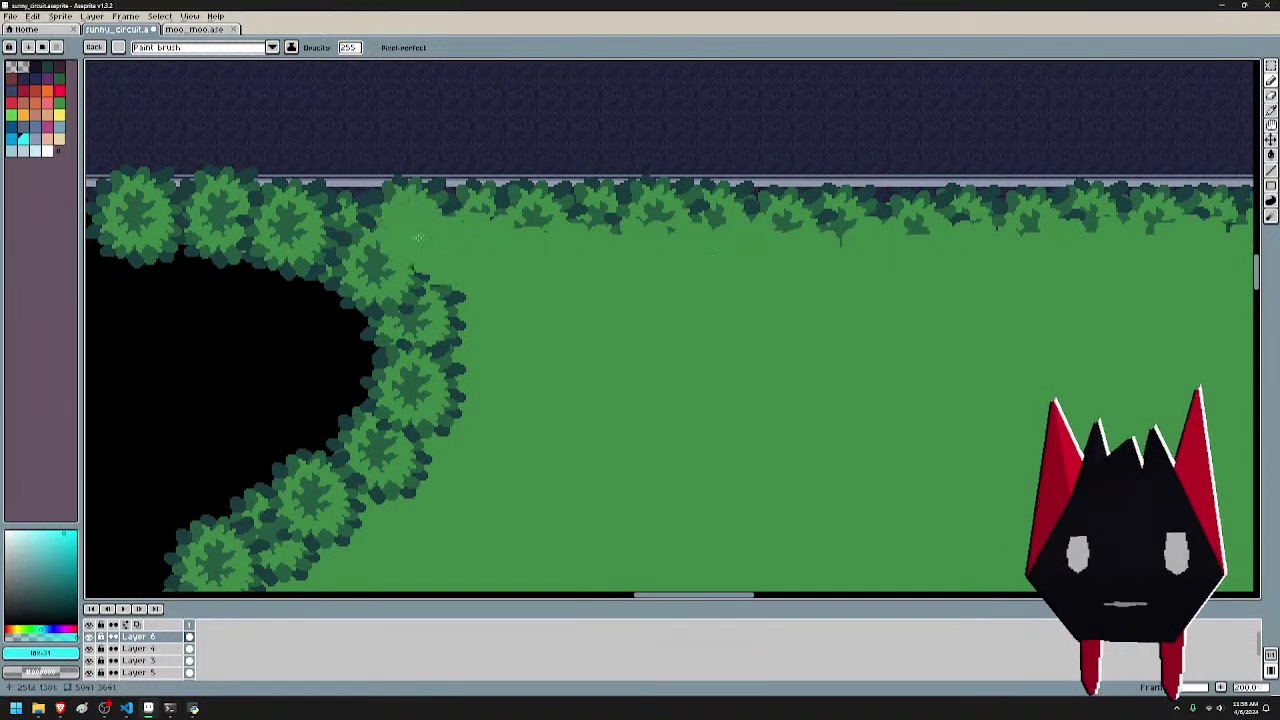
- Undo the last strokes and paint flat green over the outer half of the bushes along the black pit's east edge
scroll(956, 245, "left", 3)
key("ctrl+z")
key("ctrl+z")
key("ctrl+z")
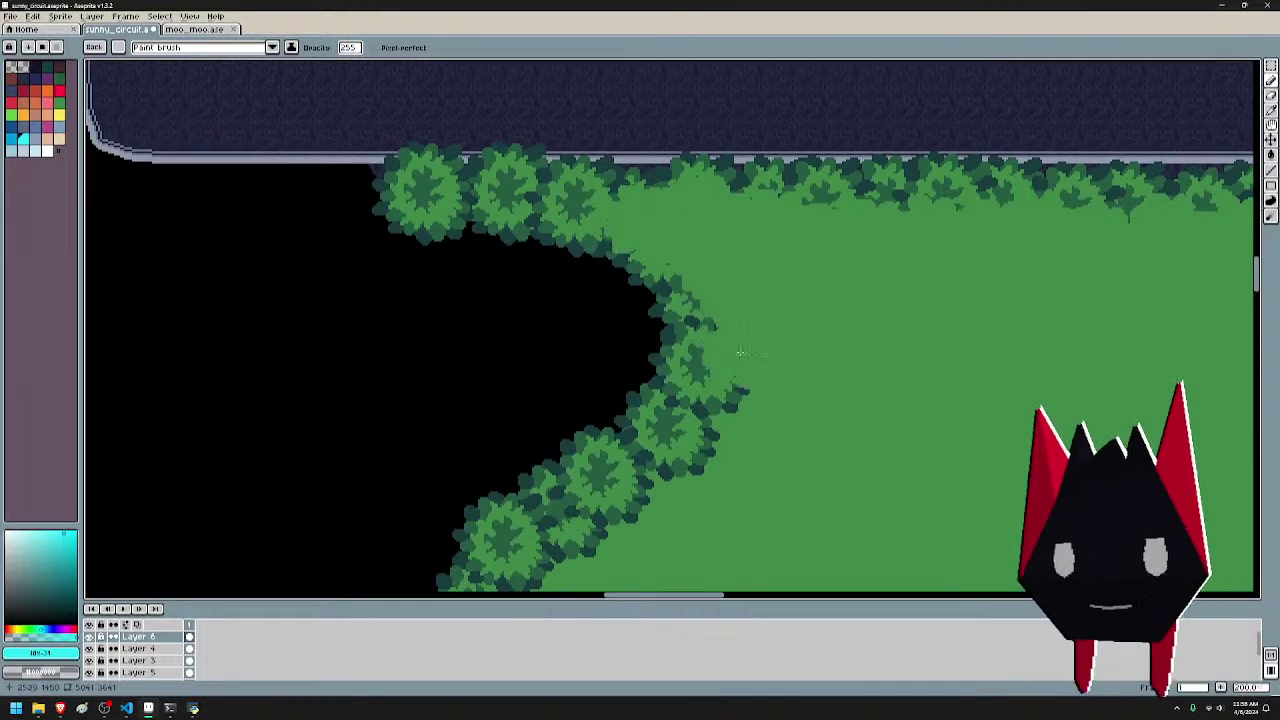
left_click_drag(740, 353, 735, 359)
left_click_drag(896, 314, 1004, 150)
left_click_drag(820, 200, 828, 201)
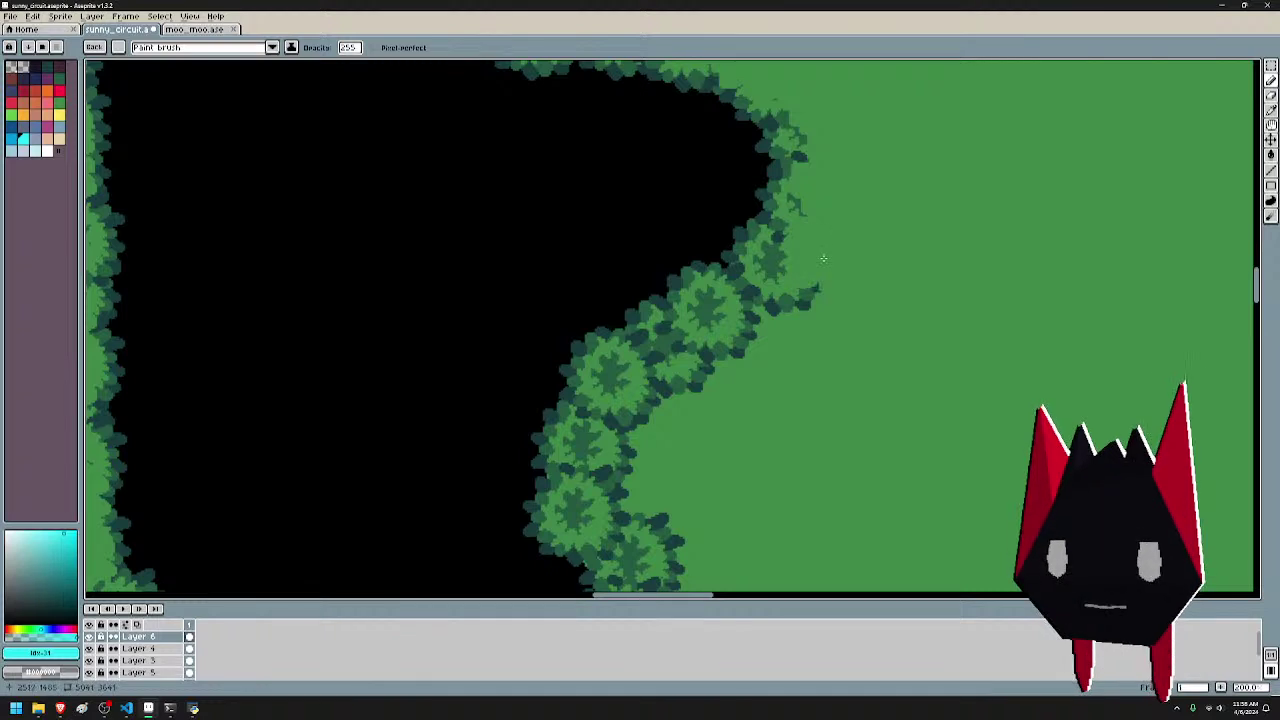
mouse_move(834, 300)
left_mouse_down()
mouse_move(943, 228)
mouse_move(756, 307)
mouse_move(718, 378)
left_mouse_up()
left_click_drag(872, 358, 948, 222)
key("ctrl+z")
mouse_move(803, 229)
left_mouse_down()
mouse_move(826, 287)
mouse_move(798, 311)
mouse_move(853, 323)
mouse_move(833, 369)
mouse_move(869, 385)
mouse_move(844, 432)
mouse_move(866, 465)
mouse_move(800, 480)
left_mouse_up()
- Paint flat green over the outer half of the bushes along the black pit's south edge, round to its southwest corner
scroll(999, 323, "down", 3)
scroll(999, 323, "left", 1)
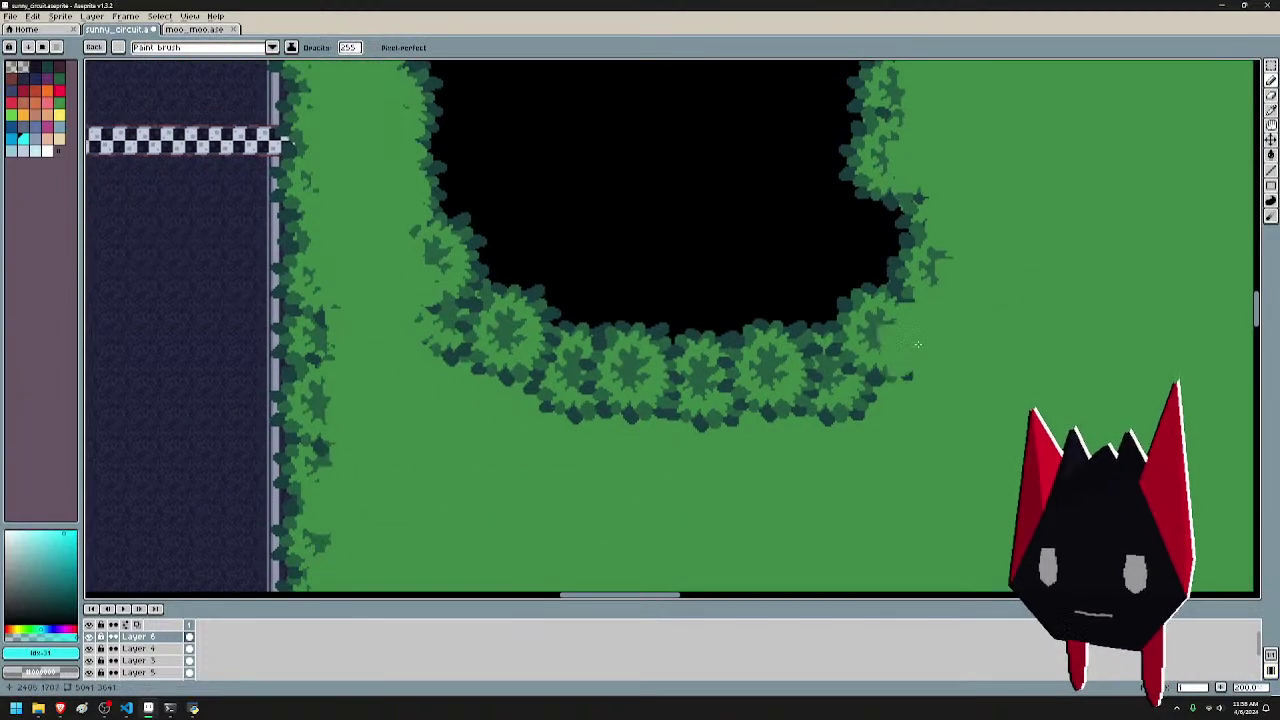
mouse_move(917, 344)
left_mouse_down()
mouse_move(745, 395)
mouse_move(600, 352)
mouse_move(545, 380)
mouse_move(589, 389)
mouse_move(569, 386)
left_mouse_up()
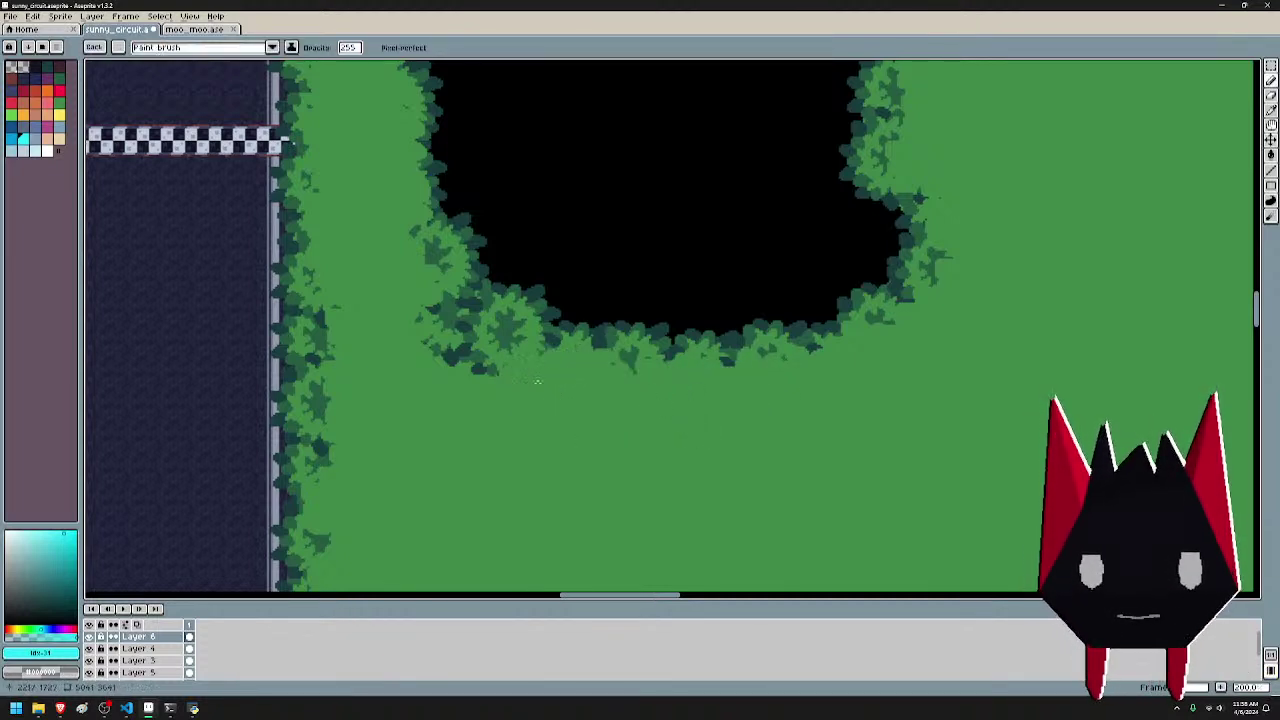
left_click_drag(491, 362, 455, 347)
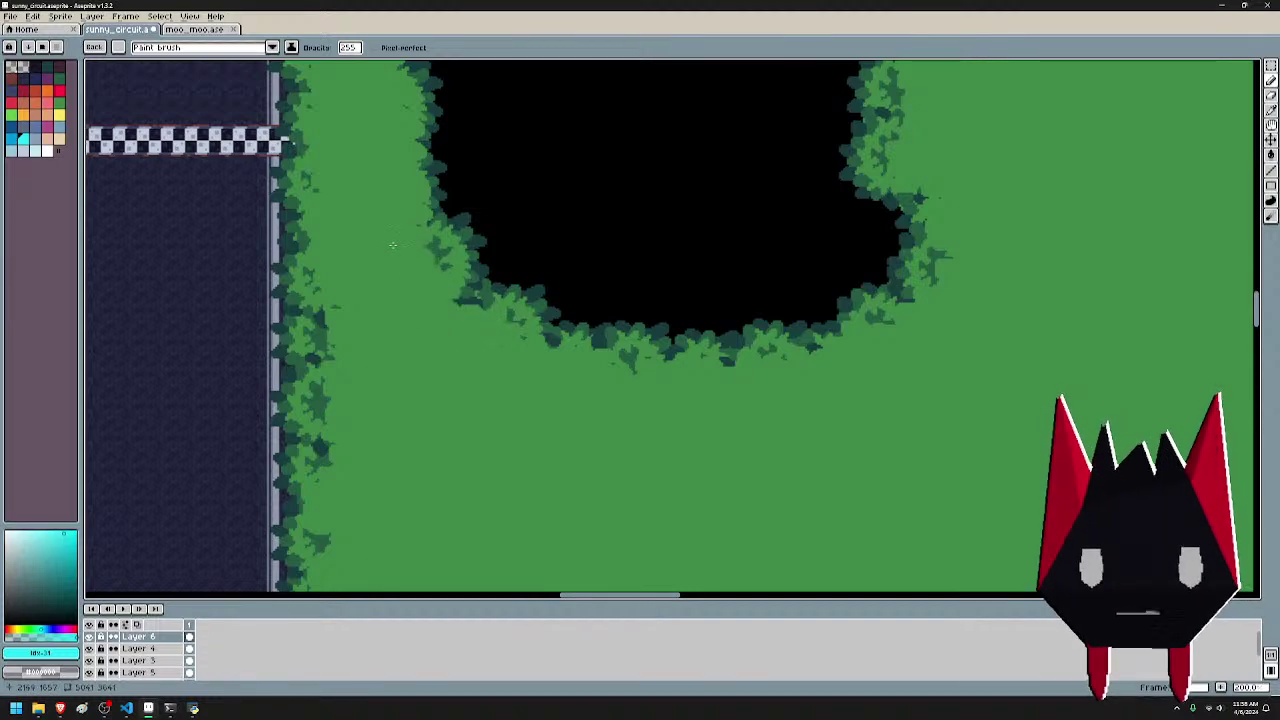
- Paint flat green over the outer half of the bush ring around the northernmost sand patch of the eastern column
scroll(630, 263, "down", 1)
left_click_drag(827, 181, 750, 398)
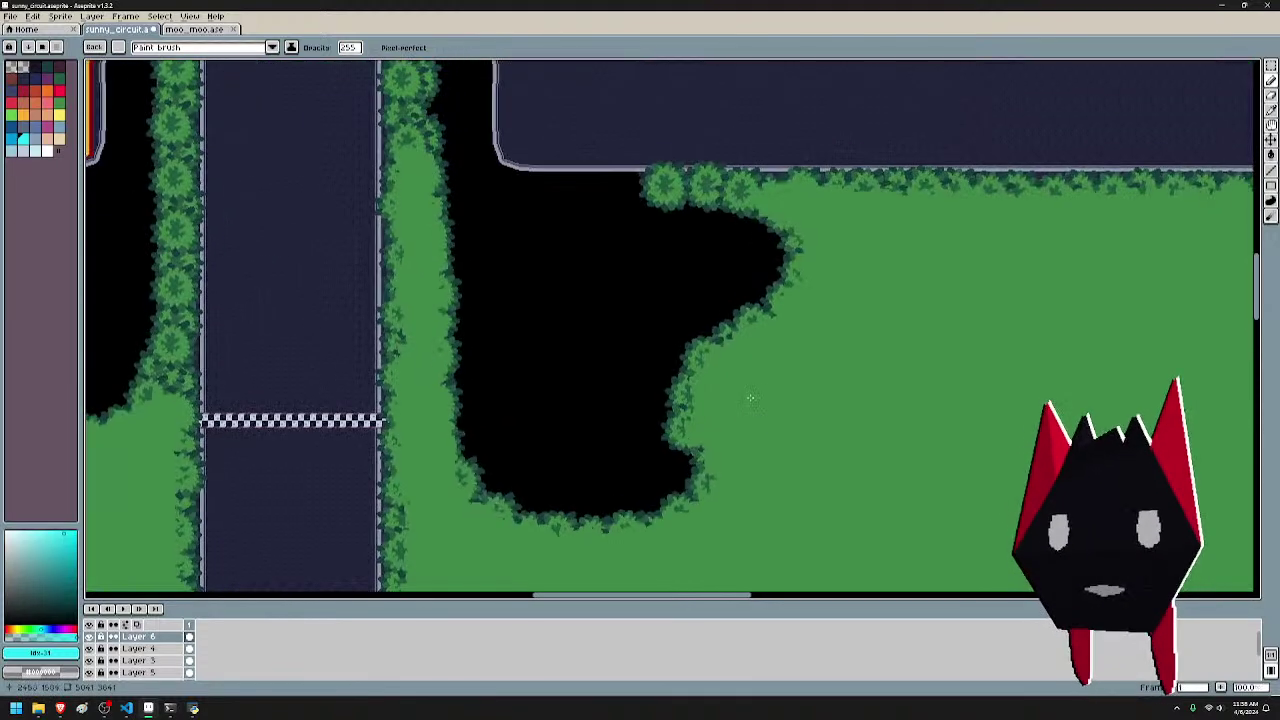
left_click_drag(748, 230, 726, 320)
scroll(726, 320, "up", 1)
left_click_drag(857, 280, 767, 446)
scroll(767, 446, "down", 2)
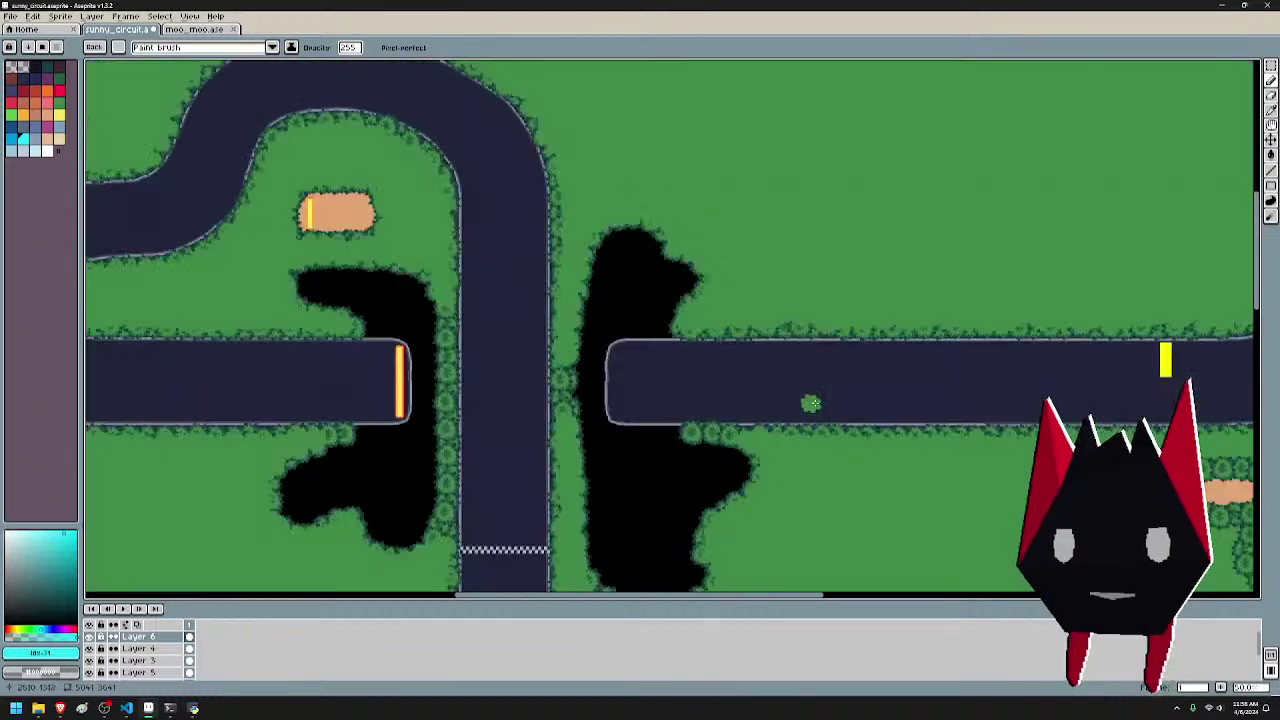
left_click_drag(1152, 532, 910, 323)
scroll(1076, 334, "up", 2)
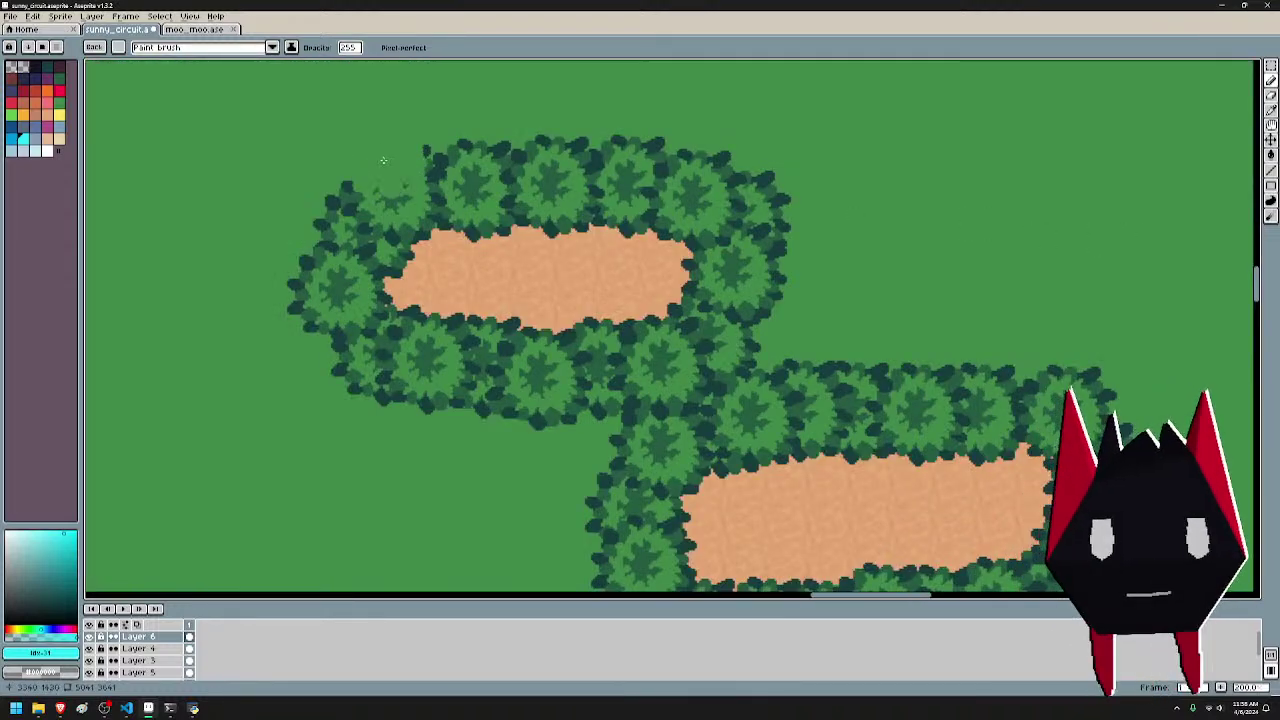
mouse_move(383, 160)
left_mouse_down()
mouse_move(755, 195)
mouse_move(790, 221)
mouse_move(775, 286)
left_mouse_up()
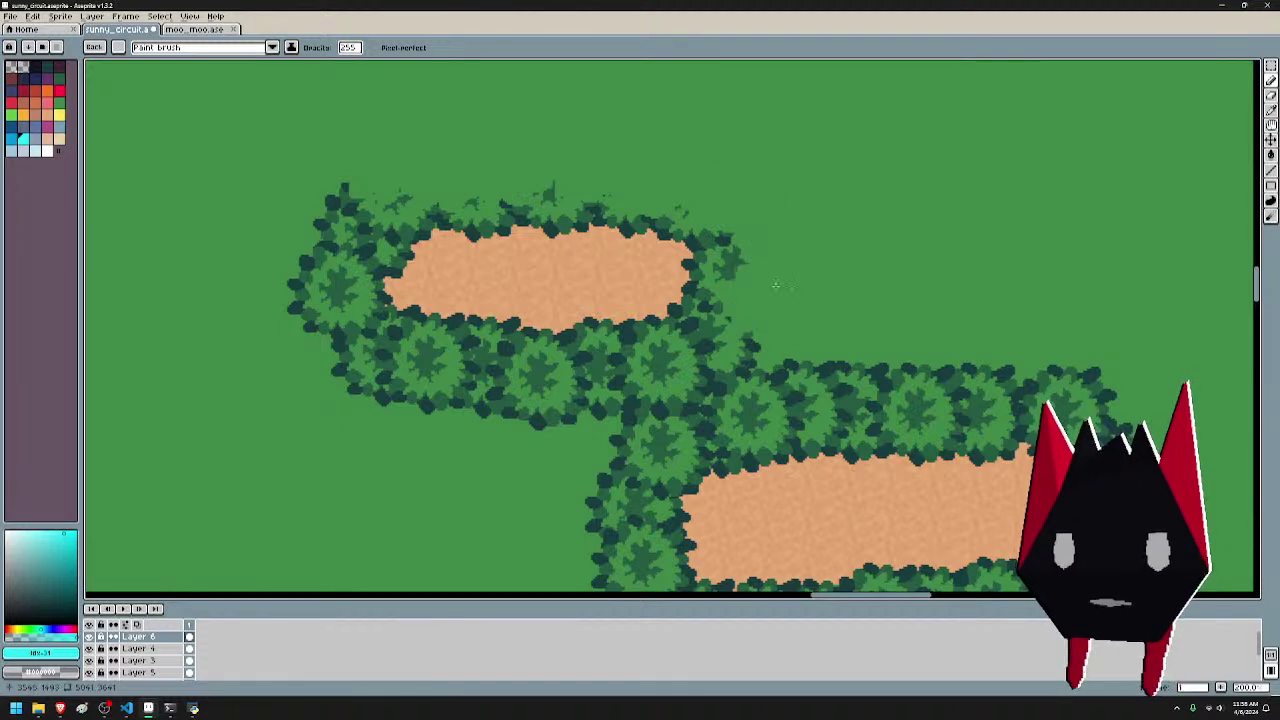
mouse_move(727, 342)
left_mouse_down()
mouse_move(665, 395)
mouse_move(600, 405)
mouse_move(410, 372)
mouse_move(370, 350)
mouse_move(349, 381)
left_mouse_up()
mouse_move(331, 334)
left_mouse_down()
mouse_move(313, 310)
mouse_move(330, 200)
mouse_move(360, 215)
left_mouse_up()
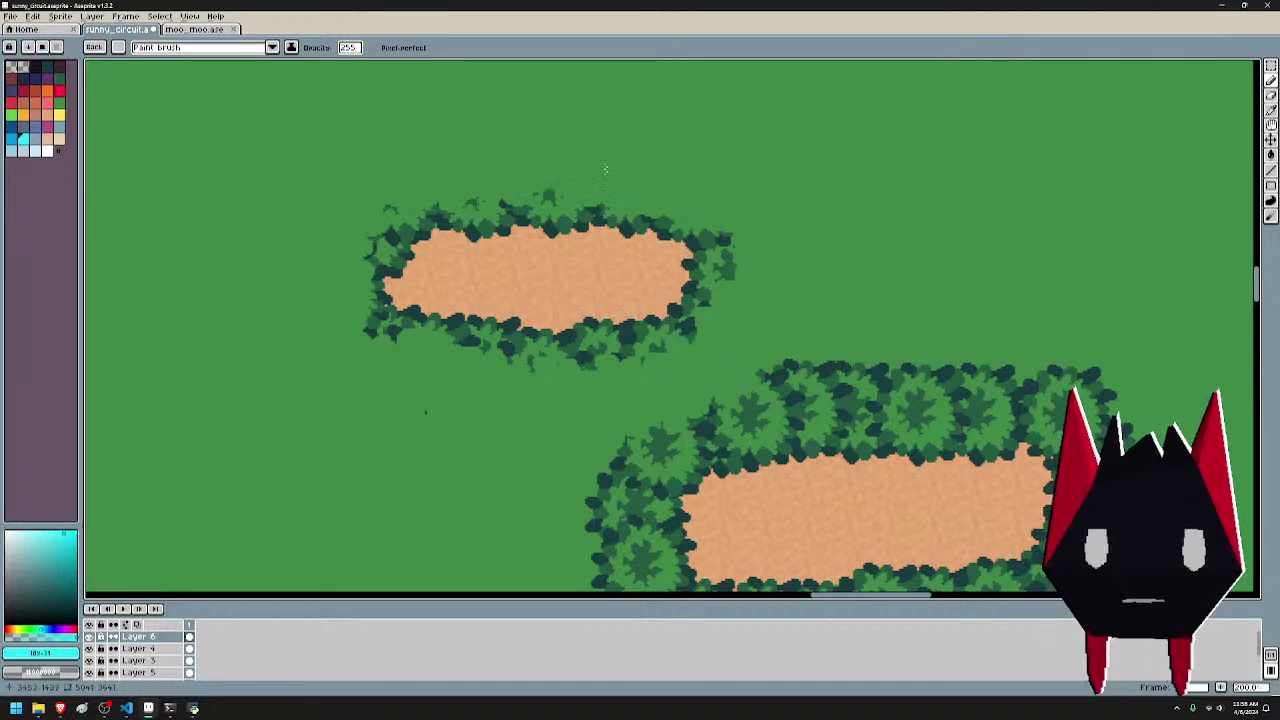
- Thin the bush ring around the second sand patch with flat green, clearing a grass gap to the patch below
left_click_drag(837, 343, 692, 225)
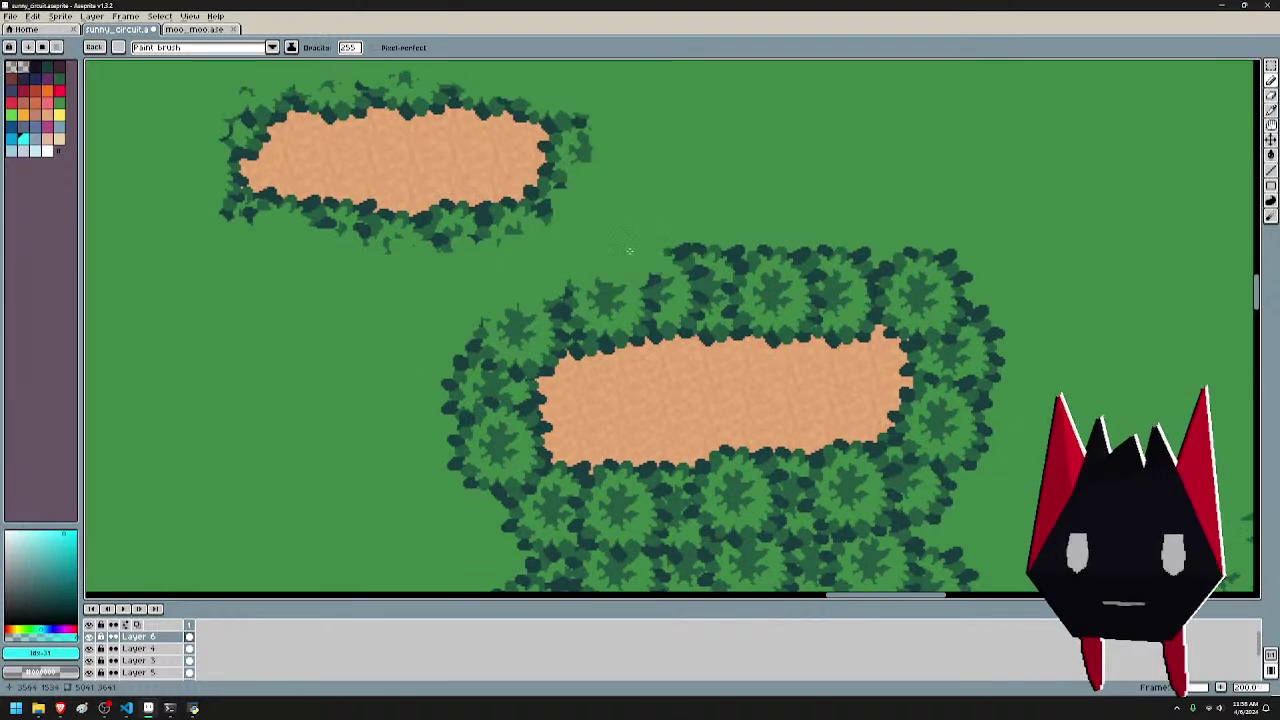
mouse_move(646, 281)
left_mouse_down()
mouse_move(935, 285)
mouse_move(988, 350)
mouse_move(965, 381)
left_mouse_up()
left_click_drag(1051, 389, 1109, 229)
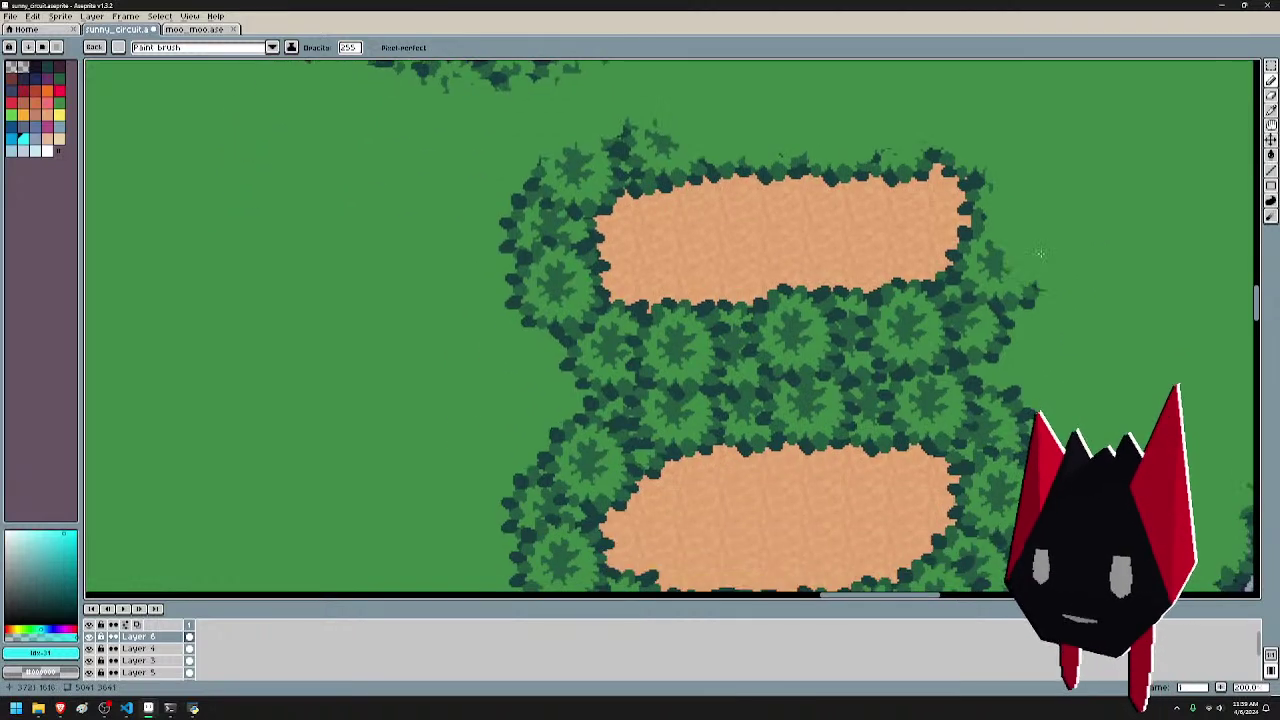
left_click_drag(1040, 254, 1021, 287)
left_click_drag(1015, 347, 983, 358)
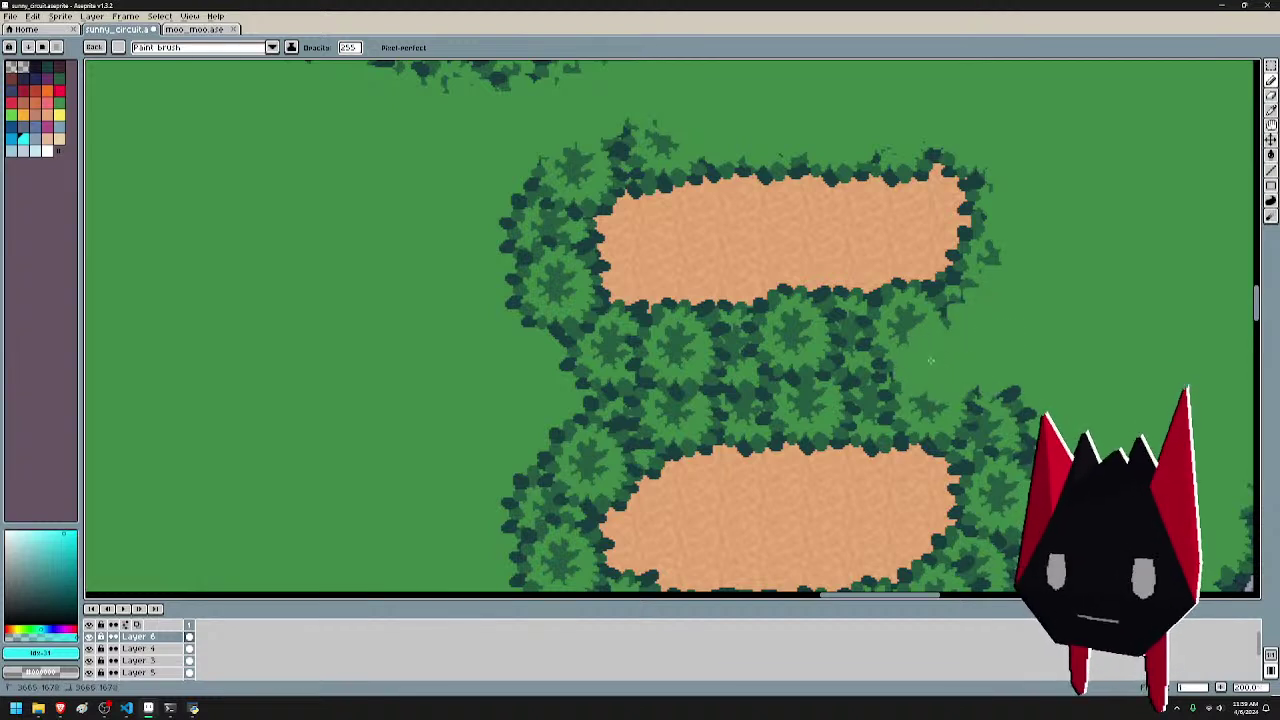
mouse_move(907, 338)
left_mouse_down()
mouse_move(835, 395)
mouse_move(805, 380)
mouse_move(755, 395)
mouse_move(733, 375)
mouse_move(645, 410)
mouse_move(621, 400)
left_mouse_up()
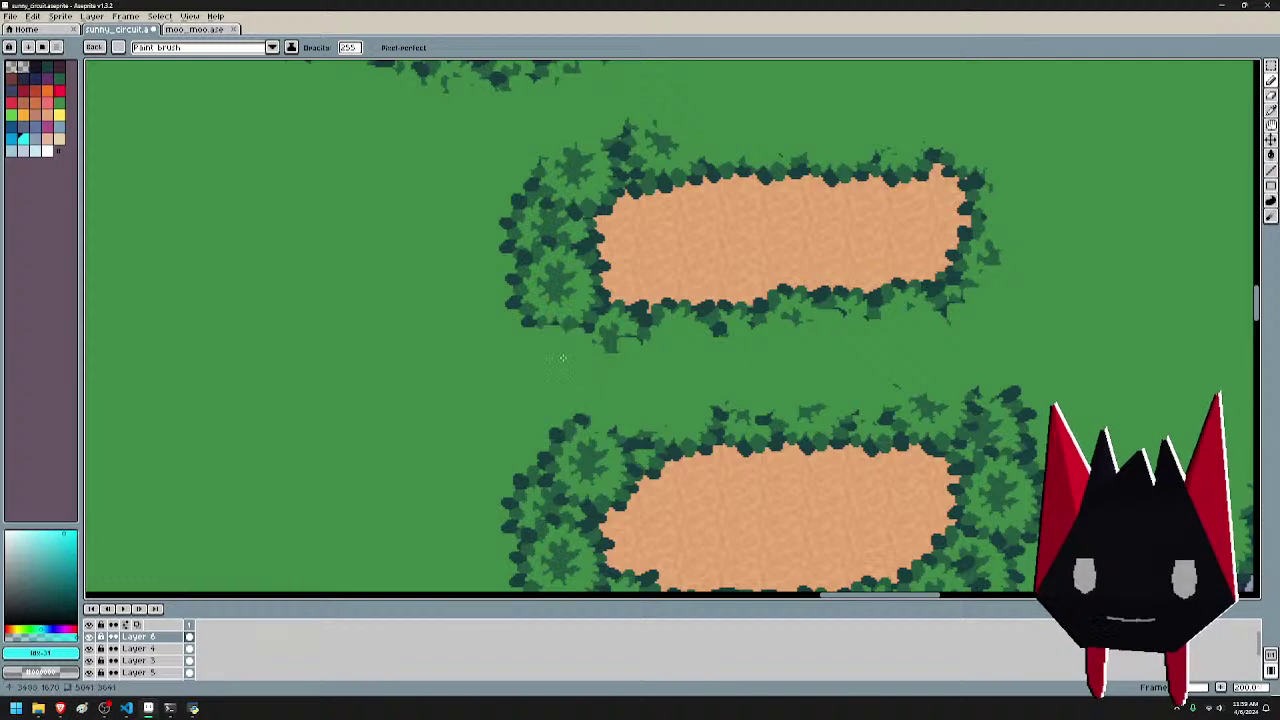
left_click_drag(492, 258, 497, 213)
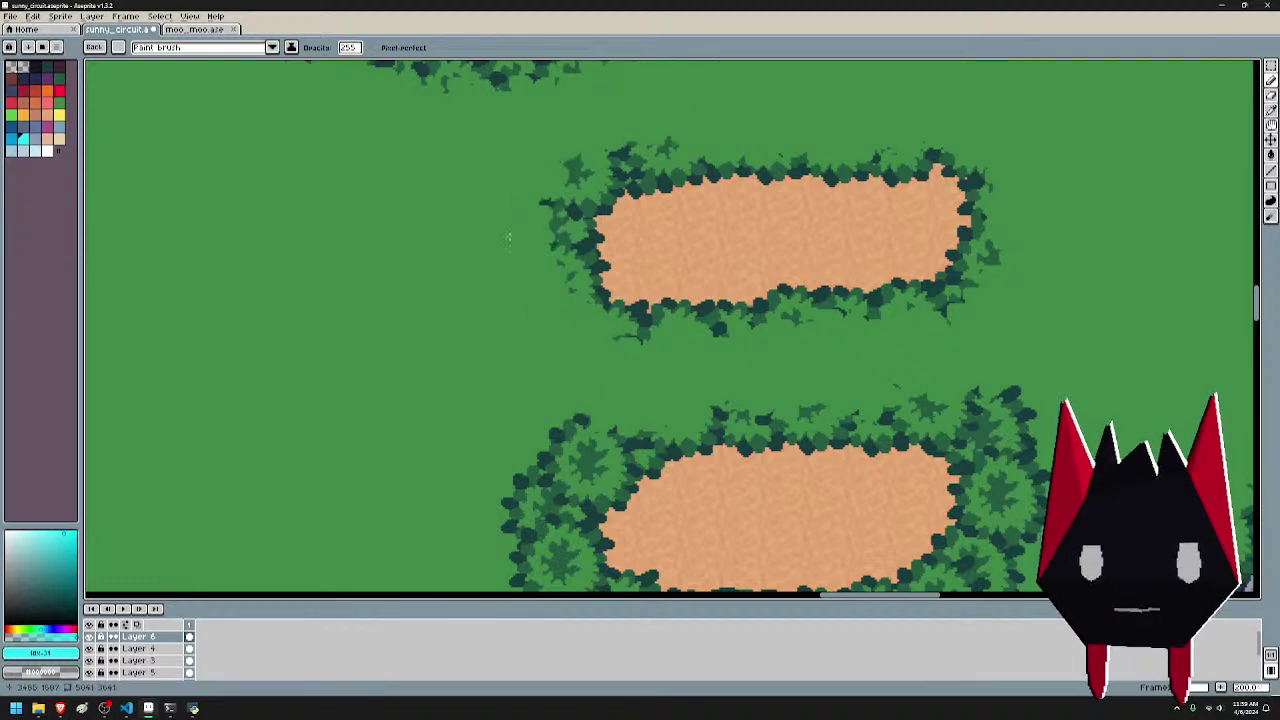
- Paint flat green over the outer half of the bushes around the third sand patch, separating it from the fourth
scroll(508, 238, "down", 4)
scroll(590, 180, "down", 1)
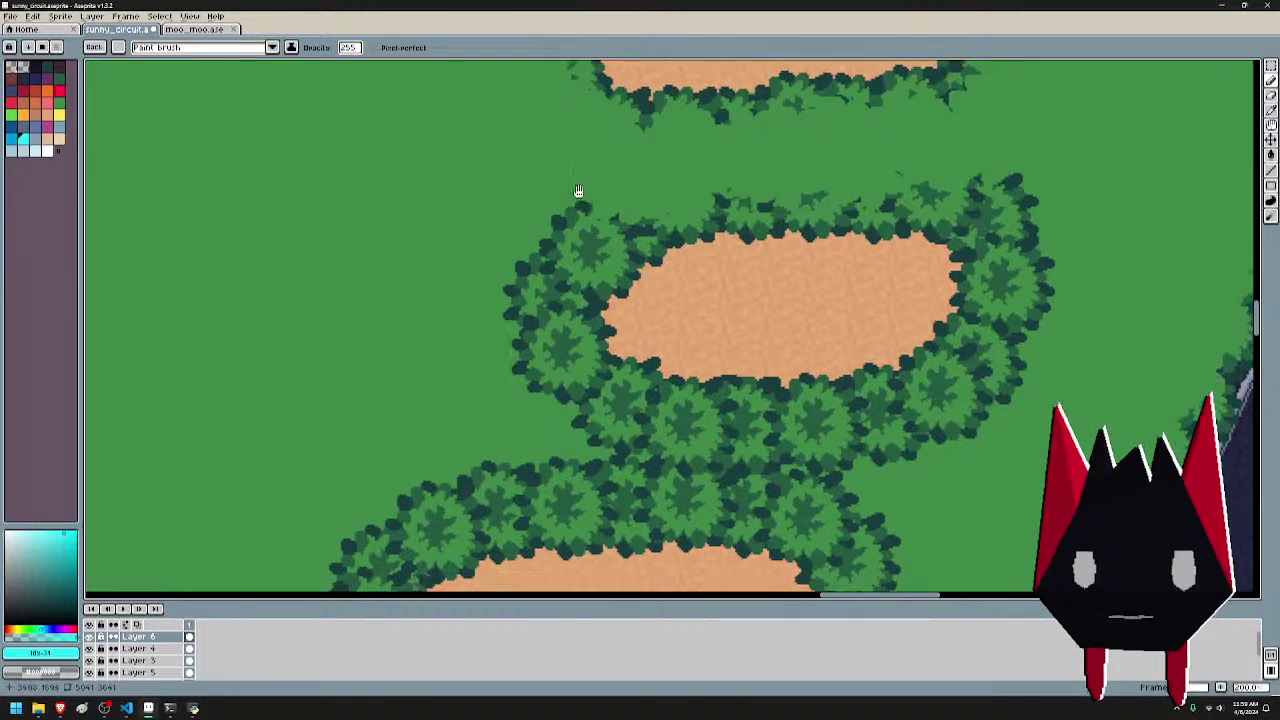
mouse_move(645, 178)
left_mouse_down()
mouse_move(560, 211)
mouse_move(530, 268)
mouse_move(645, 420)
mouse_move(704, 400)
mouse_move(850, 450)
mouse_move(895, 400)
mouse_move(930, 388)
left_mouse_up()
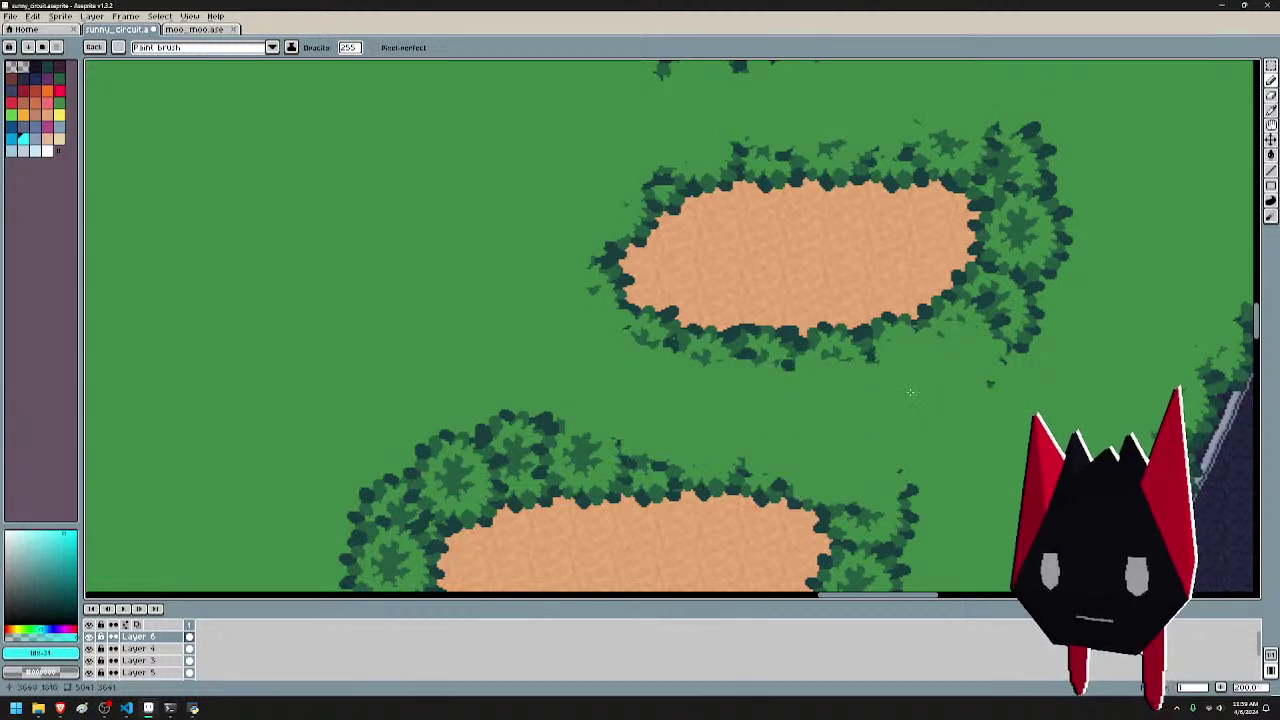
mouse_move(1051, 261)
left_mouse_down()
mouse_move(1040, 140)
mouse_move(1022, 121)
left_mouse_up()
scroll(923, 110, "down", 3)
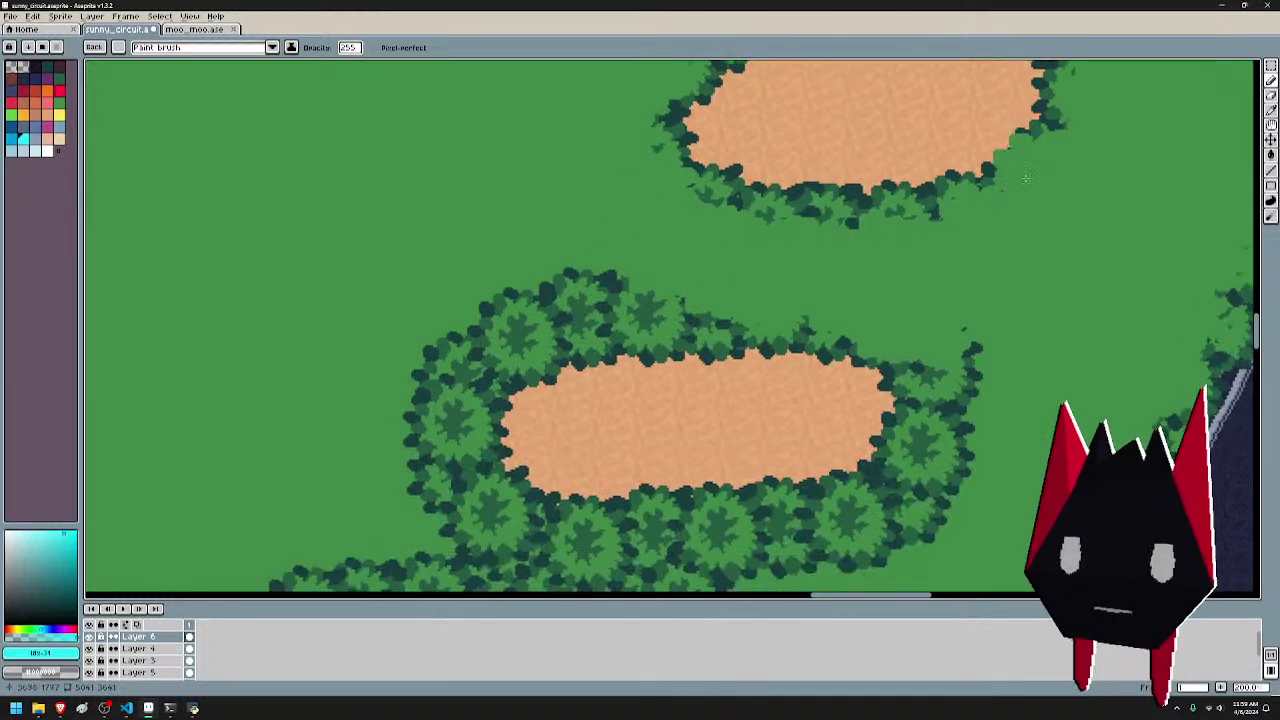
- Paint flat green over the outer half of the bush ring around the fourth sand patch
scroll(1000, 260, "down", 1)
mouse_move(971, 310)
left_mouse_down()
mouse_move(955, 385)
mouse_move(920, 450)
mouse_move(870, 490)
mouse_move(890, 450)
left_mouse_up()
scroll(993, 338, "down", 2)
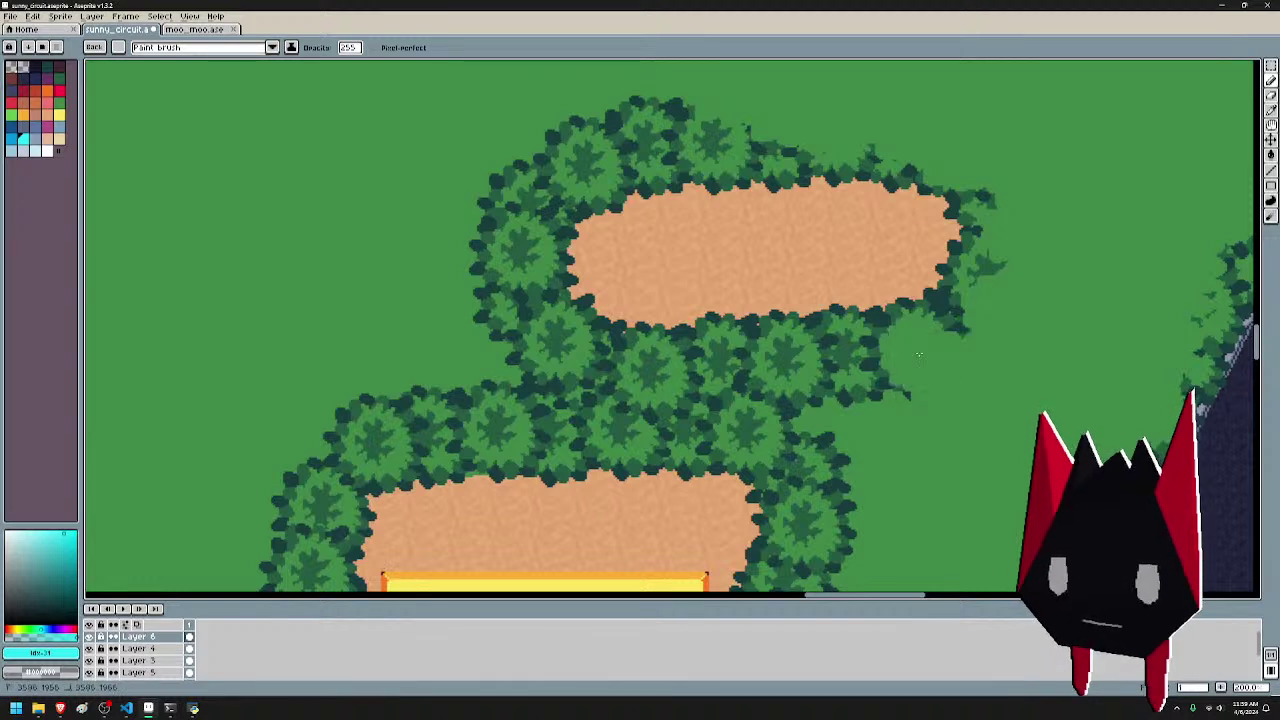
mouse_move(871, 371)
left_mouse_down()
mouse_move(775, 400)
mouse_move(580, 408)
mouse_move(510, 375)
mouse_move(535, 334)
mouse_move(488, 262)
mouse_move(545, 172)
mouse_move(605, 132)
mouse_move(705, 110)
left_mouse_up()
- Paint flat green over the outer half of the bush ring around the sand patch with the yellow bar
mouse_move(777, 401)
left_mouse_down()
mouse_move(909, 336)
mouse_move(1006, 140)
left_mouse_up()
mouse_move(719, 165)
left_mouse_down()
mouse_move(714, 146)
mouse_move(623, 152)
mouse_move(525, 235)
mouse_move(556, 269)
mouse_move(525, 282)
mouse_move(515, 330)
mouse_move(545, 355)
mouse_move(522, 400)
mouse_move(580, 414)
left_mouse_up()
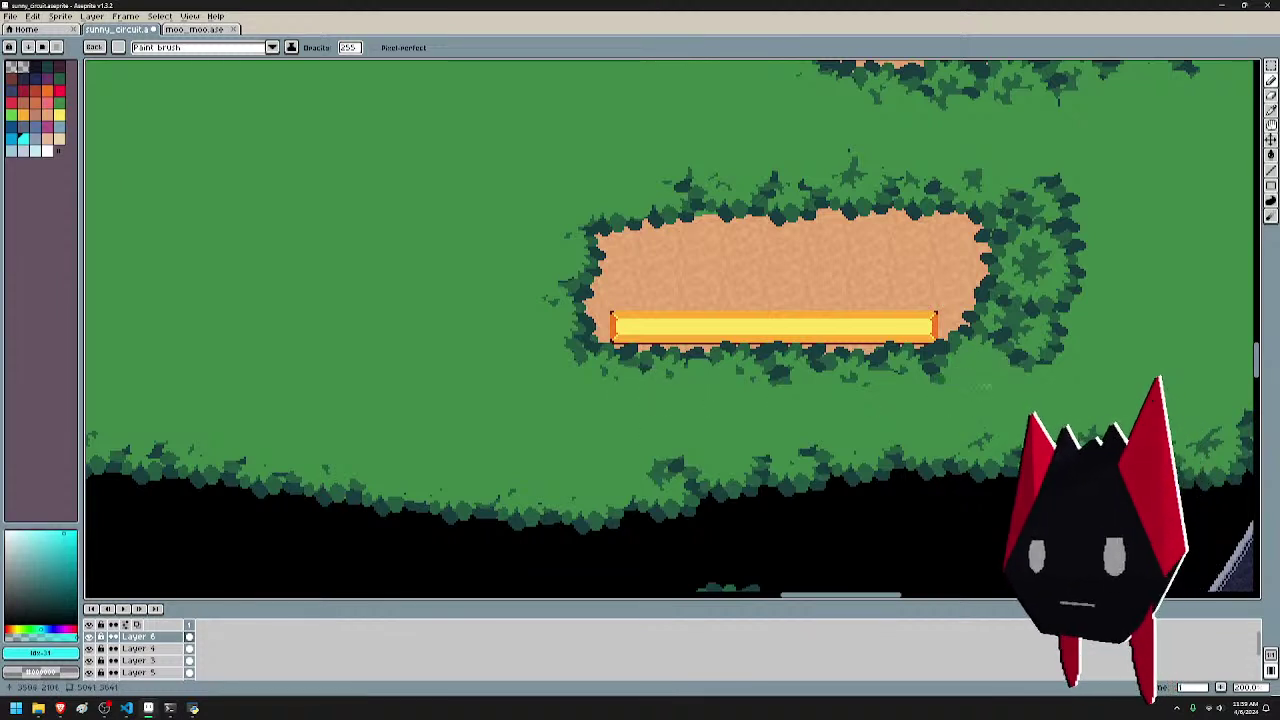
mouse_move(983, 386)
left_mouse_down()
mouse_move(1065, 240)
mouse_move(1060, 180)
left_mouse_up()
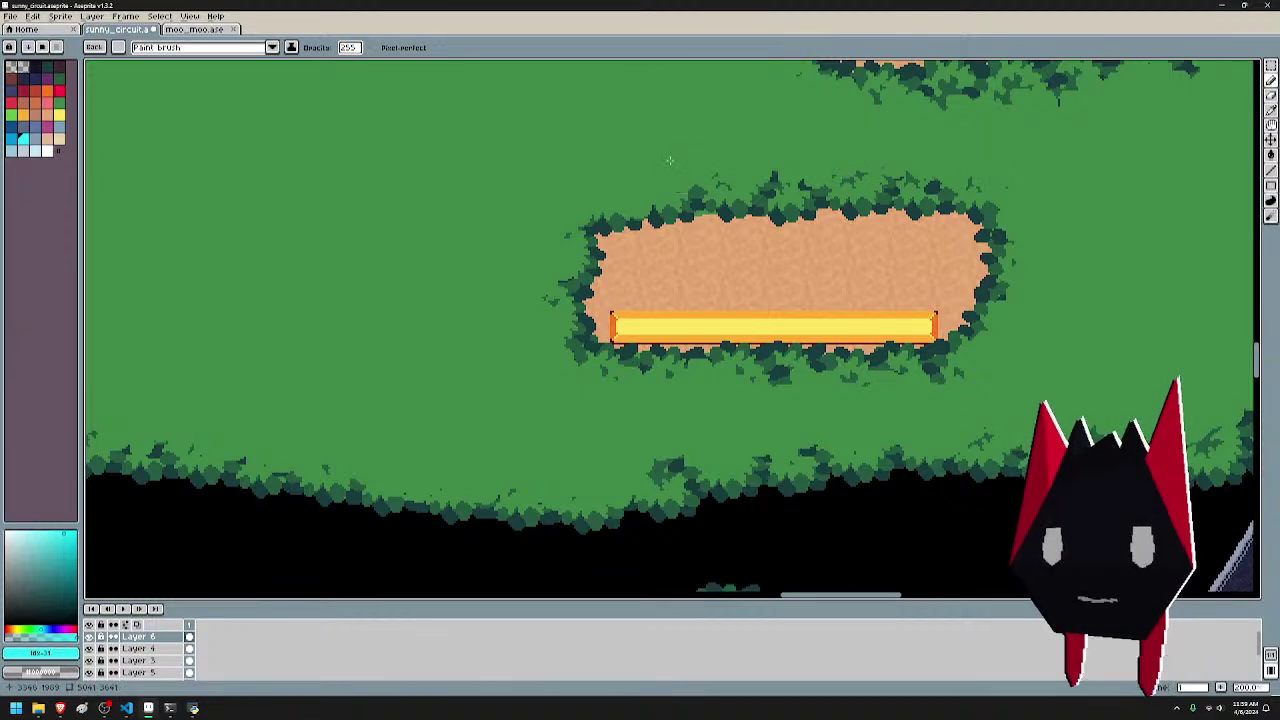
- Save the sunny_circuit file
scroll(860, 151, "down", 1)
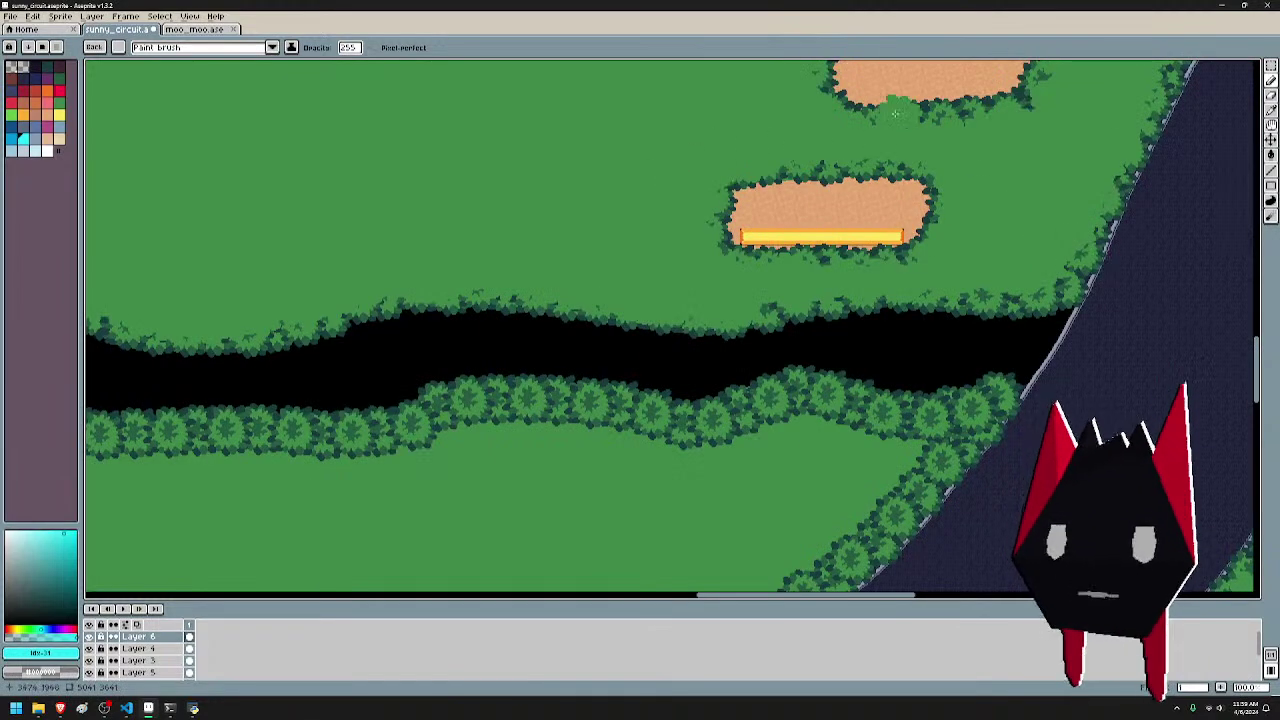
left_click_drag(930, 197, 750, 245)
scroll(739, 266, "down", 2)
left_click_drag(770, 334, 808, 292)
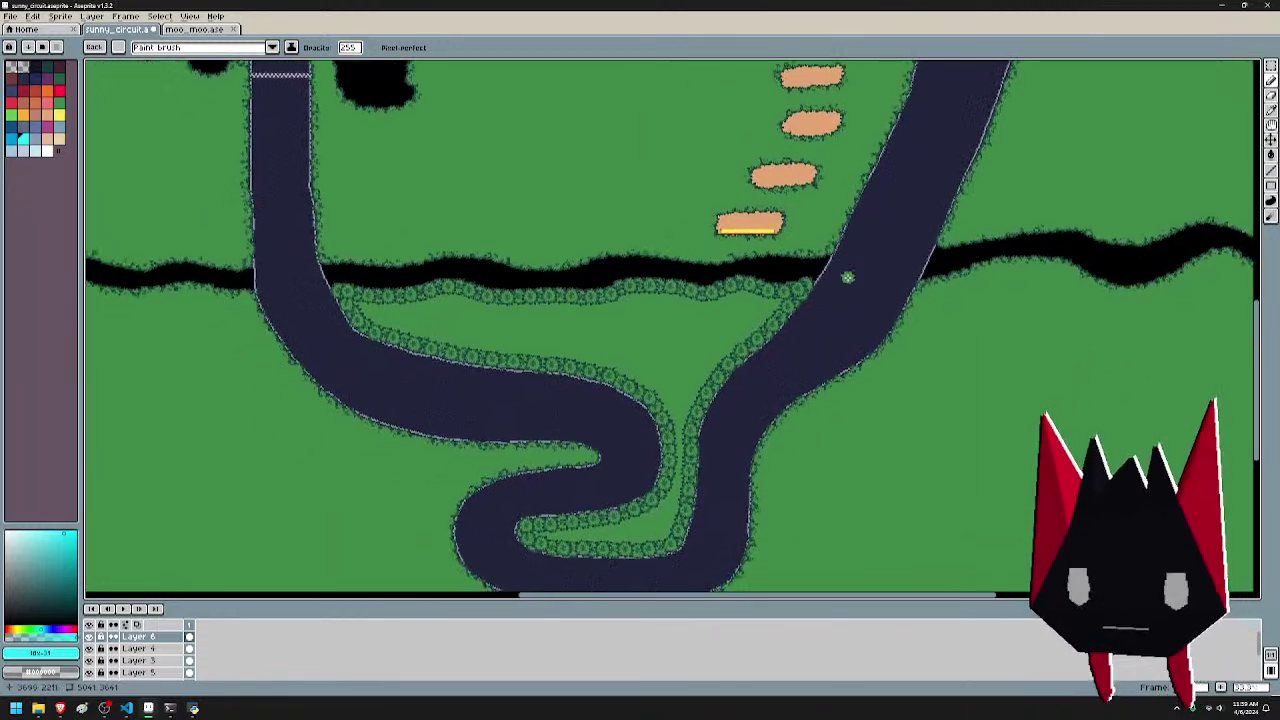
key("ctrl+s")
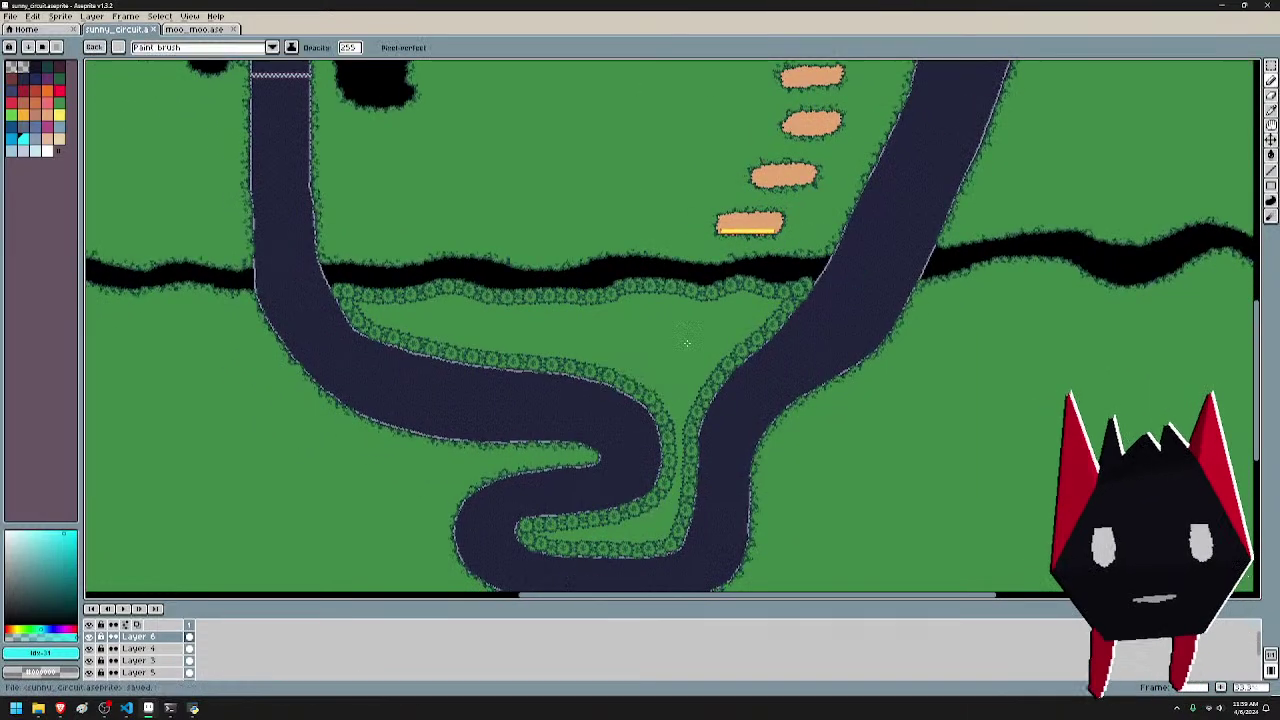
- Paint flat green over the lower half of the bushes on the black river's south bank, from the western road eastward
left_click_drag(582, 204, 851, 435)
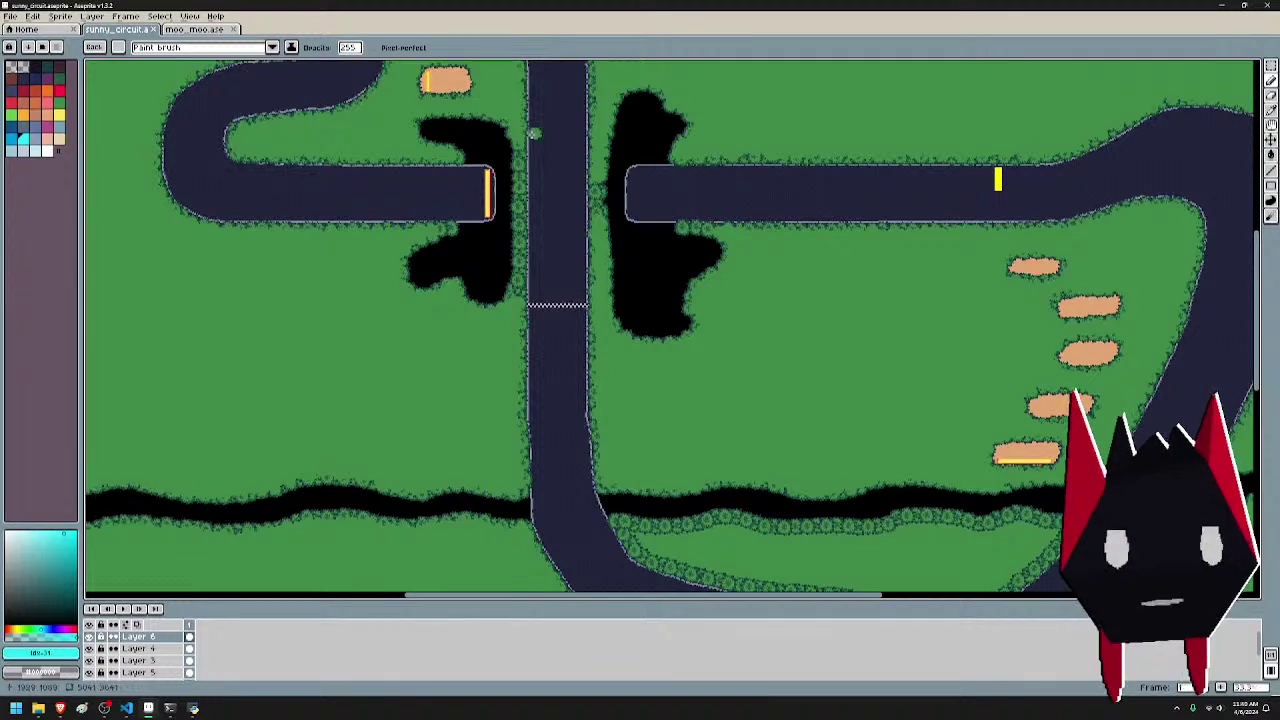
left_click_drag(535, 132, 571, 293)
left_click_drag(978, 577, 928, 208)
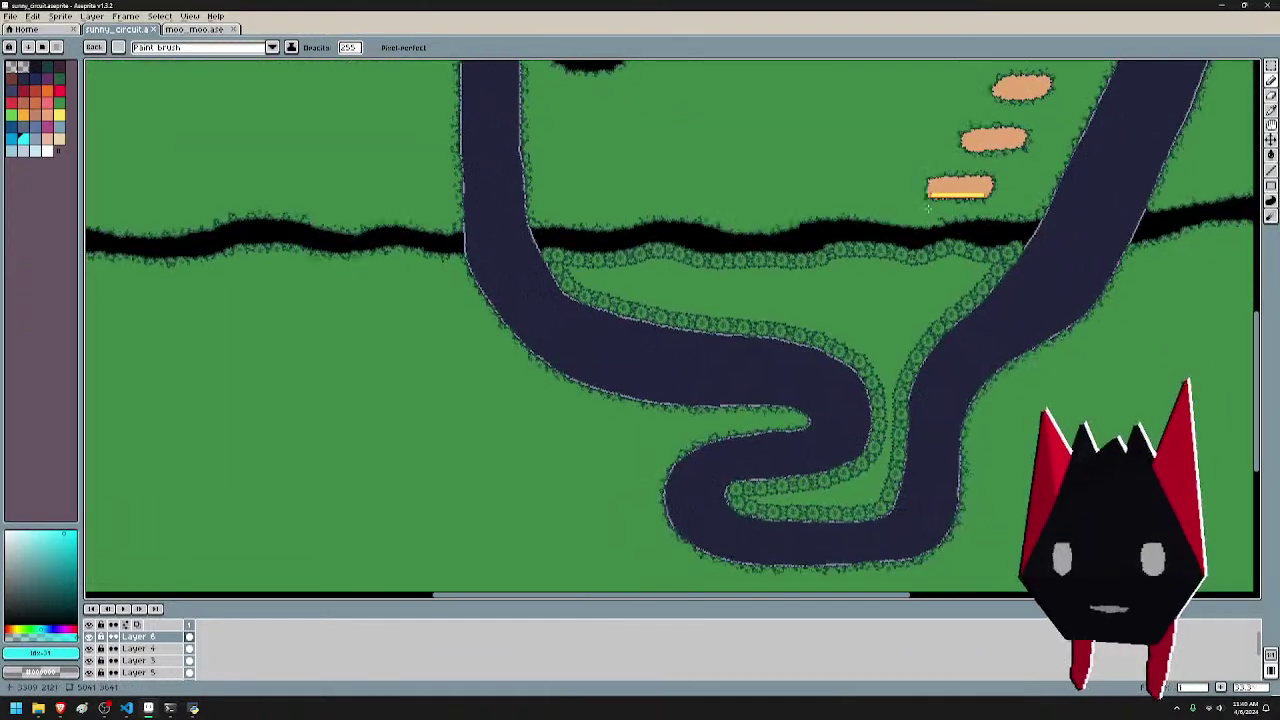
scroll(928, 207, "up", 3)
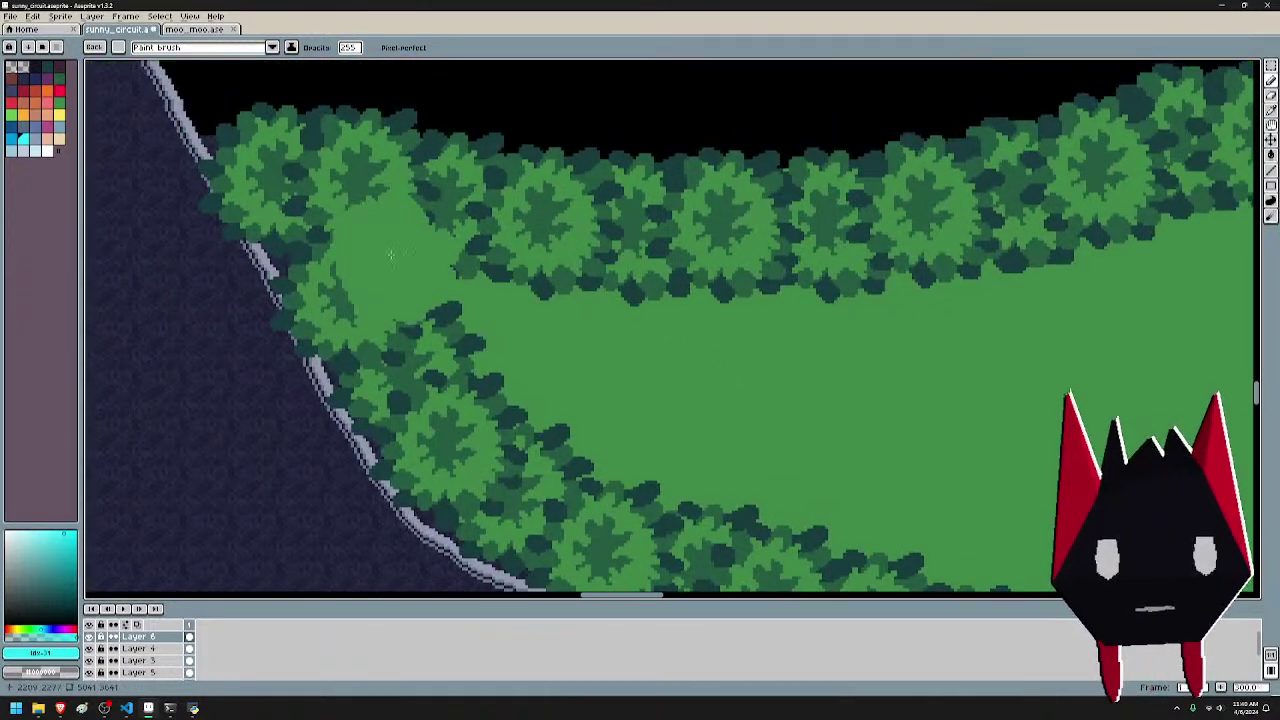
mouse_move(366, 221)
left_mouse_down()
mouse_move(438, 249)
mouse_move(520, 241)
mouse_move(749, 286)
mouse_move(790, 268)
left_mouse_up()
mouse_move(834, 260)
left_mouse_down()
mouse_move(310, 282)
mouse_move(244, 312)
mouse_move(339, 271)
mouse_move(356, 291)
mouse_move(347, 275)
mouse_move(310, 301)
mouse_move(419, 276)
mouse_move(457, 245)
mouse_move(481, 268)
mouse_move(498, 238)
mouse_move(537, 244)
mouse_move(564, 220)
mouse_move(617, 220)
mouse_move(659, 250)
mouse_move(682, 232)
mouse_move(714, 244)
mouse_move(702, 267)
mouse_move(821, 270)
mouse_move(815, 309)
mouse_move(878, 271)
mouse_move(913, 300)
mouse_move(944, 290)
mouse_move(968, 310)
mouse_move(996, 290)
left_mouse_up()
scroll(304, 277, "down", 1)
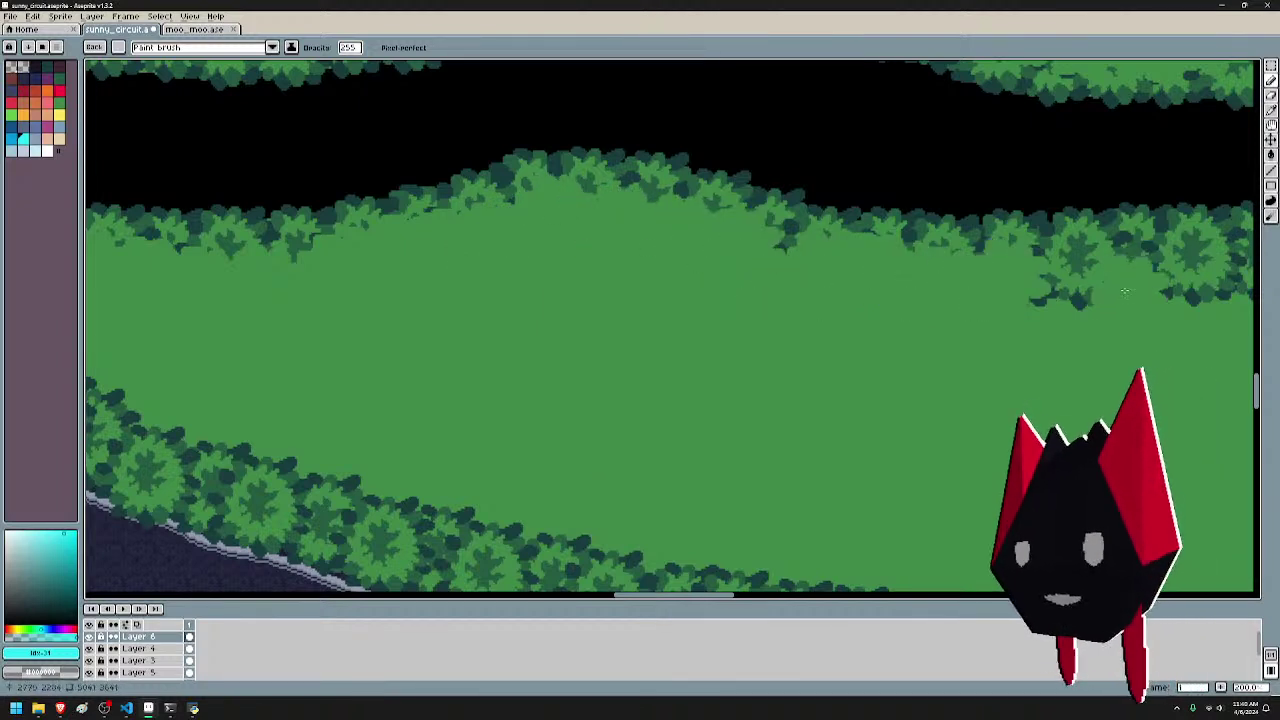
- Continue the flat green over the lower half of the river's south-bank bushes as far as the eastern road
left_click_drag(1128, 284, 683, 266)
mouse_move(598, 270)
left_mouse_down()
mouse_move(699, 240)
mouse_move(694, 275)
mouse_move(853, 248)
mouse_move(898, 272)
mouse_move(956, 270)
mouse_move(788, 279)
mouse_move(745, 261)
mouse_move(1099, 271)
mouse_move(698, 270)
left_mouse_up()
mouse_move(698, 268)
left_mouse_down()
mouse_move(607, 277)
mouse_move(684, 241)
mouse_move(729, 259)
mouse_move(756, 229)
mouse_move(814, 223)
mouse_move(811, 207)
mouse_move(850, 197)
mouse_move(904, 212)
mouse_move(876, 209)
mouse_move(988, 195)
left_mouse_up()
mouse_move(988, 195)
left_mouse_down()
mouse_move(557, 227)
mouse_move(697, 217)
mouse_move(840, 255)
mouse_move(925, 246)
mouse_move(988, 258)
left_mouse_up()
mouse_move(988, 258)
left_mouse_down()
mouse_move(778, 257)
mouse_move(792, 233)
mouse_move(890, 205)
mouse_move(965, 215)
mouse_move(1006, 244)
mouse_move(1110, 268)
mouse_move(1155, 312)
mouse_move(1005, 215)
mouse_move(1085, 150)
left_mouse_up()
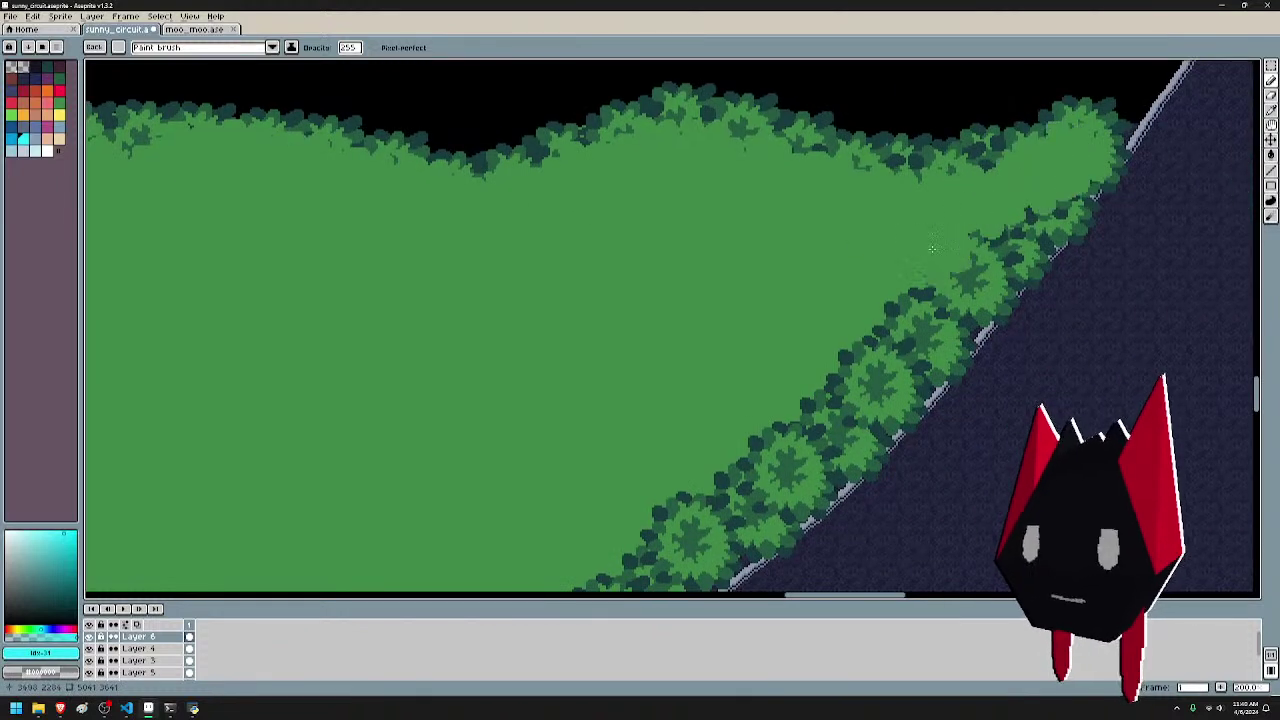
- Undo the last stroke and paint flat green over the inner half of the bushes along the diagonal eastern road, heading southwest
key("ctrl+z")
left_click_drag(1030, 187, 862, 325)
left_click_drag(867, 310, 990, 100)
mouse_move(1010, 150)
left_mouse_down()
mouse_move(980, 188)
mouse_move(946, 195)
mouse_move(870, 262)
mouse_move(786, 305)
mouse_move(755, 355)
left_mouse_up()
left_click_drag(755, 355, 963, 119)
mouse_move(922, 236)
left_mouse_down()
mouse_move(829, 284)
mouse_move(800, 215)
mouse_move(853, 133)
left_mouse_up()
mouse_move(935, 200)
left_mouse_down()
mouse_move(852, 217)
mouse_move(844, 279)
left_mouse_up()
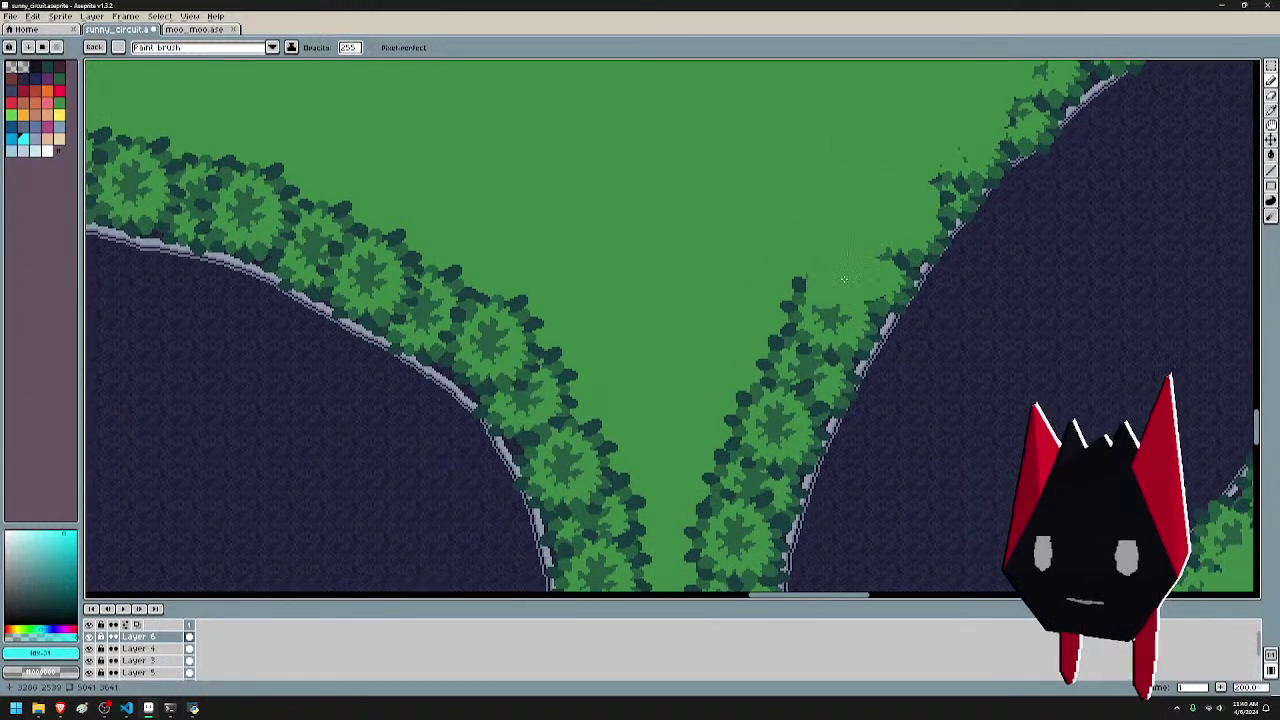
- Continue the flat green down the inner half of the eastern bushes into the narrow neck between the two roads
left_click_drag(867, 214, 907, 141)
mouse_move(850, 271)
left_mouse_down()
mouse_move(803, 267)
mouse_move(791, 358)
left_mouse_up()
left_click_drag(834, 323, 894, 158)
mouse_move(855, 206)
left_mouse_down()
mouse_move(845, 255)
mouse_move(823, 273)
left_mouse_up()
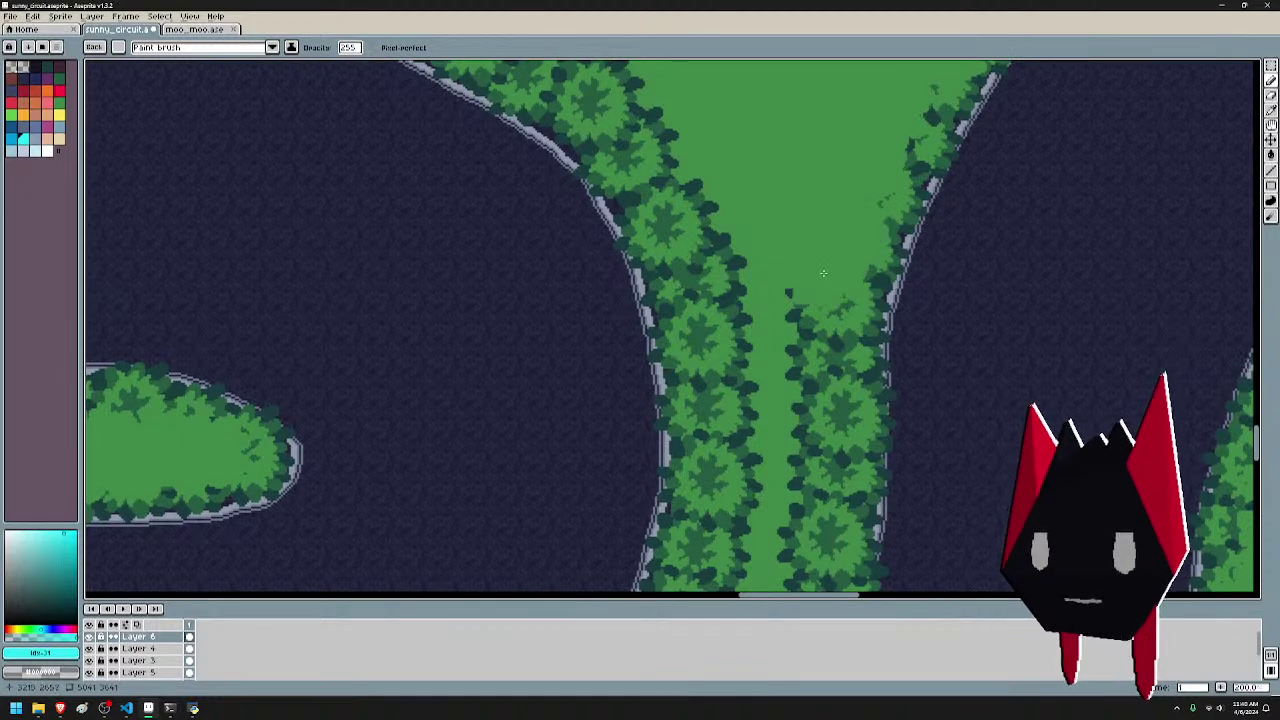
mouse_move(842, 346)
left_mouse_down()
mouse_move(872, 185)
mouse_move(841, 173)
mouse_move(864, 236)
left_mouse_up()
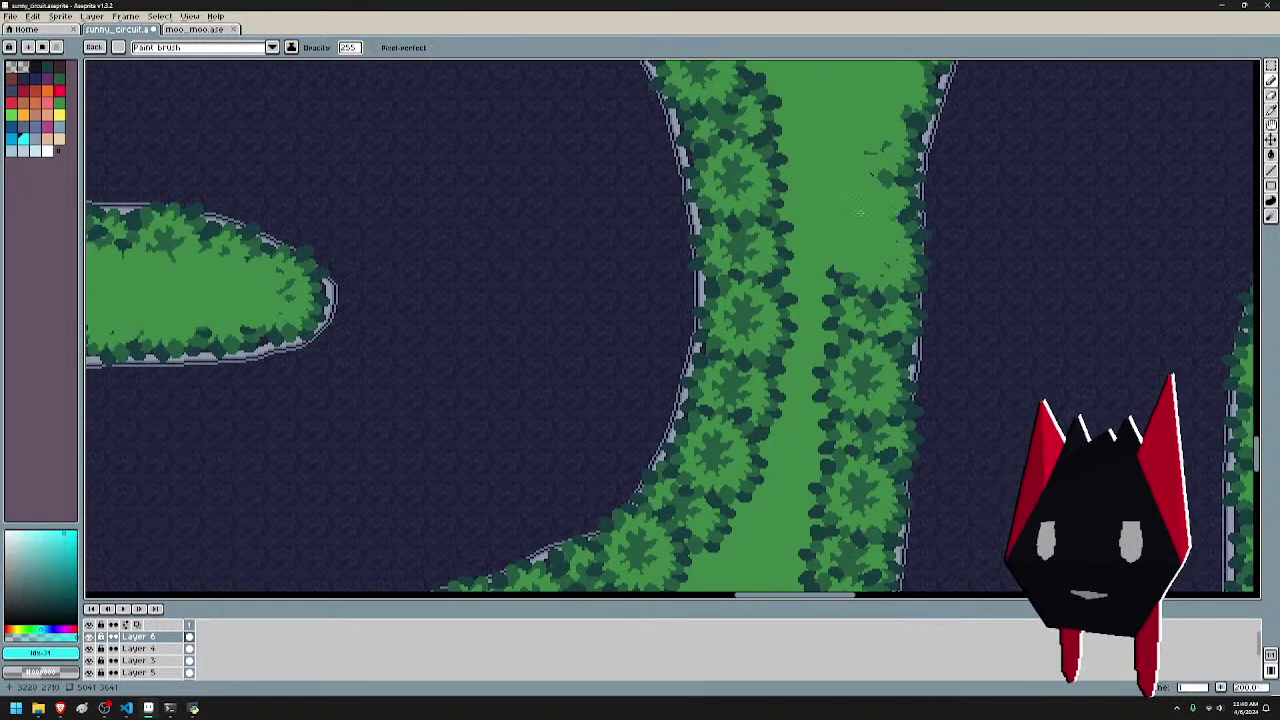
- Paint flat green over the inner half of the bushes around the grass strip's southeast corner and along its south edge
mouse_move(832, 312)
left_mouse_down()
mouse_move(858, 220)
mouse_move(864, 287)
mouse_move(858, 307)
mouse_move(838, 311)
mouse_move(846, 270)
mouse_move(860, 362)
mouse_move(893, 260)
left_mouse_up()
mouse_move(893, 260)
left_mouse_down()
mouse_move(901, 306)
mouse_move(892, 245)
mouse_move(866, 359)
mouse_move(869, 293)
mouse_move(949, 178)
mouse_move(957, 249)
mouse_move(956, 207)
mouse_move(906, 340)
mouse_move(918, 372)
mouse_move(890, 390)
mouse_move(886, 424)
mouse_move(838, 419)
mouse_move(835, 450)
mouse_move(796, 458)
mouse_move(780, 446)
mouse_move(754, 474)
mouse_move(702, 464)
mouse_move(669, 482)
mouse_move(632, 466)
mouse_move(572, 467)
left_mouse_up()
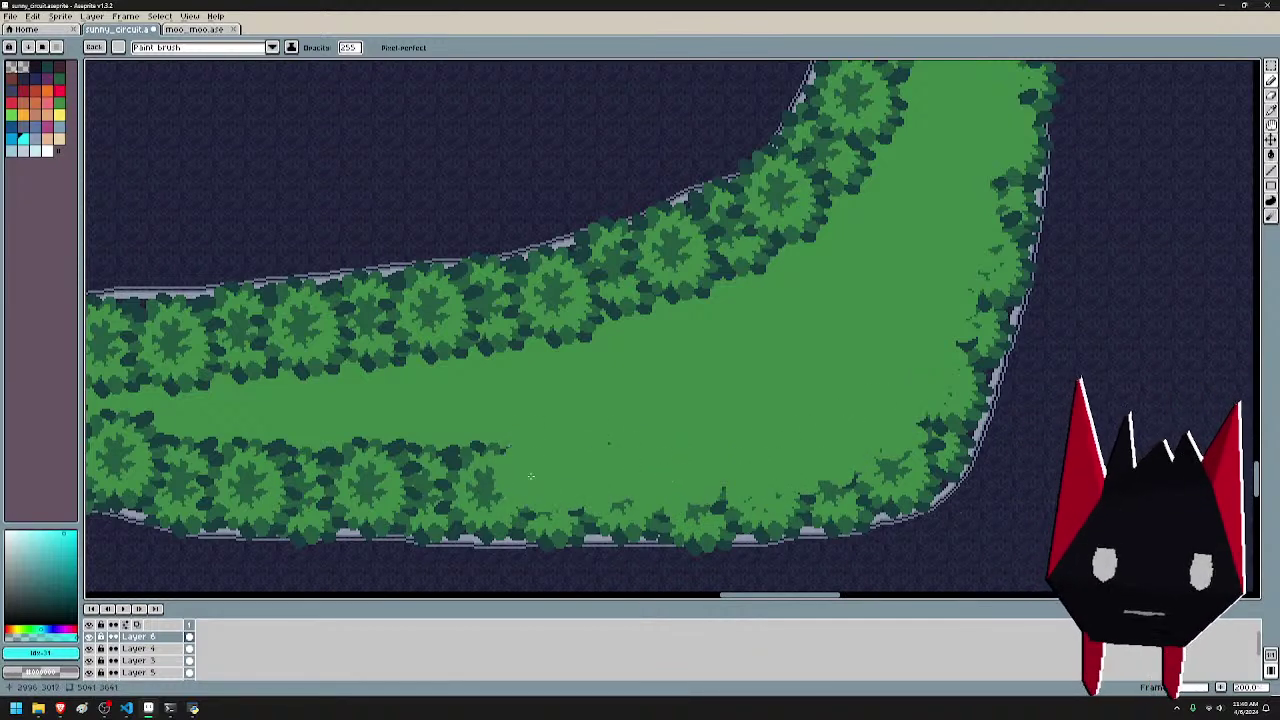
left_click_drag(706, 323, 943, 283)
left_click_drag(718, 404, 692, 428)
- Paint flat green over the inner half of the bushes along the grass strip's inner edge, around the bend and up the narrow neck
left_click_drag(1068, 321, 994, 391)
mouse_move(865, 400)
left_mouse_down()
mouse_move(1064, 290)
mouse_move(1119, 284)
left_mouse_up()
mouse_move(800, 400)
left_mouse_down()
mouse_move(740, 393)
mouse_move(724, 415)
mouse_move(655, 391)
mouse_move(647, 403)
mouse_move(686, 388)
mouse_move(603, 391)
mouse_move(602, 402)
mouse_move(530, 392)
mouse_move(514, 375)
mouse_move(470, 373)
mouse_move(430, 303)
mouse_move(490, 327)
mouse_move(561, 304)
mouse_move(602, 314)
mouse_move(633, 292)
mouse_move(673, 311)
mouse_move(707, 284)
mouse_move(751, 308)
mouse_move(769, 281)
mouse_move(815, 290)
mouse_move(848, 271)
mouse_move(894, 295)
mouse_move(921, 266)
mouse_move(978, 264)
mouse_move(996, 225)
mouse_move(1118, 207)
mouse_move(703, 279)
mouse_move(752, 258)
mouse_move(788, 218)
mouse_move(822, 223)
mouse_move(840, 188)
mouse_move(880, 168)
mouse_move(858, 331)
mouse_move(811, 298)
mouse_move(885, 263)
mouse_move(871, 242)
mouse_move(911, 181)
mouse_move(888, 206)
left_mouse_up()
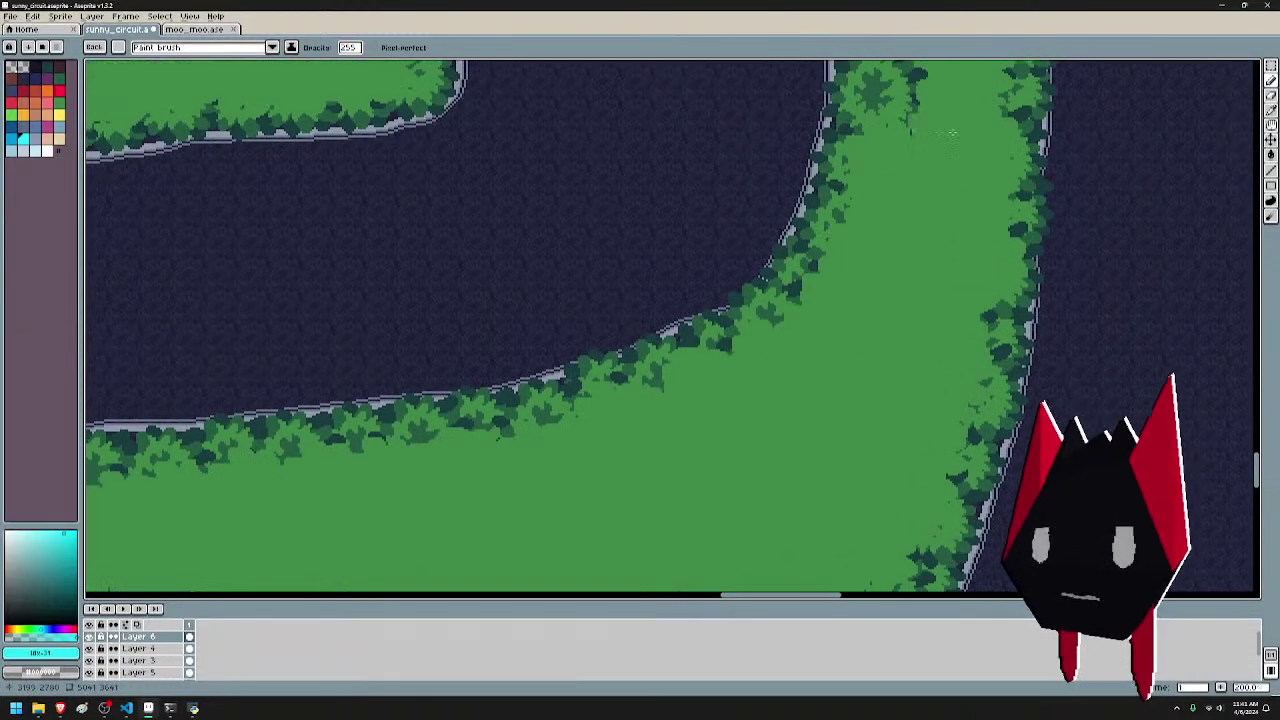
mouse_move(952, 132)
left_mouse_down()
mouse_move(917, 270)
mouse_move(860, 229)
mouse_move(874, 151)
mouse_move(890, 294)
left_mouse_up()
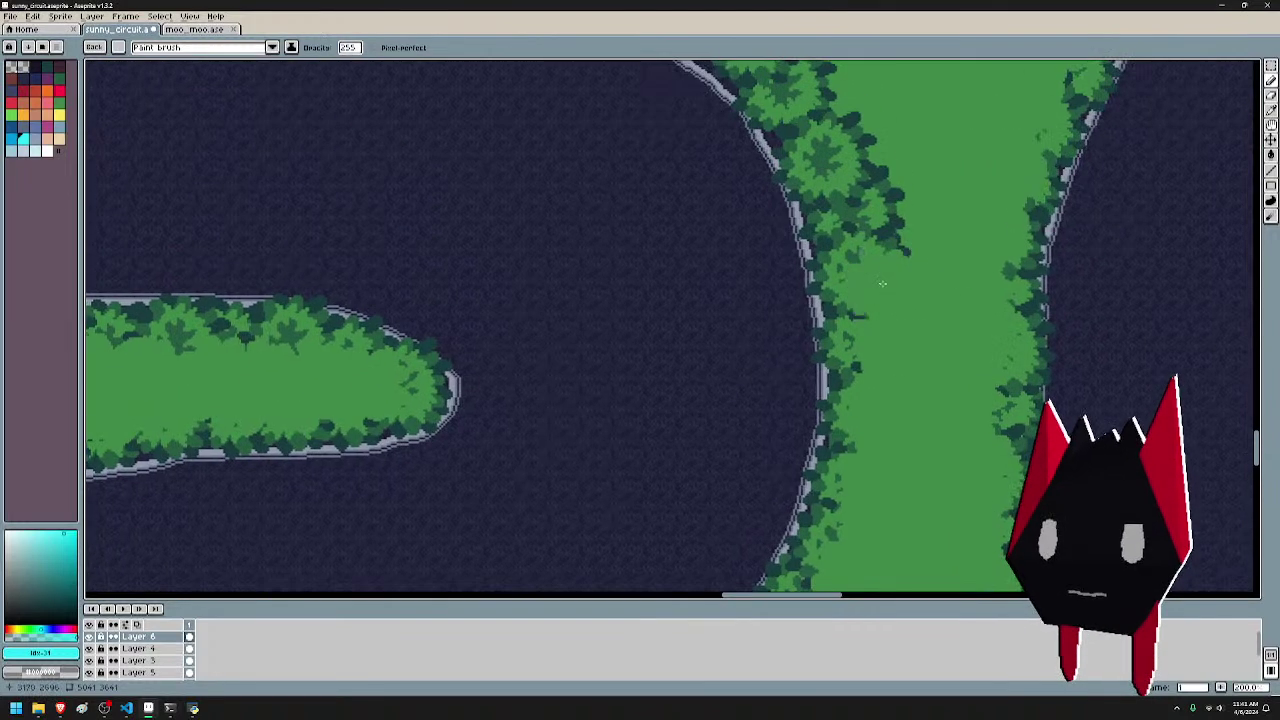
mouse_move(894, 246)
left_mouse_down()
mouse_move(868, 214)
mouse_move(842, 122)
mouse_move(822, 108)
left_mouse_up()
left_click_drag(860, 113, 944, 326)
- Continue the flat green northwest over the upper half of the bushes along the south edge of the large grass area
mouse_move(900, 282)
left_mouse_down()
mouse_move(877, 248)
mouse_move(898, 242)
mouse_move(709, 135)
mouse_move(785, 230)
mouse_move(748, 230)
mouse_move(715, 209)
mouse_move(682, 216)
mouse_move(639, 181)
mouse_move(617, 219)
mouse_move(585, 178)
mouse_move(559, 188)
mouse_move(515, 155)
mouse_move(463, 170)
mouse_move(455, 154)
mouse_move(825, 179)
mouse_move(793, 151)
mouse_move(727, 175)
mouse_move(684, 150)
mouse_move(628, 148)
mouse_move(565, 170)
mouse_move(549, 146)
mouse_move(504, 156)
mouse_move(467, 131)
mouse_move(418, 157)
left_mouse_up()
left_click_drag(664, 120, 1042, 220)
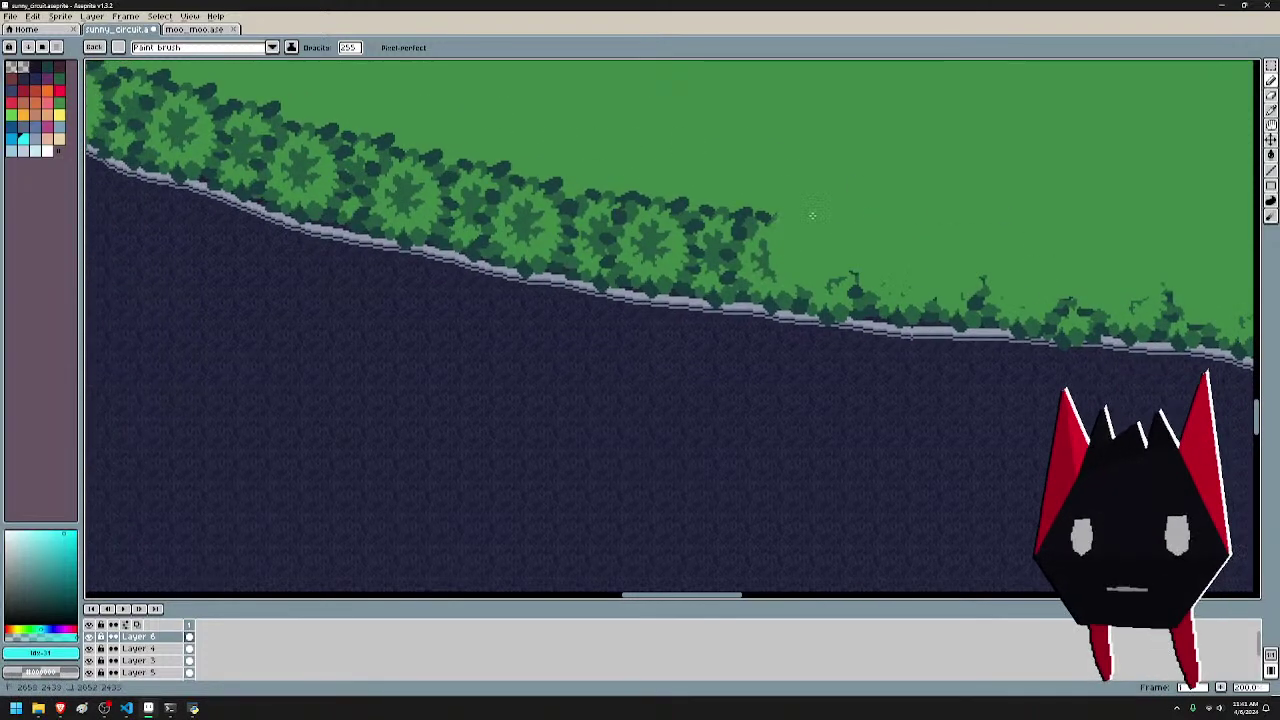
mouse_move(812, 215)
left_mouse_down()
mouse_move(725, 234)
mouse_move(565, 200)
mouse_move(545, 212)
mouse_move(468, 202)
left_mouse_up()
left_click_drag(549, 172, 815, 253)
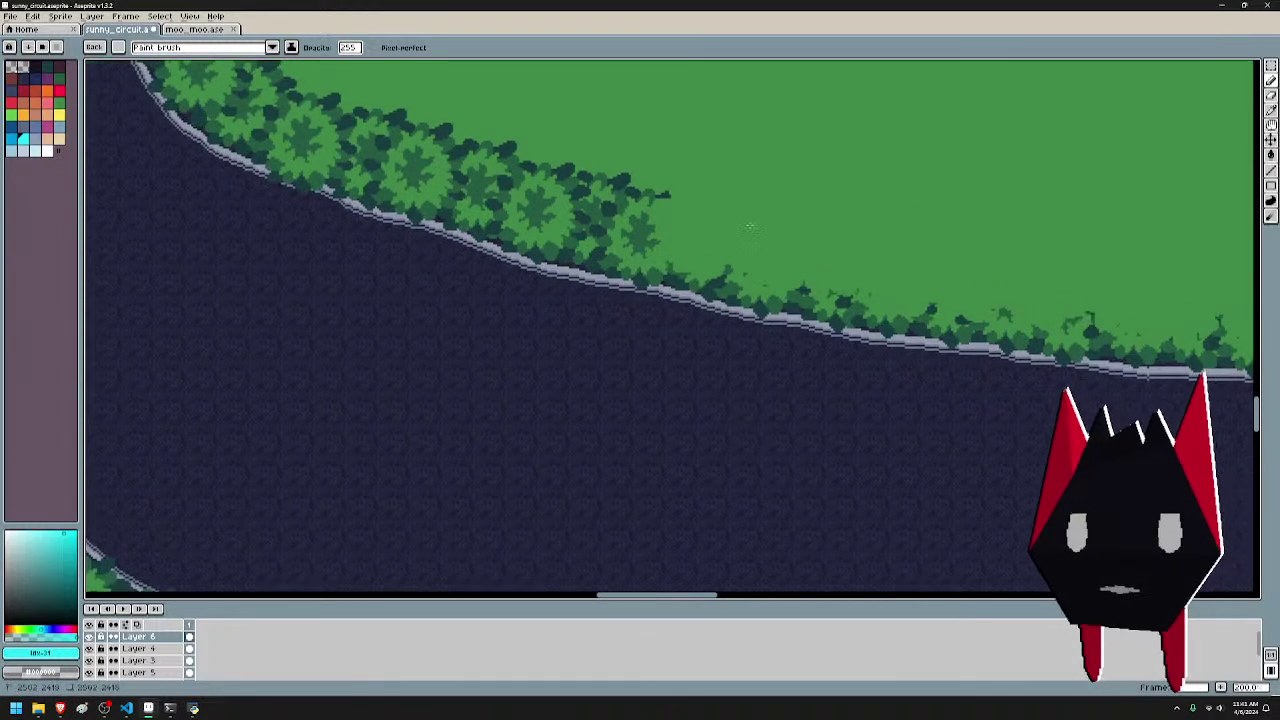
- Paint flat green over the remaining inner bushes along the road, around the southwest bend and up to the river's south bank
mouse_move(750, 228)
left_mouse_down()
mouse_move(530, 212)
mouse_move(440, 160)
mouse_move(429, 131)
mouse_move(400, 130)
left_mouse_up()
mouse_move(400, 130)
left_mouse_down()
mouse_move(654, 171)
mouse_move(693, 216)
mouse_move(670, 222)
mouse_move(650, 205)
mouse_move(615, 222)
mouse_move(532, 155)
mouse_move(505, 150)
left_mouse_up()
left_click_drag(622, 185, 750, 270)
left_click_drag(650, 210, 572, 183)
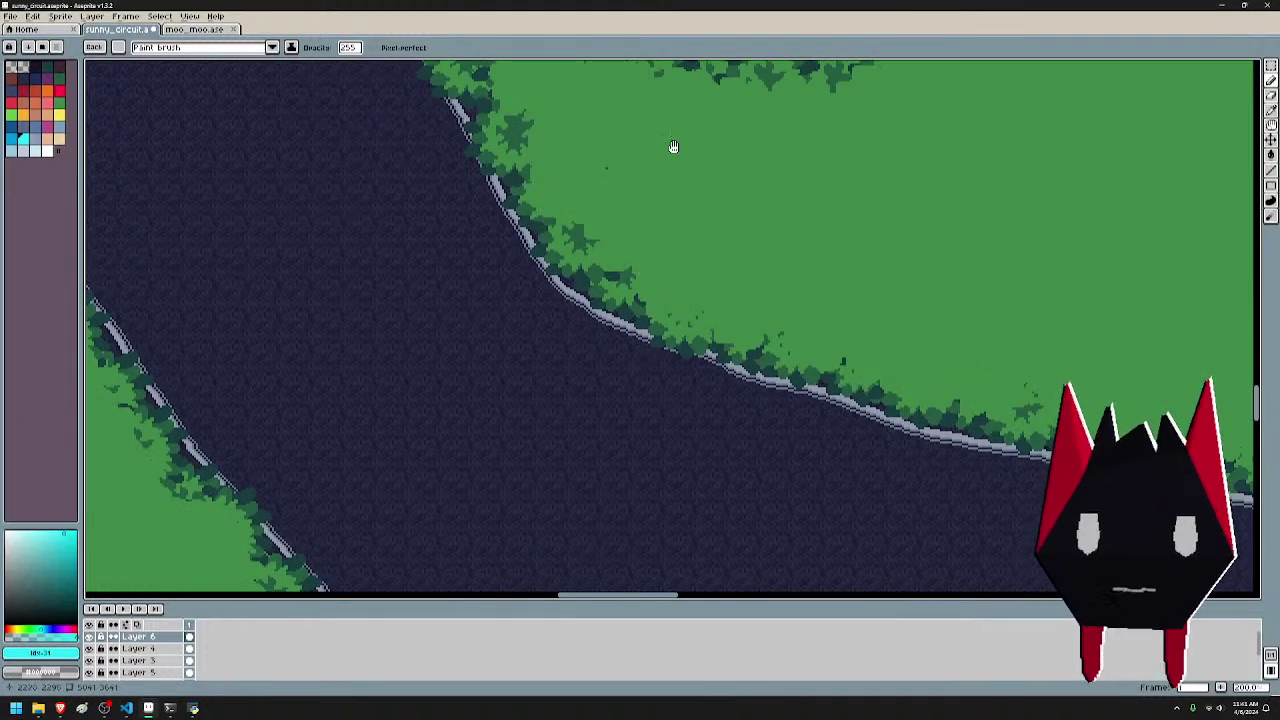
left_click_drag(673, 147, 682, 265)
left_click_drag(633, 207, 587, 163)
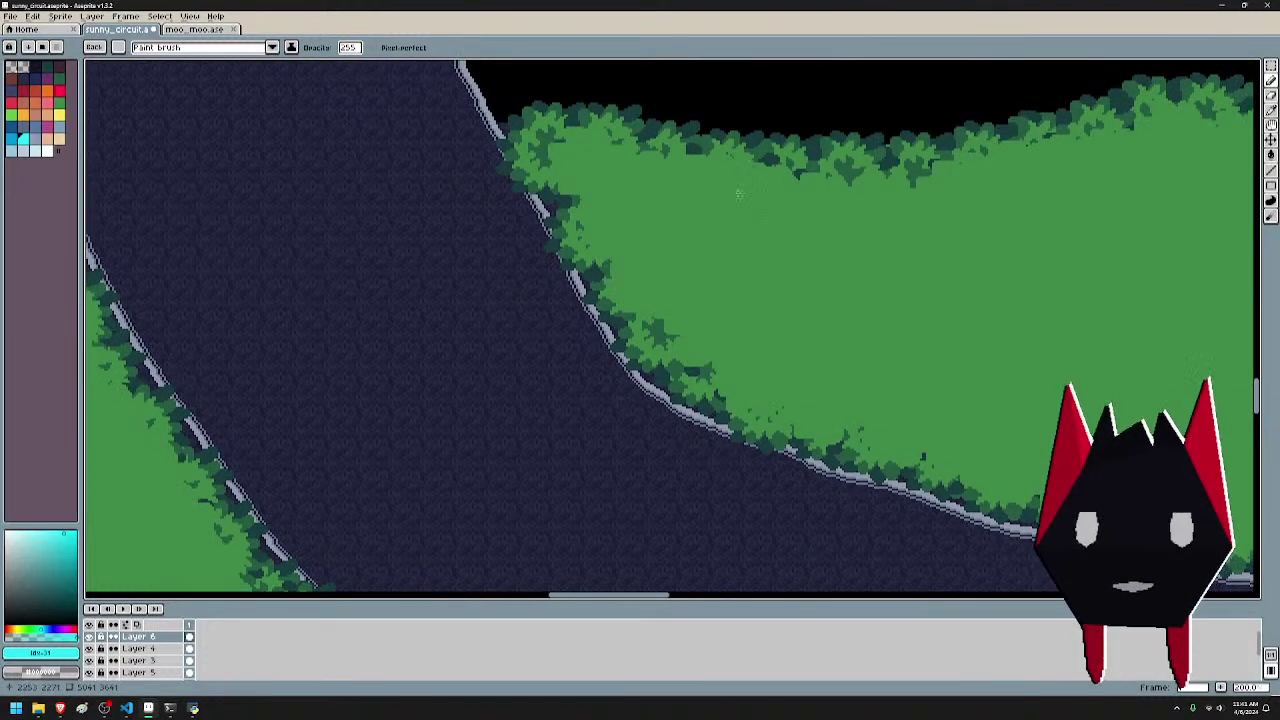
- Inspect the borders along the river, the roads and the starting straight for bushes still at full width
scroll(738, 193, "down", 3)
scroll(838, 234, "up", 3)
left_click_drag(970, 231, 735, 225)
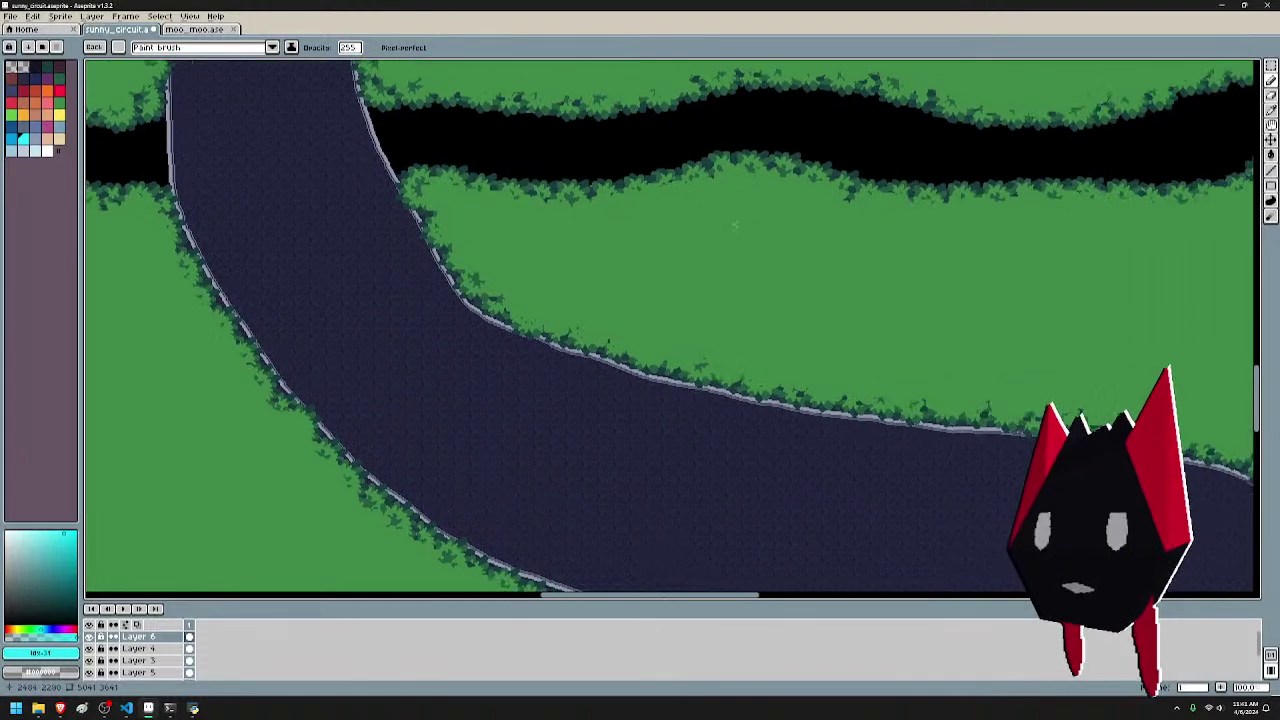
scroll(888, 223, "down", 1)
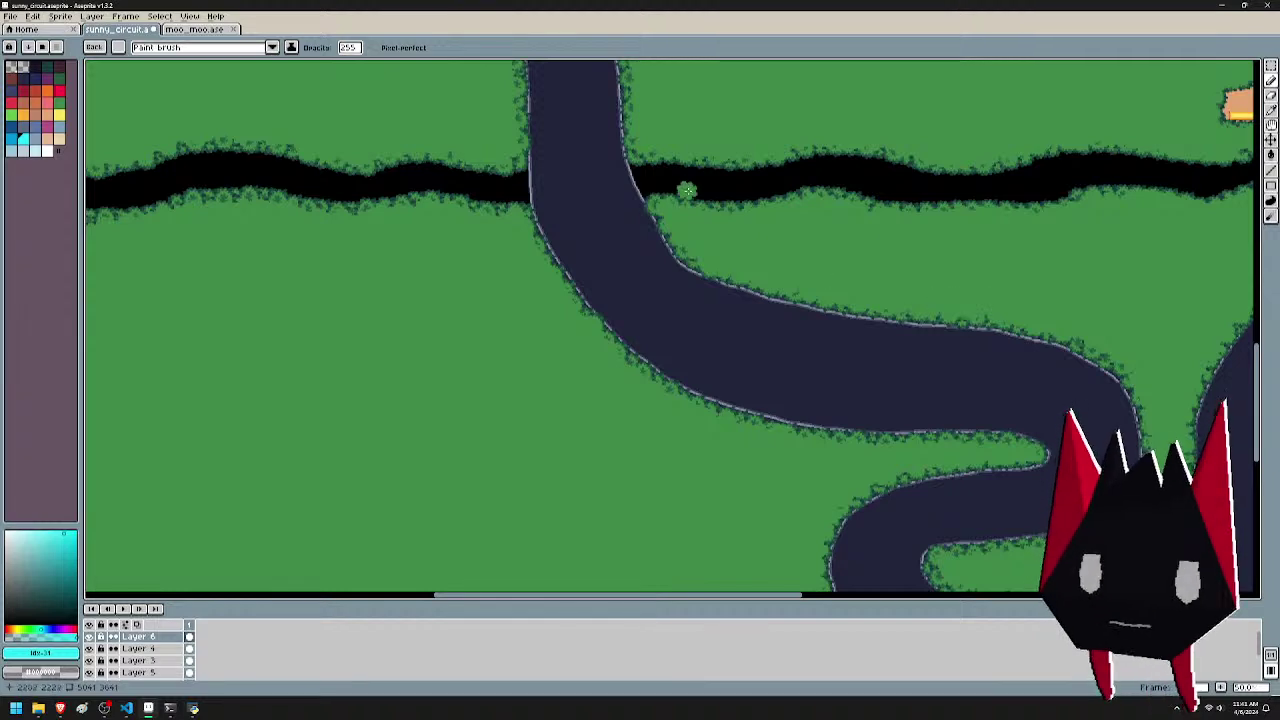
left_click_drag(687, 191, 765, 377)
scroll(806, 210, "up", 5)
scroll(806, 210, "left", 1)
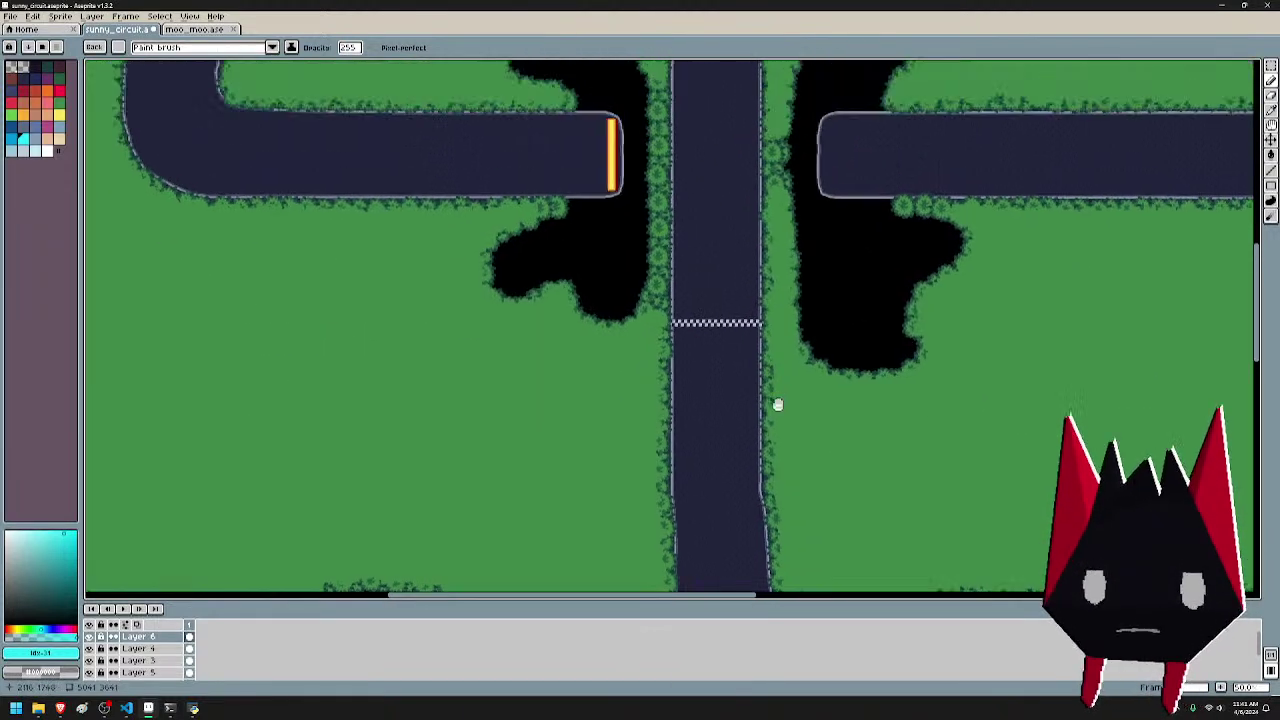
scroll(734, 319, "up", 2)
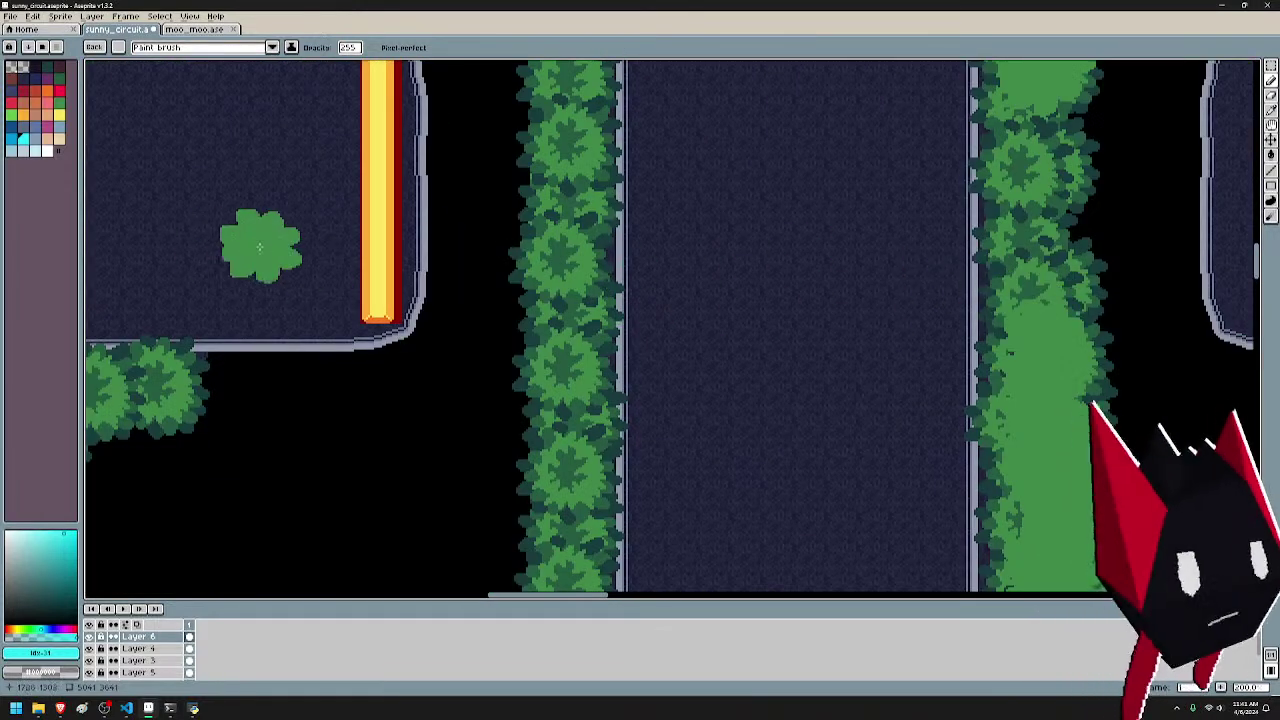
- Replace the custom bush-shaped brush with an enlarged round brush and sample the grass green east of the starting straight
key("Escape")
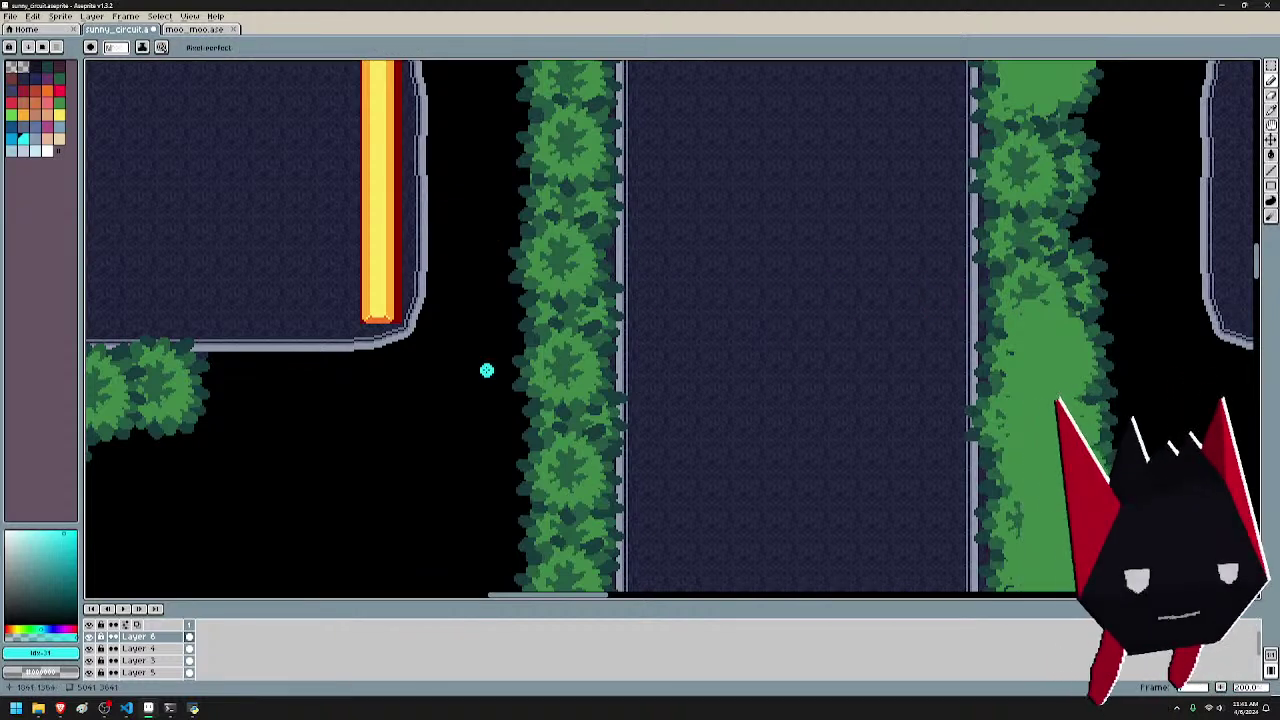
scroll(620, 324, "up", 1)
scroll(637, 191, "right", 4)
scroll(637, 191, "down", 2)
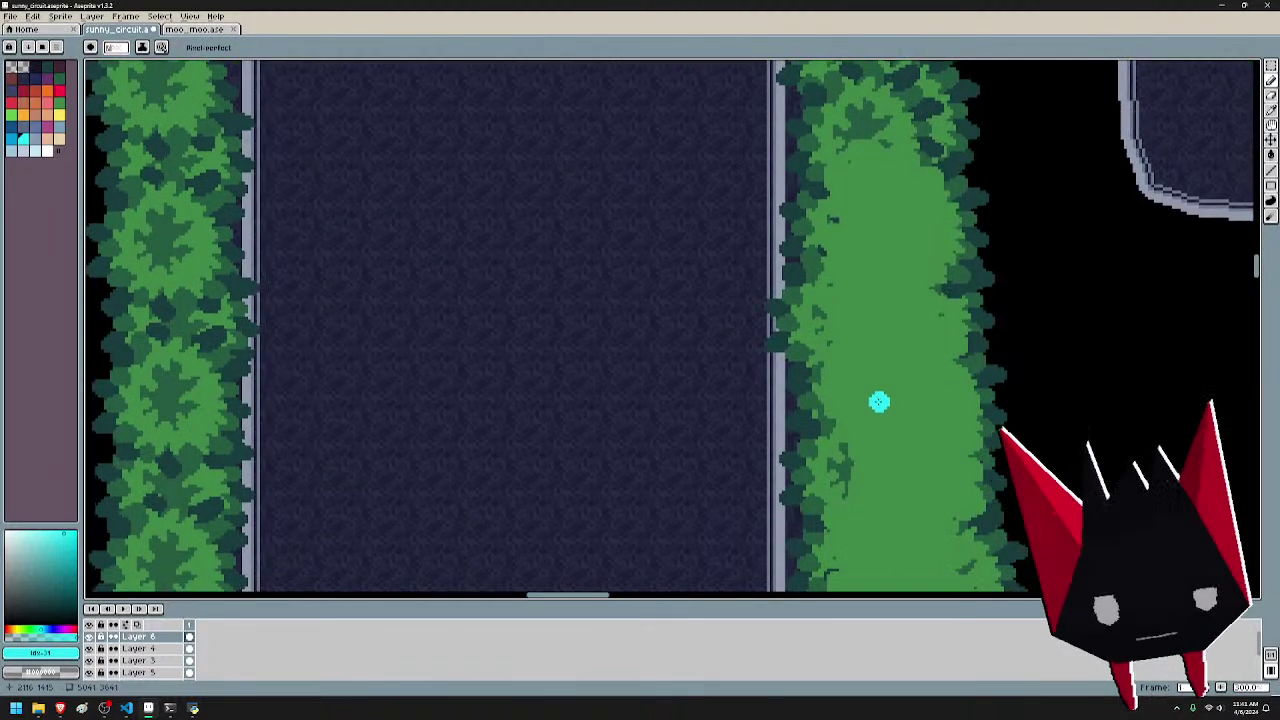
left_click(940, 450, "alt")
scroll(838, 345, "up", 2)
scroll(838, 345, "right", 1)
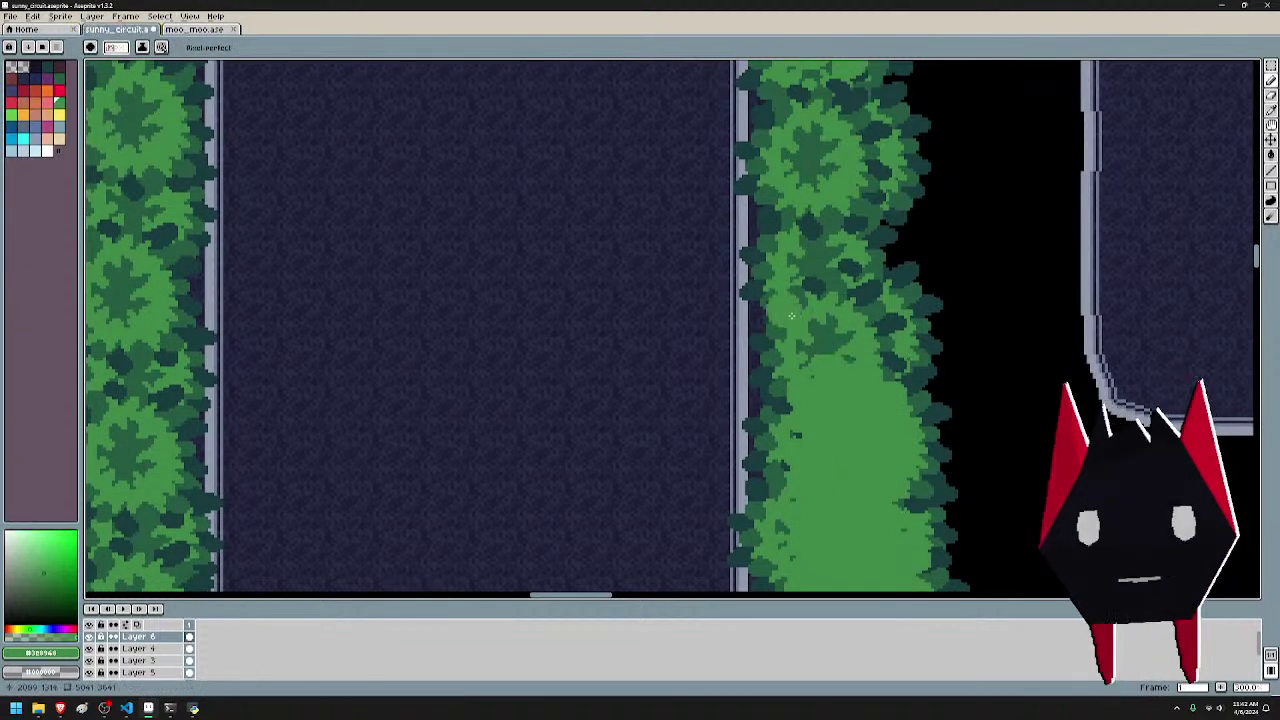
- Paint grass green over the bush centres along the narrow strip east of the starting straight
left_click_drag(860, 347, 823, 194)
left_click_drag(820, 199, 844, 433)
left_click_drag(859, 390, 832, 294)
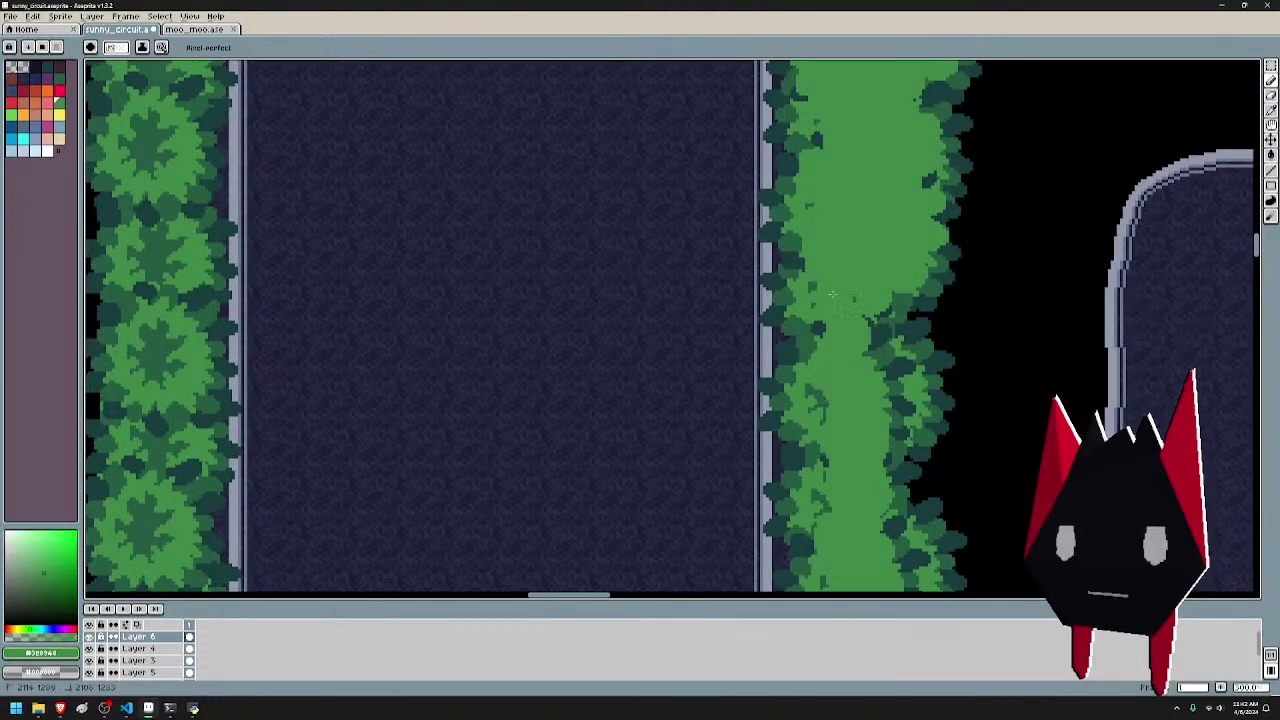
left_click_drag(872, 372, 879, 449)
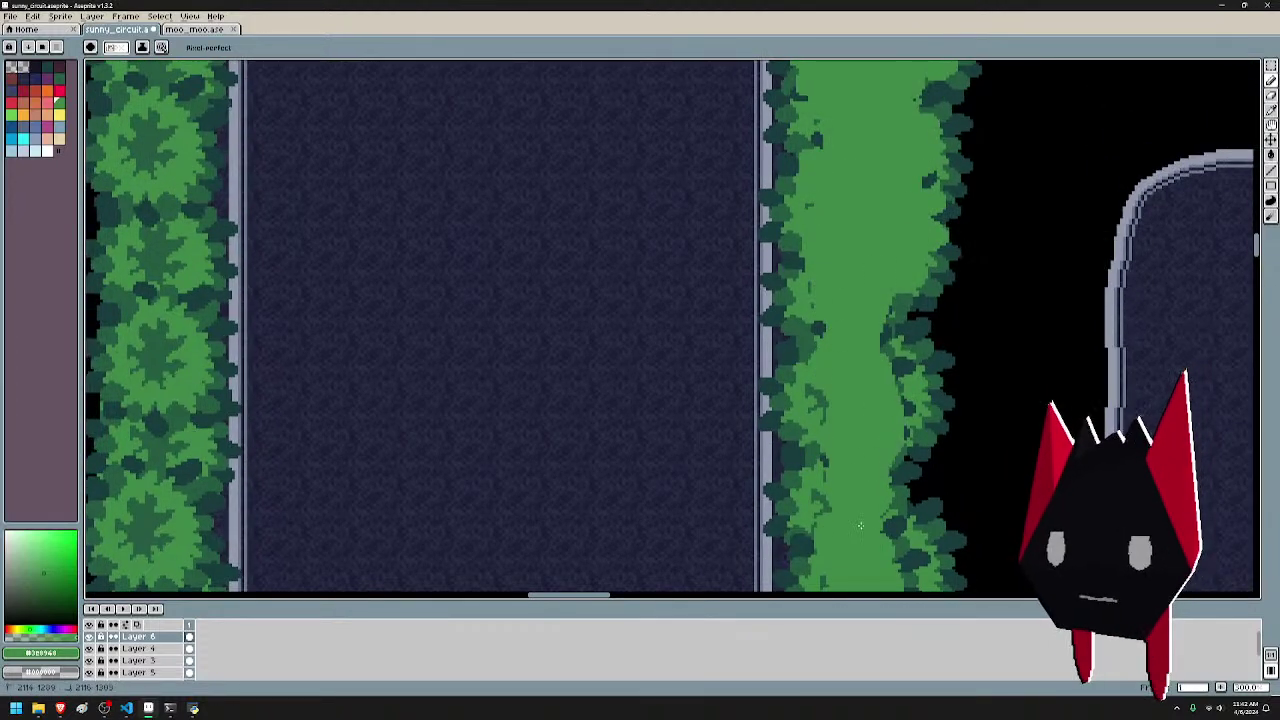
scroll(836, 425, "down", 3)
scroll(836, 480, "up", 3)
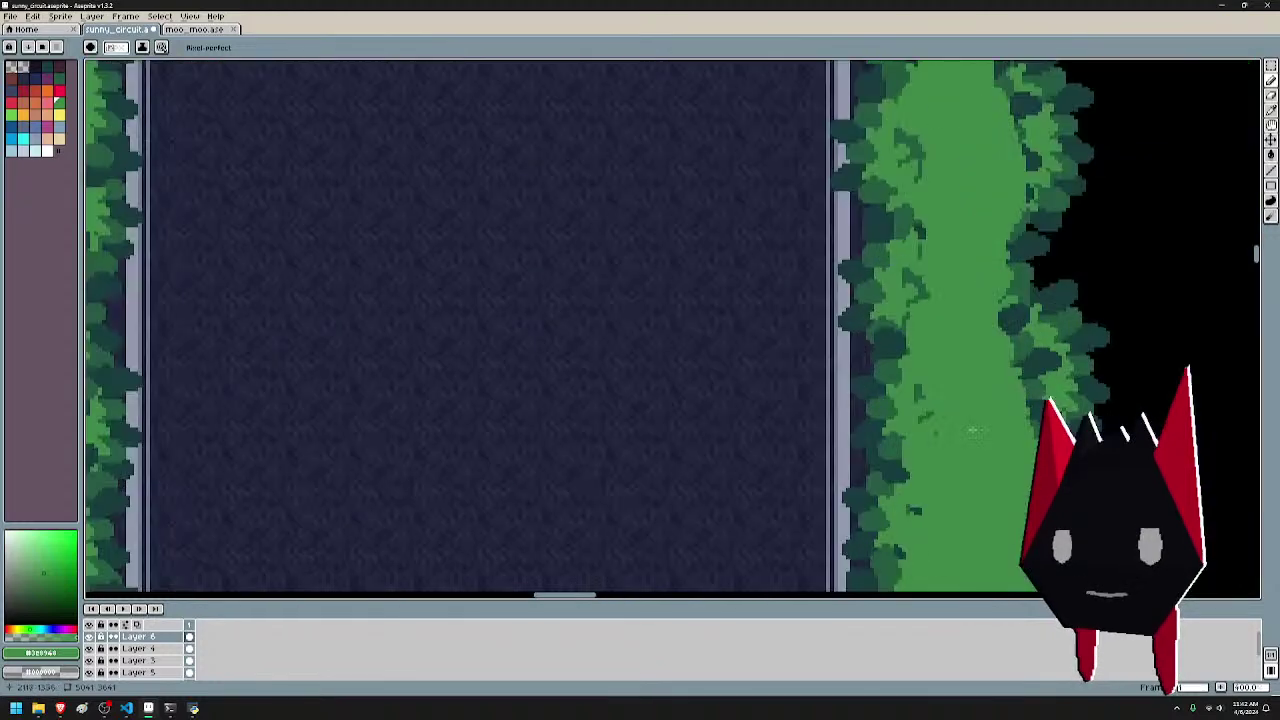
- Trim the inner side of the remaining bush clumps along the eastern strip's water edge with grass green
left_click_drag(890, 304, 926, 400)
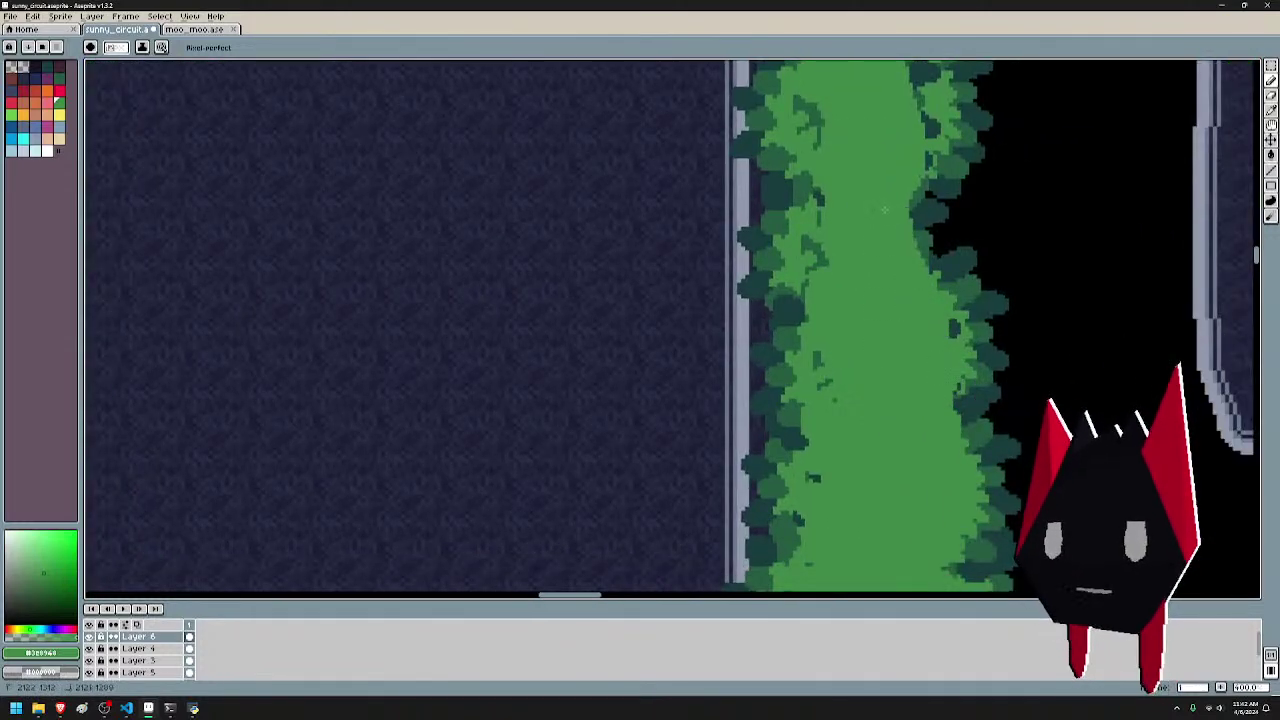
left_click_drag(904, 112, 828, 298)
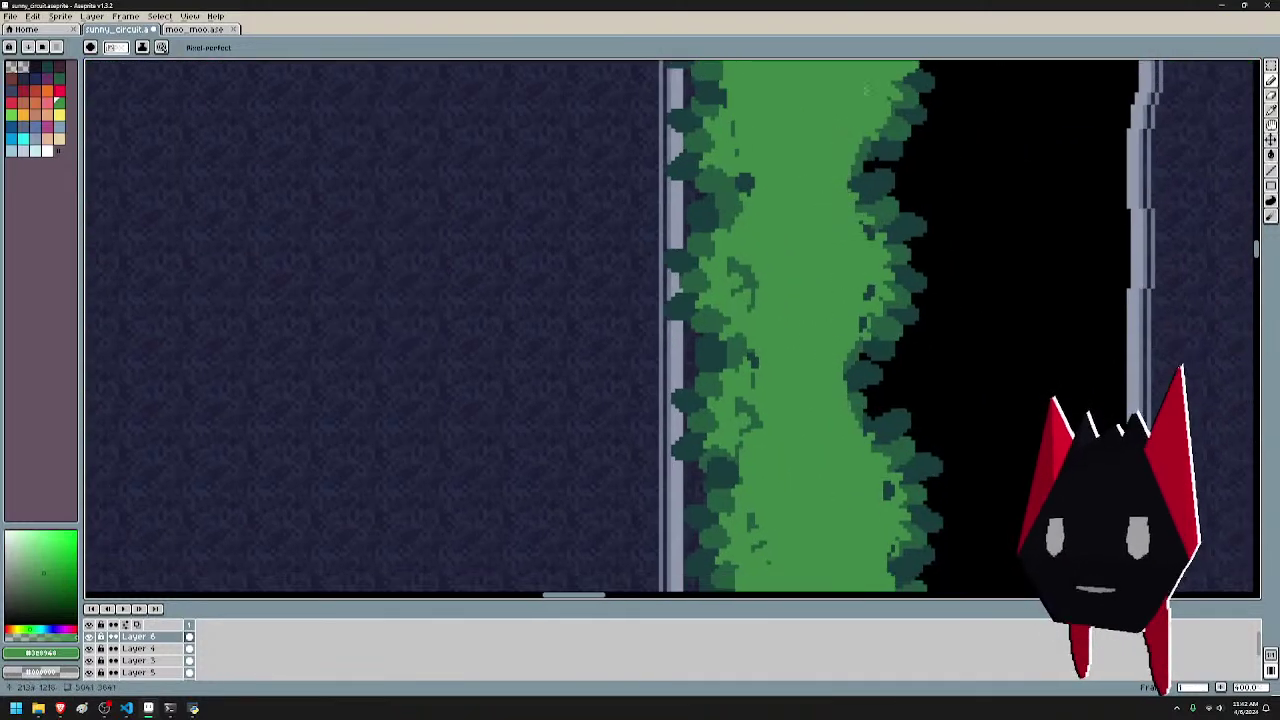
scroll(723, 318, "down", 1)
scroll(774, 377, "down", 2)
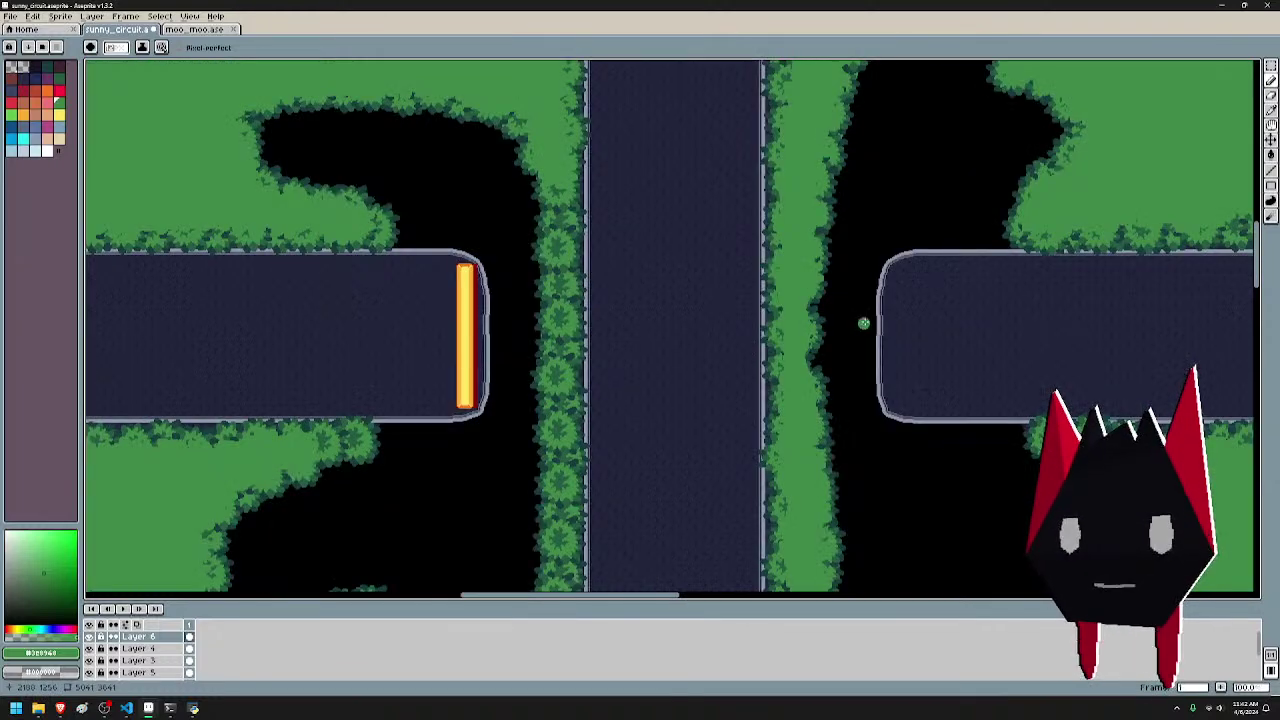
scroll(838, 325, "up", 2)
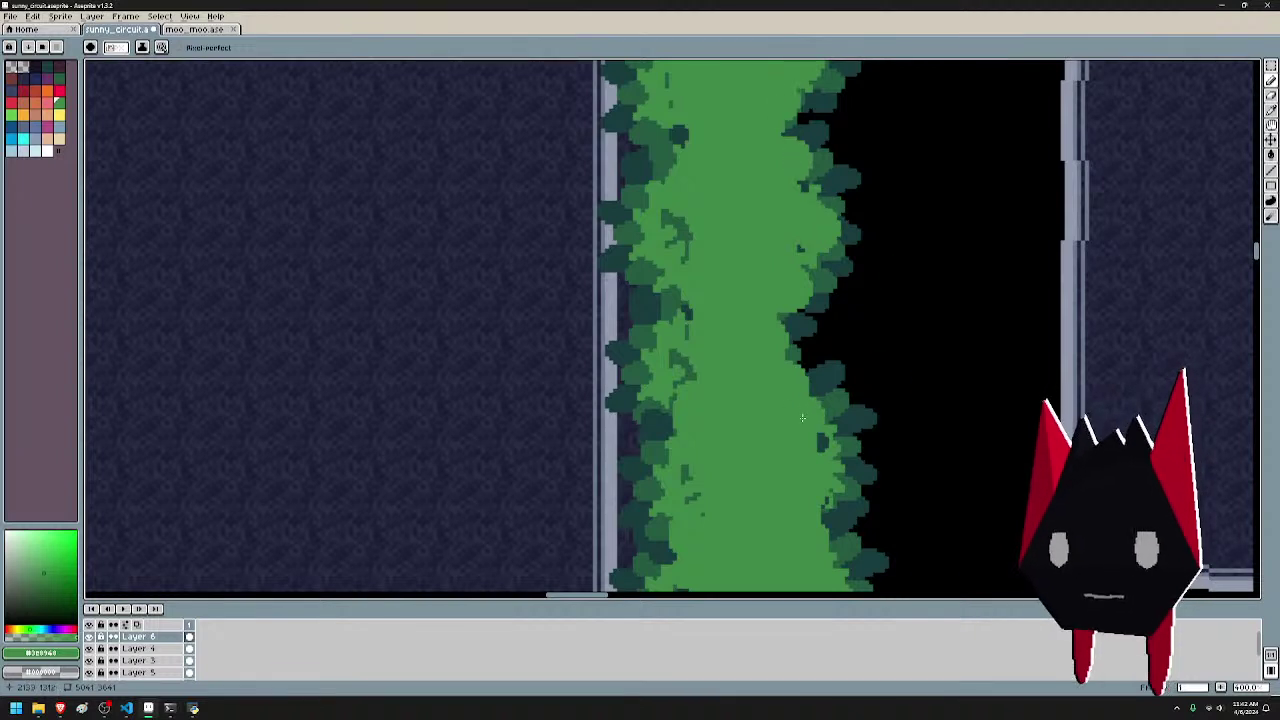
left_click_drag(824, 486, 835, 385)
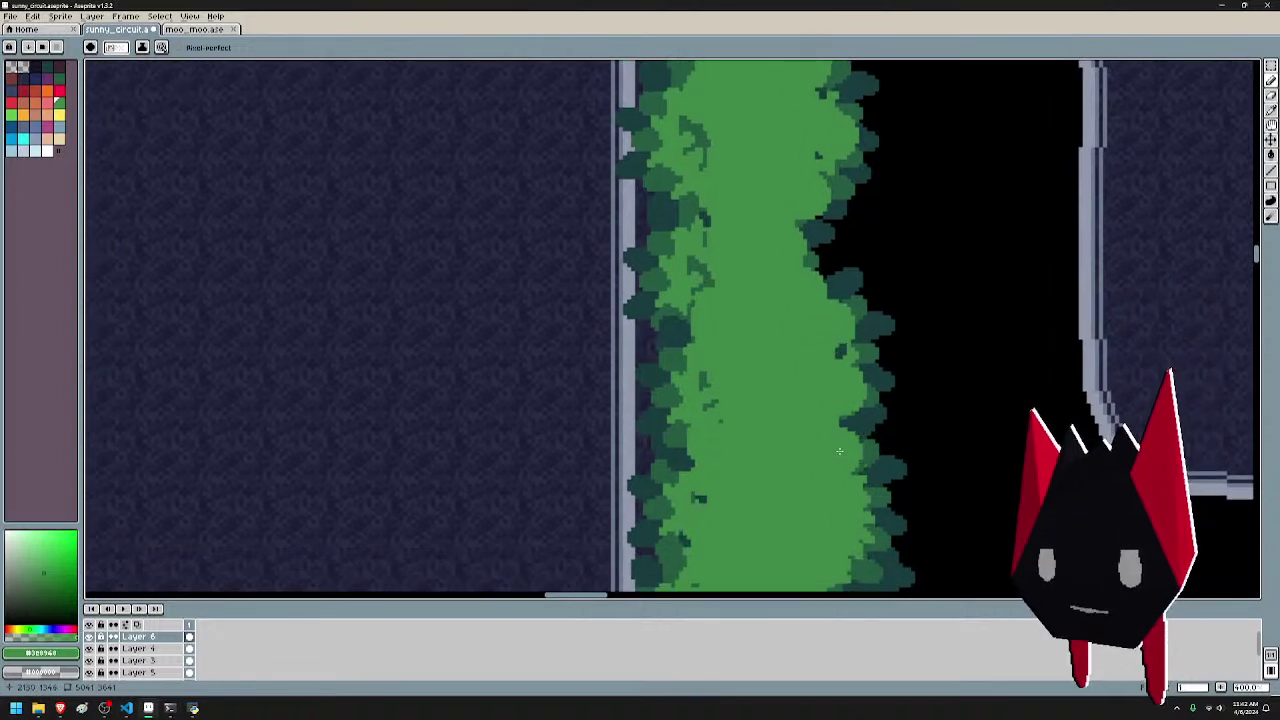
scroll(877, 289, "down", 4)
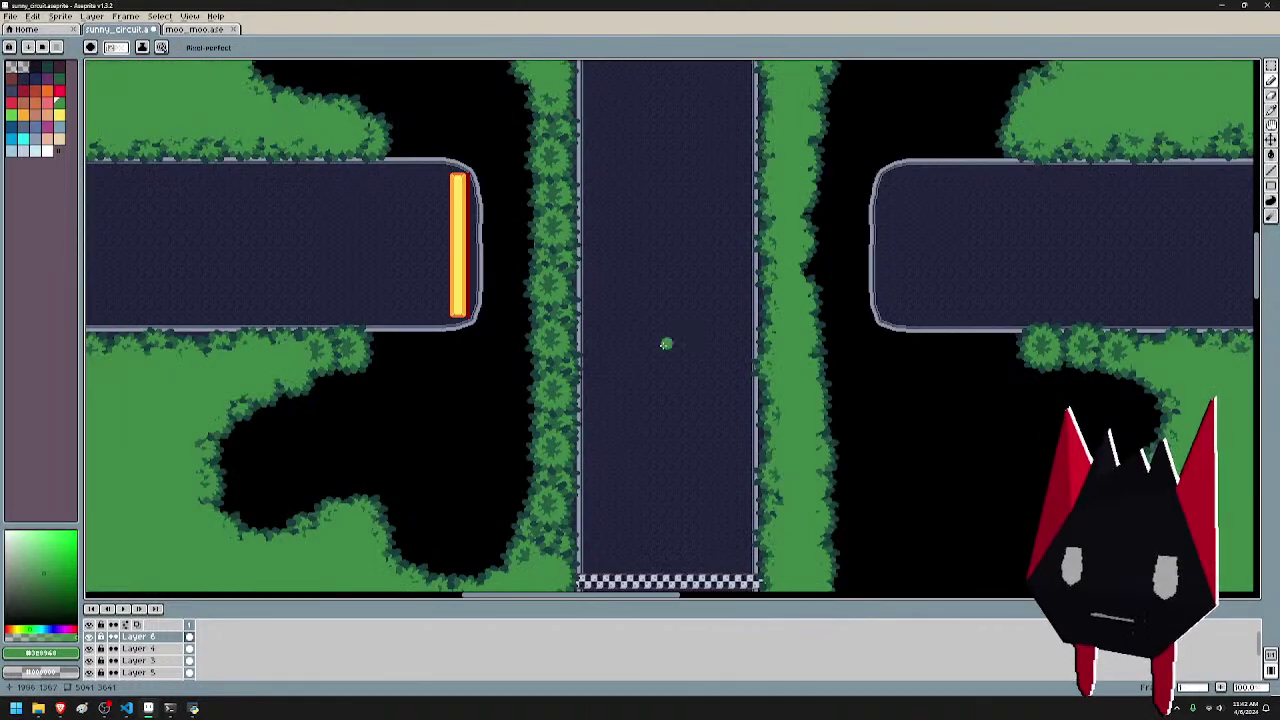
scroll(779, 283, "up", 3)
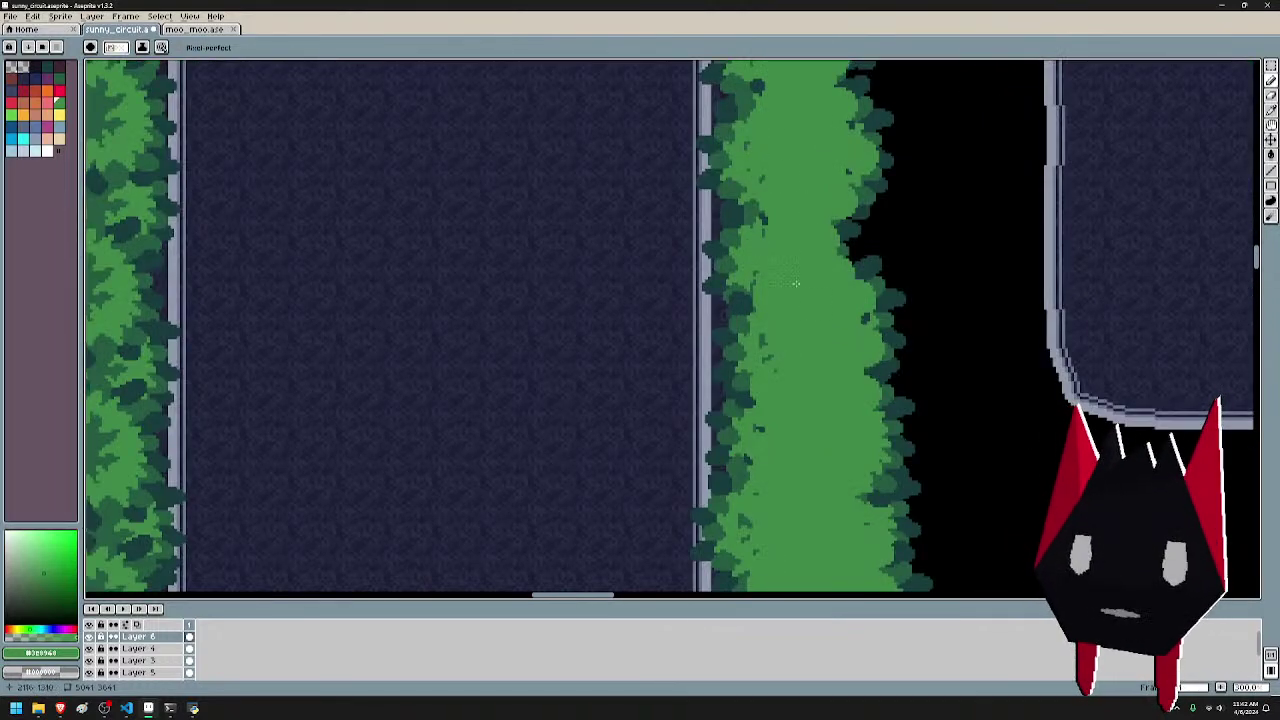
scroll(818, 202, "down", 2)
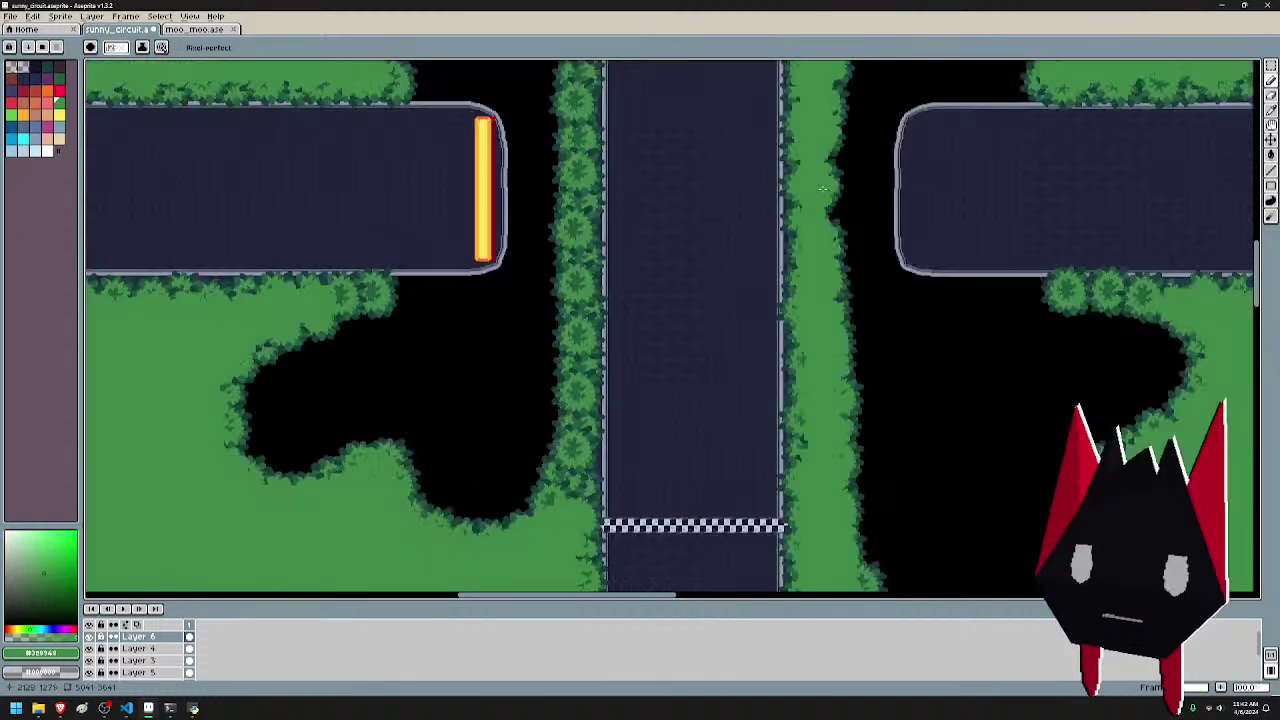
- Paint grass green through the middle of the bush column west of the starting straight, down to the checkered line
left_click_drag(863, 177, 951, 232)
scroll(716, 136, "up", 2)
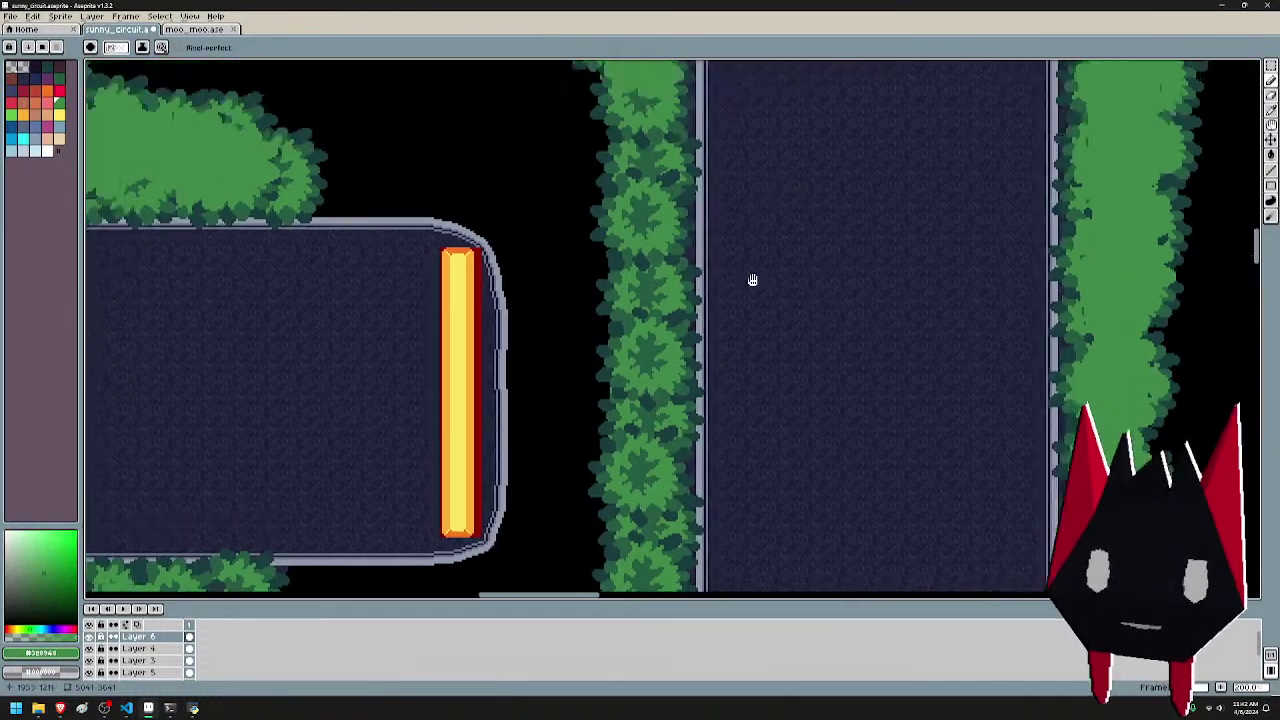
scroll(750, 283, "up", 1)
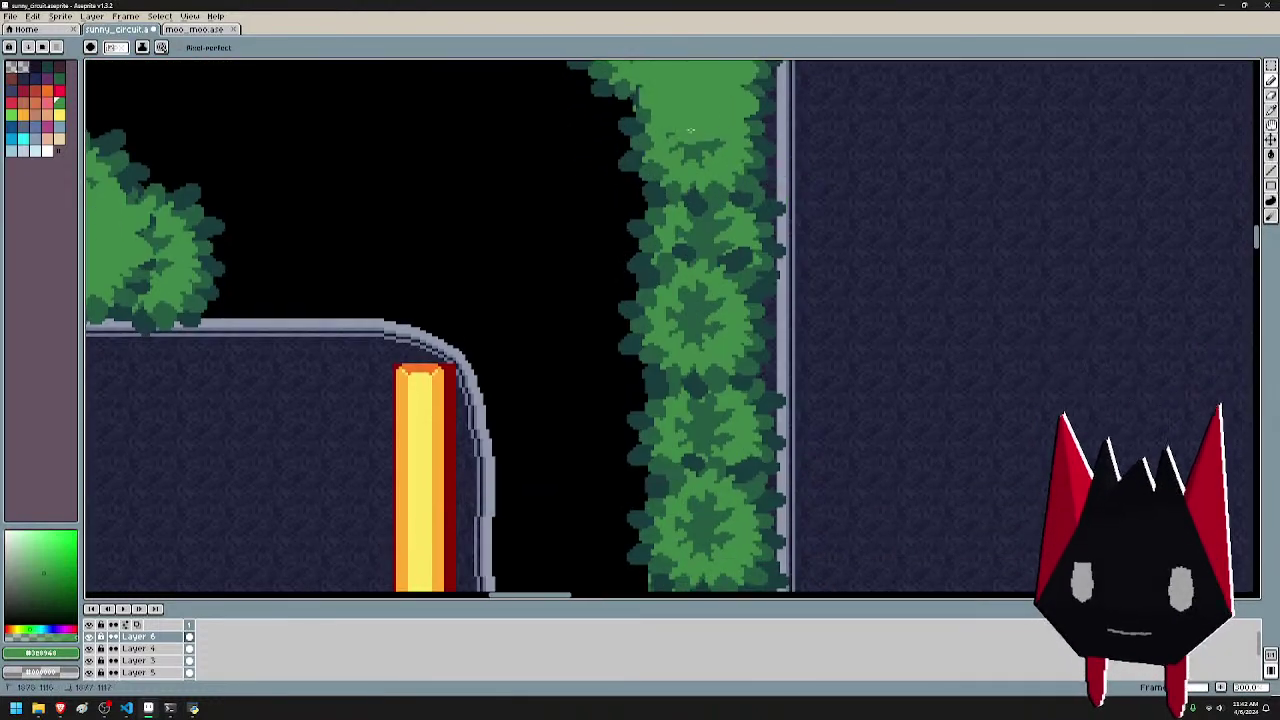
mouse_move(707, 134)
left_mouse_down()
mouse_move(708, 405)
mouse_move(717, 201)
mouse_move(711, 380)
mouse_move(728, 392)
left_mouse_up()
mouse_move(728, 390)
left_mouse_down()
mouse_move(746, 235)
mouse_move(727, 322)
mouse_move(736, 398)
mouse_move(752, 284)
mouse_move(752, 398)
mouse_move(788, 180)
left_mouse_up()
mouse_move(766, 218)
left_mouse_down()
mouse_move(770, 428)
mouse_move(775, 211)
left_mouse_up()
mouse_move(779, 212)
left_mouse_down()
mouse_move(774, 448)
mouse_move(784, 288)
mouse_move(740, 405)
mouse_move(803, 443)
left_mouse_up()
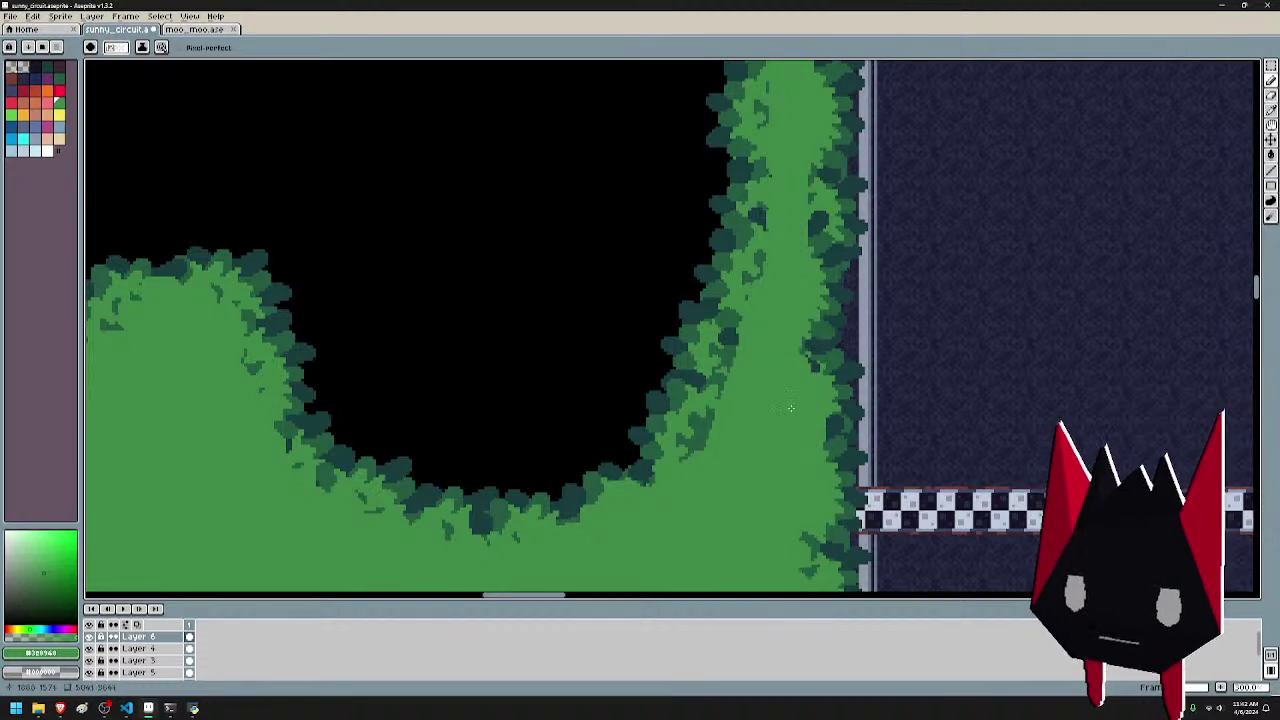
mouse_move(835, 232)
left_mouse_down()
mouse_move(820, 363)
mouse_move(795, 358)
left_mouse_up()
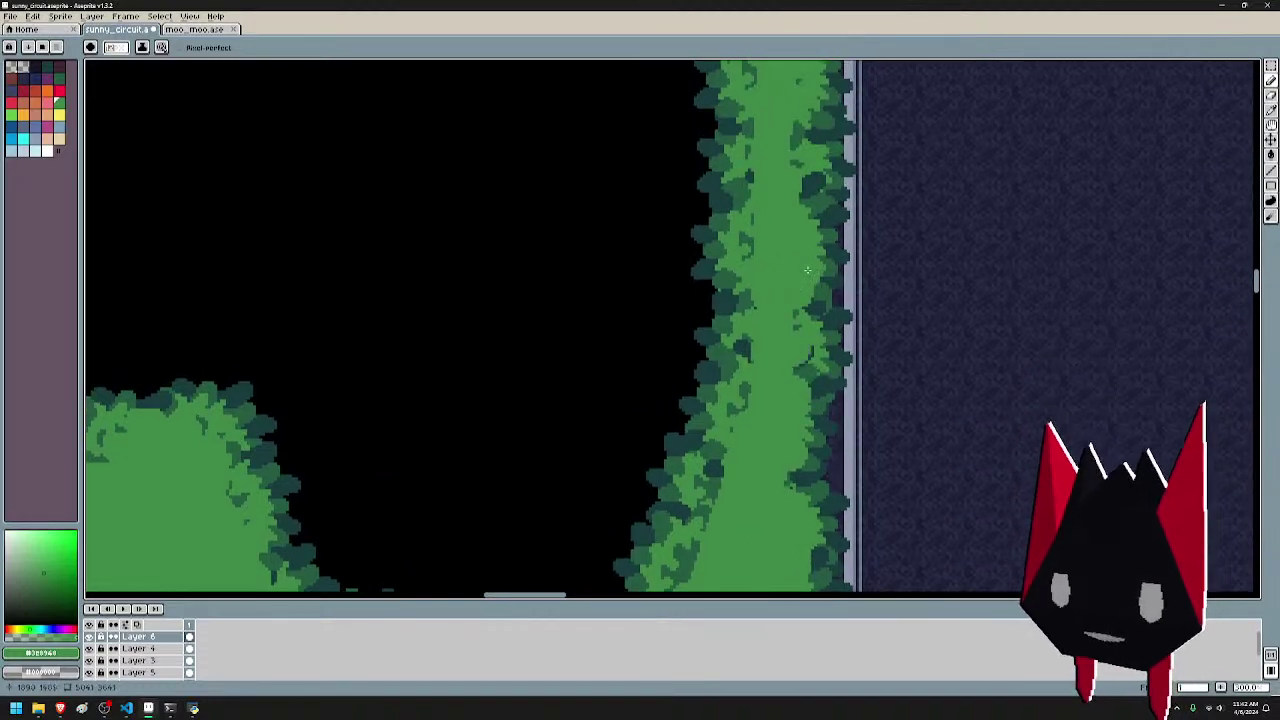
- Paint grass green over the inner side of the road-side bushes, up the strip west of the starting straight
scroll(807, 270, "up", 3)
scroll(770, 283, "up", 3)
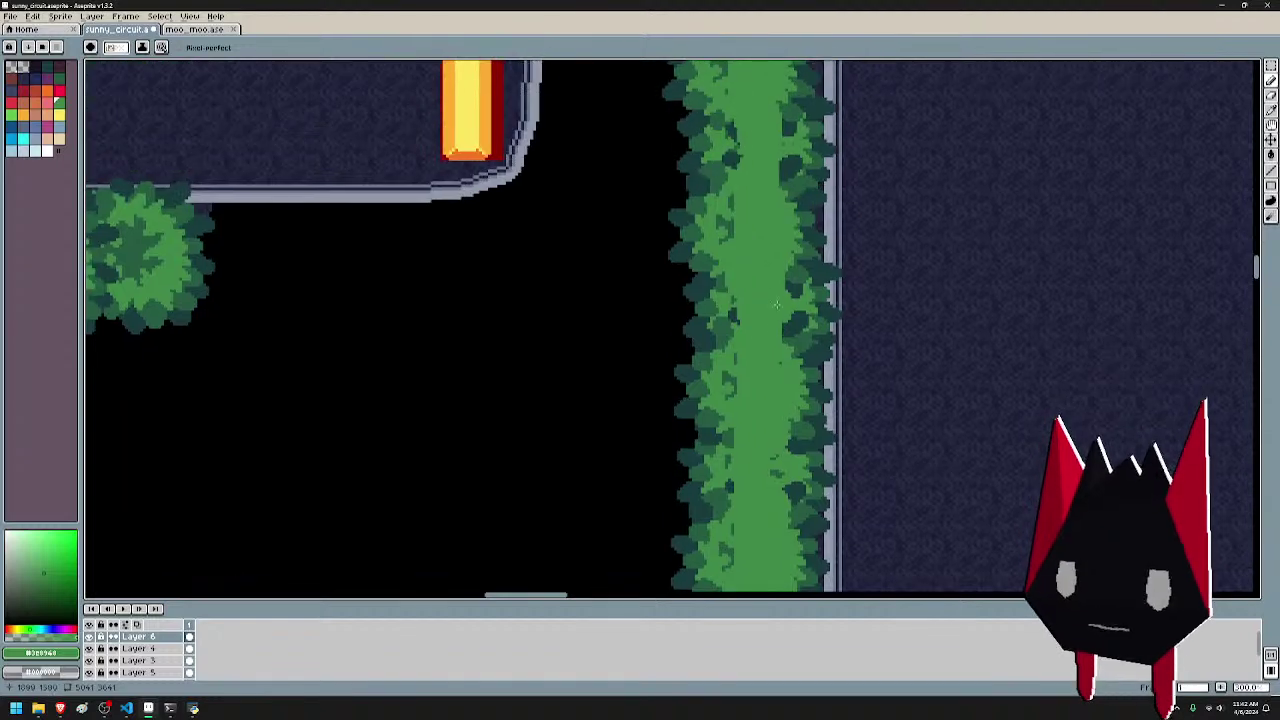
scroll(779, 214, "up", 5)
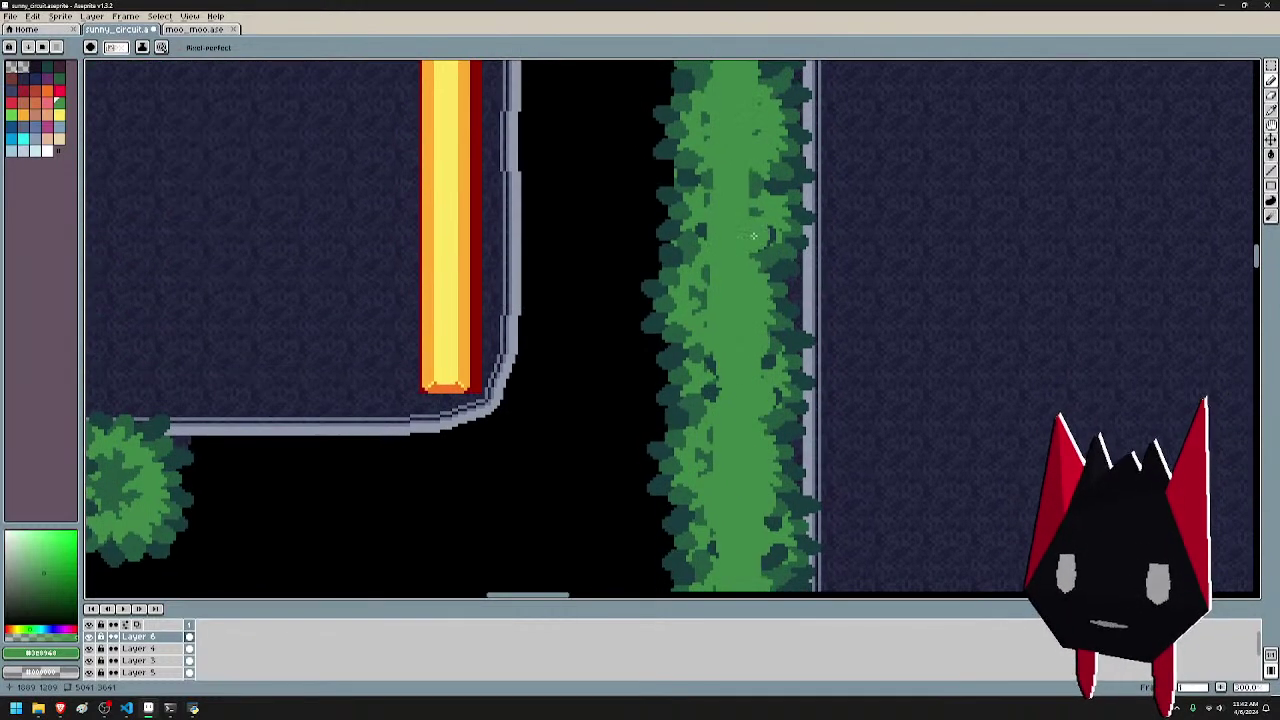
scroll(757, 170, "down", 8)
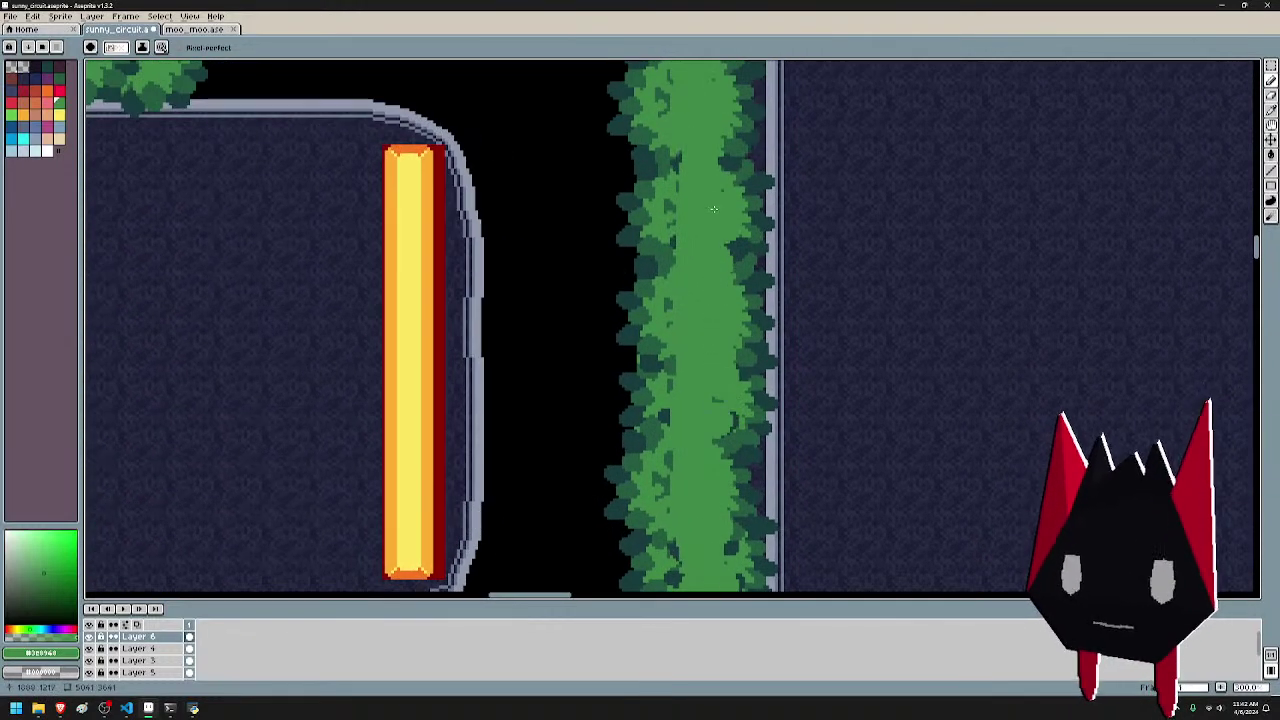
scroll(719, 177, "up", 2)
scroll(720, 133, "up", 5)
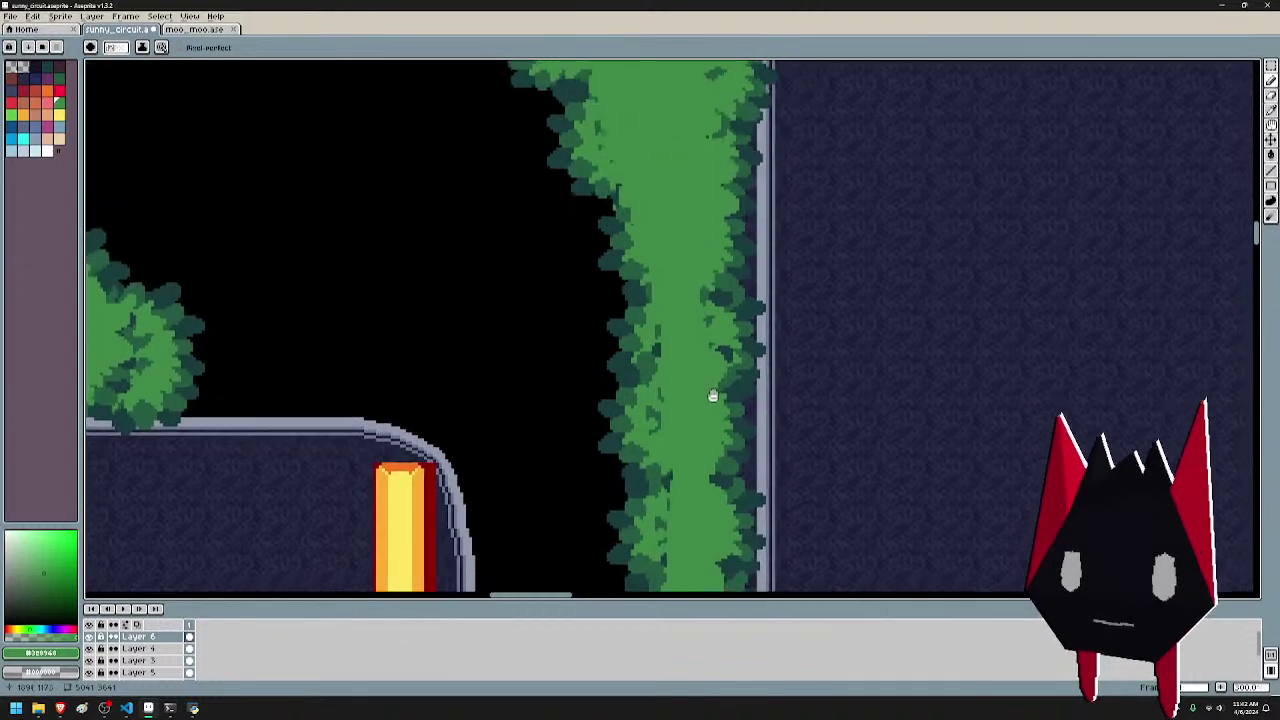
- Trim the inner side of the water-edge bushes down the same western strip with grass green, and save the file
scroll(697, 150, "down", 3)
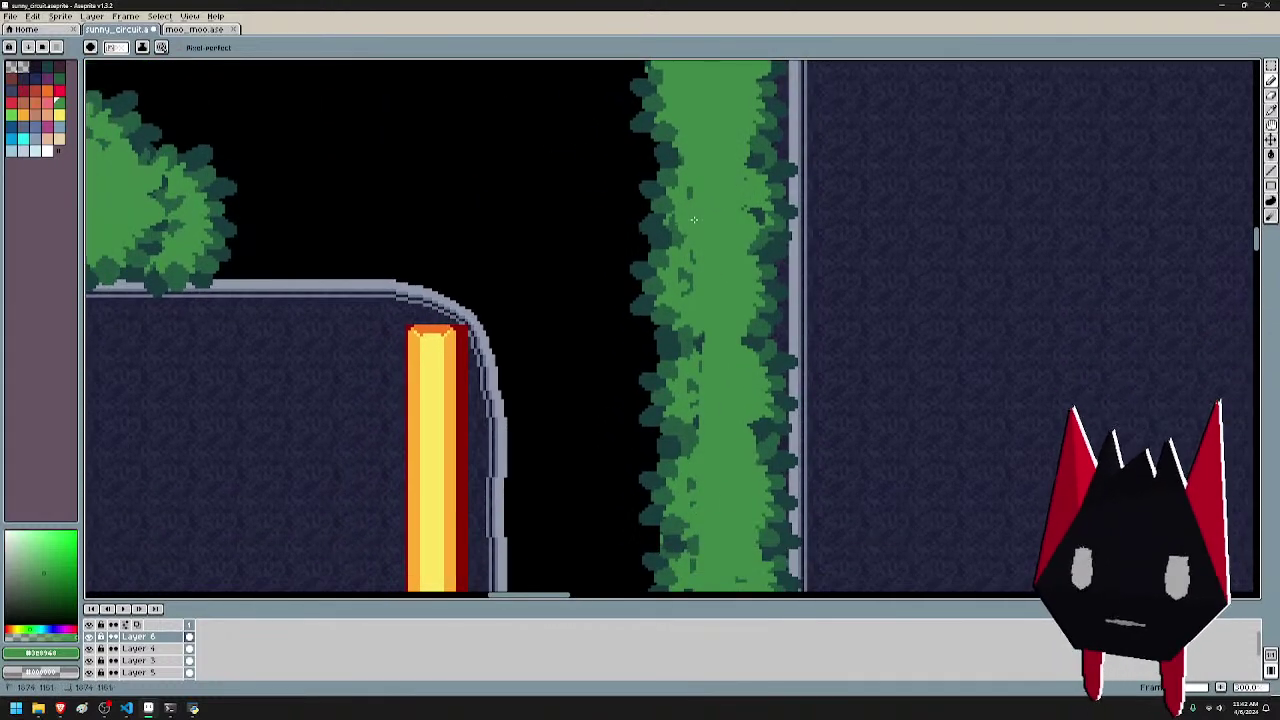
scroll(731, 217, "down", 4)
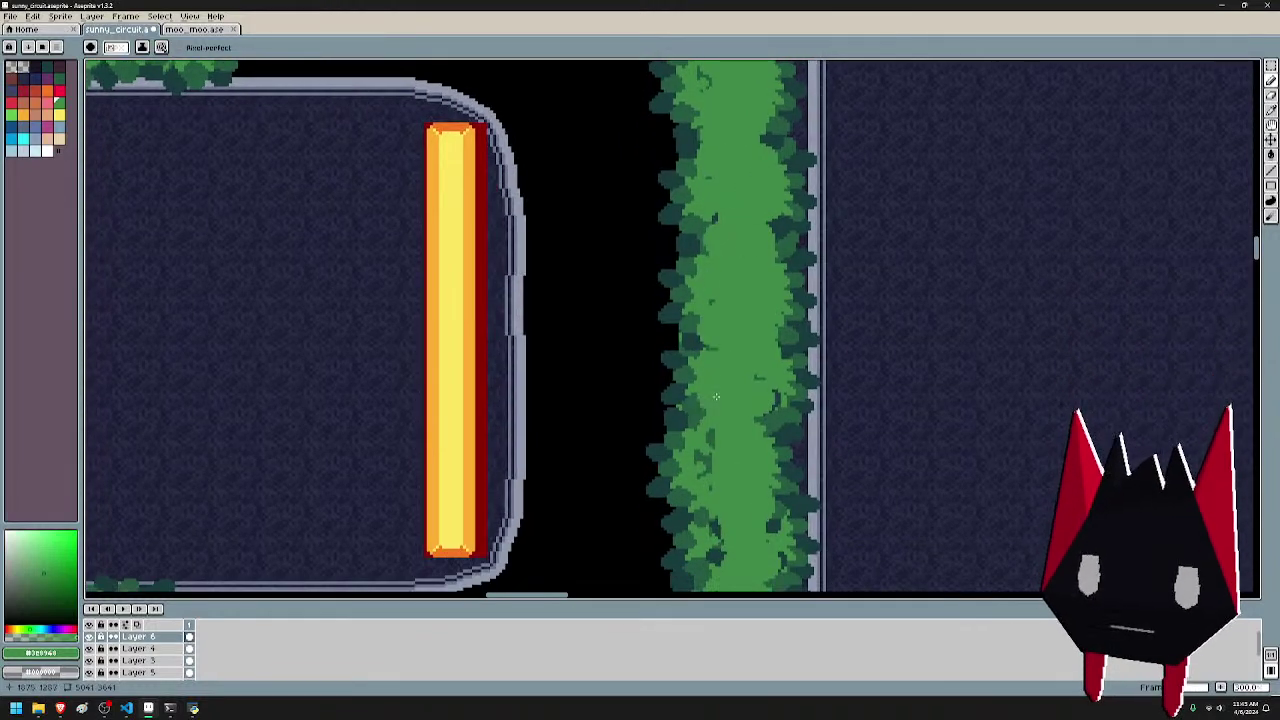
scroll(714, 456, "down", 3)
scroll(719, 344, "down", 2)
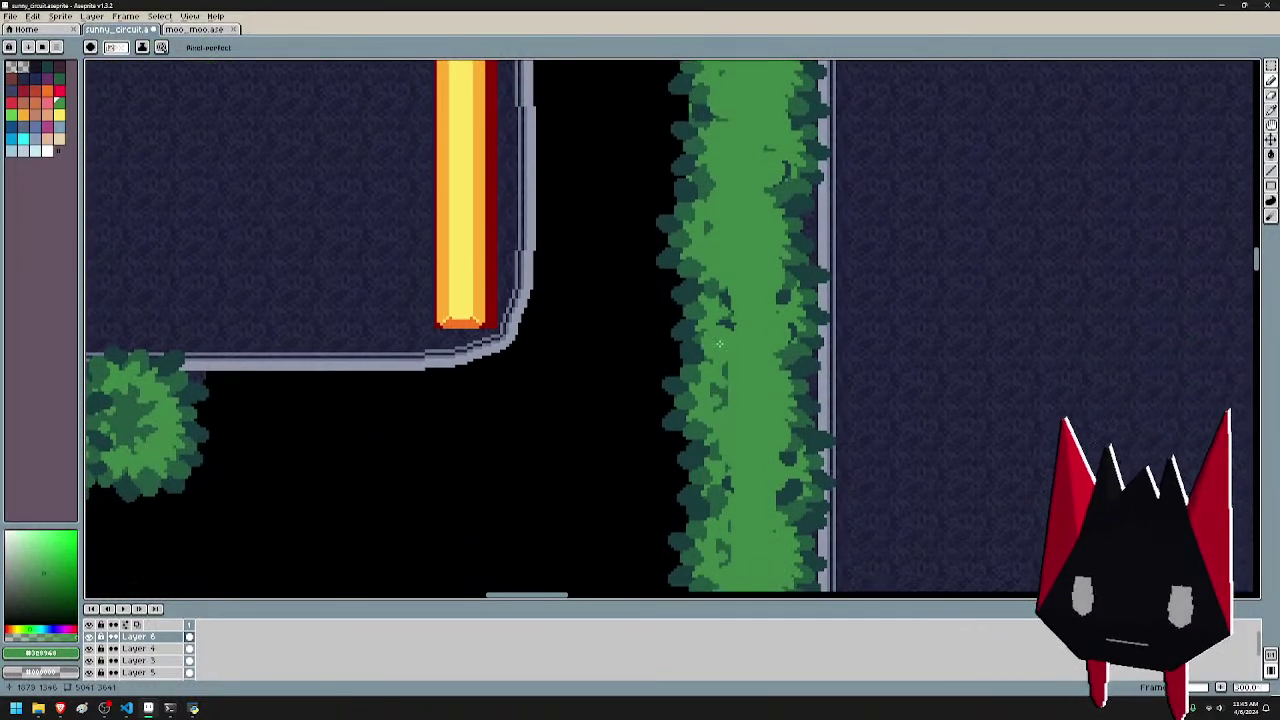
scroll(730, 323, "down", 2)
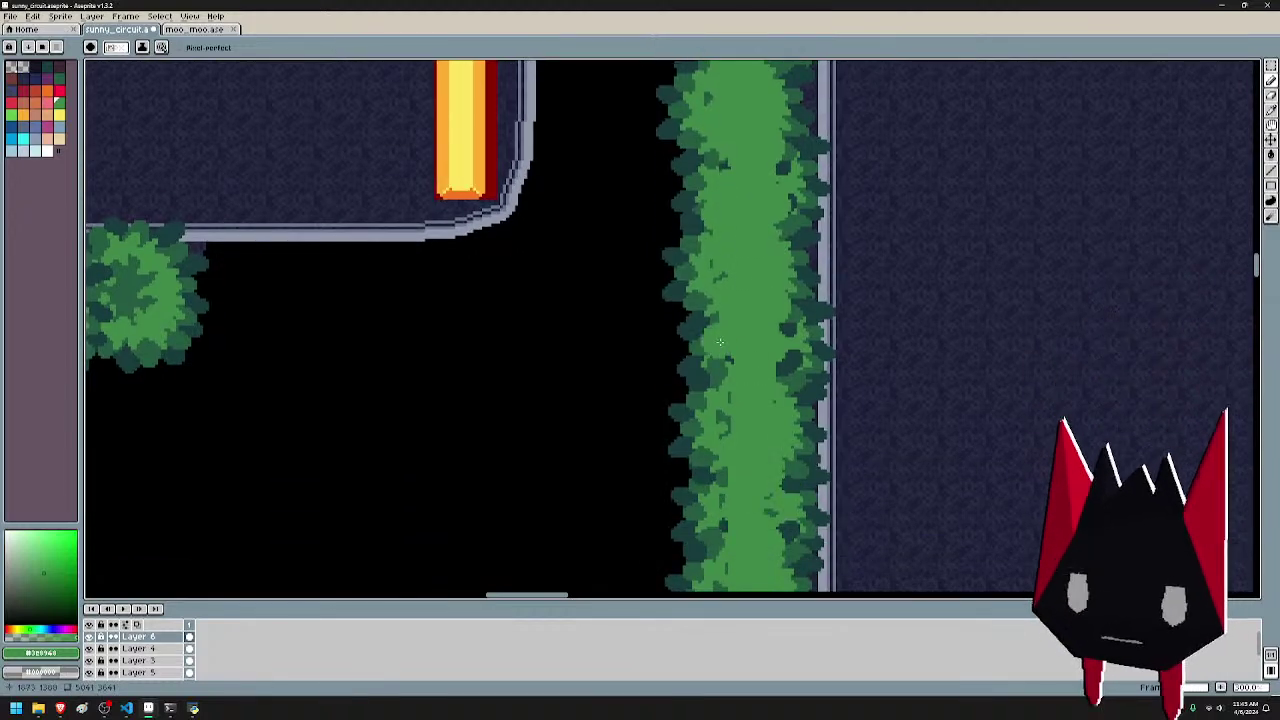
scroll(746, 398, "down", 2)
scroll(757, 330, "down", 2)
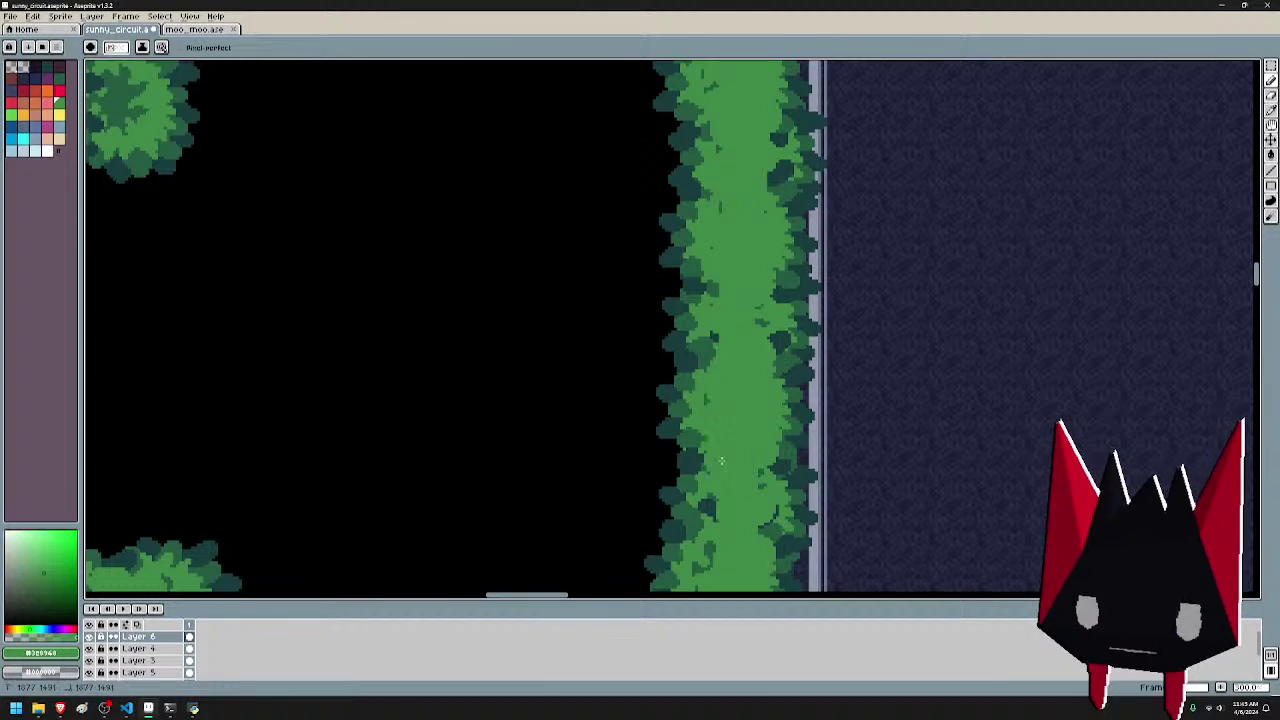
left_click_drag(723, 417, 737, 277)
left_click_drag(722, 366, 731, 357)
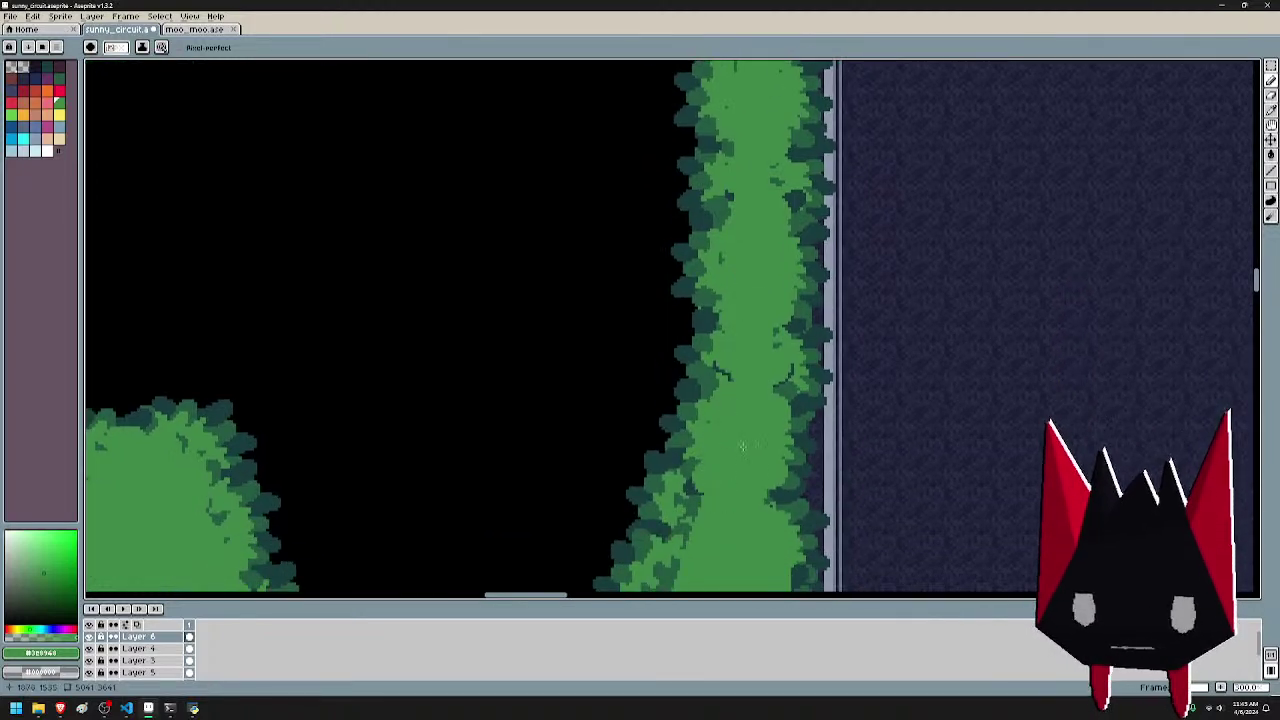
left_click_drag(742, 446, 782, 320)
left_click_drag(731, 399, 724, 421)
scroll(800, 334, "down", 2)
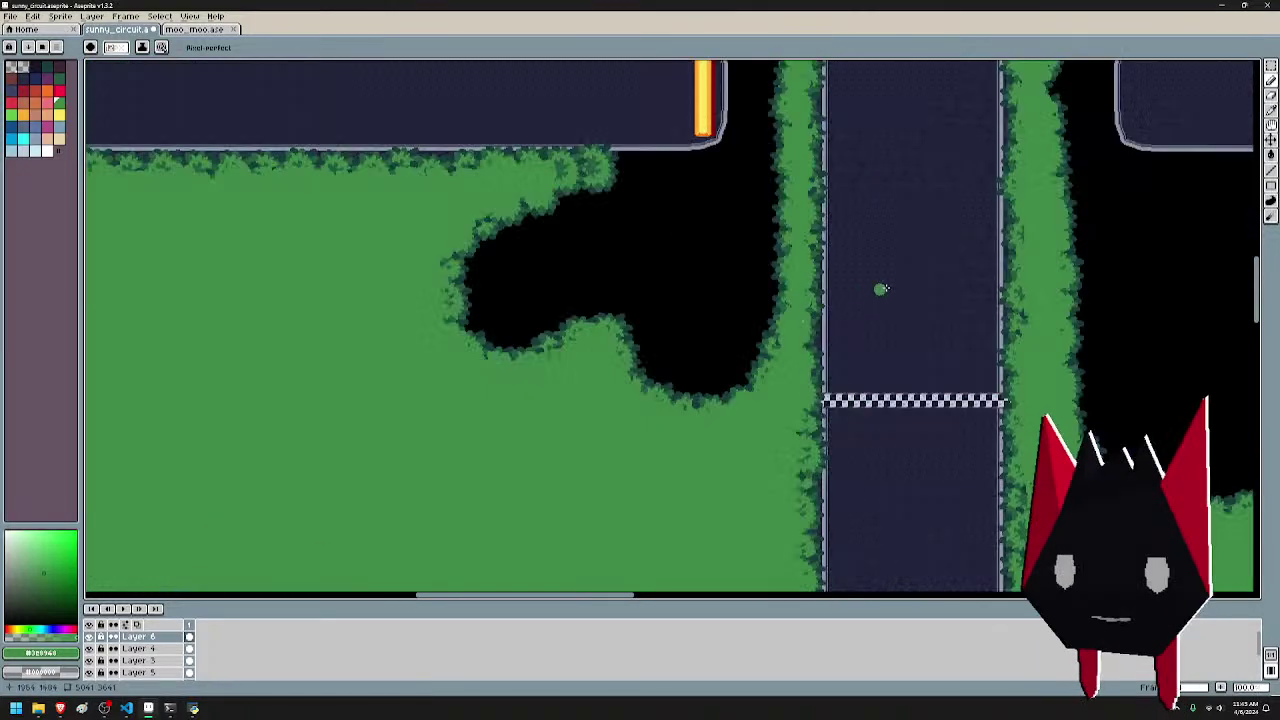
scroll(571, 277, "right", 5)
scroll(571, 277, "down", 2)
key("ctrl+s")
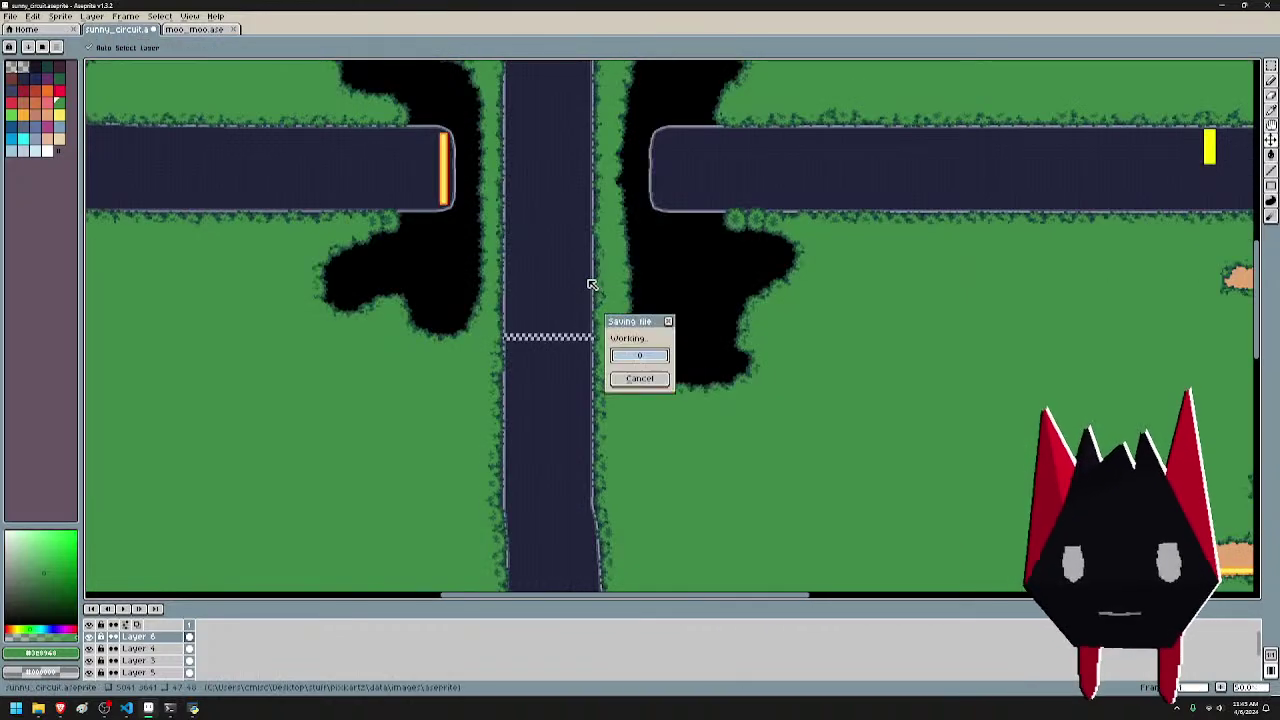
- Paint grass green through the centres of the round bushes below the eastern road's open end, and save the file
scroll(685, 238, "down", 1)
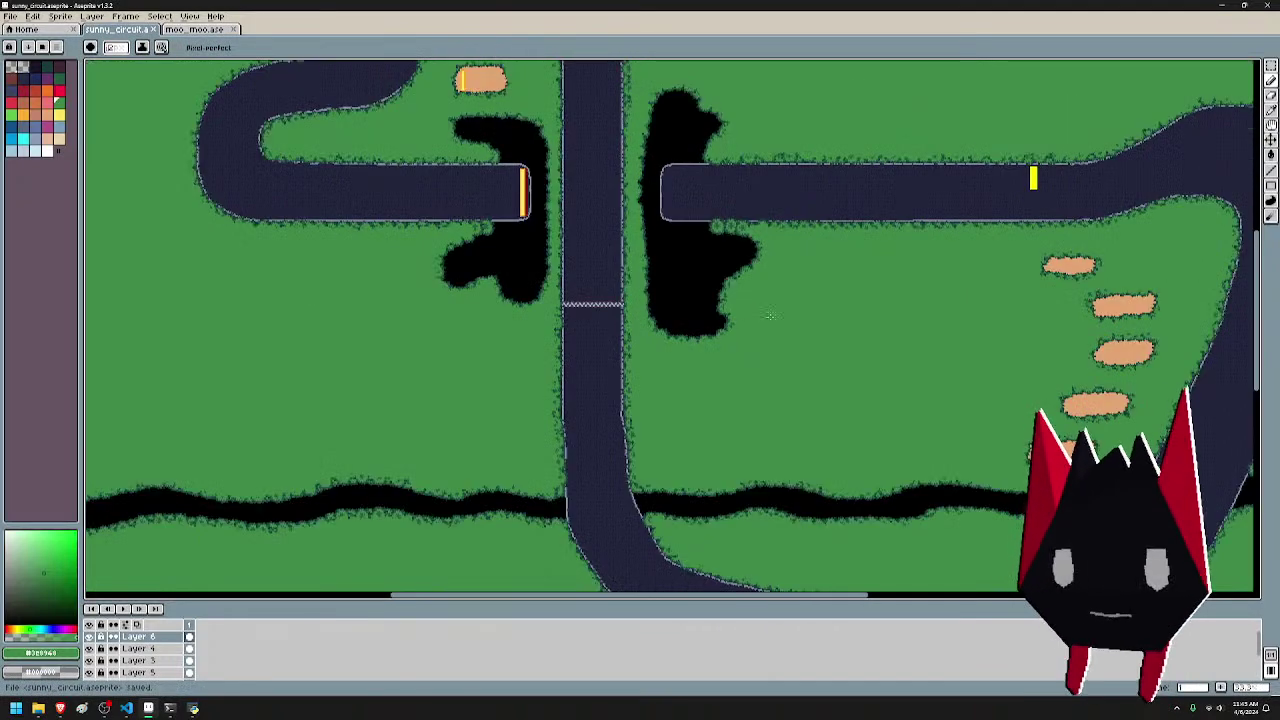
scroll(685, 238, "right", 1)
scroll(707, 152, "up", 4)
scroll(780, 414, "down", 1)
scroll(809, 406, "left", 1)
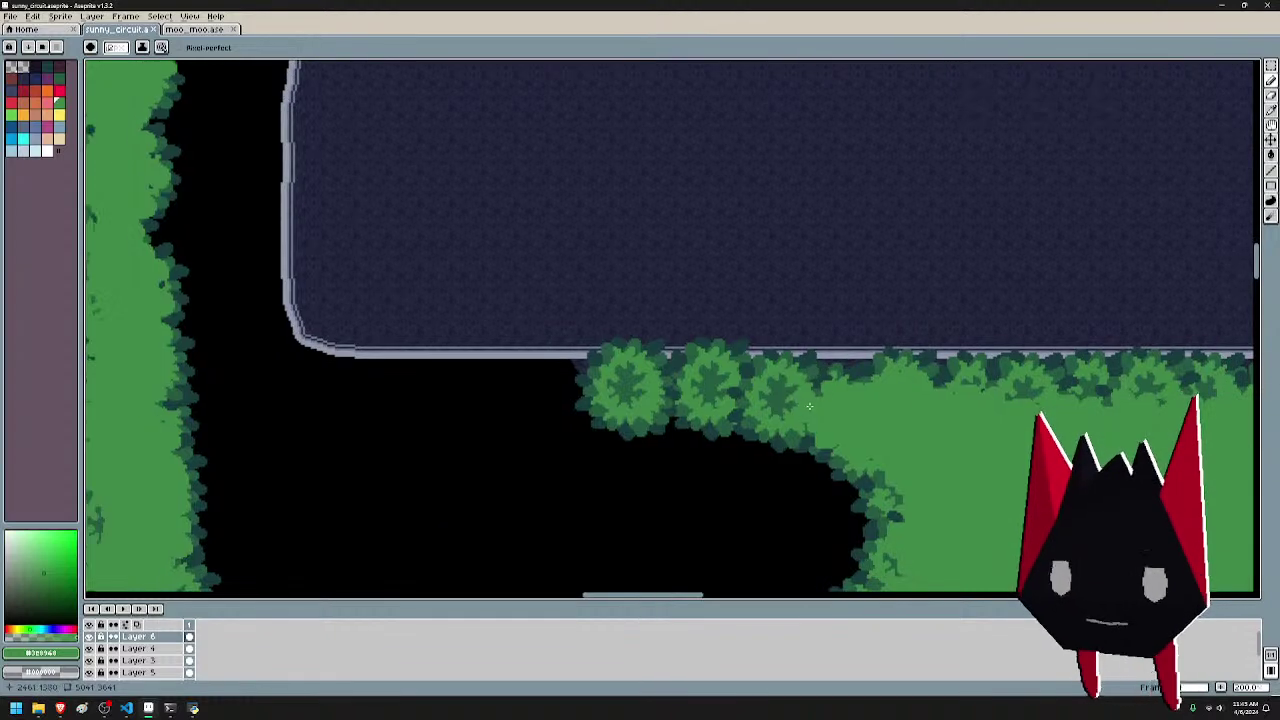
scroll(818, 405, "up", 2)
scroll(880, 414, "down", 1)
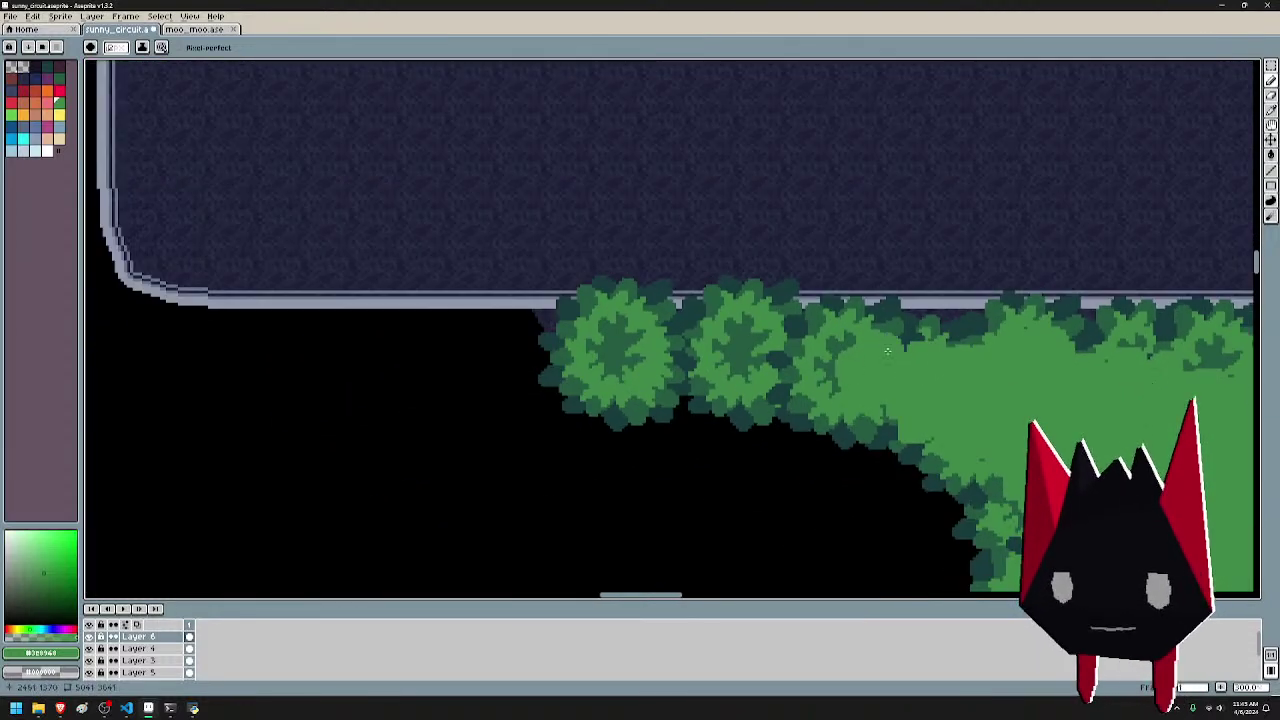
left_click_drag(746, 355, 653, 345)
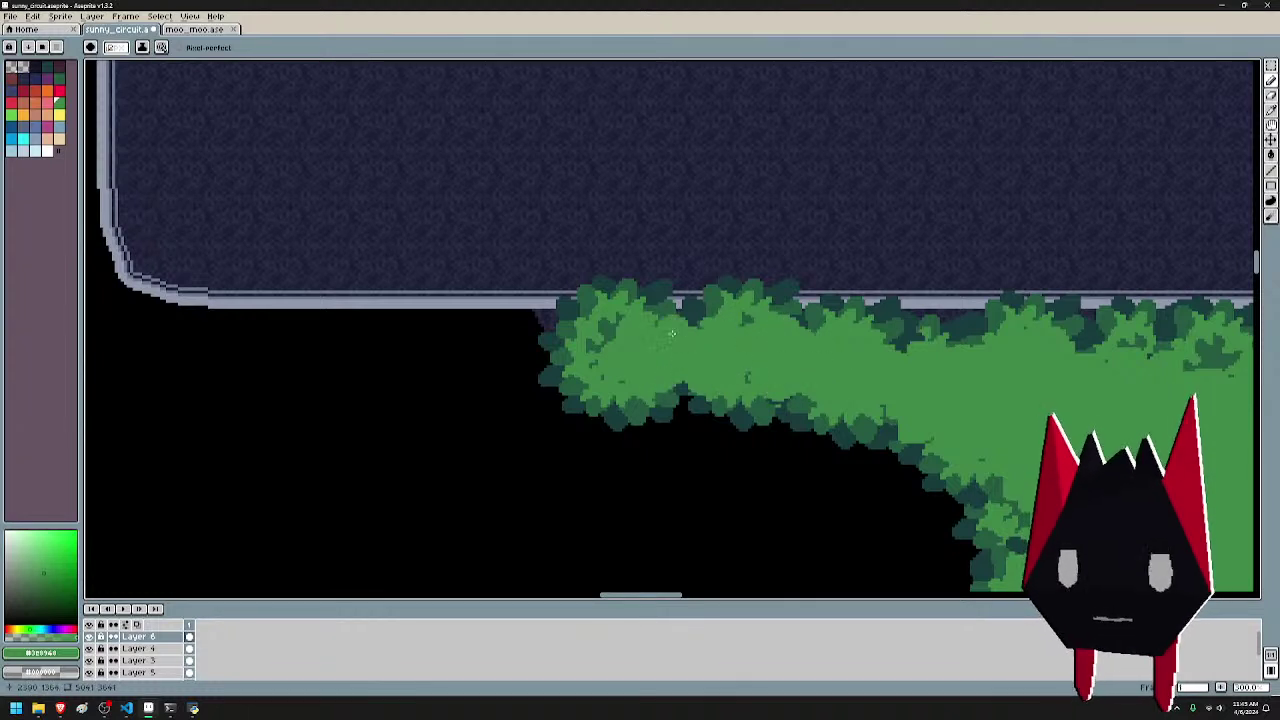
scroll(986, 368, "down", 1)
key("ctrl+s")
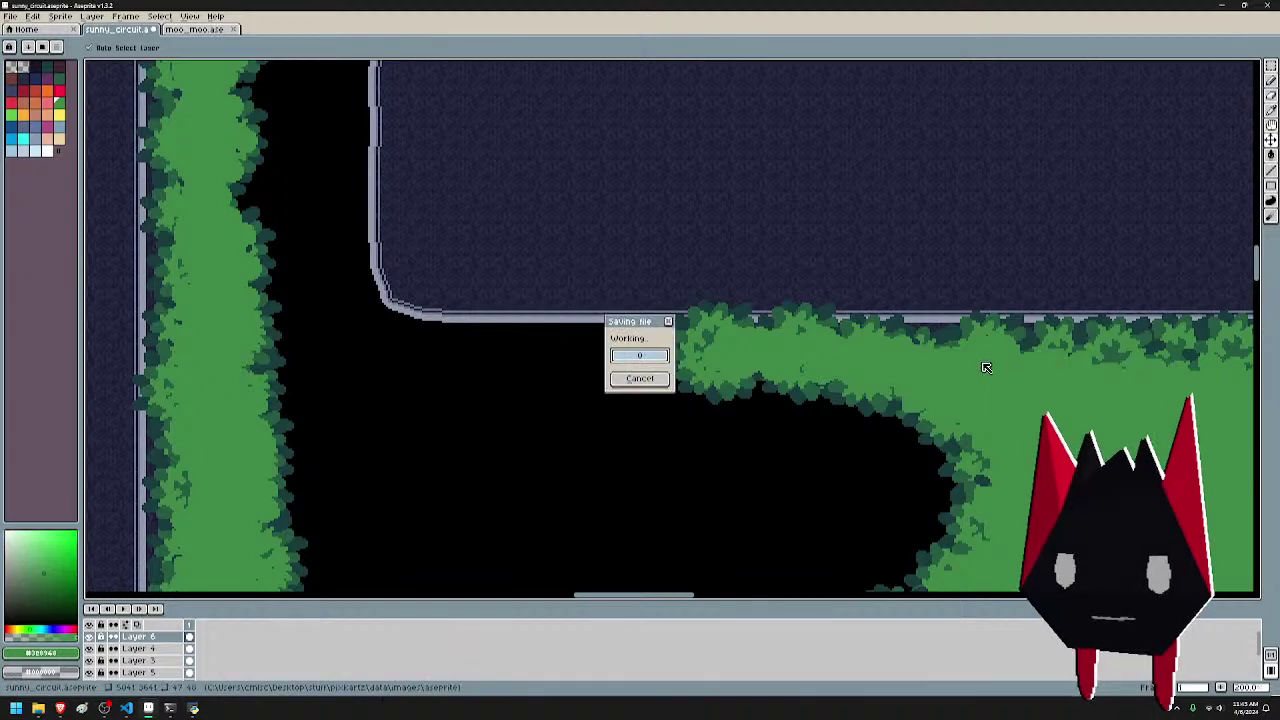
- Examine the bush borders around the map for remaining untrimmed bushes, and save the file
scroll(798, 326, "down", 3)
left_click_drag(940, 390, 697, 226)
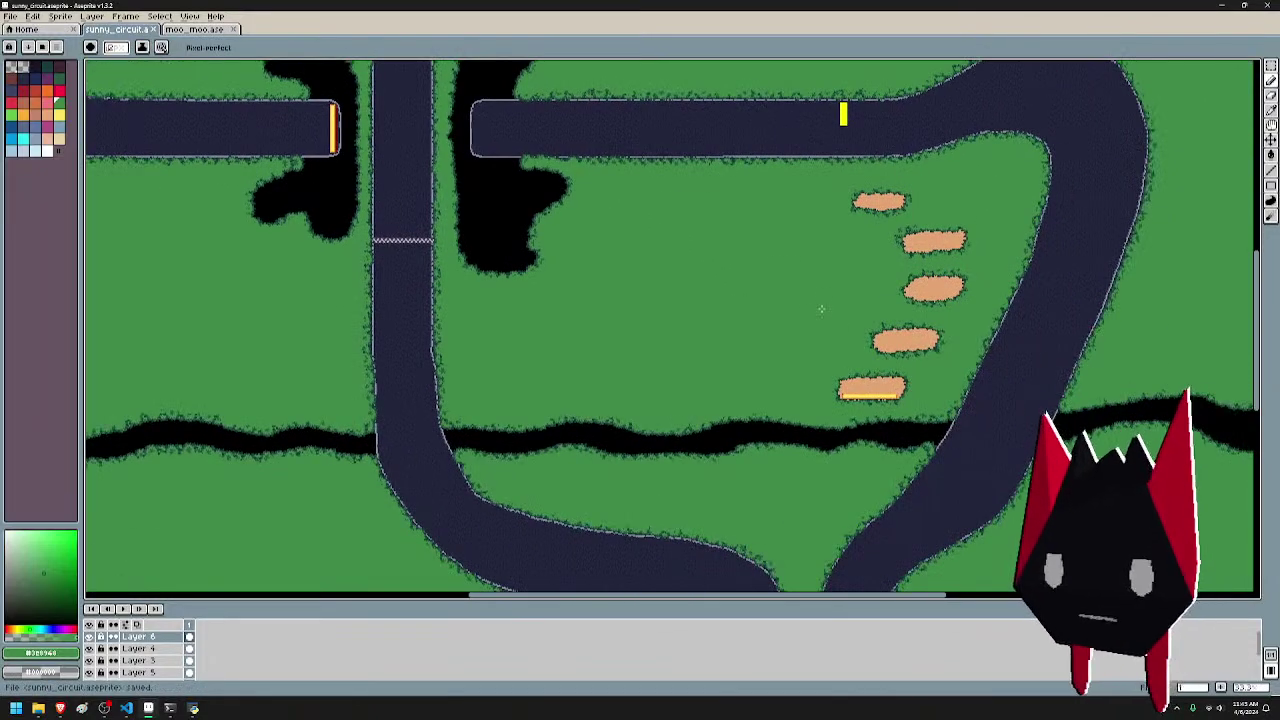
left_click_drag(820, 307, 840, 315)
scroll(729, 360, "up", 3)
scroll(723, 360, "down", 2)
left_click_drag(723, 360, 1180, 334)
scroll(1180, 334, "down", 1)
scroll(870, 334, "down", 1)
left_click_drag(858, 330, 1037, 561)
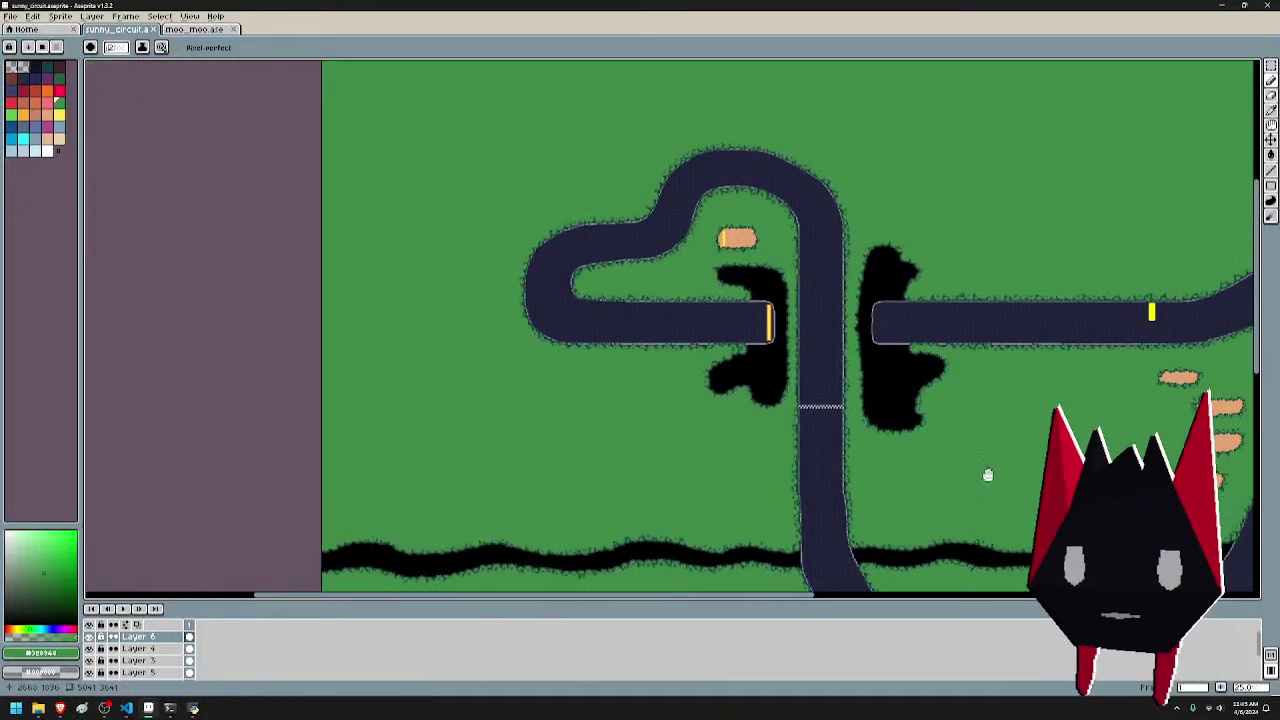
left_click_drag(988, 476, 995, 497)
scroll(1005, 497, "up", 1)
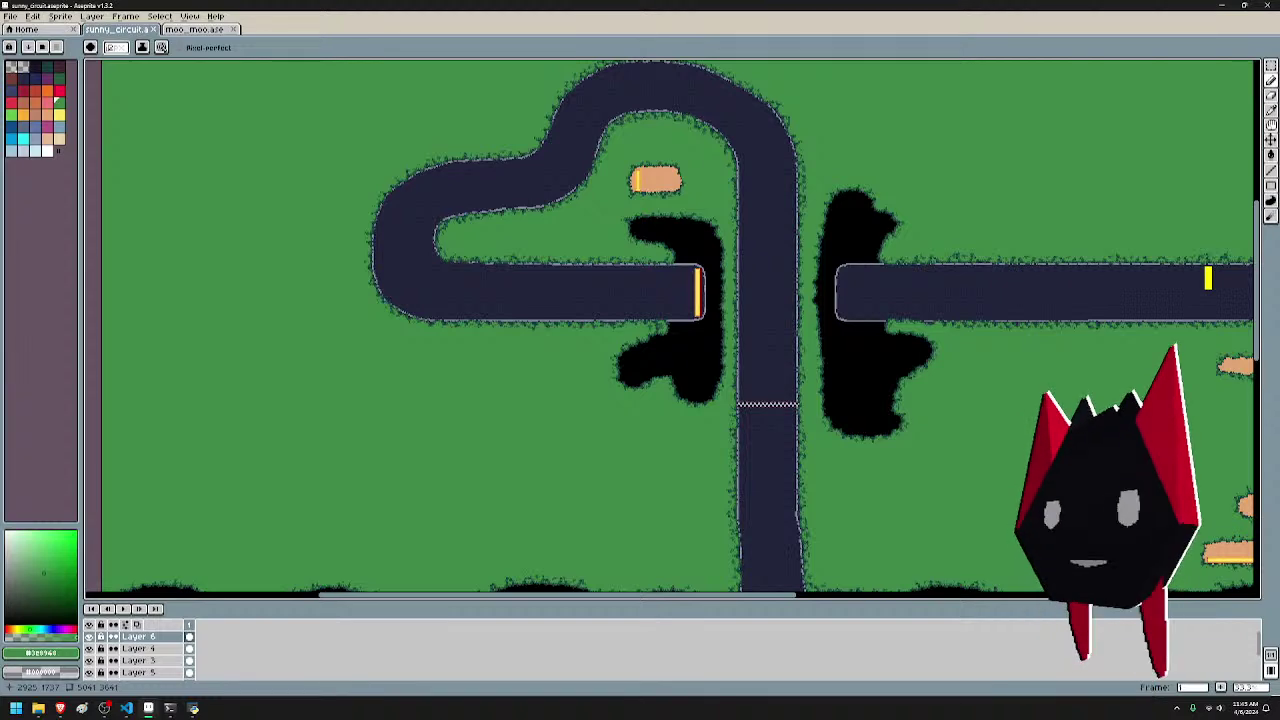
scroll(884, 341, "up", 1)
left_click_drag(720, 385, 946, 349)
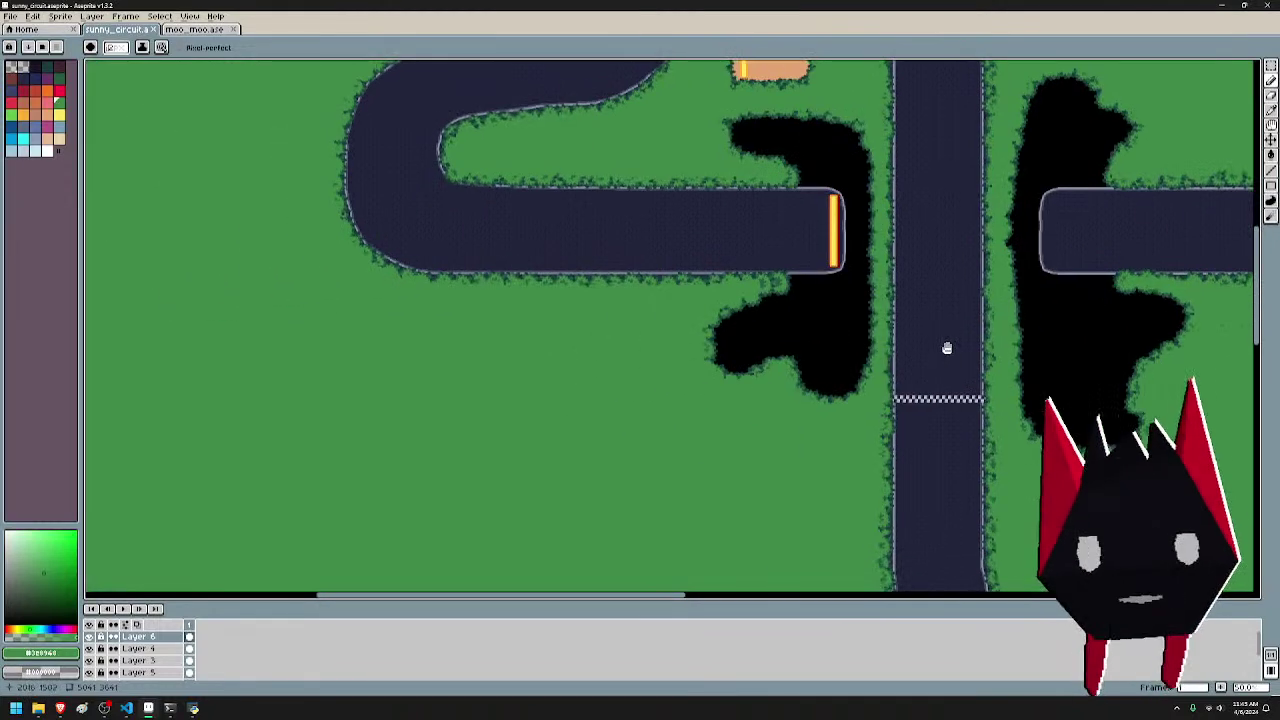
key("ctrl+s")
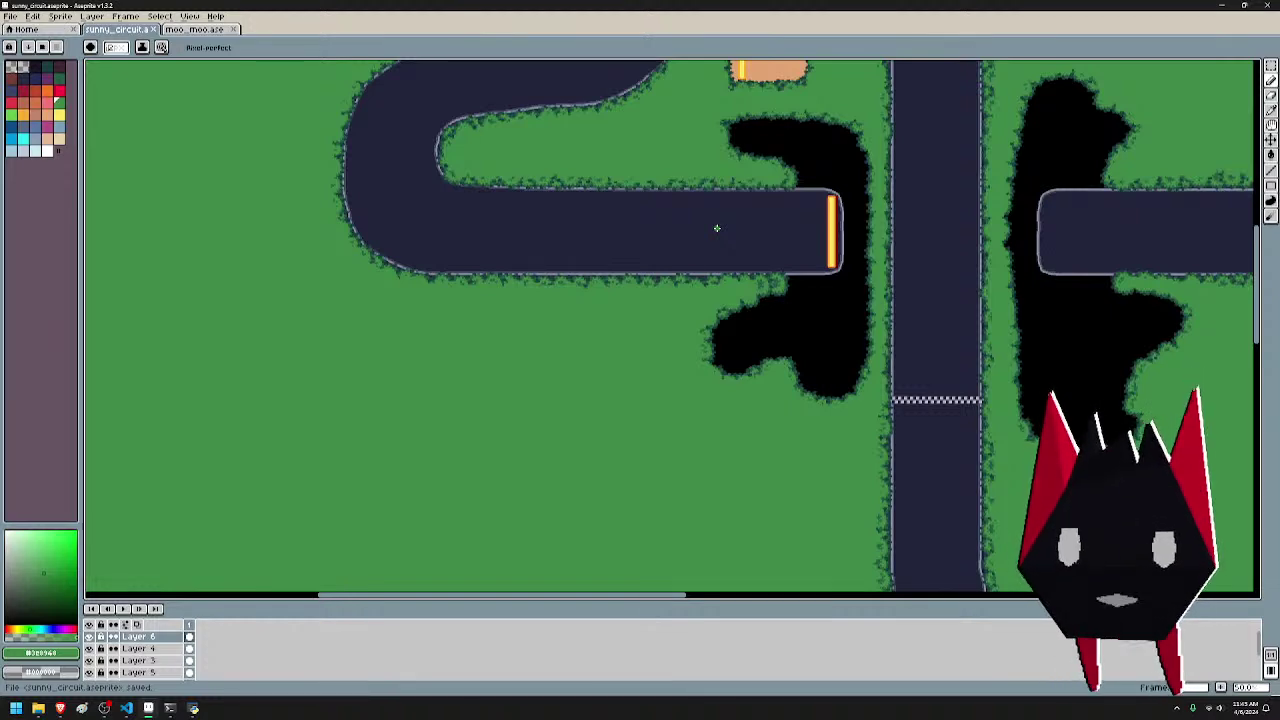
- Compare the map with Layer 6 and Layer 4 hidden and shown, leaving both layers visible
left_click_drag(979, 263, 853, 456)
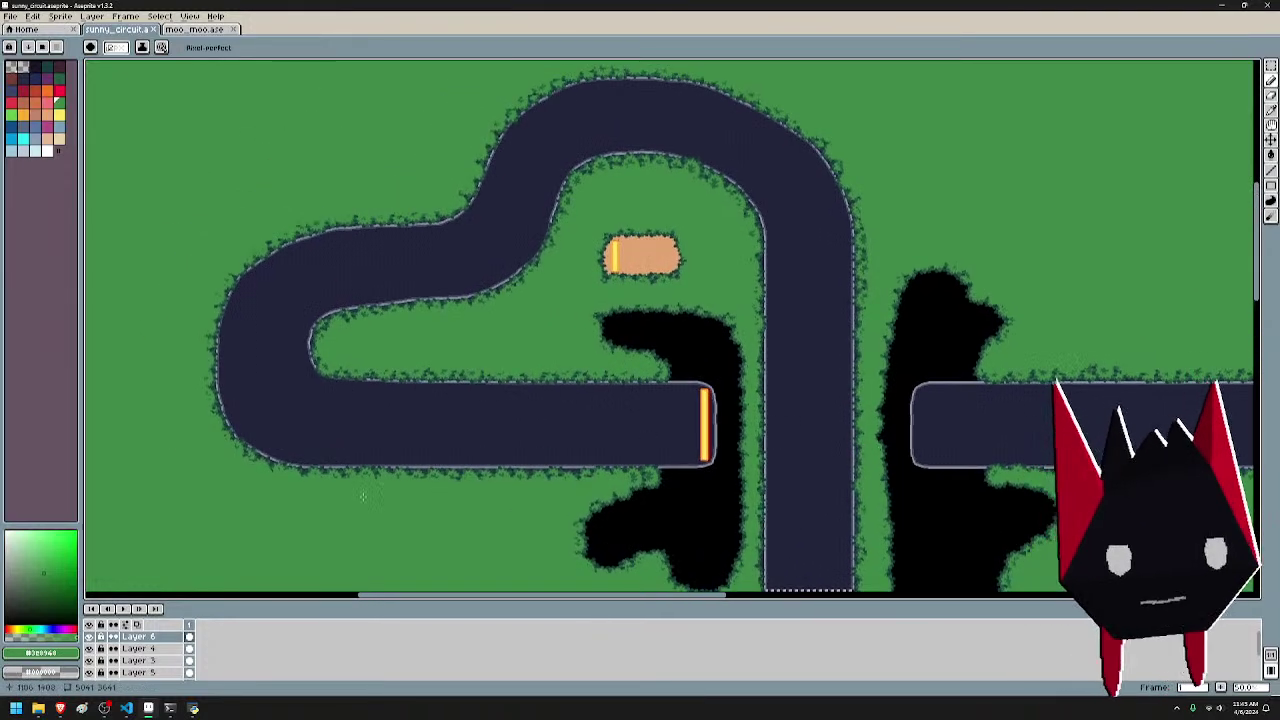
left_click(89, 637)
left_click(89, 637)
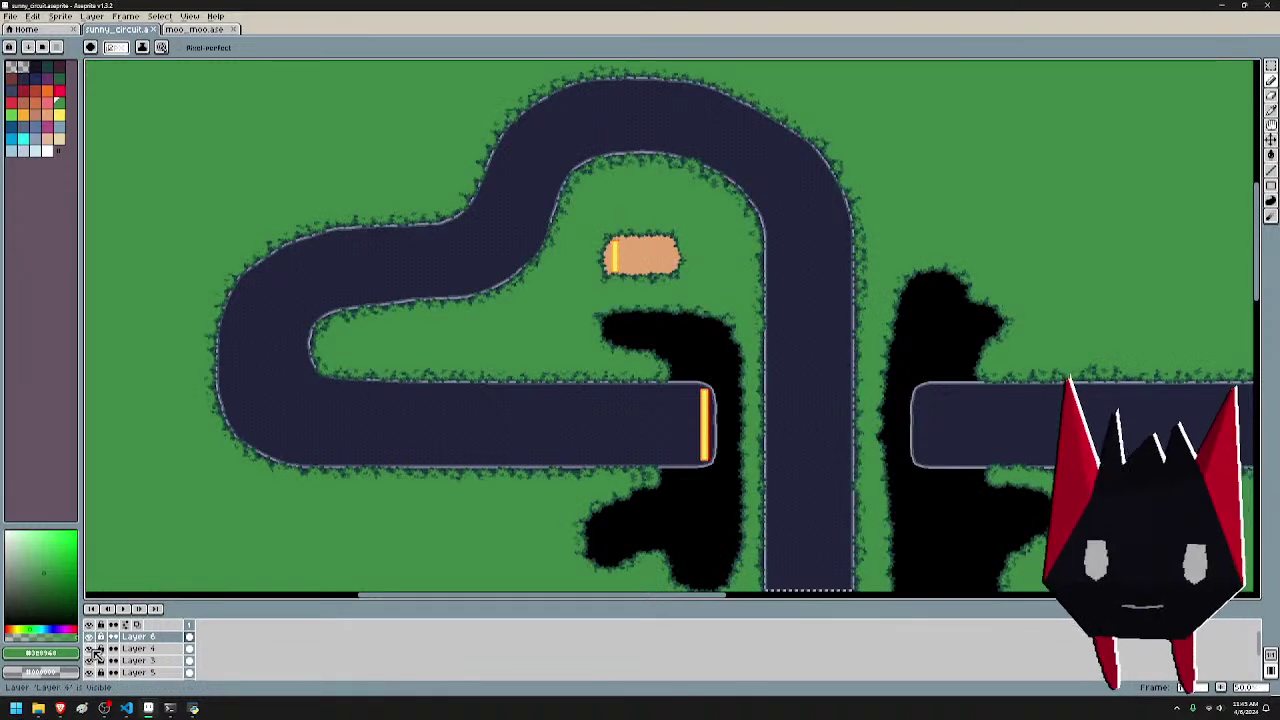
left_click(91, 649)
left_click(91, 649)
left_click(90, 649)
left_click(90, 649)
left_click_drag(882, 504, 330, 365)
left_click(89, 649)
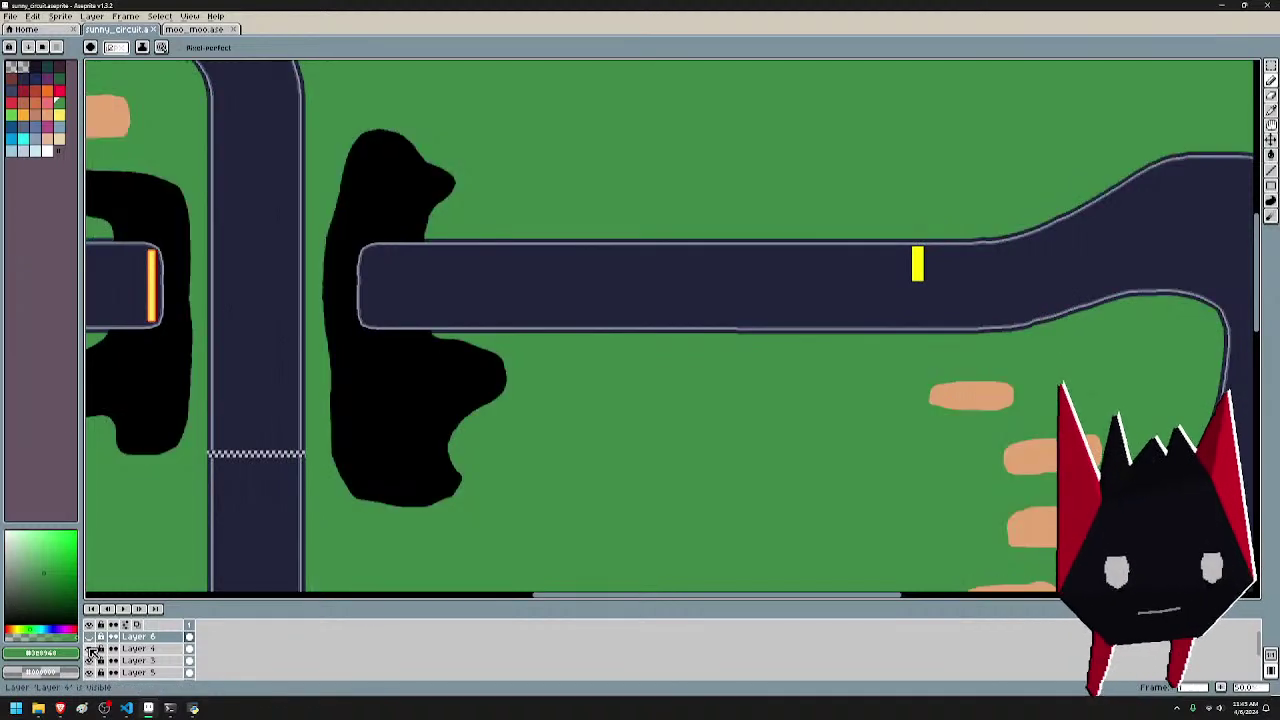
left_click(91, 641)
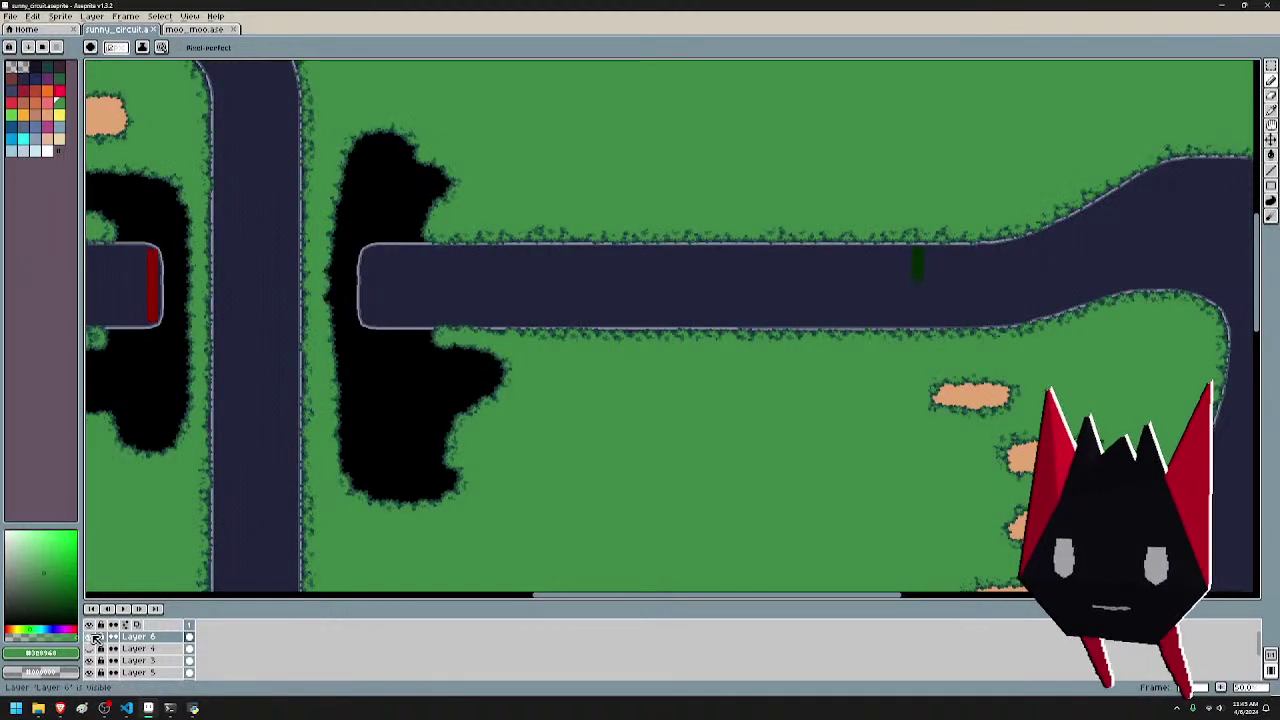
left_click(91, 641)
left_click(91, 649)
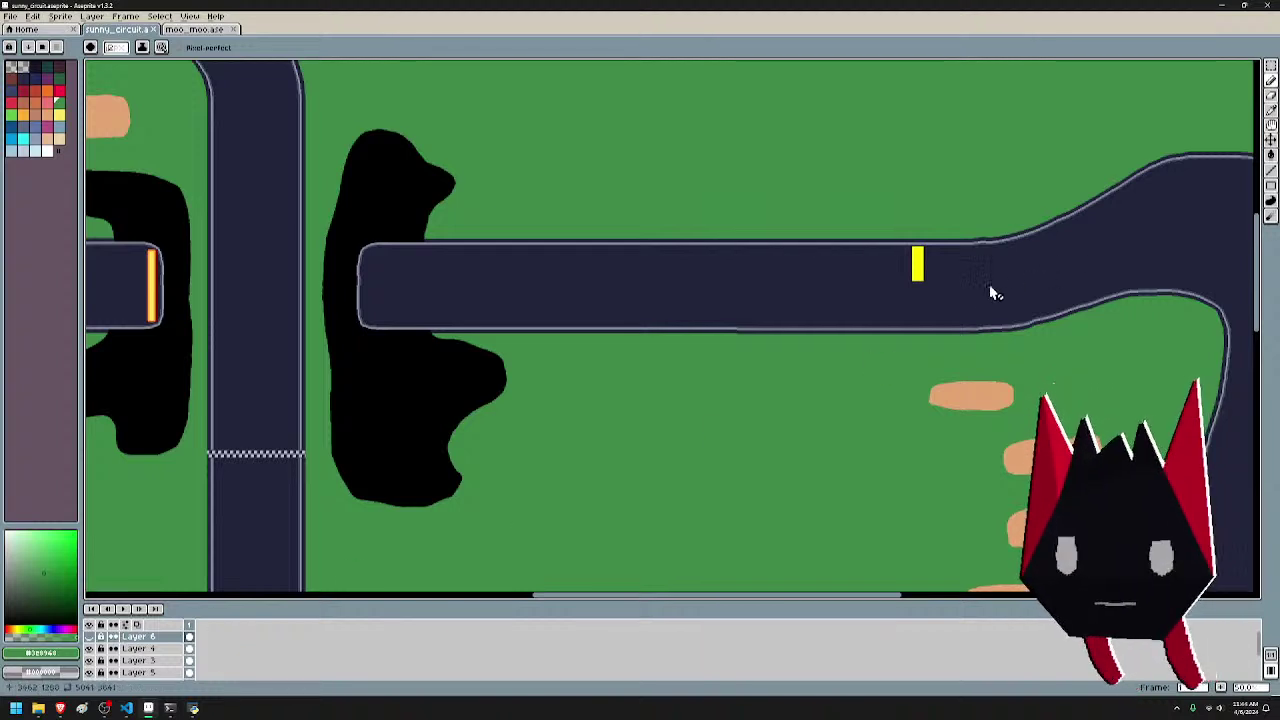
left_click(93, 640)
left_click(93, 640)
left_click(93, 640)
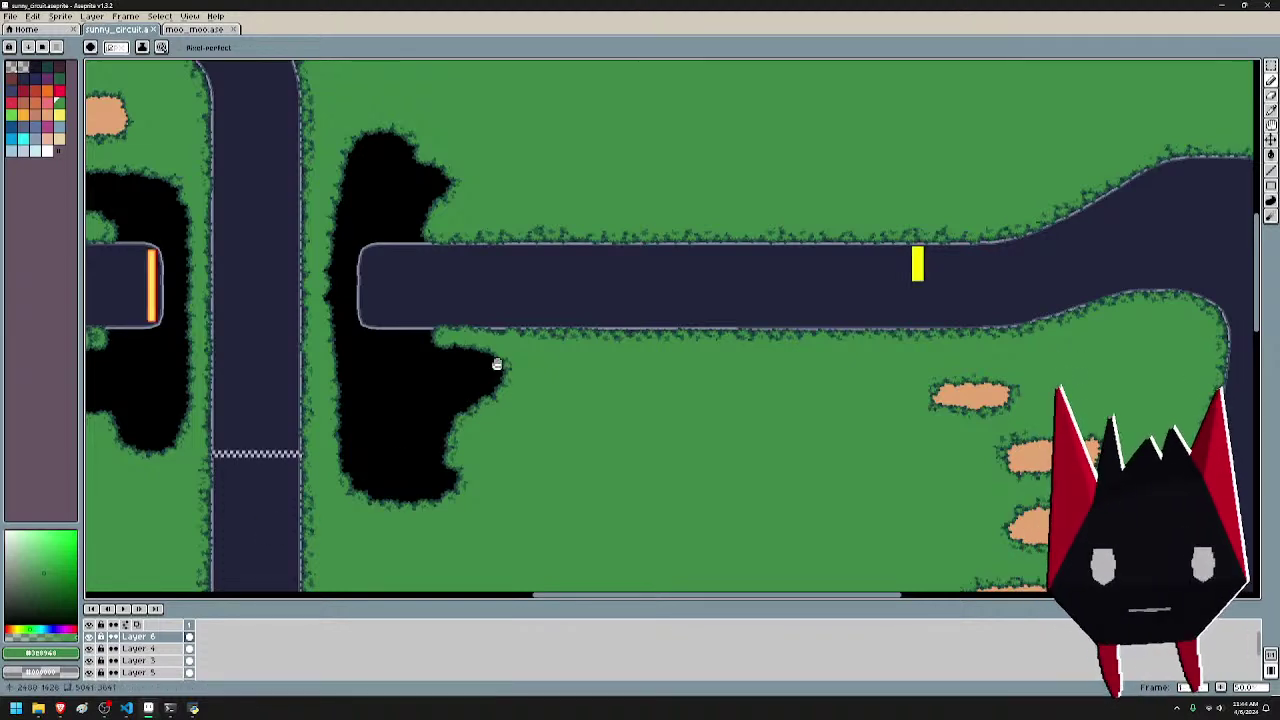
- Check which layer holds the checkered starting line by toggling Layer 6 and Layer 4, and make Layer 4 active
left_click_drag(497, 364, 832, 360)
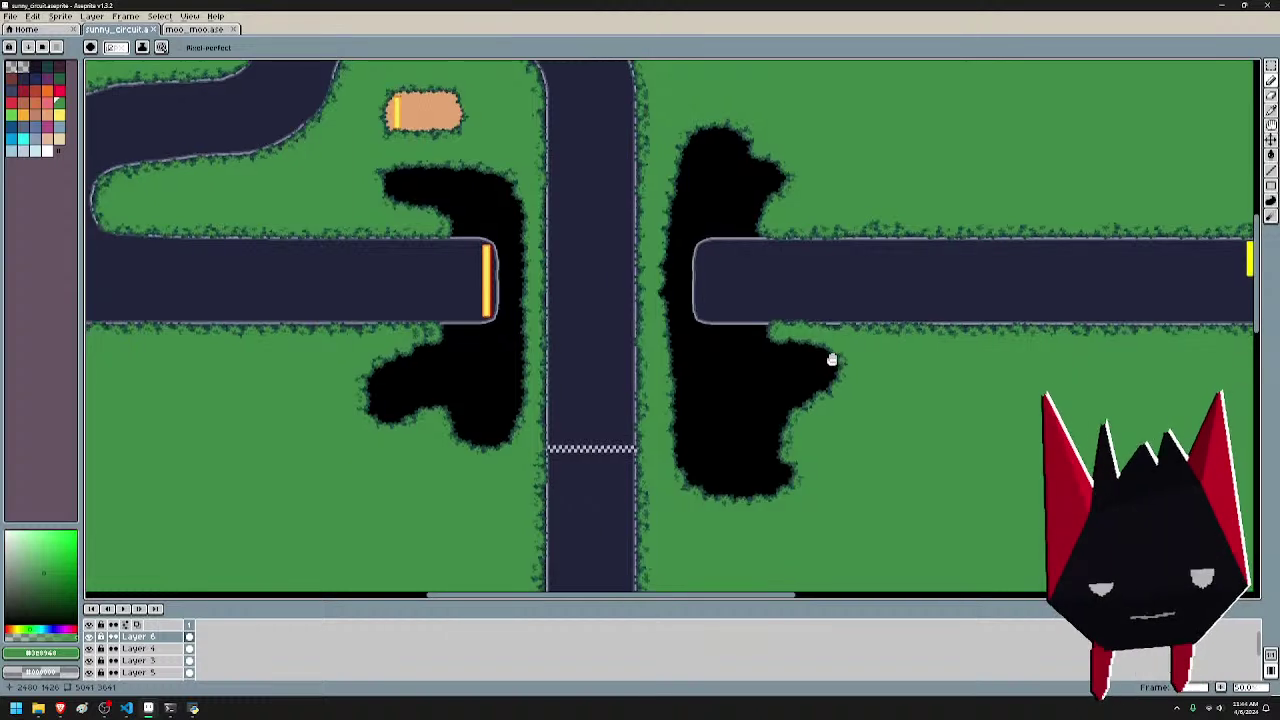
scroll(606, 509, "up", 4)
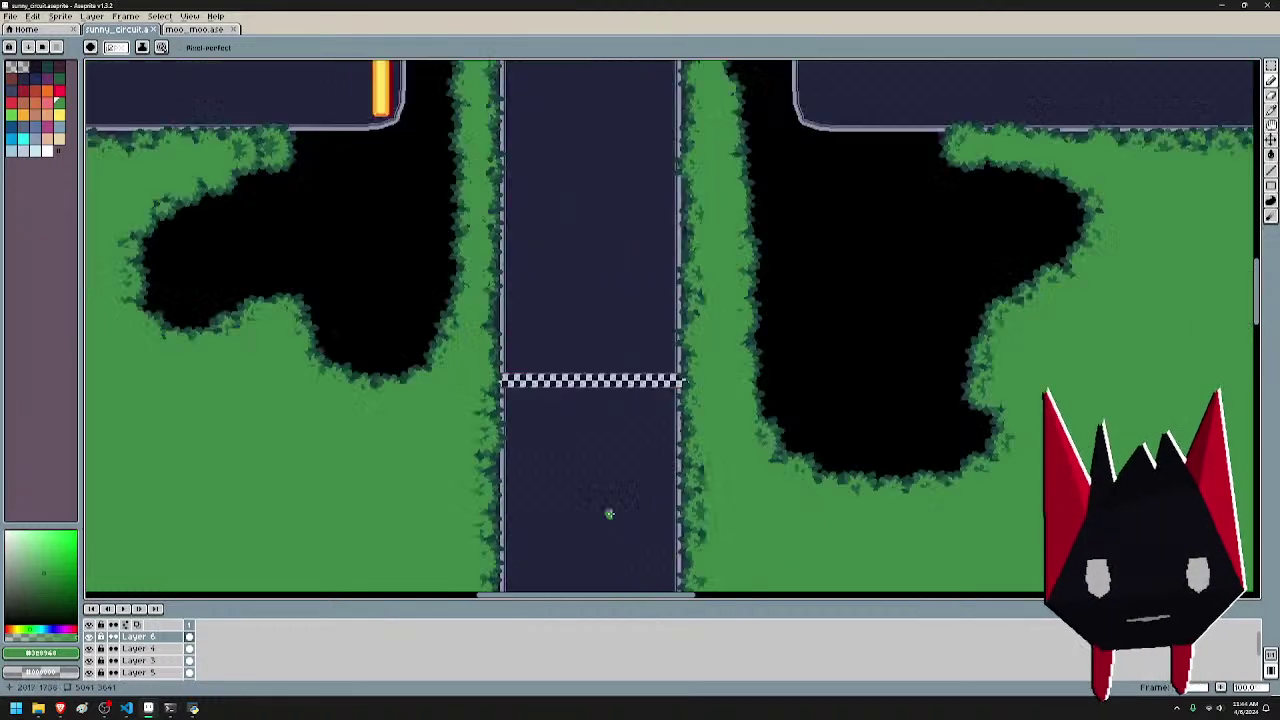
left_click_drag(557, 451, 641, 590)
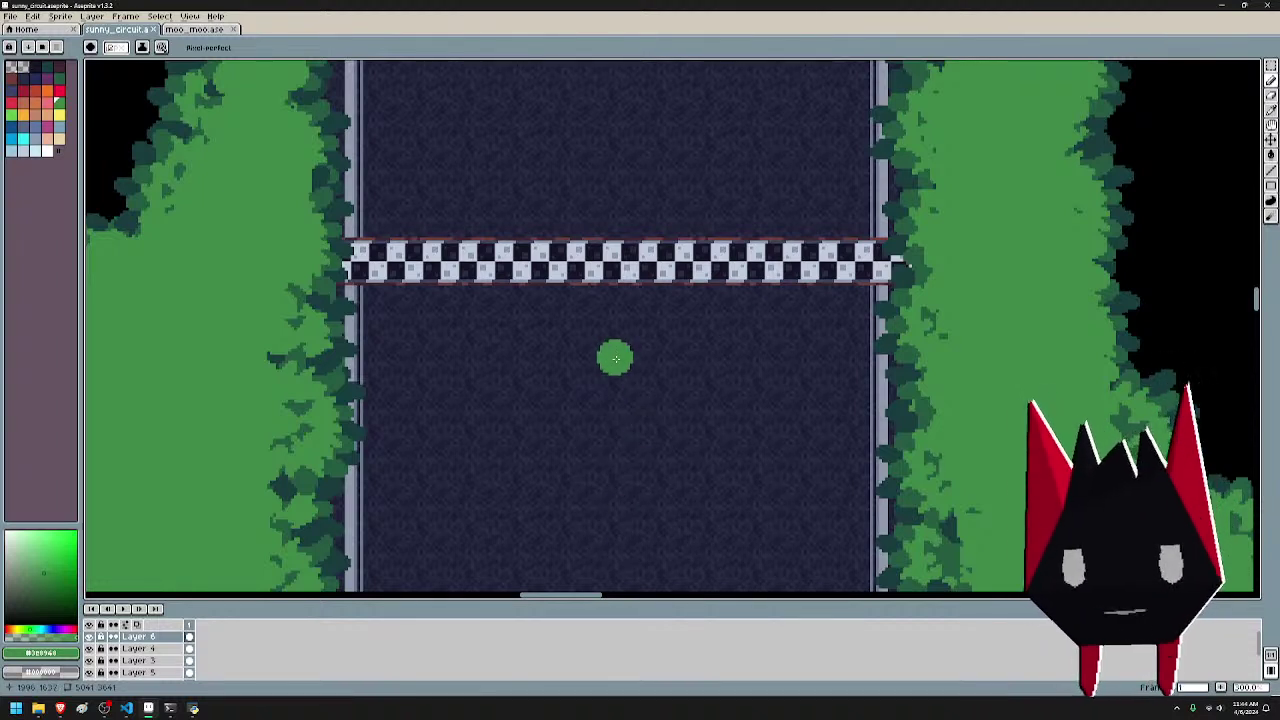
left_click(89, 637)
left_click(89, 637)
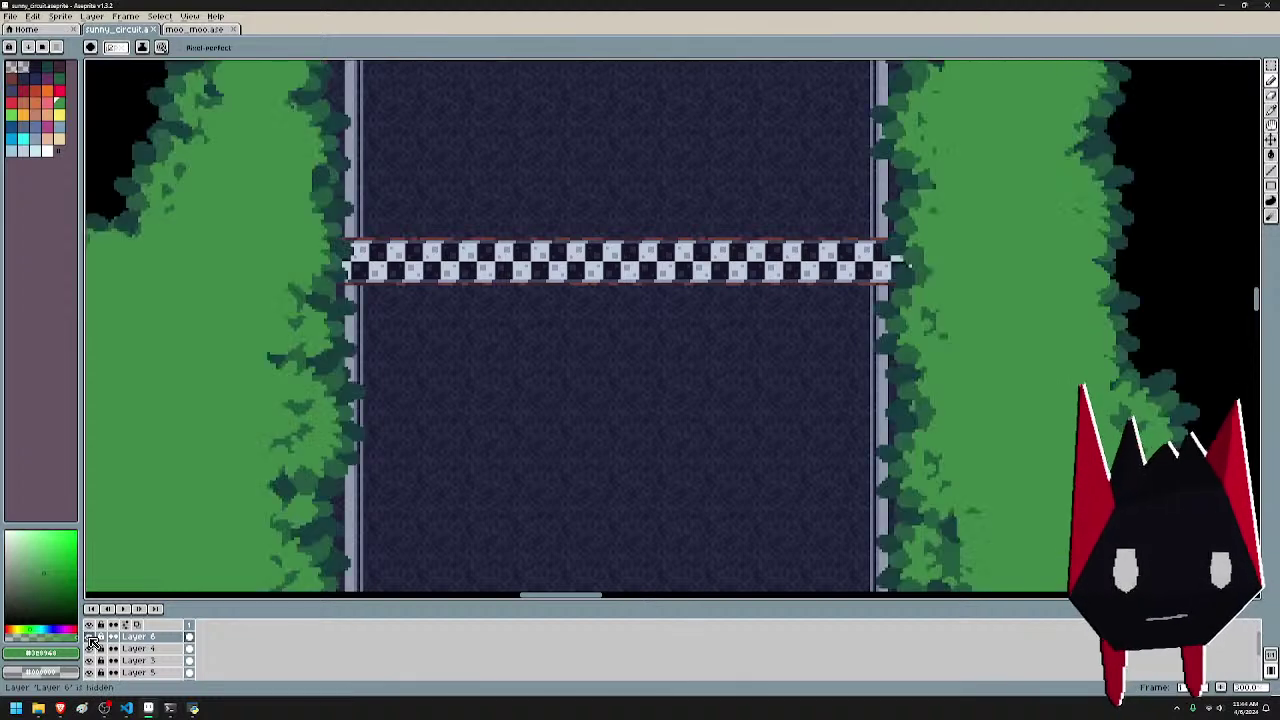
left_click(89, 637)
left_click(89, 637)
left_click(89, 649)
left_click(89, 649)
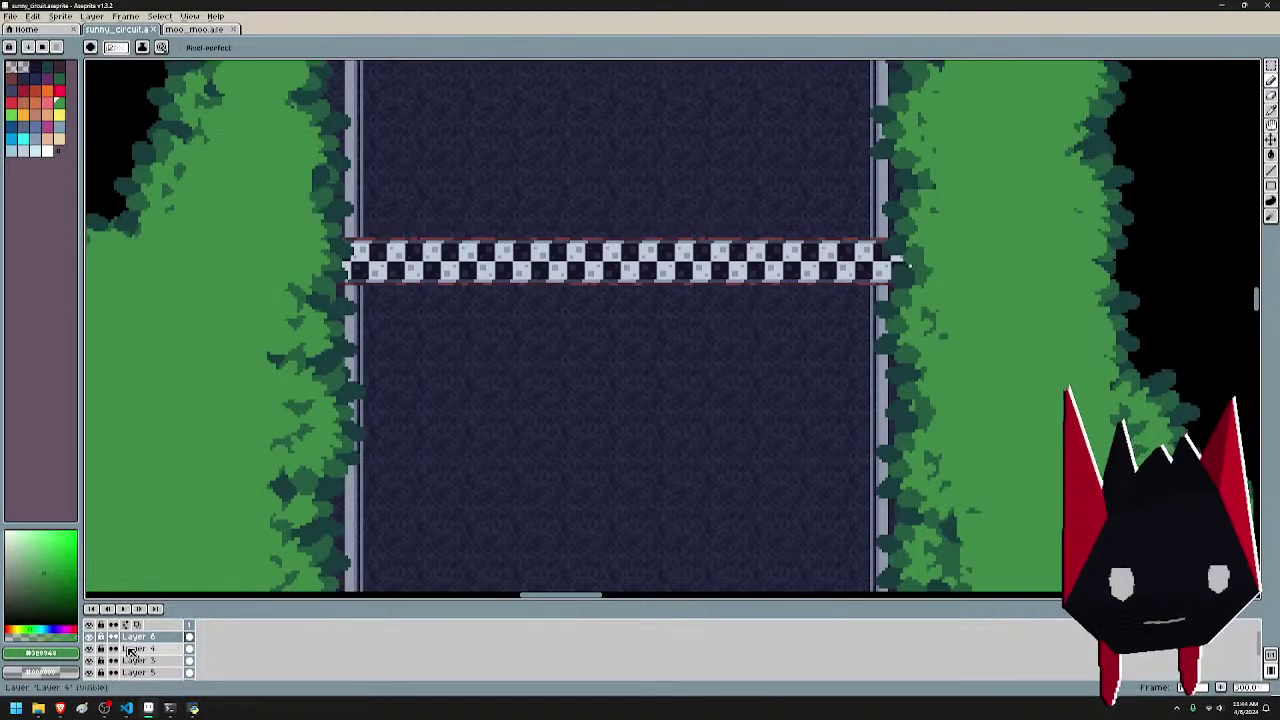
left_click(130, 650)
left_click(89, 649)
left_click(89, 649)
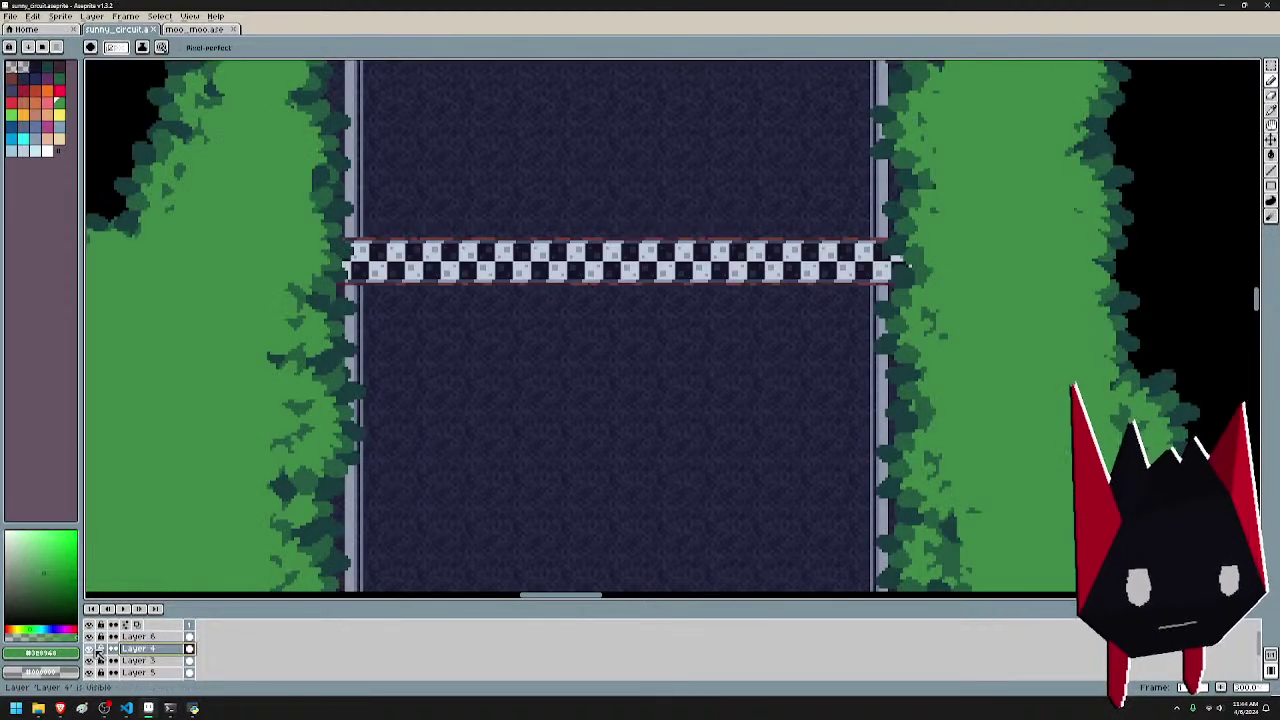
left_click_drag(544, 283, 726, 347)
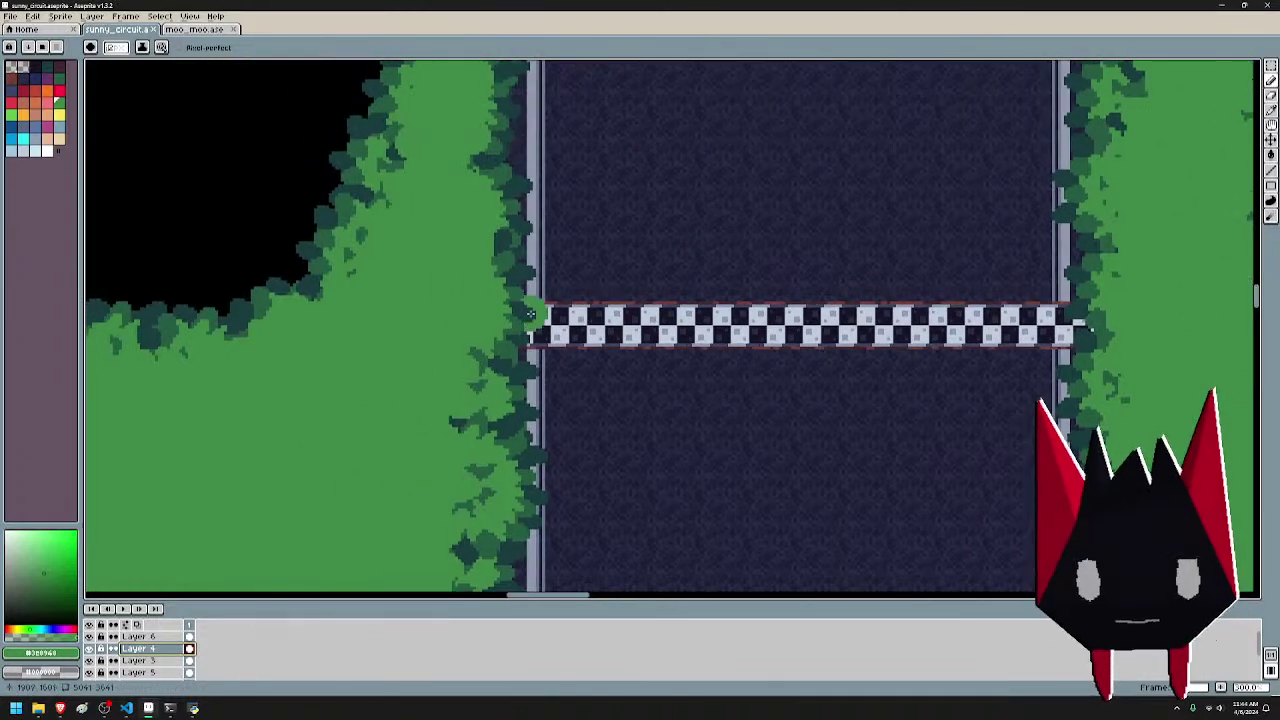
- Hide Layer 6, then select the whole checkered starting line on Layer 4 and cut it from that layer
left_click(89, 637)
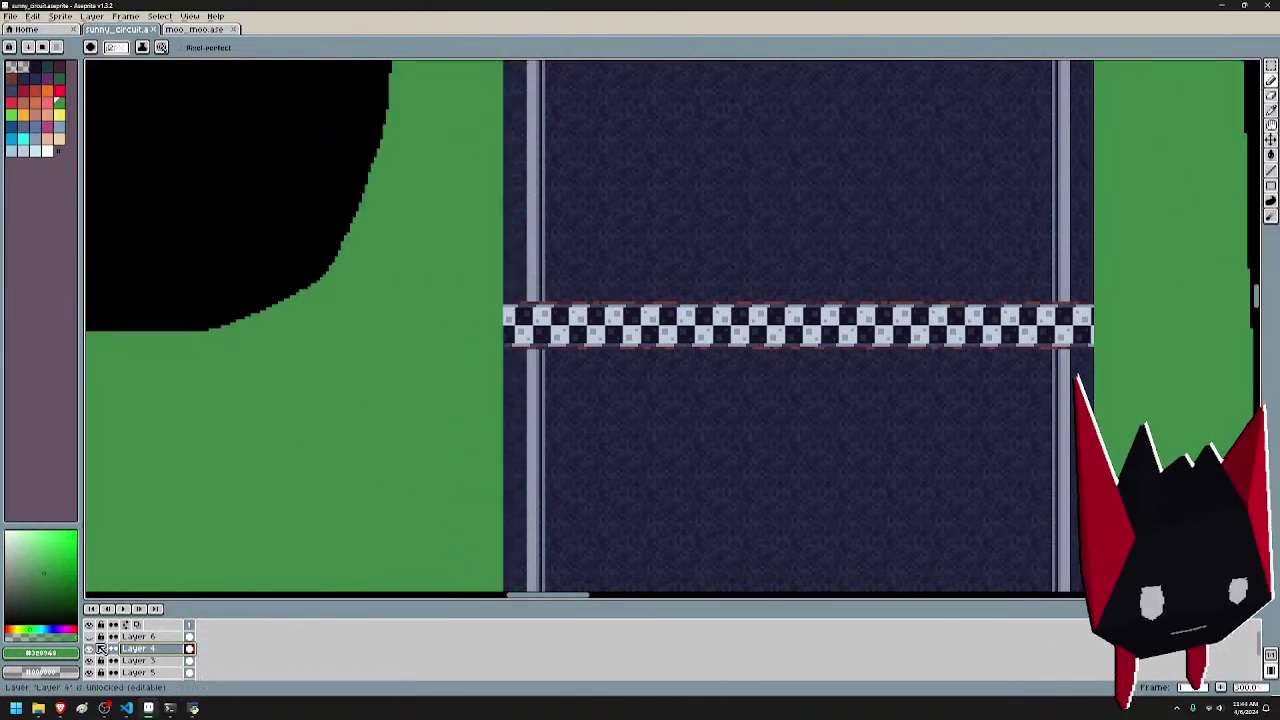
key("m")
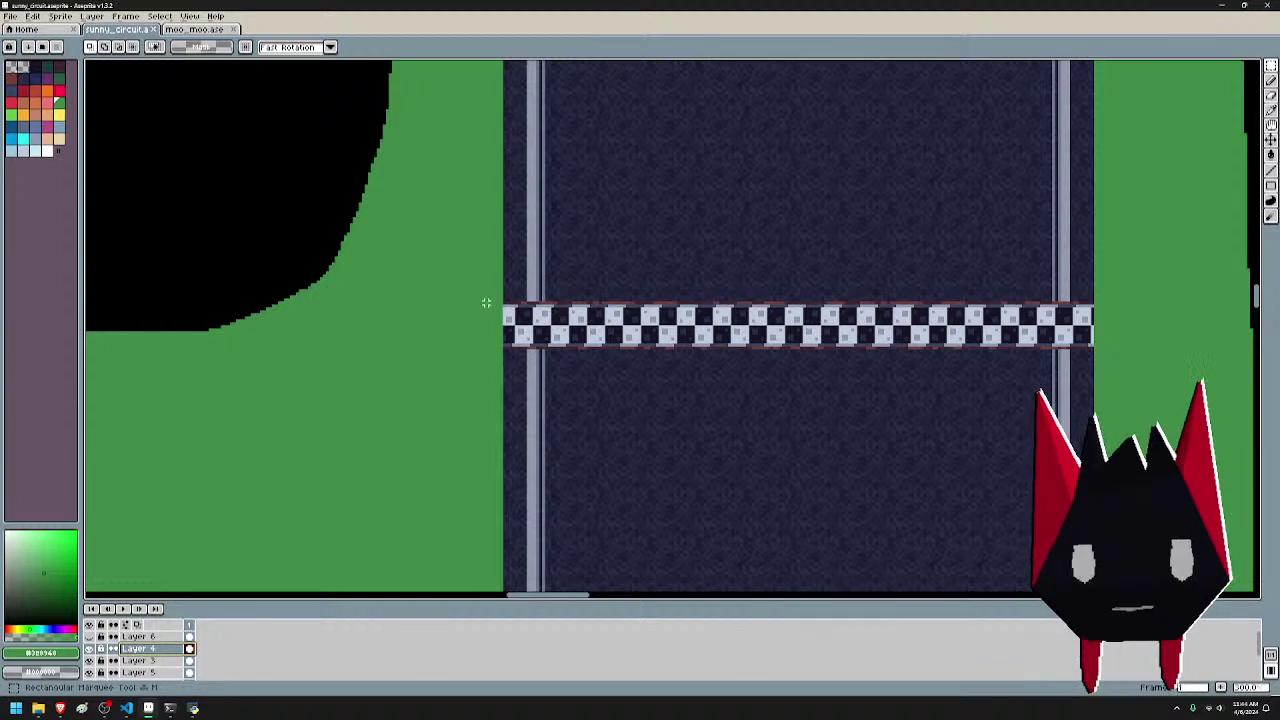
left_click_drag(503, 301, 1100, 348)
key("Delete")
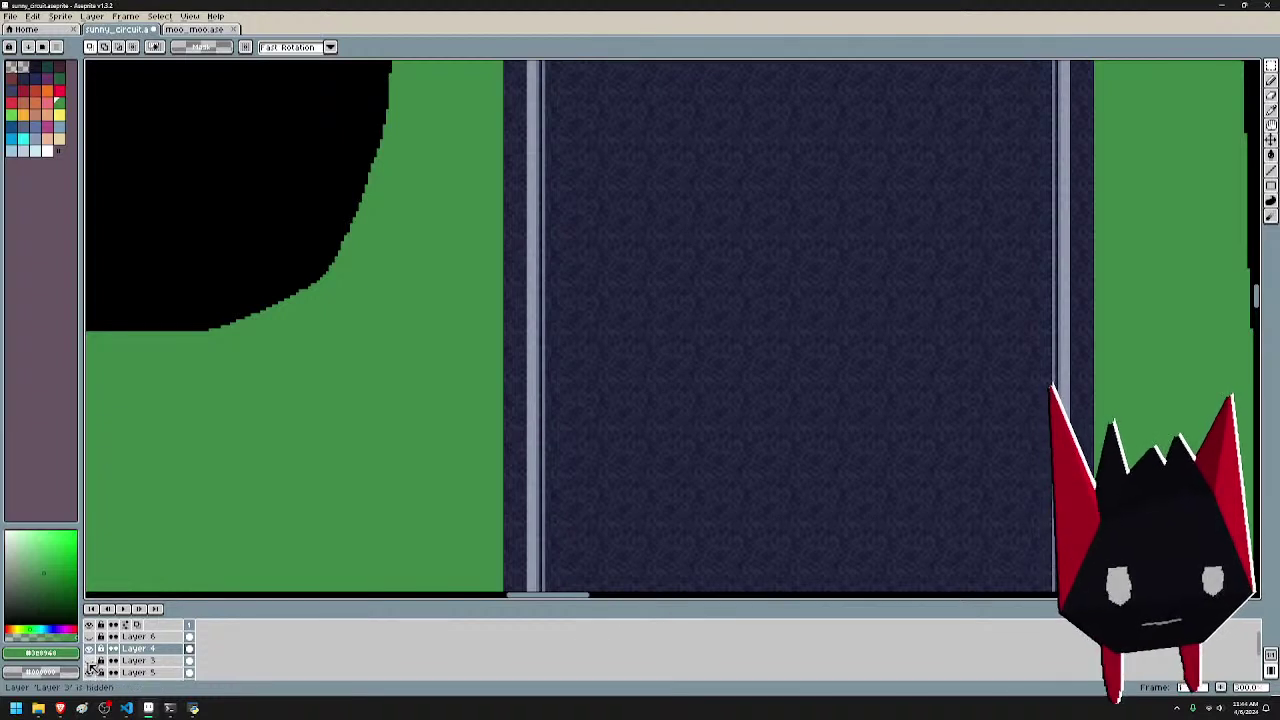
- Paste the checkered starting line in place onto Layer 5, and toggle that layer's visibility to check it
left_click(135, 672)
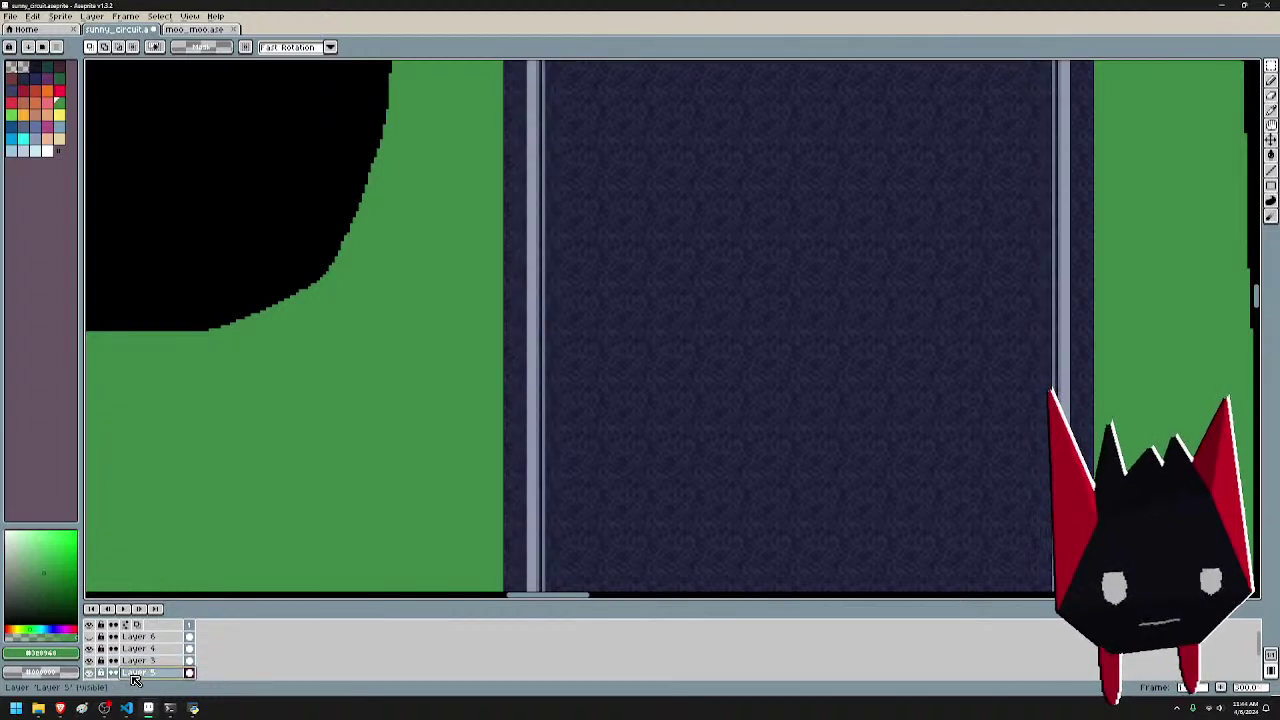
key("ctrl+v")
left_click(783, 416)
left_click(89, 672)
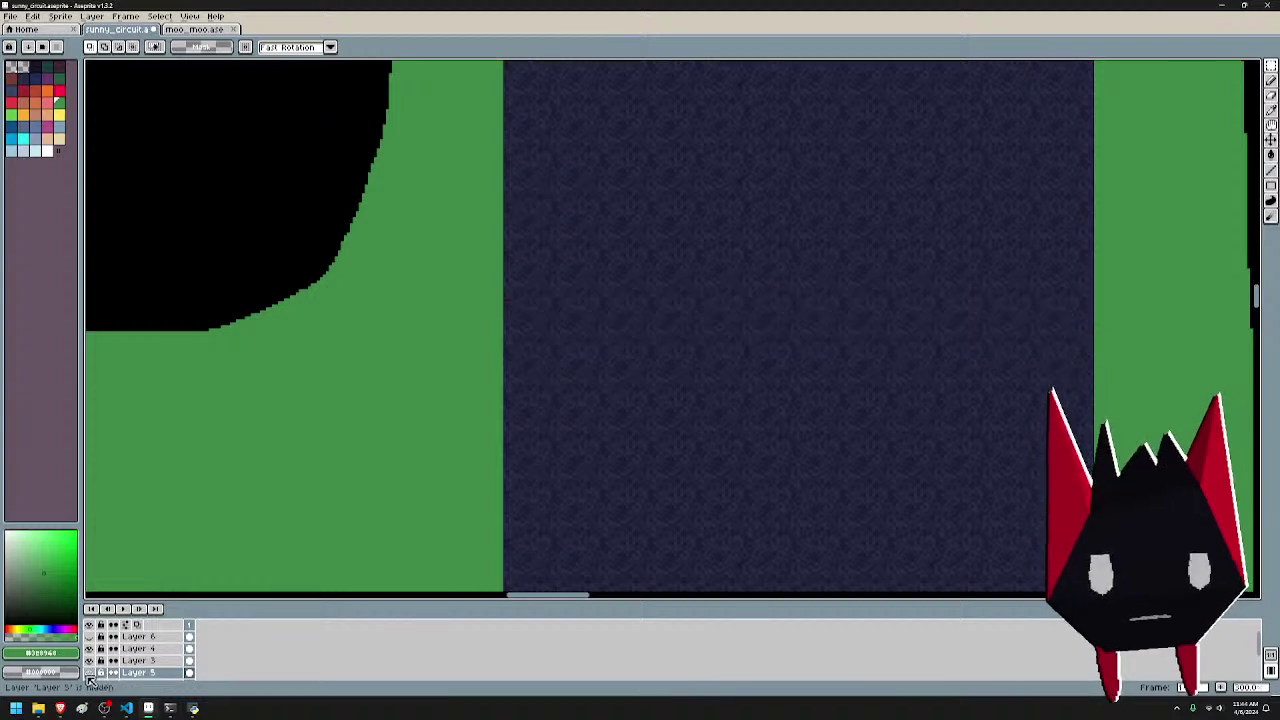
left_click(89, 672)
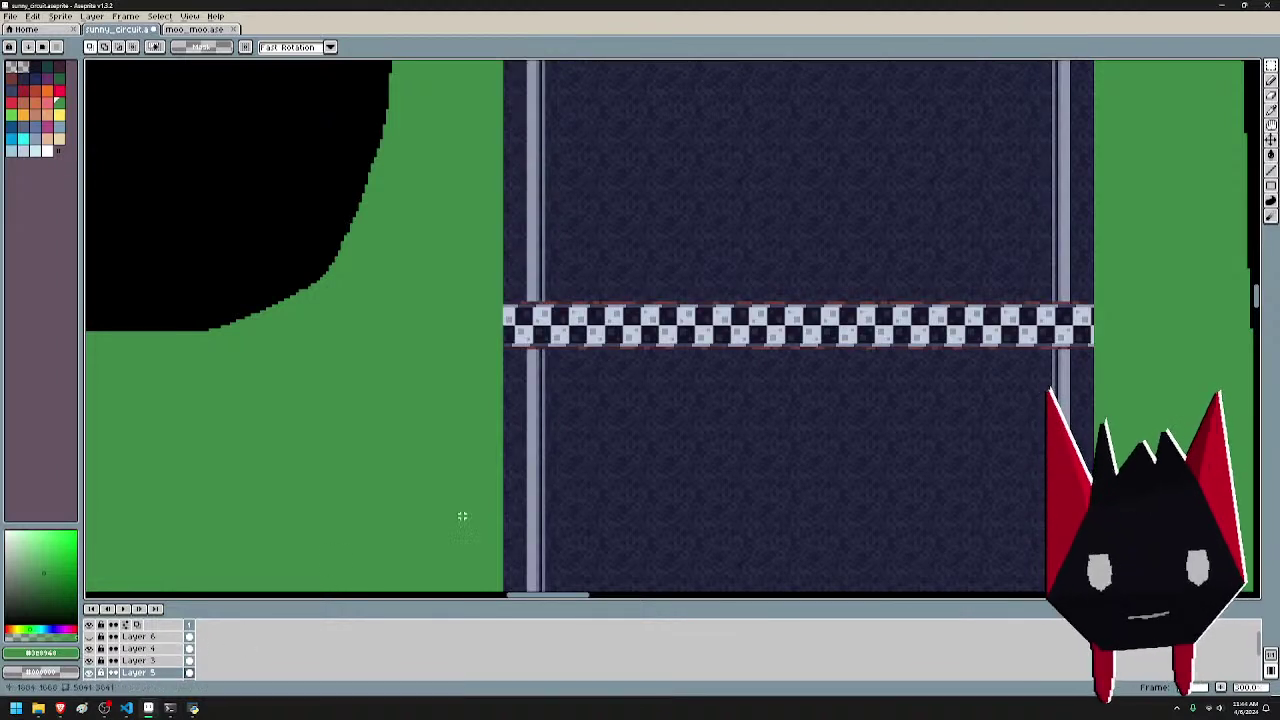
- Make Layer 6 visible again and merge it down into Layer 4
left_click(90, 640)
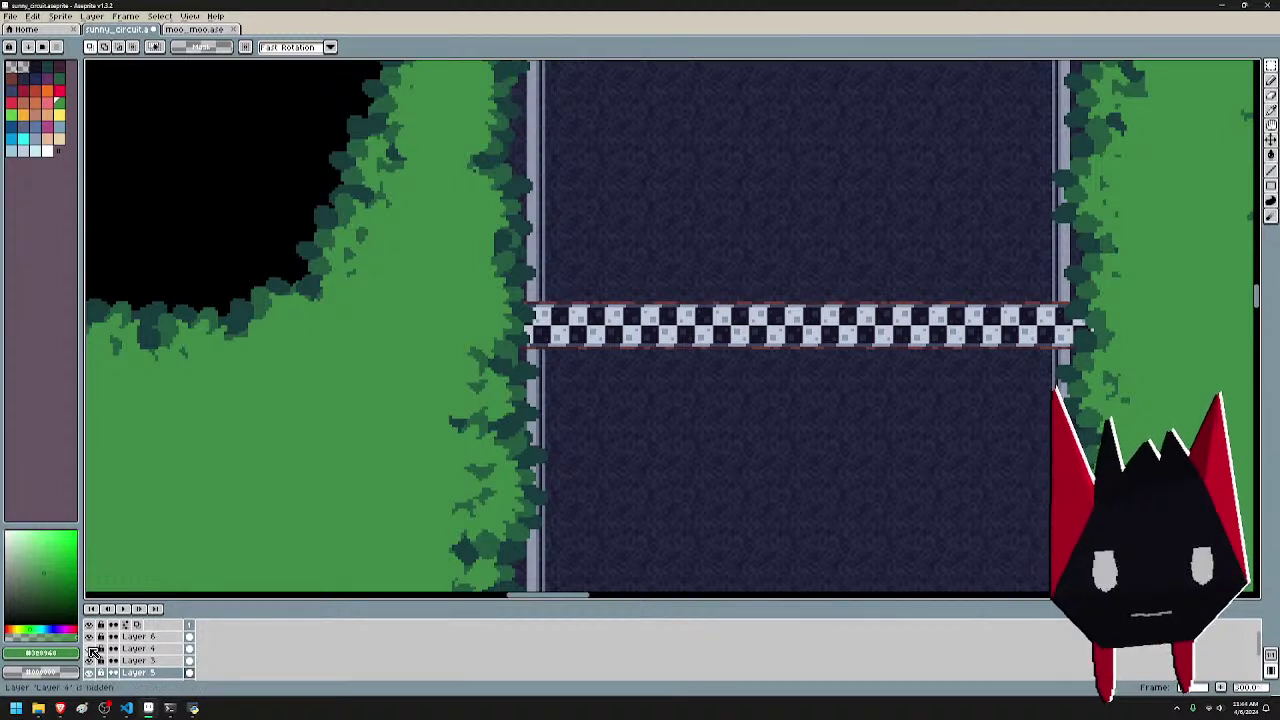
left_click(140, 636)
right_click(154, 637)
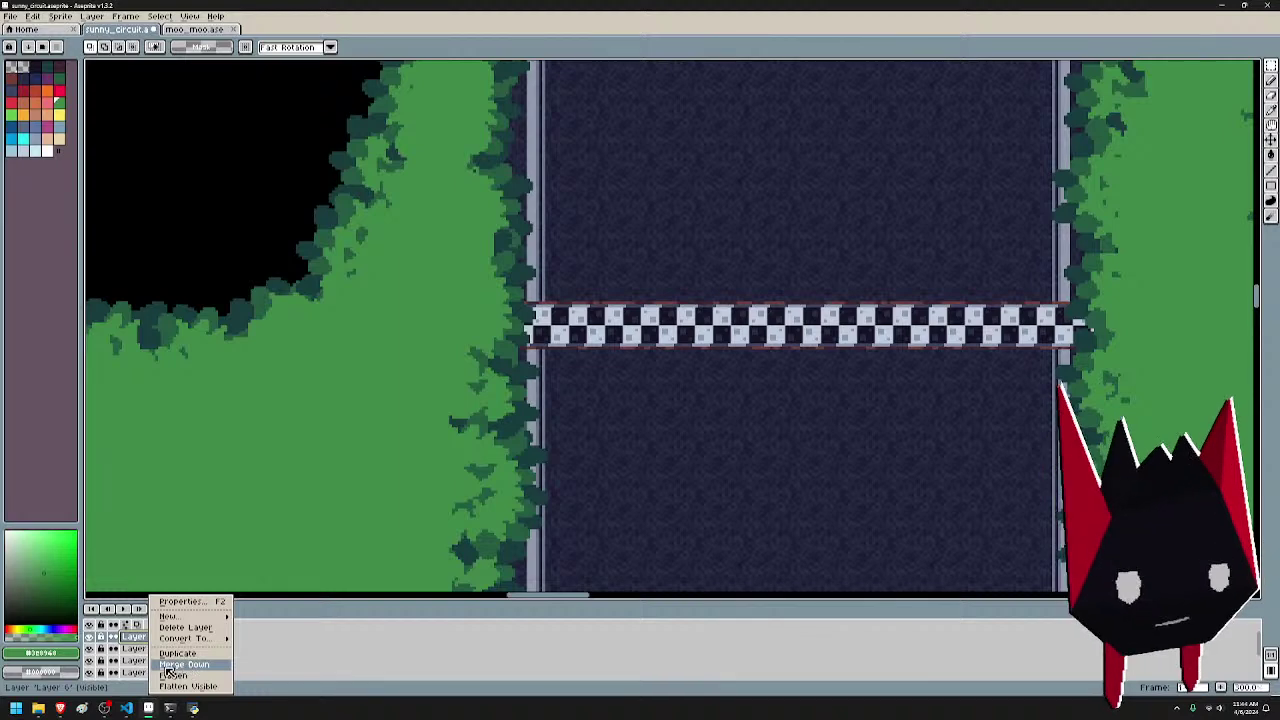
left_click(170, 665)
- Compare the roads around the starting line with the merged Layer 4 hidden and shown, leaving it visible
scroll(596, 382, "down", 3)
left_click_drag(650, 324, 645, 546)
scroll(544, 480, "down", 1)
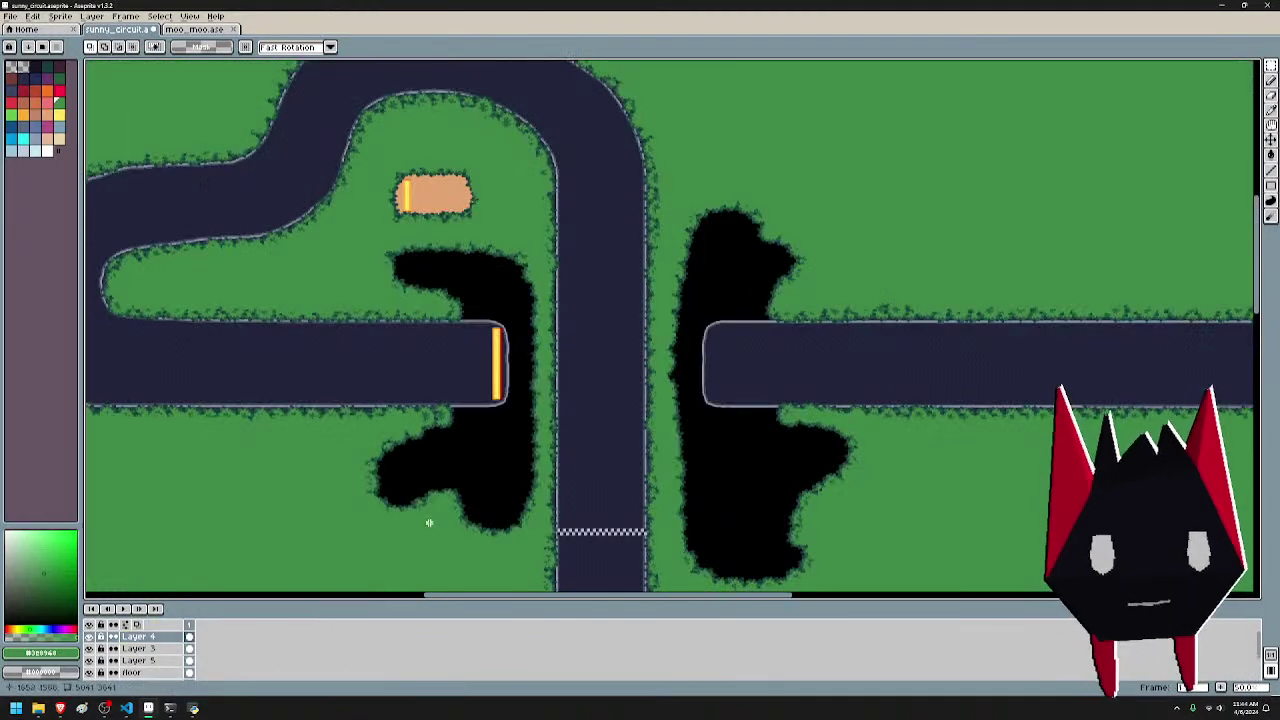
left_click(91, 637)
left_click(91, 637)
left_click(91, 637)
left_click(91, 637)
- Set the pencil size to 1 px and round off the corners of the yellow bar on the eastern road
left_click_drag(1233, 477, 615, 457)
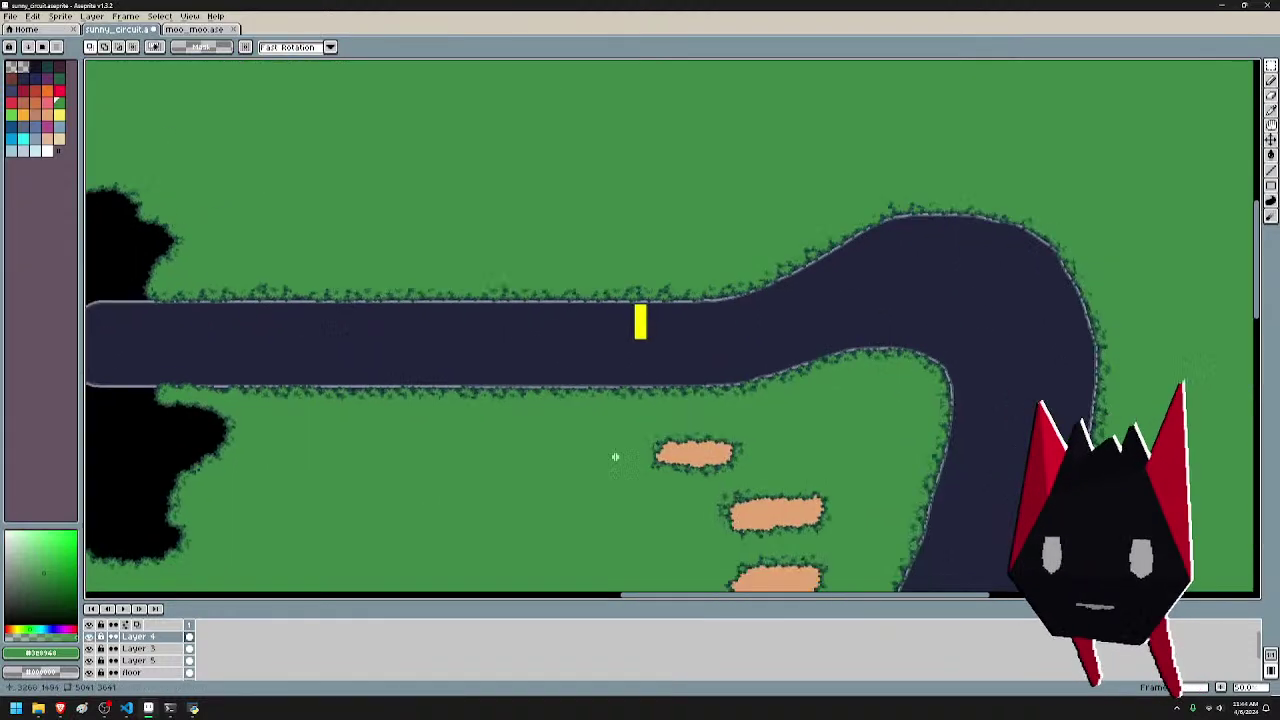
scroll(600, 400, "up", 6)
key("b")
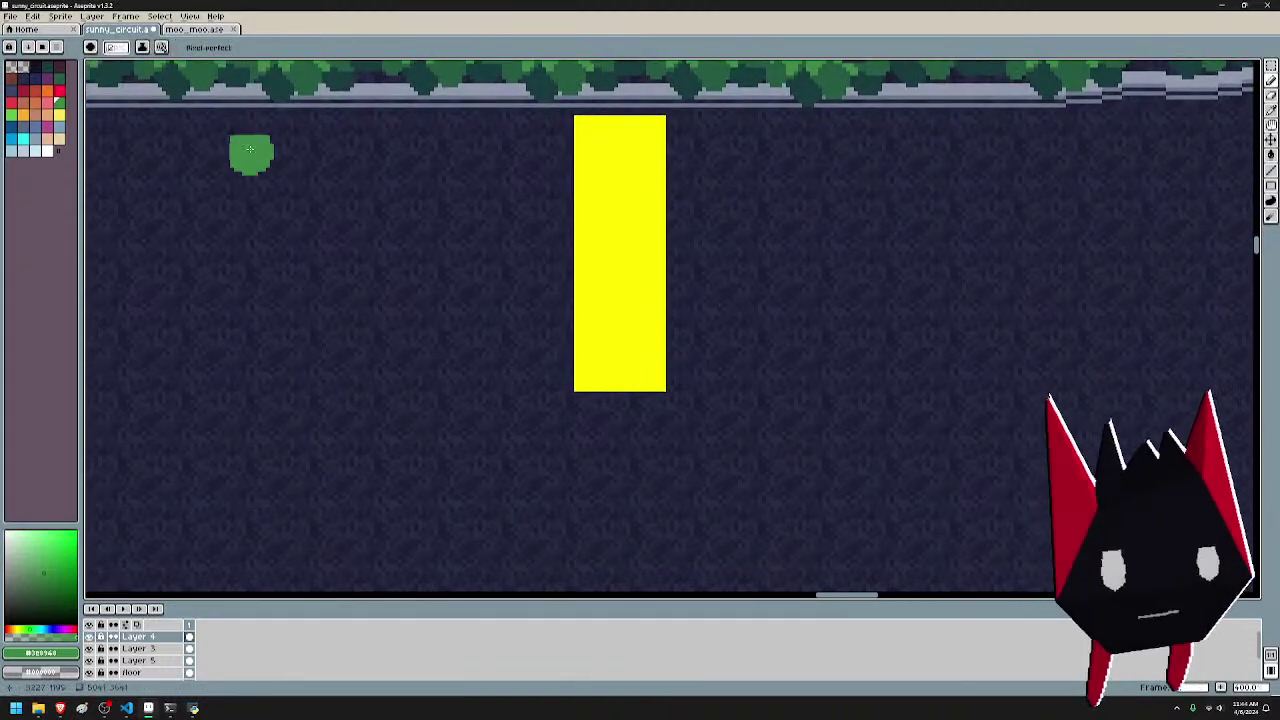
left_click(117, 48)
type("1")
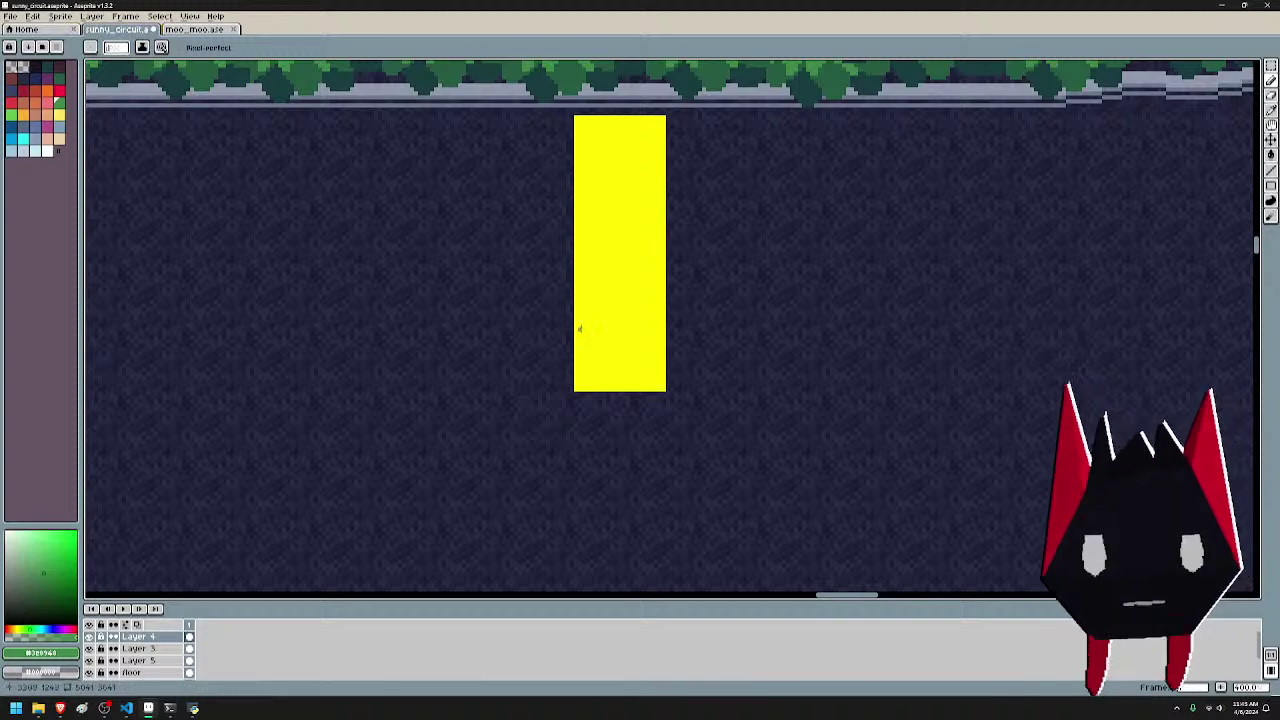
scroll(659, 374, "up", 1)
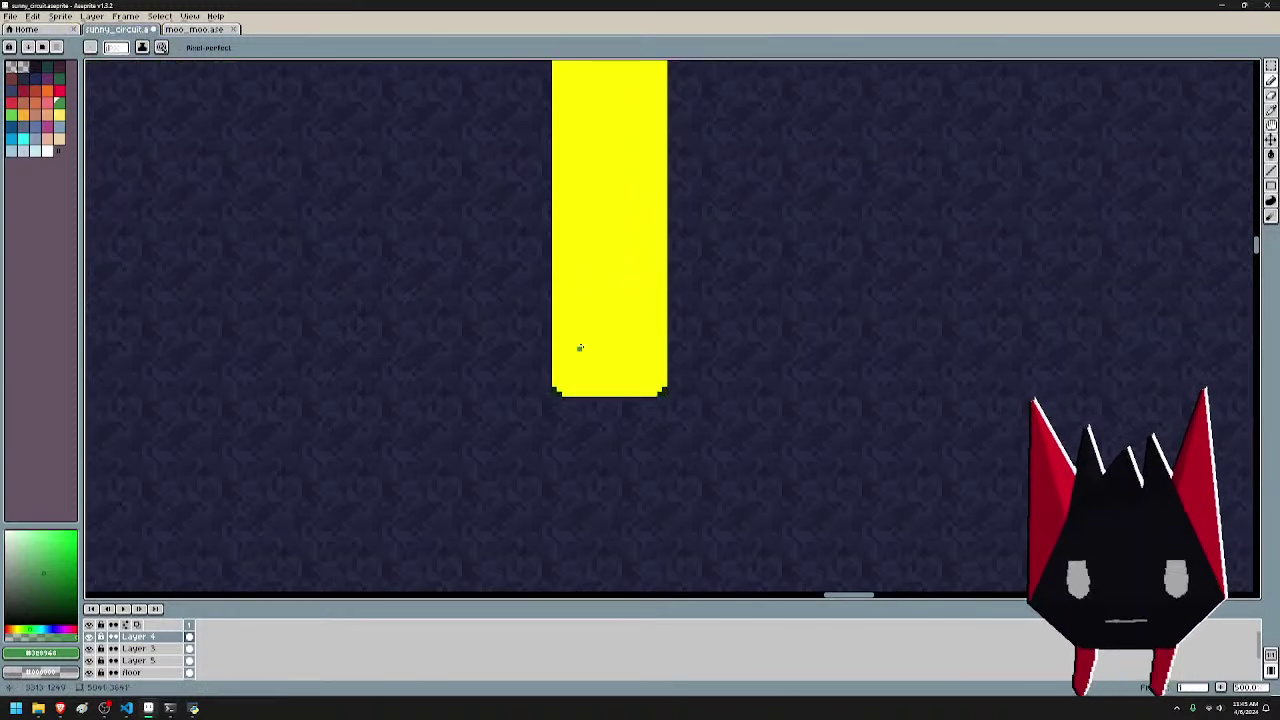
left_click_drag(639, 93, 664, 366)
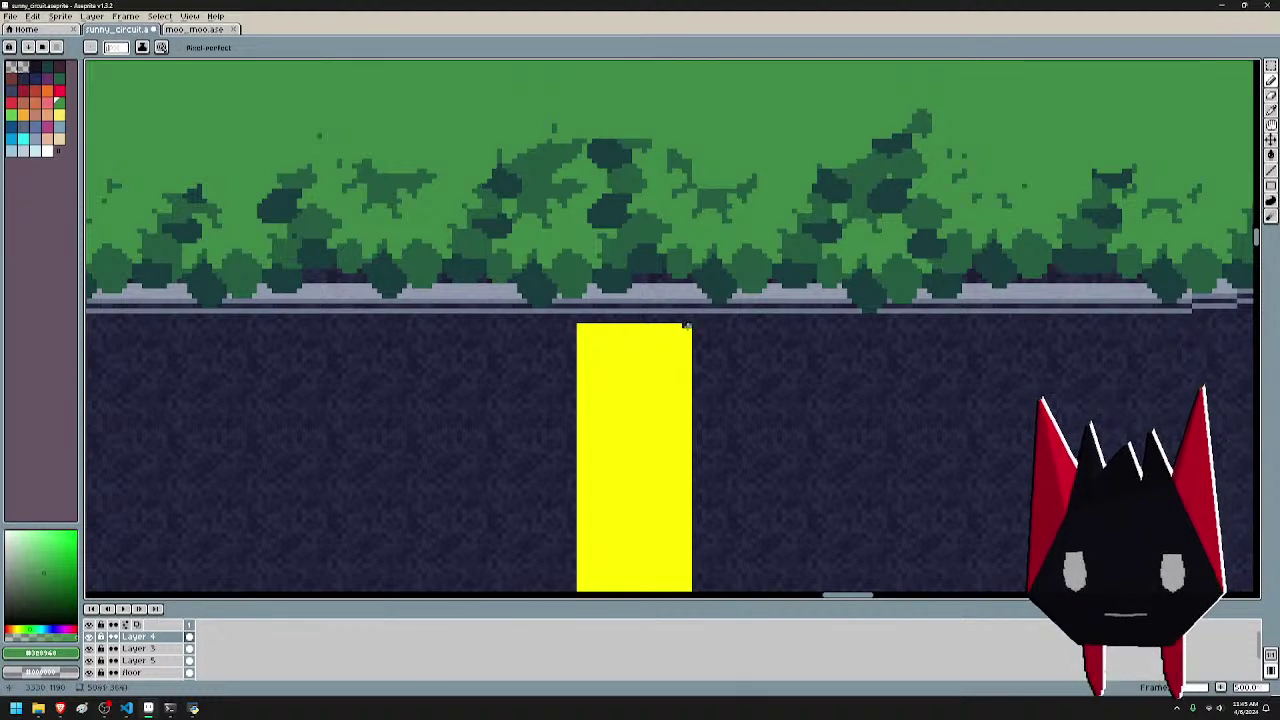
scroll(663, 356, "down", 3)
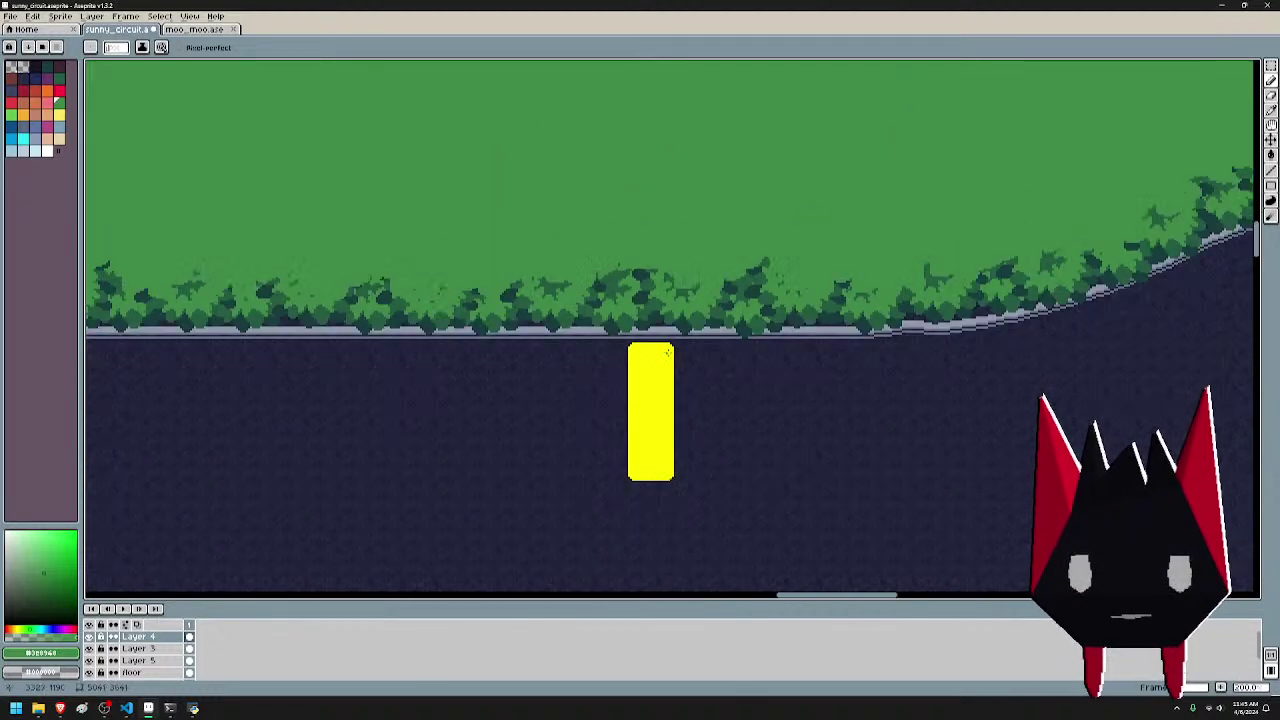
- Examine the whole map with Layer 4 hidden and shown, leaving the layer visible
left_click_drag(795, 430, 737, 266)
scroll(738, 250, "down", 3)
left_click_drag(813, 468, 1052, 490)
scroll(733, 276, "down", 10)
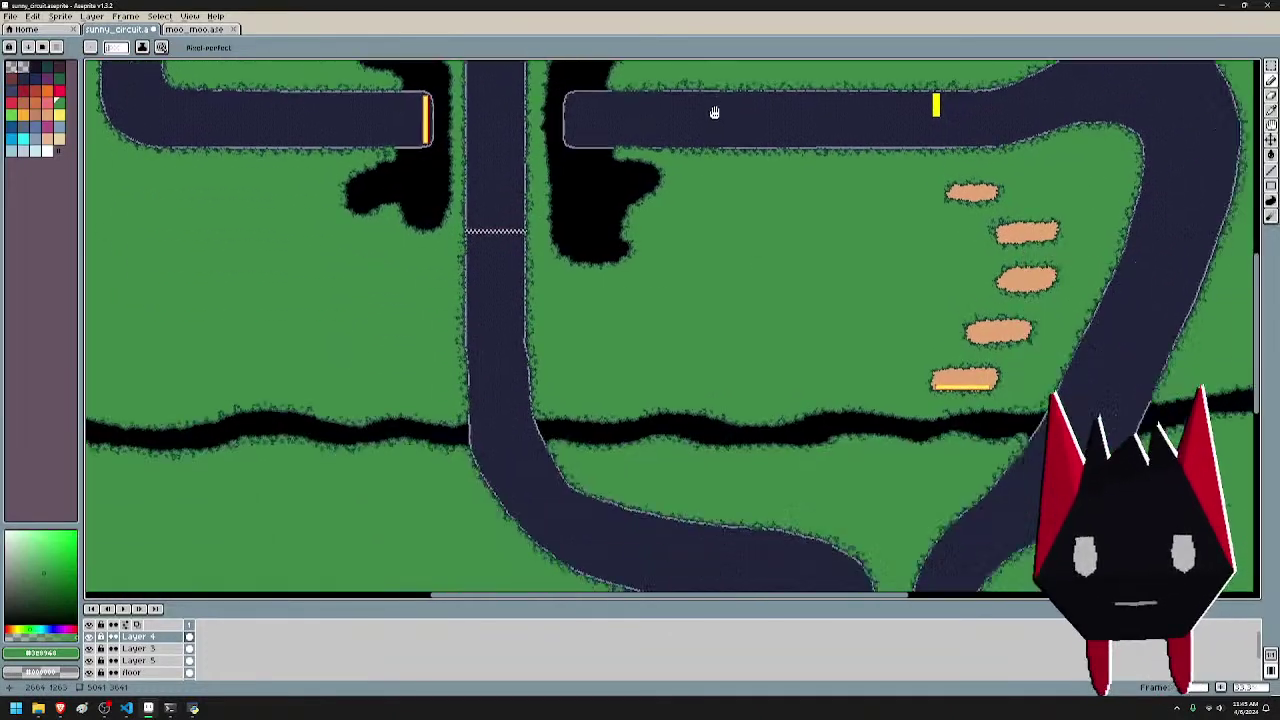
scroll(457, 434, "down", 3)
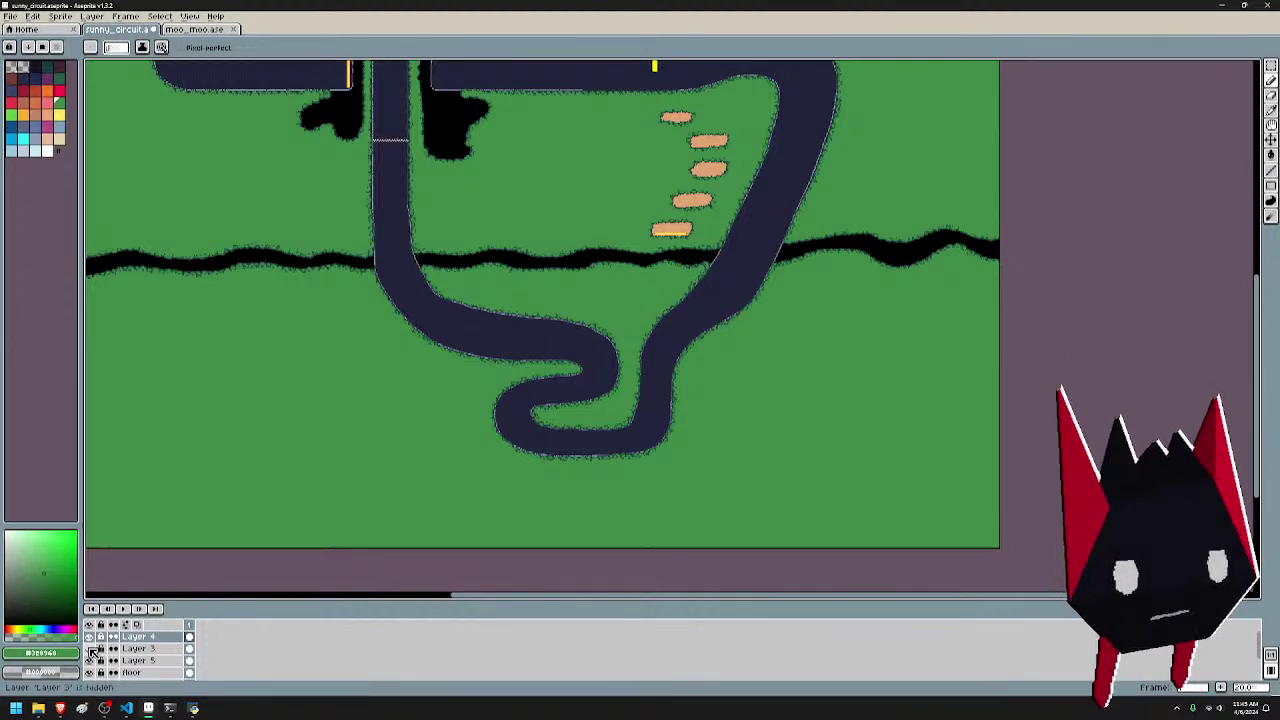
scroll(557, 420, "up", 2)
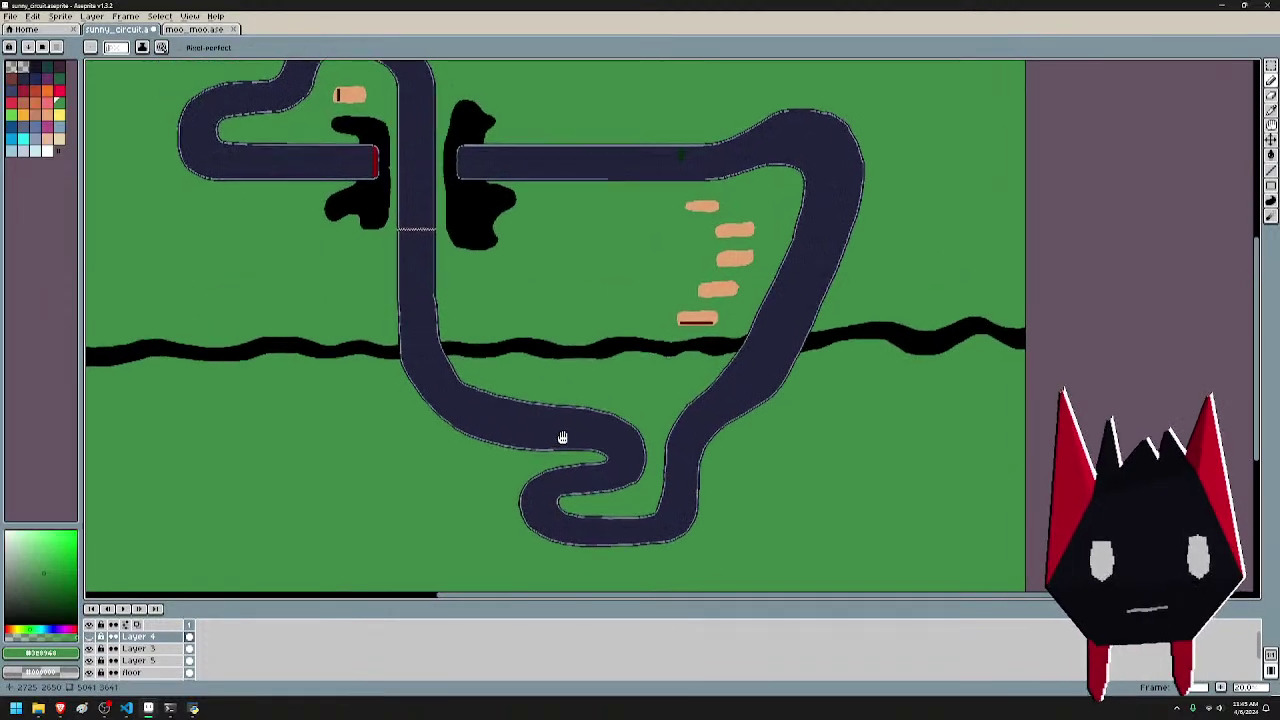
left_click(92, 640)
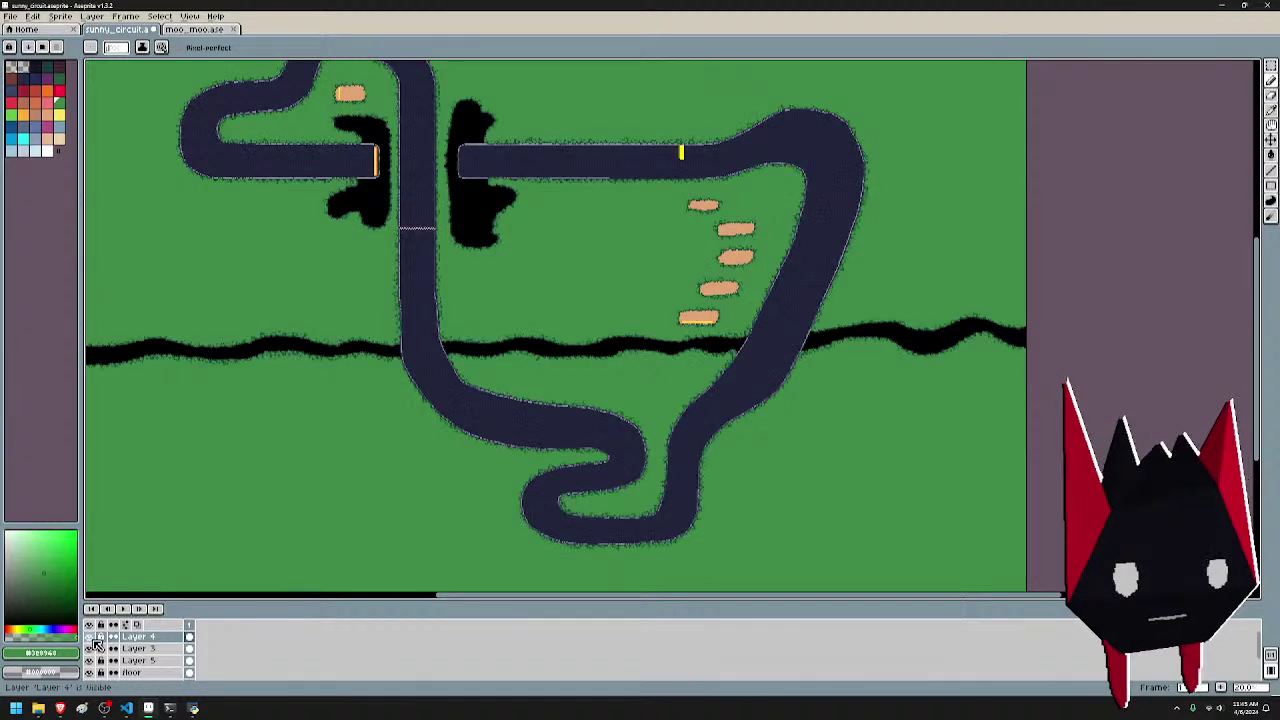
left_click_drag(371, 143, 598, 297)
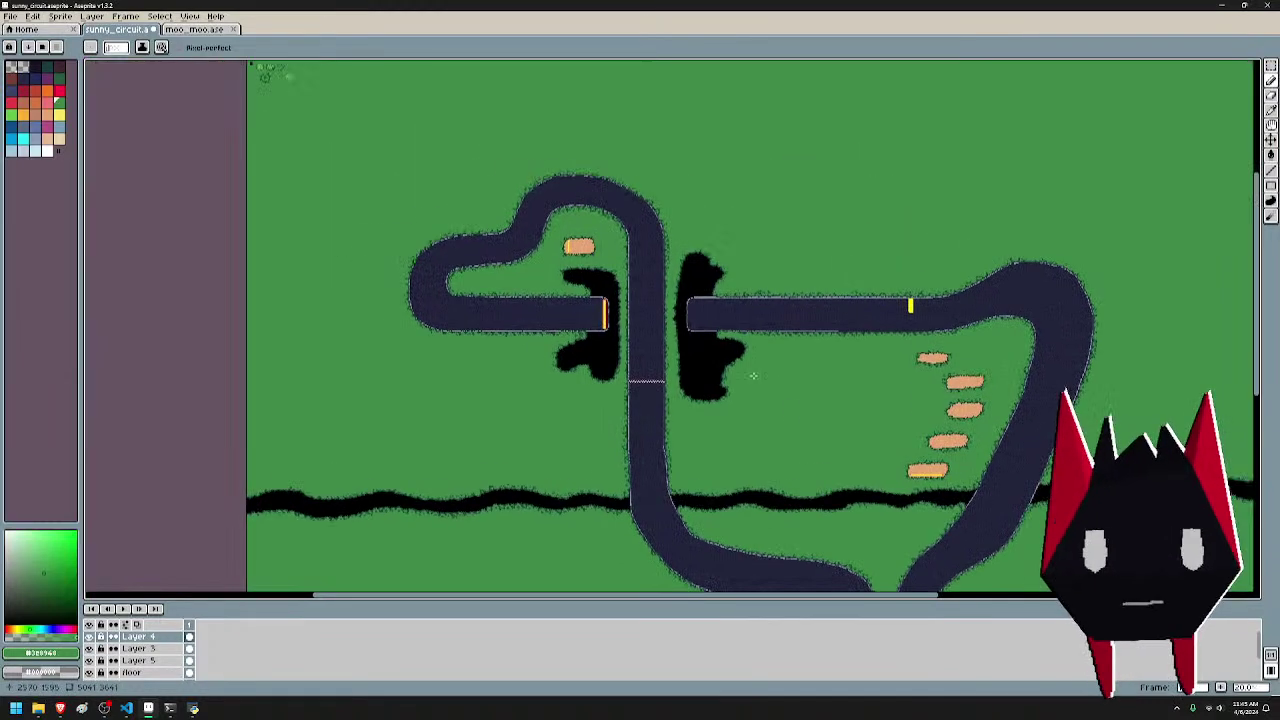
scroll(598, 298, "up", 3)
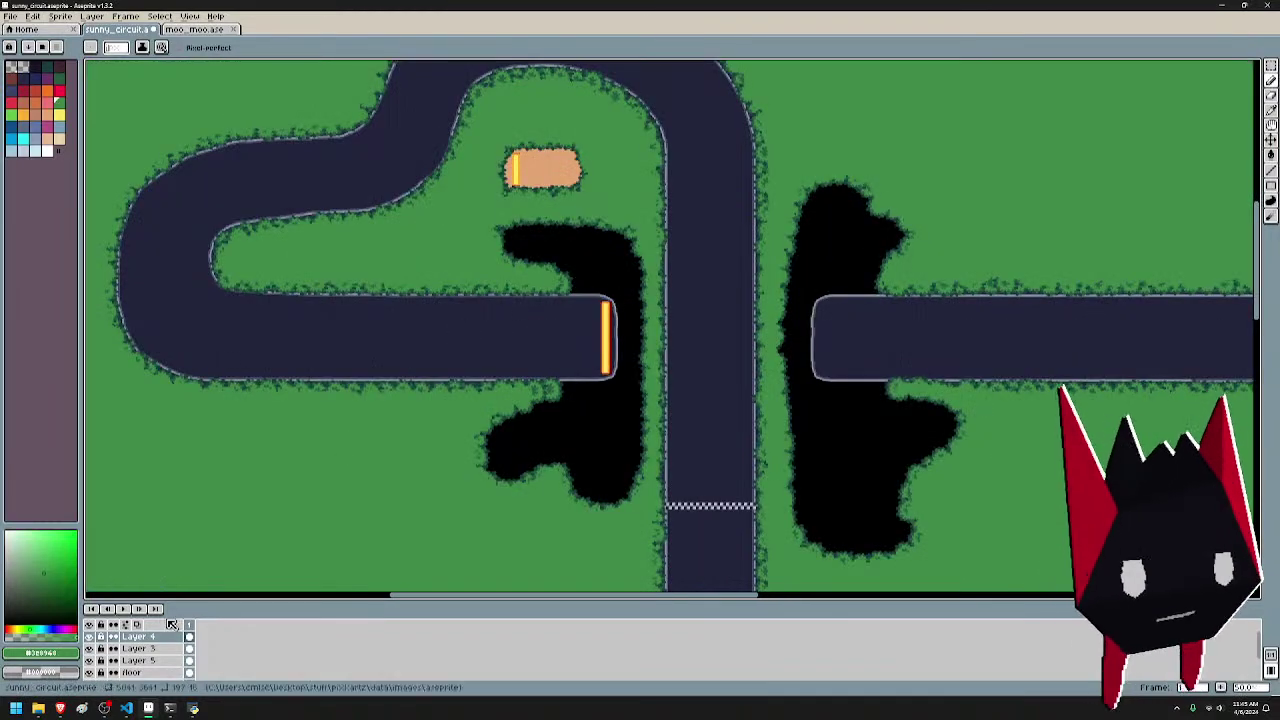
- Choose the dark navy colour with palette index 2 as the foreground colour
left_click_drag(662, 306, 728, 368)
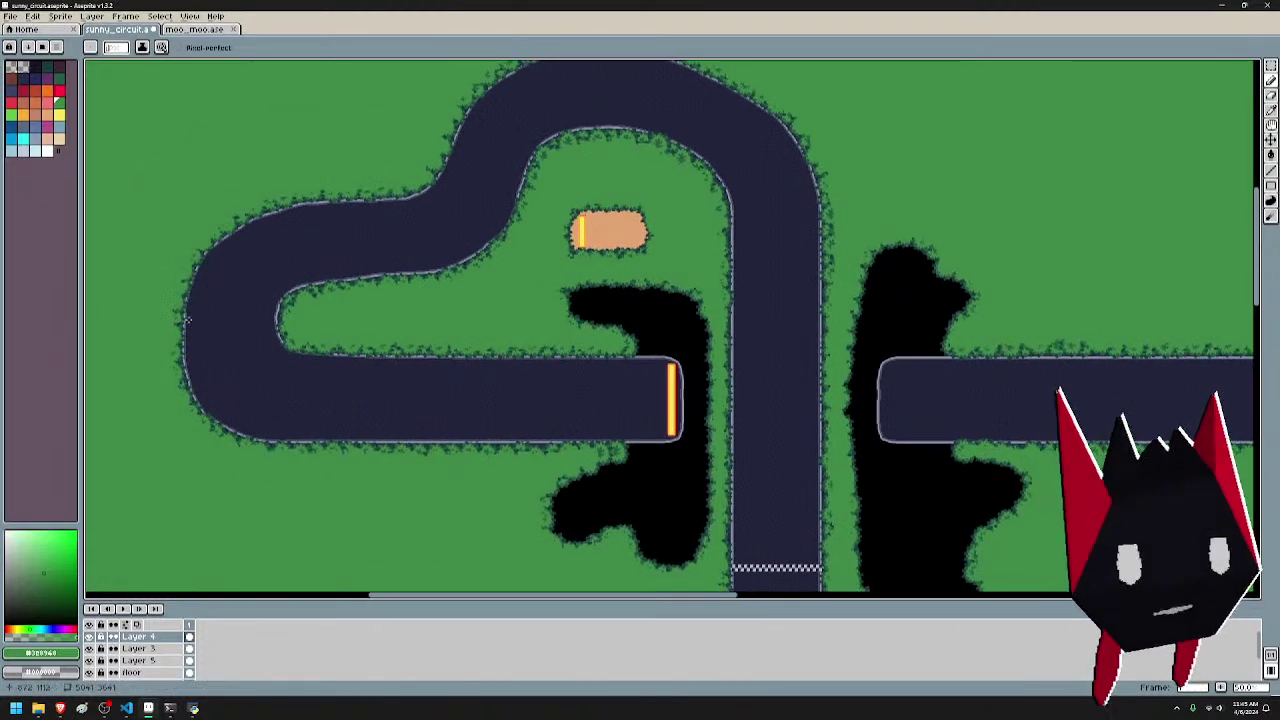
left_click(37, 68)
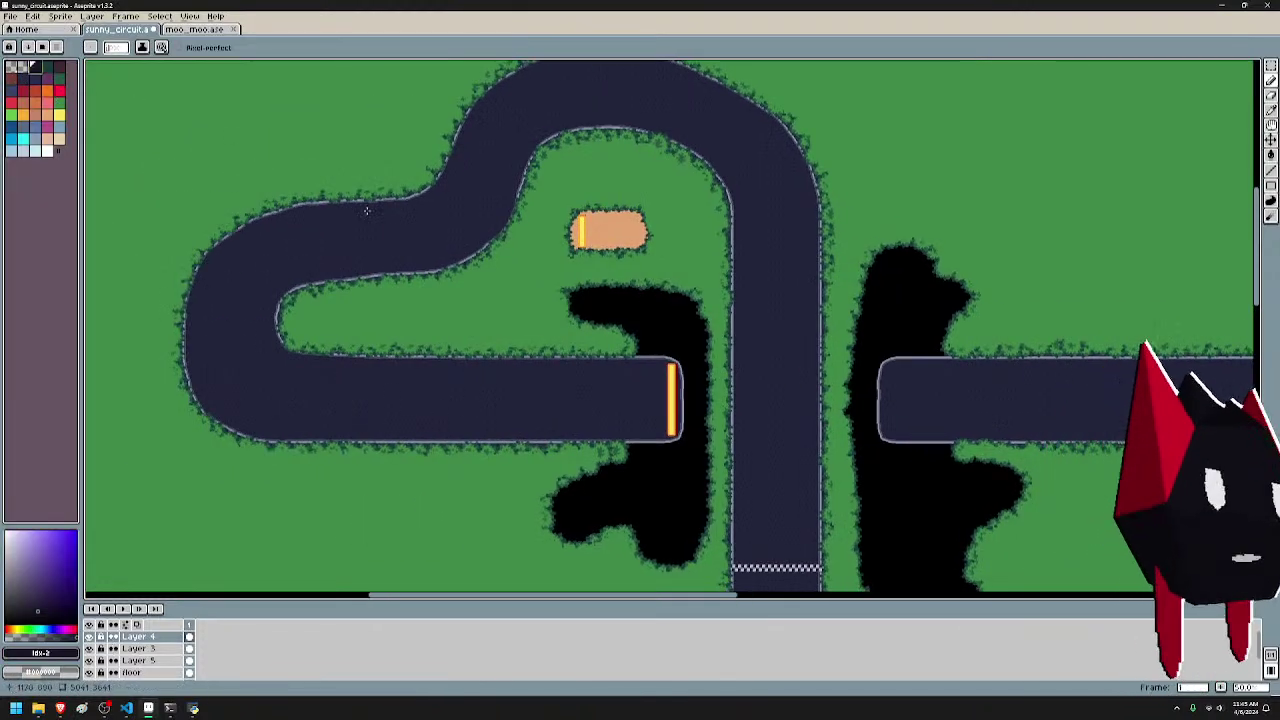
- Try a semi-transparent black background colour with an alpha of 110
left_click(48, 672)
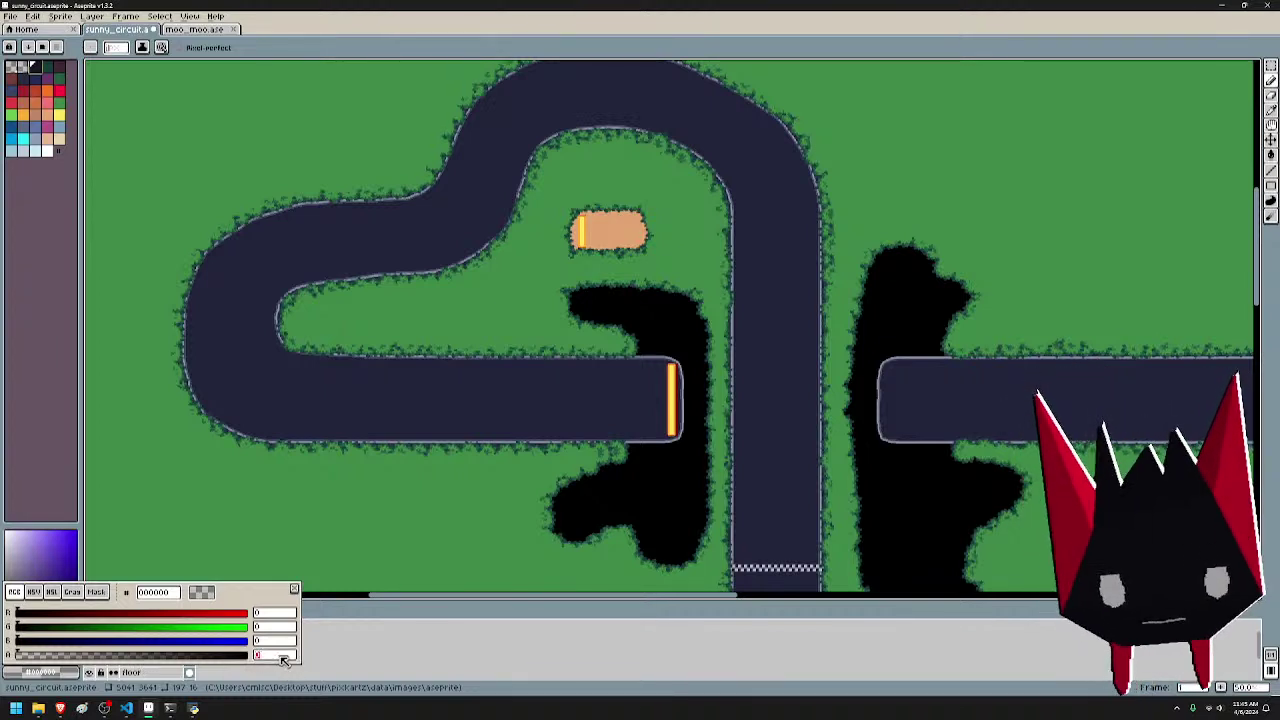
type("100")
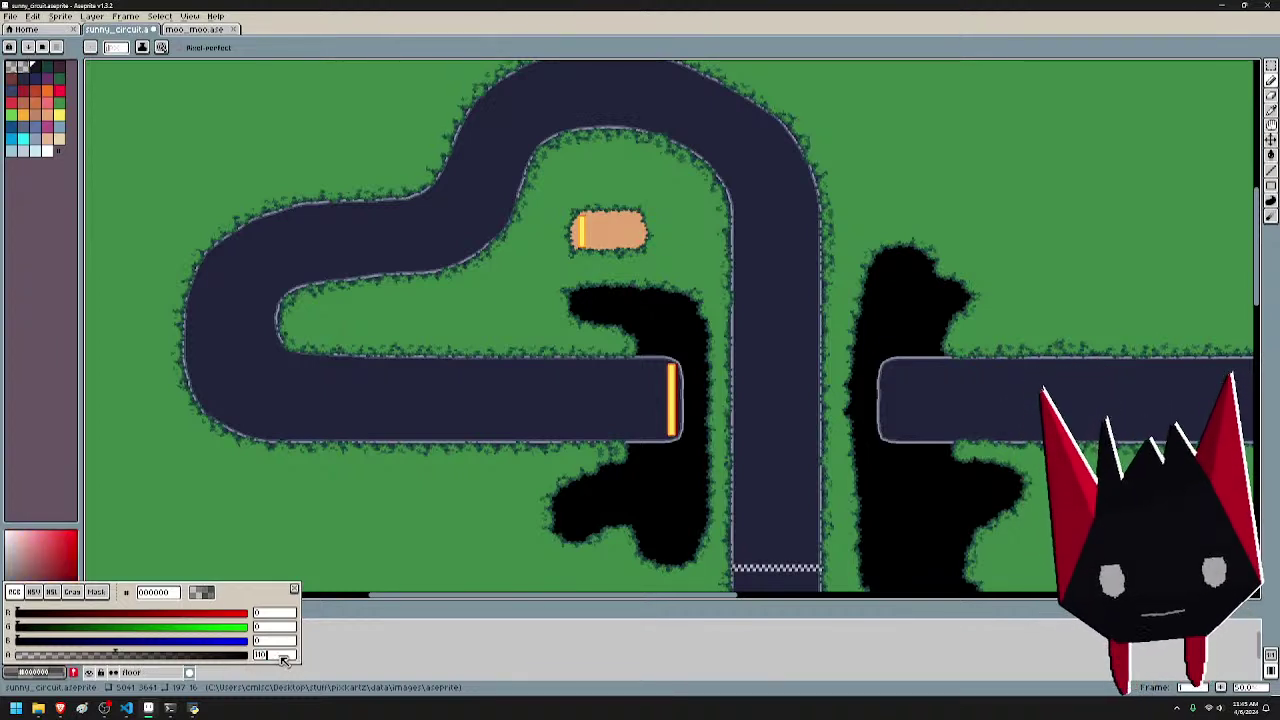
key("Return")
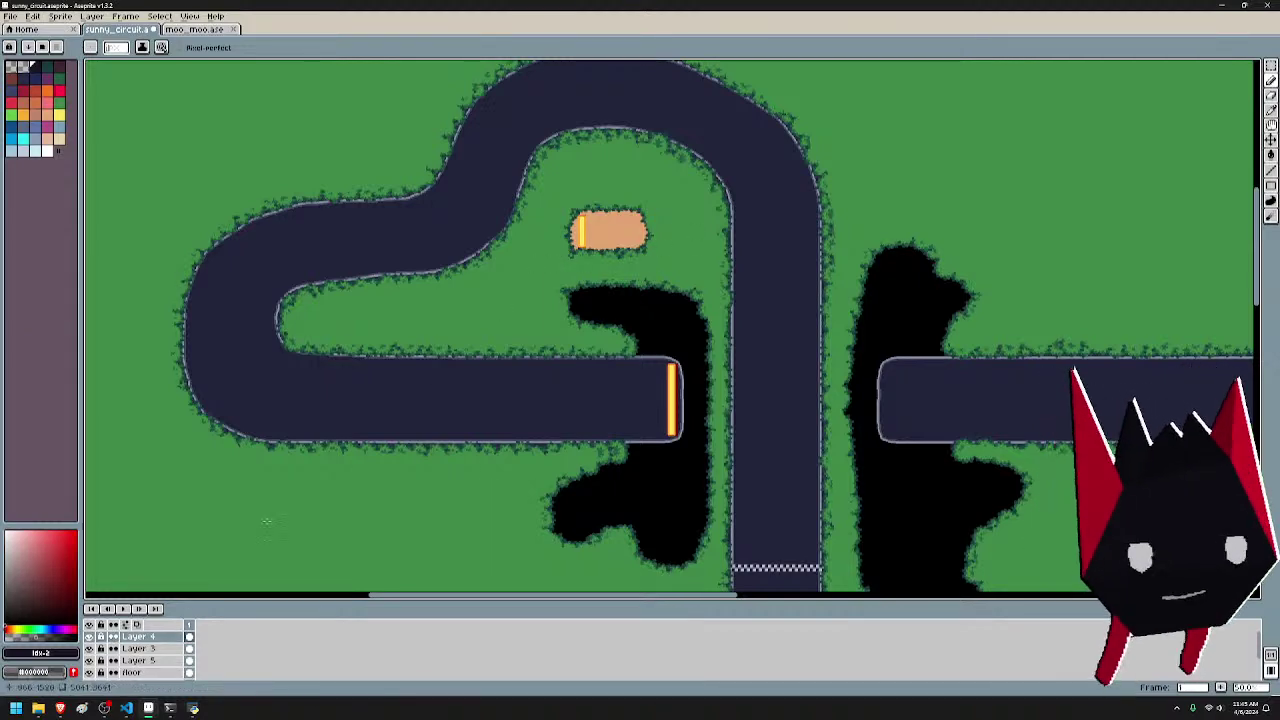
left_click_drag(756, 297, 962, 435)
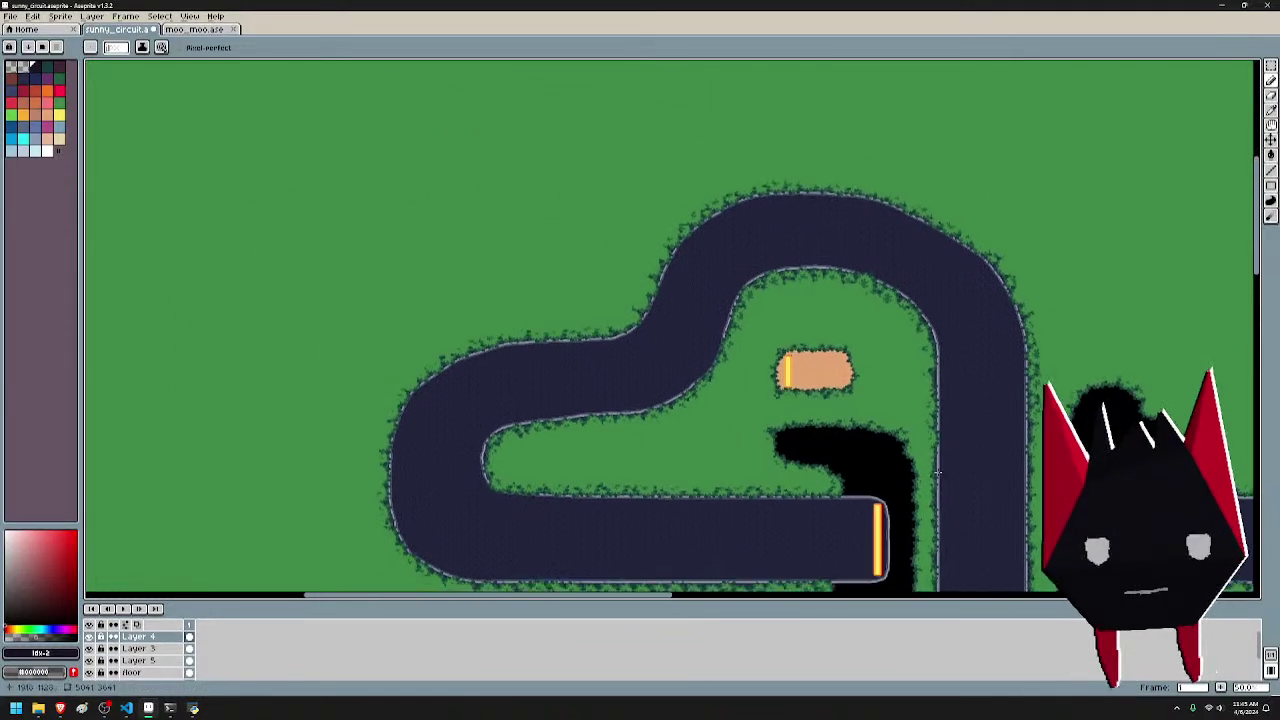
scroll(686, 369, "up", 3)
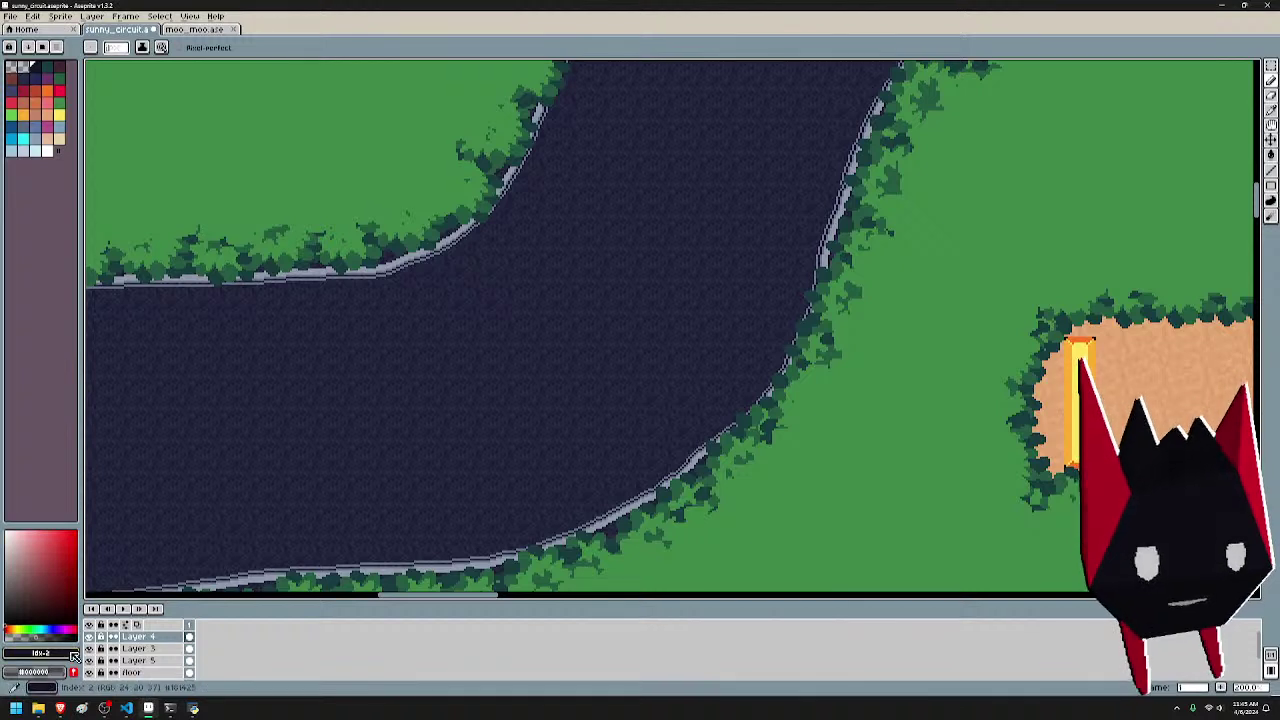
- Reset the background colour's alpha to 0 and set the alpha of the dark foreground colour #181425 to 110
left_click(40, 653)
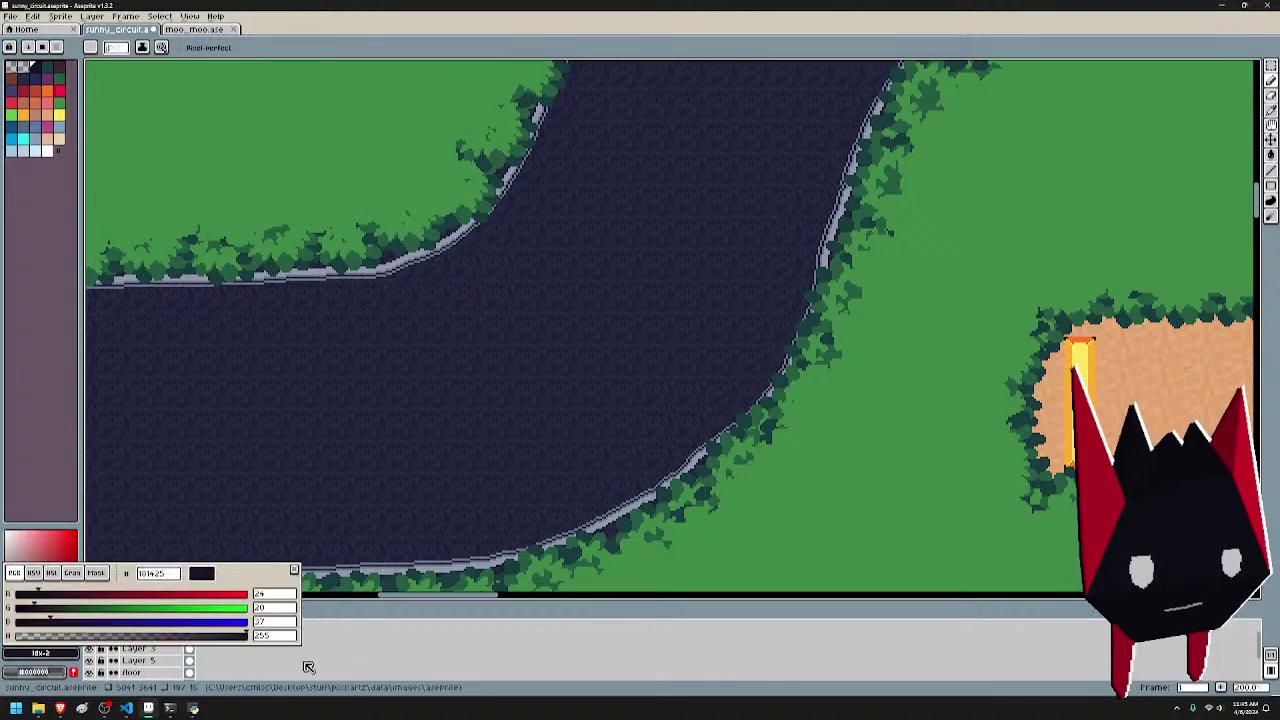
left_click(42, 653)
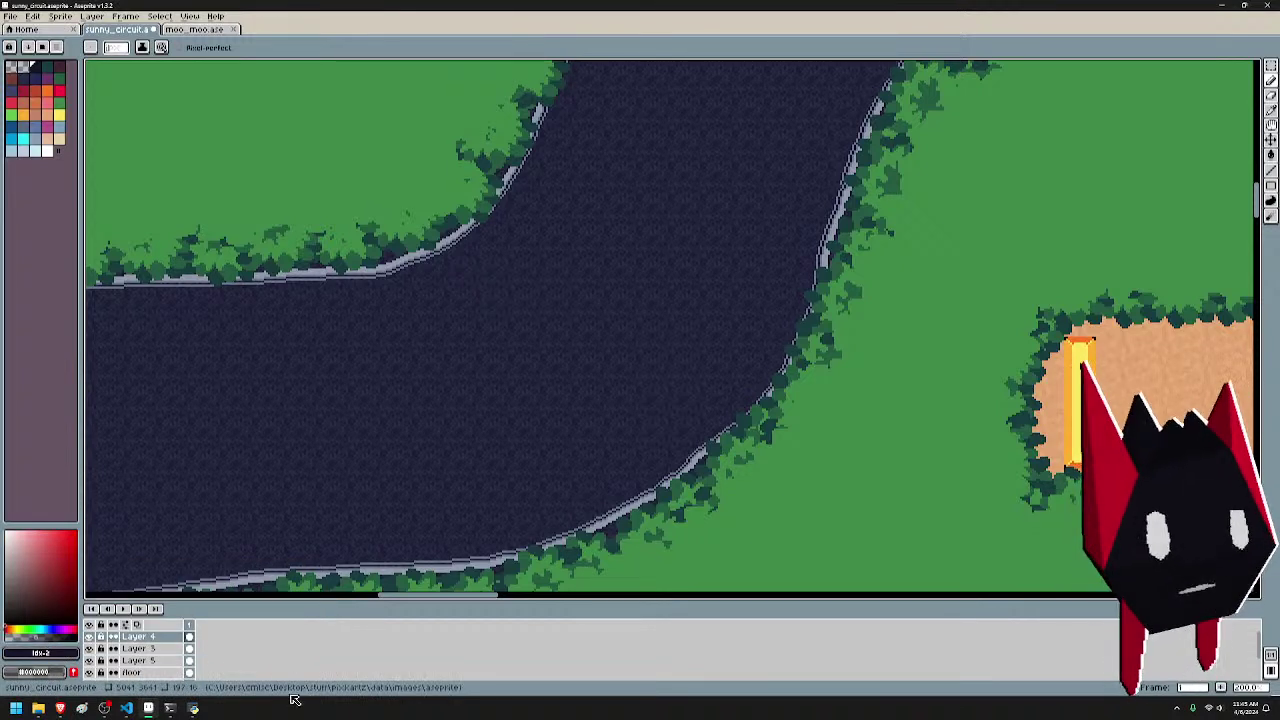
left_click(58, 656)
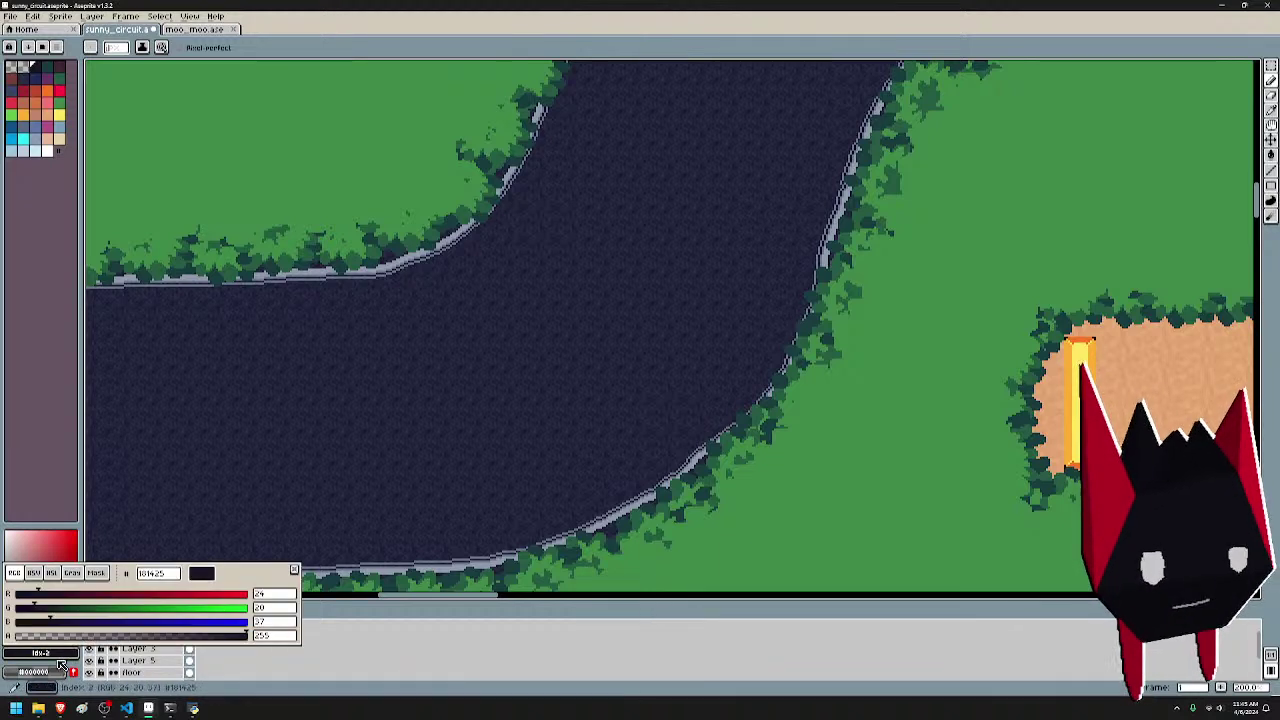
left_click(55, 671)
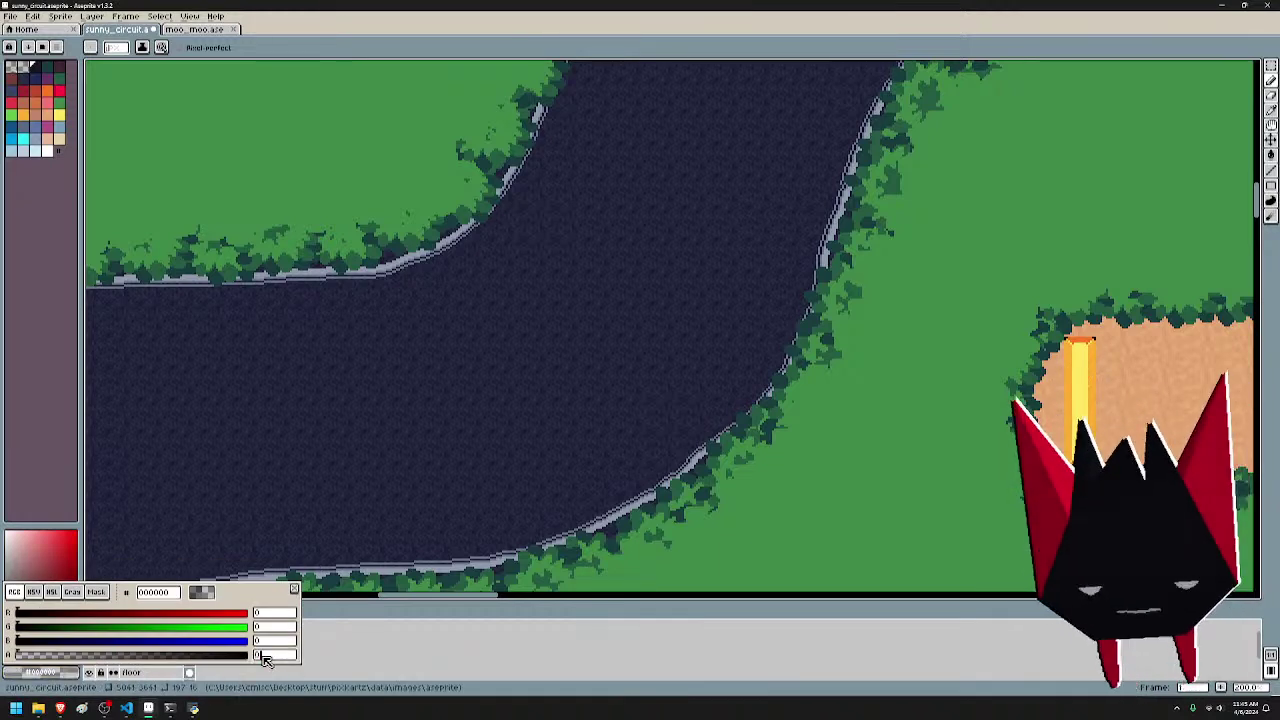
key("Return")
left_click(52, 654)
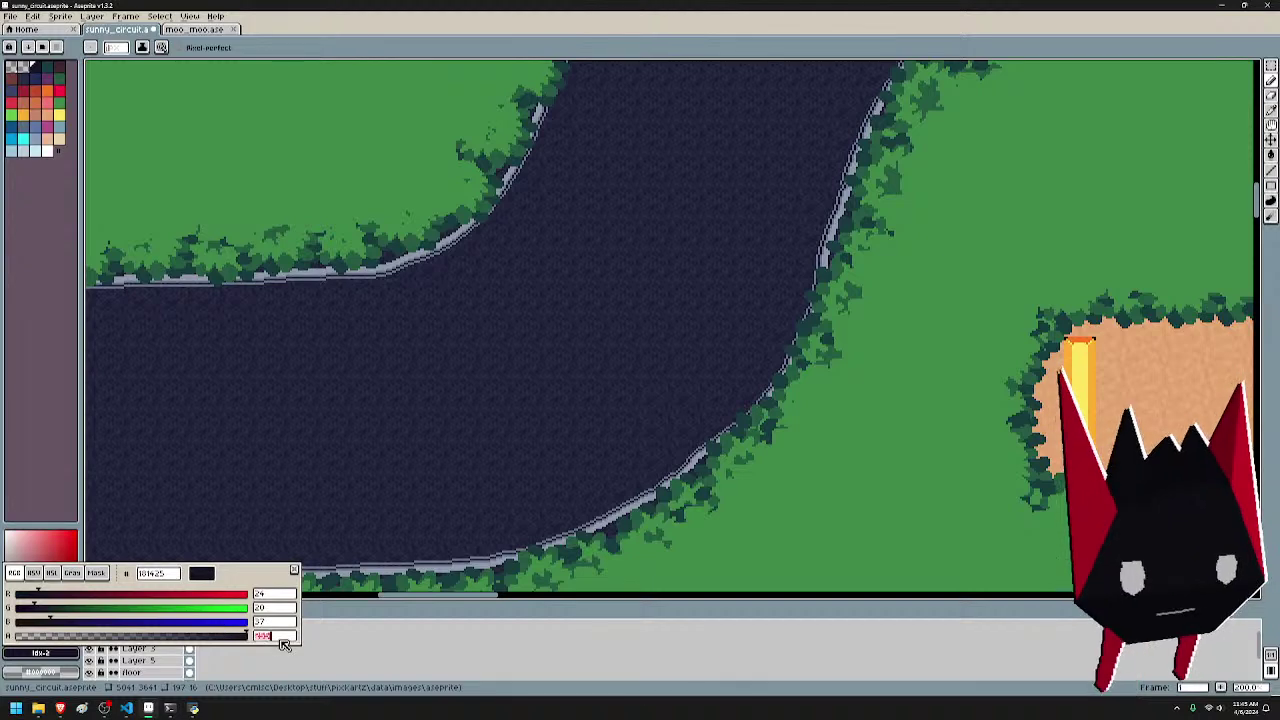
type("110")
key("Return")
left_click_drag(722, 106, 623, 366)
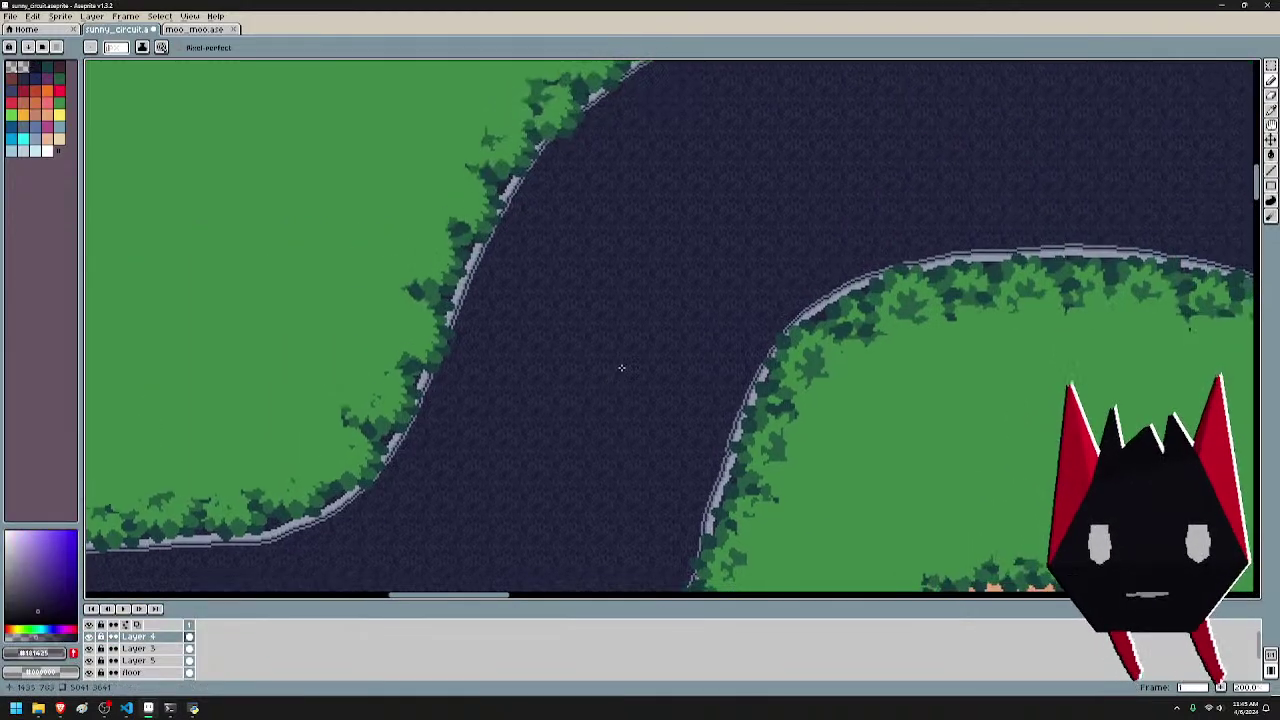
scroll(660, 335, "down", 1)
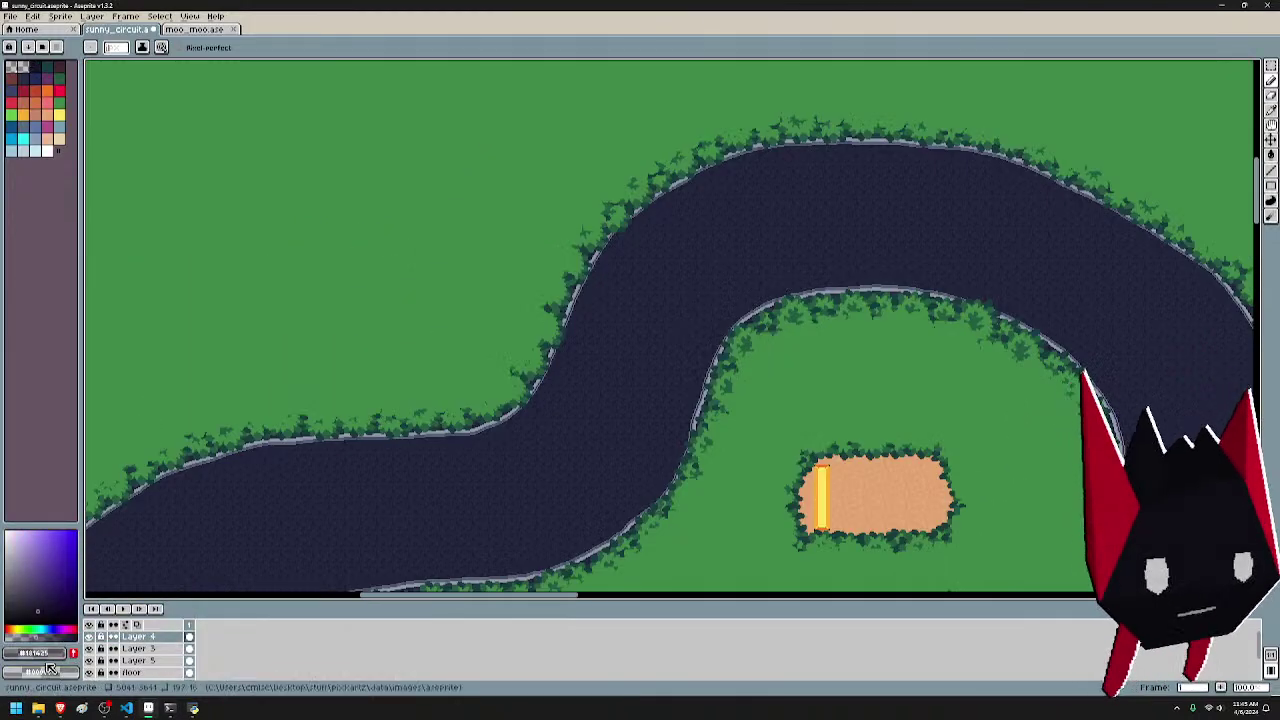
- Examine the road edges and the area around the yellow bar with Layer 4 hidden and shown, leaving the layer visible
left_click(50, 654)
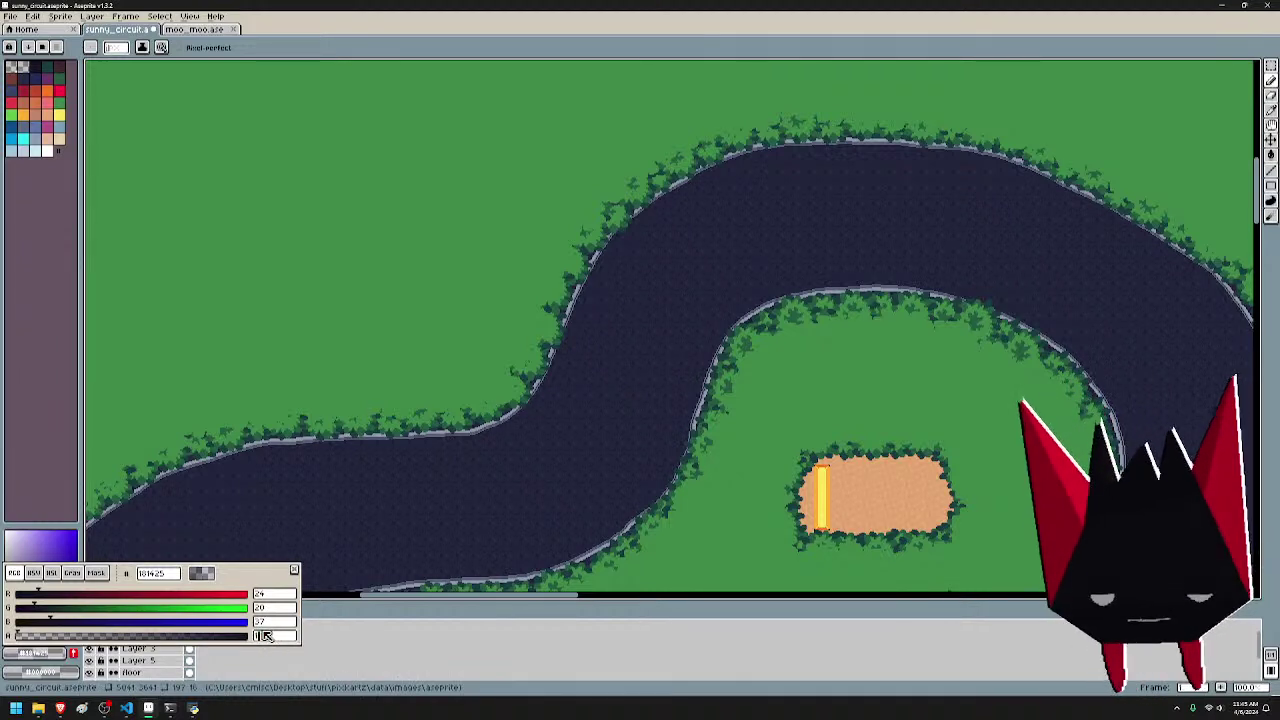
key("Escape")
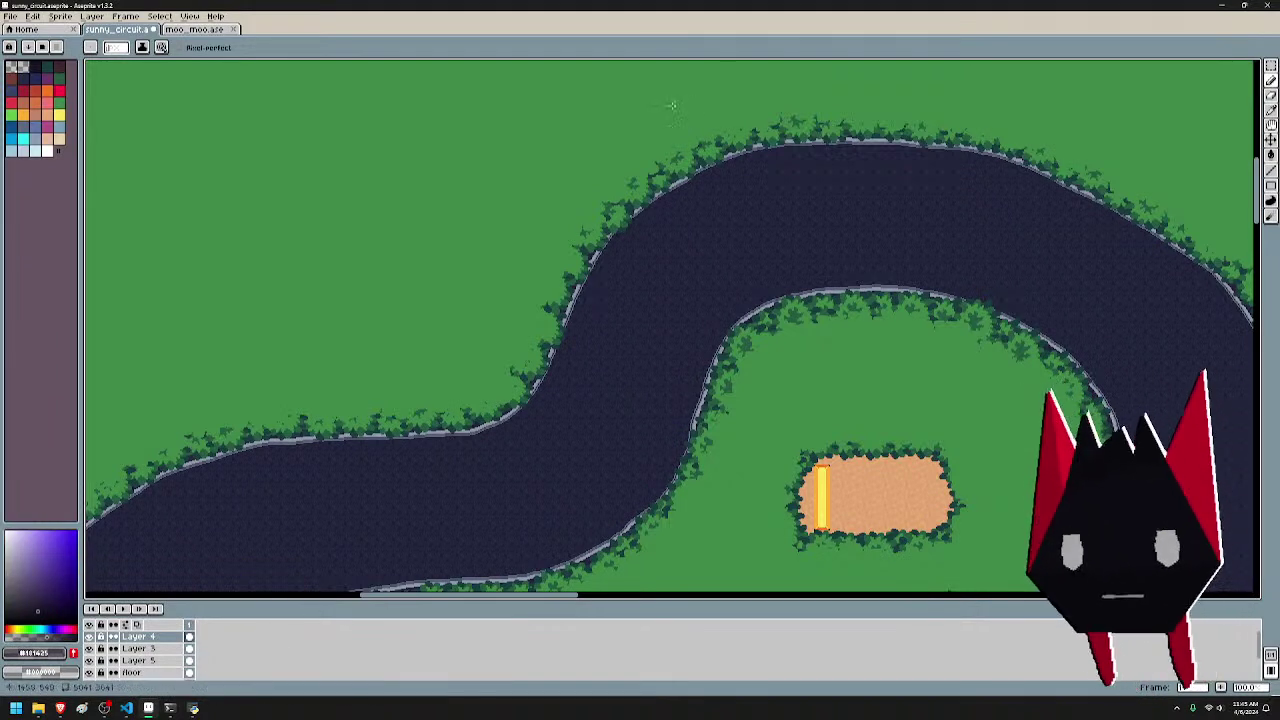
left_click_drag(764, 313, 925, 275)
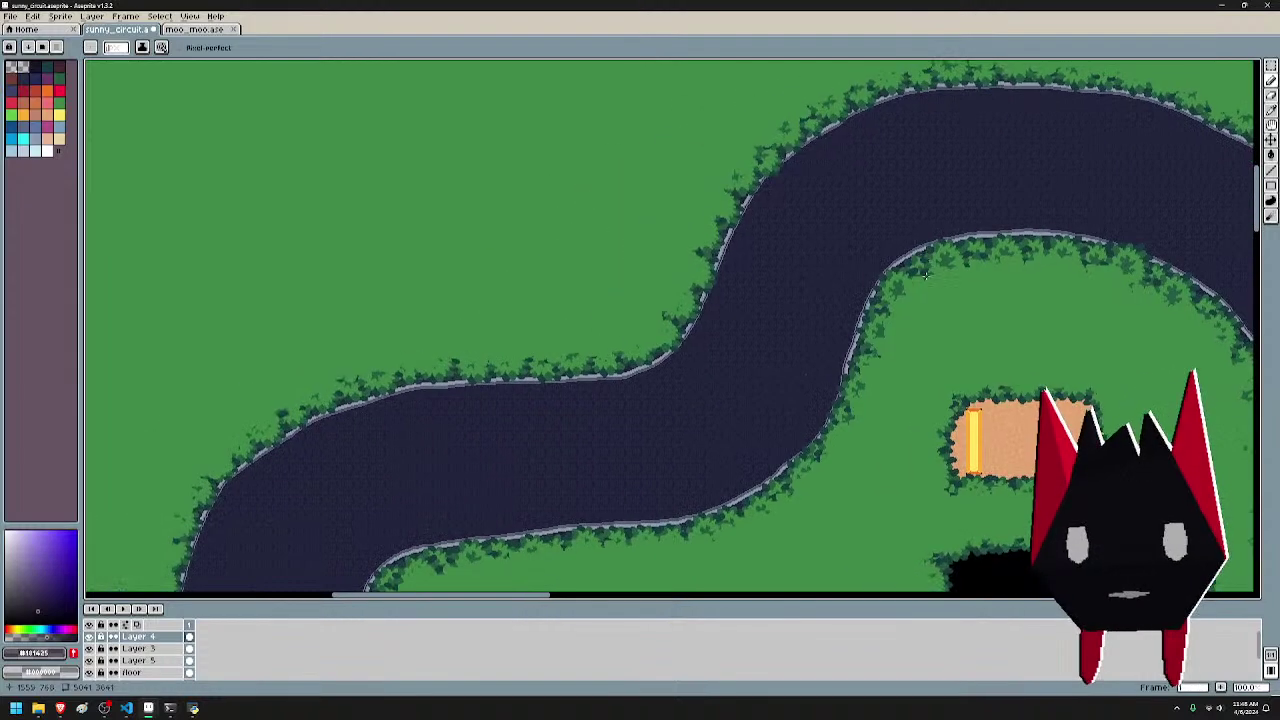
left_click_drag(835, 342, 587, 197)
left_click_drag(451, 412, 354, 163)
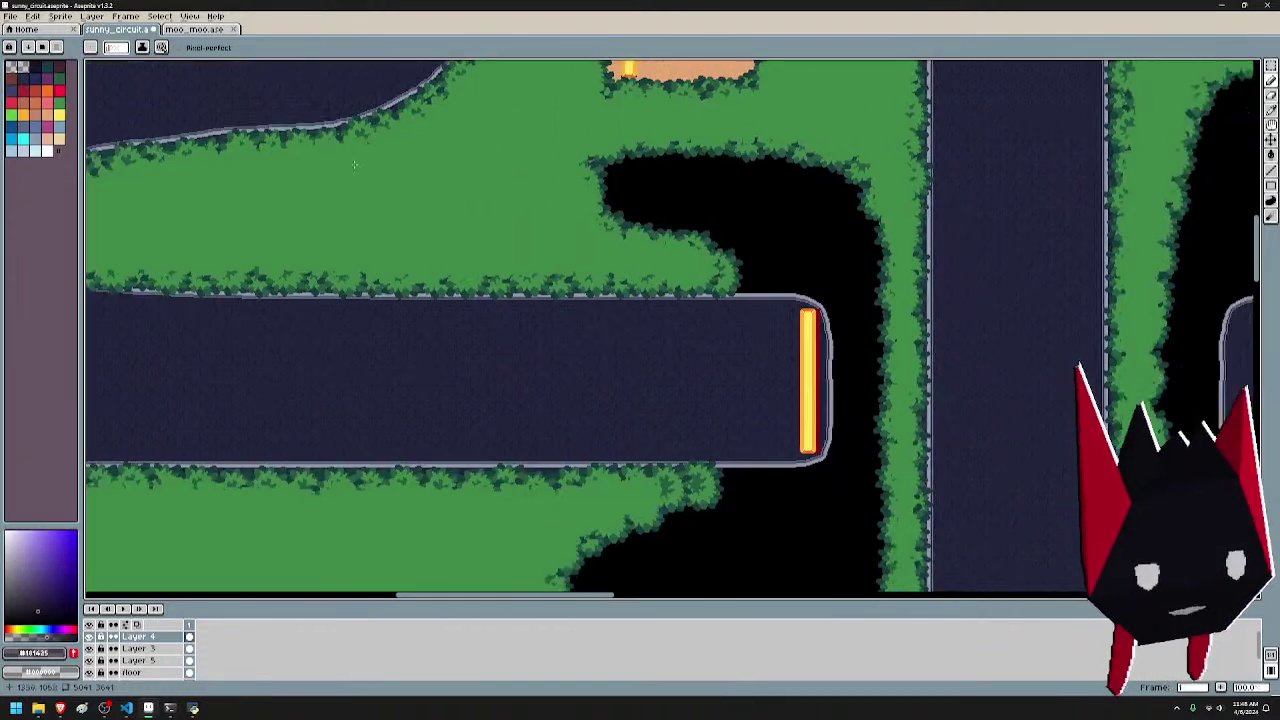
left_click(89, 637)
left_click(90, 640)
left_click_drag(538, 371, 510, 391)
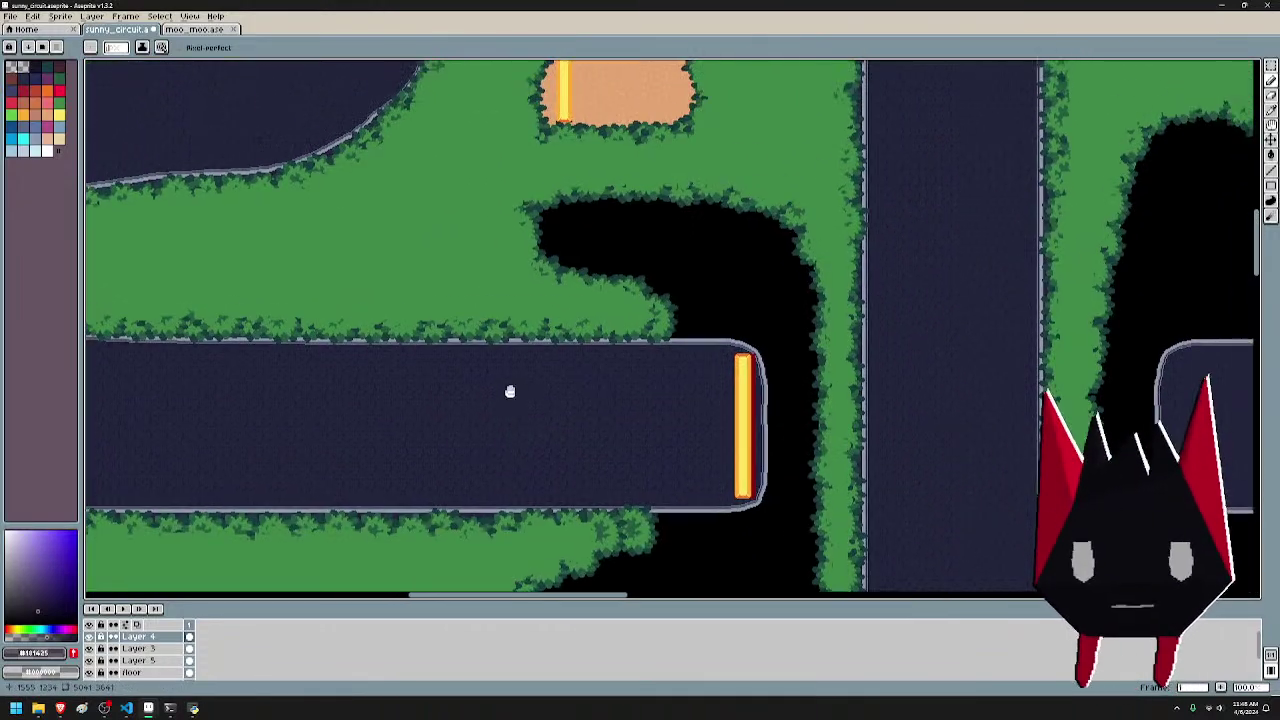
left_click_drag(563, 350, 540, 457)
scroll(510, 398, "down", 1)
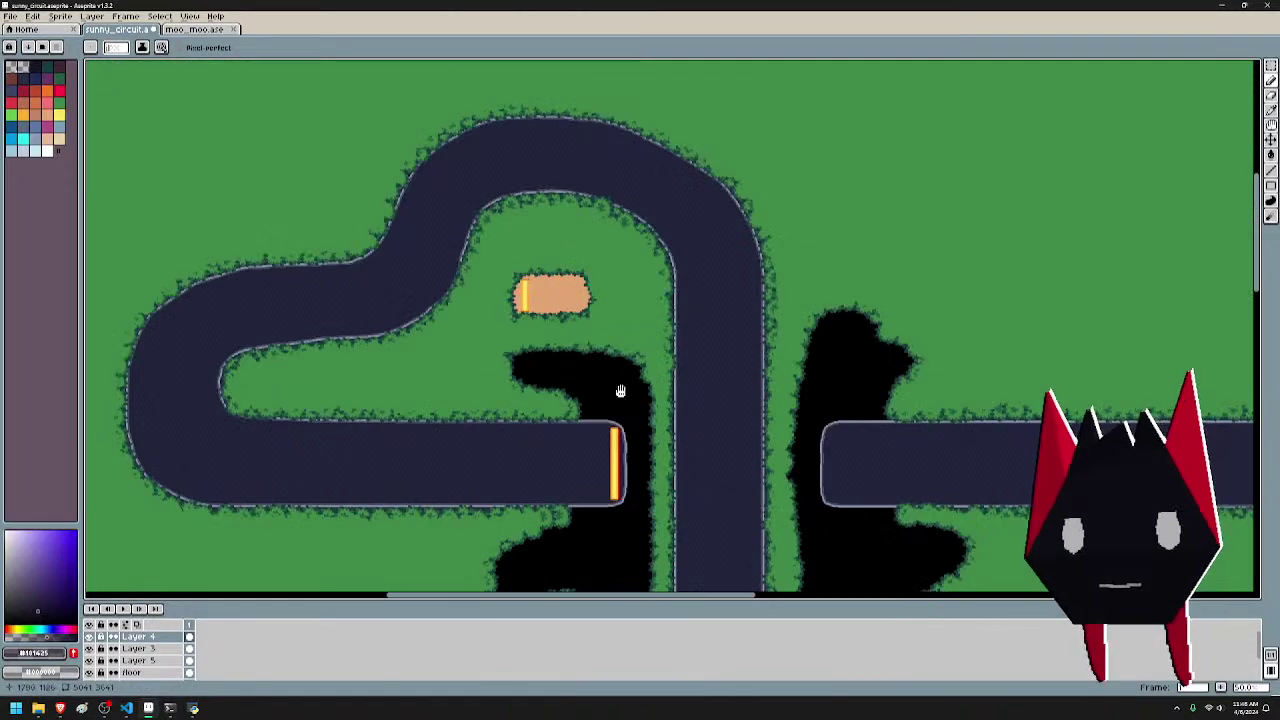
left_click_drag(620, 391, 708, 229)
key("shift+o")
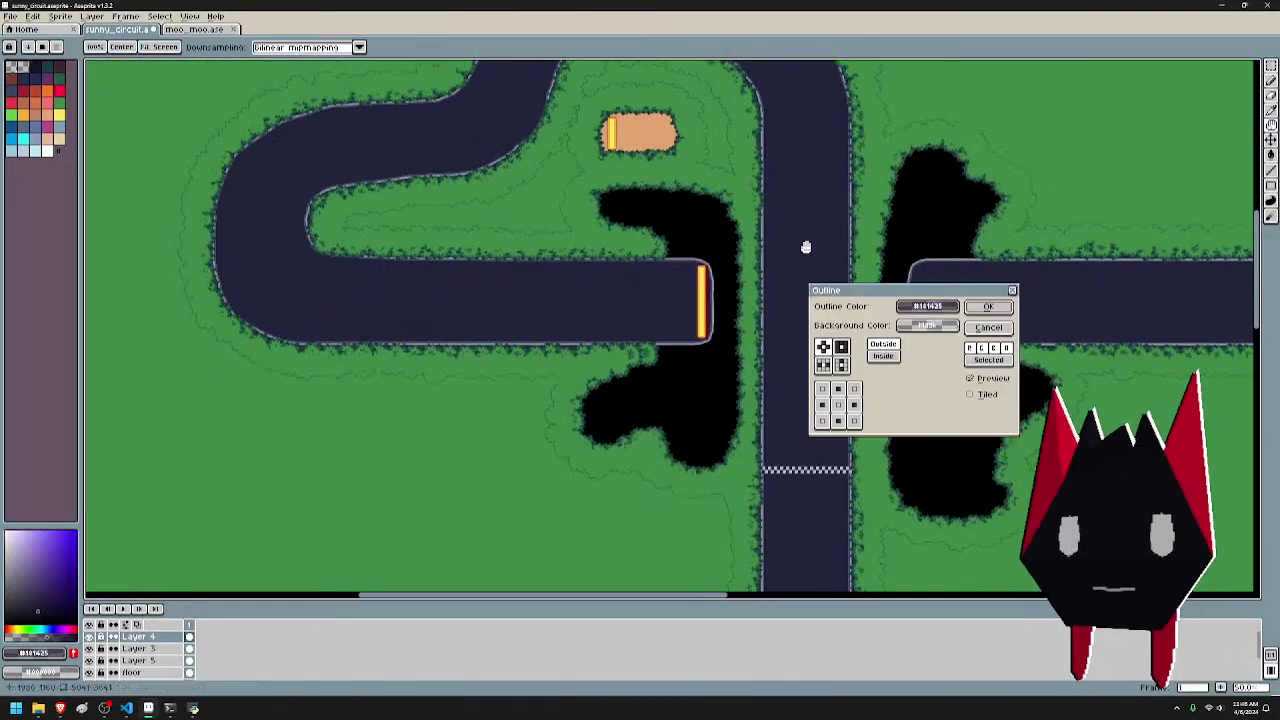
left_click(1015, 291)
- Hide the floor layer and select the whole tan road area on Layer 2 with the Magic Wand
left_click(148, 673)
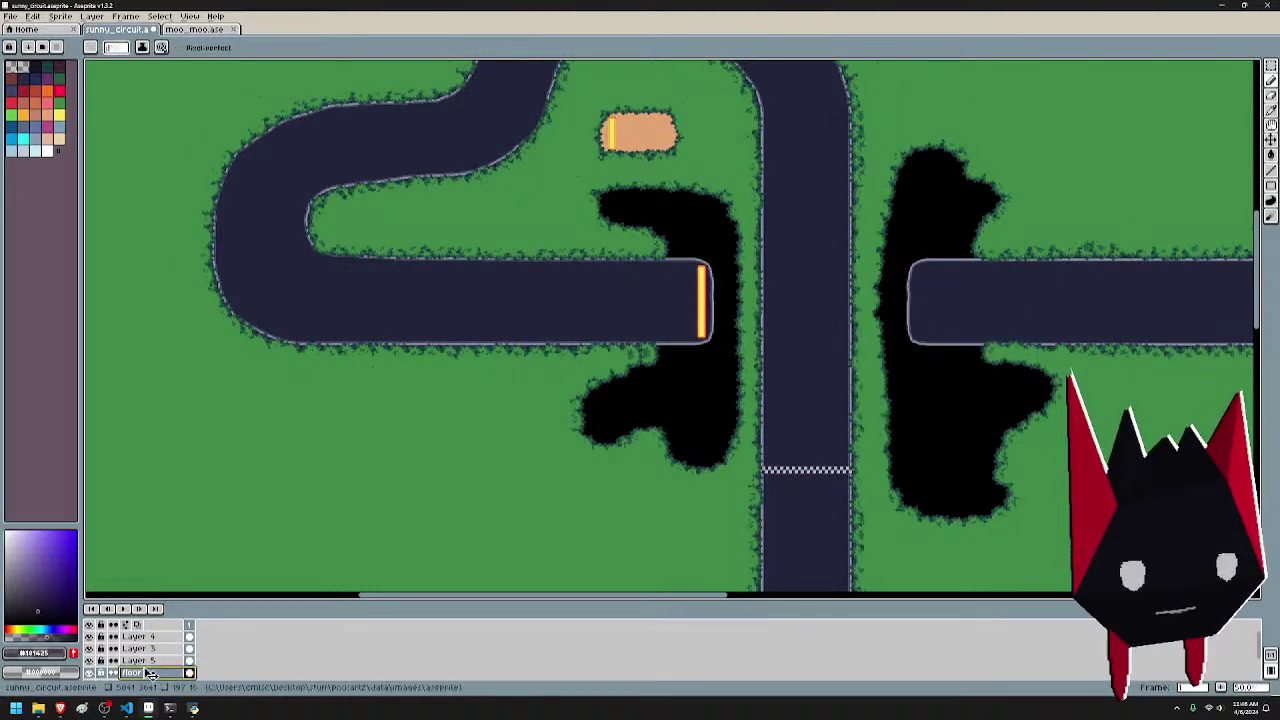
scroll(148, 673, "down", 2)
left_click(90, 649)
left_click(90, 649)
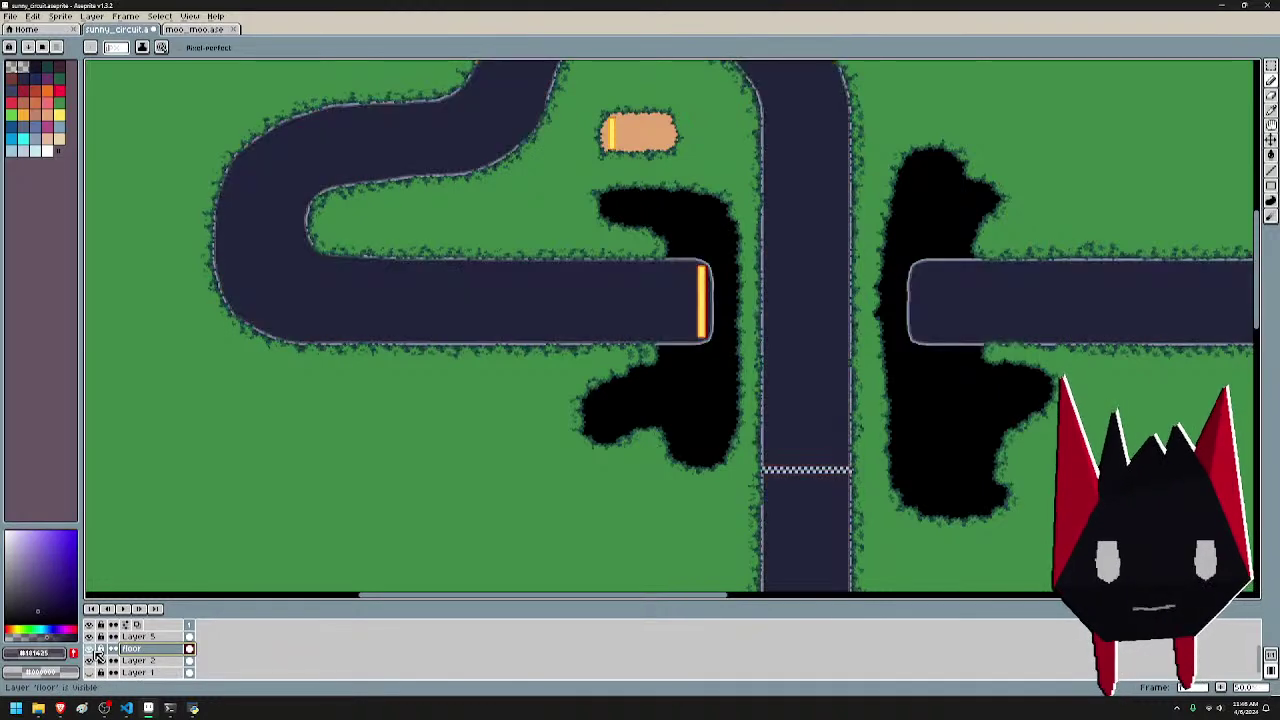
left_click(94, 650)
left_click(140, 660)
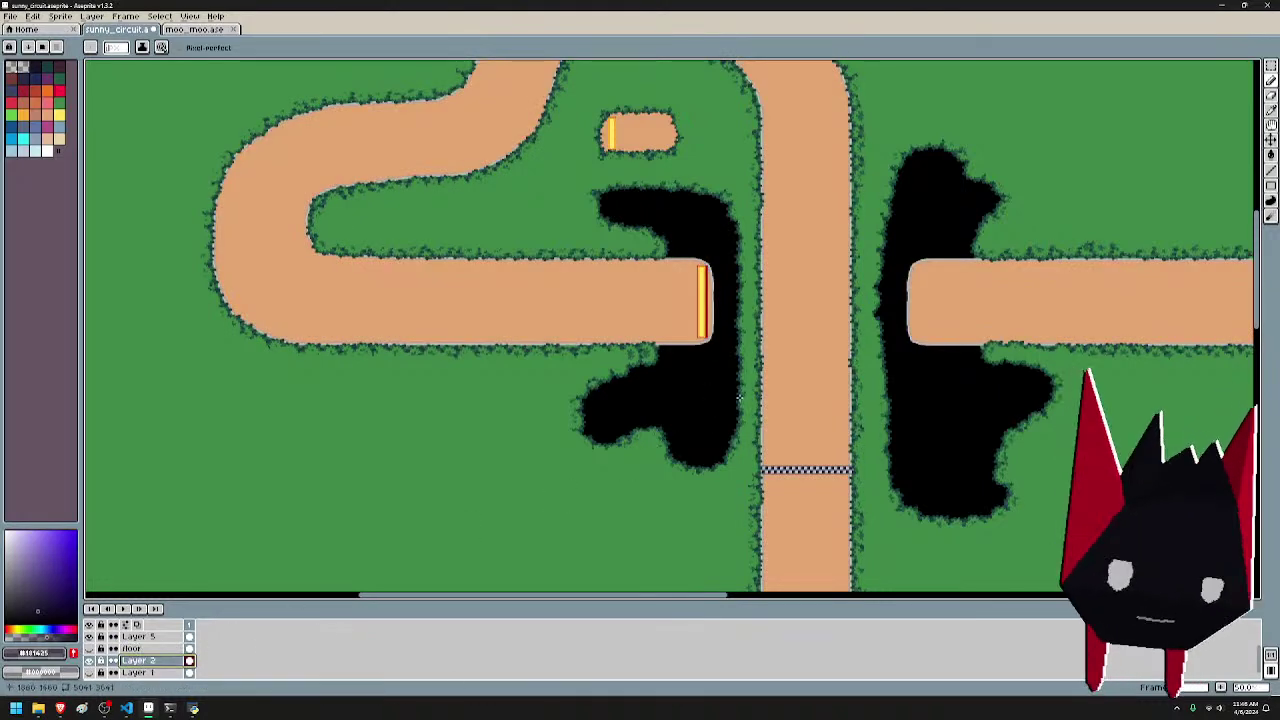
key("w")
left_click(816, 290)
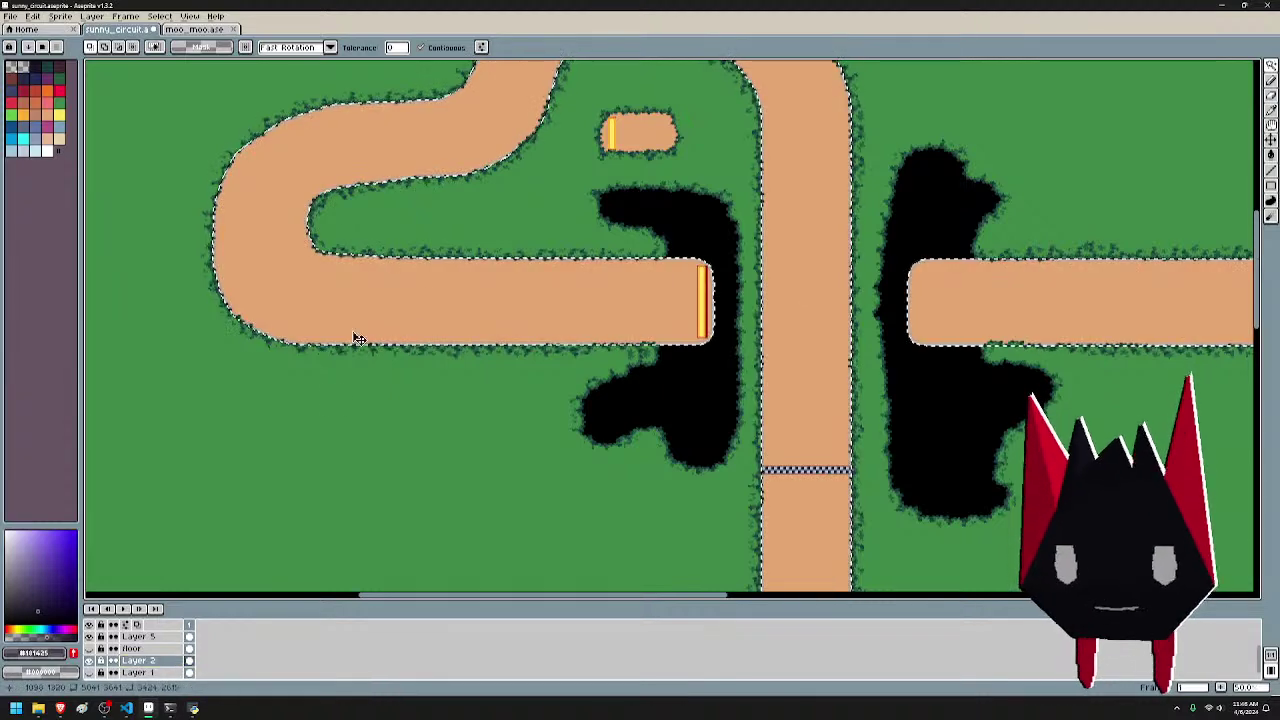
- Show the floor layer again and make Layer 4 the active layer, keeping the road selection
left_click(92, 650)
scroll(128, 652, "up", 2)
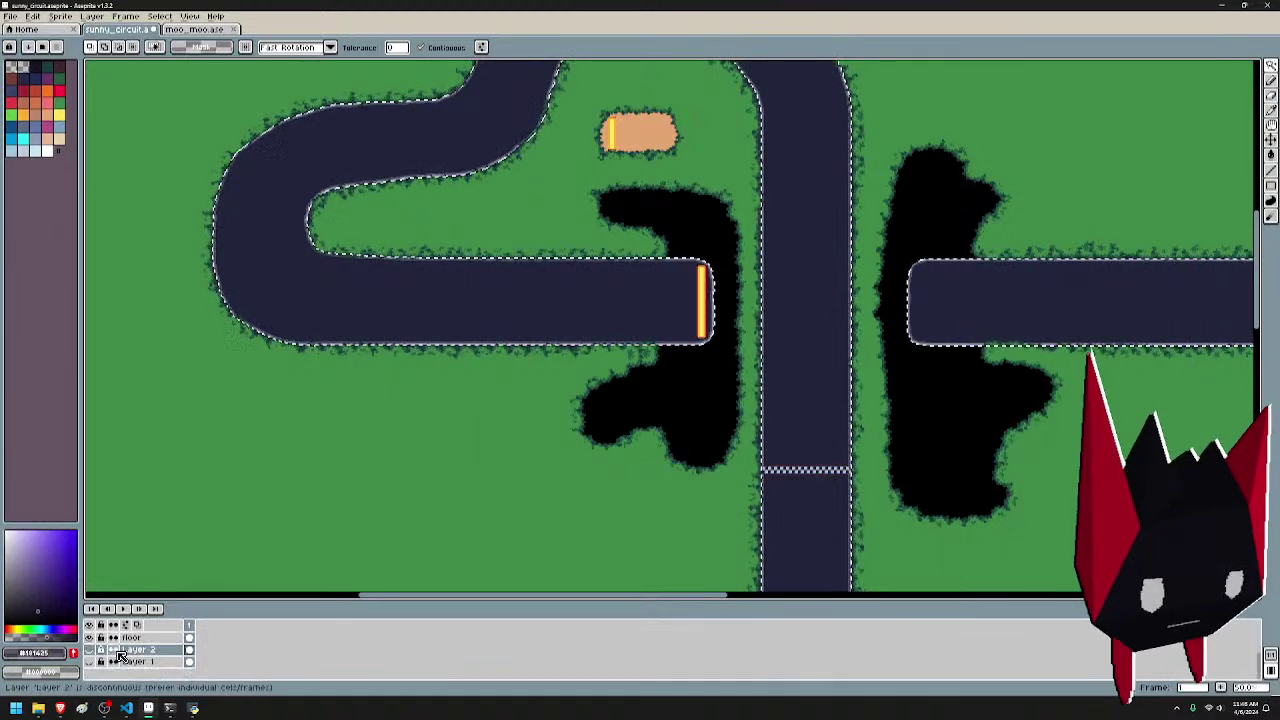
left_click(147, 650)
left_click(138, 639)
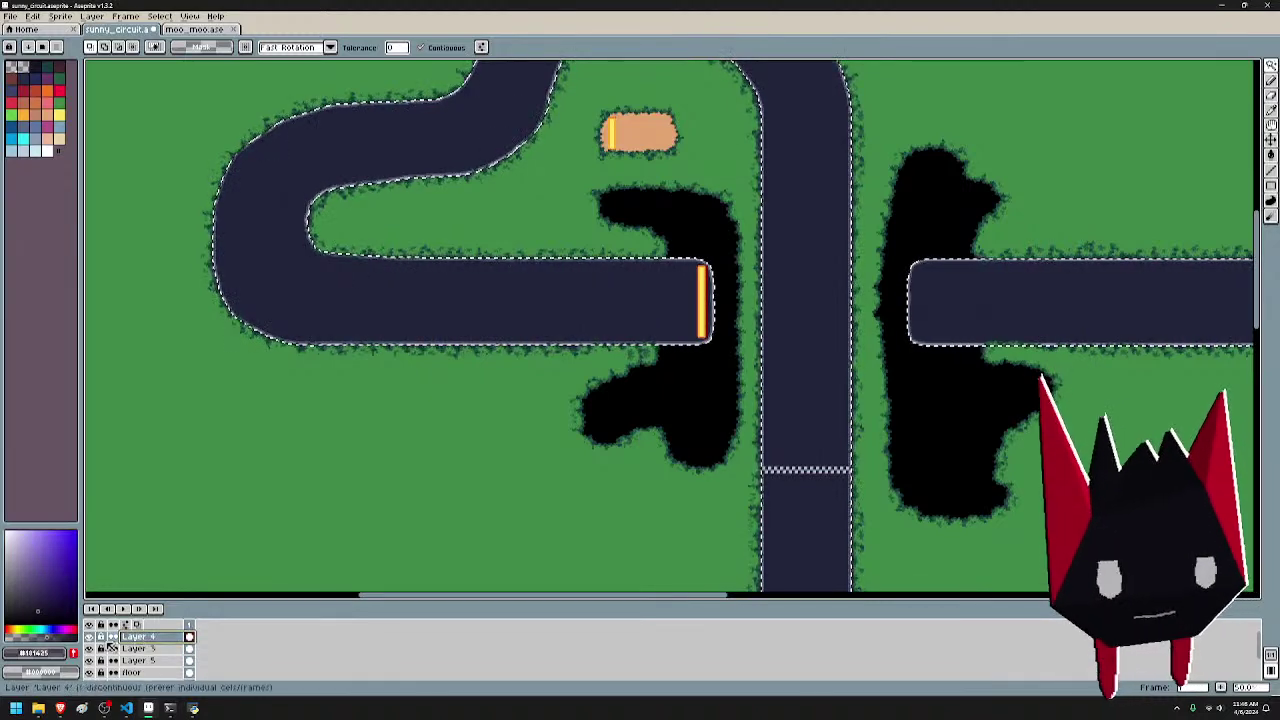
- Apply an outside Outline in the semi-transparent #181425 to Layer 4 within the road selection three times in a row
left_click_drag(657, 258, 612, 324)
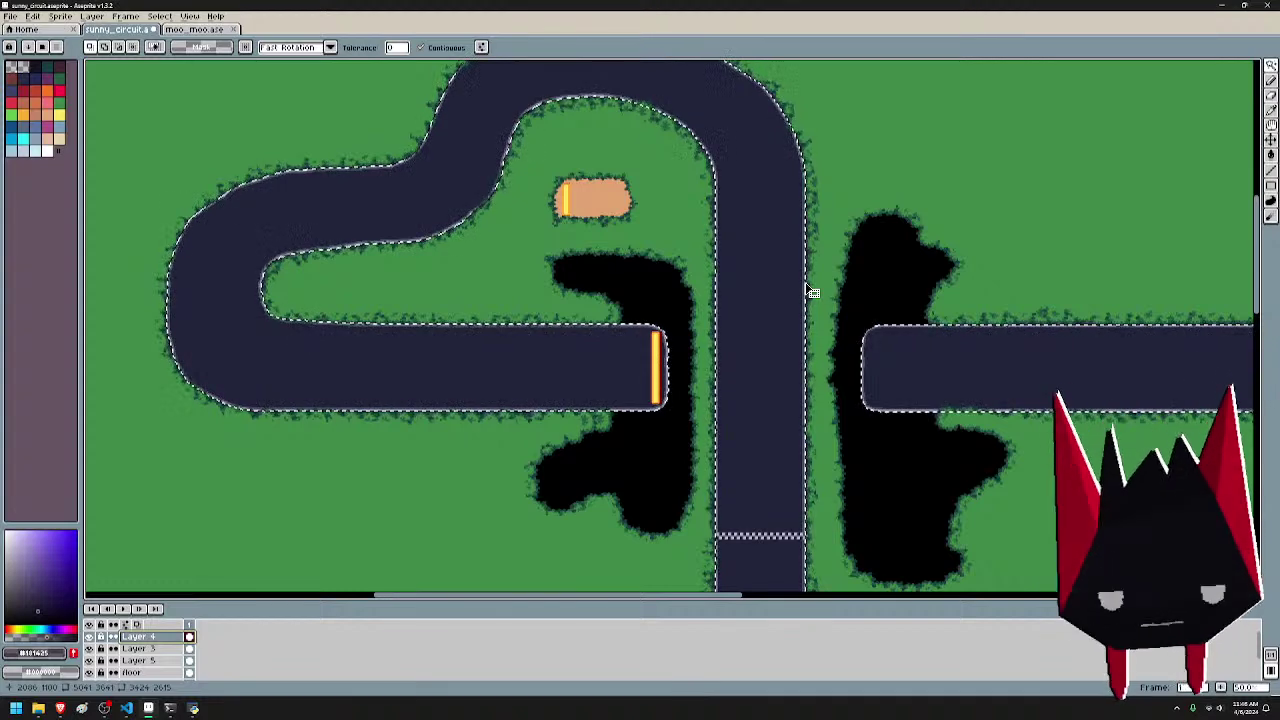
key("shift+o")
scroll(612, 288, "up", 4)
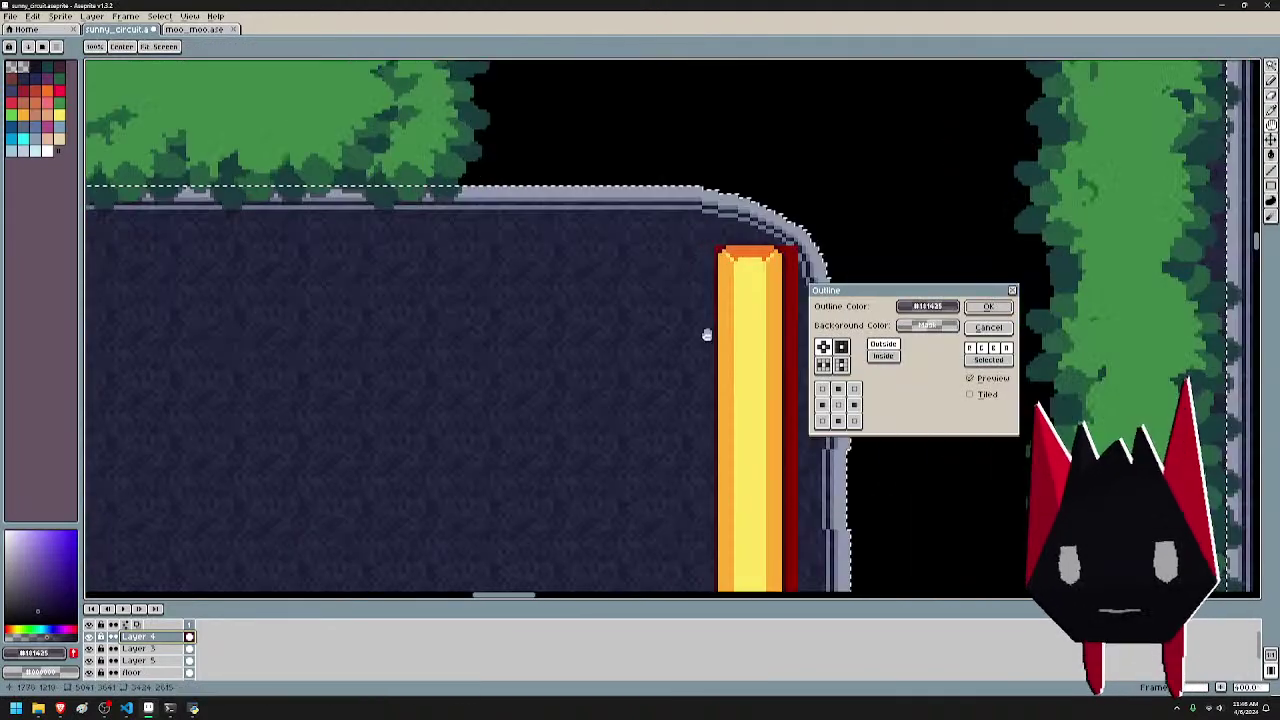
left_click_drag(554, 306, 713, 270)
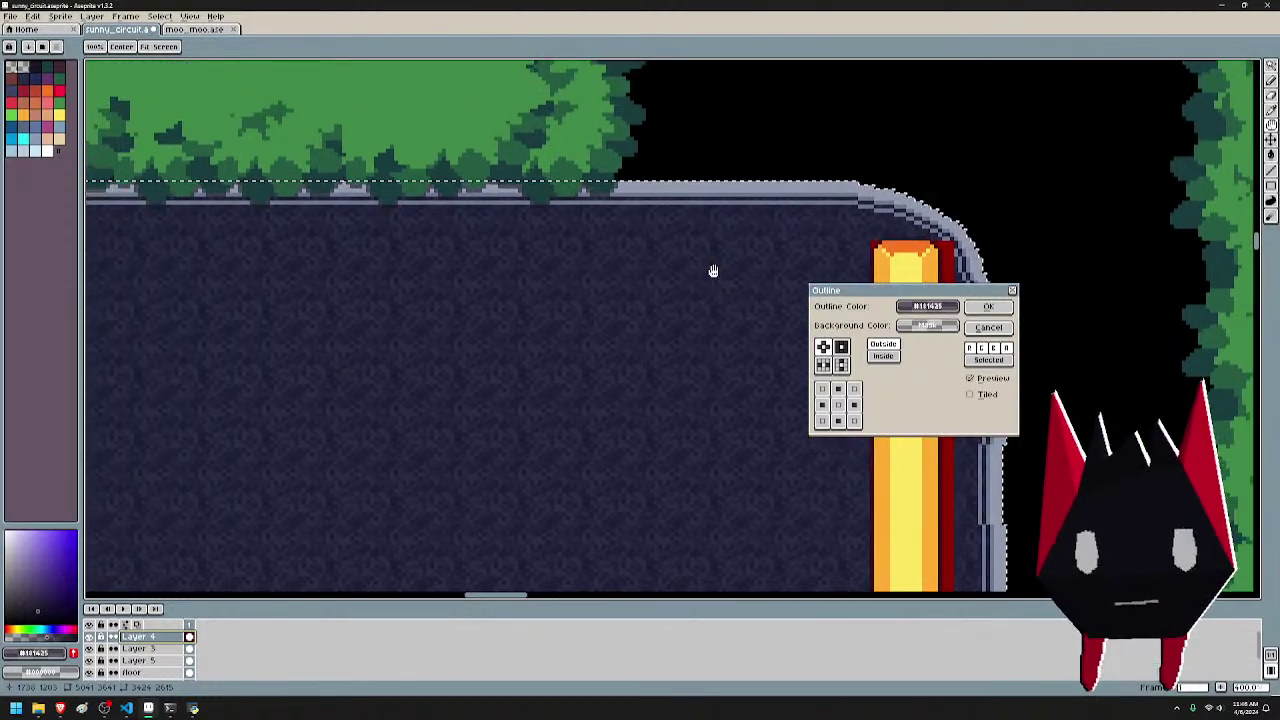
left_click(1005, 308)
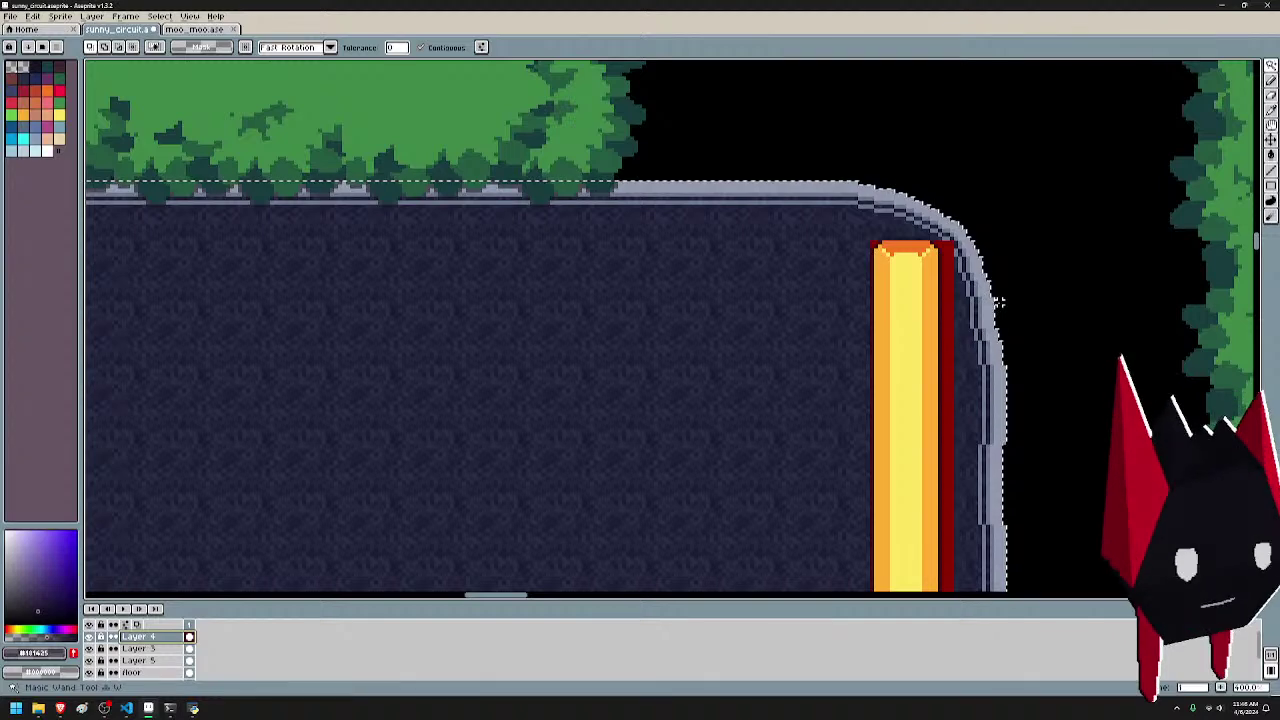
key("shift+o")
left_click(1005, 308)
key("shift+o")
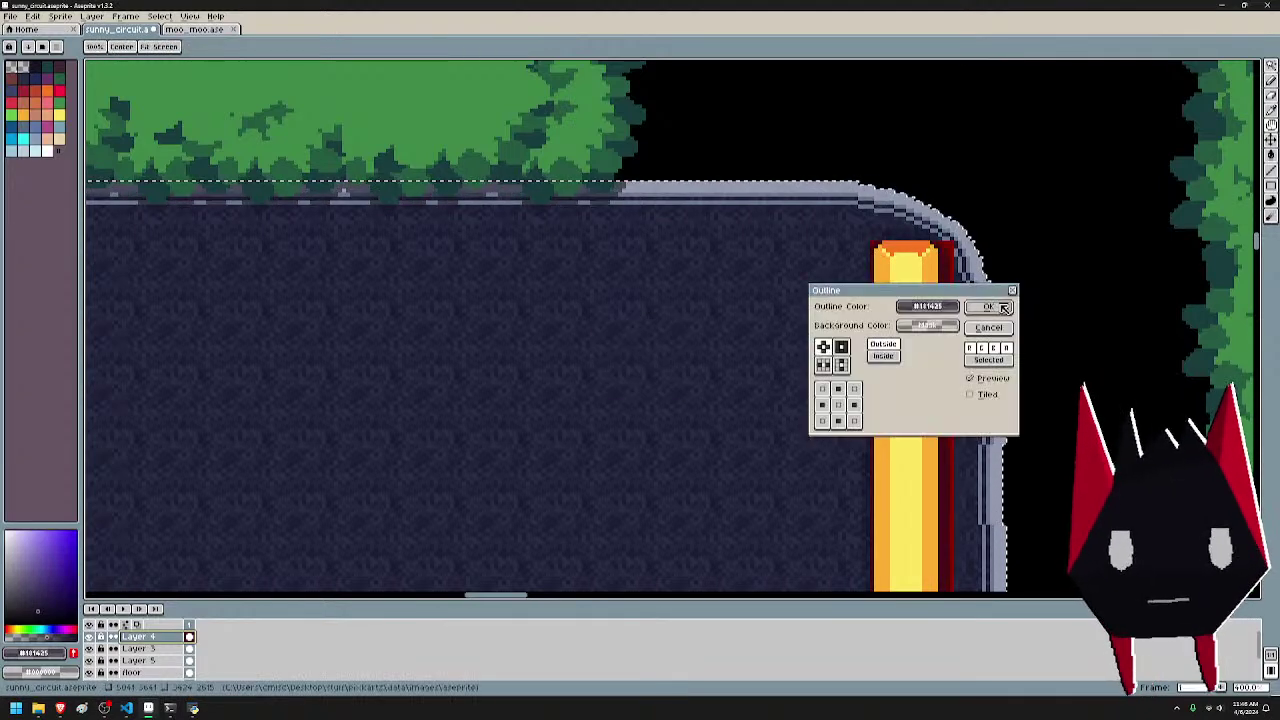
left_click(1005, 308)
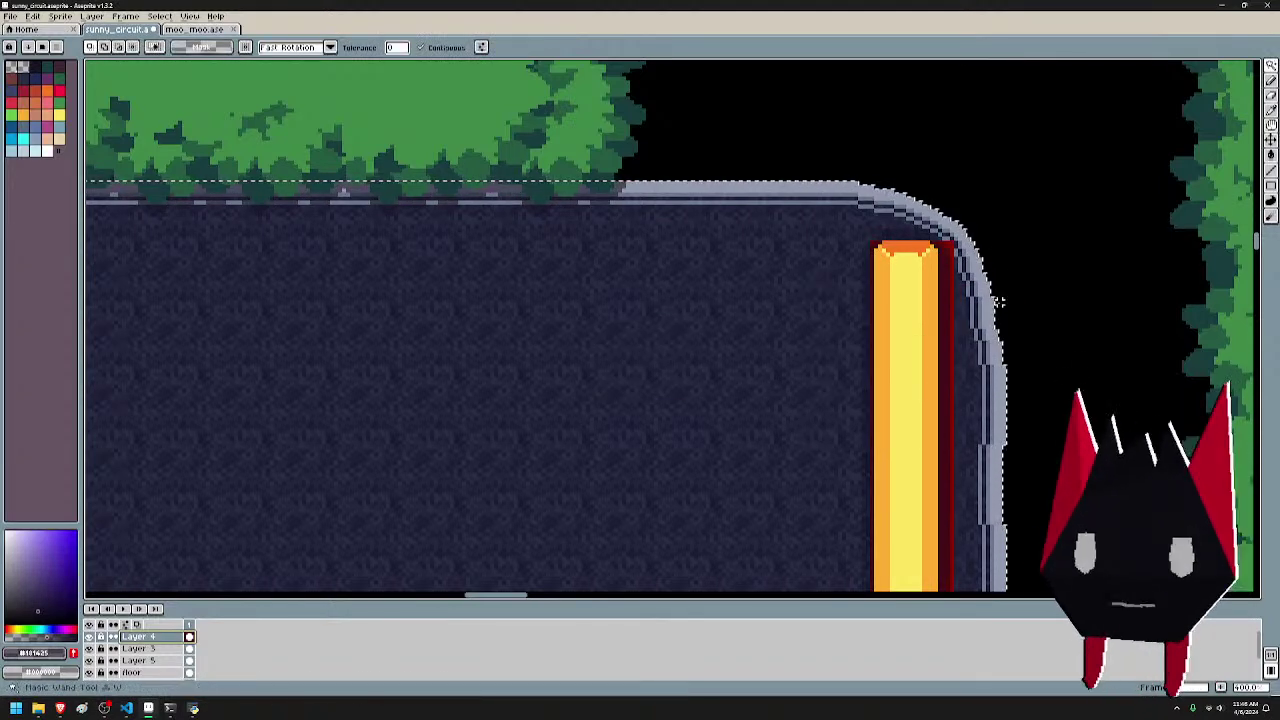
- Examine the shaded road edges around the yellow bar, the black gaps and the road end across the gap
scroll(782, 271, "down", 2)
scroll(783, 271, "down", 1)
left_click_drag(783, 271, 657, 331)
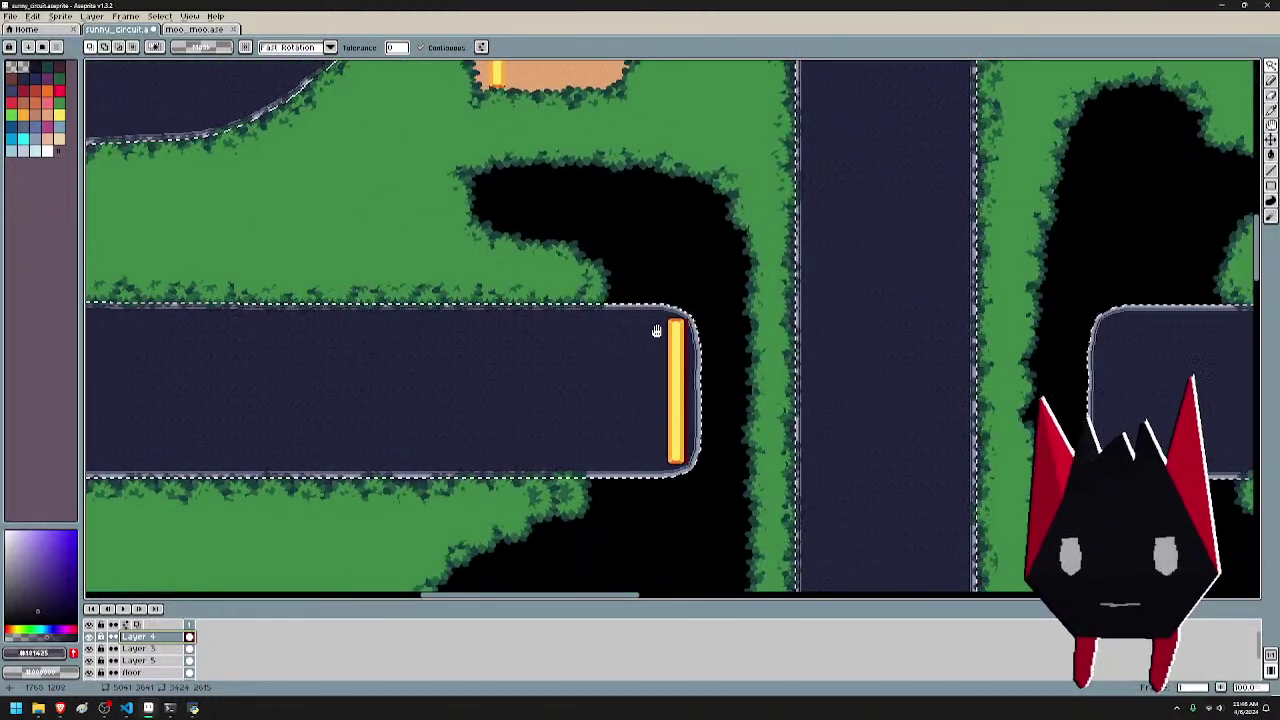
left_click_drag(1034, 320, 677, 206)
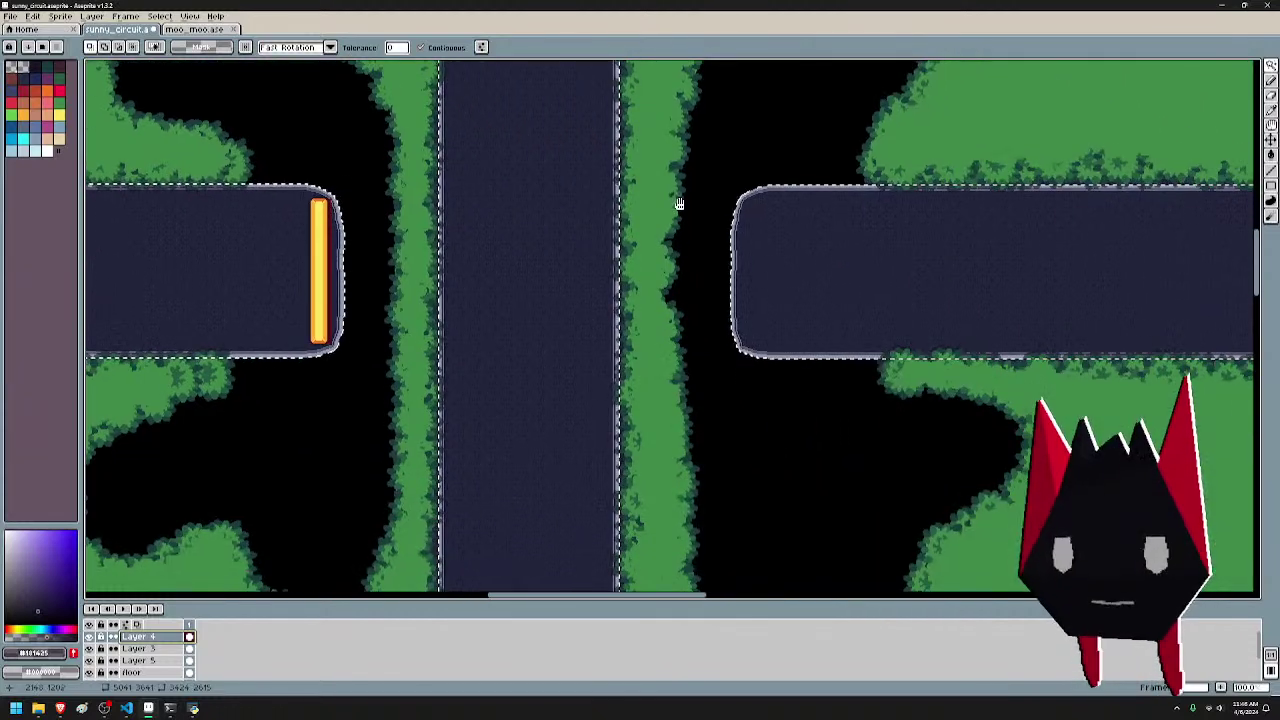
left_click_drag(483, 246, 591, 414)
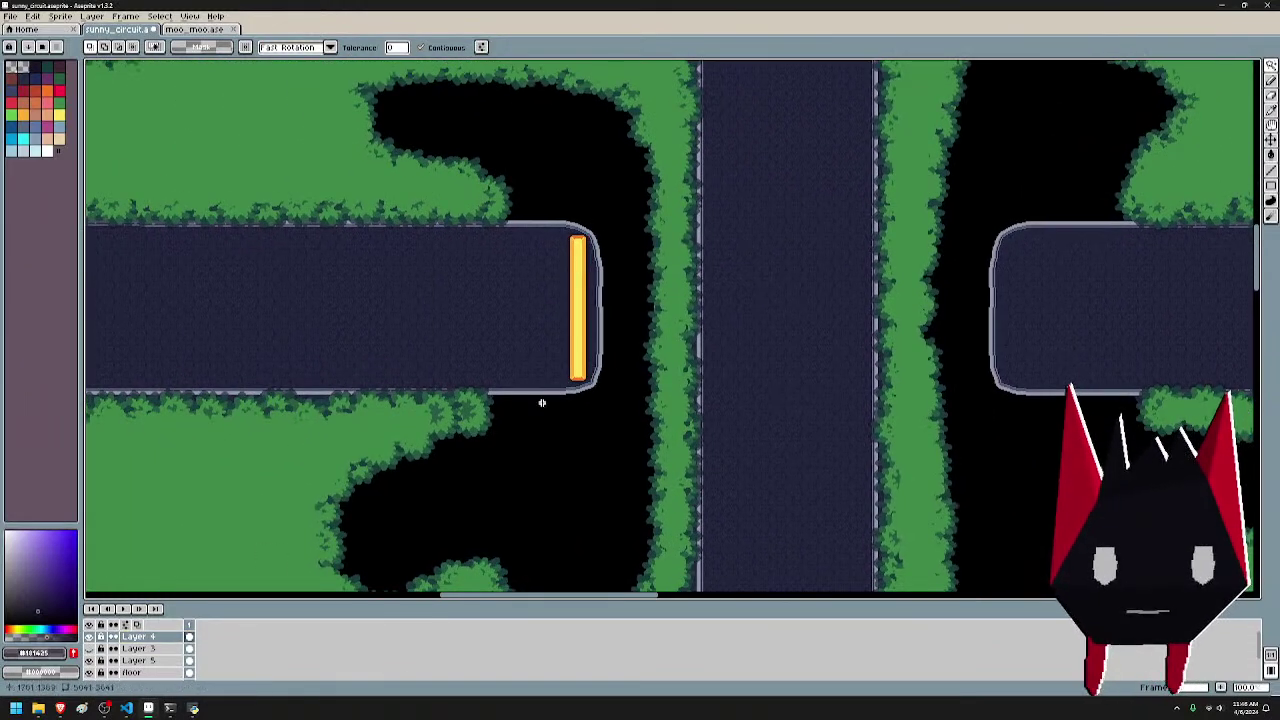
scroll(565, 322, "up", 1)
scroll(571, 350, "down", 1)
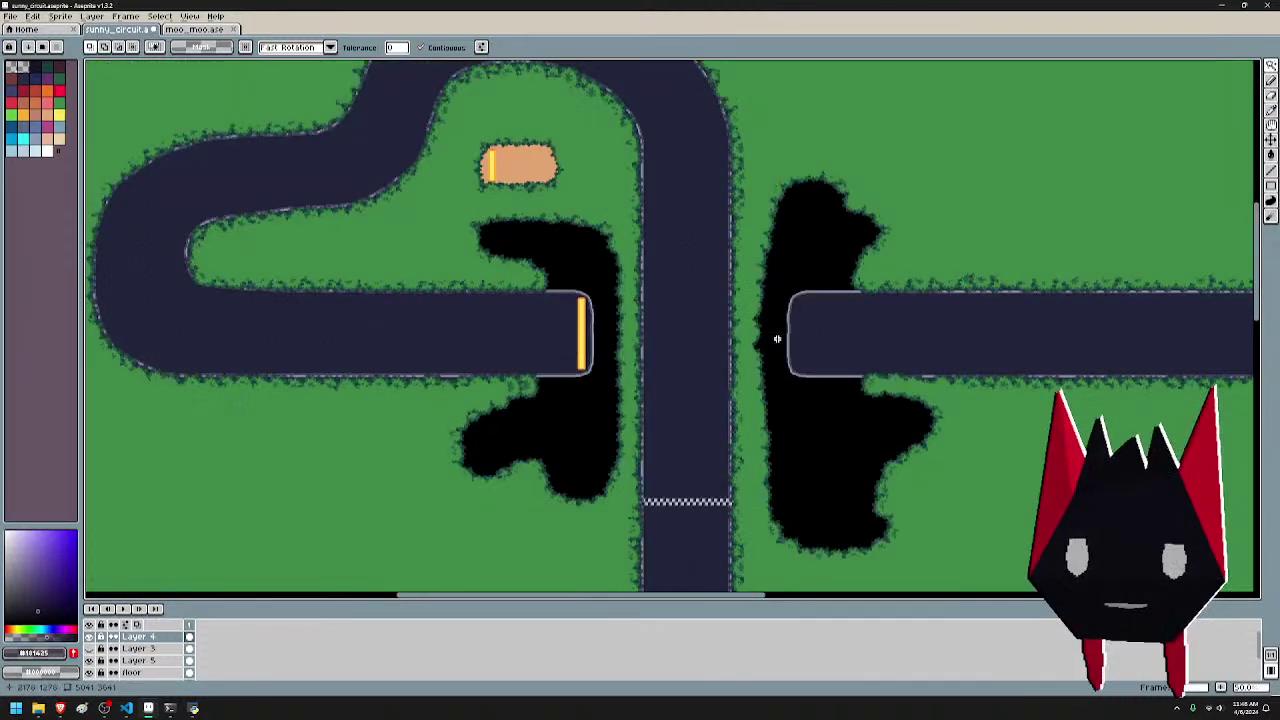
left_click_drag(777, 337, 566, 349)
scroll(644, 330, "up", 4)
left_click_drag(459, 270, 874, 420)
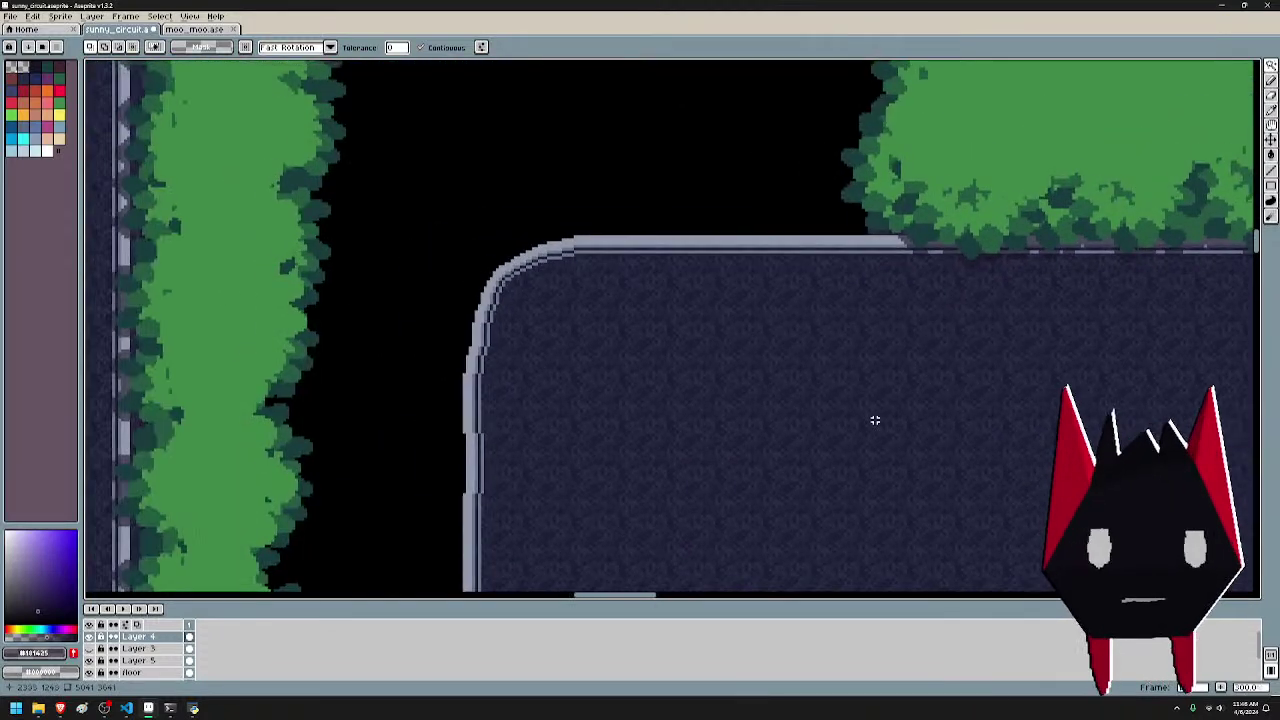
left_click_drag(682, 375, 1094, 337)
- Examine the shading cast by the bushes along both edges of the road's lower bend and the vertical stretch above it
scroll(488, 351, "down", 1)
left_click_drag(591, 446, 624, 226)
scroll(682, 290, "down", 2)
left_click_drag(717, 410, 724, 200)
scroll(724, 200, "down", 1)
scroll(795, 484, "up", 2)
left_click_drag(630, 565, 826, 290)
scroll(796, 327, "up", 1)
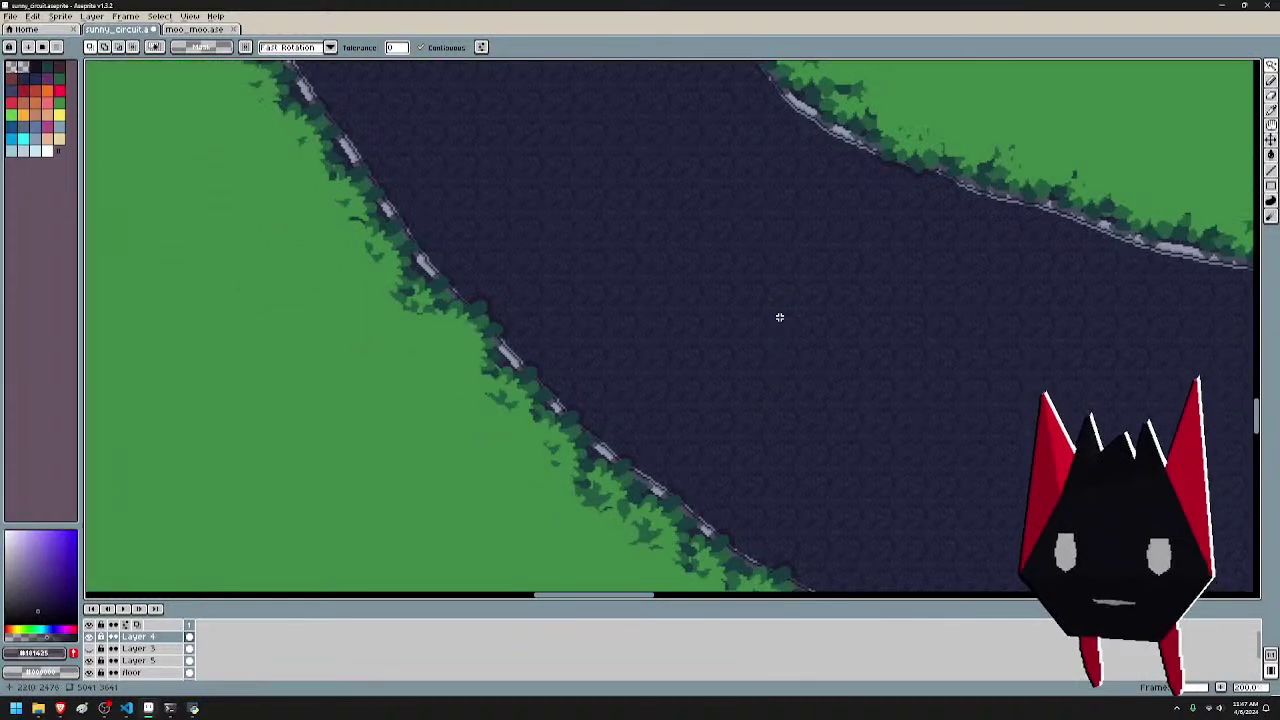
scroll(765, 243, "down", 1)
left_click_drag(786, 226, 797, 240)
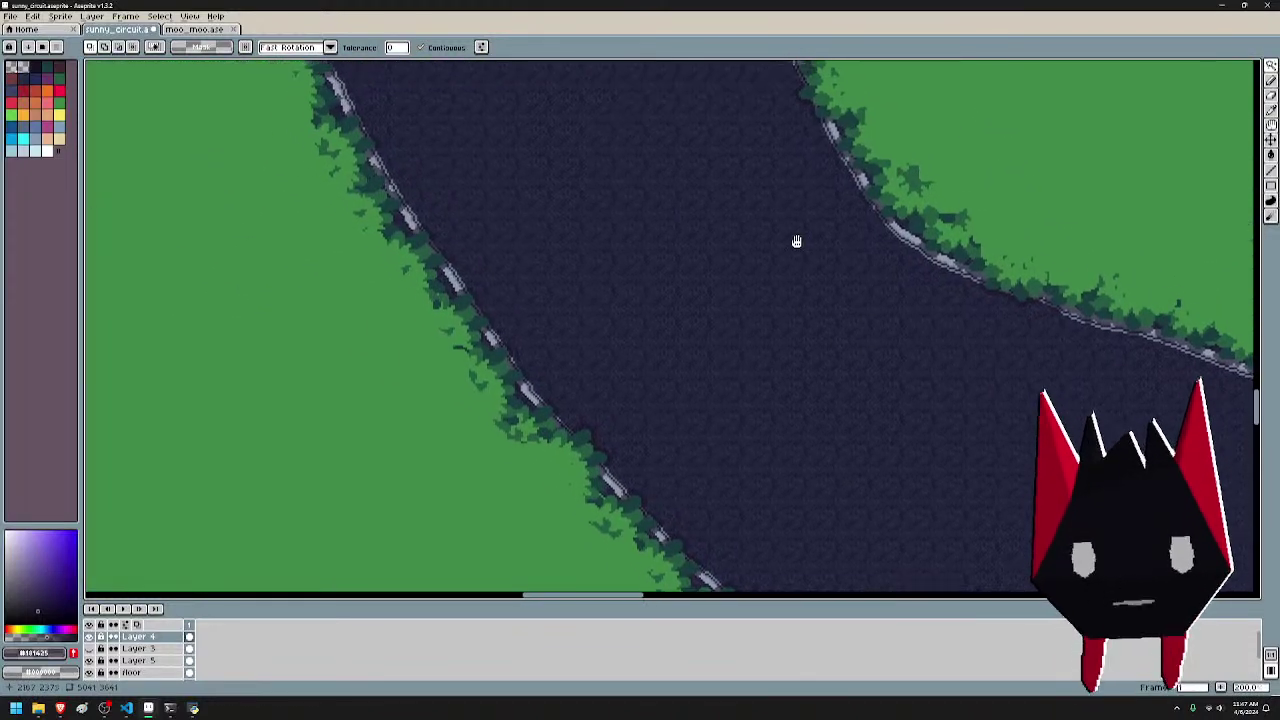
scroll(873, 376, "up", 1)
scroll(825, 335, "down", 1)
left_click_drag(794, 294, 740, 366)
scroll(743, 365, "down", 1)
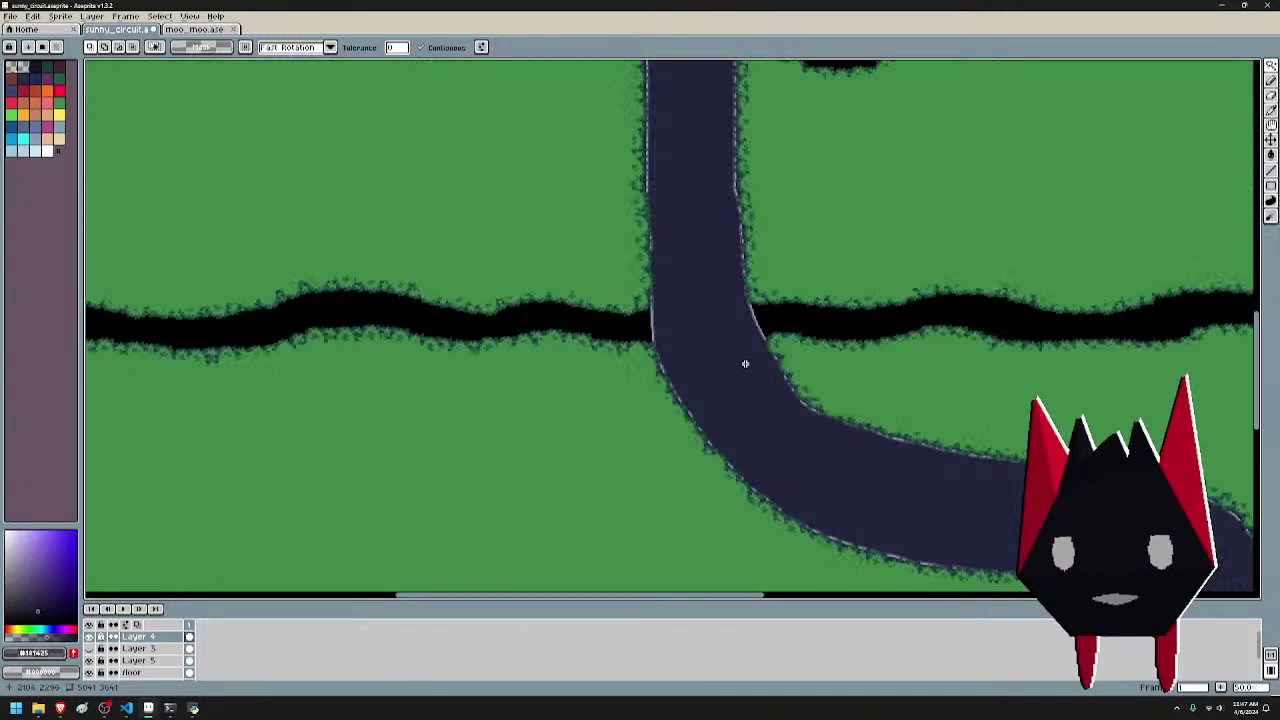
left_click_drag(694, 171, 686, 314)
scroll(686, 314, "up", 5)
- Save the sunny_circuit file, leaving Layer 4 without a further outline
key("ctrl+s")
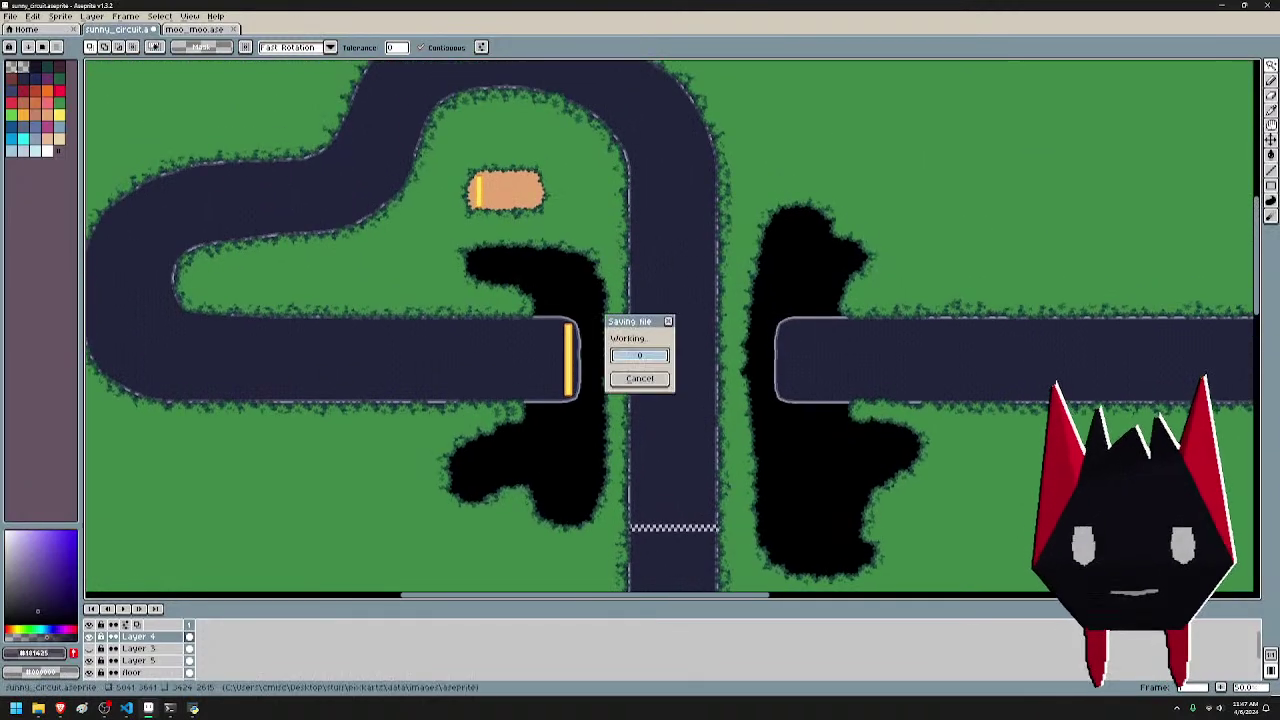
key("shift+o")
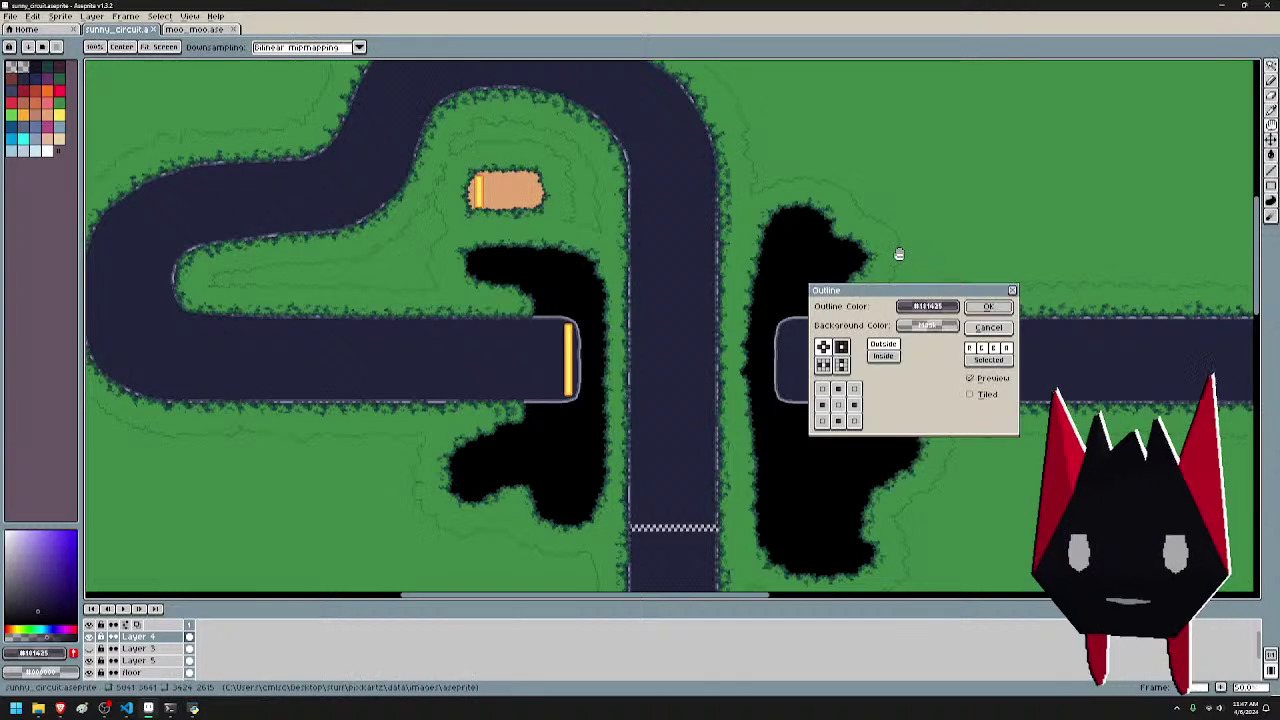
left_click(1012, 288)
key("ctrl+s")
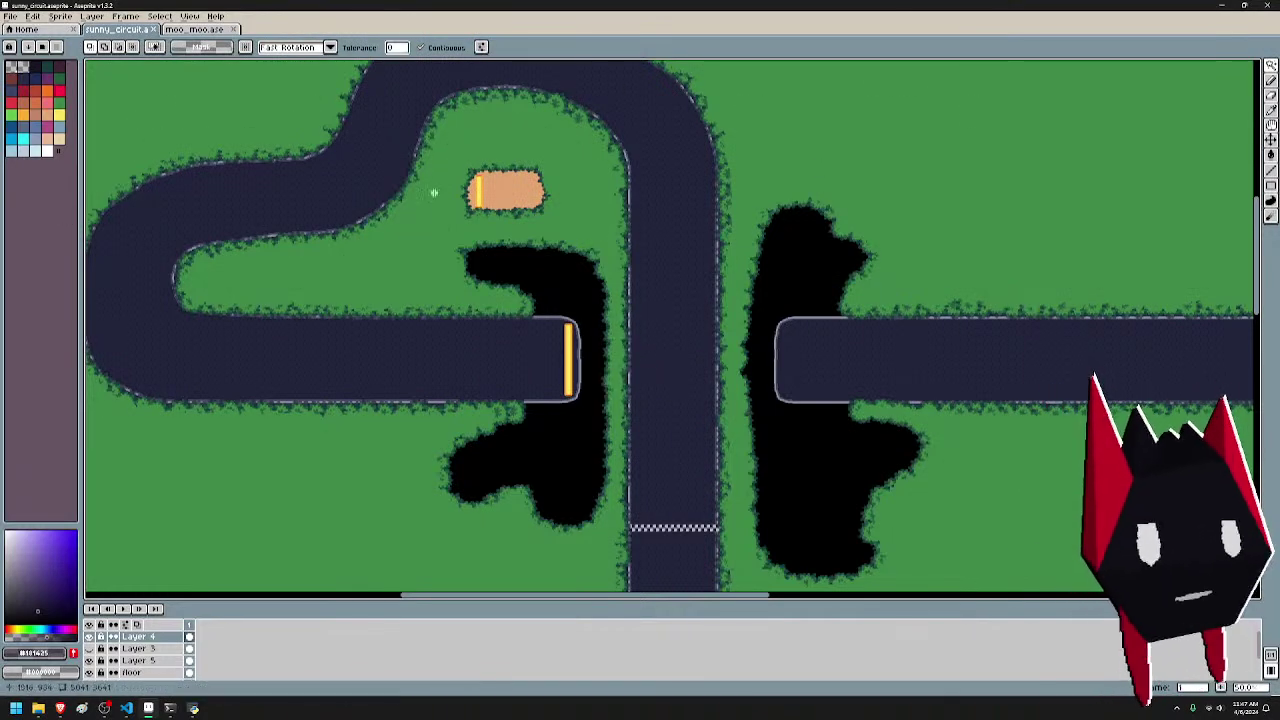
- Export the sunny_circuit map as floor.png in the sunny_circuit maps folder, replacing the existing file and accepting the loss of layers
scroll(434, 192, "left", 5)
left_click(12, 16)
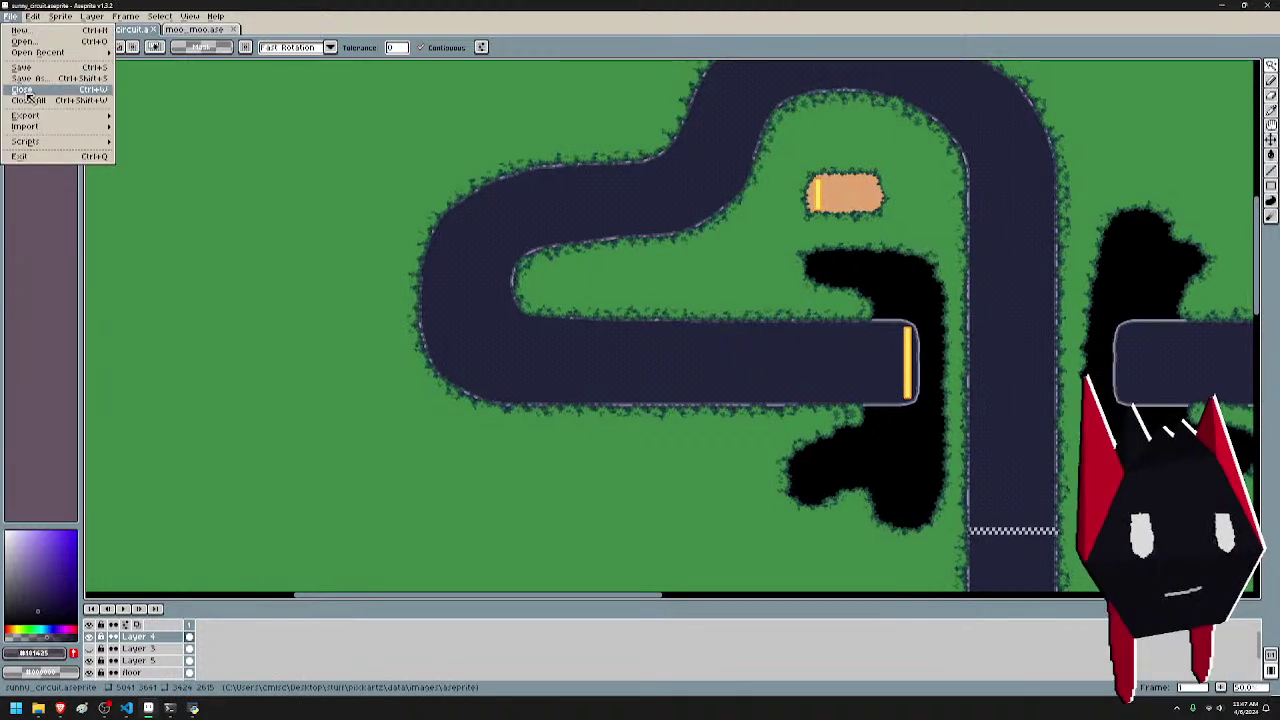
mouse_move(26, 116)
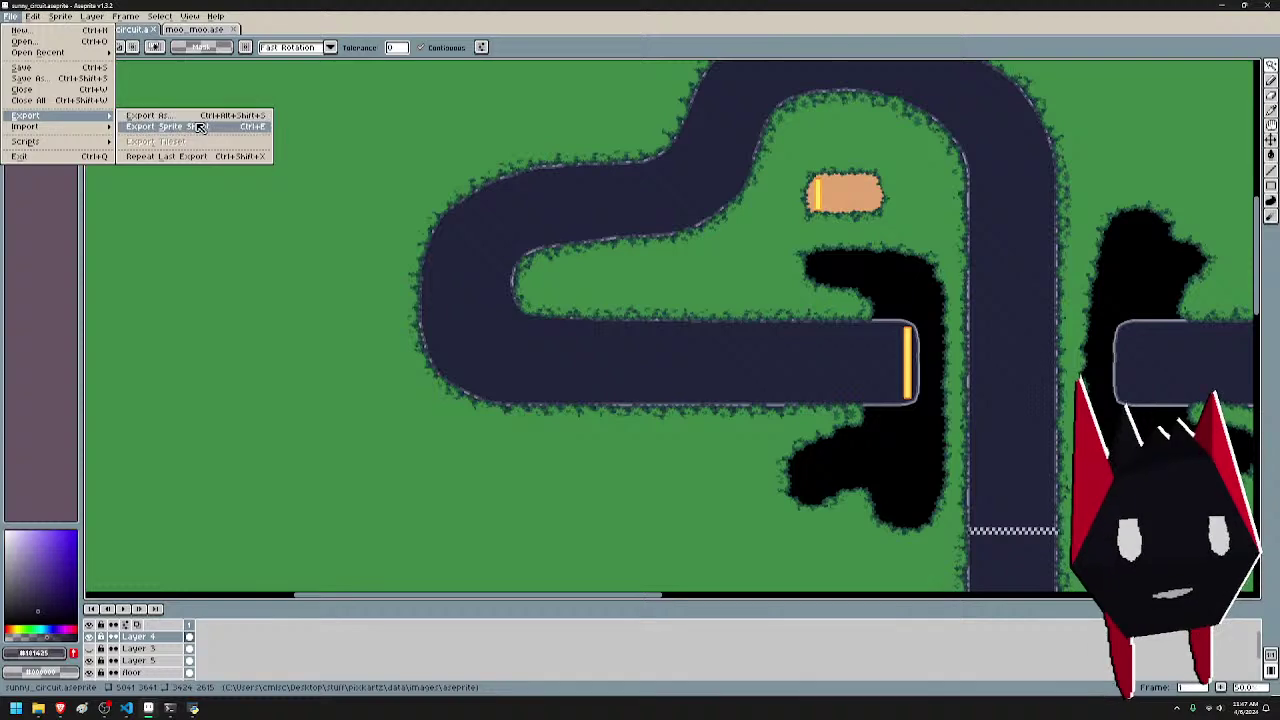
left_click(198, 116)
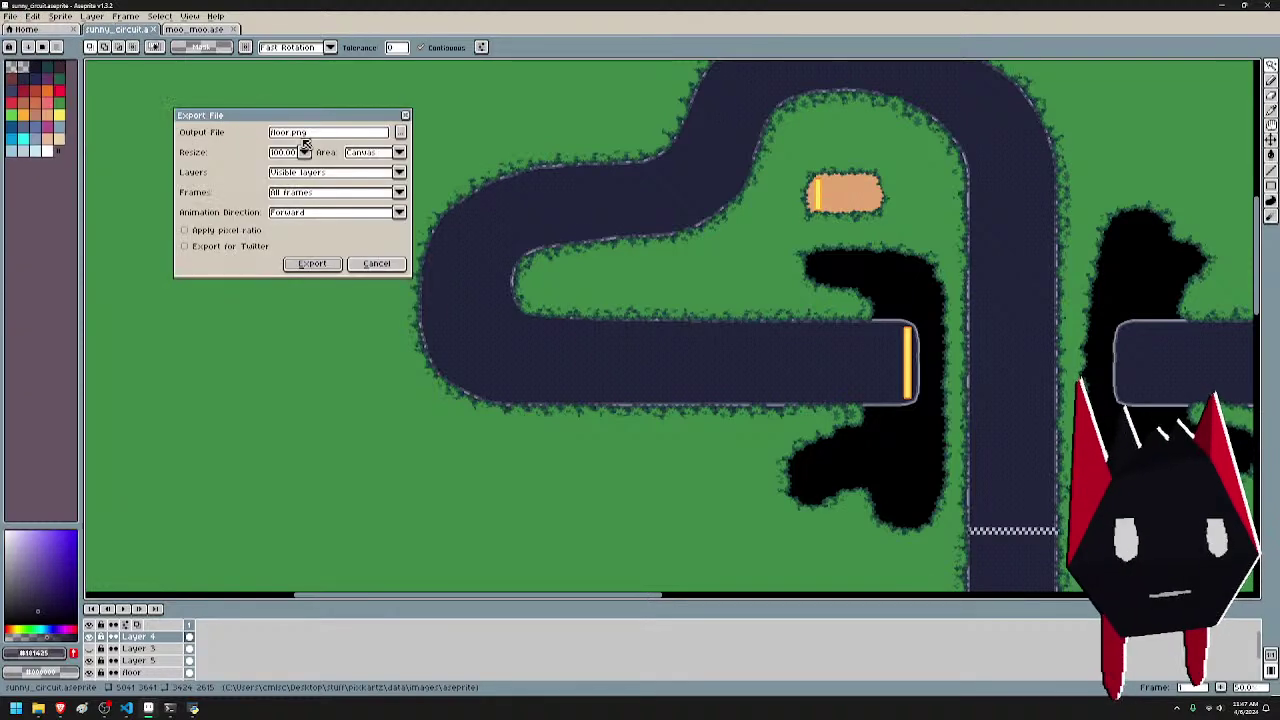
left_click(401, 132)
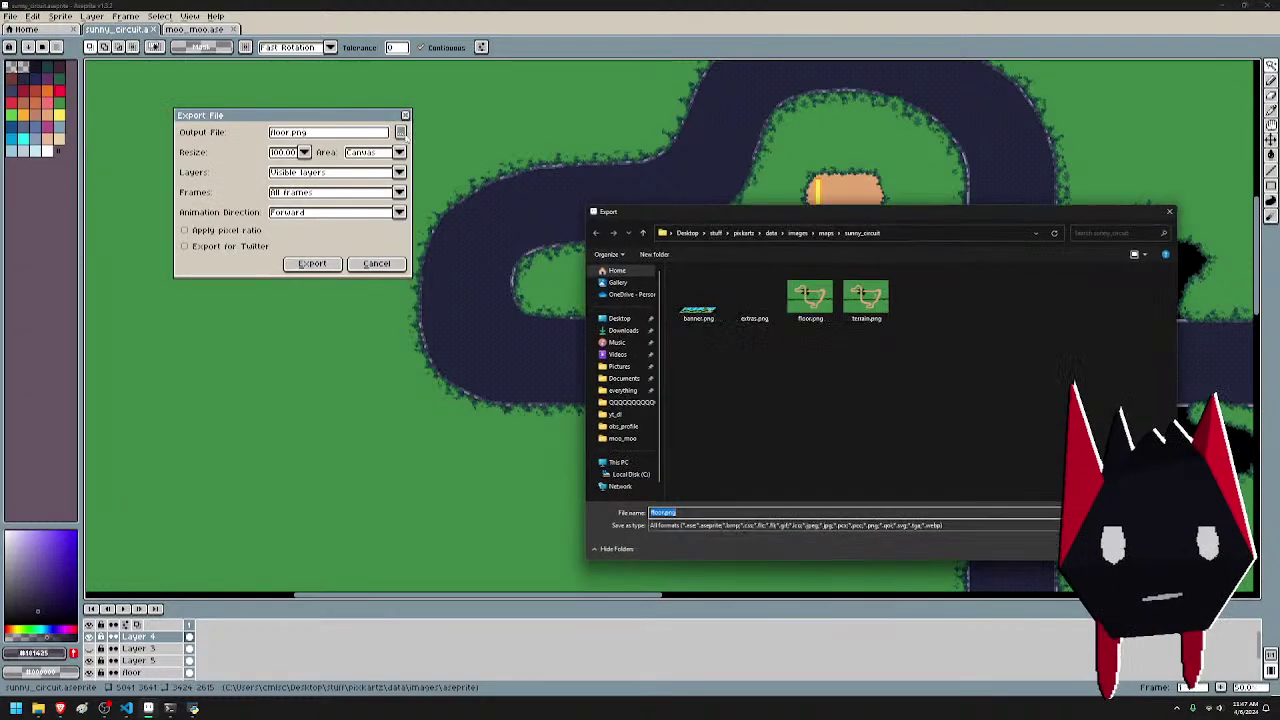
left_click(812, 306)
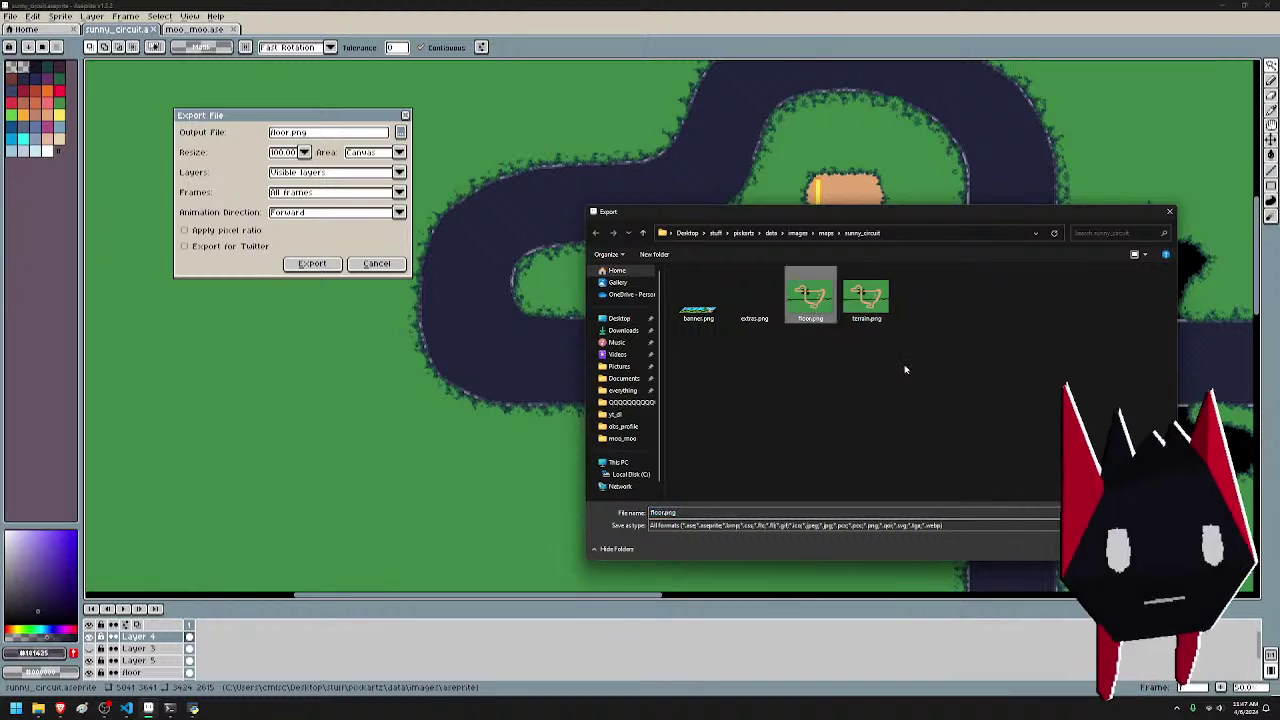
left_click(1074, 549)
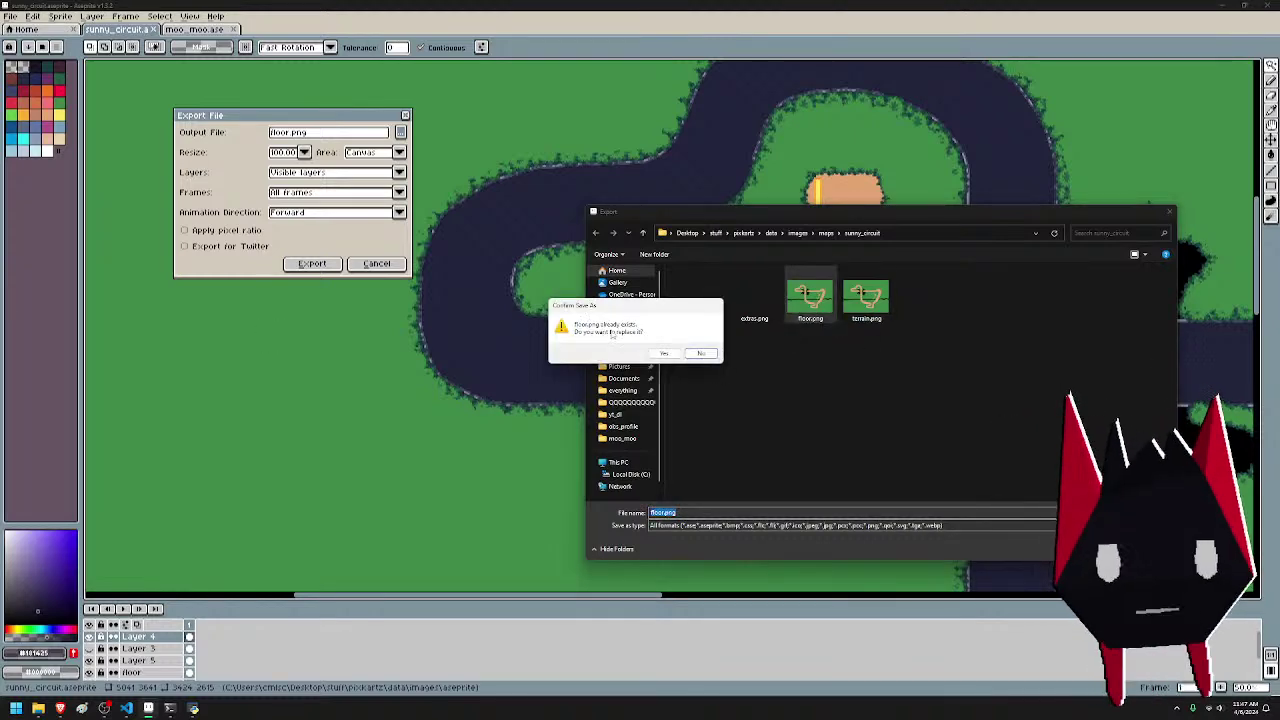
left_click(667, 355)
left_click(330, 264)
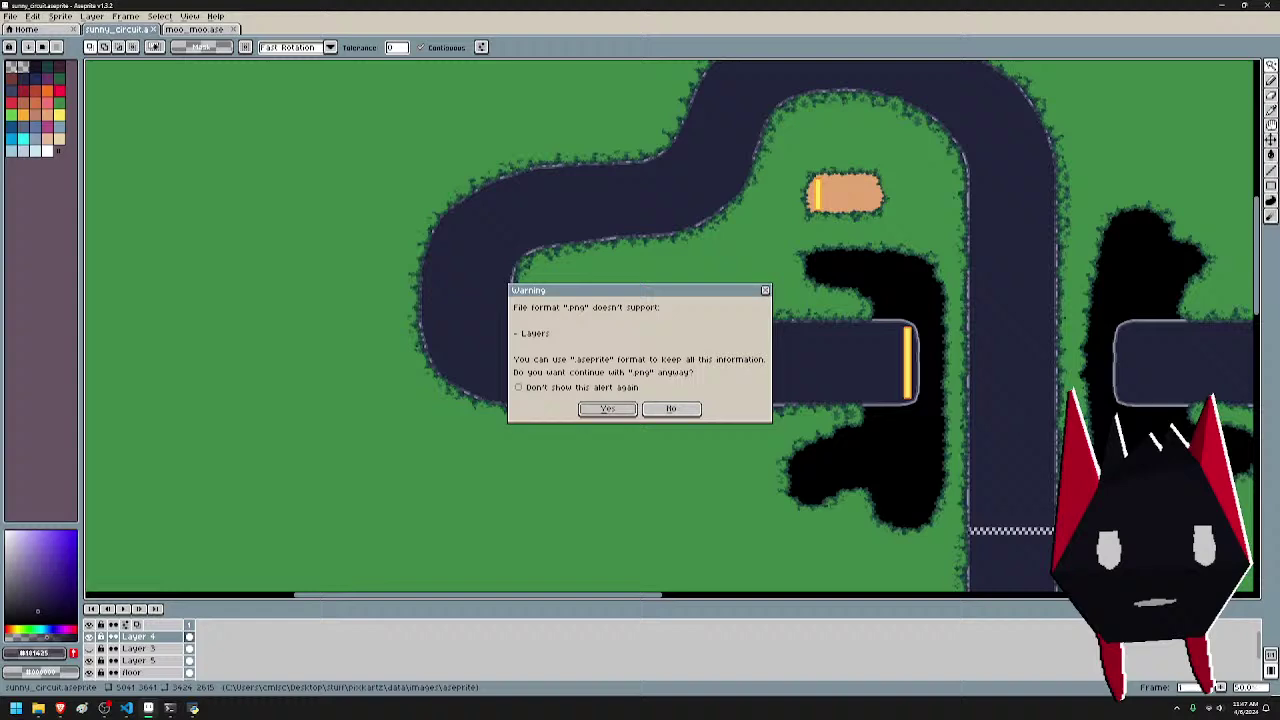
left_click(607, 409)
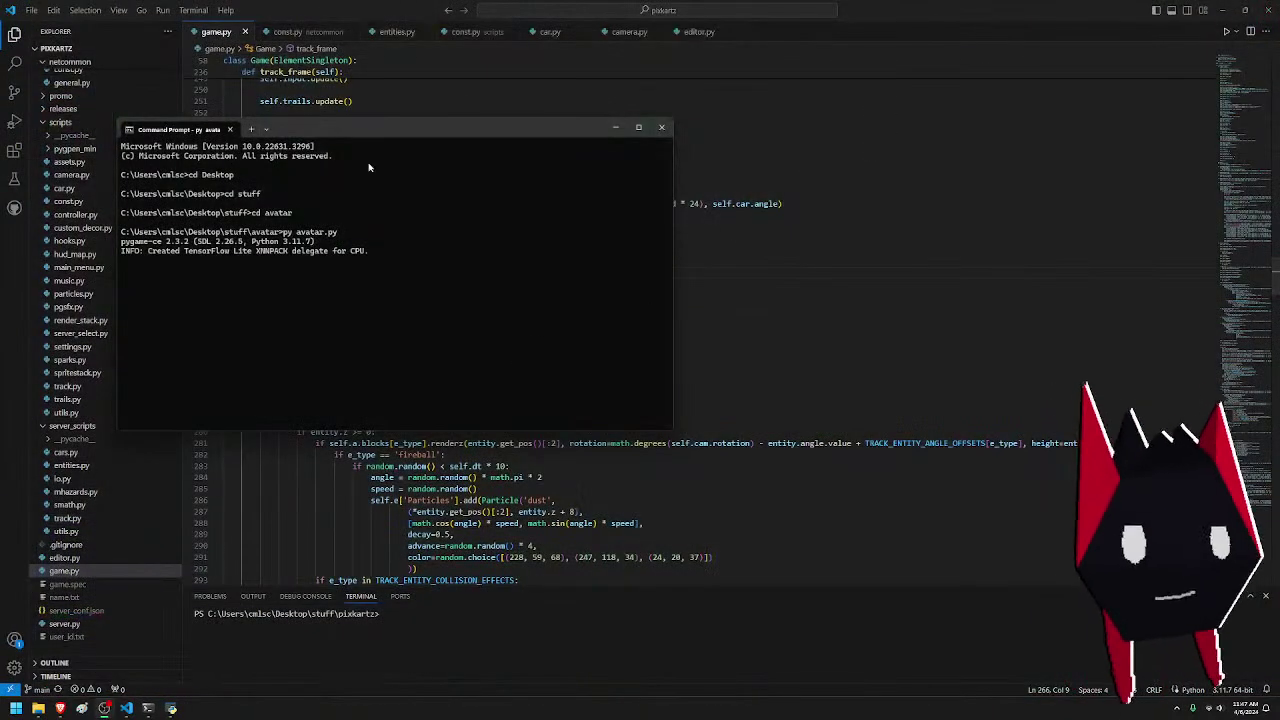
- Switch to the code editor, move the command prompt window aside and run editor.py to open the racing game editor
left_click_drag(405, 137, 750, 202)
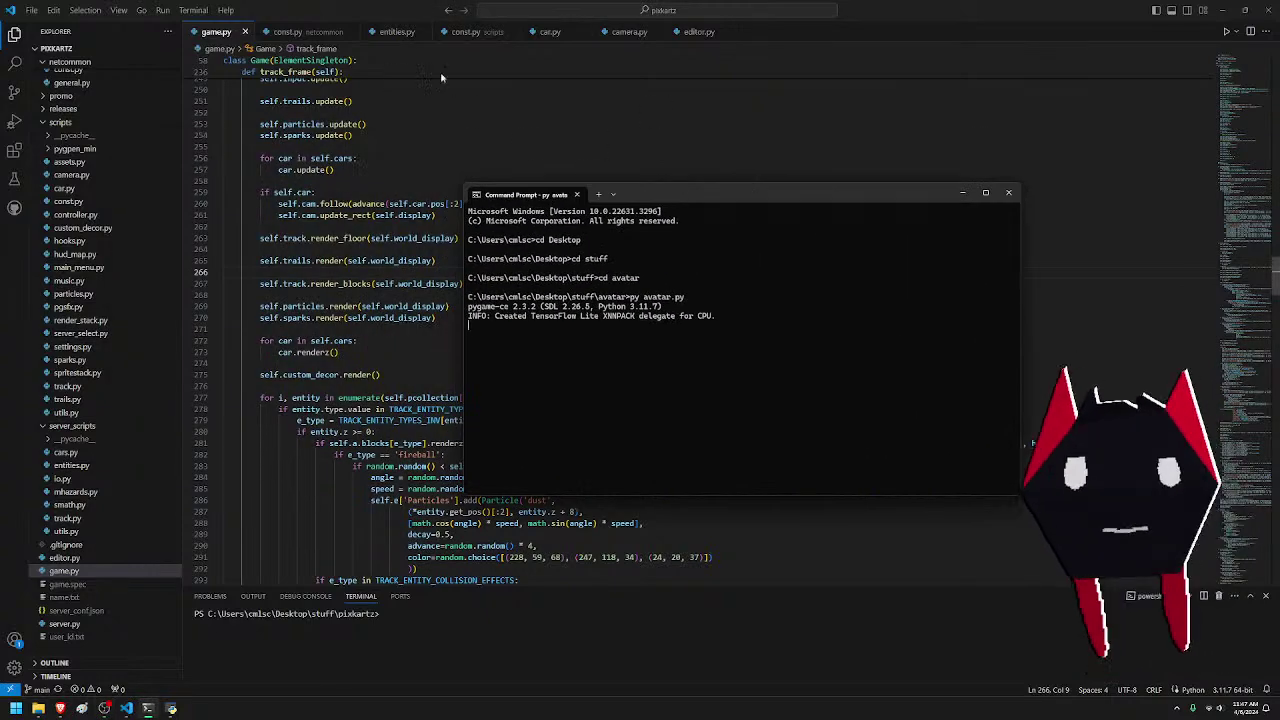
left_click(699, 31)
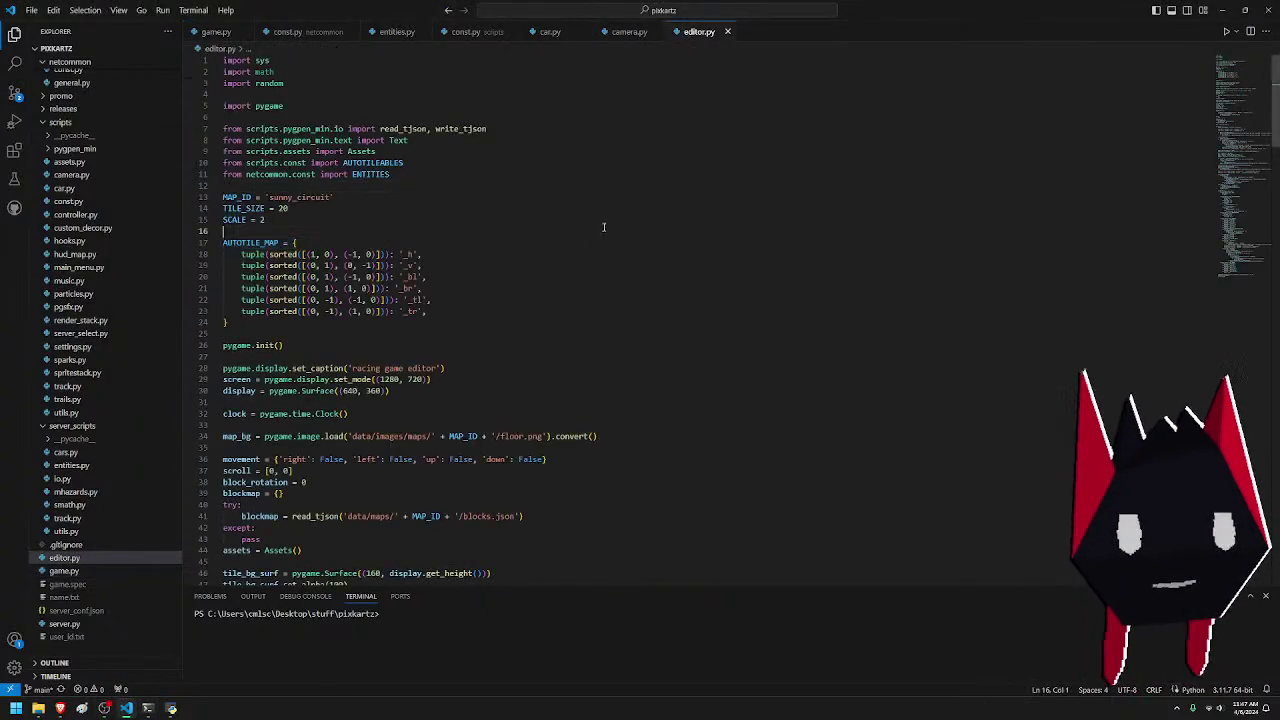
key("F5")
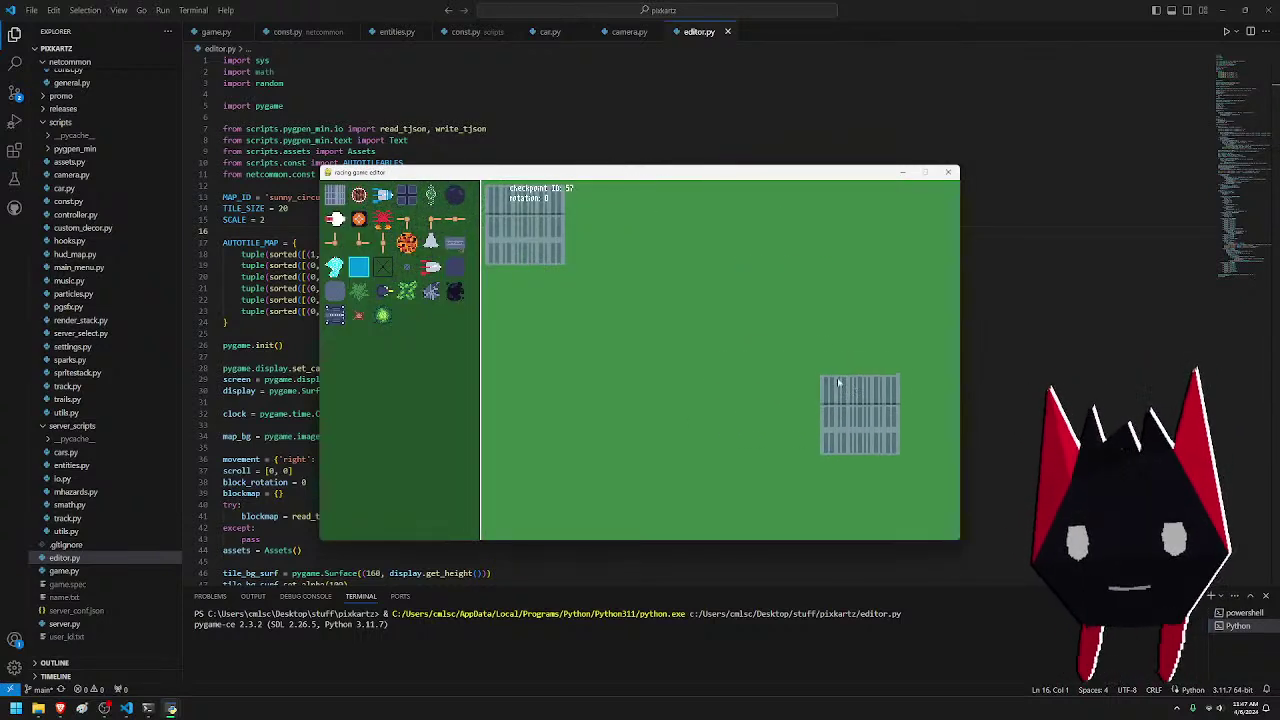
- Examine the exported floor in the racing game editor, from the left bend past the sand patch to the broken road end
key("d")
key("s")
key("d")
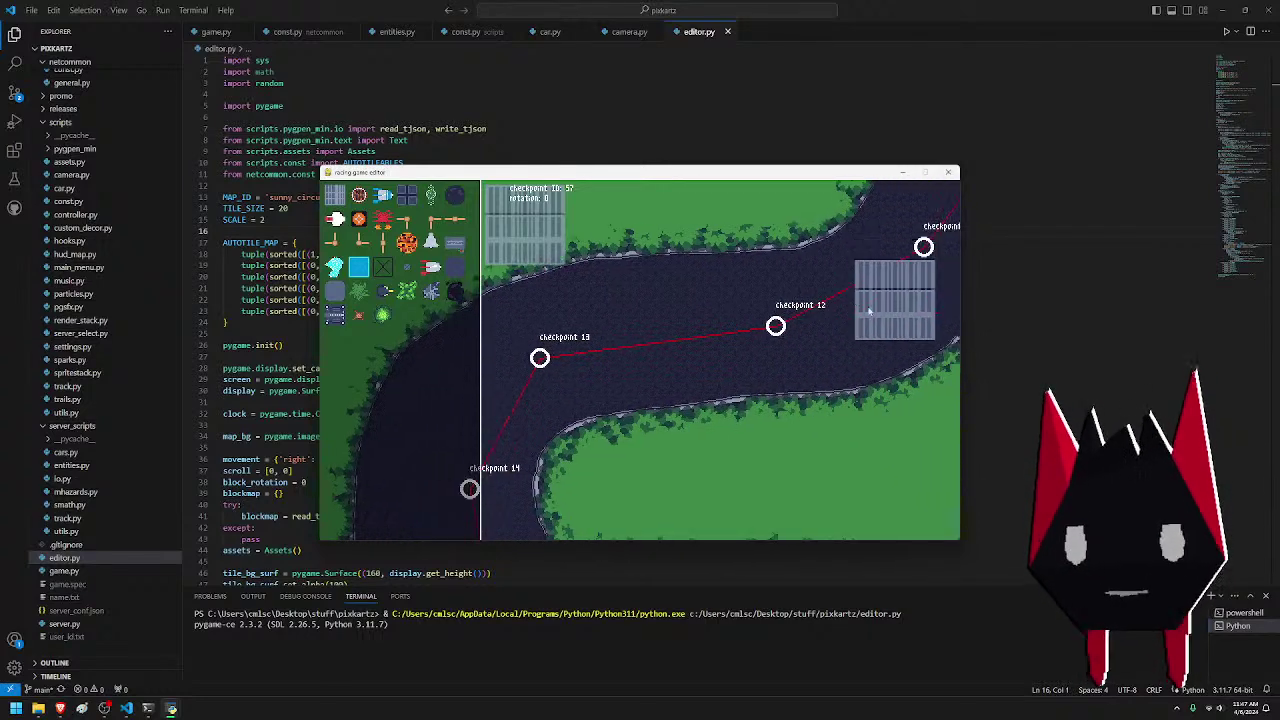
key("w")
key("s")
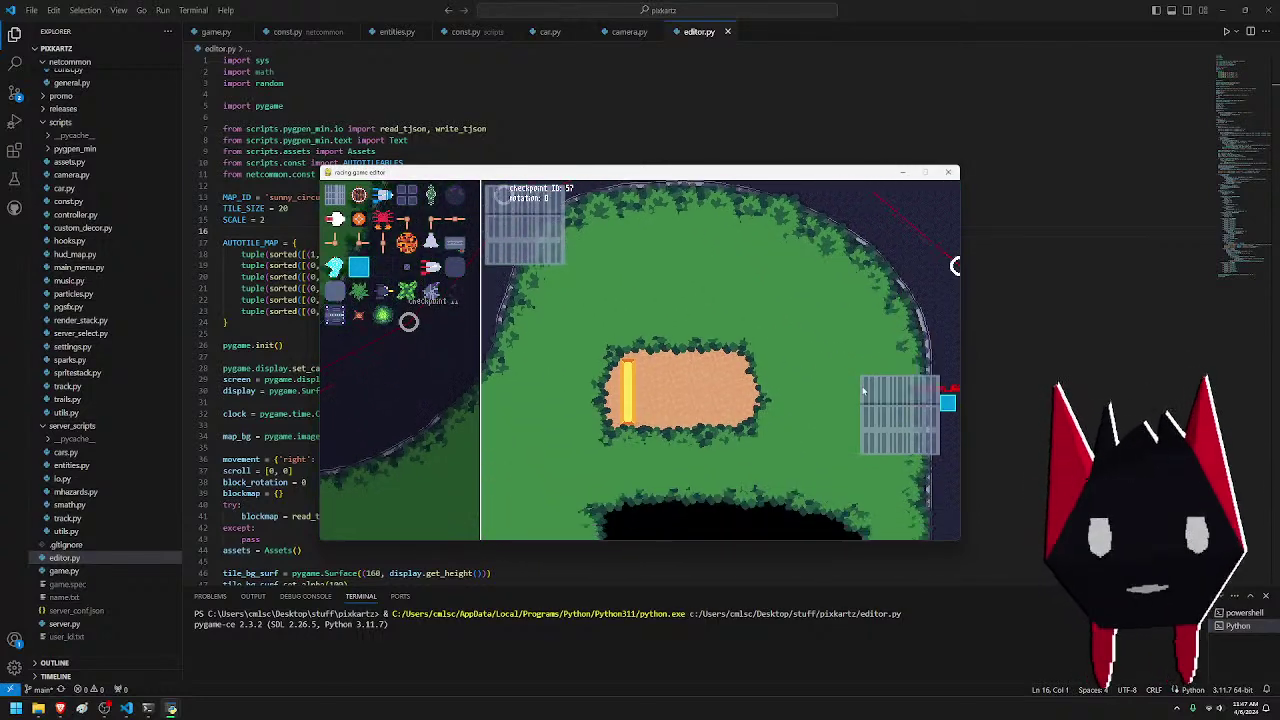
key("s")
key("d")
key("s")
key("a")
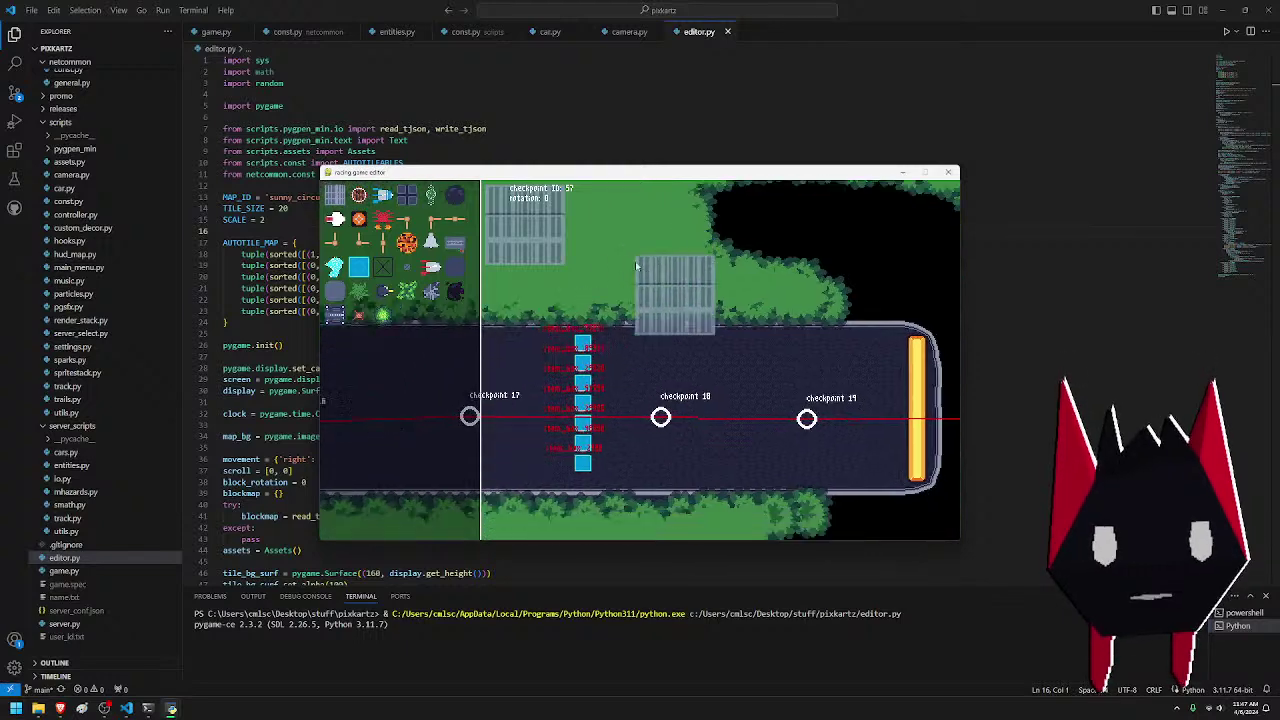
key("w")
- Place a column of horizontal fence pieces on the grass strip between the black gap and the vertical road, from checkpoint 0 up past checkpoint 5
left_click(458, 218)
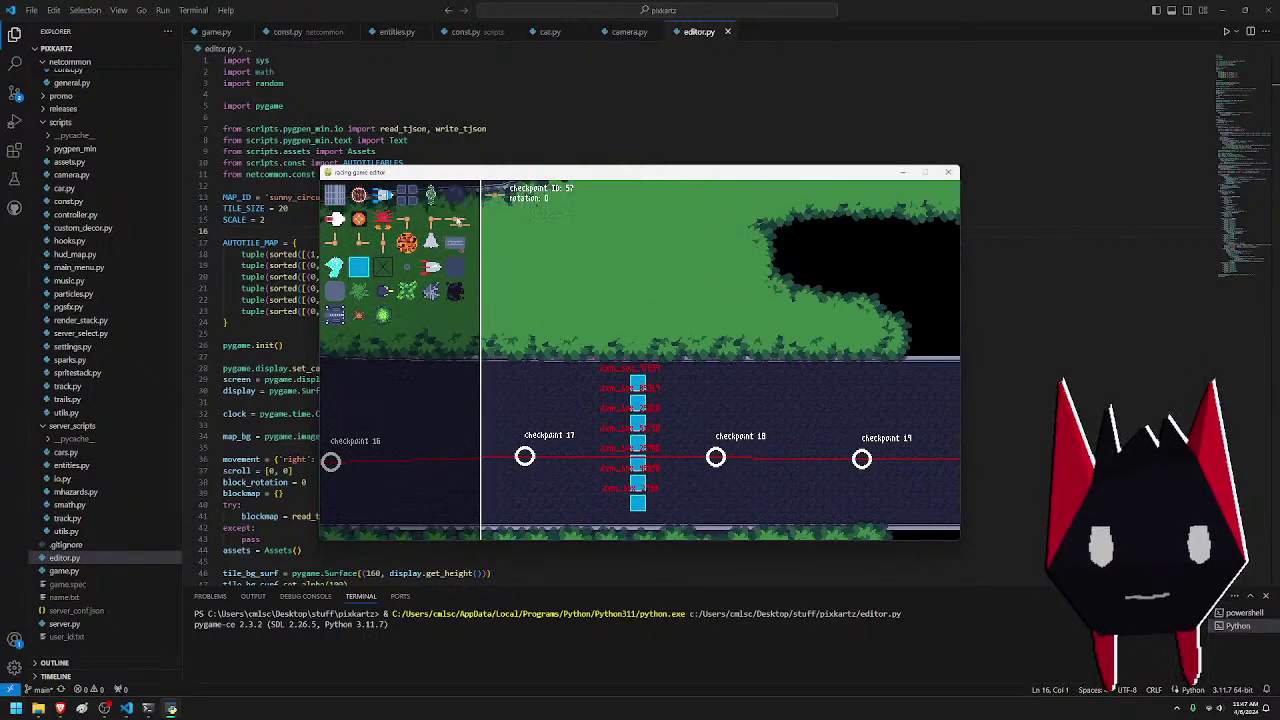
key("w")
key("w")
key("d")
key("s")
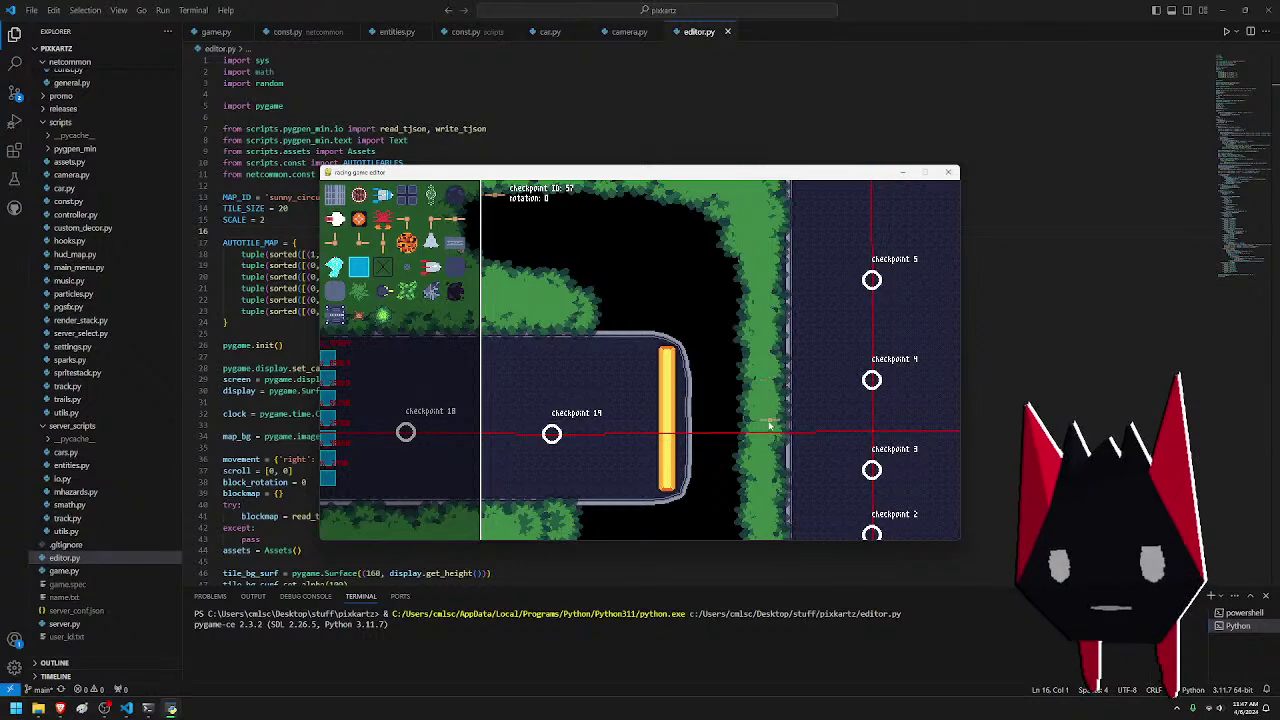
key("s")
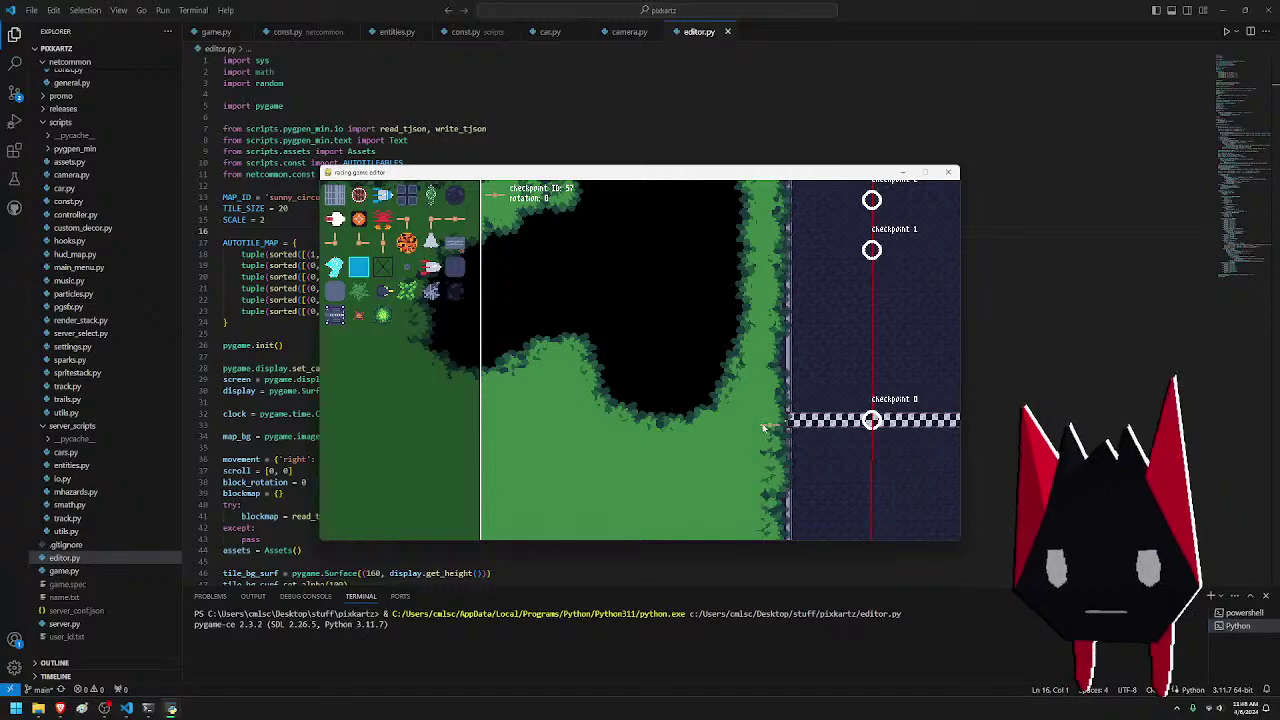
key("w")
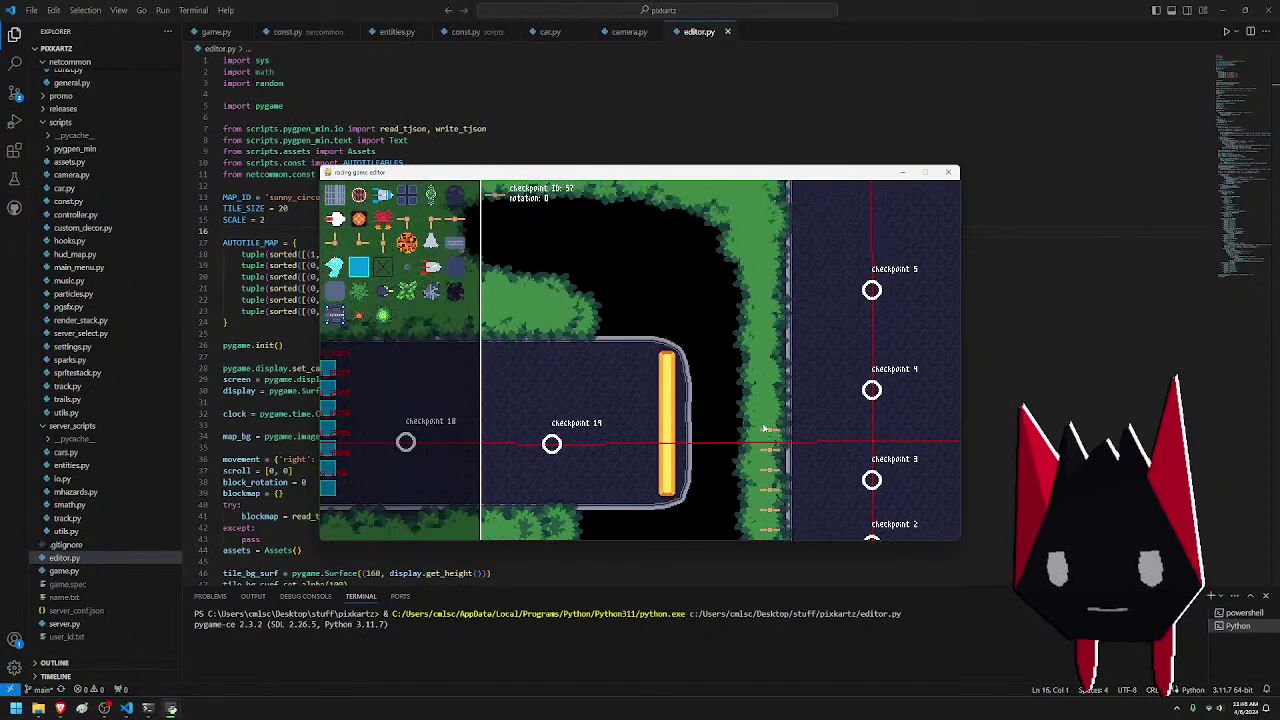
key("w")
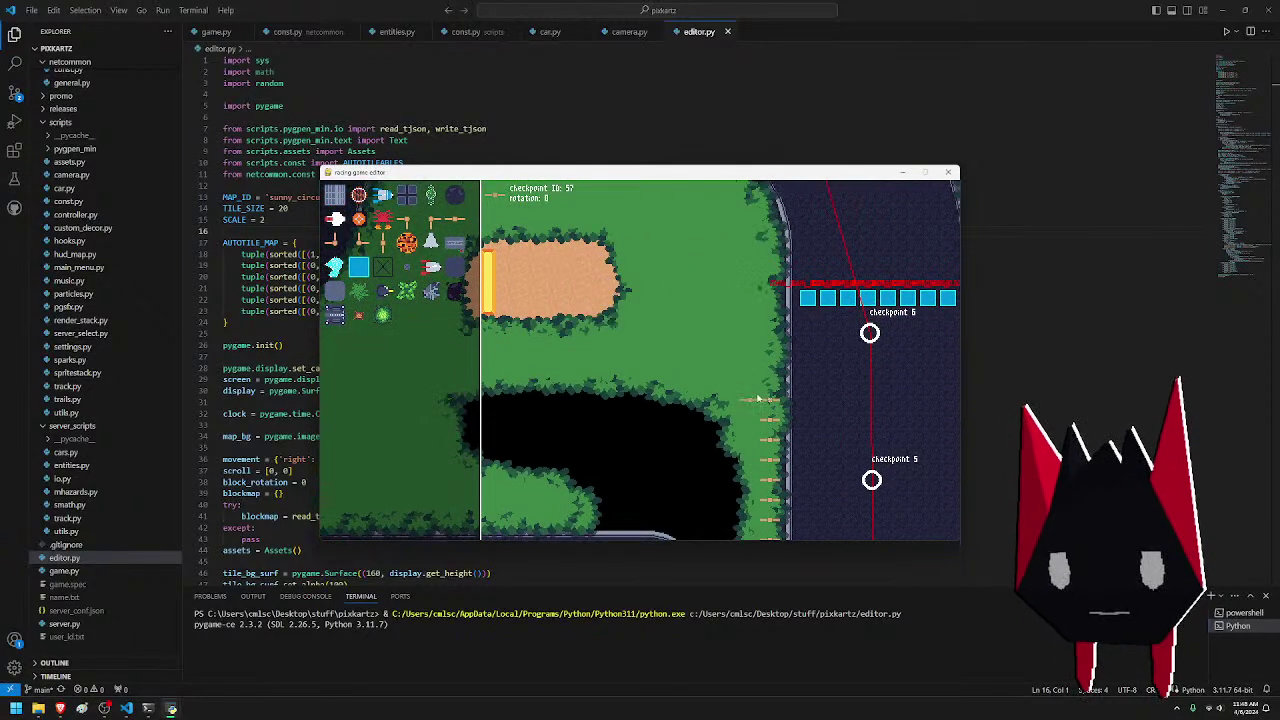
- Extend the fence between the sand patch and the black gap, stepping down along the upper bushes to the rounded end of the grass pocket
key("a")
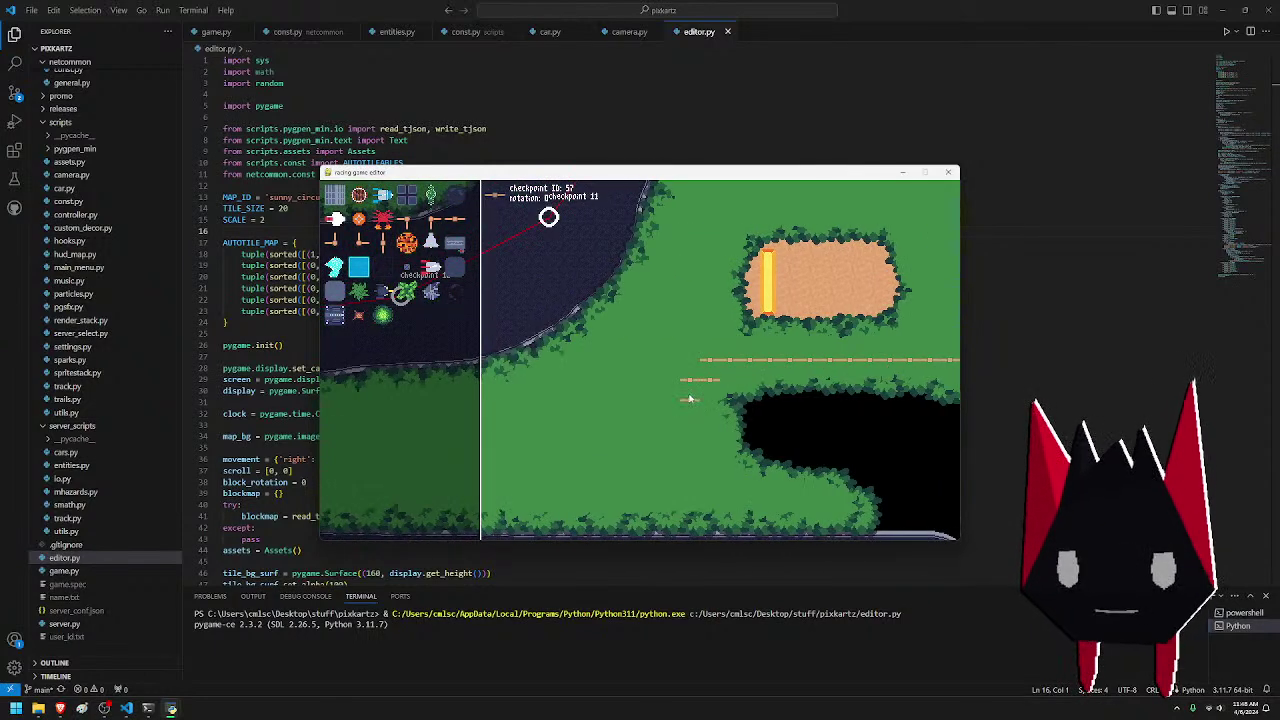
key("s")
key("d")
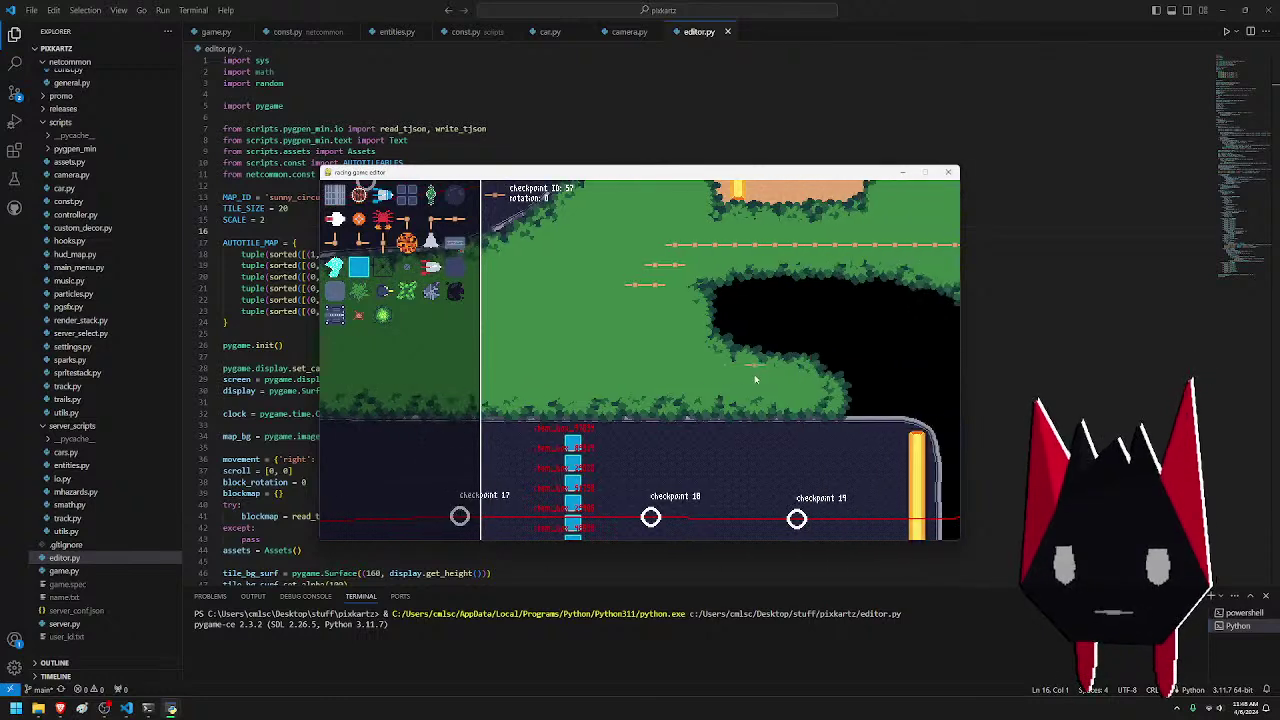
key("a")
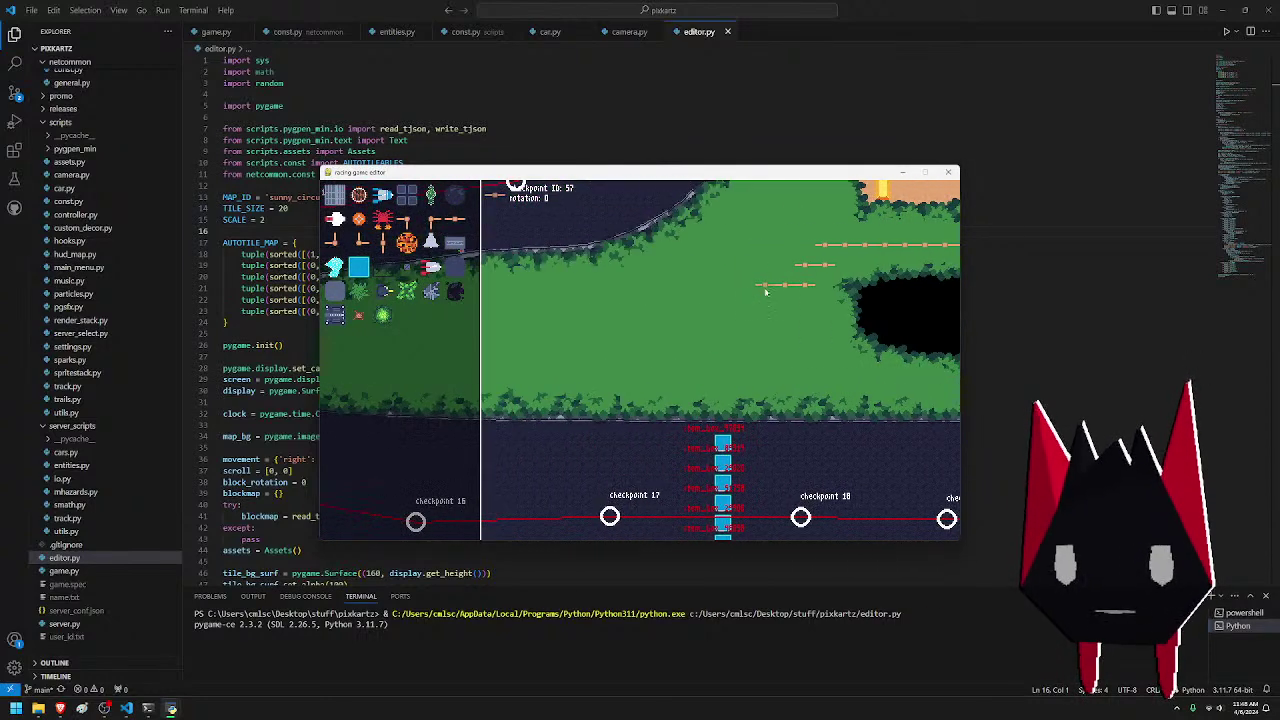
key("a")
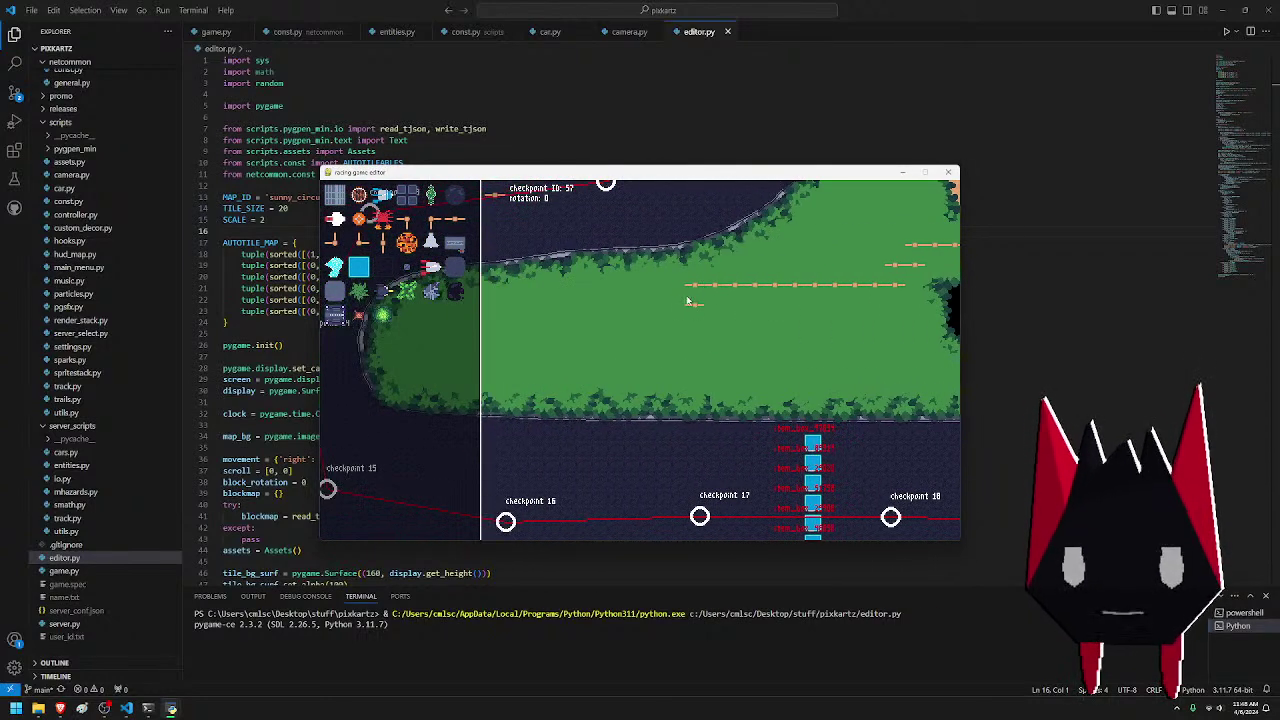
key("a")
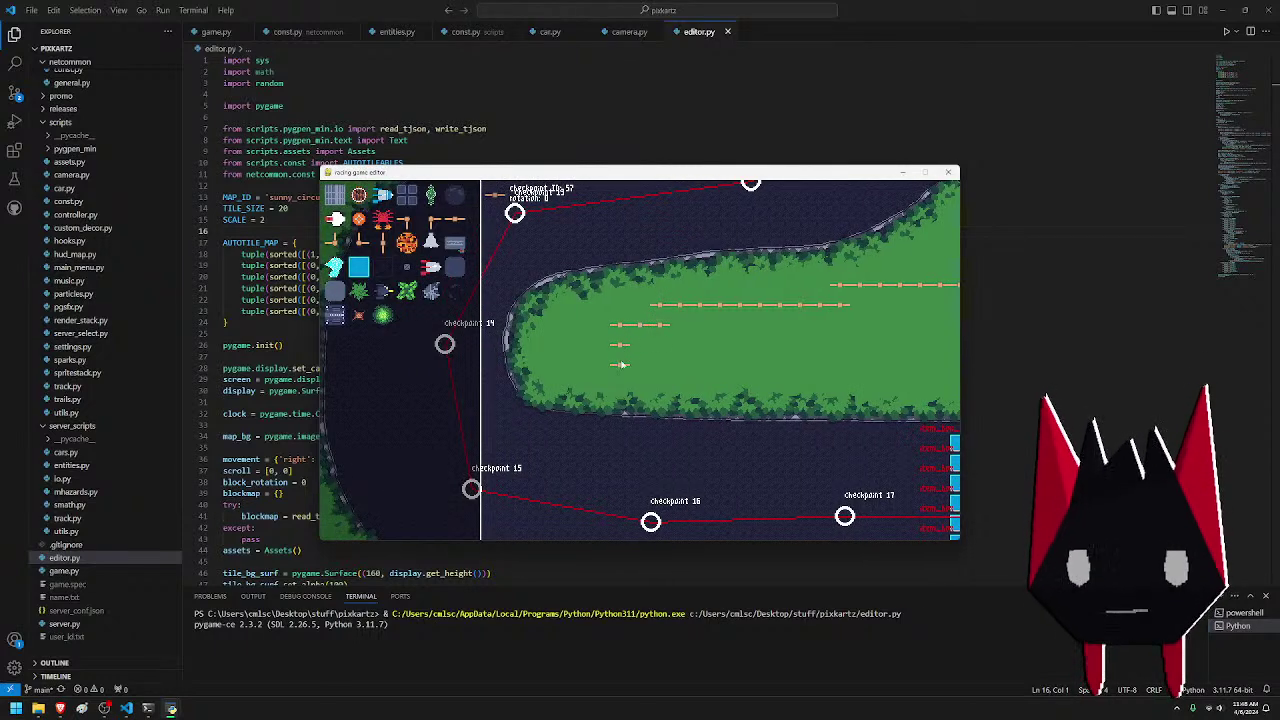
- Place the returning fence row above the lower road's bushes, from the rounded end to the green lobe beside the black gap
key("d")
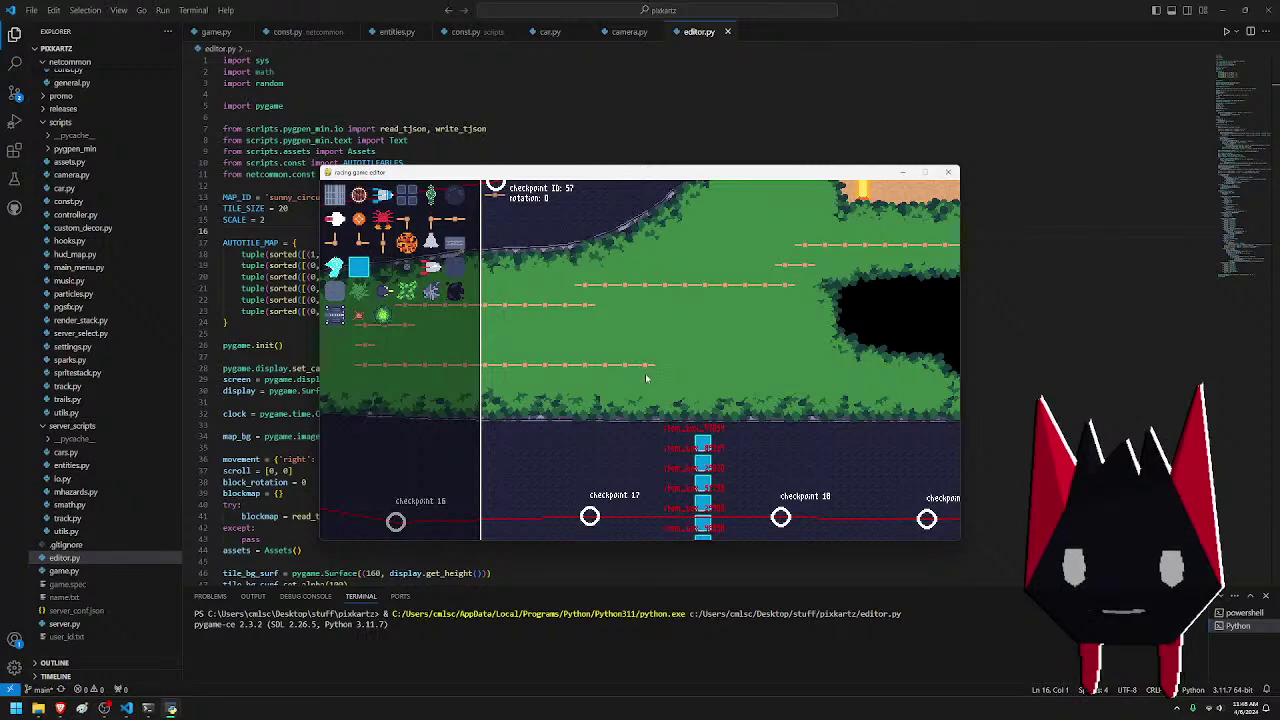
key("d")
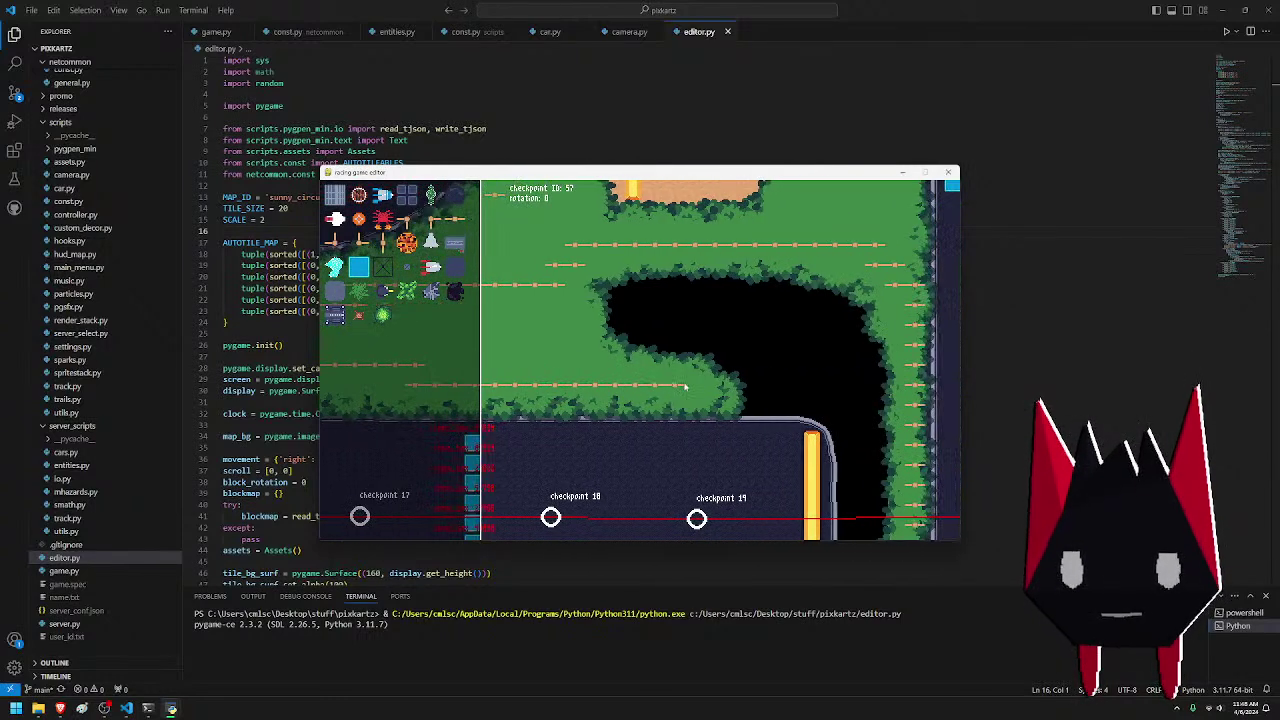
key("s")
key("w")
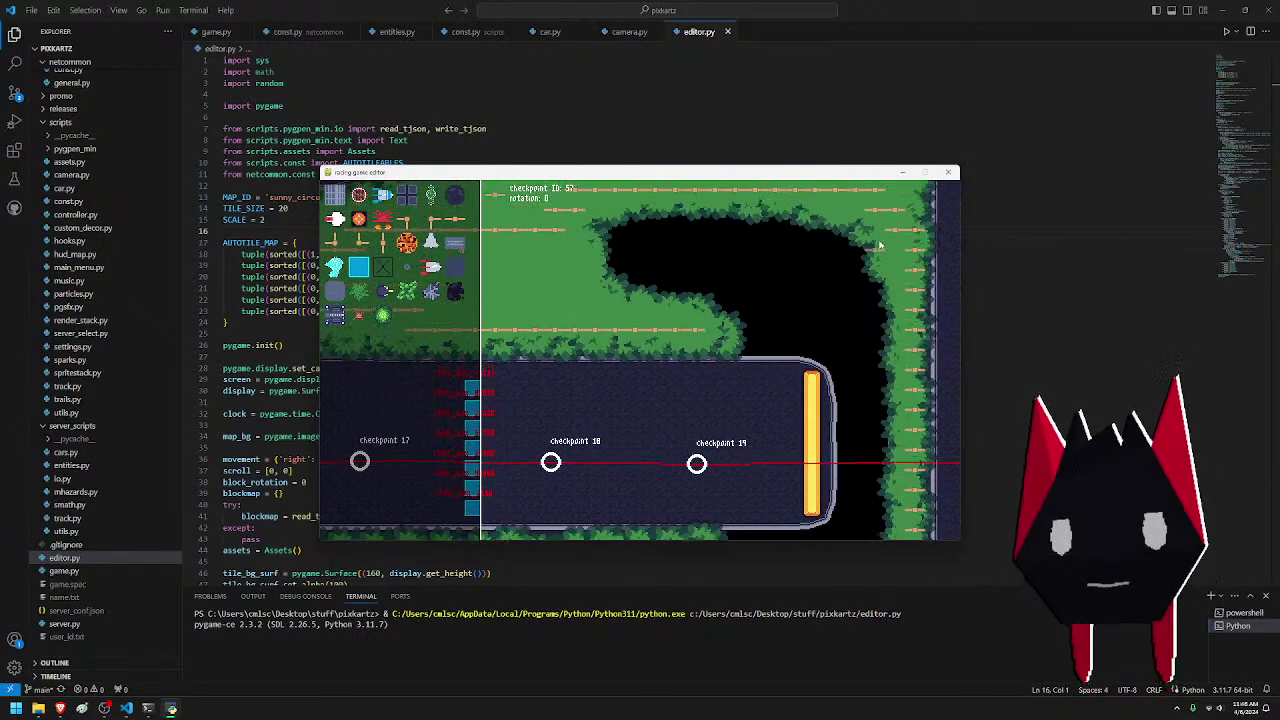
- Examine the fence placement around the black gap, the broken road end and the grass below it
key("d")
key("s")
key("a")
key("w")
key("s")
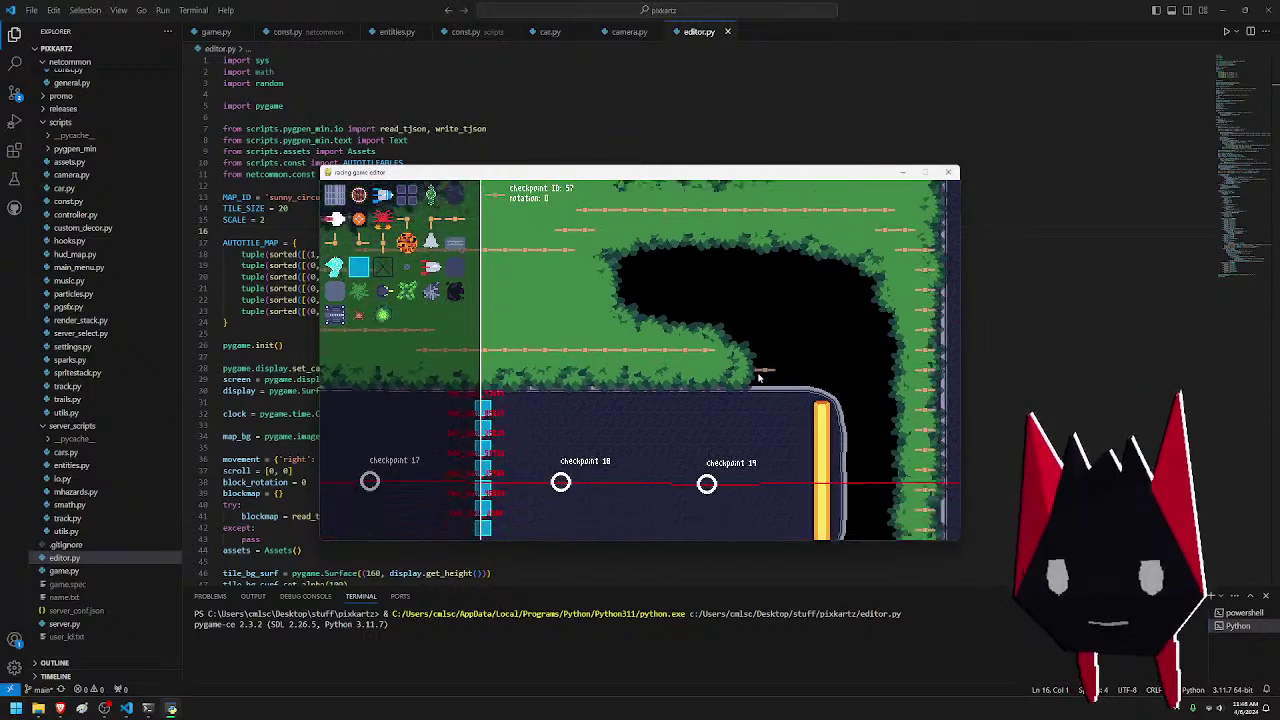
key("d")
key("s")
key("w")
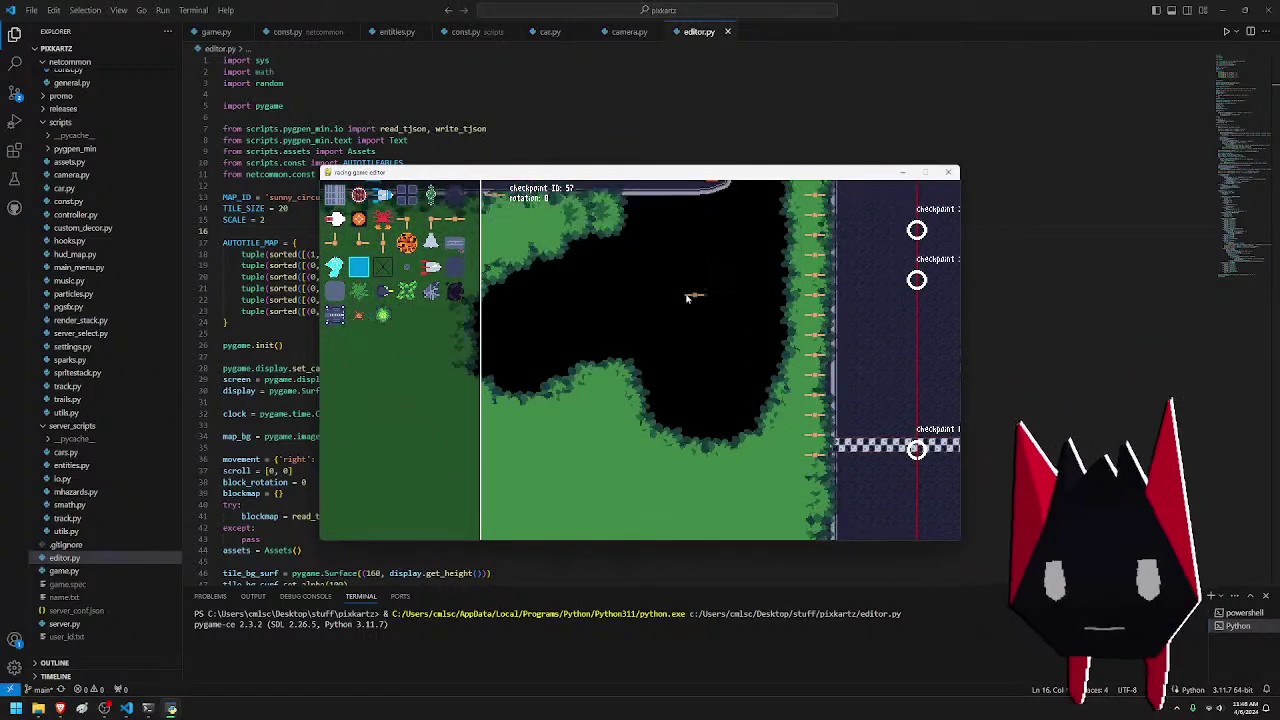
key("w")
key("a")
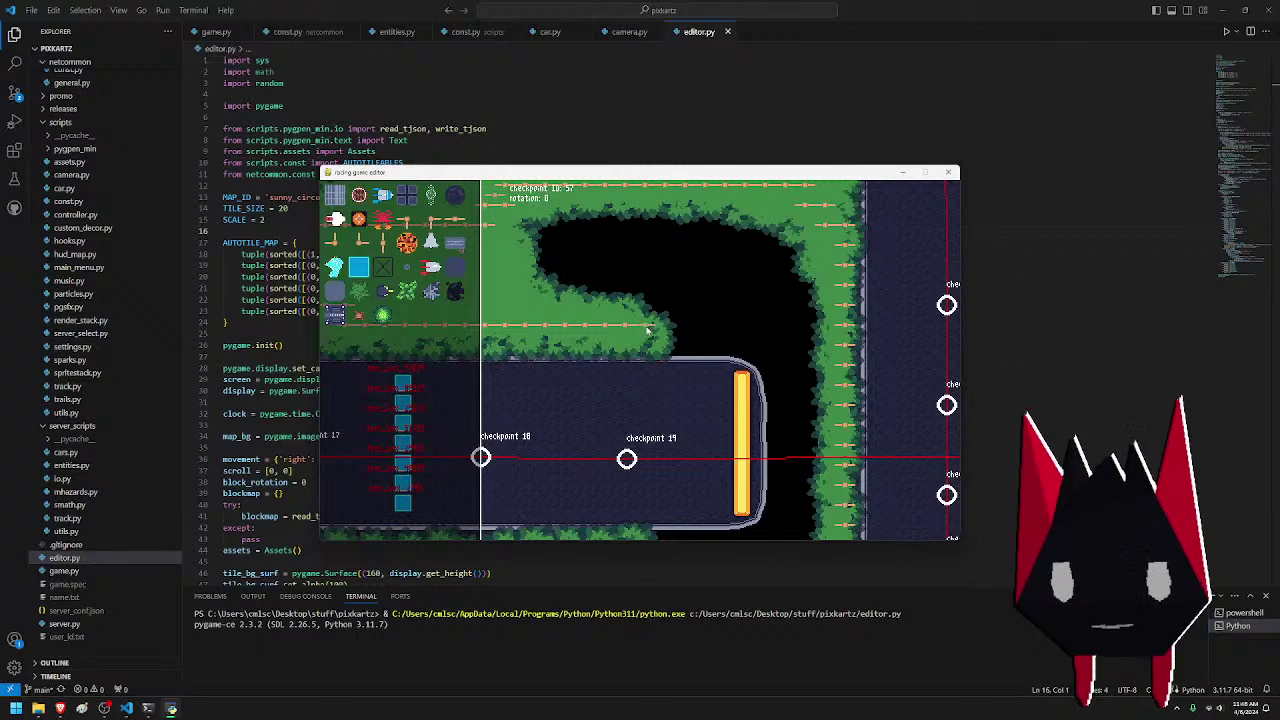
key("s")
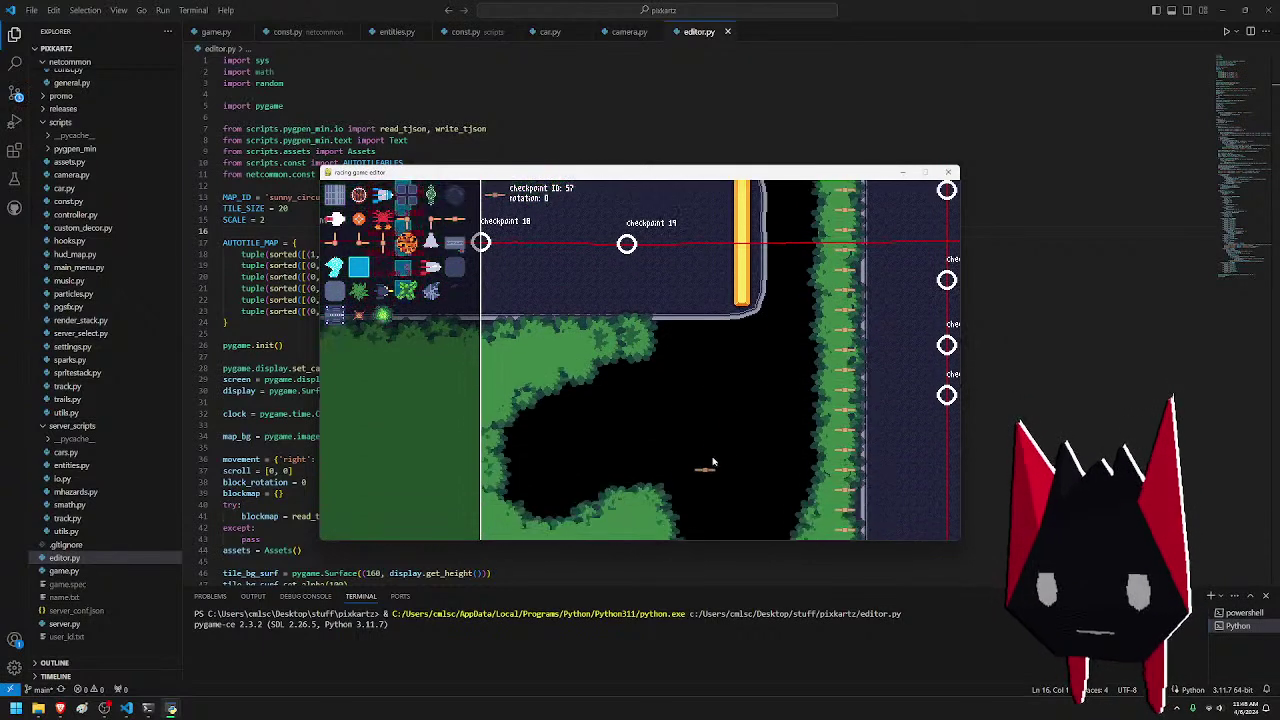
- Extend the fence column beside the vertical road from the start line down to the narrow black channel near checkpoint 56
key("d")
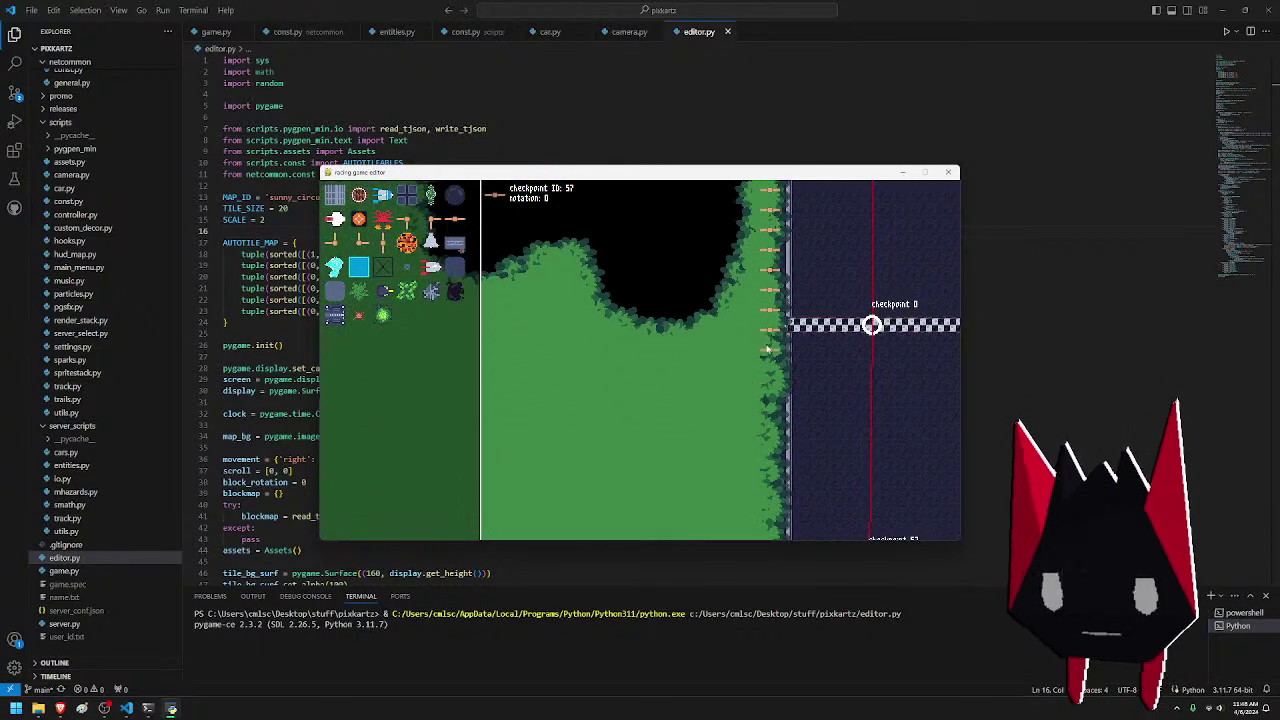
key("s")
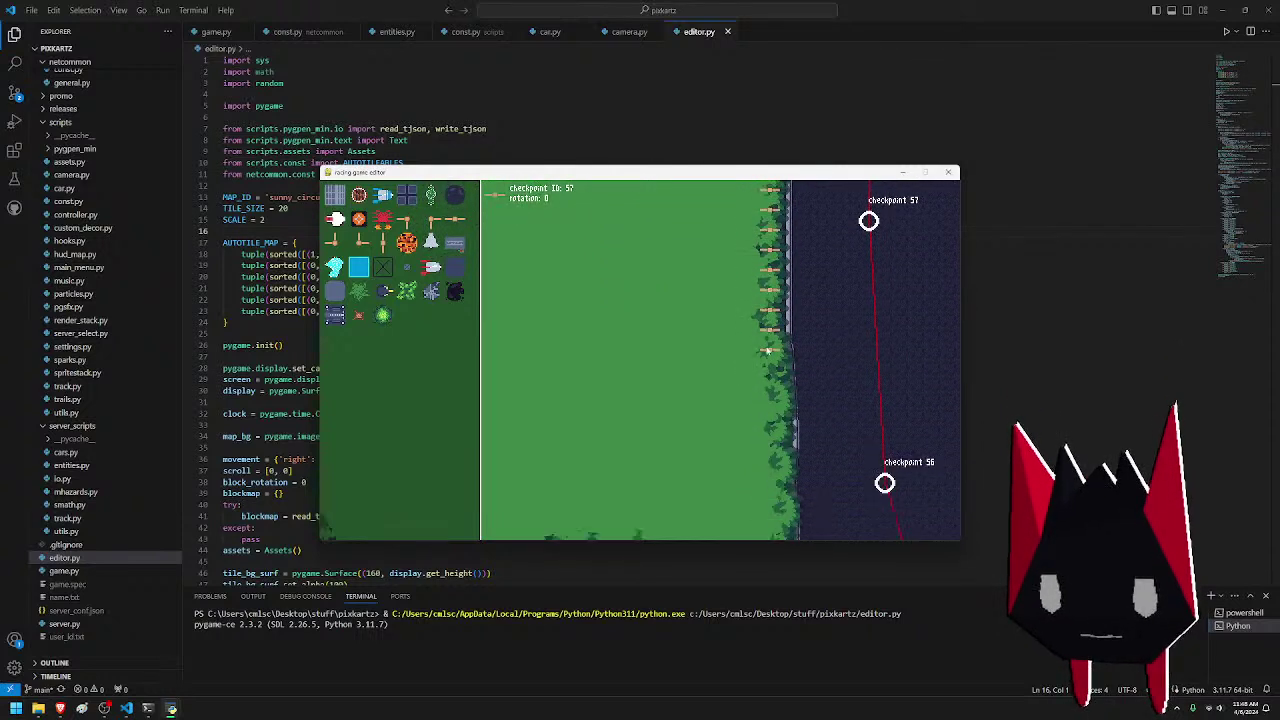
key("s")
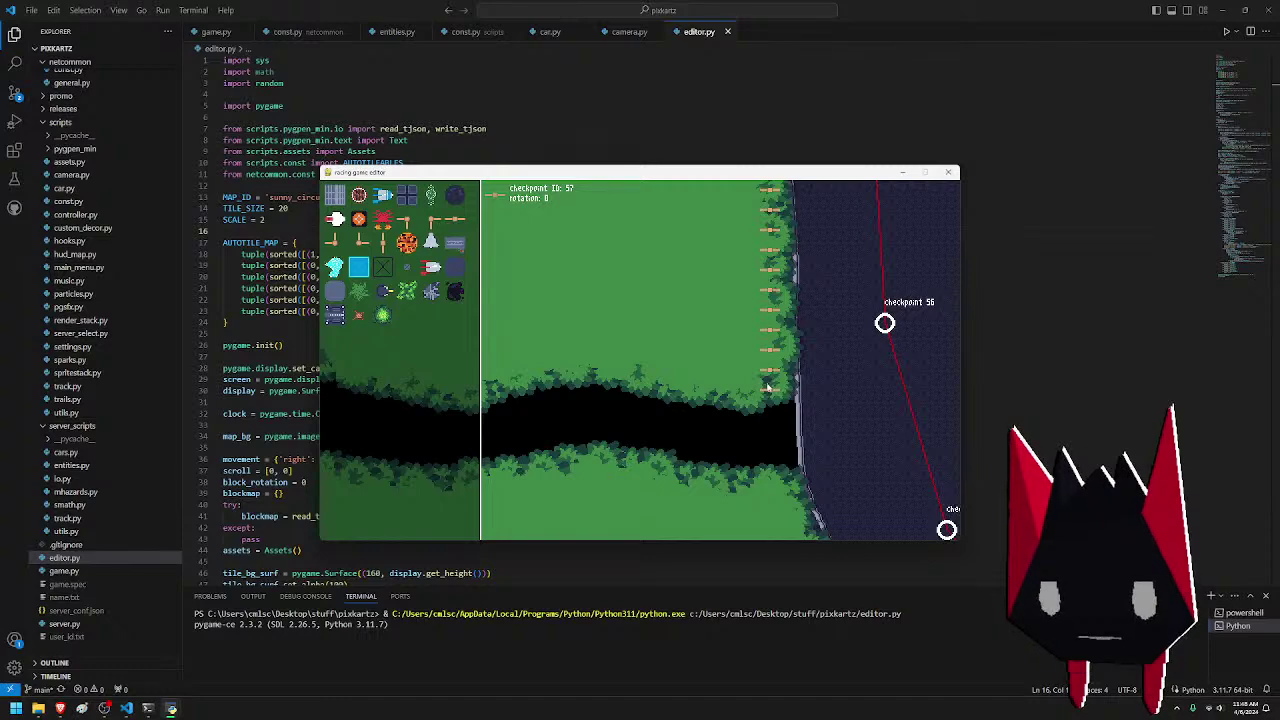
key("d")
key("s")
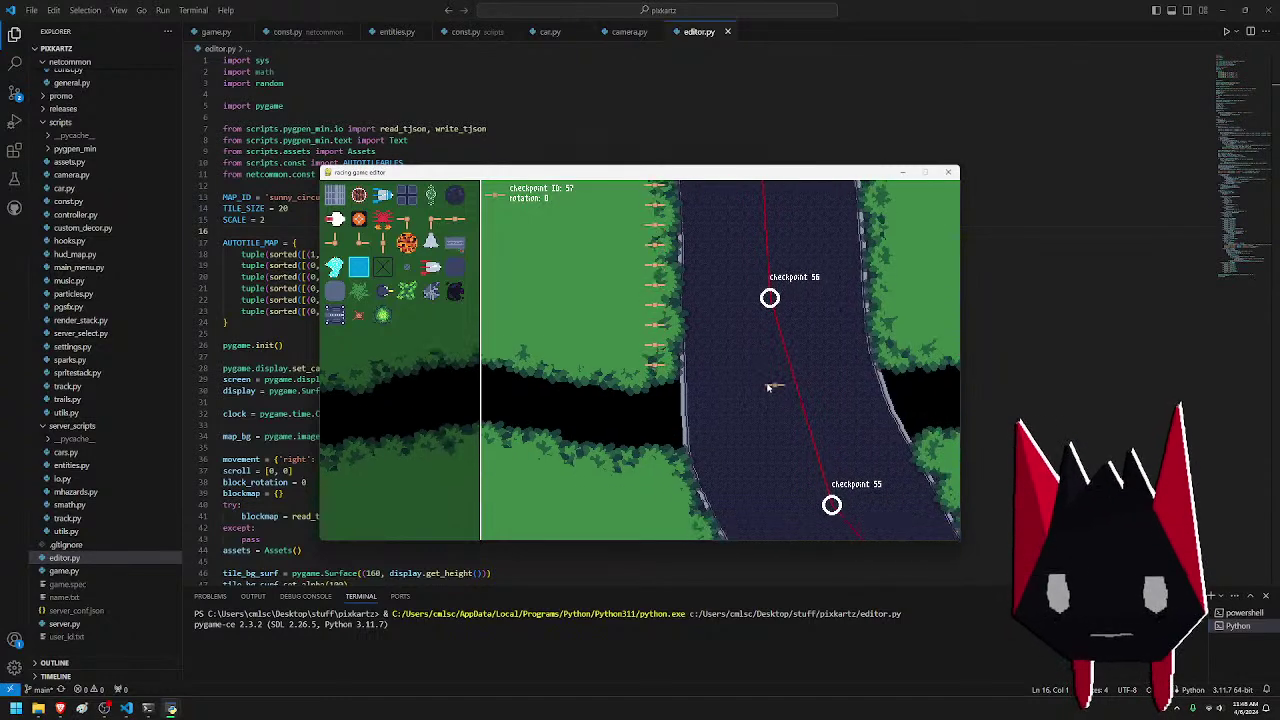
- Examine the fence column beside the start-line road, the black channel's bushes and the fences around the larger black gap
key("a")
key("w")
key("a")
key("d")
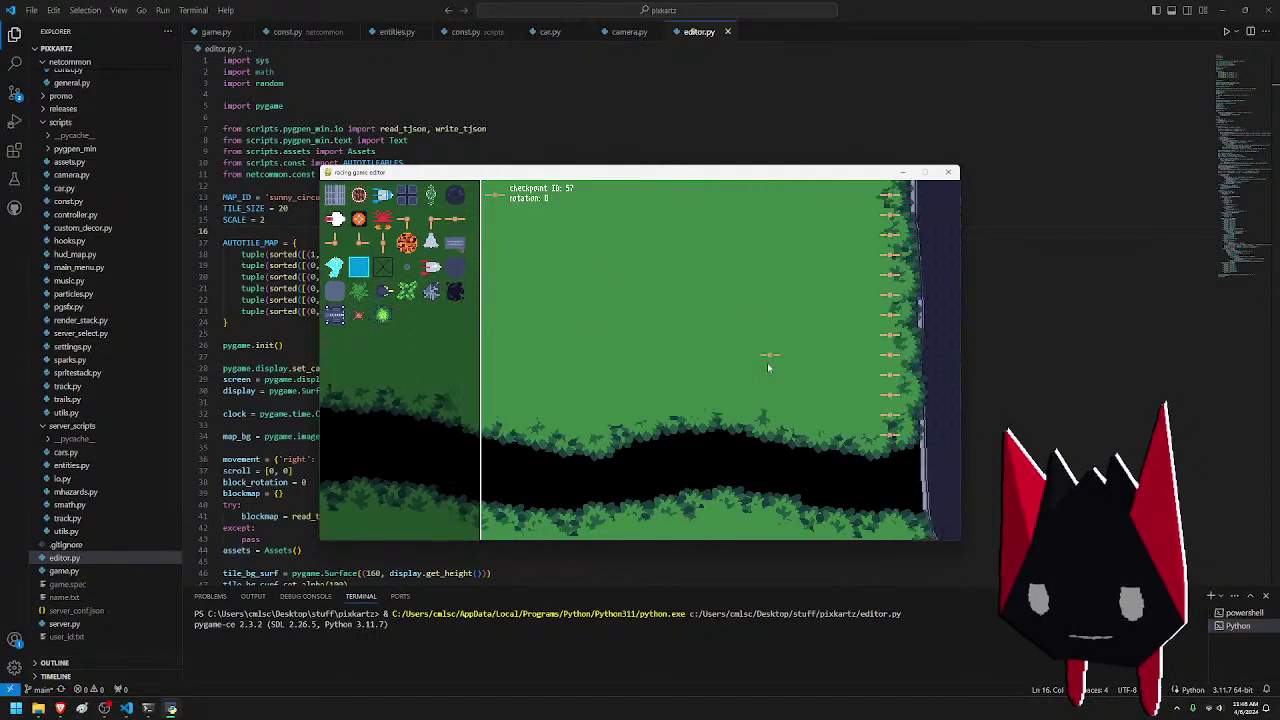
key("w")
key("s")
key("a")
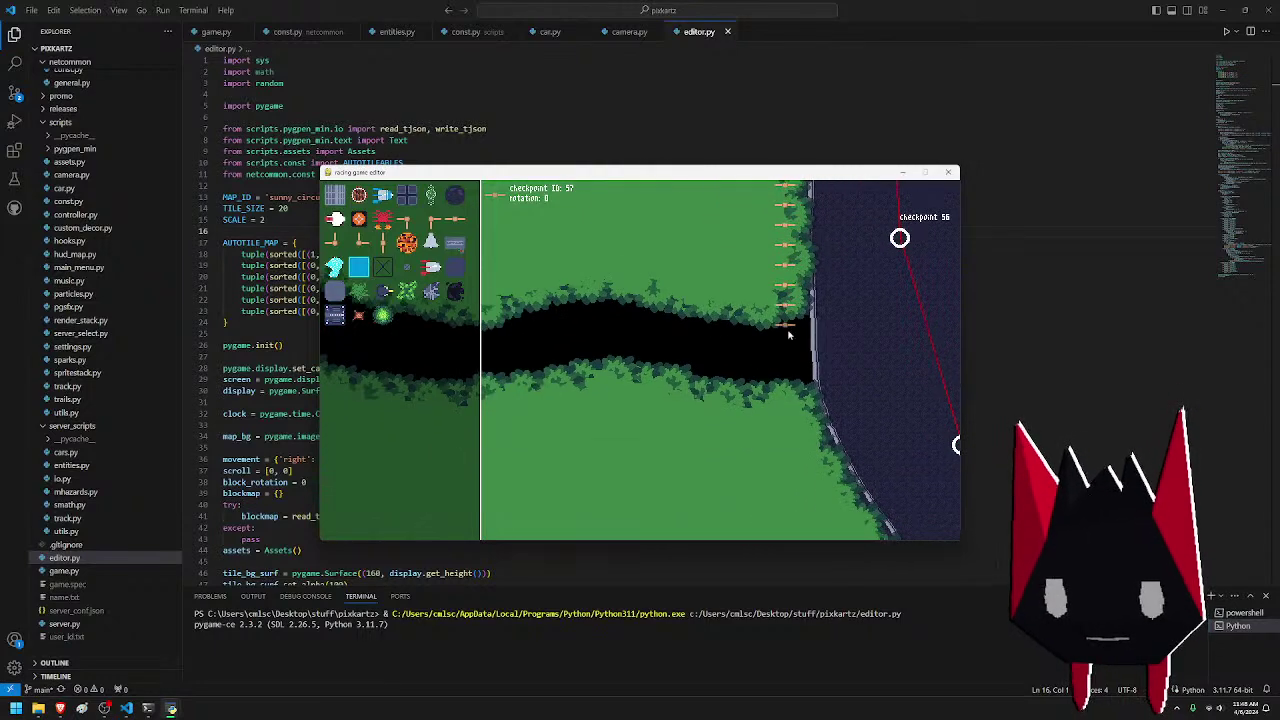
key("w")
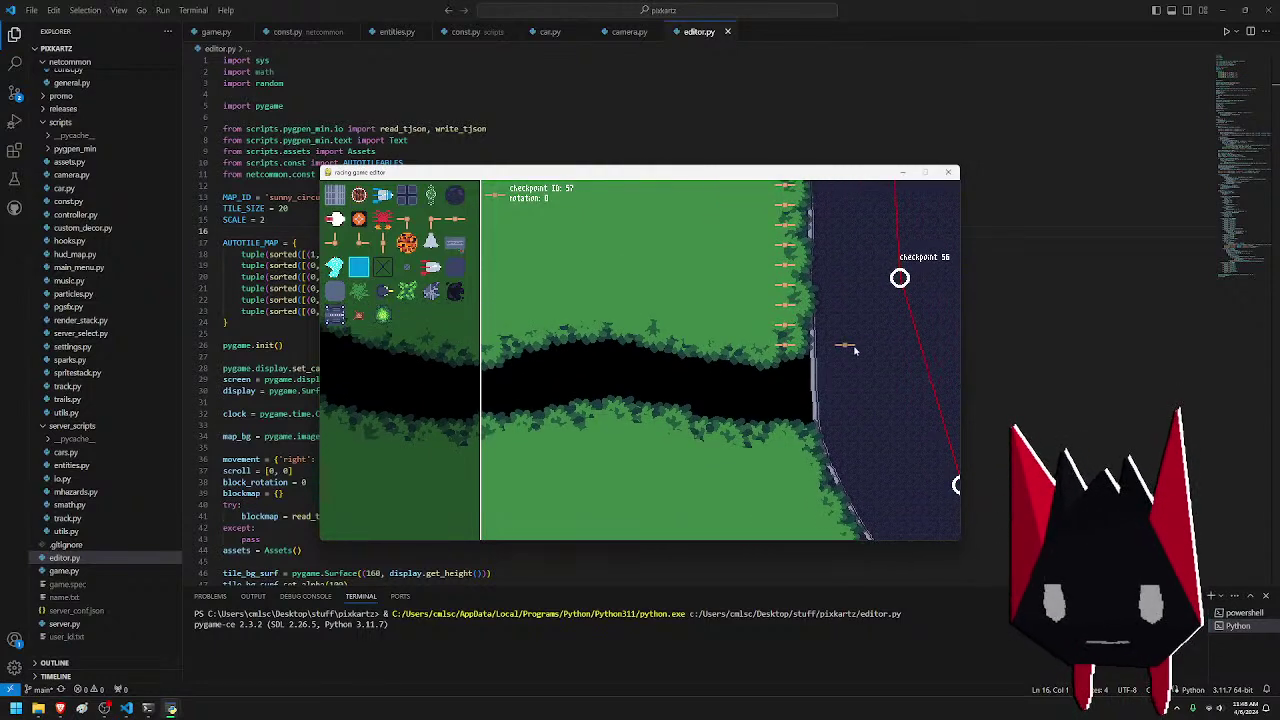
key("a")
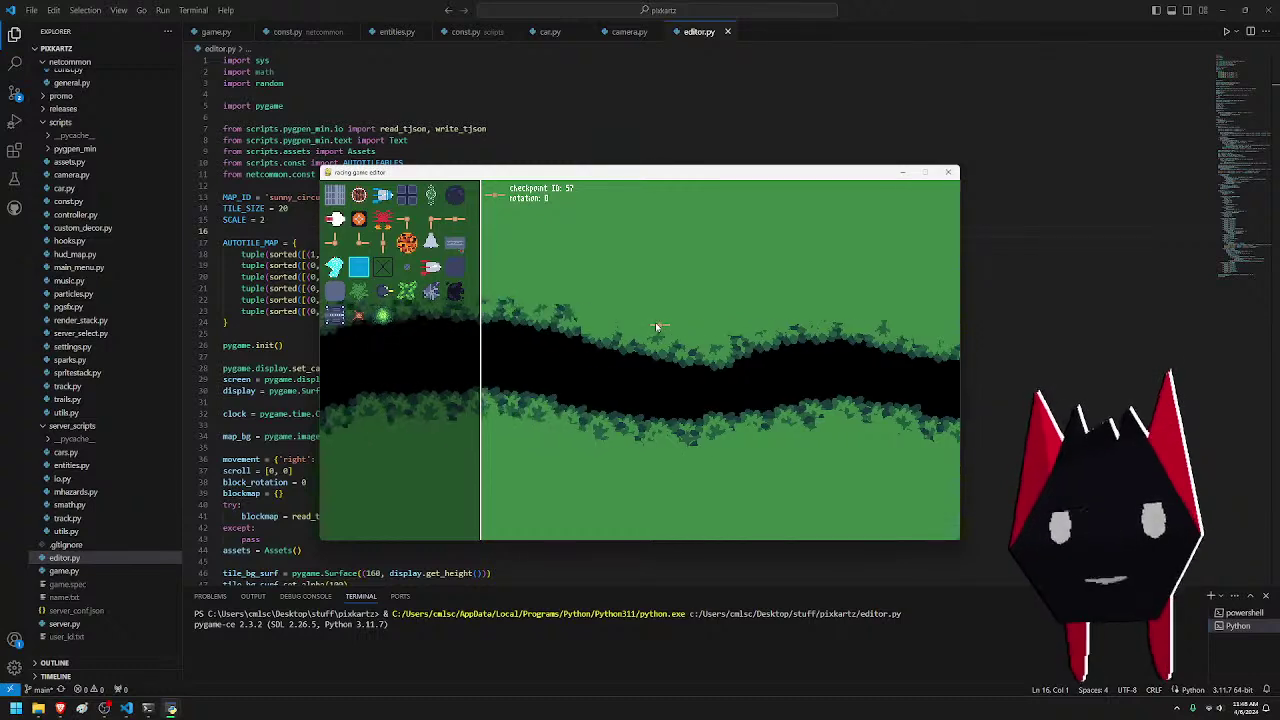
key("d")
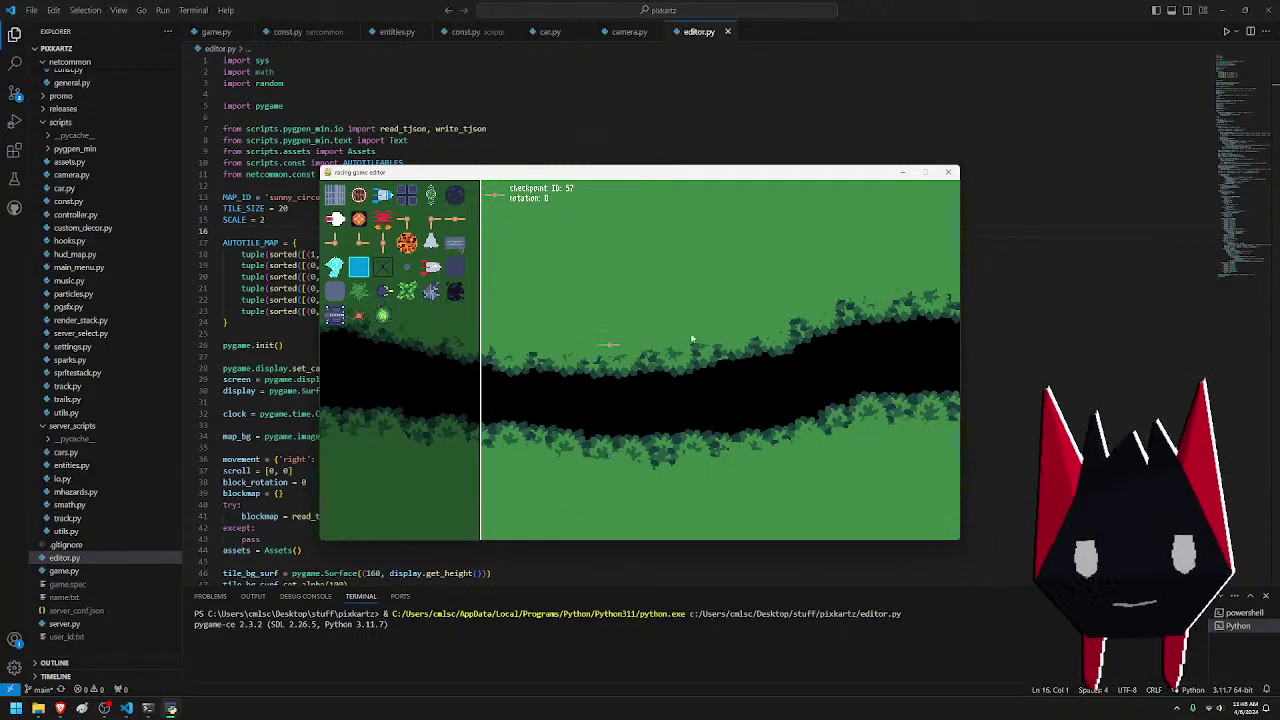
key("d")
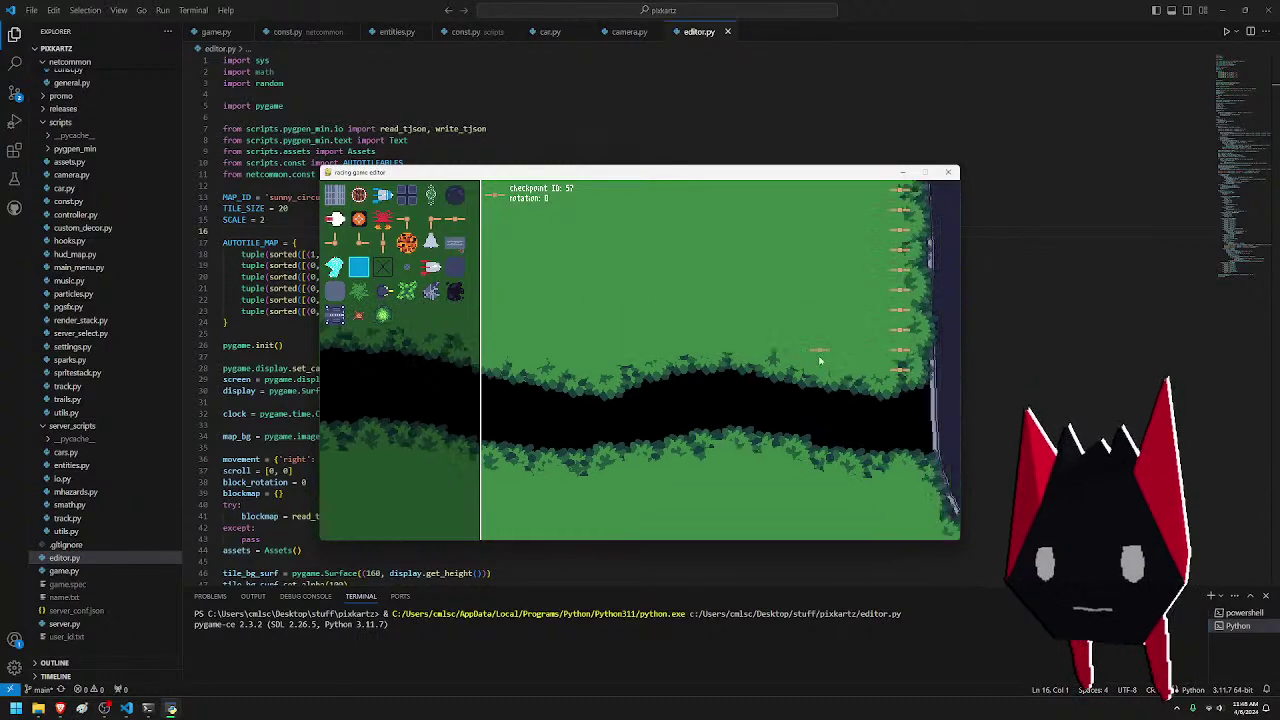
key("w")
key("a")
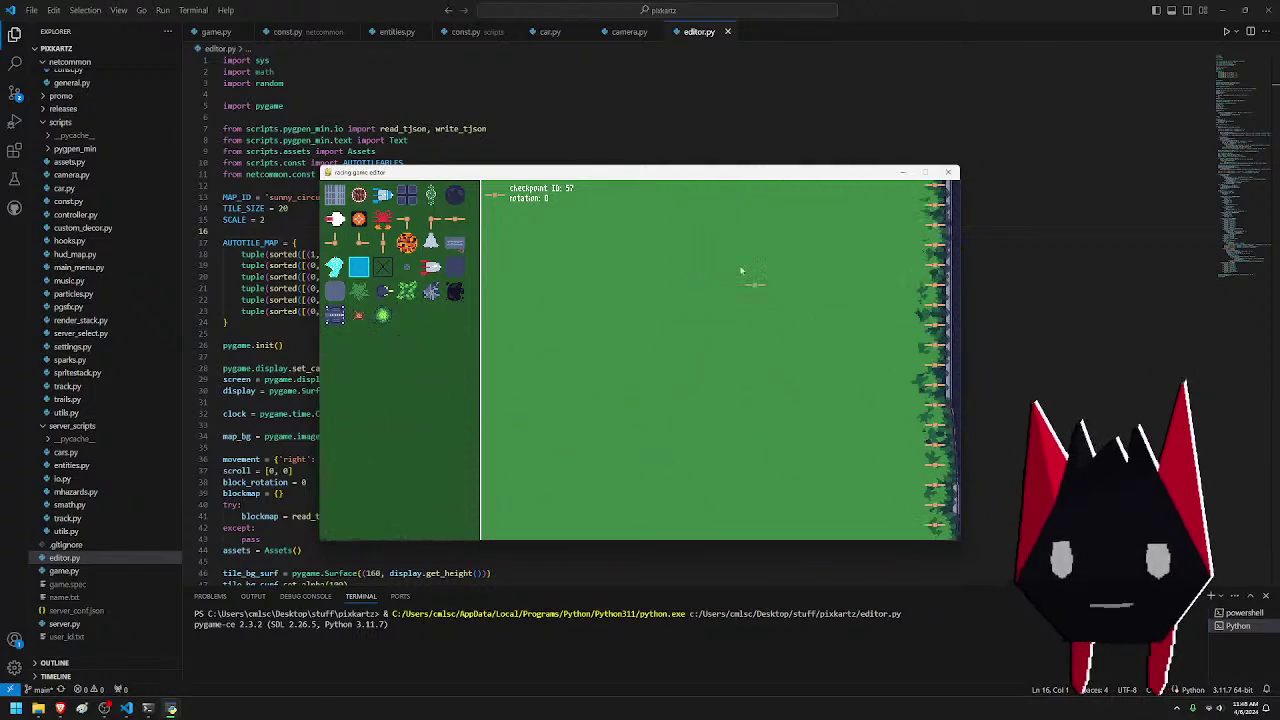
key("w")
key("d")
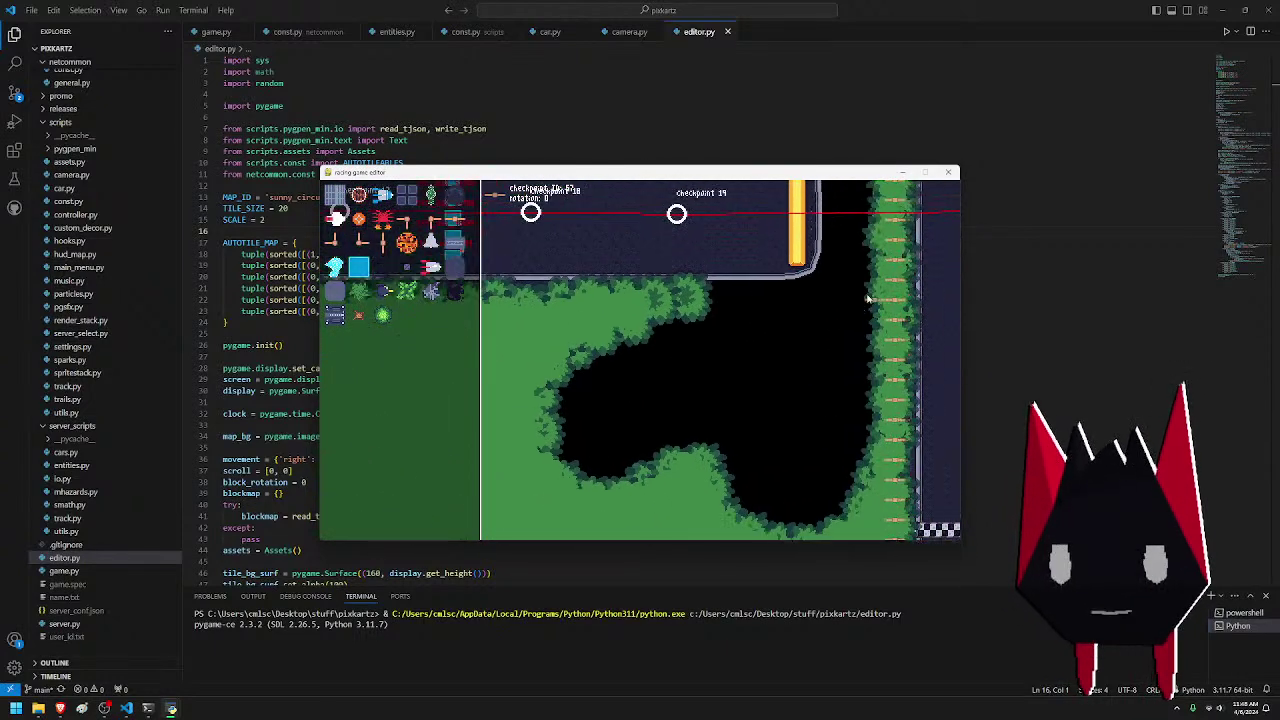
key("s")
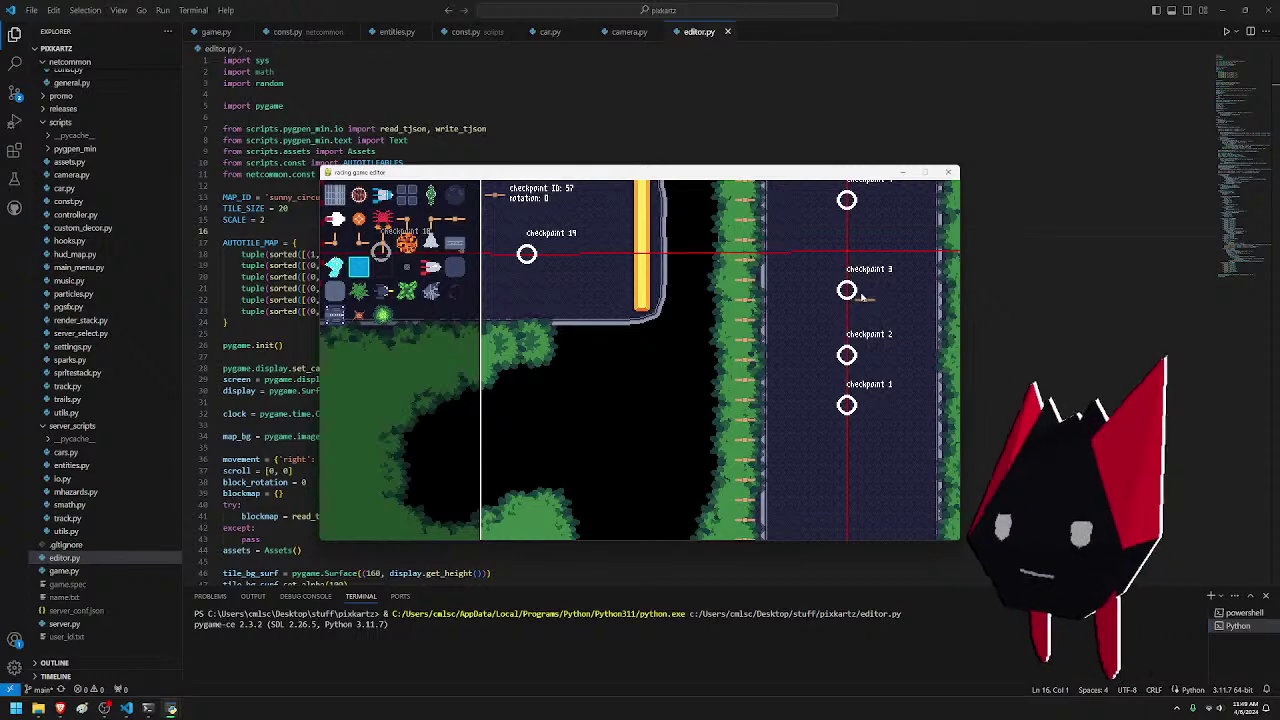
key("w")
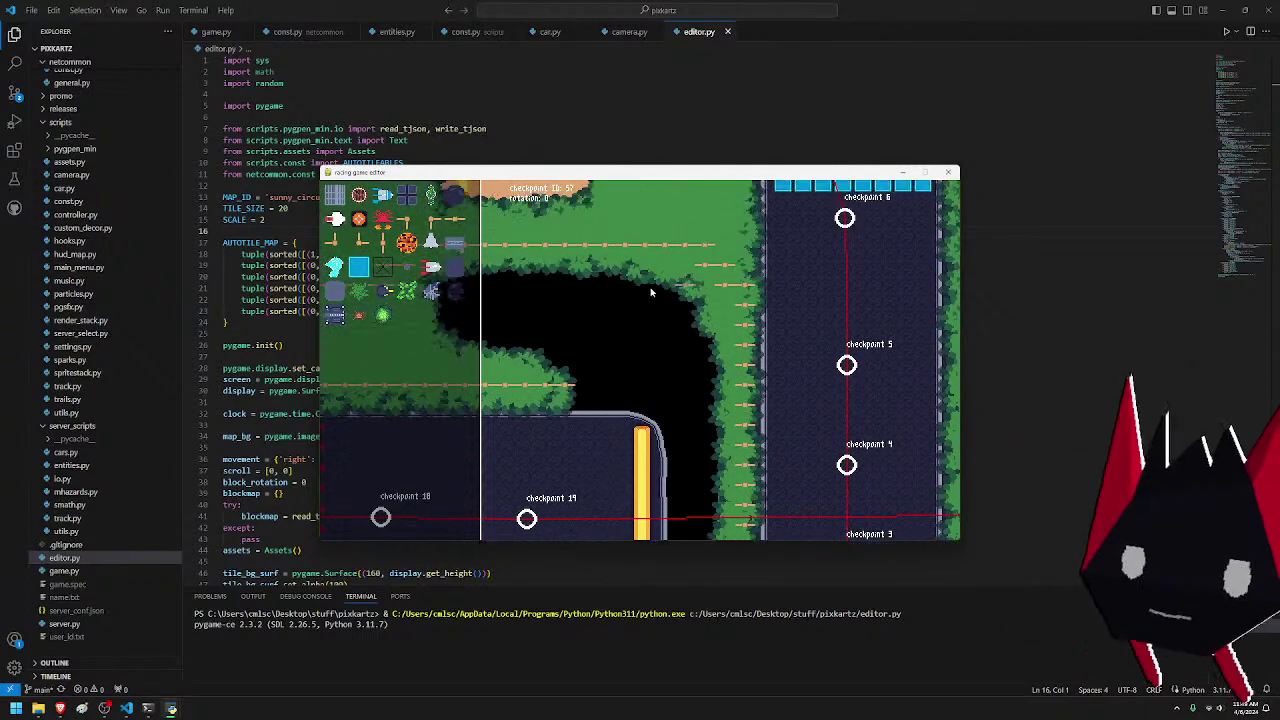
key("a")
key("s")
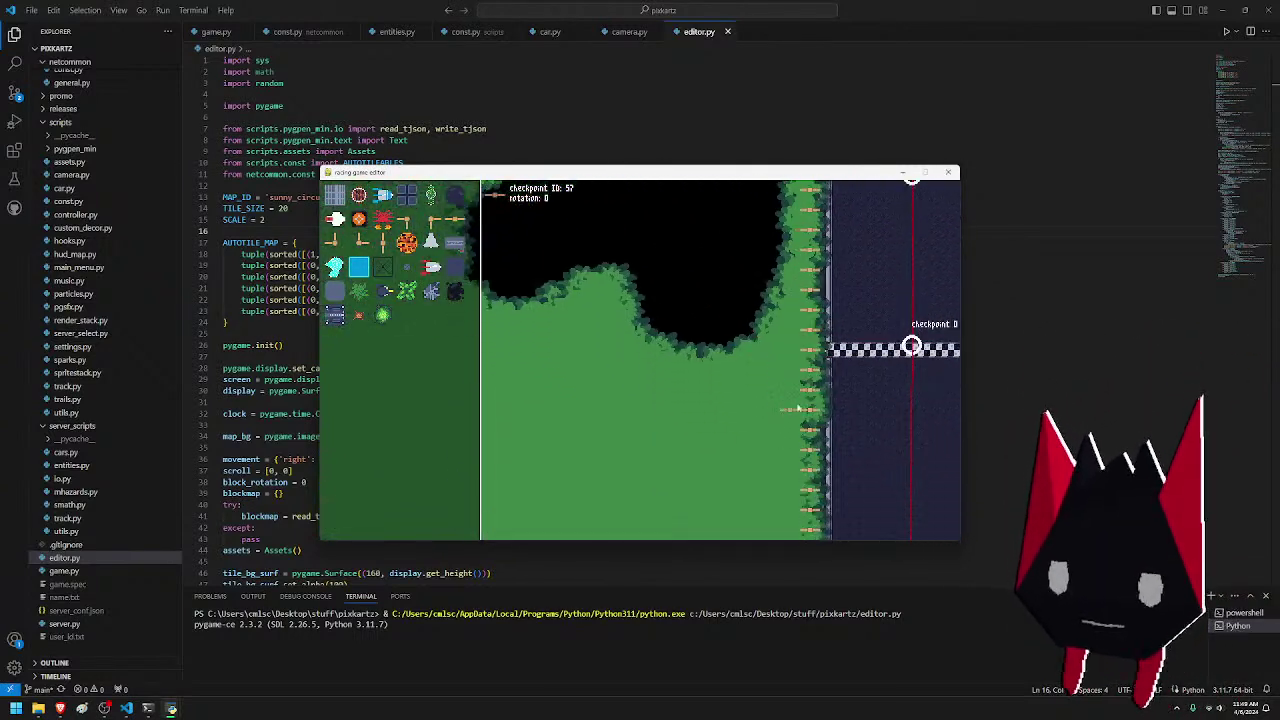
- Restart the fence below the narrow black channel and step it down along the outer road edge past checkpoint 55
key("d")
key("s")
key("d")
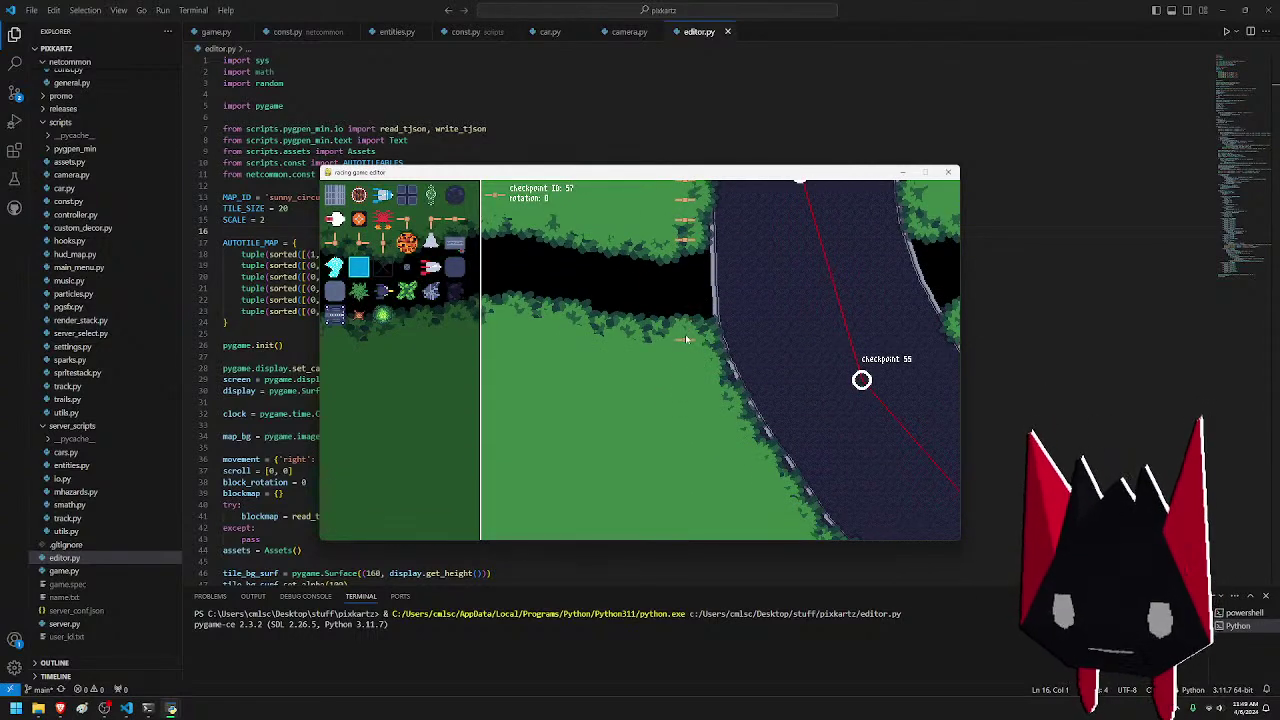
left_click_drag(686, 339, 687, 364)
key("s")
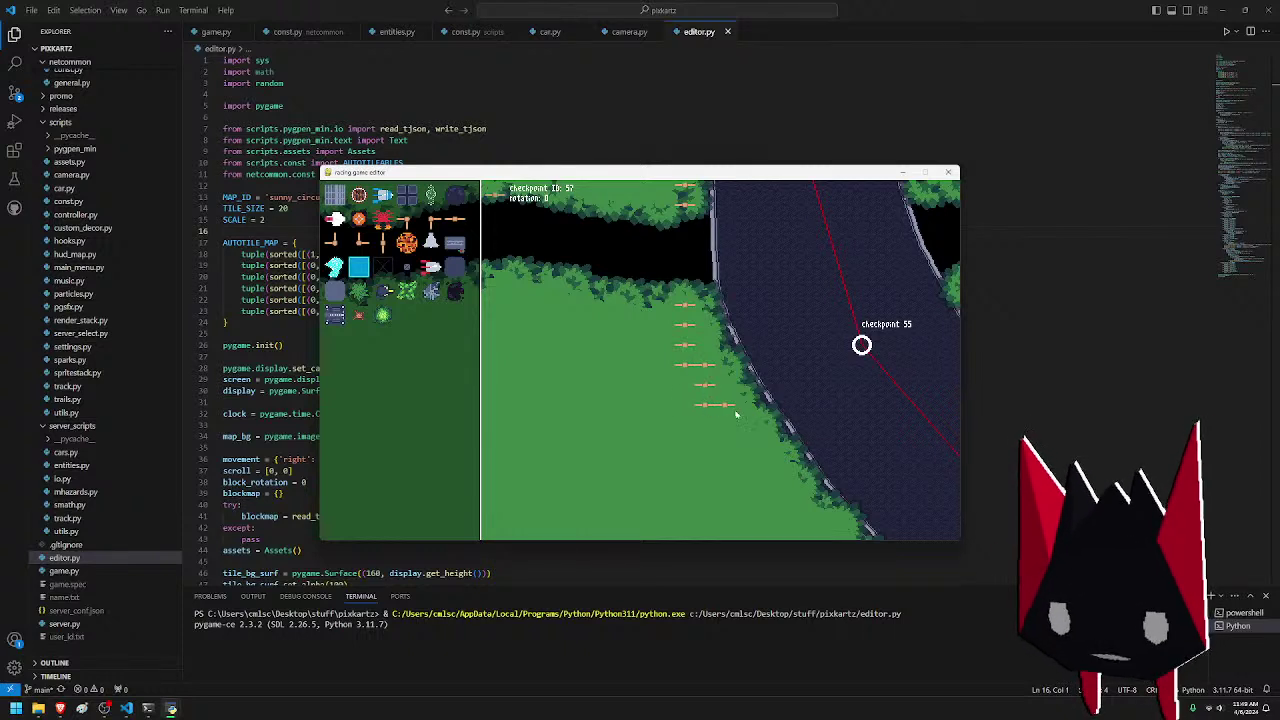
key("s")
left_click_drag(724, 425, 740, 427)
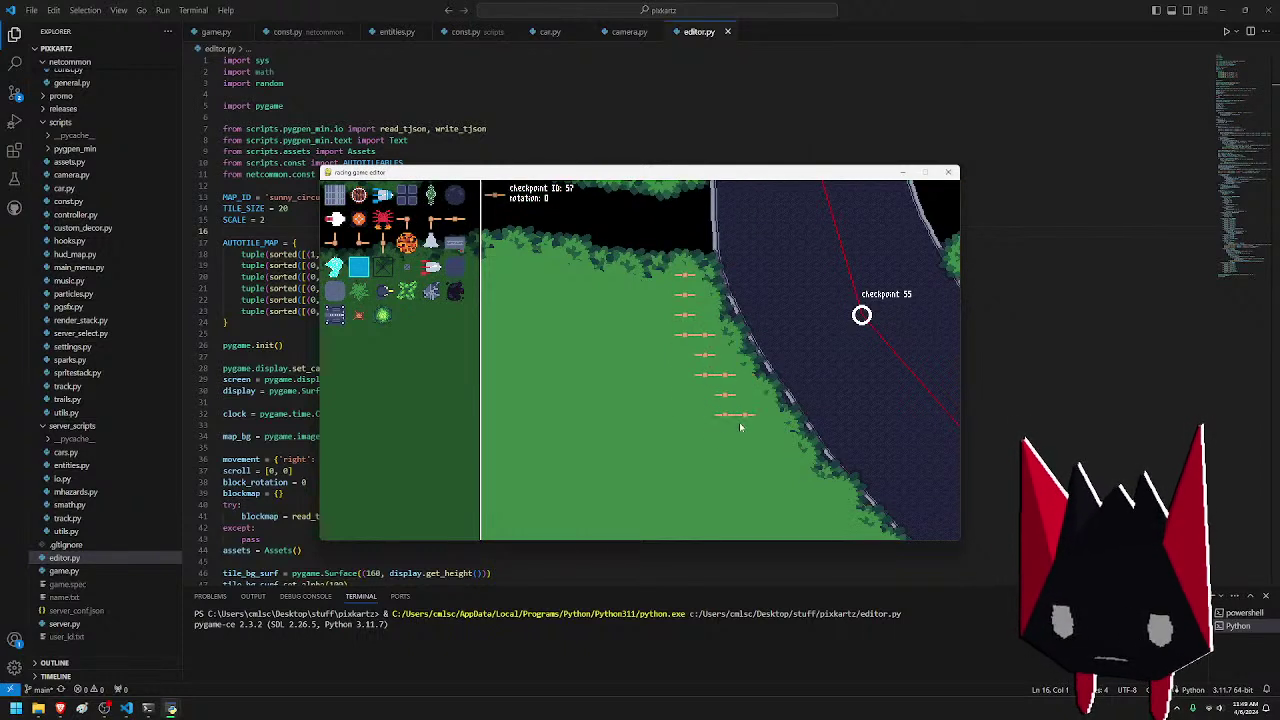
key("d")
key("s")
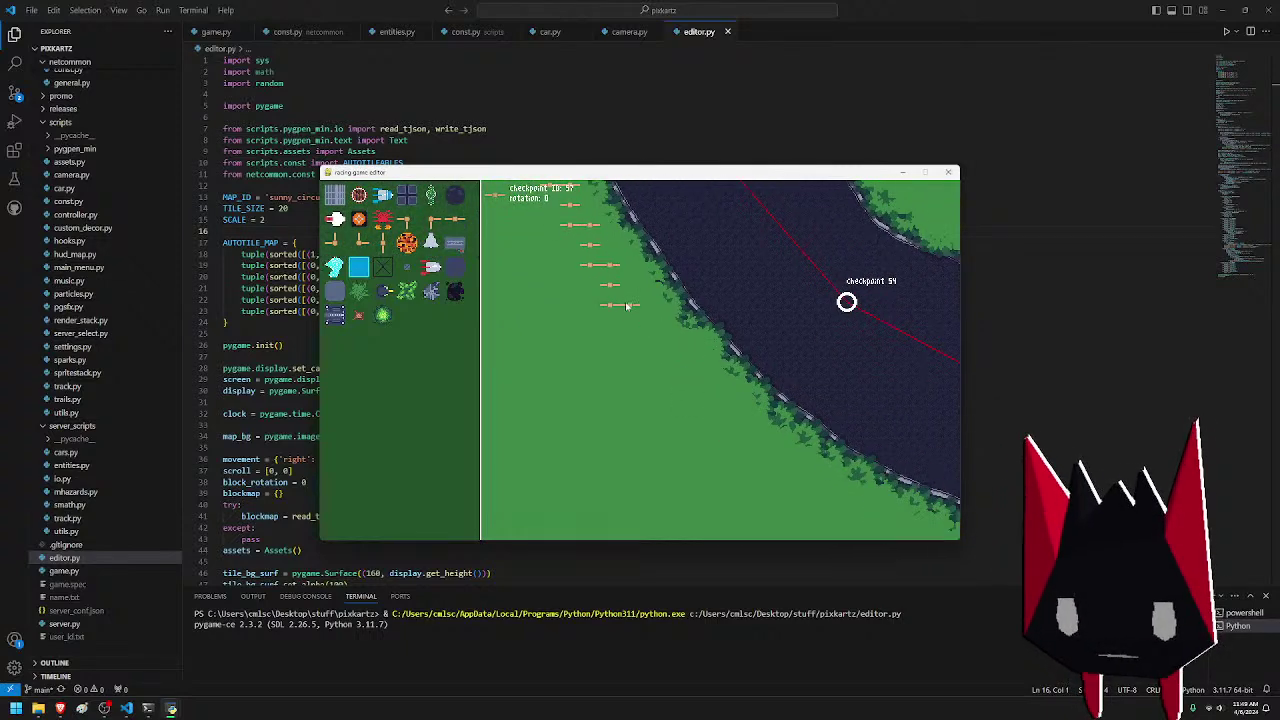
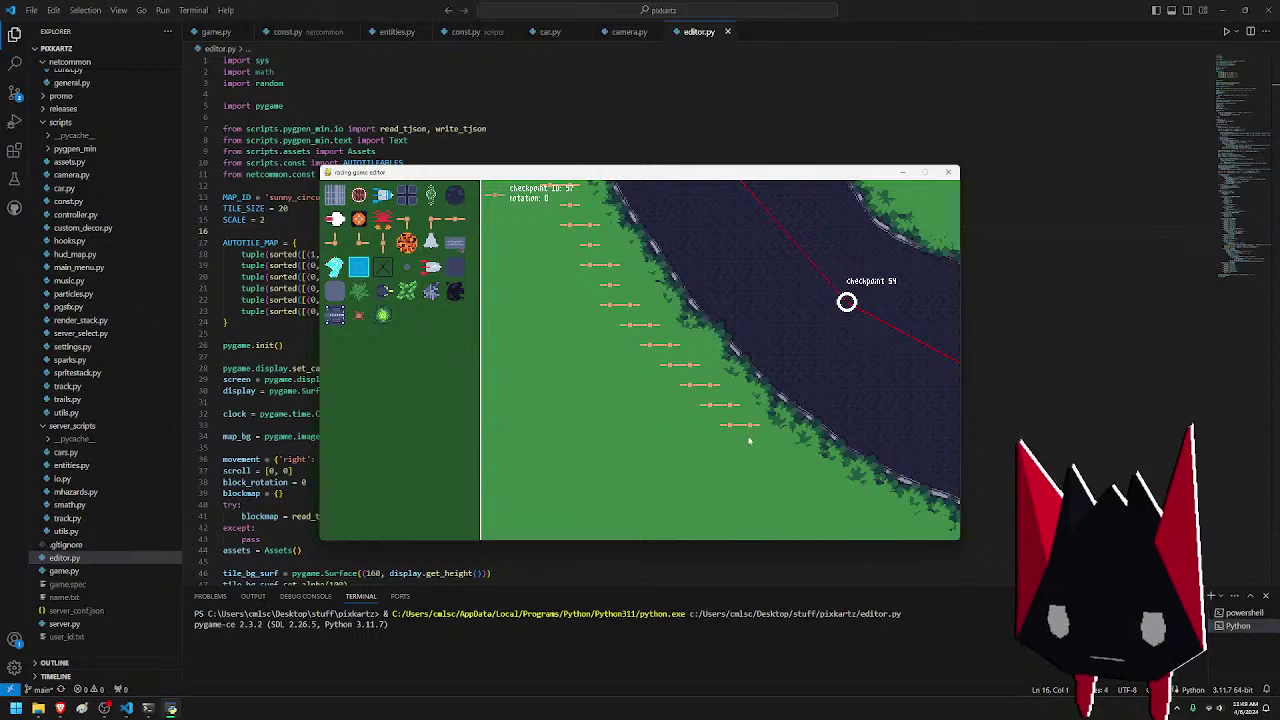
- Continue the fence staircase below the road bend from checkpoint 54 past checkpoint 53, flattening it into a horizontal row
key("d")
key("s")
key("w")
key("d")
key("s")
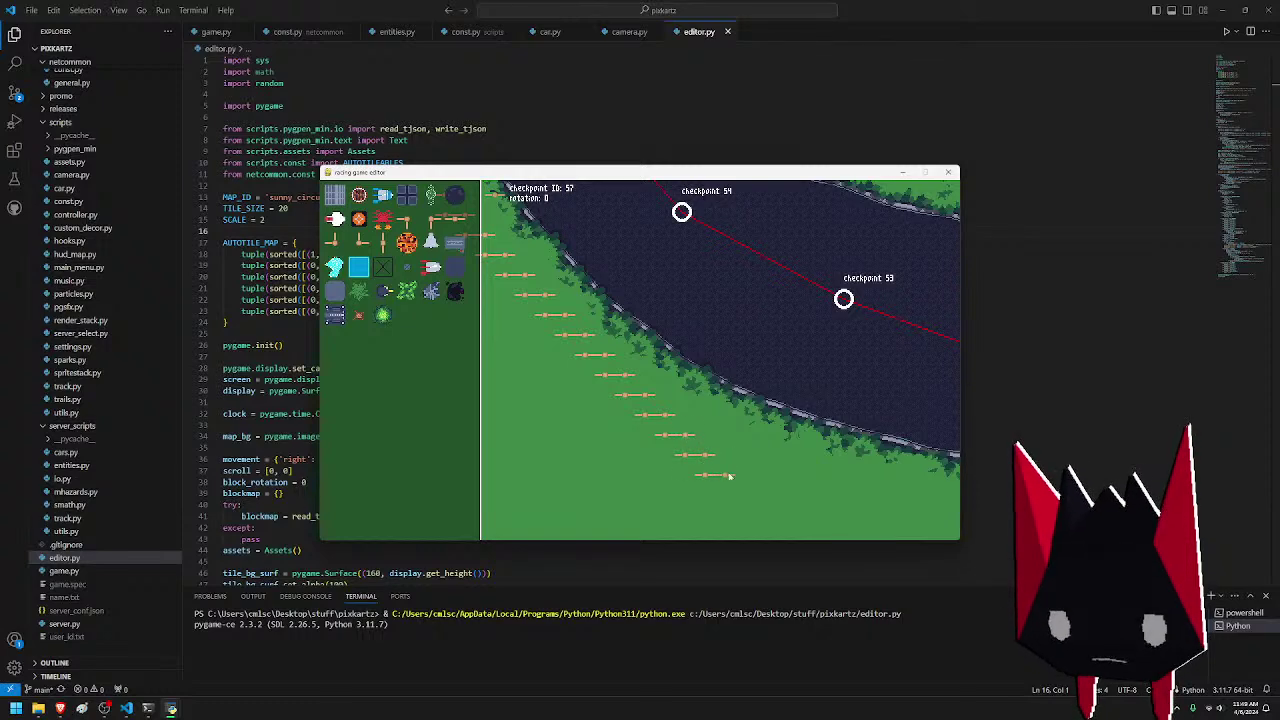
key("d")
left_click_drag(796, 495, 797, 494)
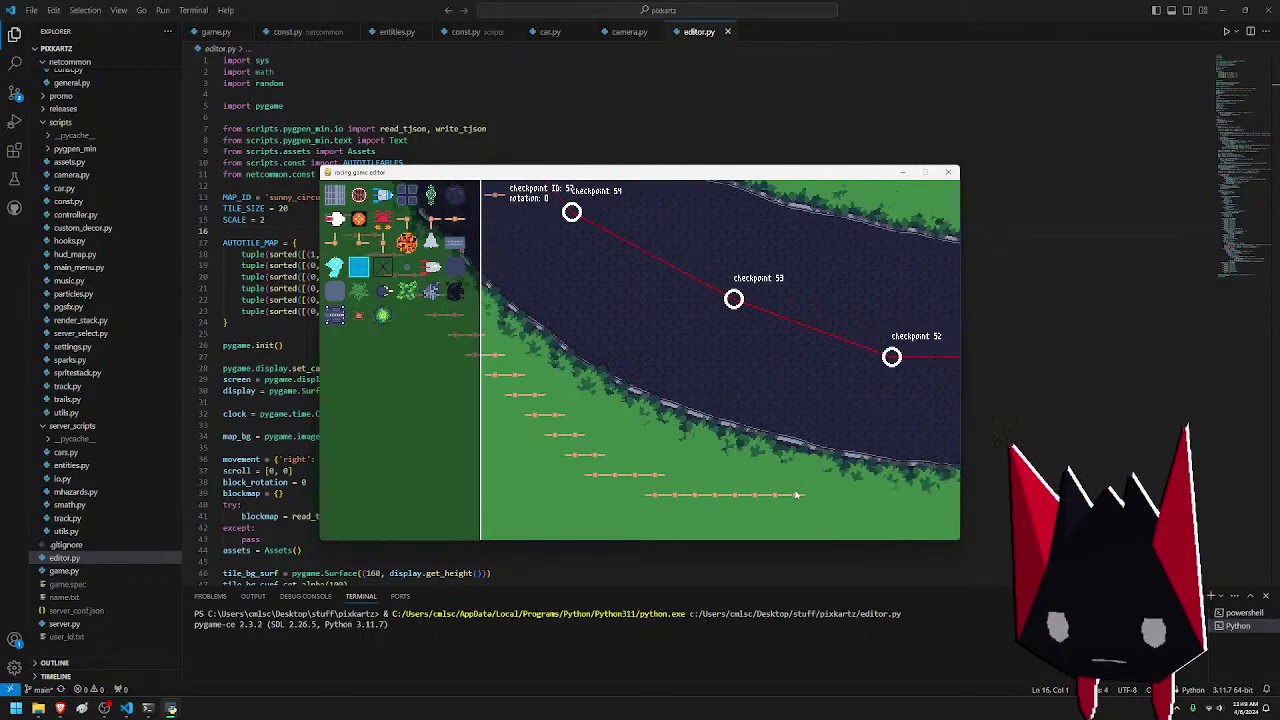
- Trim the end of the fence row below checkpoint 52 and extend the row into the grass tongue under checkpoint 51
key("s")
right_click(689, 418)
key("s")
key("d")
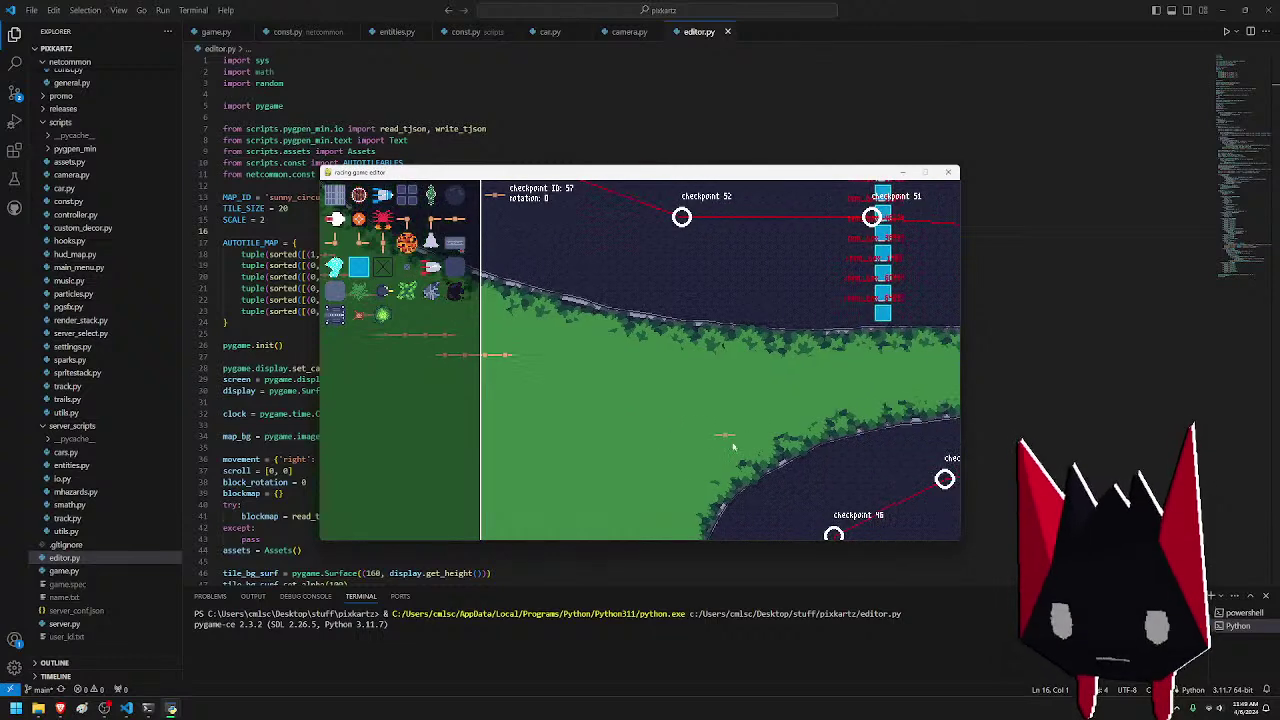
key("a")
key("d")
left_click_drag(634, 363, 659, 375)
key("d")
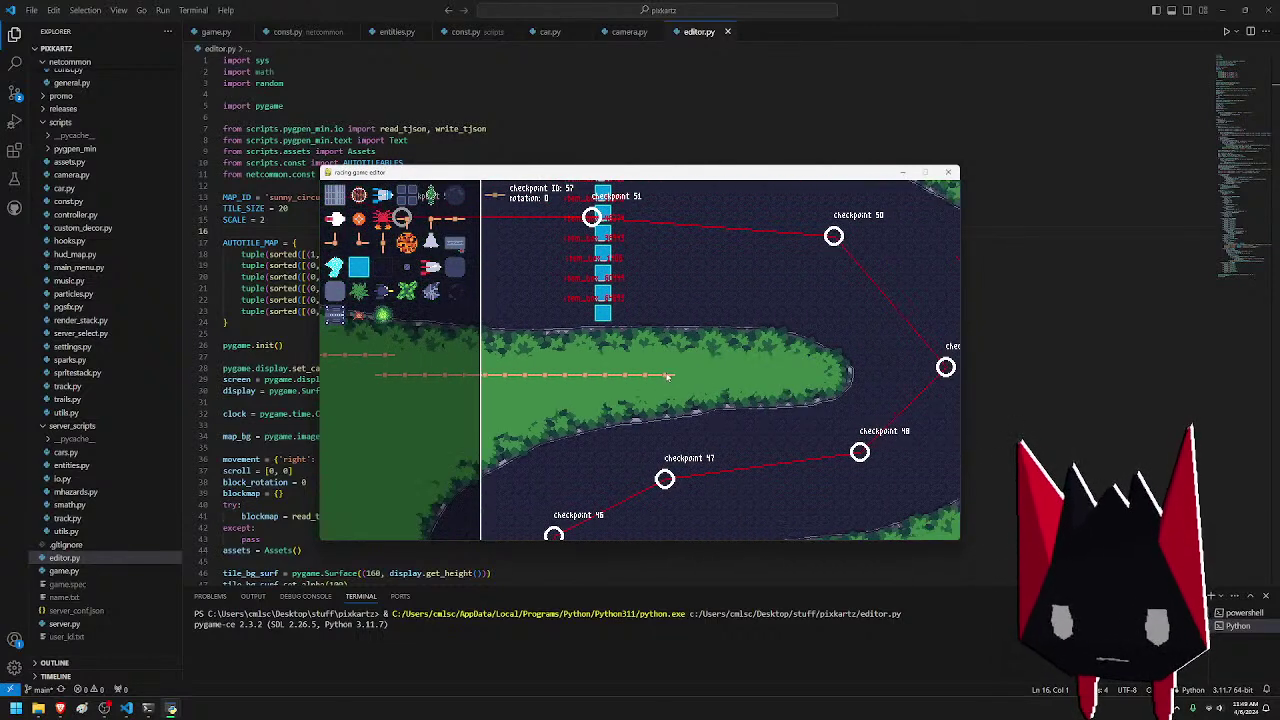
- Replace the lower fence row in the grass tongue with a straight continuation of the upper row, close to the tongue's upper bushes
key("a")
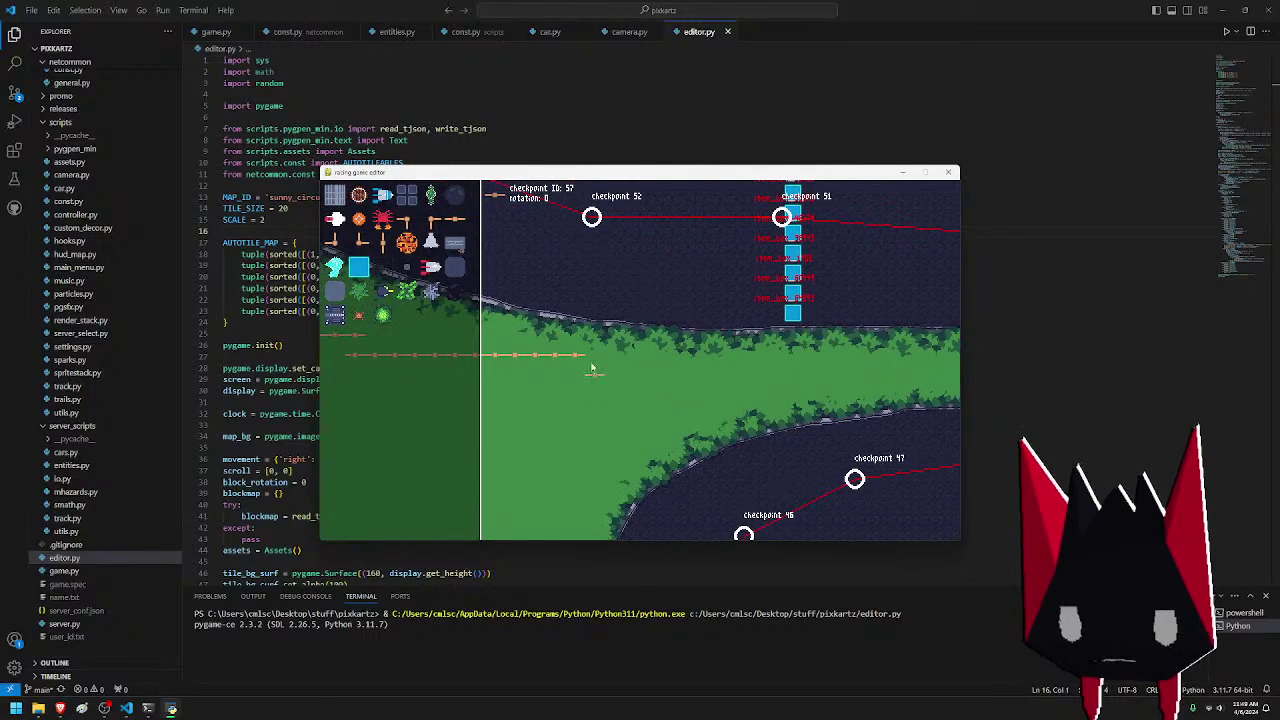
key("d")
left_click_drag(591, 370, 661, 366)
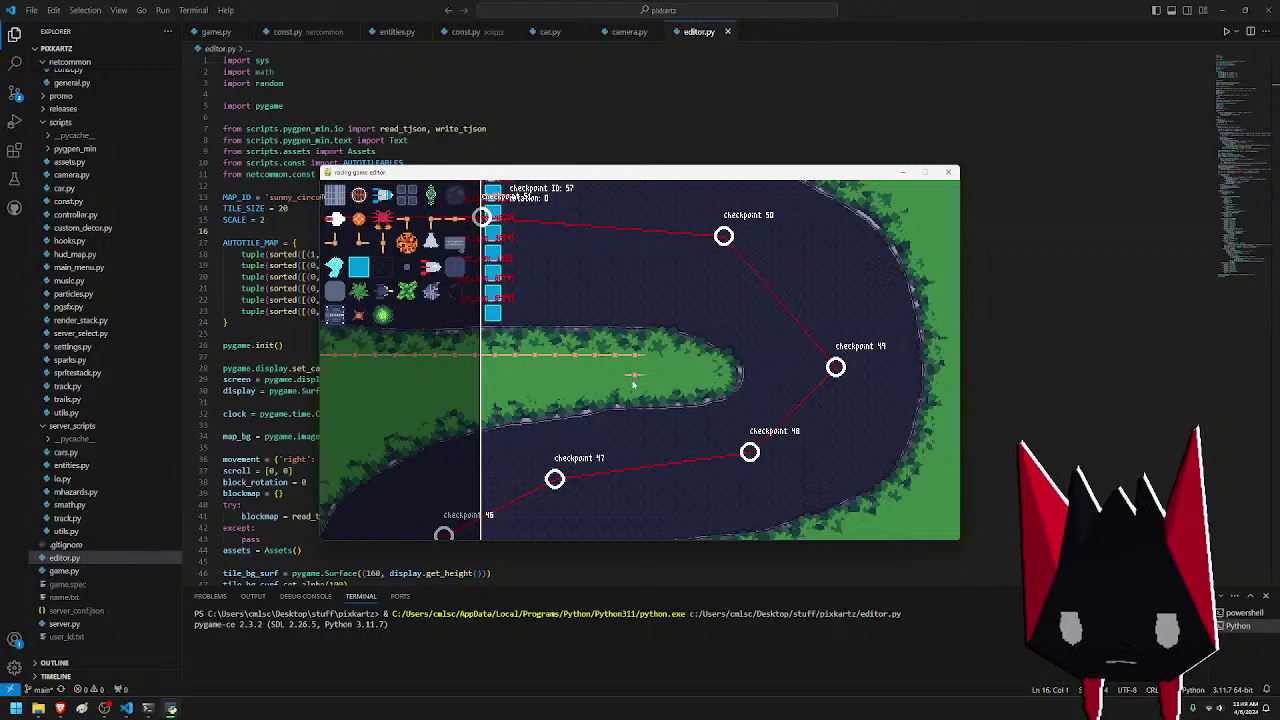
- Turn the fence at the rounded tip of the grass tongue and run it back along the lower bushes above checkpoint 47
key("a")
mouse_move(631, 396)
left_mouse_down()
mouse_move(669, 396)
mouse_move(677, 360)
mouse_move(620, 398)
mouse_move(659, 402)
mouse_move(622, 416)
left_mouse_up()
key("a")
key("a")
key("a")
key("a")
key("s")
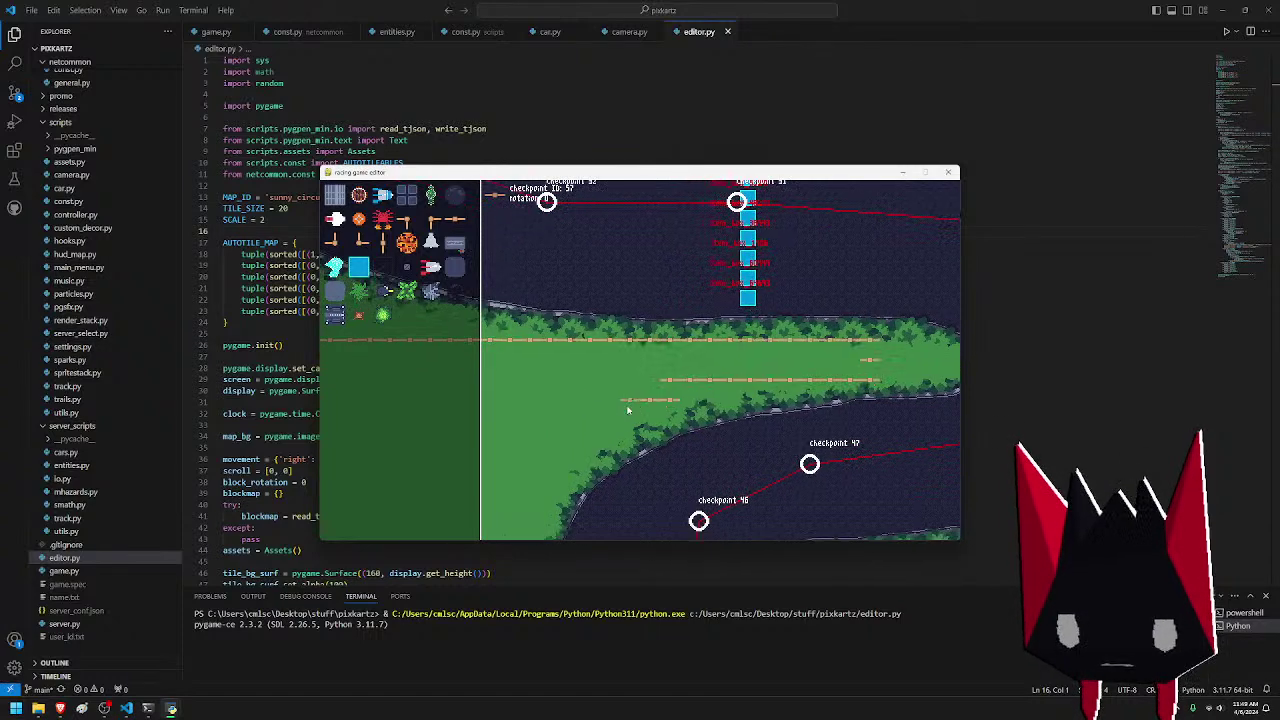
- Step the returning fence diagonally down along the grass outside the road bend at checkpoint 46
key("d")
key("w")
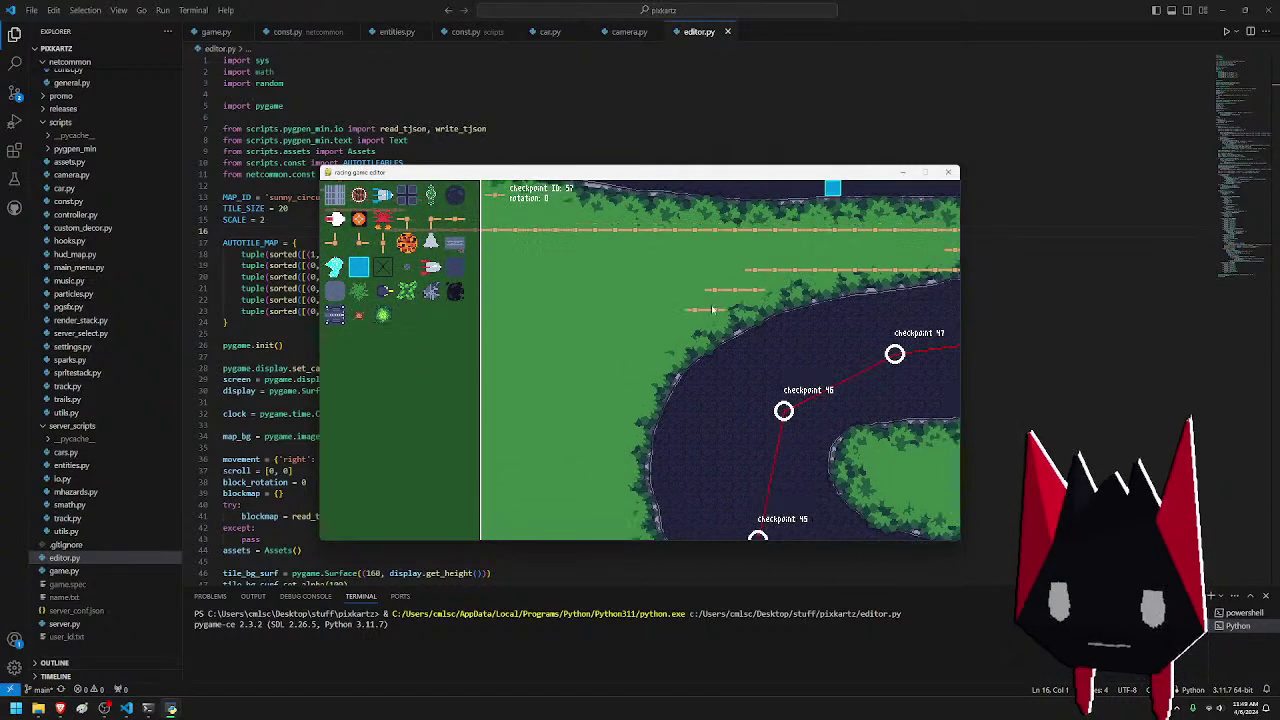
key("d")
key("s")
key("a")
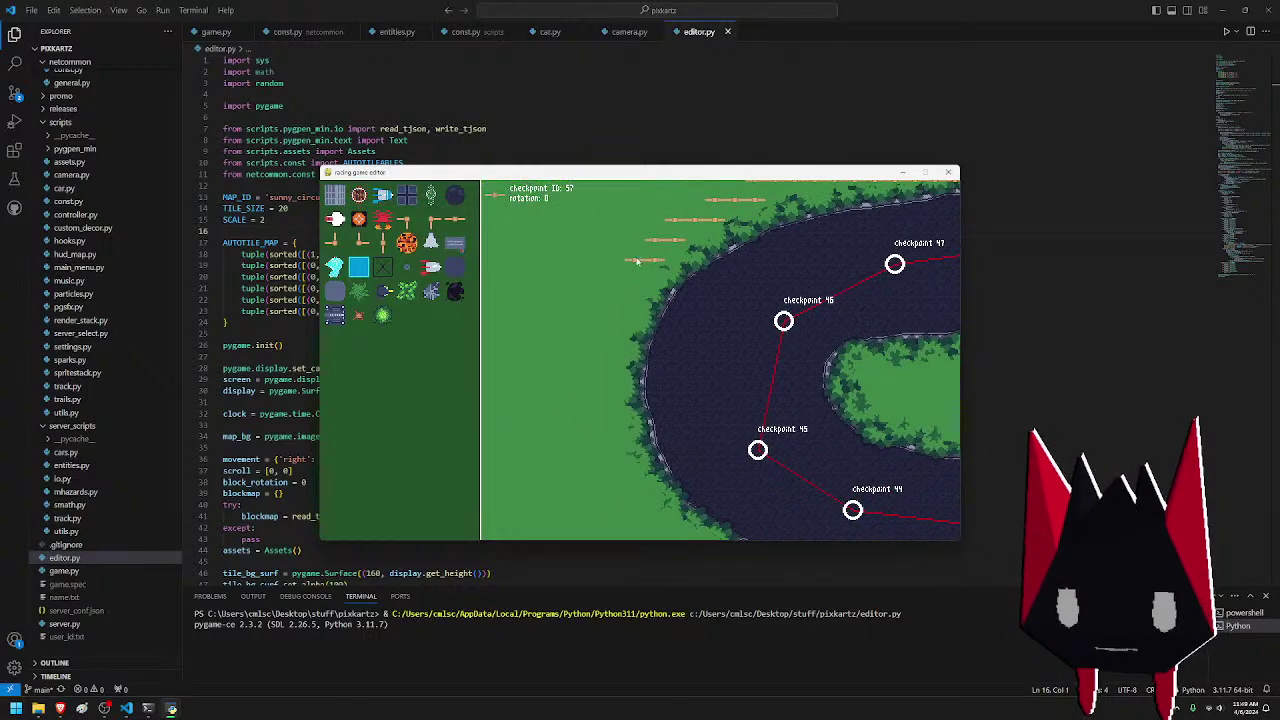
- Place a vertical fence column outside checkpoint 45 and step the fence down and around the road below checkpoint 44
key("s")
mouse_move(612, 303)
left_mouse_down()
mouse_move(598, 307)
mouse_move(599, 328)
left_mouse_up()
key("s")
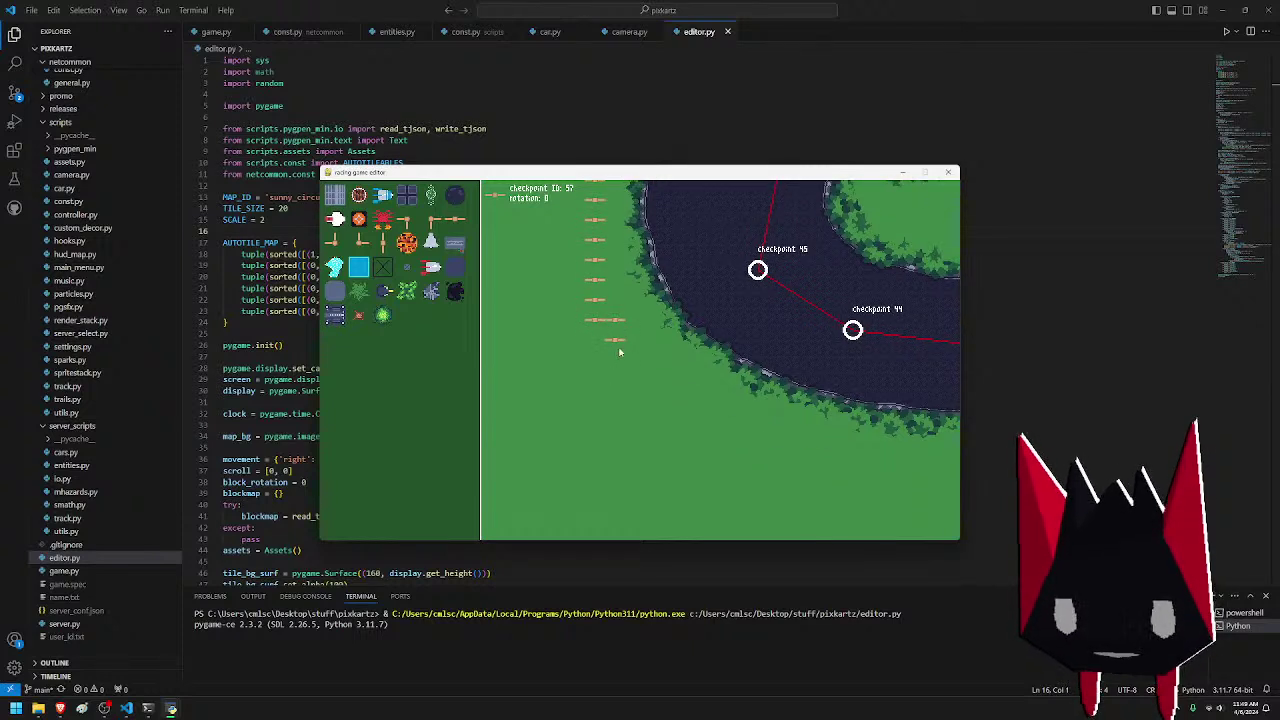
left_click_drag(658, 374, 677, 387)
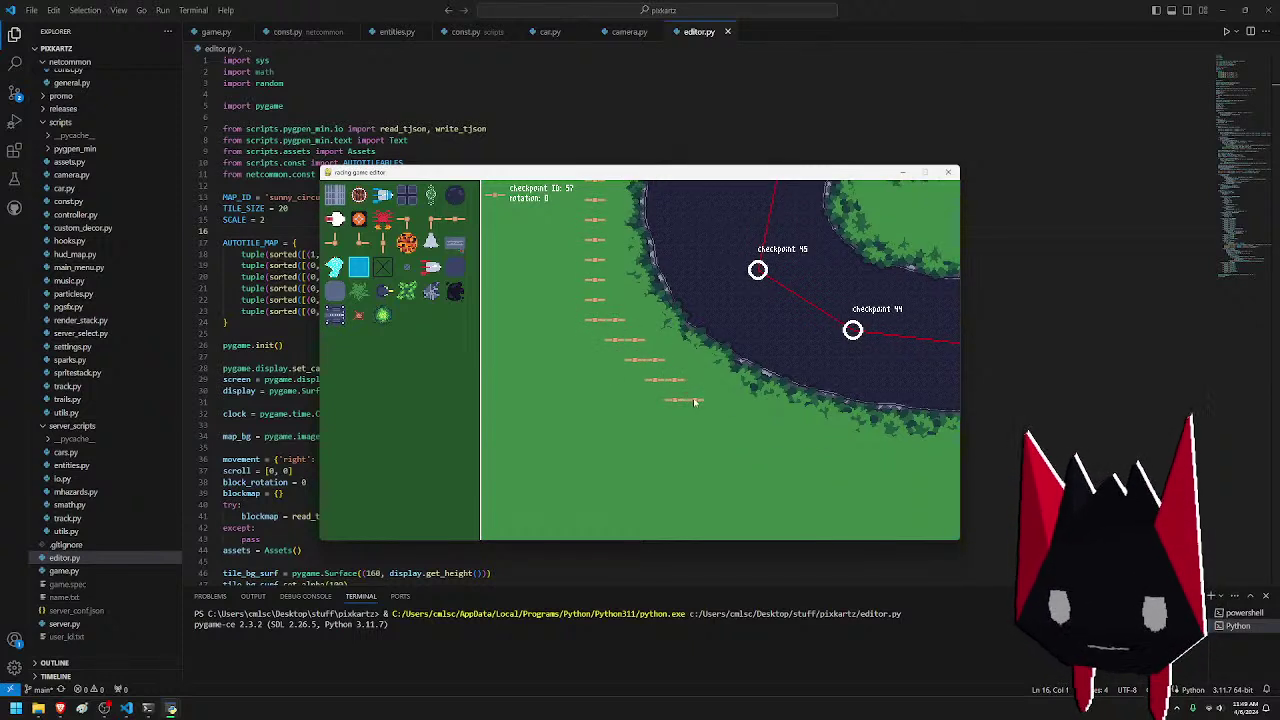
mouse_move(737, 437)
left_mouse_down()
mouse_move(814, 459)
mouse_move(828, 403)
mouse_move(848, 404)
mouse_move(871, 359)
mouse_move(787, 402)
mouse_move(787, 439)
mouse_move(806, 411)
mouse_move(819, 411)
mouse_move(827, 441)
left_mouse_up()
- Continue the fence onward from checkpoint 44 and up the grass beside the road to checkpoint 39
key("d")
key("d")
key("d")
key("d")
key("w")
key("w")
key("w")
key("d")
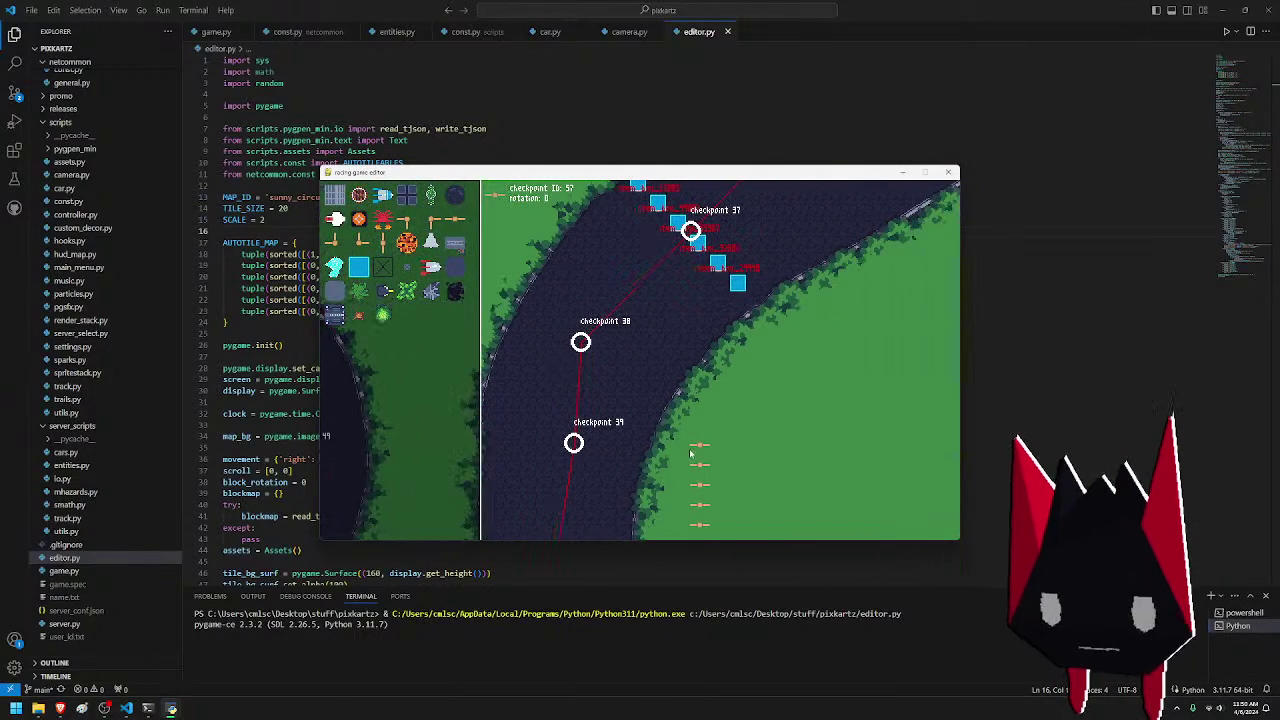
- Step the fence diagonally up along the grass beside the road from checkpoint 39 past checkpoint 37
key("s")
key("d")
mouse_move(680, 433)
left_mouse_down()
mouse_move(705, 397)
mouse_move(728, 372)
left_mouse_up()
key("w")
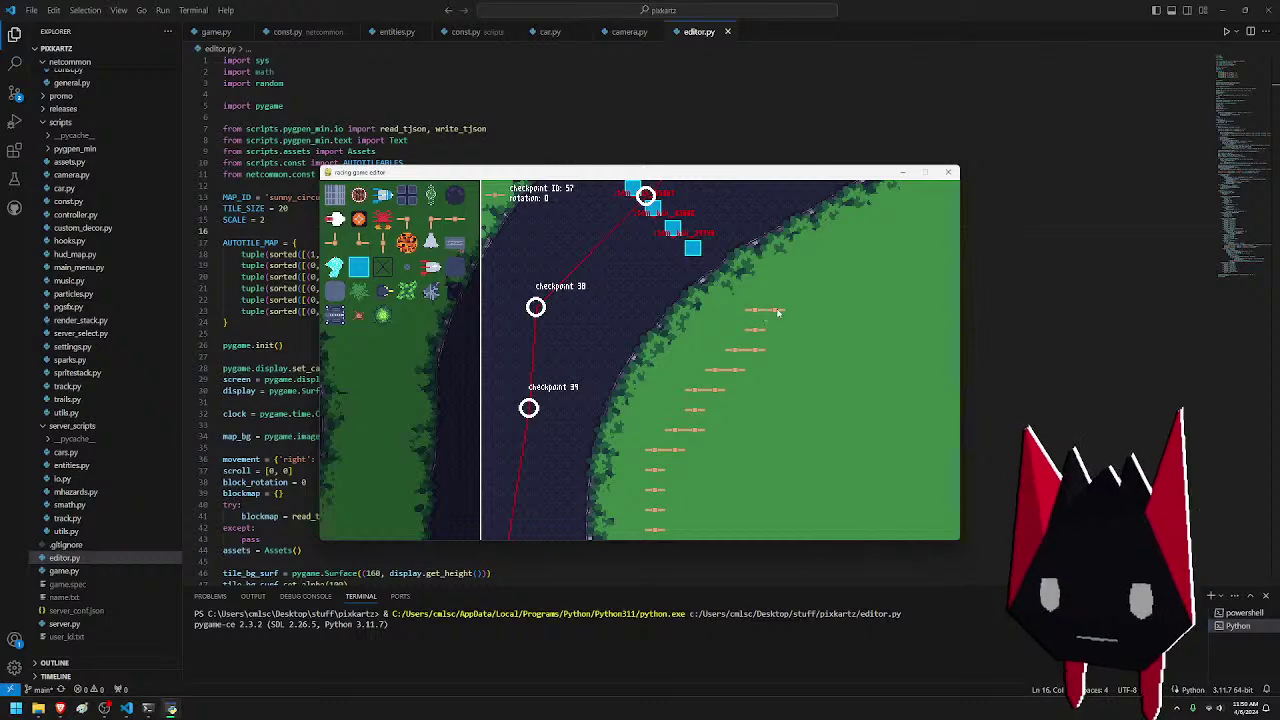
key("w")
key("d")
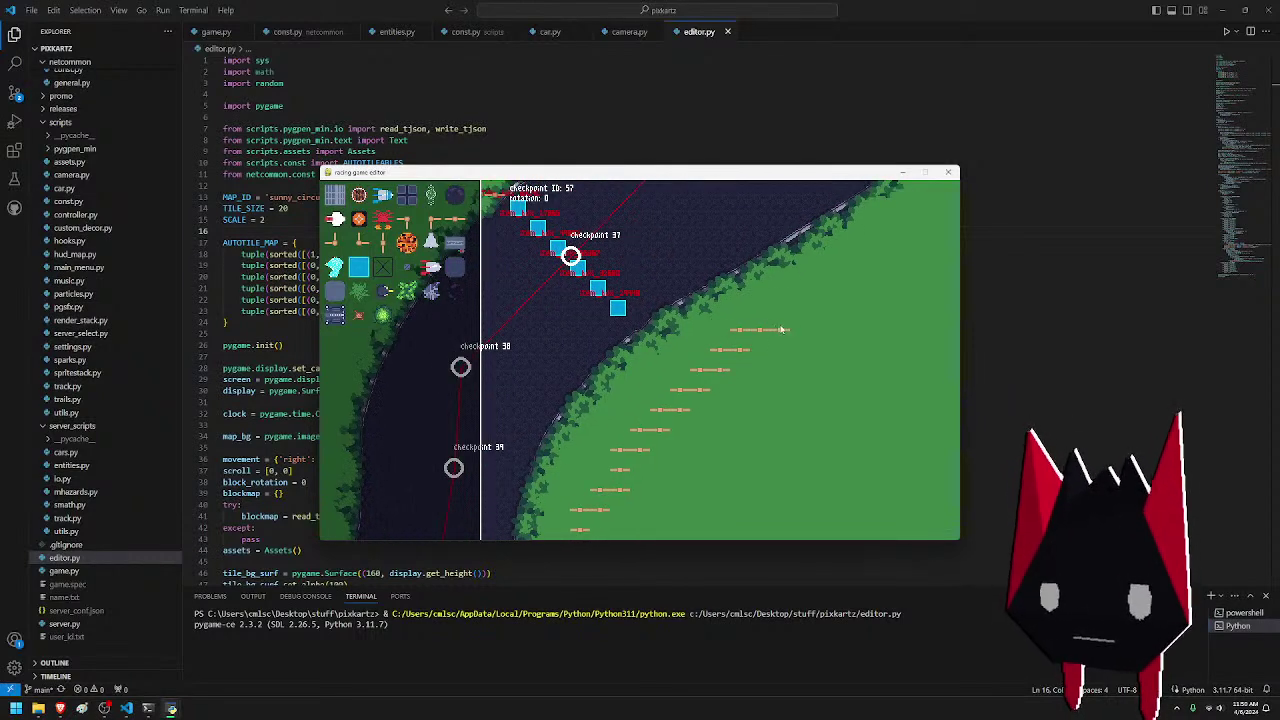
- Extend the stepped fence with wider rows along the grass below the road from checkpoint 37 past checkpoint 36
key("w")
key("d")
mouse_move(665, 405)
left_mouse_down()
mouse_move(719, 389)
mouse_move(731, 369)
mouse_move(765, 354)
left_mouse_up()
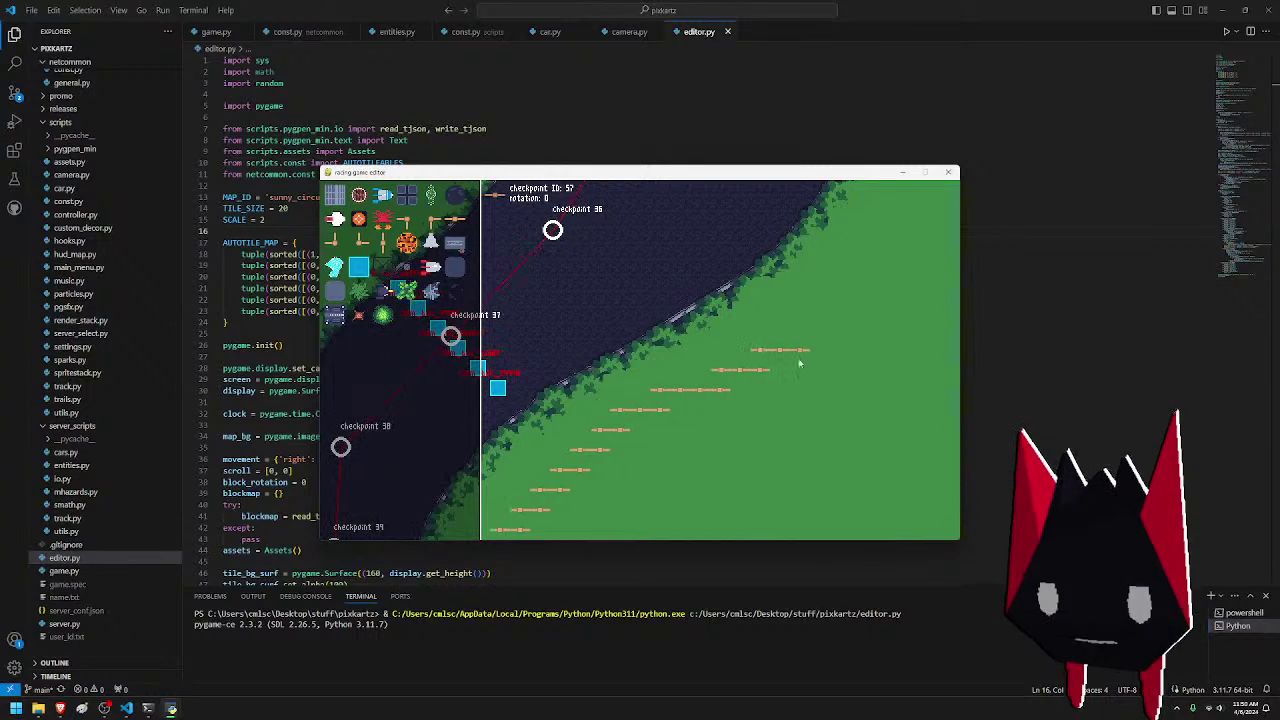
key("w")
key("d")
left_click_drag(726, 412, 777, 412)
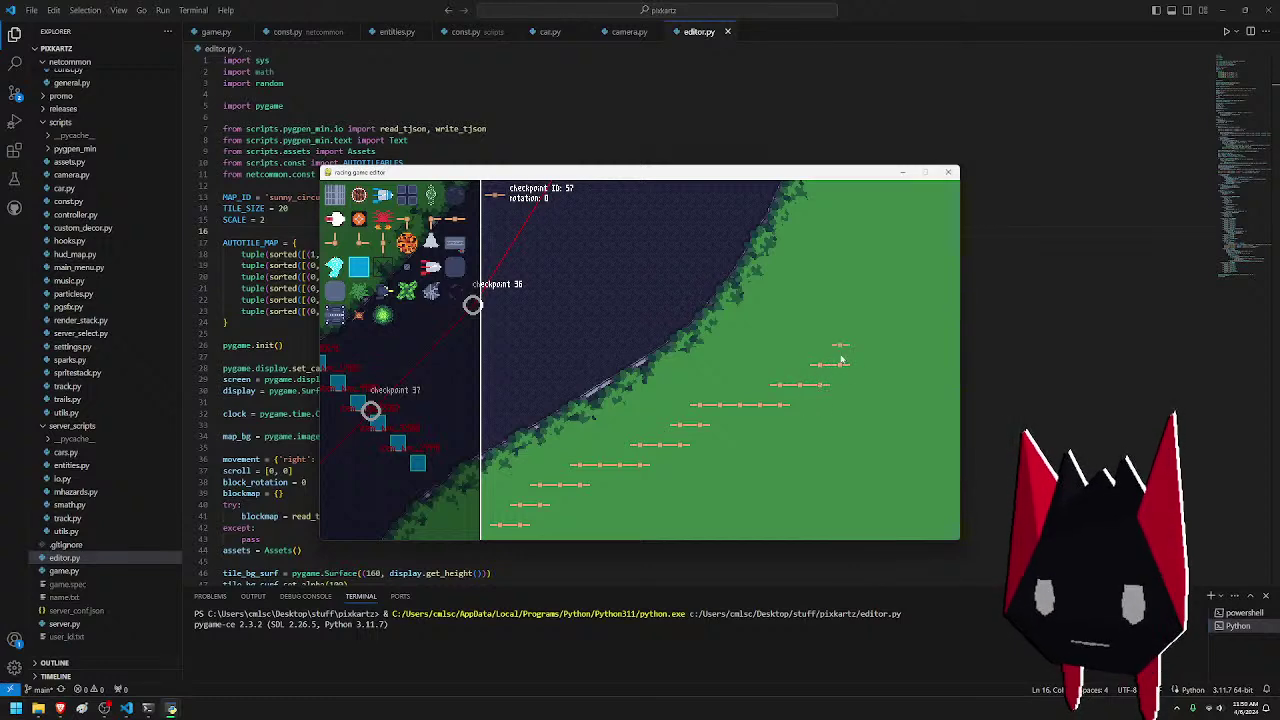
- Run the fence column up to the black channel near checkpoint 34 and resume it on the grass above the channel
key("w")
key("d")
left_click(700, 496)
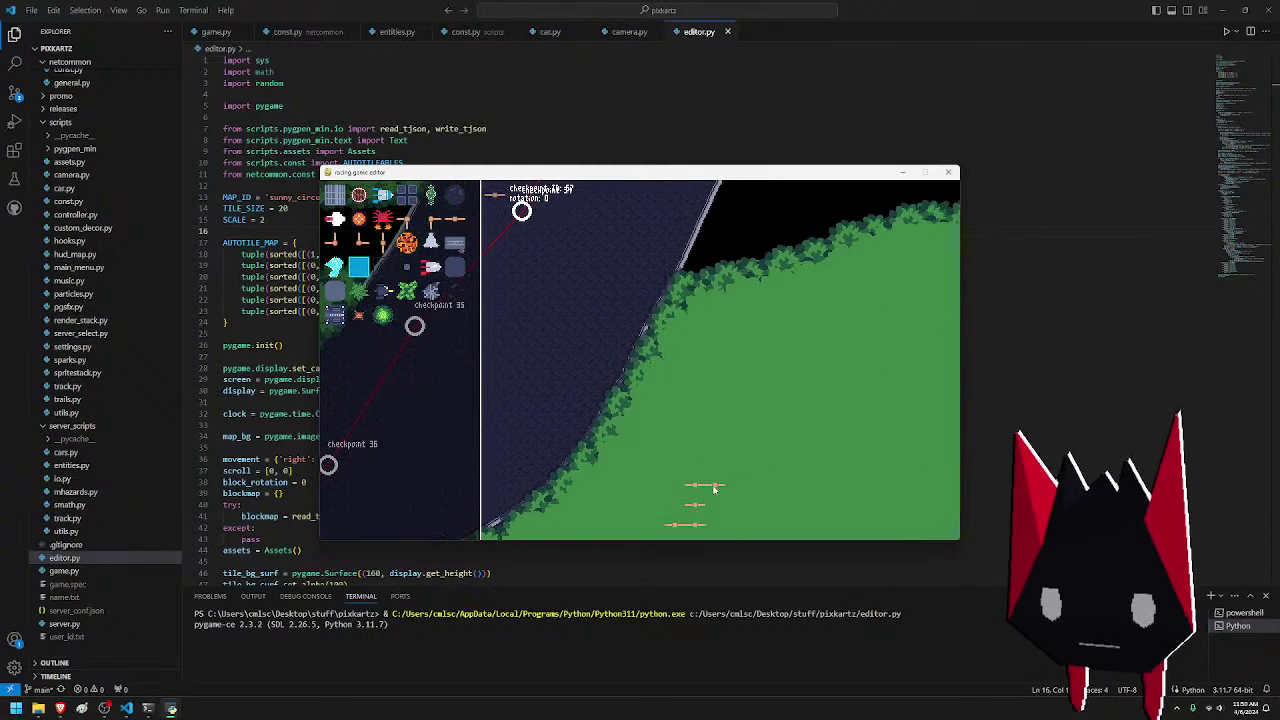
left_click_drag(722, 453, 714, 343)
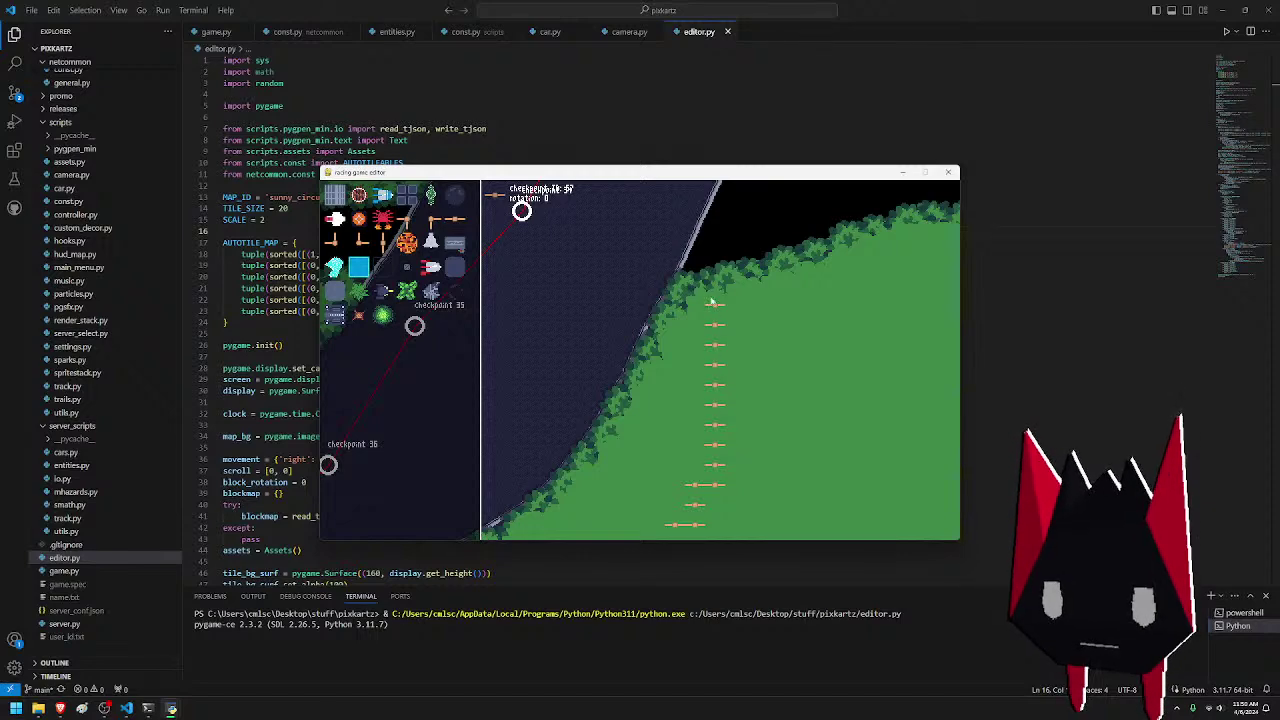
key("w")
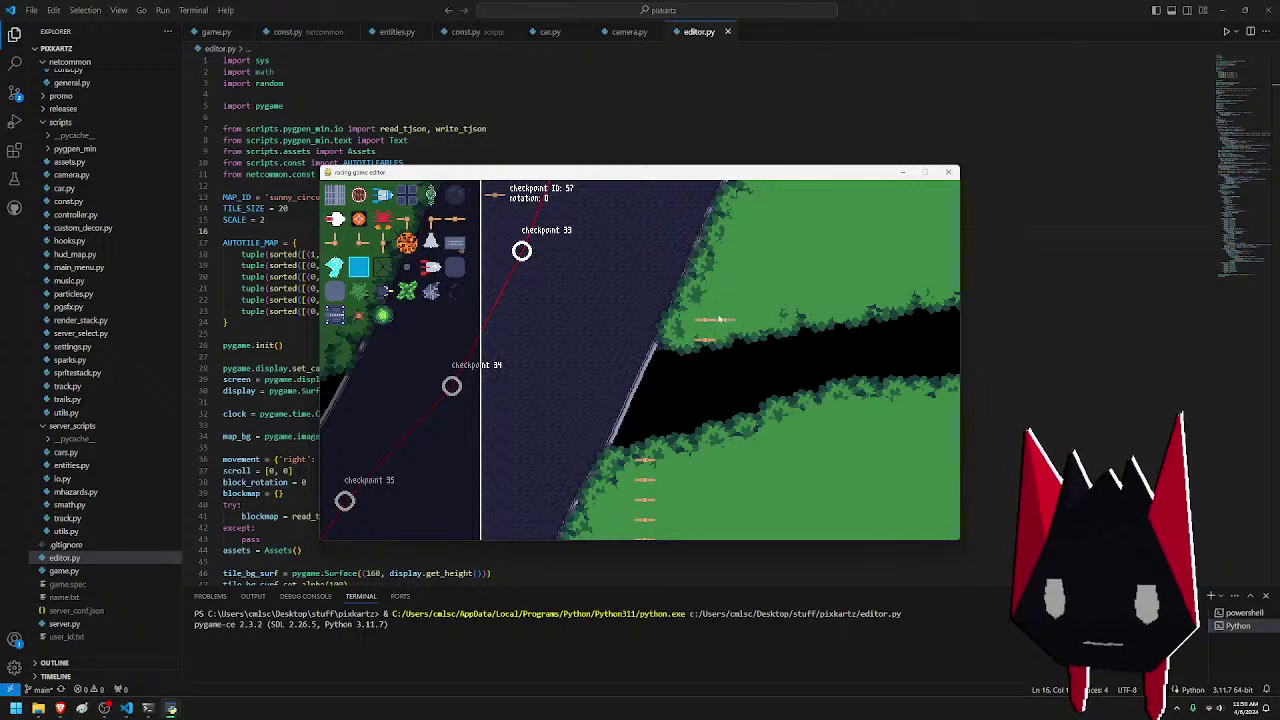
- Step the fence up along the grass beside the road from the black channel past checkpoint 33 toward checkpoint 31
key("w")
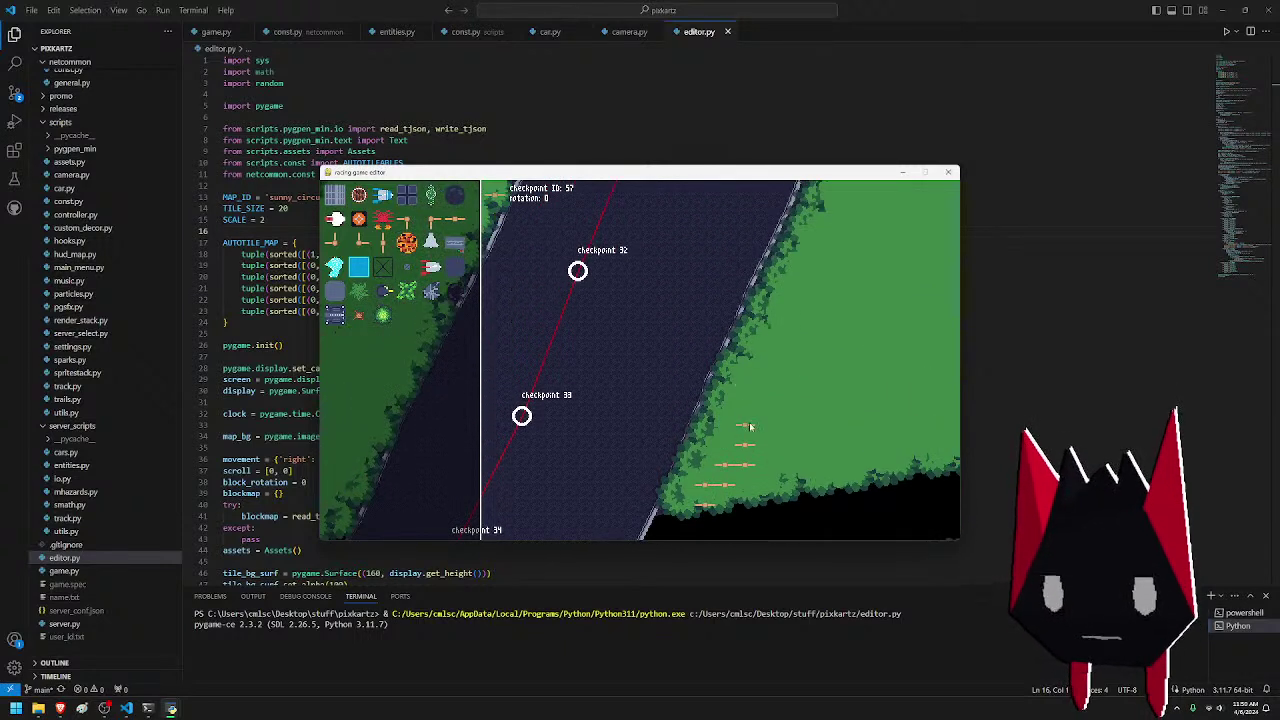
key("w")
left_click(766, 405)
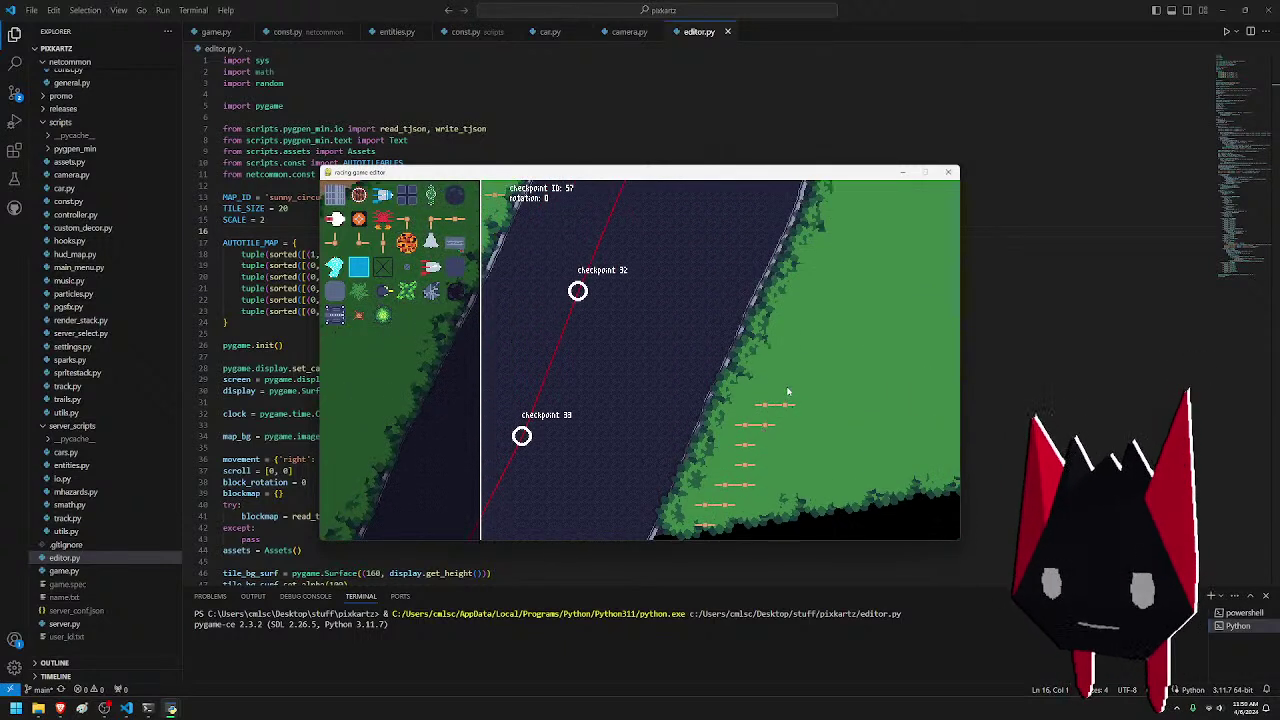
left_click_drag(796, 363, 798, 353)
key("d")
key("w")
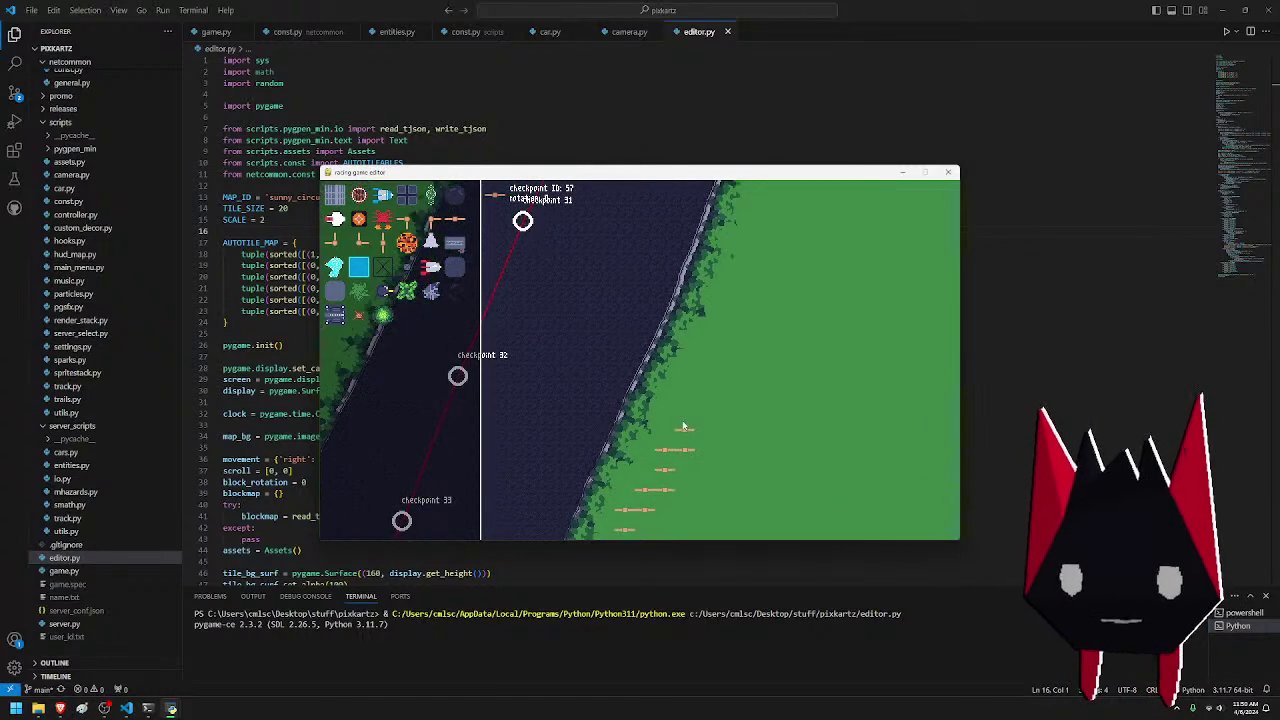
mouse_move(684, 426)
left_mouse_down()
mouse_move(721, 396)
mouse_move(727, 357)
left_mouse_up()
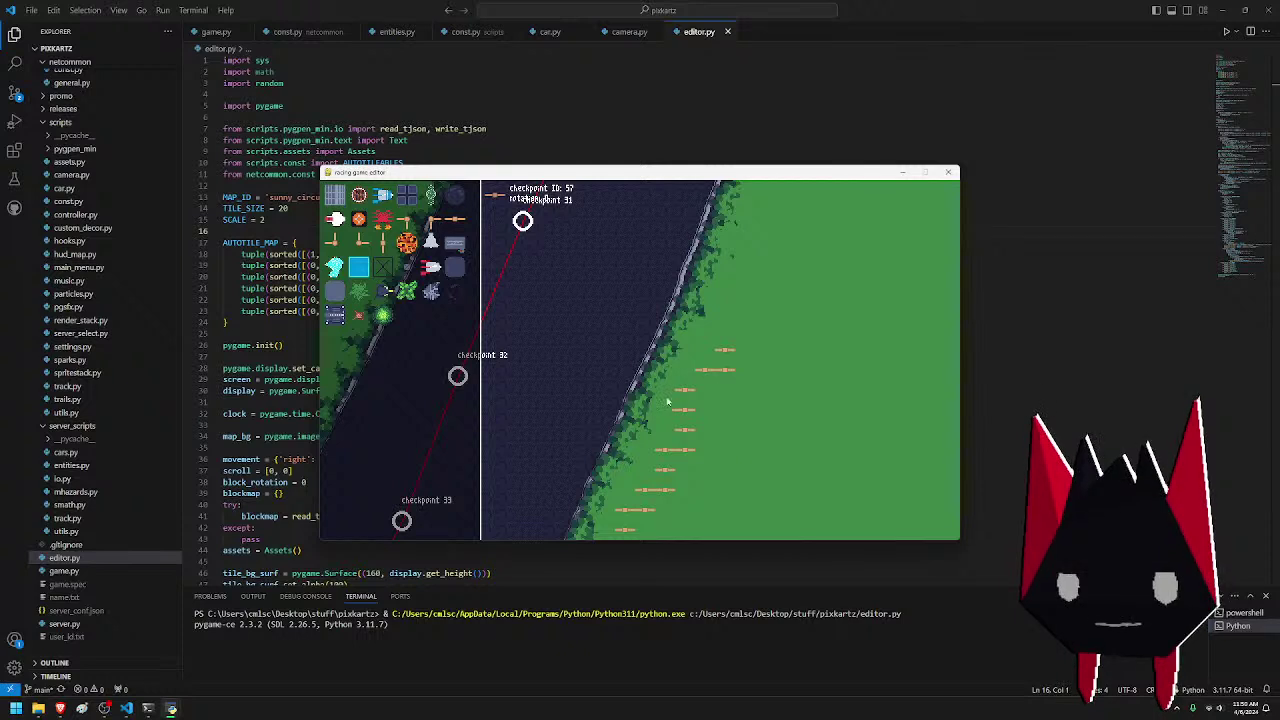
mouse_move(706, 411)
left_mouse_down()
mouse_move(738, 367)
mouse_move(726, 389)
mouse_move(700, 390)
mouse_move(757, 341)
mouse_move(798, 340)
mouse_move(800, 363)
mouse_move(801, 345)
mouse_move(760, 351)
mouse_move(786, 339)
mouse_move(745, 318)
left_mouse_up()
- Continue the fence up the grass beside the road beyond checkpoint 31
key("w")
key("d")
key("w")
key("w")
key("w")
key("w")
key("w")
key("w")
key("w")
- Carry the fence up to the outside of the bend at checkpoint 28, removing stray pieces
key("d")
key("w")
right_click(801, 361)
key("w")
key("w")
right_click(761, 353)
key("w")
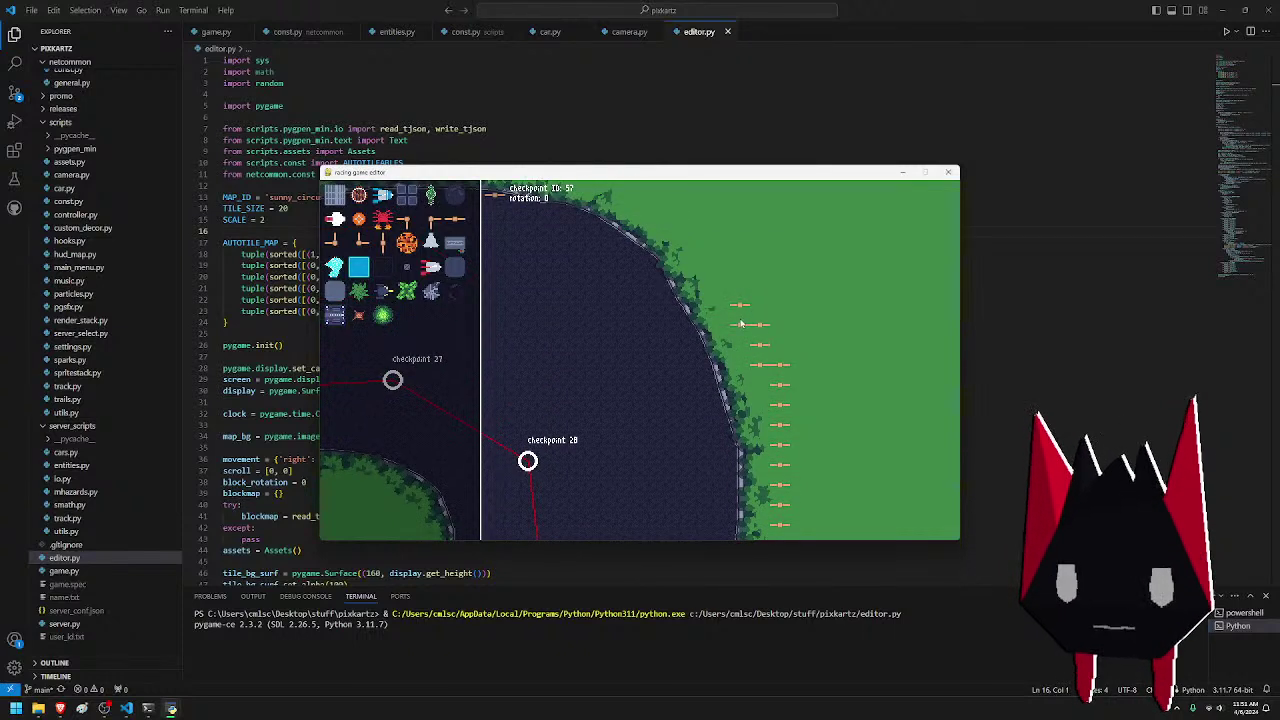
- Step the fence diagonally around the outer grass of the bend between checkpoints 28 and 27
key("w")
left_click(737, 318)
left_click_drag(735, 313, 708, 292)
key("w")
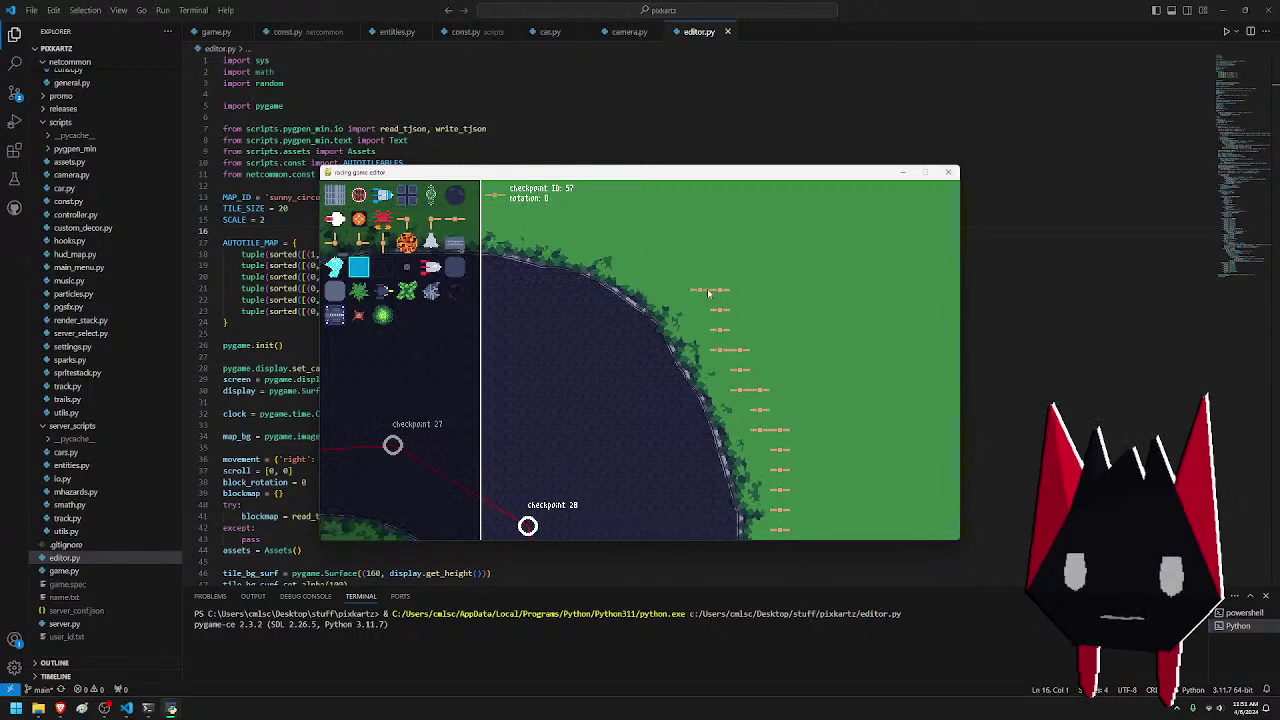
key("w")
key("a")
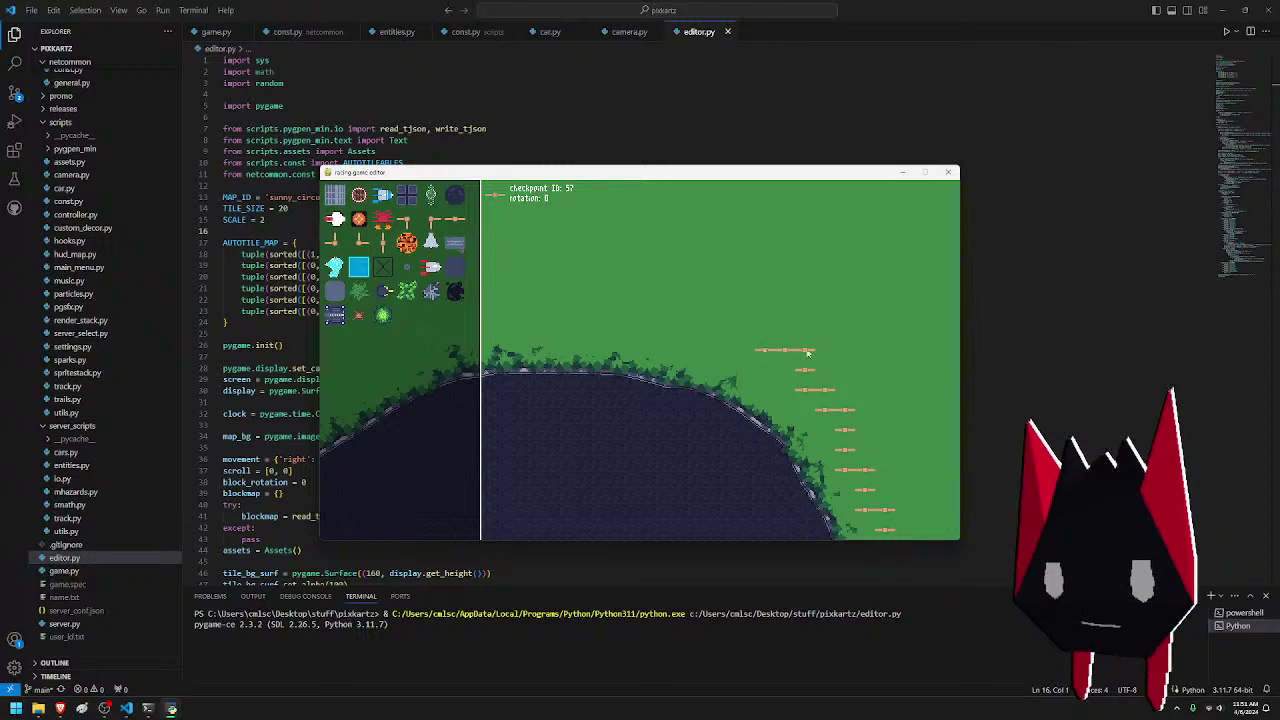
- Lay fence rows across the grass above the top of the bend, toward checkpoint 26
key("a")
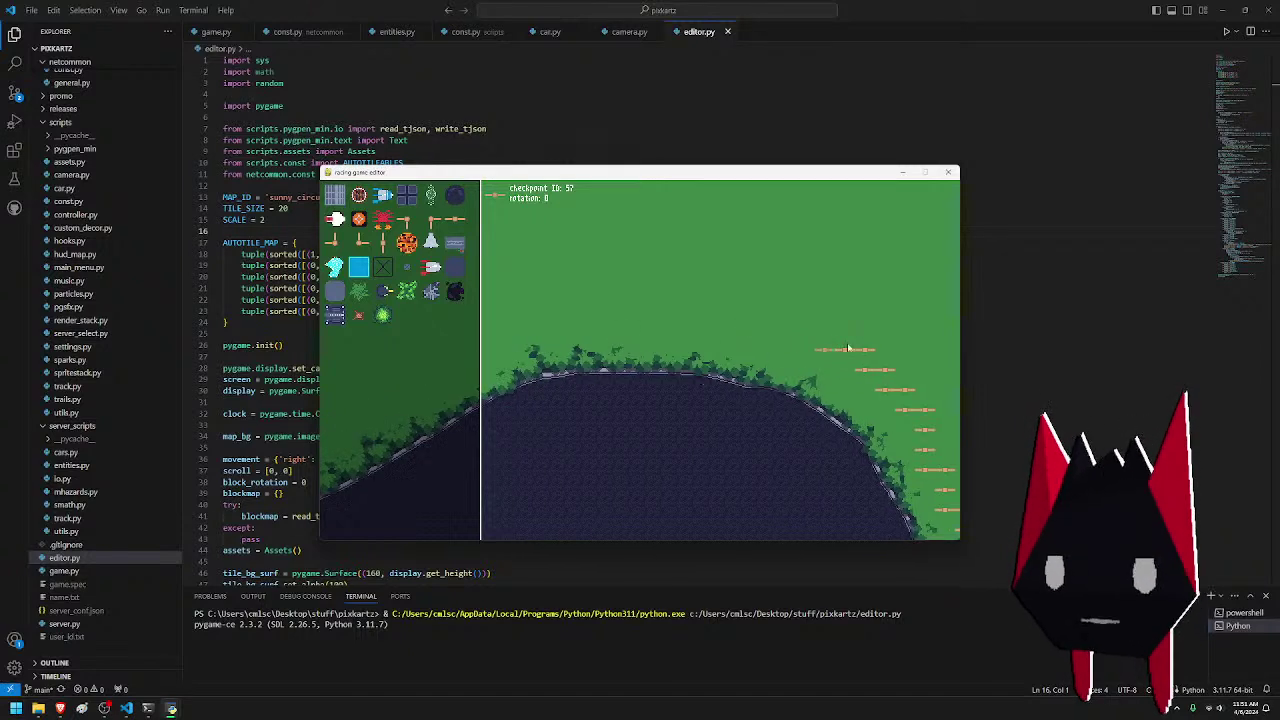
left_click(806, 337)
key("a")
mouse_move(806, 337)
left_mouse_down()
mouse_move(756, 321)
mouse_move(771, 318)
mouse_move(683, 314)
mouse_move(636, 336)
left_mouse_up()
key("a")
key("a")
key("s")
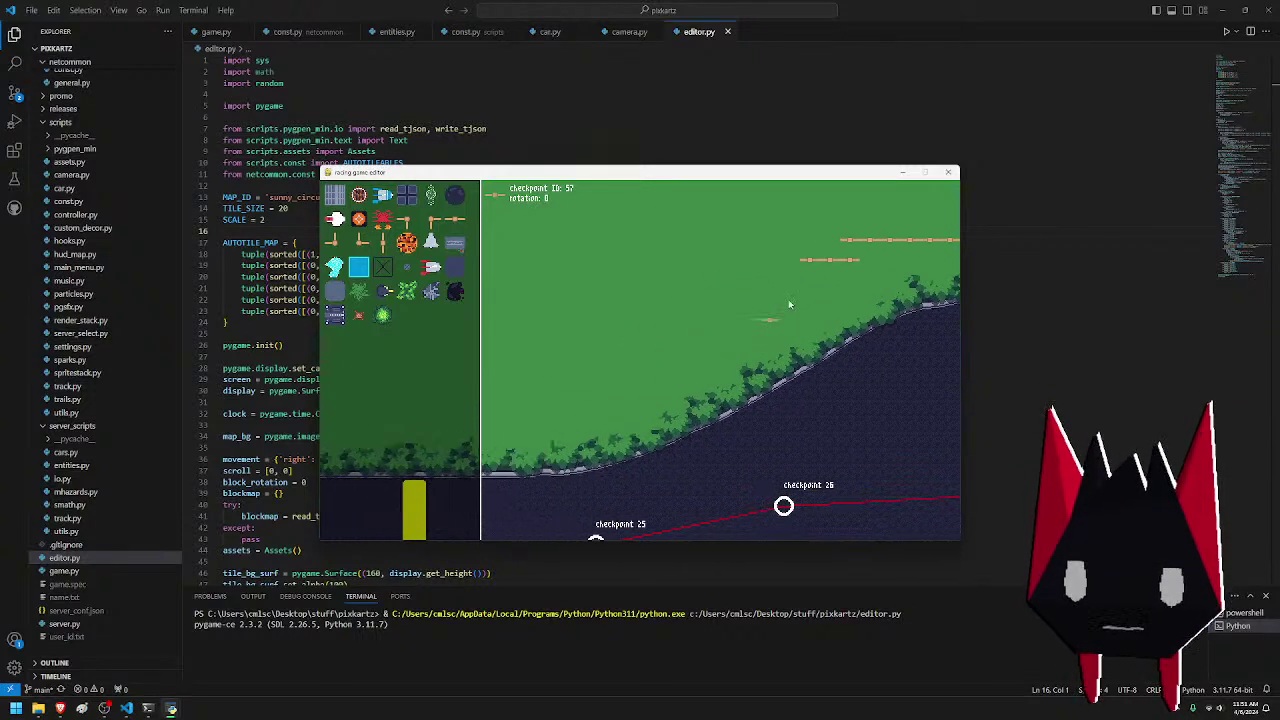
- Step the fence down past checkpoints 26 and 25 and run it straight along the grass to the black gap's edge
left_click_drag(891, 281, 811, 304)
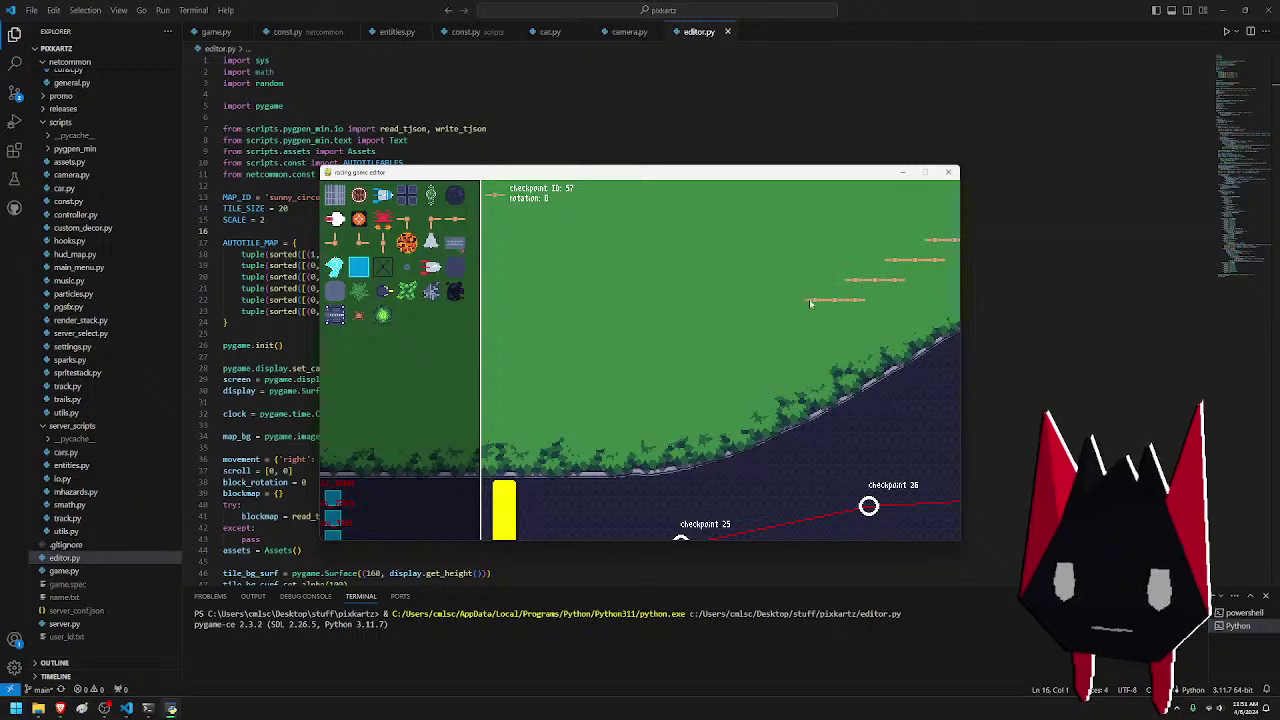
mouse_move(760, 342)
left_mouse_down()
mouse_move(675, 361)
mouse_move(669, 381)
mouse_move(614, 382)
mouse_move(551, 420)
left_mouse_up()
key("a")
key("a")
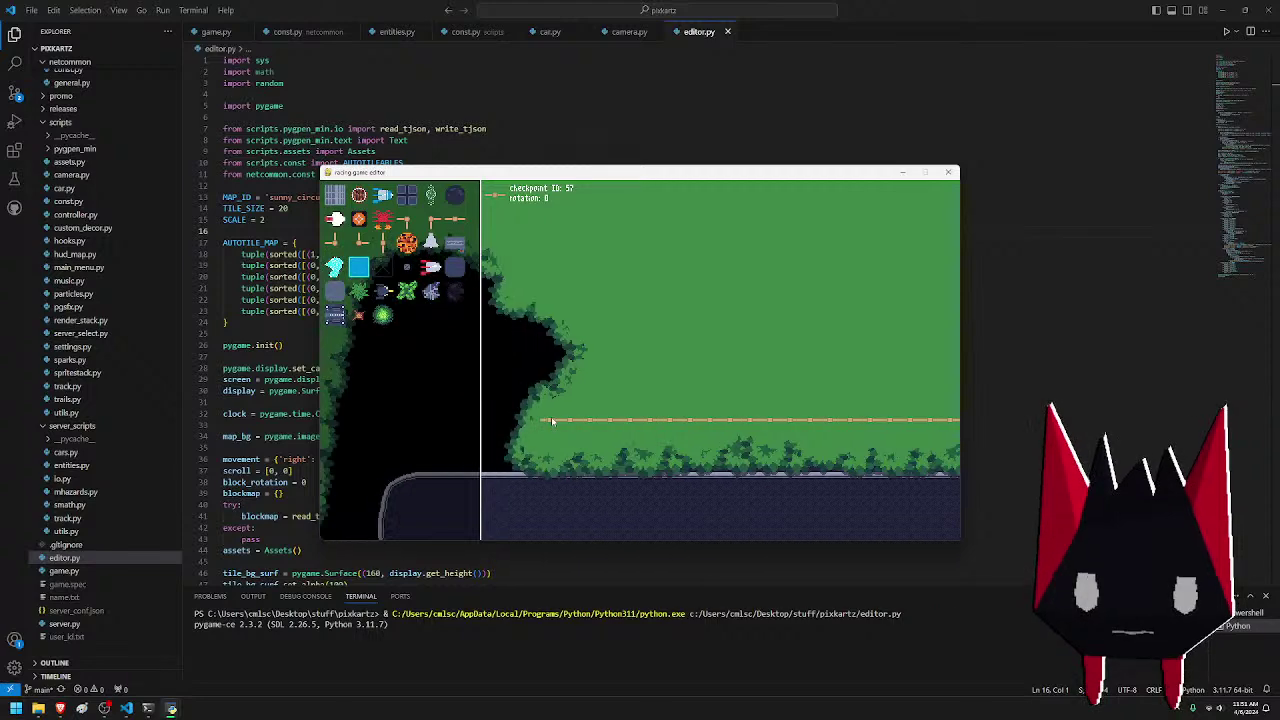
- Examine the black gap, grass edges and road end around checkpoint 20 and the neighbouring road at checkpoints 1 to 6
key("a")
key("s")
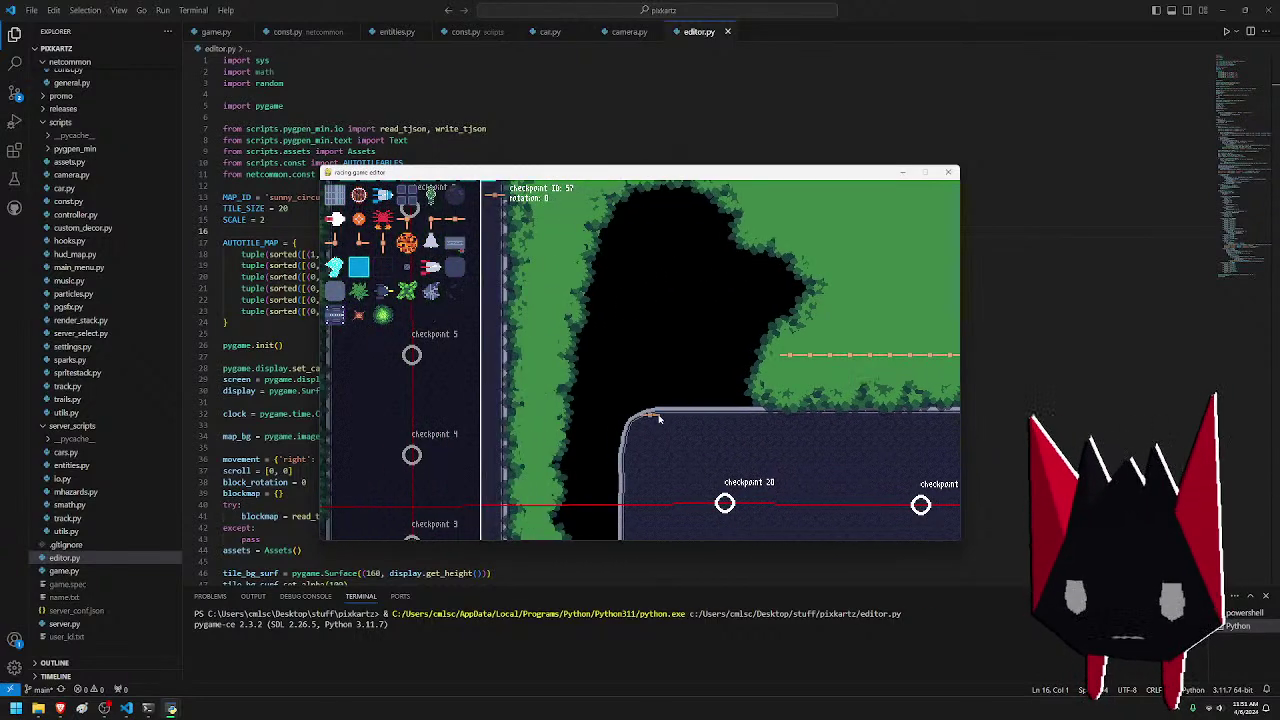
key("d")
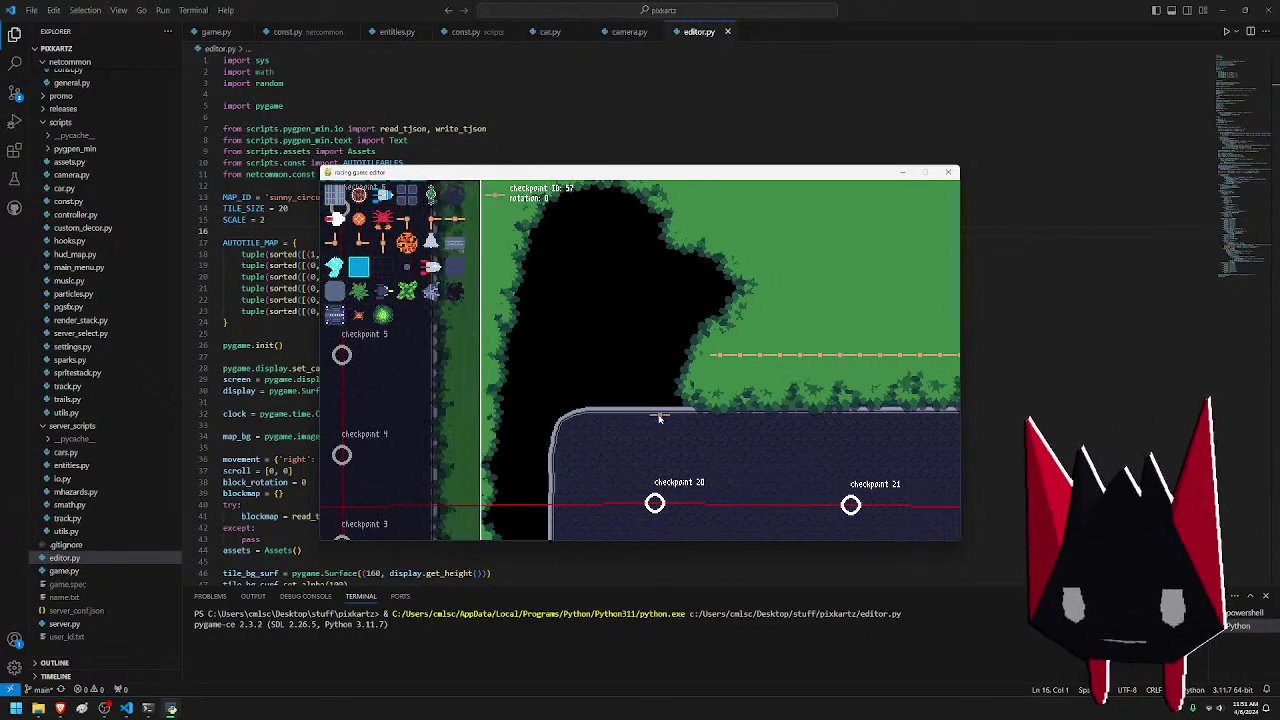
key("w")
key("s")
key("a")
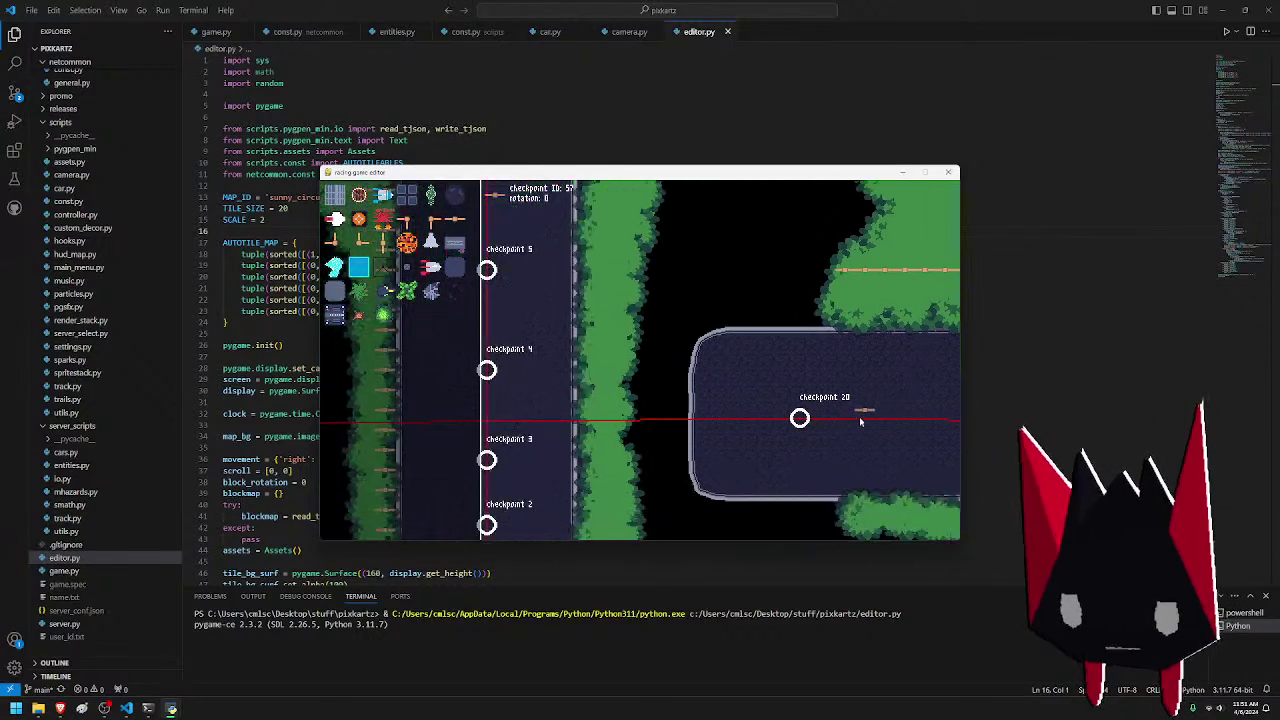
key("w")
key("d")
key("w")
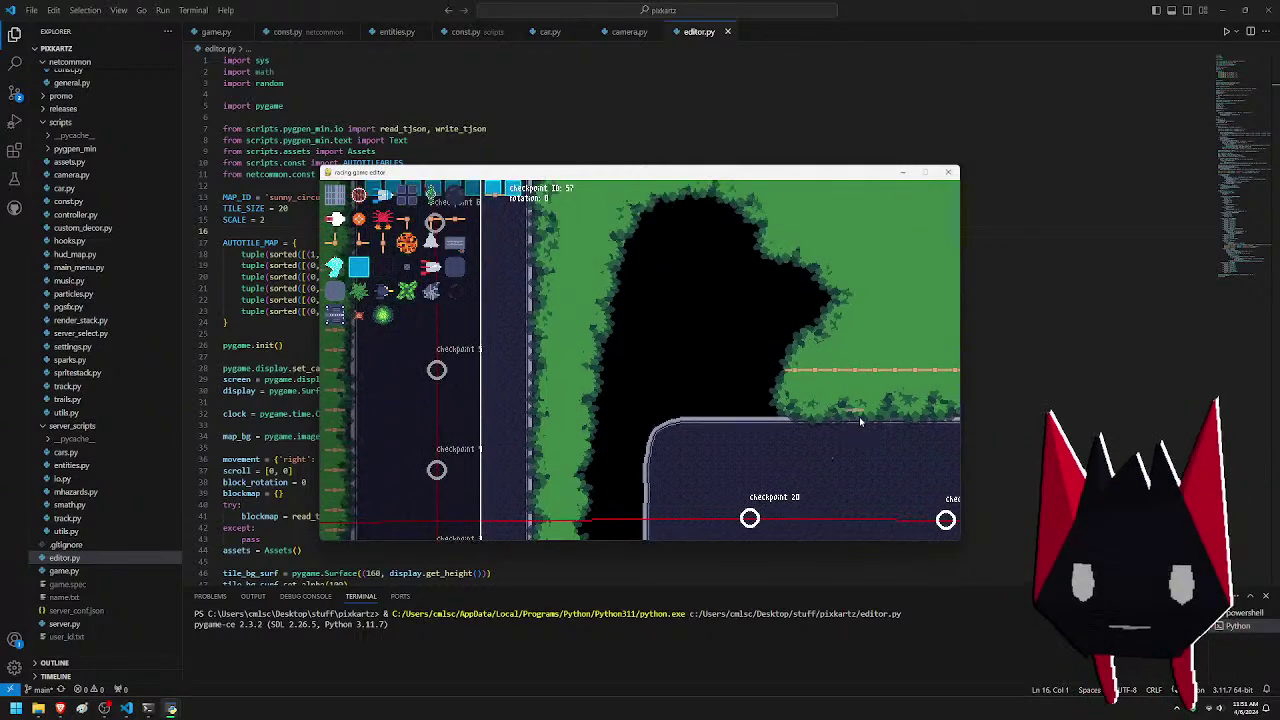
key("a")
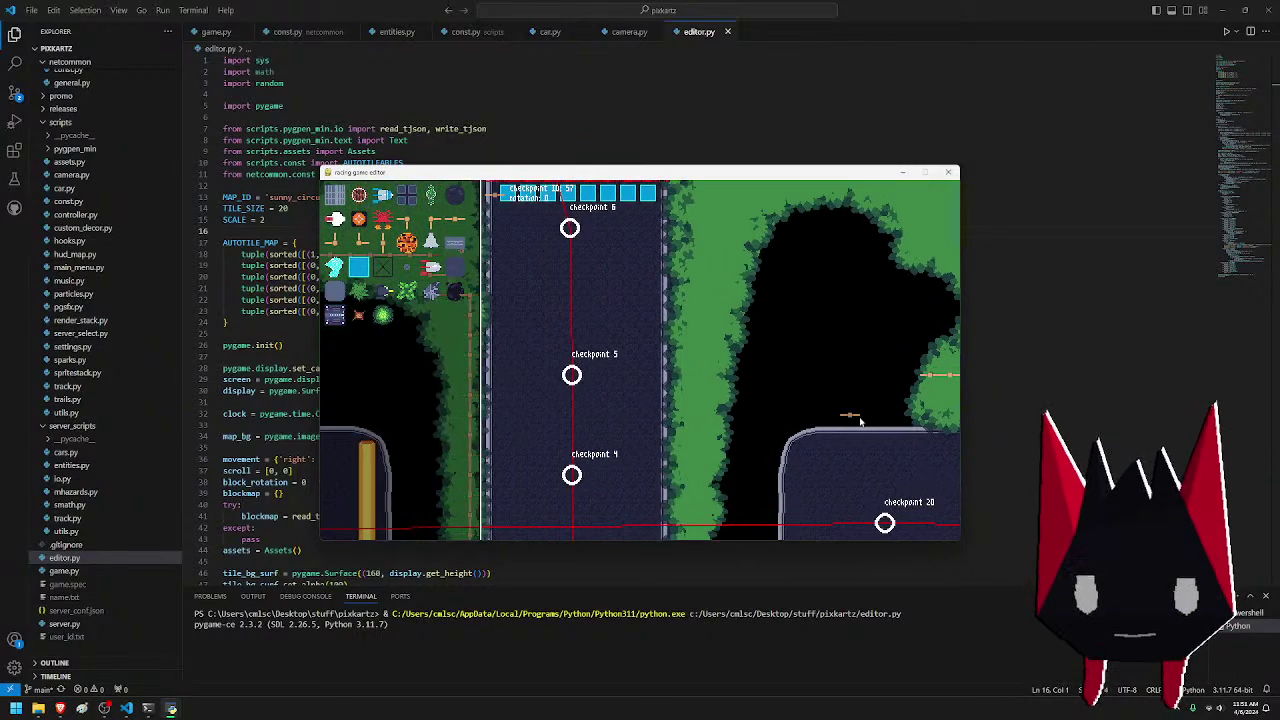
key("d")
key("s")
key("a")
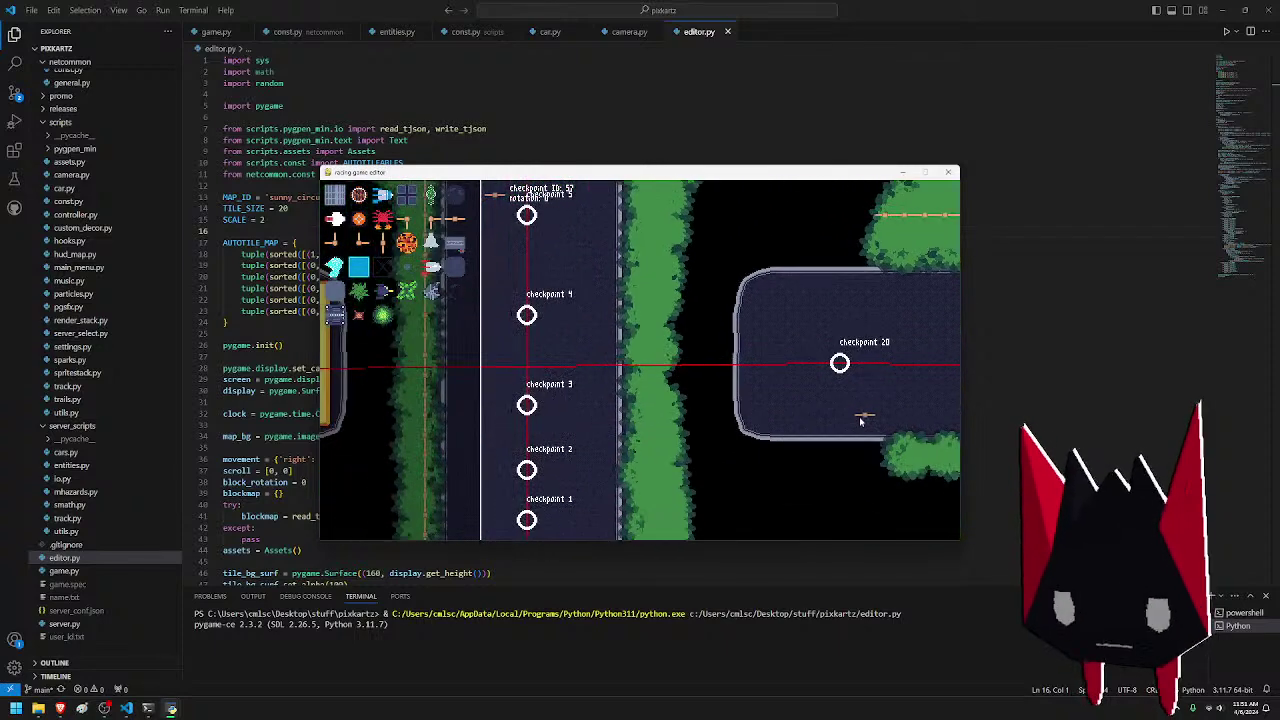
key("d")
key("w")
key("a")
key("s")
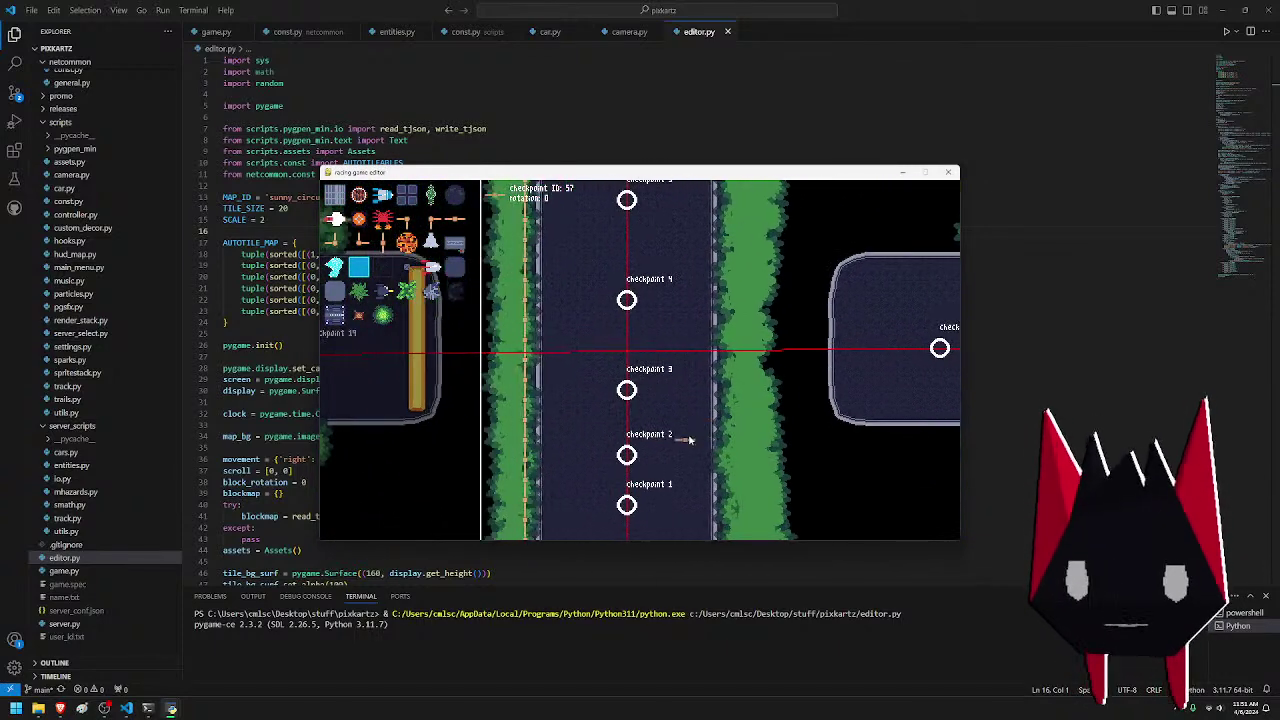
- Examine the existing fences around the sand patch, the black gap and the road between checkpoints 15 and 19
key("w")
key("a")
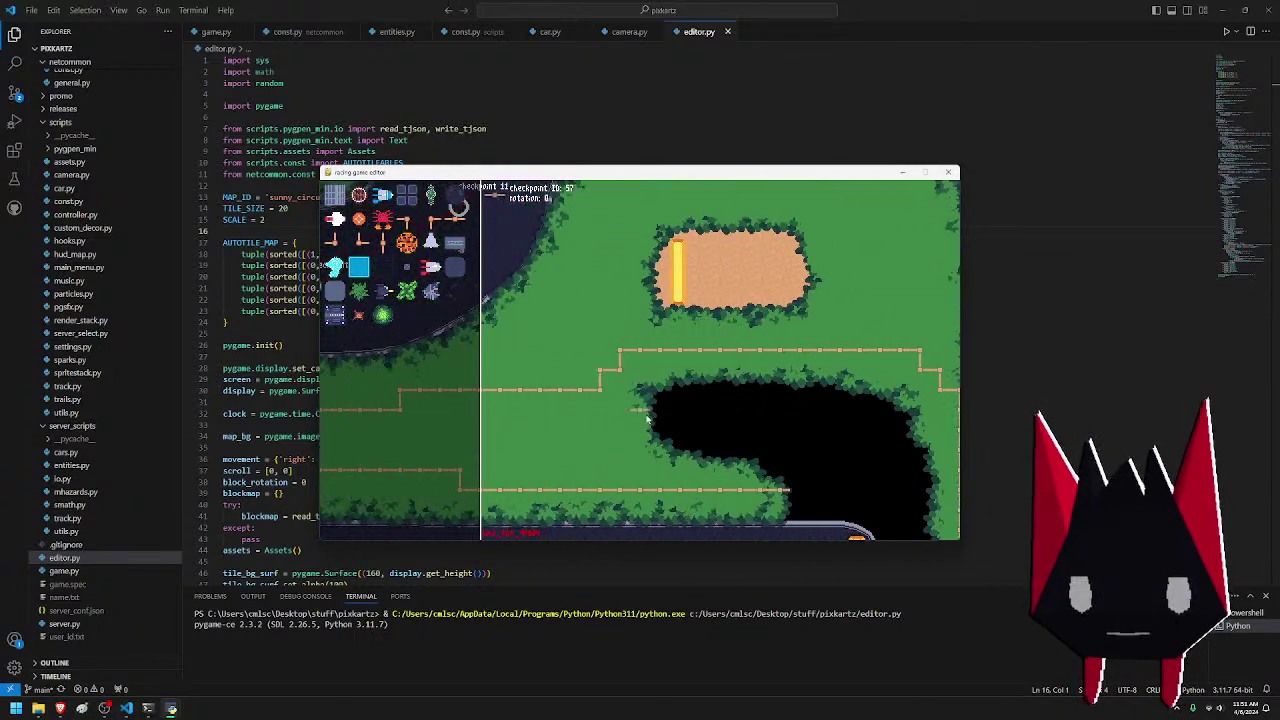
key("a")
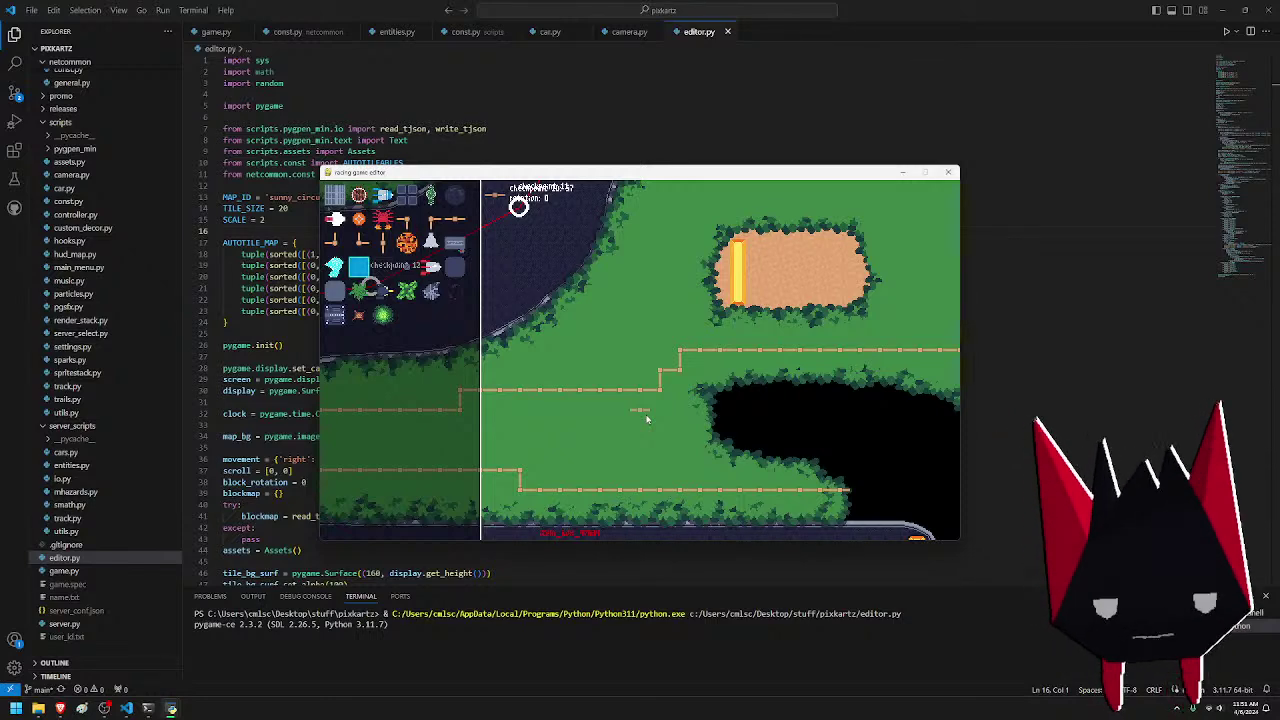
key("d")
key("w")
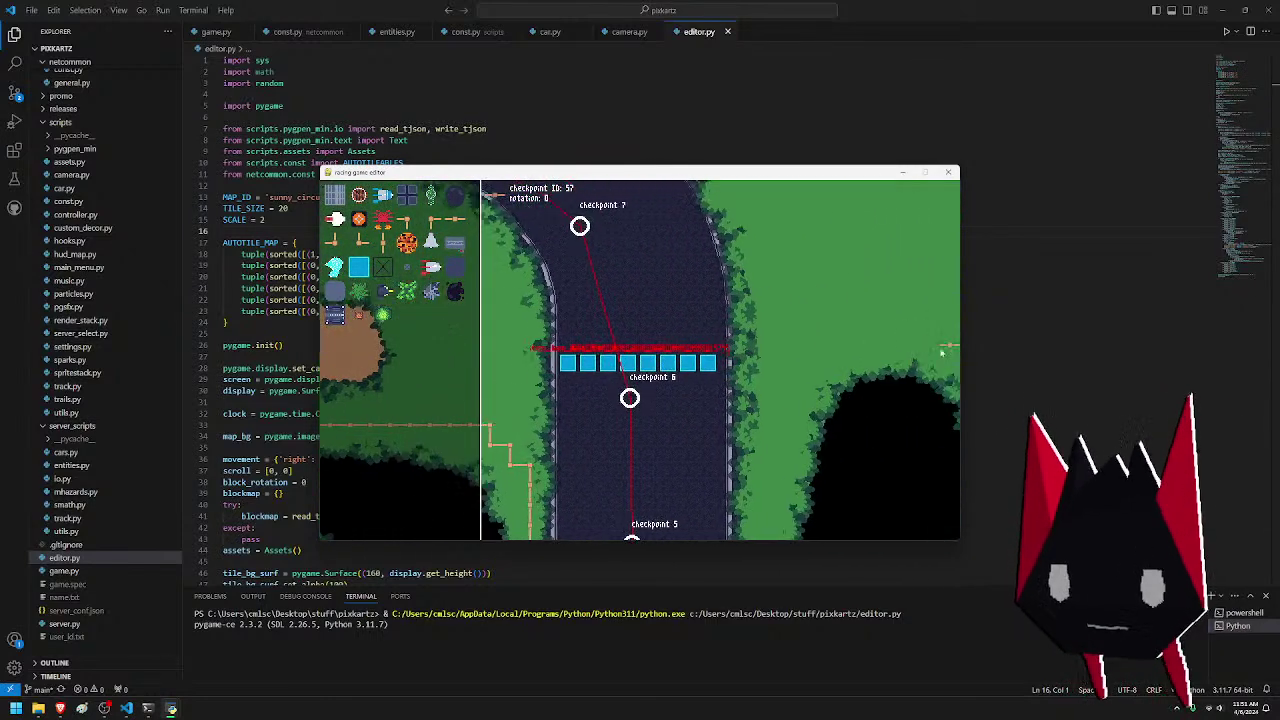
key("d")
key("s")
key("a")
key("w")
key("a")
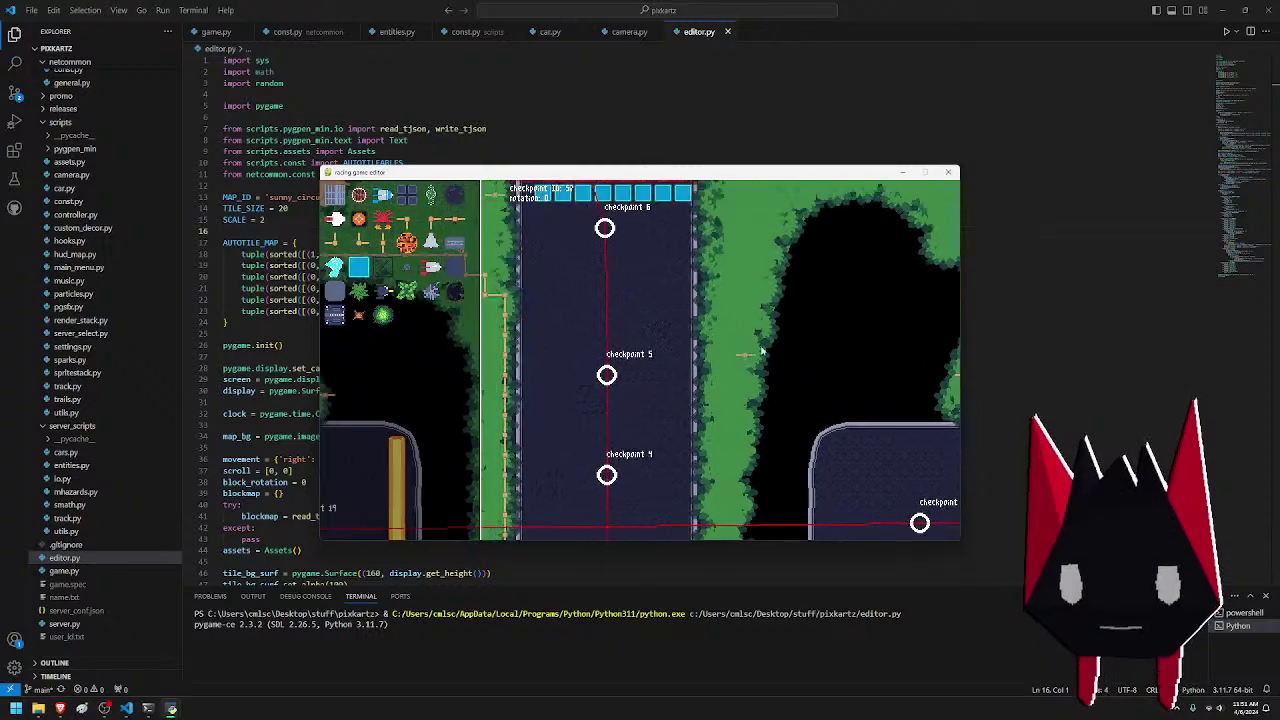
key("w")
key("a")
key("s")
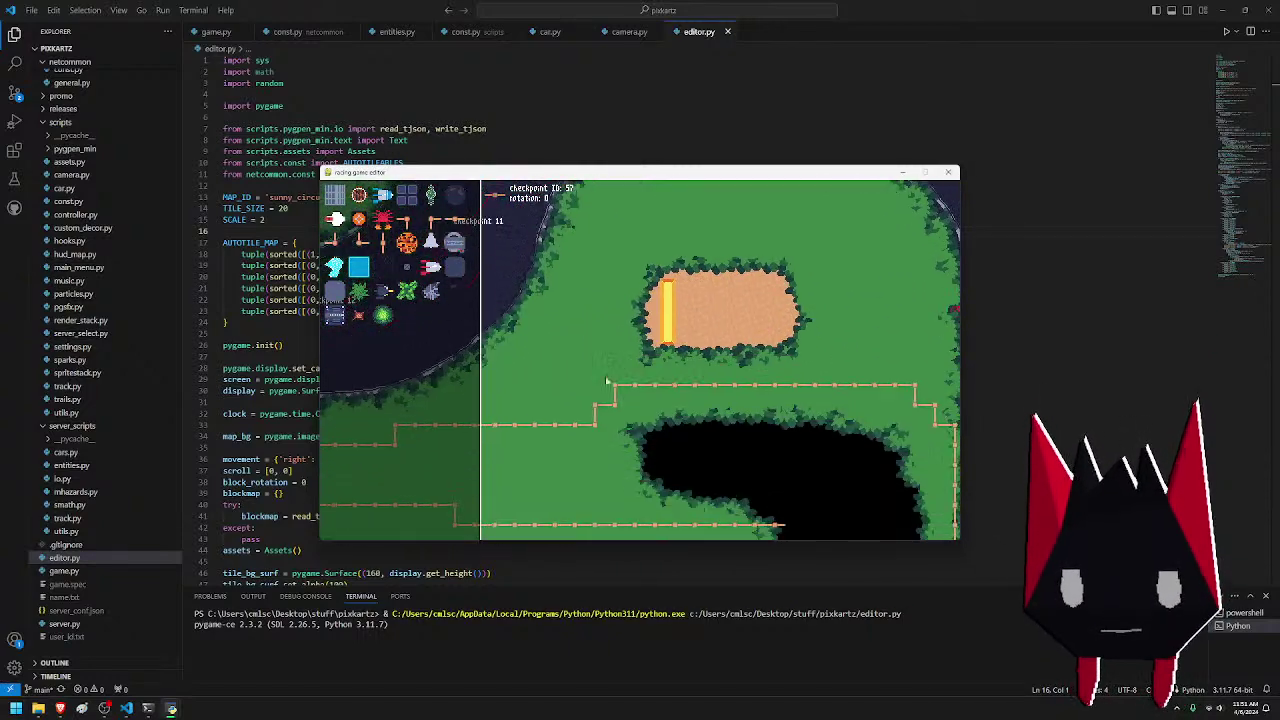
key("a")
key("s")
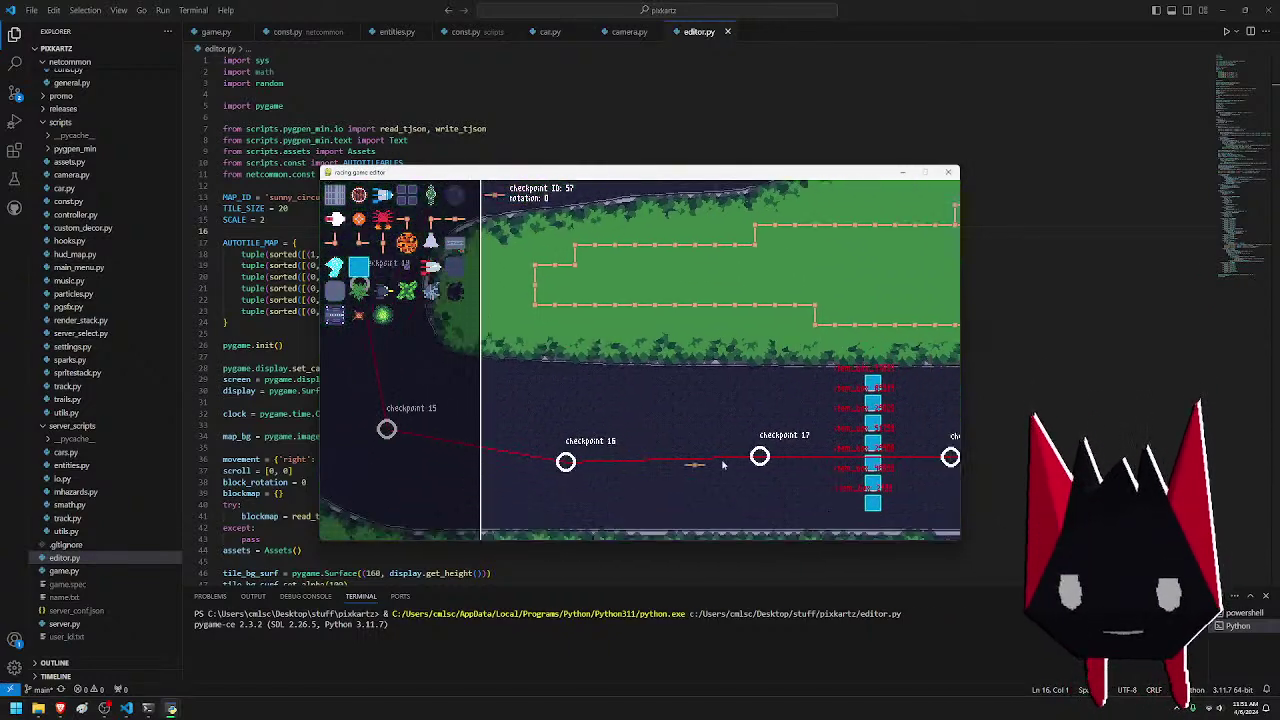
key("s")
key("d")
key("w")
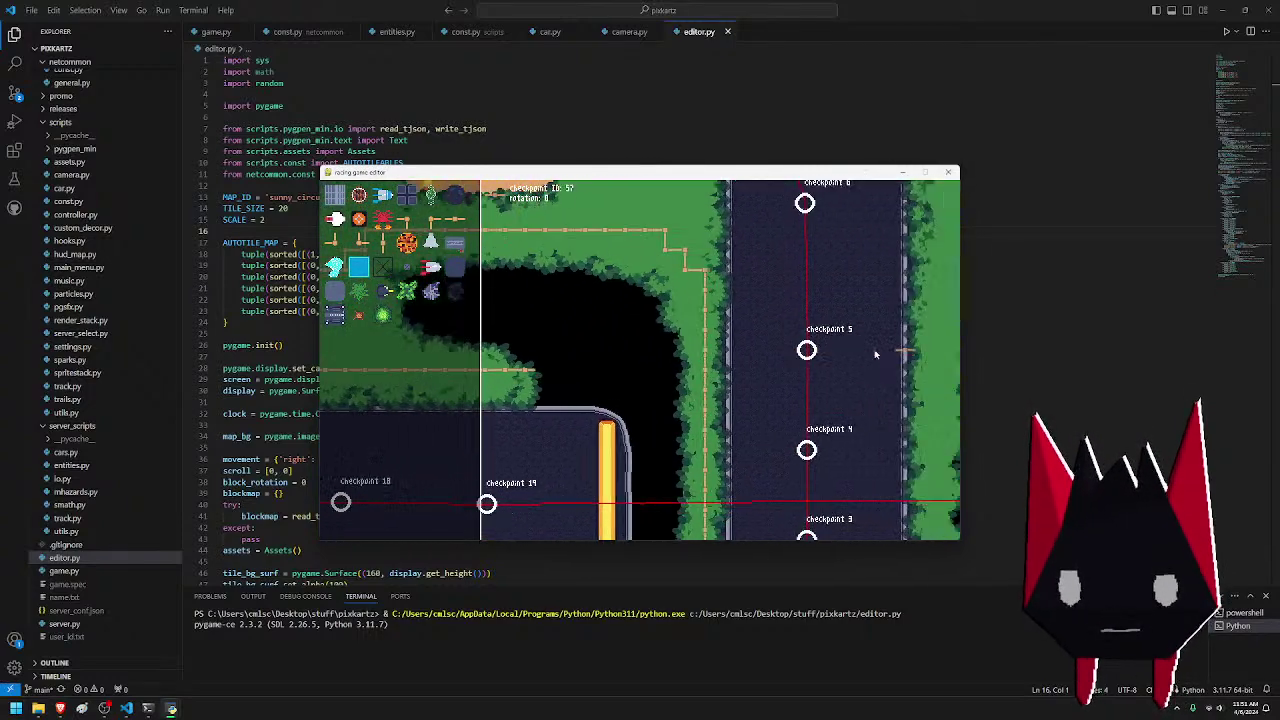
- Replace the horizontal fence end above the black channel near checkpoint 56 with a vertical piece, and reselect the horizontal fence piece
key("d")
key("s")
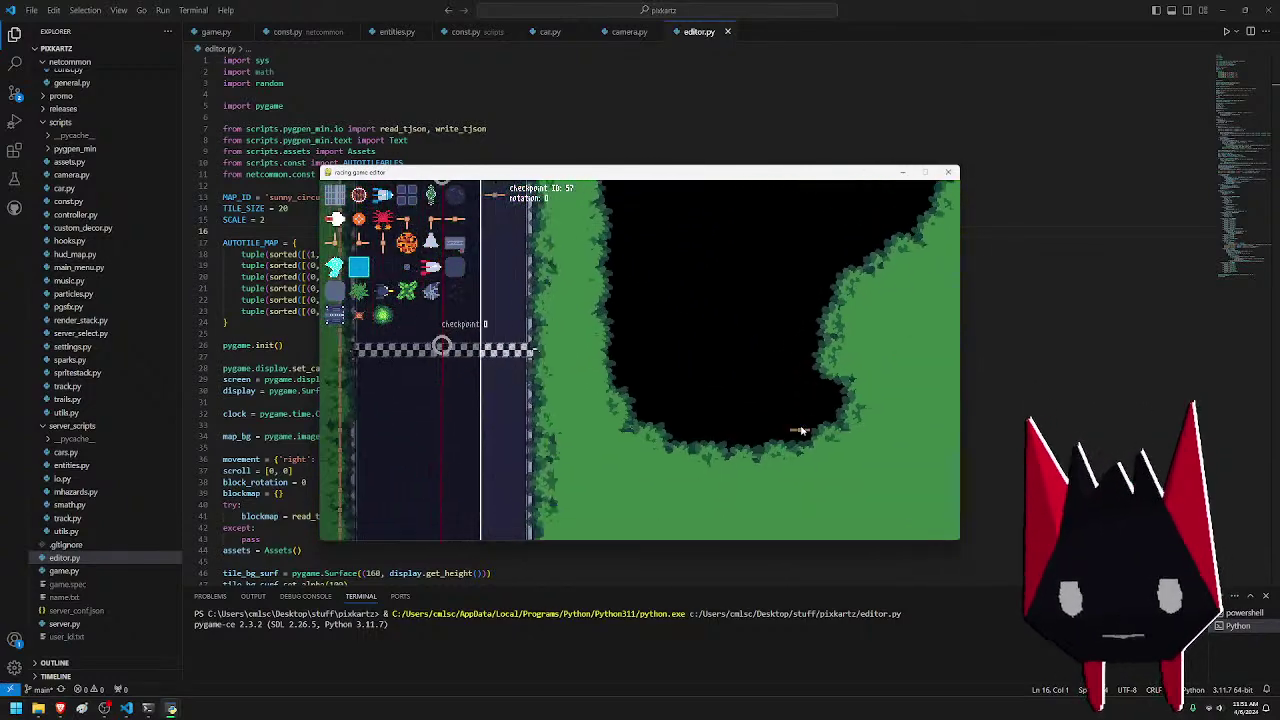
key("a")
key("s")
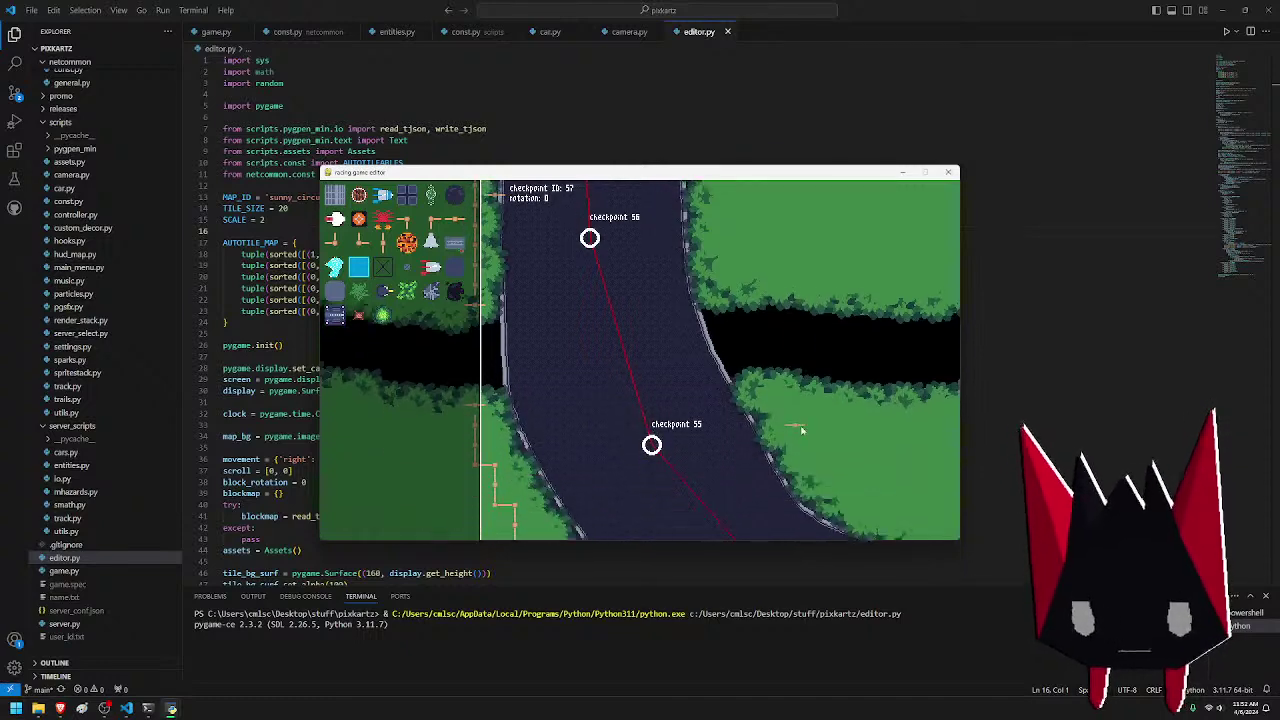
key("a")
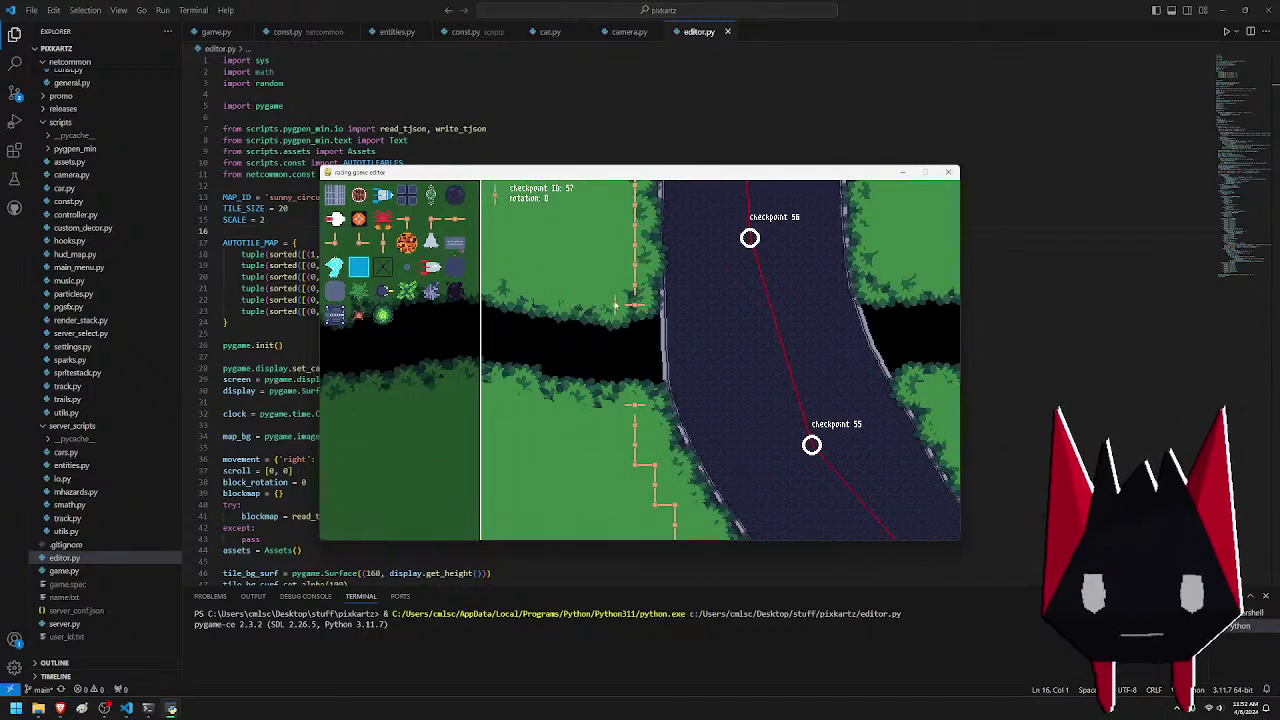
key("w")
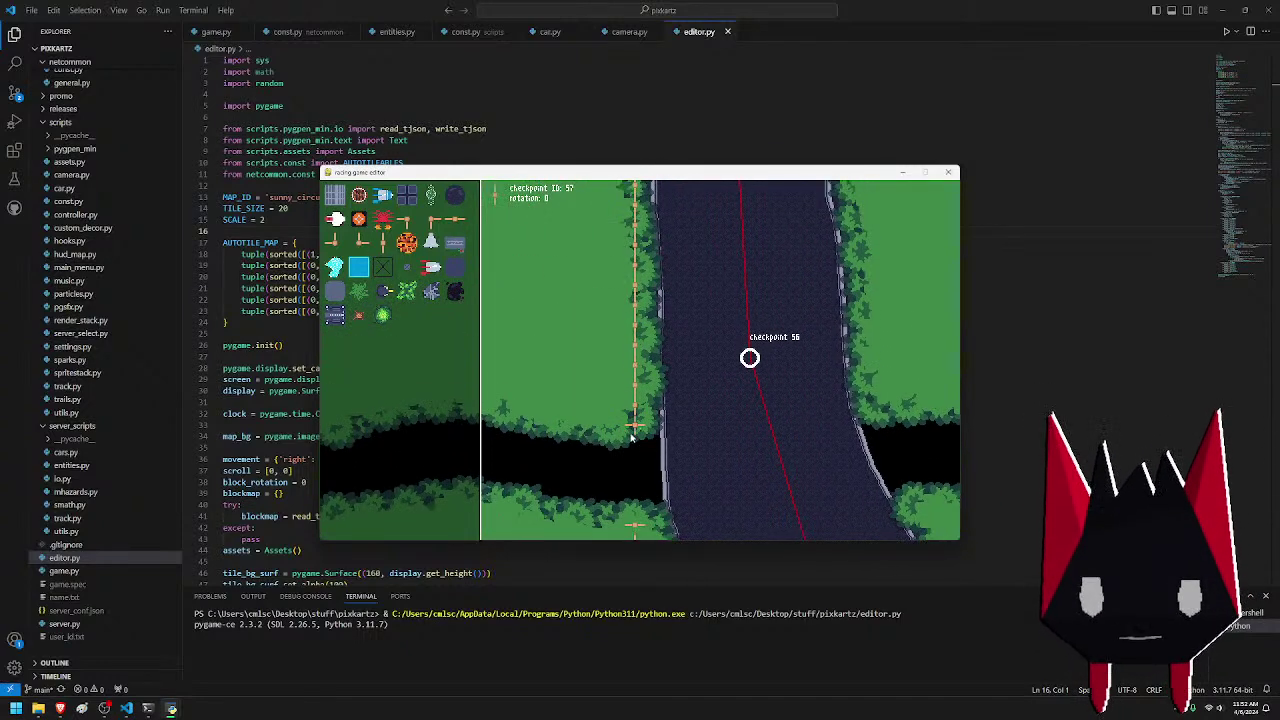
key("s")
key("w")
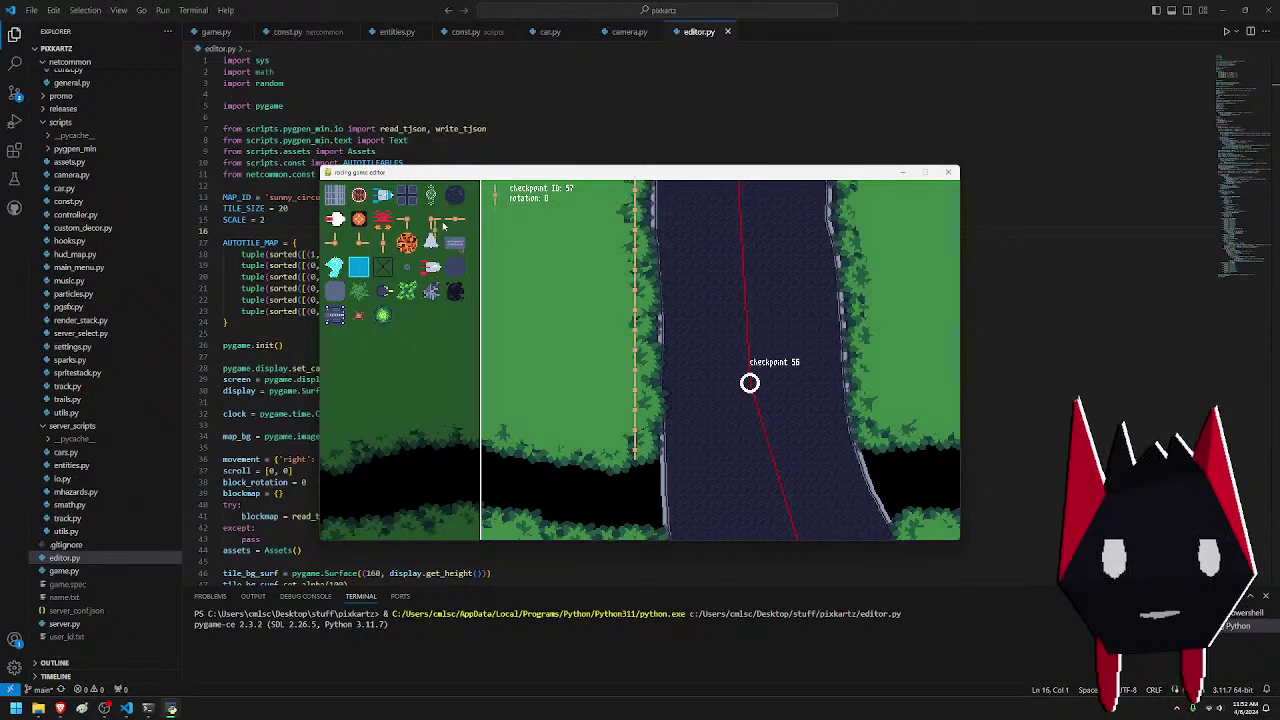
key("w")
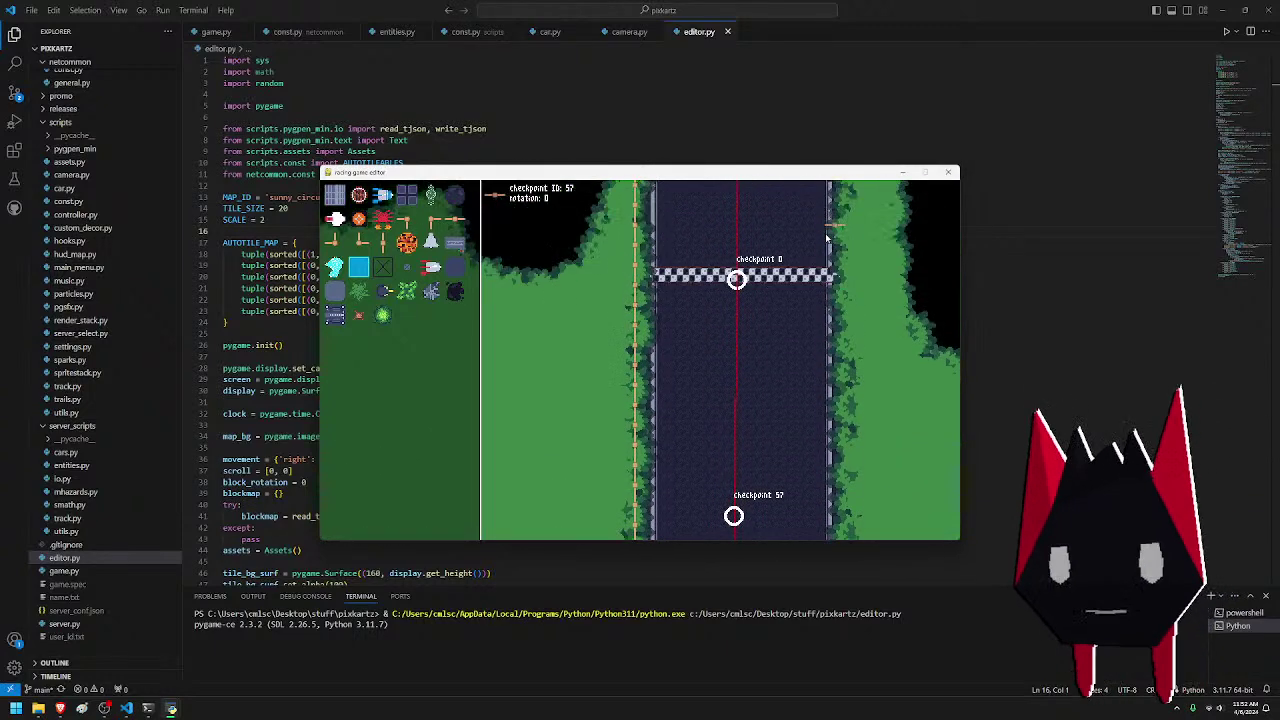
- Examine the fence line and grass edges from checkpoint 7 back down to the start line
key("w")
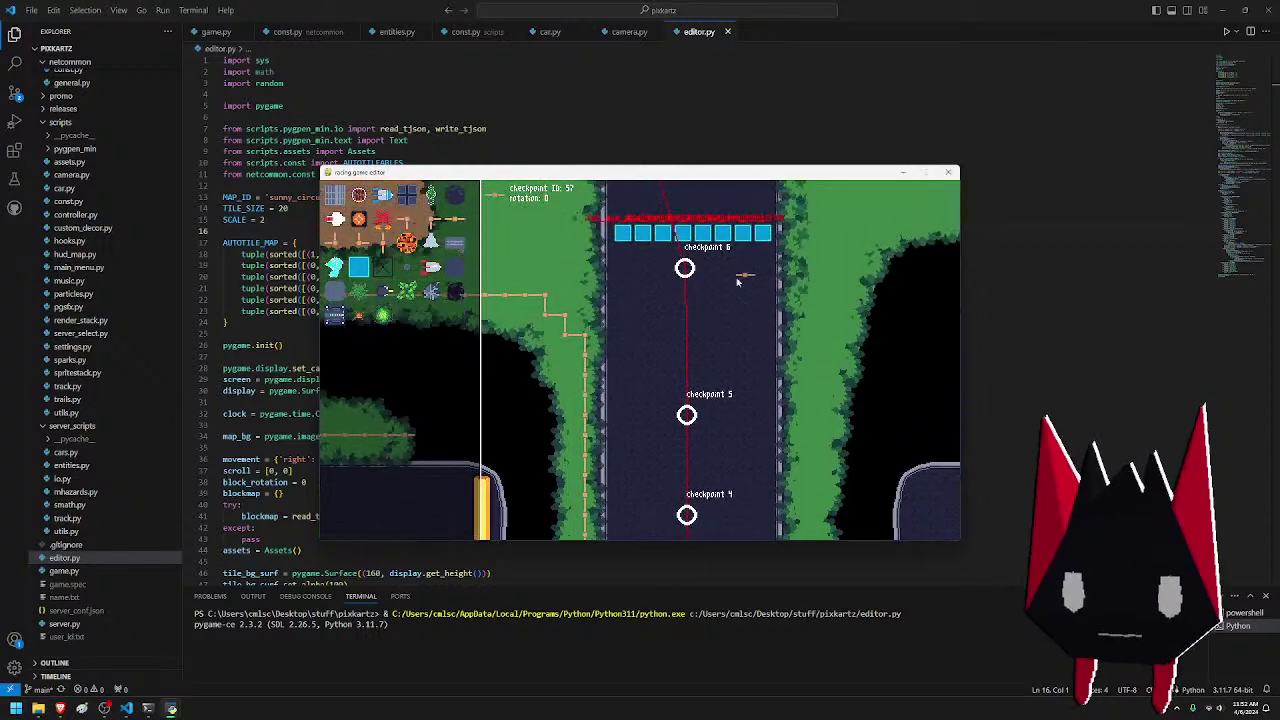
key("a")
key("s")
key("d")
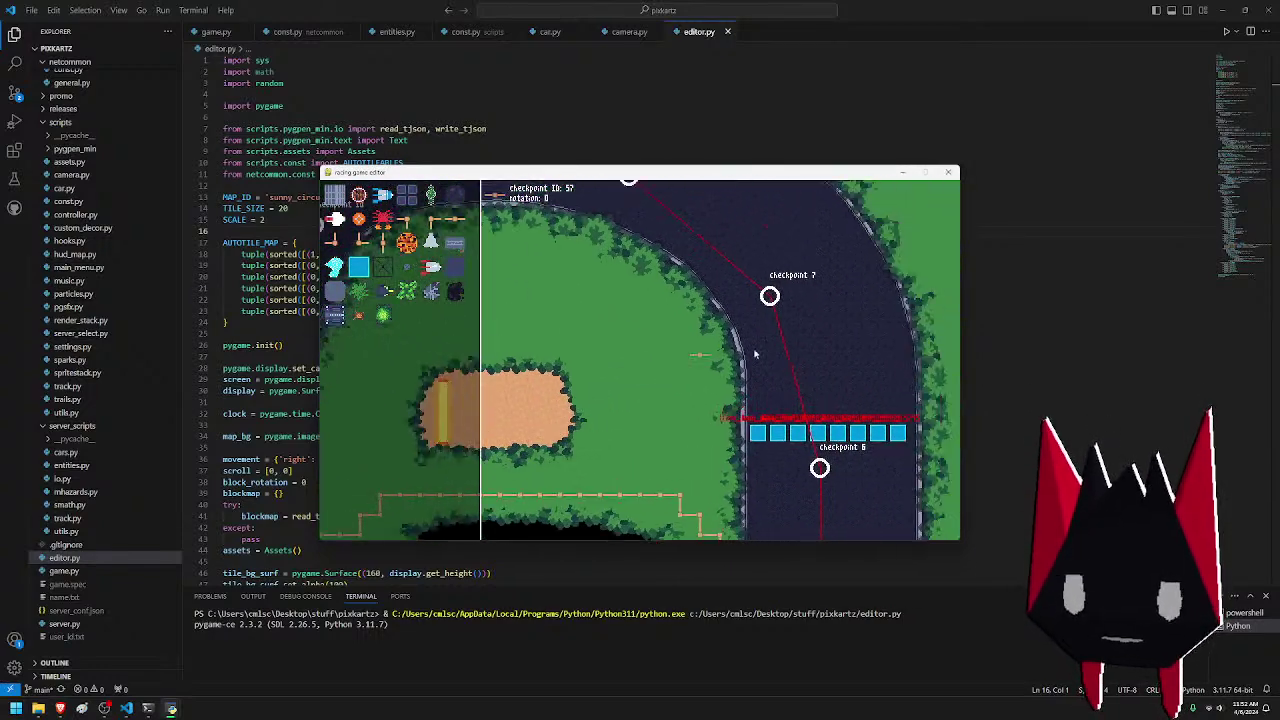
key("s")
key("a")
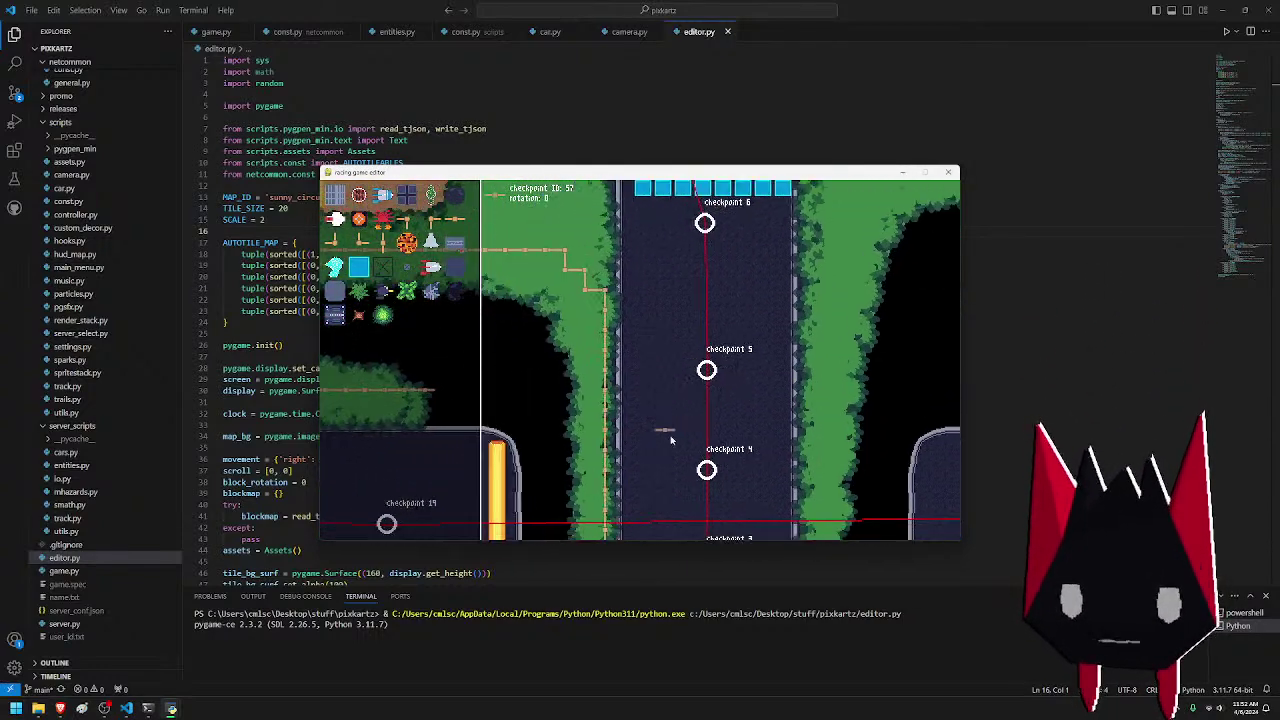
key("s")
key("a")
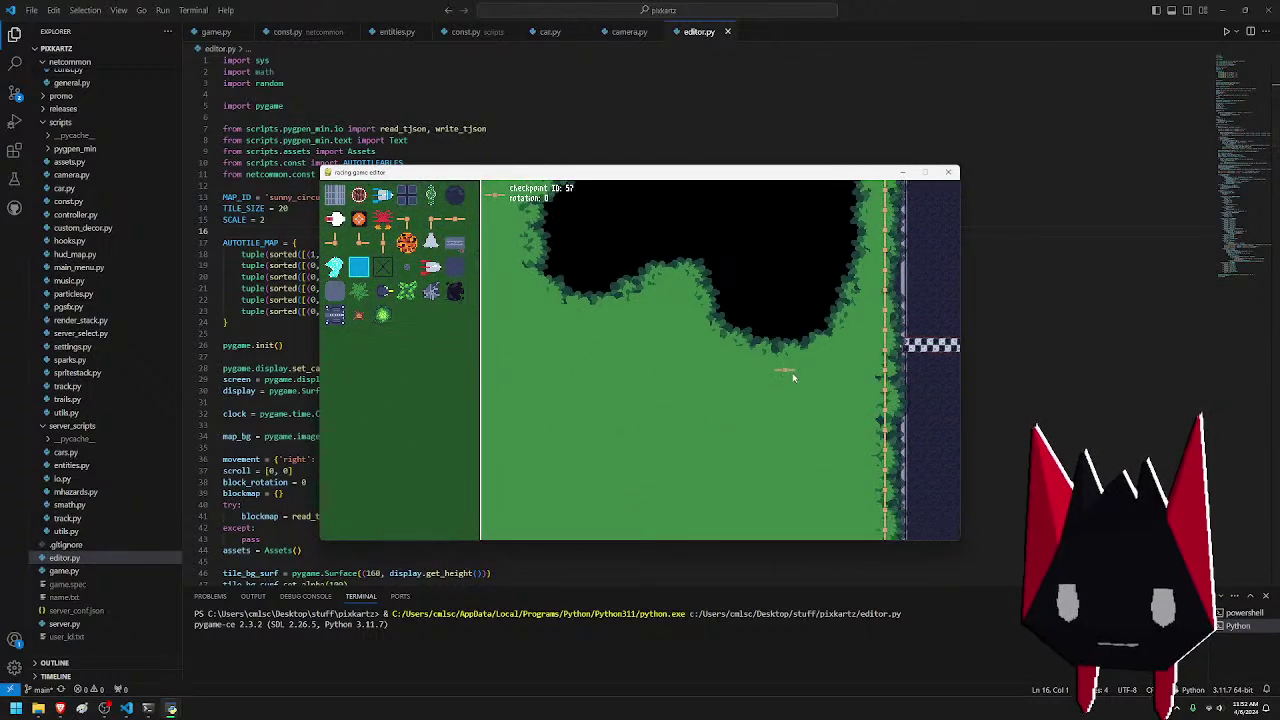
- Paint a stepped line of horizontal fence pieces across the grass from the roadside fence above the black channel to below the large black gap
key("w")
key("d")
key("s")
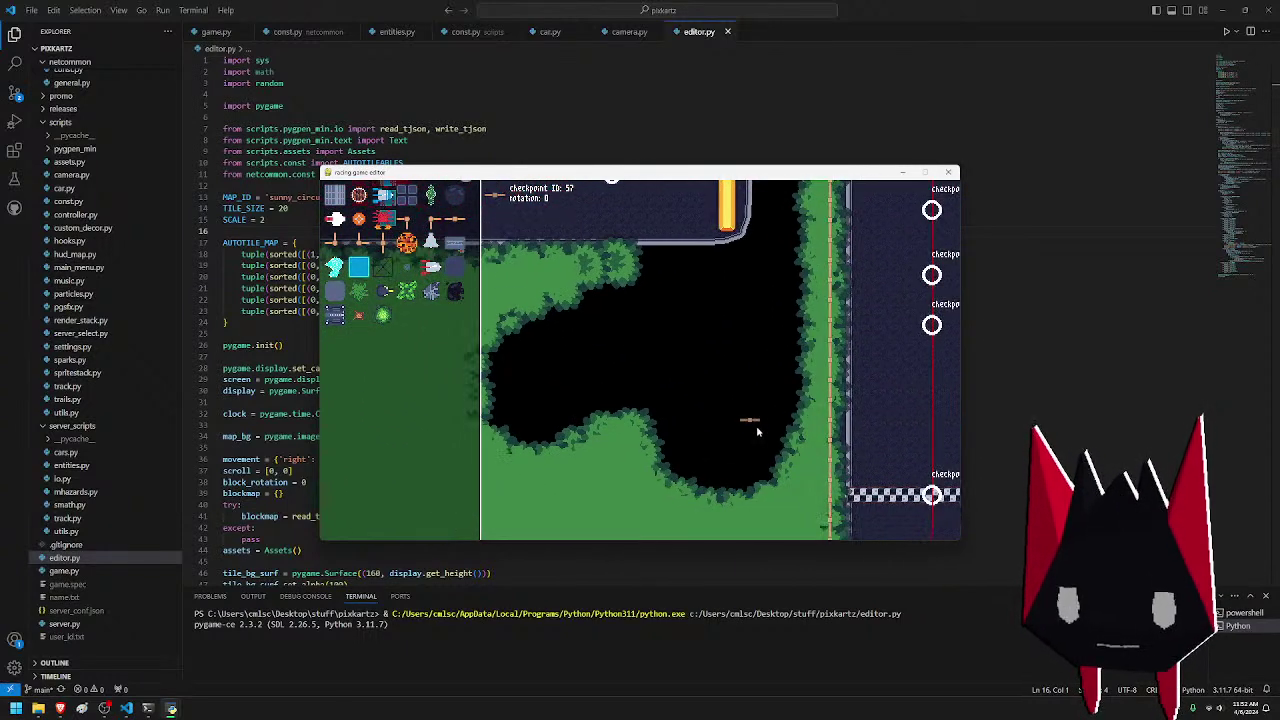
key("s")
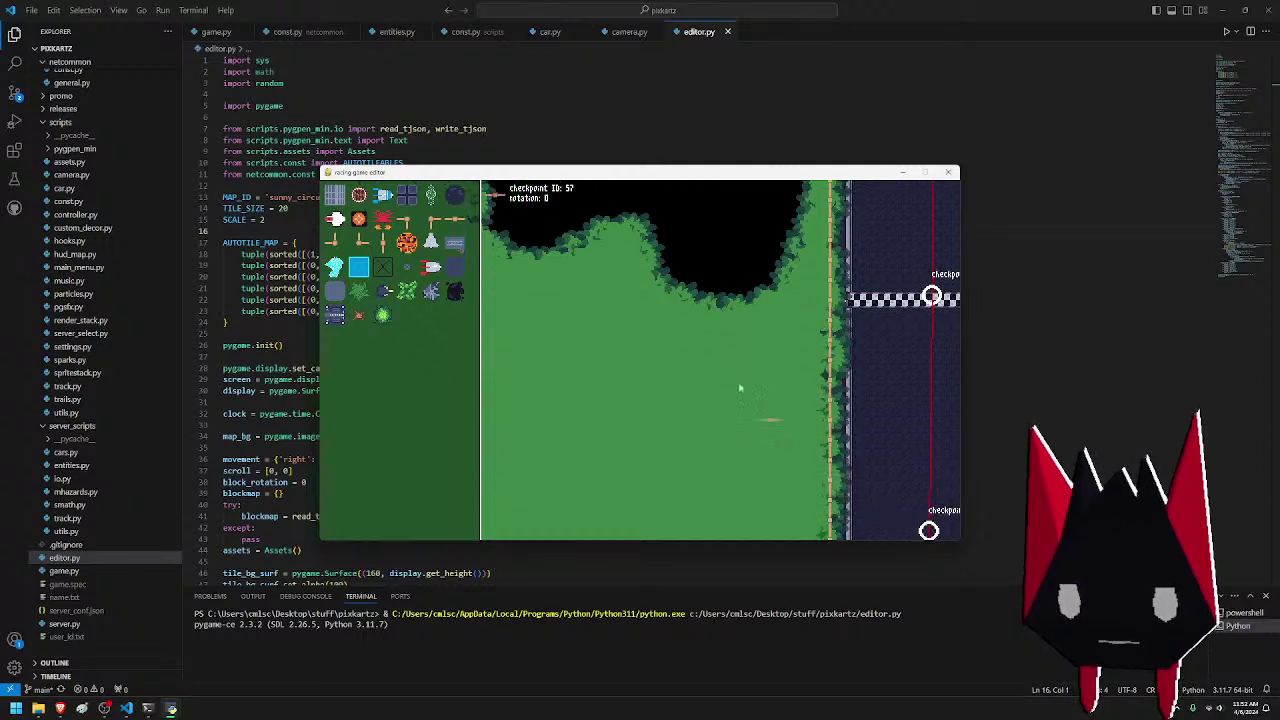
key("s")
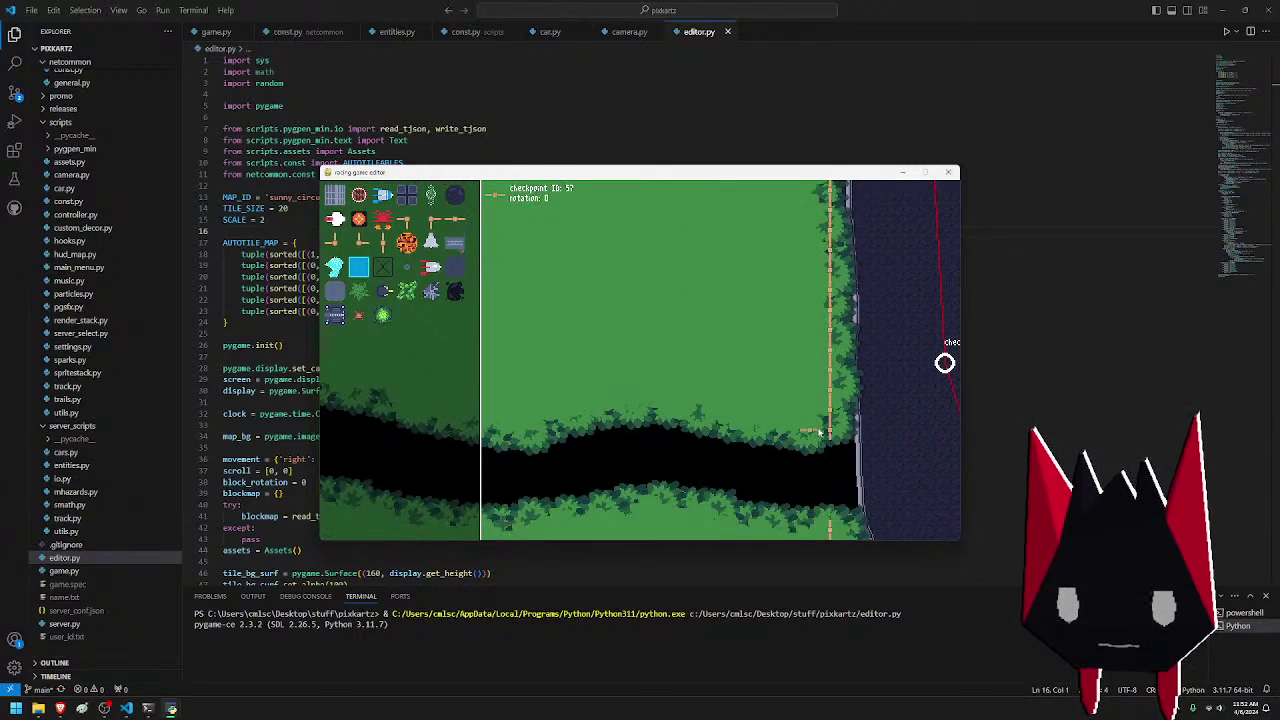
key("w")
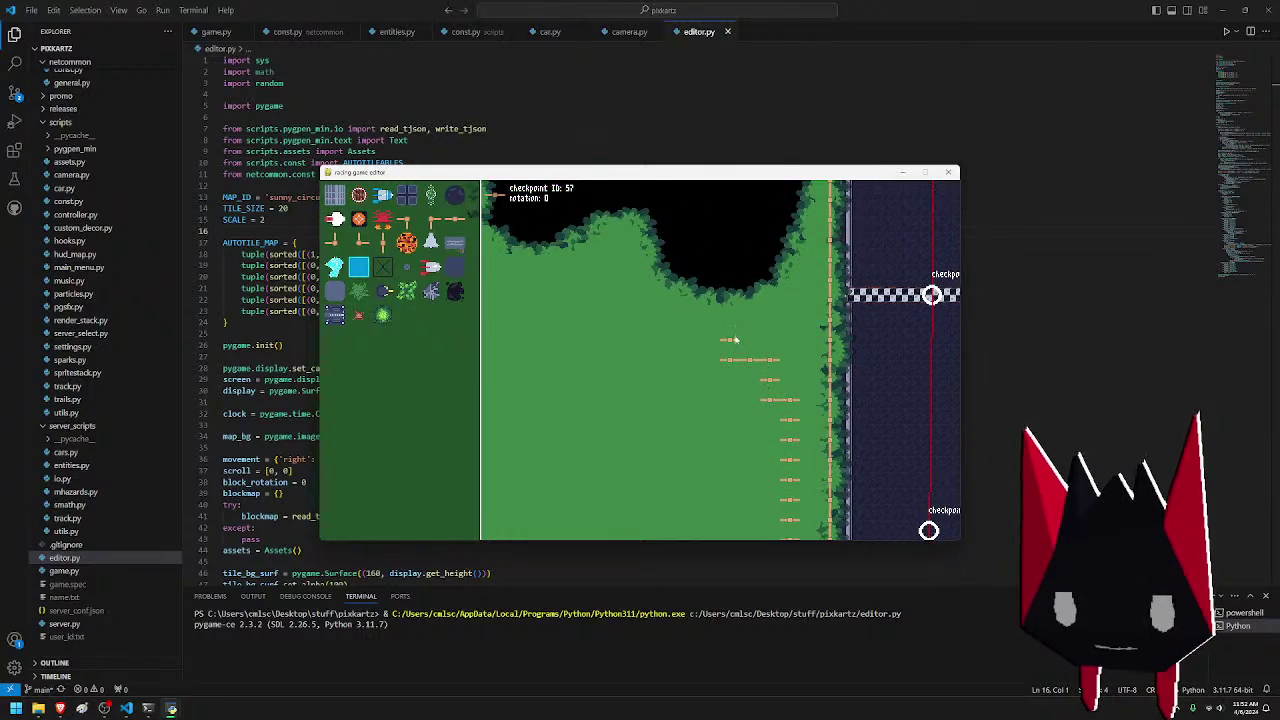
key("a")
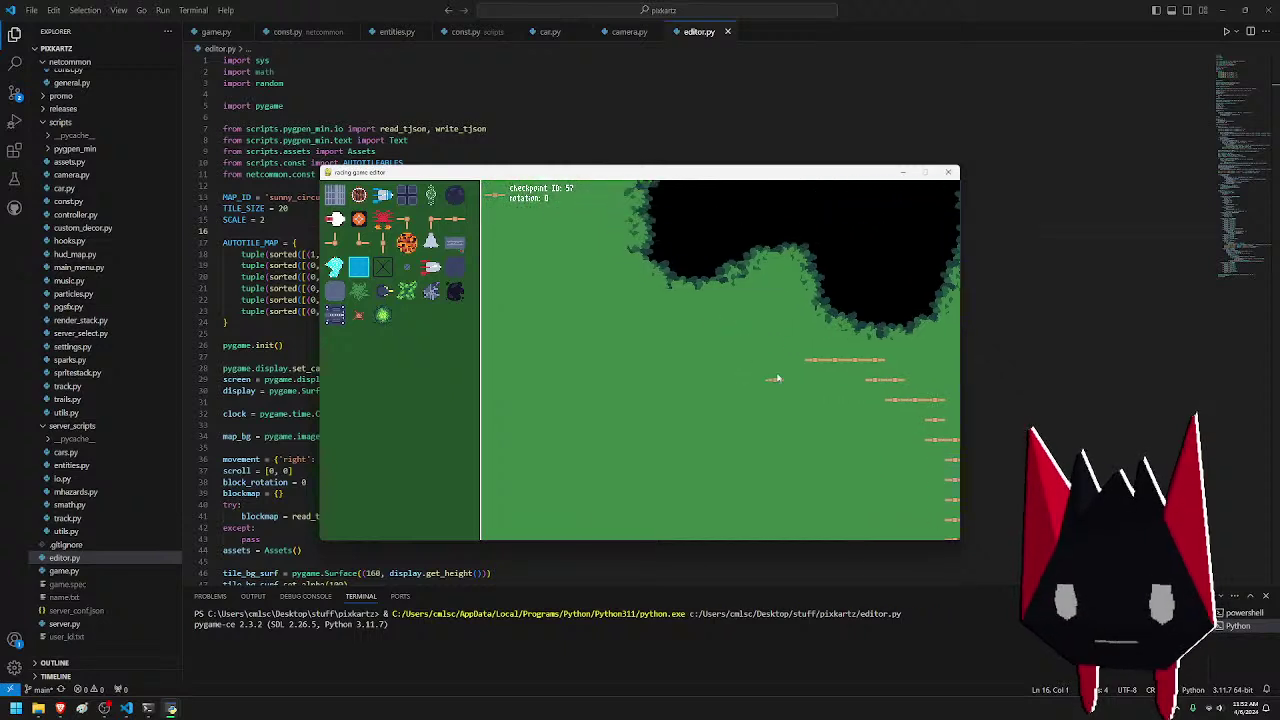
key("w")
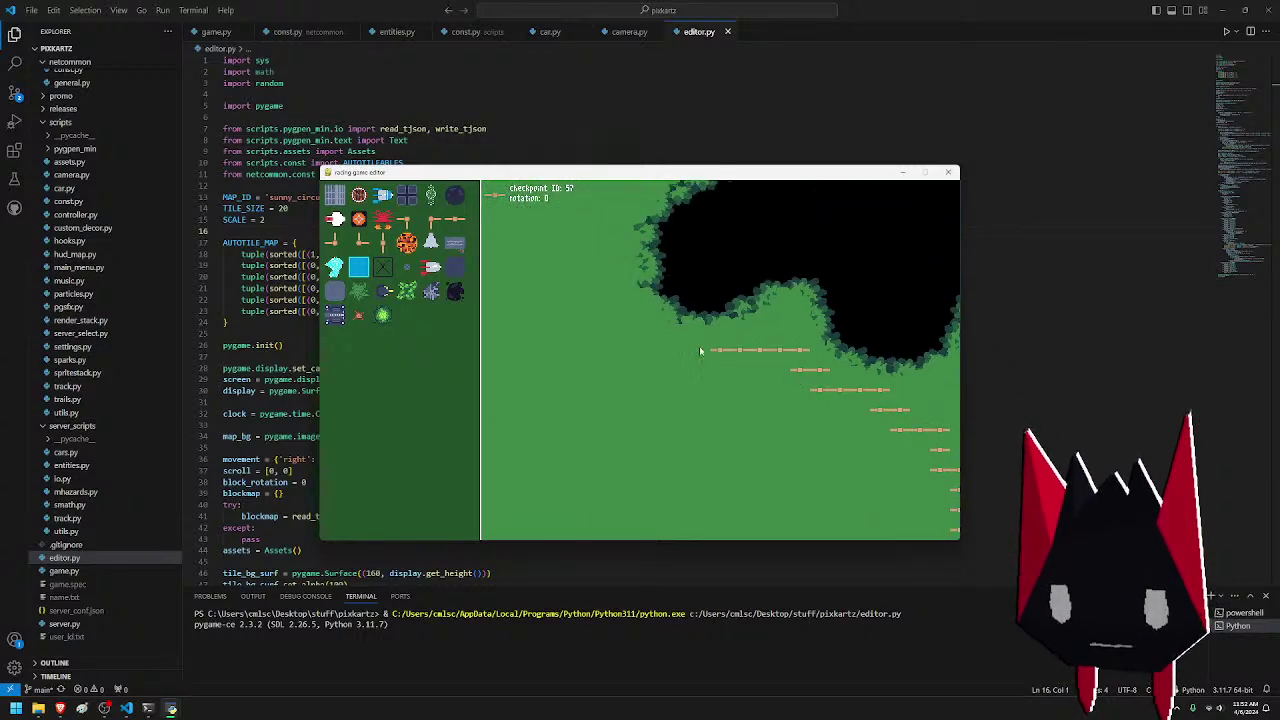
- Paint the fence in stair-stepped rows across the grass from below the black pit toward the bend at checkpoint 15
key("a")
key("w")
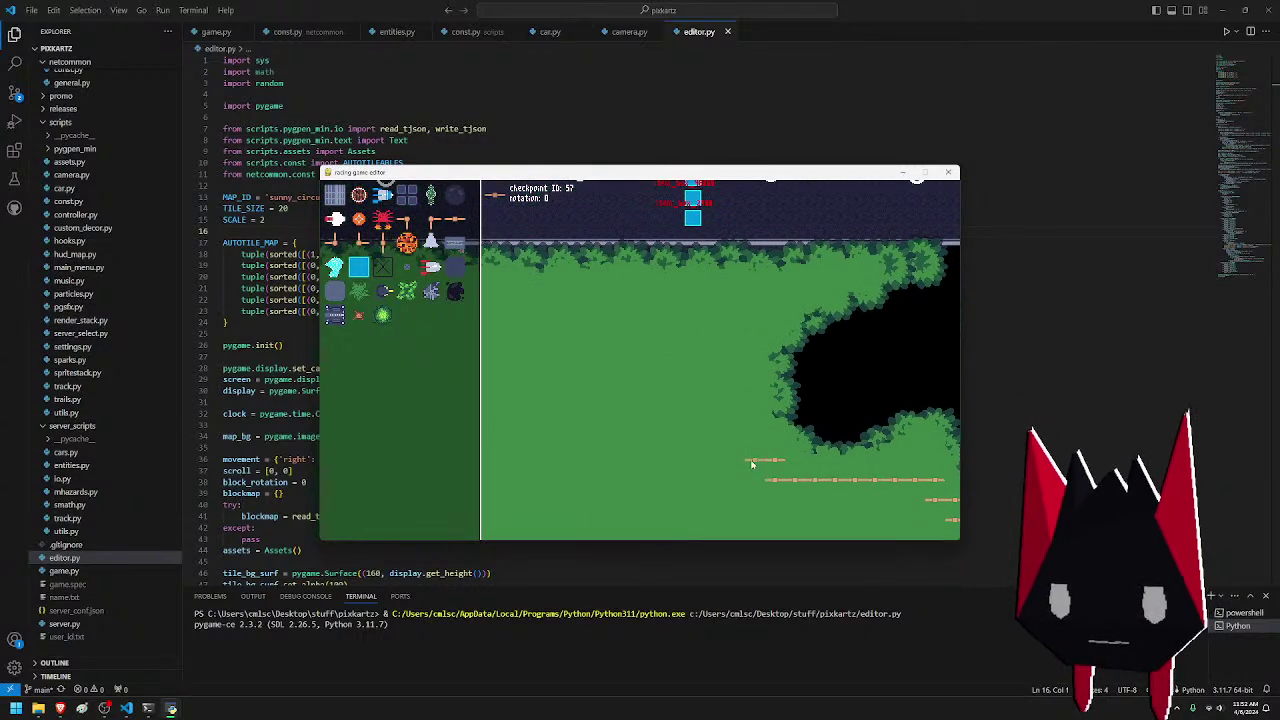
key("a")
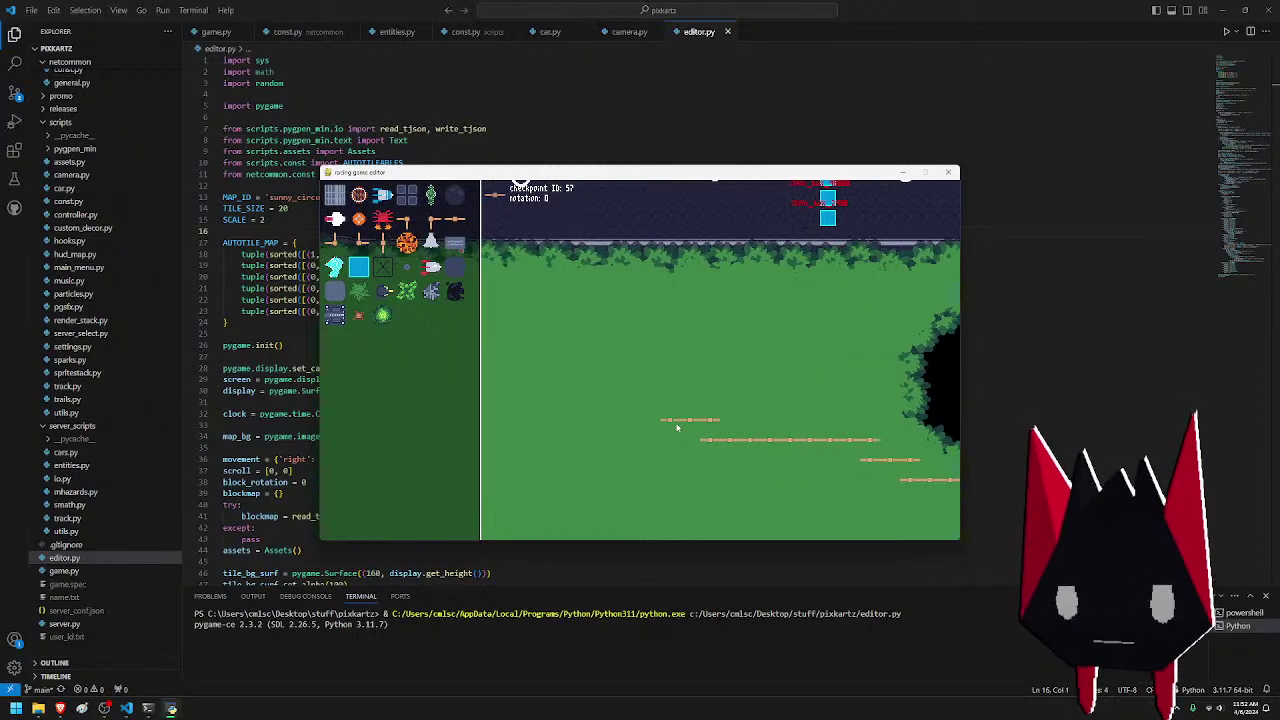
key("a")
left_click_drag(674, 416, 648, 360)
key("a")
key("a")
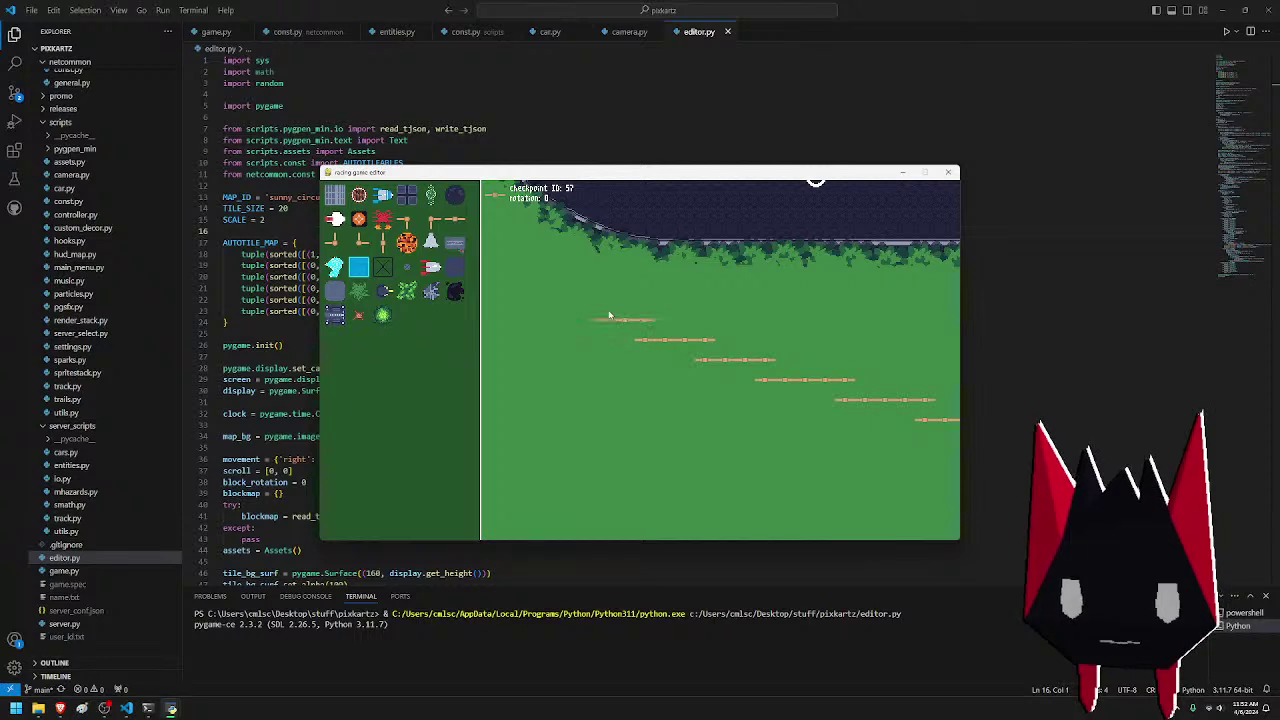
- Continue painting the fence around the outer side of the road bend at checkpoint 15
key("w")
key("a")
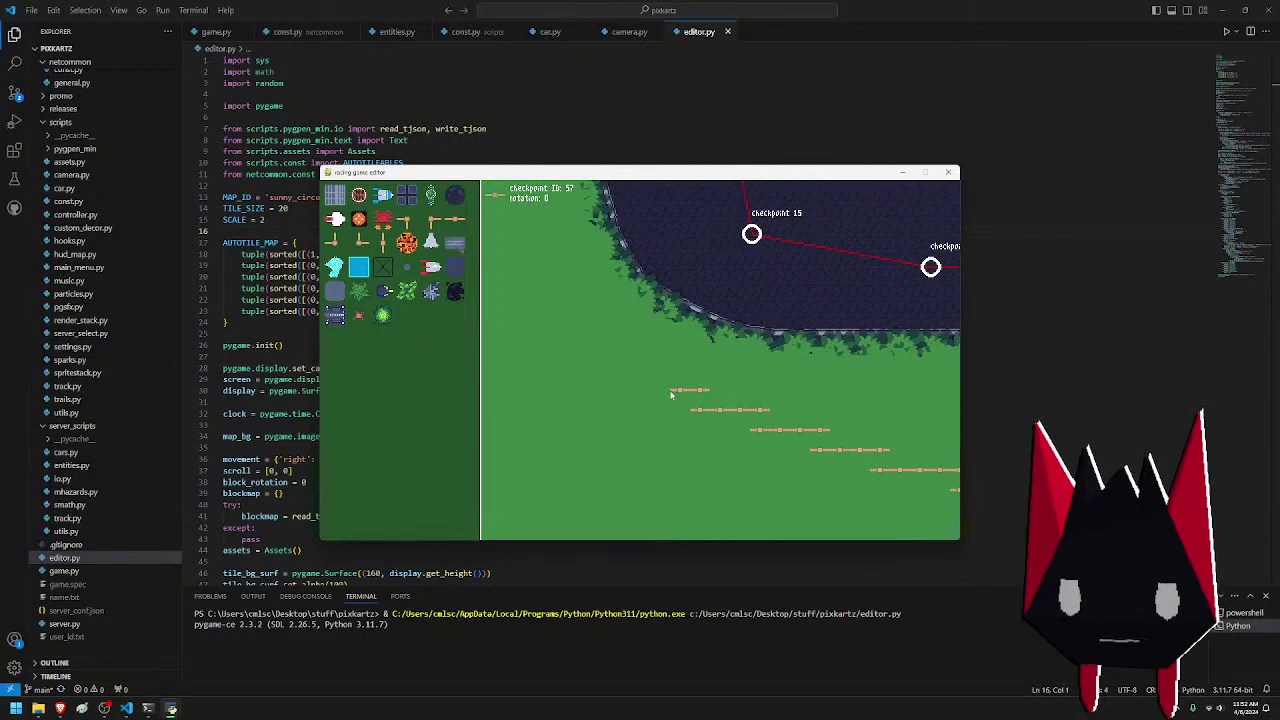
left_click_drag(671, 395, 660, 389)
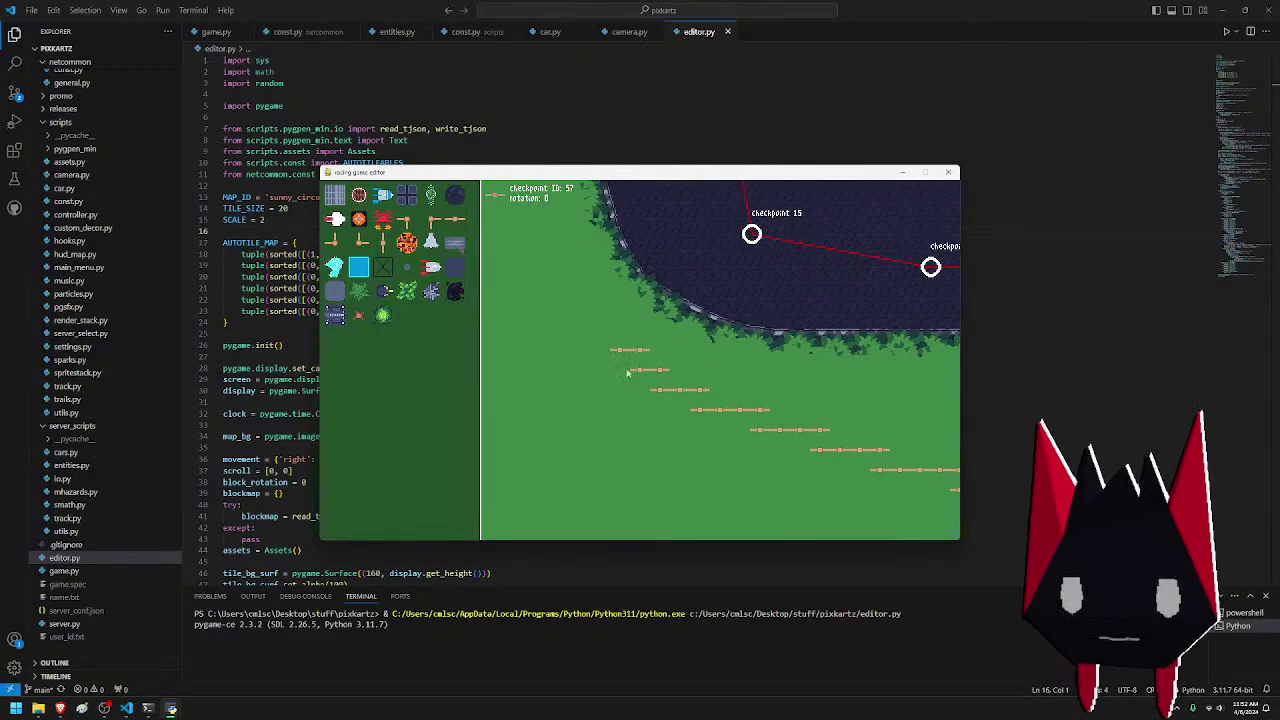
key("w")
key("a")
mouse_move(673, 394)
left_mouse_down()
mouse_move(650, 366)
mouse_move(642, 386)
mouse_move(661, 368)
mouse_move(625, 324)
left_mouse_up()
key("w")
key("a")
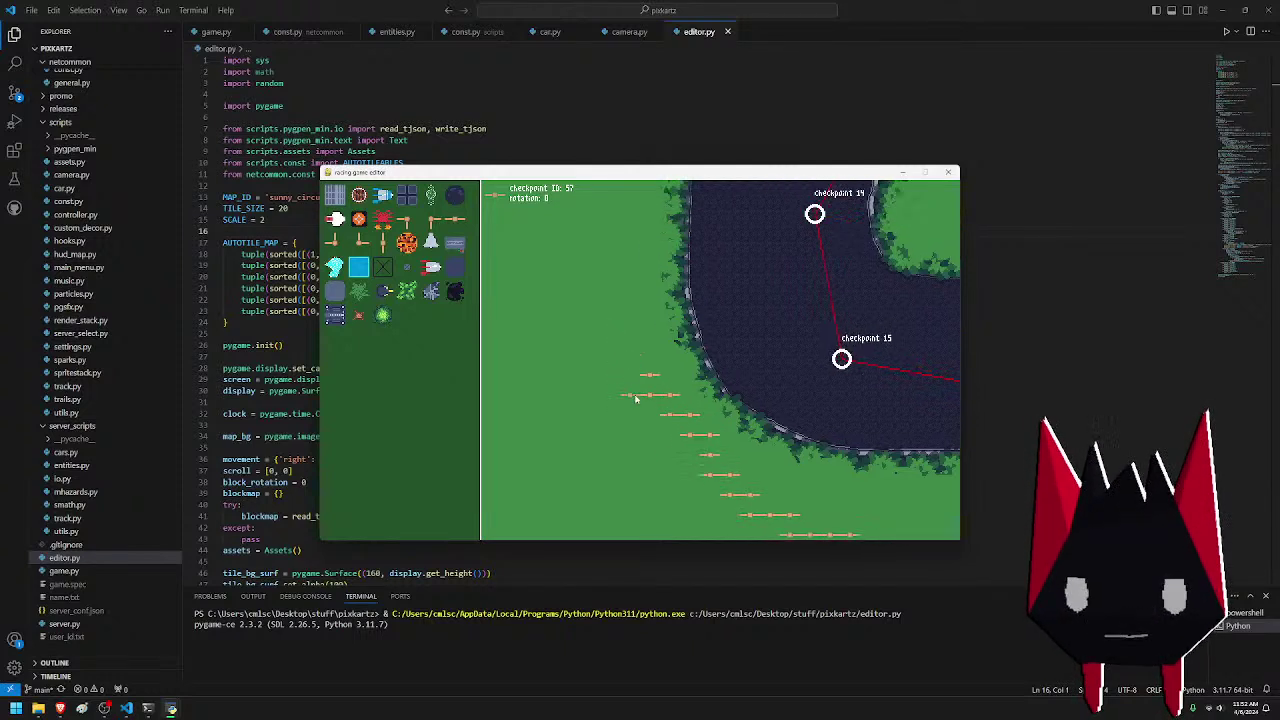
- Paint the fence up the grass outside checkpoint 14 and around the outer curve above checkpoint 13
left_click_drag(706, 442, 694, 433)
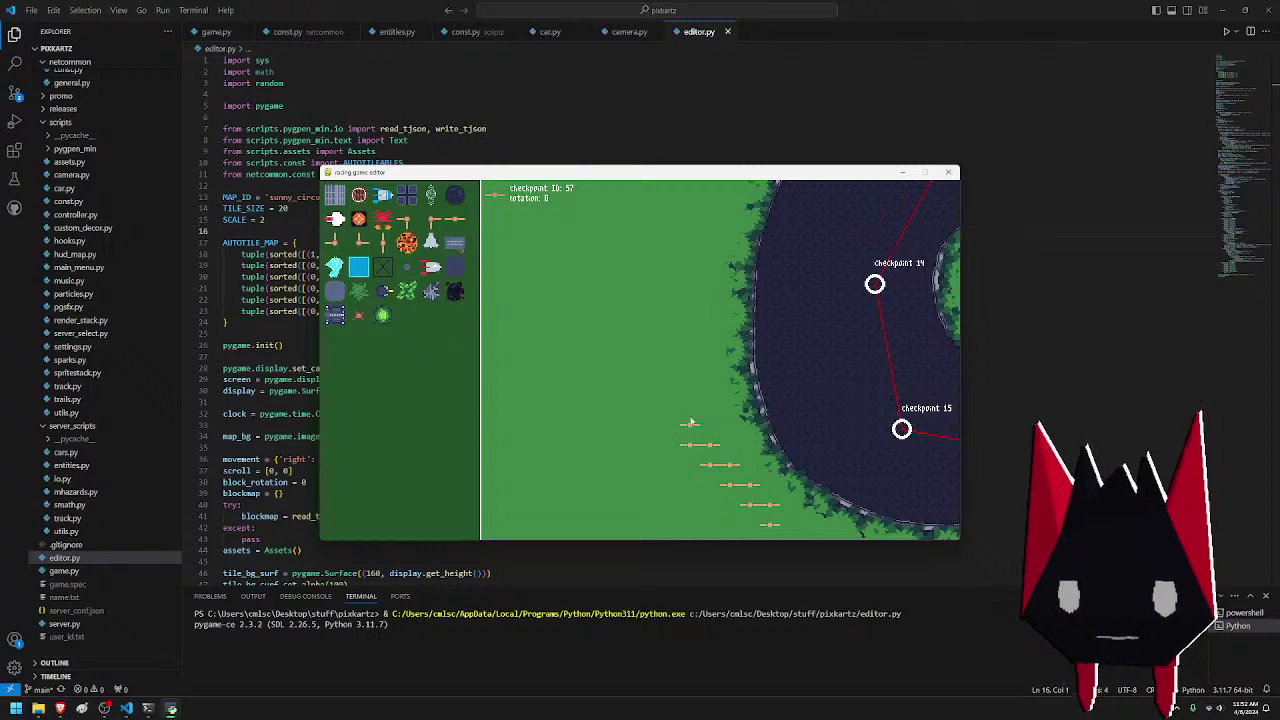
key("w")
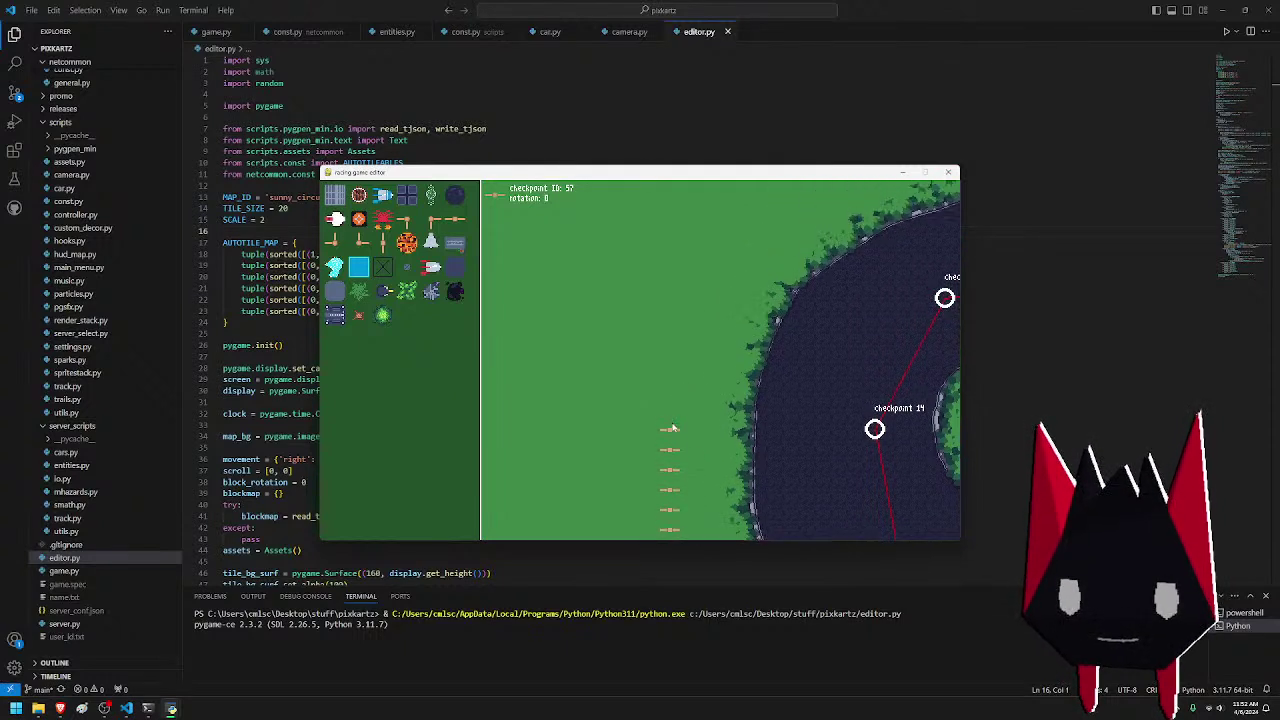
mouse_move(675, 427)
left_mouse_down()
mouse_move(731, 386)
mouse_move(705, 370)
mouse_move(726, 350)
mouse_move(788, 330)
left_mouse_up()
key("d")
right_click(727, 383)
key("d")
key("d")
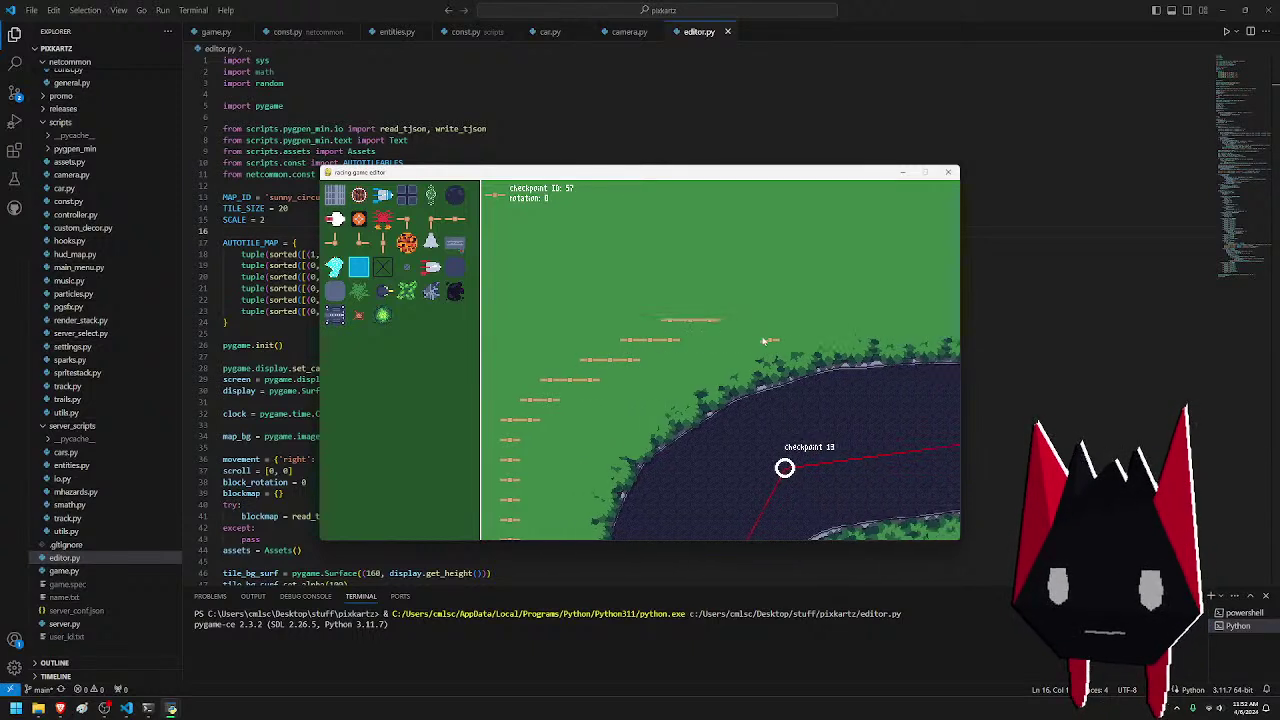
- Extend the fence along the grass above checkpoints 13 and 12, stepping up beside checkpoint 11
key("d")
left_click_drag(588, 312, 631, 304)
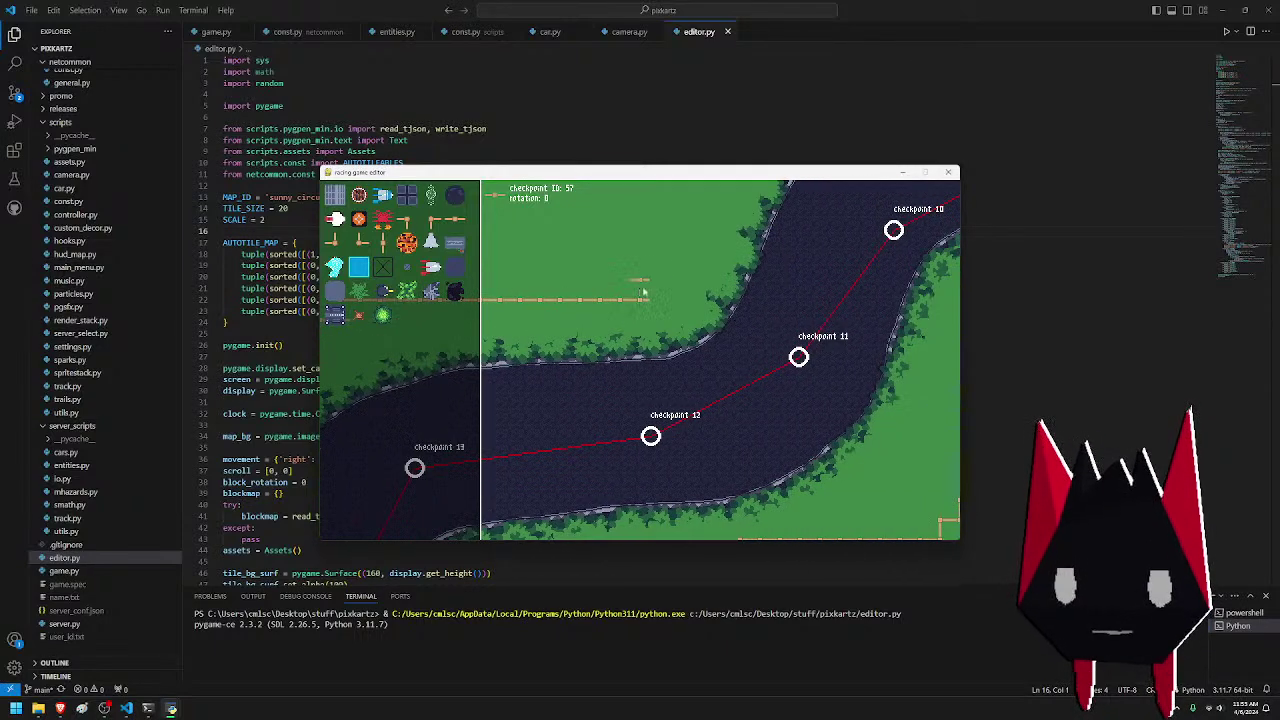
key("w")
left_click(660, 398)
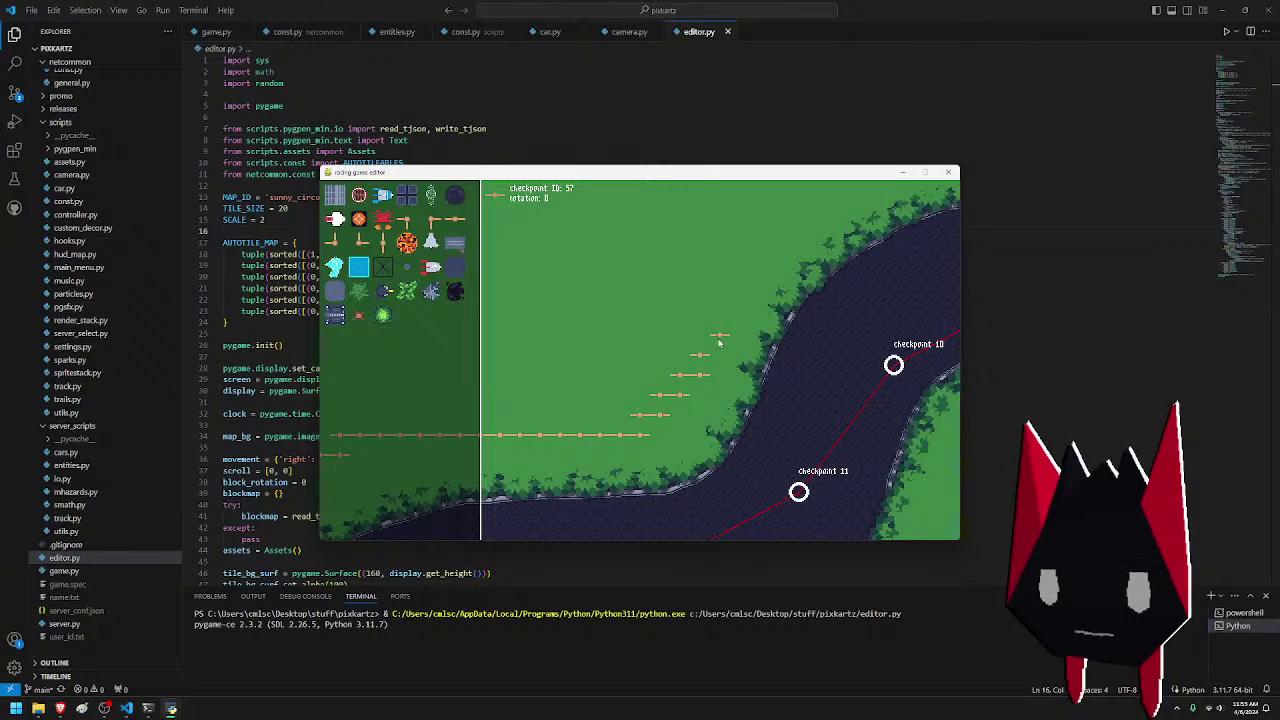
- Paint the fence up past checkpoint 10 and along the outer side of the curve toward checkpoint 9
mouse_move(719, 342)
left_mouse_down()
mouse_move(649, 365)
mouse_move(630, 403)
mouse_move(655, 362)
left_mouse_up()
key("w")
key("d")
mouse_move(680, 342)
left_mouse_down()
mouse_move(709, 307)
mouse_move(812, 283)
left_mouse_up()
key("d")
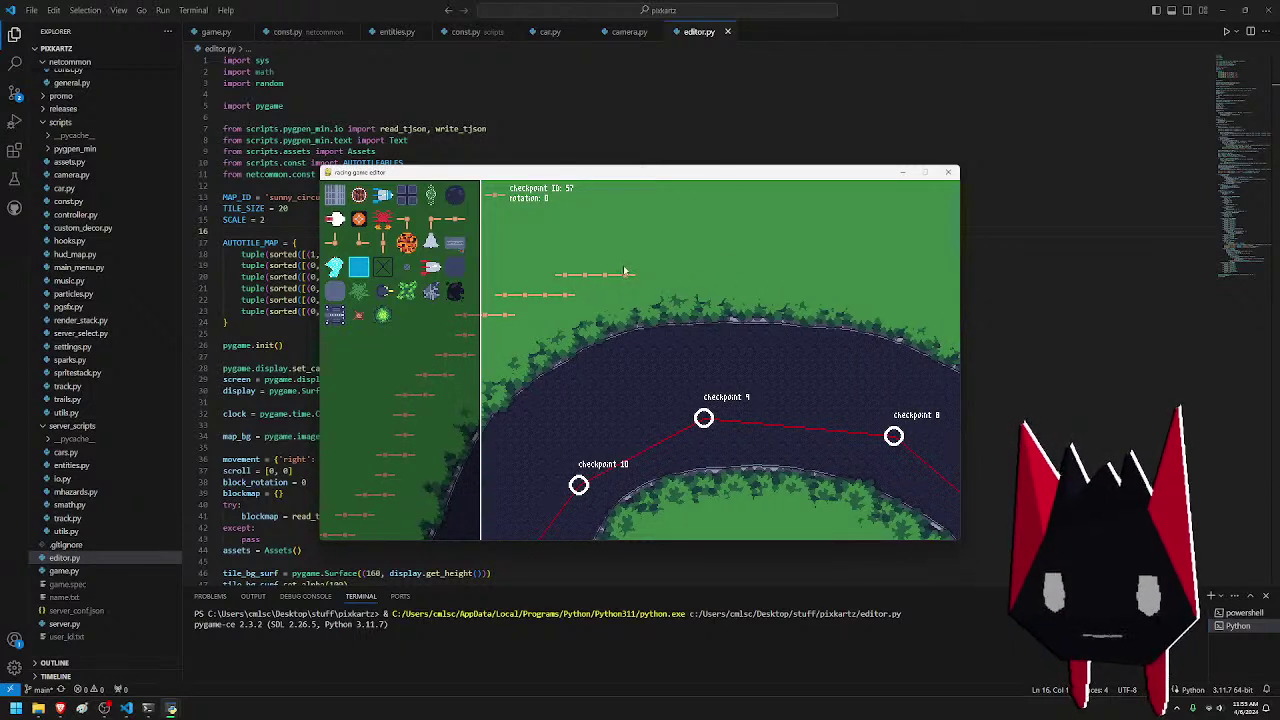
- Paint the fence over the top of the curve at checkpoint 9 and down outside checkpoints 8 and 7
key("d")
mouse_move(629, 265)
left_mouse_down()
mouse_move(721, 279)
mouse_move(723, 294)
mouse_move(770, 317)
left_mouse_up()
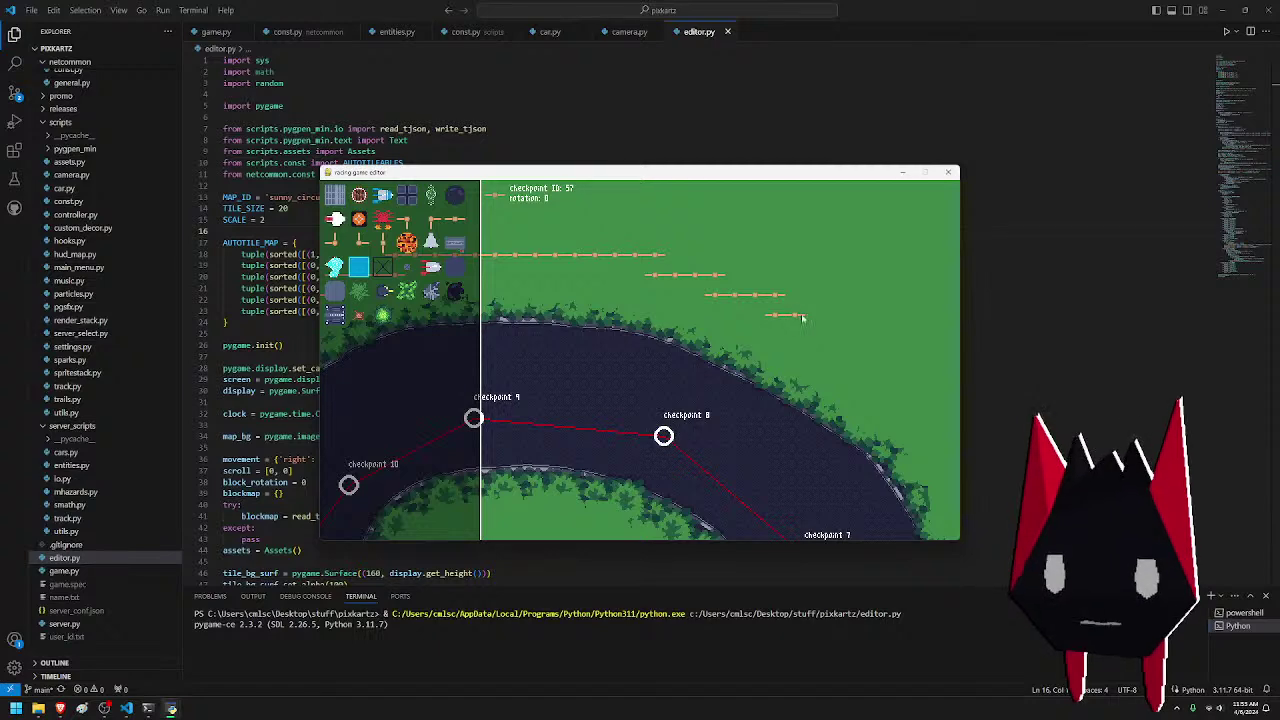
key("d")
key("s")
left_click(667, 285)
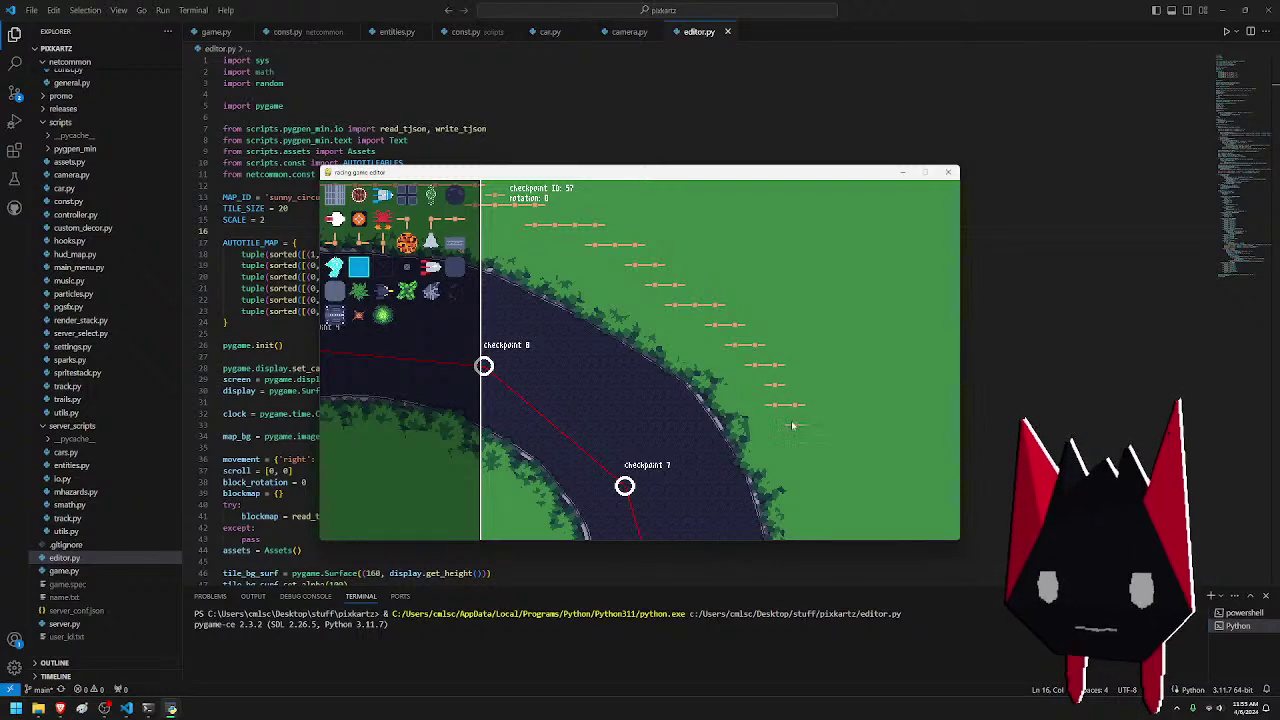
- Paint the fence down the outer grass strip from checkpoint 7, past the start line, to the black gap below checkpoint 56
key("d")
key("s")
key("s")
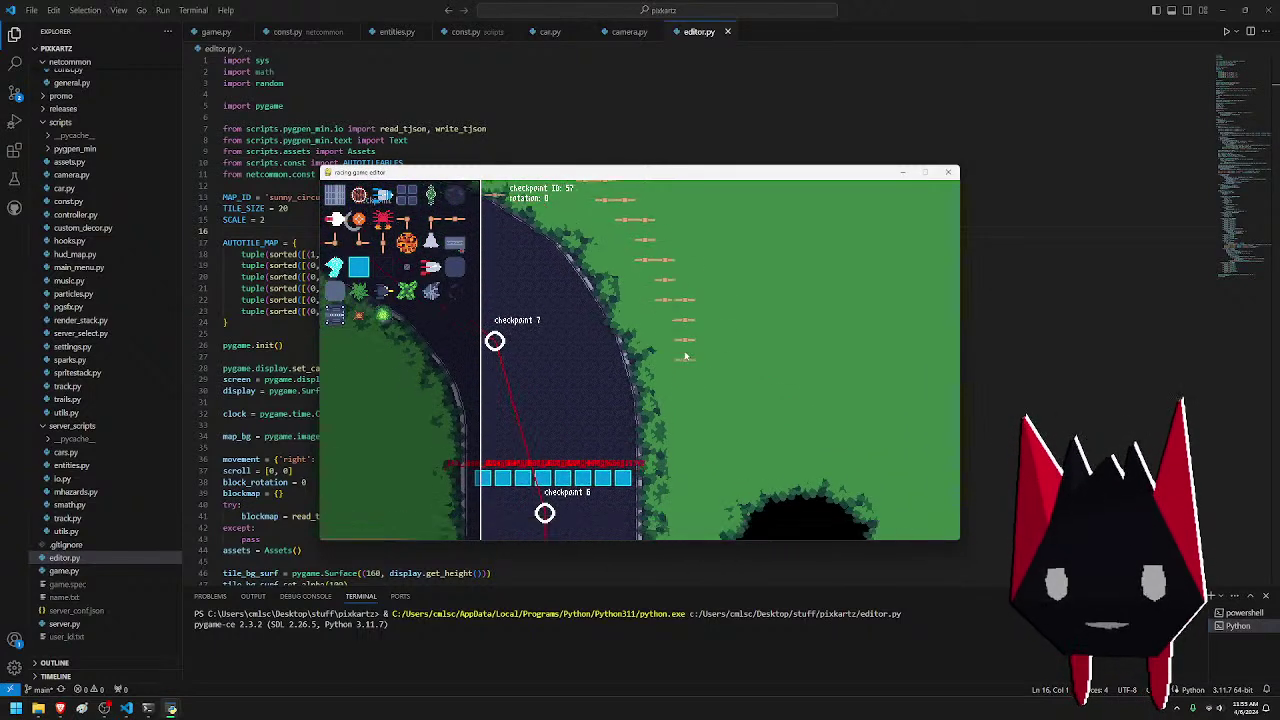
key("s")
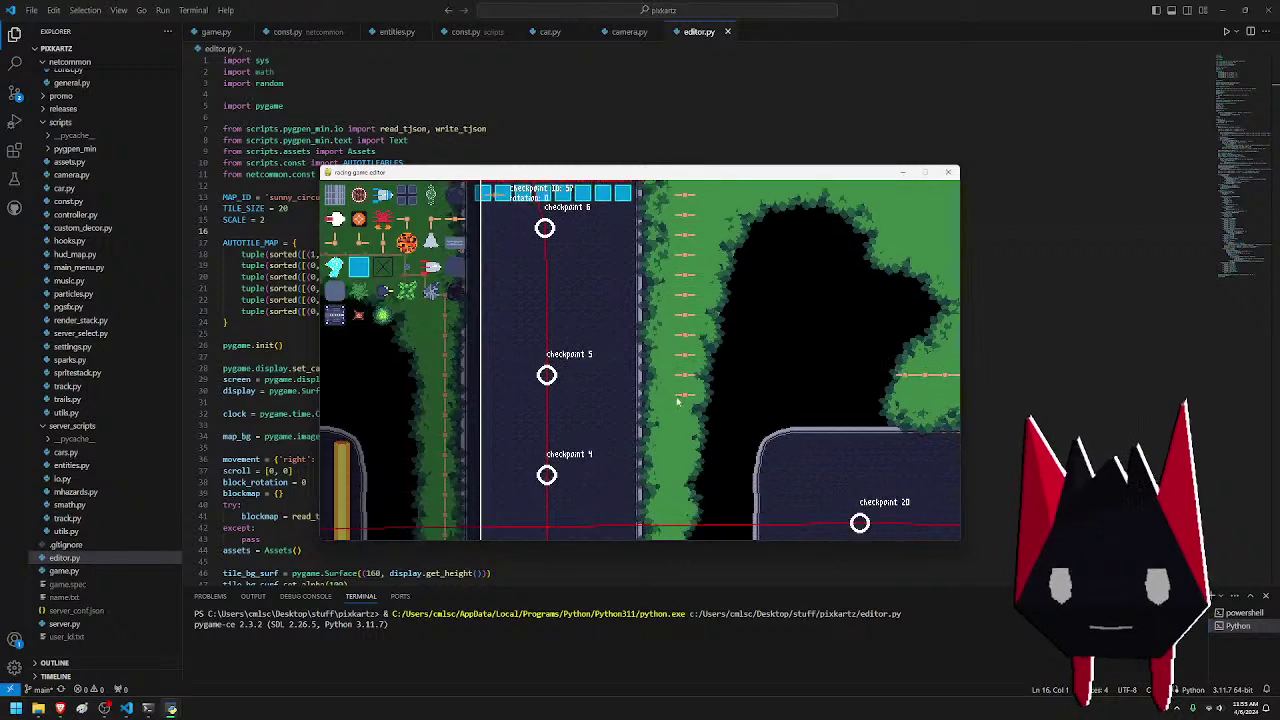
key("s")
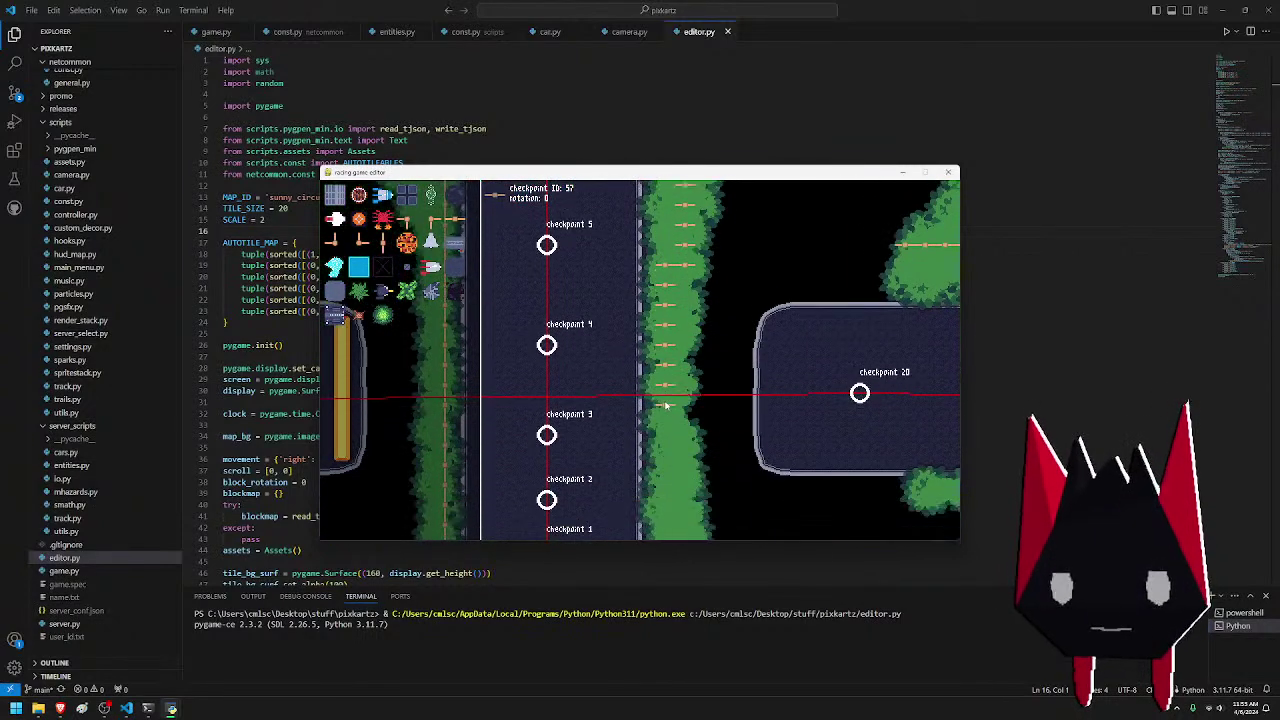
key("s")
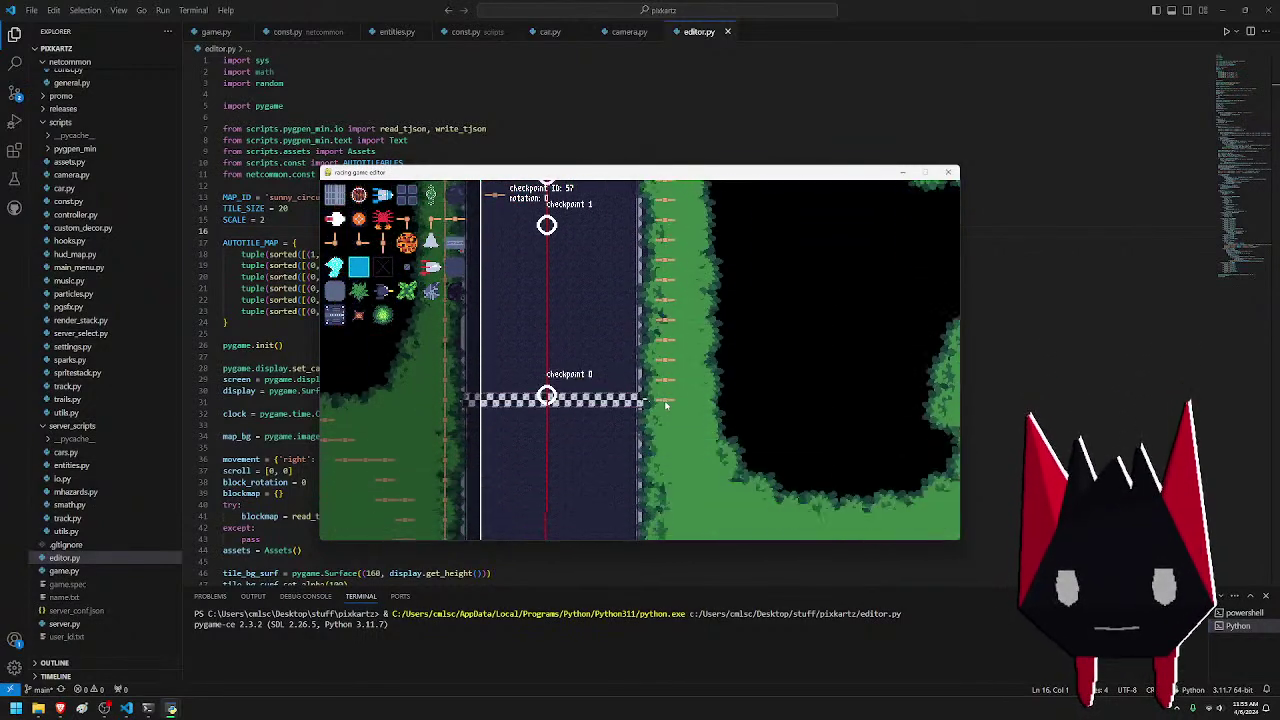
key("s")
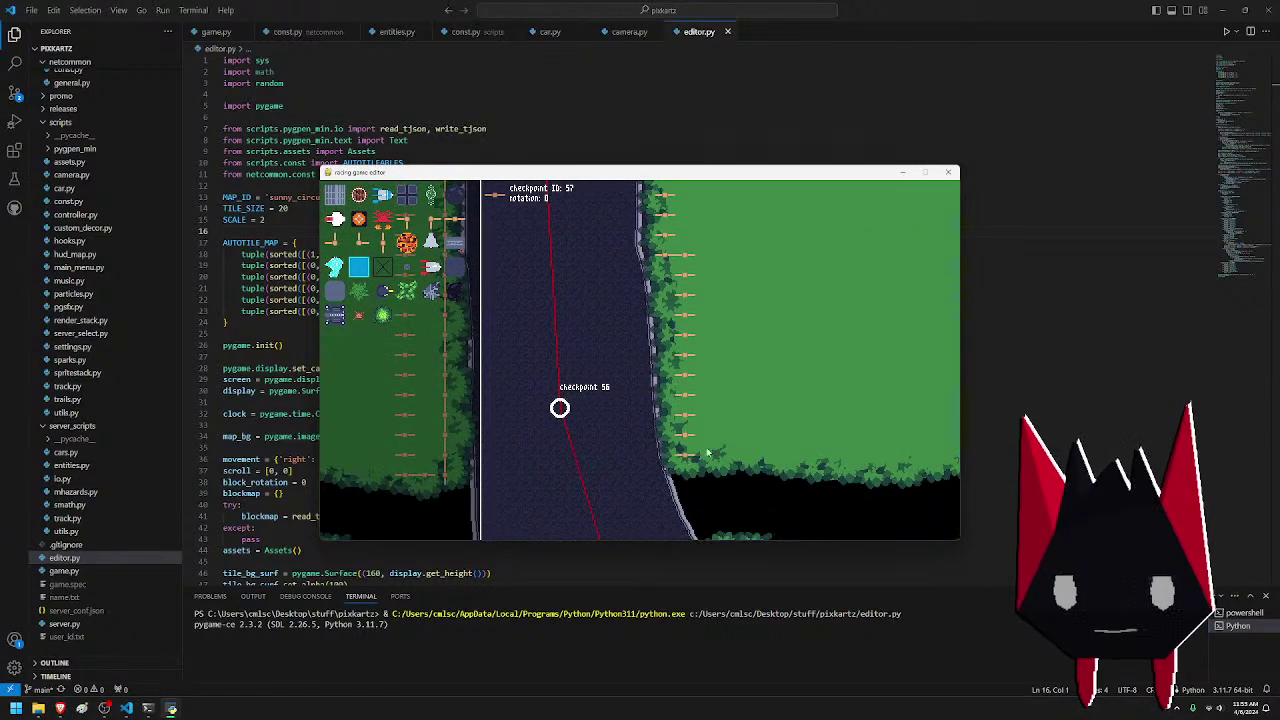
- Autotile the painted fence pieces on both sides of the road near checkpoint 56 so they join into continuous fencing
key("d")
key("a")
key("s")
key("a")
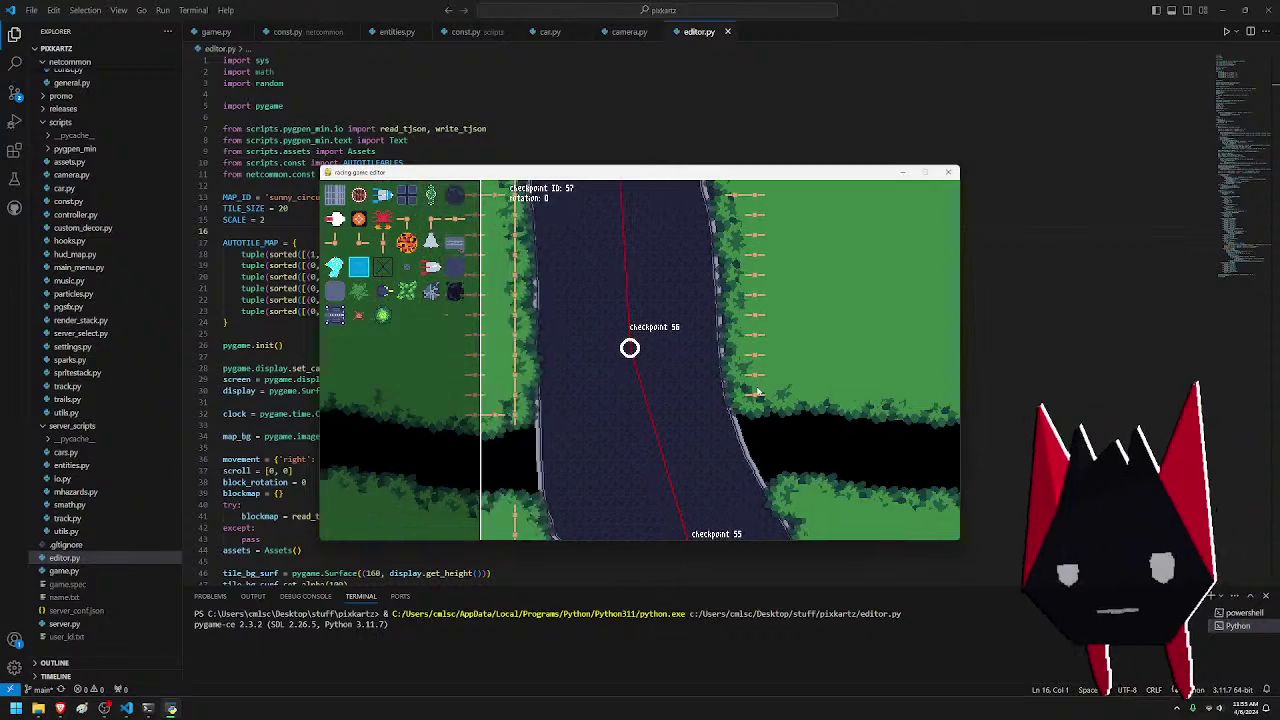
key("a")
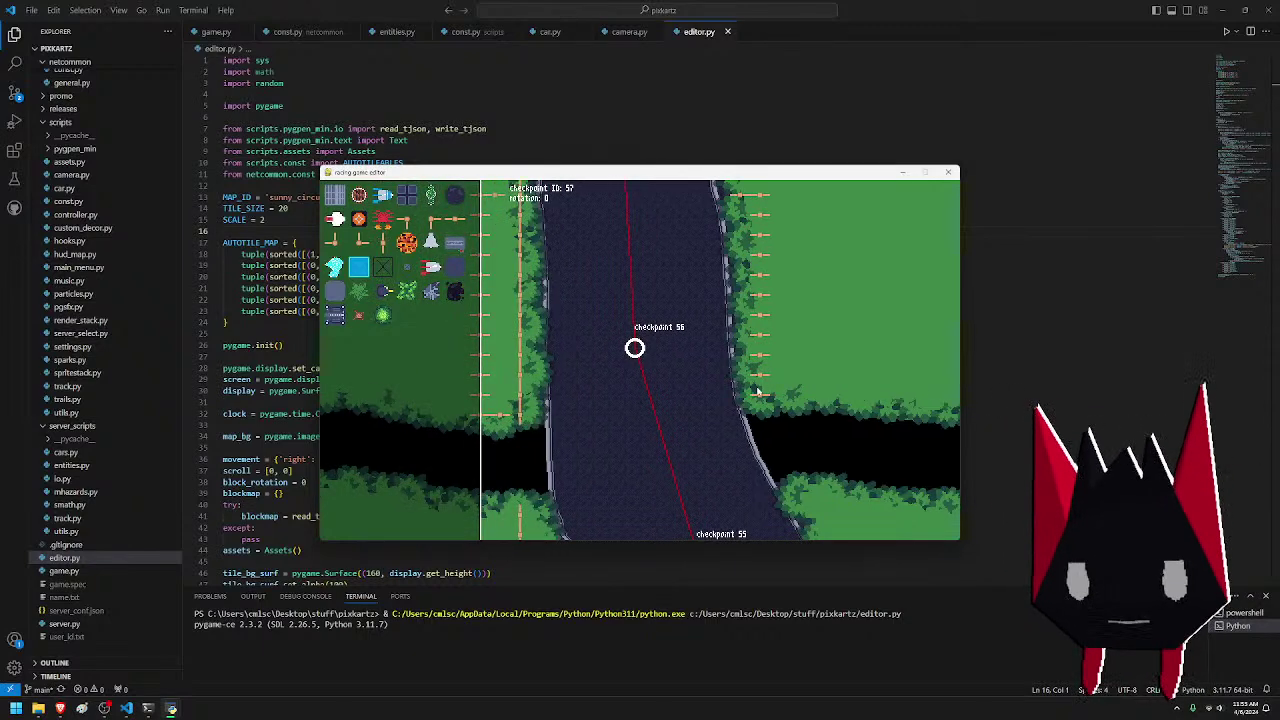
key("a")
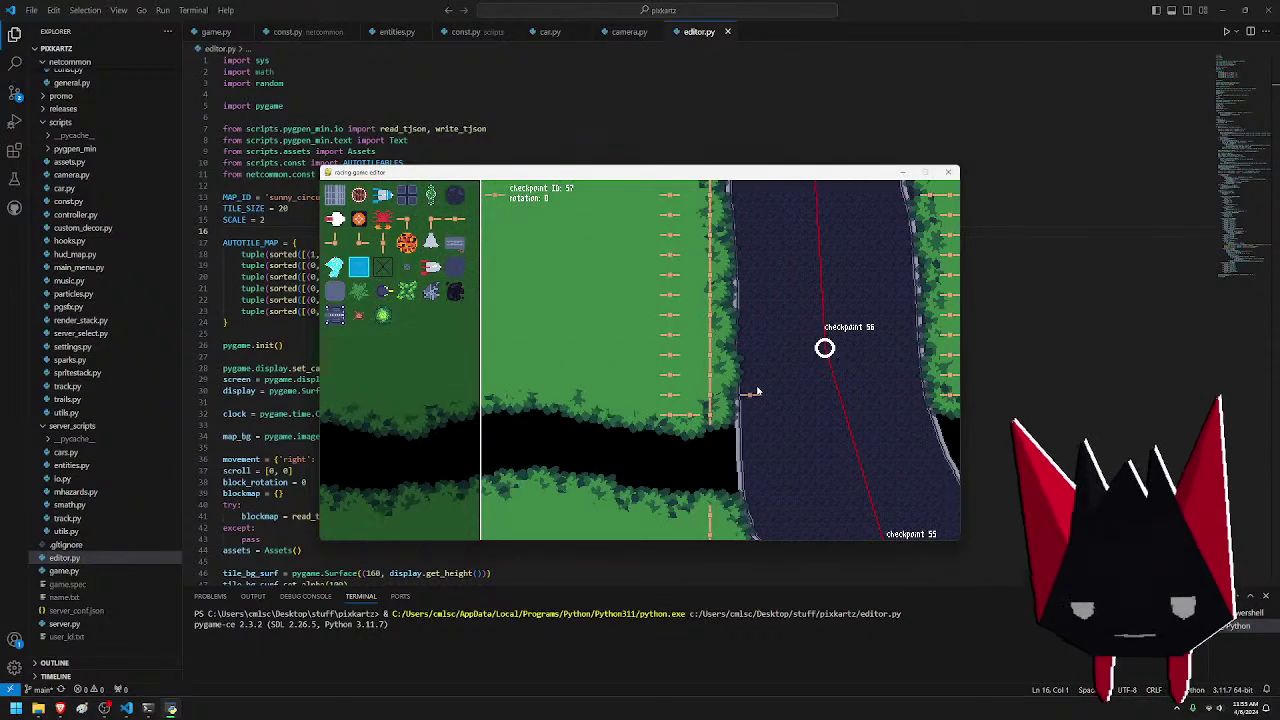
key("d")
key("w")
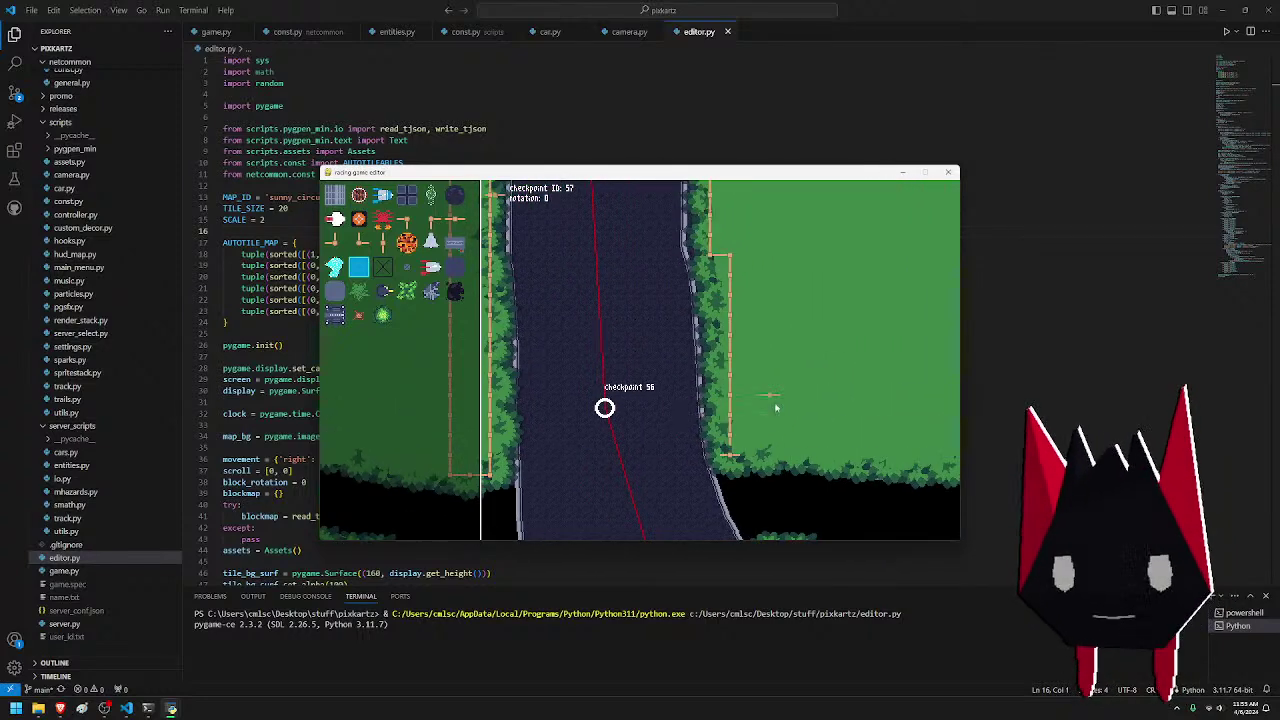
- Examine the fence end and the grass on both sides of the black gap between checkpoints 56 and 55
key("d")
key("a")
key("w")
key("d")
key("s")
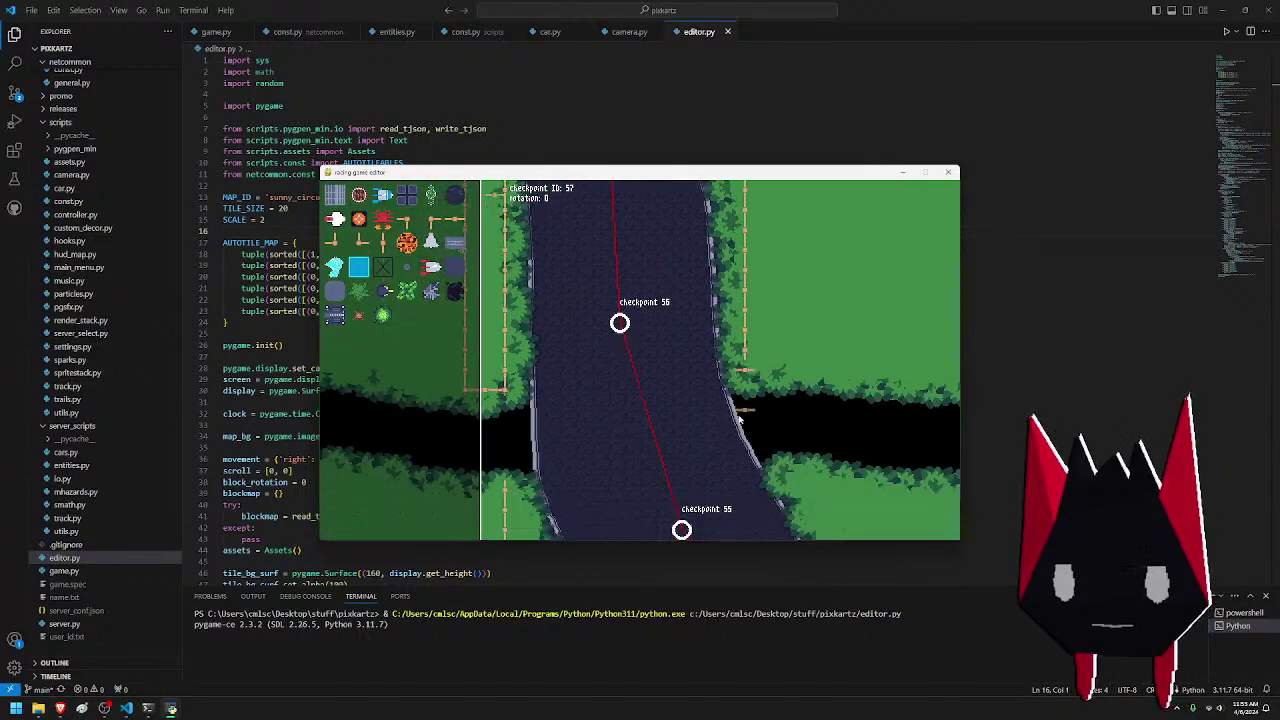
key("d")
key("s")
key("w")
key("s")
key("d")
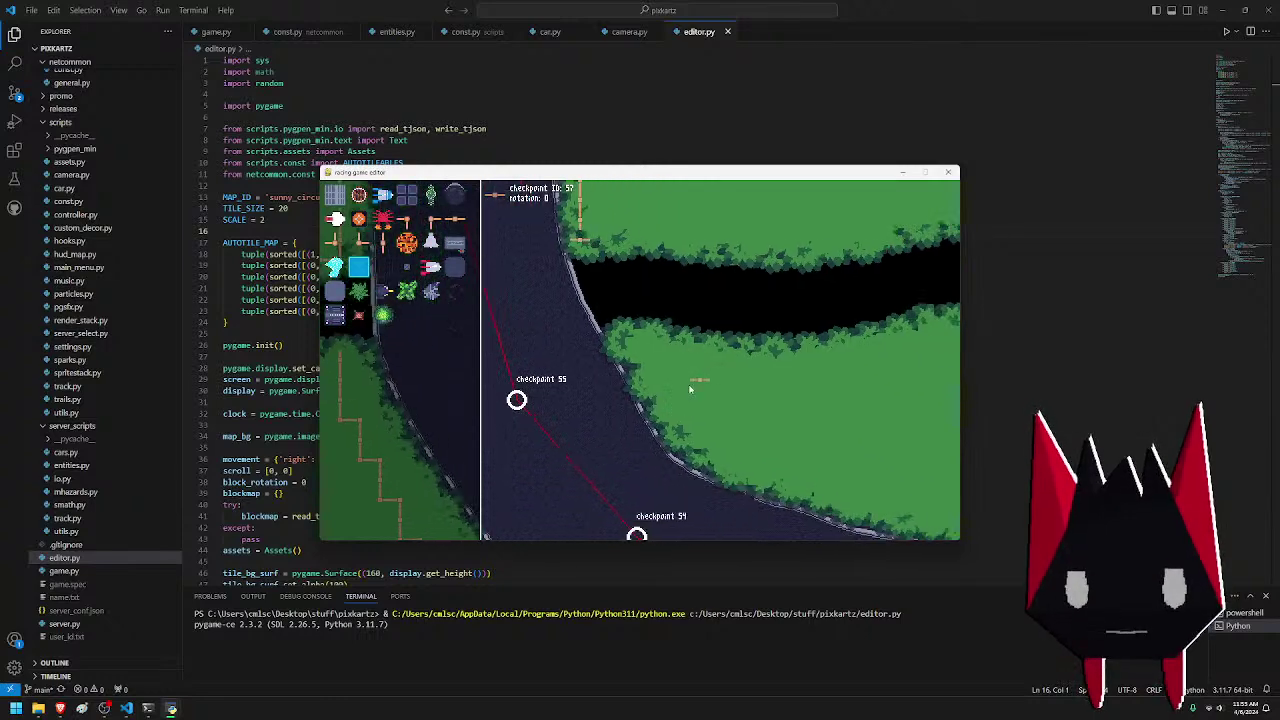
key("w")
key("a")
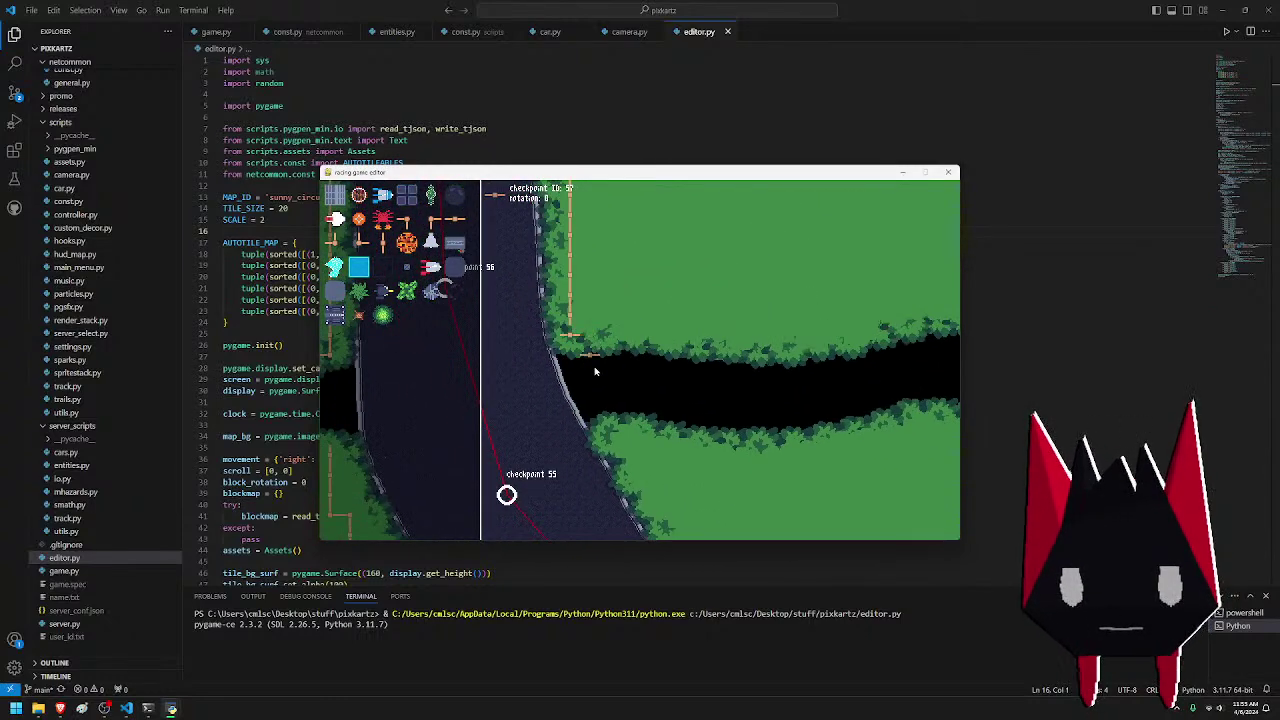
key("a")
key("s")
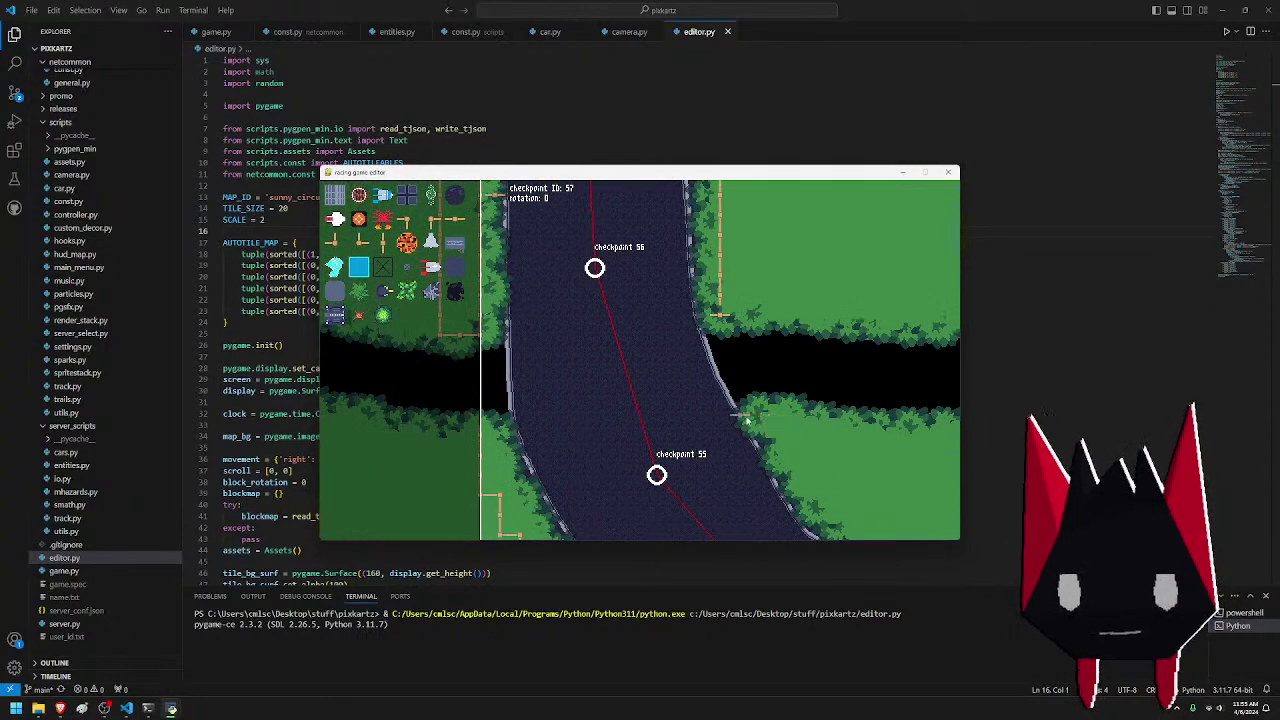
- Start the fence again on the far side of the black gap, stepping diagonally down the grass beside checkpoints 55 and 54
key("s")
key("d")
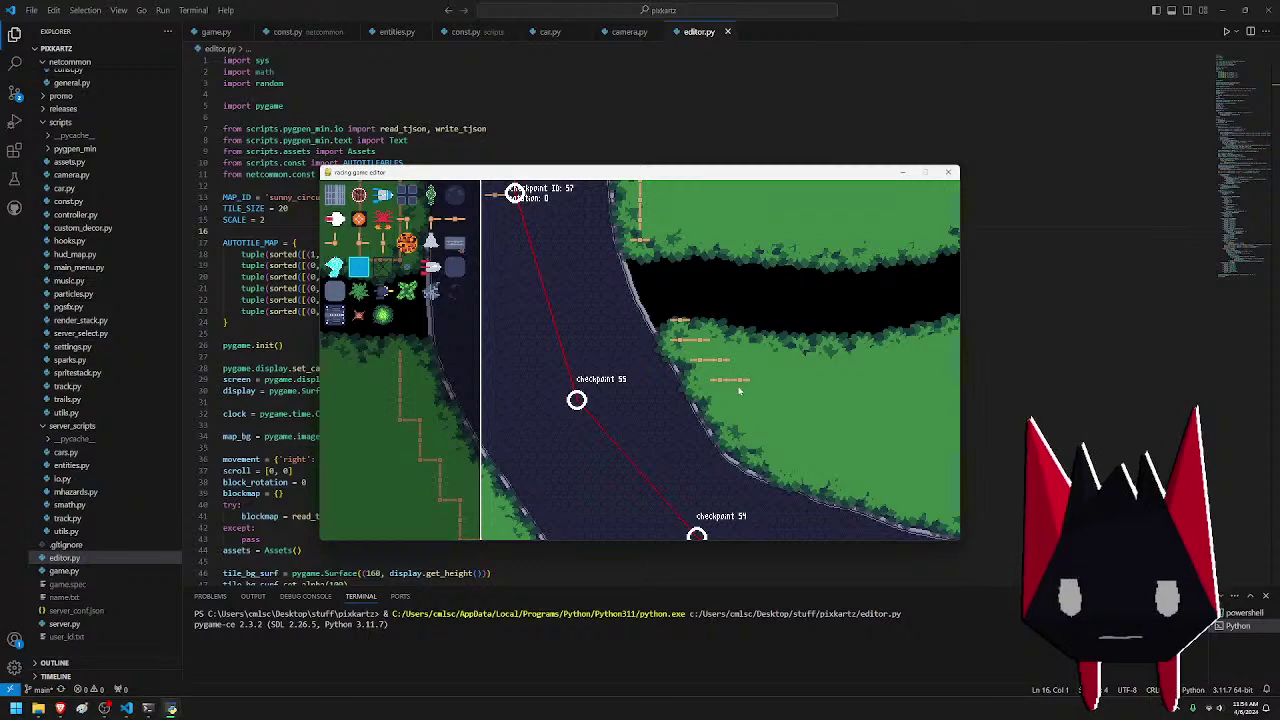
key("s")
key("d")
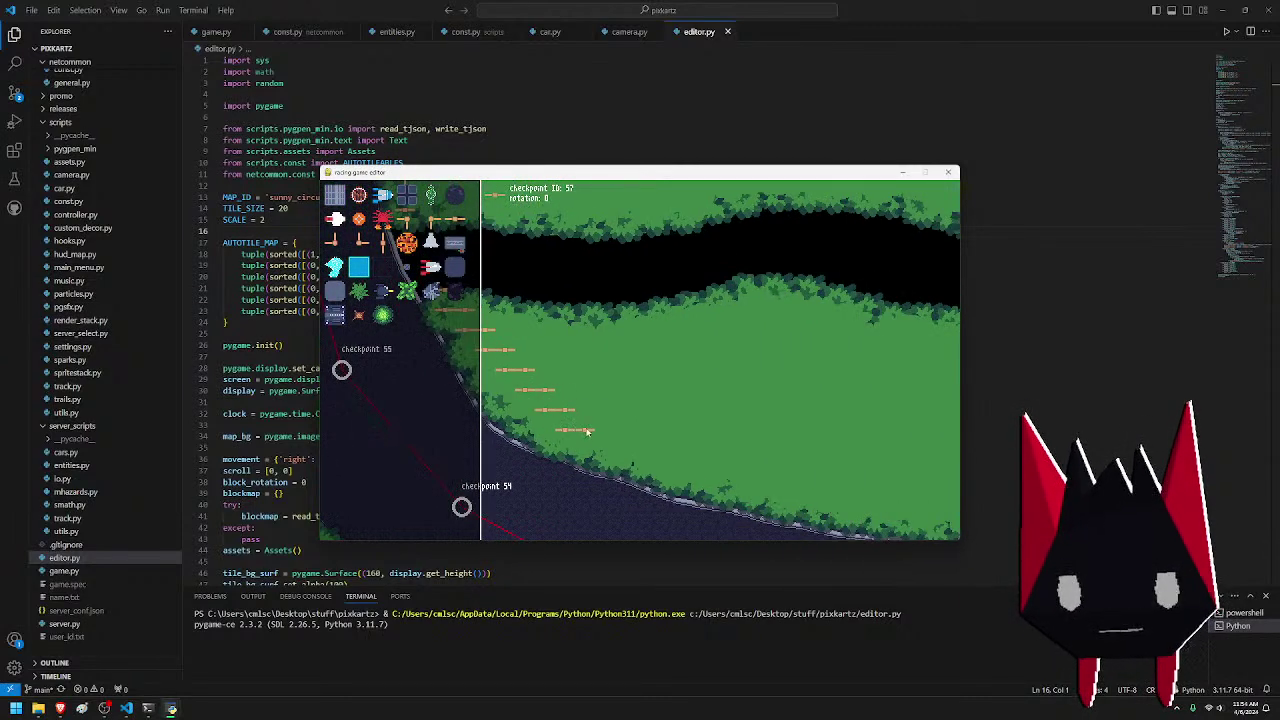
- Extend the fence in long rows across the grass above the road from checkpoint 54 to checkpoint 50
key("d")
left_click_drag(587, 432, 688, 475)
key("d")
key("s")
key("d")
key("d")
key("s")
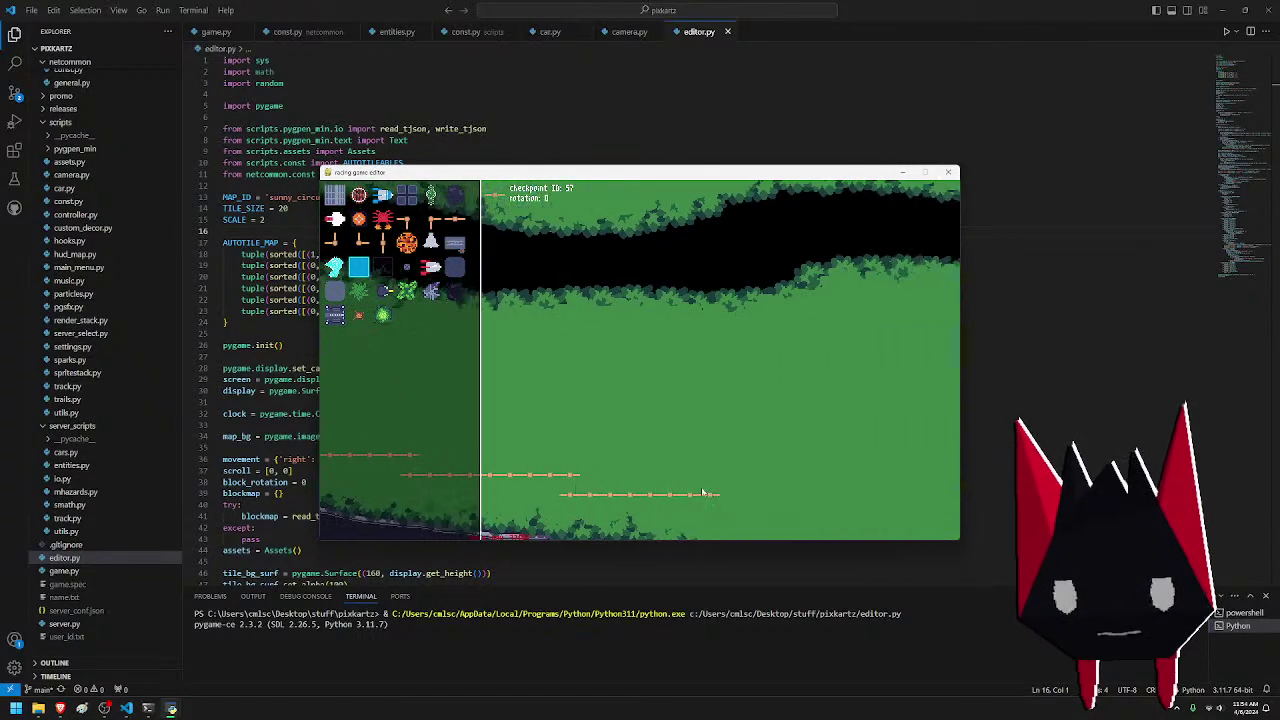
left_click_drag(561, 355, 654, 357)
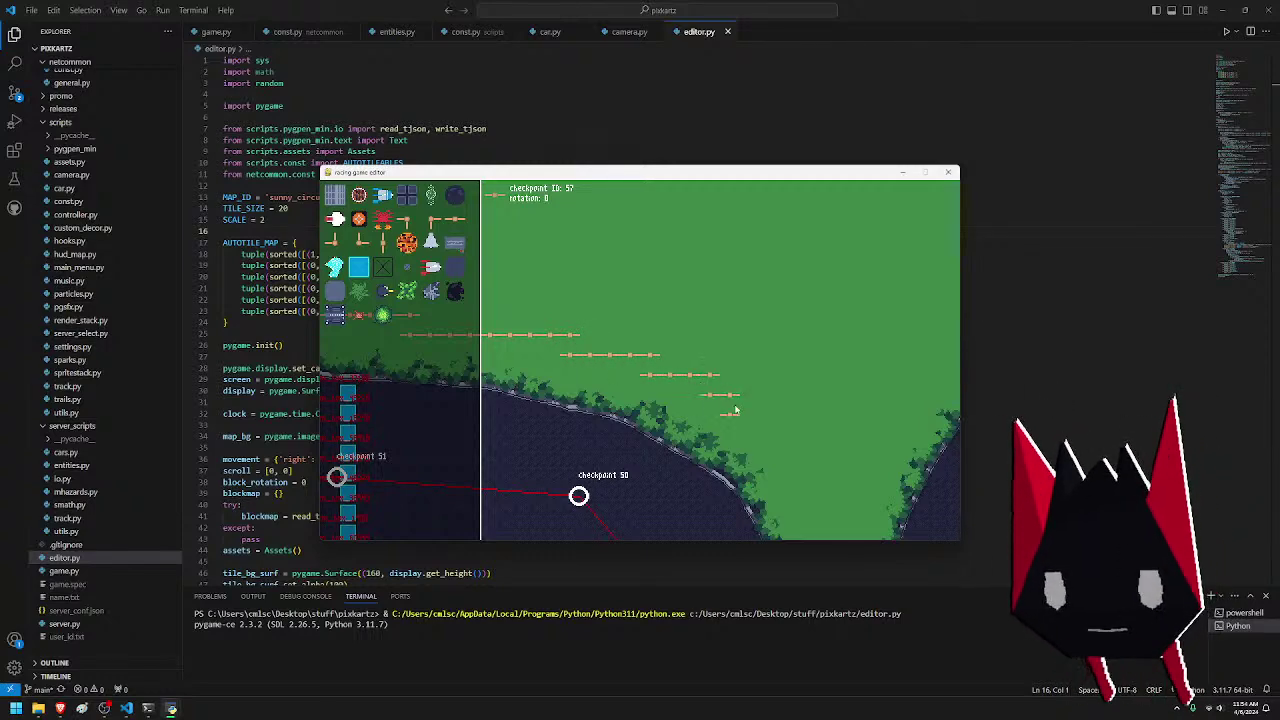
- Paint the fence down the narrow grass strip outside checkpoints 50 and 49, curving toward checkpoint 48
key("d")
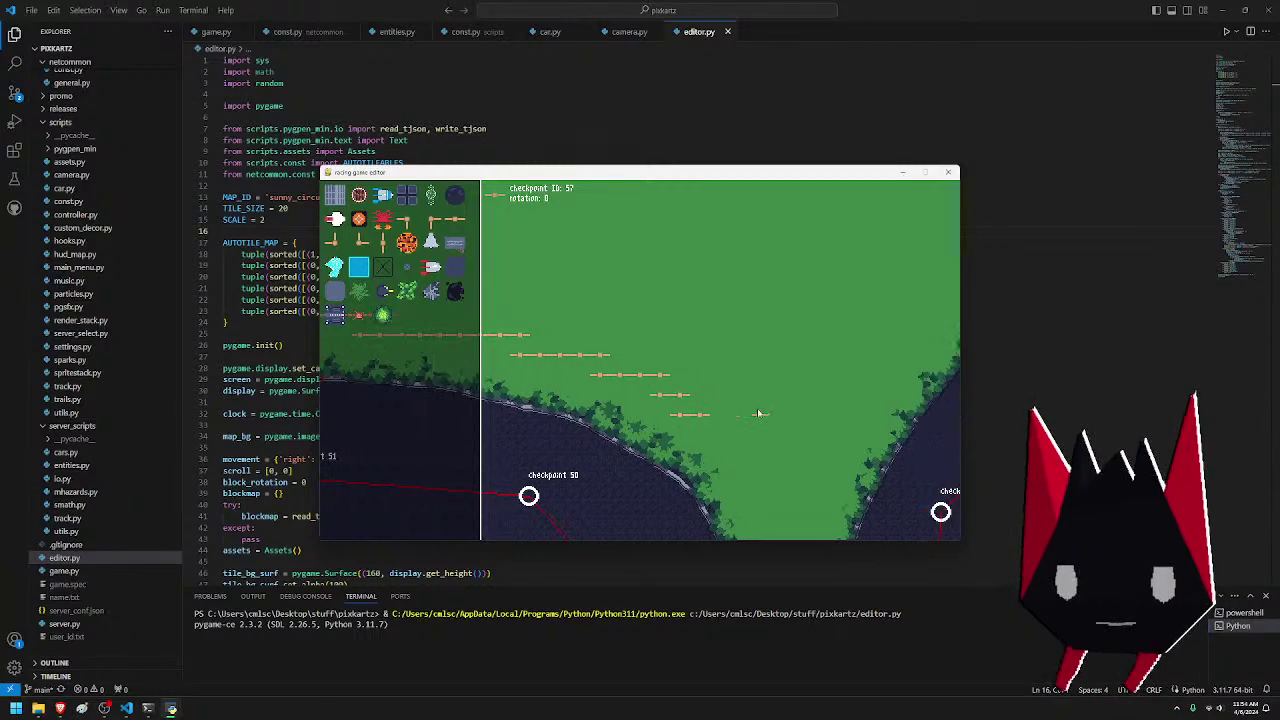
key("s")
key("s")
mouse_move(637, 384)
left_mouse_down()
mouse_move(667, 432)
mouse_move(640, 477)
mouse_move(606, 480)
left_mouse_up()
key("s")
key("s")
key("a")
key("s")
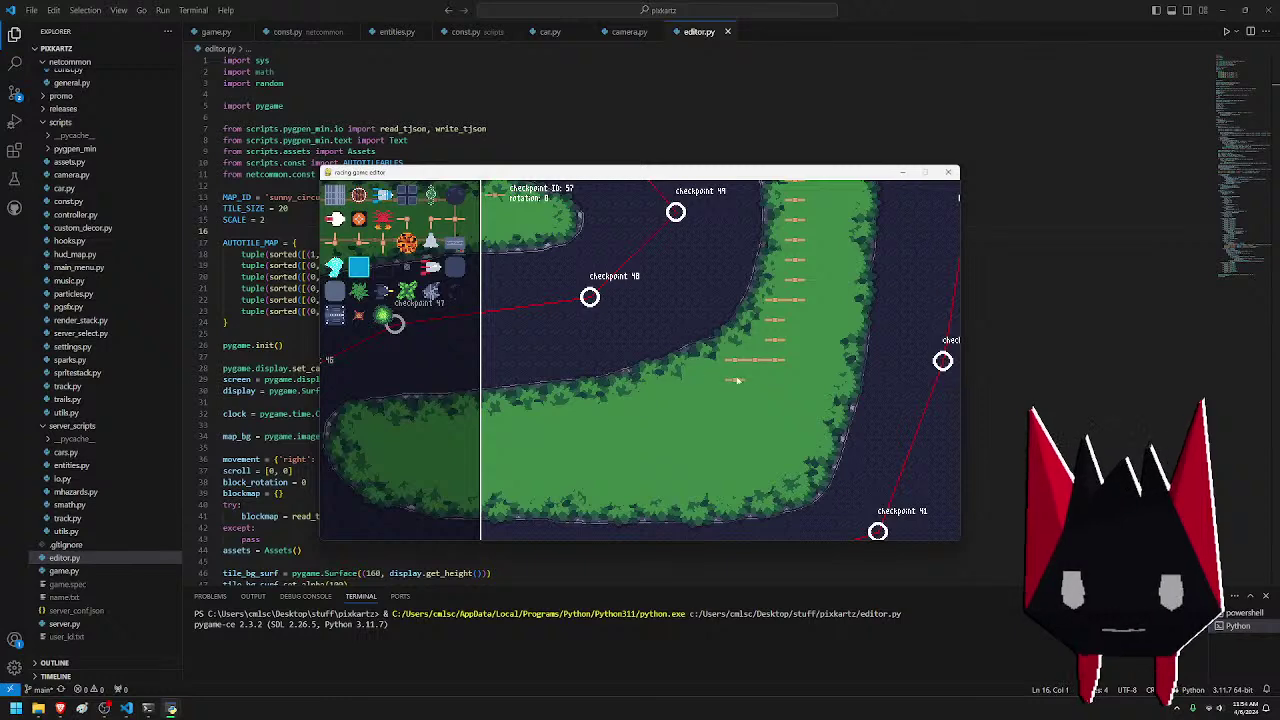
- Paint the fence along the upper edge of the grass peninsula from below checkpoint 48 to its tip near checkpoint 46
left_click_drag(673, 399, 608, 403)
key("a")
key("s")
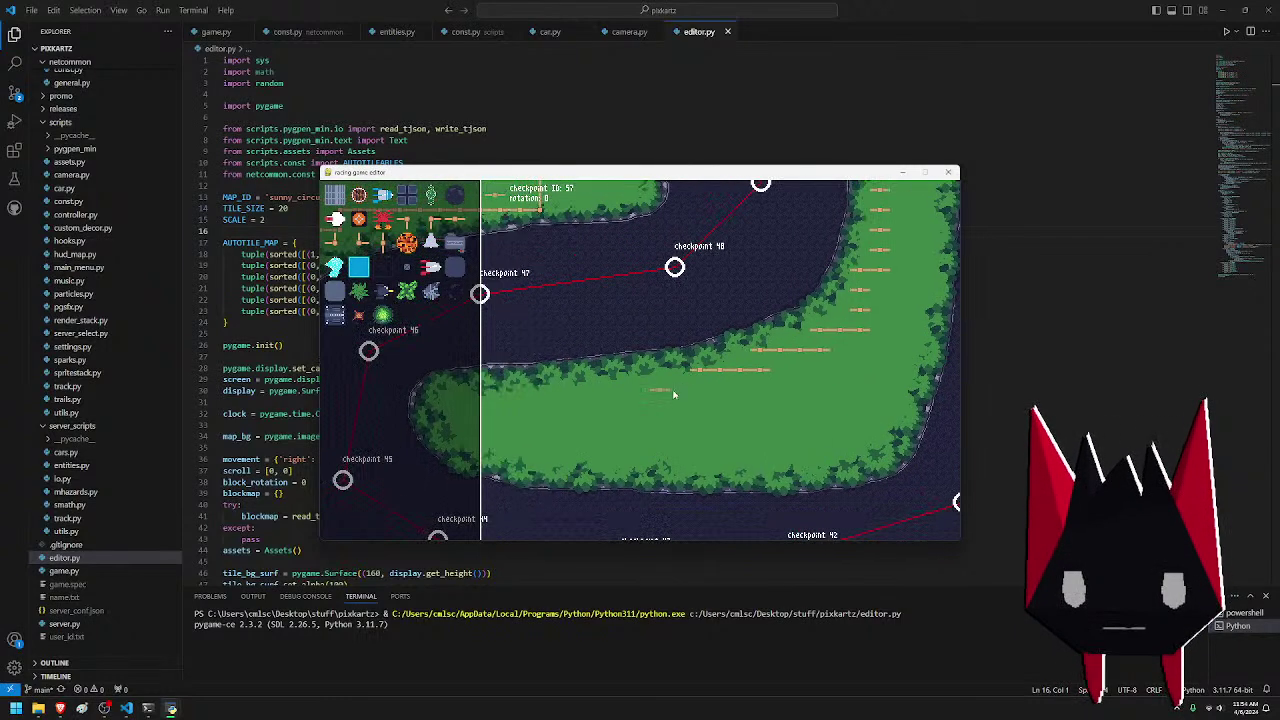
key("a")
left_click_drag(703, 390, 625, 397)
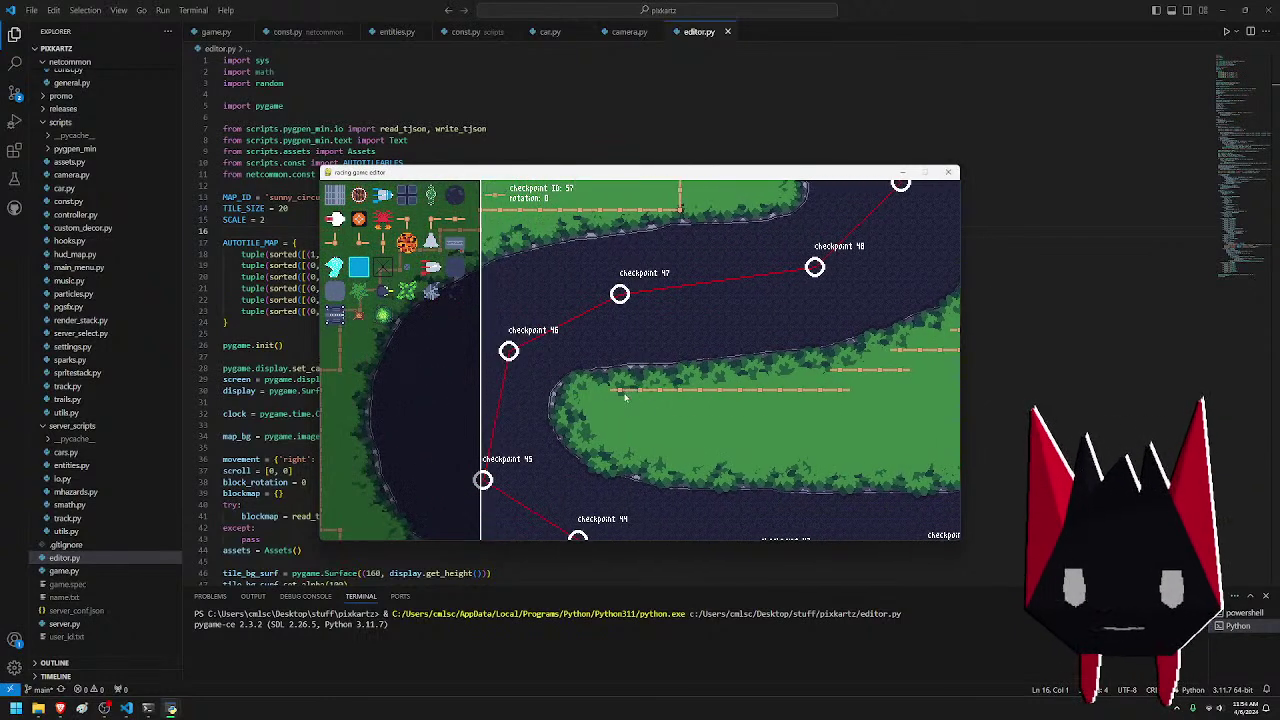
- Paint the fence along the lower edge of the grass peninsula, from its tip near checkpoint 45 to the bend beside checkpoint 41
key("d")
left_click_drag(607, 449, 660, 452)
right_click(562, 420)
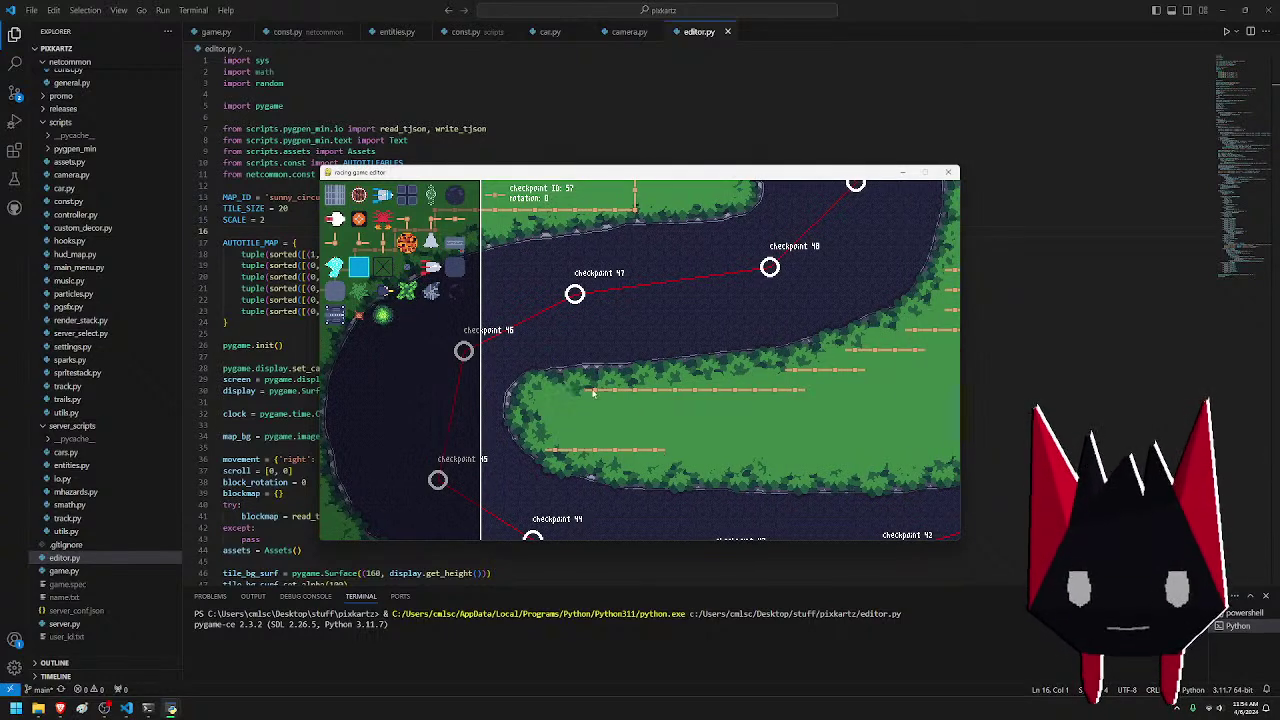
mouse_move(582, 453)
left_mouse_down()
mouse_move(616, 411)
mouse_move(618, 435)
mouse_move(688, 441)
left_mouse_up()
key("d")
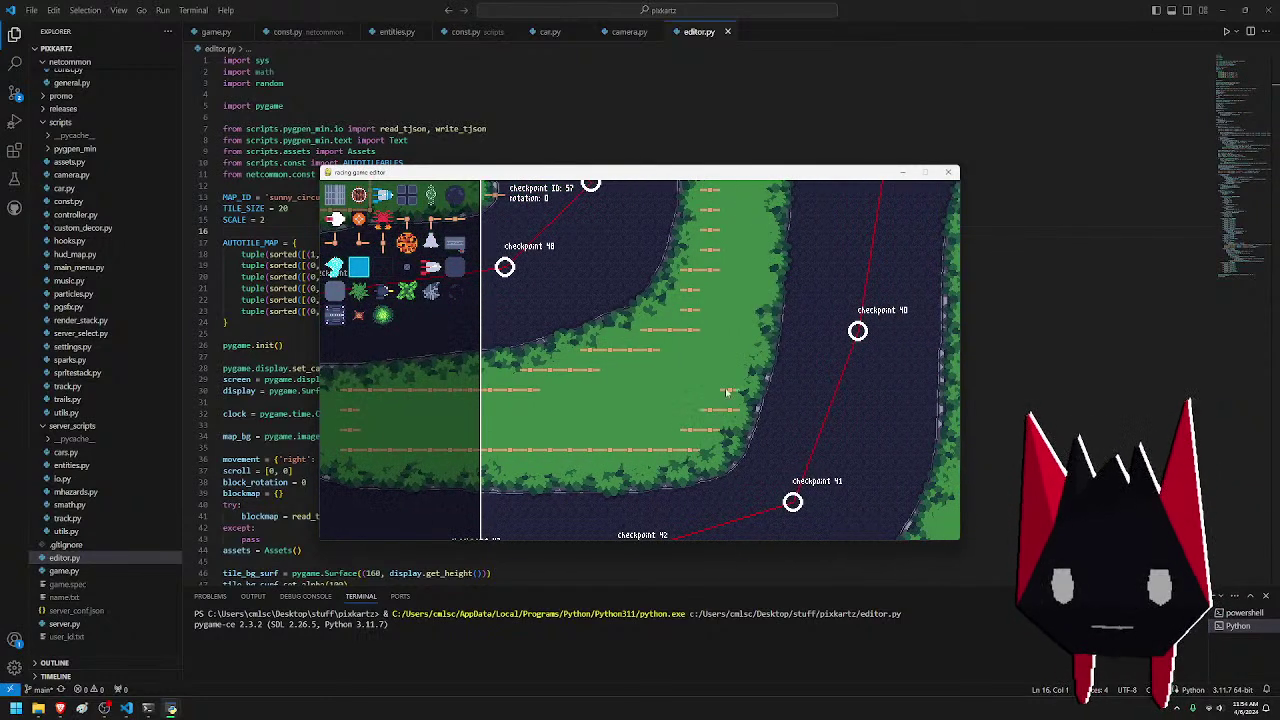
- Run a second fence line up the narrow grass strip between checkpoints 49 and 39, beside checkpoint 40's road
key("w")
key("w")
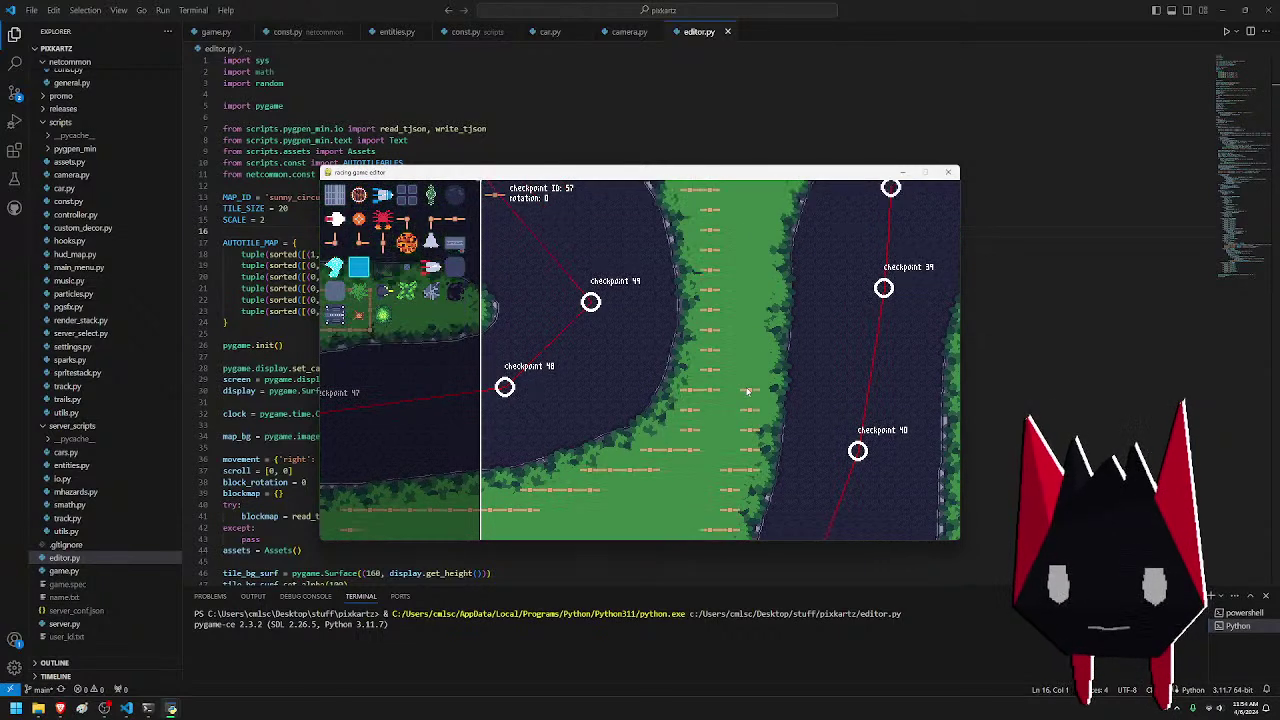
key("w")
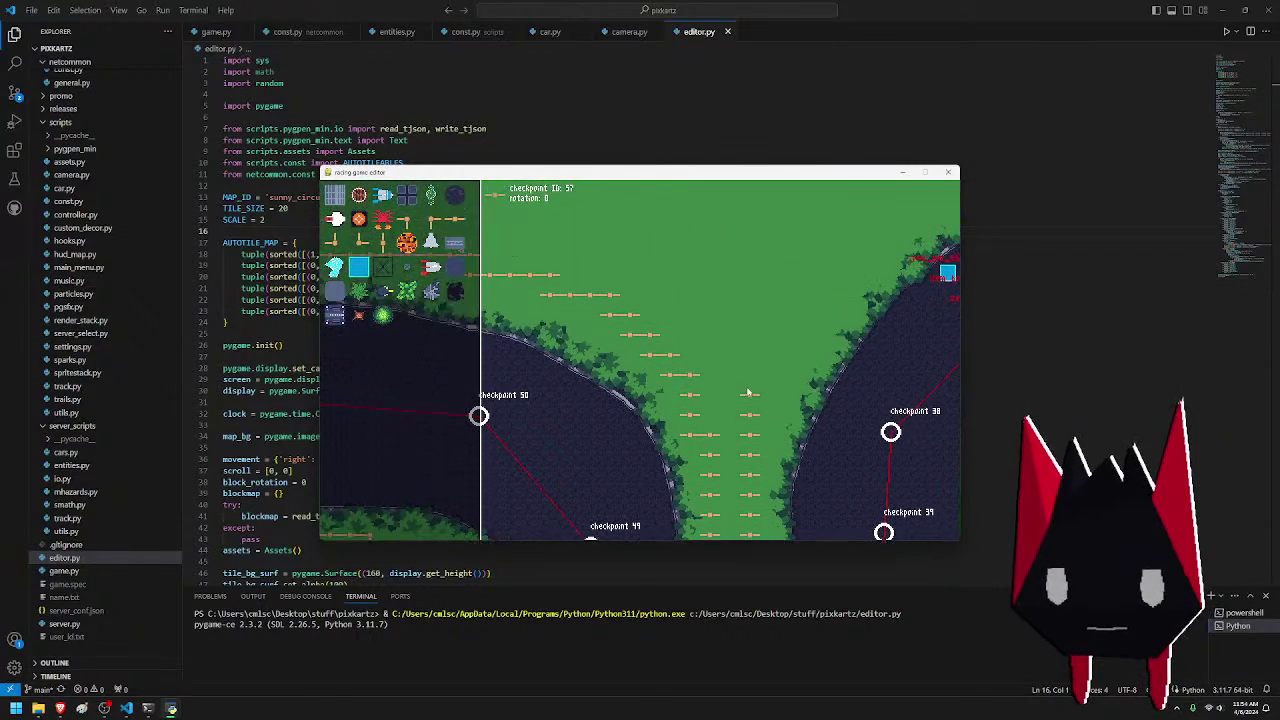
- Step the fence diagonally across the grass beside checkpoint 37, and carry it straight up to the black gap
key("d")
key("w")
key("d")
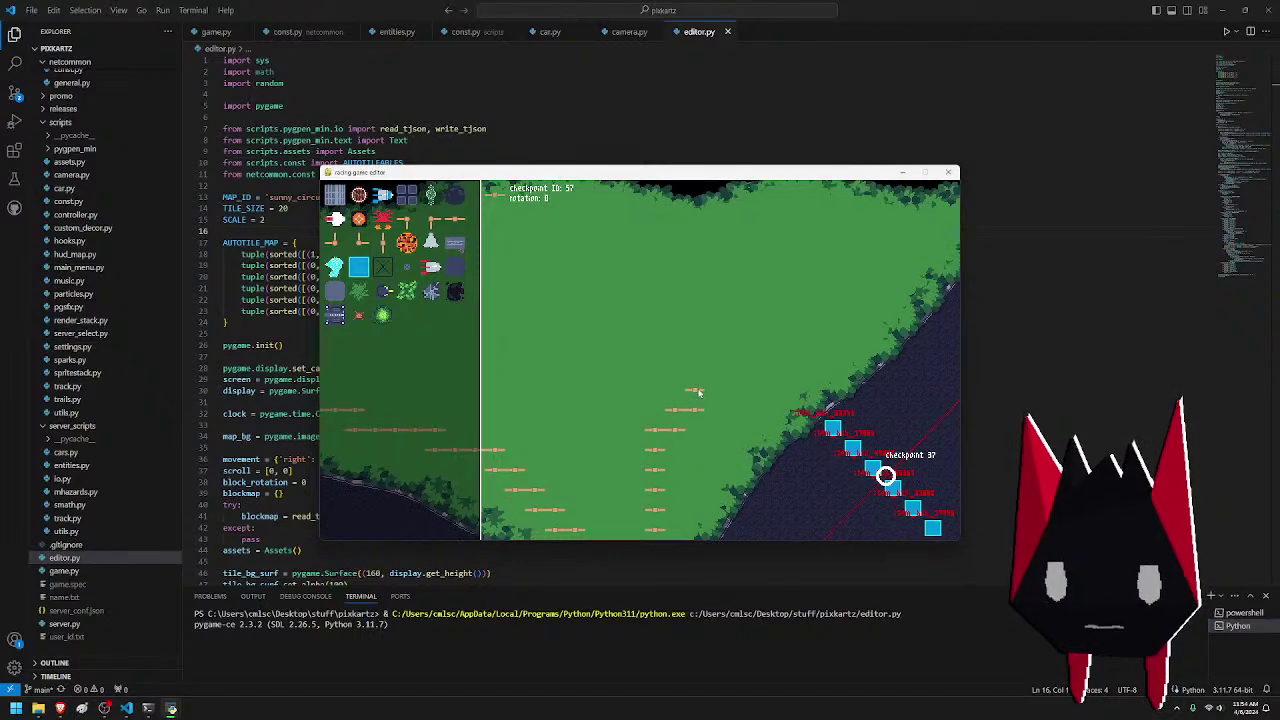
key("w")
key("d")
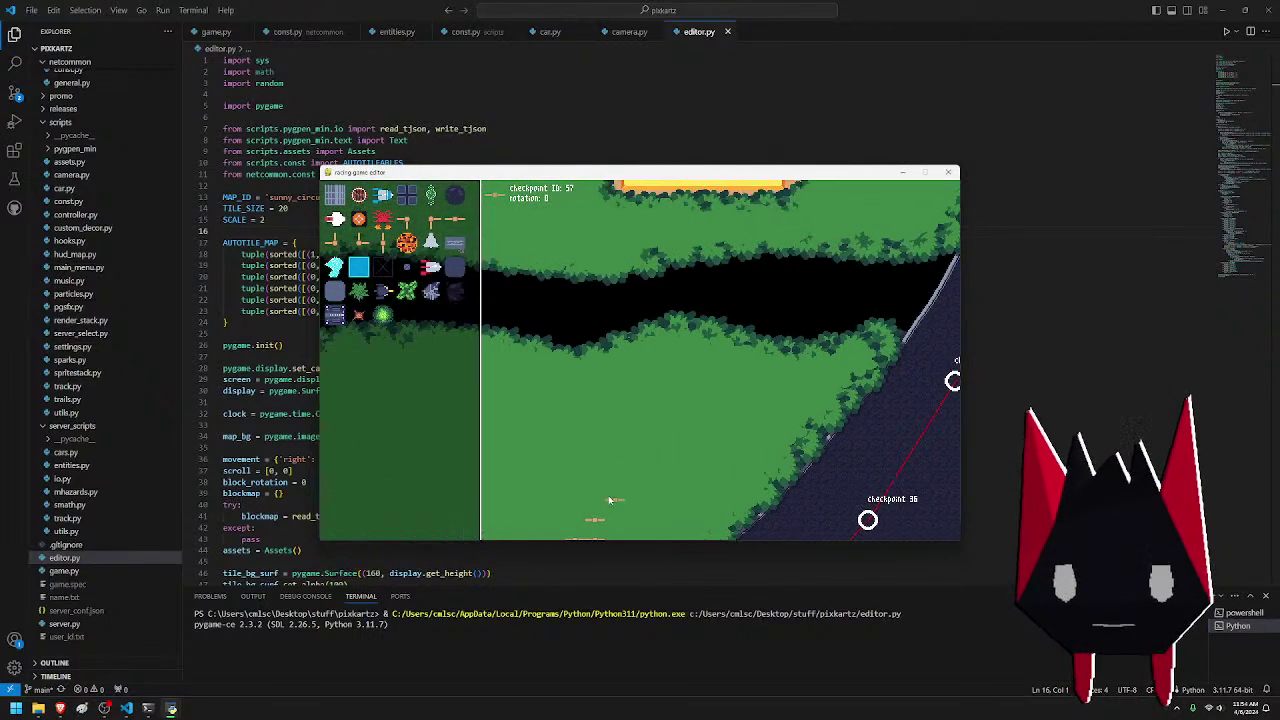
key("s")
key("a")
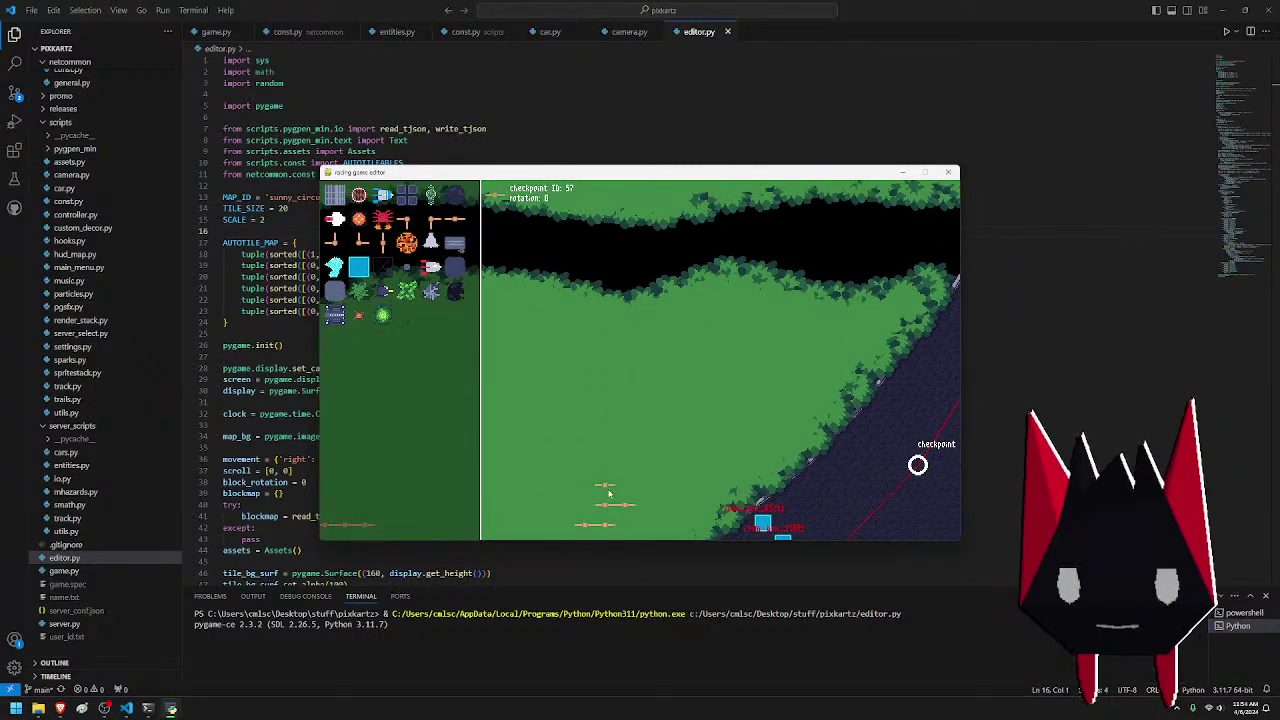
key("w")
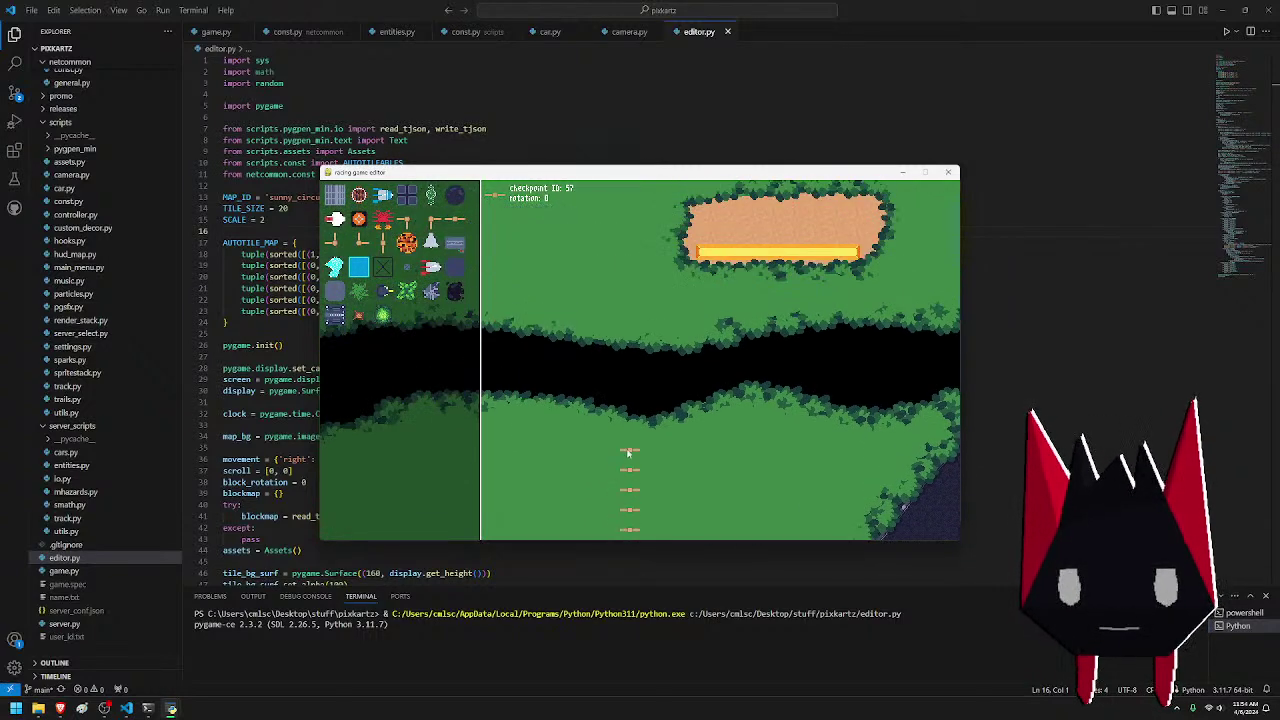
- Resume the fence on the far side of the black gap and paint it straight up past the sand patch with the yellow bar
key("w")
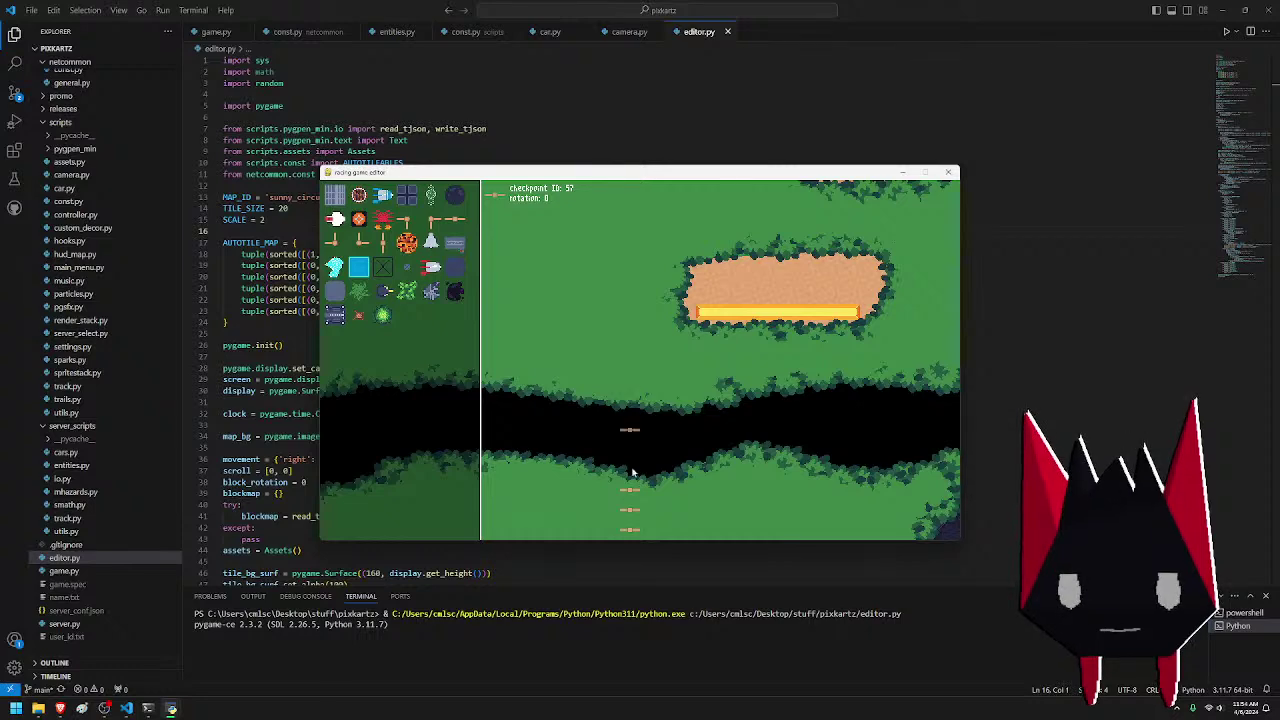
key("w")
left_click_drag(629, 404, 630, 399)
- Start another fence on the grass above the black gap near checkpoint 34, with a short row that turns upward
key("d")
key("s")
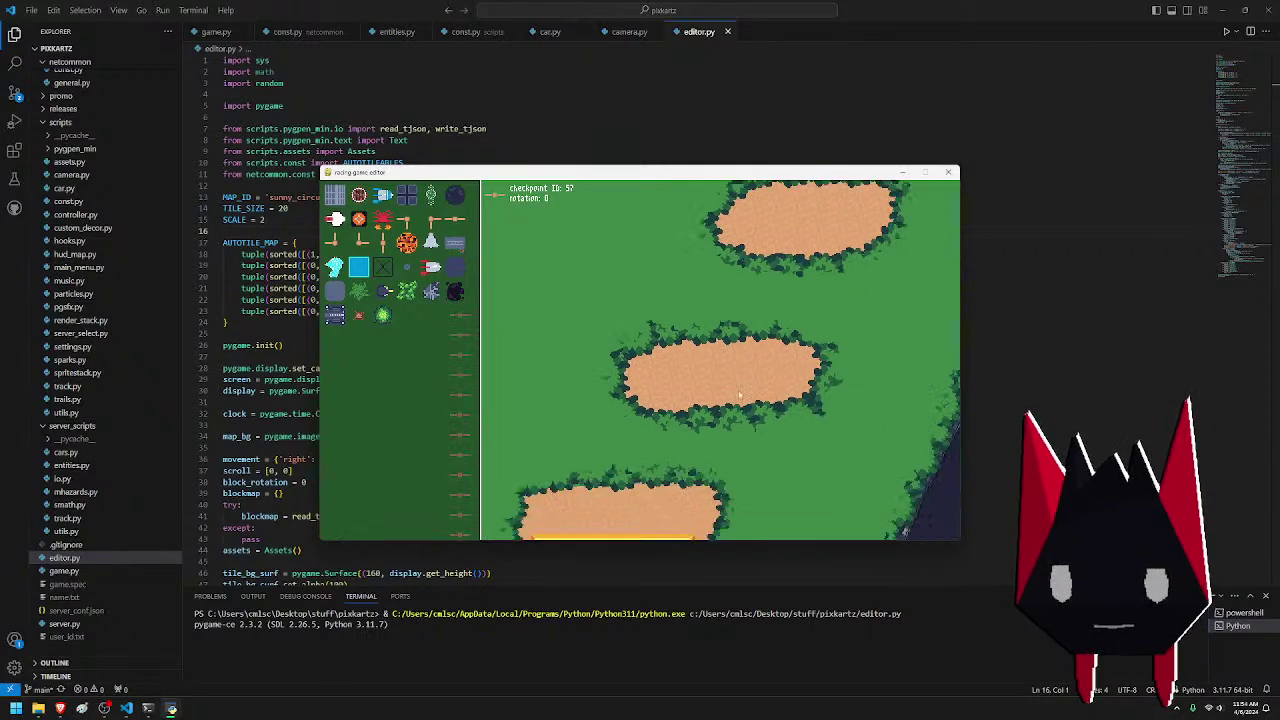
key("d")
key("w")
key("s")
key("w")
key("d")
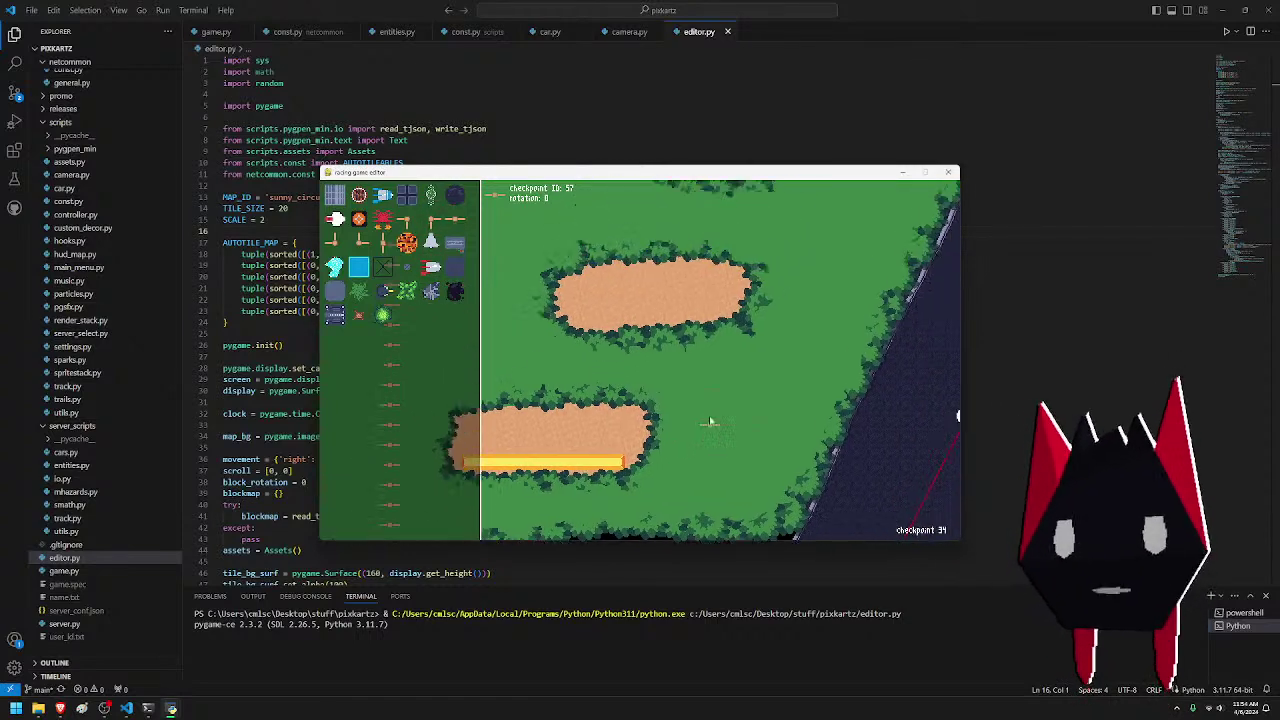
key("a")
key("d")
key("w")
key("d")
key("a")
key("s")
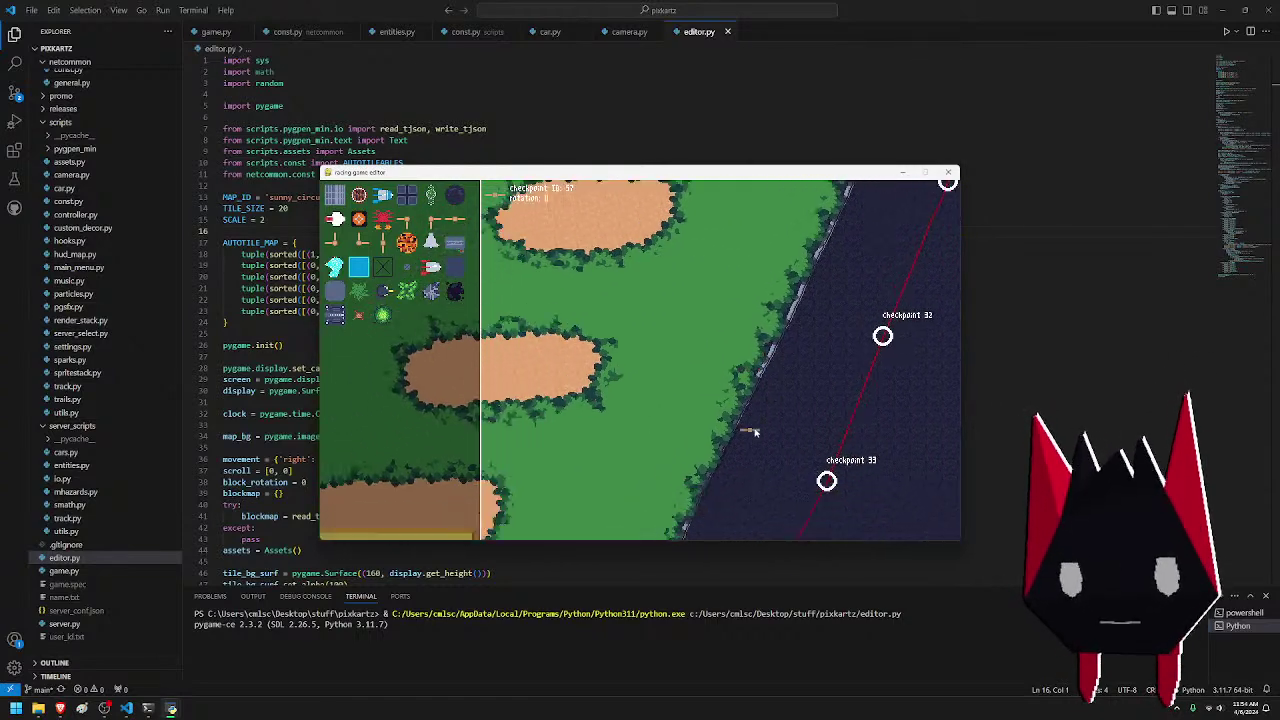
key("s")
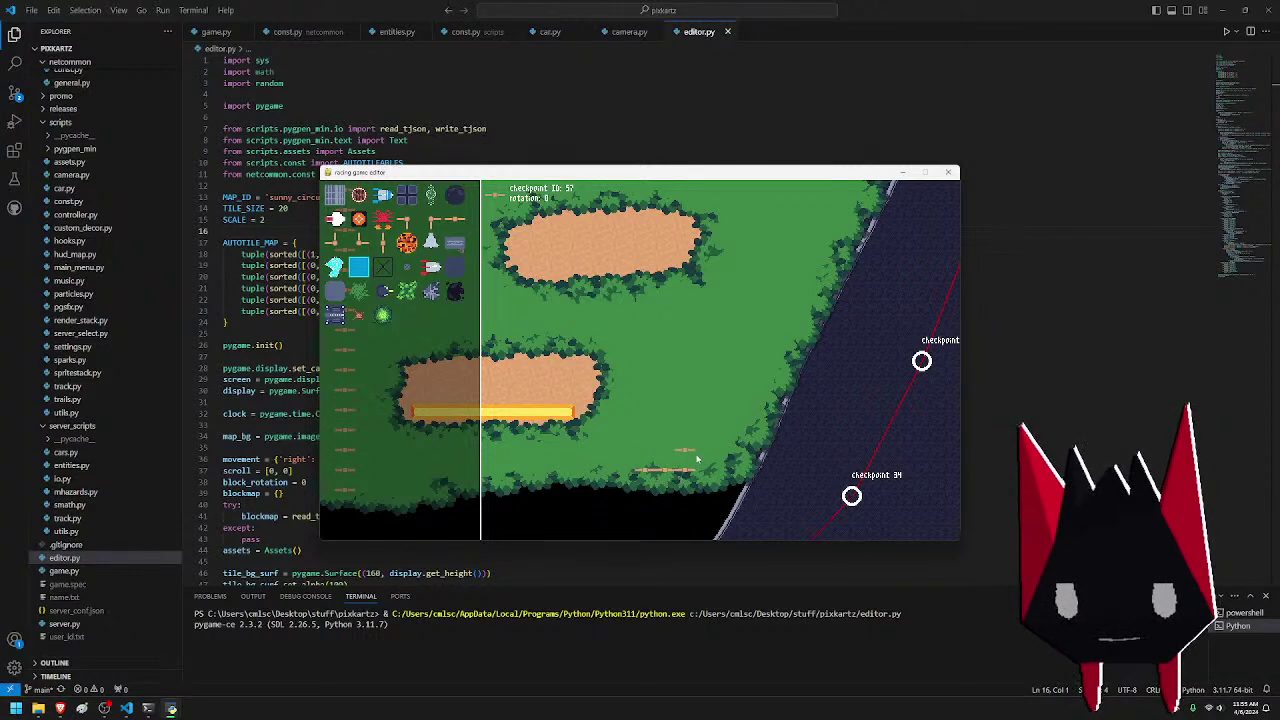
key("w")
left_click_drag(717, 443, 723, 428)
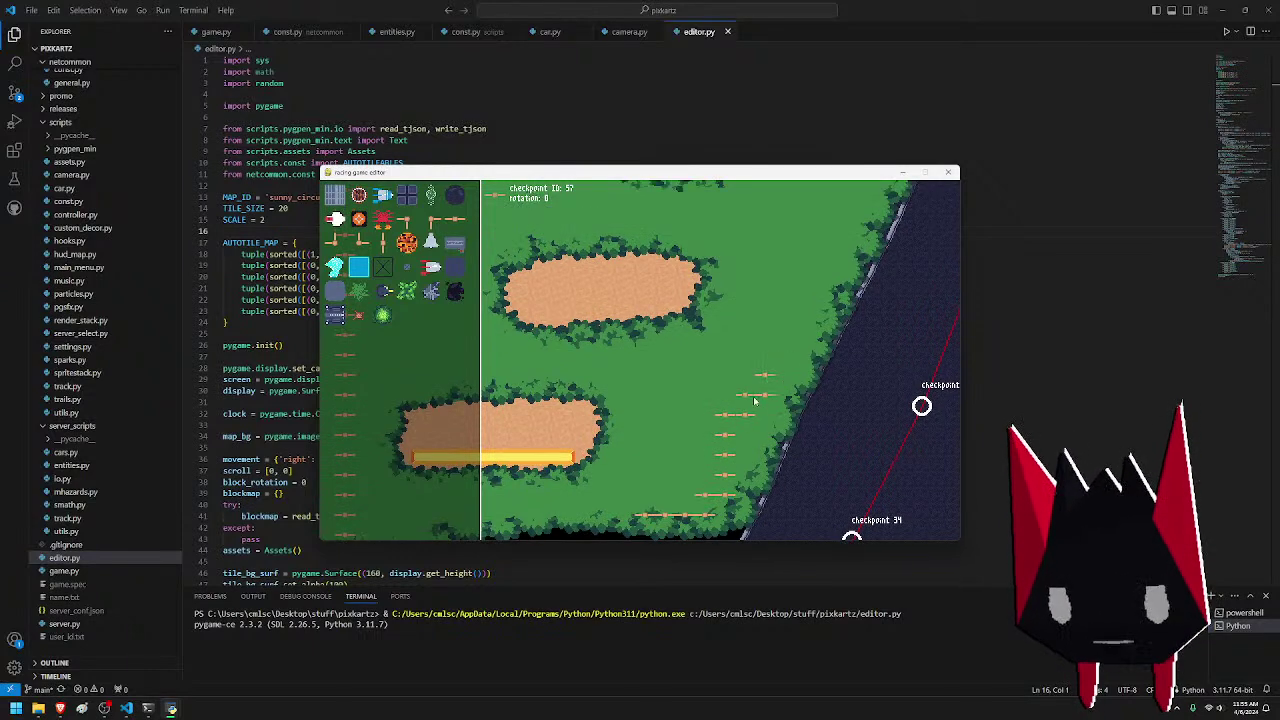
- Step the fence diagonally up the grass between the sand patches and the road from checkpoint 34 past checkpoint 33
key("w")
key("d")
mouse_move(734, 418)
left_mouse_down()
mouse_move(752, 380)
mouse_move(794, 374)
left_mouse_up()
key("w")
key("w")
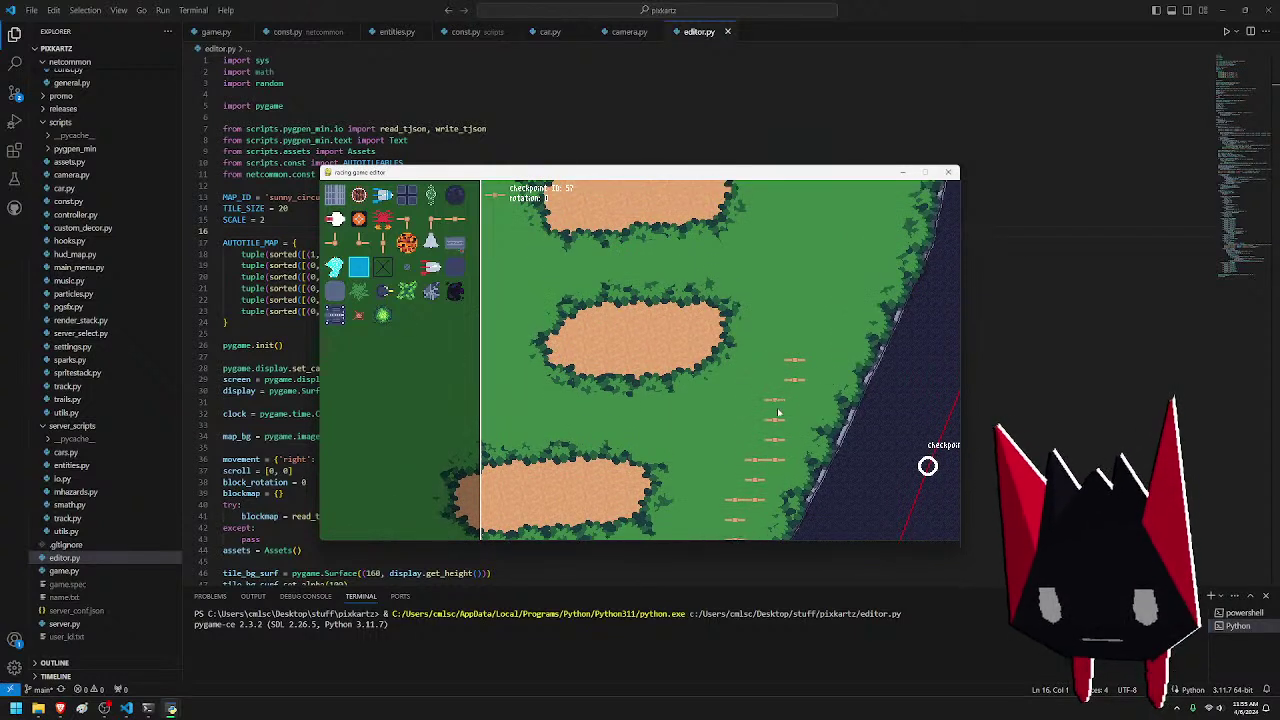
- Extend the fence straight up past the remaining sand patches into the open grass below the upper road
key("w")
mouse_move(797, 438)
left_mouse_down()
mouse_move(798, 372)
mouse_move(815, 423)
mouse_move(829, 415)
mouse_move(834, 350)
left_mouse_up()
key("w")
key("w")
key("w")
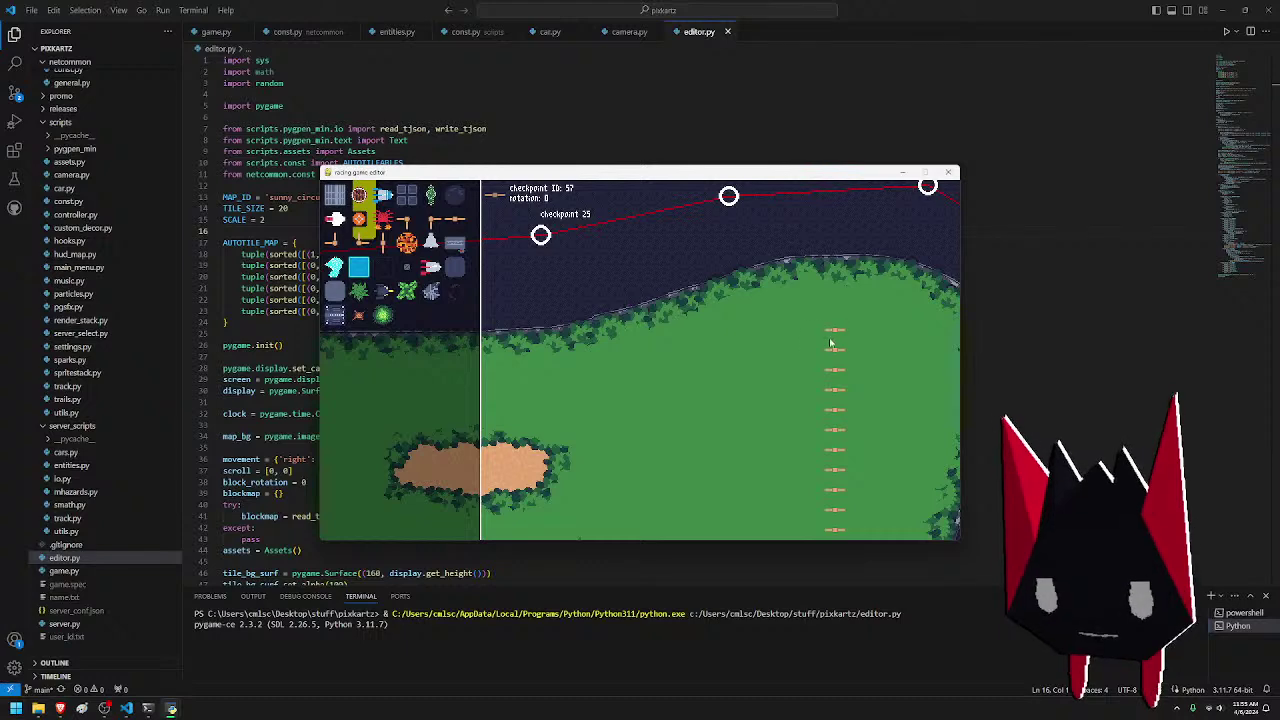
- Erase the overlong upper end of the fence, and step it diagonally toward the outer curve of the grass
right_click(832, 390)
key("s")
key("d")
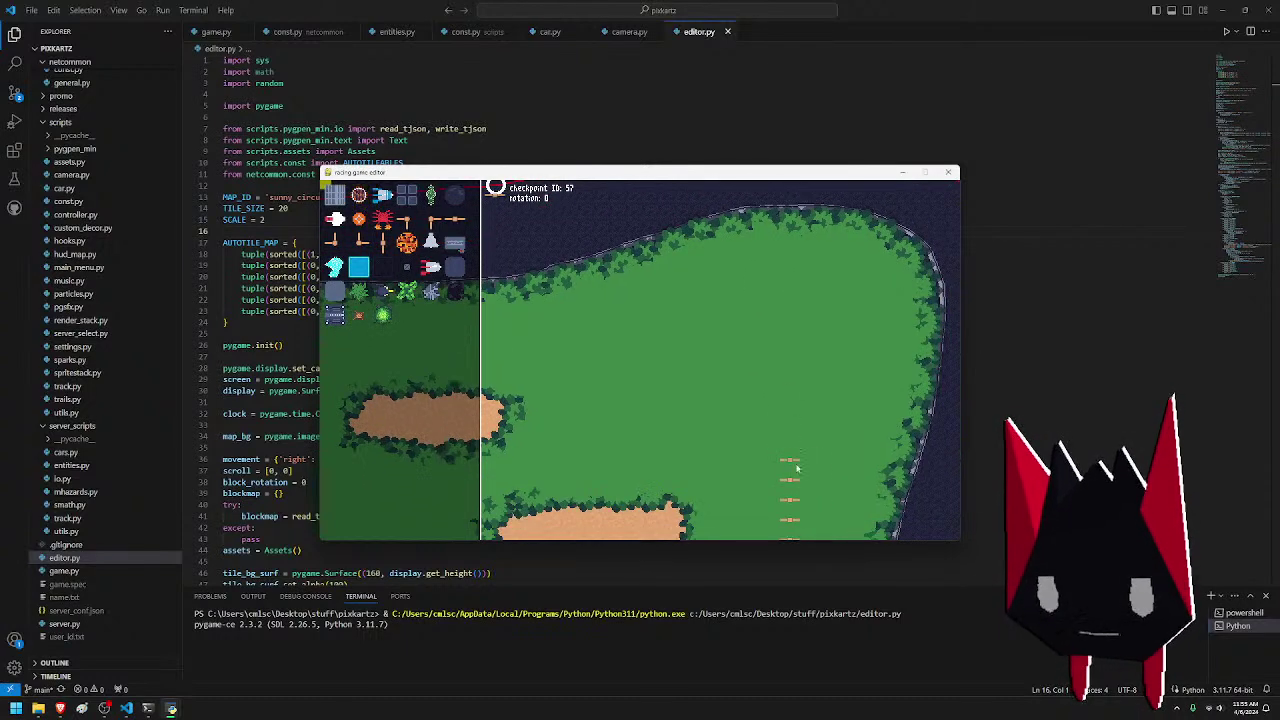
mouse_move(810, 480)
left_mouse_down()
mouse_move(816, 424)
mouse_move(843, 399)
mouse_move(846, 368)
left_mouse_up()
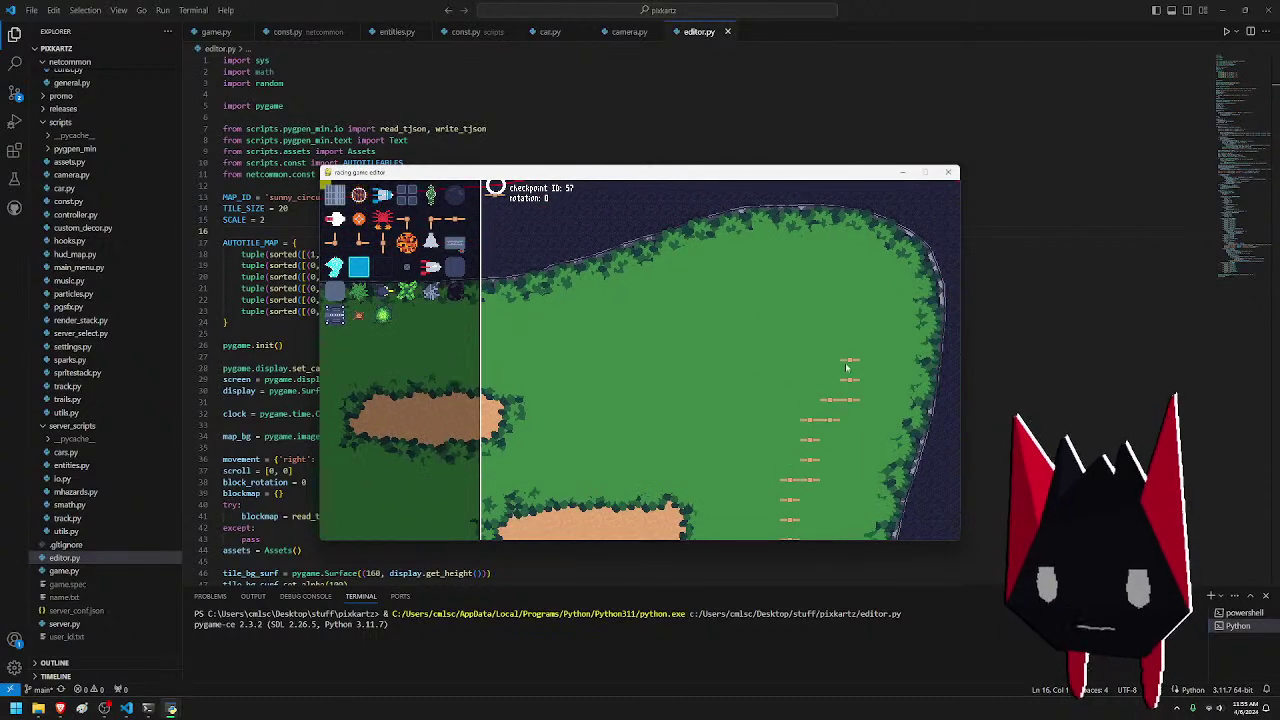
- Round the fence through the upper corner of the grass, and bring it back down toward the sand patches
right_click(852, 298)
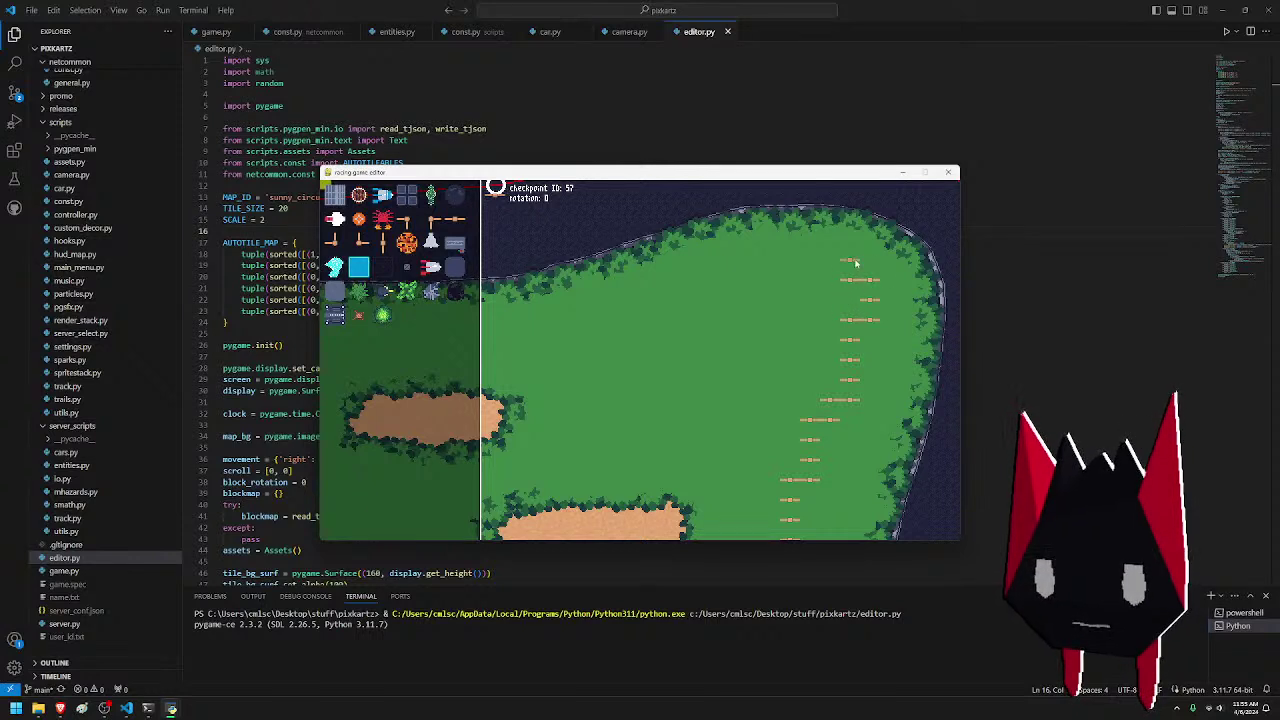
right_click(850, 279)
mouse_move(869, 265)
left_mouse_down()
mouse_move(727, 261)
mouse_move(719, 282)
mouse_move(668, 311)
mouse_move(662, 393)
left_mouse_up()
key("s")
- Paint the returning fence line down between the sand patches and the outer fence, to the short row above the black gap
left_click(693, 293)
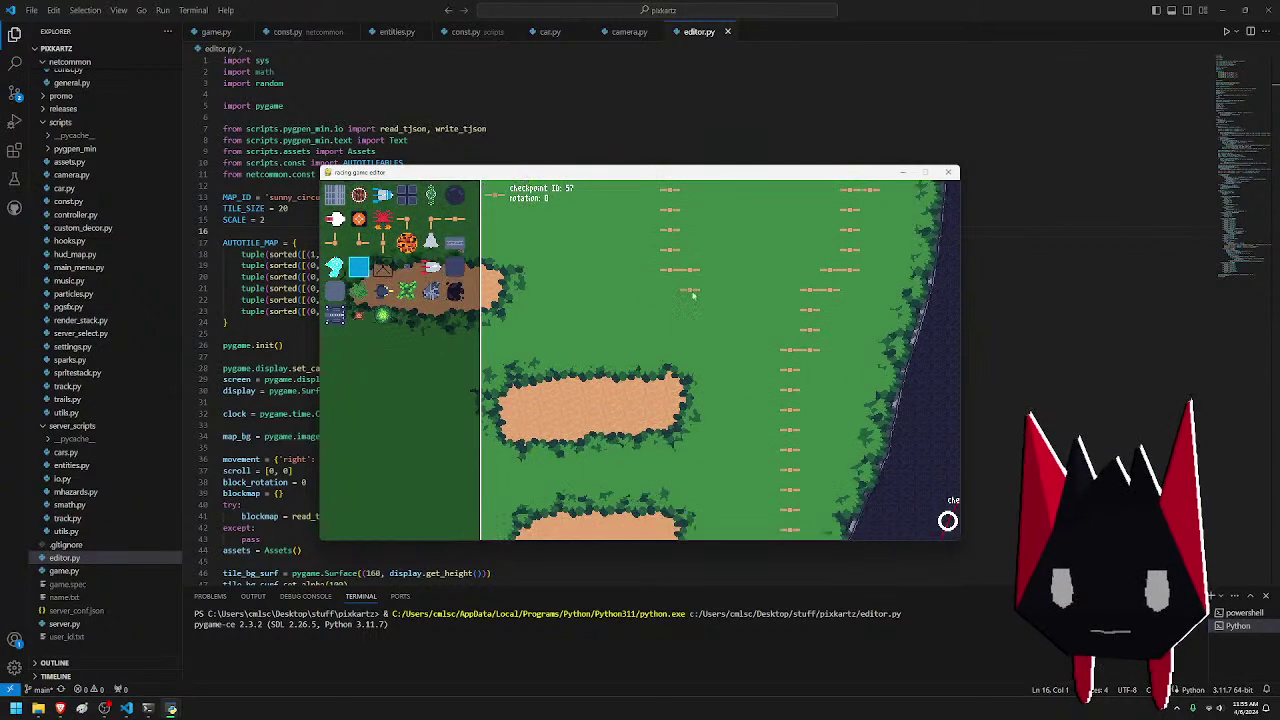
left_click_drag(715, 295, 731, 398)
key("s")
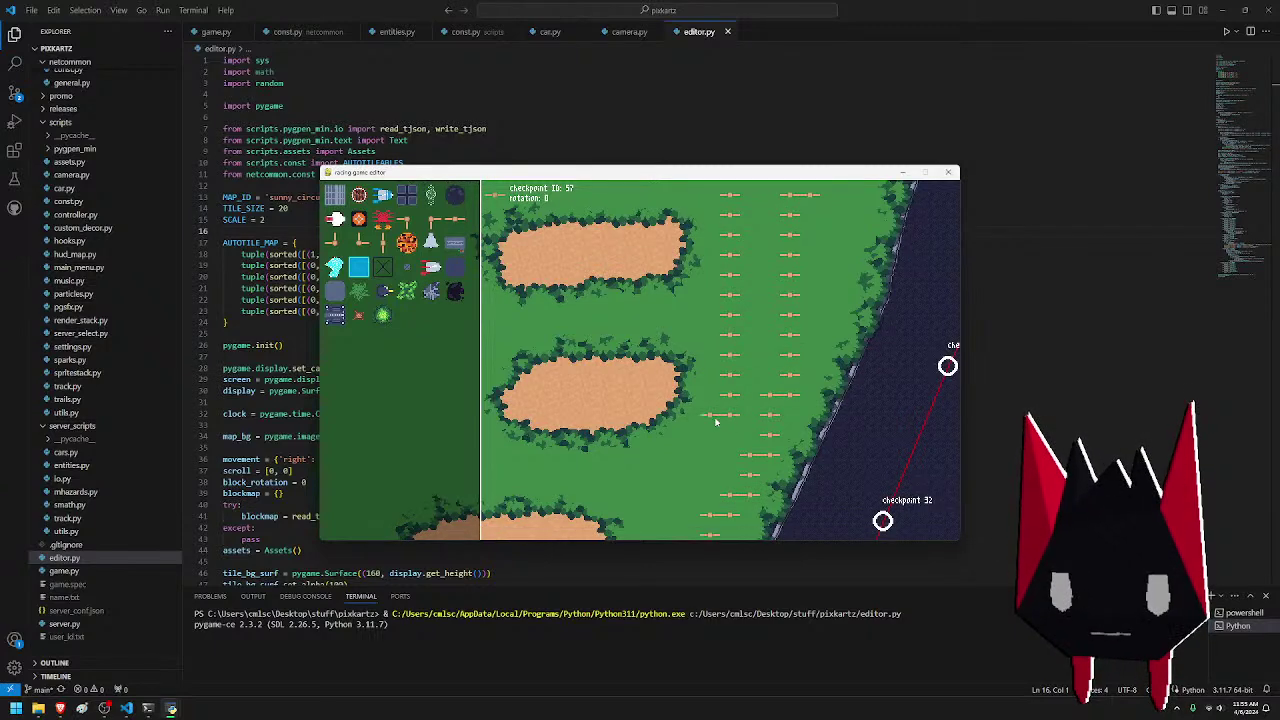
key("s")
key("a")
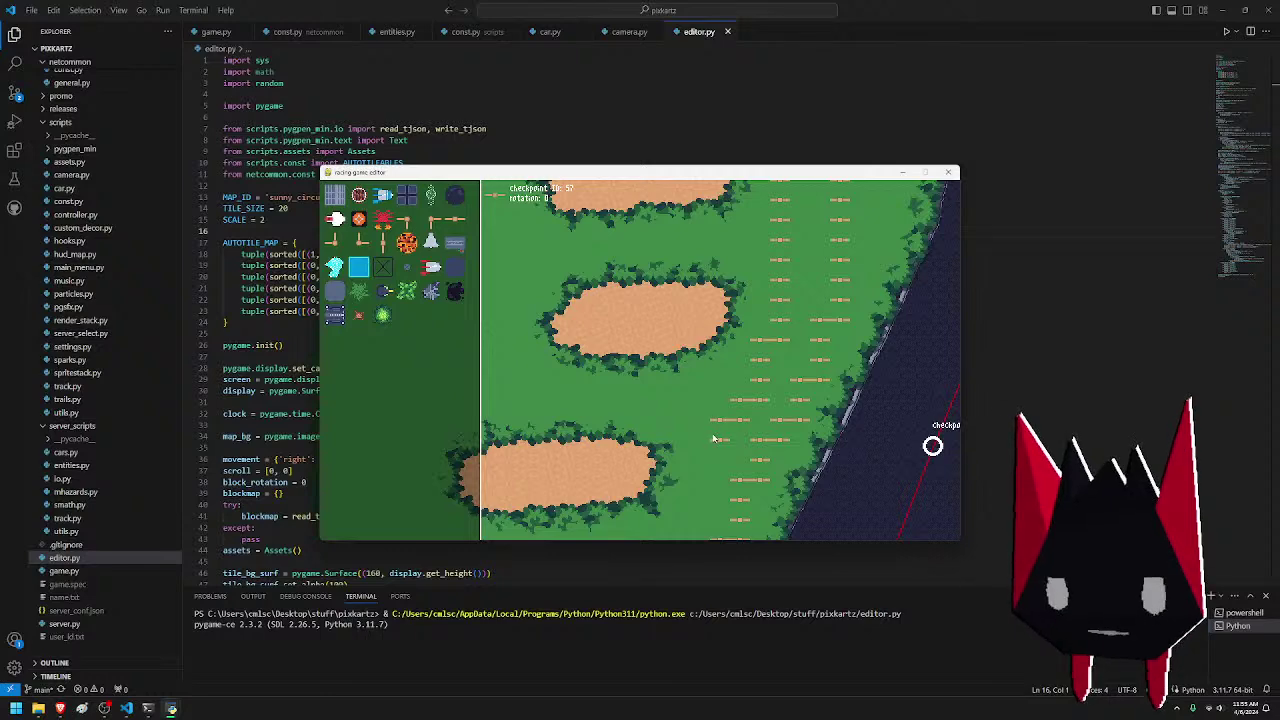
key("s")
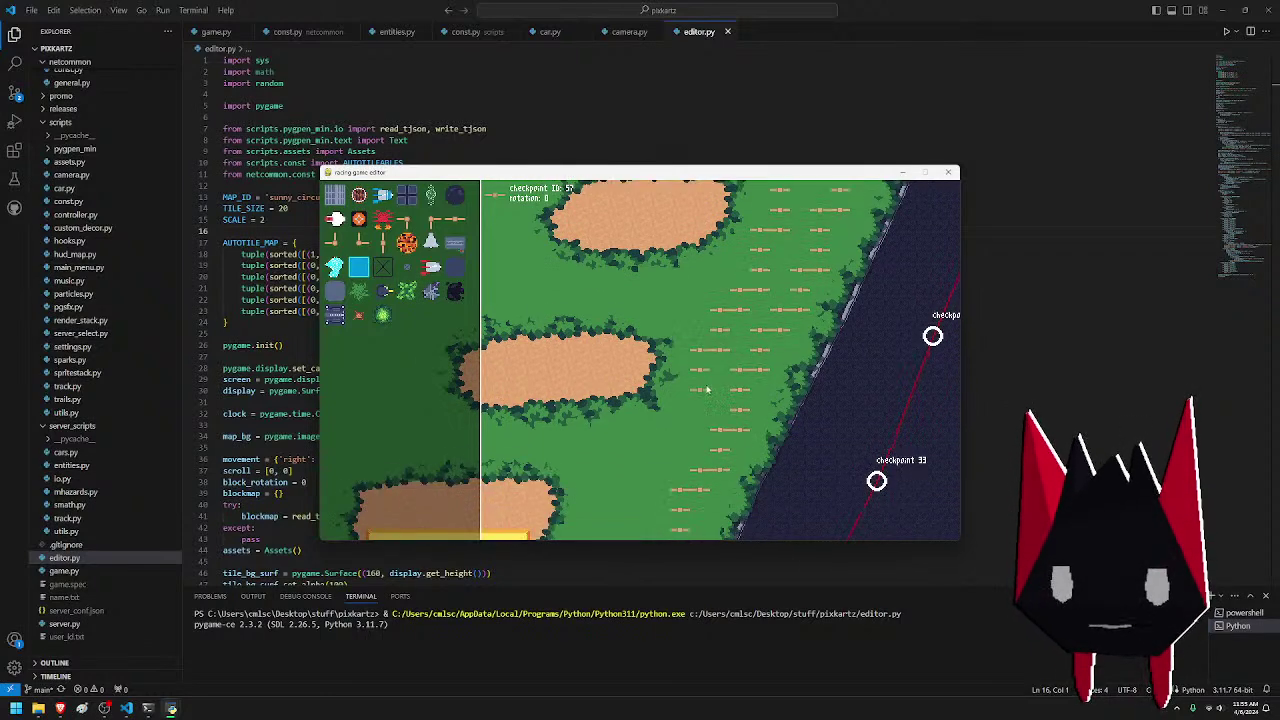
key("s")
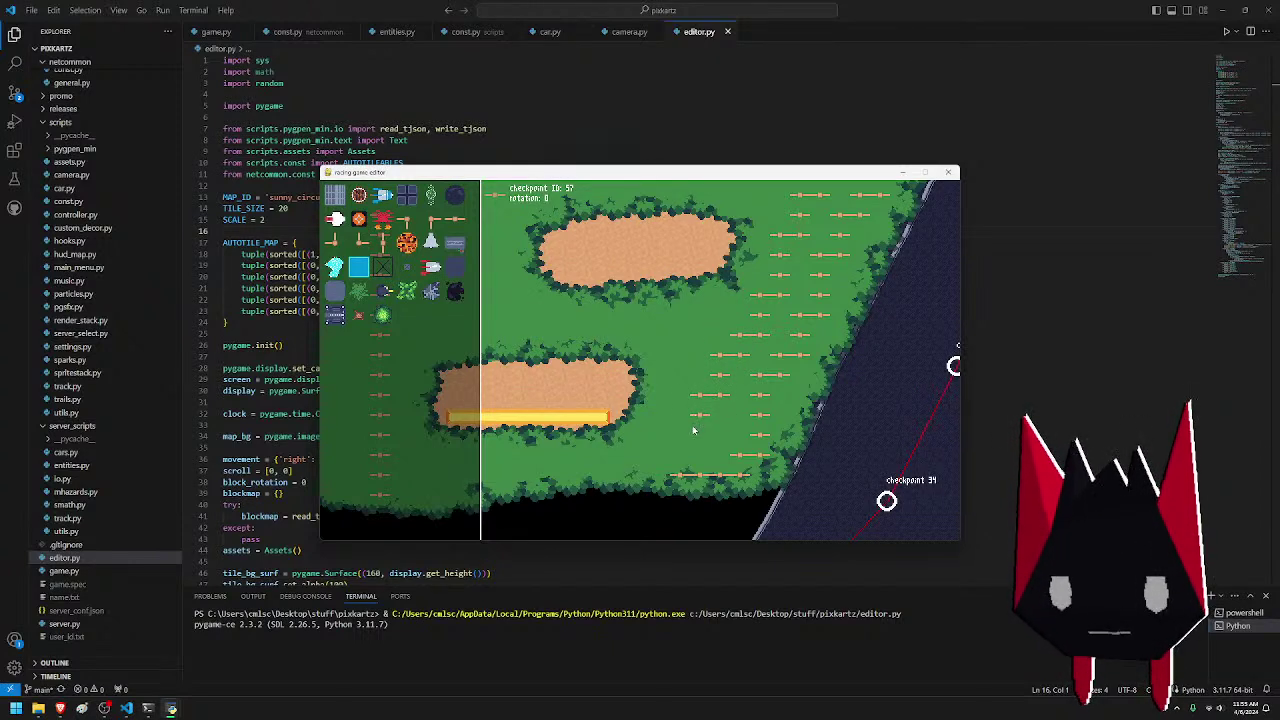
- Extend the long vertical fence on the far side of the sand patches upward, and step it diagonally toward the upper road
key("a")
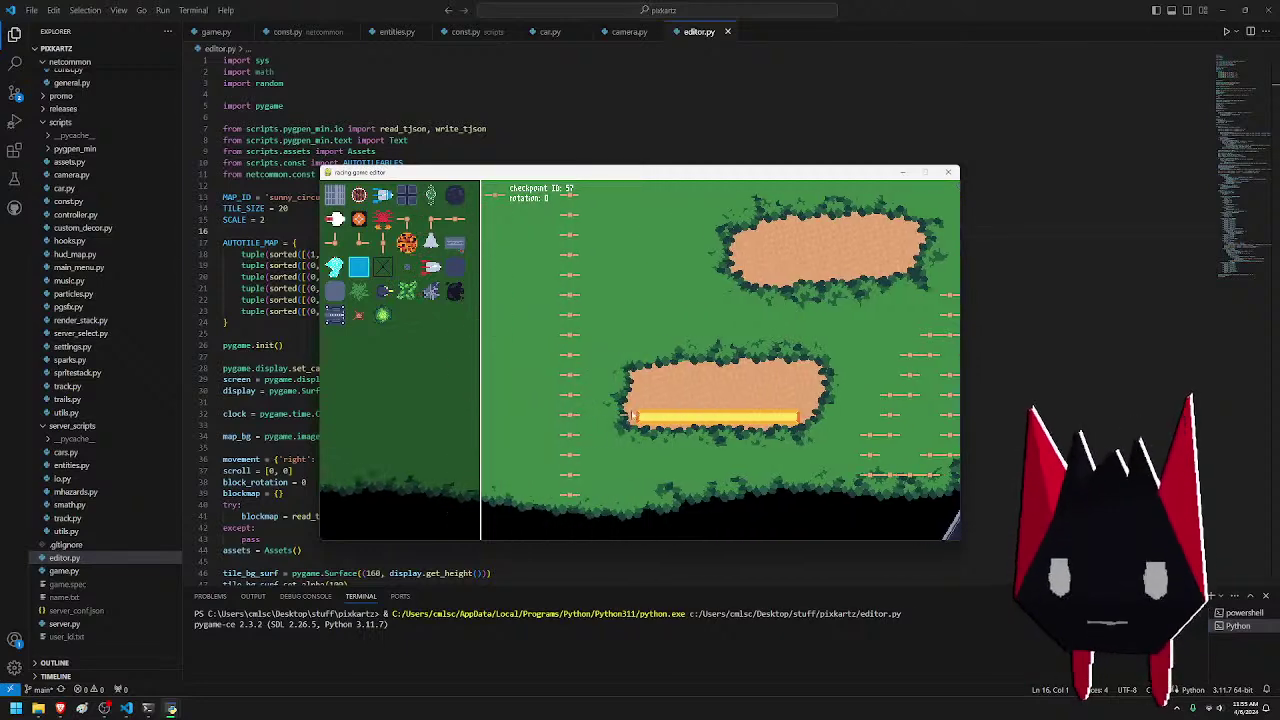
key("w")
key("a")
key("w")
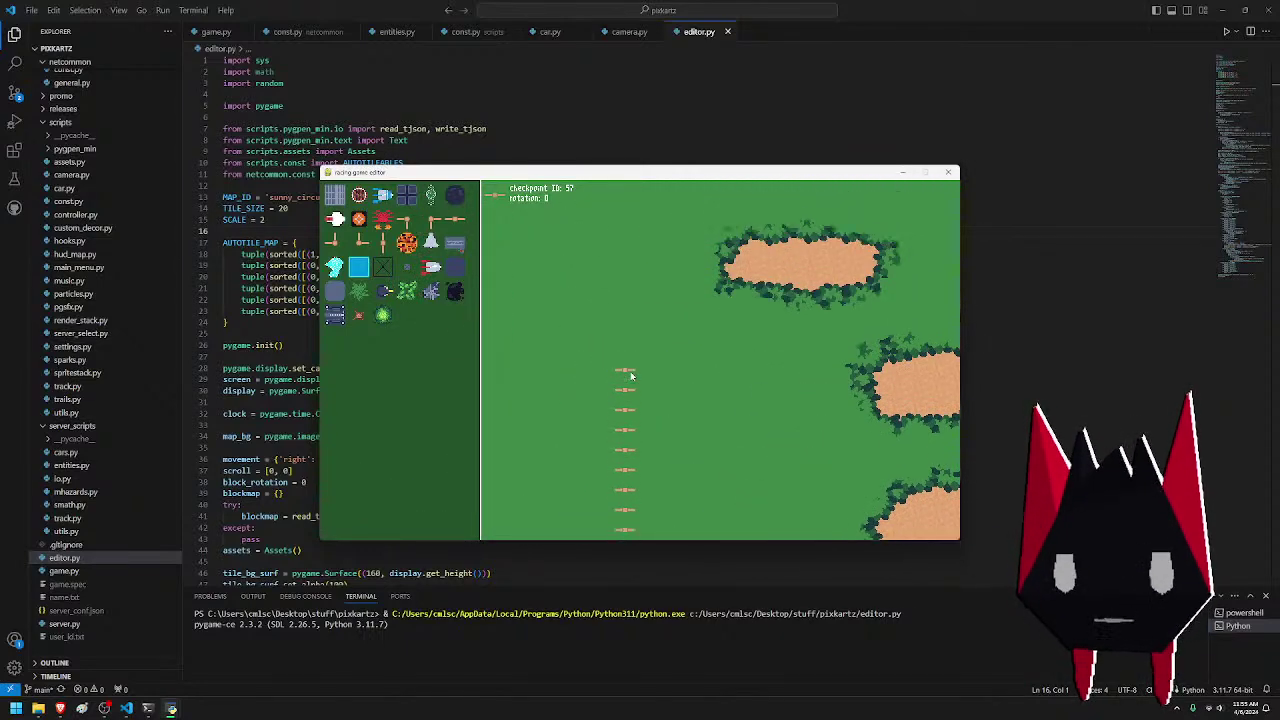
key("a")
key("a")
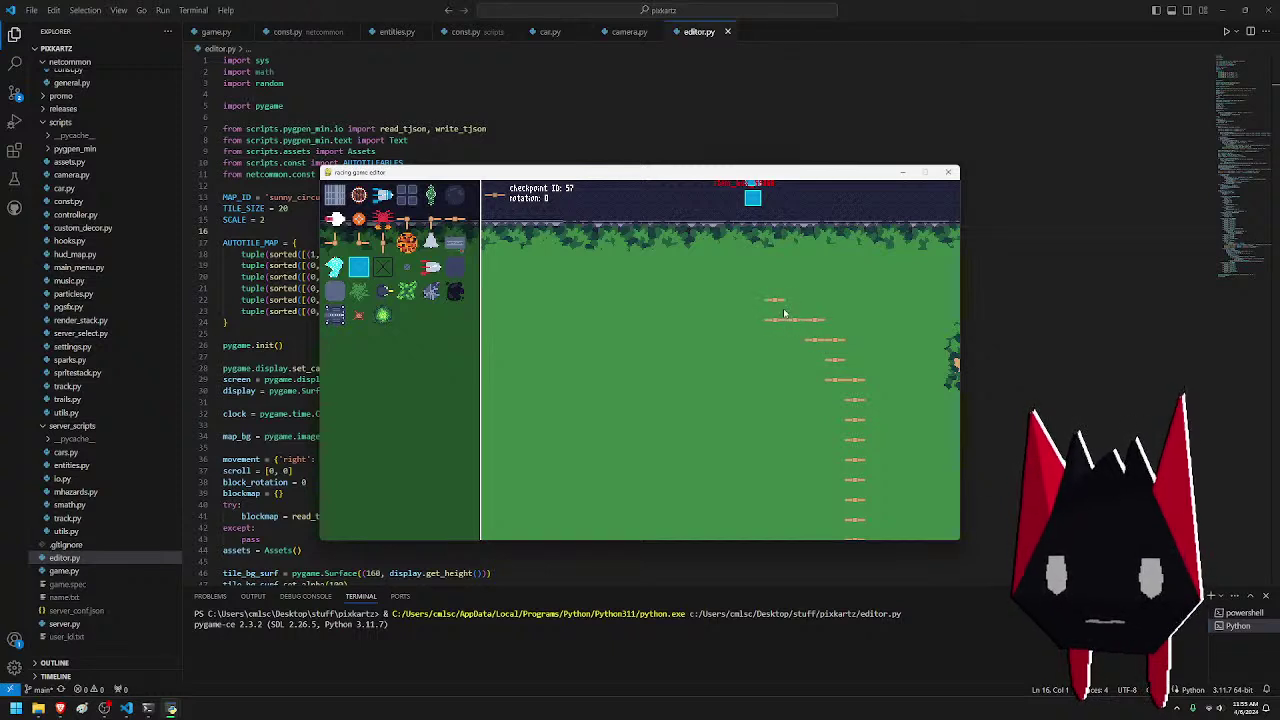
- Run a straight fence row through the grass below the upper road until it reaches the black area
left_click_drag(769, 293, 713, 283)
key("a")
key("a")
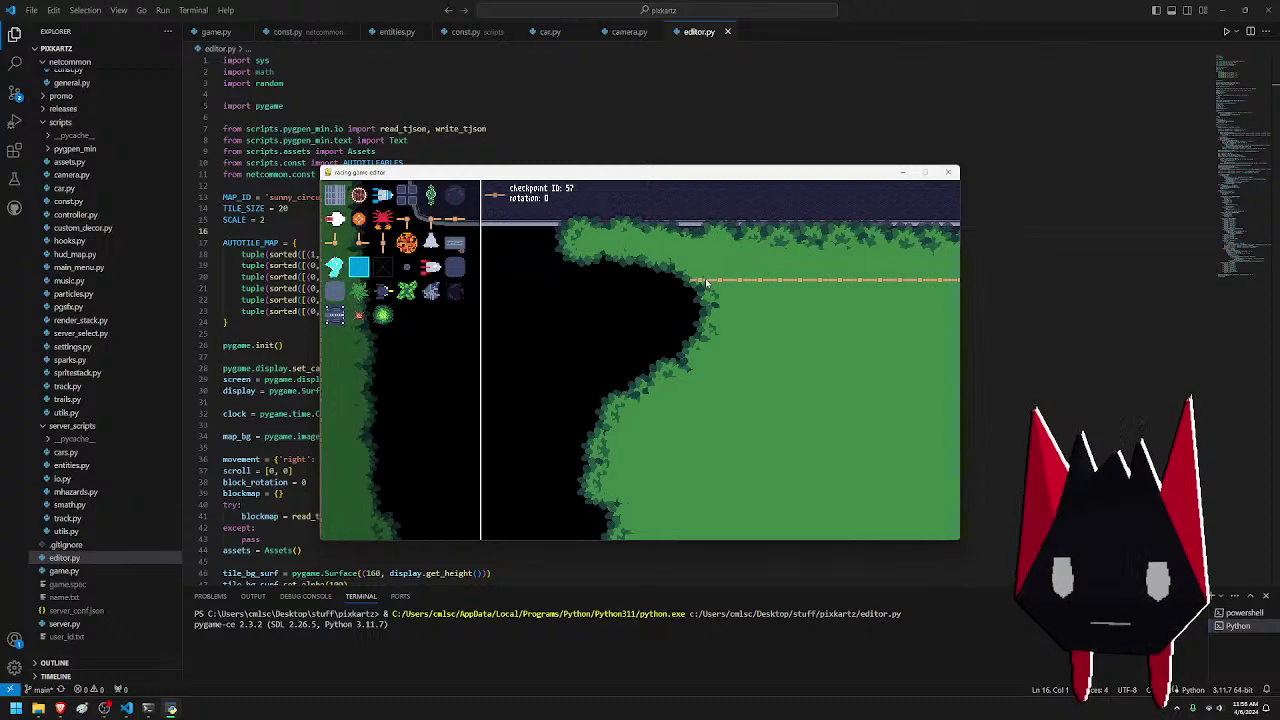
- Join the newly painted fence tiles around the sand patches into connected fence lines
key("w")
key("s")
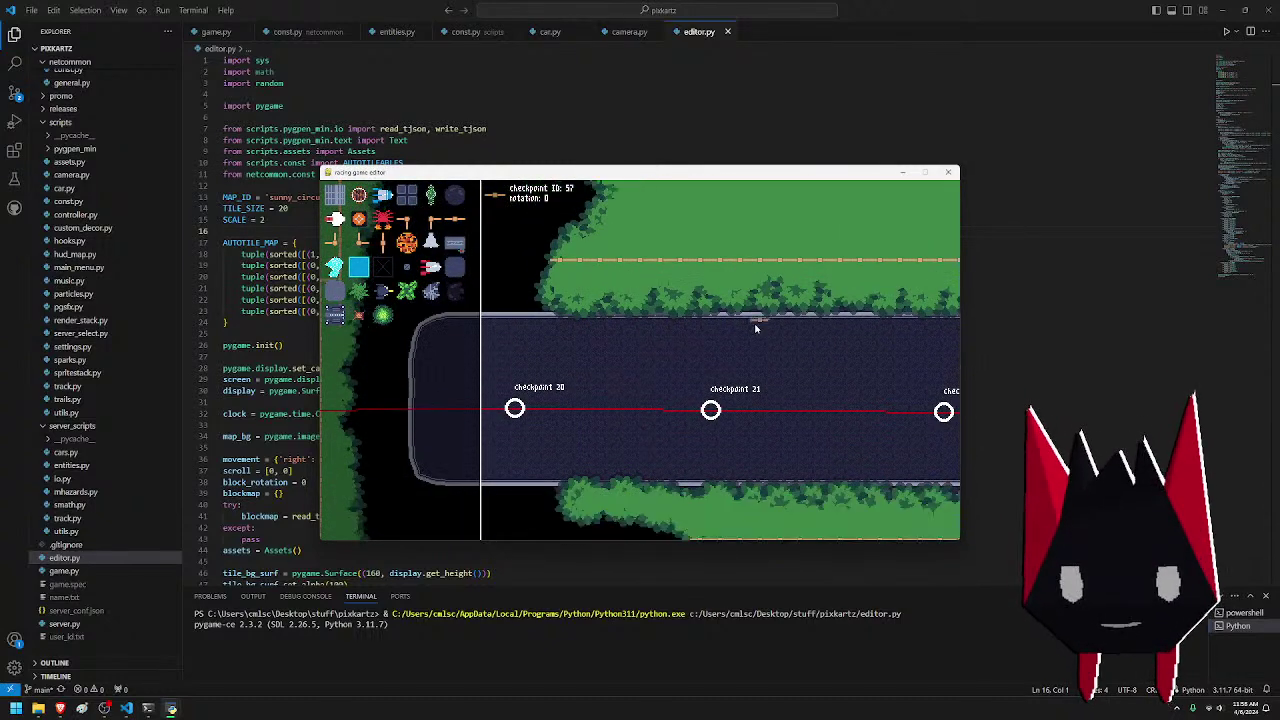
key("d")
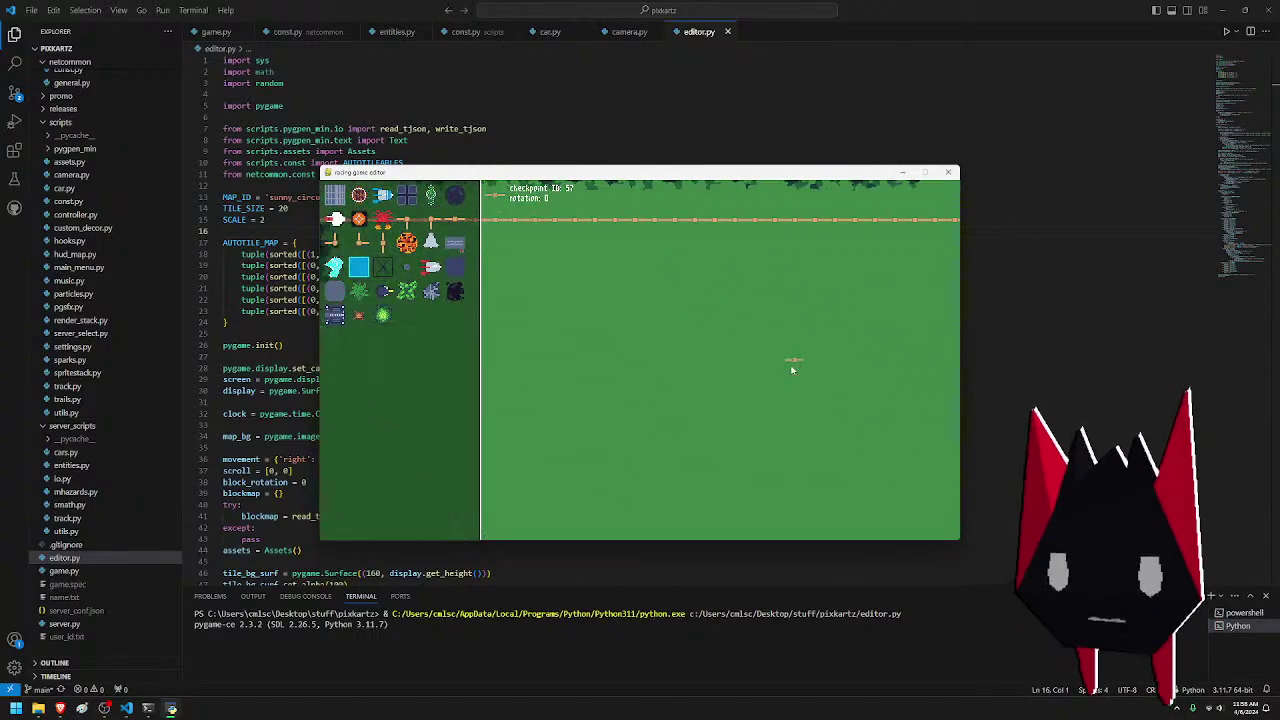
key("s")
key("d")
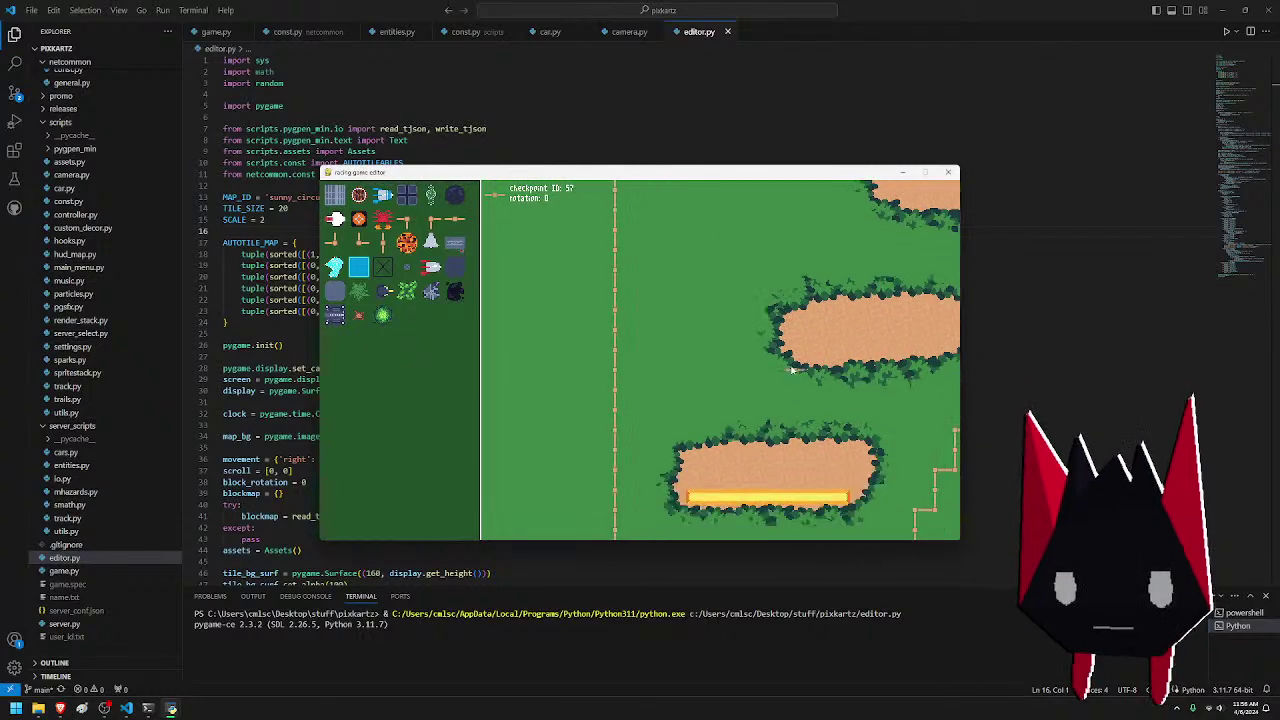
- Replace the fence end tiles on both sides of the black gap with vertical fence pieces
key("w")
key("a")
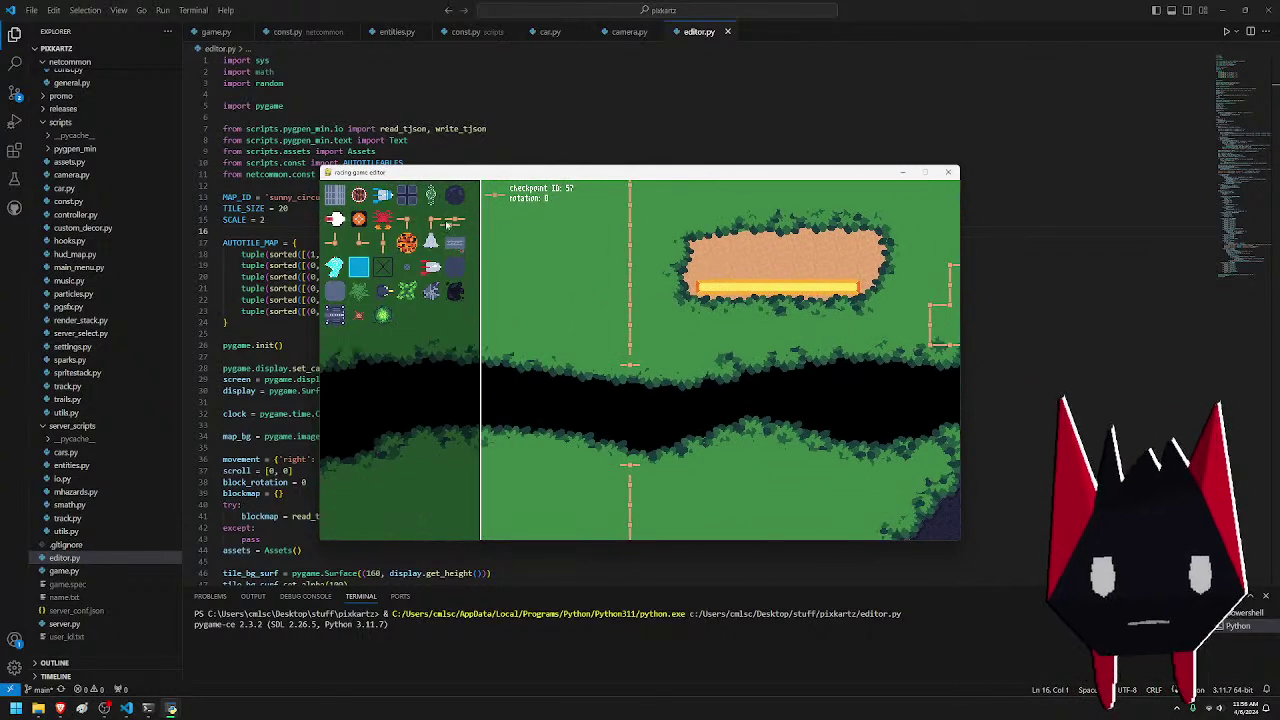
key("d")
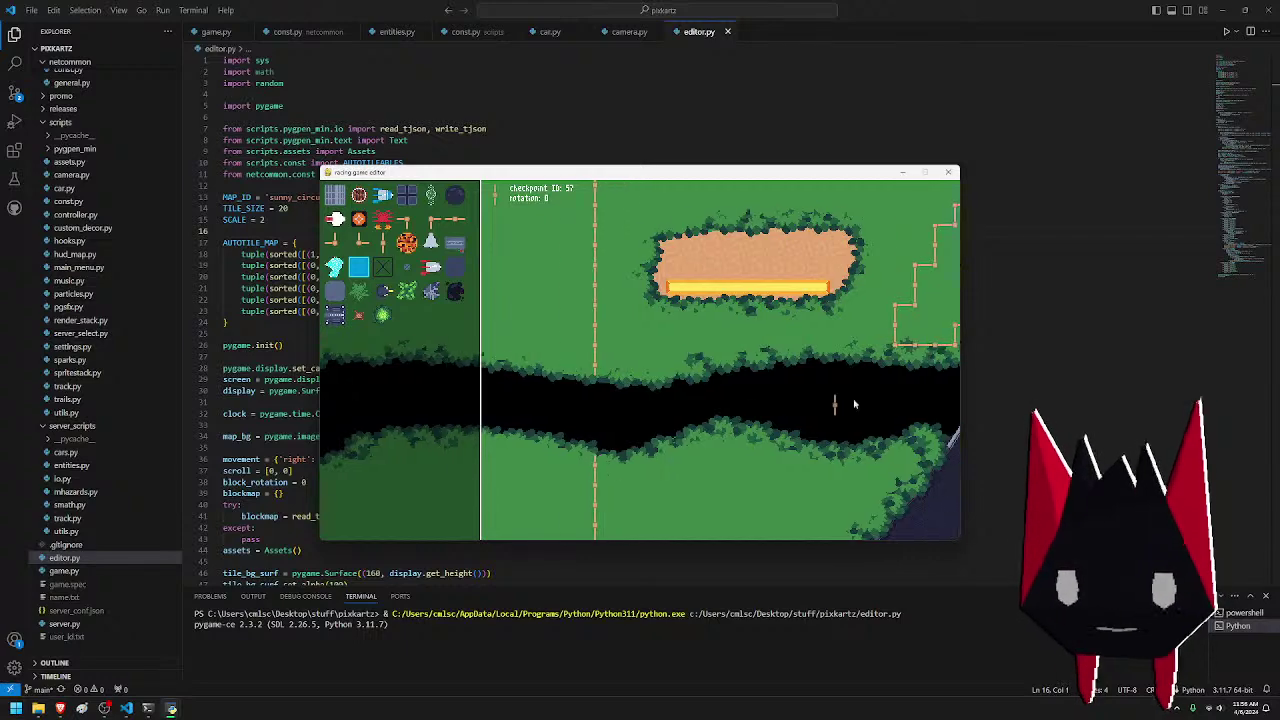
key("w")
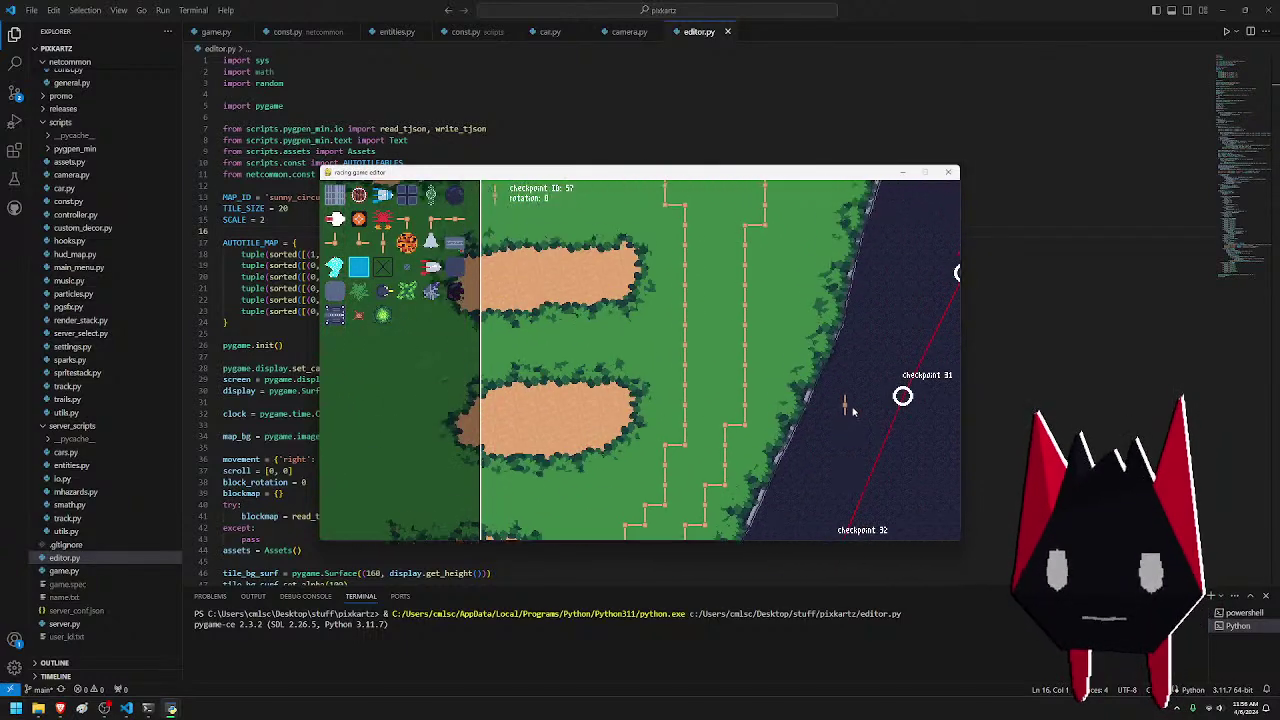
key("a")
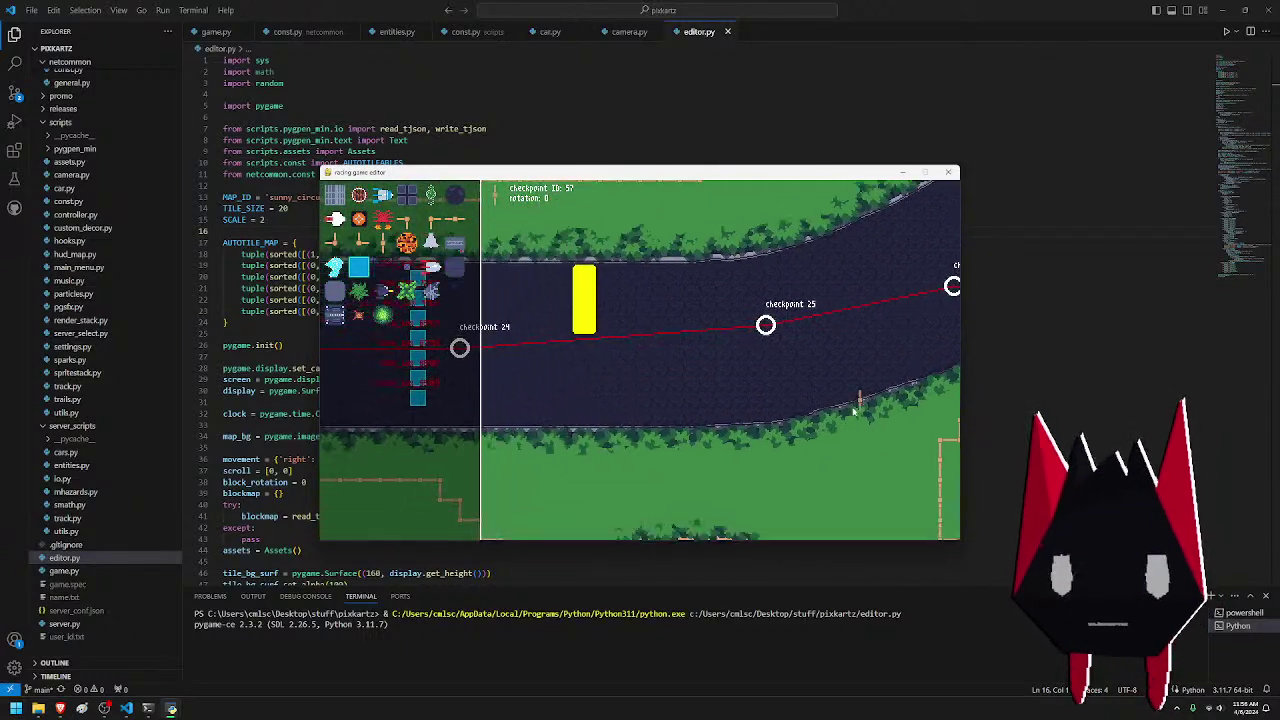
- Review the fences from checkpoint 25 back past the black area, around the inner loop, and on to the start line for untidy pieces
key("a")
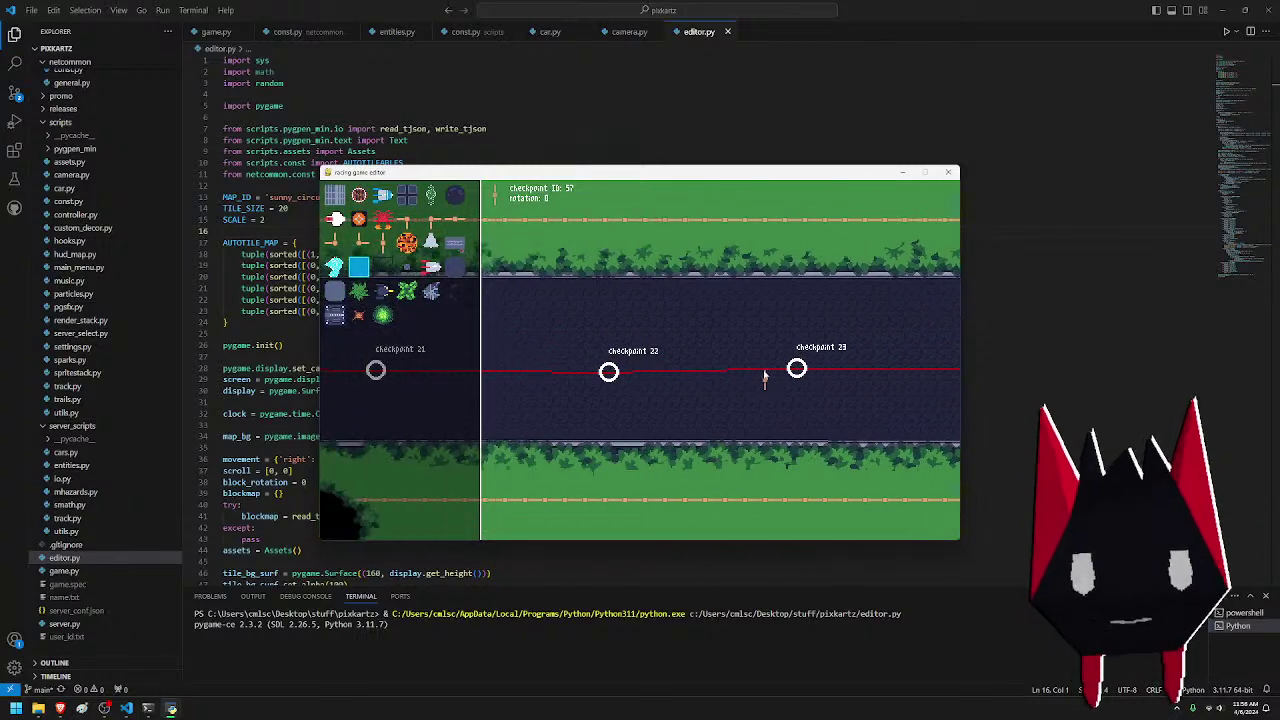
key("w")
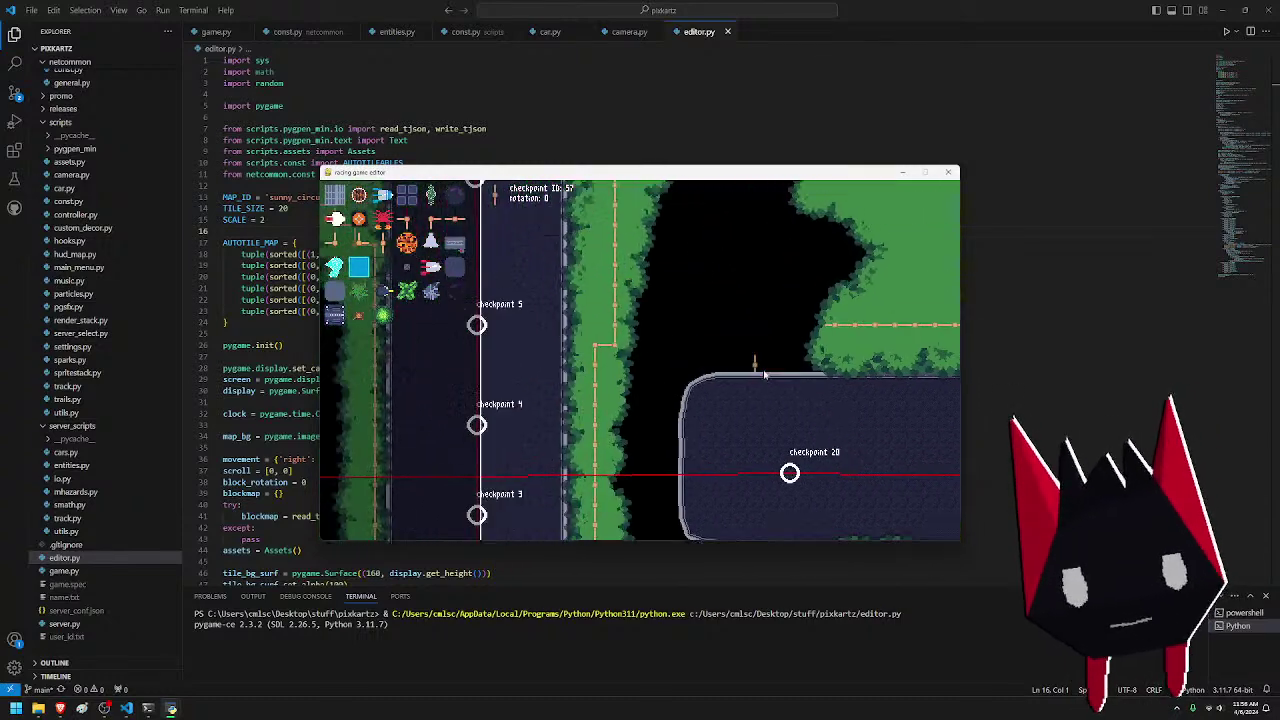
key("w")
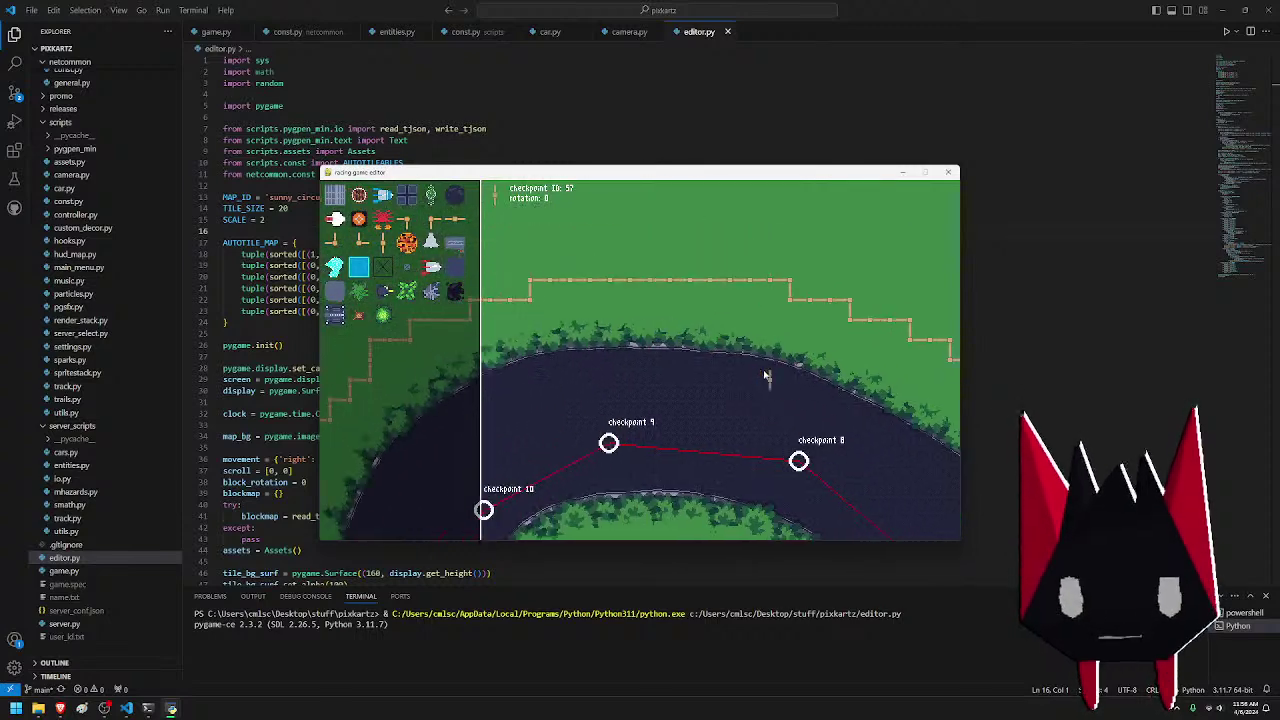
key("w")
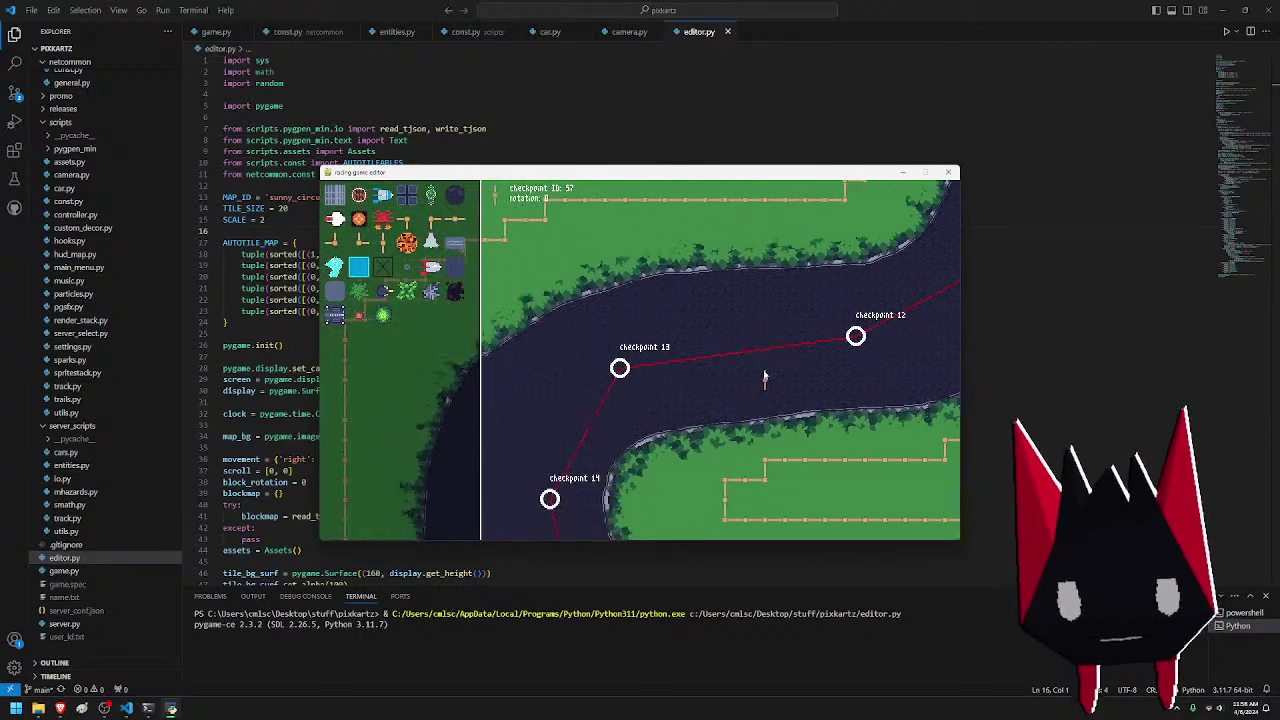
key("d")
key("w")
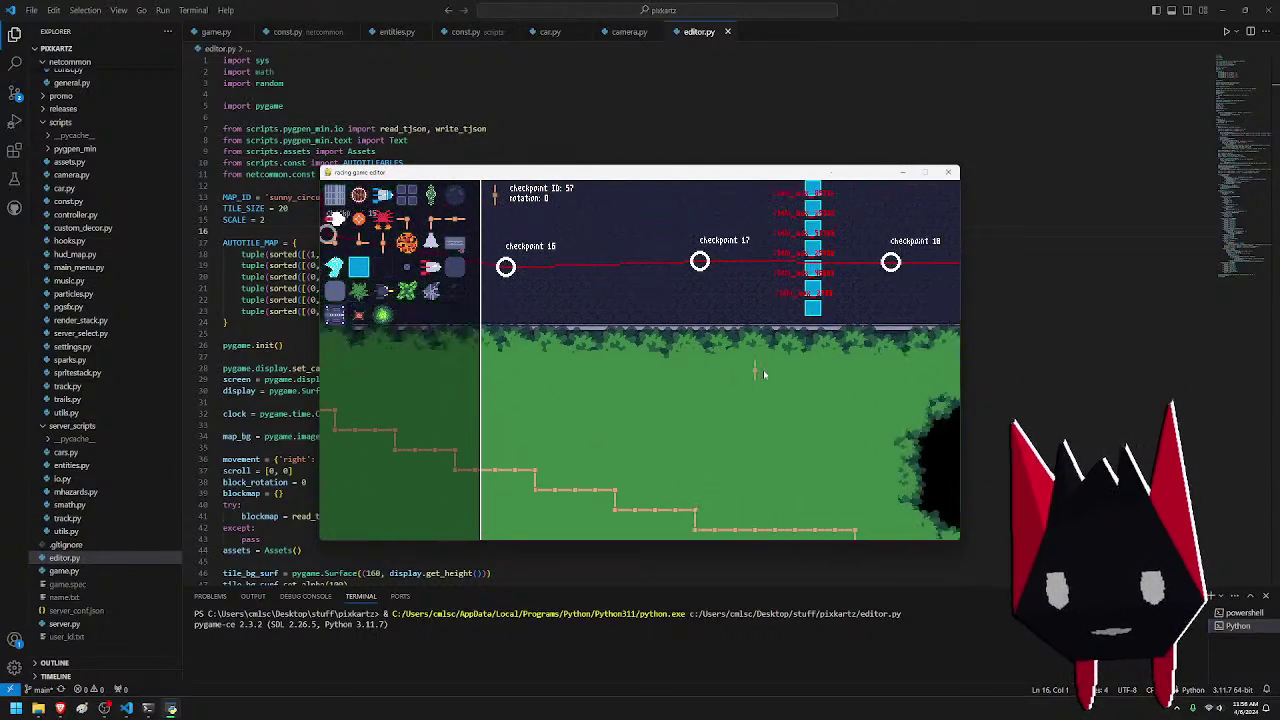
key("s")
key("d")
key("s")
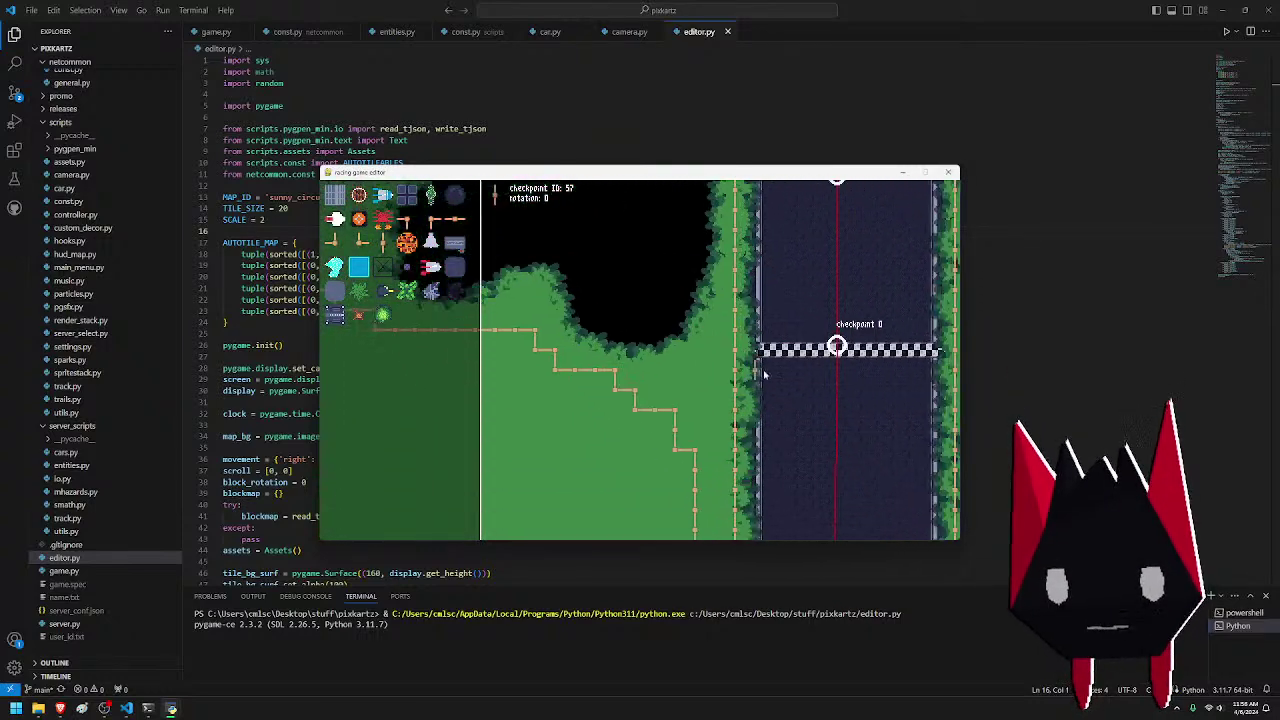
- Replace the horizontal fence ends on both sides of the black gap near checkpoints 55 and 56 with vertical fence pieces
key("d")
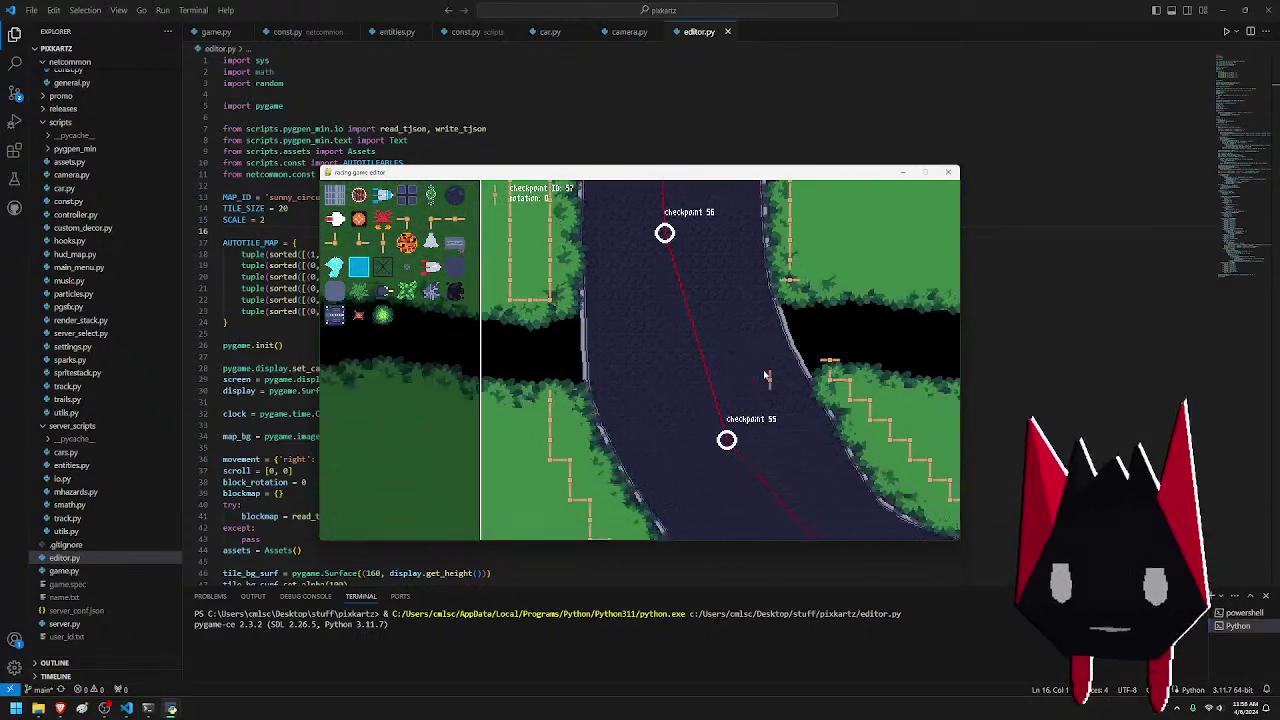
key("w")
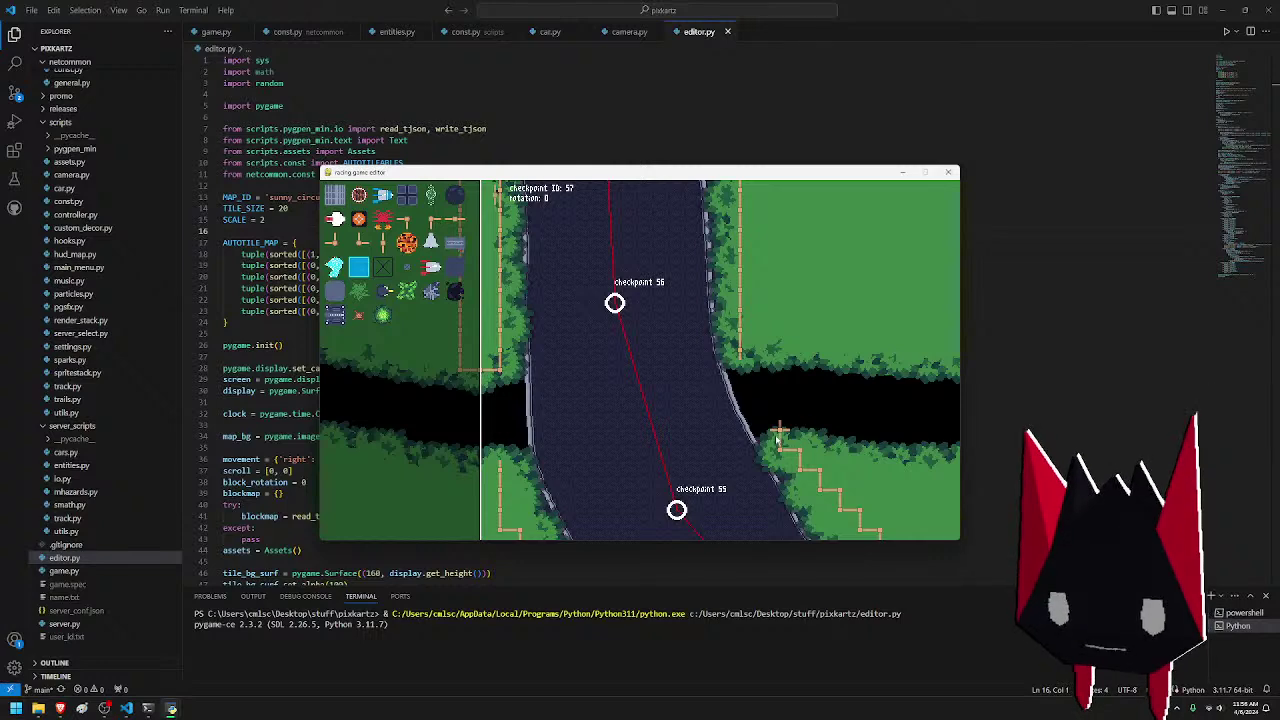
left_click(777, 439)
- Check the fence lines along the lower track from checkpoint 53 past checkpoints 50 and 42 to checkpoint 37
key("s")
key("d")
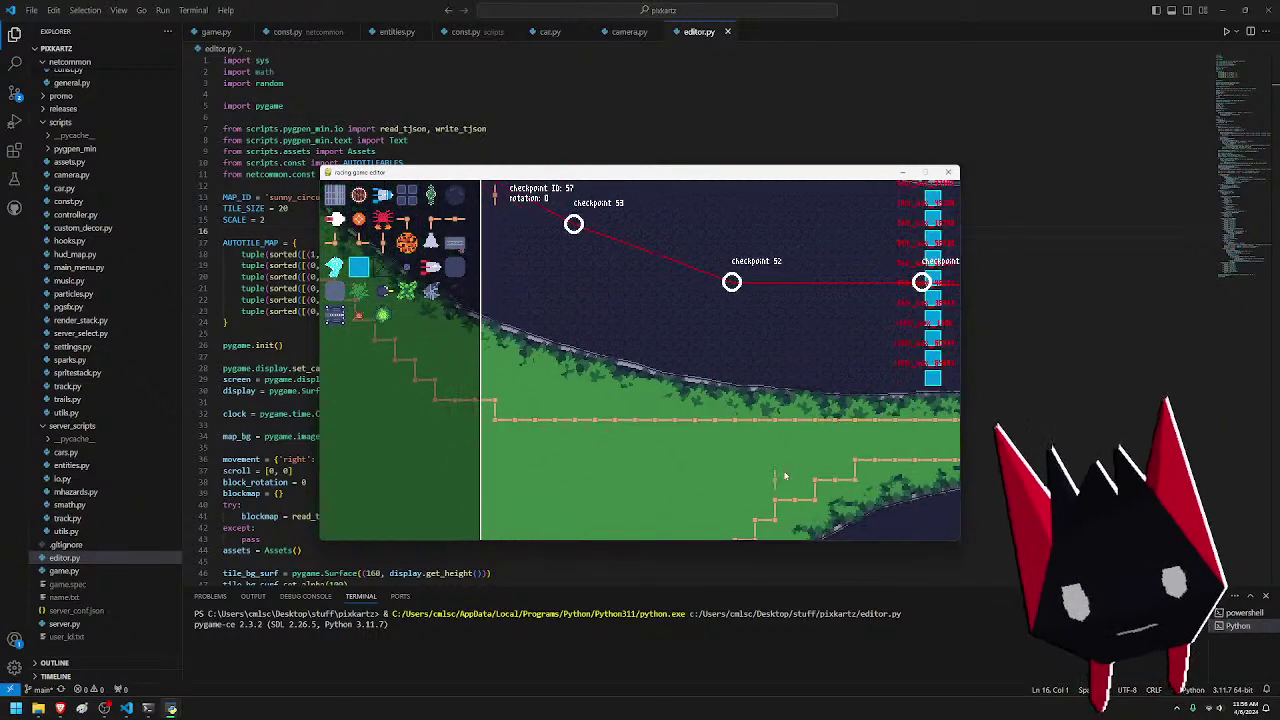
key("s")
key("d")
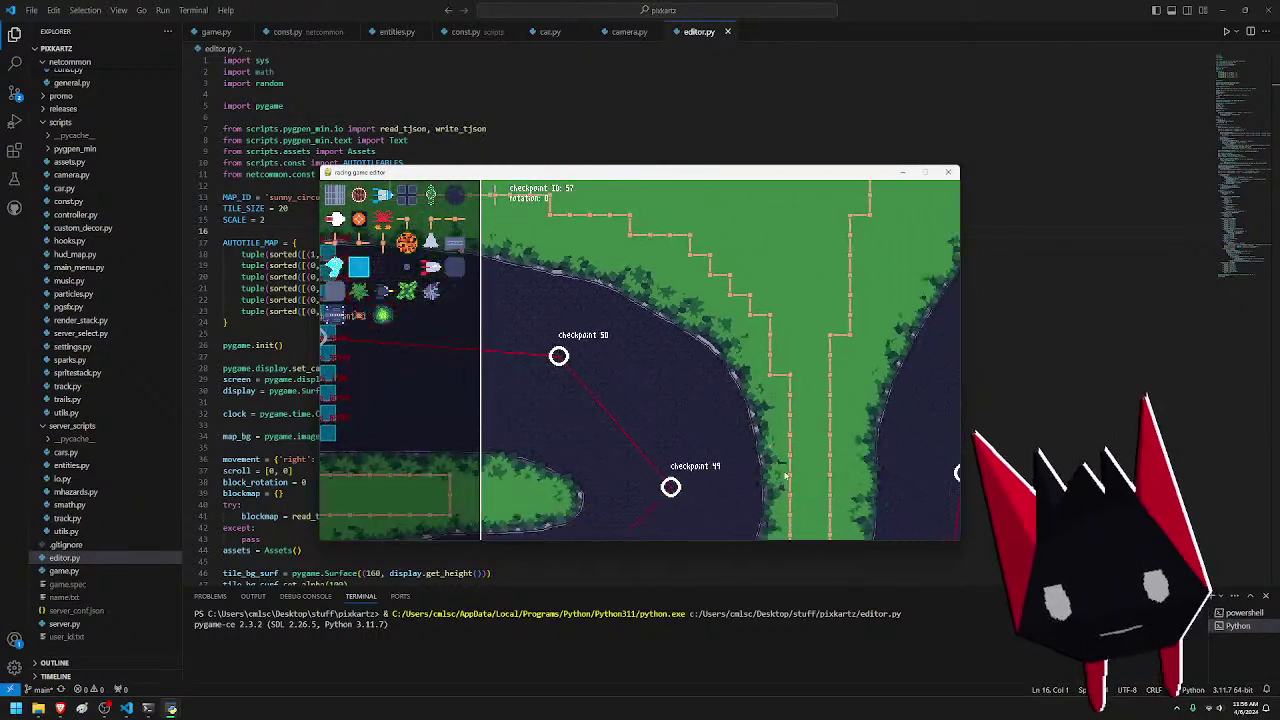
key("s")
key("d")
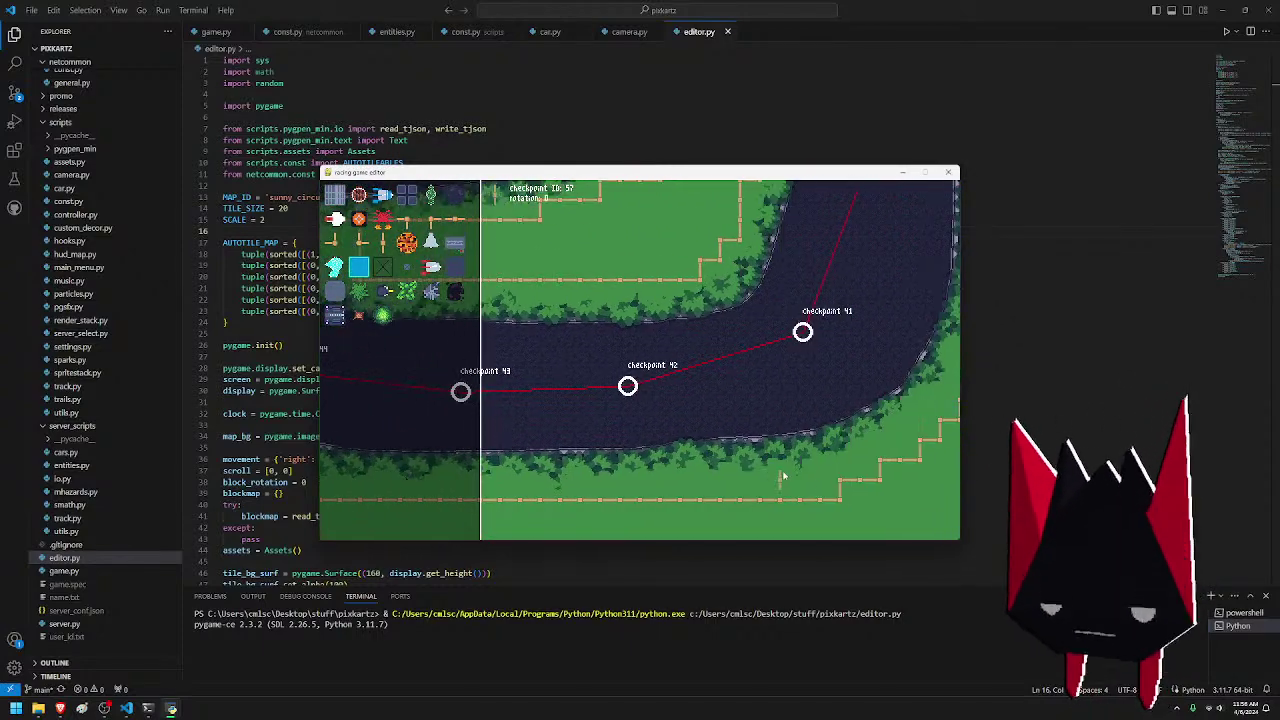
key("s")
key("d")
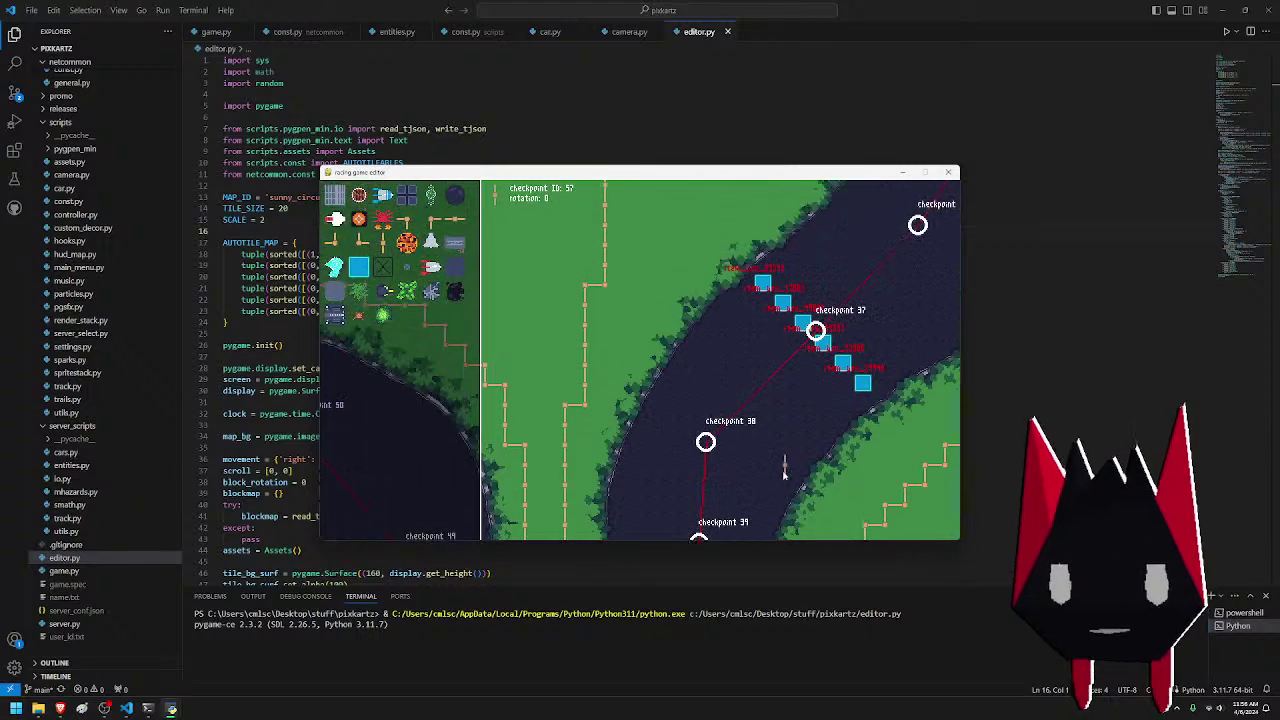
key("d")
key("a")
- Replace the fence end on the grass above the black gap, across the road from checkpoint 34, with a vertical piece
key("w")
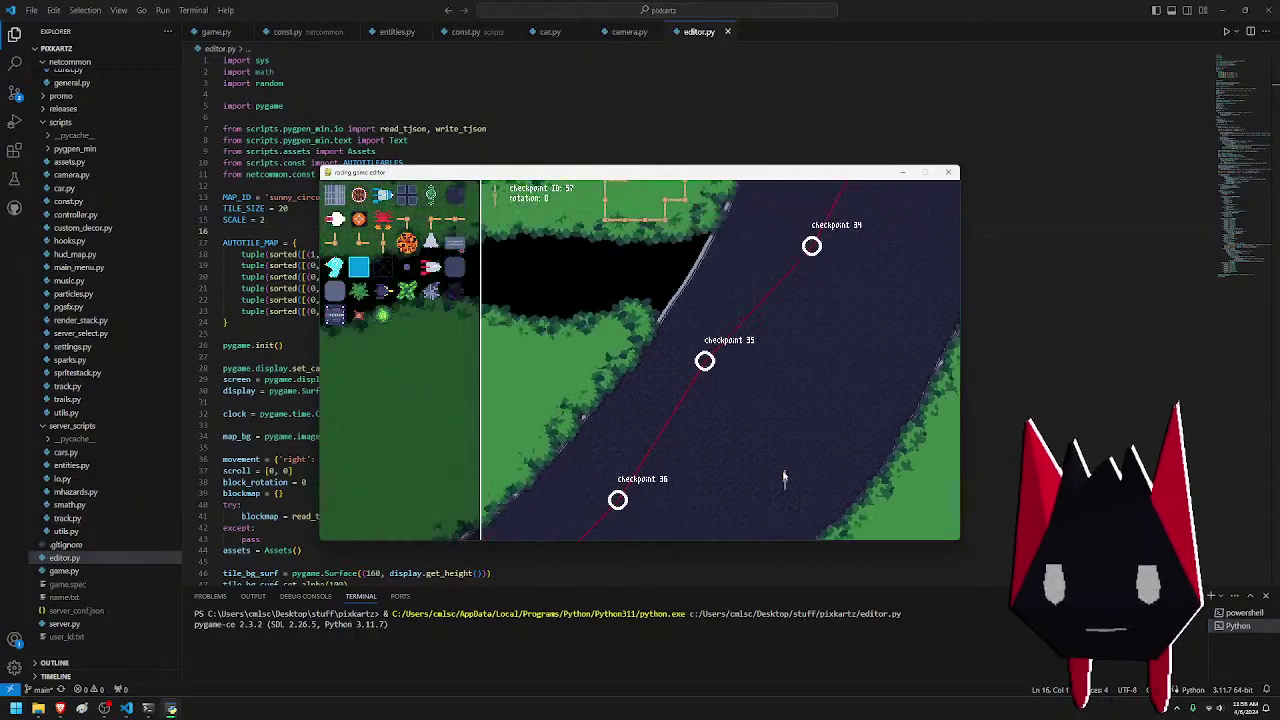
key("d")
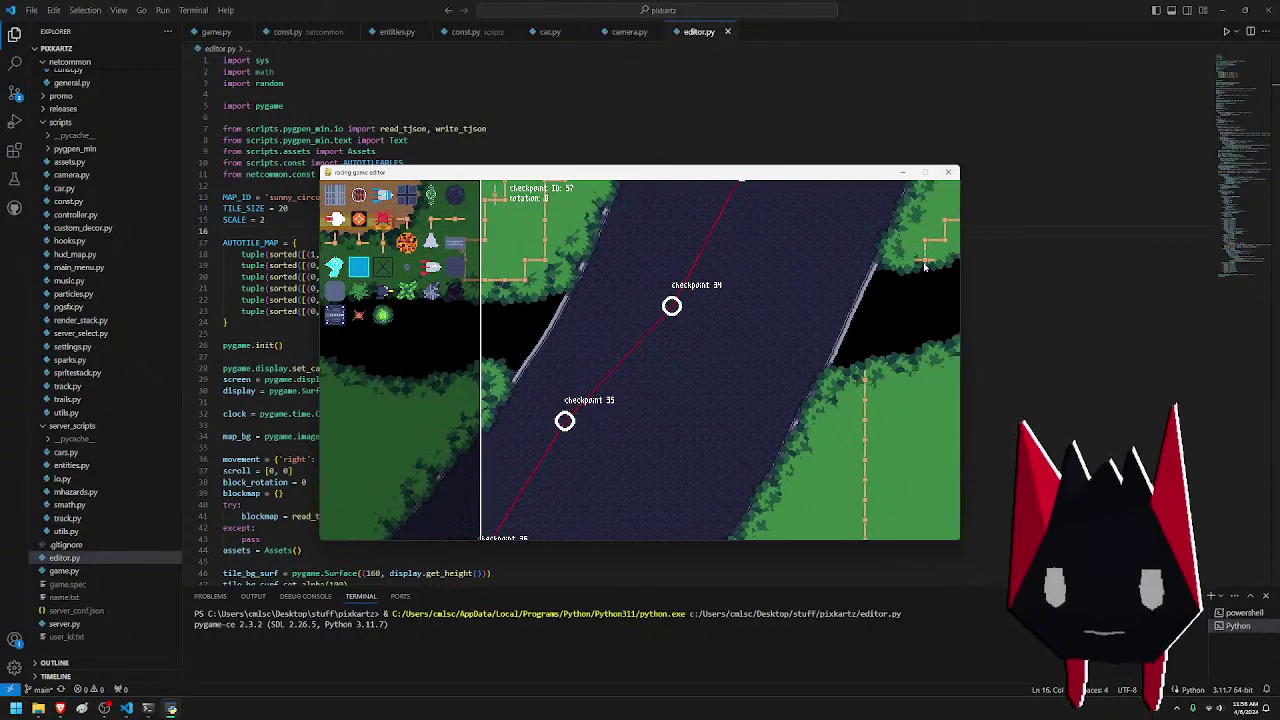
key("a")
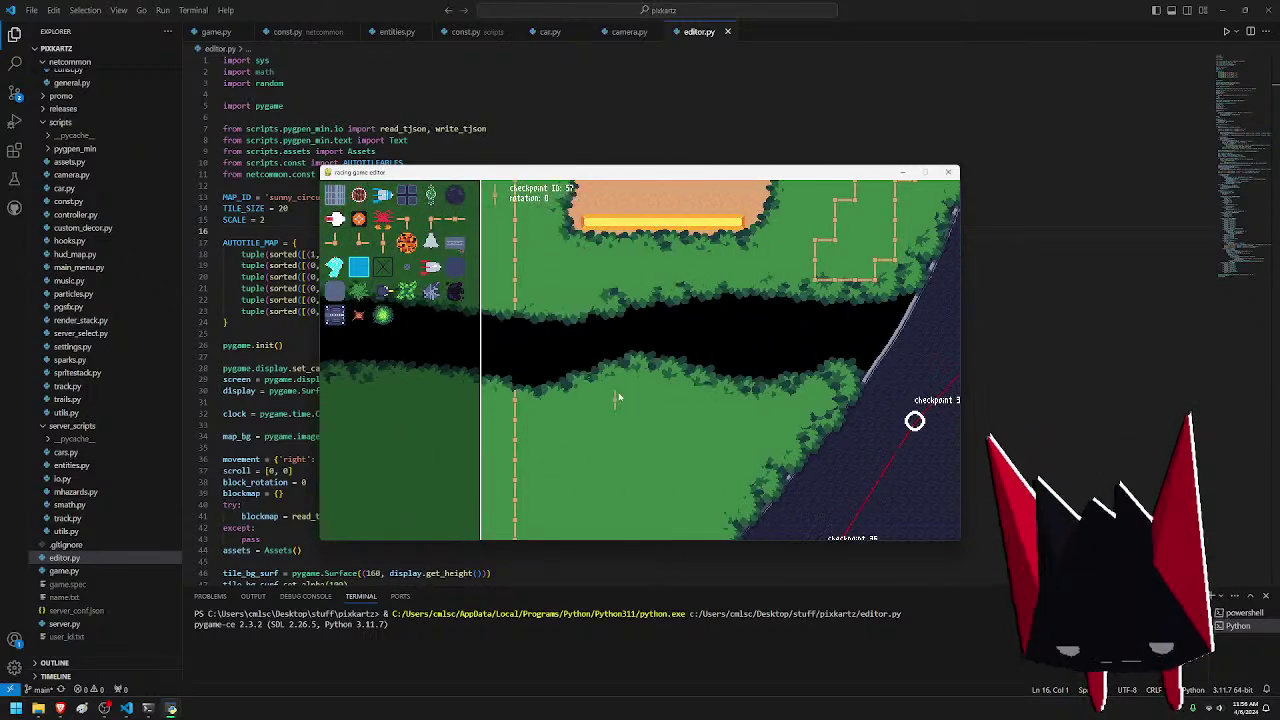
- Inspect the fences beside the track from checkpoint 34 up around the outer bend to checkpoint 24
key("d")
key("w")
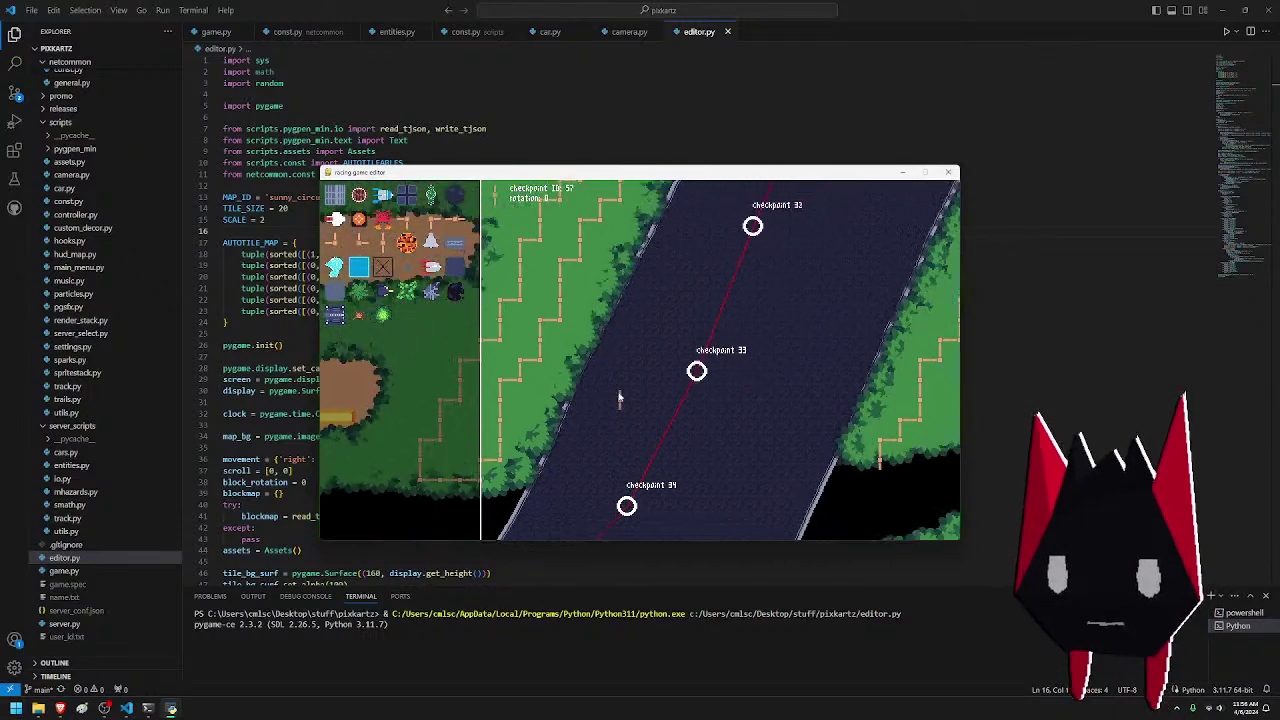
key("w")
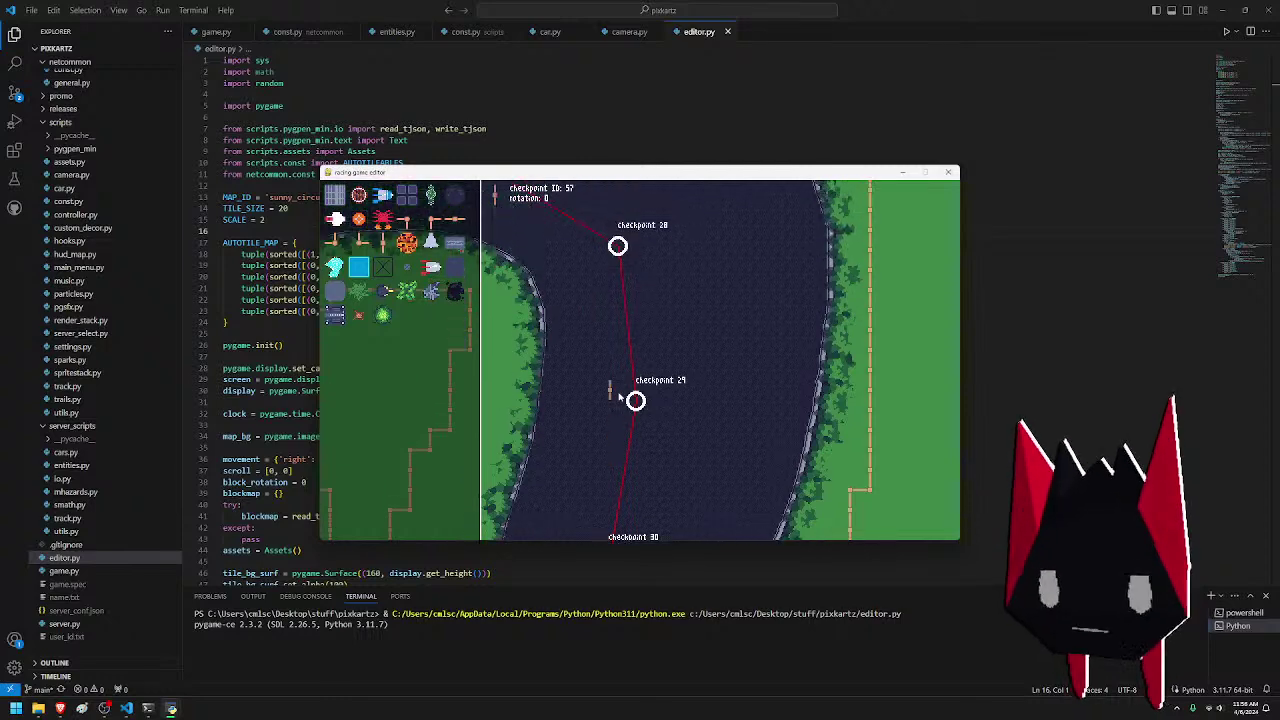
key("d")
key("a")
key("s")
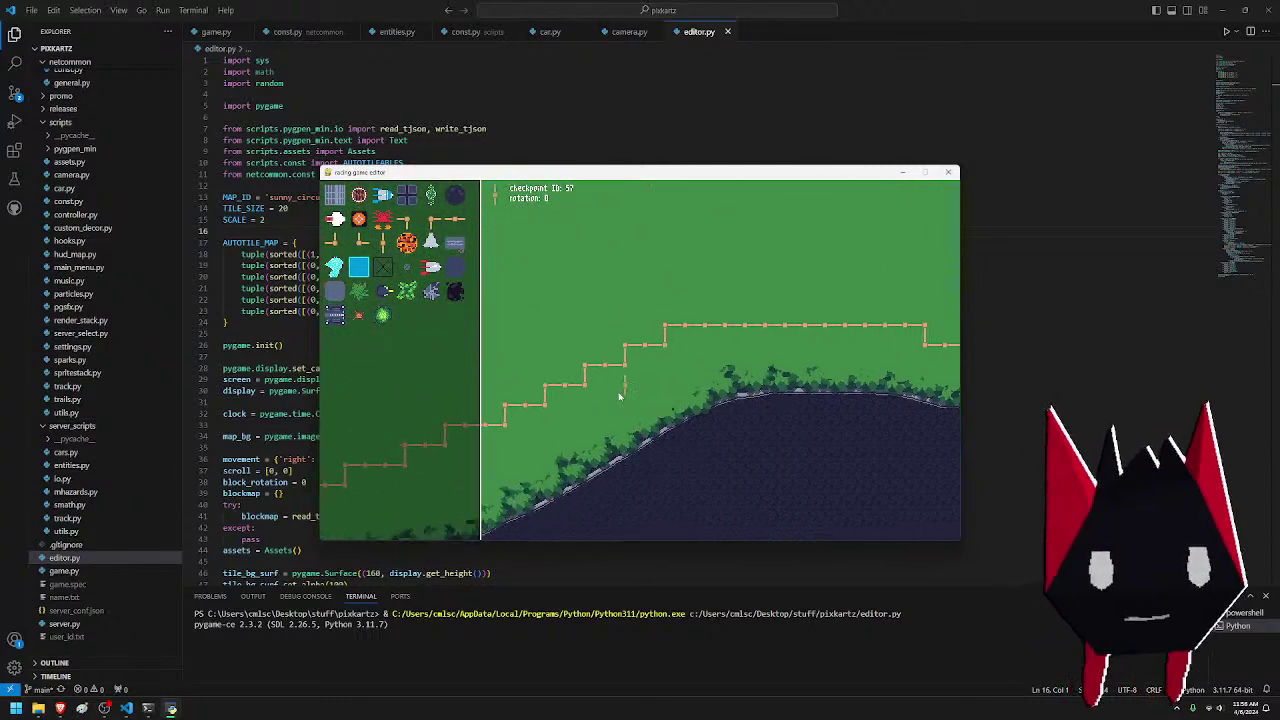
key("d")
key("s")
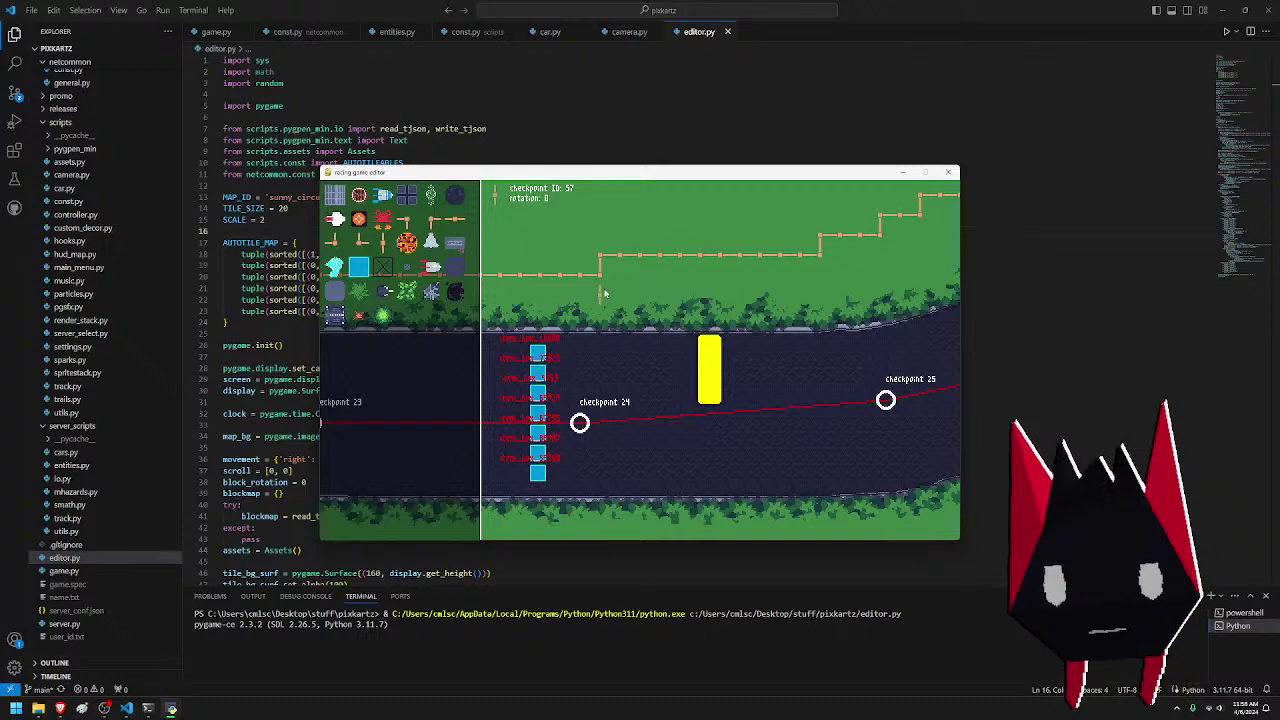
- Examine the fences from checkpoint 23 around the inner loop past checkpoints 8 and 15, then back to the straight near checkpoint 5
key("a")
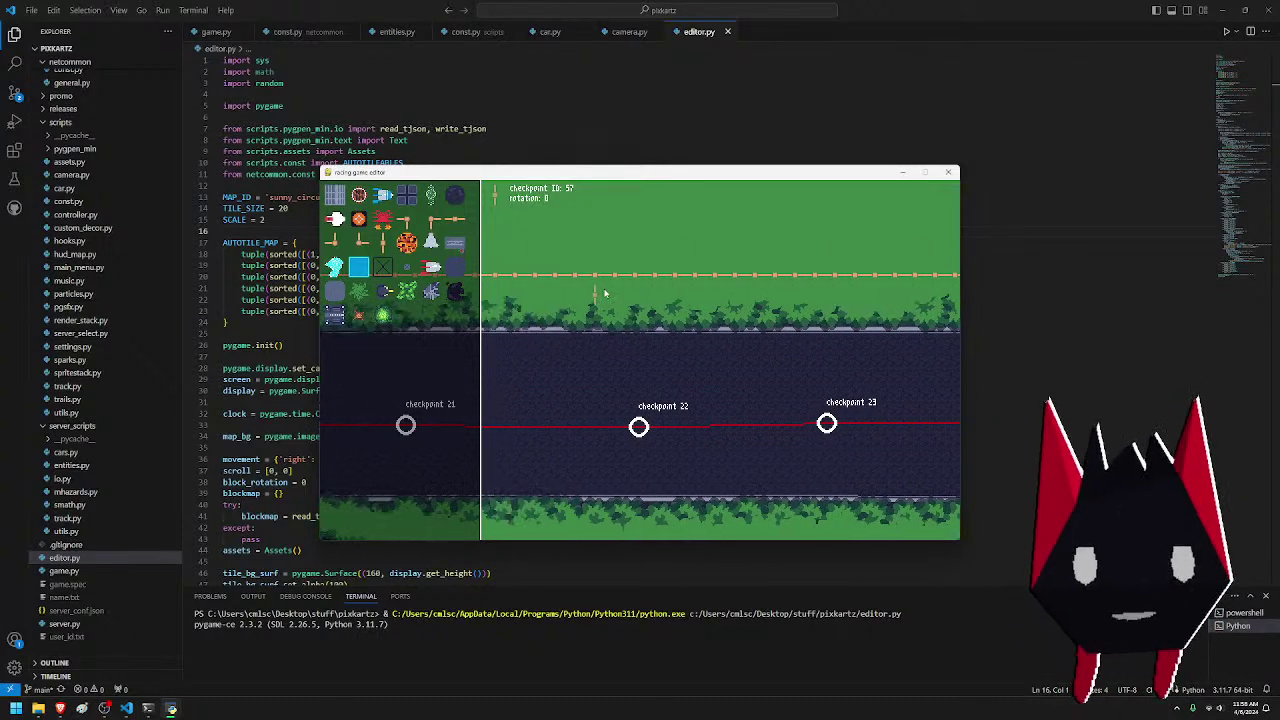
key("w")
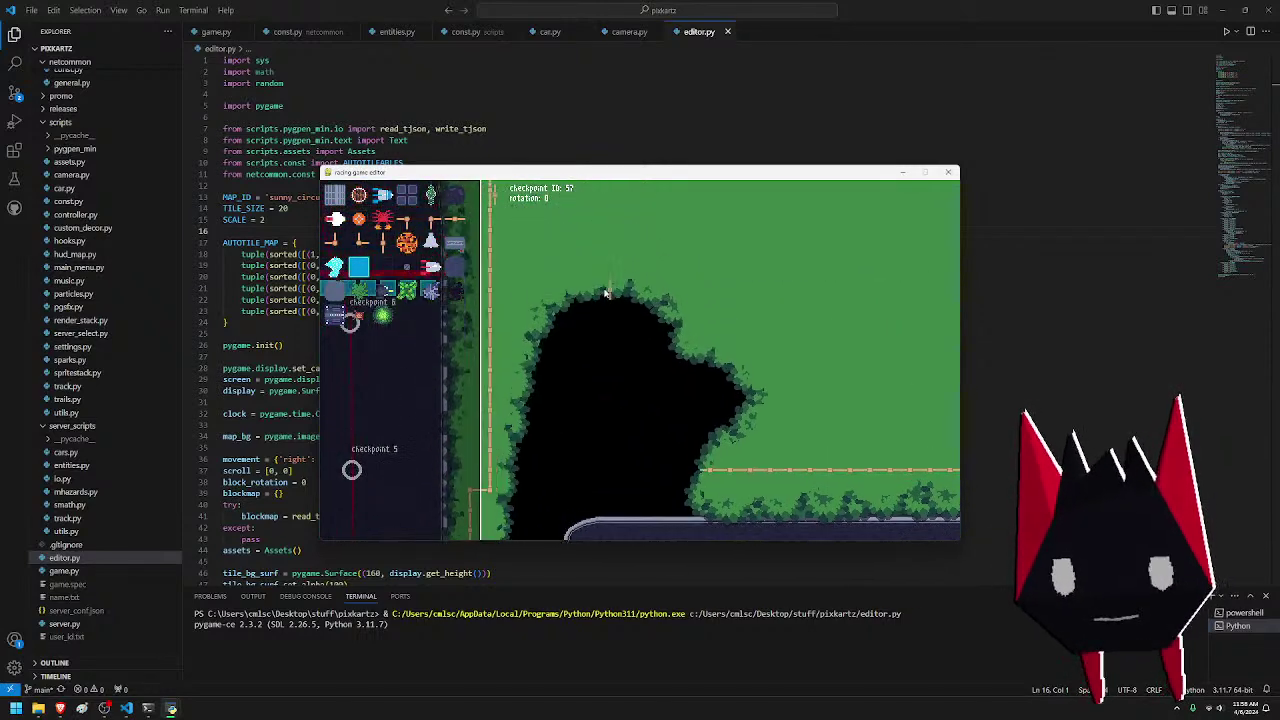
key("a")
key("a")
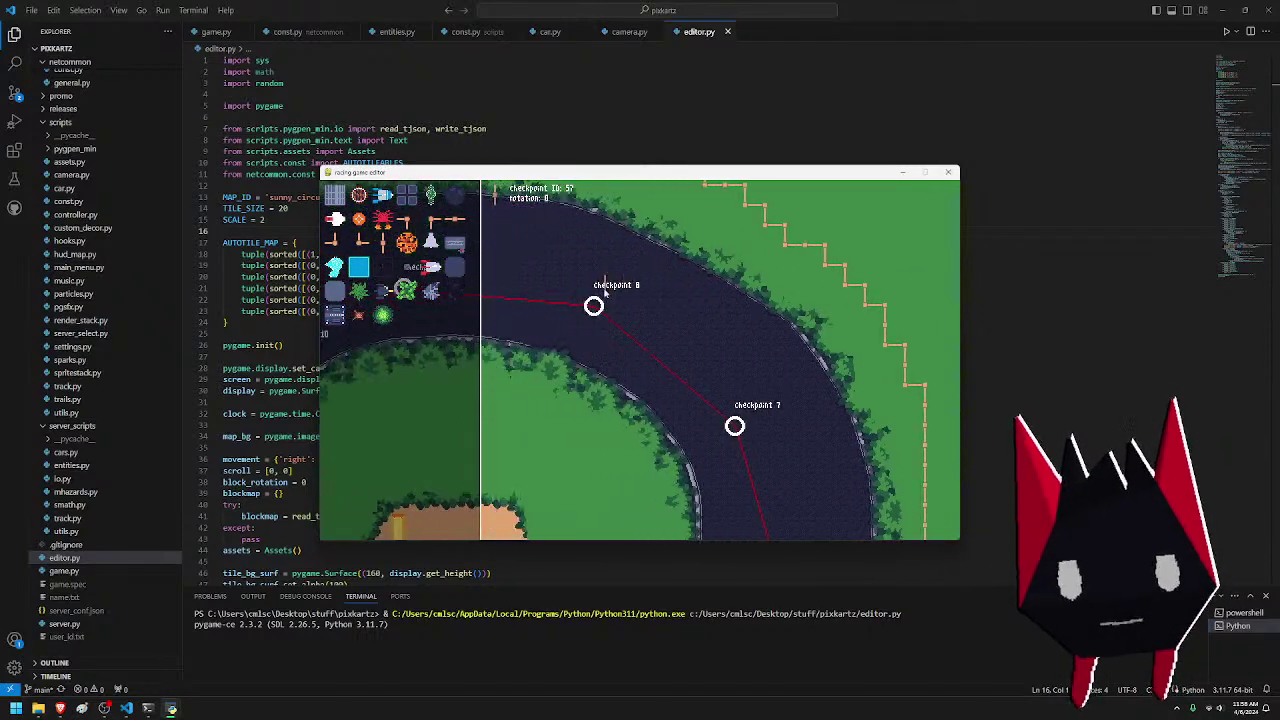
key("s")
key("a")
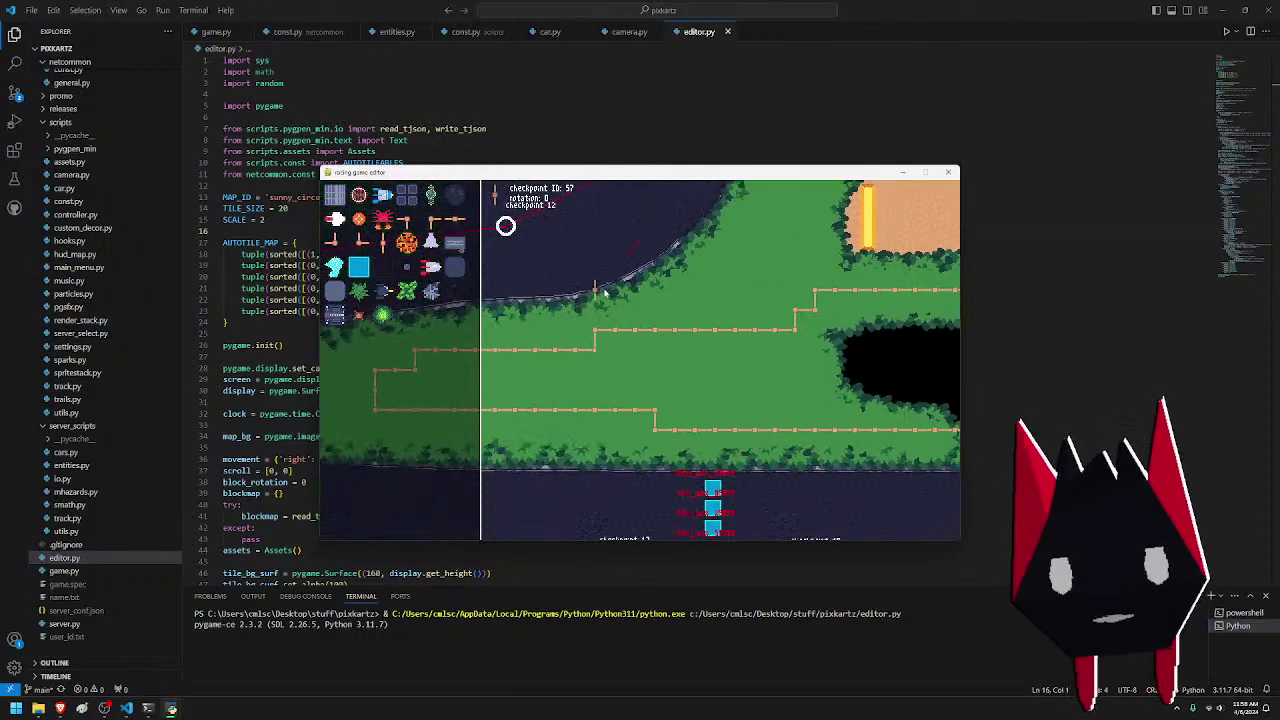
key("a")
key("s")
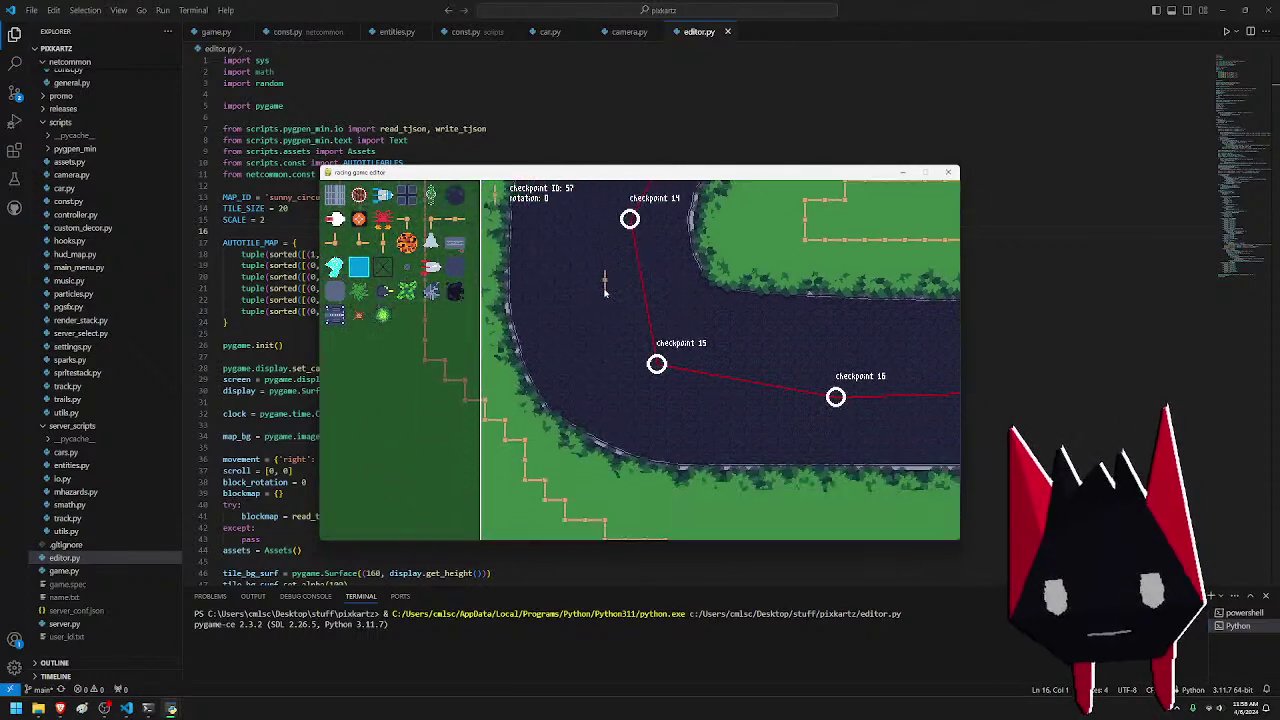
key("d")
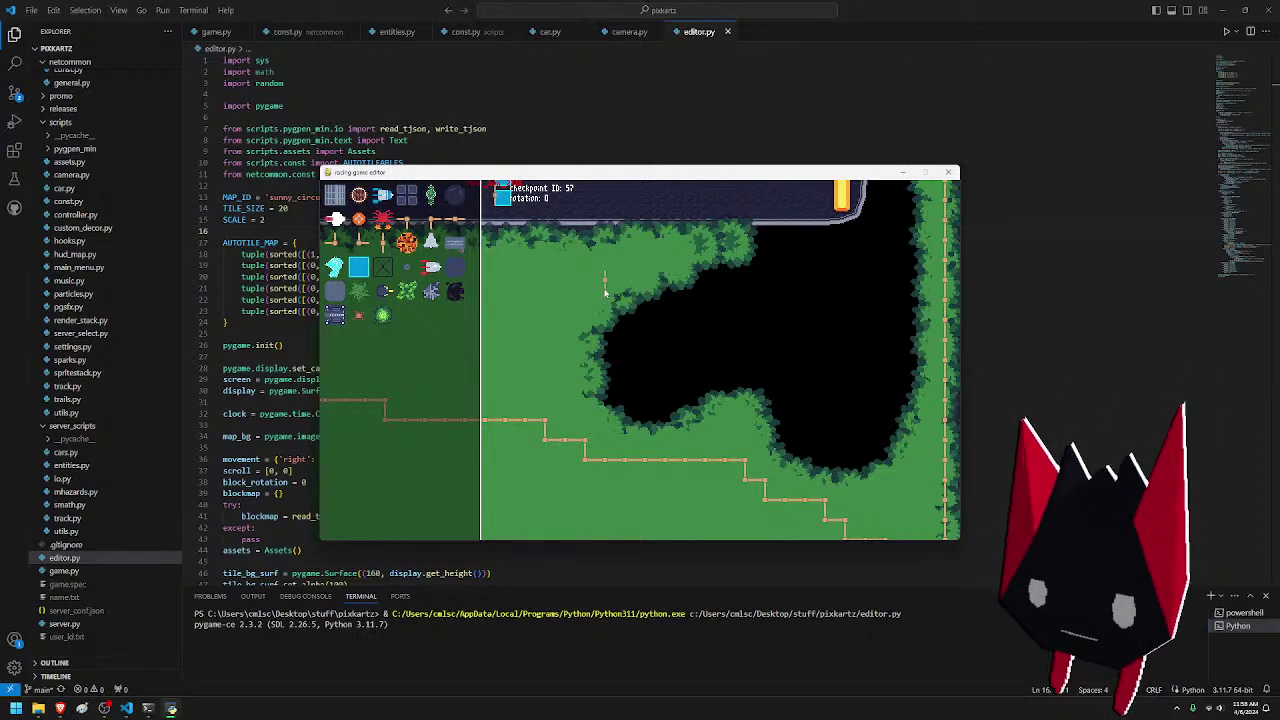
key("w")
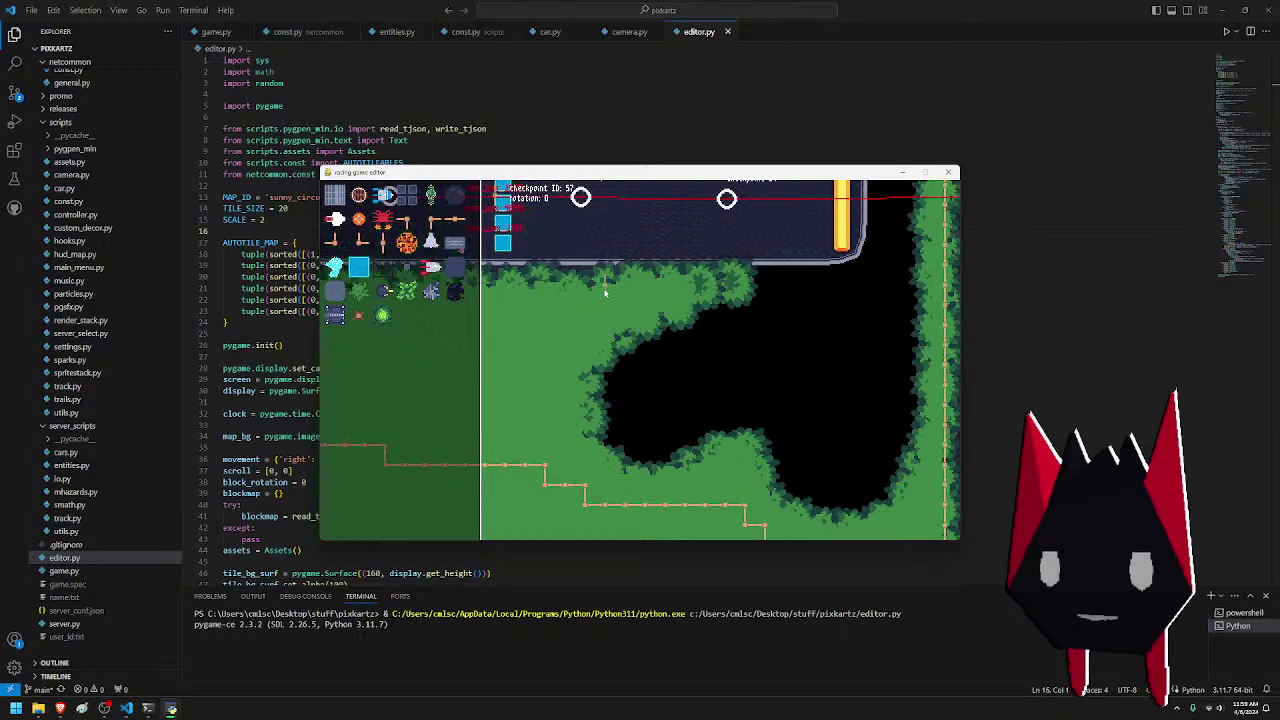
key("d")
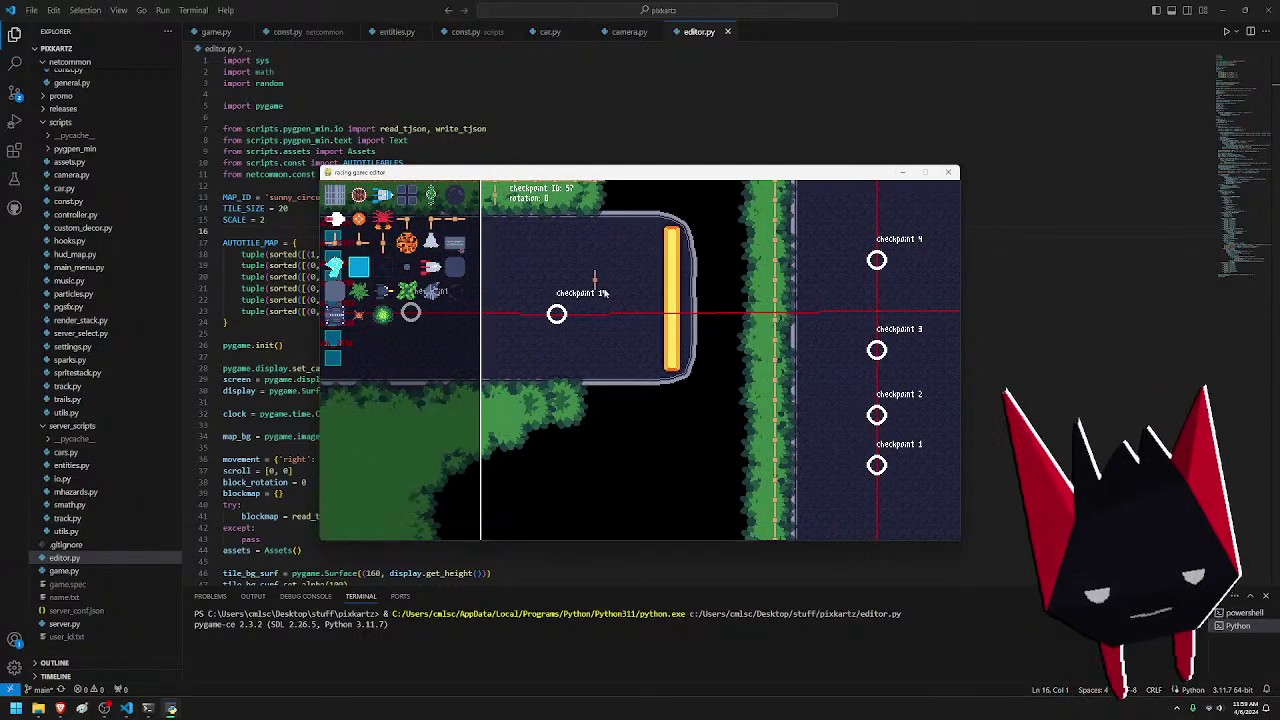
key("w")
key("d")
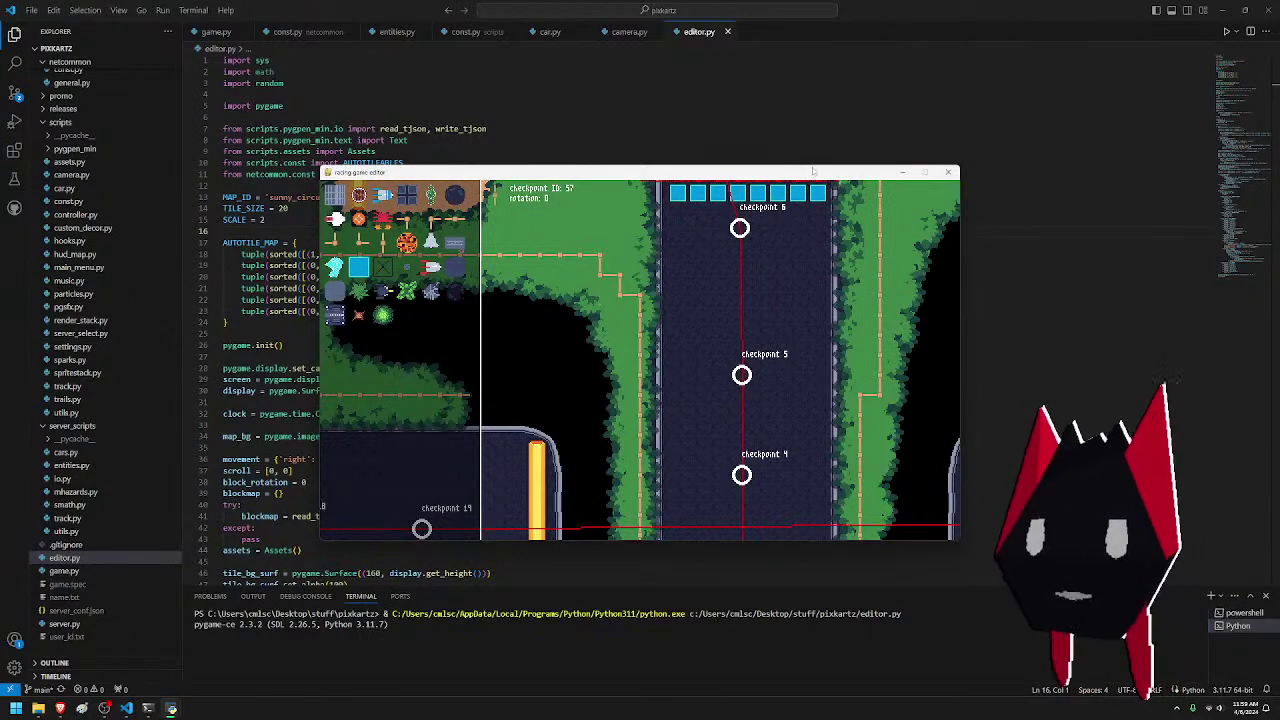
- Move the racing game editor window slightly upward
left_click_drag(808, 172, 816, 142)
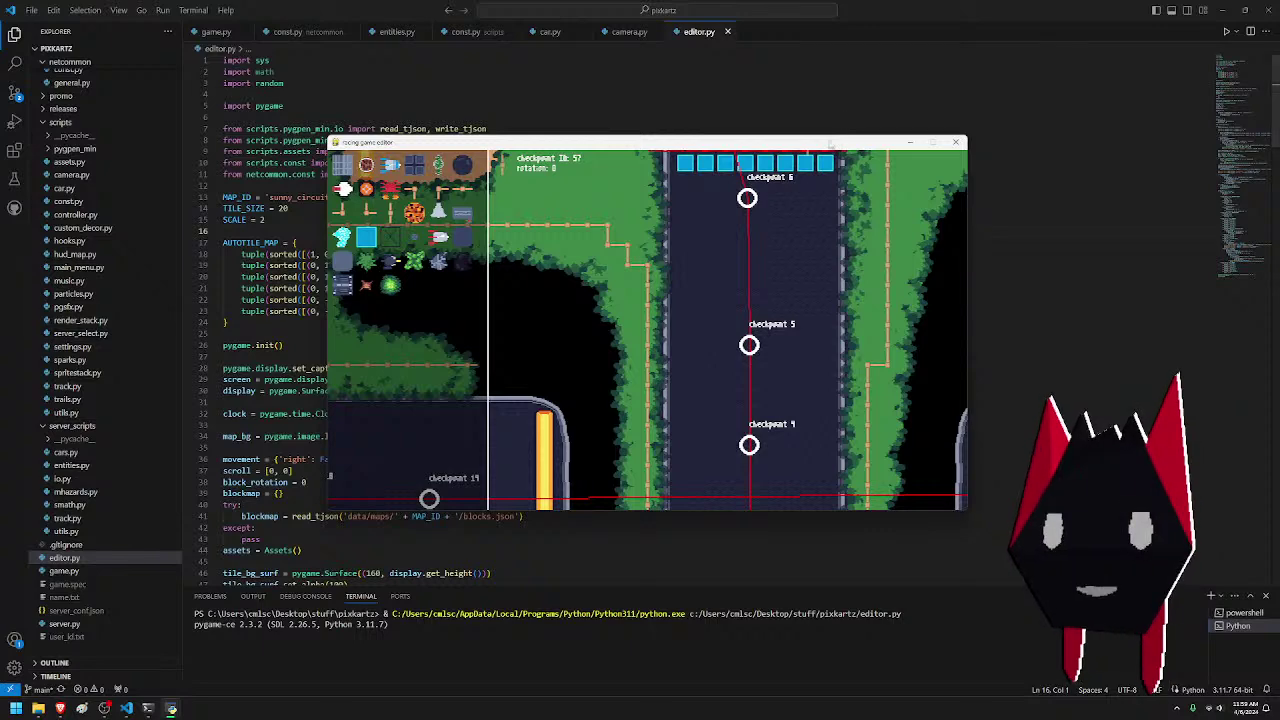
right_click(818, 148)
left_click(813, 149)
- Recheck the fences beside the track at checkpoint 8 and down the long straight to the black gap near checkpoint 55
key("d")
key("w")
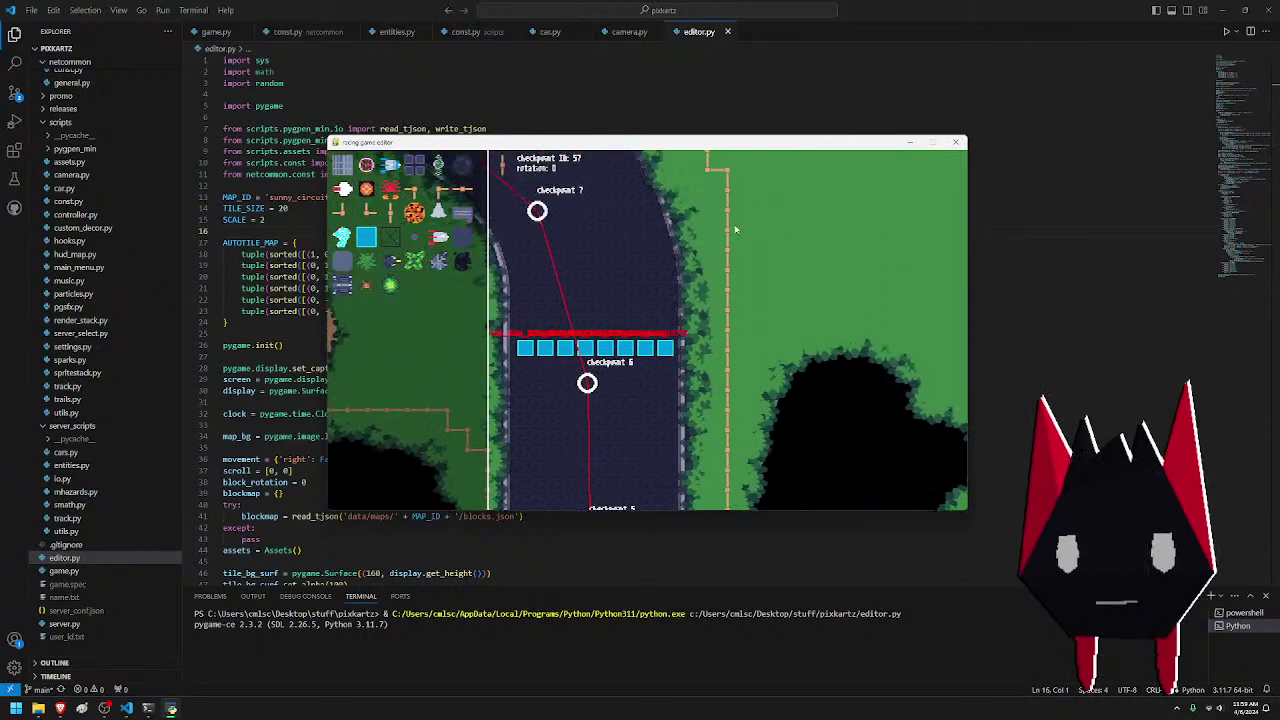
key("a")
key("a")
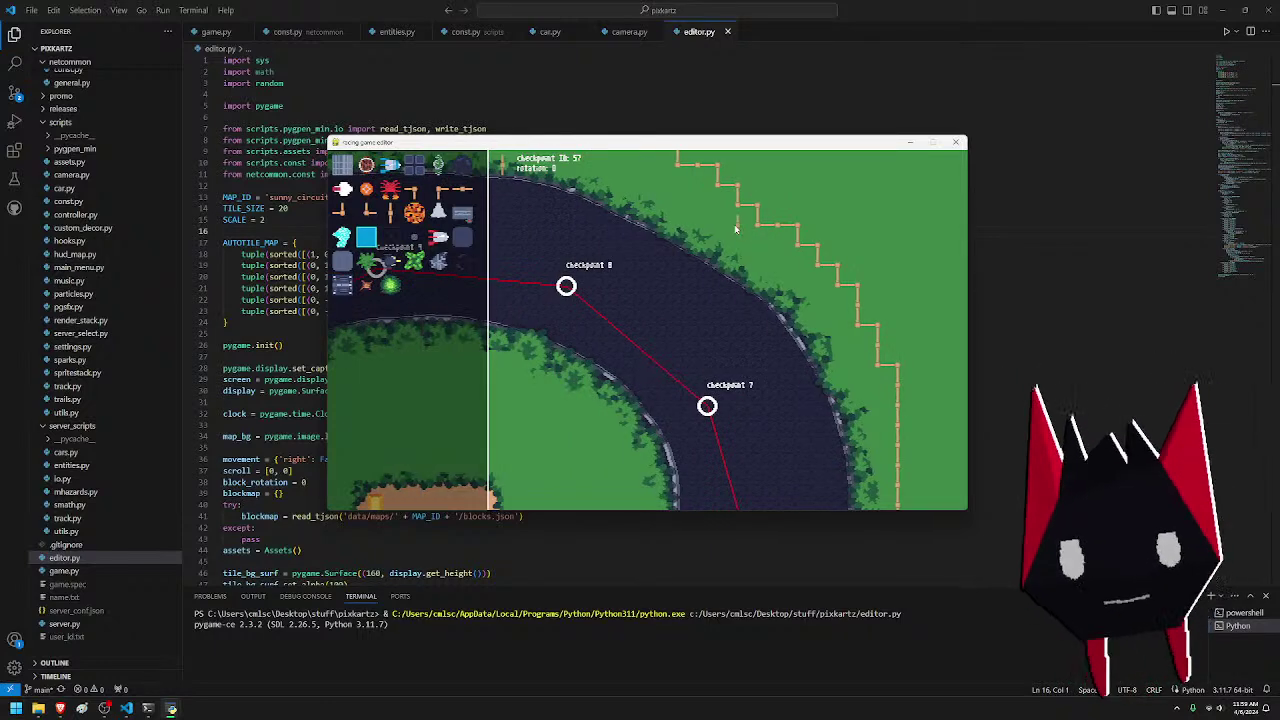
key("s")
key("d")
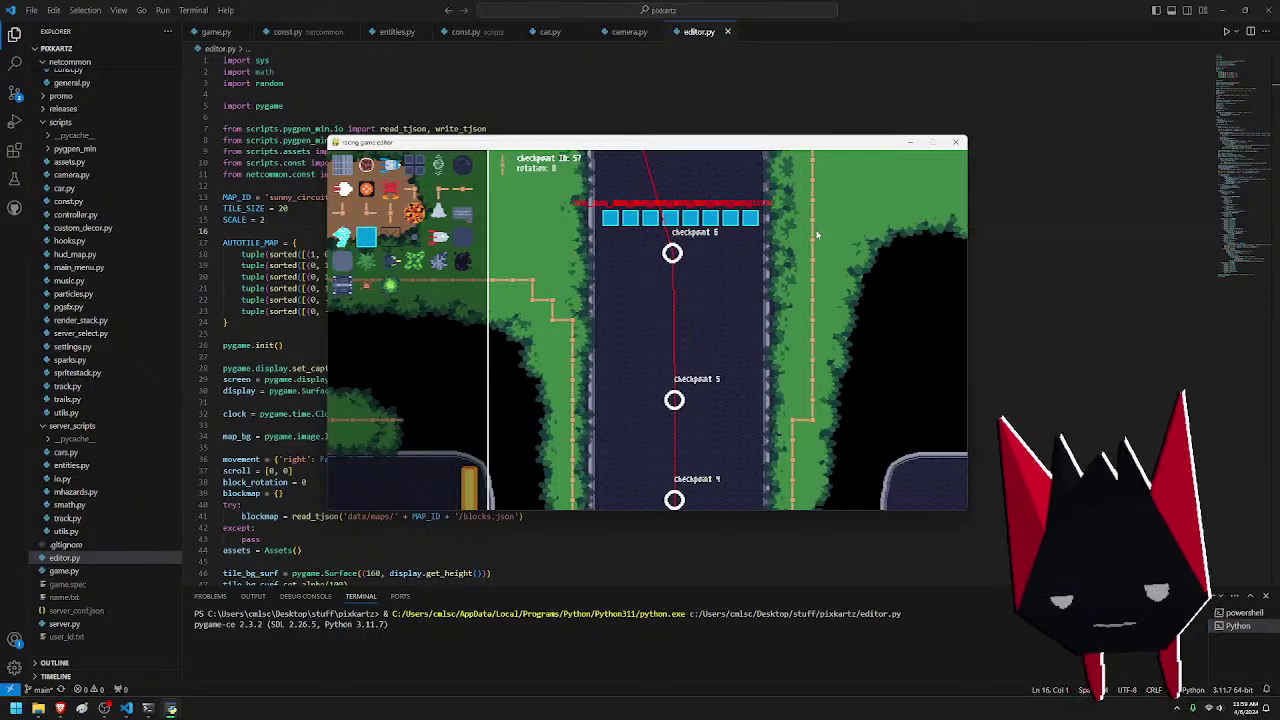
key("s")
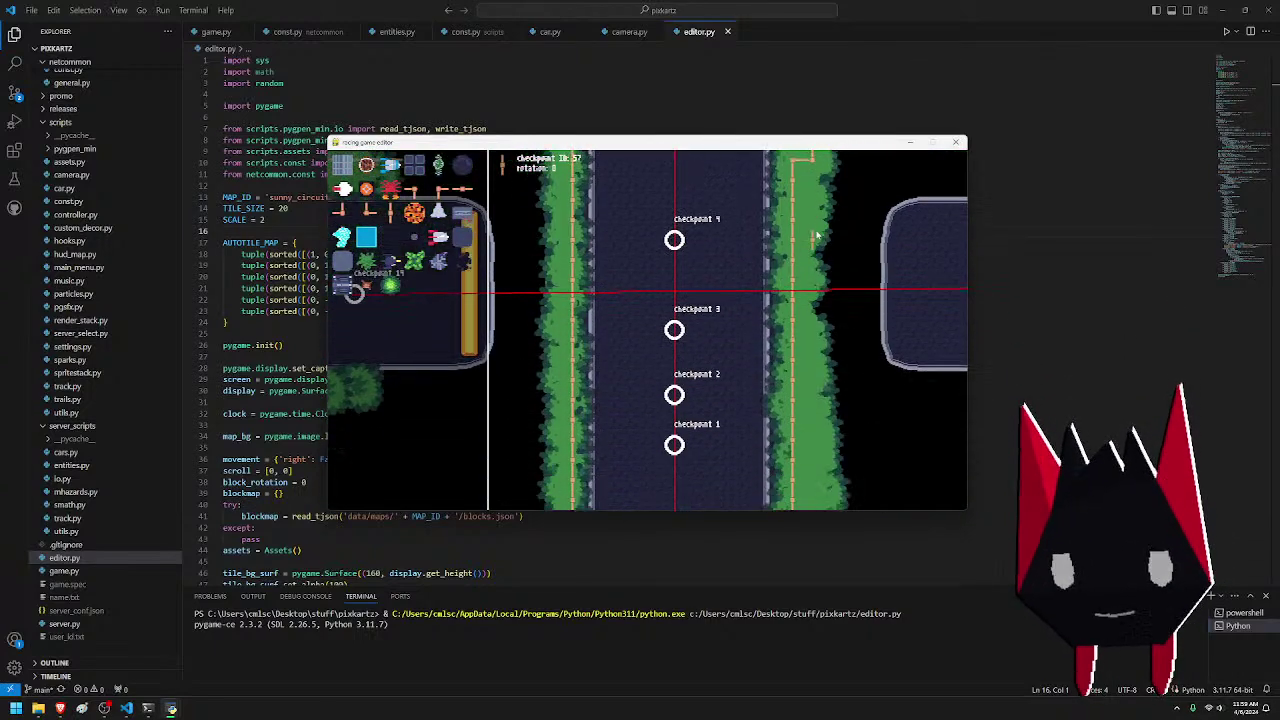
key("s")
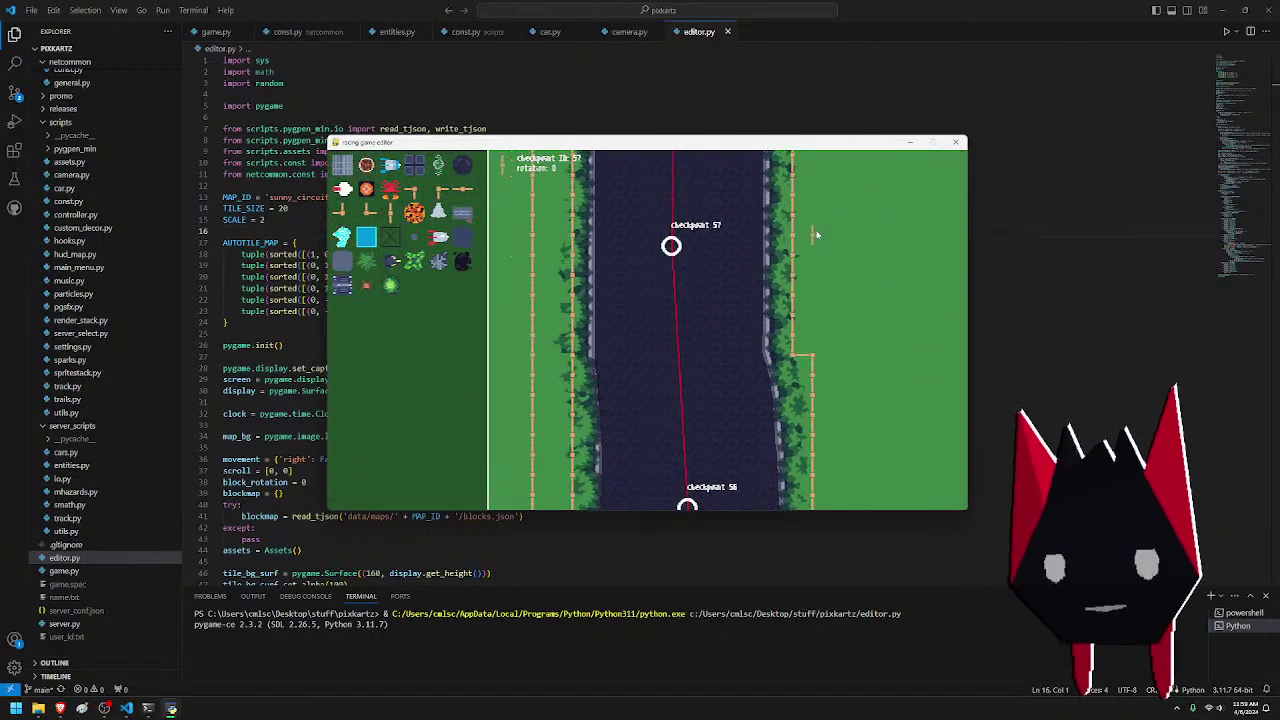
key("s")
key("w")
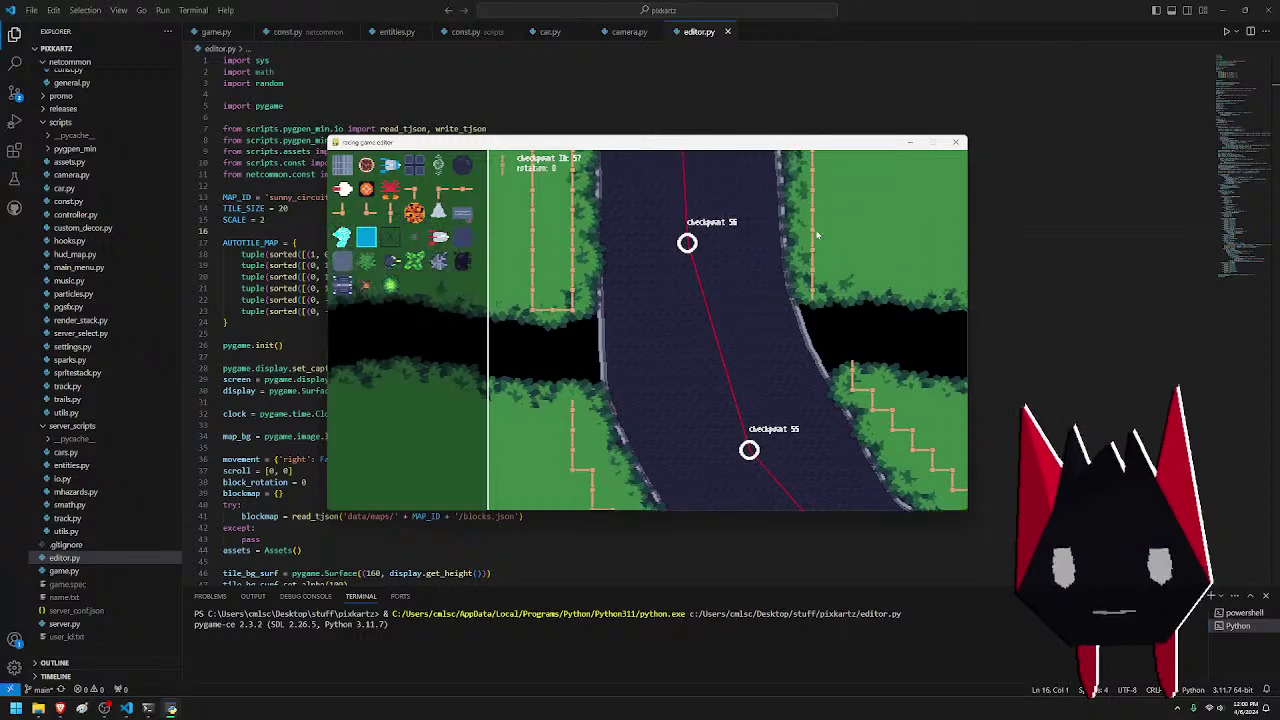
- Examine the fence ends around the black gap at checkpoint 55, up to checkpoint 57 and down the bend to checkpoint 53
key("s")
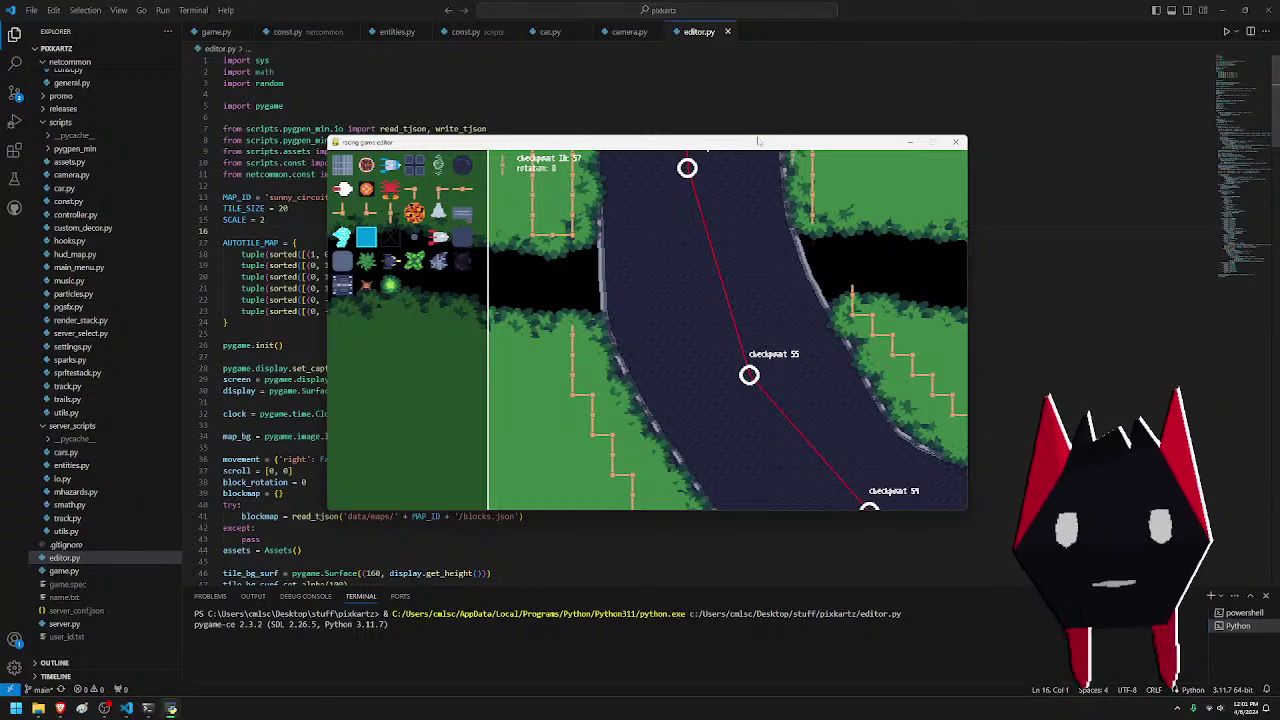
key("w")
key("d")
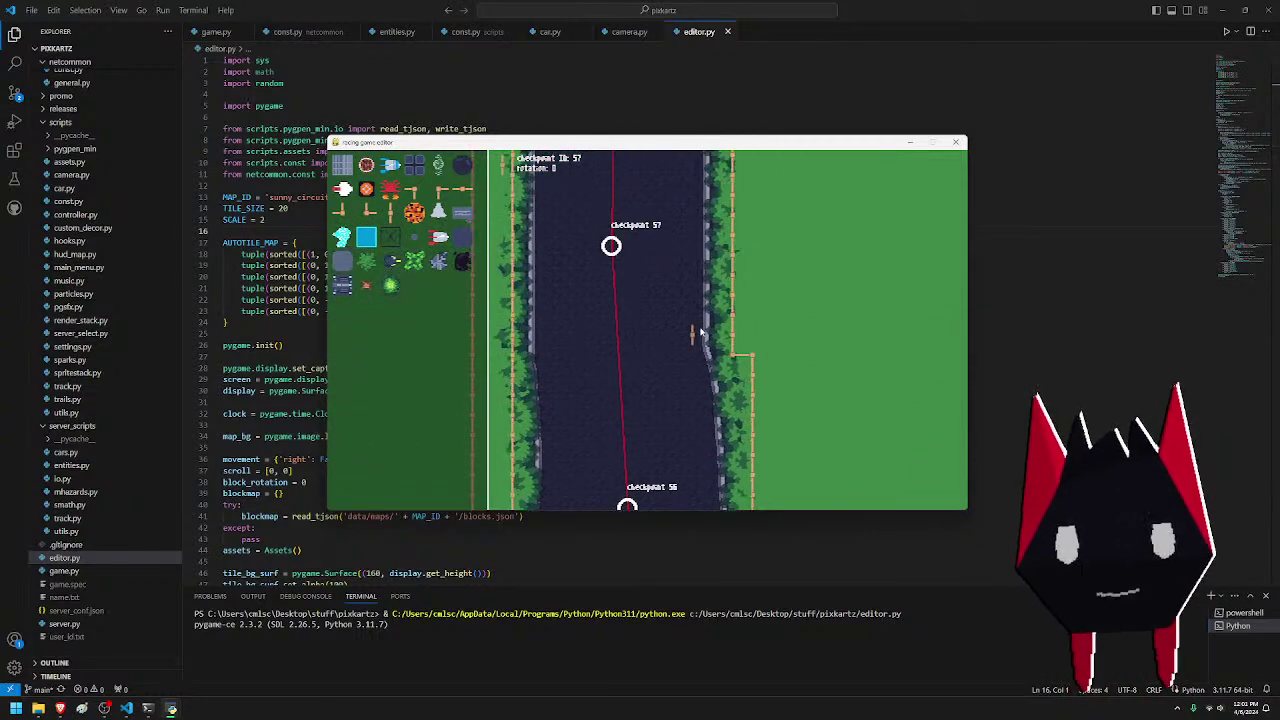
key("d")
key("s")
key("a")
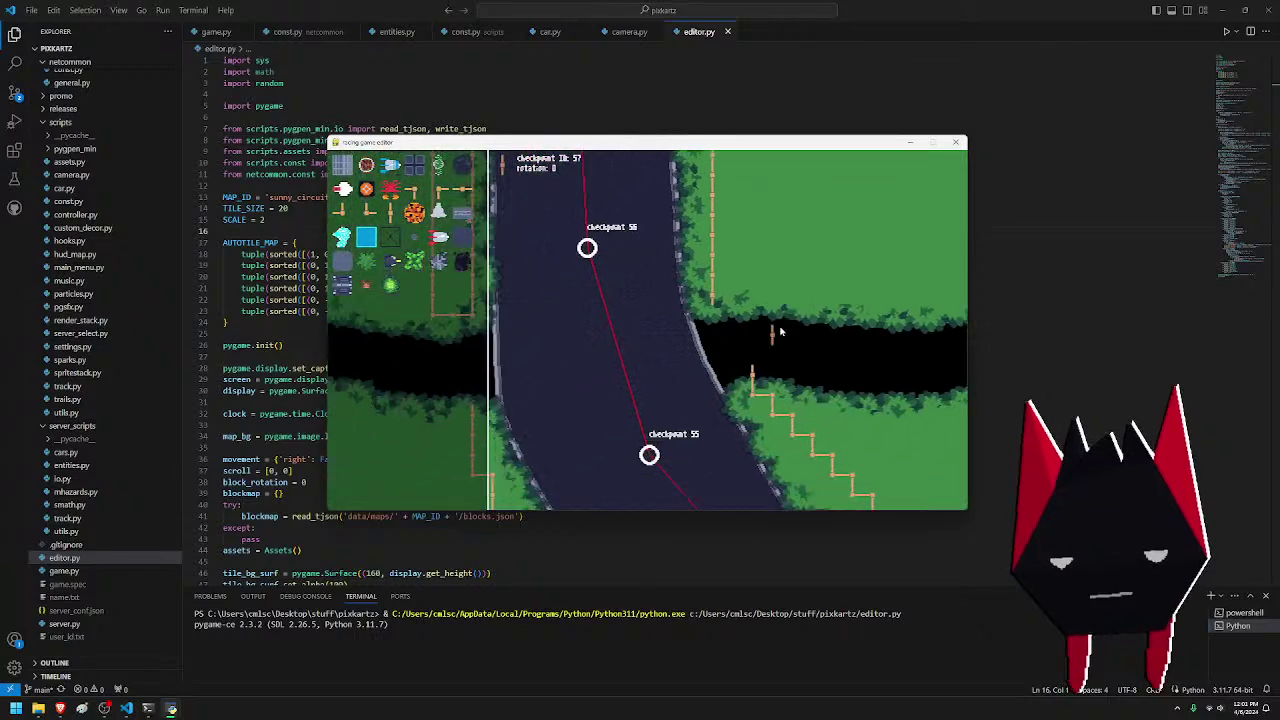
key("s")
key("d")
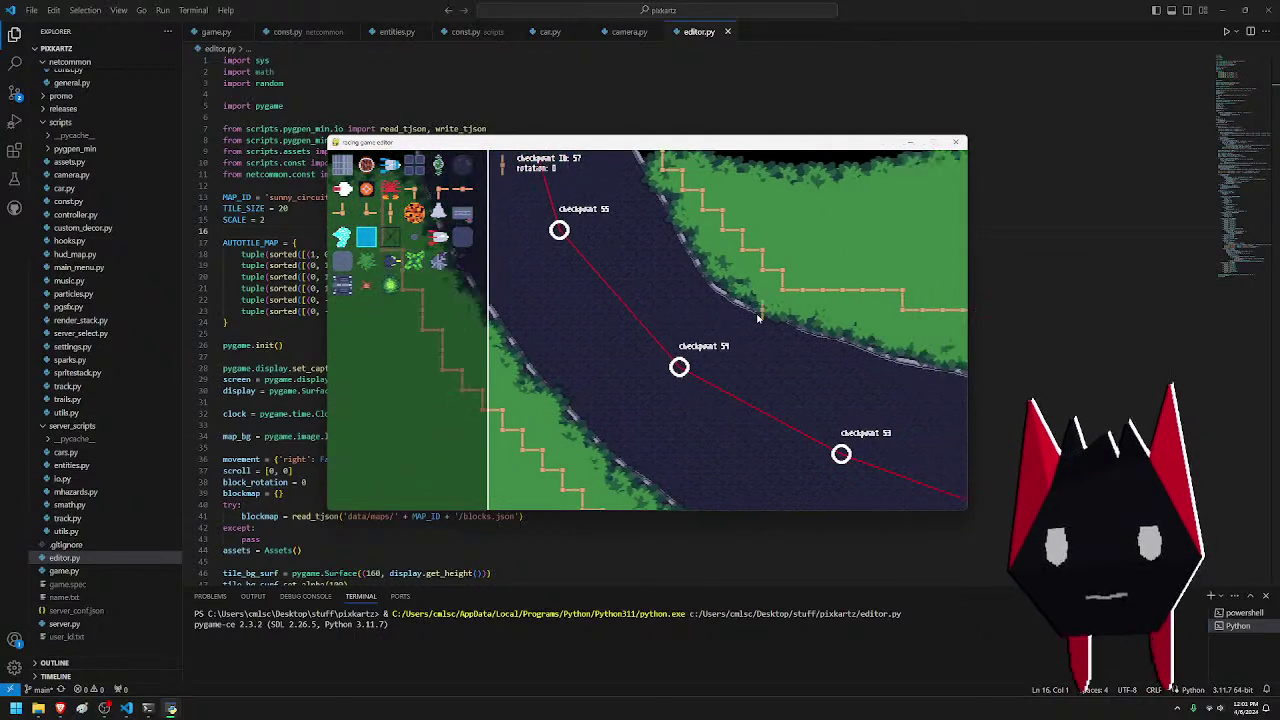
key("a")
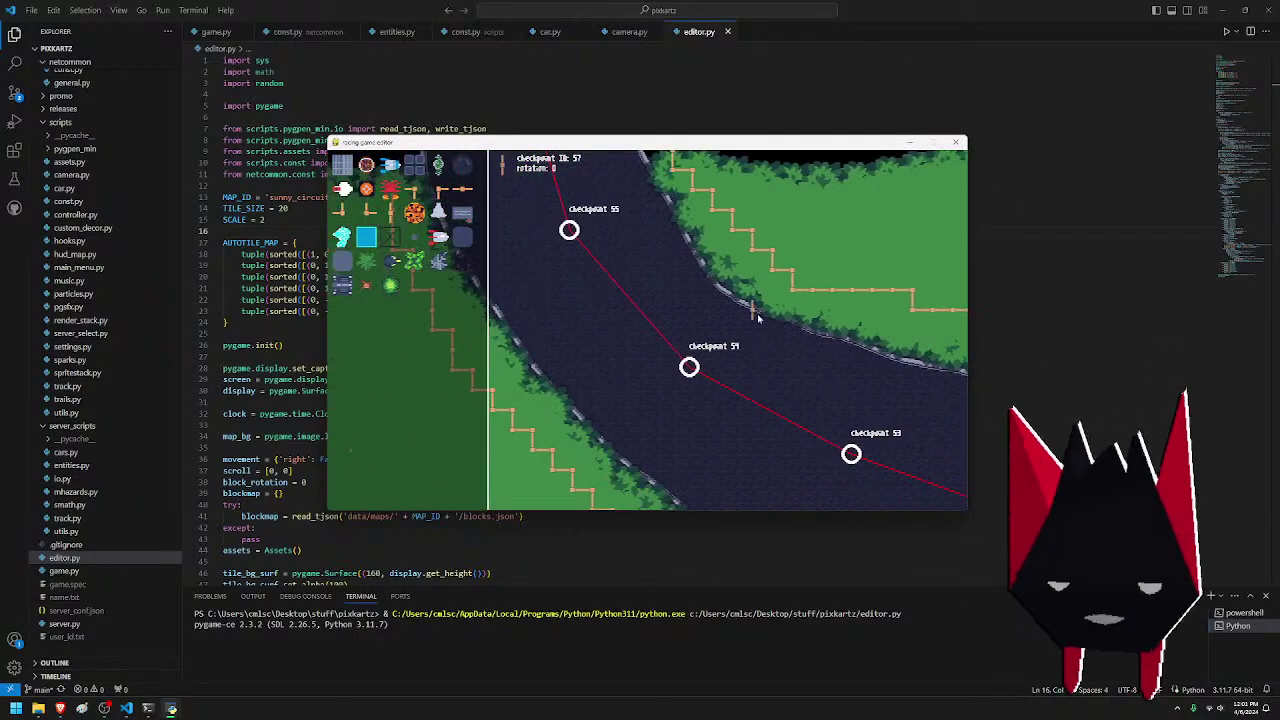
key("w")
key("a")
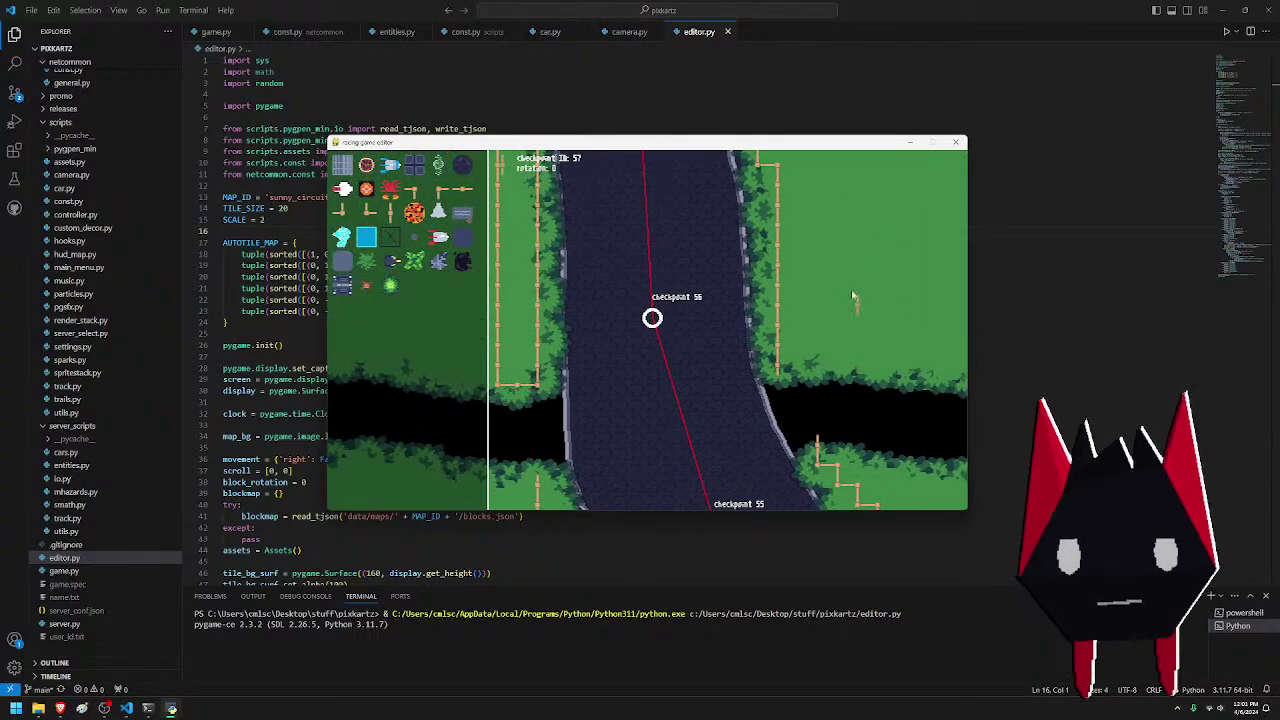
- Examine the fences from checkpoint 56 up to the start line, then down past checkpoint 51 and back to the black gap
key("w")
key("a")
key("w")
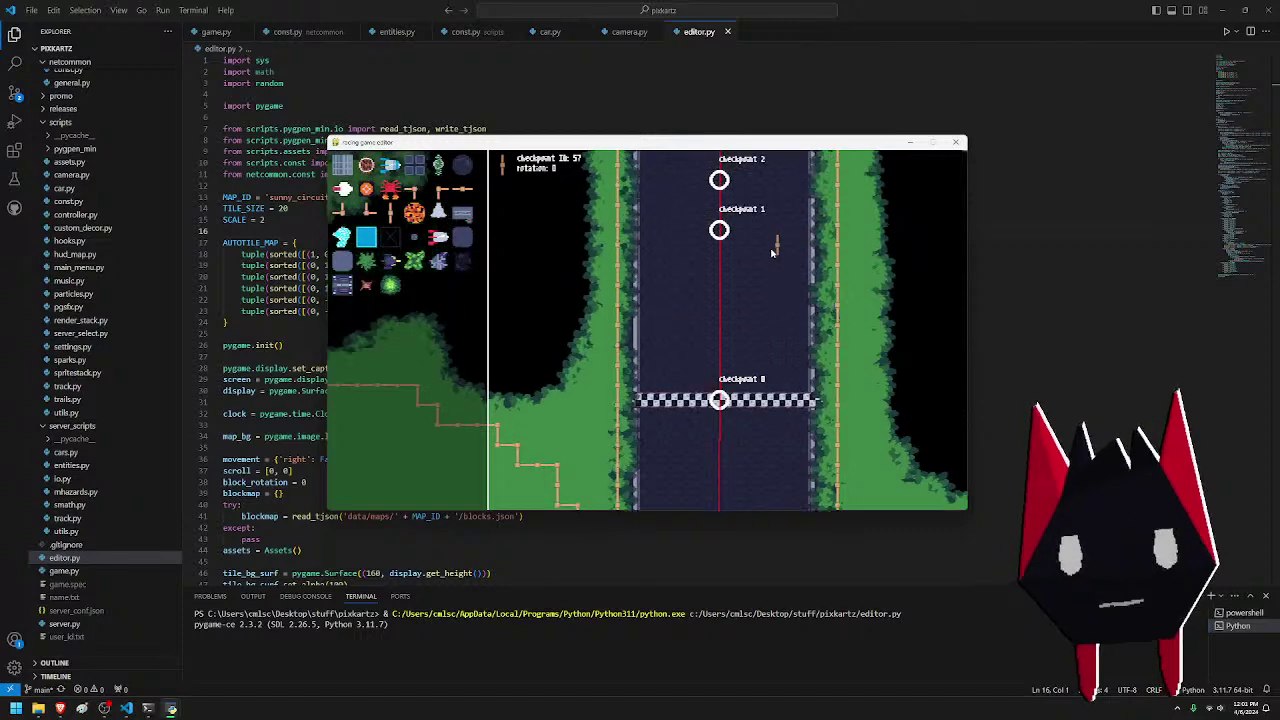
key("s")
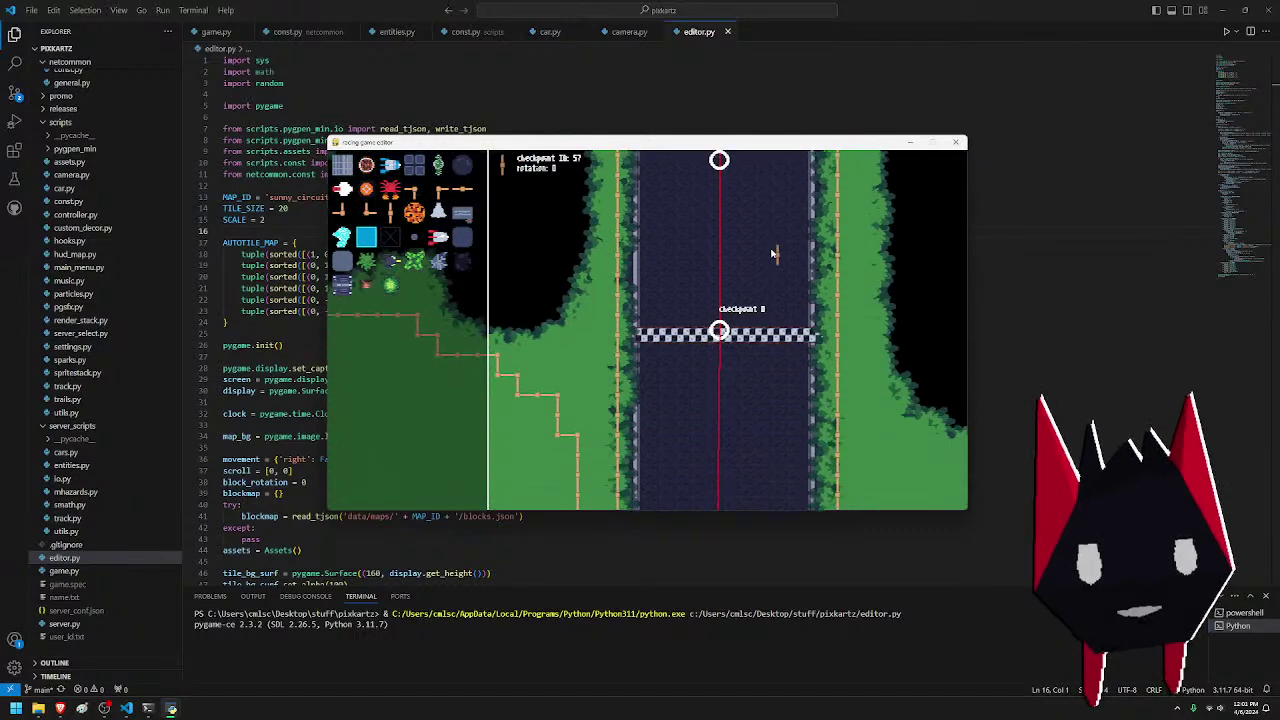
key("s")
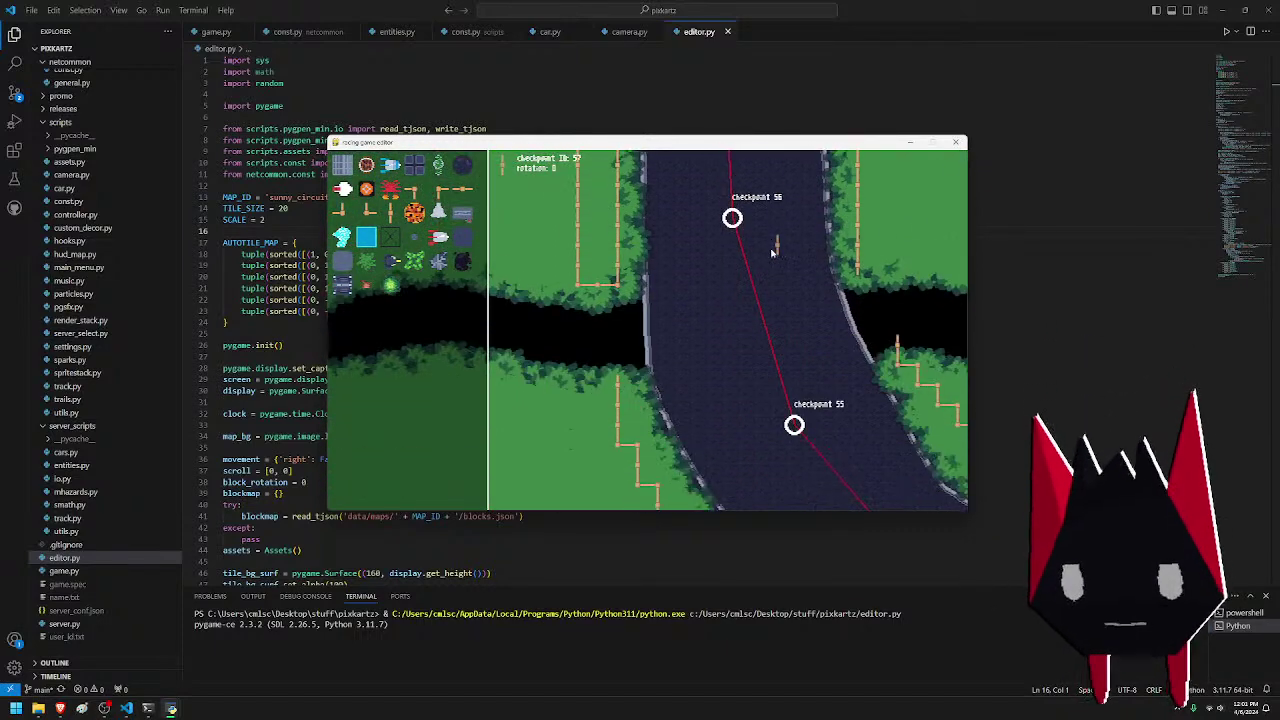
key("d")
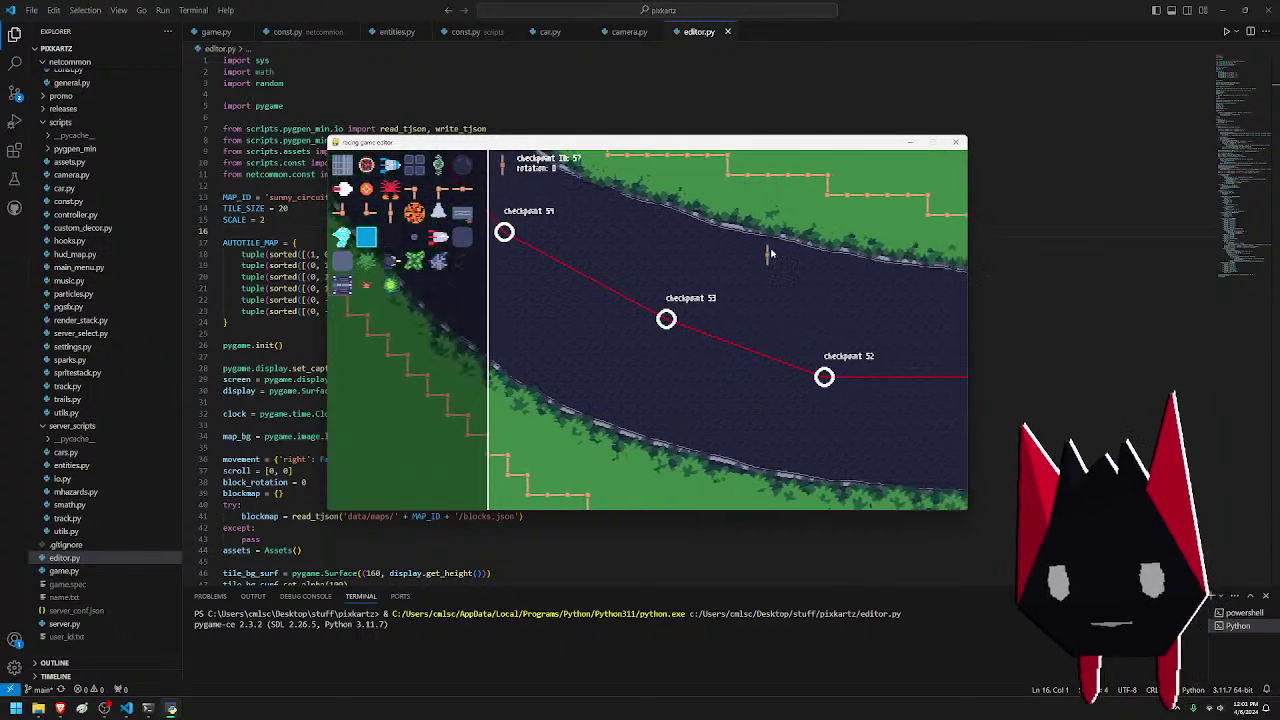
key("s")
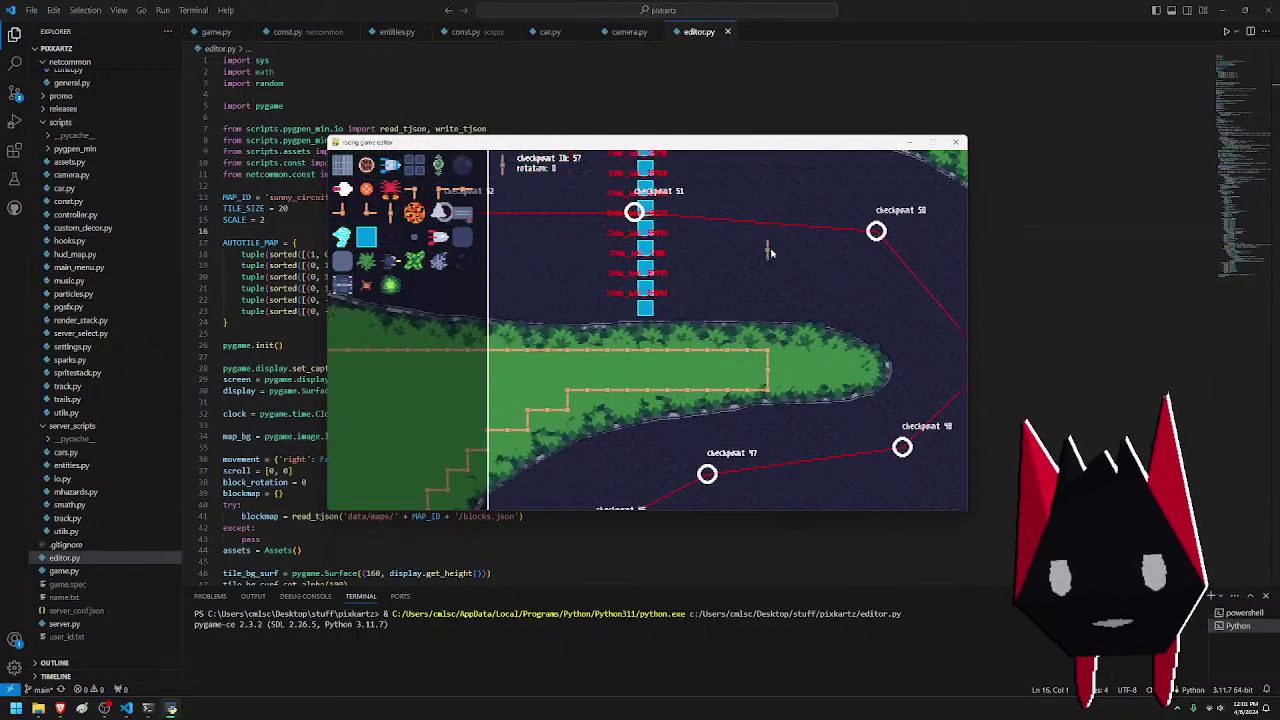
key("w")
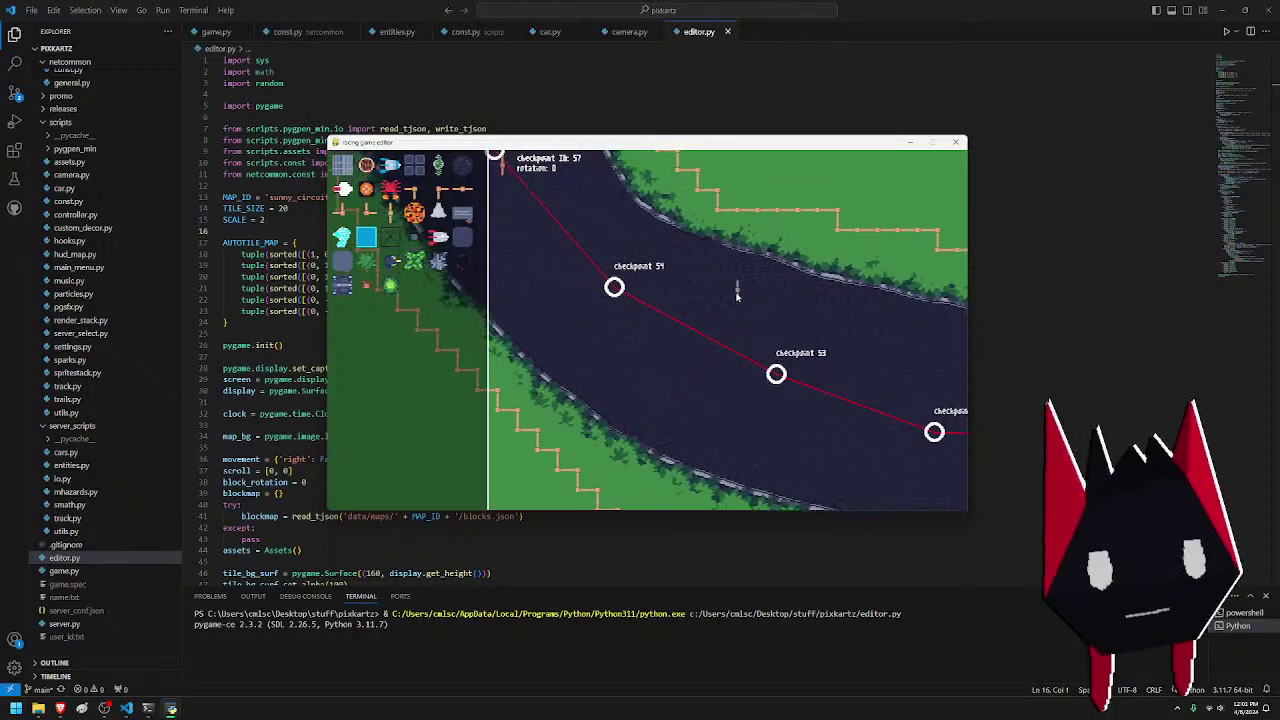
key("w")
key("a")
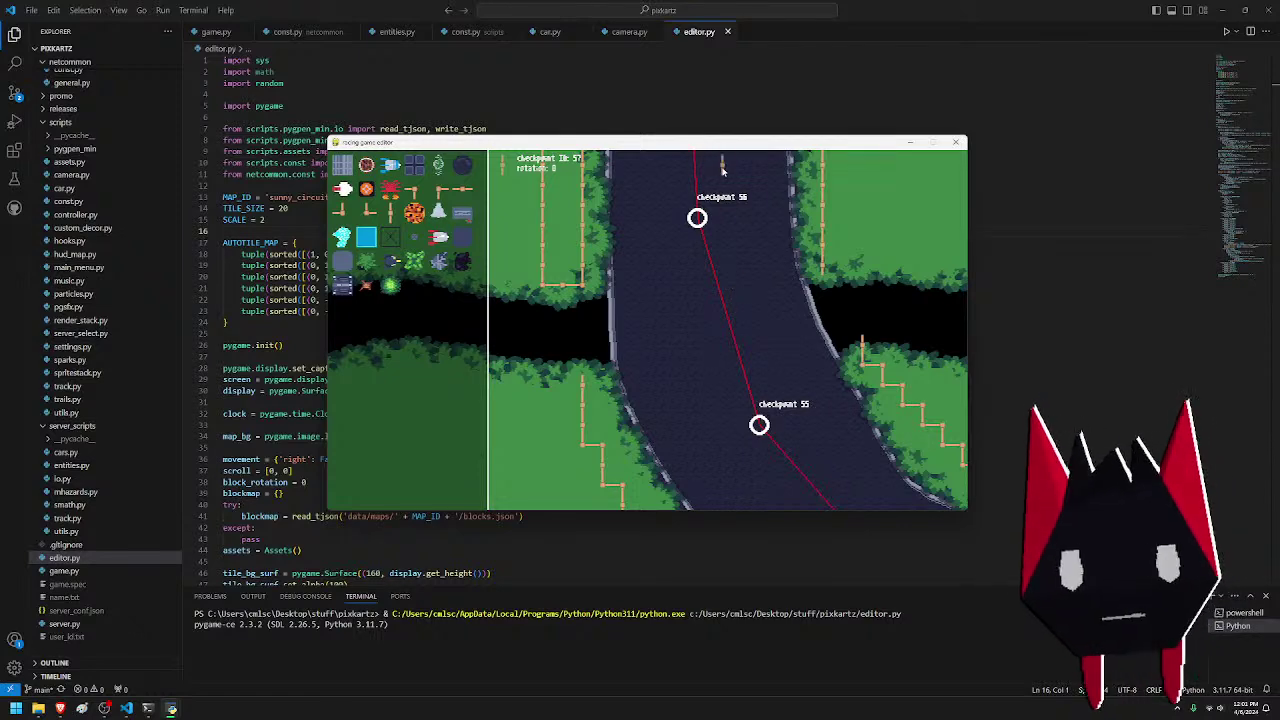
- Inspect the open grass and fences from the black gap beside checkpoint 55 across to checkpoints 50 and 49
key("d")
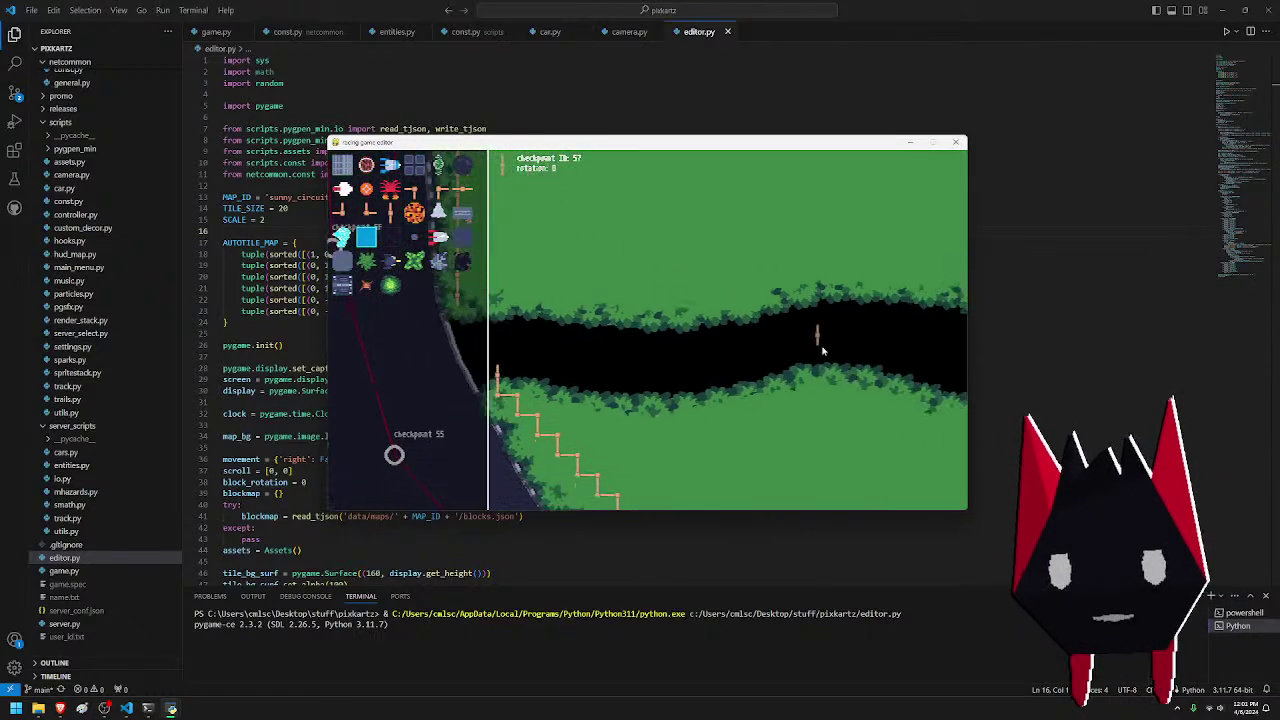
key("s")
key("w")
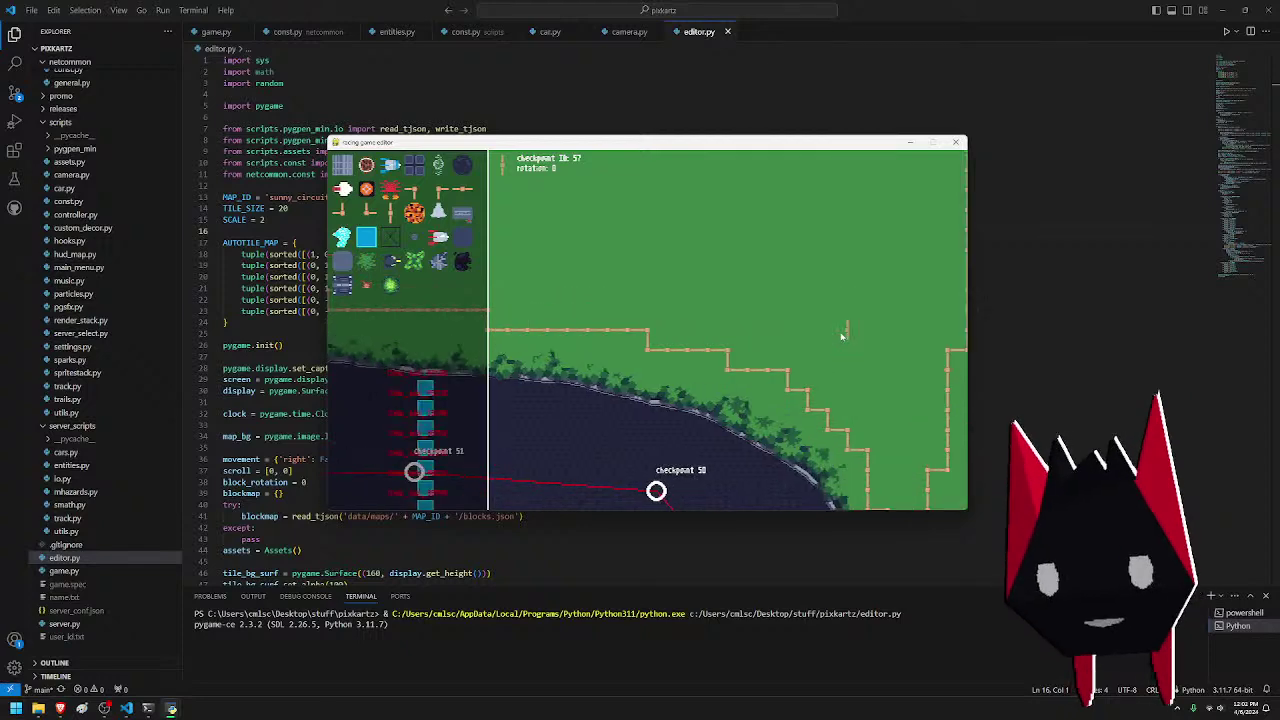
key("s")
key("d")
key("a")
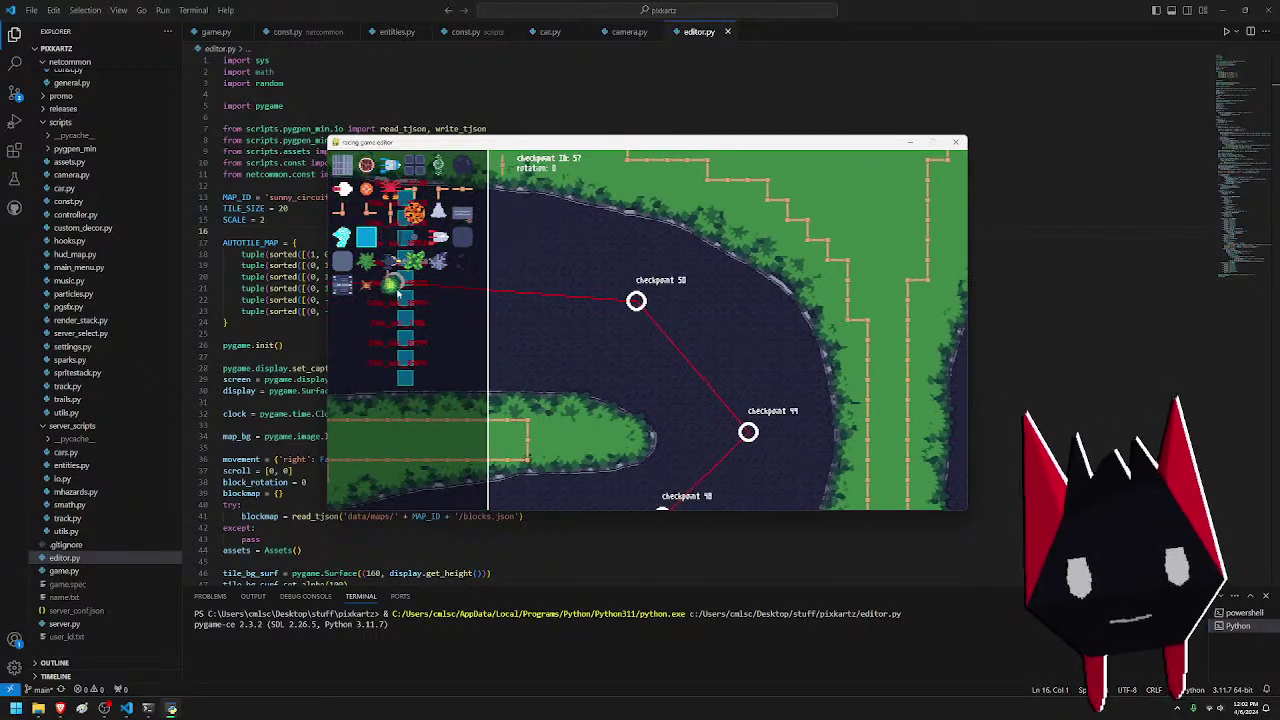
- Choose the round green tree tile and place one on the open grass east of the fence near checkpoint 56
key("w")
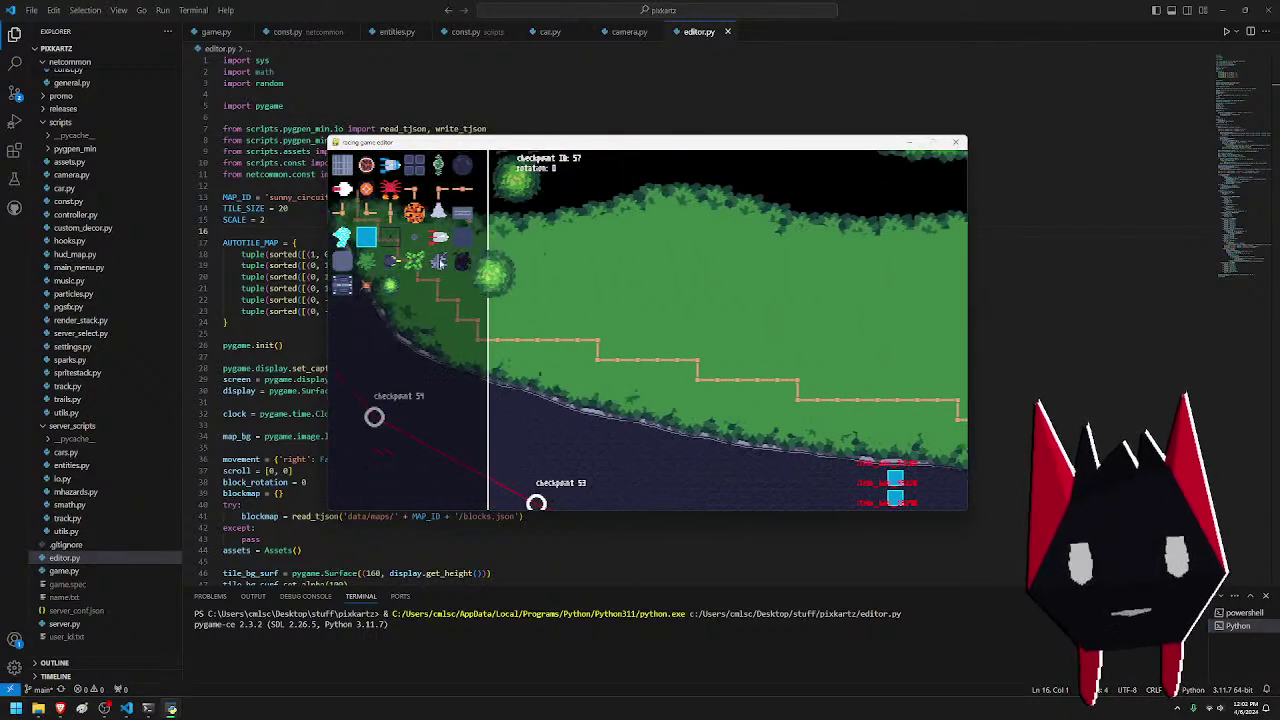
key("w")
key("d")
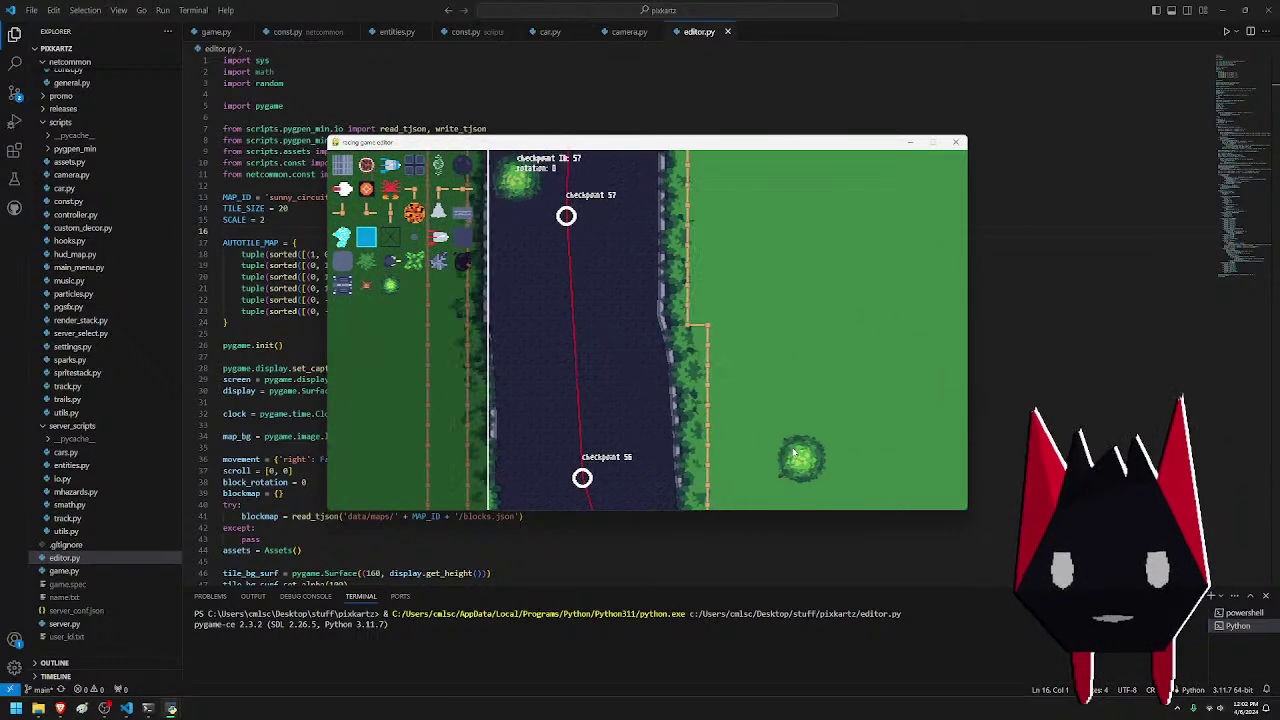
key("d")
key("s")
key("a")
key("w")
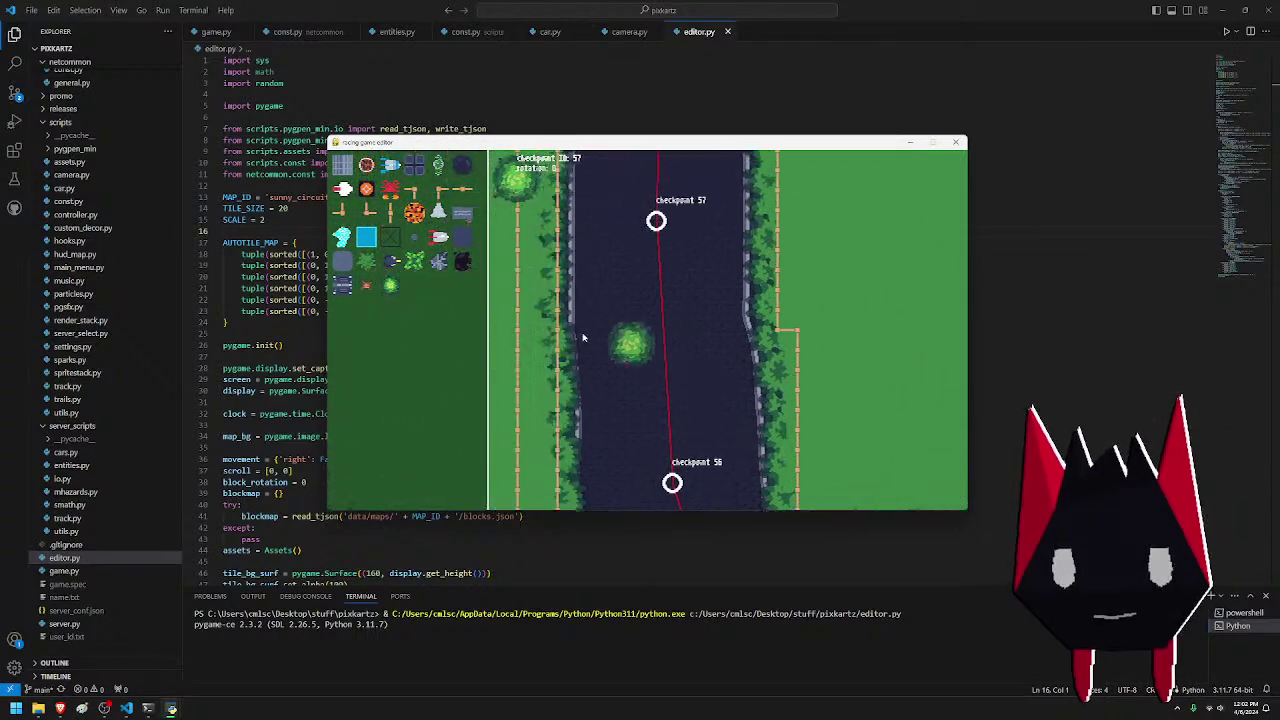
key("d")
key("s")
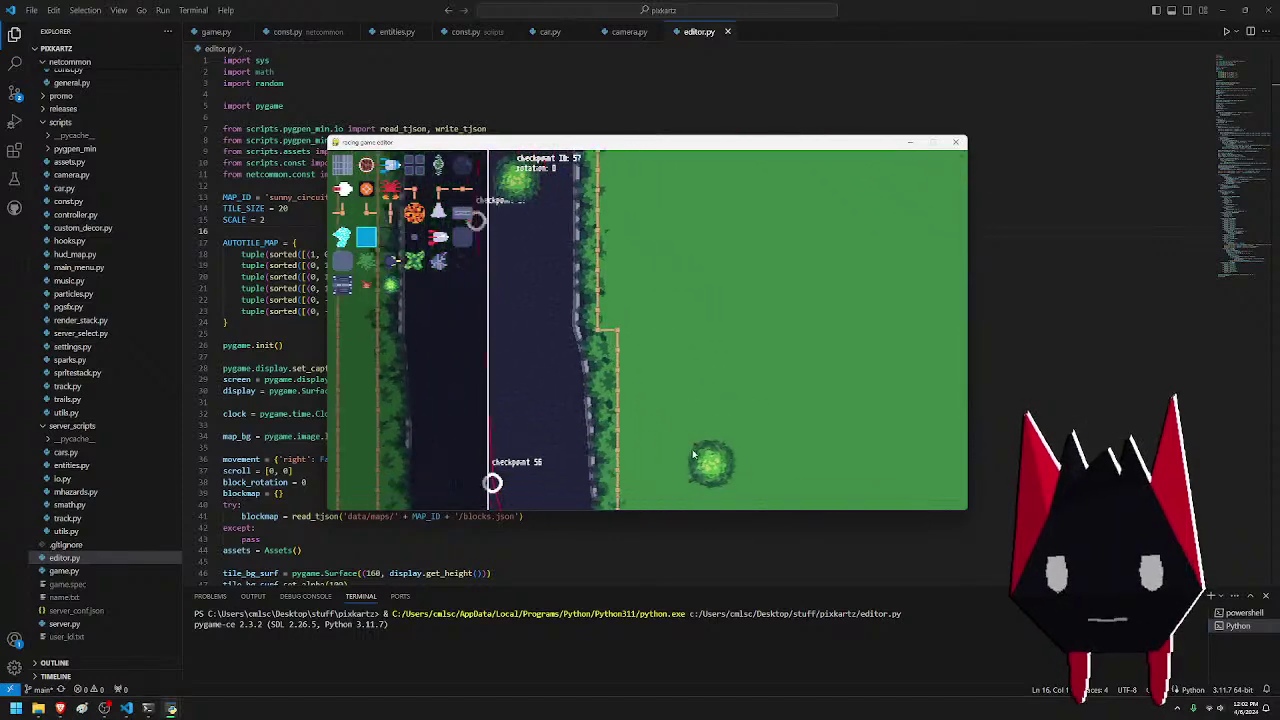
left_click(614, 403)
key("w")
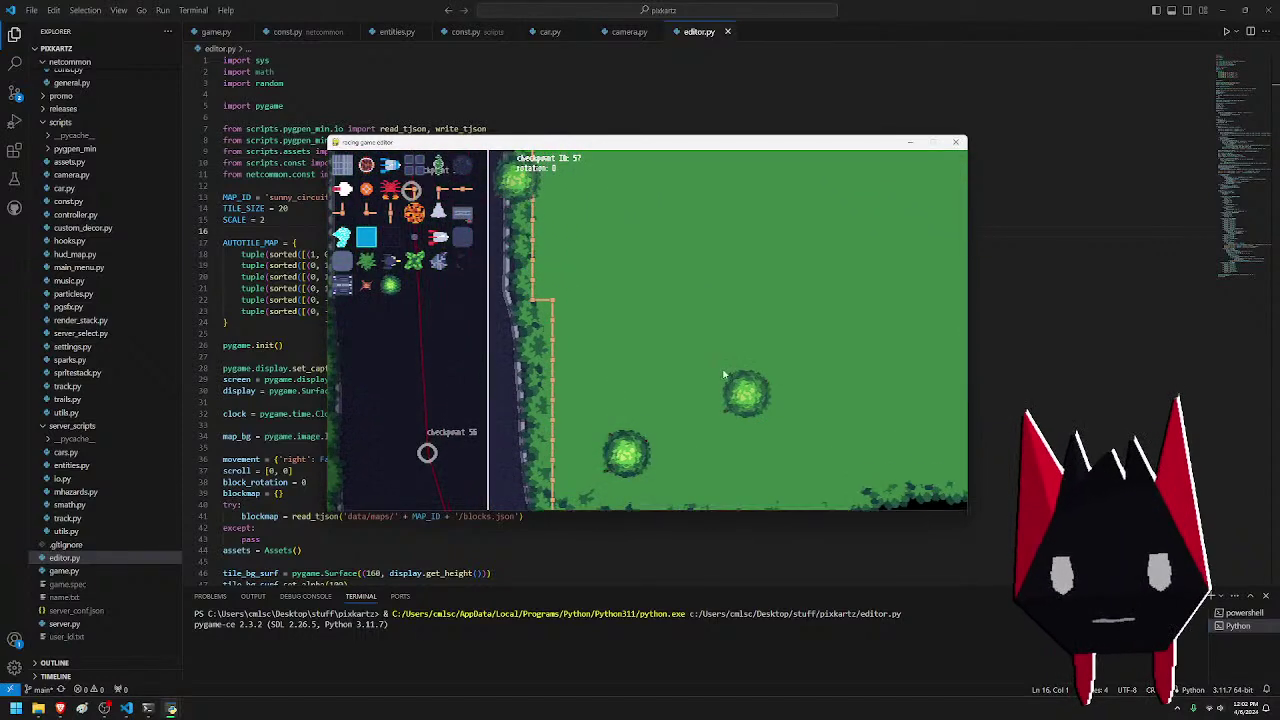
- Place four more round trees scattered northward over the grass beside the fence between checkpoints 56 and 57
left_click(726, 373)
left_click(600, 298)
key("w")
left_click(724, 292)
key("w")
key("a")
left_click(668, 336)
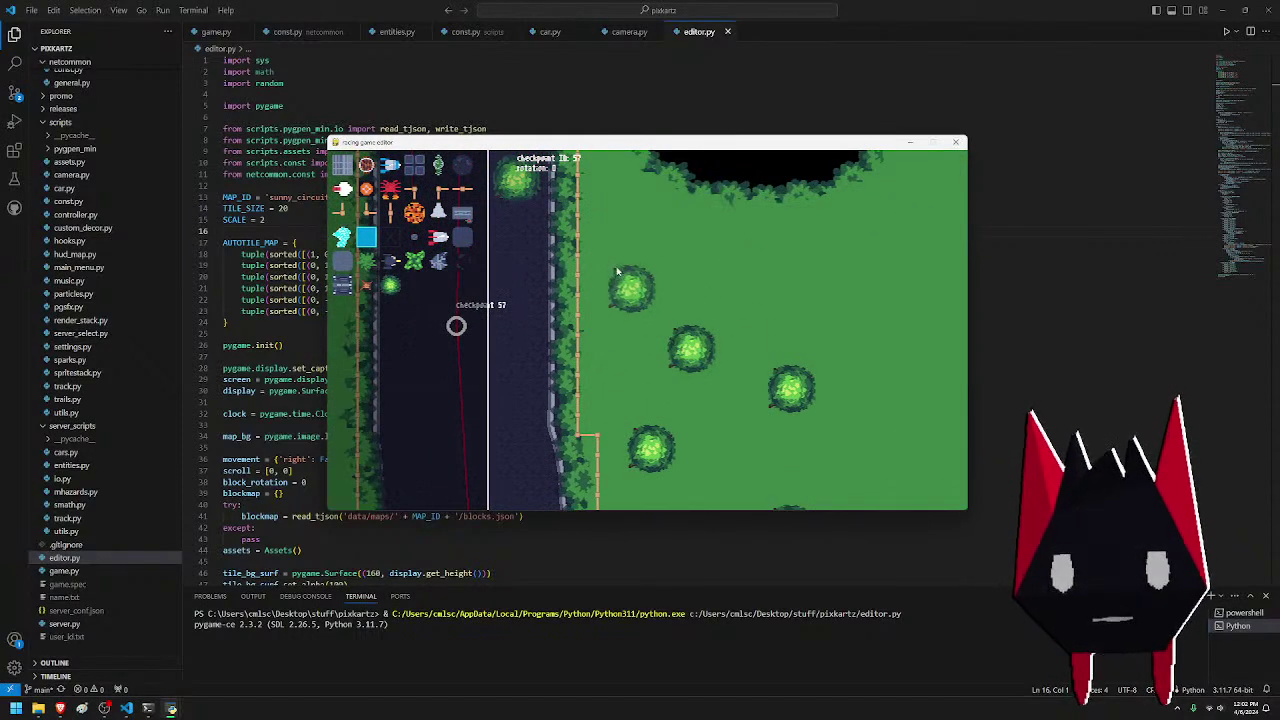
- Continue the scattered round trees over the grass beside checkpoint 57, up to just below the black pit
left_click(617, 272)
key("w")
left_click(752, 333)
key("w")
key("a")
left_click(662, 313)
left_click(742, 346)
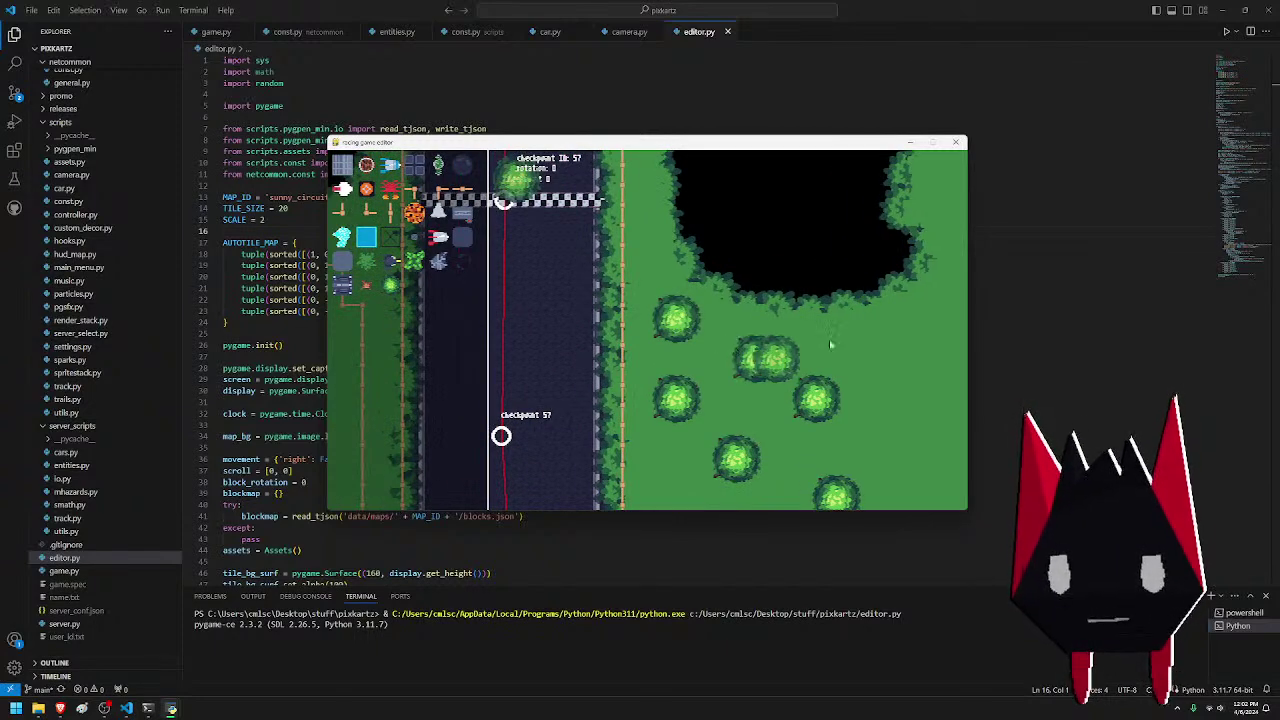
- Choose the spiky palm plant tile and scatter three on the grass above the black pit east of checkpoint 6
key("w")
key("w")
key("a")
key("w")
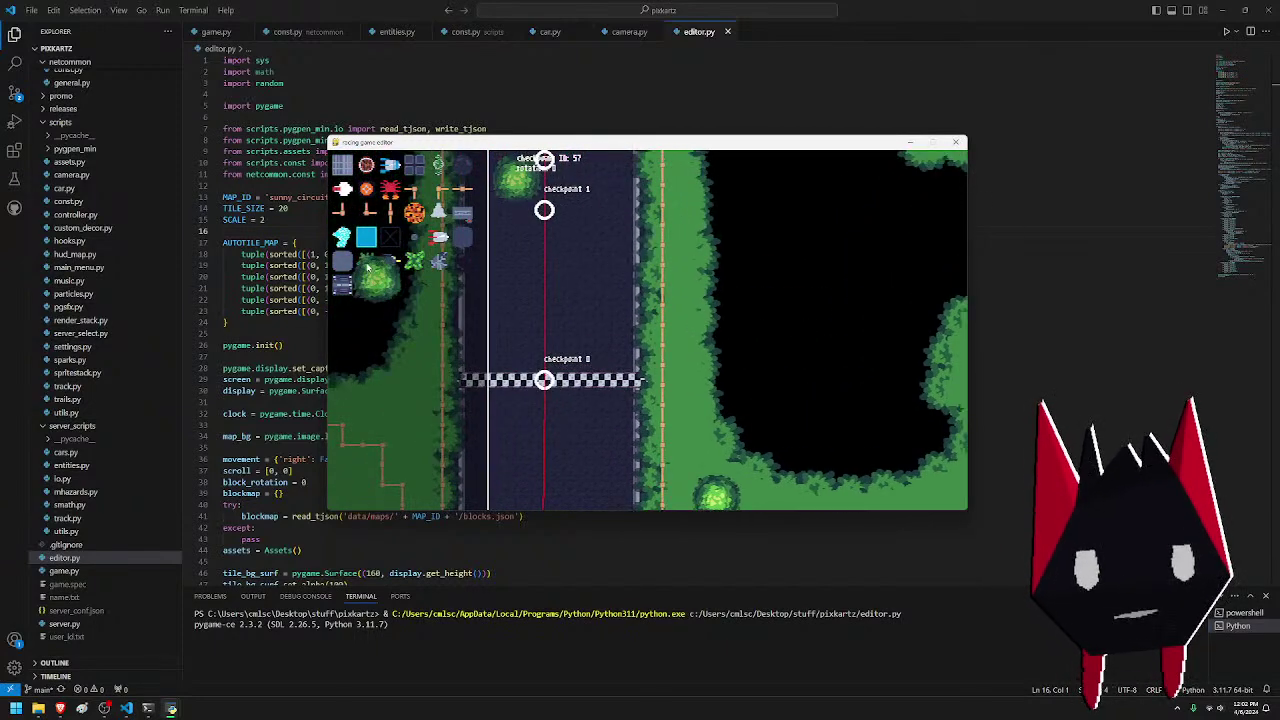
key("w")
key("w")
key("w")
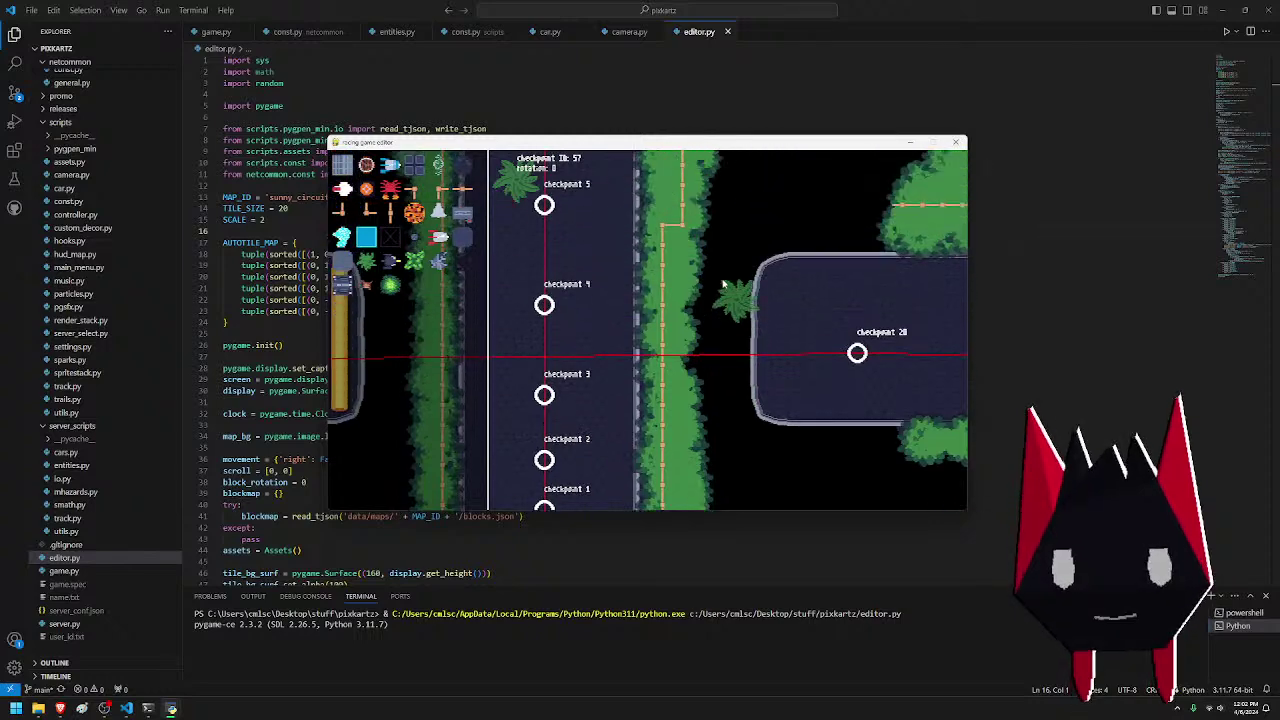
key("d")
key("d")
key("a")
key("w")
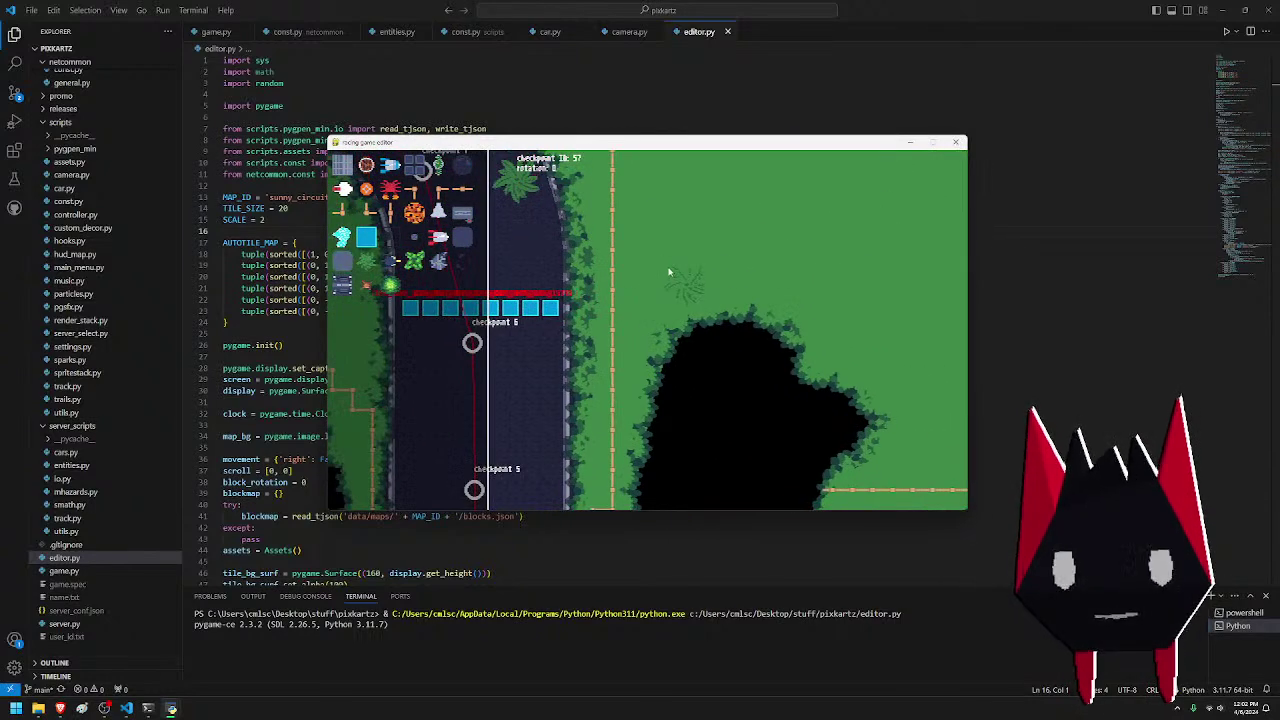
left_click(775, 274)
left_click(852, 322)
key("w")
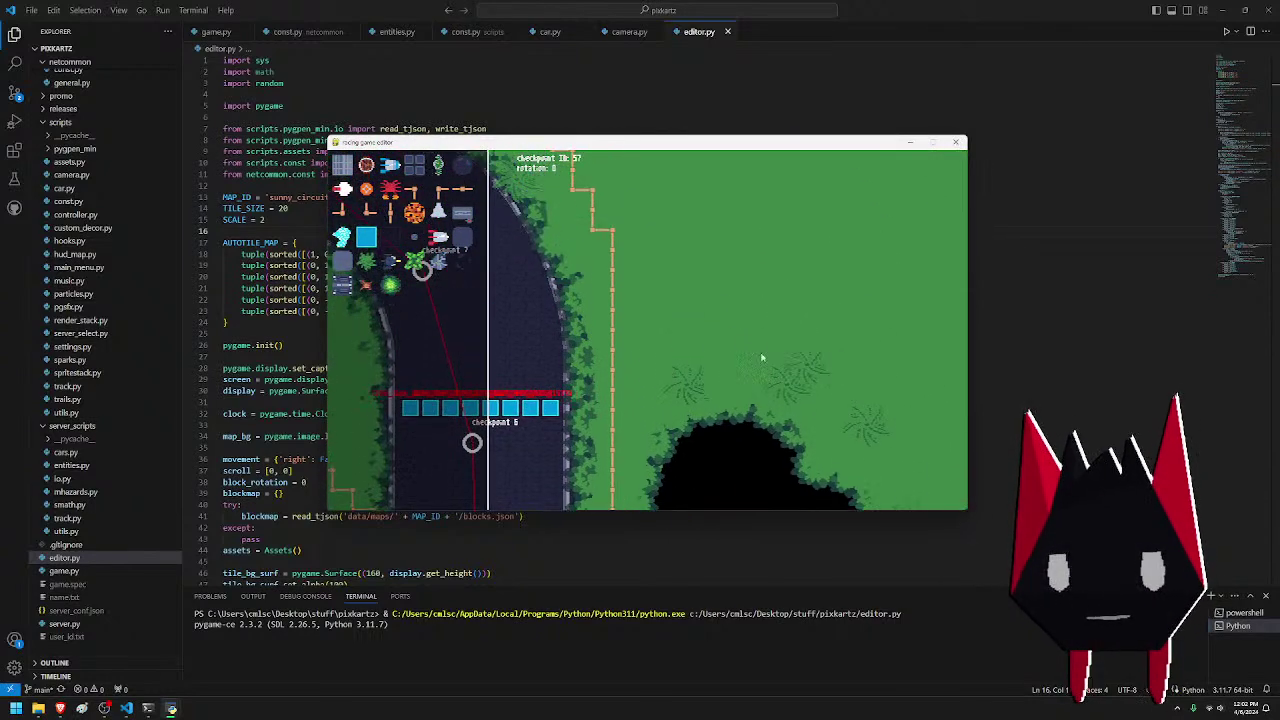
- Scatter palm plants on the grass around the black pit below the checkpoint 19 platform, along to the start line fence
key("a")
key("s")
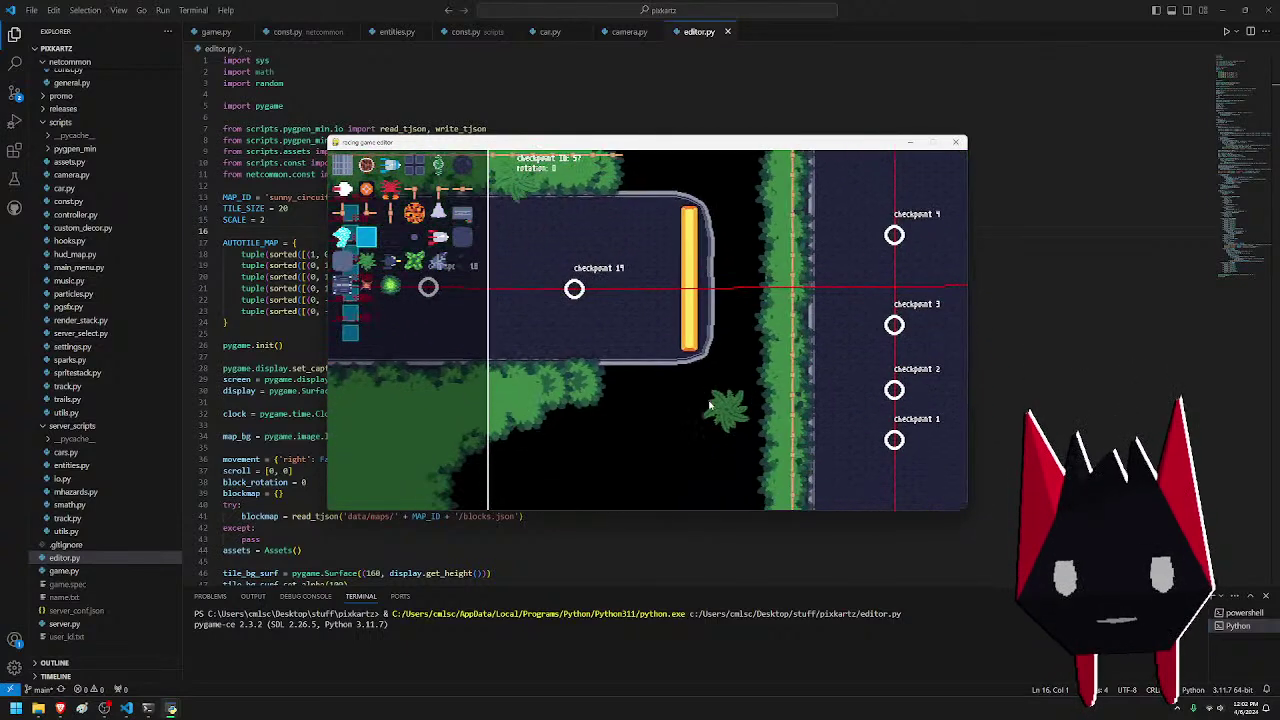
key("a")
left_click(607, 217)
key("a")
key("a")
key("s")
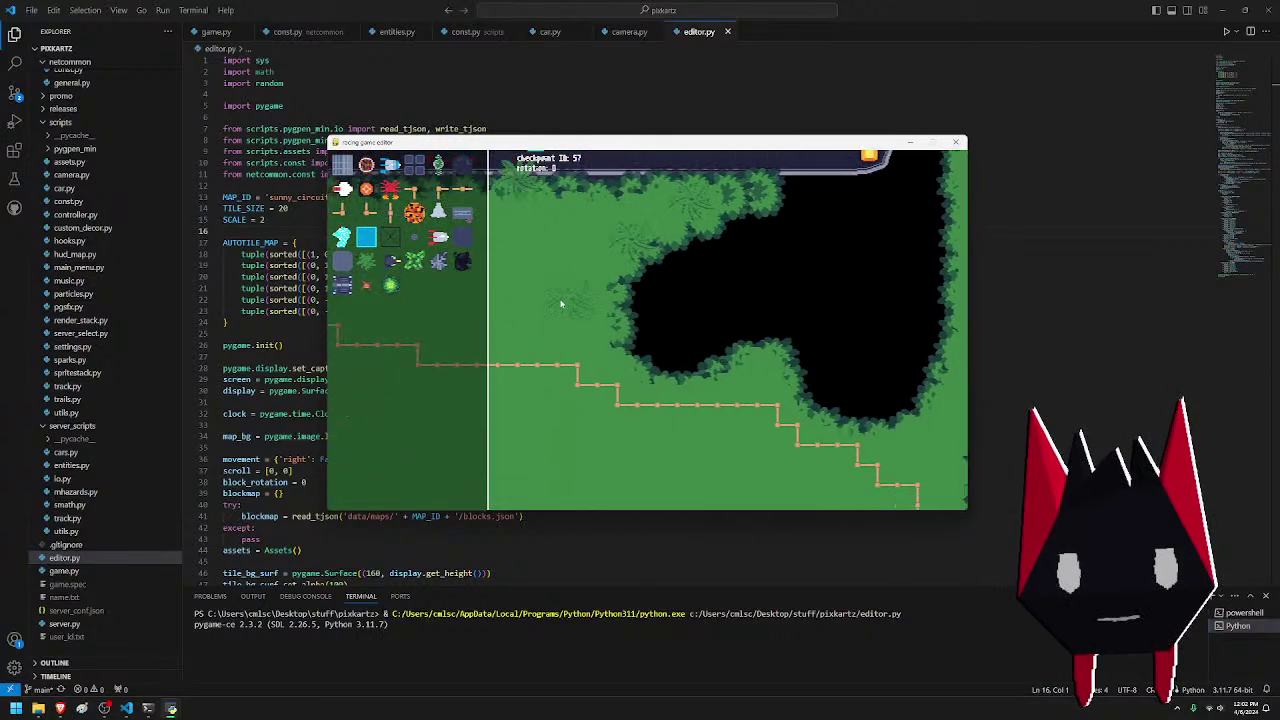
key("d")
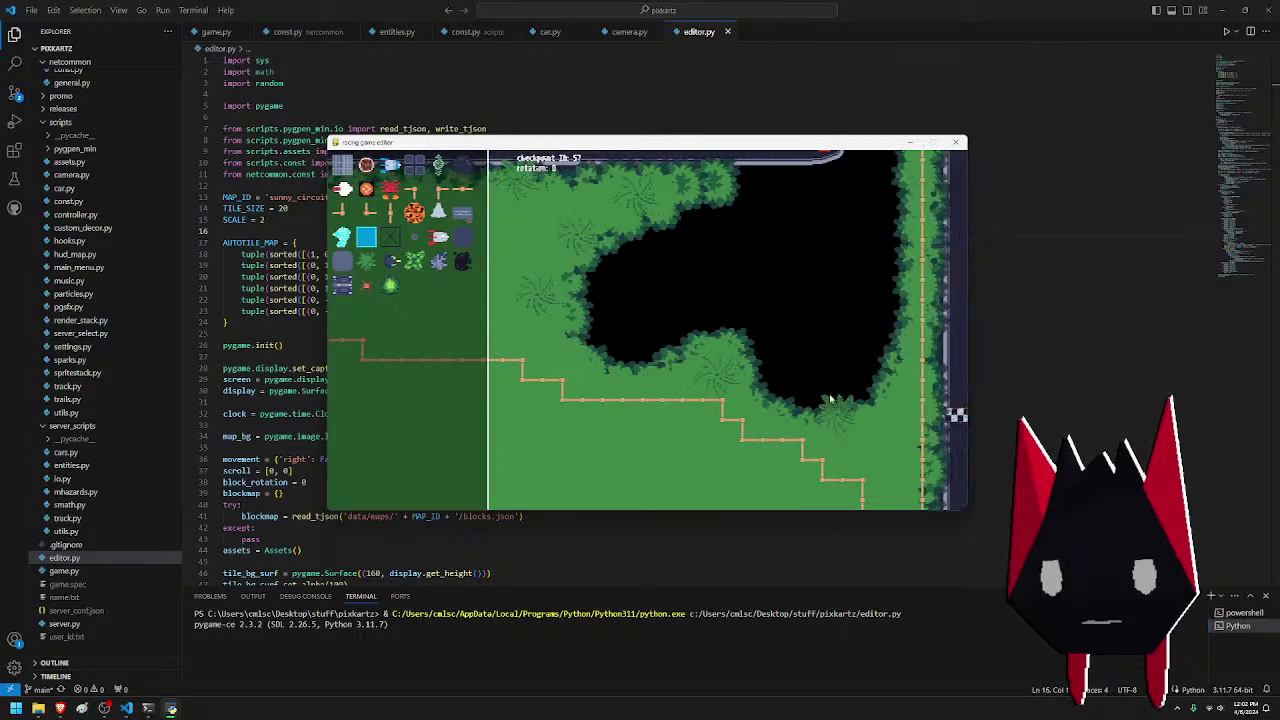
- Switch back to the round green tree tile and place one outside the fence east of checkpoint 7
key("w")
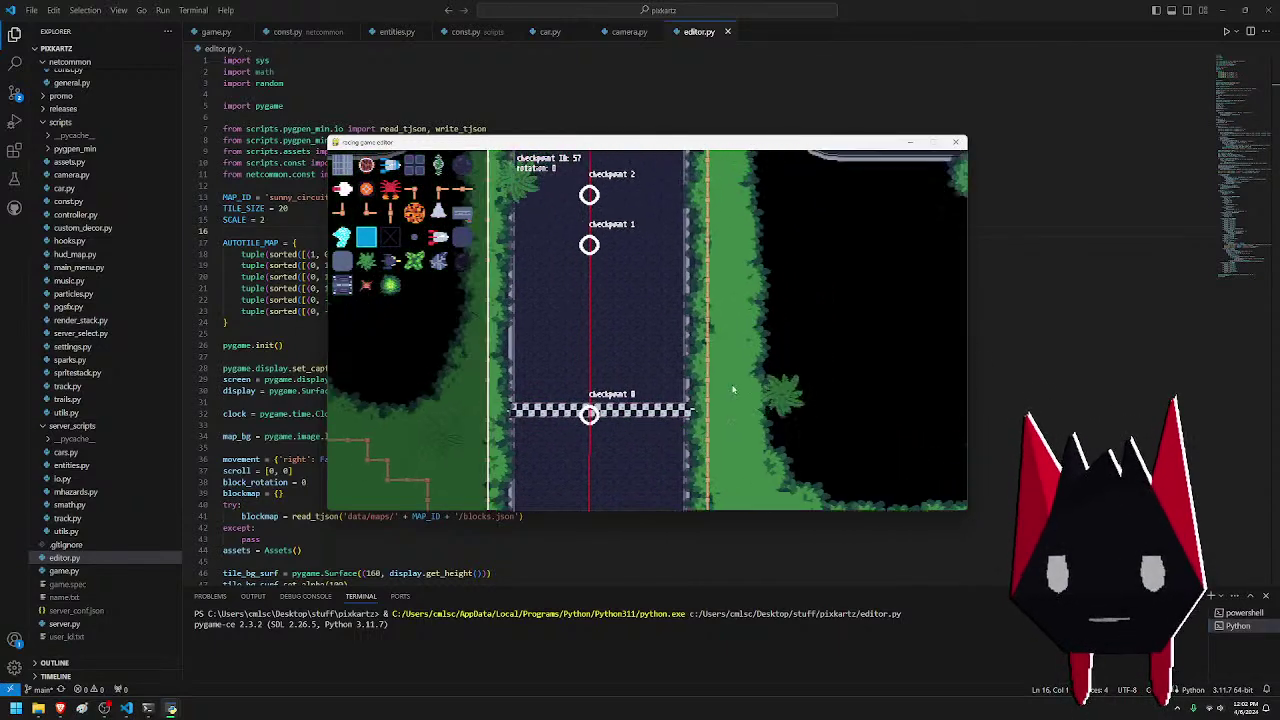
key("s")
left_click(384, 279)
key("w")
key("a")
key("w")
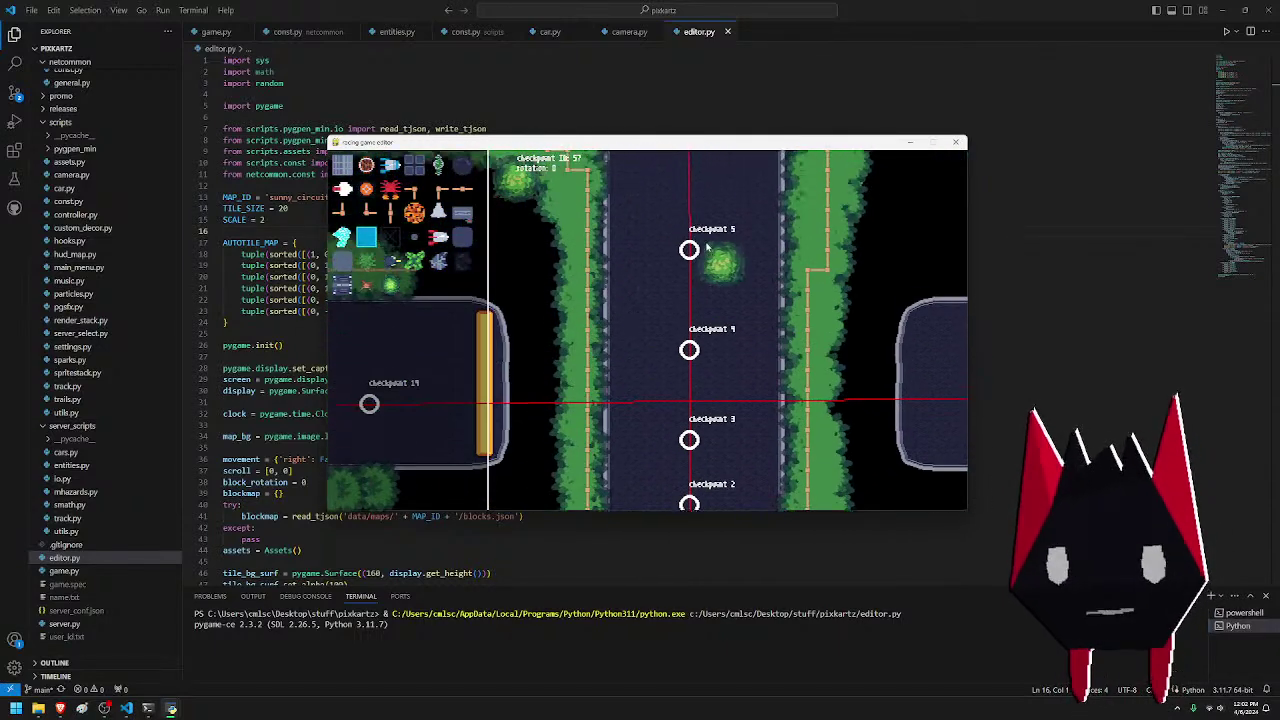
key("d")
key("s")
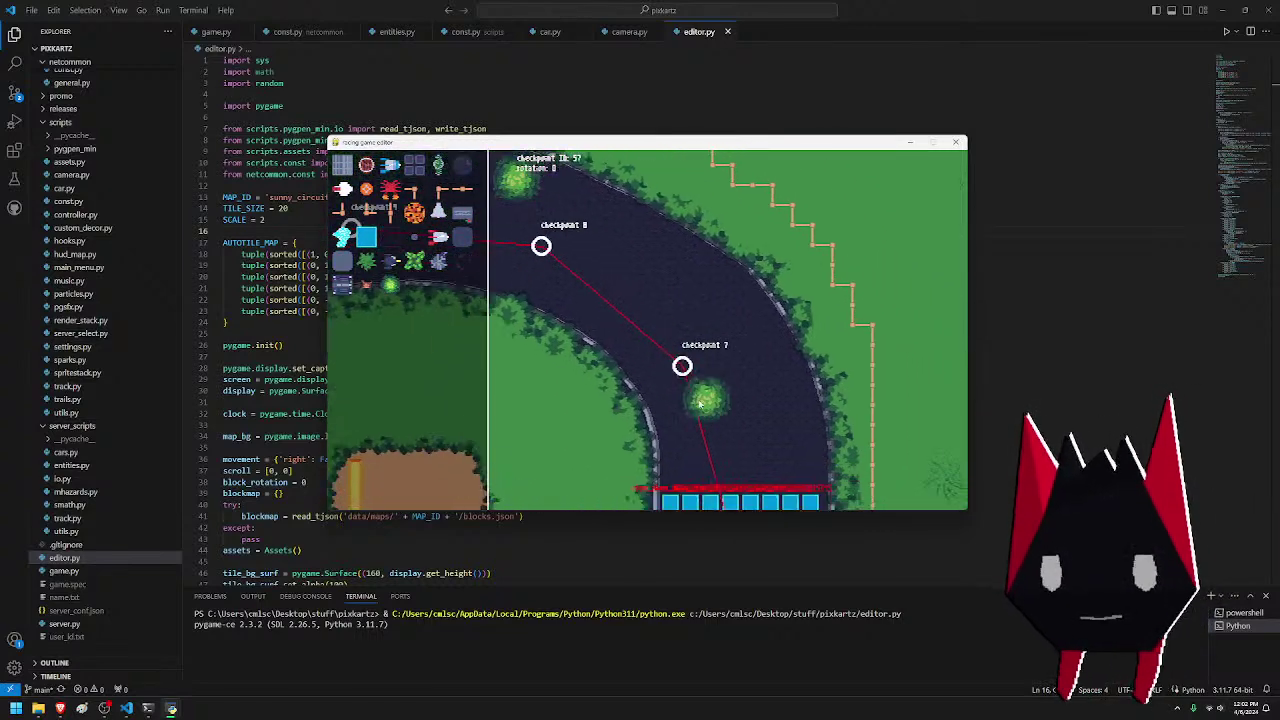
key("w")
key("d")
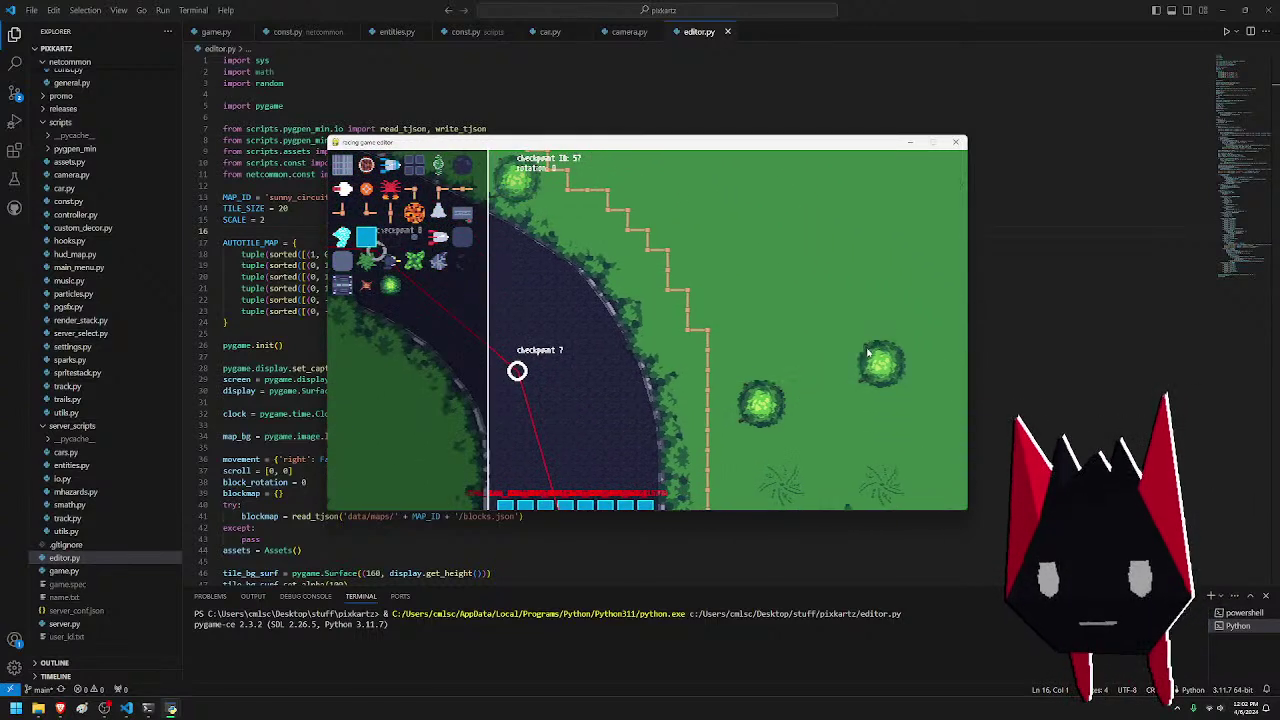
- Add three more round trees in a loose cluster on the grass outside the checkpoint 7 bend
left_click(877, 365)
key("w")
left_click(817, 288)
left_click(813, 356)
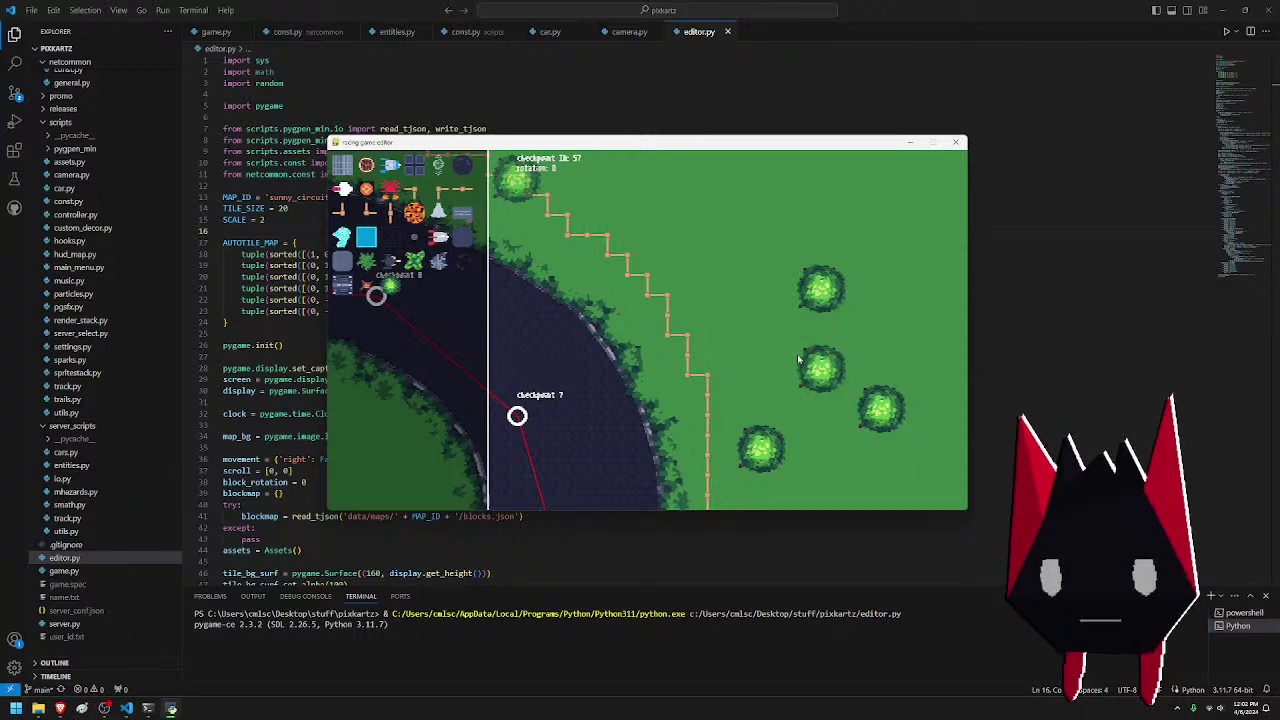
- Place three round trees on the grass outside the fence between checkpoints 7 and 8
key("w")
left_click(713, 325)
left_click(788, 266)
key("a")
left_click(764, 194)
key("w")
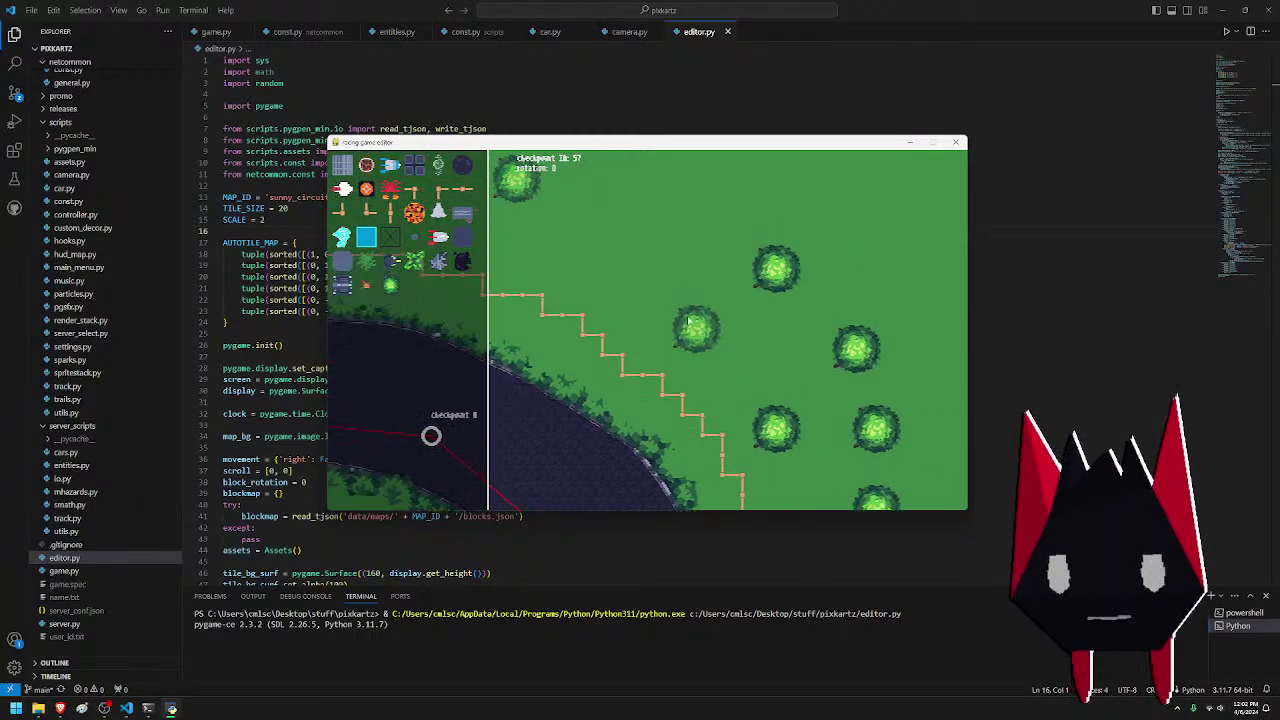
- Add three round trees at uneven spacing outside the stepped fence above checkpoint 8
key("a")
left_click(746, 340)
key("w")
left_click(719, 231)
key("a")
left_click(696, 294)
key("a")
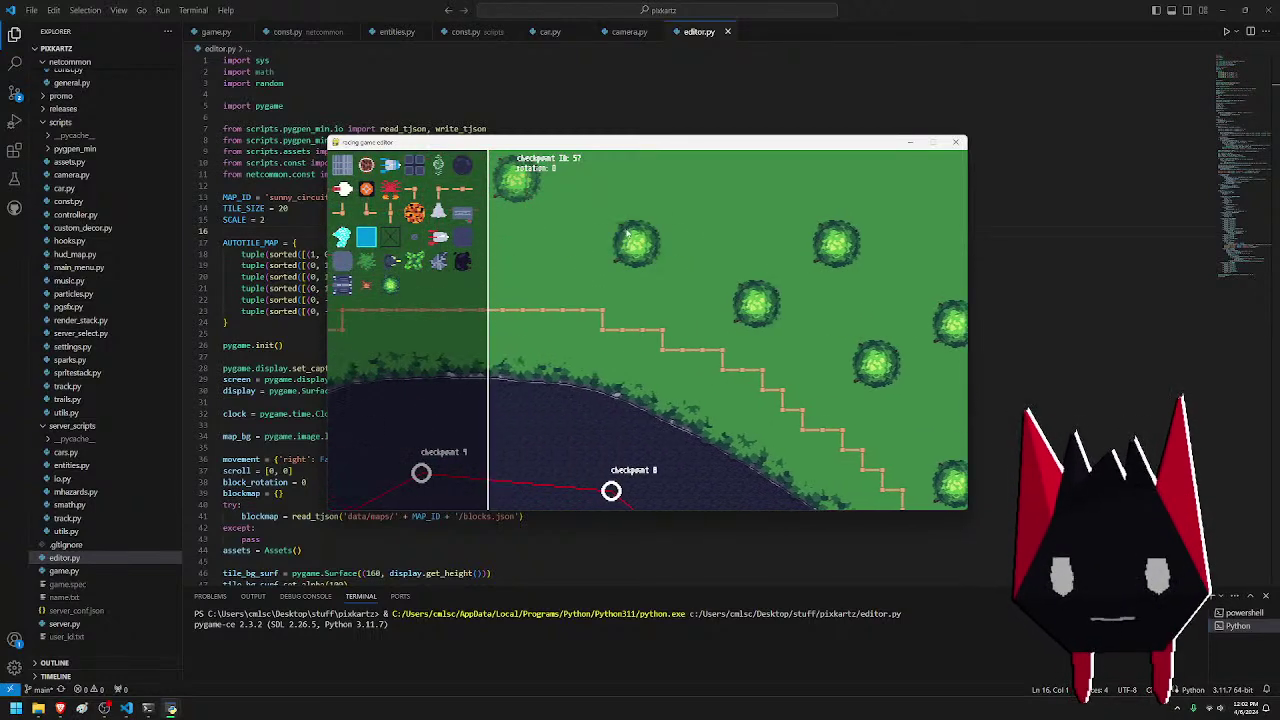
- Scatter five round trees on the grass above the straight fence between checkpoints 8 and 9
left_click(629, 234)
key("a")
left_click(781, 234)
key("a")
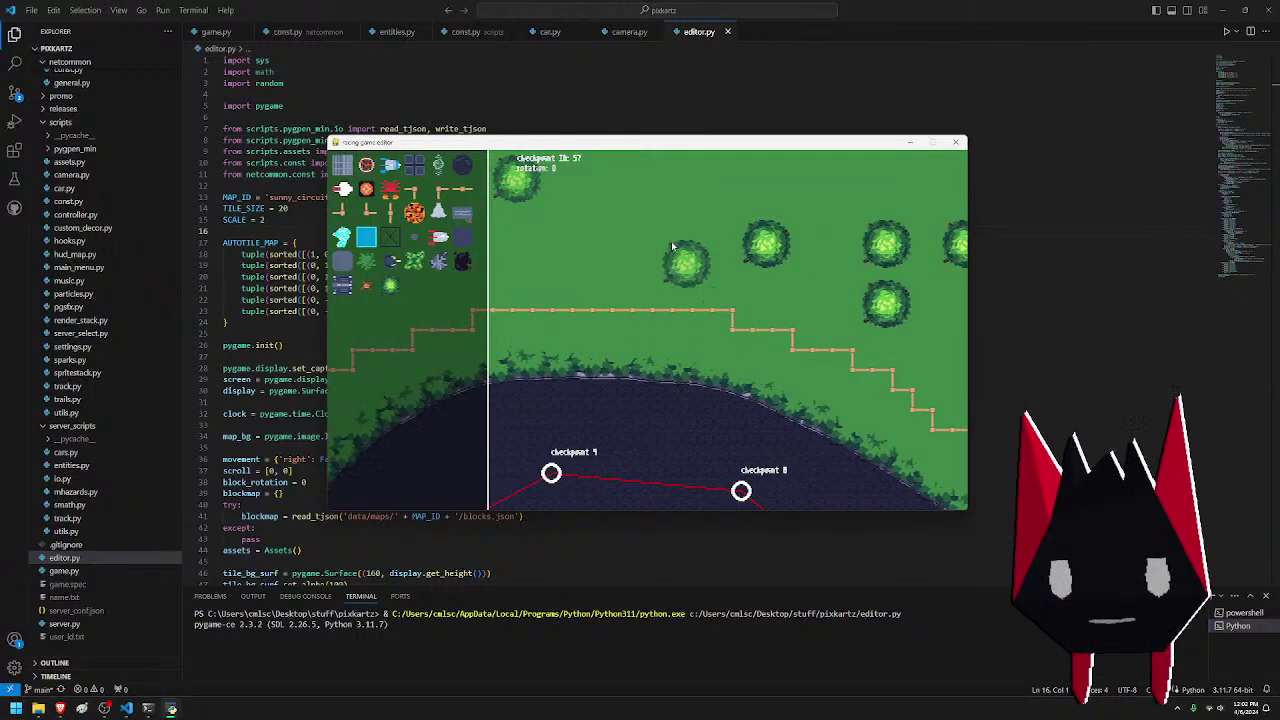
left_click(677, 246)
key("a")
left_click(665, 191)
key("a")
left_click(735, 229)
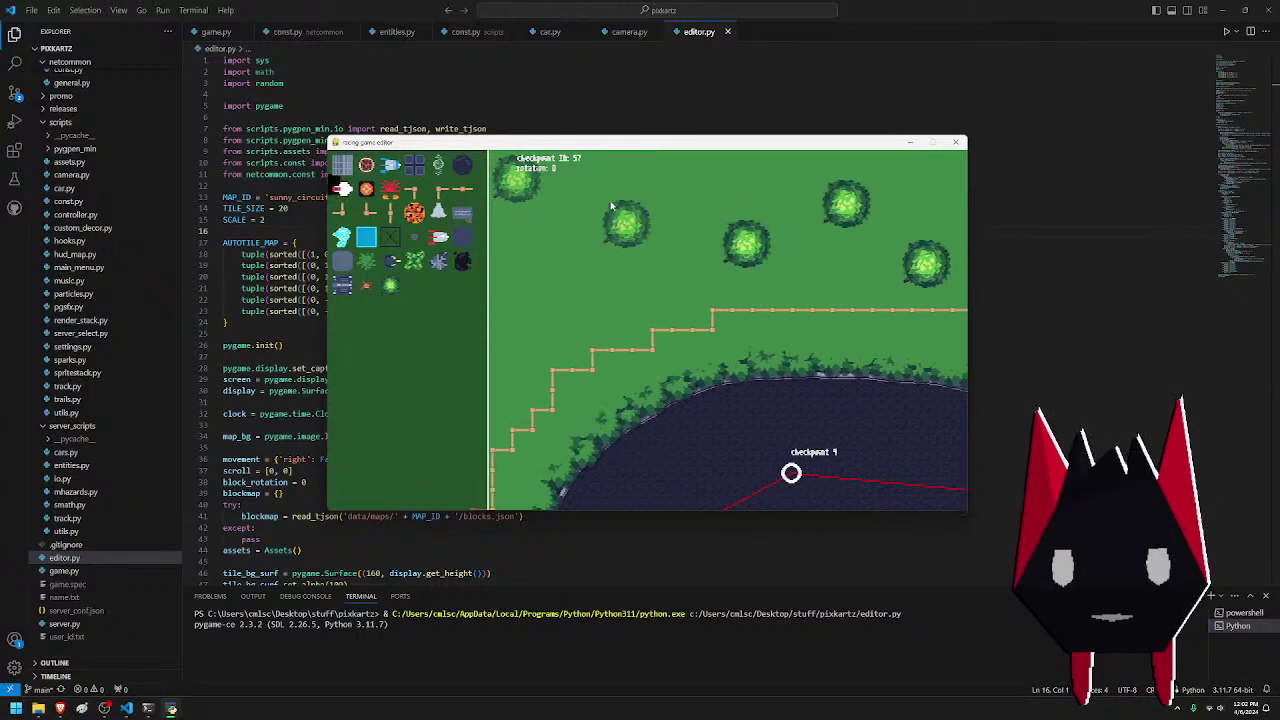
- Place two round trees outside the descending fence northwest of checkpoint 9
left_click(614, 208)
key("a")
key("s")
left_click(728, 248)
key("a")
key("s")
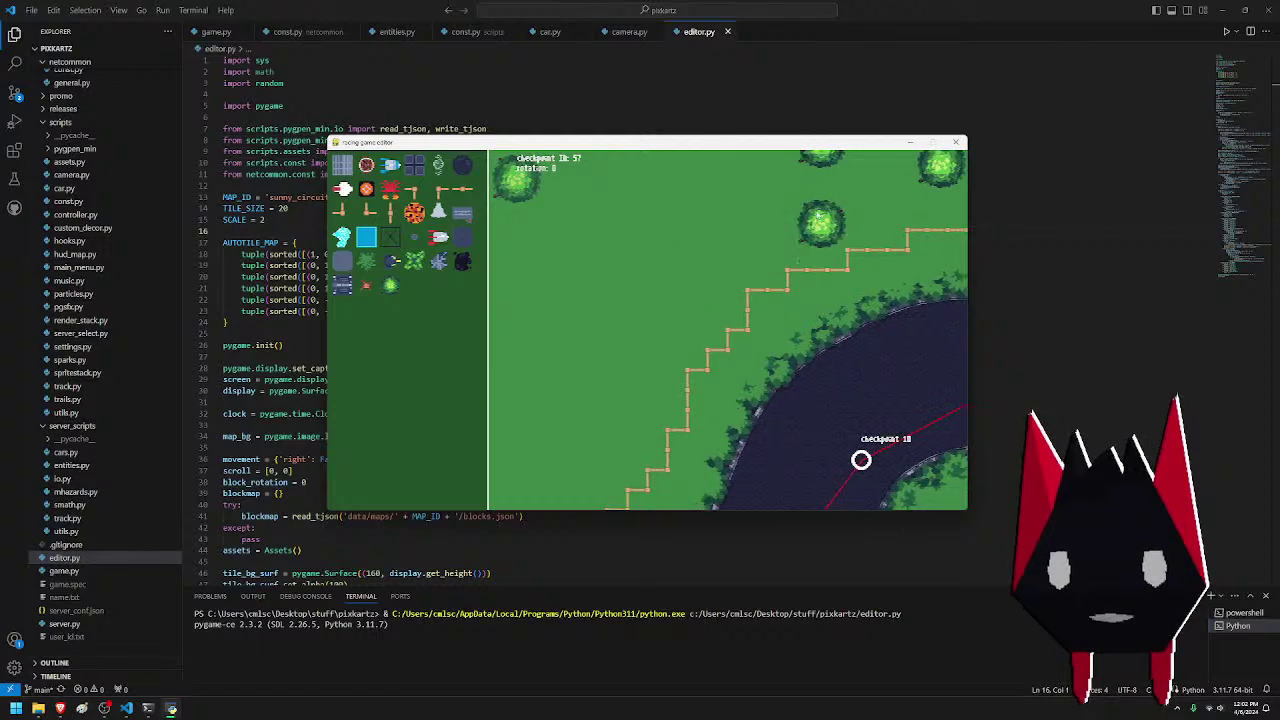
- Remove the round tree close to the fence northwest of checkpoint 10 and place three trees farther west on the grass
right_click(806, 211)
left_click(767, 211)
left_click(647, 191)
left_click(686, 253)
key("a")
key("s")
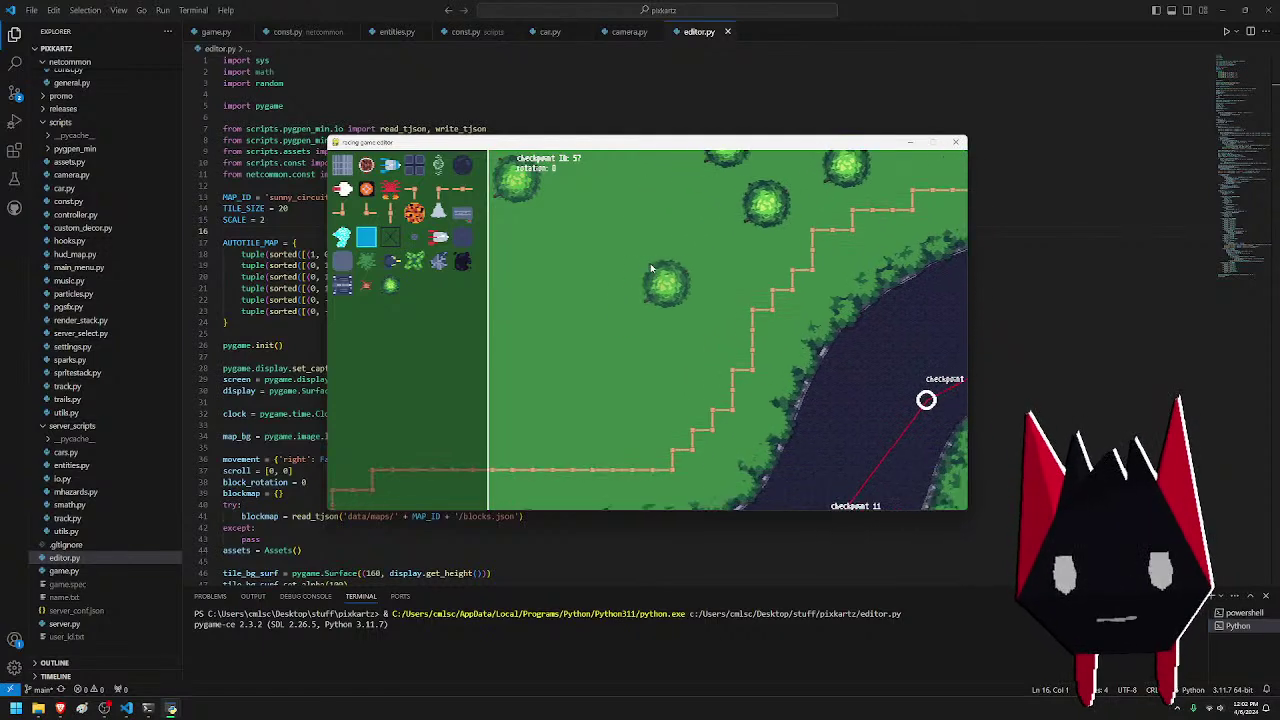
- Scatter four round trees on the grass outside the fence corner west of checkpoints 10 and 11
left_click(652, 254)
left_click(674, 314)
left_click(601, 393)
left_click(516, 318)
key("a")
key("s")
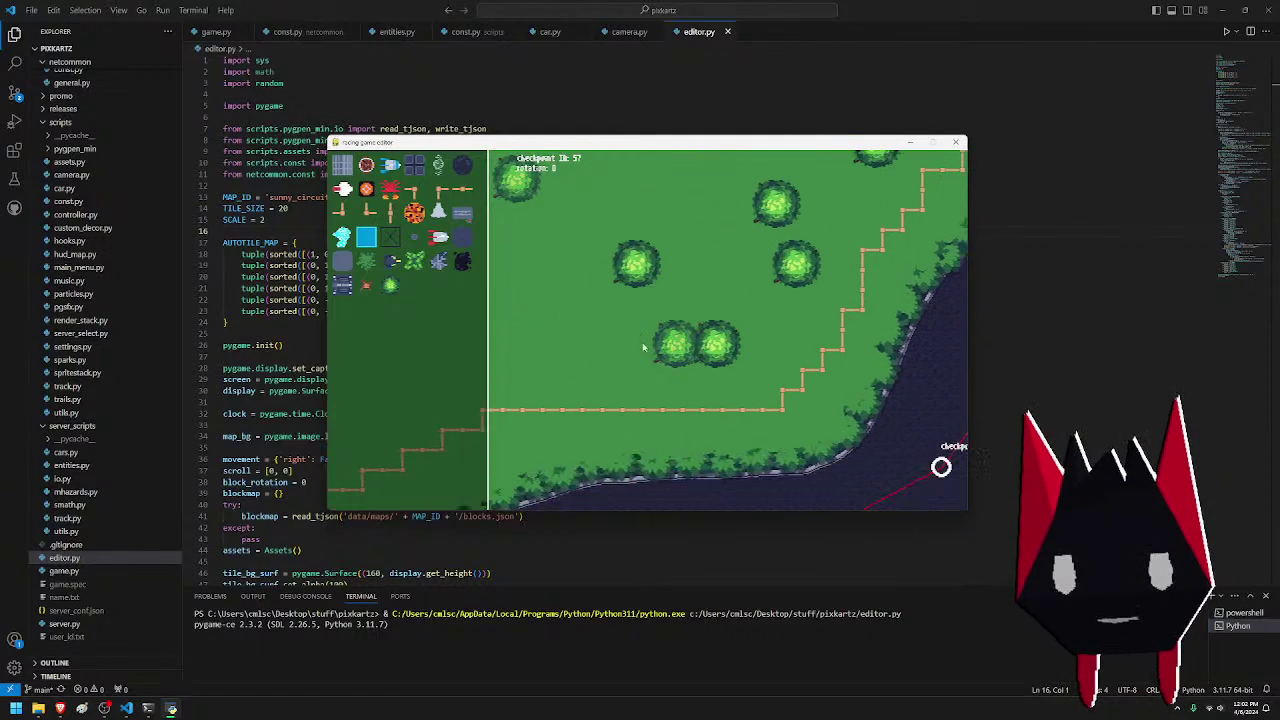
- Place three round trees above the fence running west from checkpoint 11 toward checkpoint 13
left_click(647, 318)
left_click(530, 279)
key("a")
key("s")
left_click(658, 276)
key("a")
key("s")
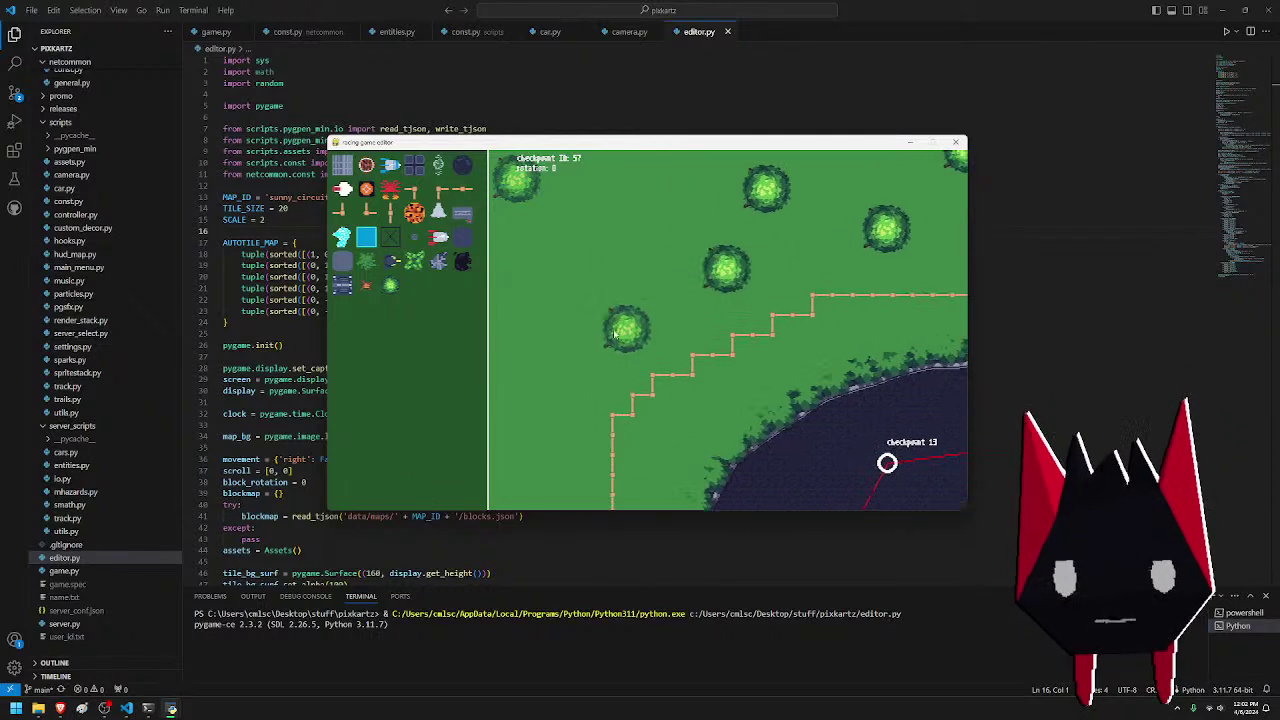
- Scatter four round trees outside the fence around the checkpoint 13 bend
left_click(649, 219)
left_click(572, 302)
left_click(613, 424)
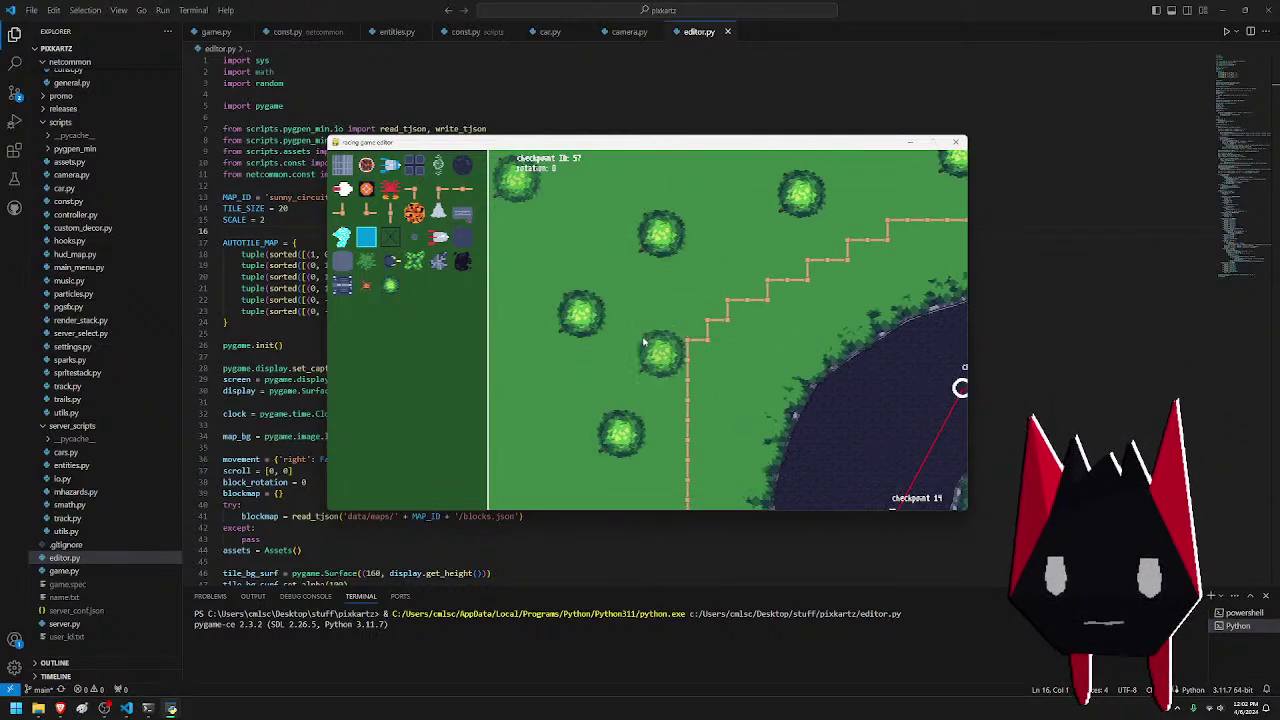
left_click(634, 301)
key("a")
key("s")
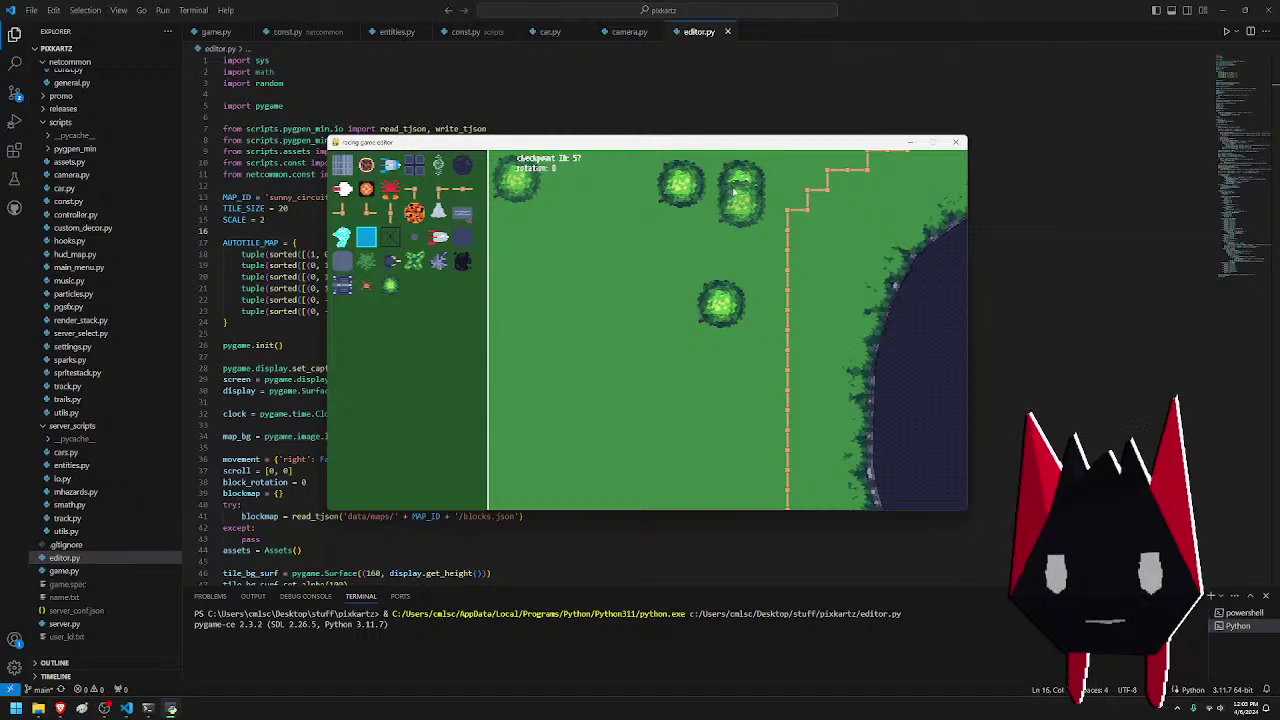
- Place round trees on the grass west of the vertical fence between checkpoints 14 and 15
key("s")
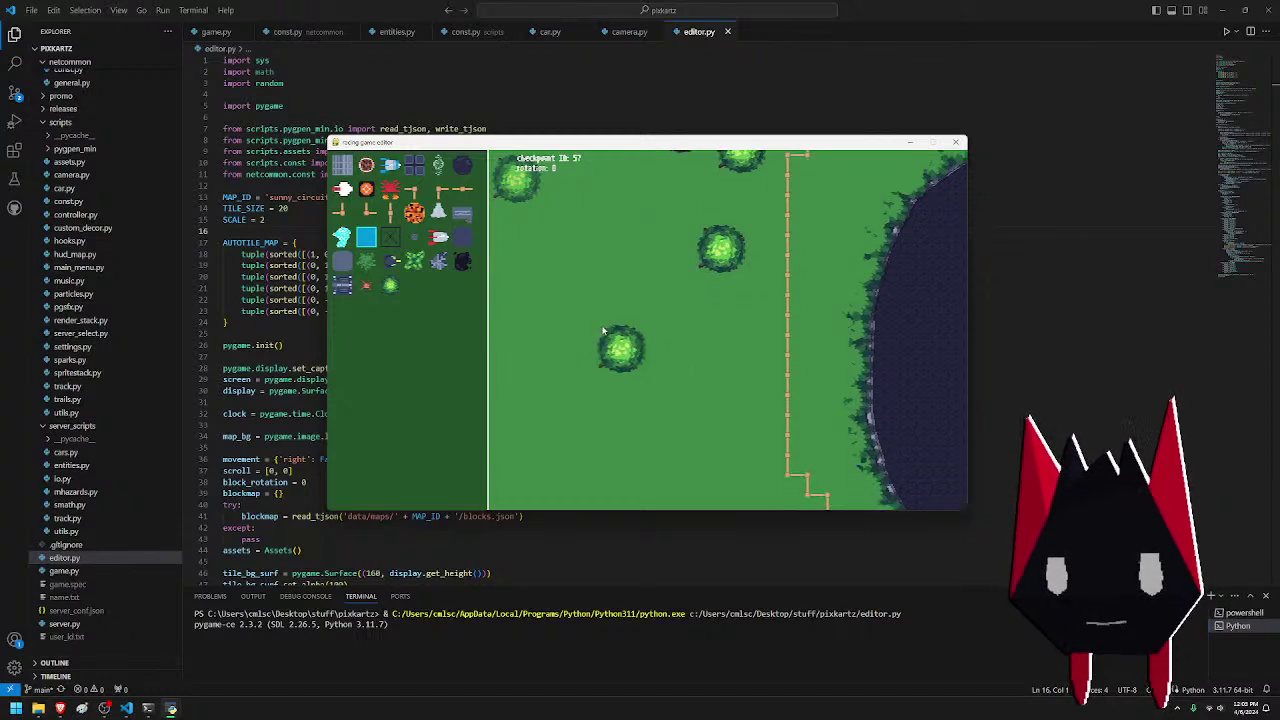
left_click(603, 330)
left_click(688, 408)
key("s")
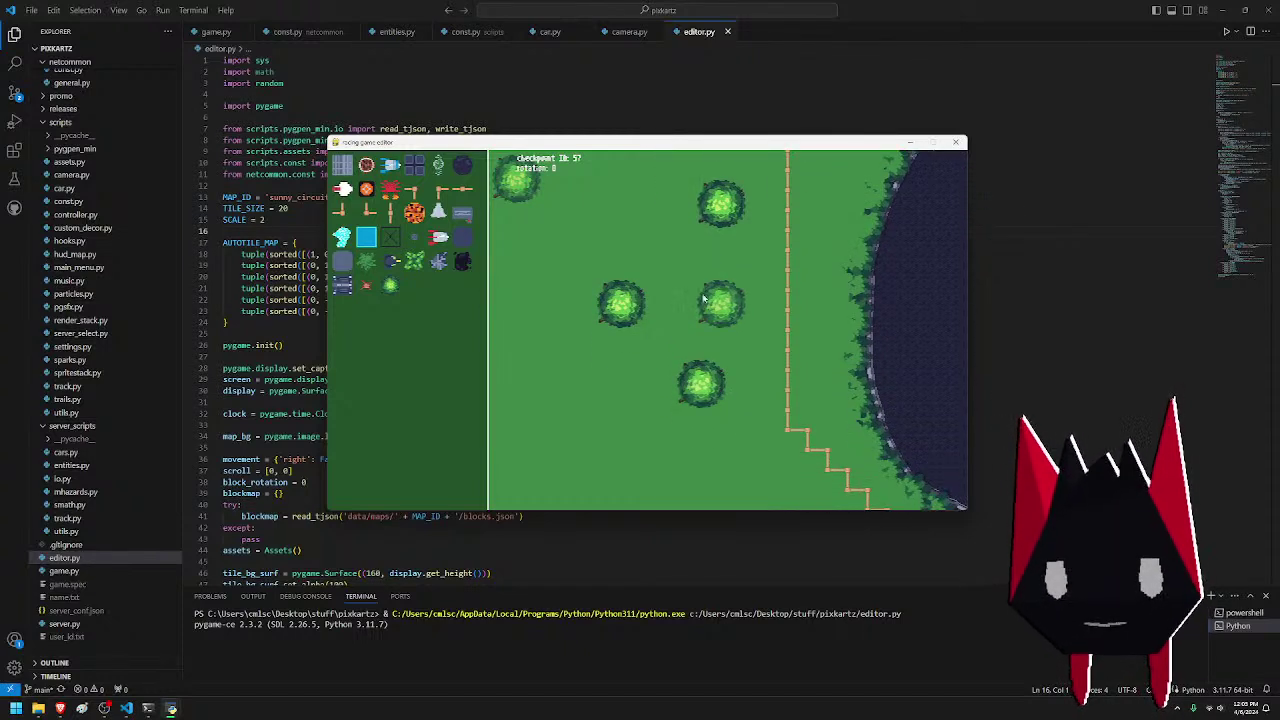
left_click(707, 298)
key("s")
- Add four round trees outside the stepped fence southwest of checkpoint 15
left_click(672, 388)
left_click(752, 411)
key("s")
key("d")
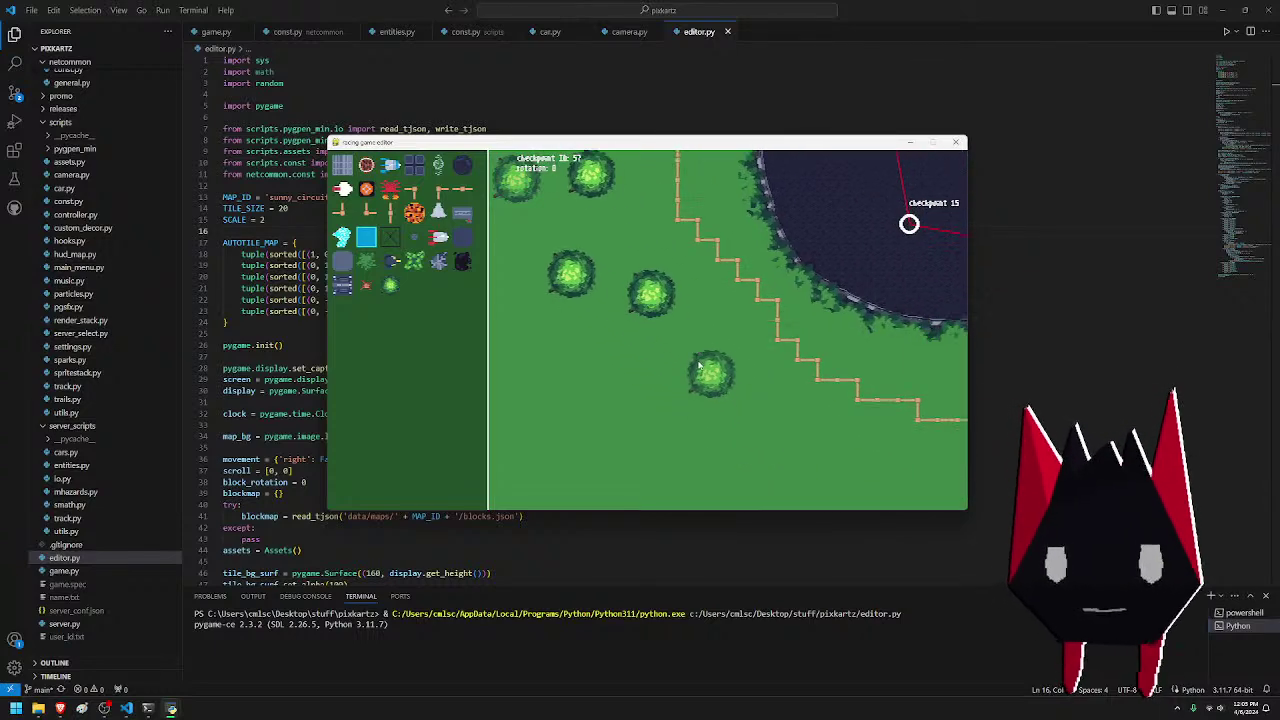
left_click(712, 373)
left_click(652, 434)
- Scatter a loose group of round trees on the grass below the fence south of checkpoint 15
key("s")
key("d")
left_click(706, 349)
left_click(767, 468)
left_click(862, 400)
left_click(682, 420)
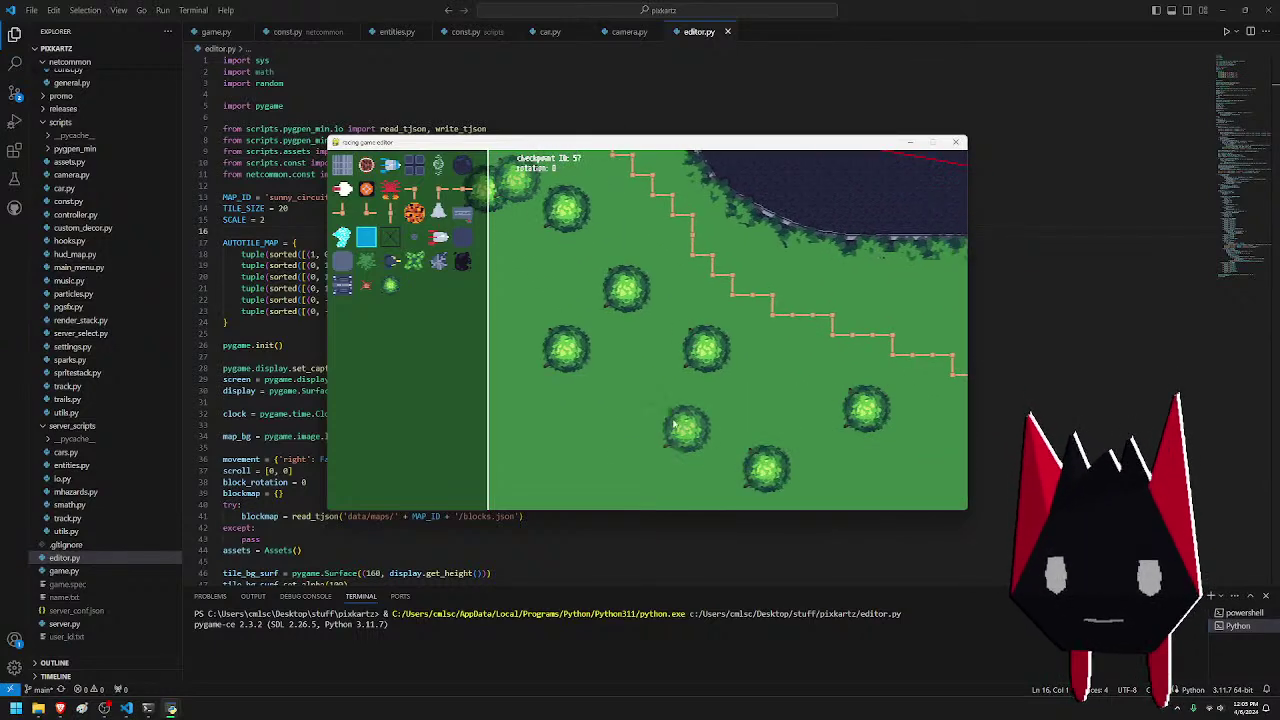
key("s")
key("d")
left_click(567, 237)
key("d")
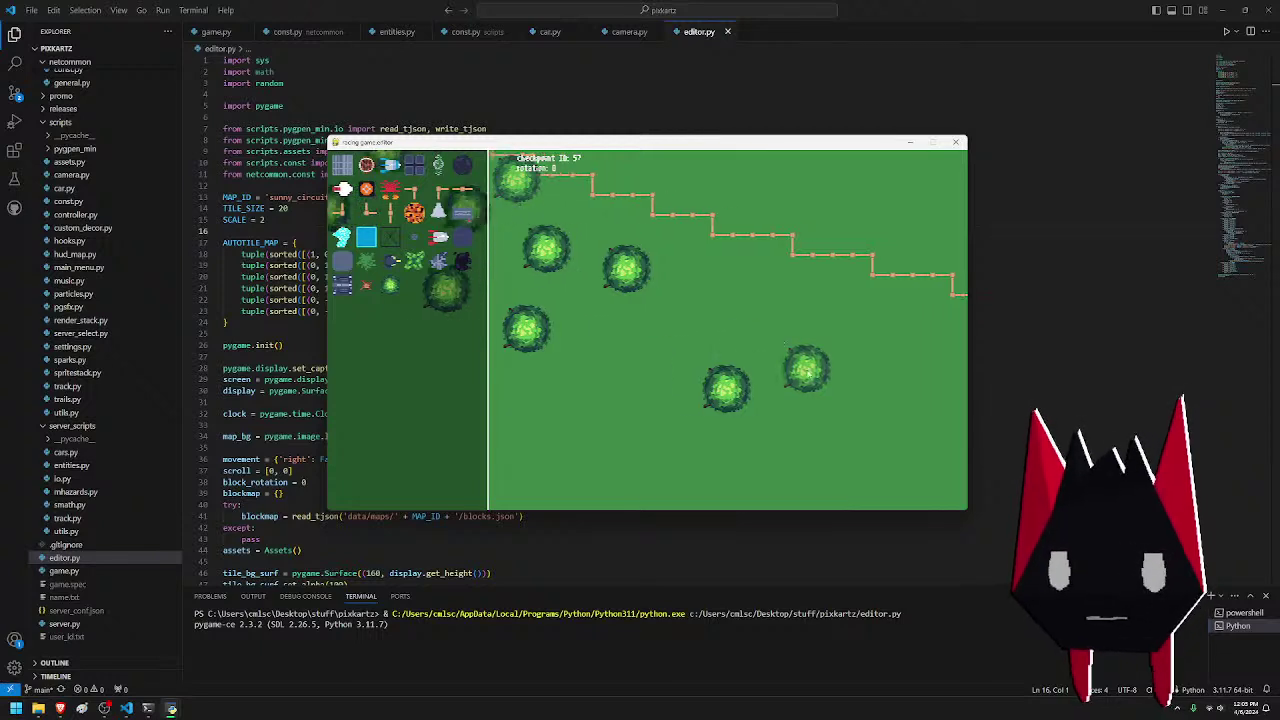
- Spread round trees below the gently descending fence, from the checkpoint 15 bend east to the first black pit
left_click(660, 295)
key("d")
left_click(824, 336)
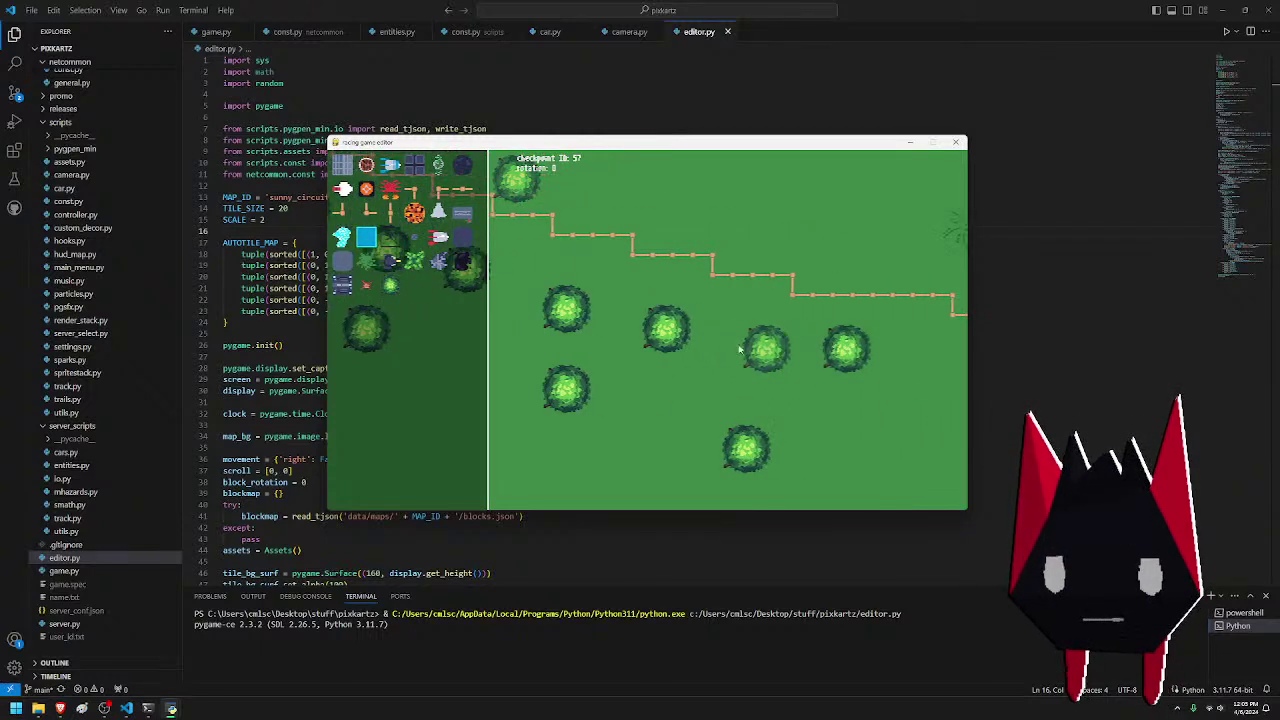
left_click(718, 355)
key("d")
key("s")
left_click(677, 437)
left_click(876, 392)
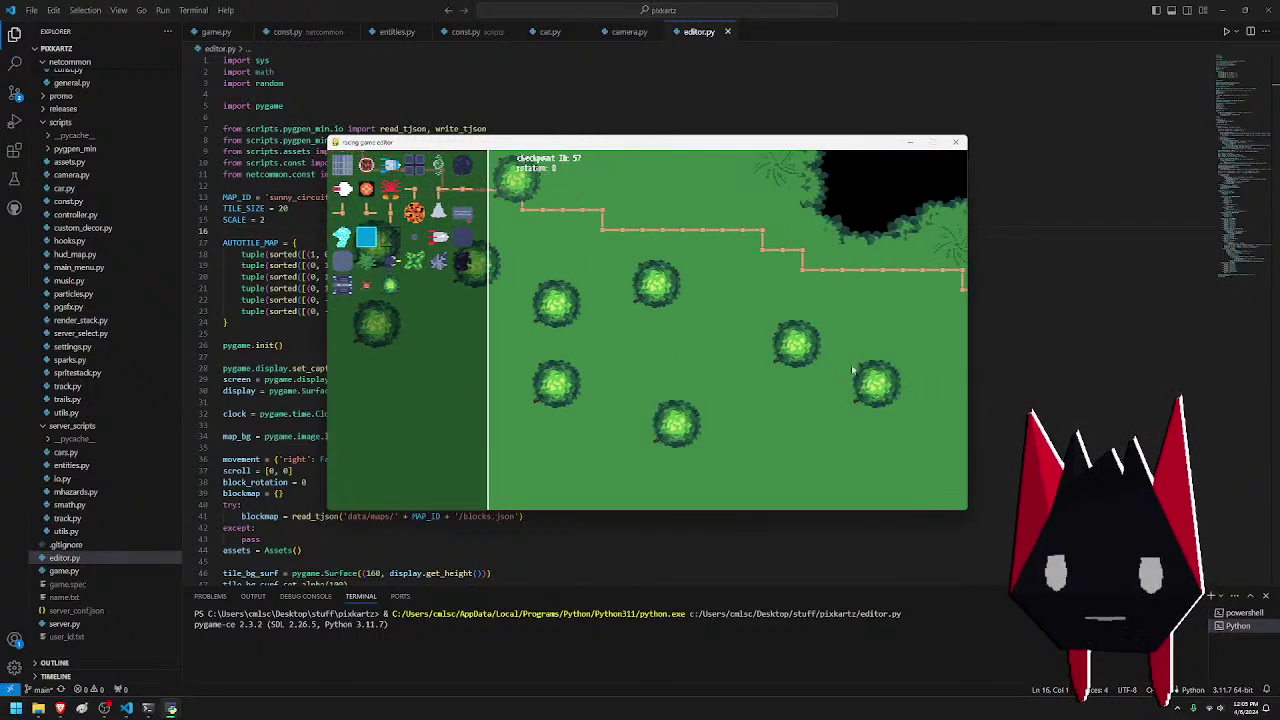
- Place round trees below the fence under the black pits, down to its southeast corner
left_click(736, 313)
left_click(793, 350)
key("d")
left_click(872, 467)
key("s")
key("d")
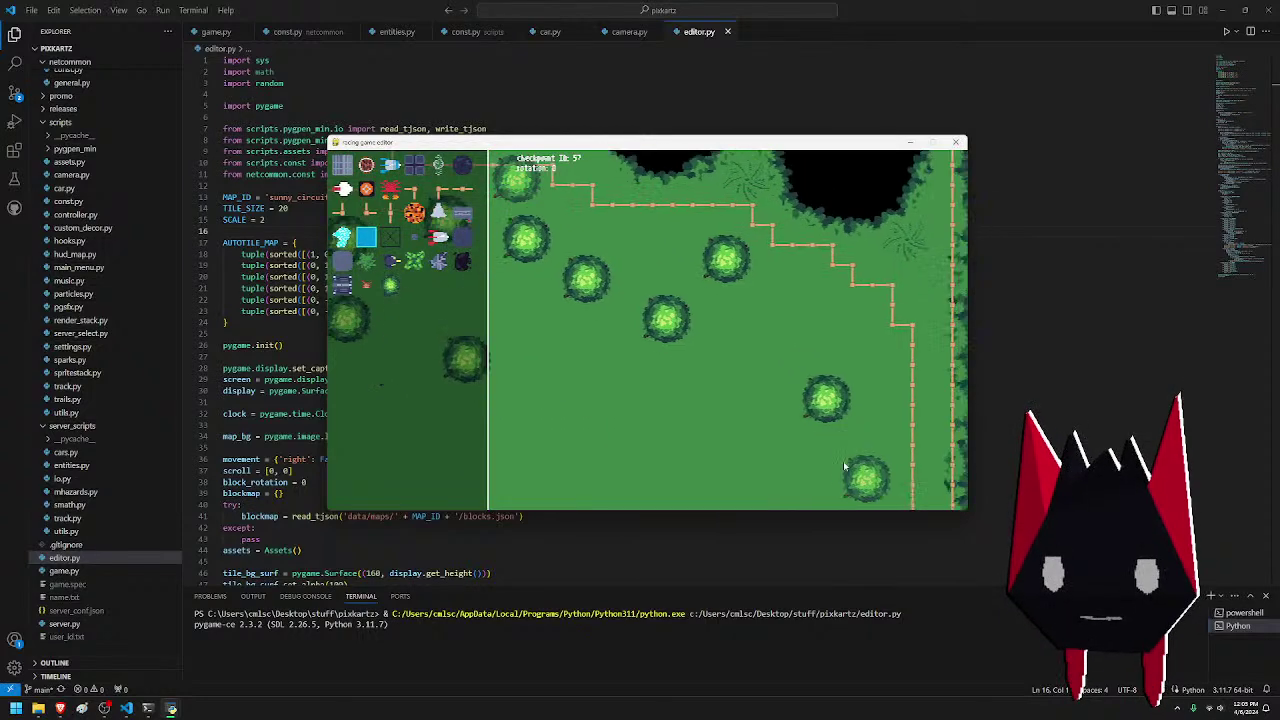
- Scatter round trees on the grass west of the parallel vertical fences, down to the black chasm
key("s")
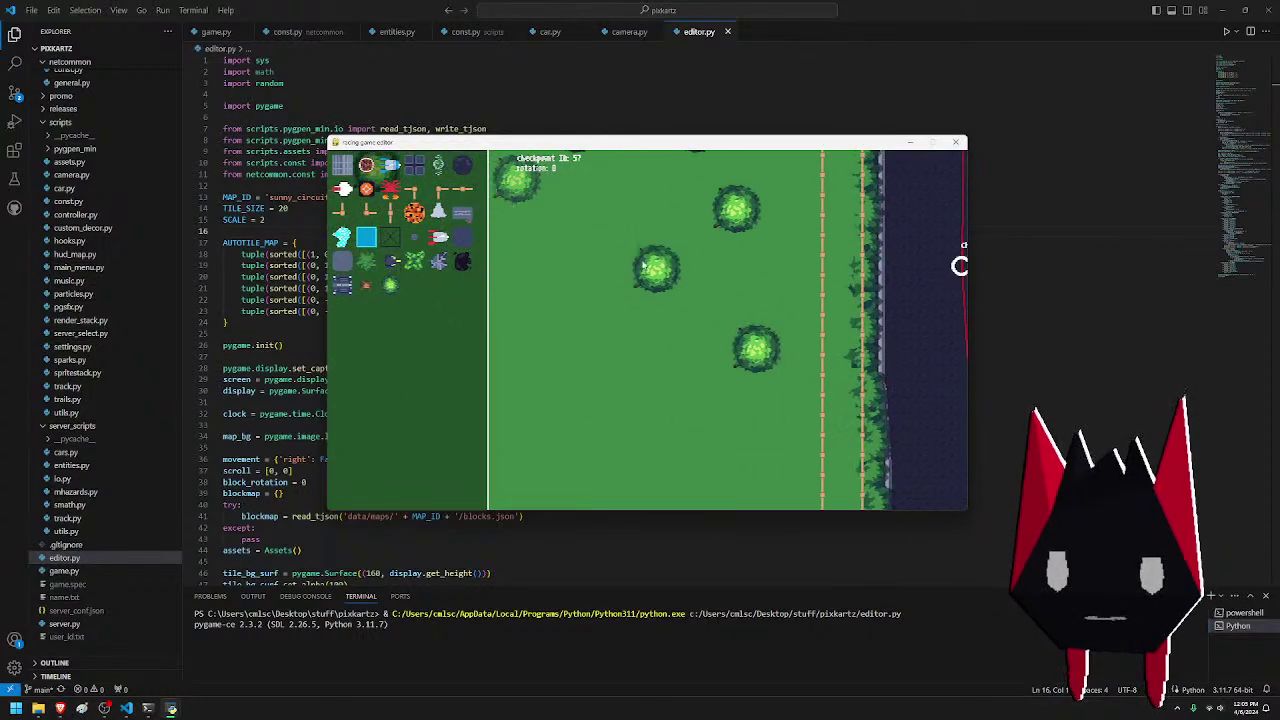
key("s")
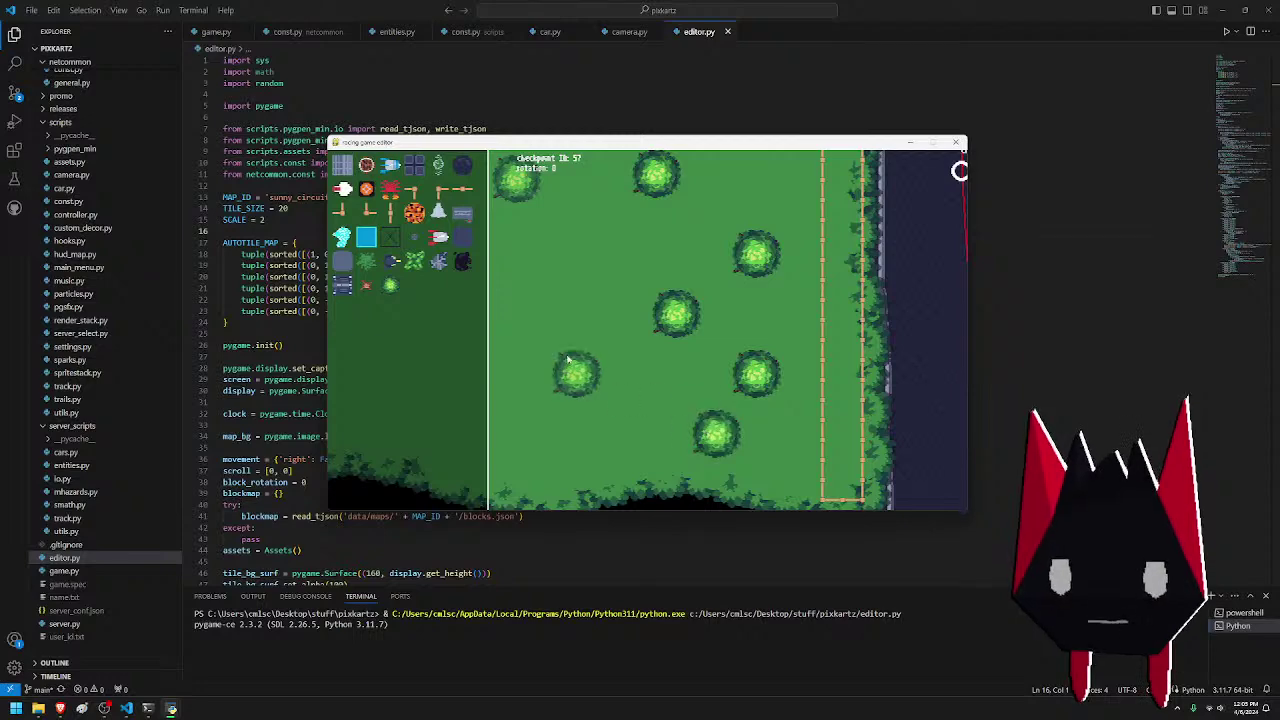
key("s")
key("a")
key("s")
key("d")
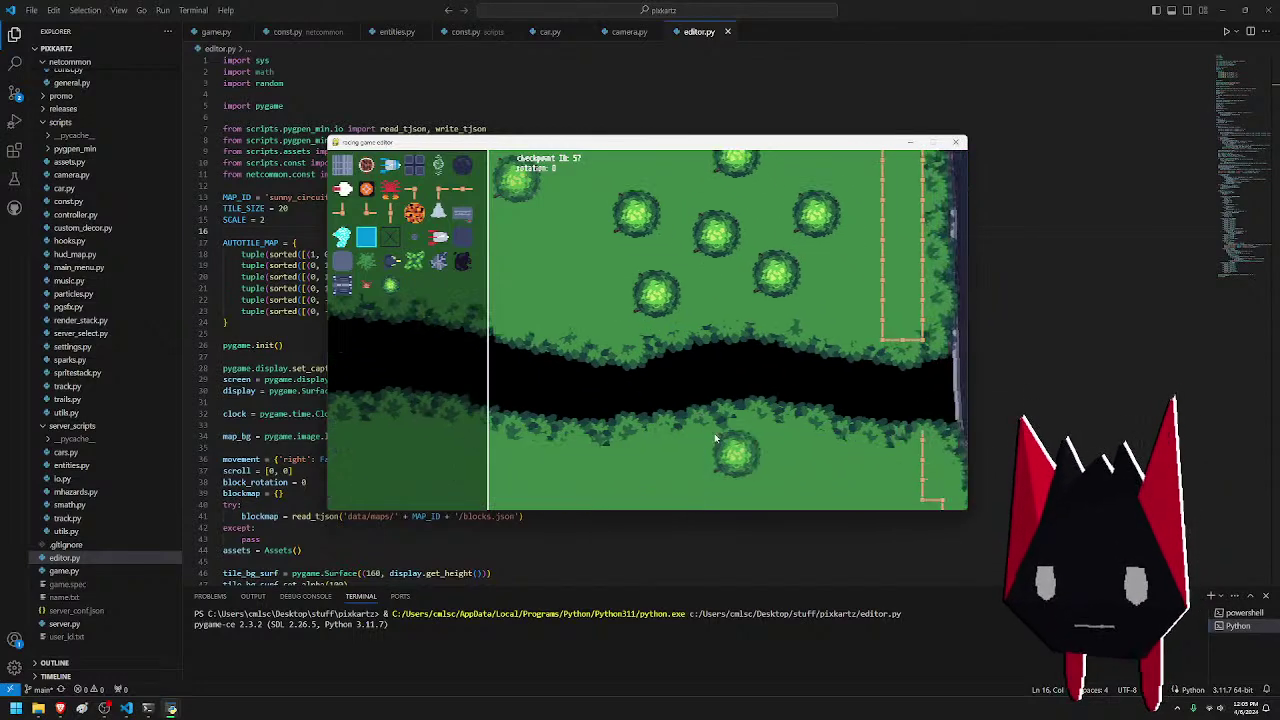
- Place round trees on the grass just below the black chasm, west of the stepped fence
key("s")
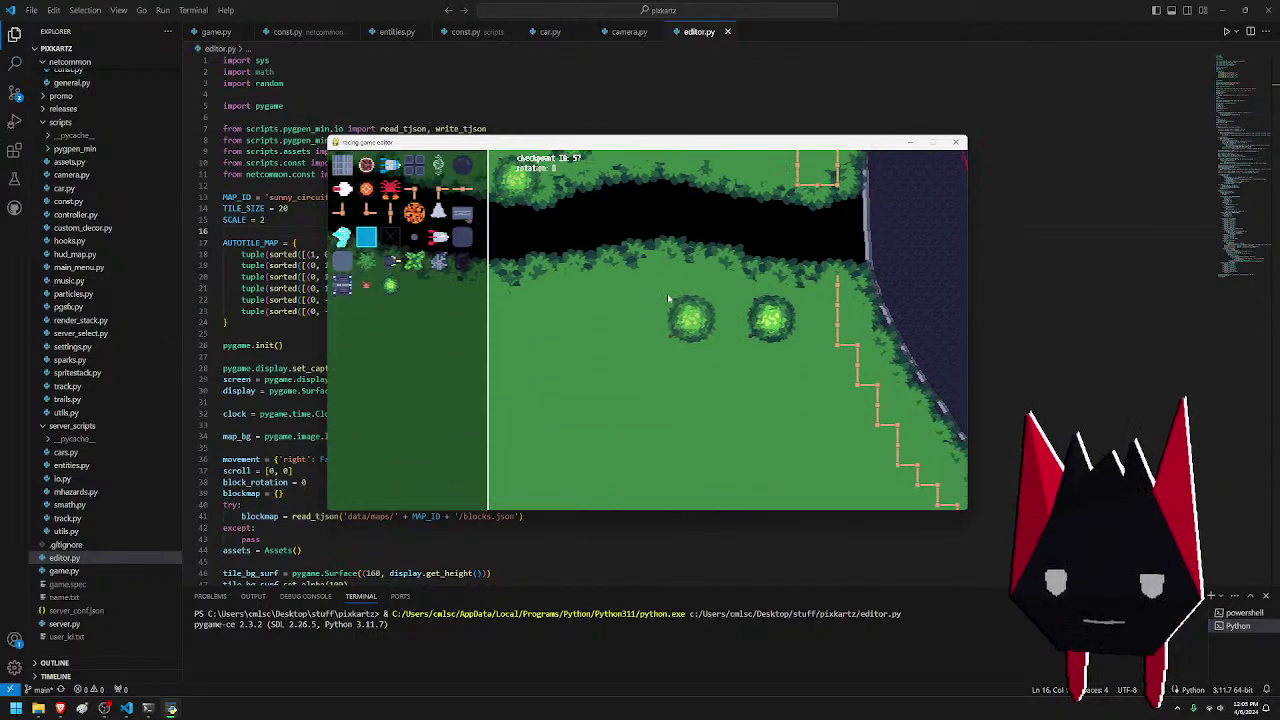
key("s")
left_click(705, 360)
key("s")
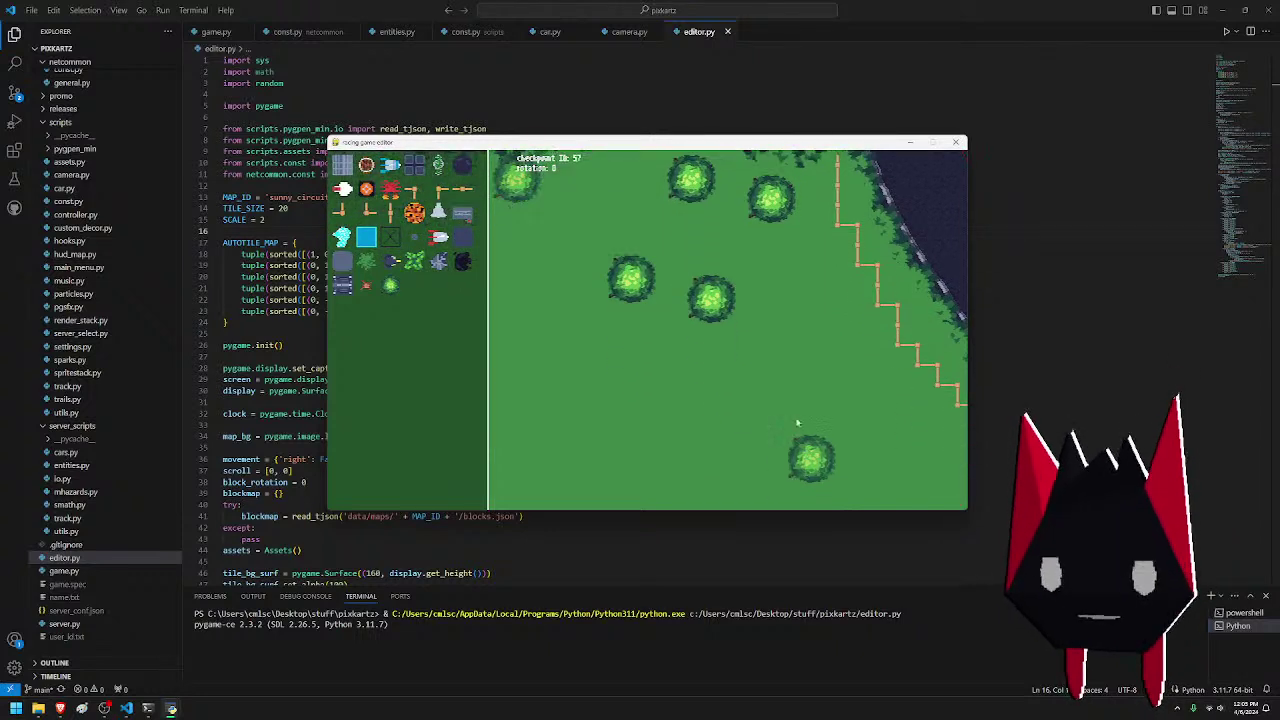
left_click(797, 263)
key("s")
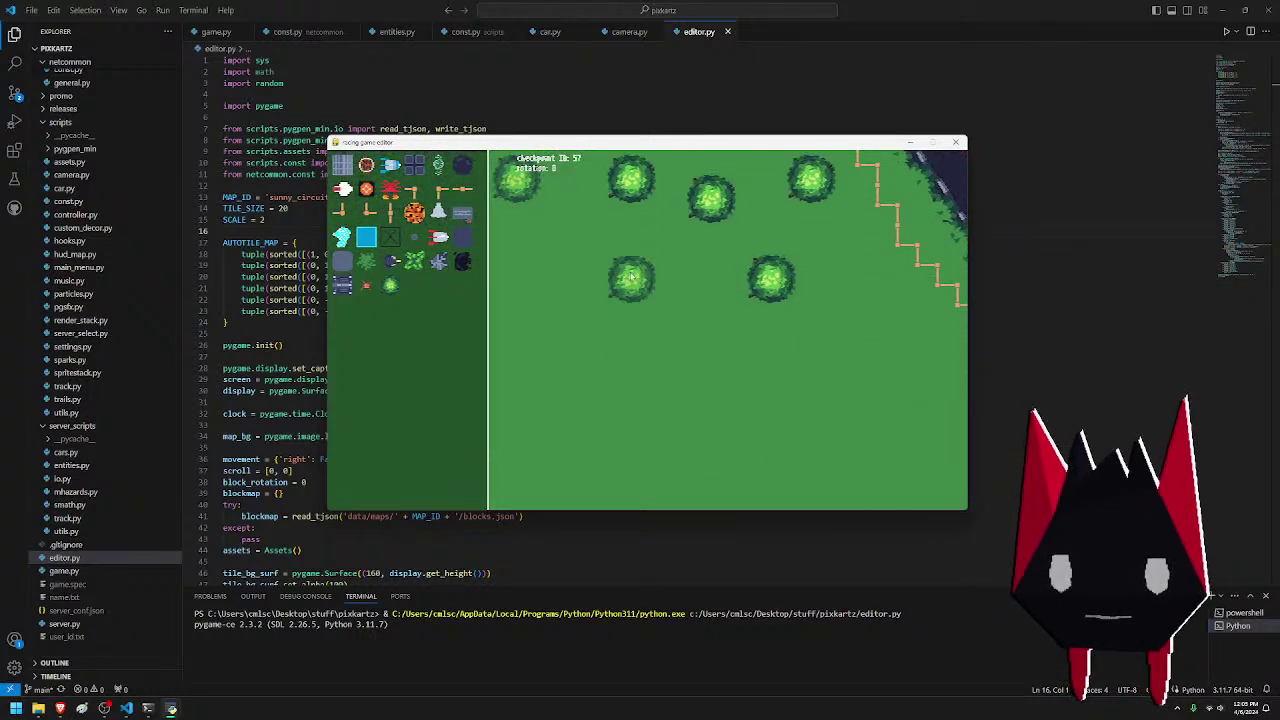
- Add three round trees outside the diagonal fence descending southeast from the black chasm
left_click(863, 311)
key("s")
left_click(744, 282)
key("d")
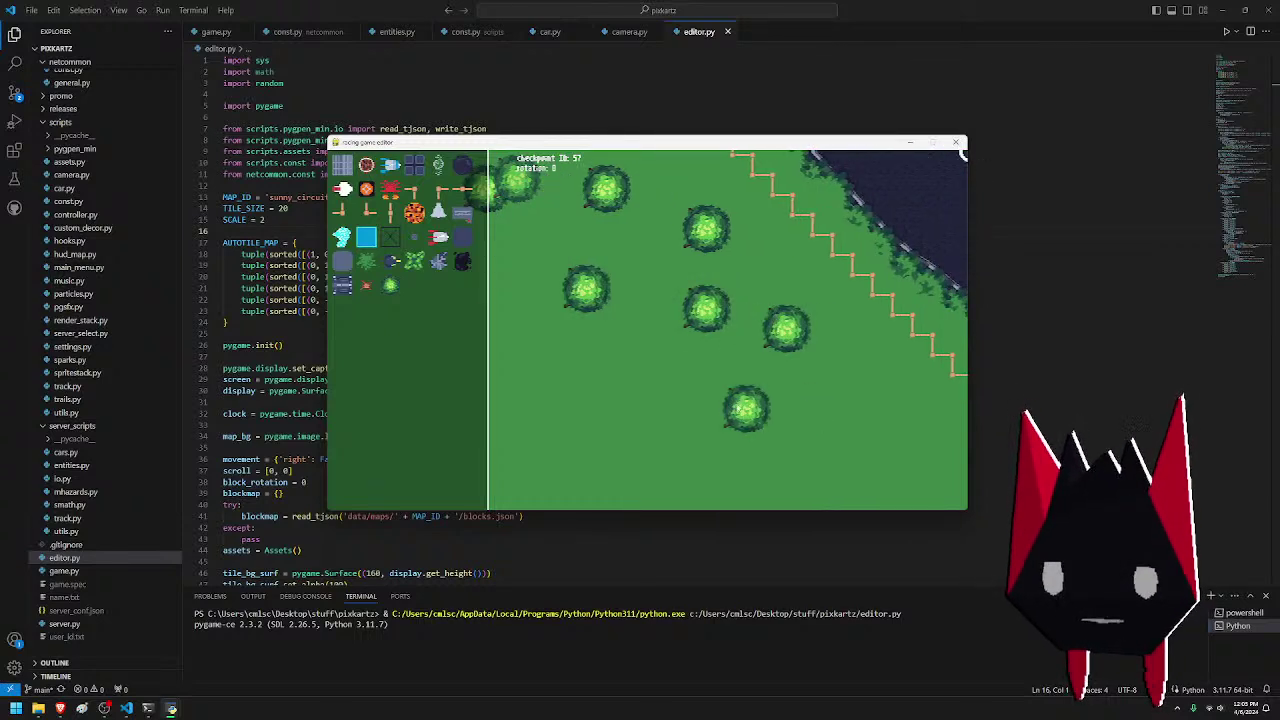
left_click(856, 408)
- Scatter round trees below the end of the diagonal fence and the start of the horizontal fence
key("s")
key("d")
left_click(823, 316)
left_click(733, 366)
key("d")
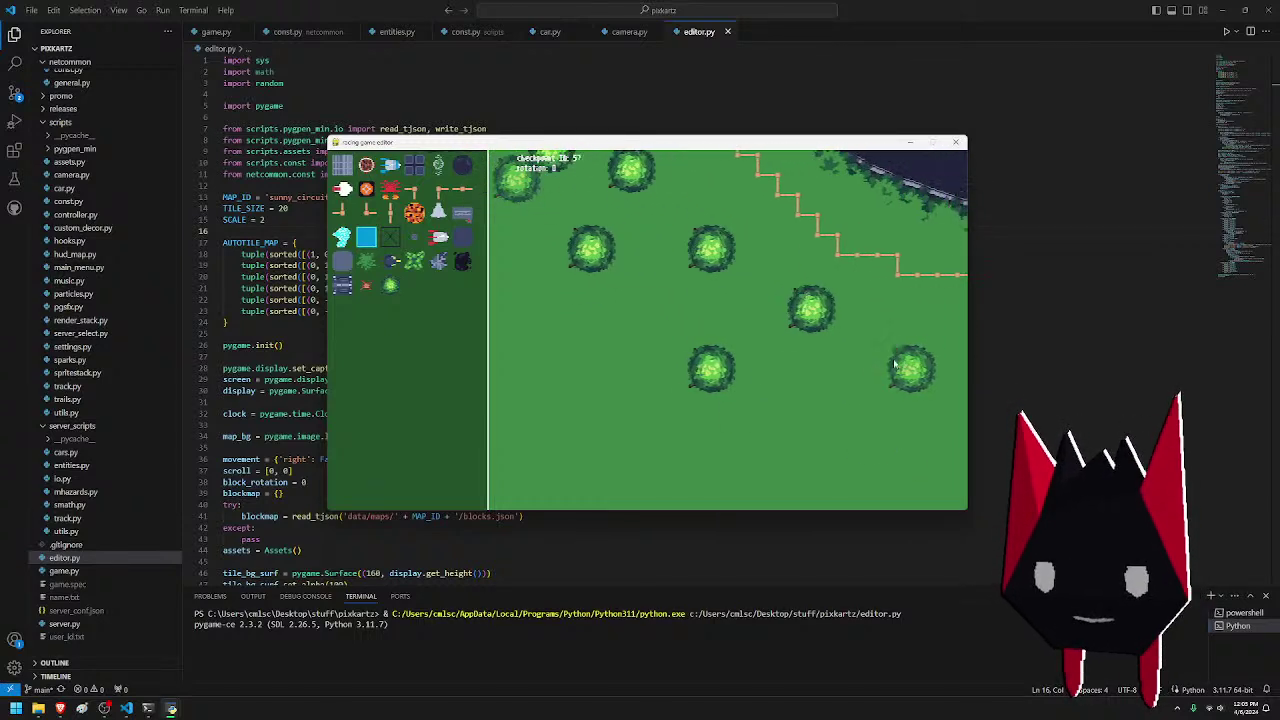
key("d")
left_click(816, 320)
key("d")
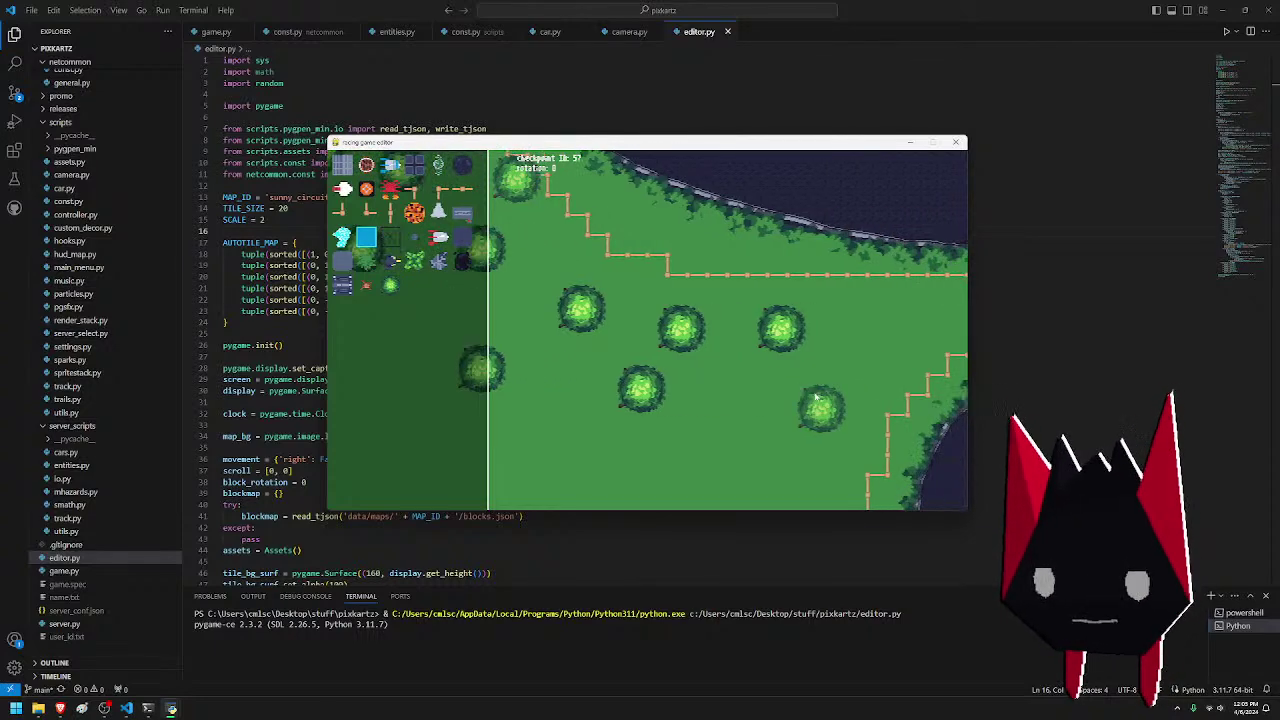
- Scatter round trees on the grass west of the next vertical fence, alongside the left-hand track bend
key("d")
key("s")
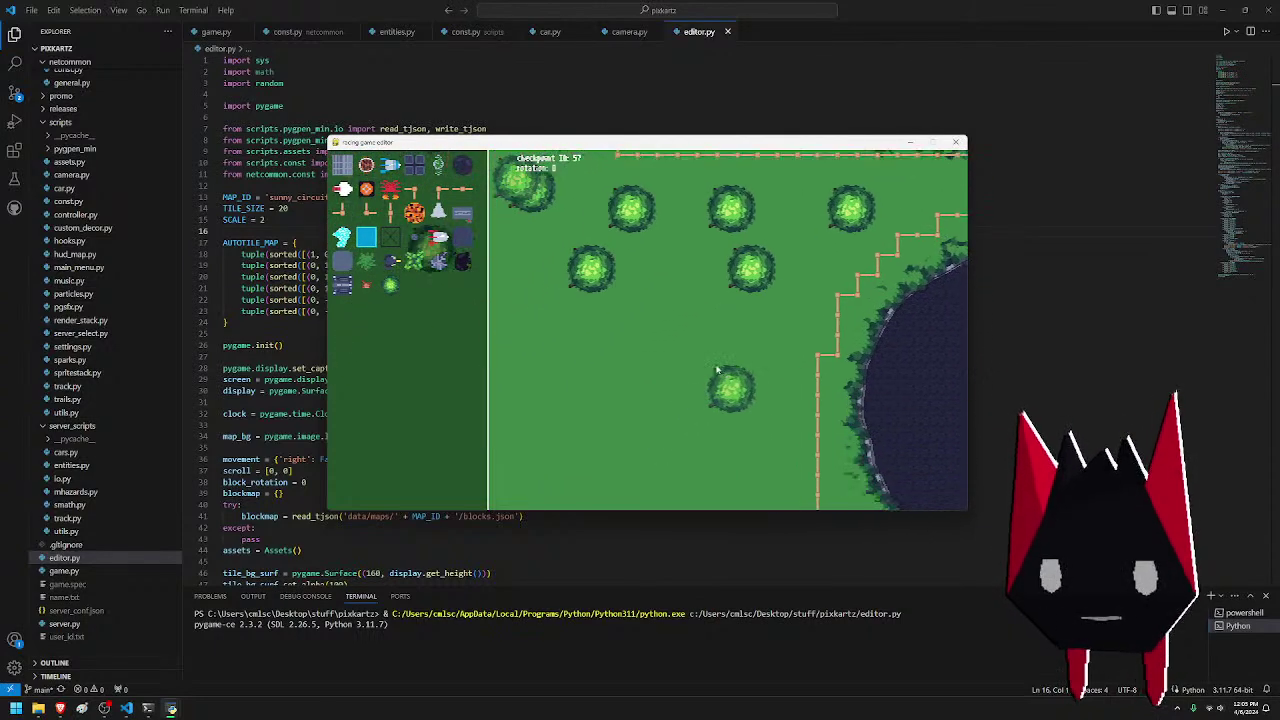
key("s")
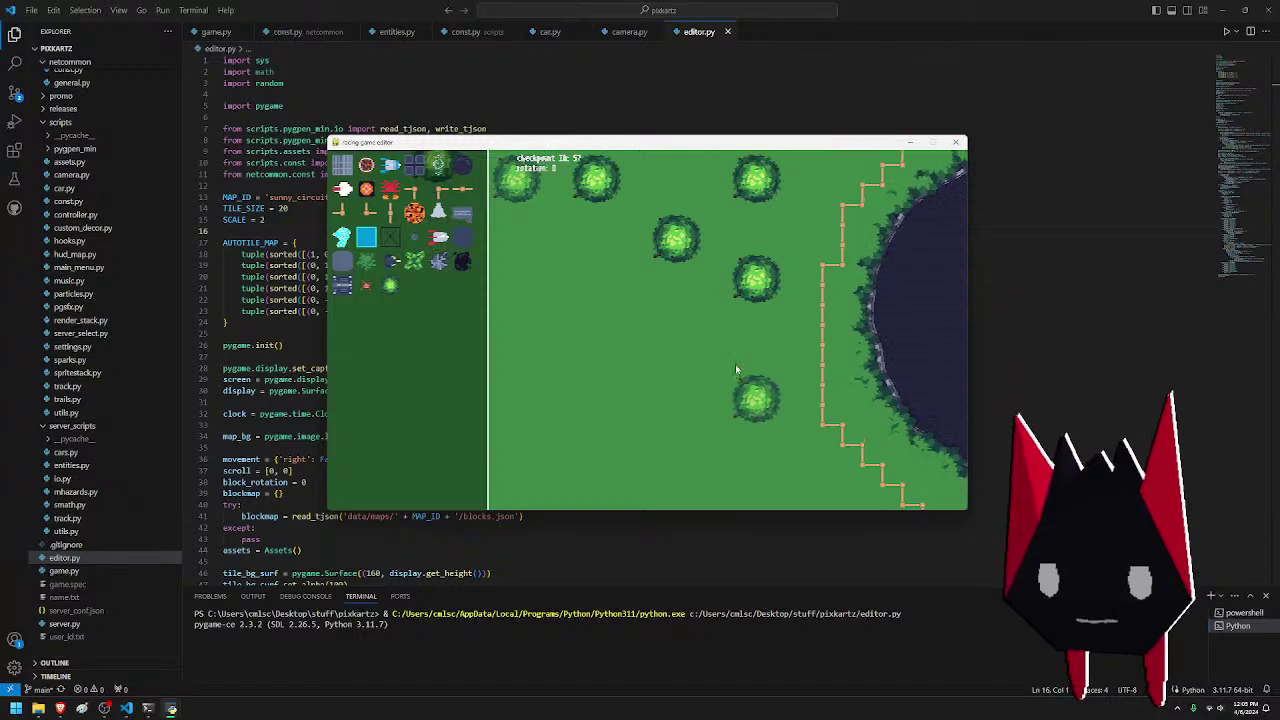
key("s")
left_click(786, 361)
left_click(647, 283)
- Place three round trees outside the stepped fence southwest of that track bend
key("s")
key("d")
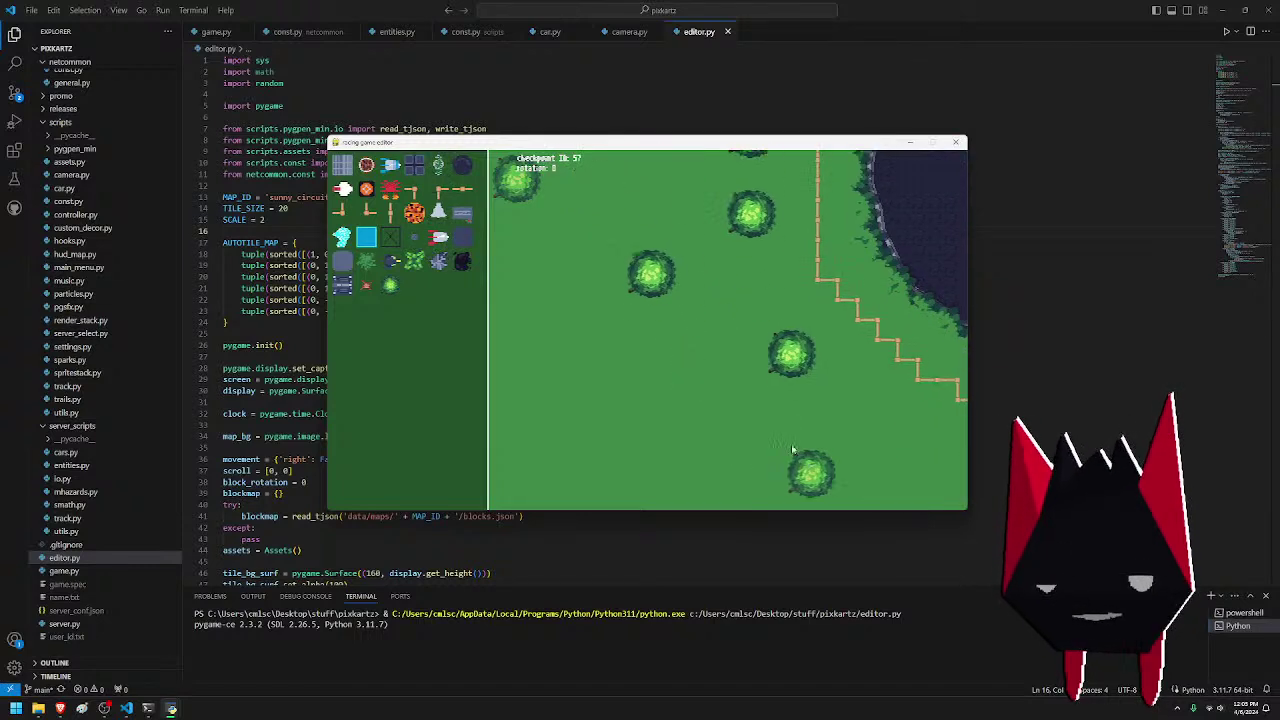
left_click(786, 357)
left_click(661, 351)
left_click(762, 290)
key("d")
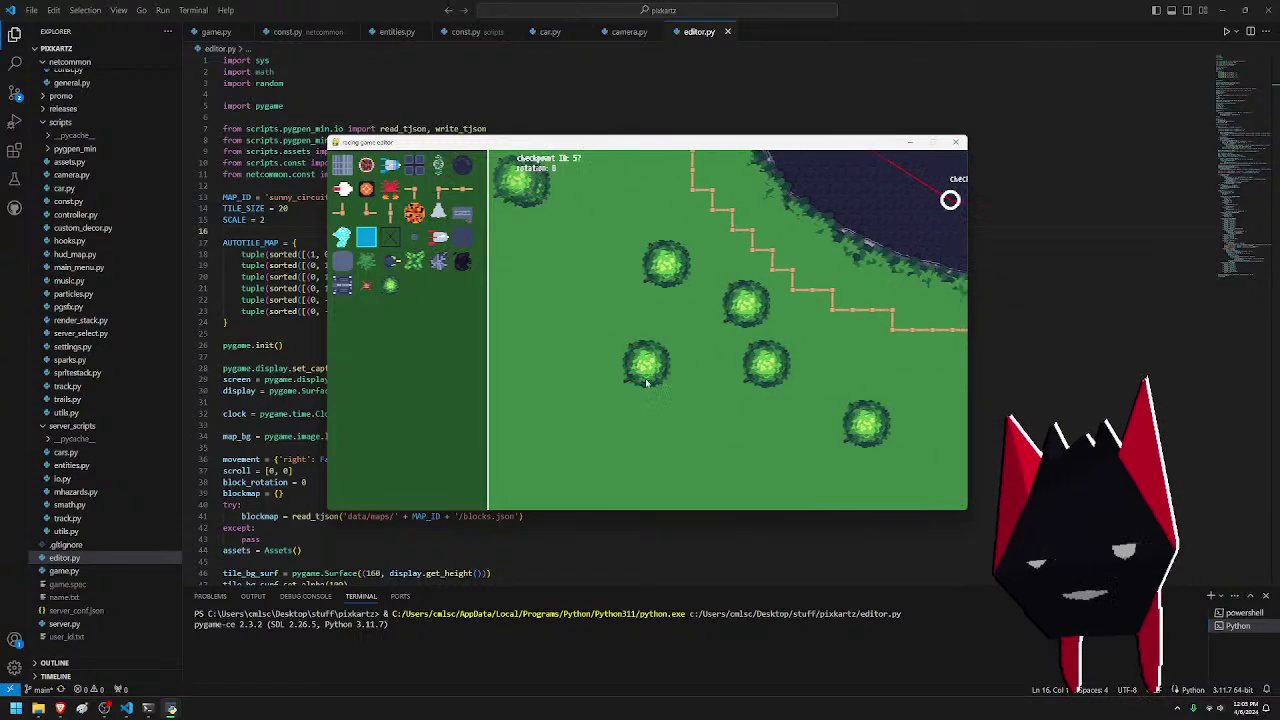
- Scatter round trees below the western part of the long horizontal fence along the southern track
key("s")
left_click(676, 271)
left_click(801, 332)
key("d")
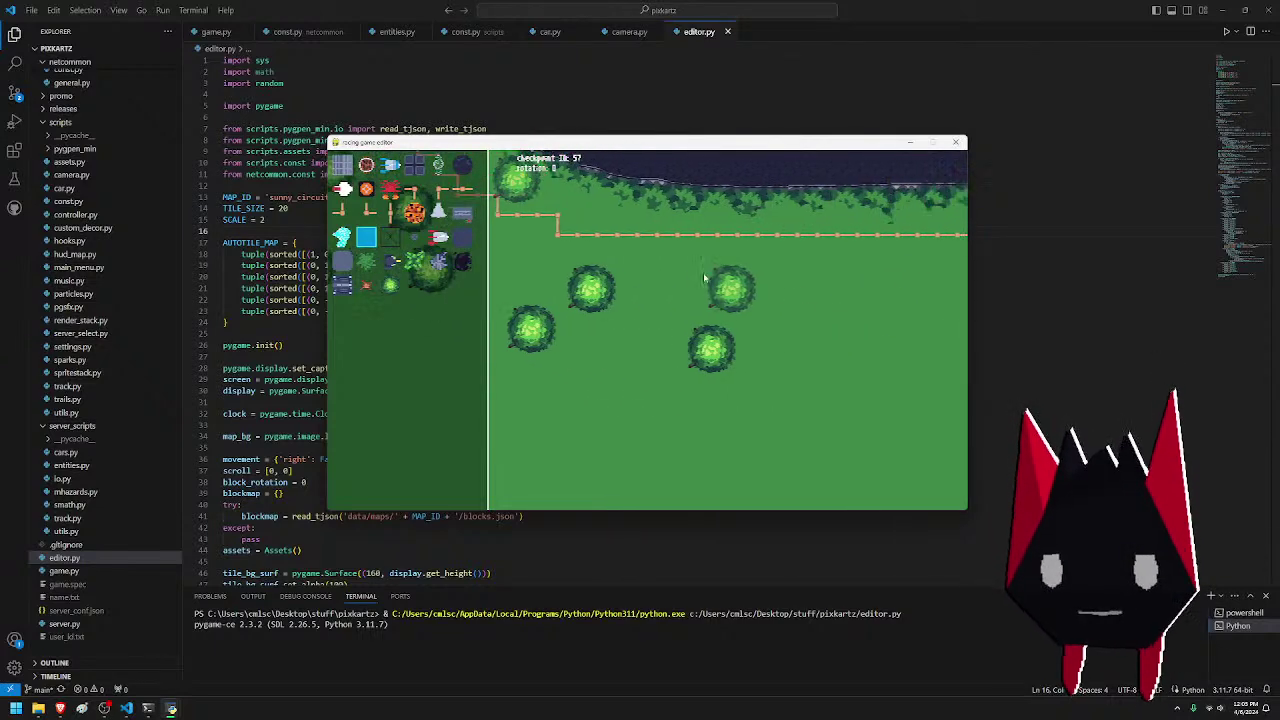
key("s")
key("d")
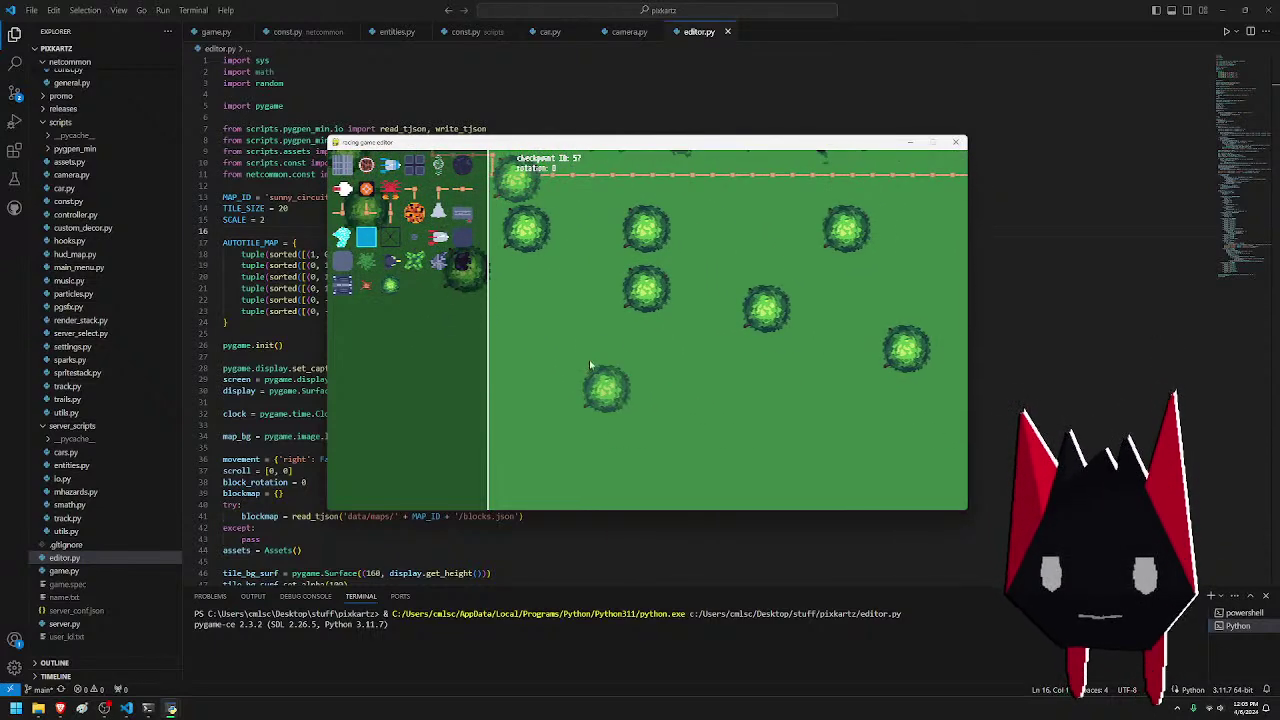
- Add three round trees below the eastern part of the southern horizontal fence
left_click(602, 364)
key("d")
key("w")
left_click(745, 302)
left_click(783, 343)
key("d")
key("w")
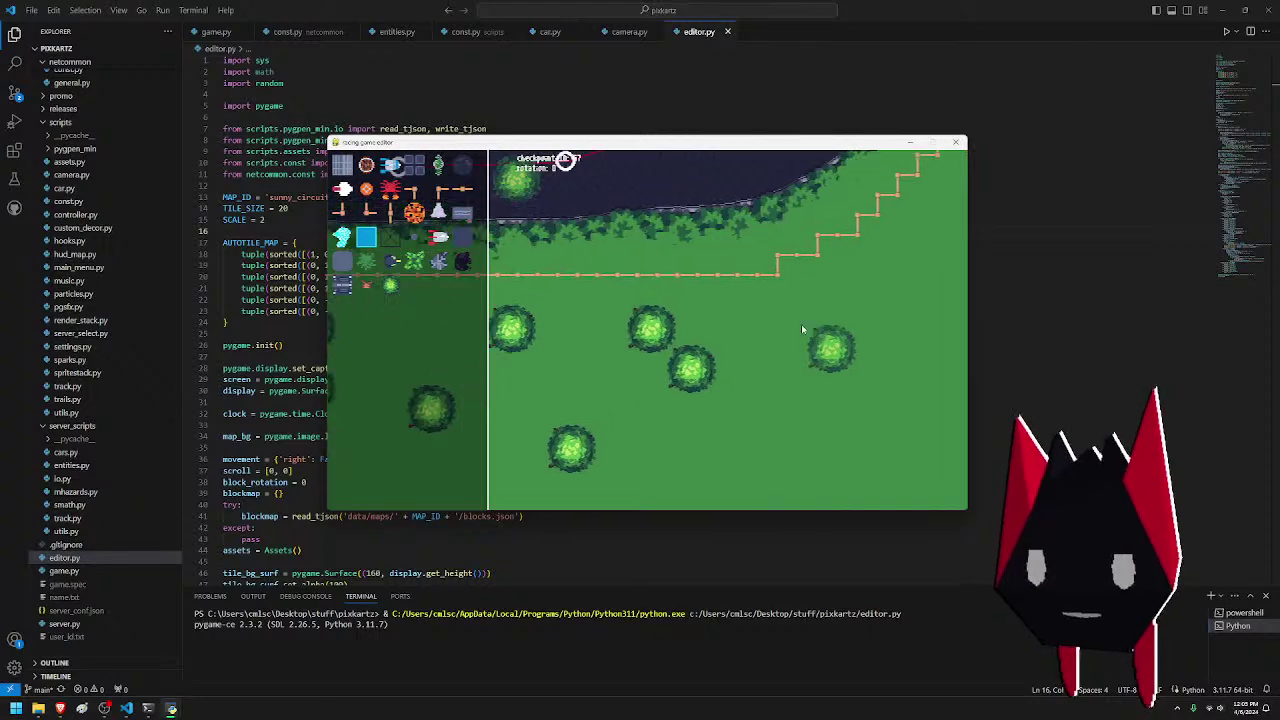
- Place three round trees outside the rising fence southeast of checkpoint 41
left_click(795, 332)
left_click(815, 412)
key("d")
key("w")
left_click(798, 319)
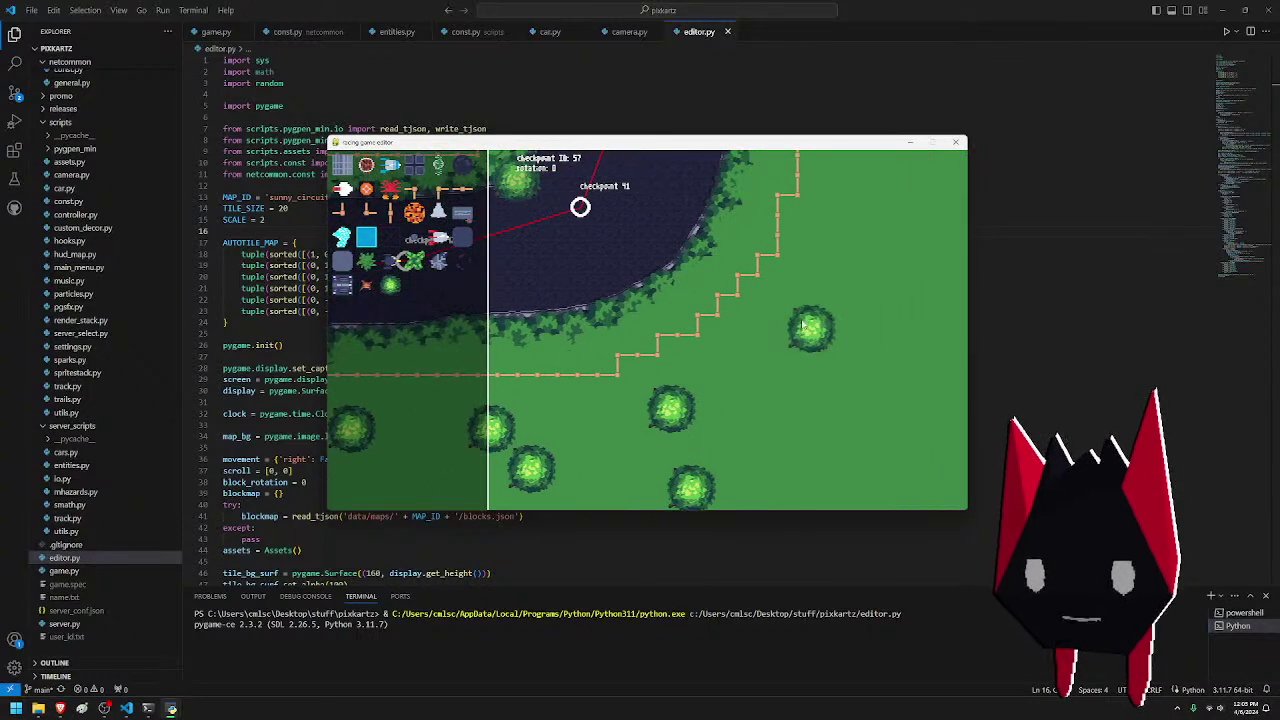
- Scatter four round trees on the grass outside the fence east of checkpoint 41
left_click(779, 394)
key("d")
key("w")
left_click(846, 334)
left_click(710, 235)
left_click(757, 365)
key("w")
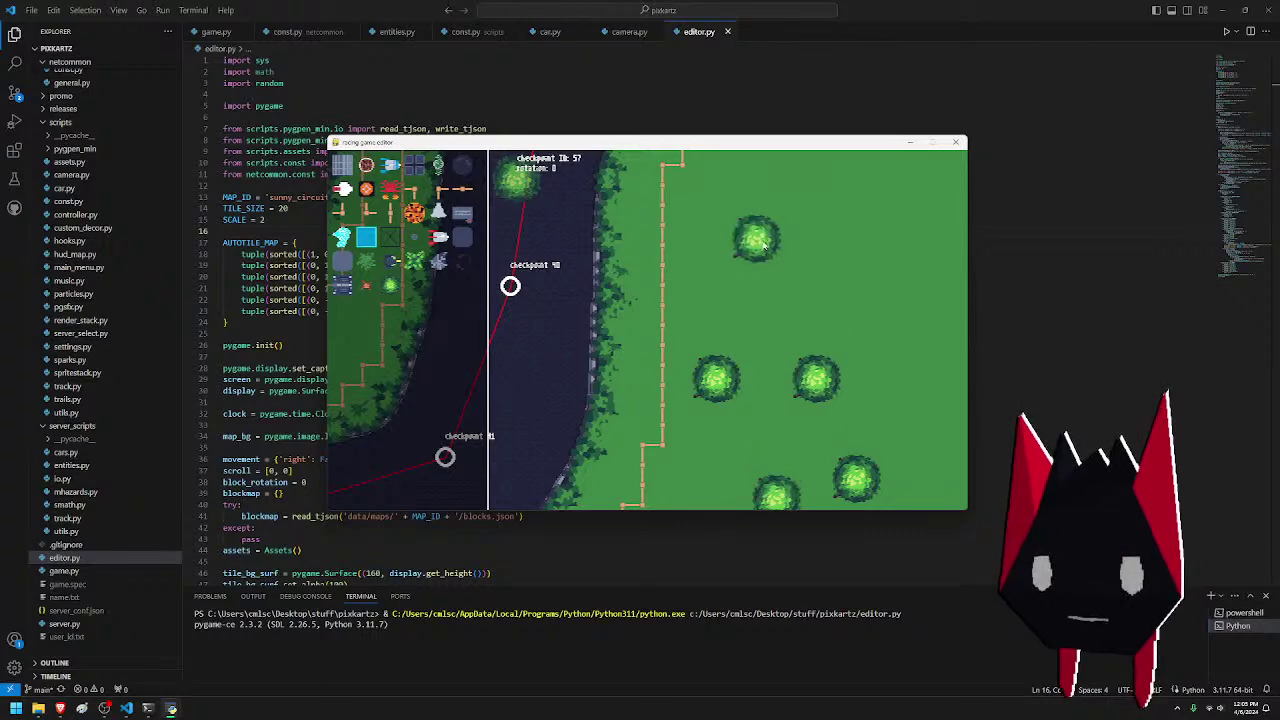
- Place three round trees on the grass outside the fence east of checkpoints 39 and 38
key("w")
left_click(878, 330)
key("w")
left_click(814, 261)
key("w")
key("d")
left_click(846, 323)
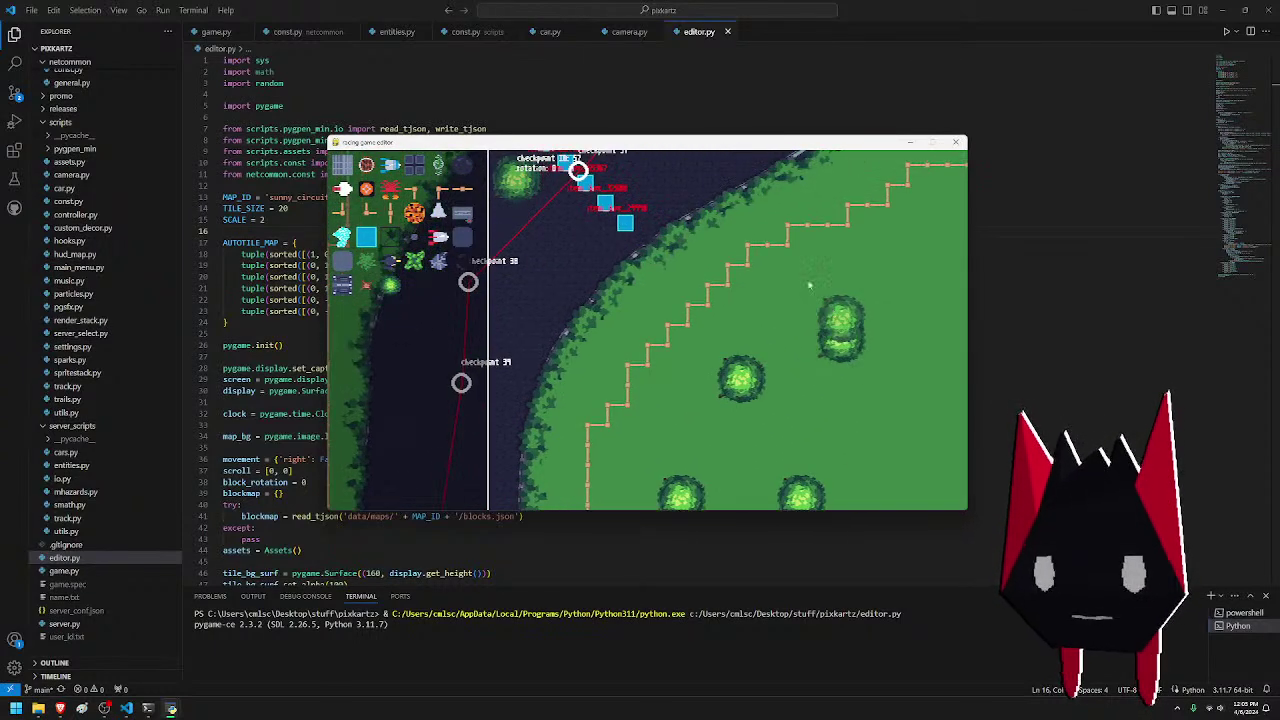
- Add two round trees below the stepped fence southeast of checkpoint 37
key("d")
key("w")
left_click(785, 304)
left_click(825, 383)
key("d")
key("w")
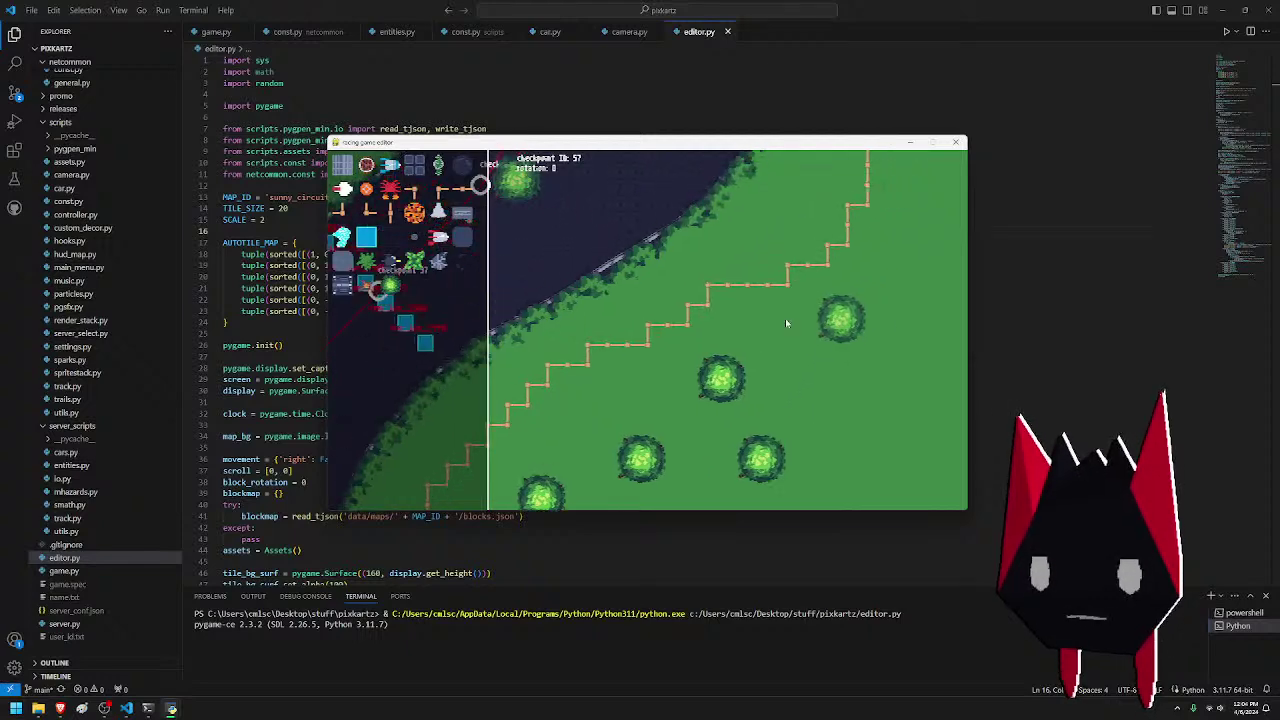
- Scatter four round trees outside the stepped fence southeast of checkpoint 36
left_click(786, 333)
left_click(840, 361)
left_click(898, 271)
key("w")
key("d")
left_click(808, 262)
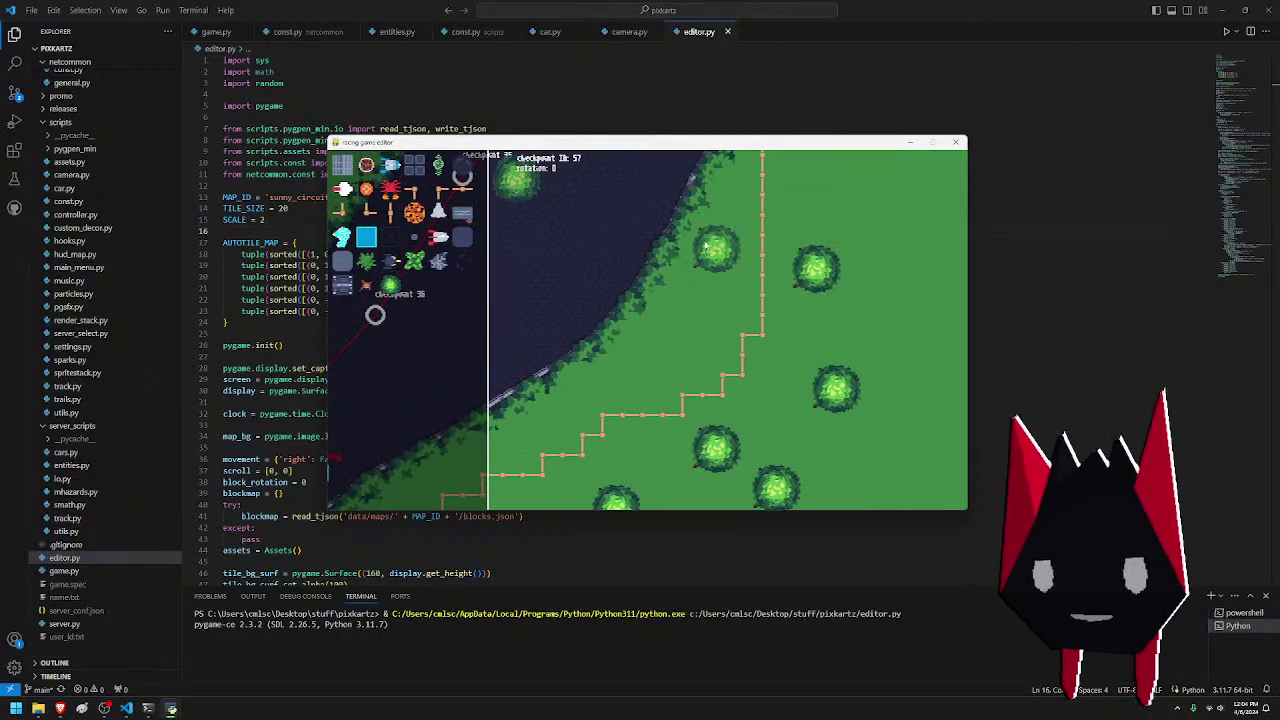
- Place round trees on the grass strip between track and fence southeast of checkpoints 36 and 37
left_click(706, 246)
left_click(683, 322)
key("a")
key("s")
key("a")
key("s")
left_click(676, 345)
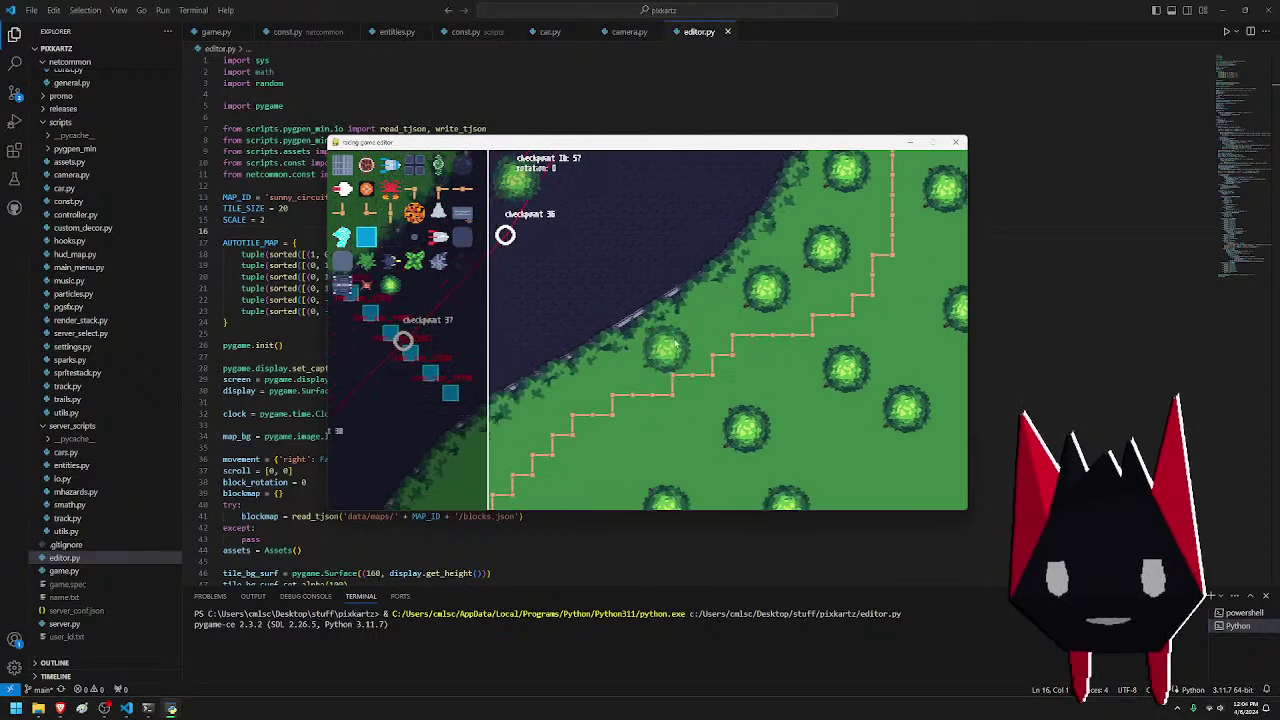
key("a")
key("s")
left_click(705, 350)
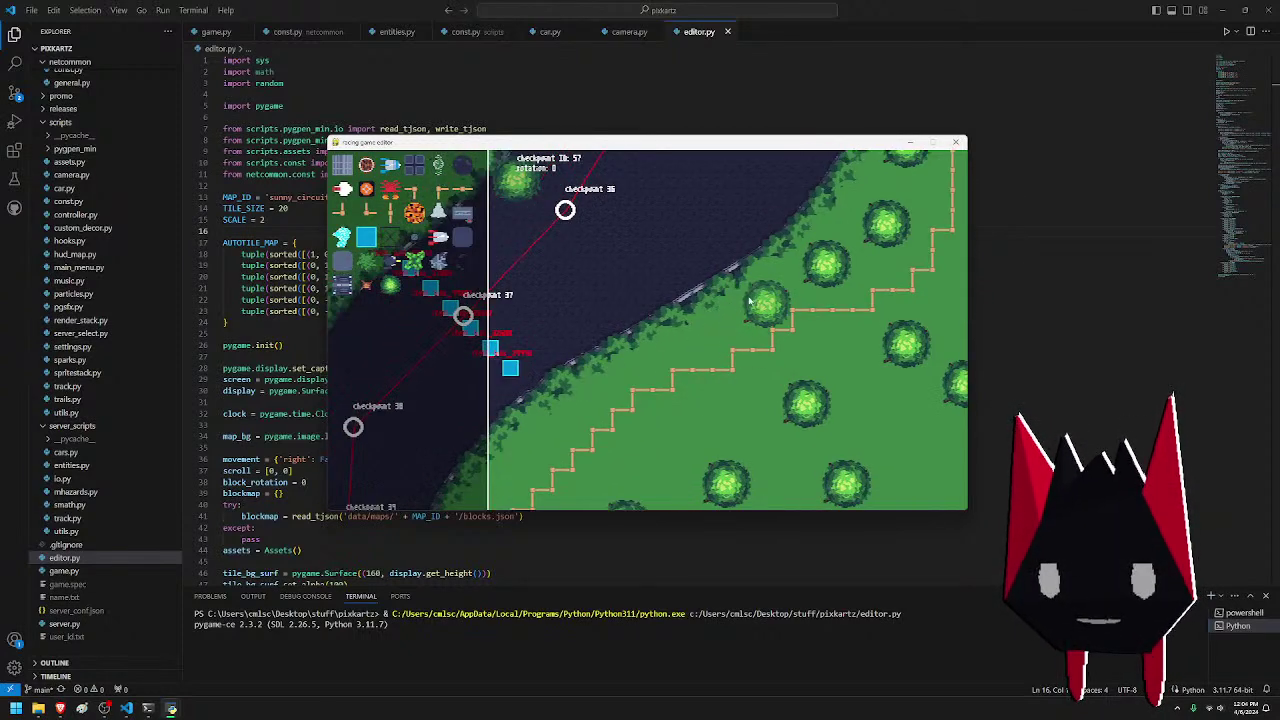
- Continue the round trees along the strip between track and fence, from checkpoint 38 down to checkpoint 41
key("a")
key("s")
left_click(620, 338)
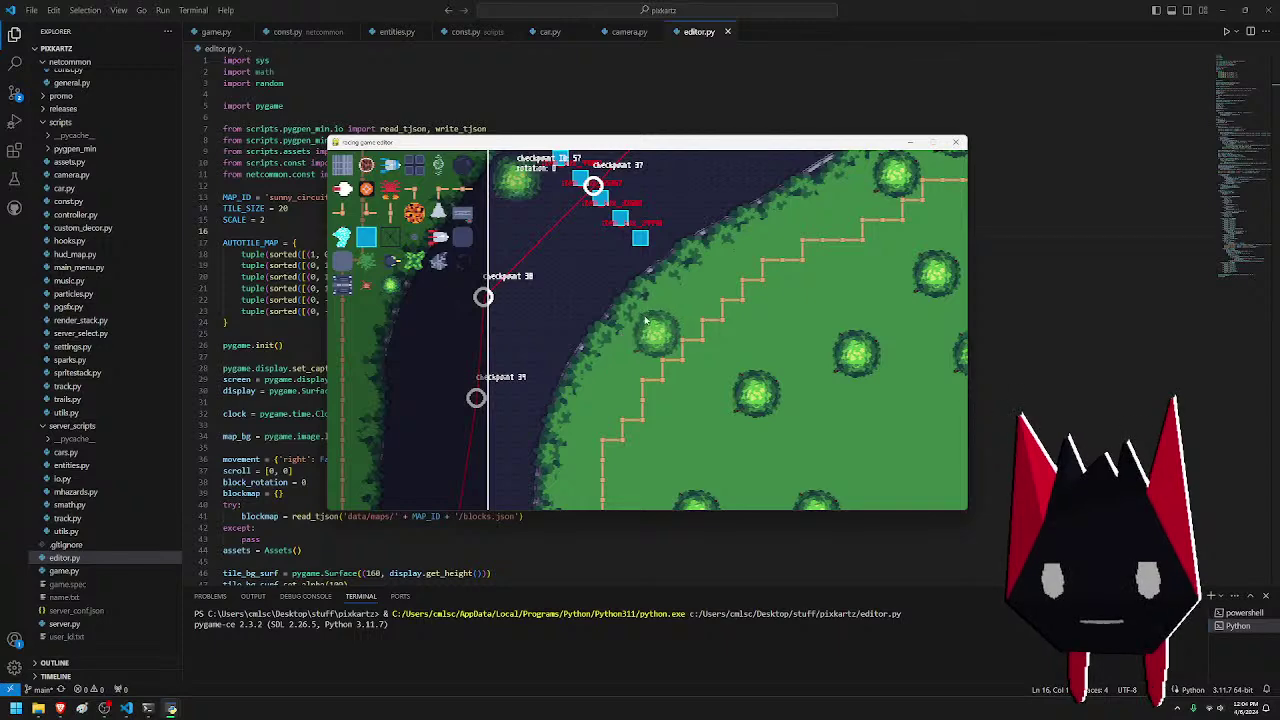
key("s")
key("a")
left_click(668, 327)
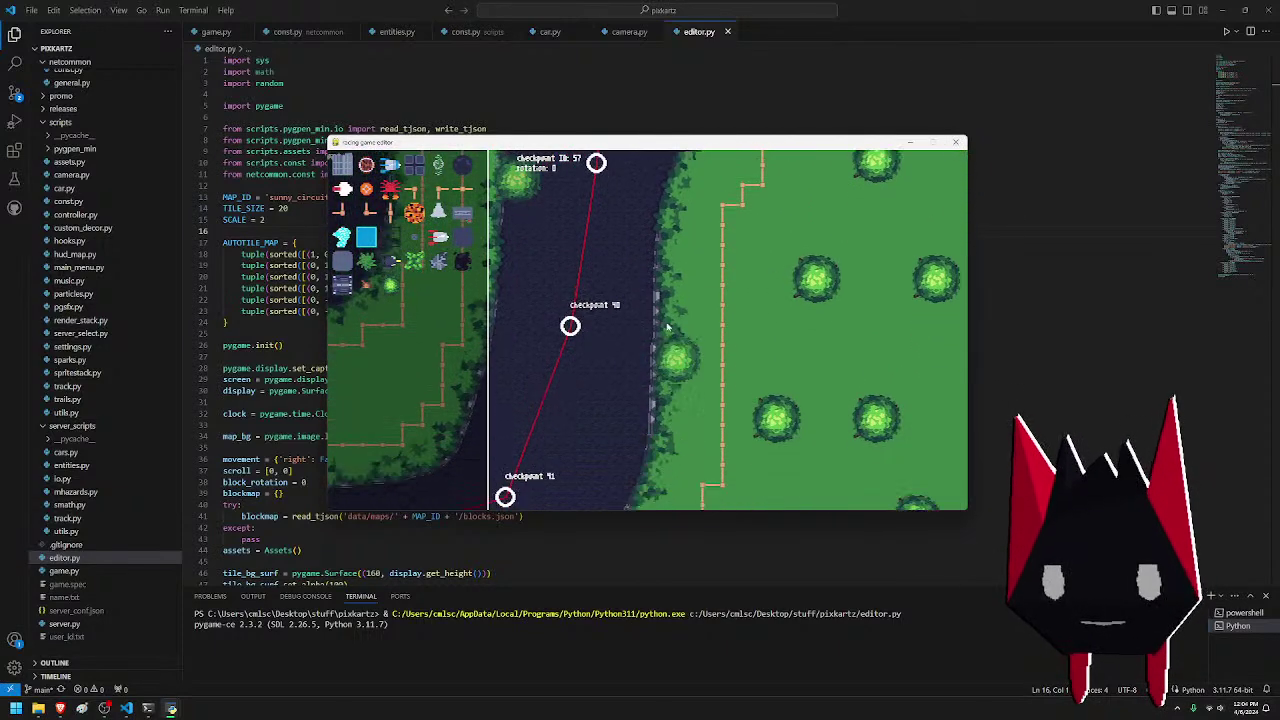
key("s")
left_click(650, 430)
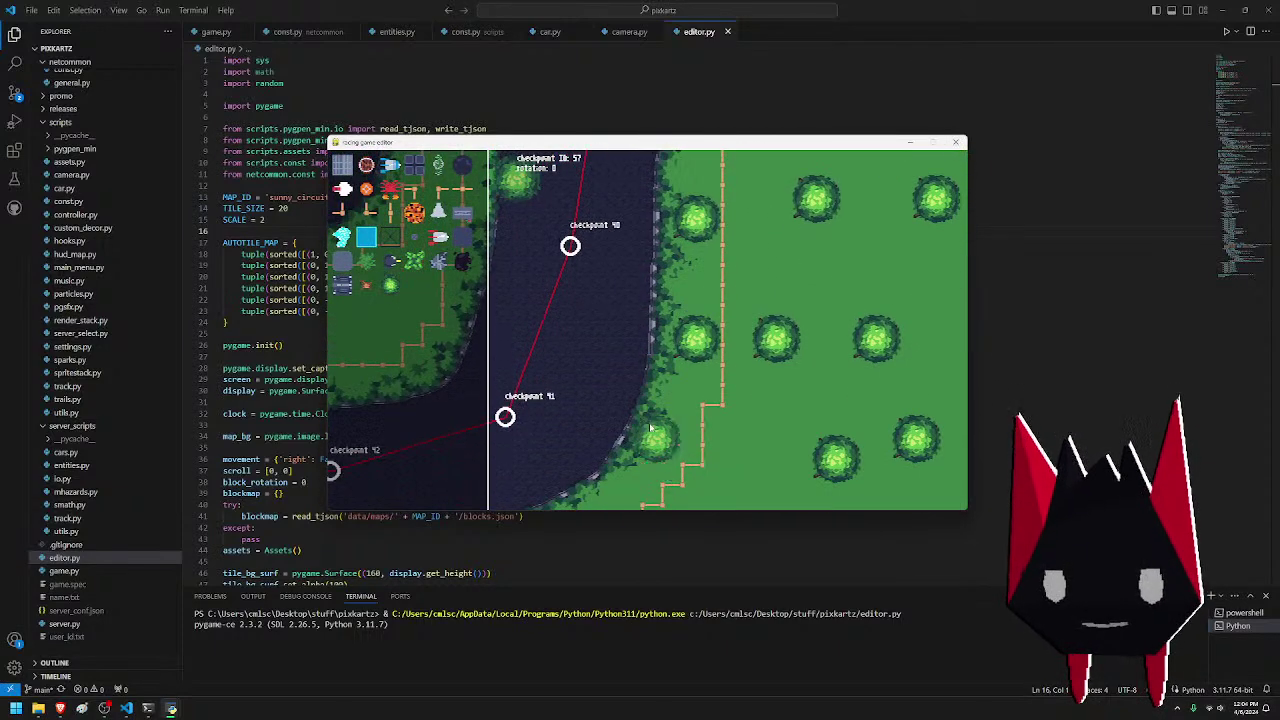
left_click(660, 425)
- Place two round trees on the grass just south of the black gap, east of the track near checkpoint 34
key("s")
key("a")
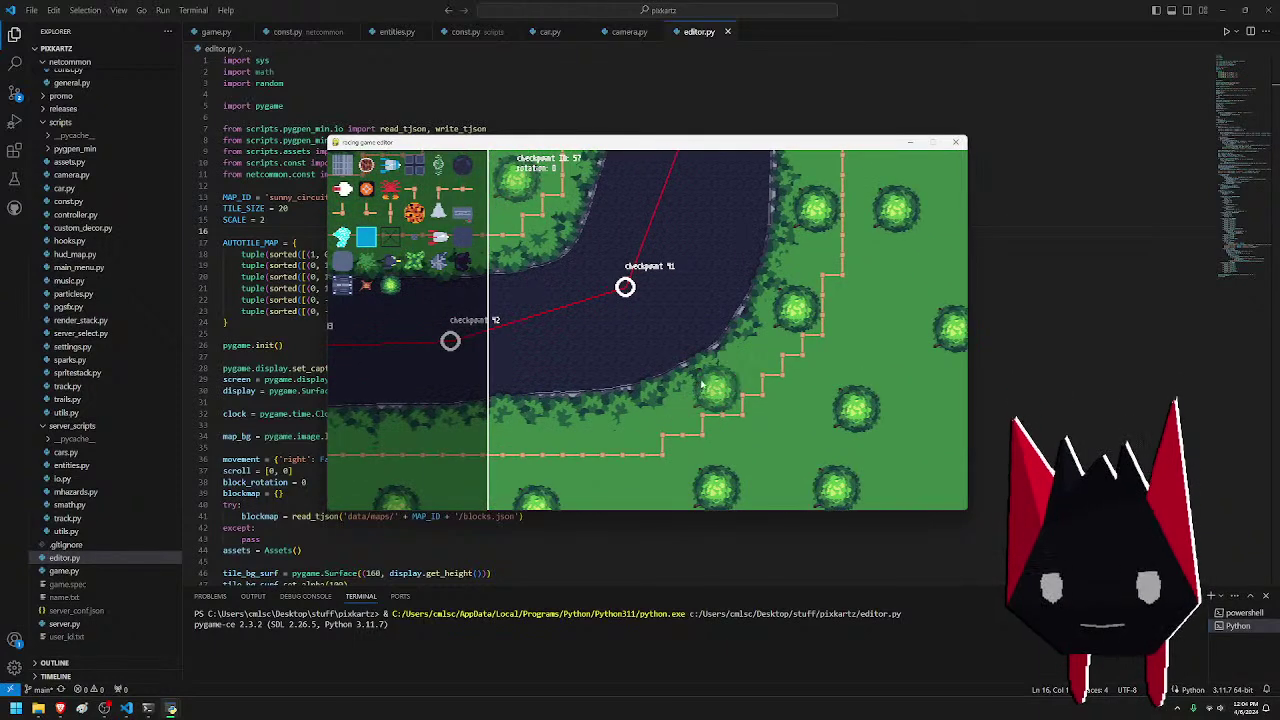
key("a")
key("w")
key("d")
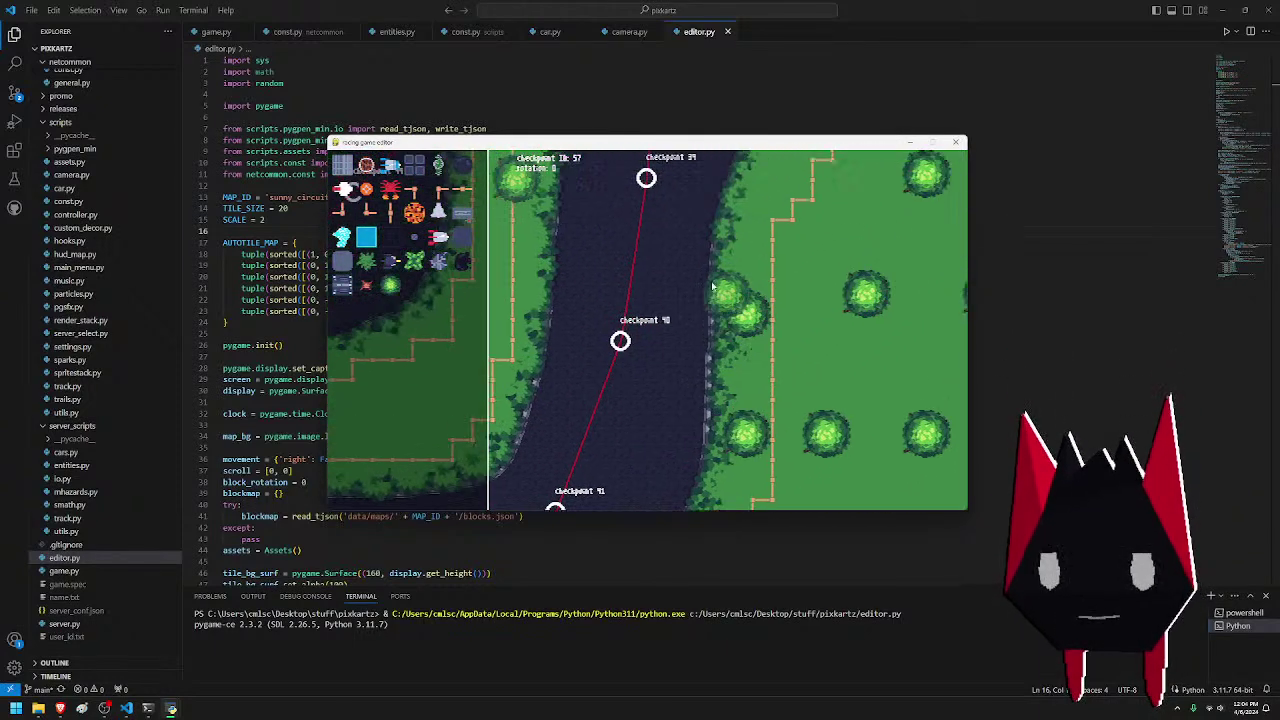
key("w")
key("d")
key("d")
key("w")
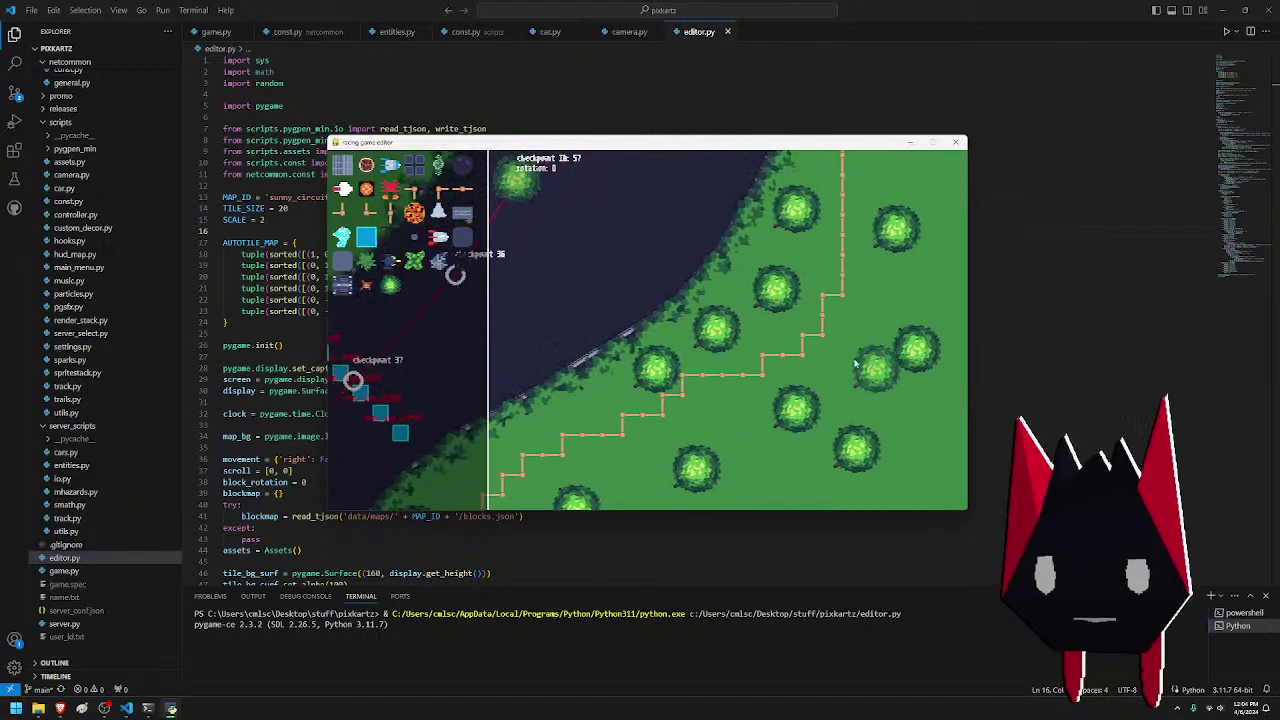
left_click(776, 266)
left_click(698, 242)
key("w")
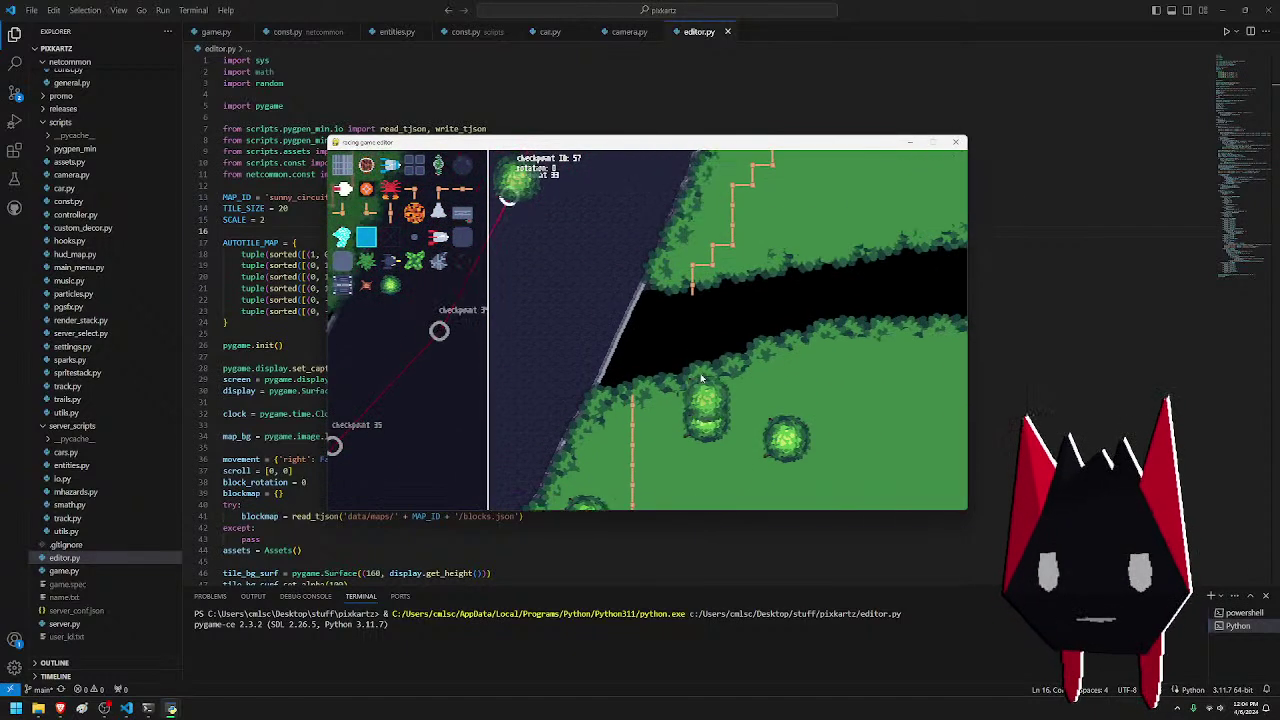
- Scatter round trees on the grass north of the black gap, around the stepped fence southeast of checkpoint 32
key("d")
left_click(851, 199)
key("w")
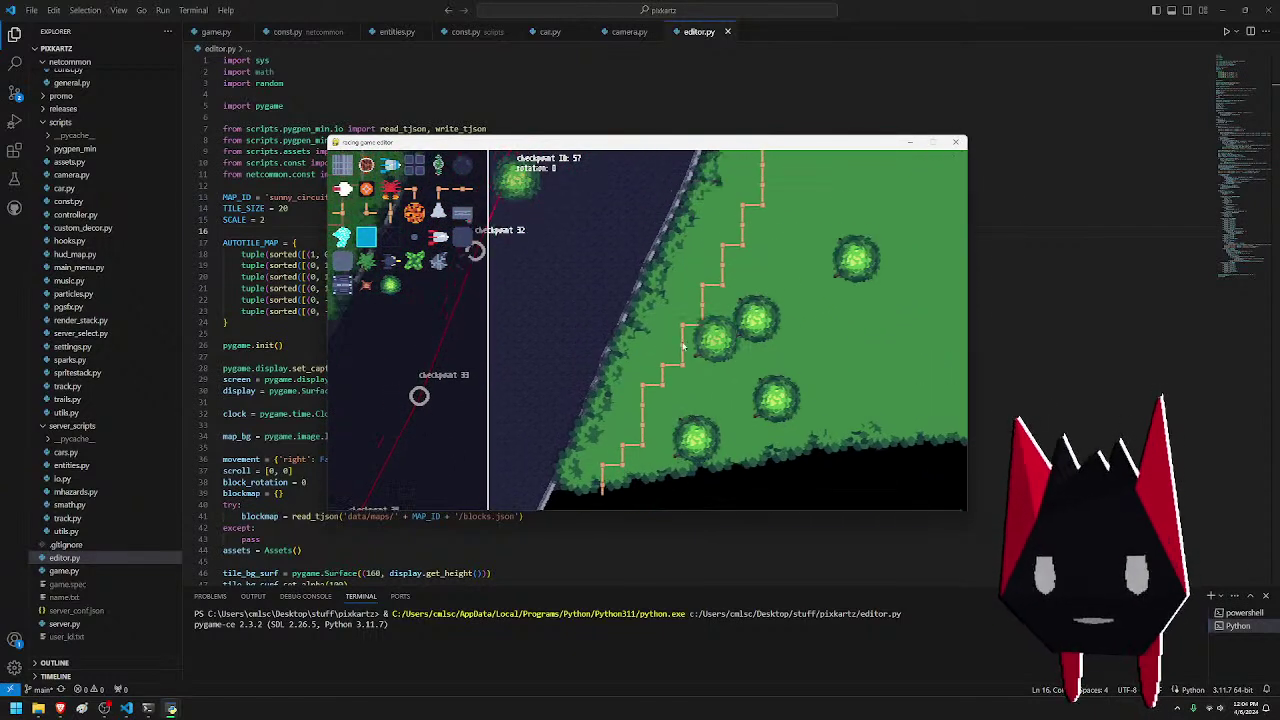
key("w")
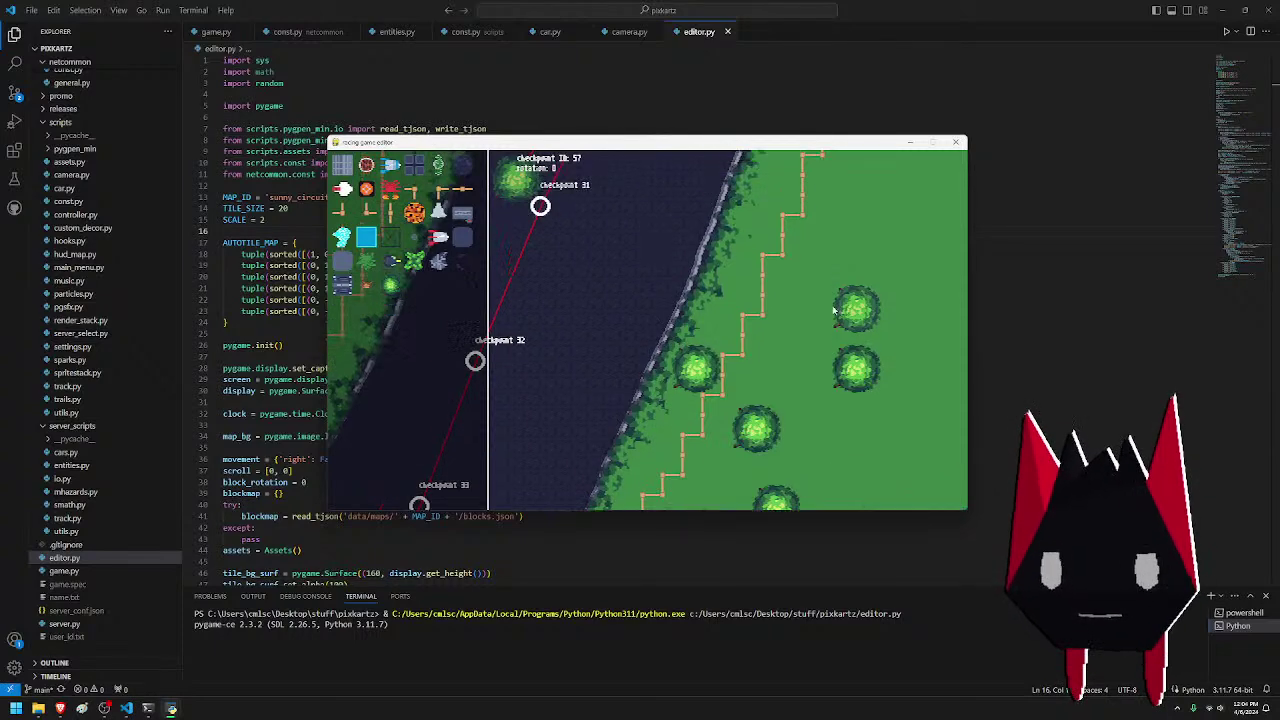
- Add round trees on both sides of the stepped fence east of checkpoints 30 and 31
key("d")
left_click(797, 266)
key("w")
key("d")
key("w")
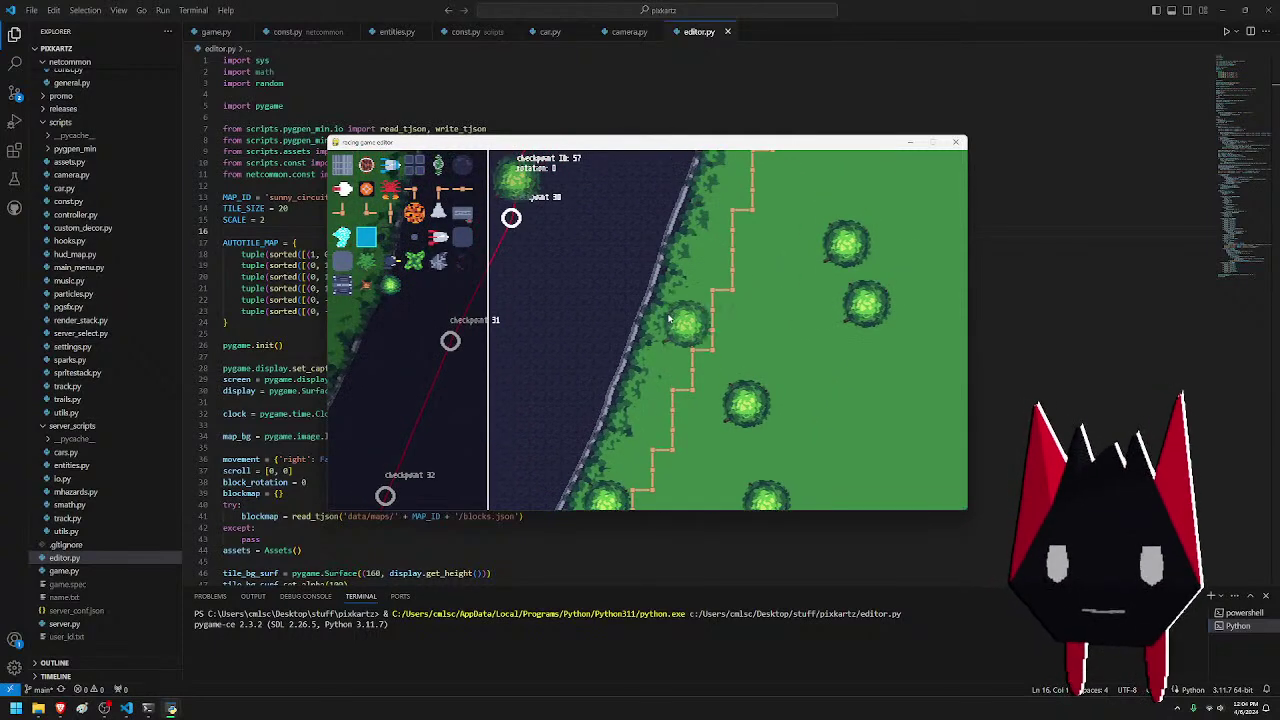
key("w")
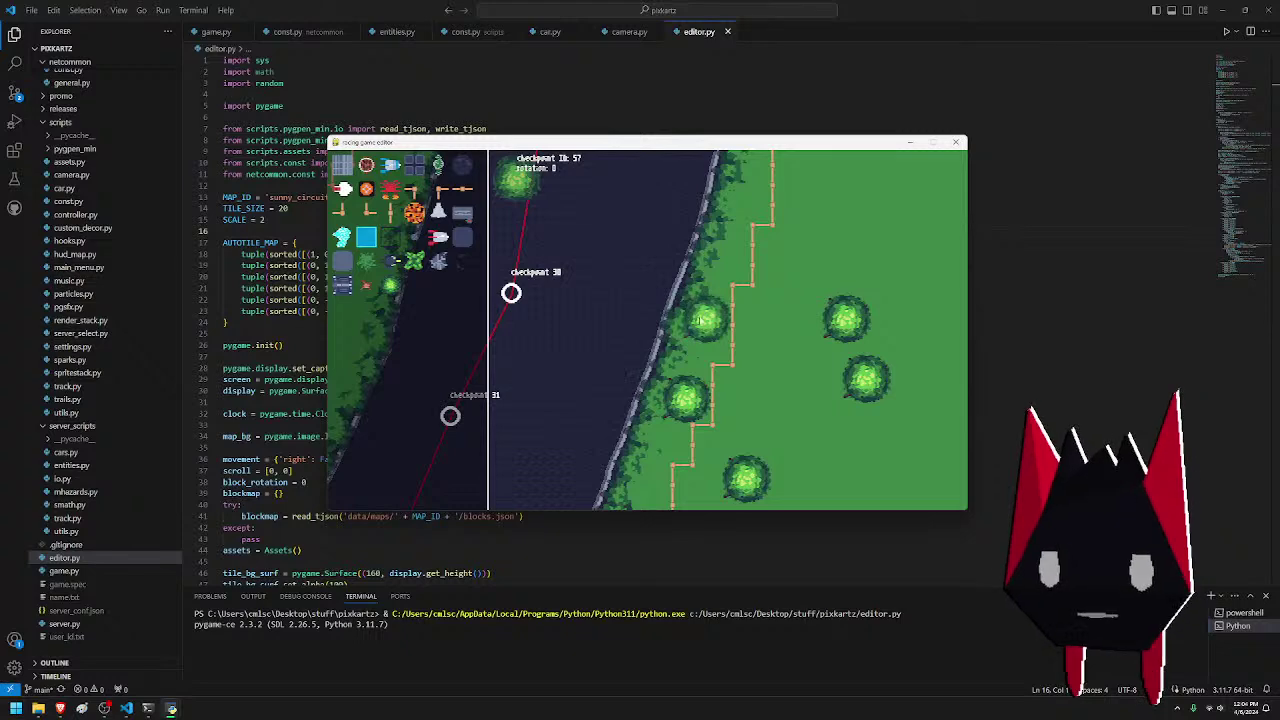
- Place round trees on both sides of the fence east of checkpoint 29
key("w")
key("d")
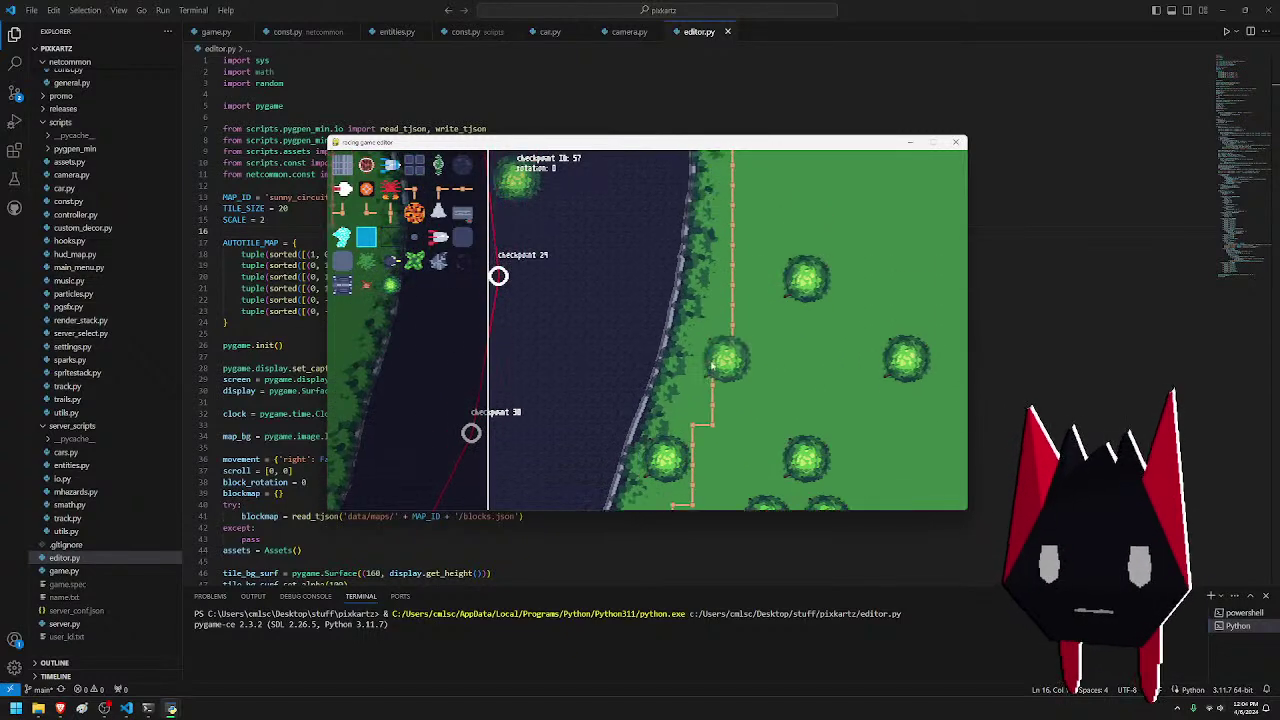
left_click(693, 341)
key("w")
left_click(814, 268)
left_click(905, 302)
key("s")
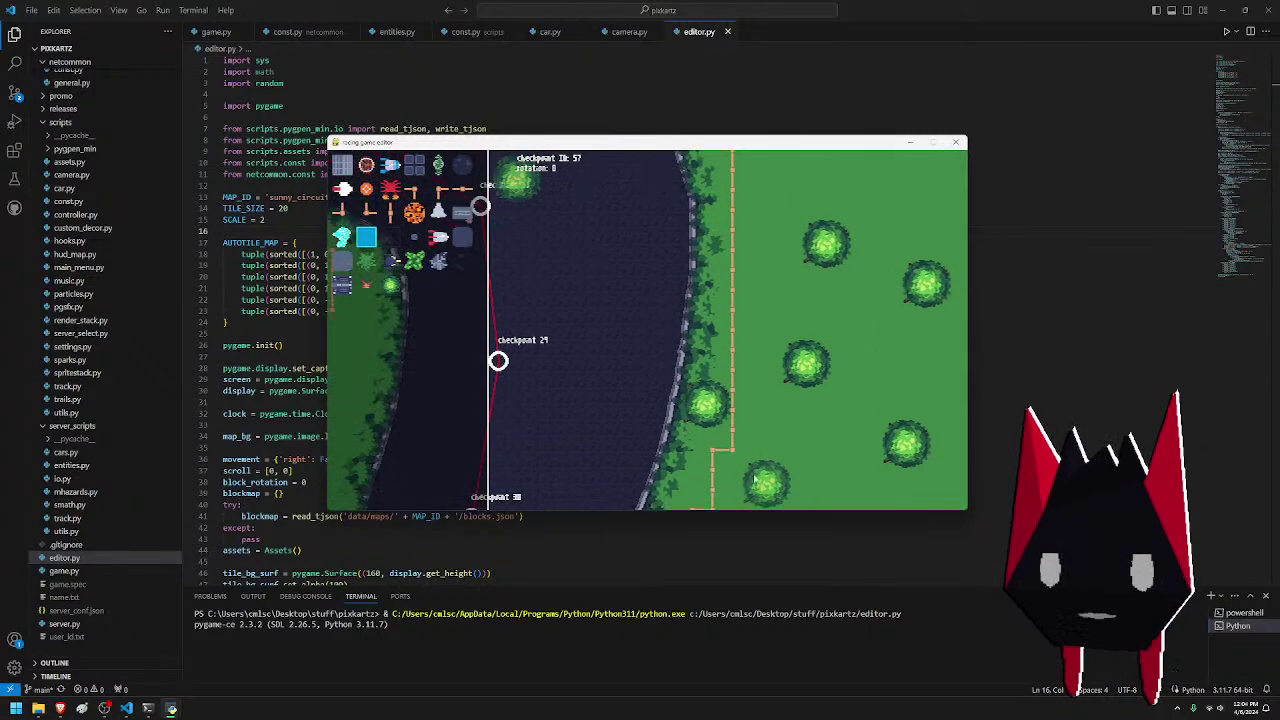
left_click(876, 310)
- Scatter round trees on the grass outside the fence east and northeast of checkpoint 28
key("w")
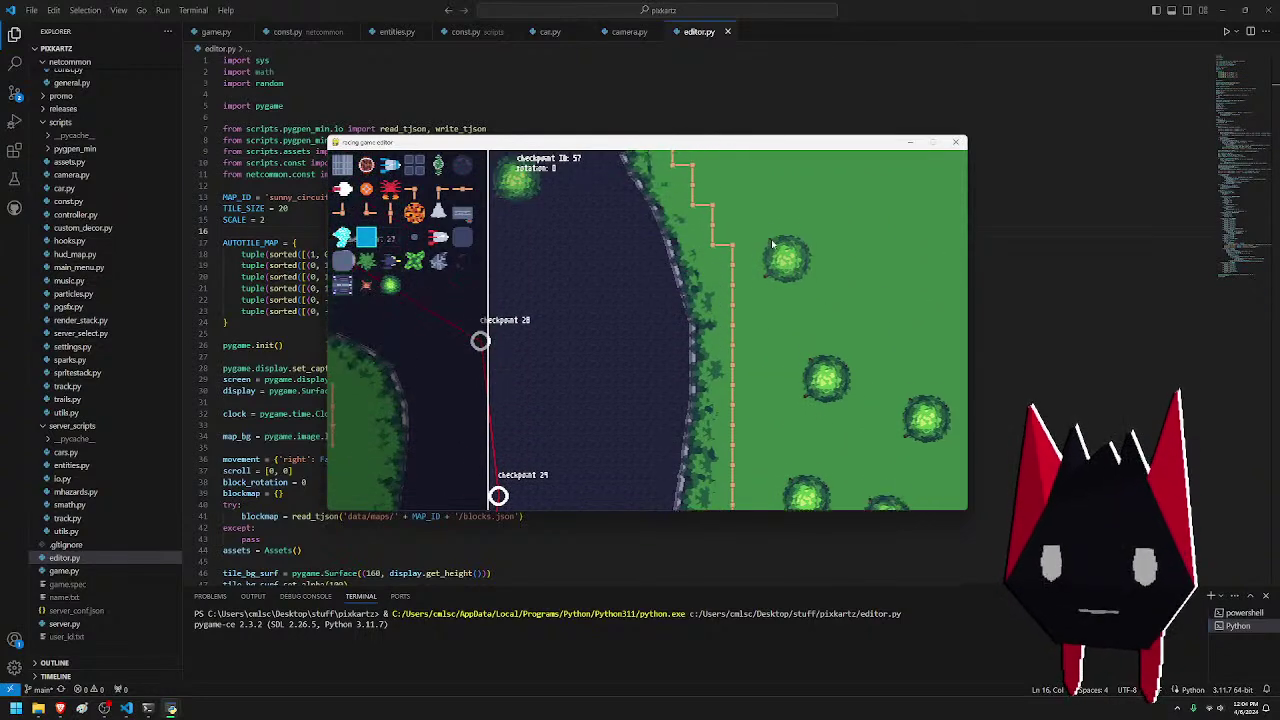
key("s")
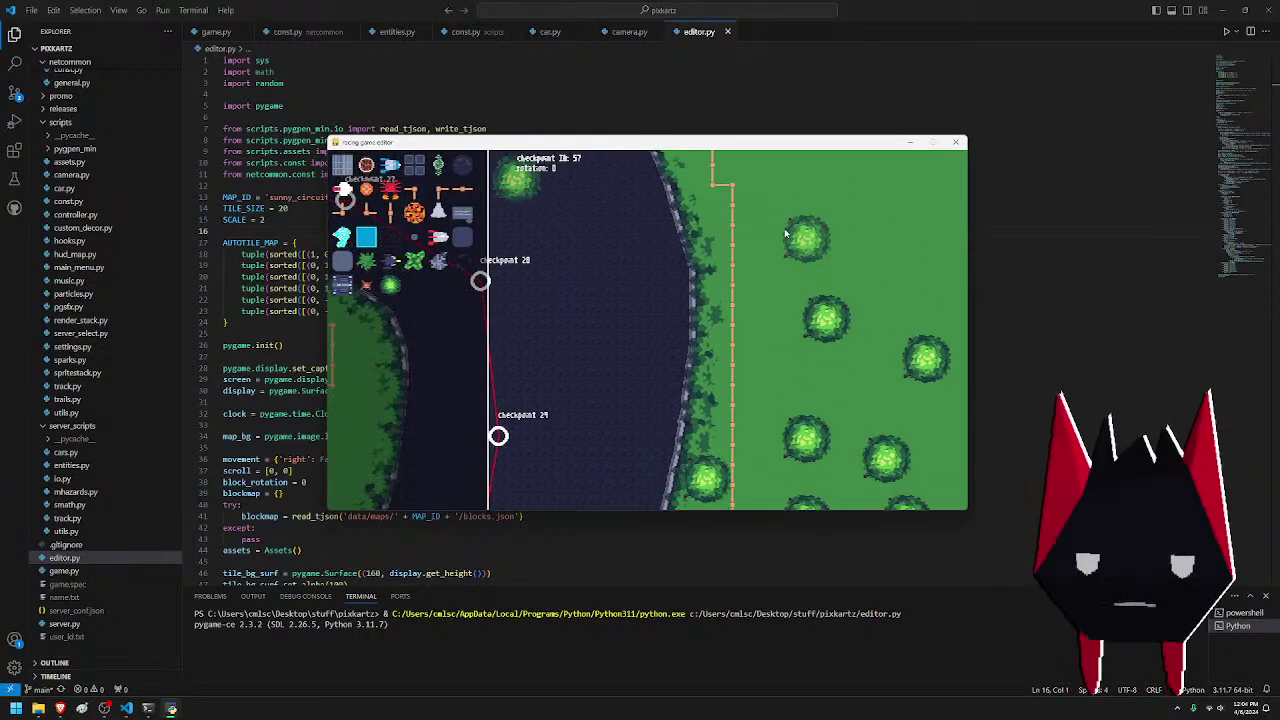
left_click(900, 217)
left_click(803, 177)
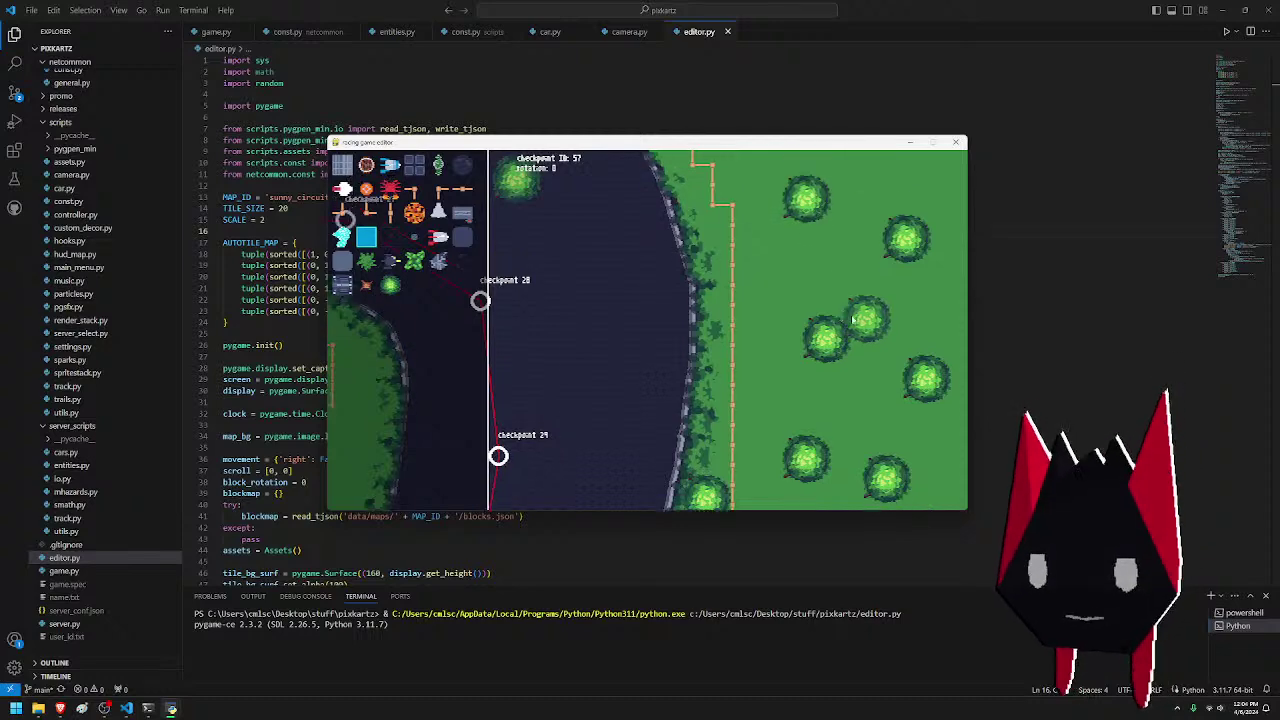
key("w")
key("w")
key("d")
left_click(773, 177)
- Place three round trees outside the stepped fence around the bend northeast of checkpoint 27
key("w")
key("a")
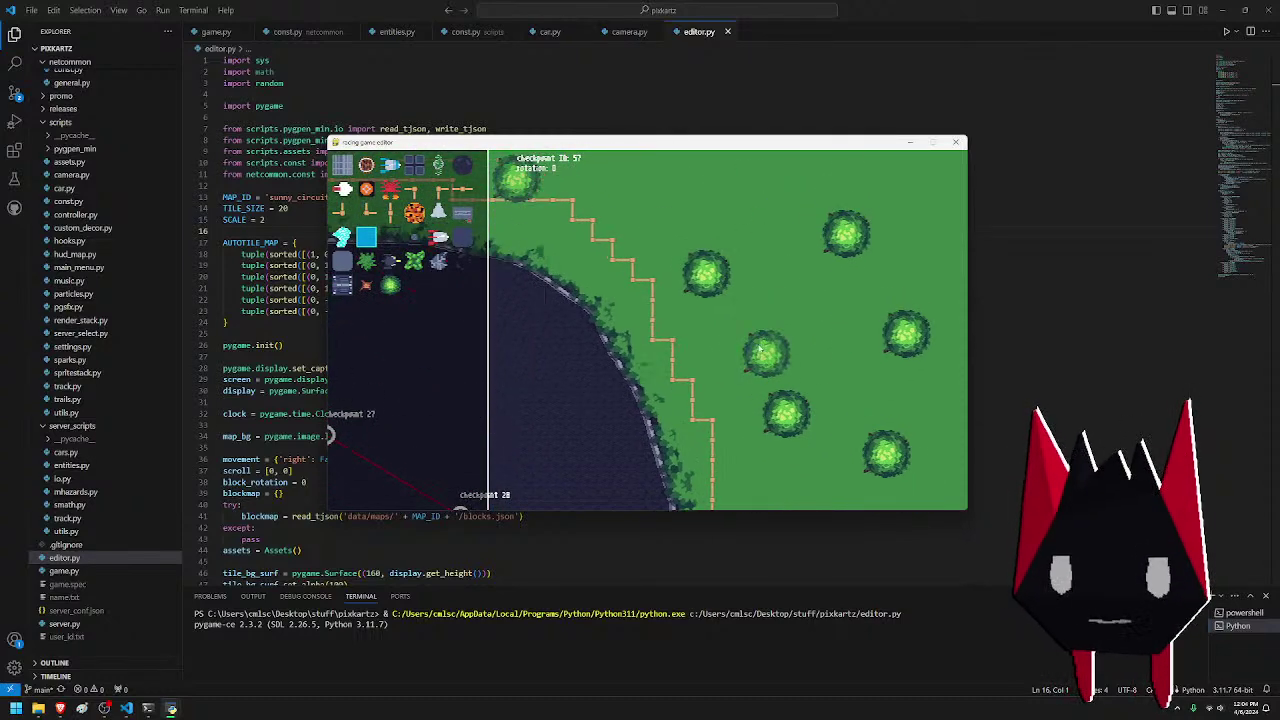
left_click(788, 335)
key("w")
key("a")
left_click(778, 216)
left_click(619, 196)
- Add three round trees above the fence along the top of that track bend
key("w")
key("a")
left_click(806, 213)
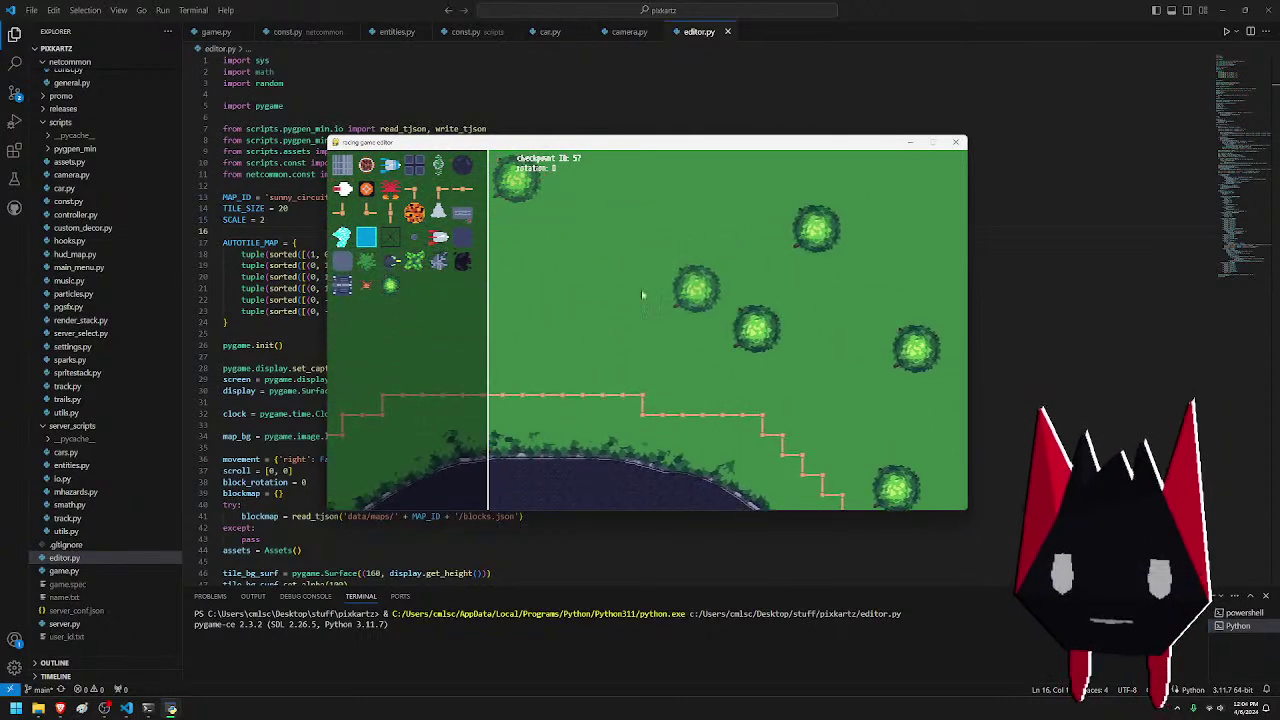
left_click(518, 290)
left_click(659, 211)
key("s")
key("a")
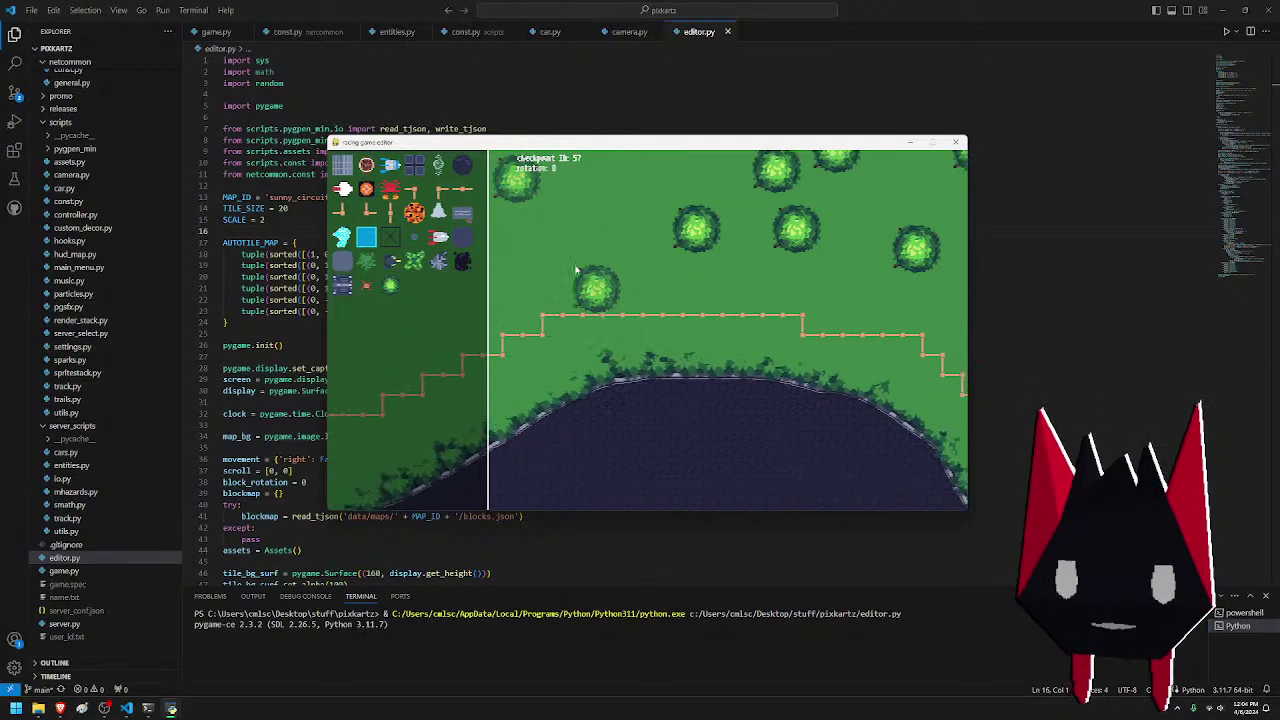
- Scatter four round trees above the fence on the northwest side of the bend
left_click(586, 250)
left_click(546, 231)
key("a")
left_click(592, 328)
left_click(845, 190)
key("s")
key("a")
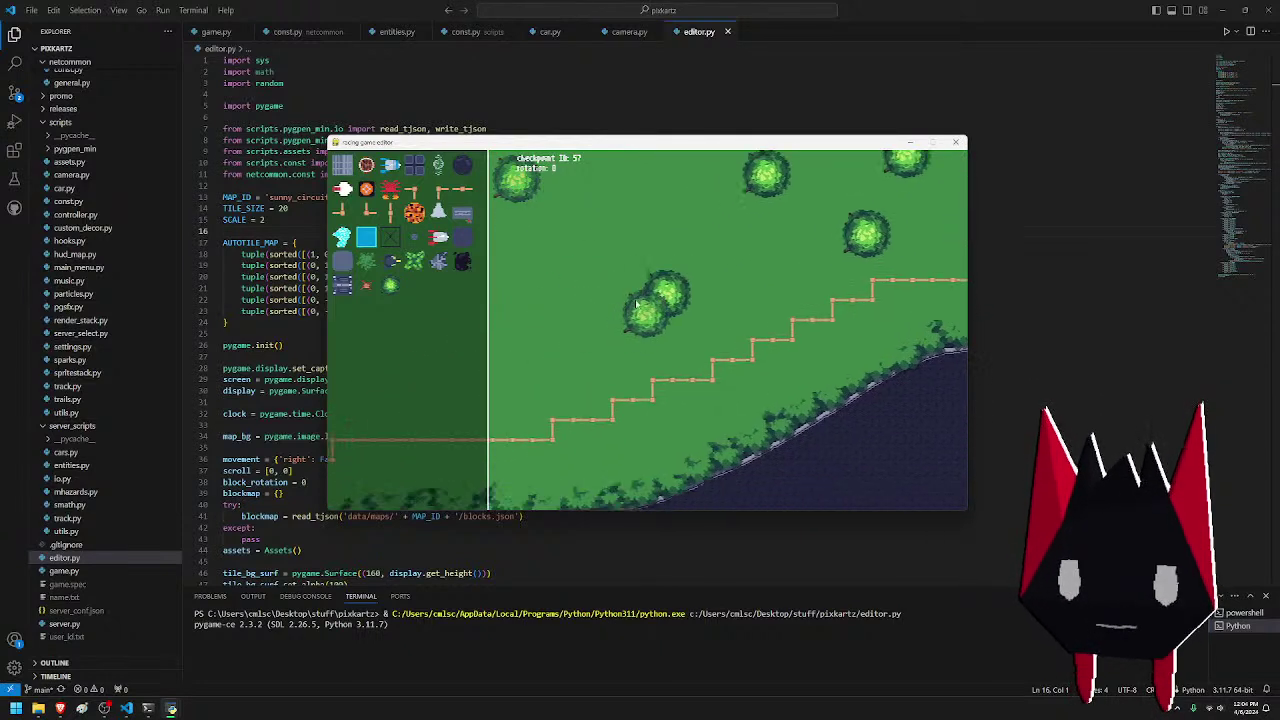
- Place round trees on both sides of the descending stepped fence northwest of checkpoint 26
left_click(614, 216)
left_click(675, 305)
key("d")
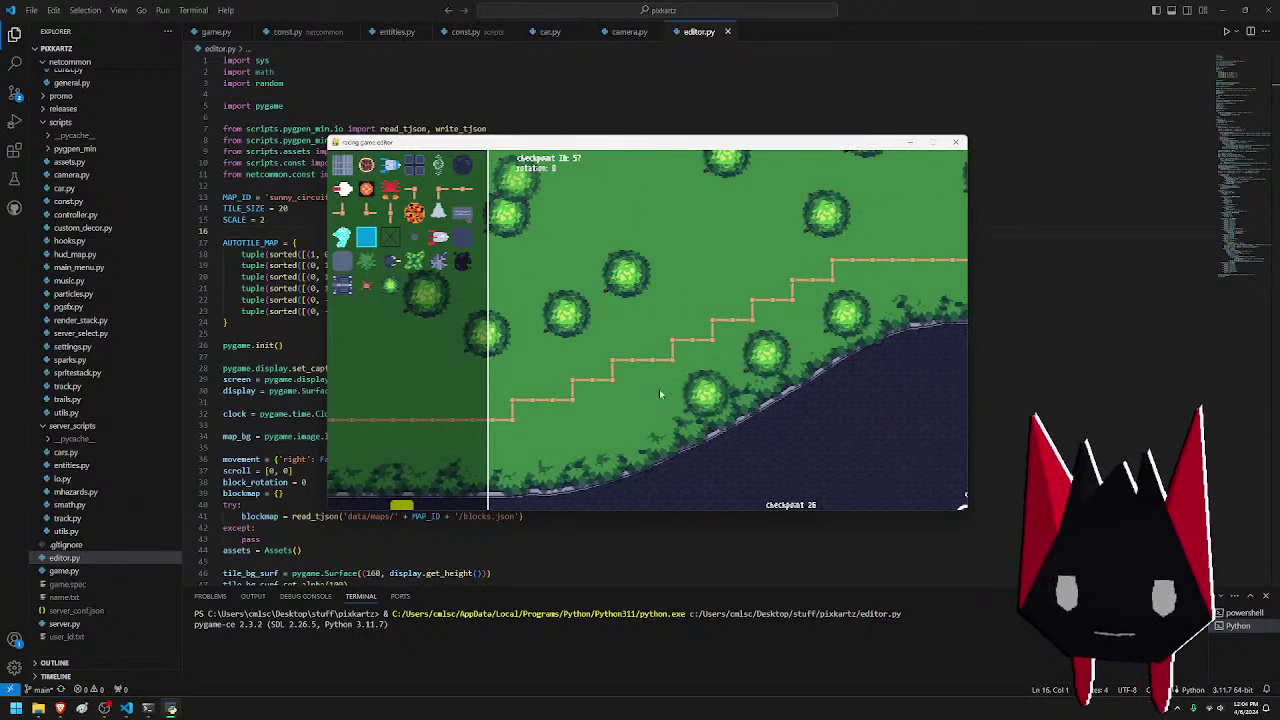
key("a")
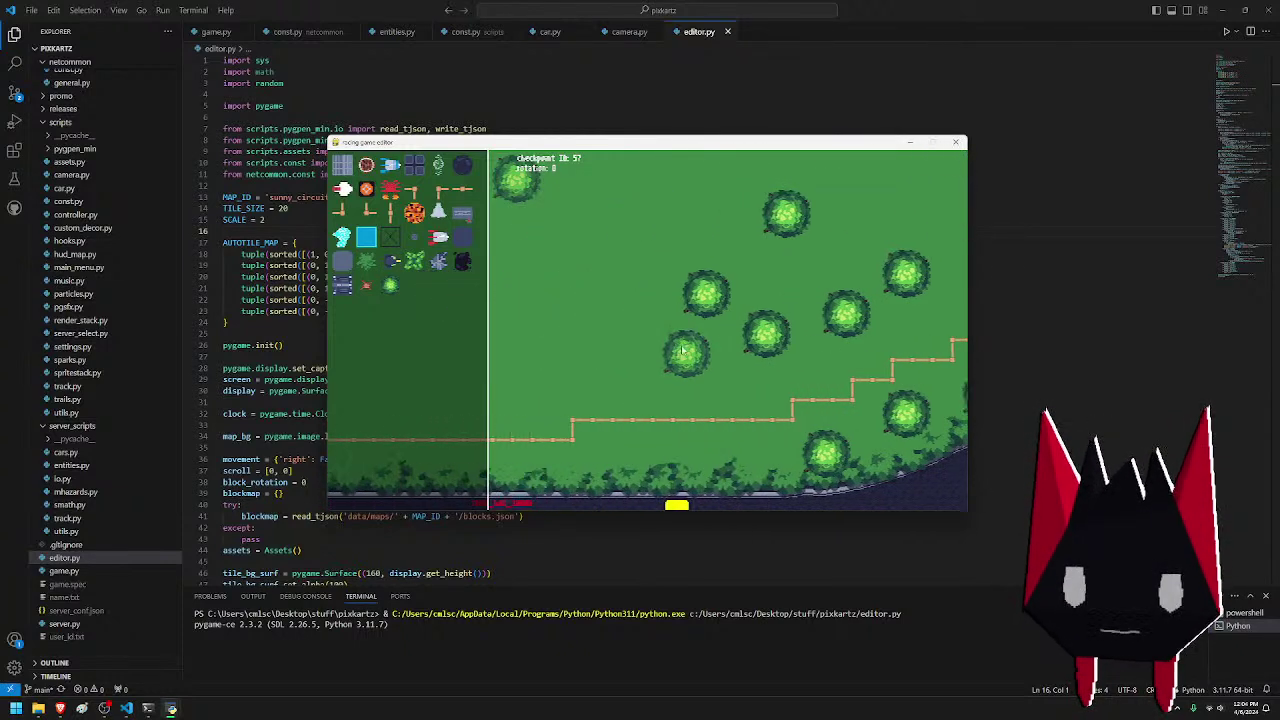
- Scatter round trees above the northern fence from the yellow block westward past checkpoint 24
left_click(686, 342)
left_click(586, 222)
left_click(526, 342)
key("s")
key("a")
left_click(730, 240)
key("a")
left_click(578, 314)
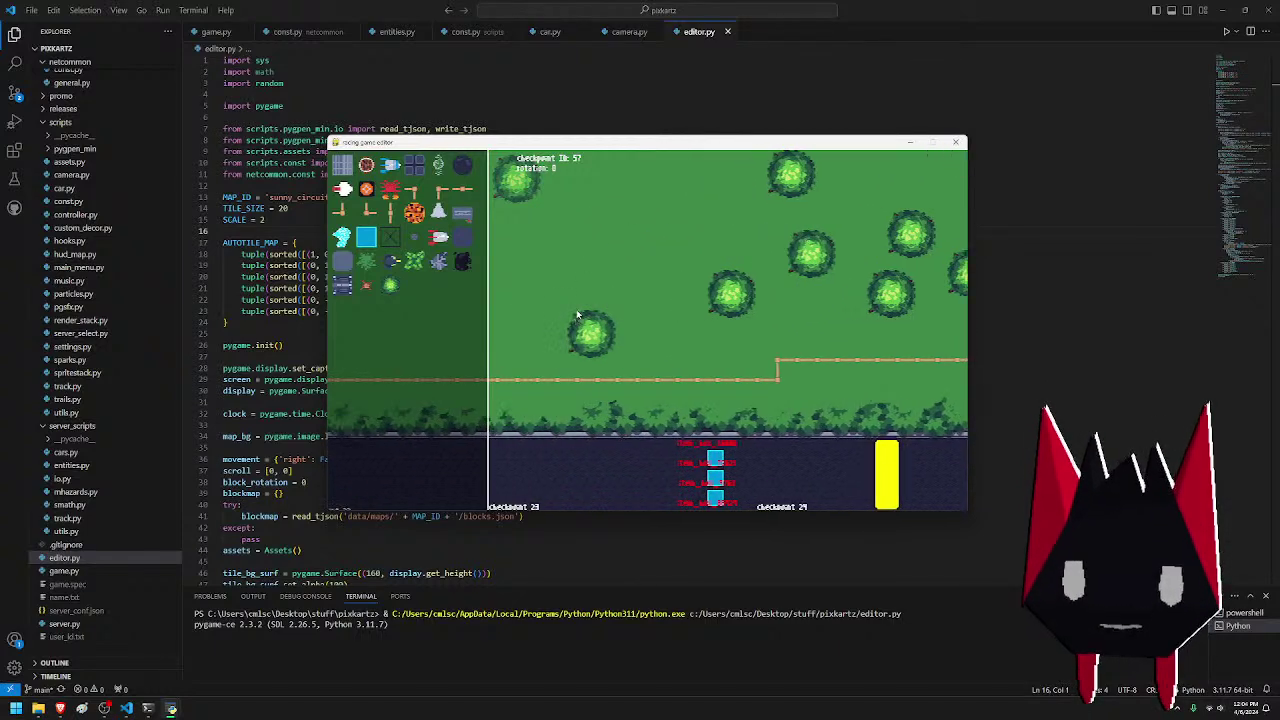
- Continue scattering round trees above the long horizontal fence north of checkpoints 22 and 23
left_click(624, 202)
key("a")
left_click(590, 221)
left_click(551, 305)
key("a")
left_click(583, 225)
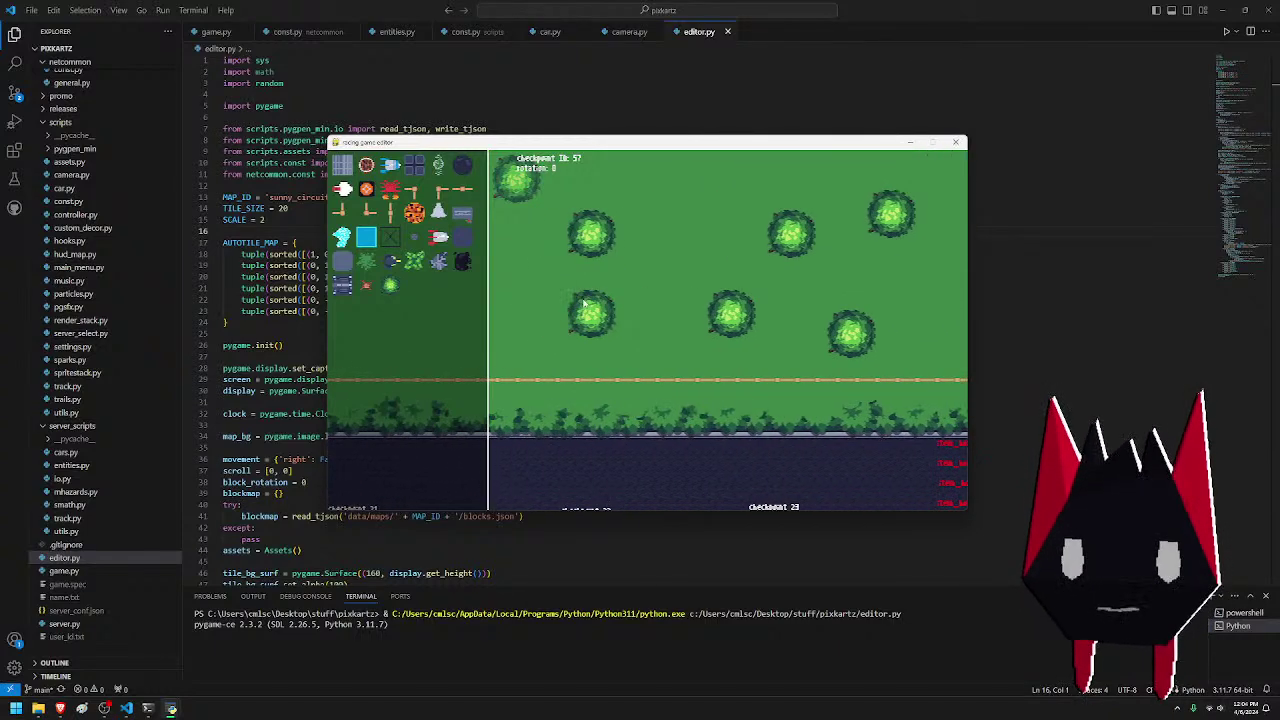
left_click(586, 303)
left_click(683, 225)
- Add three round trees above the western end of the horizontal fence, north of checkpoint 21
key("a")
key("w")
left_click(735, 226)
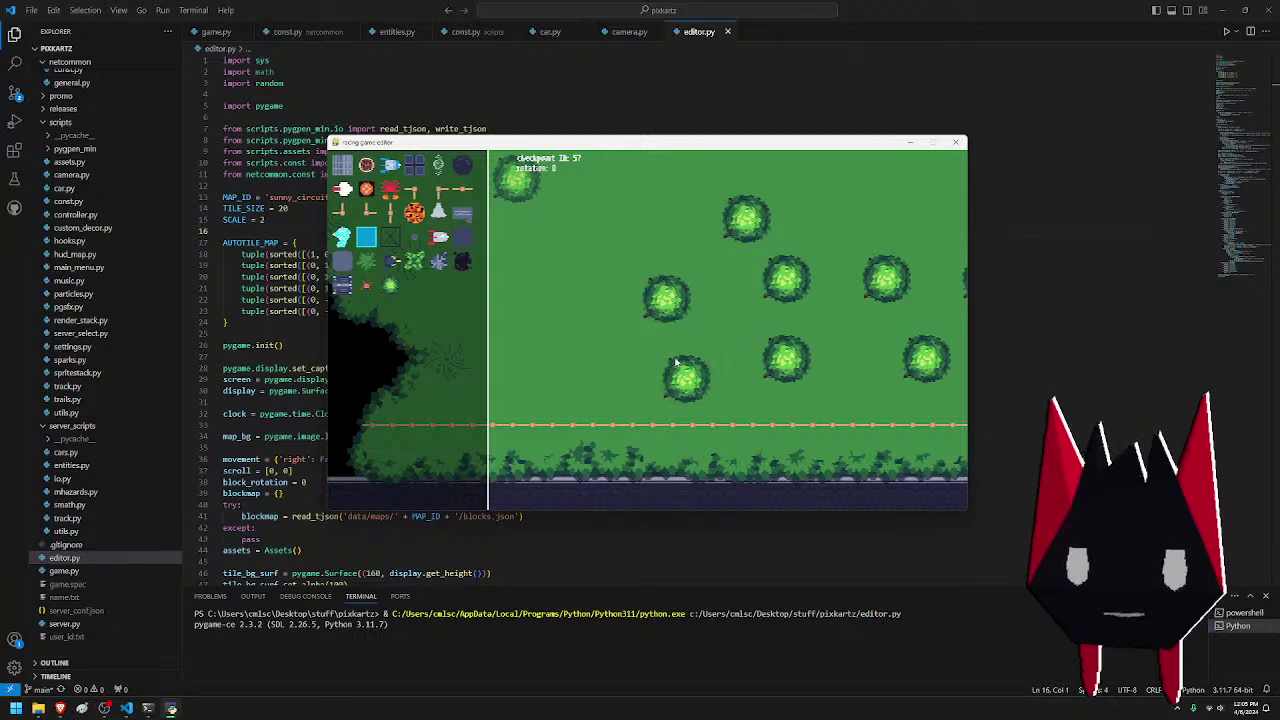
left_click(551, 355)
key("a")
left_click(614, 237)
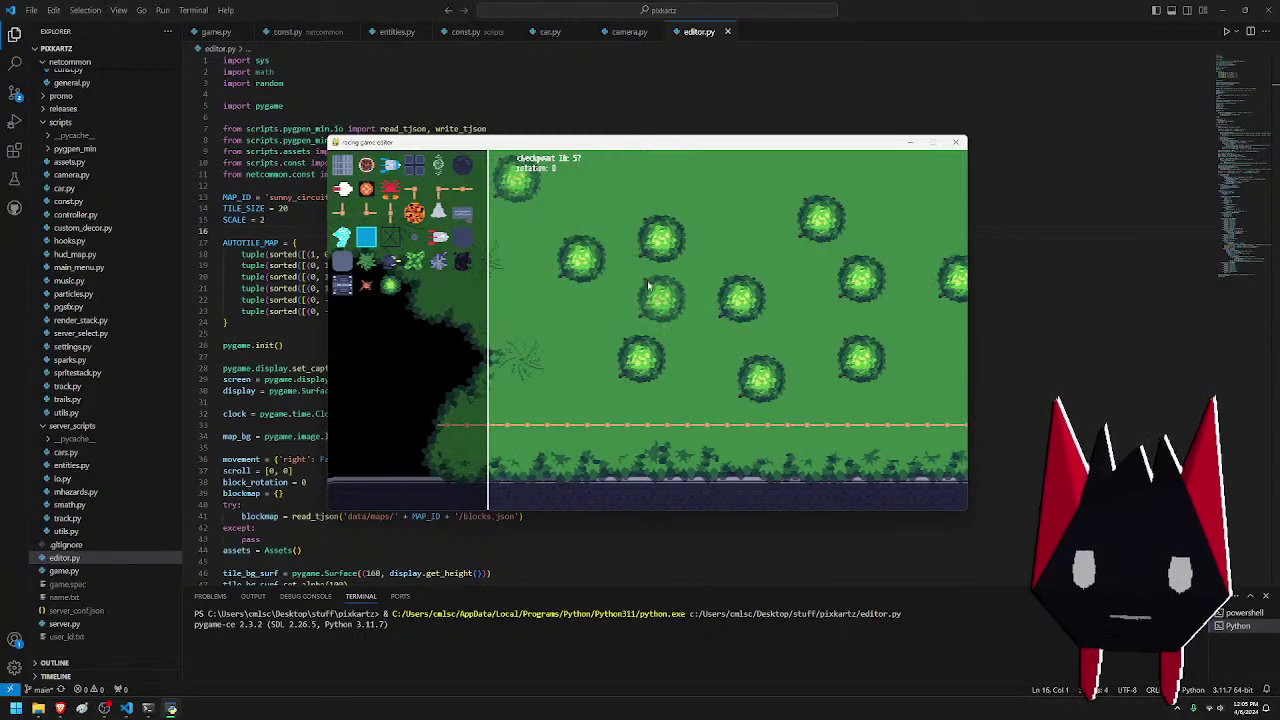
- Place round trees around the northernmost sand patch, in the grass southeast of checkpoint 24
key("a")
key("s")
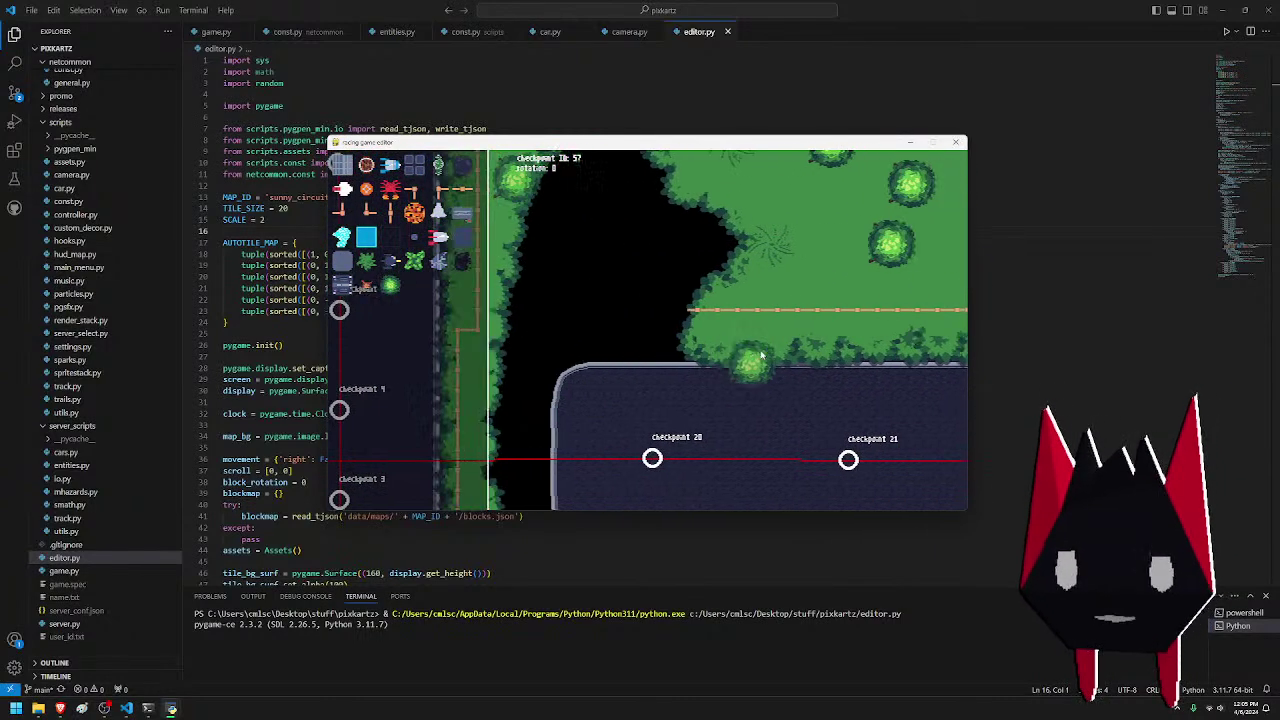
key("s")
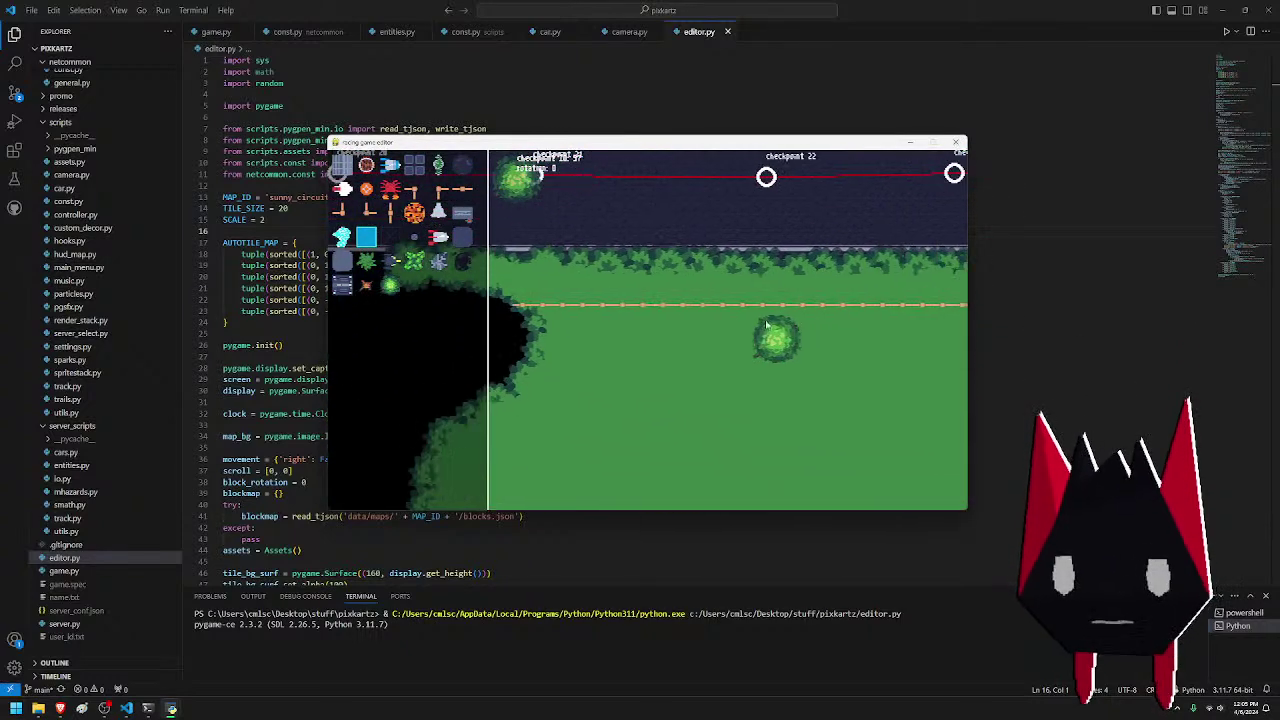
key("w")
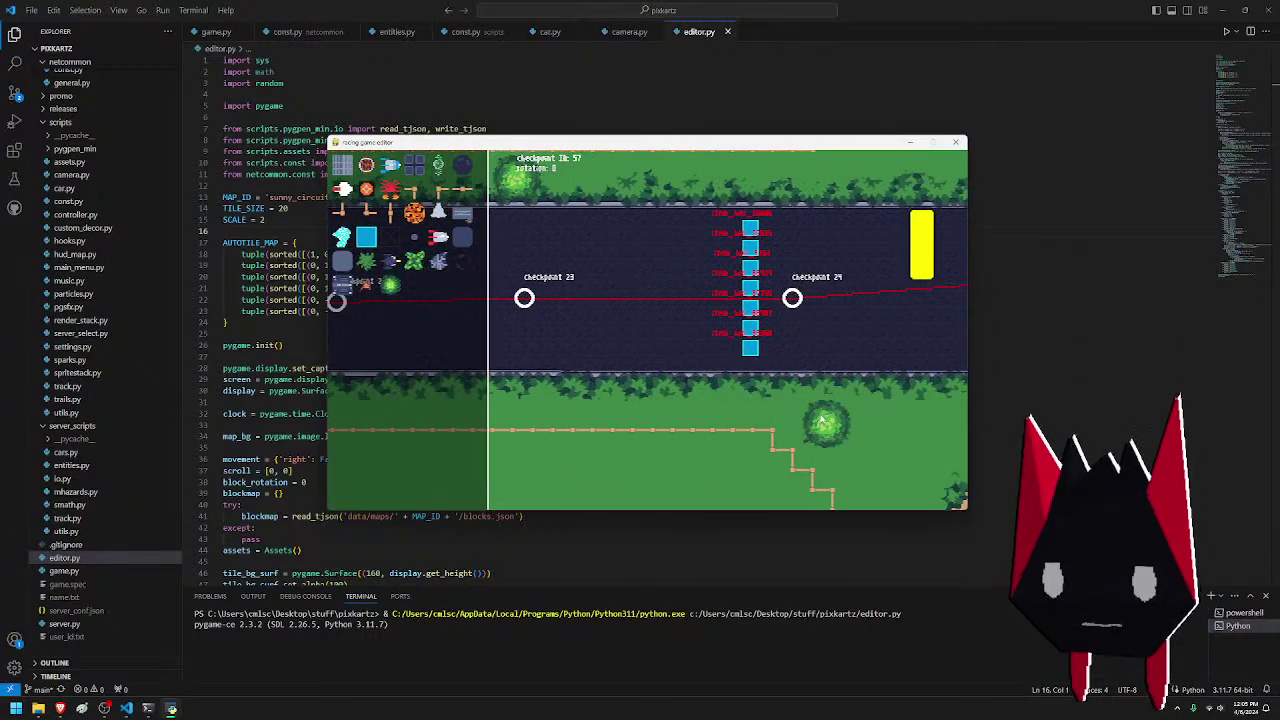
key("s")
key("d")
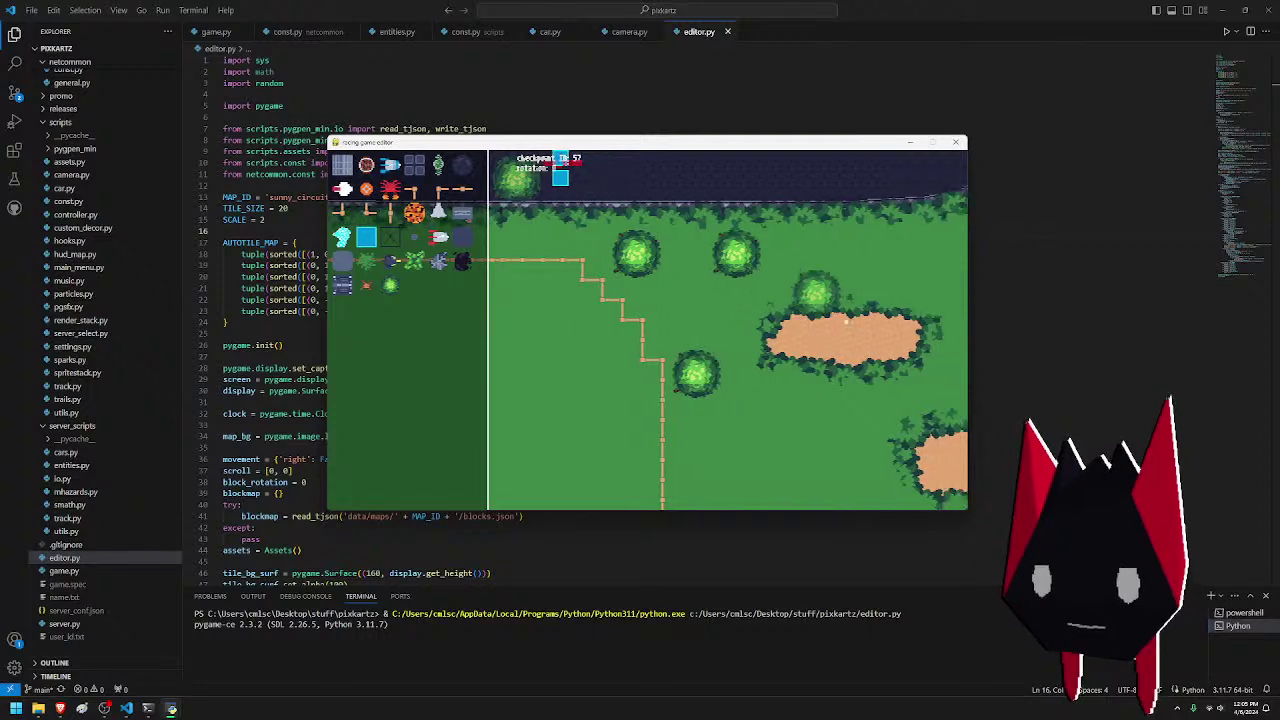
key("a")
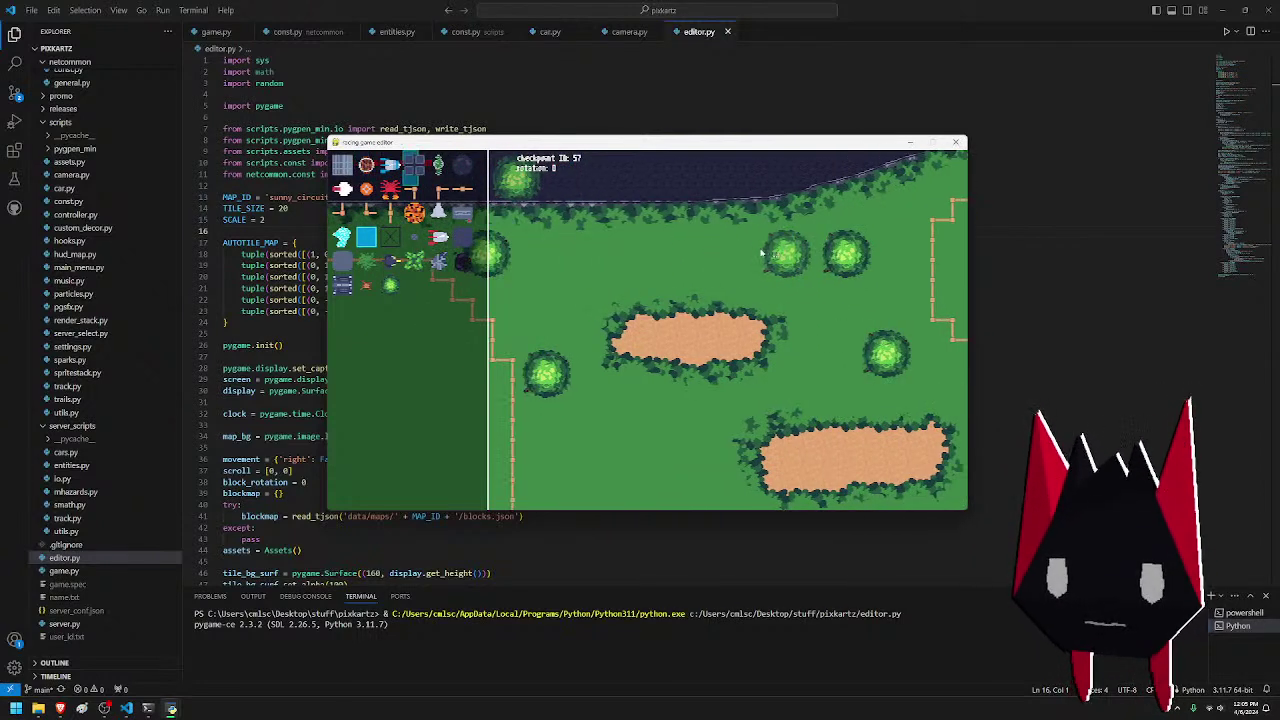
left_click(760, 268)
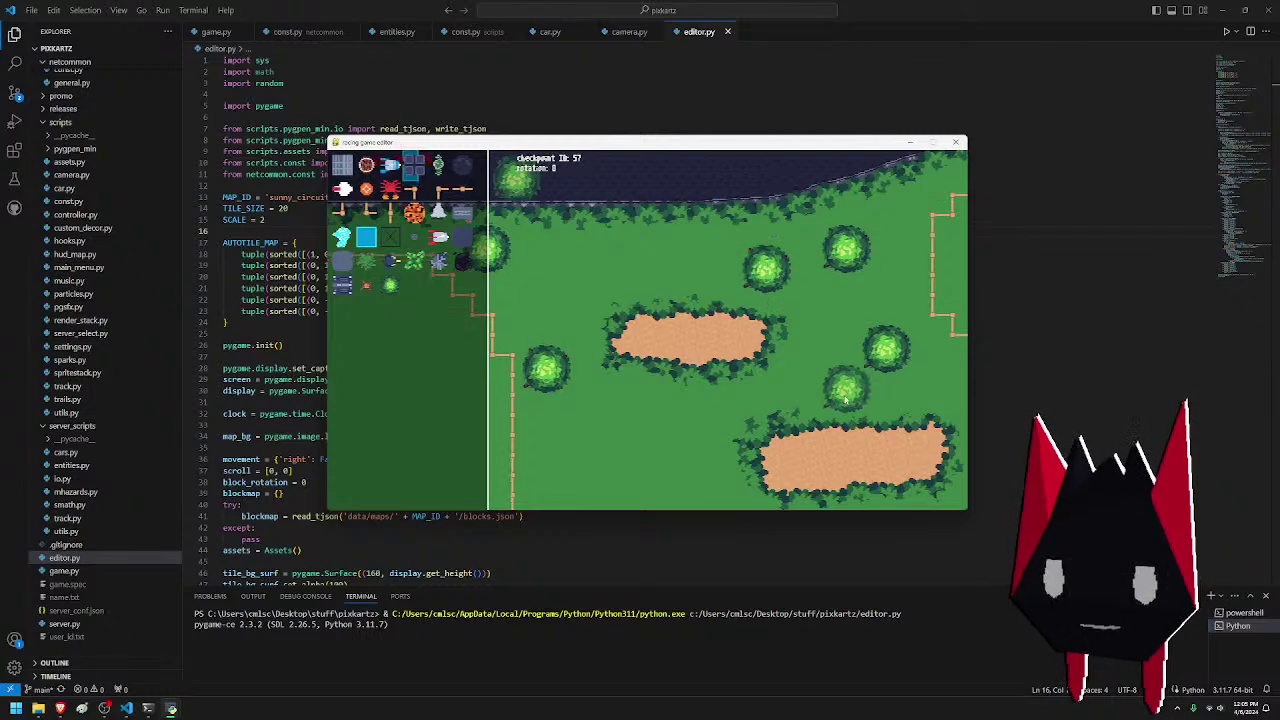
- Scatter round trees between the long vertical fence and the upper sand patches
key("s")
key("d")
key("a")
left_click(592, 299)
key("s")
key("a")
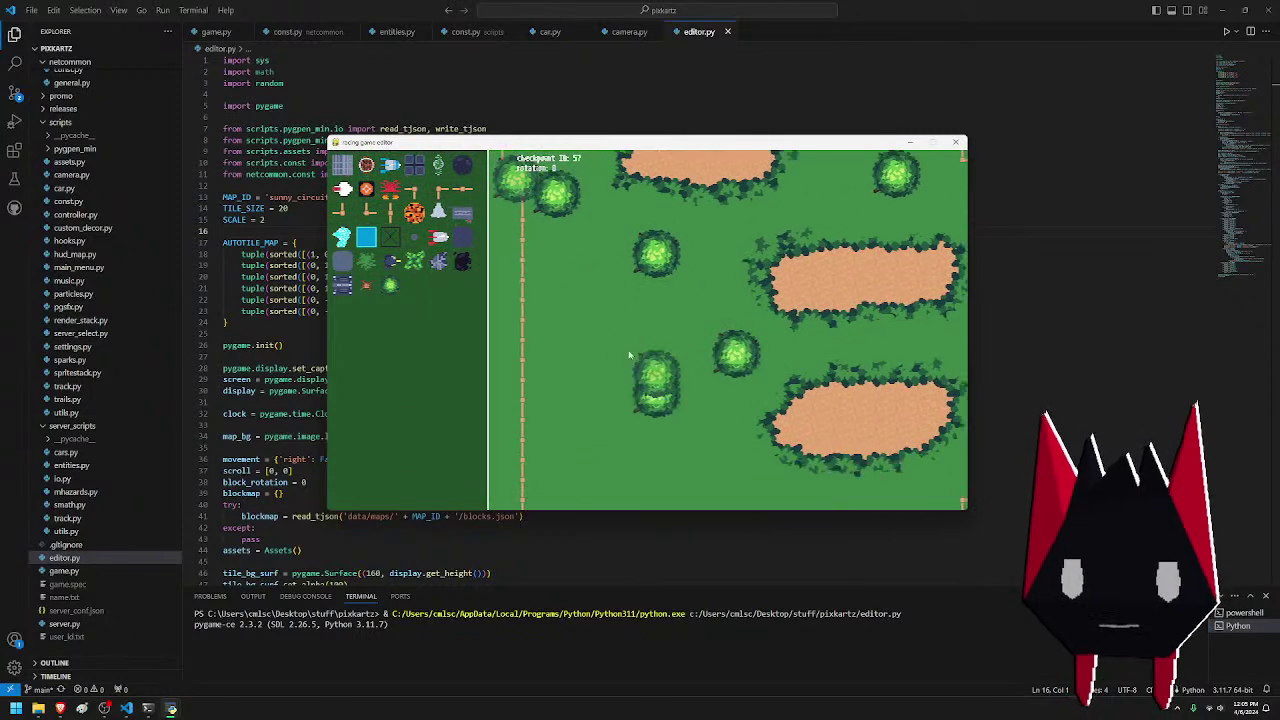
left_click(558, 264)
key("s")
left_click(559, 308)
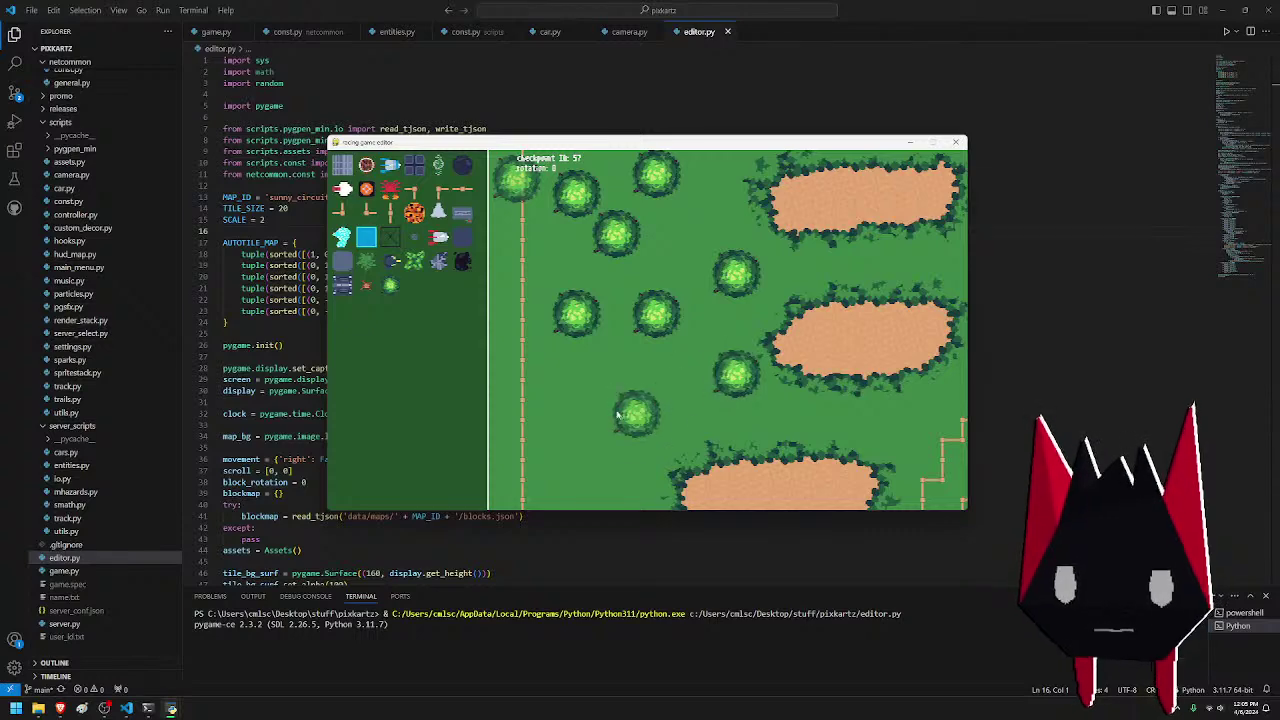
- Continue the round trees down along the vertical fence to the lowest sand patch with the yellow bar
left_click(618, 428)
key("s")
key("a")
left_click(591, 382)
key("s")
left_click(609, 388)
key("s")
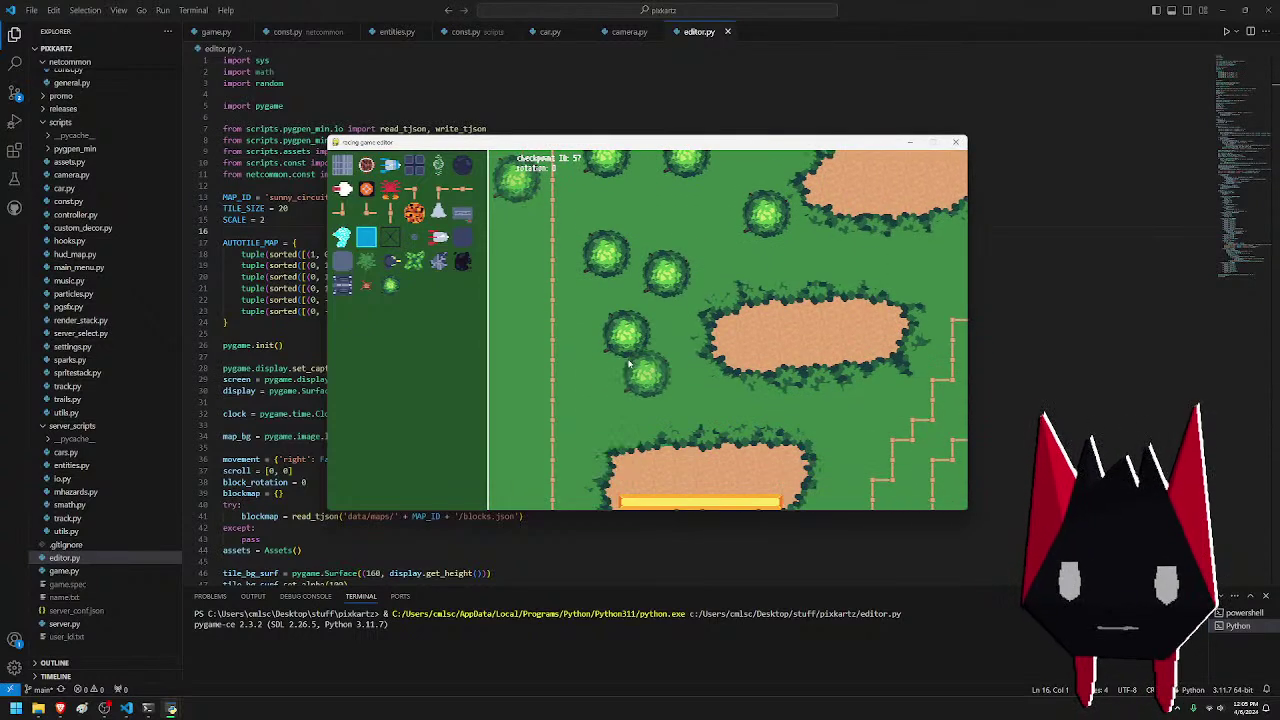
- Add round trees between the sand patches and the stepped fence on their east side
key("s")
key("d")
key("w")
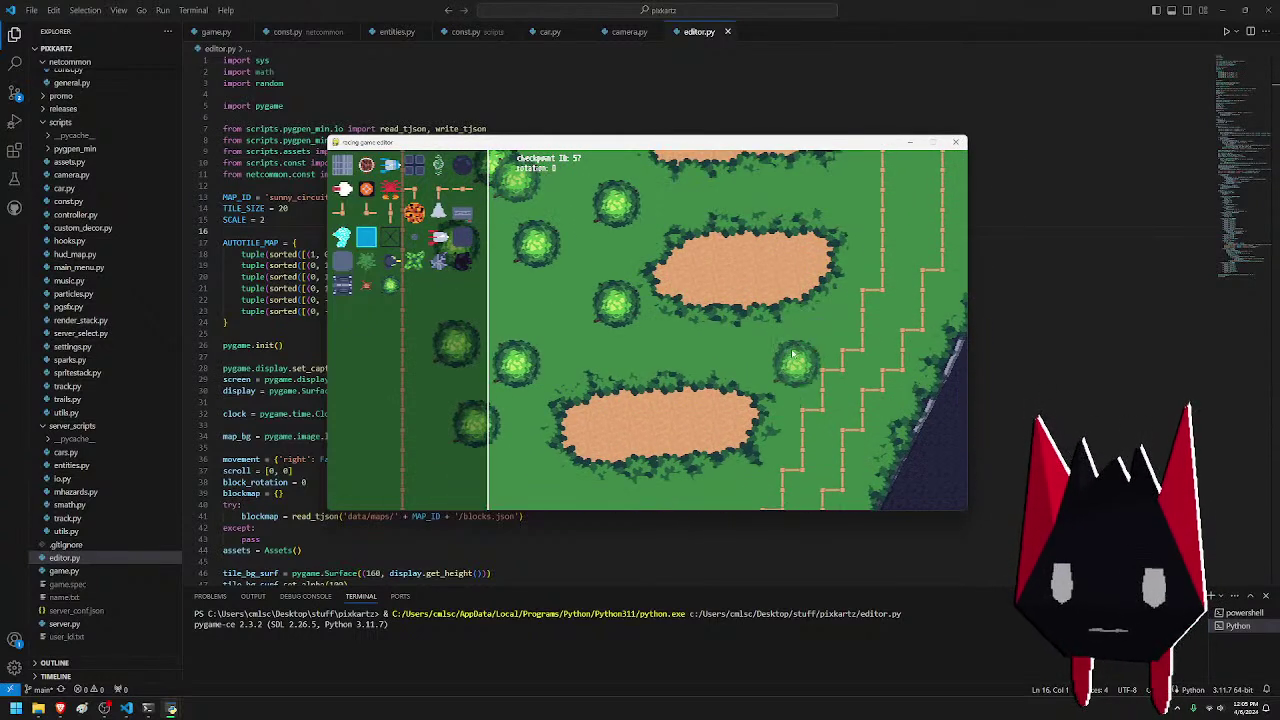
key("w")
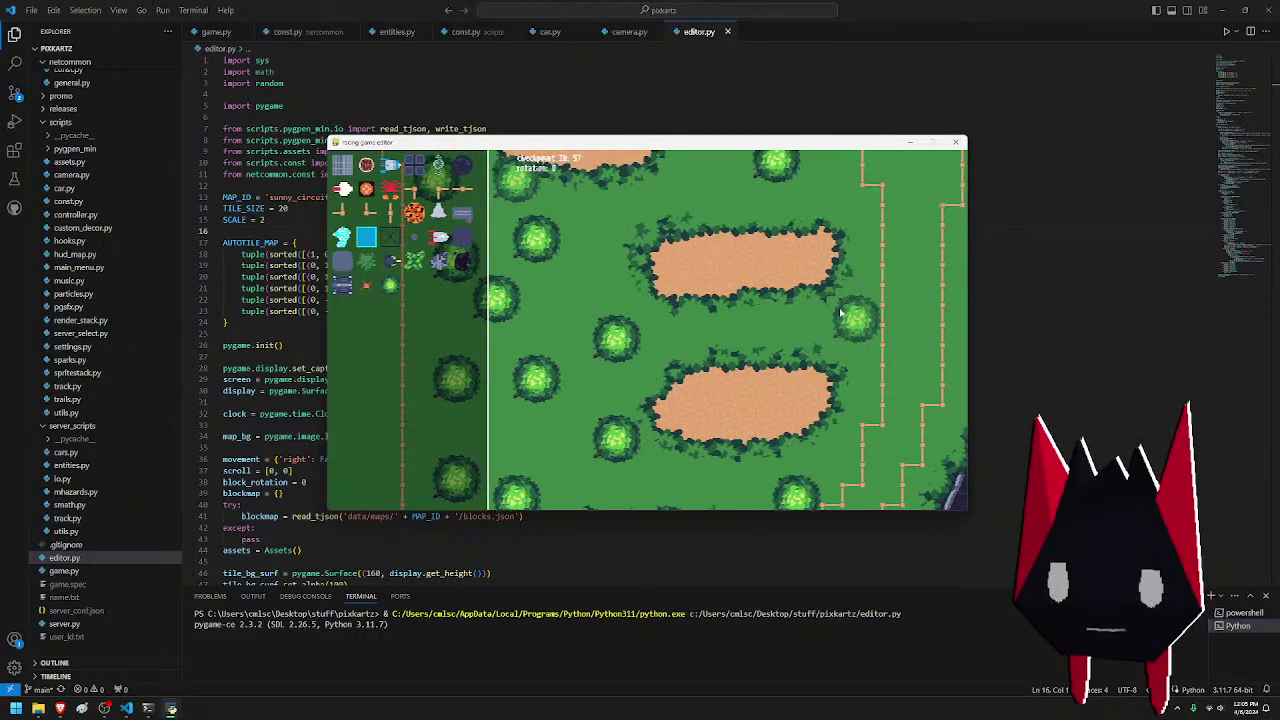
- Fill the narrow fenced enclosure east of the sand patches with round trees from its wide northern part to its southern end
key("w")
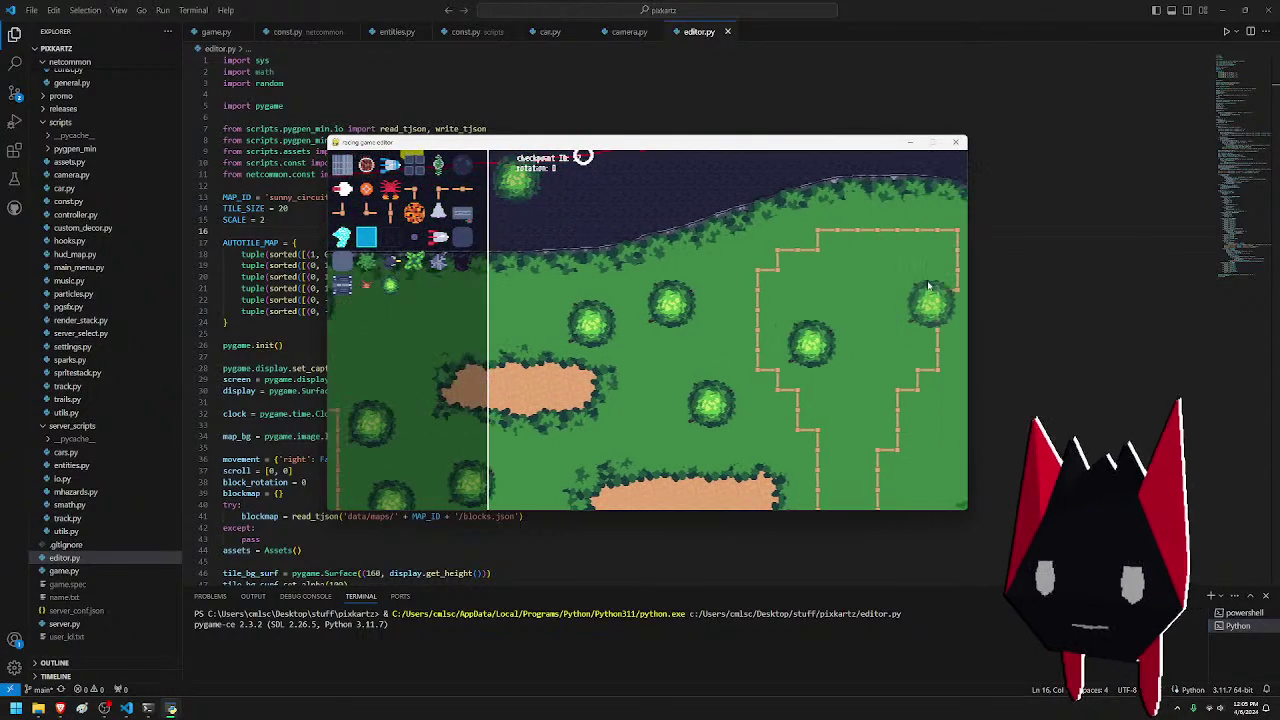
key("d")
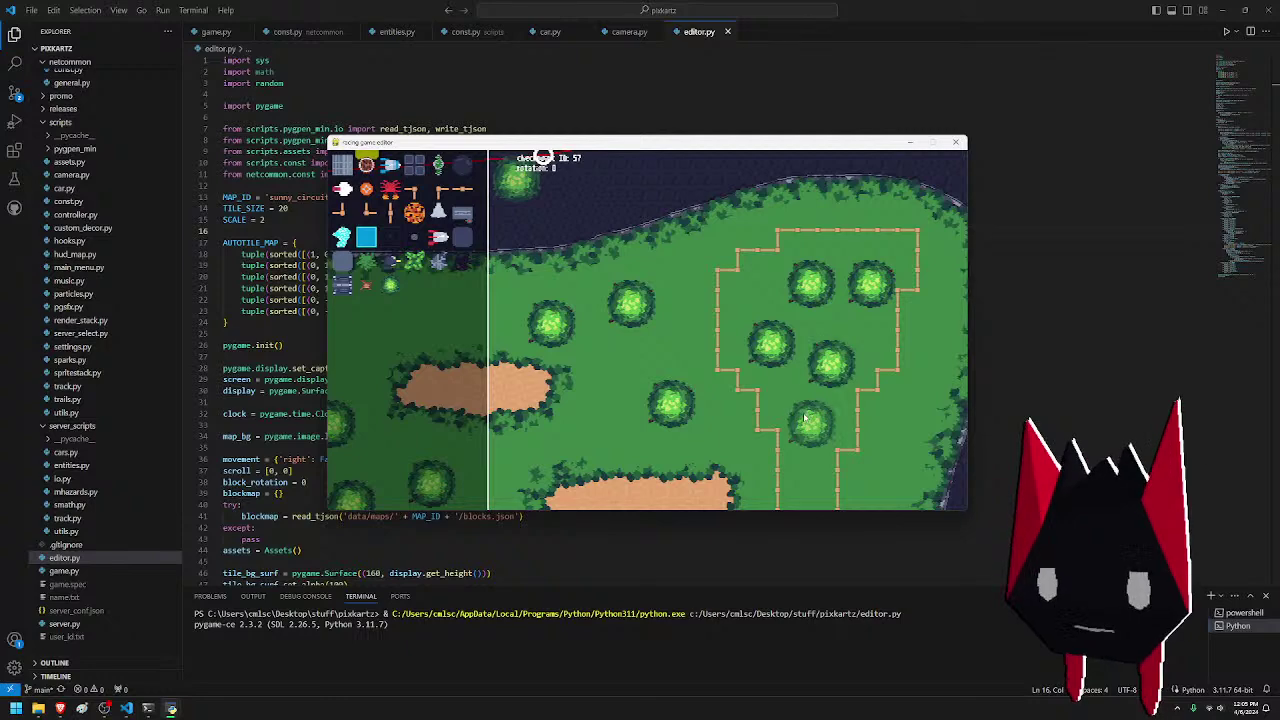
key("s")
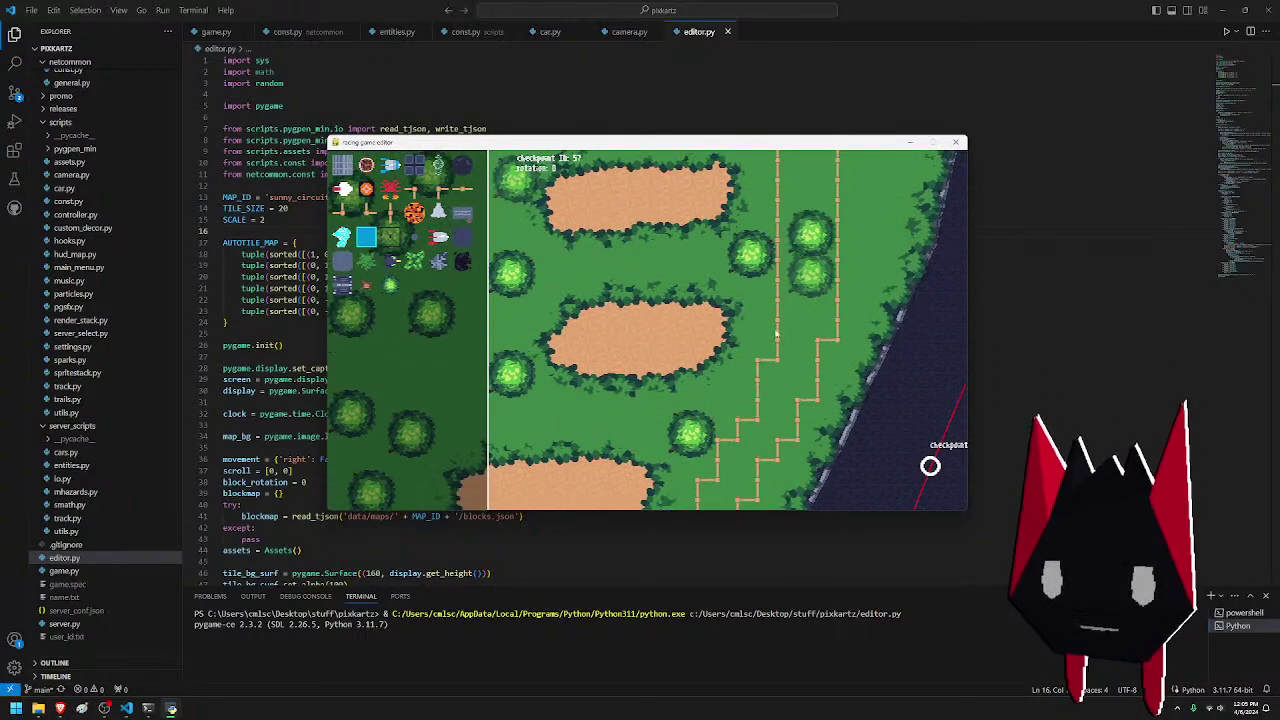
key("s")
key("a")
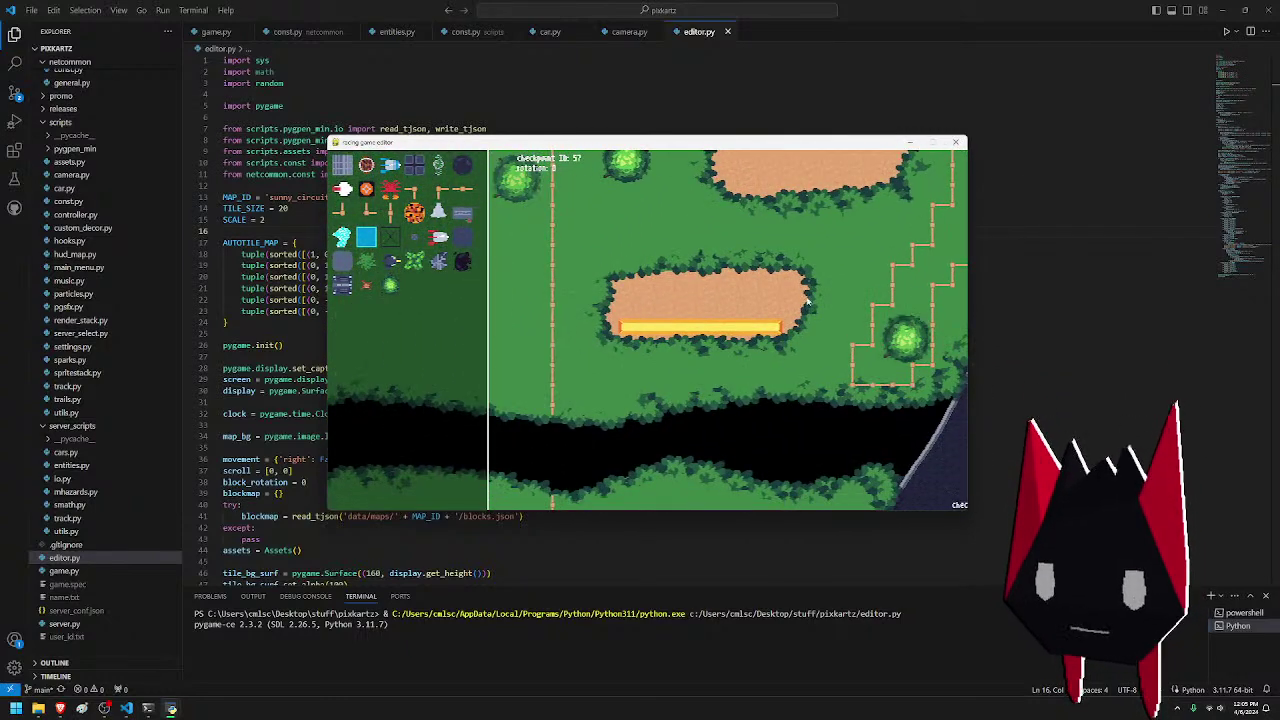
- Scatter round trees below the western end of the horizontal fence, in the large grass field south of checkpoints 21 and 22
key("a")
key("w")
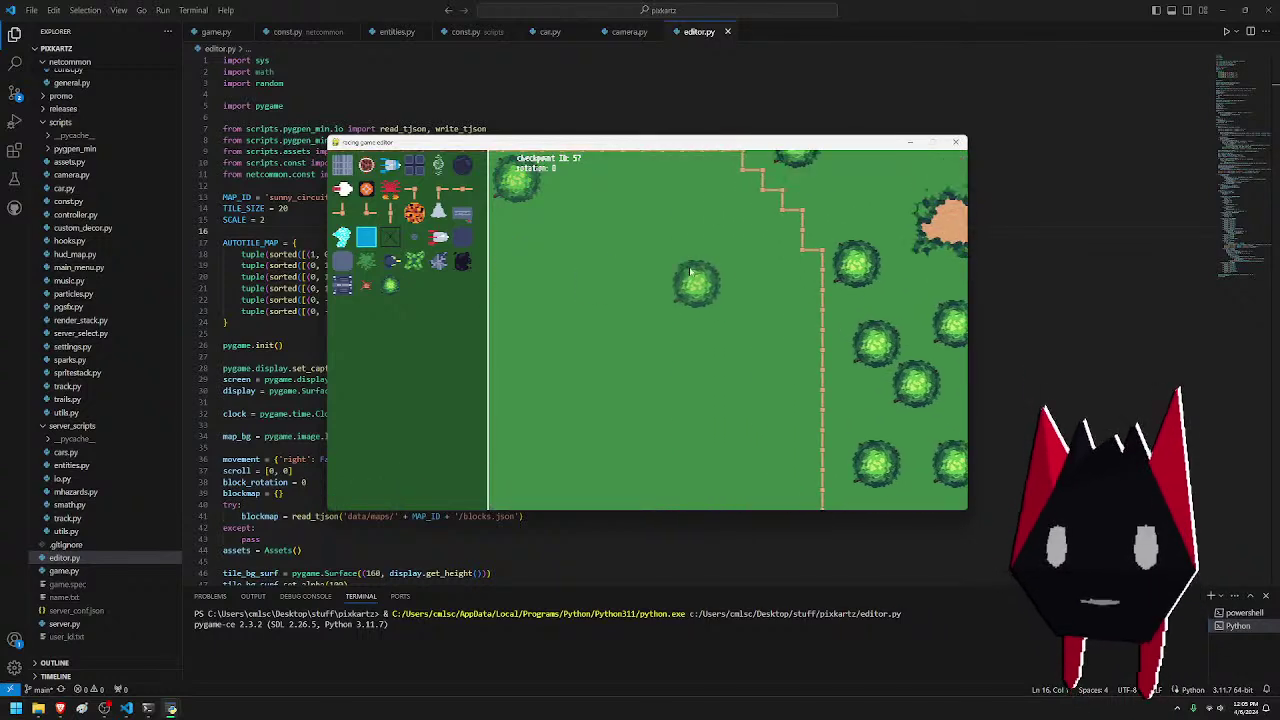
key("w")
key("a")
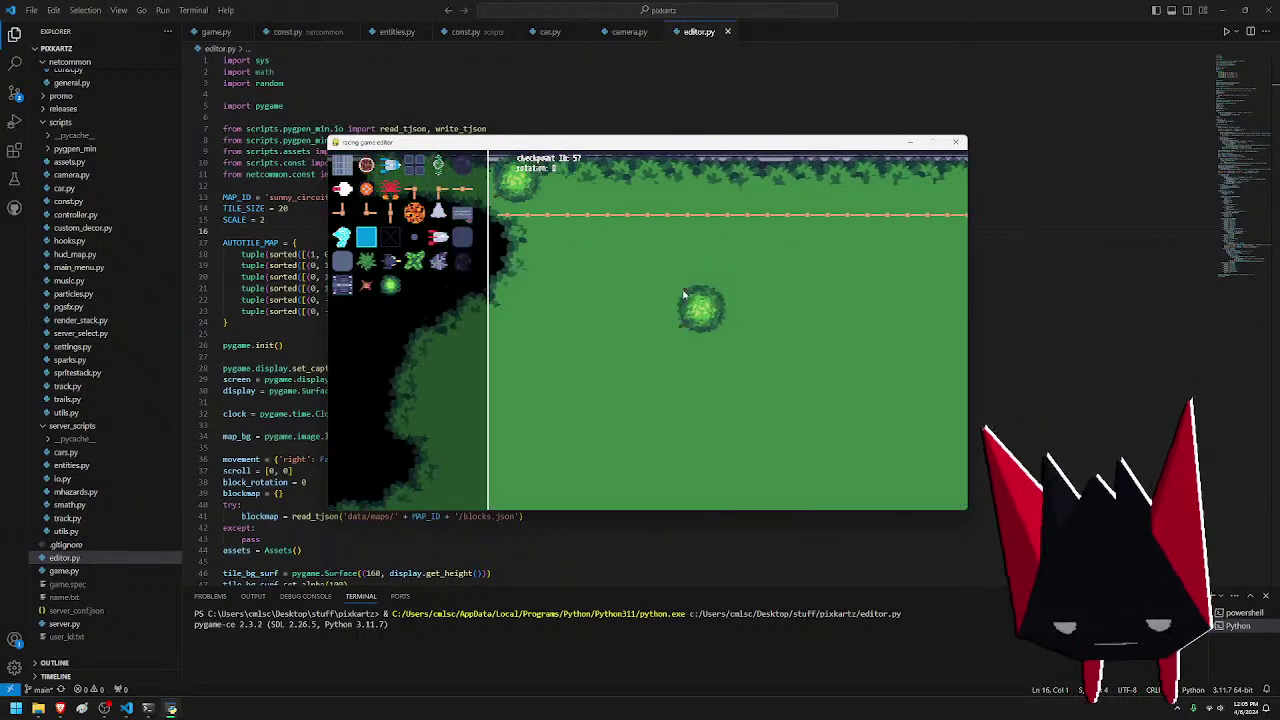
key("a")
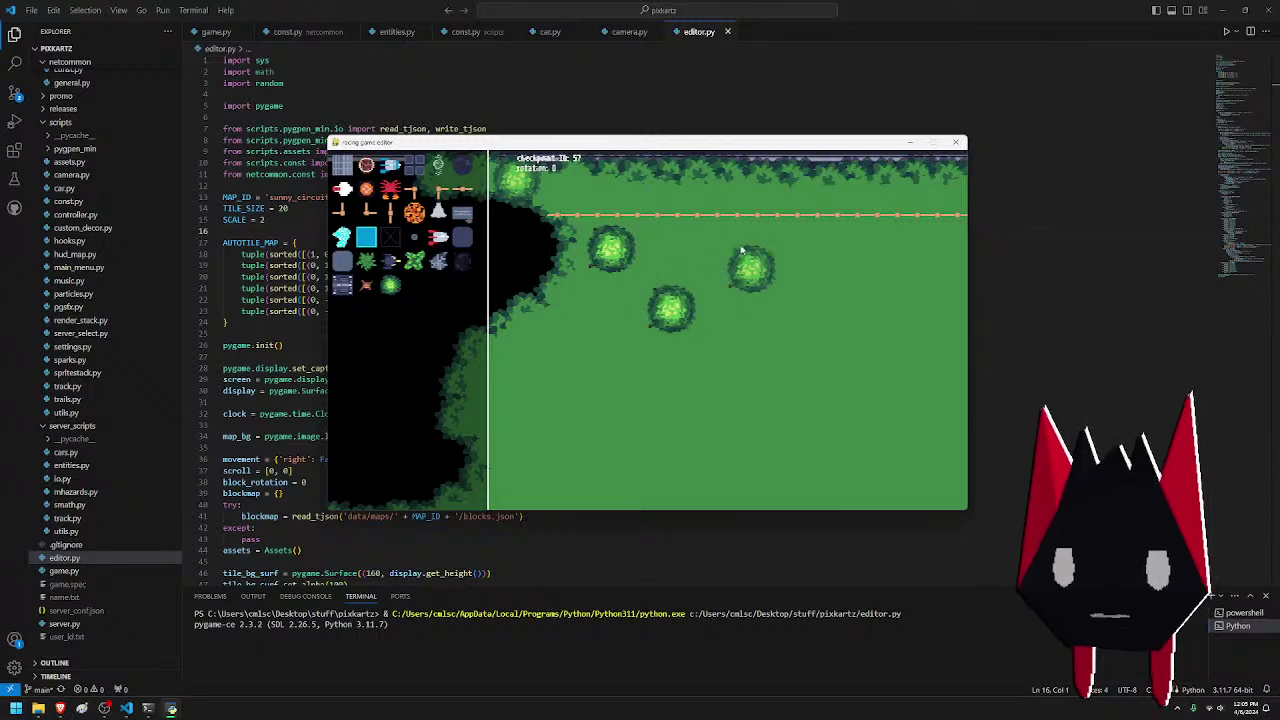
left_click(741, 241)
left_click(800, 299)
left_click(855, 264)
left_click(880, 341)
key("d")
left_click(786, 273)
left_click(829, 338)
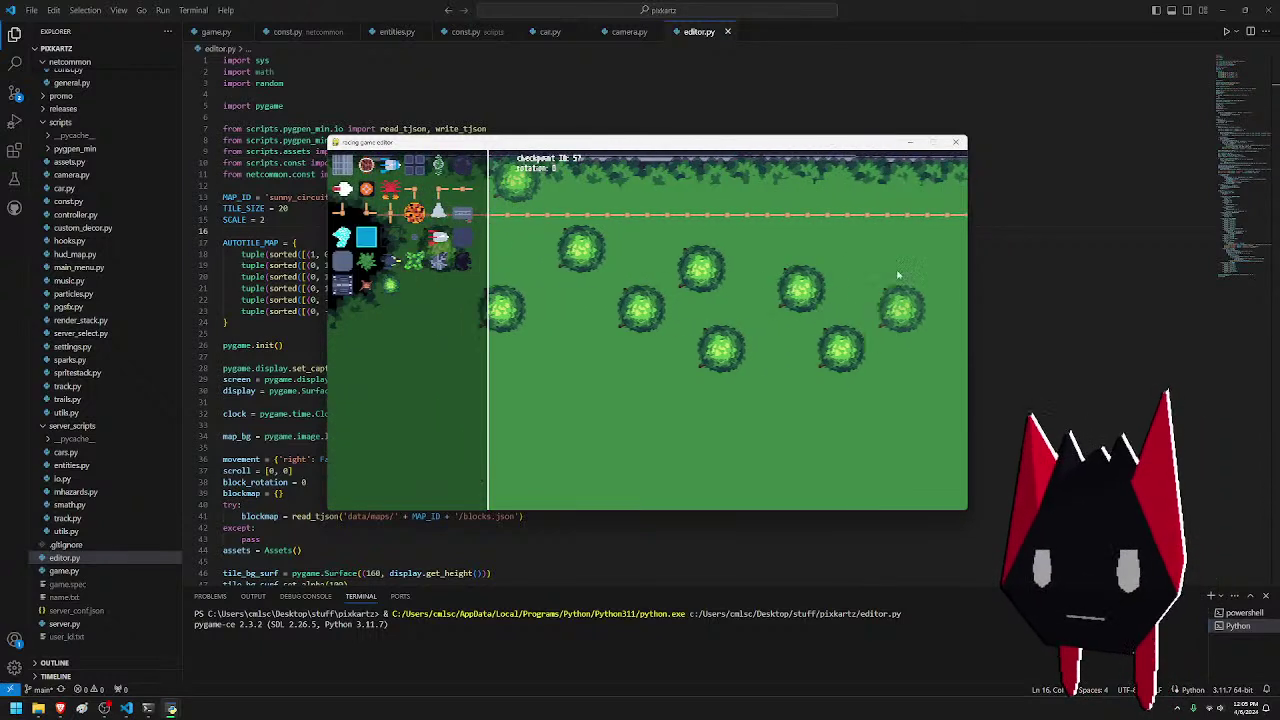
- Extend the scattered round trees eastward below the horizontal fence to its stepped corner
left_click(906, 276)
key("d")
left_click(844, 317)
key("d")
left_click(800, 270)
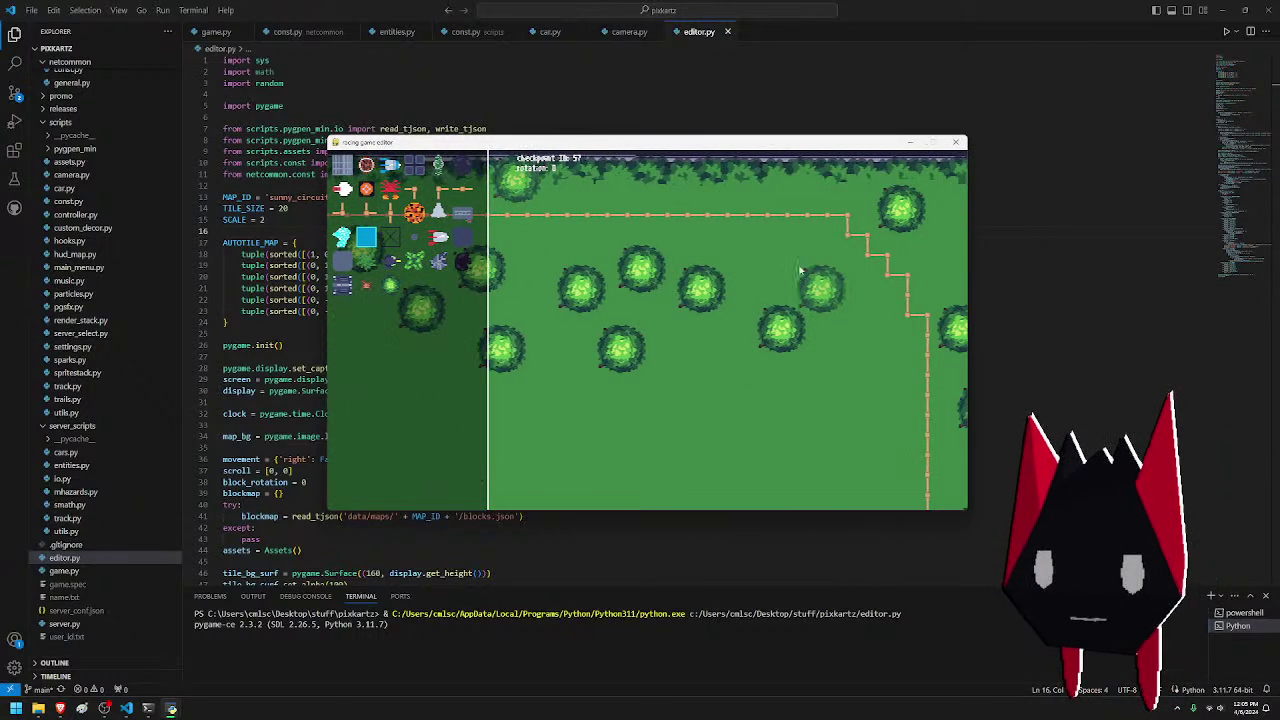
- Place staggered round trees down the west side of the vertical fence, starting below its stepped corner
key("s")
left_click(852, 333)
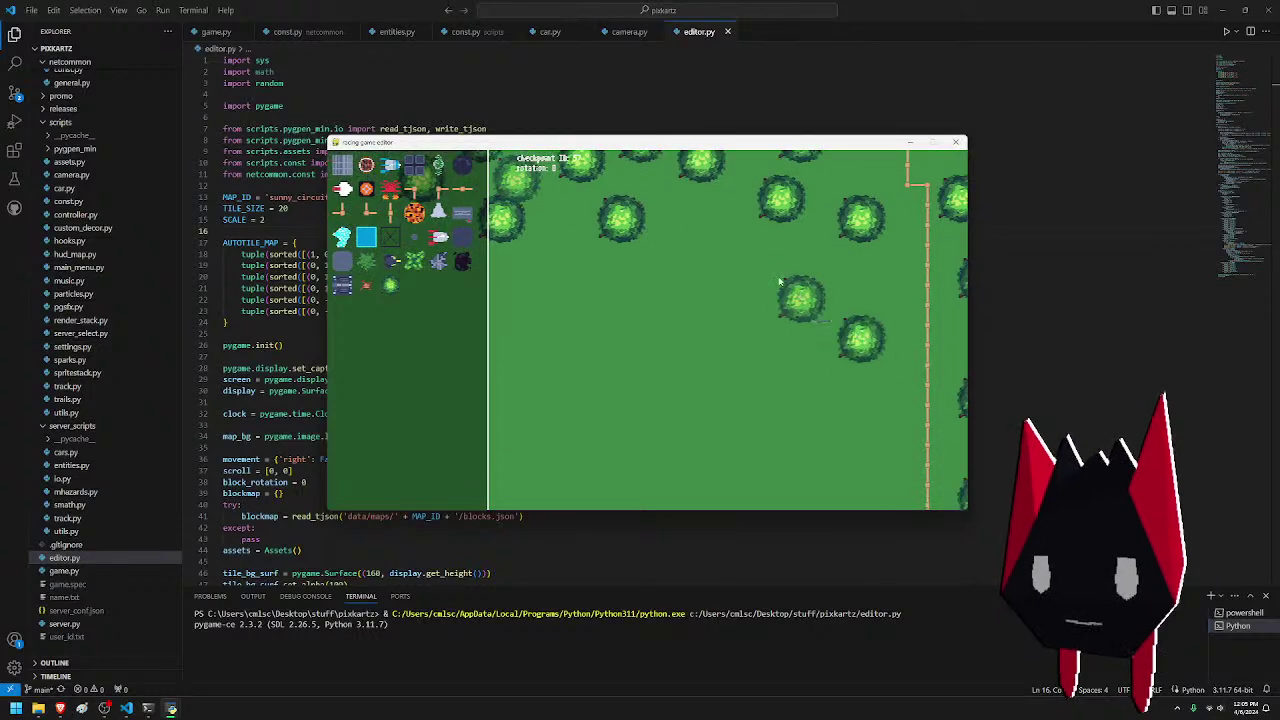
left_click(772, 270)
key("s")
left_click(870, 353)
left_click(801, 307)
key("s")
left_click(882, 361)
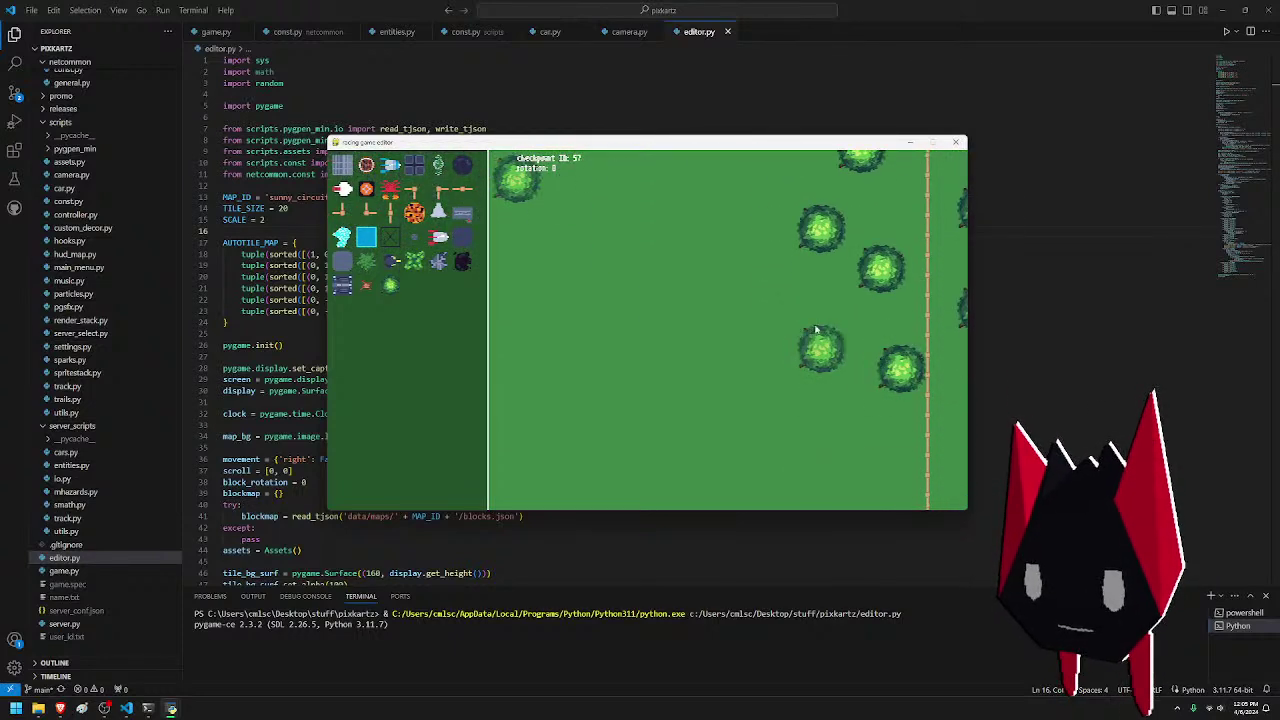
- Continue the staggered round trees west of the vertical fence down to the edge of the black gap
left_click(815, 330)
left_click(813, 414)
key("s")
left_click(785, 462)
key("s")
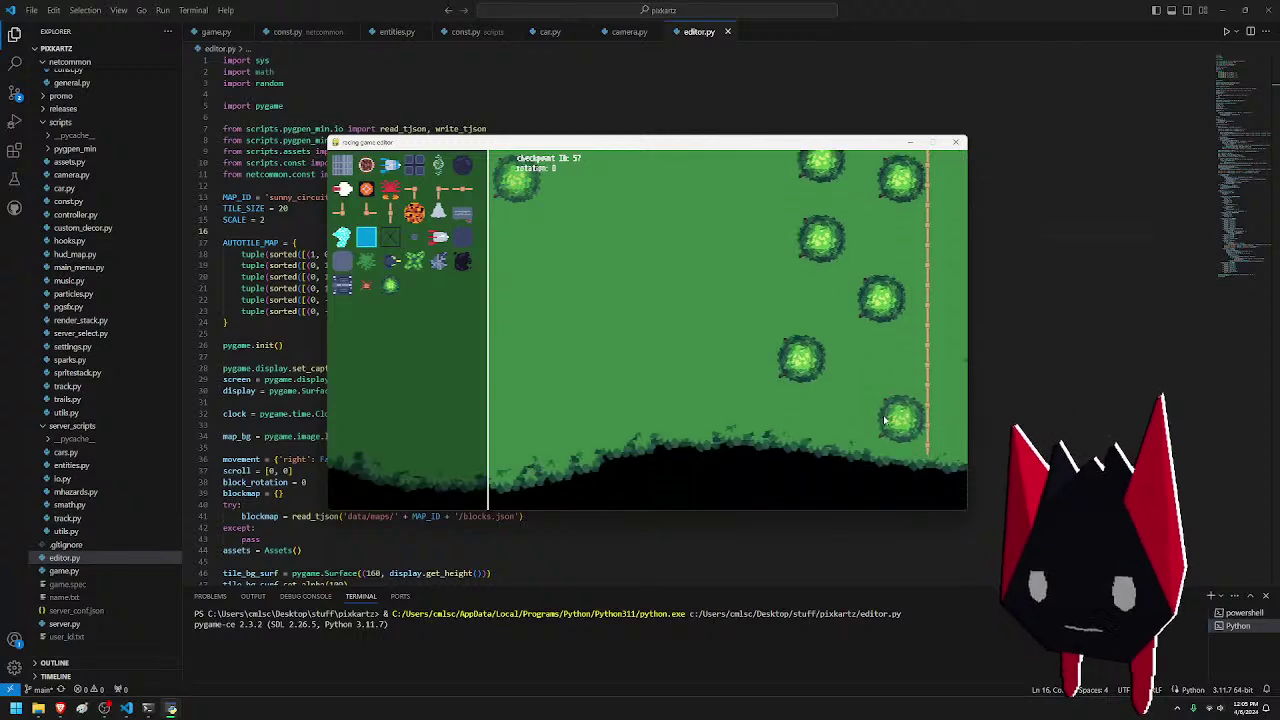
left_click(866, 372)
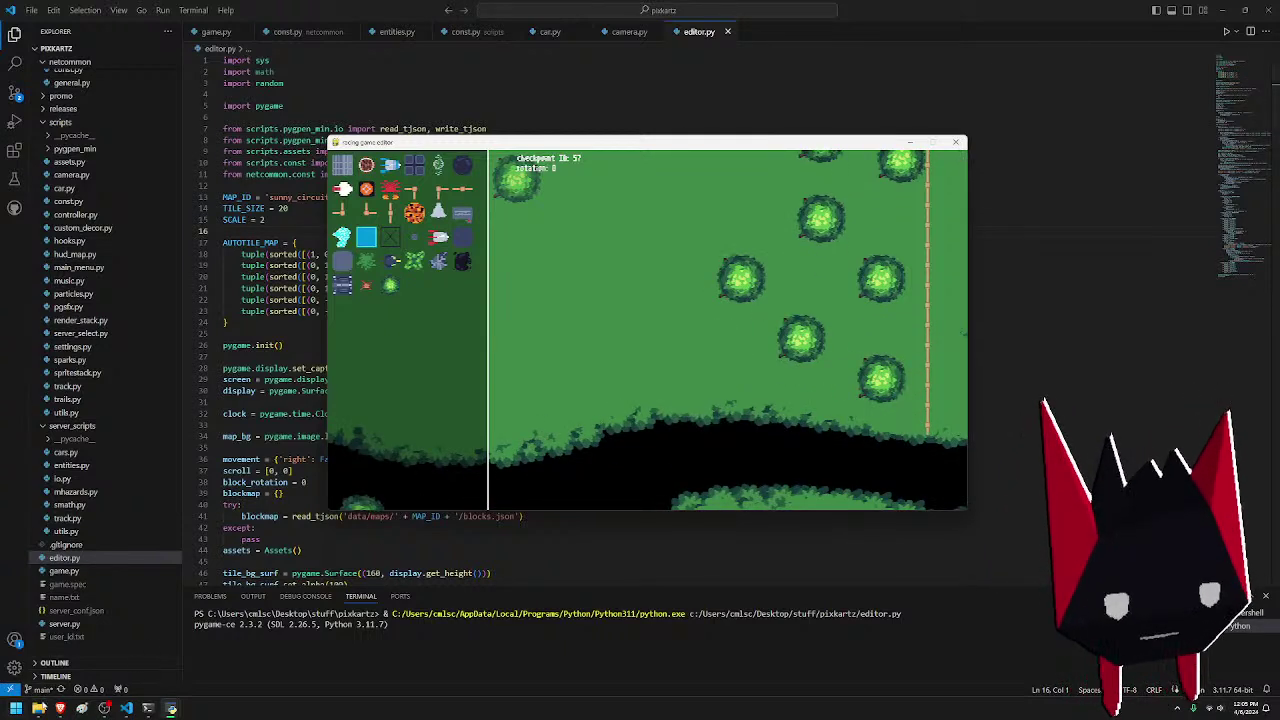
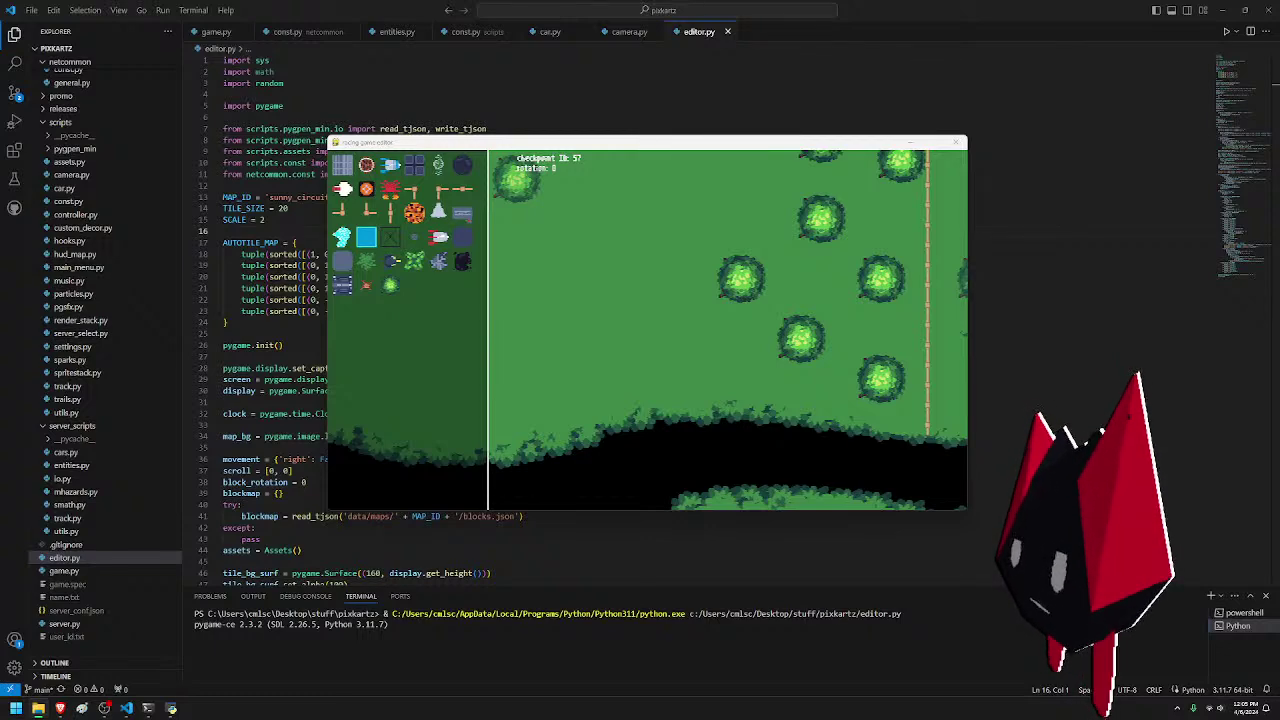
- Check new.json in File Explorer's sunny_circuit map folder, and return to the racing game editor
left_click_drag(1279, 245, 765, 218)
left_click(748, 331)
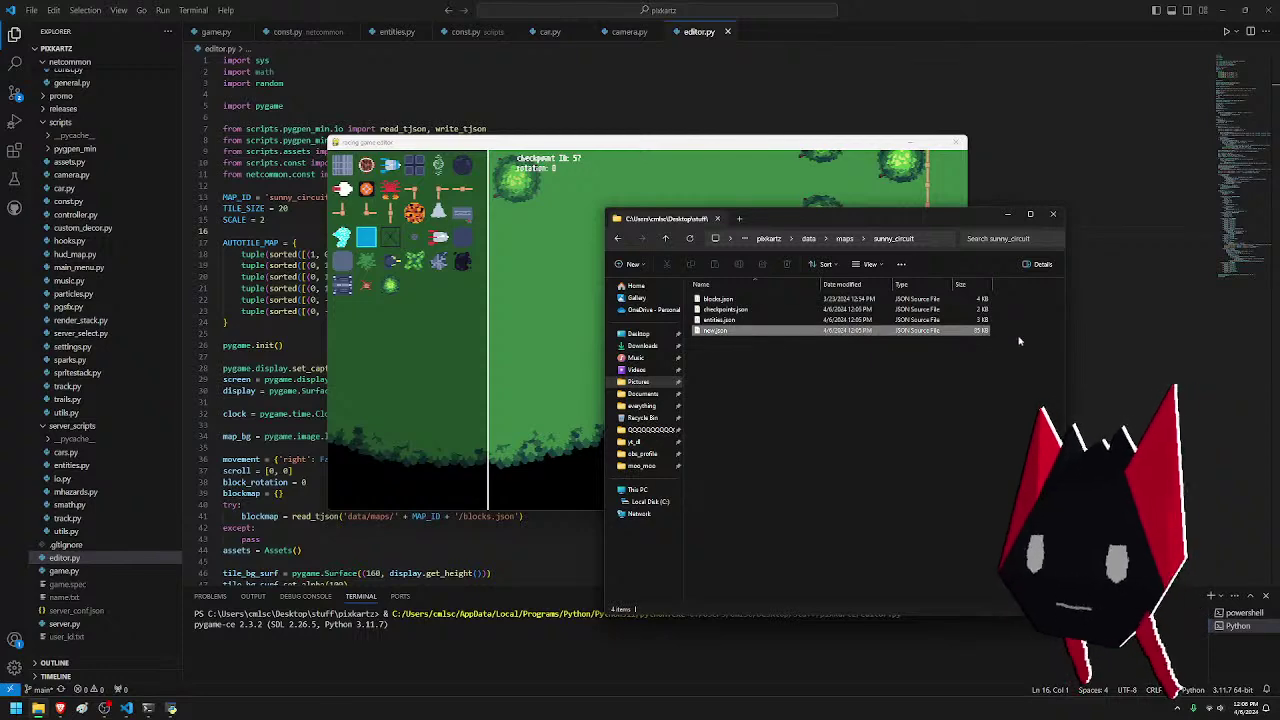
left_click_drag(906, 217, 1279, 235)
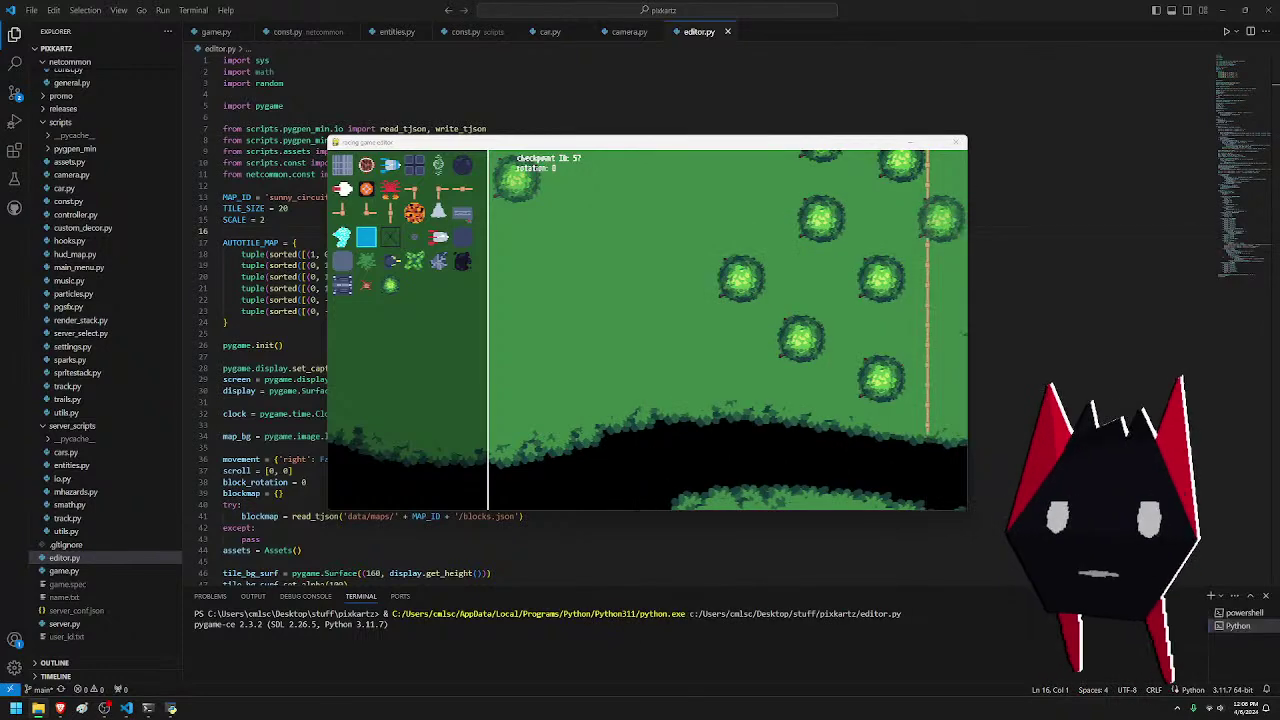
left_click(675, 142)
- Place round trees west of the vertical fence from south of the black gap down to the narrowing grass east of checkpoint 50
key("w")
key("d")
key("s")
key("a")
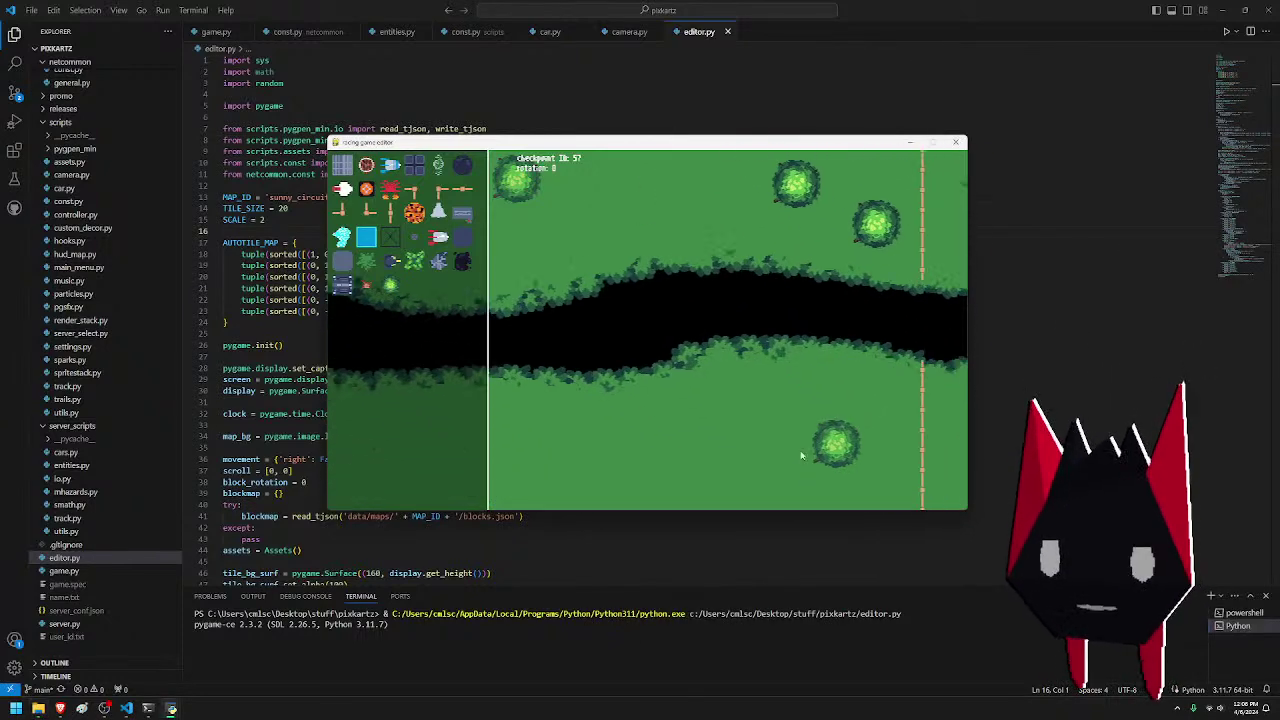
key("d")
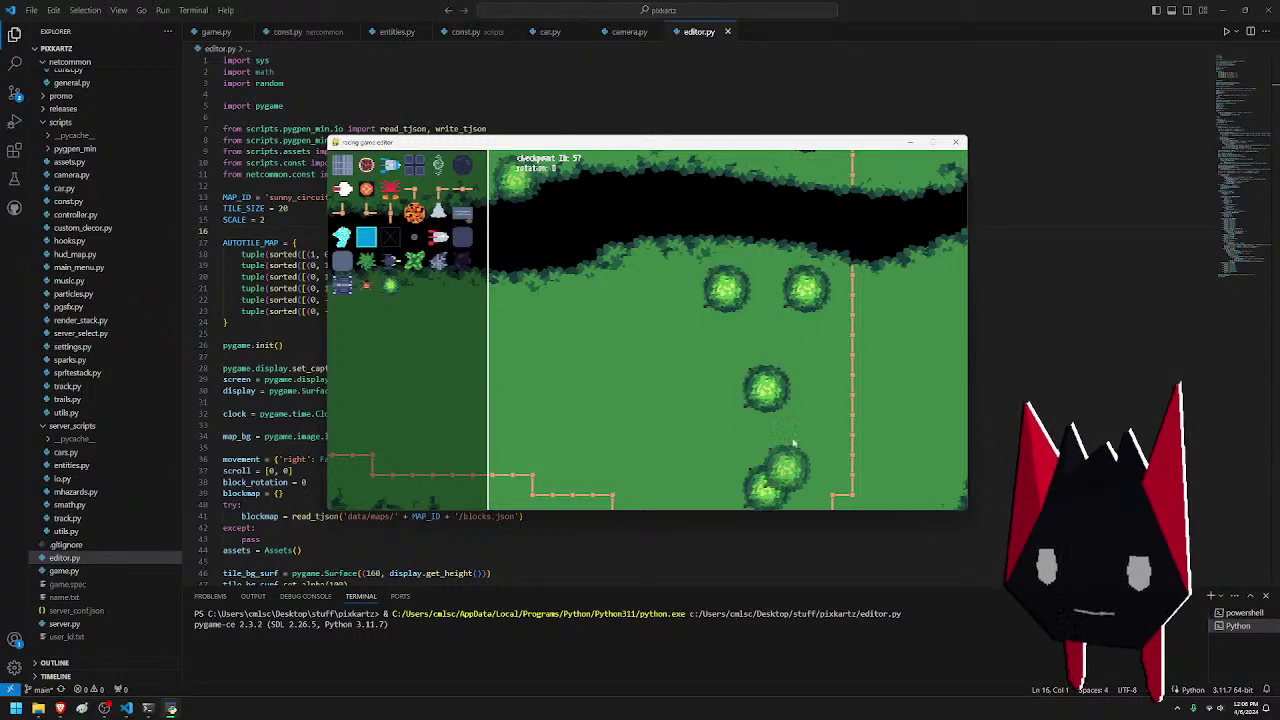
key("s")
key("a")
key("s")
key("d")
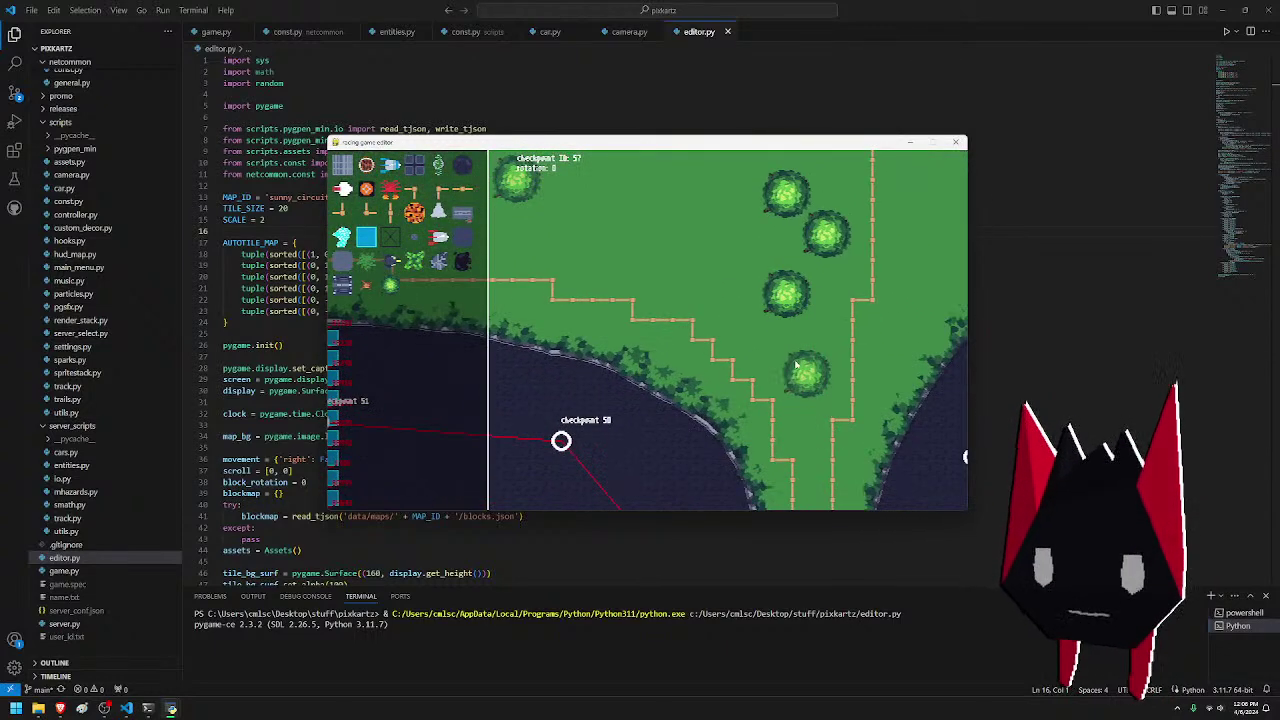
- Place four round trees inside the fenced grass bend south of checkpoint 48
key("s")
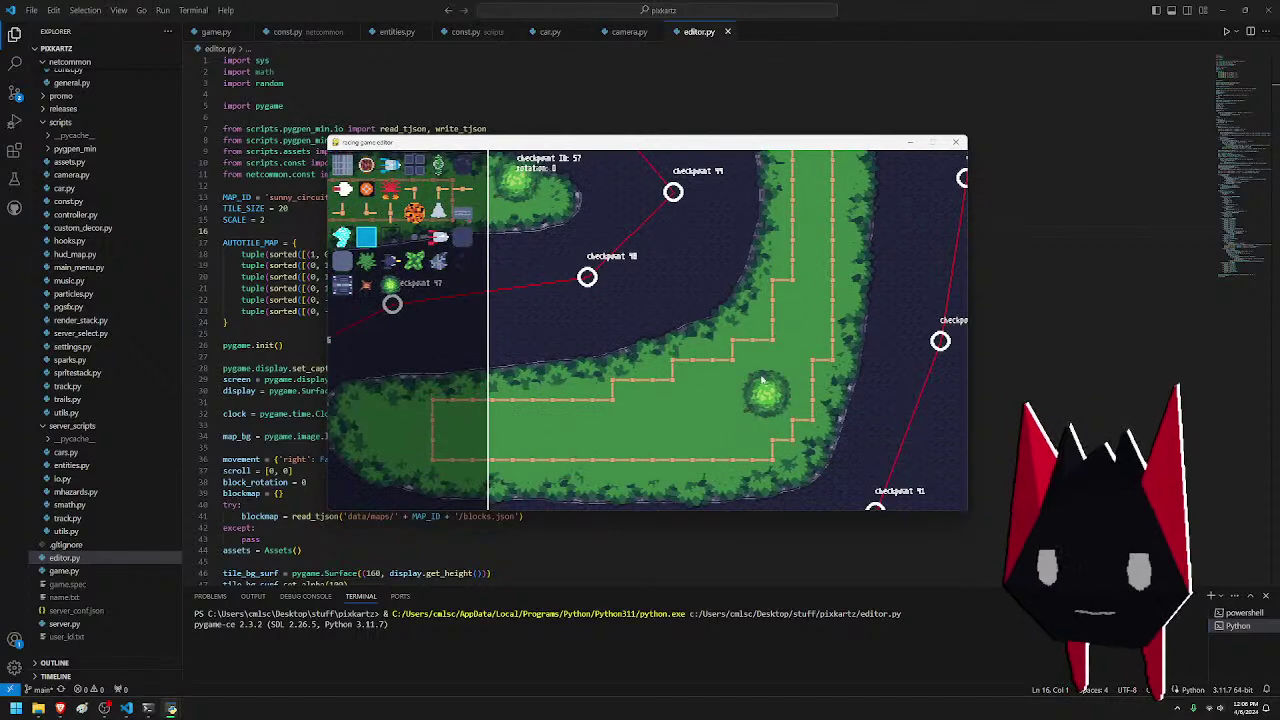
left_click(762, 378)
key("w")
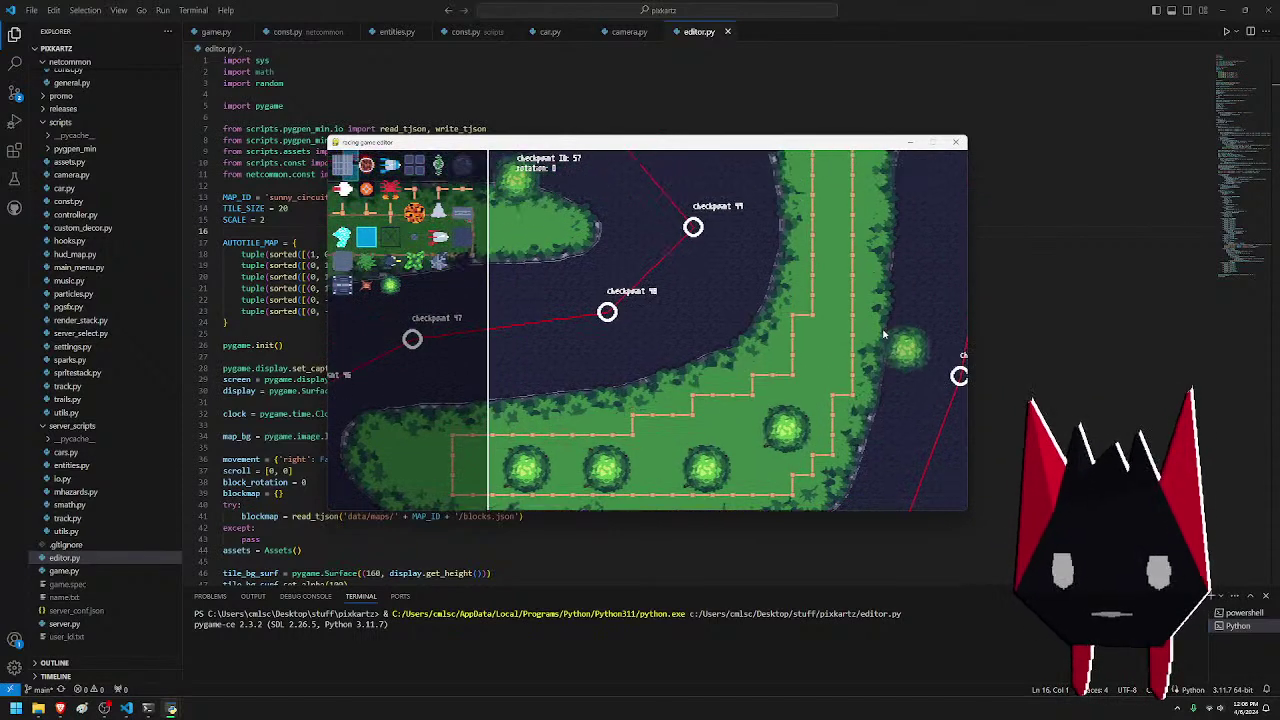
- Scatter round trees above the stepped fence north of checkpoints 50 and 51
key("w")
key("a")
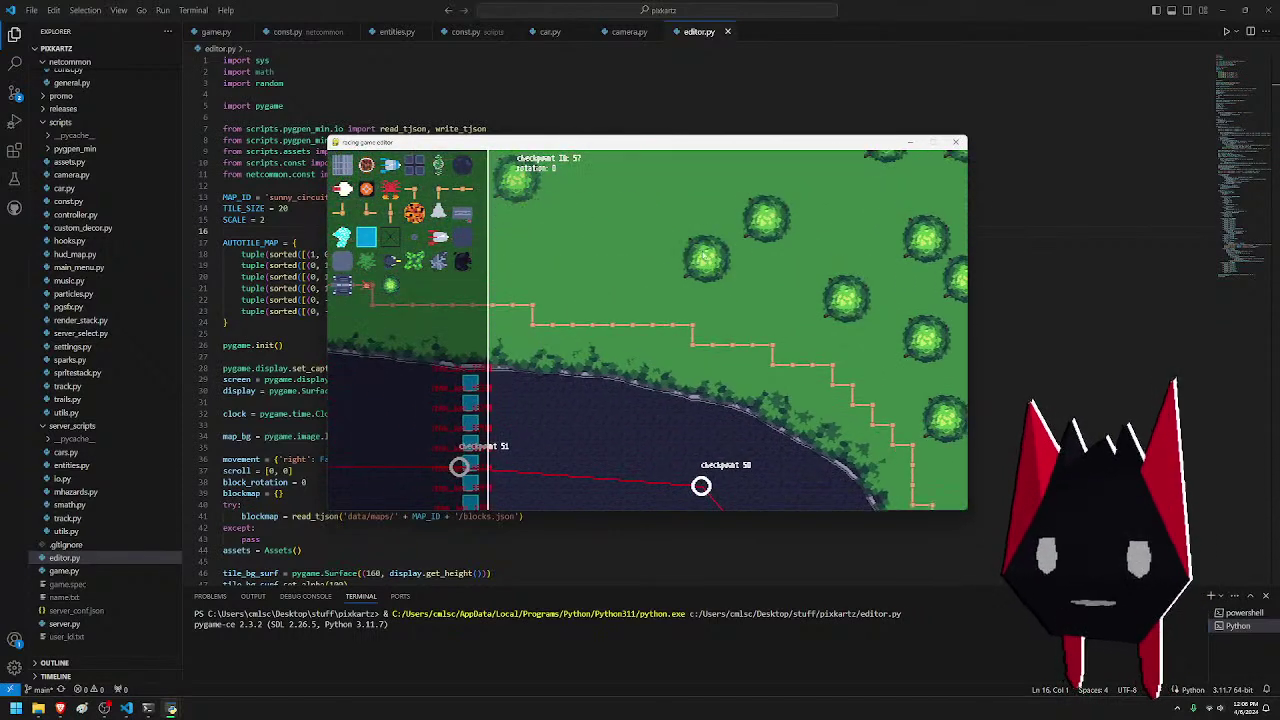
left_click(704, 256)
key("a")
key("w")
left_click(775, 315)
left_click(675, 257)
left_click(616, 302)
- Continue the round trees westward between the black gap and the stepped fence, from checkpoint 53 toward checkpoint 54
key("w")
key("a")
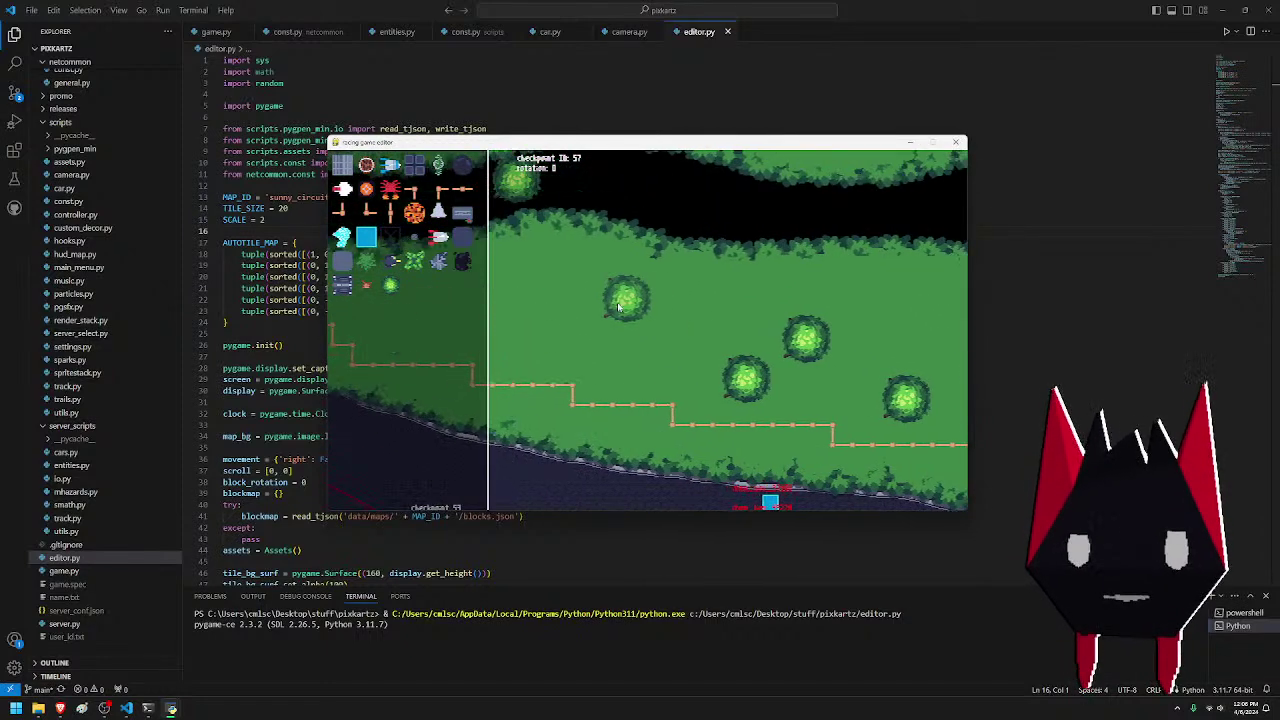
left_click(660, 320)
left_click(600, 349)
key("a")
key("w")
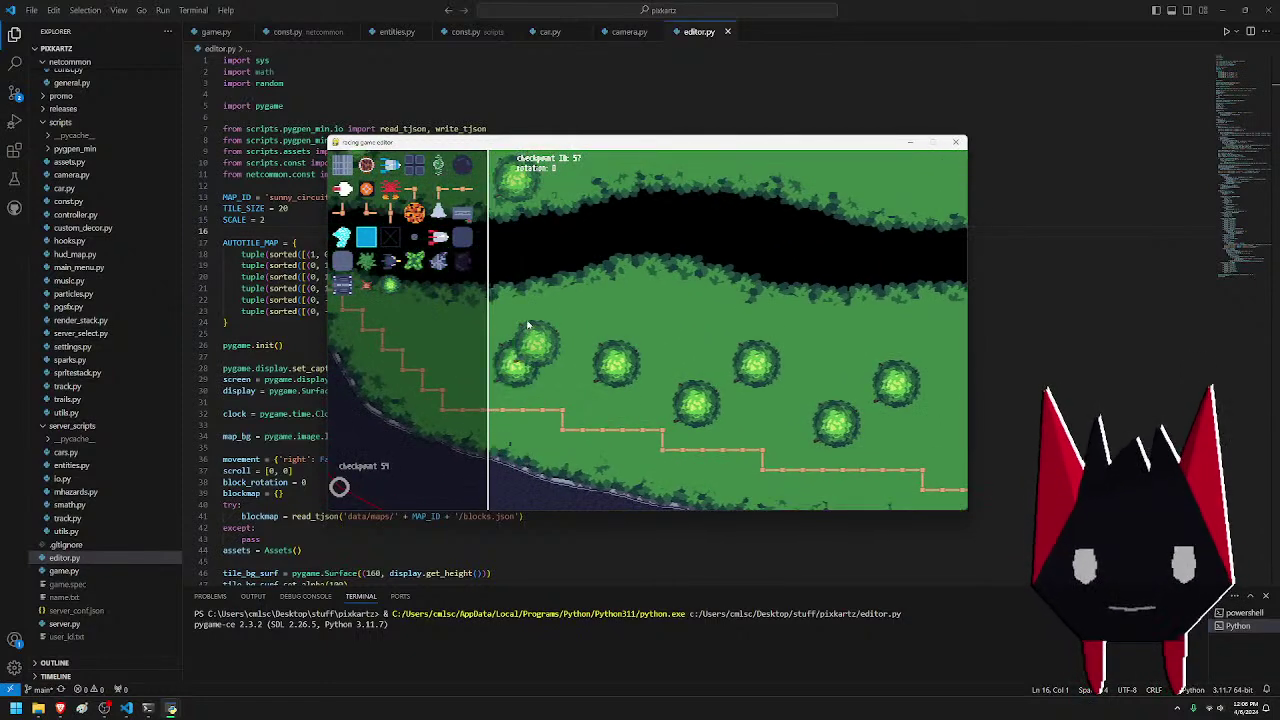
- Add two round trees between the black gap and the stepped fence near checkpoint 54
key("a")
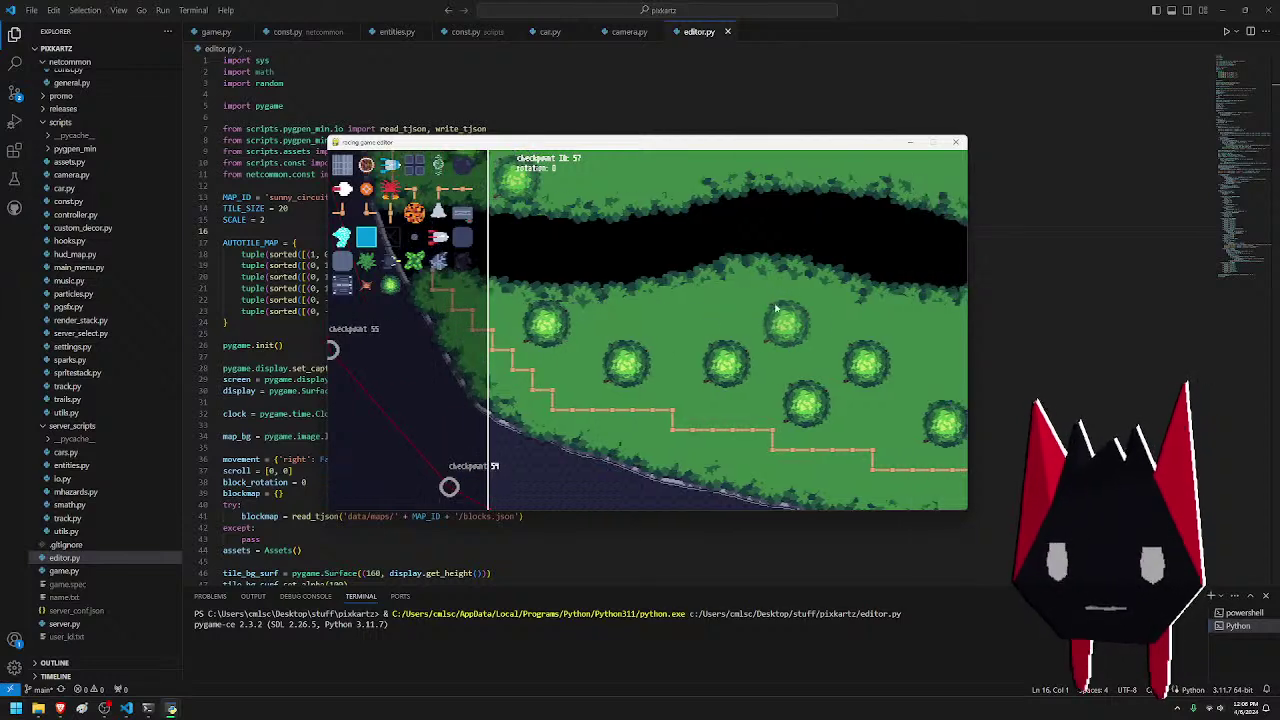
key("w")
key("d")
key("d")
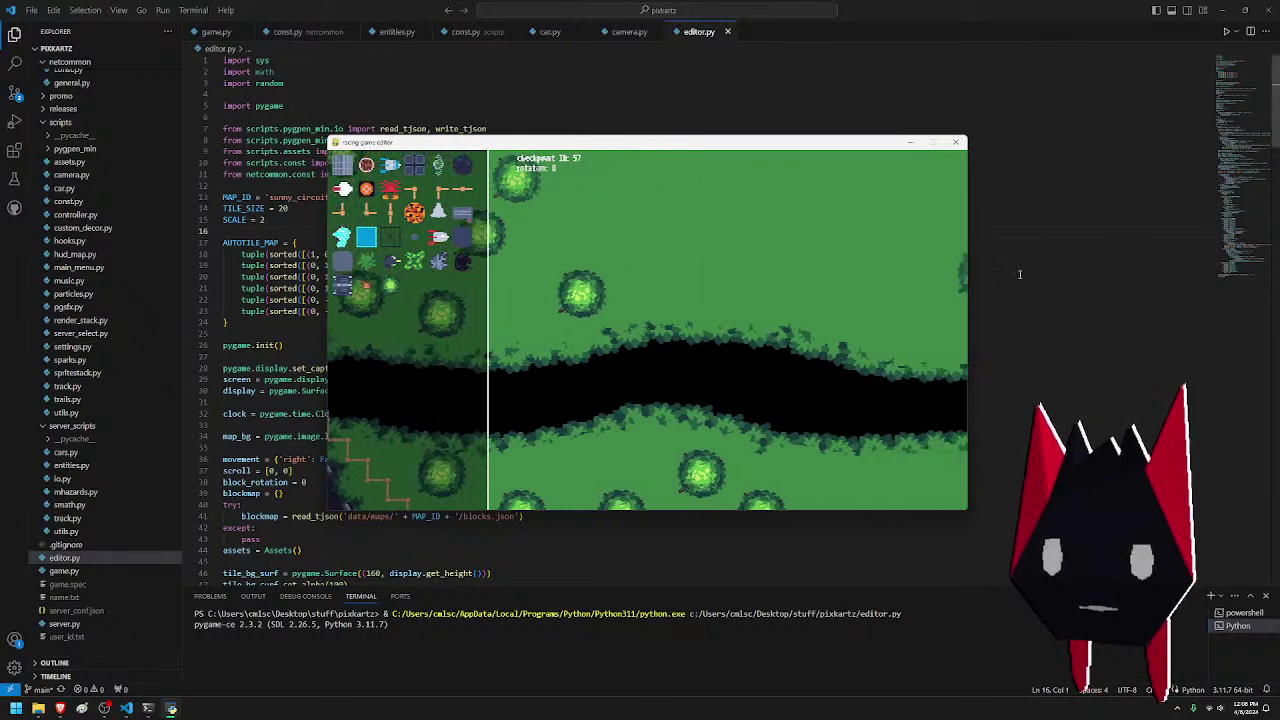
- Place three round trees down the grass wedge between the vertical fence and the track at checkpoints 36 and 37
key("w")
key("s")
key("s")
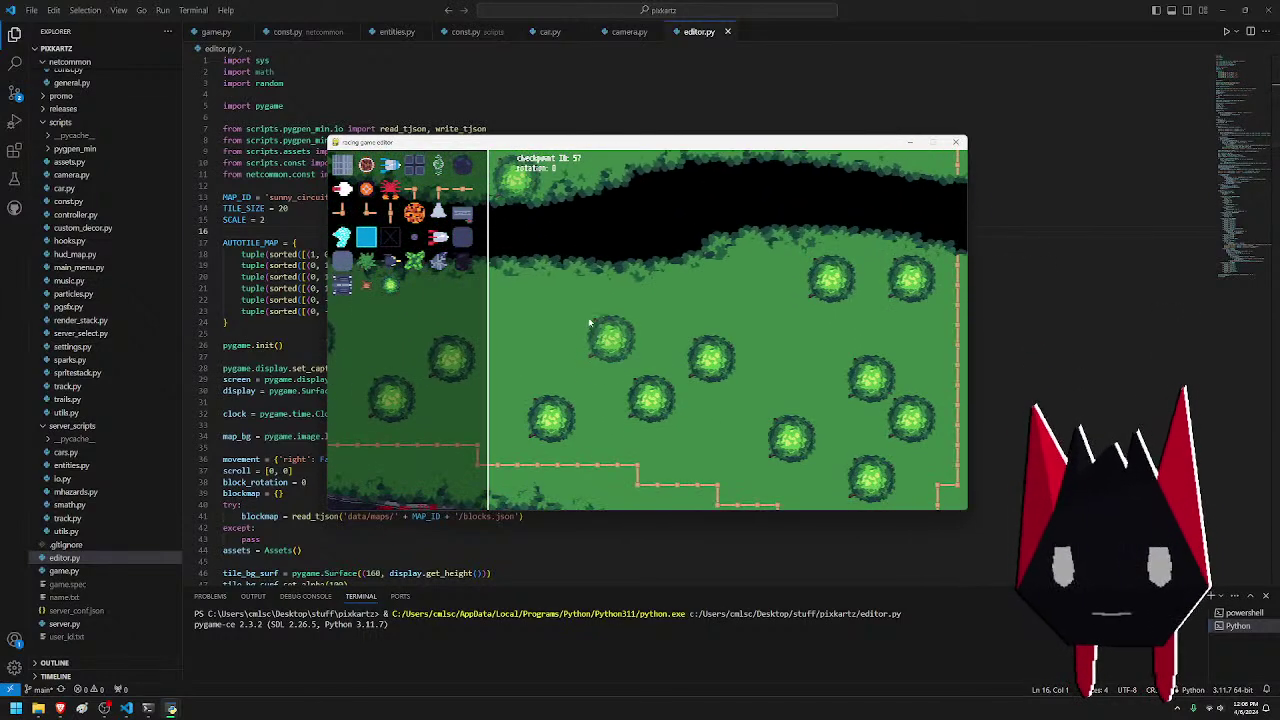
key("w")
key("d")
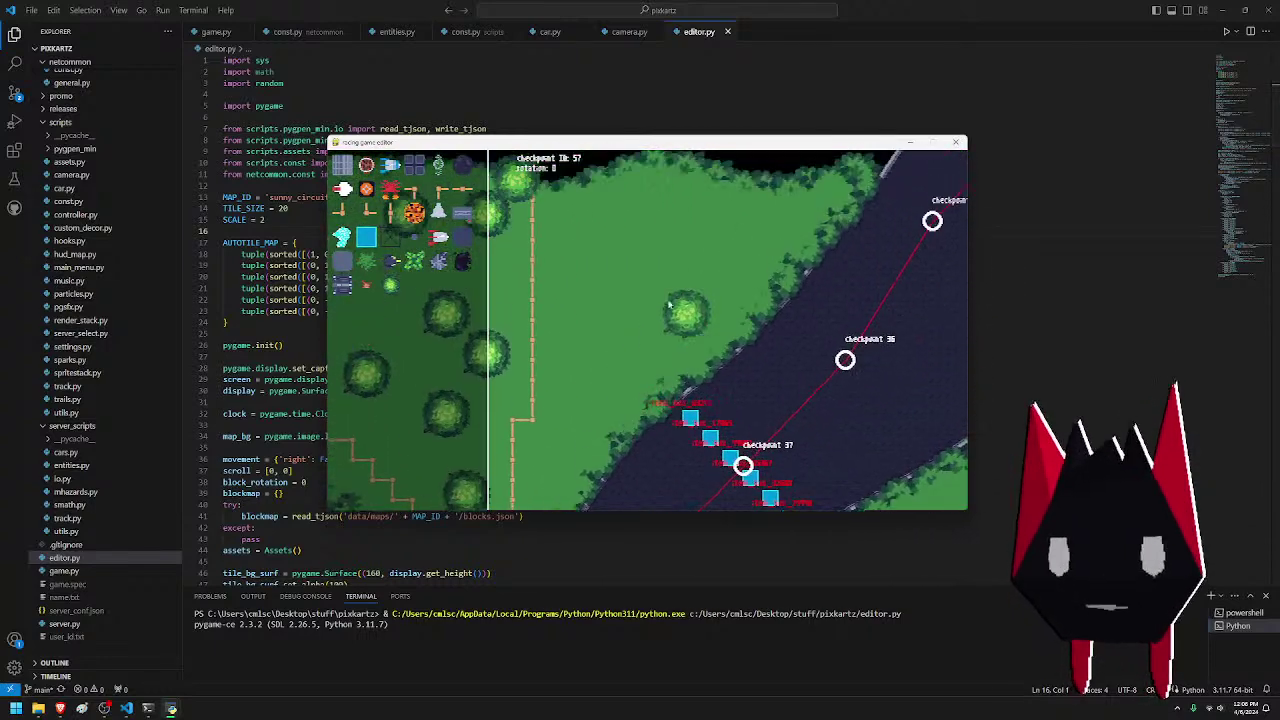
key("w")
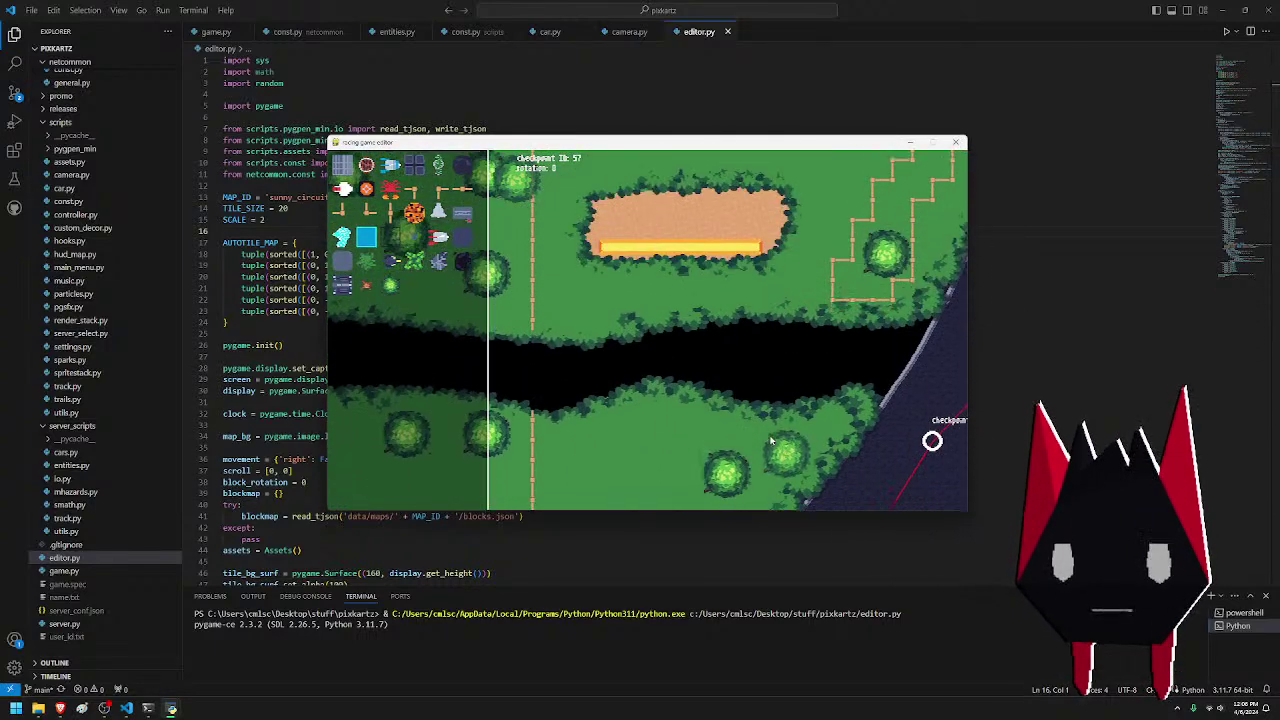
key("s")
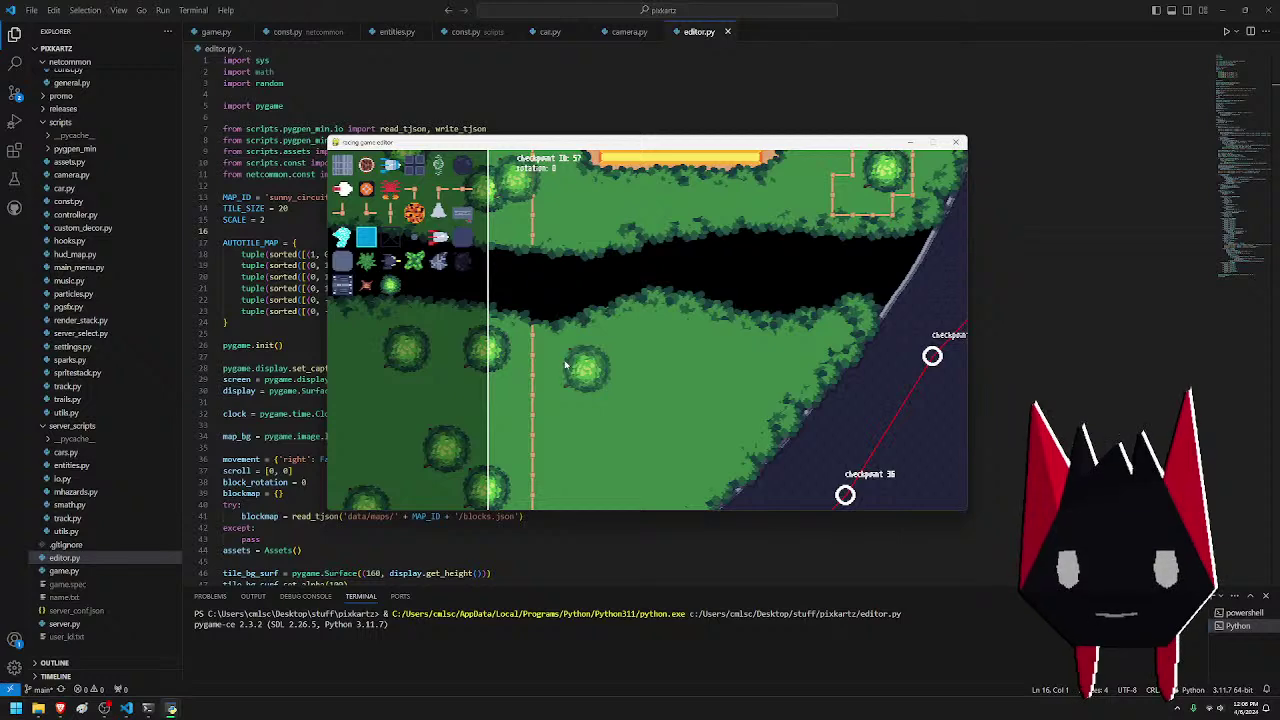
left_click(565, 364)
key("s")
left_click(505, 336)
left_click(568, 378)
key("s")
left_click(538, 398)
key("s")
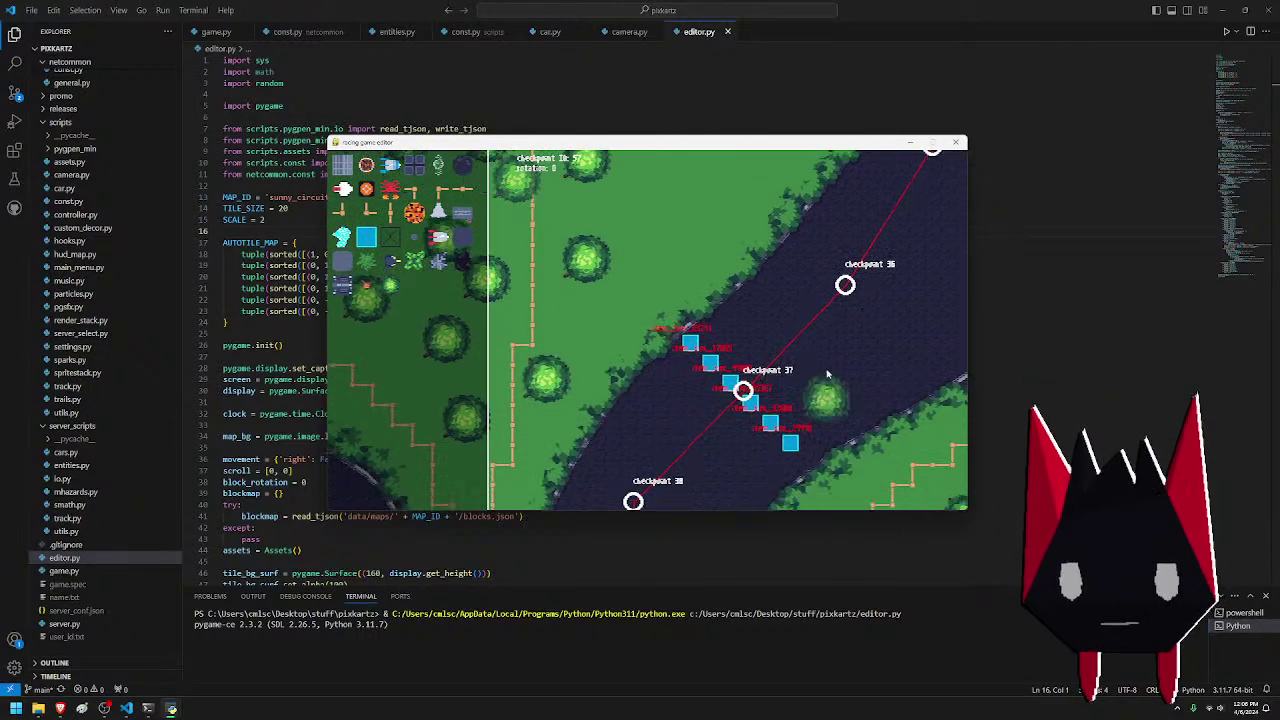
- Add round trees along the track edge of the grass wedge, near checkpoint 35 and just north of checkpoint 37
key("s")
key("d")
key("w")
key("d")
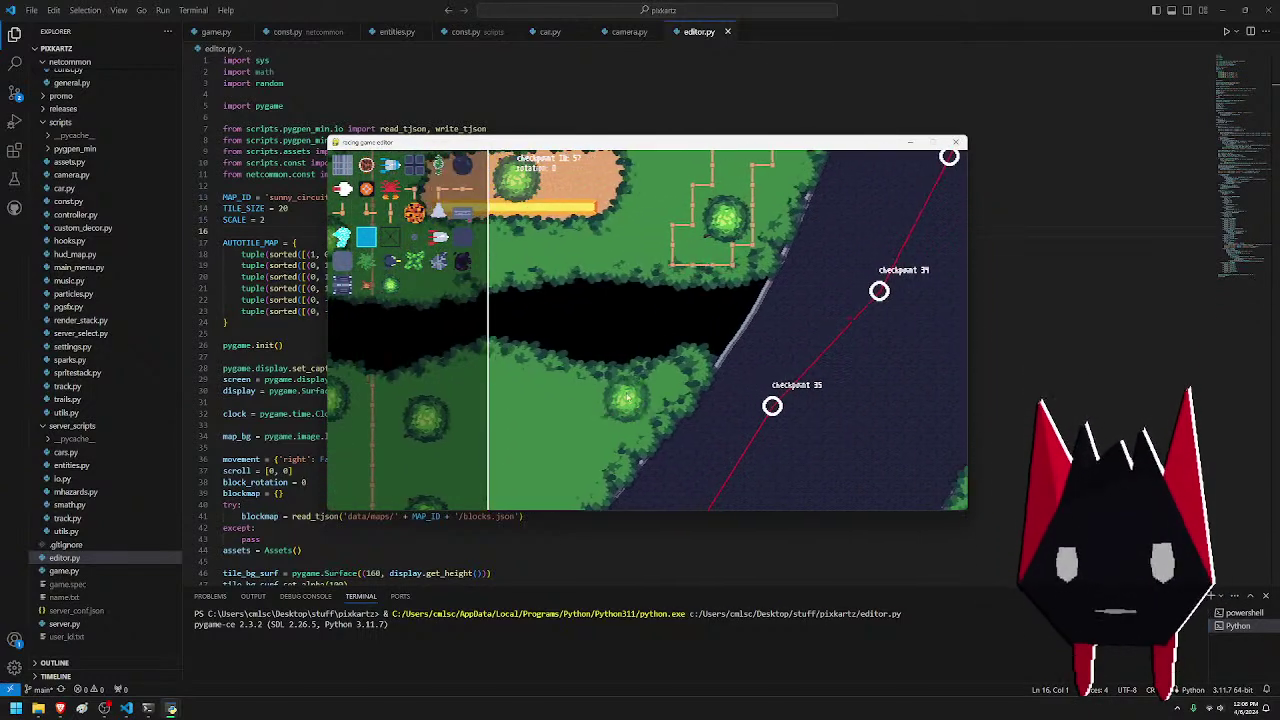
key("s")
key("a")
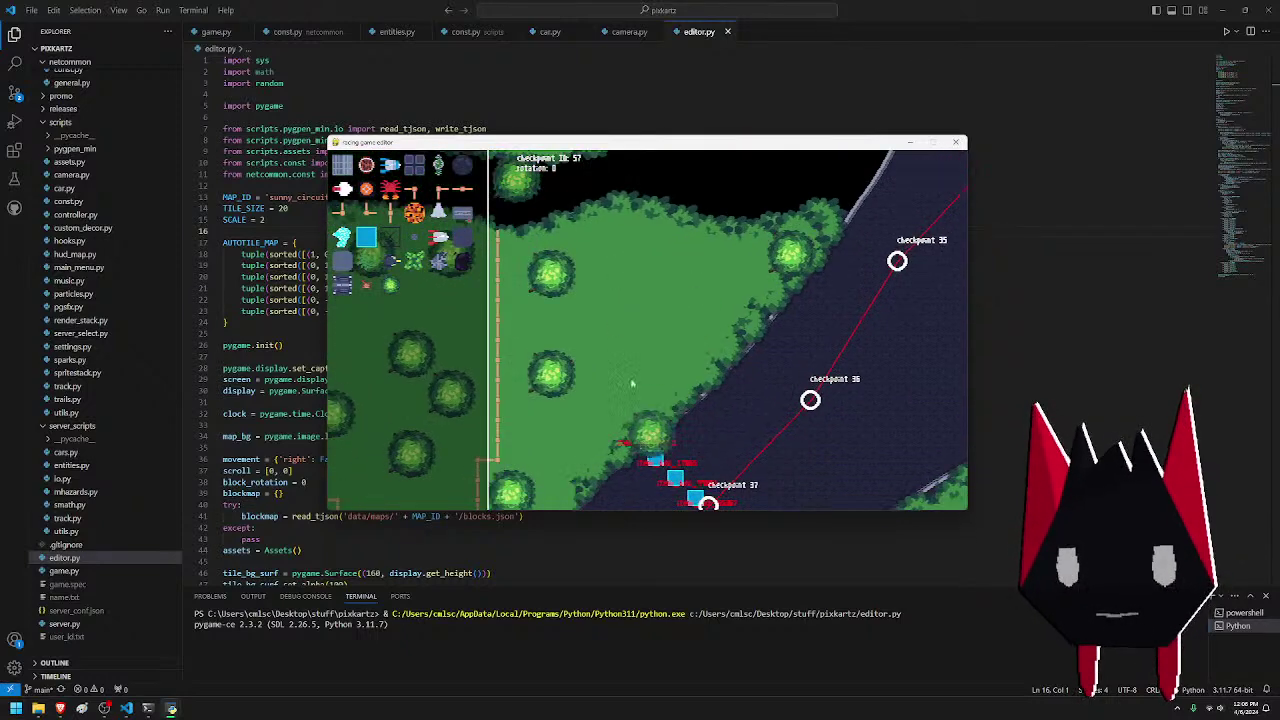
key("s")
- Place round trees on the track side of the stepped fence around the bend from checkpoint 39 to checkpoint 41
key("s")
key("d")
key("s")
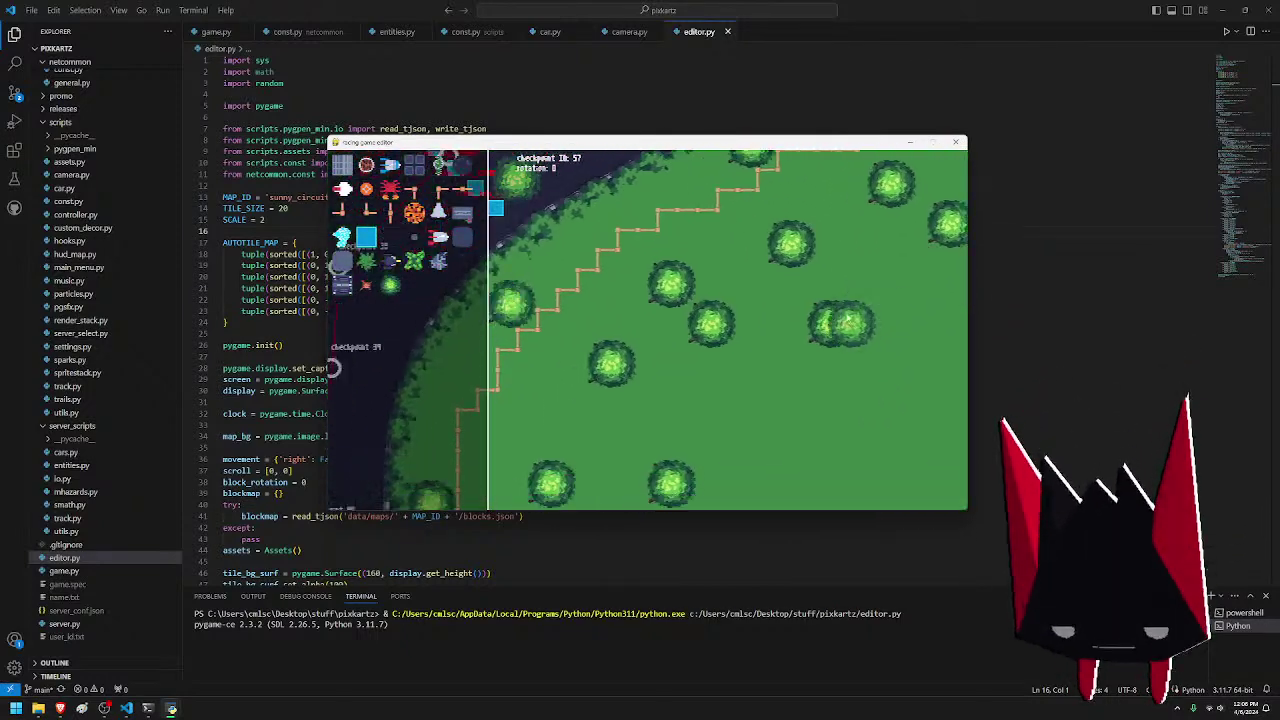
key("a")
key("s")
key("a")
key("a")
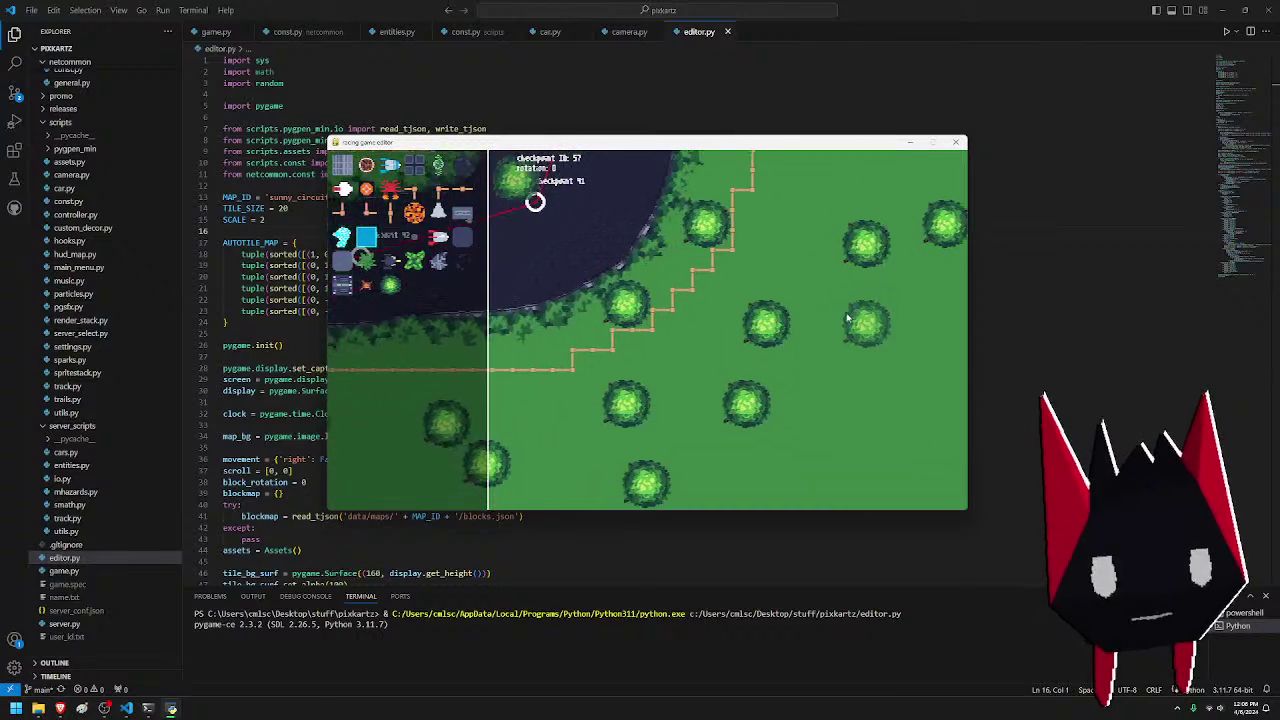
key("s")
- Examine the grass and fences from checkpoint 43 past checkpoint 54 and on to the area south of checkpoint 17
key("w")
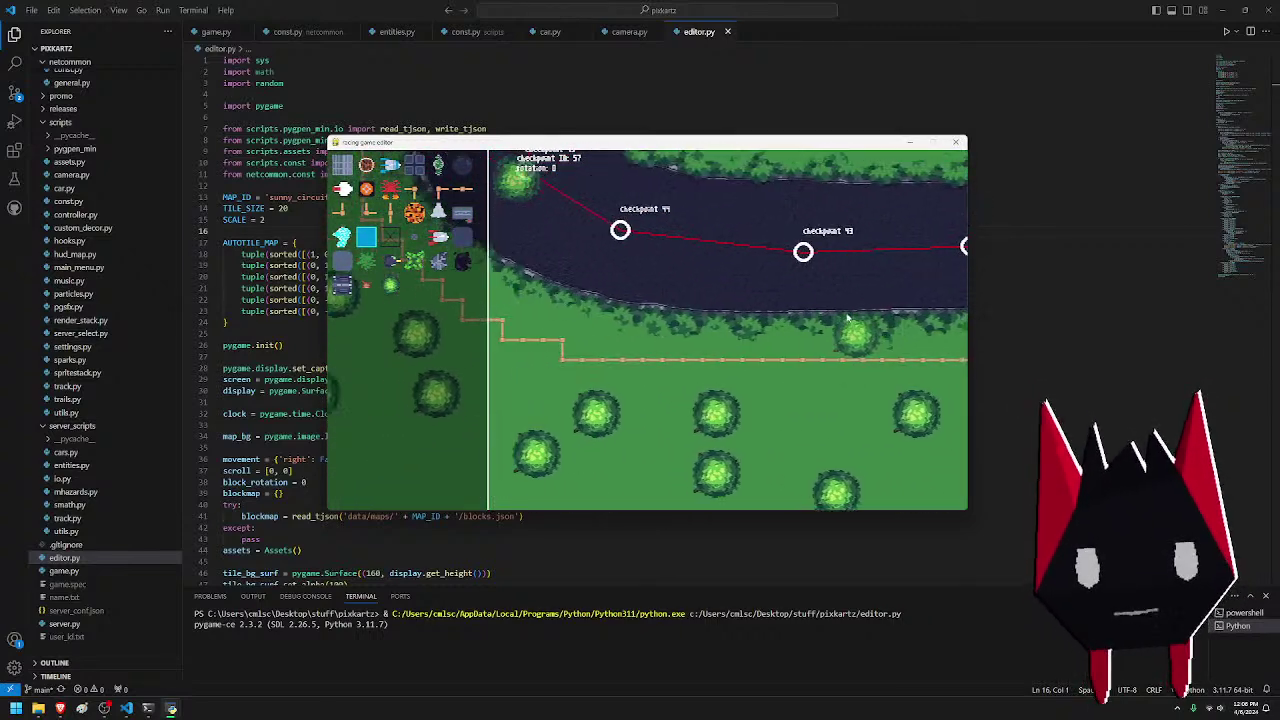
key("a")
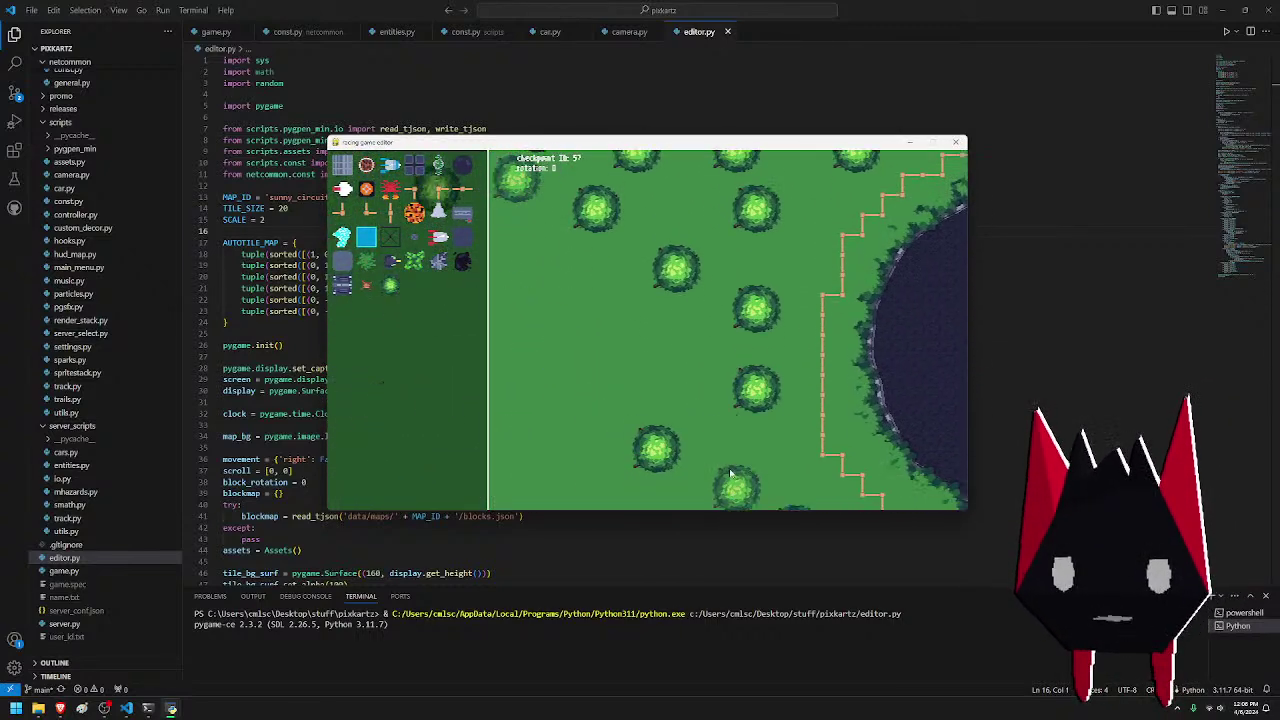
key("s")
key("s")
key("d")
key("w")
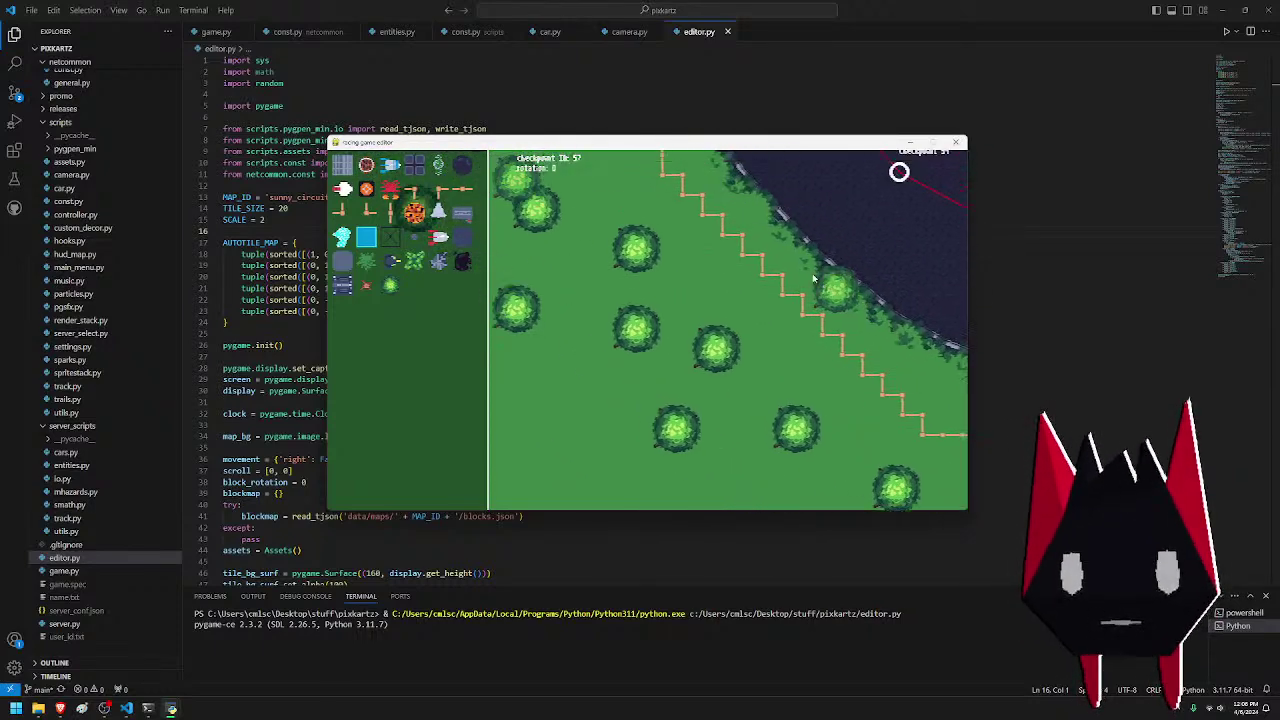
key("w")
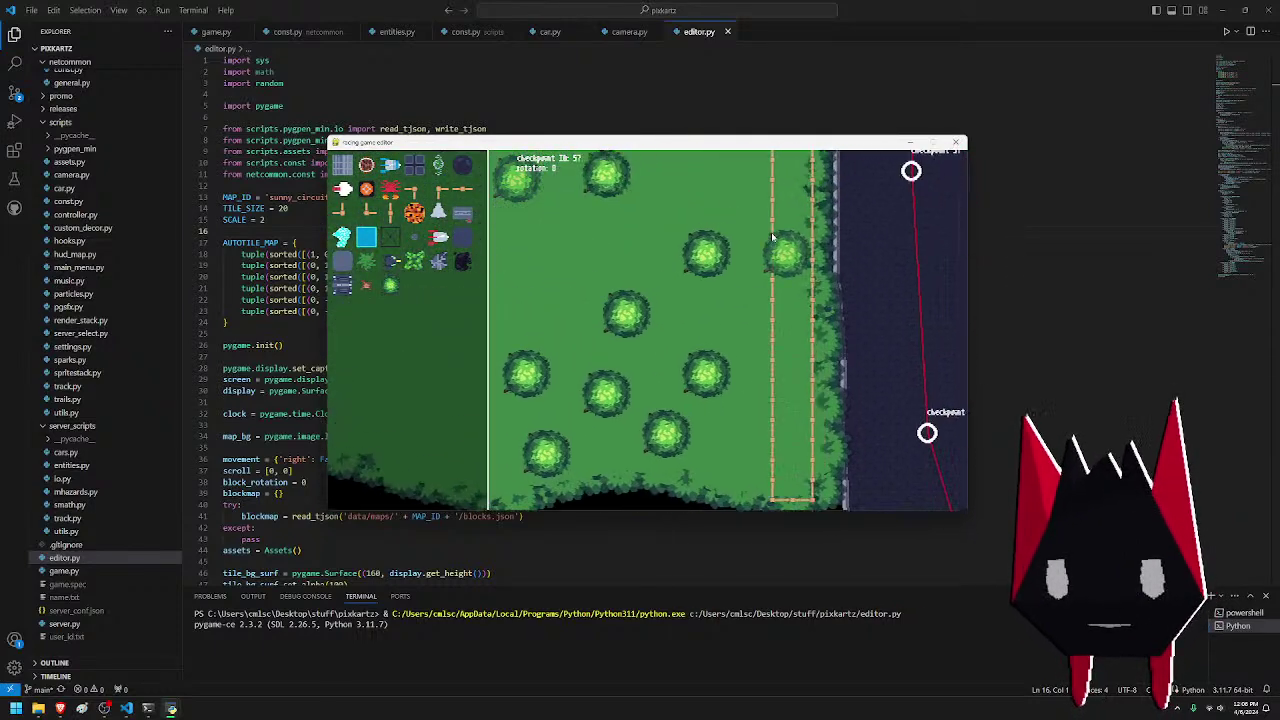
key("d")
key("a")
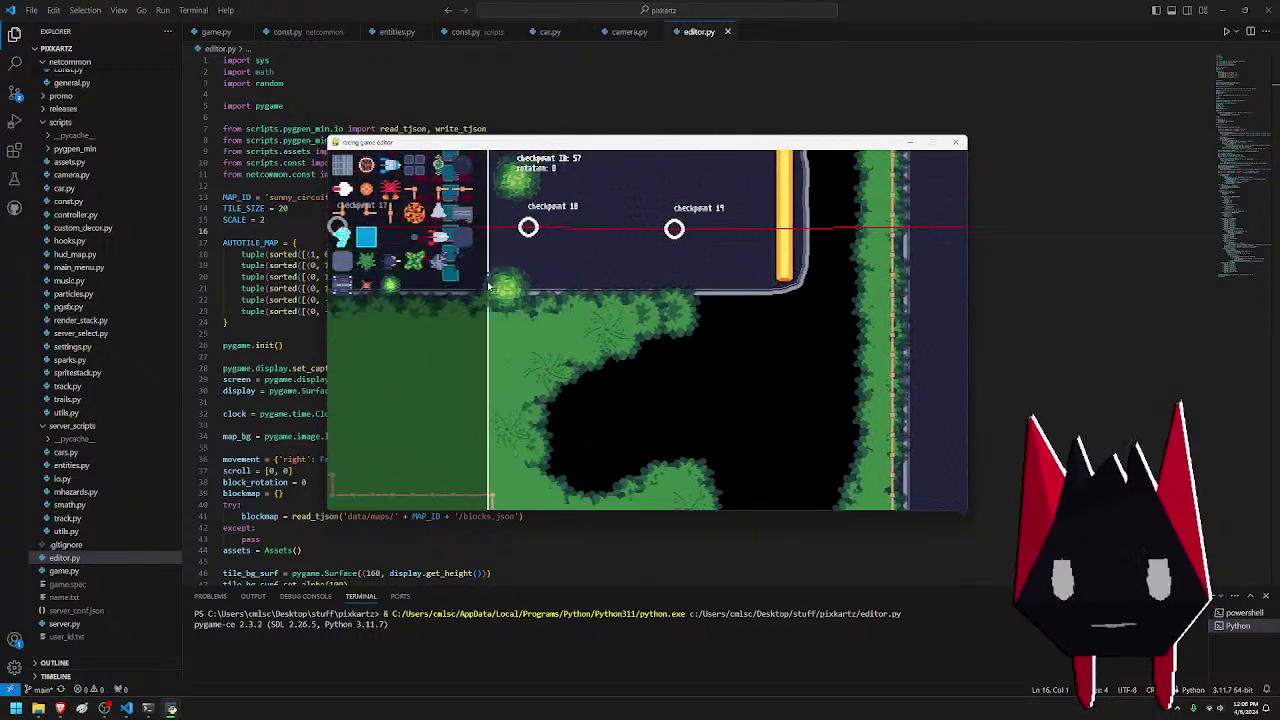
key("a")
key("s")
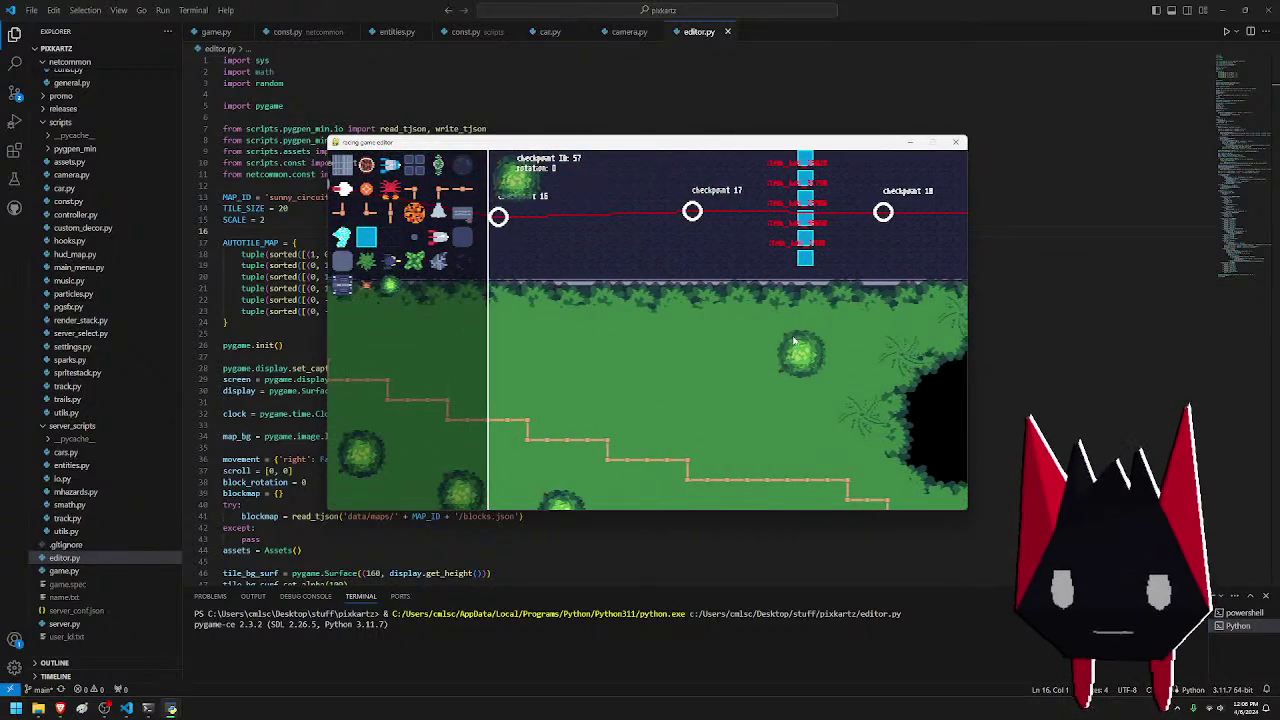
- Place a round tree between the stepped fence and the track south of checkpoints 15 and 16
key("a")
key("w")
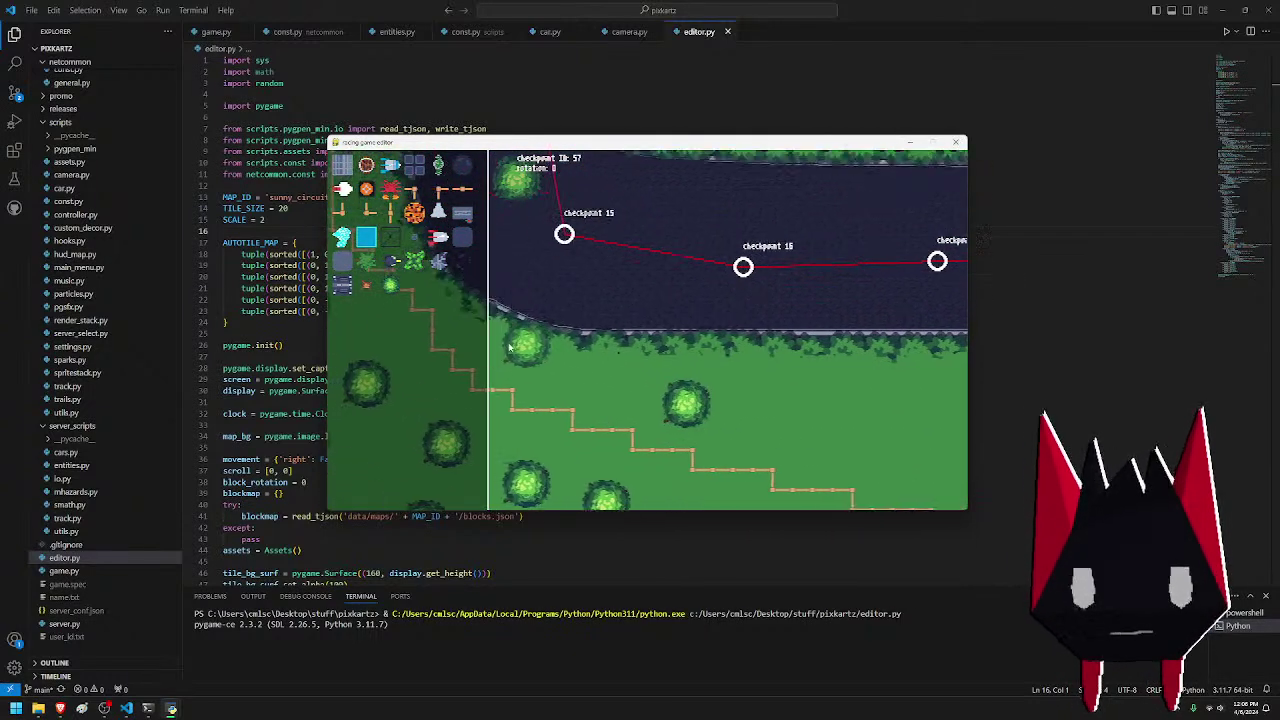
key("a")
key("a")
key("w")
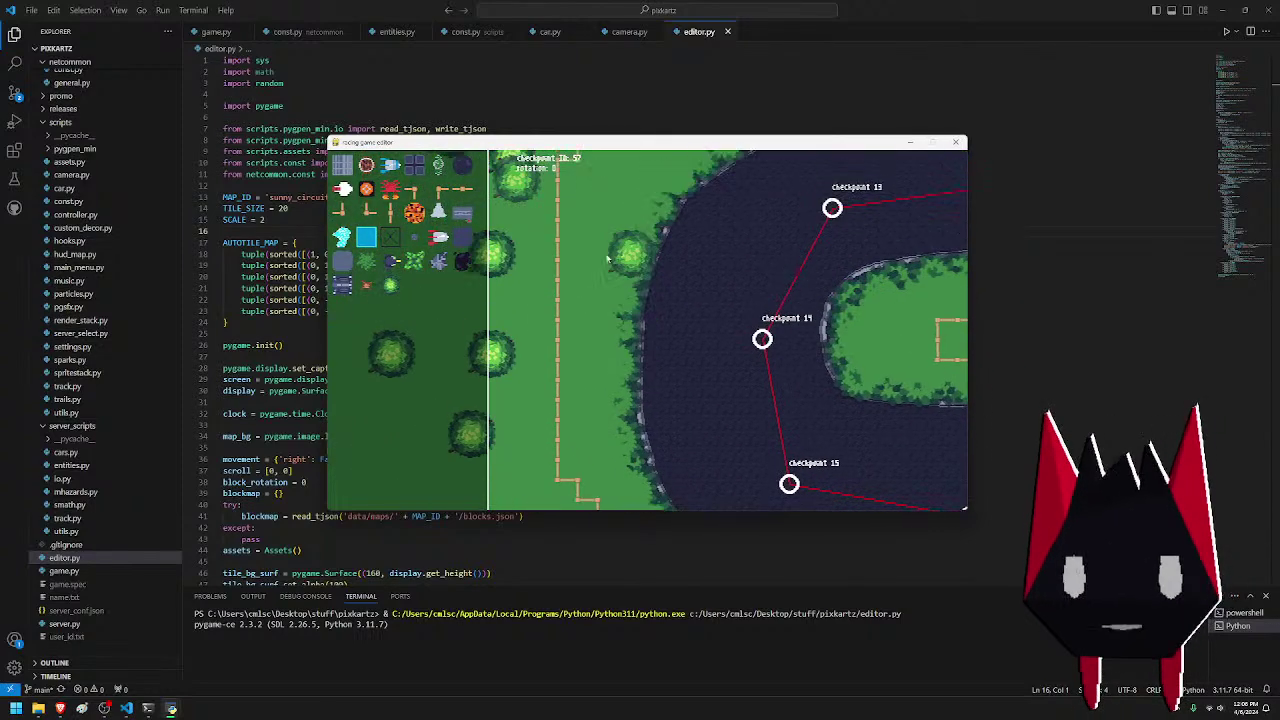
- Add round trees between the stepped fence and the track along the outside of the bend at checkpoint 13
key("d")
key("s")
key("a")
key("w")
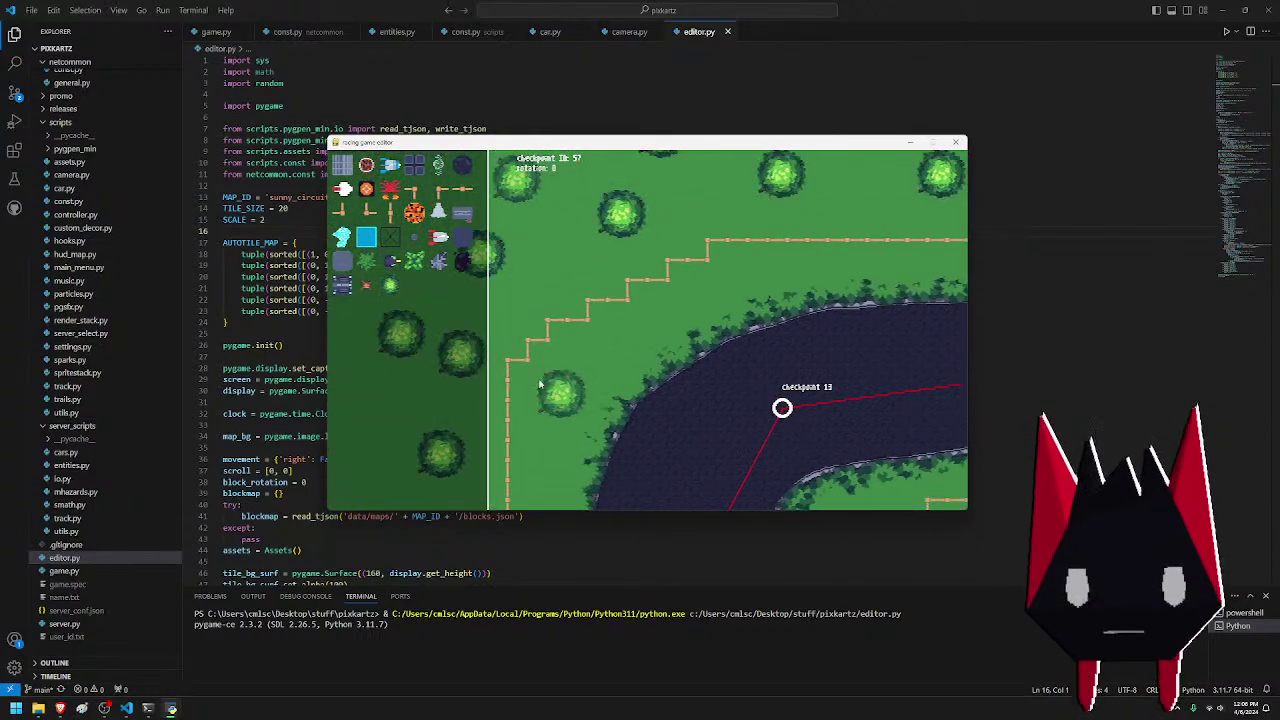
key("d")
key("w")
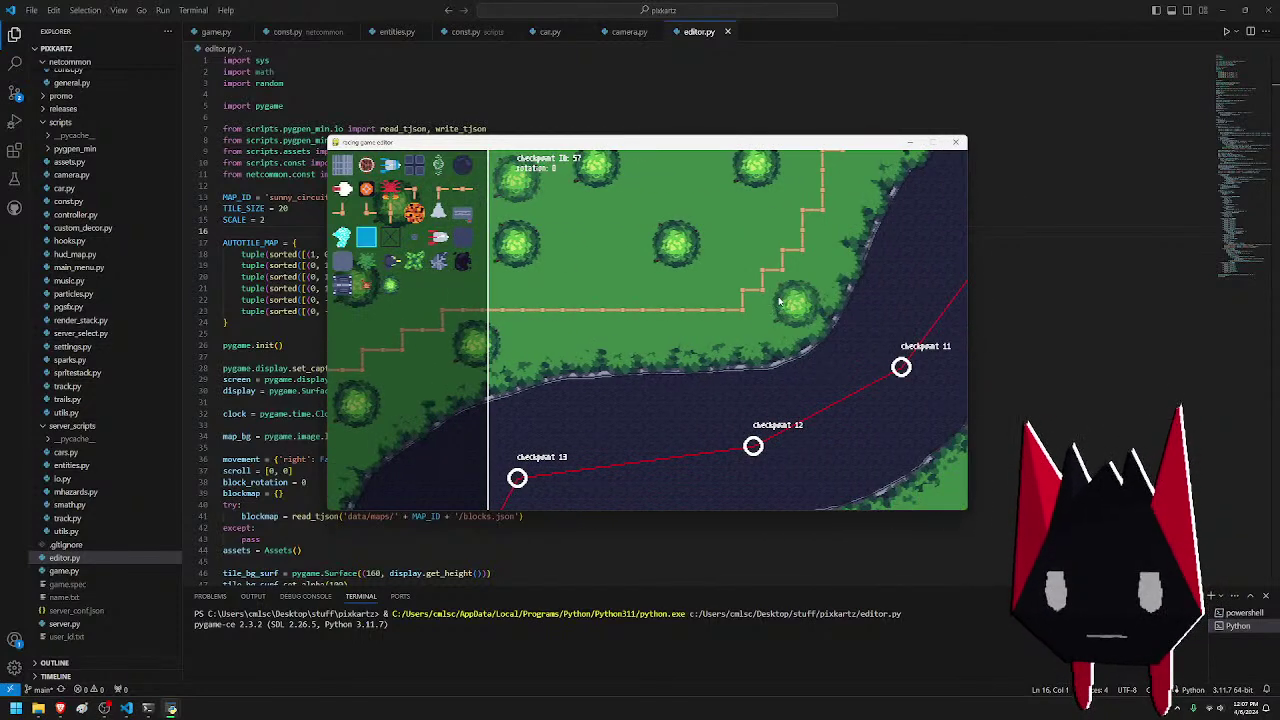
- Cluster round trees on the grass north of the sand patch, inside the bend between checkpoints 7 and 11
key("d")
key("w")
key("d")
key("s")
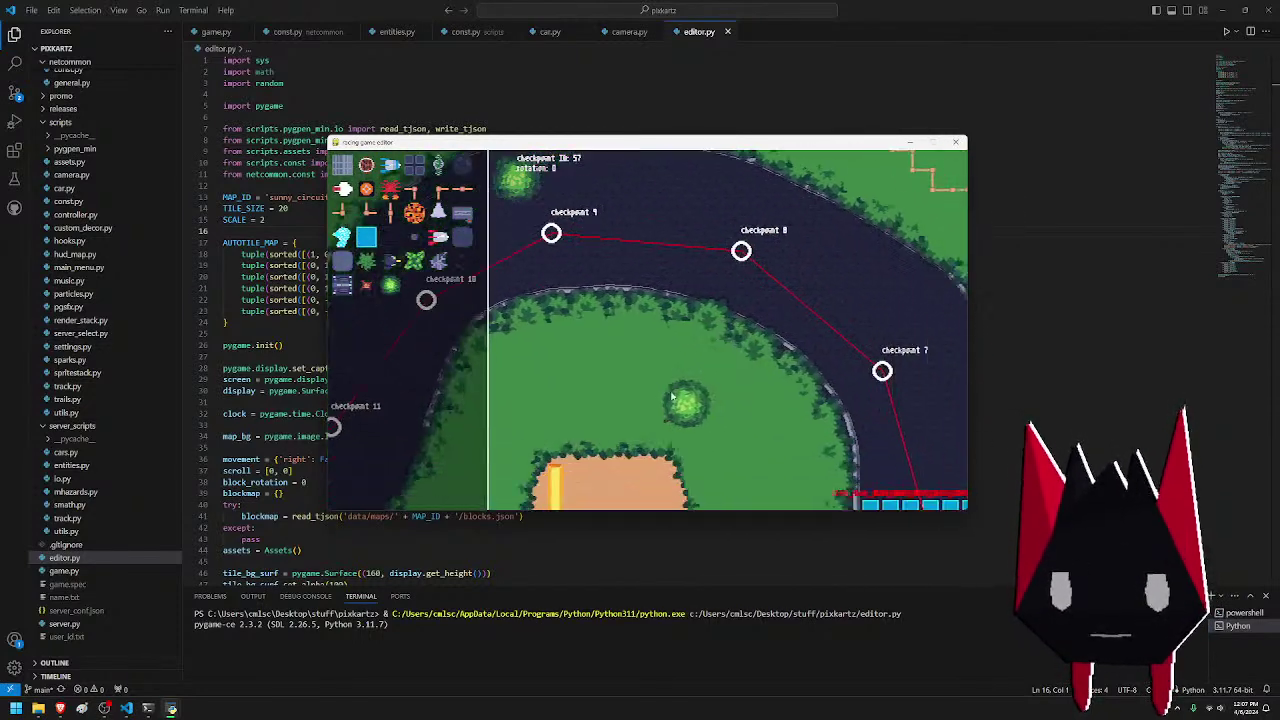
left_click(701, 231)
key("a")
key("w")
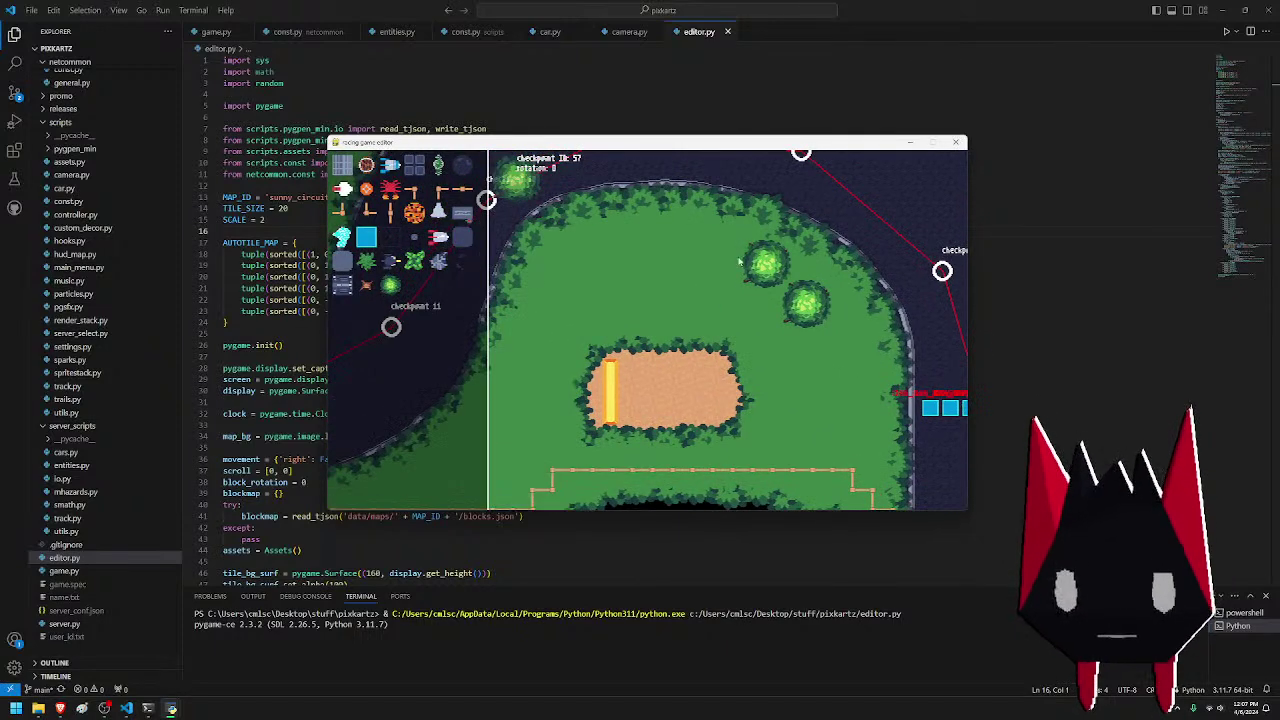
left_click(710, 290)
left_click(689, 255)
left_click(666, 205)
left_click(621, 265)
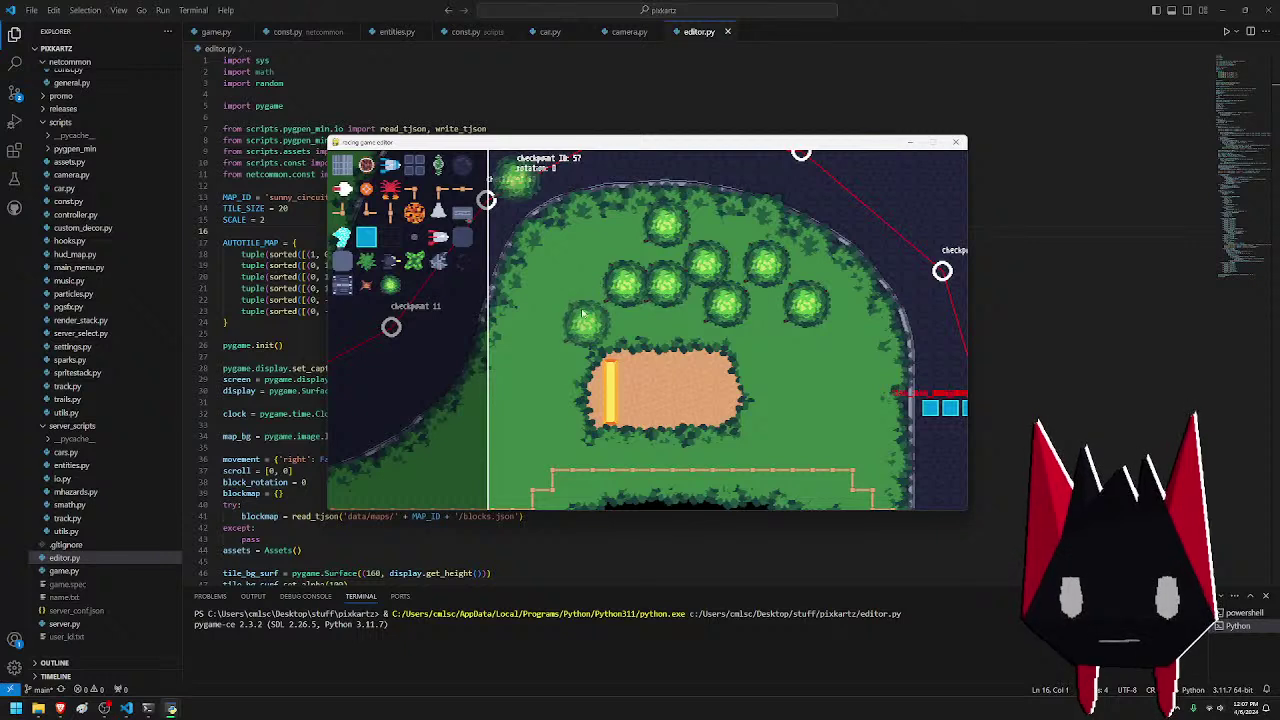
left_click(537, 288)
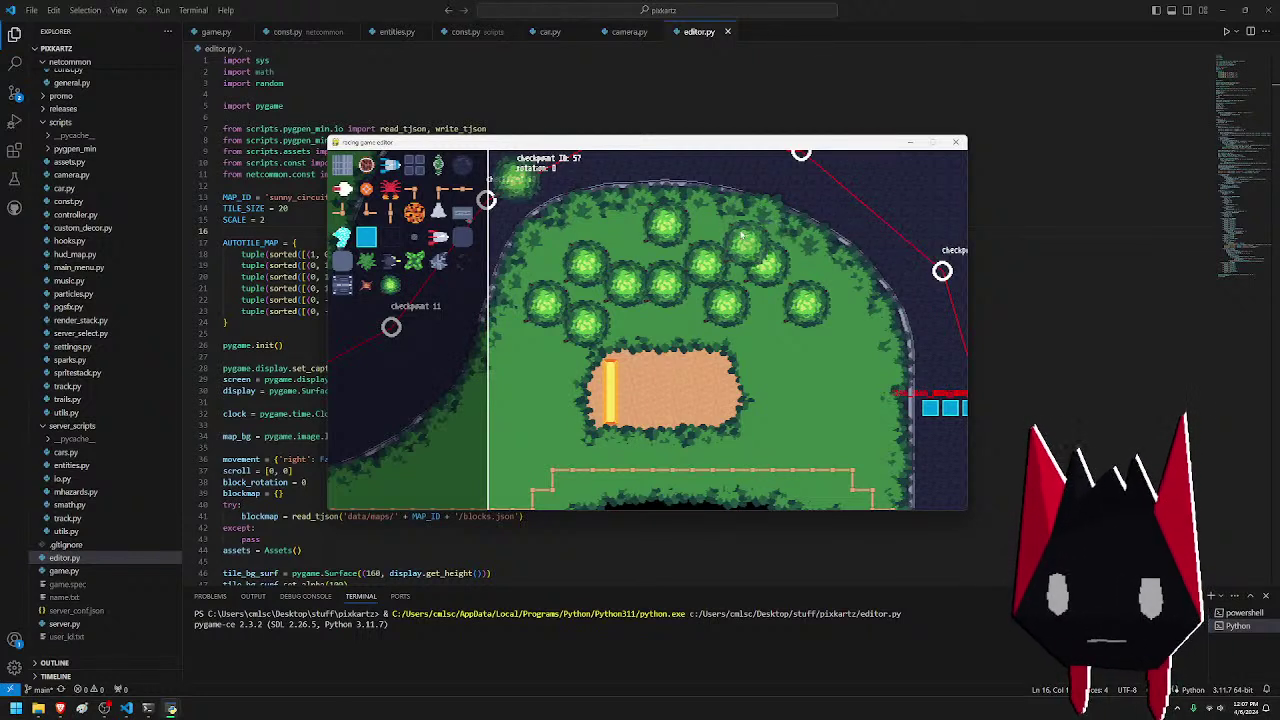
- Add two round trees southwest of the sand patch and one at the east end of the tree cluster
key("a")
key("s")
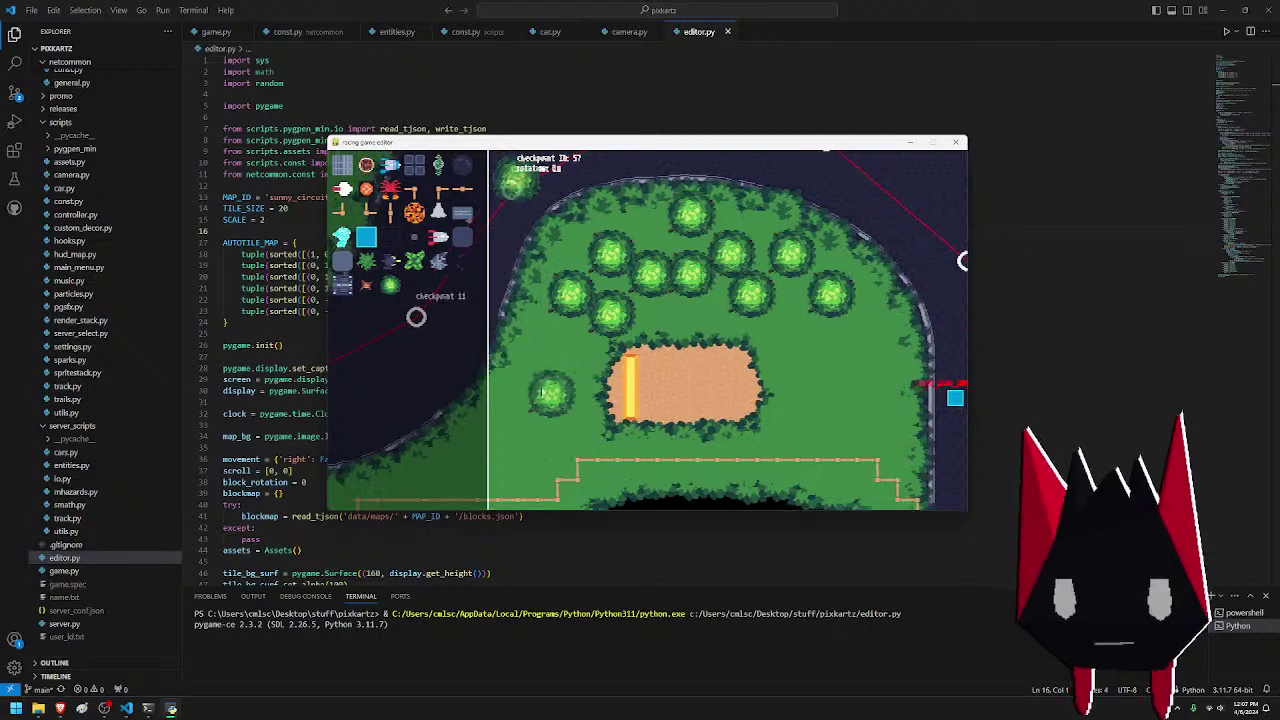
left_click(564, 427)
key("w")
key("d")
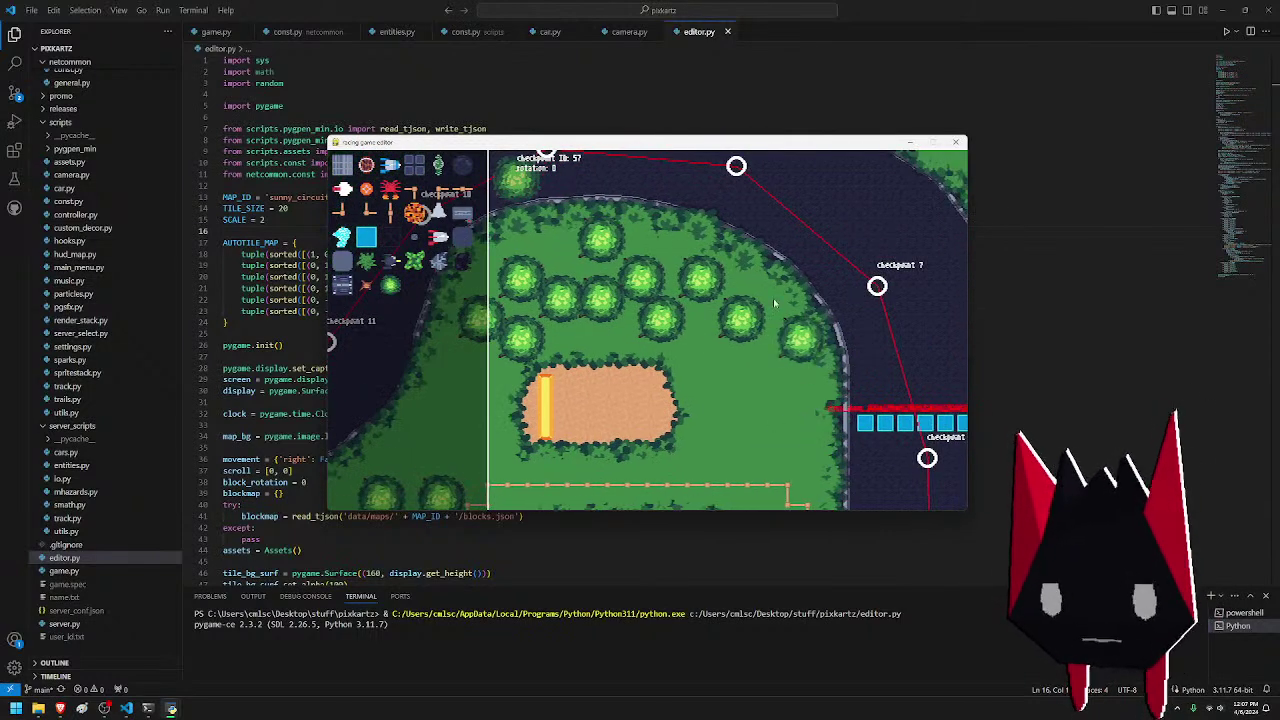
key("s")
key("a")
key("w")
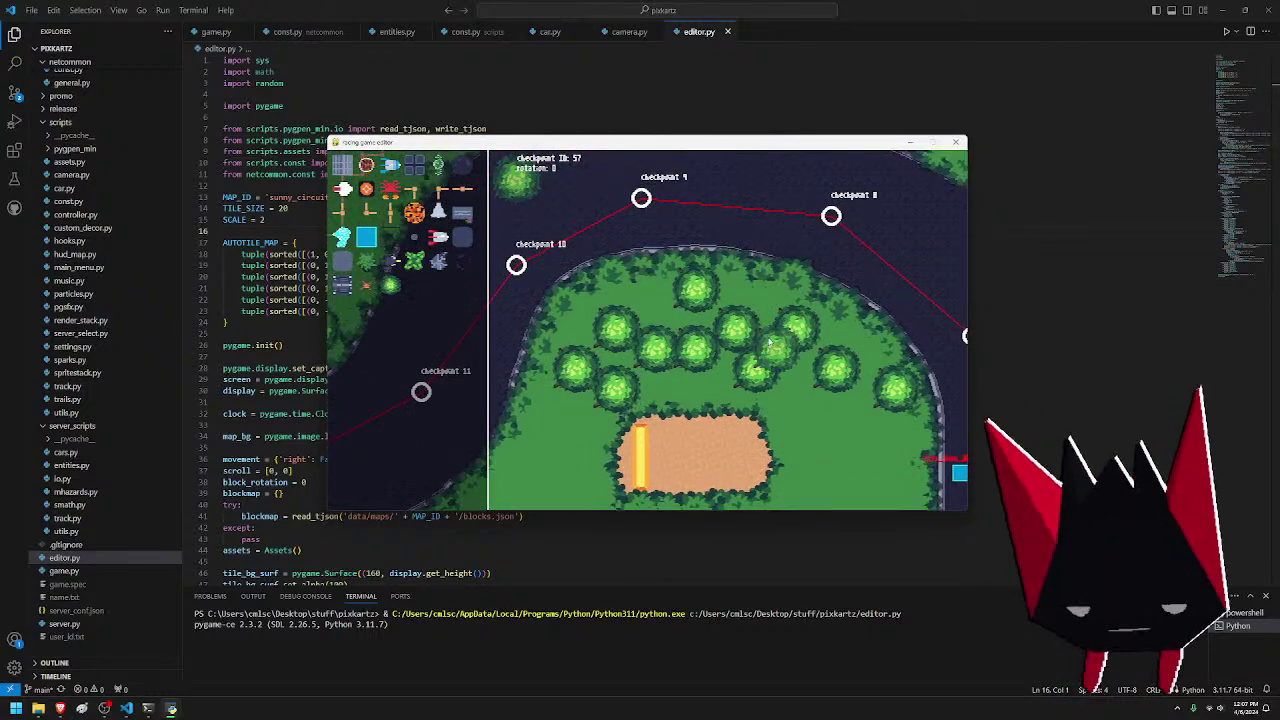
- Place round trees on the narrow grass strip east of the start line at checkpoint 0
key("d")
key("s")
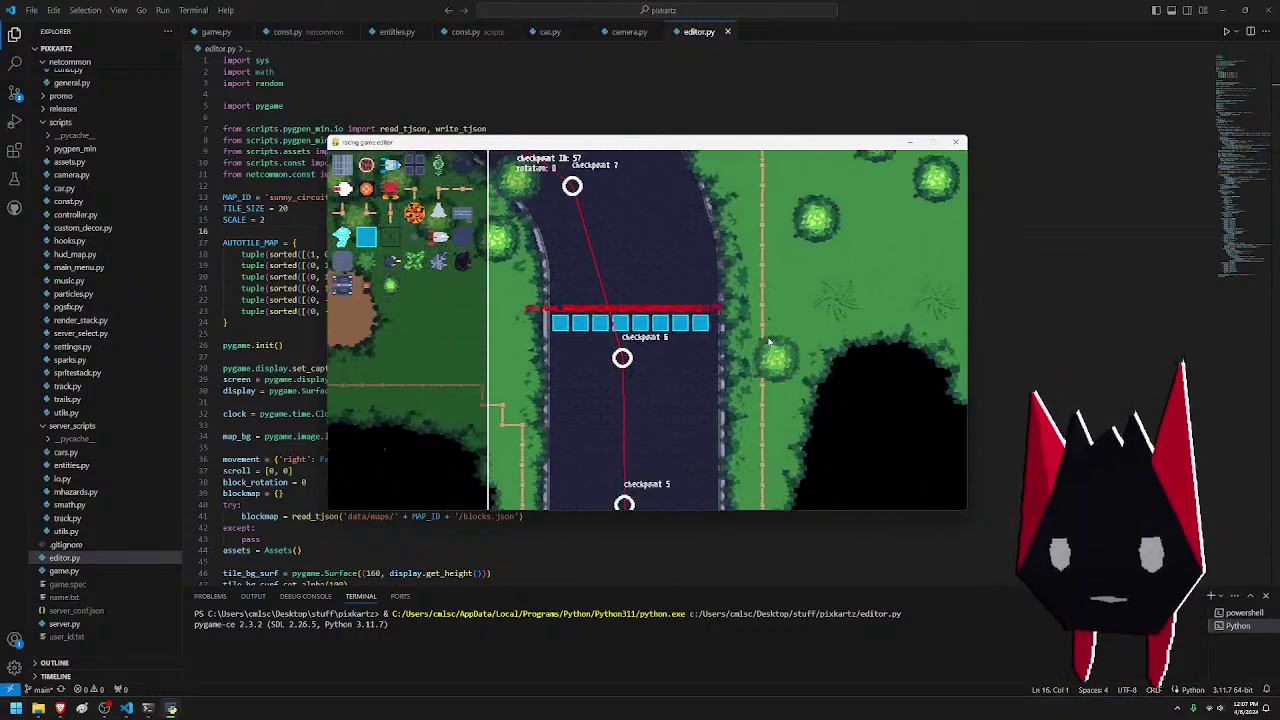
key("s")
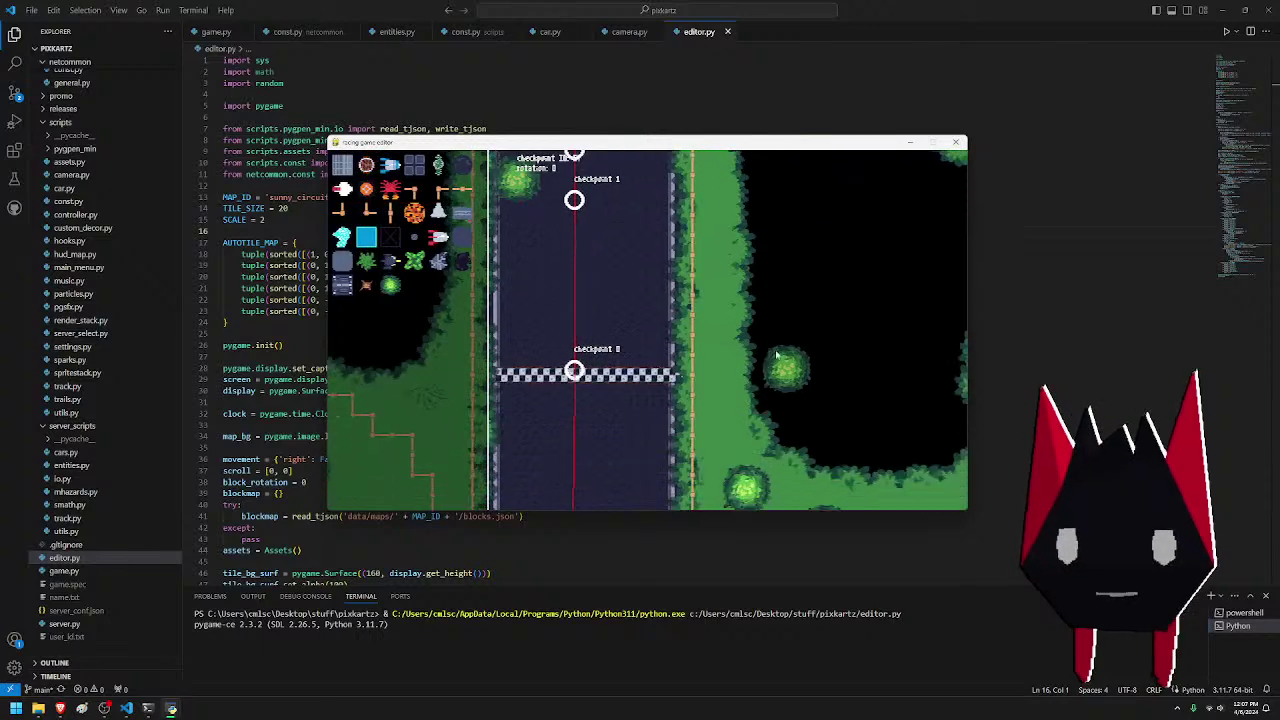
key("d")
key("w")
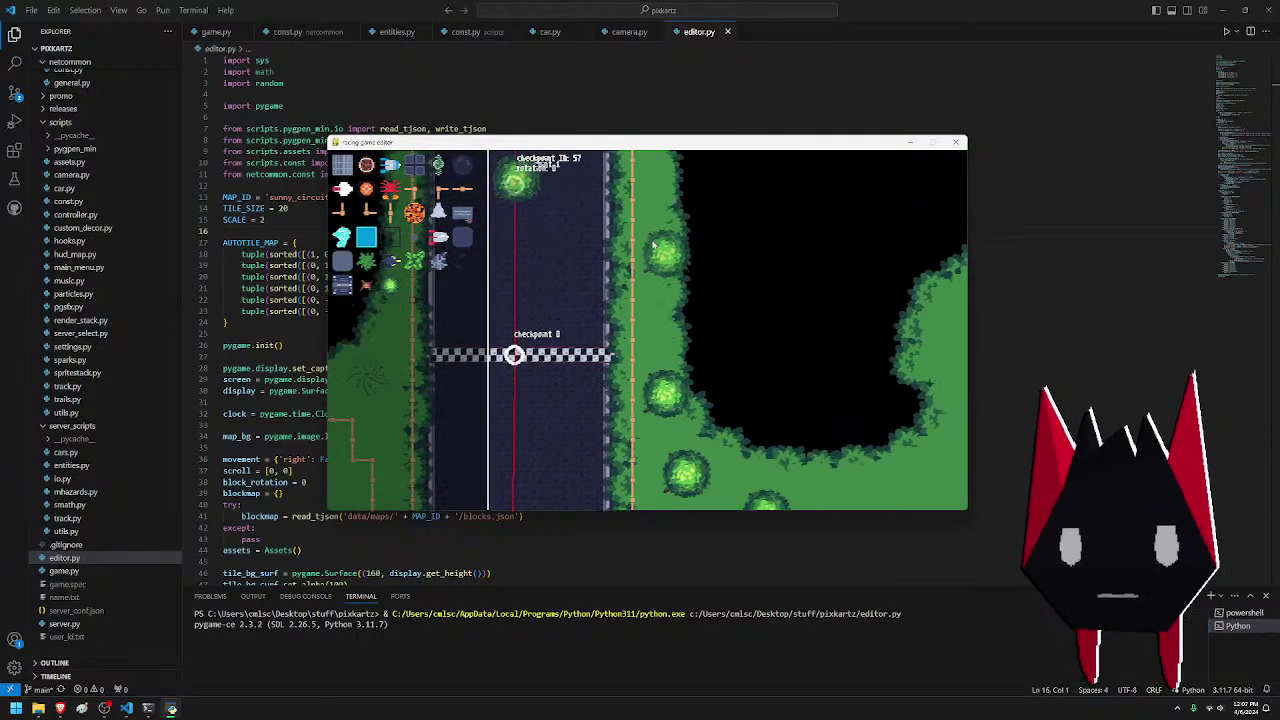
left_click(663, 327)
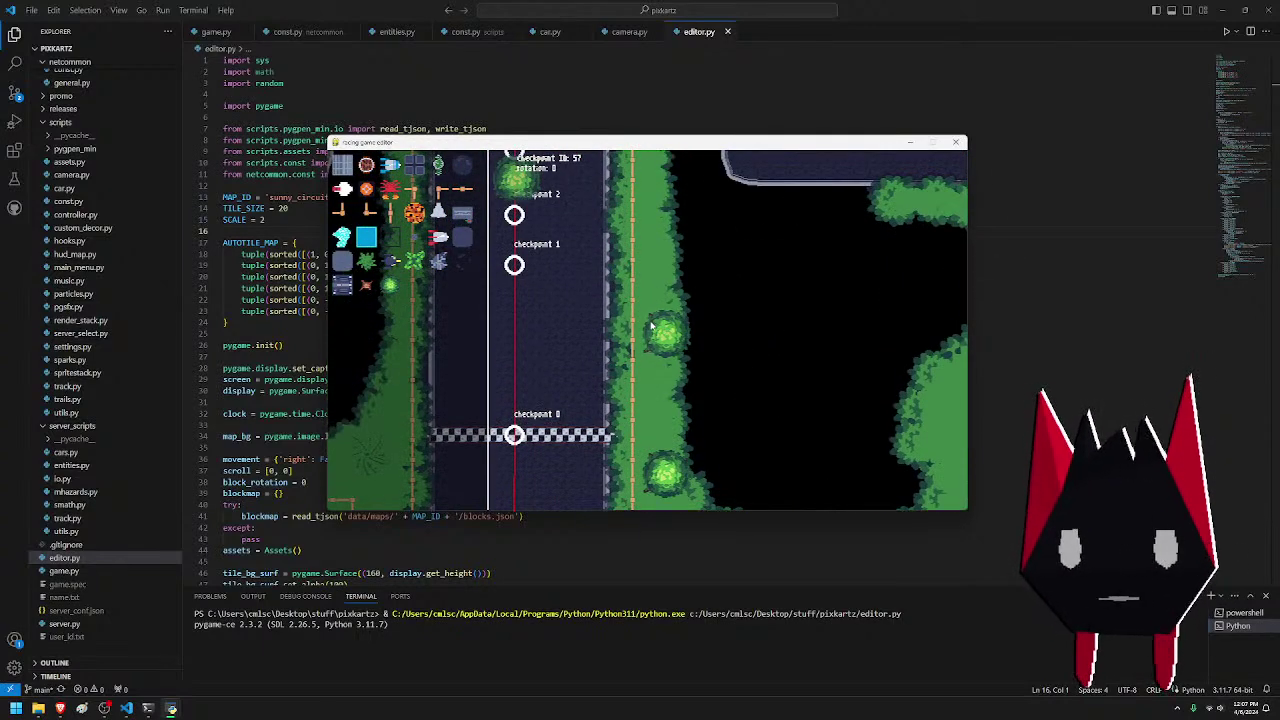
- Remove a round tree from the grass strip east of the start line and place palm plants along that strip
right_click(655, 332)
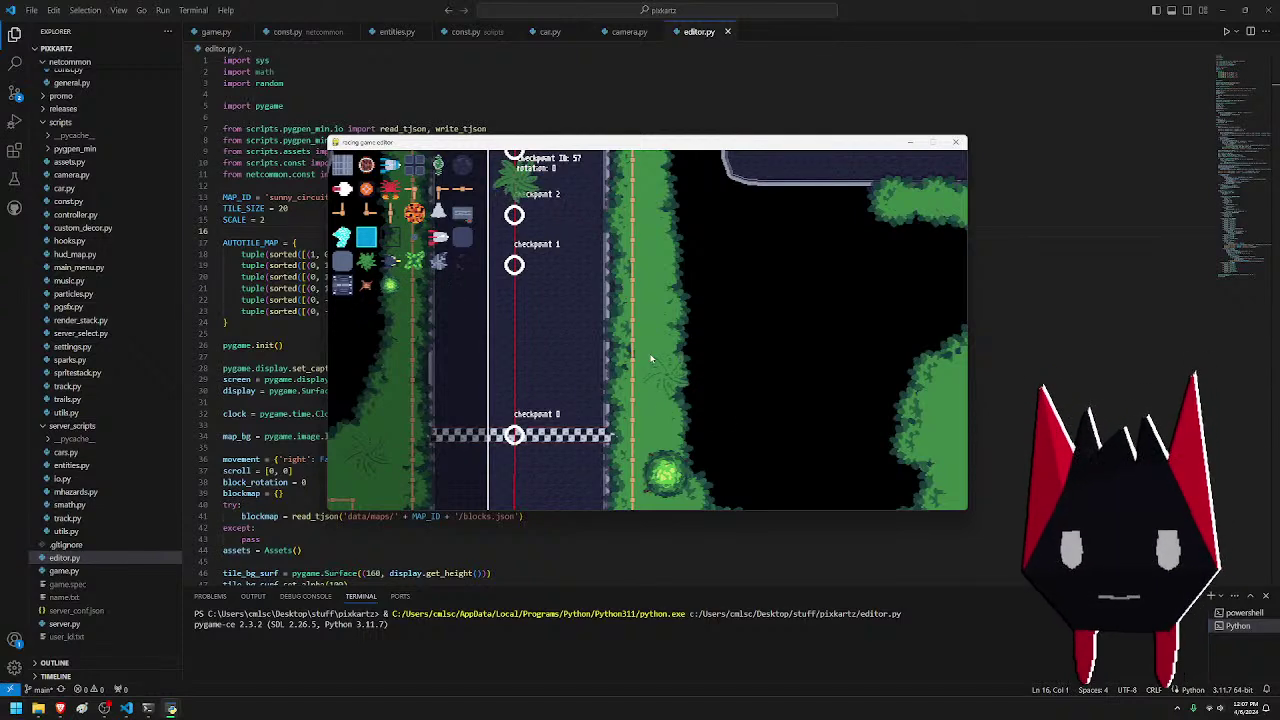
key("s")
key("w")
left_click(663, 252)
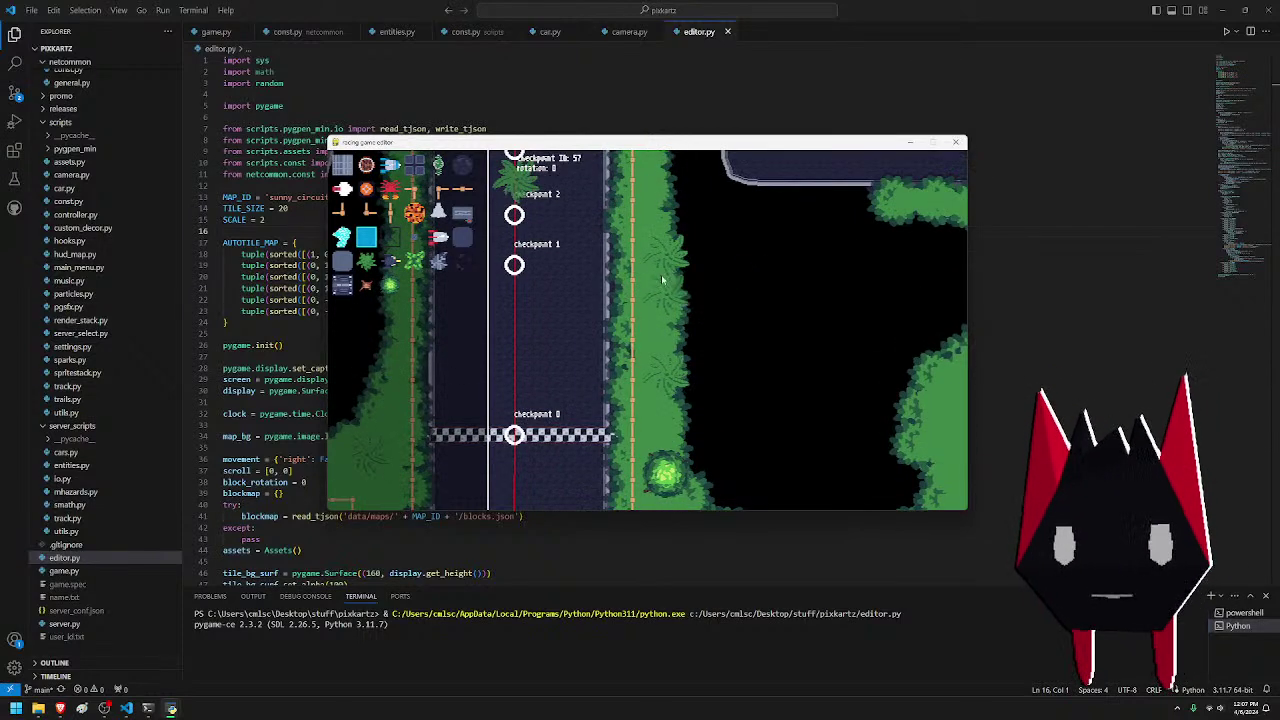
key("d")
key("w")
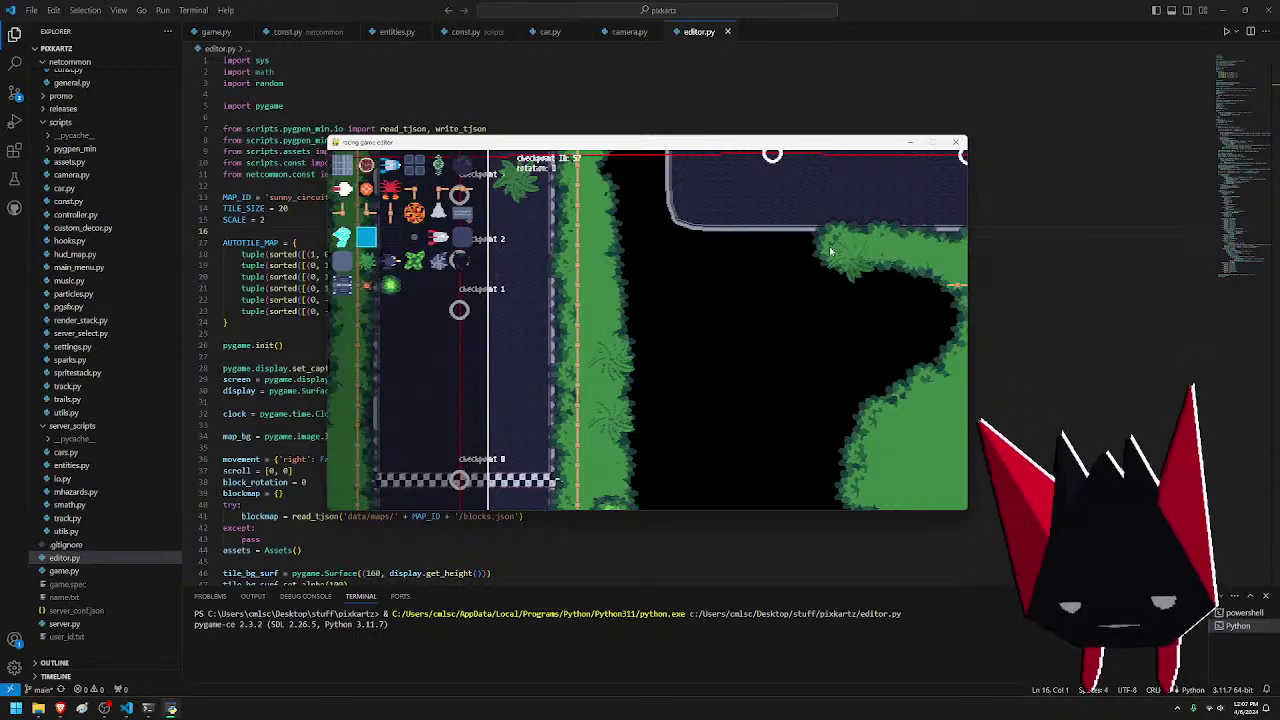
- Place palm plants along the western edge of the large grass area east of the start line
key("d")
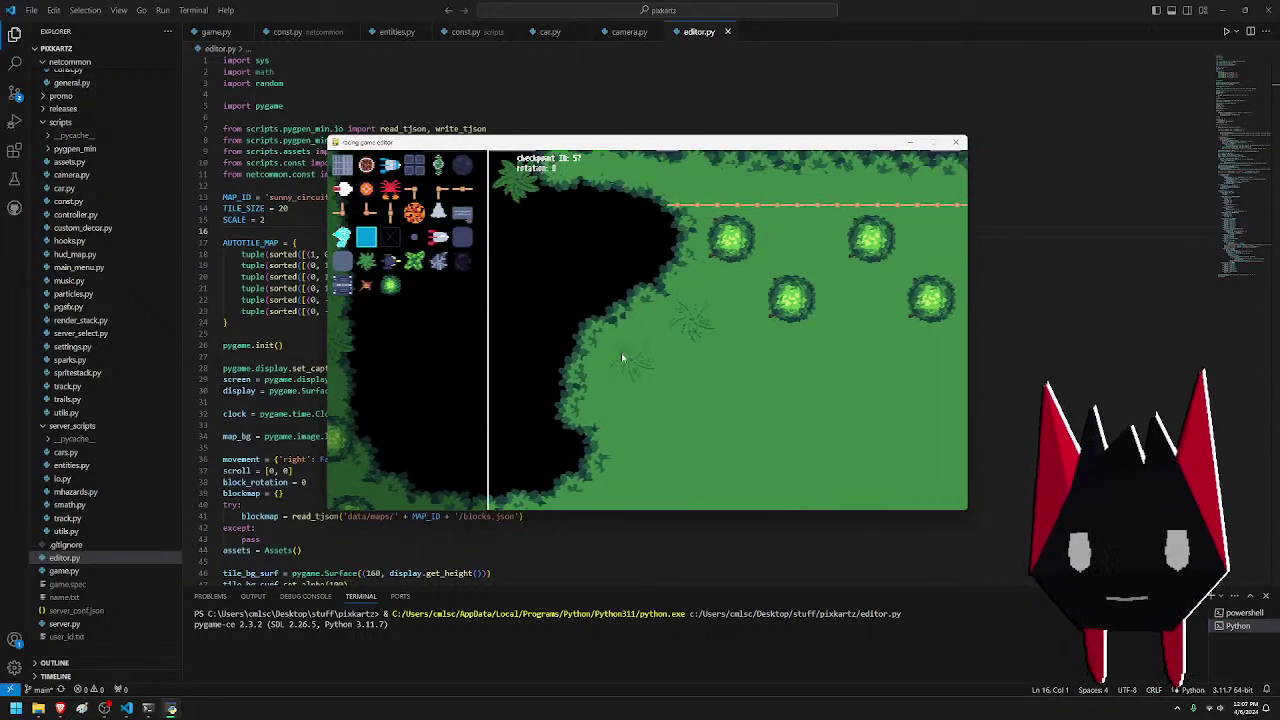
left_click(621, 357)
key("s")
key("d")
left_click(621, 379)
key("a")
key("s")
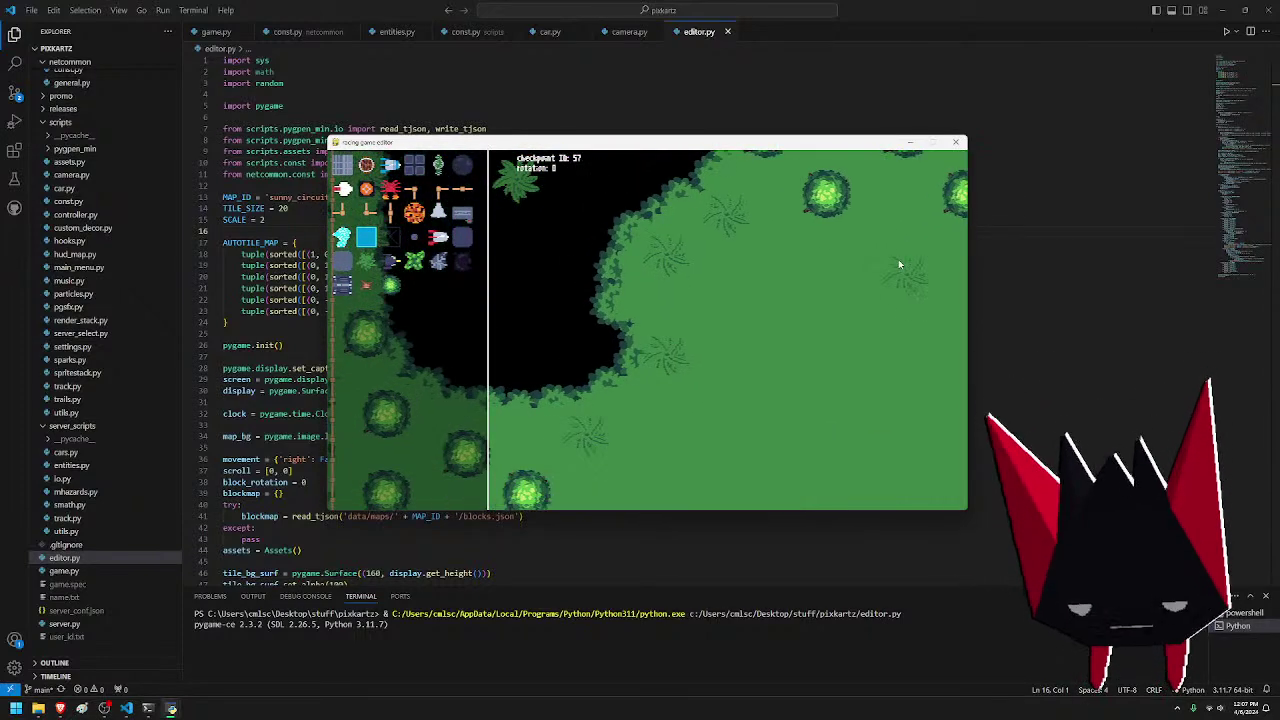
- Examine the grass, sand patches and existing trees around checkpoints 29 to 33 for spots that still need decoration
key("d")
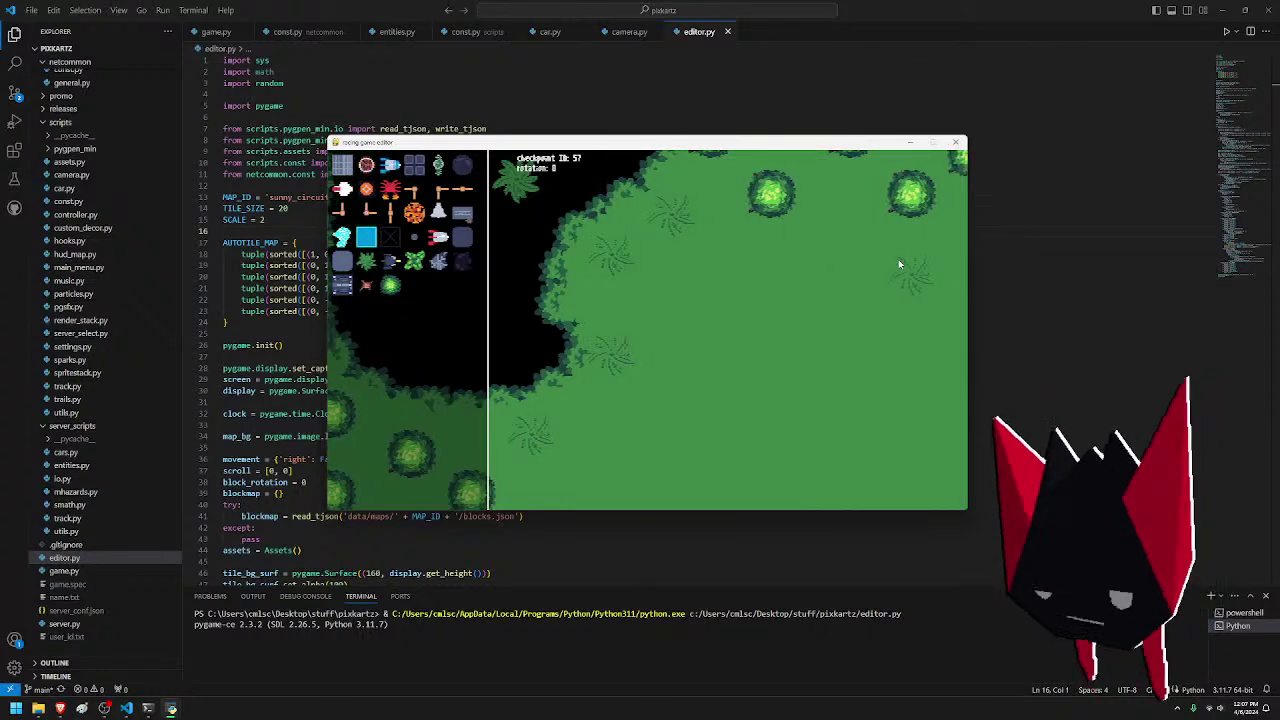
key("w")
key("s")
key("d")
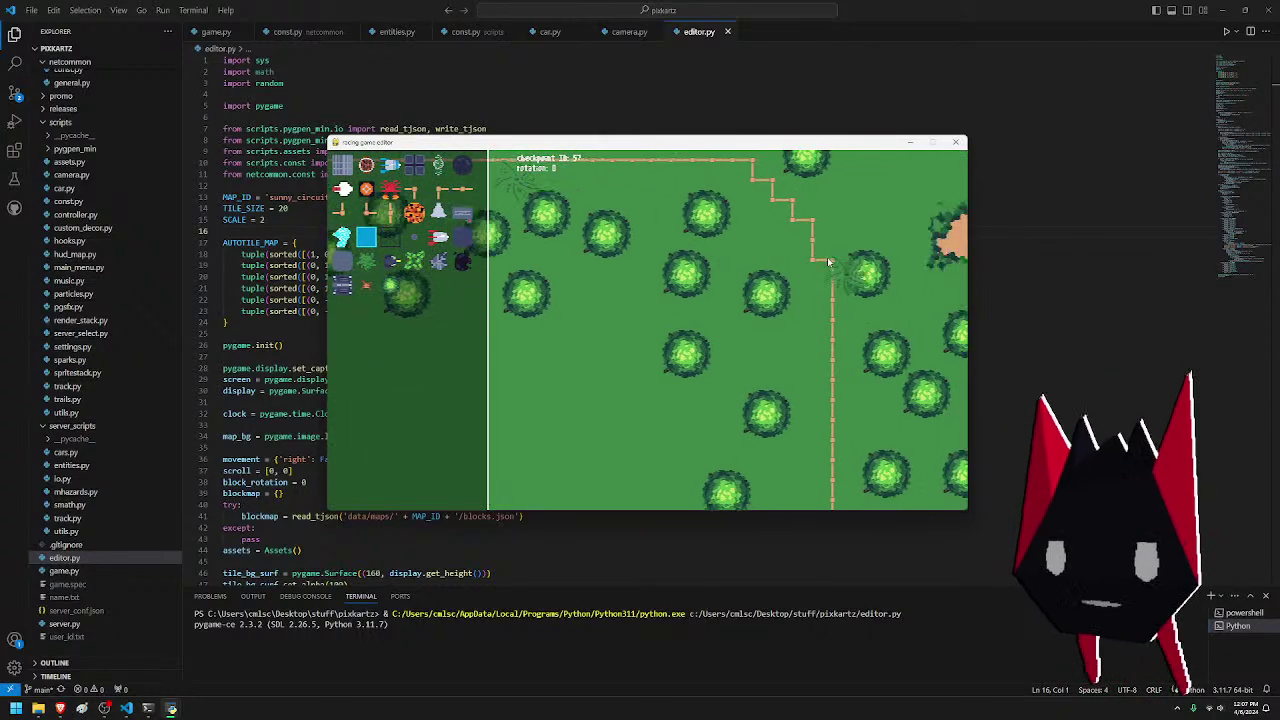
key("s")
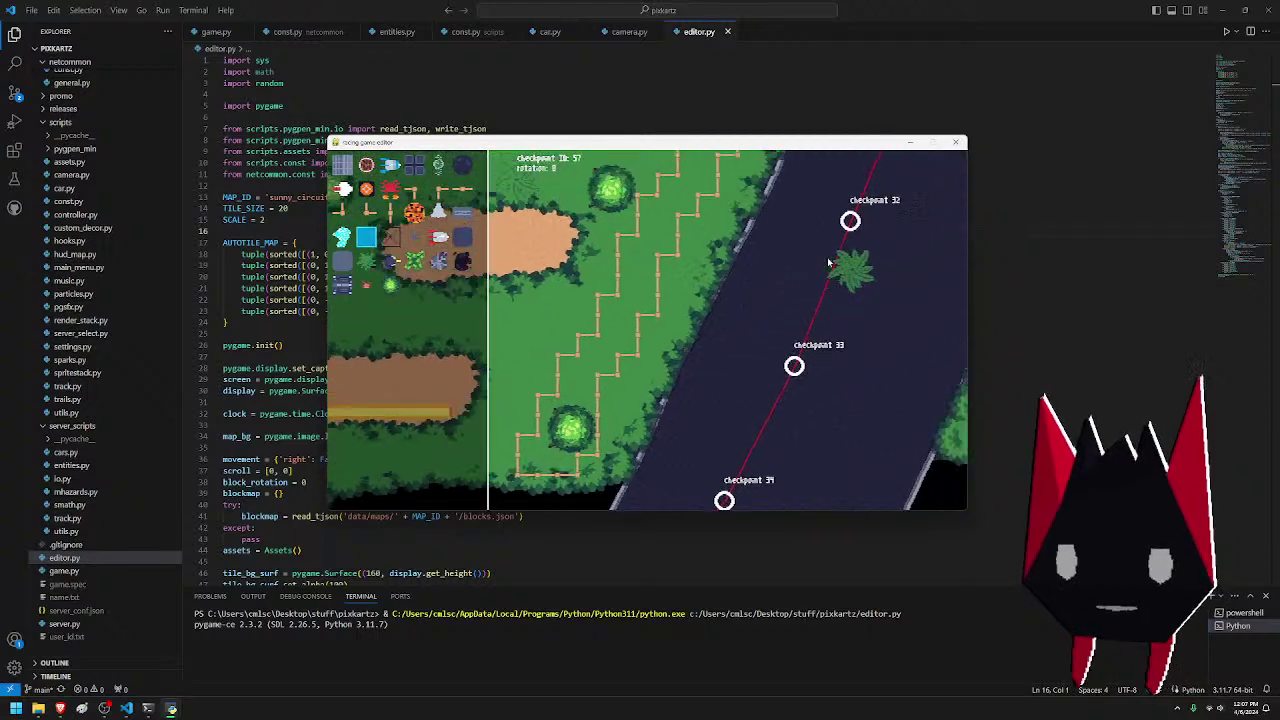
key("d")
key("w")
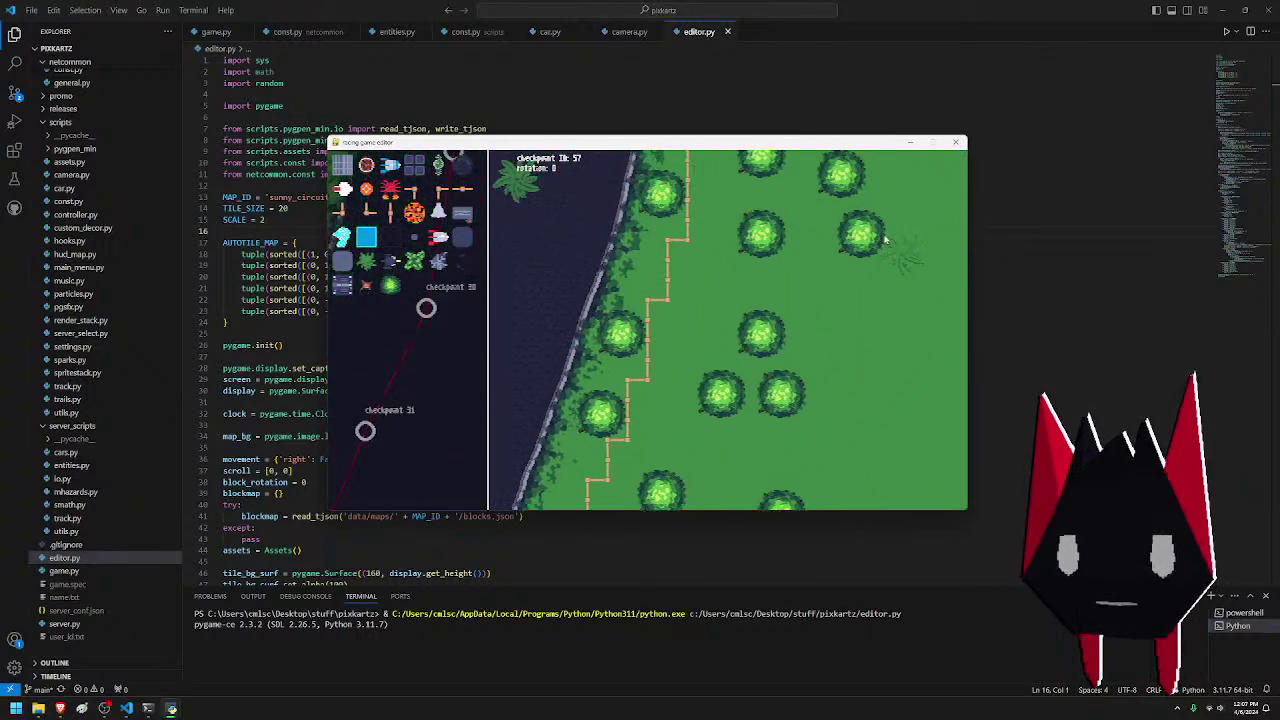
key("a")
key("d")
key("s")
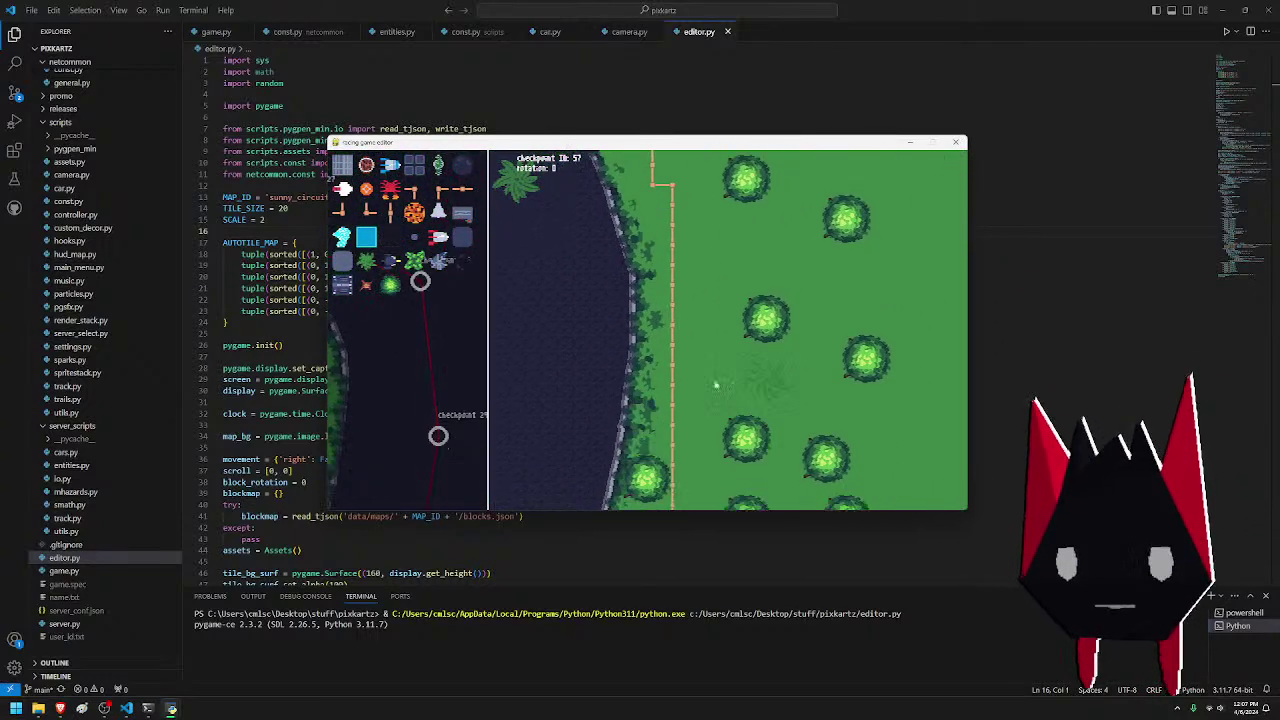
key("a")
key("a")
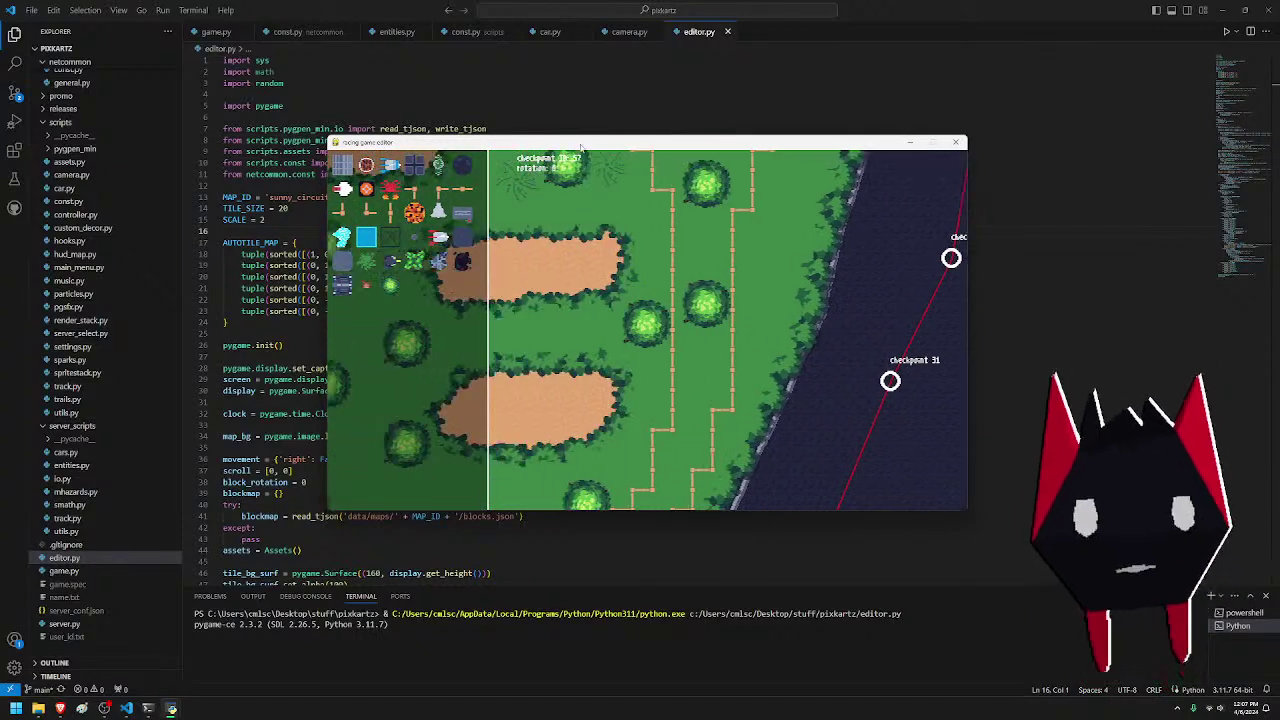
key("w")
key("a")
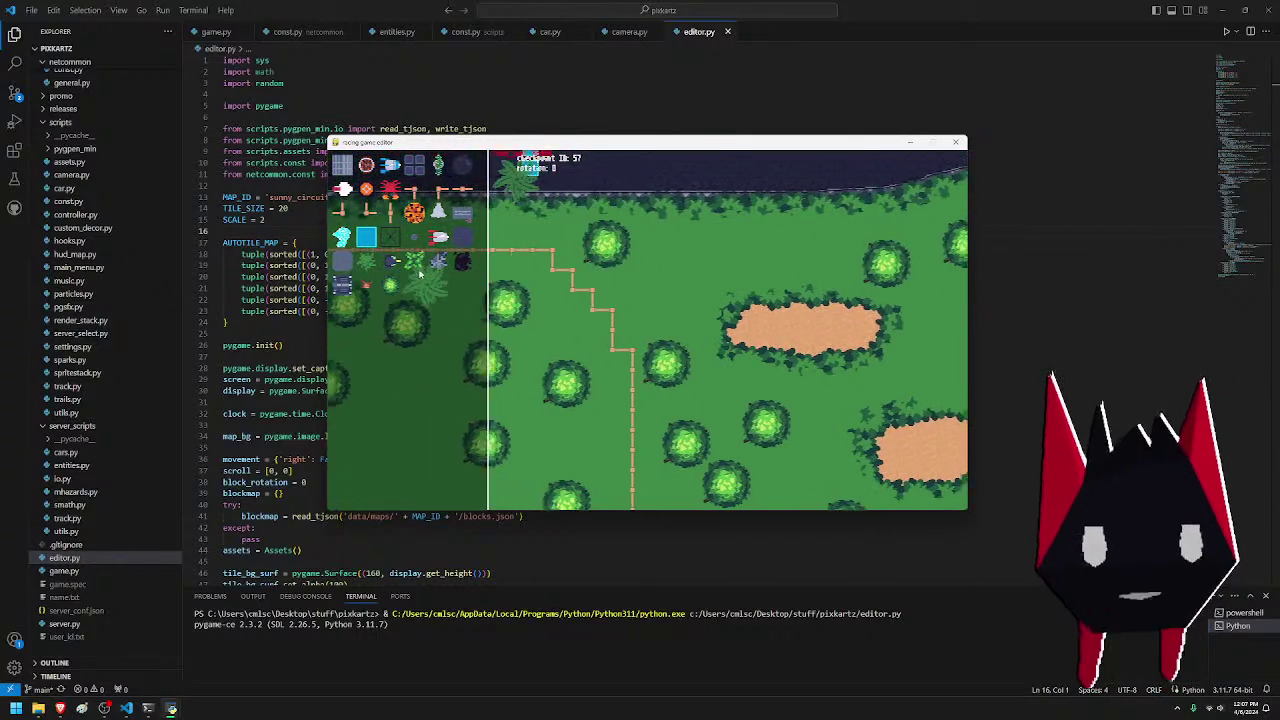
key("a")
key("s")
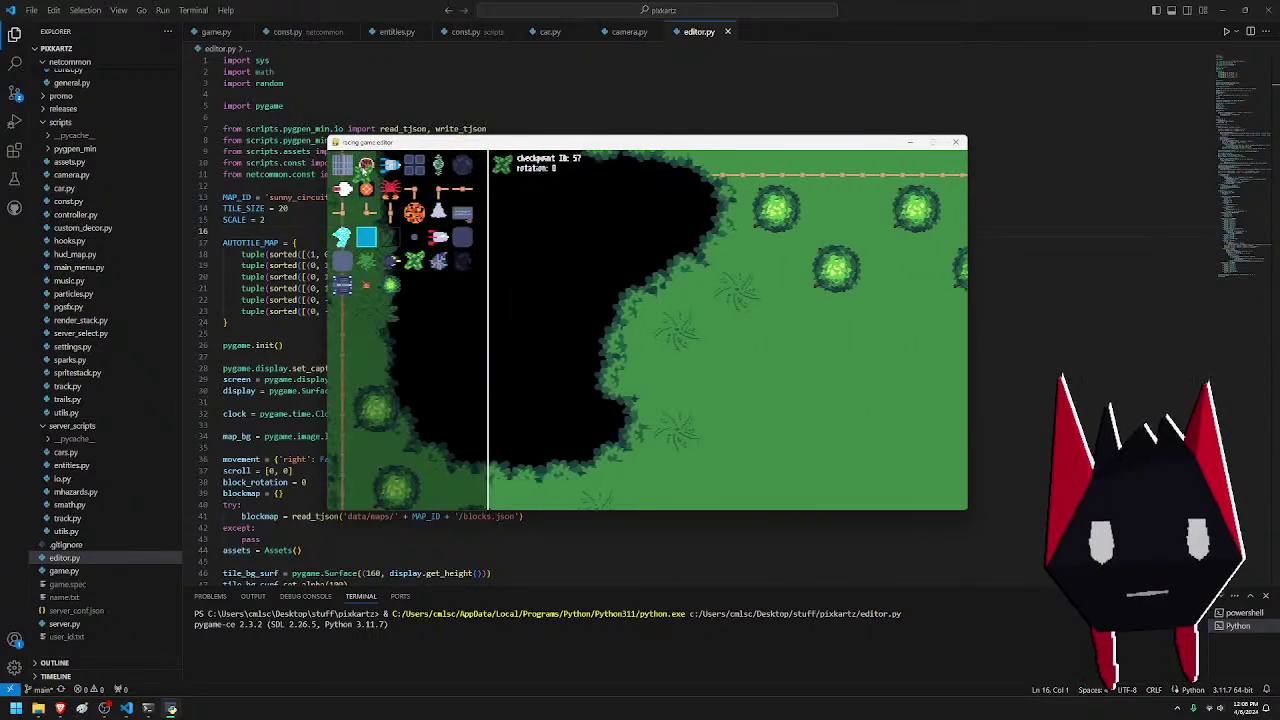
- Place a loose group of barrels on the grass just east of the fence between checkpoints 57 and 56
left_click(367, 166)
key("w")
key("a")
key("a")
key("w")
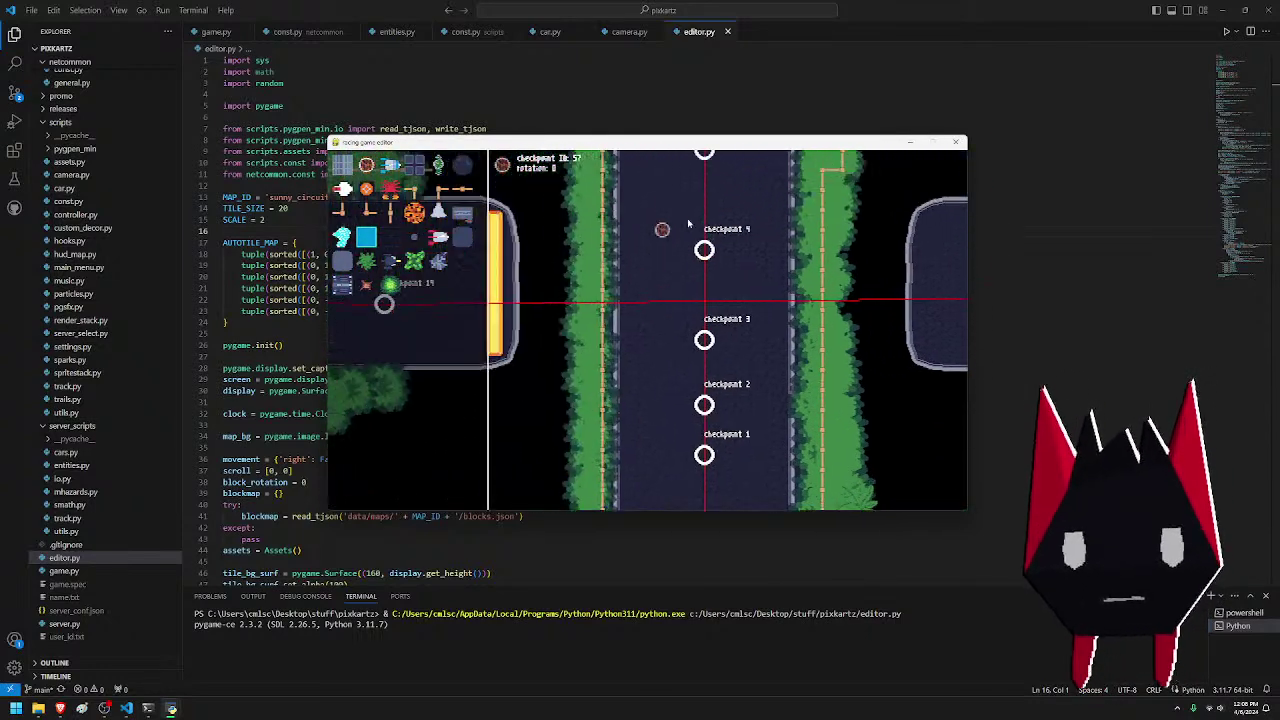
key("s")
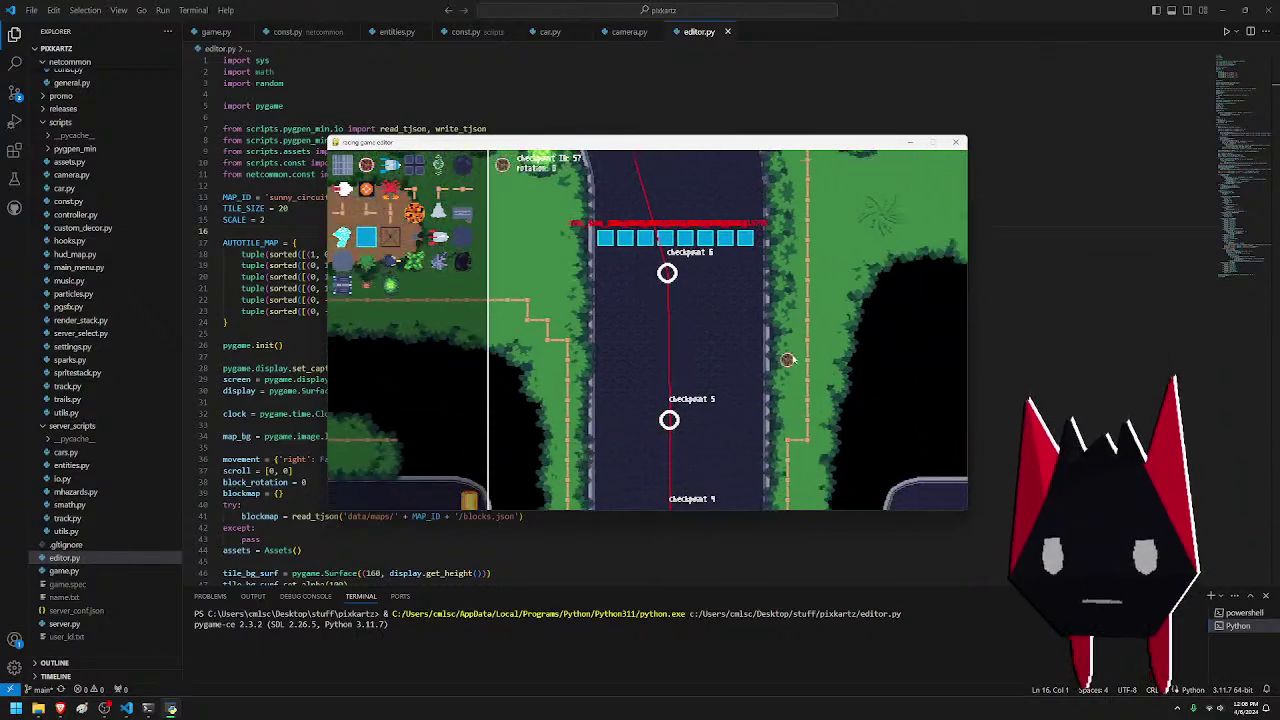
key("a")
key("d")
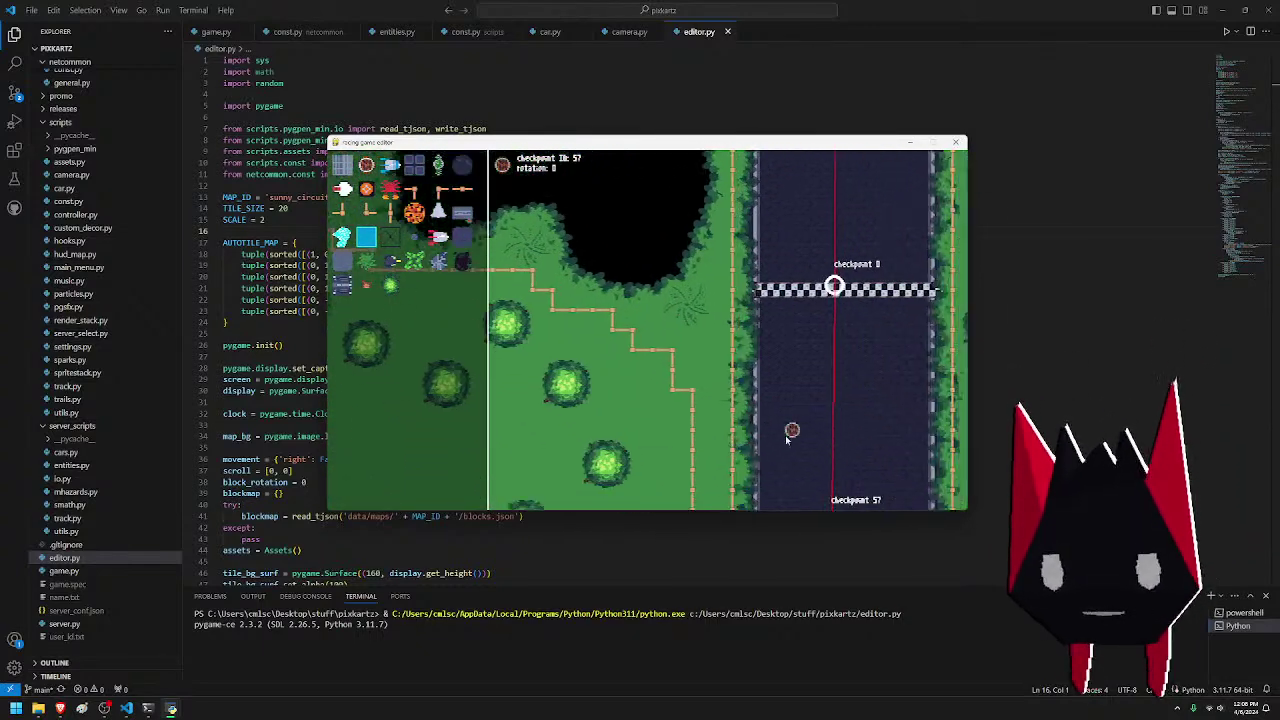
key("d")
key("d")
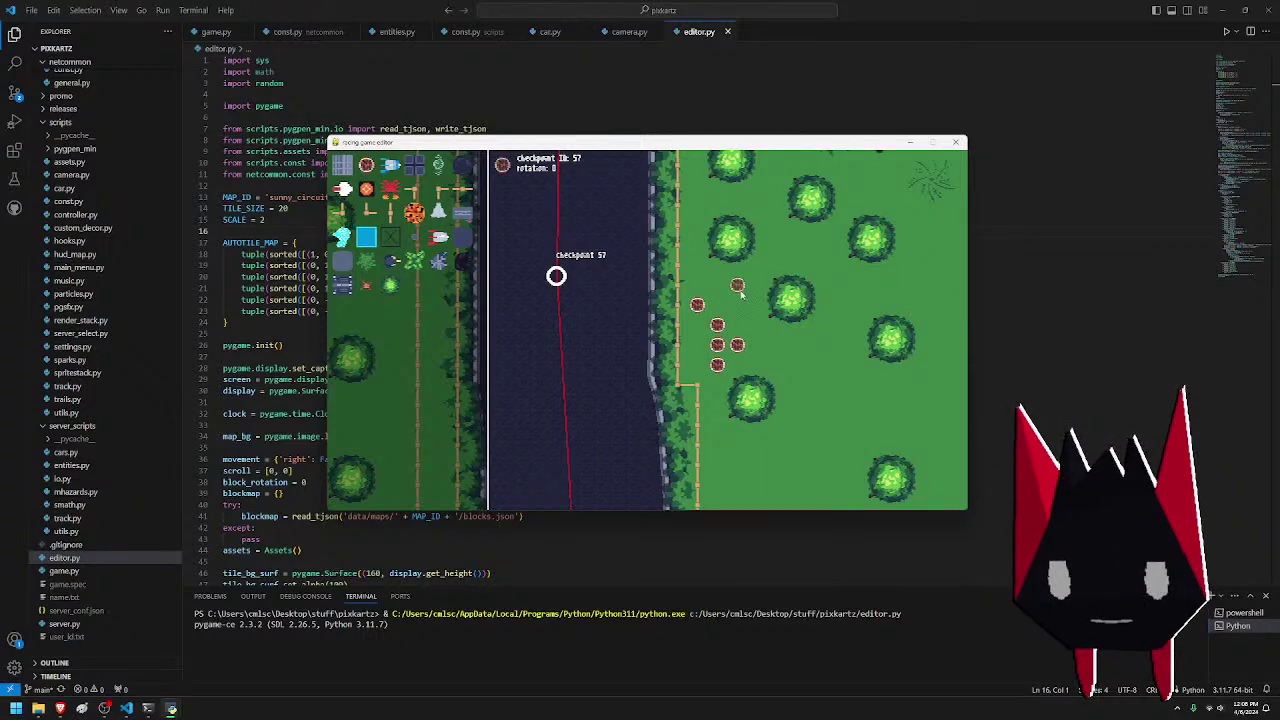
key("s")
- Place barrels between the two parallel fences west of the track, from checkpoint 56 up to checkpoint 57
key("a")
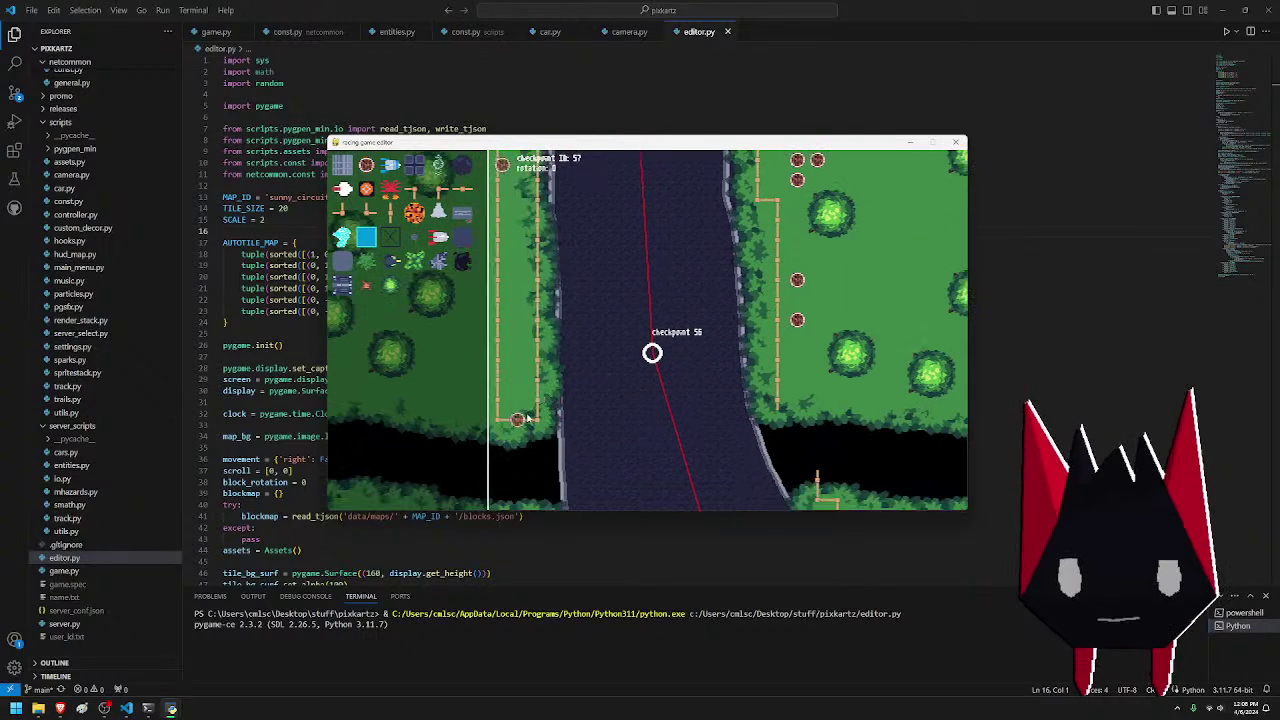
key("s")
key("w")
key("s")
key("d")
key("w")
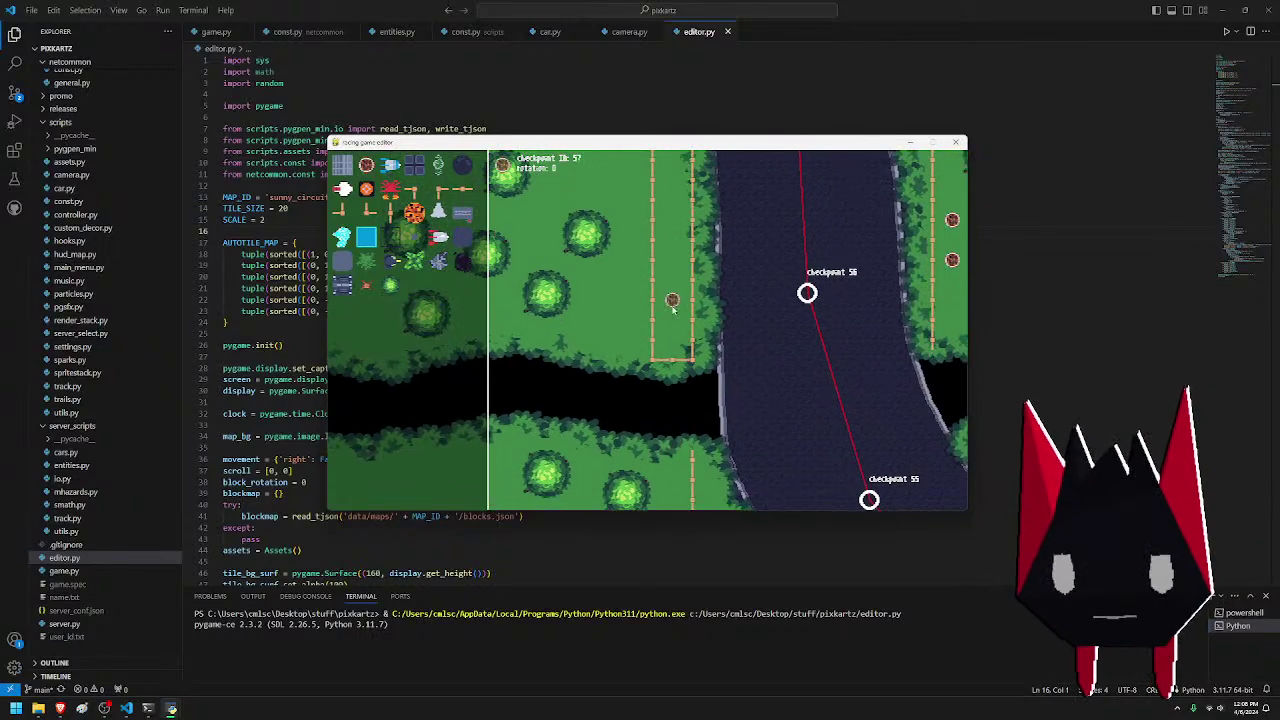
key("w")
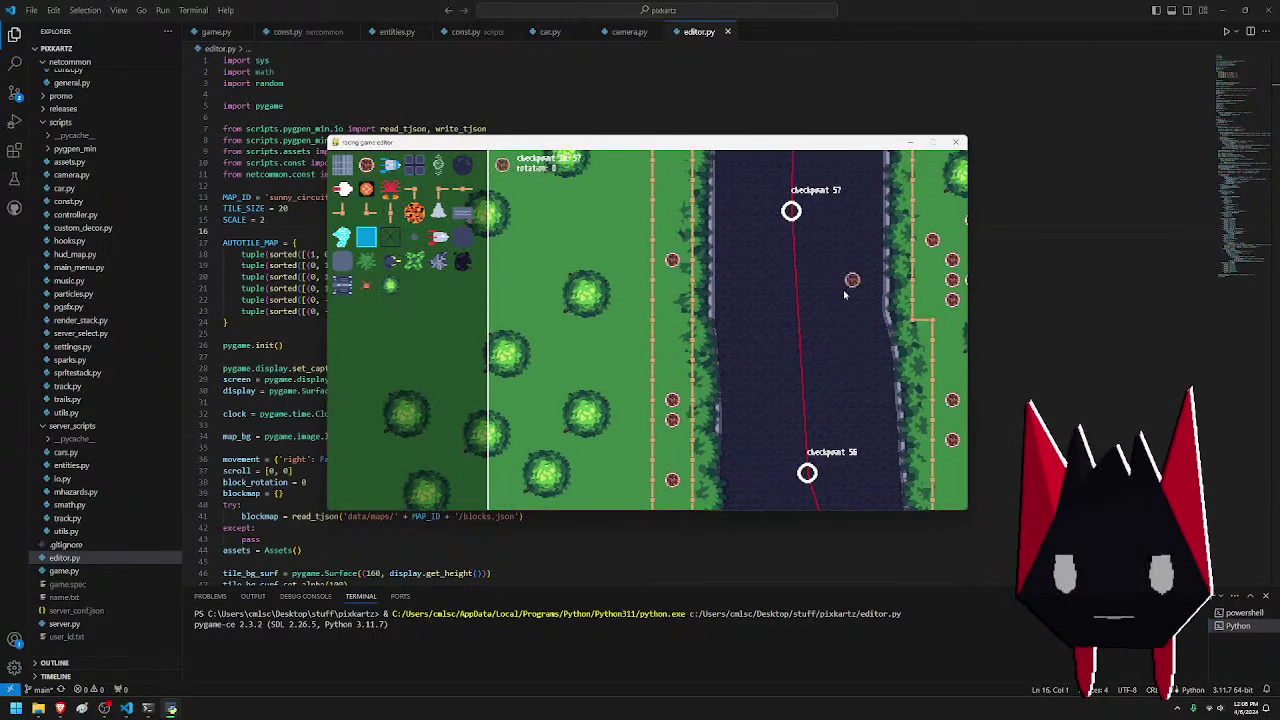
- Place barrels inside the west end of the fenced grass strip between checkpoints 12 and 16
key("a")
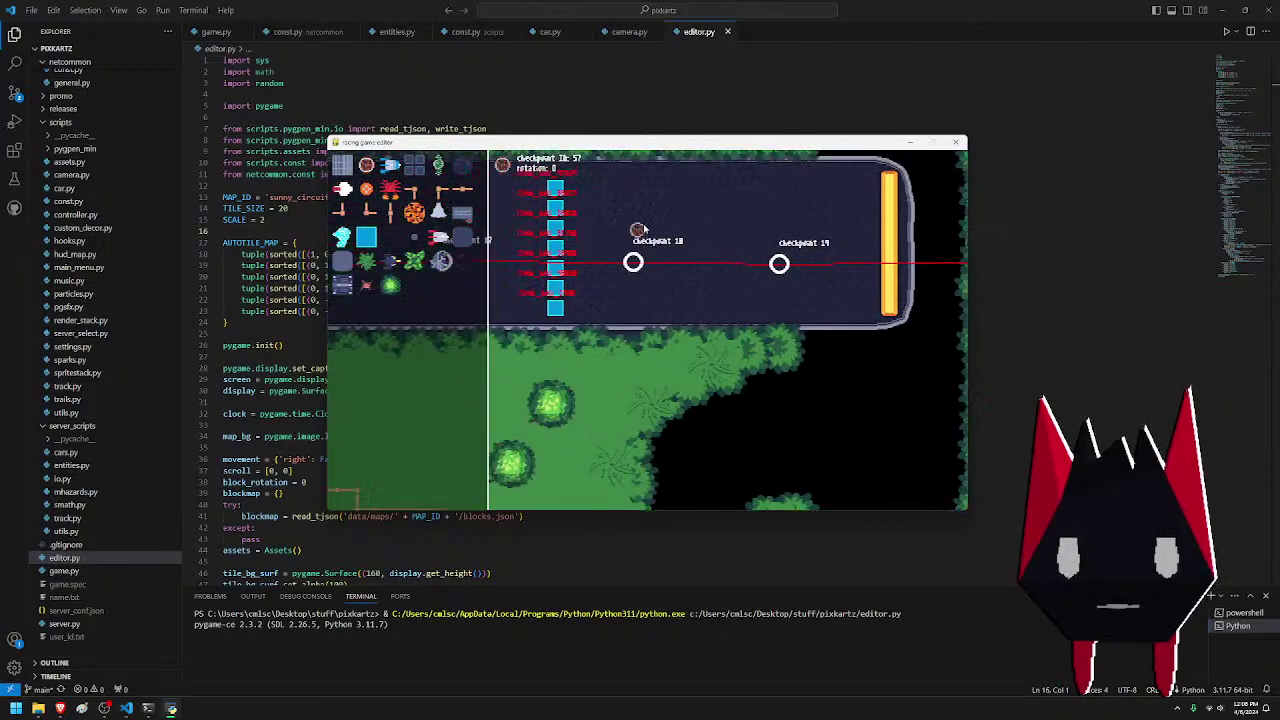
key("w")
key("a")
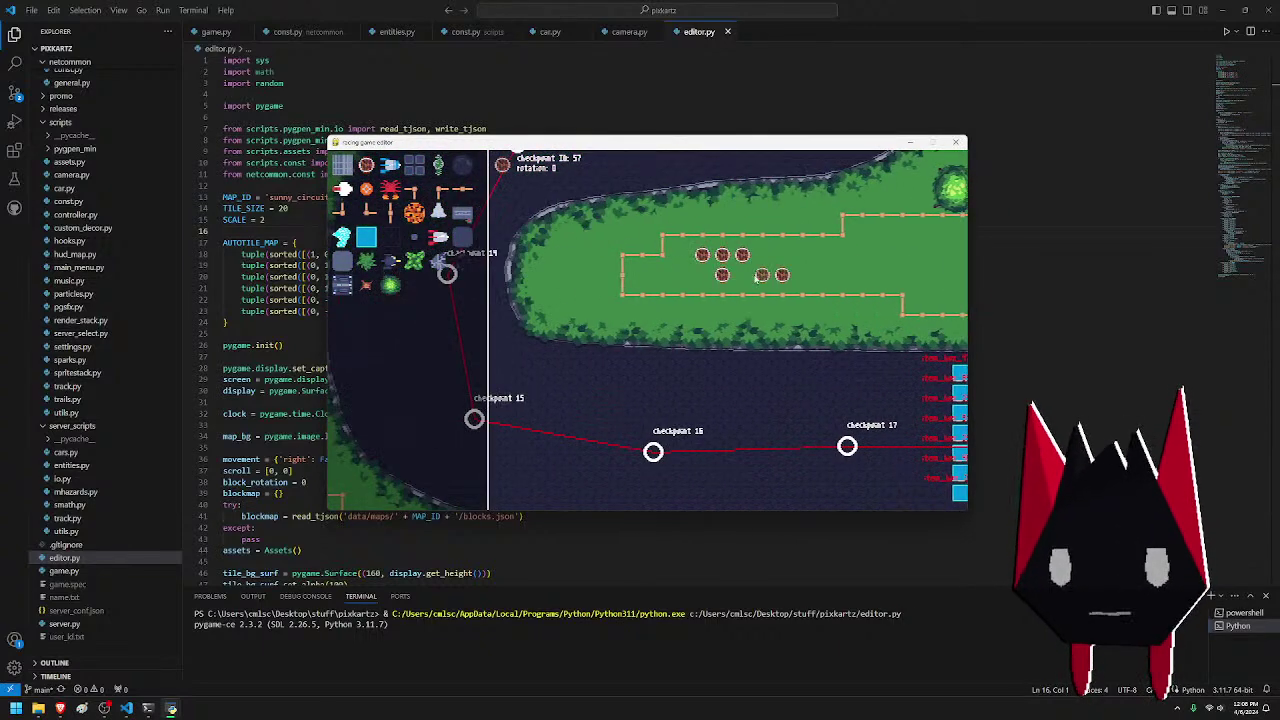
left_click(671, 282)
key("d")
key("w")
key("a")
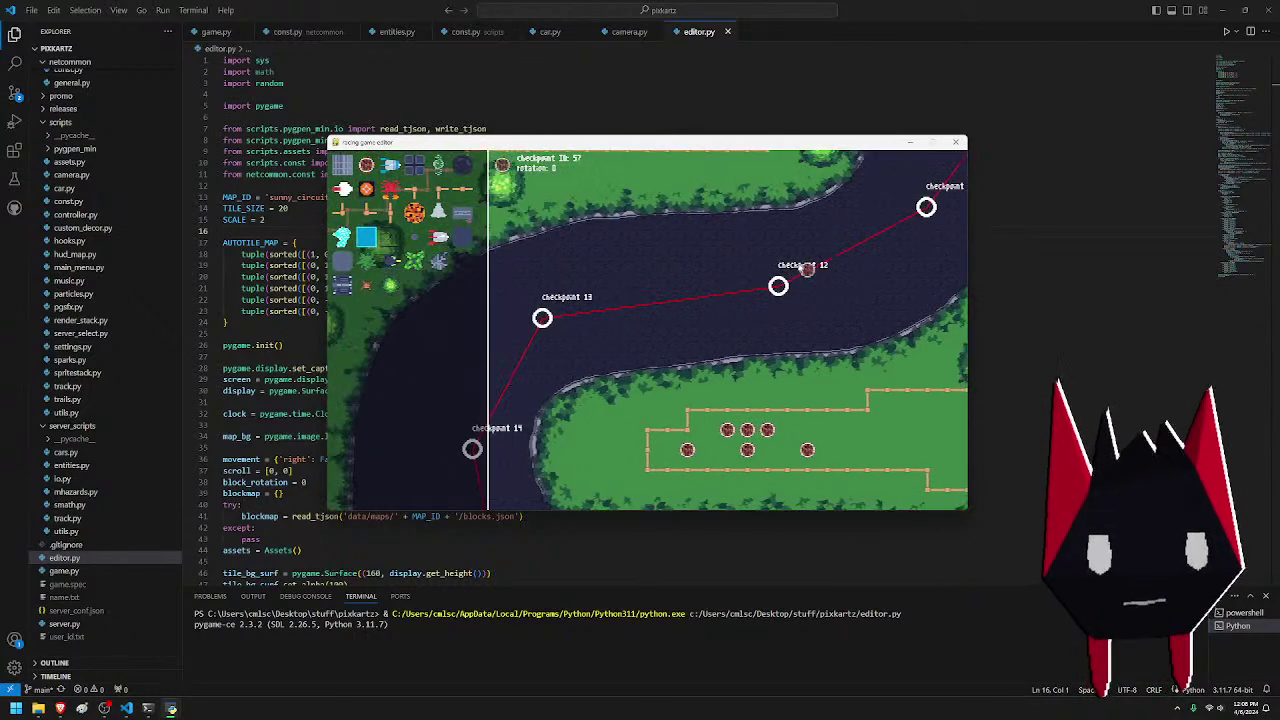
key("s")
key("d")
key("w")
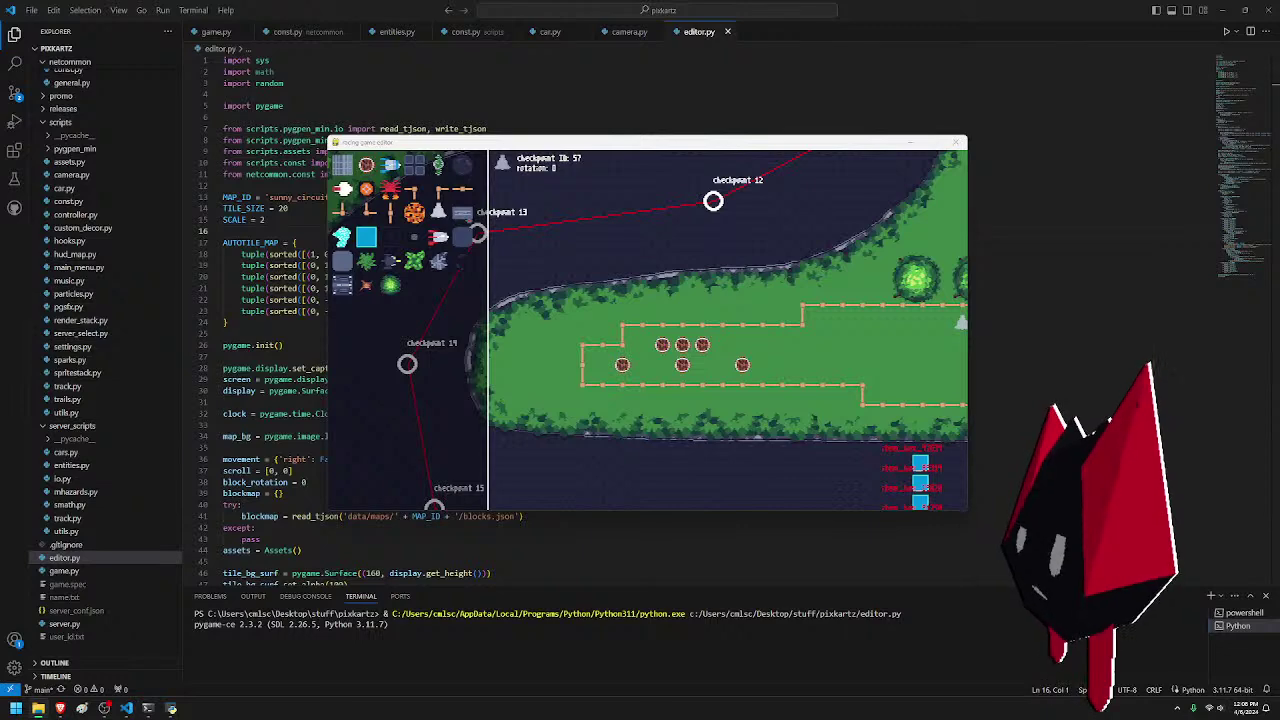
- Look through the block assets in the project's data/images/blocks folder in File Explorer
left_click_drag(1279, 252, 906, 244)
double_click(850, 343)
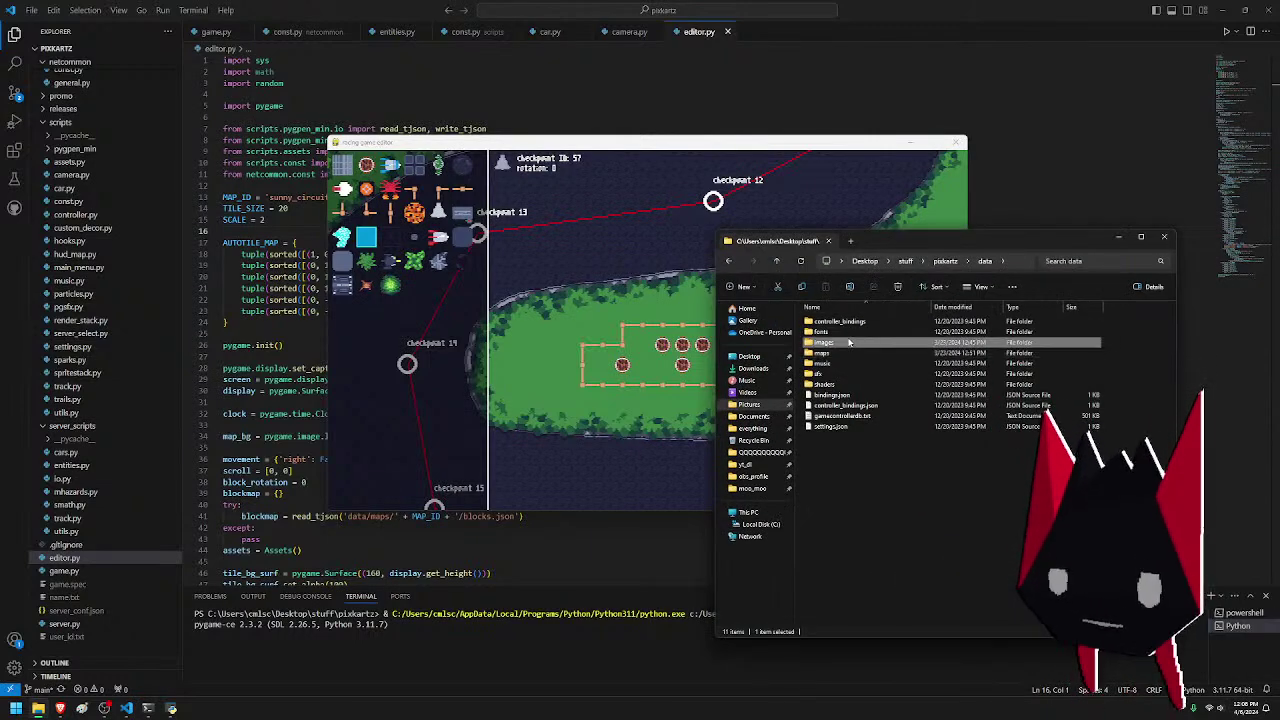
double_click(823, 332)
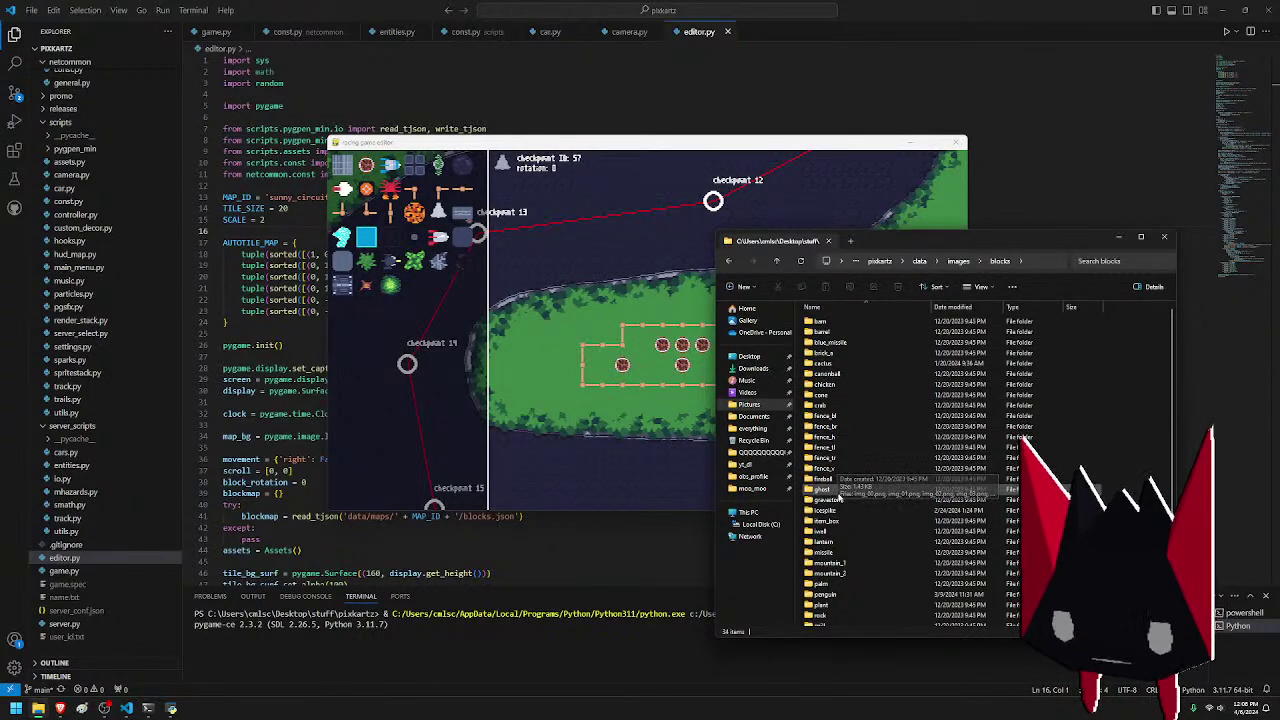
left_click_drag(885, 239, 1279, 250)
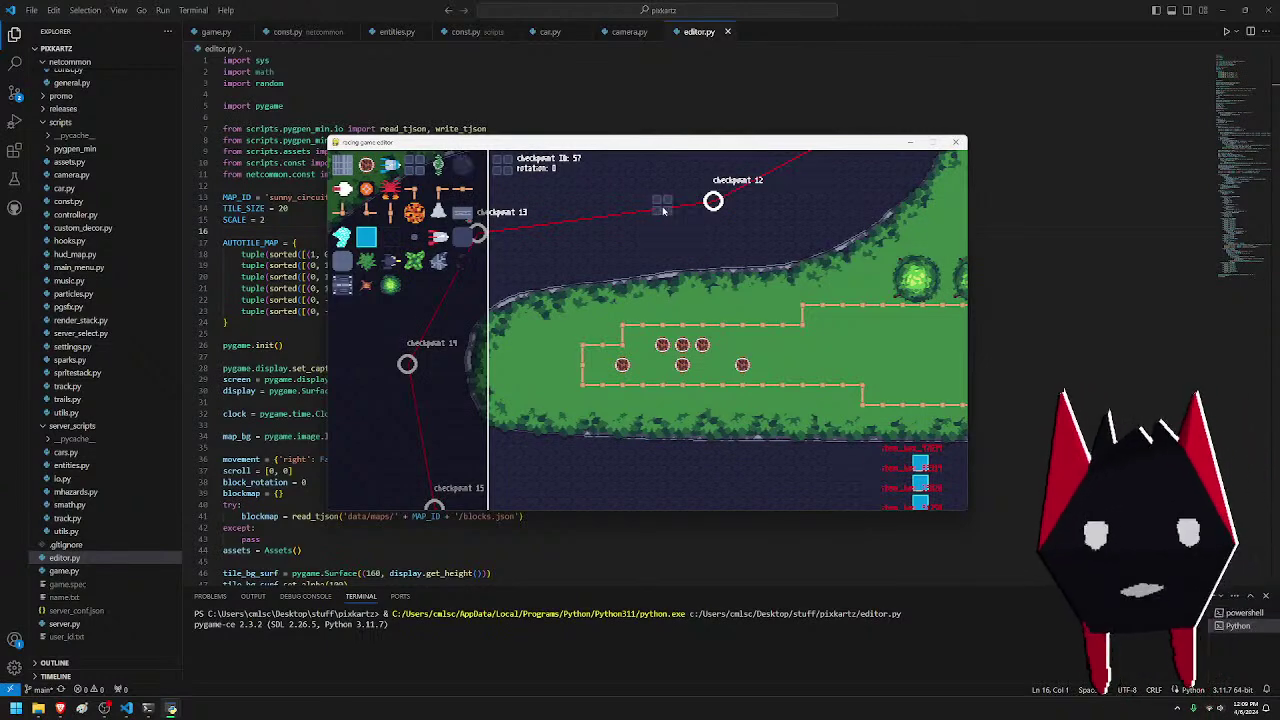
- Place a brick block over the fence on both the west and east sides of the track beside checkpoint 5
key("d")
key("s")
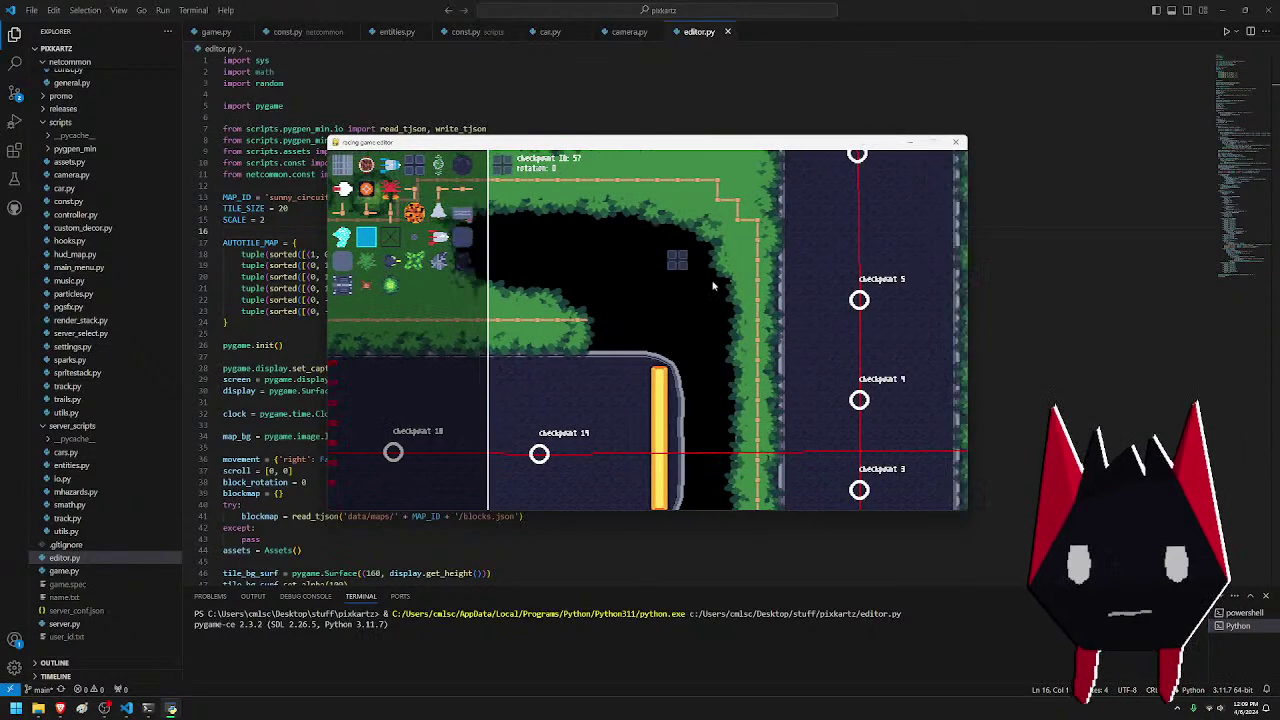
key("d")
key("s")
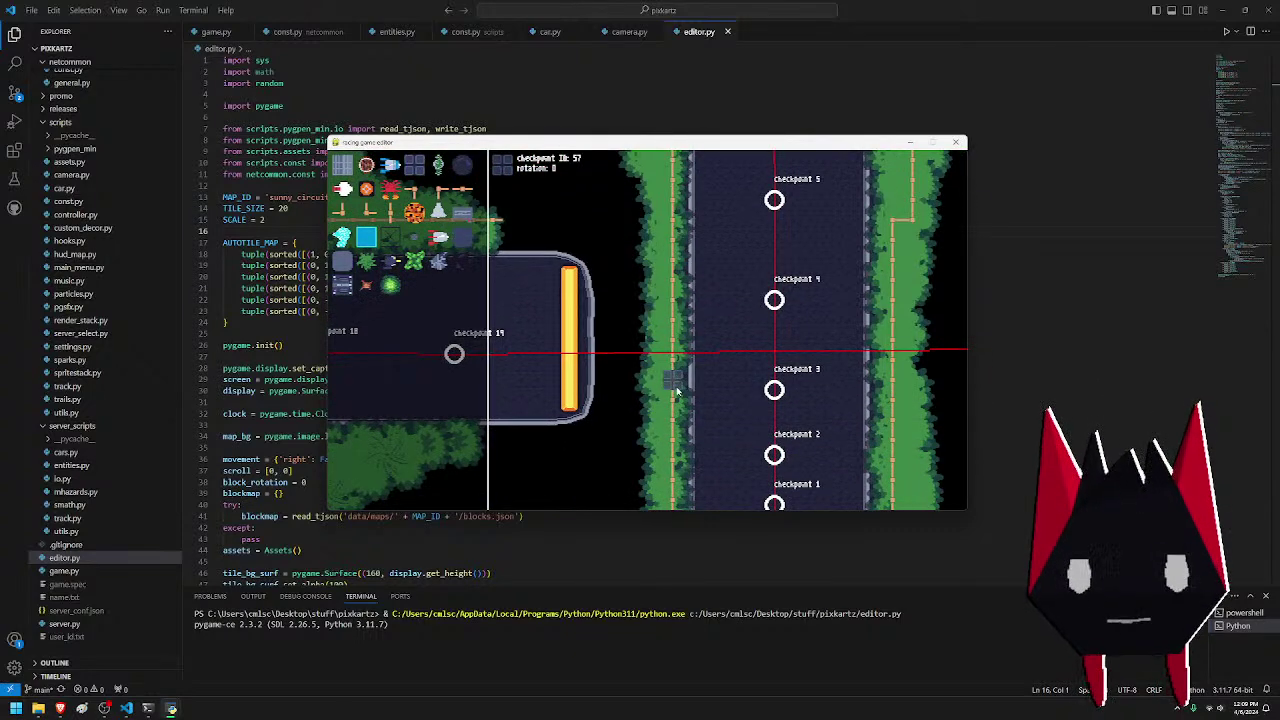
key("s")
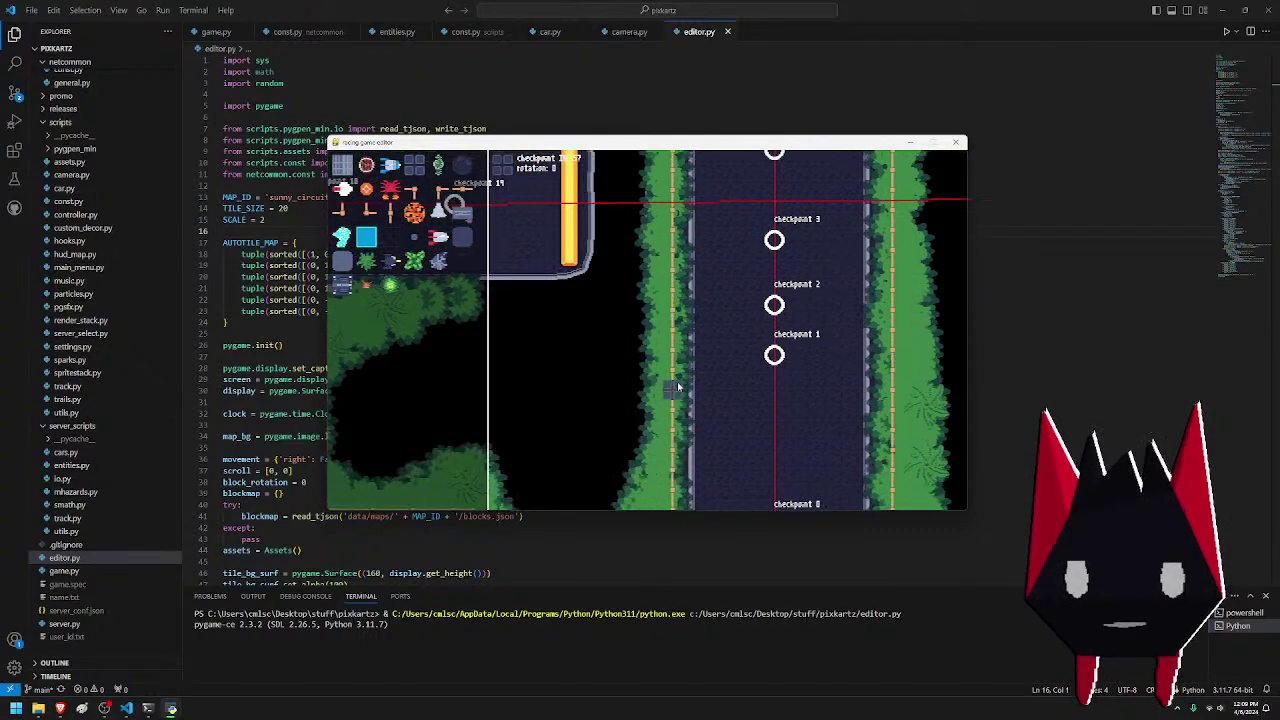
key("w")
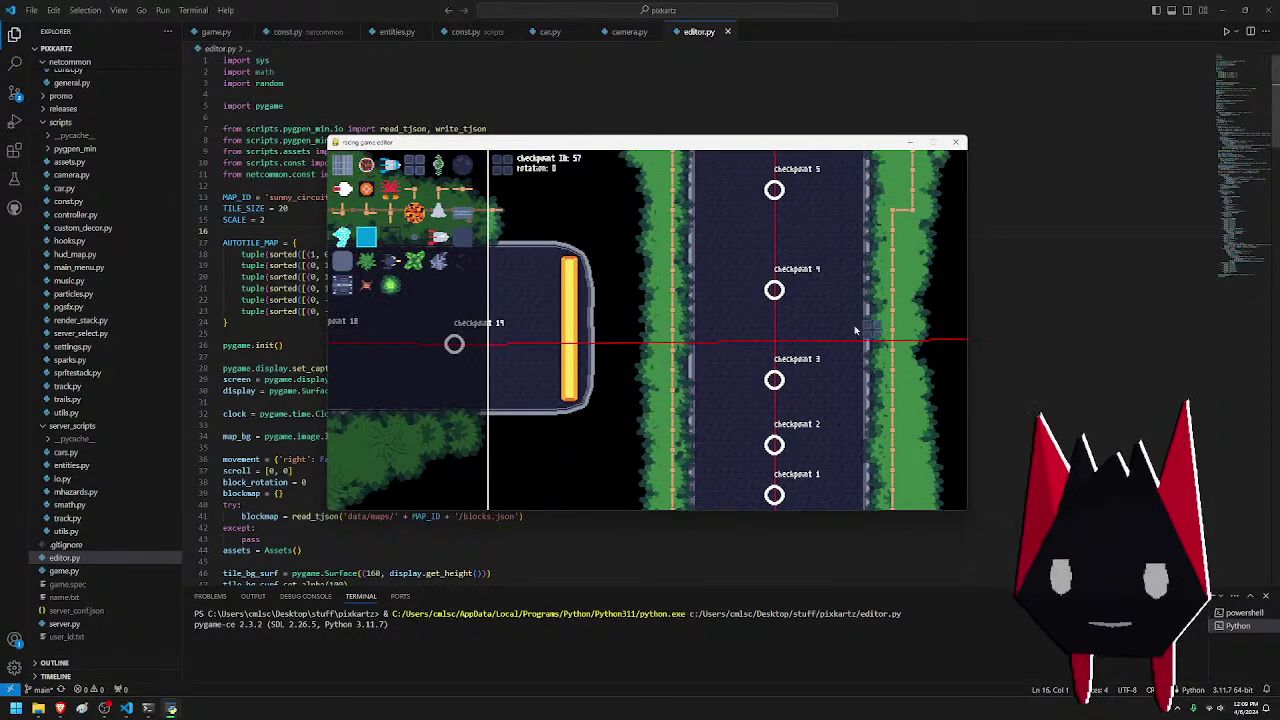
key("s")
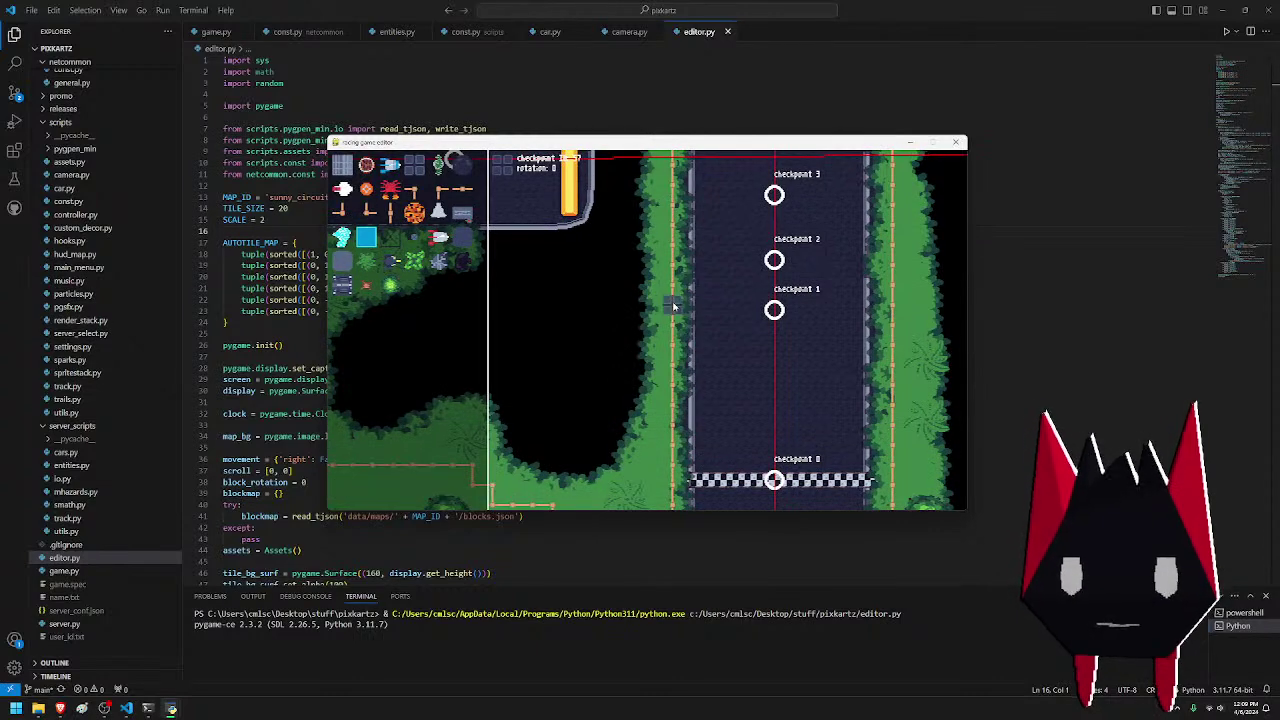
key("w")
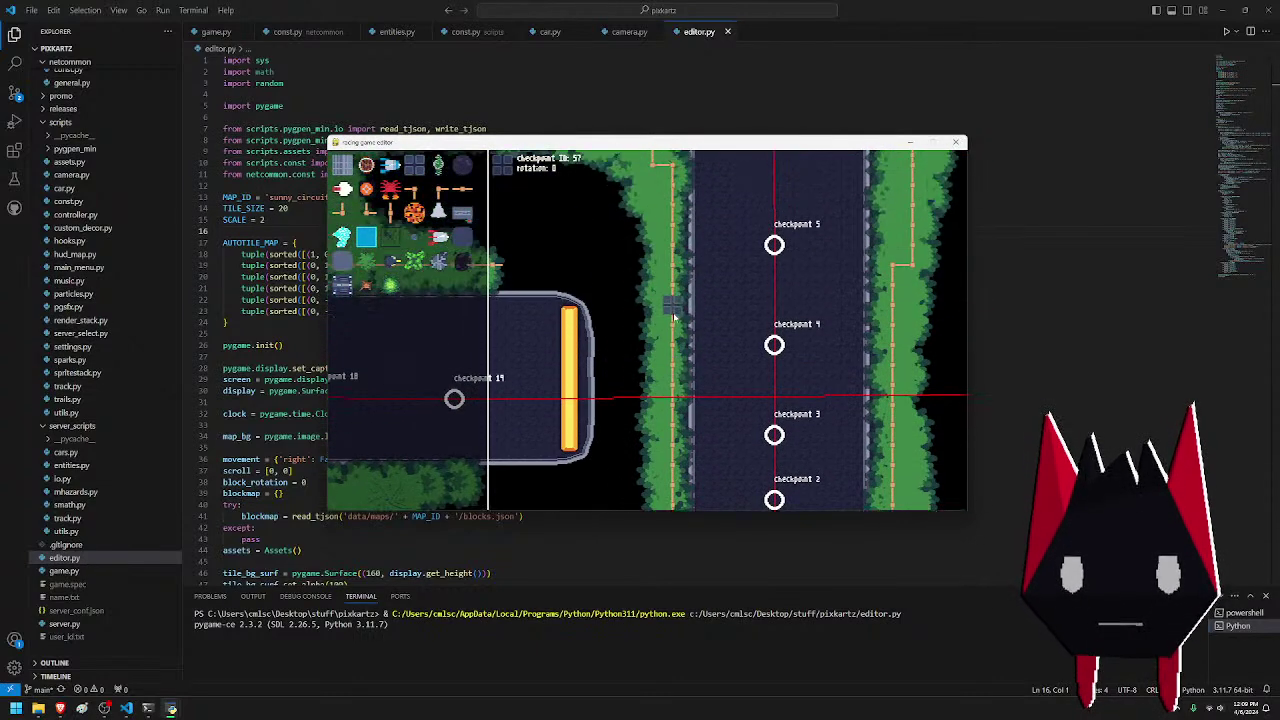
key("w")
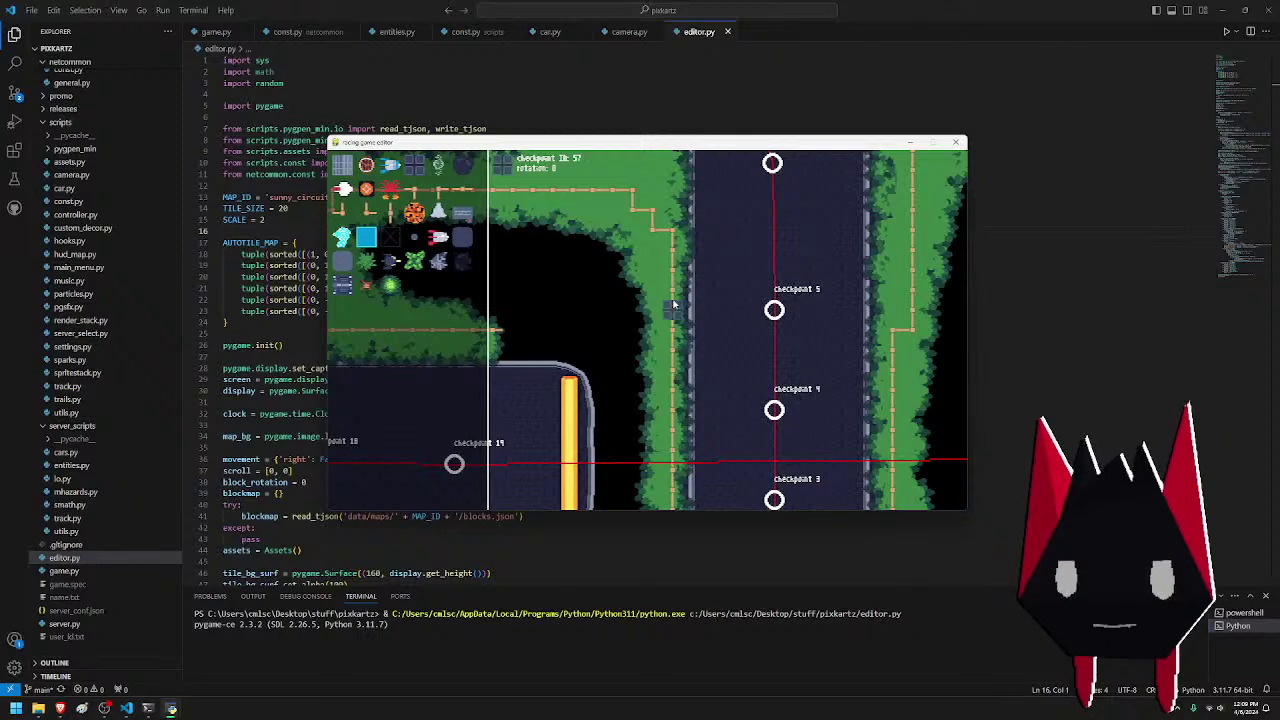
key("d")
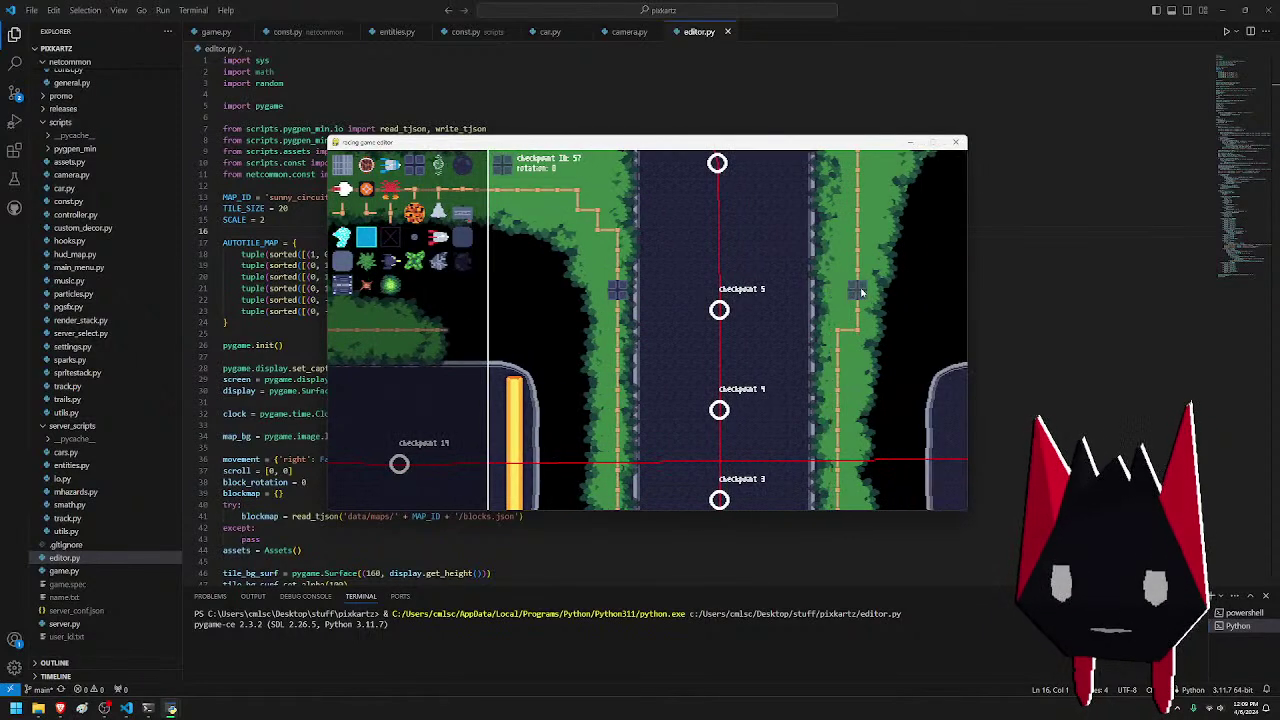
- Remove the west fence from checkpoint 5 to south of checkpoint 0, and line it with brick blocks back up to checkpoint 1
key("s")
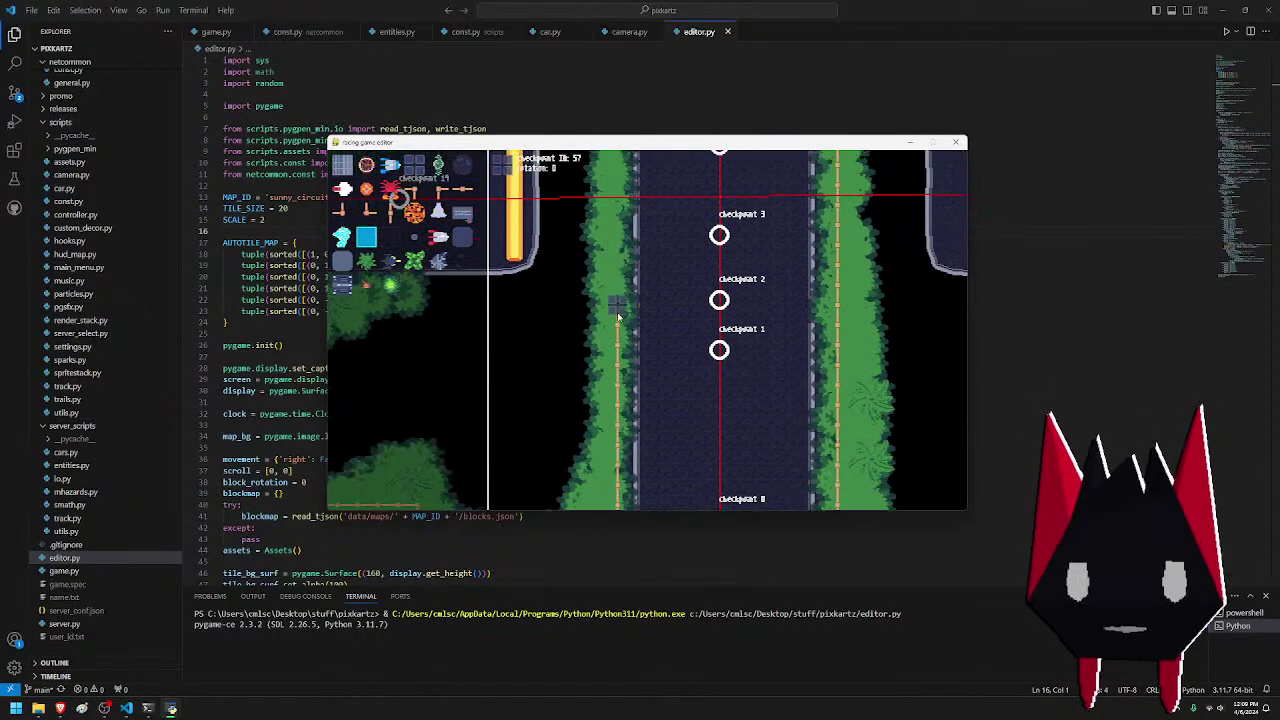
key("s")
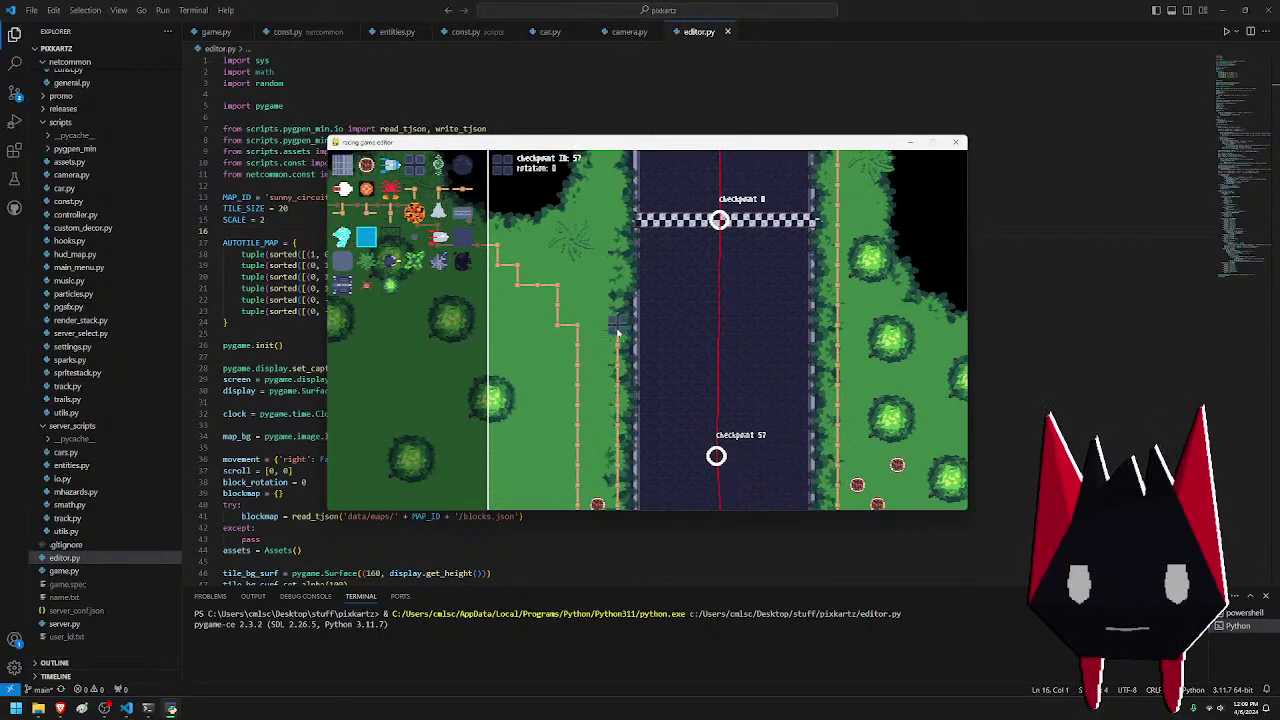
key("w")
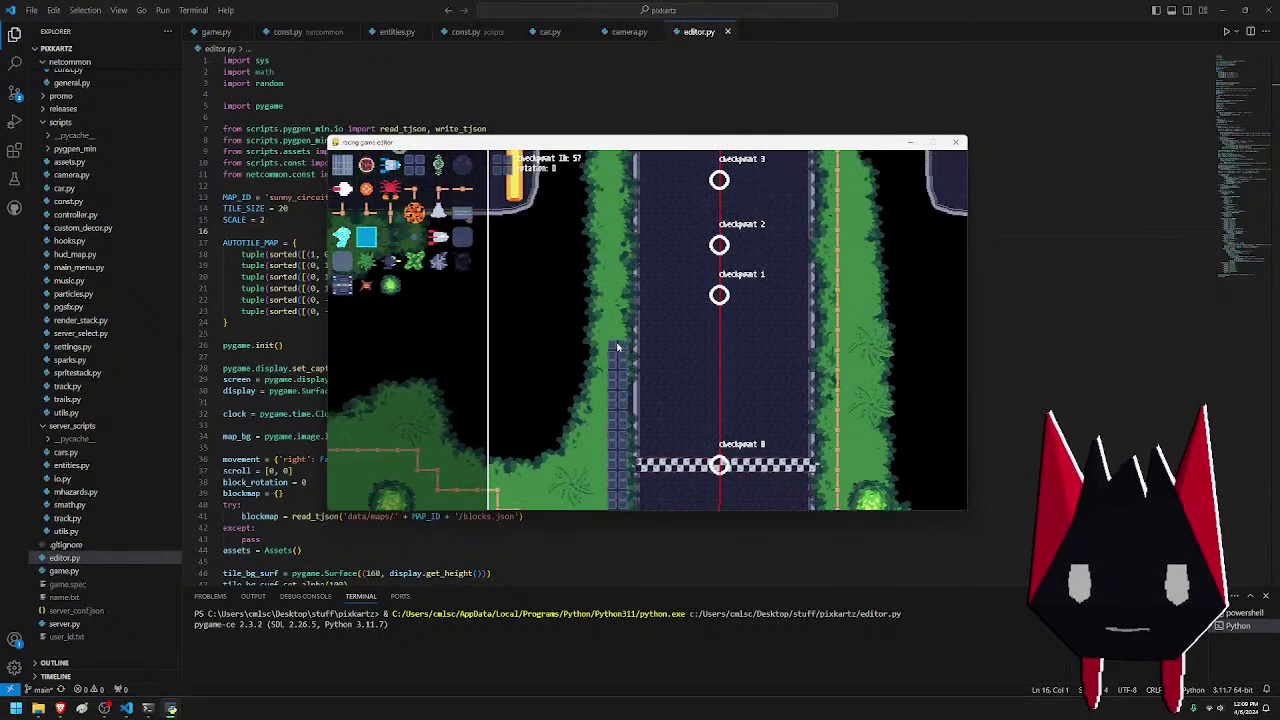
key("w")
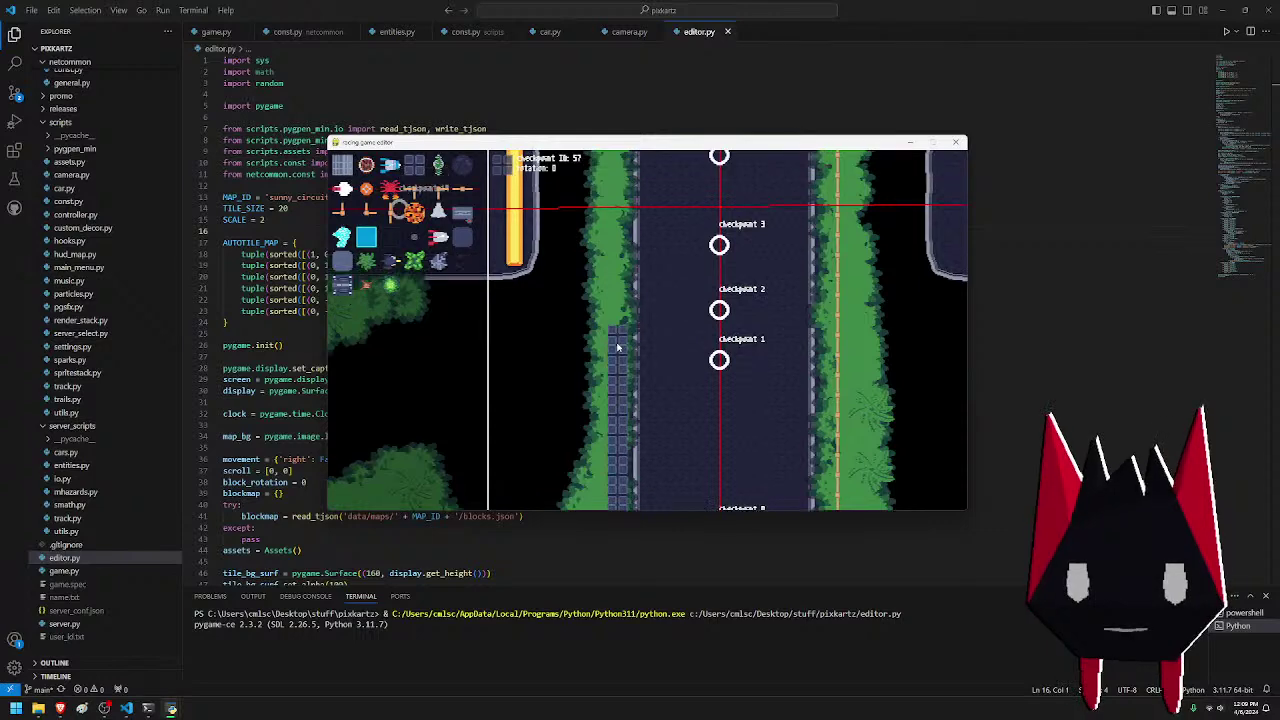
- Replace the east fence with brick blocks from south of checkpoint 0 to checkpoint 1, and remove its remainder up to checkpoint 5
key("d")
key("s")
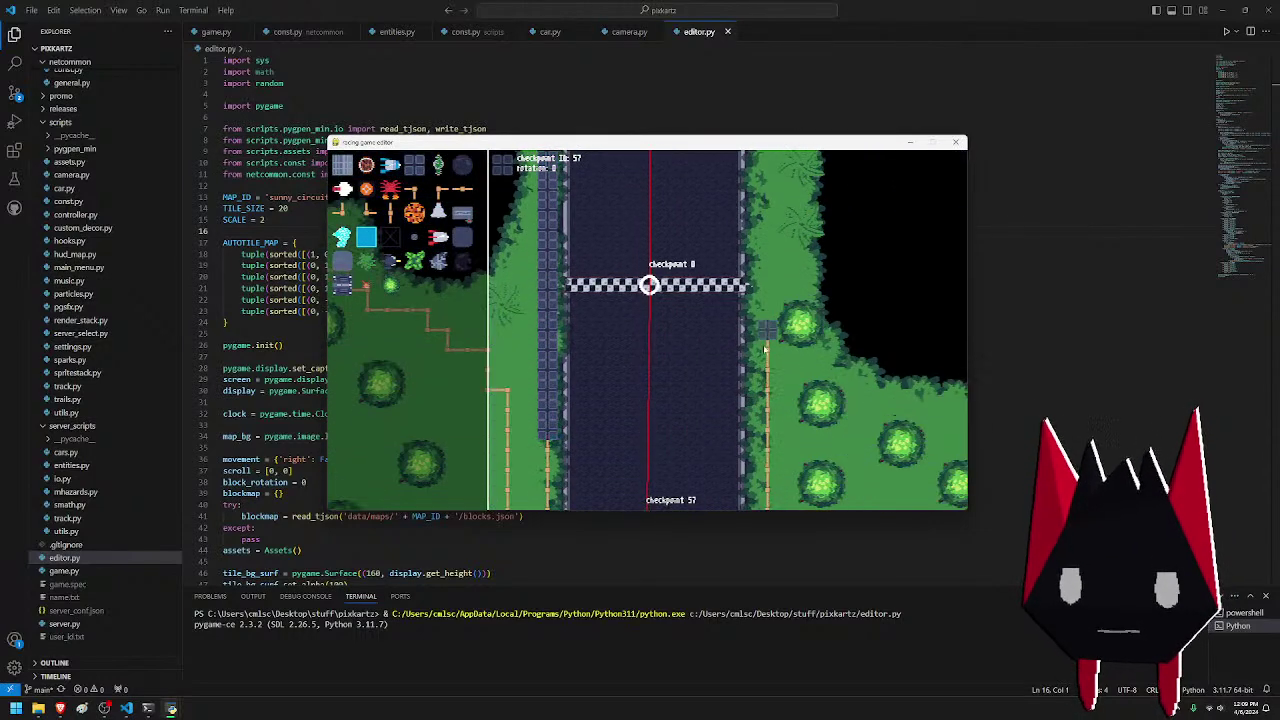
key("w")
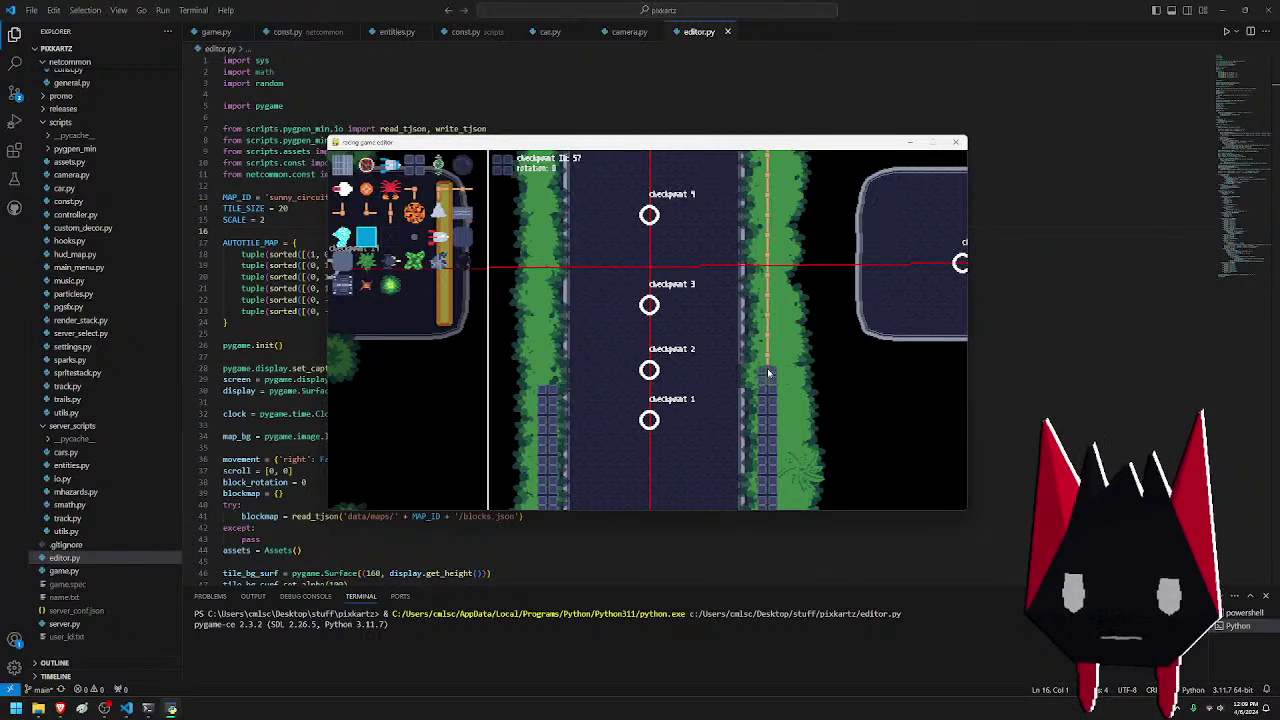
key("w")
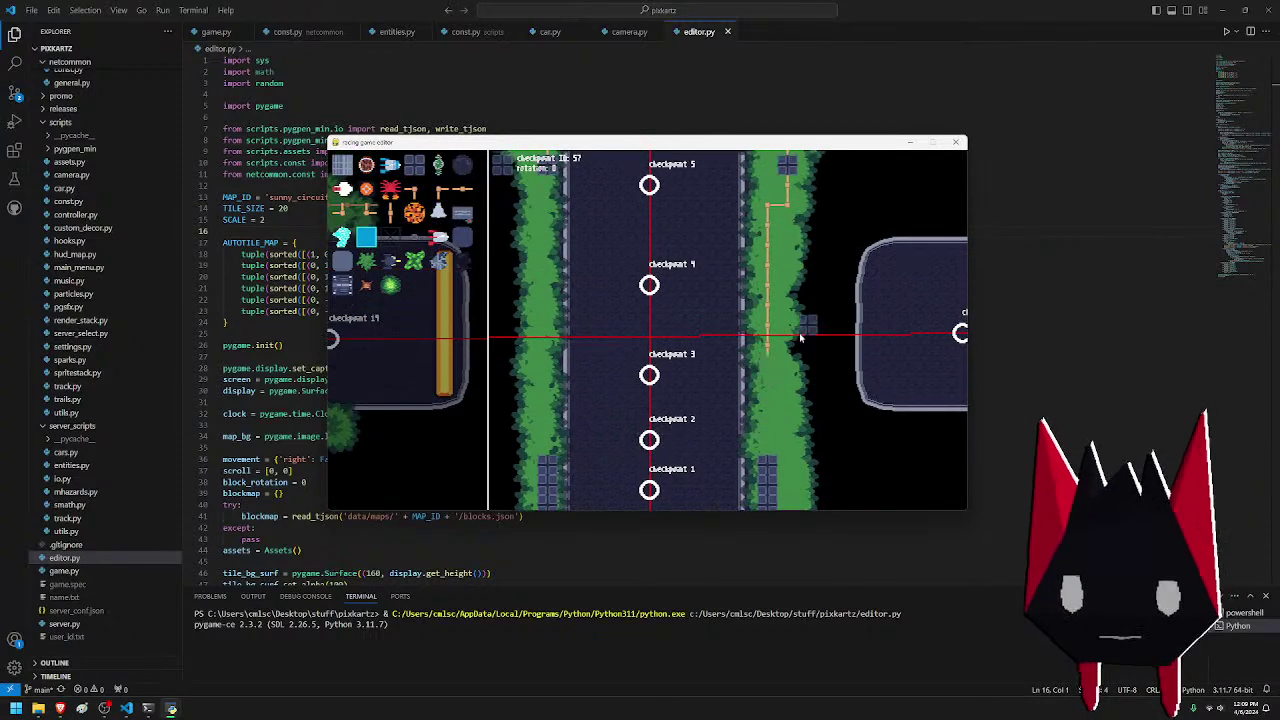
key("w")
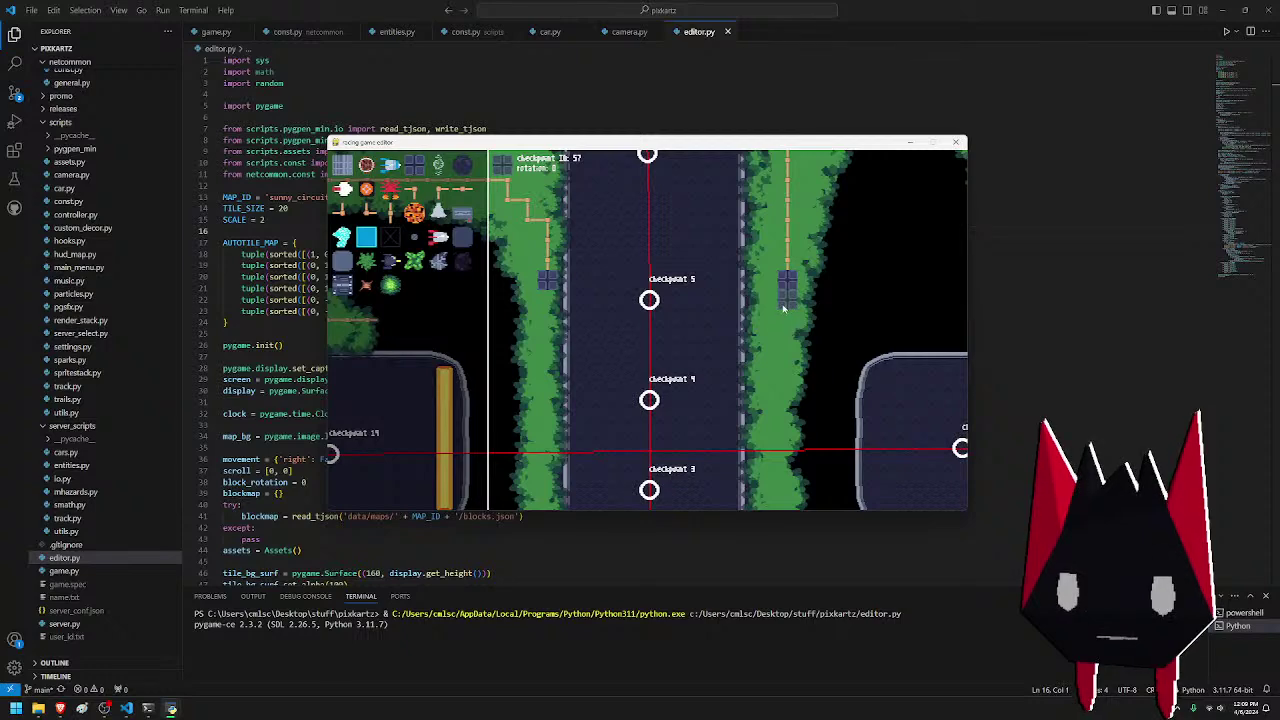
- Extend the brick walls beside checkpoint 5 southward to three blocks on each side of the track
left_click(551, 309)
key("s")
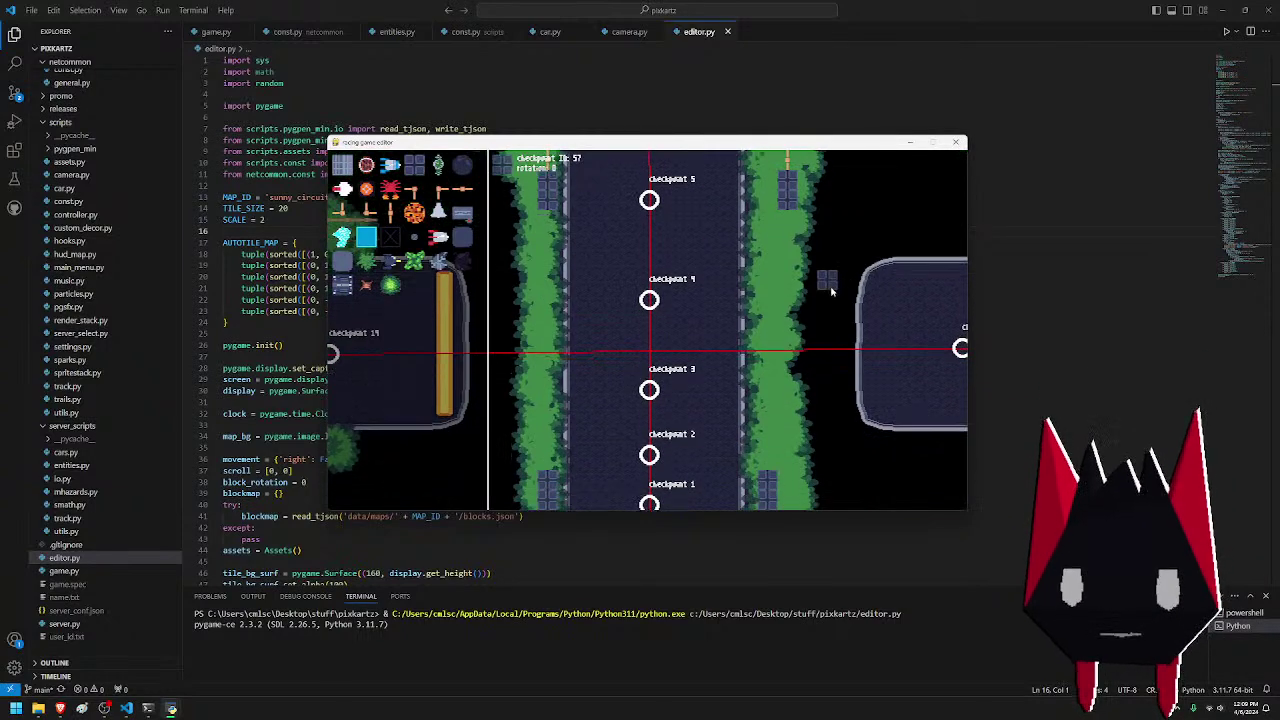
key("w")
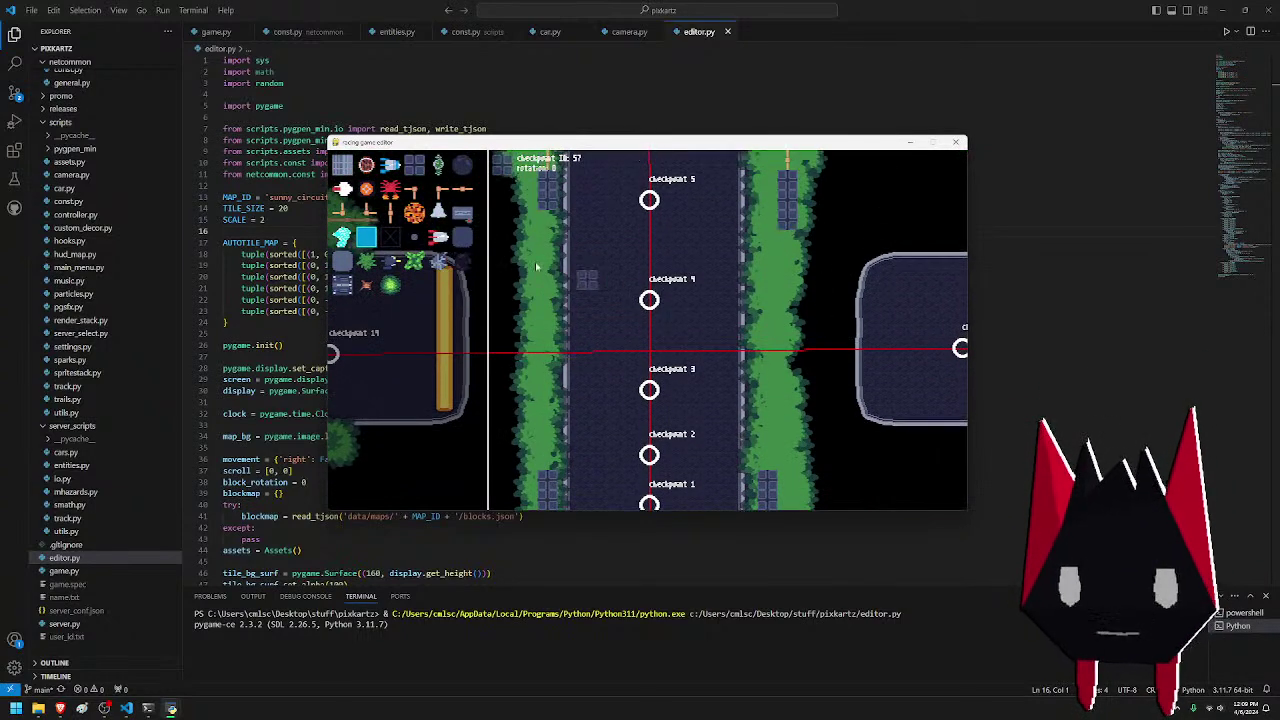
key("w")
key("s")
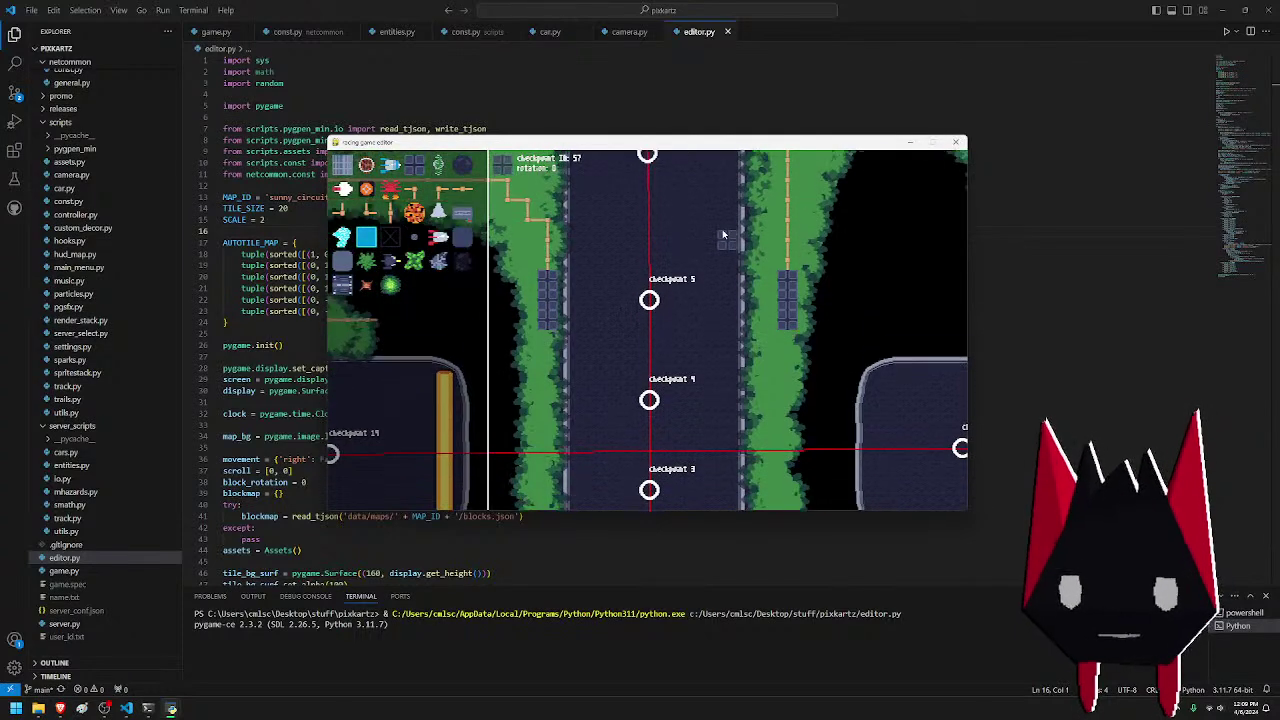
- Examine the brick walls and the openings between them along the start straight, from checkpoint 5 down to checkpoint 57
key("a")
key("d")
key("s")
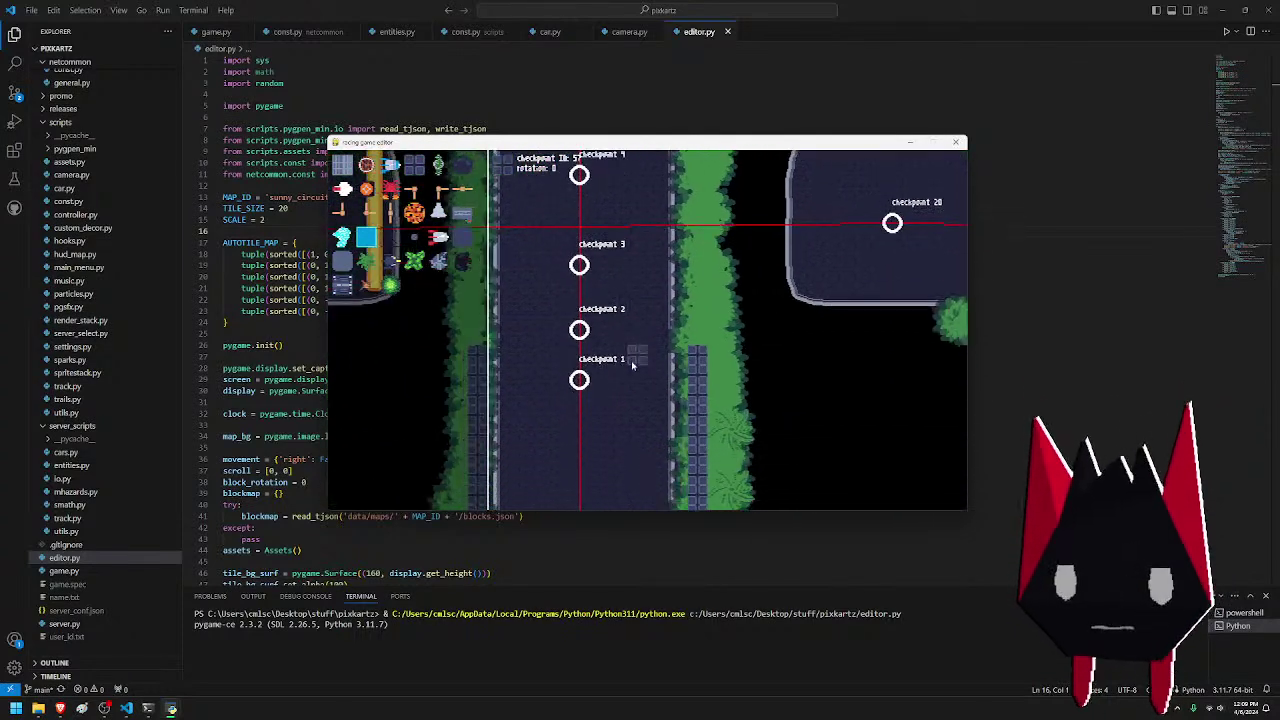
key("a")
key("w")
key("d")
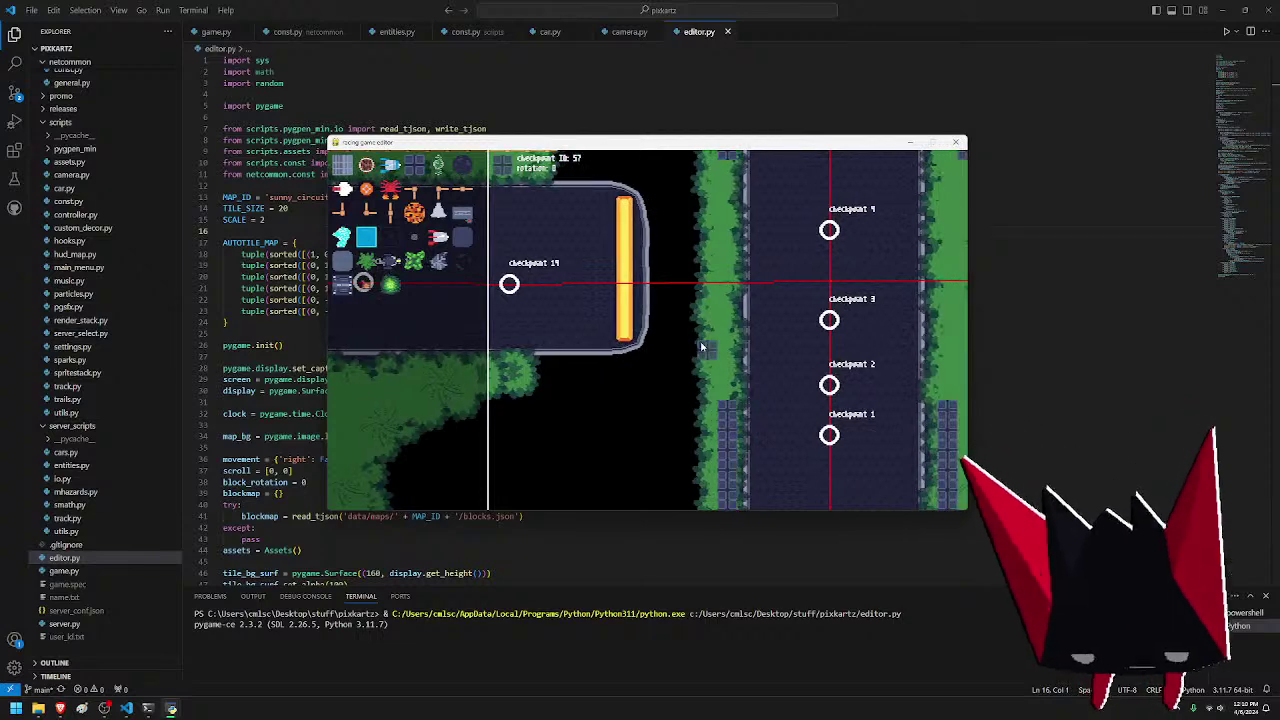
key("d")
key("s")
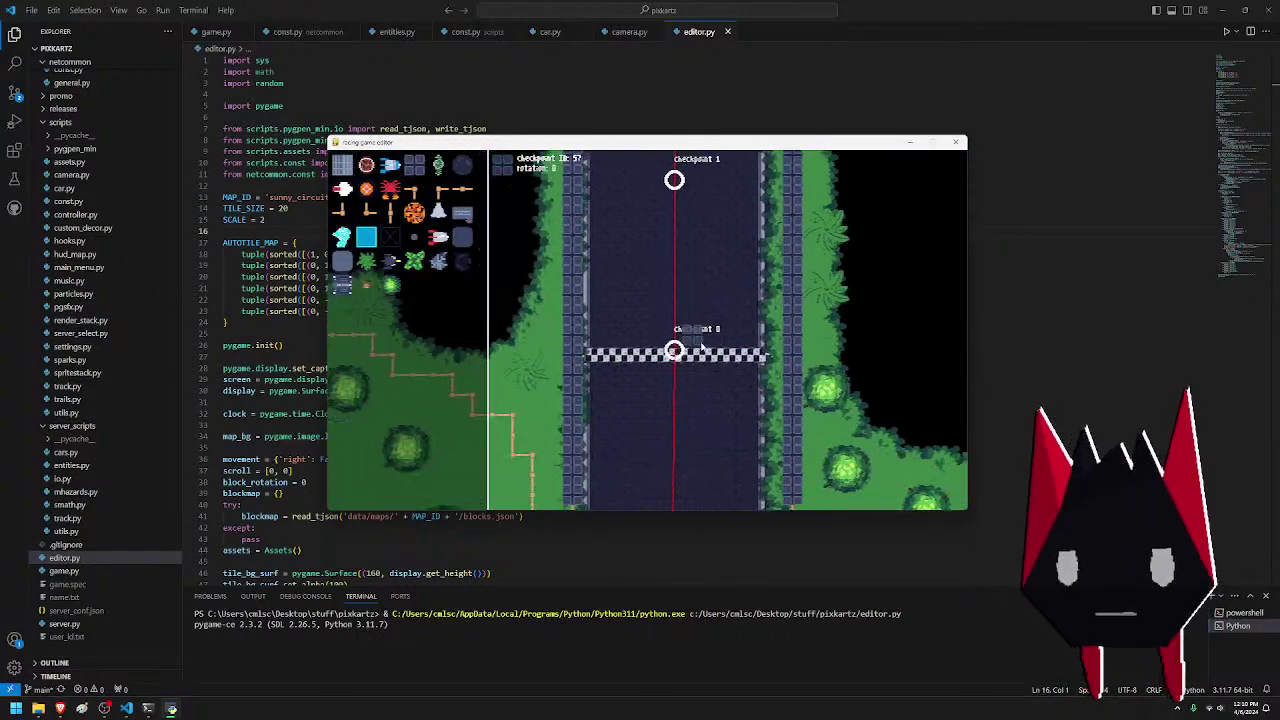
key("a")
key("w")
key("d")
key("s")
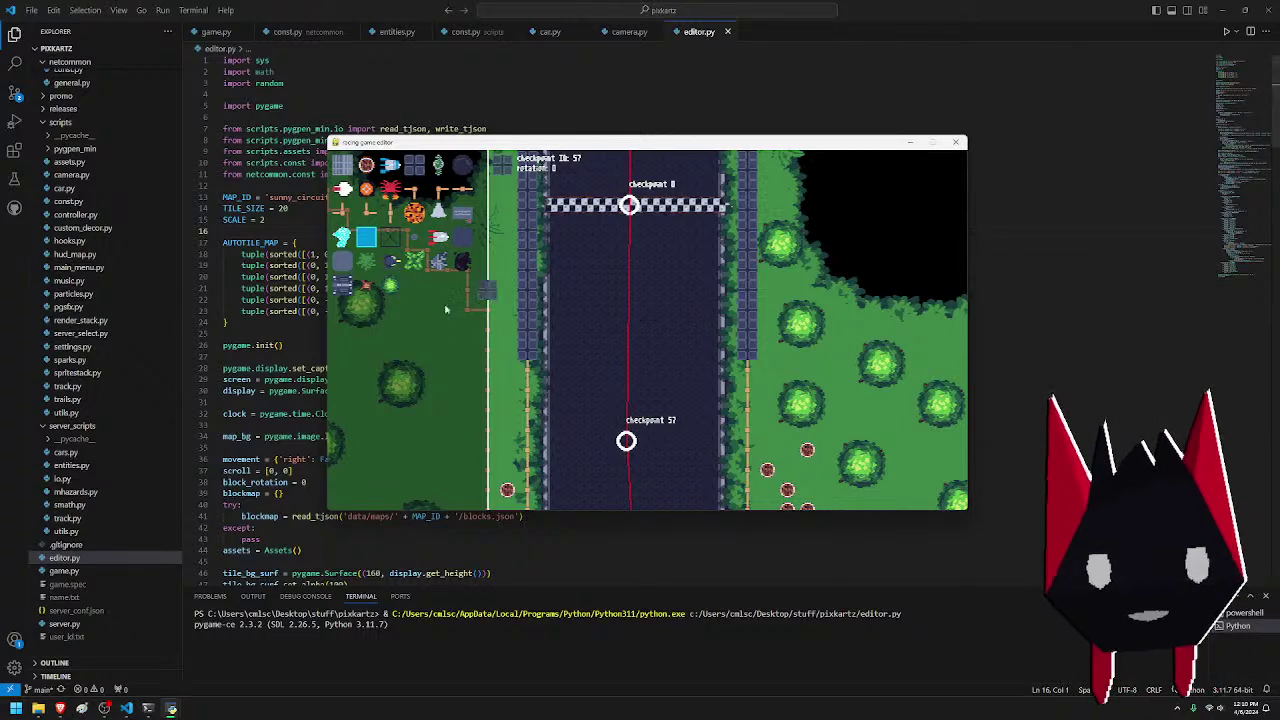
- Place a tree stump among the trees on the grass west of the start straight, inside the stepped fence
key("w")
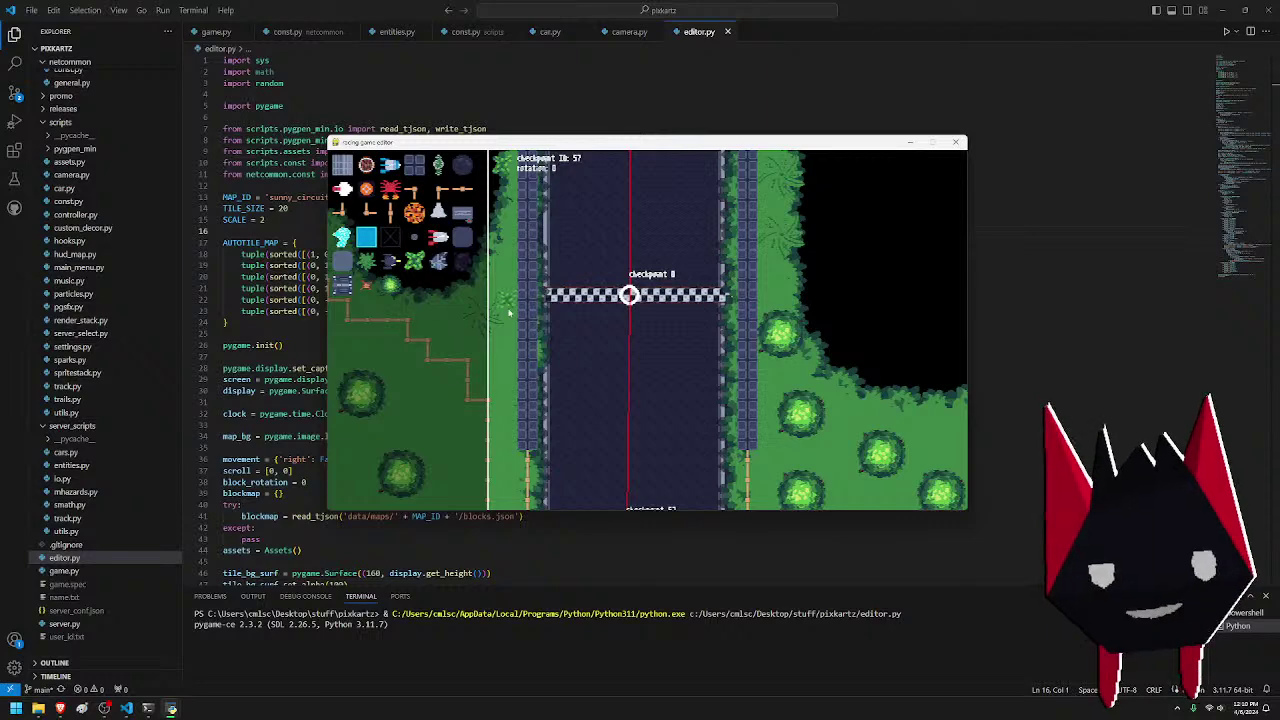
key("w")
key("a")
key("s")
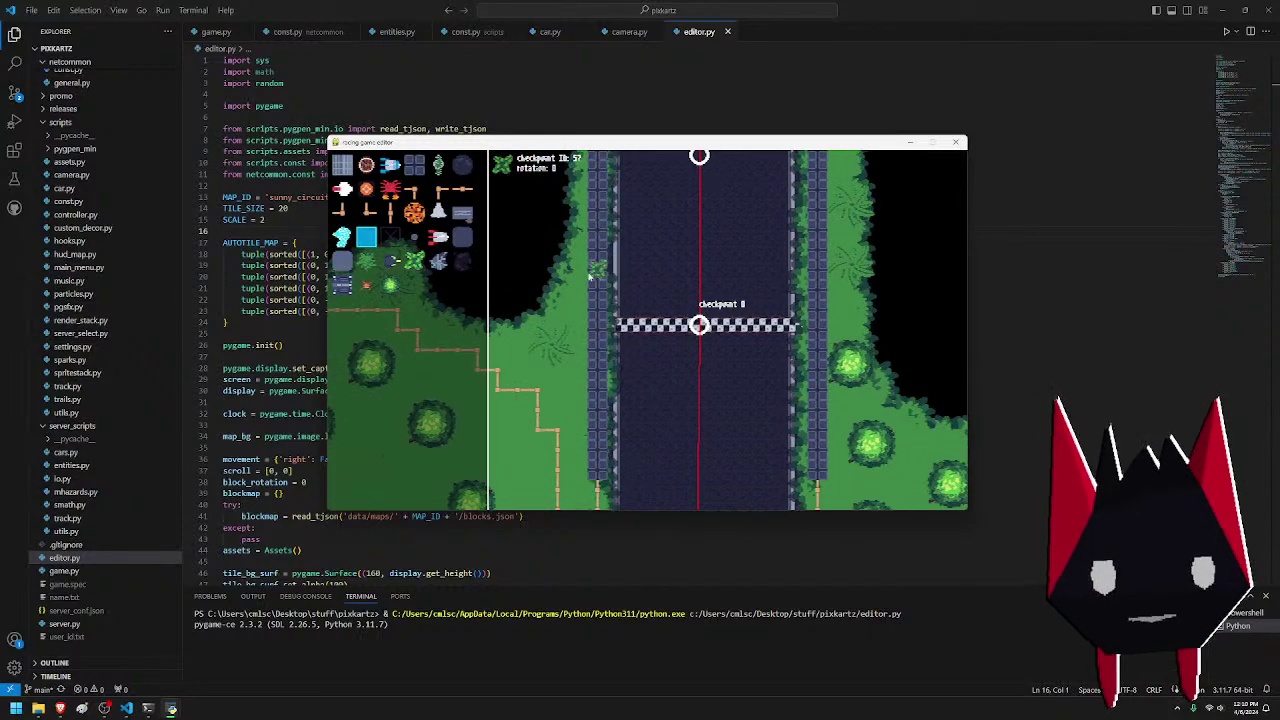
key("a")
key("s")
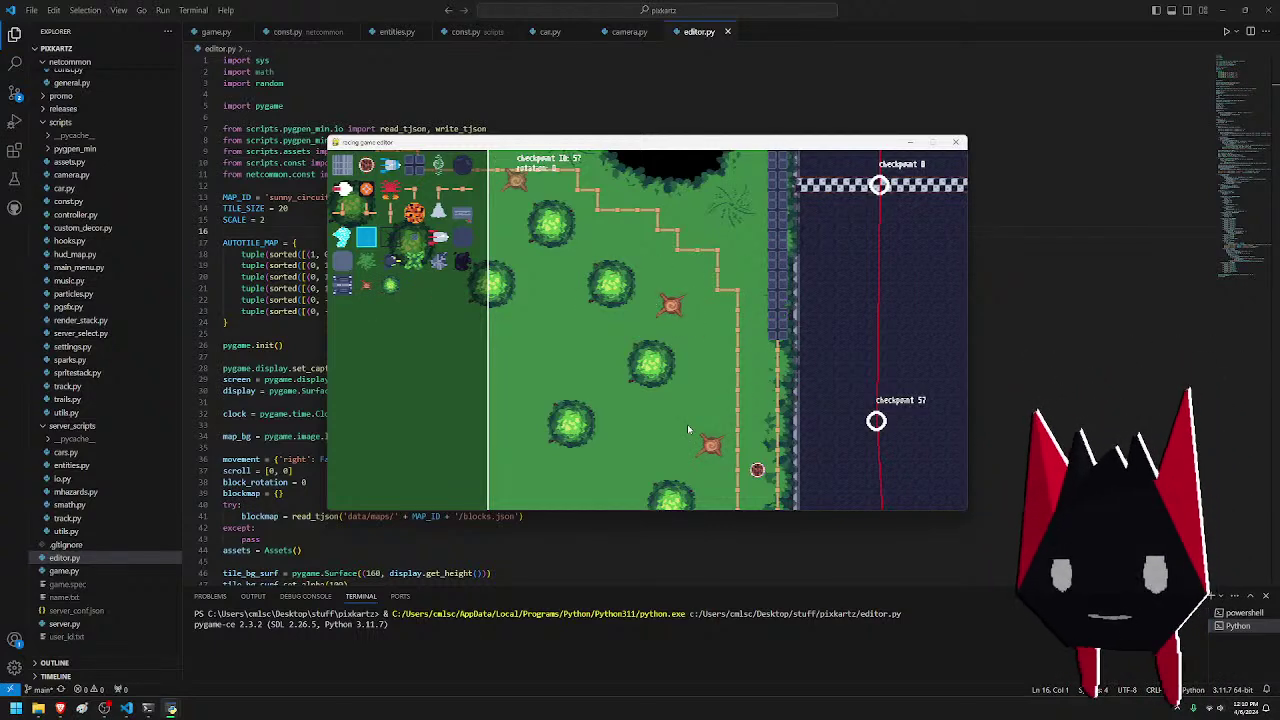
- Place a tree stump on the grass between the fence and the track just north of checkpoint 9
key("w")
key("a")
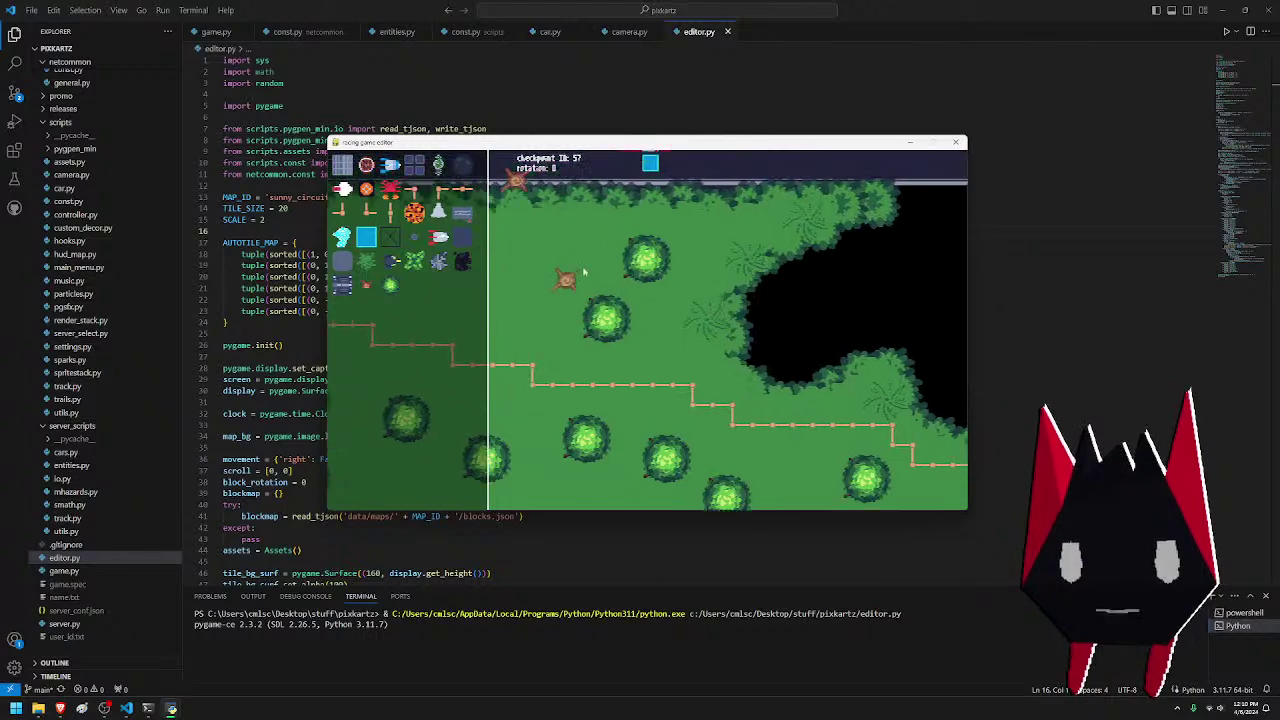
key("w")
key("a")
key("w")
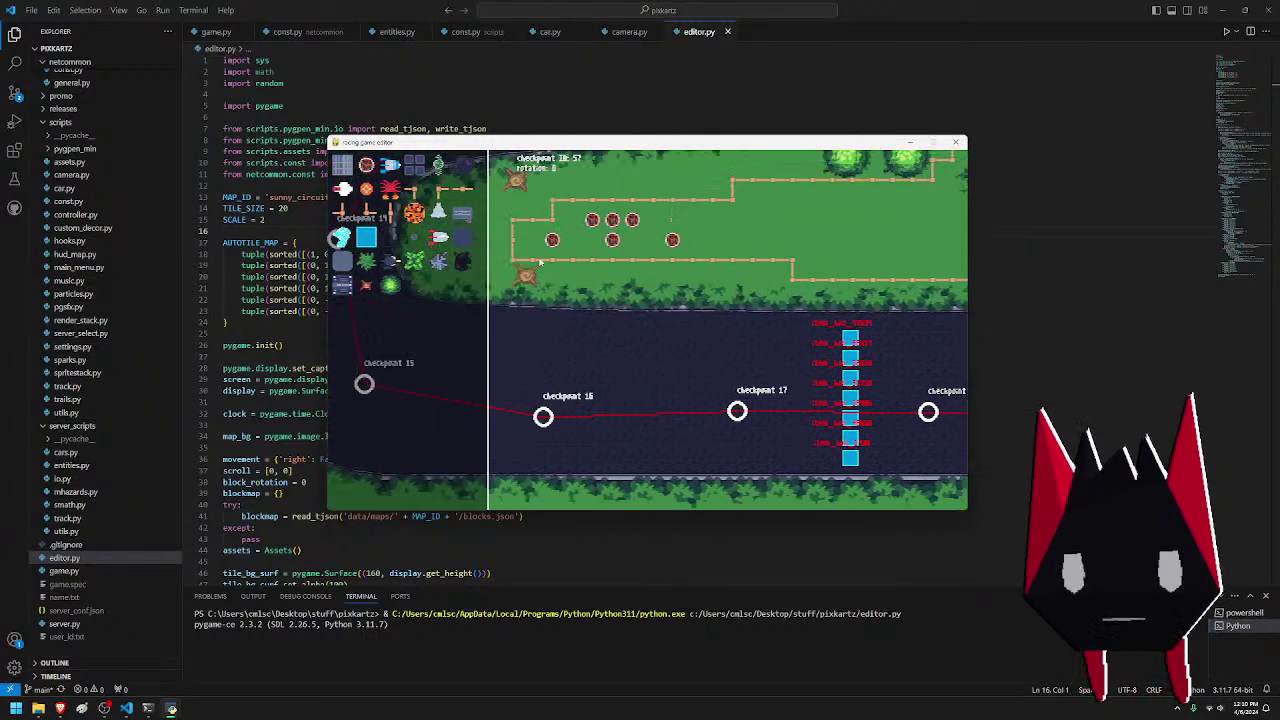
key("a")
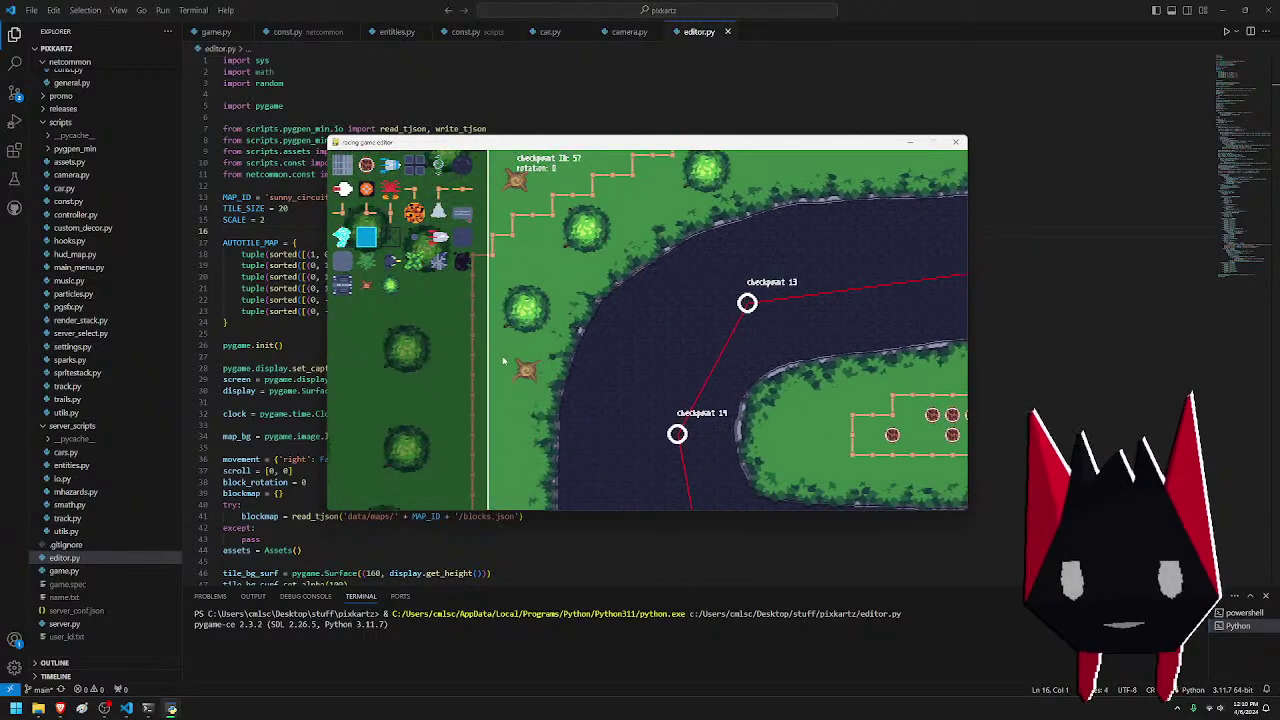
key("d")
key("w")
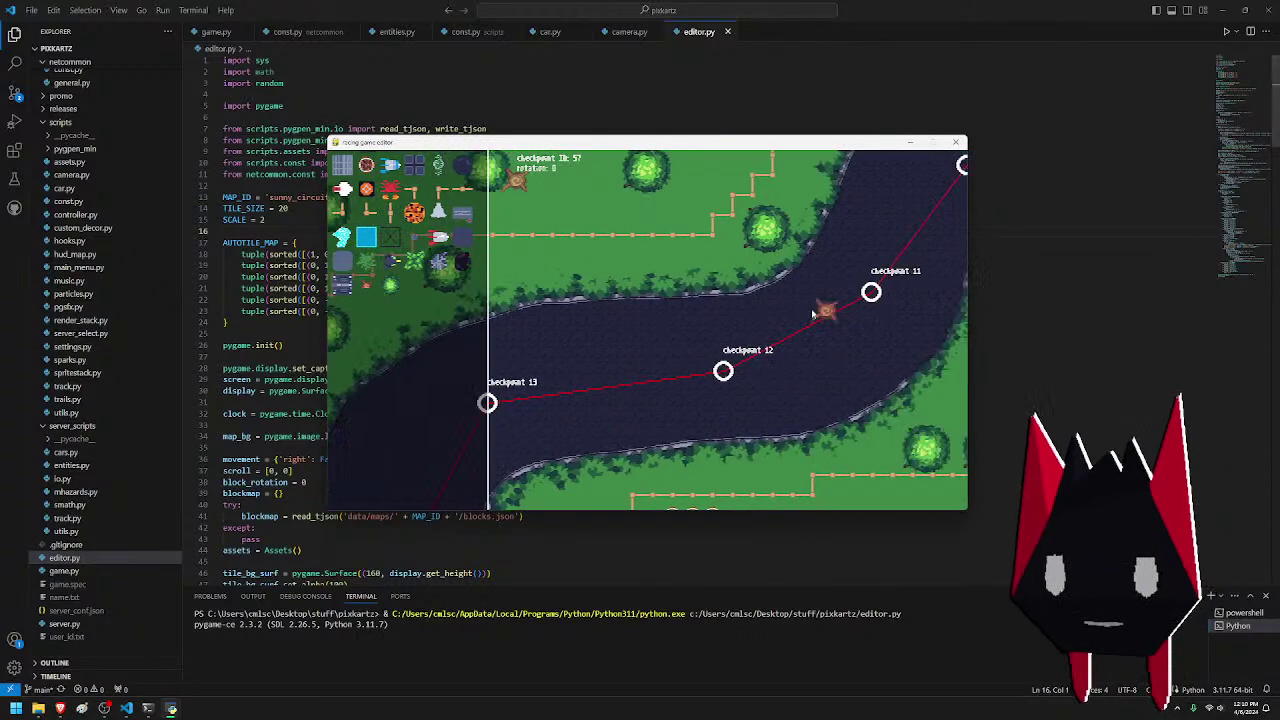
key("w")
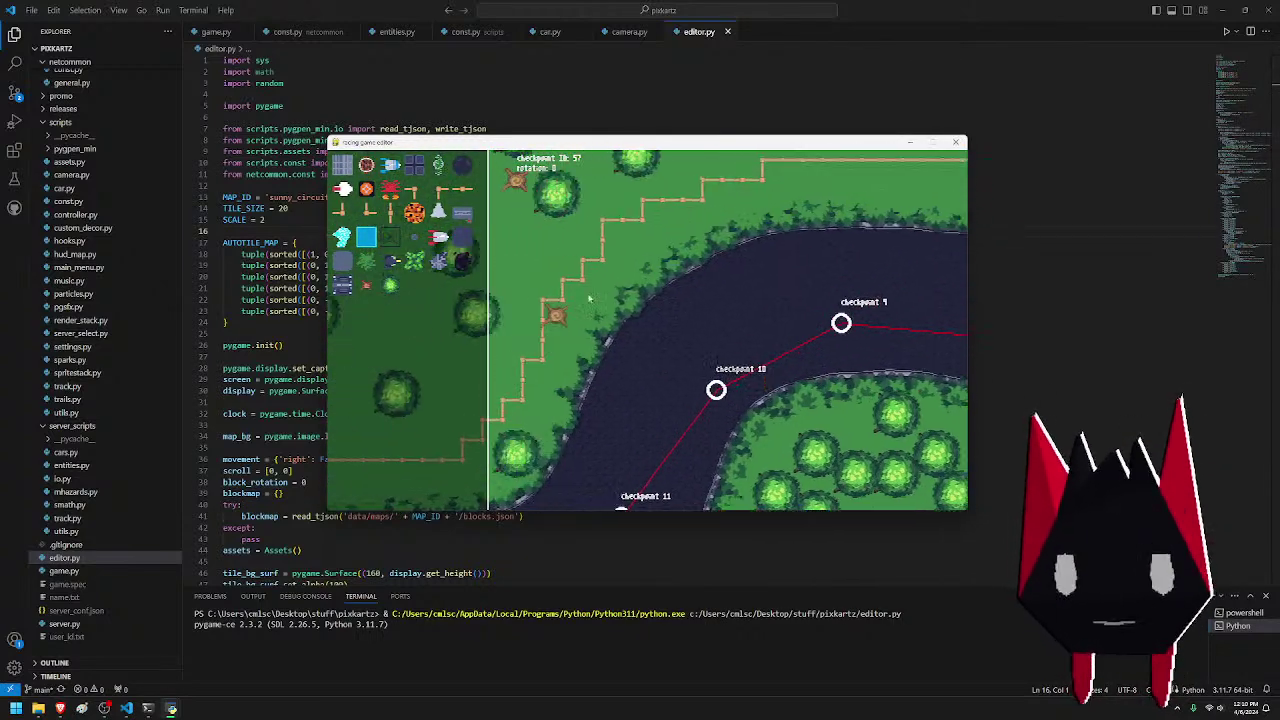
key("d")
key("s")
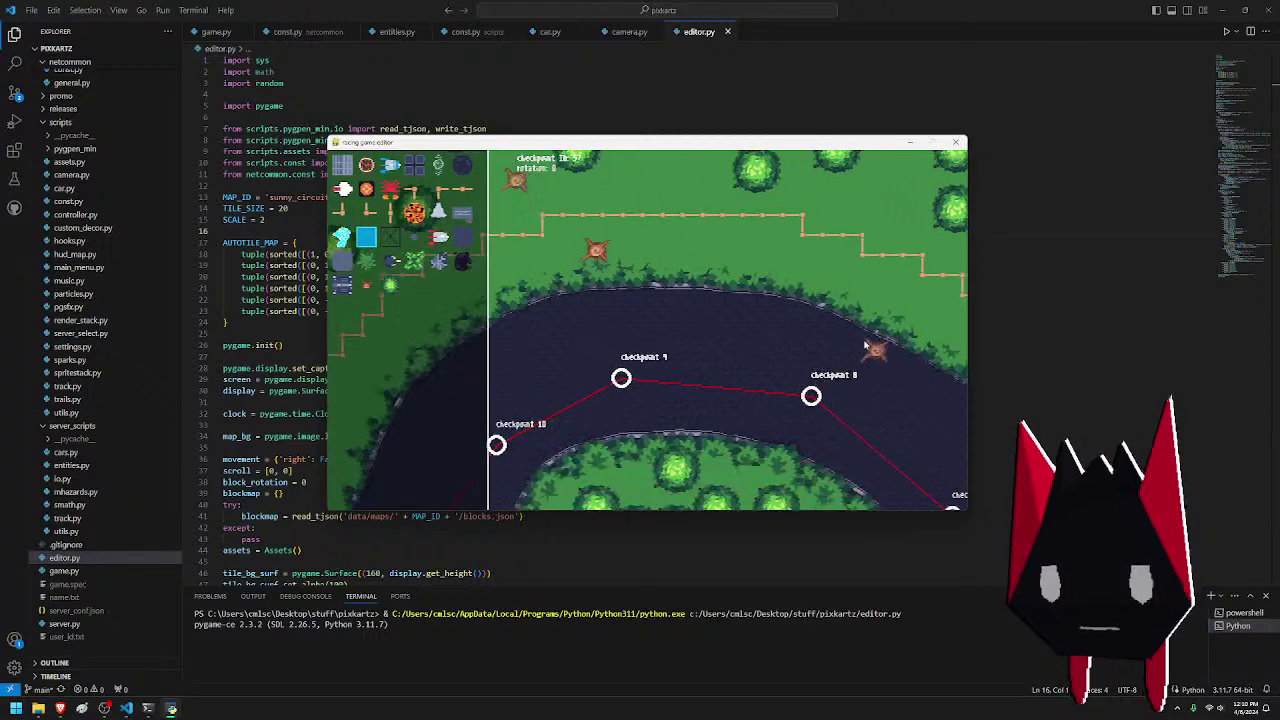
- Place two tree stumps on the grass just north of the fence, one between checkpoints 22 and 23 and one between checkpoints 23 and 24
key("d")
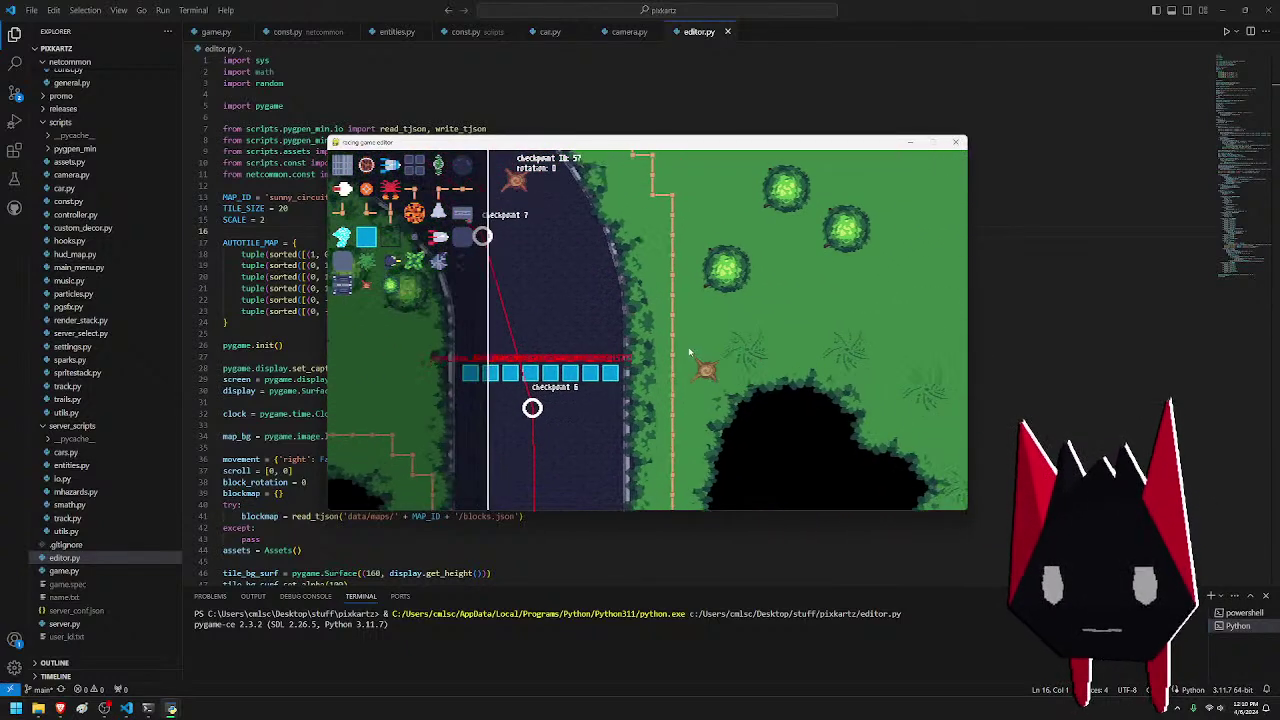
key("s")
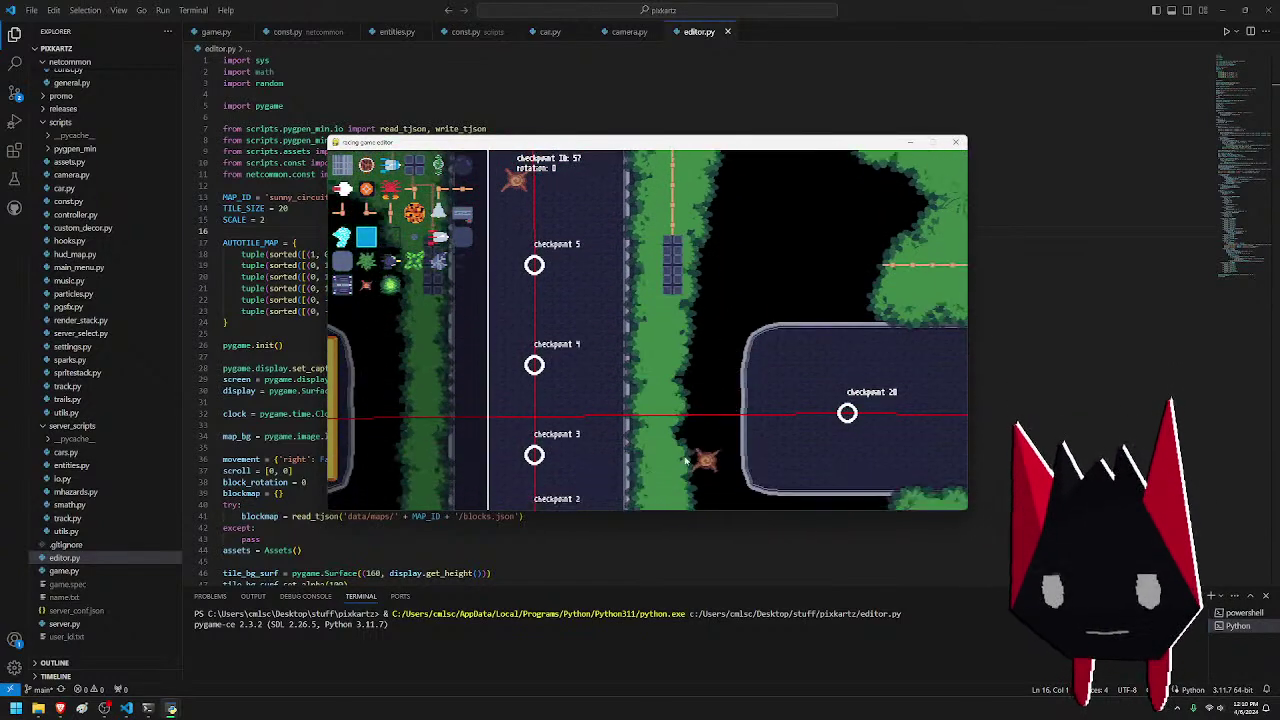
key("d")
key("d")
key("w")
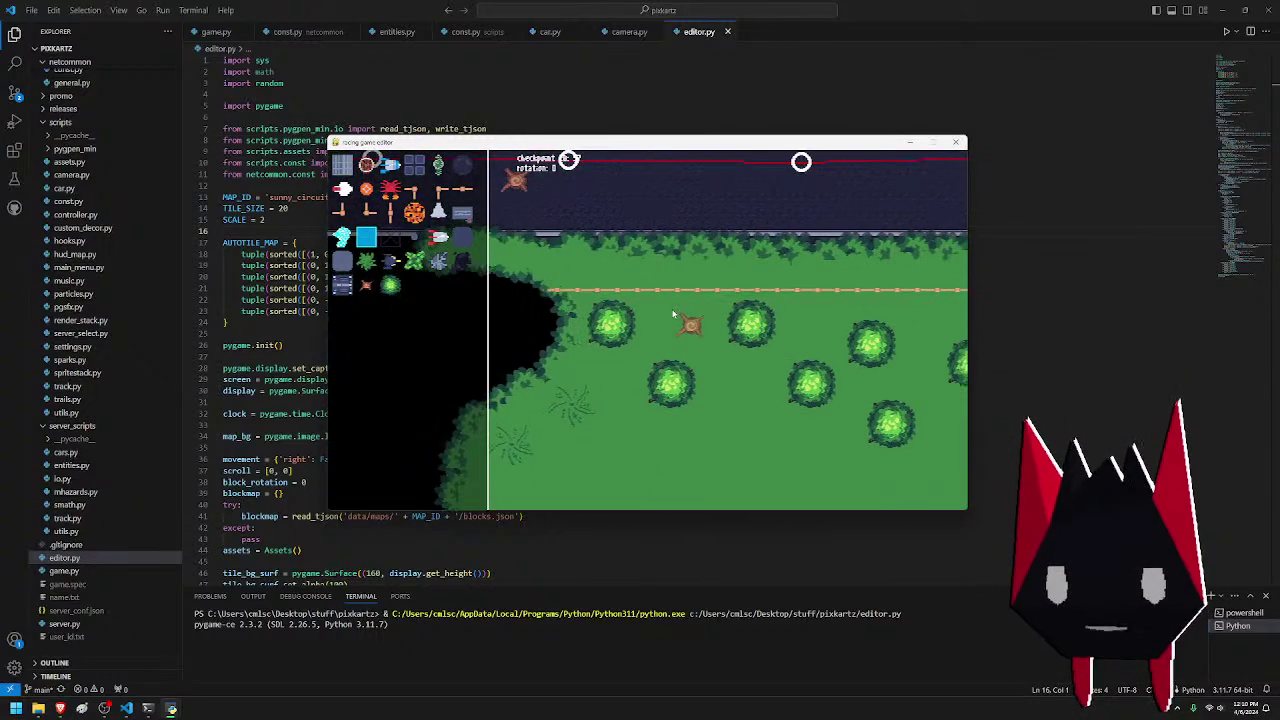
key("w")
key("d")
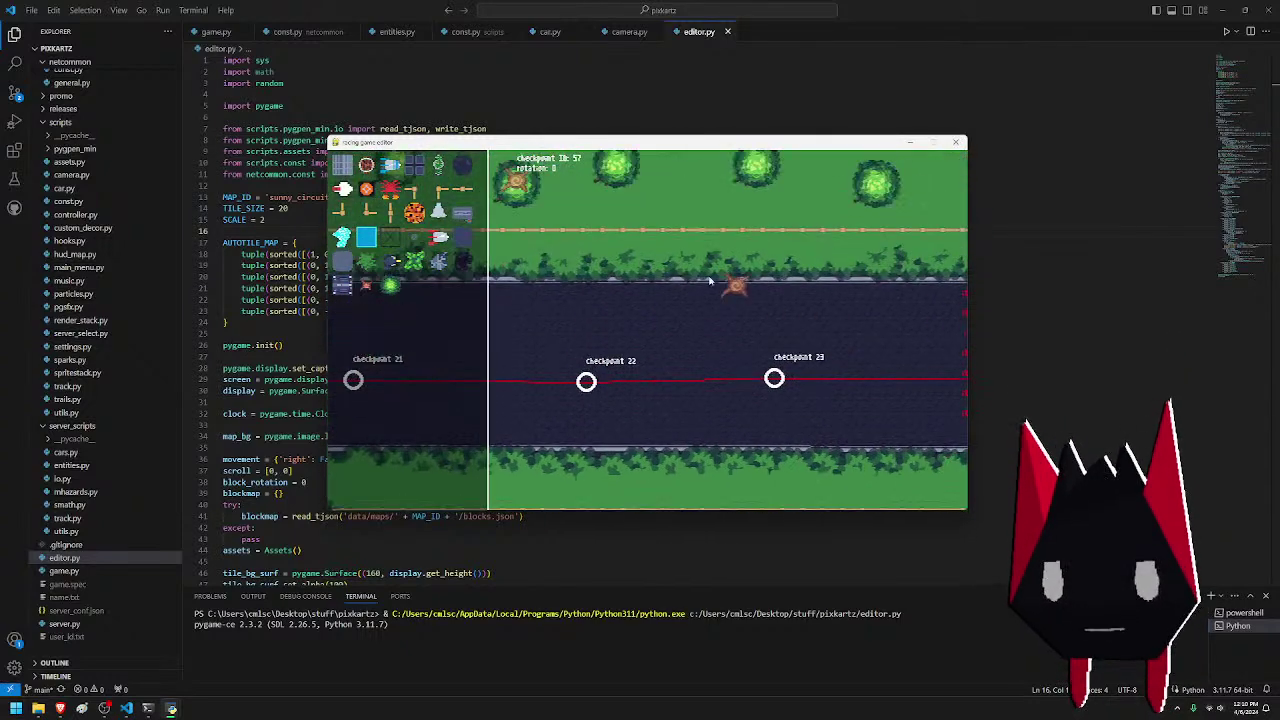
key("d")
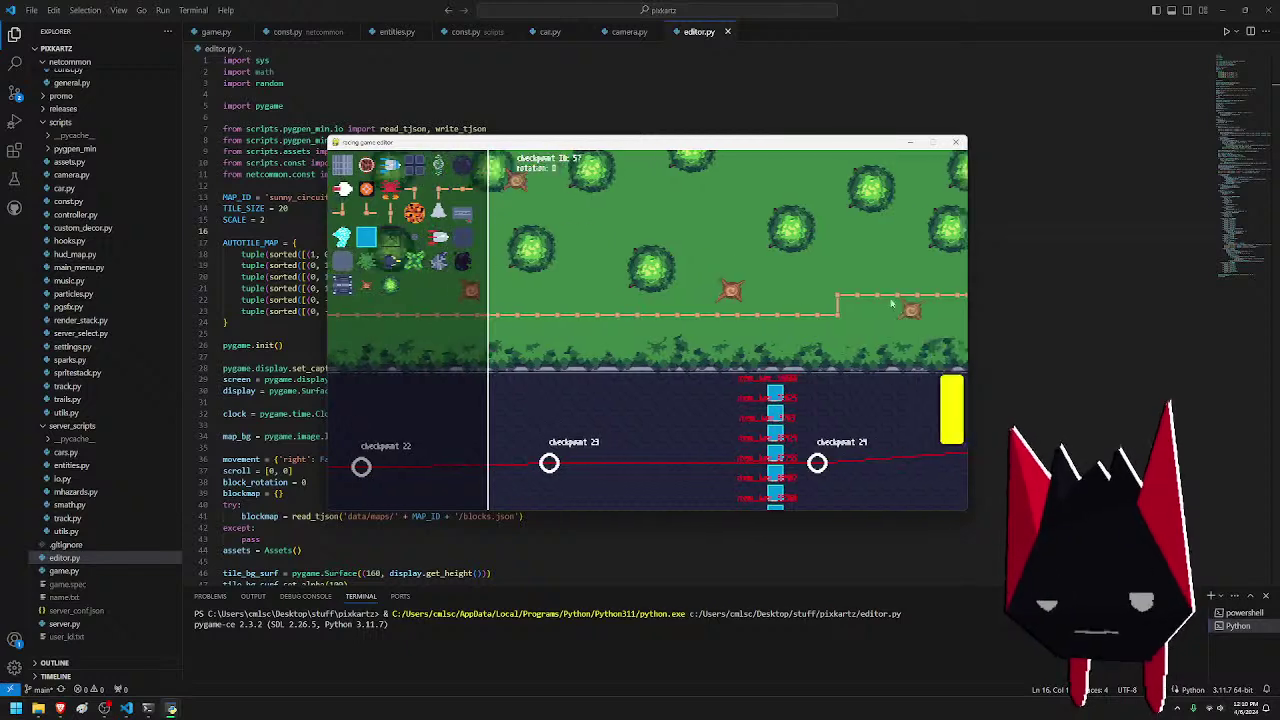
- Place one tree stump west and one east of the fenced group of trees inside the bend after checkpoint 26
key("s")
key("s")
key("d")
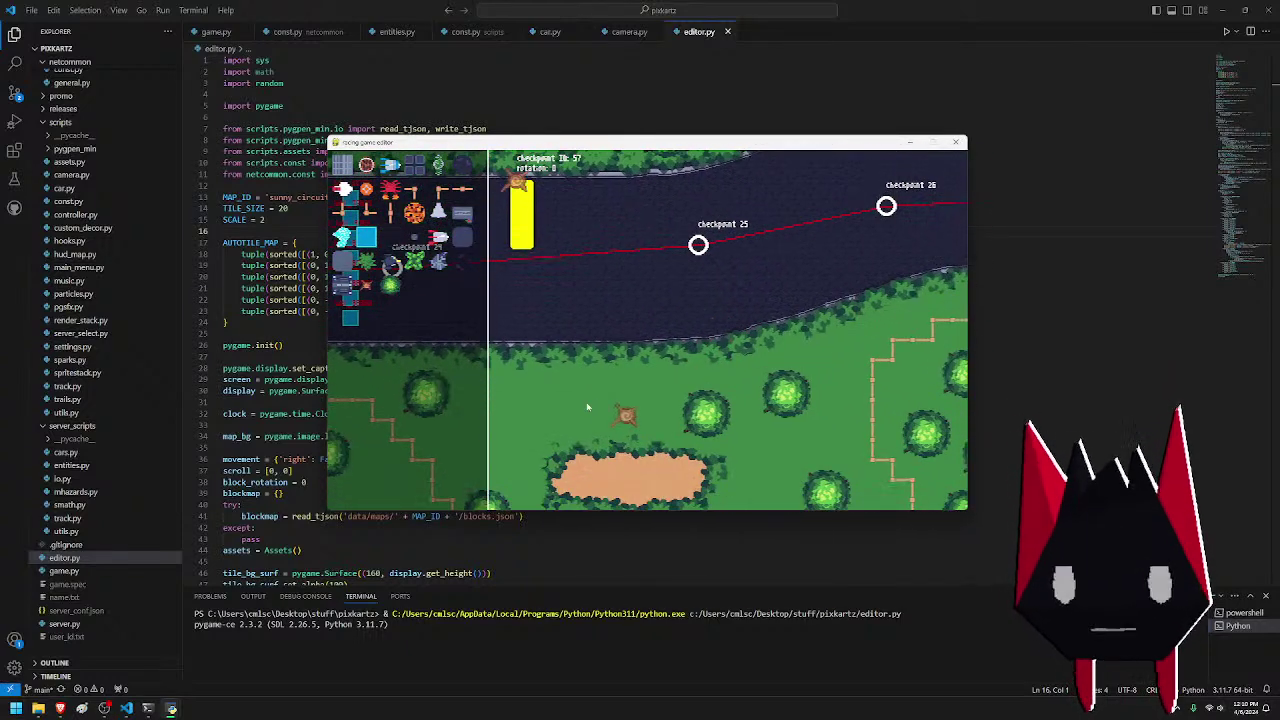
key("d")
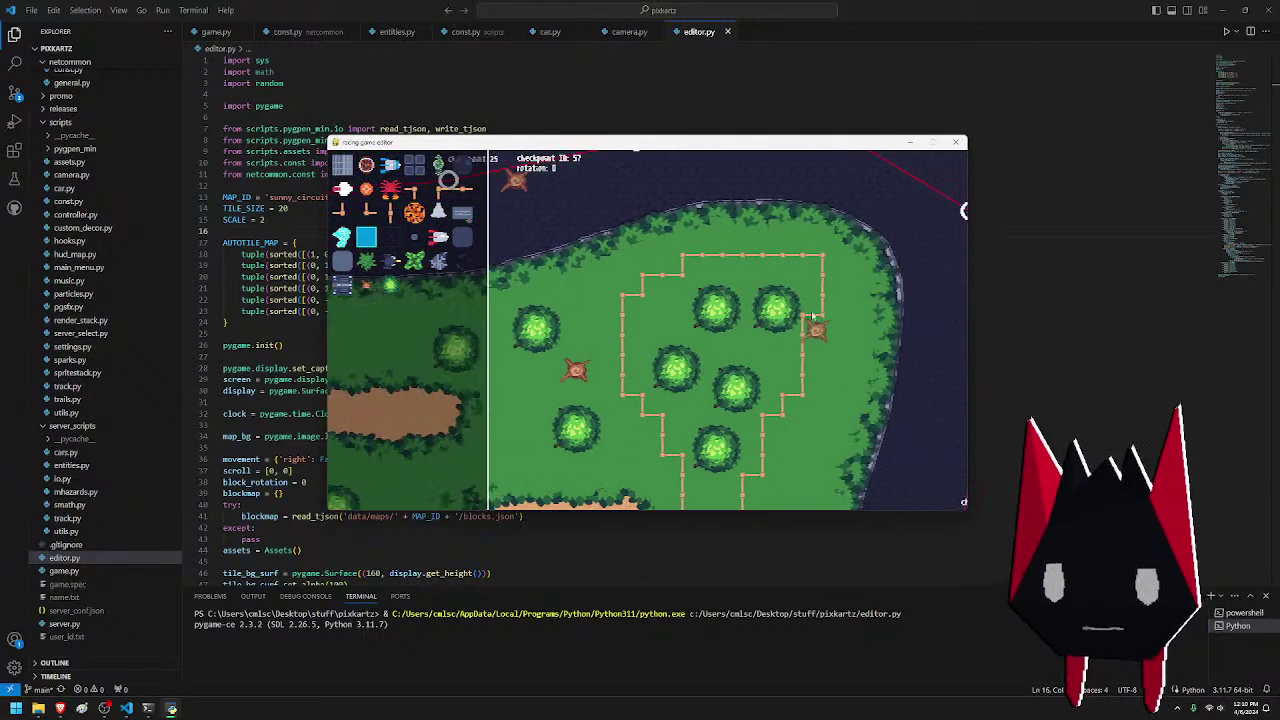
key("s")
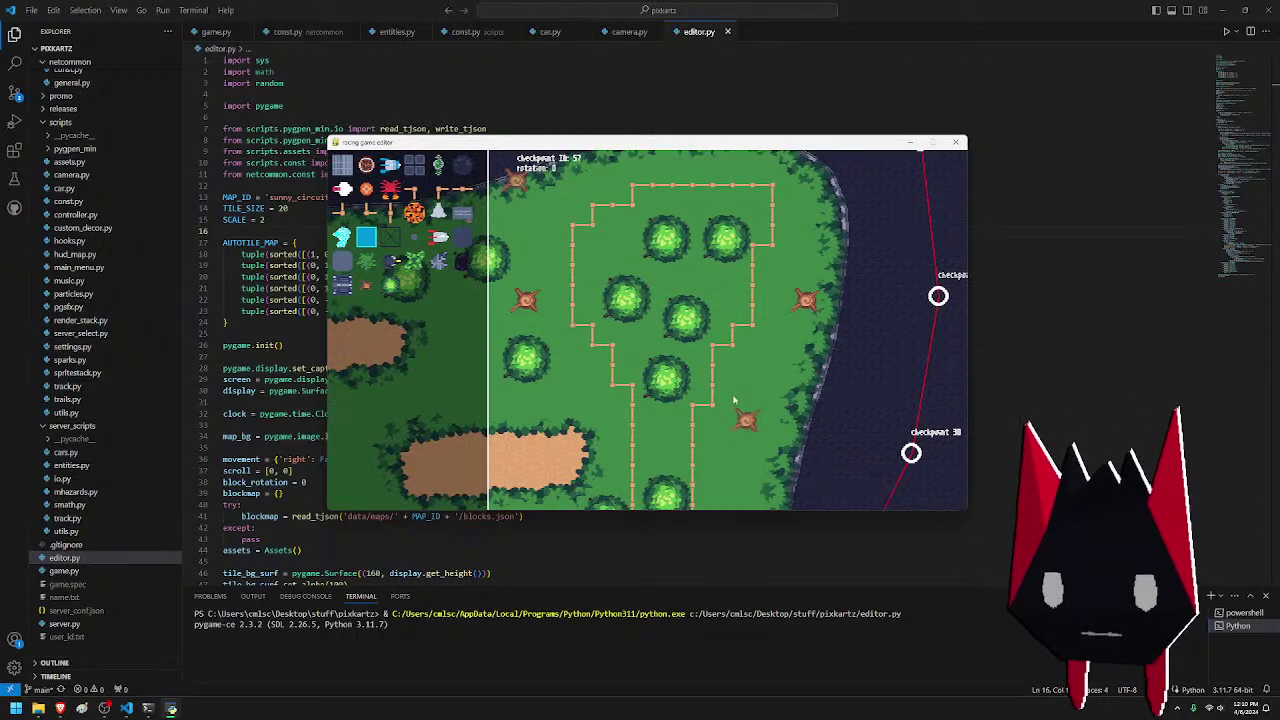
- Place a tree stump among the trees beyond the stepped fence east of checkpoint 32
key("s")
key("d")
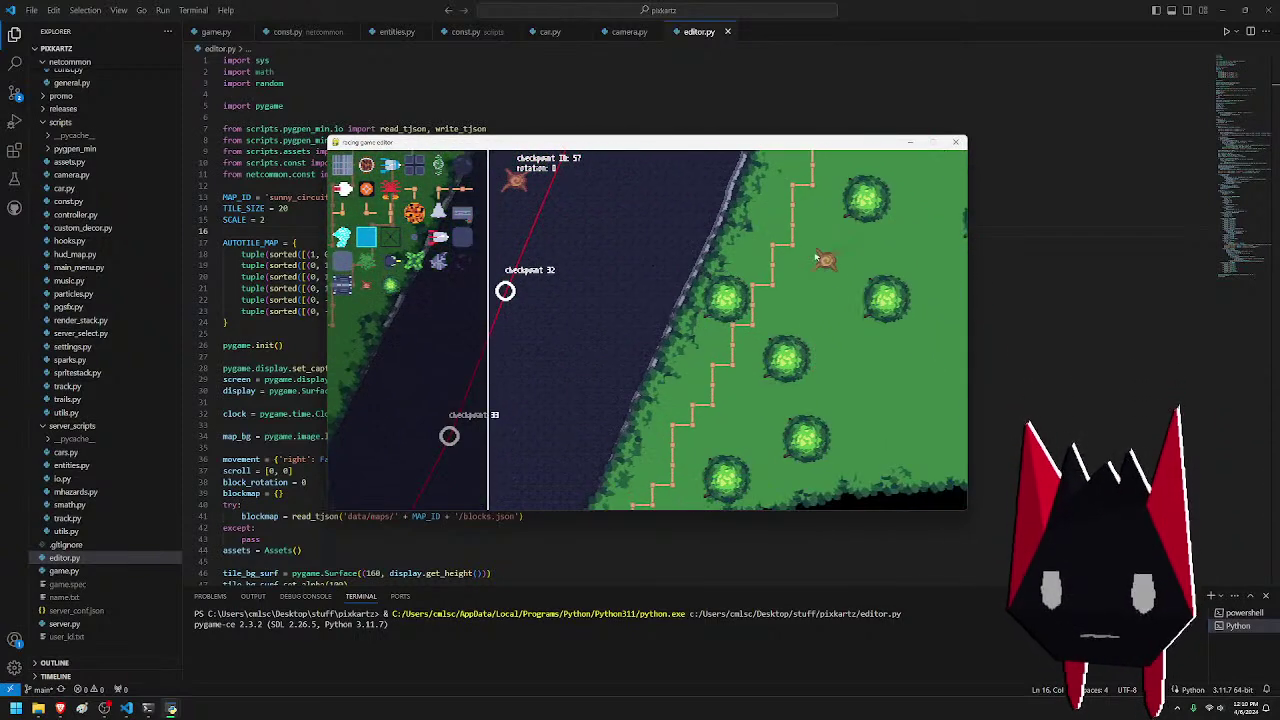
- Place tree stumps on the grass beside the track along checkpoints 32 to 38
key("s")
key("a")
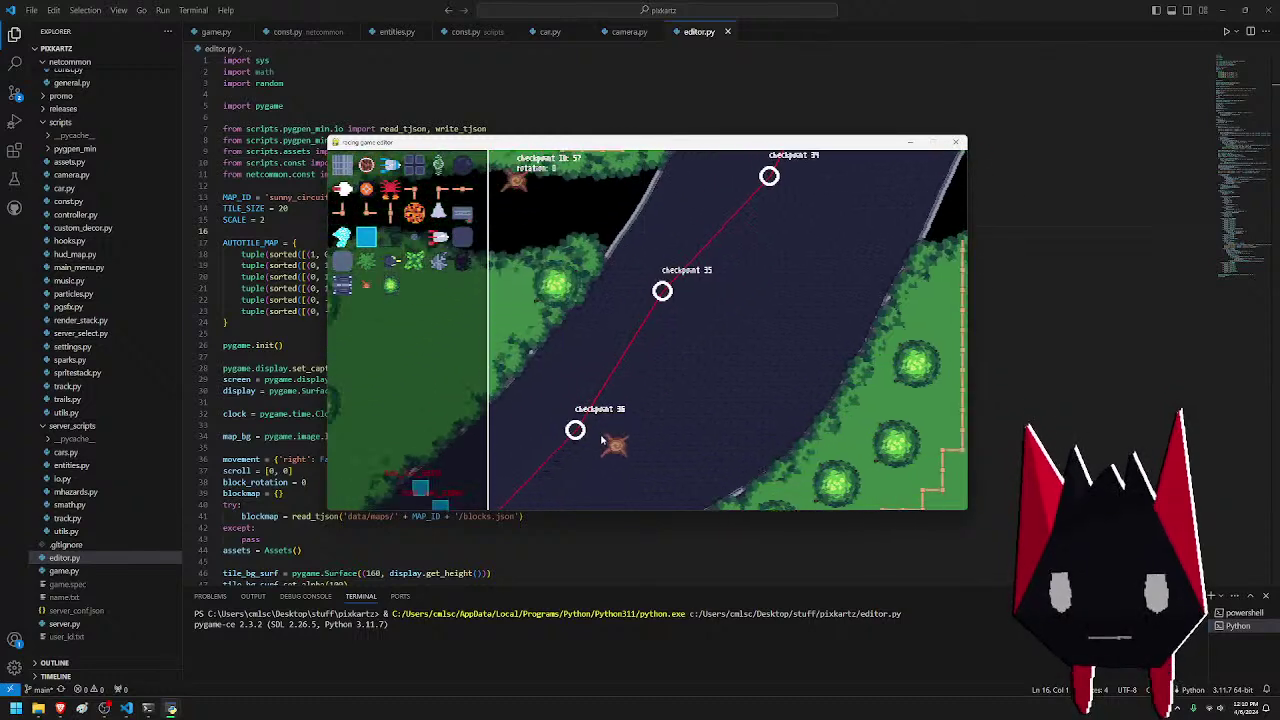
key("a")
key("s")
key("s")
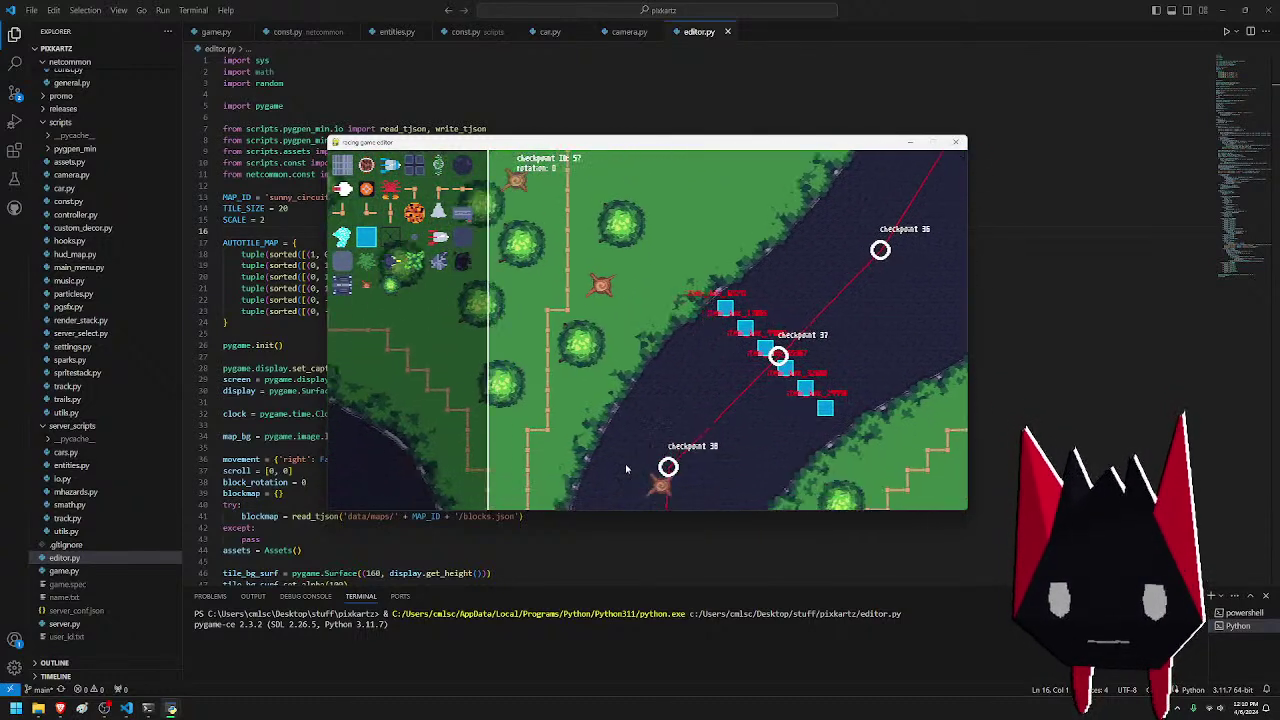
key("a")
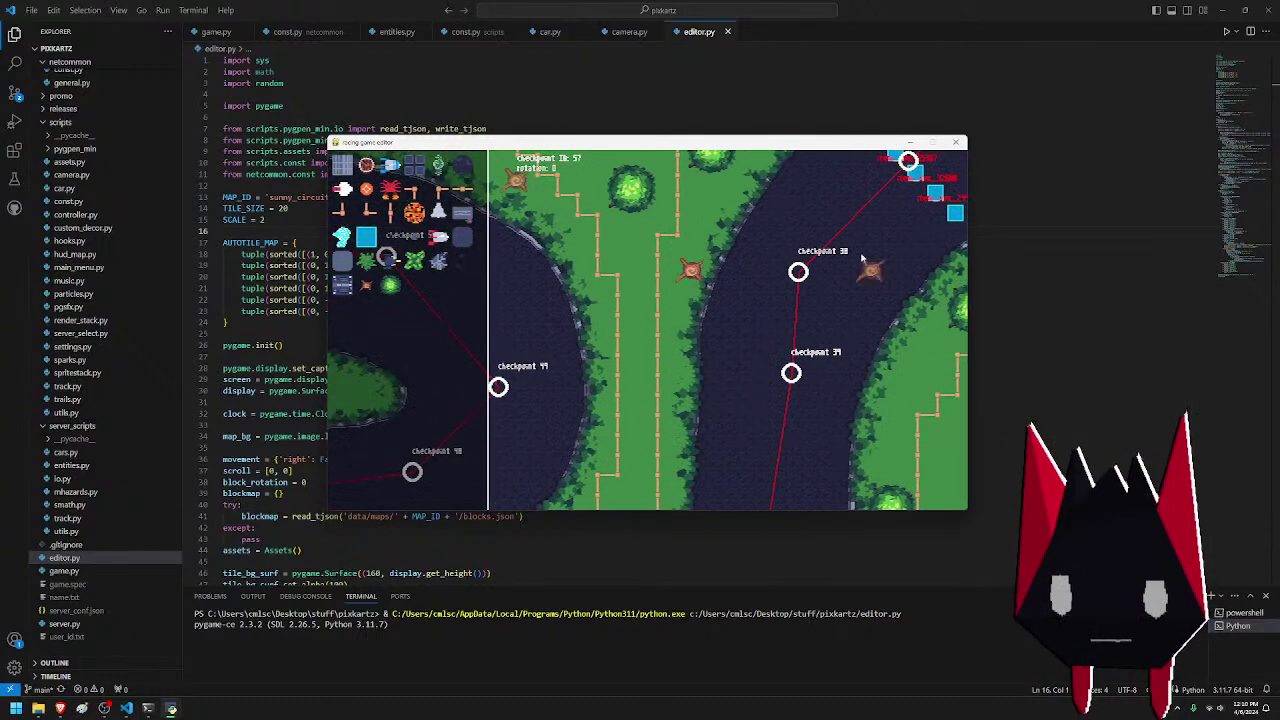
- Scatter more tree stumps on the grass past checkpoint 39 and along the fences of the southern track stretch
key("w")
key("d")
key("s")
key("a")
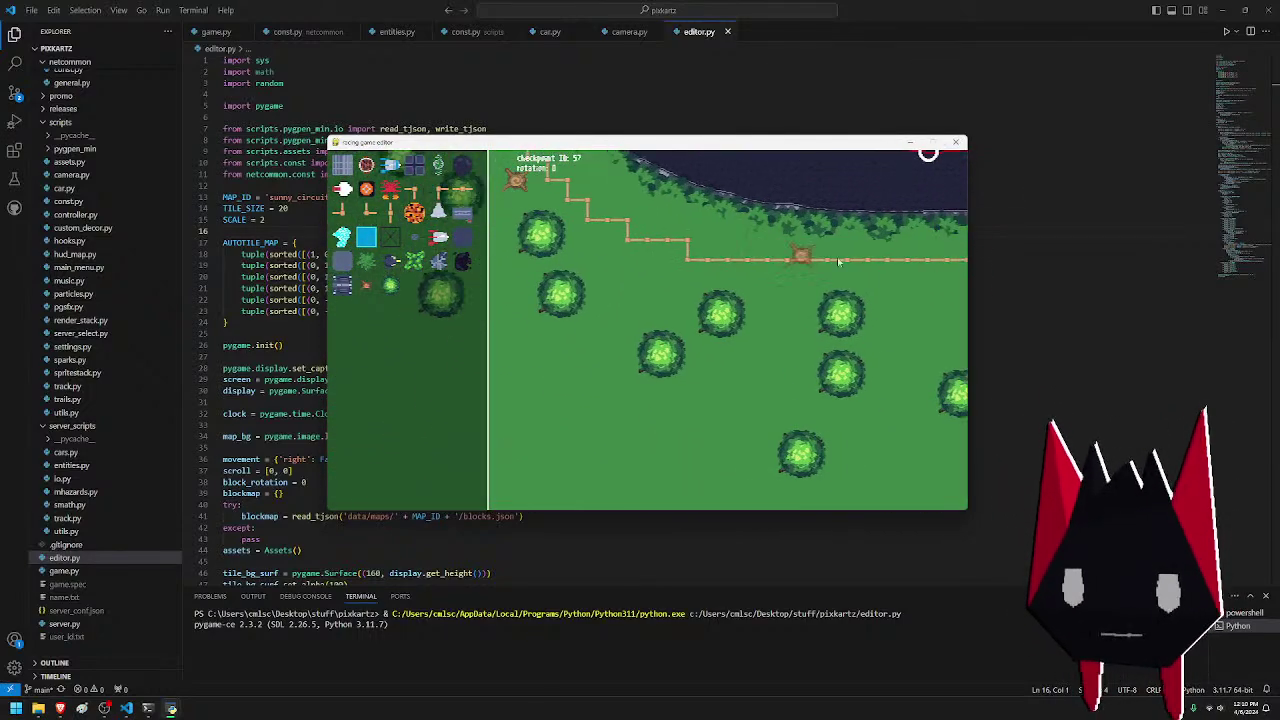
key("w")
key("a")
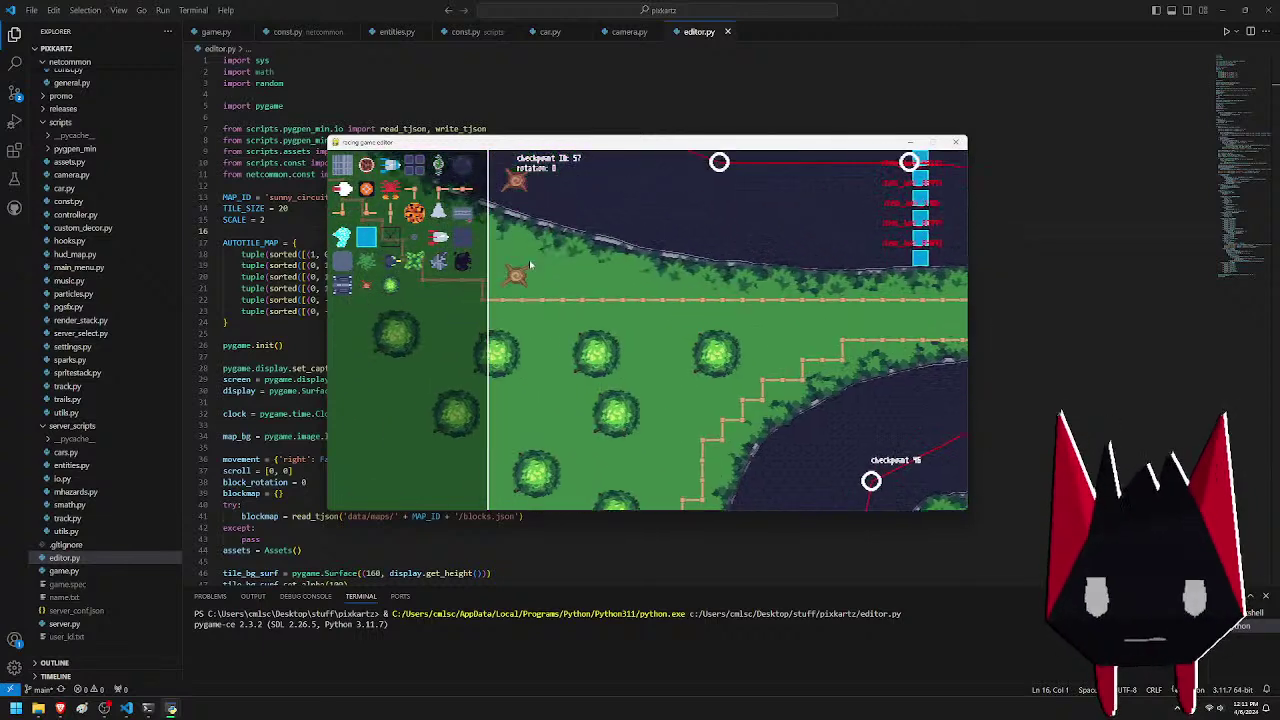
- Place tree stumps on the grass along the stretch from checkpoint 54 up to checkpoint 57, west of the fence
key("a")
key("w")
key("d")
key("w")
key("a")
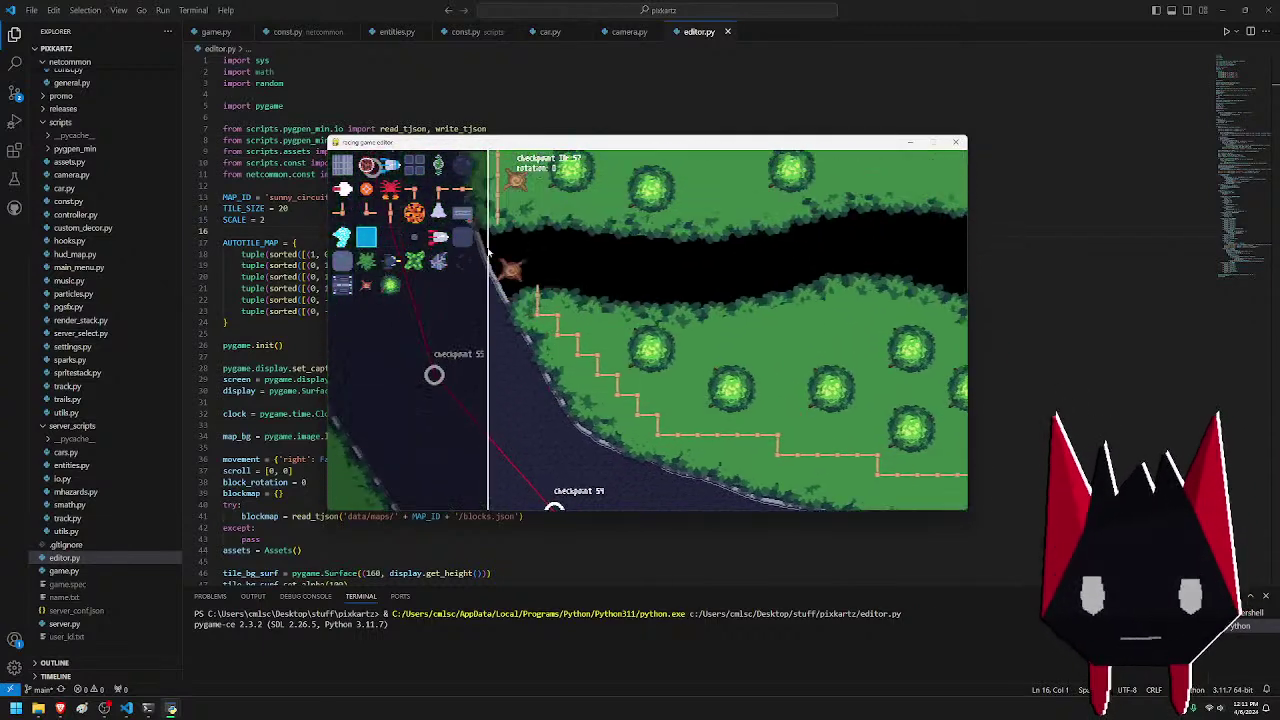
key("w")
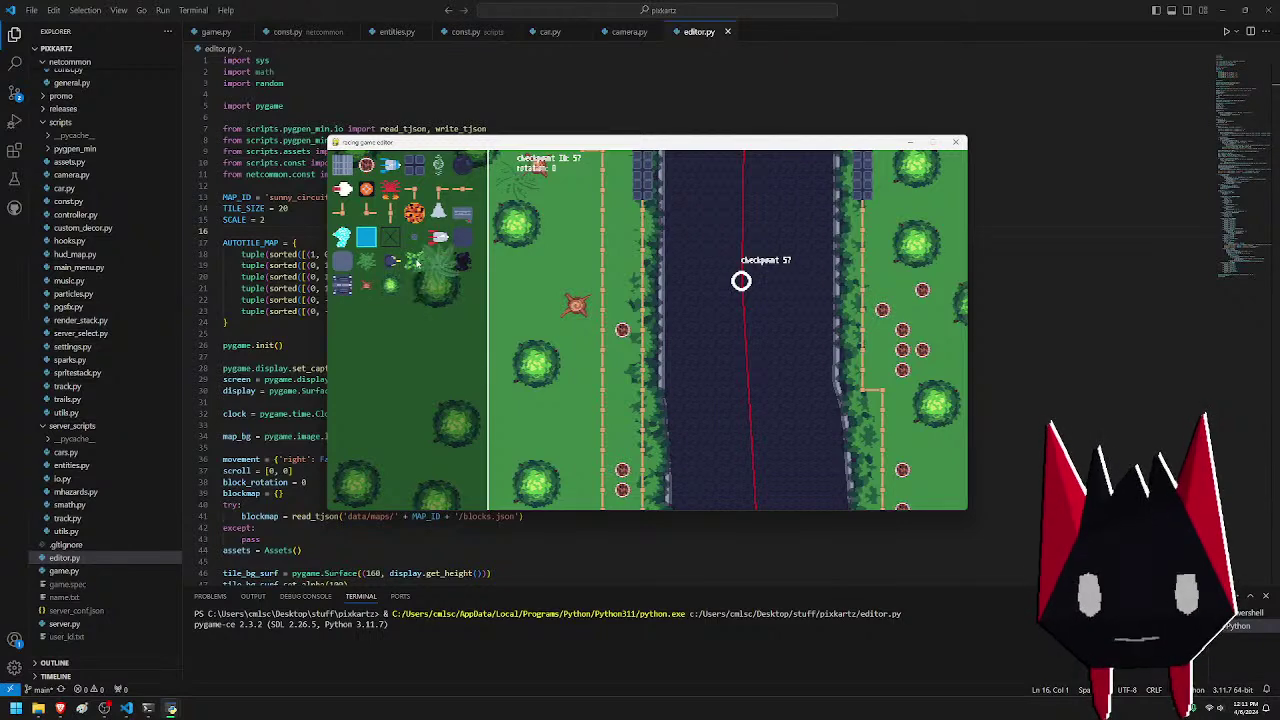
- Choose the grey rock tile and place rocks near the trees on the grass south of checkpoints 16 and 17
key("a")
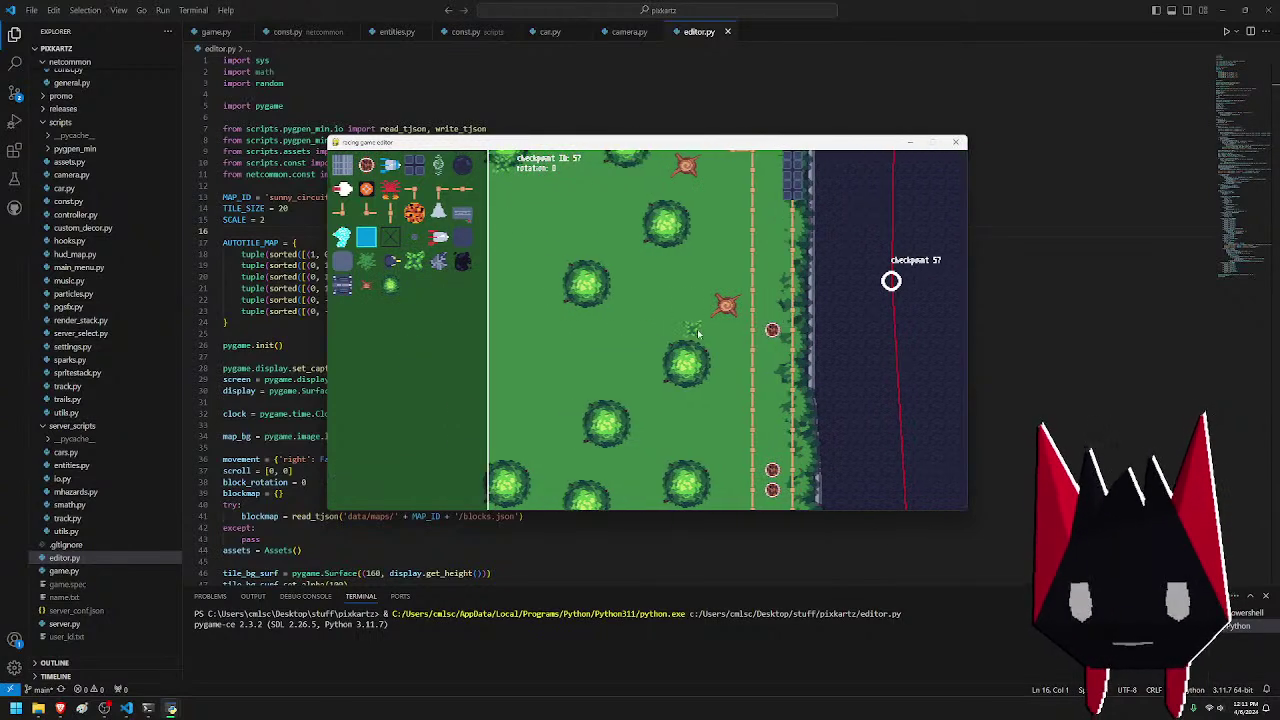
key("w")
key("a")
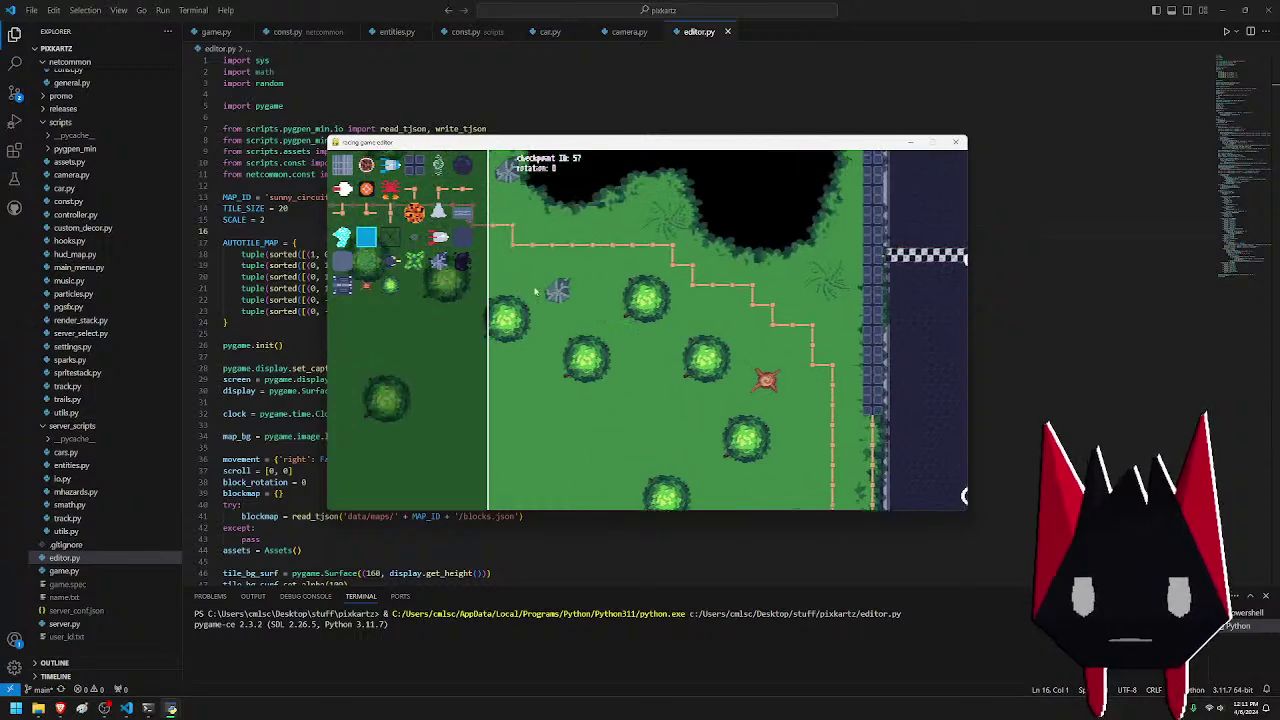
key("w")
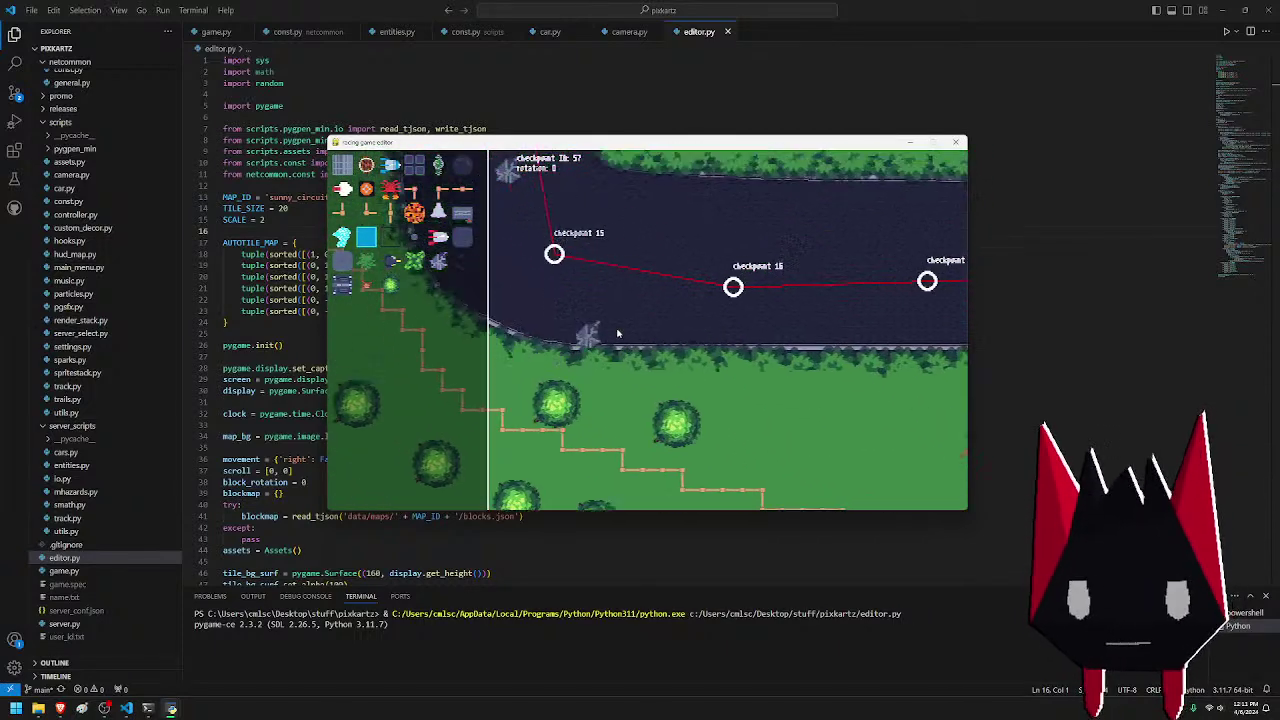
key("d")
key("s")
key("d")
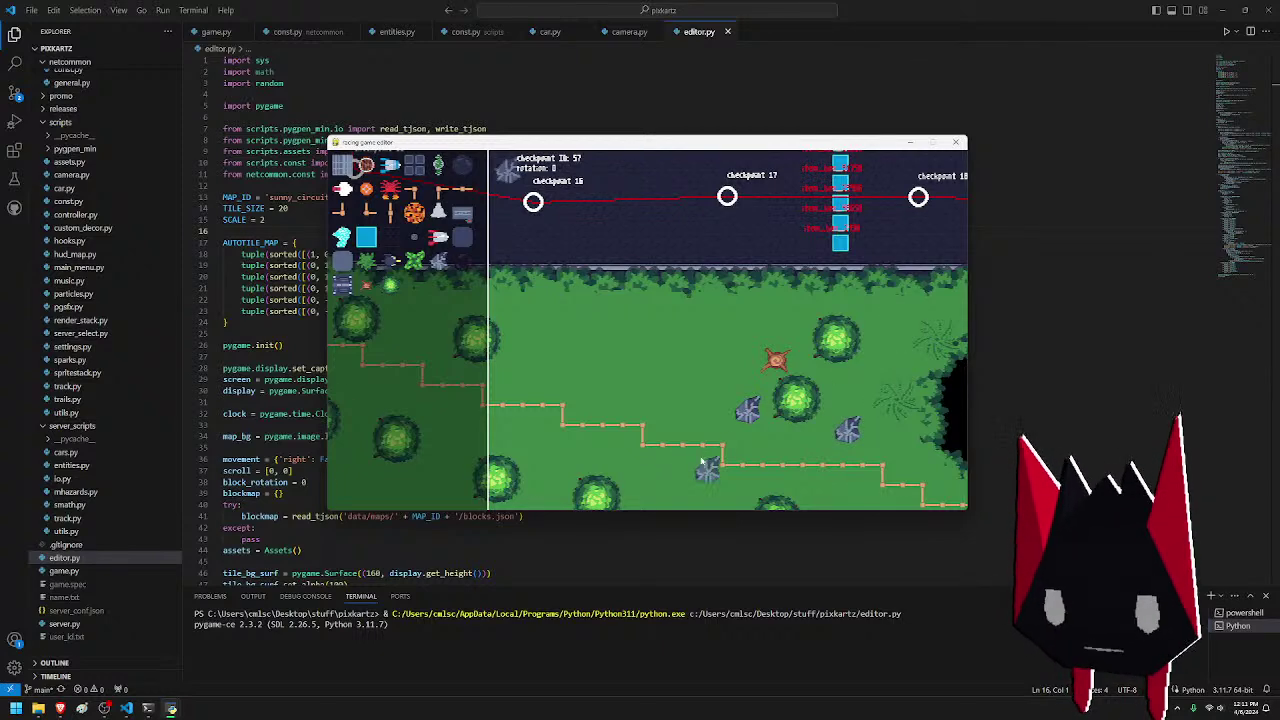
- Place grey rocks on the grass outside the bend around checkpoints 13 to 15
key("d")
key("w")
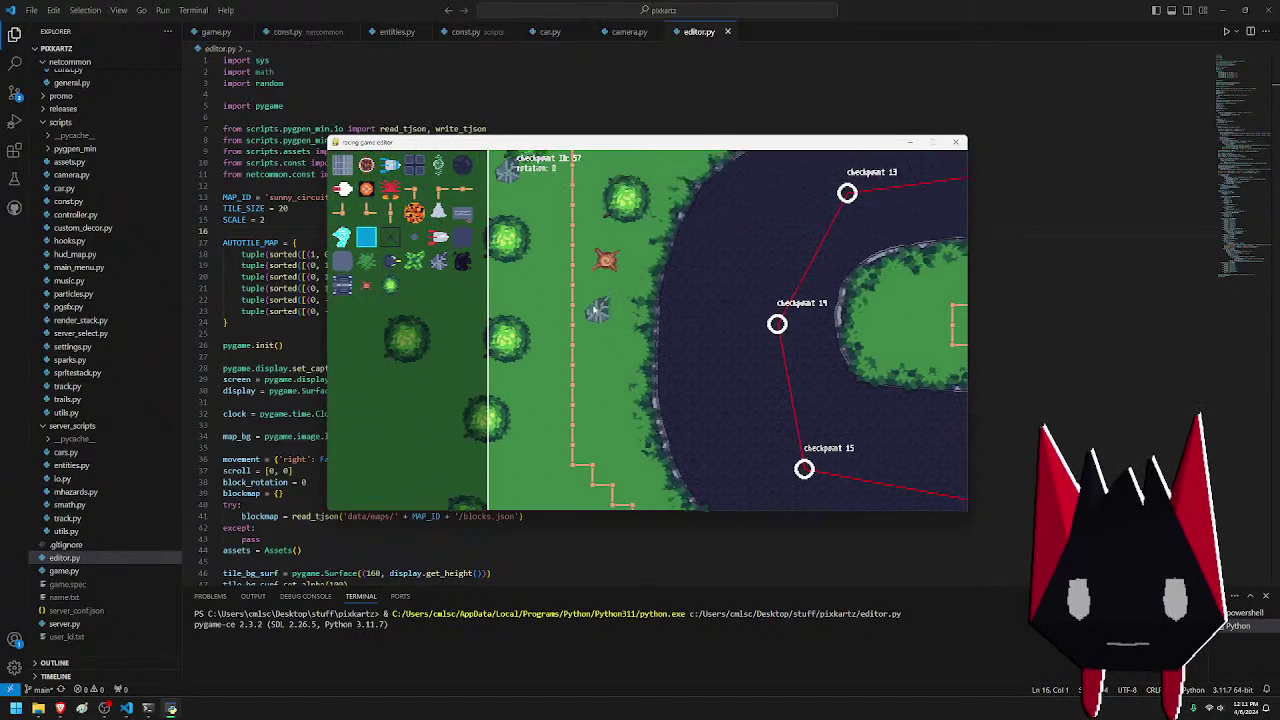
key("w")
key("d")
key("w")
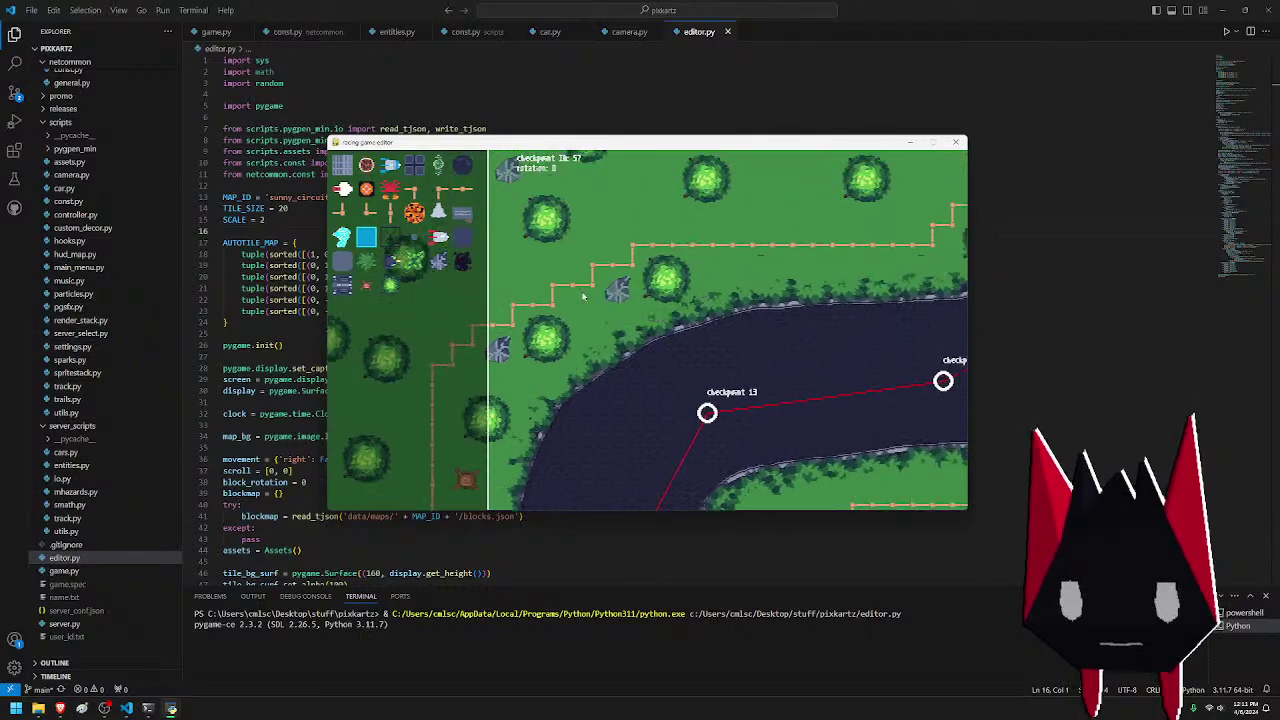
- Place grey rocks between the trees on the grass north of checkpoints 12 and 13
key("w")
key("a")
left_click(698, 243)
key("d")
left_click(739, 266)
key("d")
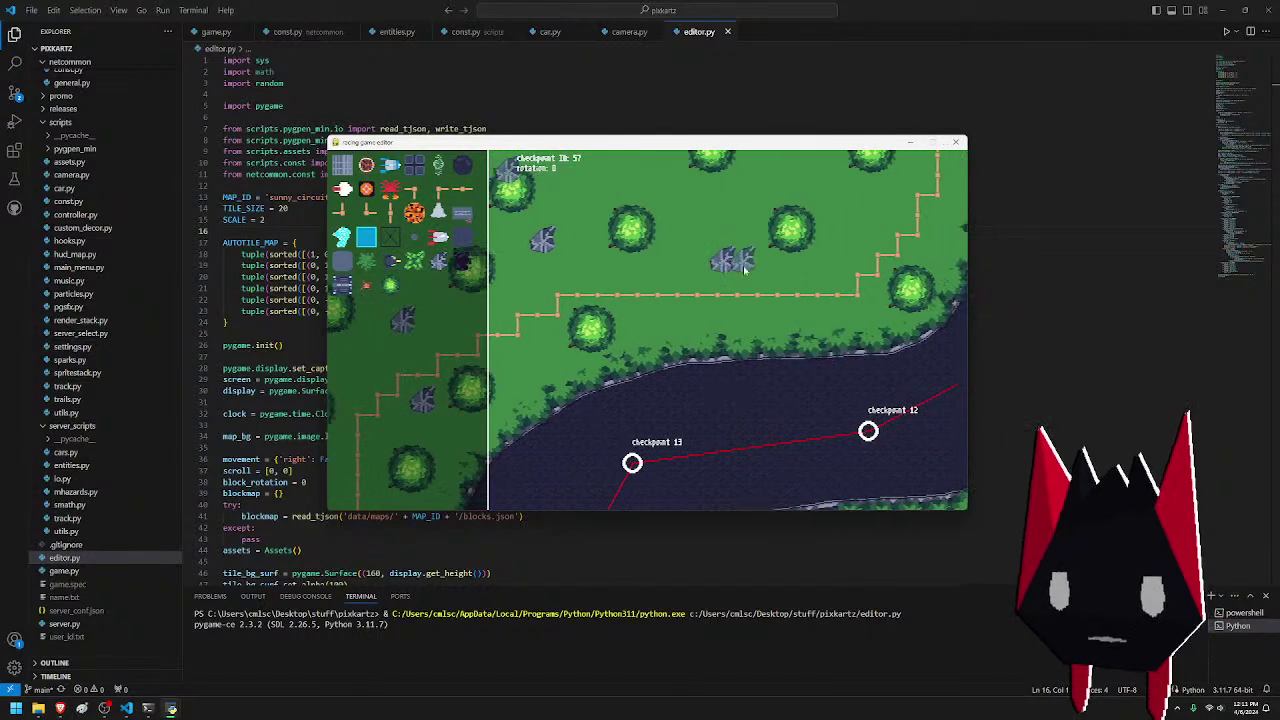
- Place grey rocks near the trees and fence on the grass north of checkpoints 8 to 10
key("w")
key("w")
key("d")
left_click(760, 257)
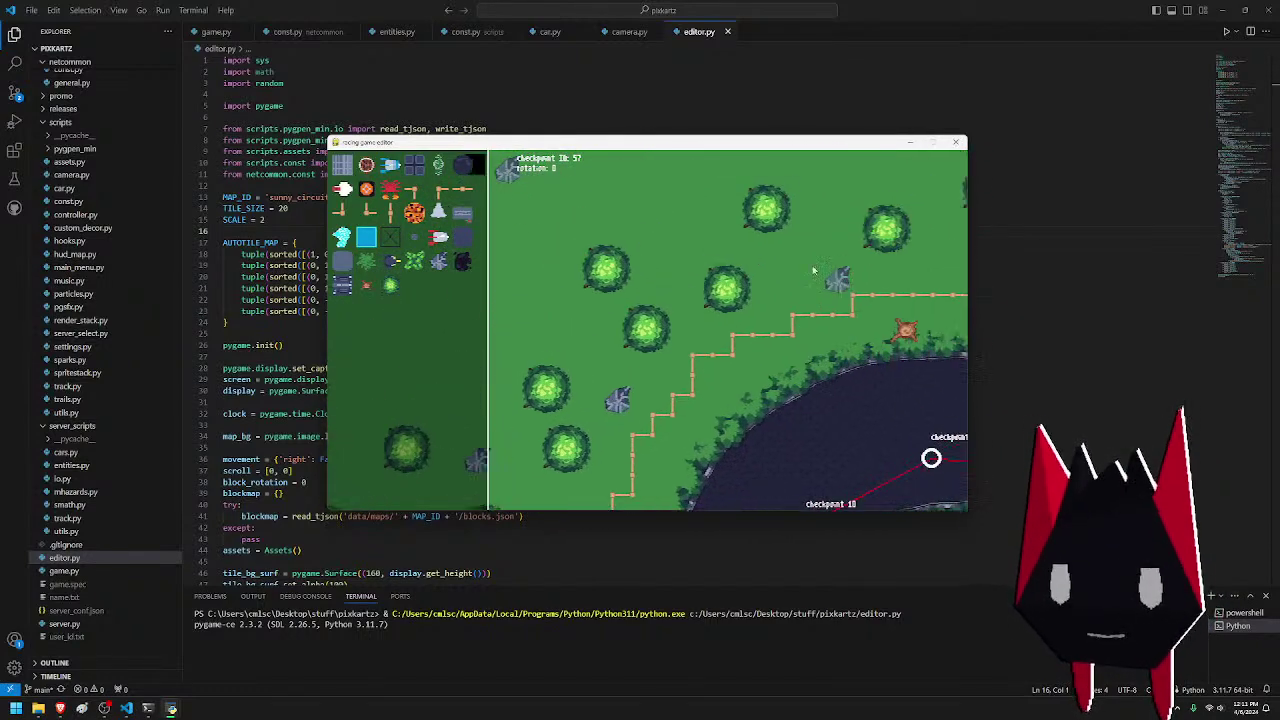
left_click(800, 267)
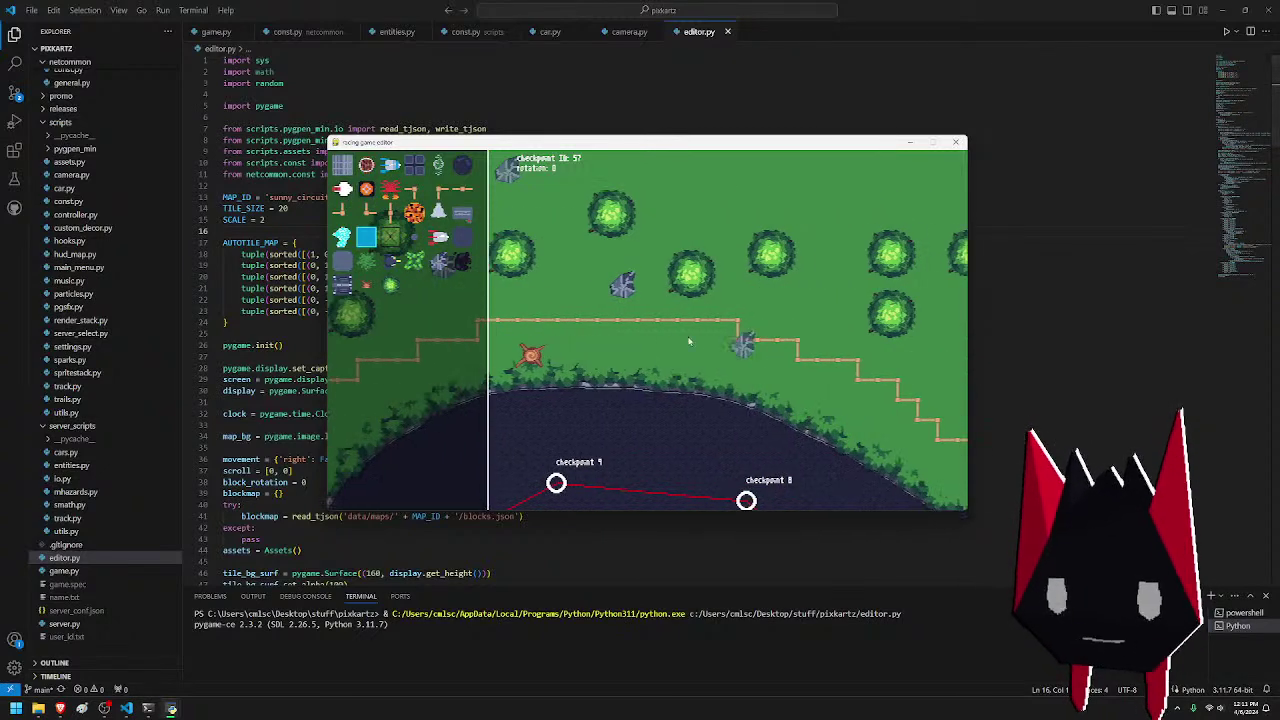
key("s")
key("d")
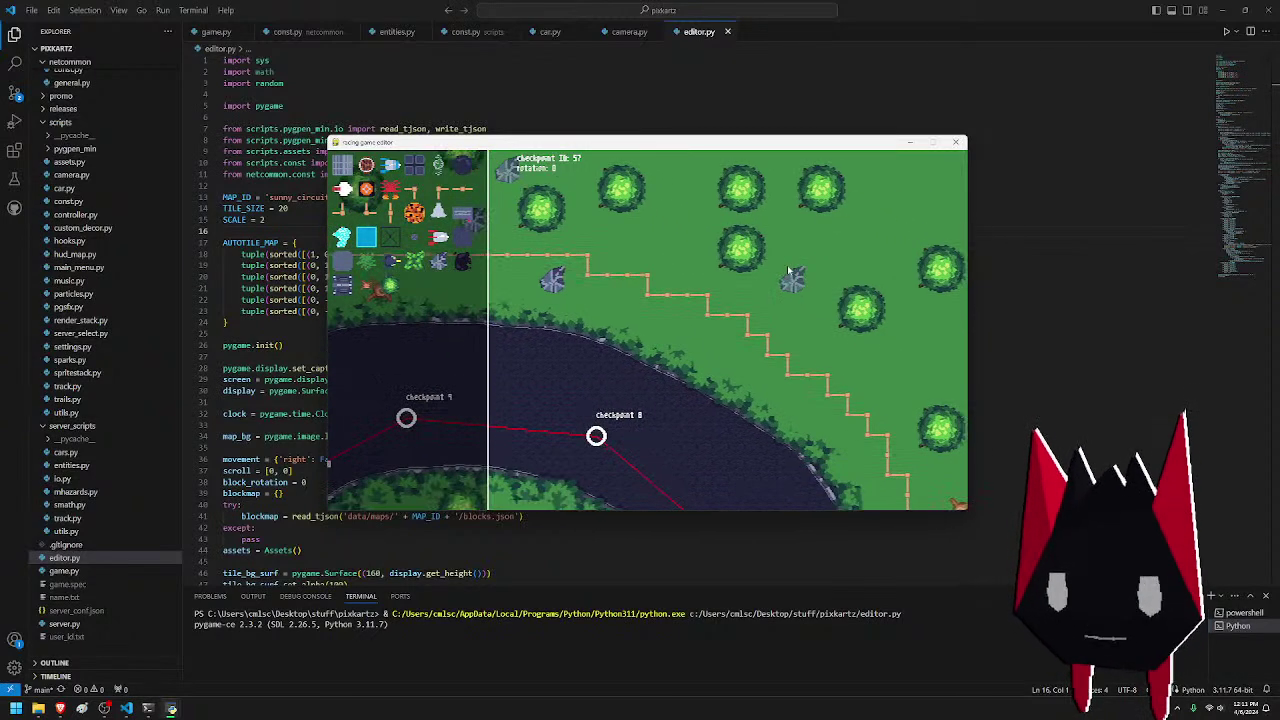
- Place a grey rock among the trees on the grass southeast of the checkered finish line
key("s")
key("d")
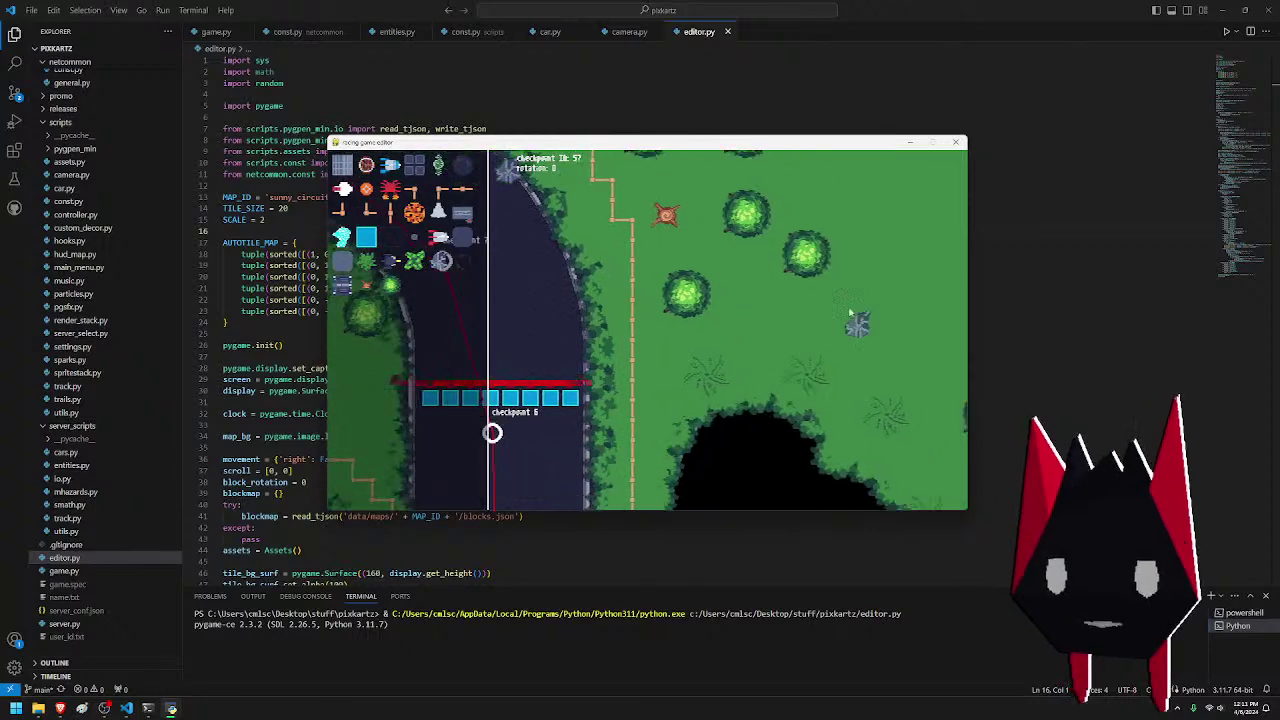
key("s")
key("a")
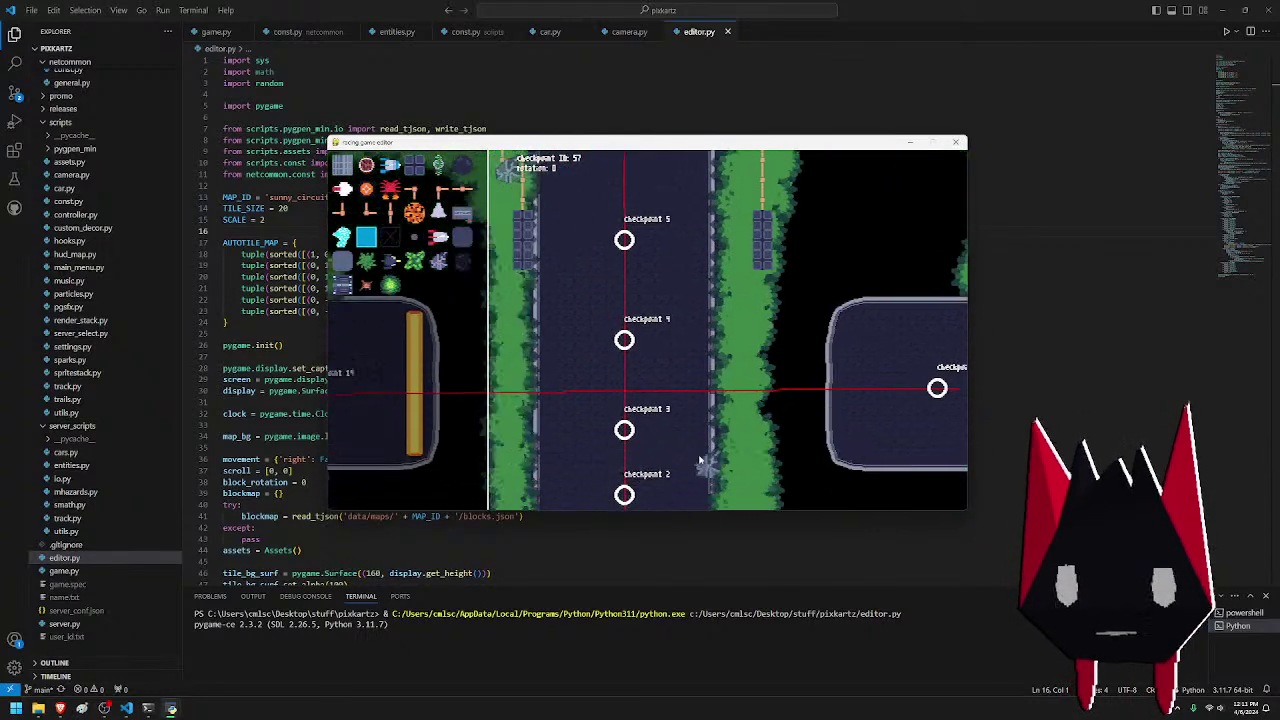
key("s")
key("a")
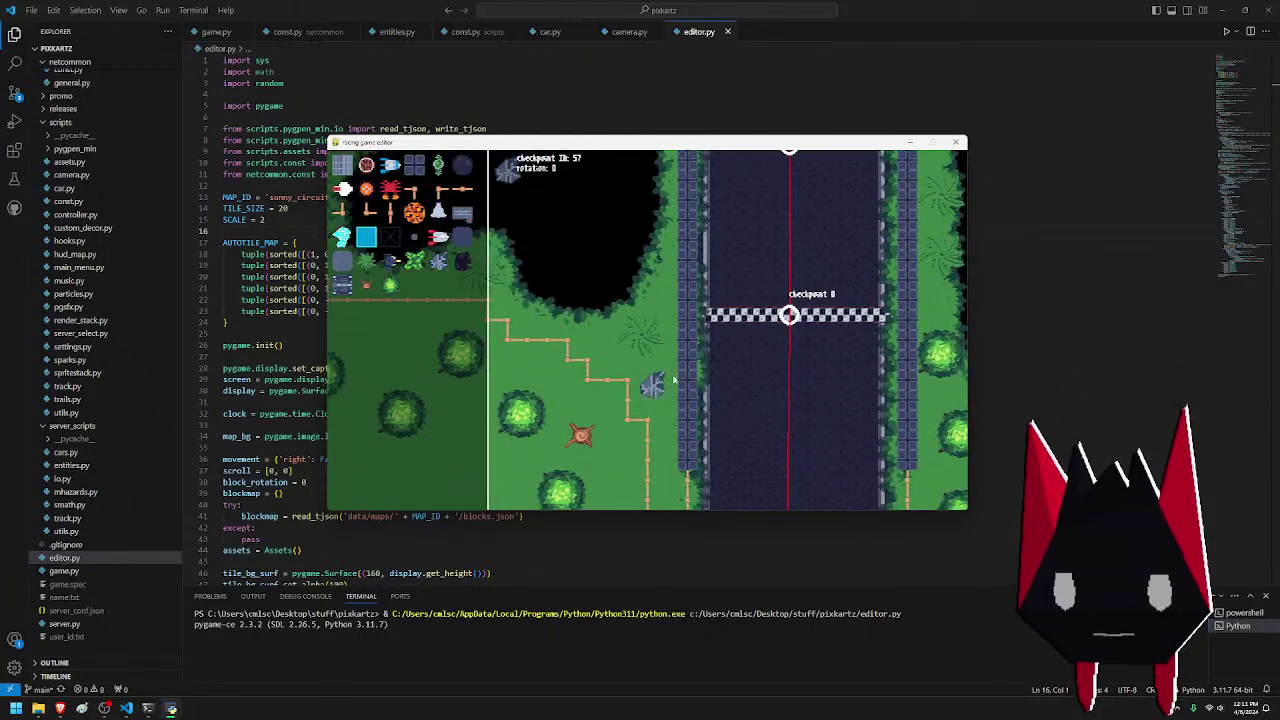
key("d")
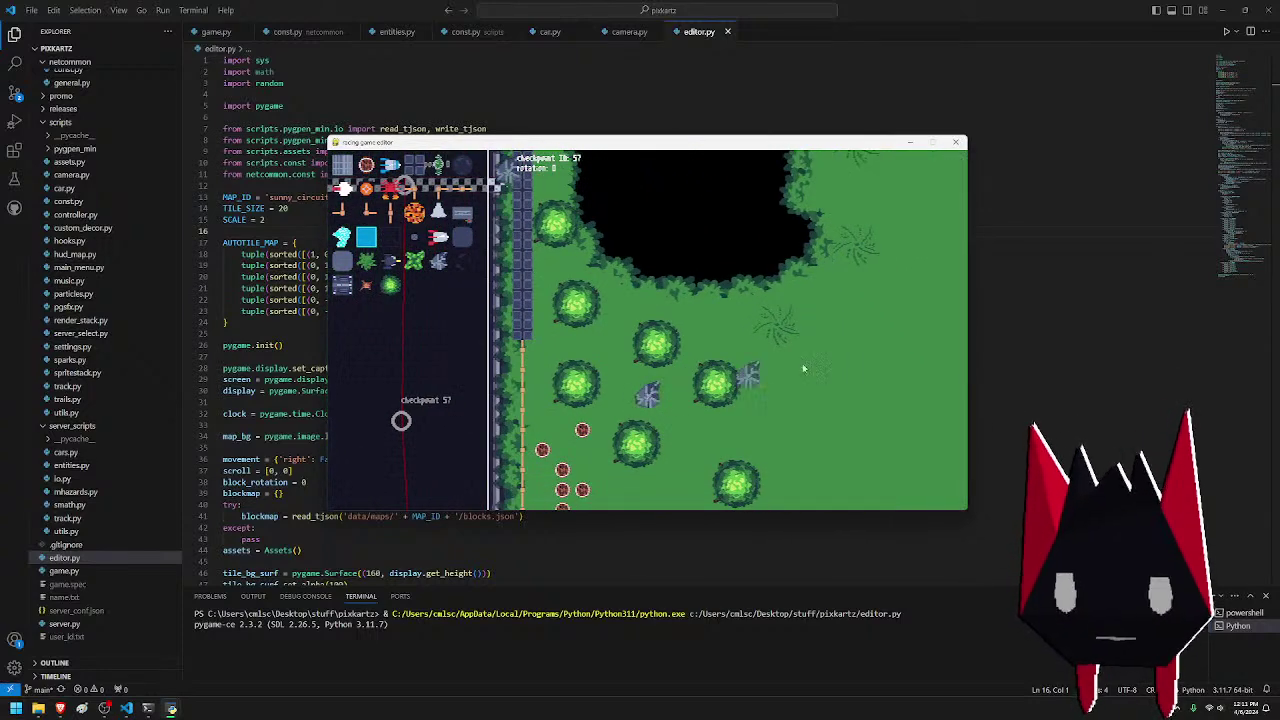
- Place a grey rock beside the fence on the grass just south of checkpoint 21
key("w")
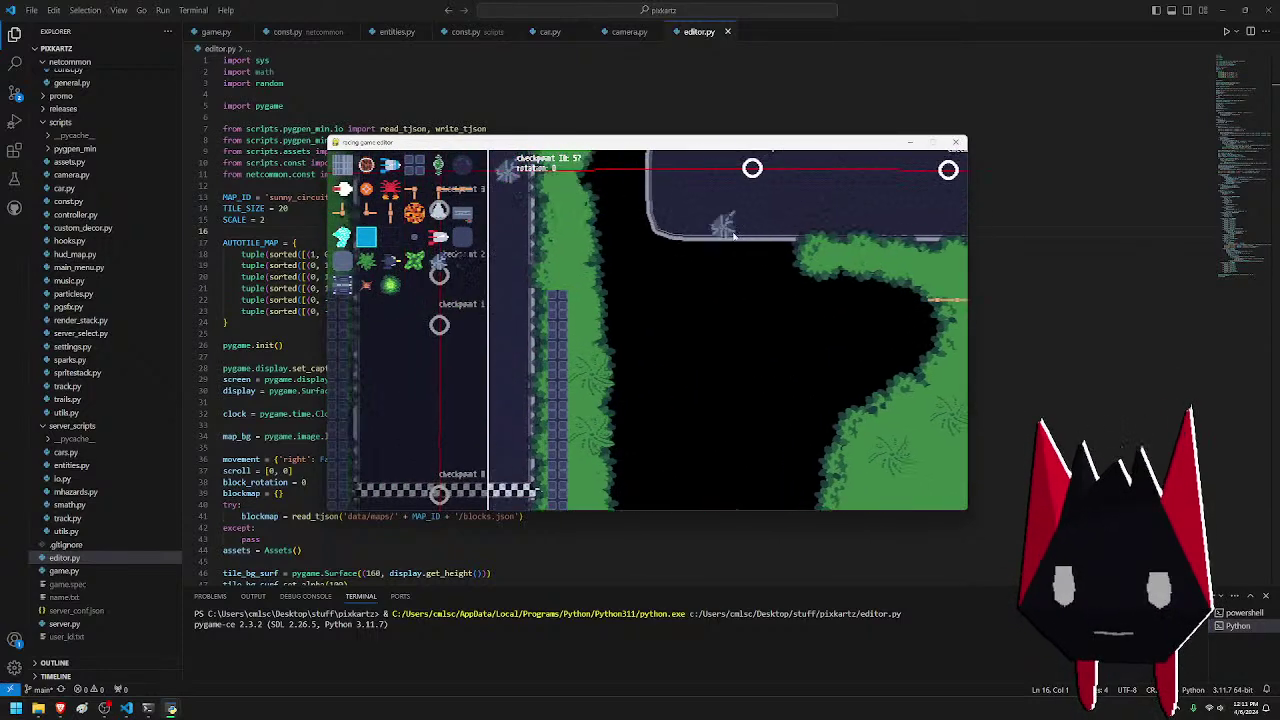
key("d")
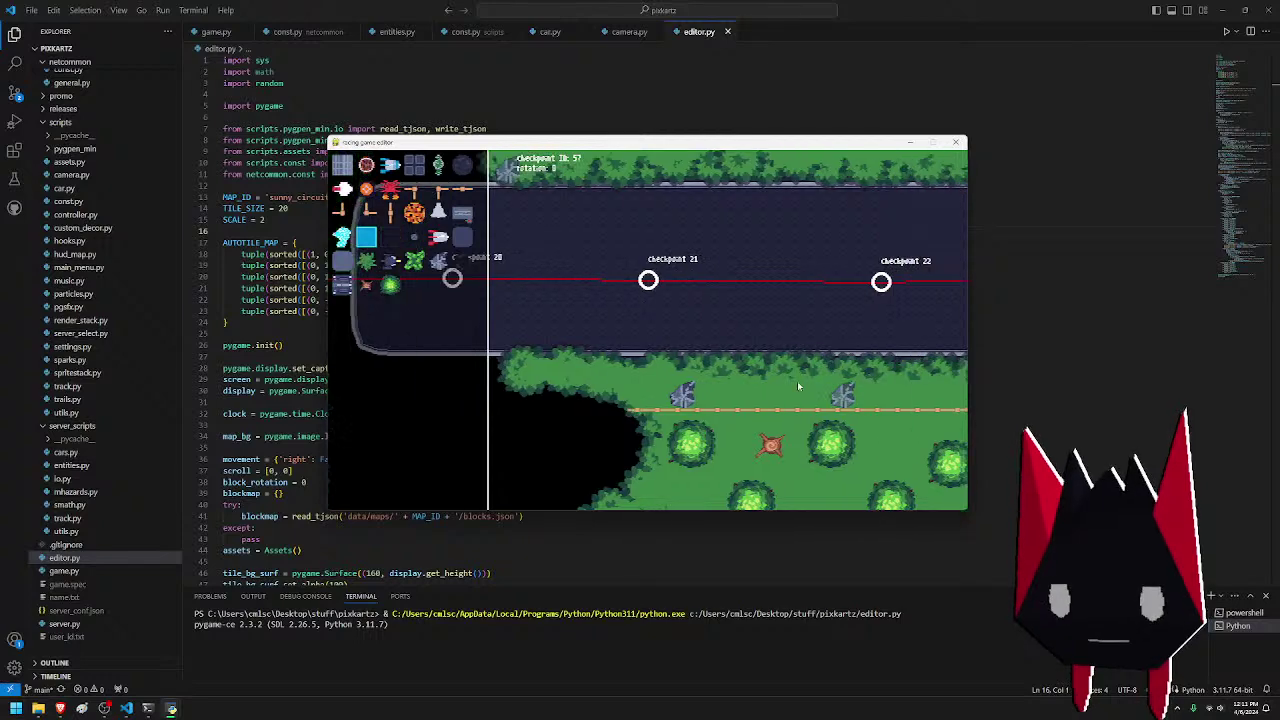
key("w")
key("a")
key("s")
key("d")
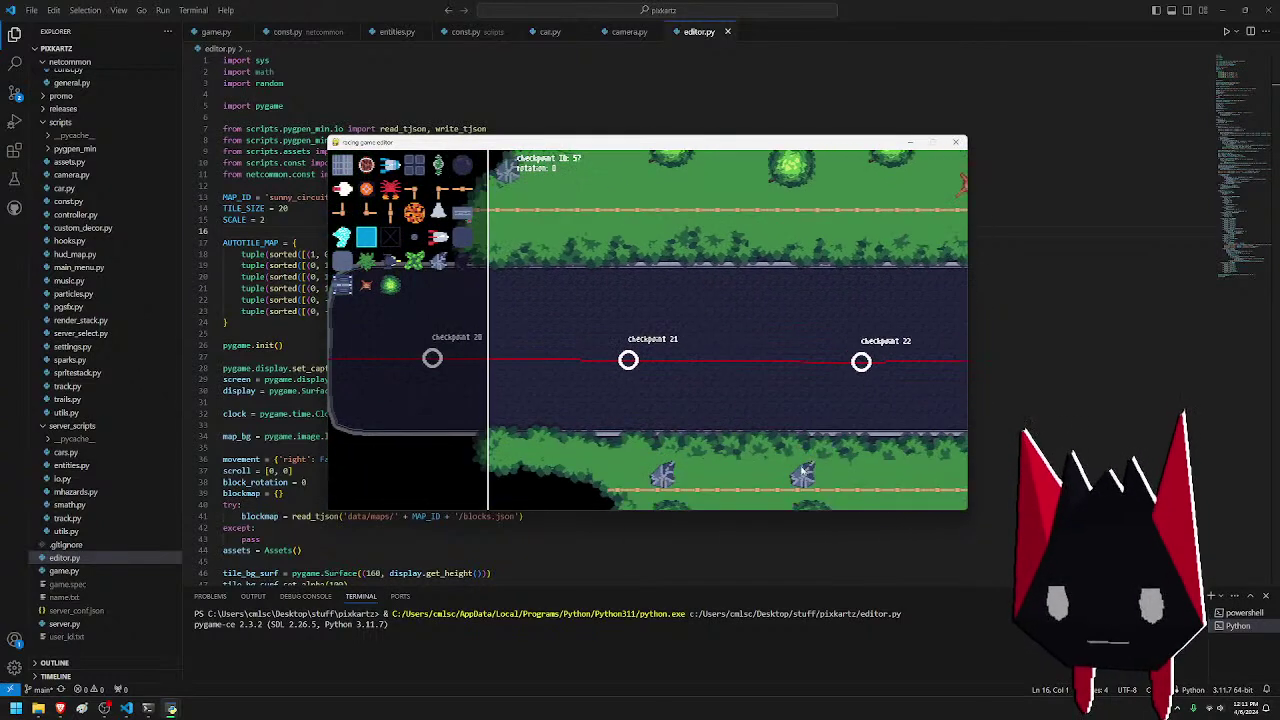
- Place grey rocks on the grass around the edge of the black pit northwest of checkpoint 21
key("w")
key("a")
key("w")
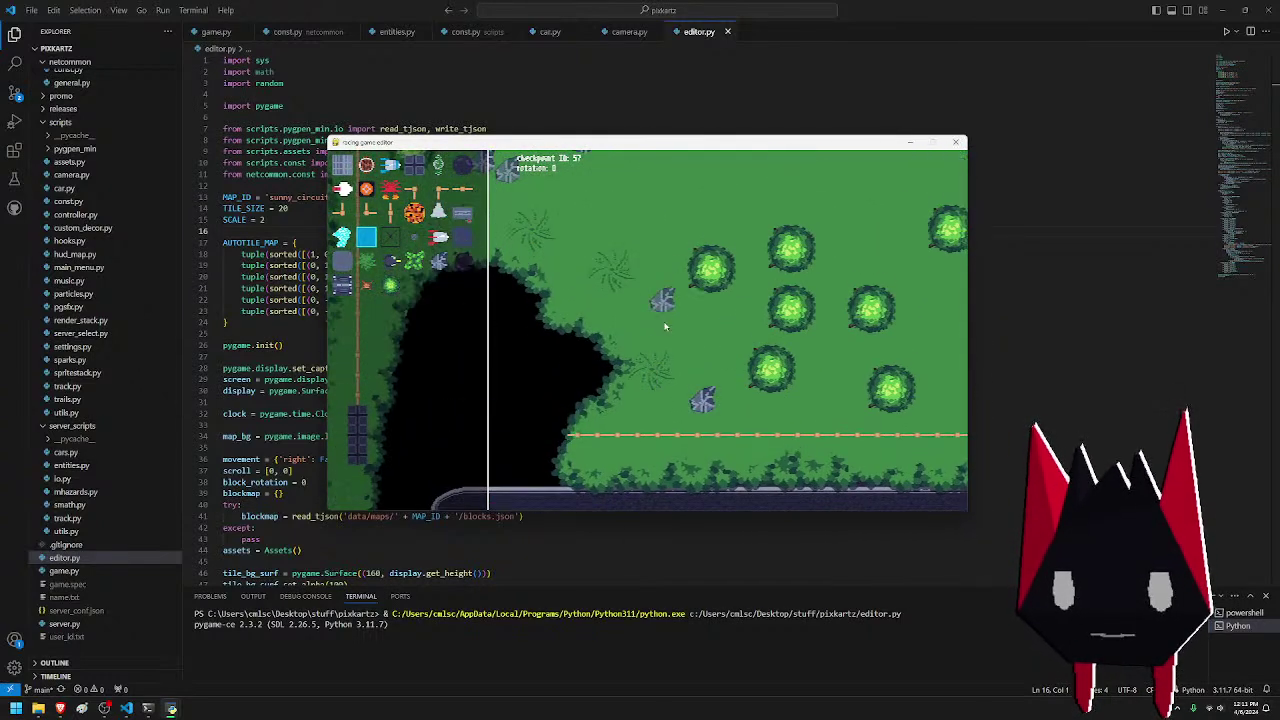
key("w")
key("d")
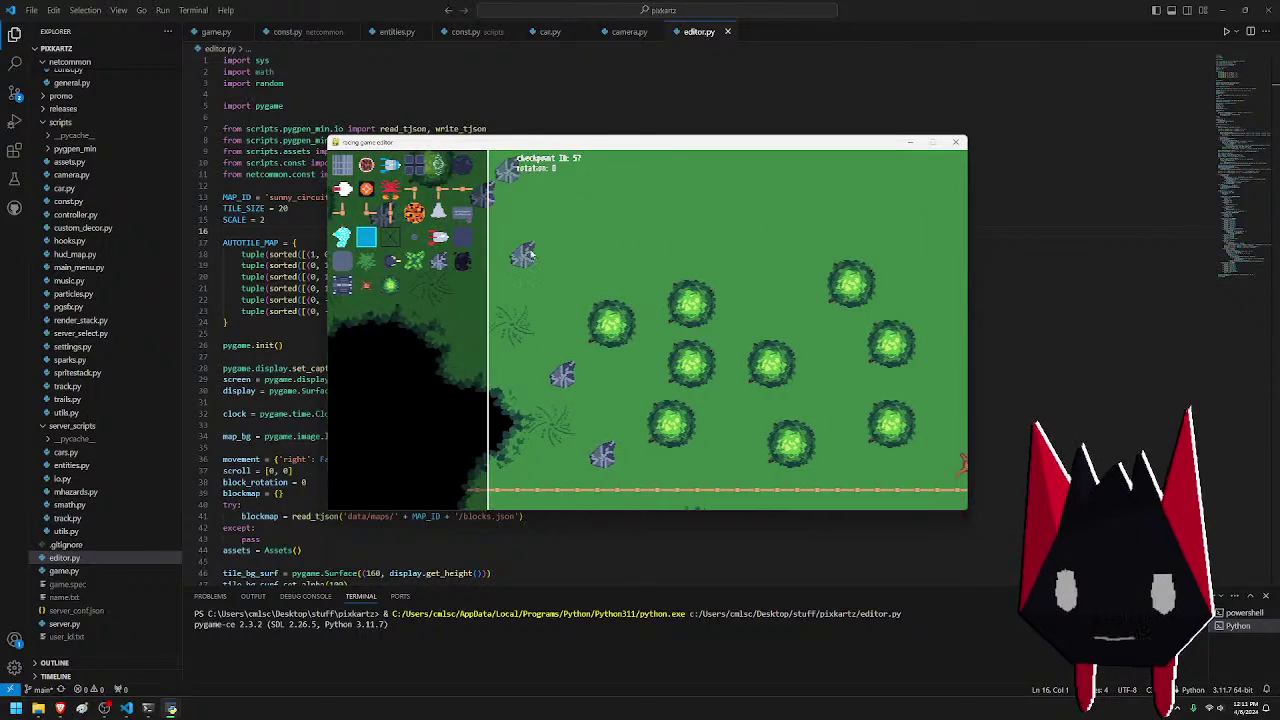
- Scatter grey rocks among the trees on the grass north of the track leading to checkpoint 24
key("d")
key("d")
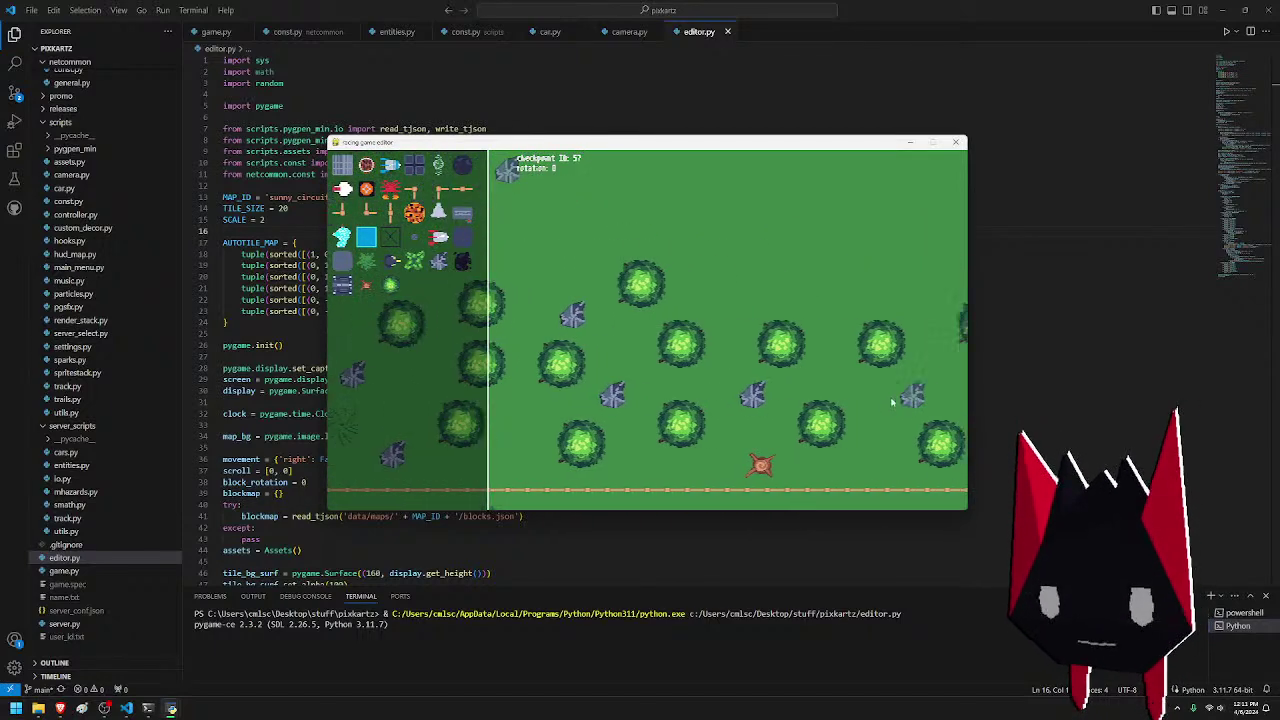
key("s")
key("d")
key("s")
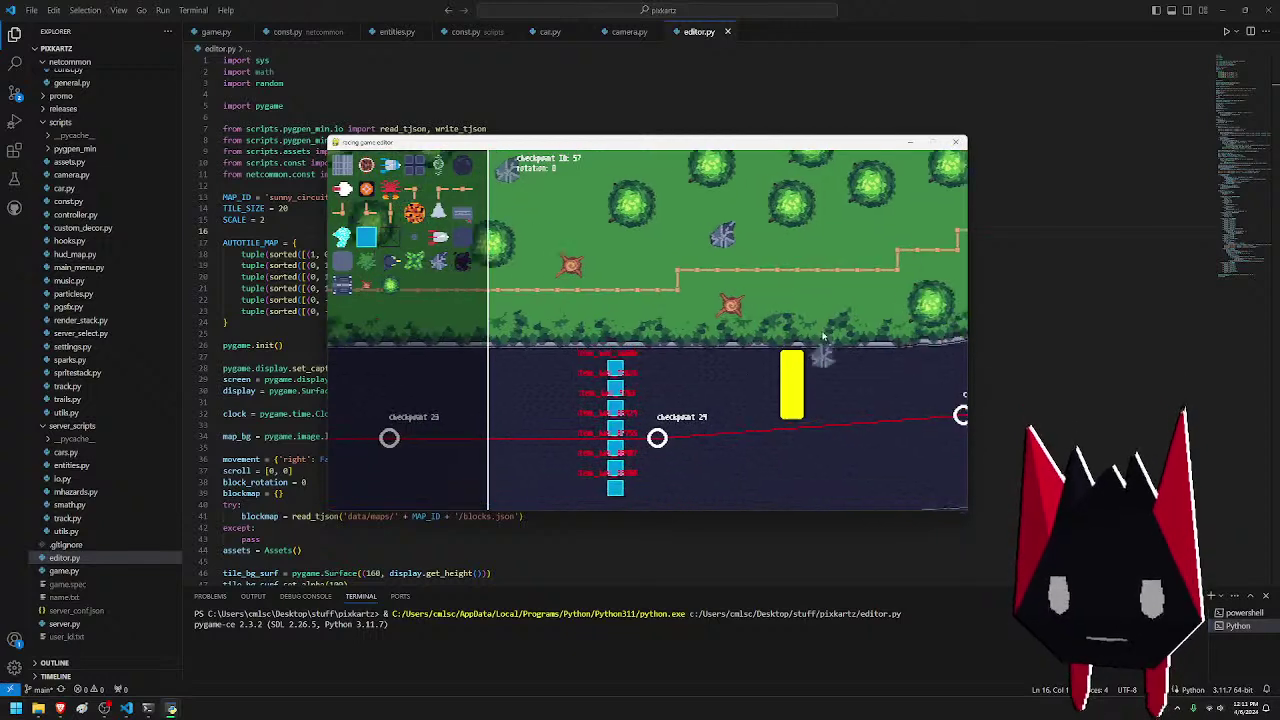
- Place grey rocks along the stepped fence on the grass north of checkpoints 24 to 26
key("d")
key("w")
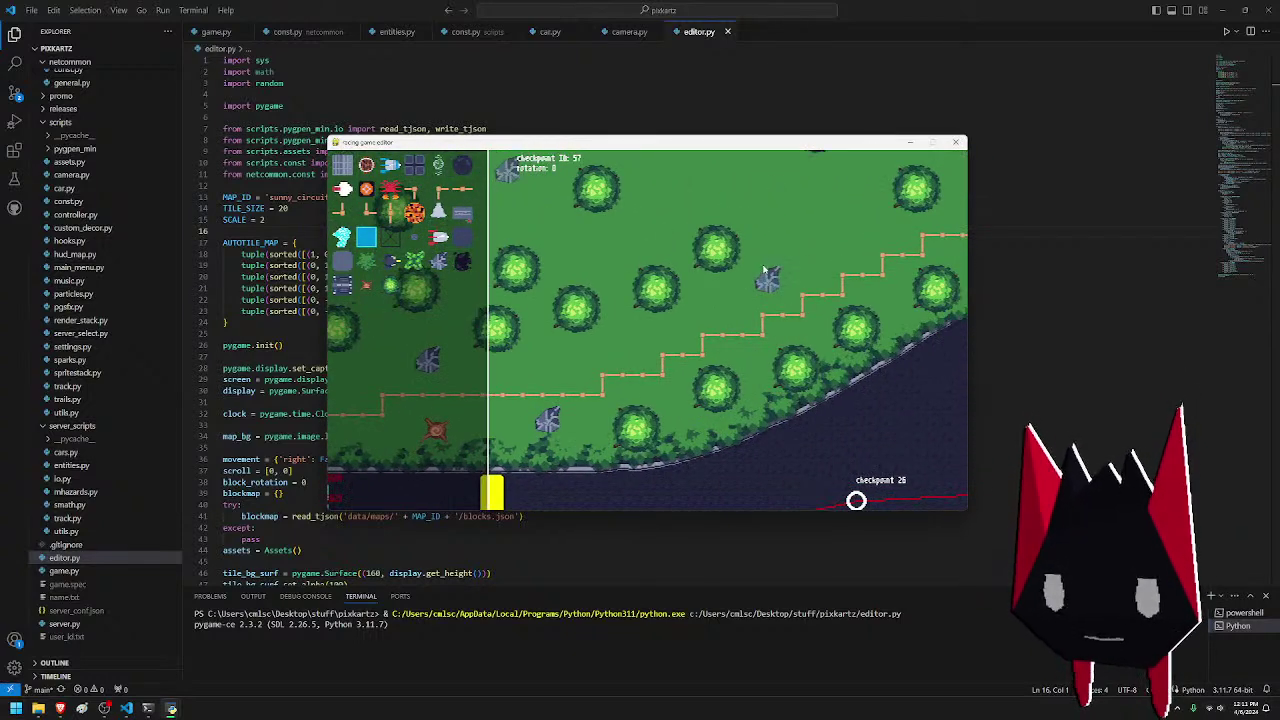
key("w")
key("d")
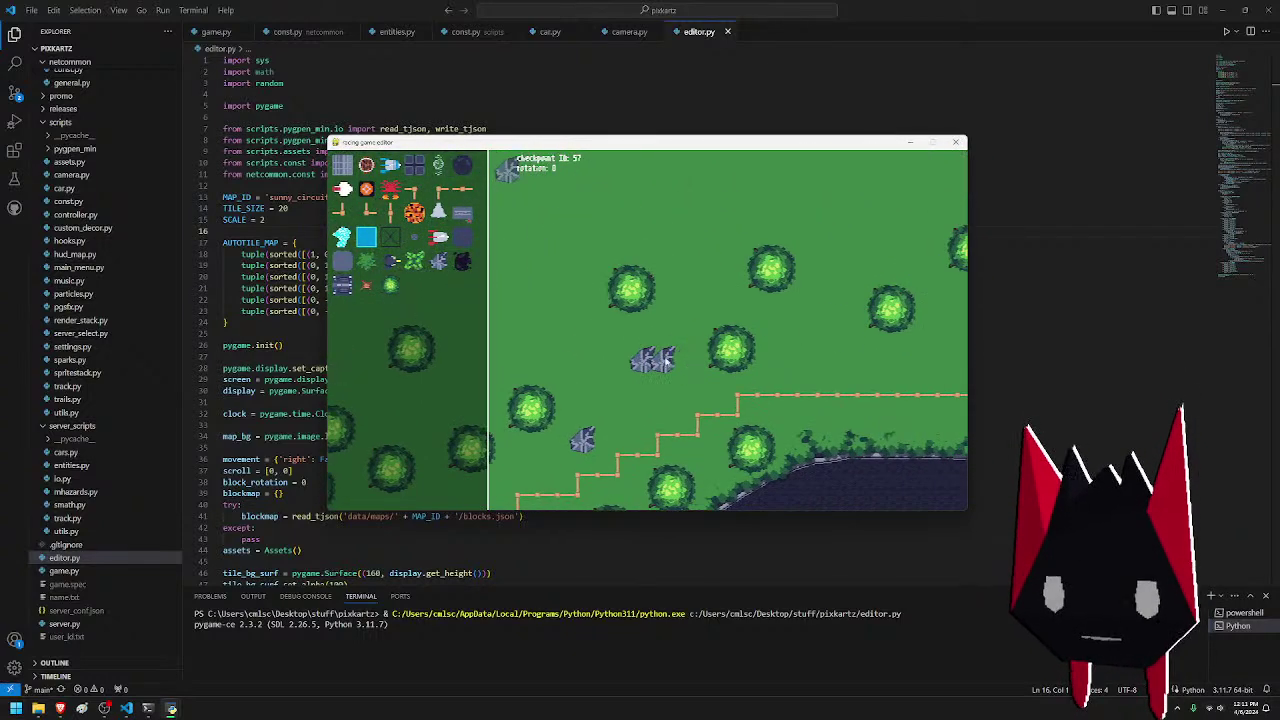
- Place grey rocks on the grass outside the fence around the bend north of checkpoint 27
key("d")
key("d")
key("s")
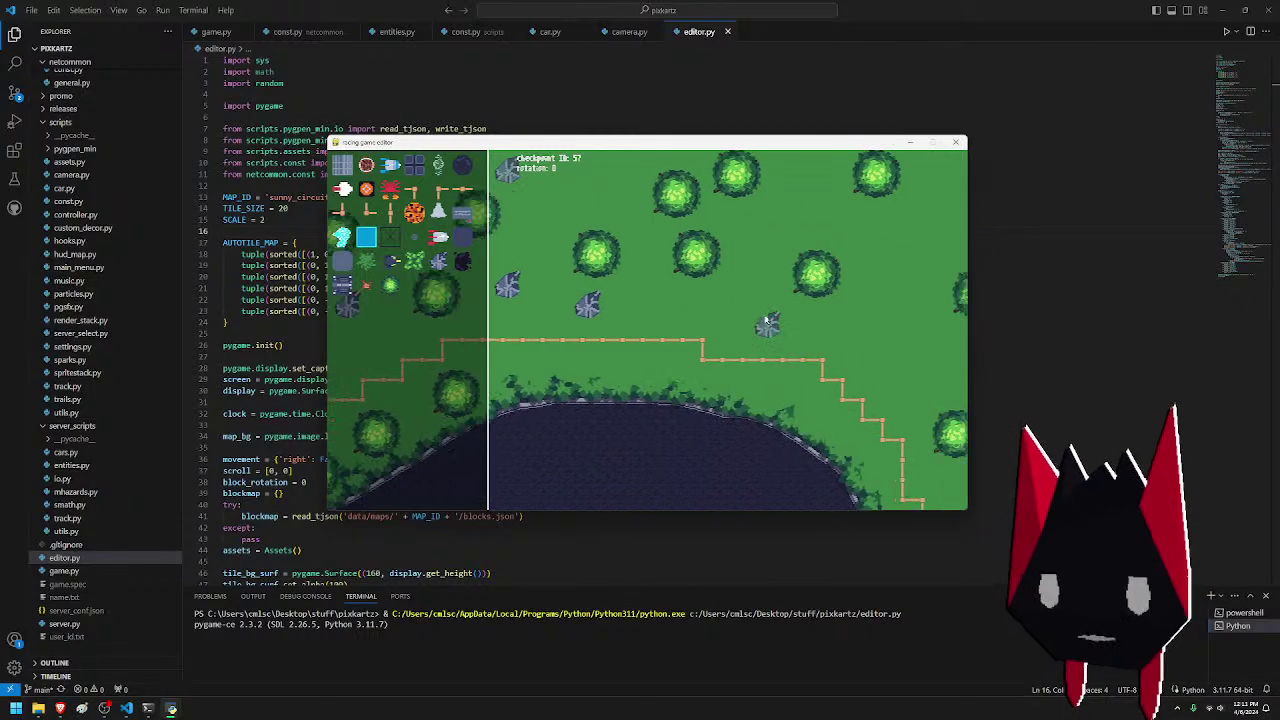
key("d")
key("s")
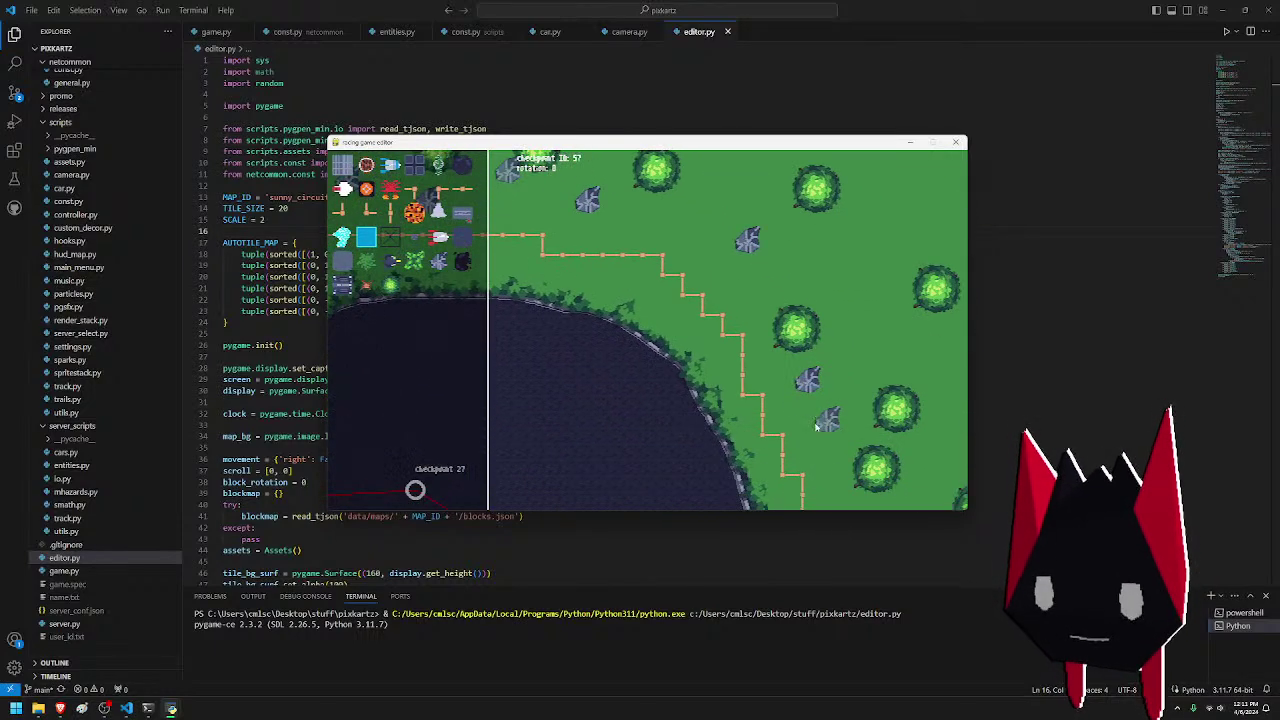
- Place a grey rock just outside the fence on the grass east of checkpoint 35
key("d")
key("s")
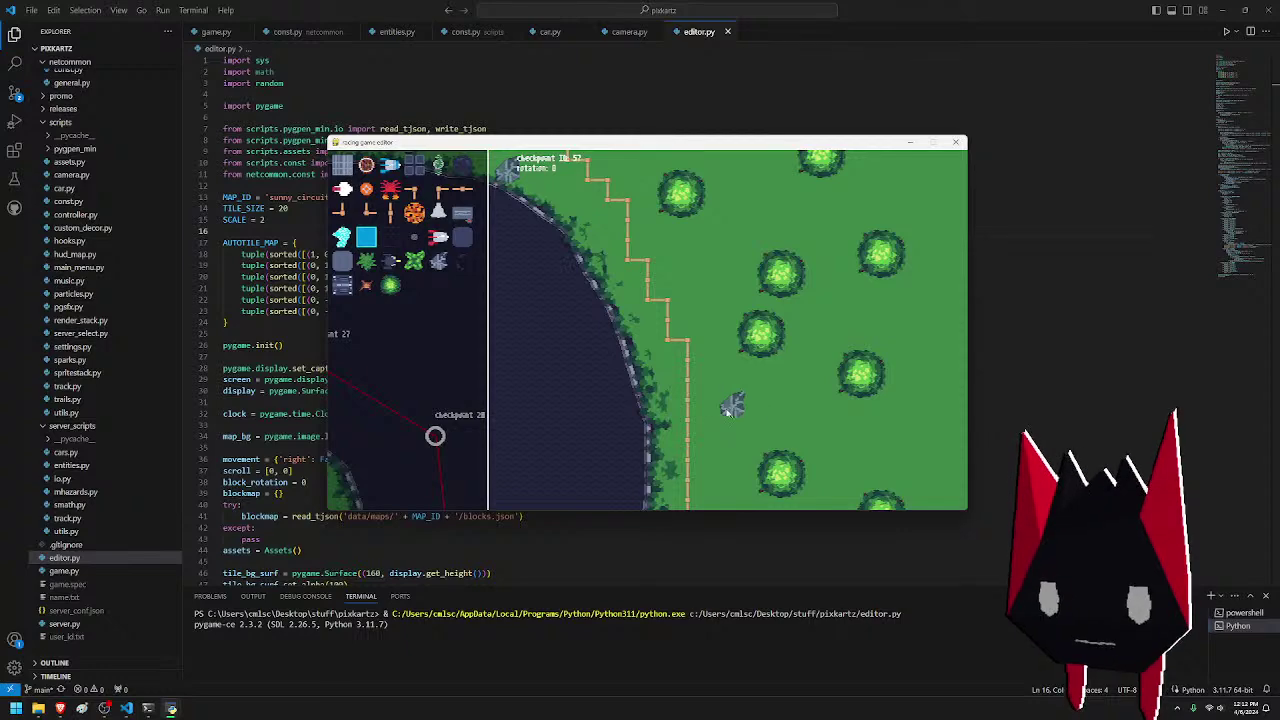
key("s")
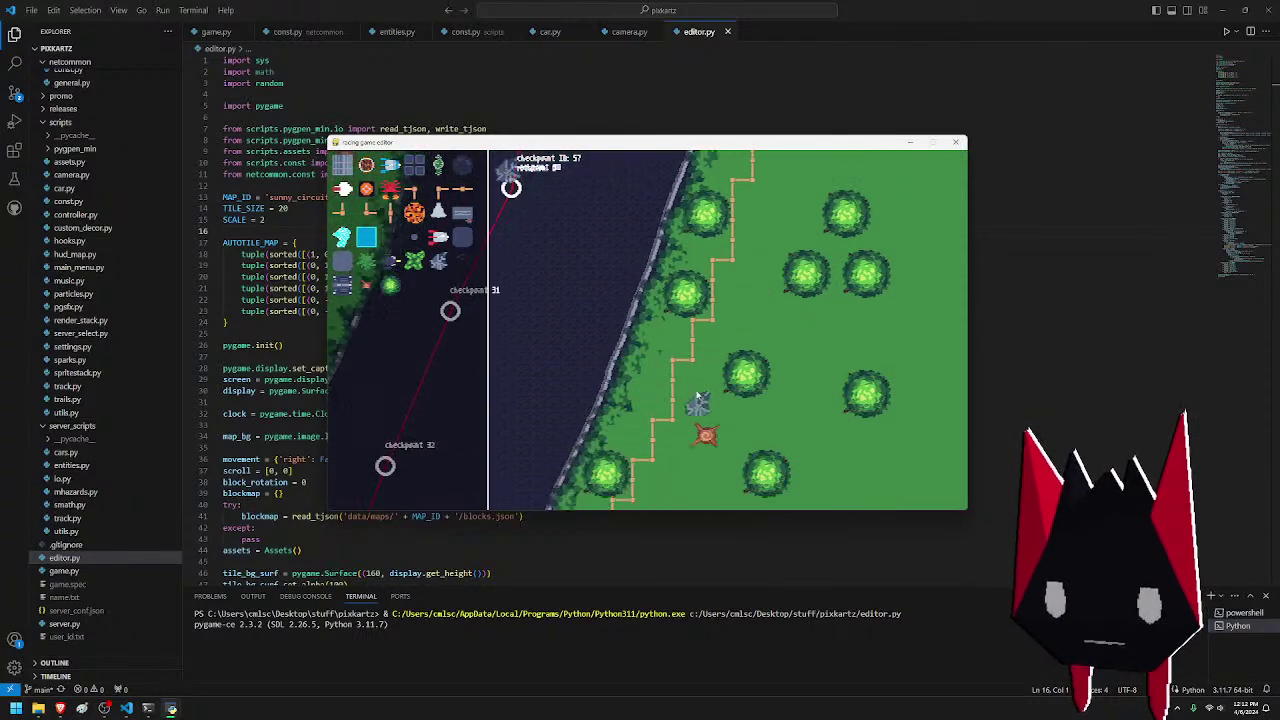
key("d")
key("s")
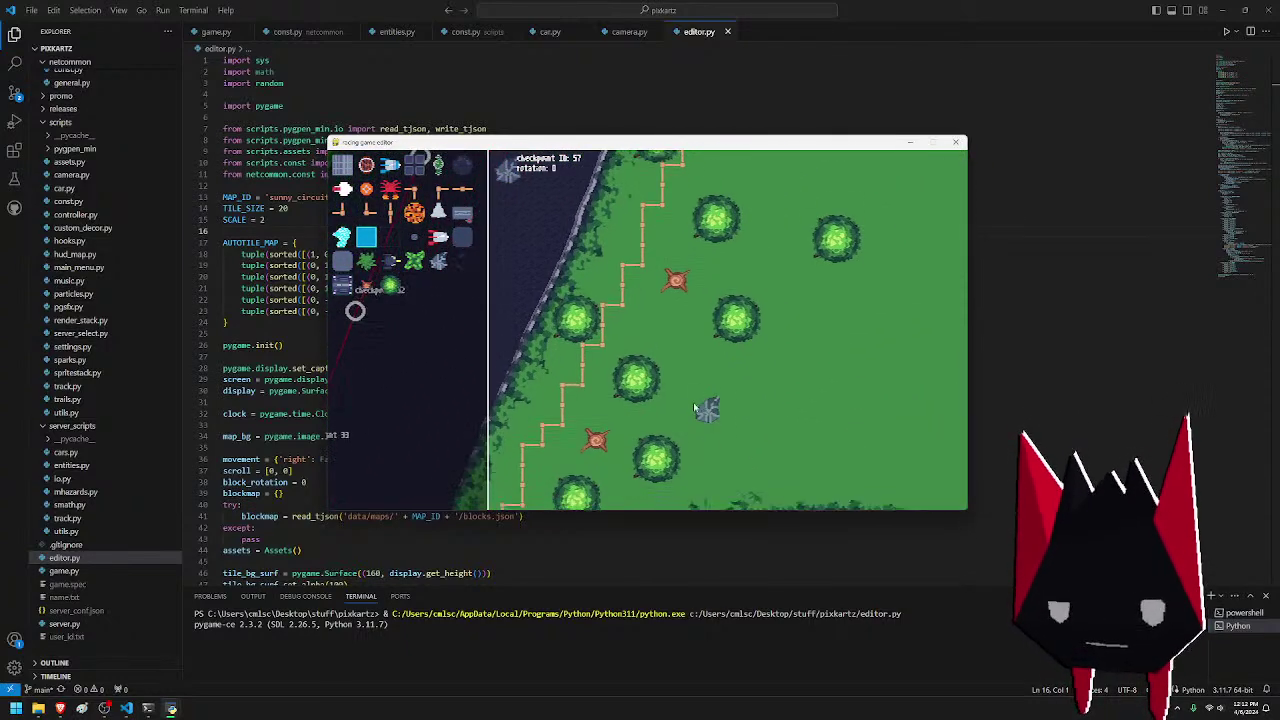
key("s")
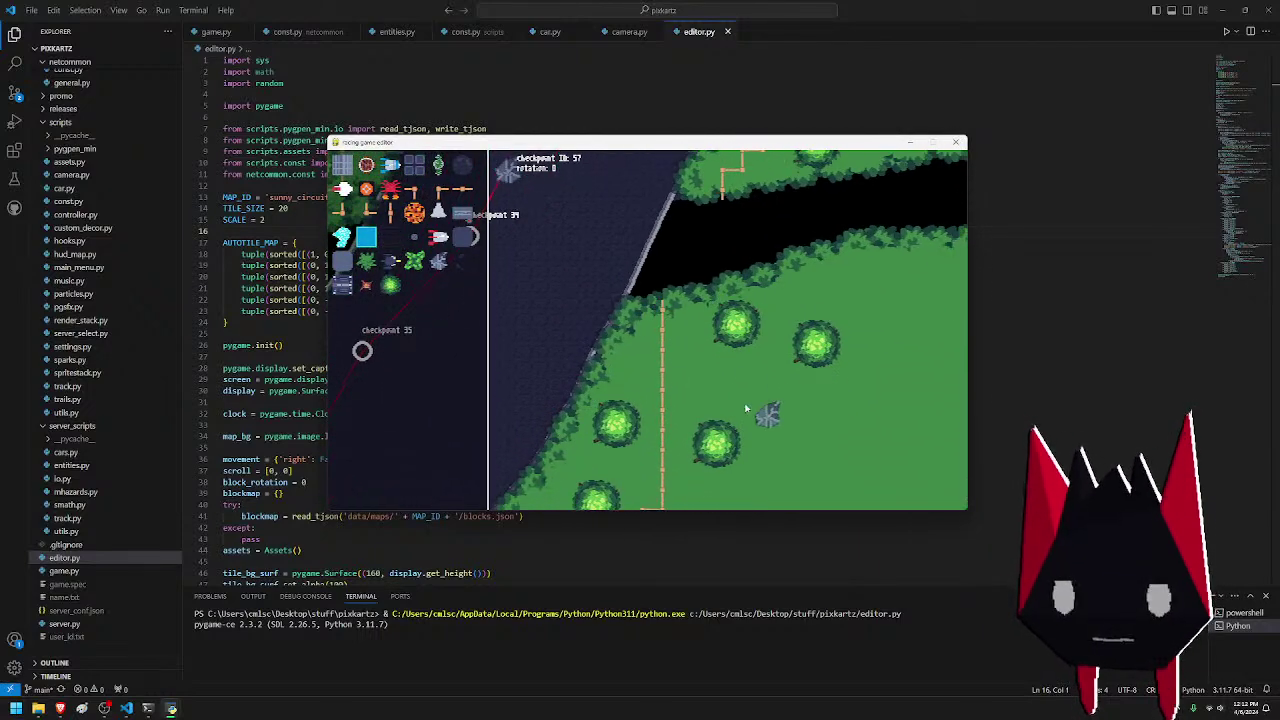
key("s")
key("a")
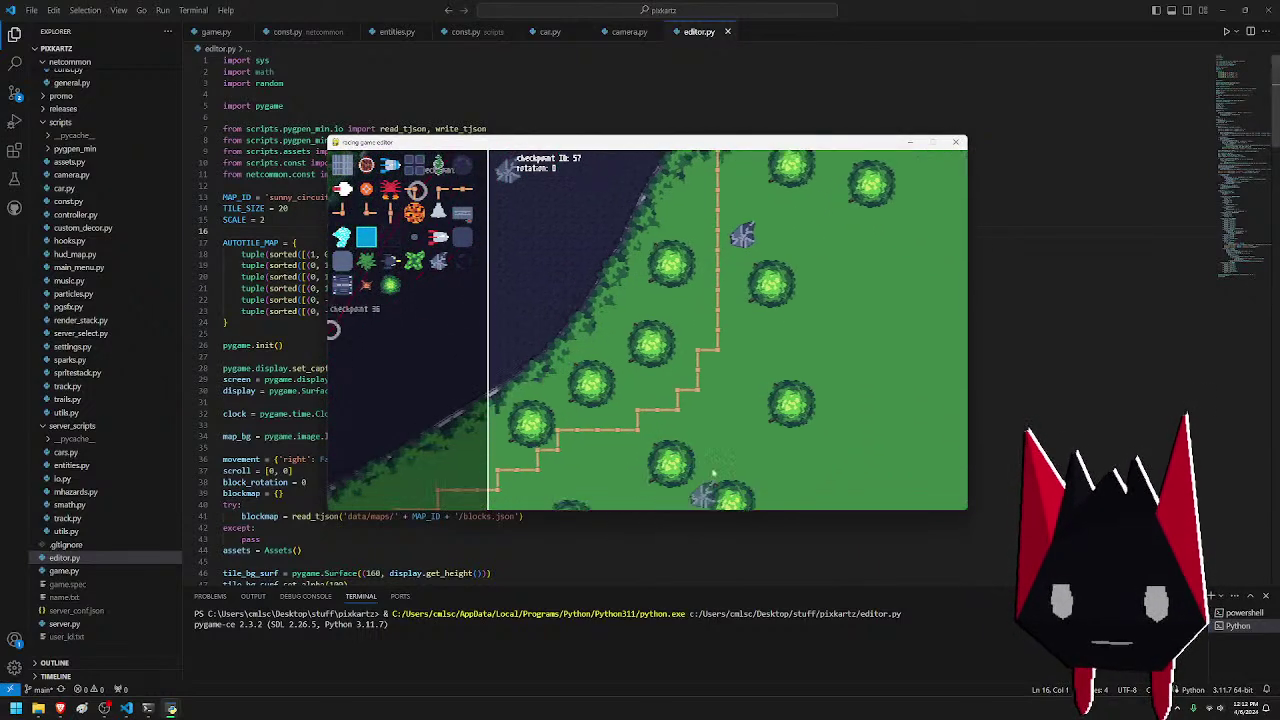
- Place a grey rock beside the tree on the grass south of the black pit, west of checkpoint 35
key("w")
key("w")
key("d")
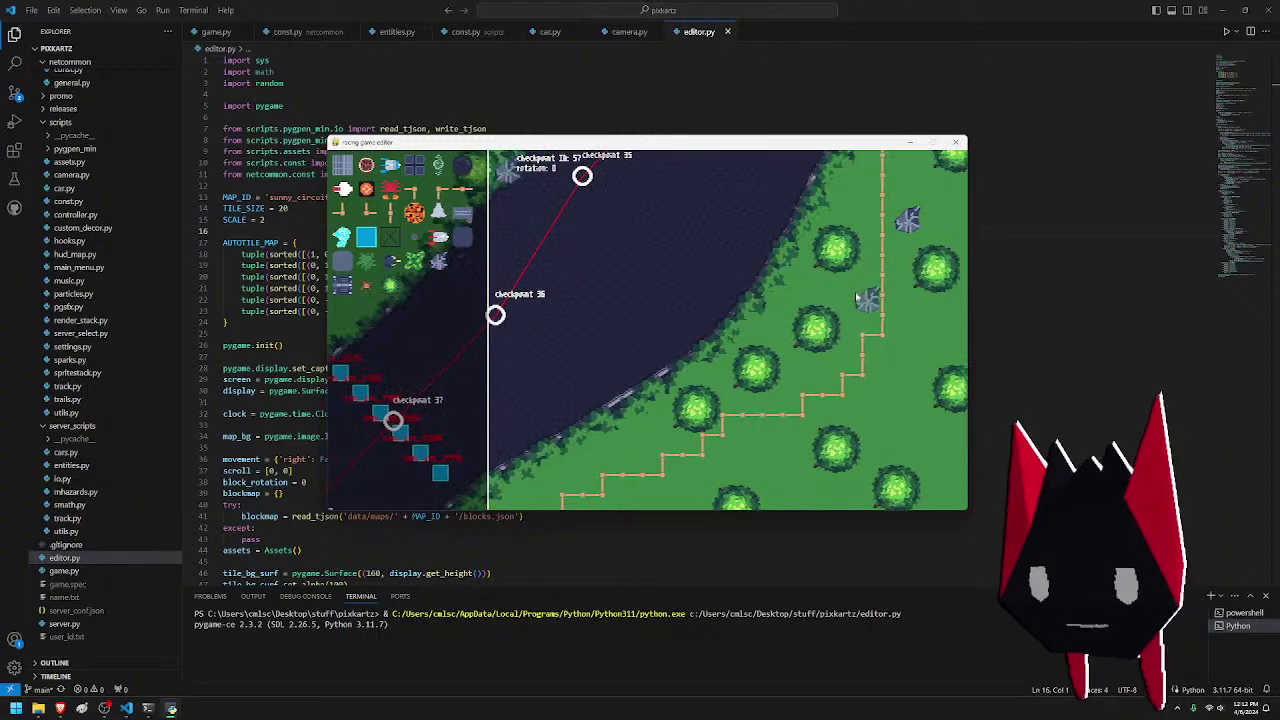
key("w")
key("a")
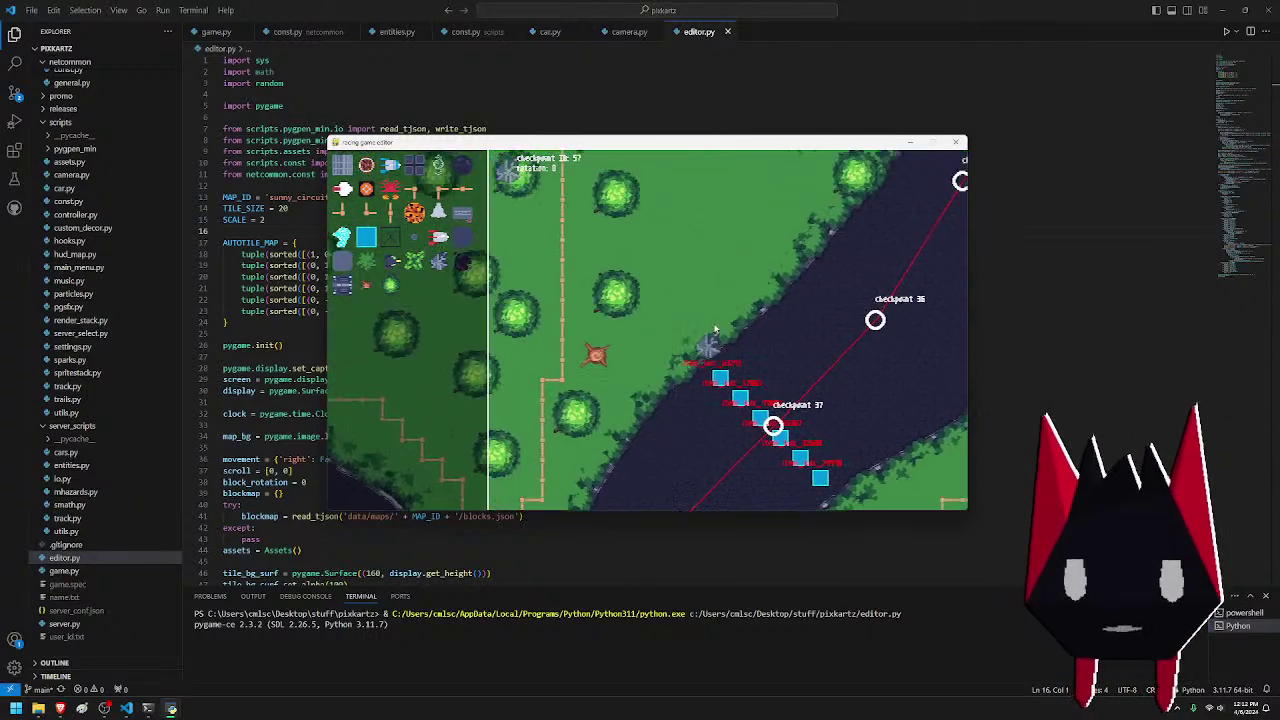
key("d")
key("w")
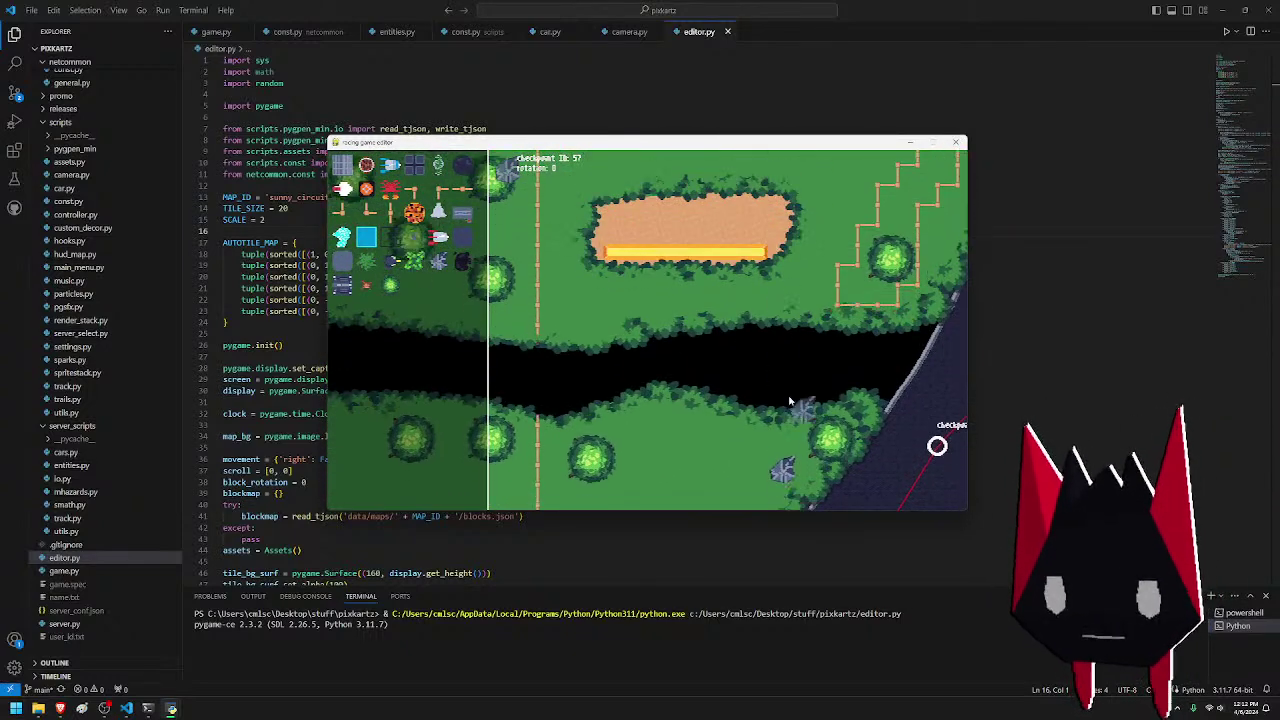
- Look over the grass areas along the track from checkpoint 47 to checkpoint 57
key("s")
key("s")
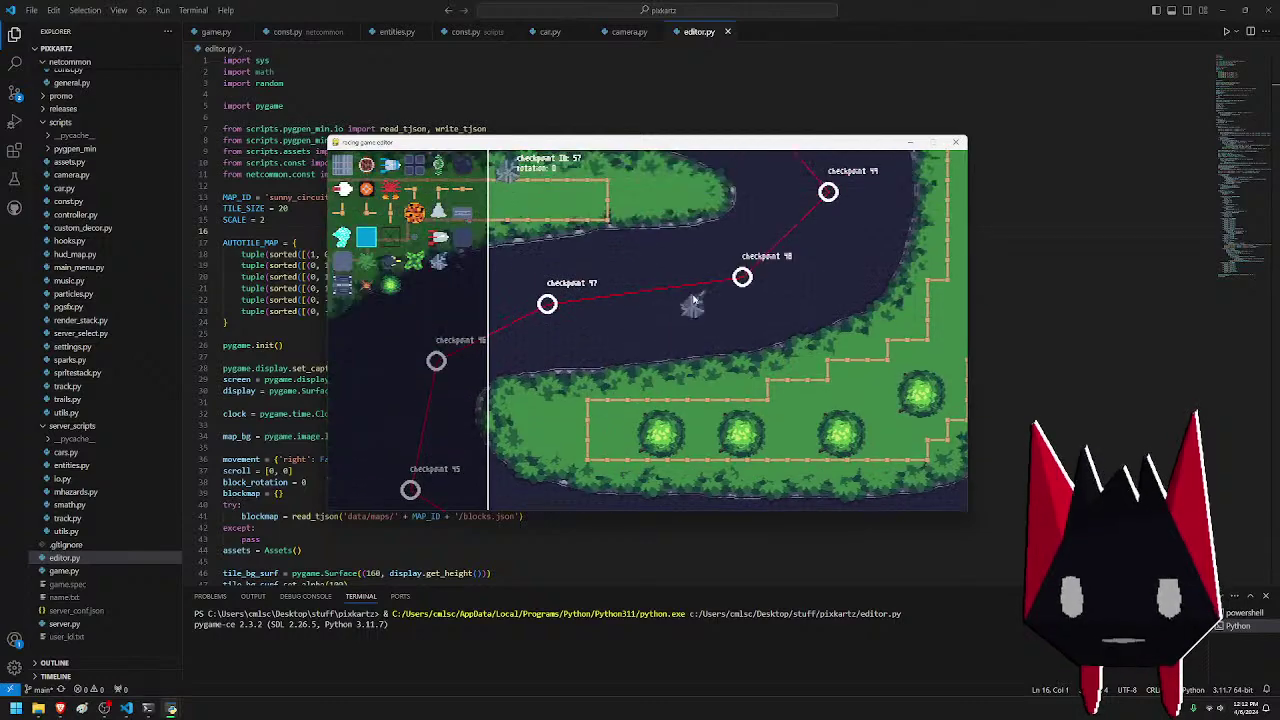
key("w")
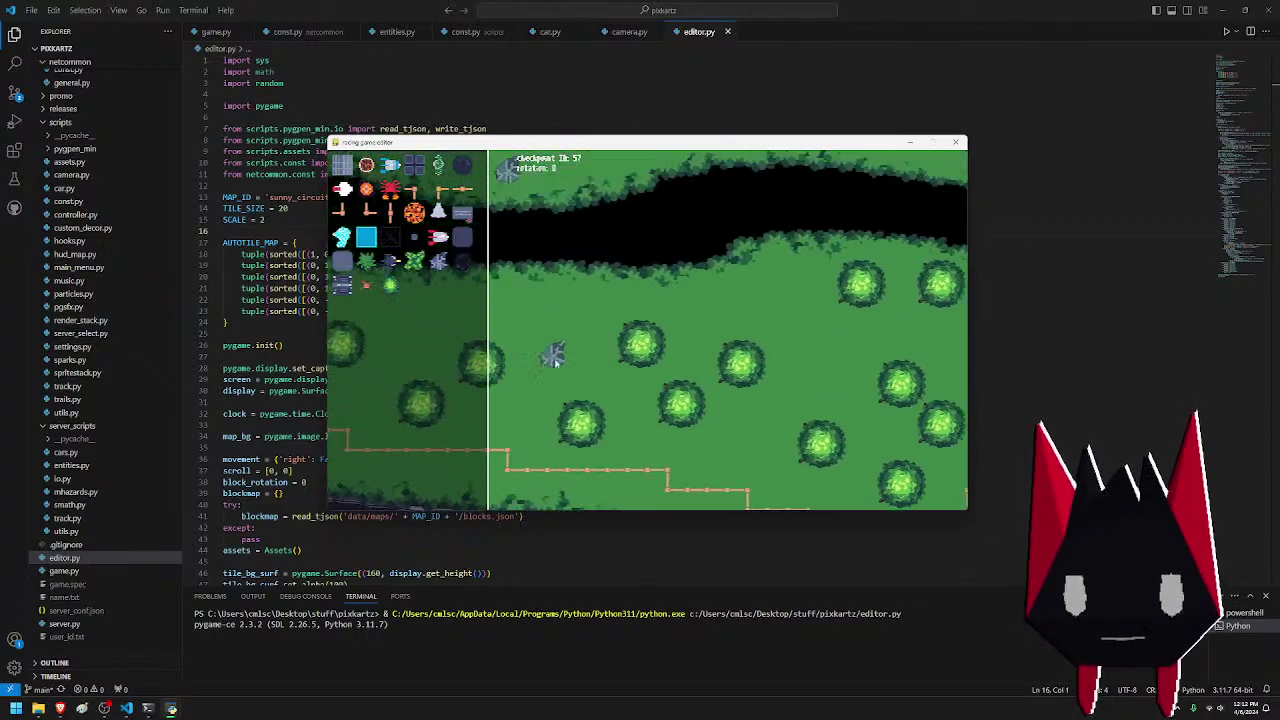
key("a")
key("s")
key("w")
key("a")
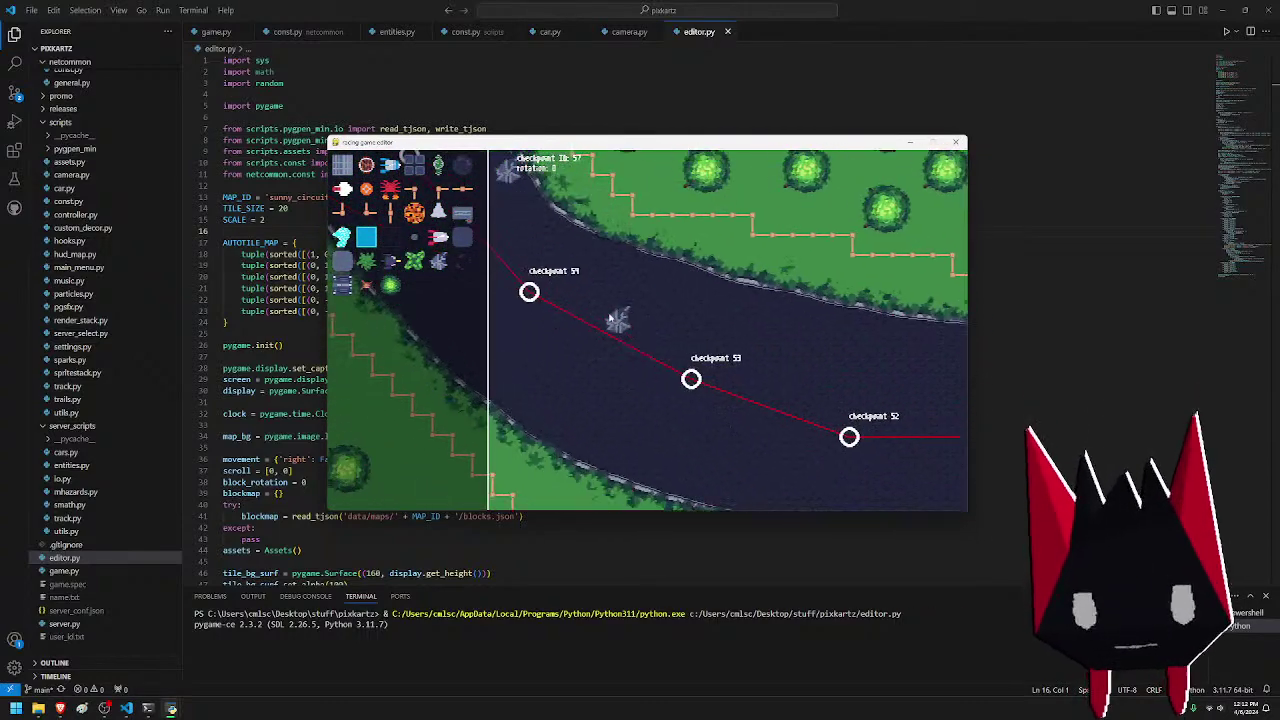
key("w")
key("a")
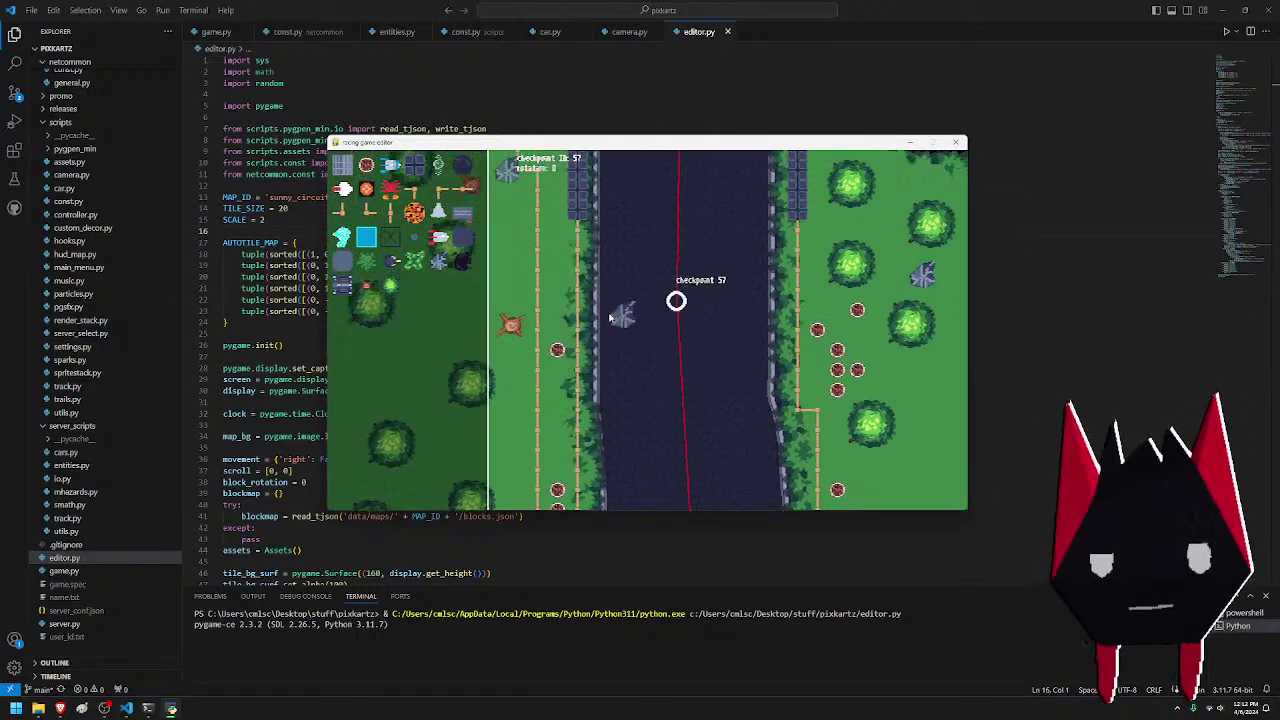
- Place small leafy plants on the grass between the black pit, the fence and the start line's west wall
key("w")
key("a")
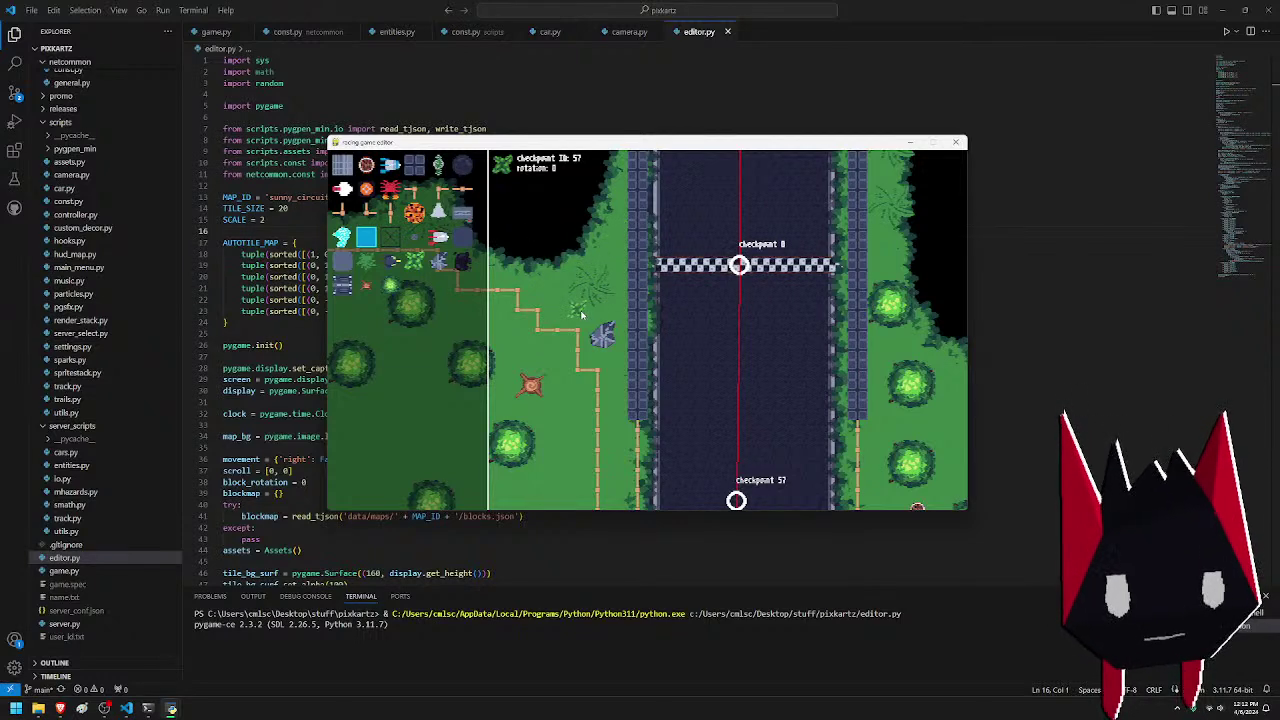
key("w")
key("a")
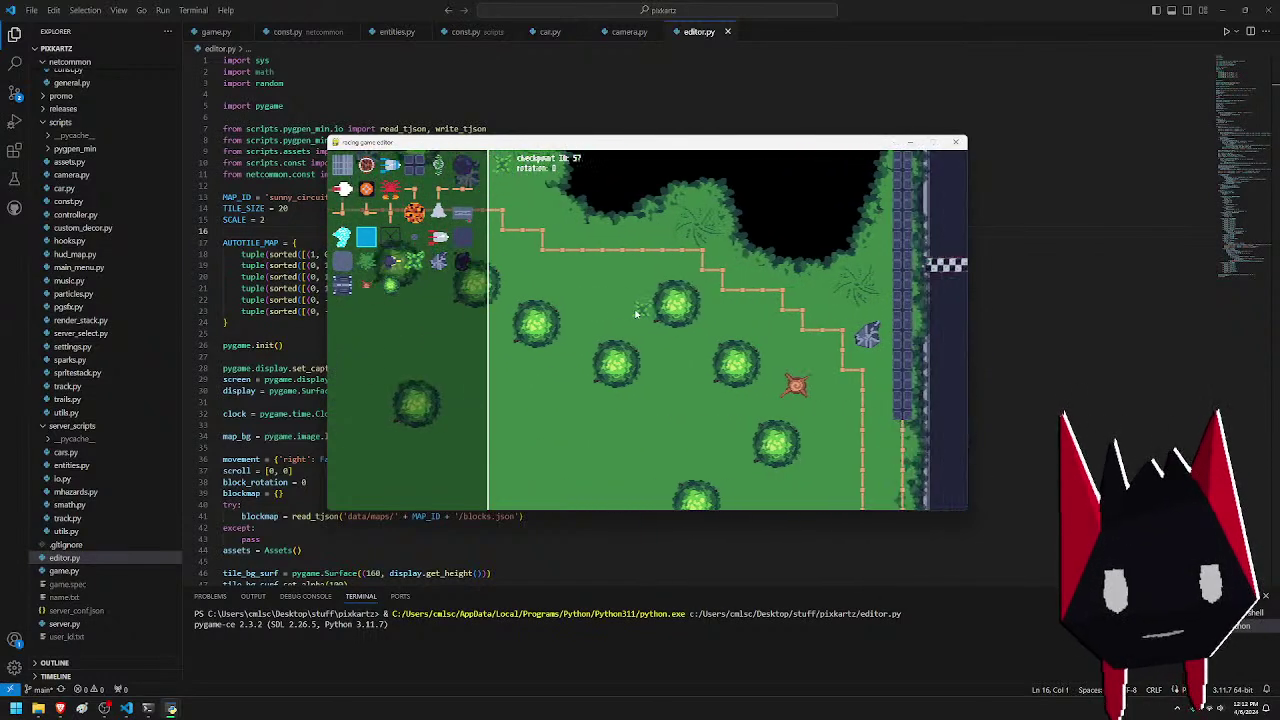
key("d")
key("w")
key("d")
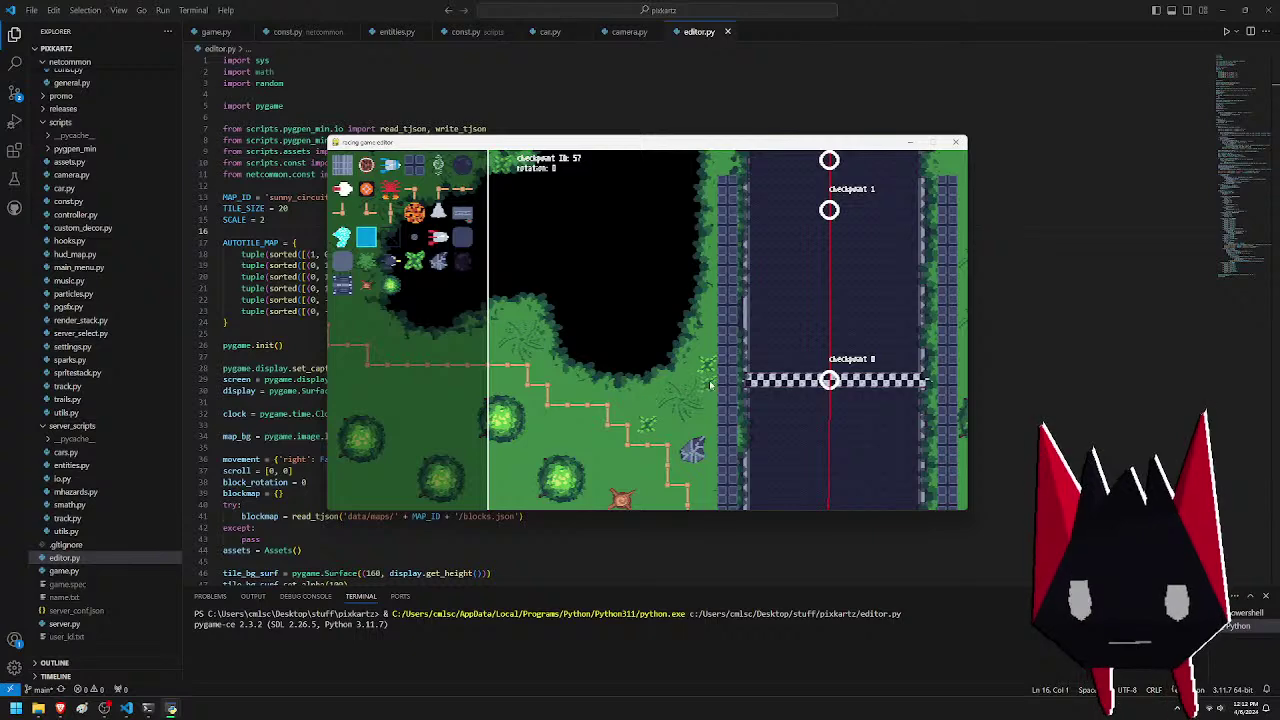
- Place clusters of small leafy plants around the trees and stump south of checkpoints 17 and 18
key("w")
key("a")
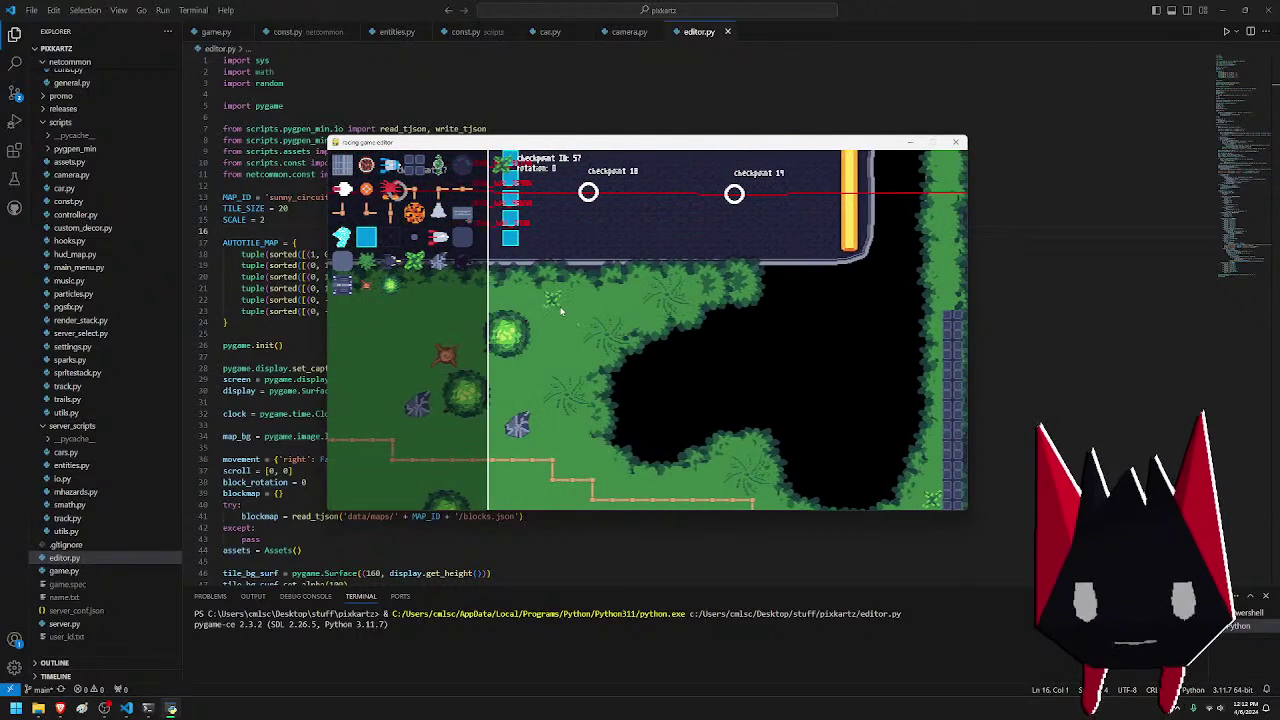
key("a")
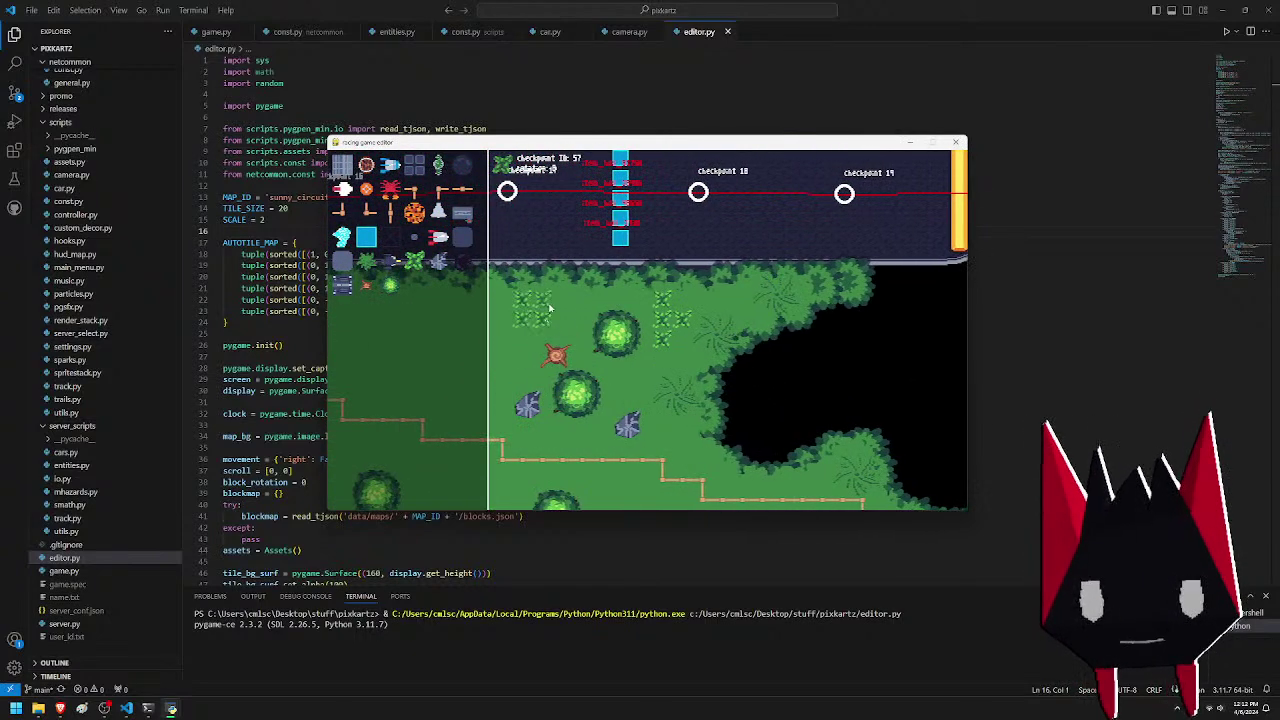
key("a")
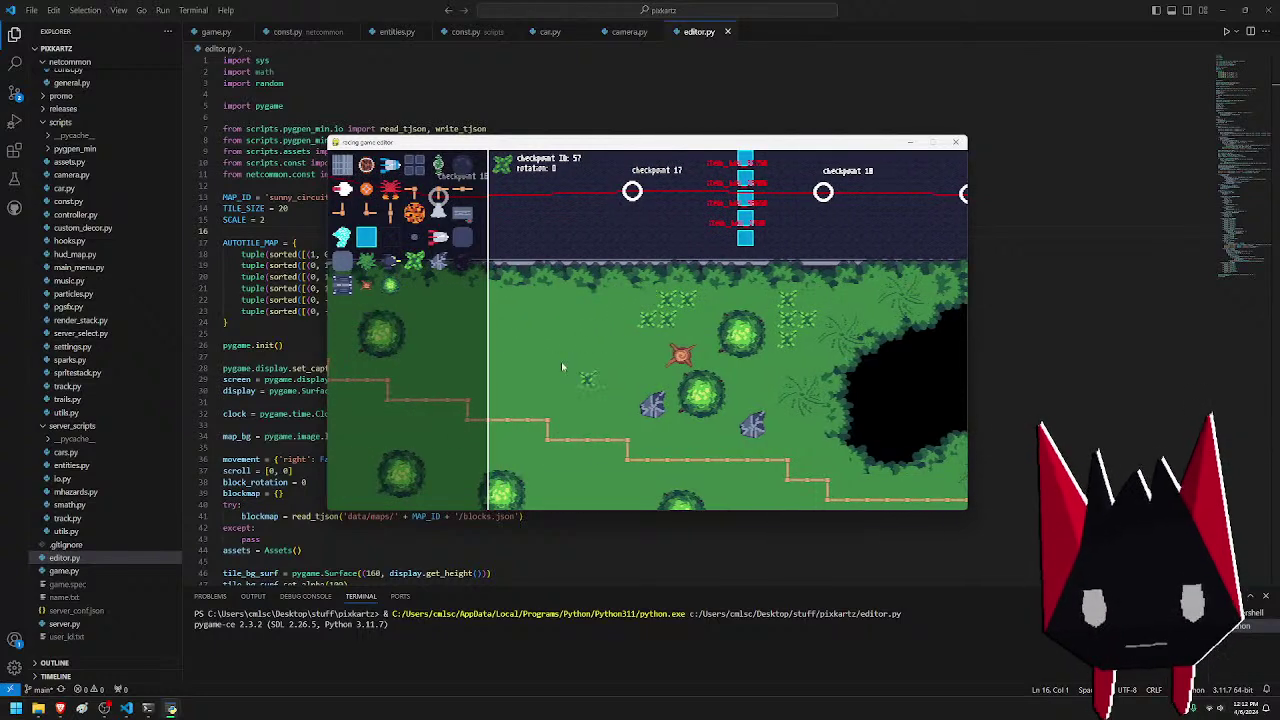
- Scatter small leafy plants on the grass strip inside the fence south of checkpoints 16 and 17
key("a")
key("a")
key("w")
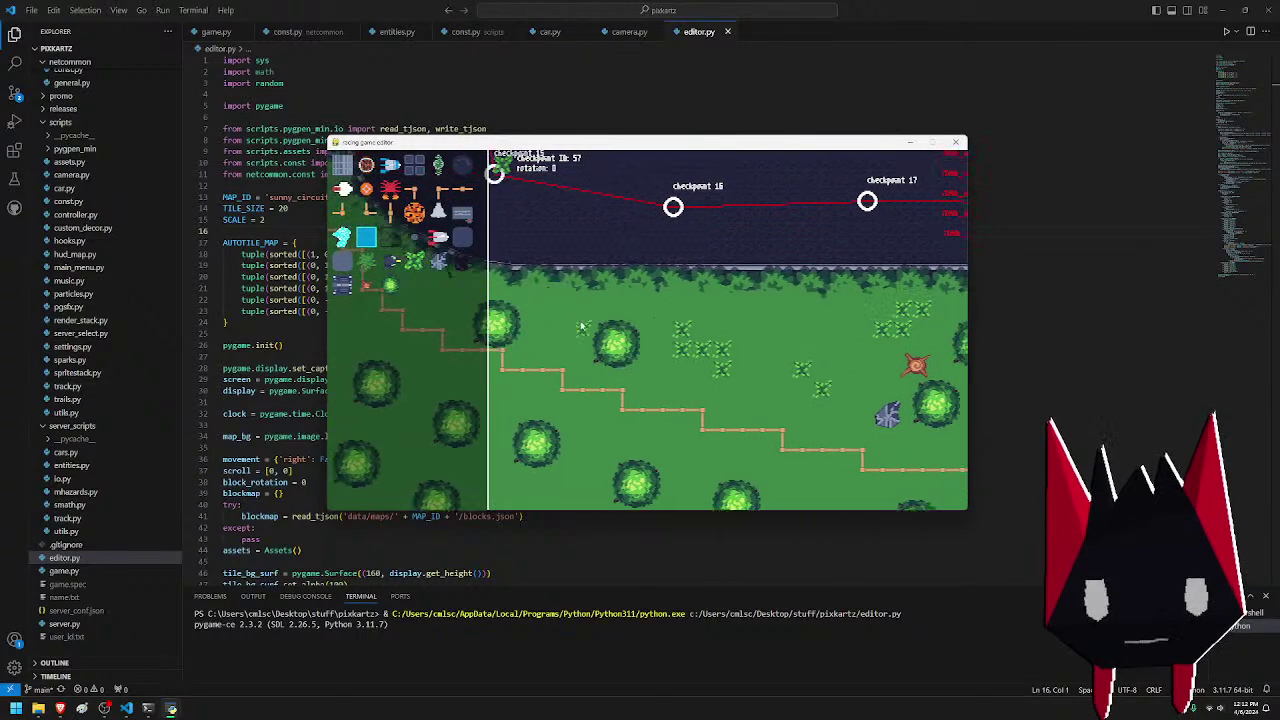
- Place small leafy plants inside the fence around the bend southwest of checkpoint 15 and west of checkpoint 14
key("a")
key("w")
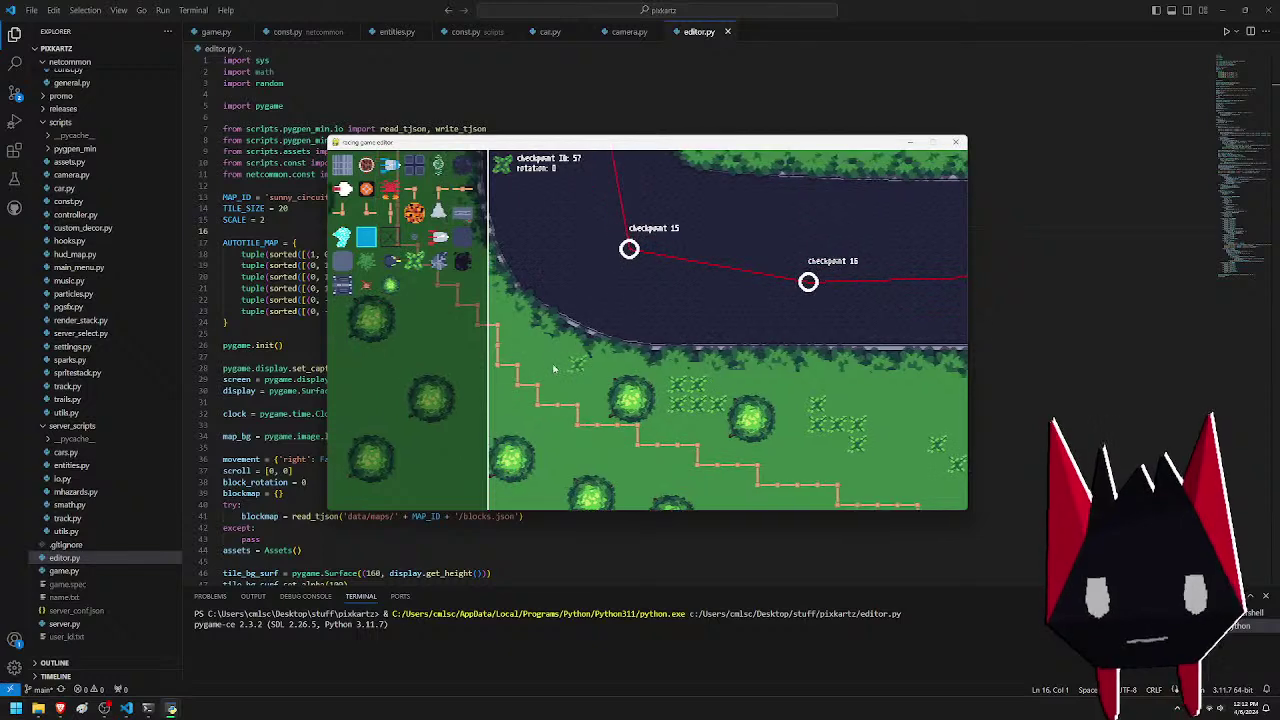
key("a")
key("w")
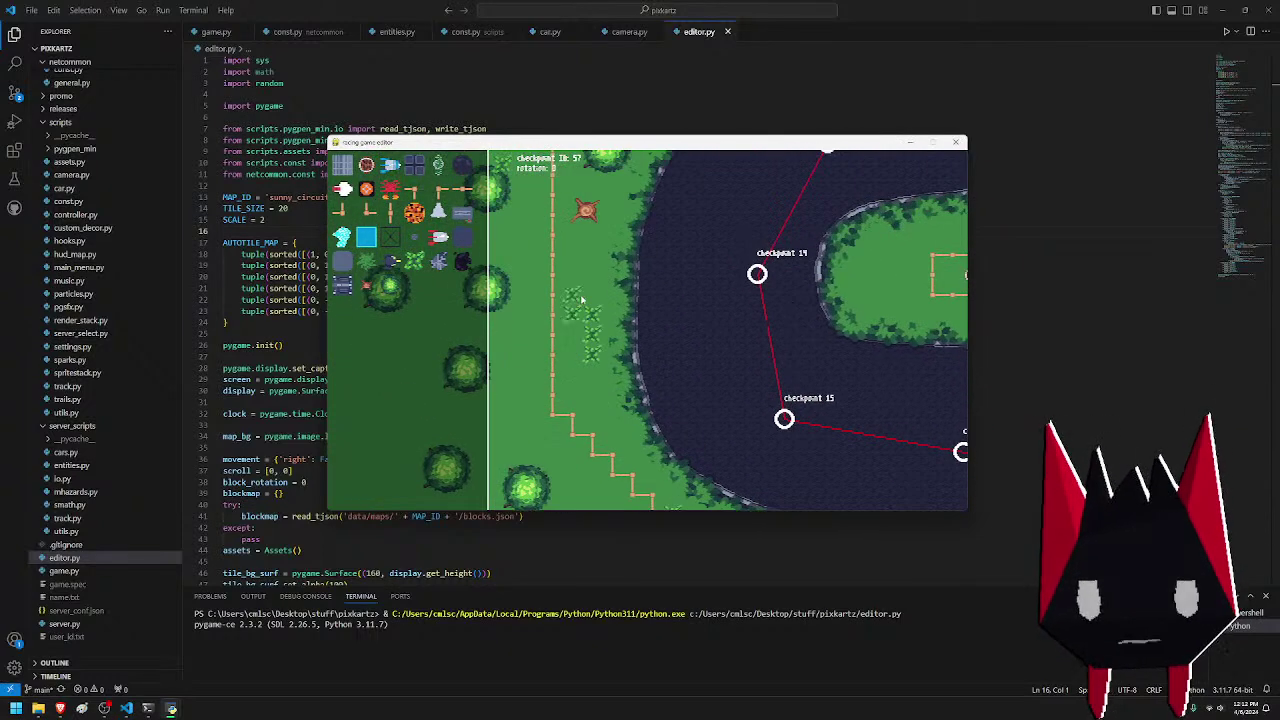
- Place small leafy plants on the grass strip between the fence and the track north of checkpoint 13
key("w")
key("d")
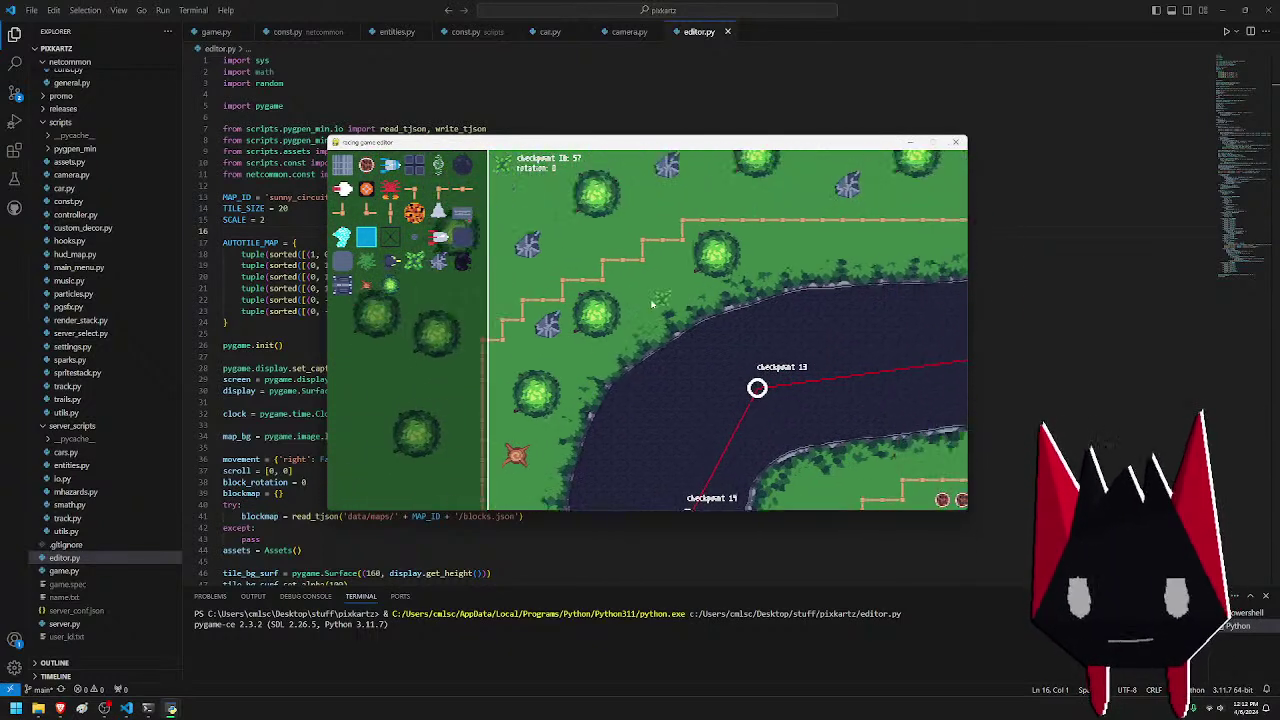
key("d")
key("w")
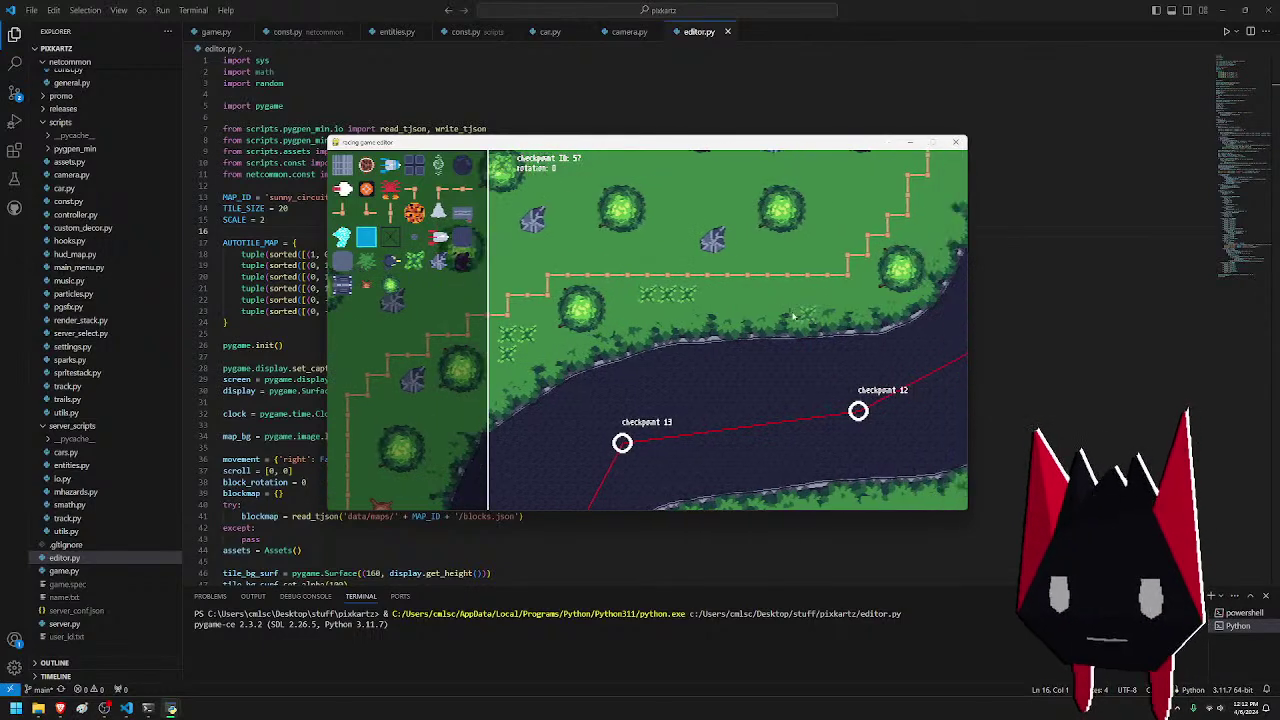
- Scatter small leafy plants among the trees and rocks outside the fence north of checkpoints 12 and 13
key("w")
key("d")
key("a")
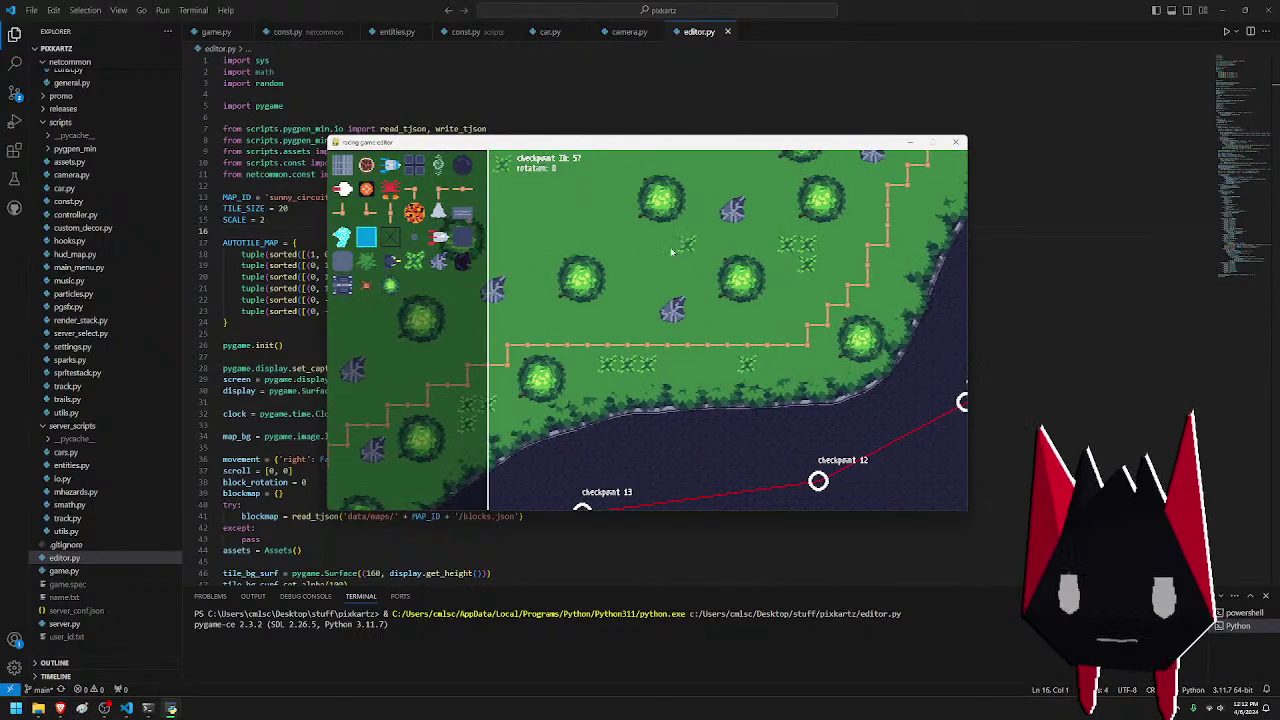
key("a")
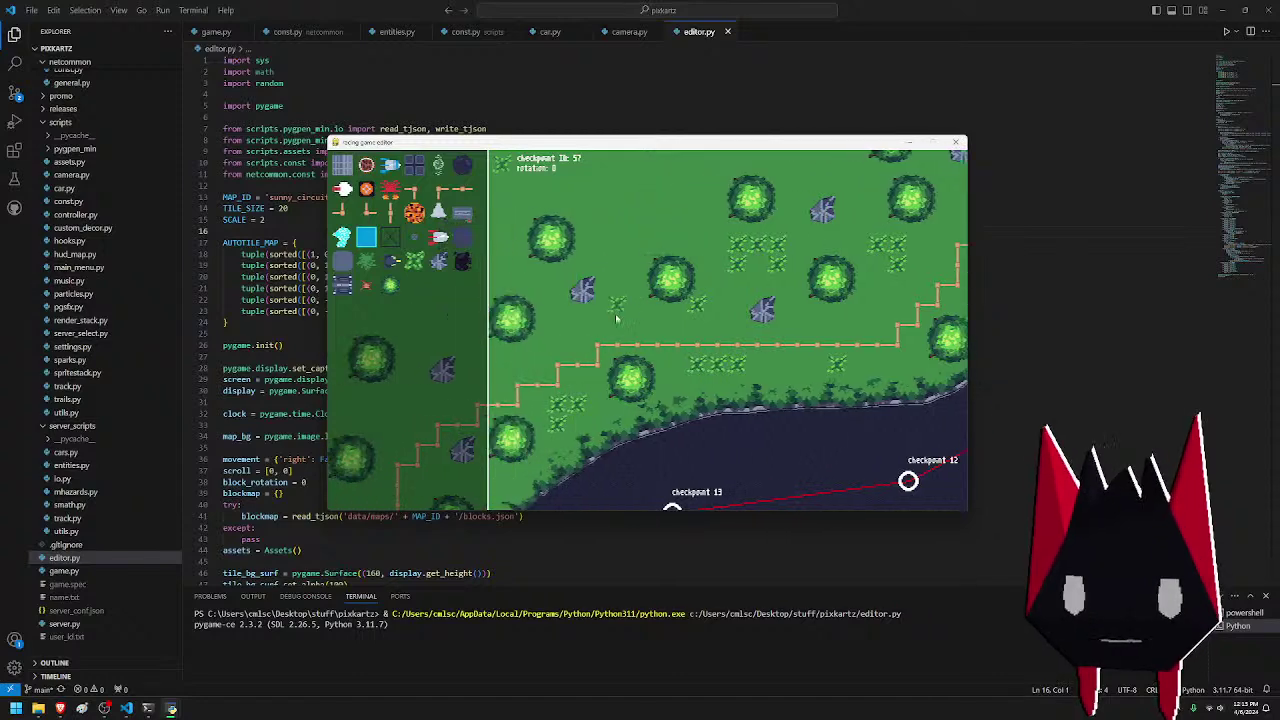
- Place clusters of small leafy plants around the trees outside the fence west of checkpoints 14 and 15
key("s")
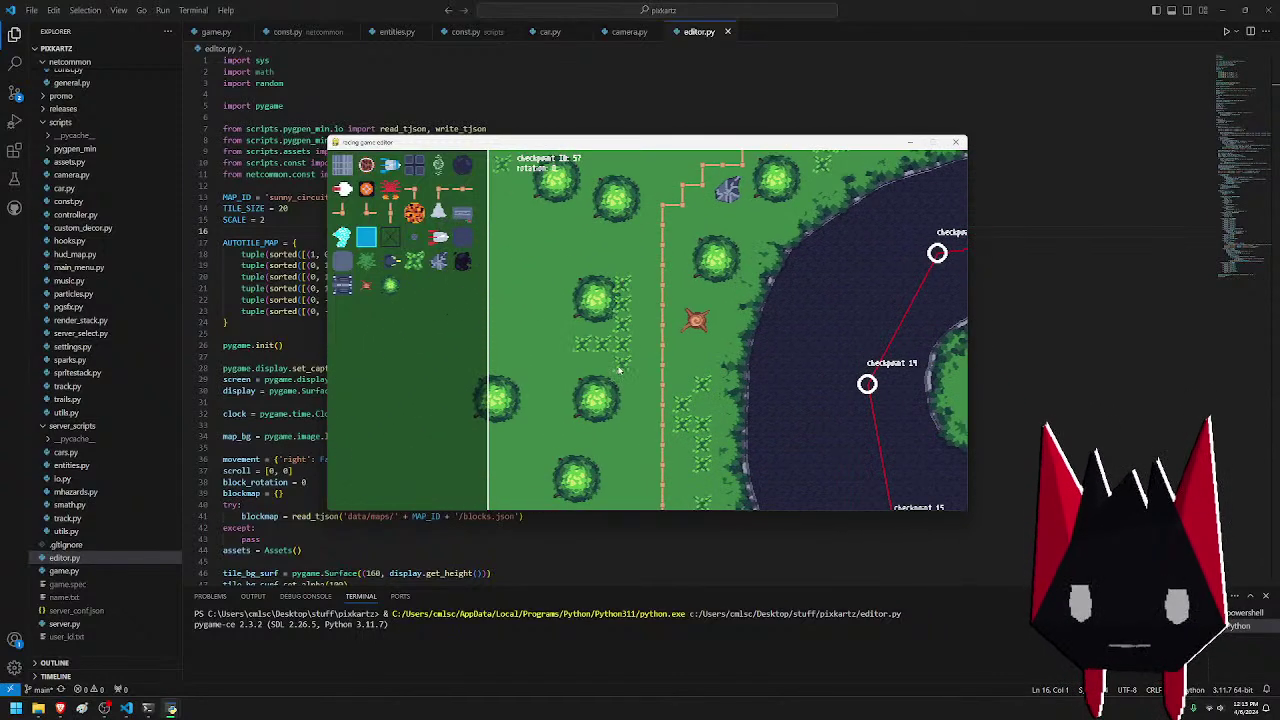
key("s")
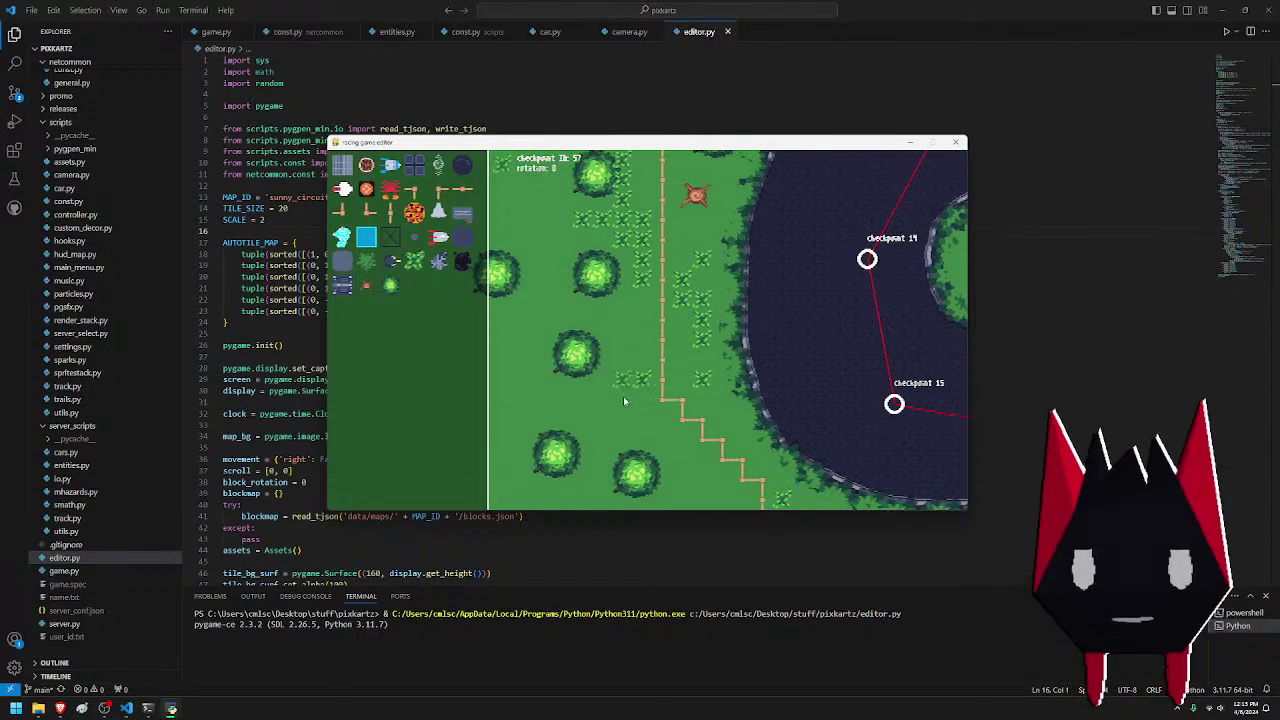
key("s")
key("d")
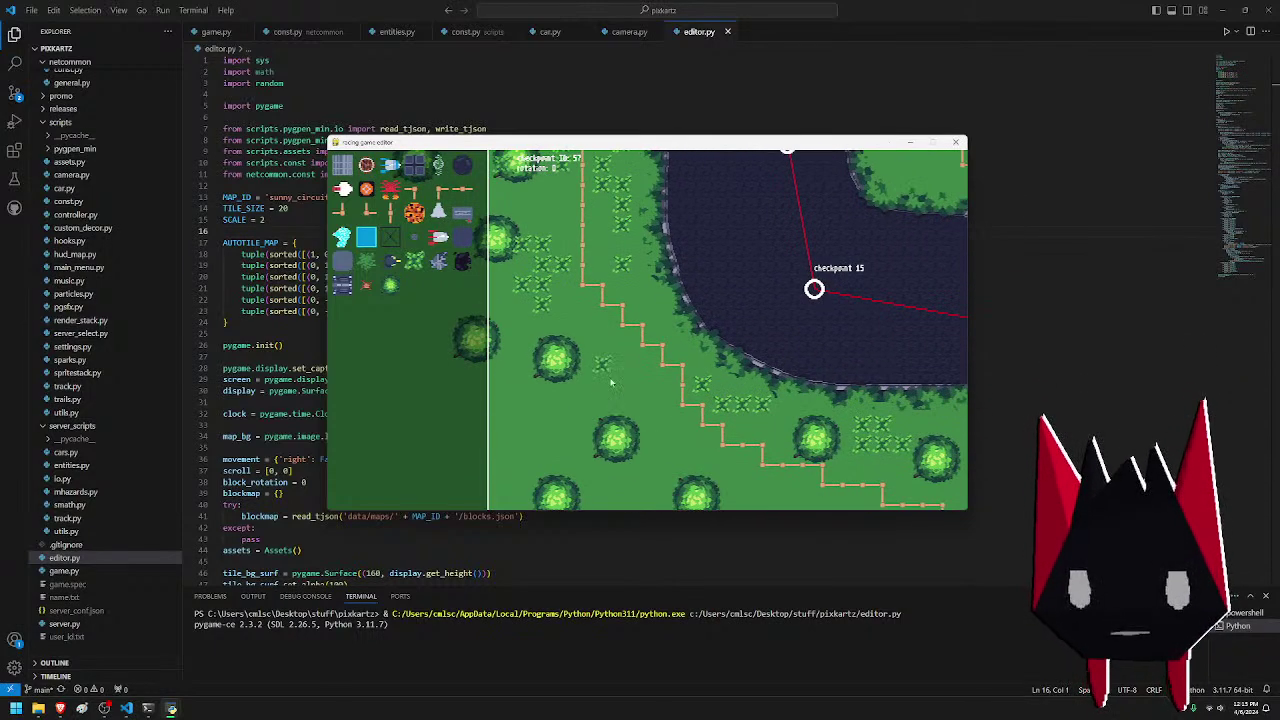
- Place small leafy plants among the trees outside the stepped fence southwest of checkpoint 15
left_click(679, 449)
key("d")
key("s")
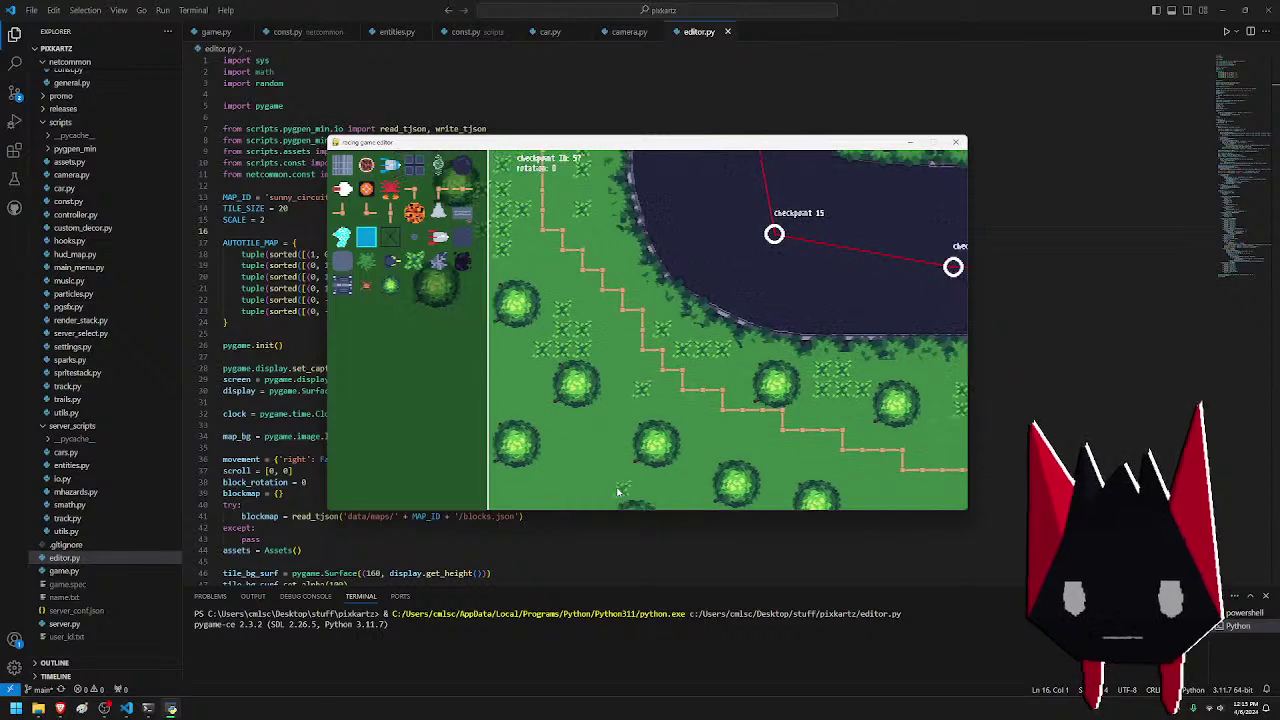
key("a")
left_click_drag(590, 338, 604, 311)
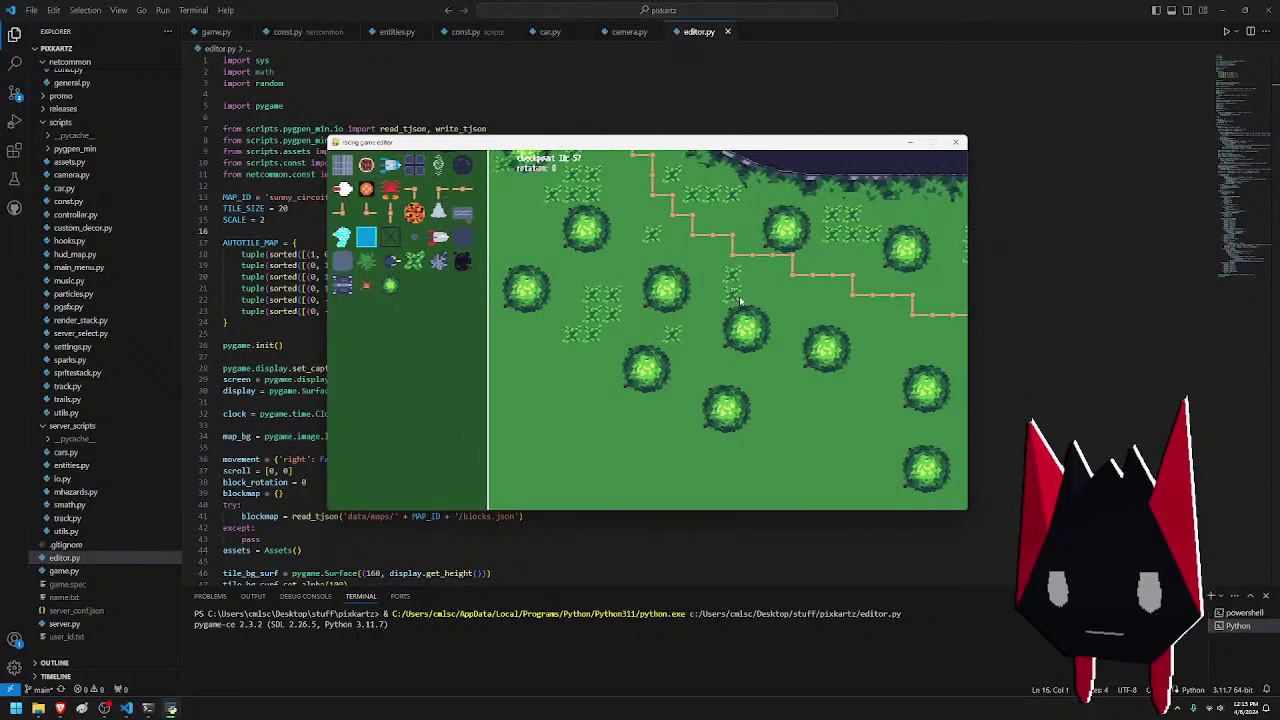
- Place small leafy plants between the trees outside the stepped fence south of checkpoint 16
key("s")
key("d")
left_click_drag(737, 347, 757, 361)
key("d")
left_click(764, 400)
key("d")
left_click_drag(765, 282, 783, 304)
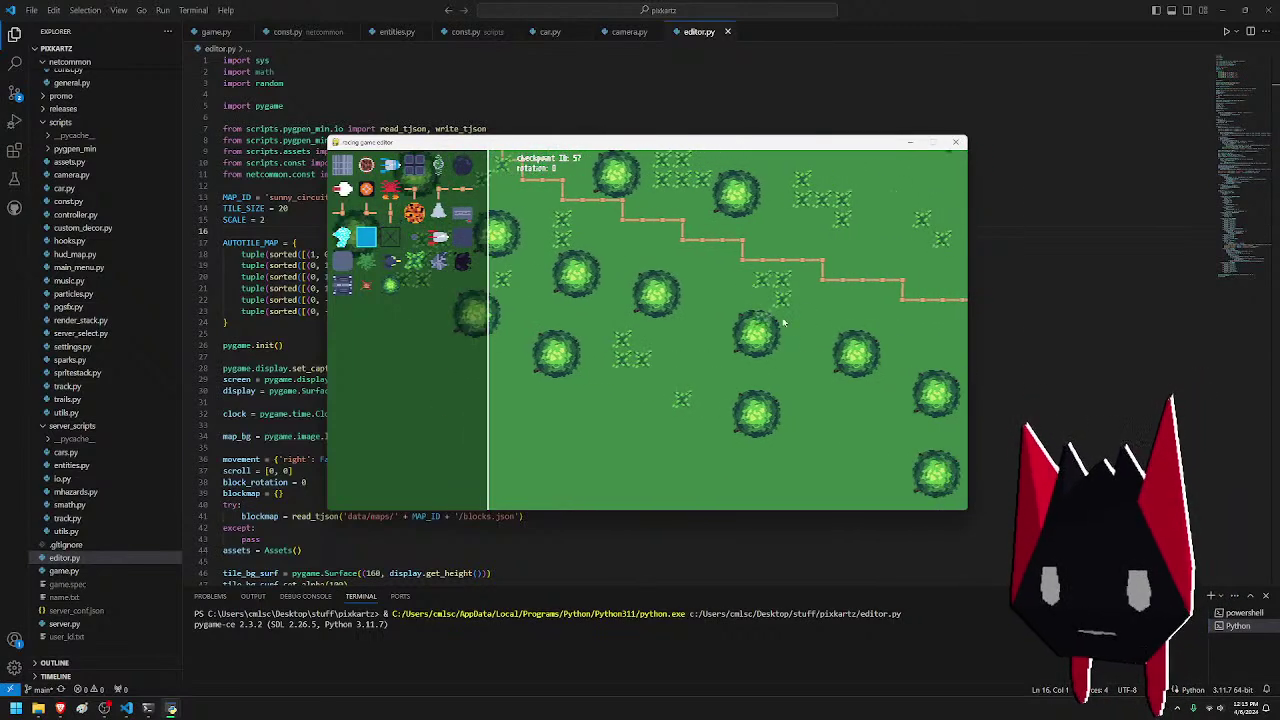
- Scatter small leafy plants among the trees outside the fence from south of checkpoint 17 toward the black pit
key("d")
key("s")
key("d")
left_click(831, 366)
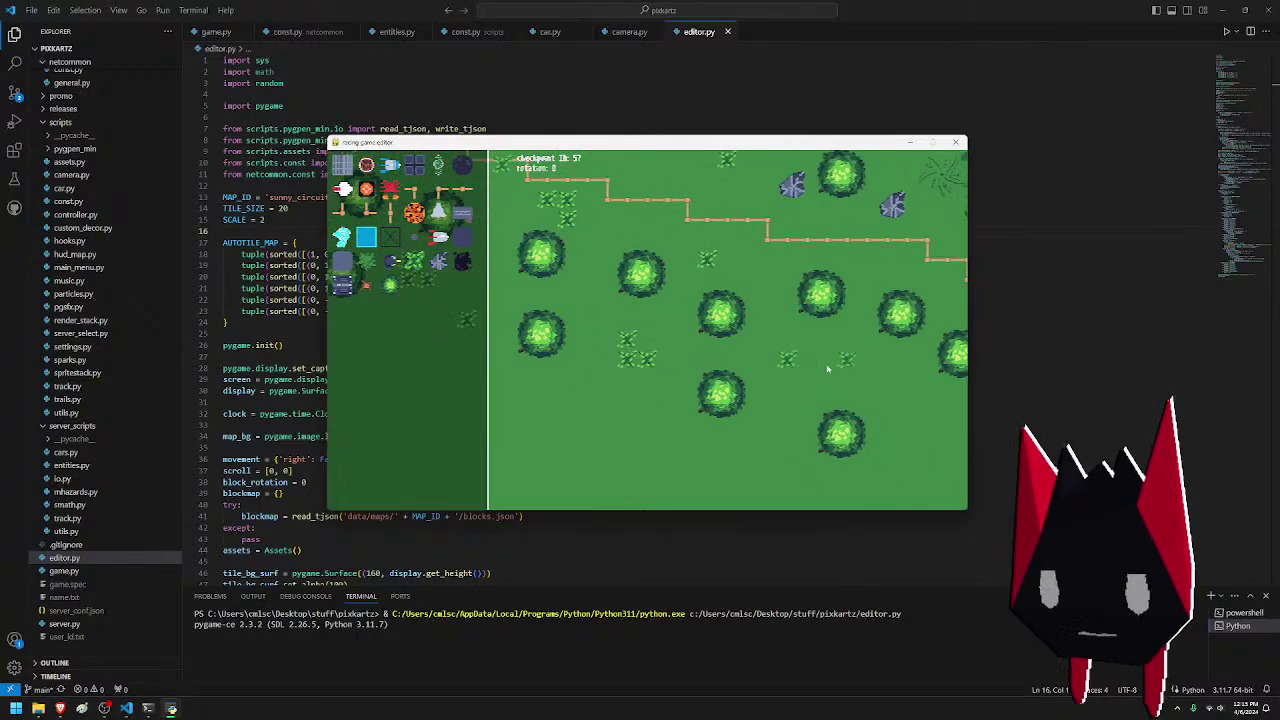
left_click_drag(829, 366, 858, 374)
key("d")
key("s")
key("d")
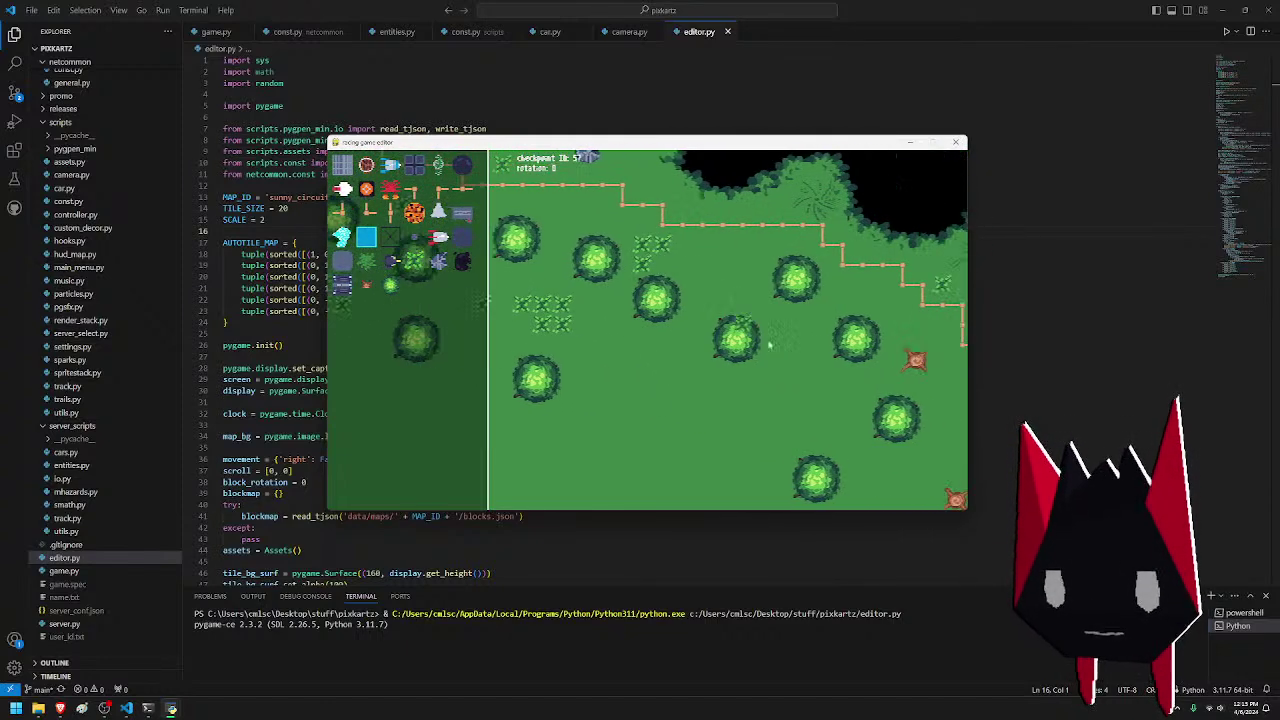
- Place small leafy plants around the trees and stumps outside the fence southwest of the start line
key("d")
key("s")
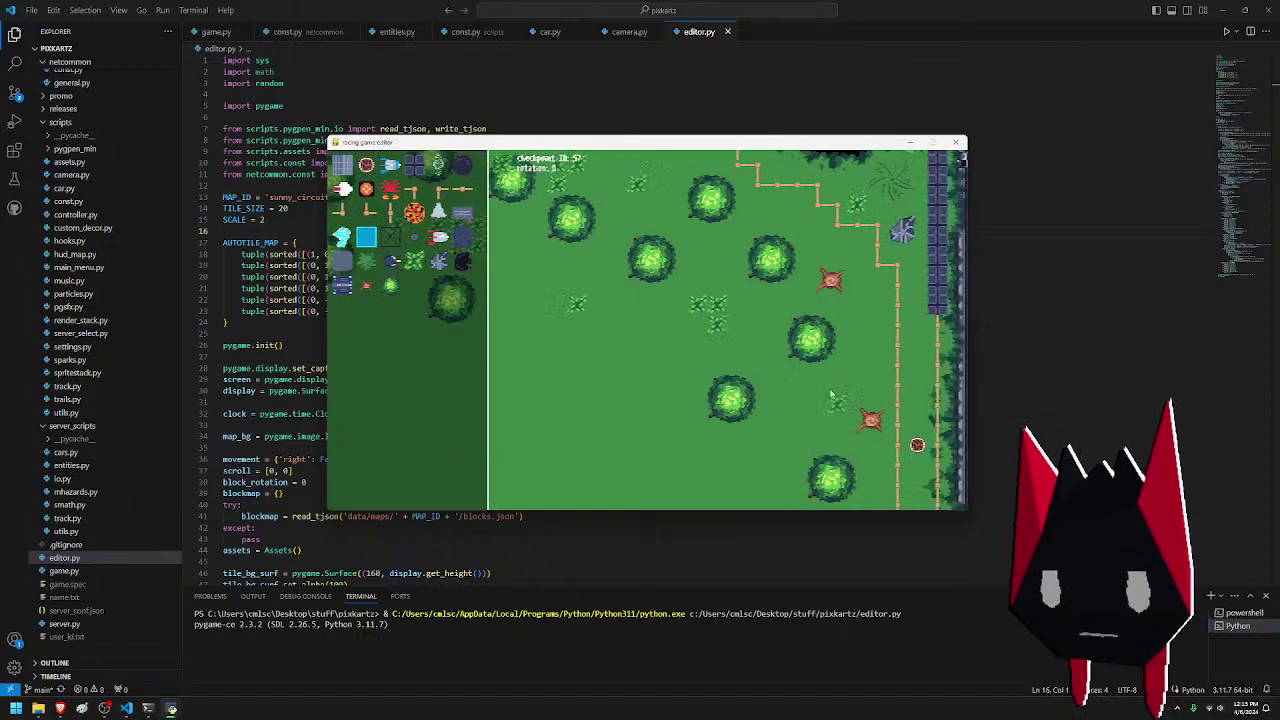
left_click_drag(783, 399, 838, 364)
left_click_drag(760, 226, 739, 206)
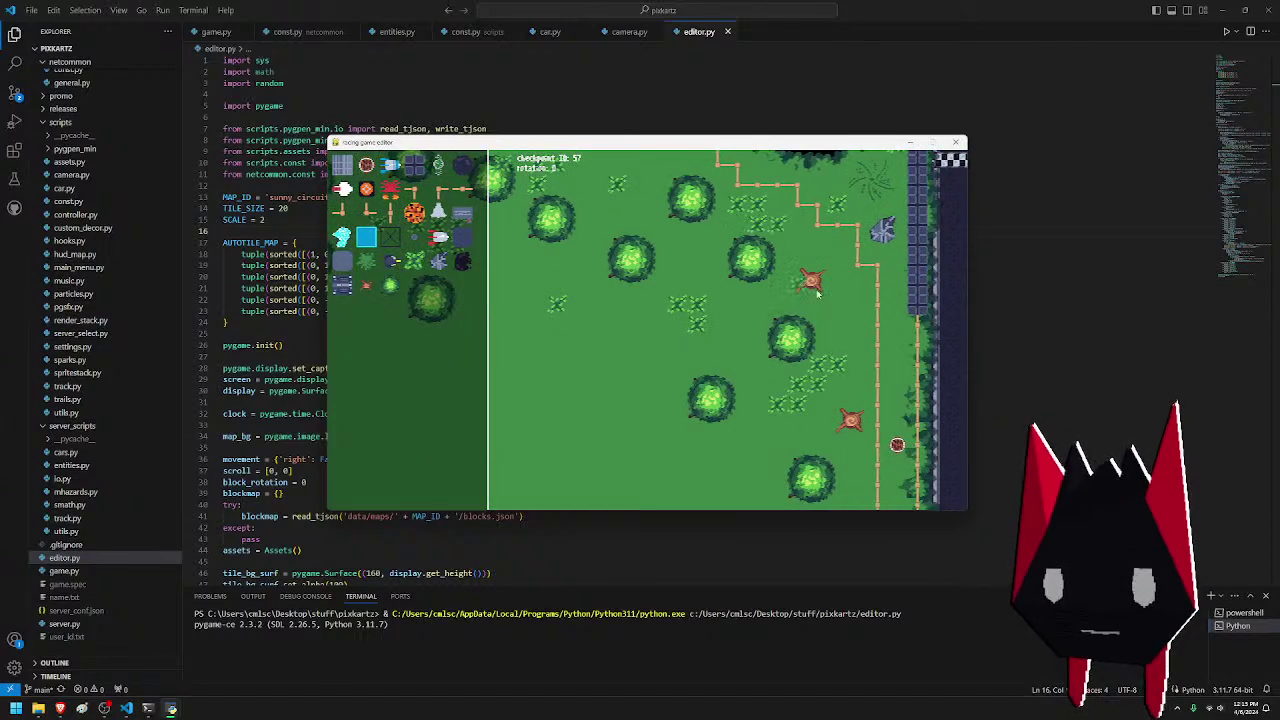
- Place small leafy plants between the trees just outside the stepped fence southwest of the black pit
key("w")
key("a")
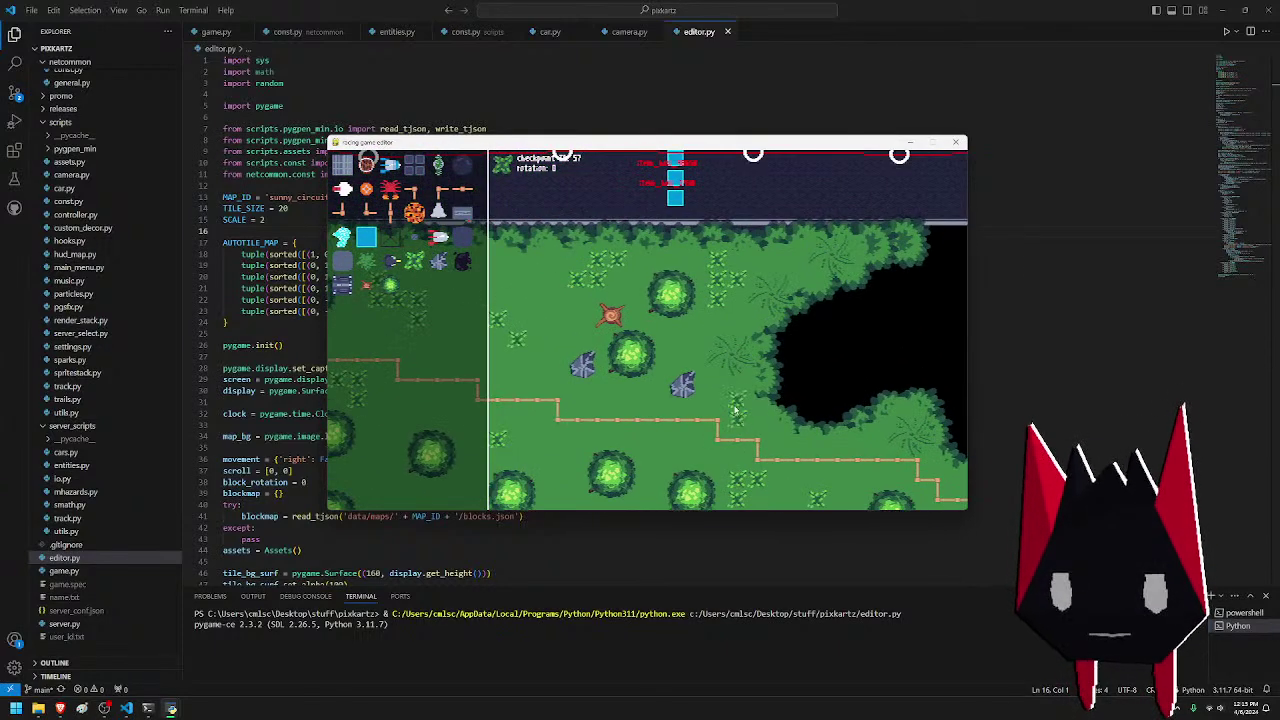
key("a")
key("d")
key("s")
left_click_drag(706, 331, 685, 322)
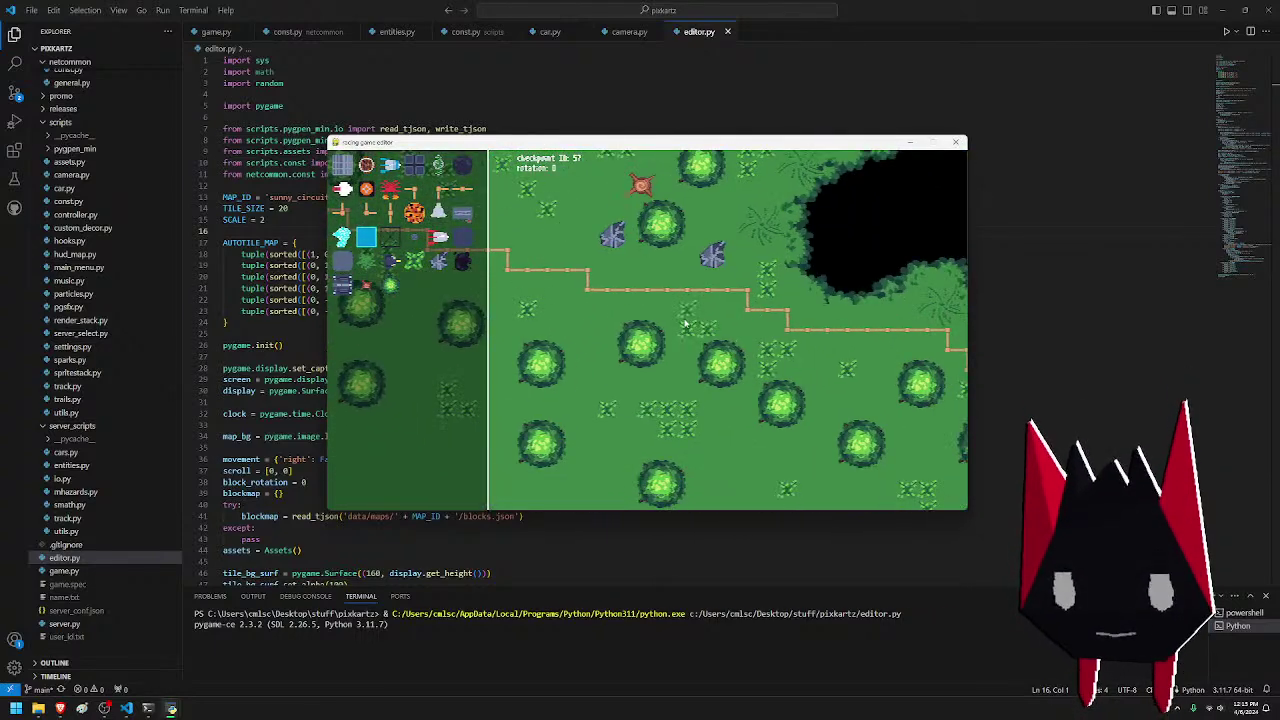
- Scatter small leafy plants around the trees outside the fence west of checkpoint 56, down to the dark gap in the grass
key("s")
key("d")
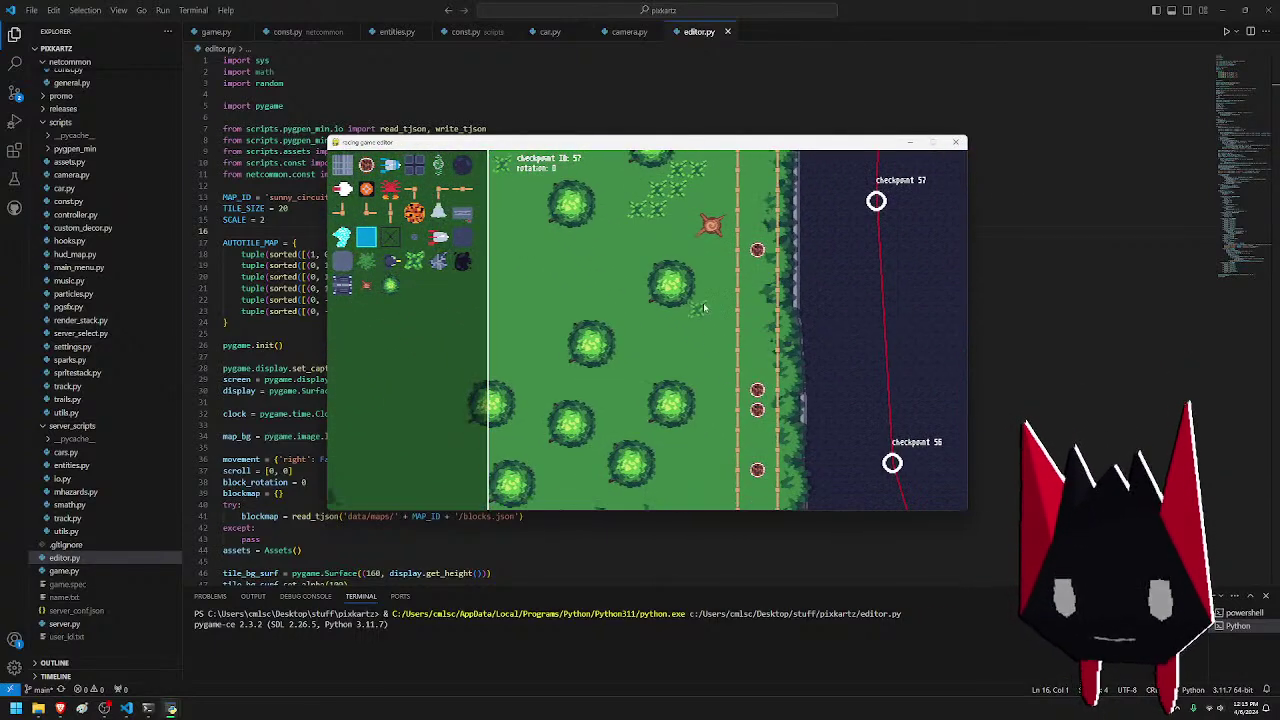
key("s")
mouse_move(717, 258)
left_mouse_down()
mouse_move(660, 281)
mouse_move(696, 311)
mouse_move(705, 300)
mouse_move(699, 367)
mouse_move(700, 341)
mouse_move(712, 396)
mouse_move(655, 428)
left_mouse_up()
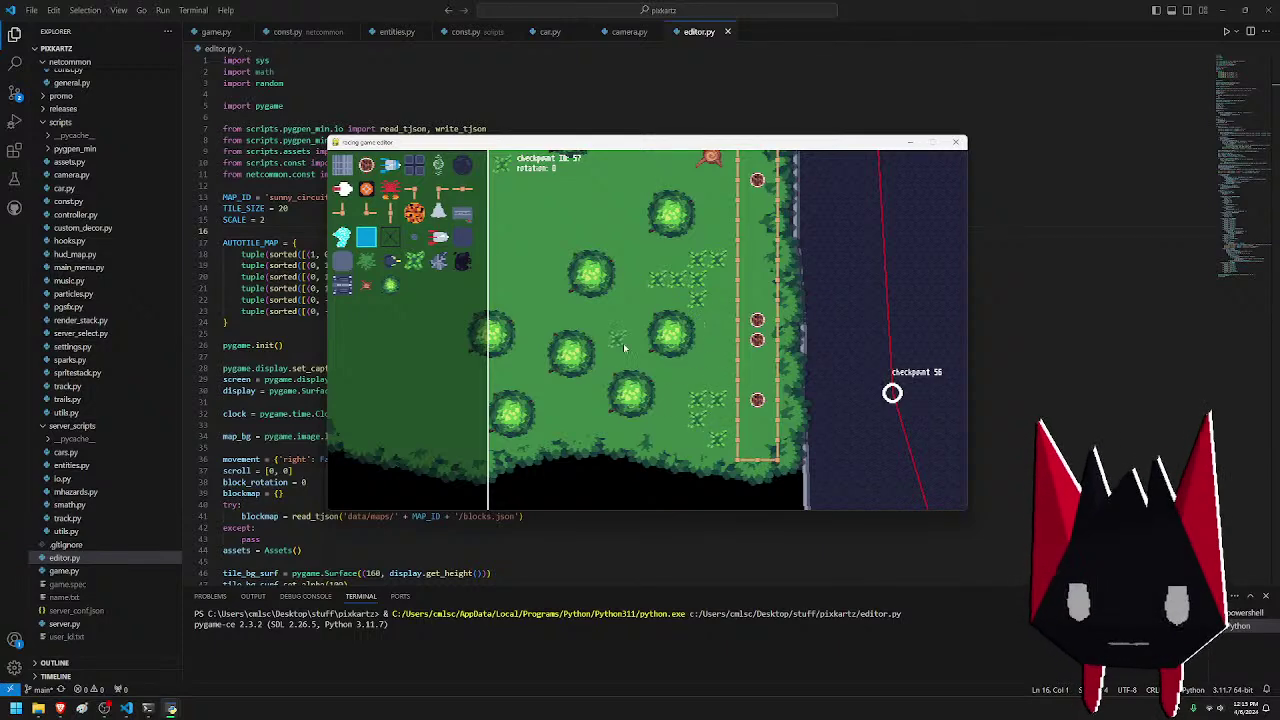
key("s")
key("d")
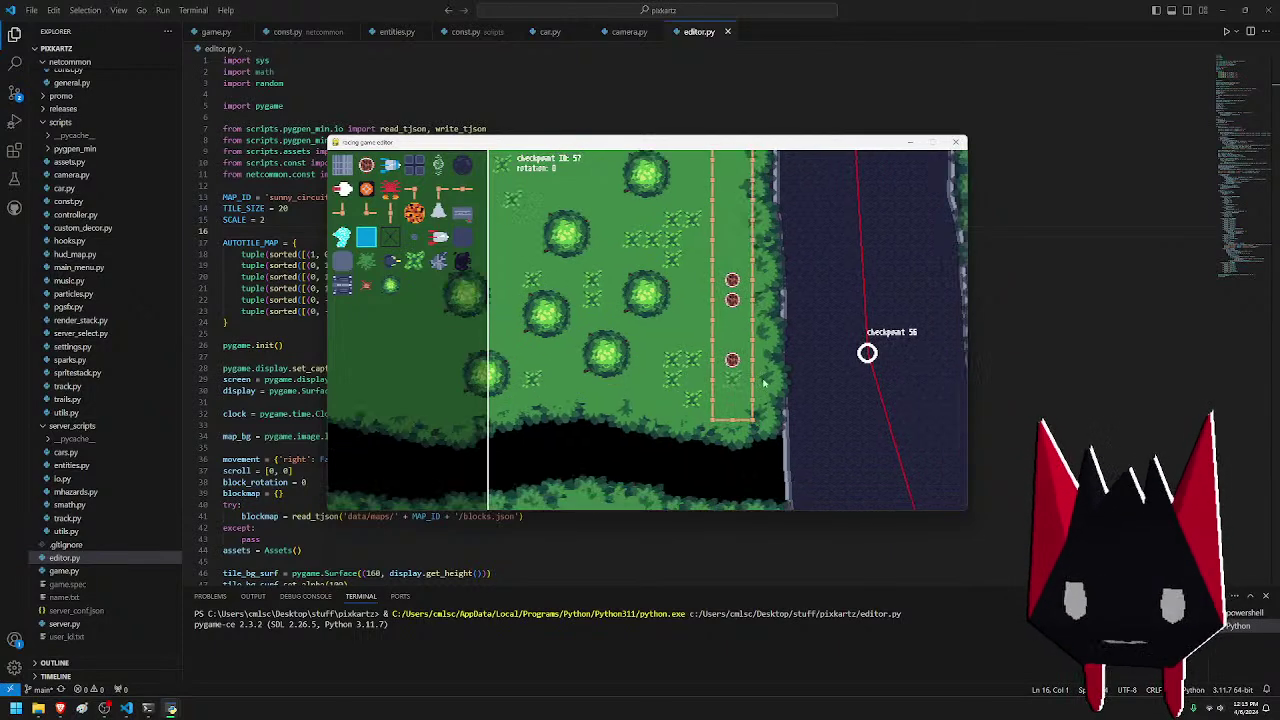
- Place strips of small leafy plants around the trees outside the stepped fence southwest of checkpoint 55
key("a")
key("d")
key("w")
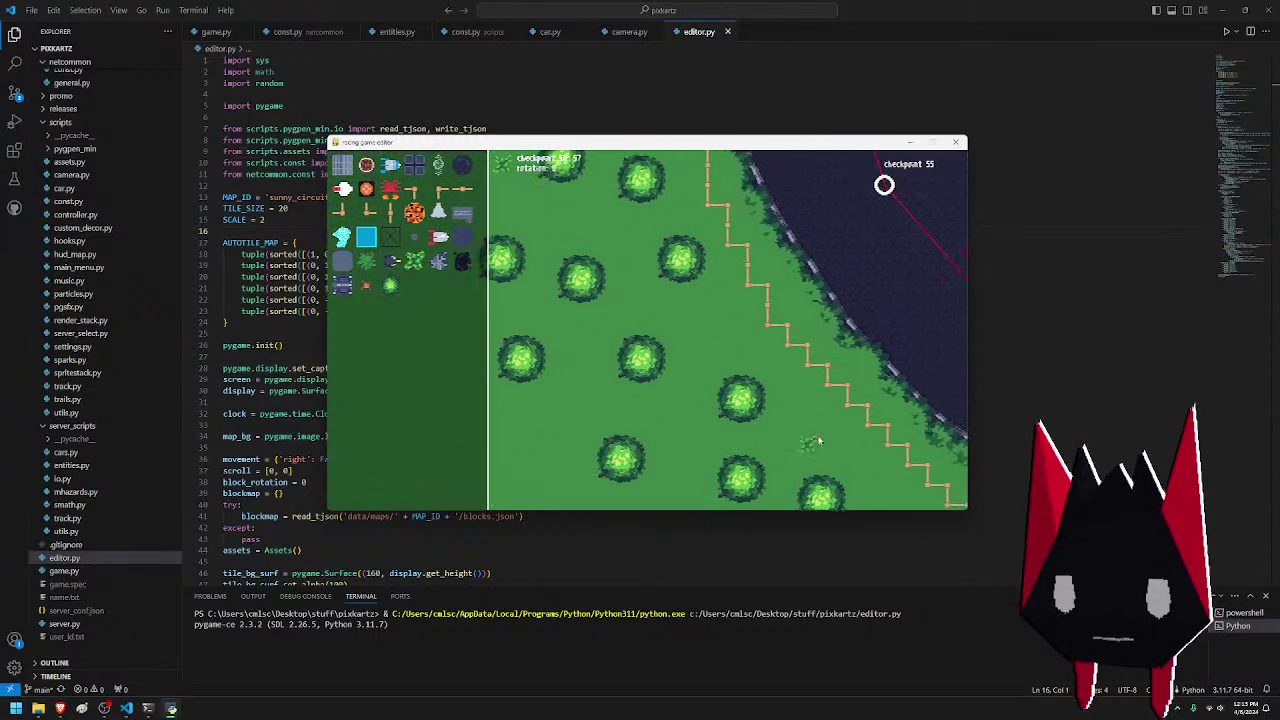
mouse_move(820, 442)
left_mouse_down()
mouse_move(786, 413)
mouse_move(800, 418)
mouse_move(764, 364)
mouse_move(666, 328)
left_mouse_up()
left_click_drag(683, 432, 690, 444)
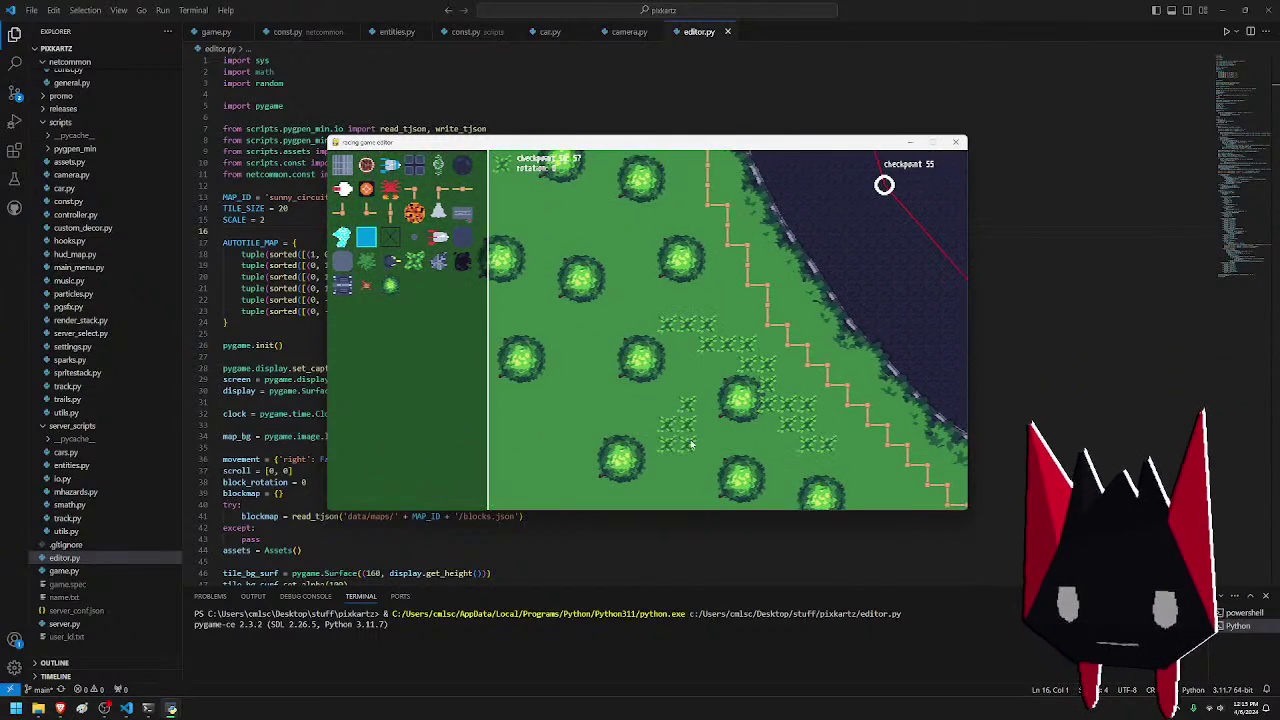
- Extend the leafy plants northward and westward between the trees west of checkpoint 55
key("w")
mouse_move(628, 355)
left_mouse_down()
mouse_move(620, 284)
mouse_move(688, 252)
left_mouse_up()
mouse_move(592, 278)
left_mouse_down()
mouse_move(613, 205)
mouse_move(615, 225)
mouse_move(644, 210)
mouse_move(704, 227)
mouse_move(553, 316)
mouse_move(633, 264)
mouse_move(584, 179)
left_mouse_up()
left_click(747, 230)
key("a")
key("s")
key("a")
key("s")
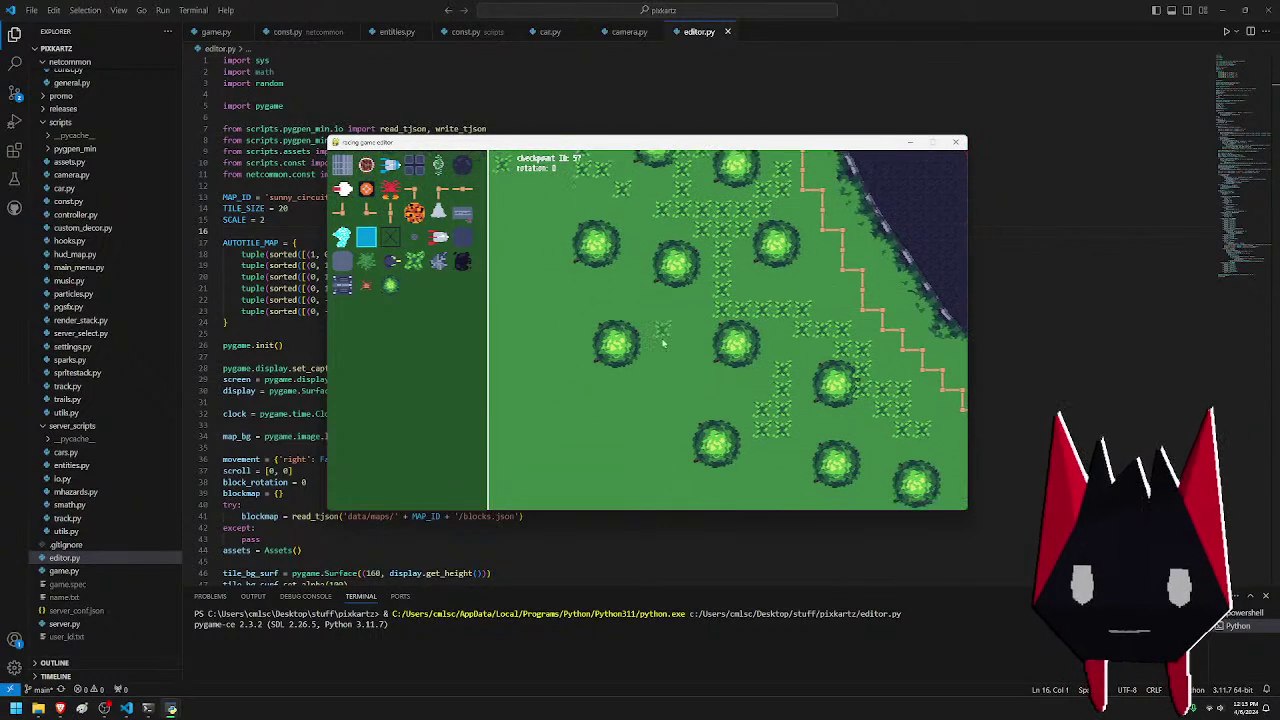
left_click_drag(660, 328, 687, 371)
- Place small leafy plants on both sides of the stepped fence southwest of checkpoint 54
key("d")
key("s")
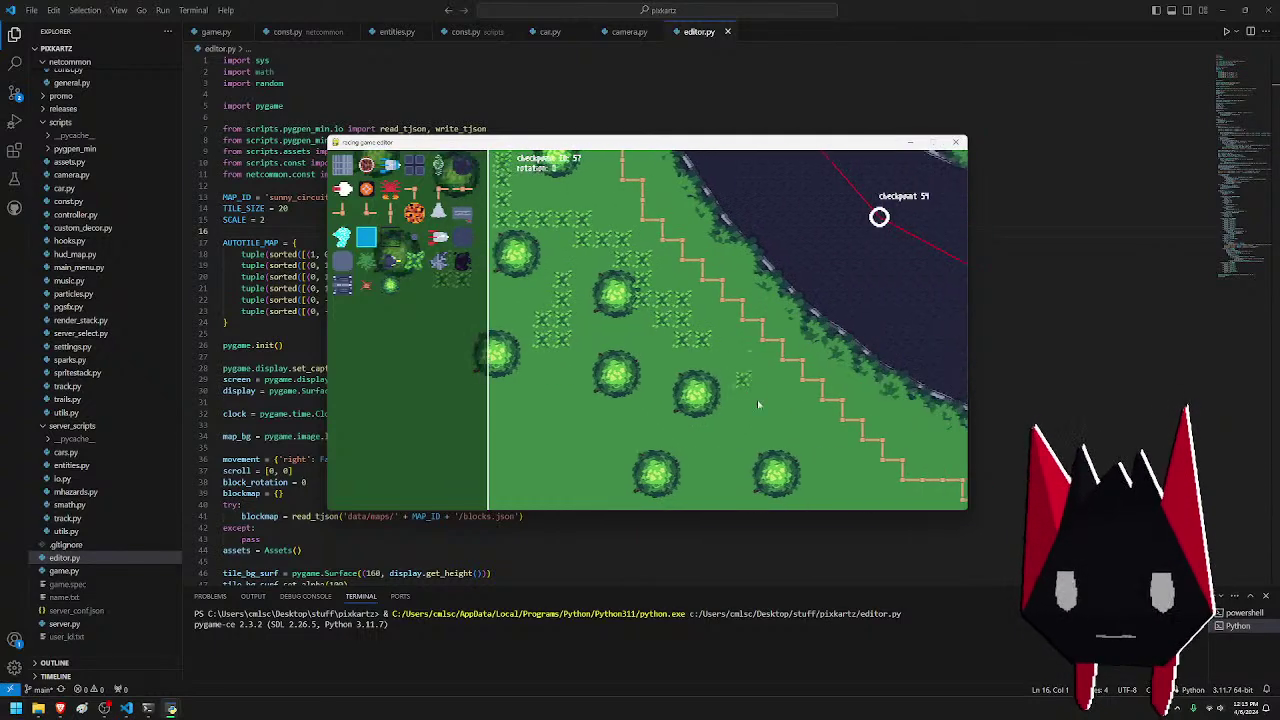
key("w")
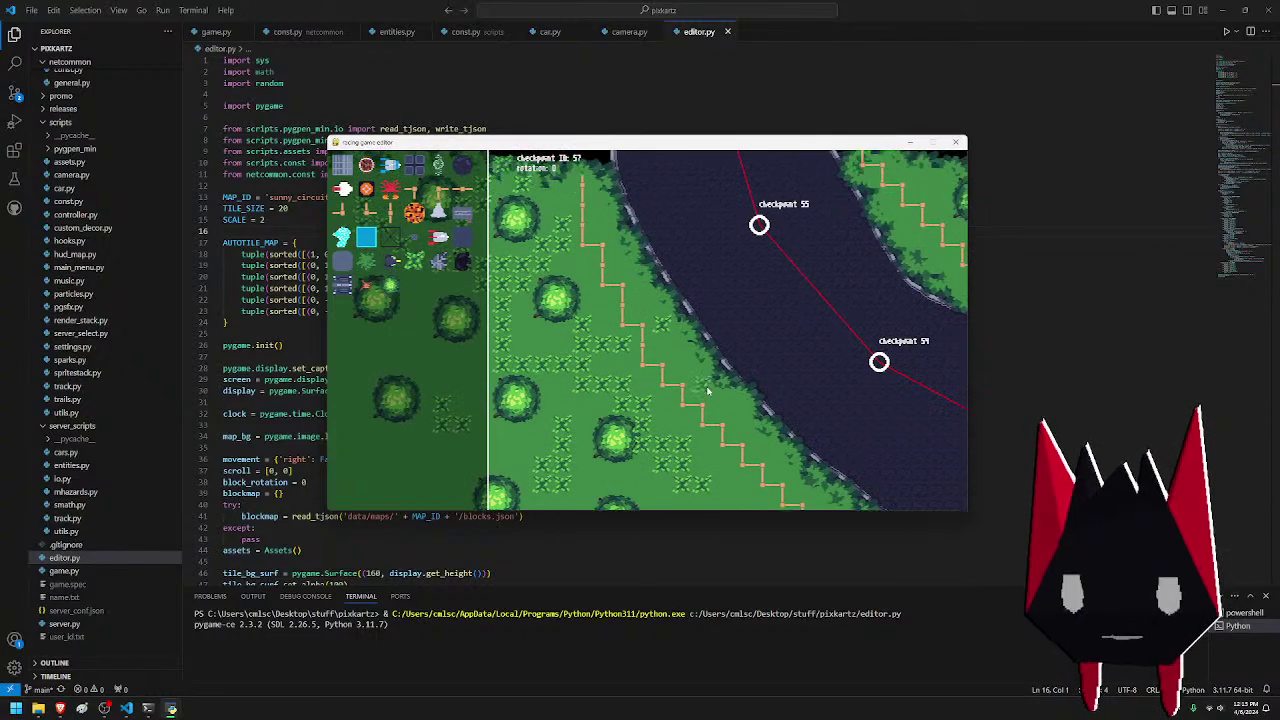
key("w")
key("a")
key("s")
key("s")
key("d")
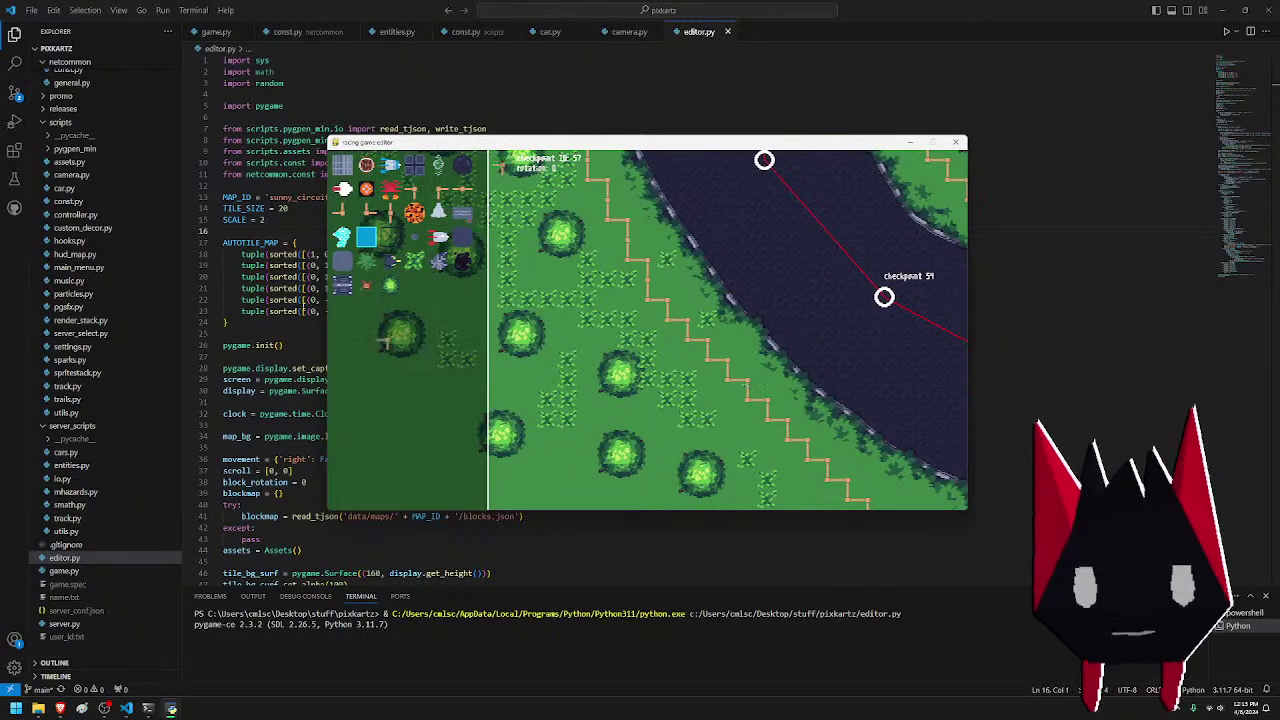
- Add small leafy plants along the grass strip between the stepped fence and the track from checkpoint 54 toward checkpoint 53
key("w")
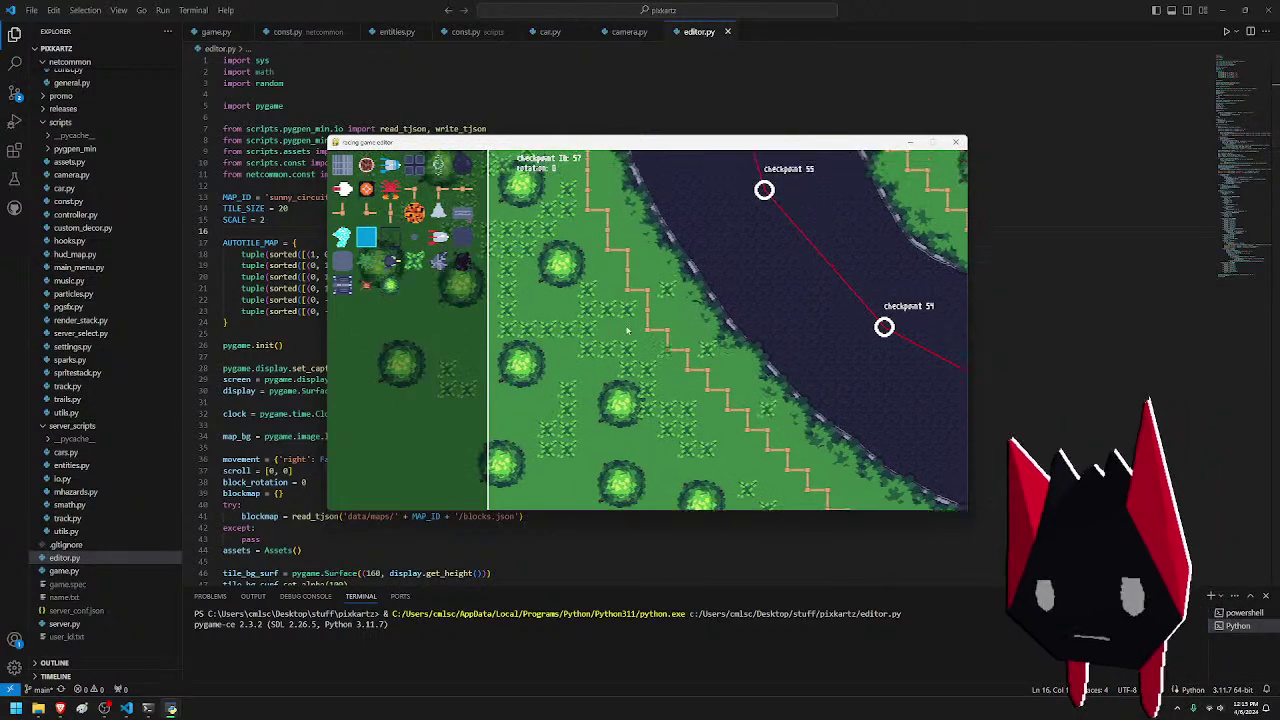
key("s")
key("d")
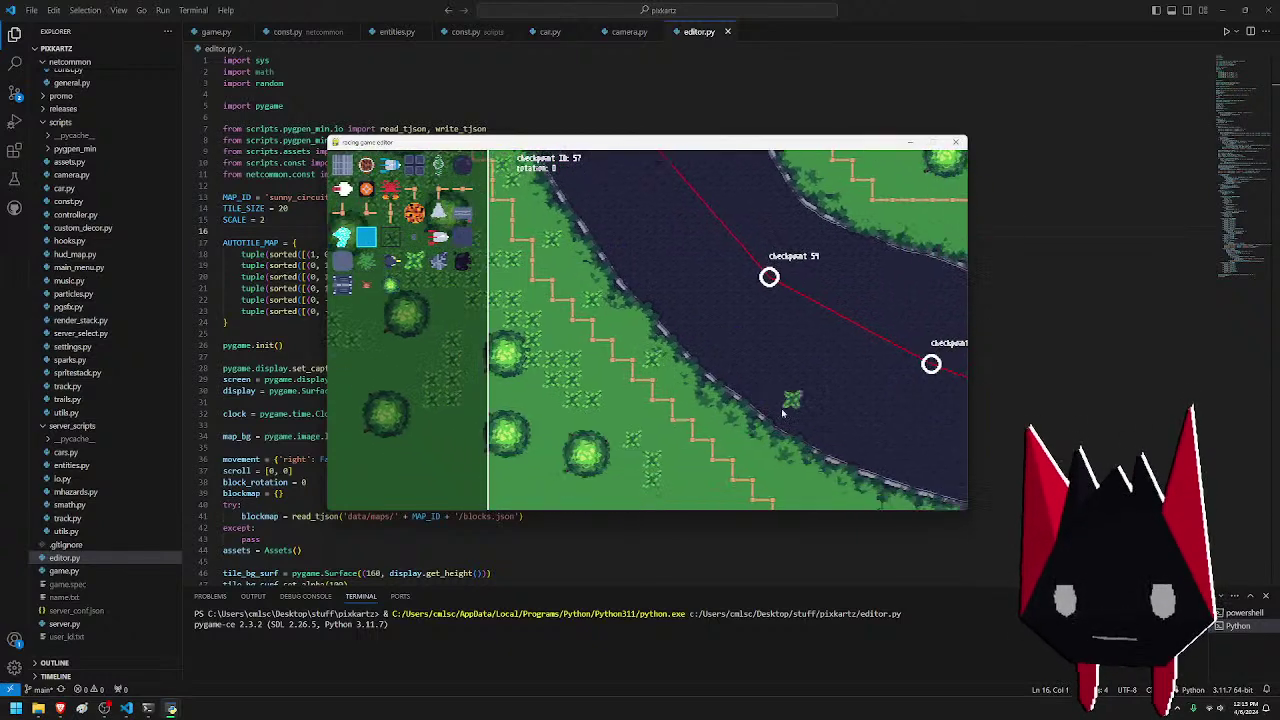
key("s")
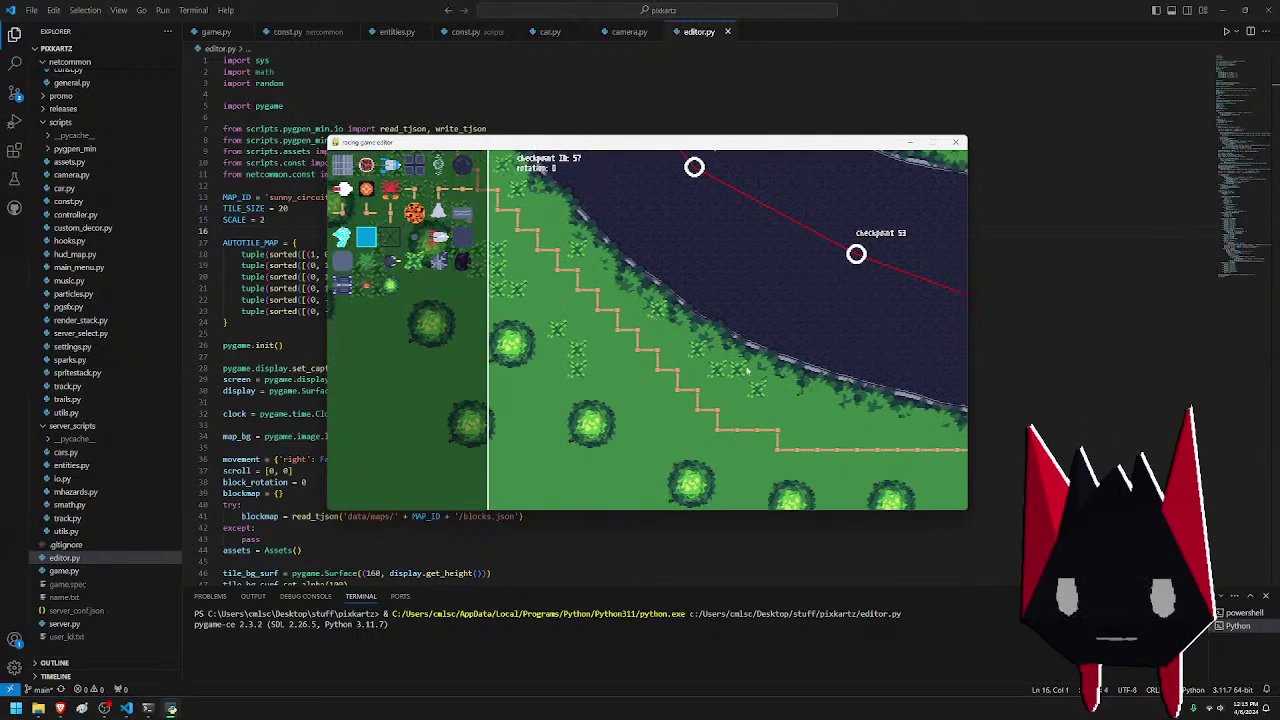
- Place groups of small leafy plants around the trees outside the stepped fence southwest of checkpoint 53
key("s")
key("d")
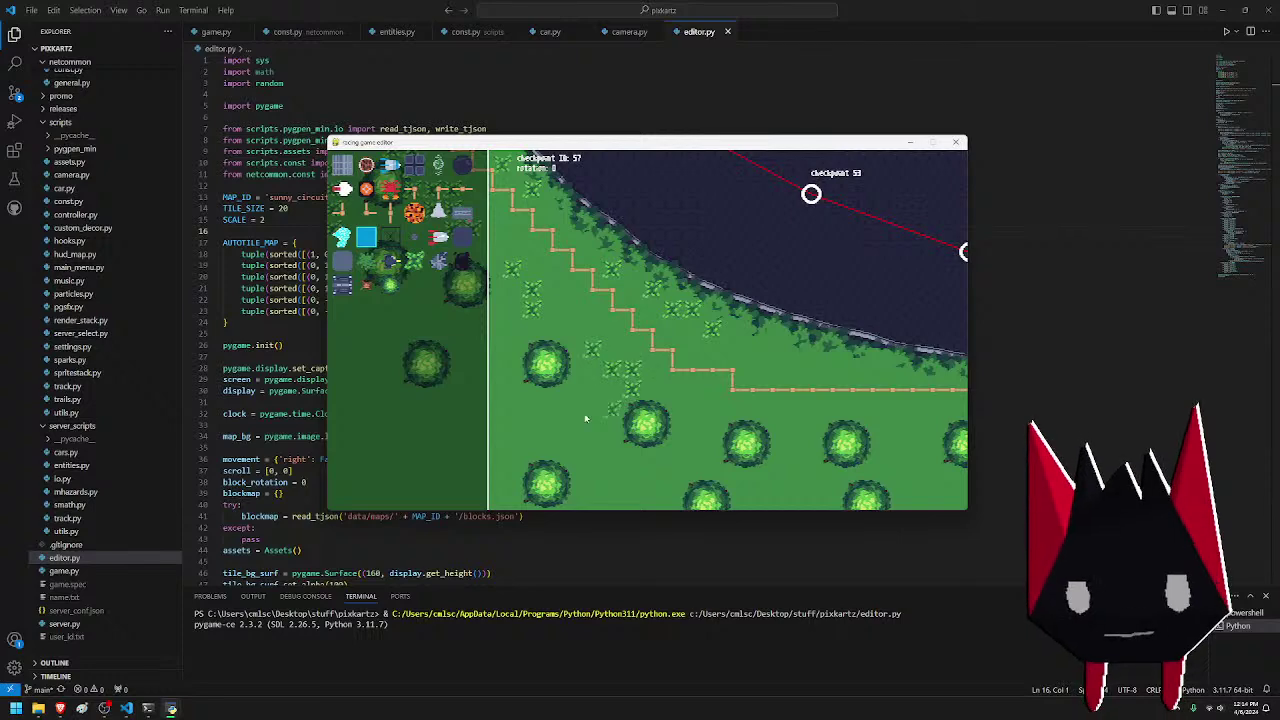
key("a")
key("a")
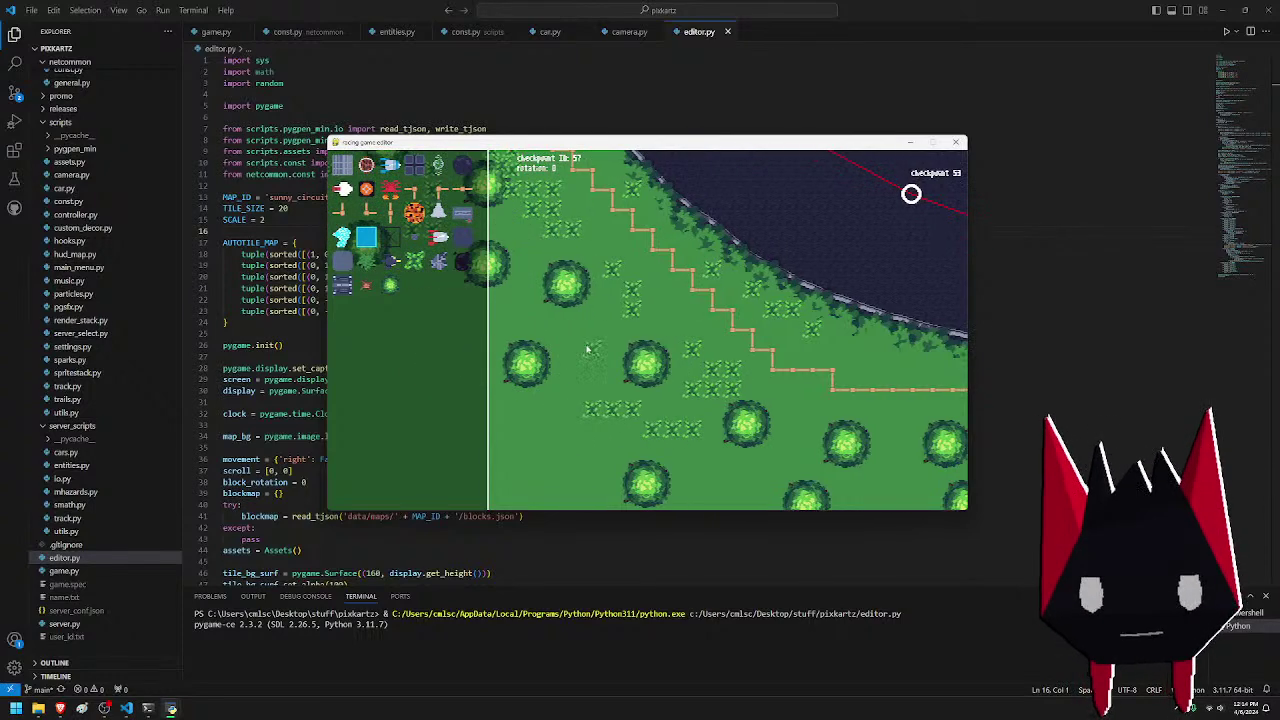
key("s")
key("d")
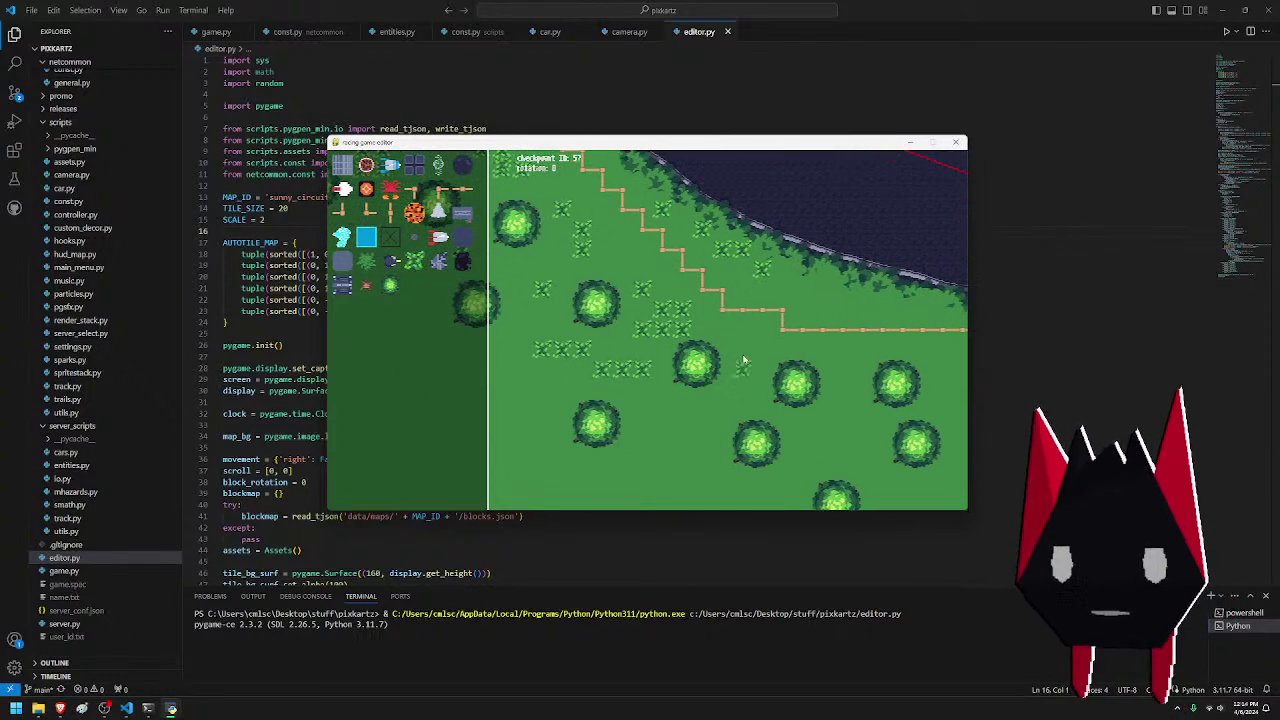
key("d")
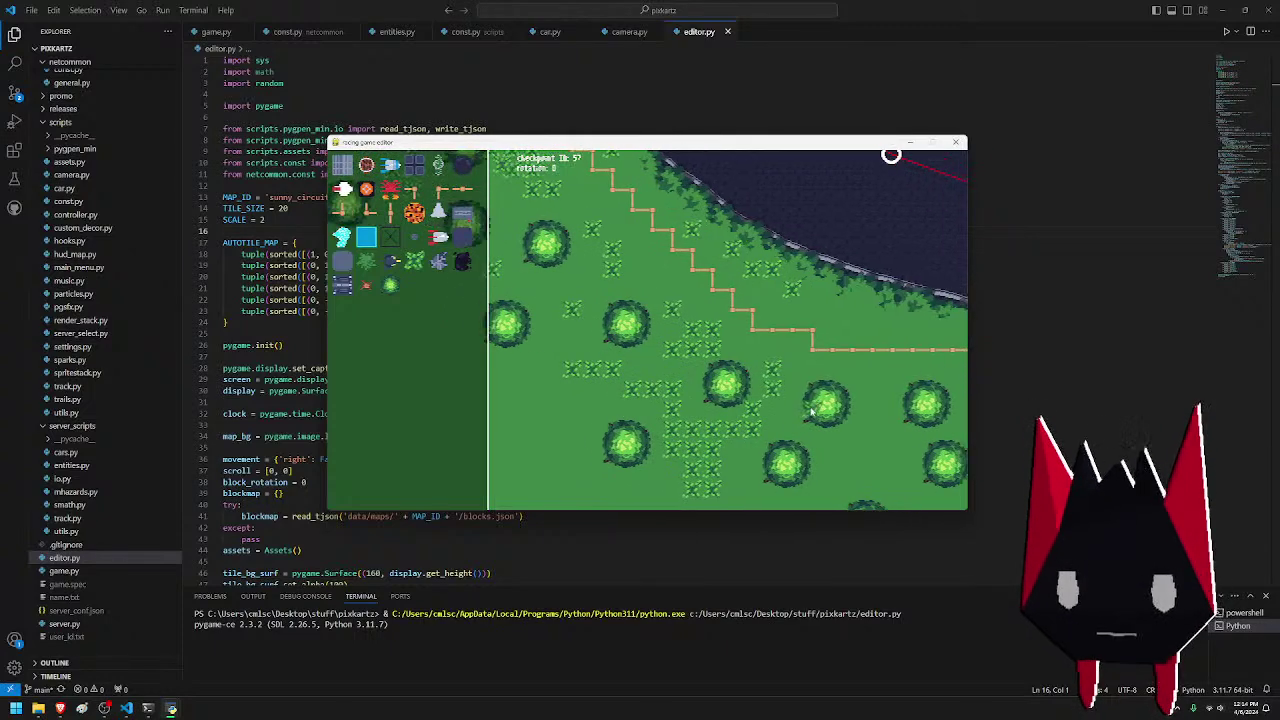
- Fill the gaps between the trees below the straight fence southwest of checkpoint 52 with clusters of small leafy plants
key("s")
key("d")
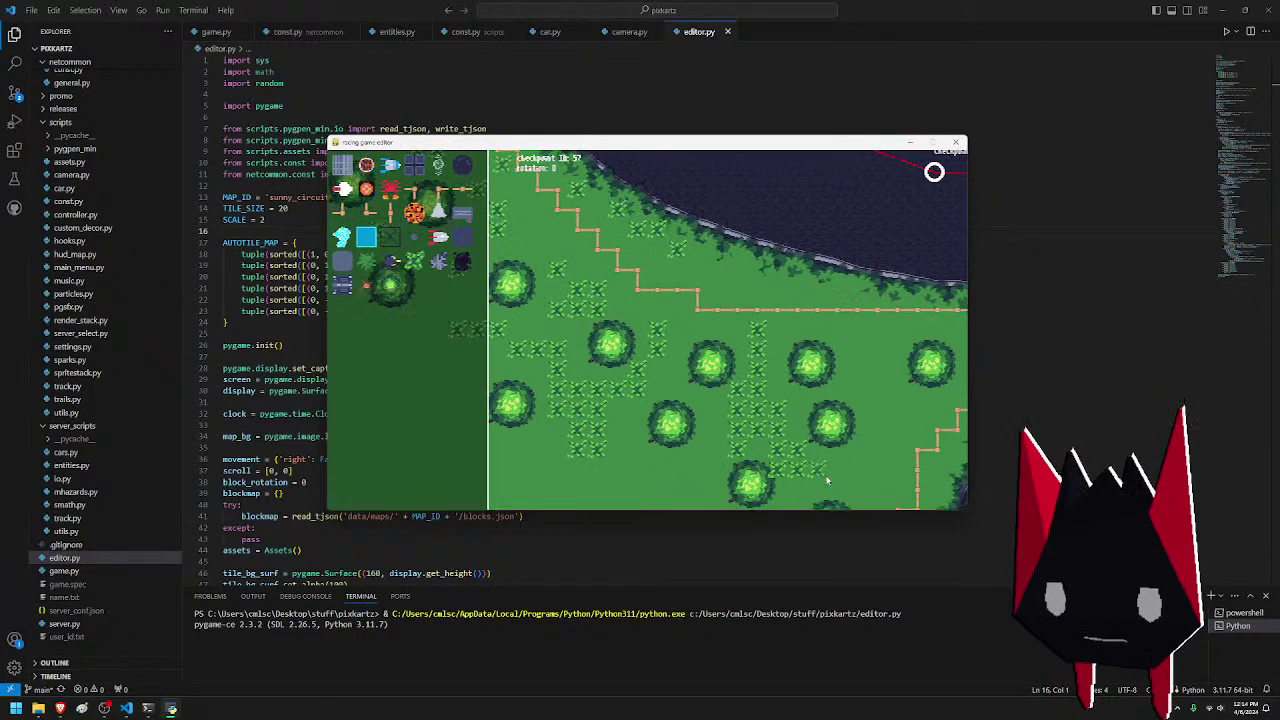
left_click_drag(806, 311, 846, 365)
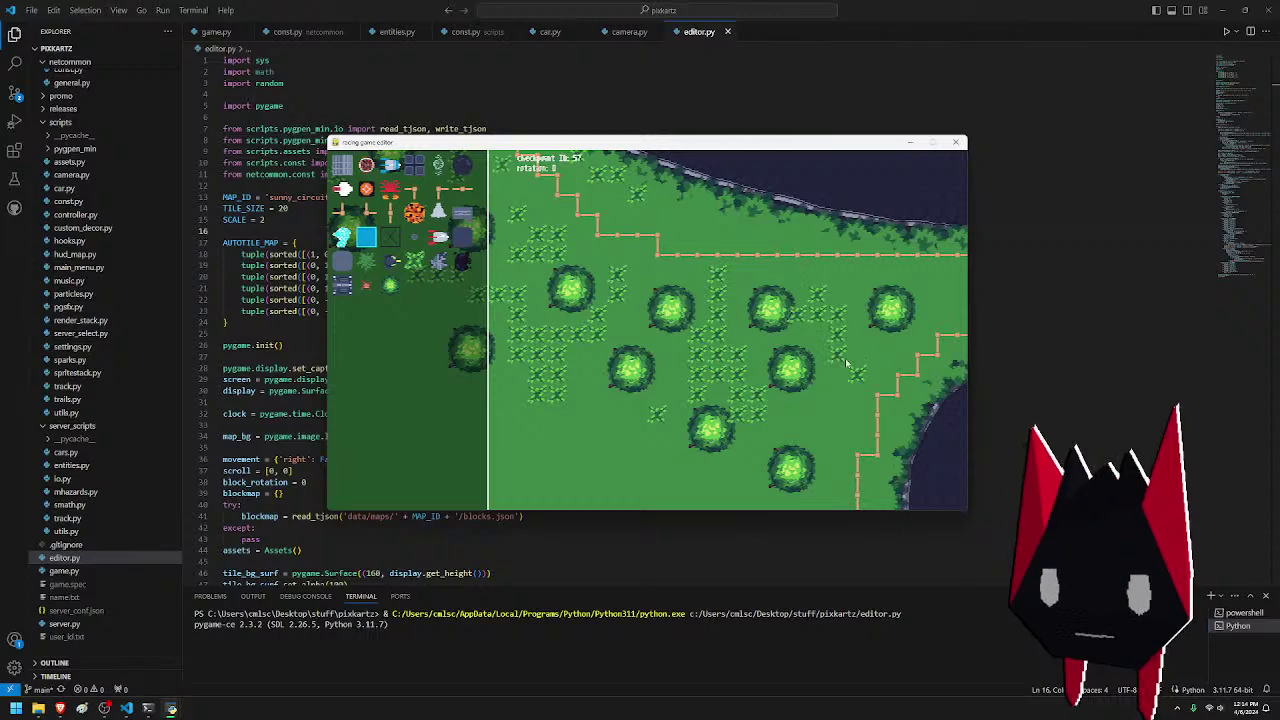
key("d")
key("d")
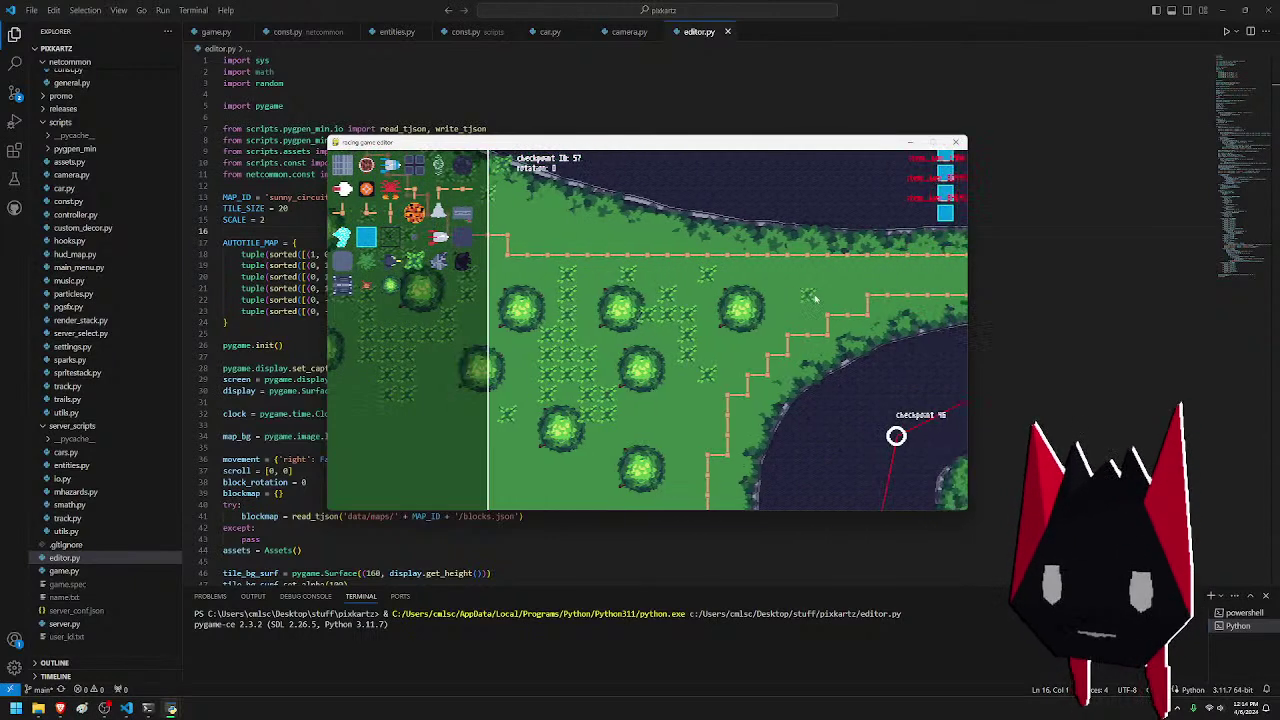
- Place small leafy plants along the narrowing fenced grass strip south of checkpoints 52 and 51 and on its rounded tip
left_click_drag(829, 279, 870, 292)
key("d")
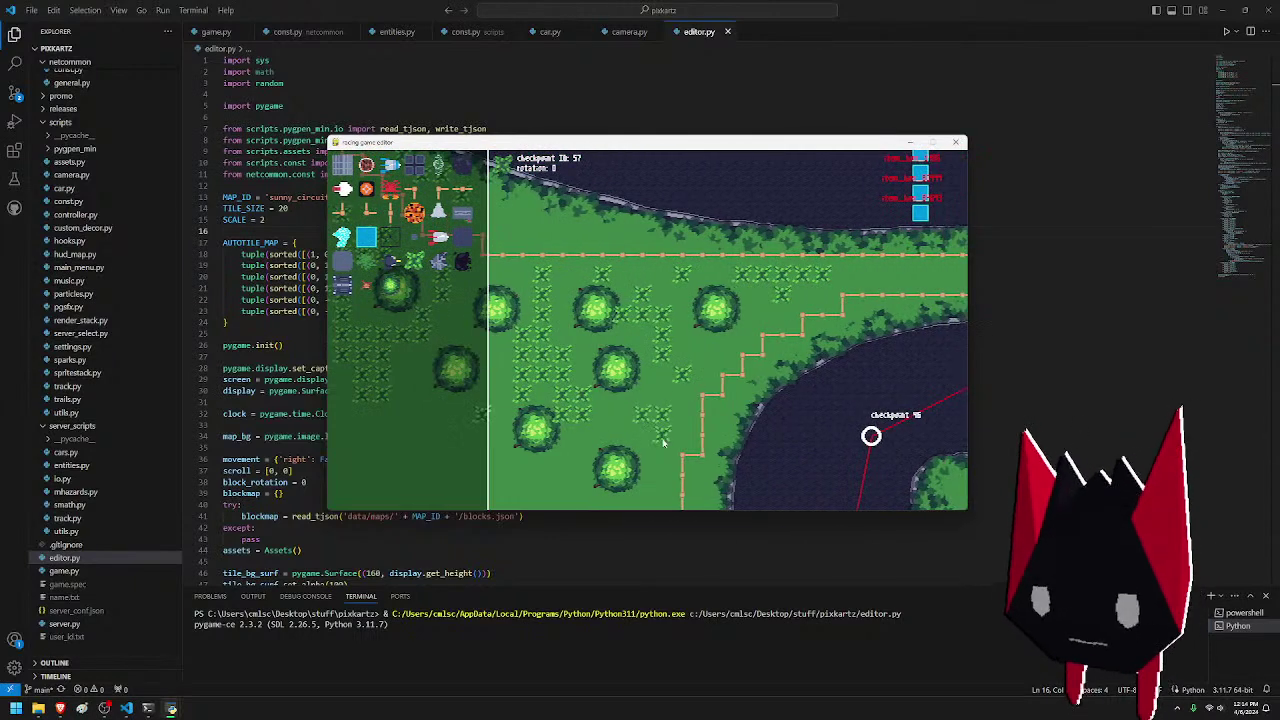
key("s")
key("a")
key("w")
key("d")
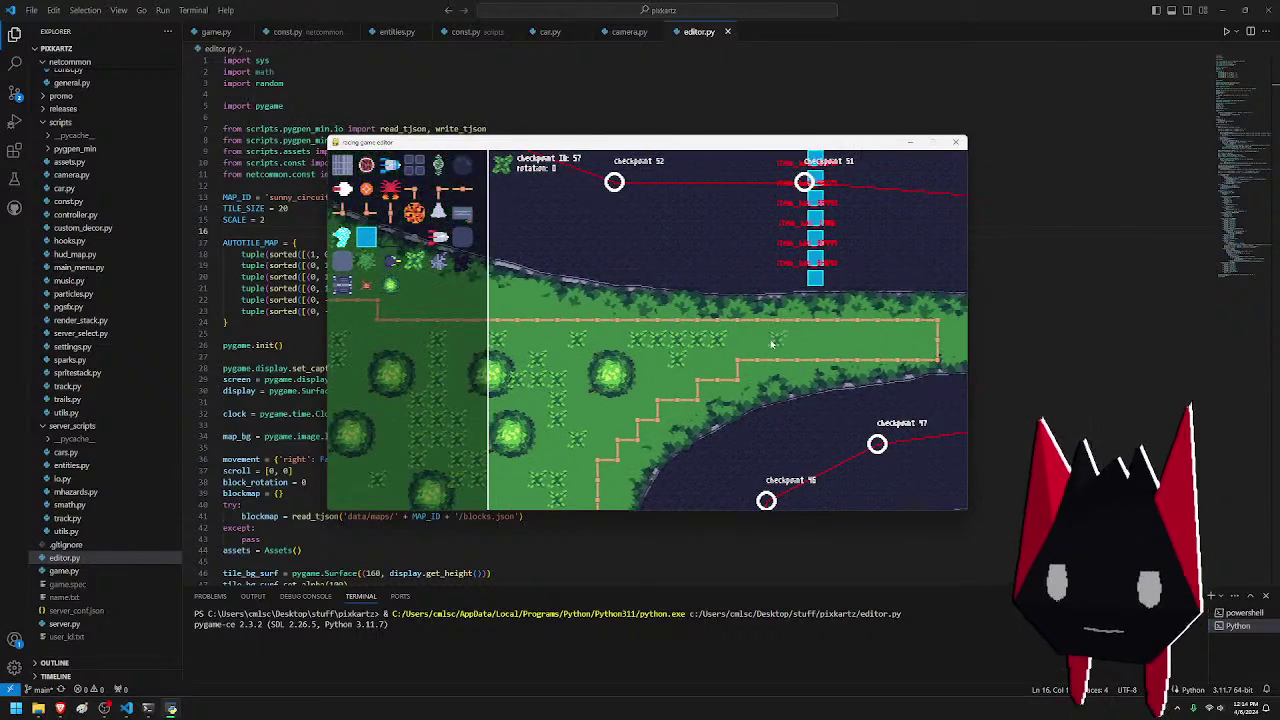
key("d")
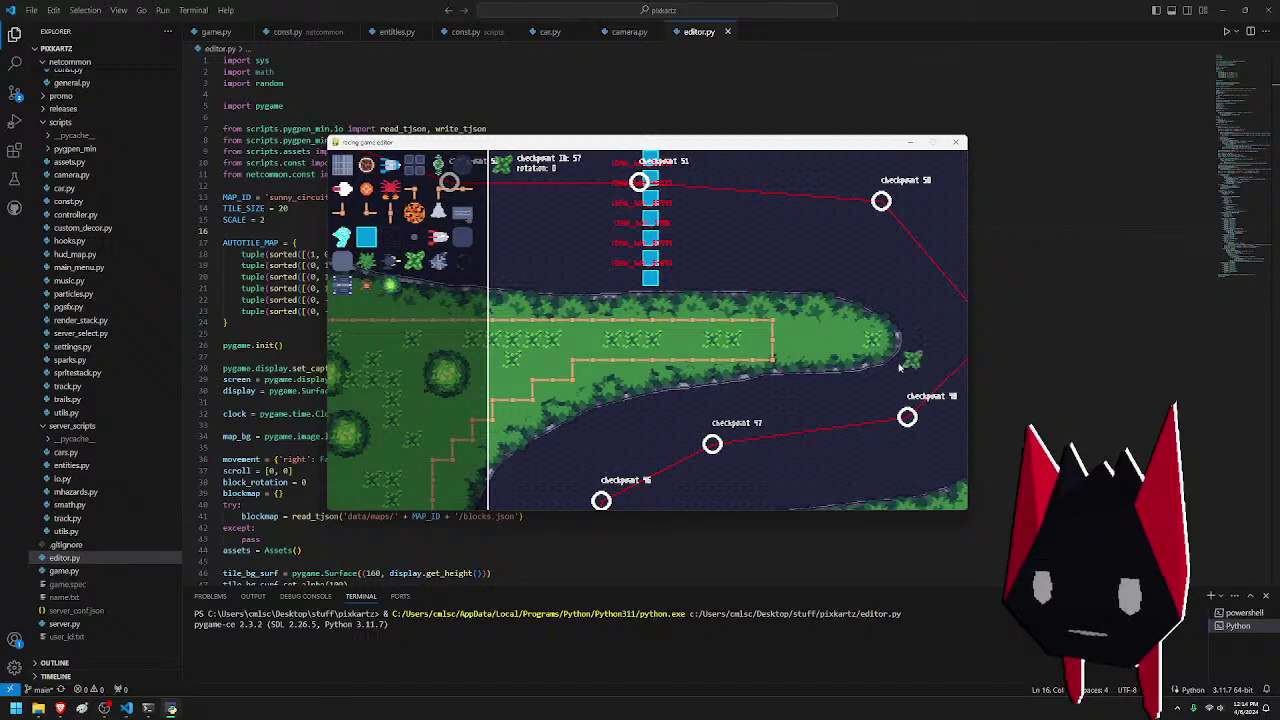
- Place small leafy plants around the tree outside the fence west of checkpoint 45
key("s")
key("a")
key("w")
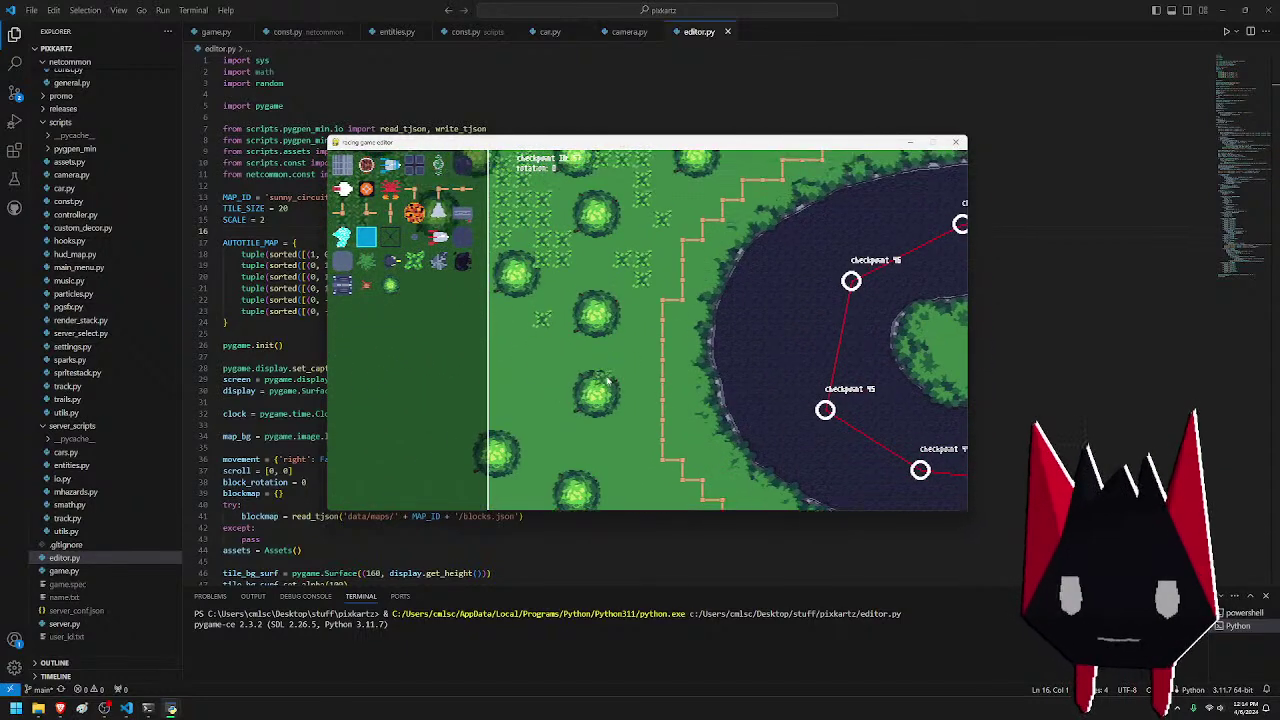
key("a")
key("s")
mouse_move(677, 312)
left_mouse_down()
mouse_move(687, 352)
mouse_move(675, 389)
mouse_move(608, 340)
left_mouse_up()
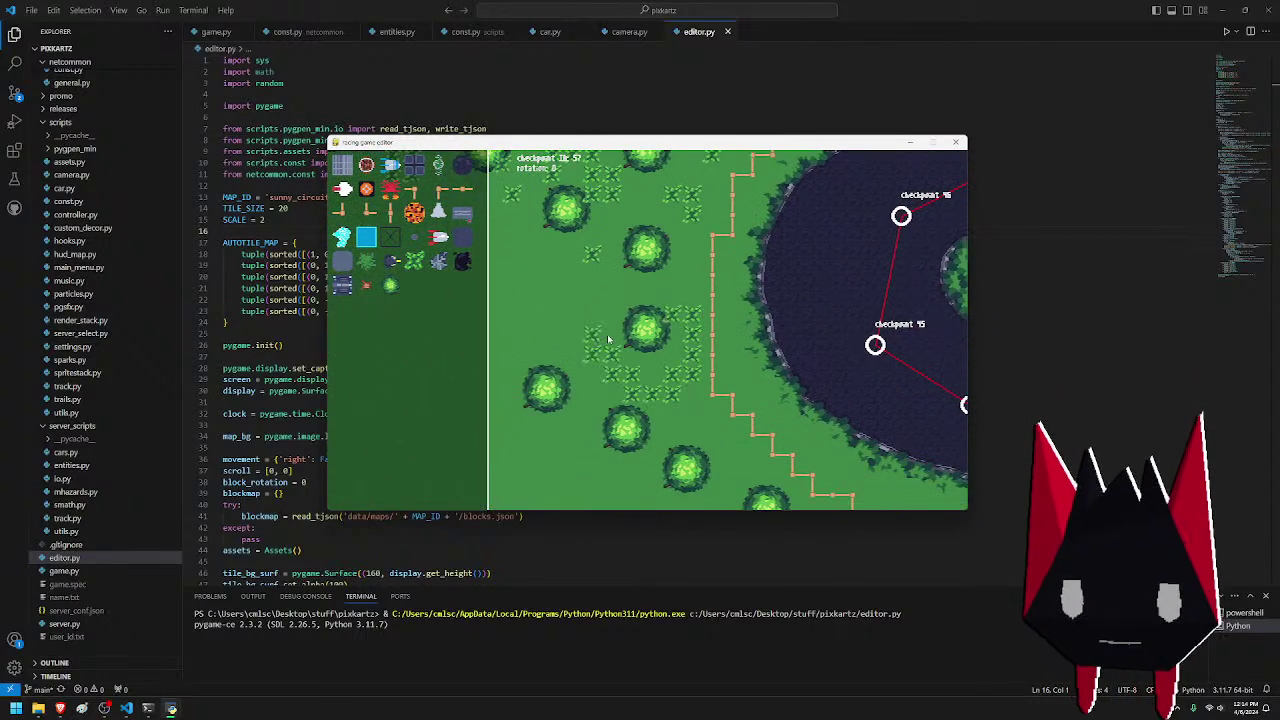
- Scatter small leafy plants among the trees outside the stepped fence southwest of checkpoints 45 and 44
key("s")
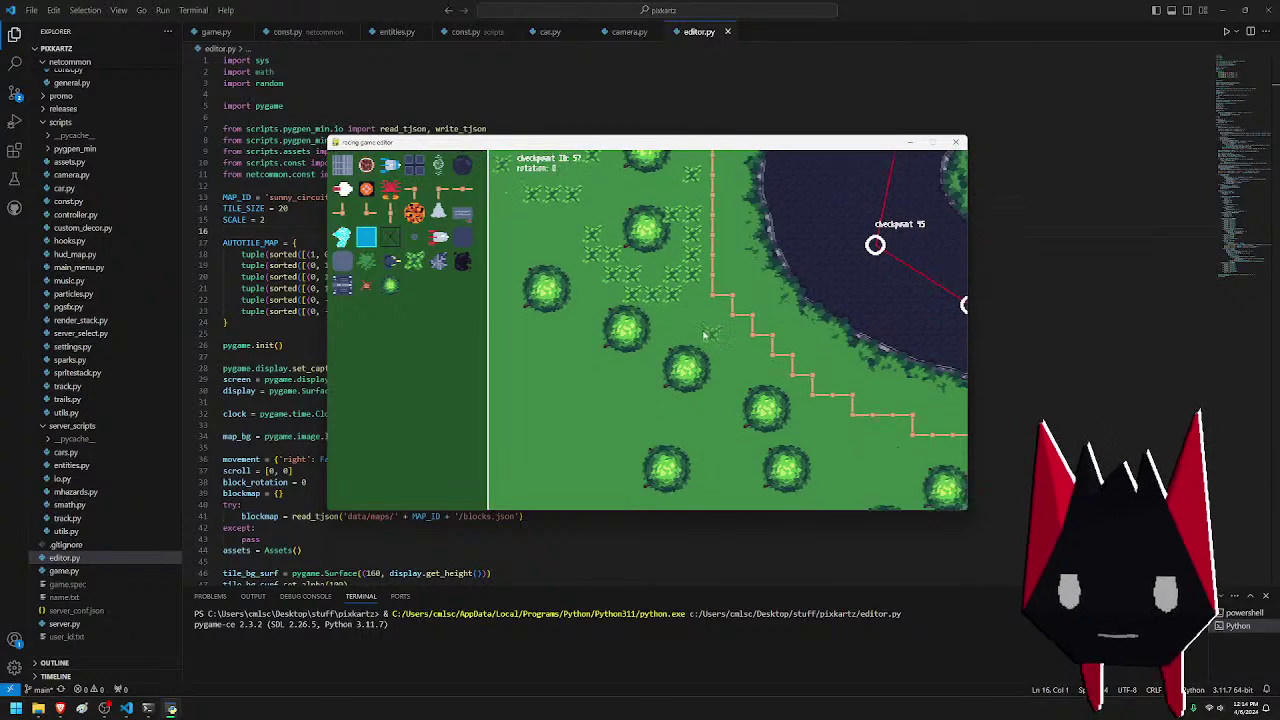
left_click(612, 393)
key("d")
key("s")
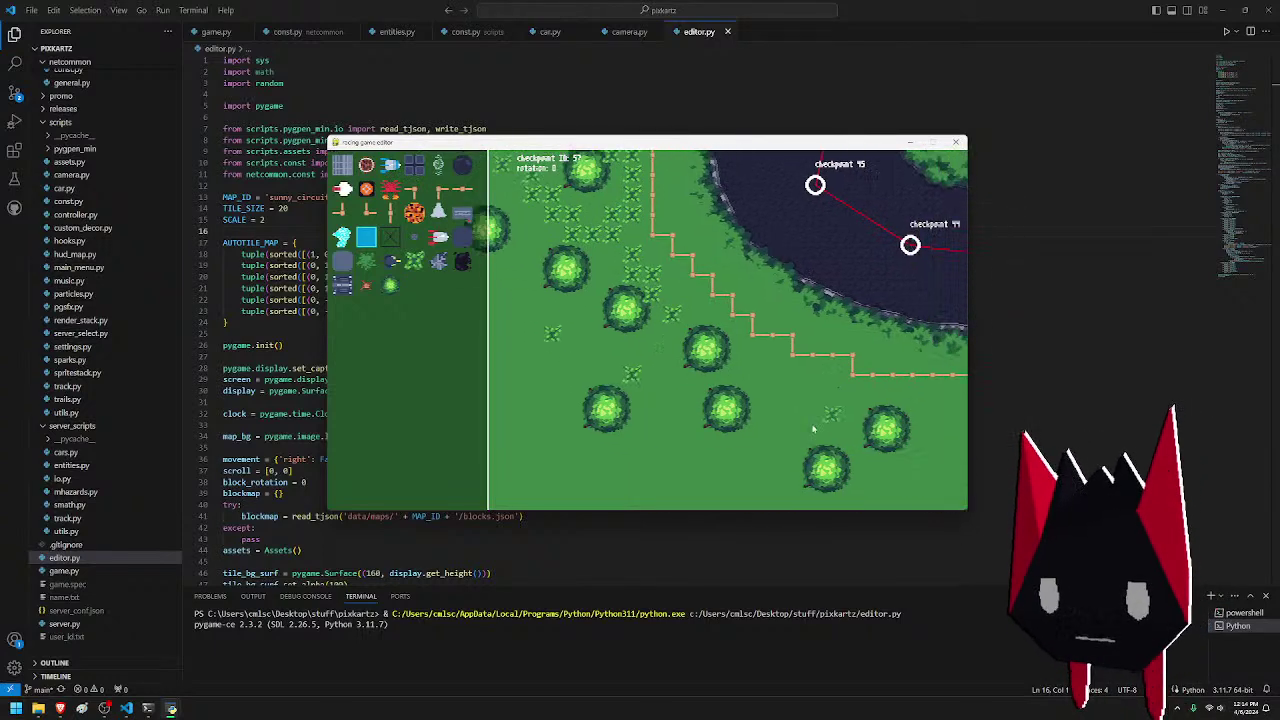
mouse_move(712, 338)
left_mouse_down()
mouse_move(752, 355)
mouse_move(728, 356)
left_mouse_up()
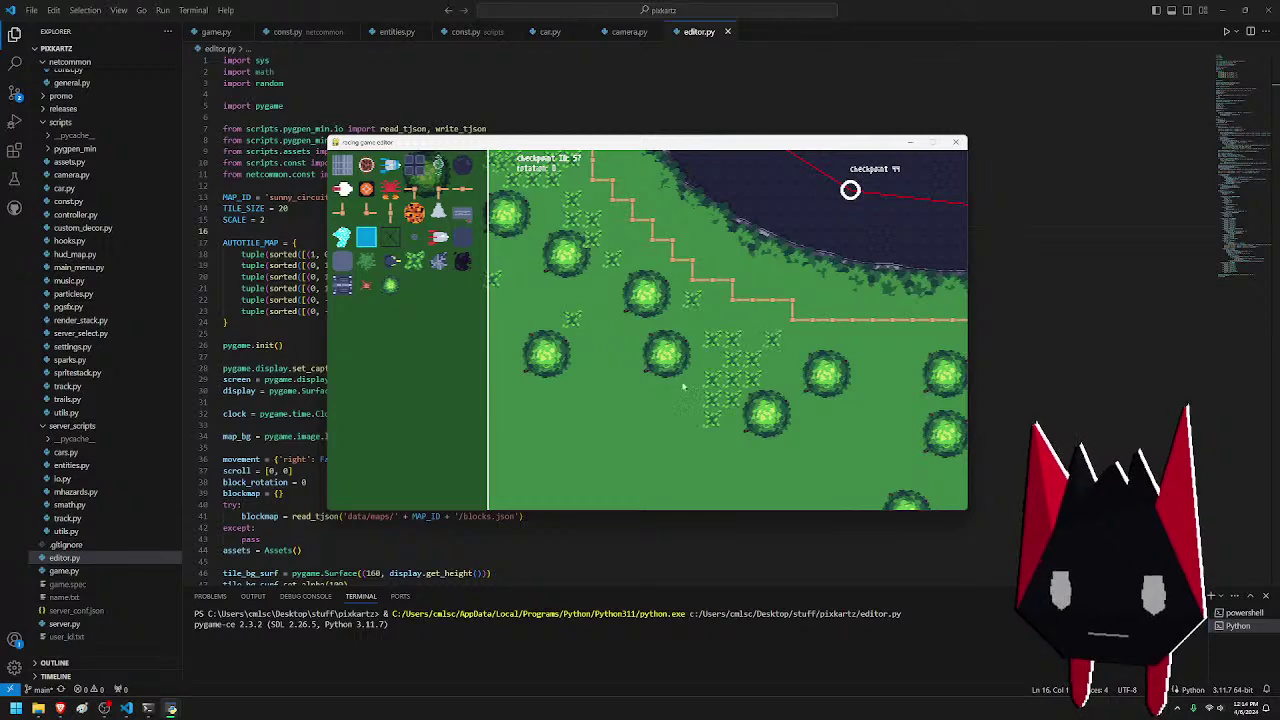
left_click_drag(632, 398, 612, 399)
- Place clusters of small leafy plants between the trees below the straight fence south of checkpoints 44 and 43
key("d")
key("s")
mouse_move(795, 306)
left_mouse_down()
mouse_move(737, 410)
mouse_move(717, 382)
left_mouse_up()
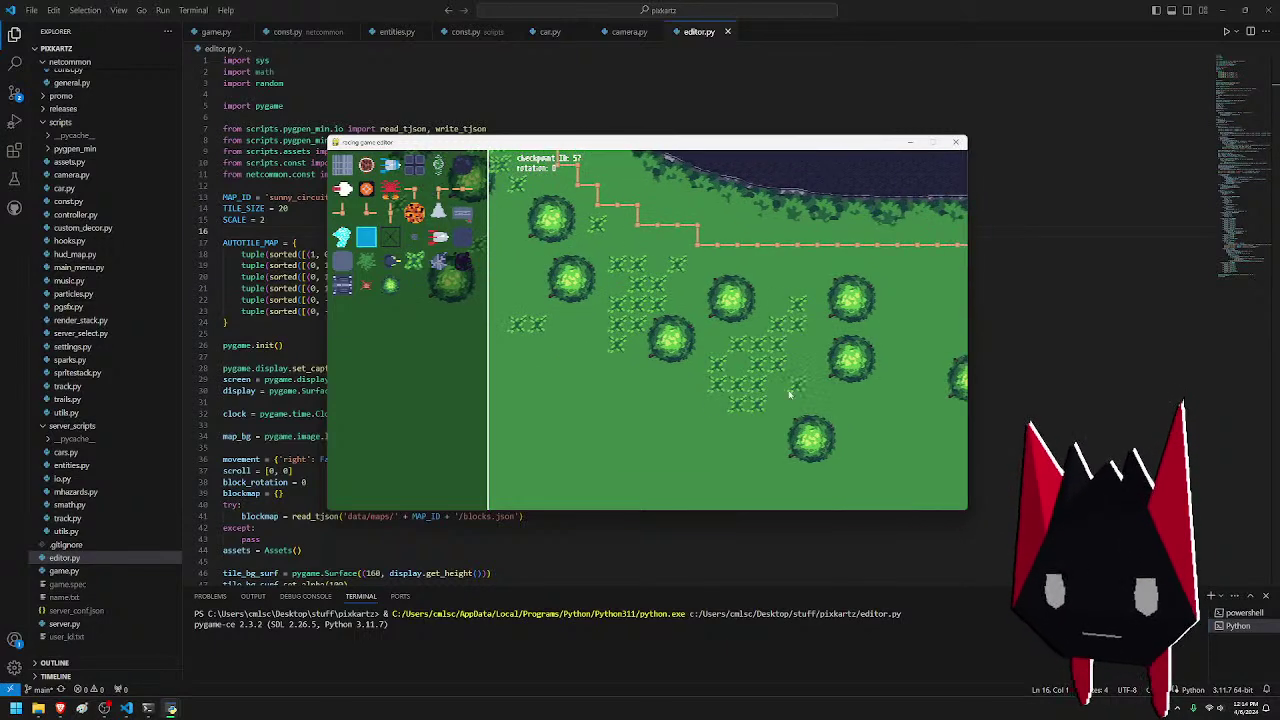
key("d")
mouse_move(795, 410)
left_mouse_down()
mouse_move(802, 469)
mouse_move(841, 417)
mouse_move(868, 299)
mouse_move(840, 283)
left_mouse_up()
- Continue the small leafy plants eastward among the trees below the fence south of checkpoint 42
key("d")
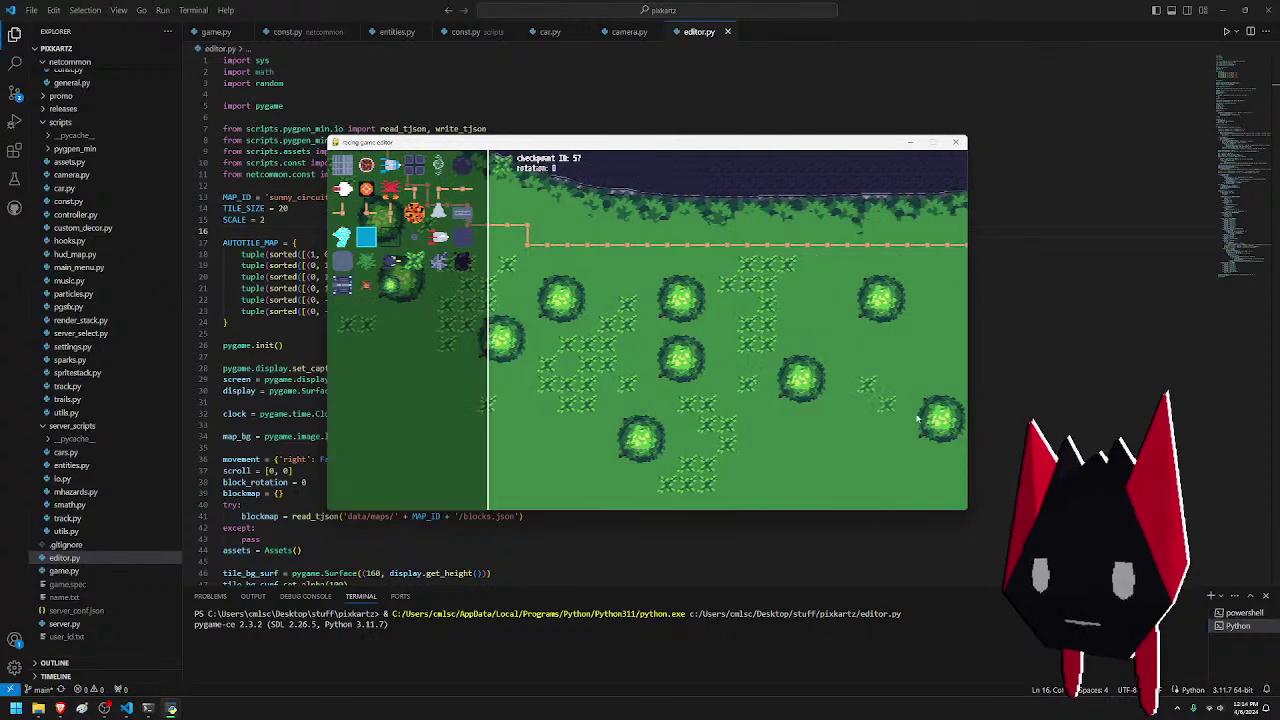
key("d")
key("w")
mouse_move(817, 387)
left_mouse_down()
mouse_move(849, 376)
mouse_move(820, 343)
mouse_move(790, 376)
left_mouse_up()
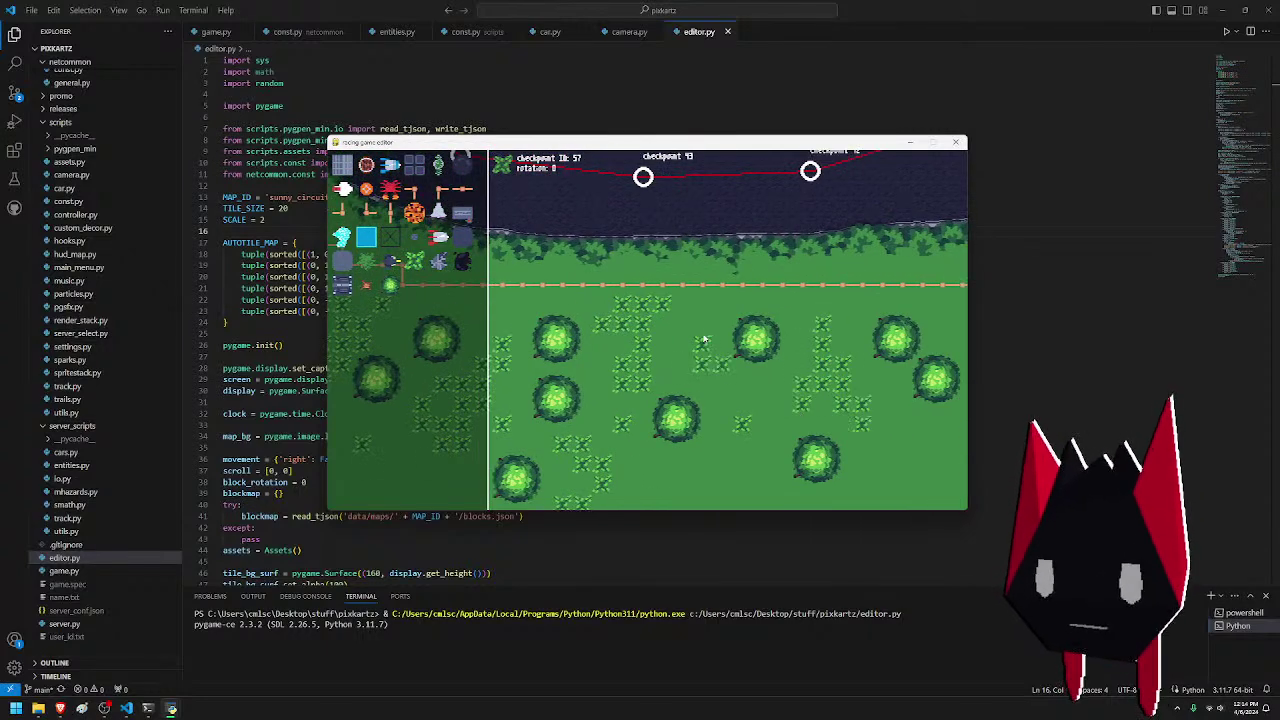
- Place rows of small leafy plants on the grass strip between the fence and the track, from checkpoint 43 back toward checkpoint 45
key("w")
key("a")
left_click_drag(548, 332, 606, 334)
left_click_drag(701, 334, 785, 334)
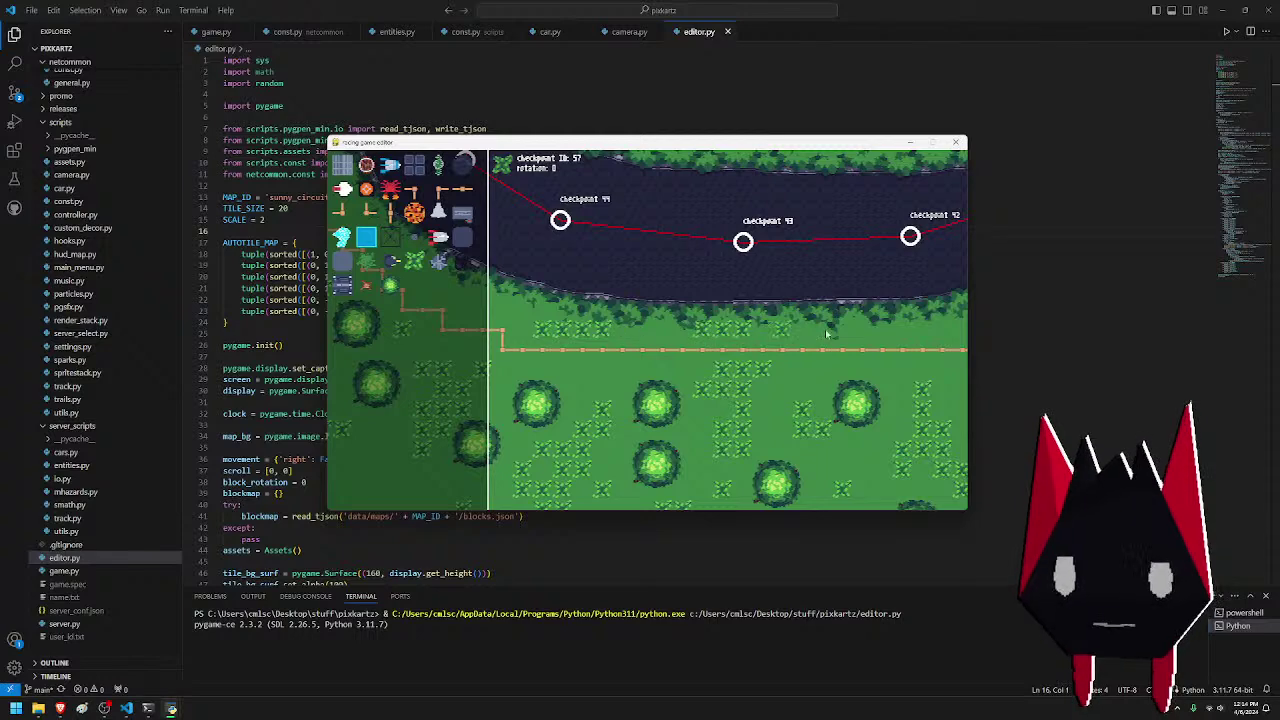
key("a")
key("w")
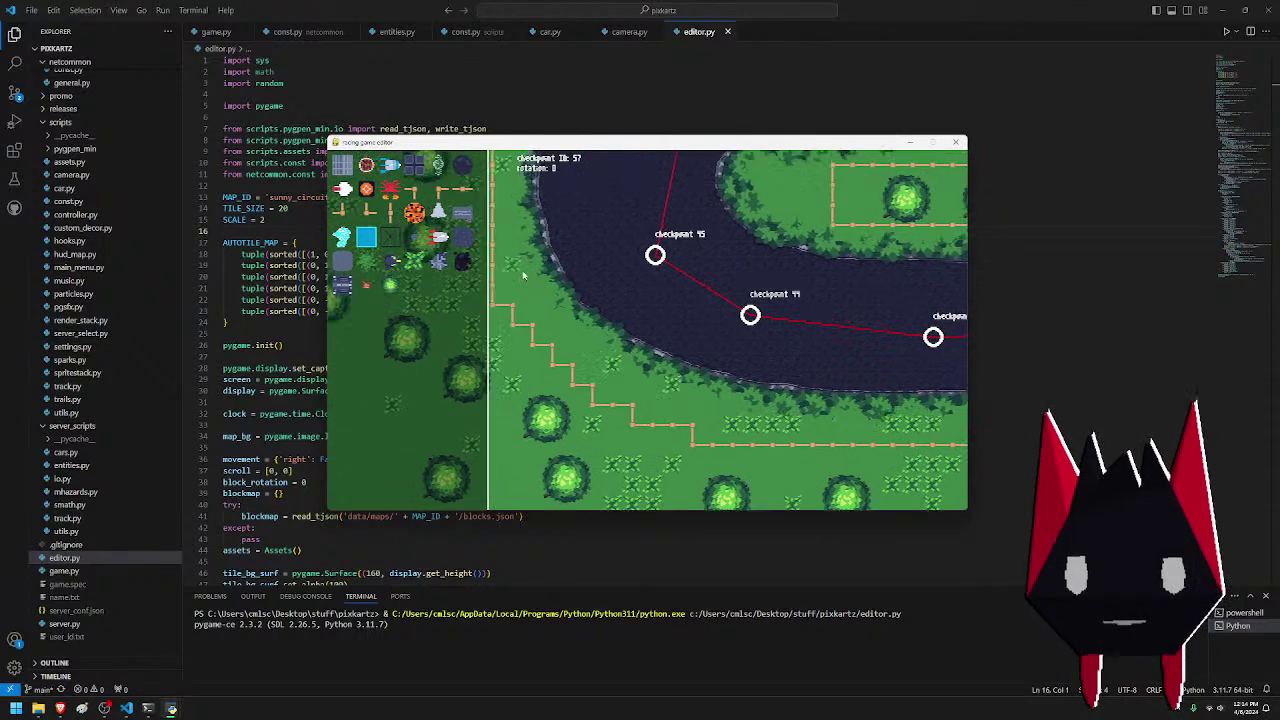
- Place small leafy plants between the trees inside the fenced grass area north of checkpoints 43 and 42
key("w")
key("d")
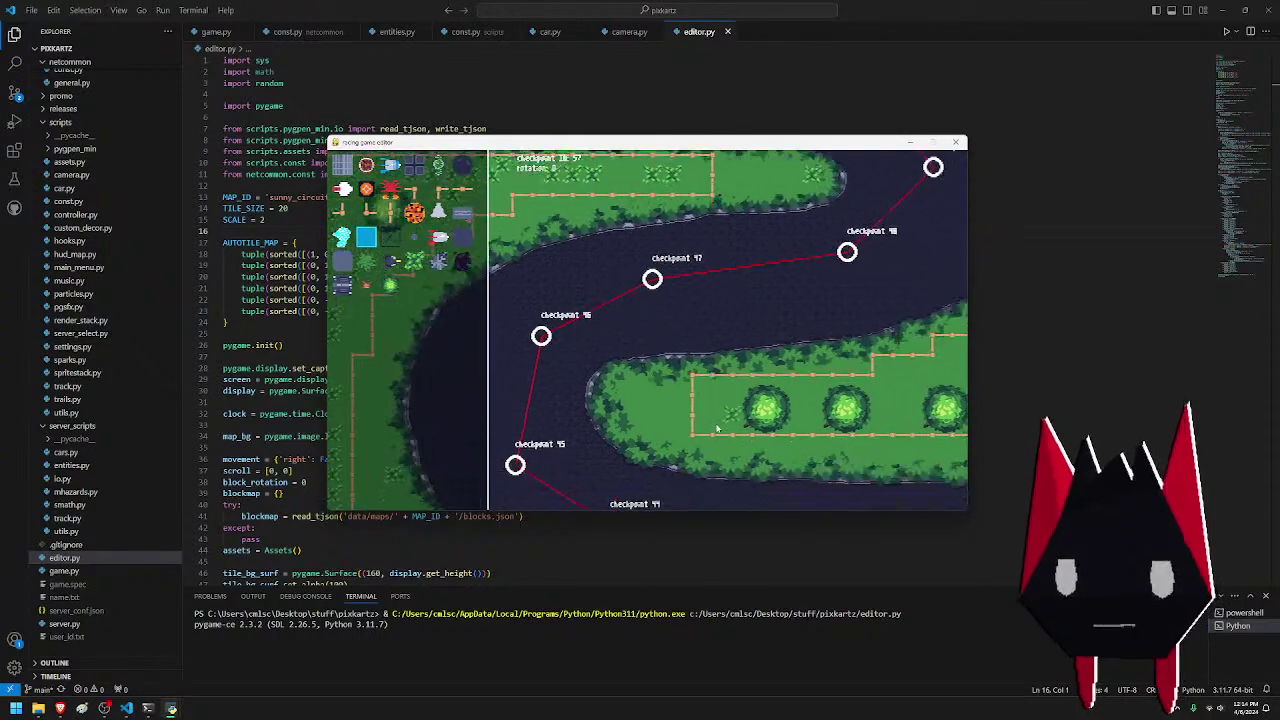
key("d")
key("s")
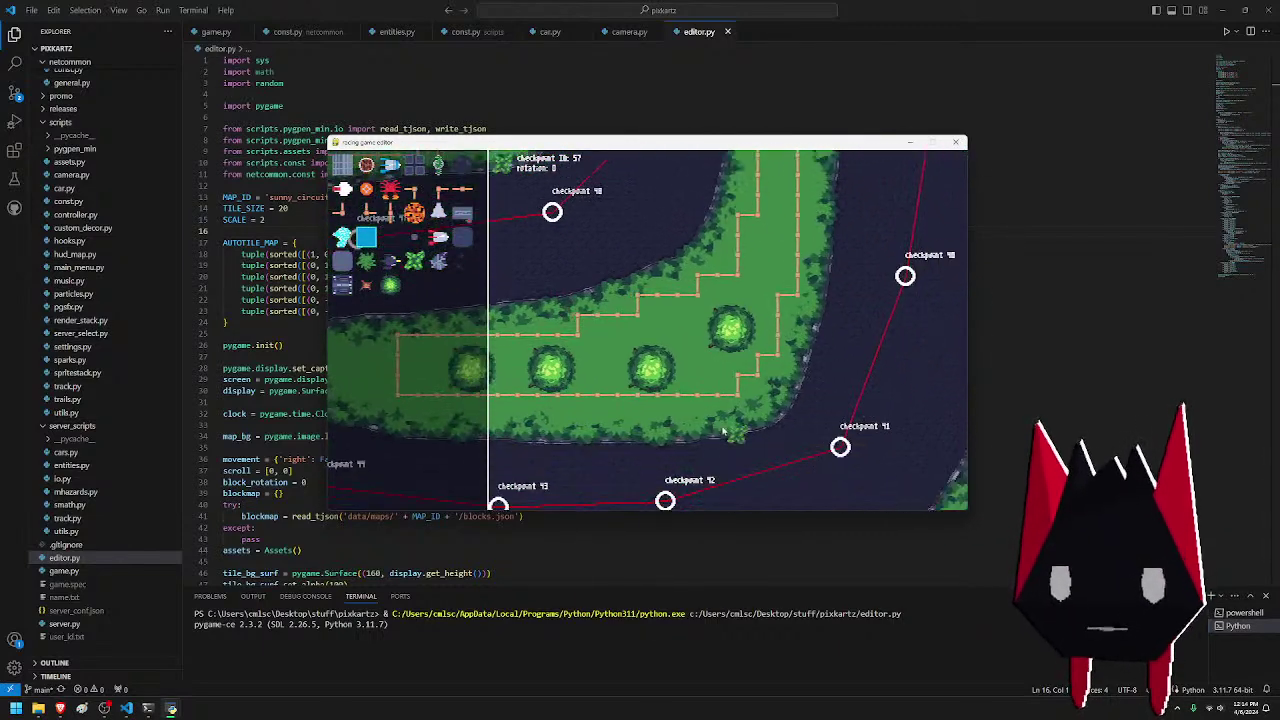
key("s")
left_click_drag(597, 298, 643, 284)
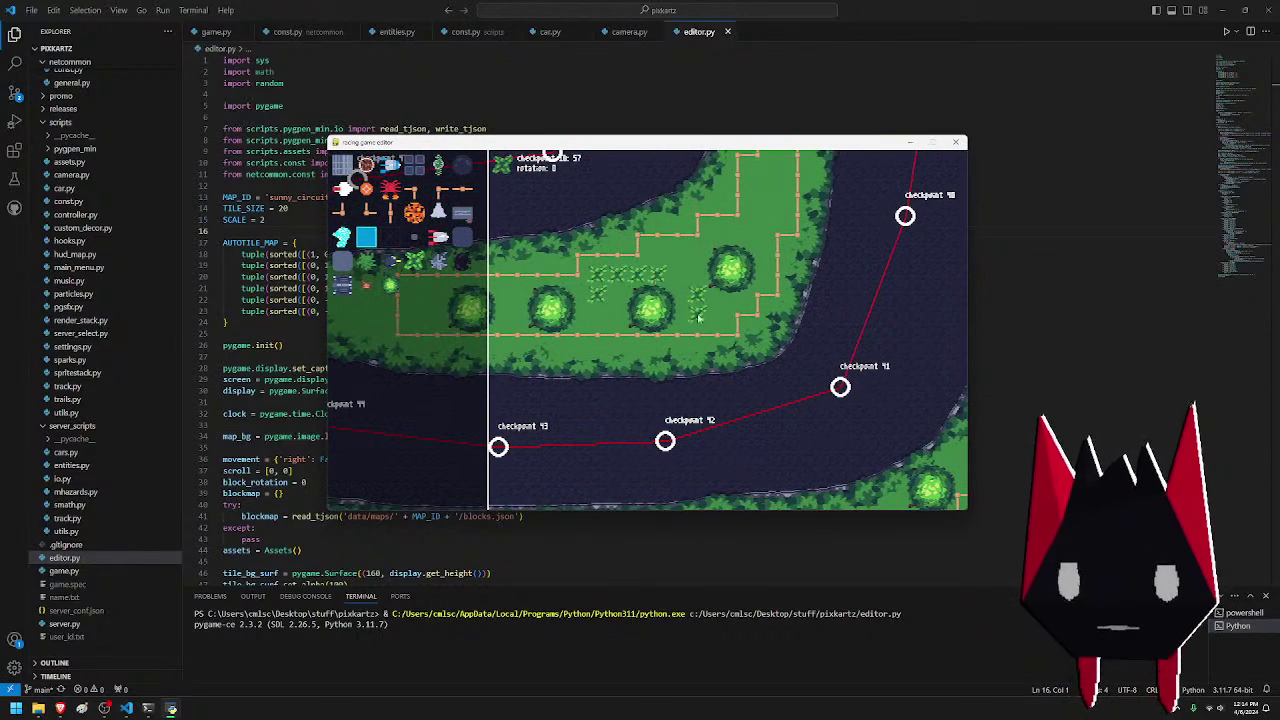
key("a")
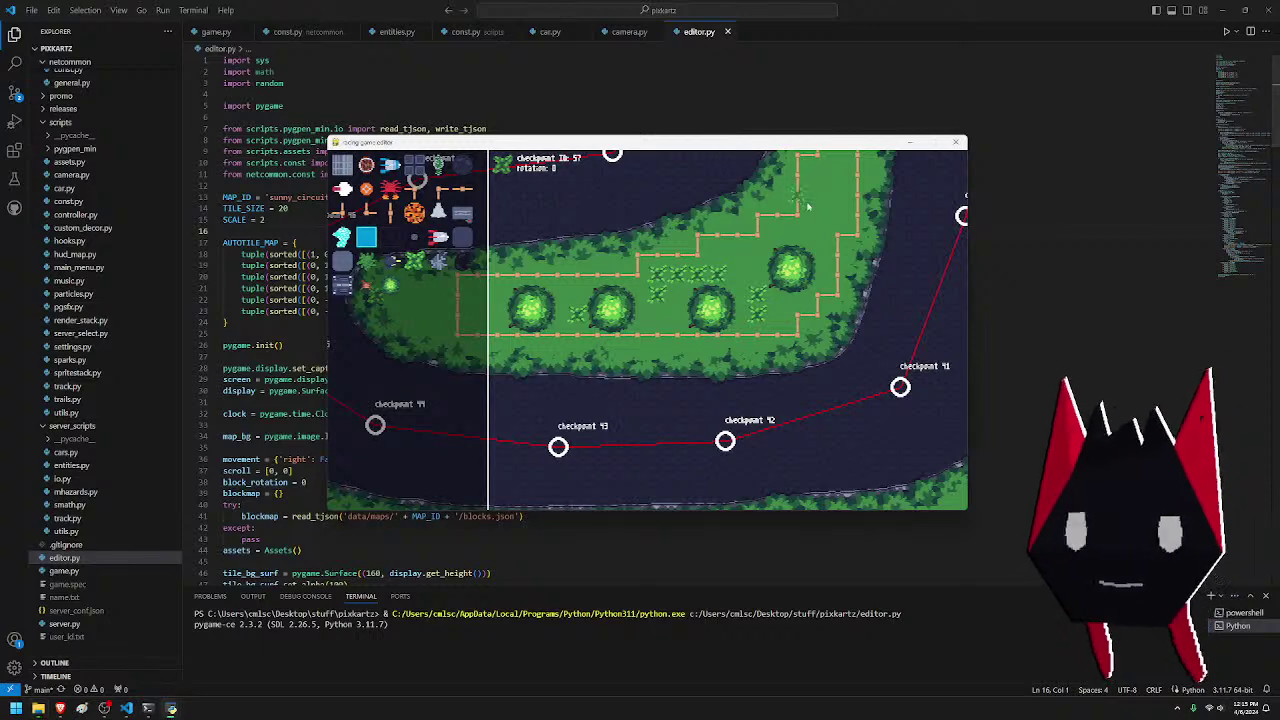
- Line the narrow fenced grass strip between checkpoints 48 and 40 with small leafy plants, working northward from its lower bend
left_click_drag(817, 221, 819, 200)
key("w")
left_click_drag(822, 254, 832, 210)
key("a")
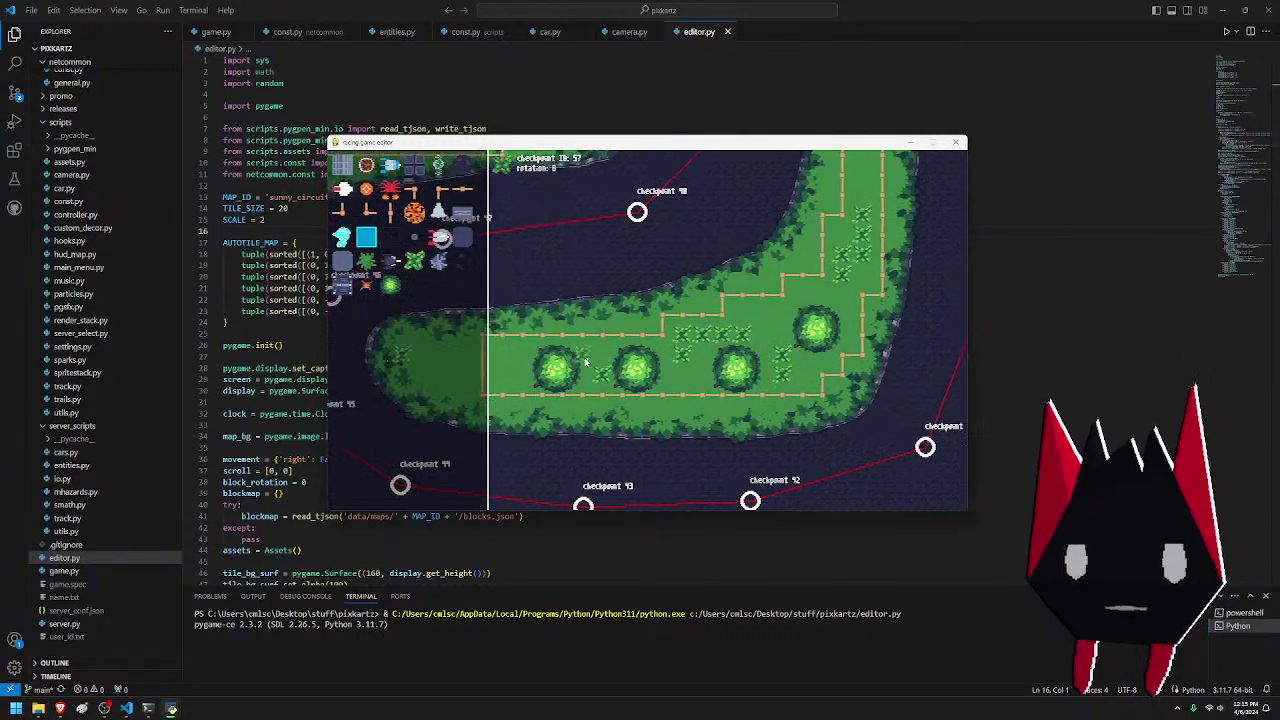
key("d")
key("w")
left_click_drag(783, 294, 788, 264)
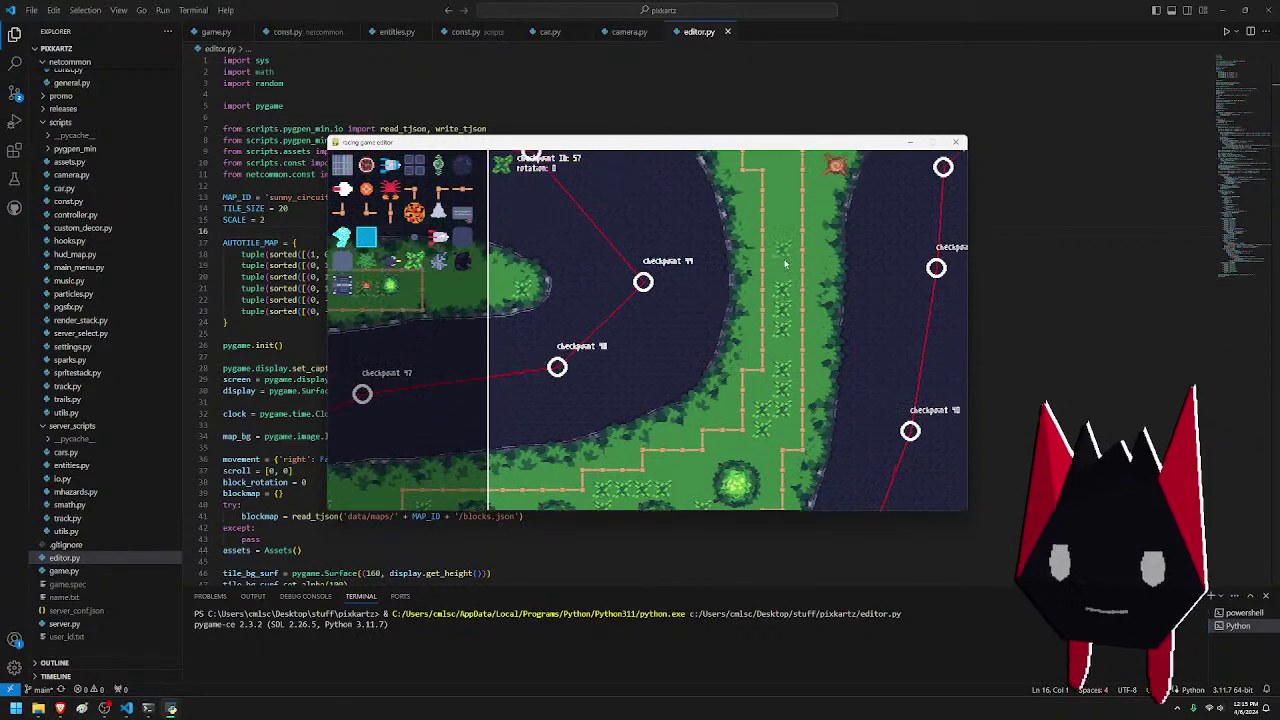
left_click(784, 253)
- Scatter clusters of small leafy plants around the trees in the wide grass area north of checkpoint 50, up to the black gap
key("w")
key("w")
key("a")
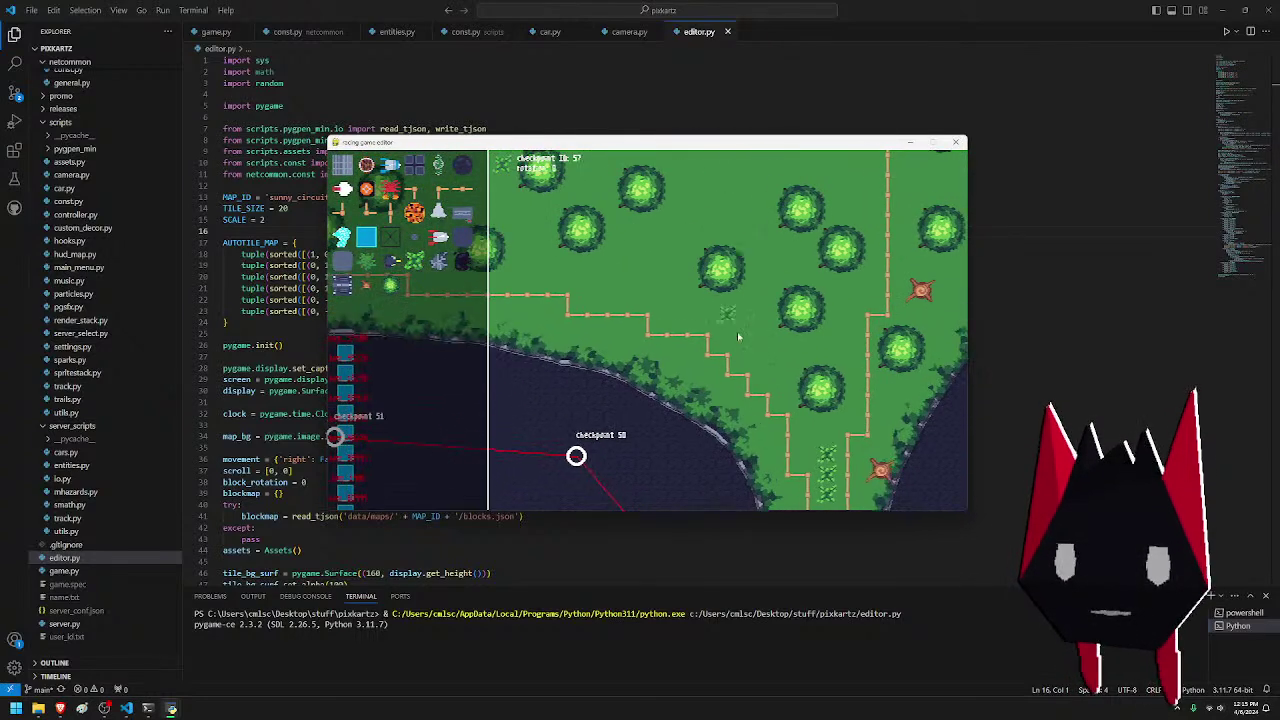
key("w")
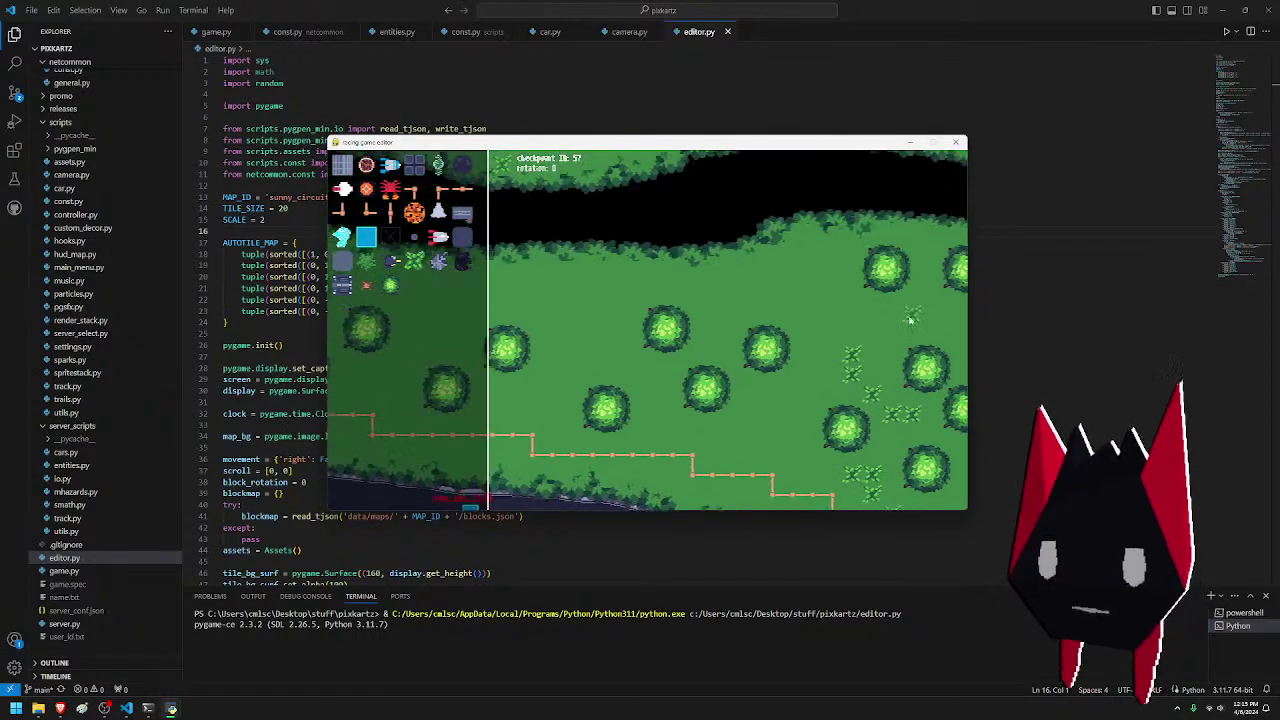
mouse_move(778, 390)
left_mouse_down()
mouse_move(803, 327)
mouse_move(798, 383)
mouse_move(856, 337)
mouse_move(892, 350)
left_mouse_up()
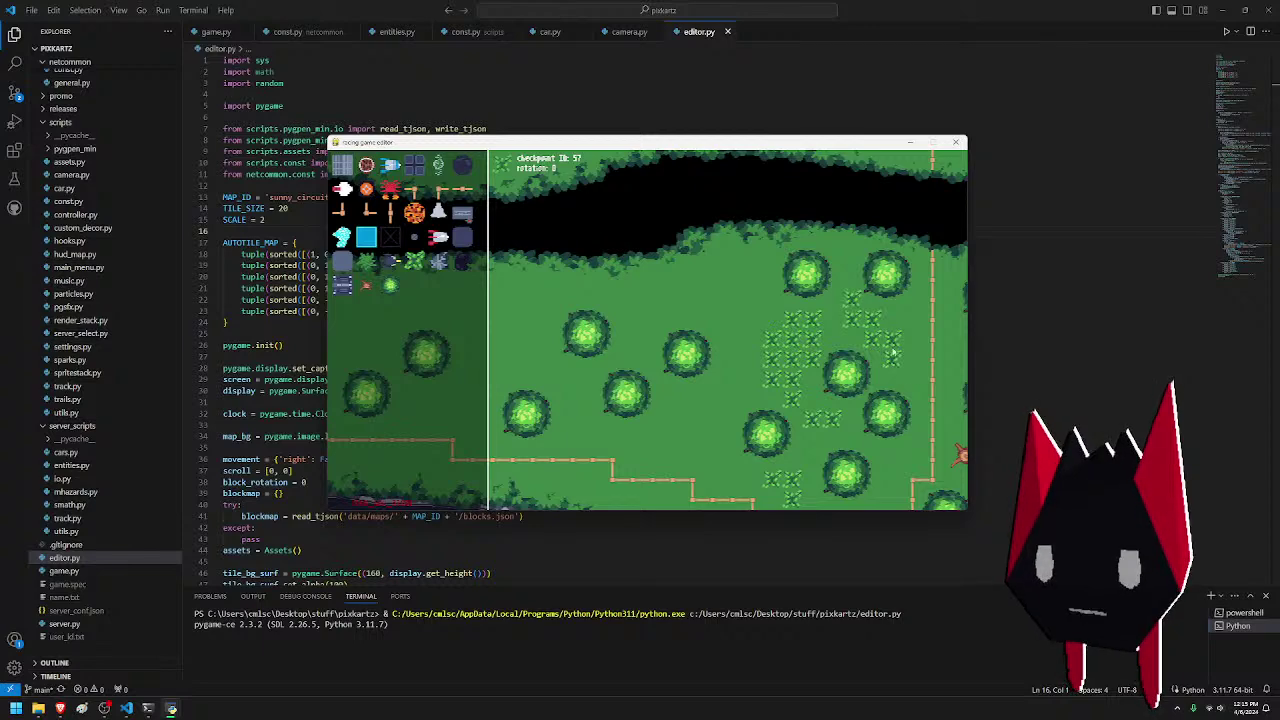
key("a")
mouse_move(785, 298)
left_mouse_down()
mouse_move(730, 268)
mouse_move(755, 288)
mouse_move(751, 321)
mouse_move(673, 300)
left_mouse_up()
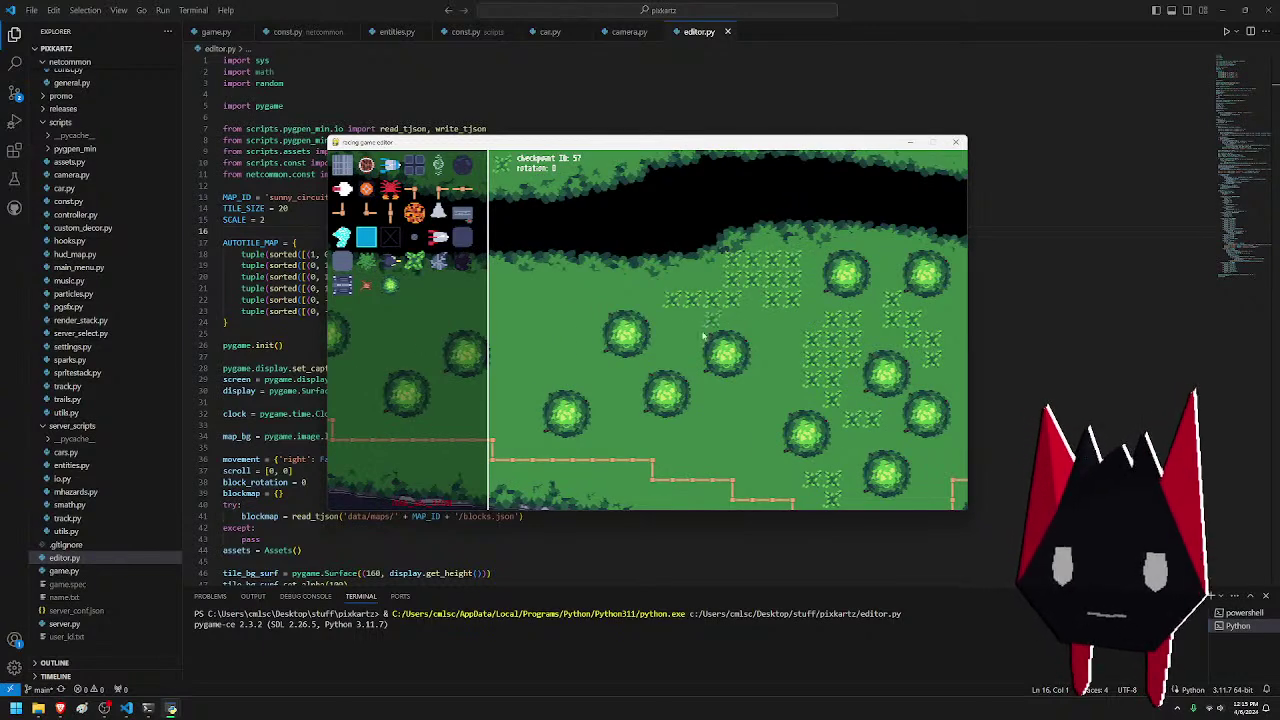
- Continue the small leafy plants westward between the trees above the stepped fence north of the item box row
key("a")
left_click_drag(824, 420, 828, 419)
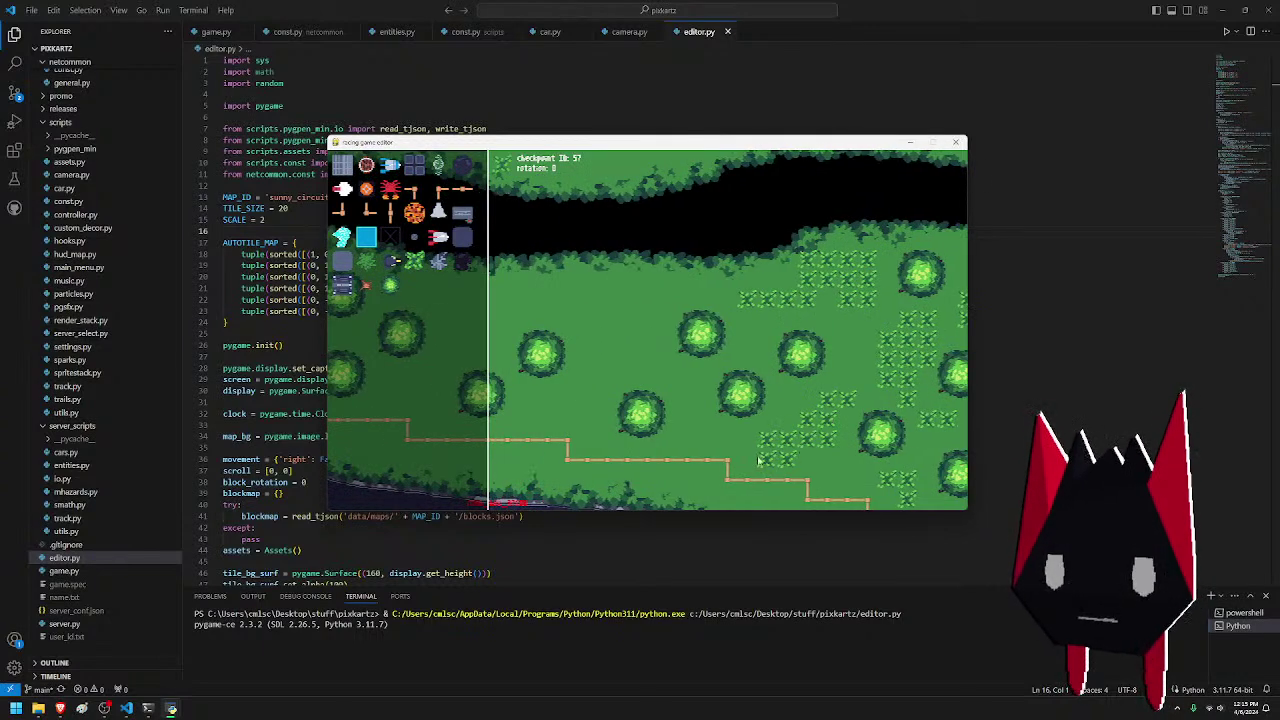
key("a")
left_click_drag(742, 380, 718, 369)
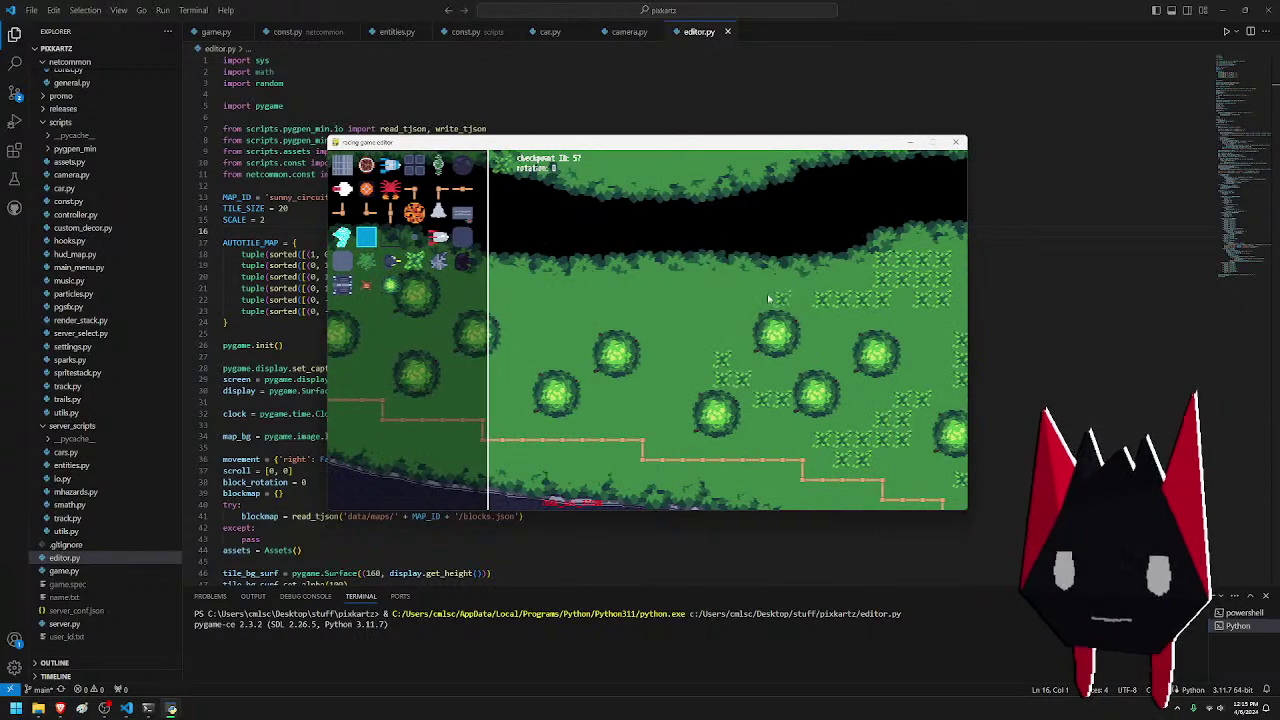
left_click_drag(766, 298, 723, 281)
- Add rows of small leafy plants along the fence and below the black gap, farther west of the item box row
key("a")
left_click_drag(756, 400, 692, 402)
key("a")
mouse_move(773, 281)
left_mouse_down()
mouse_move(690, 300)
mouse_move(653, 380)
mouse_move(670, 403)
left_mouse_up()
- Fill the western end of the grass area, northeast of checkpoint 54, with small leafy plants around the trees
key("a")
key("a")
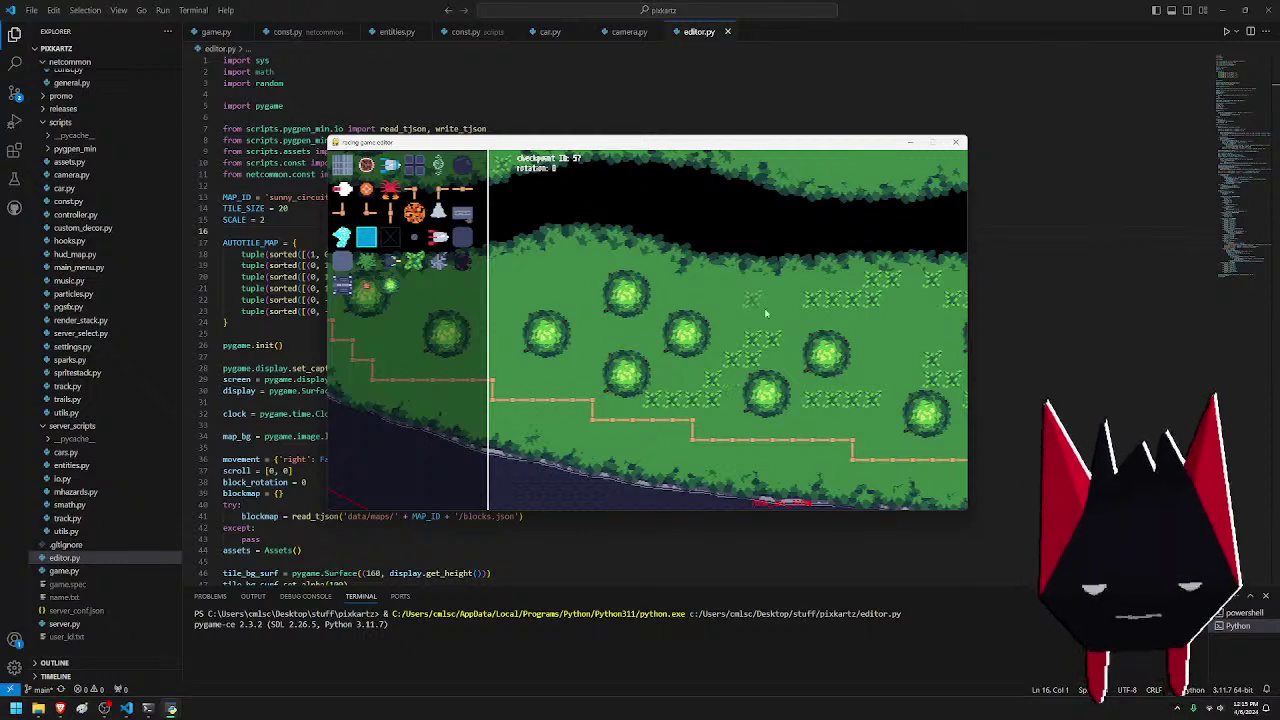
left_click_drag(744, 299, 712, 293)
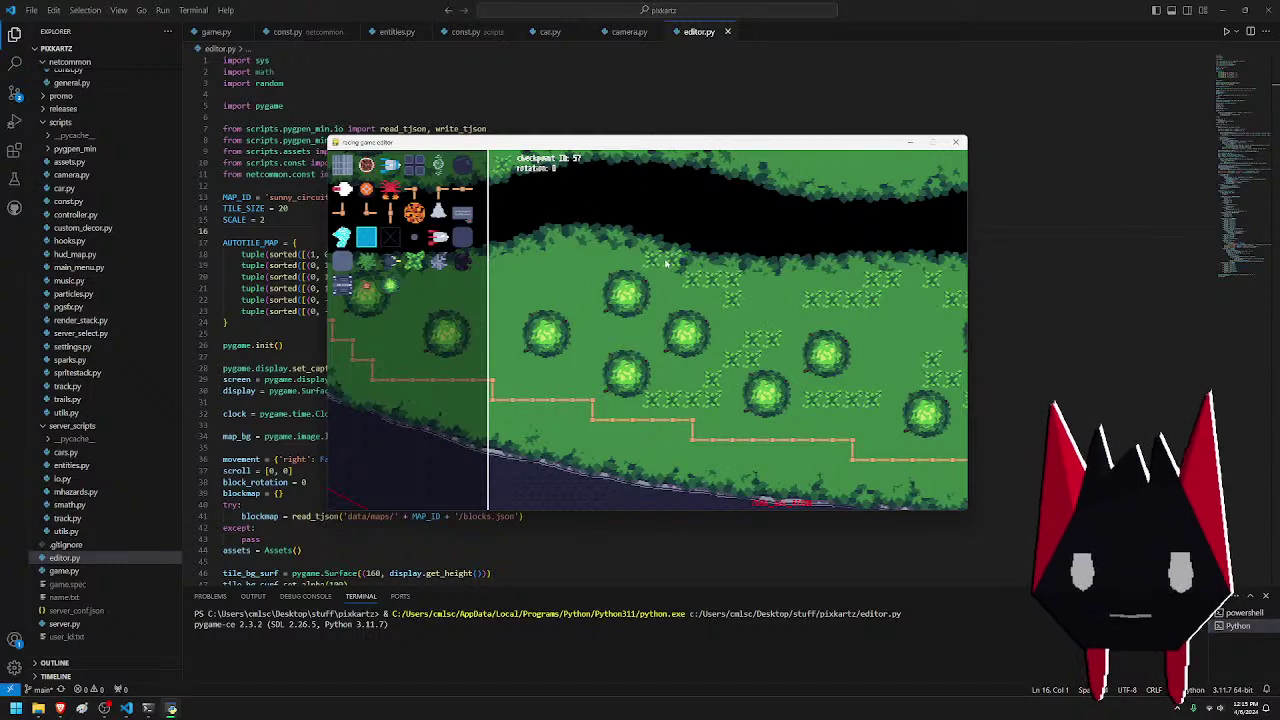
left_click_drag(624, 360, 607, 338)
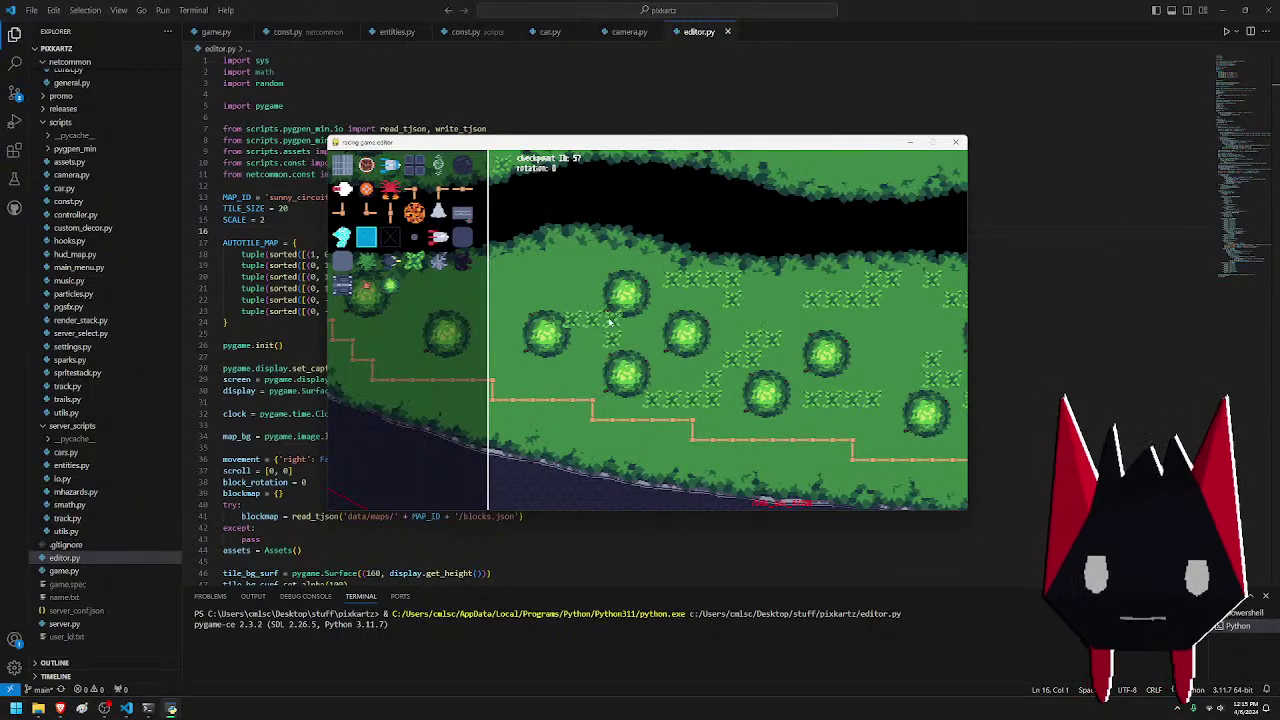
left_click_drag(572, 283, 533, 278)
key("a")
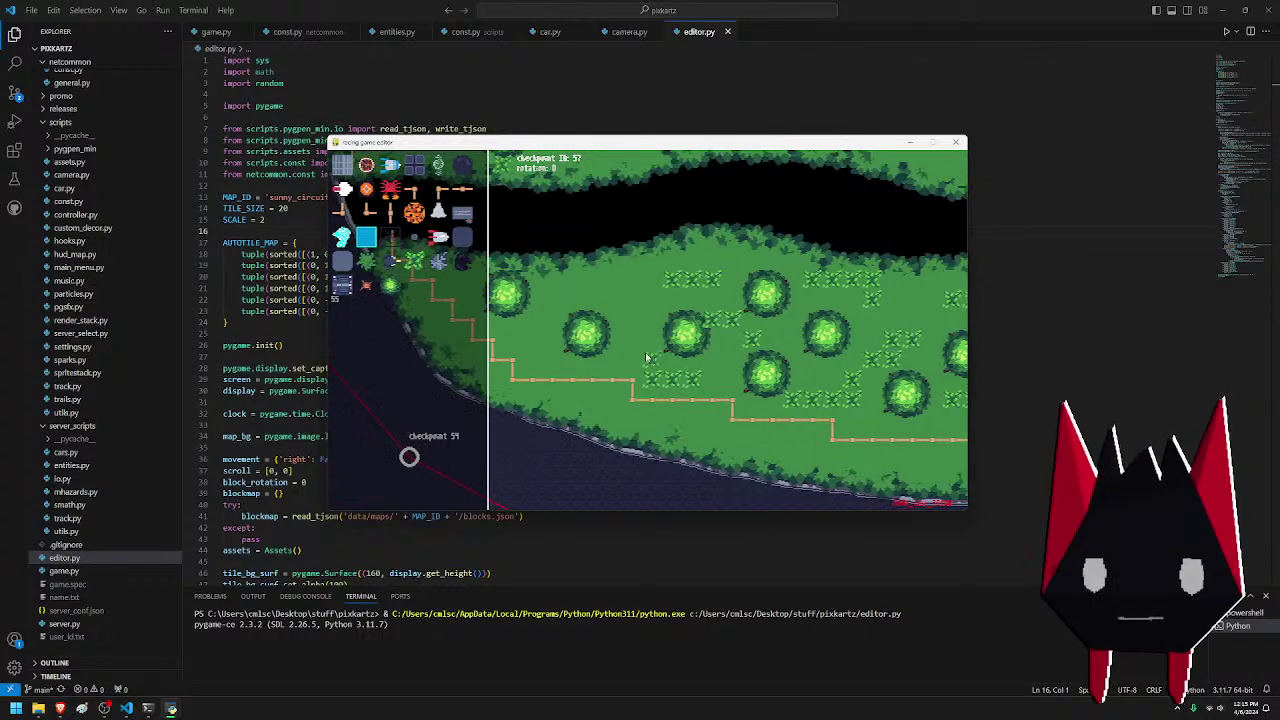
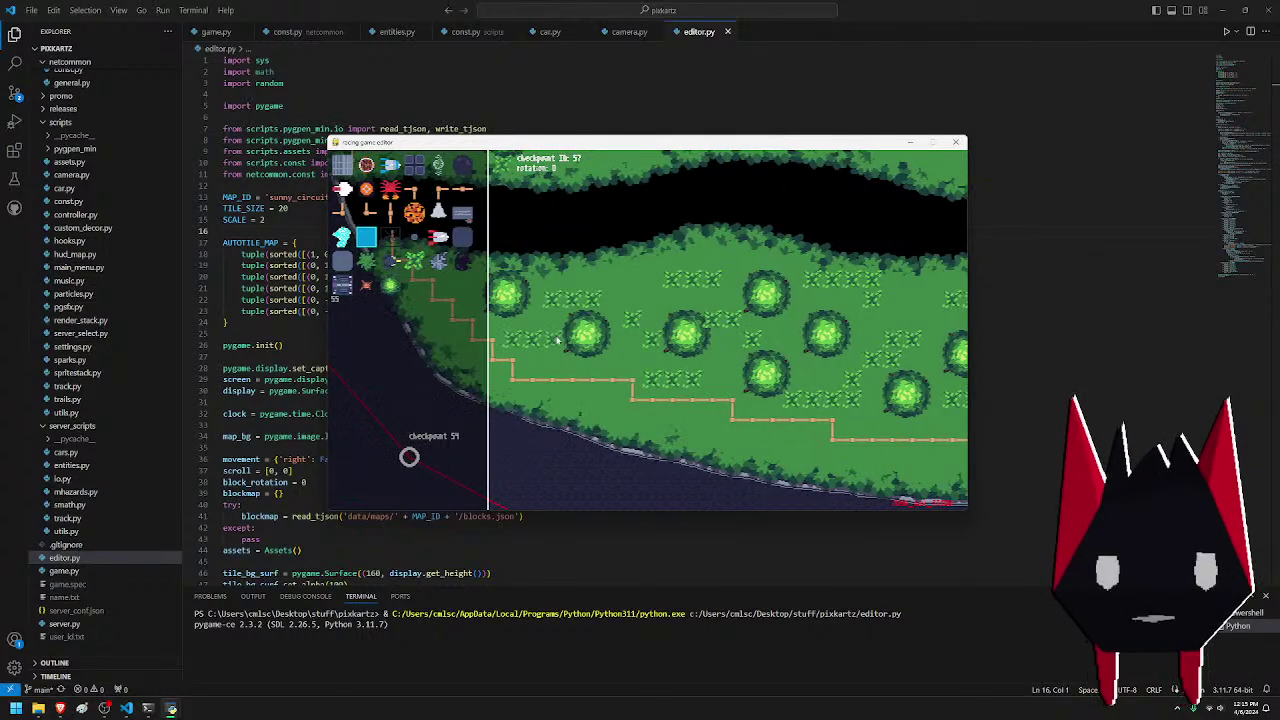
key("a")
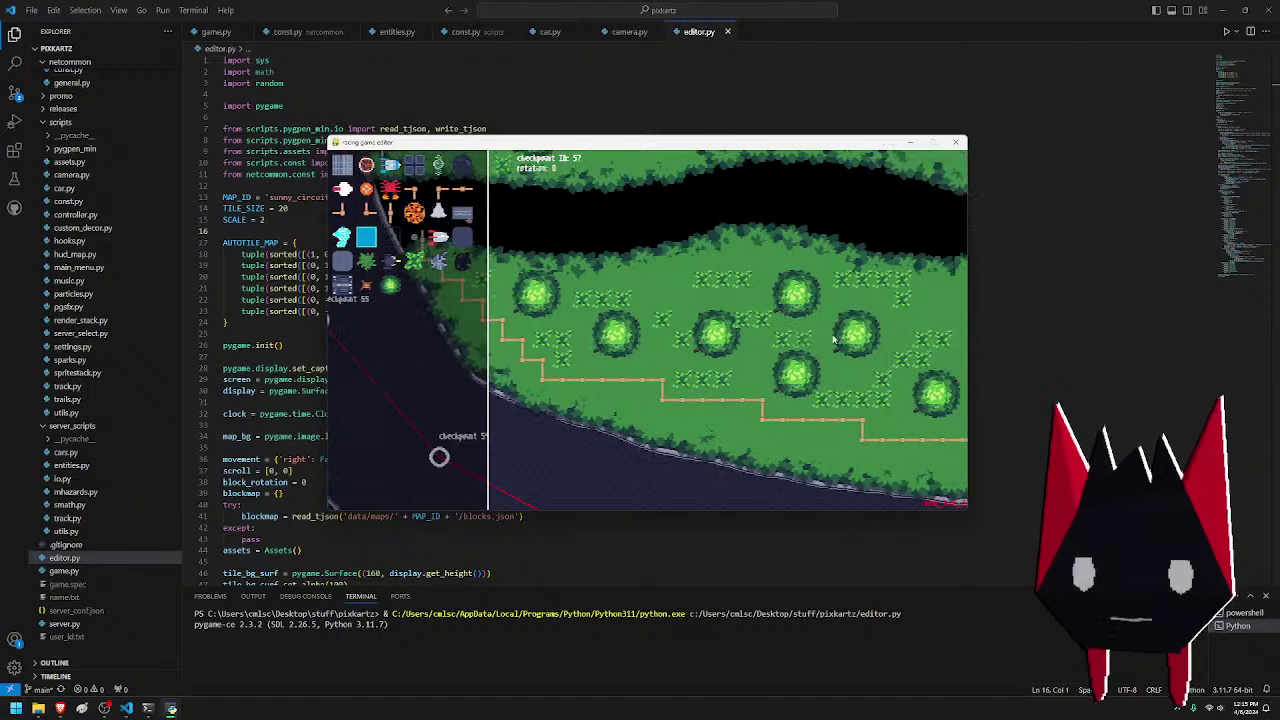
- Fill the remaining gaps between the trees with small leafy plants, heading back east above the fence toward checkpoint 50
key("d")
key("s")
left_click_drag(702, 257, 700, 275)
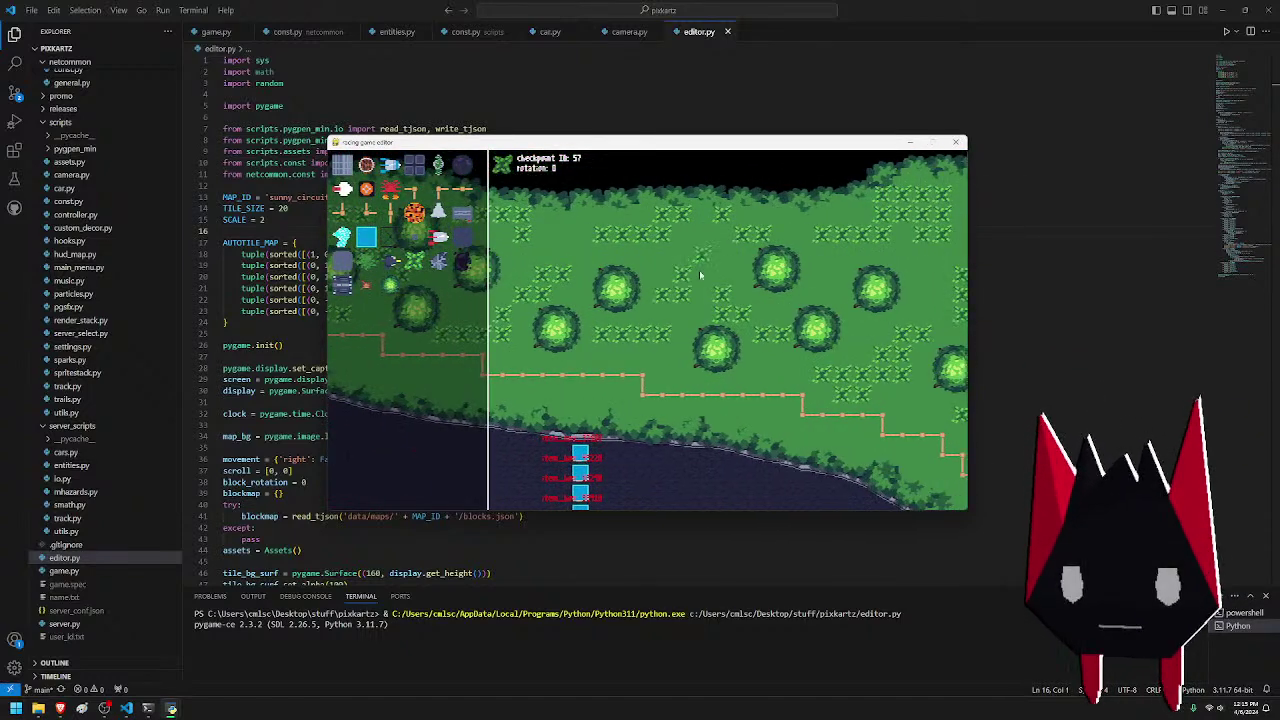
key("d")
key("s")
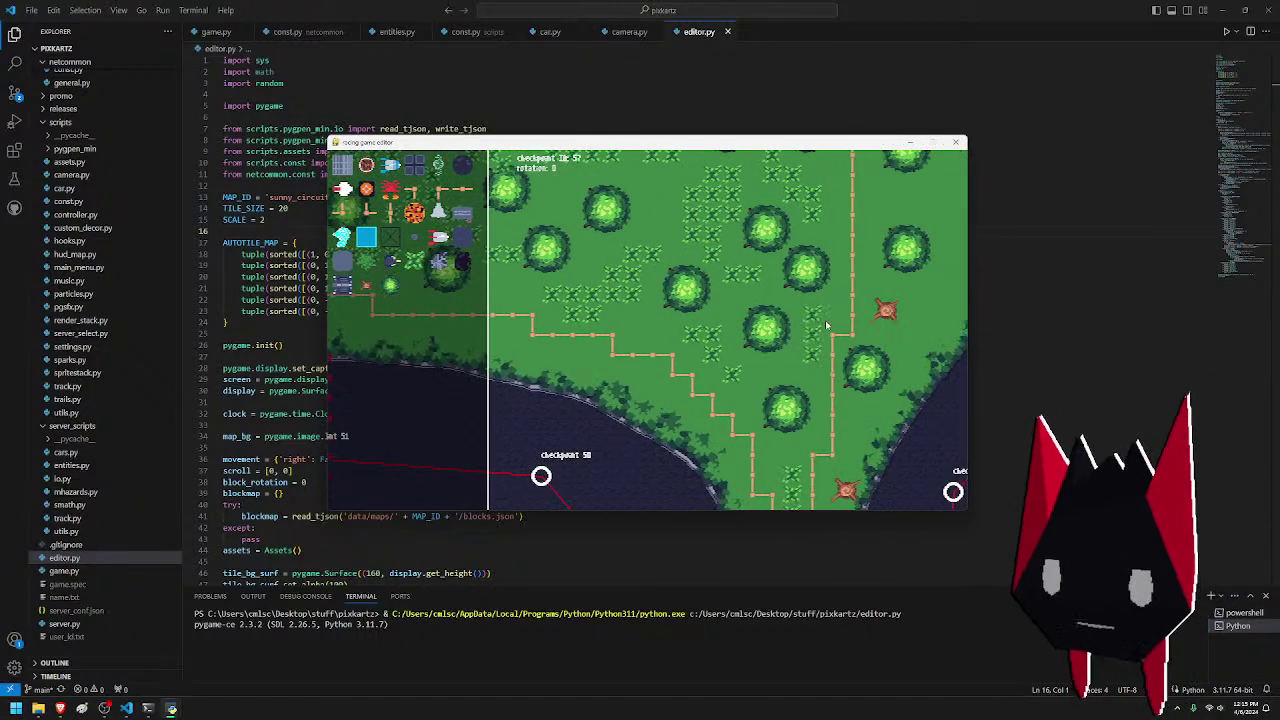
key("w")
key("d")
key("s")
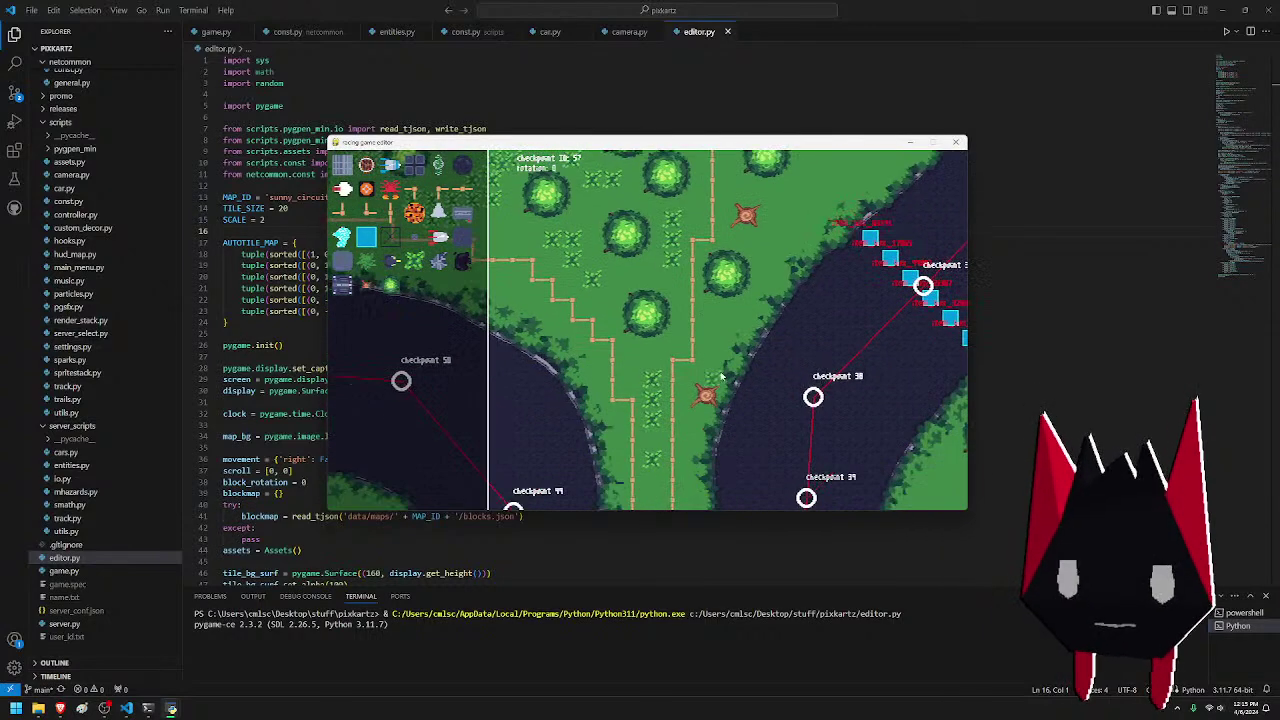
- Place small leafy plants on the grass strip between the fence and the track southeast of checkpoint 42
key("s")
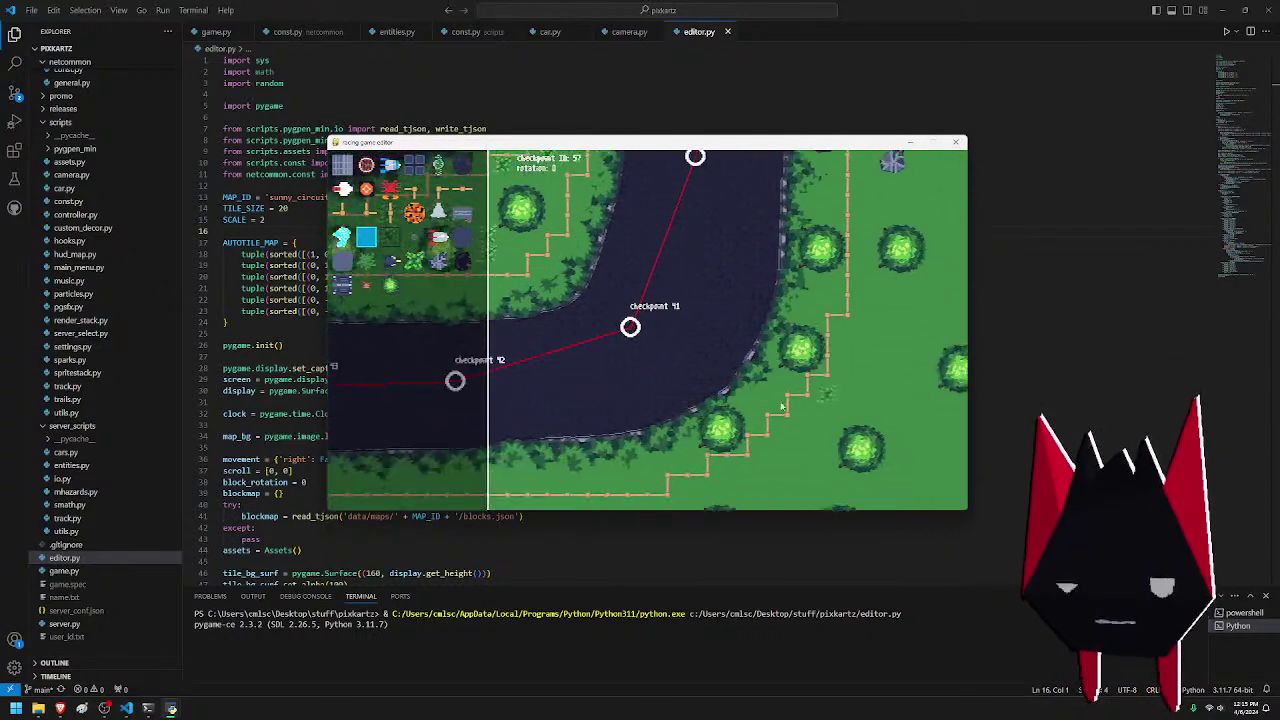
left_click_drag(733, 331, 692, 325)
key("a")
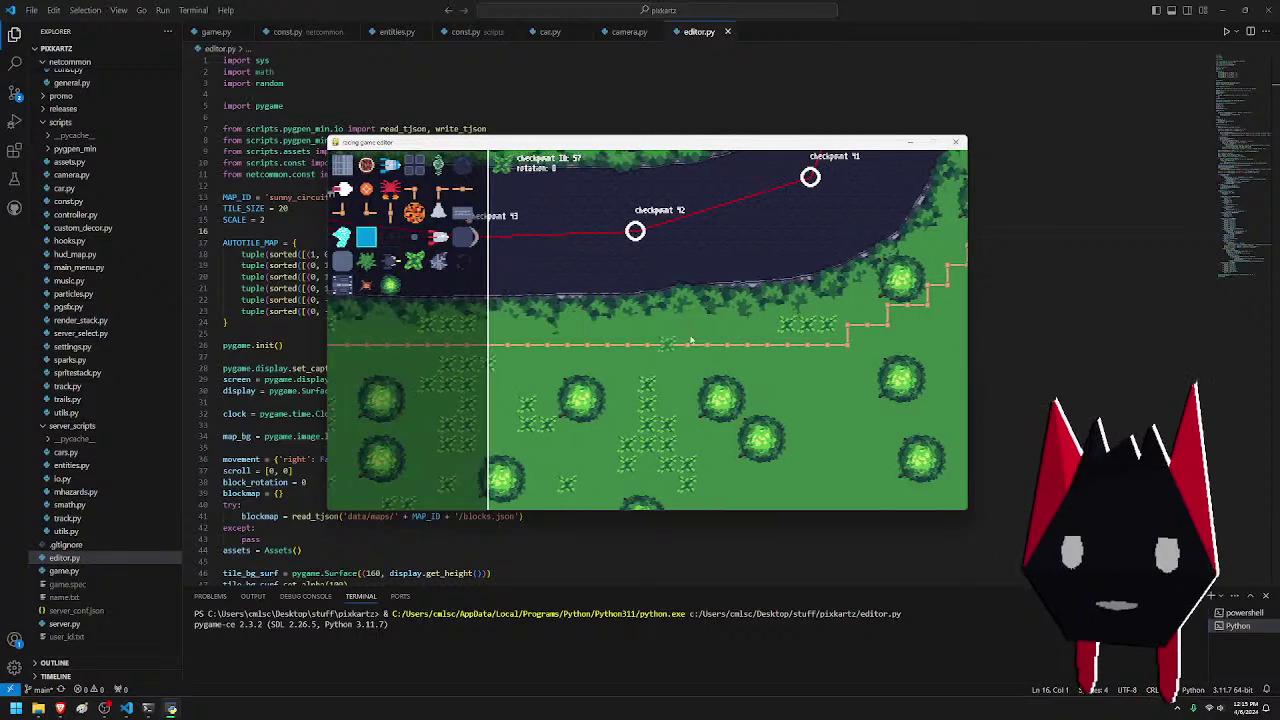
left_click(719, 324)
- Place a large cluster of small leafy plants among the trees below the fence southeast of checkpoint 42
key("d")
left_click(748, 390)
key("s")
mouse_move(750, 398)
left_mouse_down()
mouse_move(766, 381)
mouse_move(717, 350)
left_mouse_up()
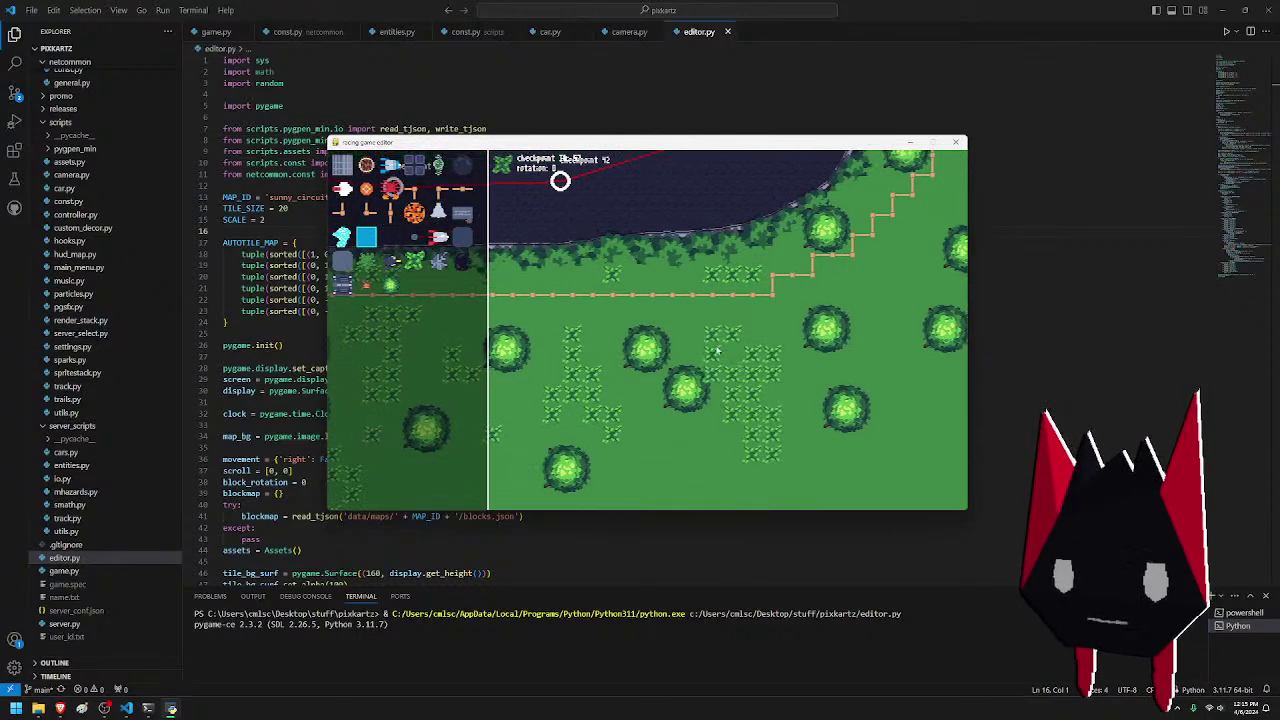
key("s")
left_click(657, 449)
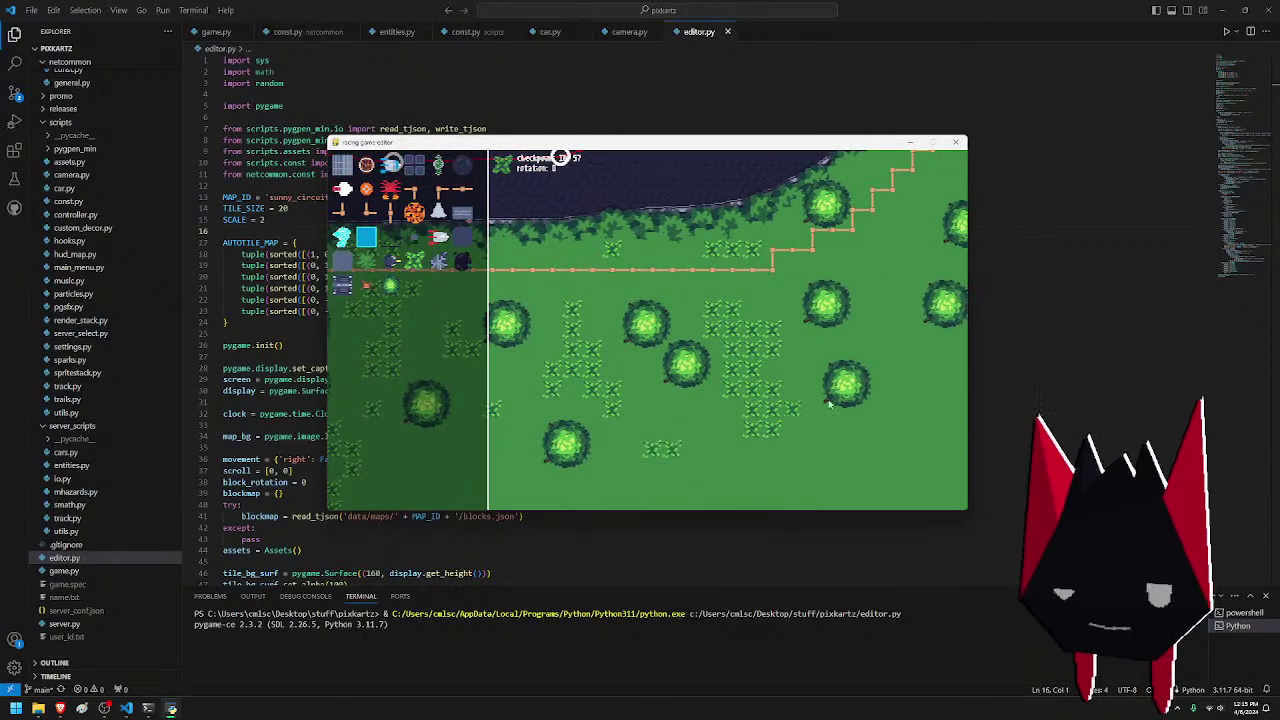
- Extend the small leafy plants eastward around the trees outside the stepped fence south of checkpoint 41
key("d")
left_click_drag(800, 278, 780, 252)
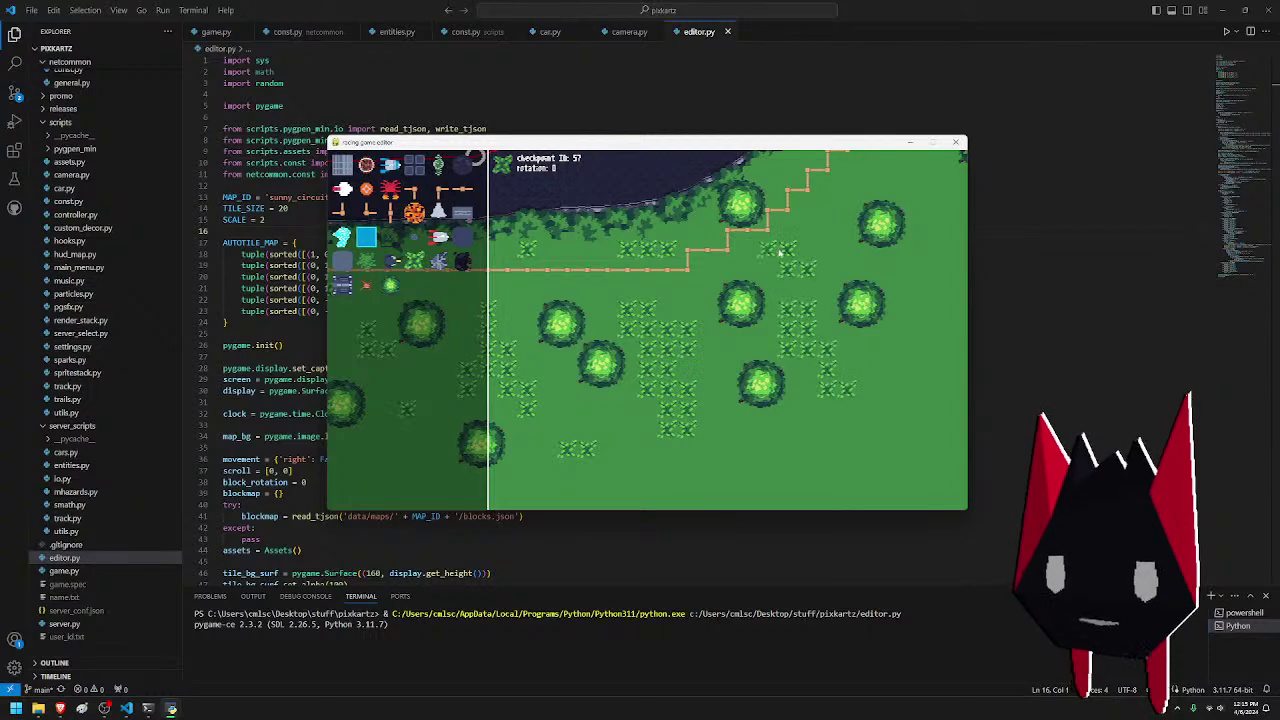
key("w")
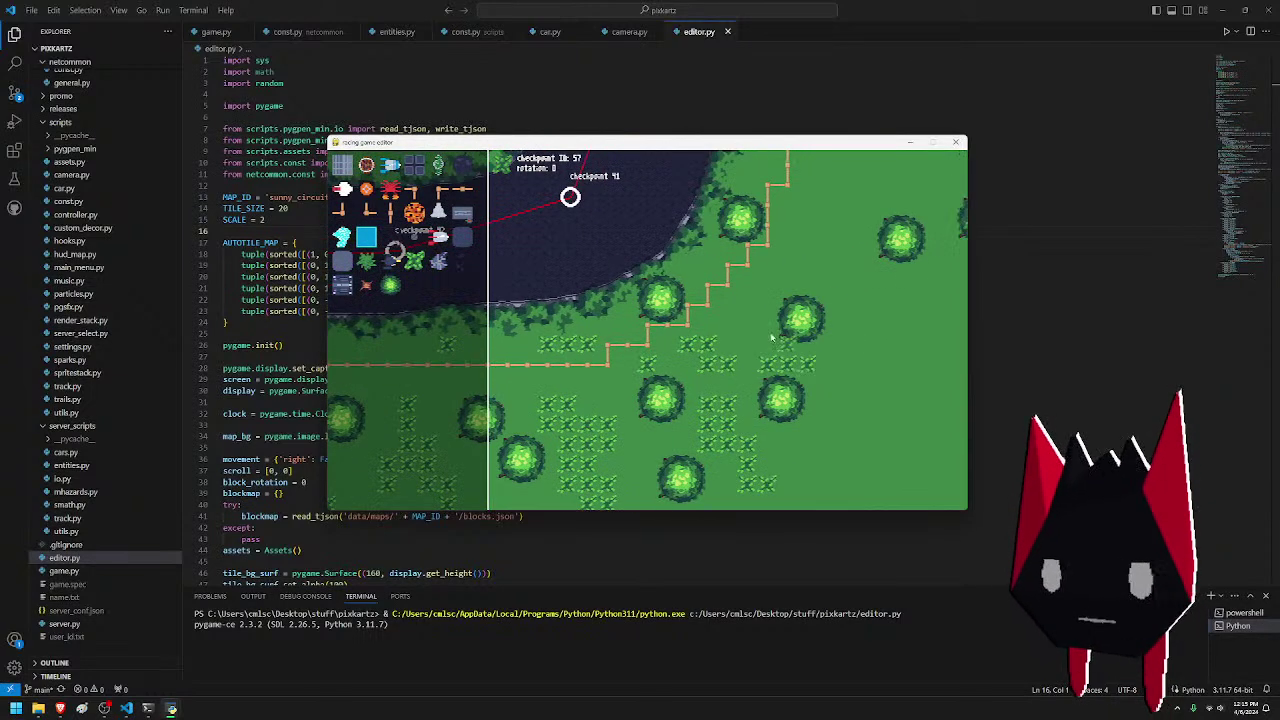
- Scatter small leafy plants around the trees outside the fence east of checkpoint 41, up to the grey rock
key("w")
key("w")
key("d")
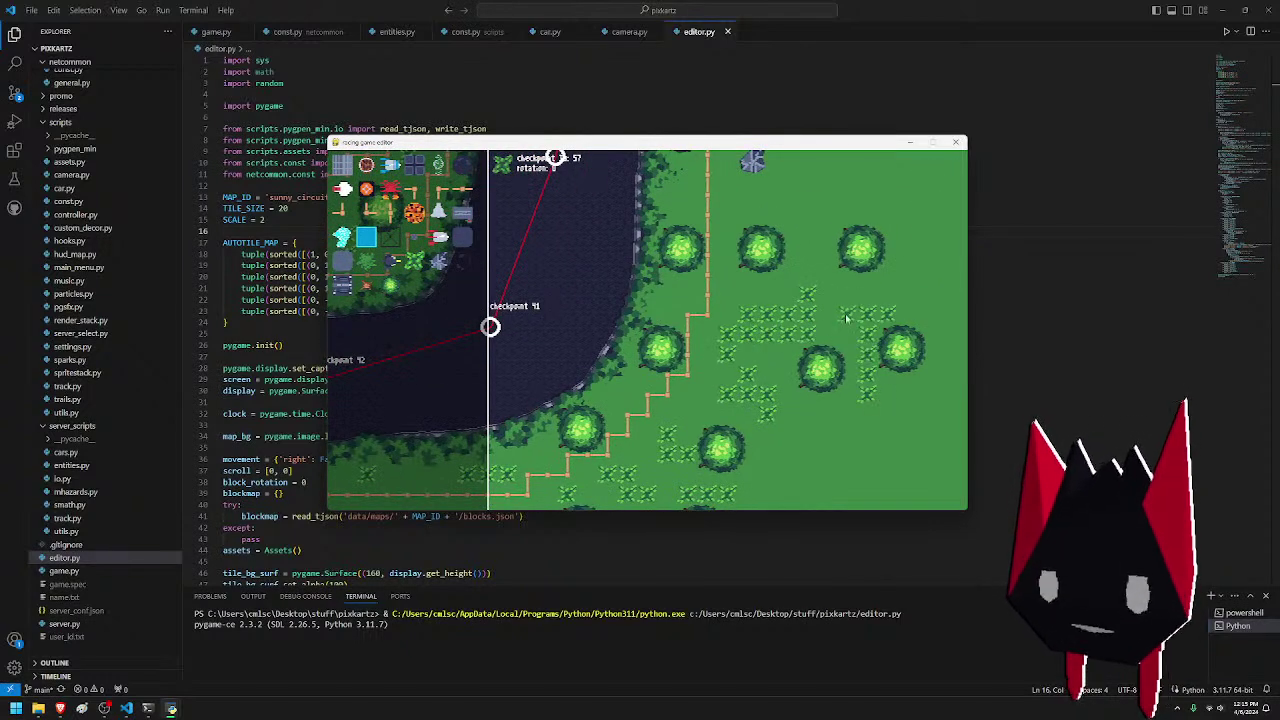
key("w")
key("w")
mouse_move(848, 348)
left_mouse_down()
mouse_move(765, 325)
mouse_move(807, 333)
mouse_move(859, 318)
mouse_move(867, 273)
left_mouse_up()
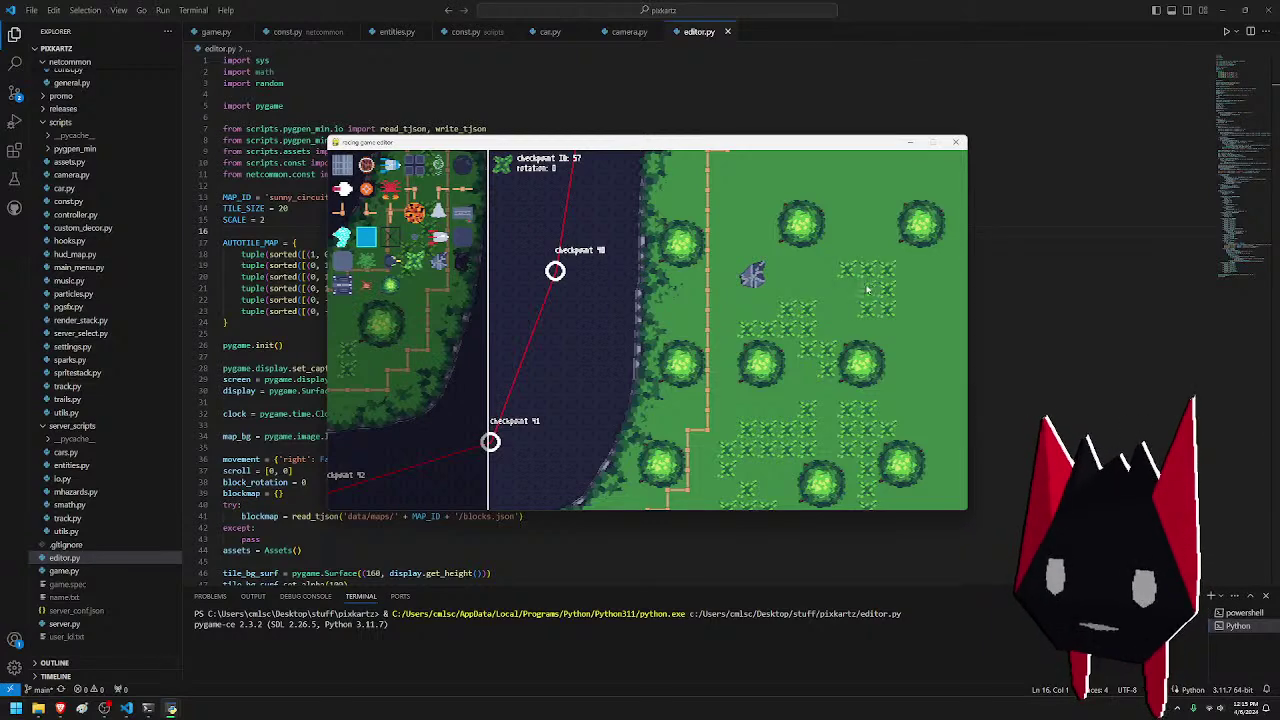
- Place clusters of small leafy plants between the trees and grey rocks east of checkpoints 40 and 39
key("w")
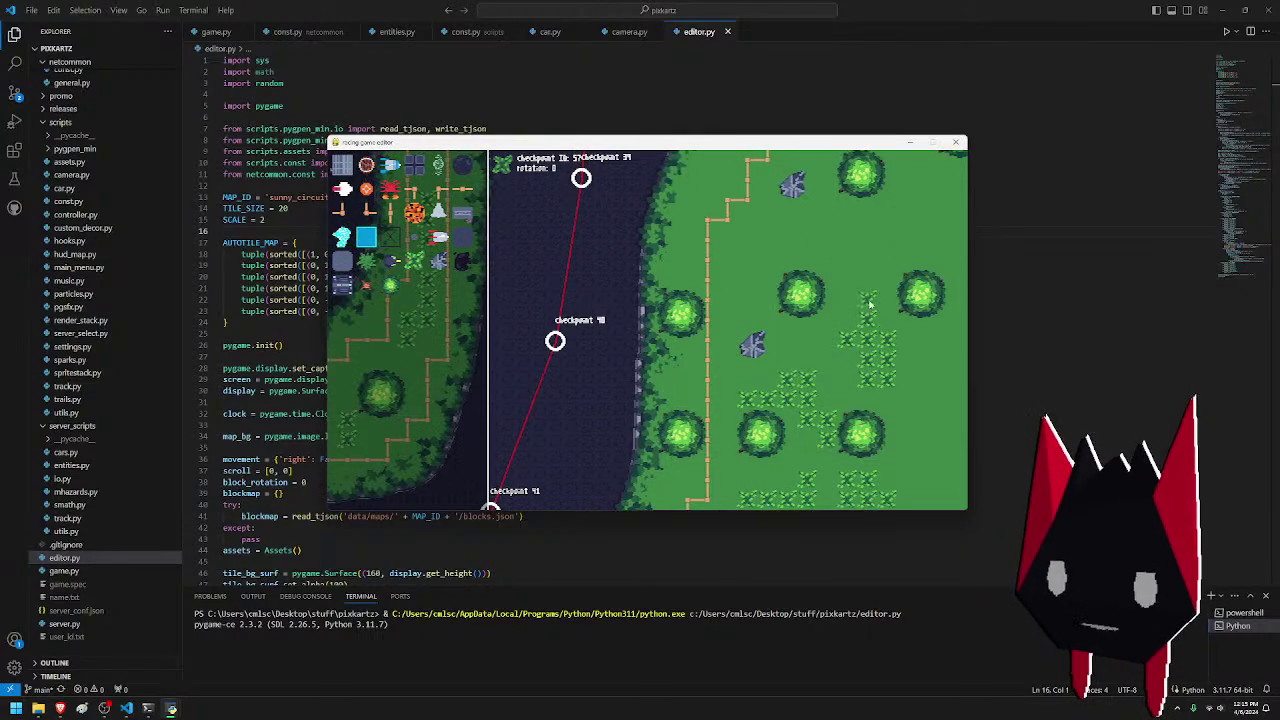
key("w")
mouse_move(748, 300)
left_mouse_down()
mouse_move(730, 360)
mouse_move(735, 325)
mouse_move(773, 336)
left_mouse_up()
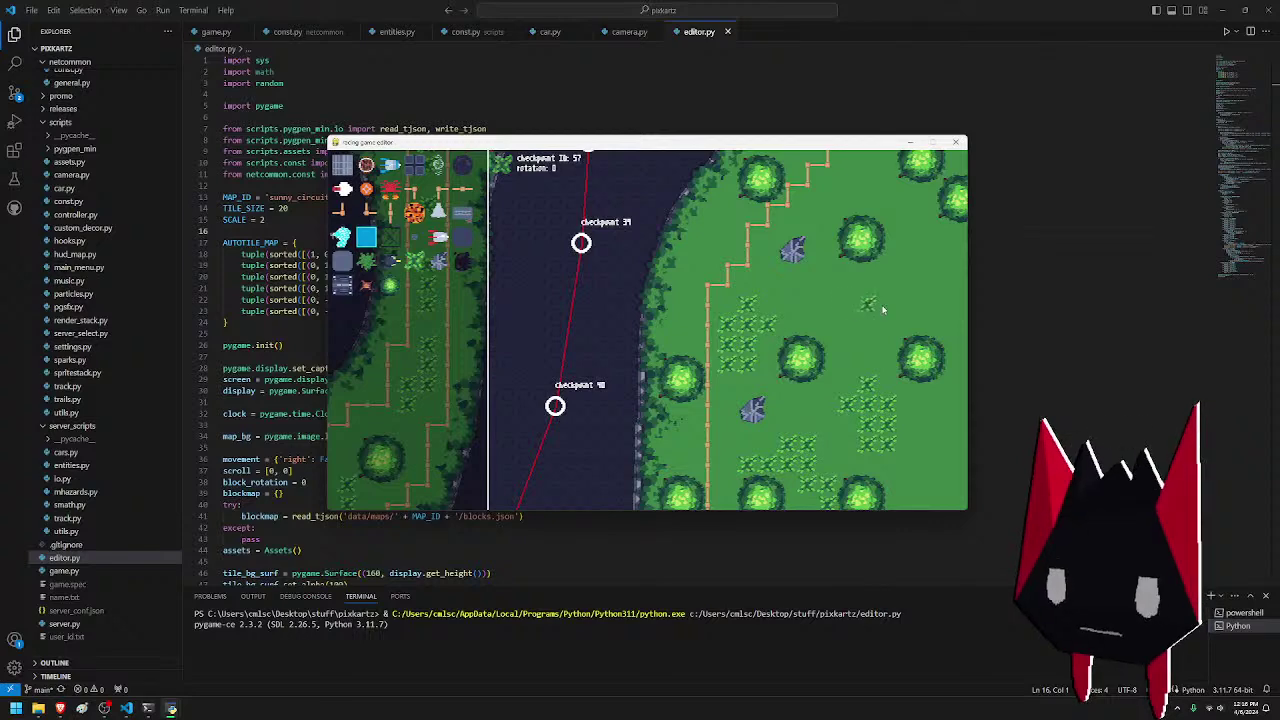
mouse_move(882, 310)
left_mouse_down()
mouse_move(938, 290)
mouse_move(875, 325)
mouse_move(828, 322)
mouse_move(900, 297)
left_mouse_up()
key("d")
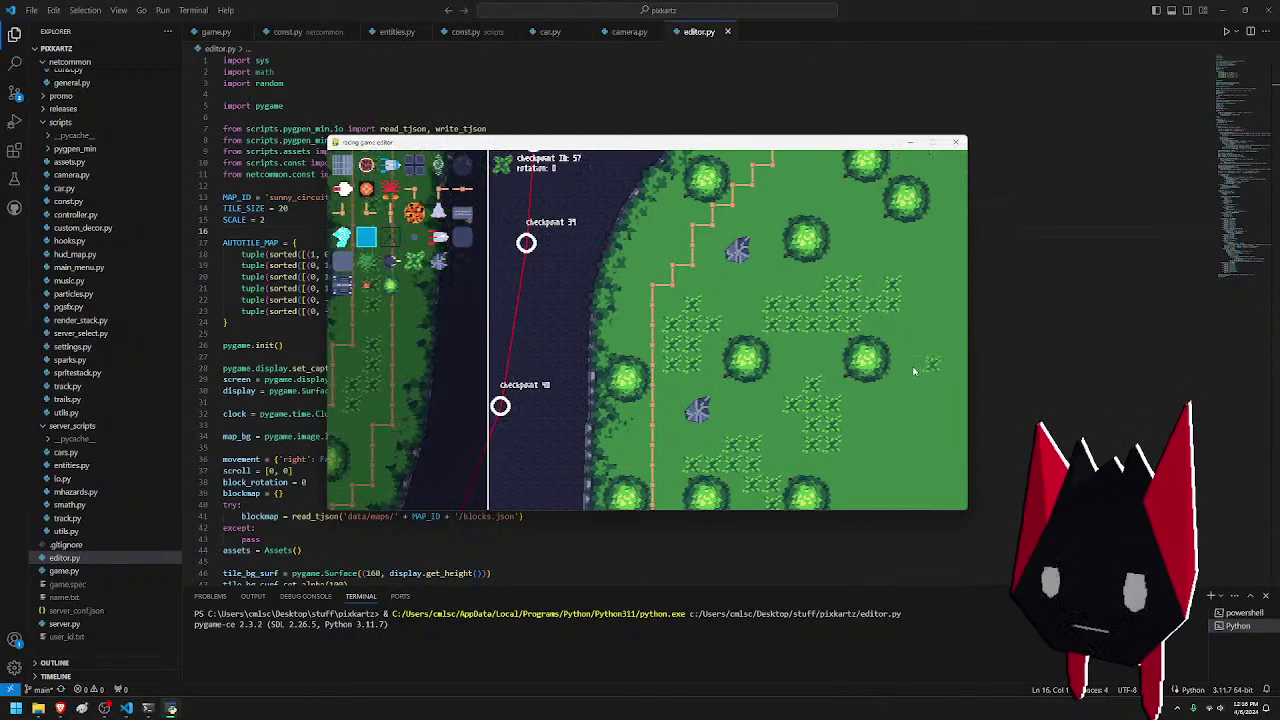
key("s")
mouse_move(831, 343)
left_mouse_down()
mouse_move(892, 362)
mouse_move(879, 332)
mouse_move(850, 347)
mouse_move(839, 311)
left_mouse_up()
- Scatter small leafy plants among the trees outside the stepped fence east of checkpoints 38 and 37
key("w")
key("d")
key("w")
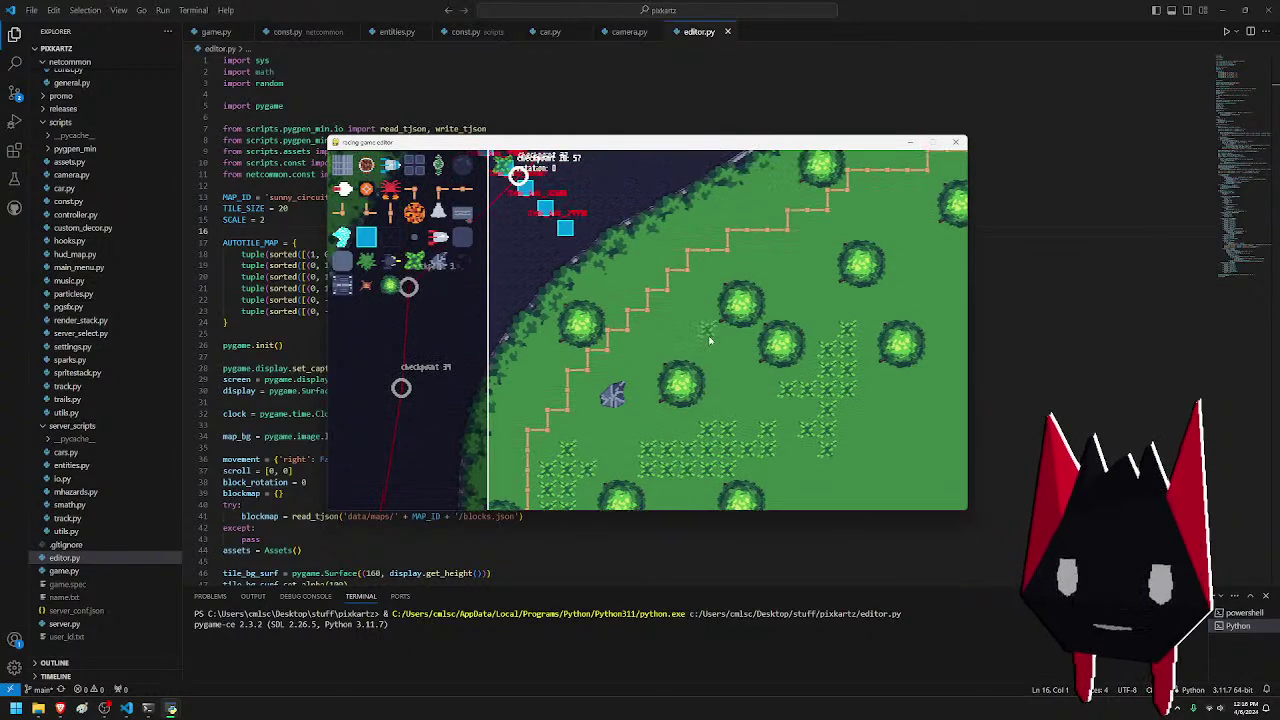
left_click_drag(700, 322, 660, 340)
mouse_move(797, 293)
left_mouse_down()
mouse_move(895, 316)
mouse_move(759, 308)
left_mouse_up()
key("d")
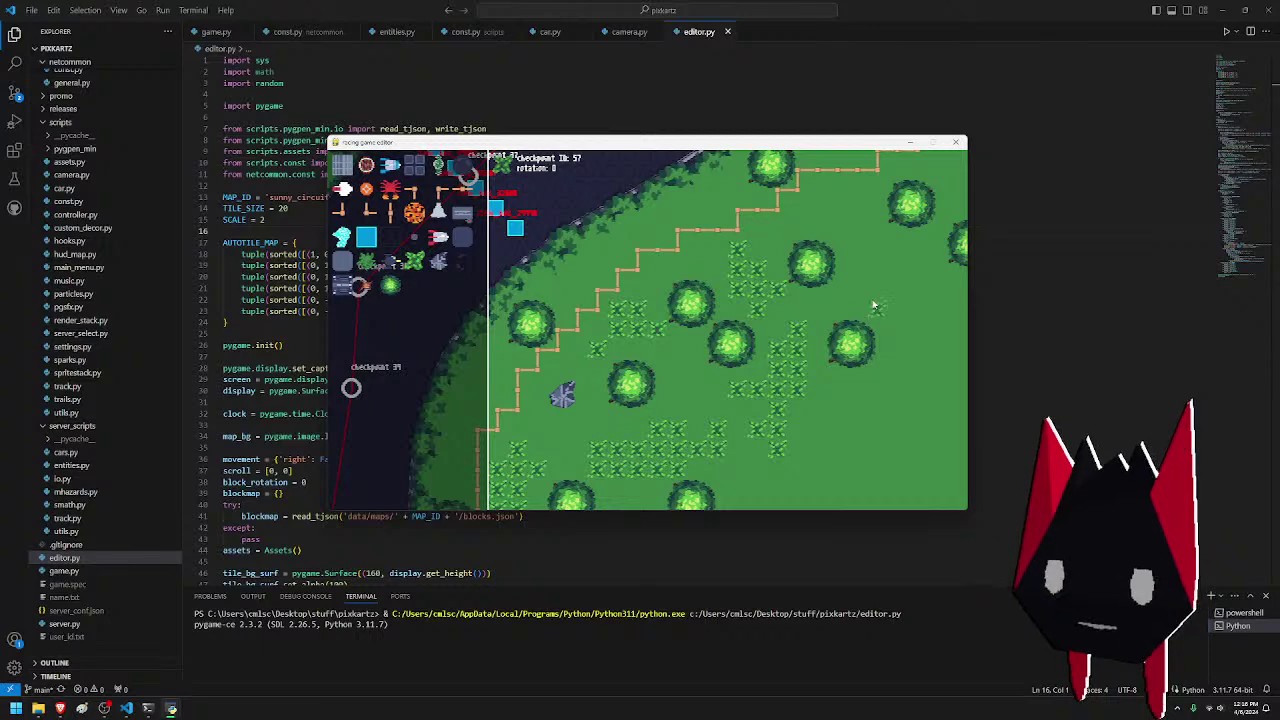
mouse_move(873, 278)
left_mouse_down()
mouse_move(912, 269)
mouse_move(887, 295)
mouse_move(849, 271)
left_mouse_up()
key("w")
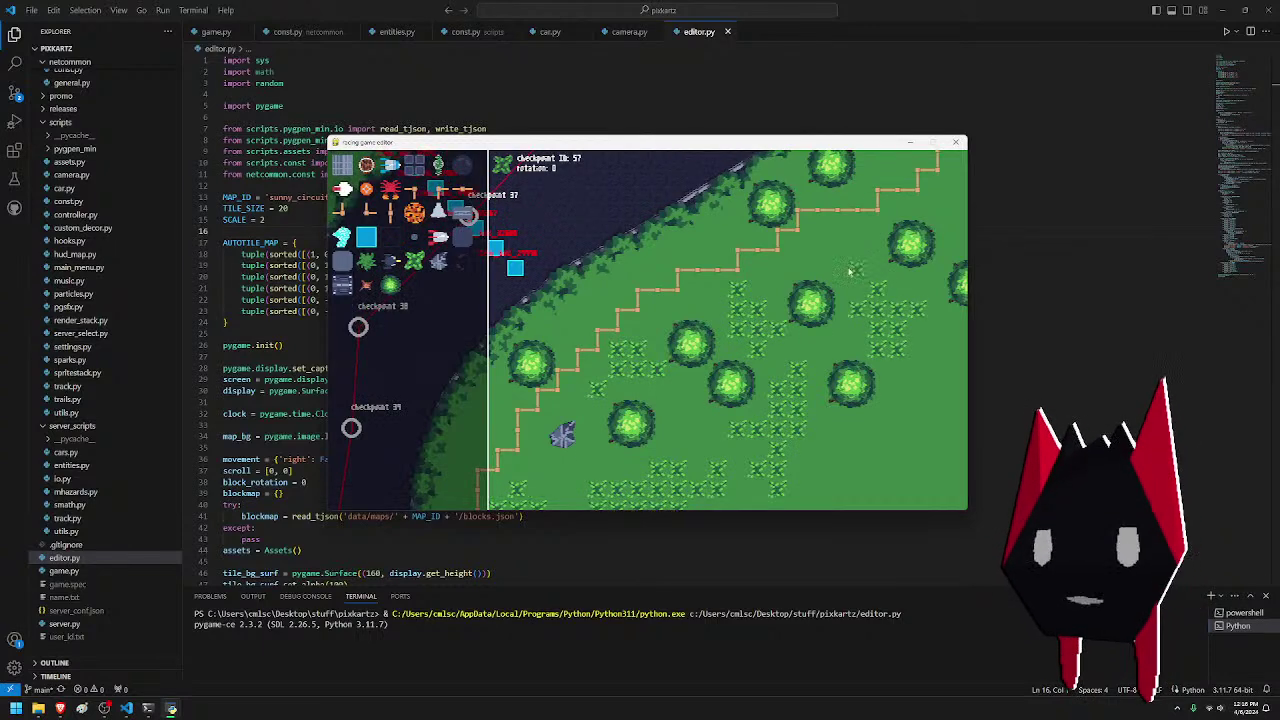
- Scatter small leafy plants between the trees outside the stepped fence east of checkpoints 37 and 36
key("d")
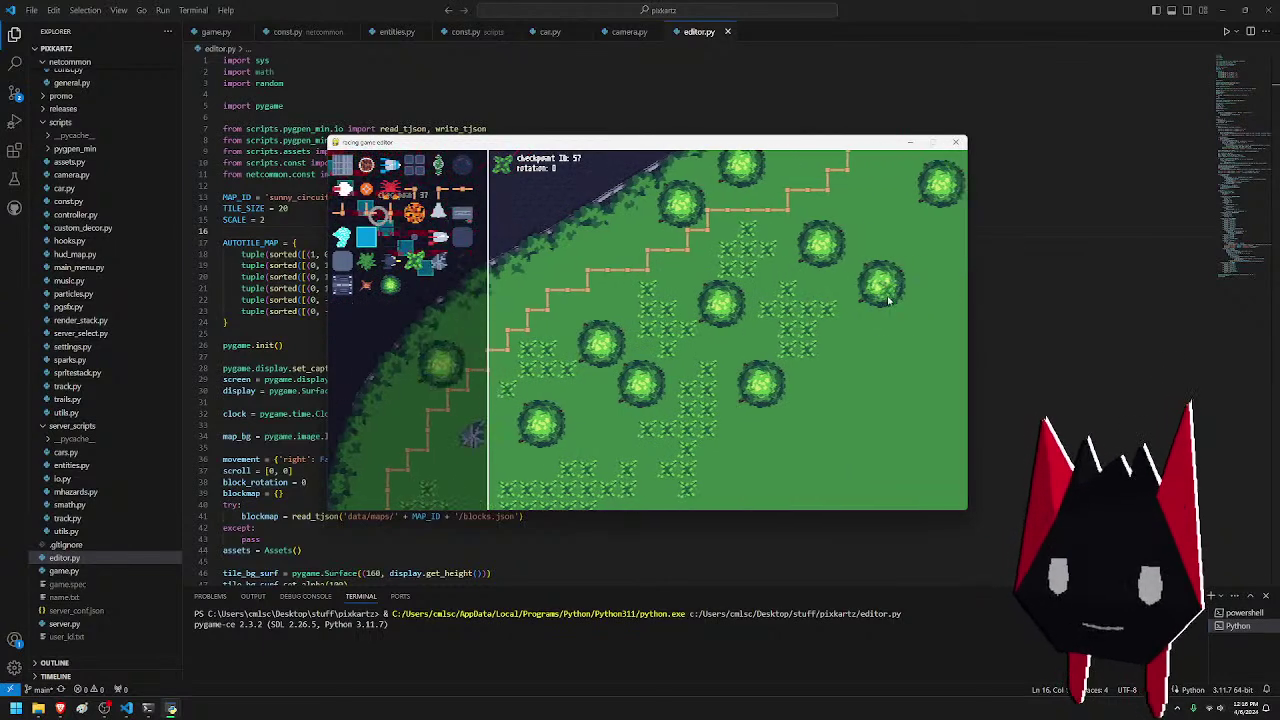
key("w")
left_click_drag(819, 370, 818, 411)
mouse_move(741, 331)
left_mouse_down()
mouse_move(744, 435)
mouse_move(791, 340)
mouse_move(739, 306)
mouse_move(720, 311)
mouse_move(757, 289)
left_mouse_up()
left_click(744, 436)
left_click(797, 332)
key("w")
left_click(843, 268)
key("w")
left_click_drag(875, 388, 820, 313)
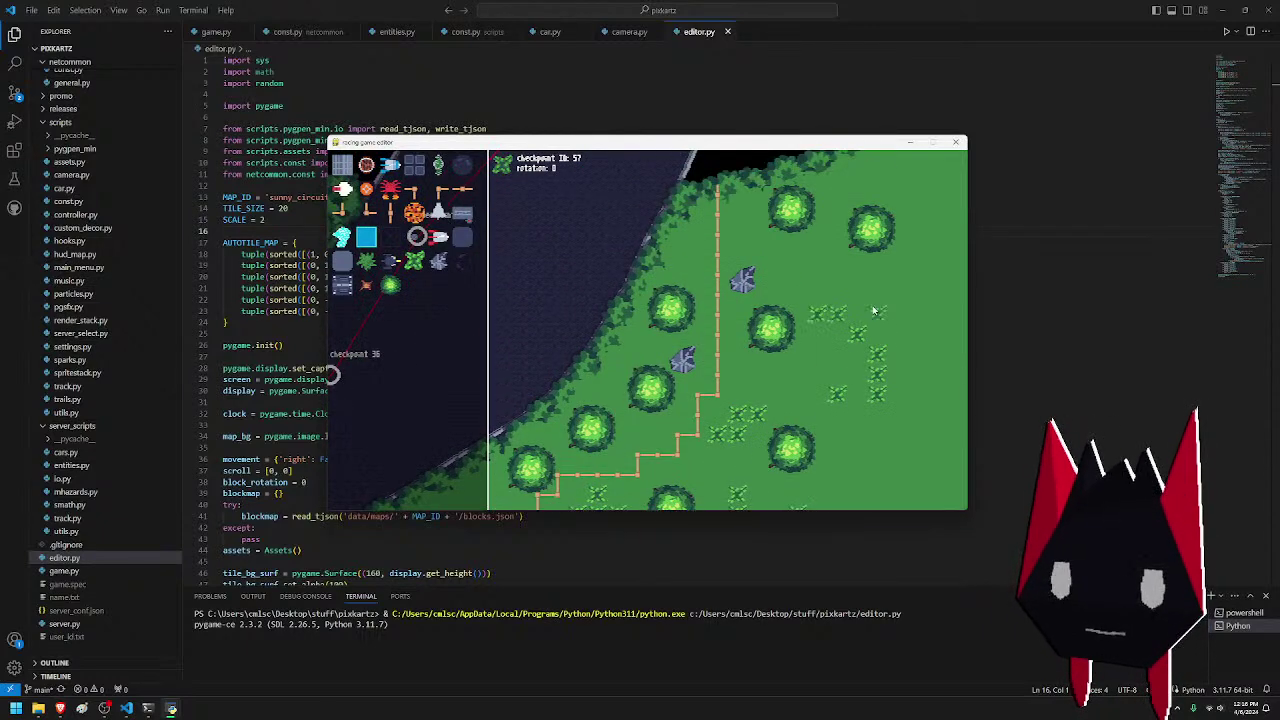
- Scatter small leafy plants around the trees, grey rocks and tree stumps east of checkpoint 35 and on to checkpoint 33
key("w")
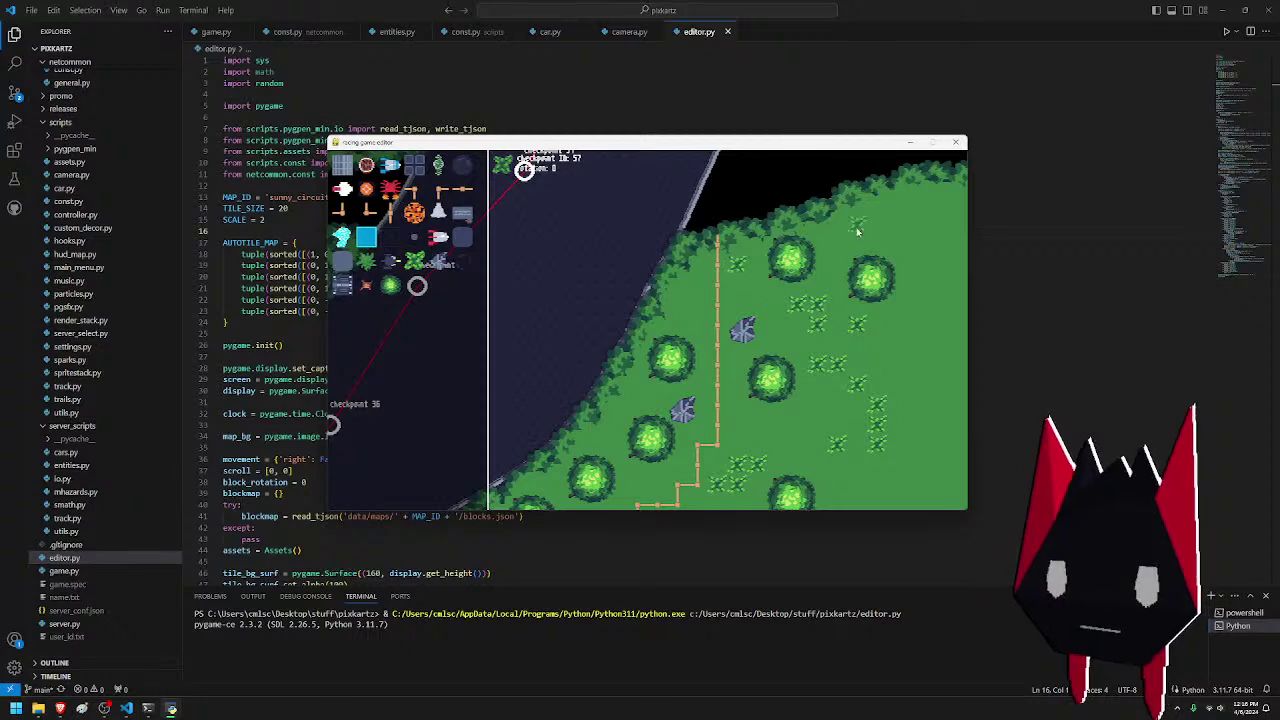
key("w")
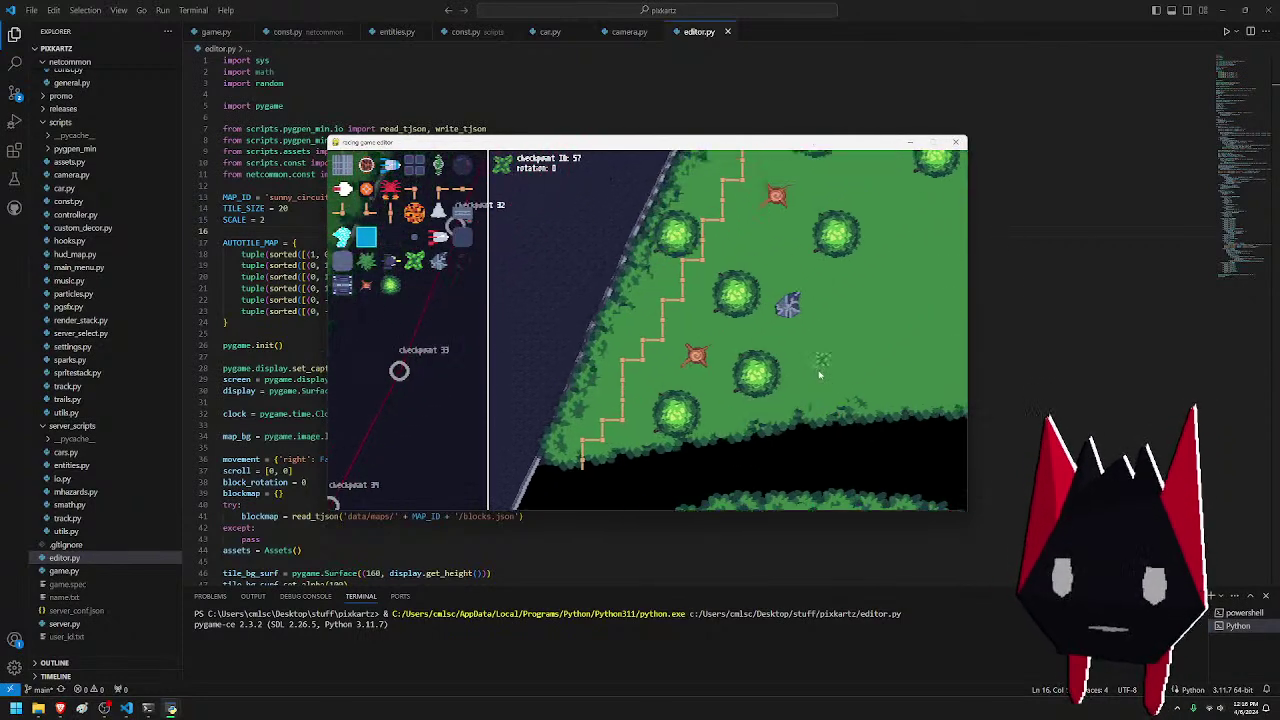
left_click_drag(819, 375, 784, 338)
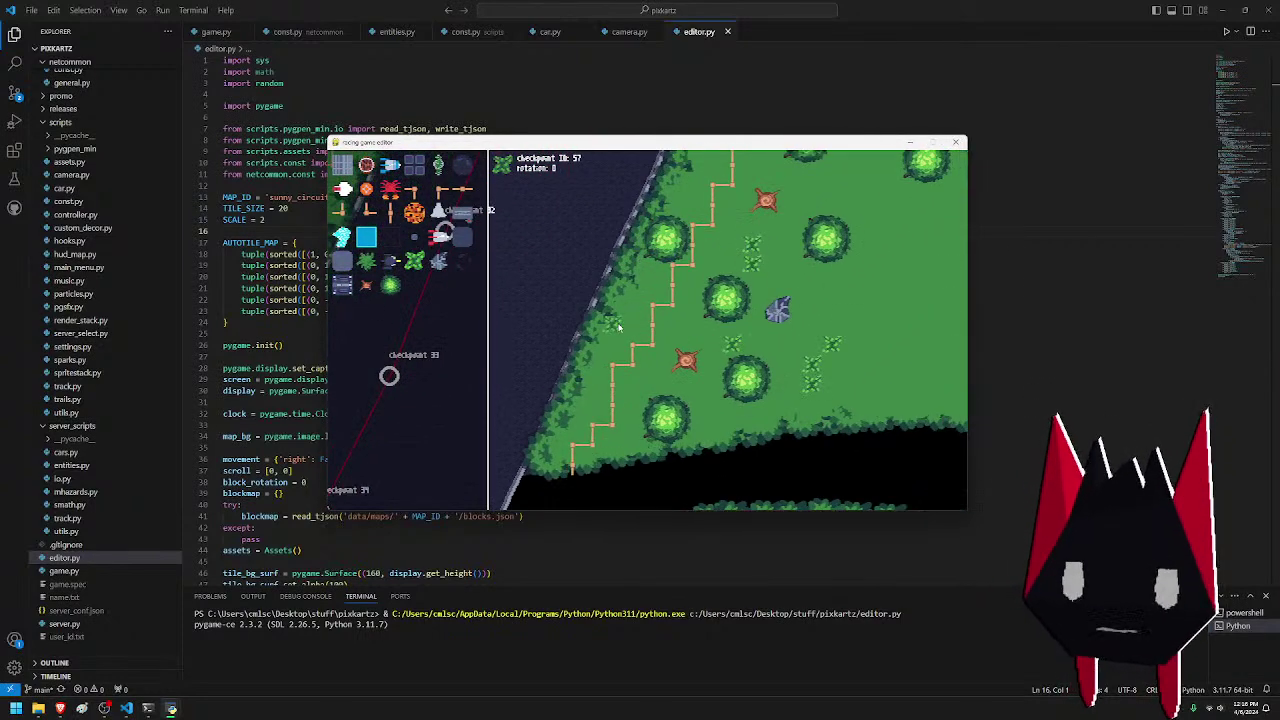
- Place small leafy plants on the grass between the track and the stepped fence east of checkpoints 35 to 38
key("s")
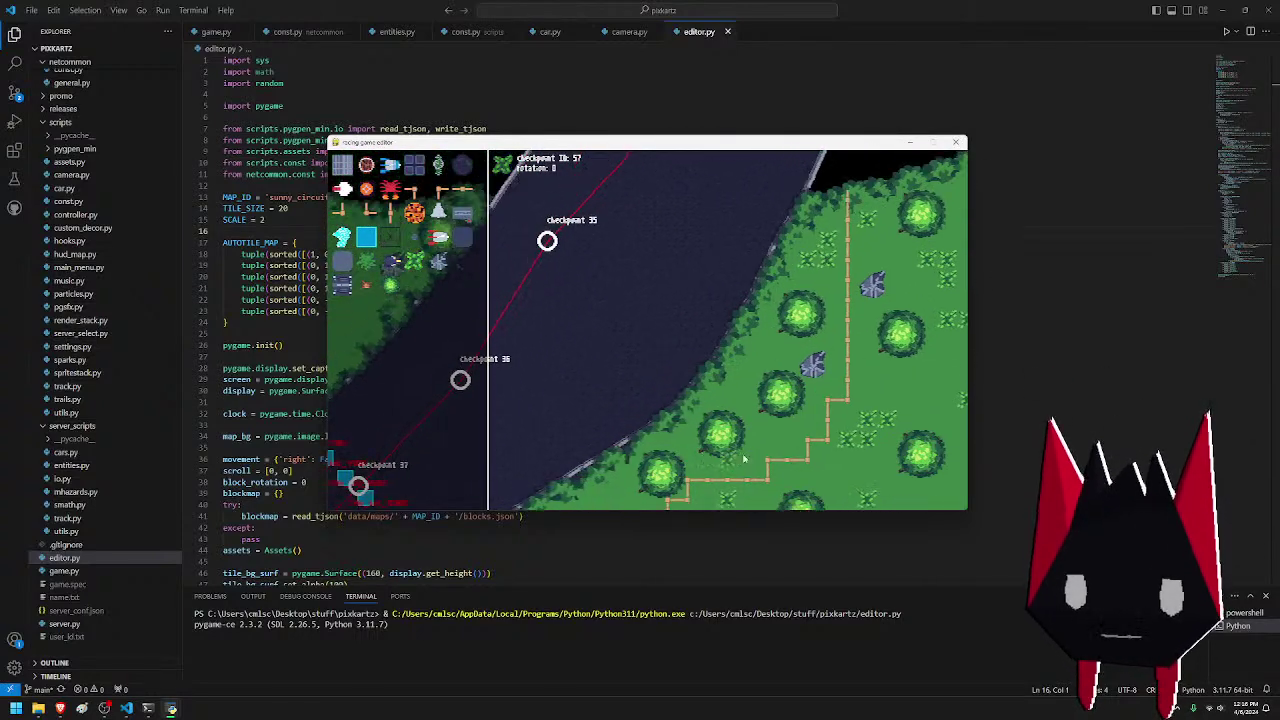
key("s")
key("s")
key("a")
left_click_drag(679, 380, 640, 388)
key("a")
key("s")
key("s")
key("a")
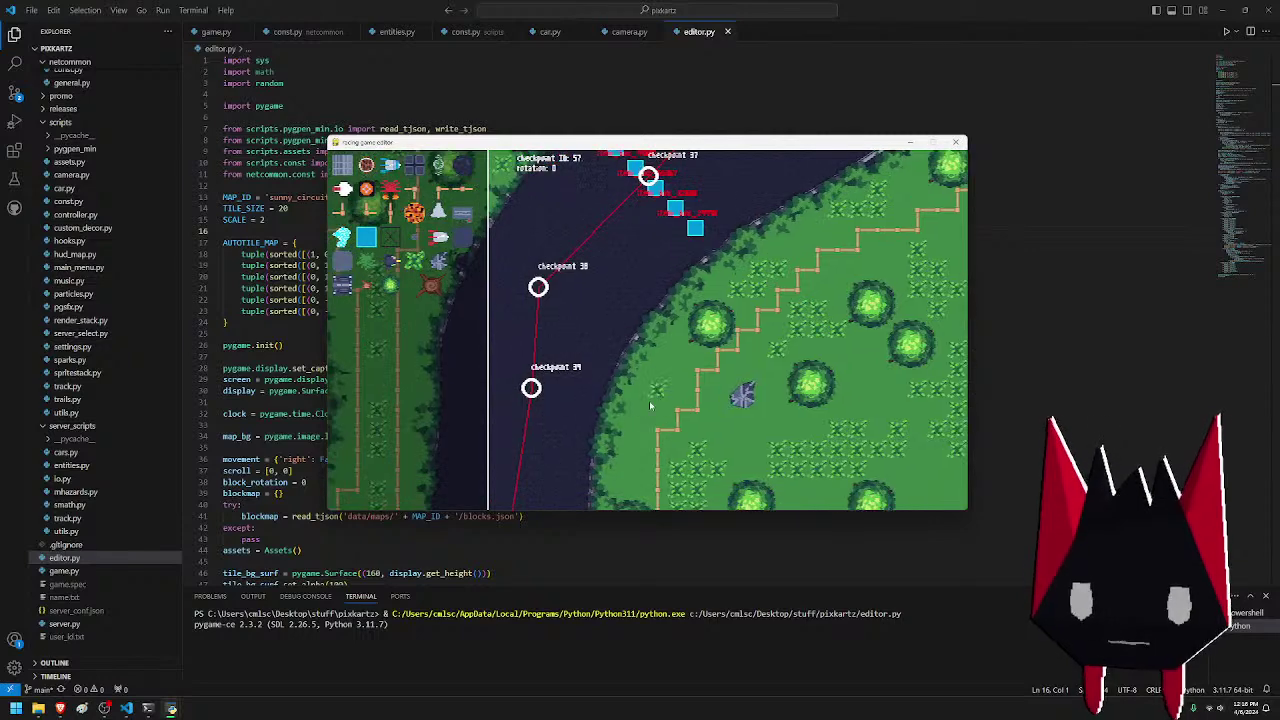
- Continue the small leafy plants between the track and the fence along the outer bend past checkpoints 39 to 41
key("s")
key("a")
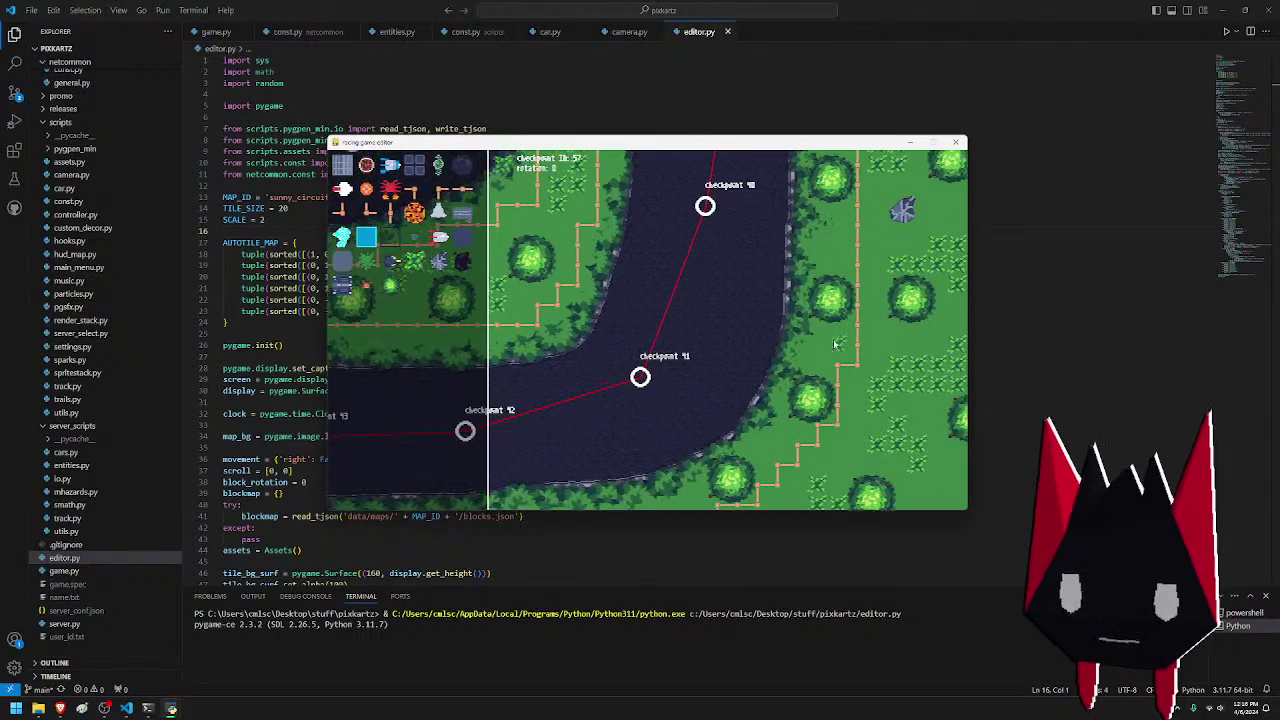
key("s")
key("a")
key("s")
key("a")
- Scatter small leafy plants around the trees, stumps and grey rock on the grass west of checkpoints 39 to 35
key("w")
key("d")
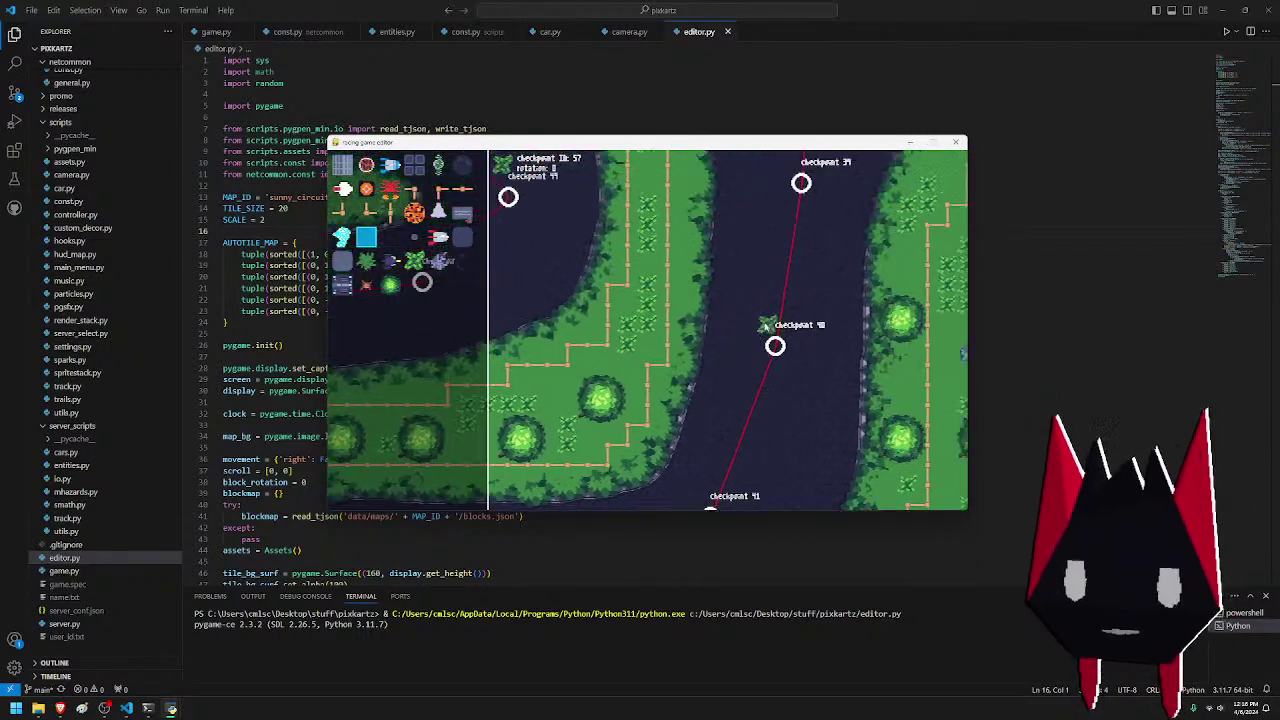
key("w")
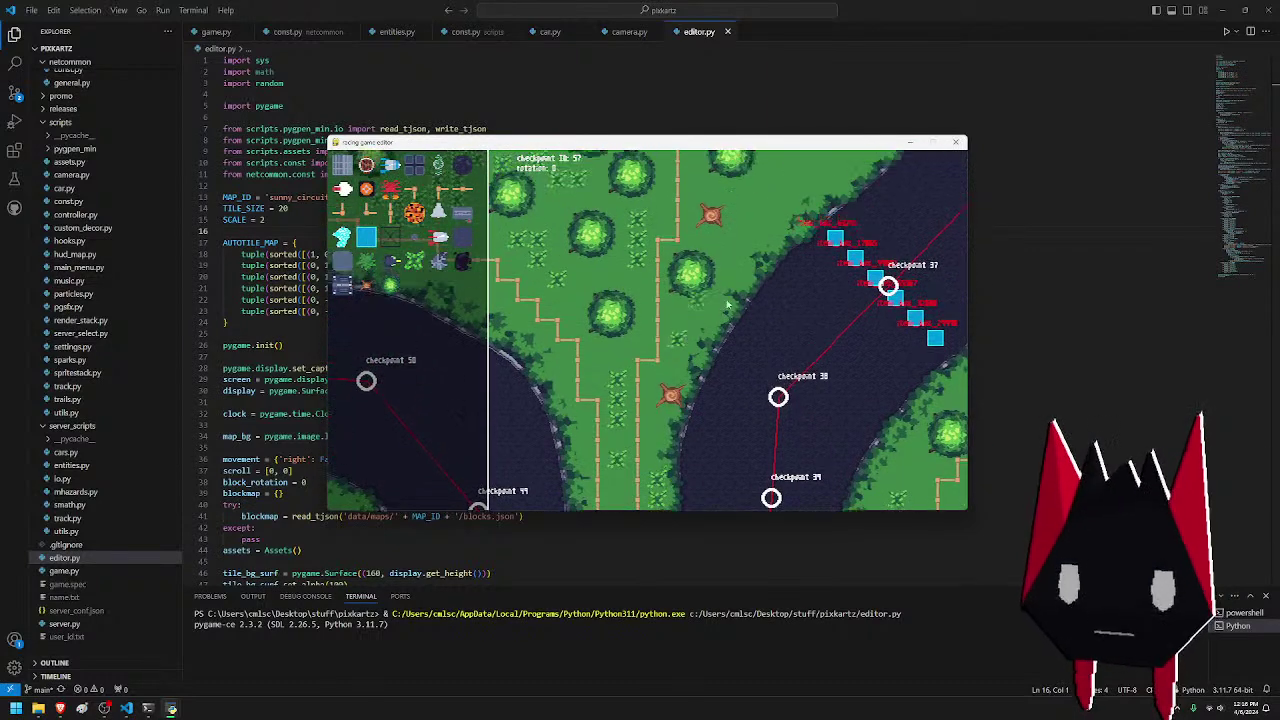
key("w")
key("d")
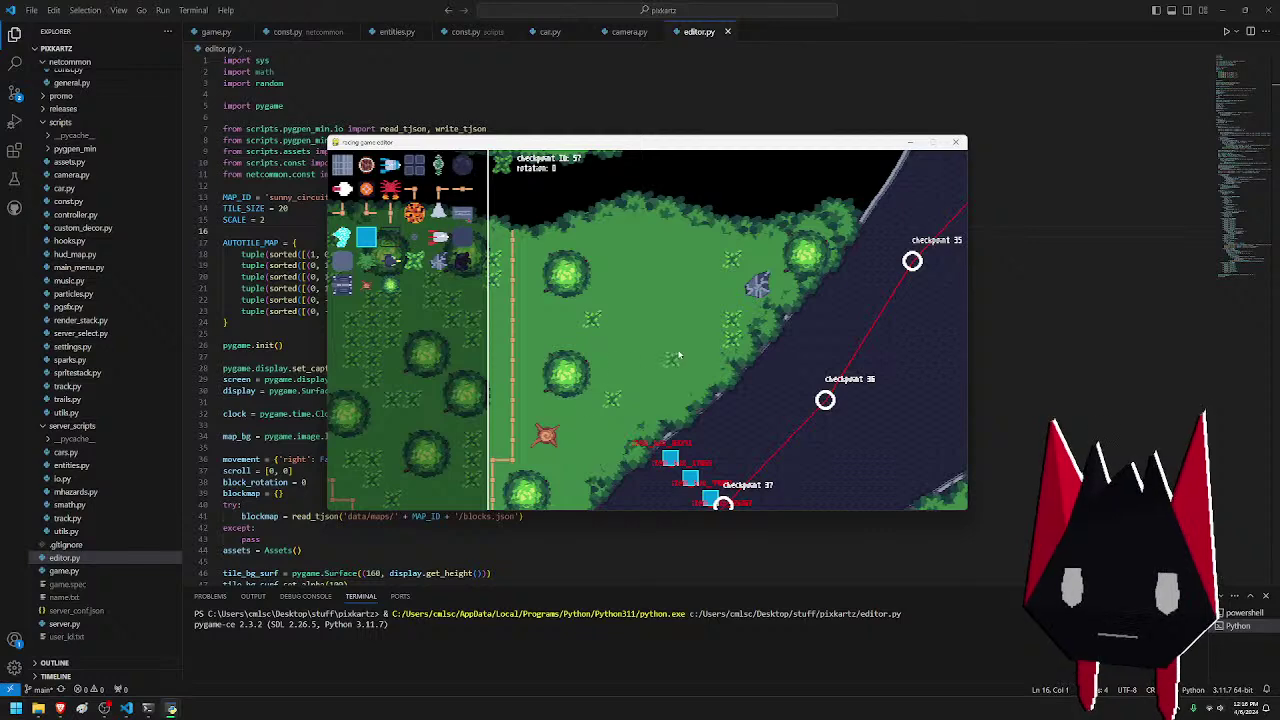
key("w")
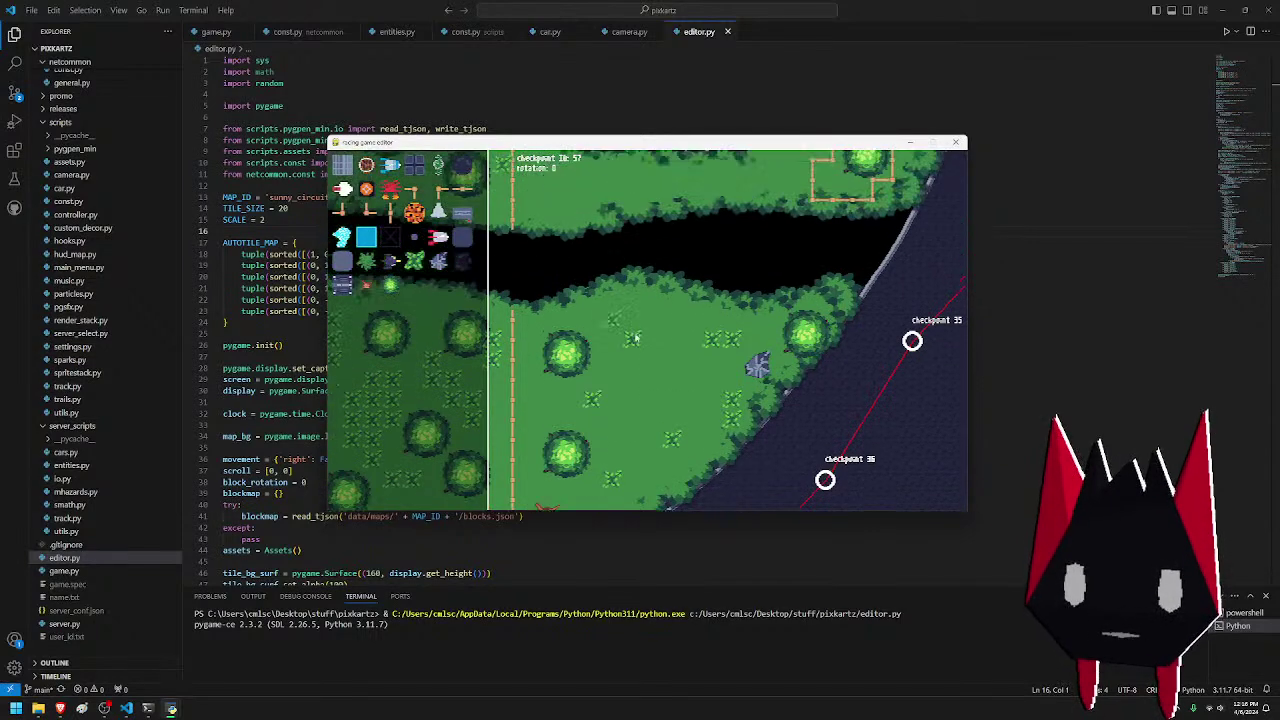
key("d")
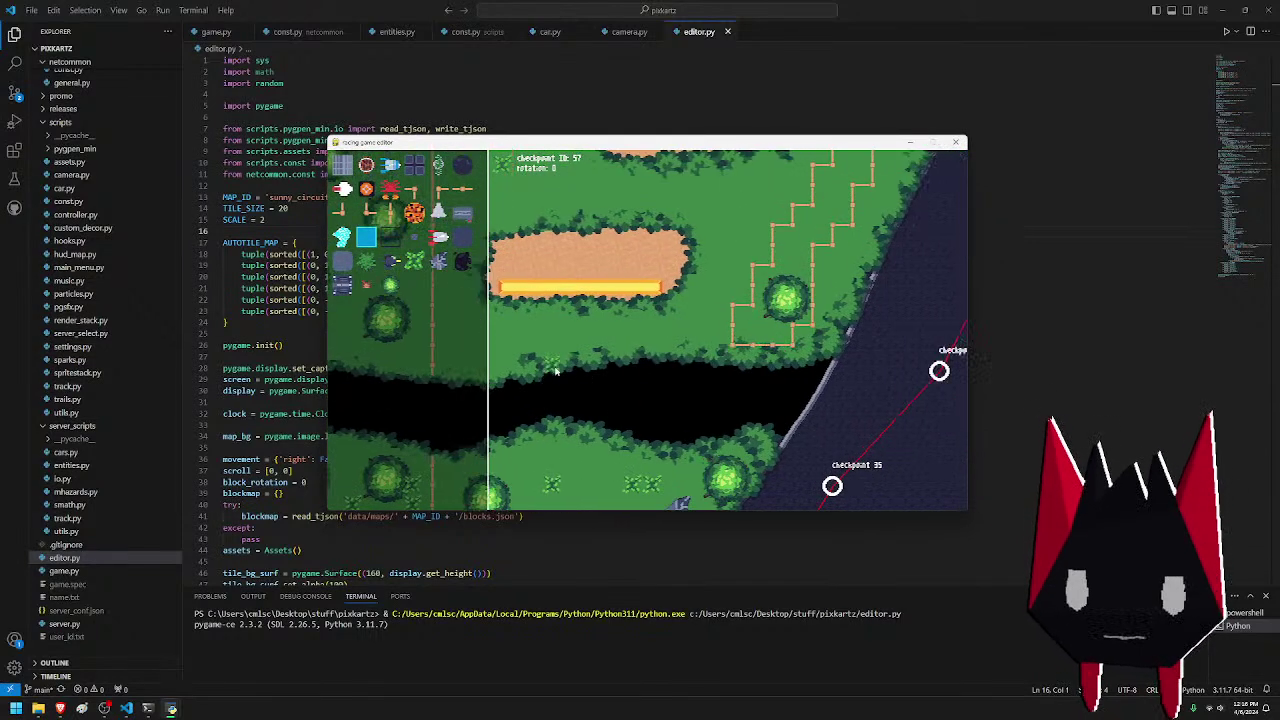
- Place small leafy plants on both sides of the sand patch with the yellow strip, between the two fences
key("w")
key("a")
left_click_drag(772, 400, 797, 318)
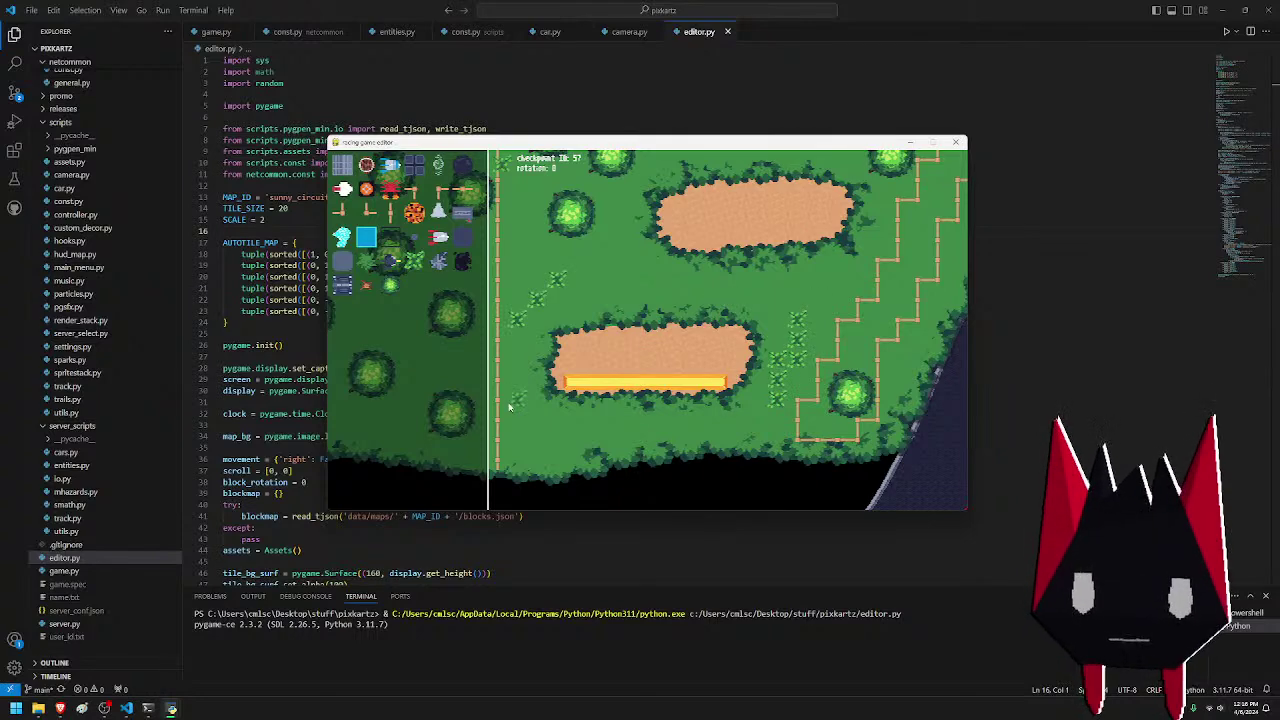
- Place small leafy plants along the straight fence and between the trees west of the second sand patch from the south
key("w")
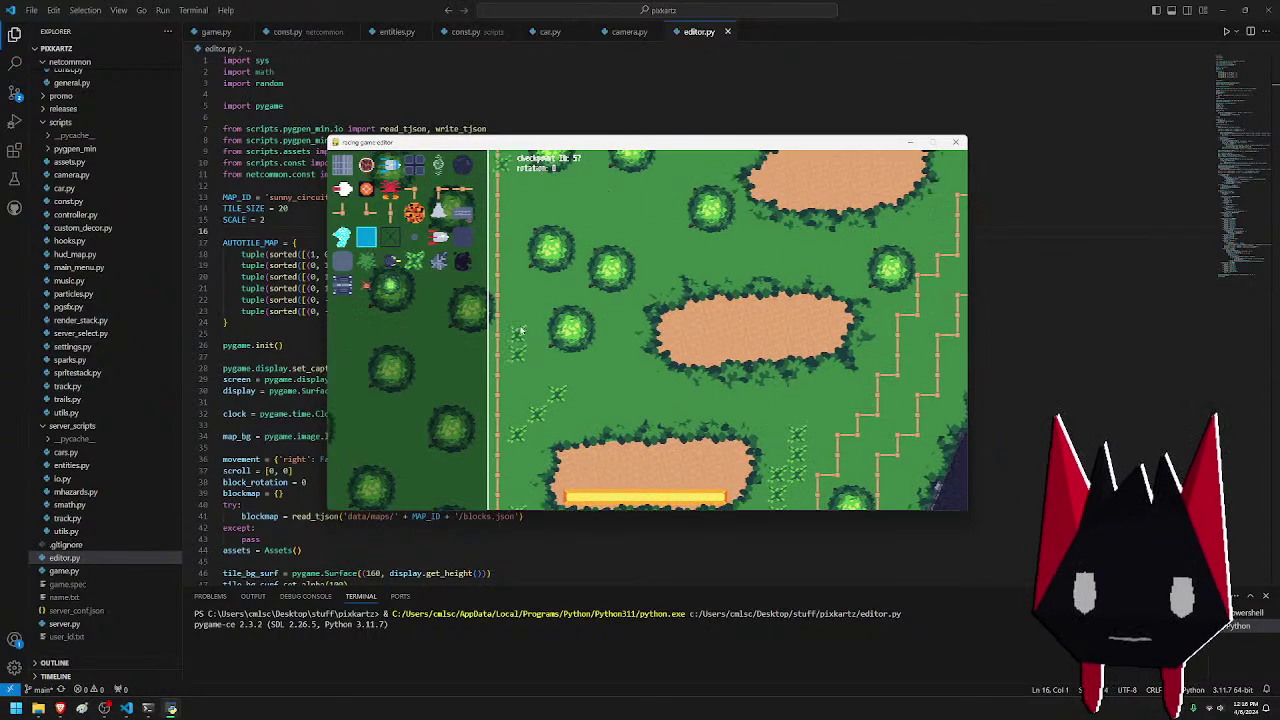
left_click(612, 335)
key("w")
mouse_move(656, 289)
left_mouse_down()
mouse_move(601, 276)
mouse_move(579, 305)
left_mouse_up()
left_click(537, 277)
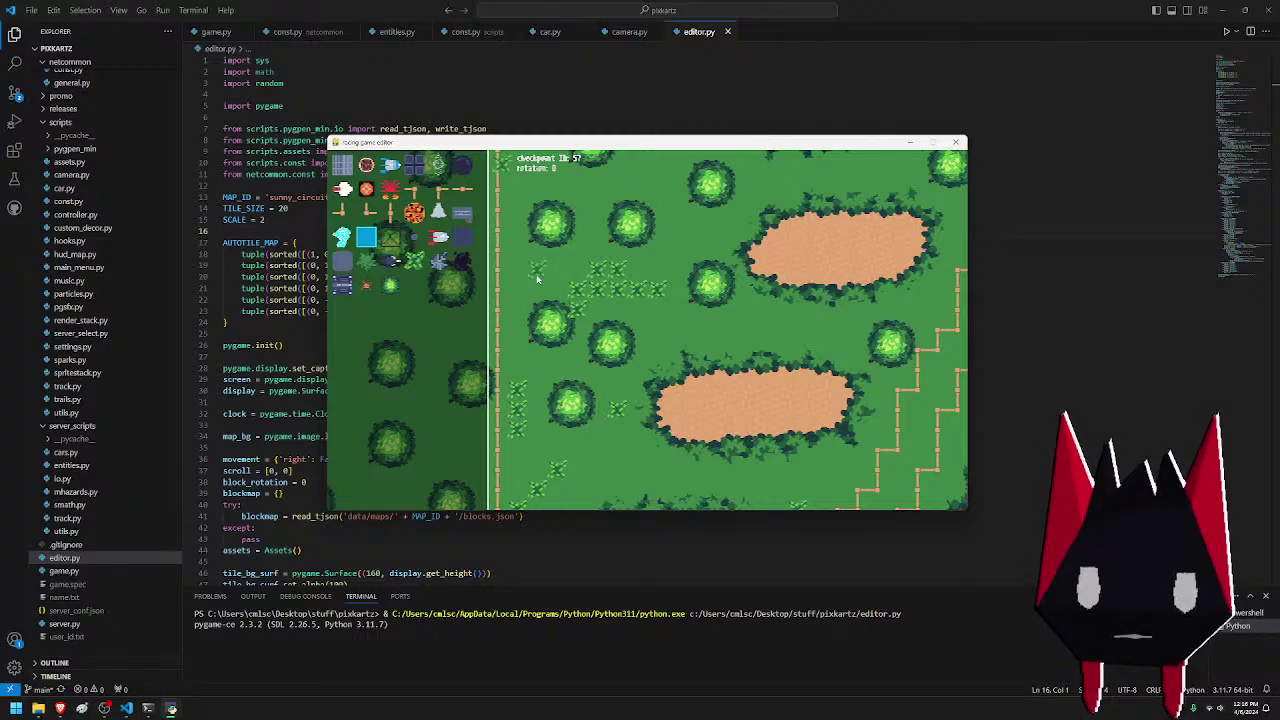
- Extend the small leafy plants northward through the tree group west of the middle sand patches
key("w")
mouse_move(678, 252)
left_mouse_down()
mouse_move(617, 303)
mouse_move(574, 315)
left_mouse_up()
left_click(541, 276)
key("w")
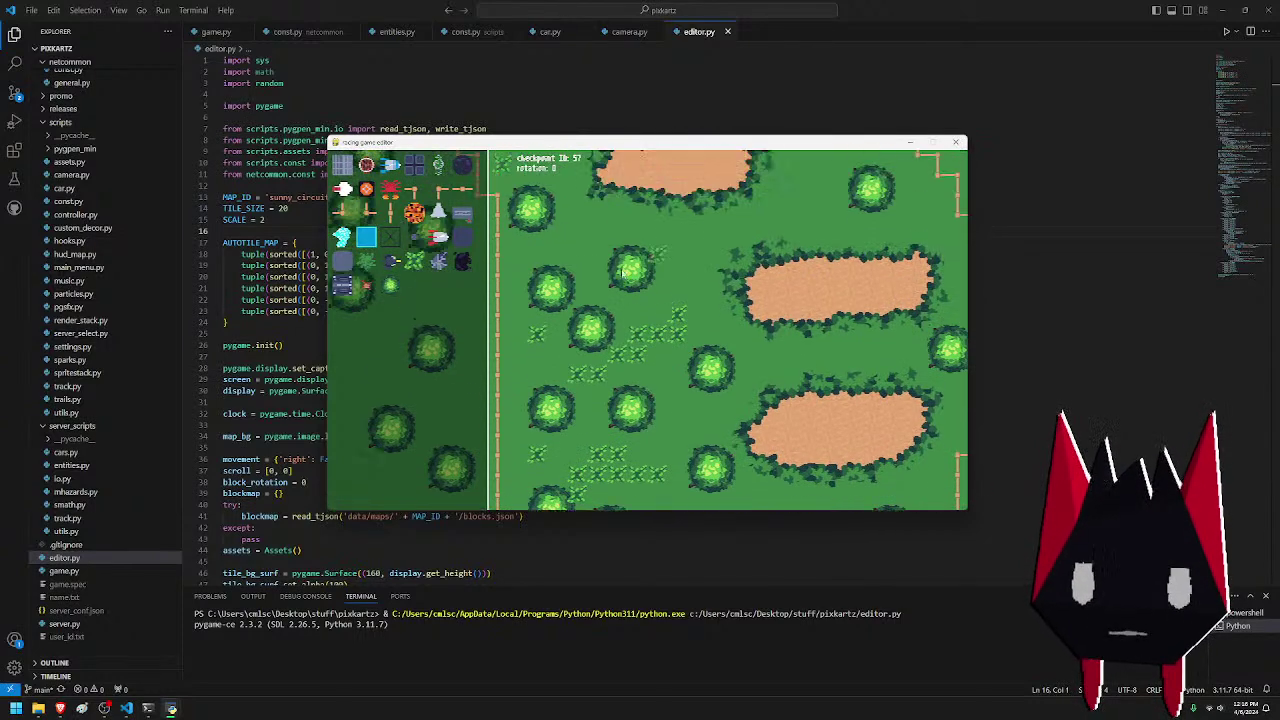
left_click(579, 270)
- Add single small leafy plants around the middle sand patches and beside the fence to their east
key("d")
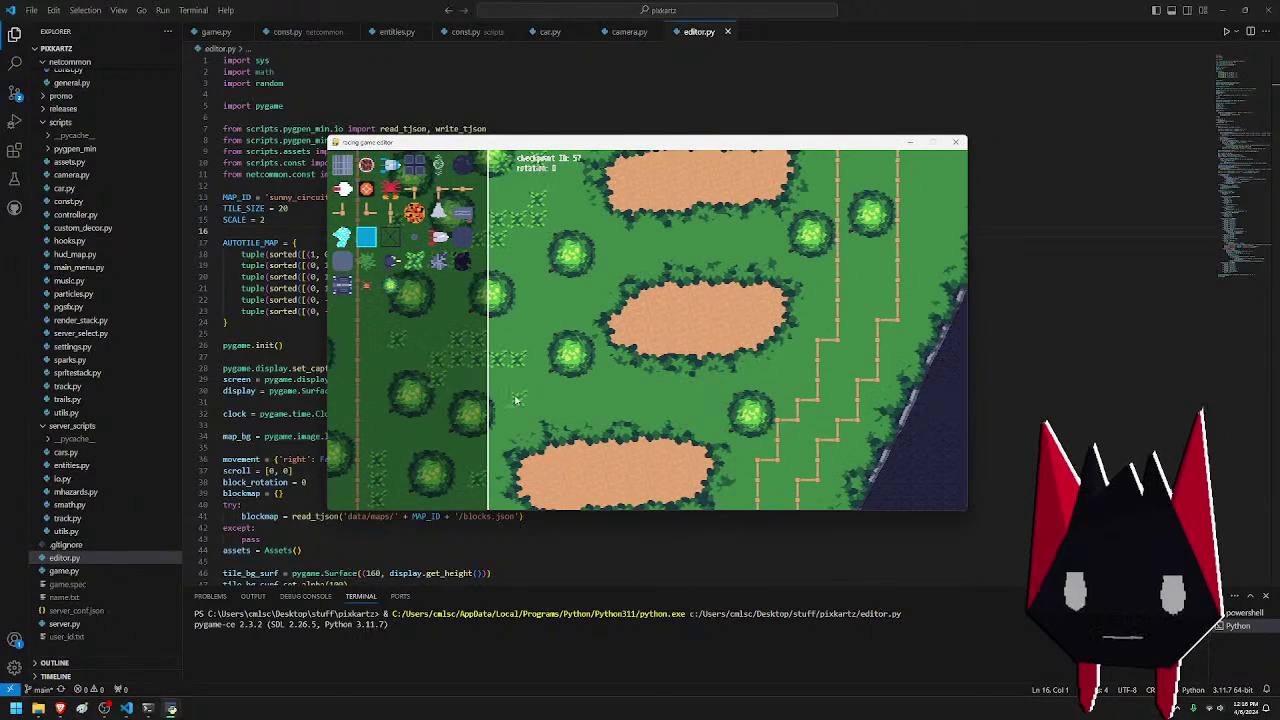
key("w")
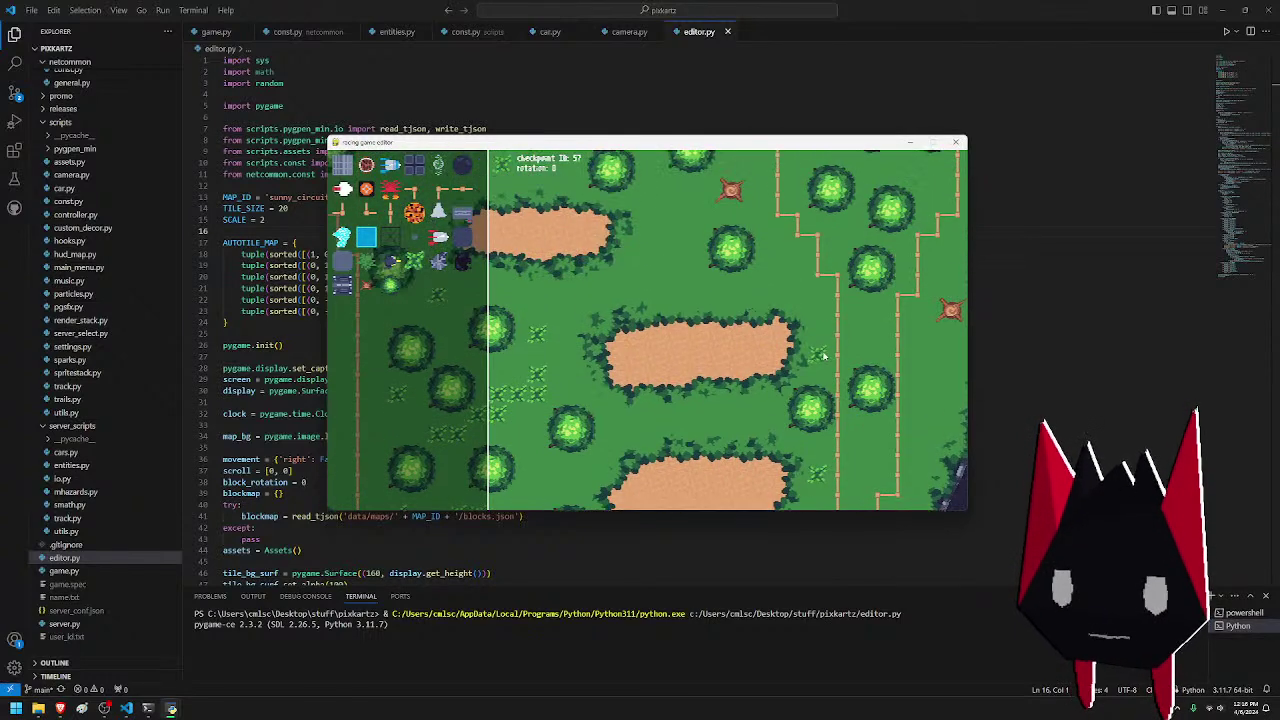
key("a")
left_click(780, 326)
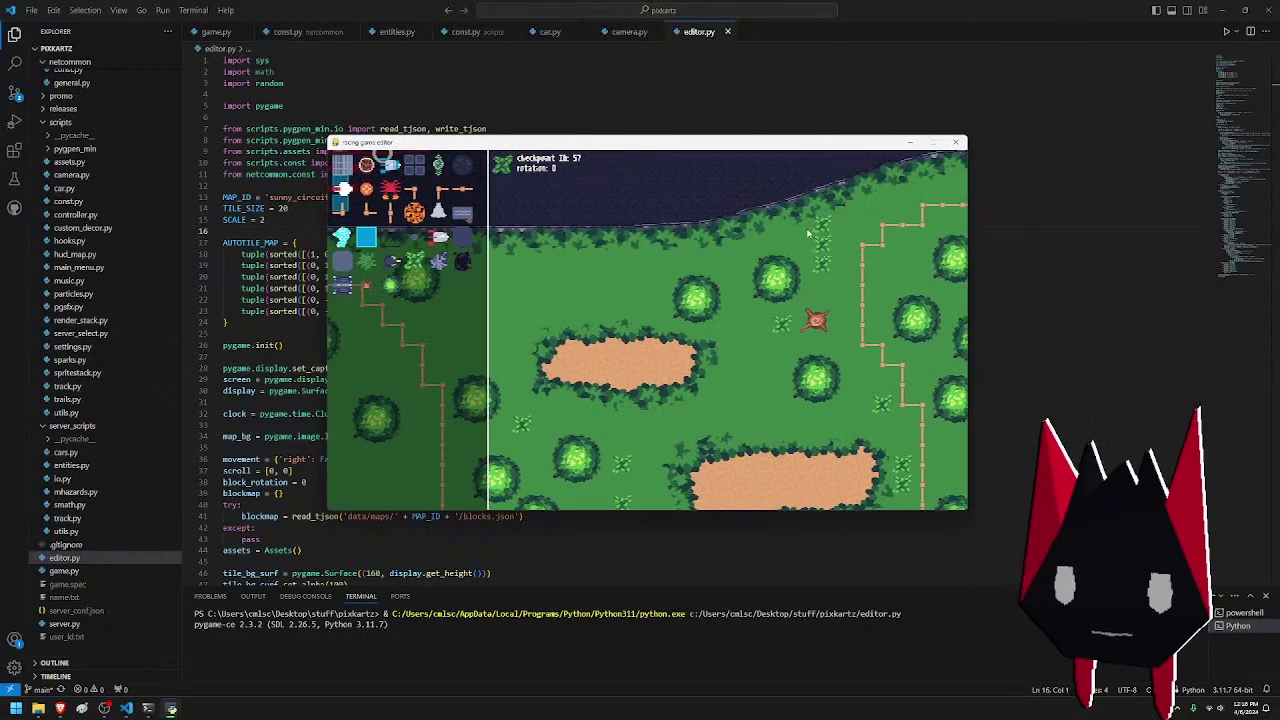
- Place small leafy plants along the track edge near the two trees and tree stump south of checkpoint 25
left_click(745, 247)
mouse_move(808, 233)
left_mouse_down()
mouse_move(757, 253)
mouse_move(890, 228)
mouse_move(881, 268)
mouse_move(851, 272)
mouse_move(923, 267)
mouse_move(875, 275)
mouse_move(823, 256)
mouse_move(884, 268)
left_mouse_up()
key("w")
left_click(881, 266)
- Fill the gaps between the trees inside the fenced enclosure southeast of checkpoint 25 with small leafy plants, and line its northern side
key("d")
key("d")
scroll(824, 256, "down", 1)
key("d")
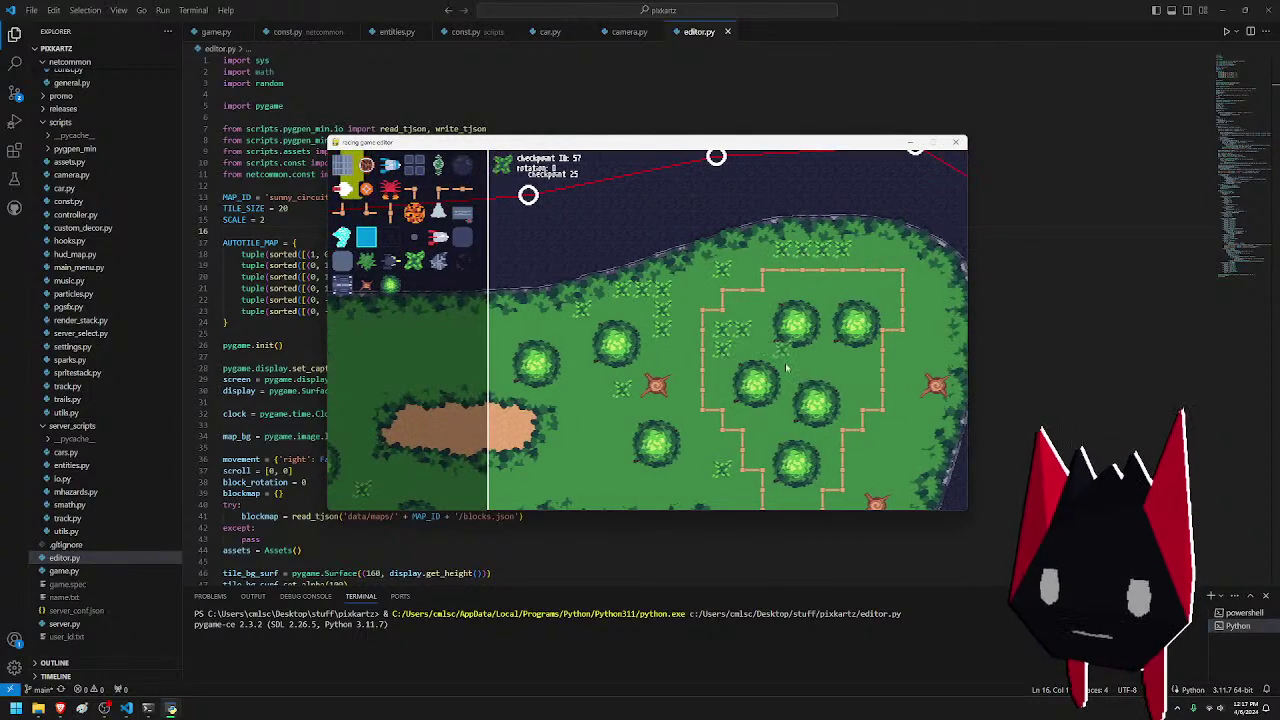
mouse_move(787, 370)
left_mouse_down()
mouse_move(843, 371)
mouse_move(858, 388)
mouse_move(866, 365)
mouse_move(793, 421)
left_mouse_up()
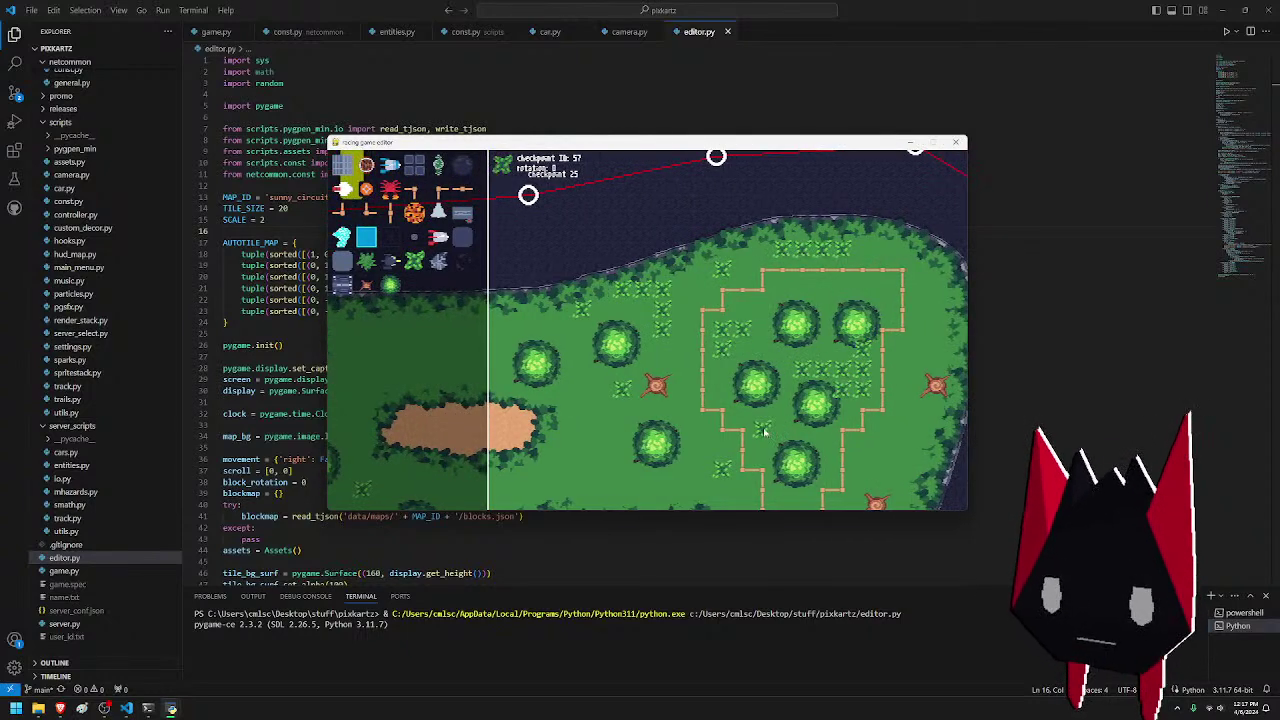
- Scatter small leafy plants between the fence and the track past the two tree stumps, southward to checkpoint 32
key("d")
key("s")
left_click(794, 331)
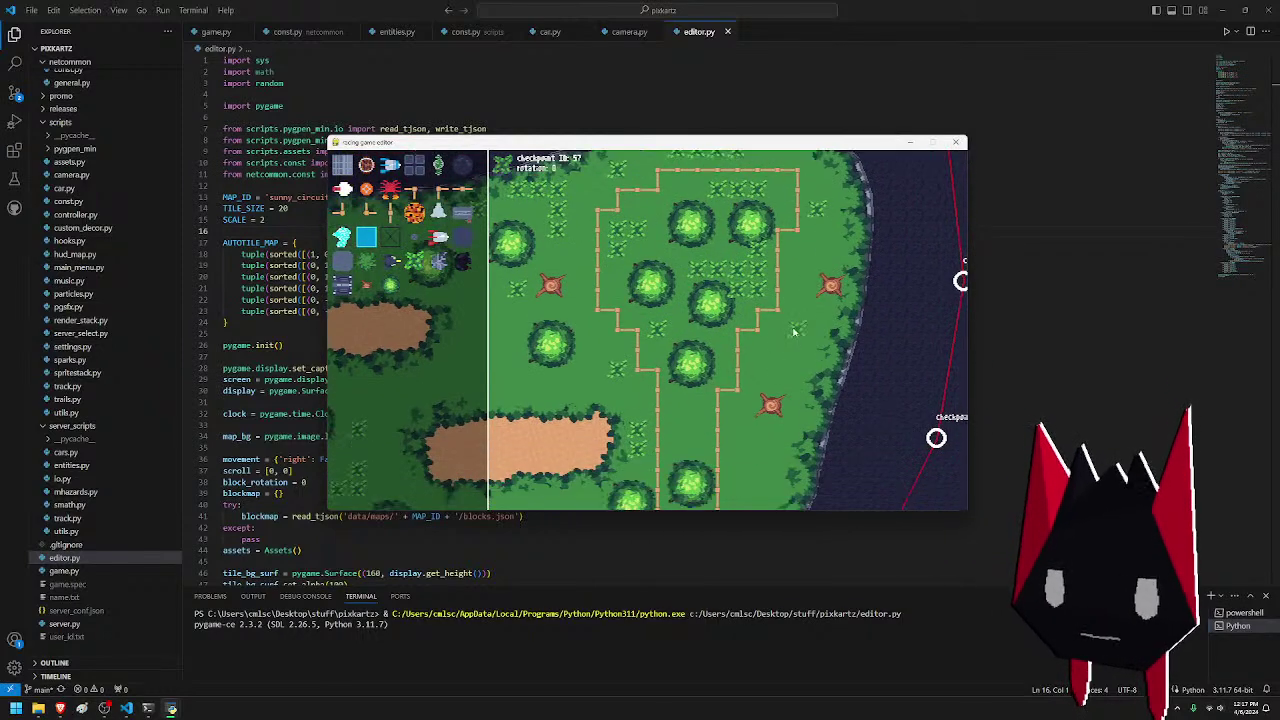
key("s")
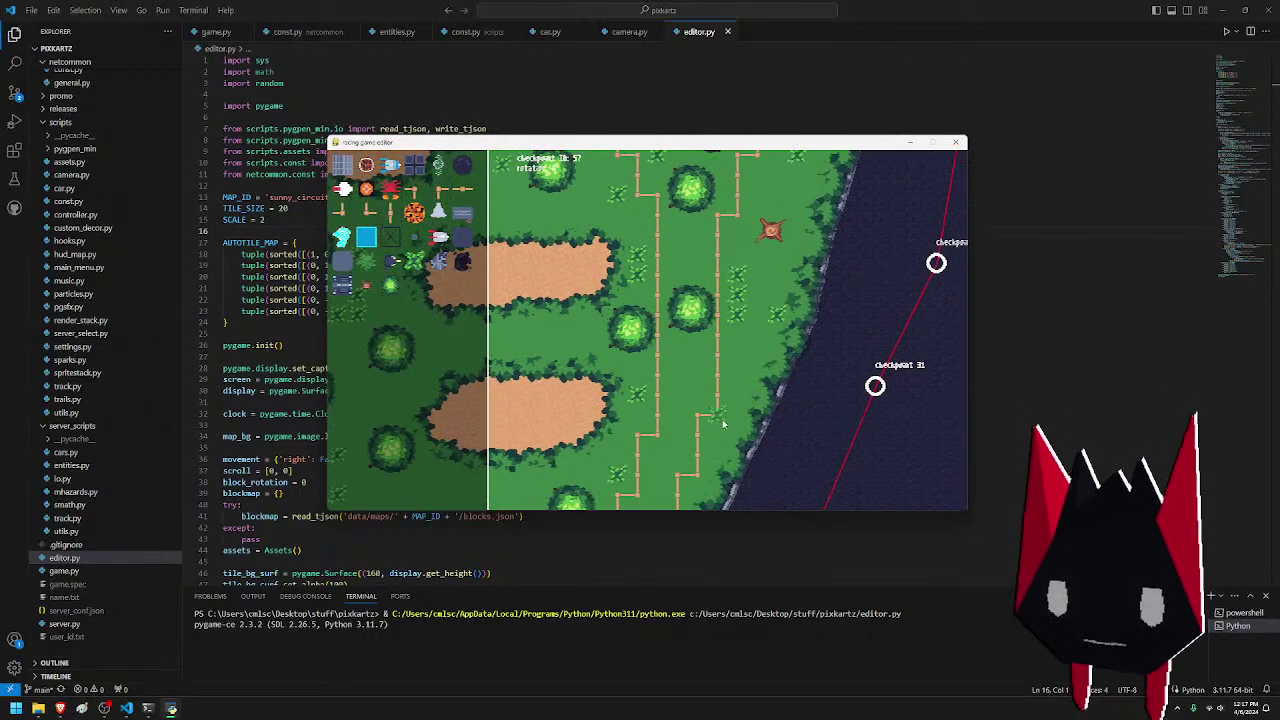
key("s")
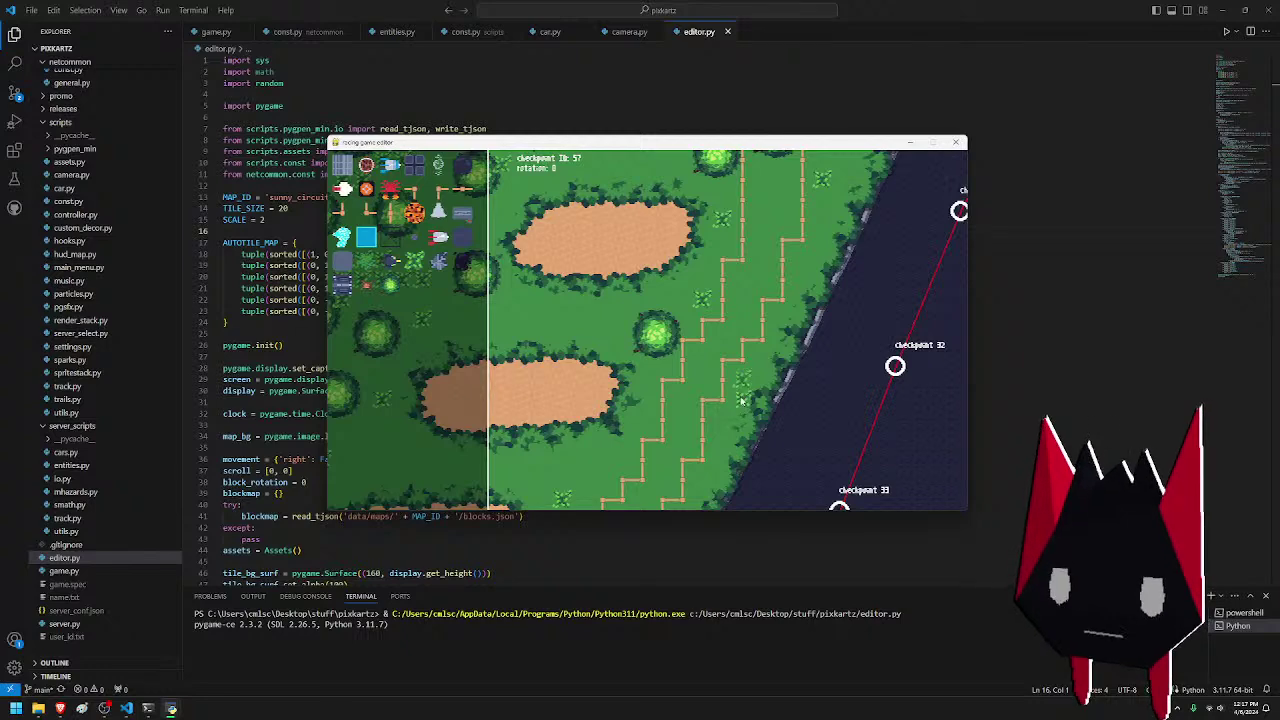
- Place small leafy plants inside the narrow strip between the two stepped fences west of checkpoints 32 and 33
key("w")
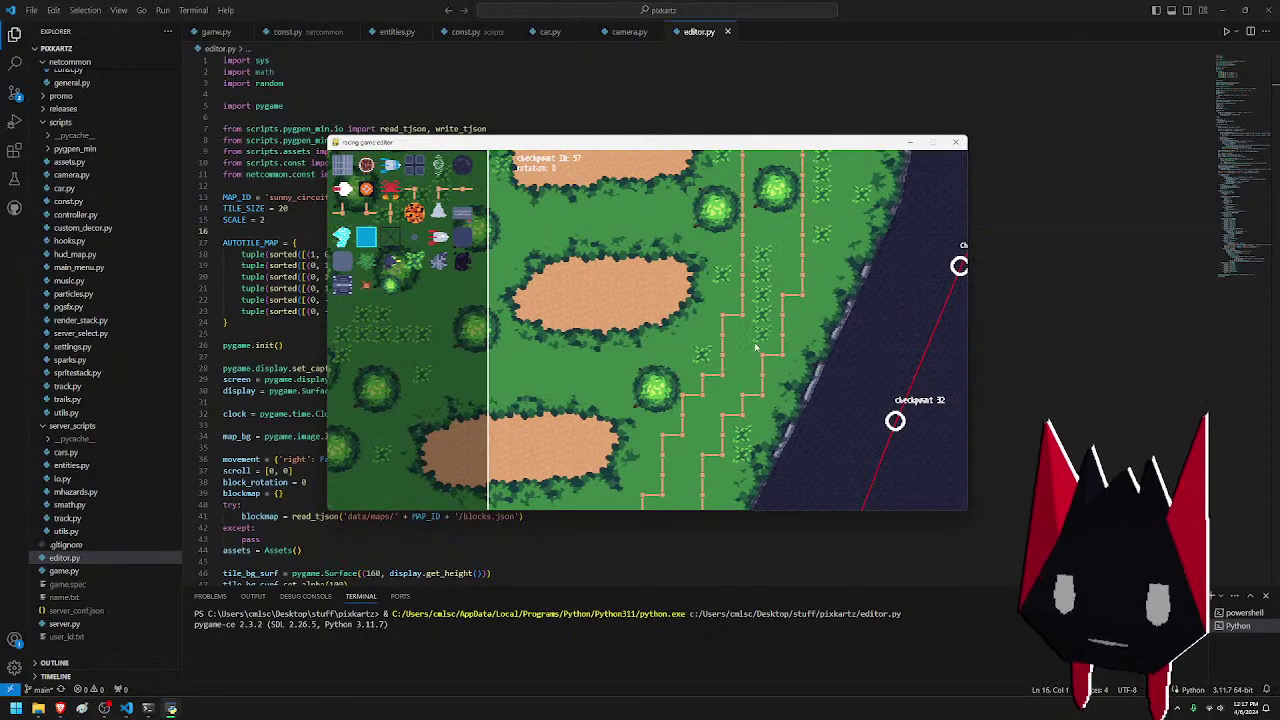
key("s")
key("a")
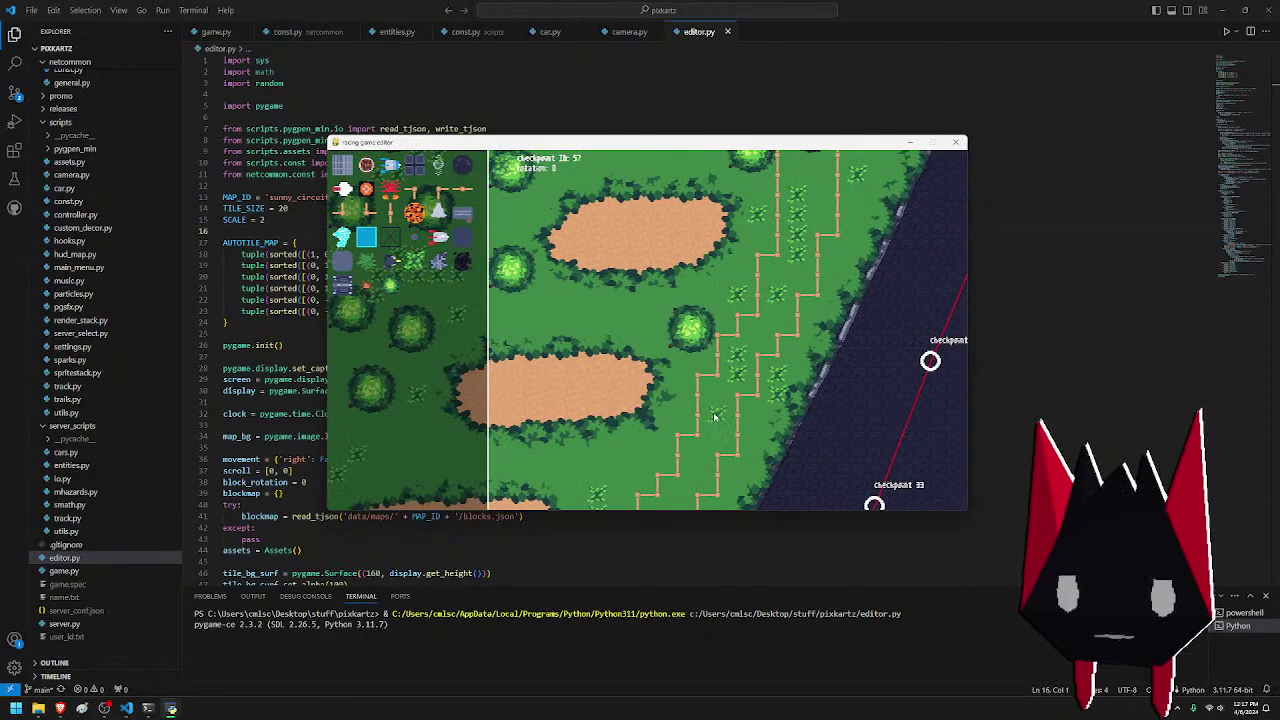
key("w")
key("a")
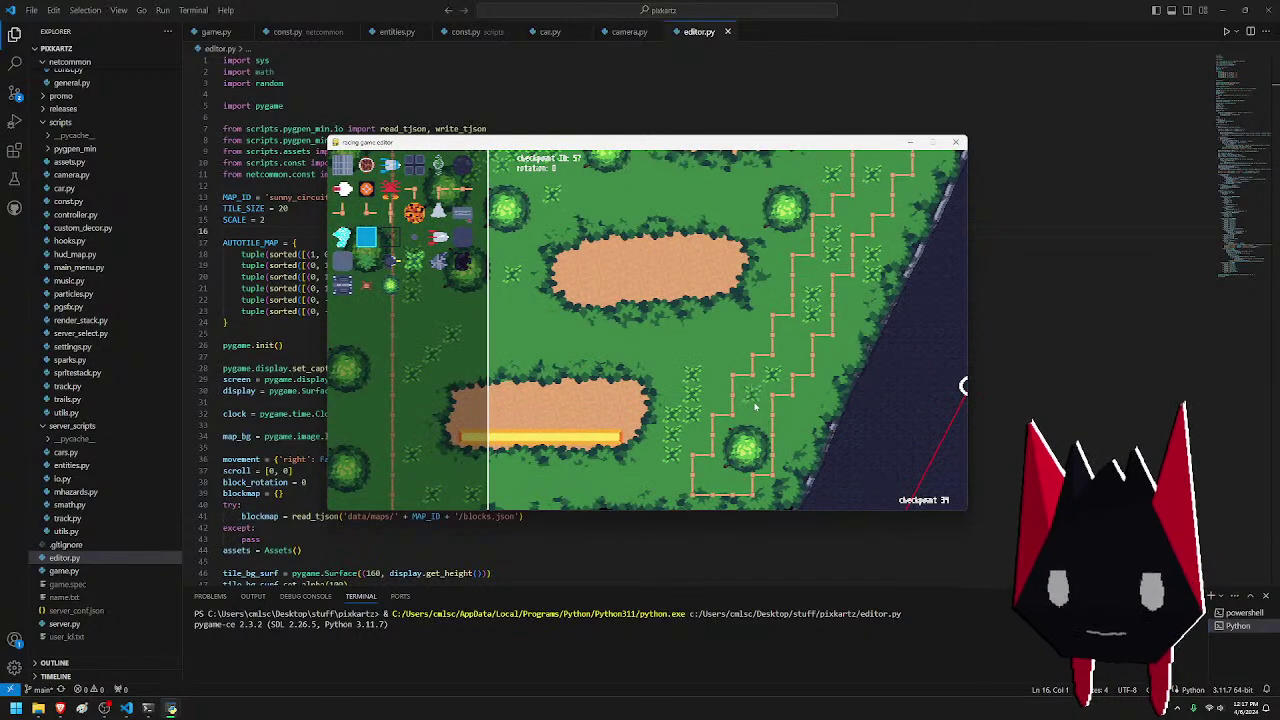
- Add small leafy plants beside the tree stump south of checkpoint 25 and a cluster northwest of the northernmost sand patch
key("w")
key("a")
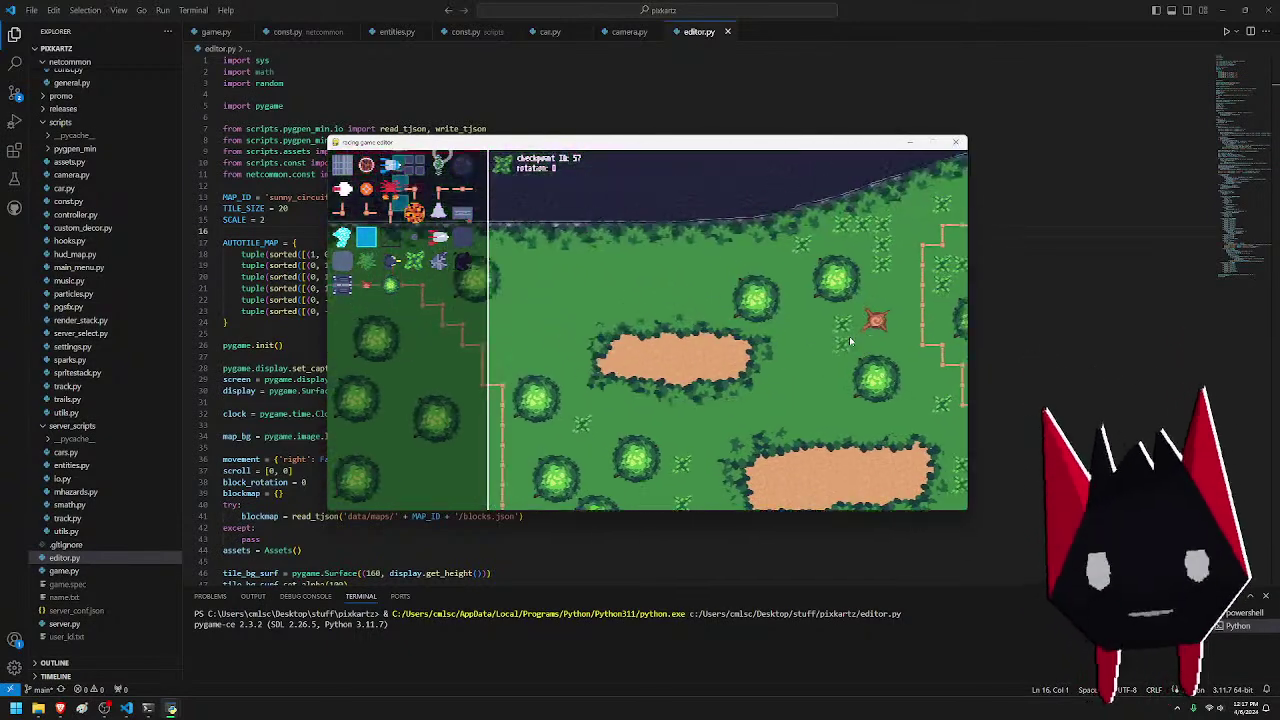
key("w")
key("a")
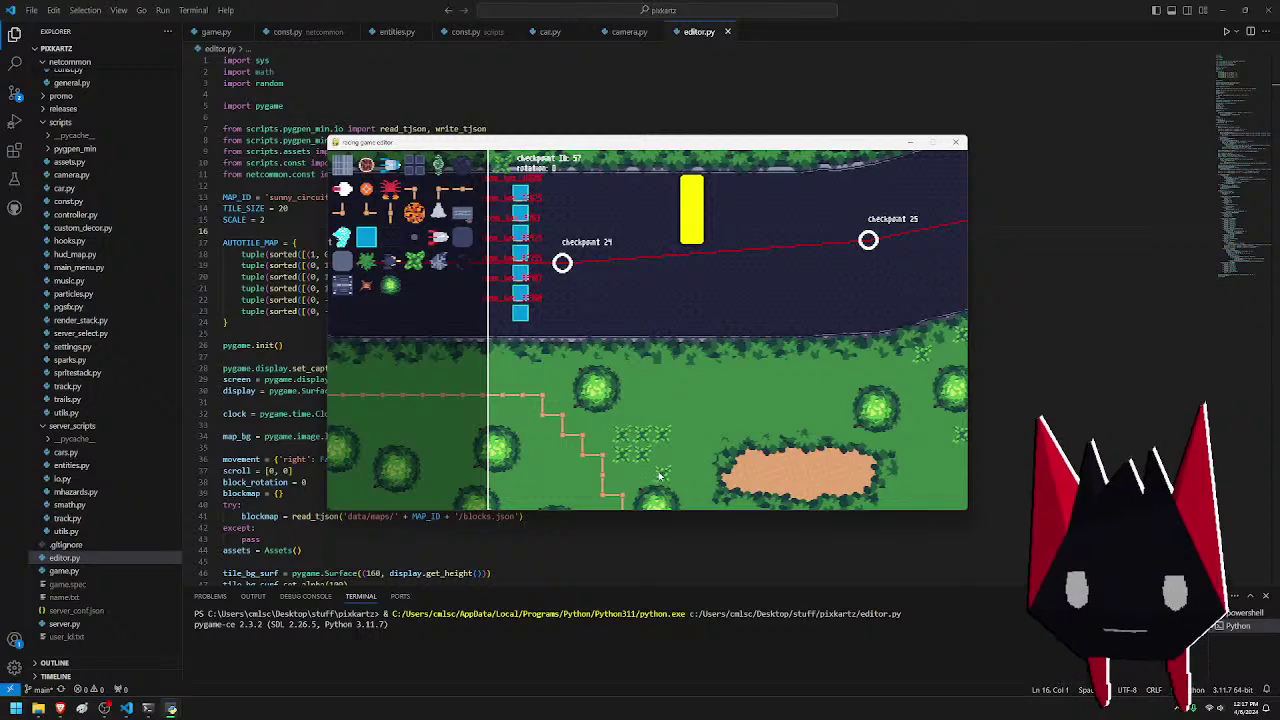
- Place small groups of leafy plants between the fence and the track's southern edge from checkpoint 24 west to checkpoint 20
key("a")
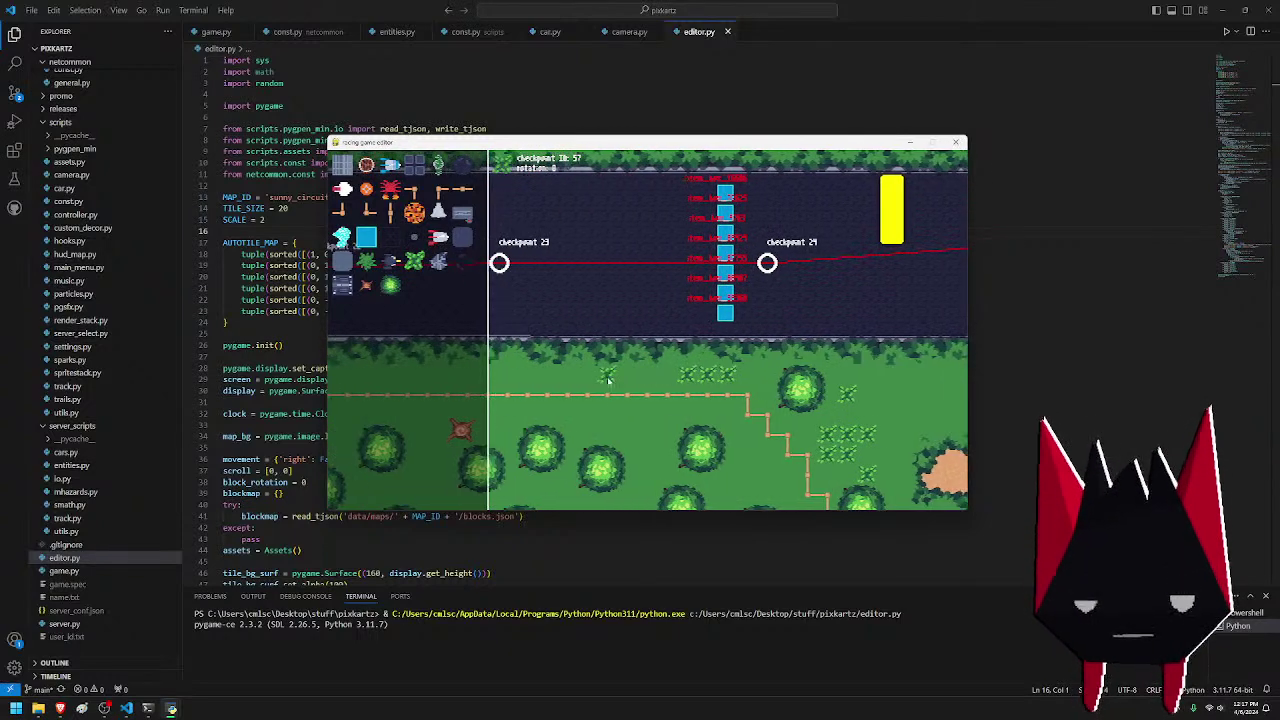
key("a")
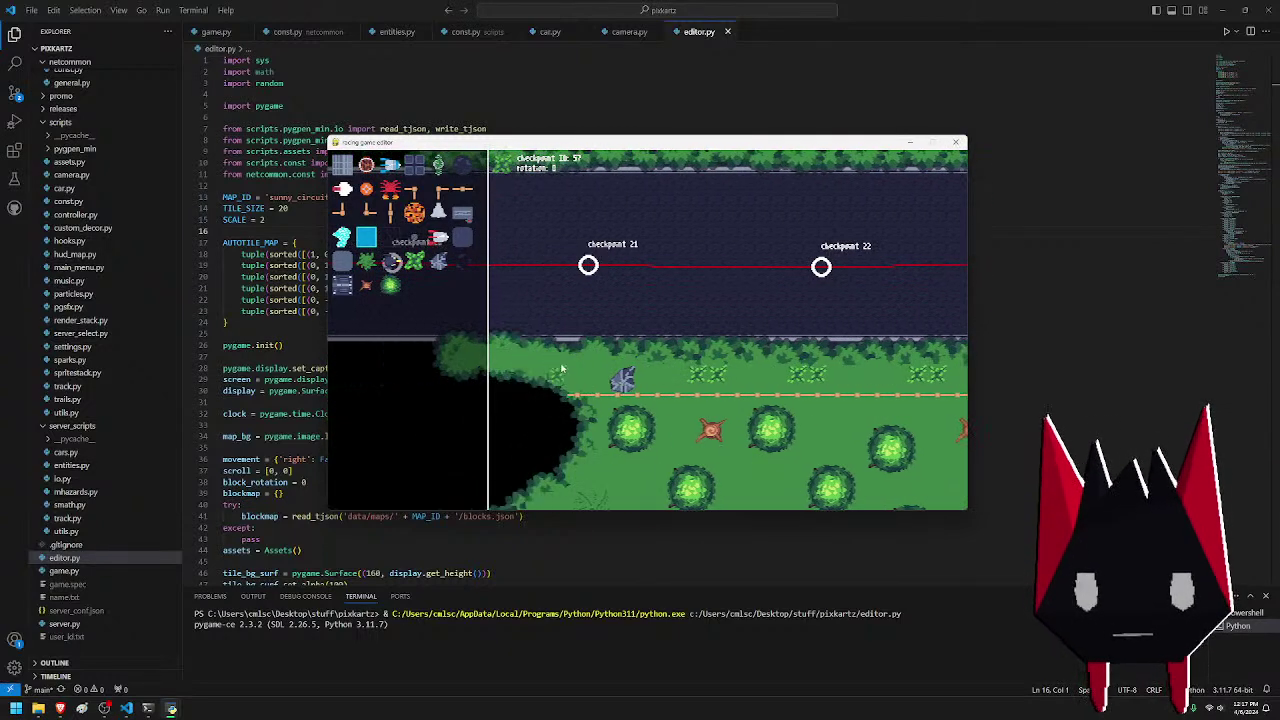
key("a")
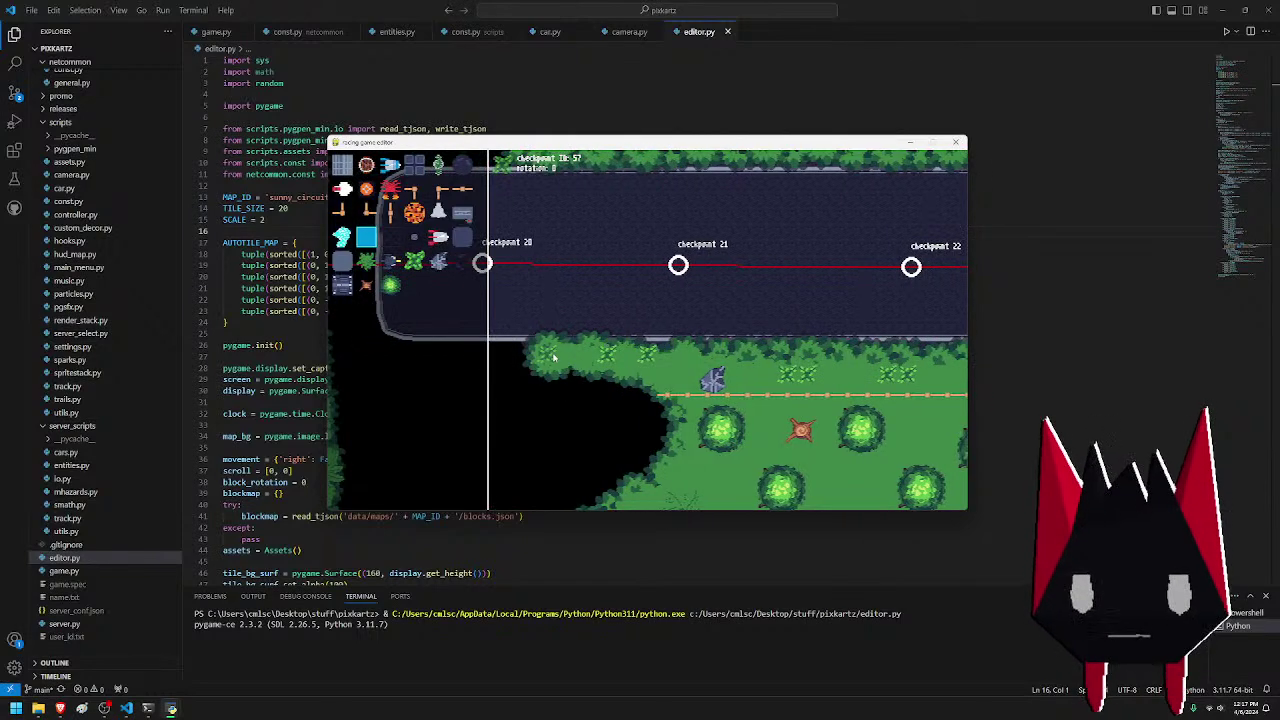
- Place pairs of small leafy plants between the fence and the track's northern edge from checkpoint 21 east to checkpoint 24
key("w")
key("d")
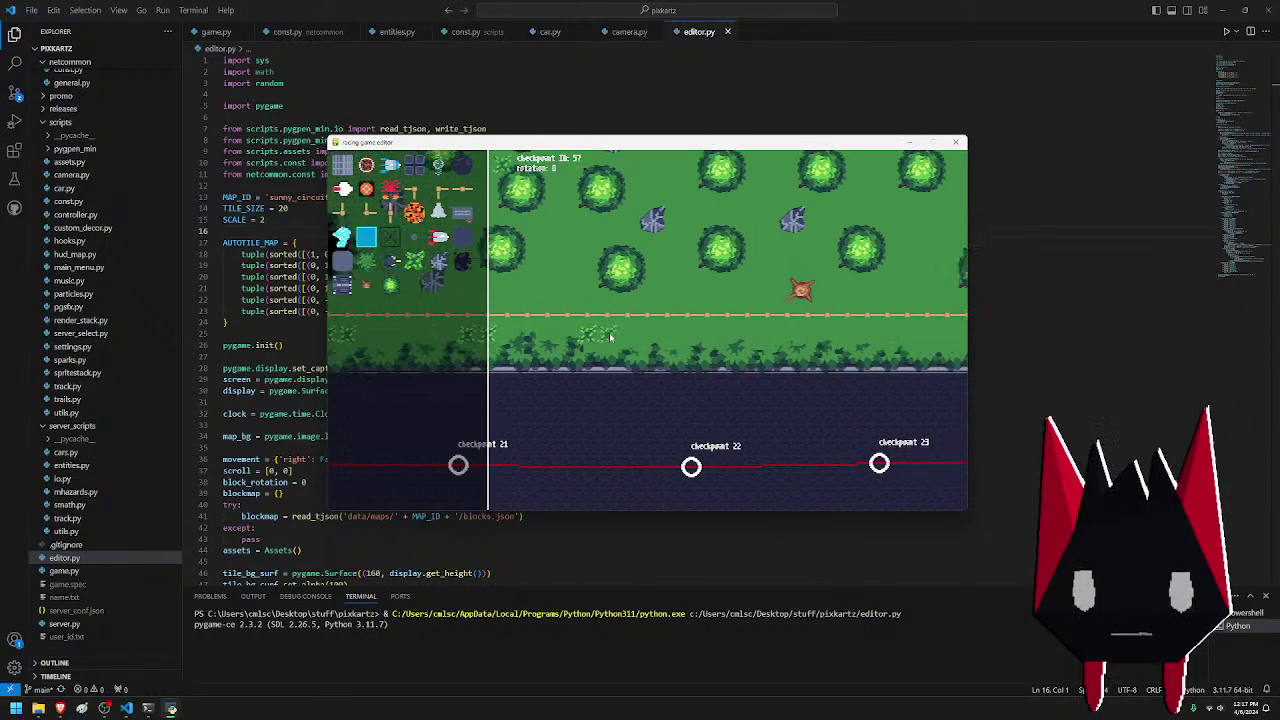
key("d")
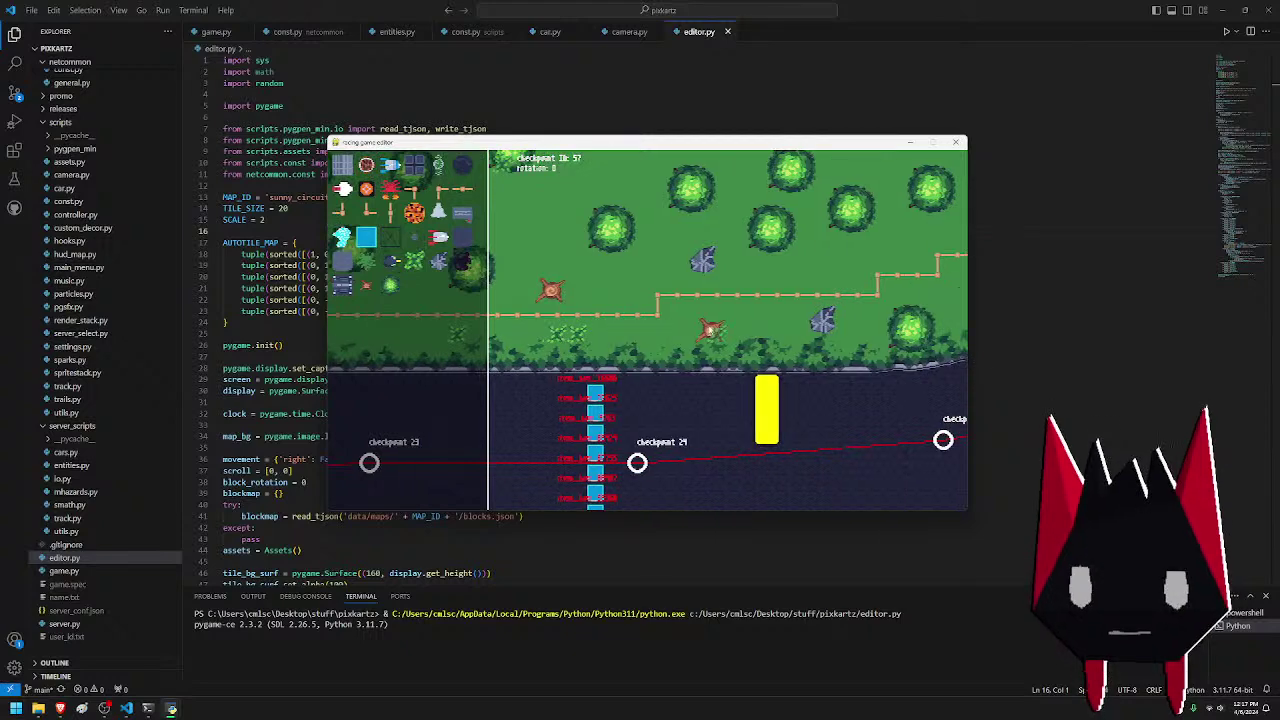
- Place small leafy plants between the fence and the track's northern edge from checkpoint 24 east to the top of the bend past checkpoint 25
key("d")
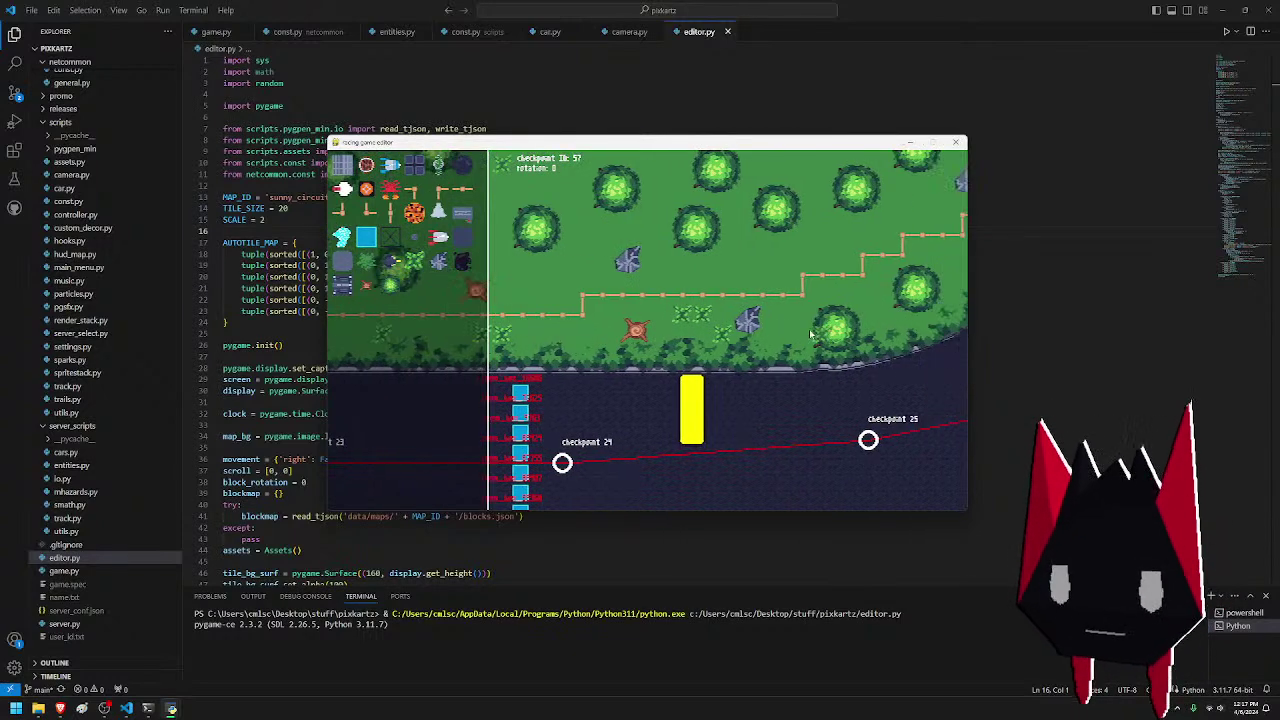
key("w")
key("d")
key("w")
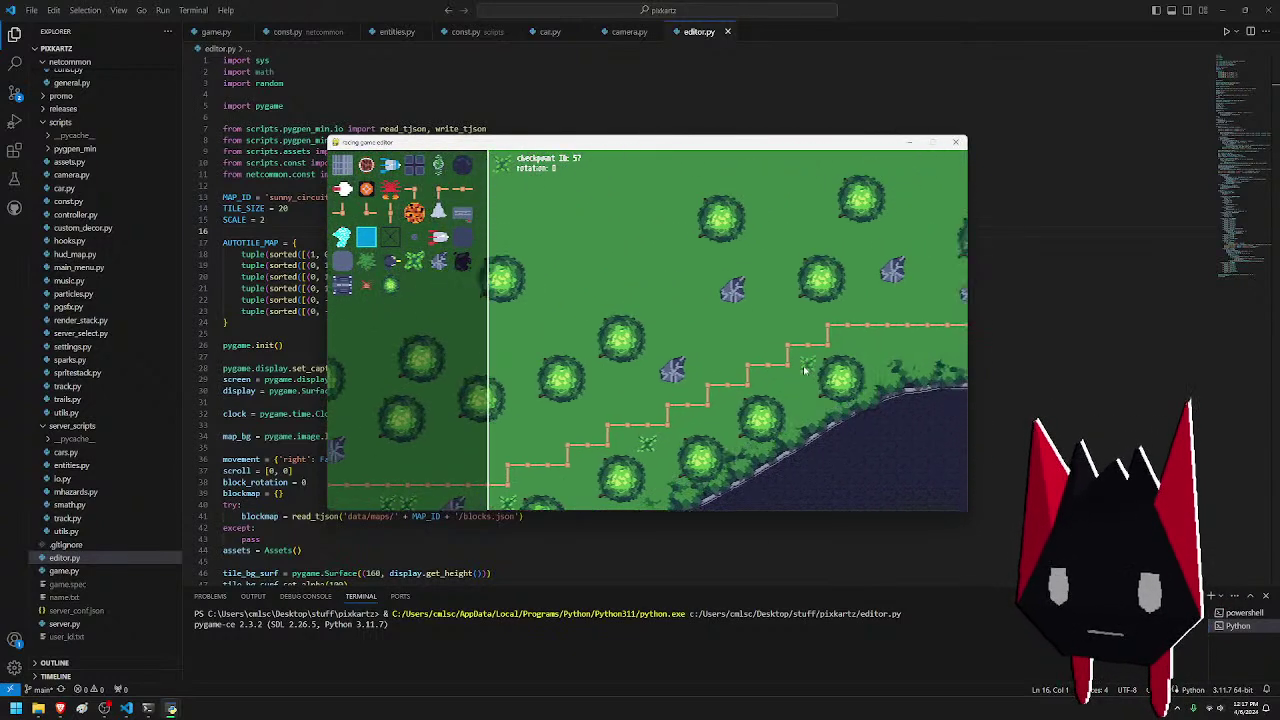
key("d")
key("s")
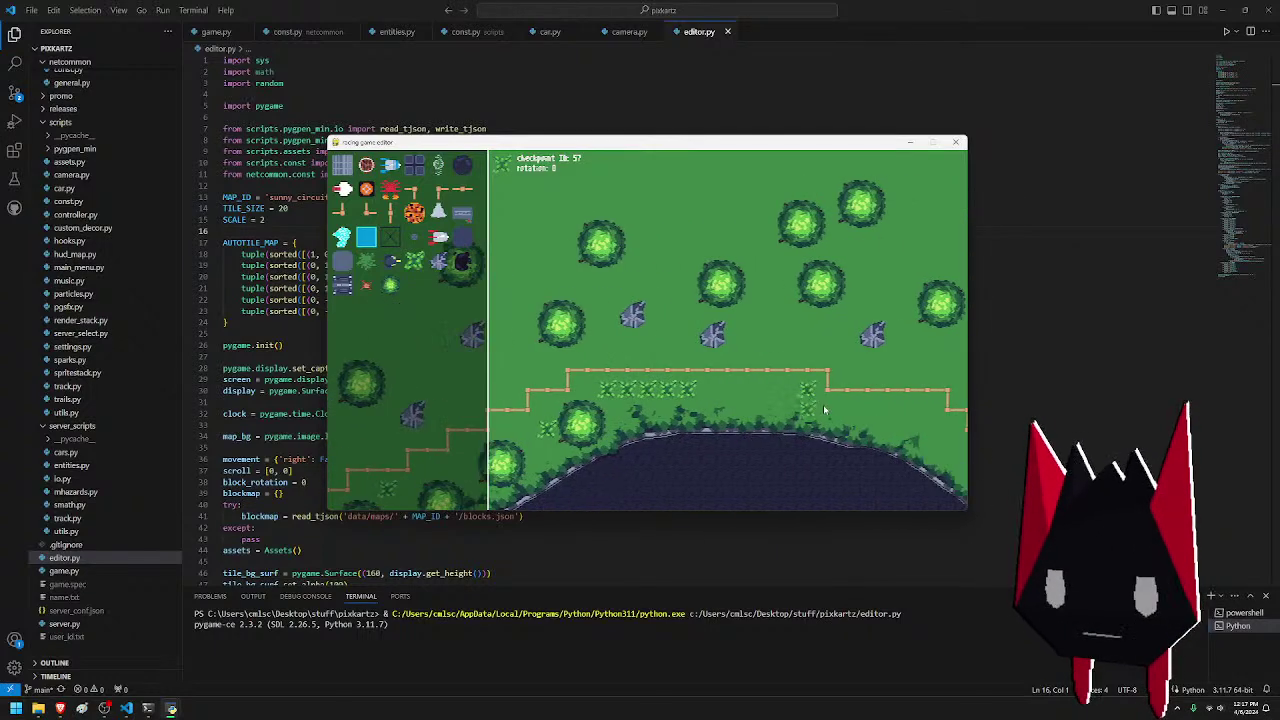
- Place small leafy plants between the fence and the track's outer edge around the bend at checkpoints 27, 28 and 29
key("s")
key("d")
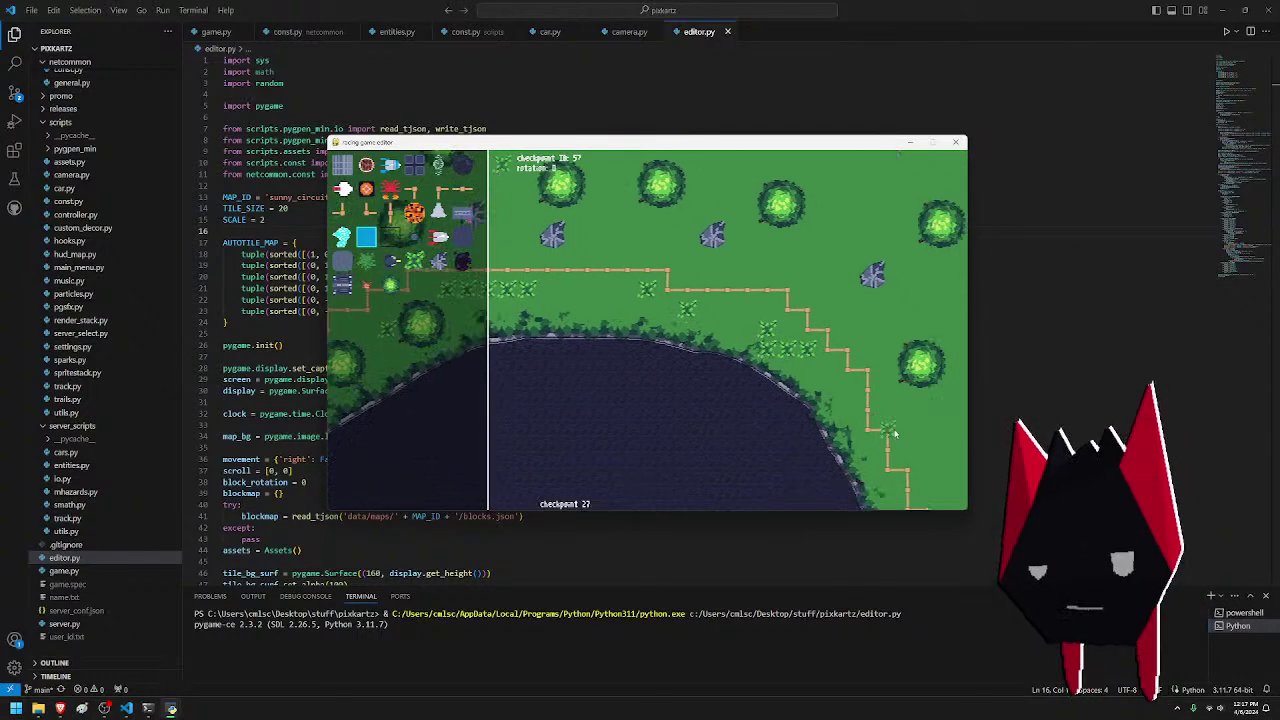
key("s")
key("d")
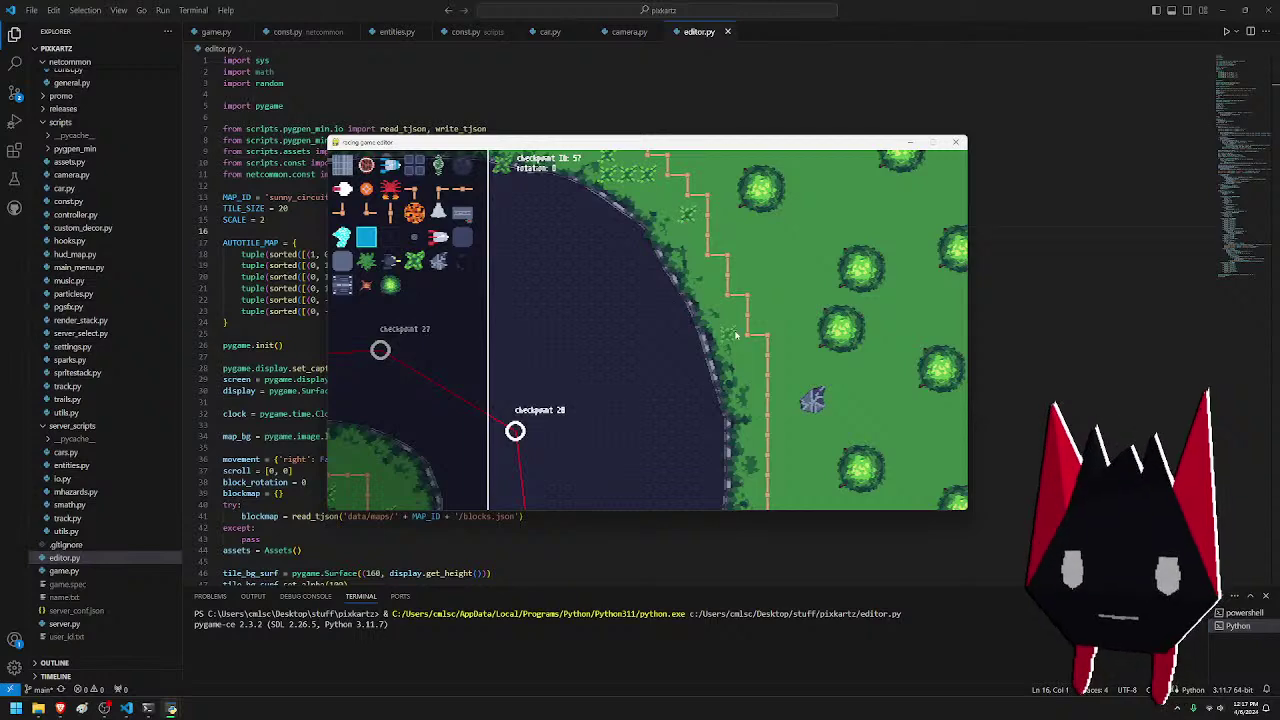
key("d")
key("s")
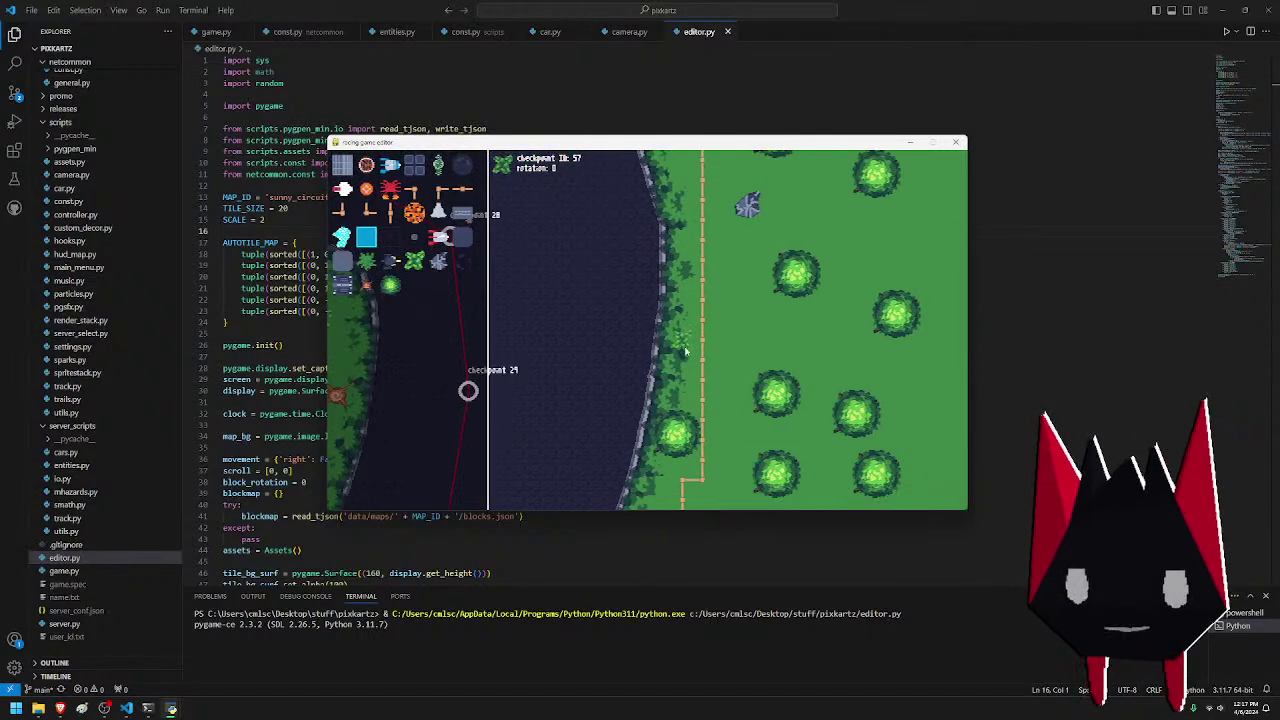
- Place small leafy plants between the stepped fence and the track's eastern edge from checkpoint 30 south to checkpoint 33
key("s")
key("a")
key("s")
key("a")
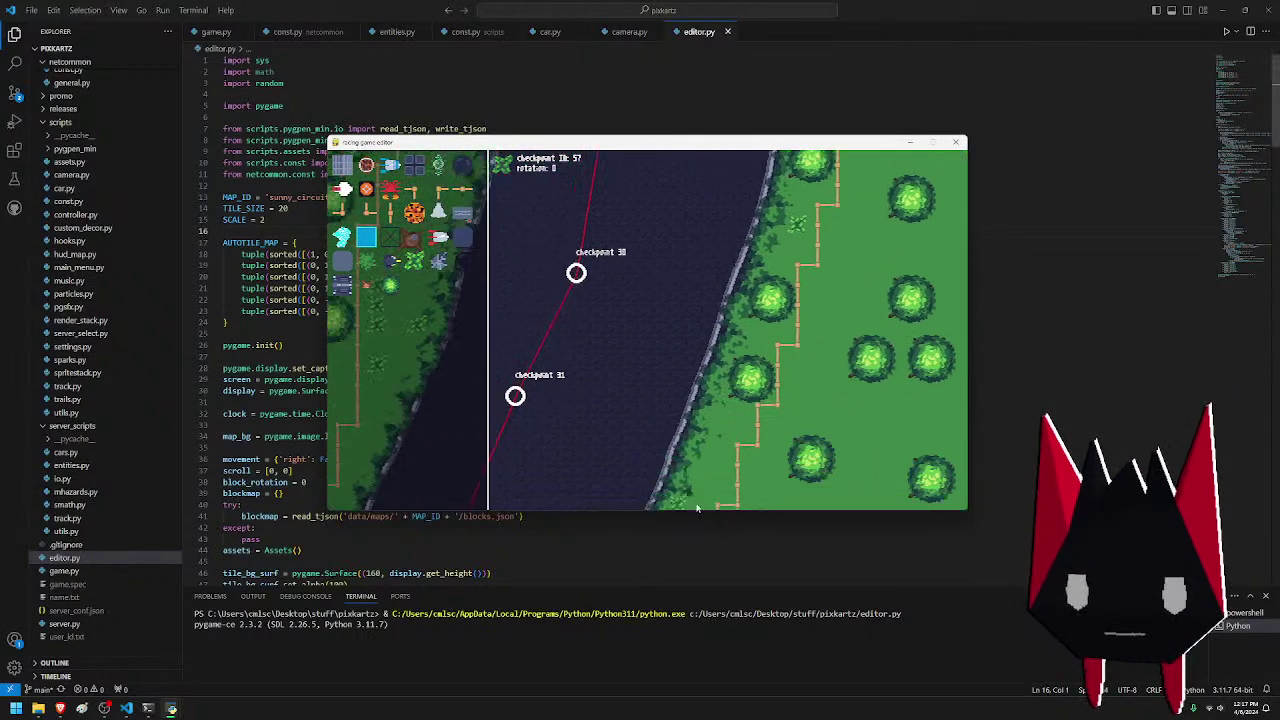
key("d")
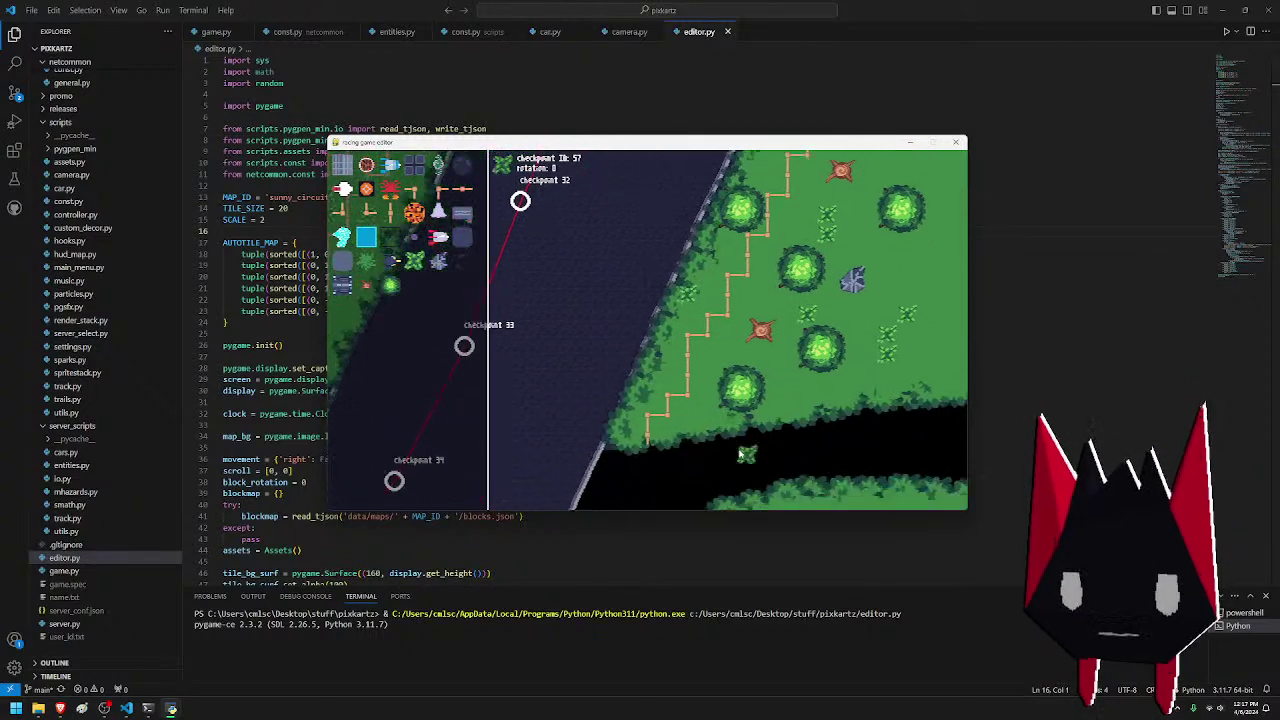
- Place clusters of small leafy plants among the trees outside the fence, east of checkpoints 33 up to 30
key("s")
key("w")
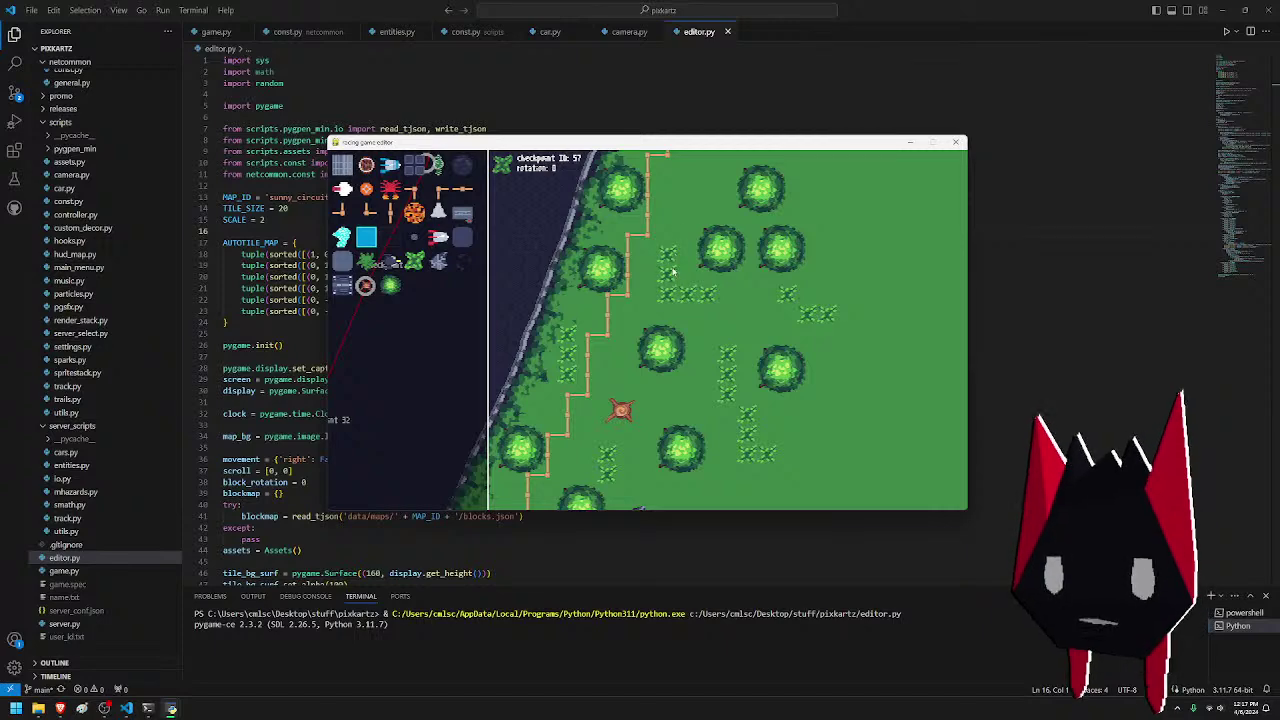
key("a")
key("w")
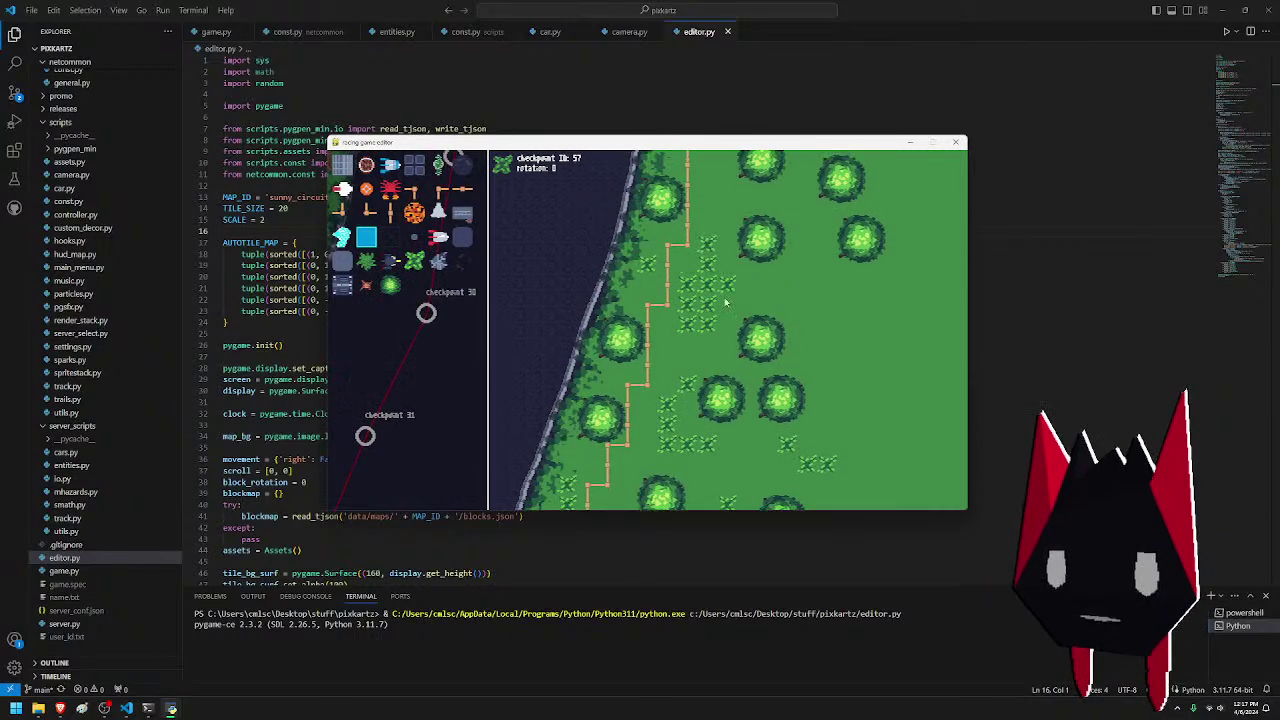
key("w")
key("d")
key("w")
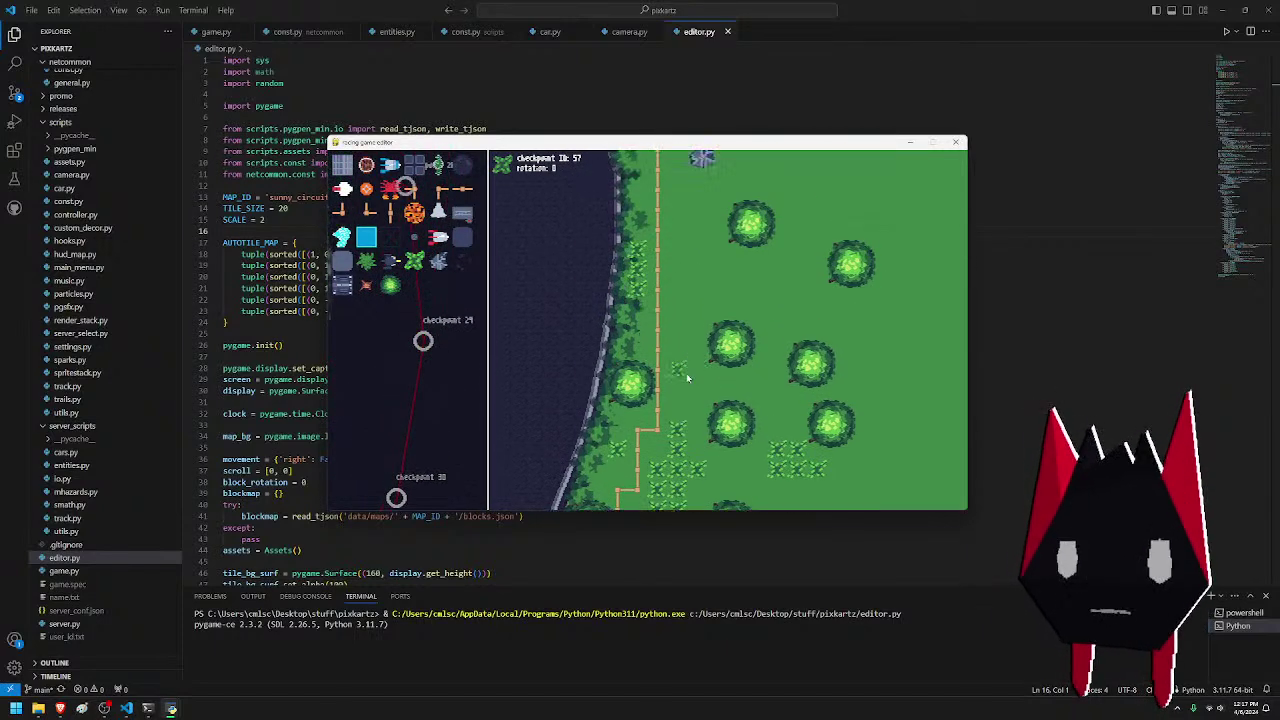
- Place rows and clusters of small leafy plants around the trees and grey rock outside the fence, east of checkpoints 29 and 28
key("w")
key("w")
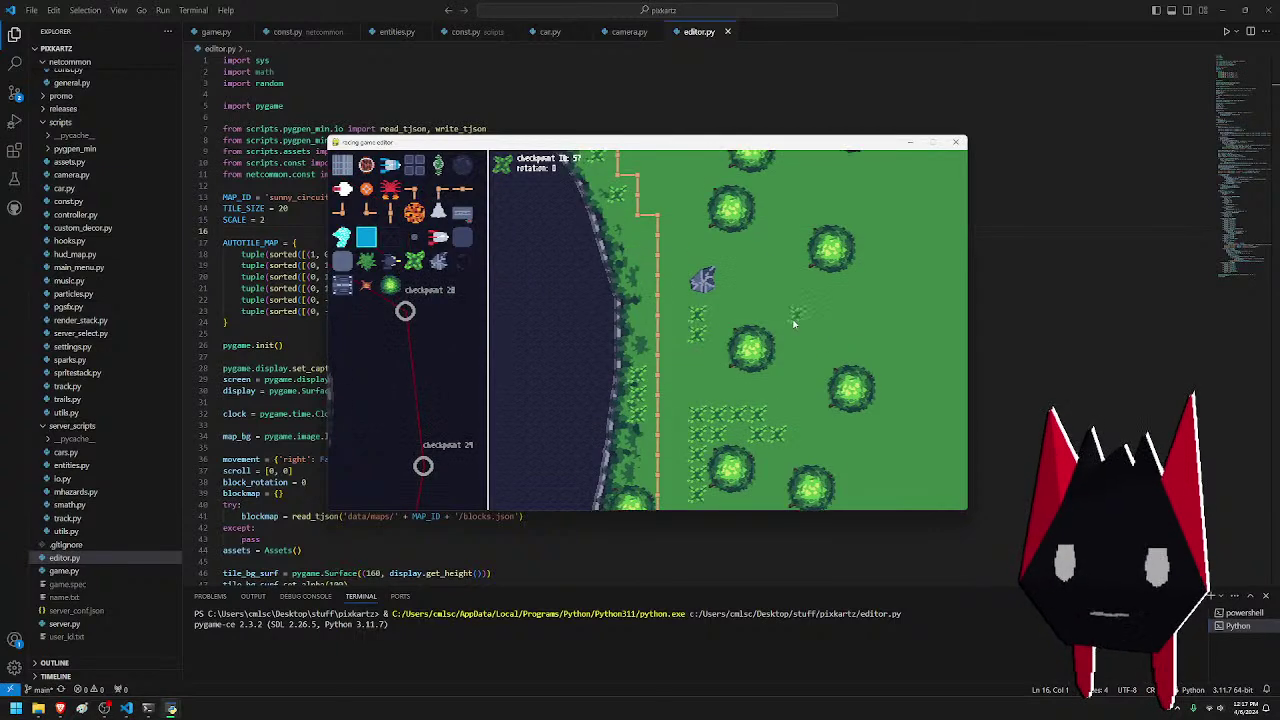
key("w")
key("w")
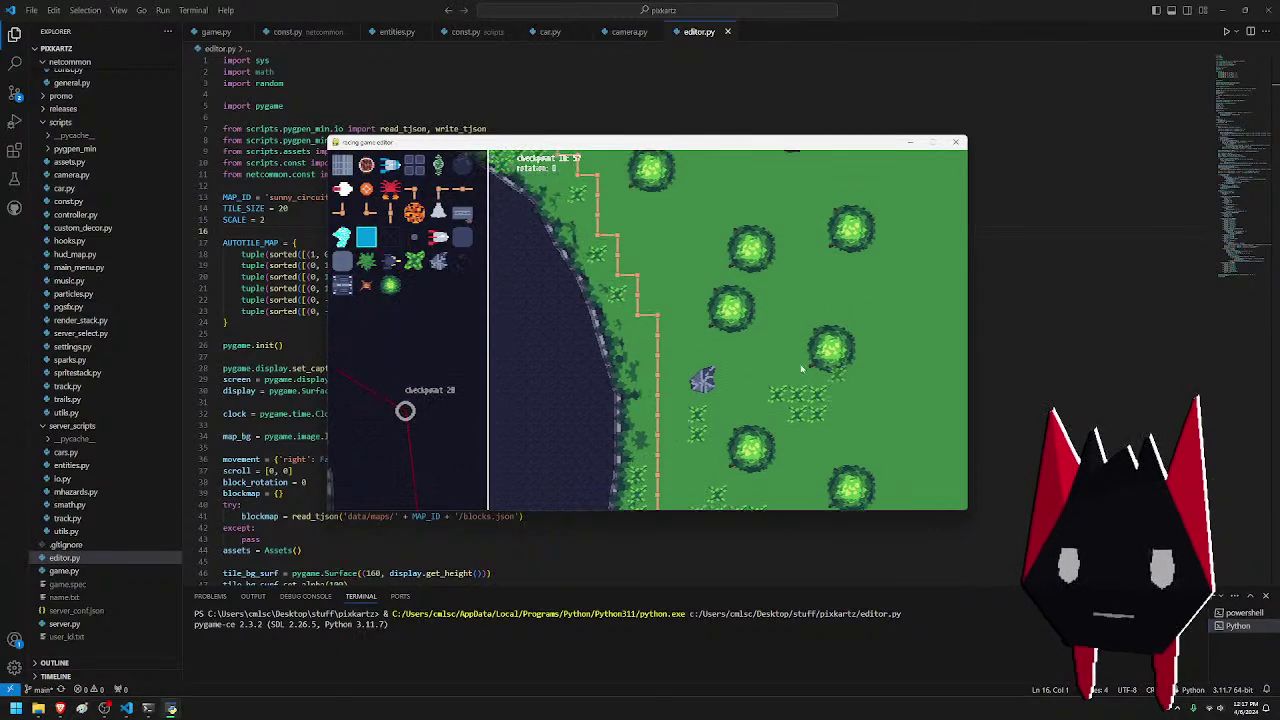
key("w")
key("w")
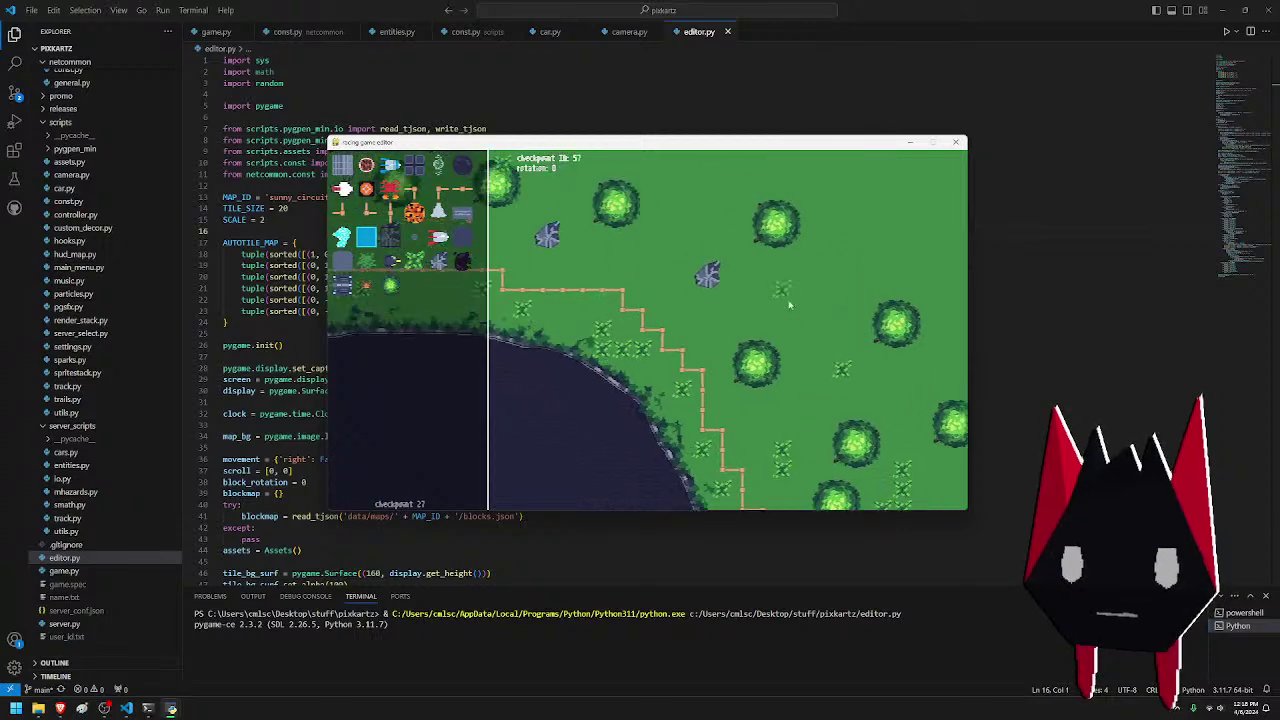
- Place clusters of small leafy plants around the trees and rocks outside the fence, northeast of checkpoint 27
mouse_move(797, 295)
left_mouse_down()
mouse_move(741, 309)
mouse_move(799, 318)
mouse_move(787, 306)
mouse_move(822, 378)
mouse_move(841, 358)
mouse_move(725, 358)
mouse_move(750, 370)
mouse_move(728, 352)
mouse_move(770, 346)
mouse_move(782, 308)
mouse_move(747, 358)
mouse_move(758, 344)
mouse_move(766, 387)
left_mouse_up()
key("w")
key("a")
left_click(748, 370)
key("w")
key("a")
key("w")
key("a")
left_click_drag(743, 290, 689, 271)
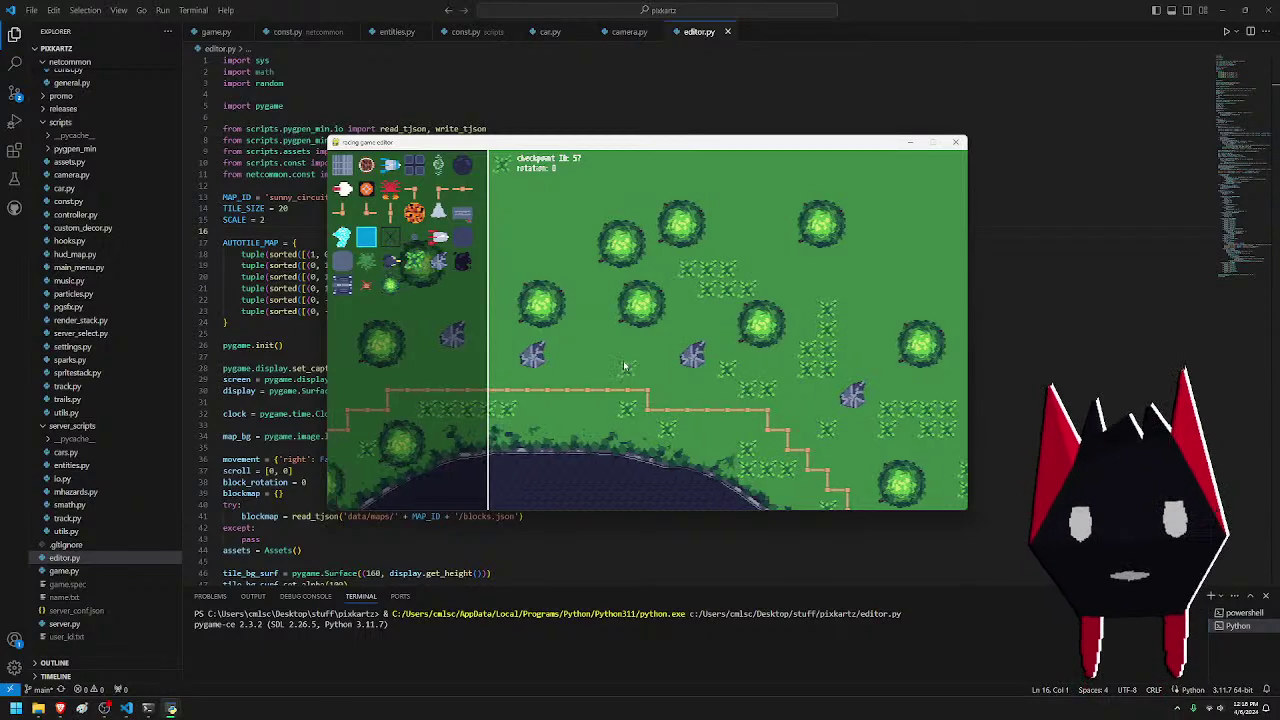
- Place rows and columns of small leafy plants among the trees and rocks north of the fence at the top of the bend
key("a")
mouse_move(624, 368)
left_mouse_down()
mouse_move(654, 359)
mouse_move(609, 342)
mouse_move(609, 311)
mouse_move(660, 369)
mouse_move(643, 330)
mouse_move(743, 370)
mouse_move(753, 354)
mouse_move(666, 380)
mouse_move(679, 374)
mouse_move(616, 375)
mouse_move(609, 392)
mouse_move(631, 315)
left_mouse_up()
key("a")
key("a")
key("a")
key("a")
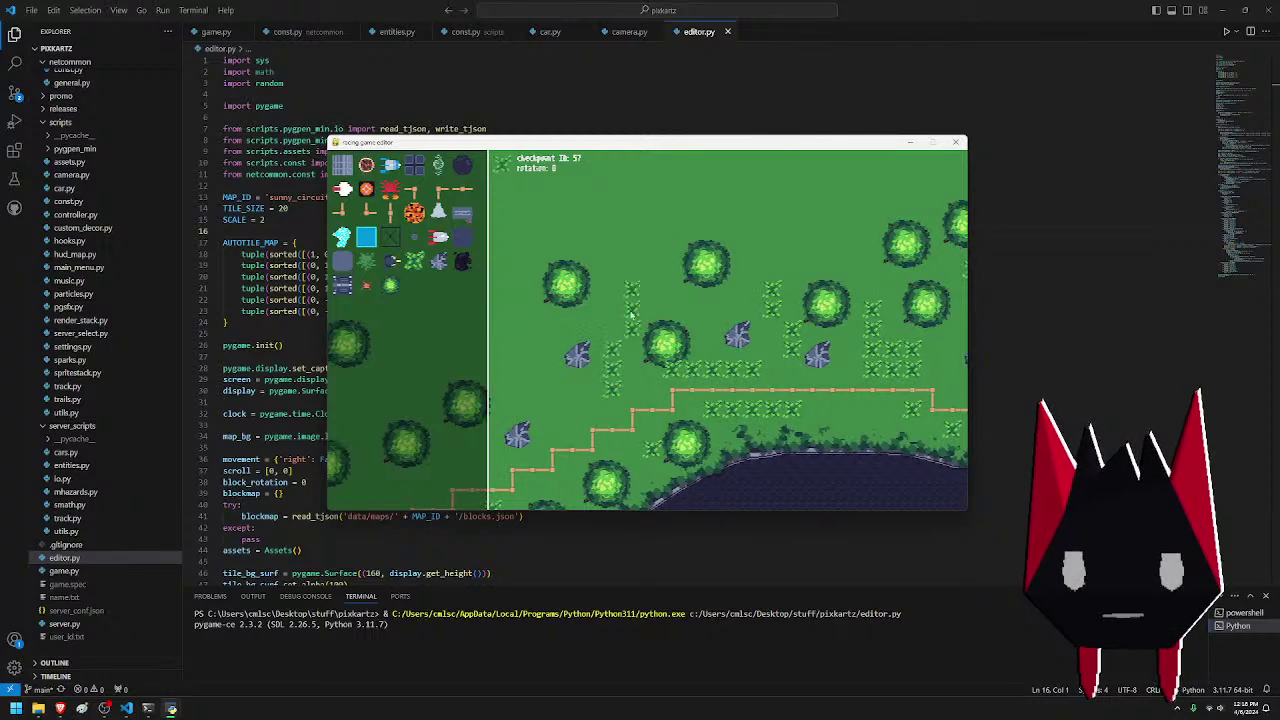
key("a")
left_click_drag(634, 397, 558, 387)
- Place groups of small leafy plants among the trees outside the stepped fence, from the top of the bend southwest to the yellow block
key("a")
key("s")
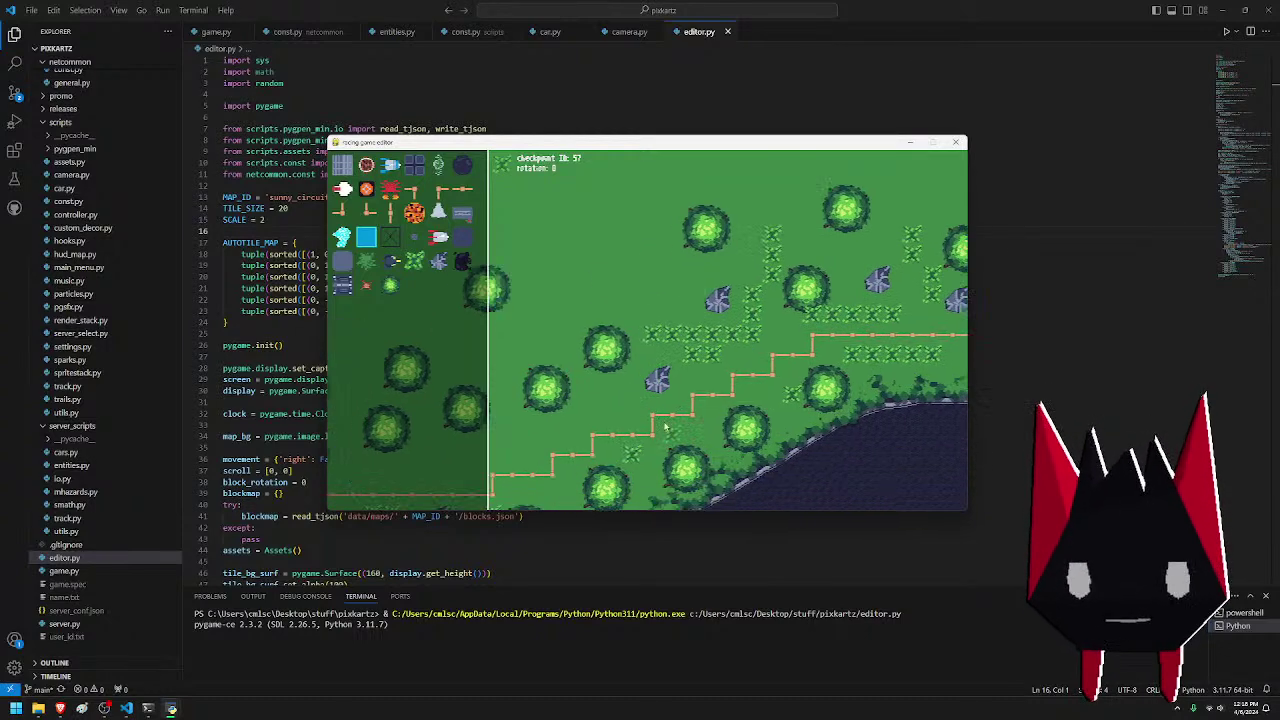
left_click_drag(664, 382, 645, 400)
key("a")
key("s")
left_click_drag(745, 232, 684, 270)
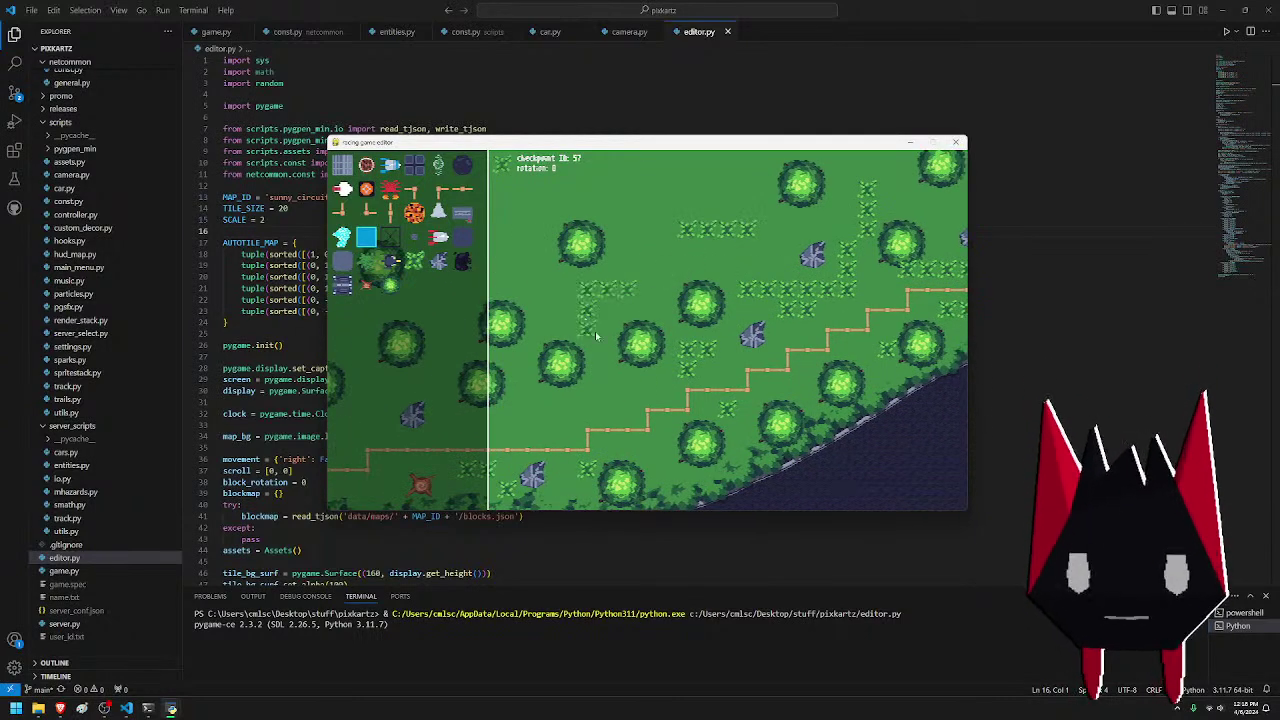
key("a")
key("s")
key("a")
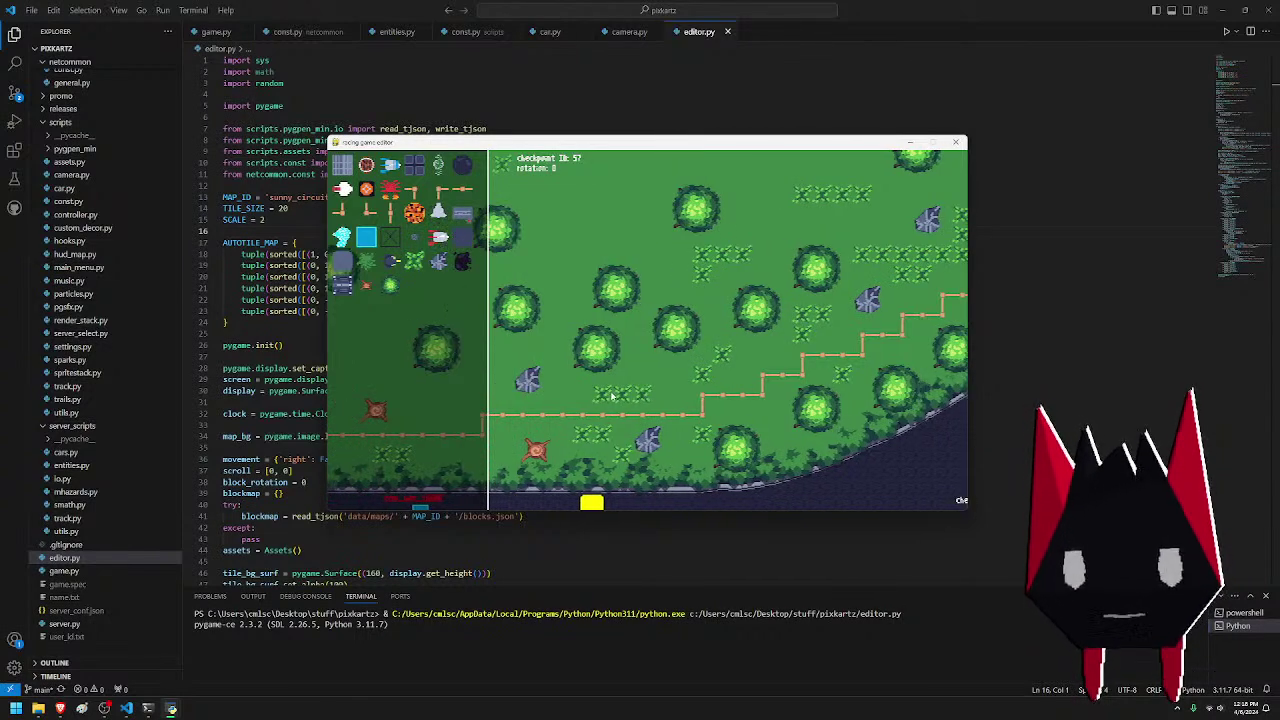
- Place groups of small leafy plants around the trees and stumps north of the straight fence, heading west from the yellow block
key("a")
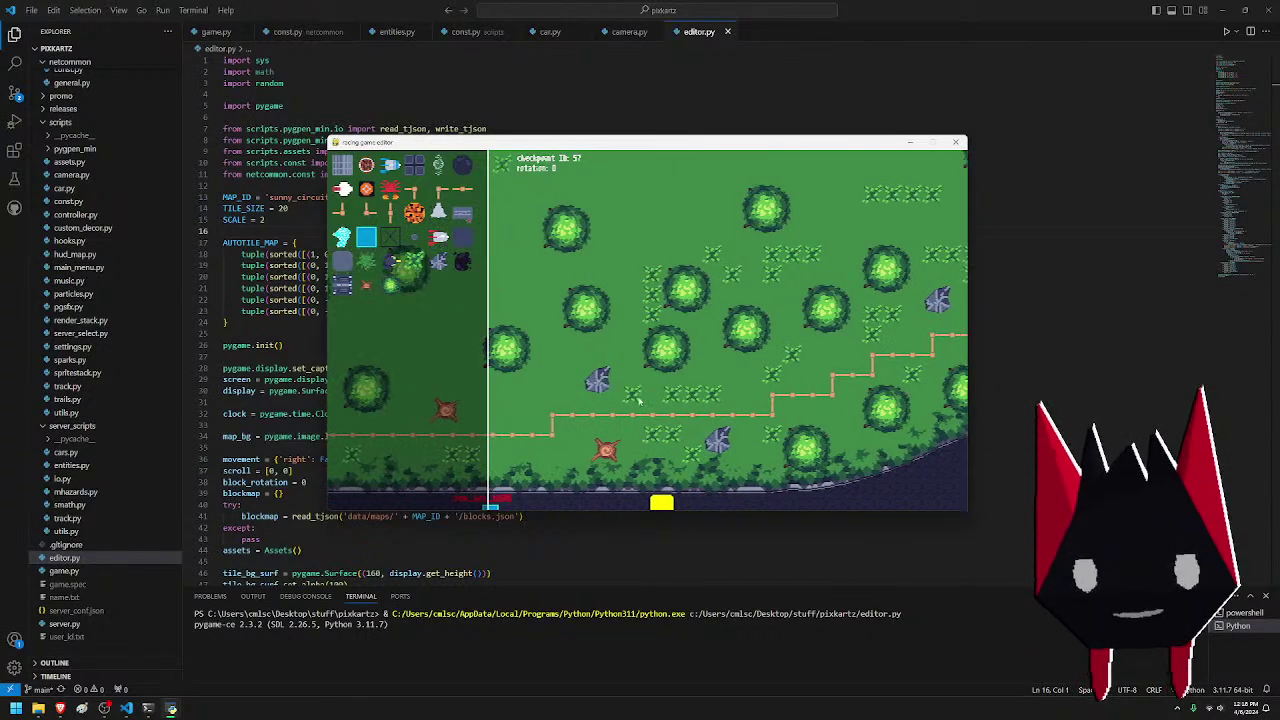
key("a")
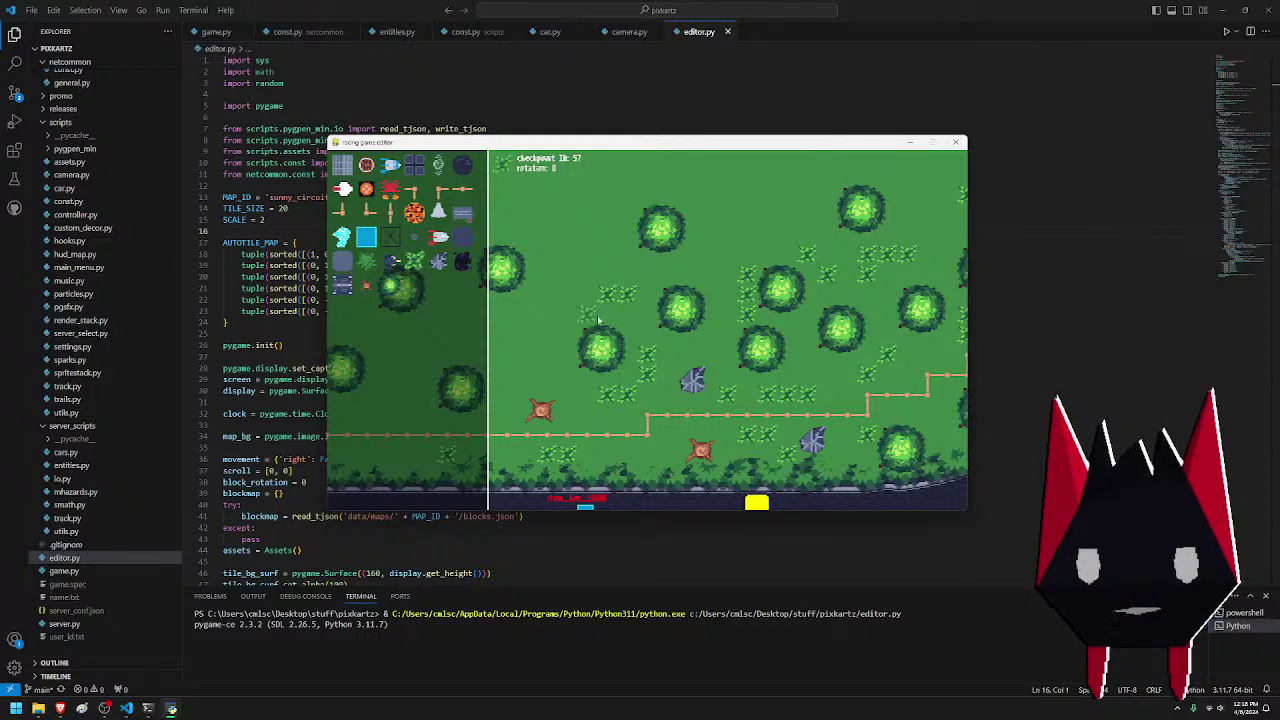
key("a")
key("a")
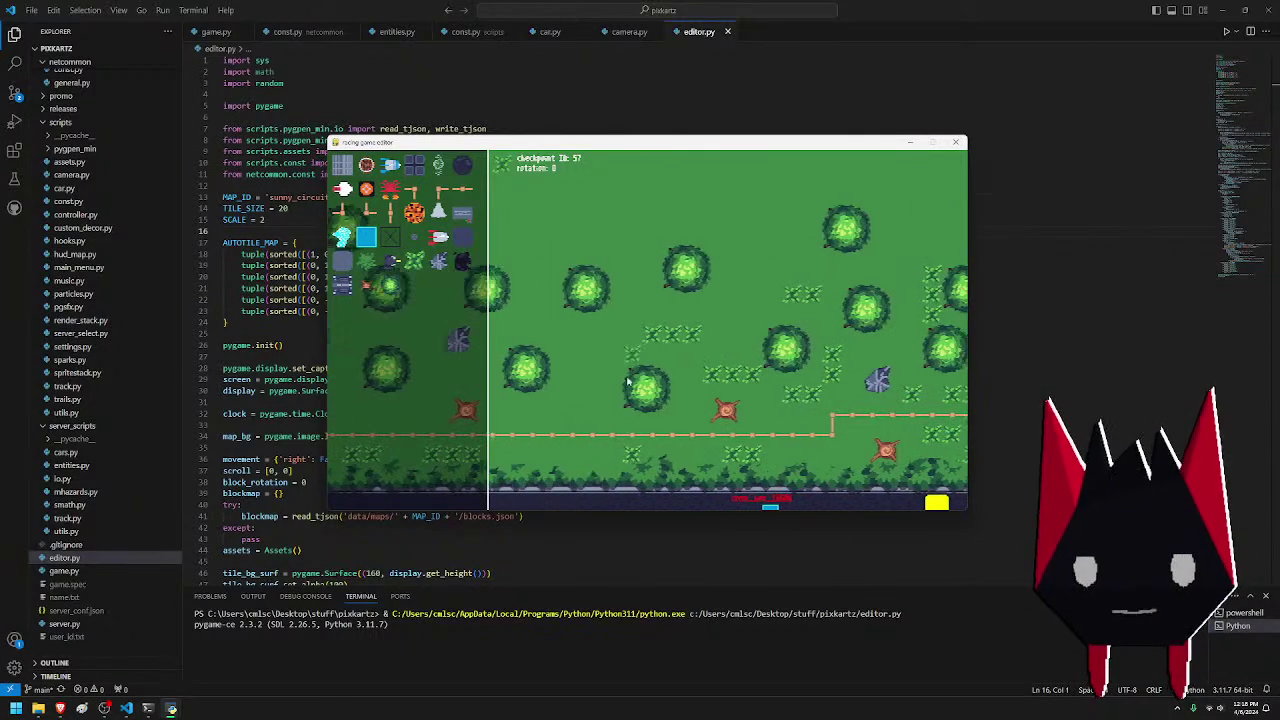
key("a")
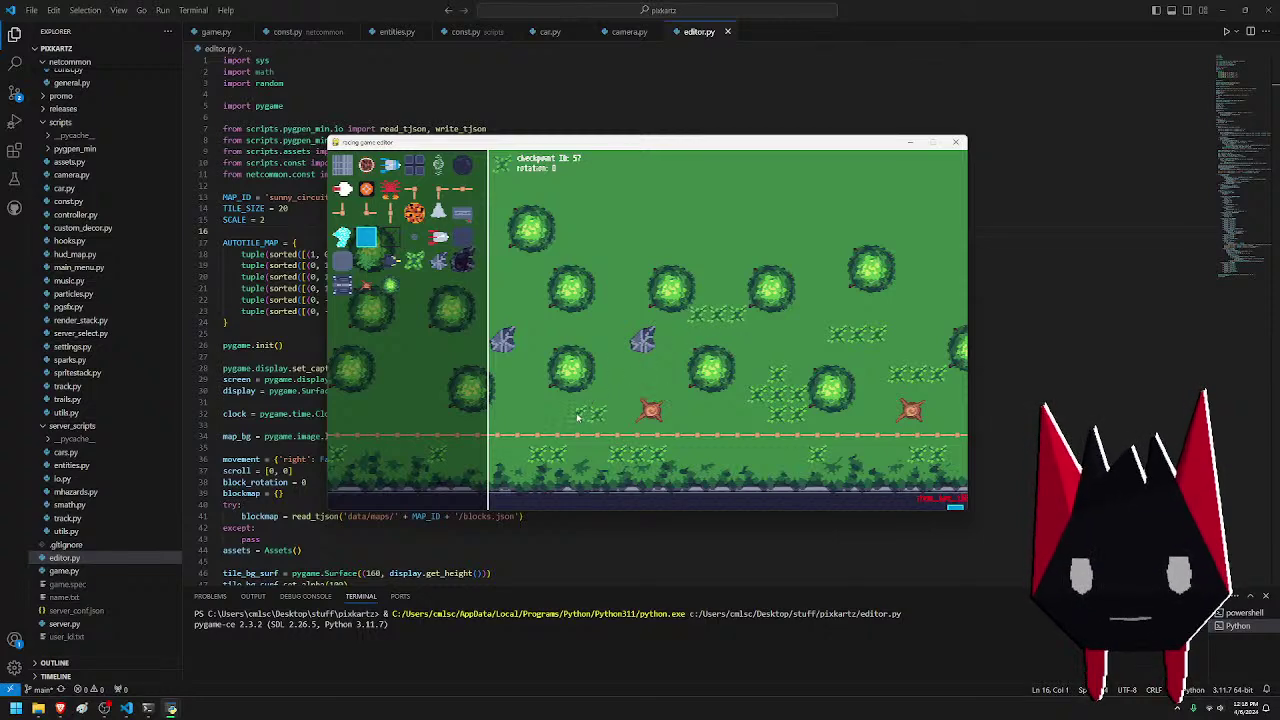
- Place small leafy plants among the trees and grey rocks north of the straight fence, up to the east side of the black pit
key("a")
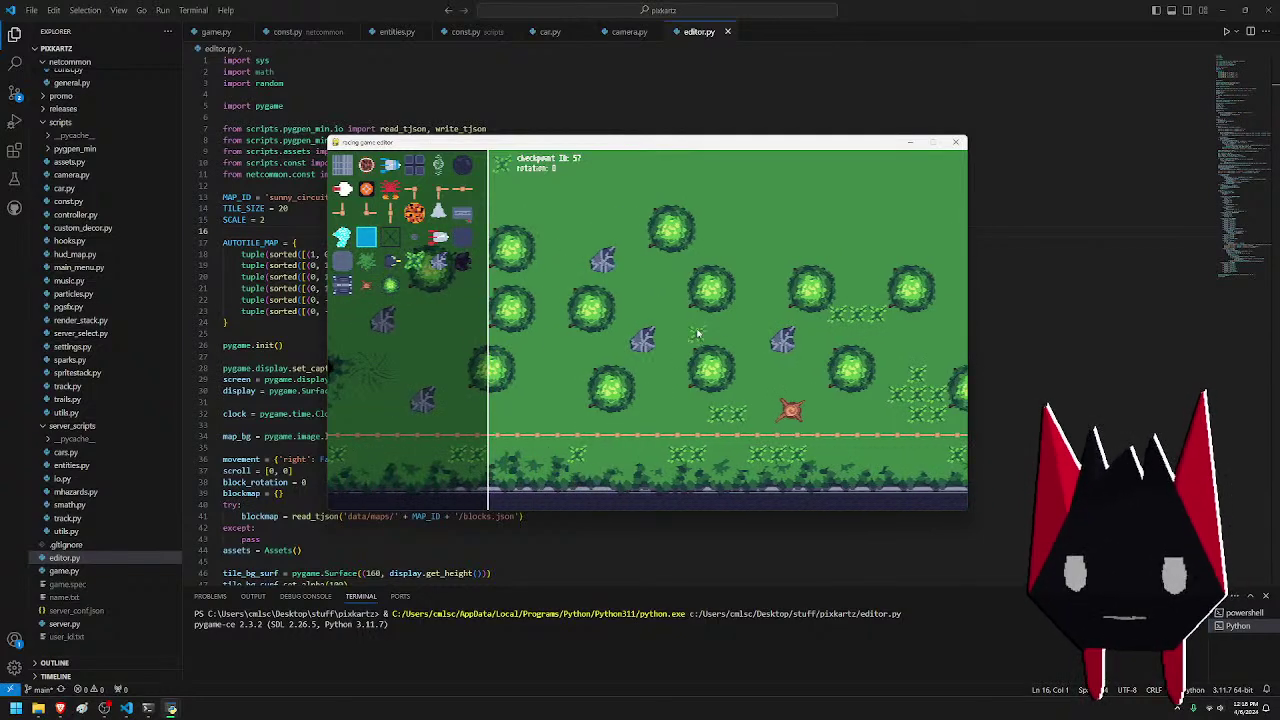
left_click_drag(768, 289, 758, 230)
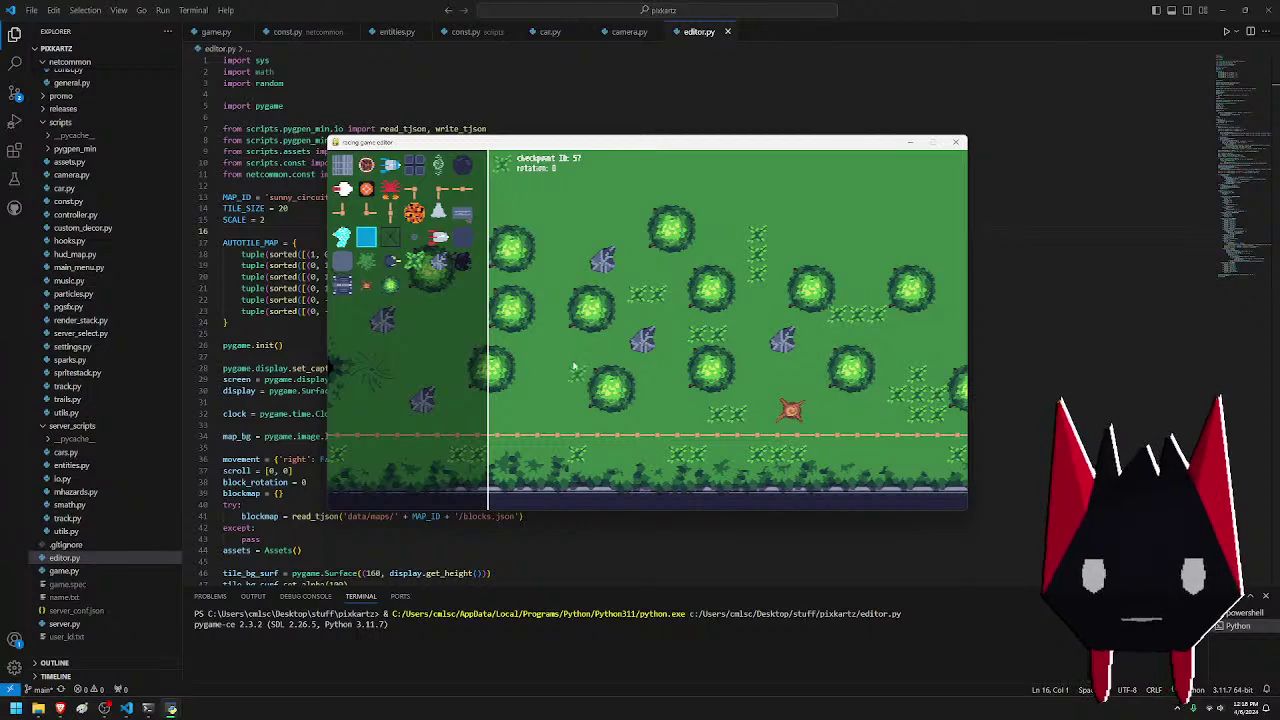
key("a")
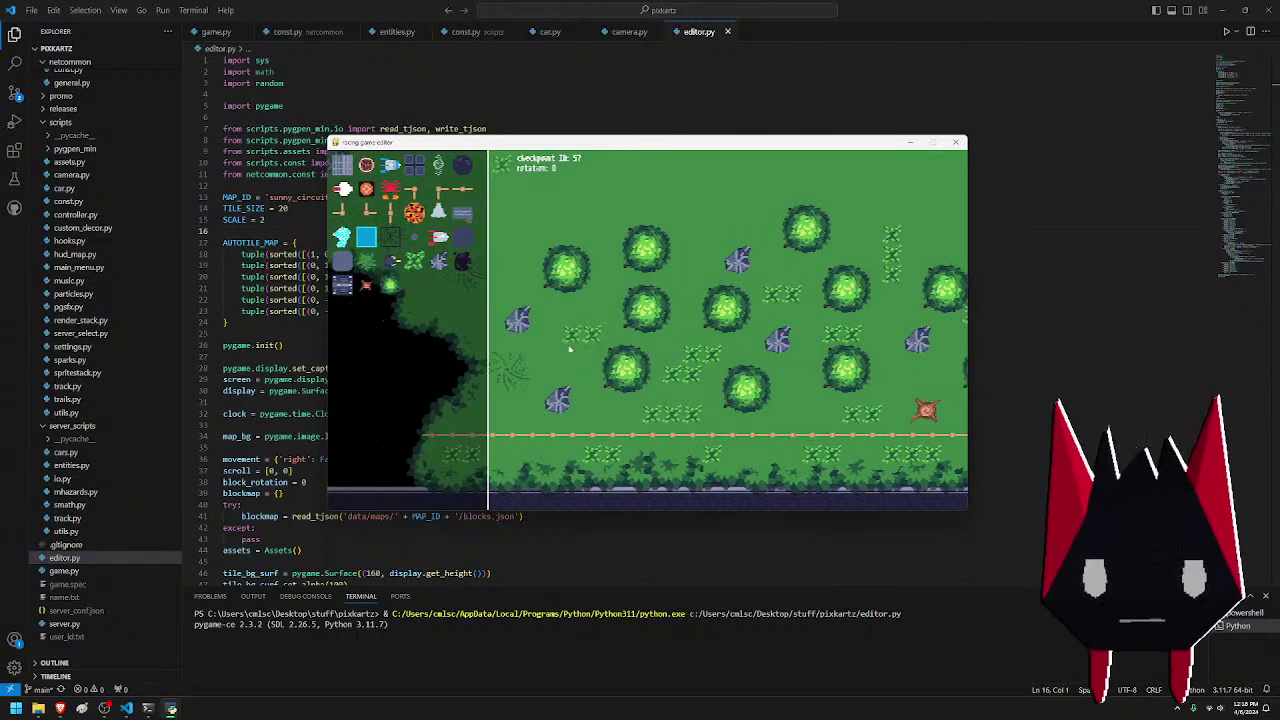
key("a")
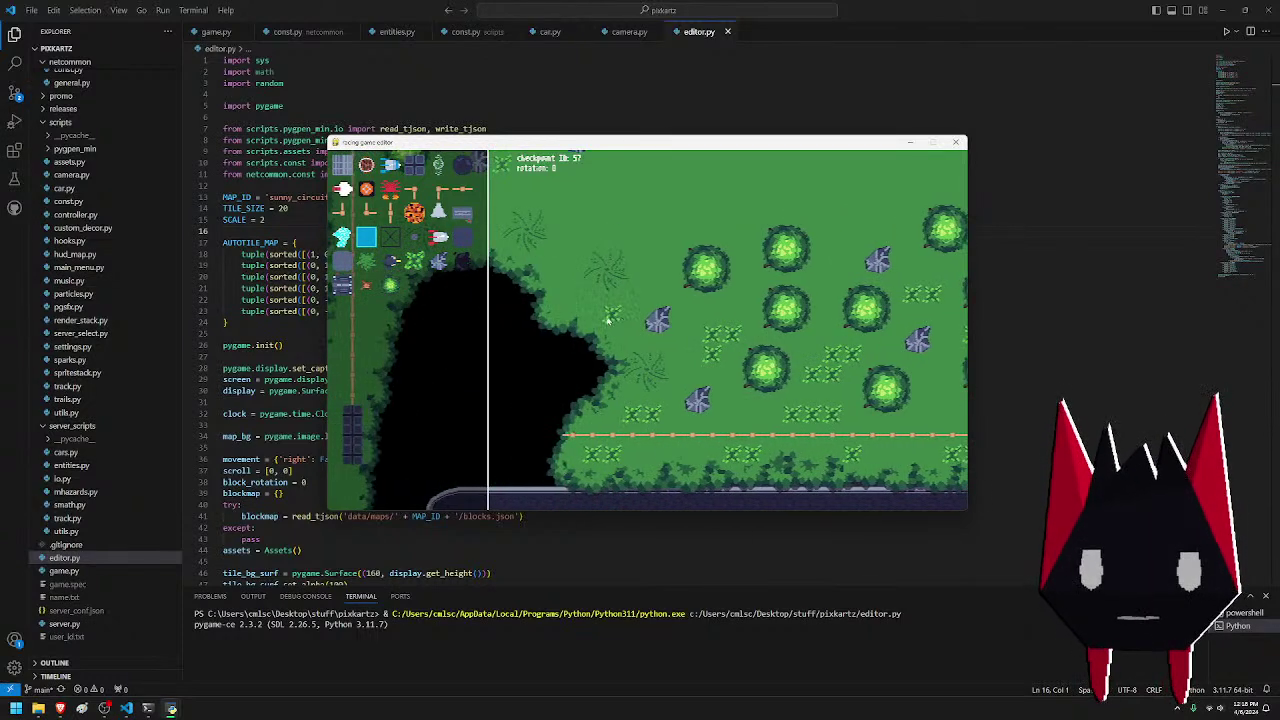
- Place small leafy plants around the northern rim of the black pit and between it and the fence east of checkpoint 6
key("a")
key("w")
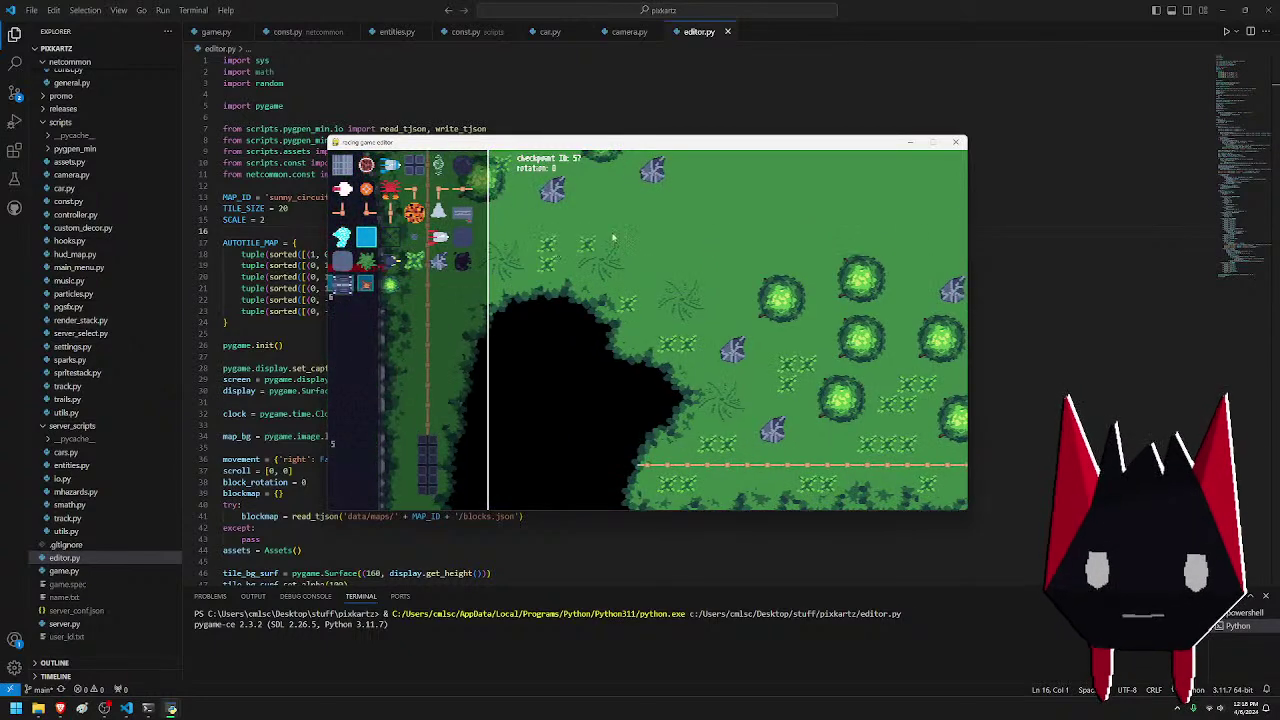
key("a")
key("w")
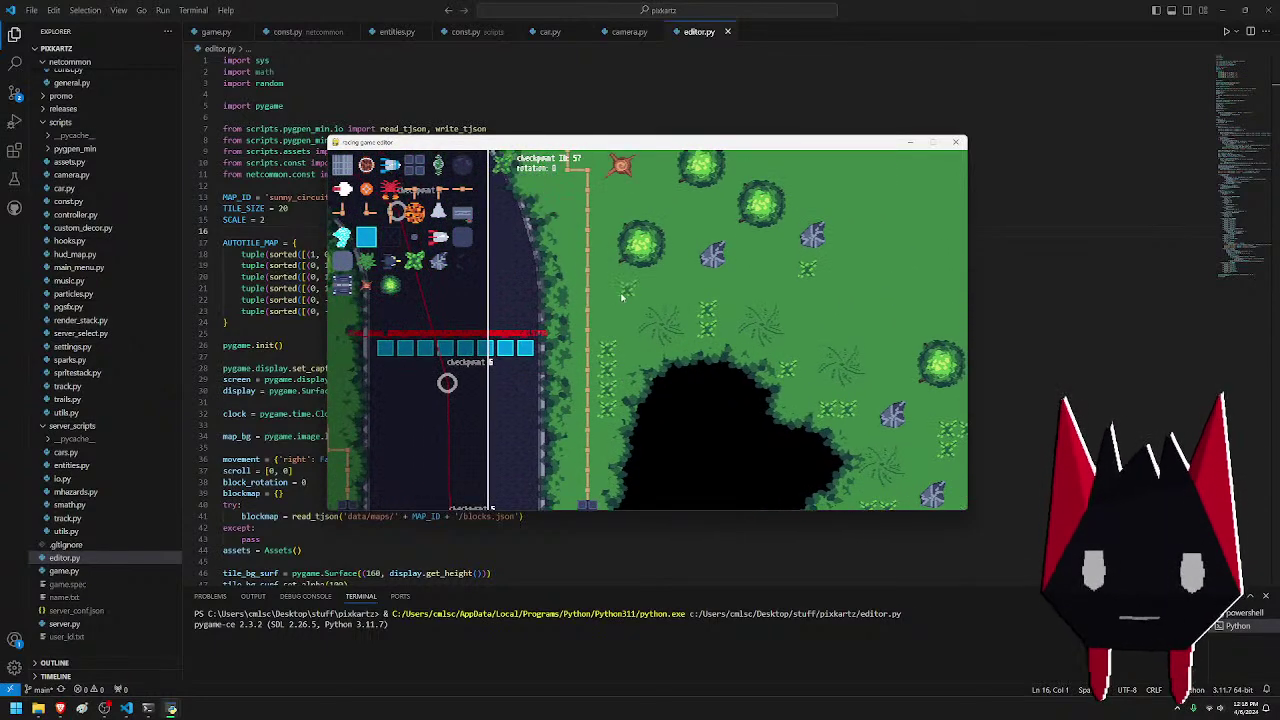
key("w")
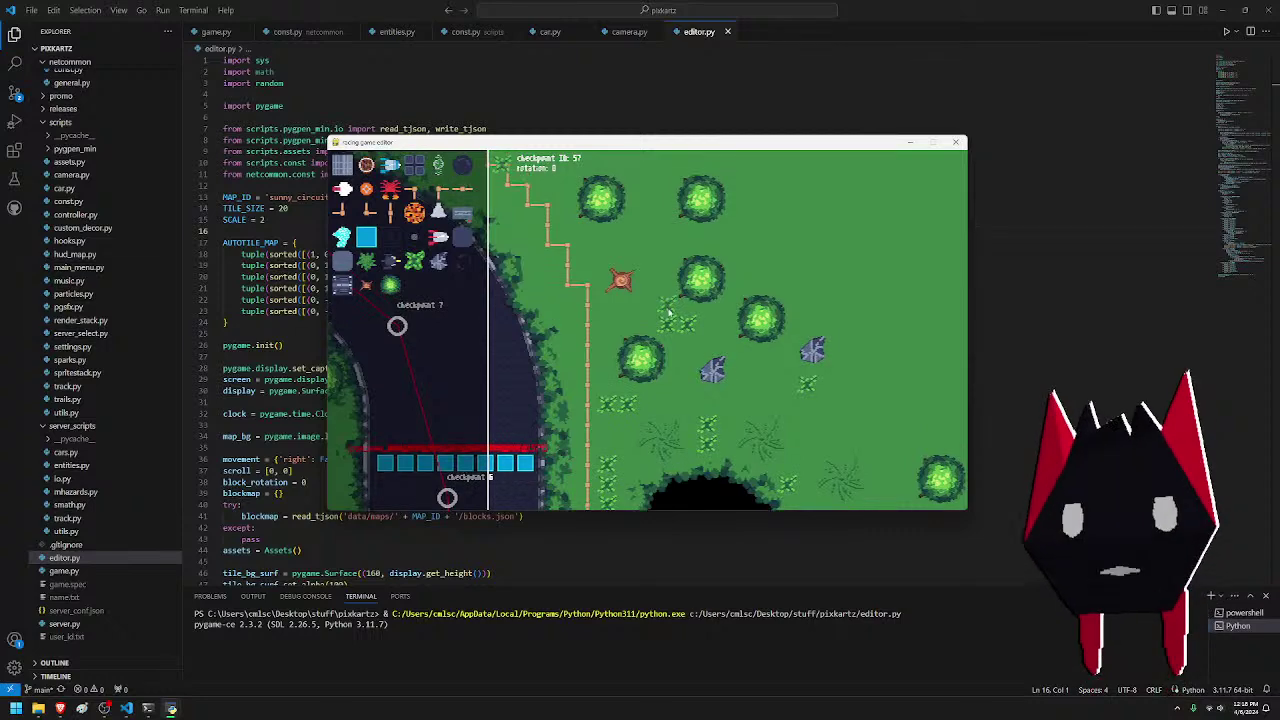
- Add small leafy plants around the tree stump and trees outside the fence, east of checkpoint 7
key("w")
key("w")
key("a")
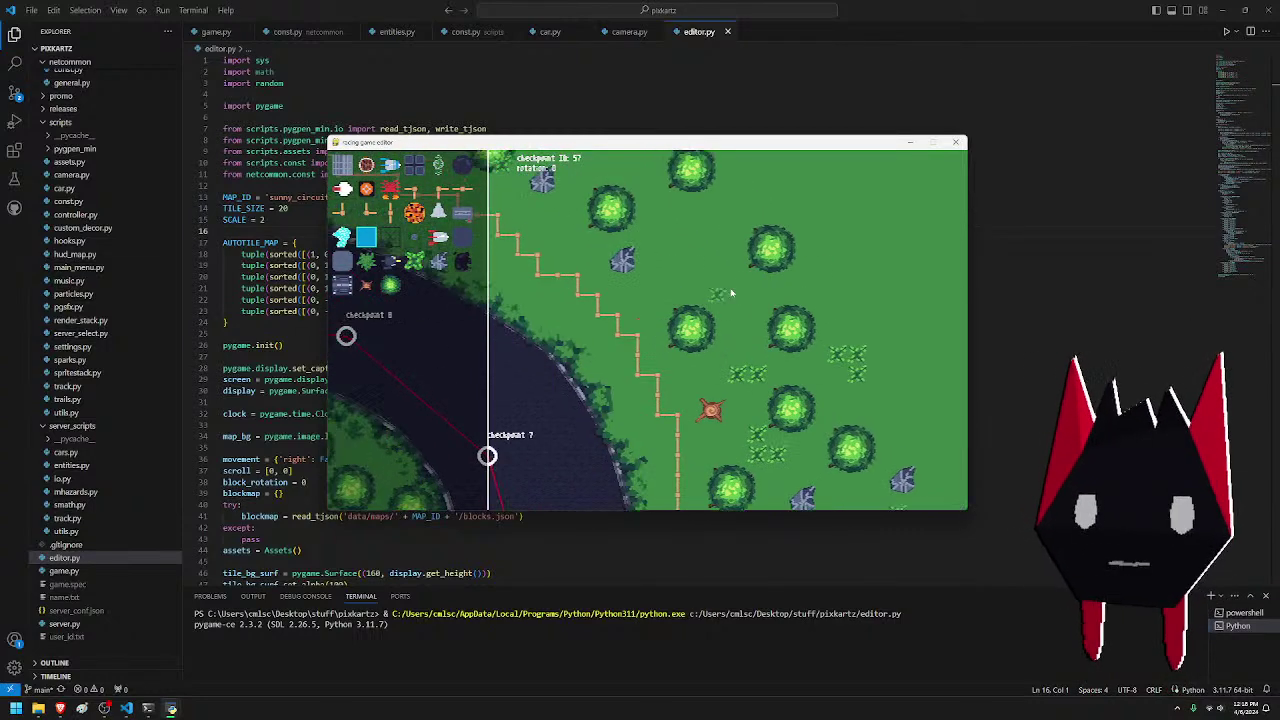
left_click(677, 393)
key("a")
key("s")
left_click(741, 420)
- Place small leafy plants between the stepped fence and the track's outer edge from checkpoint 7 northwest to checkpoint 8
key("w")
left_click(702, 320)
key("w")
key("a")
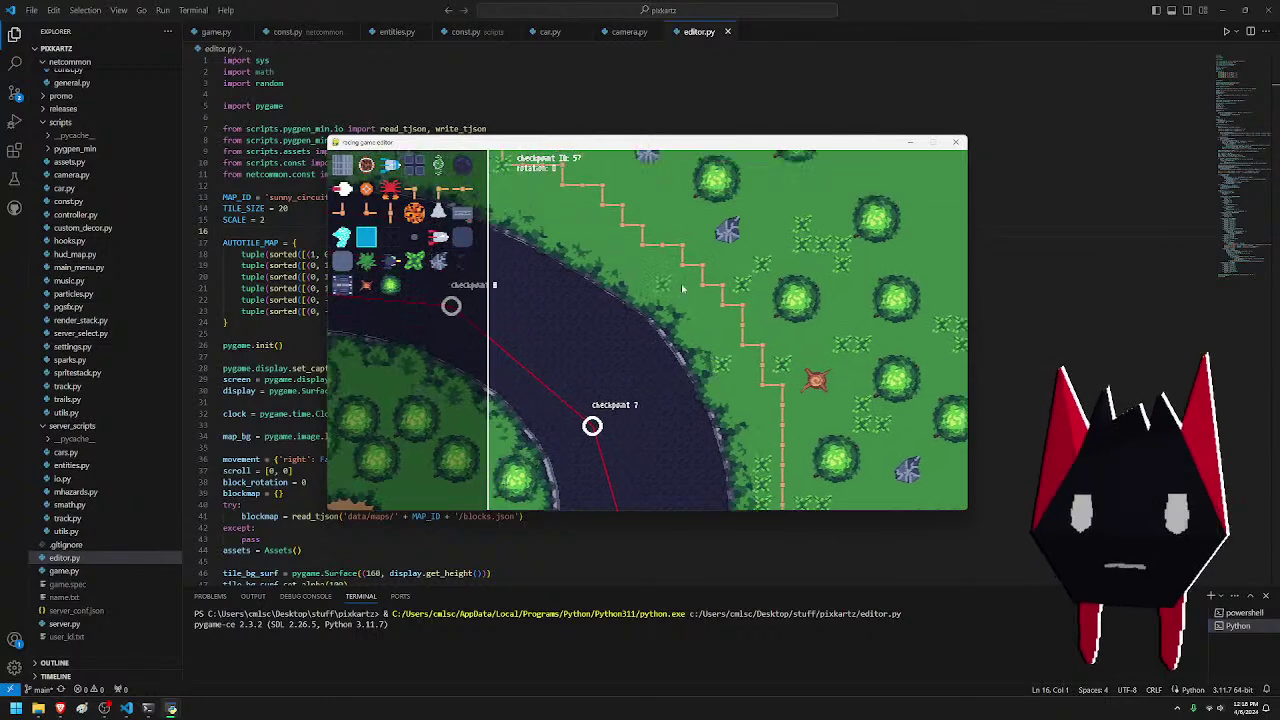
key("w")
key("a")
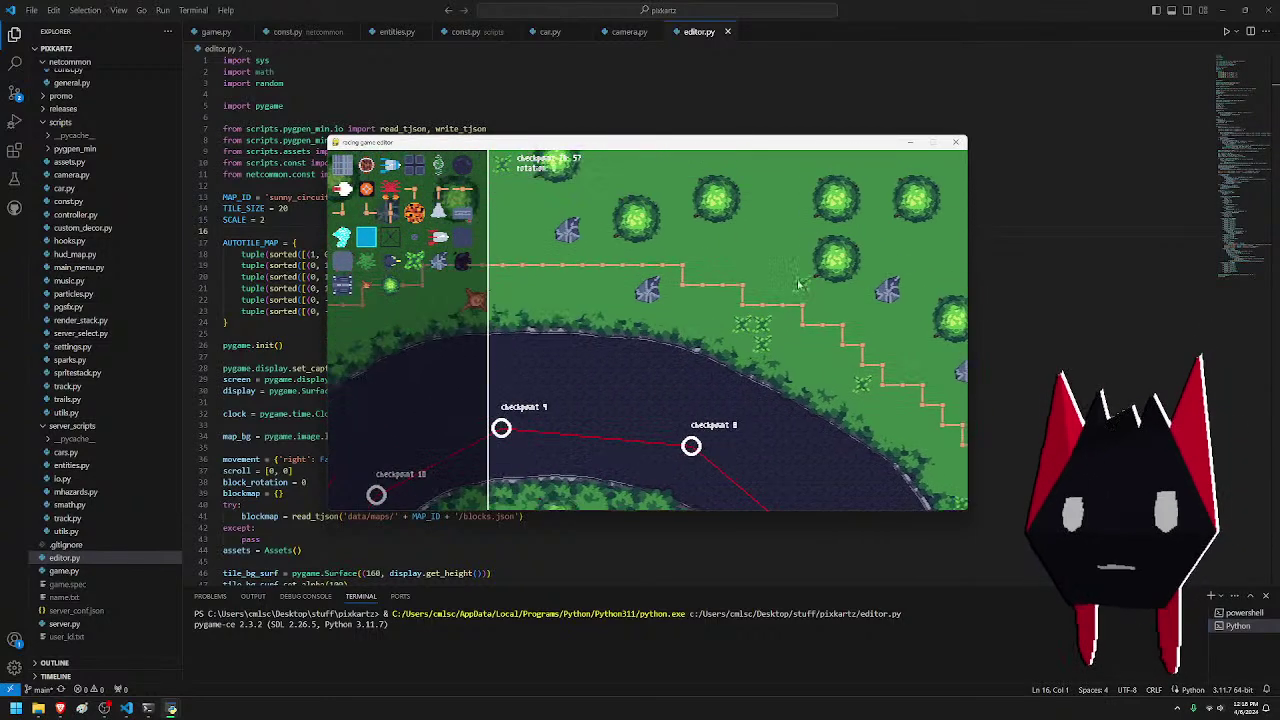
- Place groups of small leafy plants among the trees and rocks outside the fence, from checkpoint 8 west to checkpoint 10
key("d")
key("w")
key("a")
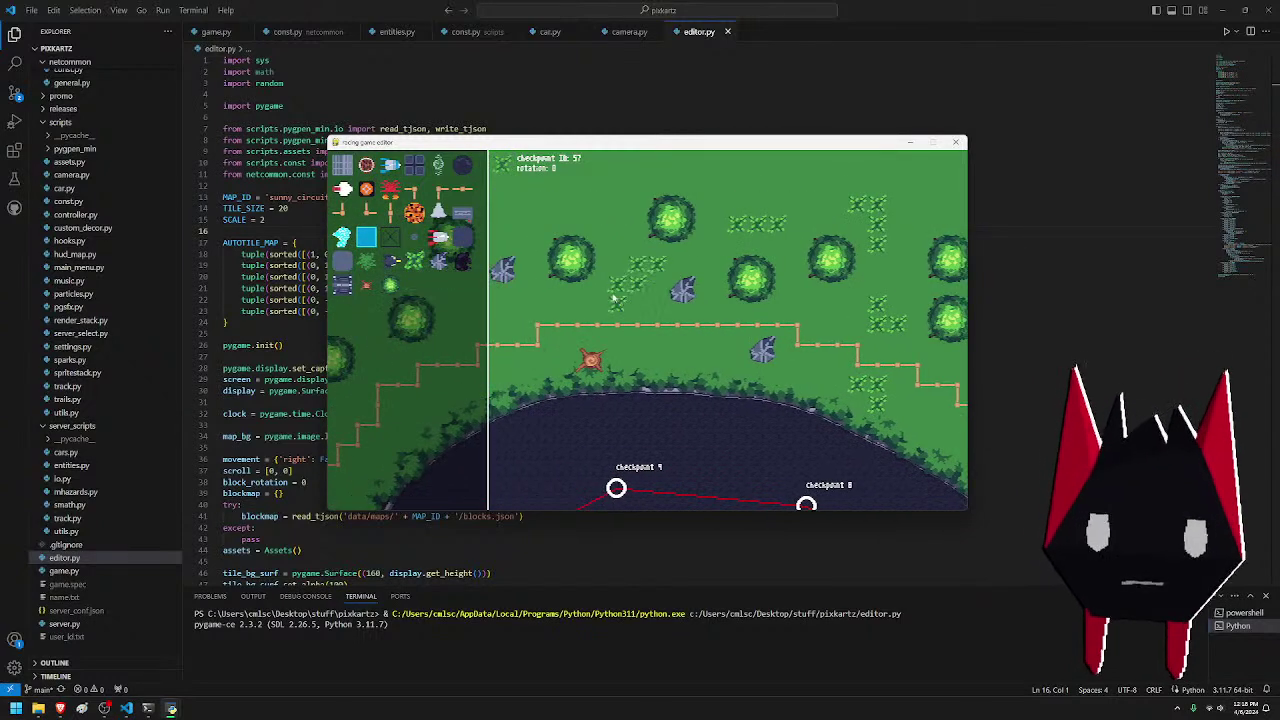
key("a")
key("s")
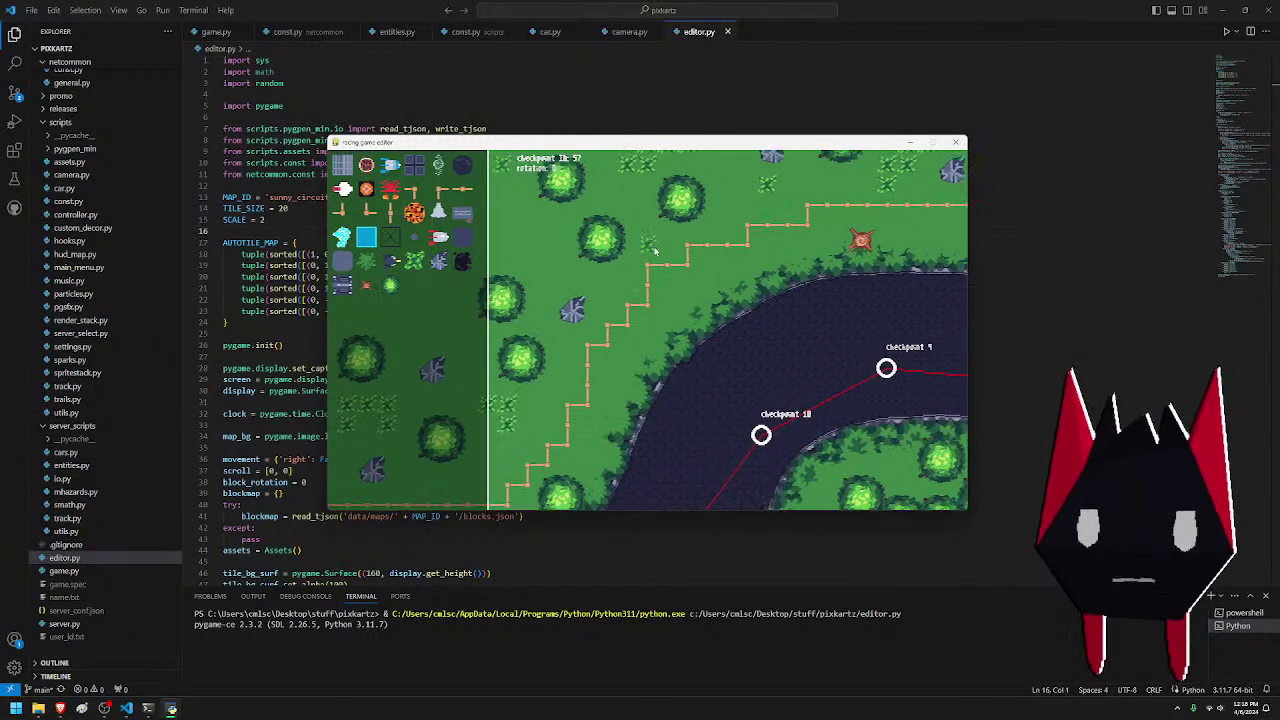
- Place small leafy plants between the stepped fence and the track's outer edge, around checkpoints 10 and 9
key("a")
key("s")
key("a")
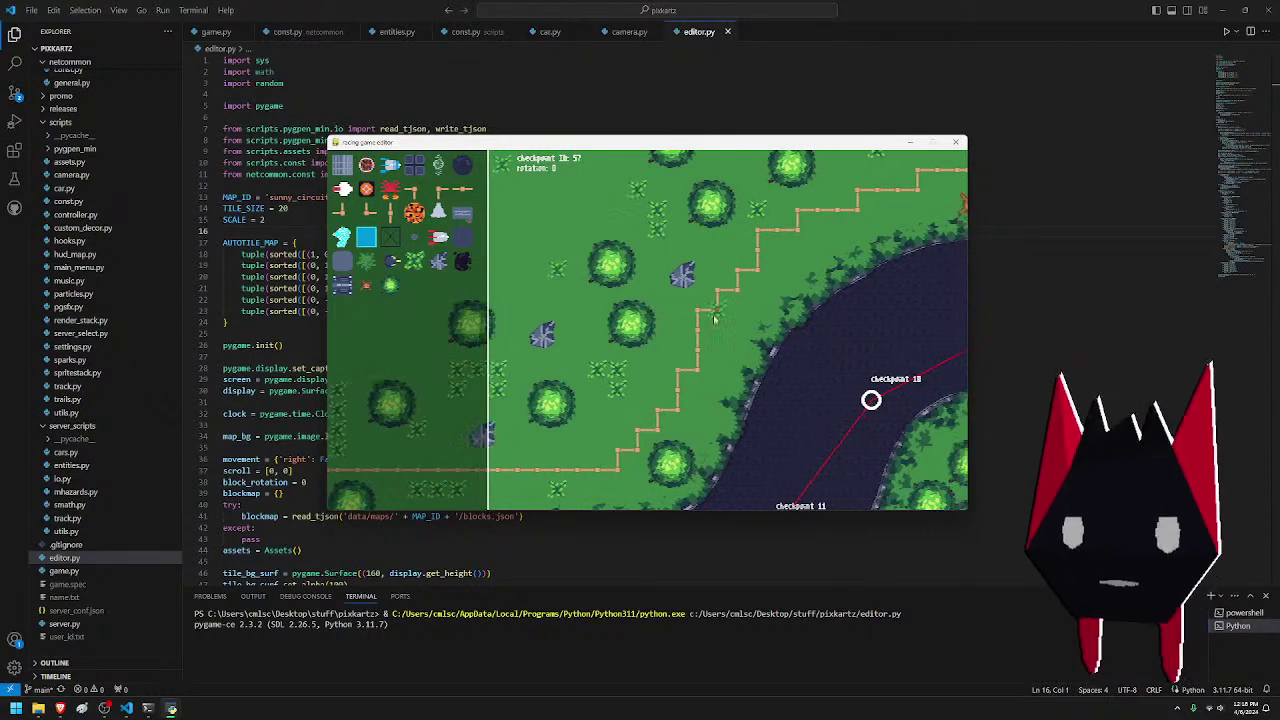
key("d")
key("w")
key("d")
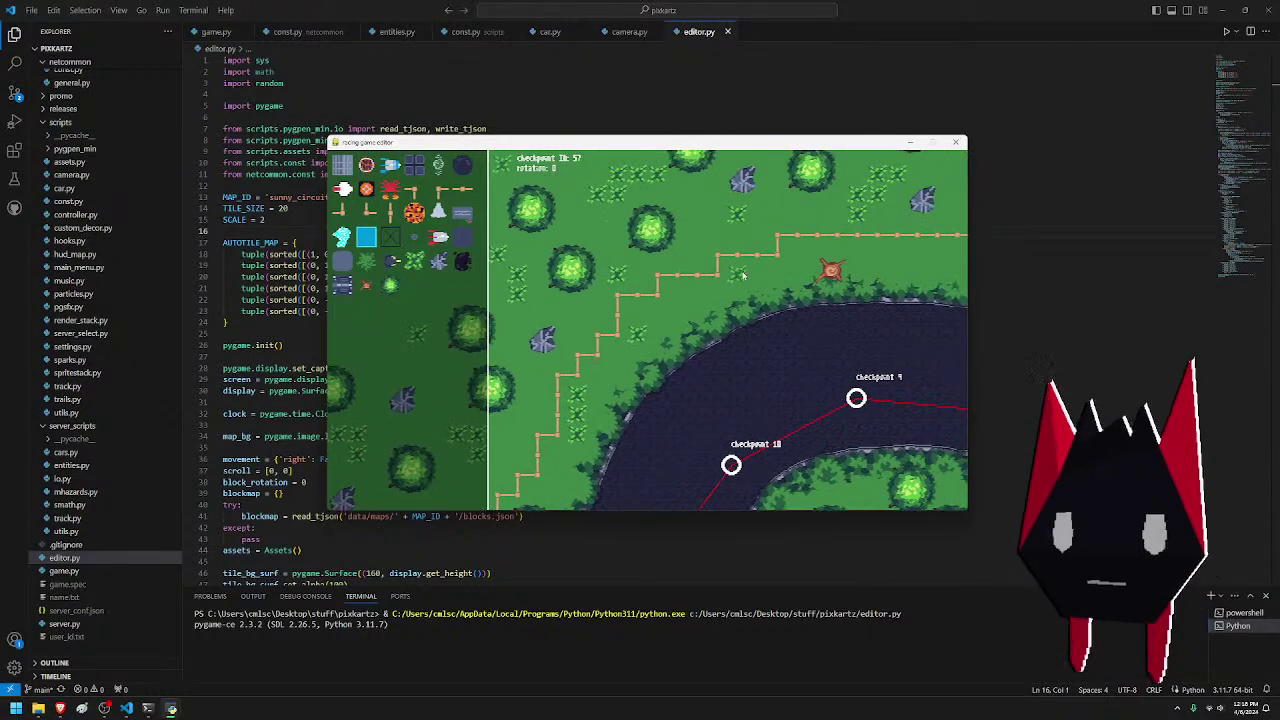
key("d")
key("d")
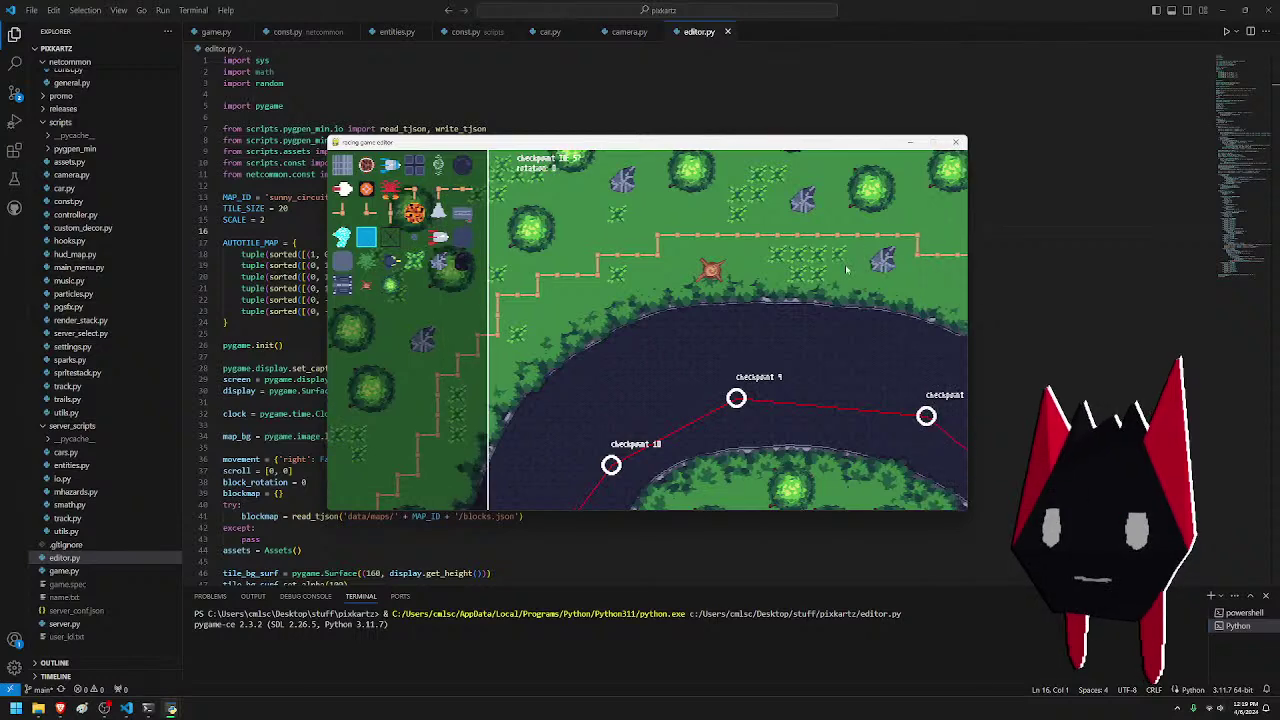
- Place small leafy plants among the infield trees north of the sand patch, inside the curve between checkpoints 7 and 10
key("s")
key("a")
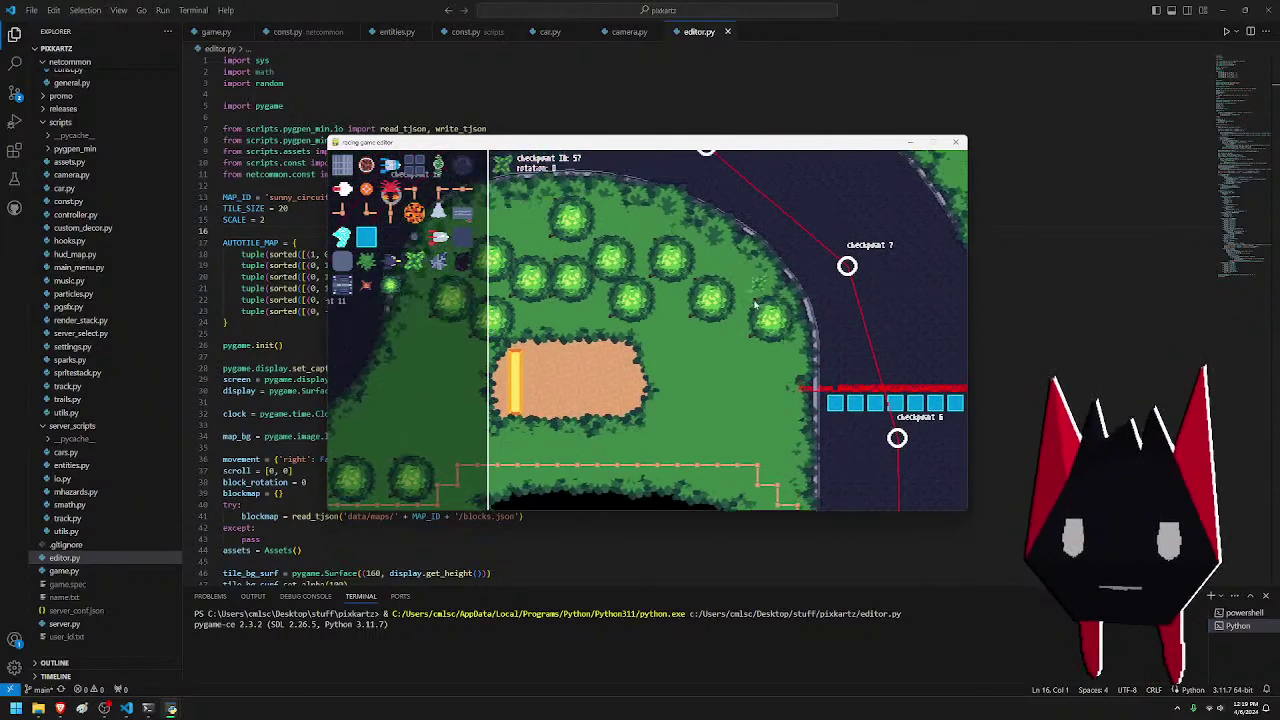
key("a")
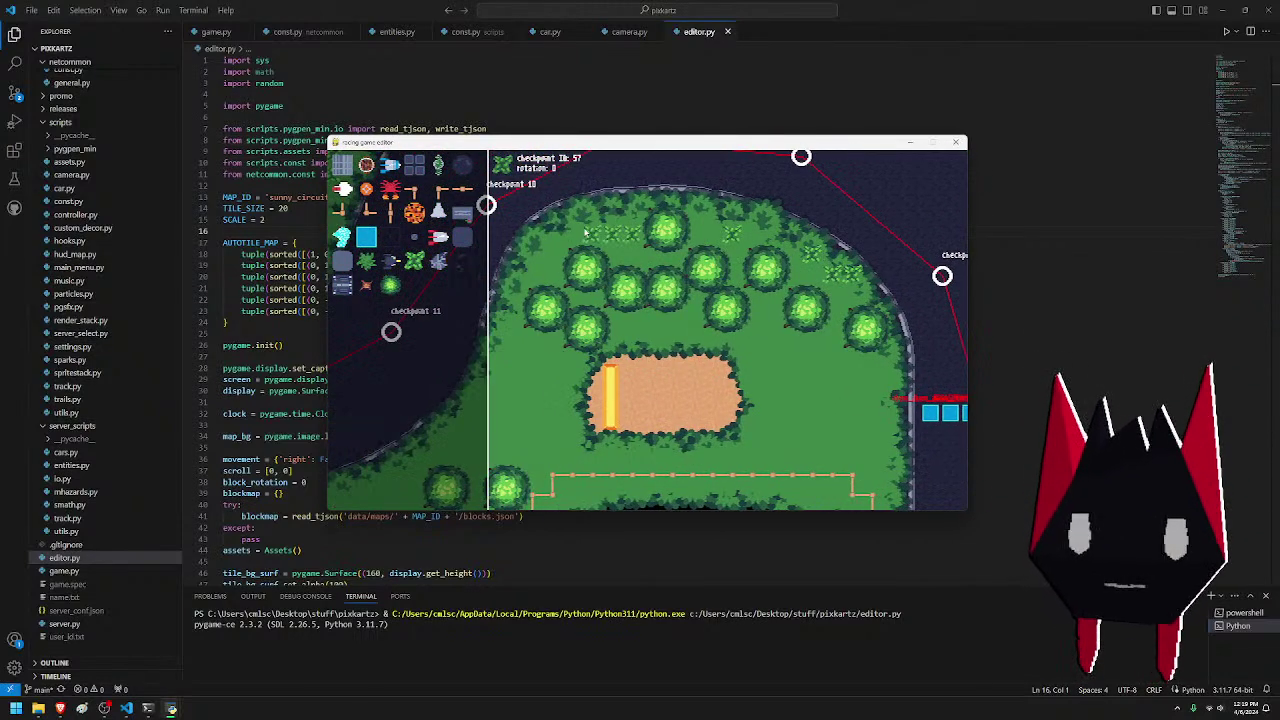
- Add small leafy plants around the sand patch and above the two trees southwest of it
key("a")
key("s")
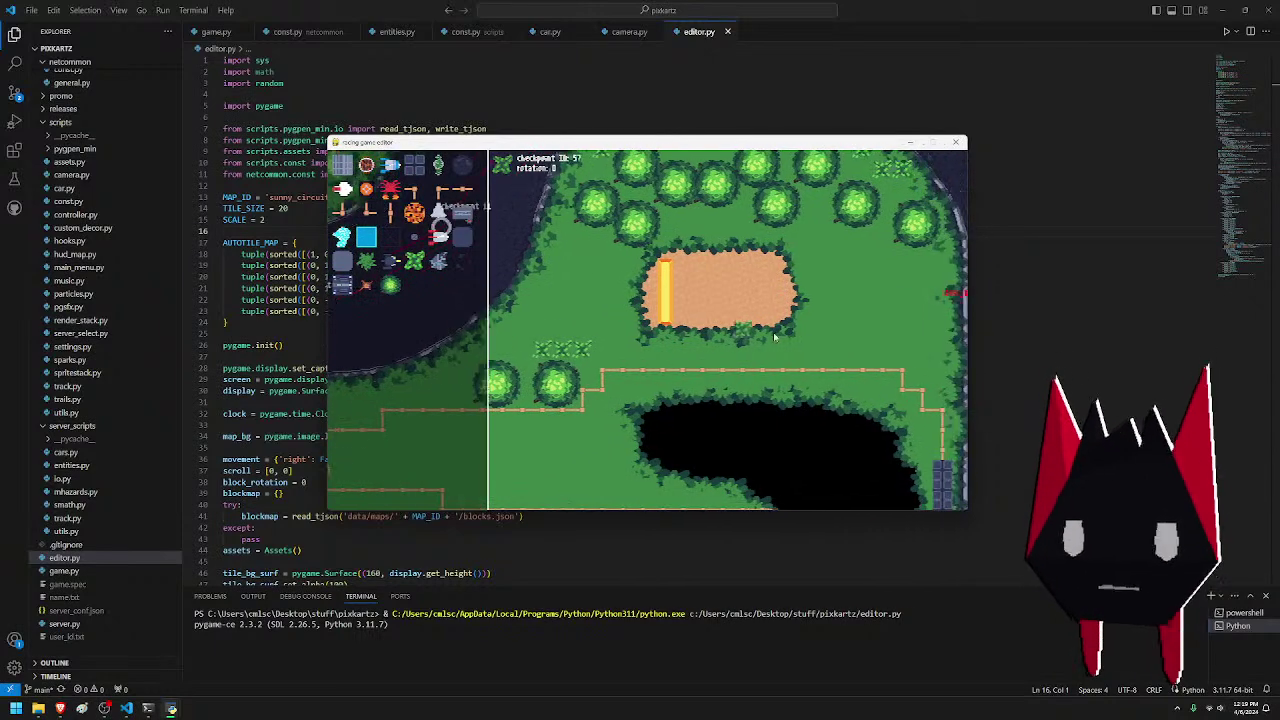
key("d")
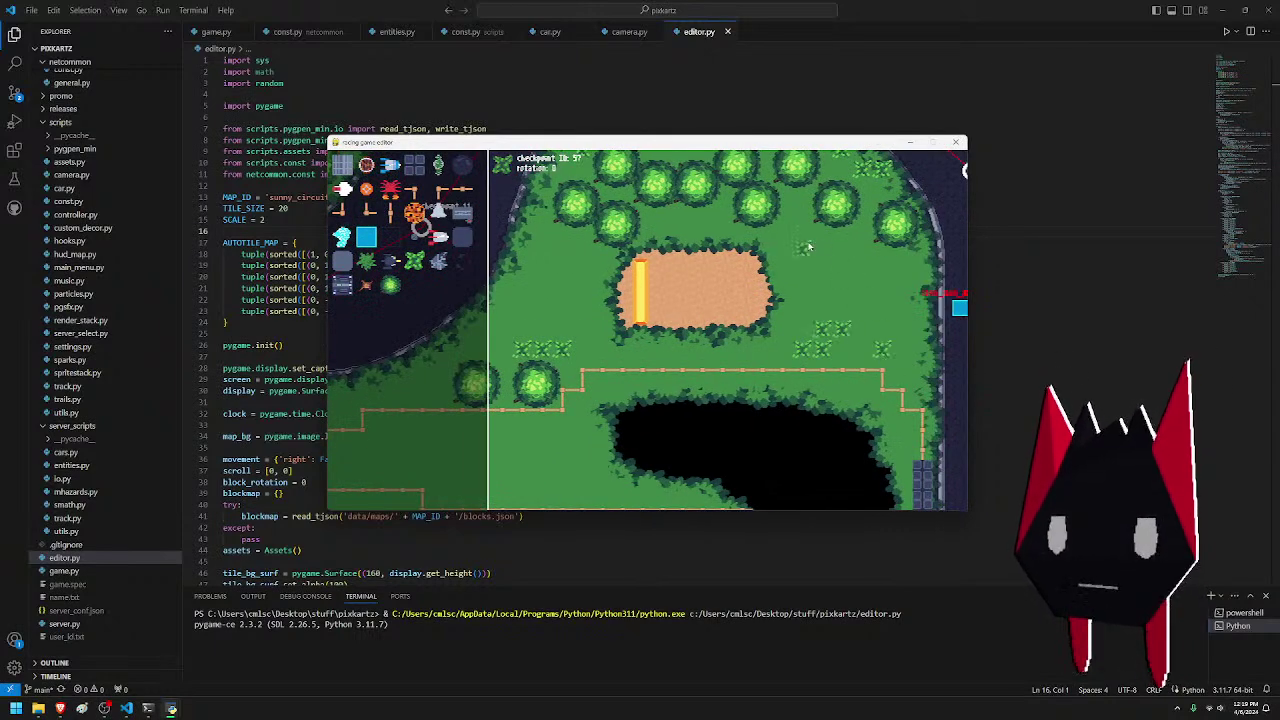
- Place rows of small leafy plants on both sides of the upper fence, in the grass west of the black pit
key("a")
key("s")
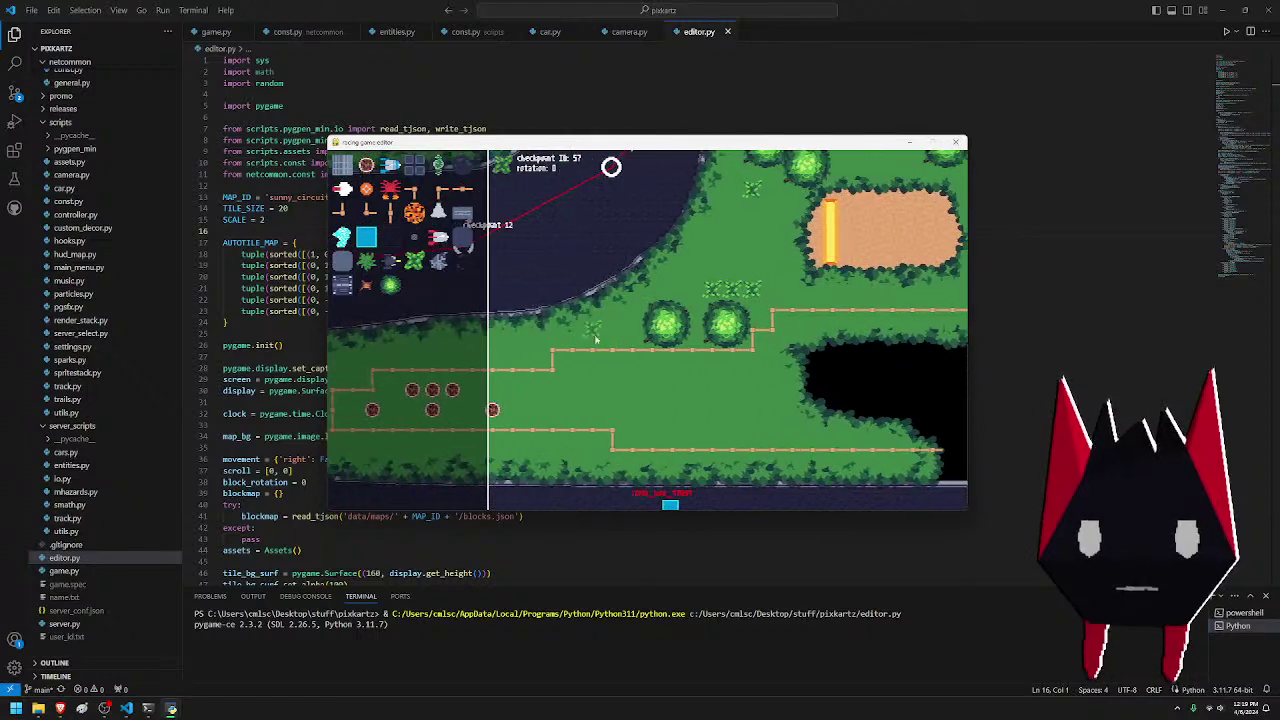
left_click_drag(563, 408, 788, 428)
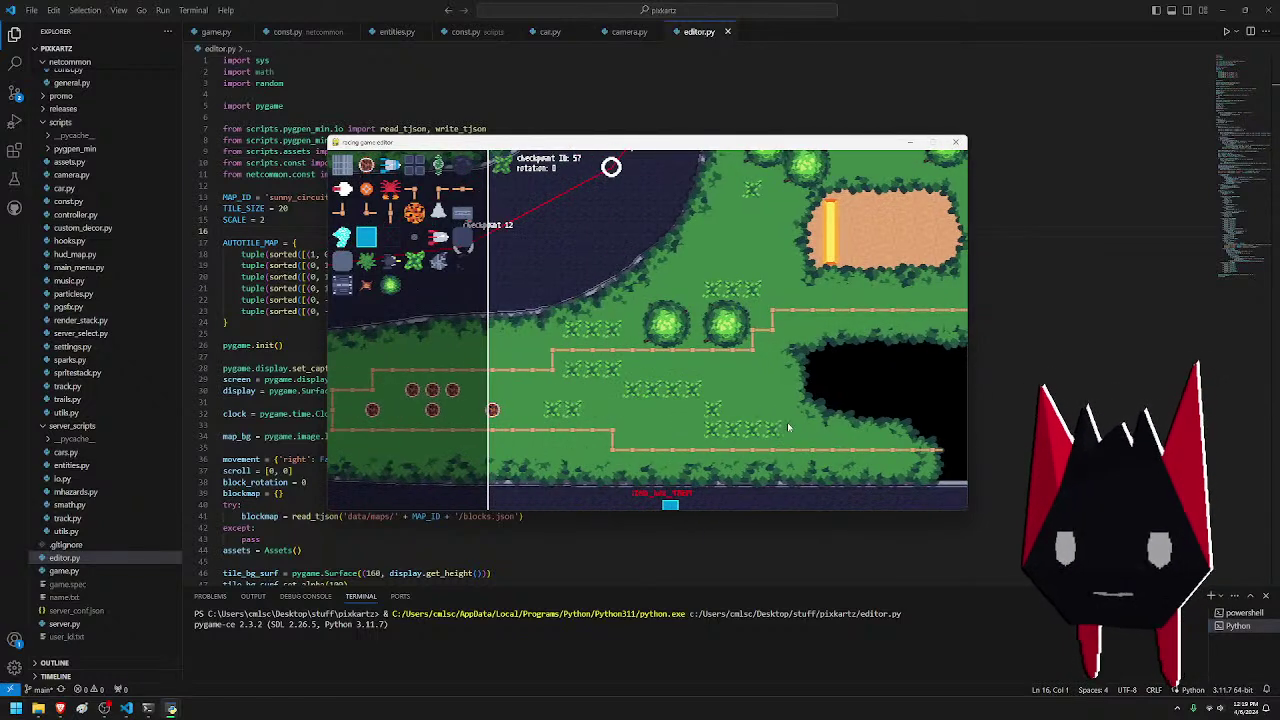
- Place small leafy plants along the western and northern rims of the black pit, inside the surrounding fence
key("d")
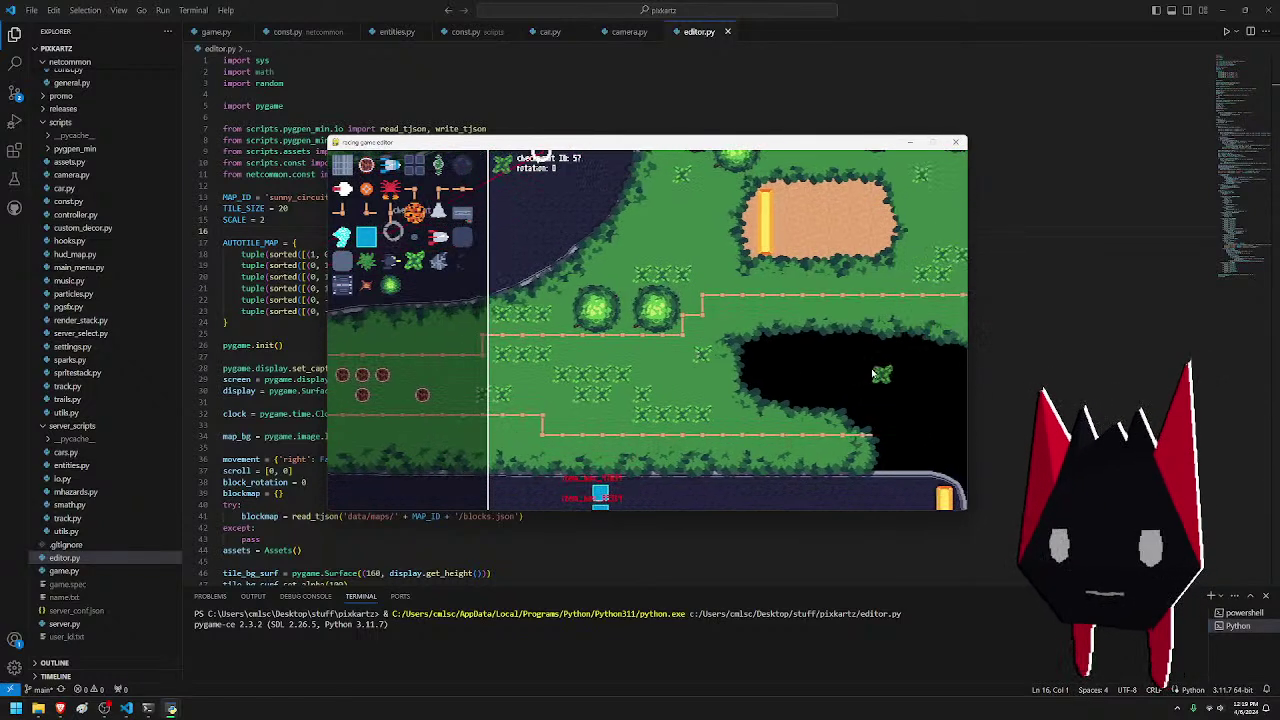
key("s")
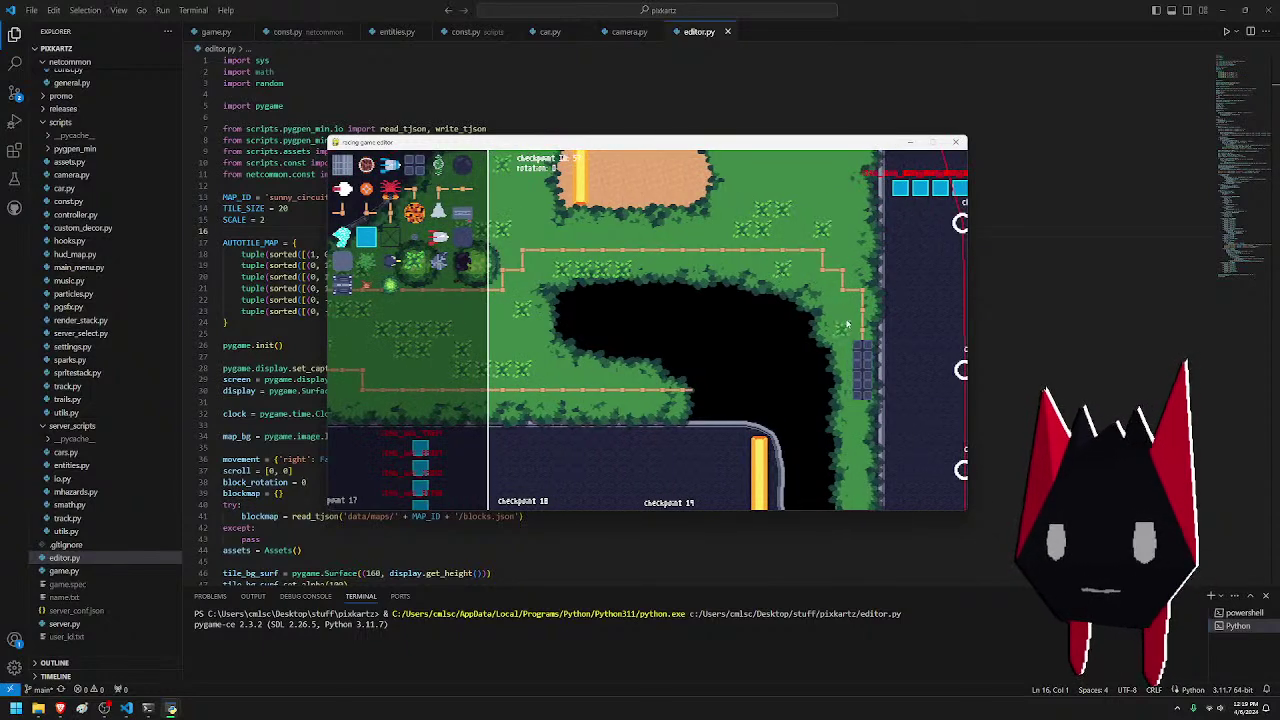
key("s")
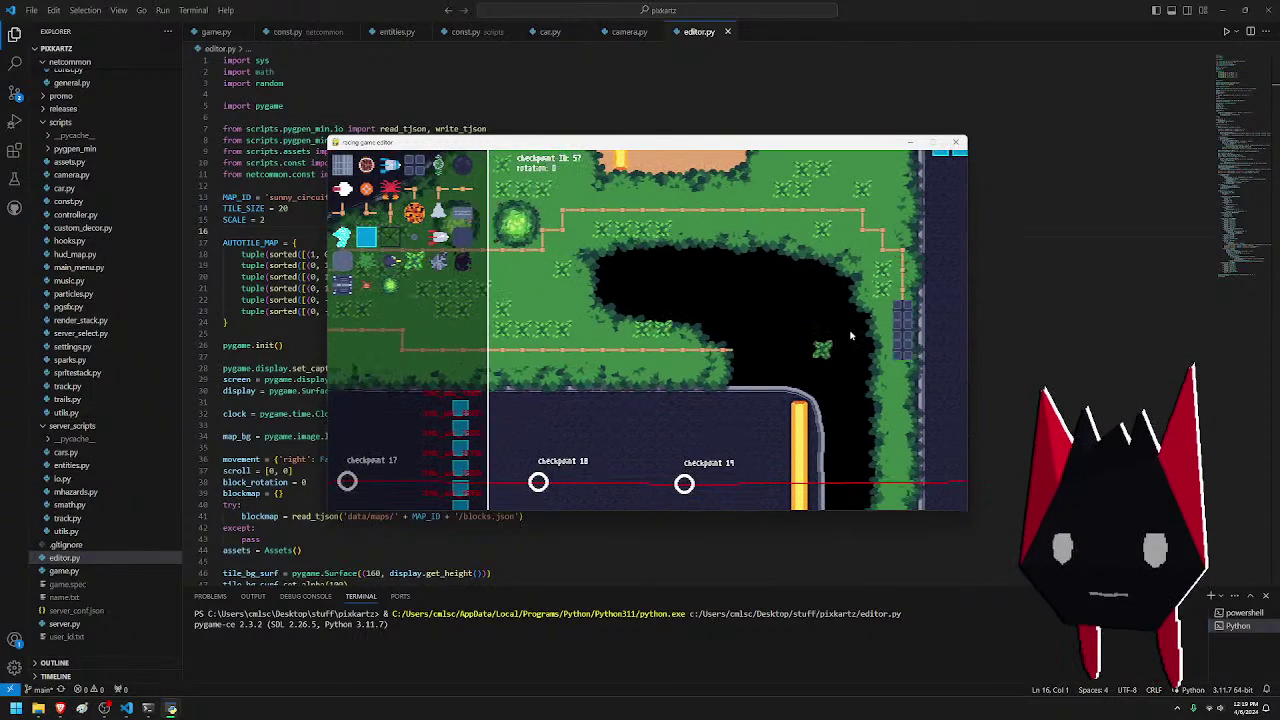
- Place small leafy plants on the narrow grass strips on both sides of the track beside checkpoints 1 to 5
key("d")
key("s")
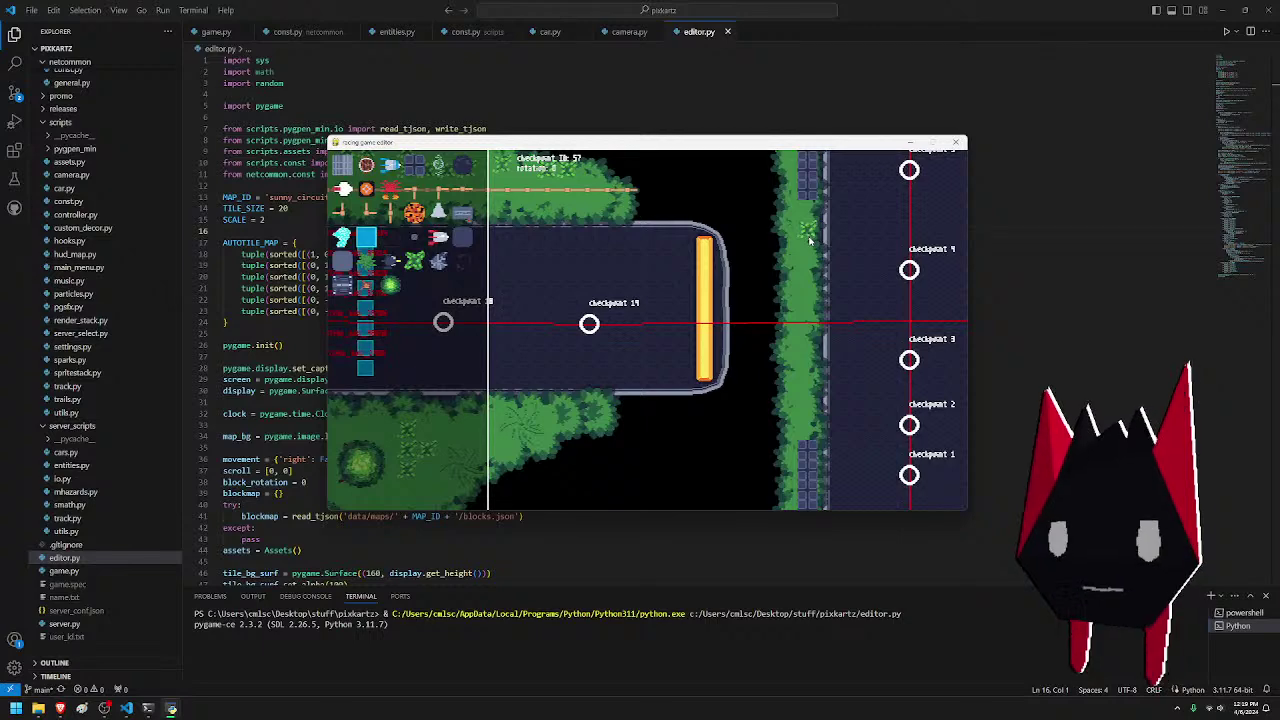
key("d")
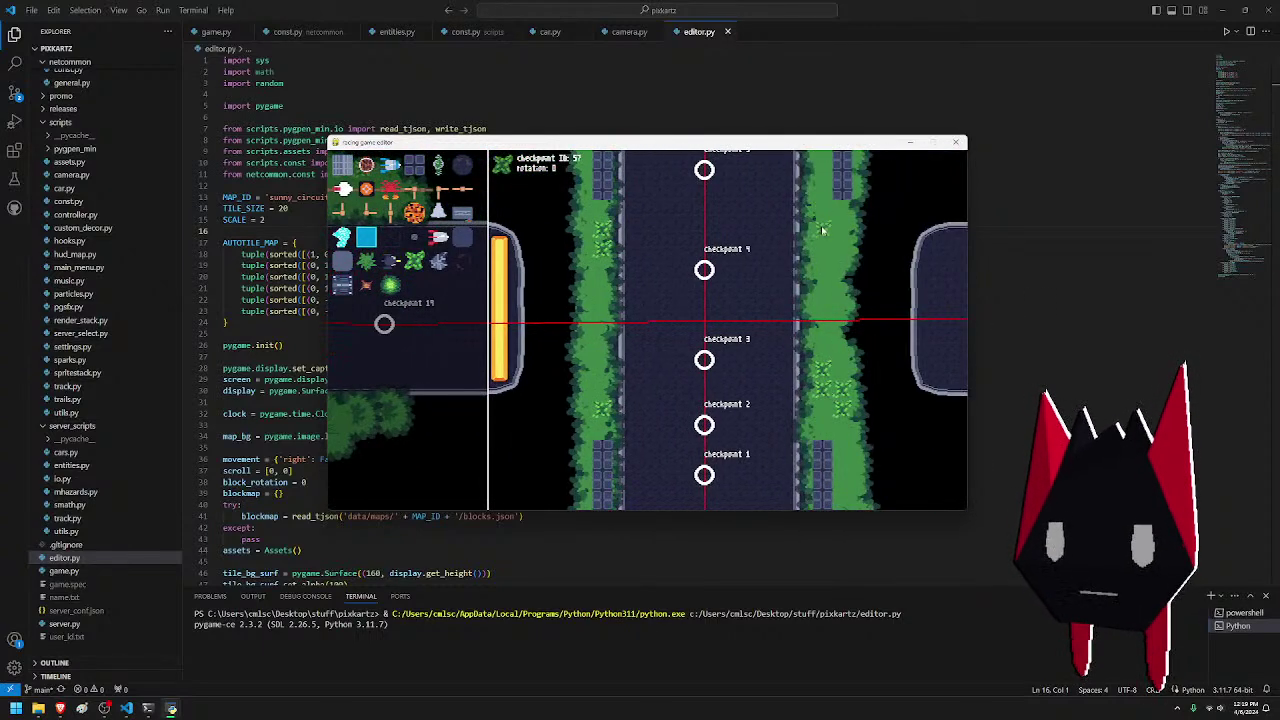
- Place small leafy plants beside the wall east of the start line and among the trees southwest of the black pit
key("s")
key("d")
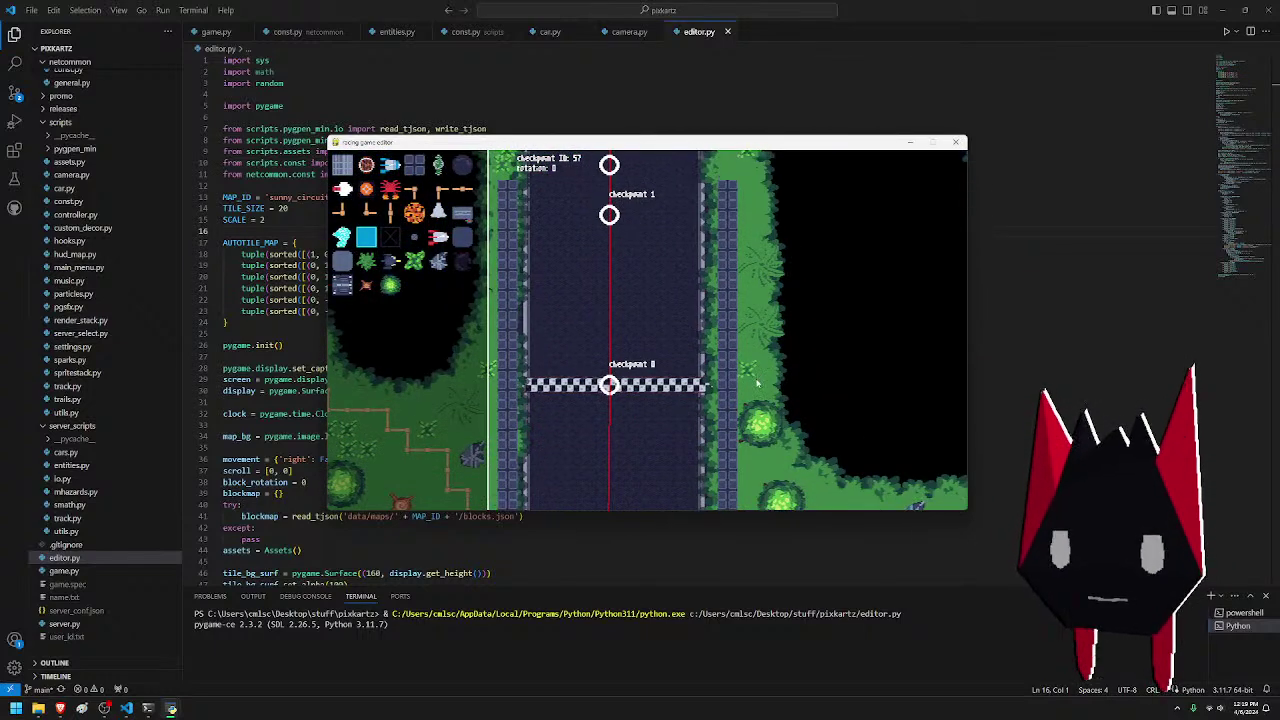
key("s")
key("d")
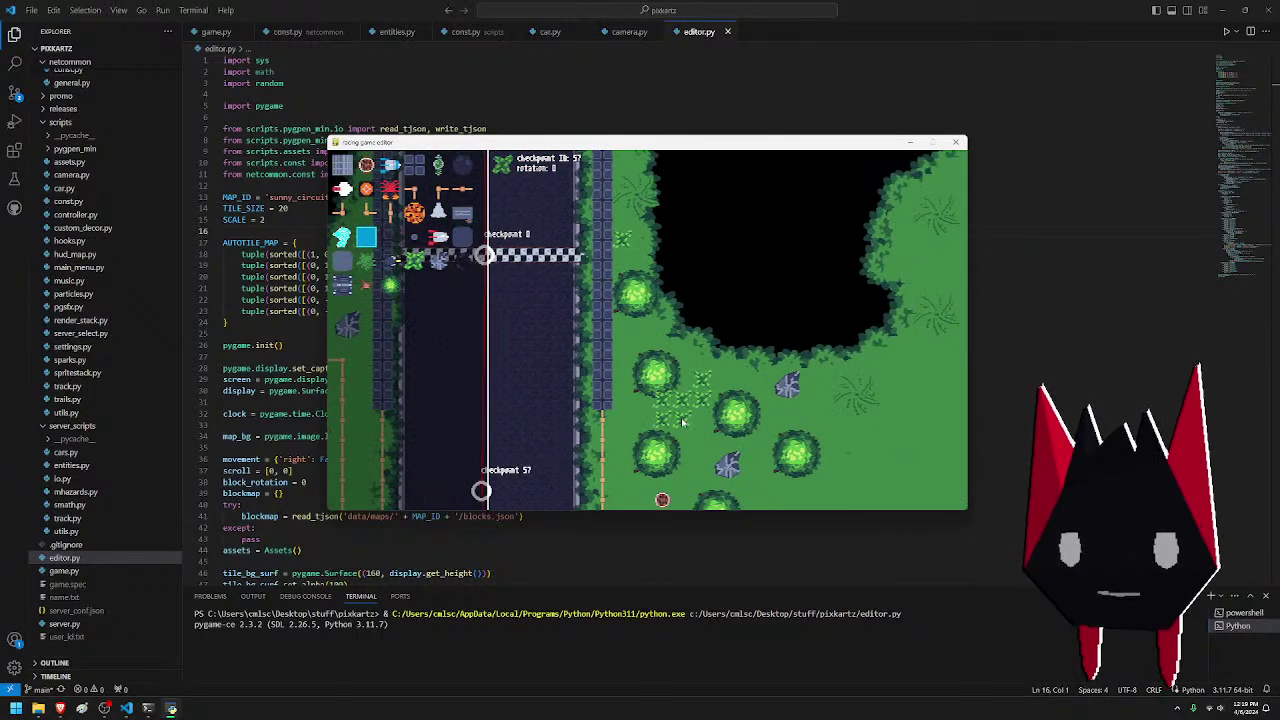
key("s")
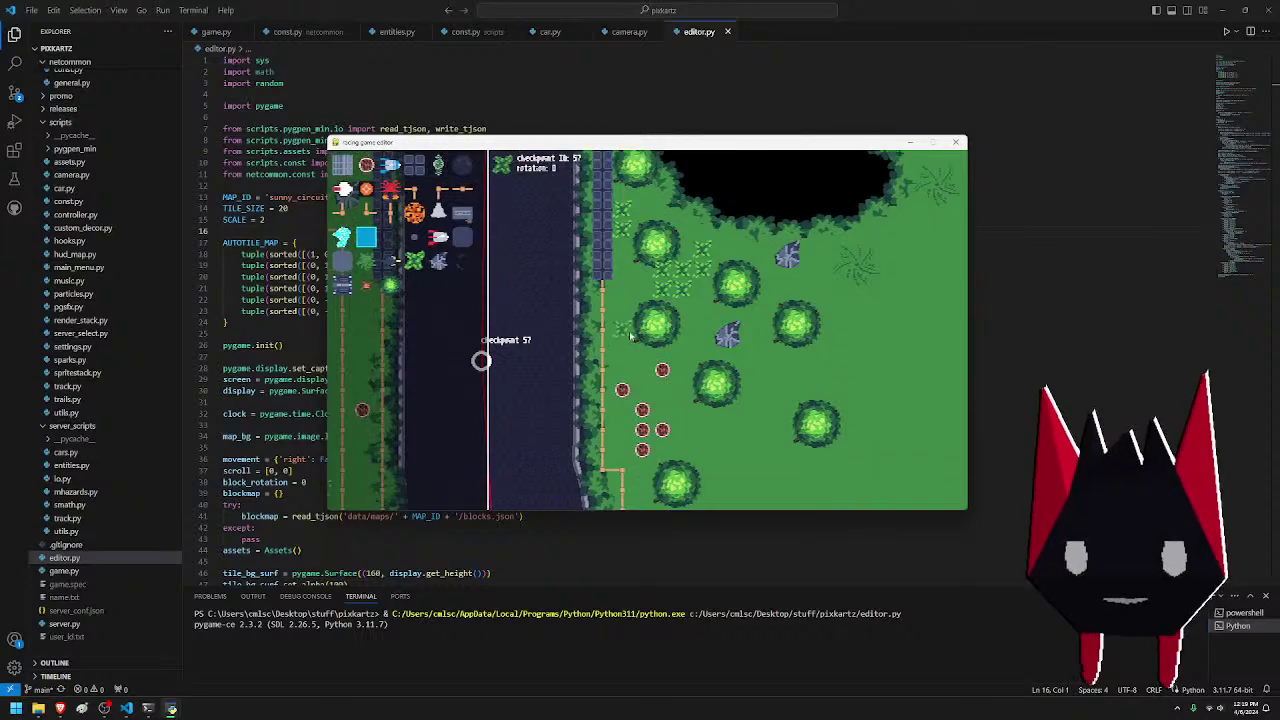
- Place groups of small leafy plants among the trees and tree stumps east of checkpoints 57 and 56, down to the pit's edge
key("s")
key("d")
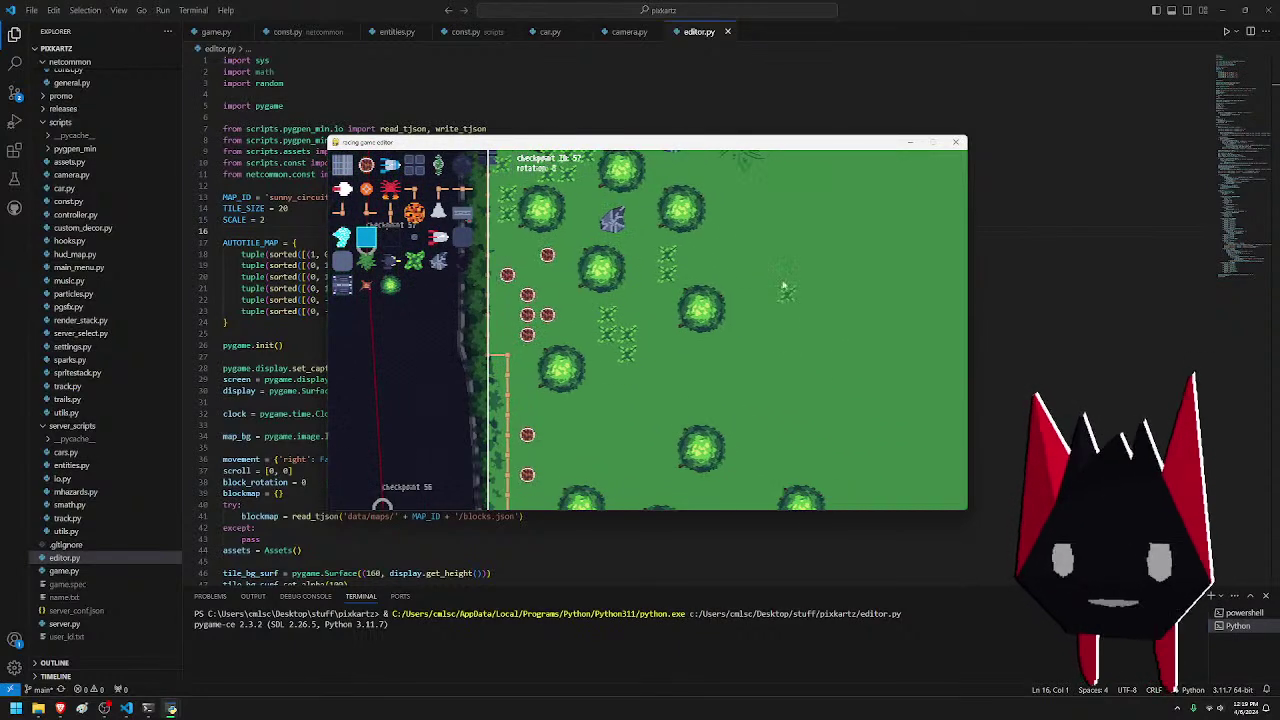
key("s")
key("a")
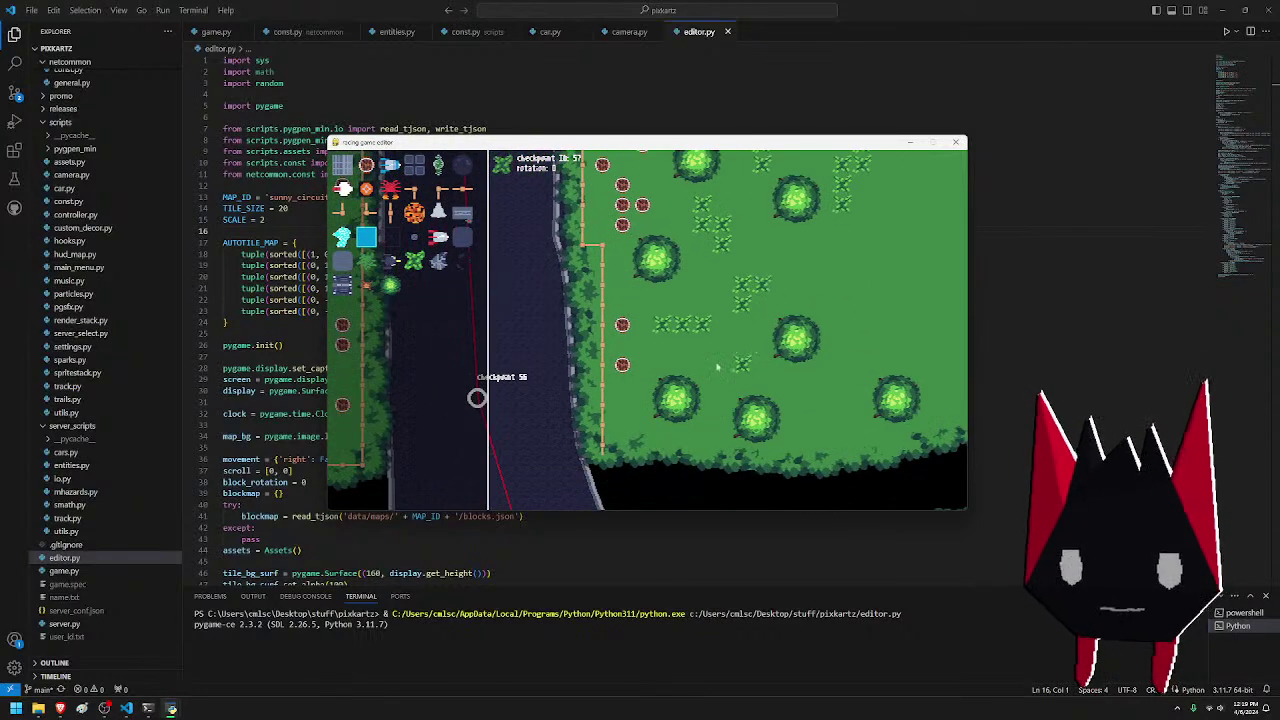
key("d")
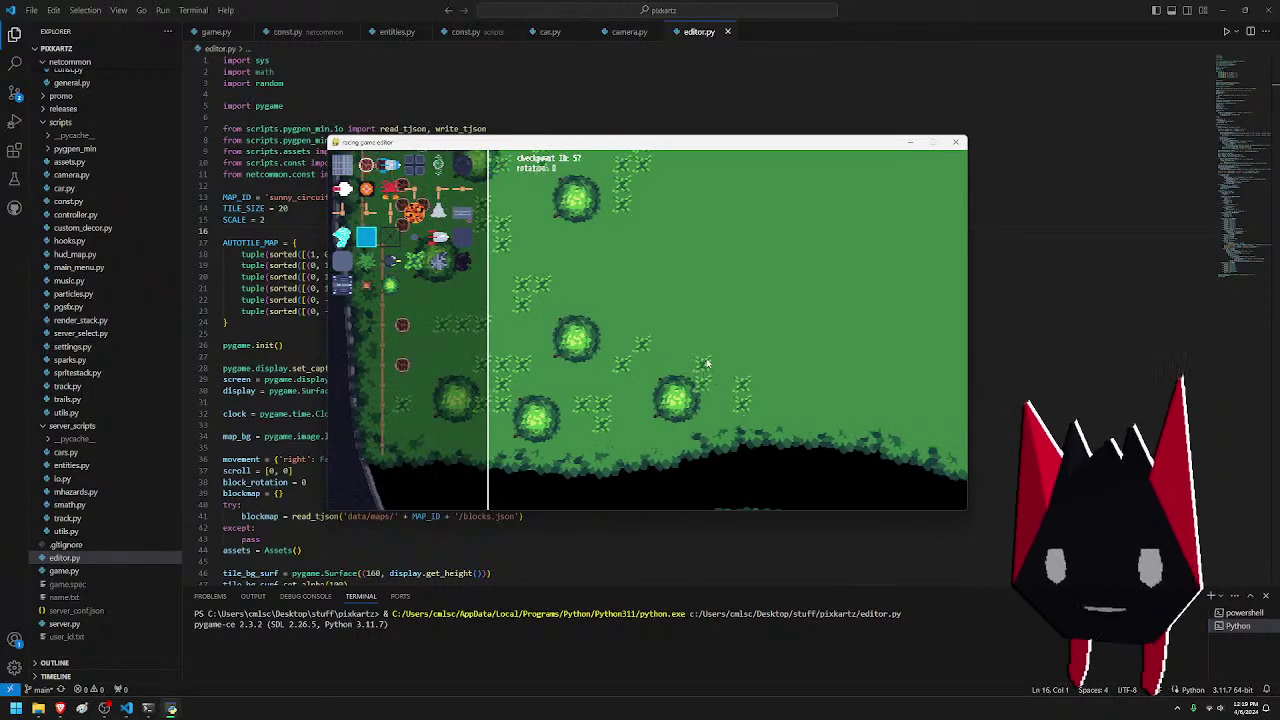
- Place small leafy plants among the trees west of the long vertical fence, level with the eastern sand patch
key("d")
key("s")
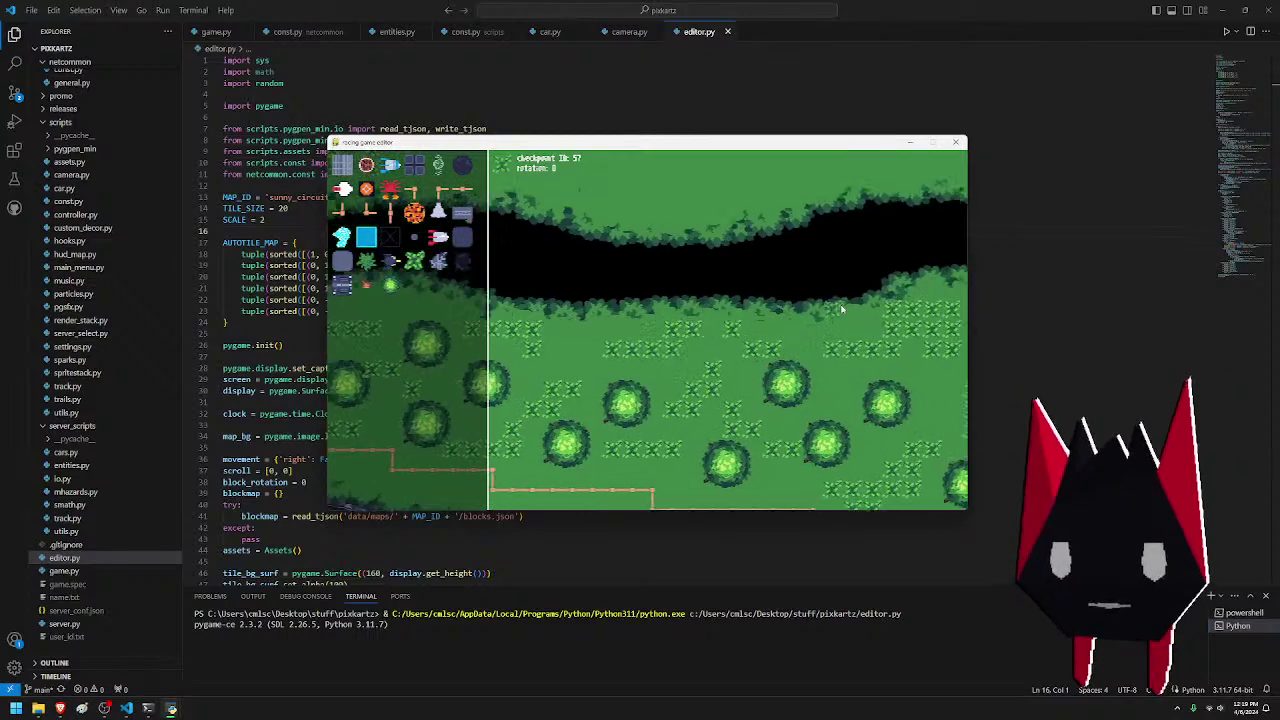
key("w")
key("w")
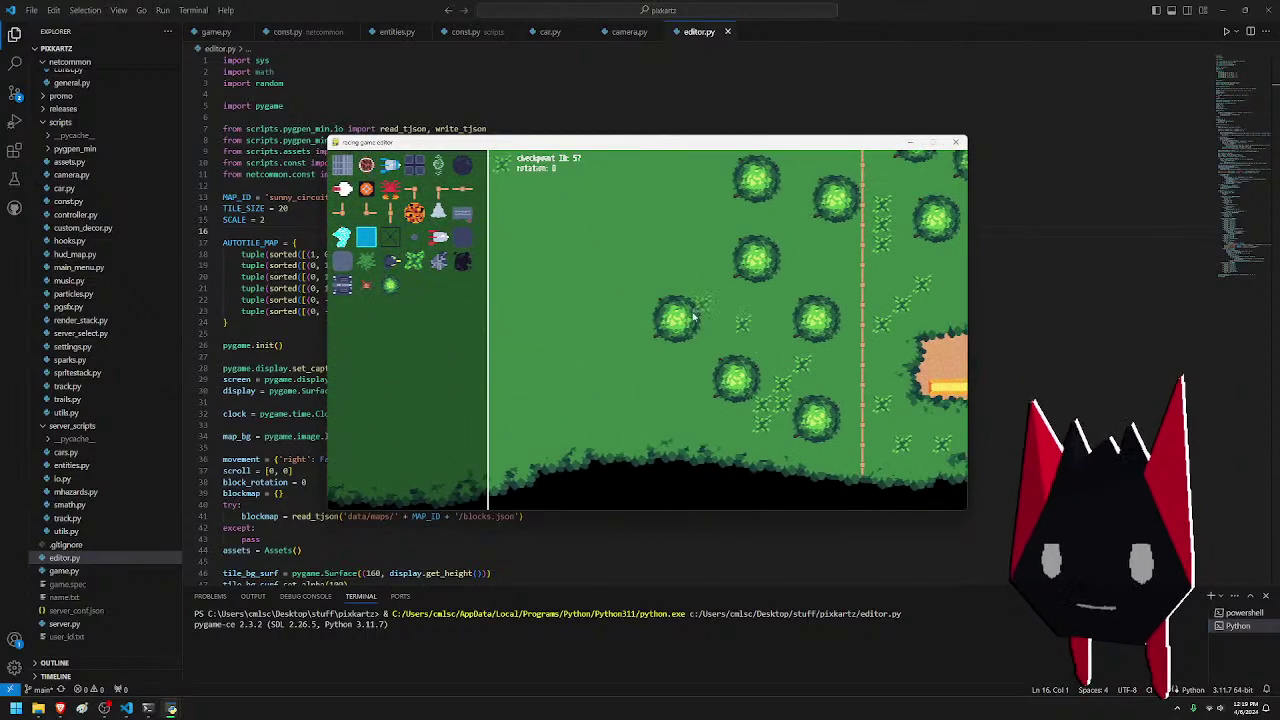
key("w")
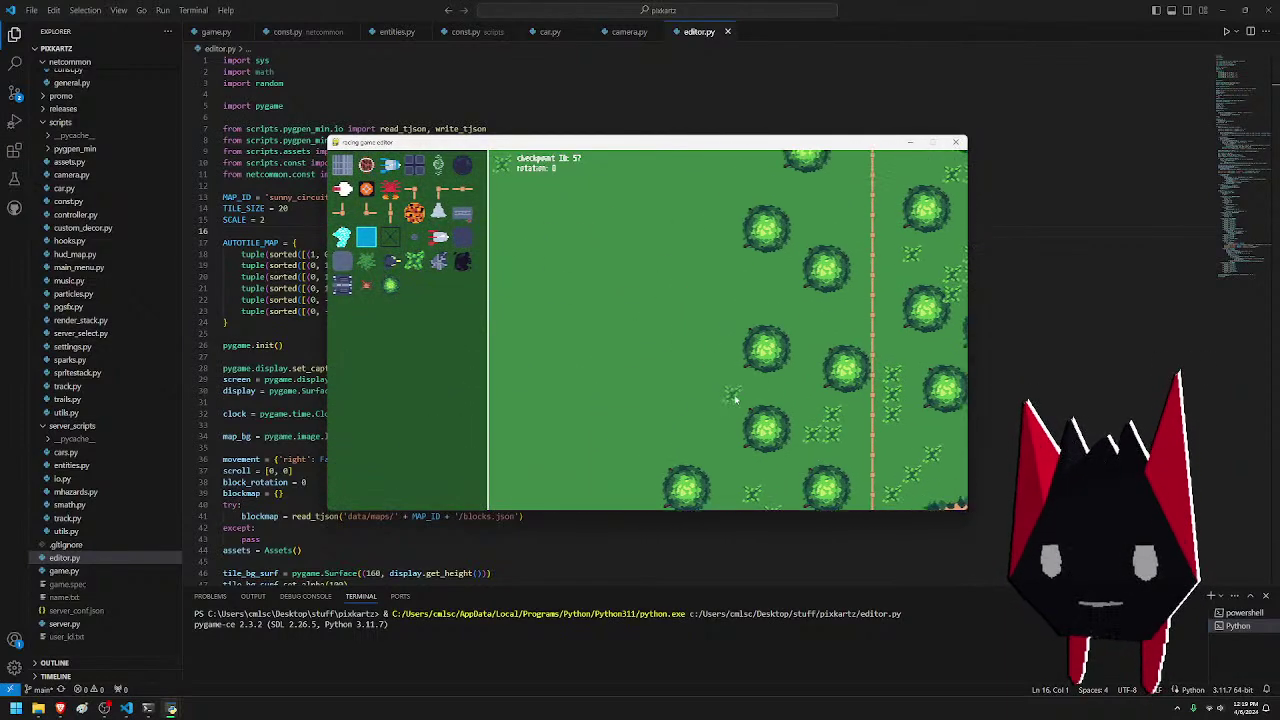
- Continue placing small leafy plants among the trees northward along the vertical fence's west side, up to its stepped corner
left_click_drag(791, 368, 750, 334)
left_click_drag(850, 288, 832, 250)
key("w")
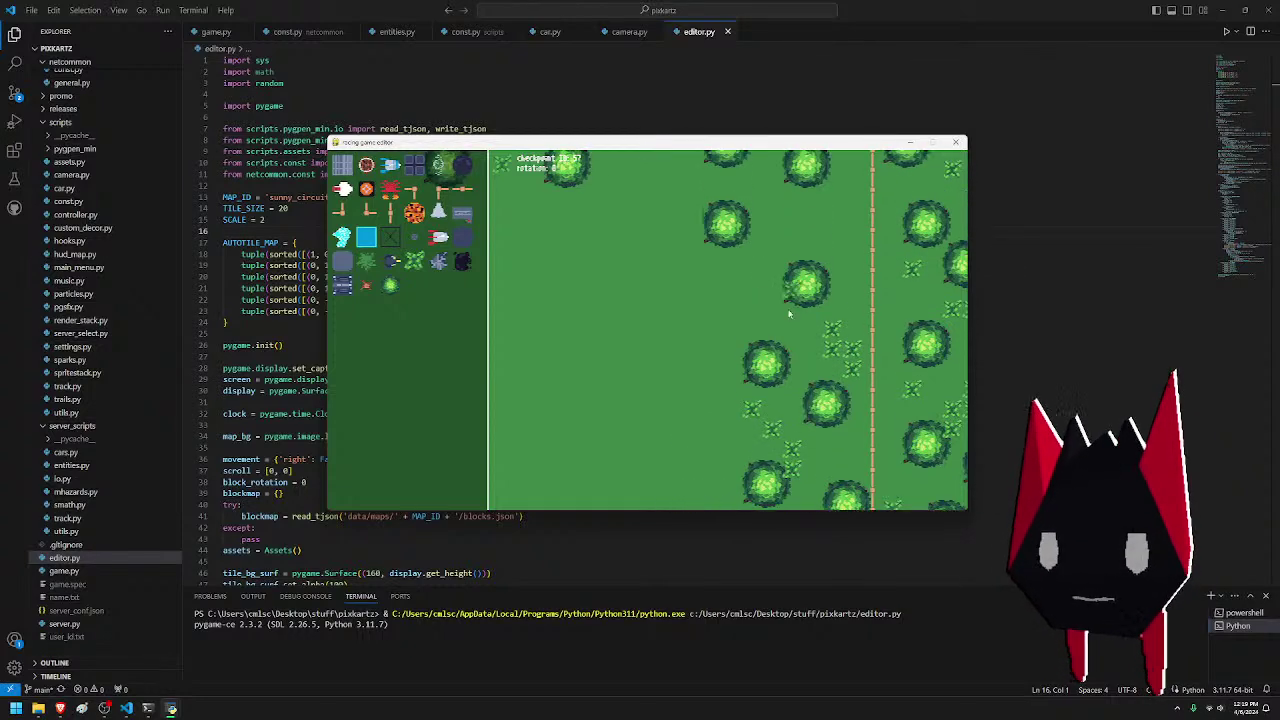
left_click_drag(773, 310, 734, 290)
key("w")
key("w")
key("w")
key("w")
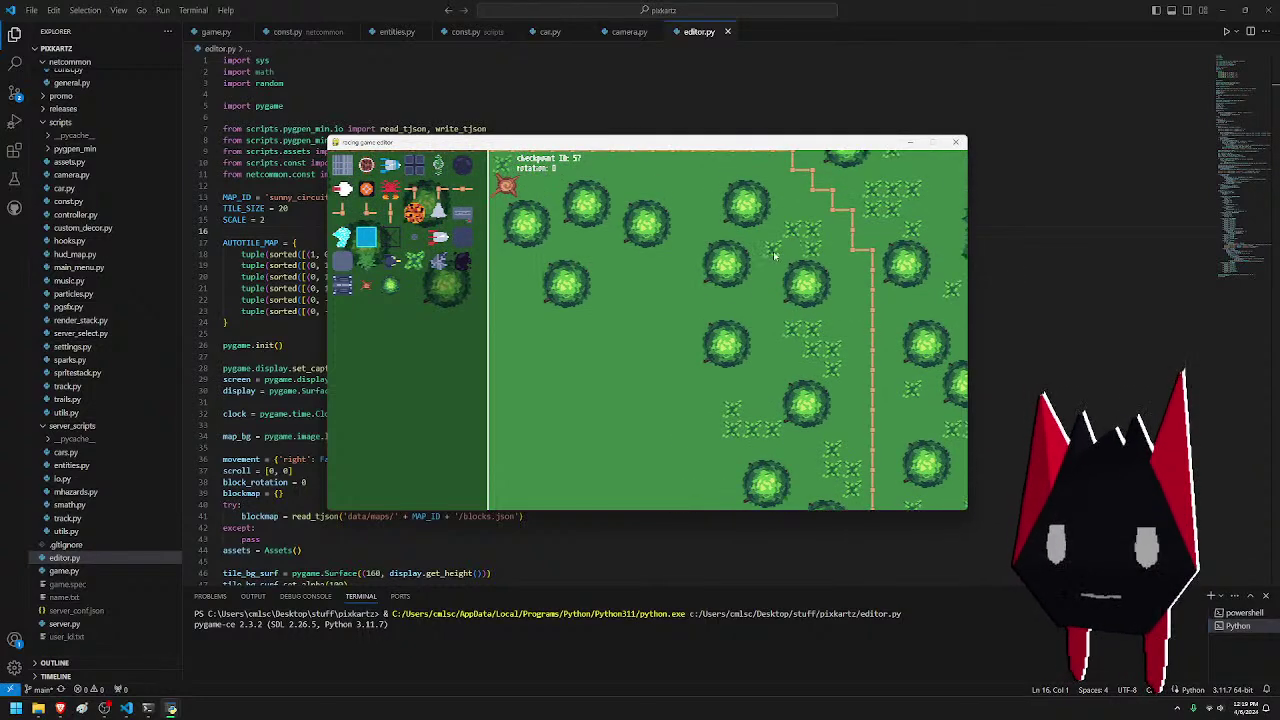
- Place small leafy plants around the trees inside the fence's stepped corner and westward past the nearest orange stump
left_click_drag(736, 338, 704, 349)
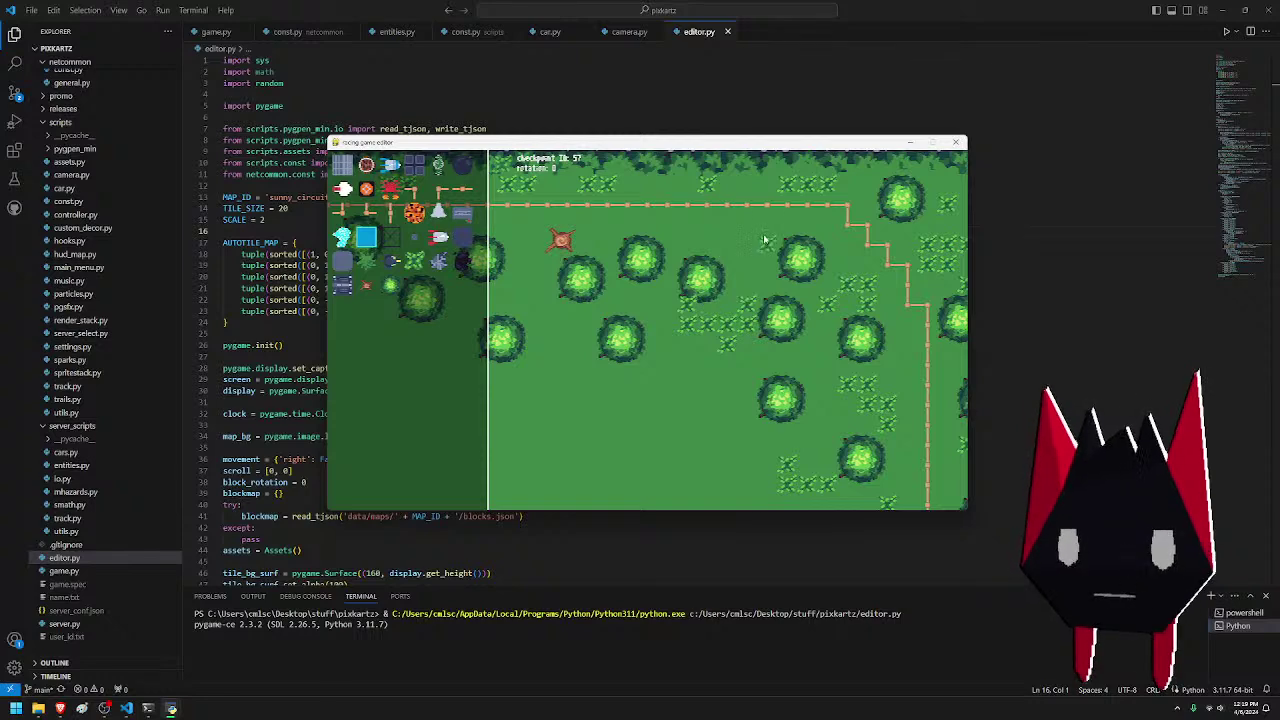
left_click_drag(764, 240, 707, 224)
key("a")
key("a")
key("w")
mouse_move(622, 289)
left_mouse_down()
mouse_move(638, 229)
mouse_move(667, 265)
mouse_move(658, 284)
mouse_move(612, 280)
left_mouse_up()
- Add small leafy plants around the trees between the two orange stumps south of the horizontal fence
key("a")
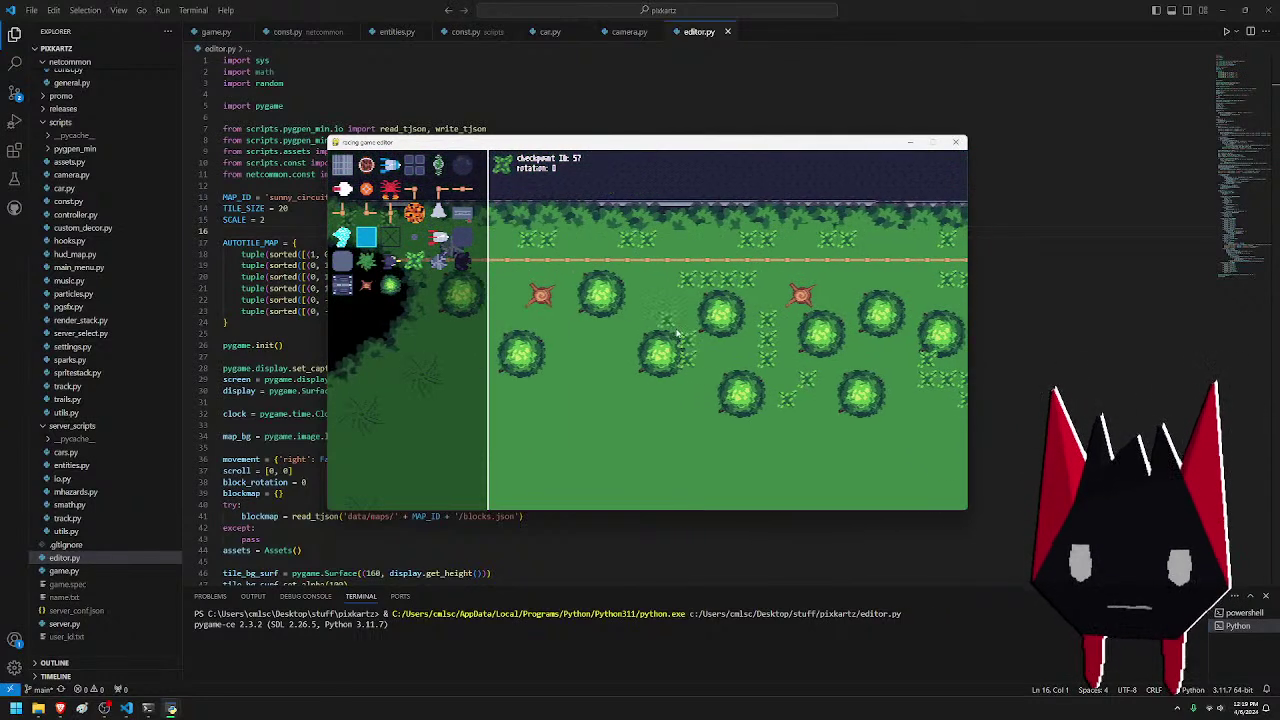
key("a")
key("s")
key("a")
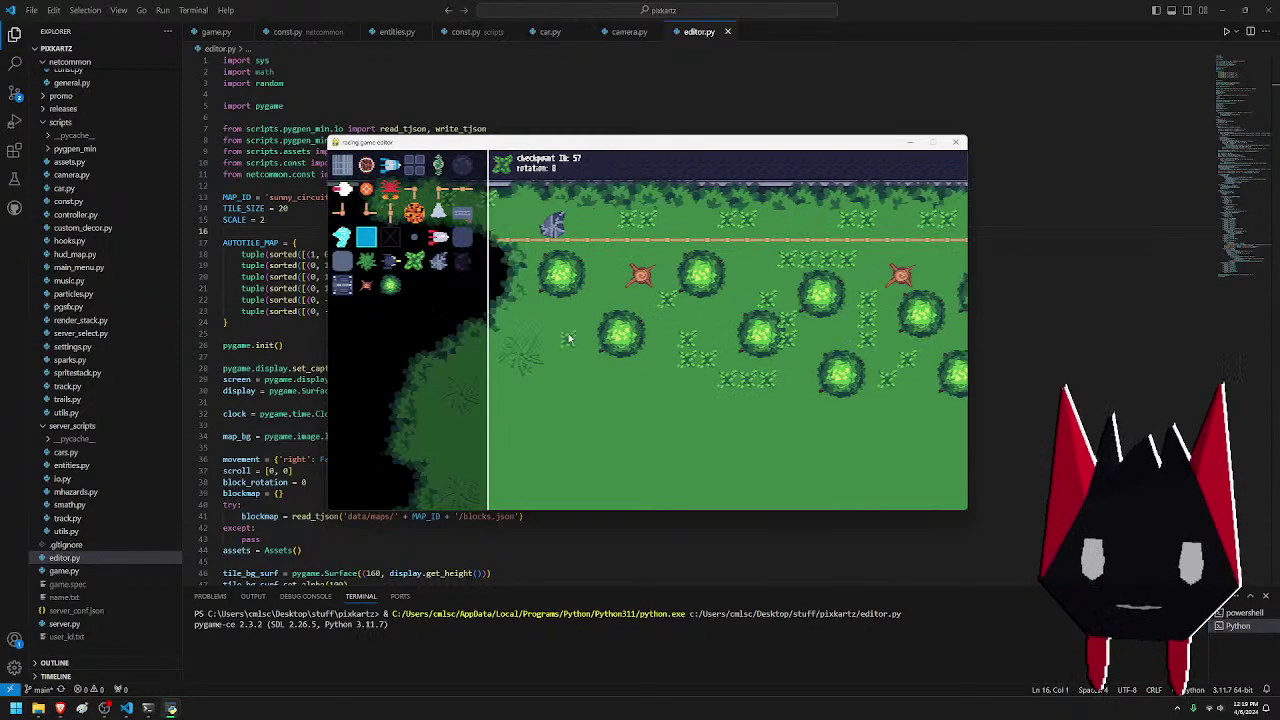
- Place small leafy plants on the open grass around the spiky bushes along the black pit's eastern rim
key("a")
key("s")
key("a")
key("s")
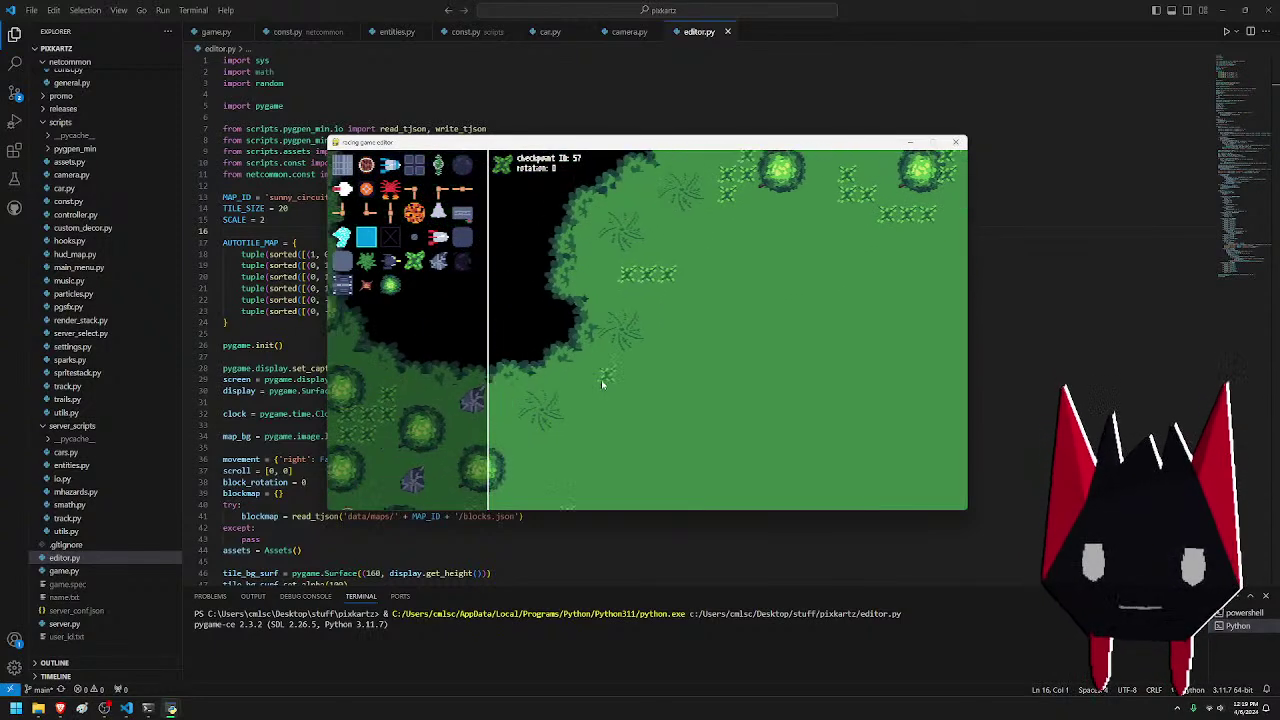
key("a")
key("w")
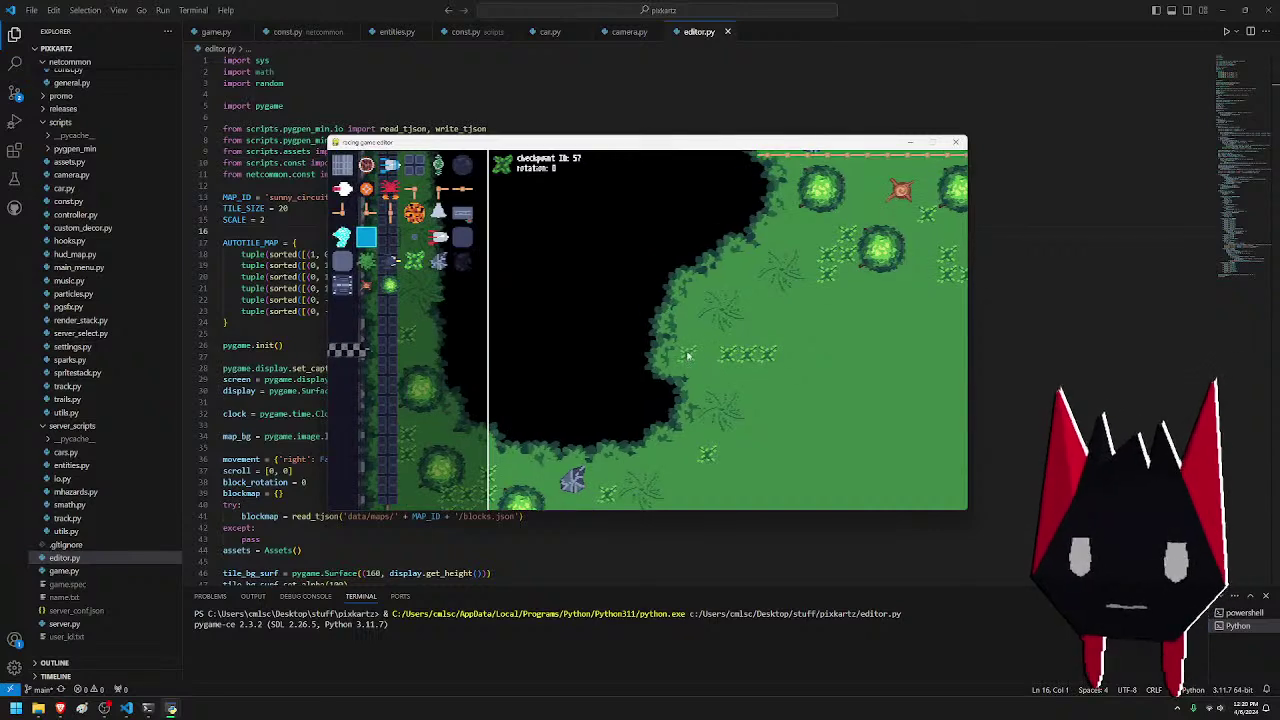
- Examine the plant coverage beside the track, from checkpoint 53 north past the start line to checkpoint 4
key("w")
key("d")
key("d")
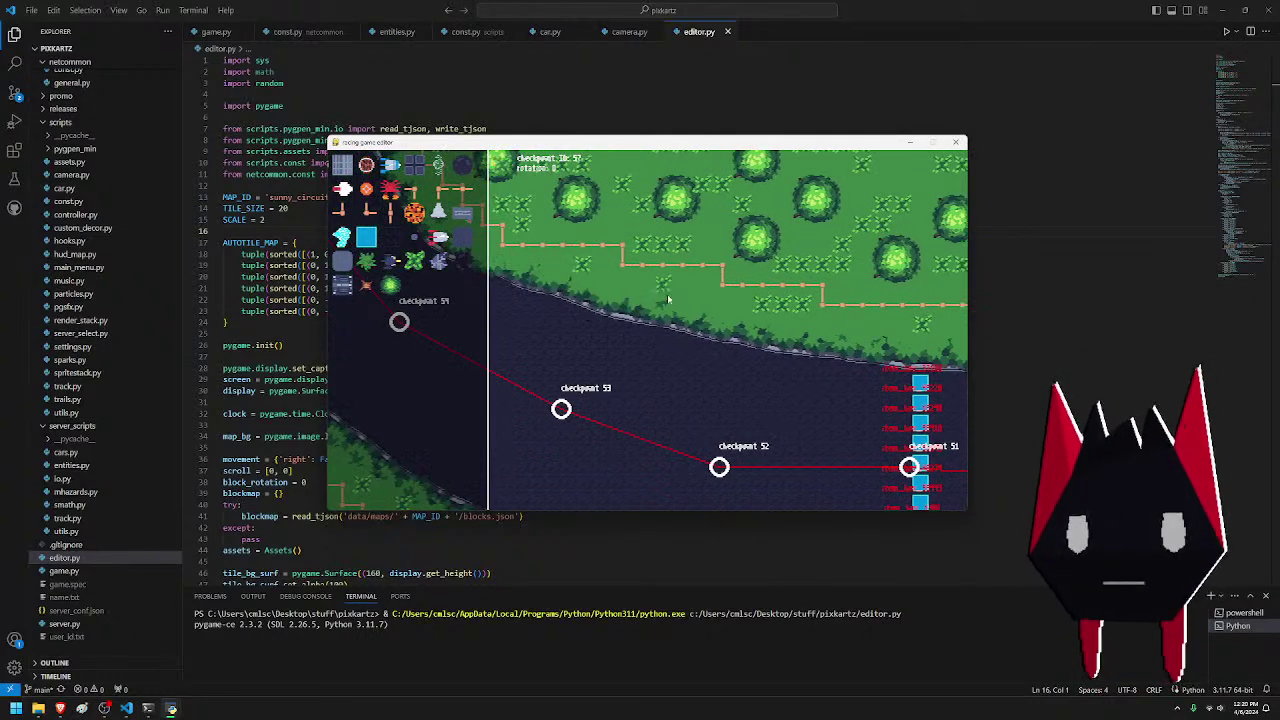
key("a")
key("w")
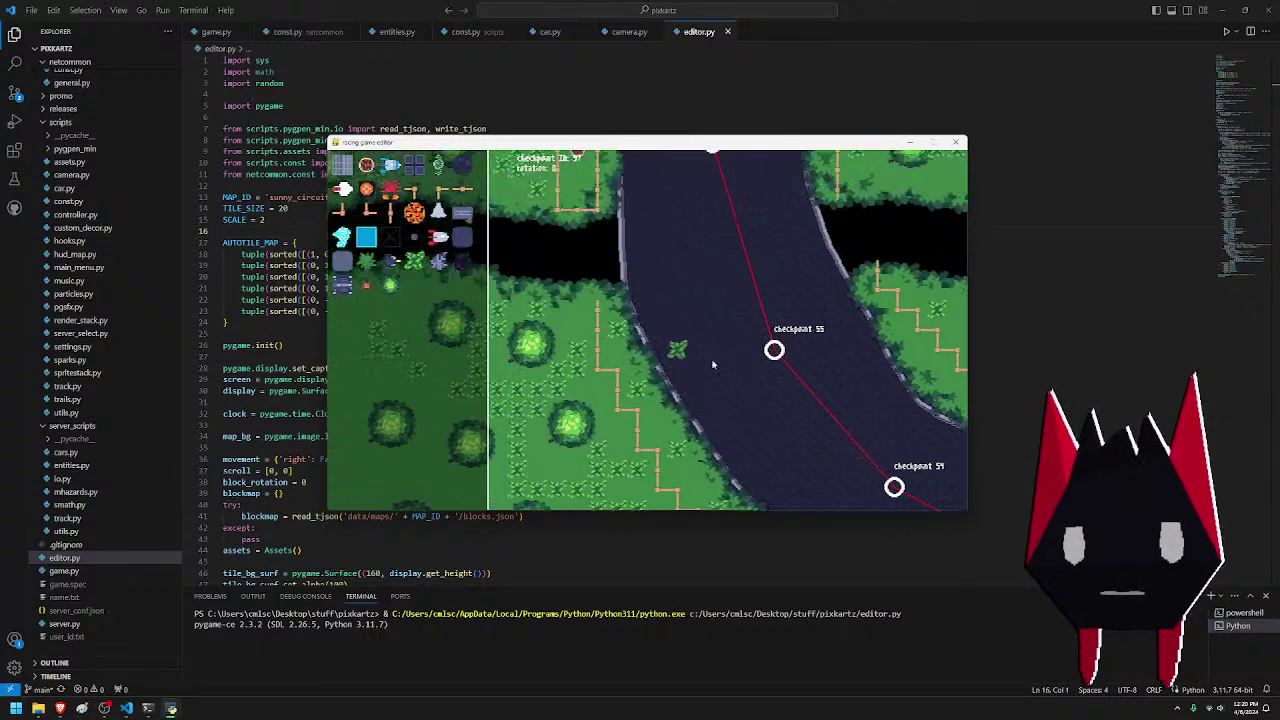
key("d")
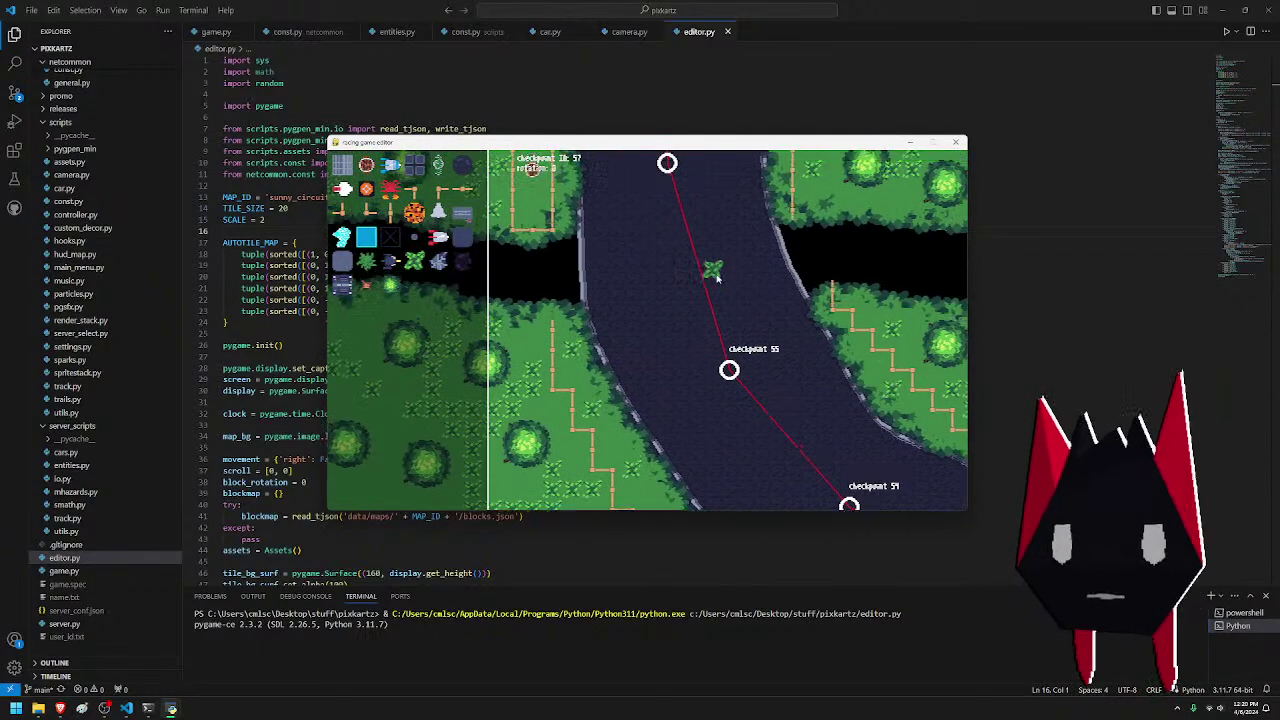
key("w")
key("a")
key("w")
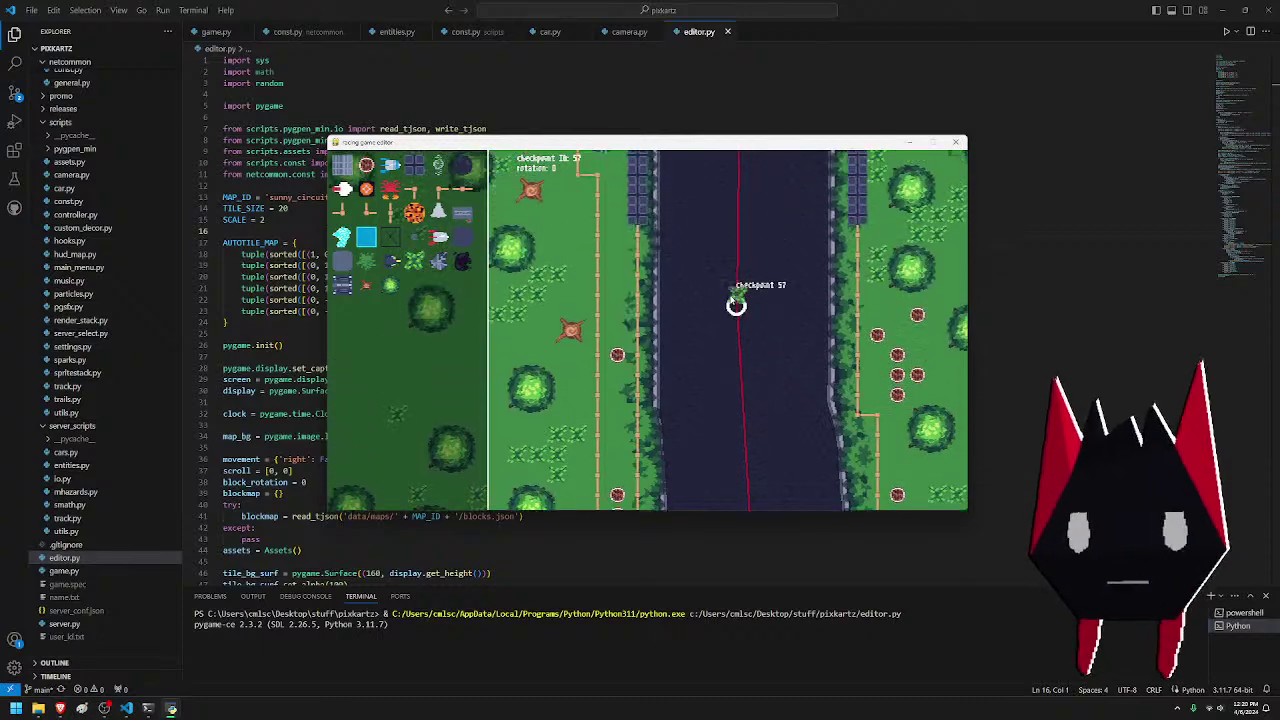
key("w")
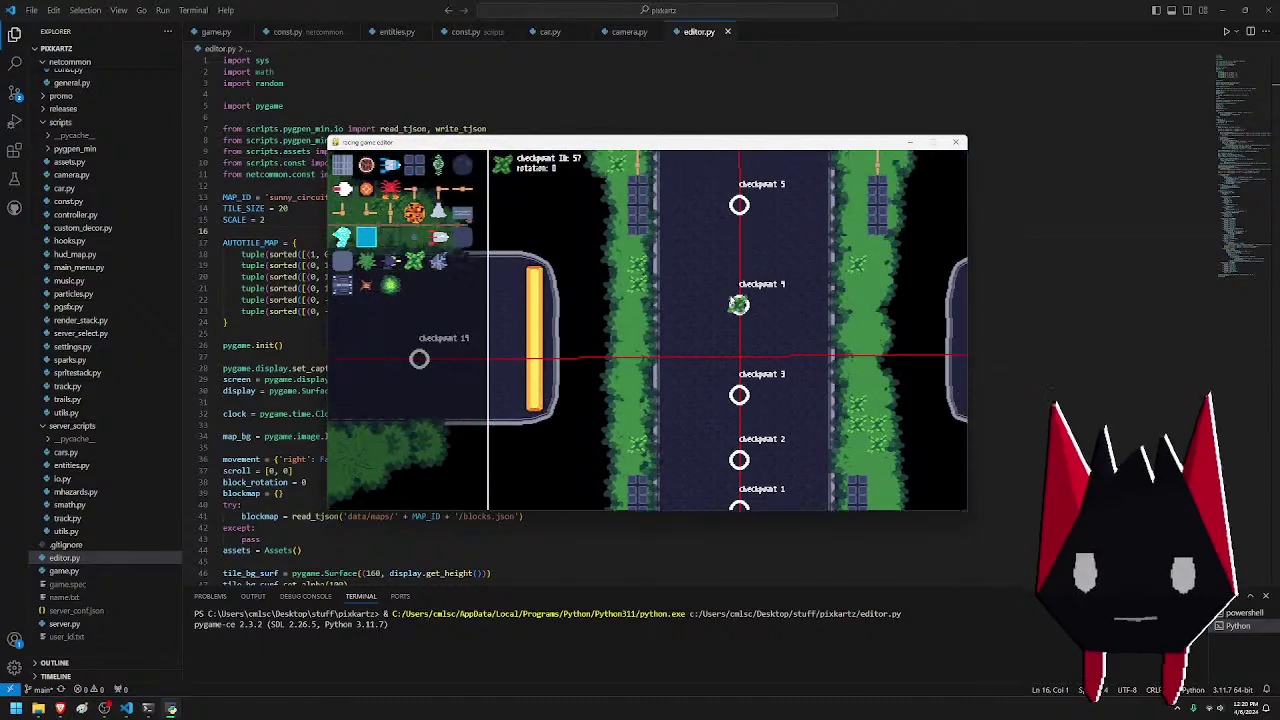
- Place small leafy plants around the fenced barrels at the western tip of the grass strip between checkpoints 13 and 17
key("w")
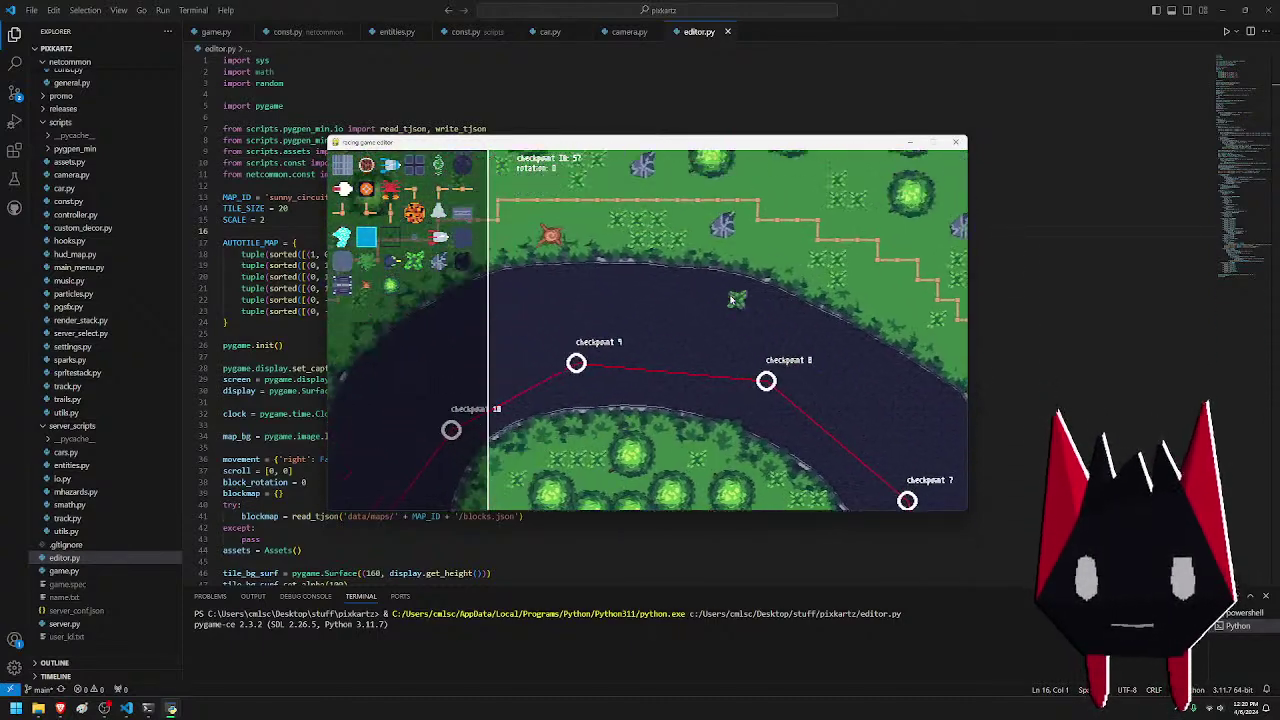
key("a")
key("s")
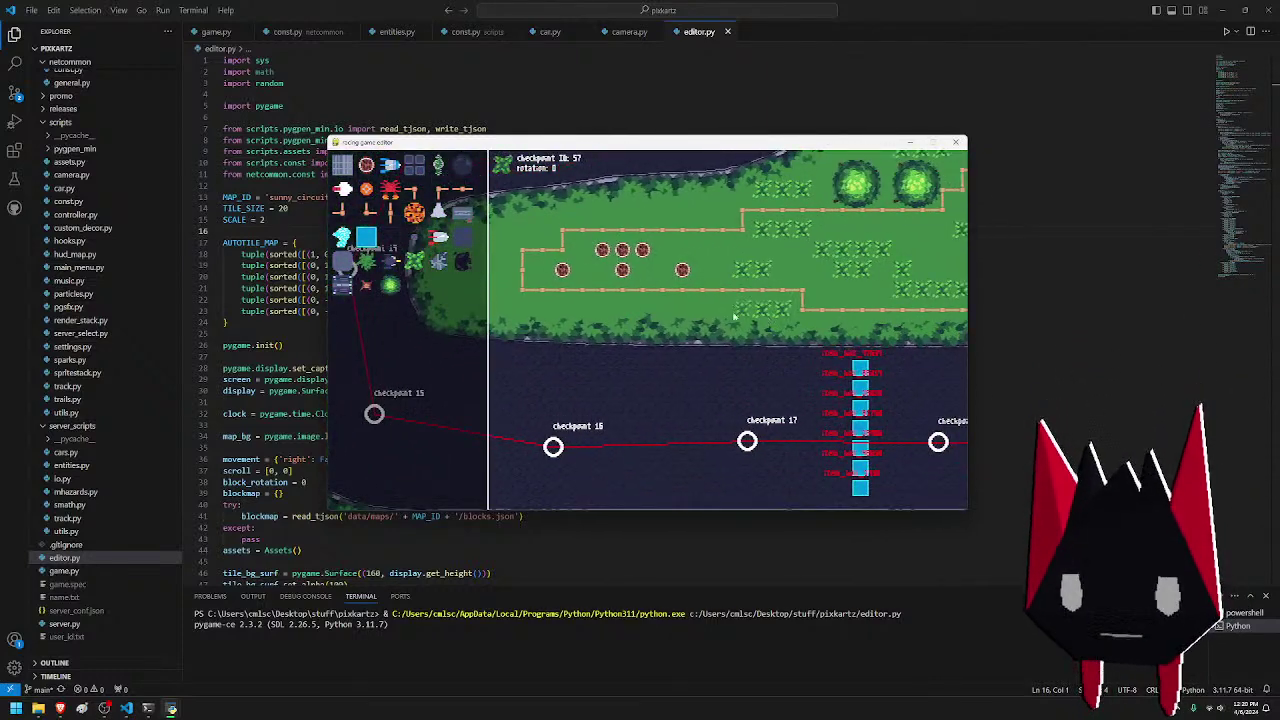
key("a")
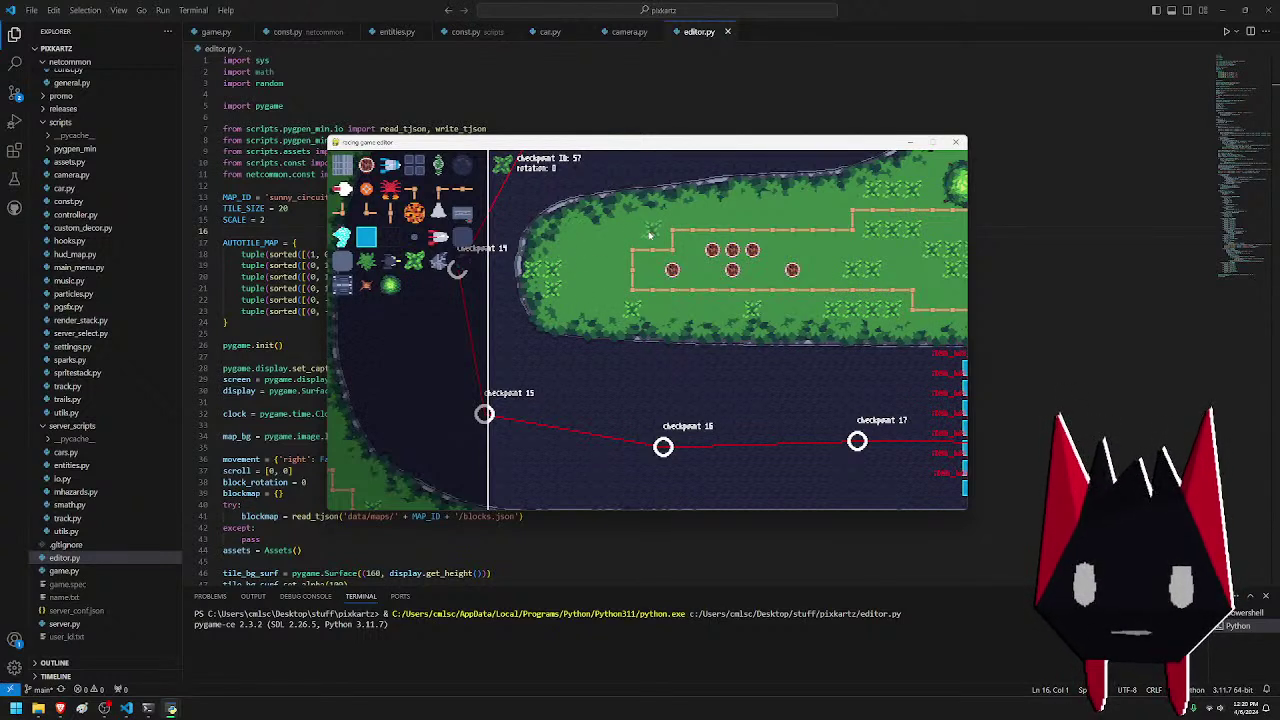
key("w")
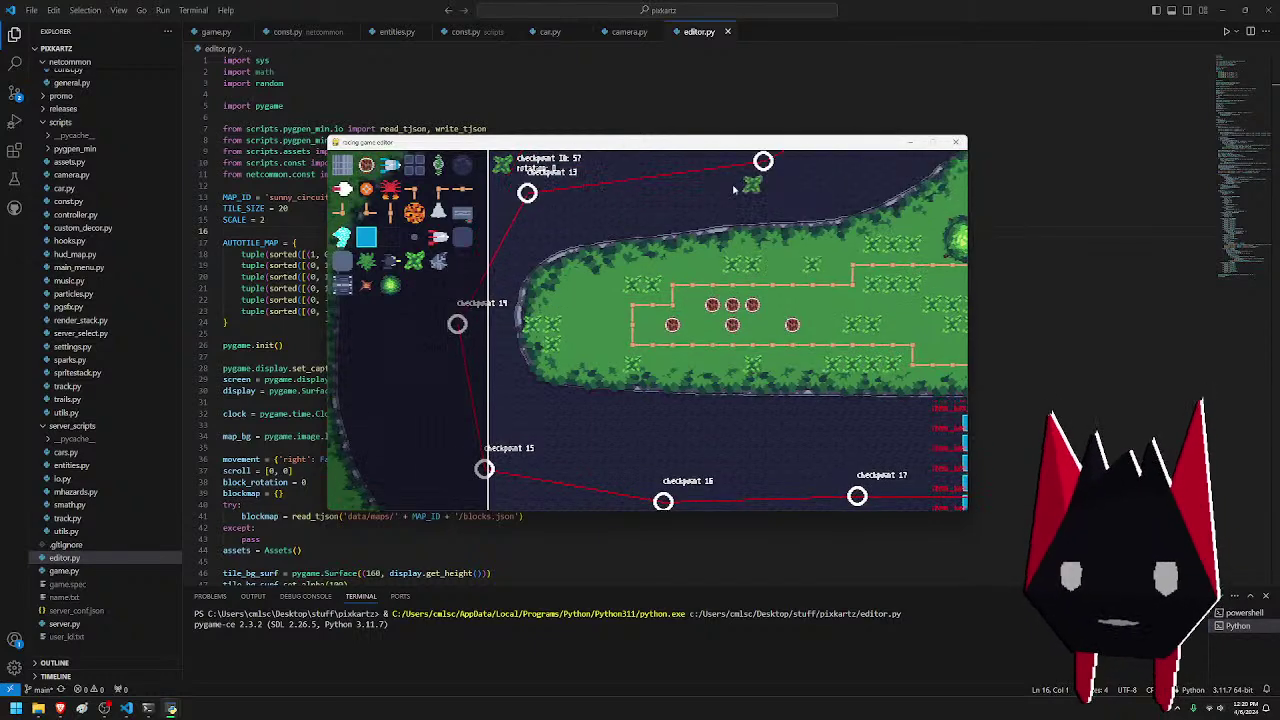
- Examine the plant coverage from the forest above checkpoint 13, past checkpoints 15 and 16, to the black pit and start line
key("a")
key("w")
key("d")
key("a")
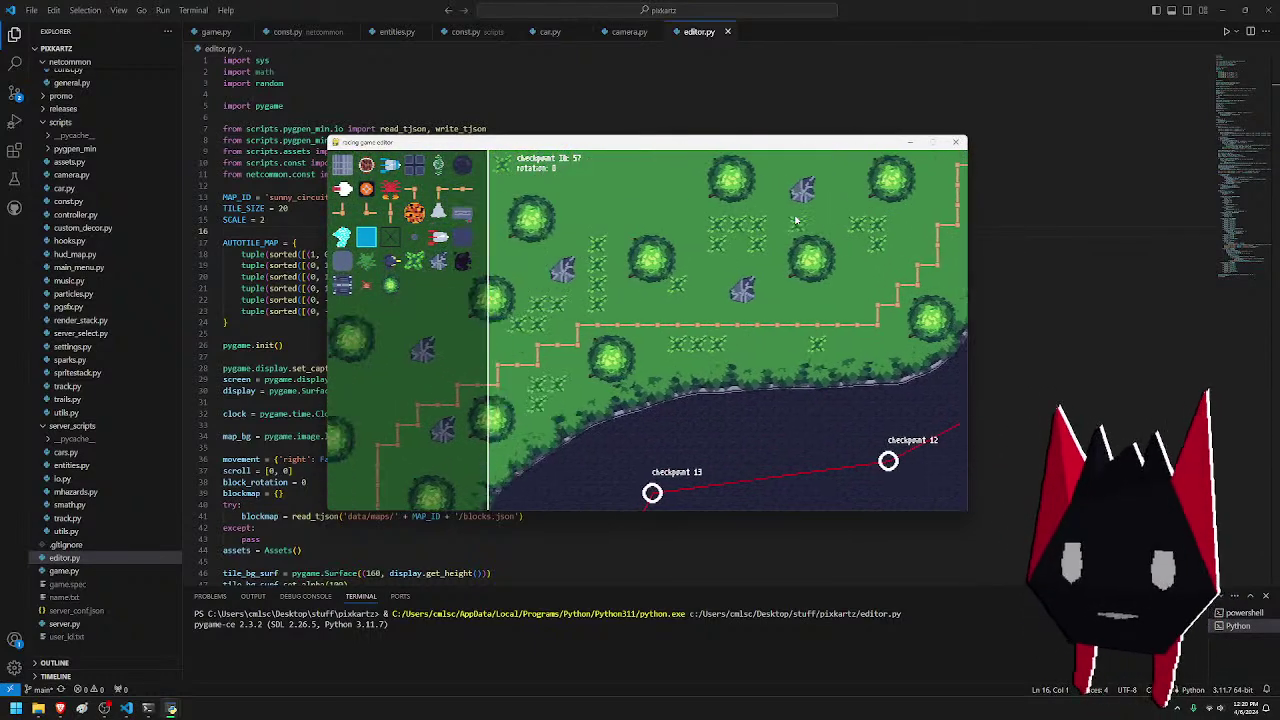
key("s")
key("d")
key("d")
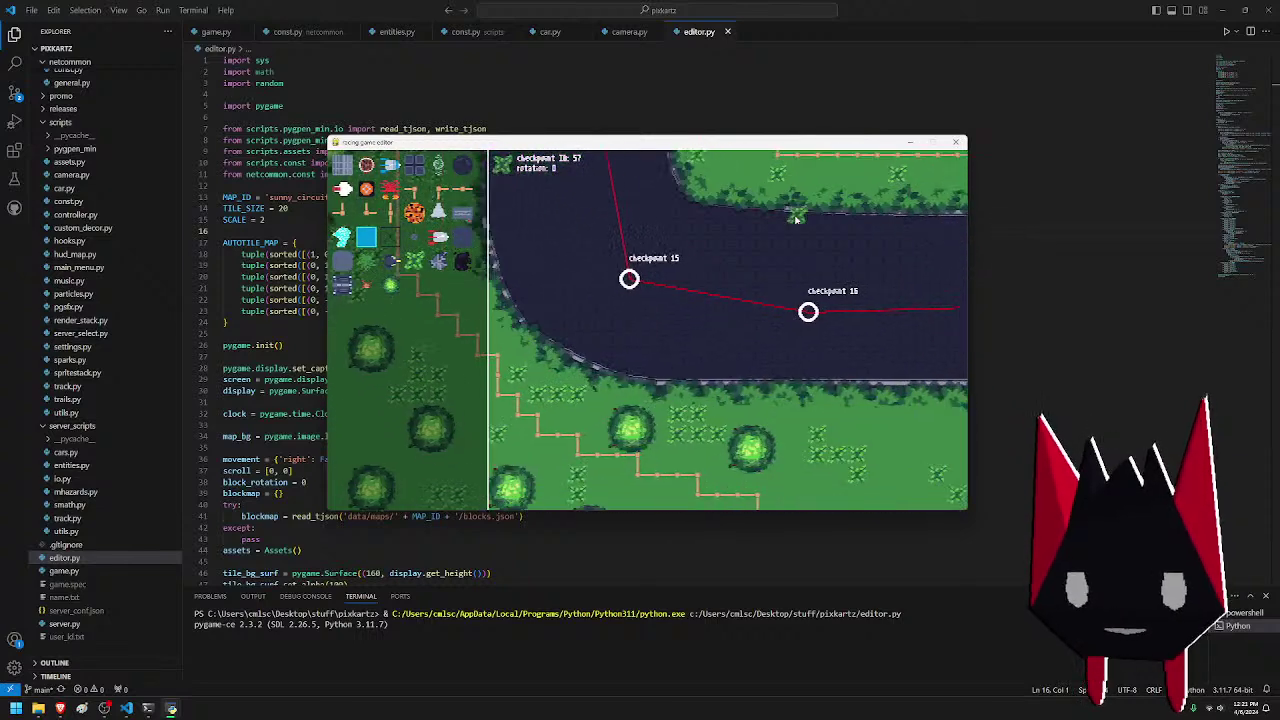
key("d")
key("w")
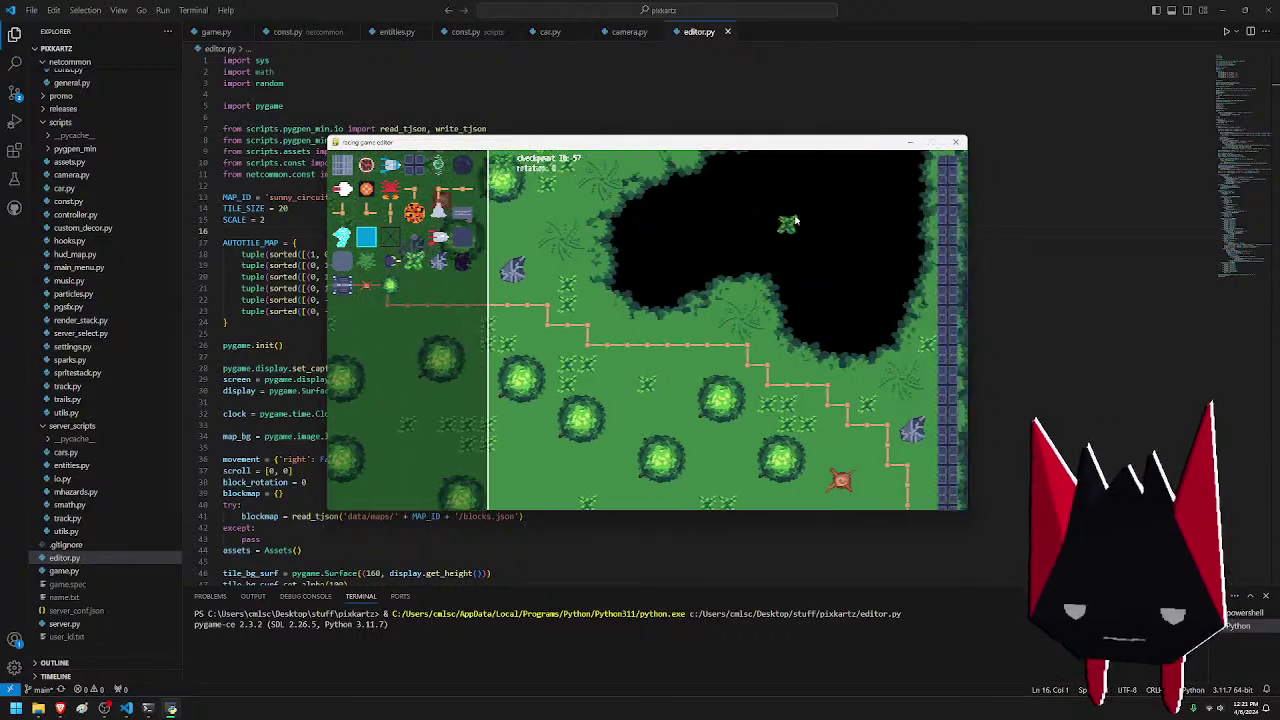
key("d")
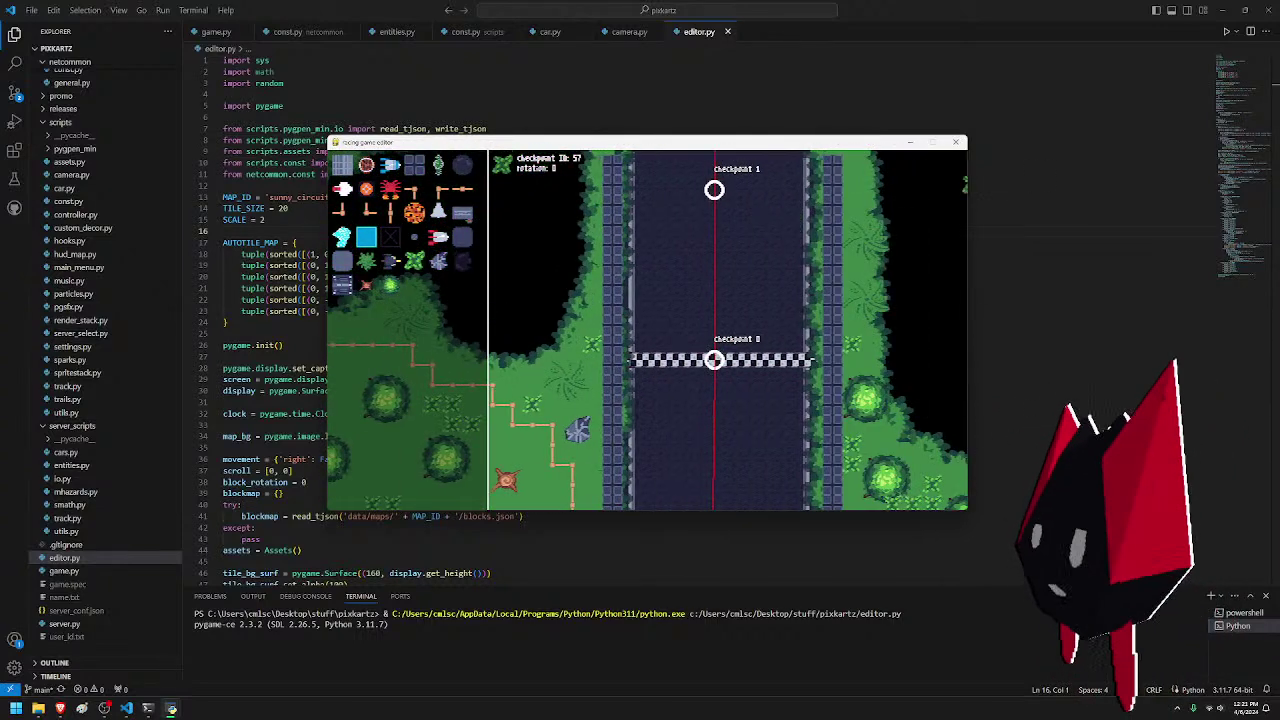
- Switch to File Explorer and delete blocks.json from the sunny_circuit map folder
left_click_drag(1279, 252, 685, 233)
right_click(559, 311)
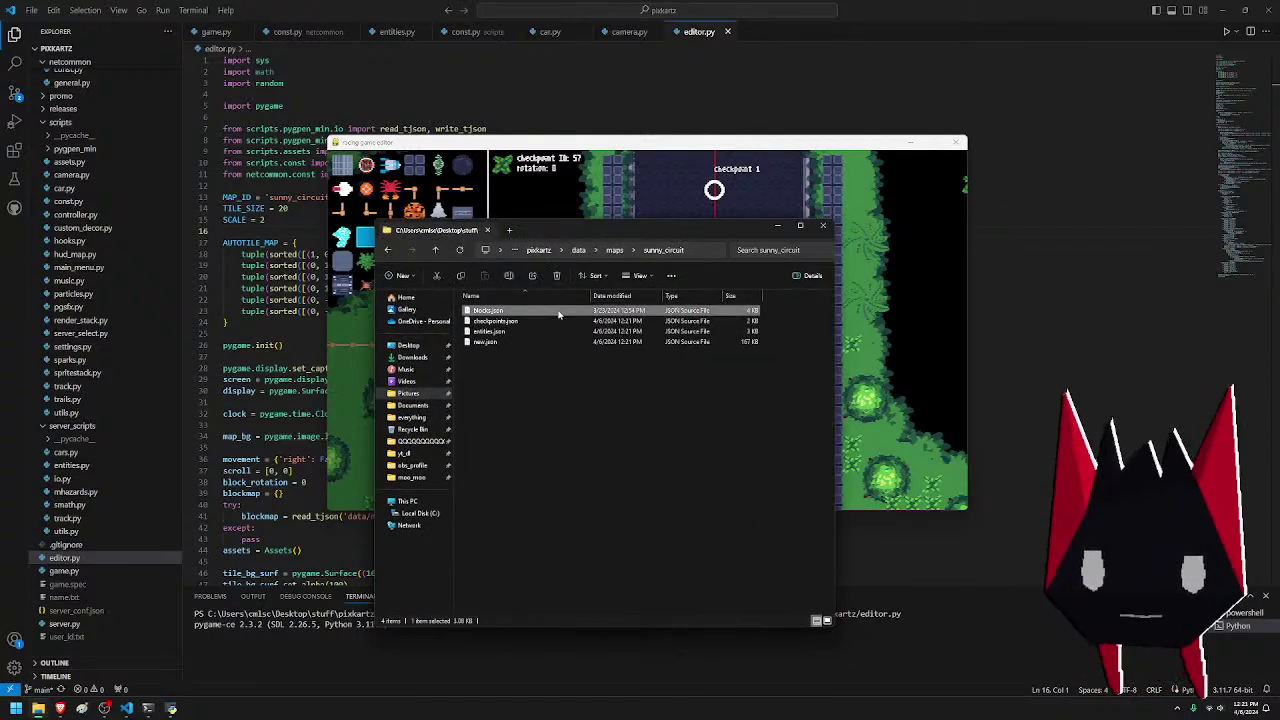
left_click(584, 487)
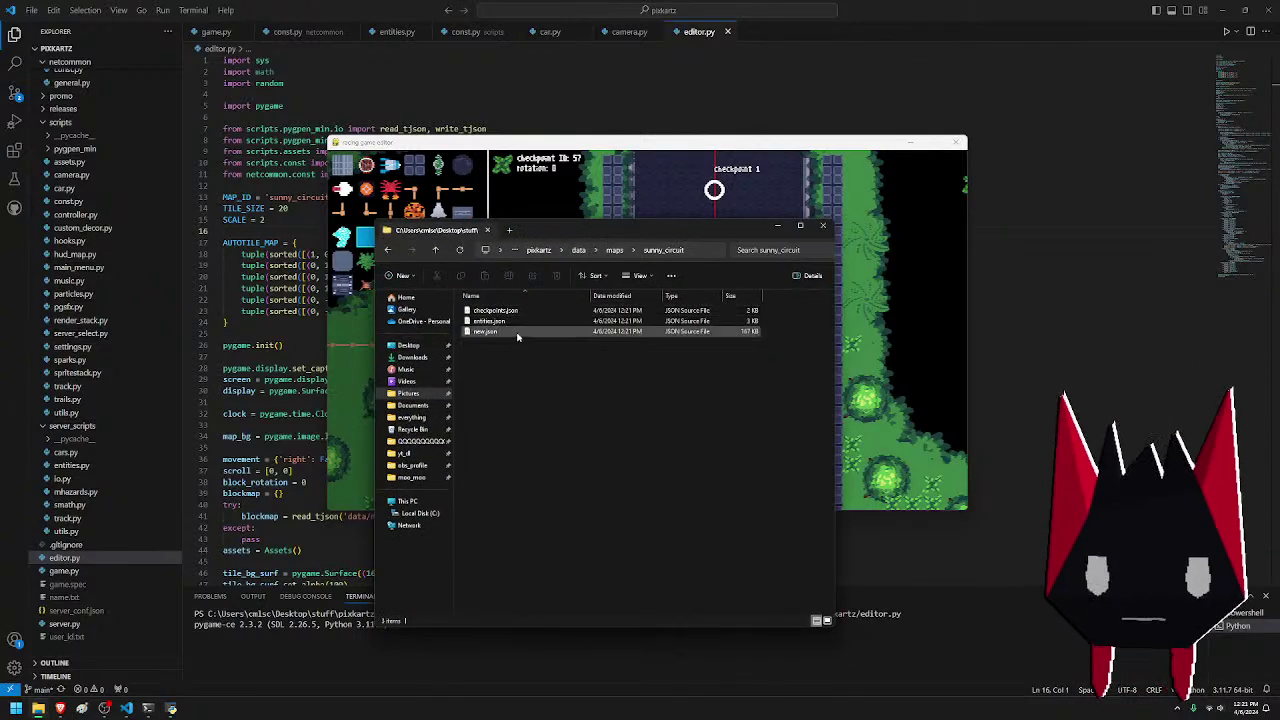
- Rename new.json in the sunny_circuit folder as blocks.json, and close the map editor
right_click(519, 334)
left_click(556, 519)
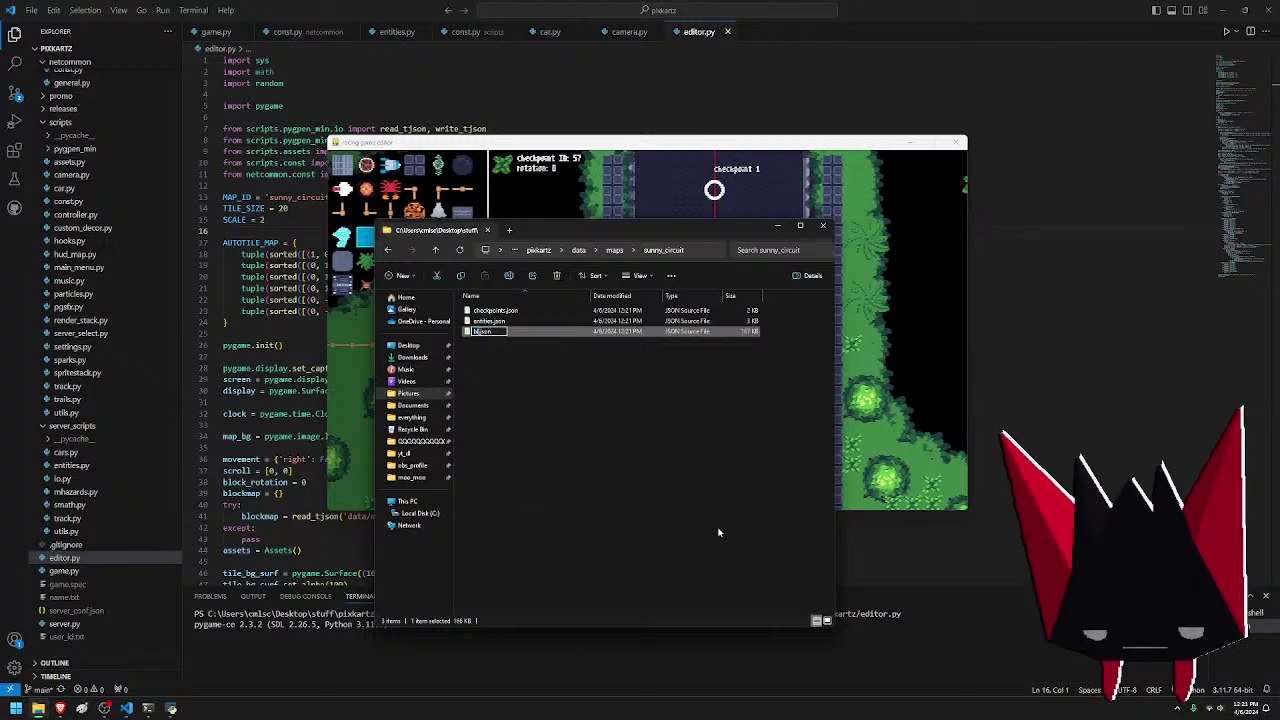
key("Return")
left_click_drag(686, 234, 1279, 253)
left_click(956, 143)
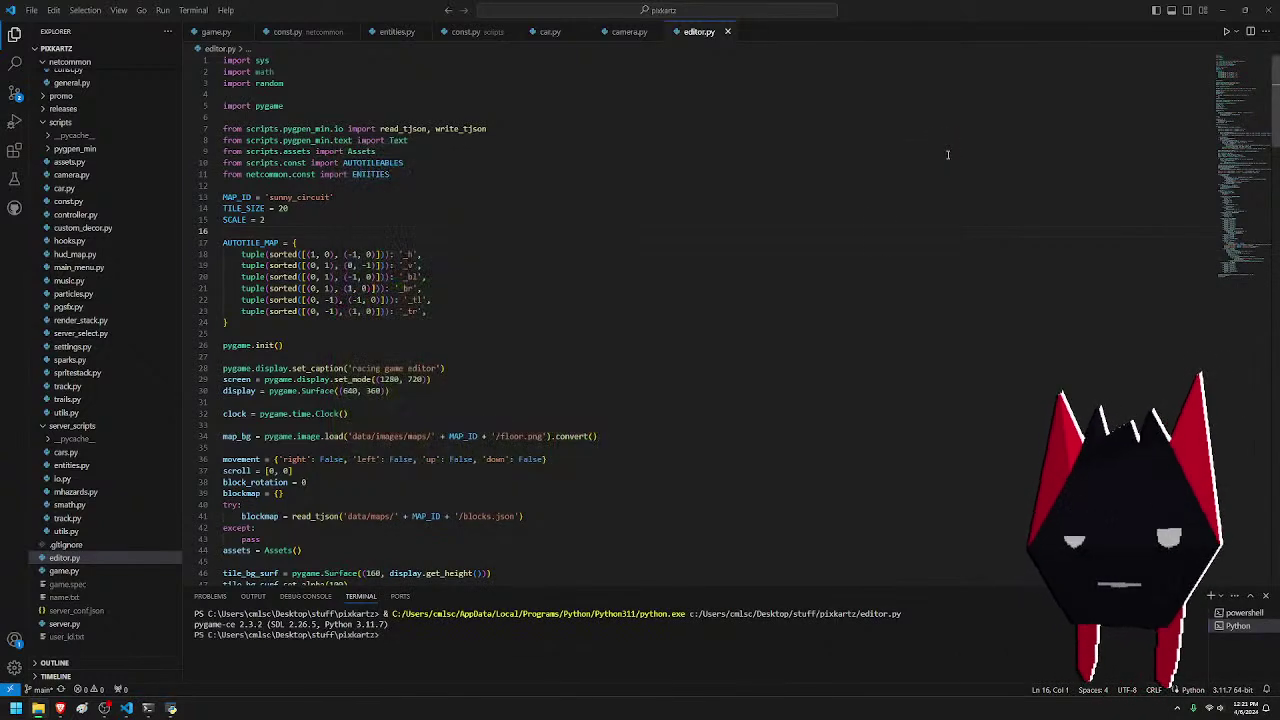
- Start server.py in a Command Prompt and launch game.py in a second terminal tab, both from the pixkartz folder
key("super")
type("cmd")
key("Return")
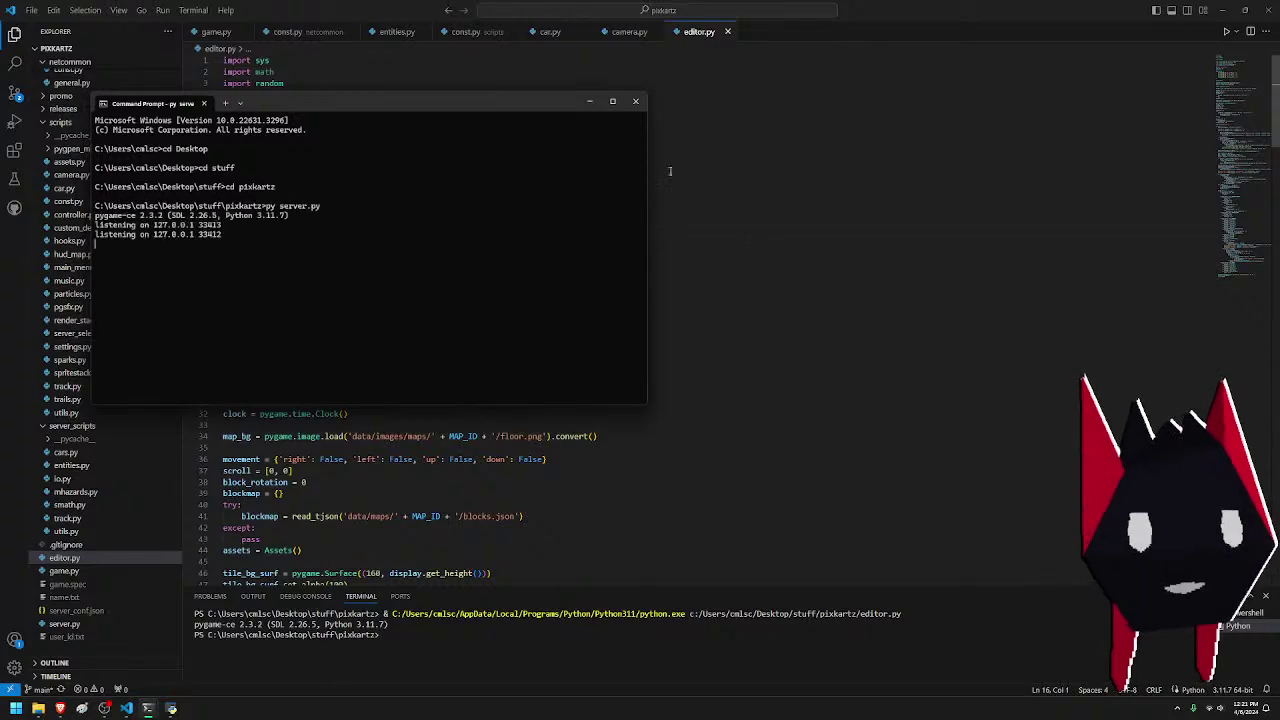
left_click(225, 103)
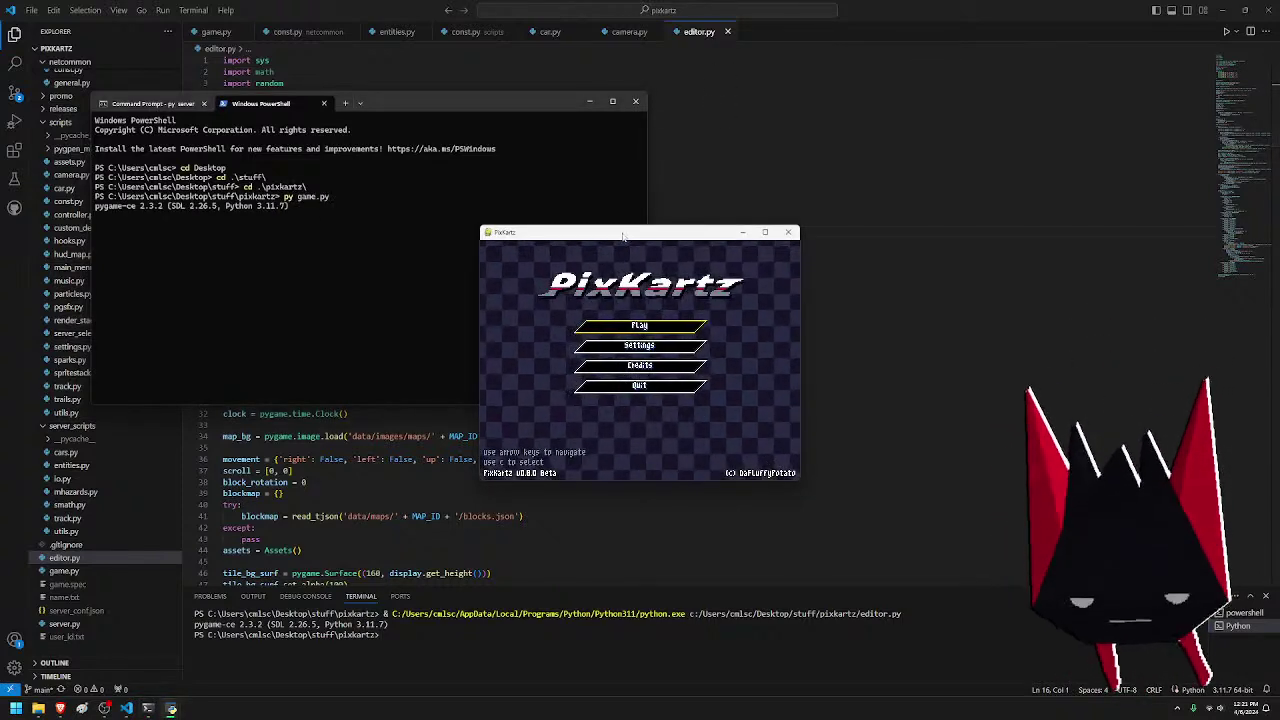
left_click_drag(622, 236, 0, 300)
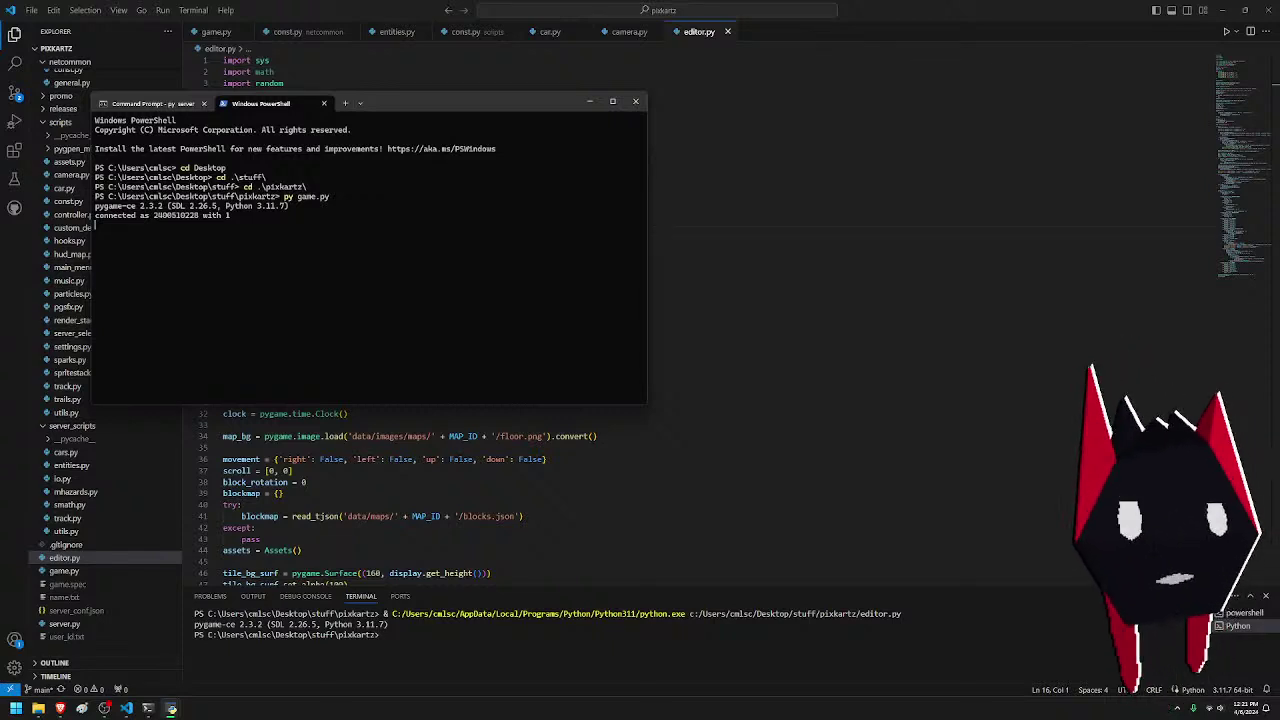
- Run game.py from the code editor as a second game client and enter play mode
left_click(879, 288)
left_click(222, 37)
left_click(591, 182)
key("F5")
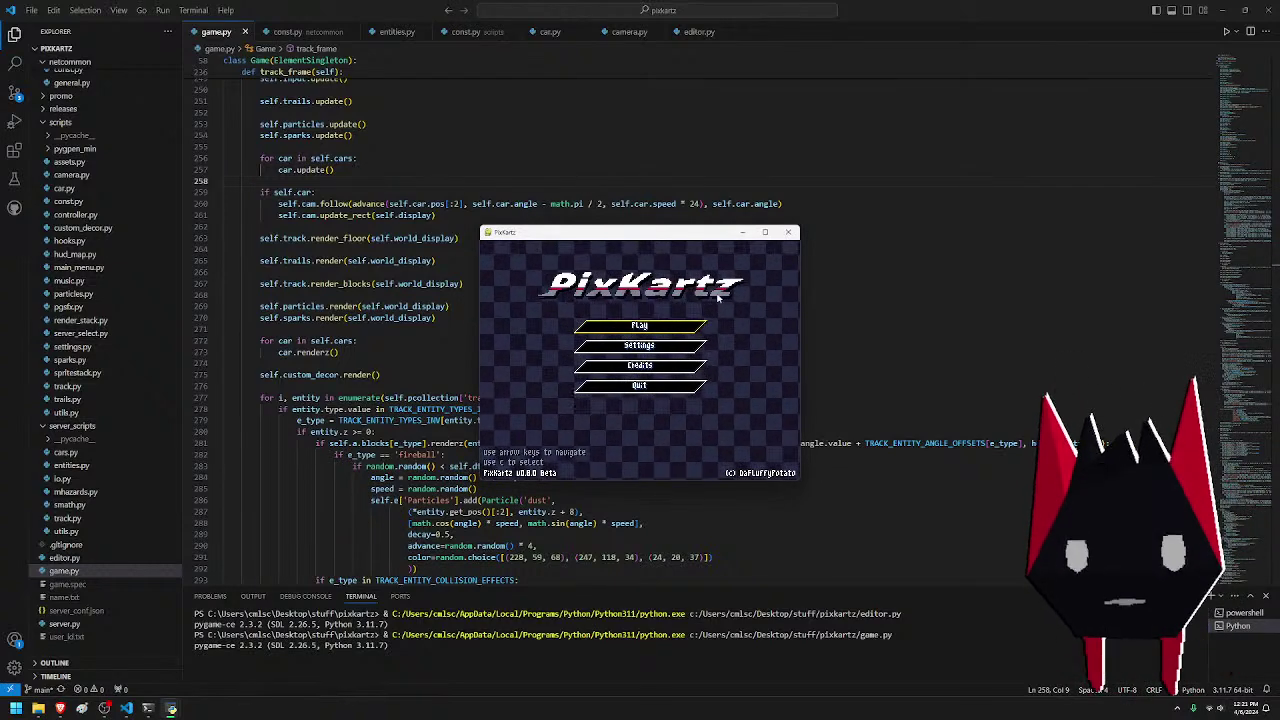
key("c")
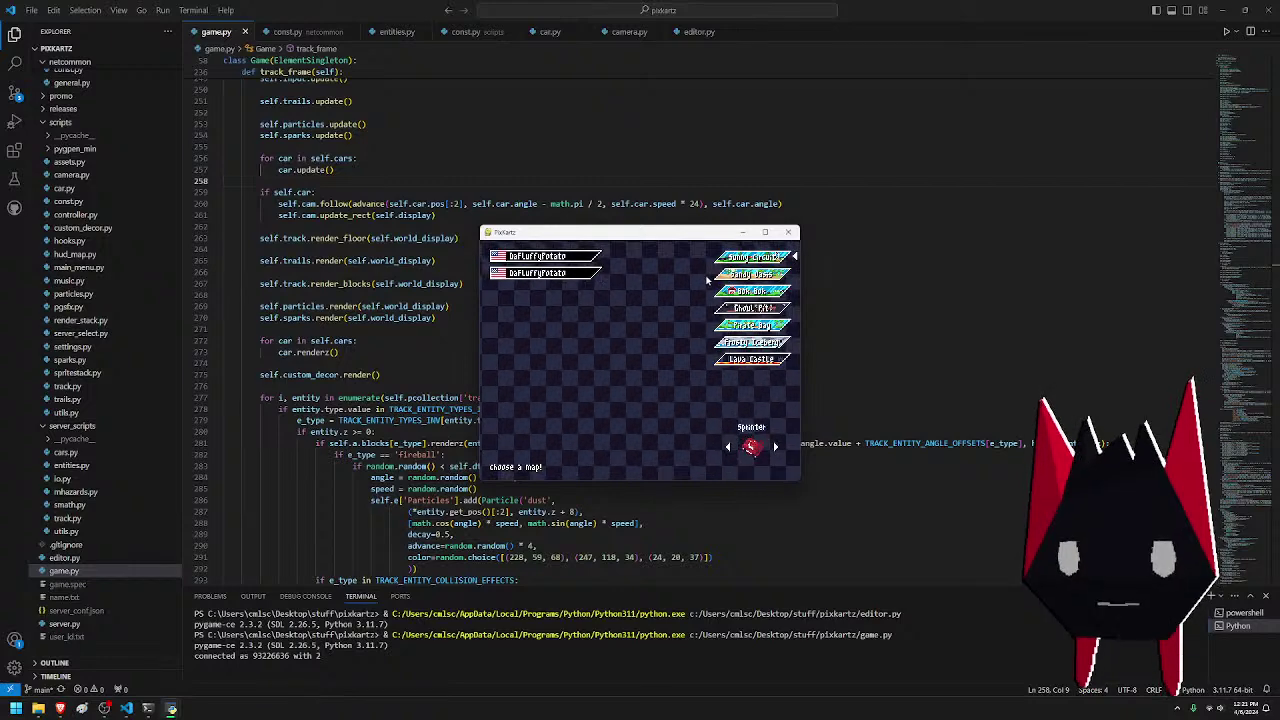
- Select the Fish racer, maximize the game window and vote for the Sunny Circuit map
key("Right")
key("Right")
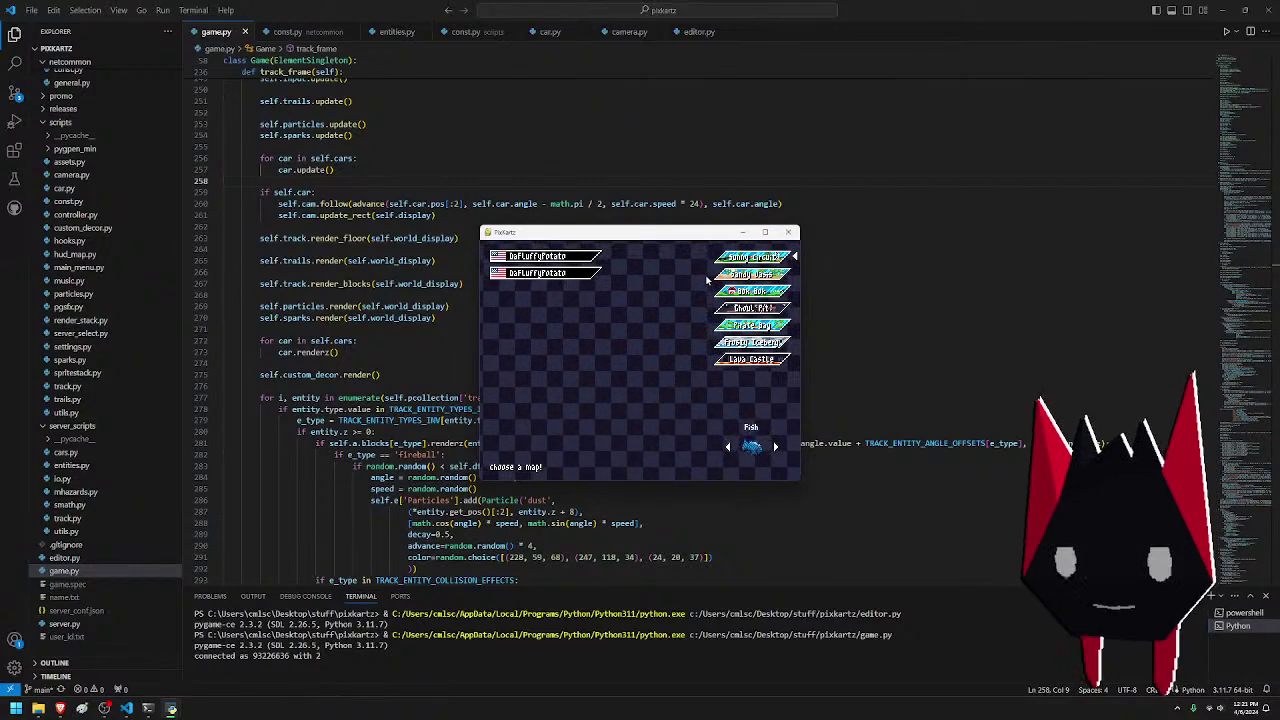
double_click(658, 236)
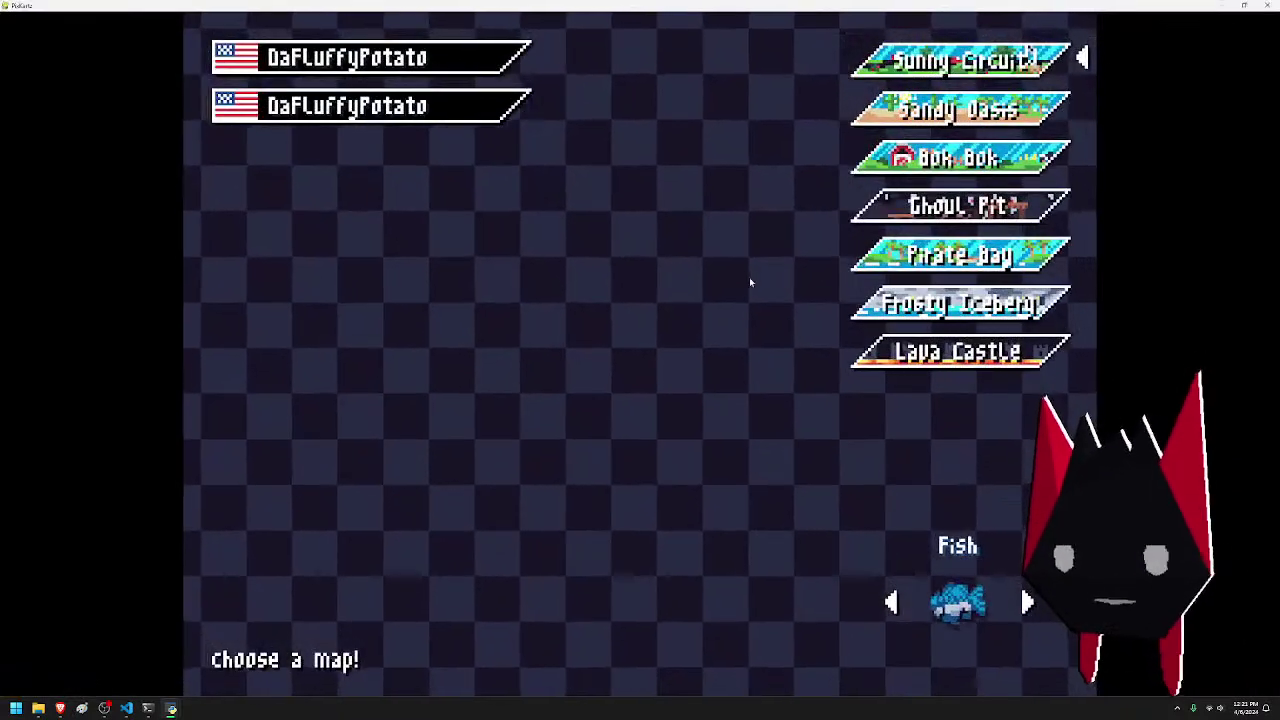
key("Return")
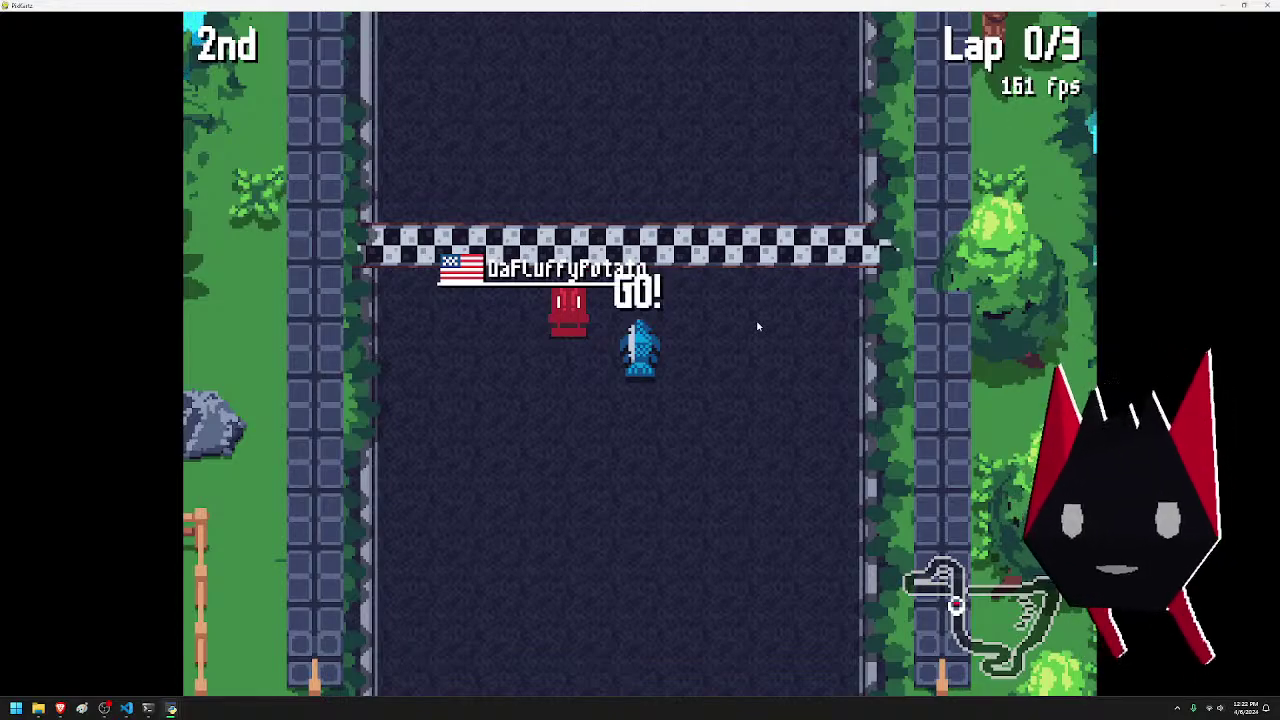
- Drive the Fish in circles around the start line to inspect the walls, trees and plants beside the track
key("w")
key("d")
key("a")
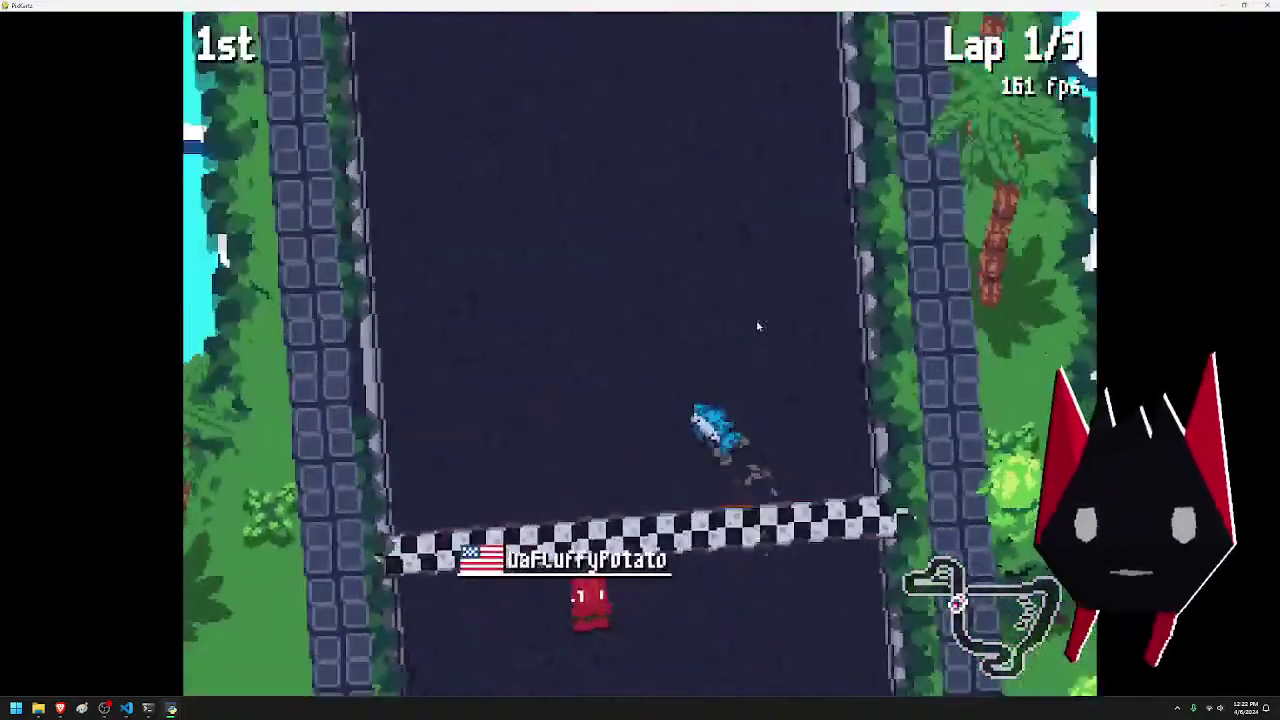
key("a")
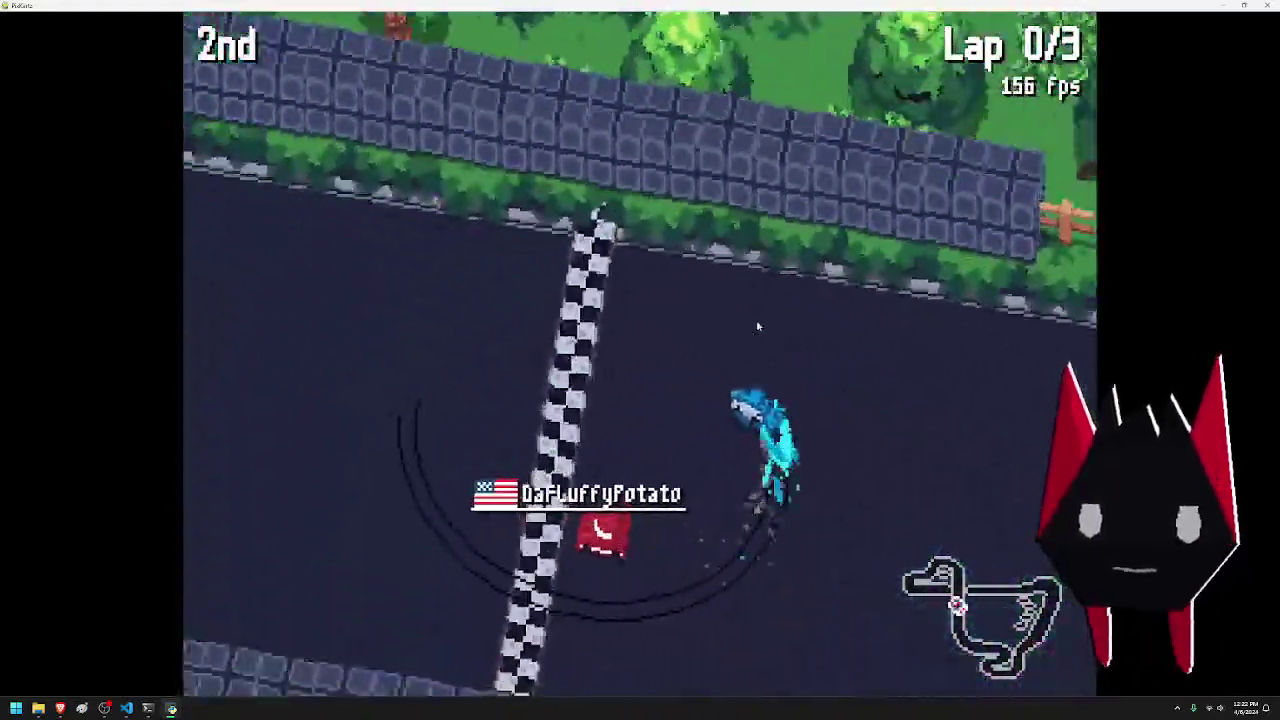
key("a")
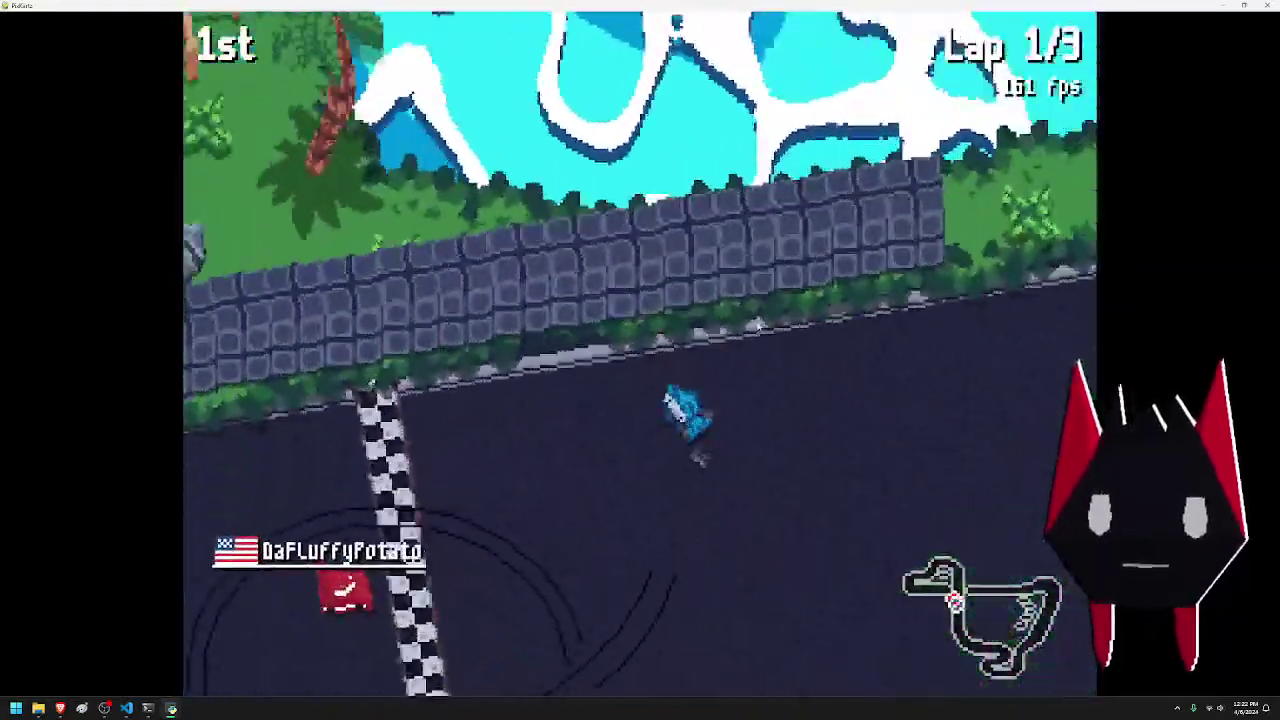
key("d")
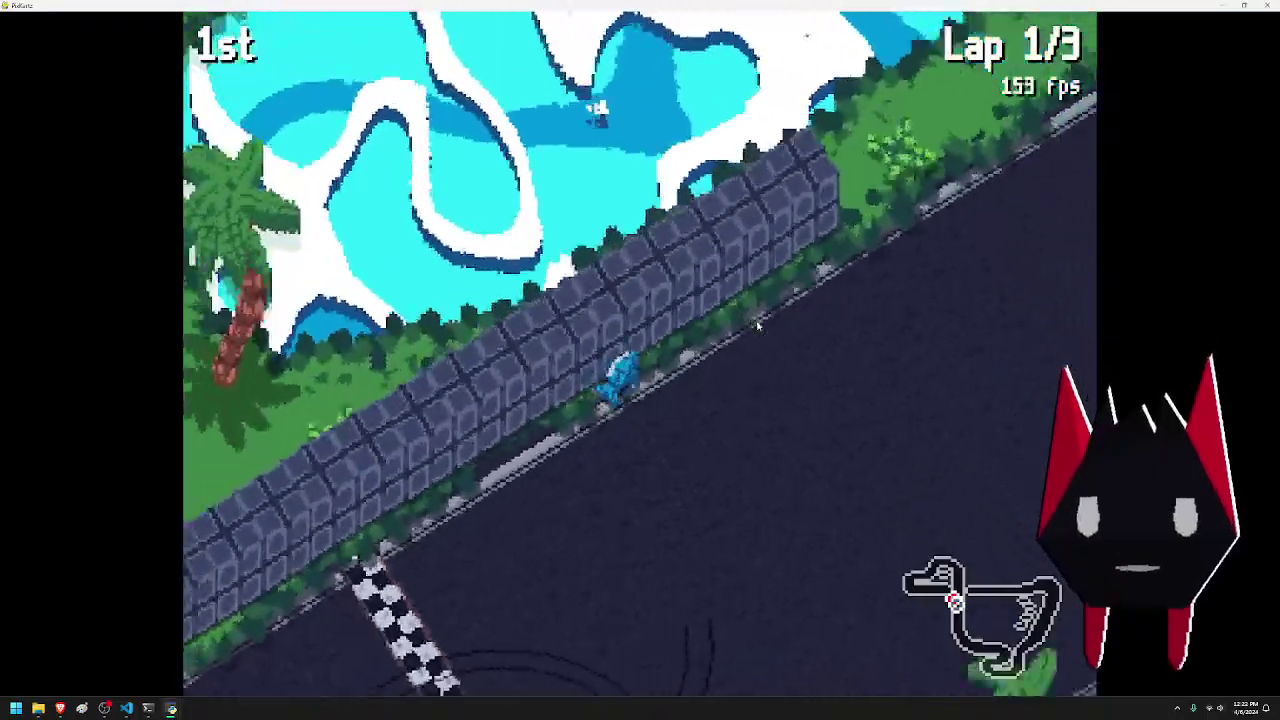
key("d")
key("a")
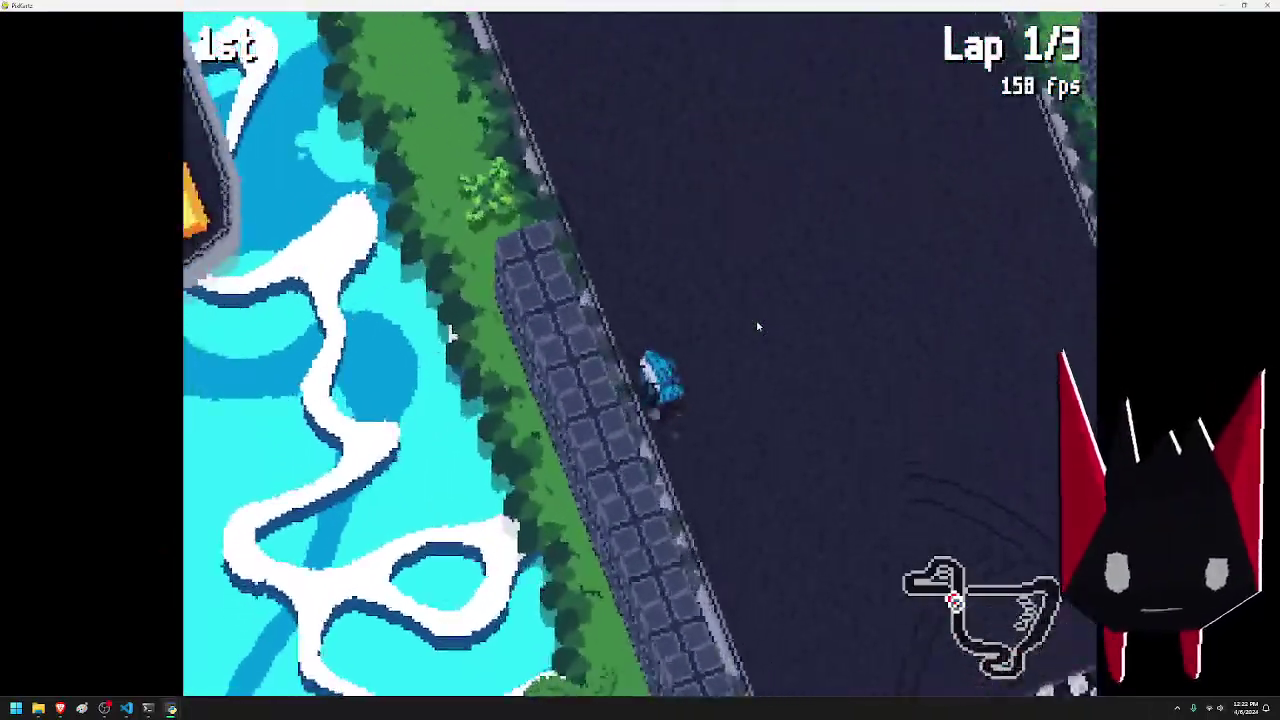
- Drive north from the start line along the straight, checking the leafy plants on both grass verges
key("a")
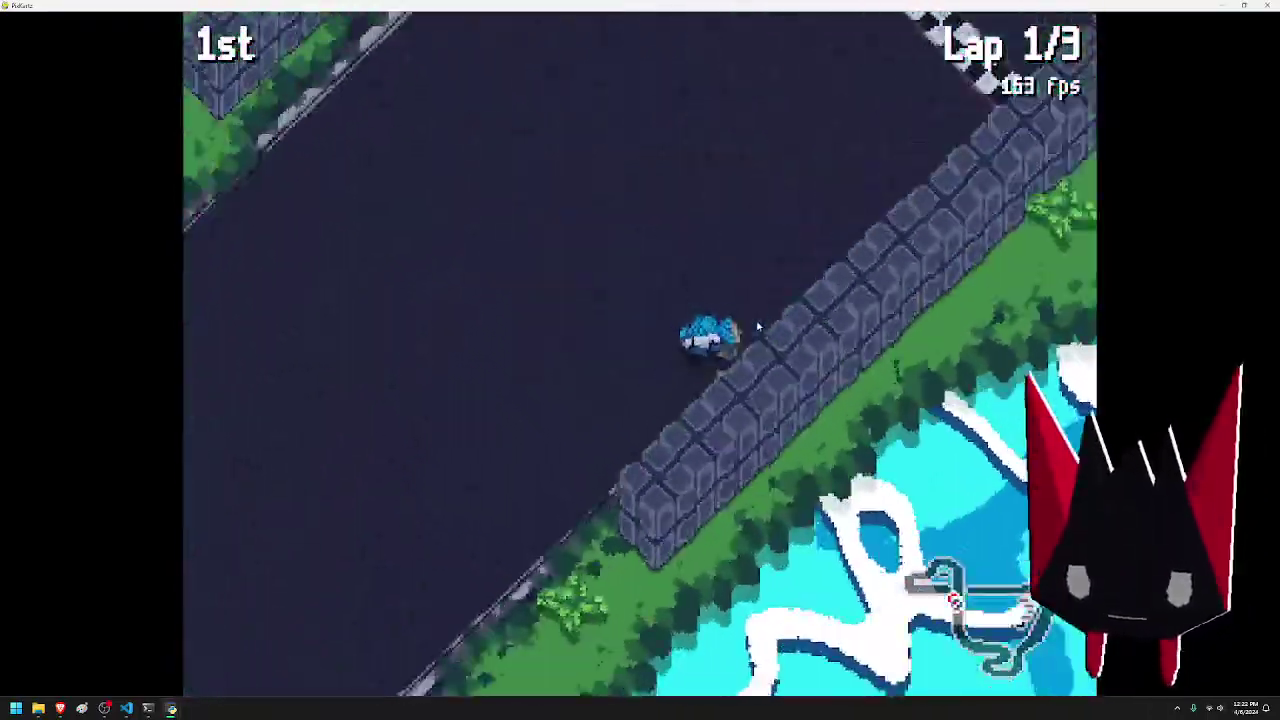
key("d")
key("a")
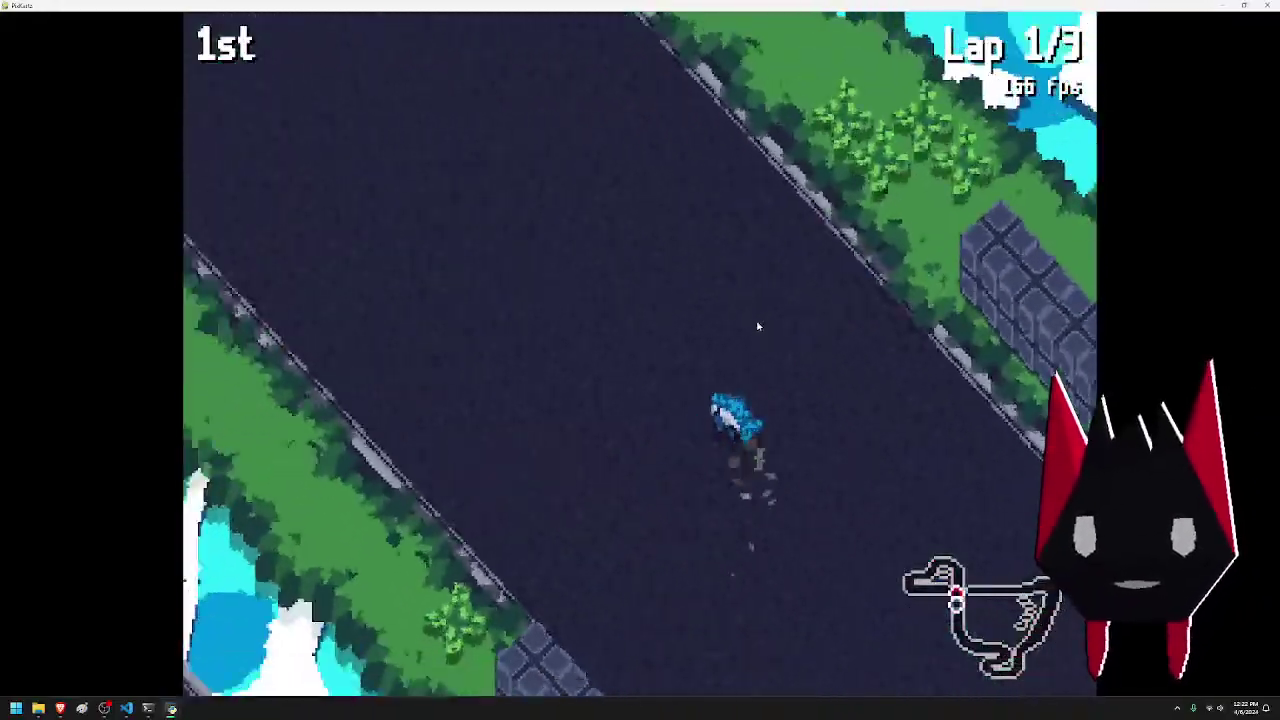
key("d")
key("a")
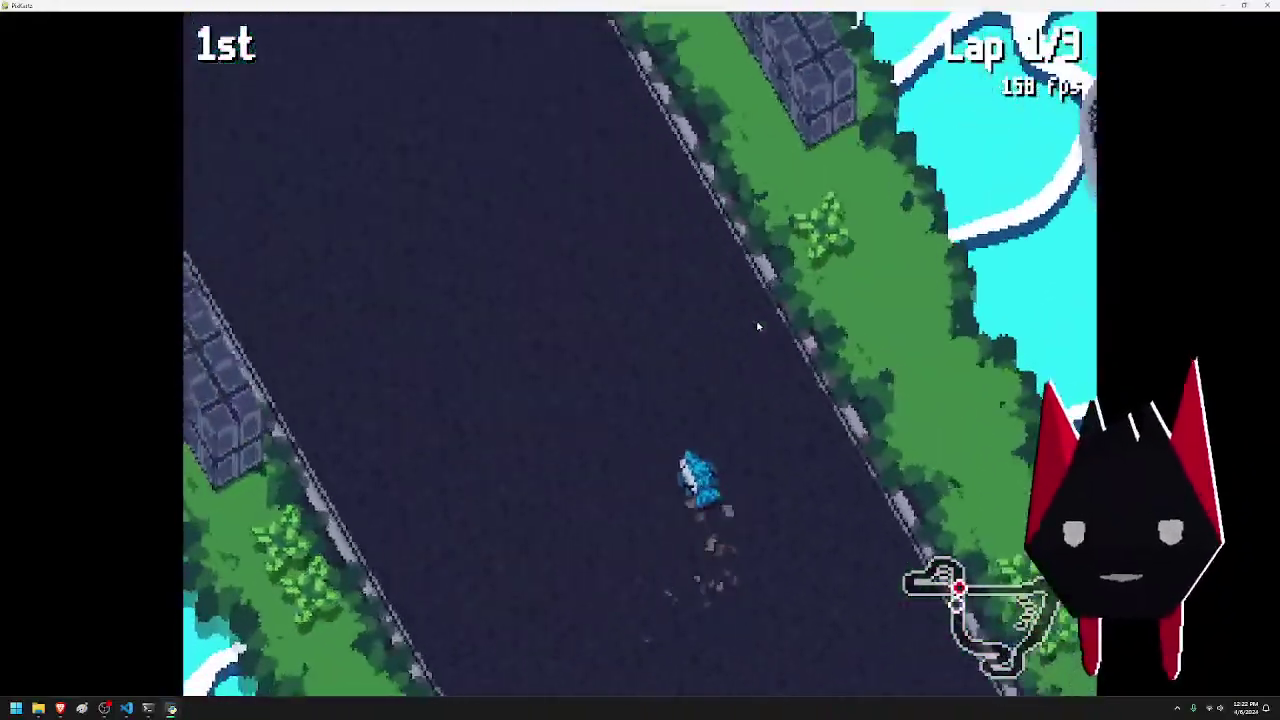
- Drive through the item boxes and around the western bend past the fenced barrels, using up the traffic cones
key("Left")
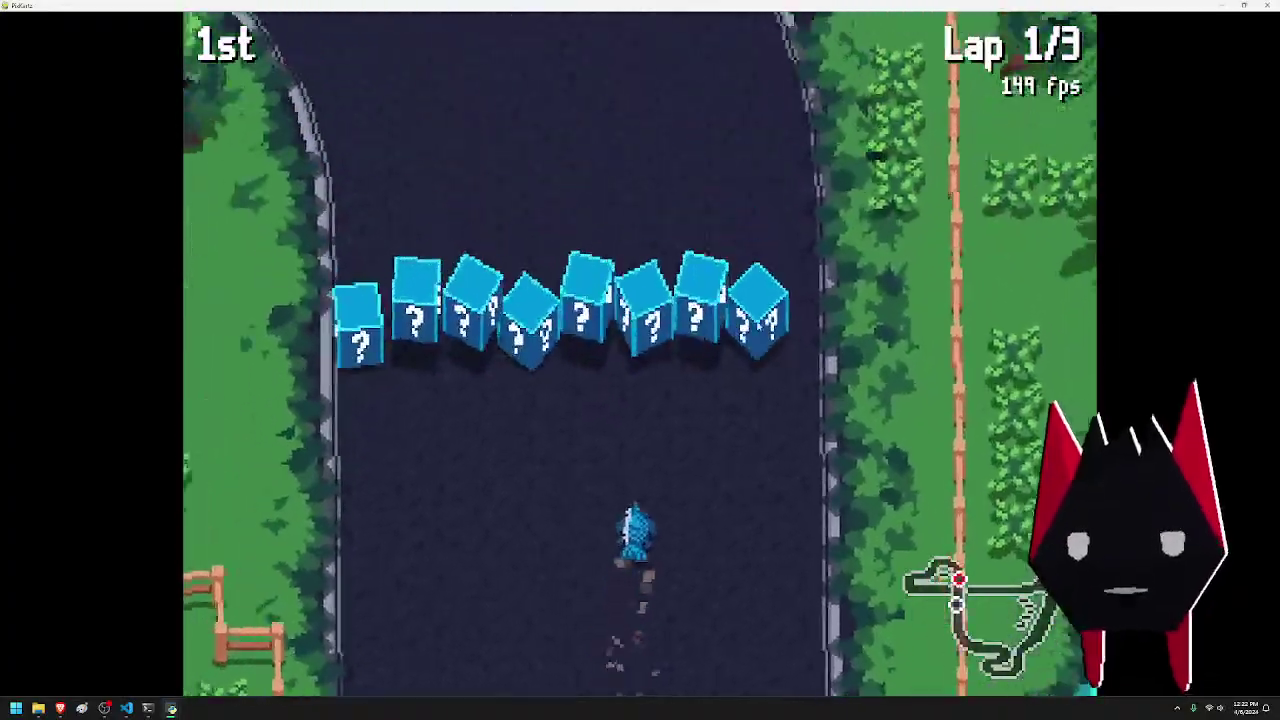
key("a")
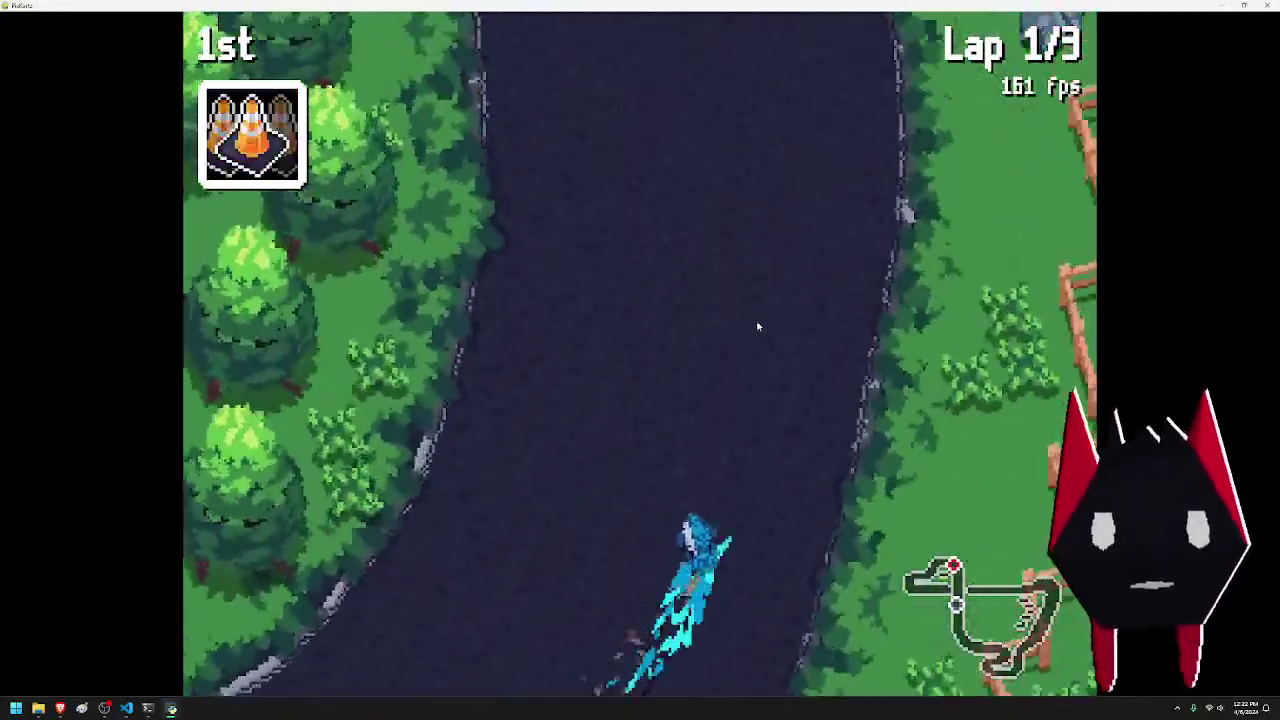
key("a")
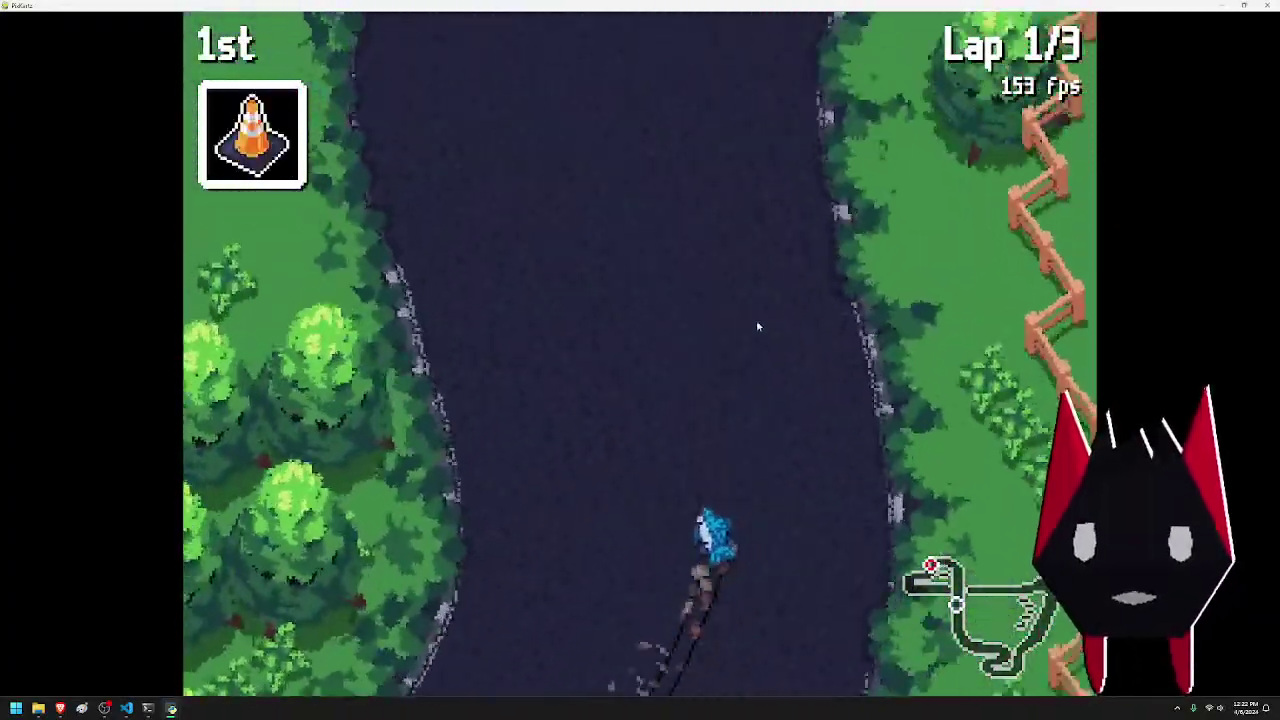
key("d")
key("space")
key("d")
key("a")
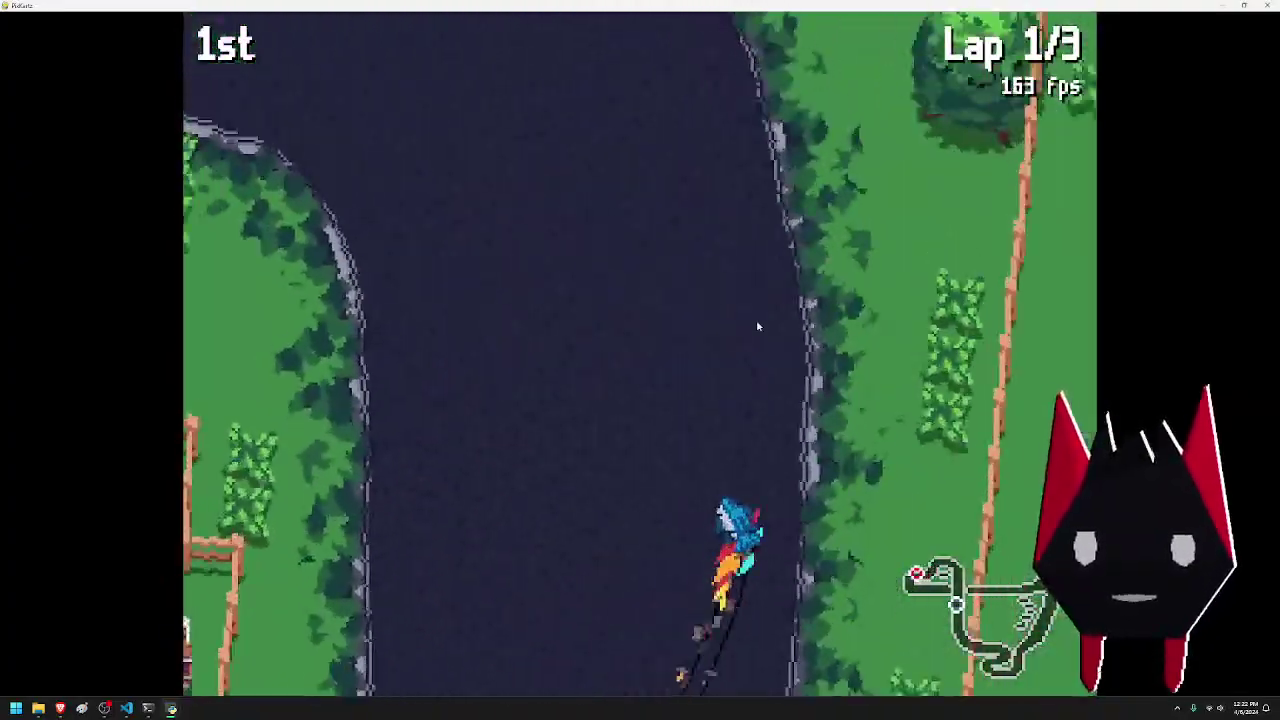
key("a")
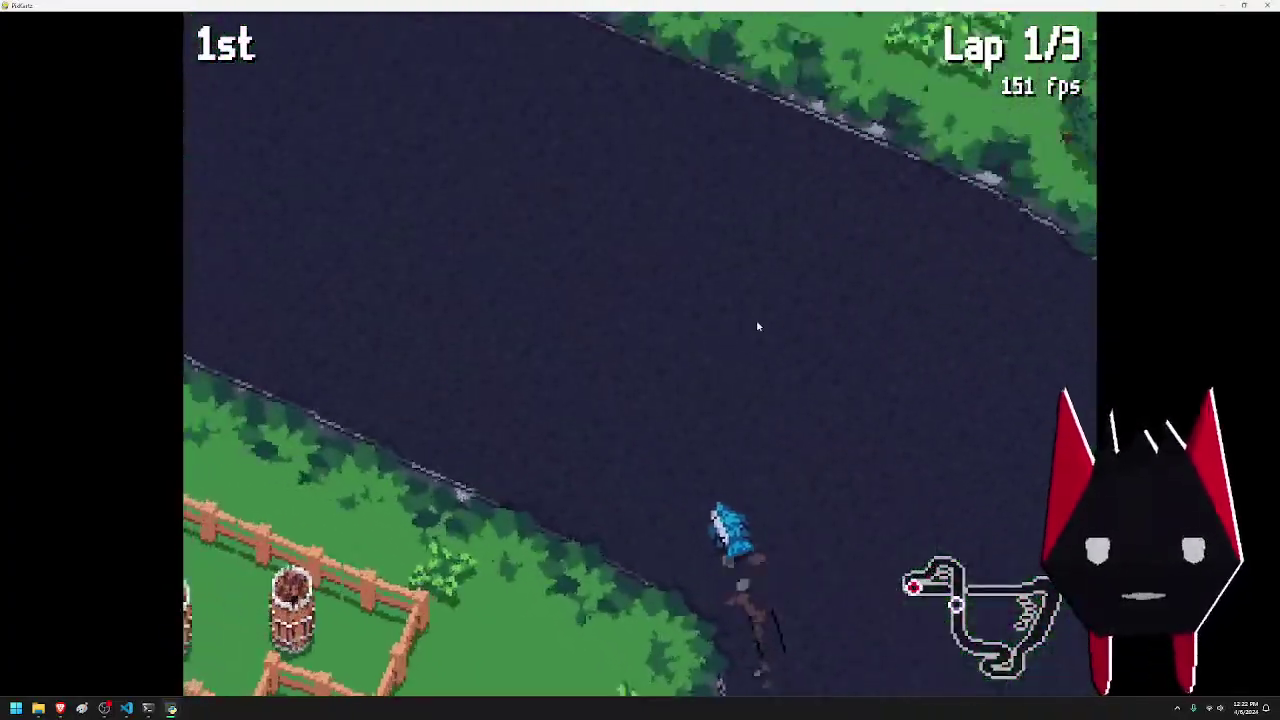
- Jump the gap over the water and use the three traffic cones while driving on to the next item boxes
key("a")
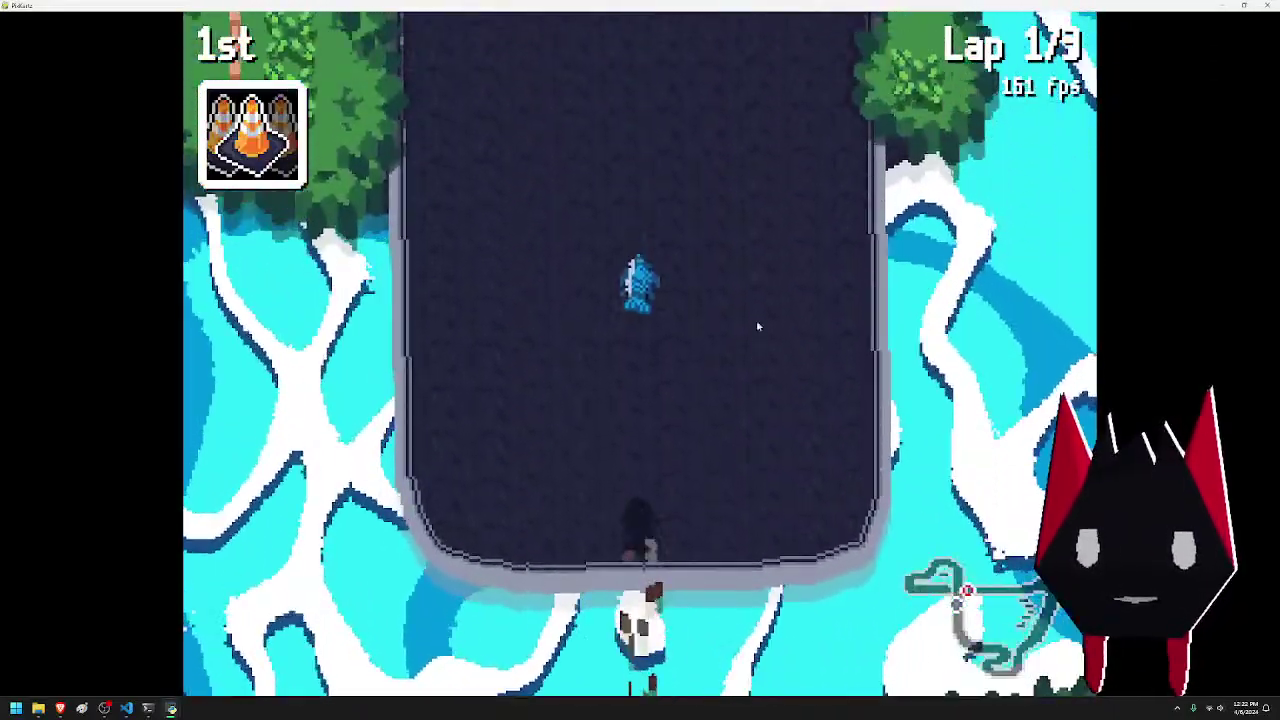
key("space")
key("space")
key("space")
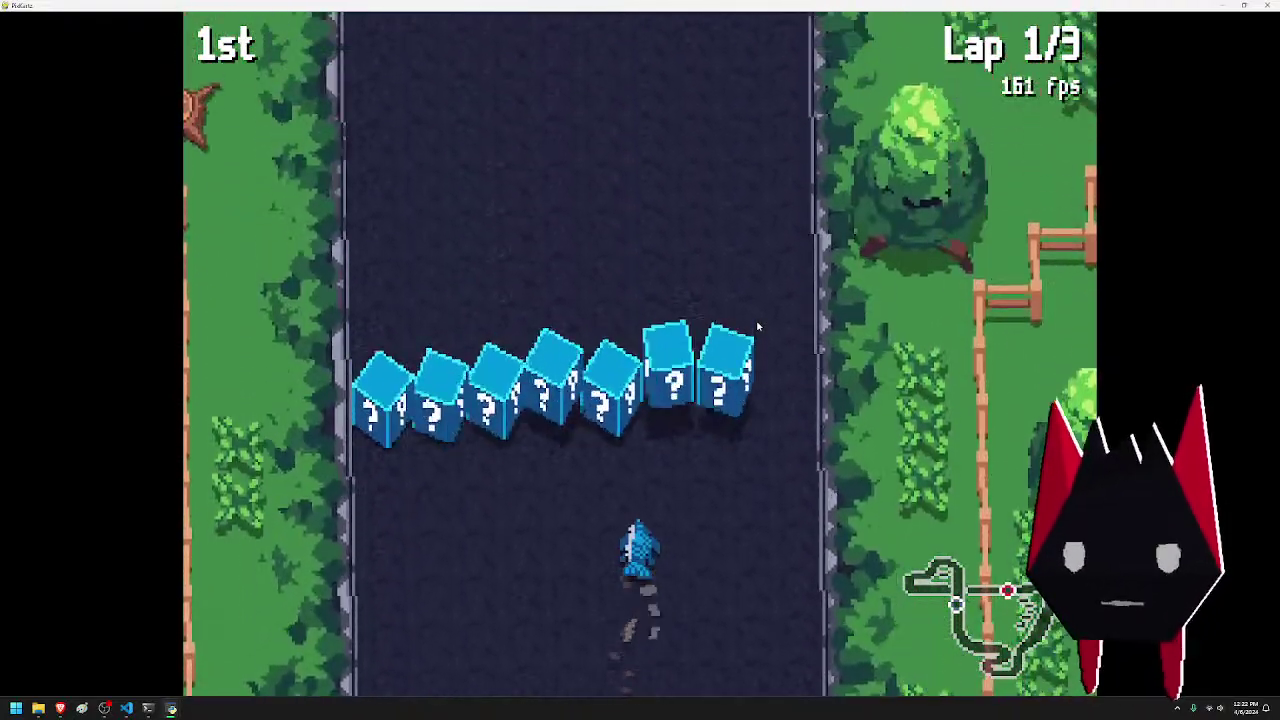
- Drive through the item boxes and around the eastern bend, checking the trees, fences and plants beside the track
key("Left")
key("Right")
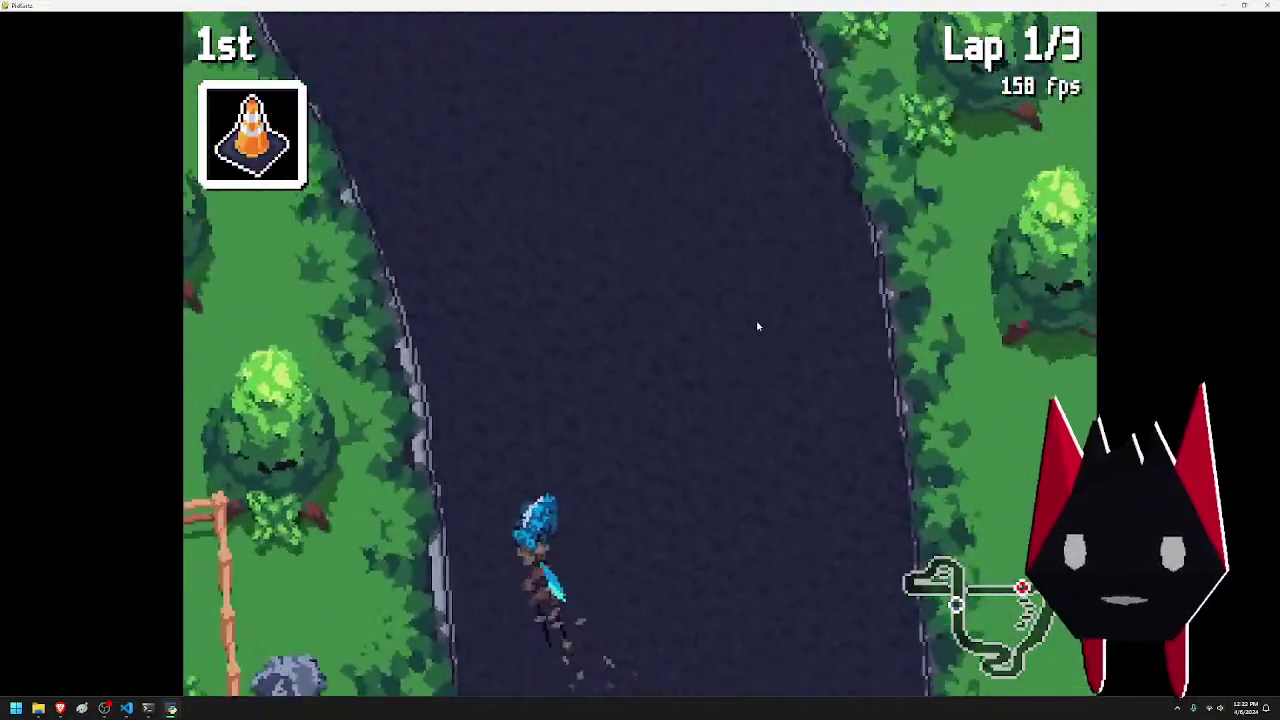
key("Left")
key("Right")
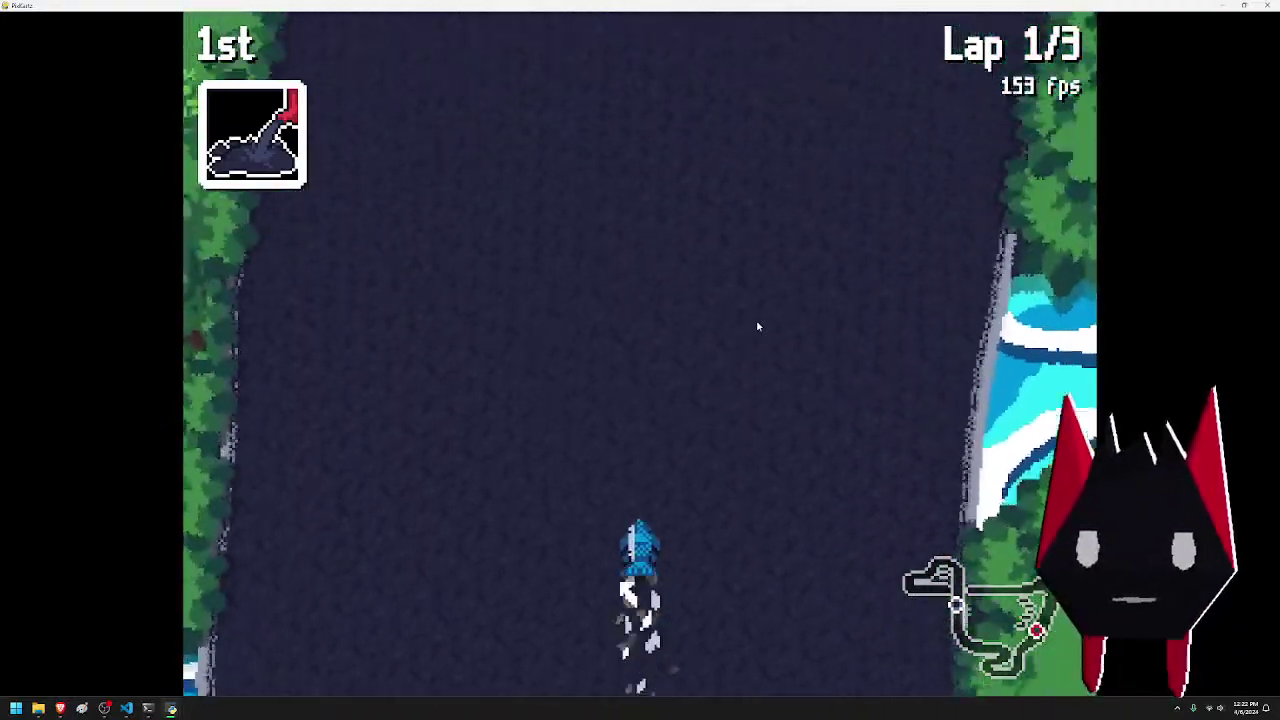
key("Right")
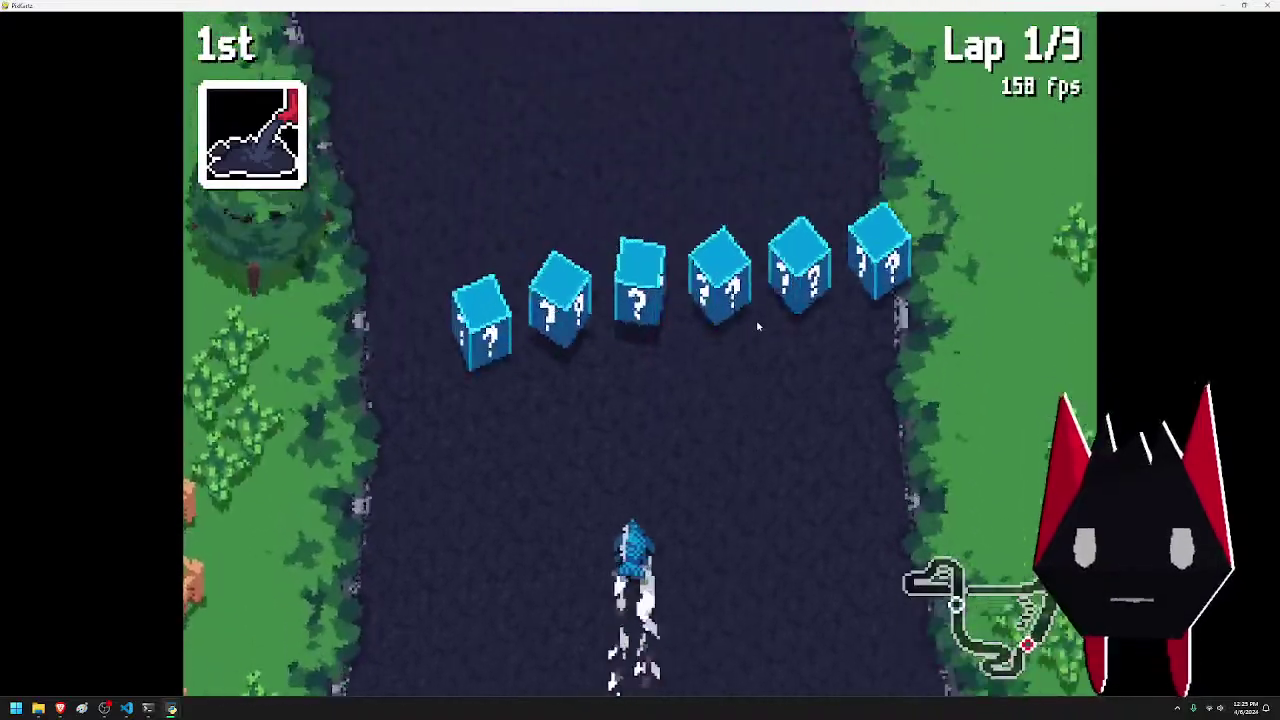
- Drive through the southern bends and their item boxes, then north across the start line to complete lap 1
key("Left")
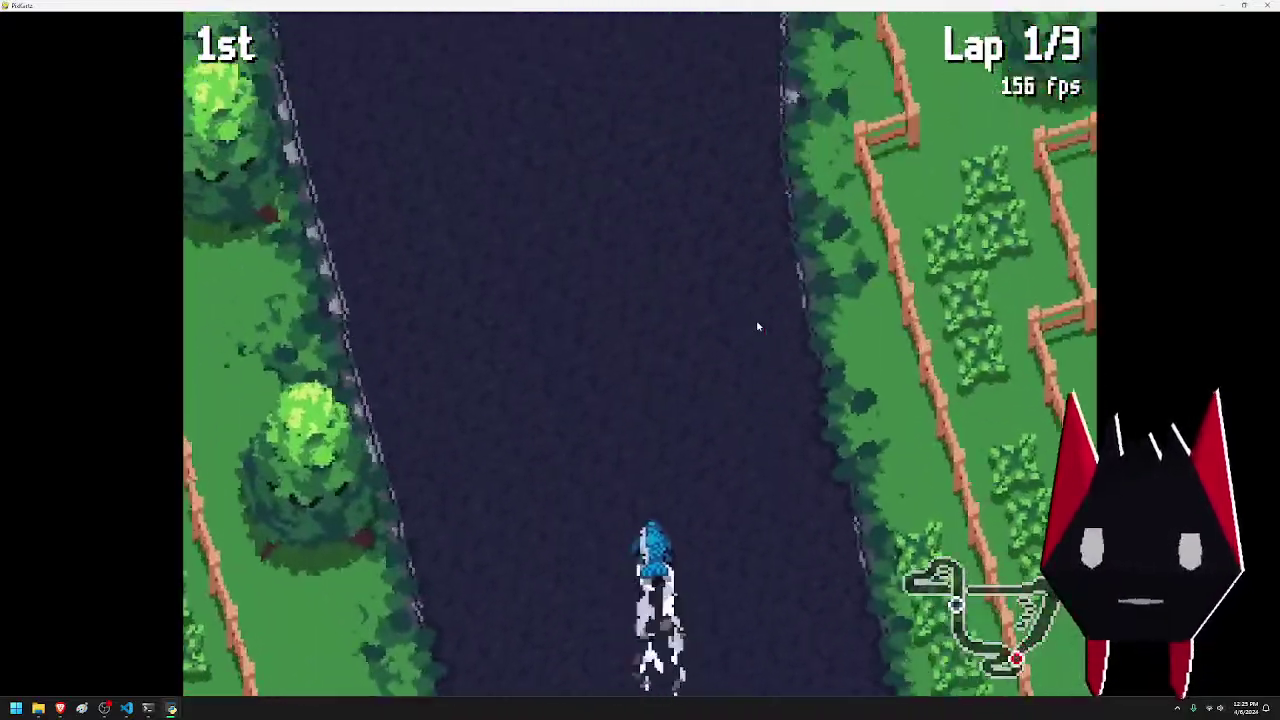
key("Right")
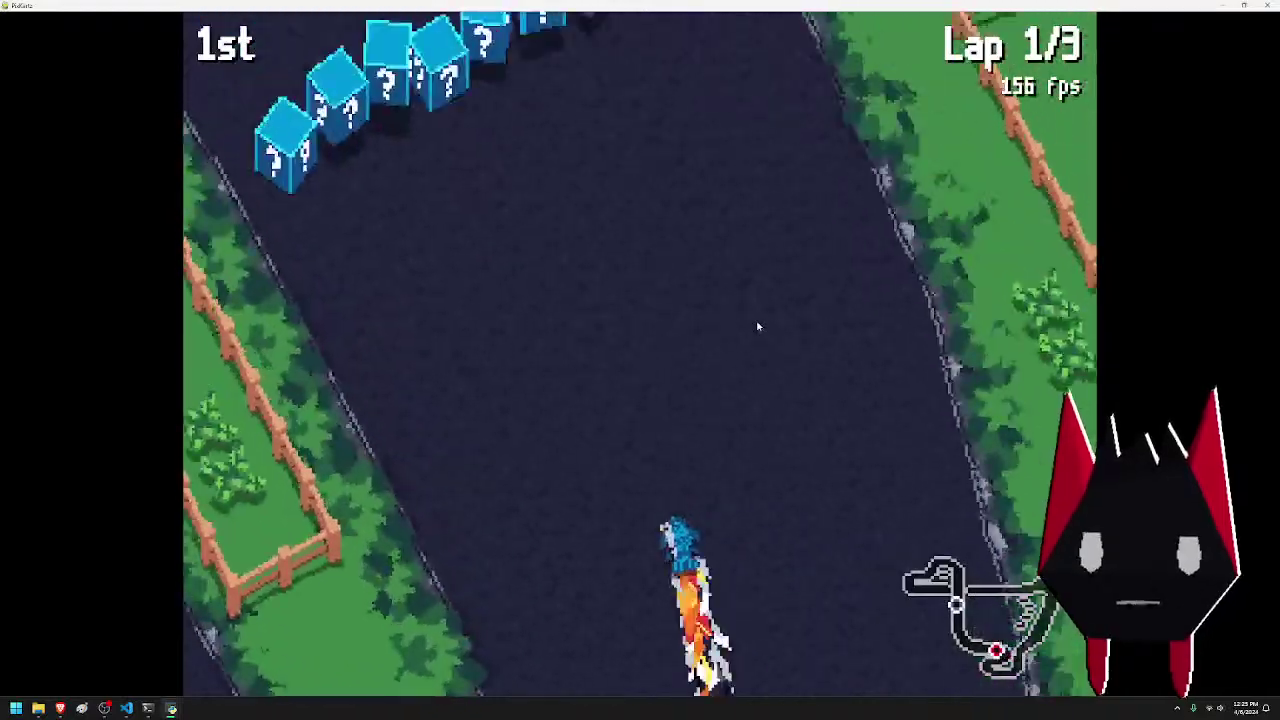
key("Left")
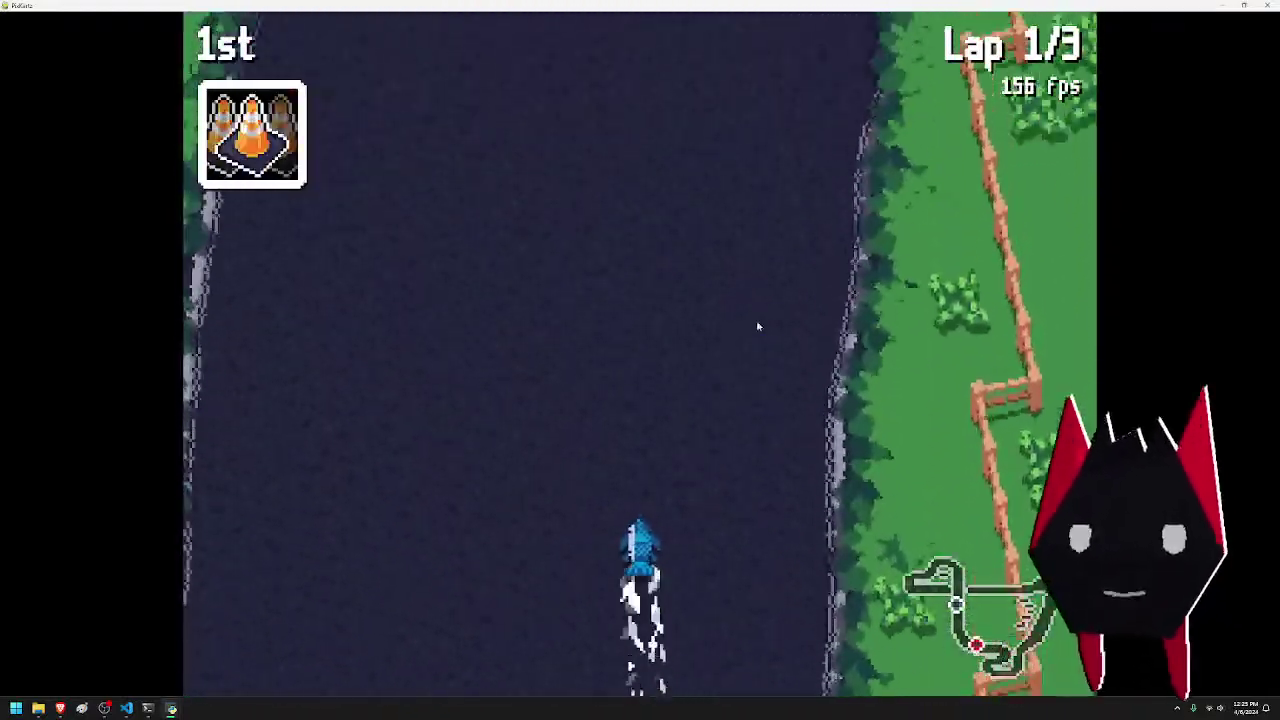
key("Right")
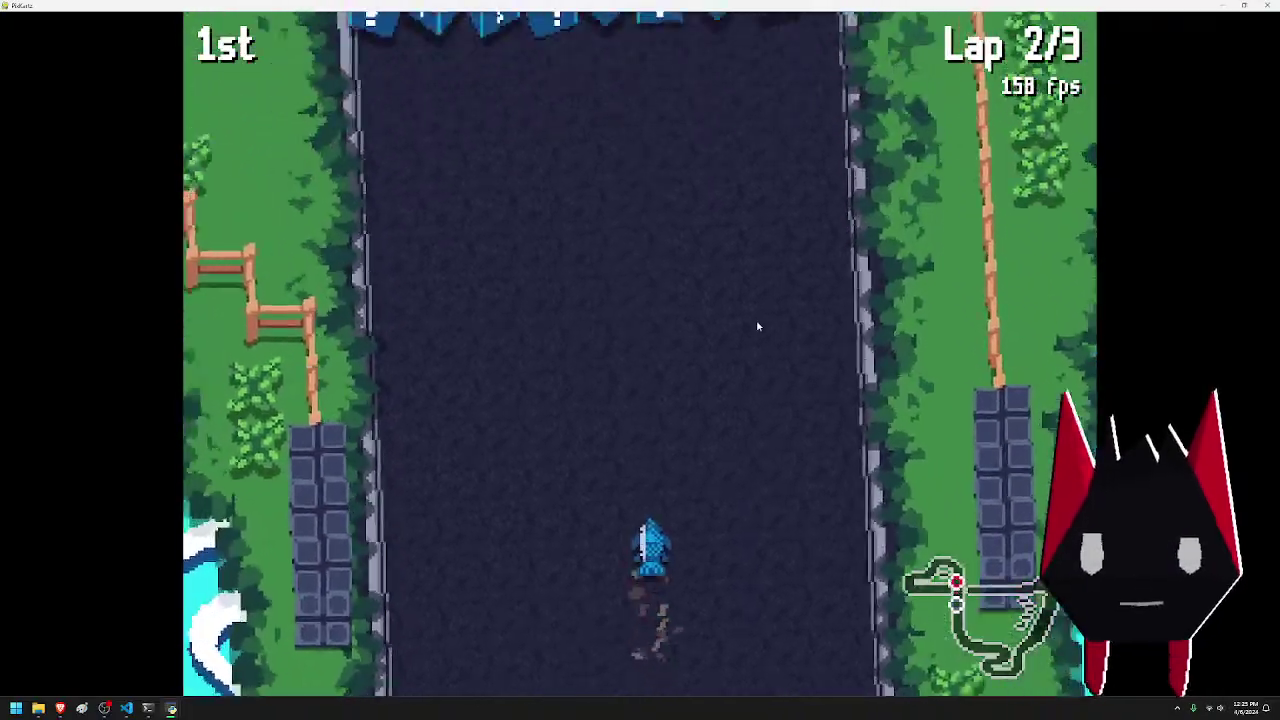
- Drive a second lap that cuts across the grass areas, using the oil and traffic cone items on the way
key("Left")
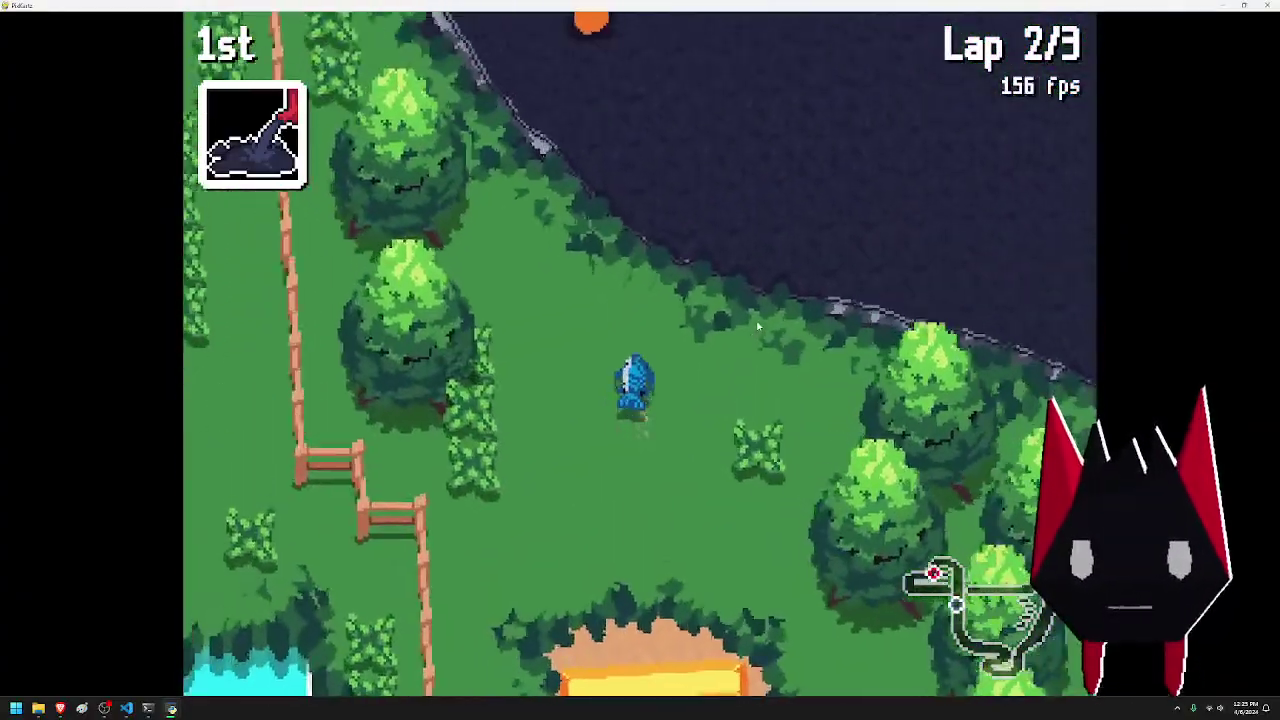
key("space")
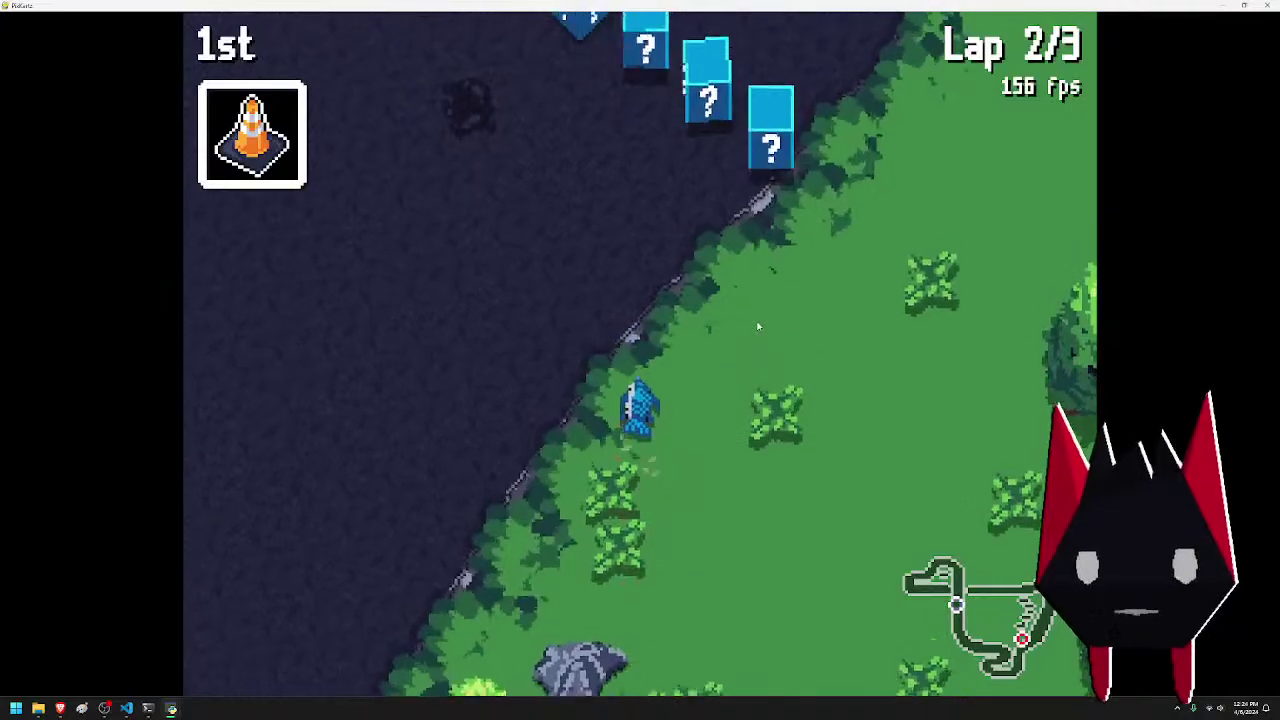
key("space")
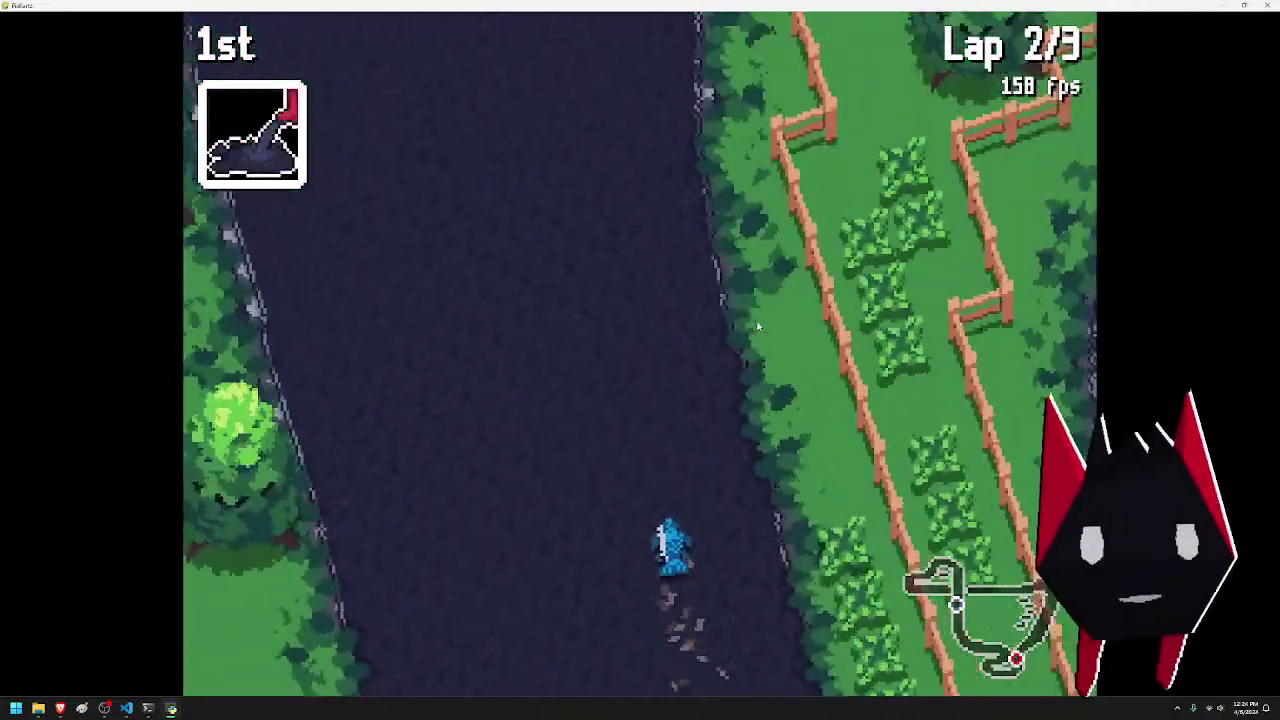
key("space")
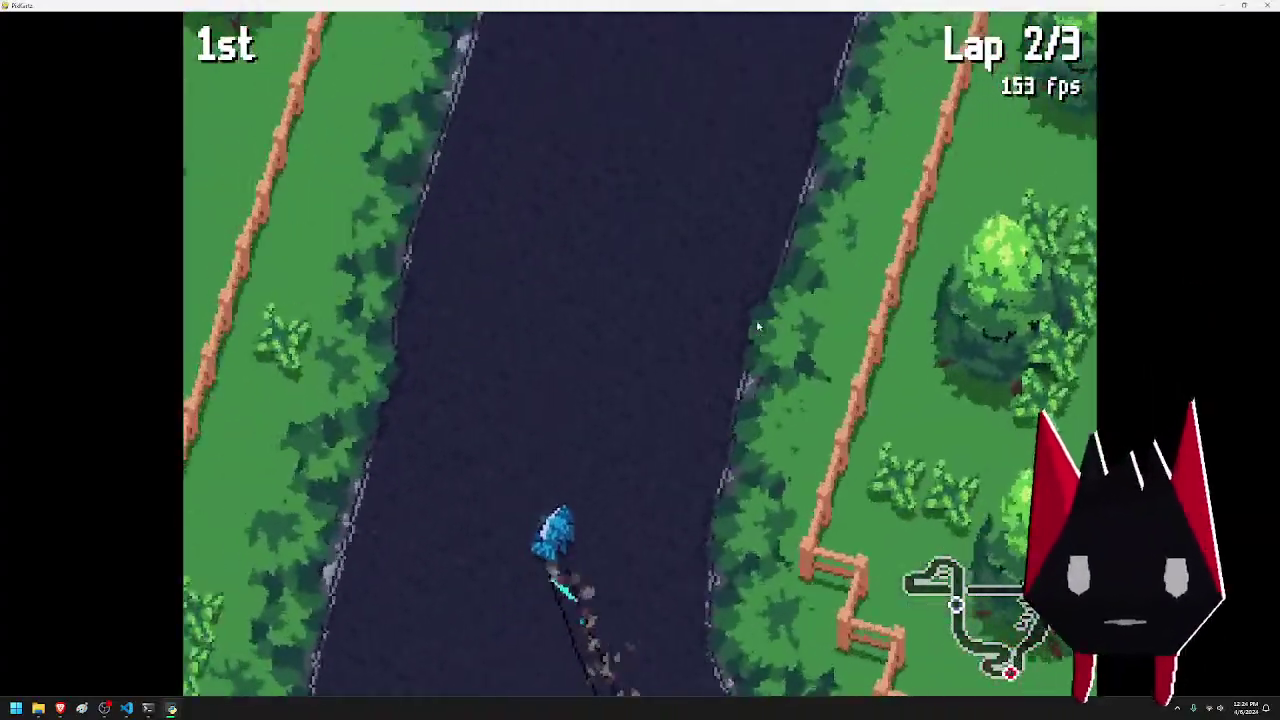
key("Right")
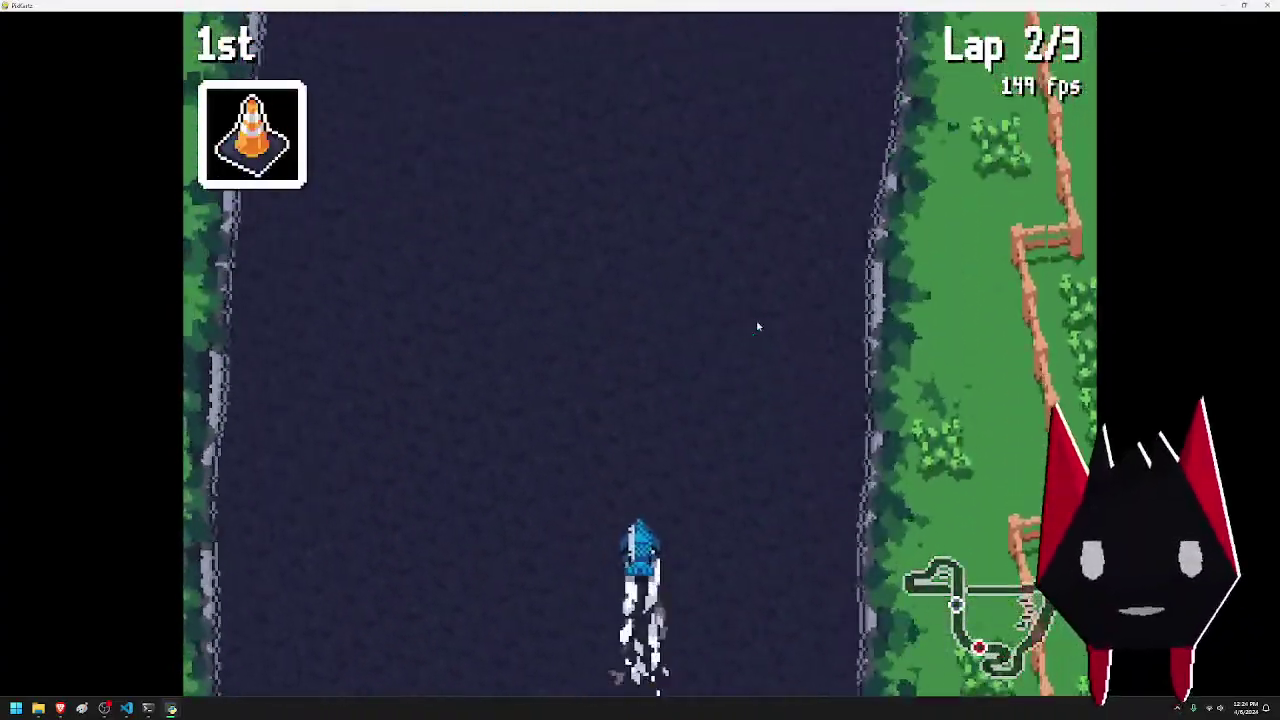
key("Right")
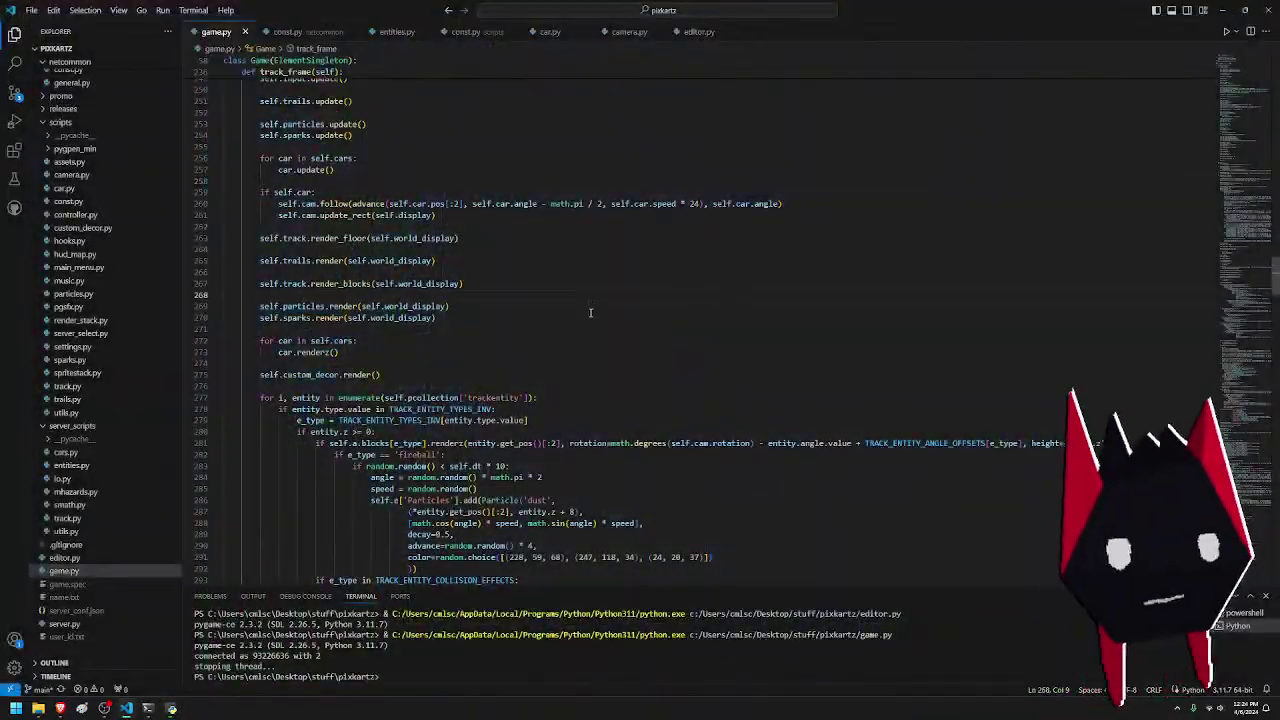
- Launch Aseprite and open the recent file sunny_circuit.aseprite
key("super")
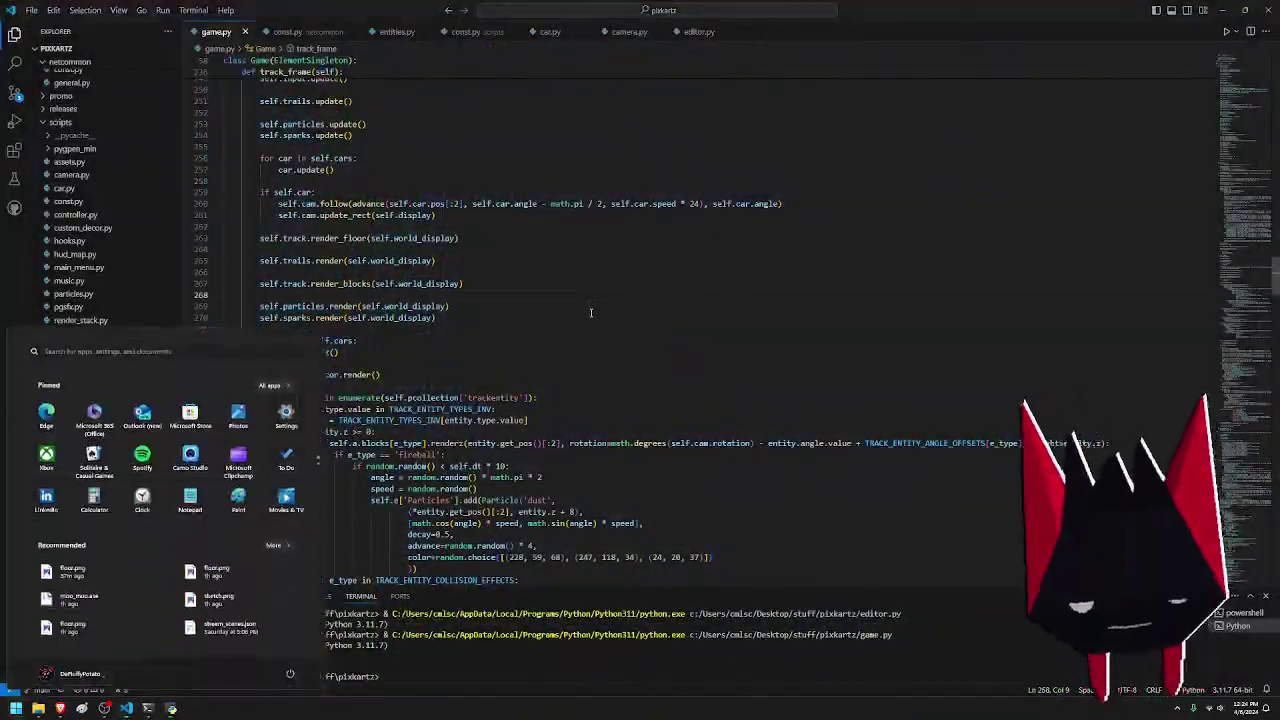
type("aseprite")
key("Return")
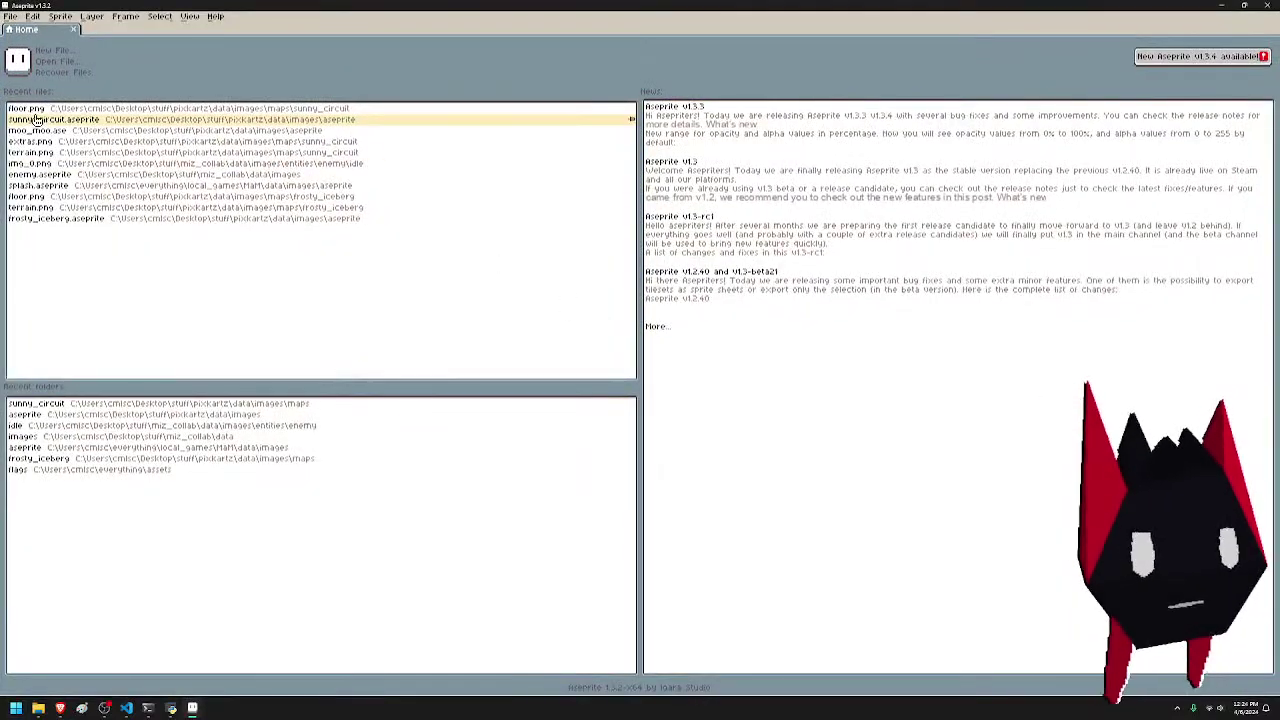
left_click(42, 121)
- Examine the black water cutouts, the yellow bar at the track gap and the dirt patch inside the northwestern loop
scroll(547, 240, "down", 1)
left_click_drag(547, 238, 904, 454)
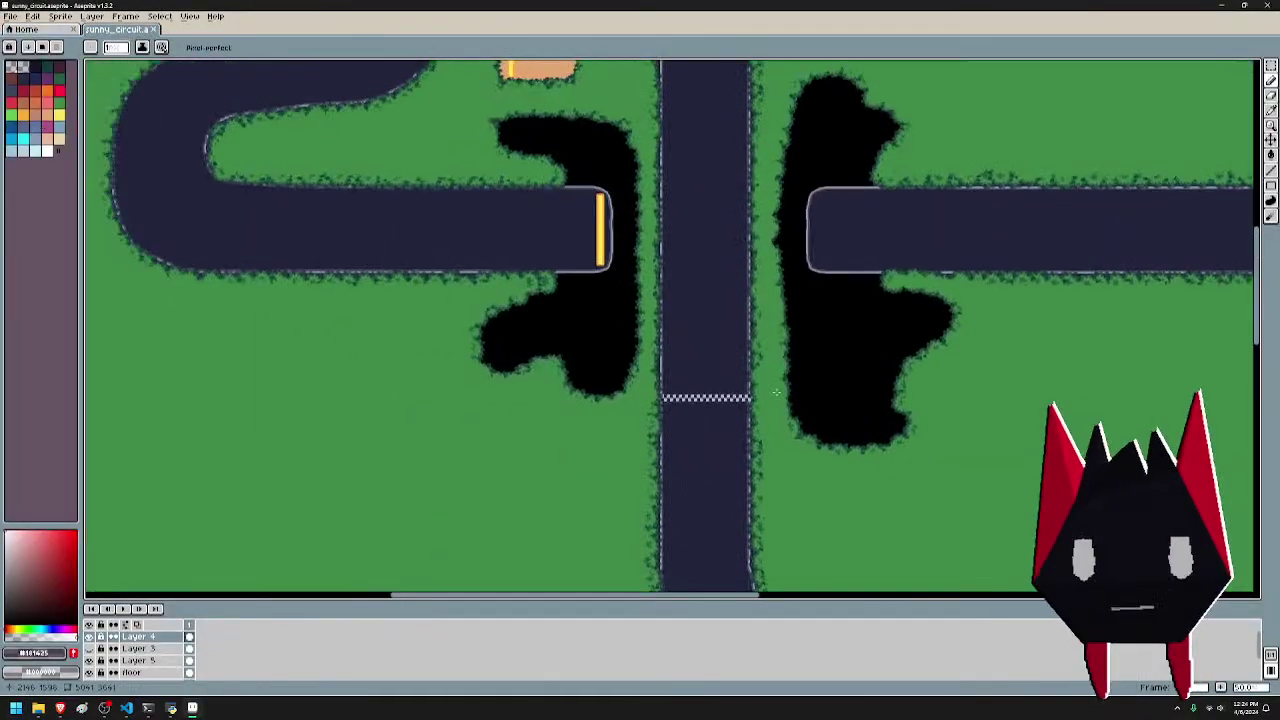
scroll(594, 200, "up", 2)
left_click_drag(591, 203, 765, 494)
left_click_drag(625, 94, 713, 341)
left_click_drag(774, 425, 702, 145)
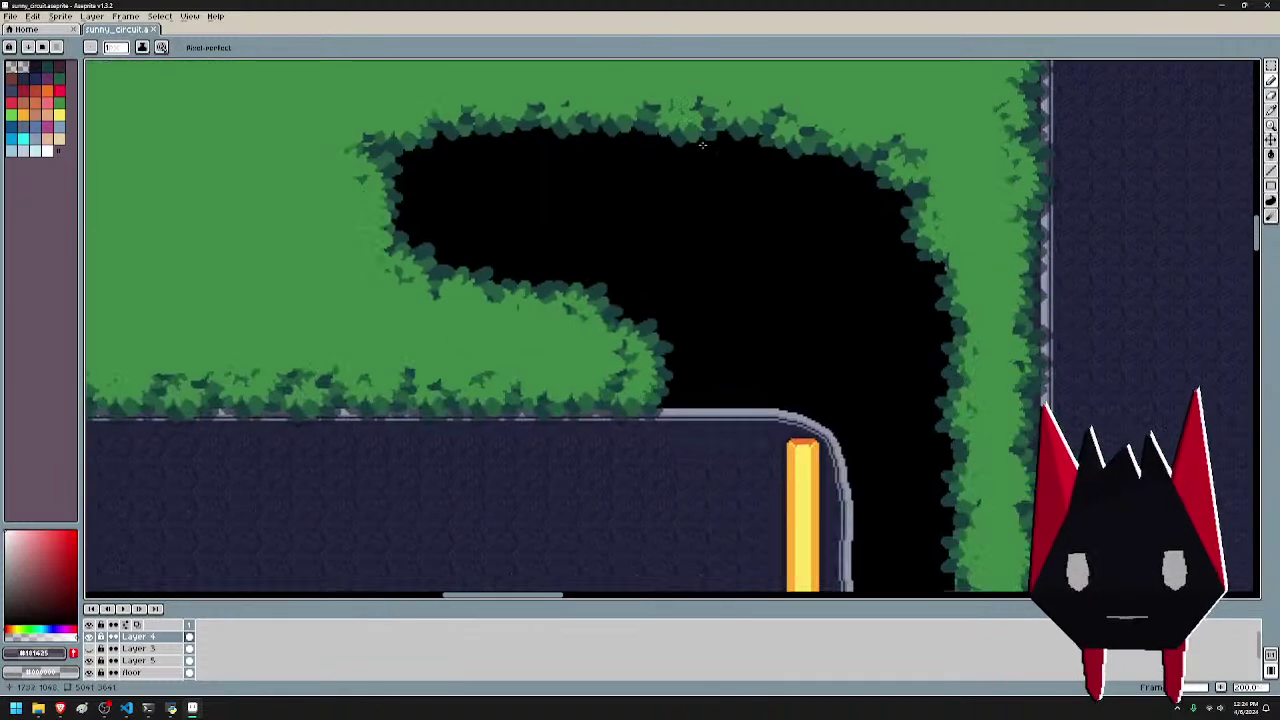
left_click_drag(540, 97, 738, 546)
scroll(585, 412, "up", 1)
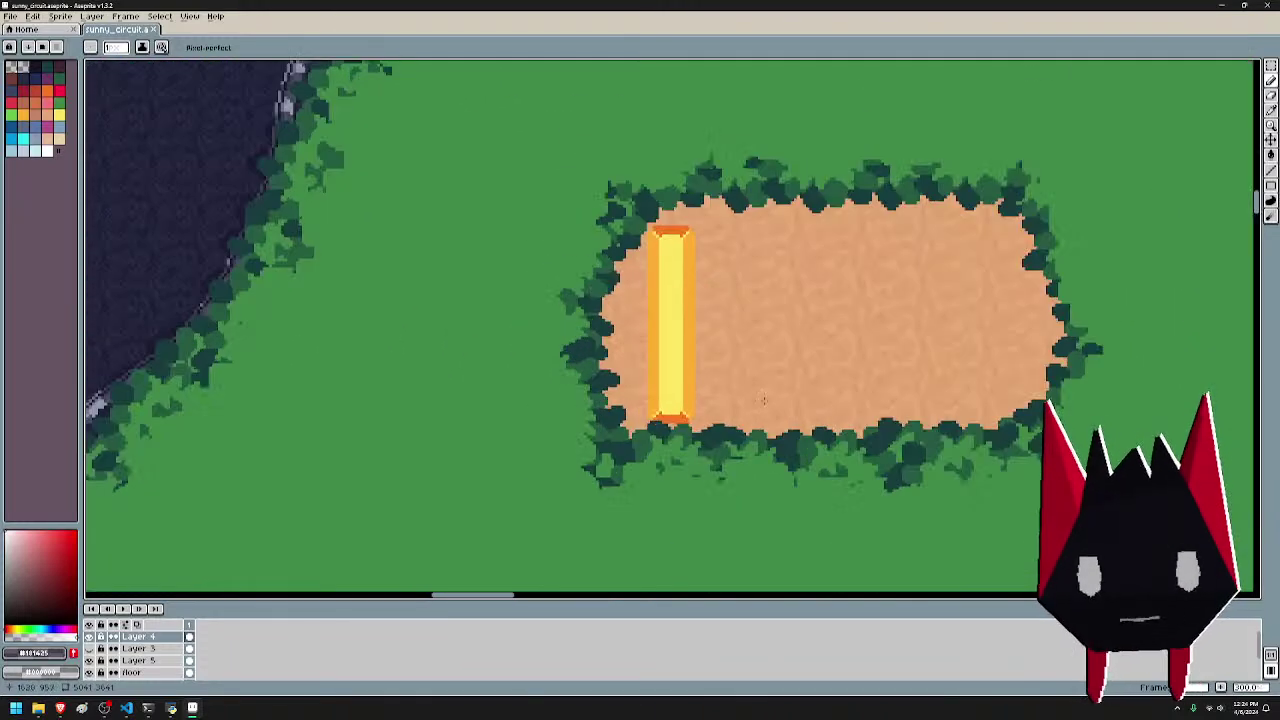
left_click_drag(782, 344, 824, 448)
- Choose the dark palette colour #181425 and check what Layer 4 holds by hiding and showing it
left_click(38, 66)
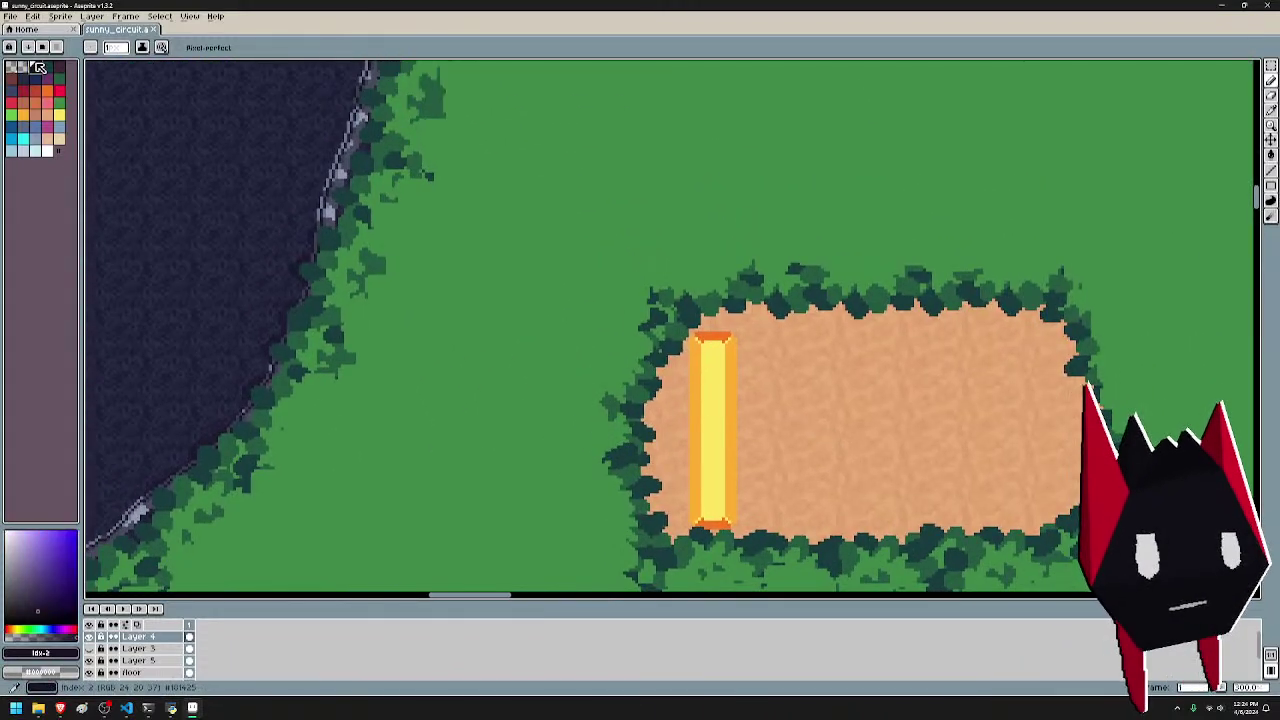
left_click_drag(776, 513, 736, 400)
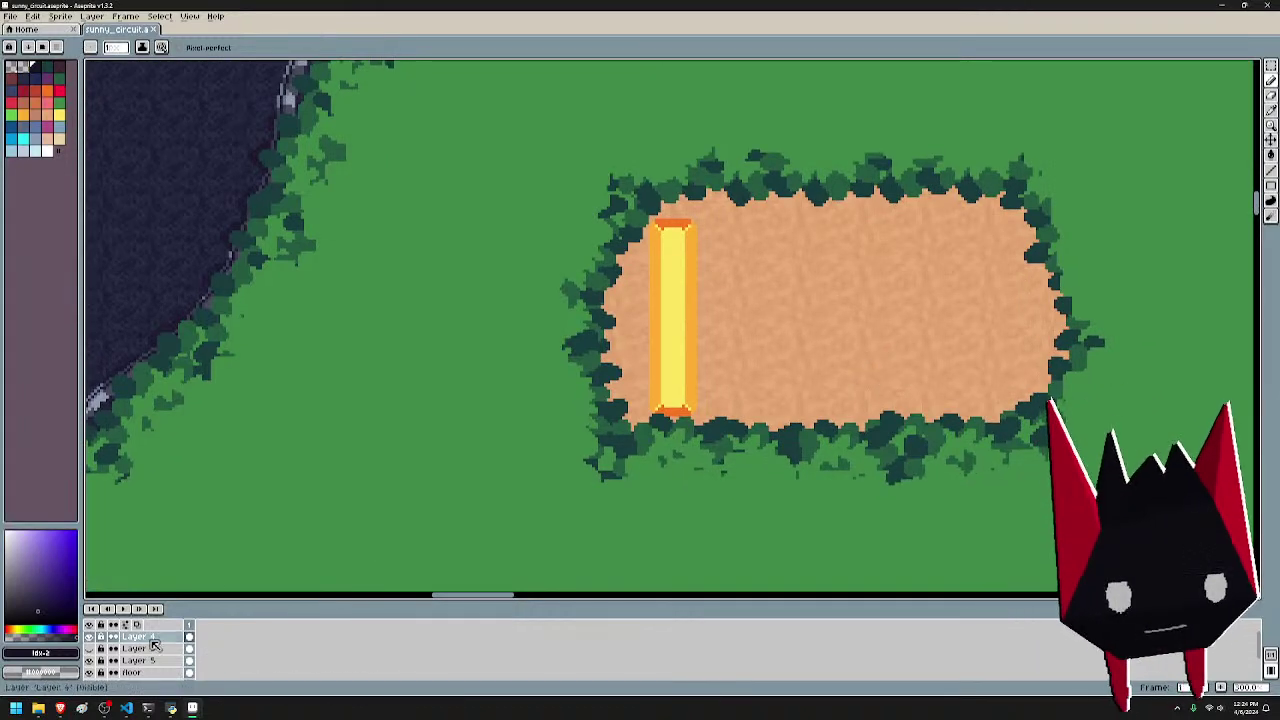
left_click(91, 637)
left_click(91, 637)
- Select the dirt patch with the yellow bar inside the northwestern loop using the Rectangular Marquee tool
scroll(281, 520, "down", 2)
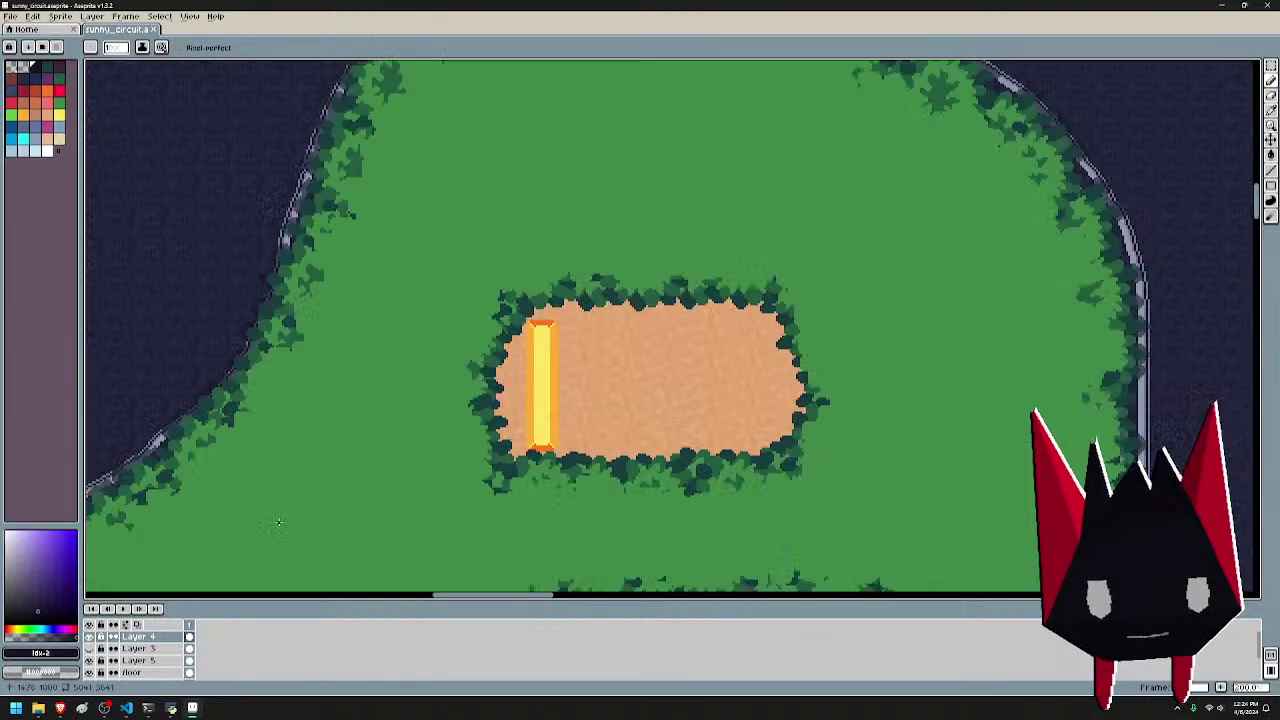
left_click_drag(401, 509, 500, 289)
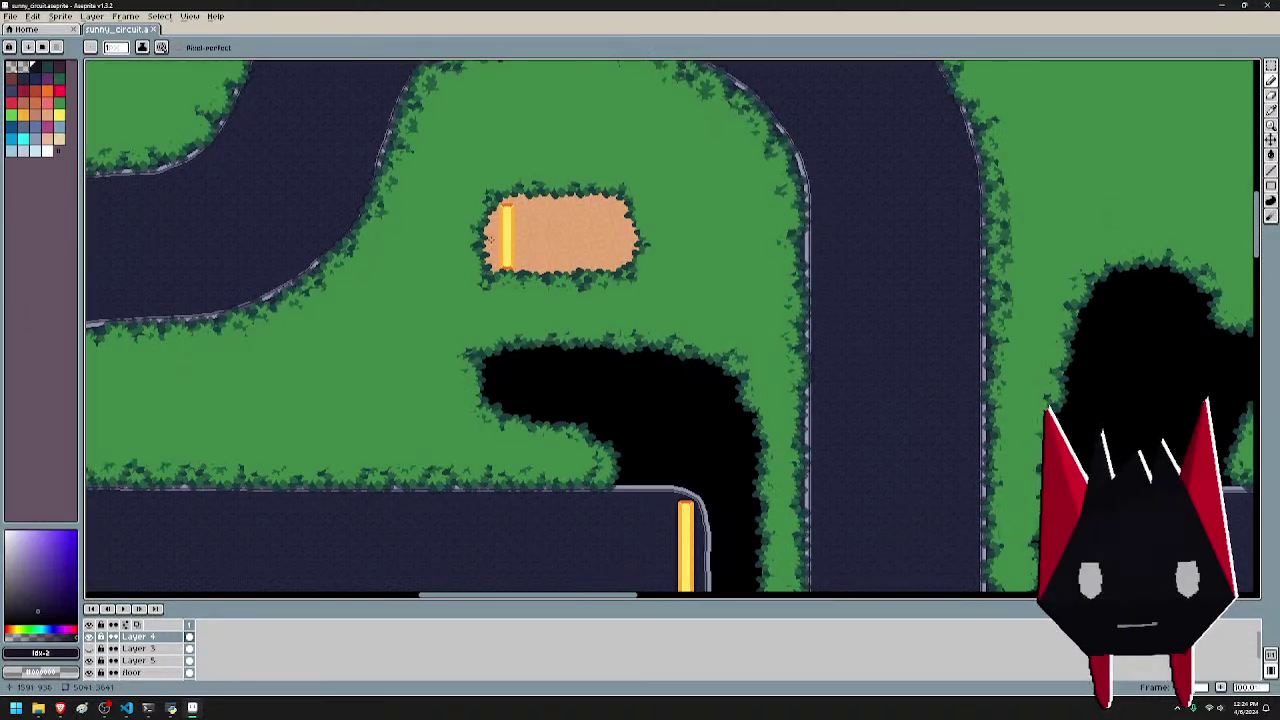
left_click_drag(491, 240, 488, 422)
scroll(507, 463, "up", 1)
left_click_drag(698, 491, 648, 346)
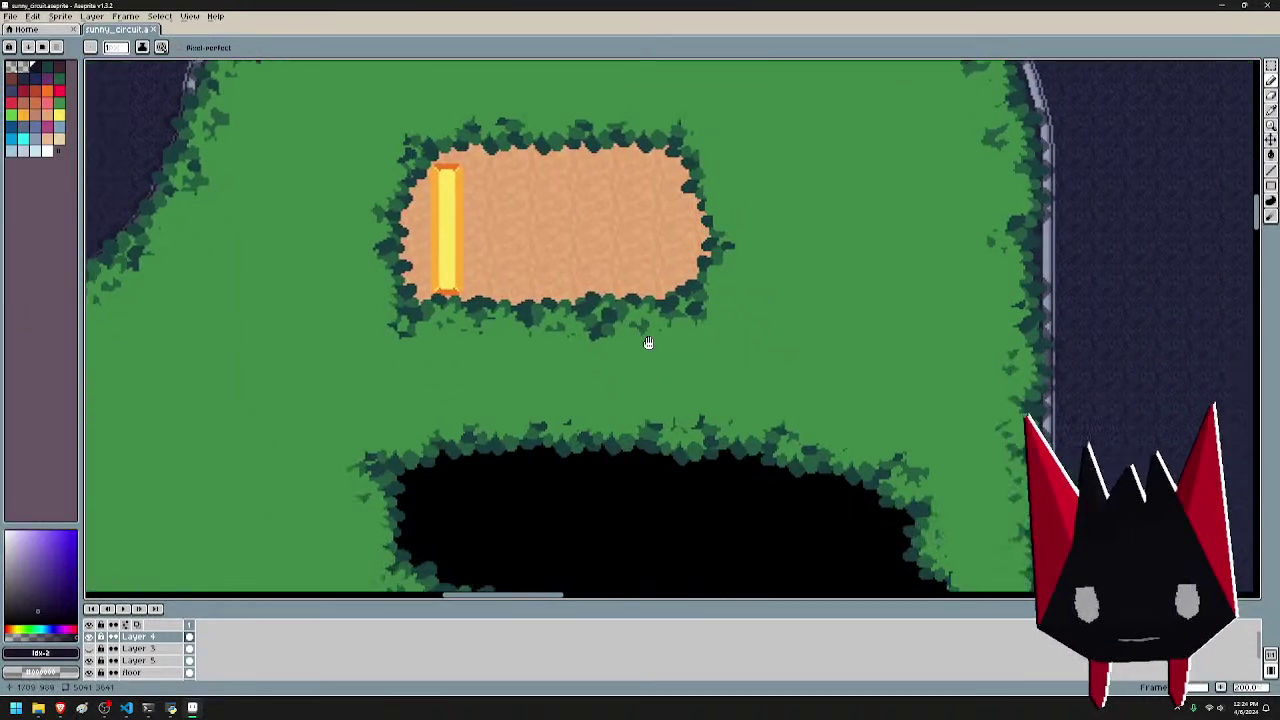
scroll(645, 350, "down", 1)
left_click_drag(717, 366, 617, 413)
key("m")
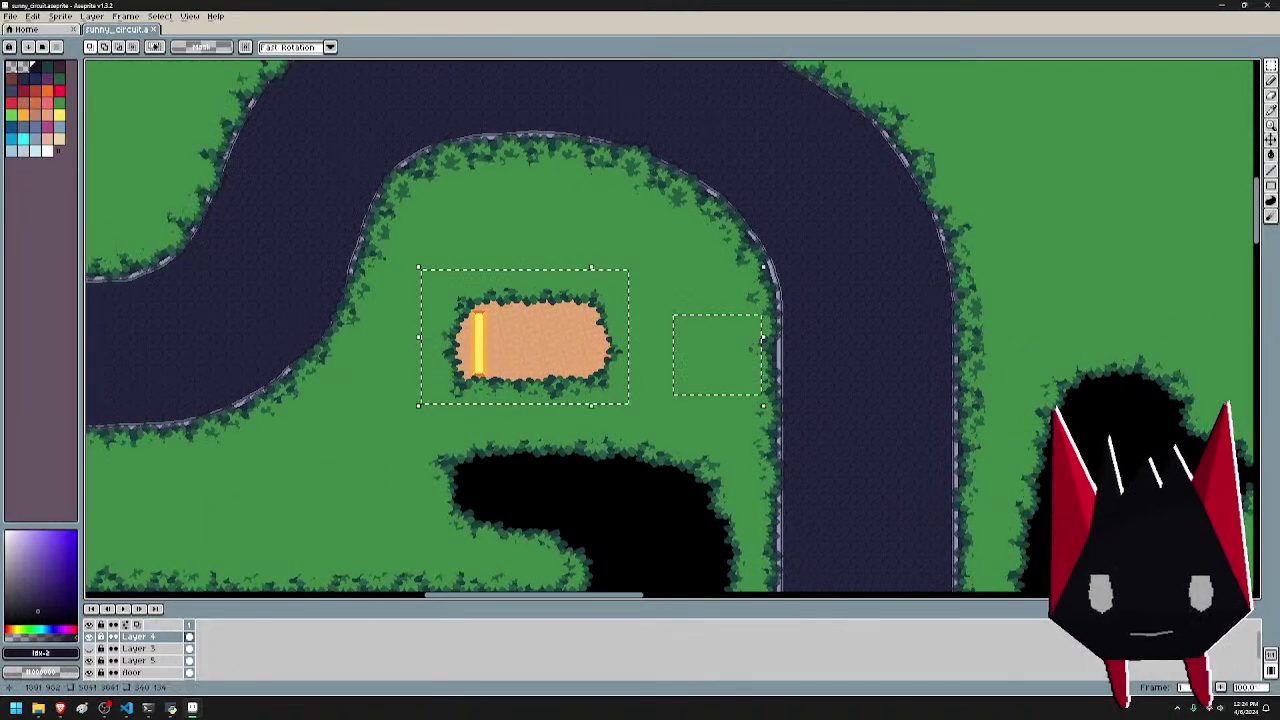
left_click_drag(968, 505, 708, 348)
scroll(708, 348, "down", 1)
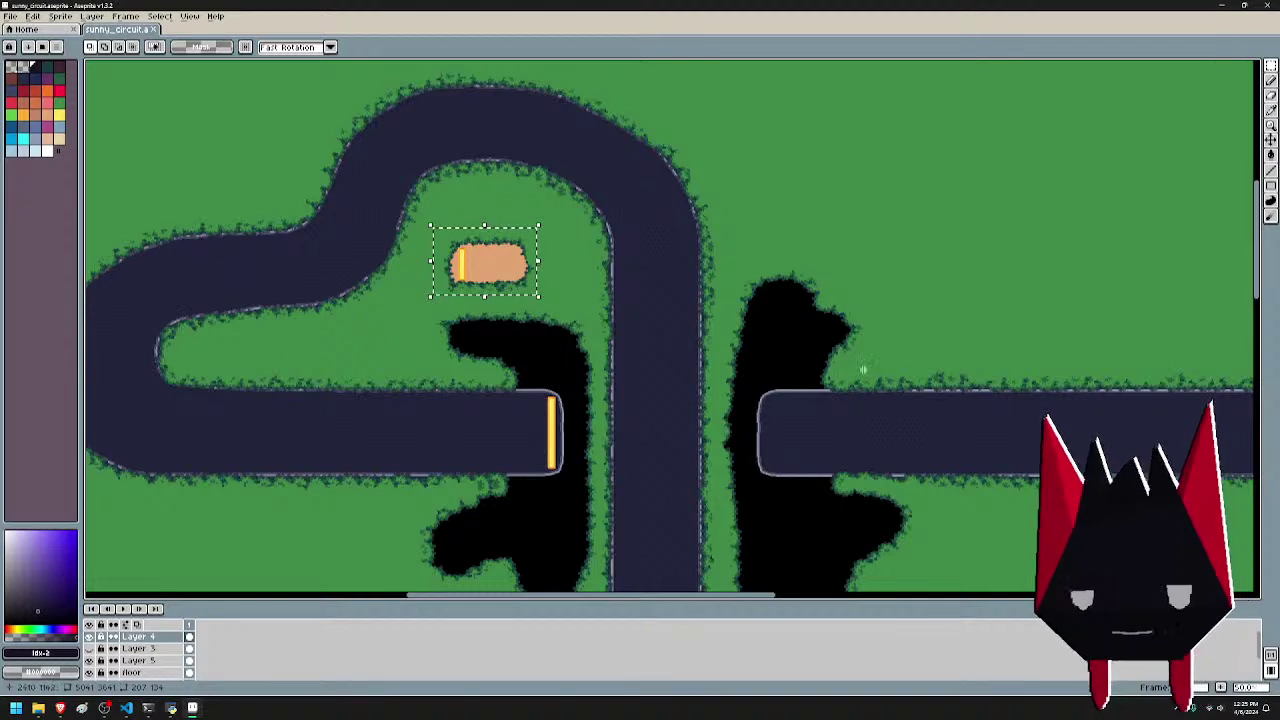
- Add the five dirt patches inside the eastern bend to the selection, including the one with the yellow bar
left_click_drag(862, 369, 423, 231)
scroll(940, 371, "up", 1)
left_click_drag(940, 371, 742, 230)
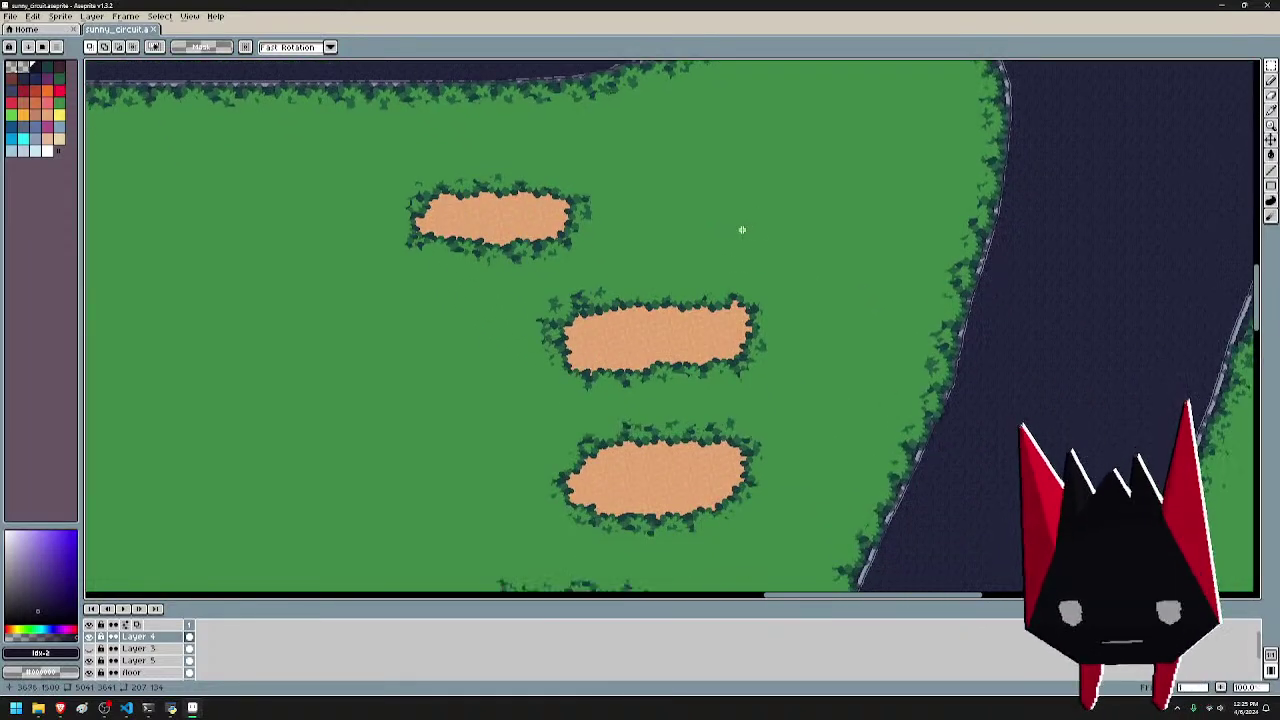
scroll(742, 230, "down", 1)
left_click_drag(558, 256, 608, 206)
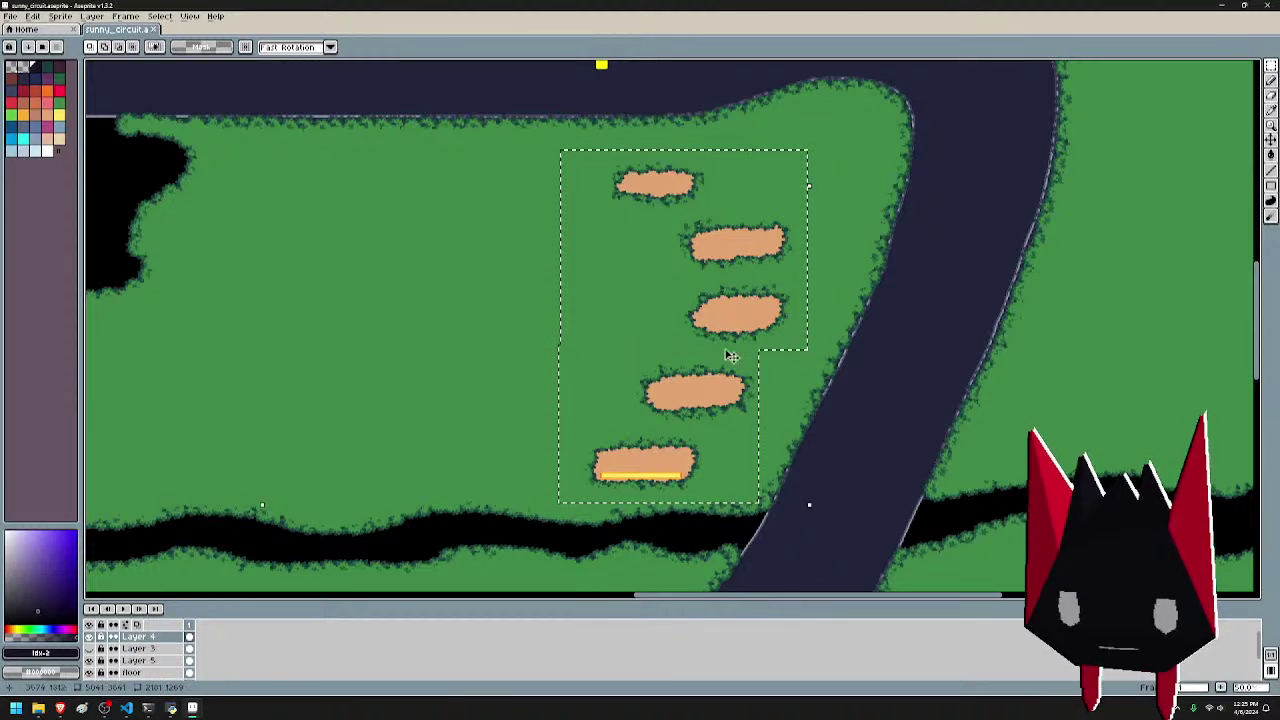
- Set the alpha of the dark foreground colour to 150
scroll(731, 356, "down", 1)
left_click_drag(543, 442, 685, 65)
left_click_drag(686, 262, 802, 506)
left_click_drag(527, 148, 733, 433)
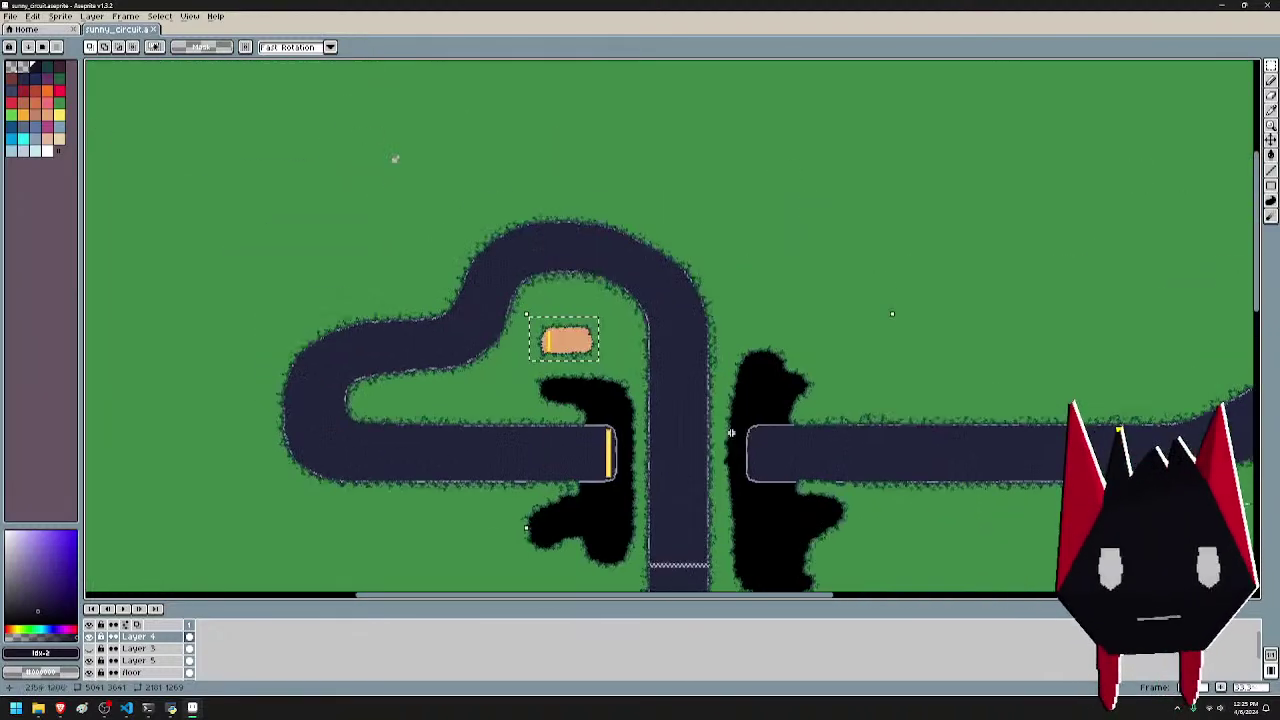
scroll(550, 378, "up", 3)
left_click_drag(576, 300, 522, 400)
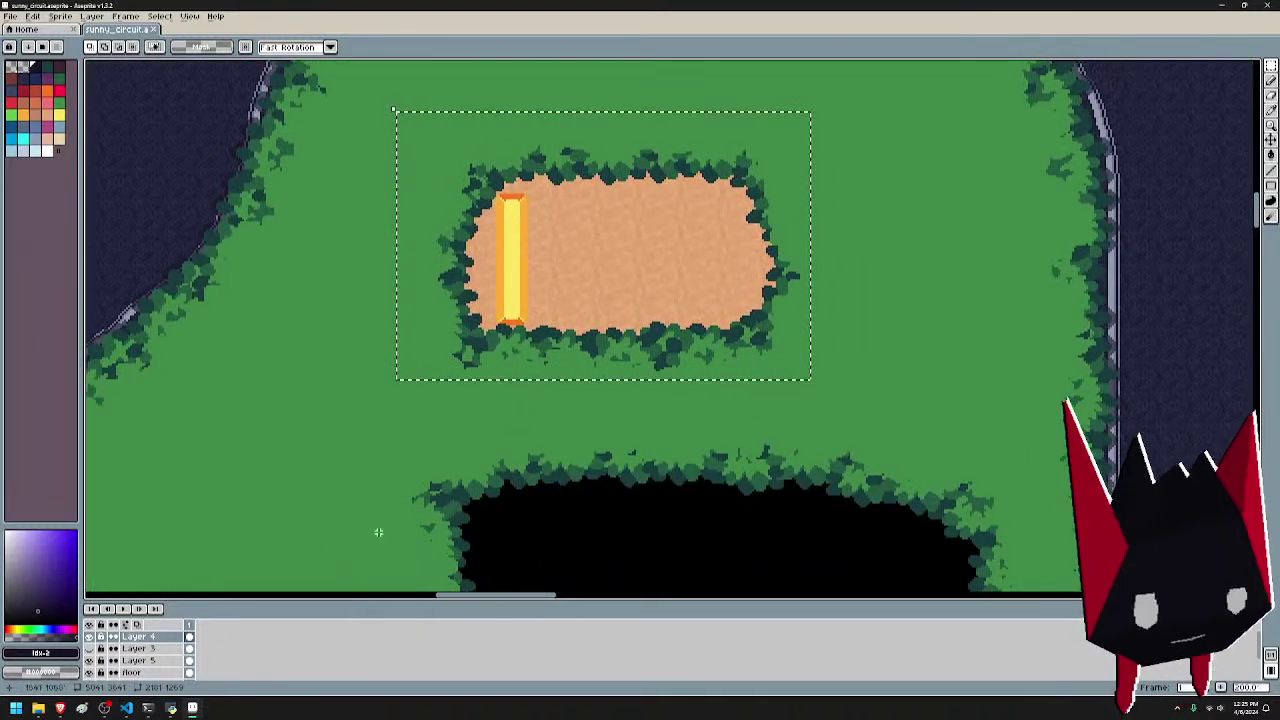
left_click(42, 653)
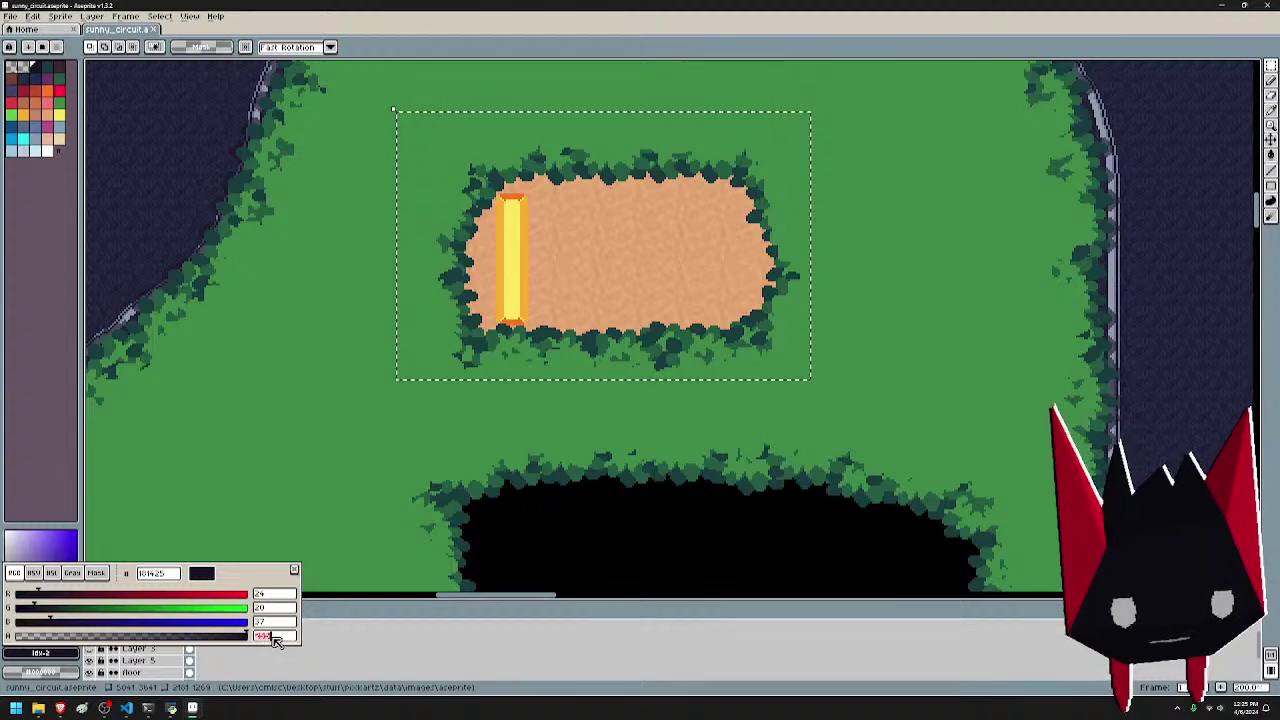
type("150")
key("Return")
- Try an Outline in the semi-transparent dark colour on the selected Layer 4 areas and inspect both yellow bars
key("shift+o")
key("Return")
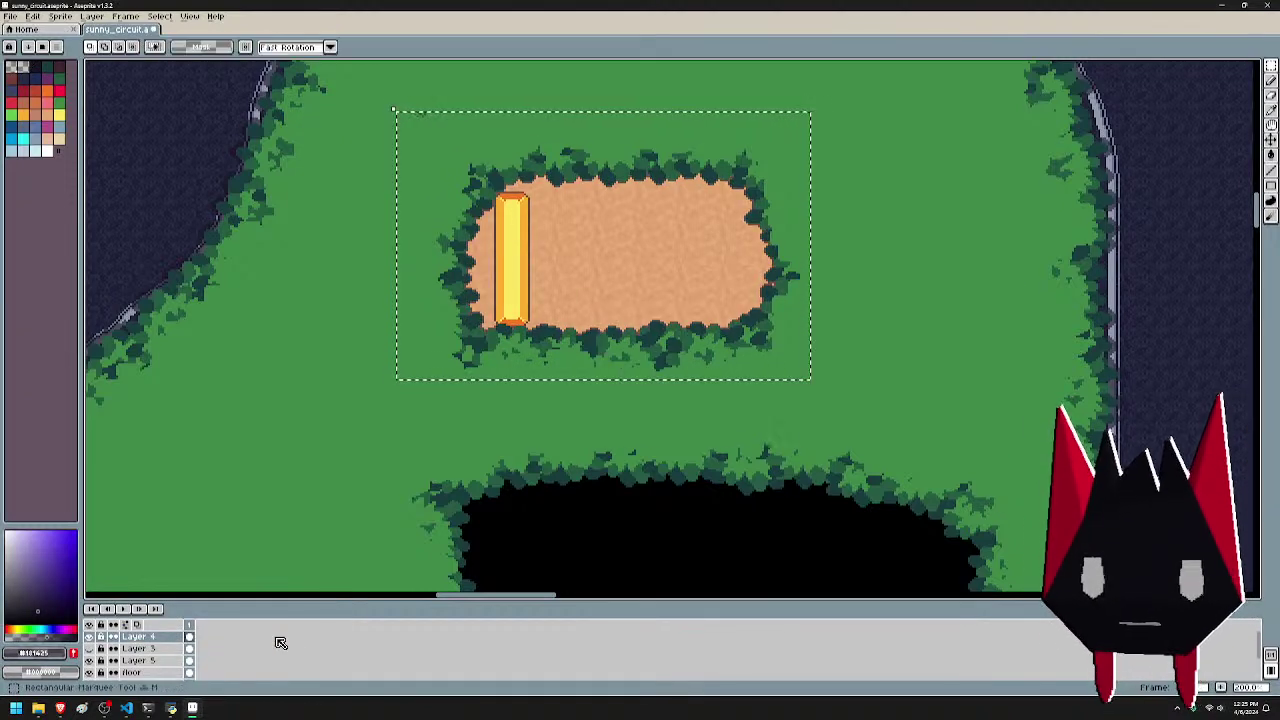
scroll(587, 459, "down", 2)
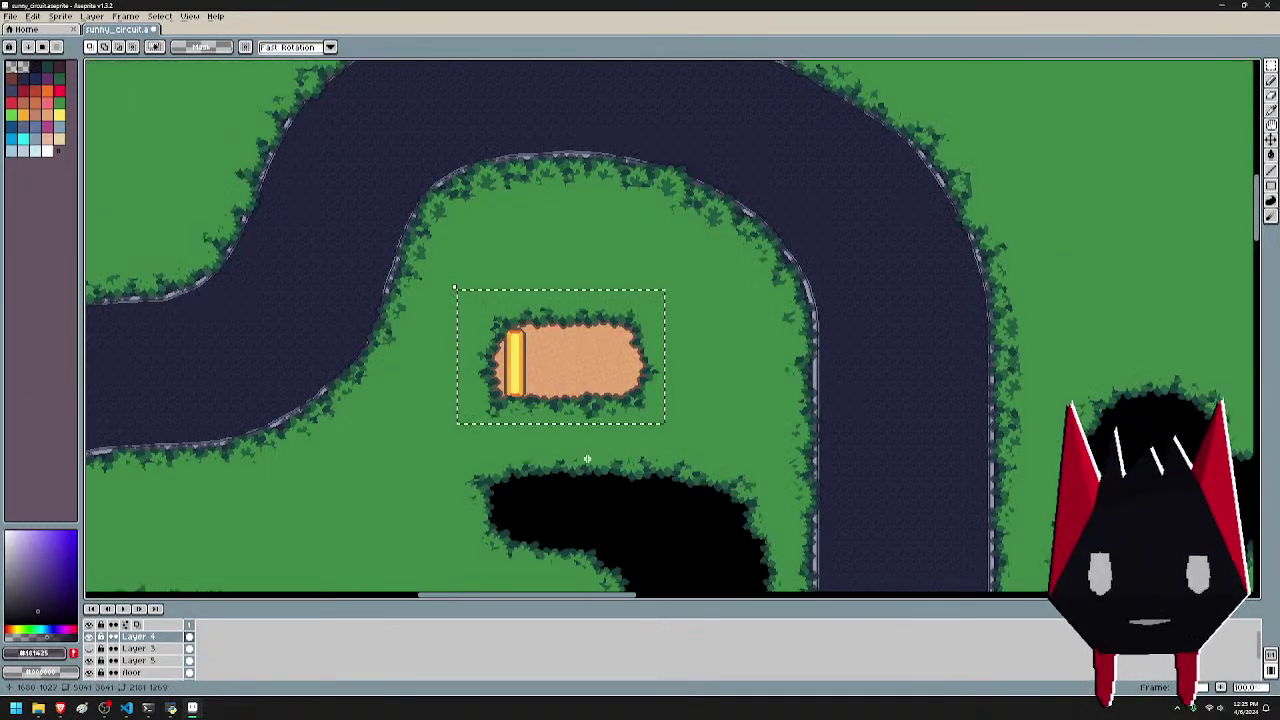
scroll(740, 489, "down", 1)
left_click_drag(740, 489, 606, 274)
left_click_drag(1050, 547, 661, 285)
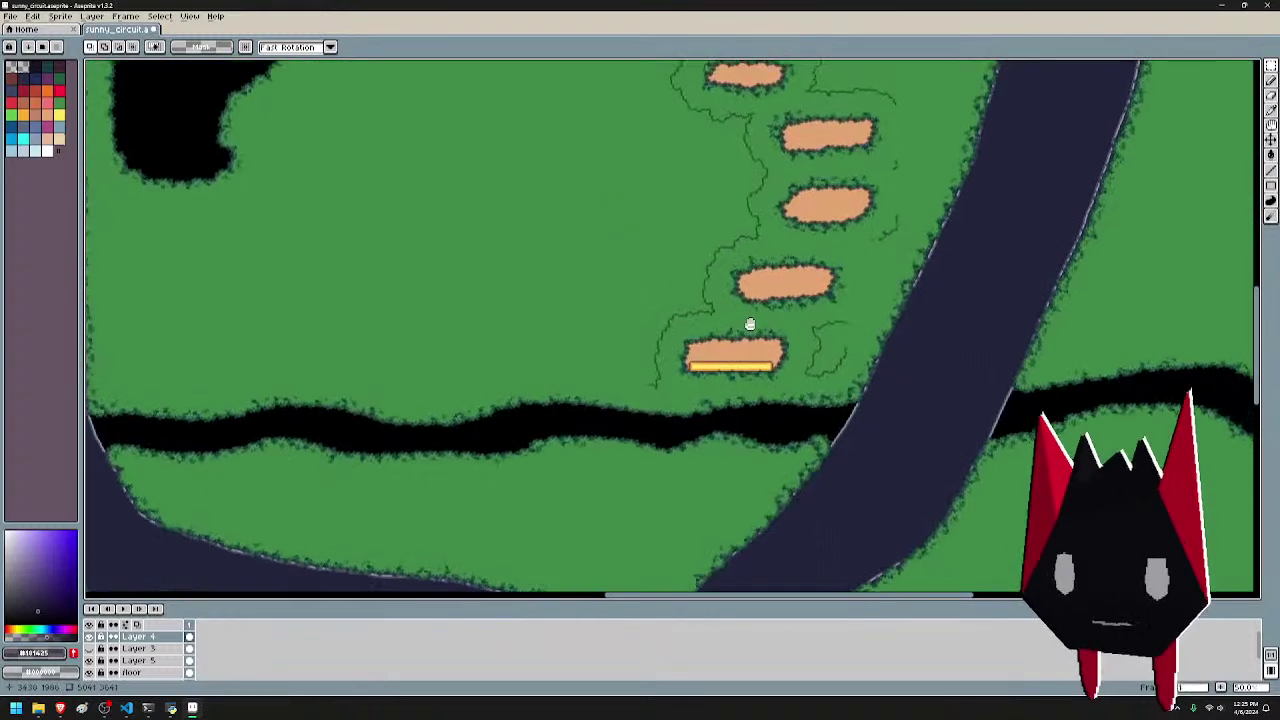
scroll(790, 330, "up", 2)
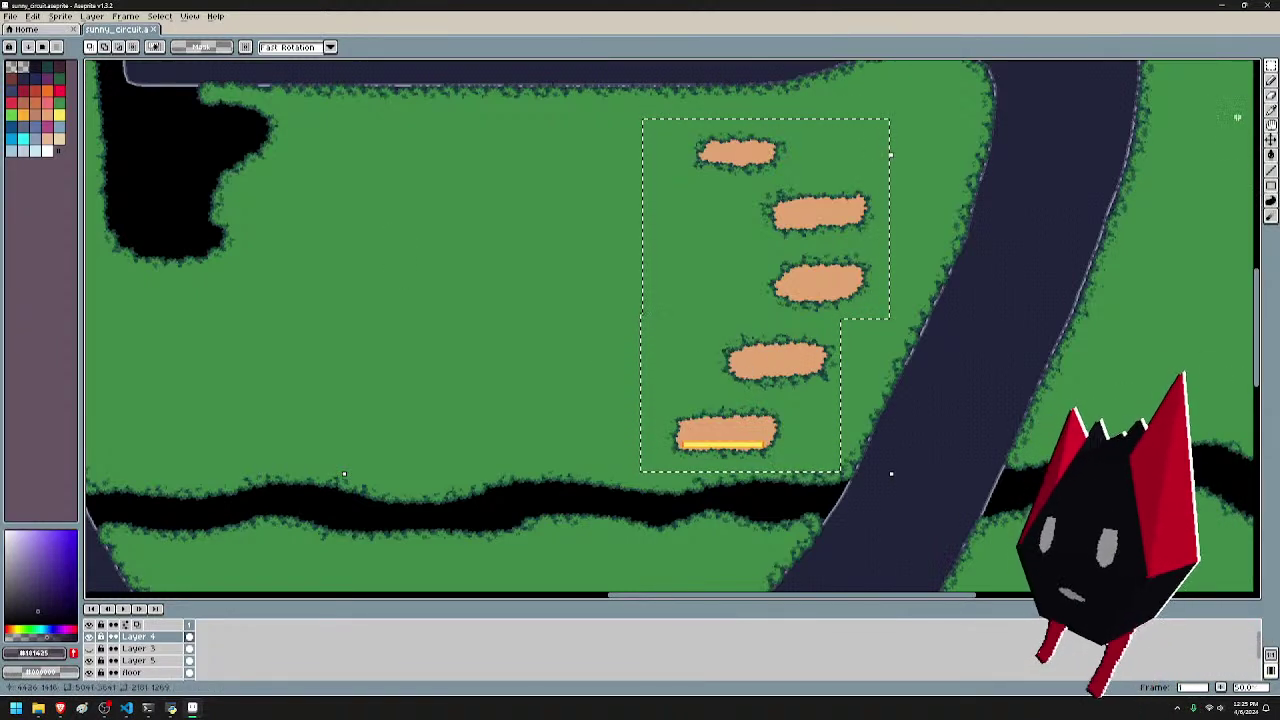
left_click(1270, 66)
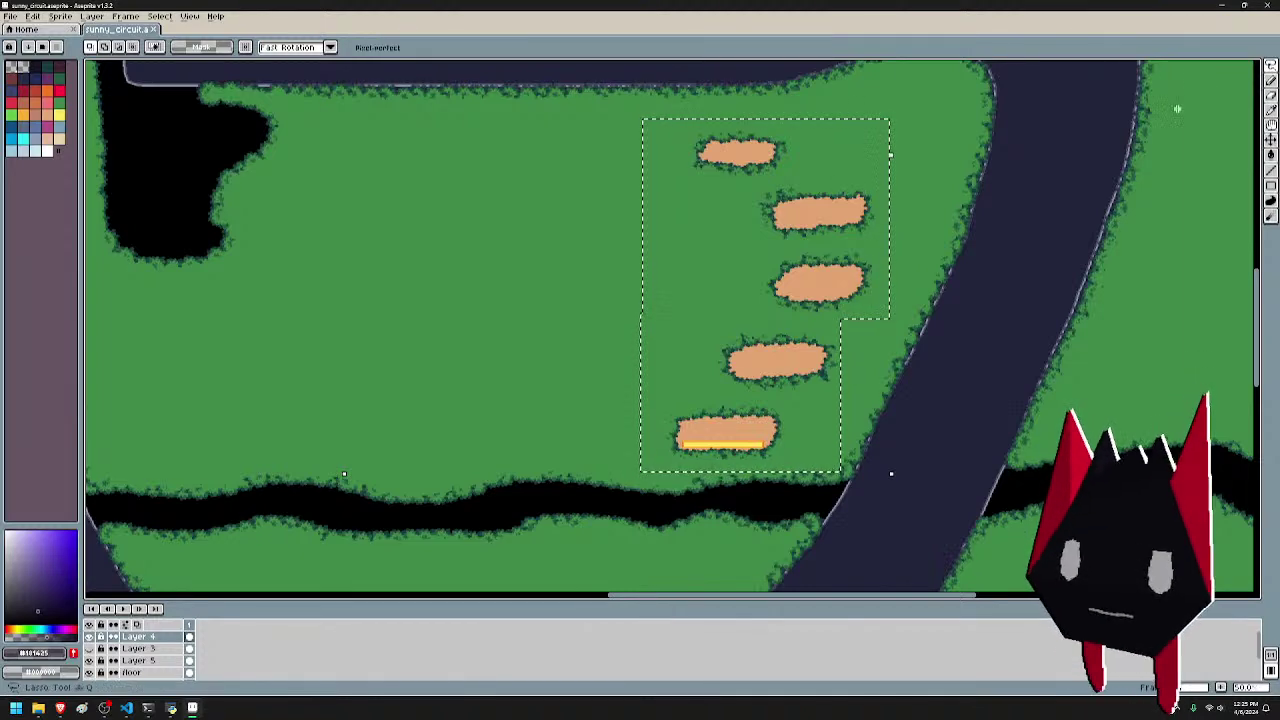
scroll(737, 356, "up", 4)
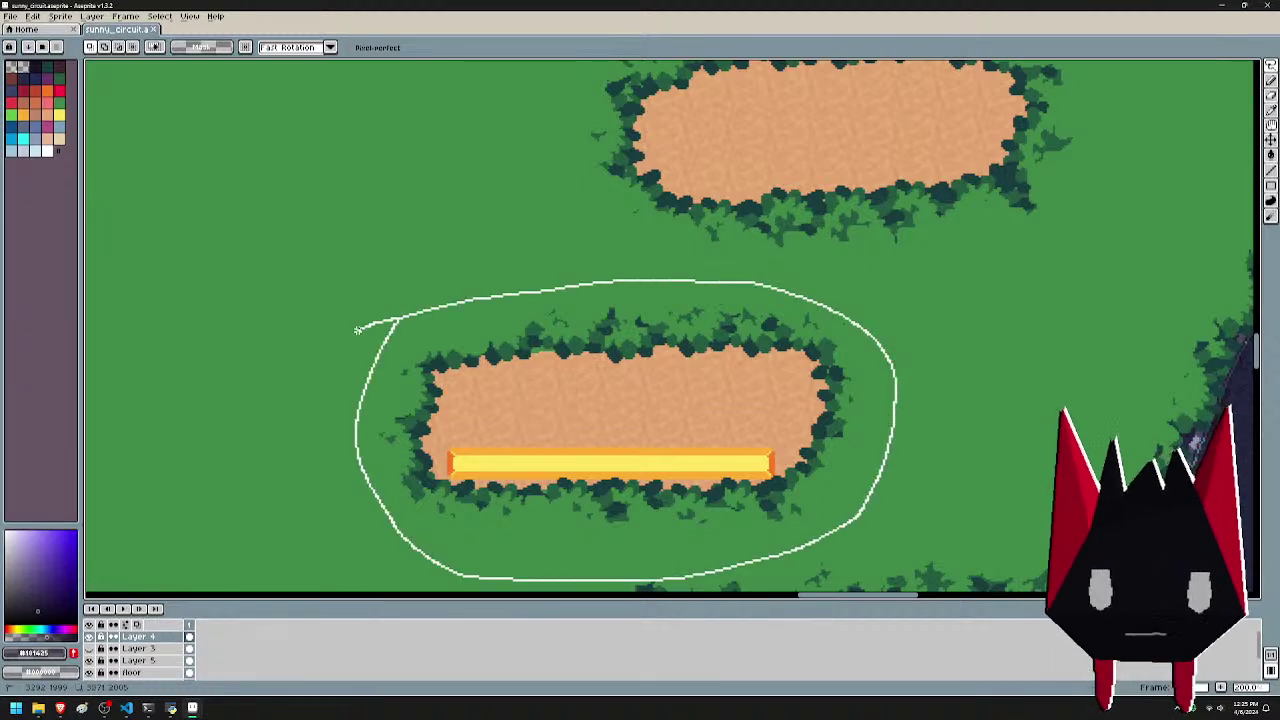
left_click_drag(358, 330, 356, 331)
key("ctrl+z")
scroll(641, 295, "down", 2)
left_click_drag(652, 280, 658, 296)
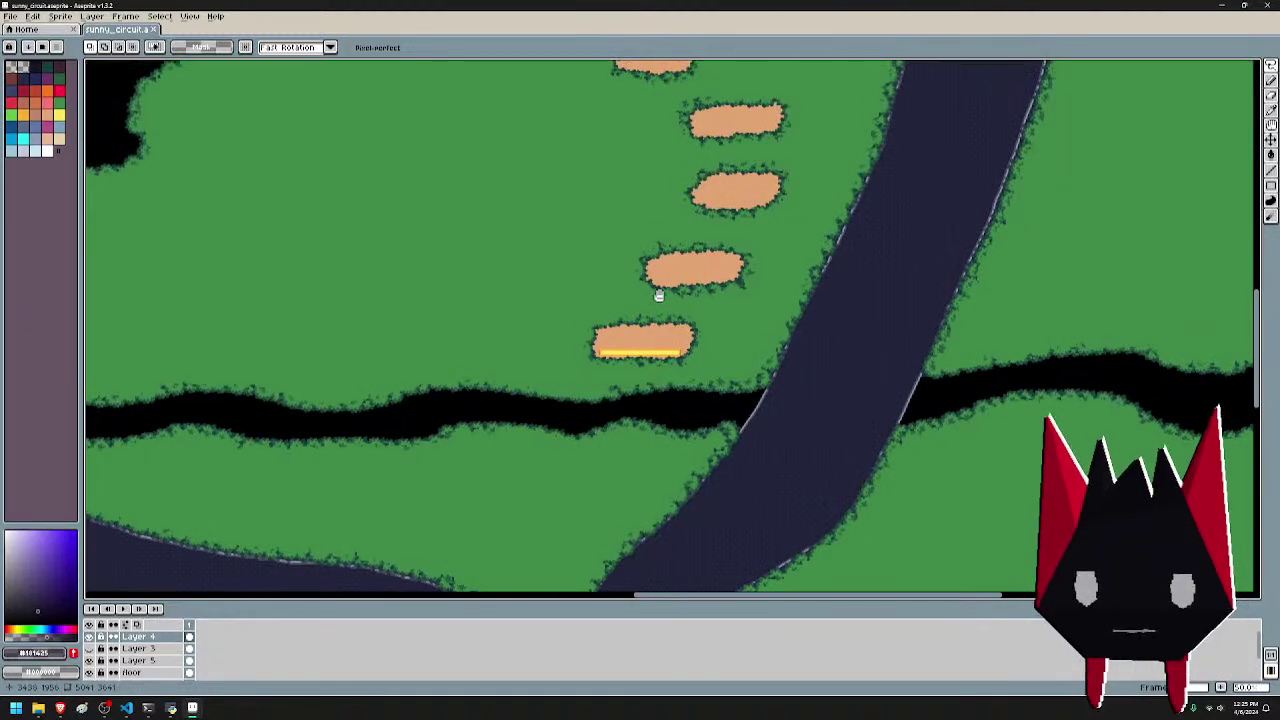
scroll(658, 295, "up", 1)
left_click_drag(674, 341, 892, 460)
scroll(890, 457, "down", 1)
left_click_drag(457, 508, 455, 358)
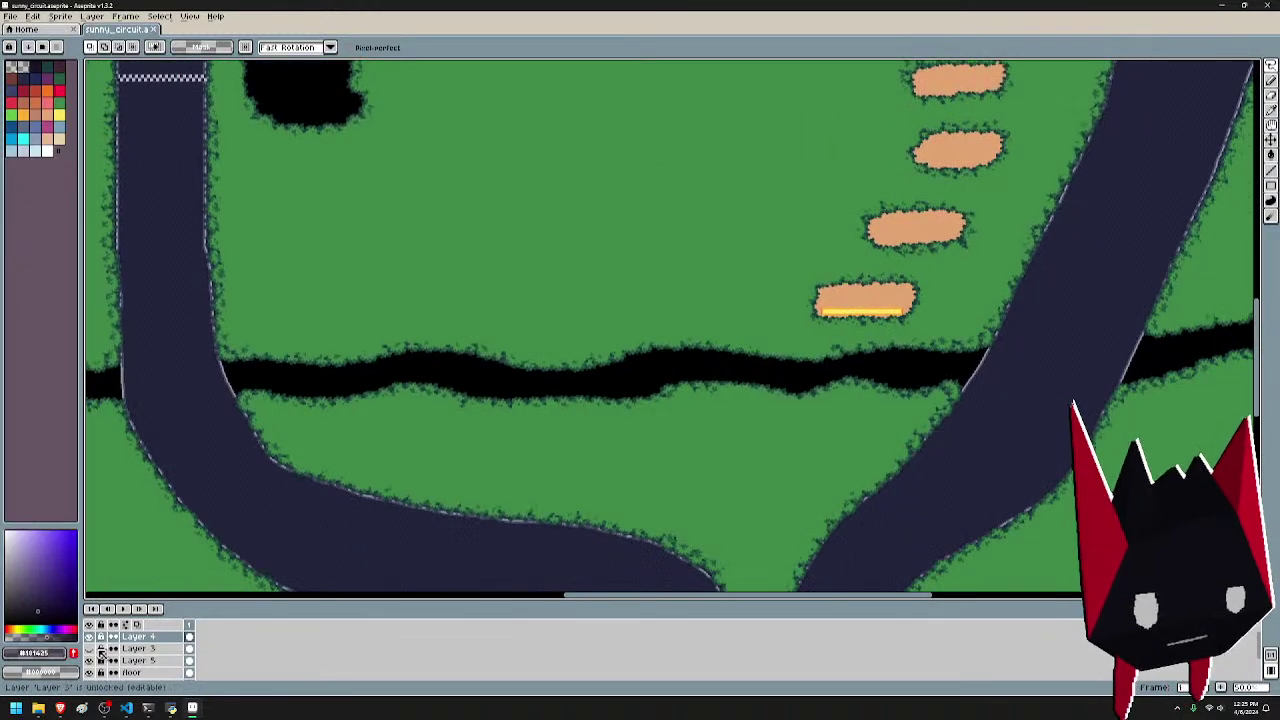
- Hide the floor layer and try selecting the dirt area around the lowest eastern patch's yellow bar with the Magic Wand
scroll(102, 655, "down", 2)
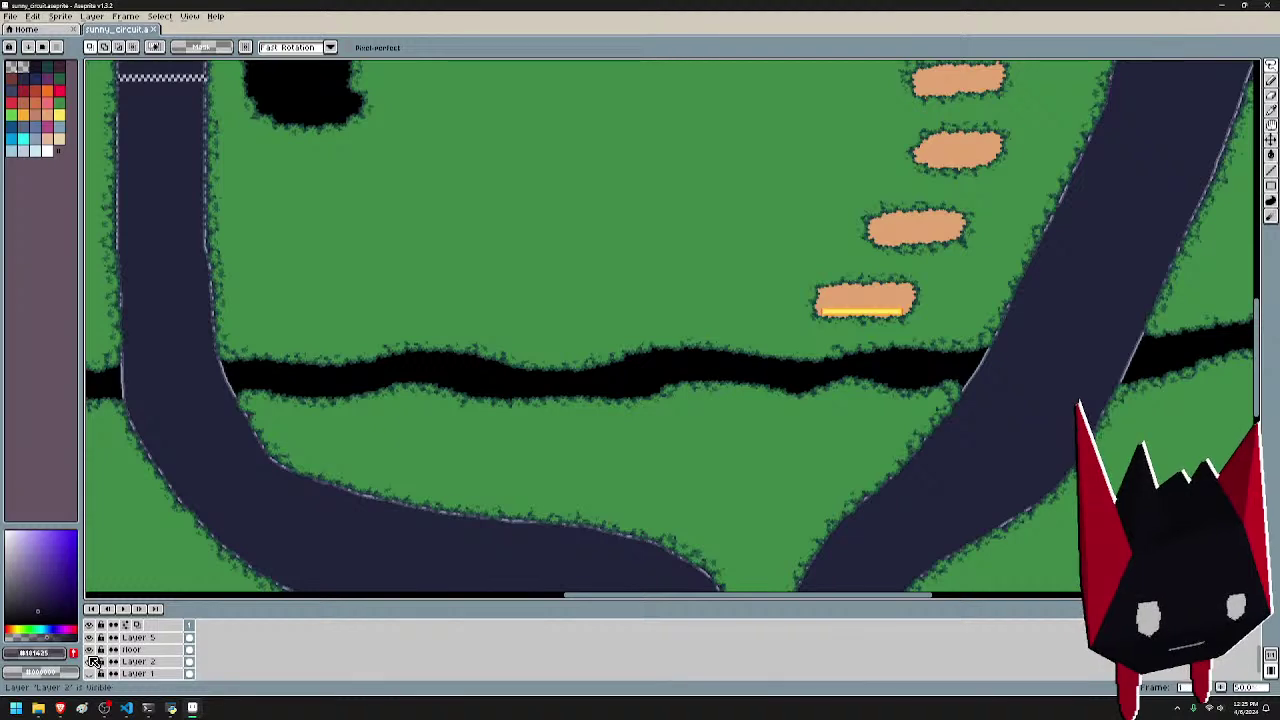
left_click(91, 650)
left_click_drag(879, 301, 780, 383)
scroll(780, 384, "up", 1)
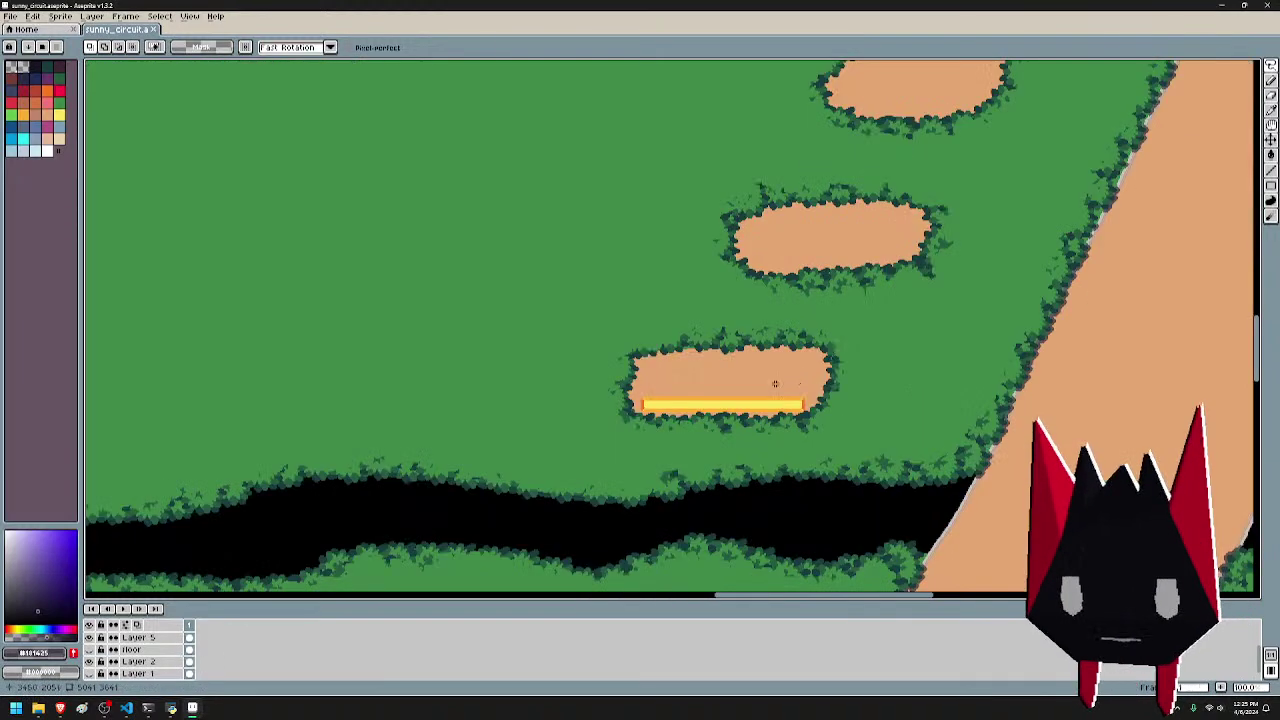
left_click_drag(862, 312, 856, 341)
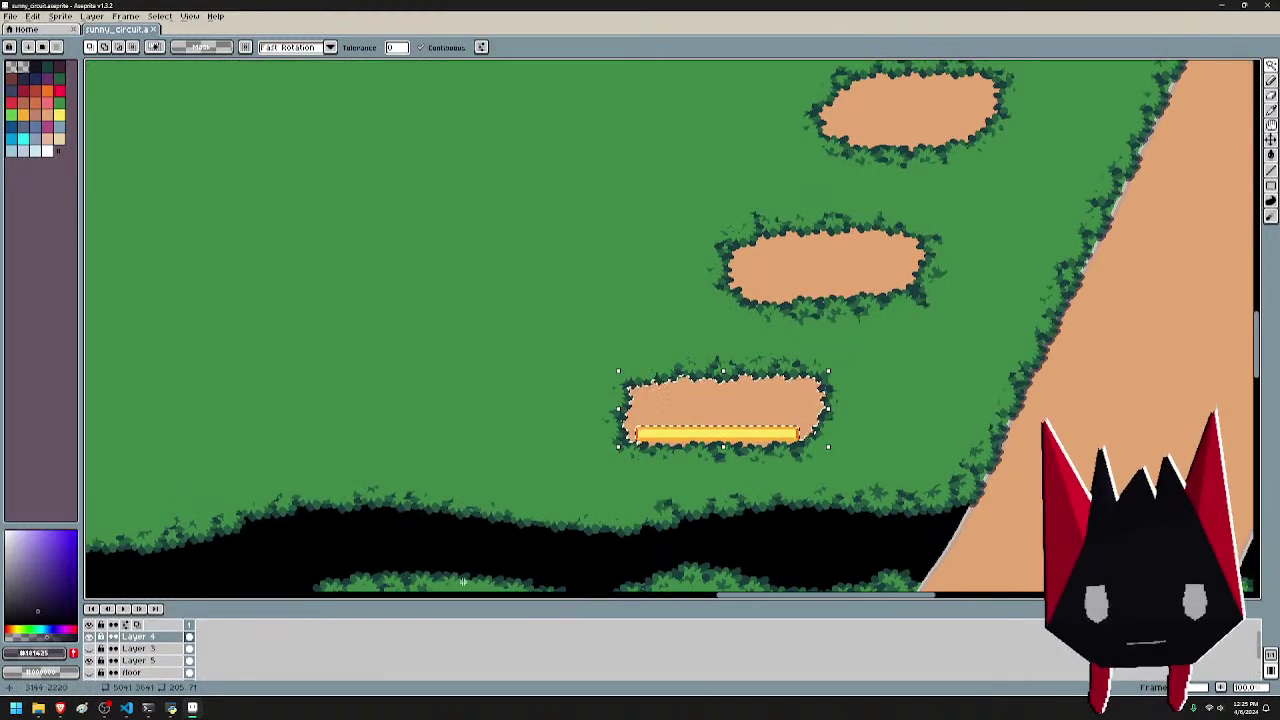
- Make Layer 2 the active layer and hide Layer 4 to expose the plain dirt patch shapes
scroll(172, 656, "down", 1)
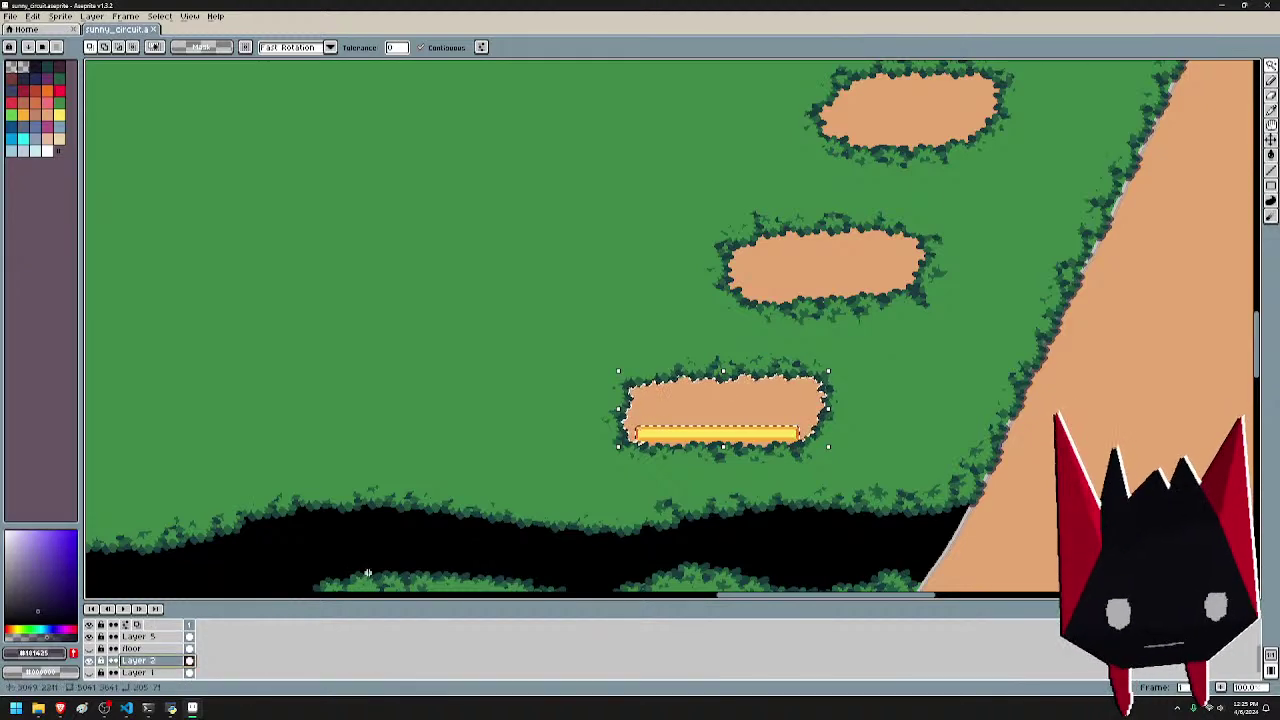
key("ctrl+t")
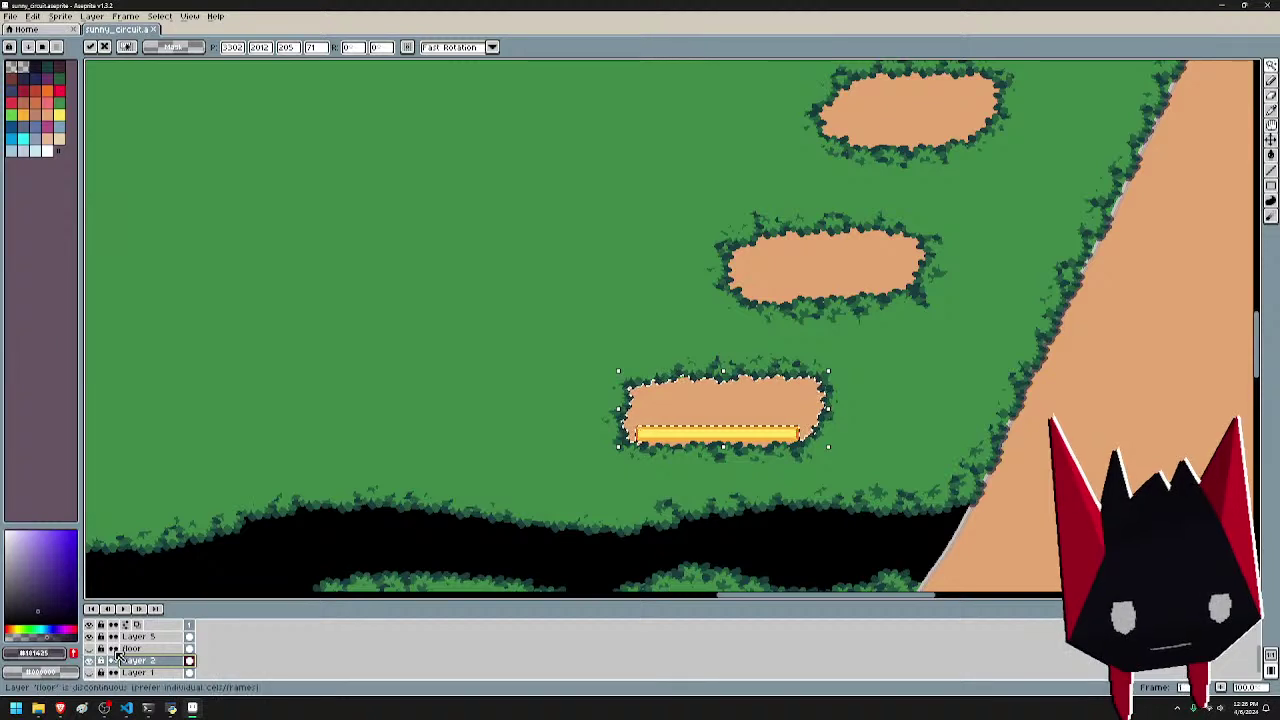
scroll(118, 654, "up", 2)
left_click(90, 637)
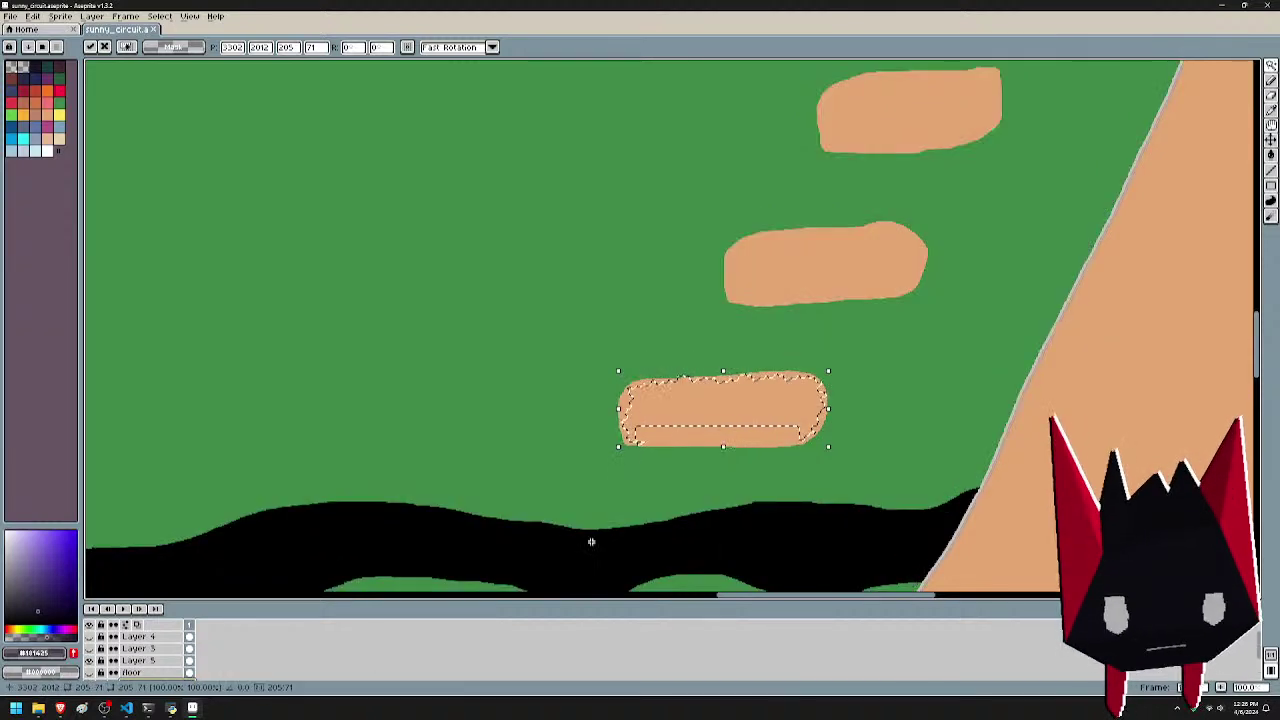
scroll(543, 490, "down", 2)
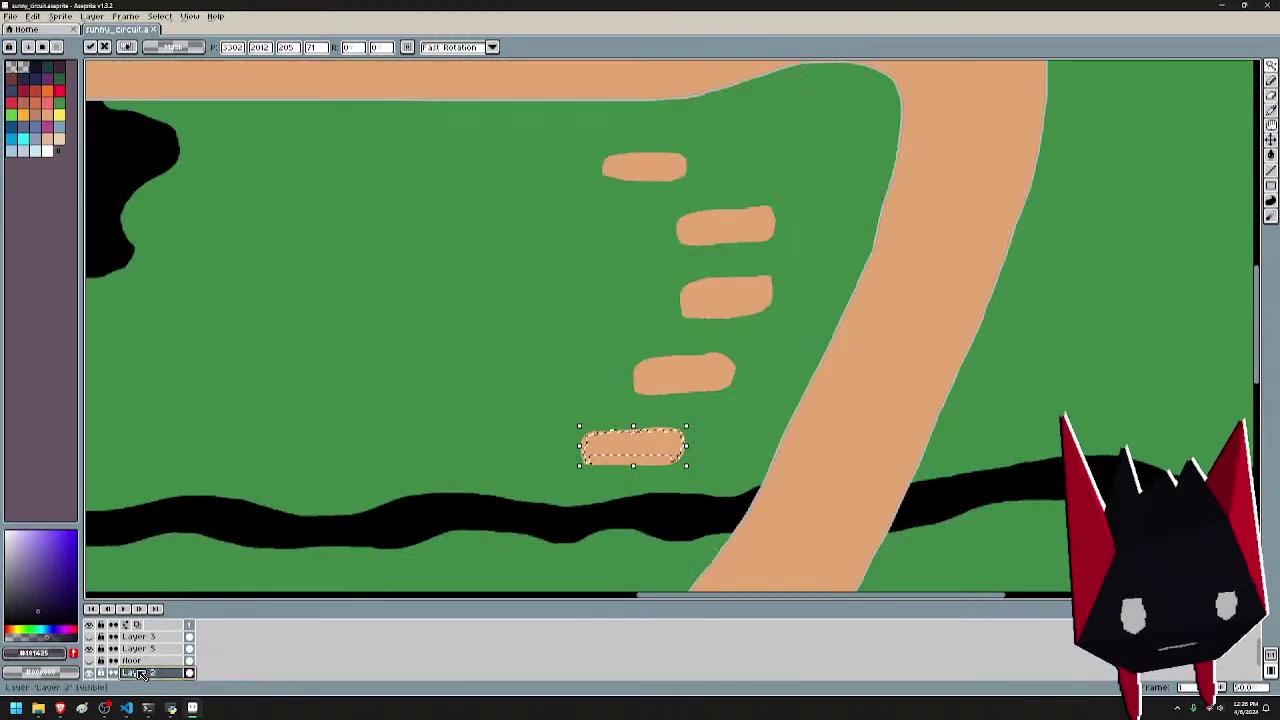
- Select the five eastern dirt patches and the northwestern loop's patch on Layer 2 with the Magic Wand
key("w")
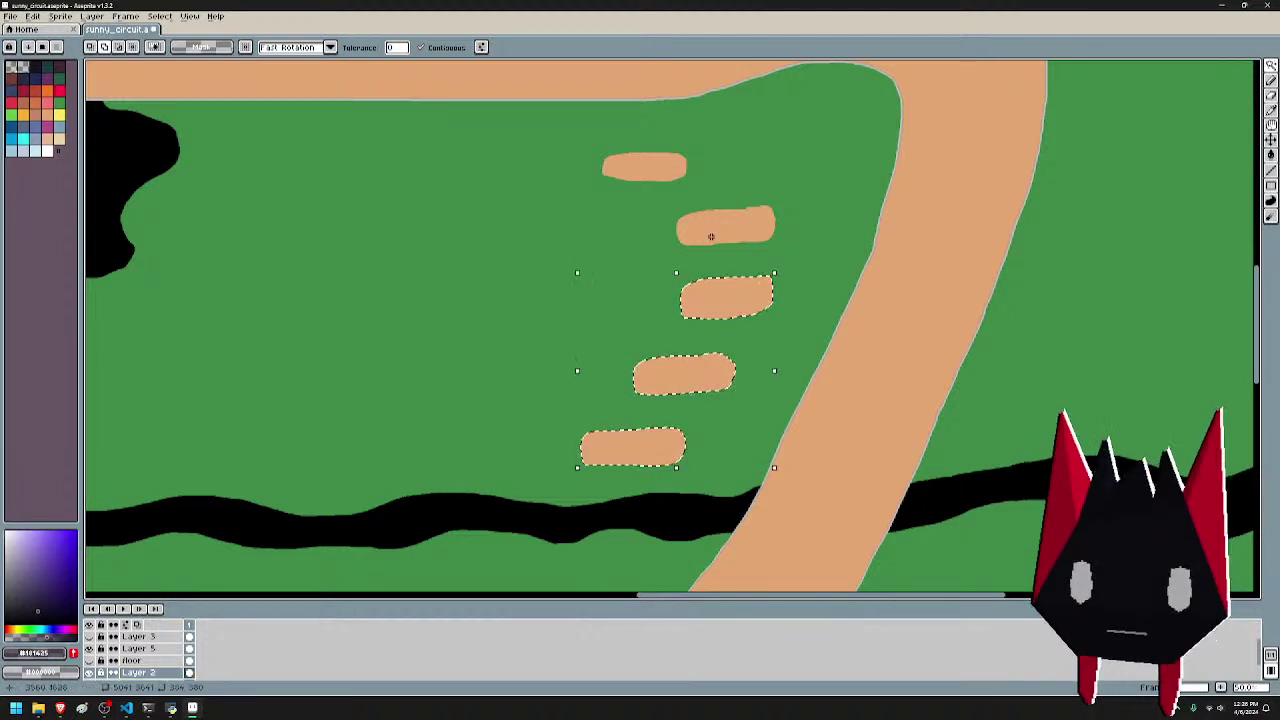
left_click_drag(406, 188, 763, 374)
left_click_drag(505, 190, 694, 276)
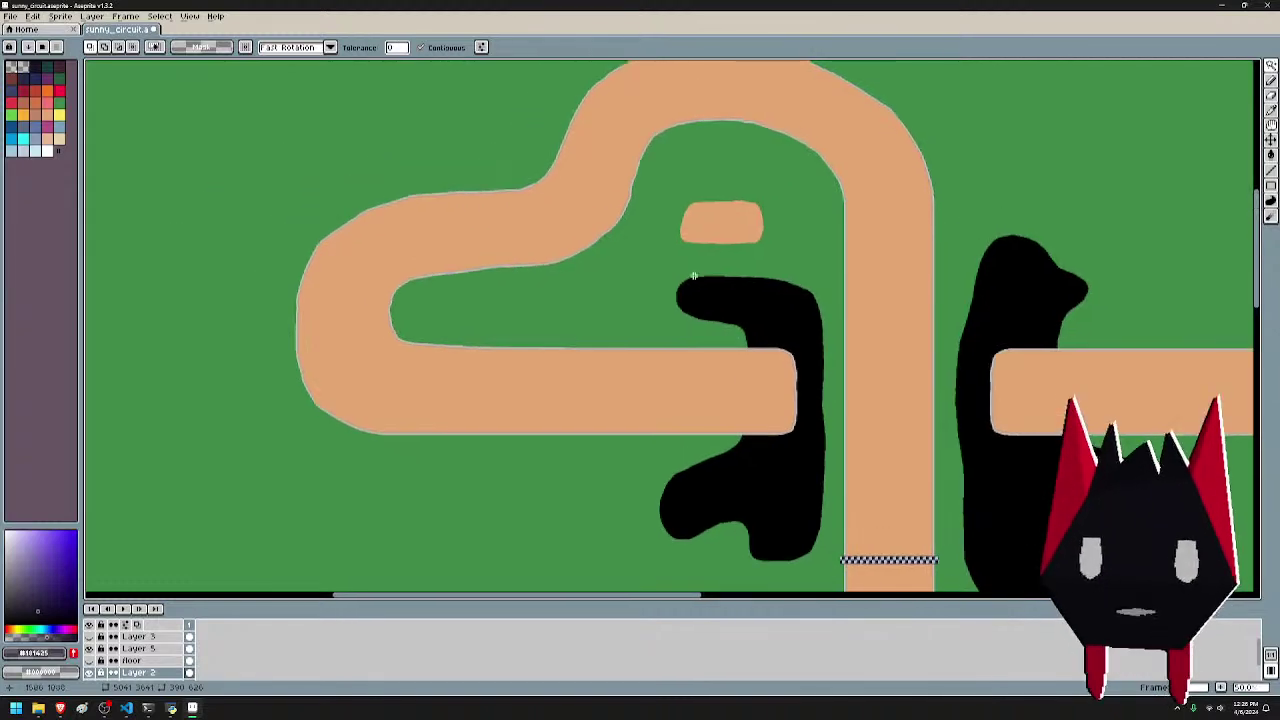
left_click_drag(714, 231, 199, 120)
left_click_drag(809, 414, 549, 202)
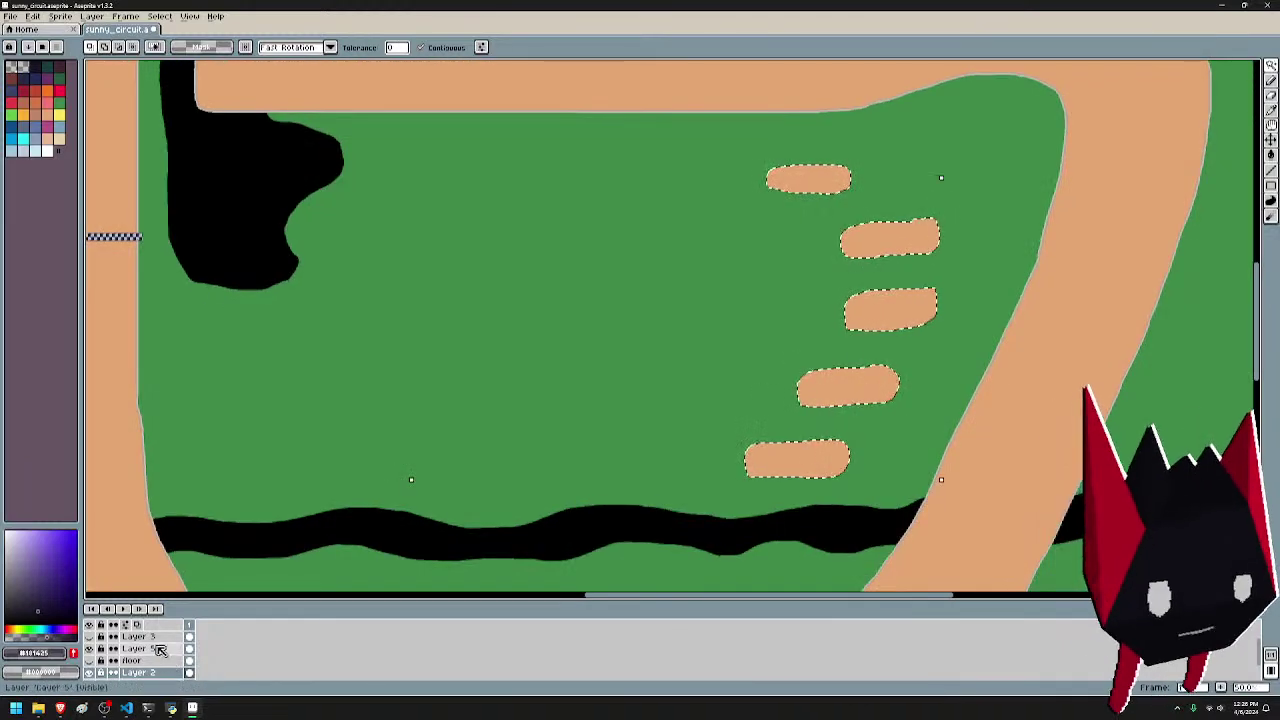
- Make the floor layer and Layer 4 visible again, keeping the dirt patch selection
left_click(92, 672)
left_click(91, 661)
scroll(93, 656, "up", 1)
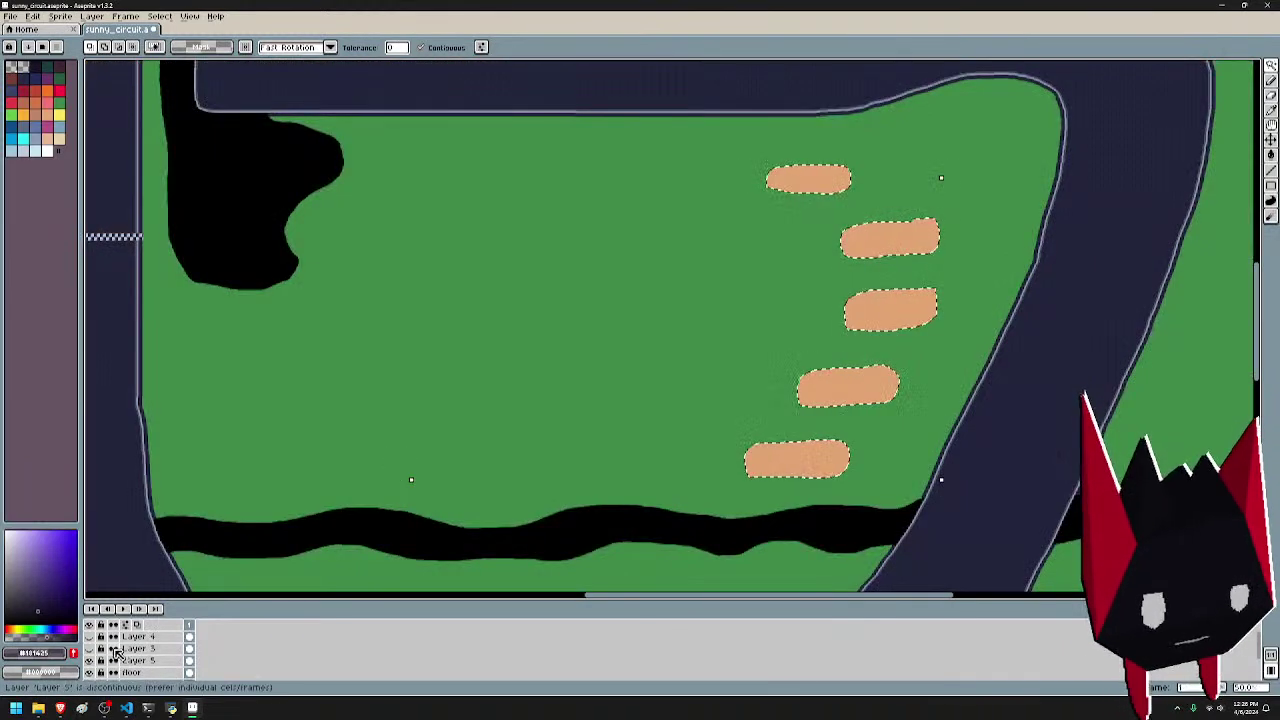
left_click(97, 645)
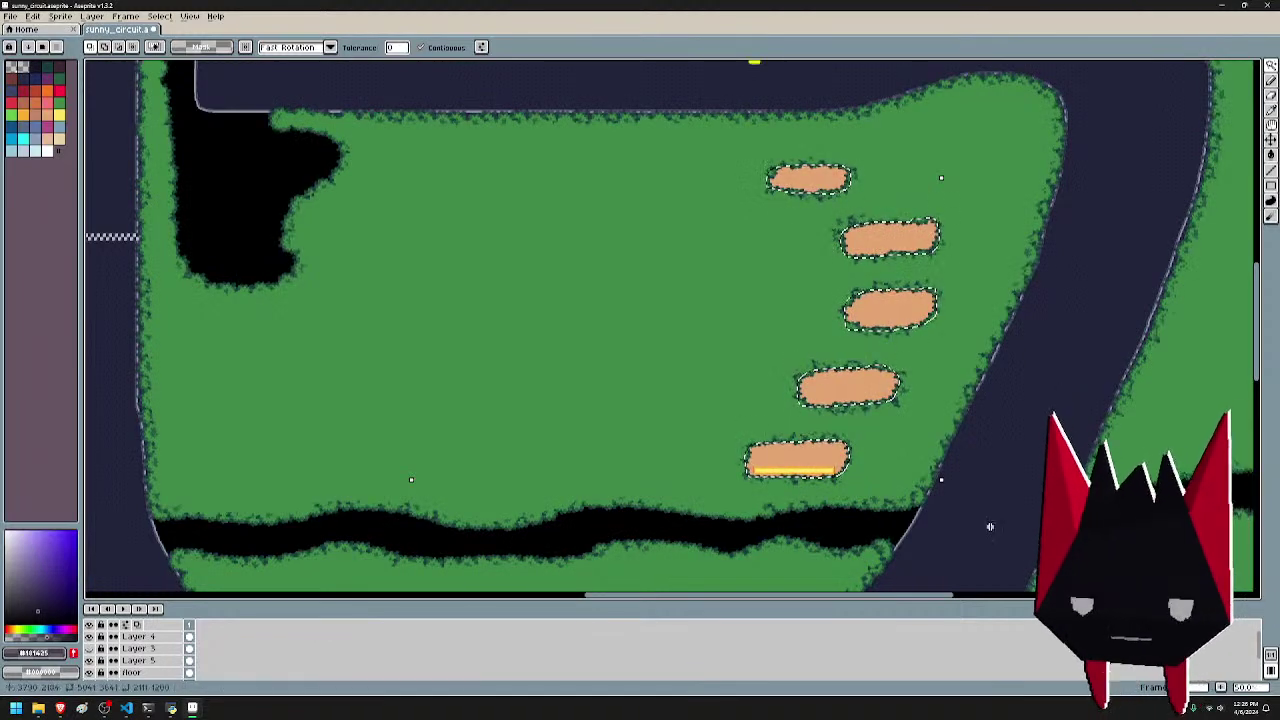
- Apply an Outline in the semi-transparent dark colour to Layer 4 inside the selected dirt patches
left_click_drag(965, 507, 834, 426)
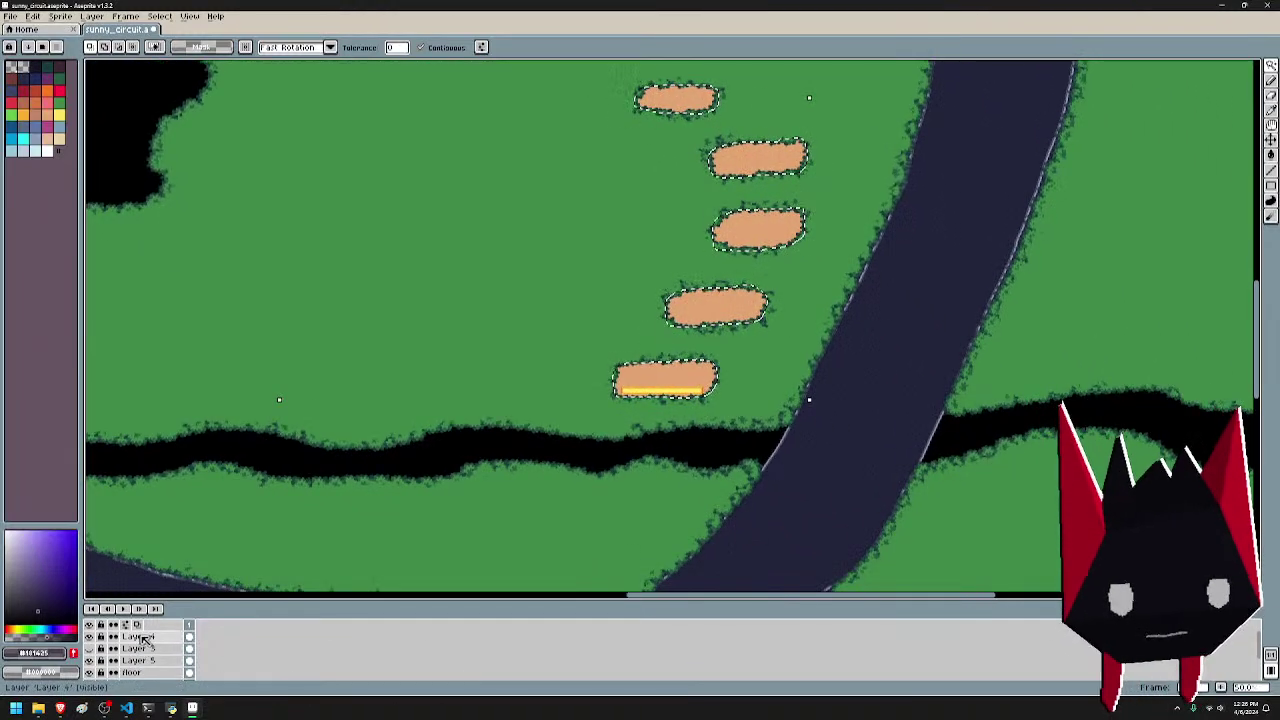
left_click(144, 637)
scroll(781, 389, "up", 1)
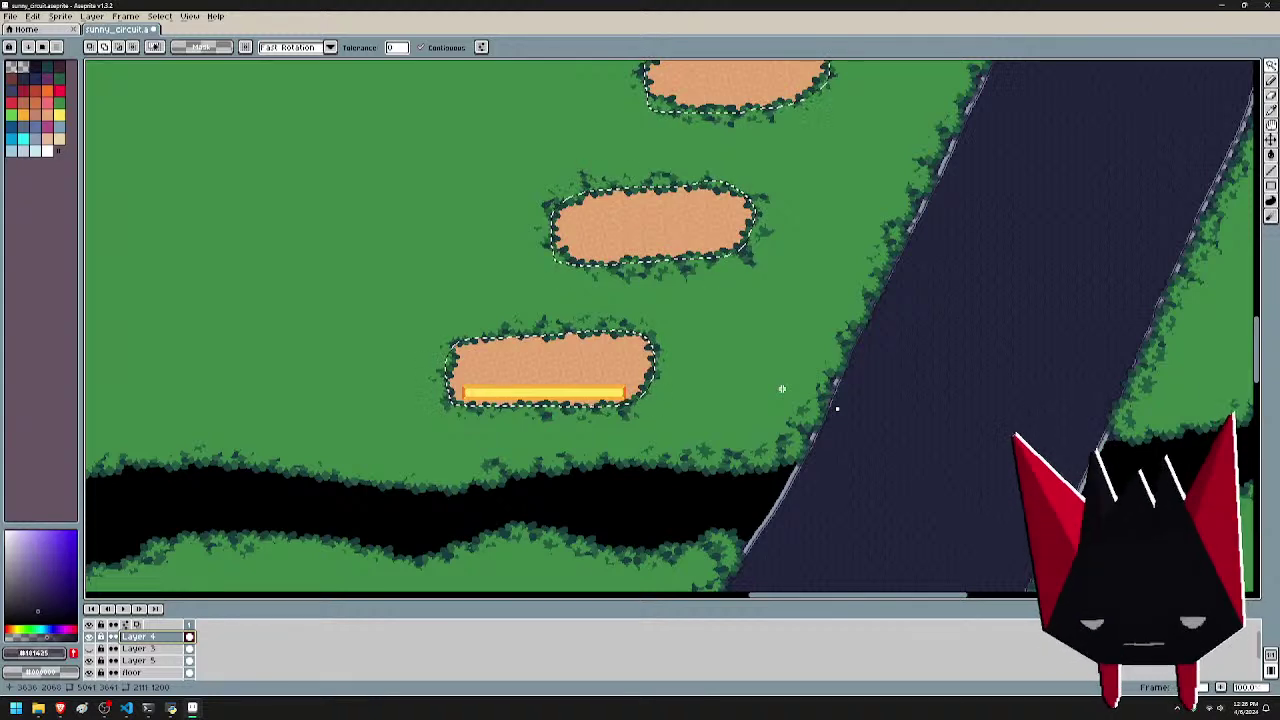
key("shift+o")
key("Return")
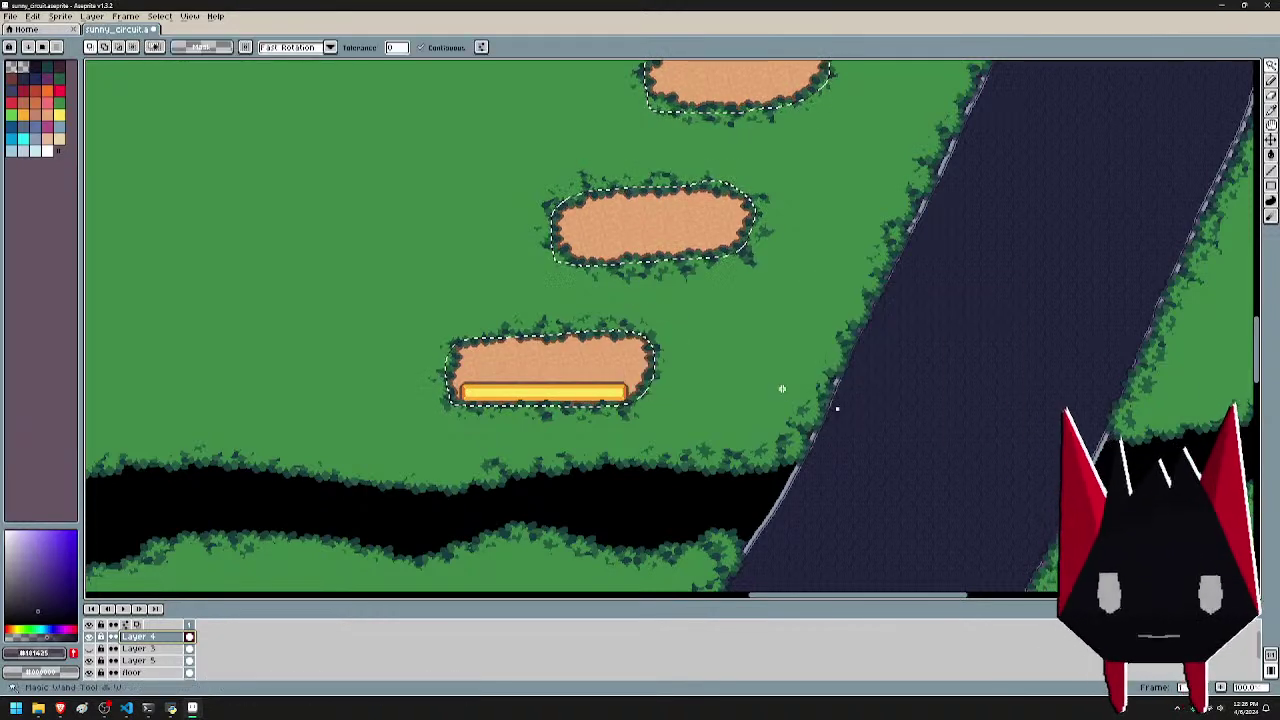
- Clear the dirt patch selection and inspect the outlined yellow bar inside the northwestern loop
left_click_drag(678, 229, 991, 564)
scroll(649, 437, "down", 1)
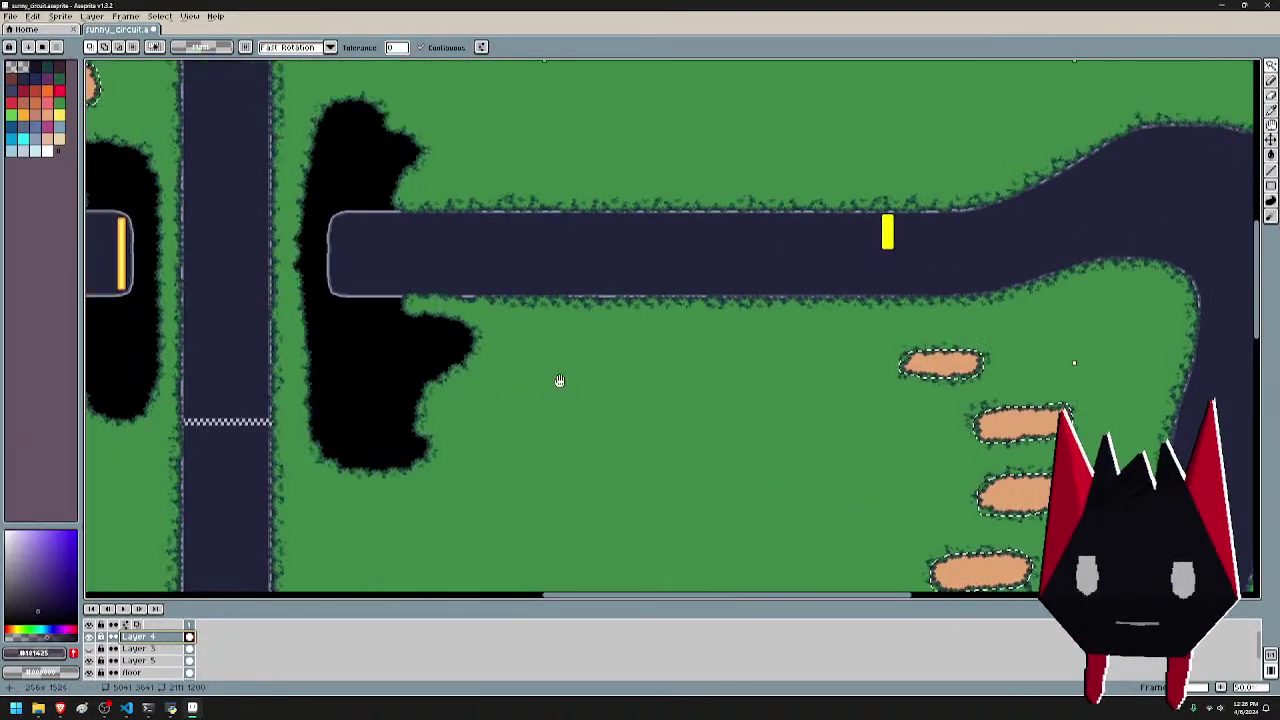
left_click_drag(560, 380, 1017, 418)
left_click_drag(631, 240, 774, 417)
key("ctrl+d")
scroll(672, 273, "up", 2)
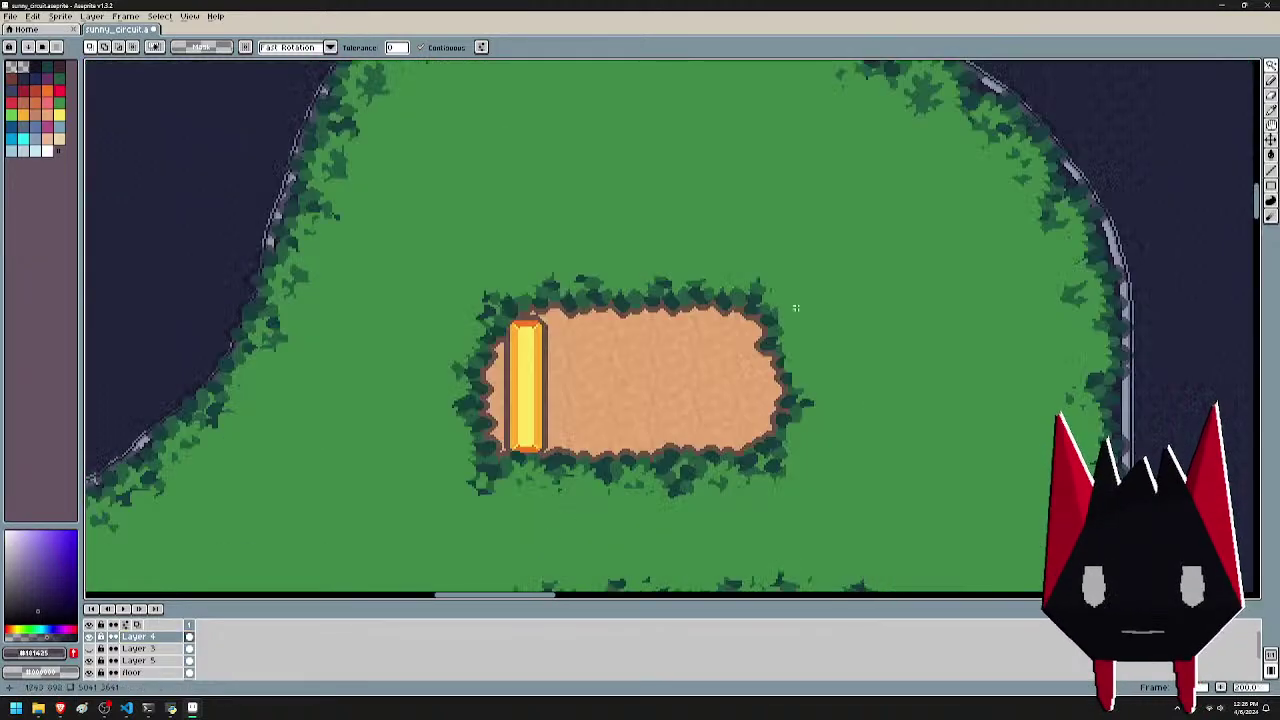
- Check the outlined patches and bars across the rest of the track and save sunny_circuit.aseprite
left_click_drag(935, 299, 515, 135)
scroll(515, 135, "down", 3)
left_click_drag(817, 289, 652, 191)
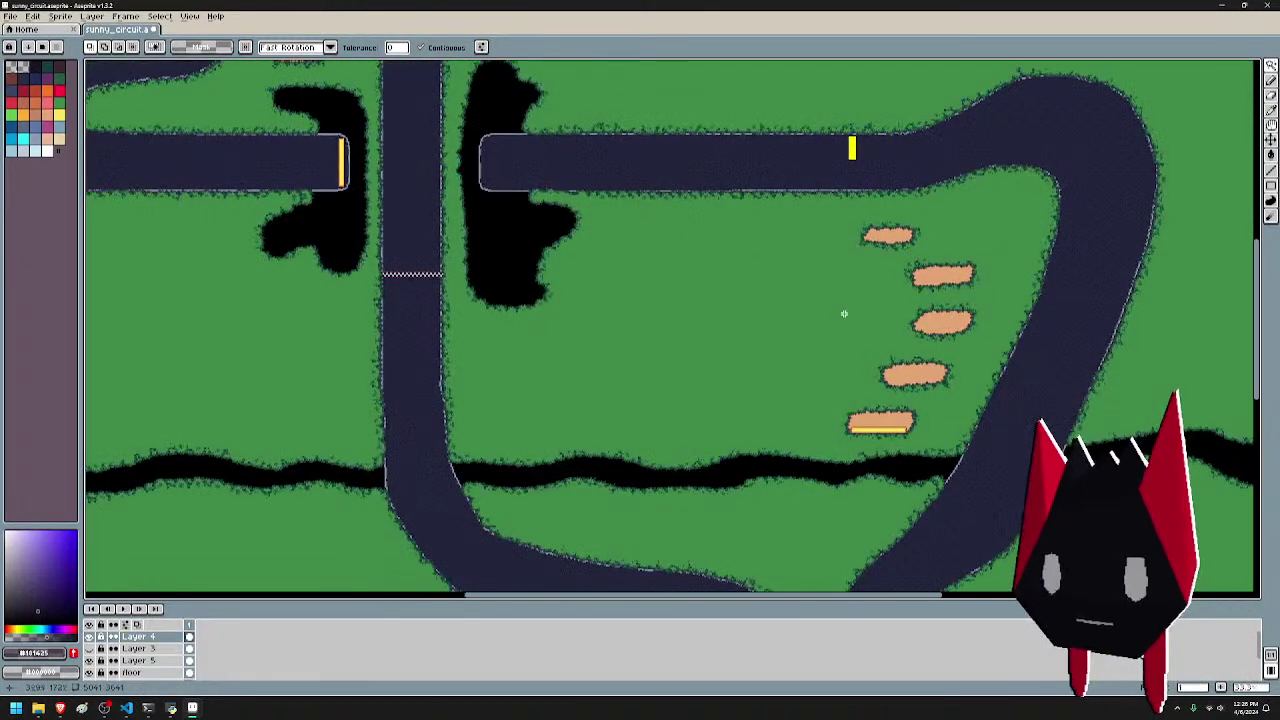
left_click_drag(773, 422, 942, 583)
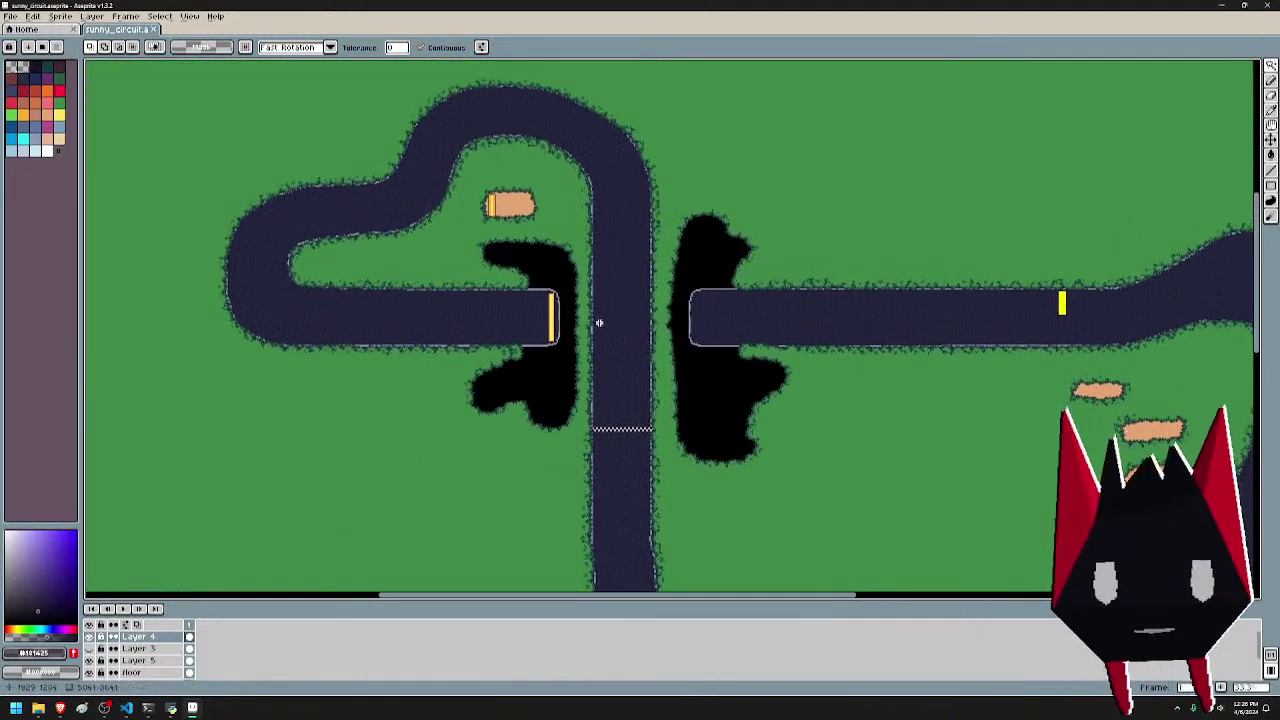
scroll(620, 320, "up", 2)
scroll(660, 260, "down", 3)
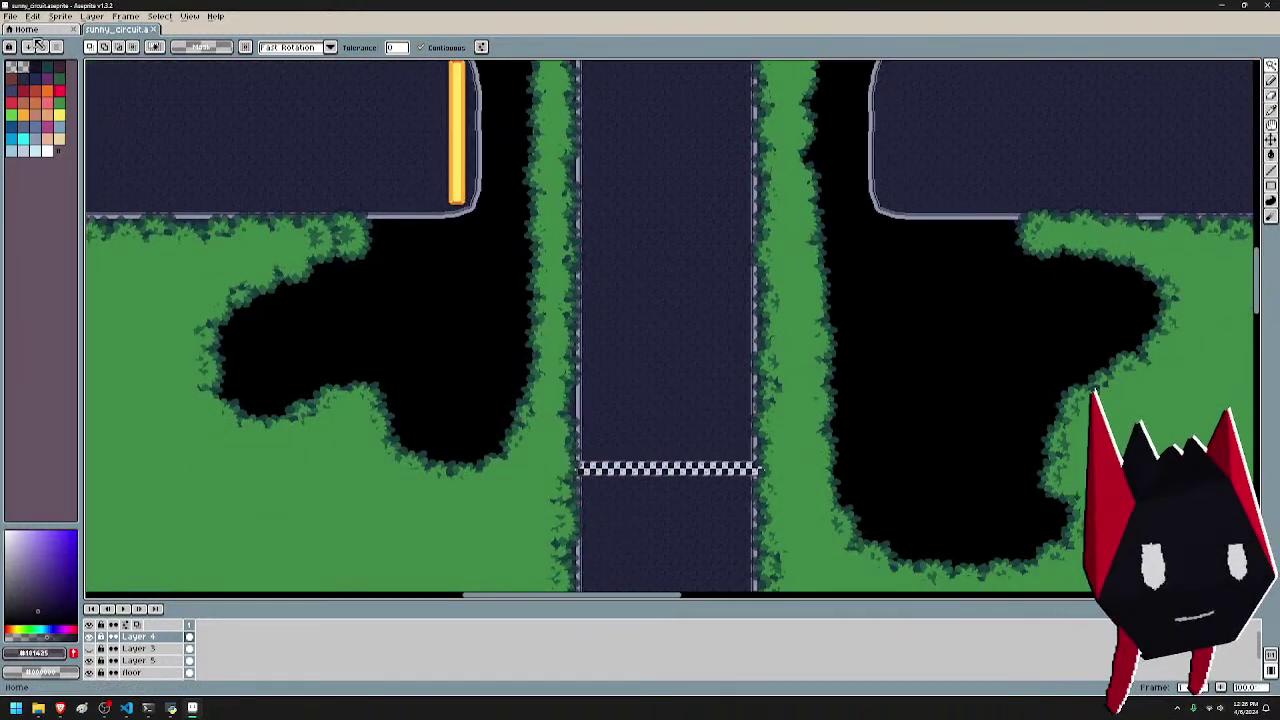
- Export the visible layers at 100% as floor.png in the sunny_circuit maps folder, overwriting the existing file
left_click(12, 16)
mouse_move(30, 118)
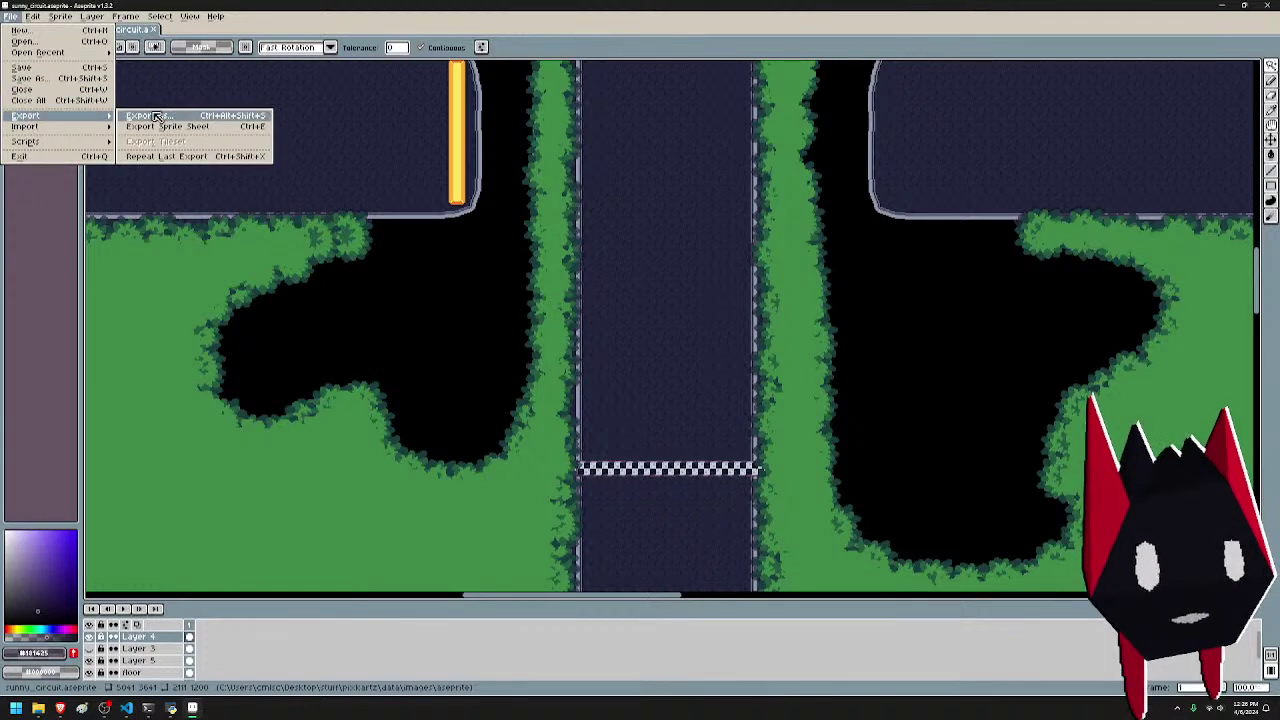
left_click(160, 117)
left_click(400, 136)
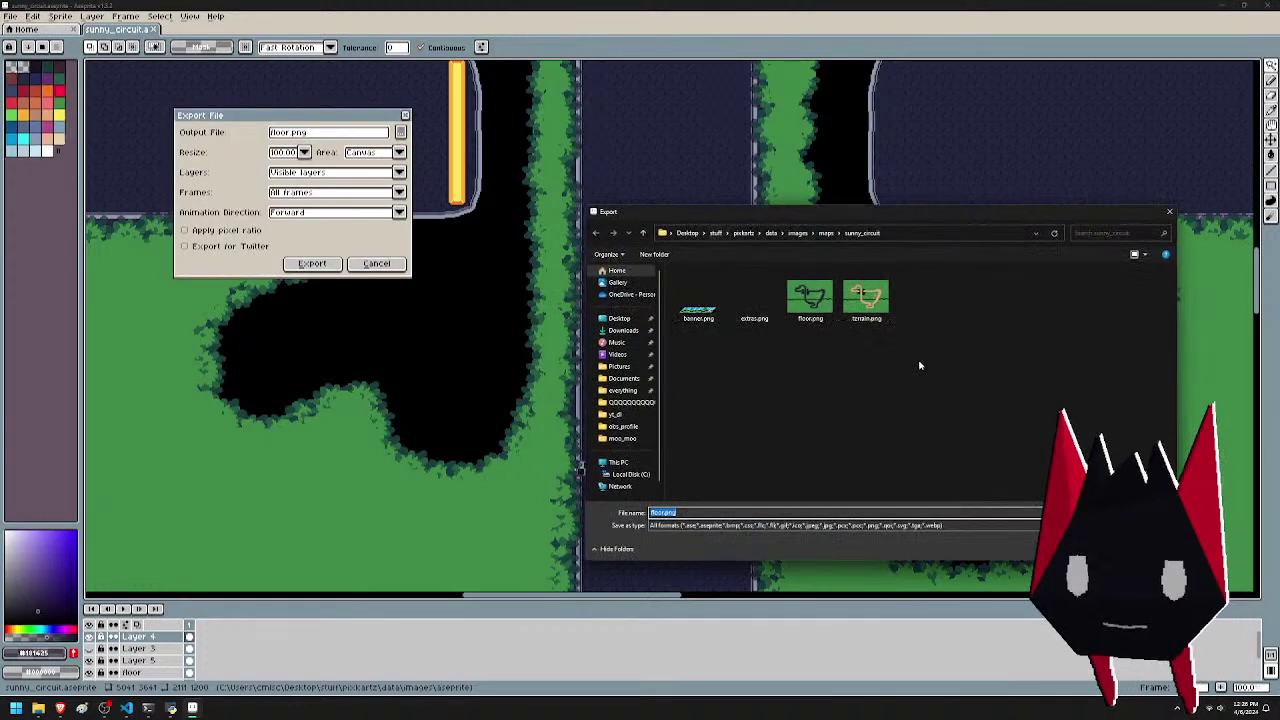
key("Return")
left_click(312, 263)
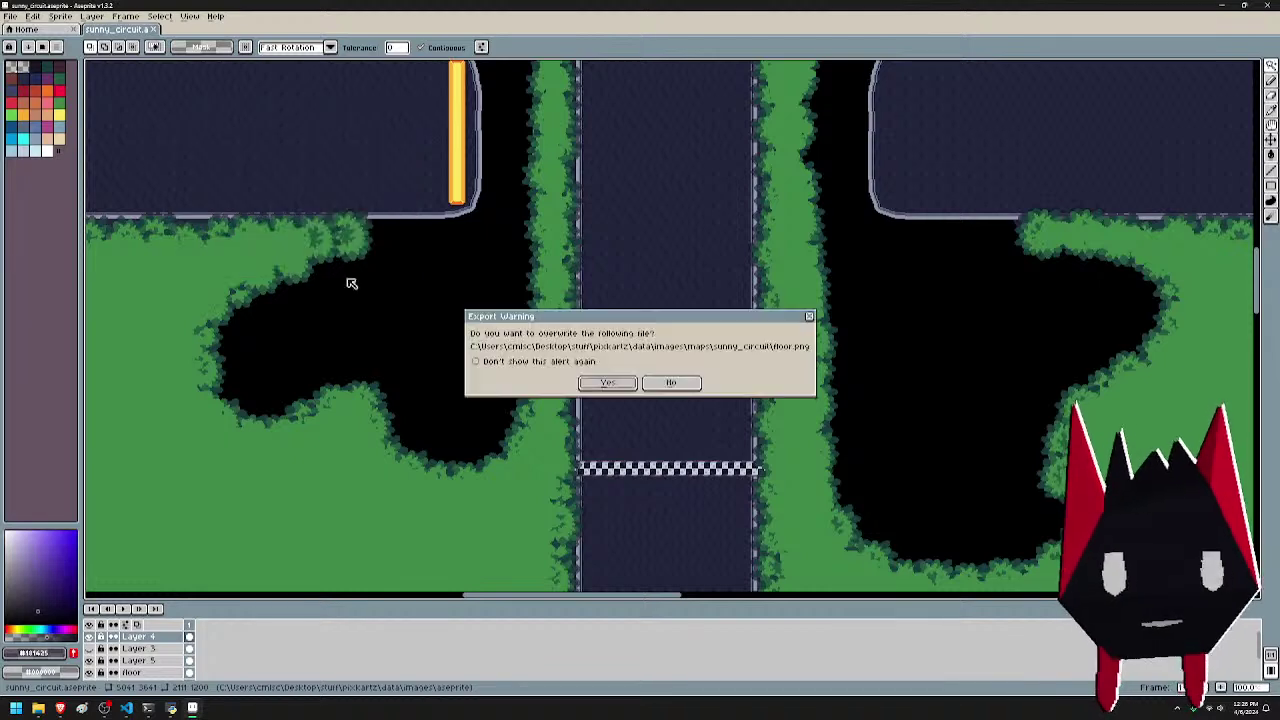
left_click(607, 385)
left_click(607, 410)
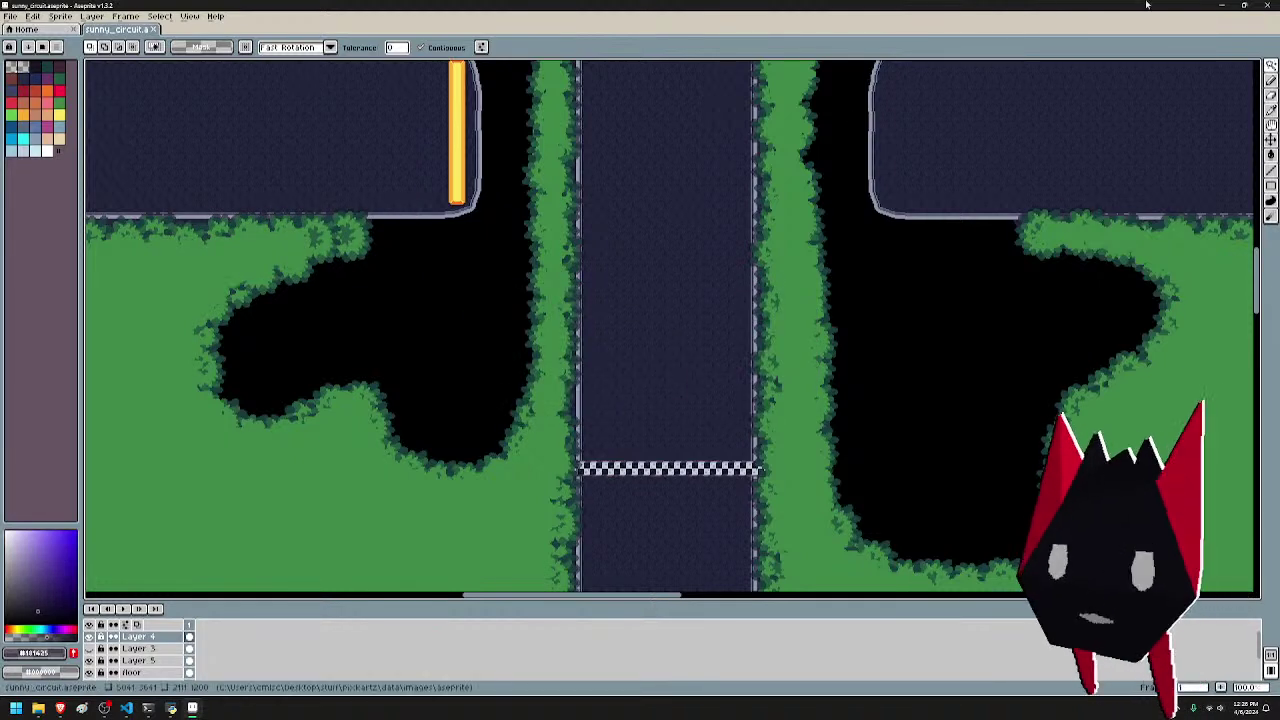
- Switch to Visual Studio Code and run game.py to launch PixKartz
key("alt+Tab")
left_click(491, 93)
key("F5")
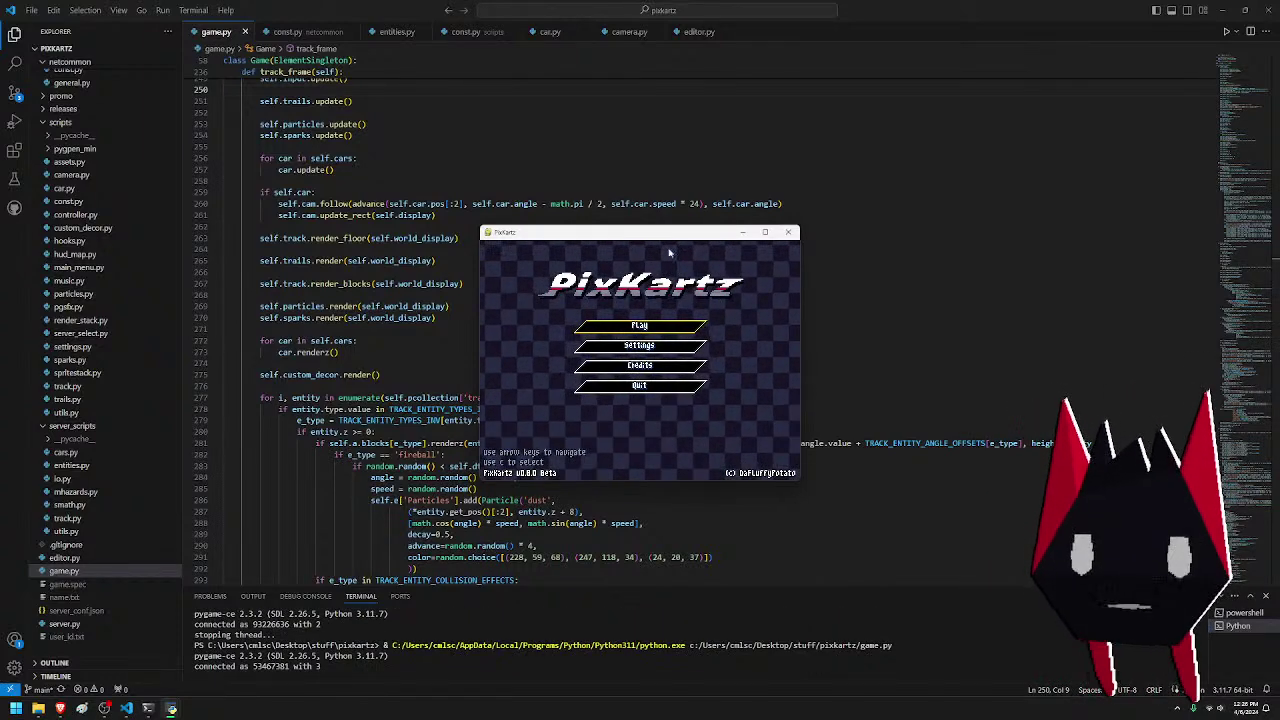
- Start a race in the maximized PixKartz window and drive through the item boxes to the northwestern dirt patch
key("c")
double_click(652, 233)
key("Up")
key("Left")
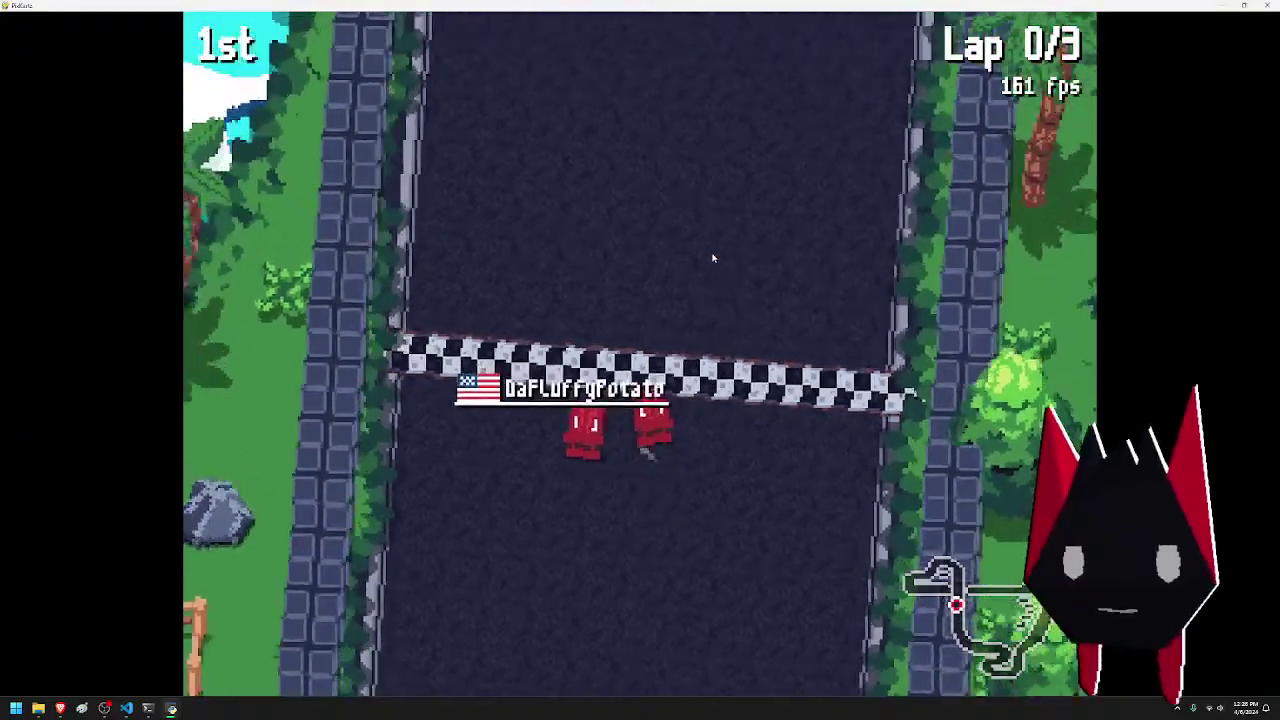
key("Right")
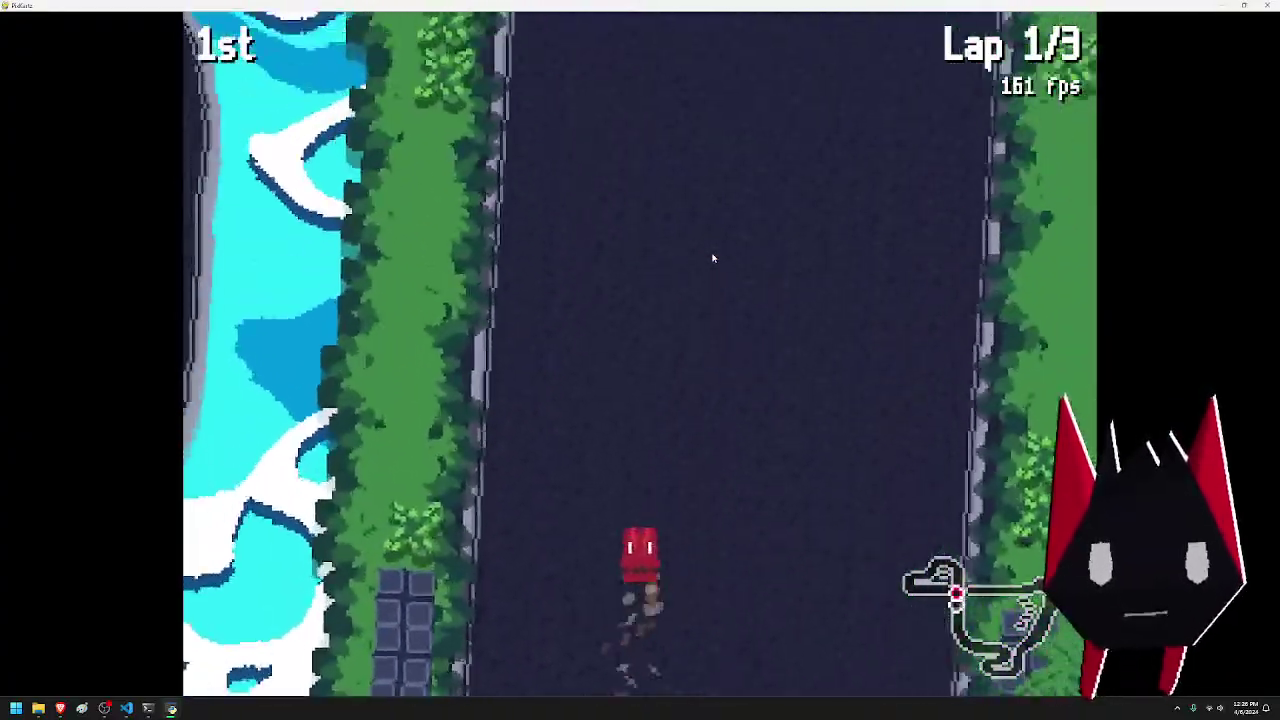
key("Left")
key("Right")
key("Left")
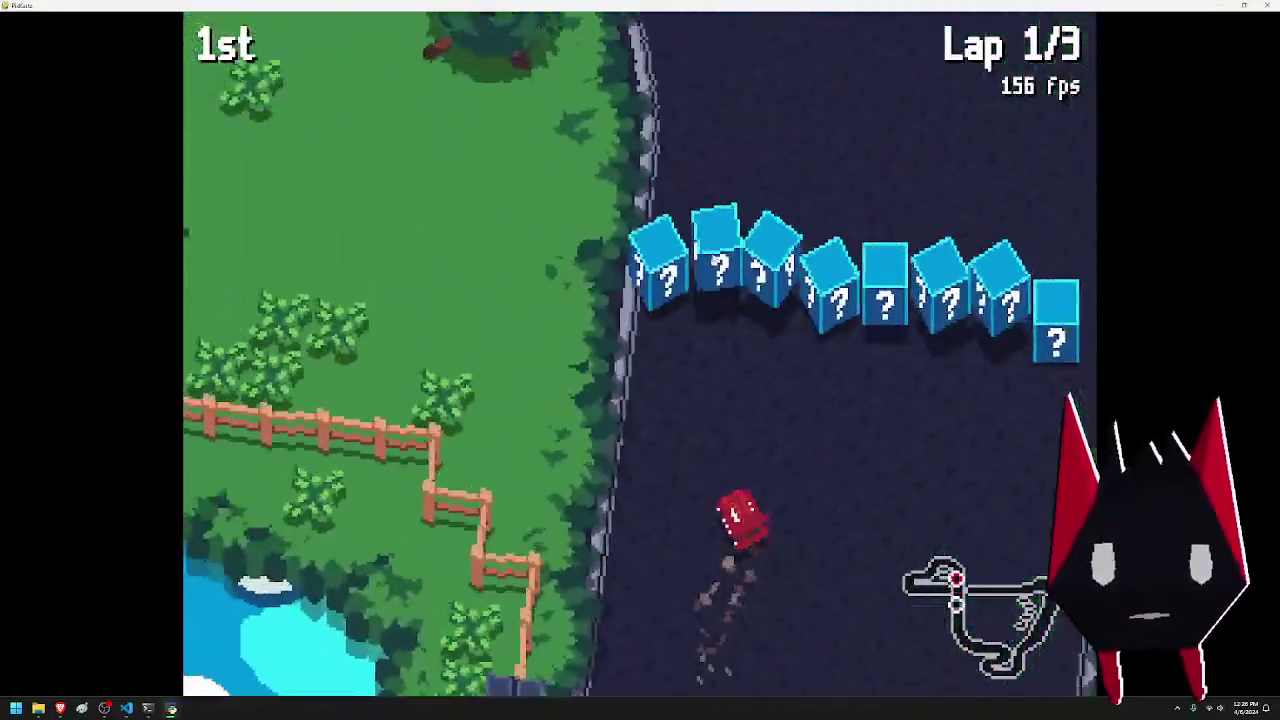
key("Left")
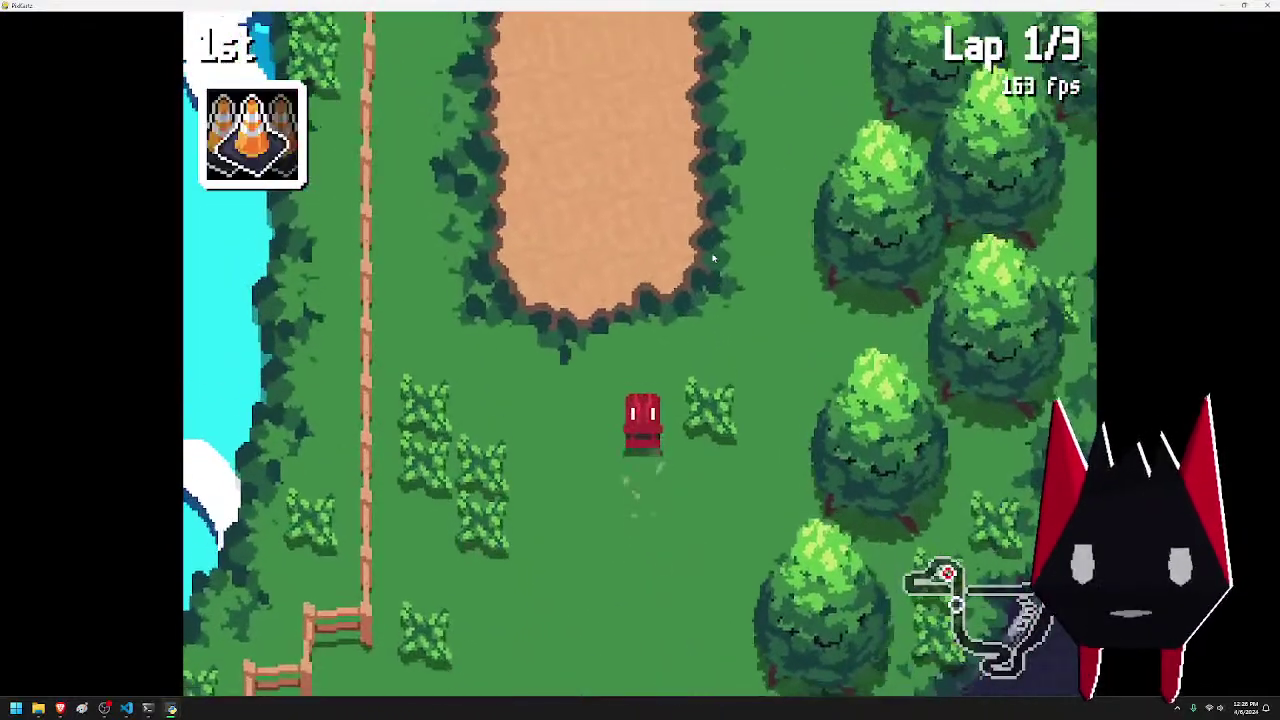